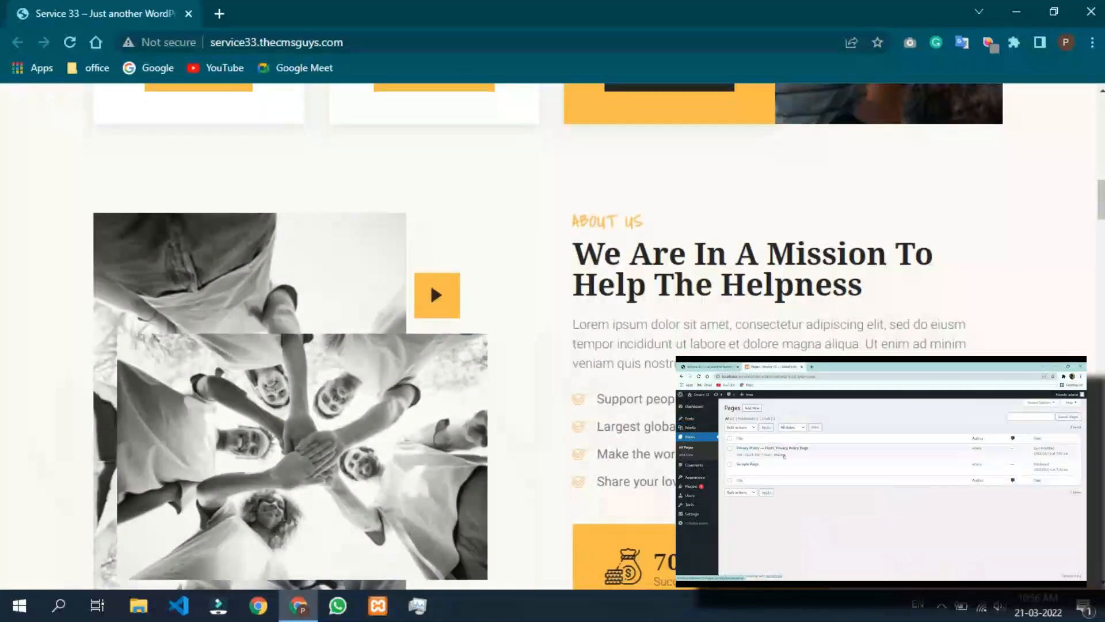
Look over the Service 33 home page from the About Us section down to the footer, then return to its header.
{"action": "scroll", "coordinate": [547, 333], "scroll_direction": "down", "scroll_amount": 12}
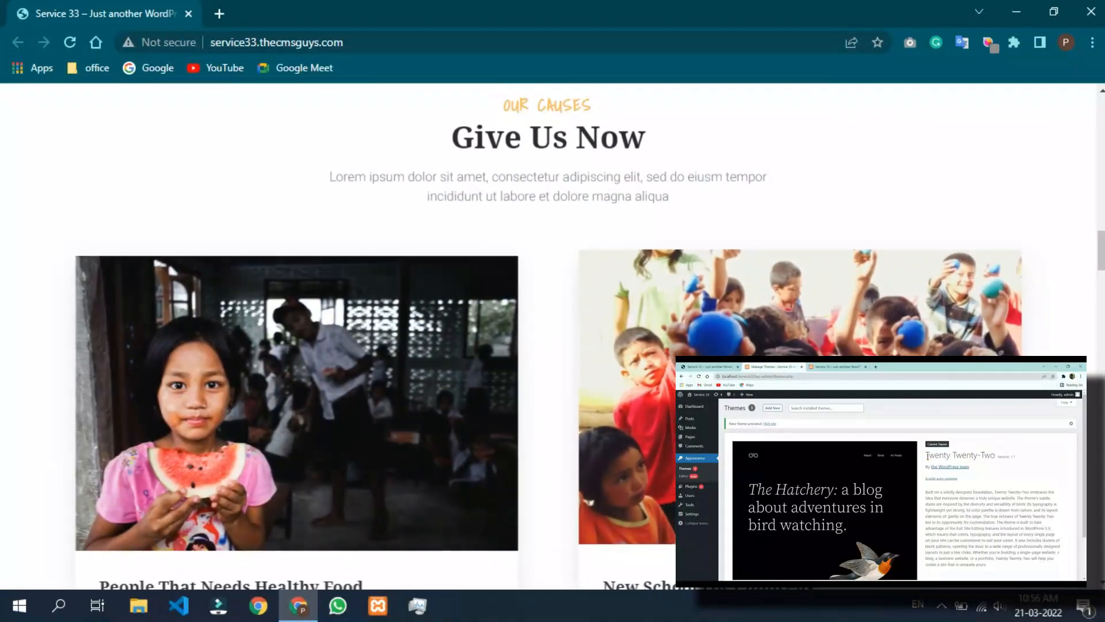
{"action": "scroll", "coordinate": [547, 334], "scroll_direction": "down", "scroll_amount": 12}
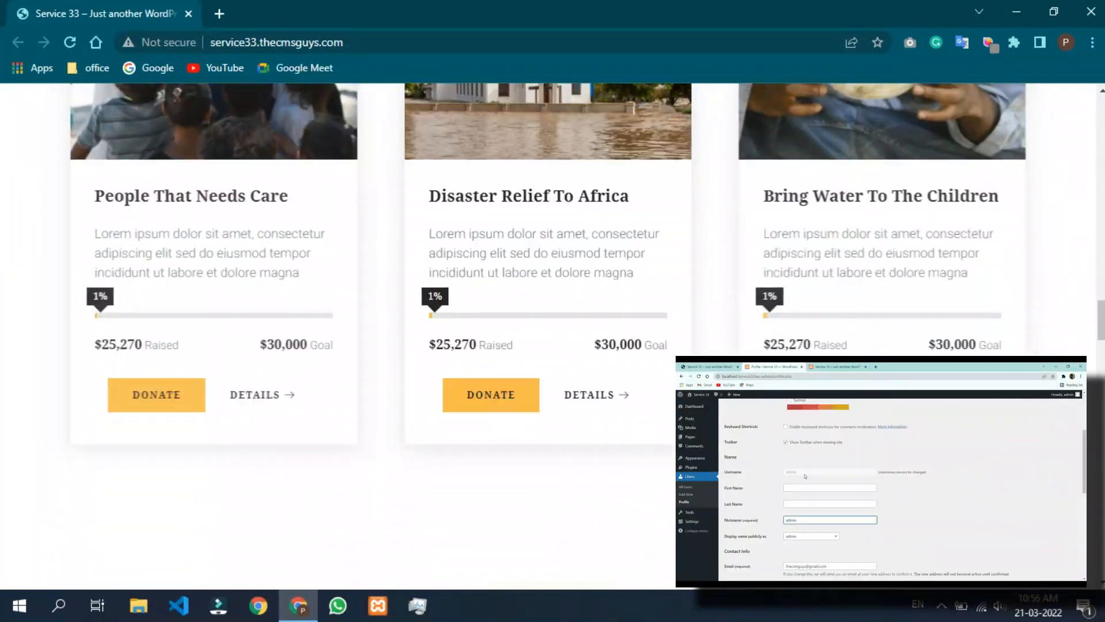
{"action": "scroll", "coordinate": [547, 334], "scroll_direction": "down", "scroll_amount": 12}
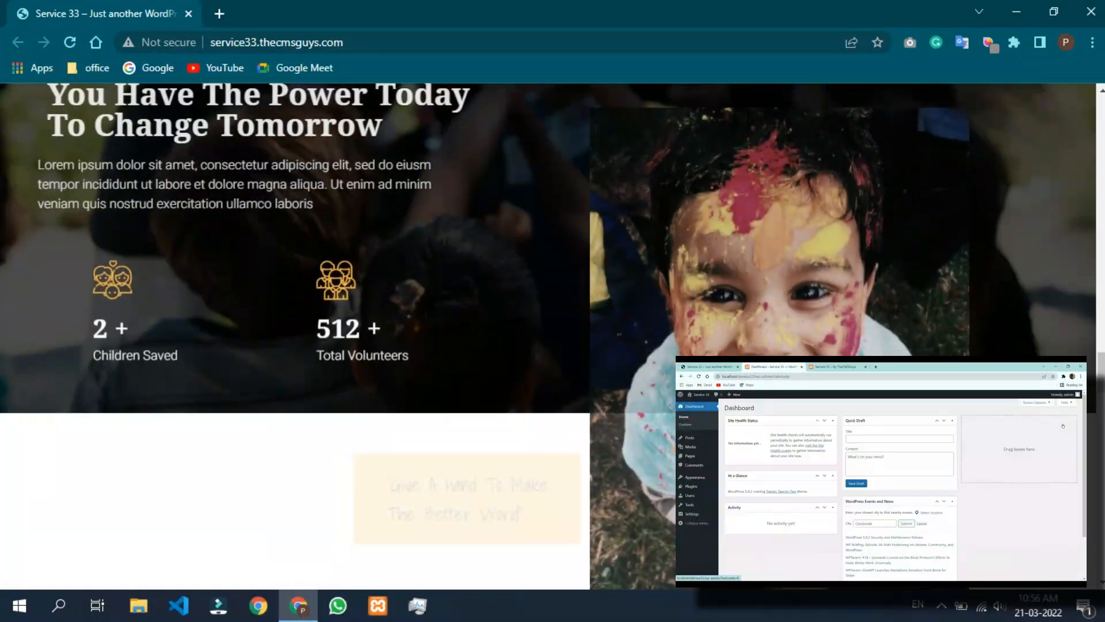
{"action": "scroll", "coordinate": [547, 334], "scroll_direction": "down", "scroll_amount": 12}
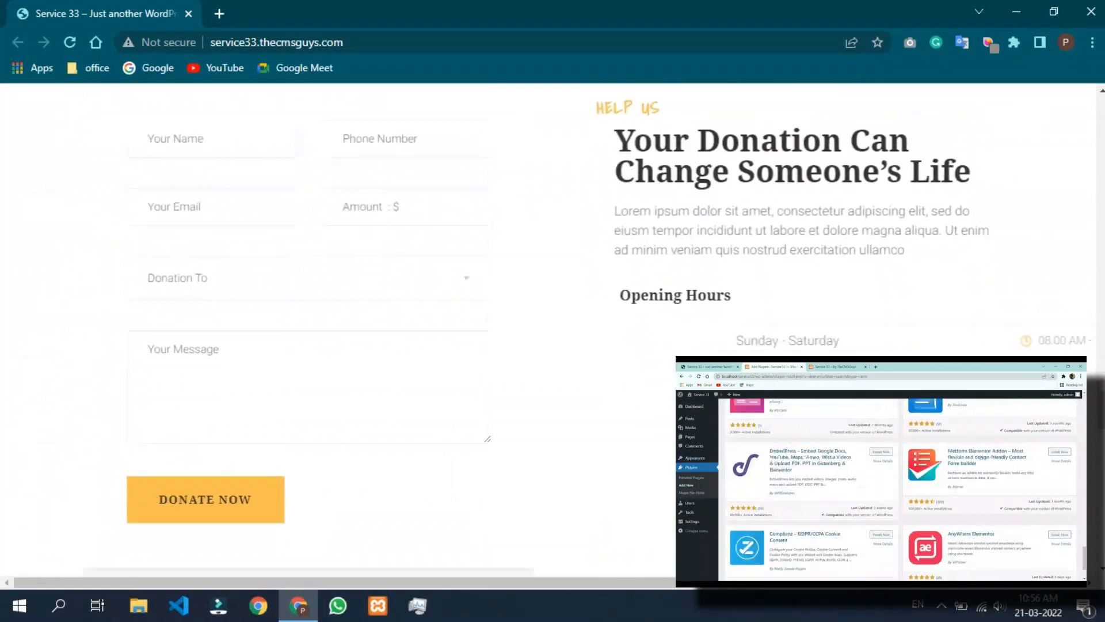
{"action": "scroll", "coordinate": [547, 334], "scroll_direction": "down", "scroll_amount": 12}
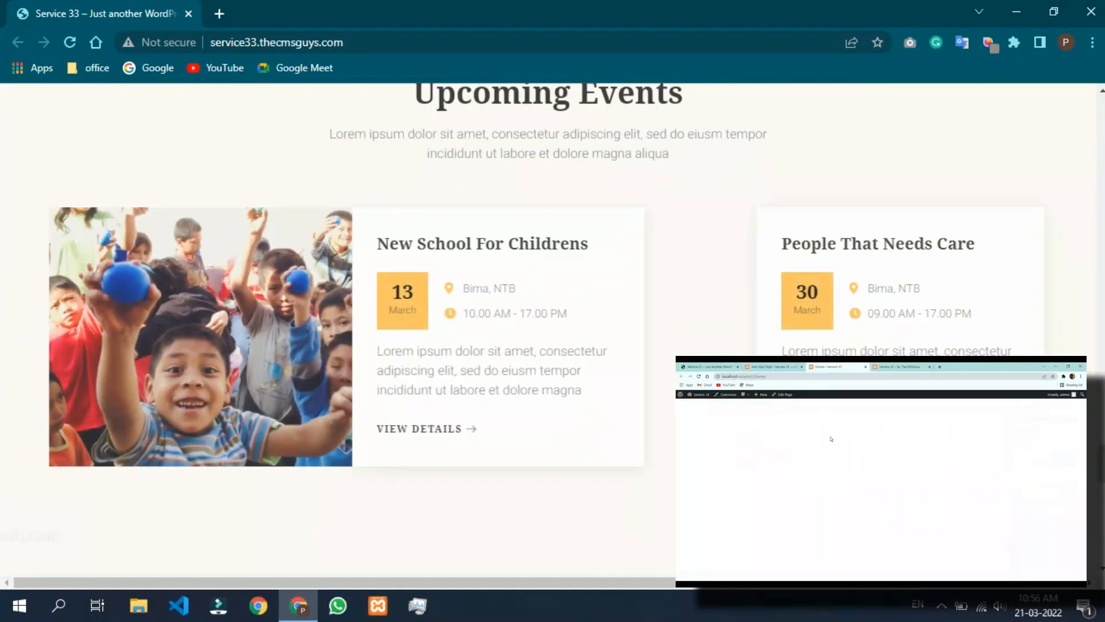
{"action": "scroll", "coordinate": [547, 334], "scroll_direction": "down", "scroll_amount": 10}
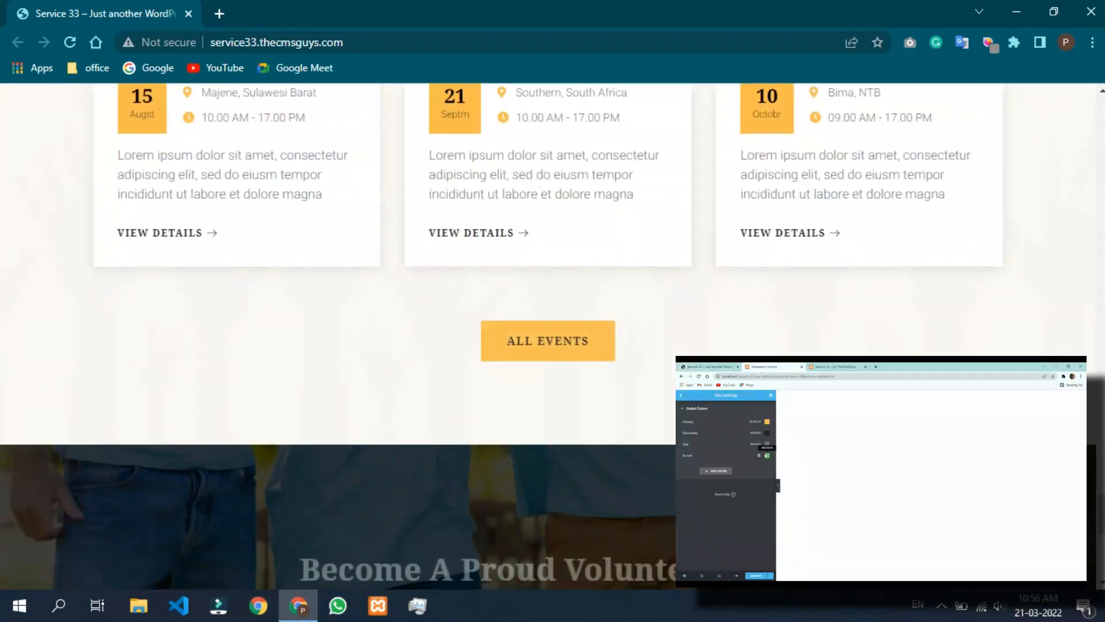
{"action": "scroll", "coordinate": [547, 333], "scroll_direction": "up", "scroll_amount": 20}
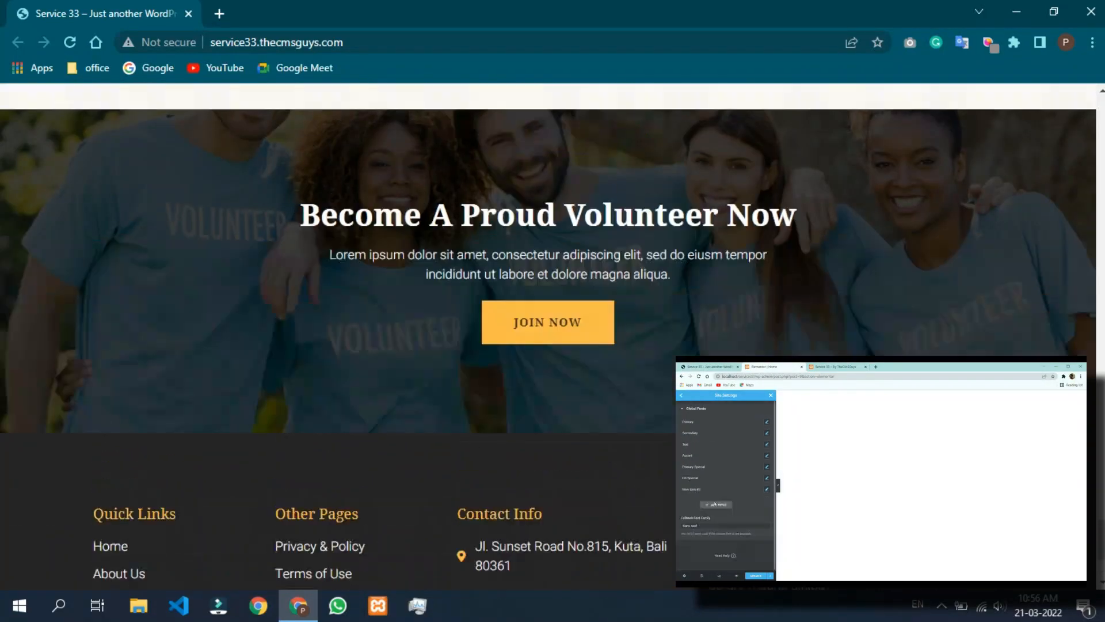
{"action": "scroll", "coordinate": [546, 333], "scroll_direction": "up", "scroll_amount": 20}
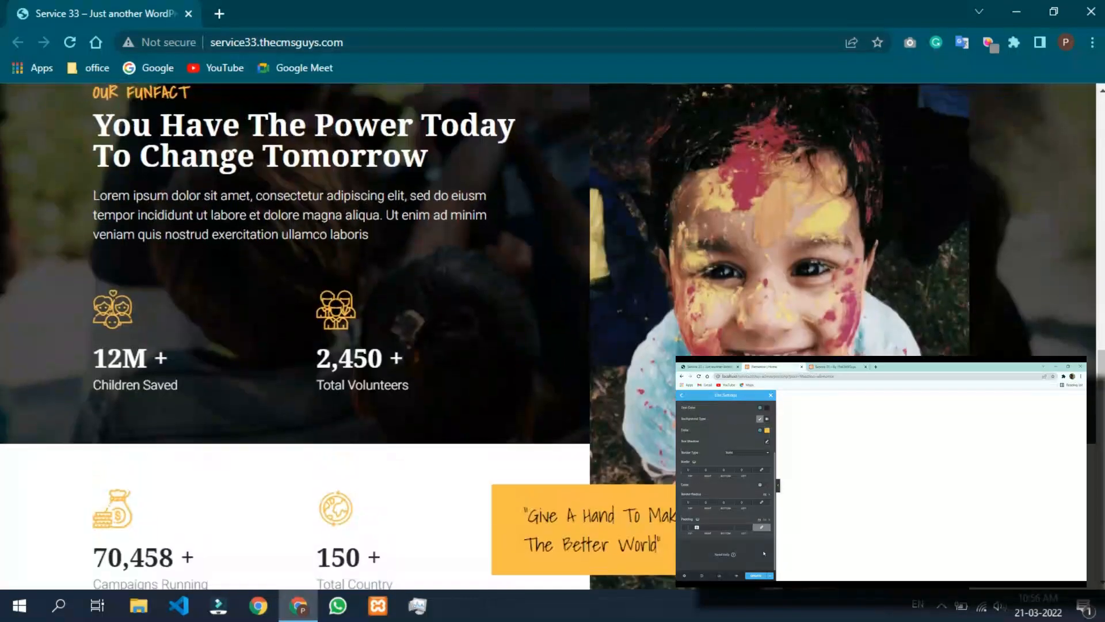
{"action": "scroll", "coordinate": [547, 334], "scroll_direction": "up", "scroll_amount": 20}
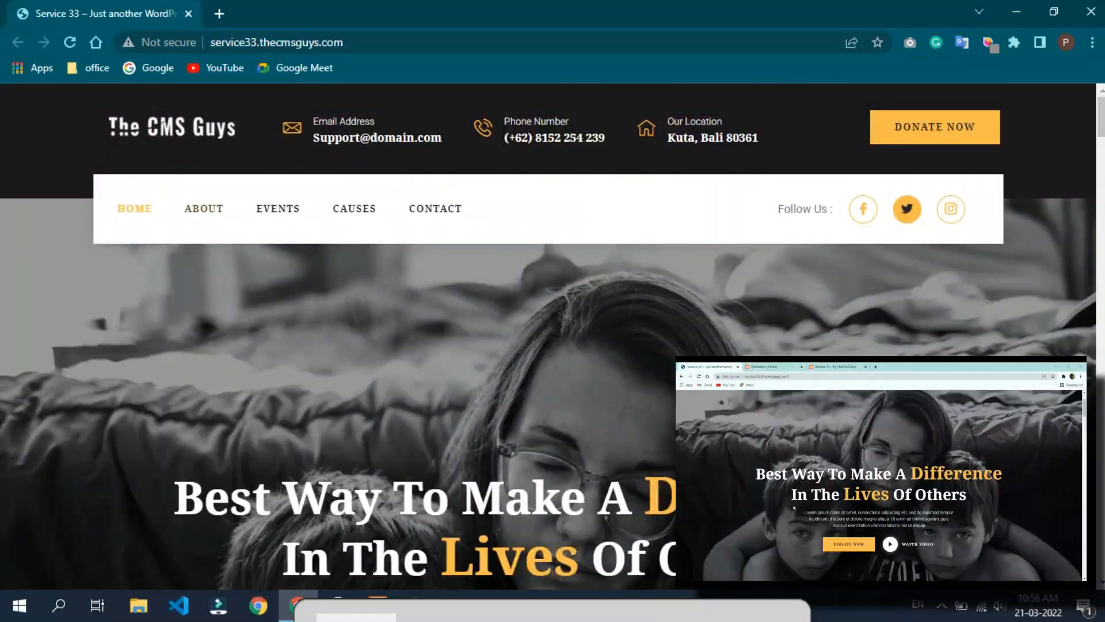
Open the site's About page and look through its sections down to the footer and back to the header.
{"action": "left_click", "coordinate": [204, 208]}
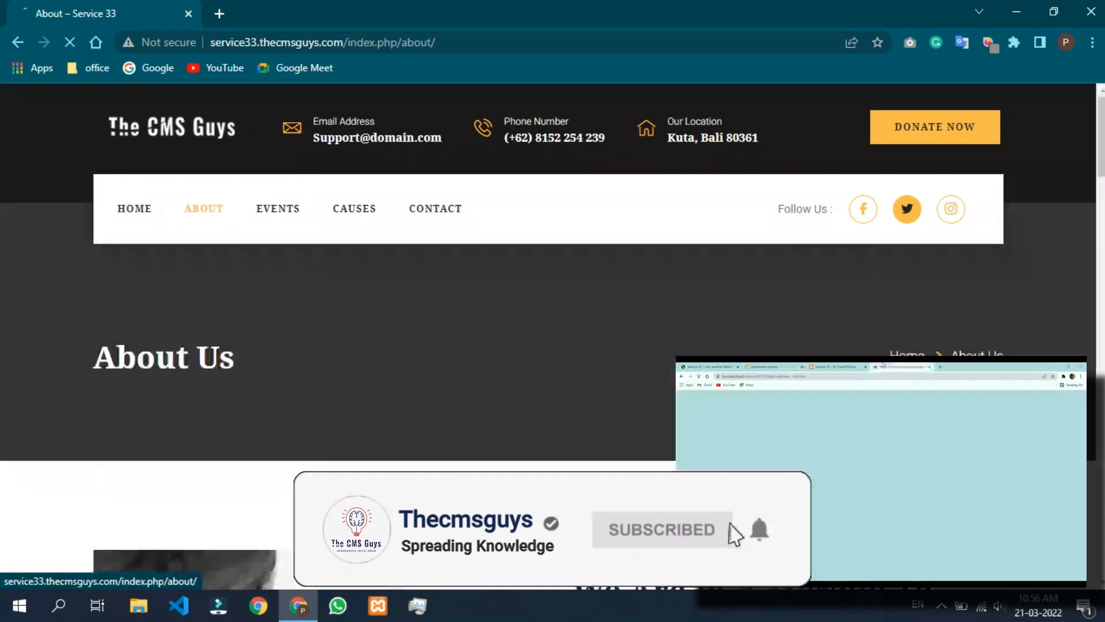
{"action": "scroll", "coordinate": [430, 457], "scroll_direction": "down", "scroll_amount": 10}
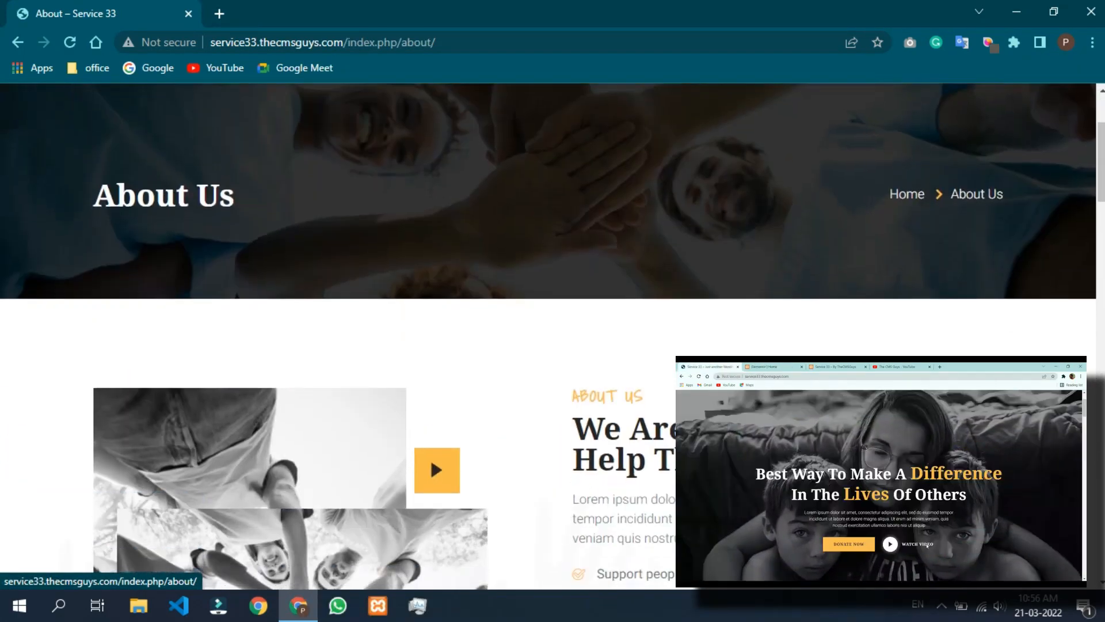
{"action": "scroll", "coordinate": [430, 457], "scroll_direction": "down", "scroll_amount": 10}
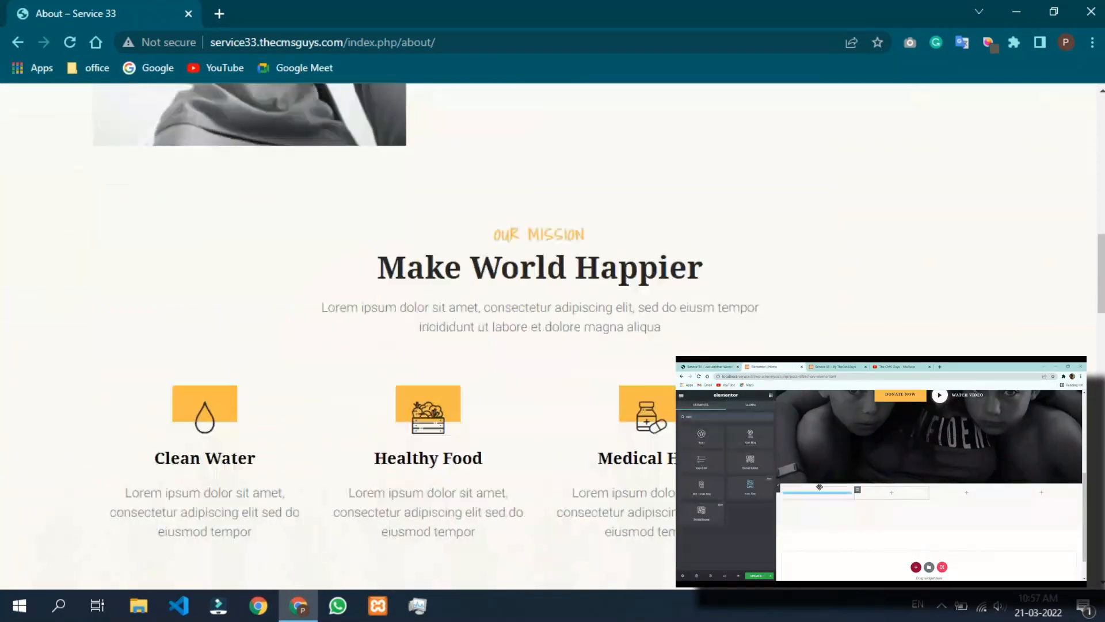
{"action": "scroll", "coordinate": [430, 457], "scroll_direction": "down", "scroll_amount": 10}
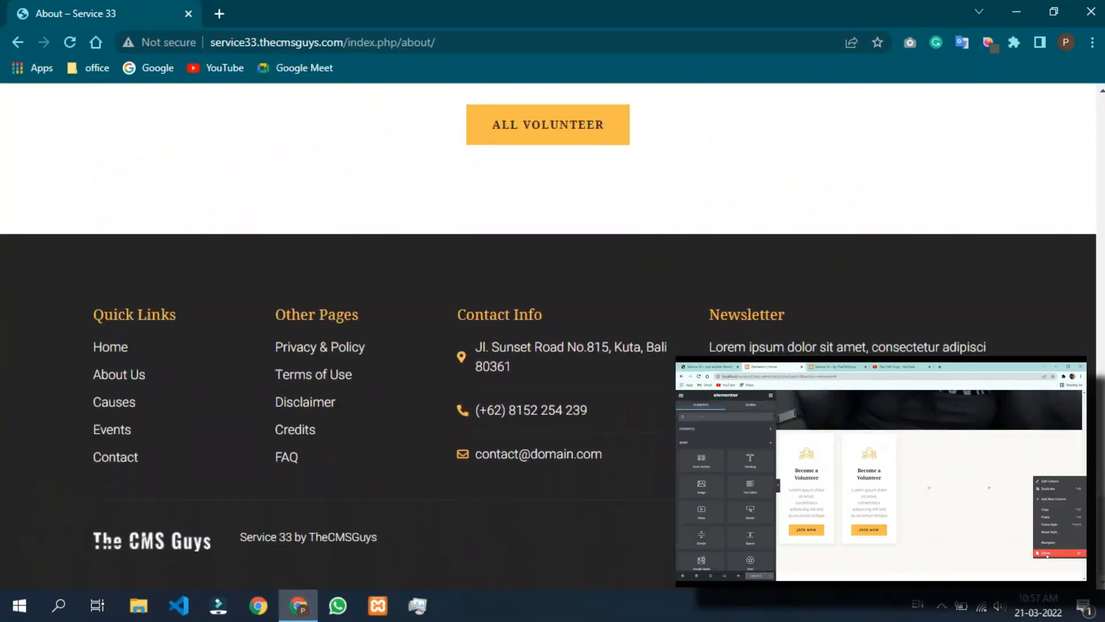
{"action": "scroll", "coordinate": [548, 337], "scroll_direction": "up", "scroll_amount": 10}
{"action": "scroll", "coordinate": [548, 337], "scroll_direction": "up", "scroll_amount": 15}
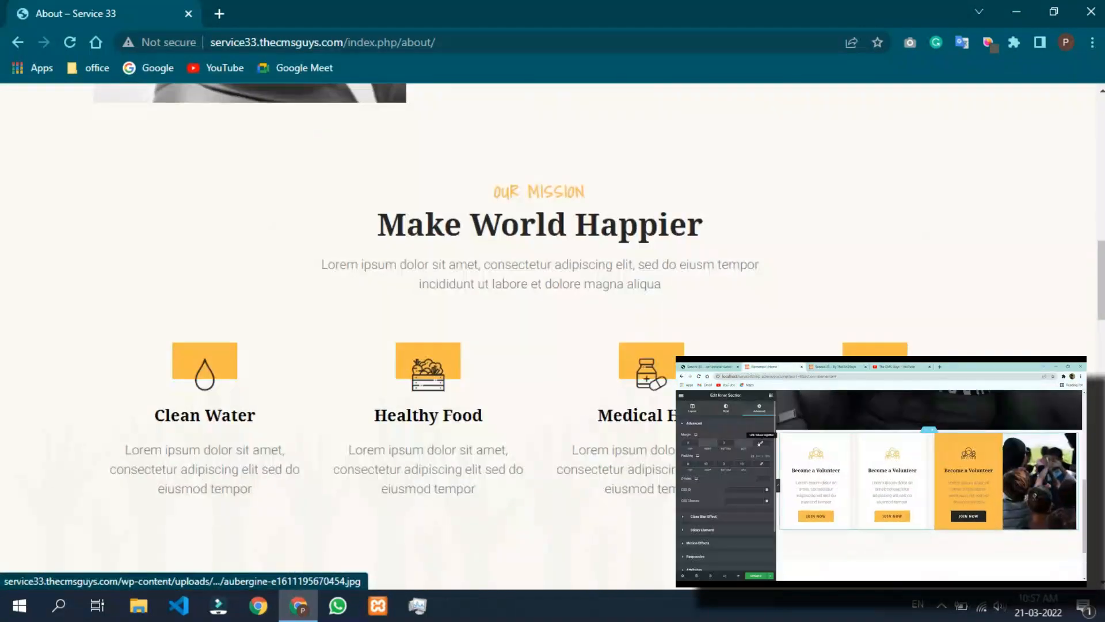
{"action": "scroll", "coordinate": [277, 208], "scroll_direction": "up", "scroll_amount": 1}
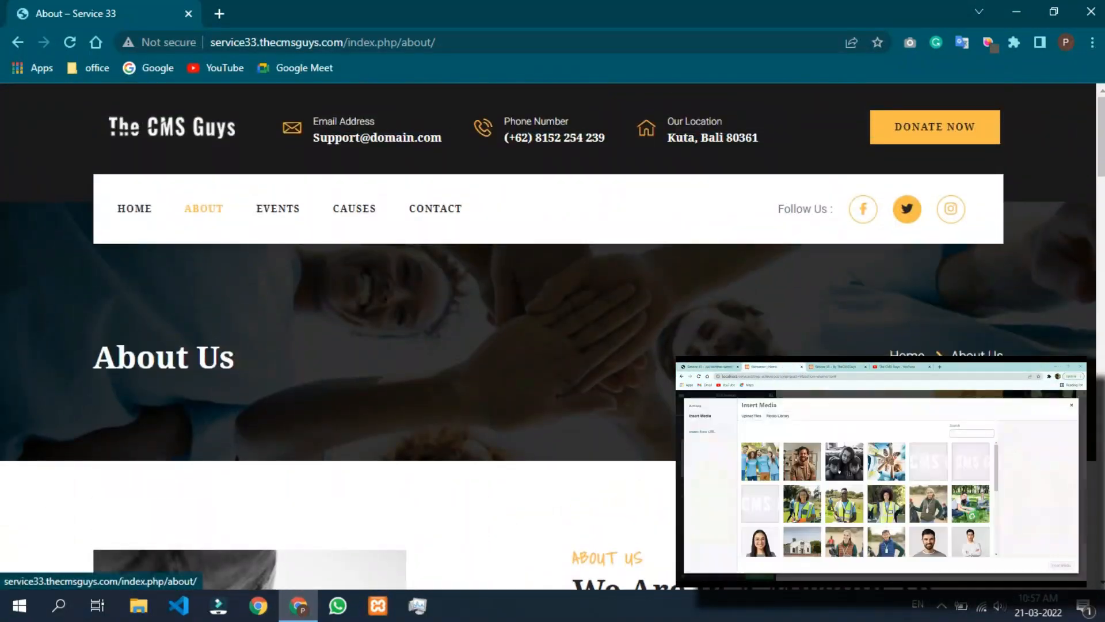
Open the Events page, look through its upcoming events, photo gallery and mission section, and open the Causes page.
{"action": "left_click", "coordinate": [278, 207]}
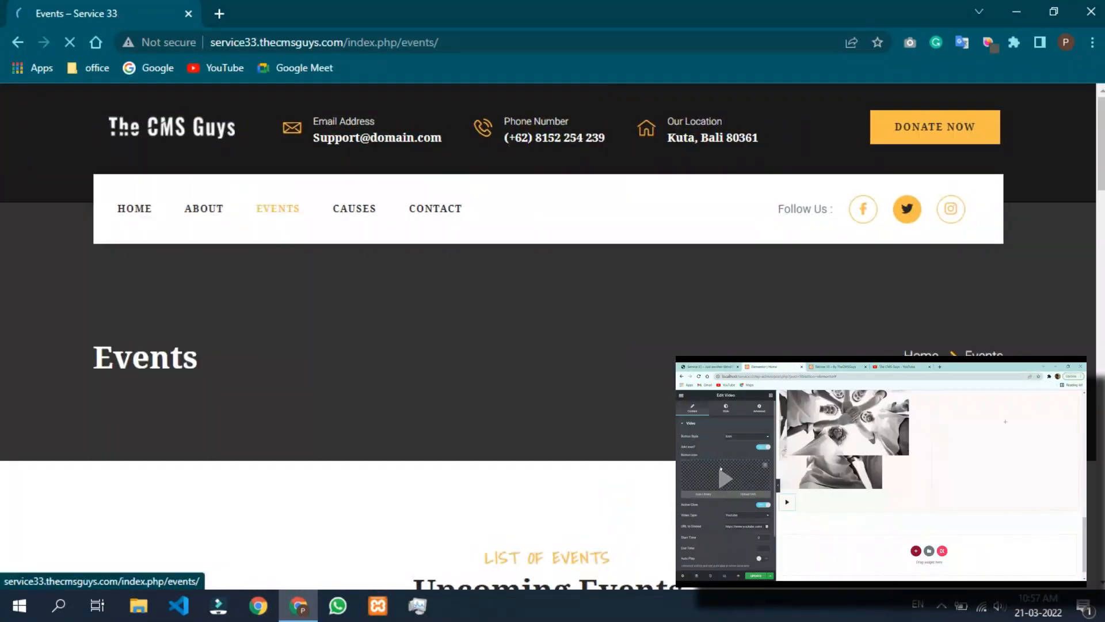
{"action": "scroll", "coordinate": [548, 337], "scroll_direction": "down", "scroll_amount": 3}
{"action": "scroll", "coordinate": [548, 337], "scroll_direction": "down", "scroll_amount": 15}
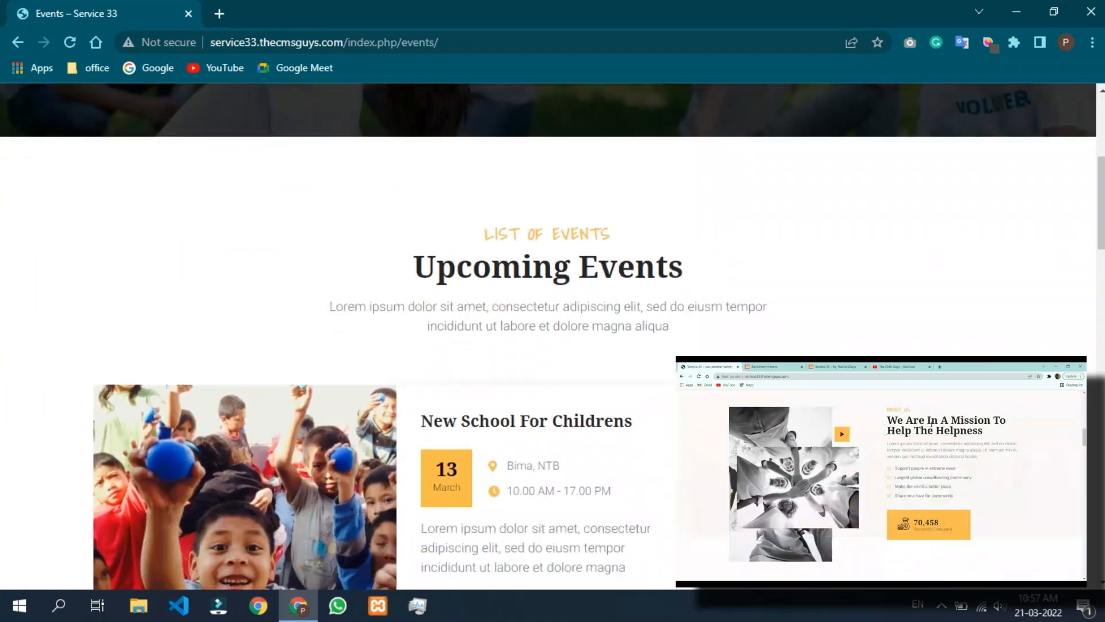
{"action": "scroll", "coordinate": [548, 336], "scroll_direction": "down", "scroll_amount": 20}
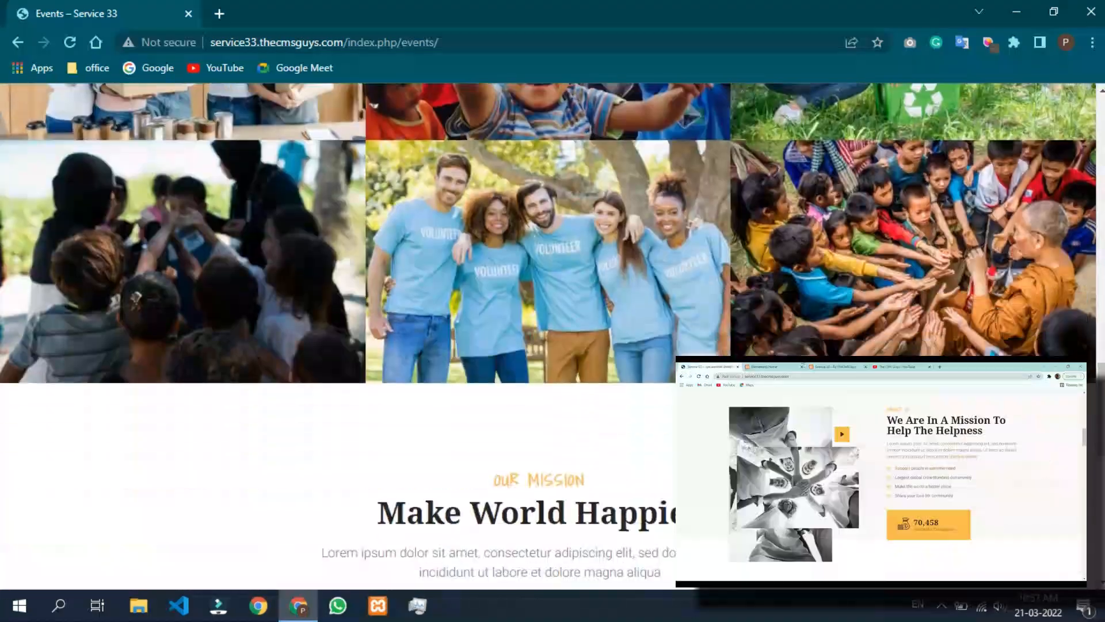
{"action": "scroll", "coordinate": [548, 337], "scroll_direction": "up", "scroll_amount": 15}
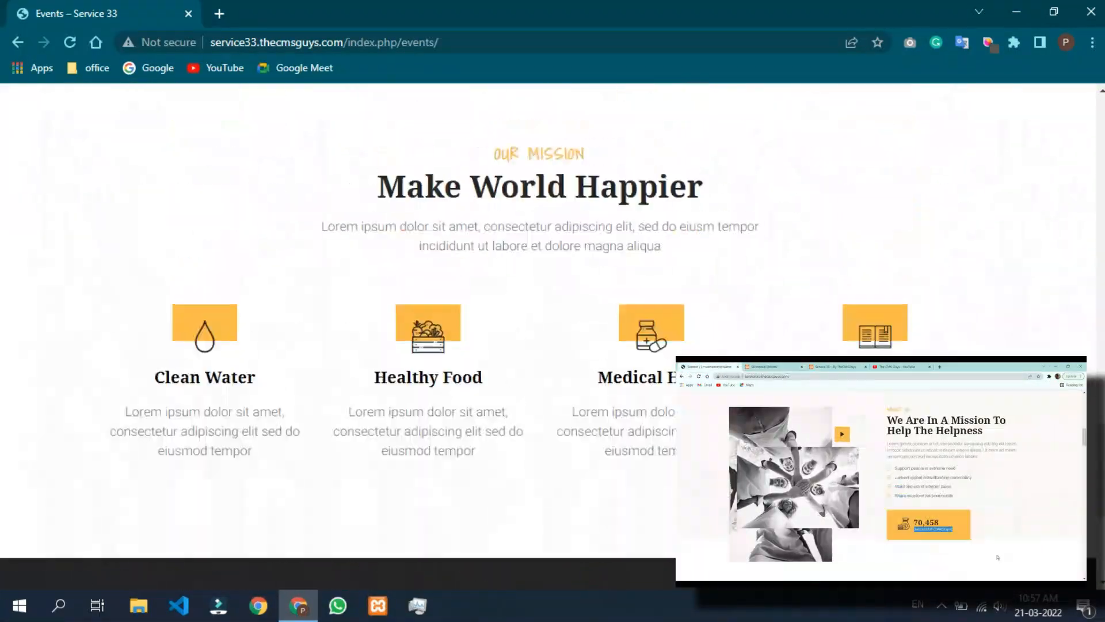
{"action": "scroll", "coordinate": [548, 337], "scroll_direction": "up", "scroll_amount": 10}
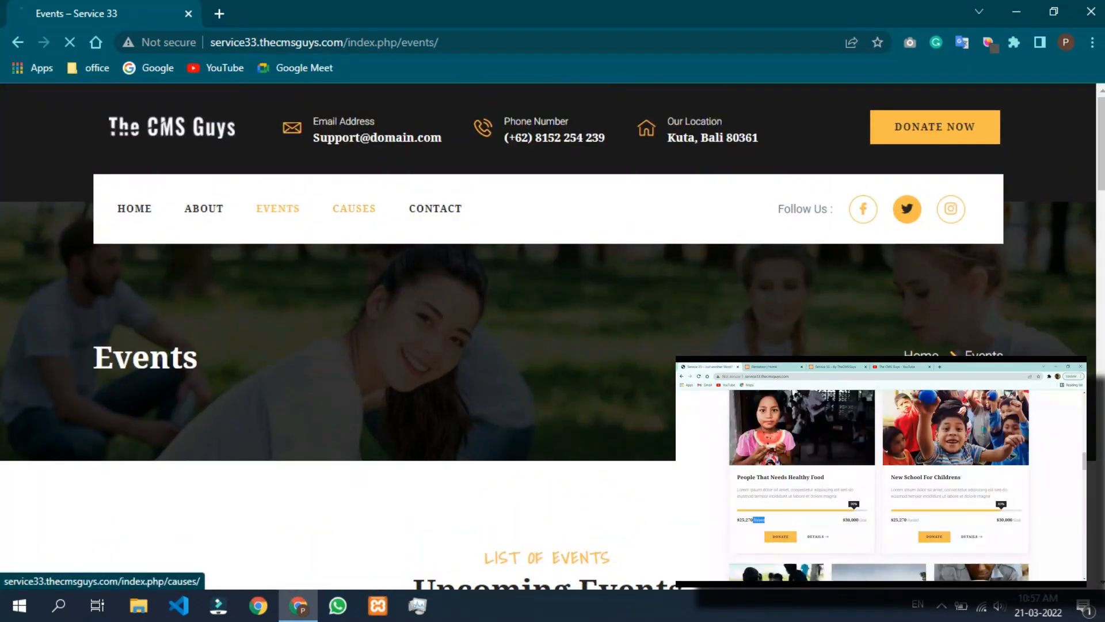
{"action": "left_click", "coordinate": [354, 209]}
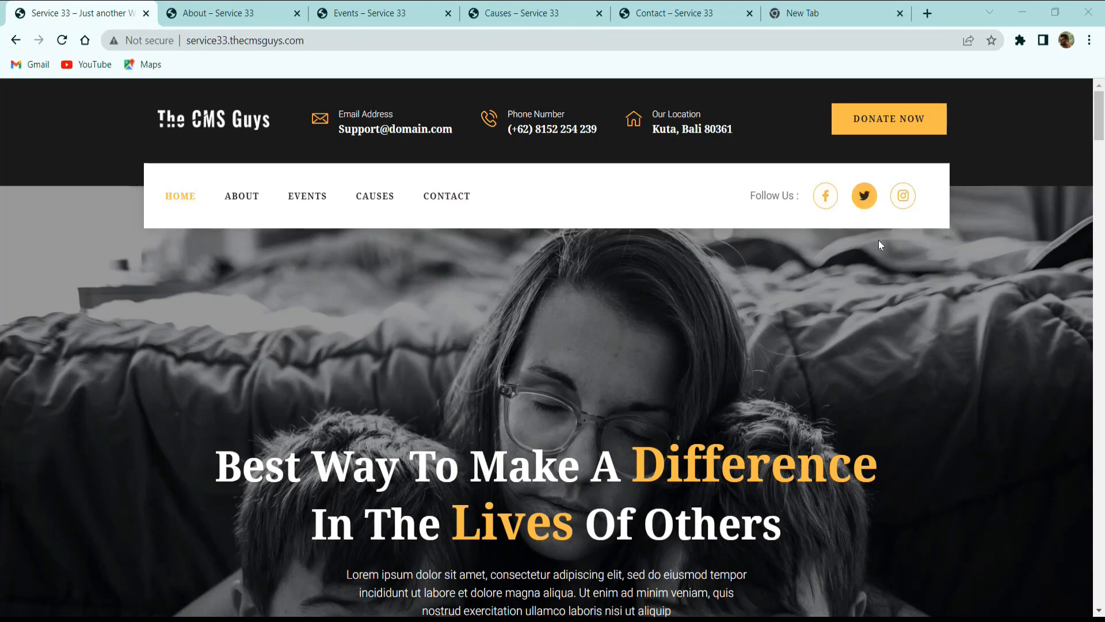
Examine the home page's header, hero banner, volunteer, fundraising and donation cards, and the About Us section.
{"action": "scroll", "coordinate": [878, 240], "scroll_direction": "down", "scroll_amount": 3}
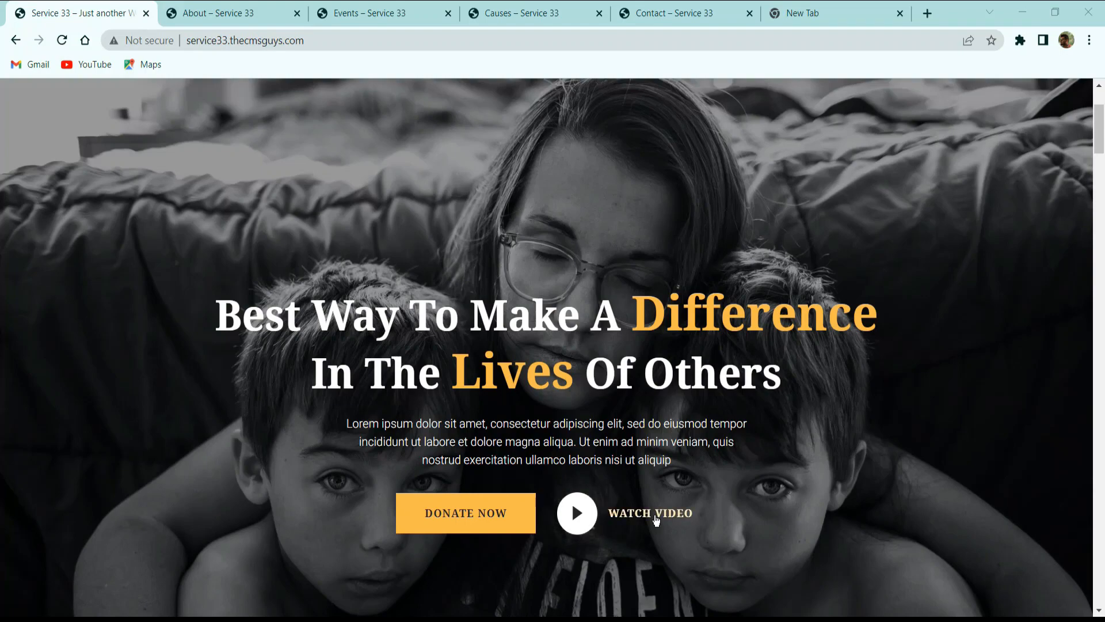
{"action": "scroll", "coordinate": [765, 408], "scroll_direction": "down", "scroll_amount": 3}
{"action": "scroll", "coordinate": [766, 408], "scroll_direction": "down", "scroll_amount": 5}
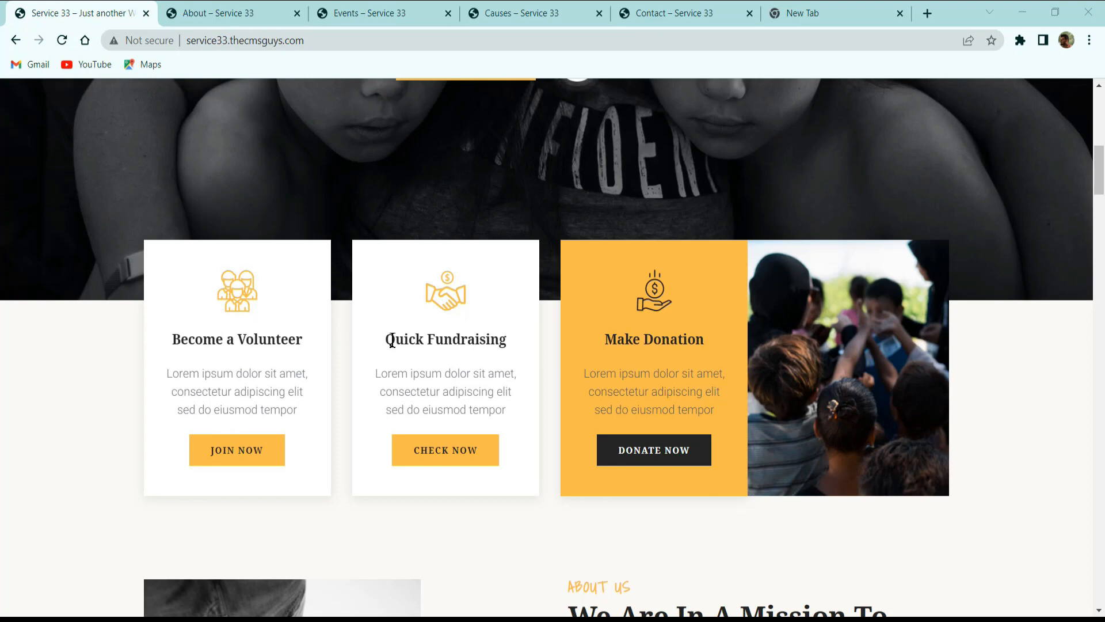
{"action": "scroll", "coordinate": [455, 463], "scroll_direction": "down", "scroll_amount": 1}
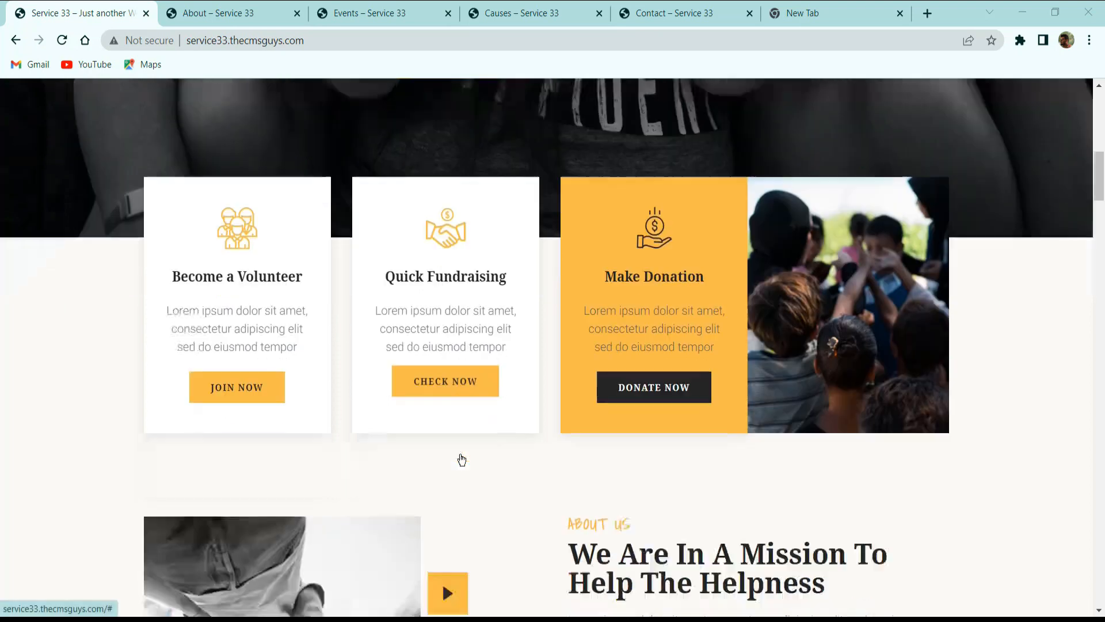
{"action": "scroll", "coordinate": [613, 375], "scroll_direction": "down", "scroll_amount": 2}
{"action": "scroll", "coordinate": [631, 420], "scroll_direction": "up", "scroll_amount": 3}
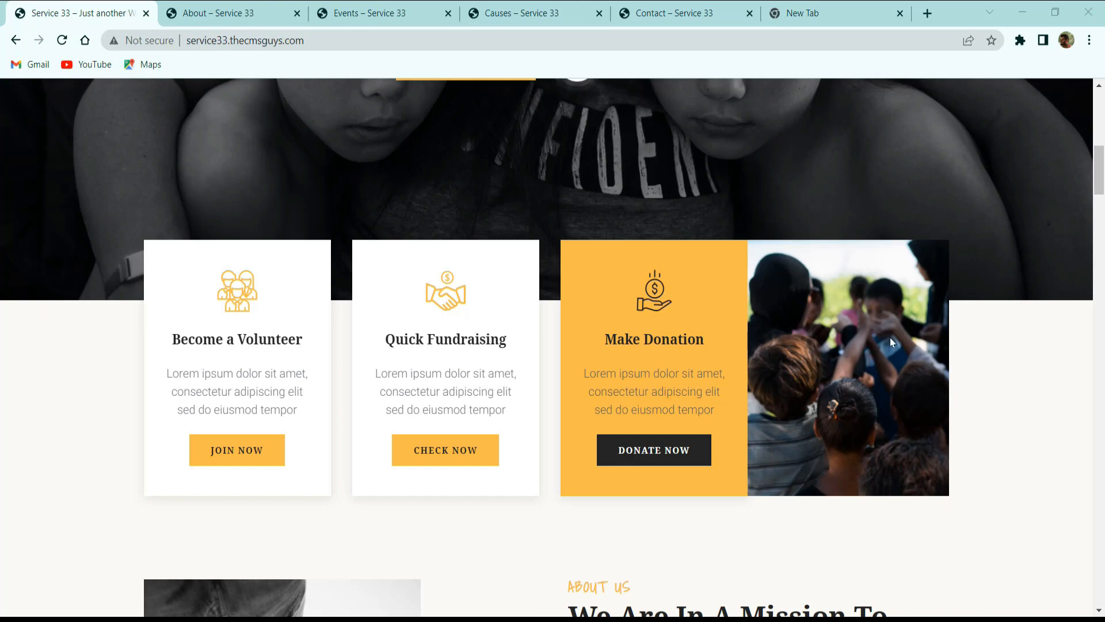
{"action": "scroll", "coordinate": [890, 340], "scroll_direction": "down", "scroll_amount": 5}
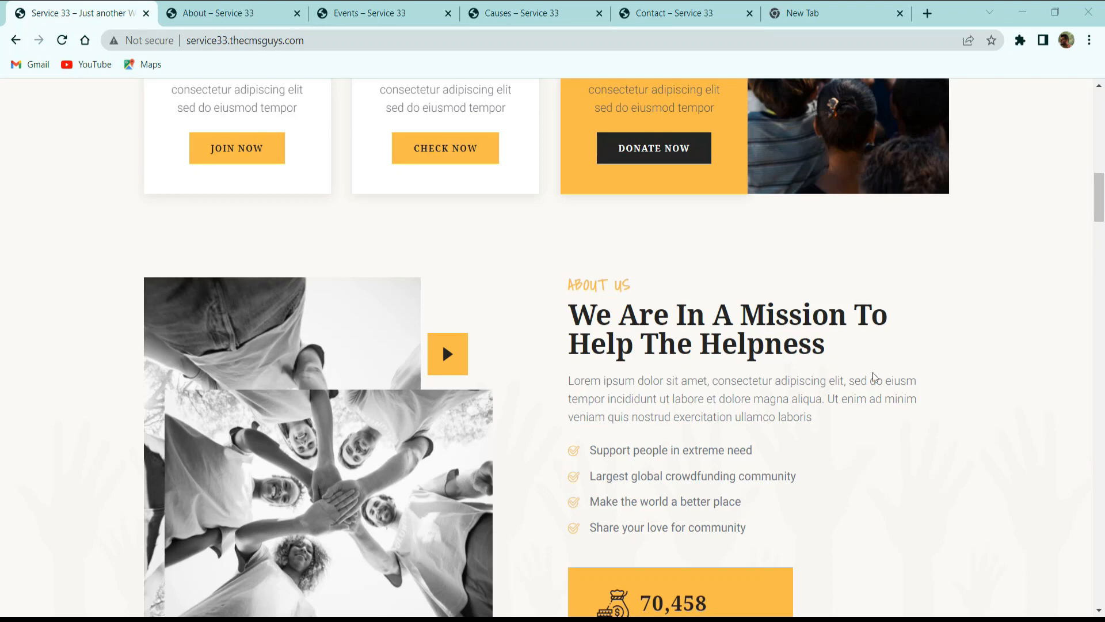
{"action": "scroll", "coordinate": [873, 377], "scroll_direction": "down", "scroll_amount": 3}
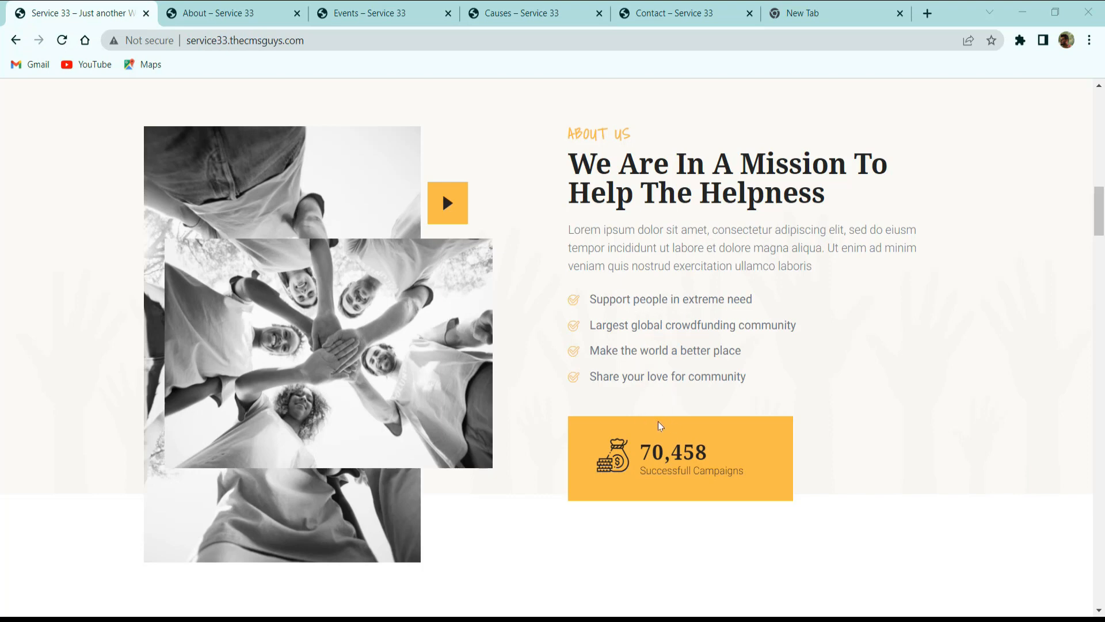
{"action": "scroll", "coordinate": [748, 403], "scroll_direction": "down", "scroll_amount": 3}
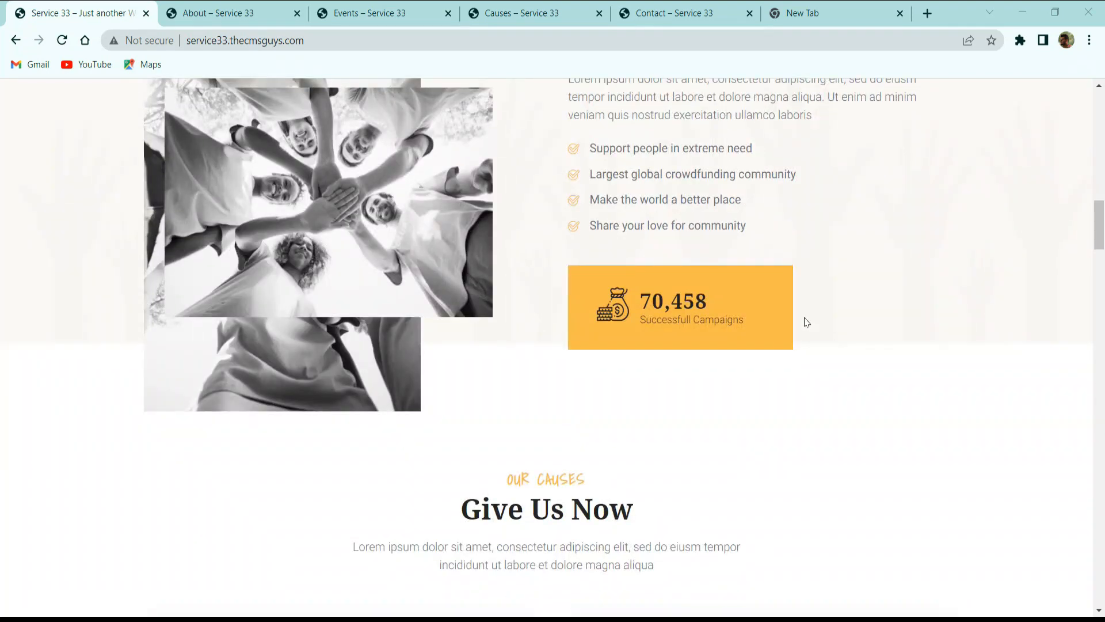
Examine the home page's Our Causes section, including its donation progress cards and the All Causes link.
{"action": "scroll", "coordinate": [805, 320], "scroll_direction": "down", "scroll_amount": 3}
{"action": "scroll", "coordinate": [783, 324], "scroll_direction": "down", "scroll_amount": 3}
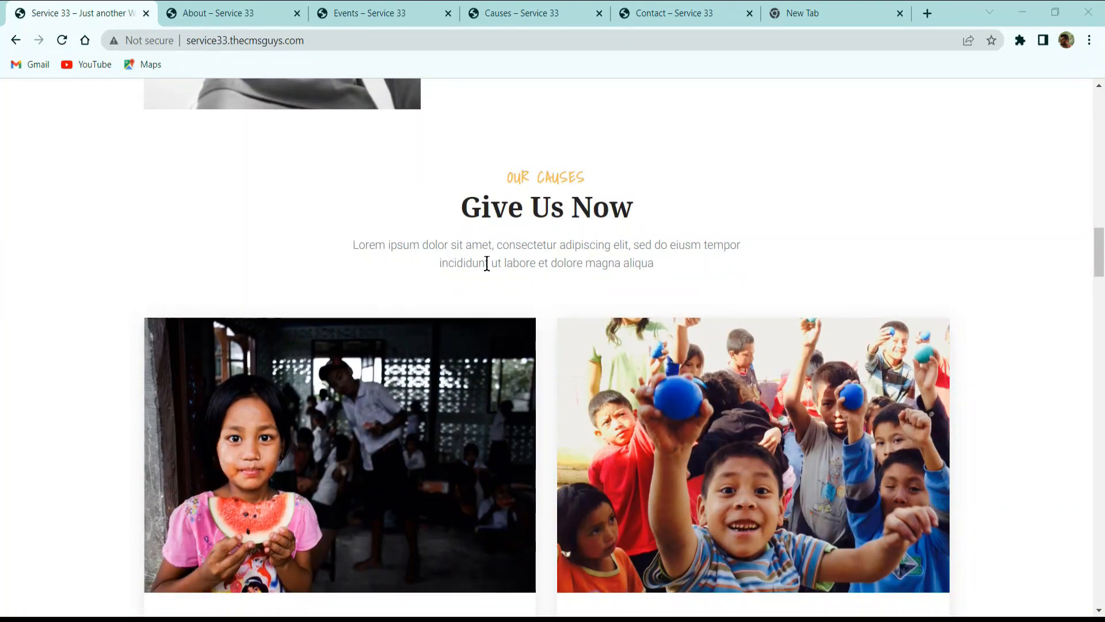
{"action": "scroll", "coordinate": [498, 311], "scroll_direction": "down", "scroll_amount": 3}
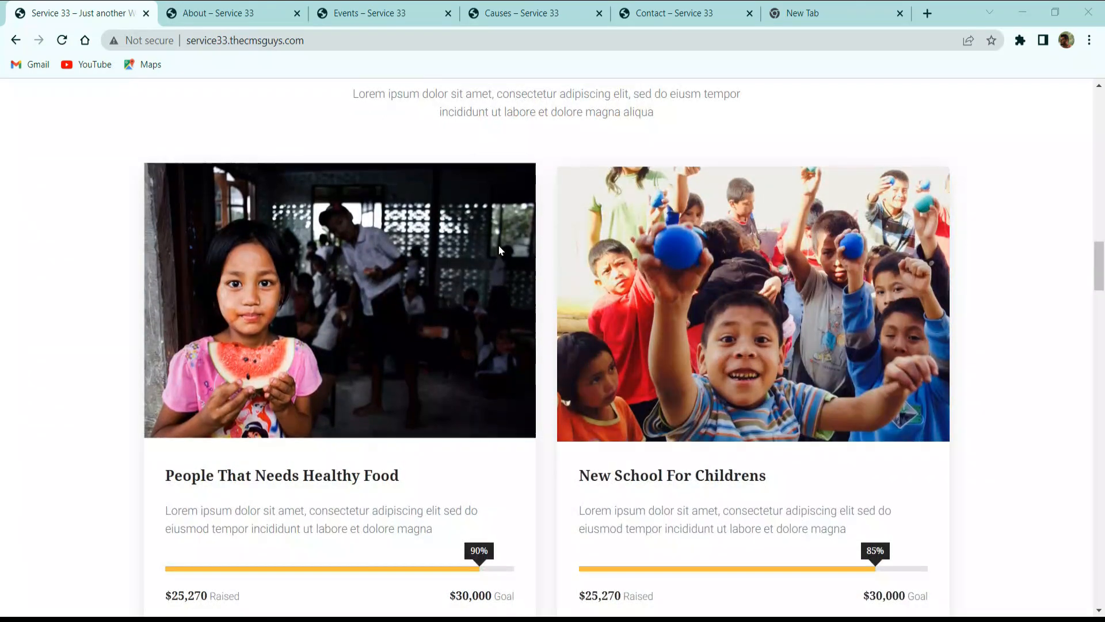
{"action": "scroll", "coordinate": [384, 250], "scroll_direction": "down", "scroll_amount": 3}
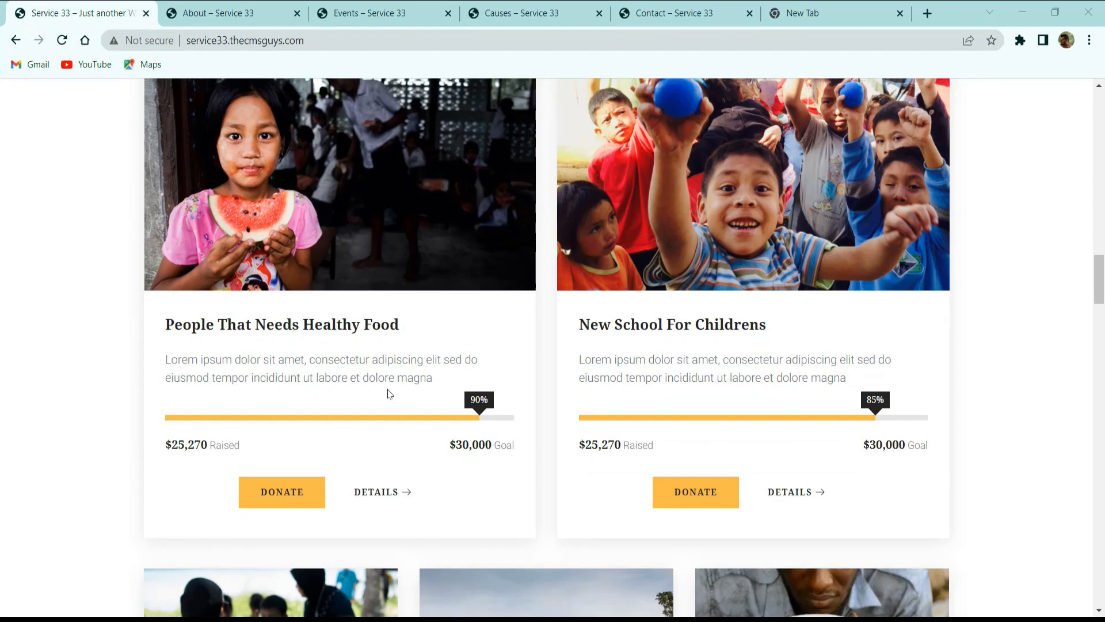
{"action": "scroll", "coordinate": [295, 385], "scroll_direction": "down", "scroll_amount": 3}
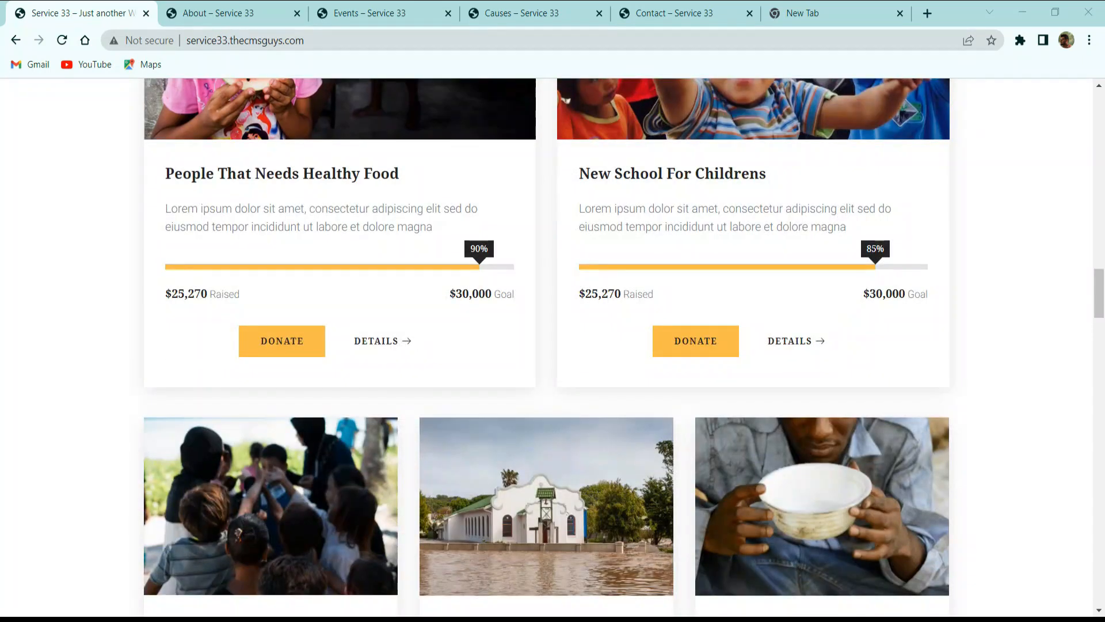
{"action": "scroll", "coordinate": [542, 369], "scroll_direction": "down", "scroll_amount": 3}
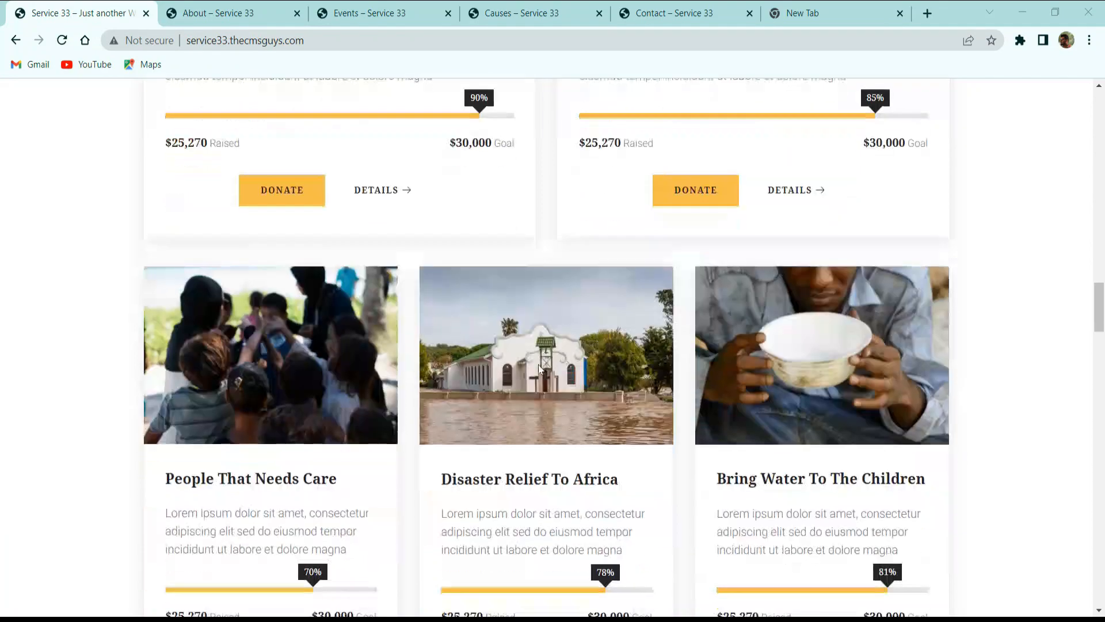
{"action": "scroll", "coordinate": [541, 370], "scroll_direction": "down", "scroll_amount": 9}
{"action": "scroll", "coordinate": [541, 370], "scroll_direction": "down", "scroll_amount": 3}
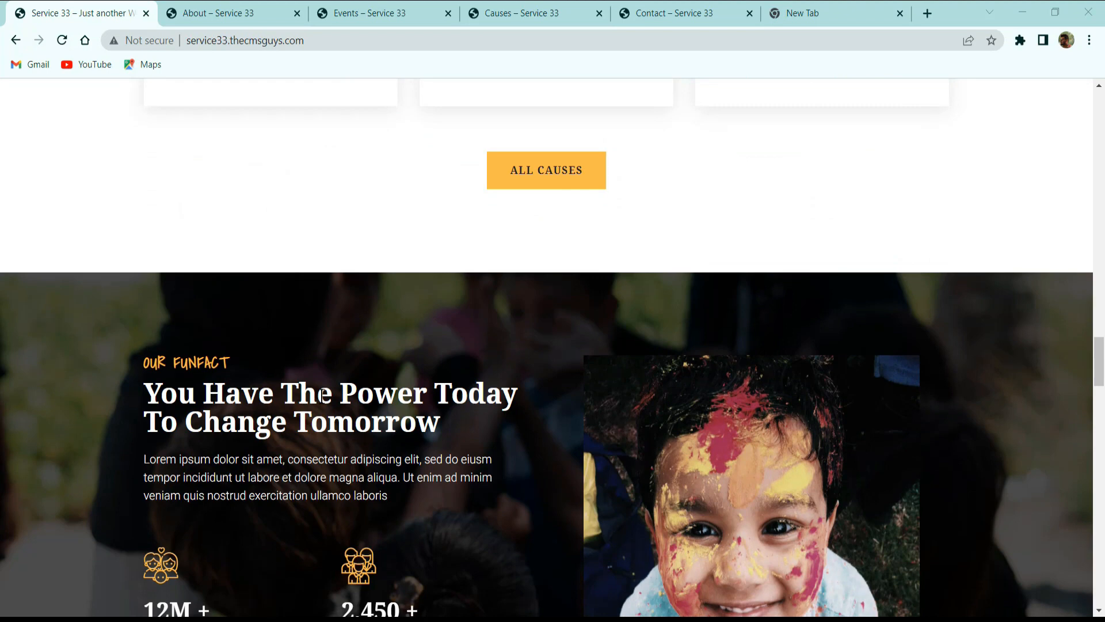
Examine the home page's Our Funfact counters and quote box, and the Help Us section with its donation form, opening hours and contact details.
{"action": "scroll", "coordinate": [324, 395], "scroll_direction": "down", "scroll_amount": 3}
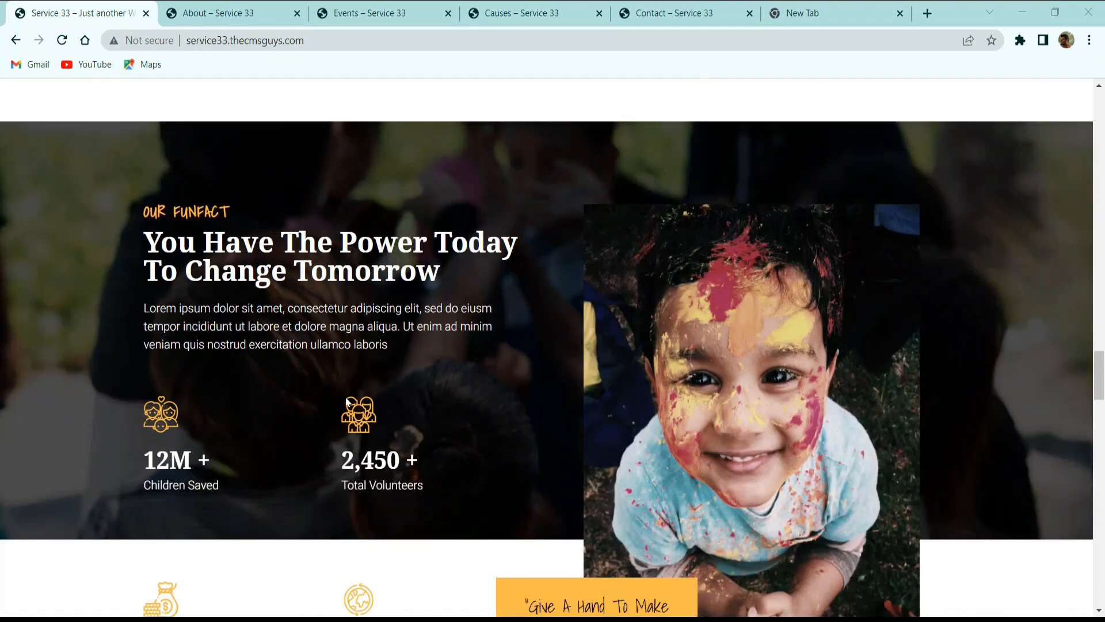
{"action": "scroll", "coordinate": [257, 375], "scroll_direction": "down", "scroll_amount": 3}
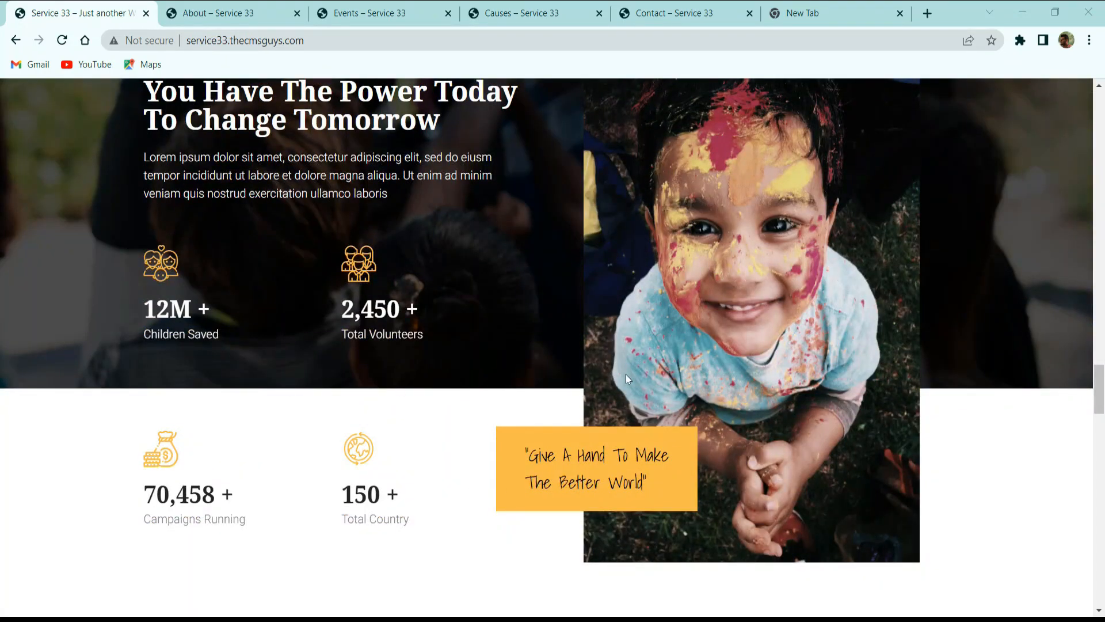
{"action": "scroll", "coordinate": [684, 348], "scroll_direction": "down", "scroll_amount": 3}
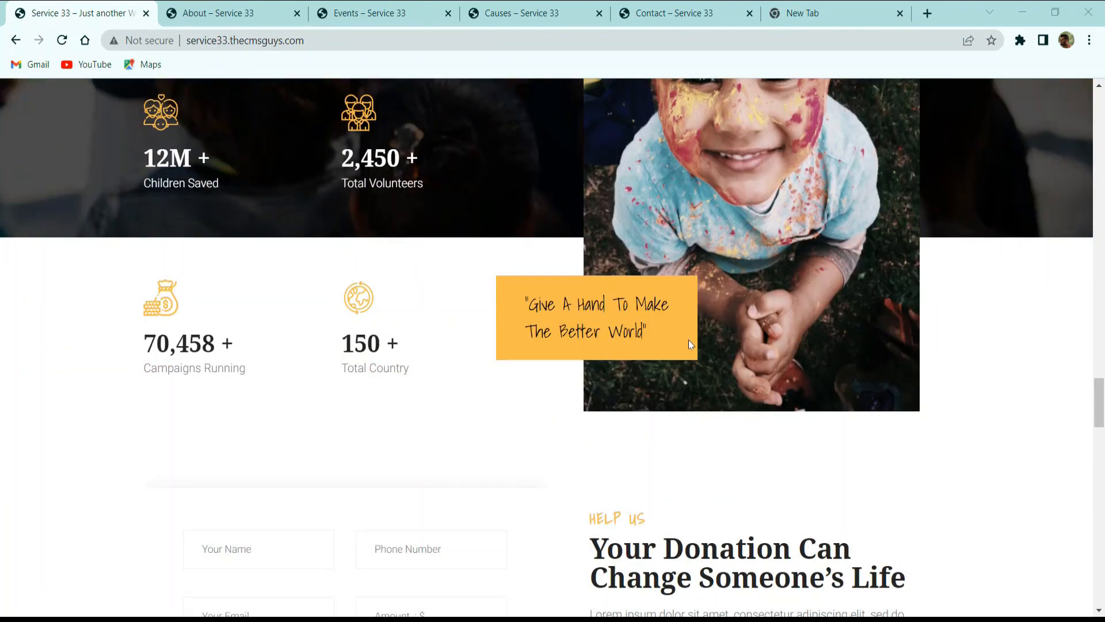
{"action": "scroll", "coordinate": [690, 342], "scroll_direction": "down", "scroll_amount": 3}
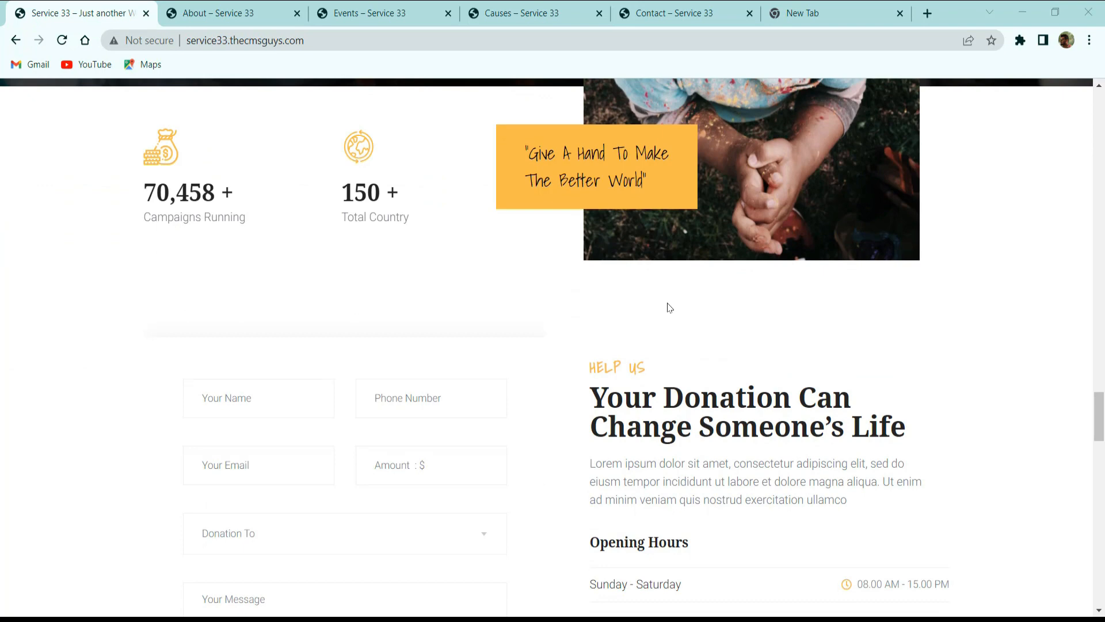
{"action": "scroll", "coordinate": [671, 311], "scroll_direction": "down", "scroll_amount": 3}
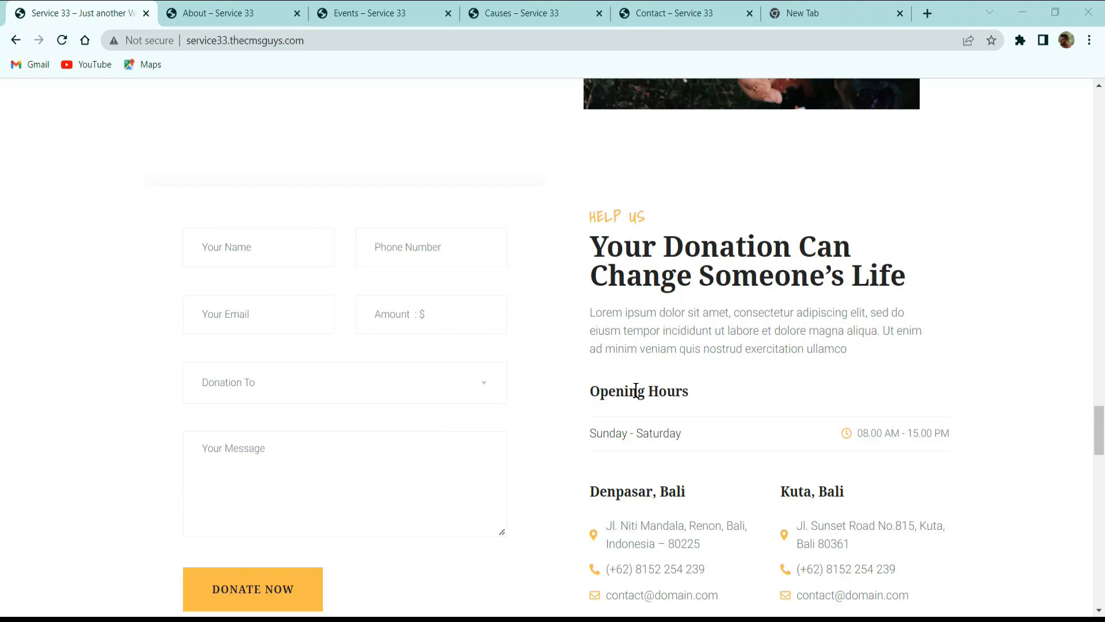
{"action": "scroll", "coordinate": [647, 386], "scroll_direction": "down", "scroll_amount": 3}
{"action": "scroll", "coordinate": [647, 386], "scroll_direction": "down", "scroll_amount": 6}
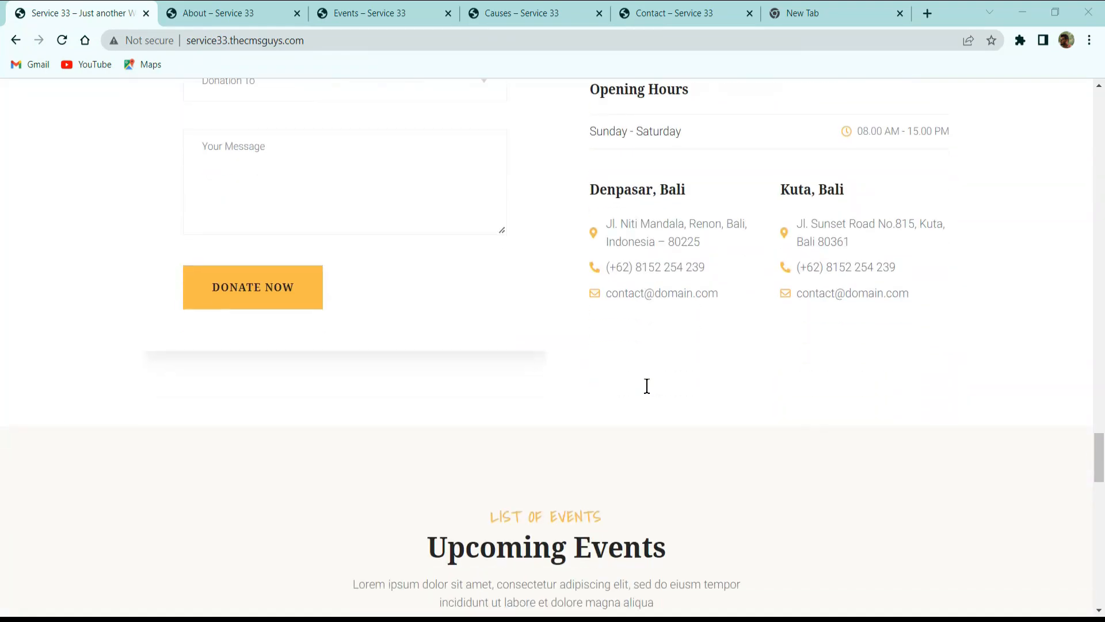
Examine the home page's Upcoming Events cards, the volunteer call-to-action banner, and the footer with its links and newsletter form.
{"action": "scroll", "coordinate": [647, 386], "scroll_direction": "down", "scroll_amount": 3}
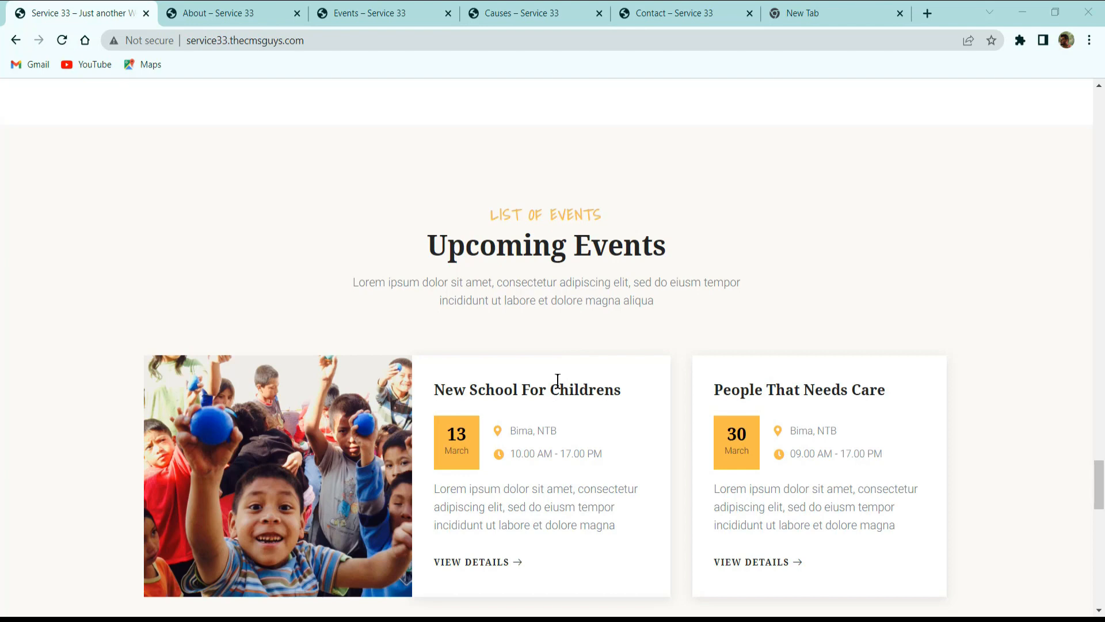
{"action": "scroll", "coordinate": [513, 384], "scroll_direction": "down", "scroll_amount": 3}
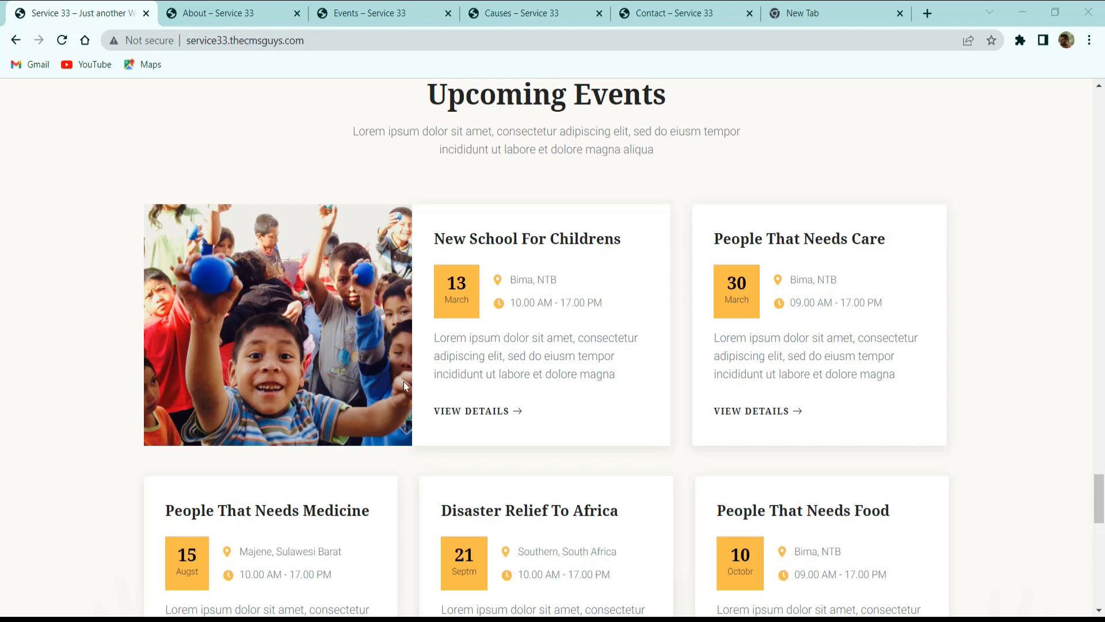
{"action": "scroll", "coordinate": [423, 382], "scroll_direction": "down", "scroll_amount": 5}
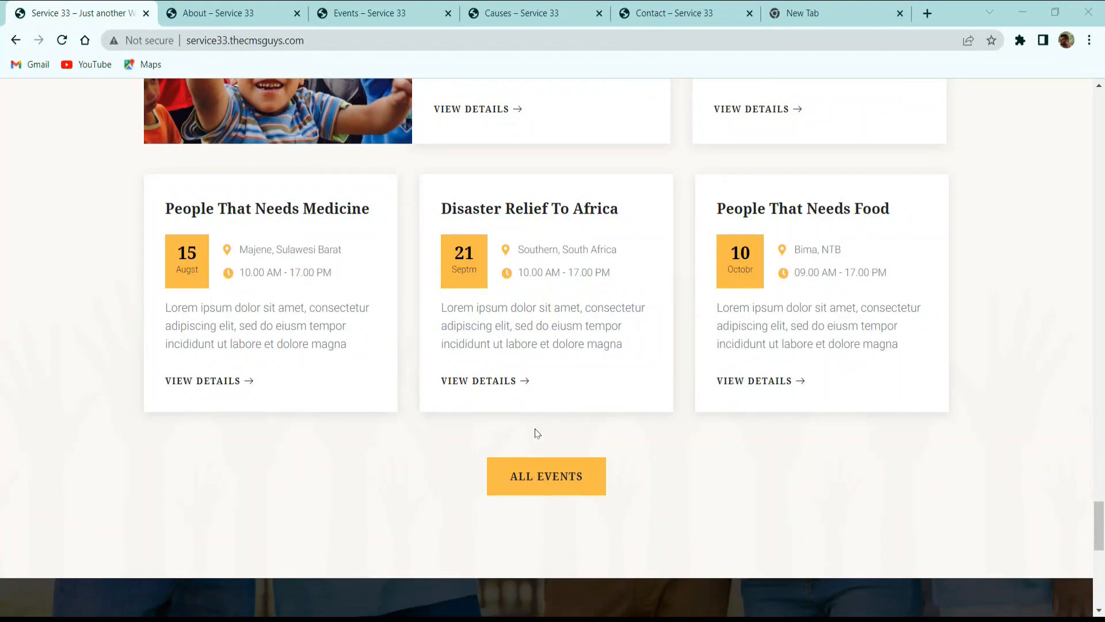
{"action": "scroll", "coordinate": [535, 433], "scroll_direction": "down", "scroll_amount": 8}
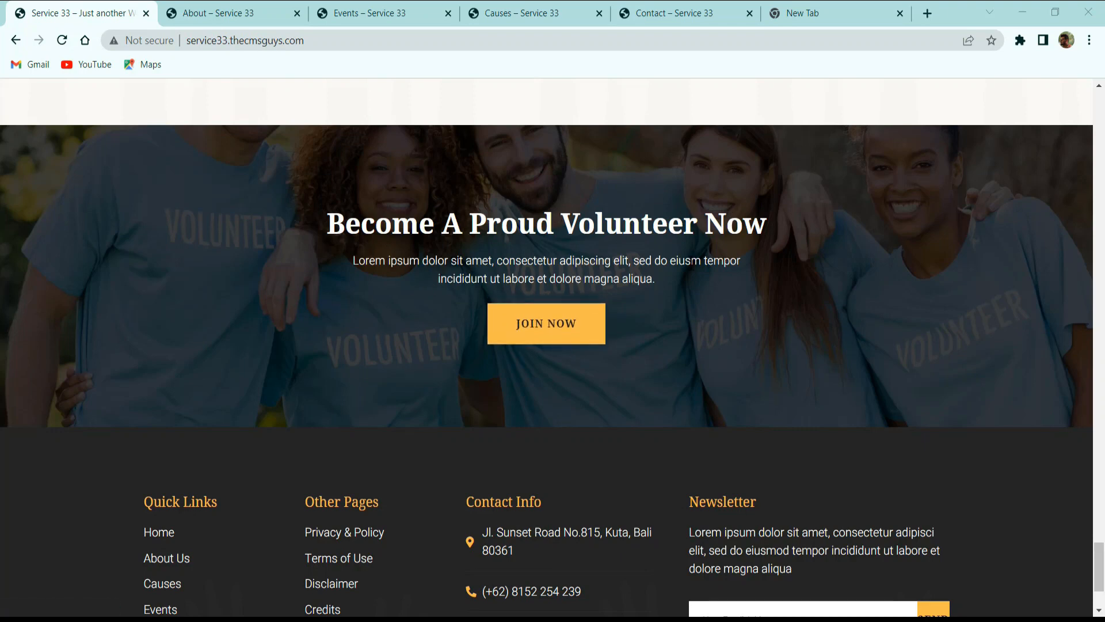
{"action": "scroll", "coordinate": [731, 257], "scroll_direction": "down", "scroll_amount": 3}
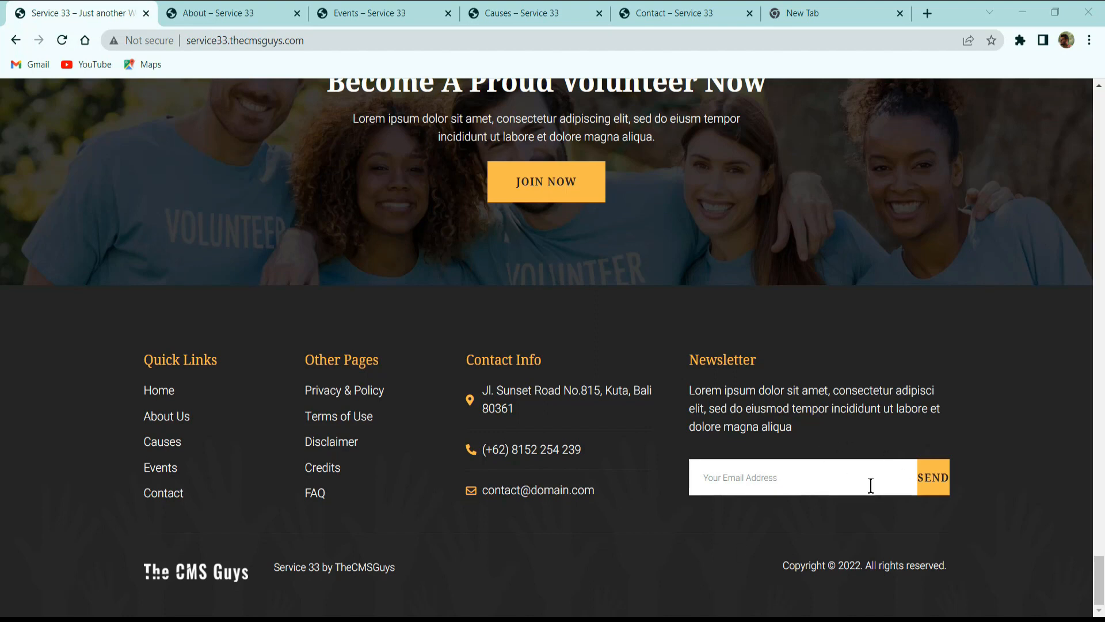
Inspect the home page in the developer tools' responsive mobile preview, looking through its cause cards and About Us section, and close the tools.
{"action": "right_click", "coordinate": [285, 255]}
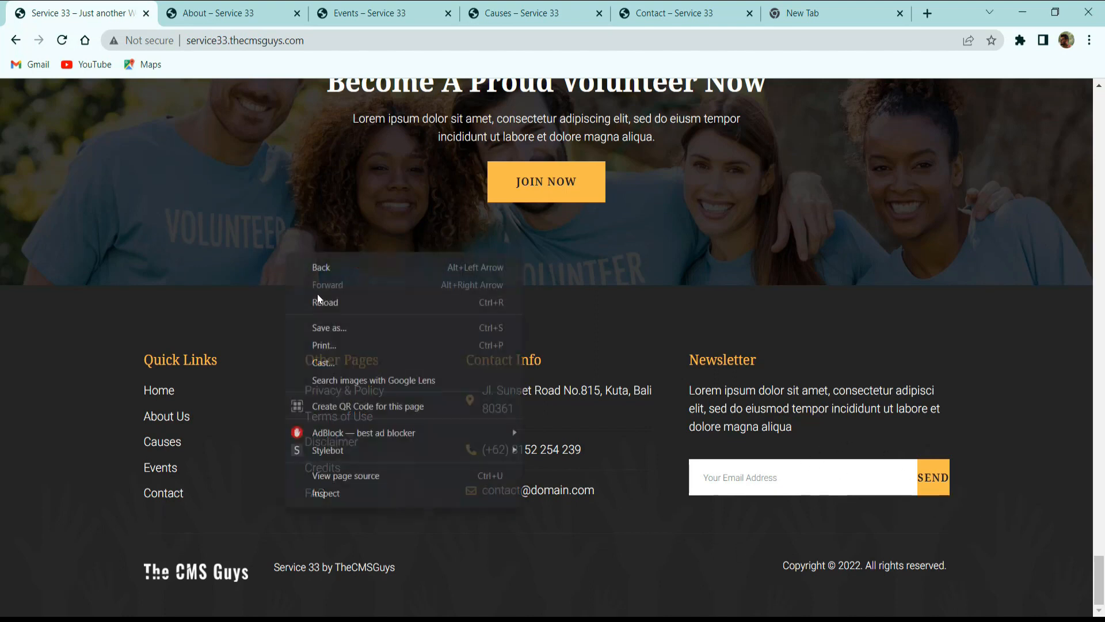
{"action": "left_click", "coordinate": [361, 490]}
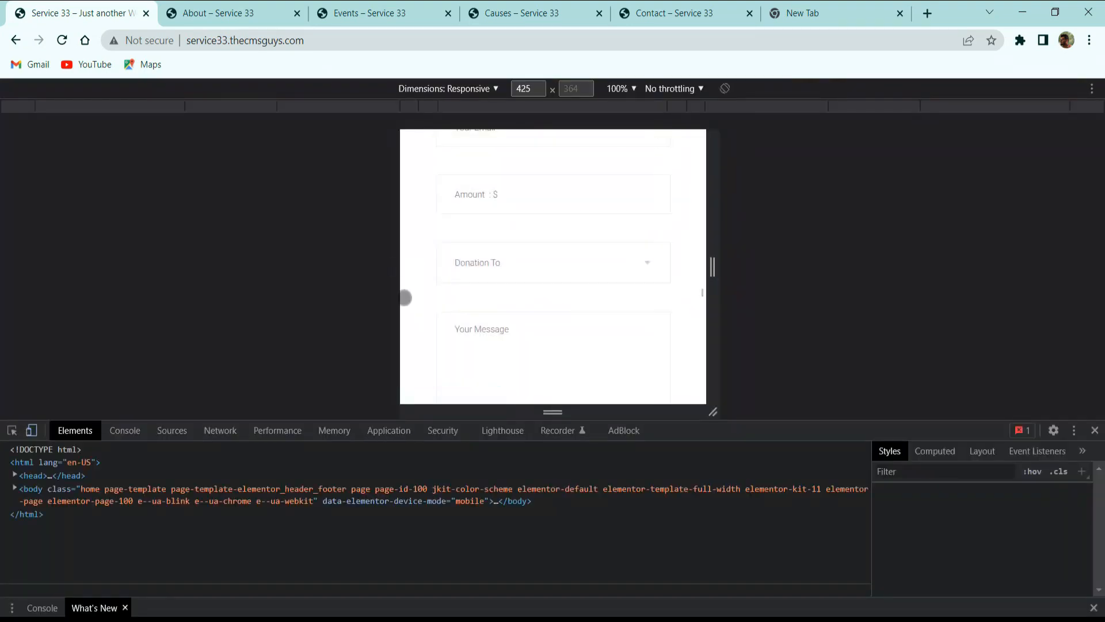
{"action": "scroll", "coordinate": [543, 333], "scroll_direction": "up", "scroll_amount": 5}
{"action": "scroll", "coordinate": [545, 308], "scroll_direction": "up", "scroll_amount": 12}
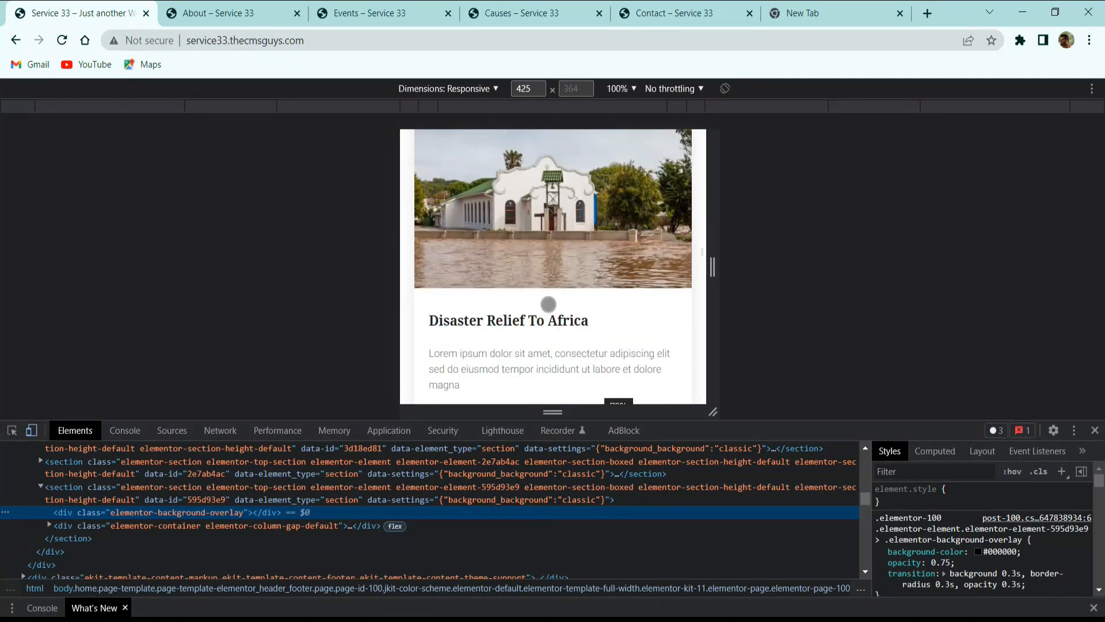
{"action": "scroll", "coordinate": [547, 297], "scroll_direction": "down", "scroll_amount": 6}
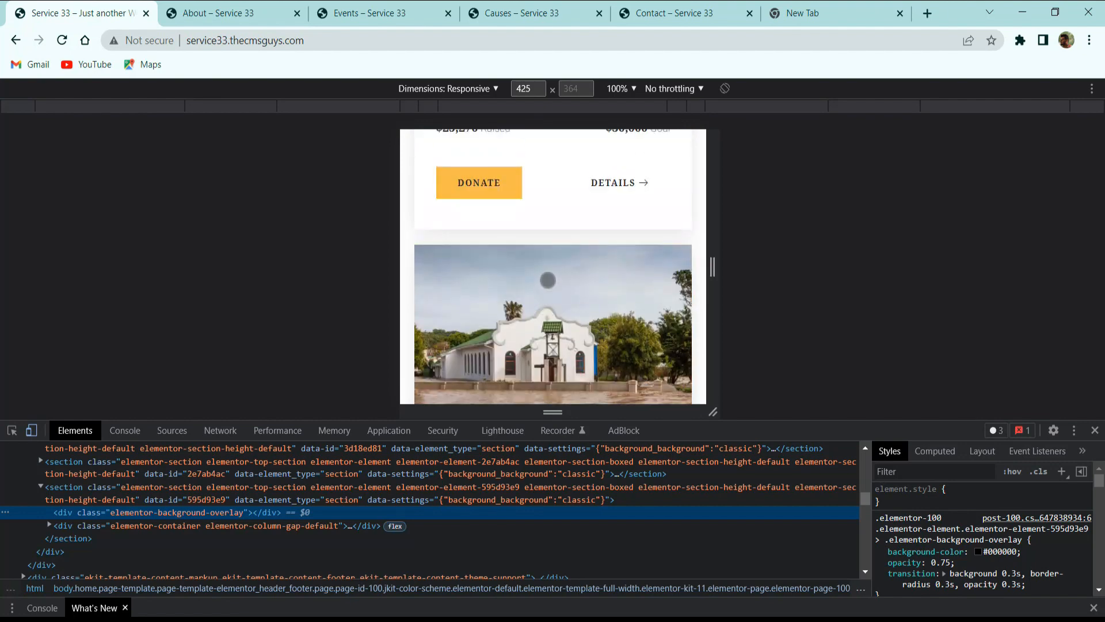
{"action": "scroll", "coordinate": [553, 276], "scroll_direction": "down", "scroll_amount": 5}
{"action": "scroll", "coordinate": [554, 272], "scroll_direction": "up", "scroll_amount": 3}
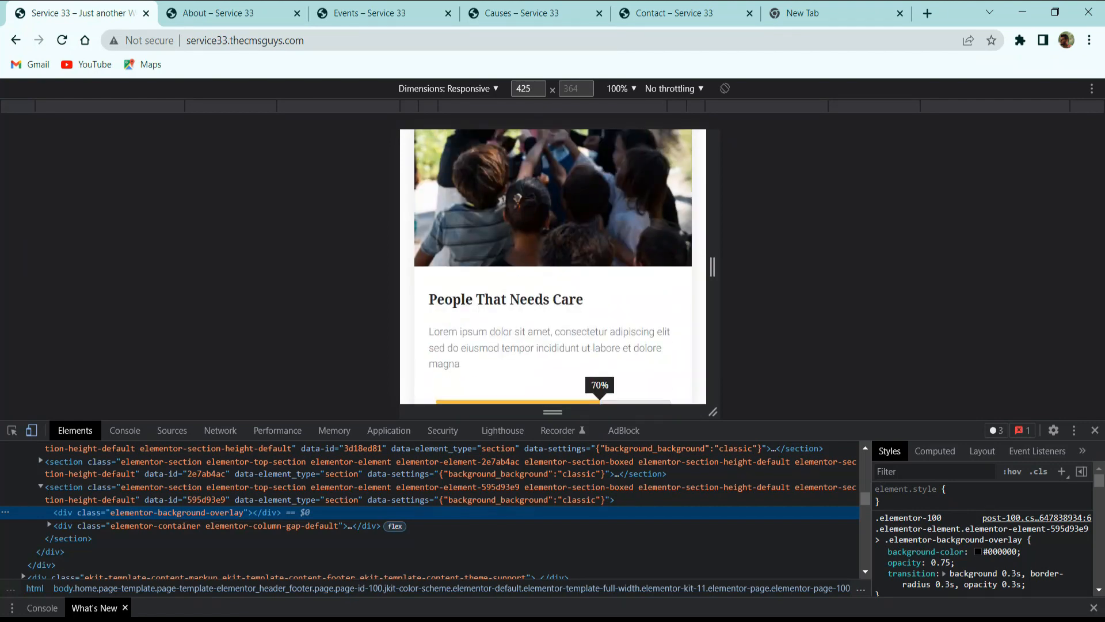
{"action": "scroll", "coordinate": [580, 224], "scroll_direction": "down", "scroll_amount": 5}
{"action": "scroll", "coordinate": [596, 194], "scroll_direction": "up", "scroll_amount": 11}
{"action": "scroll", "coordinate": [553, 265], "scroll_direction": "up", "scroll_amount": 10}
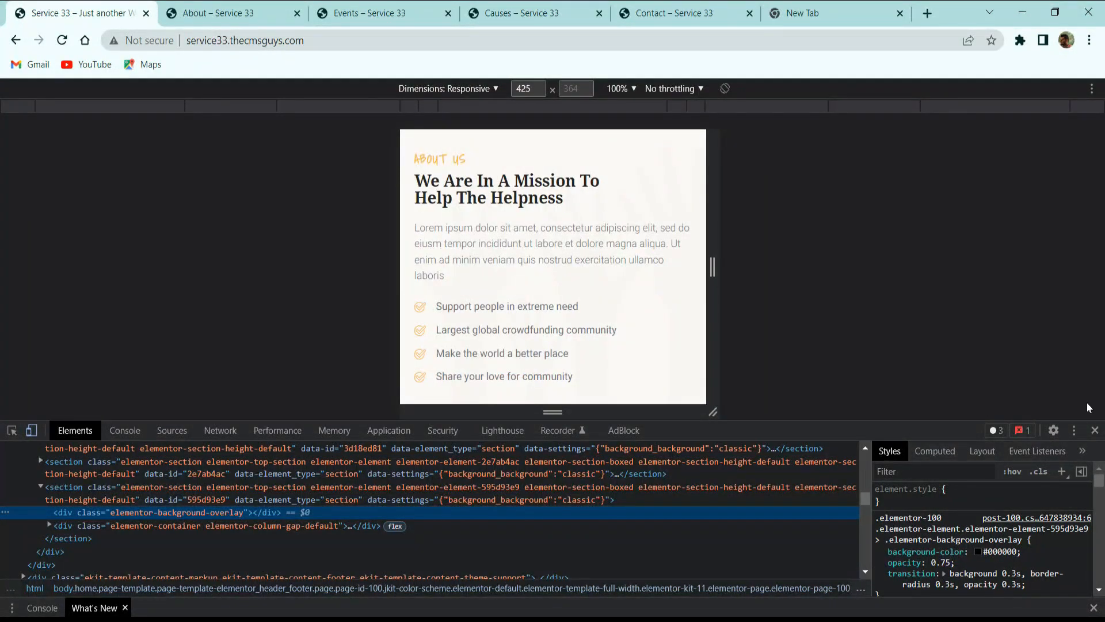
{"action": "left_click", "coordinate": [1095, 430]}
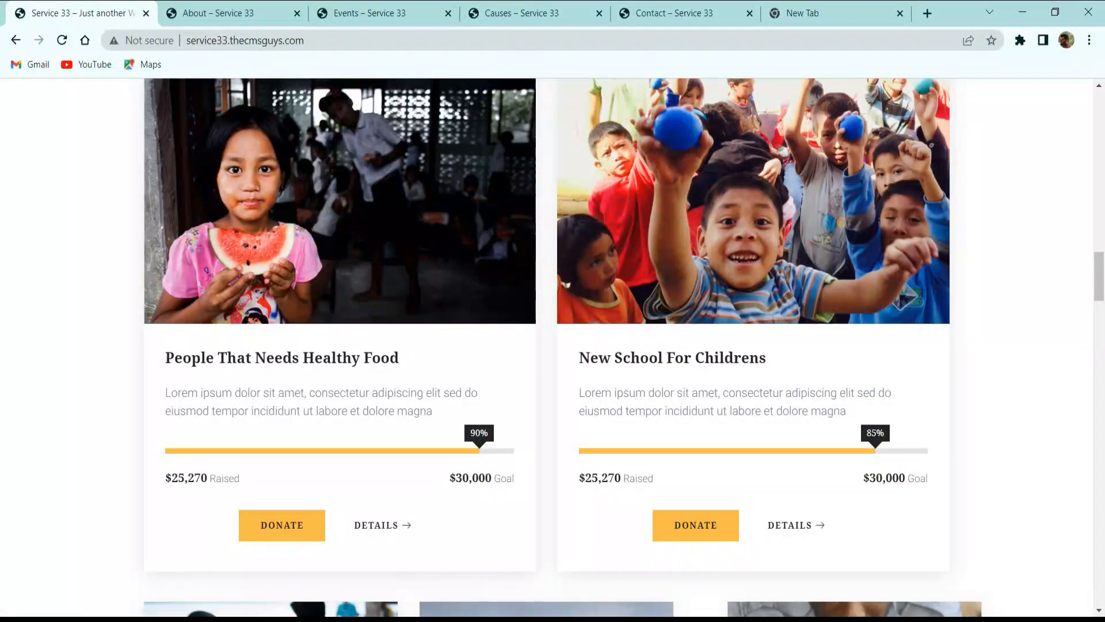
Switch to the already open About page and examine its header, title banner with breadcrumb, and About Us section.
{"action": "scroll", "coordinate": [229, 234], "scroll_direction": "up", "scroll_amount": 10}
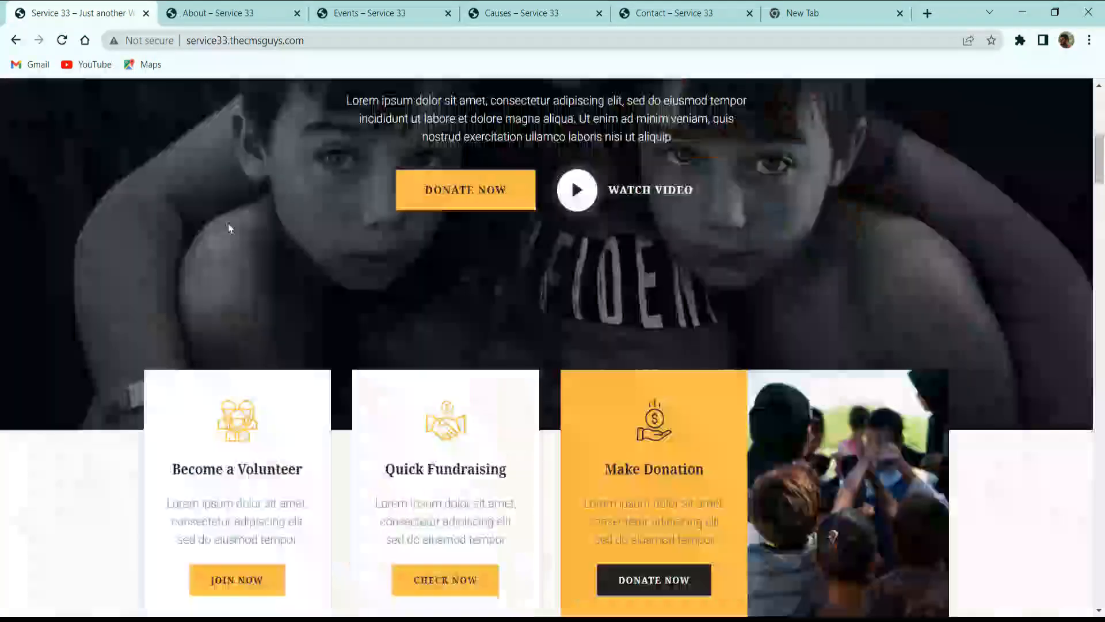
{"action": "scroll", "coordinate": [228, 223], "scroll_direction": "up", "scroll_amount": 5}
{"action": "left_click", "coordinate": [204, 12]}
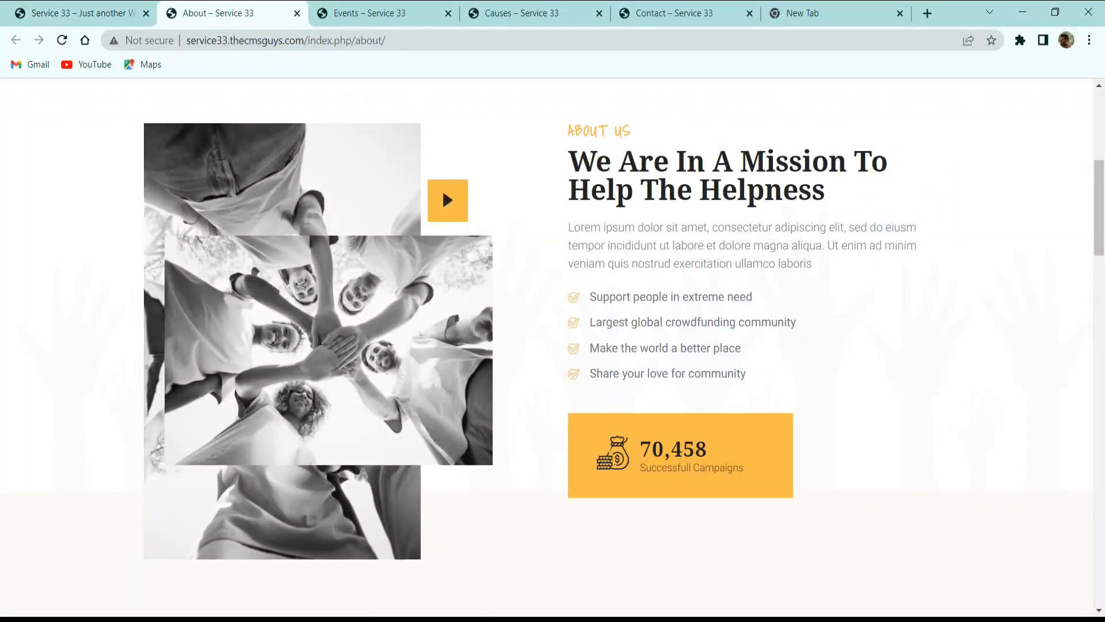
{"action": "scroll", "coordinate": [459, 419], "scroll_direction": "up", "scroll_amount": 5}
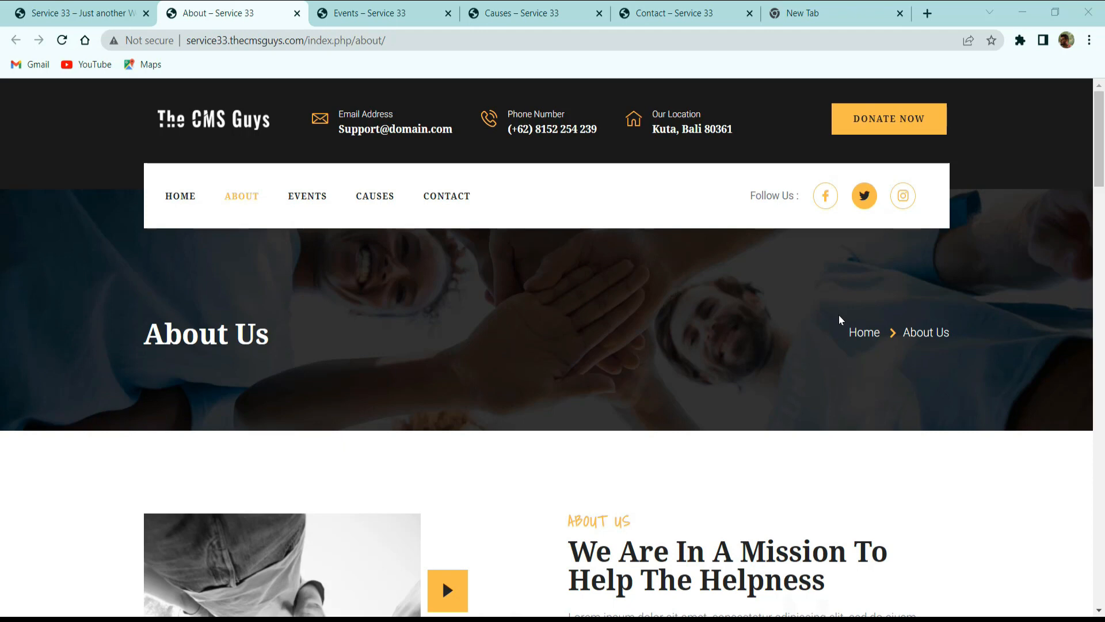
{"action": "scroll", "coordinate": [756, 320], "scroll_direction": "down", "scroll_amount": 3}
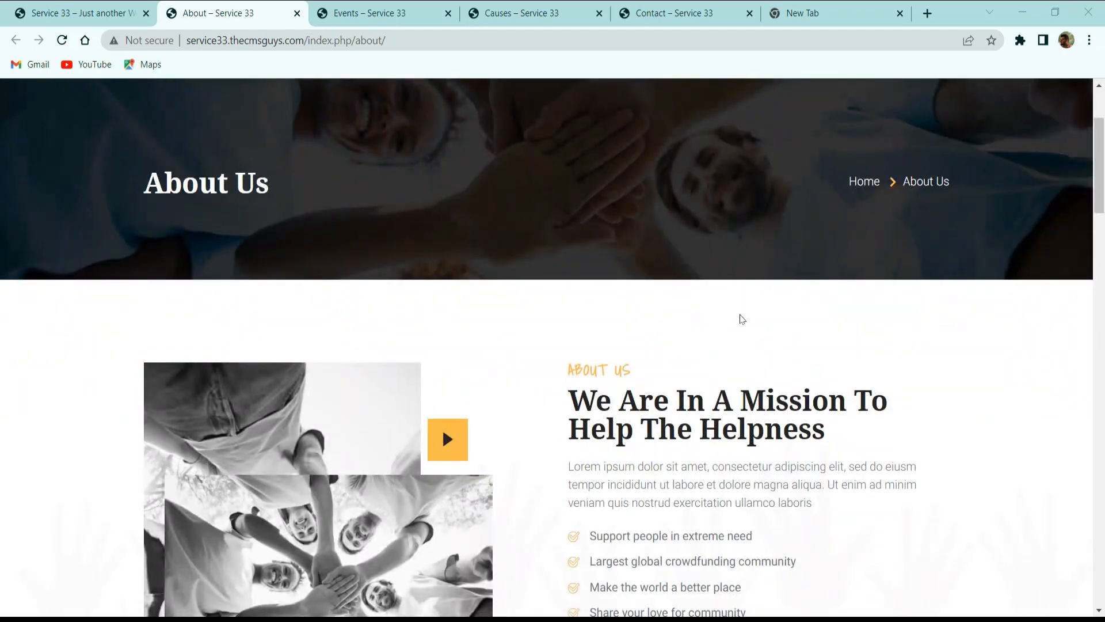
{"action": "scroll", "coordinate": [740, 315], "scroll_direction": "down", "scroll_amount": 2}
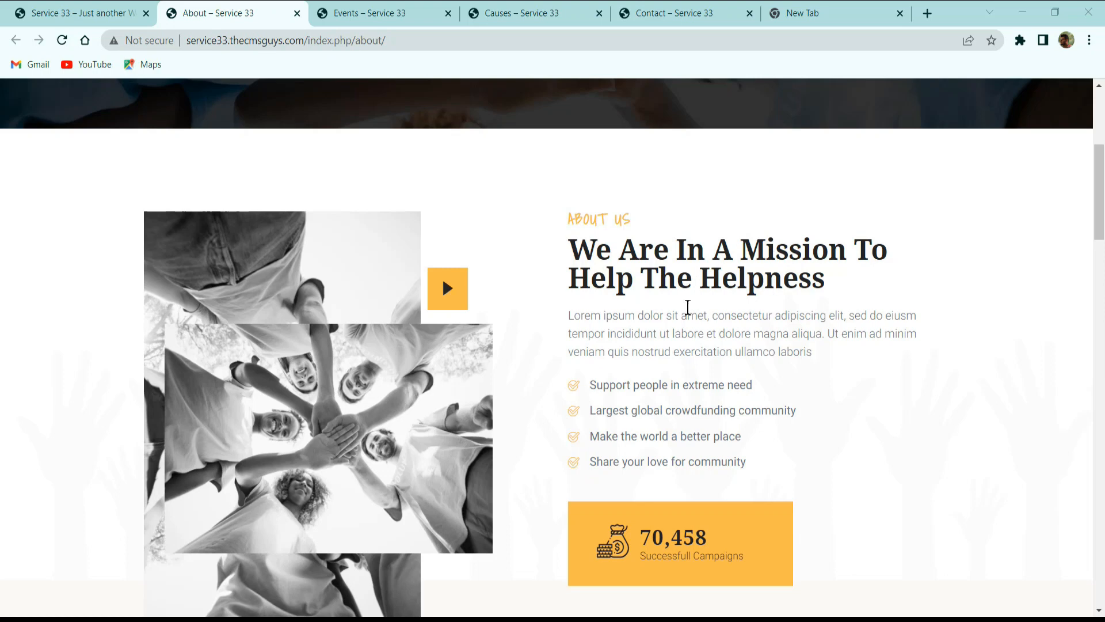
{"action": "scroll", "coordinate": [777, 412], "scroll_direction": "down", "scroll_amount": 3}
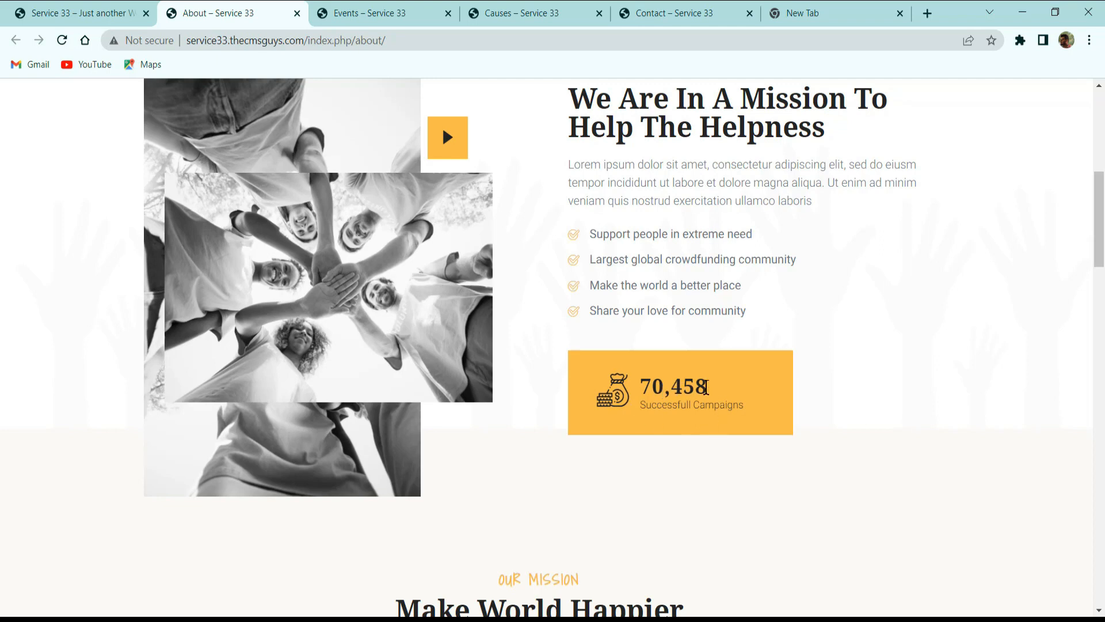
Examine the About page's Our Mission features, photo gallery and Our Volunteers section.
{"action": "scroll", "coordinate": [714, 387], "scroll_direction": "down", "scroll_amount": 5}
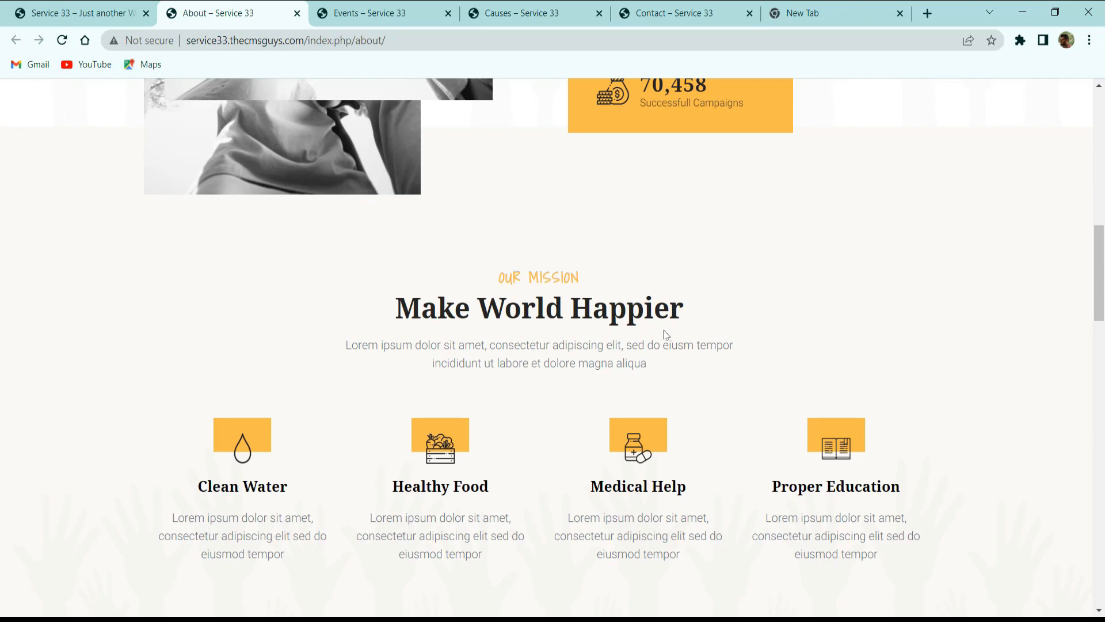
{"action": "scroll", "coordinate": [670, 341], "scroll_direction": "down", "scroll_amount": 3}
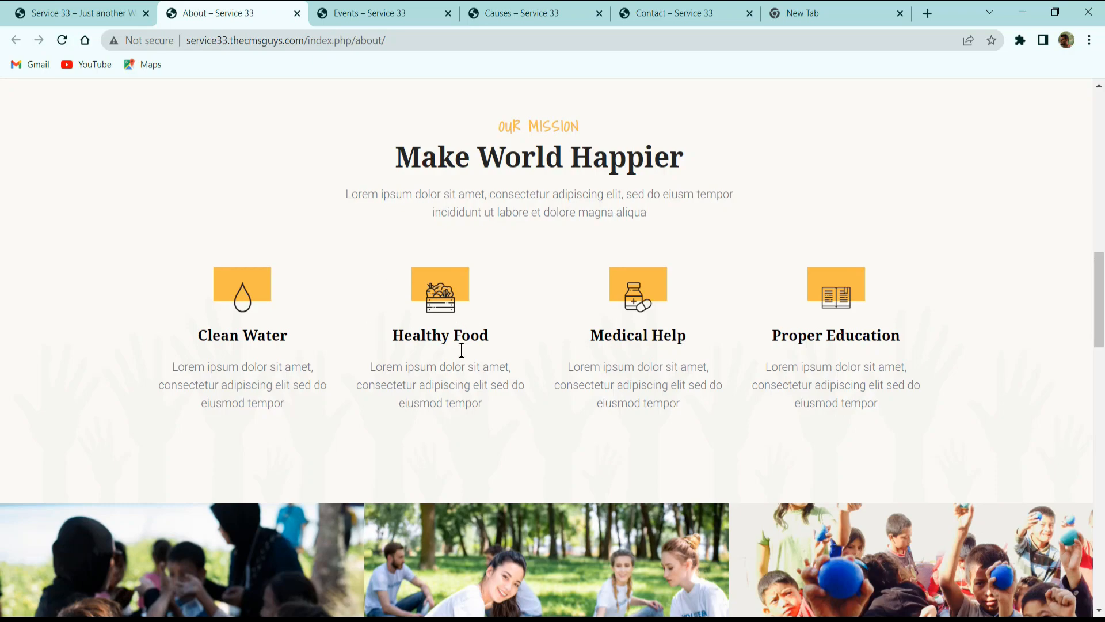
{"action": "scroll", "coordinate": [529, 375], "scroll_direction": "down", "scroll_amount": 10}
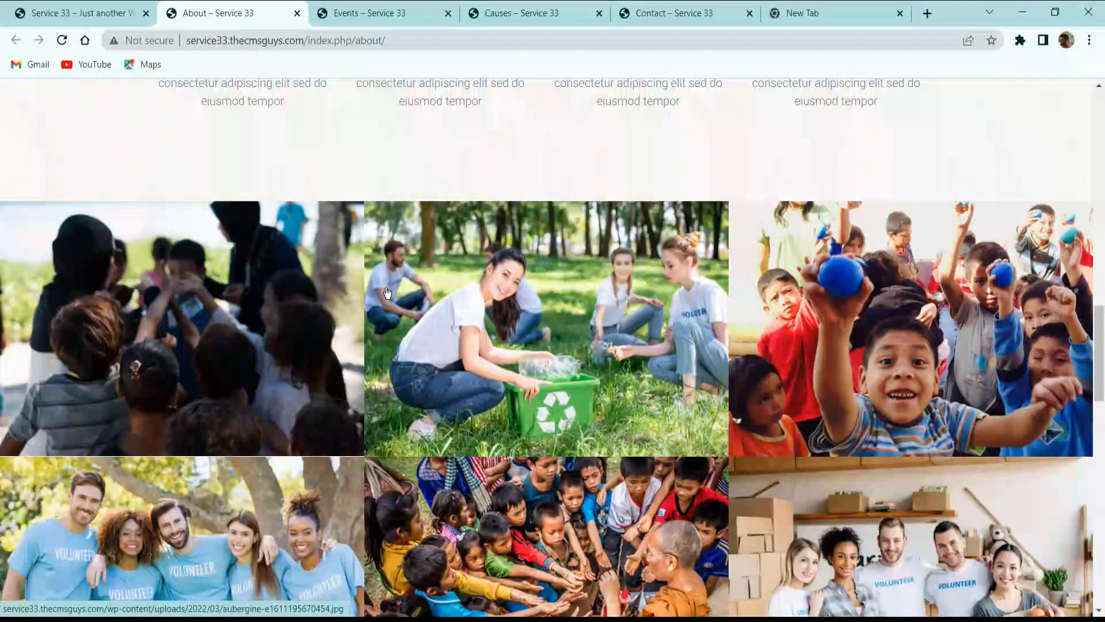
{"action": "scroll", "coordinate": [740, 293], "scroll_direction": "down", "scroll_amount": 5}
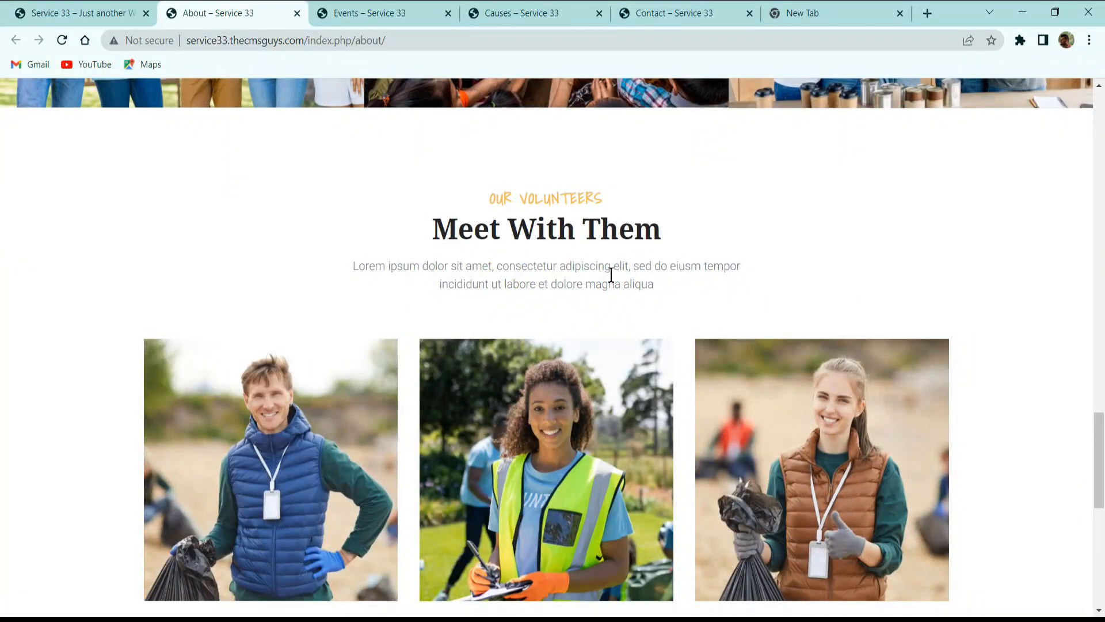
{"action": "scroll", "coordinate": [611, 275], "scroll_direction": "down", "scroll_amount": 3}
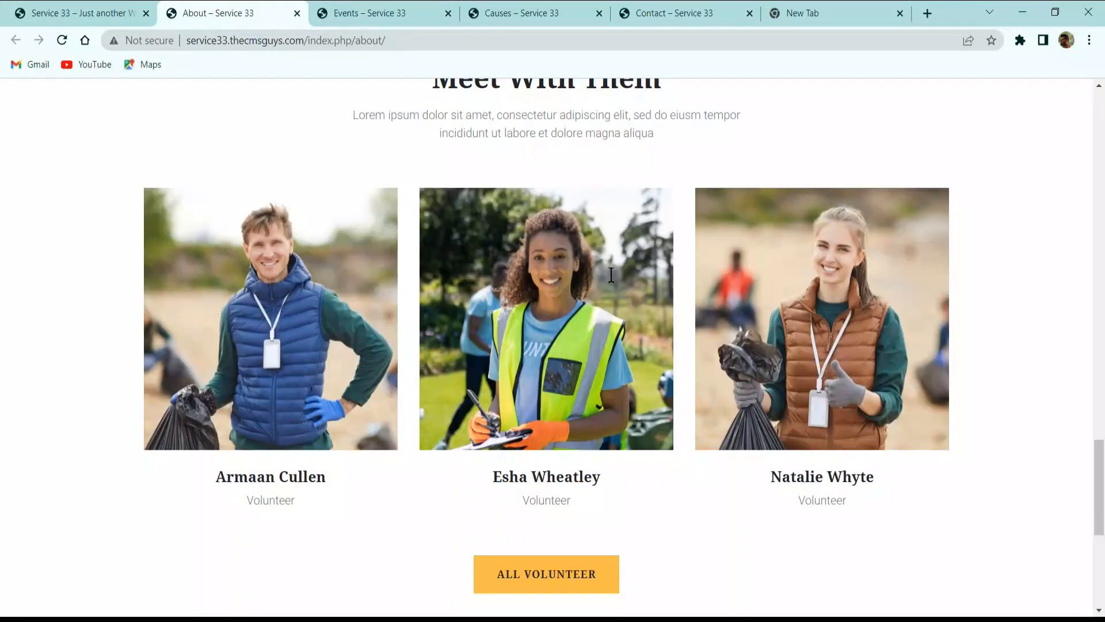
Examine the About page's volunteer cards, All Volunteer button and footer, and close the page.
{"action": "scroll", "coordinate": [612, 275], "scroll_direction": "up", "scroll_amount": 3}
{"action": "scroll", "coordinate": [266, 254], "scroll_direction": "down", "scroll_amount": 3}
{"action": "scroll", "coordinate": [258, 261], "scroll_direction": "down", "scroll_amount": 3}
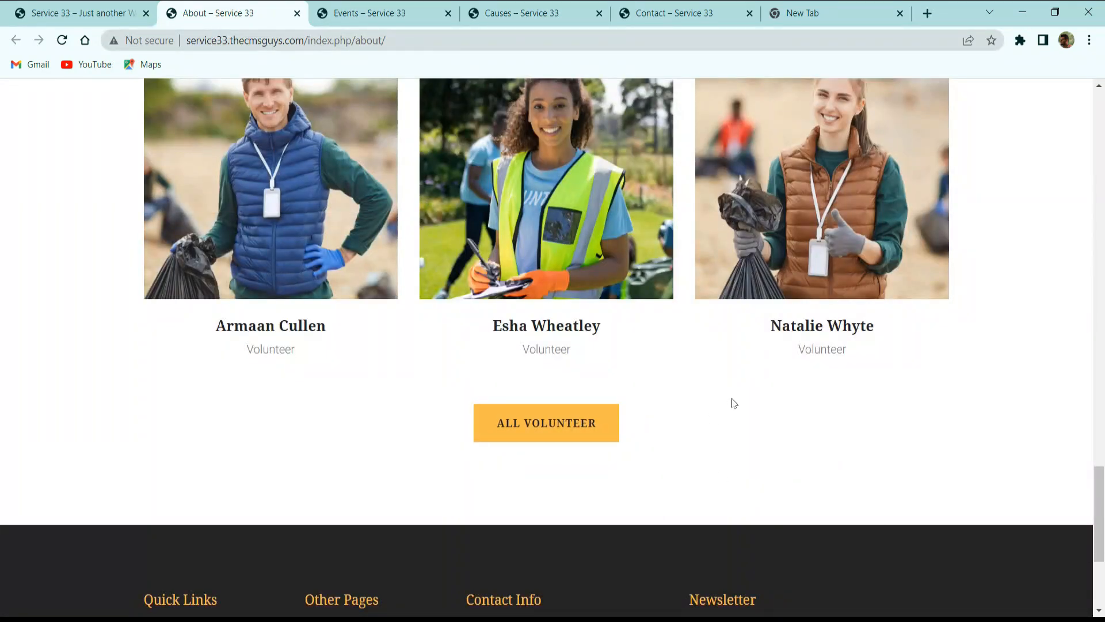
{"action": "scroll", "coordinate": [592, 374], "scroll_direction": "down", "scroll_amount": 3}
{"action": "scroll", "coordinate": [719, 333], "scroll_direction": "down", "scroll_amount": 2}
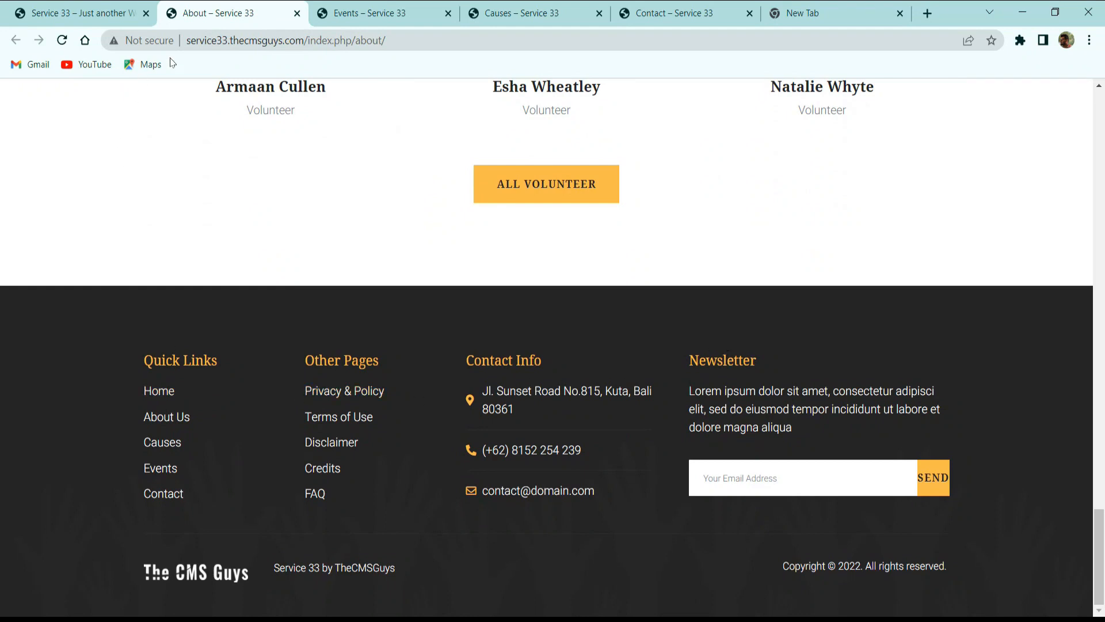
{"action": "left_click", "coordinate": [297, 14]}
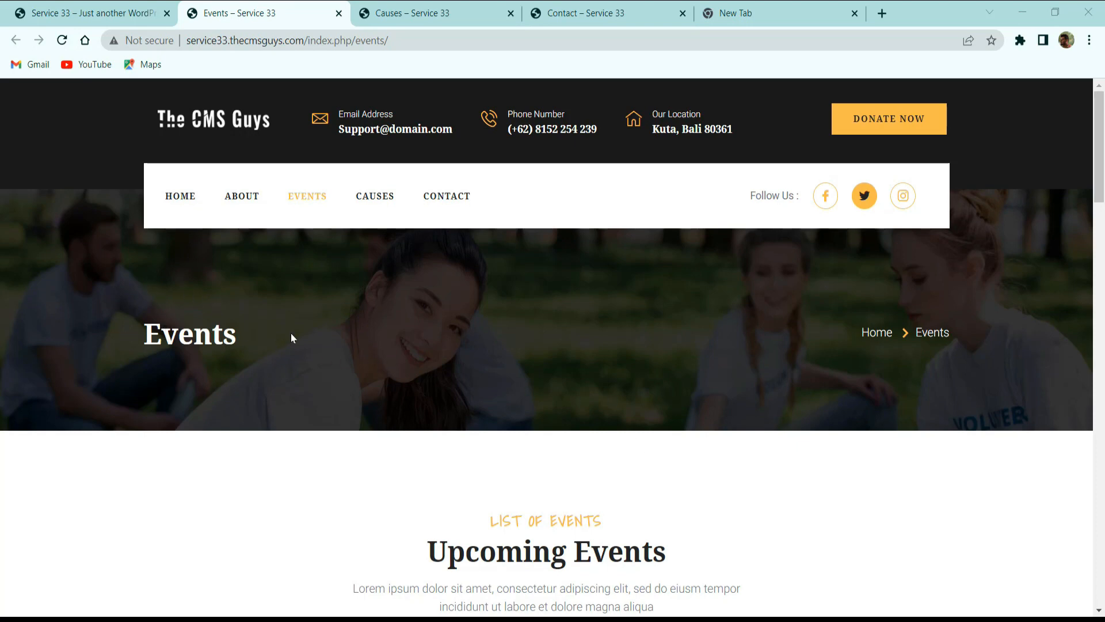
Examine the Events page's title banner with breadcrumb and its Upcoming Events cards.
{"action": "left_click_drag", "start_coordinate": [861, 338], "coordinate": [933, 340]}
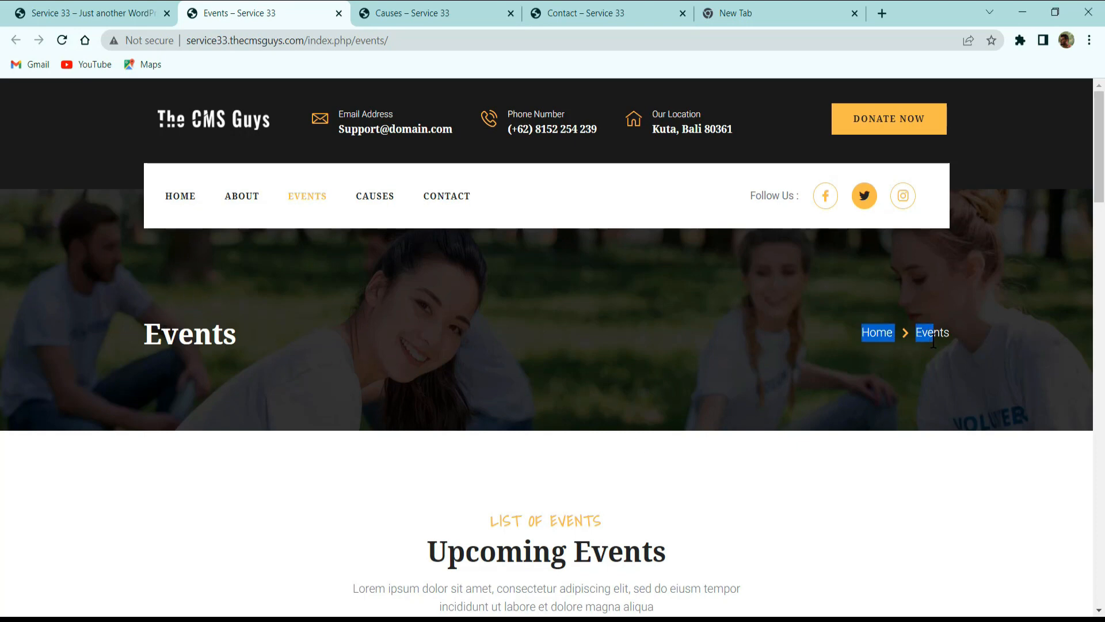
{"action": "scroll", "coordinate": [928, 362], "scroll_direction": "down", "scroll_amount": 3}
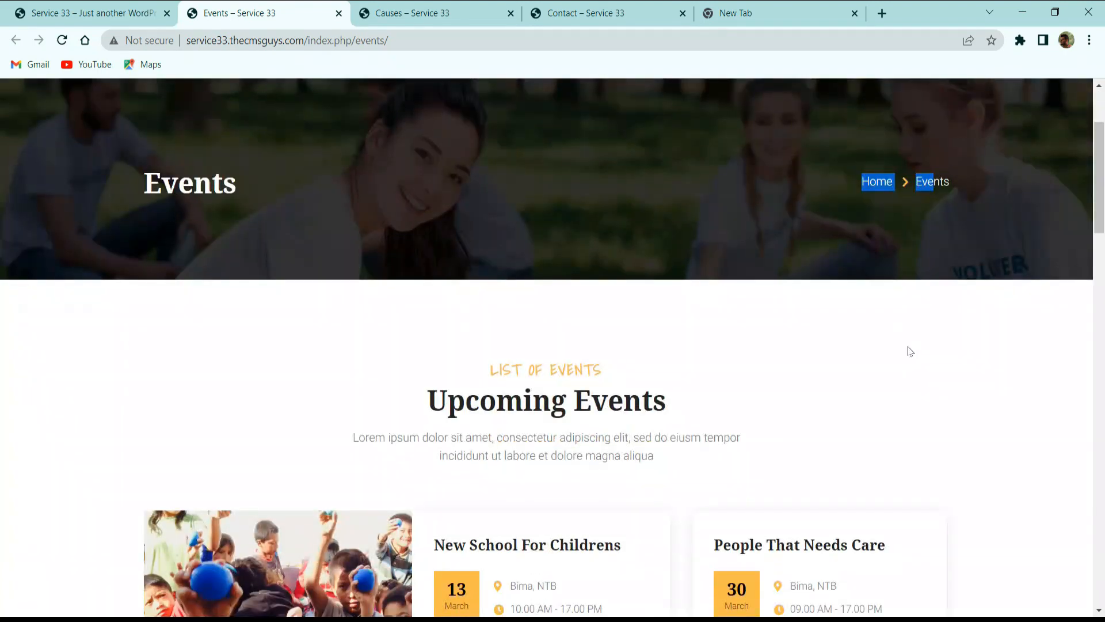
{"action": "scroll", "coordinate": [910, 351], "scroll_direction": "down", "scroll_amount": 3}
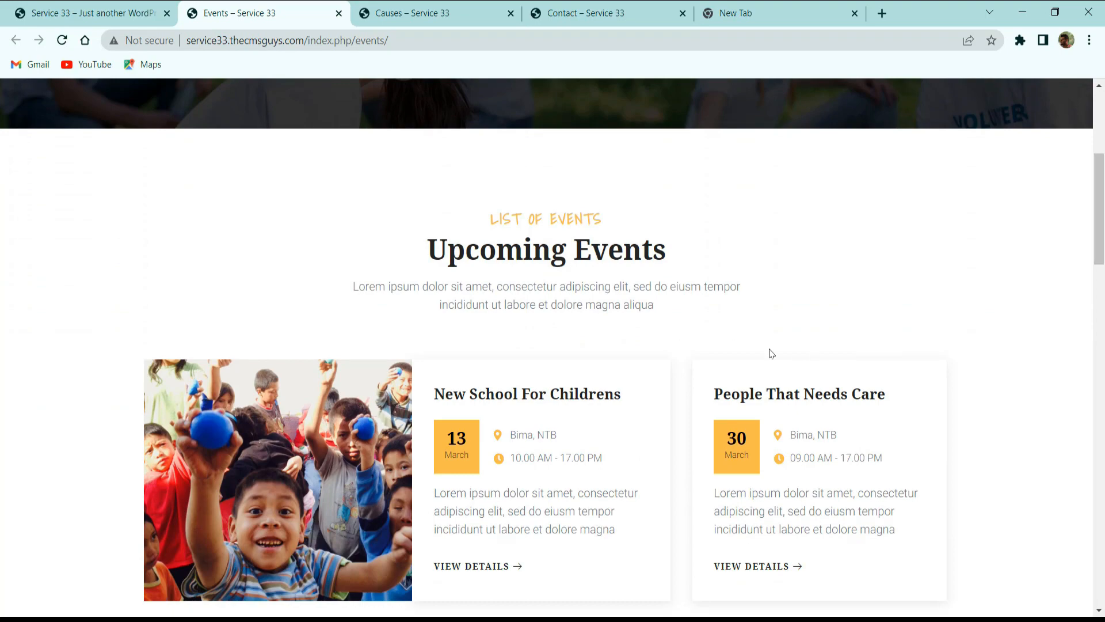
{"action": "scroll", "coordinate": [475, 328], "scroll_direction": "down", "scroll_amount": 3}
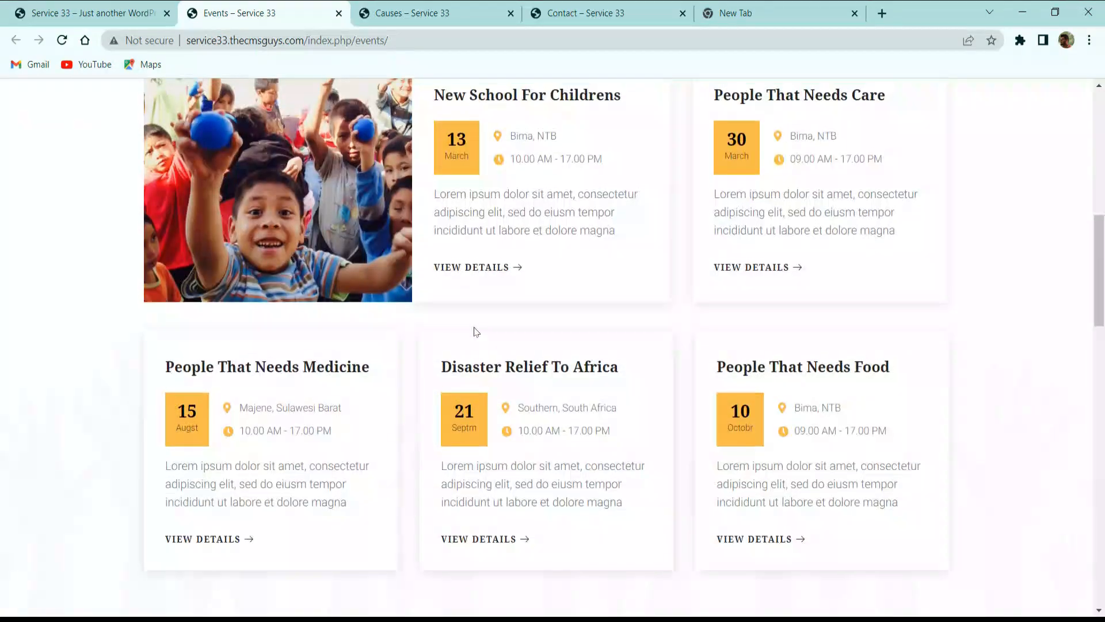
{"action": "scroll", "coordinate": [476, 329], "scroll_direction": "up", "scroll_amount": 3}
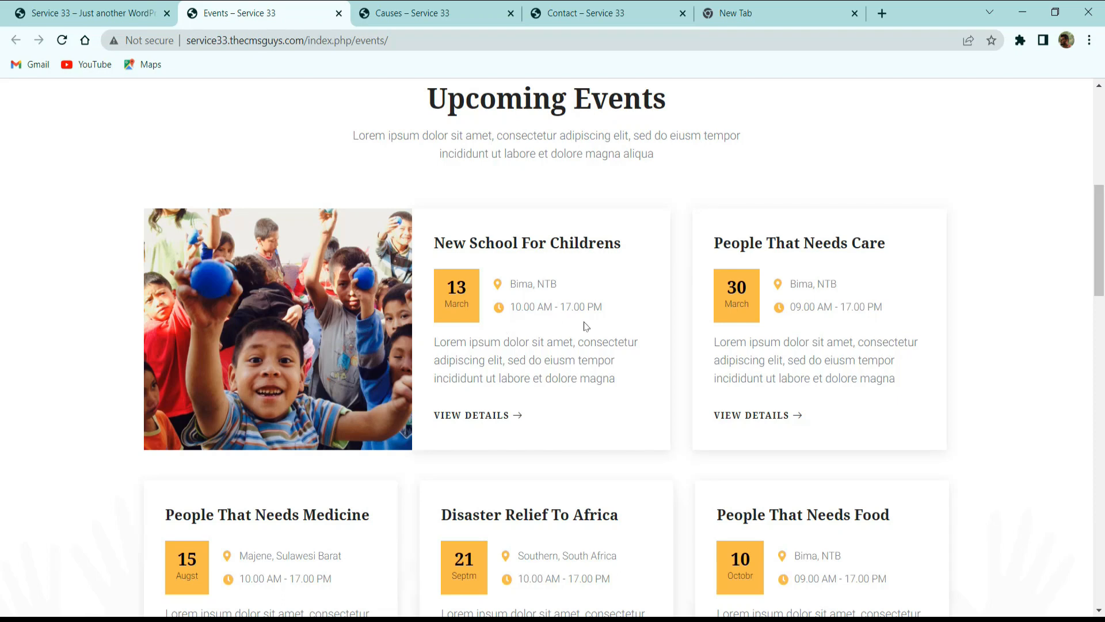
Look through the Events page's photo gallery, Our Mission features and footer, and close the page.
{"action": "scroll", "coordinate": [586, 326], "scroll_direction": "down", "scroll_amount": 8}
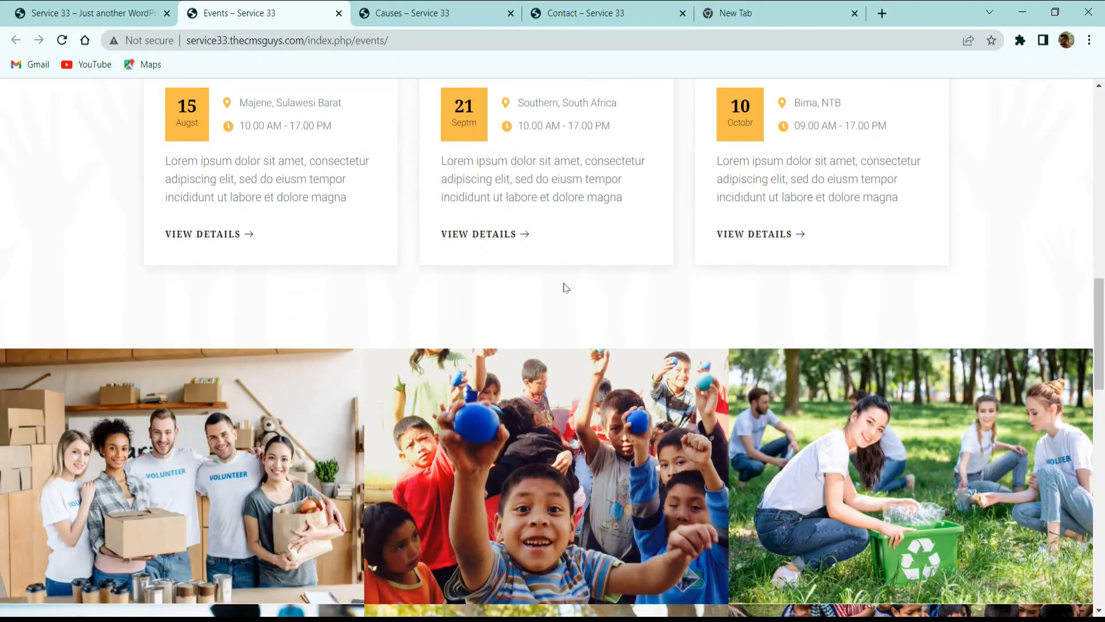
{"action": "scroll", "coordinate": [663, 255], "scroll_direction": "down", "scroll_amount": 8}
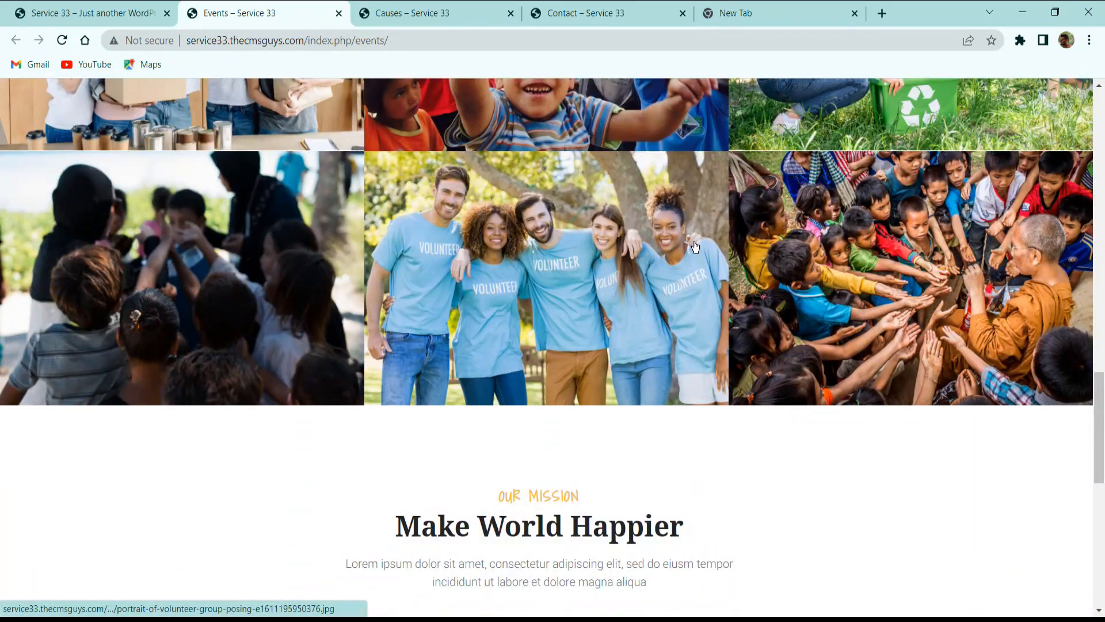
{"action": "scroll", "coordinate": [695, 247], "scroll_direction": "down", "scroll_amount": 3}
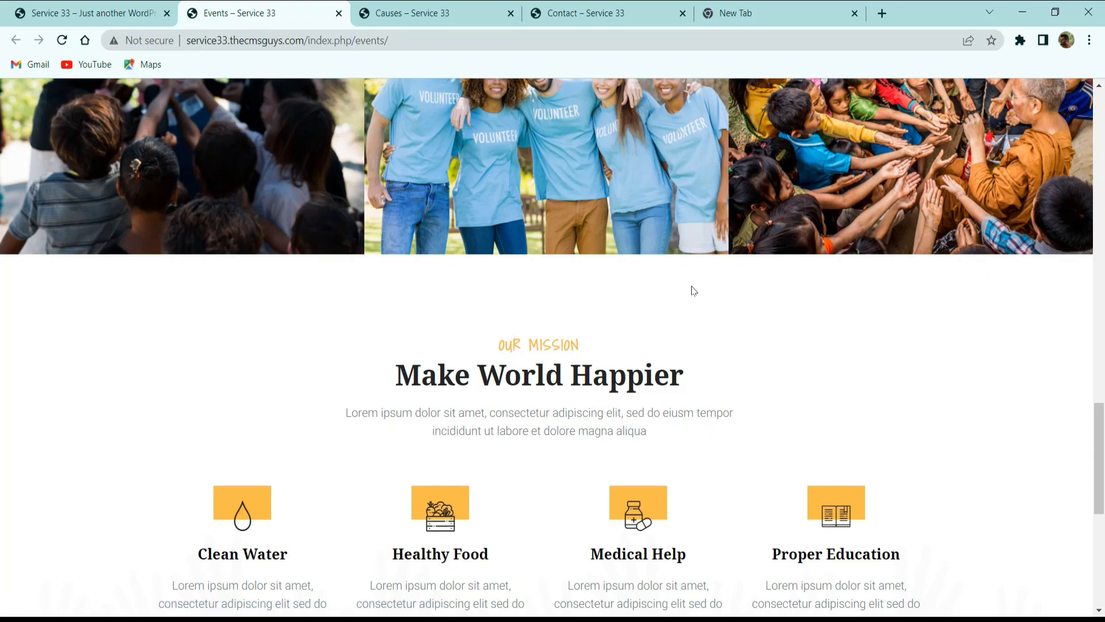
{"action": "scroll", "coordinate": [693, 300], "scroll_direction": "down", "scroll_amount": 3}
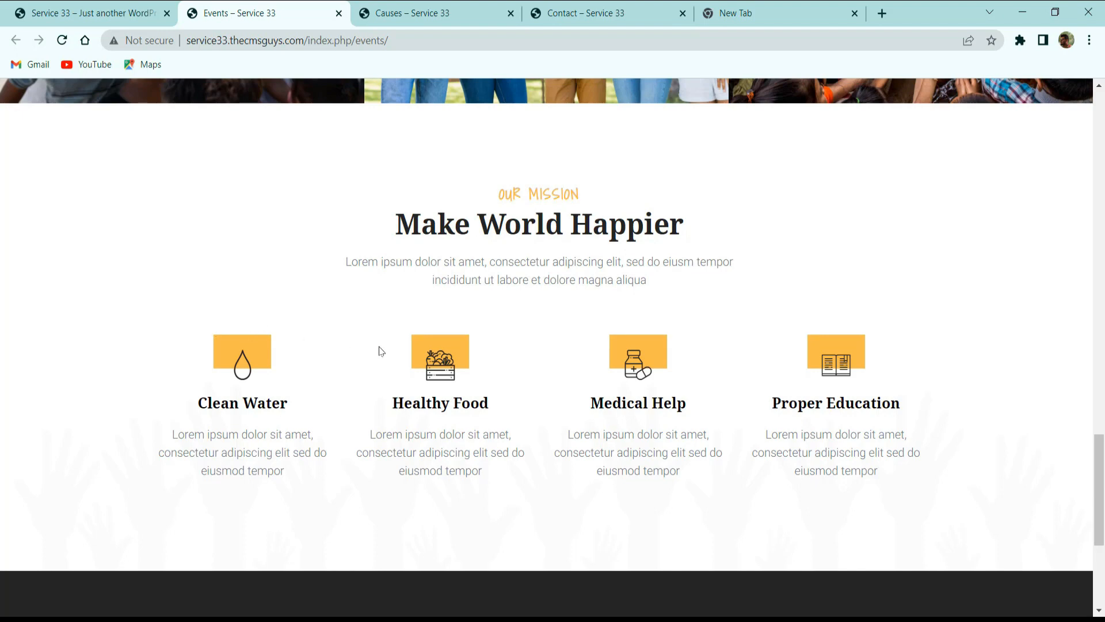
{"action": "scroll", "coordinate": [388, 400], "scroll_direction": "down", "scroll_amount": 5}
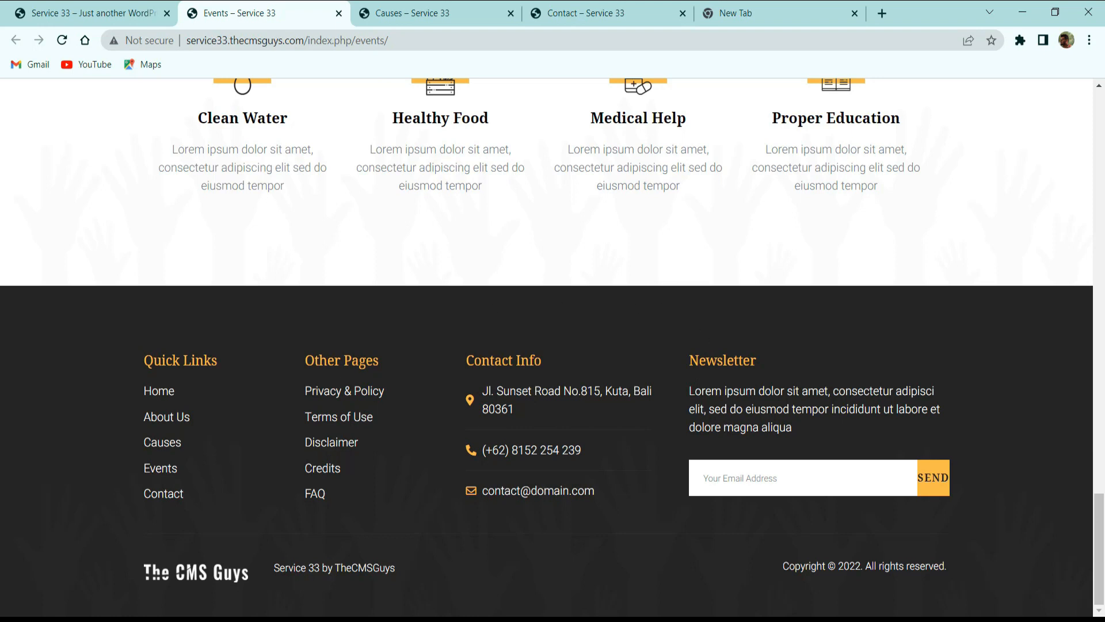
{"action": "left_click", "coordinate": [338, 14]}
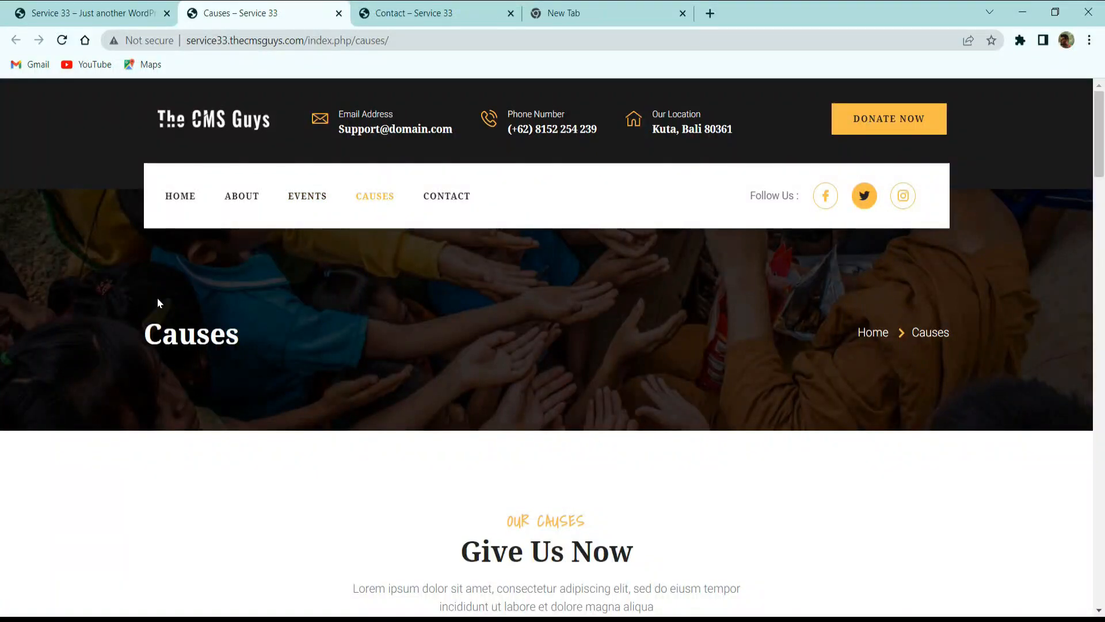
Examine the Causes page's title banner with breadcrumb and its Give Us Now cause cards with donation progress bars.
{"action": "scroll", "coordinate": [158, 297], "scroll_direction": "down", "scroll_amount": 3}
{"action": "scroll", "coordinate": [157, 297], "scroll_direction": "up", "scroll_amount": 3}
{"action": "scroll", "coordinate": [913, 343], "scroll_direction": "down", "scroll_amount": 4}
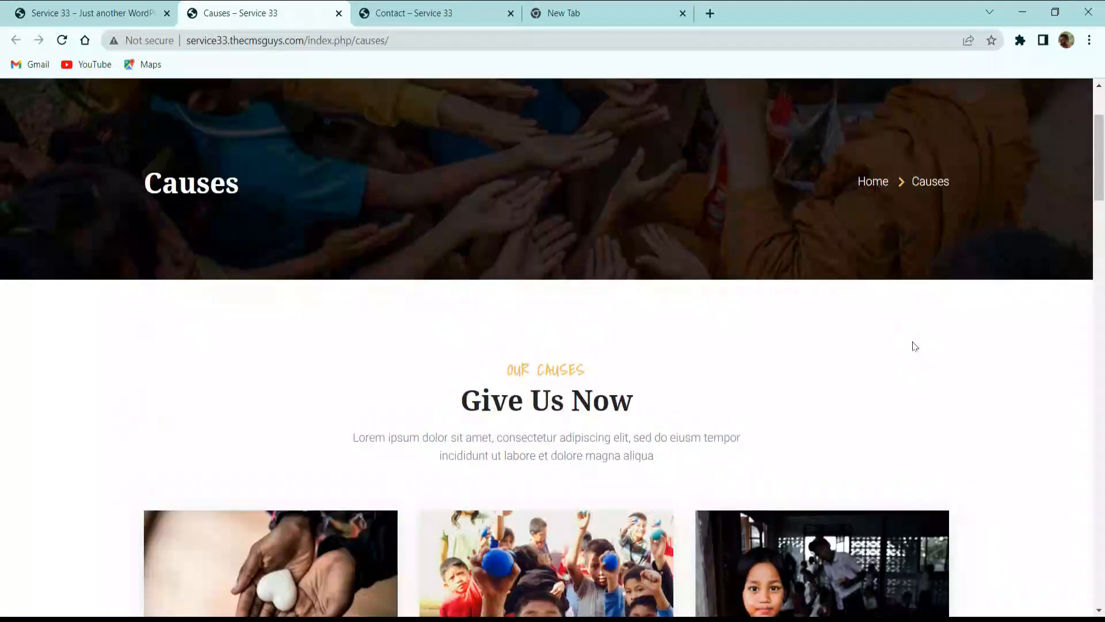
{"action": "scroll", "coordinate": [915, 345], "scroll_direction": "down", "scroll_amount": 1}
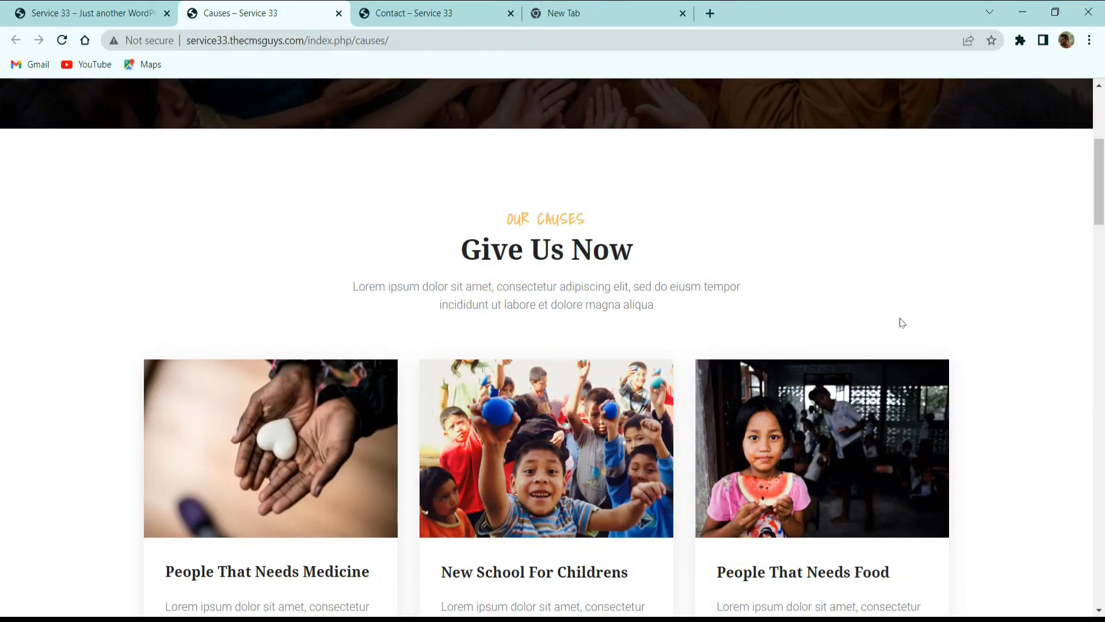
{"action": "scroll", "coordinate": [623, 288], "scroll_direction": "down", "scroll_amount": 3}
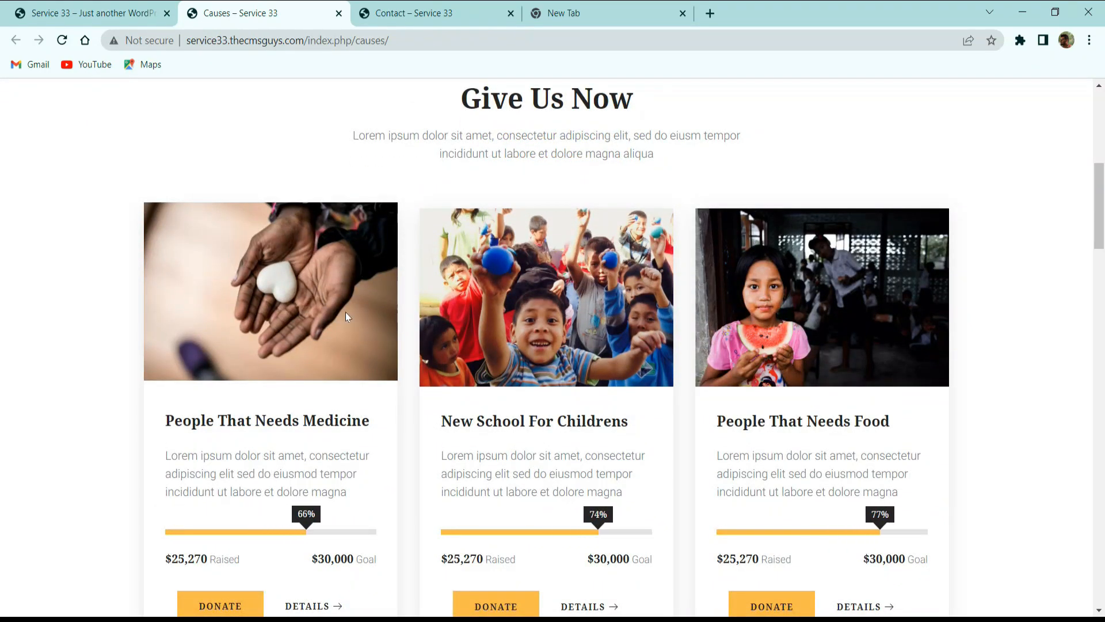
{"action": "scroll", "coordinate": [555, 283], "scroll_direction": "down", "scroll_amount": 3}
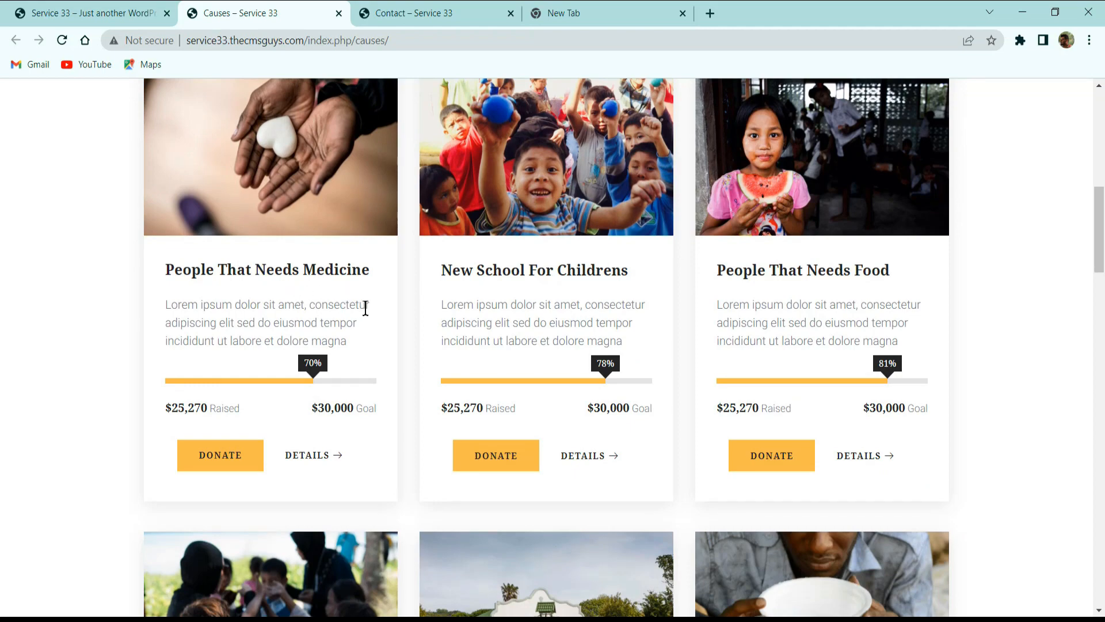
{"action": "scroll", "coordinate": [270, 370], "scroll_direction": "down", "scroll_amount": 1}
{"action": "scroll", "coordinate": [269, 369], "scroll_direction": "down", "scroll_amount": 5}
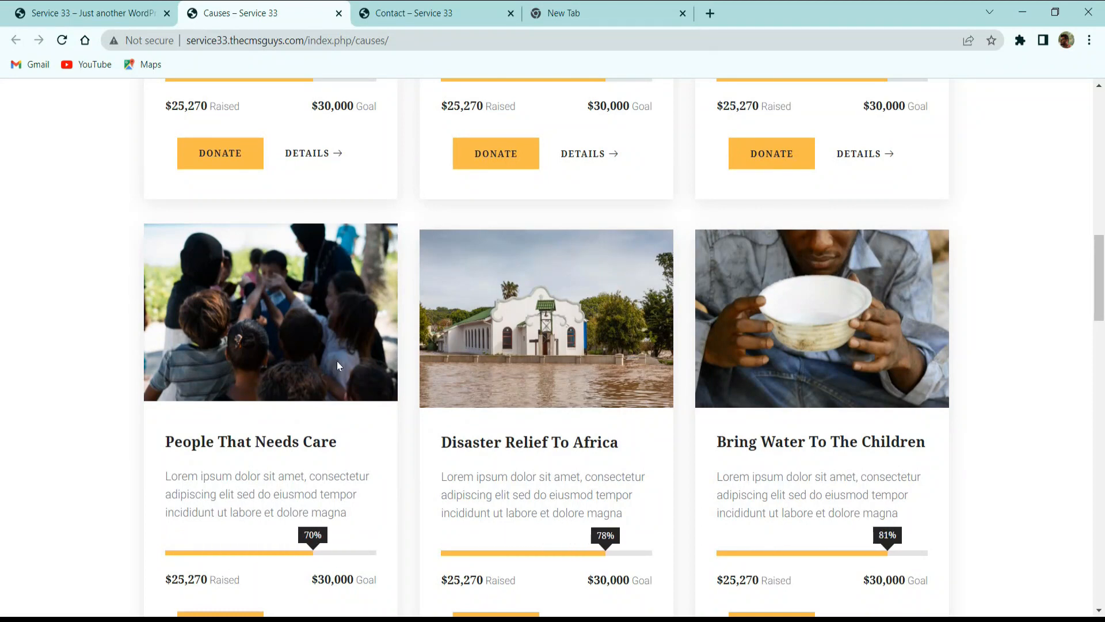
Examine the Causes page's donation form with the Help Us contact details, and the What They Say testimonials.
{"action": "scroll", "coordinate": [347, 366], "scroll_direction": "down", "scroll_amount": 10}
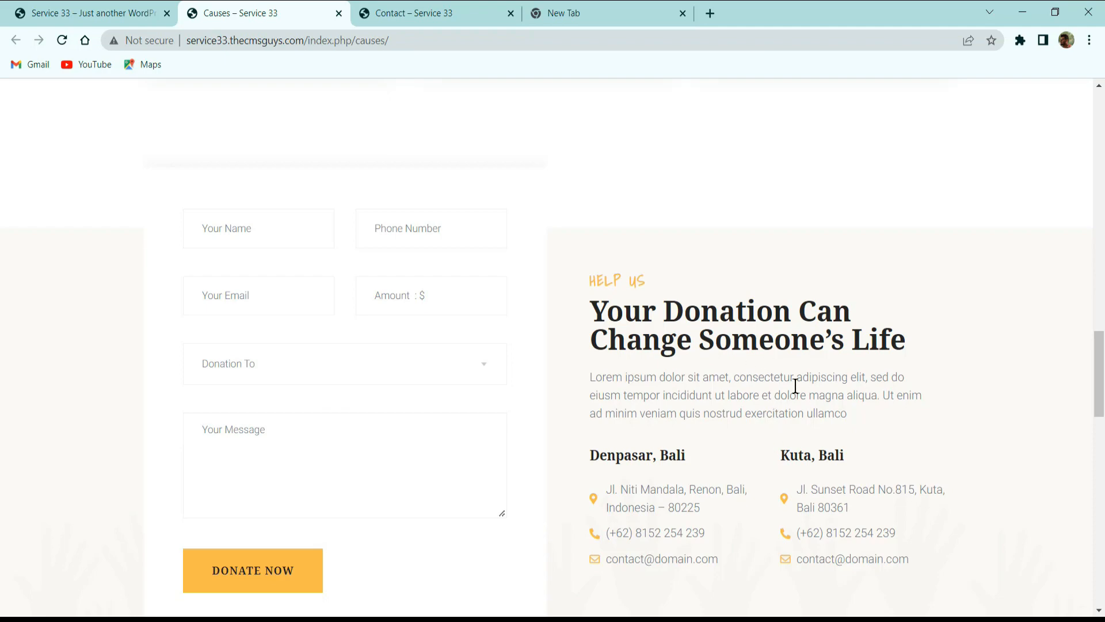
{"action": "scroll", "coordinate": [789, 403], "scroll_direction": "down", "scroll_amount": 3}
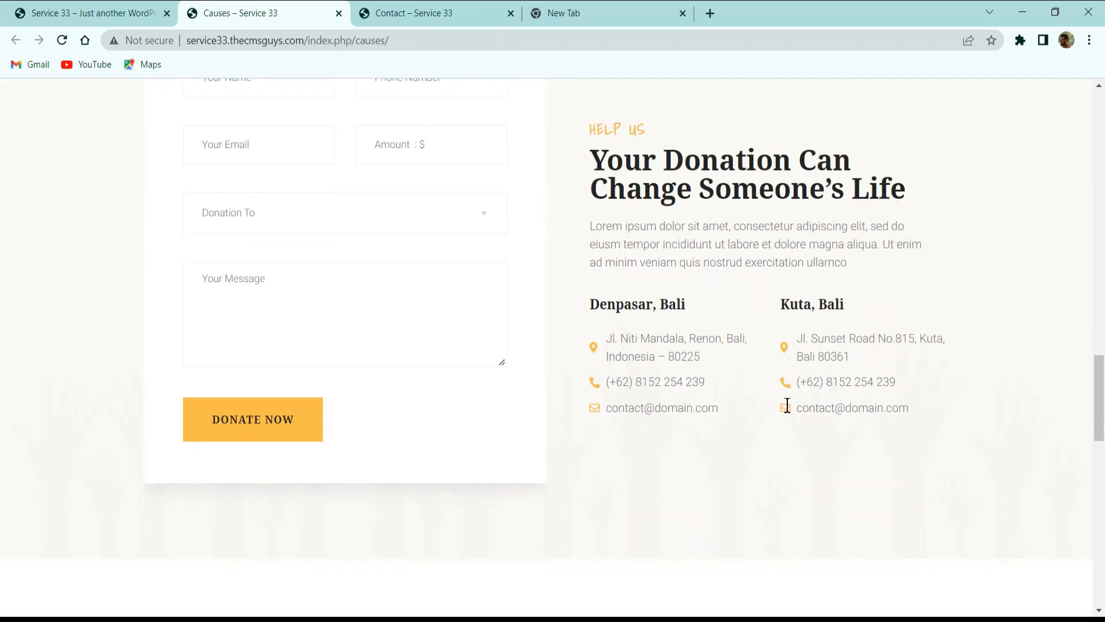
{"action": "scroll", "coordinate": [788, 408], "scroll_direction": "down", "scroll_amount": 5}
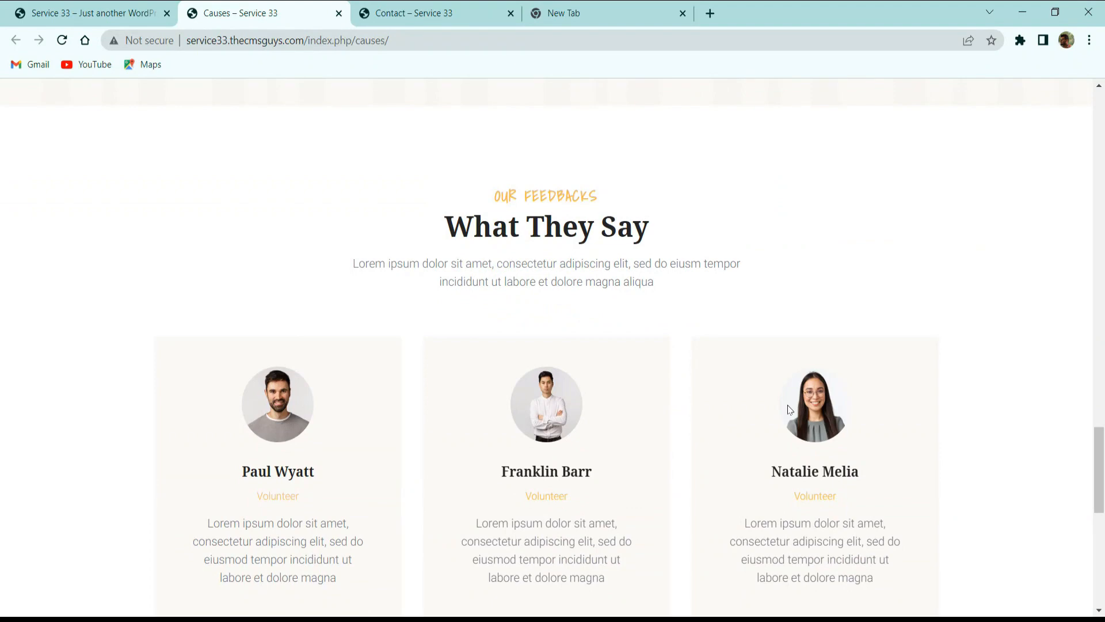
{"action": "scroll", "coordinate": [788, 410], "scroll_direction": "down", "scroll_amount": 3}
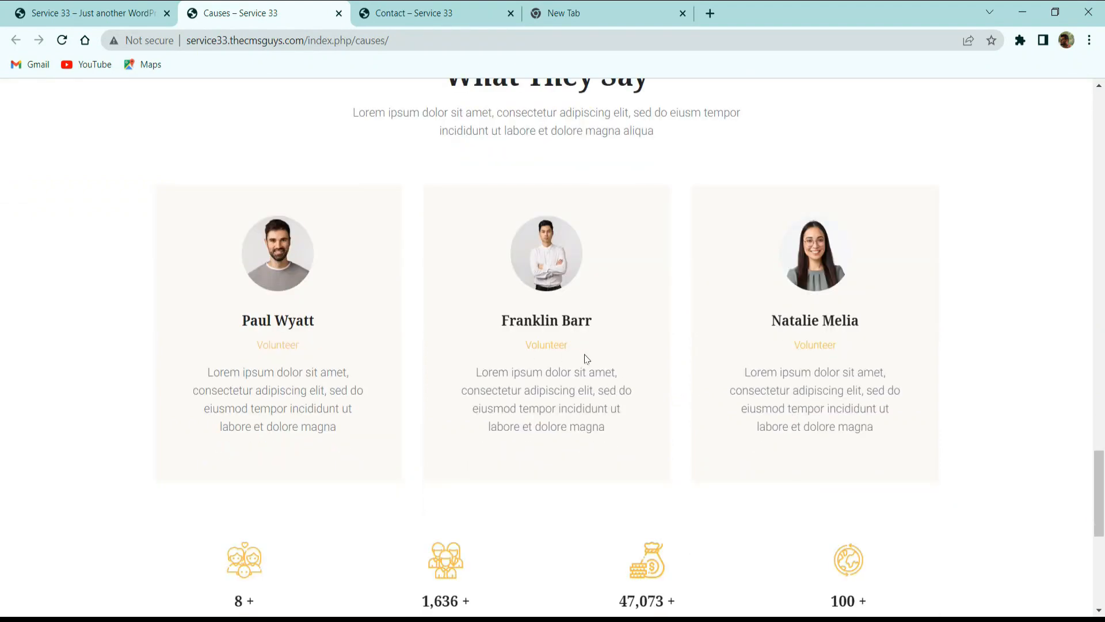
{"action": "scroll", "coordinate": [584, 358], "scroll_direction": "up", "scroll_amount": 3}
{"action": "scroll", "coordinate": [601, 307], "scroll_direction": "down", "scroll_amount": 3}
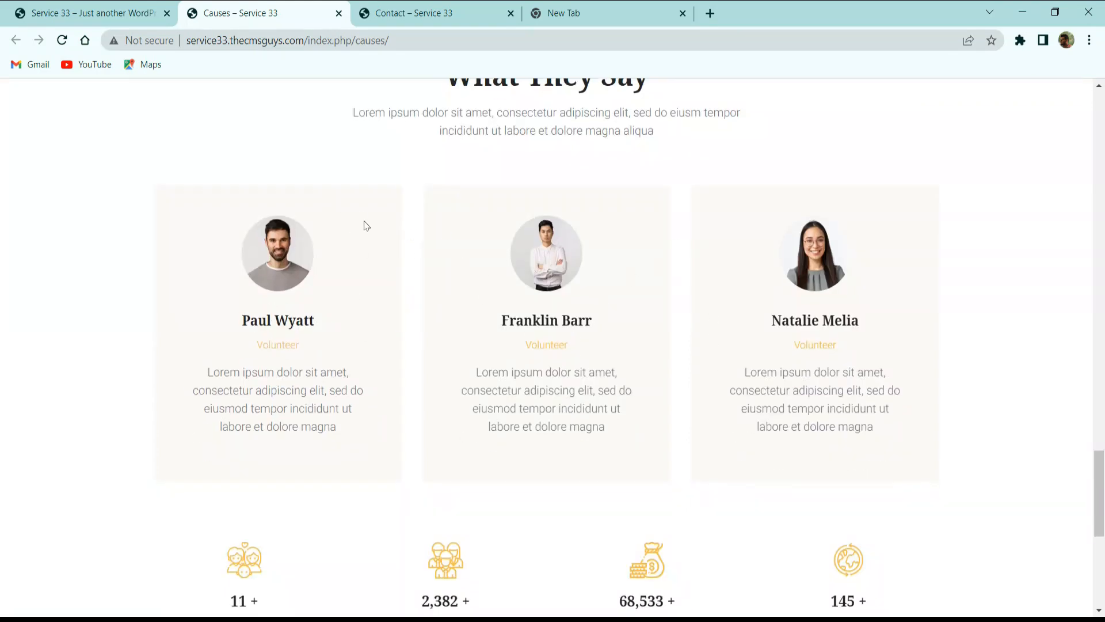
Review the Causes page's statistics counters and footer, and close the page.
{"action": "scroll", "coordinate": [288, 279], "scroll_direction": "down", "scroll_amount": 3}
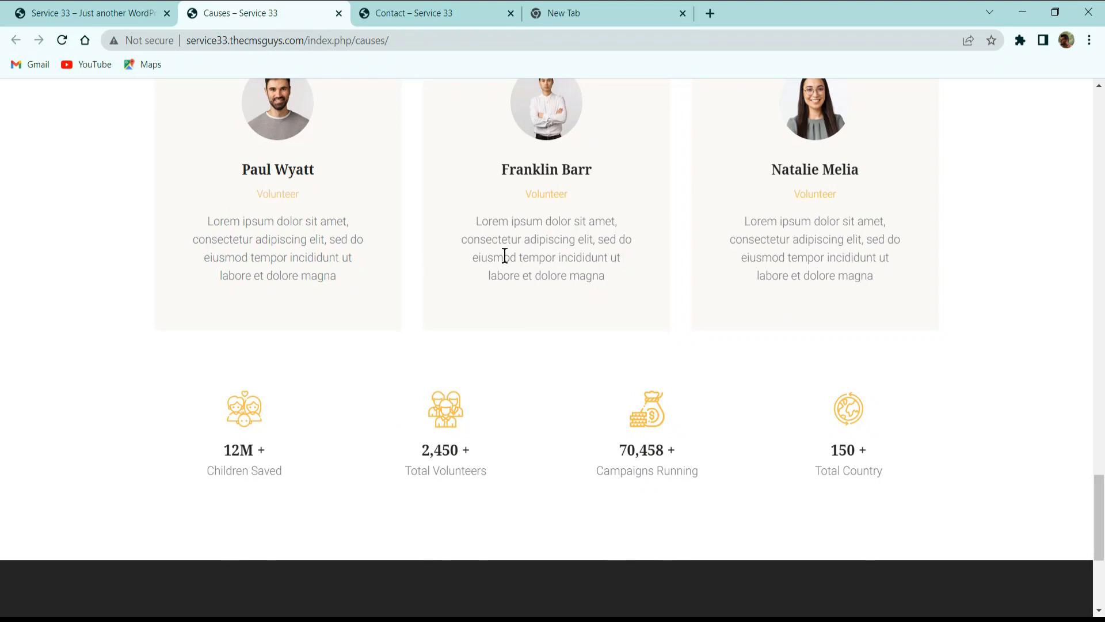
{"action": "scroll", "coordinate": [533, 248], "scroll_direction": "down", "scroll_amount": 4}
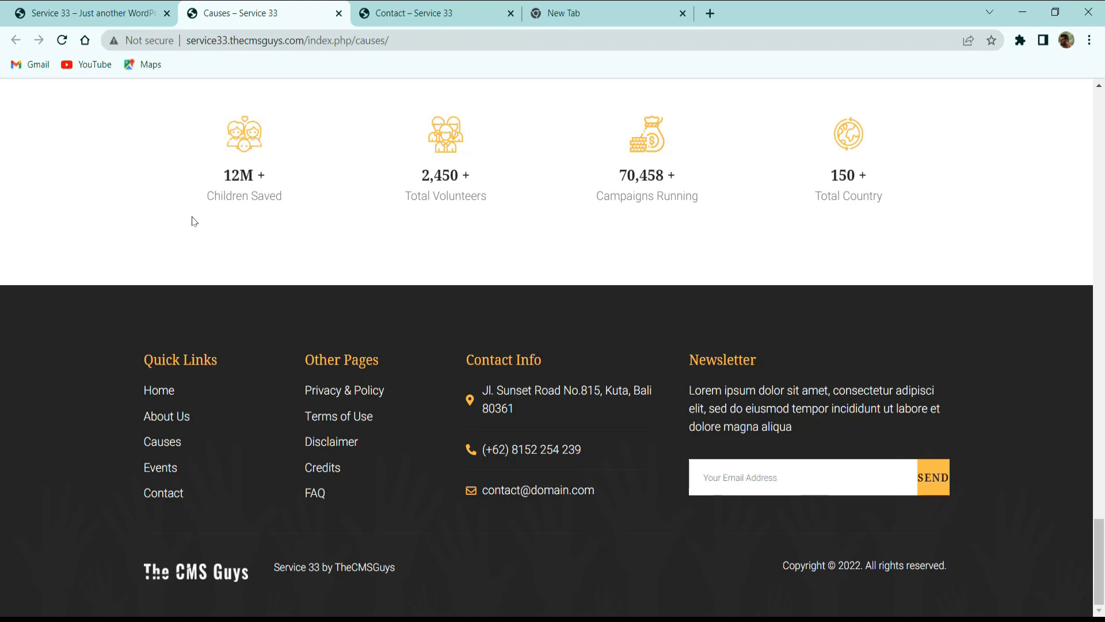
{"action": "left_click_drag", "start_coordinate": [215, 196], "coordinate": [226, 196]}
{"action": "left_click", "coordinate": [338, 13]}
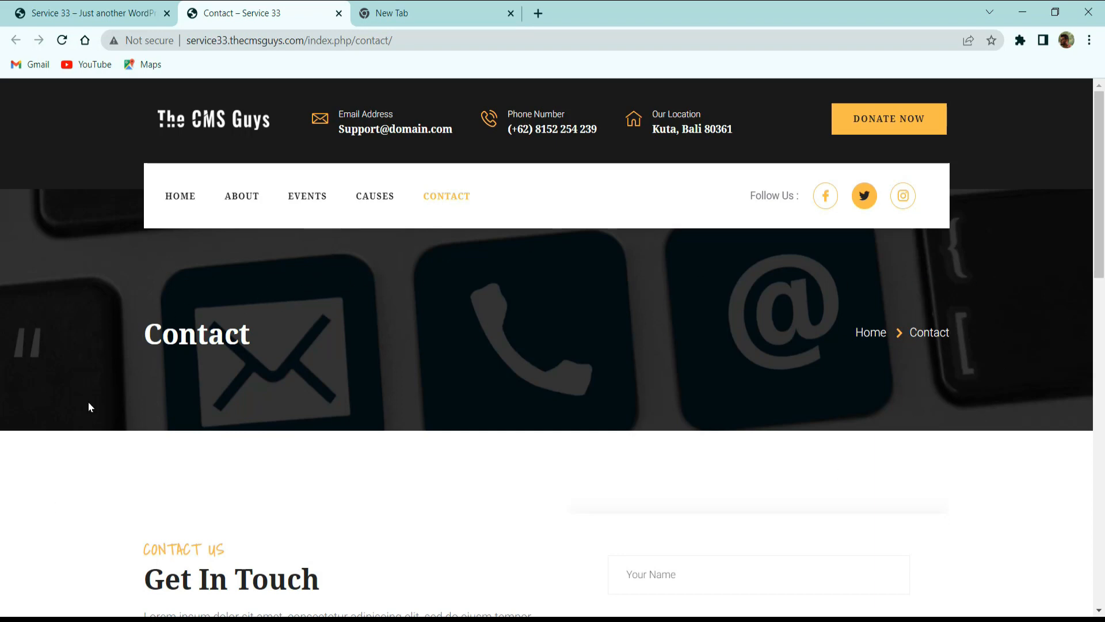
Examine the Contact page's title banner, Get In Touch details for both offices, and message form.
{"action": "left_click_drag", "start_coordinate": [207, 334], "coordinate": [145, 333]}
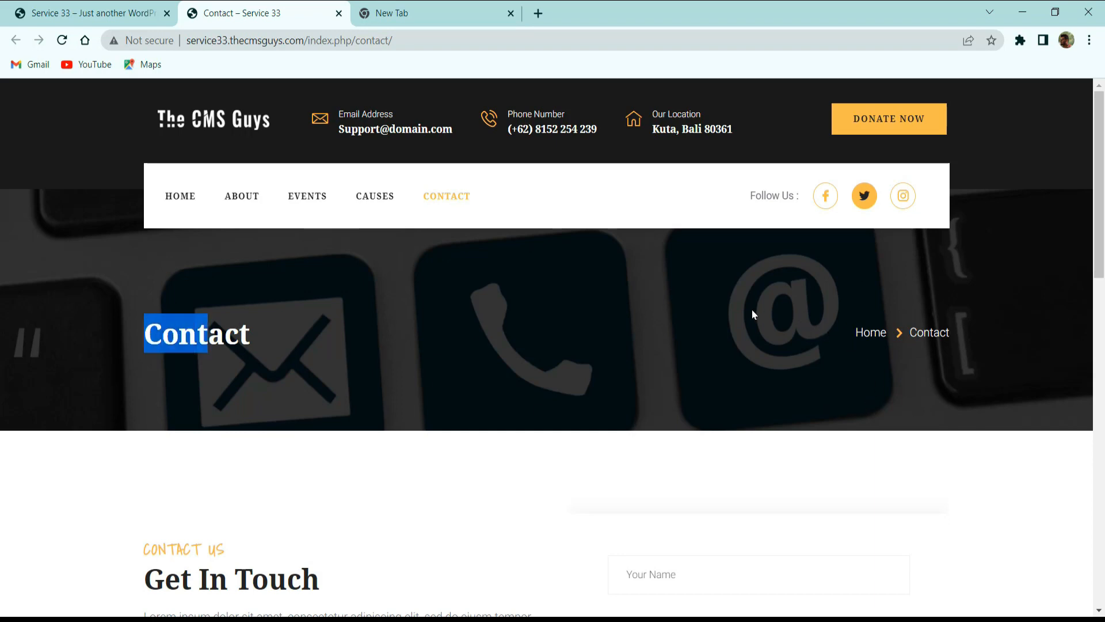
{"action": "scroll", "coordinate": [751, 315], "scroll_direction": "down", "scroll_amount": 3}
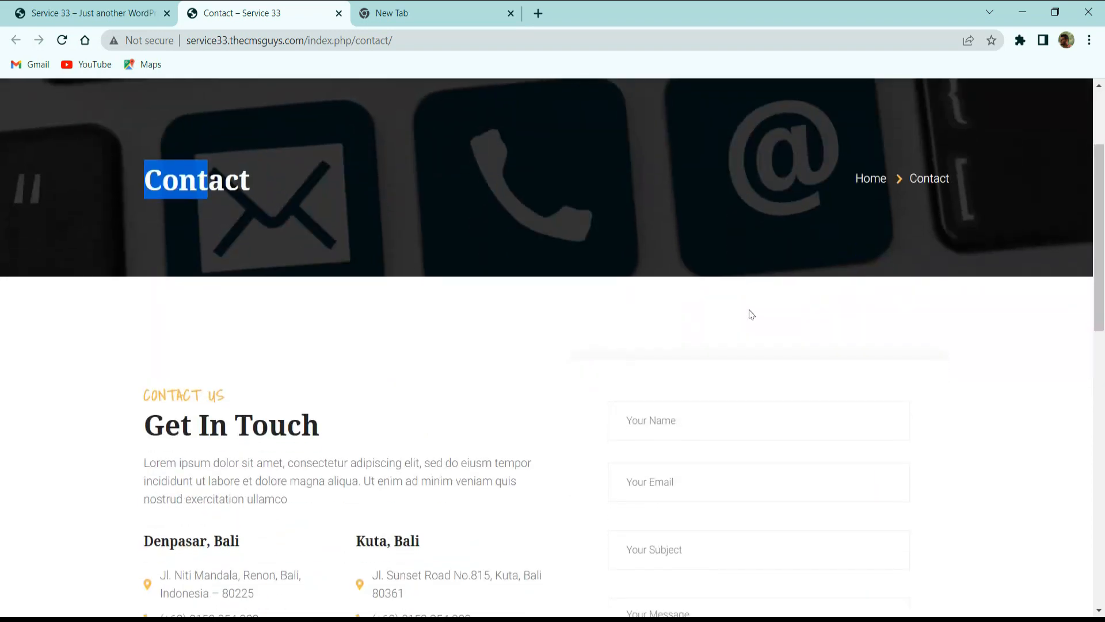
{"action": "scroll", "coordinate": [752, 314], "scroll_direction": "down", "scroll_amount": 3}
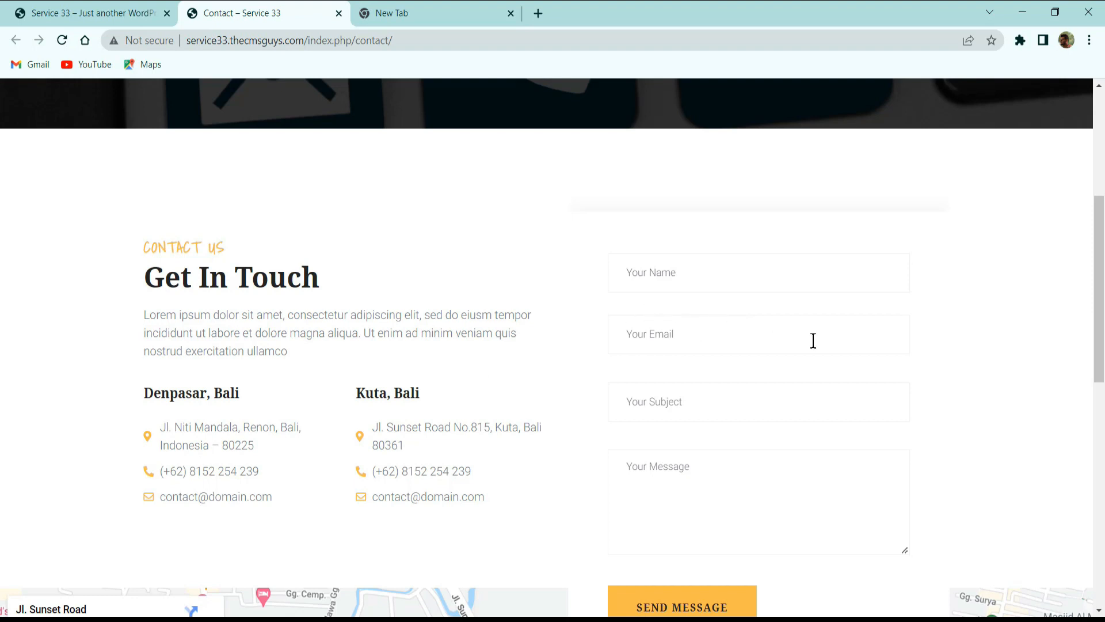
{"action": "scroll", "coordinate": [799, 346], "scroll_direction": "down", "scroll_amount": 2}
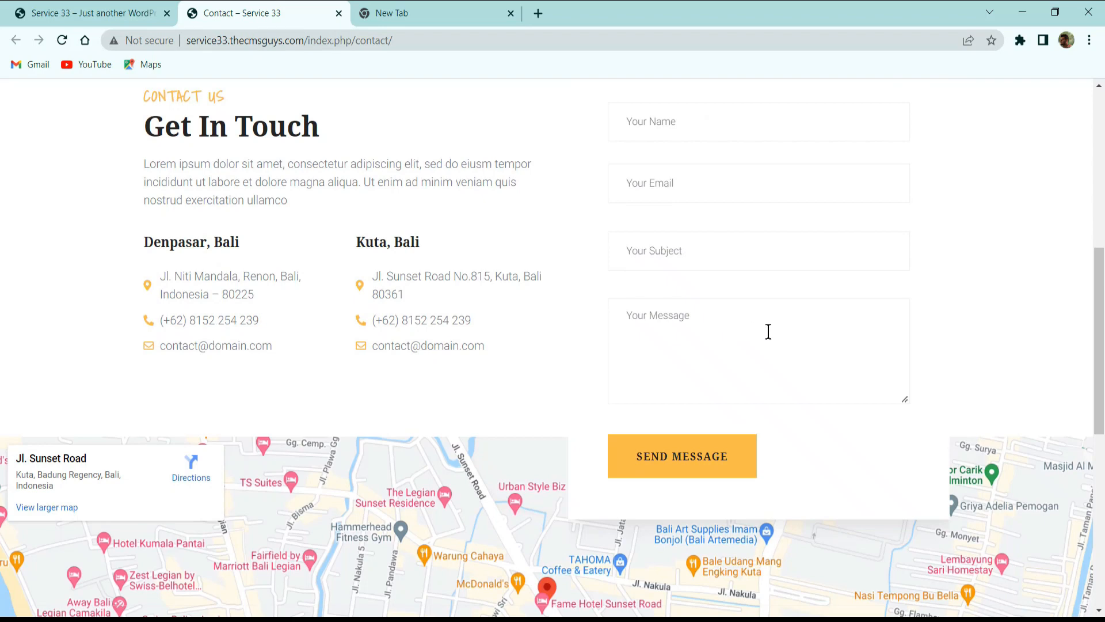
Examine the Contact page's embedded location map and the footer below it.
{"action": "scroll", "coordinate": [769, 332], "scroll_direction": "down", "scroll_amount": 5}
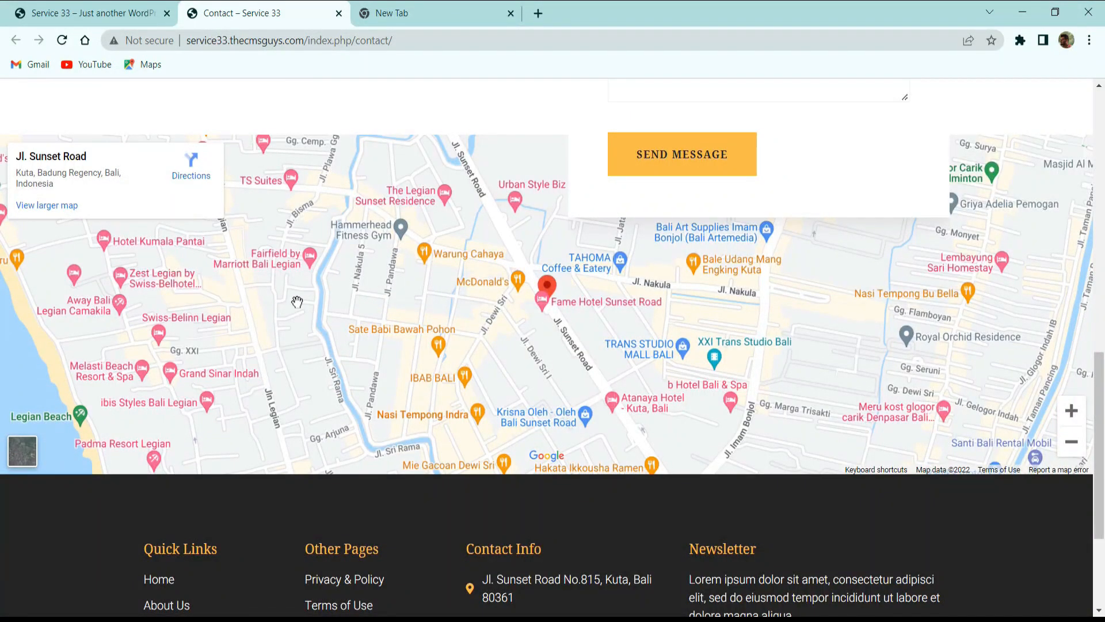
{"action": "scroll", "coordinate": [429, 314], "scroll_direction": "down", "scroll_amount": 3}
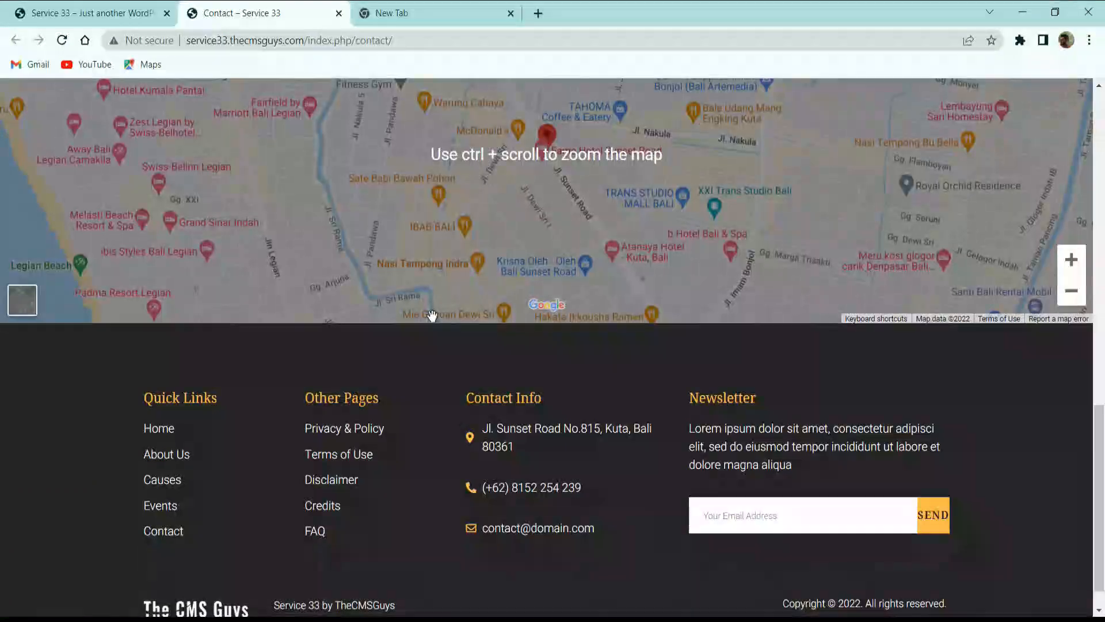
{"action": "scroll", "coordinate": [432, 315], "scroll_direction": "down", "scroll_amount": 1}
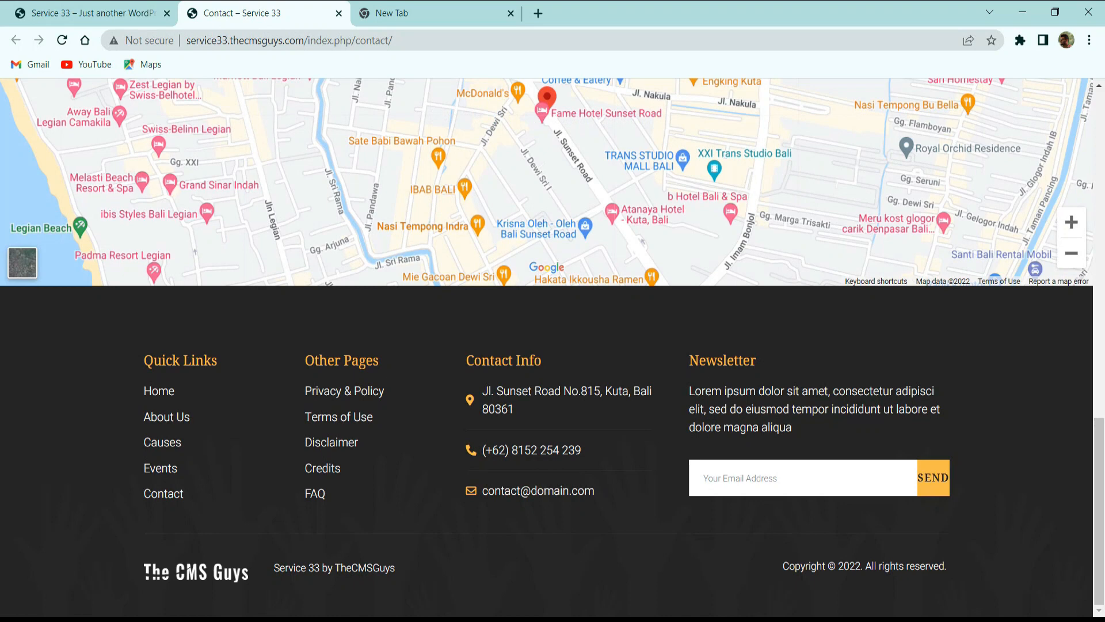
Close the Contact page and open Namecheap's shared hosting page in the empty browser tab.
{"action": "left_click", "coordinate": [110, 13]}
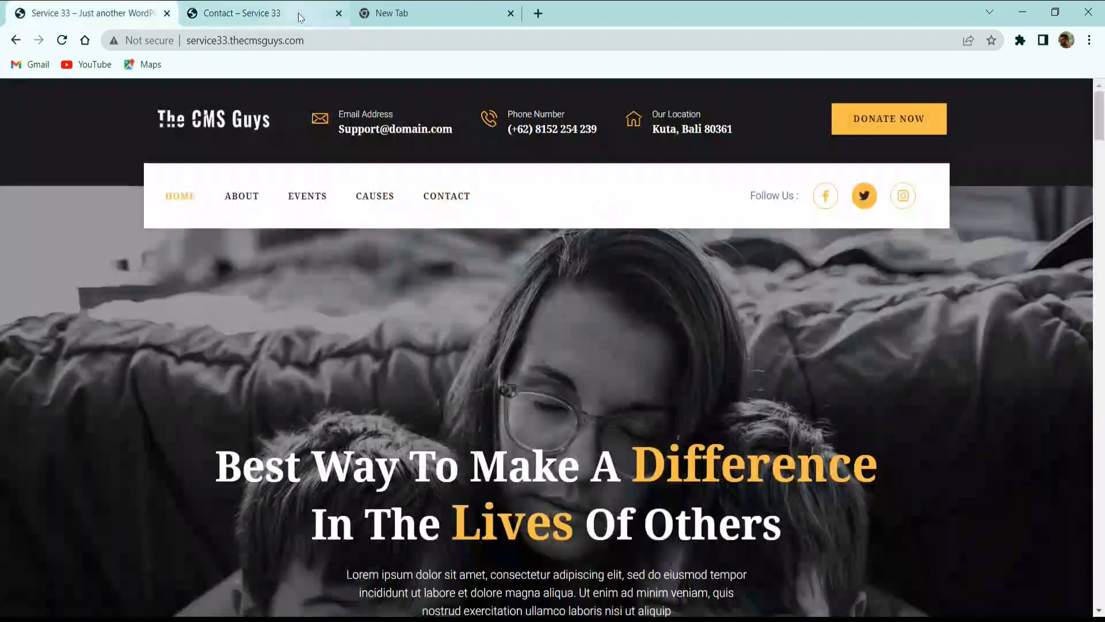
{"action": "left_click", "coordinate": [338, 14]}
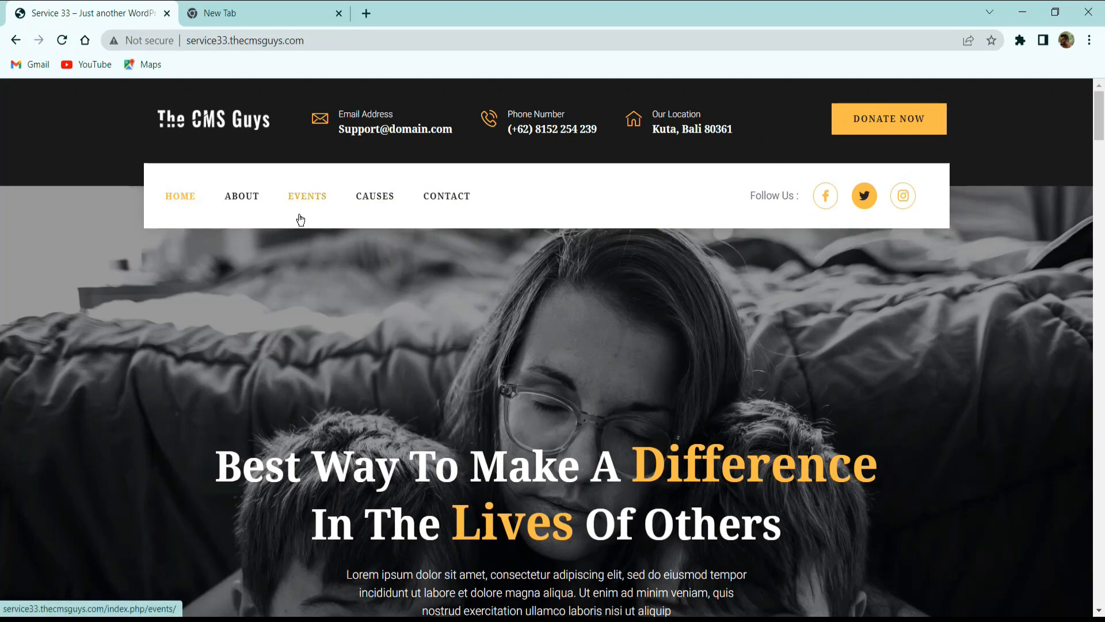
{"action": "left_click", "coordinate": [289, 6]}
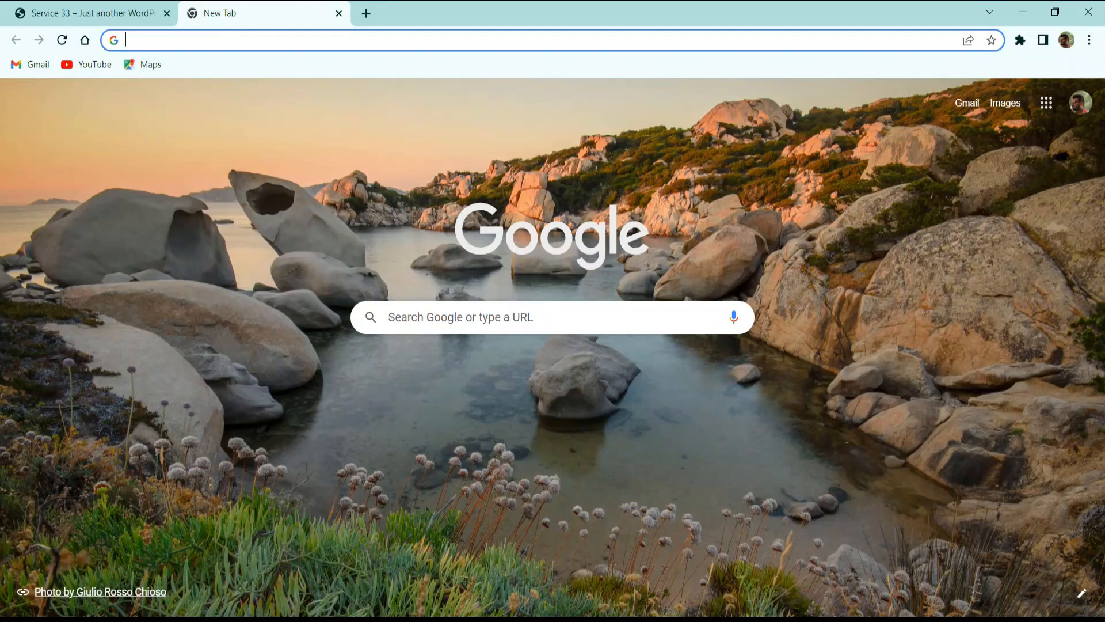
{"action": "key", "text": "alt+Tab"}
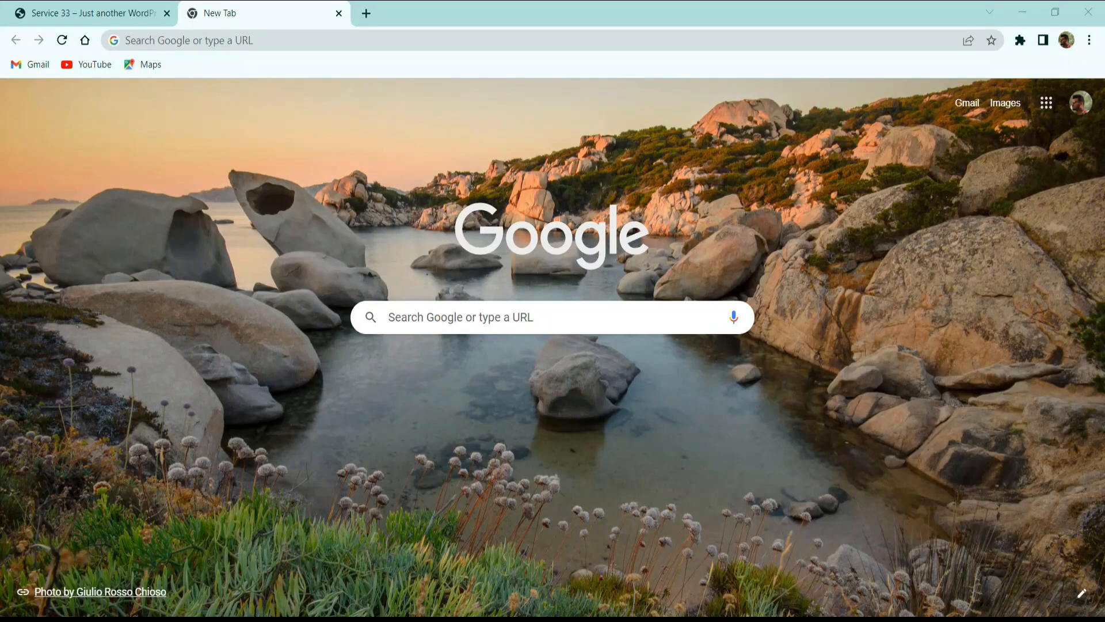
{"action": "left_click", "coordinate": [193, 38]}
{"action": "type", "text": "thecmsguys.com/namecheap"}
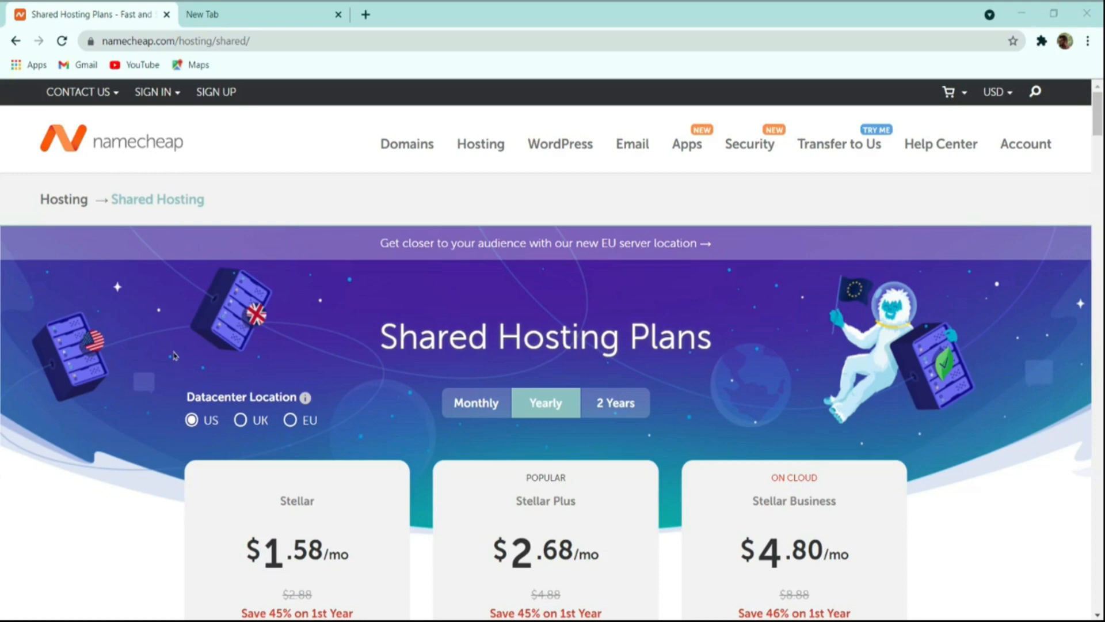
Compare the Stellar, Stellar Plus and Stellar Business hosting plans, including their prices, features and shared benefits.
{"action": "scroll", "coordinate": [342, 304], "scroll_direction": "down", "scroll_amount": 4}
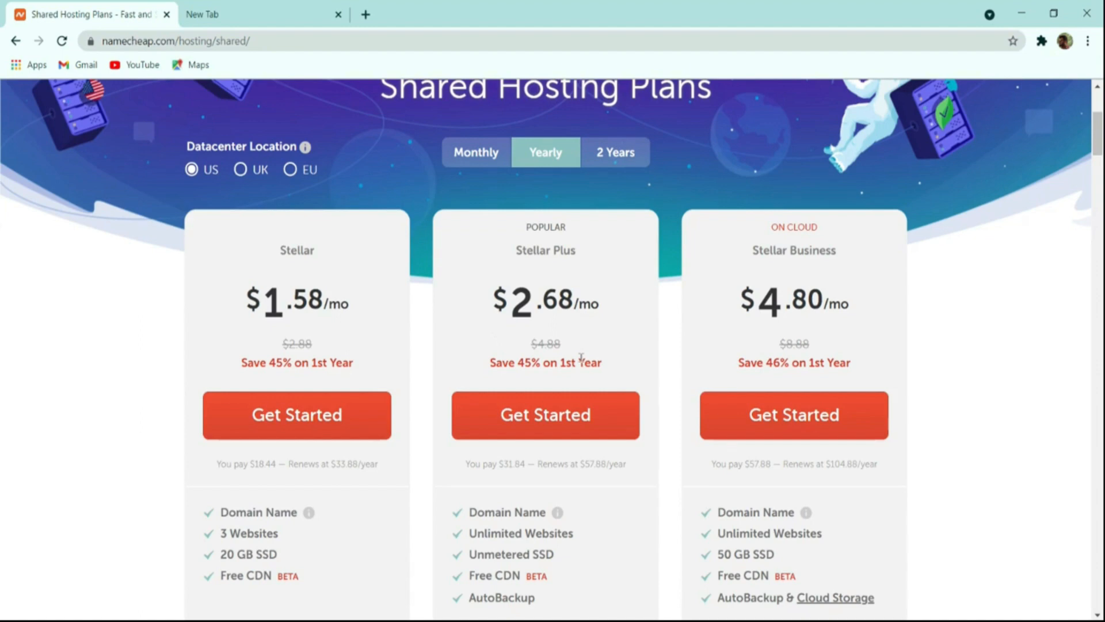
{"action": "scroll", "coordinate": [582, 357], "scroll_direction": "down", "scroll_amount": 4}
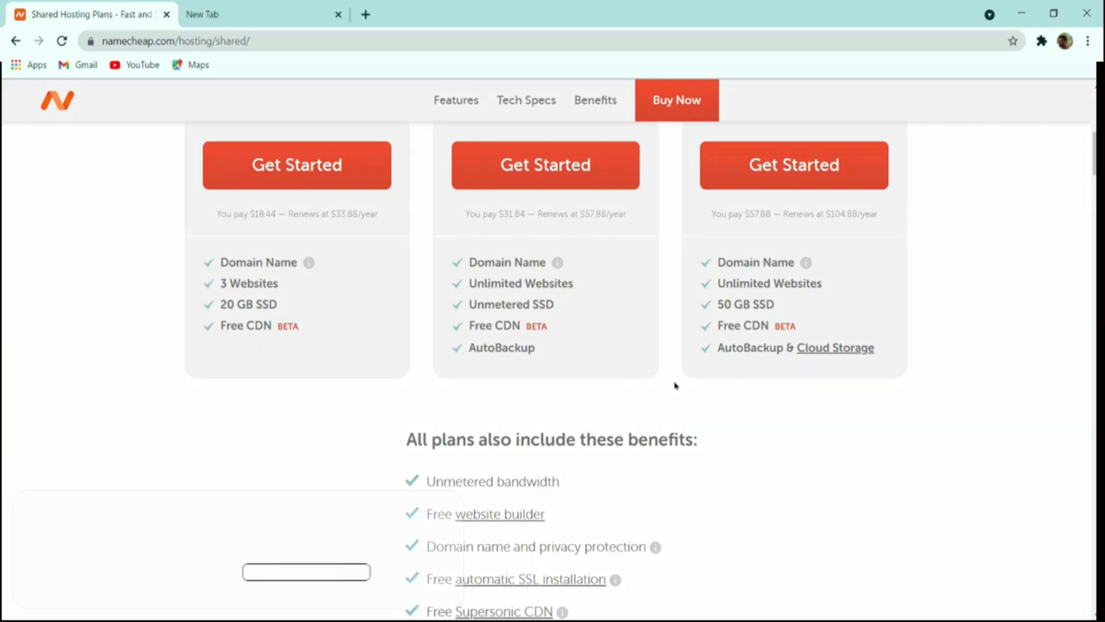
{"action": "scroll", "coordinate": [676, 396], "scroll_direction": "up", "scroll_amount": 10}
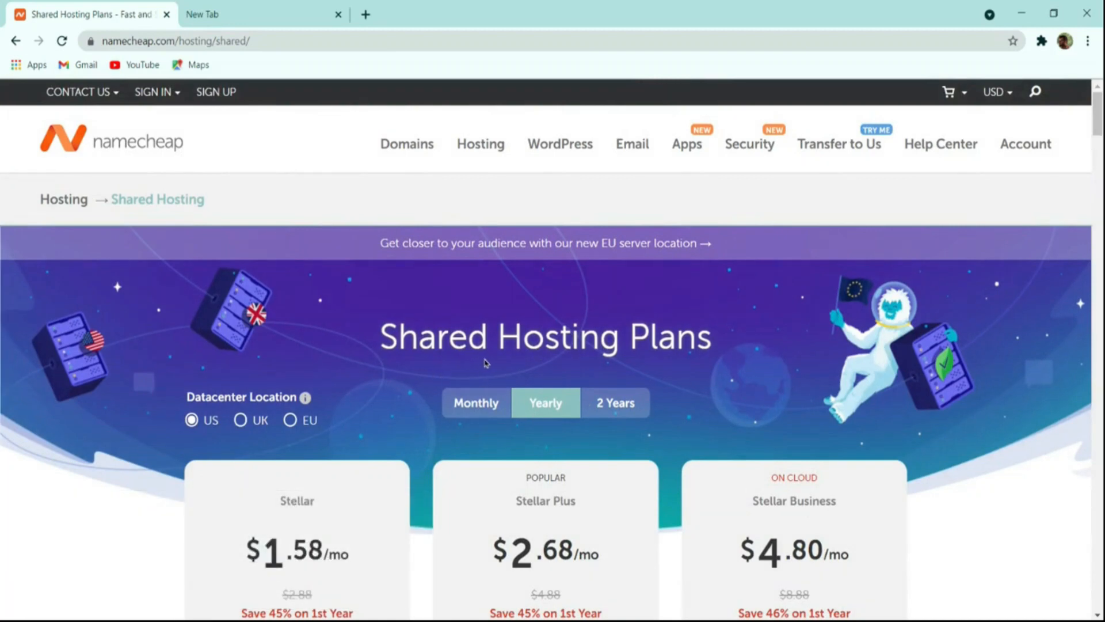
{"action": "scroll", "coordinate": [466, 376], "scroll_direction": "down", "scroll_amount": 4}
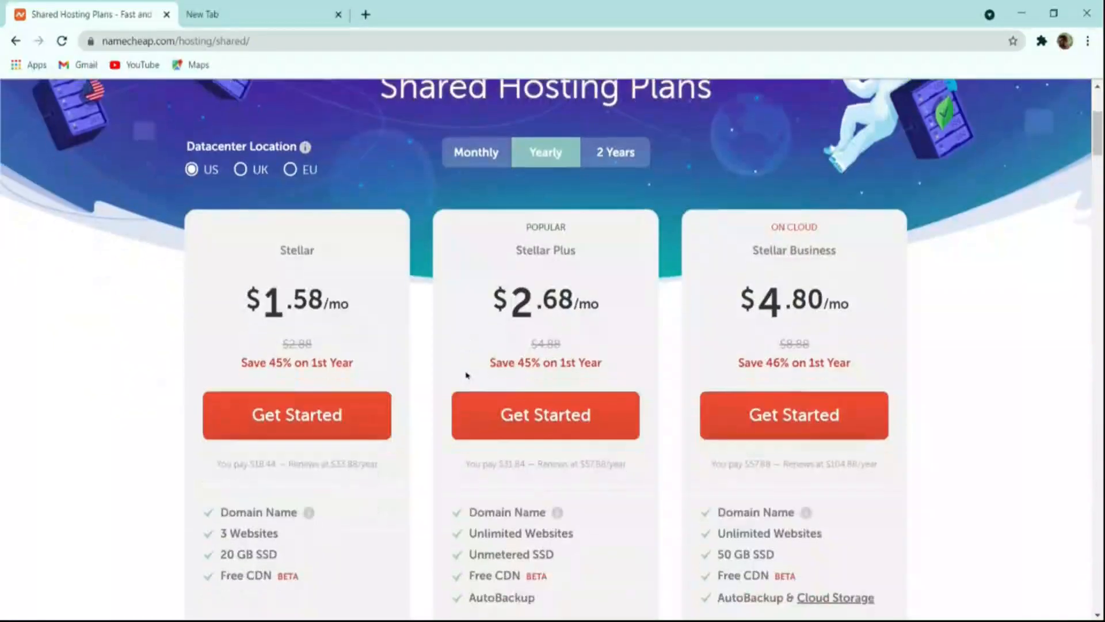
{"action": "scroll", "coordinate": [467, 375], "scroll_direction": "up", "scroll_amount": 4}
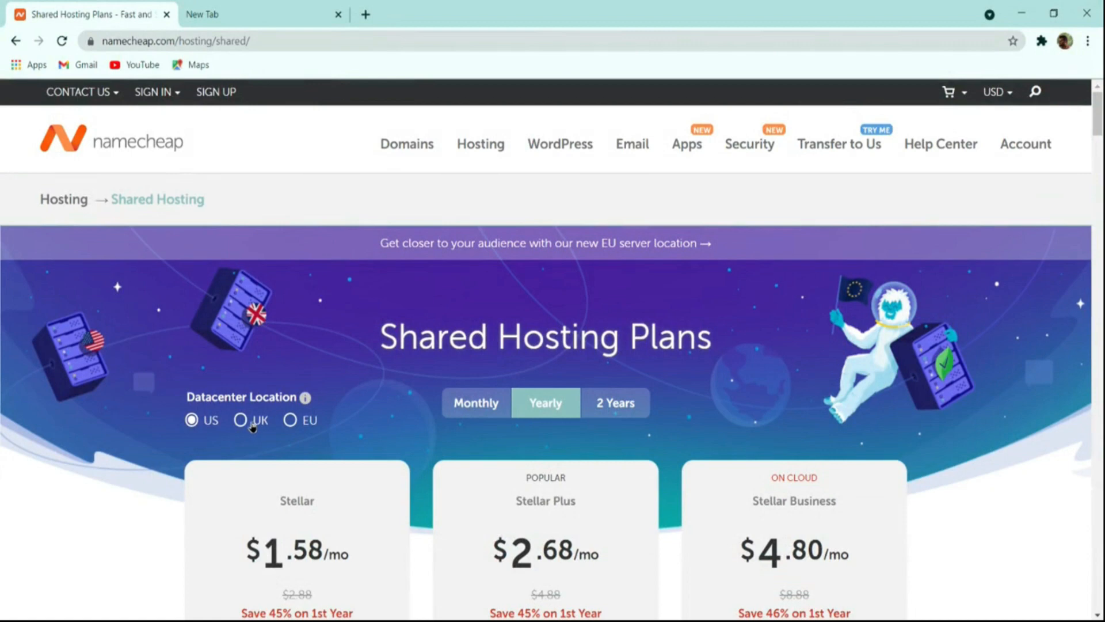
Set the hosting plans' datacenter location to US and the pricing currency to Indian Rupees.
{"action": "left_click", "coordinate": [252, 426]}
{"action": "left_click", "coordinate": [304, 425]}
{"action": "left_click", "coordinate": [259, 424]}
{"action": "left_click", "coordinate": [208, 426]}
{"action": "mouse_move", "coordinate": [993, 93]}
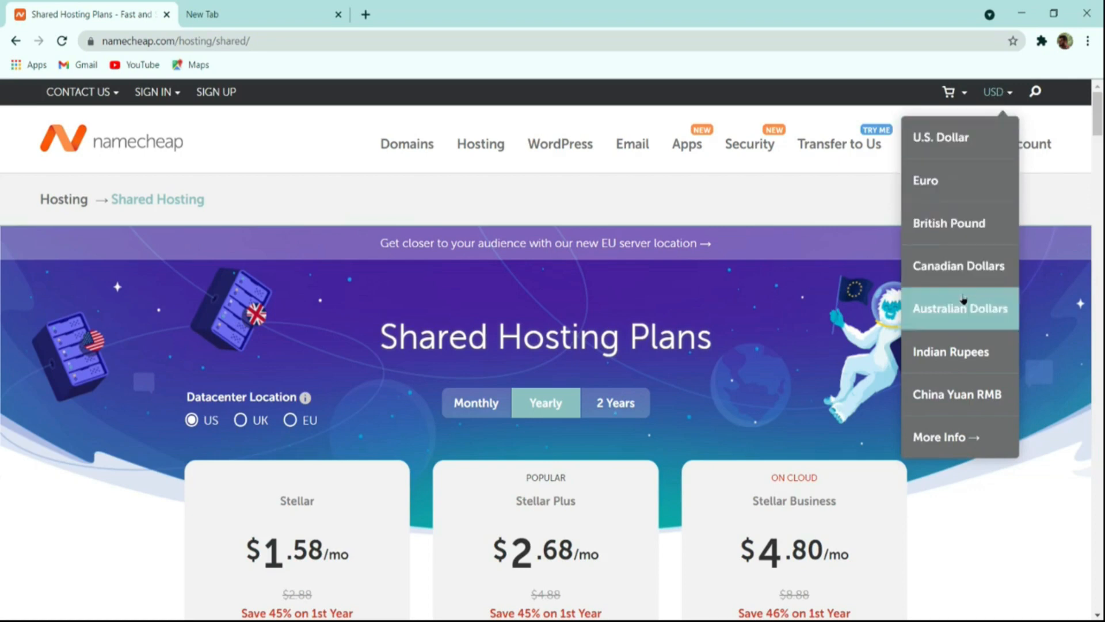
{"action": "left_click", "coordinate": [965, 351]}
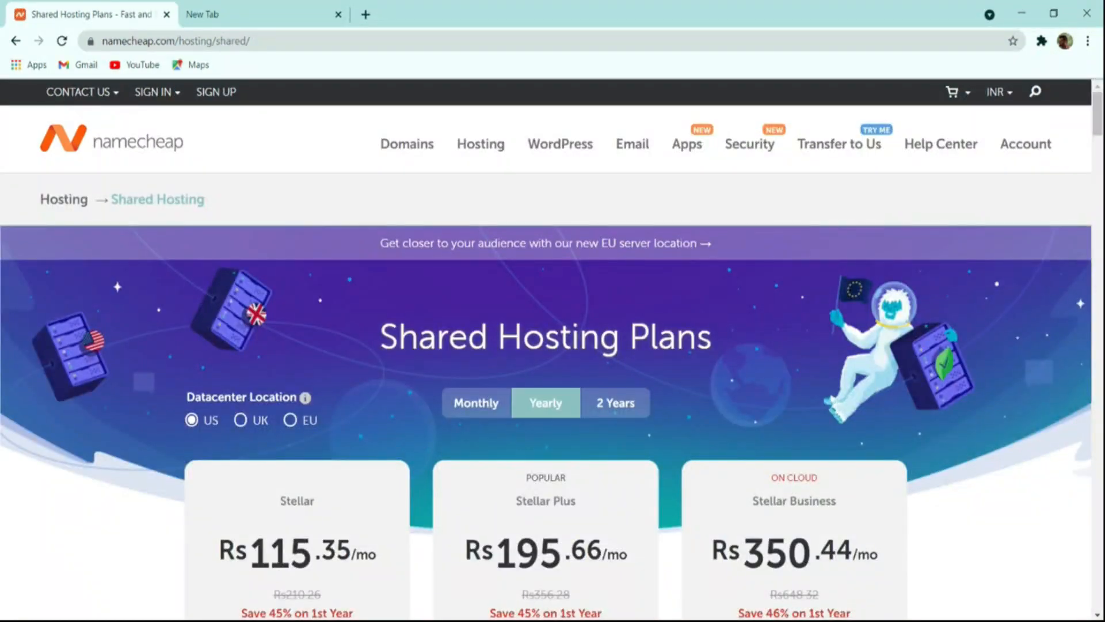
Start the purchase of the Stellar Plus shared hosting plan with yearly billing.
{"action": "scroll", "coordinate": [438, 426], "scroll_direction": "down", "scroll_amount": 4}
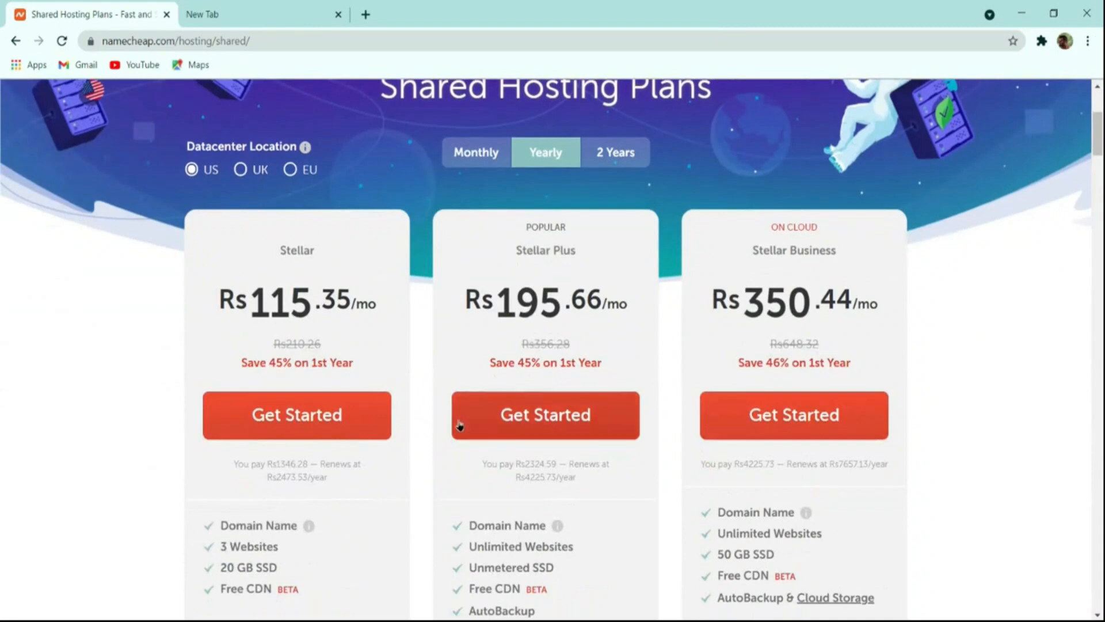
{"action": "left_click", "coordinate": [554, 416]}
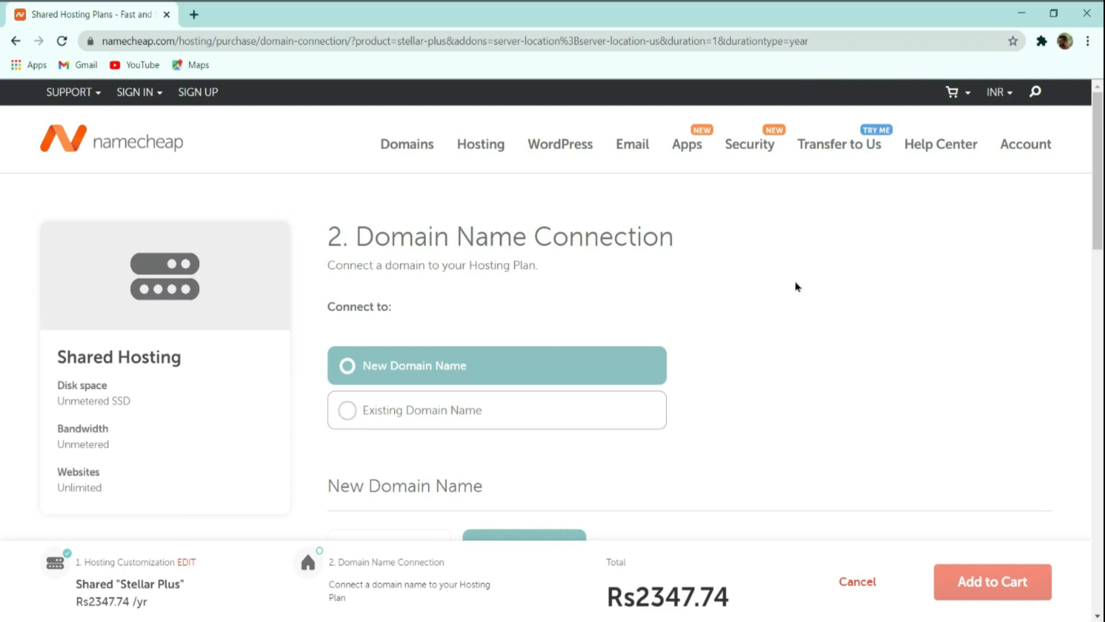
{"action": "left_click", "coordinate": [520, 585]}
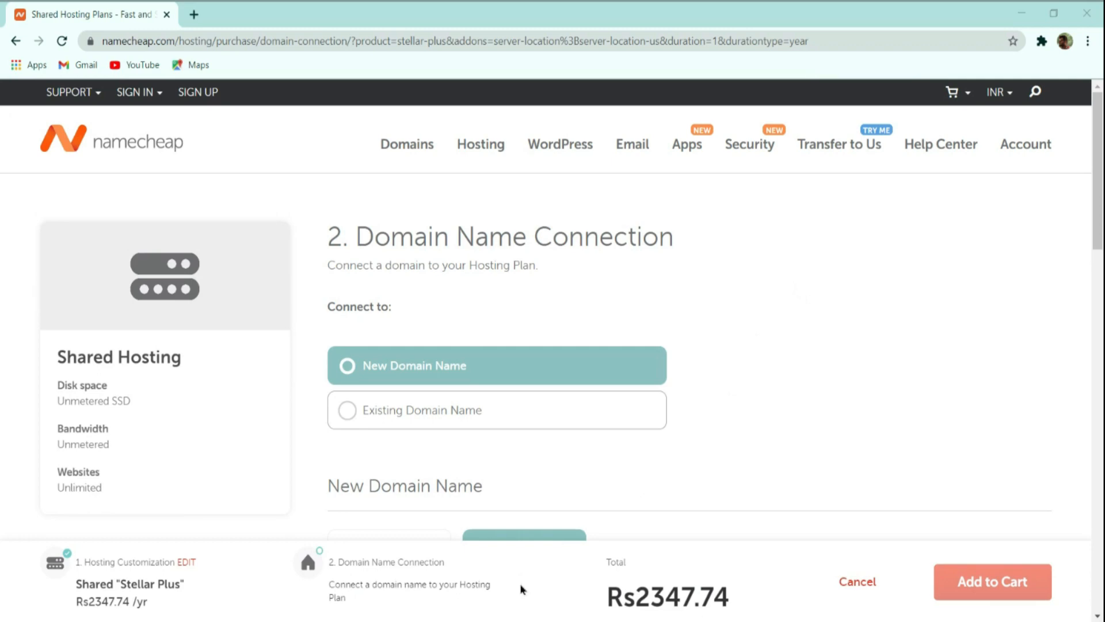
Check the Existing Domain Name option for the hosting plan, and switch back to New Domain Name.
{"action": "left_click", "coordinate": [422, 407]}
{"action": "scroll", "coordinate": [720, 301], "scroll_direction": "down", "scroll_amount": 4}
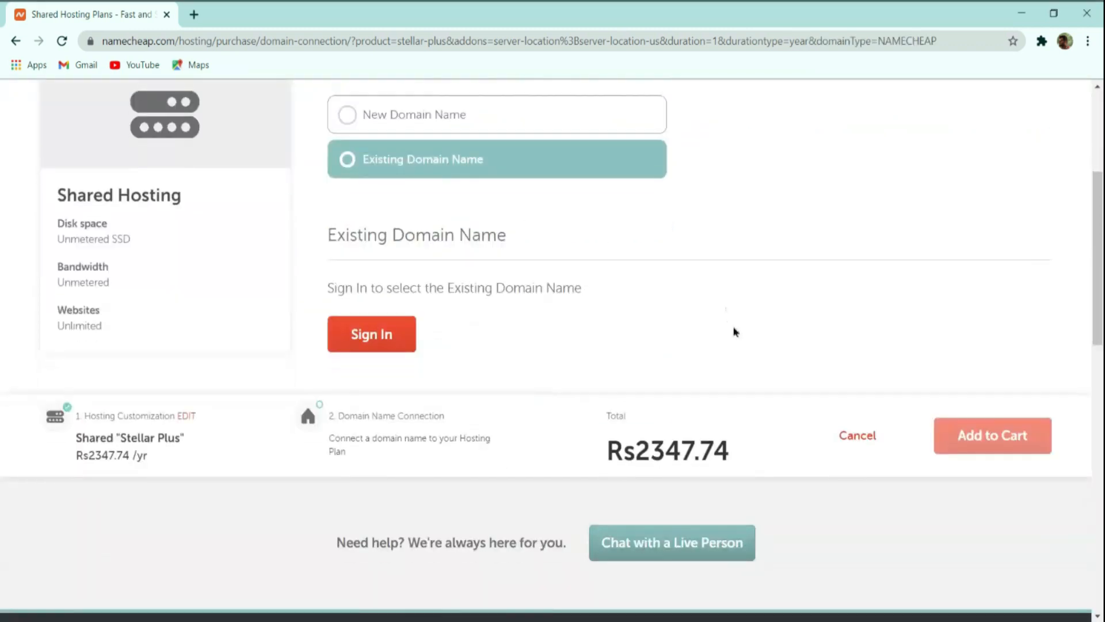
{"action": "scroll", "coordinate": [733, 328], "scroll_direction": "up", "scroll_amount": 4}
{"action": "left_click", "coordinate": [474, 360]}
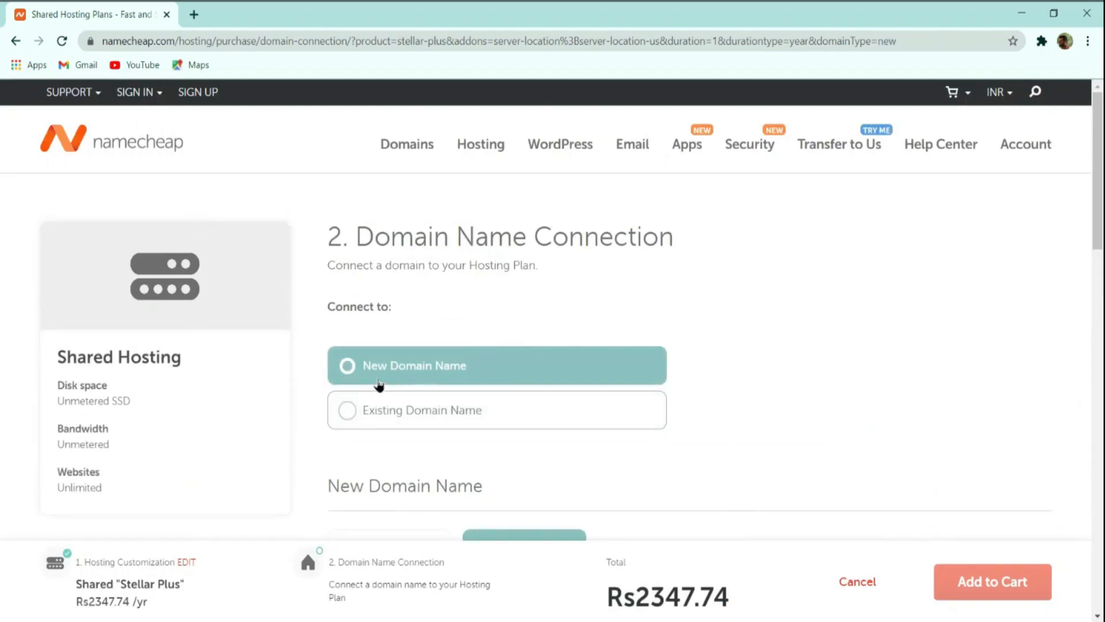
Search for thecmsguys.in as a new domain purchase and connect it to the hosting plan.
{"action": "scroll", "coordinate": [668, 338], "scroll_direction": "down", "scroll_amount": 2}
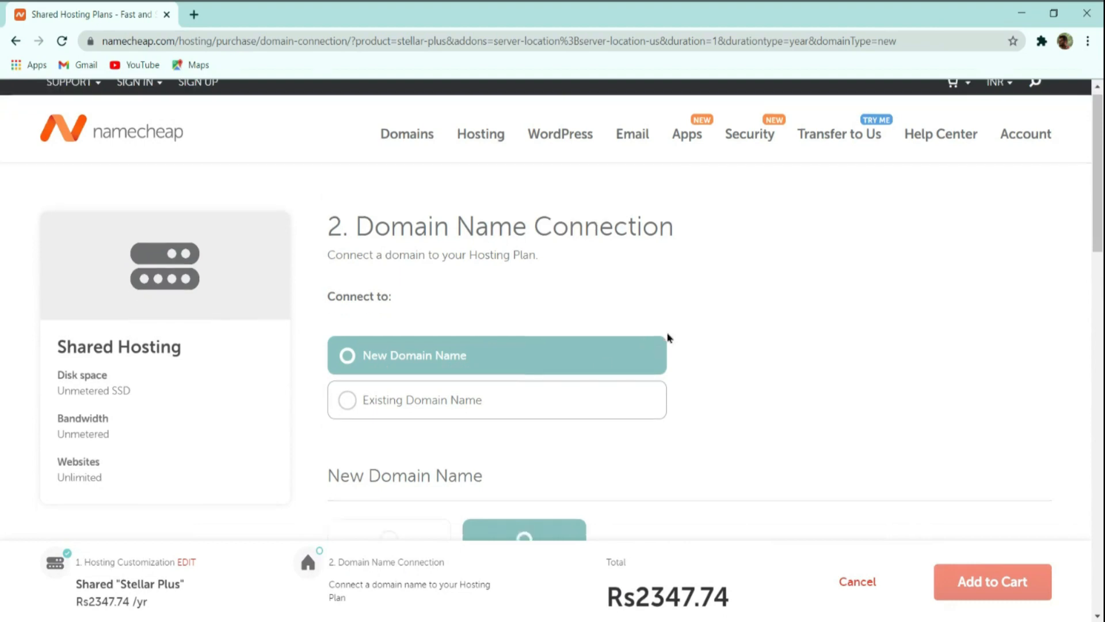
{"action": "scroll", "coordinate": [667, 339], "scroll_direction": "down", "scroll_amount": 2}
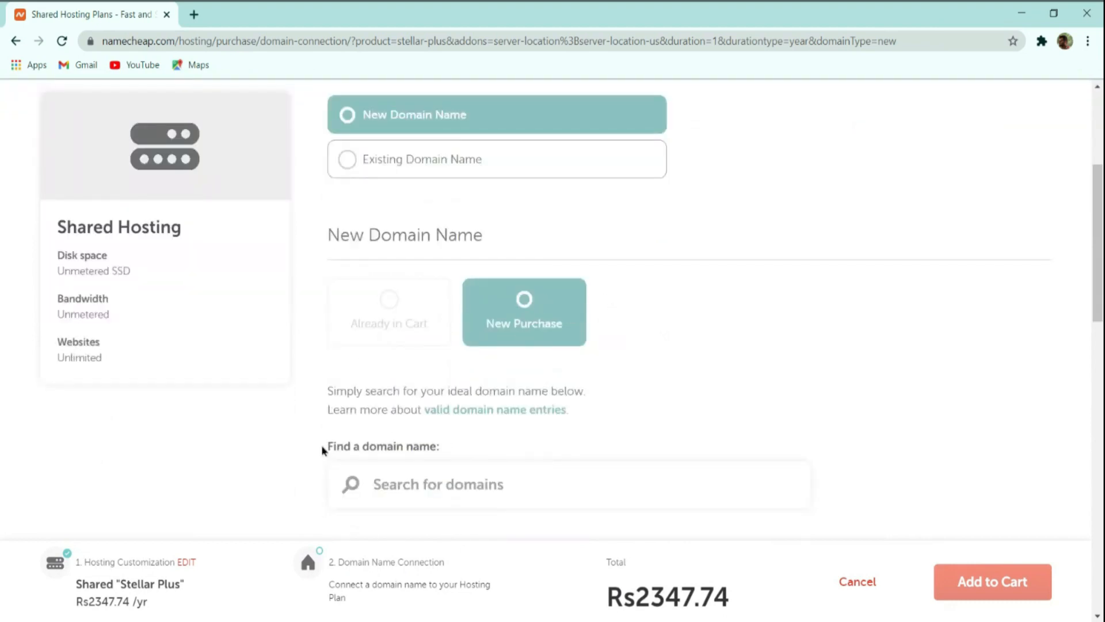
{"action": "scroll", "coordinate": [512, 480], "scroll_direction": "down", "scroll_amount": 2}
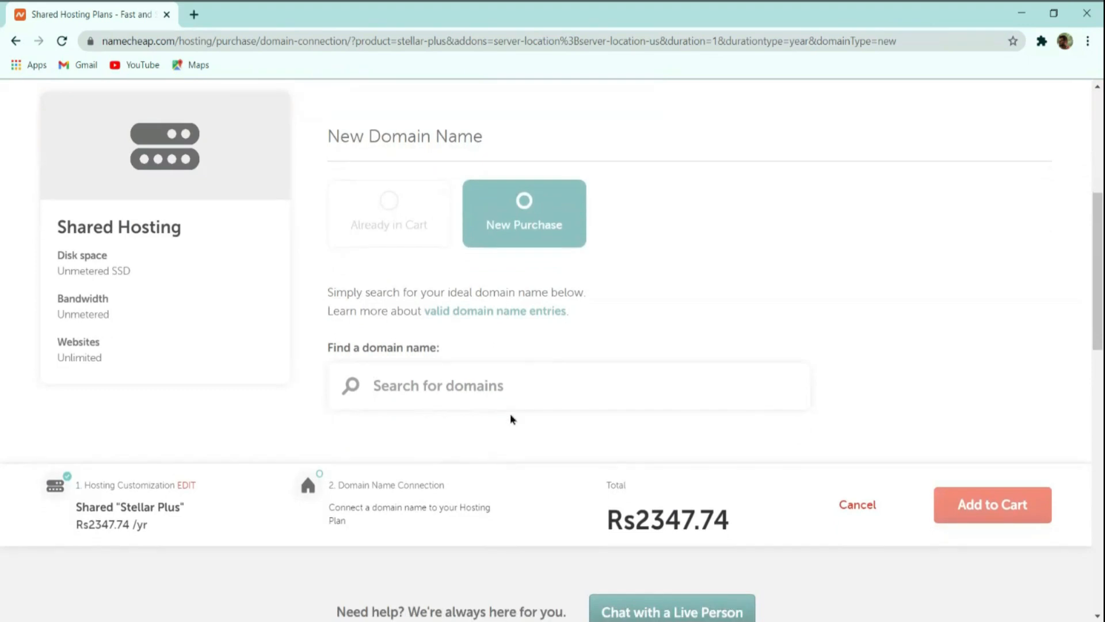
{"action": "type", "text": "thecm"}
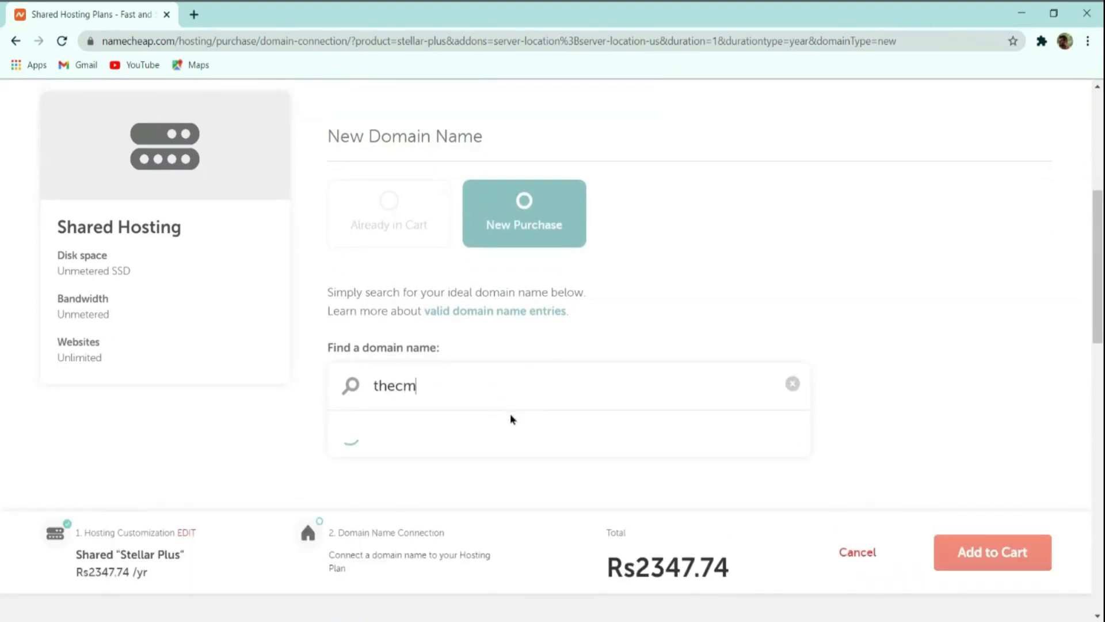
{"action": "type", "text": "sguys.in"}
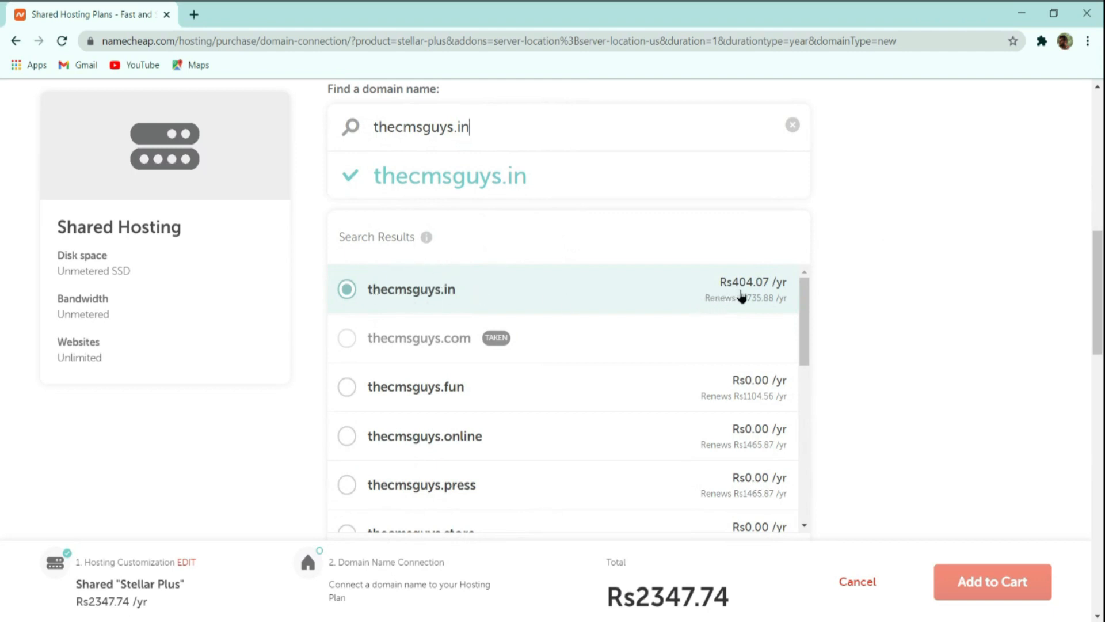
{"action": "scroll", "coordinate": [742, 296], "scroll_direction": "down", "scroll_amount": 4}
{"action": "left_click", "coordinate": [785, 360]}
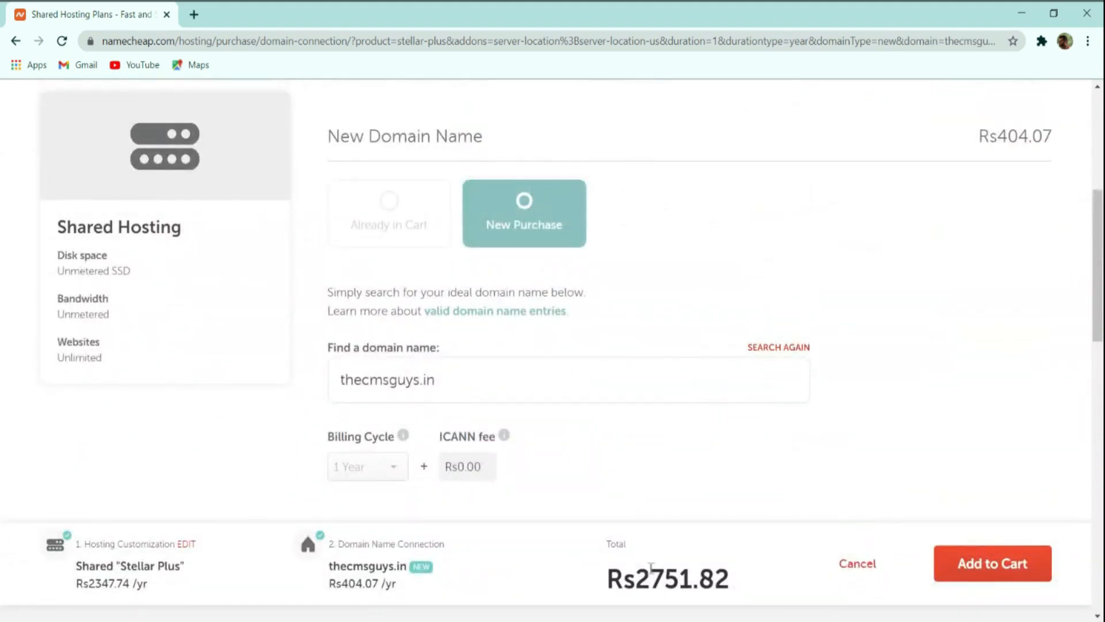
Check the order total and add the Stellar Plus plan with its new domain to the cart.
{"action": "left_click_drag", "start_coordinate": [609, 567], "coordinate": [720, 569]}
{"action": "left_click", "coordinate": [721, 570]}
{"action": "left_click", "coordinate": [1006, 566]}
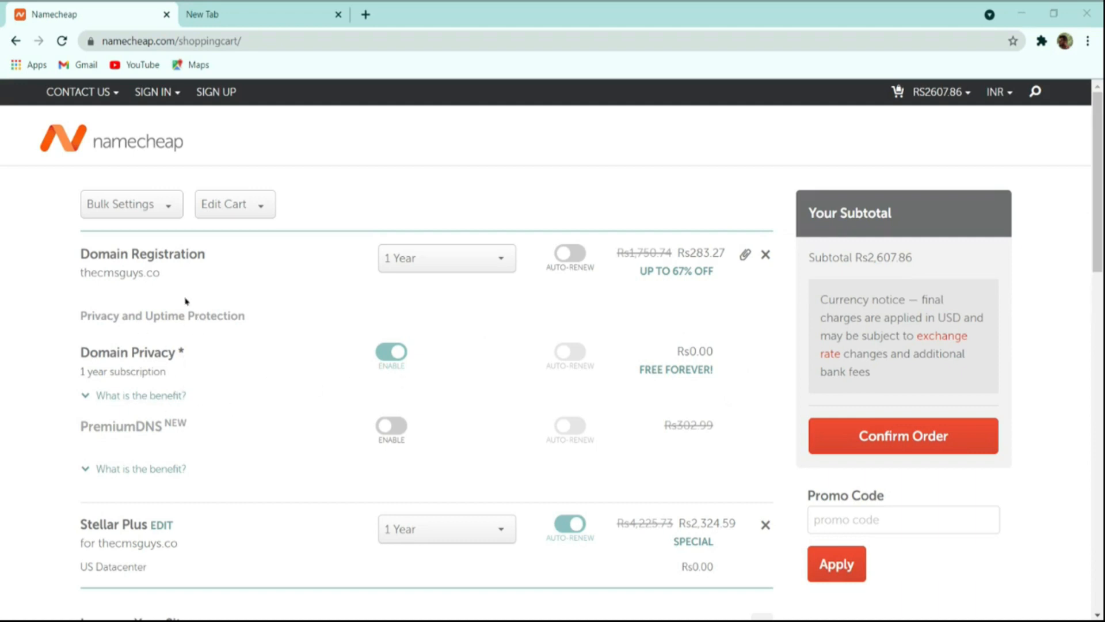
Try a 5-year term for the domain registration, and return it to 1 year.
{"action": "left_click", "coordinate": [435, 260]}
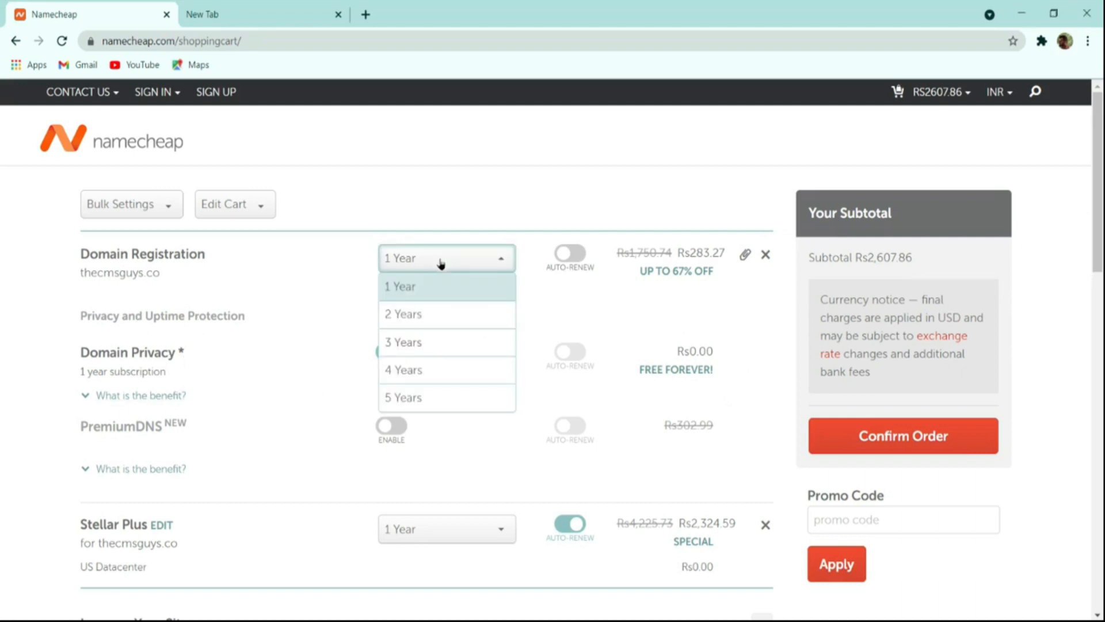
{"action": "left_click", "coordinate": [428, 390]}
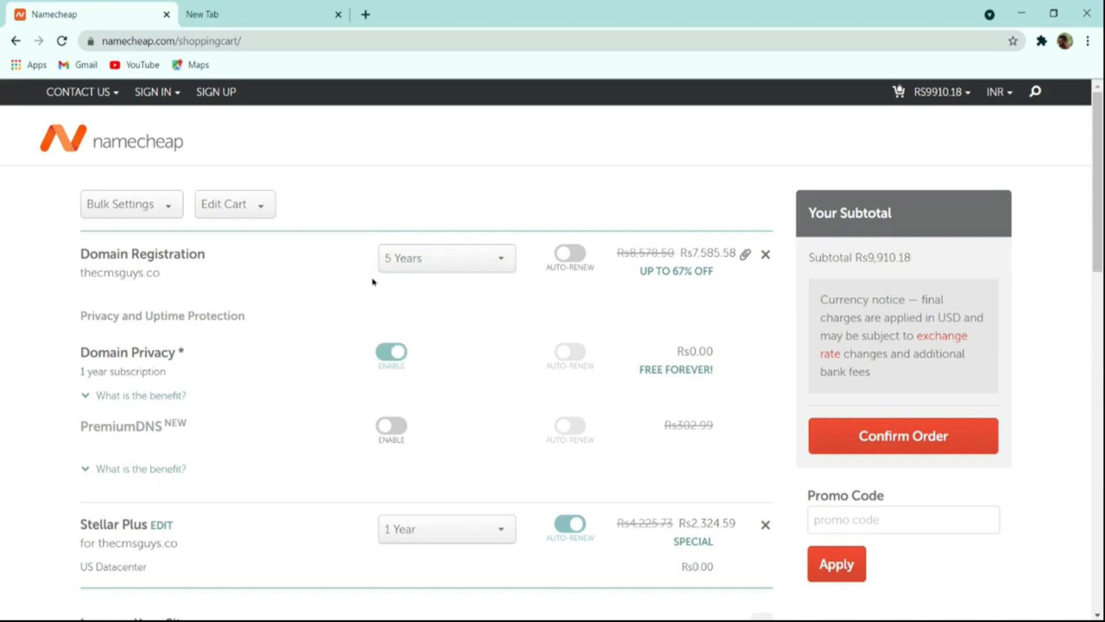
{"action": "left_click", "coordinate": [417, 260]}
{"action": "left_click", "coordinate": [430, 289]}
Confirm the cart order and sign in to the existing Namecheap account with the filled-in credentials.
{"action": "scroll", "coordinate": [668, 367], "scroll_direction": "down", "scroll_amount": 4}
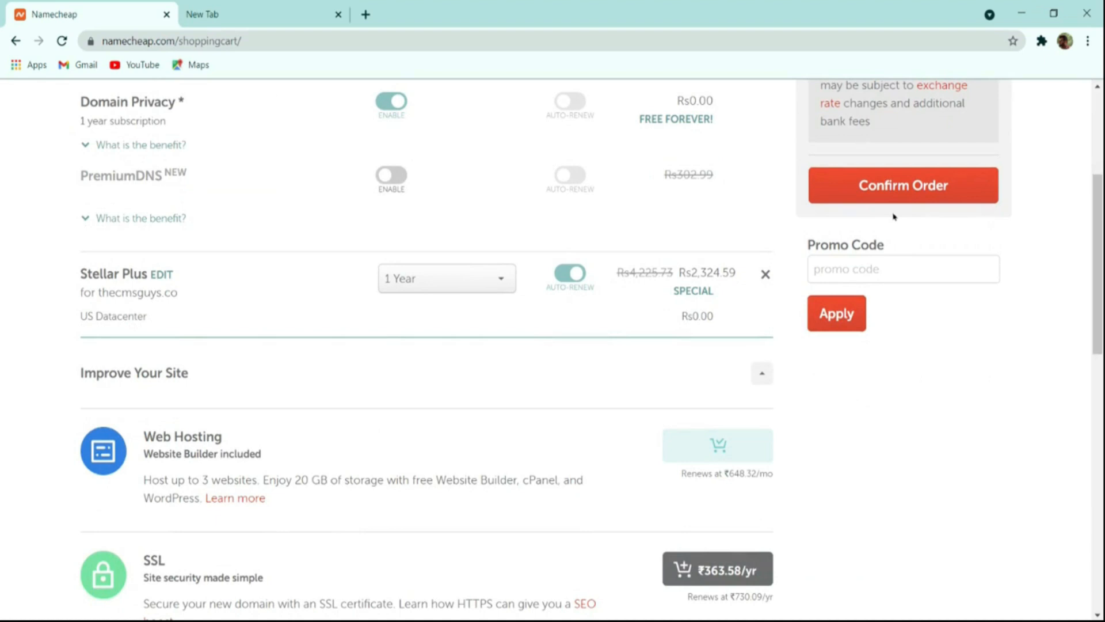
{"action": "left_click", "coordinate": [912, 197]}
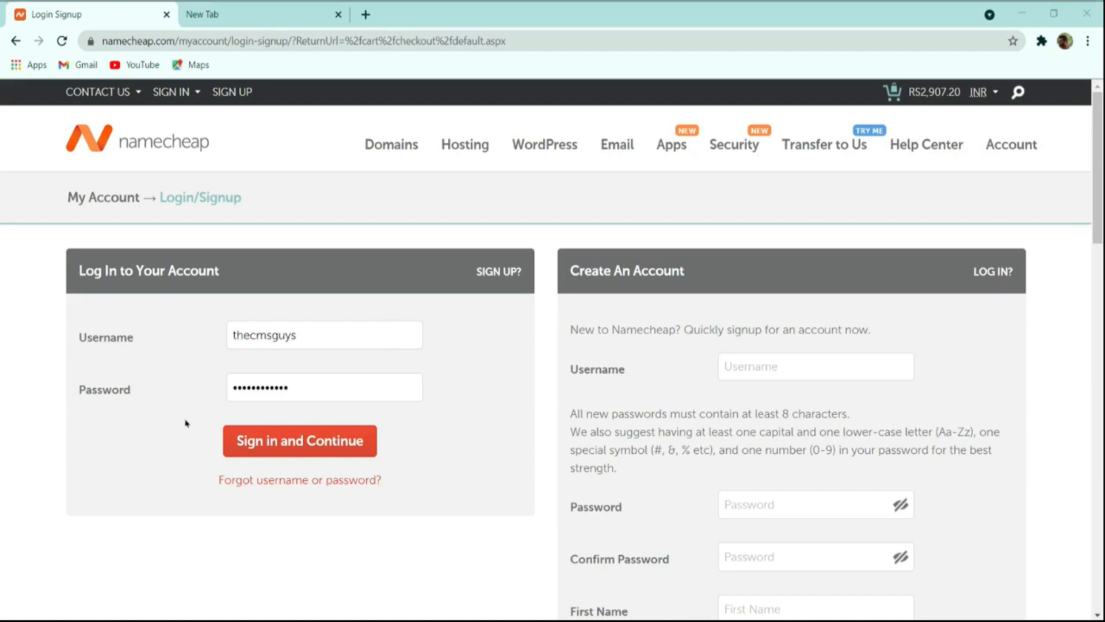
{"action": "left_click", "coordinate": [168, 410]}
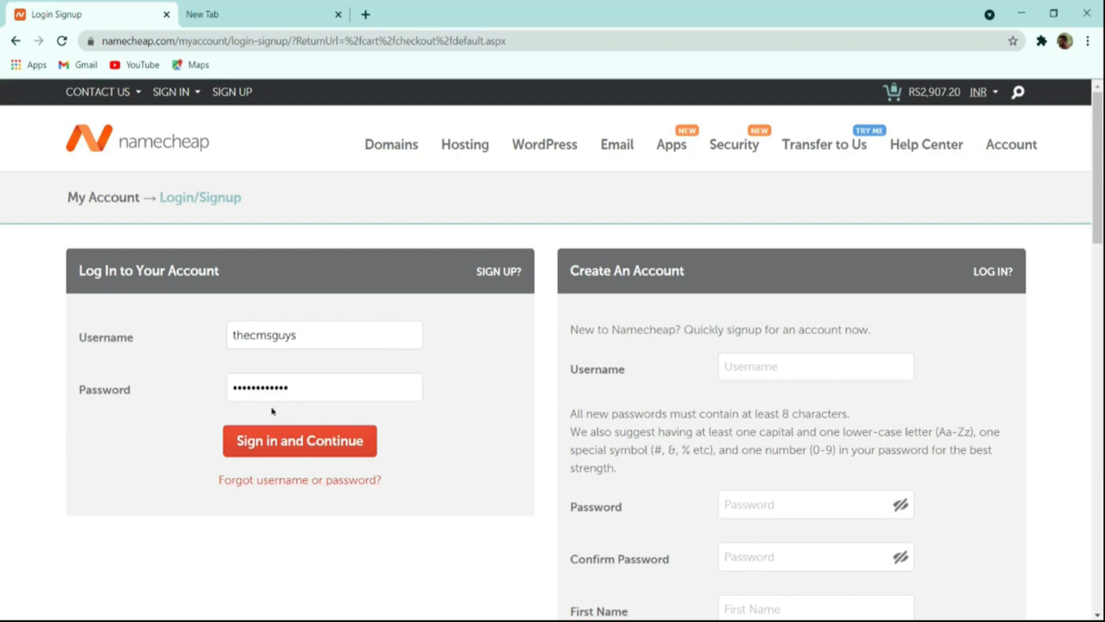
{"action": "left_click", "coordinate": [318, 440]}
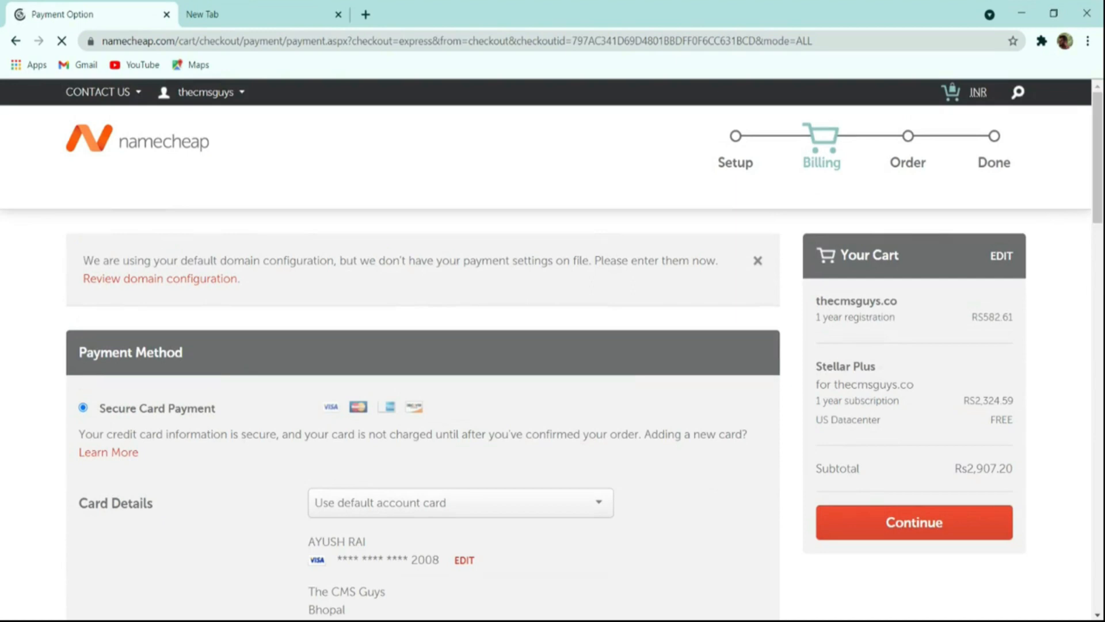
Review the checkout's payment methods and receipt details, try Account Funds, and select Paypal as the payment method.
{"action": "scroll", "coordinate": [573, 479], "scroll_direction": "down", "scroll_amount": 4}
{"action": "scroll", "coordinate": [258, 403], "scroll_direction": "down", "scroll_amount": 4}
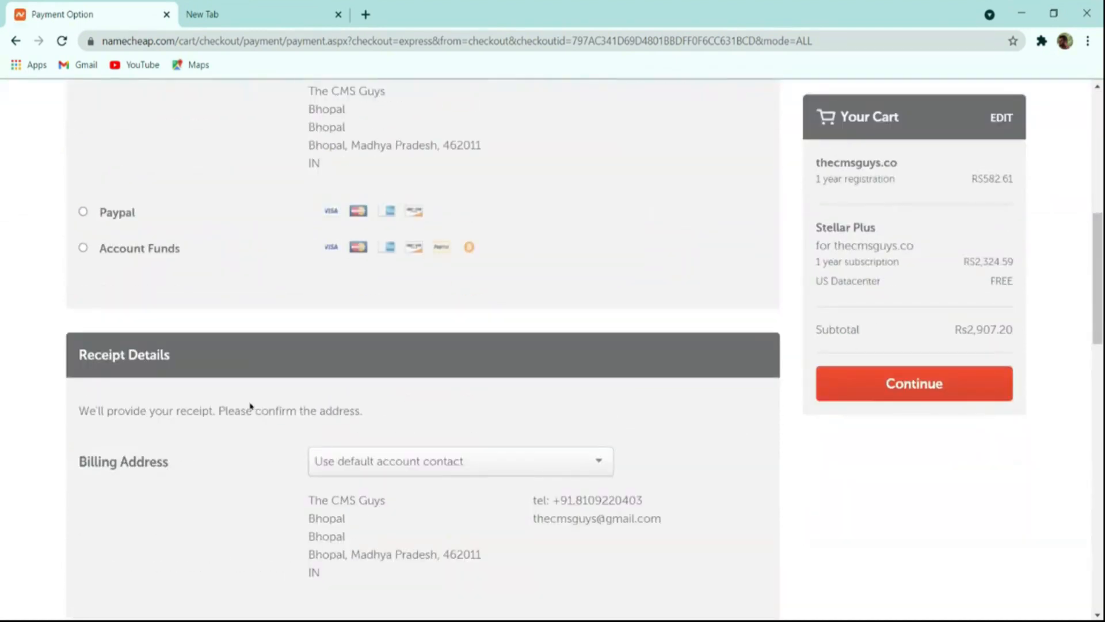
{"action": "scroll", "coordinate": [208, 375], "scroll_direction": "up", "scroll_amount": 4}
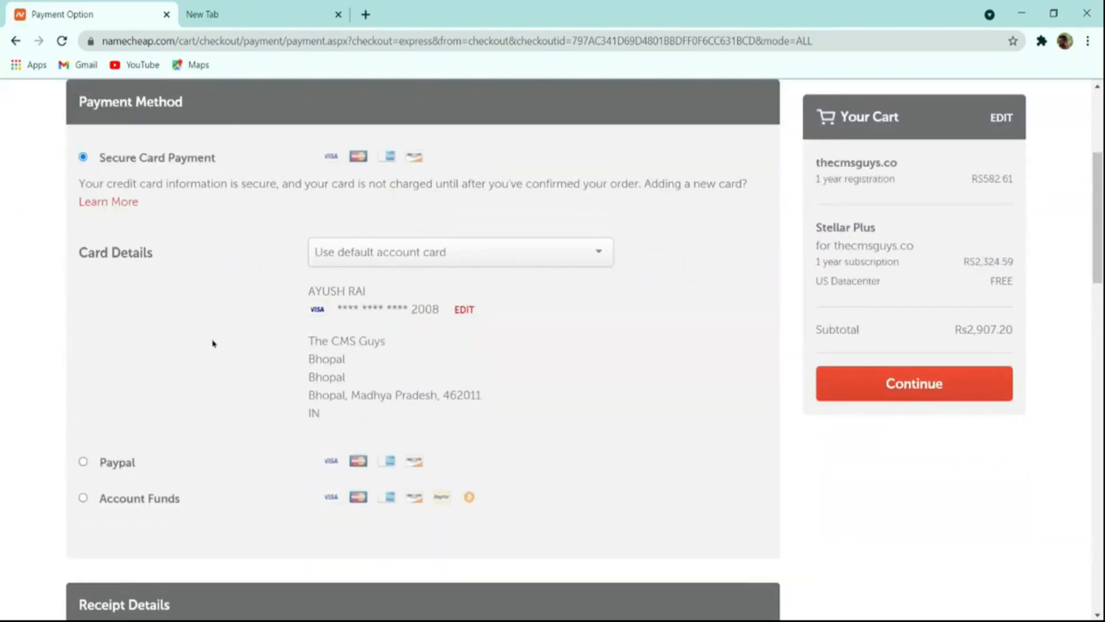
{"action": "scroll", "coordinate": [212, 343], "scroll_direction": "down", "scroll_amount": 8}
{"action": "scroll", "coordinate": [214, 350], "scroll_direction": "up", "scroll_amount": 4}
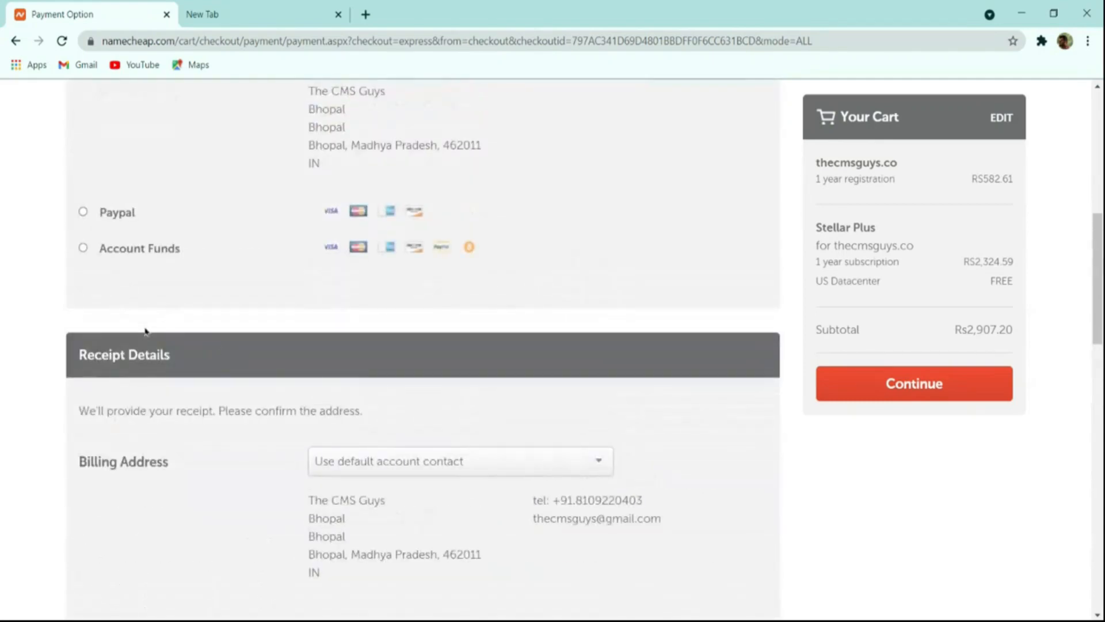
{"action": "left_click", "coordinate": [108, 256]}
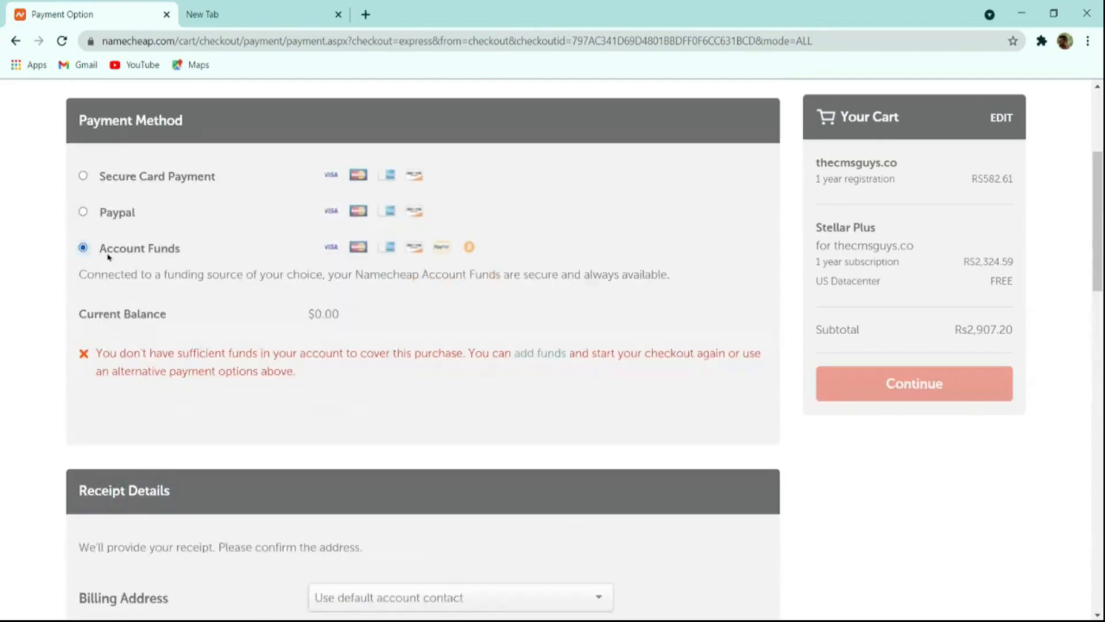
{"action": "left_click", "coordinate": [105, 215]}
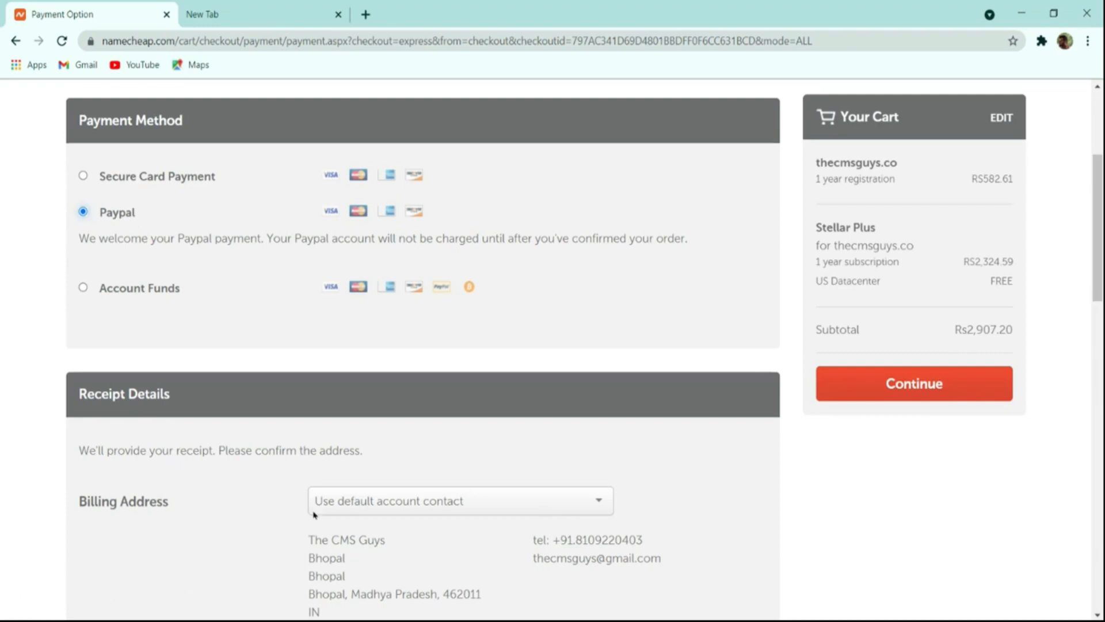
Continue from payment to the order review and check the ordered items, subtotal and payment details.
{"action": "left_click", "coordinate": [870, 383]}
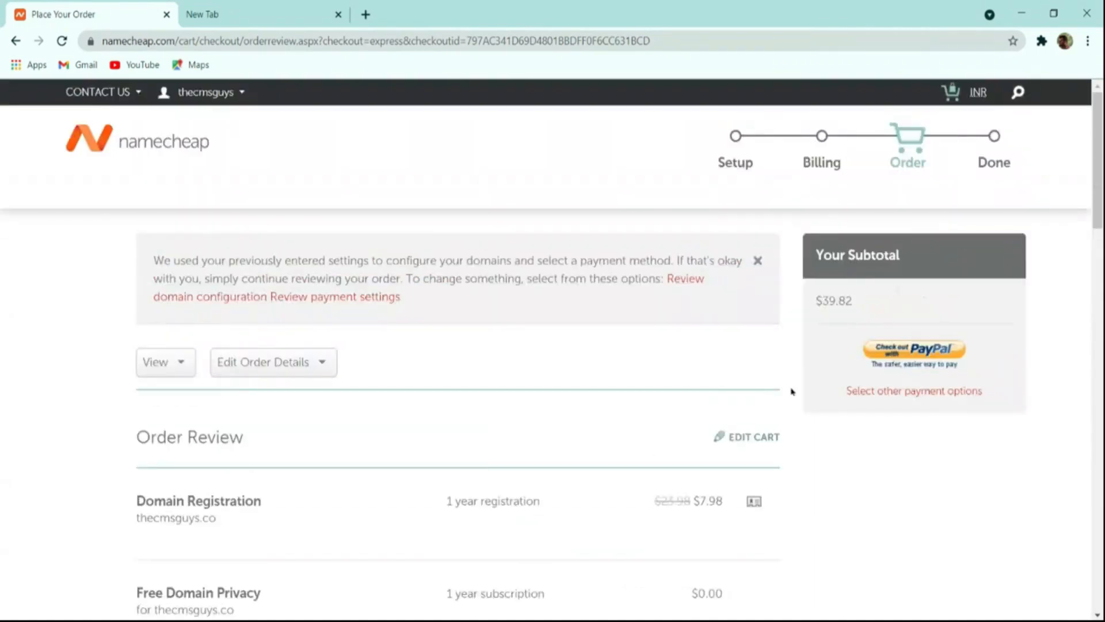
{"action": "scroll", "coordinate": [792, 392], "scroll_direction": "down", "scroll_amount": 8}
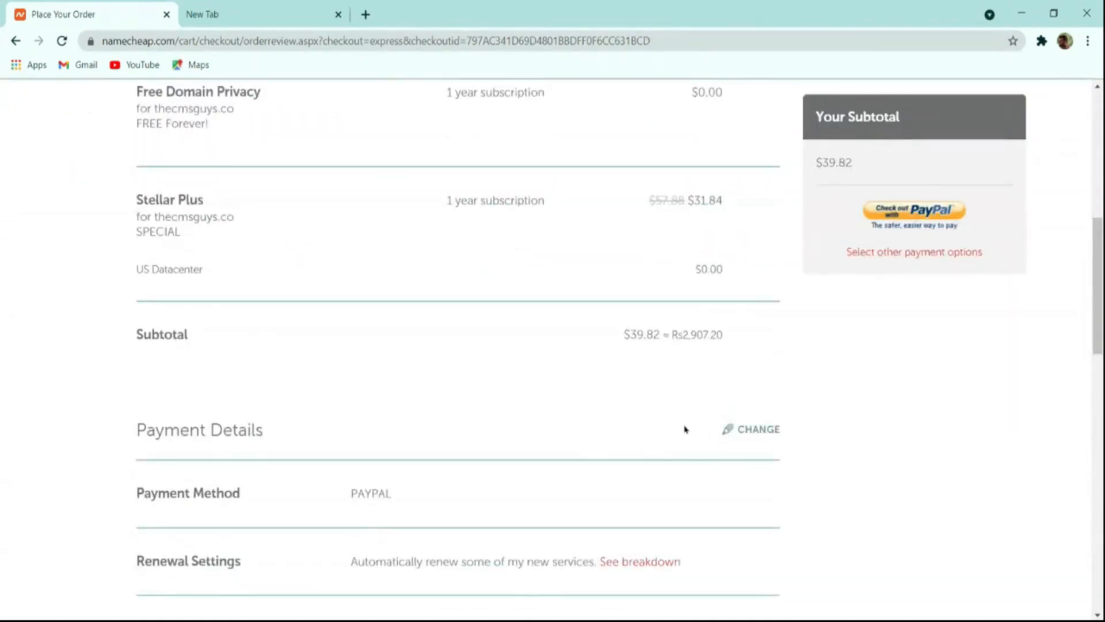
{"action": "scroll", "coordinate": [685, 429], "scroll_direction": "up", "scroll_amount": 8}
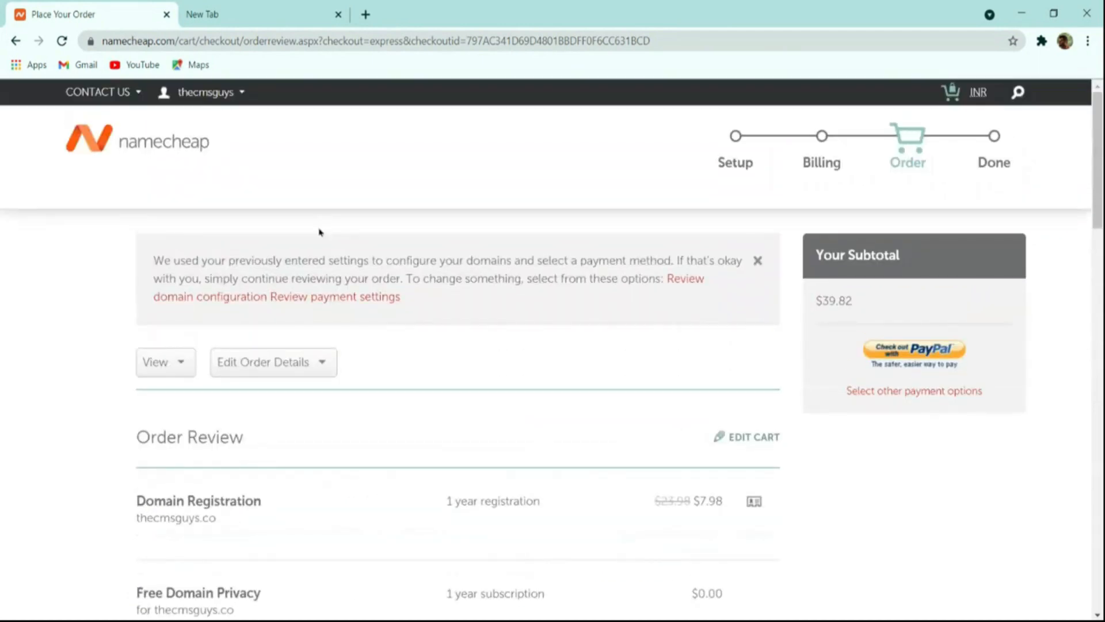
Go to the account dashboard and open cPanel for the Stellar Plus hosting of thecmsguys.in.
{"action": "mouse_move", "coordinate": [194, 96]}
{"action": "left_click", "coordinate": [187, 250]}
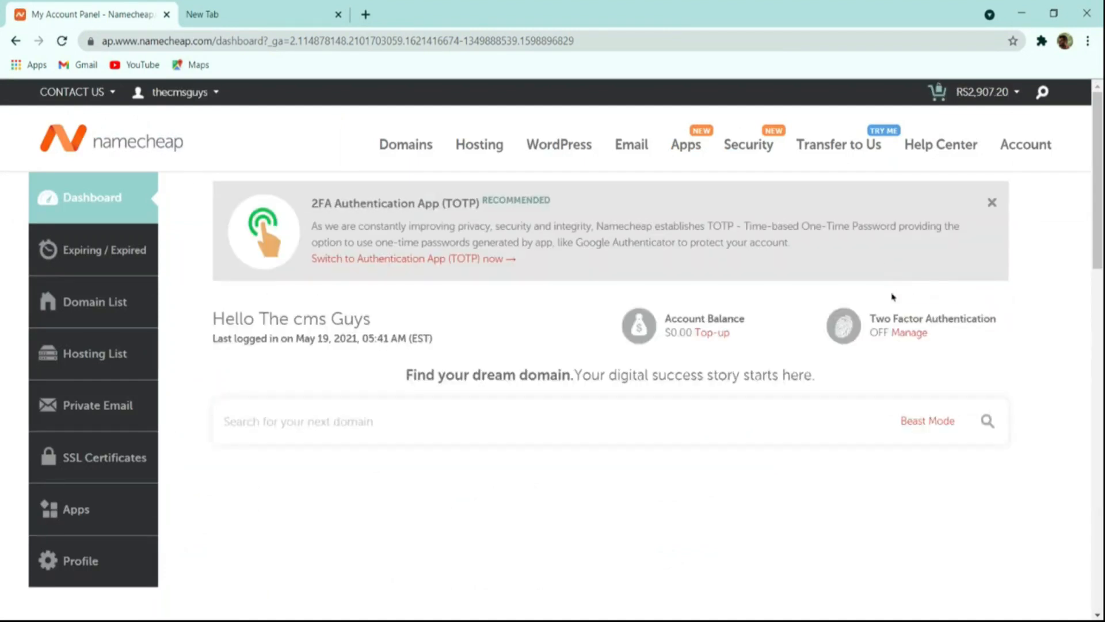
{"action": "scroll", "coordinate": [901, 303], "scroll_direction": "down", "scroll_amount": 3}
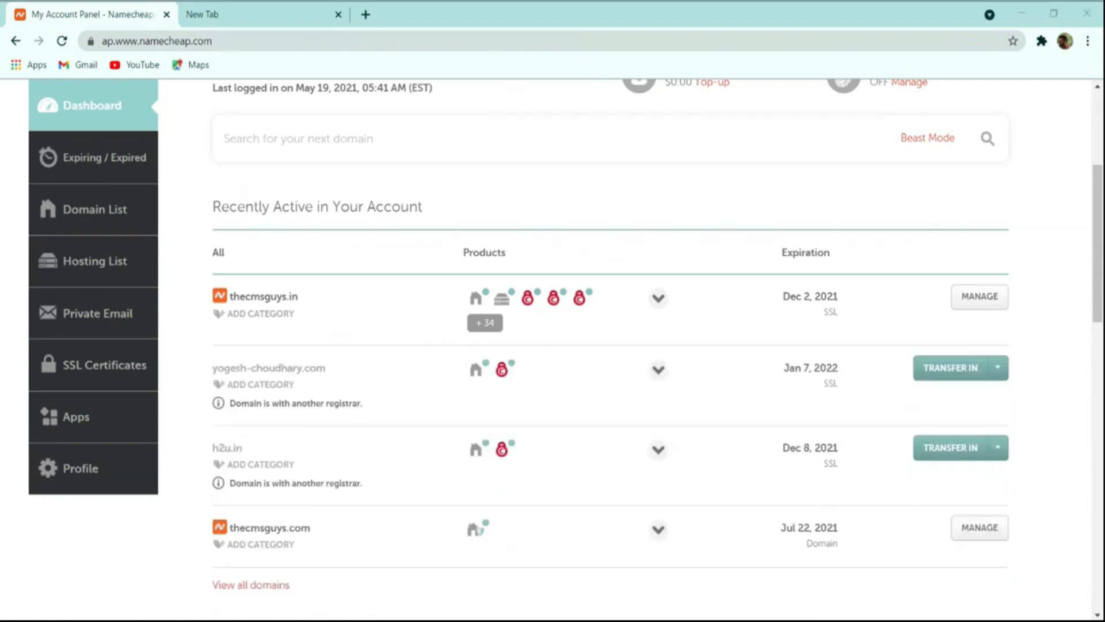
{"action": "left_click", "coordinate": [192, 224]}
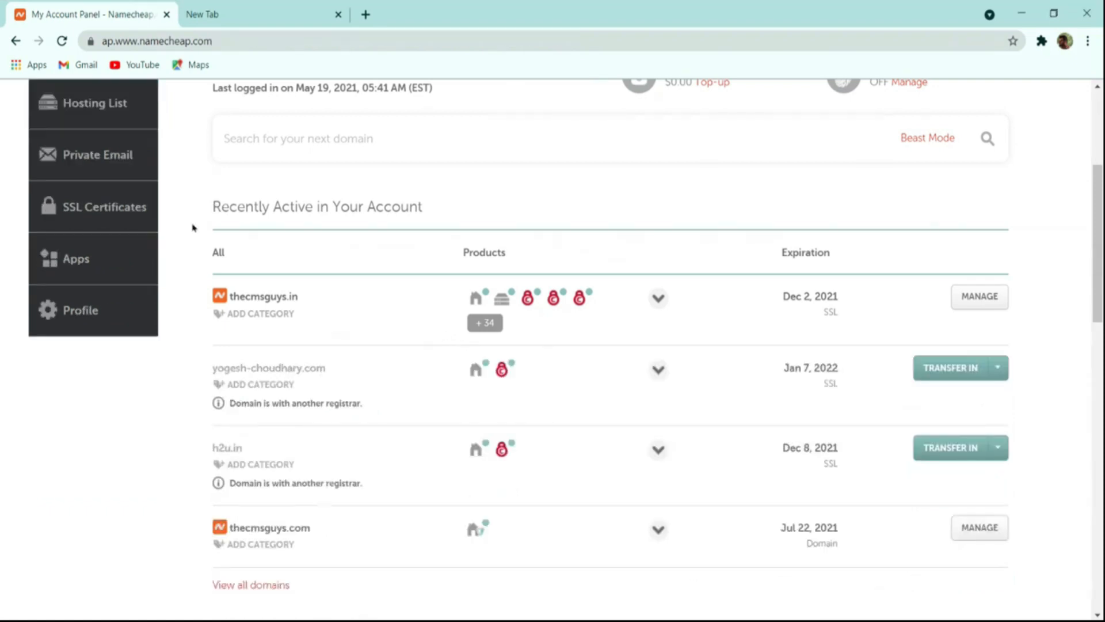
{"action": "left_click", "coordinate": [503, 301]}
{"action": "left_click", "coordinate": [507, 304]}
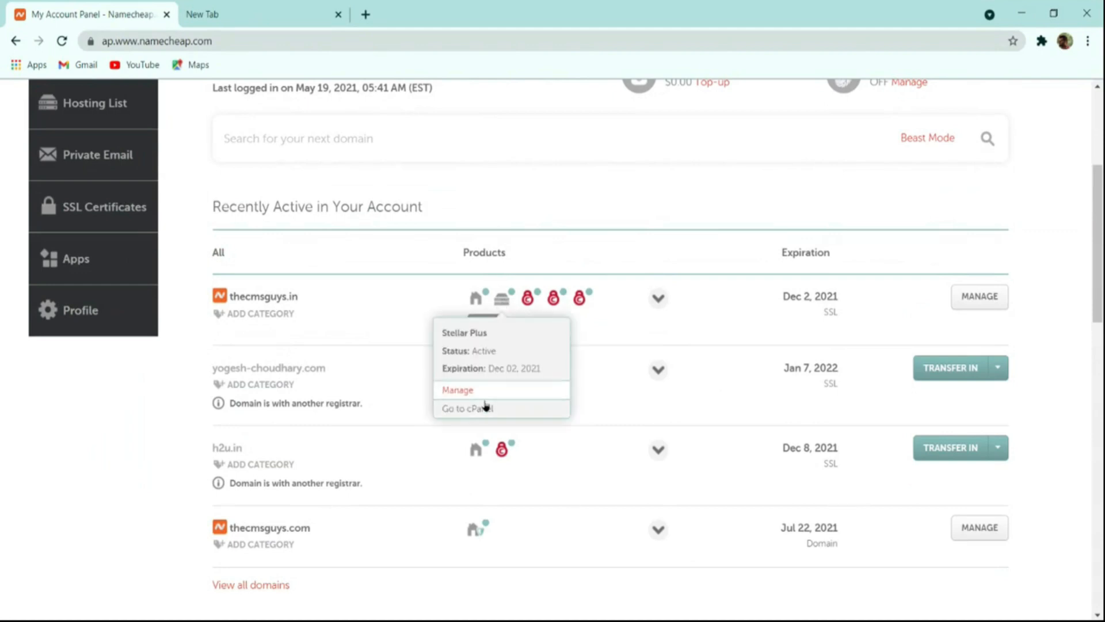
{"action": "left_click", "coordinate": [473, 408]}
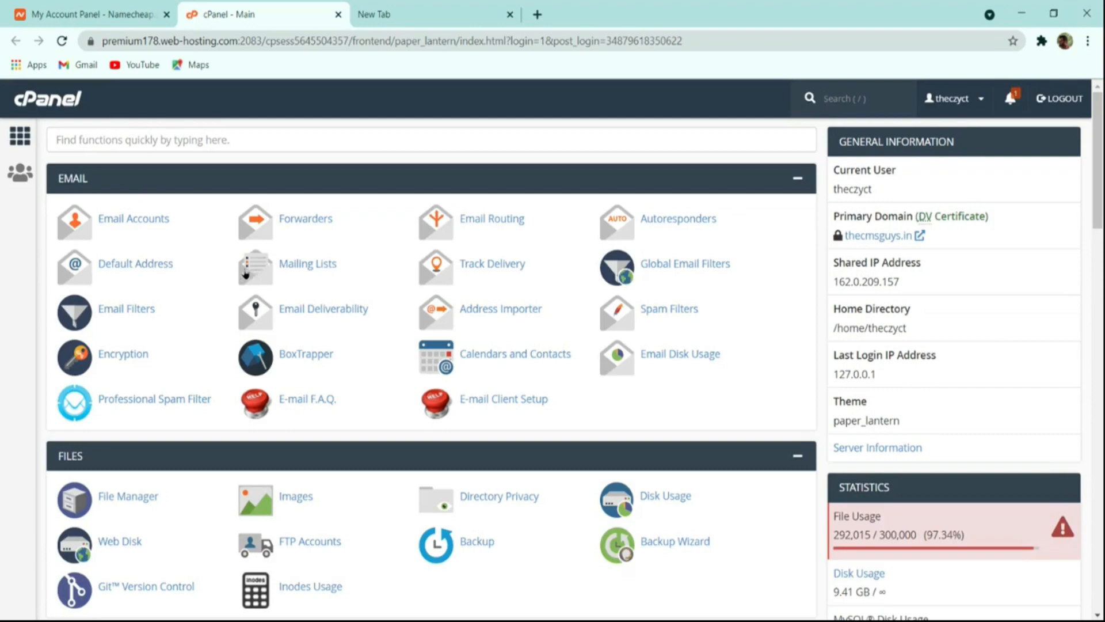
Search the cPanel functions for "wor" and open WordPress Manager by Softaculous.
{"action": "scroll", "coordinate": [402, 353], "scroll_direction": "down", "scroll_amount": 14}
{"action": "scroll", "coordinate": [402, 353], "scroll_direction": "down", "scroll_amount": 5}
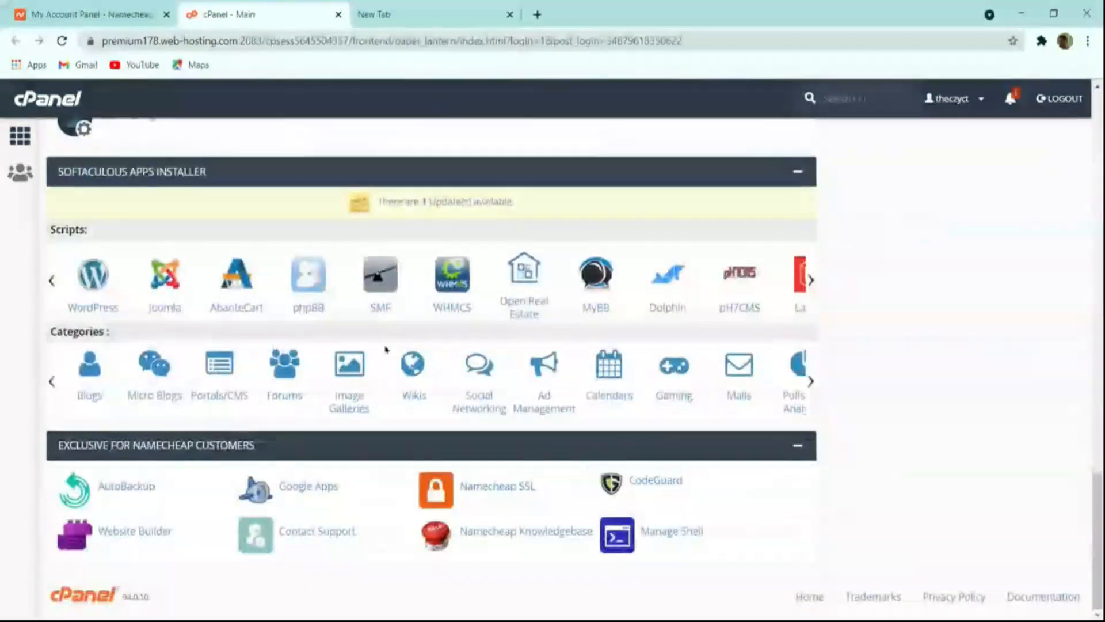
{"action": "scroll", "coordinate": [382, 357], "scroll_direction": "up", "scroll_amount": 20}
{"action": "left_click", "coordinate": [221, 137]}
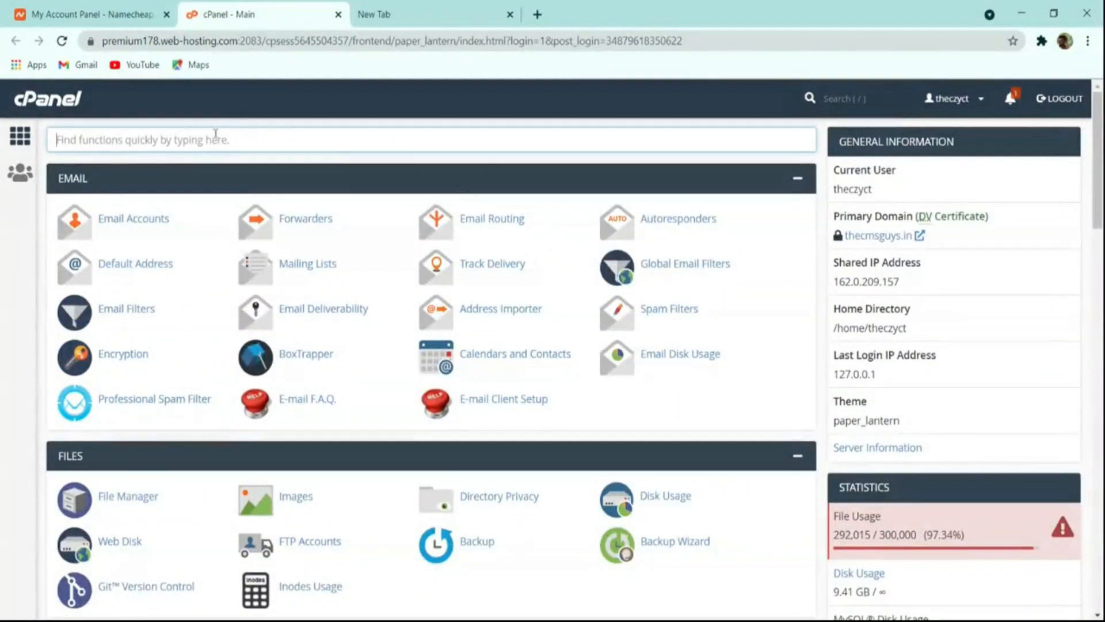
{"action": "type", "text": "wor"}
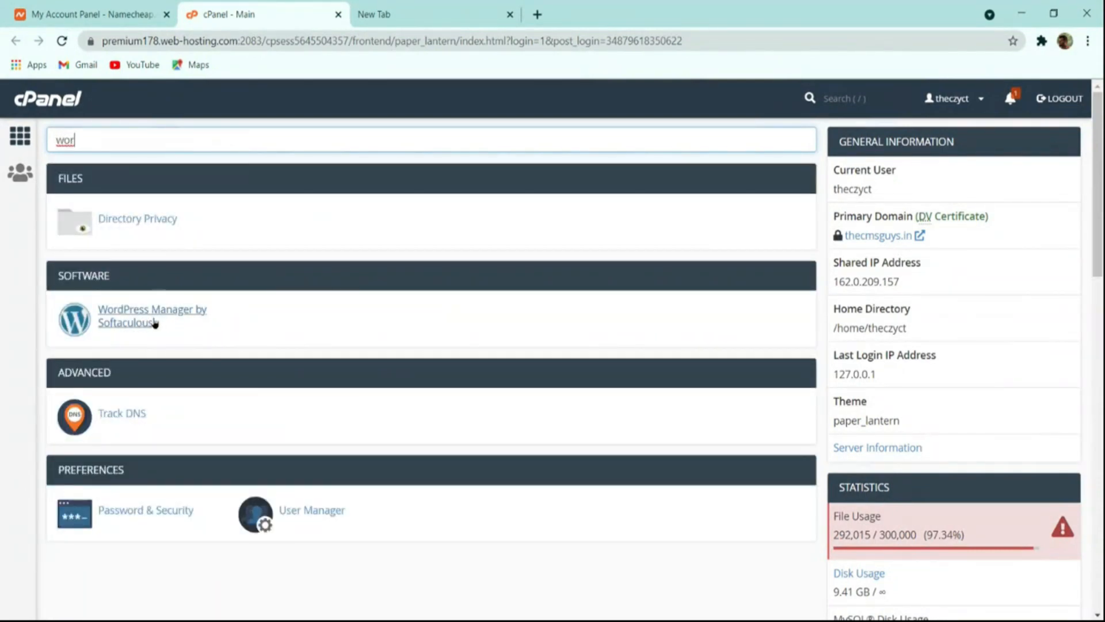
{"action": "left_click", "coordinate": [117, 314]}
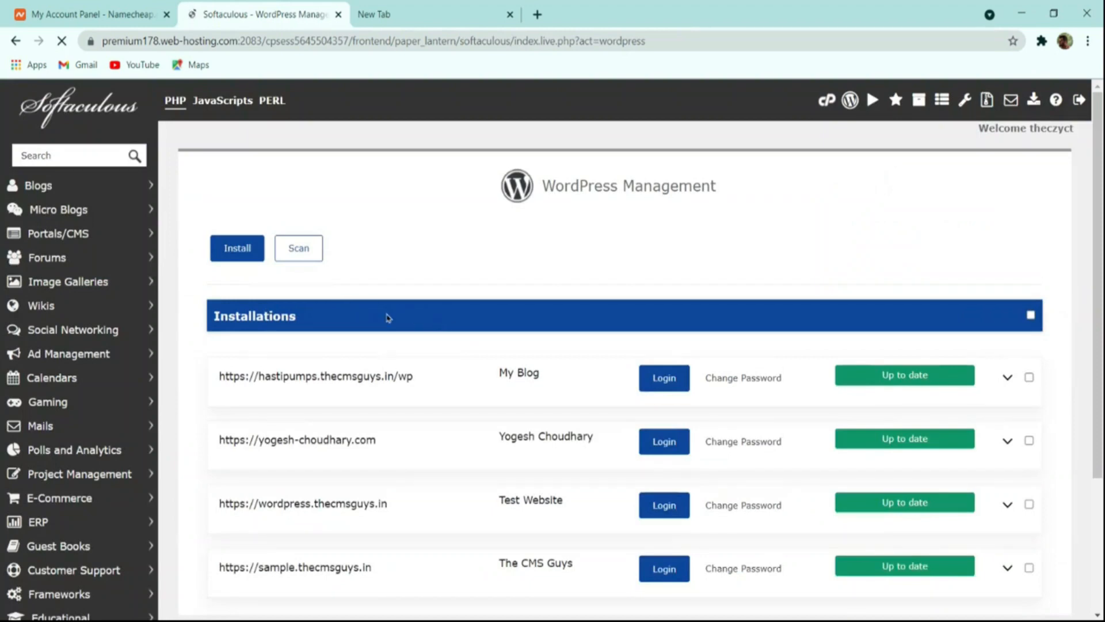
Examine the existing WordPress installations and the available management options.
{"action": "scroll", "coordinate": [396, 320], "scroll_direction": "down", "scroll_amount": 3}
{"action": "scroll", "coordinate": [352, 394], "scroll_direction": "up", "scroll_amount": 3}
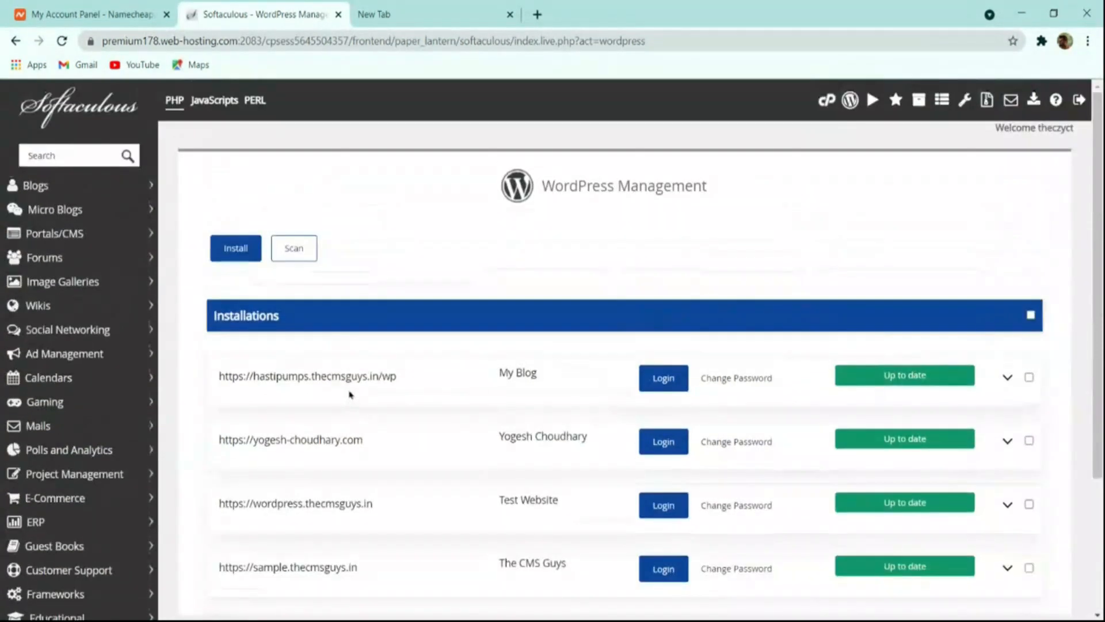
{"action": "scroll", "coordinate": [445, 417], "scroll_direction": "down", "scroll_amount": 3}
{"action": "scroll", "coordinate": [443, 407], "scroll_direction": "up", "scroll_amount": 3}
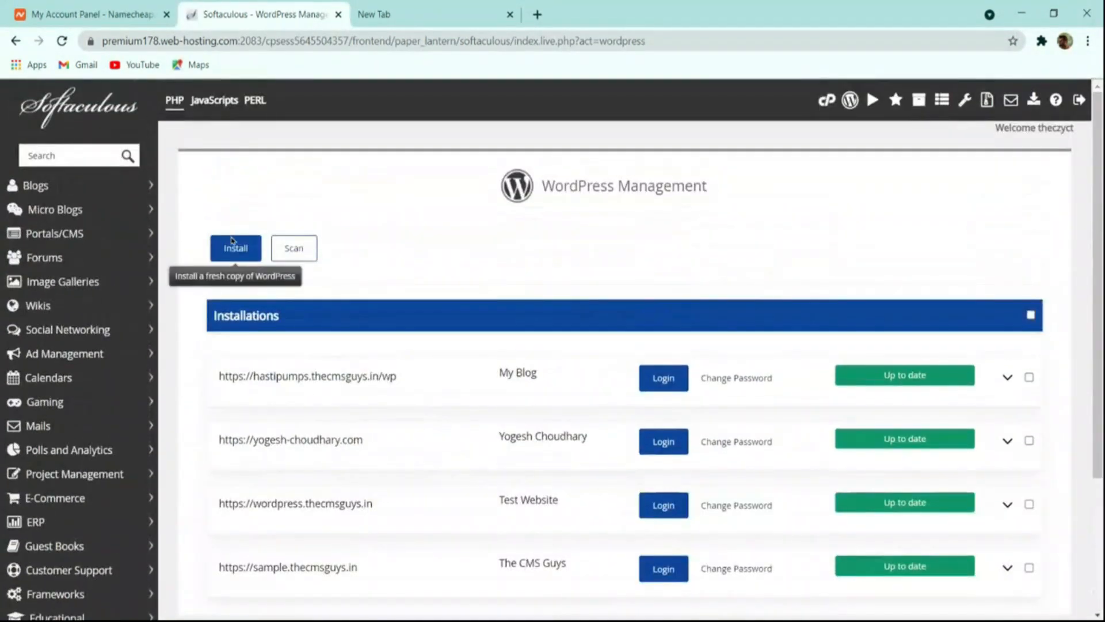
{"action": "scroll", "coordinate": [403, 270], "scroll_direction": "down", "scroll_amount": 3}
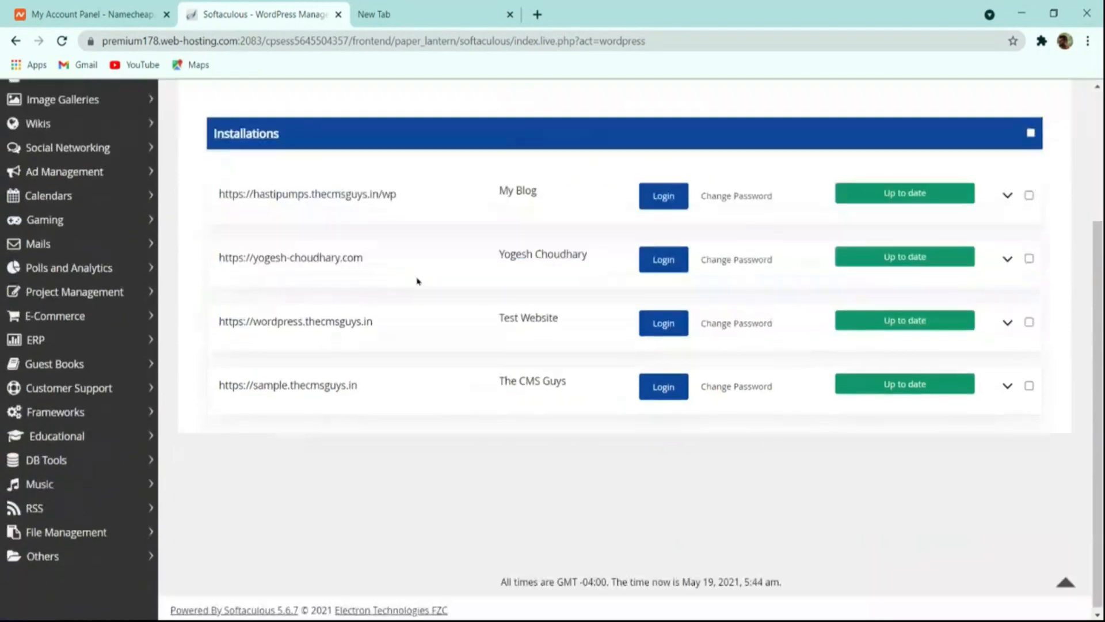
{"action": "scroll", "coordinate": [298, 312], "scroll_direction": "up", "scroll_amount": 3}
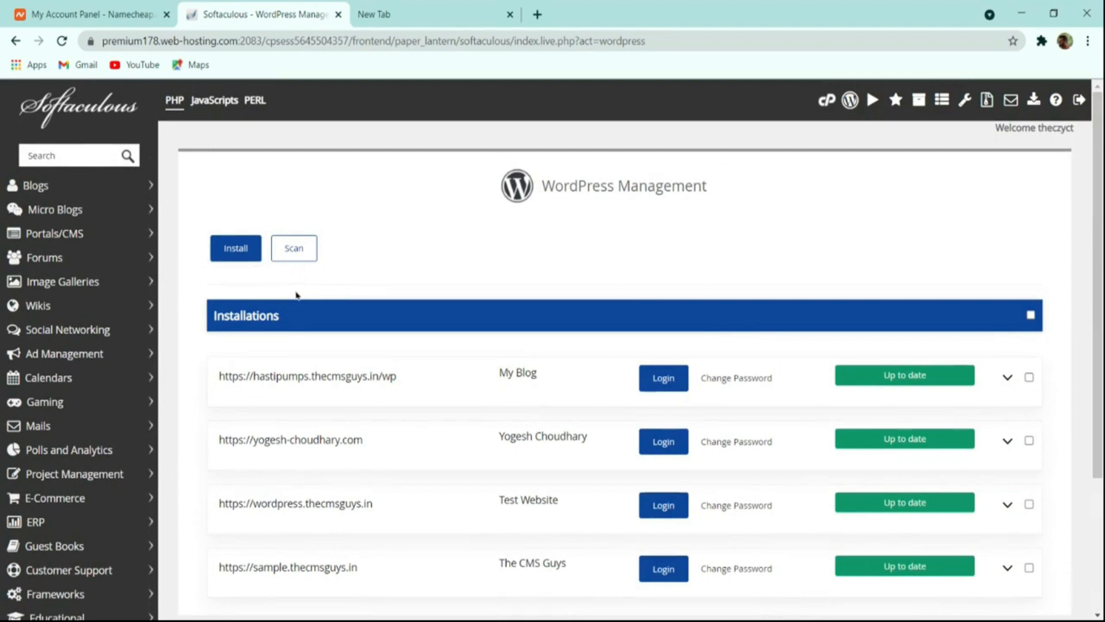
{"action": "scroll", "coordinate": [345, 256], "scroll_direction": "down", "scroll_amount": 3}
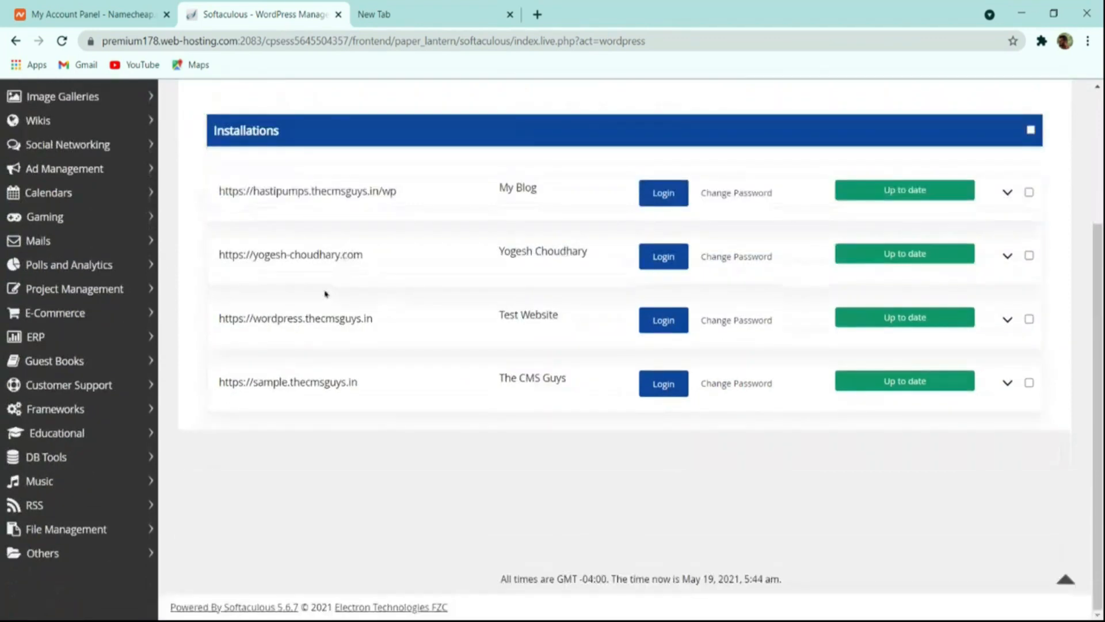
{"action": "scroll", "coordinate": [299, 291], "scroll_direction": "up", "scroll_amount": 3}
Start a fresh WordPress installation on thecmsguys.in and set the site name to The CMS Guys.
{"action": "left_click", "coordinate": [238, 252]}
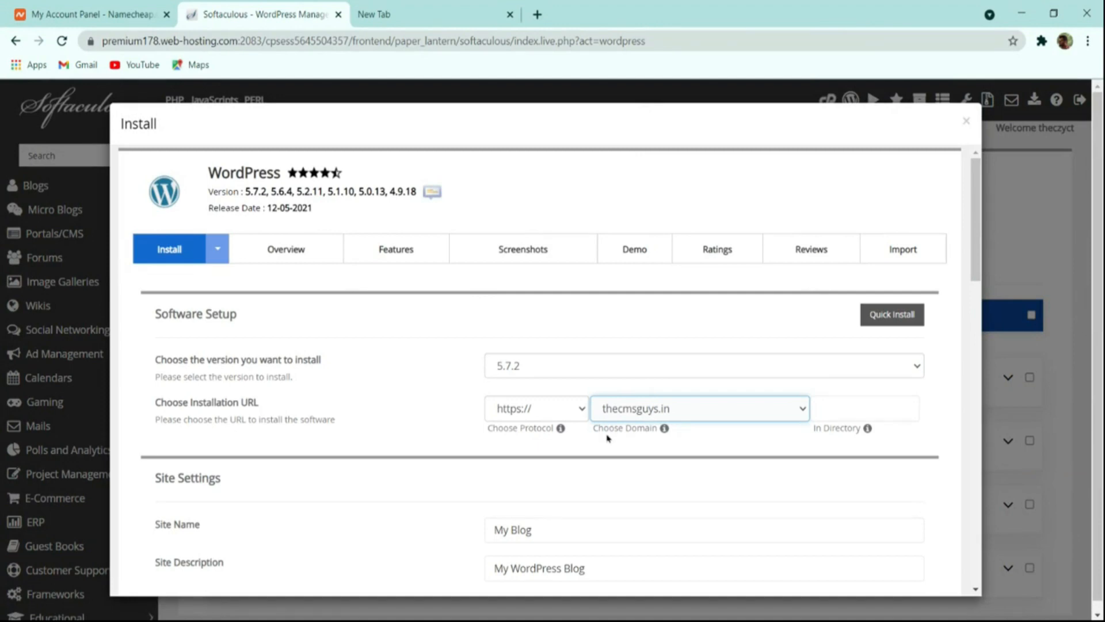
{"action": "scroll", "coordinate": [574, 439], "scroll_direction": "down", "scroll_amount": 4}
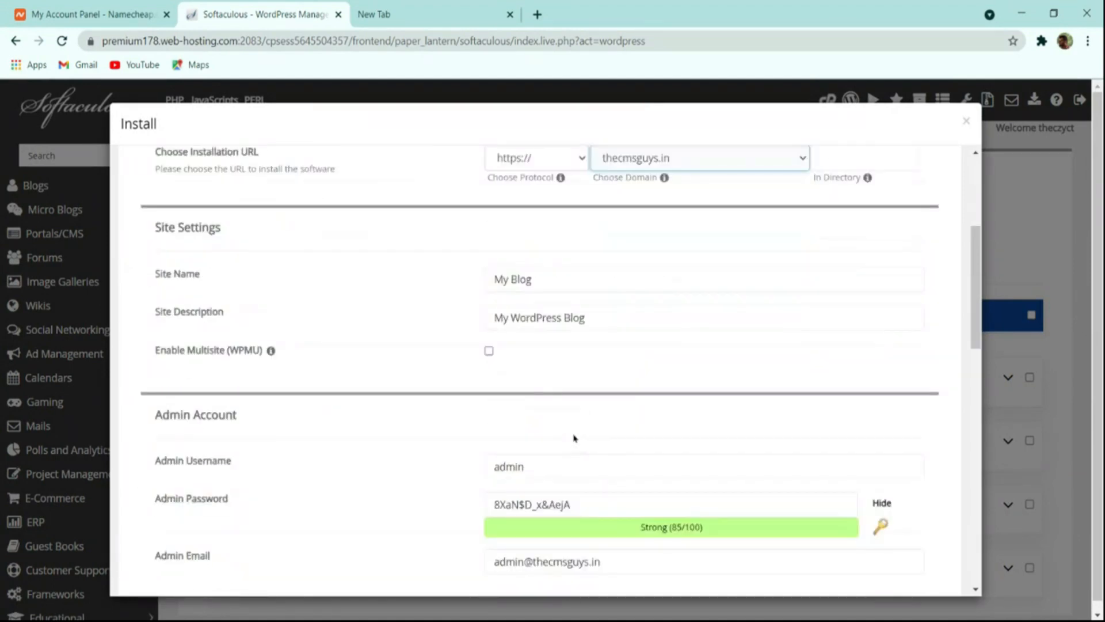
{"action": "left_click", "coordinate": [502, 282]}
{"action": "left_click", "coordinate": [567, 308]}
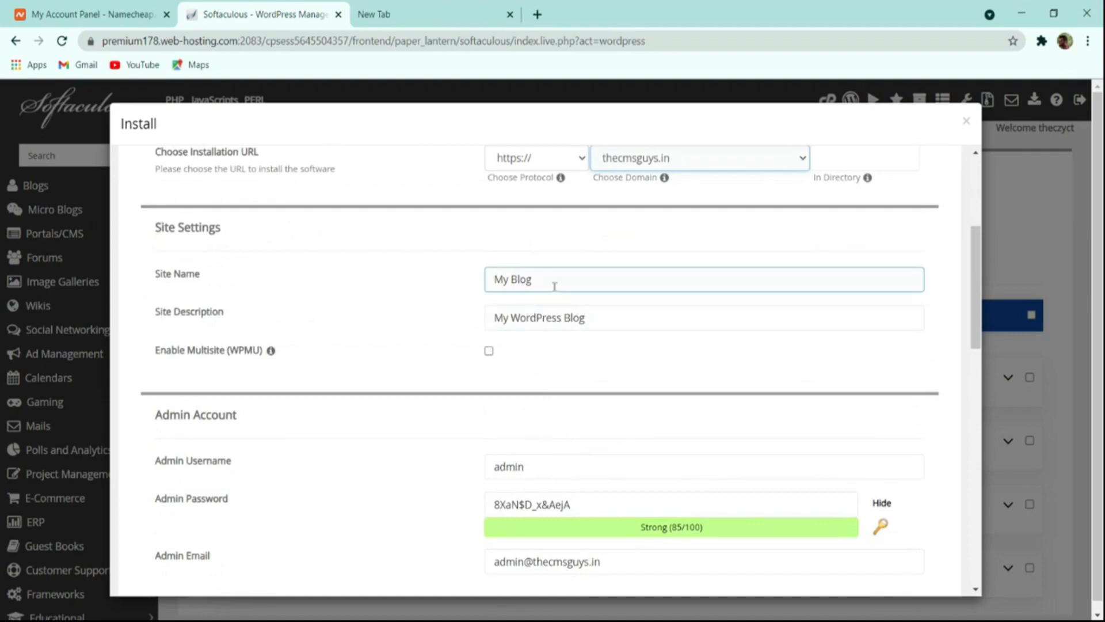
{"action": "left_click_drag", "start_coordinate": [556, 282], "coordinate": [302, 285]}
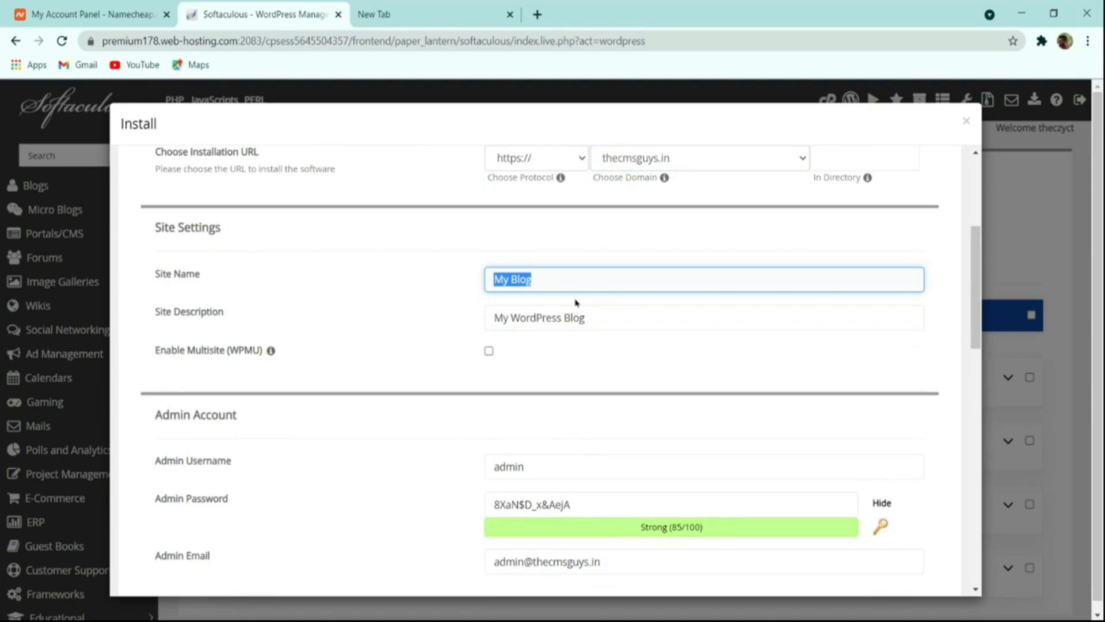
{"action": "type", "text": "The Cms"}
{"action": "key", "text": "BackSpace"}
{"action": "type", "text": "MS Guys"}
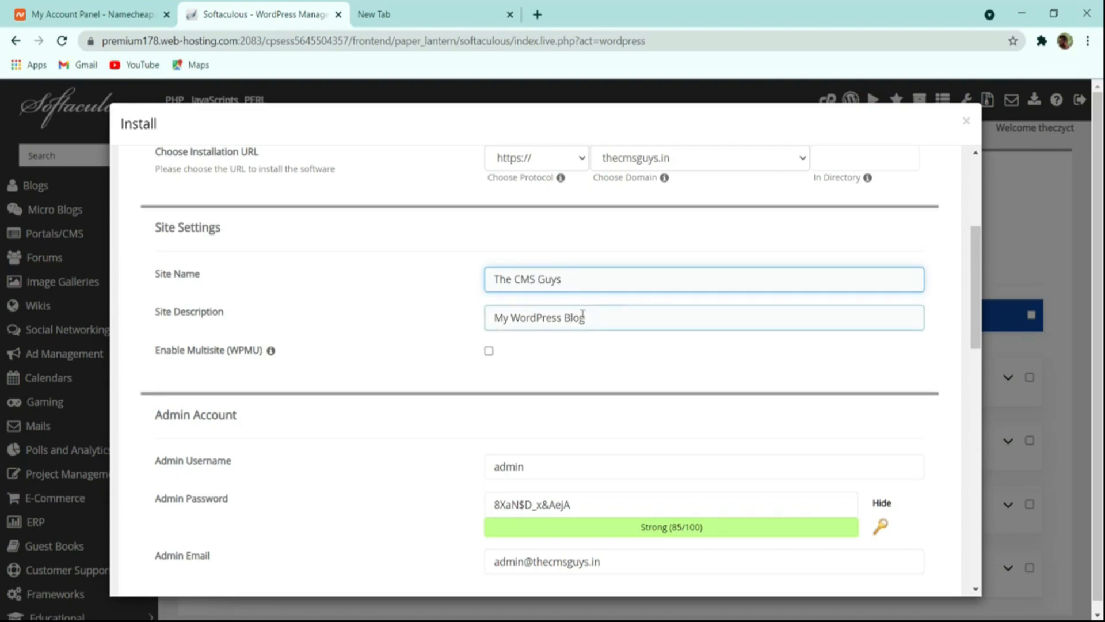
Set the site description to "Spreading the Knowledge".
{"action": "key", "text": "Tab"}
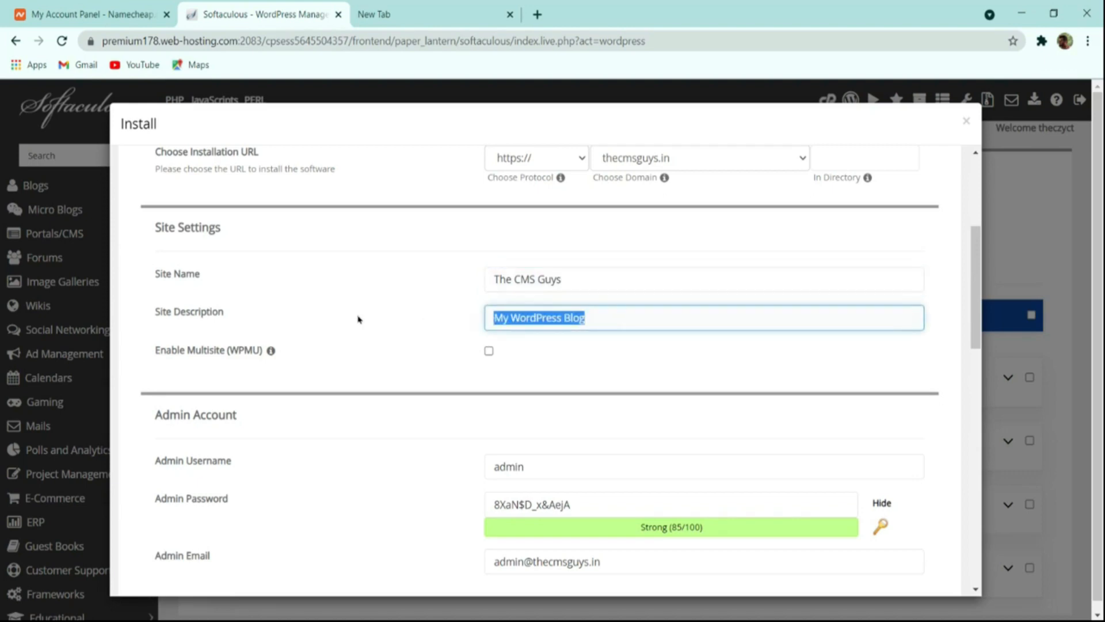
{"action": "type", "text": "S"}
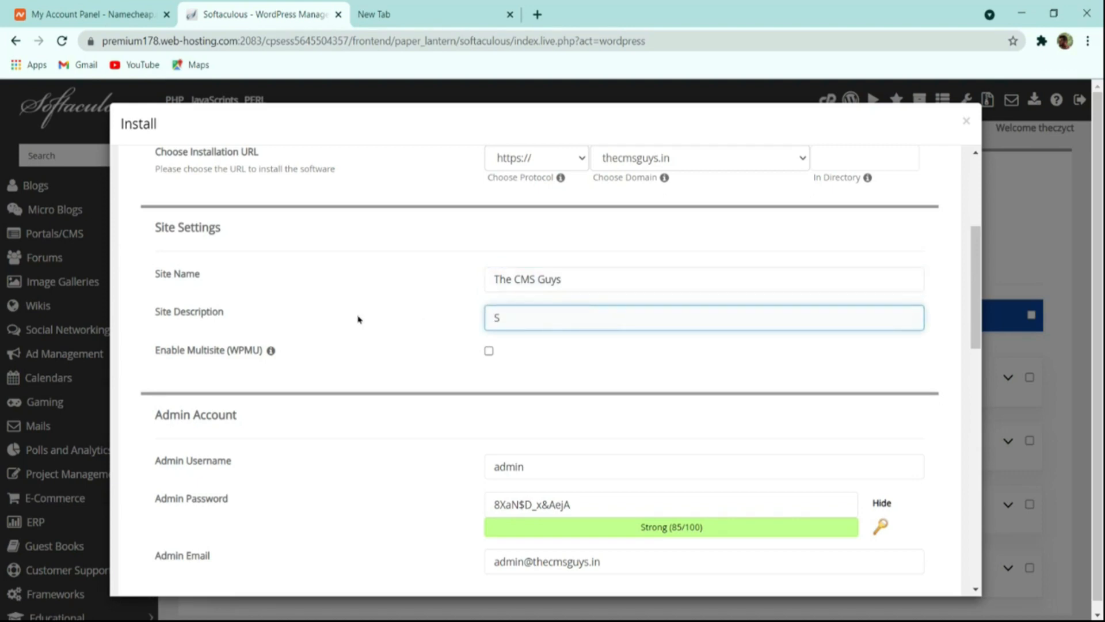
{"action": "type", "text": "pres"}
{"action": "type", "text": "ding the "}
{"action": "type", "text": "Knowledge"}
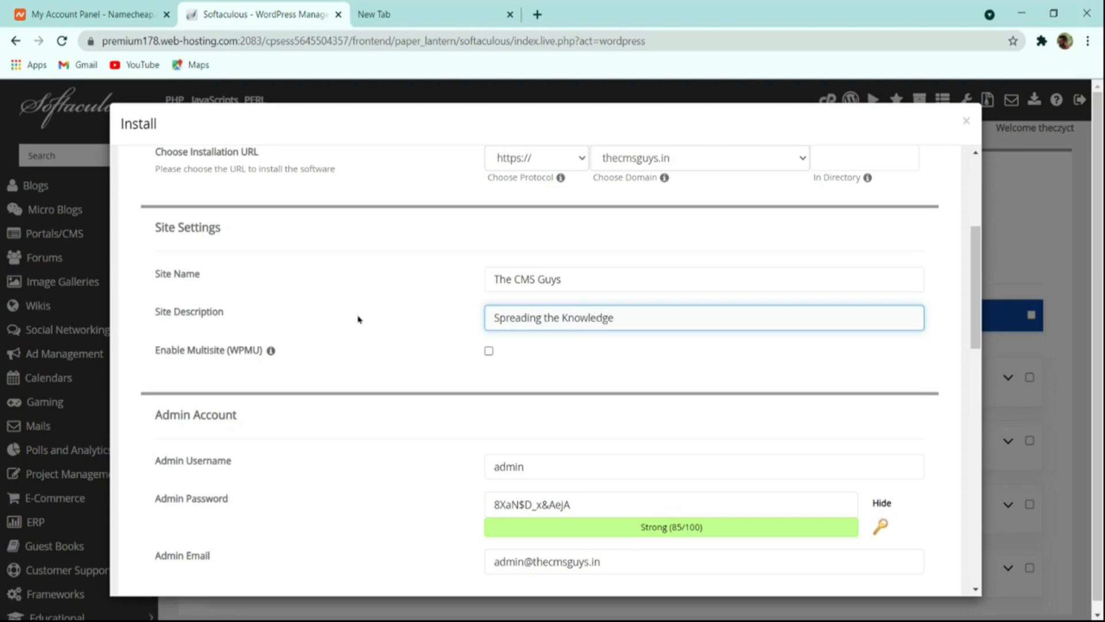
Set the WordPress admin username to thecmsguys.
{"action": "scroll", "coordinate": [573, 375], "scroll_direction": "down", "scroll_amount": 4}
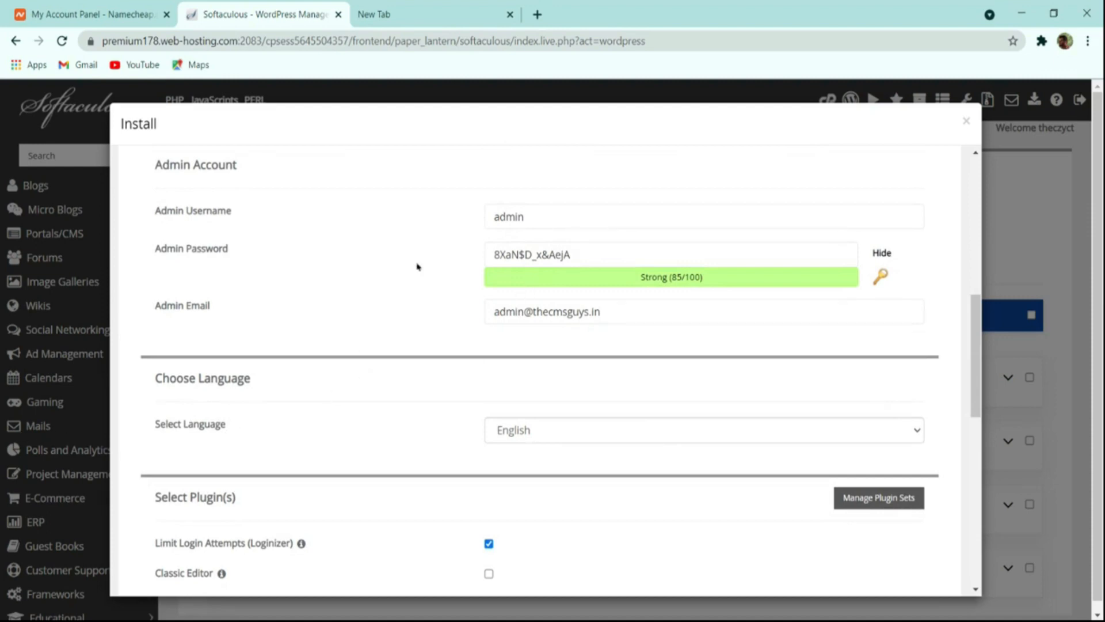
{"action": "left_click_drag", "start_coordinate": [540, 221], "coordinate": [298, 235]}
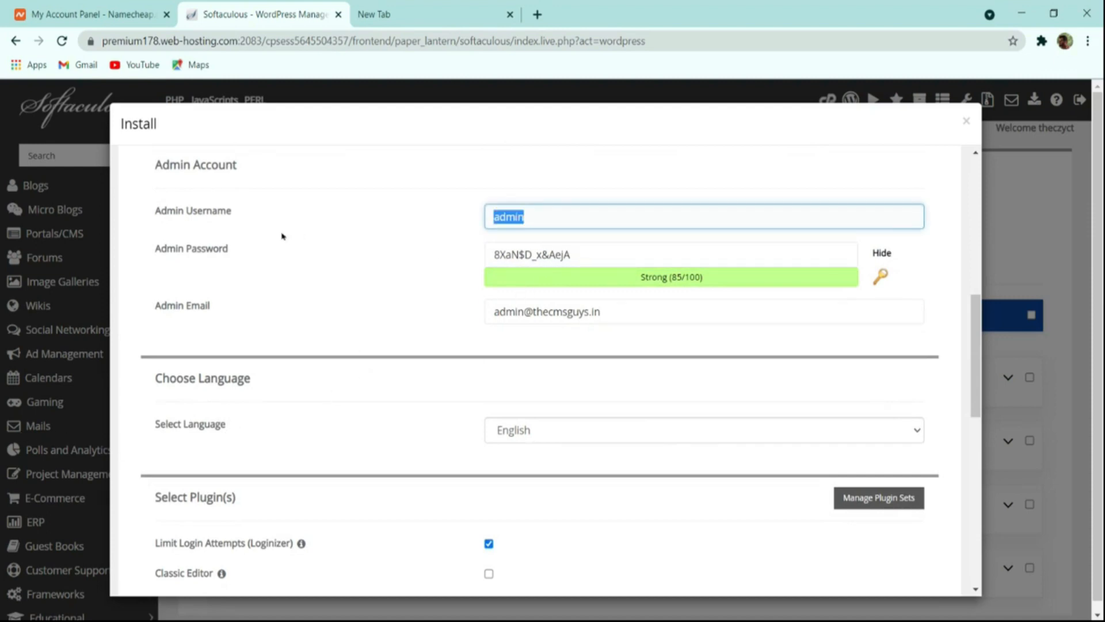
{"action": "type", "text": "thecmsguys"}
Try to edit the prefilled admin password by hand.
{"action": "left_click_drag", "start_coordinate": [594, 257], "coordinate": [367, 255]}
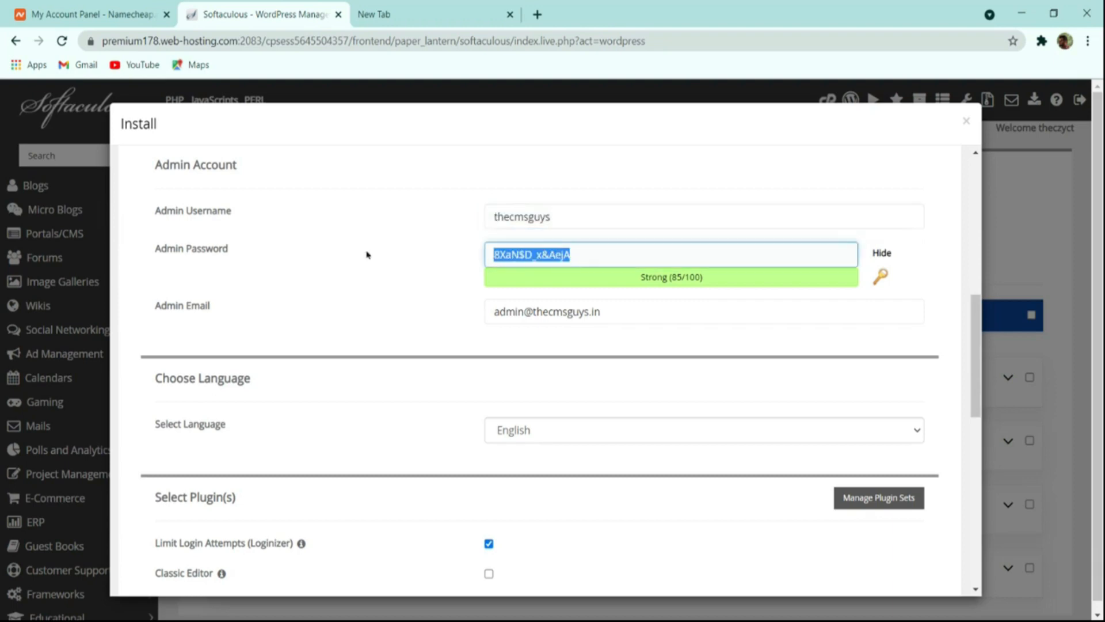
{"action": "left_click", "coordinate": [882, 254]}
{"action": "left_click_drag", "start_coordinate": [596, 255], "coordinate": [413, 259]}
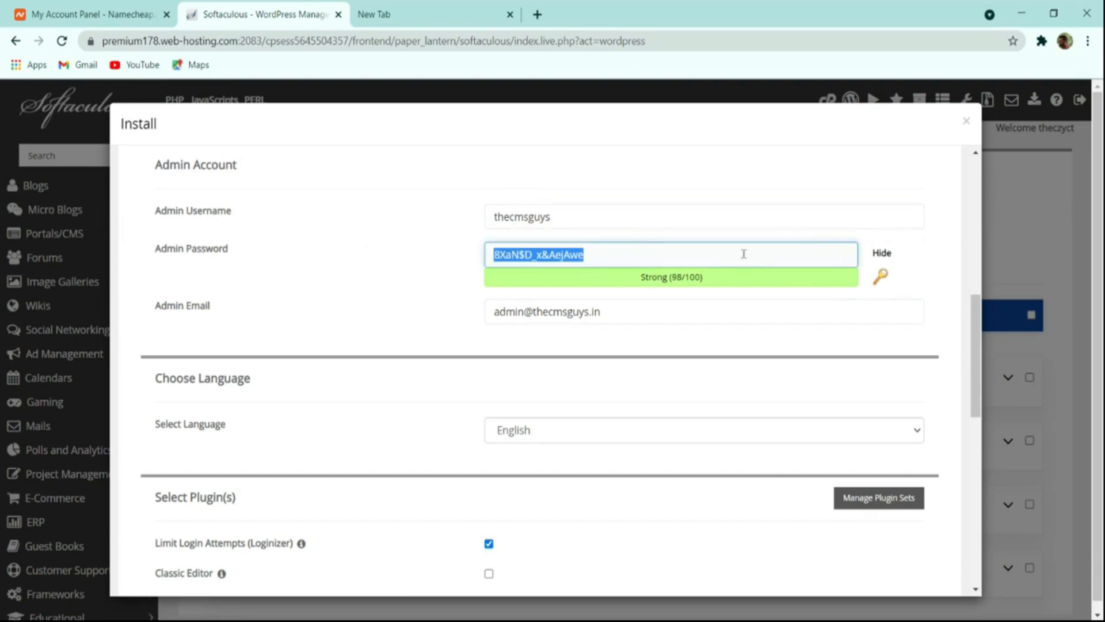
{"action": "left_click", "coordinate": [712, 272]}
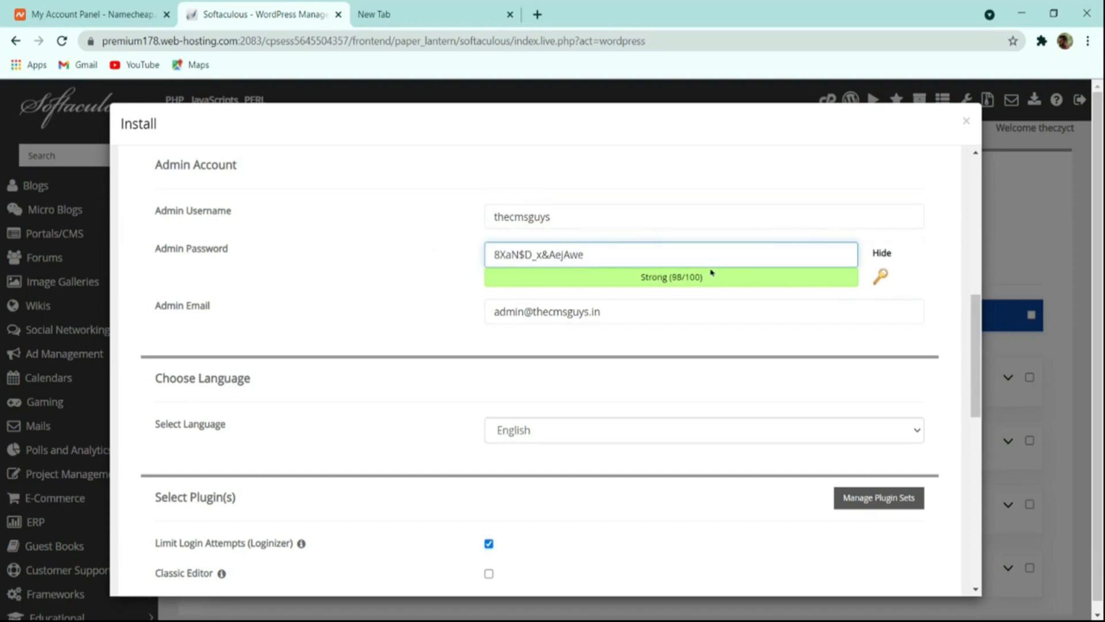
{"action": "double_click", "coordinate": [694, 275]}
{"action": "left_click_drag", "start_coordinate": [824, 259], "coordinate": [389, 254]}
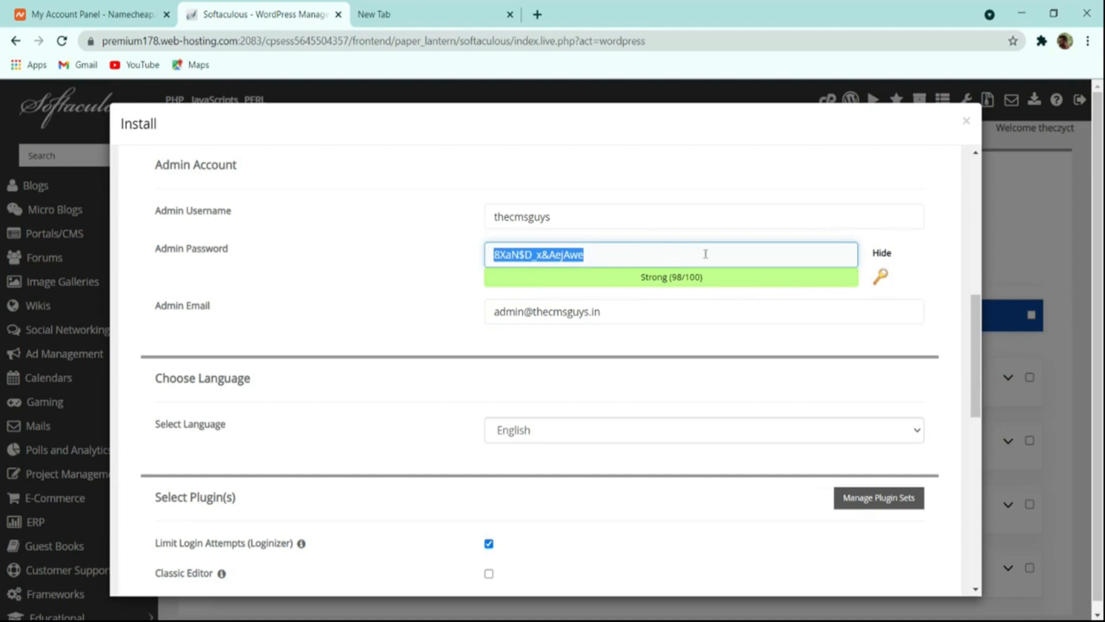
Generate a new random admin password and select it in its field.
{"action": "left_click", "coordinate": [881, 277]}
{"action": "left_click", "coordinate": [880, 277]}
{"action": "left_click", "coordinate": [881, 278]}
{"action": "left_click", "coordinate": [881, 277]}
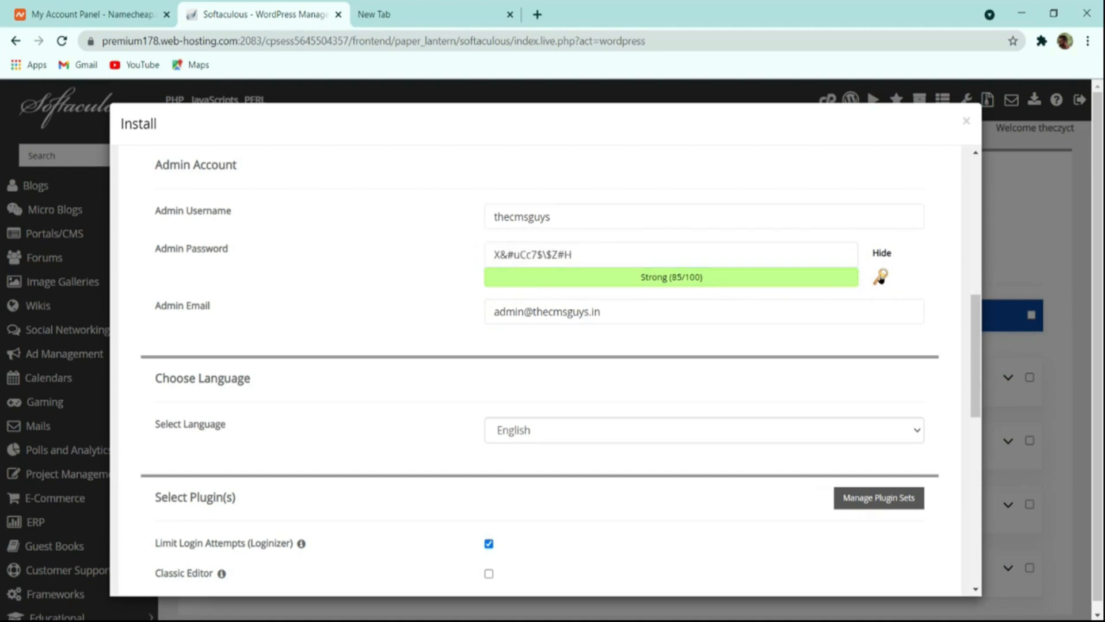
{"action": "left_click", "coordinate": [881, 277]}
{"action": "left_click", "coordinate": [881, 277]}
{"action": "left_click", "coordinate": [880, 278]}
{"action": "left_click", "coordinate": [881, 277]}
{"action": "left_click", "coordinate": [880, 278]}
{"action": "left_click", "coordinate": [763, 252]}
{"action": "key", "text": "ctrl+a"}
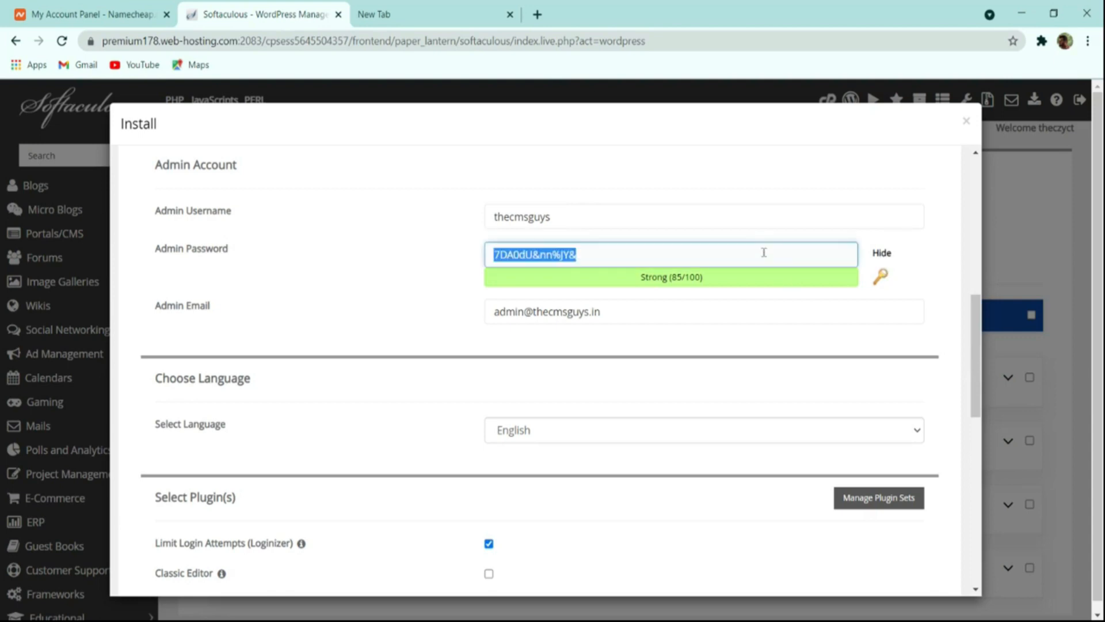
Replace the prefilled admin email with the site owner's e-mail address.
{"action": "scroll", "coordinate": [724, 302], "scroll_direction": "down", "scroll_amount": 4}
{"action": "scroll", "coordinate": [679, 274], "scroll_direction": "up", "scroll_amount": 4}
{"action": "left_click_drag", "start_coordinate": [631, 311], "coordinate": [257, 326]}
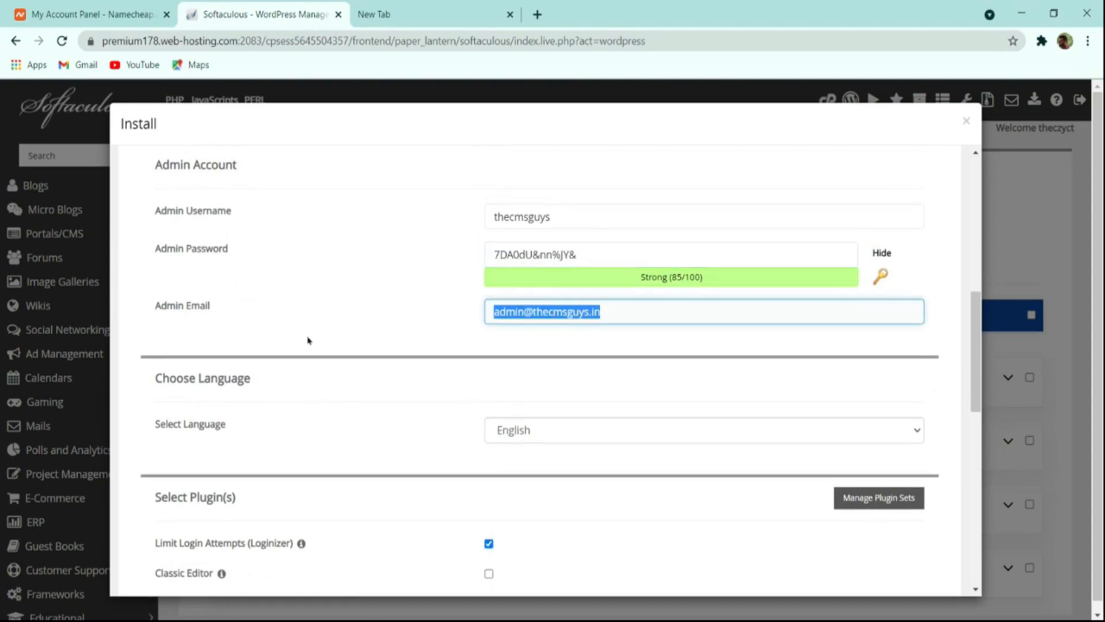
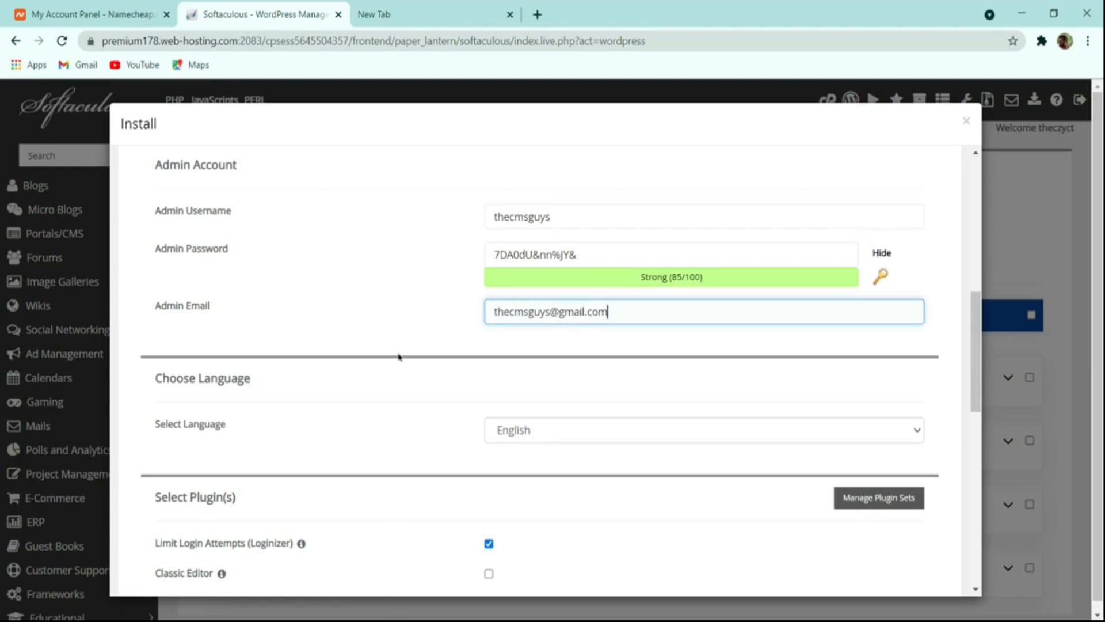
Install WordPress with English, the Limit Login Attempts plugin and the default theme left as they are.
{"action": "scroll", "coordinate": [399, 358], "scroll_direction": "down", "scroll_amount": 4}
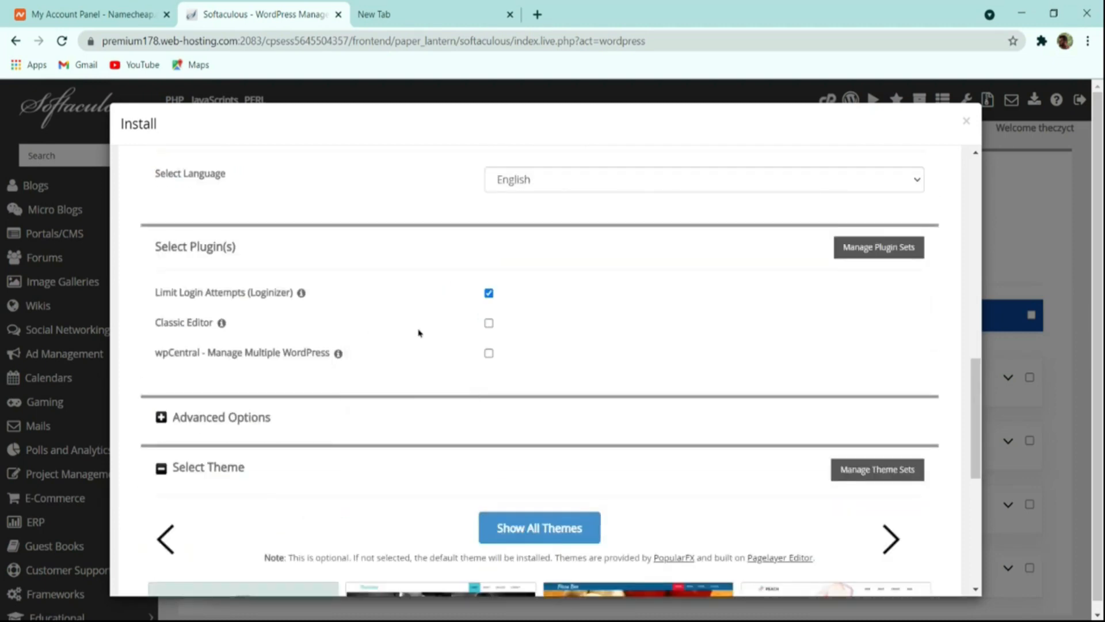
{"action": "scroll", "coordinate": [454, 338], "scroll_direction": "down", "scroll_amount": 4}
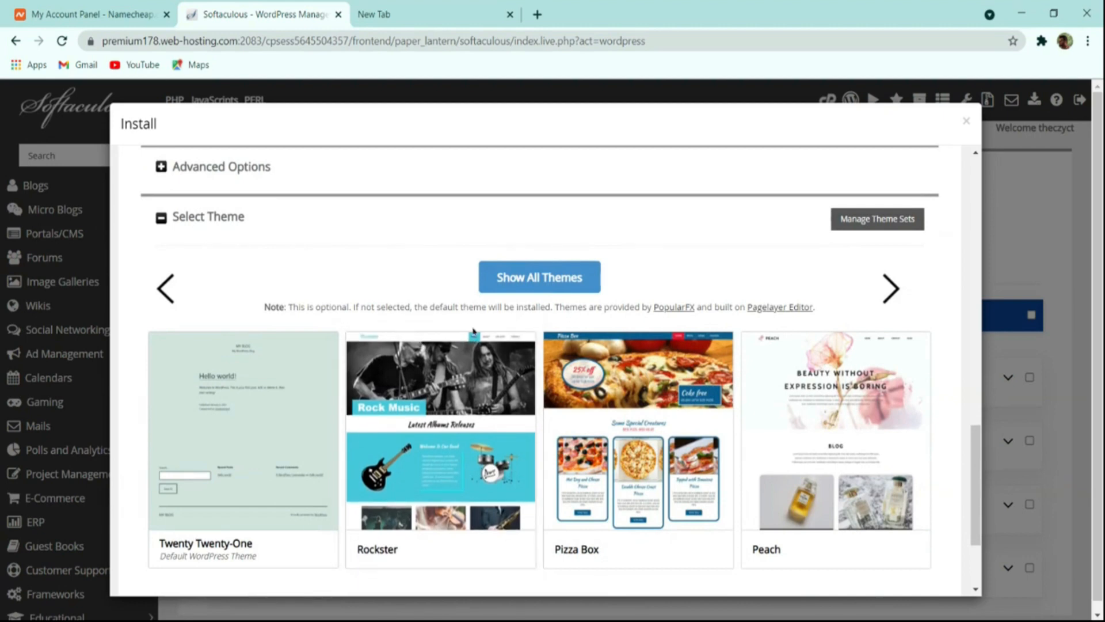
{"action": "scroll", "coordinate": [473, 329], "scroll_direction": "down", "scroll_amount": 2}
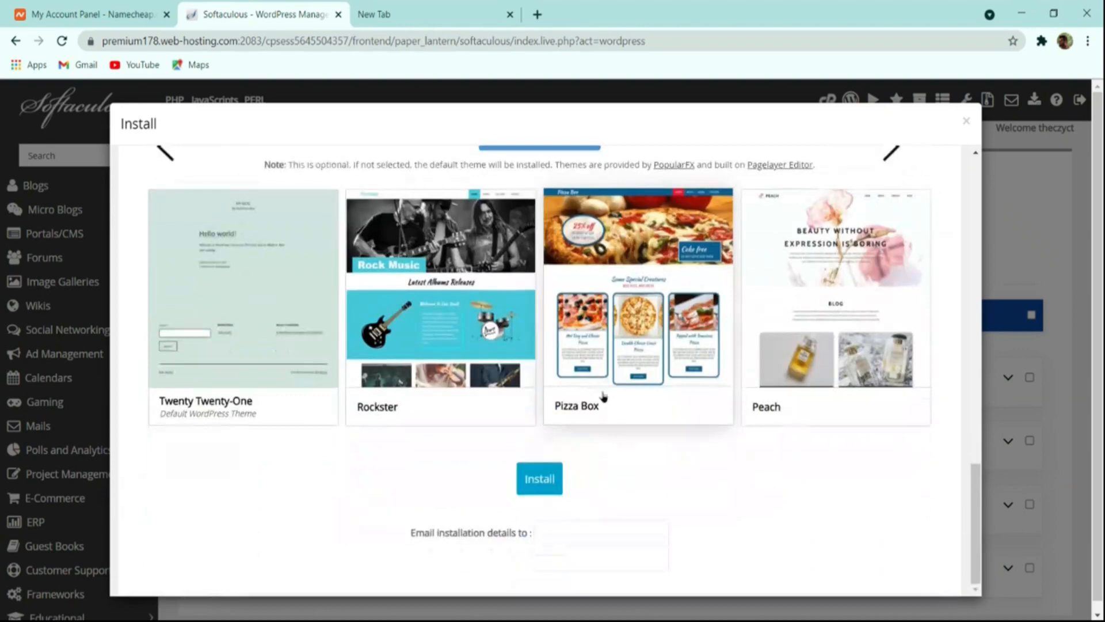
{"action": "left_click", "coordinate": [547, 483]}
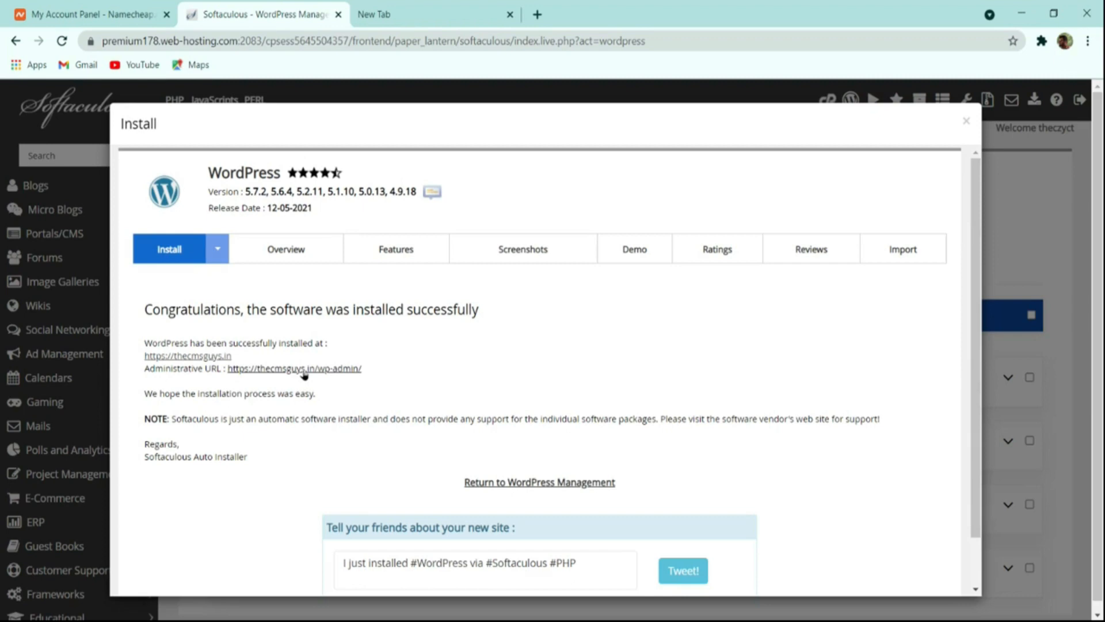
Visit the newly installed site thecmsguys.in and go to its login page by adding /wp-admin to the address.
{"action": "left_click", "coordinate": [201, 356]}
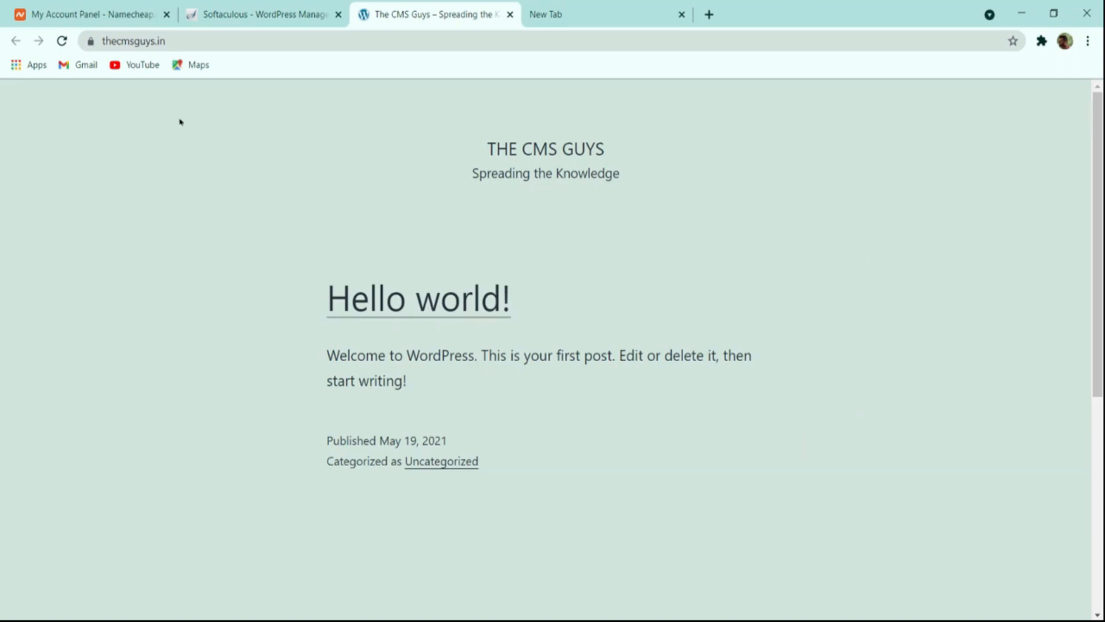
{"action": "left_click", "coordinate": [212, 41]}
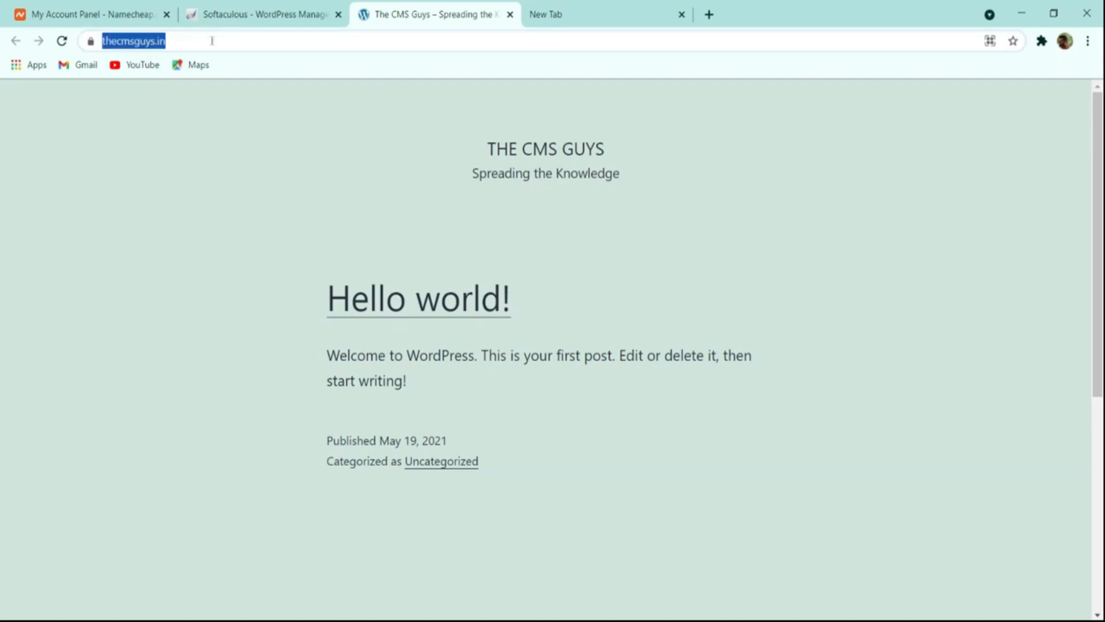
{"action": "left_click", "coordinate": [211, 41]}
{"action": "type", "text": "/w"}
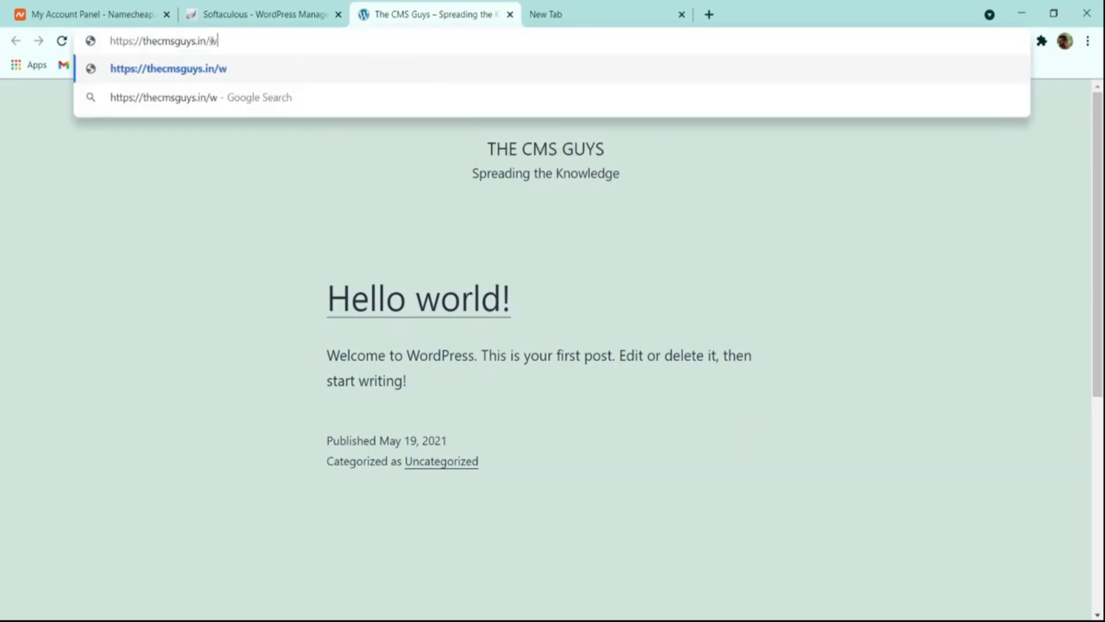
{"action": "type", "text": "p-admin"}
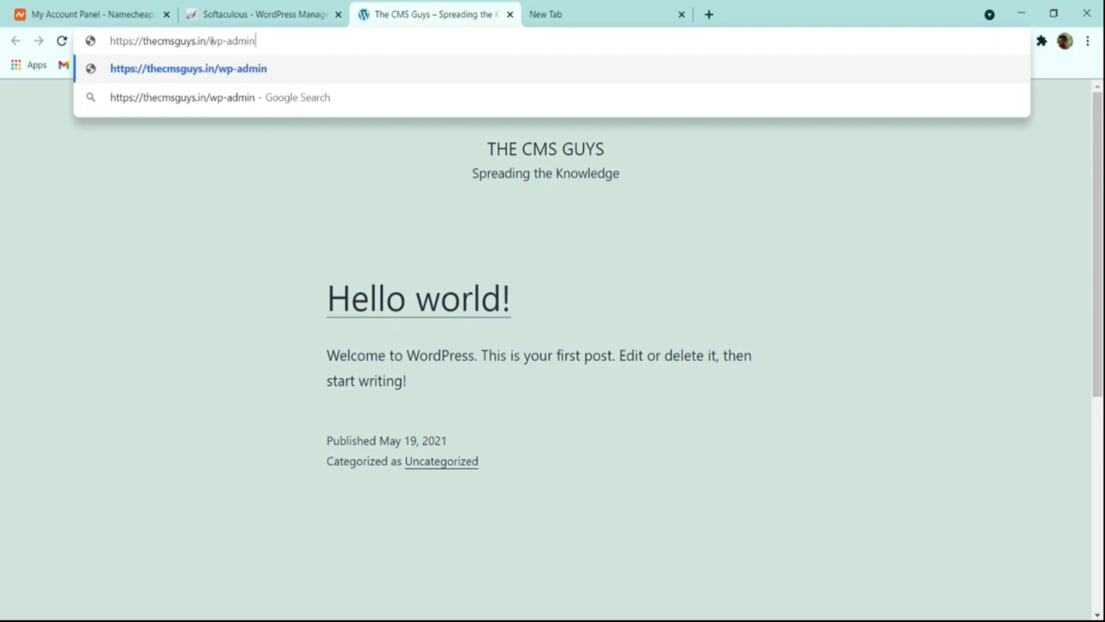
{"action": "key", "text": "Return"}
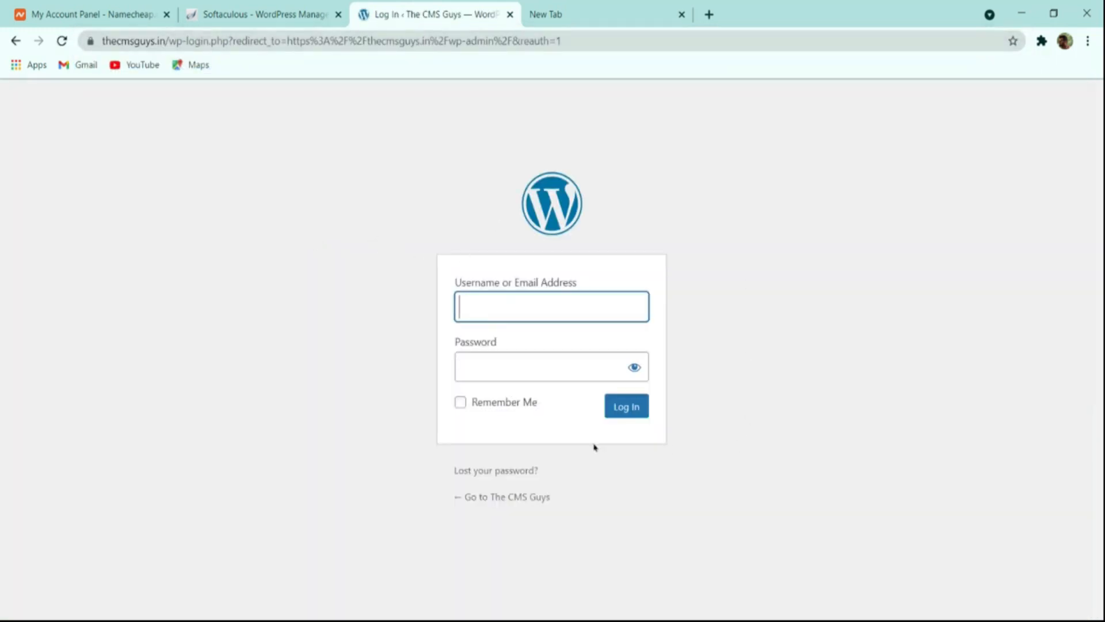
Open the WordPress dashboard from the administrative URL on the Softaculous page, and close it to return to the login page.
{"action": "left_click", "coordinate": [259, 14]}
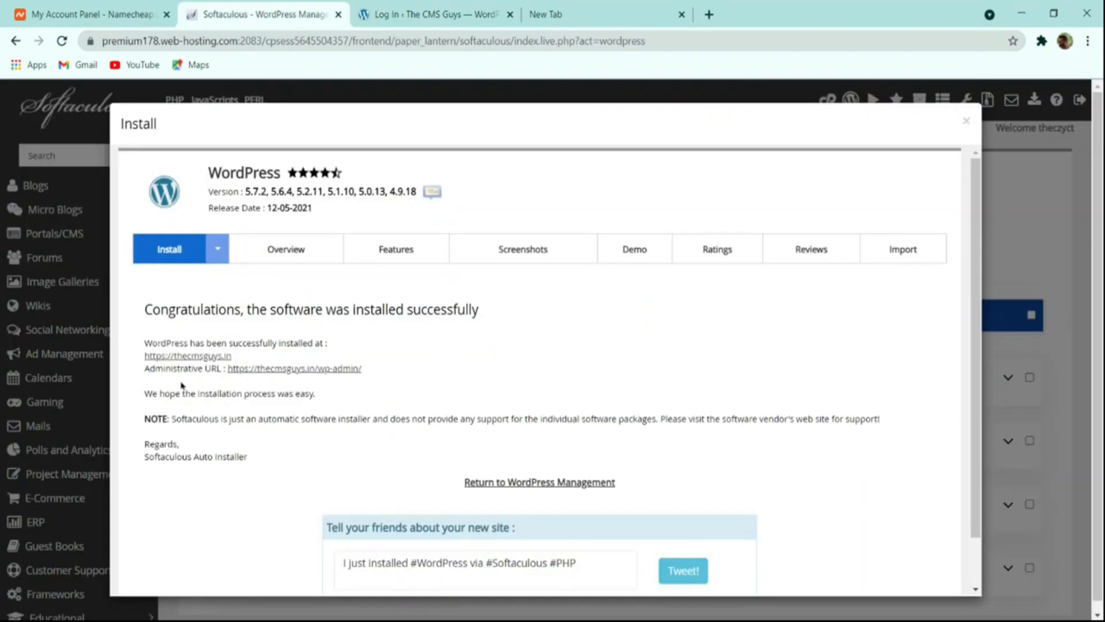
{"action": "left_click", "coordinate": [277, 368]}
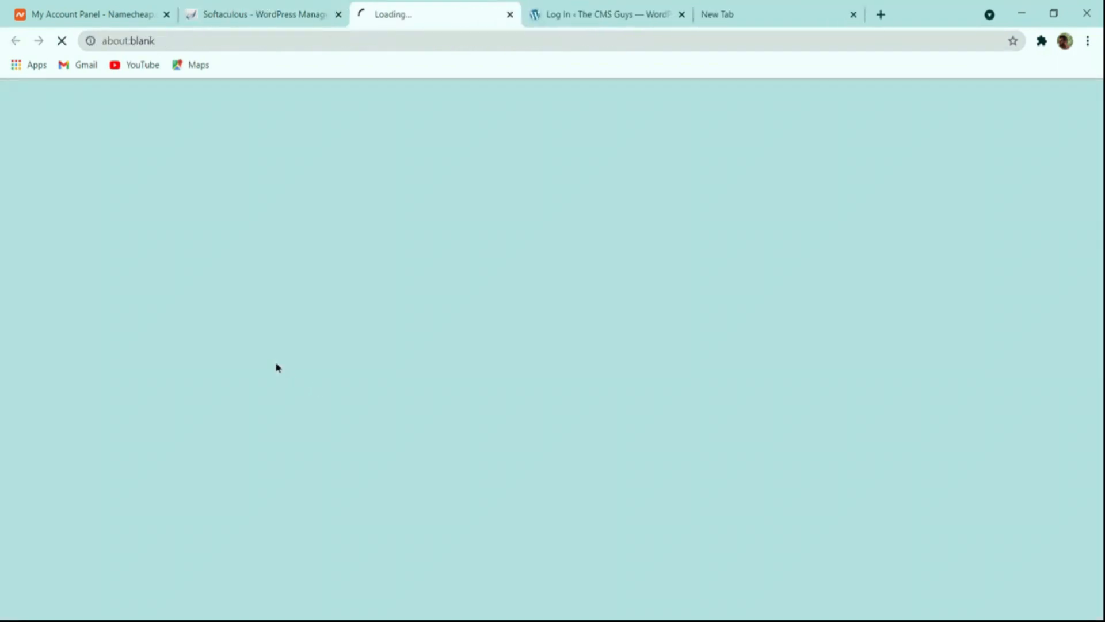
{"action": "left_click", "coordinate": [427, 13]}
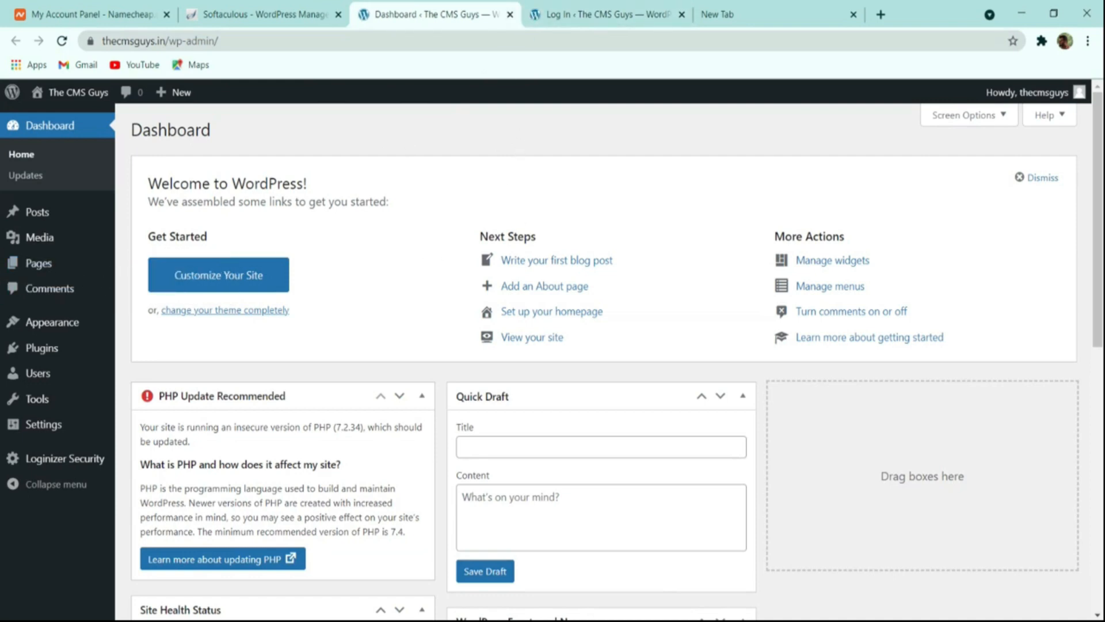
{"action": "left_click", "coordinate": [605, 13]}
{"action": "left_click", "coordinate": [510, 14]}
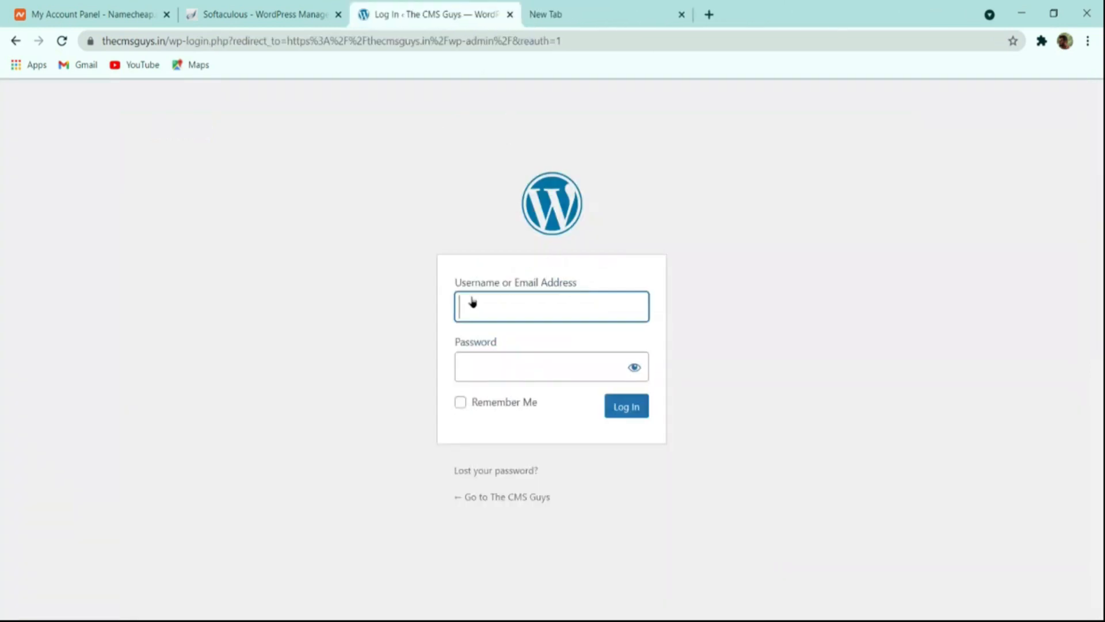
Open the WordPress dashboard without a manual login through the Softaculous administrative URL and look over it.
{"action": "left_click", "coordinate": [311, 23]}
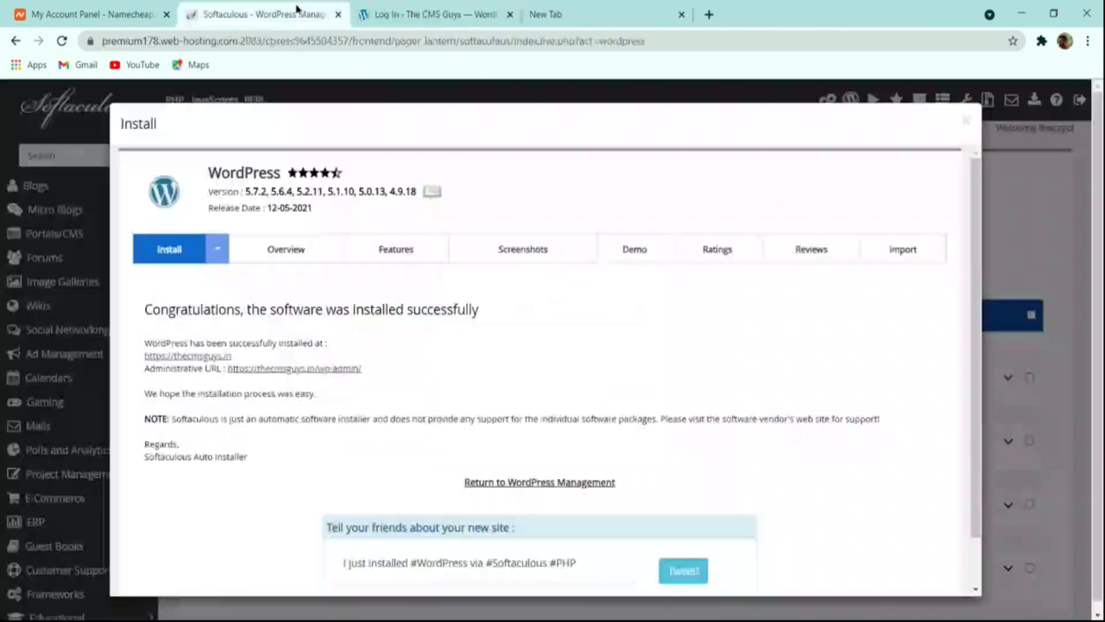
{"action": "left_click", "coordinate": [403, 16]}
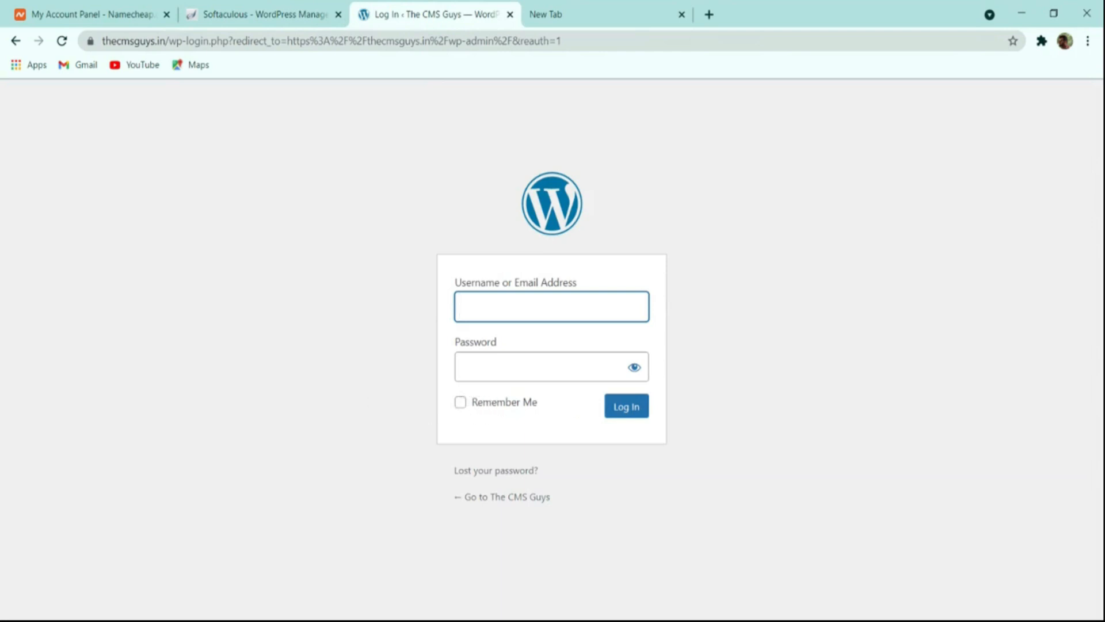
{"action": "left_click", "coordinate": [265, 14]}
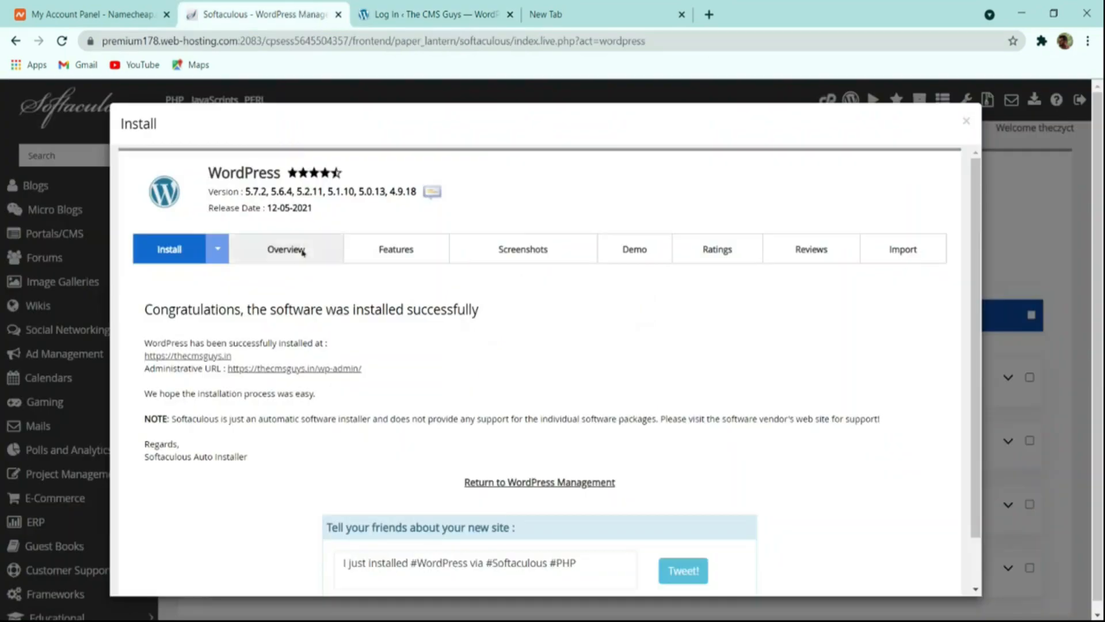
{"action": "left_click", "coordinate": [311, 368]}
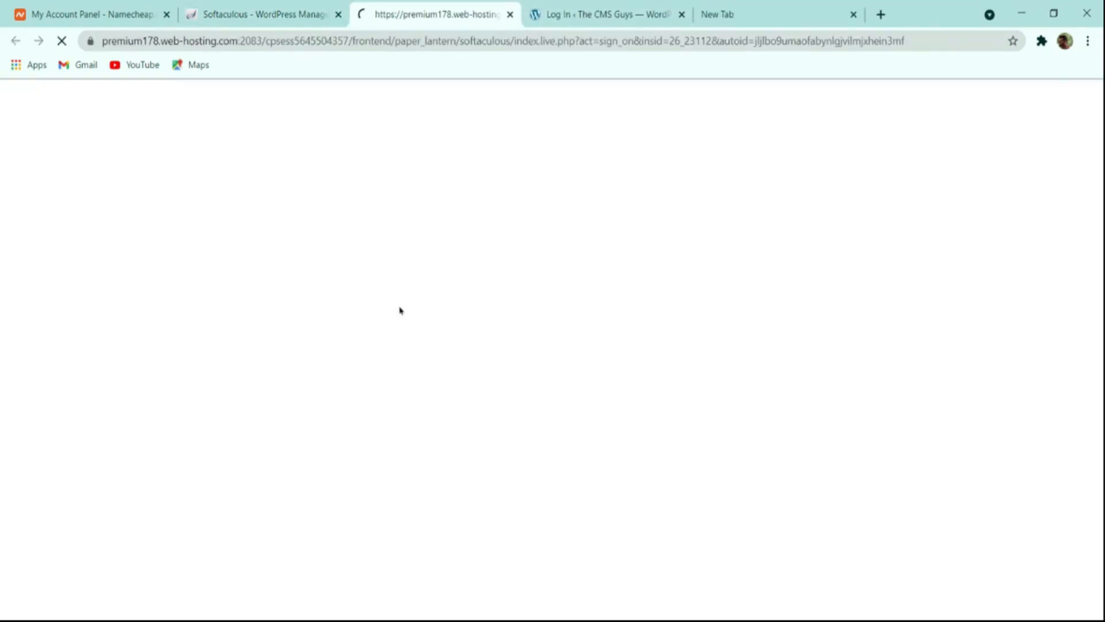
{"action": "scroll", "coordinate": [616, 230], "scroll_direction": "down", "scroll_amount": 8}
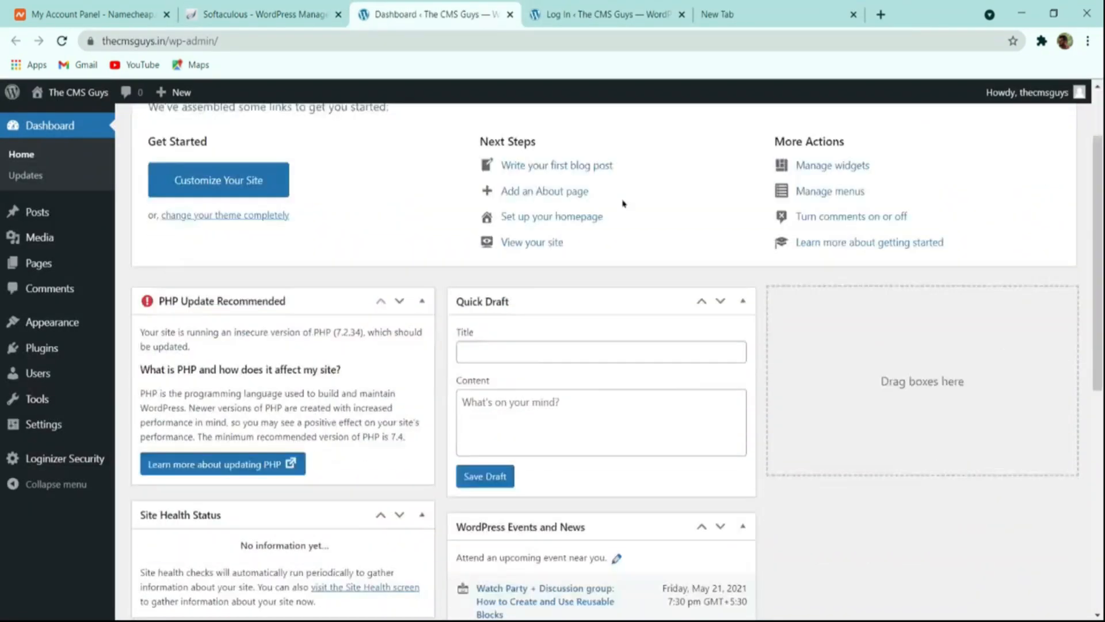
{"action": "scroll", "coordinate": [609, 244], "scroll_direction": "up", "scroll_amount": 8}
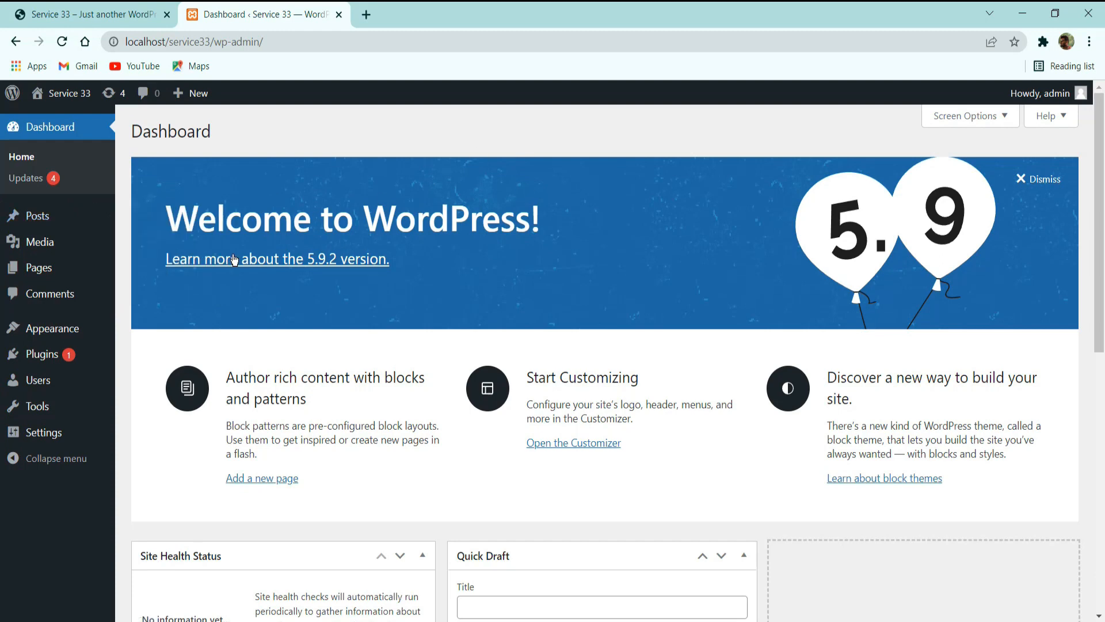
Move the default "Hello world!" post of the Service 33 site to the trash and empty the posts trash.
{"action": "left_click", "coordinate": [30, 216]}
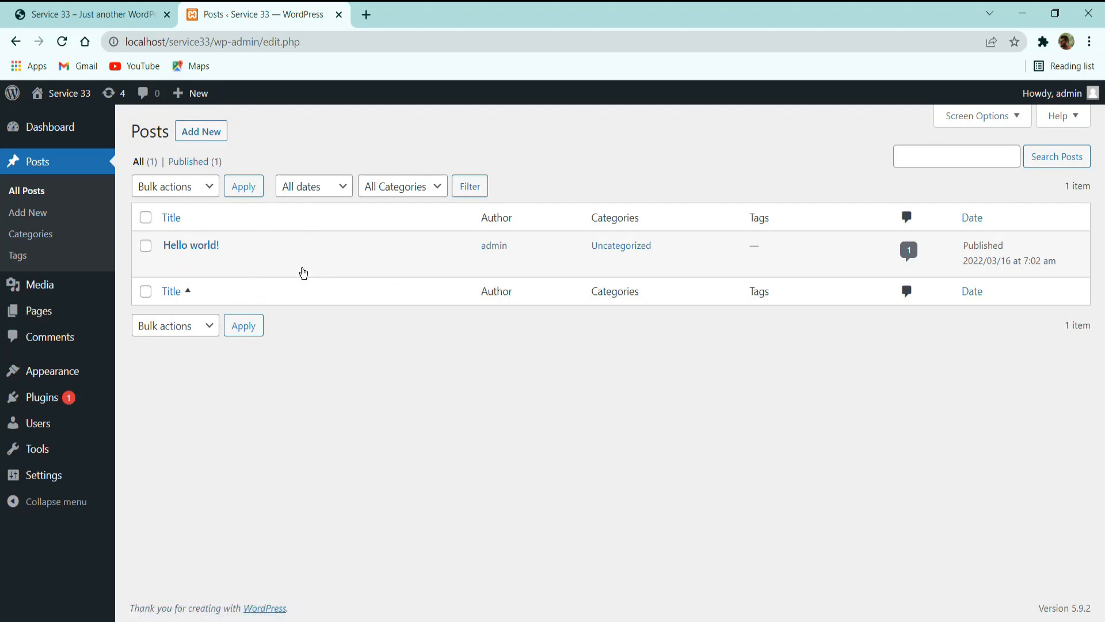
{"action": "left_click", "coordinate": [145, 217]}
{"action": "left_click", "coordinate": [174, 188]}
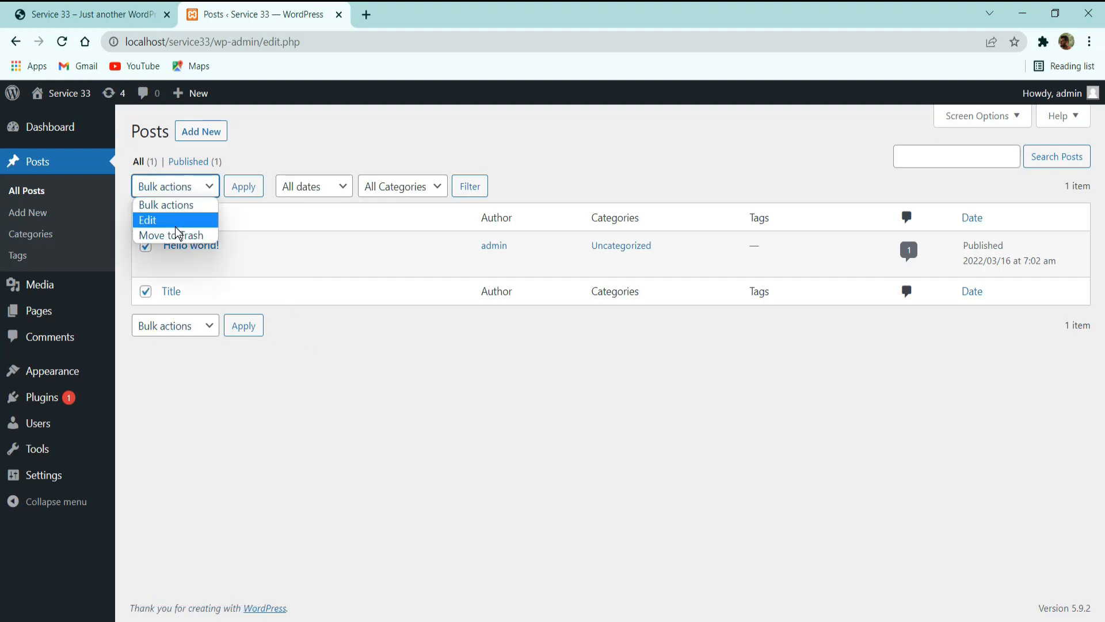
{"action": "left_click", "coordinate": [253, 451]}
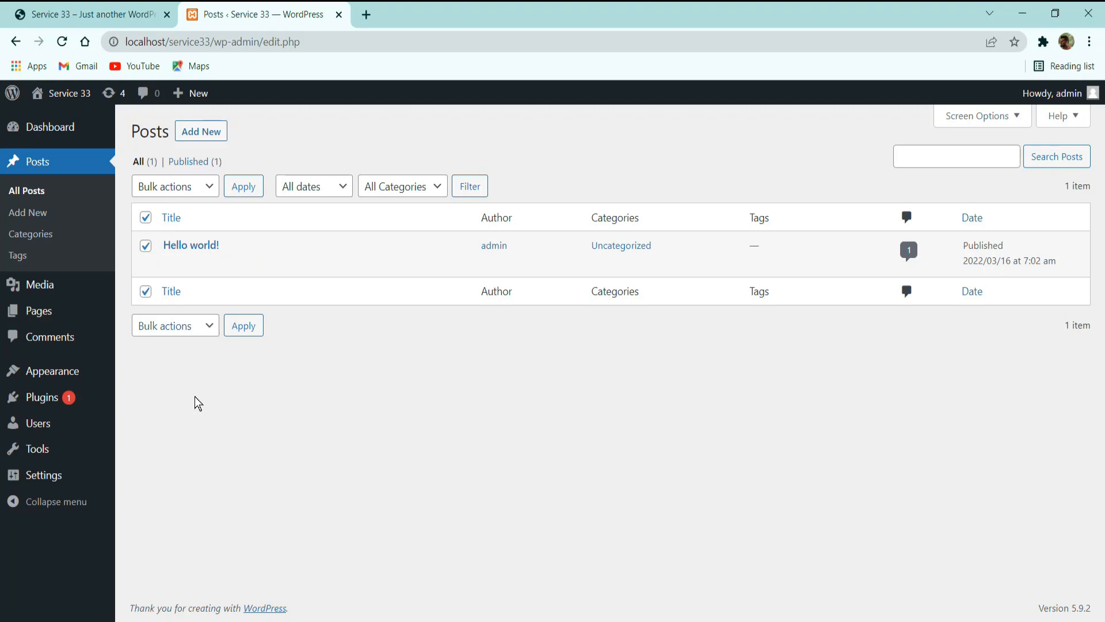
{"action": "mouse_move", "coordinate": [207, 260]}
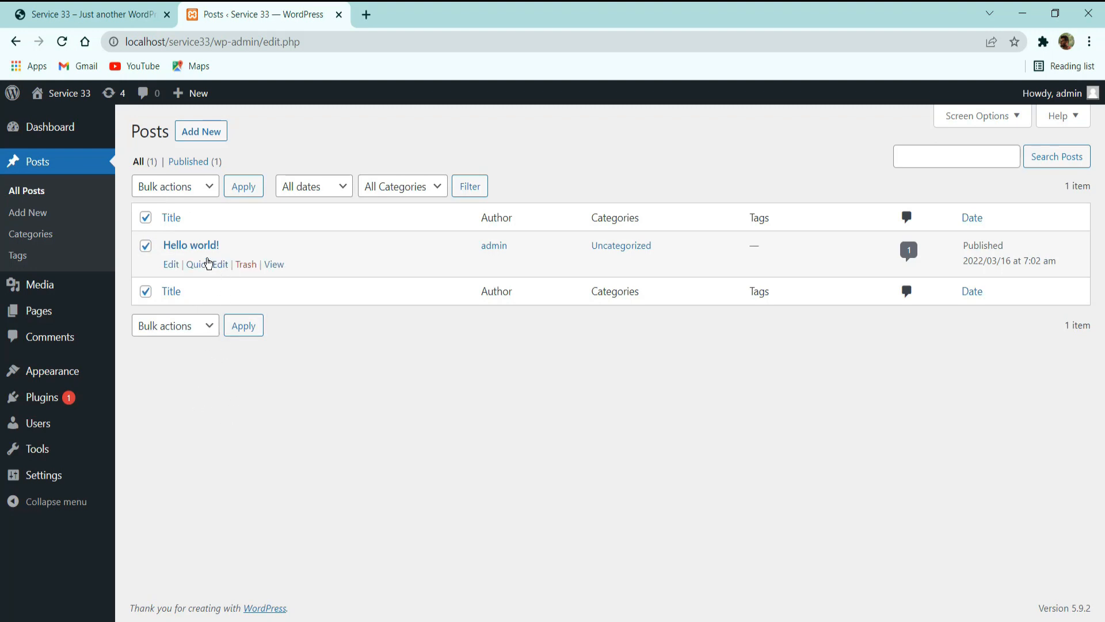
{"action": "left_click", "coordinate": [246, 264]}
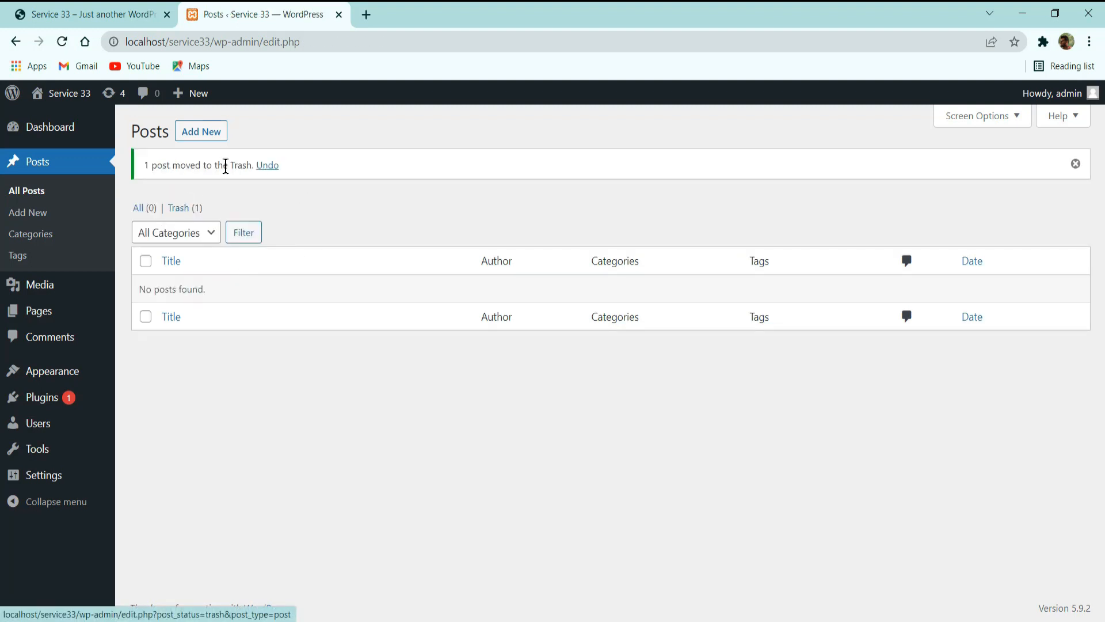
{"action": "left_click", "coordinate": [180, 209]}
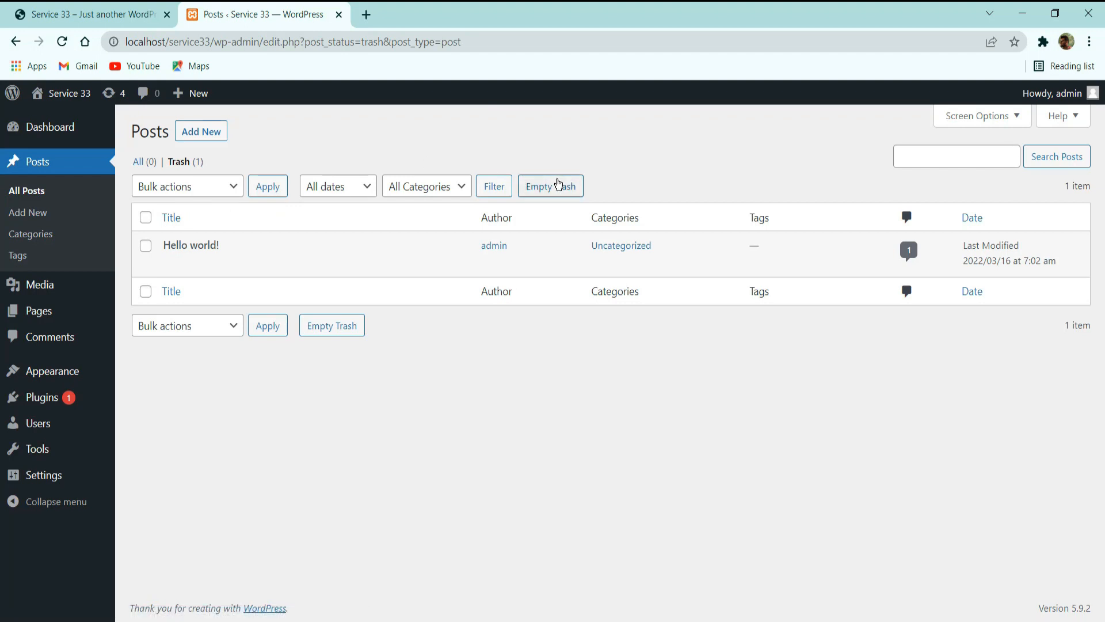
{"action": "left_click", "coordinate": [541, 185]}
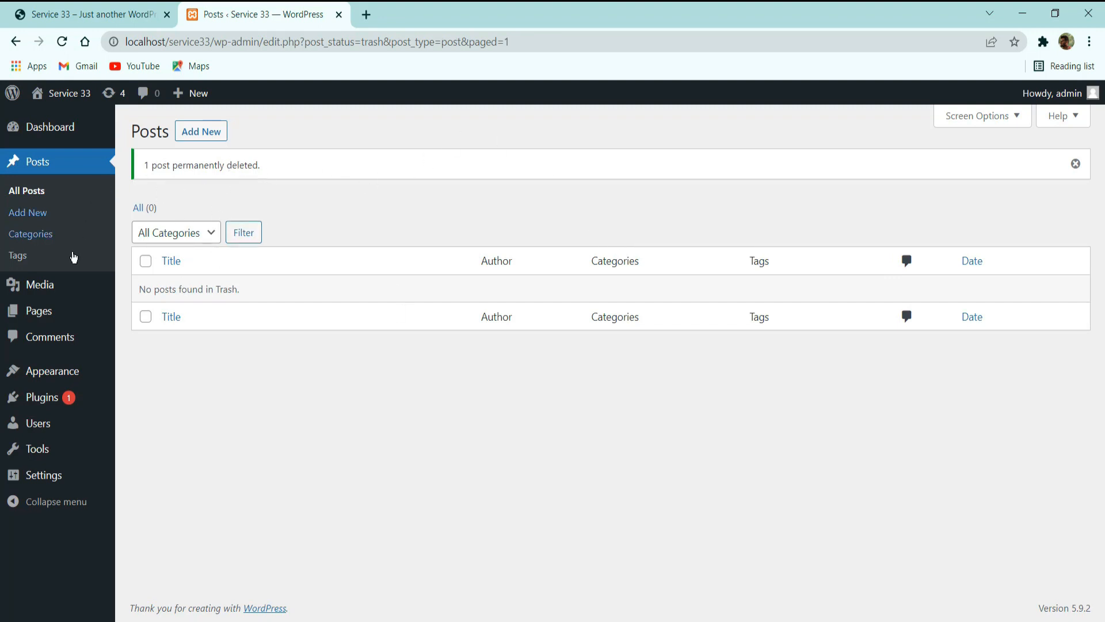
Open the Media Library and review the media types it can be filtered by.
{"action": "left_click", "coordinate": [36, 282]}
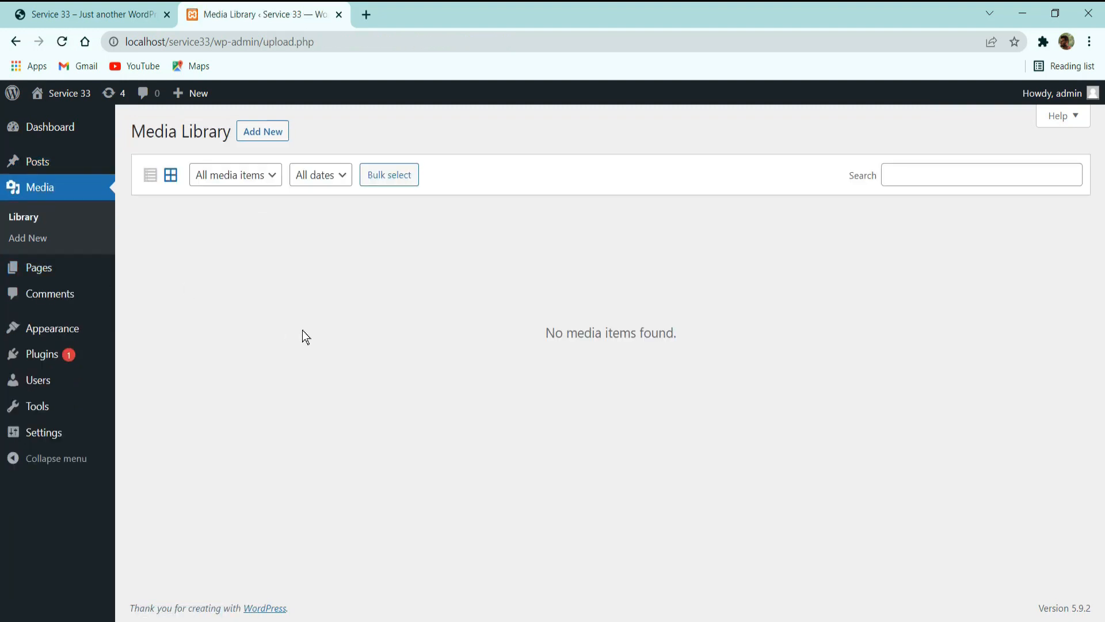
{"action": "left_click", "coordinate": [241, 183]}
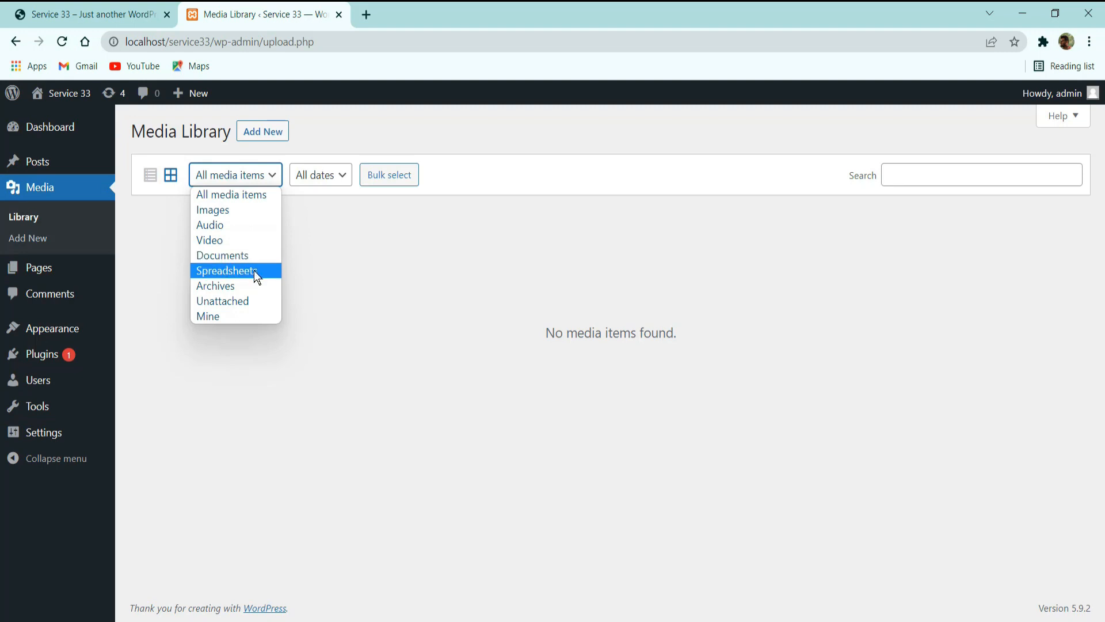
{"action": "left_click", "coordinate": [445, 339]}
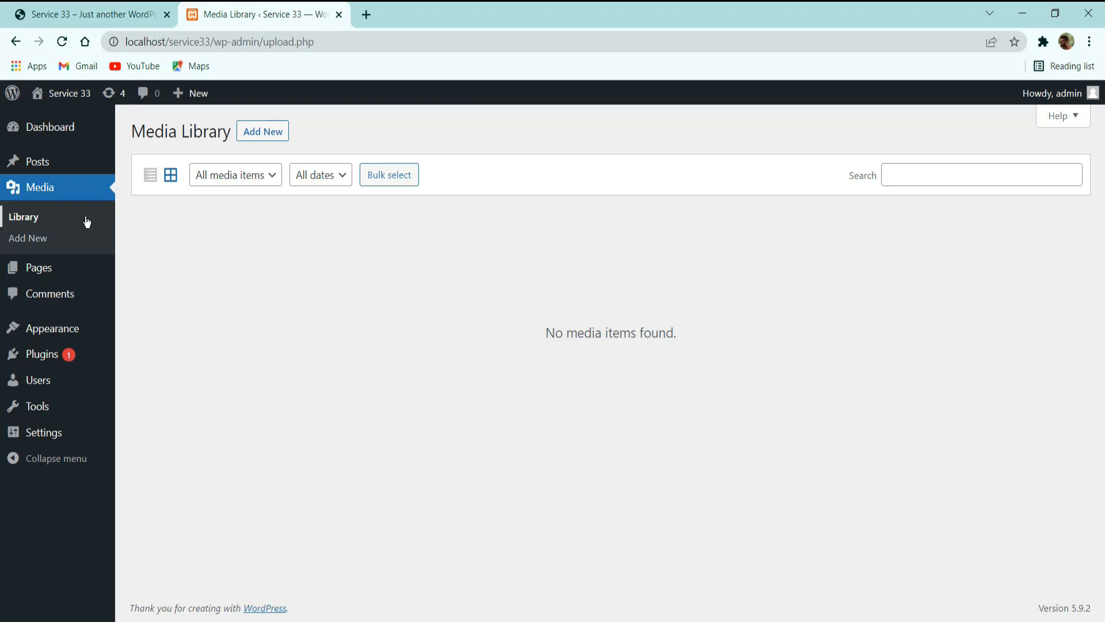
Look through the images on the finished Service 33 demo homepage and return to the Media Library.
{"action": "left_click", "coordinate": [88, 12]}
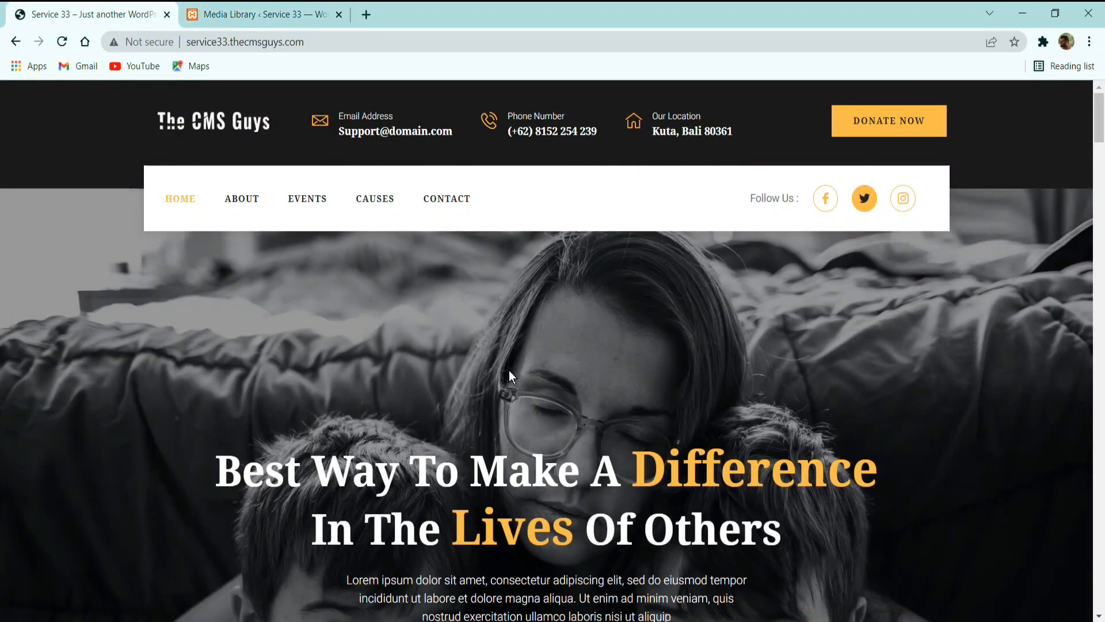
{"action": "scroll", "coordinate": [509, 370], "scroll_direction": "down", "scroll_amount": 8}
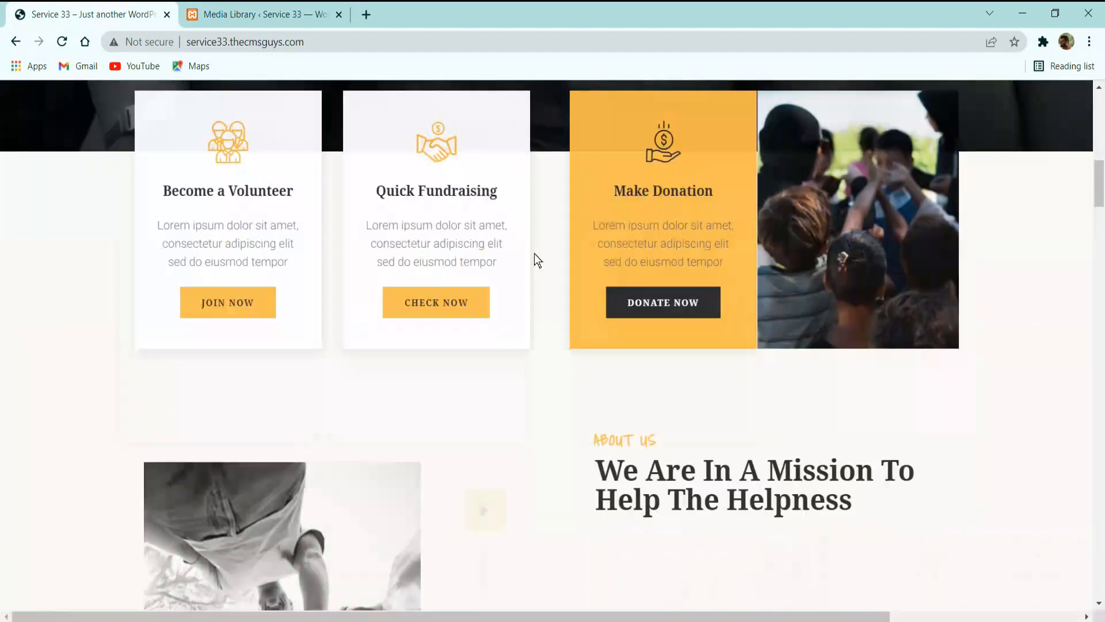
{"action": "scroll", "coordinate": [483, 263], "scroll_direction": "down", "scroll_amount": 4}
{"action": "left_click", "coordinate": [250, 7]}
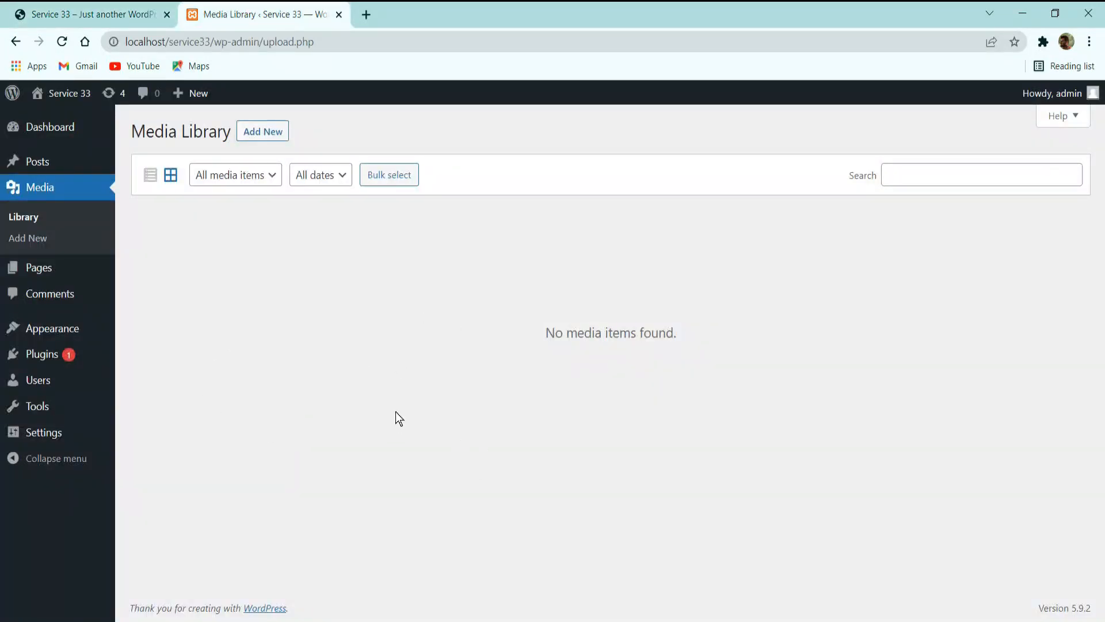
Open the site's list of pages, look over the default pages and check the navigation on the finished Service 33 demo homepage.
{"action": "left_click", "coordinate": [27, 271]}
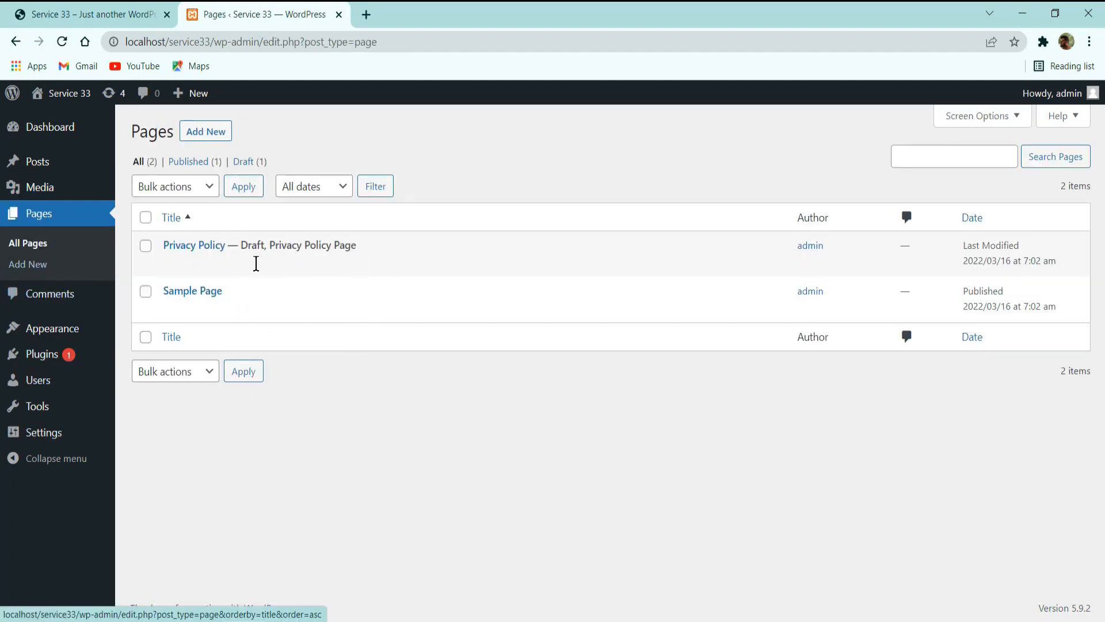
{"action": "mouse_move", "coordinate": [228, 239]}
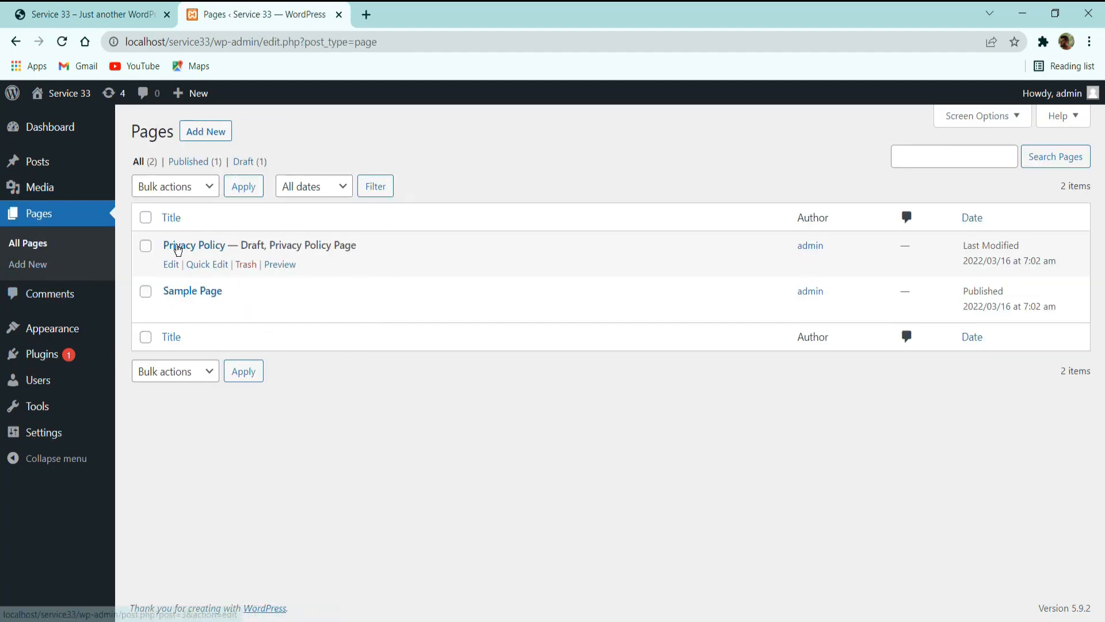
{"action": "mouse_move", "coordinate": [326, 301]}
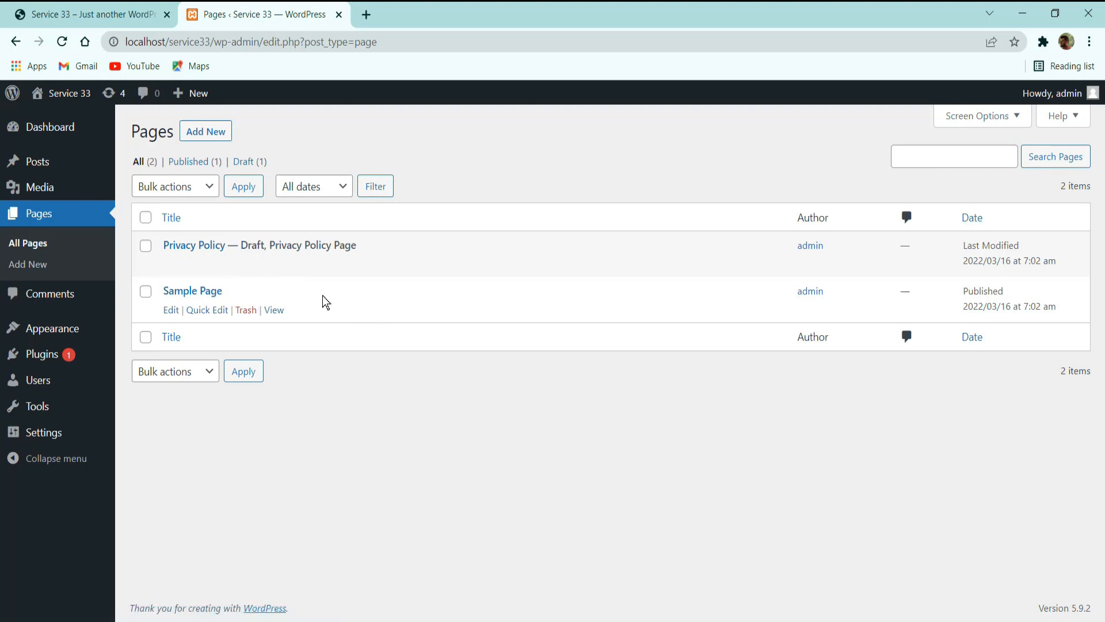
{"action": "mouse_move", "coordinate": [293, 267]}
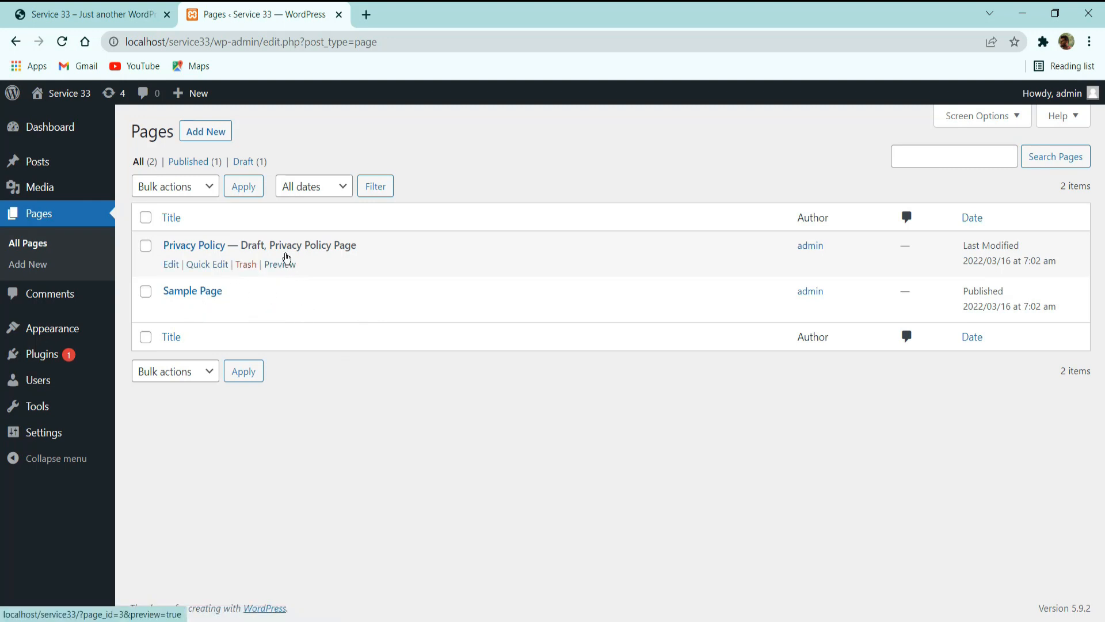
{"action": "left_click", "coordinate": [96, 7]}
{"action": "scroll", "coordinate": [592, 141], "scroll_direction": "up", "scroll_amount": 10}
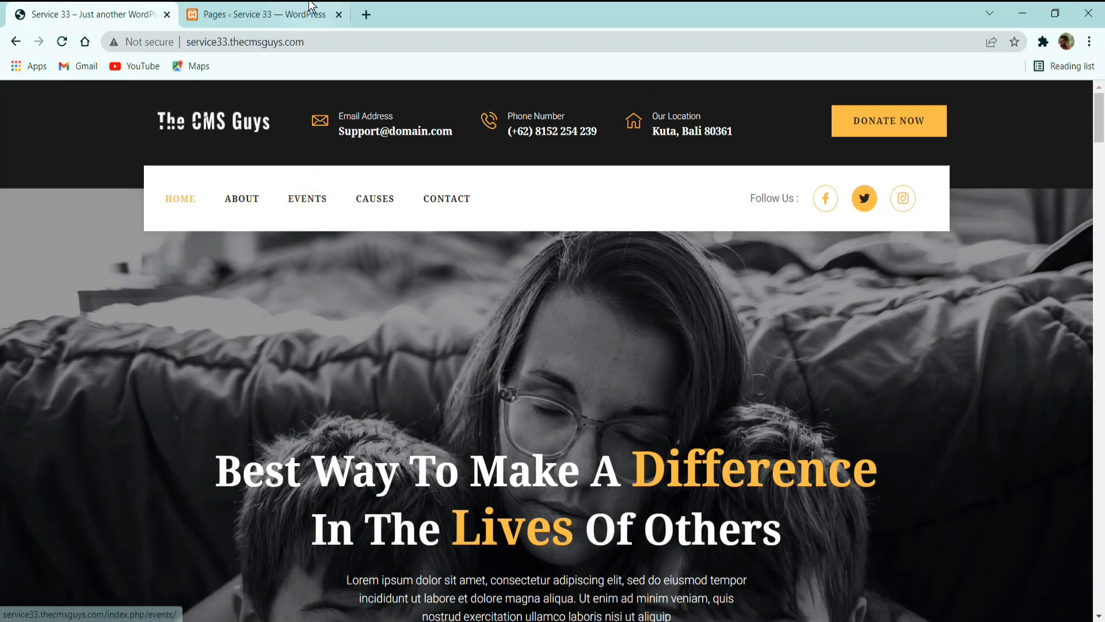
{"action": "left_click", "coordinate": [270, 10]}
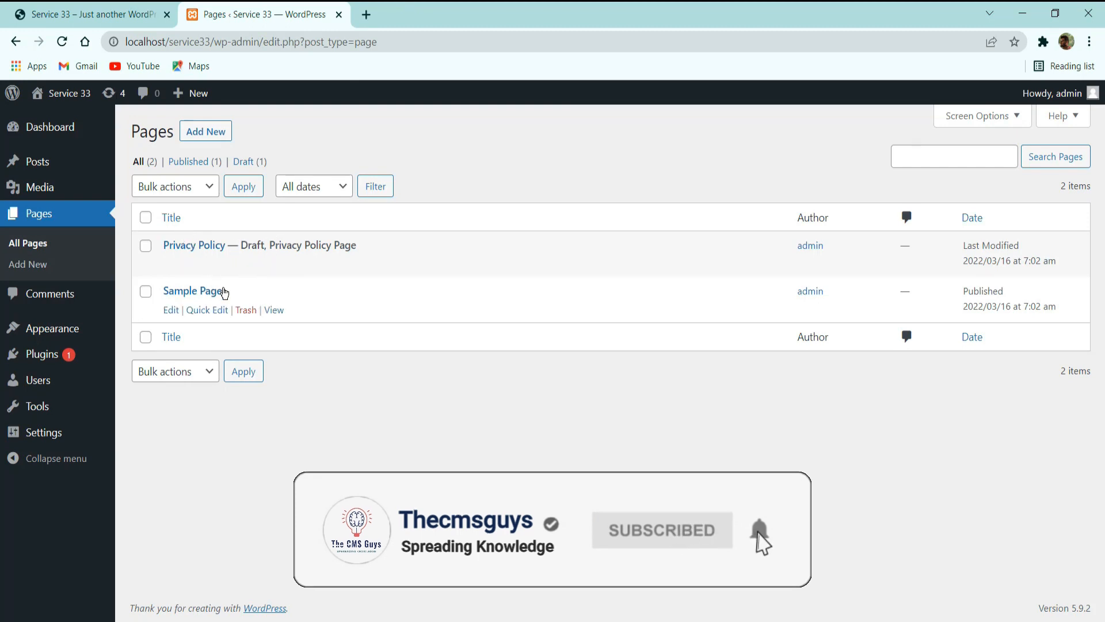
Move the default Privacy Policy and Sample Page pages to the trash together and empty the pages trash.
{"action": "left_click", "coordinate": [149, 219]}
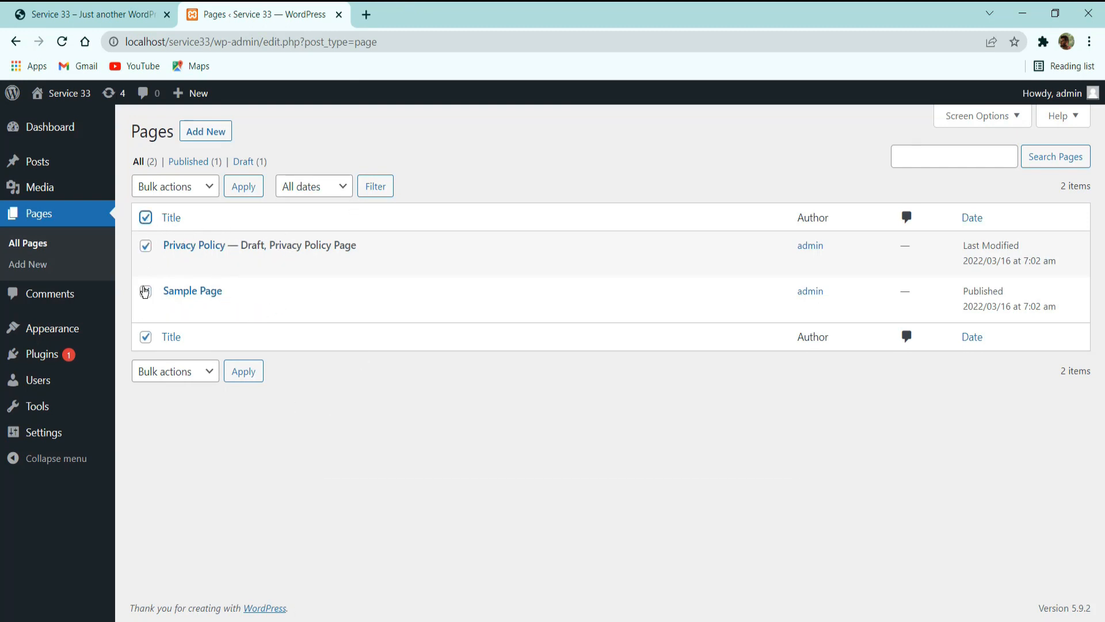
{"action": "left_click", "coordinate": [166, 187]}
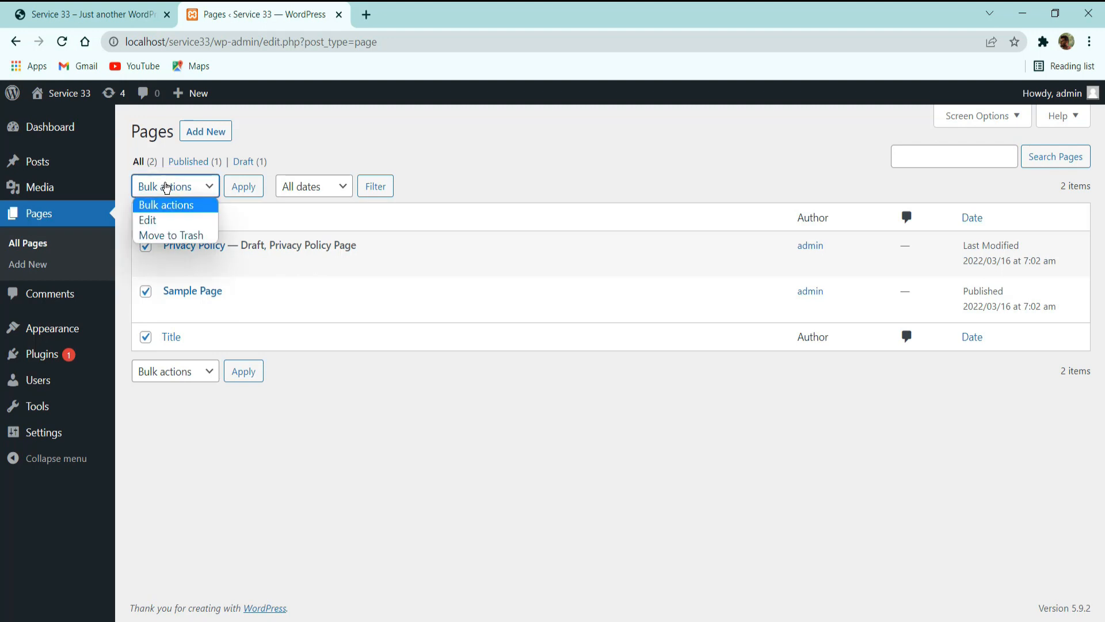
{"action": "left_click", "coordinate": [170, 236]}
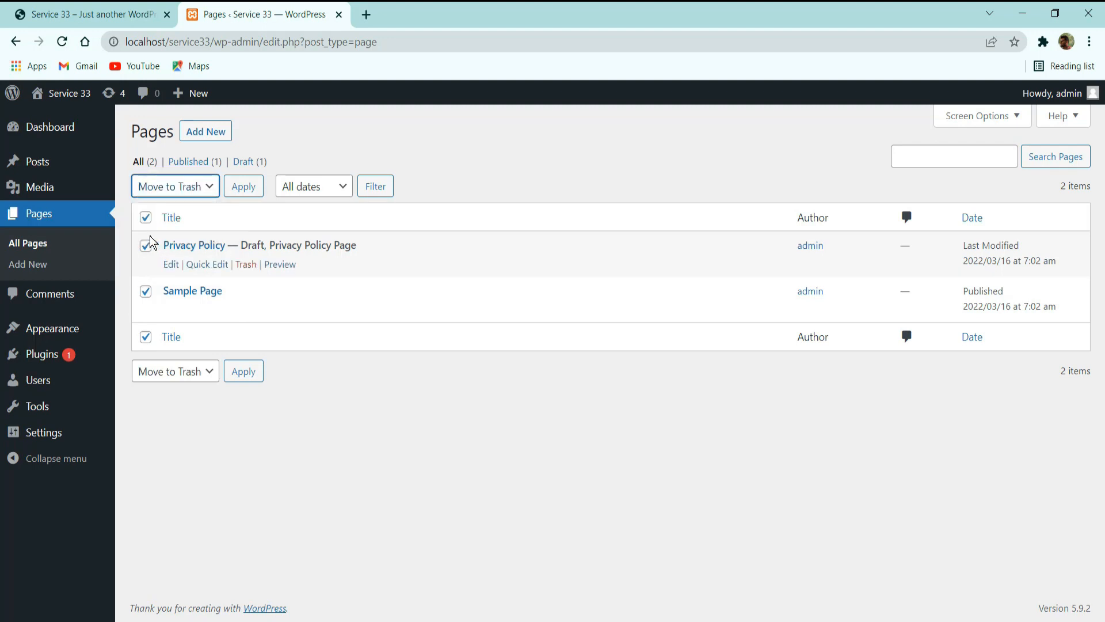
{"action": "left_click", "coordinate": [239, 195]}
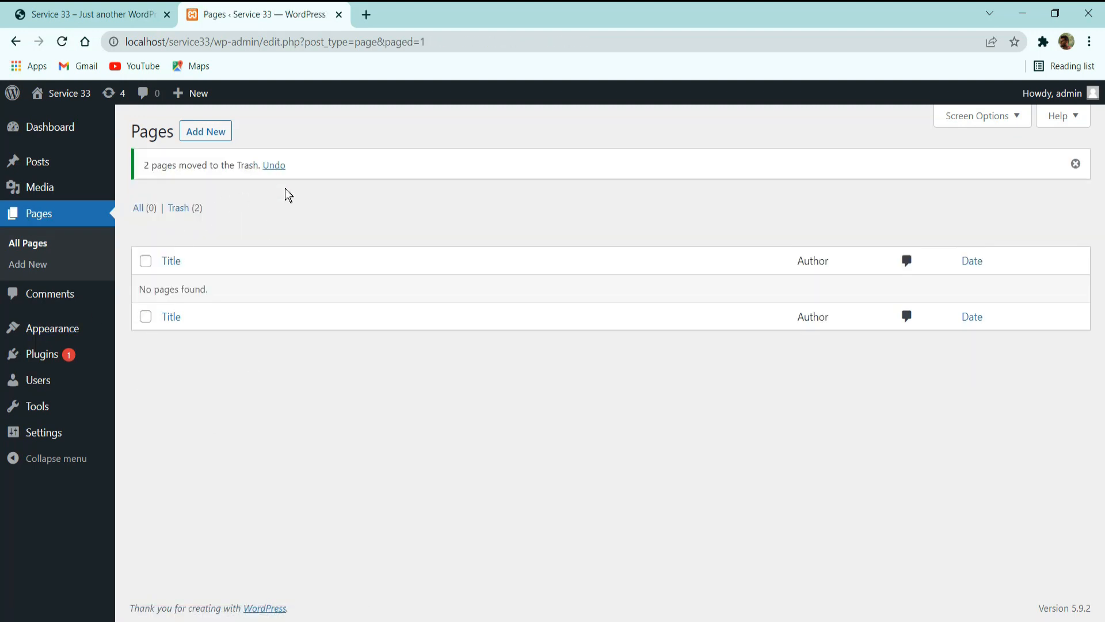
{"action": "left_click", "coordinate": [181, 208]}
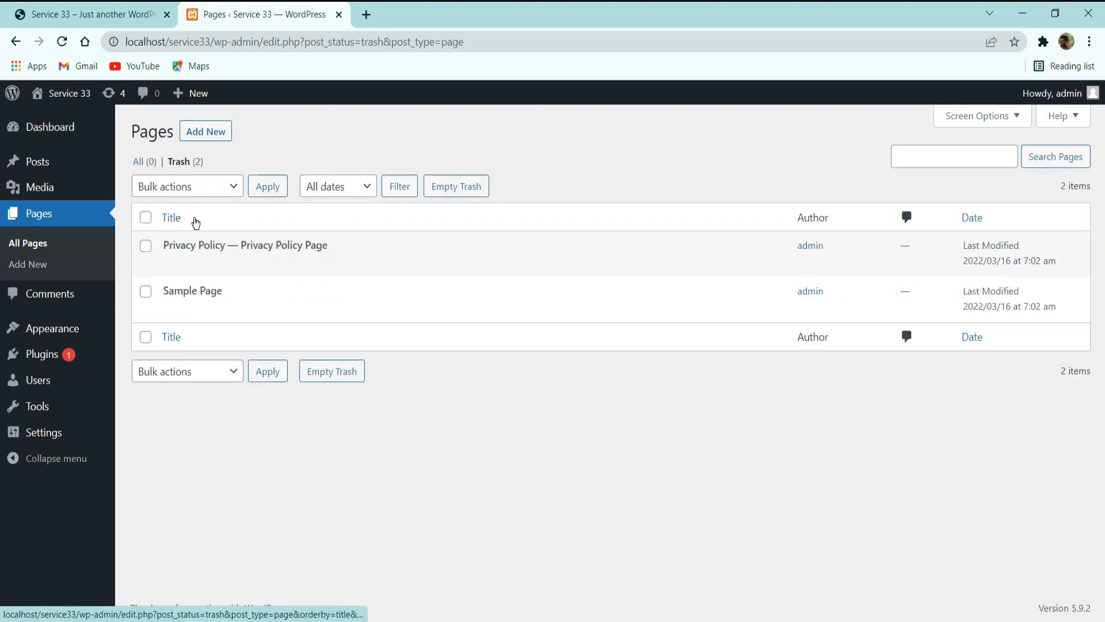
{"action": "left_click", "coordinate": [459, 188]}
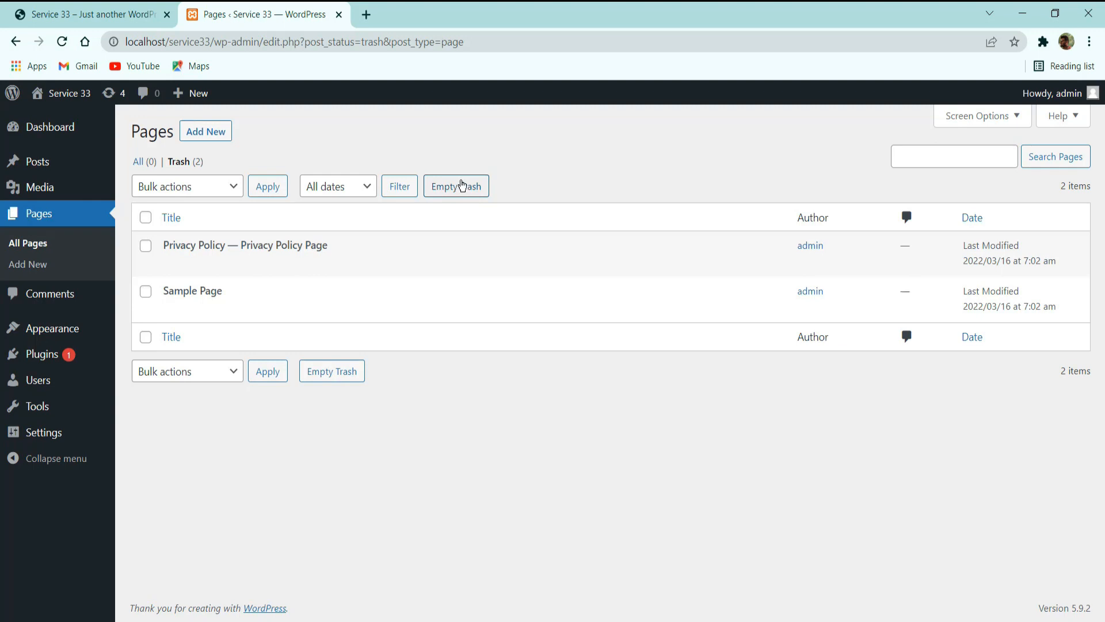
{"action": "left_click", "coordinate": [461, 185]}
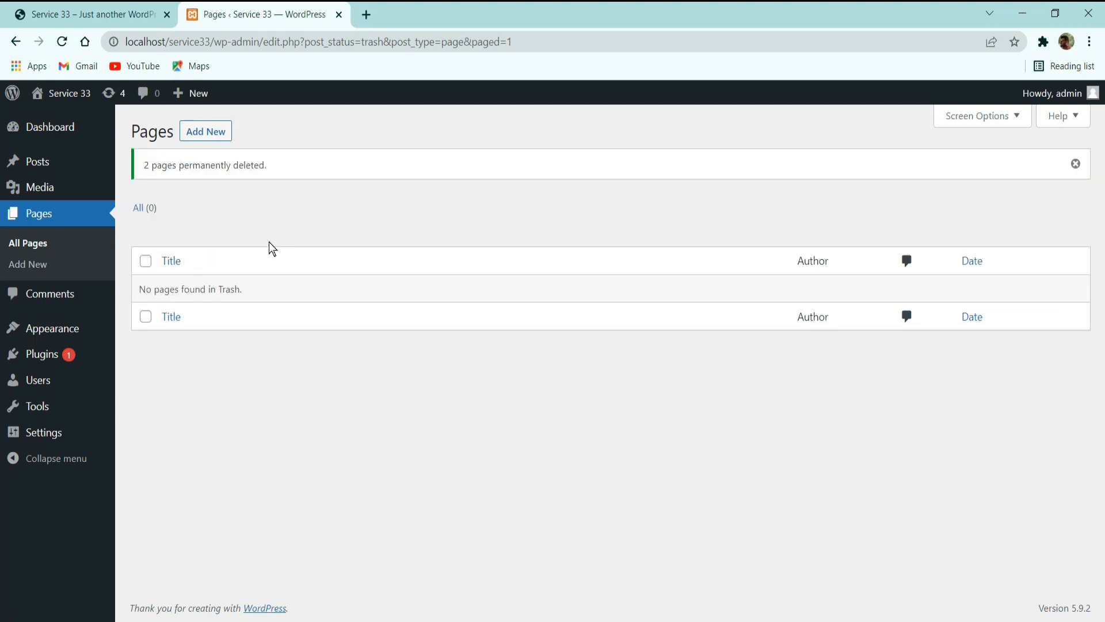
Open the Comments list of the Service 33 site to look over its comments.
{"action": "left_click", "coordinate": [56, 295]}
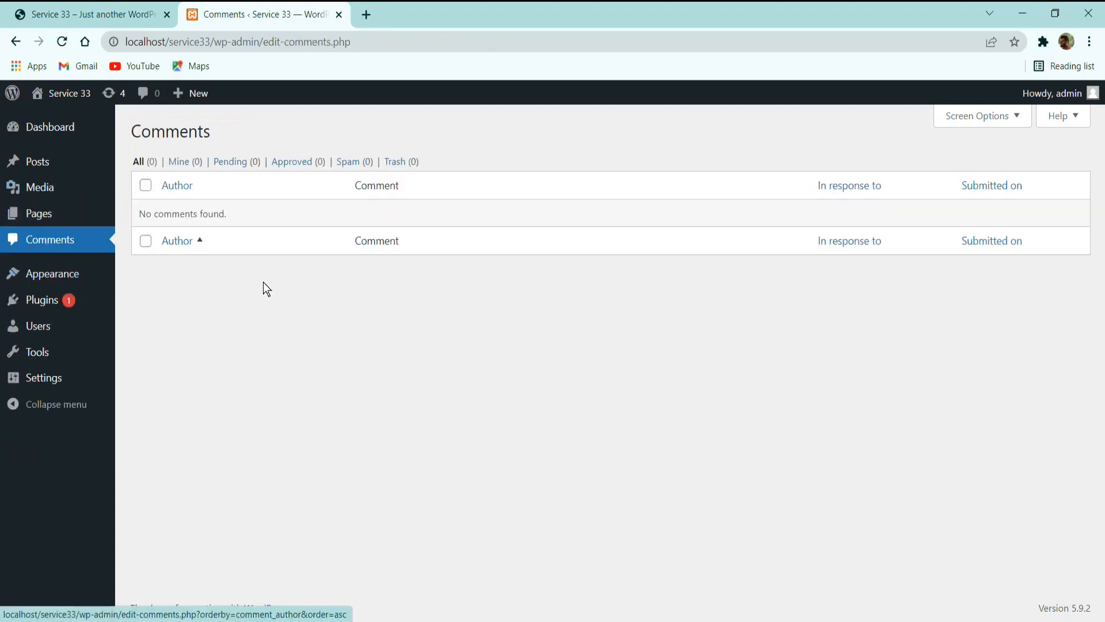
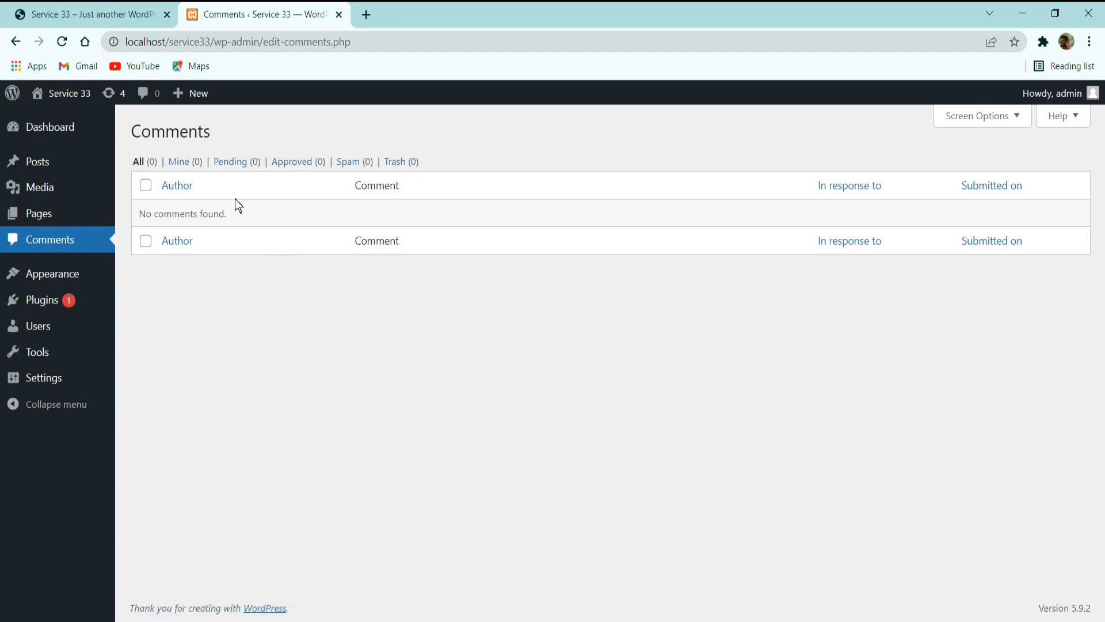
Filter the comments list to show only the pending comments.
{"action": "left_click", "coordinate": [234, 162]}
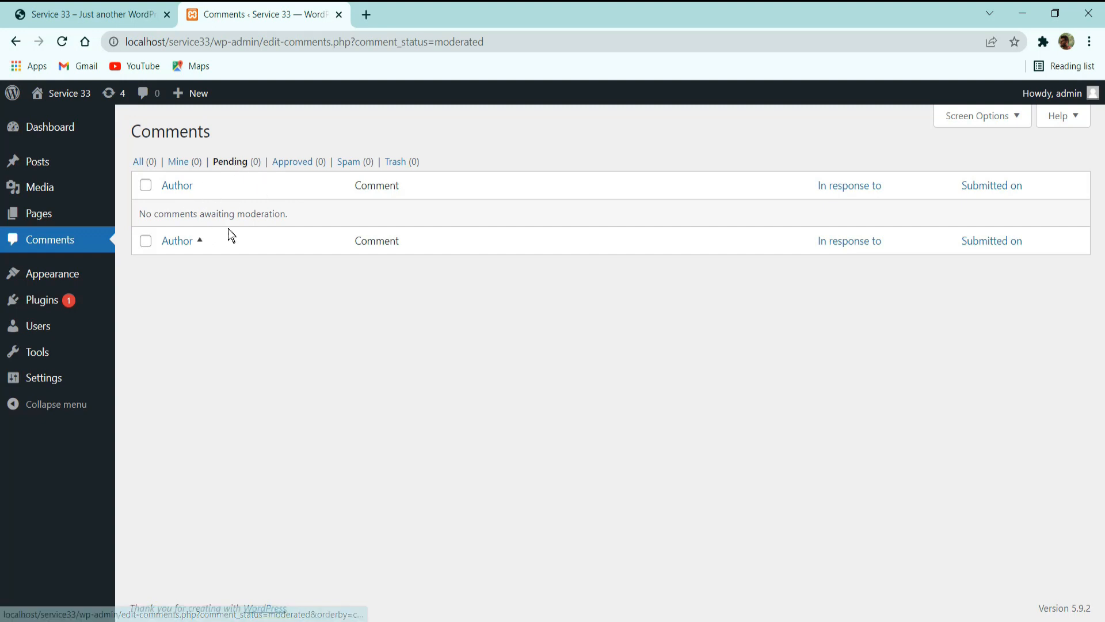
{"action": "left_click", "coordinate": [231, 163]}
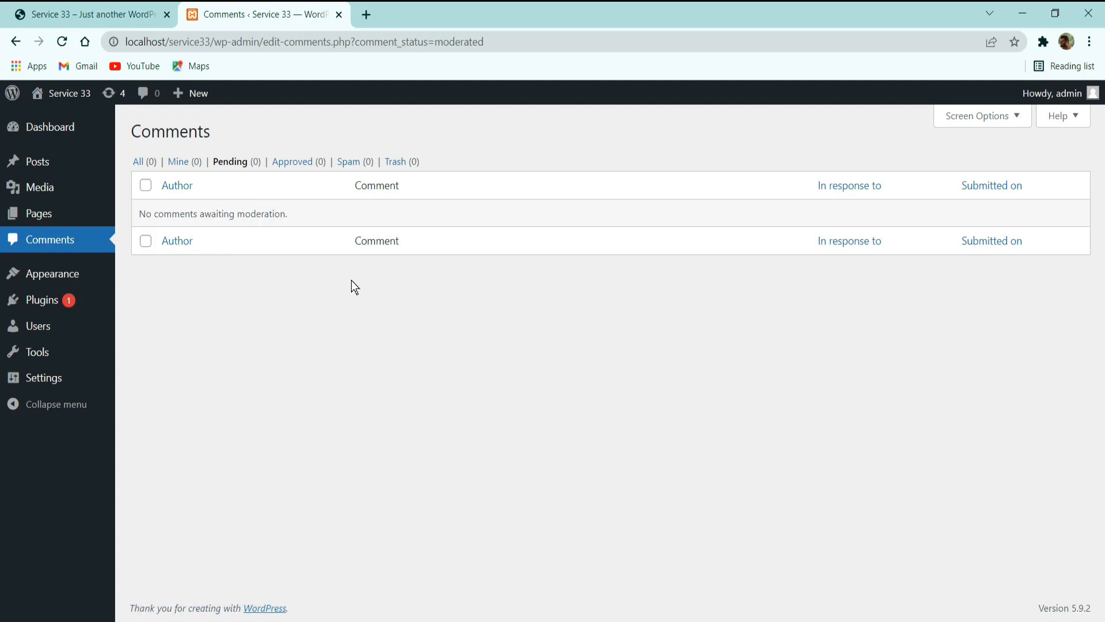
Open the installed themes and view the live Service 33 site in a separate tab with its current theme.
{"action": "left_click", "coordinate": [73, 276]}
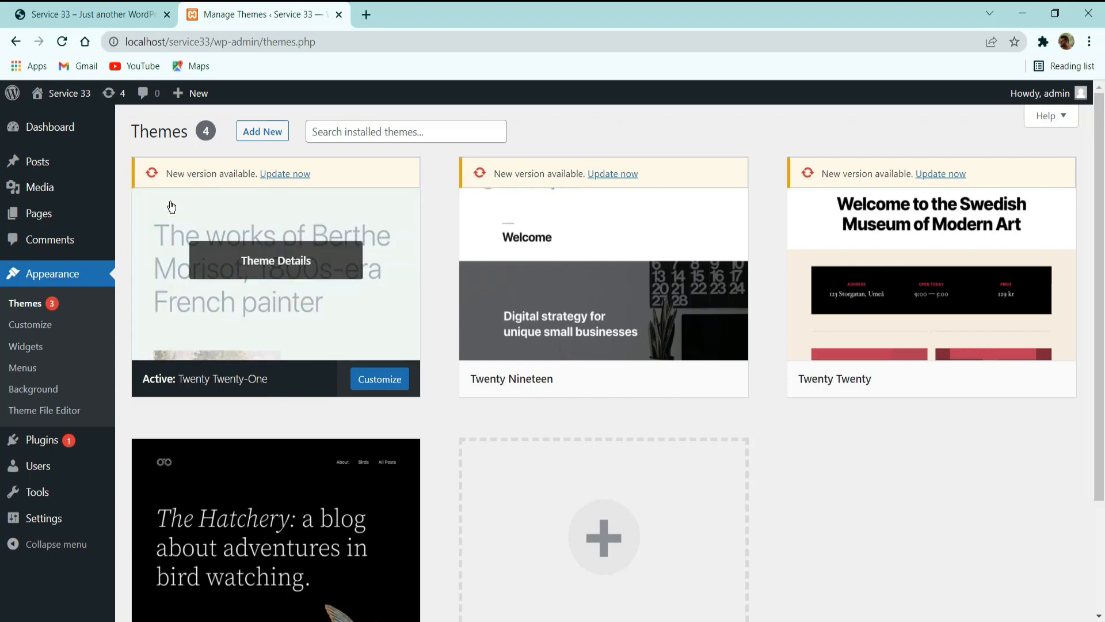
{"action": "left_click", "coordinate": [68, 115]}
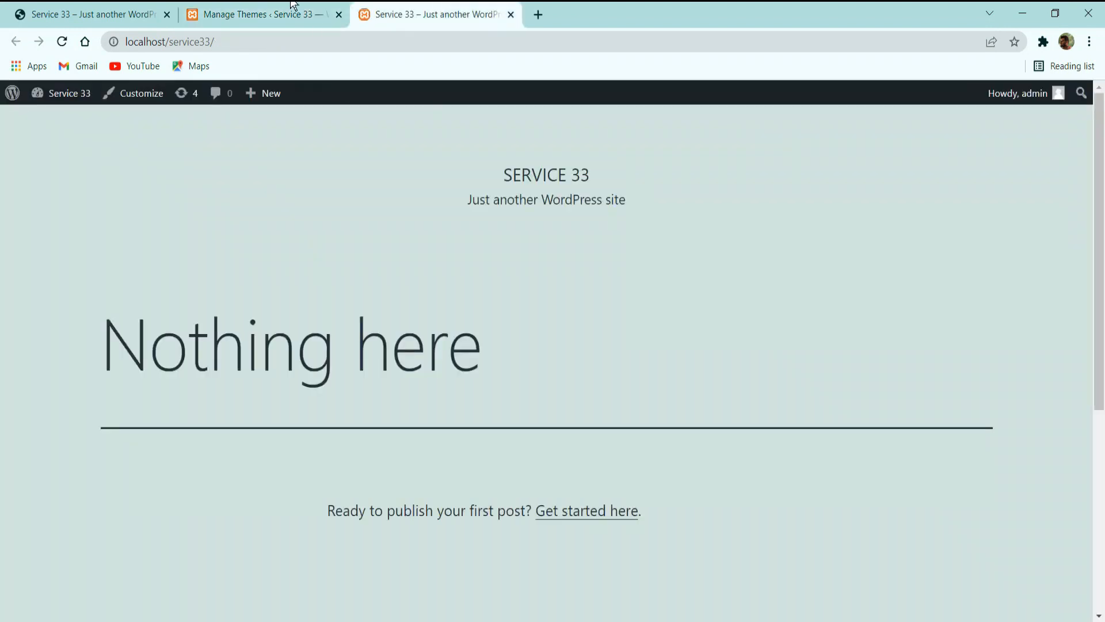
{"action": "left_click", "coordinate": [294, 7]}
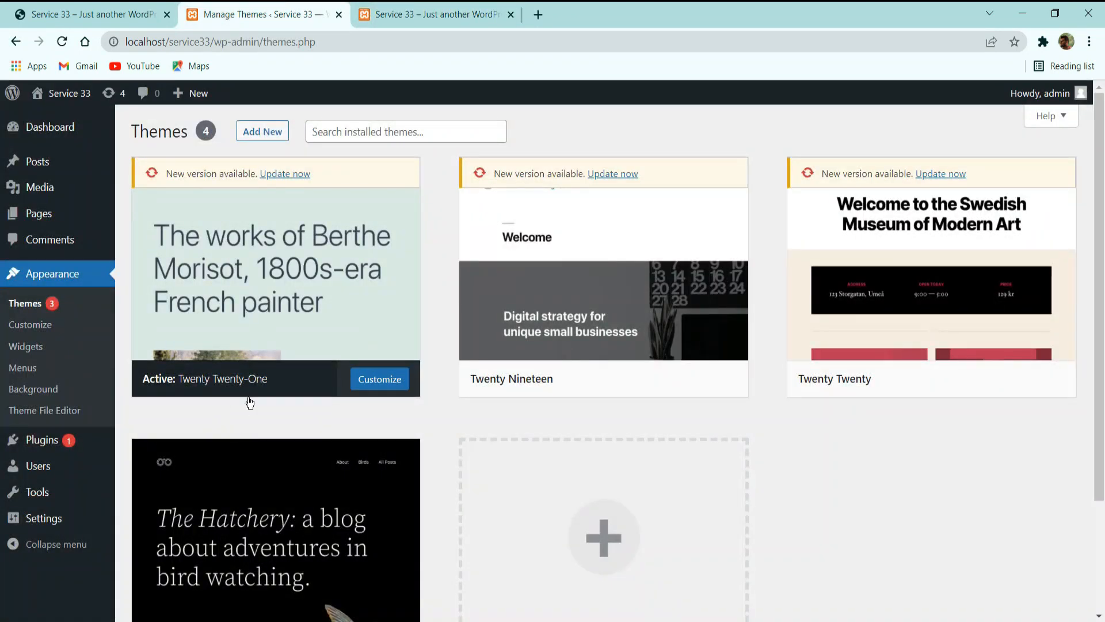
{"action": "left_click", "coordinate": [460, 7]}
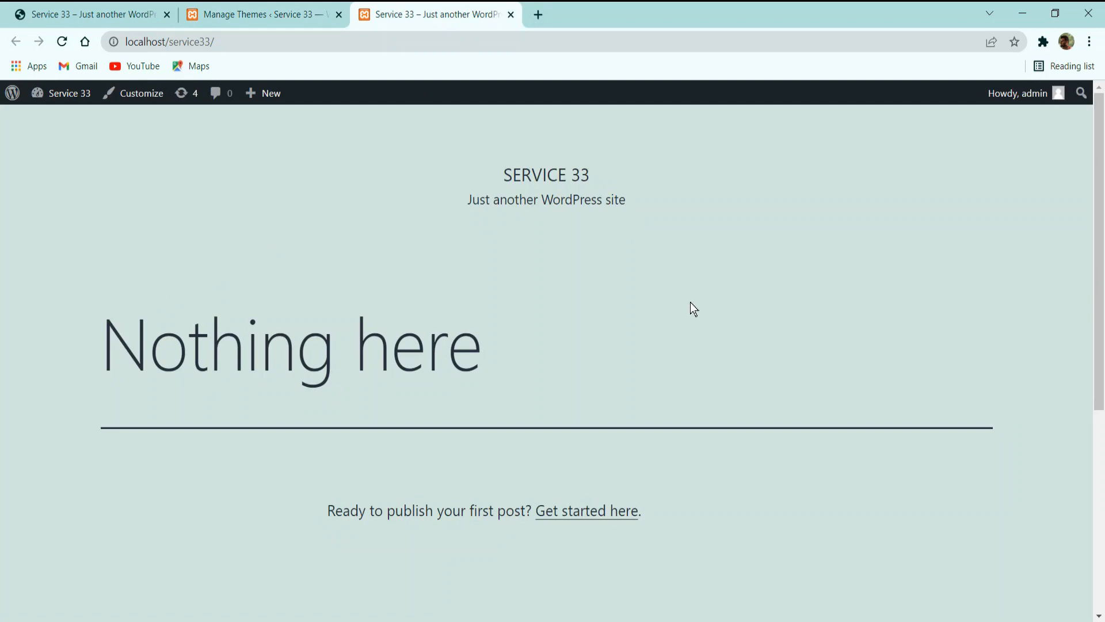
Activate the Twenty Twenty-Two theme and reload the live Service 33 site to view its new look.
{"action": "left_click", "coordinate": [289, 12]}
{"action": "scroll", "coordinate": [282, 287], "scroll_direction": "down", "scroll_amount": 3}
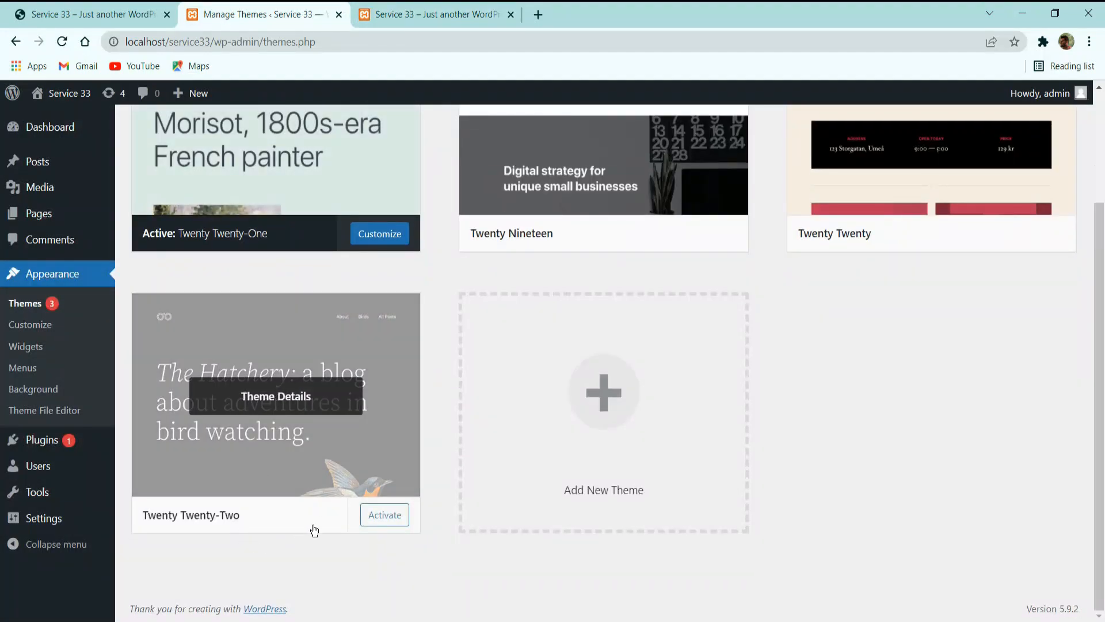
{"action": "left_click", "coordinate": [377, 517]}
{"action": "left_click", "coordinate": [437, 13]}
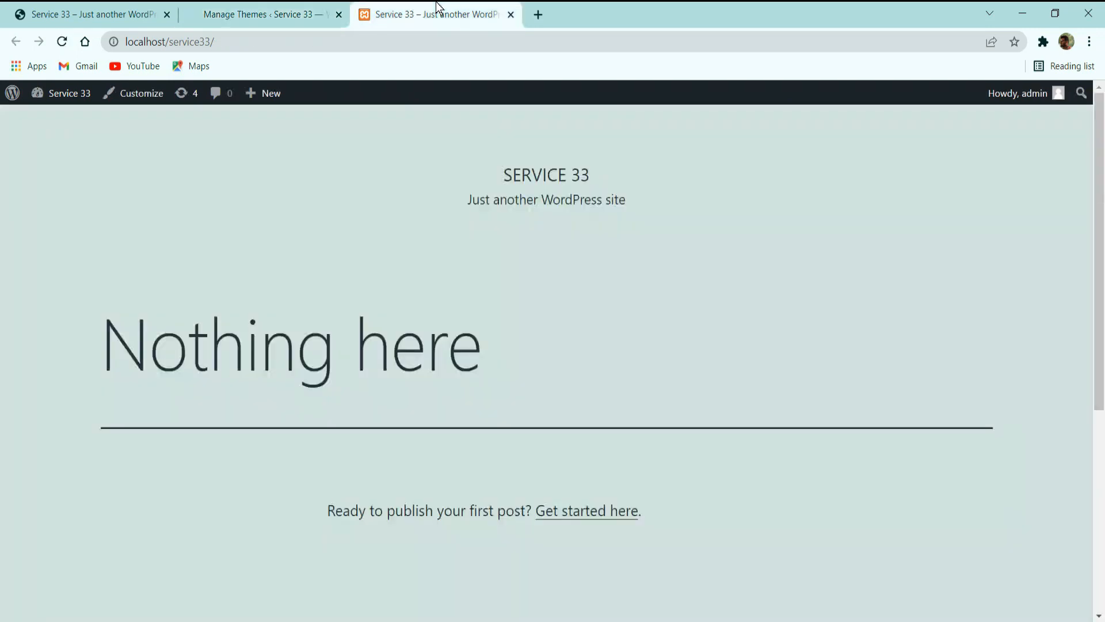
{"action": "left_click", "coordinate": [62, 41]}
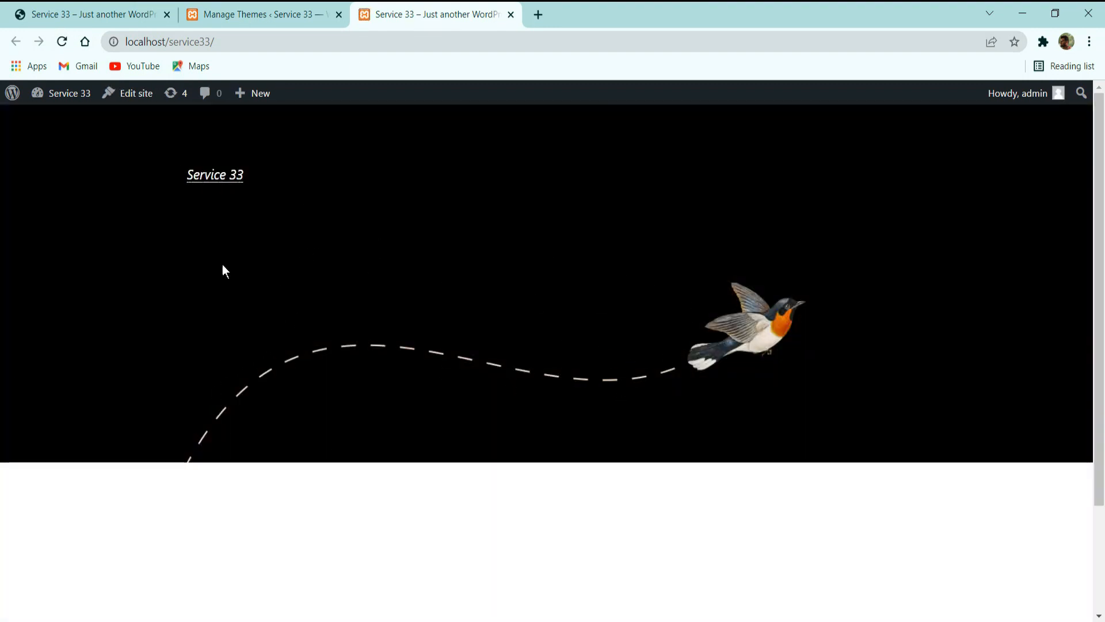
Return to the themes list and look over the inactive themes installed besides Twenty Twenty-Two.
{"action": "left_click", "coordinate": [290, 14]}
{"action": "scroll", "coordinate": [348, 349], "scroll_direction": "down", "scroll_amount": 3}
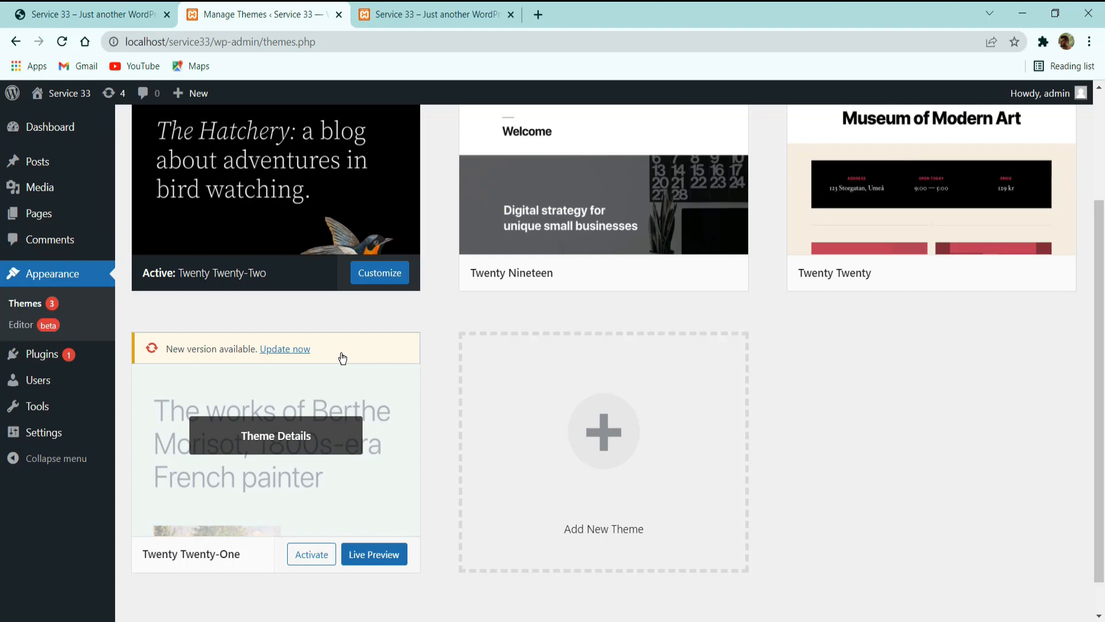
{"action": "scroll", "coordinate": [692, 319], "scroll_direction": "up", "scroll_amount": 3}
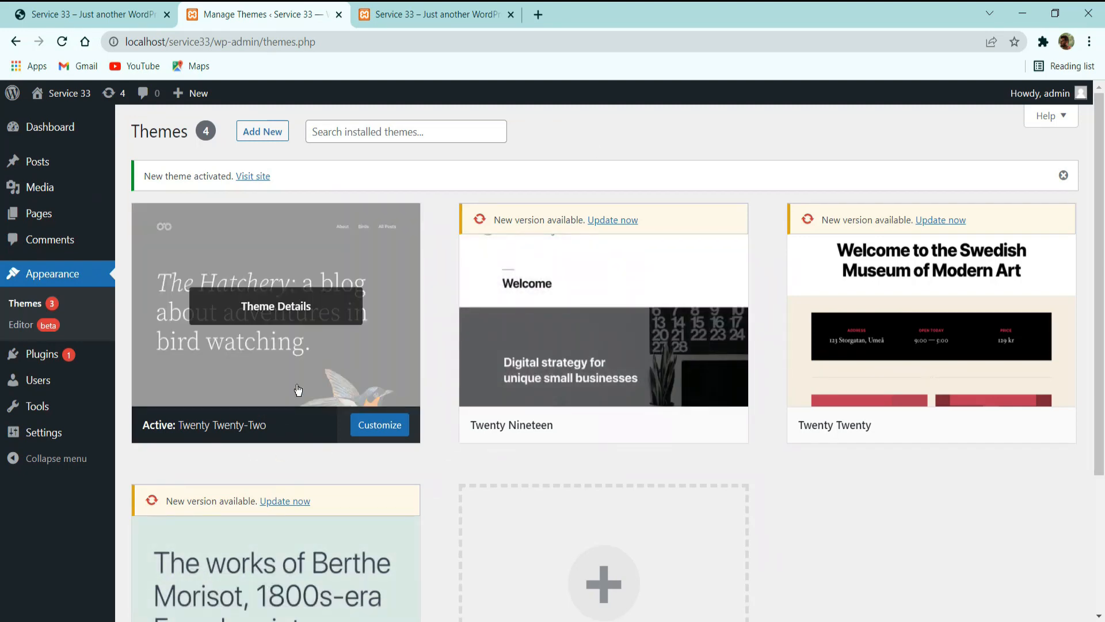
{"action": "scroll", "coordinate": [345, 374], "scroll_direction": "down", "scroll_amount": 3}
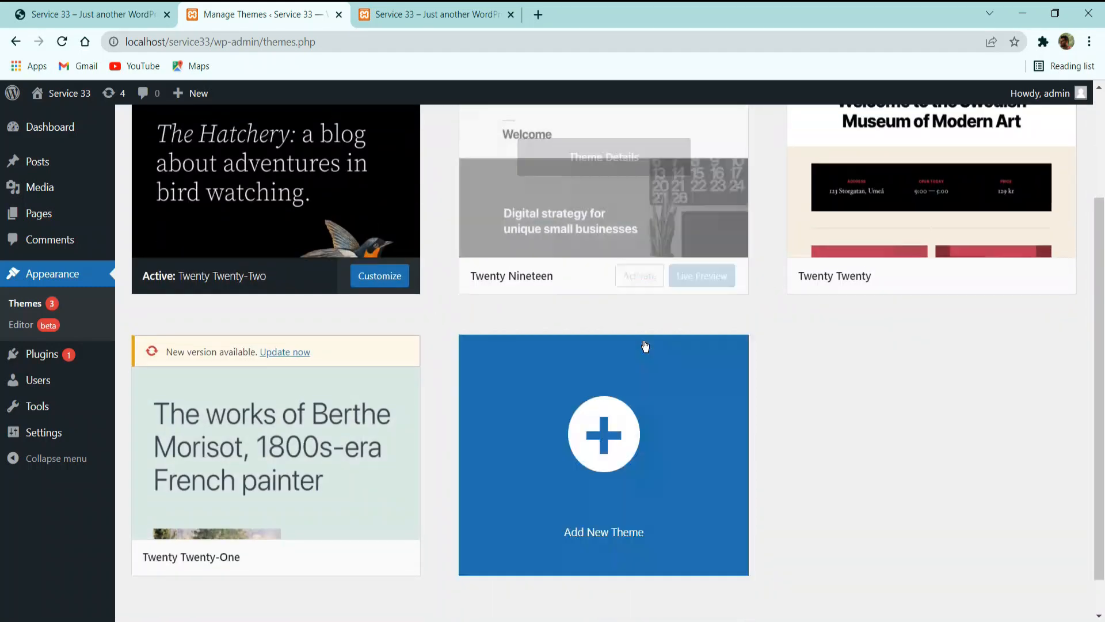
{"action": "scroll", "coordinate": [576, 317], "scroll_direction": "up", "scroll_amount": 3}
{"action": "scroll", "coordinate": [535, 334], "scroll_direction": "down", "scroll_amount": 1}
{"action": "scroll", "coordinate": [560, 378], "scroll_direction": "down", "scroll_amount": 2}
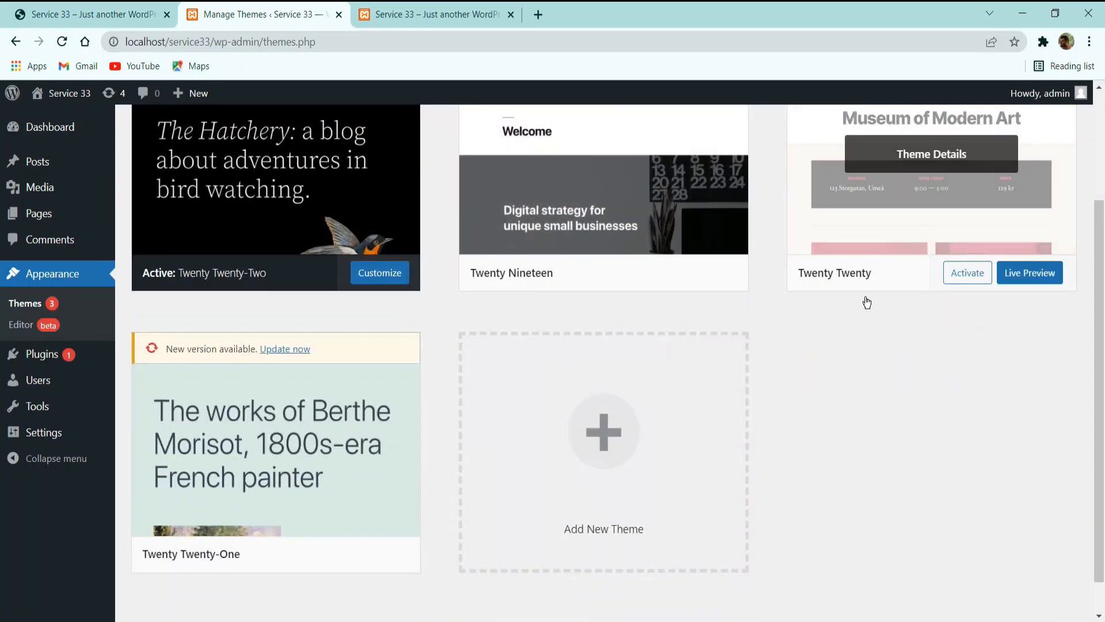
Delete the Twenty Nineteen theme from the installed themes and confirm the deletion.
{"action": "scroll", "coordinate": [424, 402], "scroll_direction": "up", "scroll_amount": 3}
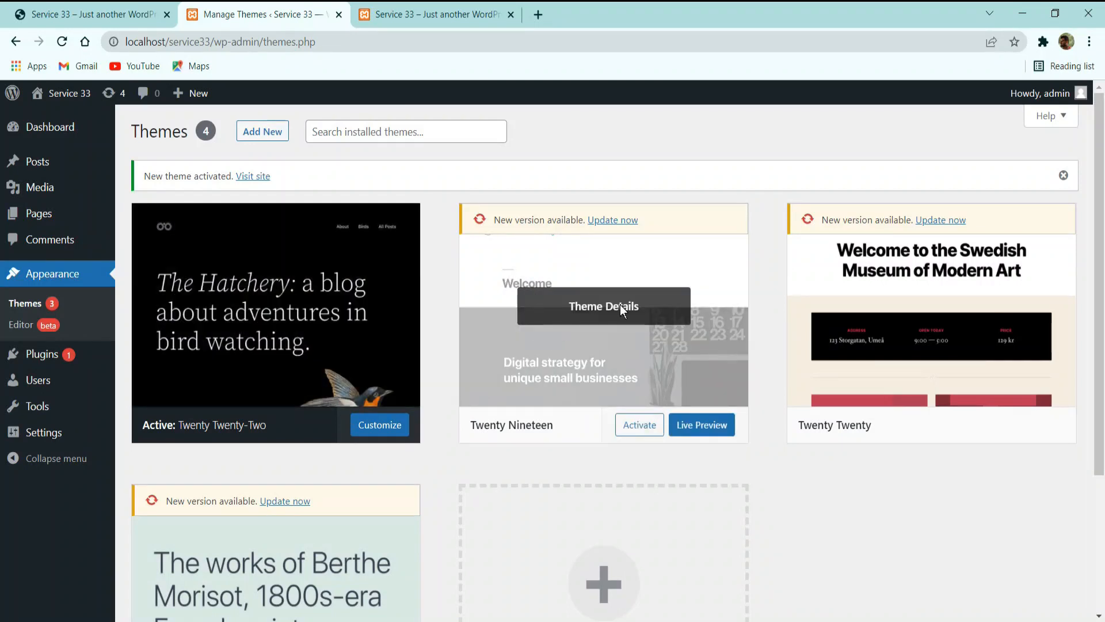
{"action": "left_click", "coordinate": [620, 305]}
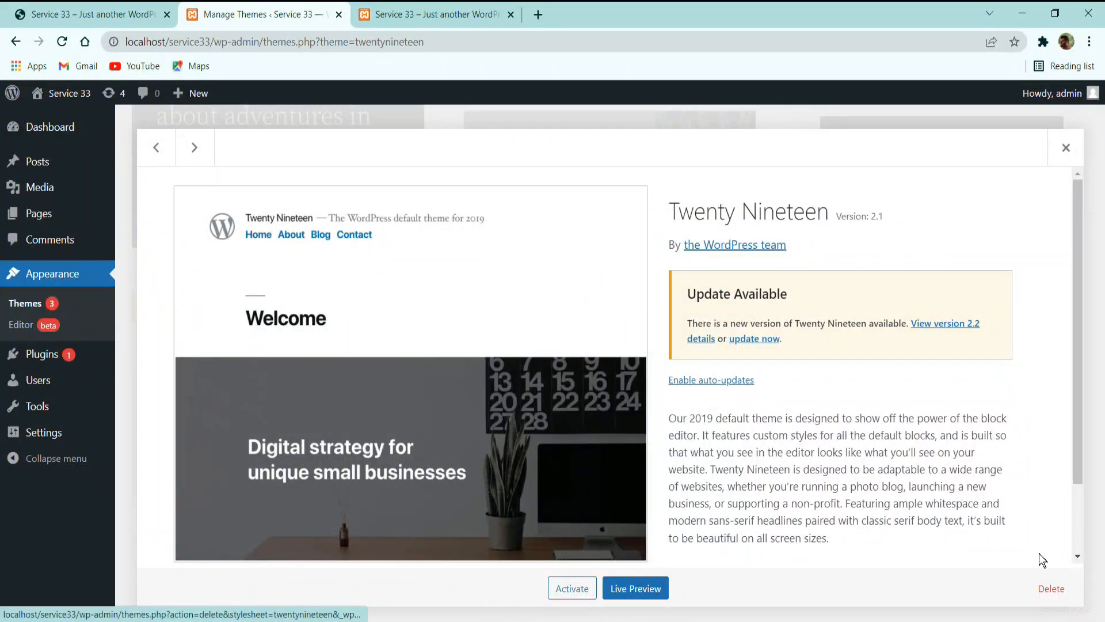
{"action": "left_click", "coordinate": [1057, 594]}
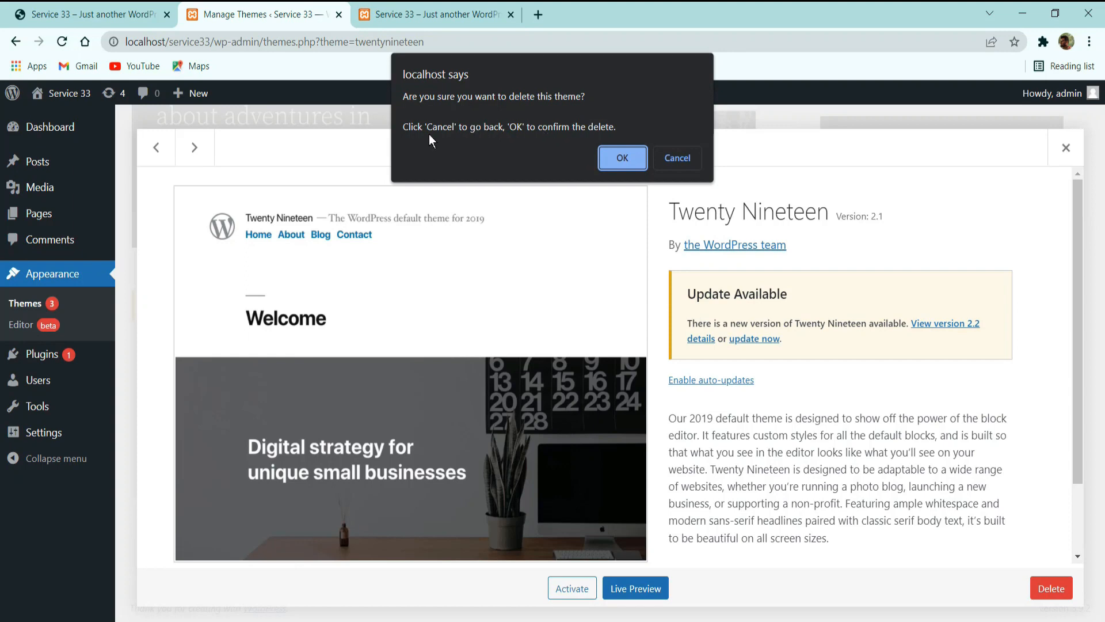
{"action": "left_click", "coordinate": [622, 158]}
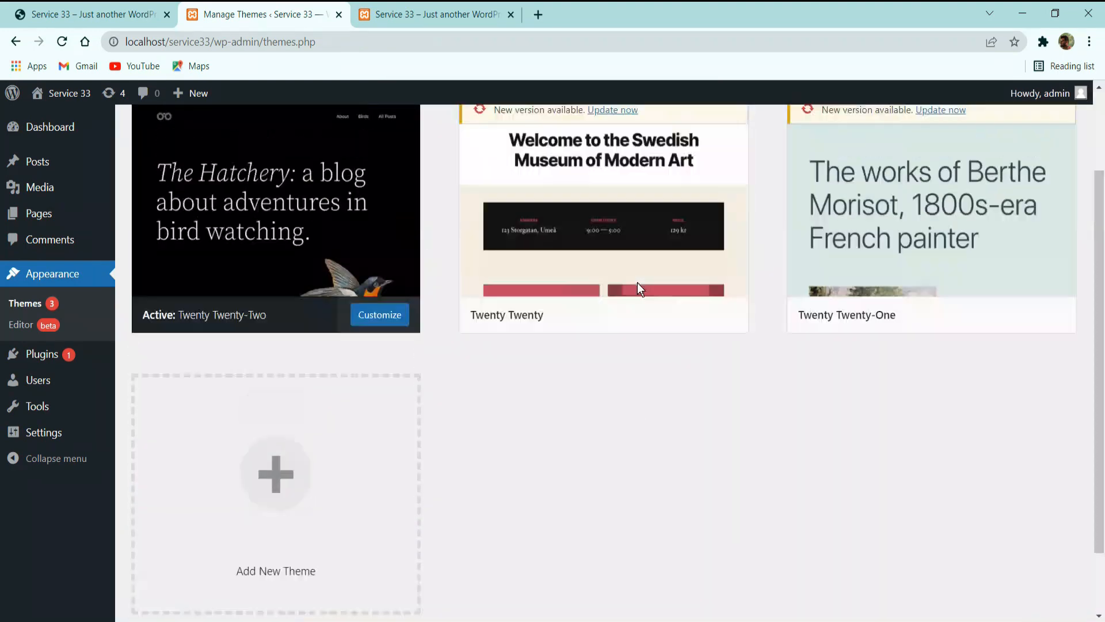
Delete the two remaining inactive themes, Twenty Twenty and Twenty Twenty-One, confirming each deletion.
{"action": "scroll", "coordinate": [637, 282], "scroll_direction": "up", "scroll_amount": 2}
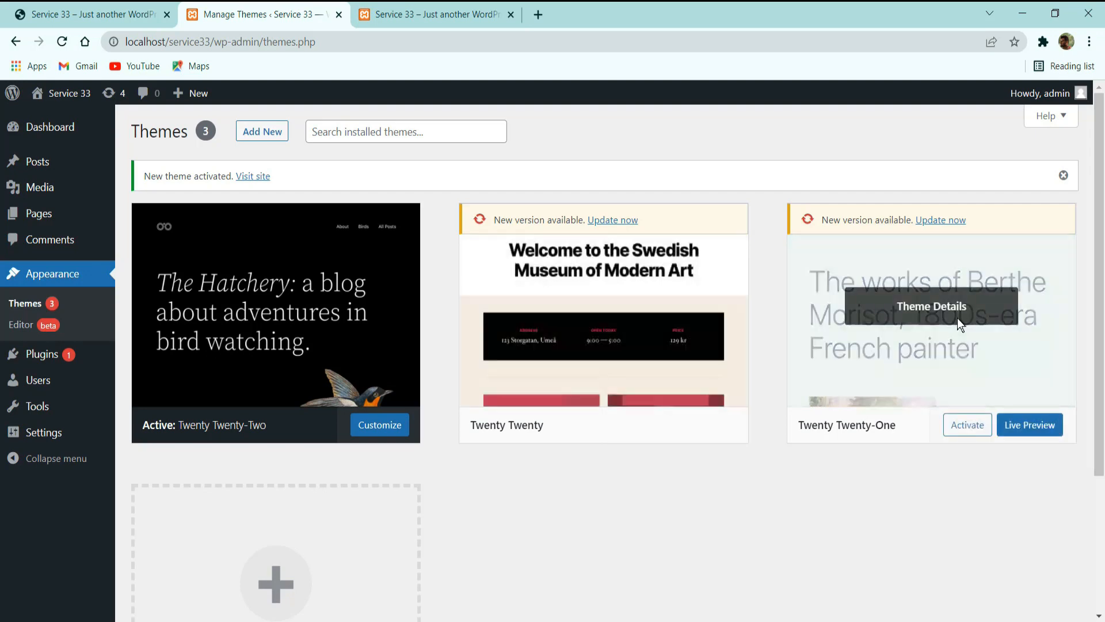
{"action": "left_click", "coordinate": [640, 311]}
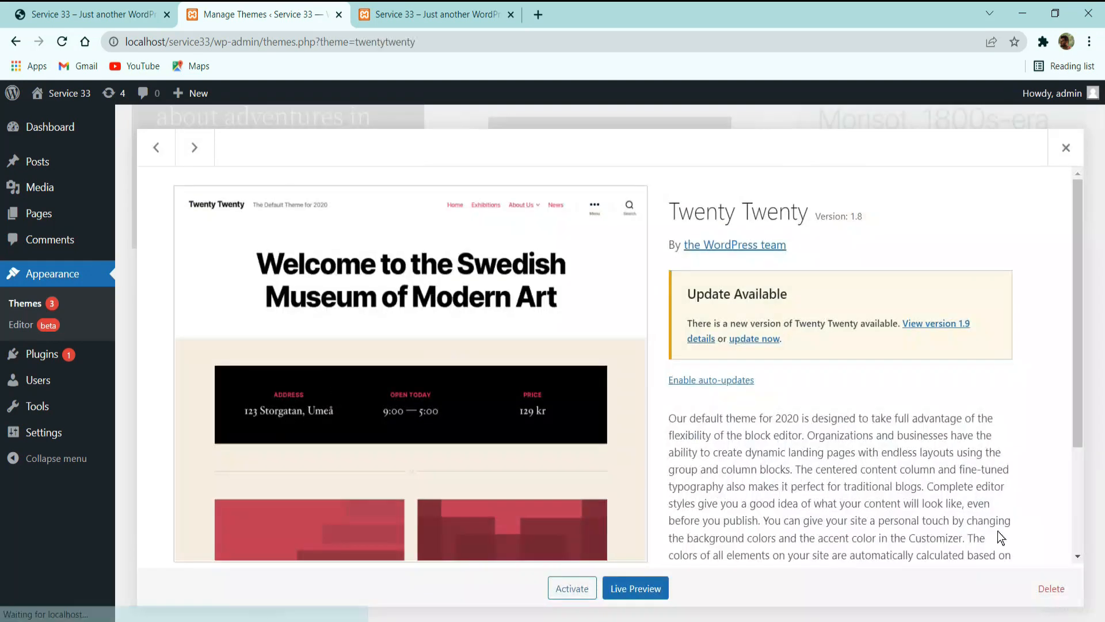
{"action": "left_click", "coordinate": [1051, 588]}
{"action": "left_click", "coordinate": [603, 153]}
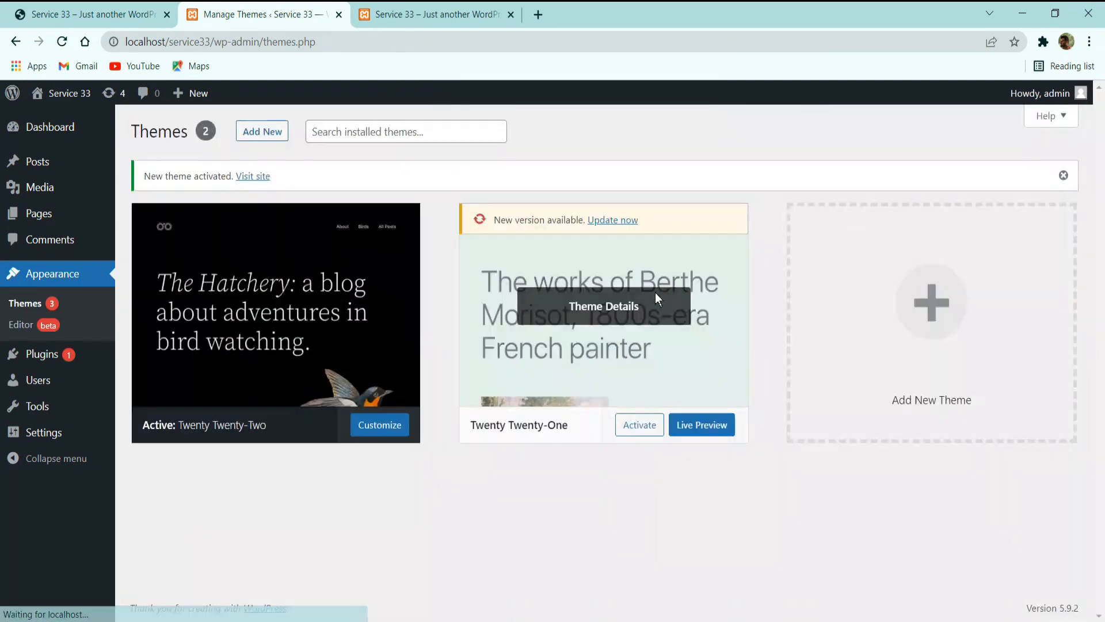
{"action": "left_click", "coordinate": [629, 296]}
{"action": "left_click", "coordinate": [1051, 587]}
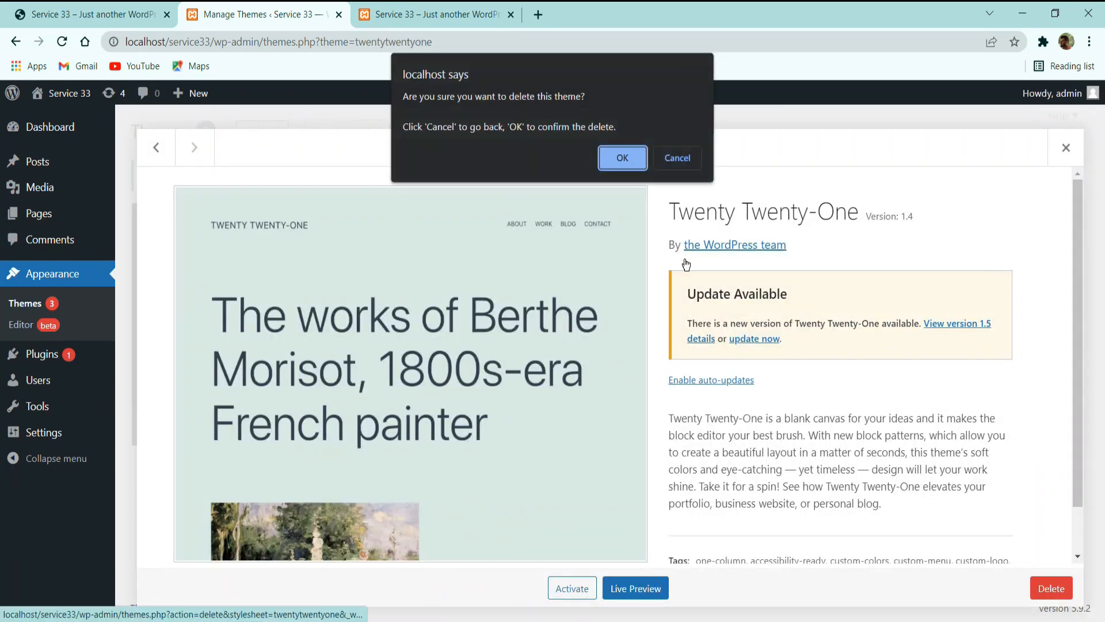
{"action": "left_click", "coordinate": [624, 158]}
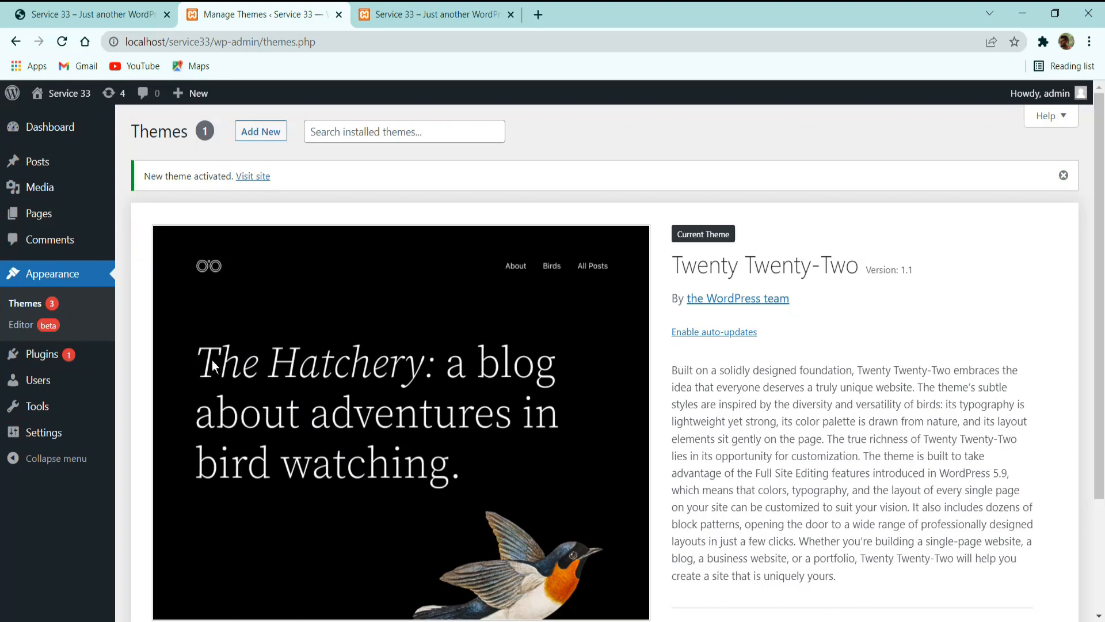
Delete both preinstalled plugins, Akismet Anti-Spam and Hello Dolly, together with a bulk action and confirm.
{"action": "left_click", "coordinate": [67, 357]}
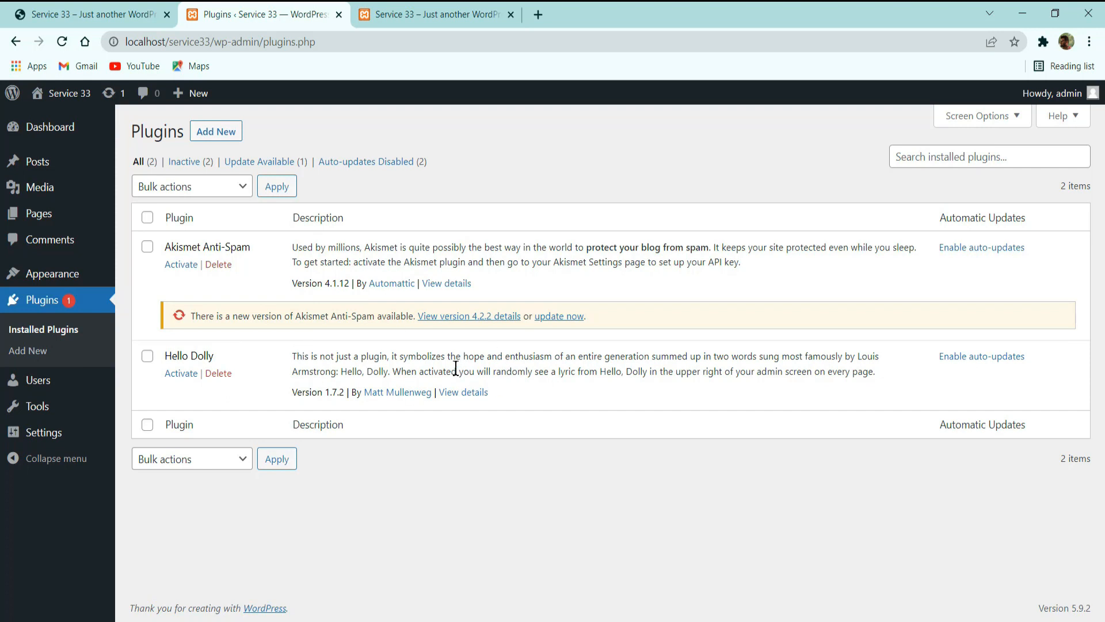
{"action": "left_click", "coordinate": [147, 218]}
{"action": "left_click", "coordinate": [183, 187]}
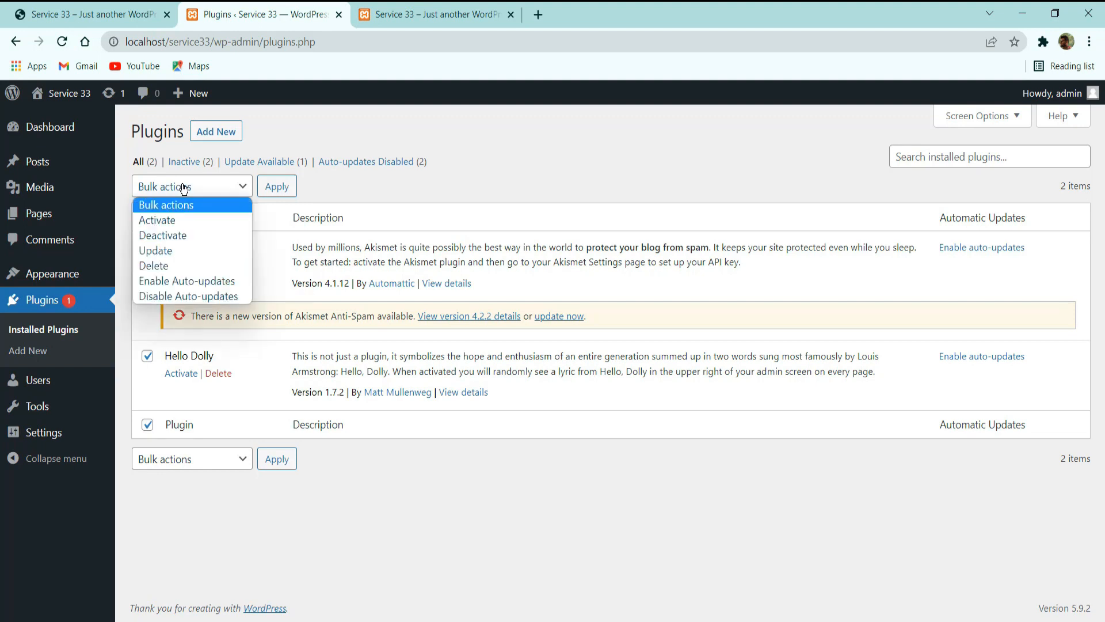
{"action": "left_click", "coordinate": [181, 235]}
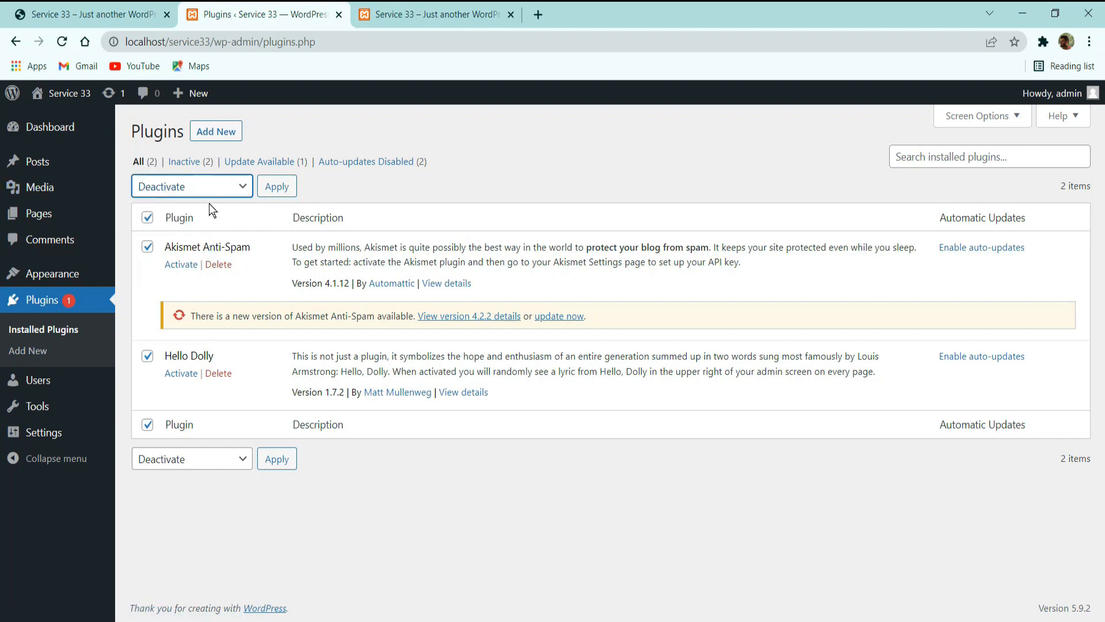
{"action": "left_click", "coordinate": [213, 194]}
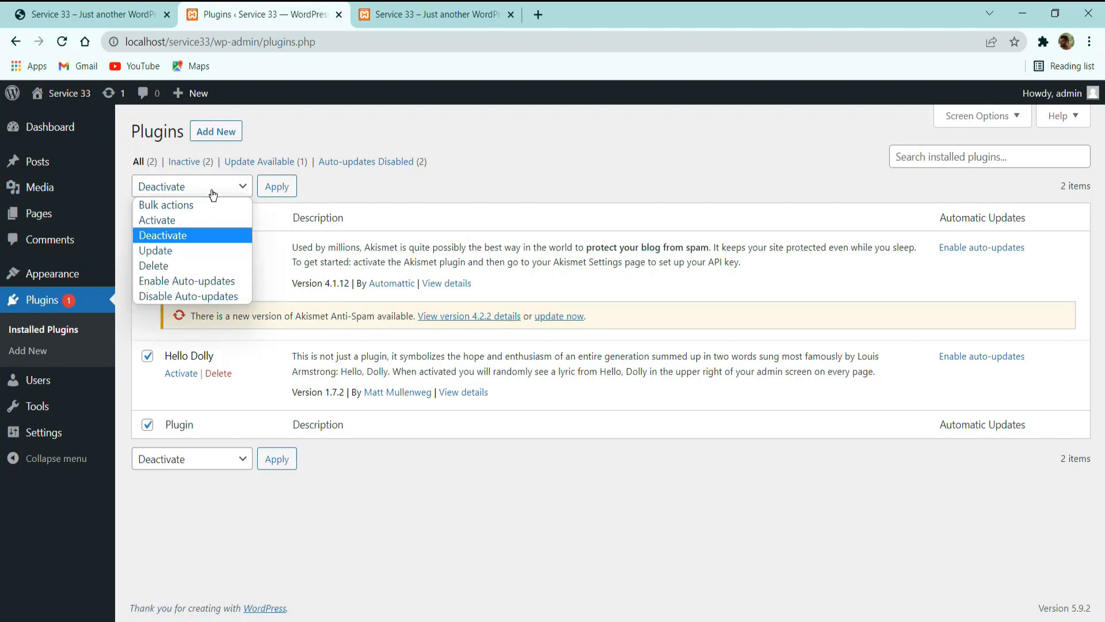
{"action": "left_click", "coordinate": [167, 265]}
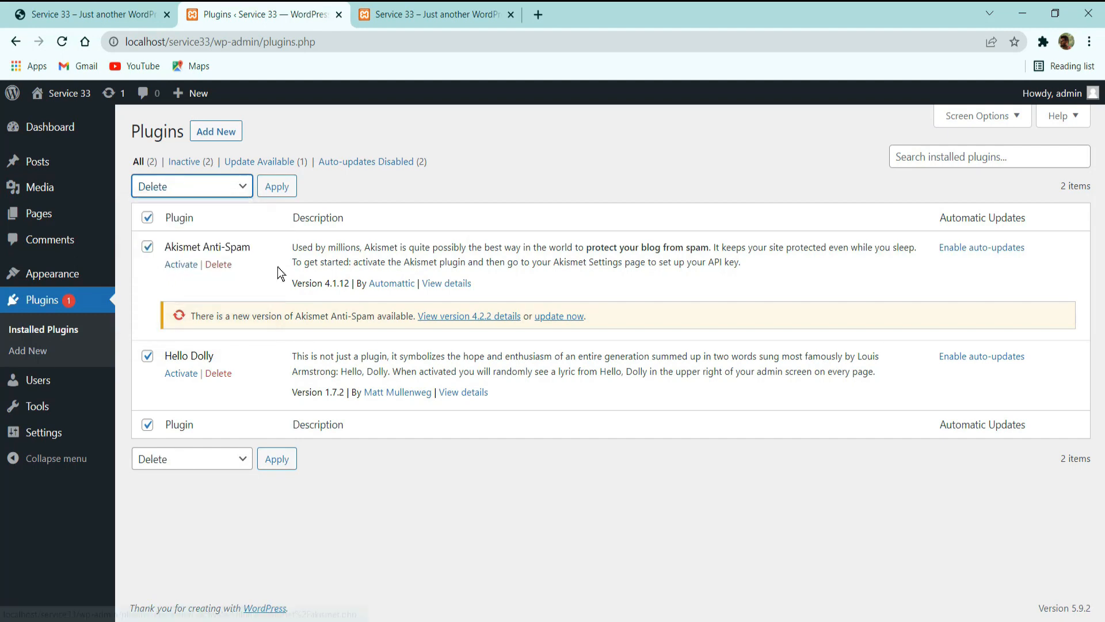
{"action": "left_click", "coordinate": [290, 192]}
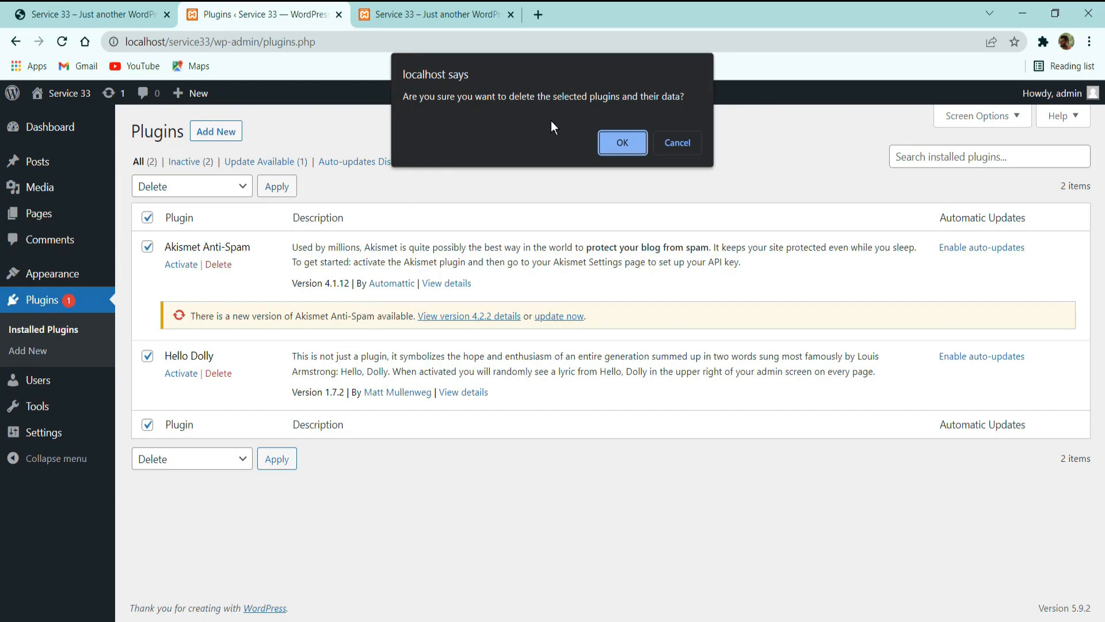
{"action": "left_click", "coordinate": [621, 142]}
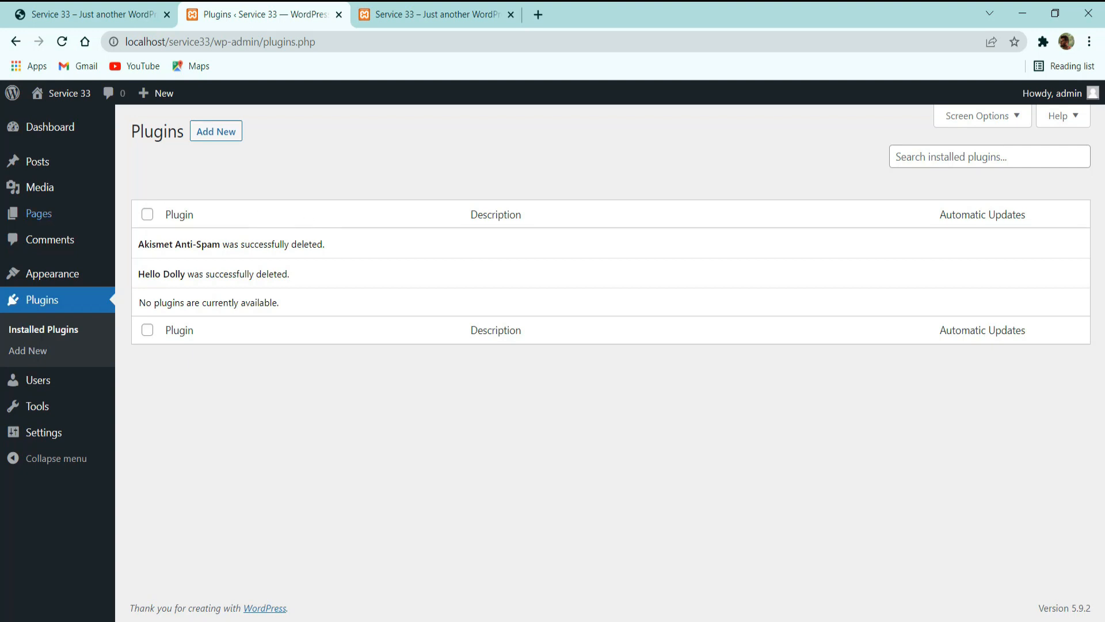
Open the site's list of users and look over the roles that can be assigned to them.
{"action": "left_click", "coordinate": [59, 392]}
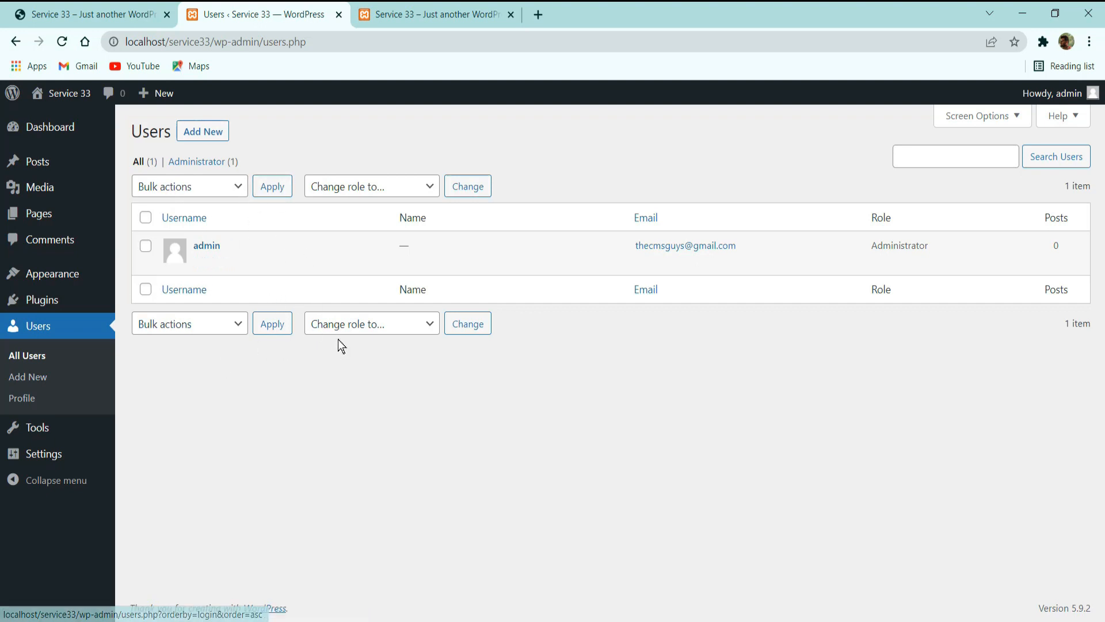
{"action": "left_click", "coordinate": [362, 326]}
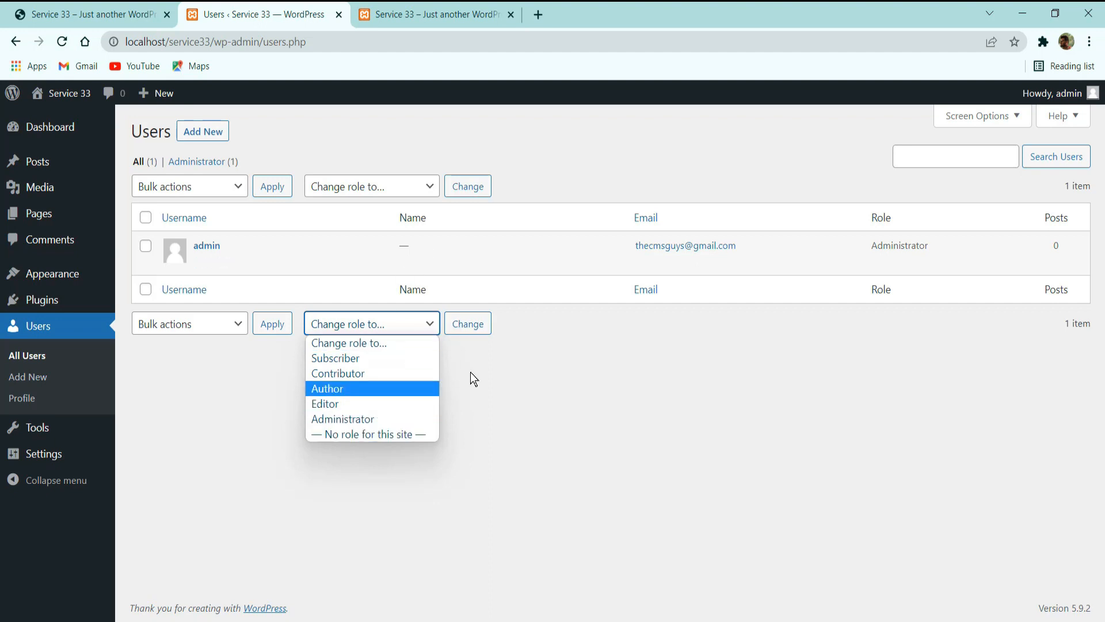
{"action": "left_click", "coordinate": [635, 384]}
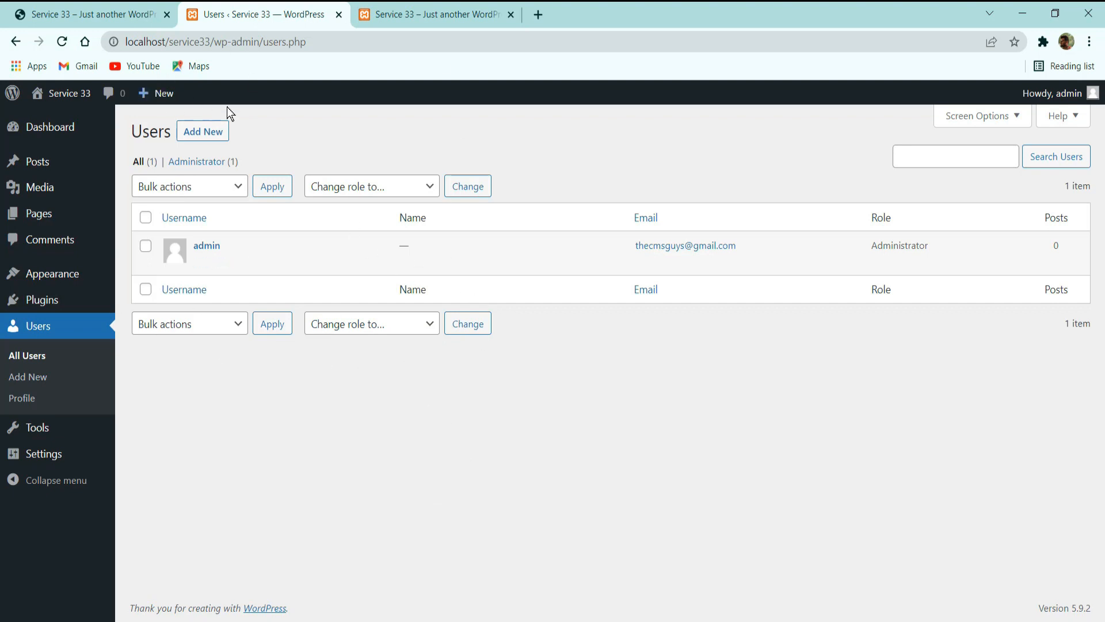
Open the form for adding a new user and look over its username, email and first name fields.
{"action": "left_click", "coordinate": [208, 142]}
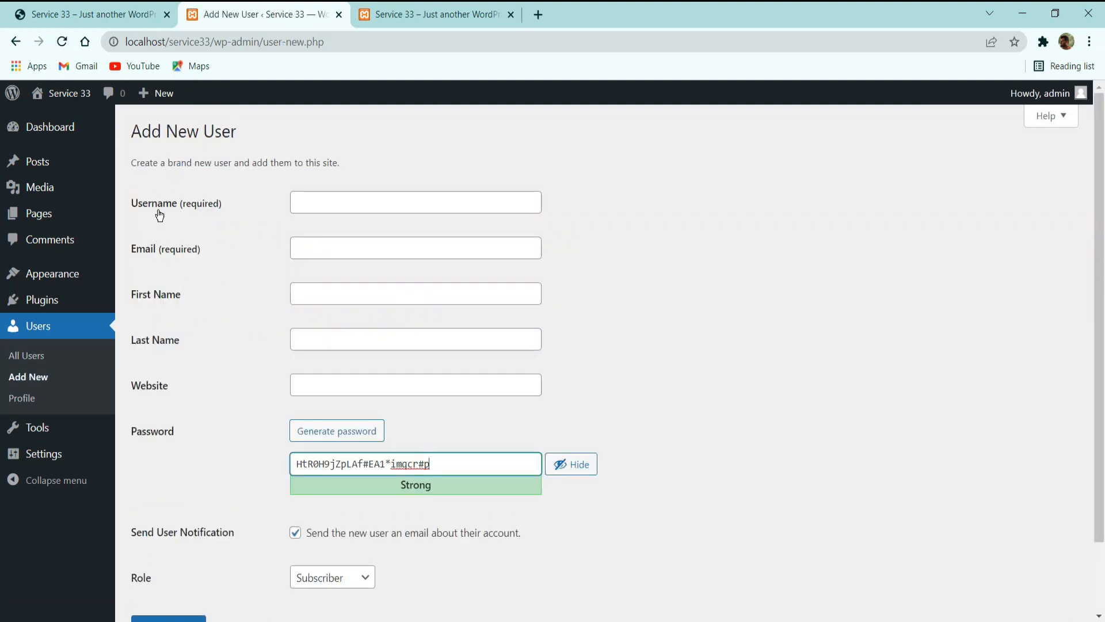
{"action": "left_click_drag", "start_coordinate": [140, 207], "coordinate": [208, 209]}
{"action": "left_click", "coordinate": [228, 229]}
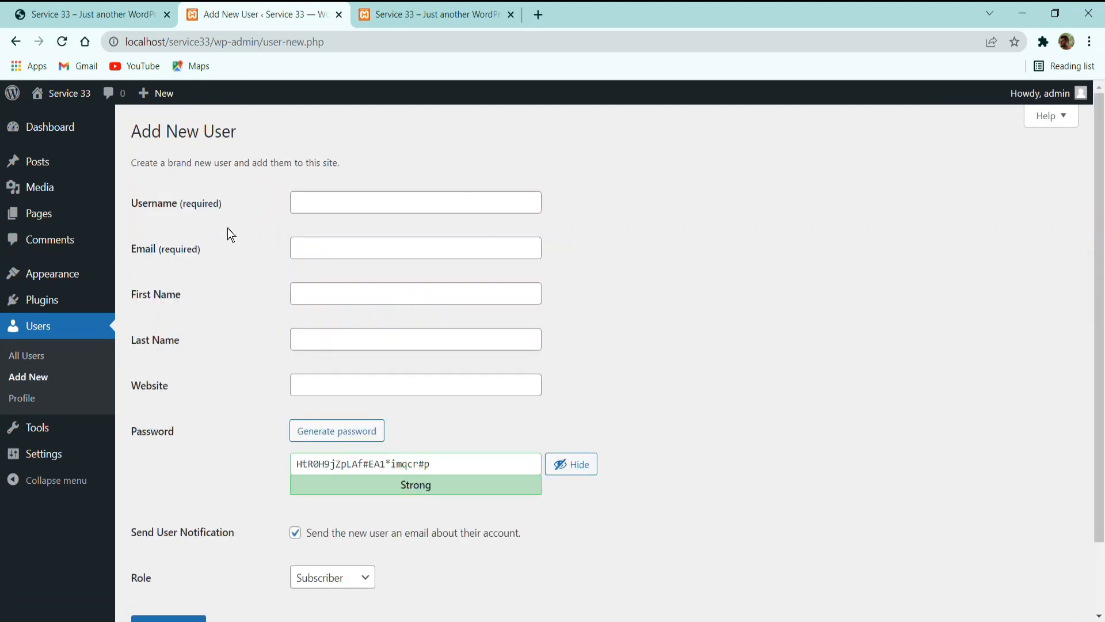
{"action": "mouse_move", "coordinate": [142, 230]}
{"action": "left_mouse_down"}
{"action": "mouse_move", "coordinate": [131, 210]}
{"action": "mouse_move", "coordinate": [148, 234]}
{"action": "mouse_move", "coordinate": [143, 216]}
{"action": "left_mouse_up"}
{"action": "left_click", "coordinate": [144, 216]}
{"action": "left_click", "coordinate": [316, 288]}
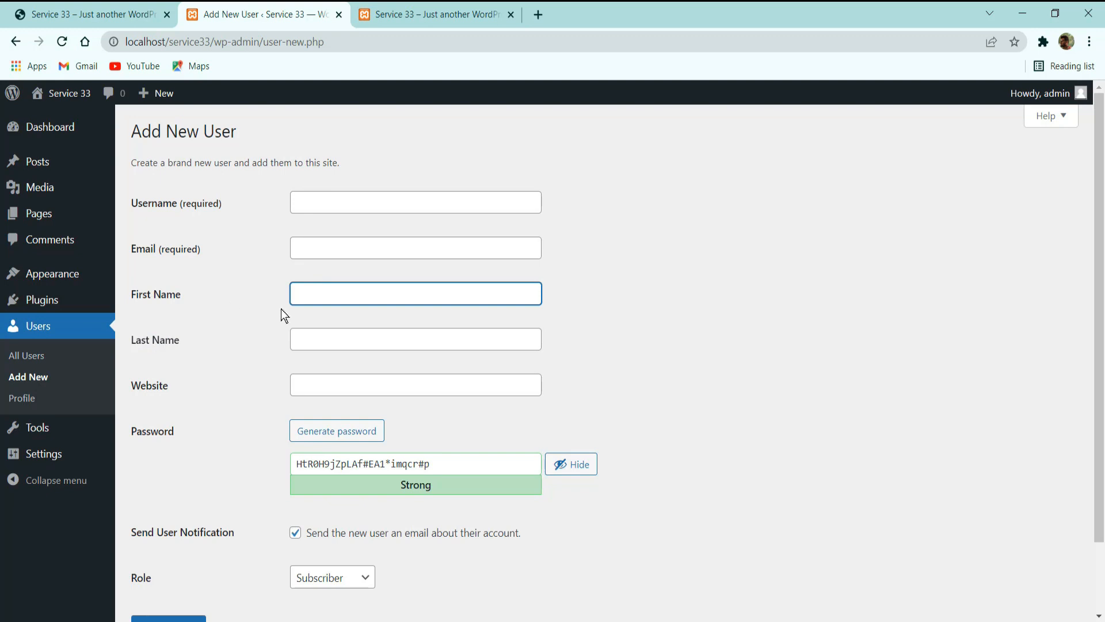
Look over the last name and website fields, and regenerate the random password for the new user several times.
{"action": "left_click", "coordinate": [297, 339]}
{"action": "left_click", "coordinate": [317, 383]}
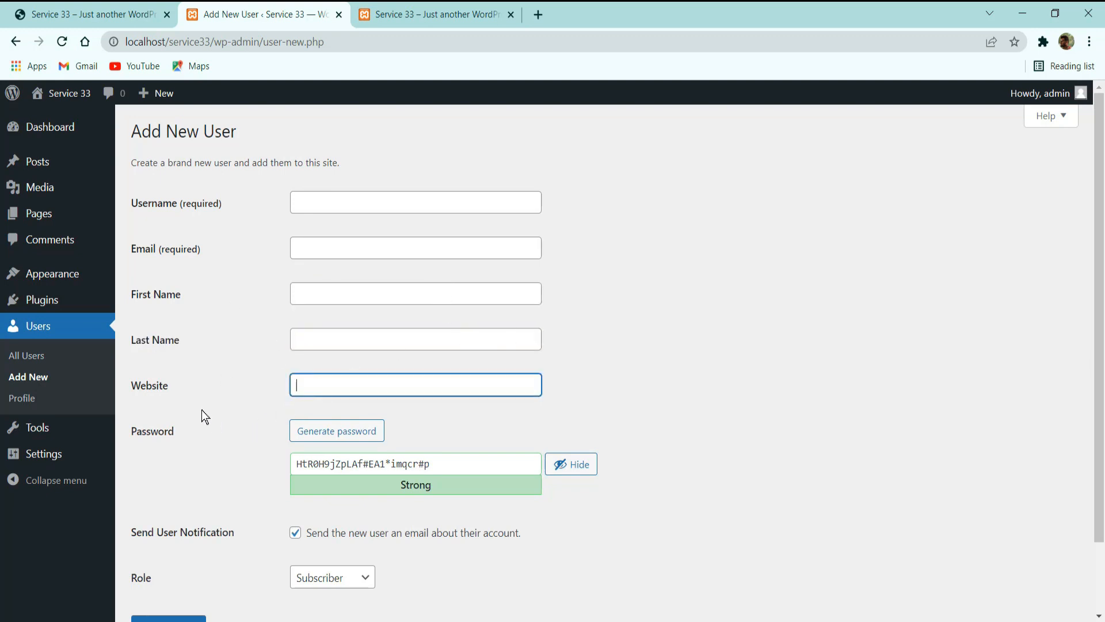
{"action": "left_click", "coordinate": [337, 439]}
{"action": "left_click", "coordinate": [334, 440]}
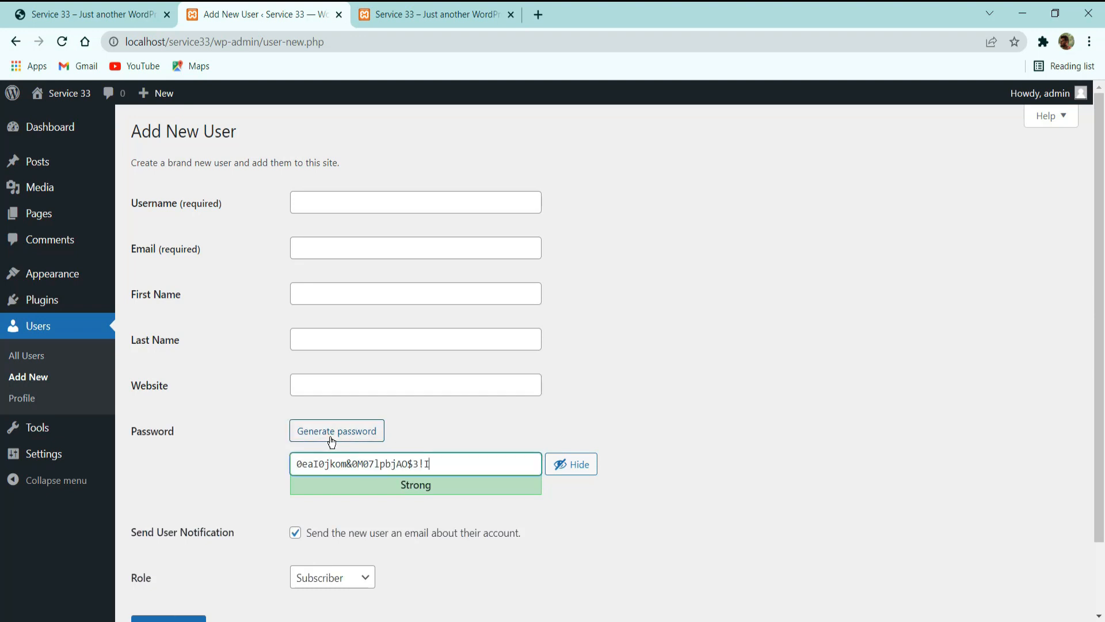
{"action": "left_click", "coordinate": [332, 440]}
{"action": "left_click", "coordinate": [332, 441]}
{"action": "left_click", "coordinate": [334, 439]}
{"action": "left_click", "coordinate": [336, 436]}
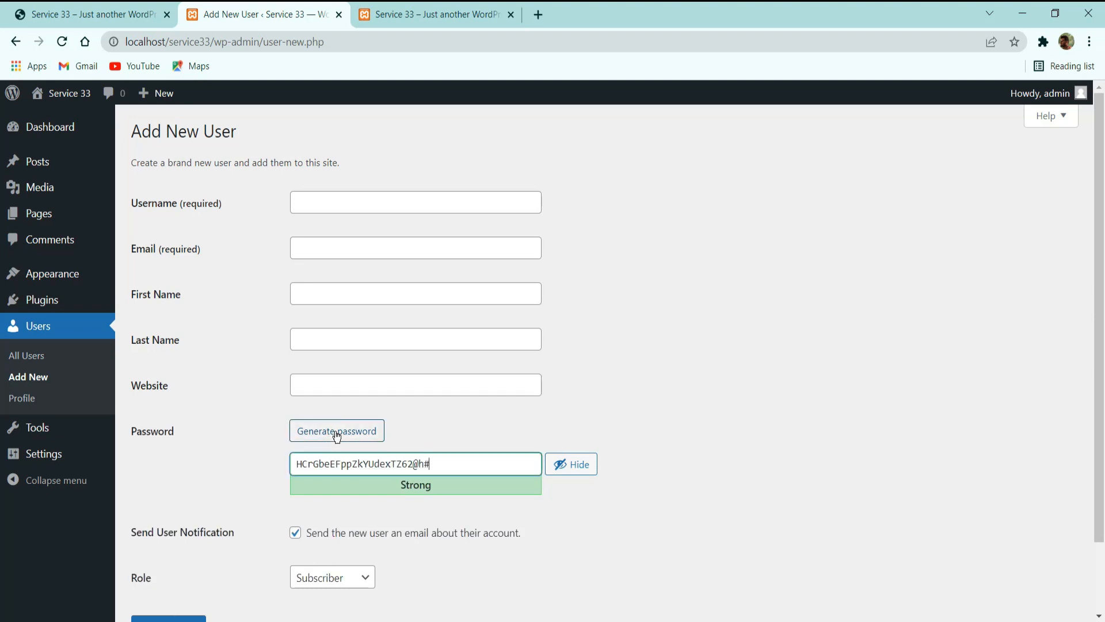
{"action": "left_click", "coordinate": [338, 435]}
{"action": "left_click", "coordinate": [337, 436]}
{"action": "left_click", "coordinate": [354, 435]}
{"action": "left_click", "coordinate": [370, 435]}
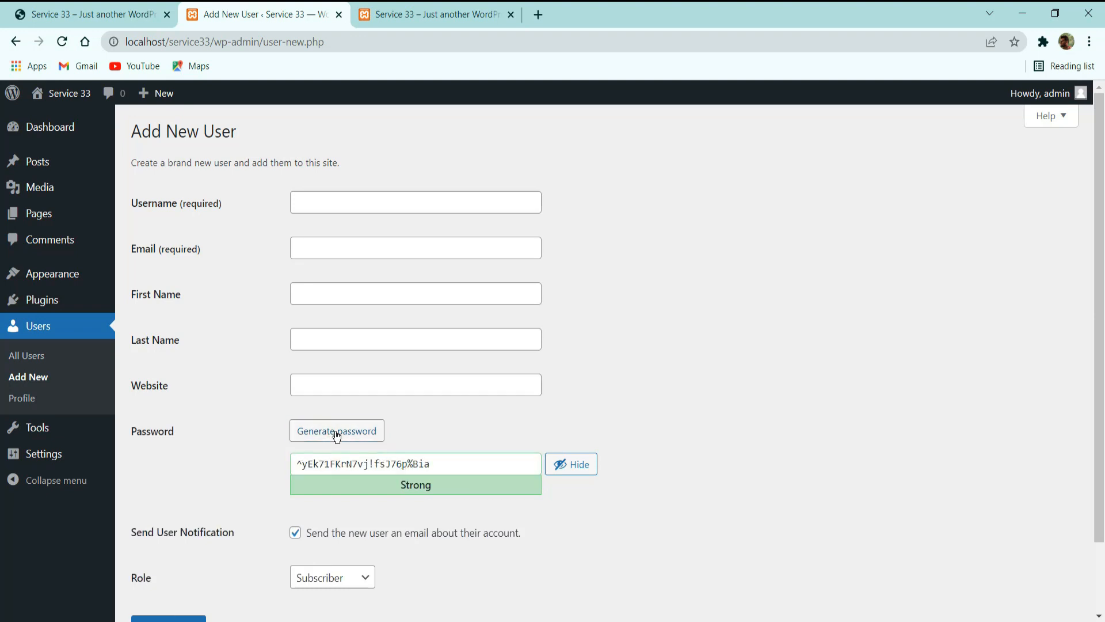
{"action": "left_click", "coordinate": [370, 436]}
Examine the new user form's email notification option and the list of roles that can be assigned.
{"action": "scroll", "coordinate": [633, 368], "scroll_direction": "down", "scroll_amount": 2}
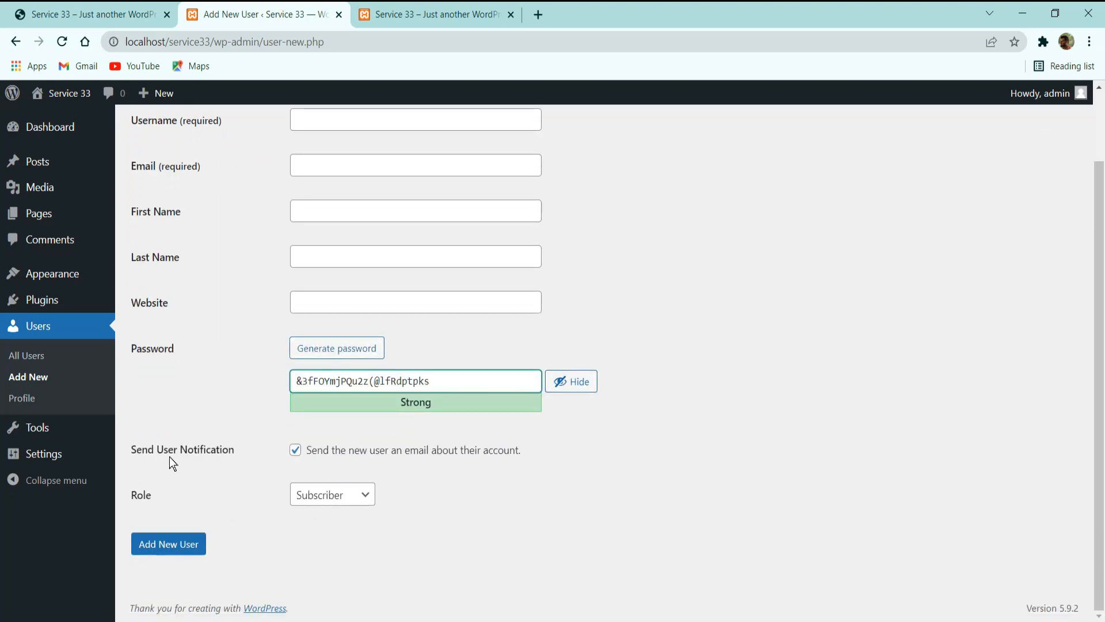
{"action": "left_click", "coordinate": [298, 456]}
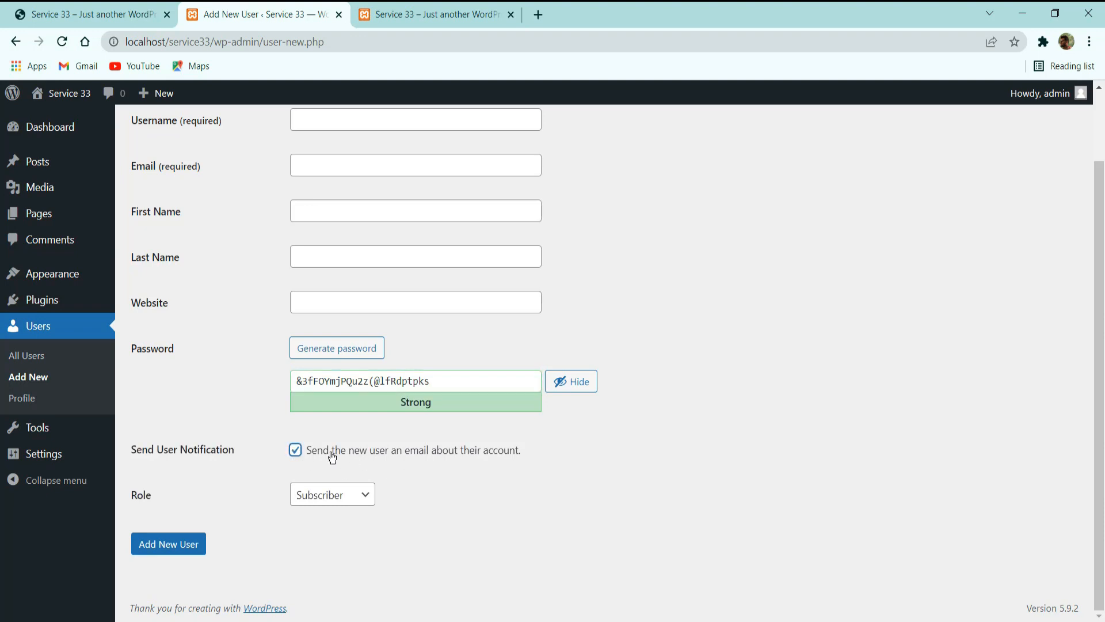
{"action": "left_click_drag", "start_coordinate": [329, 451], "coordinate": [536, 459]}
{"action": "left_click", "coordinate": [537, 453]}
{"action": "left_click", "coordinate": [319, 495]}
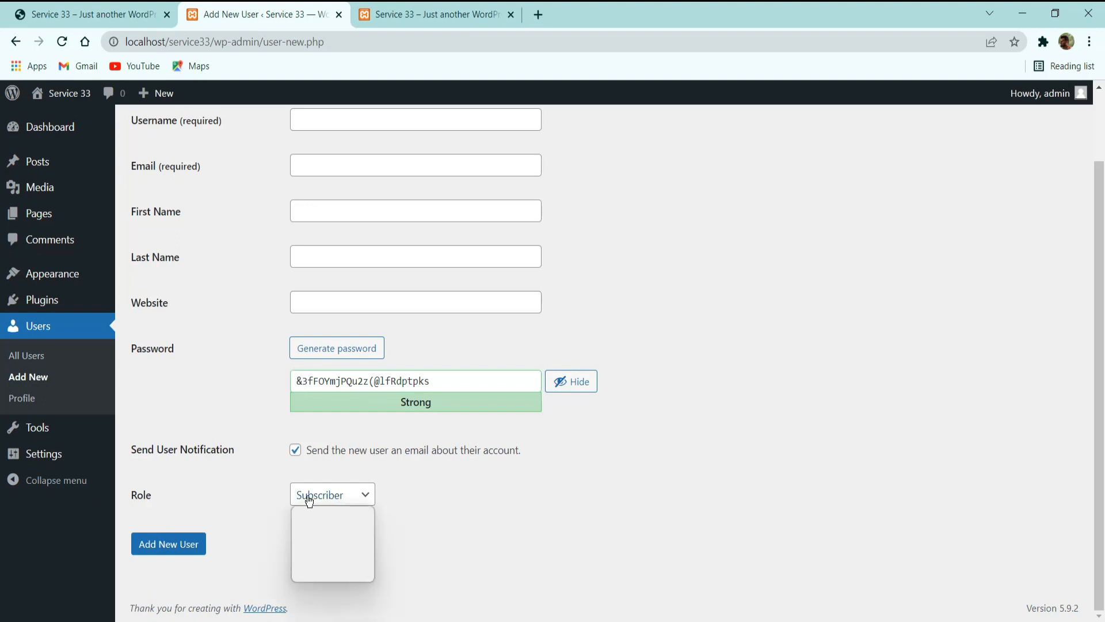
{"action": "left_click", "coordinate": [495, 493]}
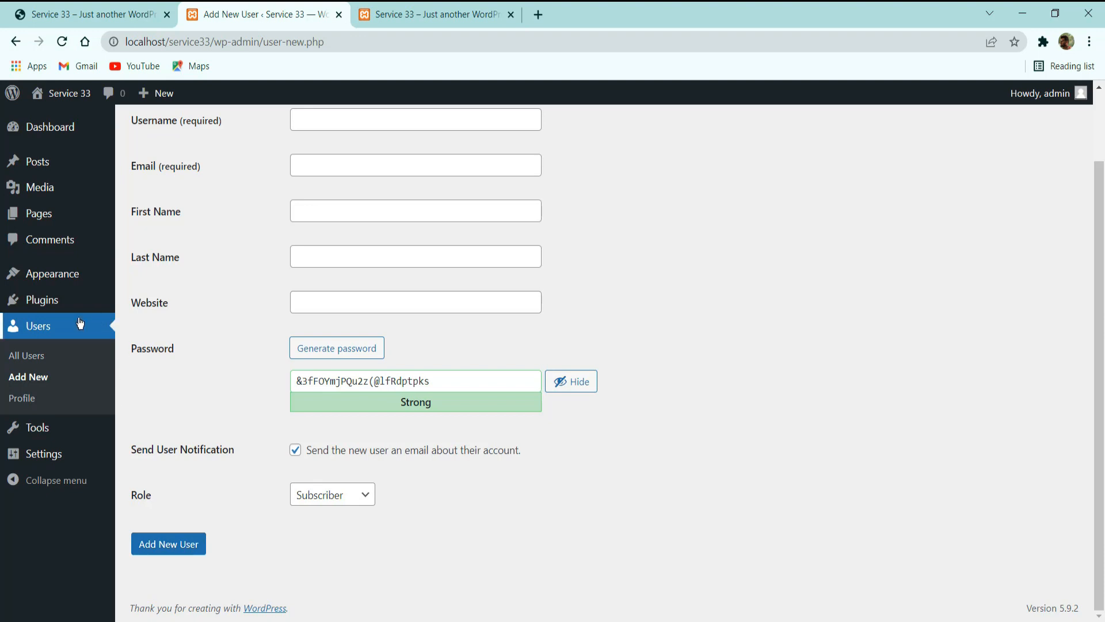
Open the profile page, discarding the new user form, and preview the other admin color schemes before returning to Default.
{"action": "left_click", "coordinate": [24, 401]}
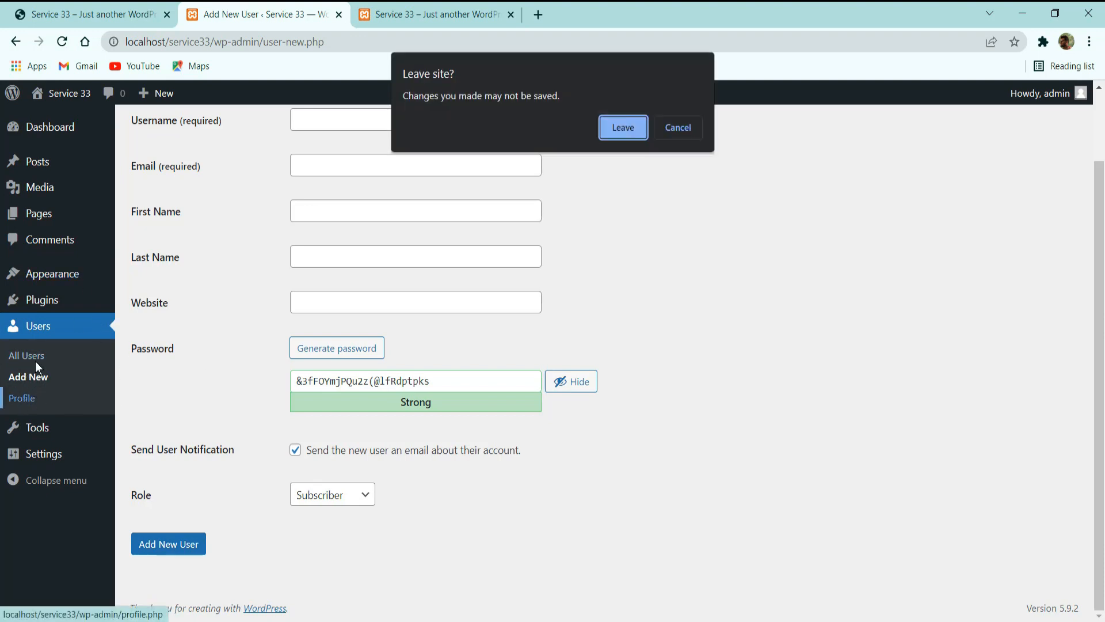
{"action": "left_click", "coordinate": [629, 130]}
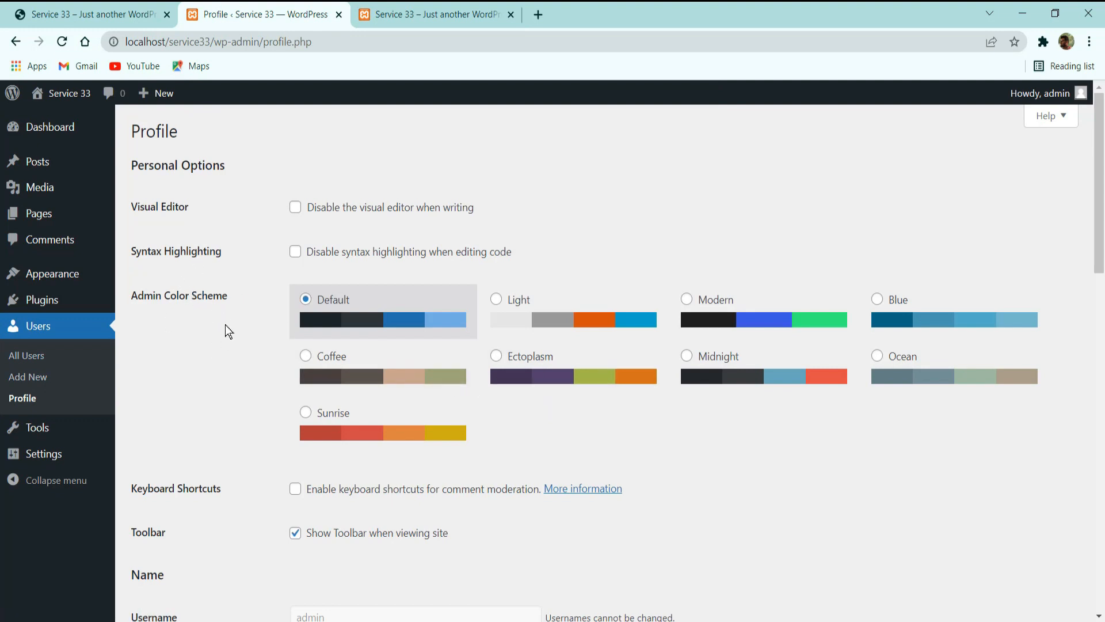
{"action": "left_click", "coordinate": [353, 348]}
{"action": "left_click", "coordinate": [627, 353]}
{"action": "left_click", "coordinate": [619, 309]}
{"action": "left_click", "coordinate": [765, 320]}
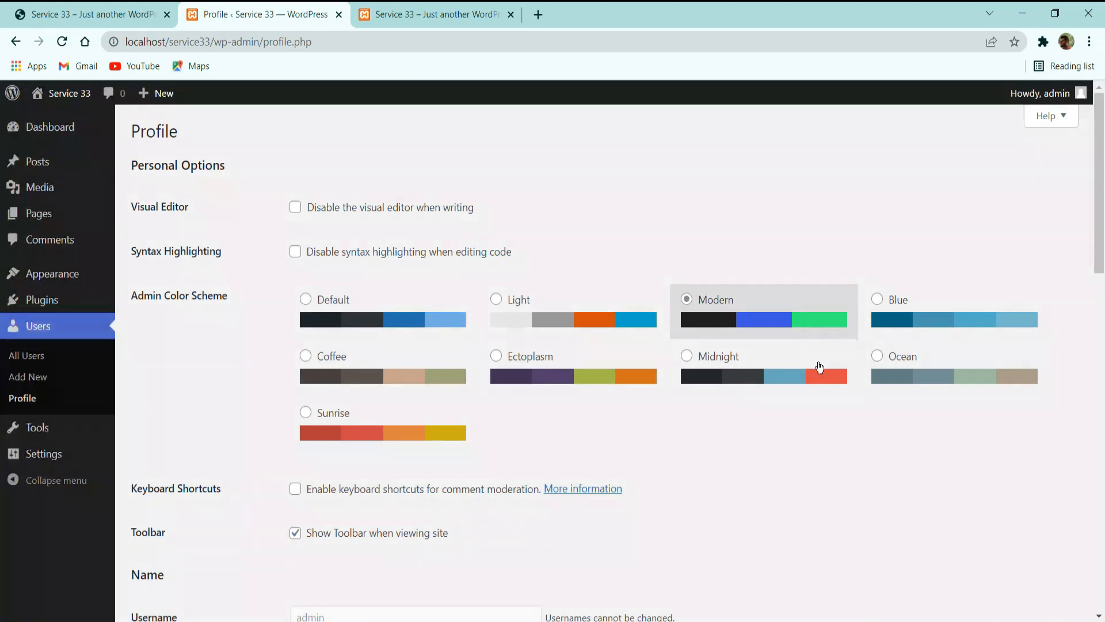
{"action": "left_click", "coordinate": [819, 366]}
{"action": "left_click", "coordinate": [974, 375]}
{"action": "left_click", "coordinate": [927, 325]}
{"action": "left_click", "coordinate": [374, 340]}
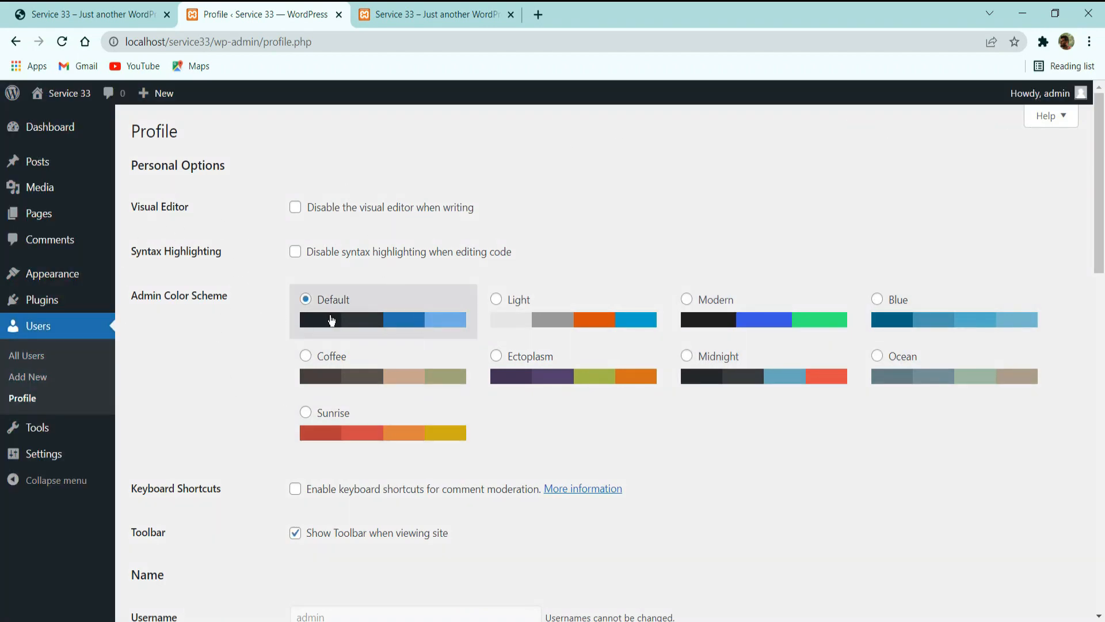
Look over the profile's name section, including the username, first name, last name and nickname fields.
{"action": "scroll", "coordinate": [332, 320], "scroll_direction": "down", "scroll_amount": 5}
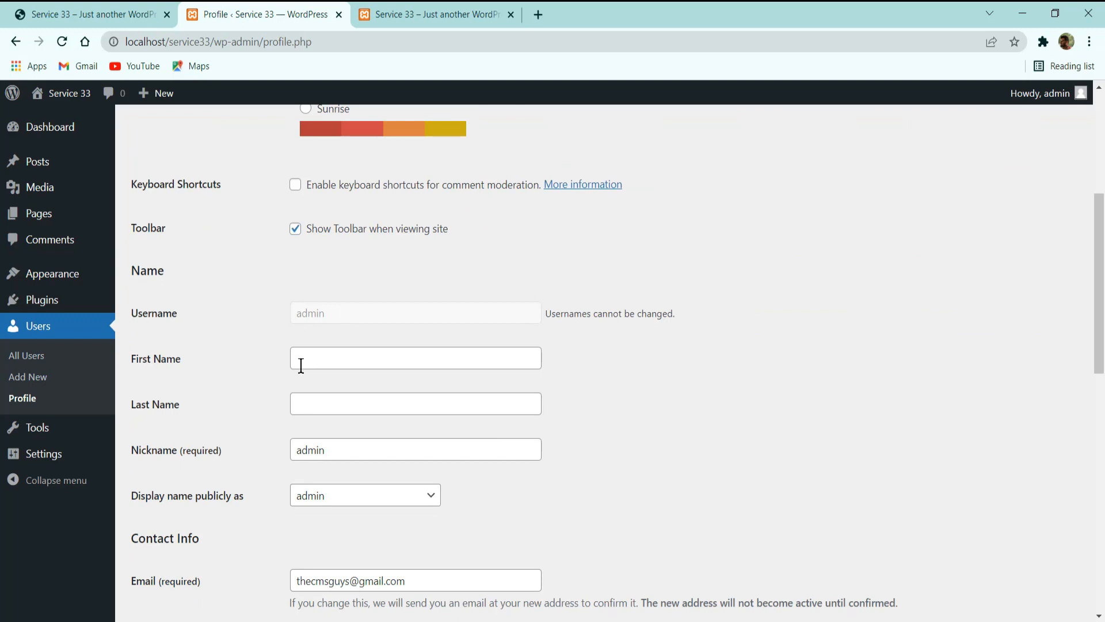
{"action": "left_click", "coordinate": [352, 361]}
{"action": "left_click", "coordinate": [385, 417]}
{"action": "left_click", "coordinate": [382, 447]}
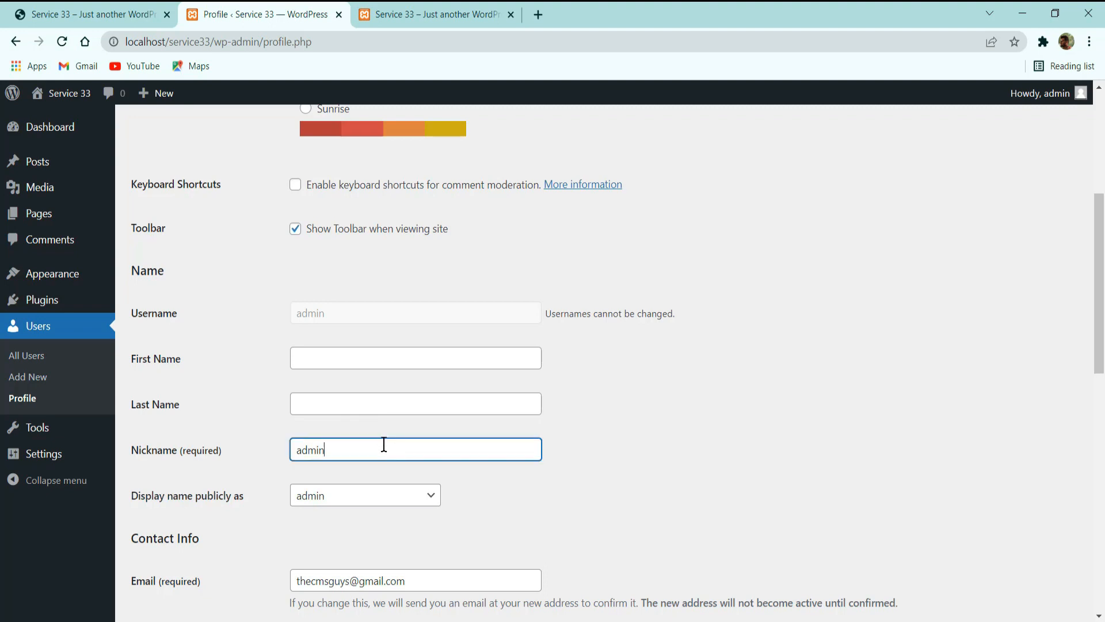
{"action": "left_click_drag", "start_coordinate": [327, 318], "coordinate": [274, 309]}
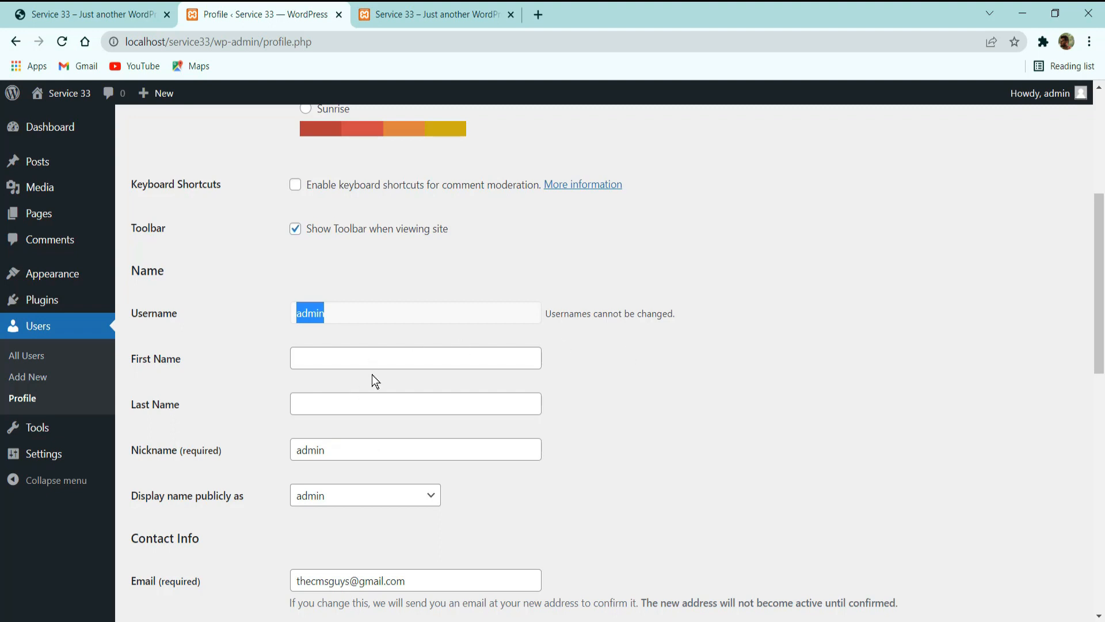
{"action": "scroll", "coordinate": [374, 380], "scroll_direction": "down", "scroll_amount": 3}
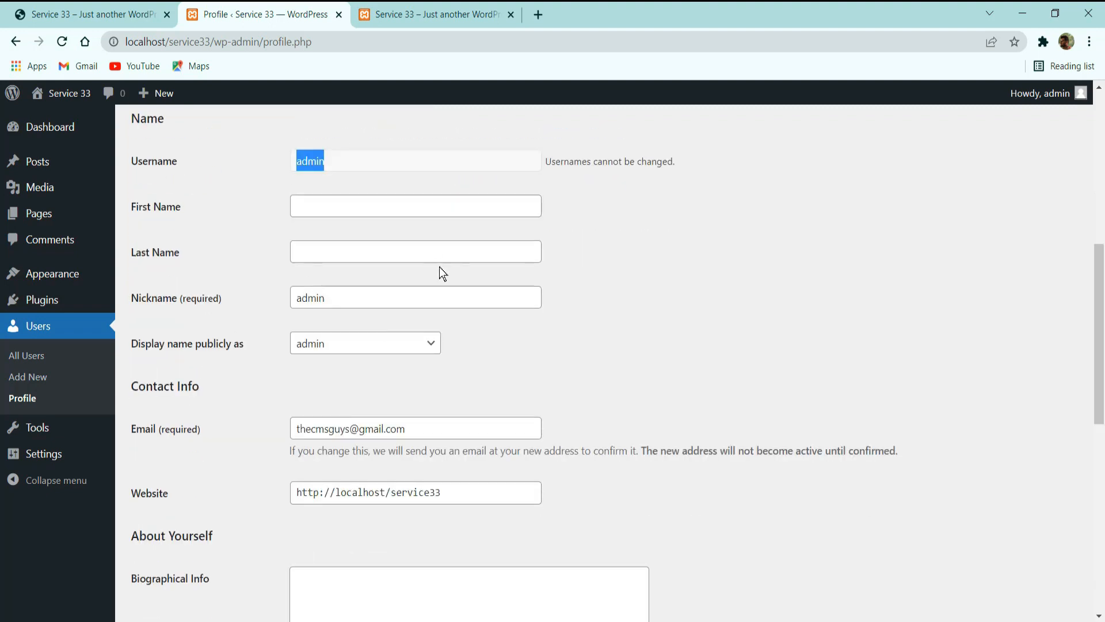
{"action": "double_click", "coordinate": [310, 297]}
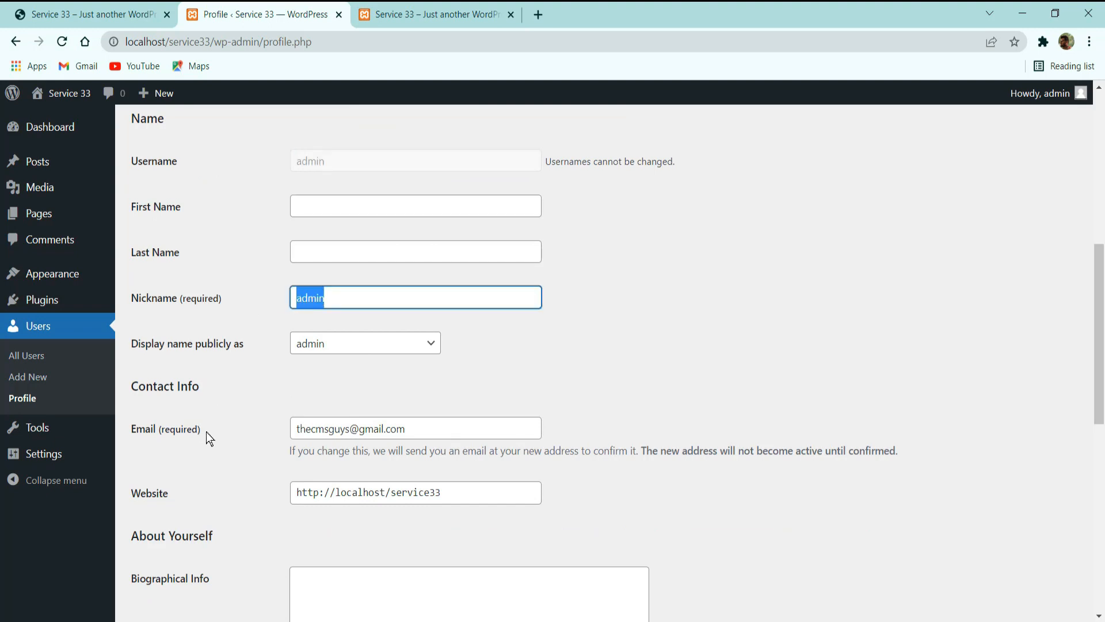
Examine the profile's email field and its change notice, plus the biography, profile picture and account management sections.
{"action": "left_click_drag", "start_coordinate": [200, 430], "coordinate": [140, 413]}
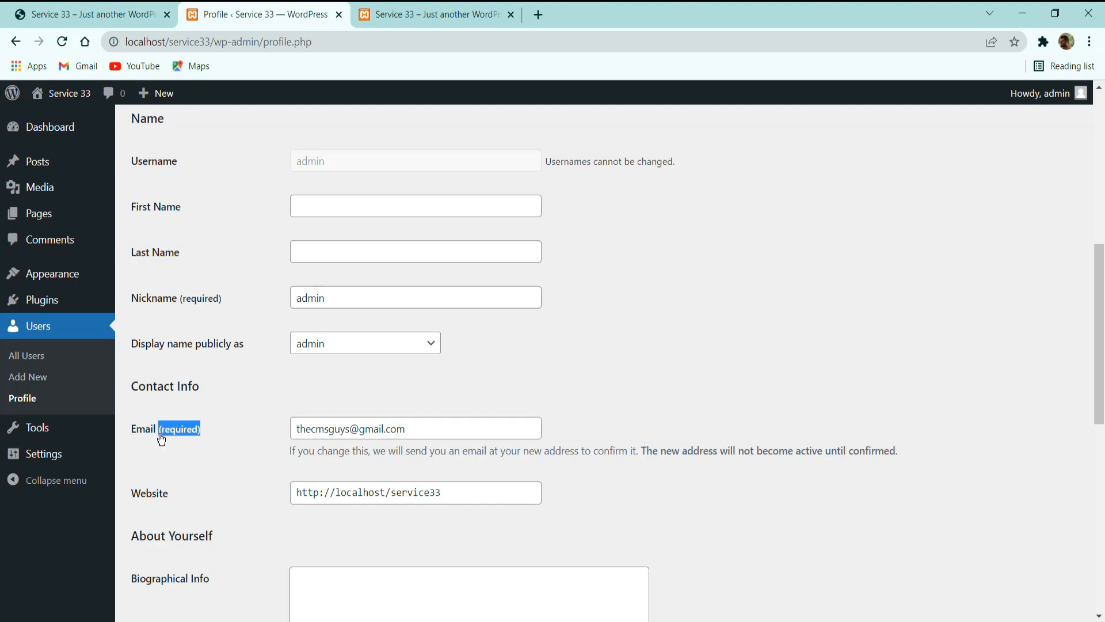
{"action": "left_click_drag", "start_coordinate": [406, 429], "coordinate": [351, 430]}
{"action": "left_click", "coordinate": [449, 430]}
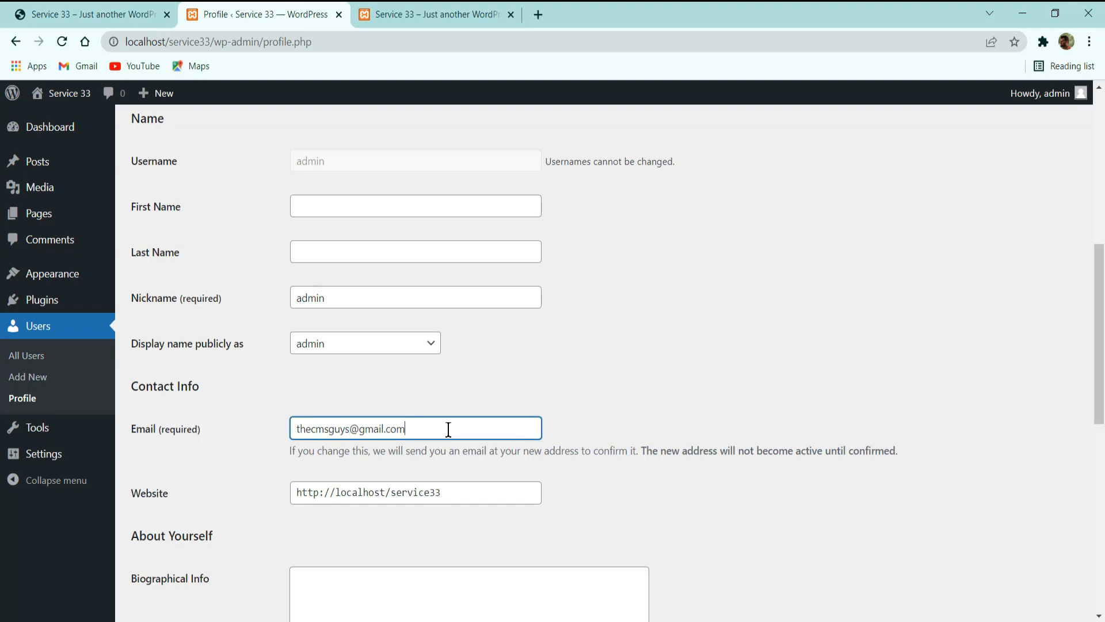
{"action": "scroll", "coordinate": [449, 429], "scroll_direction": "down", "scroll_amount": 2}
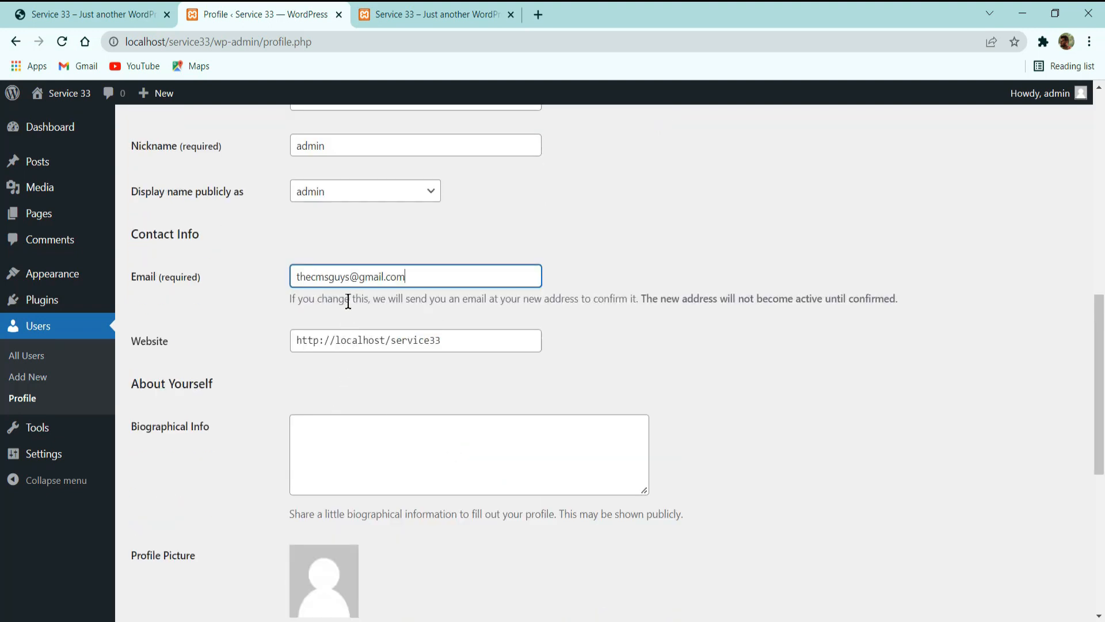
{"action": "left_click_drag", "start_coordinate": [348, 301], "coordinate": [404, 304]}
{"action": "left_click_drag", "start_coordinate": [525, 306], "coordinate": [903, 296]}
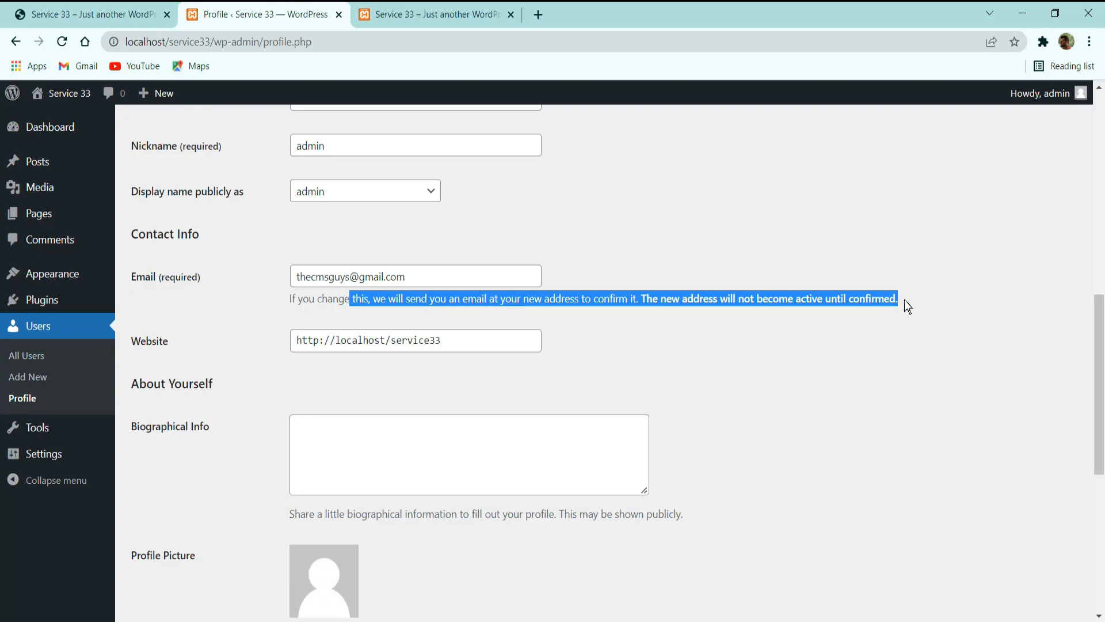
{"action": "left_click", "coordinate": [896, 305]}
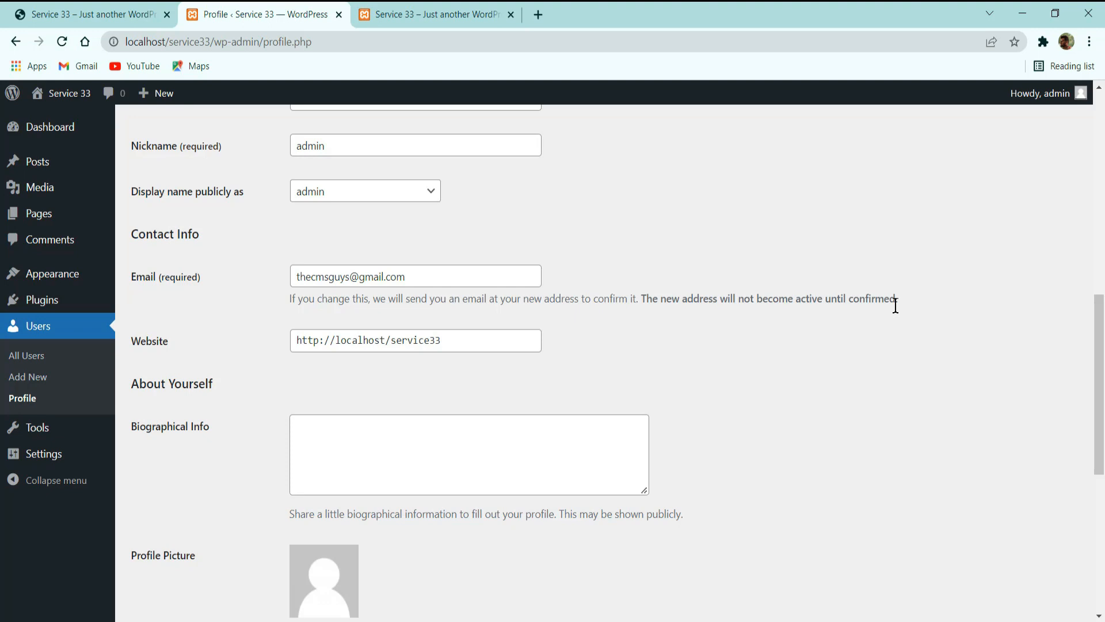
{"action": "scroll", "coordinate": [1015, 351], "scroll_direction": "down", "scroll_amount": 5}
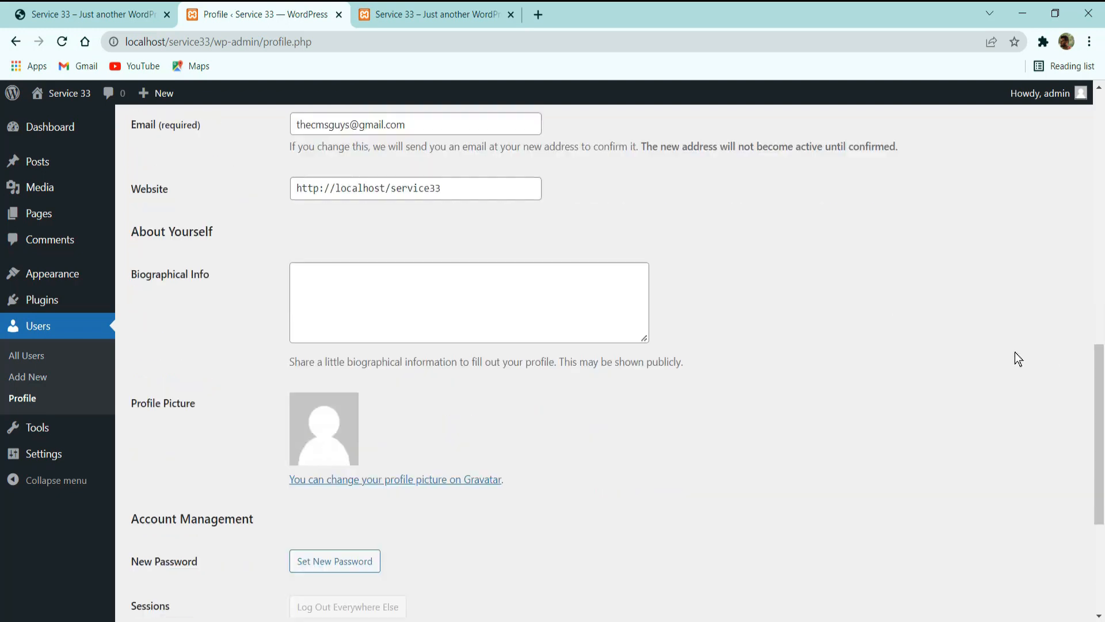
{"action": "scroll", "coordinate": [679, 351], "scroll_direction": "down", "scroll_amount": 1}
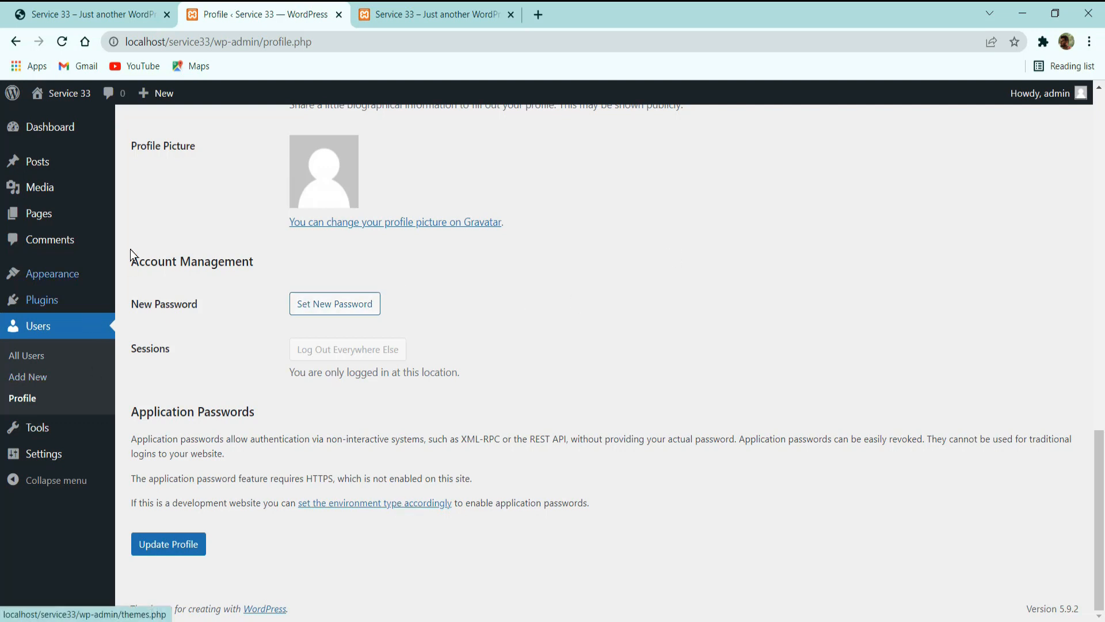
Set the site's tagline to "By TheCMSGuys" in the general settings and save the changes.
{"action": "left_click", "coordinate": [76, 452]}
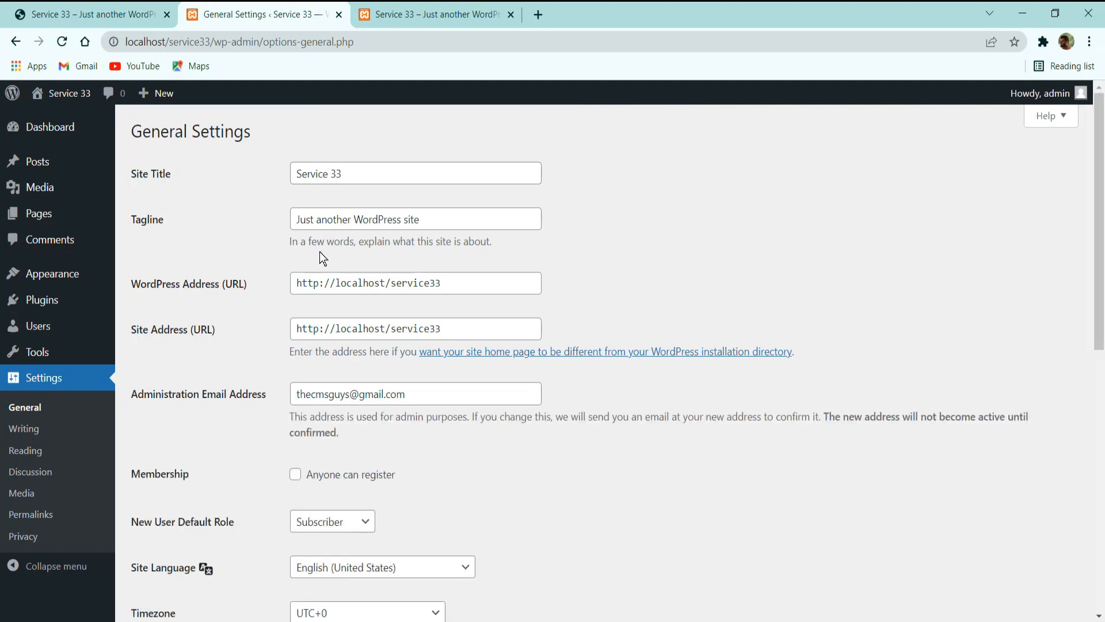
{"action": "triple_click", "coordinate": [323, 221]}
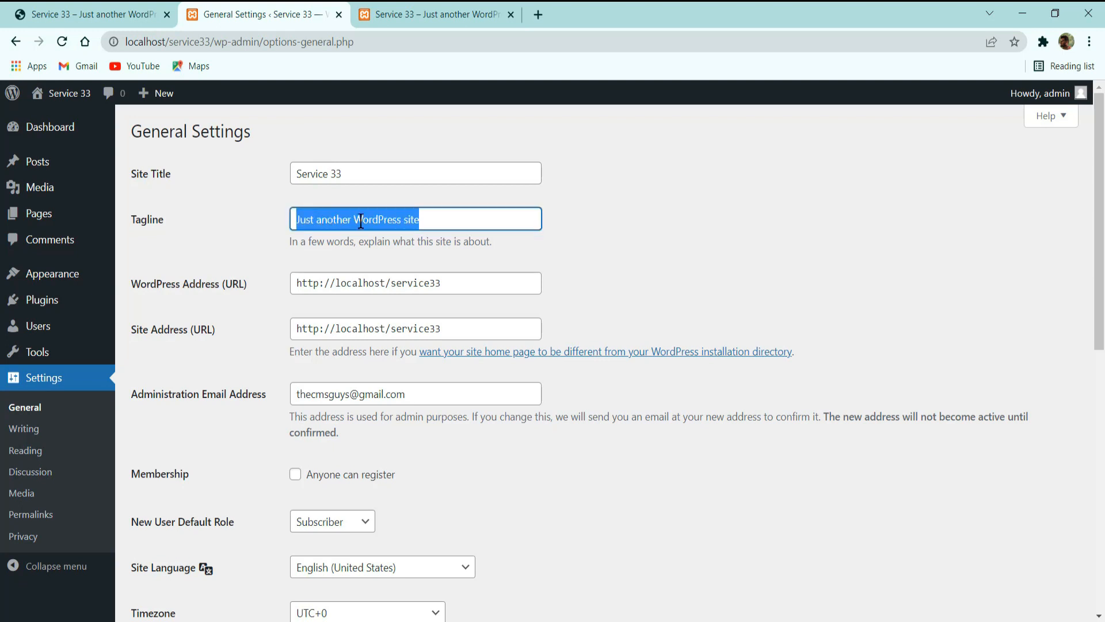
{"action": "type", "text": "By The"}
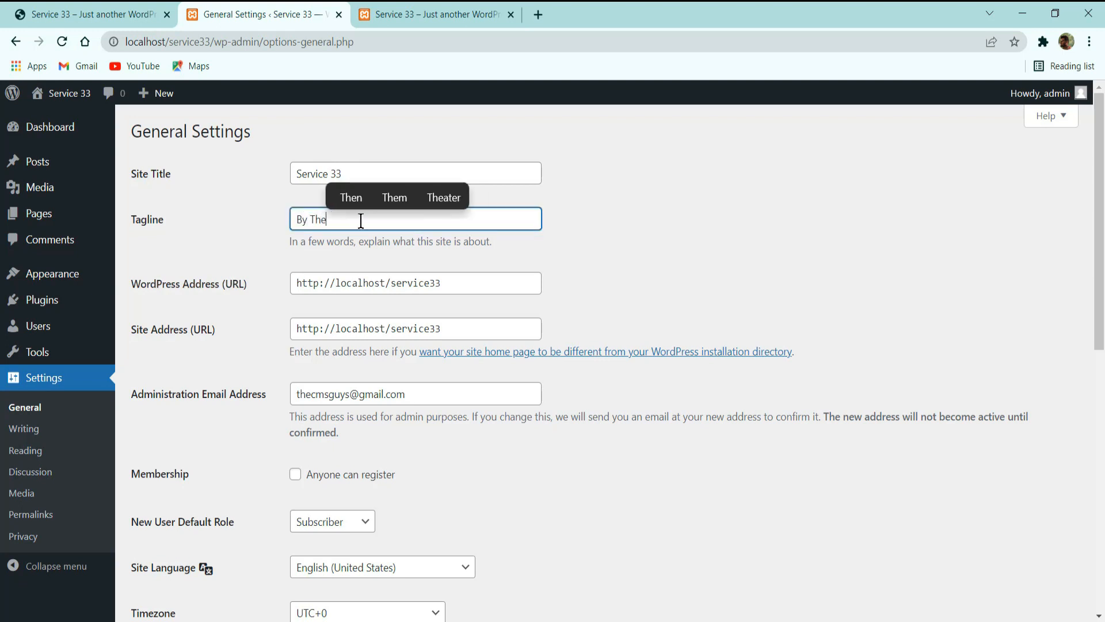
{"action": "type", "text": "CMSG"}
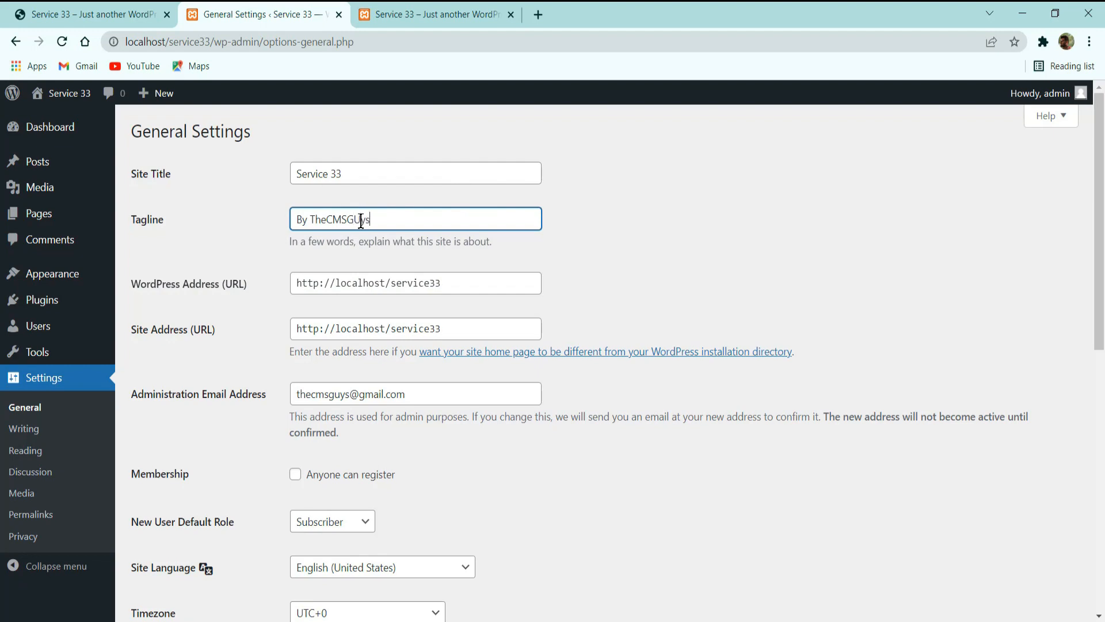
{"action": "type", "text": "uys"}
{"action": "scroll", "coordinate": [345, 316], "scroll_direction": "down", "scroll_amount": 8}
{"action": "left_click", "coordinate": [152, 548]}
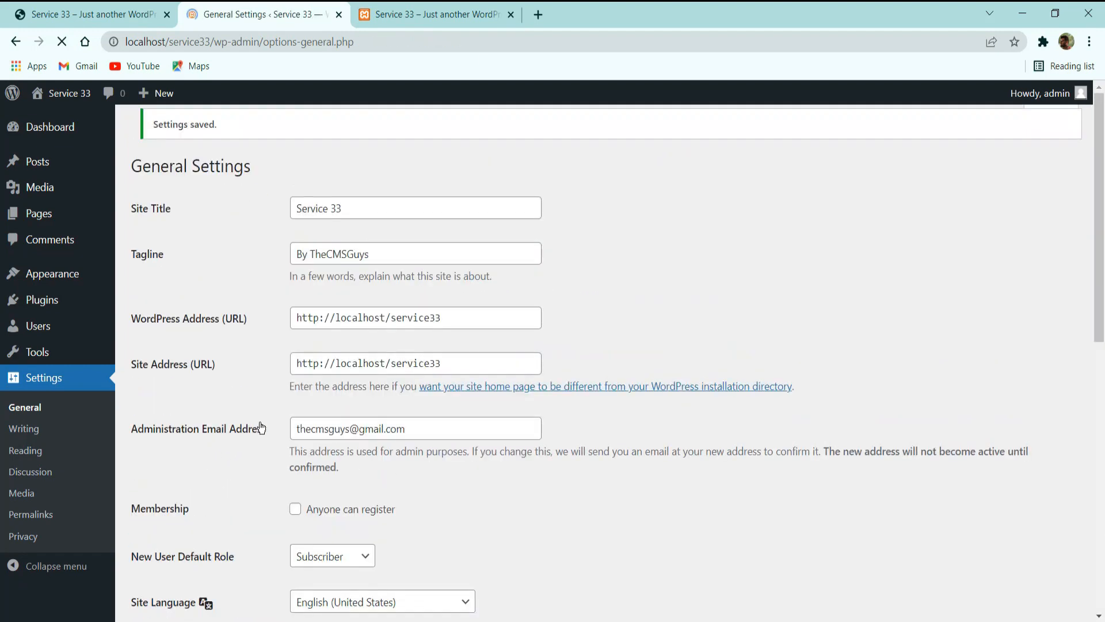
Reload the live site to check the new tagline in its page title, and return to the general settings.
{"action": "left_click", "coordinate": [420, 15]}
{"action": "left_click", "coordinate": [62, 41]}
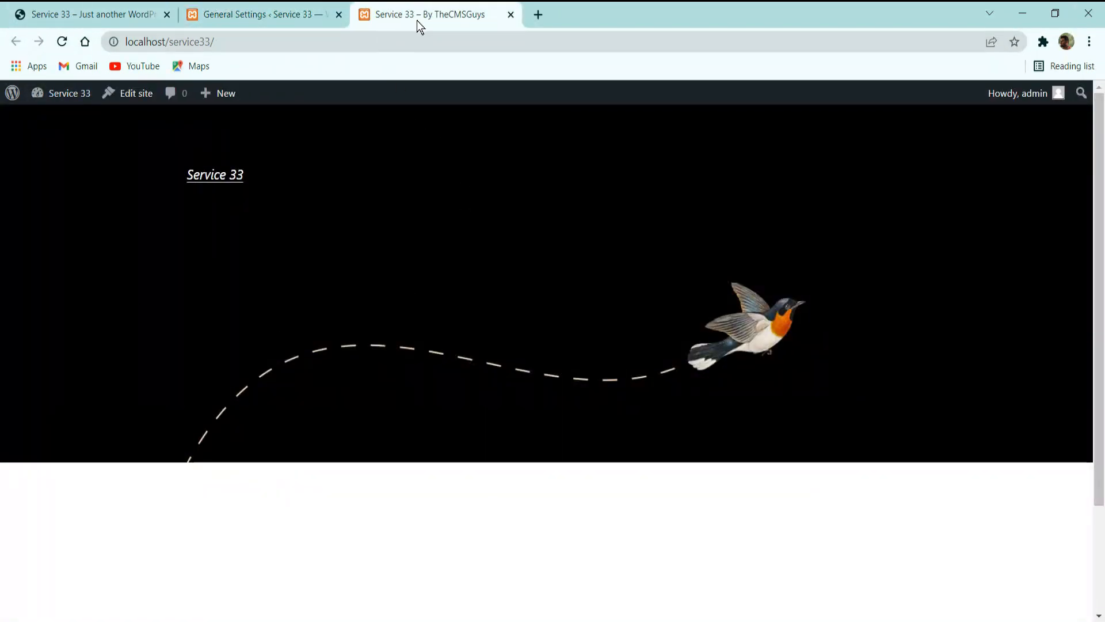
{"action": "left_click", "coordinate": [265, 14]}
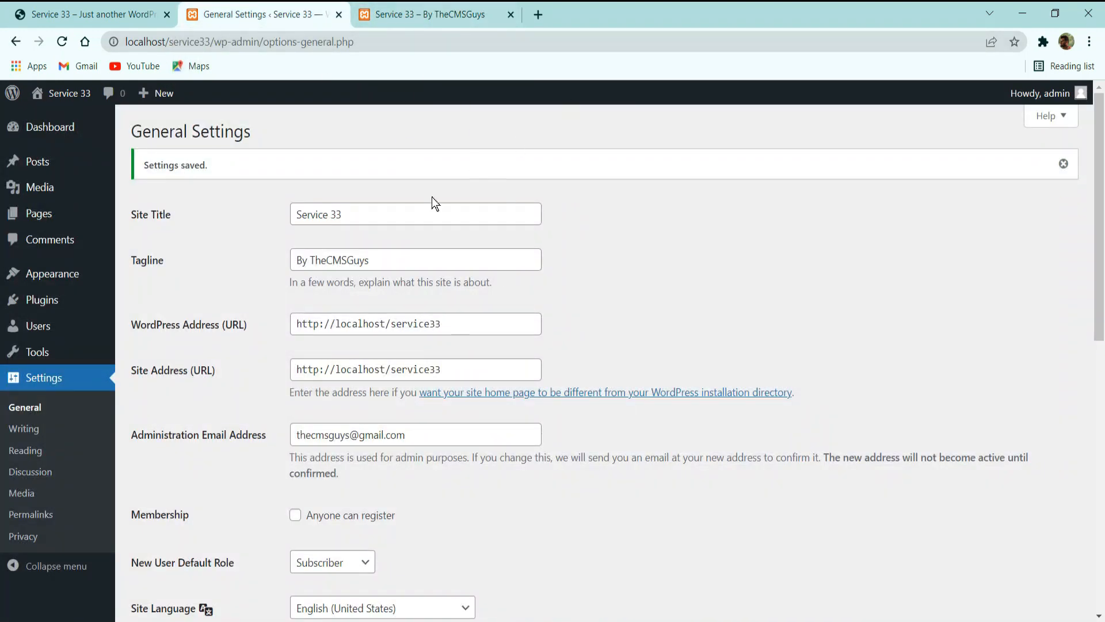
Look over the general settings for the administration email, open registration, default role, language, timezone and date format.
{"action": "scroll", "coordinate": [341, 276], "scroll_direction": "down", "scroll_amount": 2}
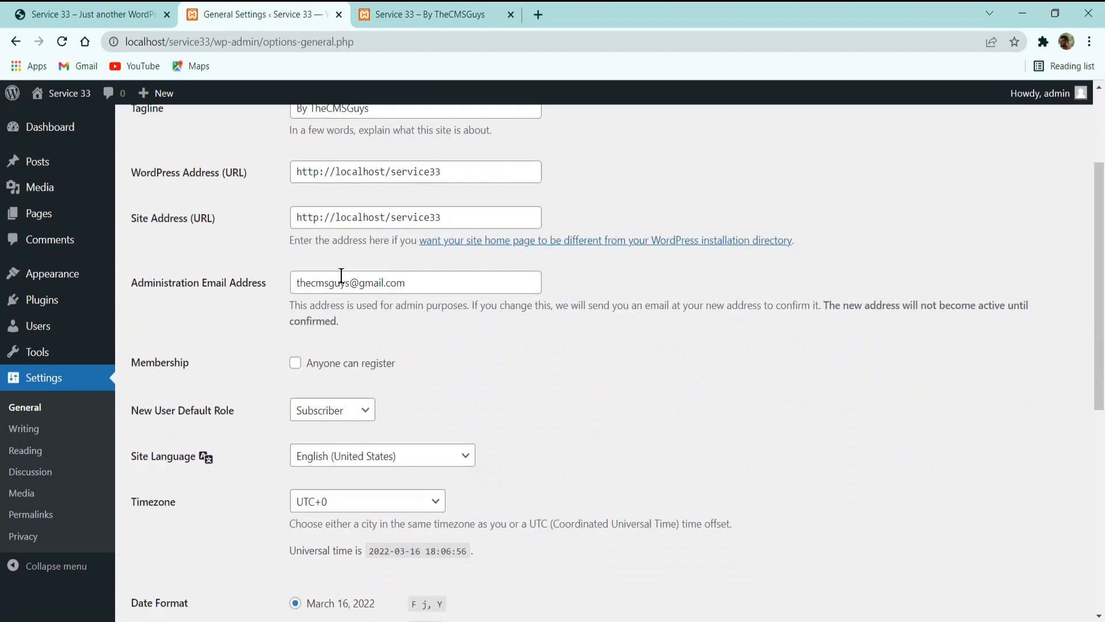
{"action": "left_click", "coordinate": [310, 282]}
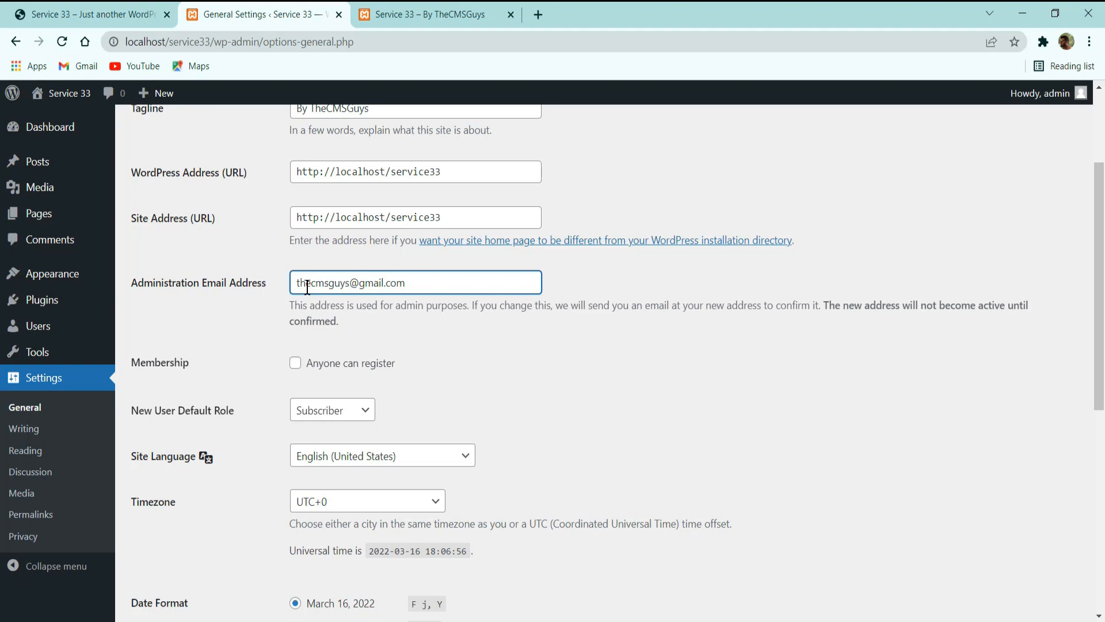
{"action": "left_click", "coordinate": [331, 368]}
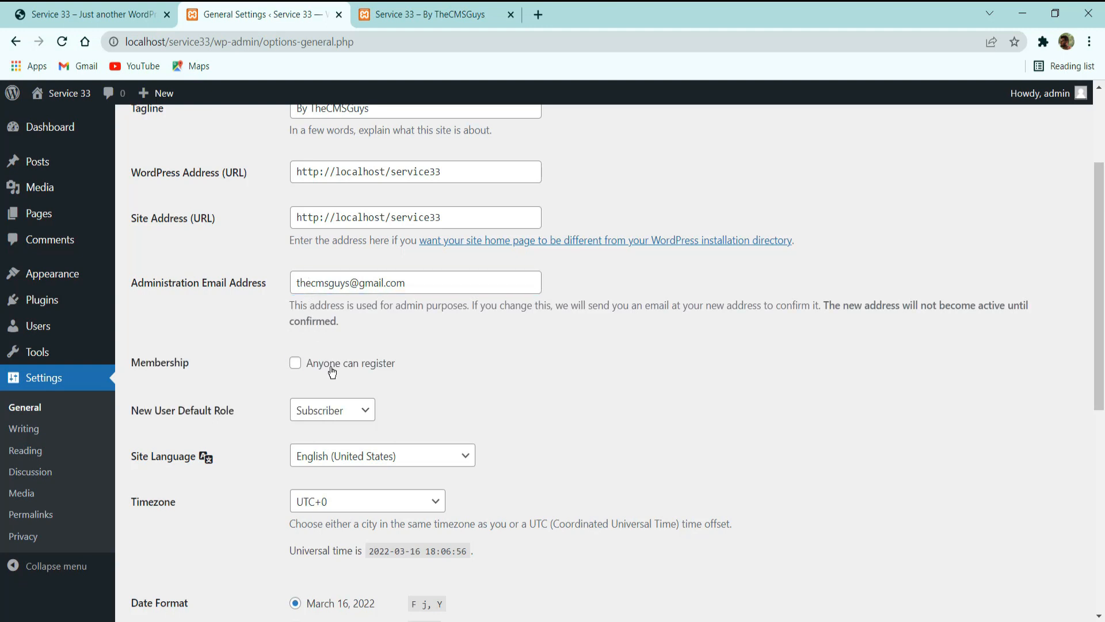
{"action": "left_click", "coordinate": [331, 368]}
{"action": "scroll", "coordinate": [459, 391], "scroll_direction": "down", "scroll_amount": 3}
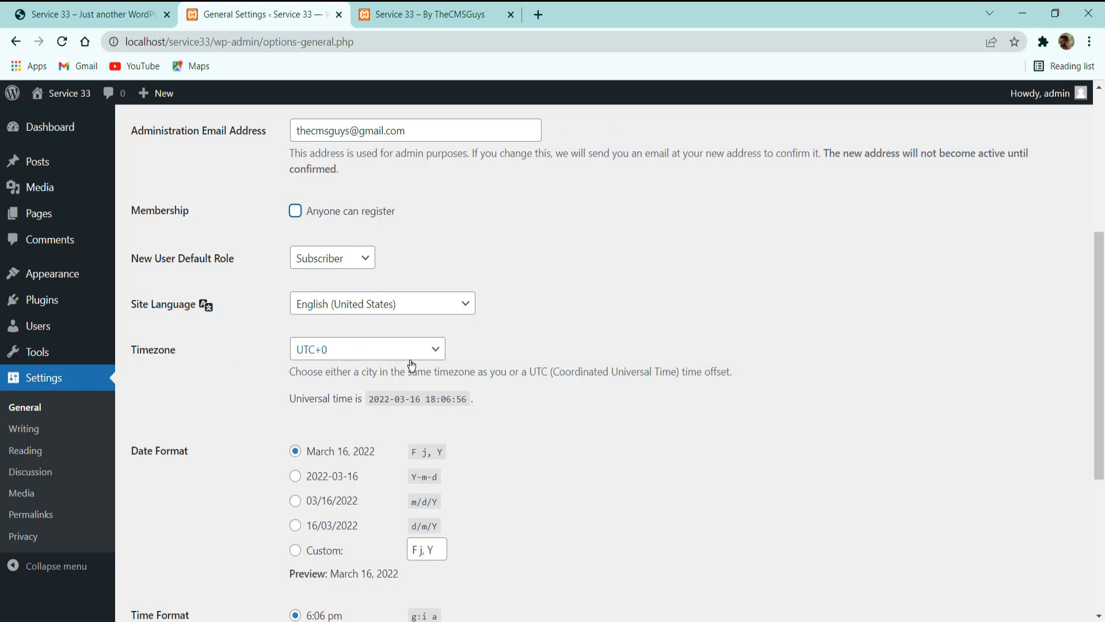
Review the date and time format settings and their formatting documentation, close that documentation, and look over the writing settings.
{"action": "scroll", "coordinate": [411, 365], "scroll_direction": "down", "scroll_amount": 2}
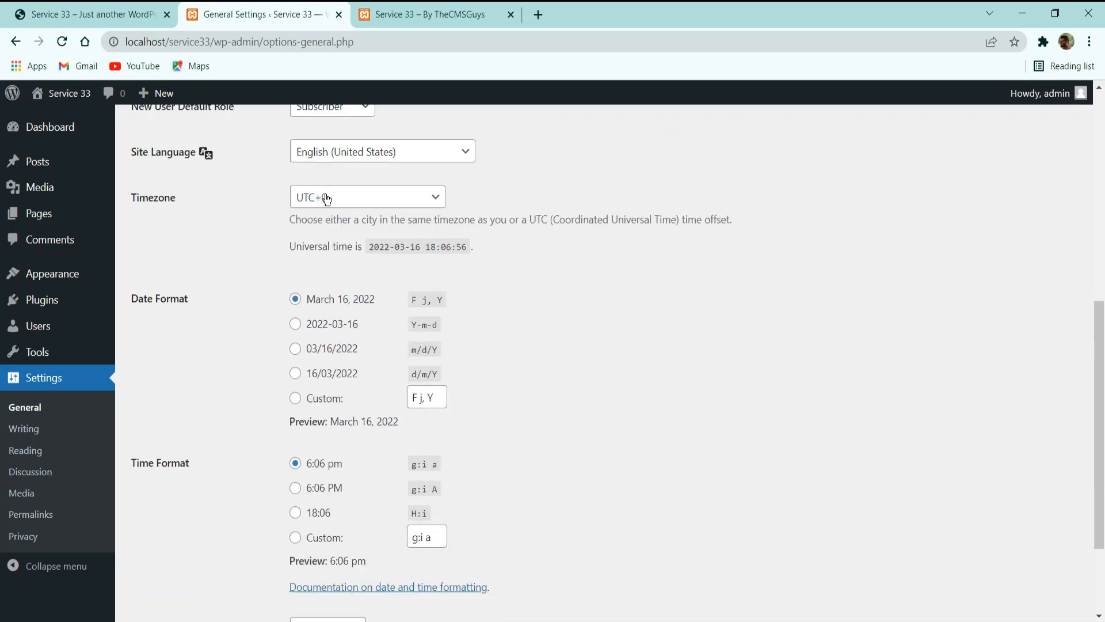
{"action": "scroll", "coordinate": [381, 222], "scroll_direction": "down", "scroll_amount": 2}
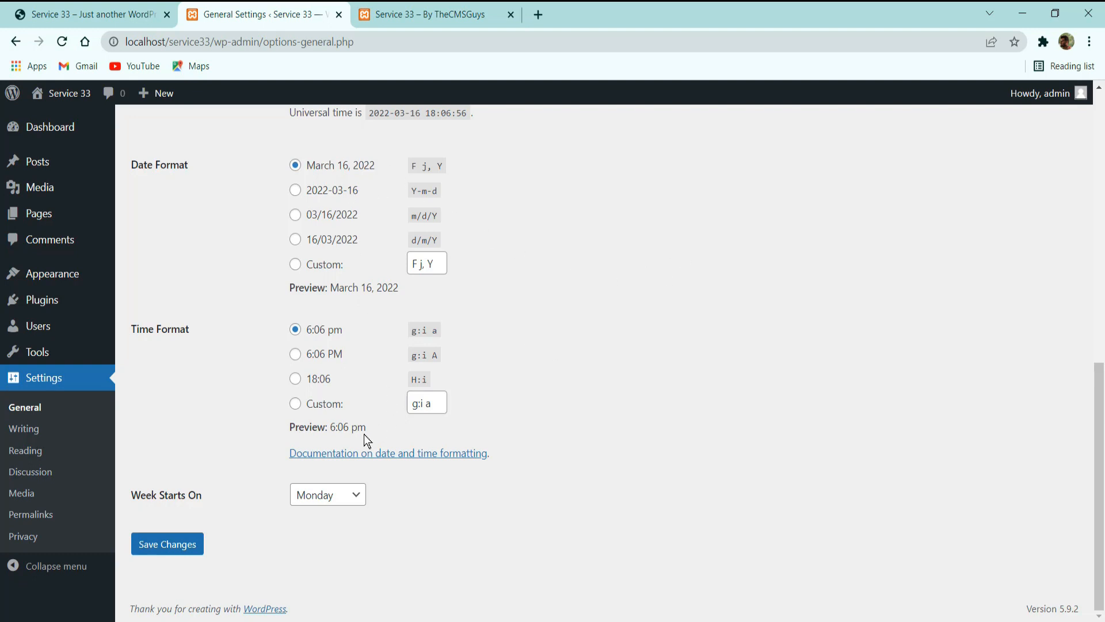
{"action": "left_click", "coordinate": [330, 458]}
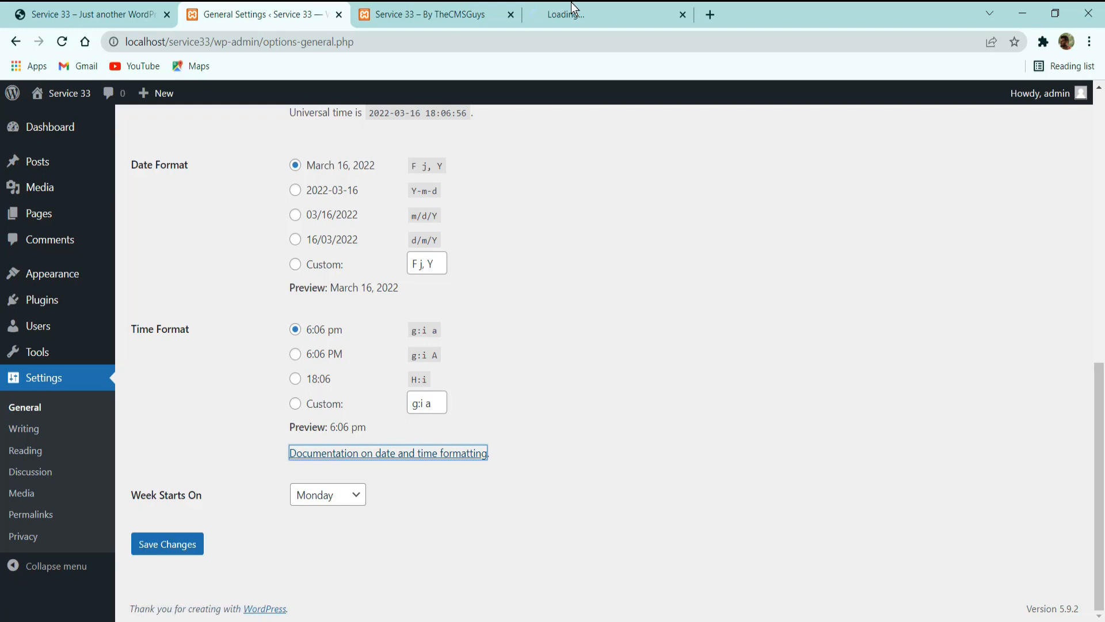
{"action": "left_click", "coordinate": [582, 9]}
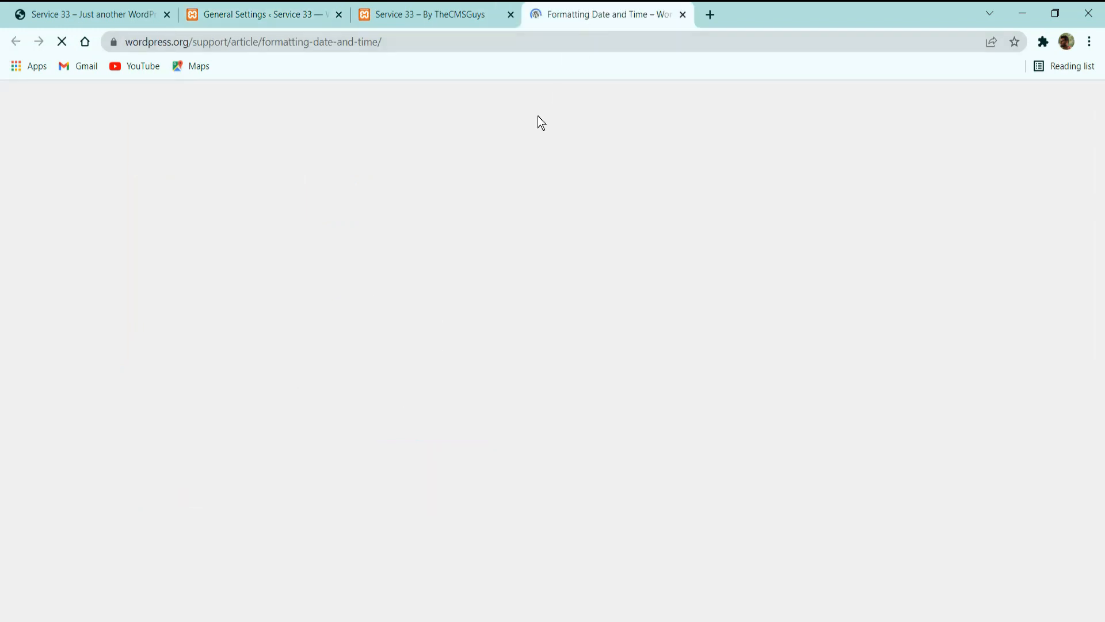
{"action": "scroll", "coordinate": [484, 235], "scroll_direction": "down", "scroll_amount": 10}
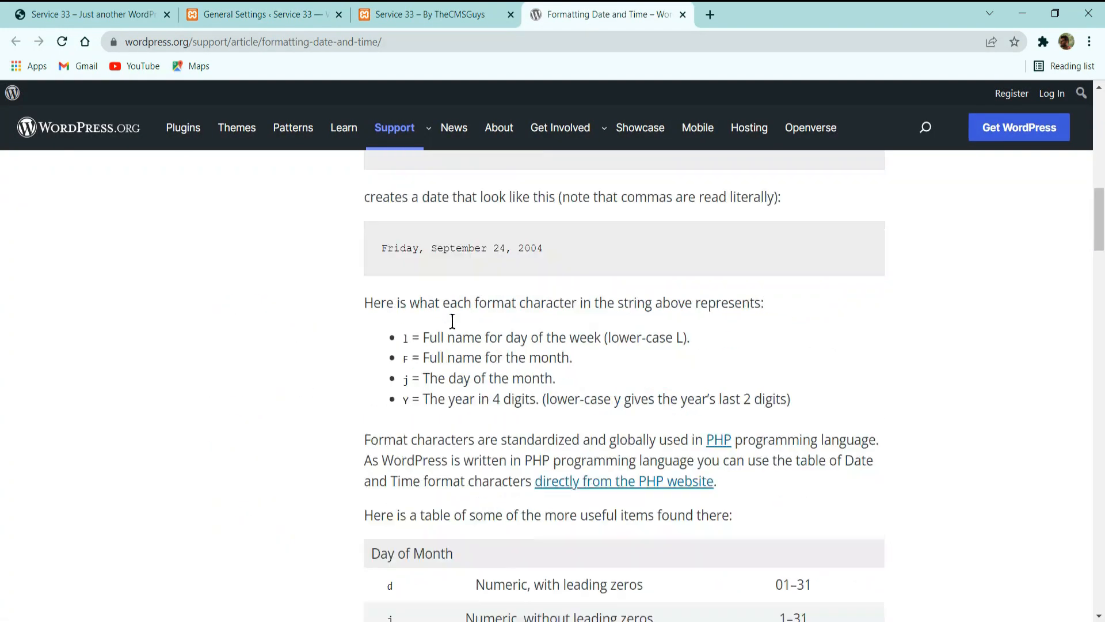
{"action": "left_click", "coordinate": [305, 12]}
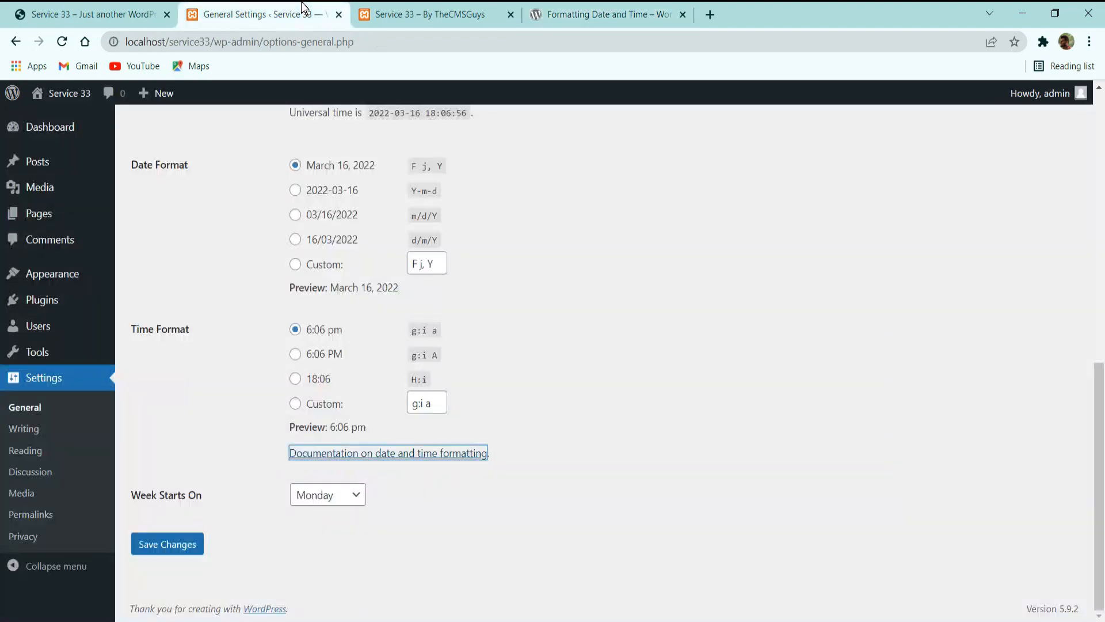
{"action": "left_click", "coordinate": [683, 14]}
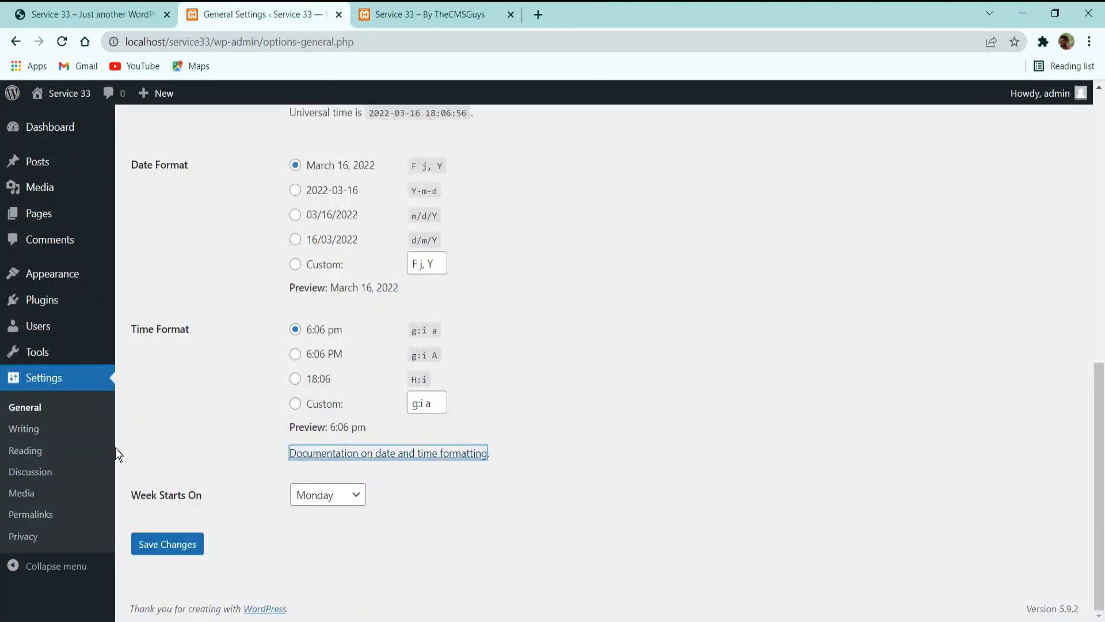
{"action": "left_click", "coordinate": [56, 439]}
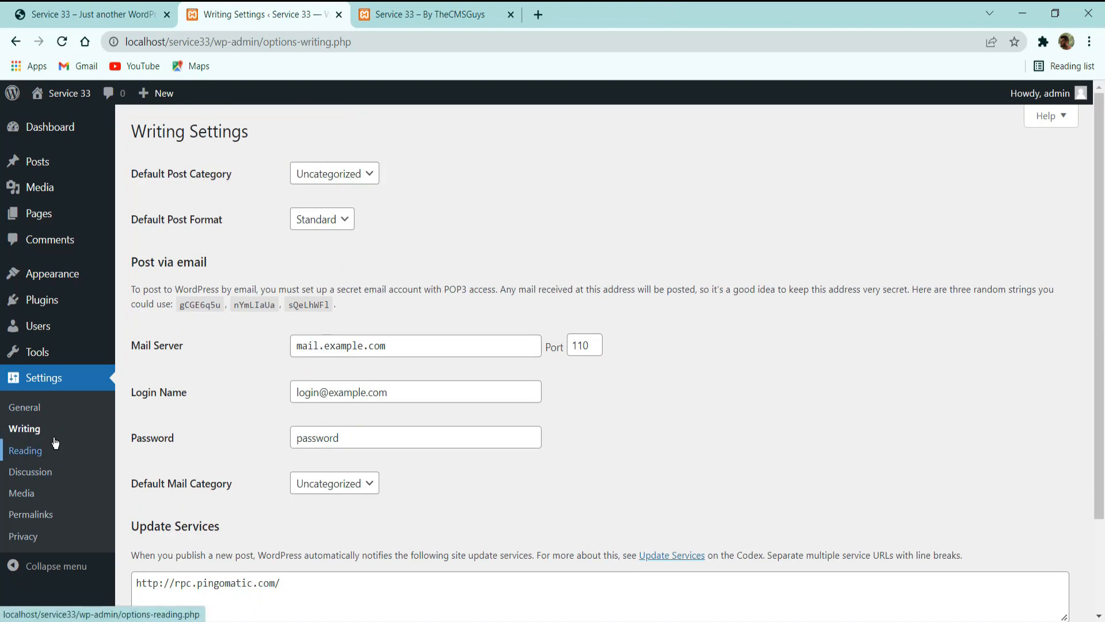
{"action": "scroll", "coordinate": [40, 460], "scroll_direction": "down", "scroll_amount": 2}
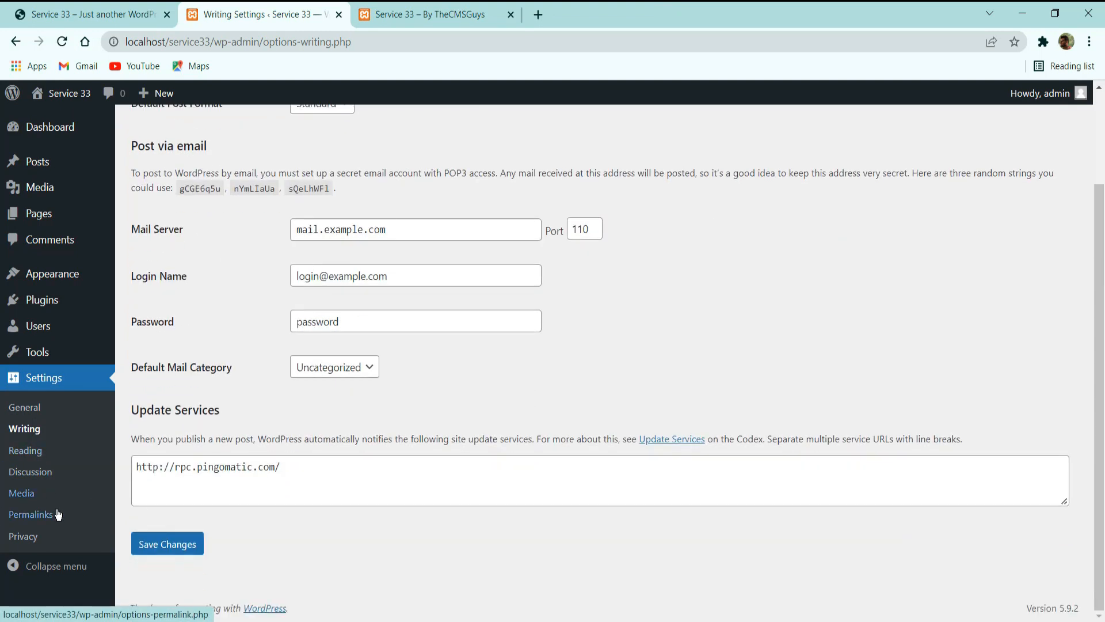
Set the site's permalink structure to Post name and save the changes.
{"action": "left_click", "coordinate": [50, 514]}
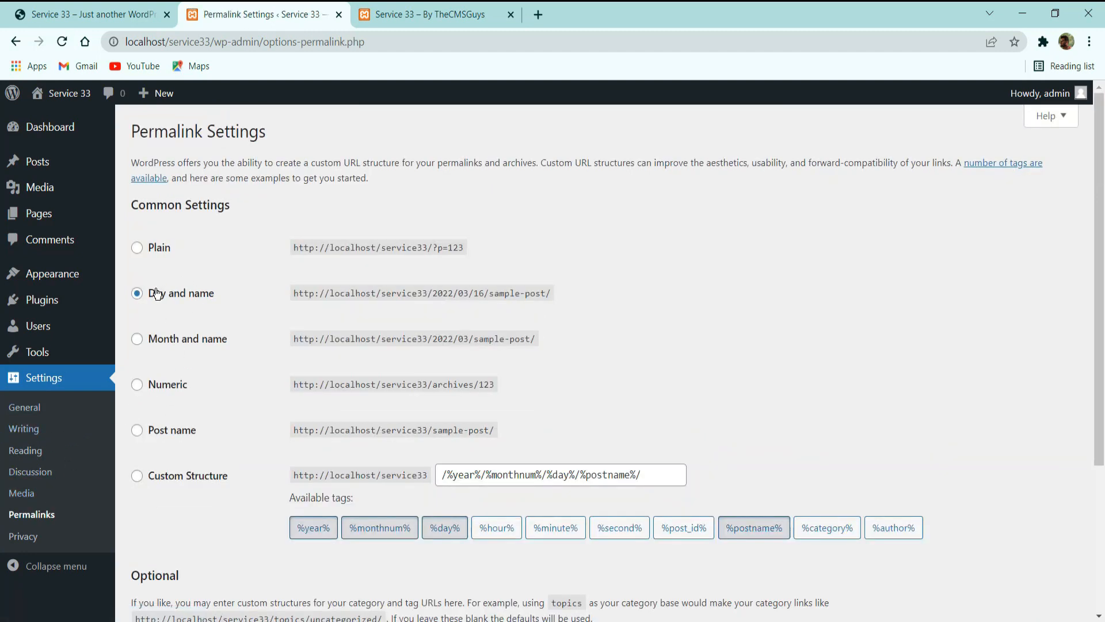
{"action": "left_click_drag", "start_coordinate": [145, 205], "coordinate": [254, 205]}
{"action": "left_click", "coordinate": [254, 205]}
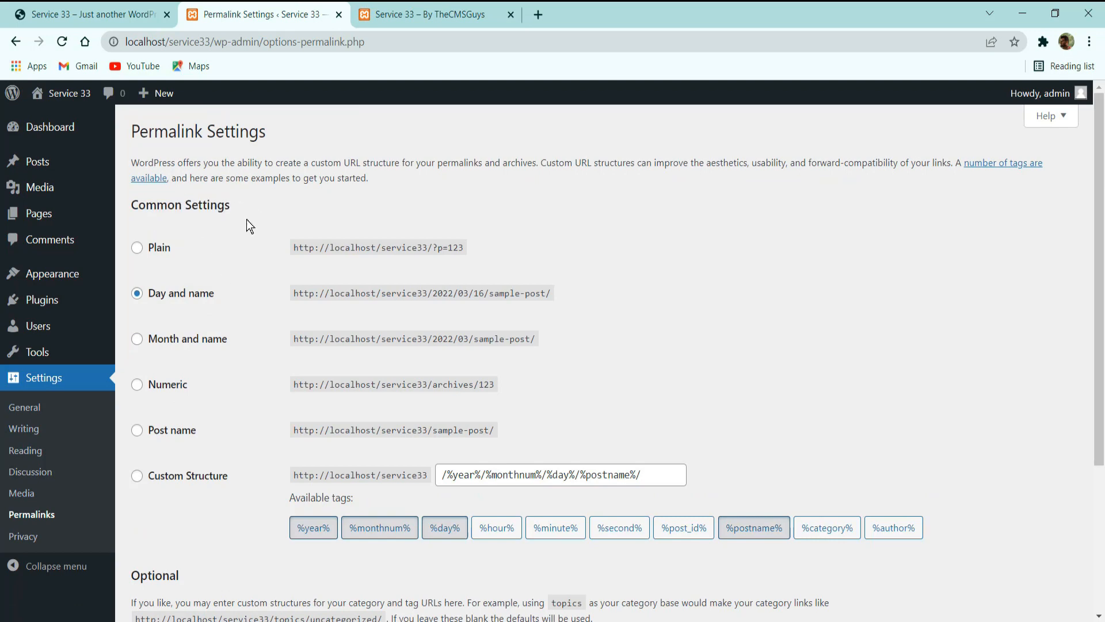
{"action": "left_click", "coordinate": [179, 432]}
{"action": "scroll", "coordinate": [196, 430], "scroll_direction": "down", "scroll_amount": 4}
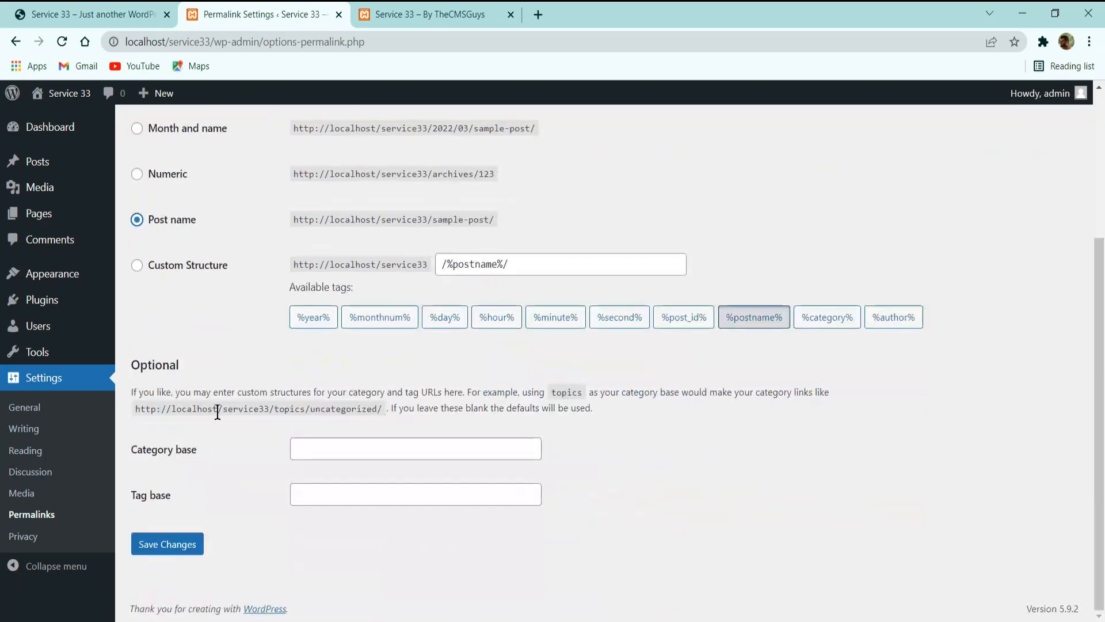
{"action": "left_click", "coordinate": [167, 543]}
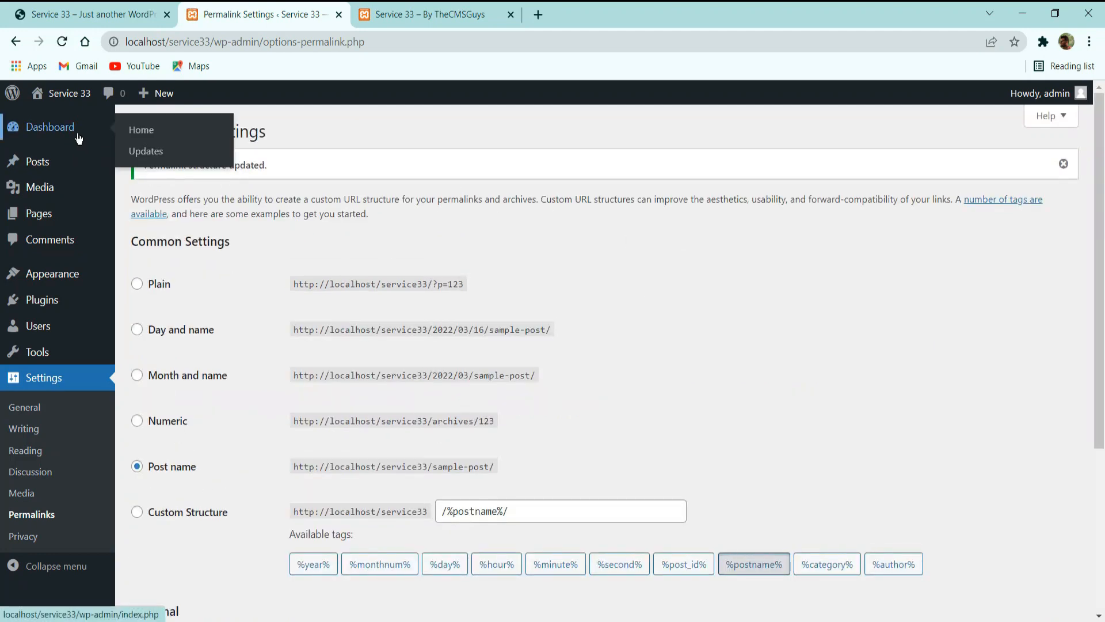
Go to the dashboard home and dismiss the Welcome to WordPress panel.
{"action": "left_click", "coordinate": [117, 132]}
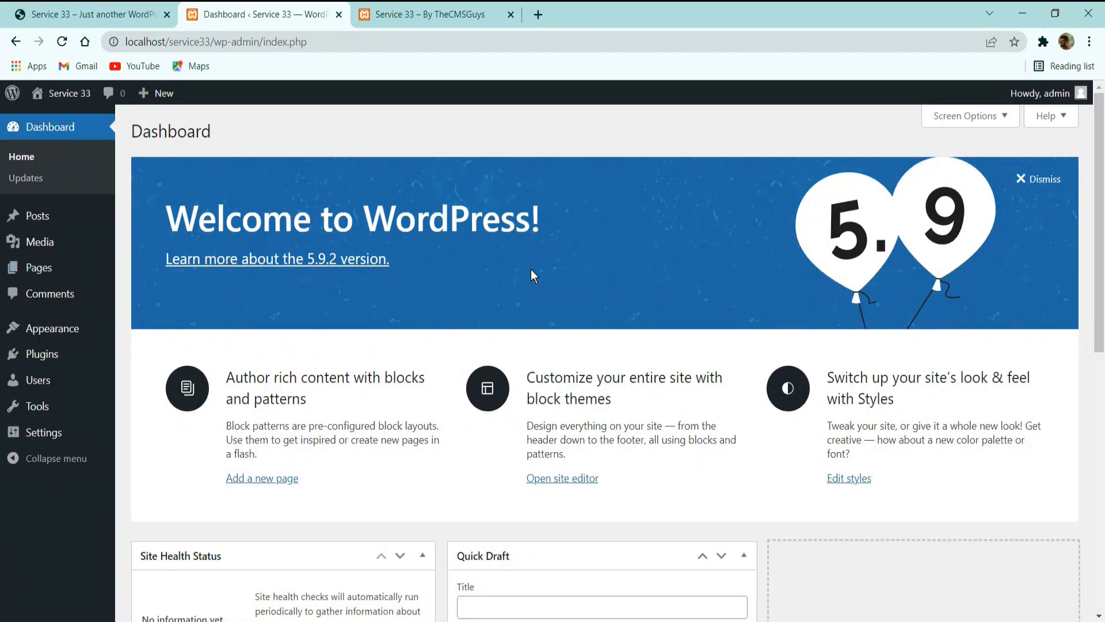
{"action": "scroll", "coordinate": [375, 375], "scroll_direction": "down", "scroll_amount": 8}
{"action": "scroll", "coordinate": [374, 374], "scroll_direction": "up", "scroll_amount": 8}
{"action": "scroll", "coordinate": [343, 256], "scroll_direction": "down", "scroll_amount": 5}
{"action": "scroll", "coordinate": [358, 230], "scroll_direction": "up", "scroll_amount": 5}
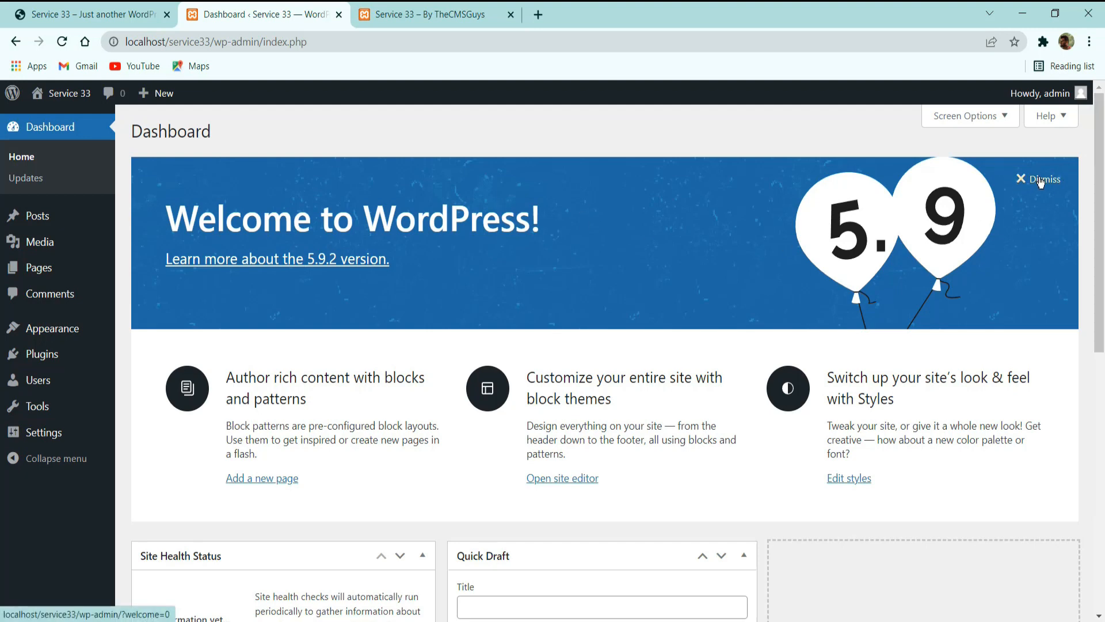
{"action": "left_click", "coordinate": [1041, 184]}
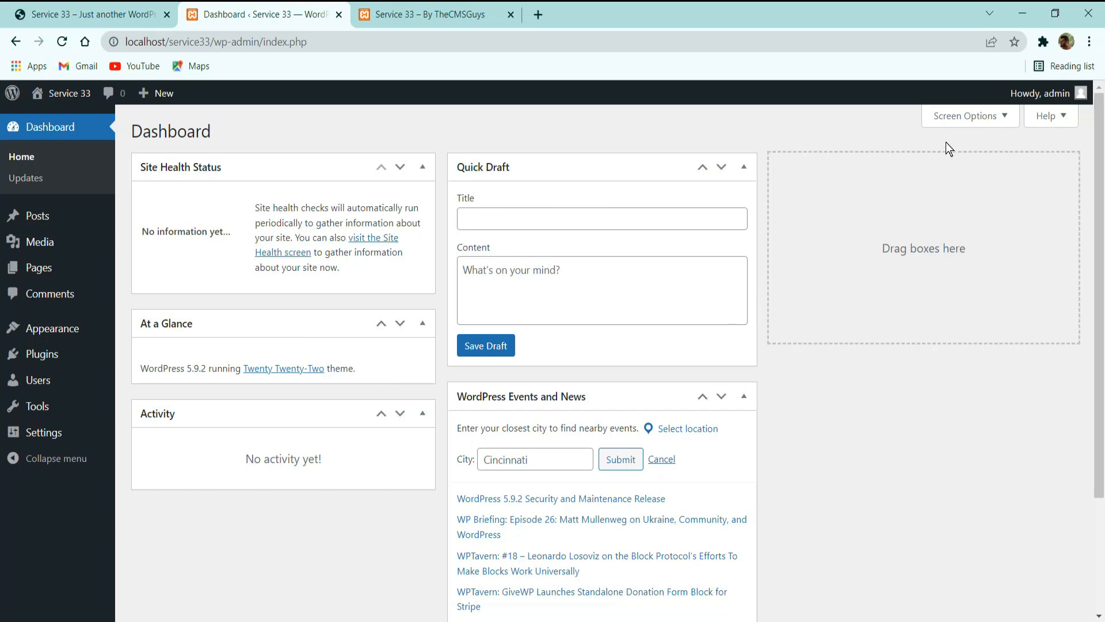
Hide the Site Health Status, At a Glance, Quick Draft, Activity, and WordPress Events and News boxes from the dashboard.
{"action": "left_click", "coordinate": [967, 116]}
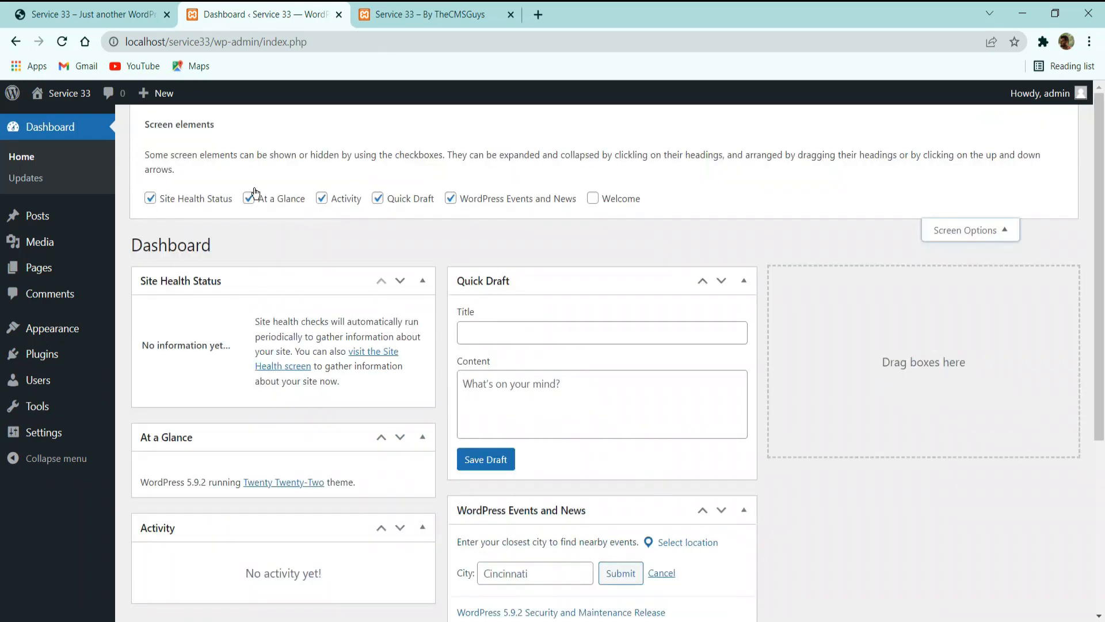
{"action": "left_click", "coordinate": [150, 198]}
{"action": "left_click", "coordinate": [249, 198]}
{"action": "left_click", "coordinate": [377, 198]}
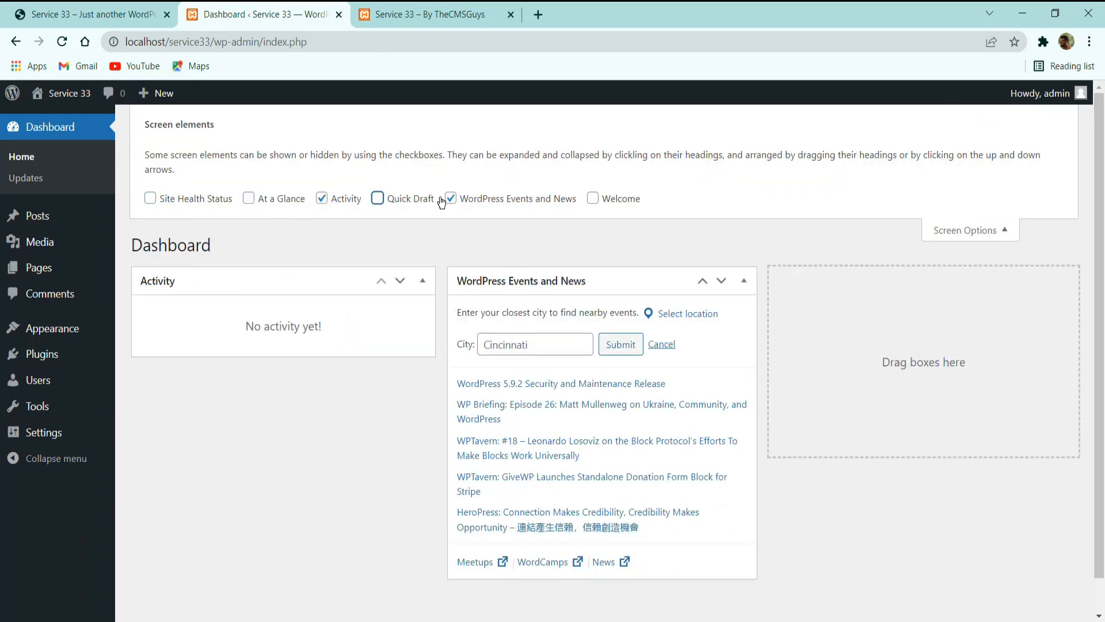
{"action": "left_click", "coordinate": [343, 196]}
{"action": "left_click", "coordinate": [497, 198]}
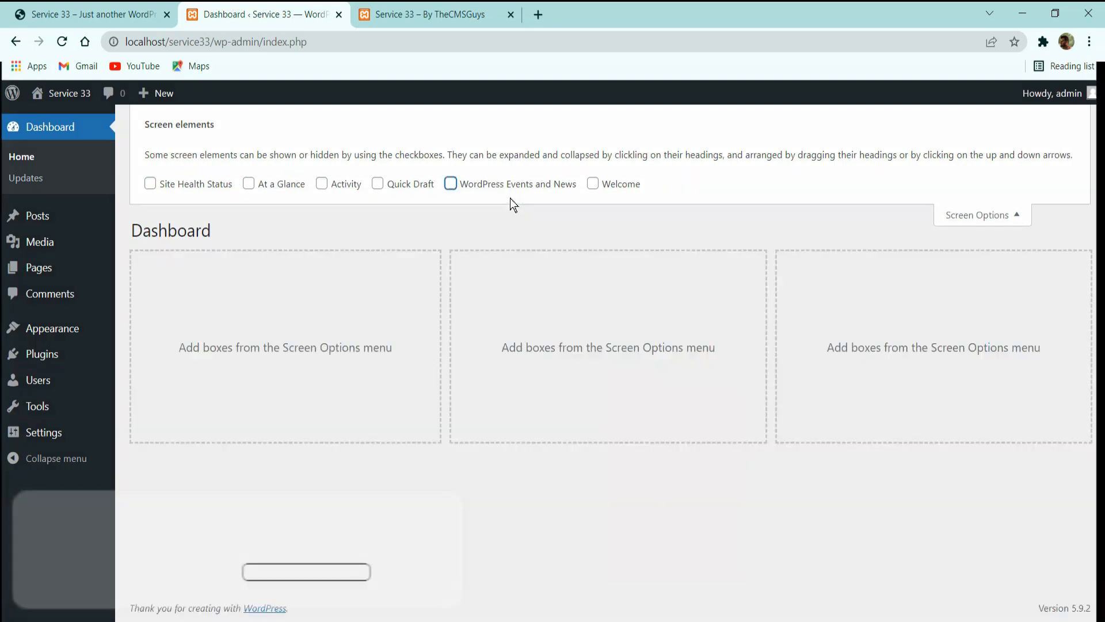
{"action": "left_click", "coordinate": [966, 221]}
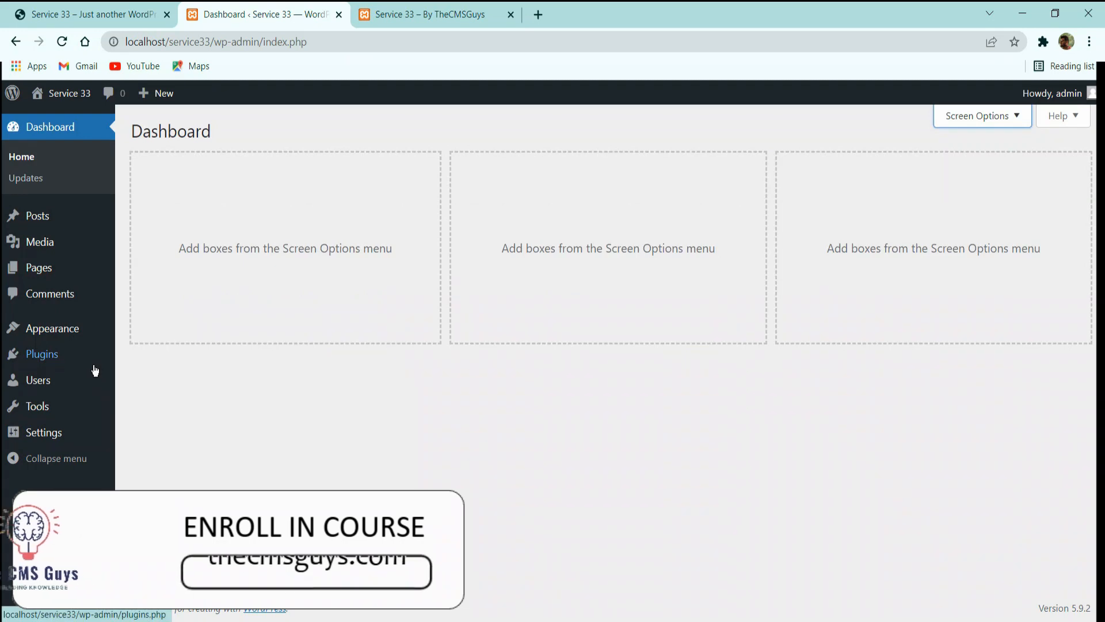
Check the WordPress Updates page for the core version and any pending plugin or theme updates.
{"action": "mouse_move", "coordinate": [96, 370]}
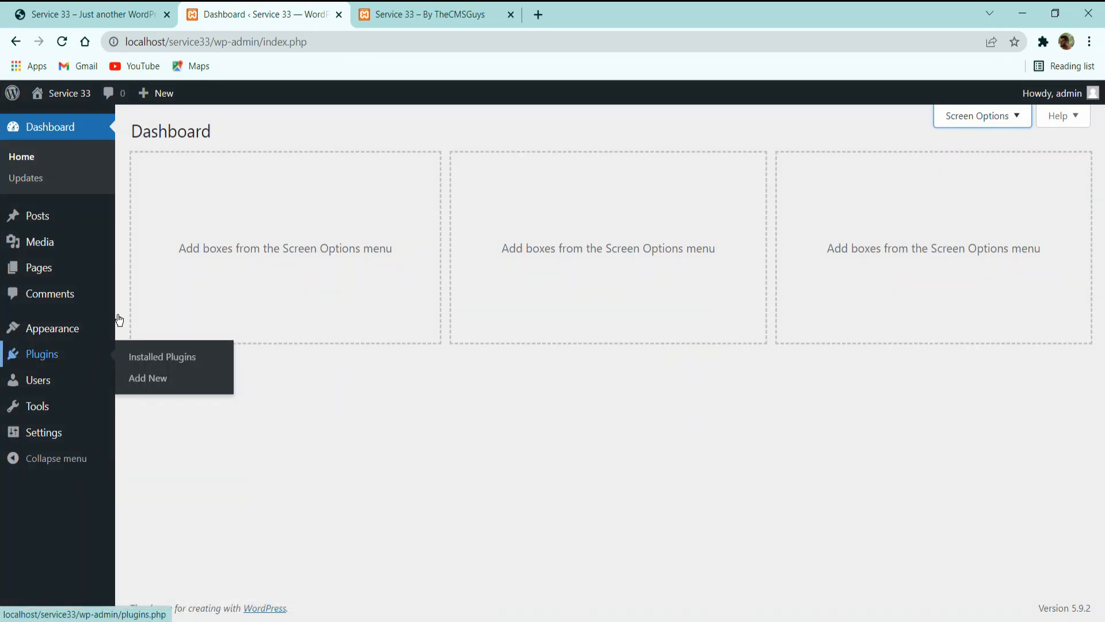
{"action": "left_click", "coordinate": [26, 178]}
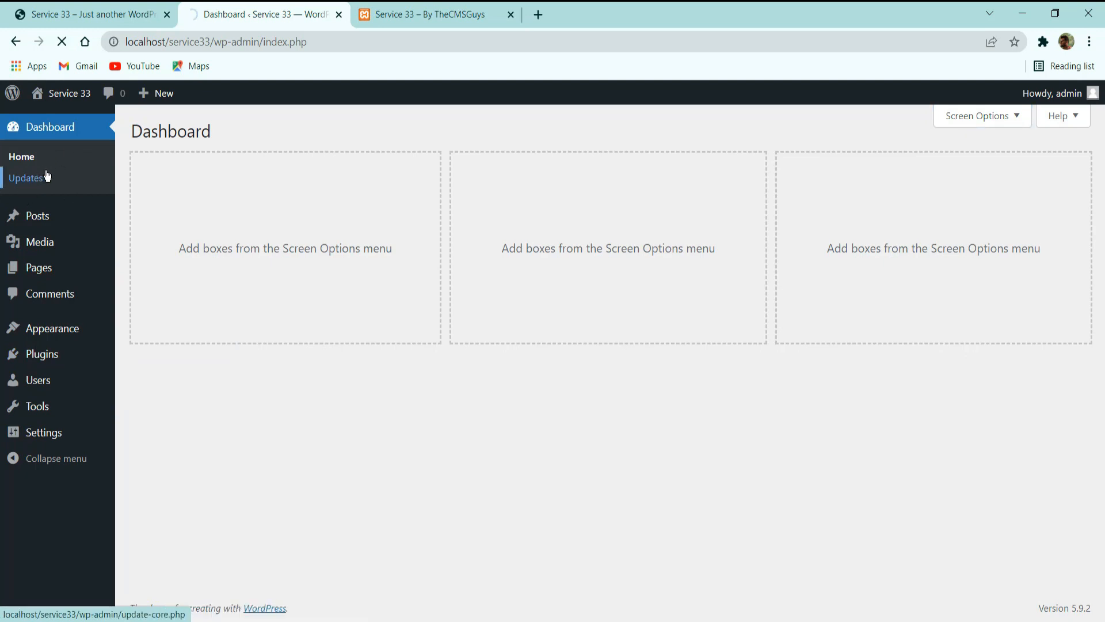
{"action": "left_click", "coordinate": [39, 179]}
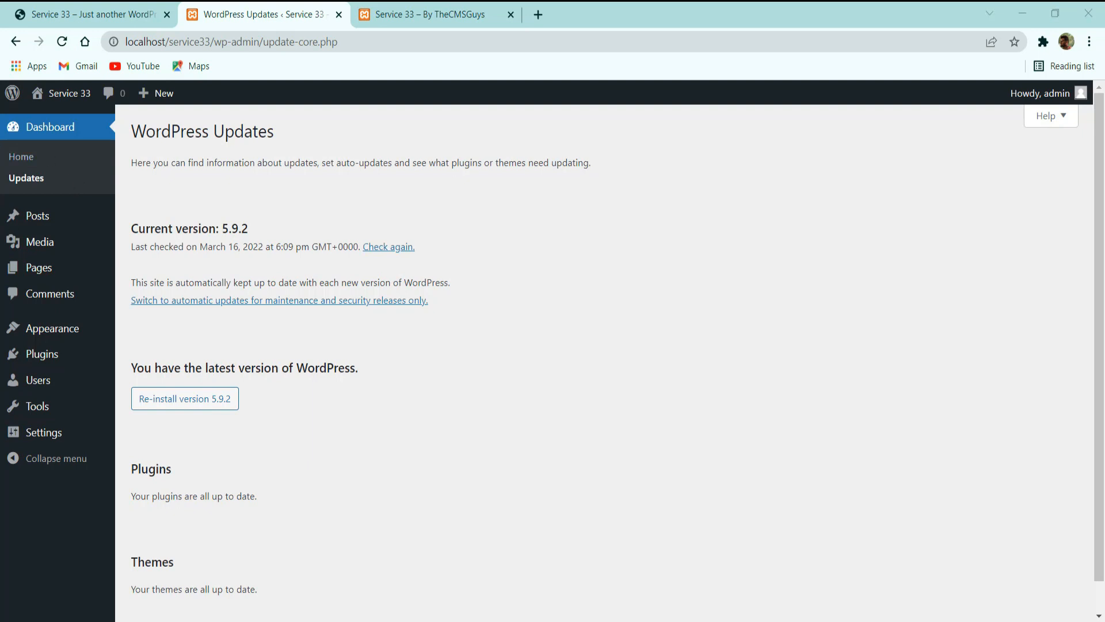
Open the catalogue for adding new themes and compare the number of popular and latest themes.
{"action": "left_click", "coordinate": [42, 326]}
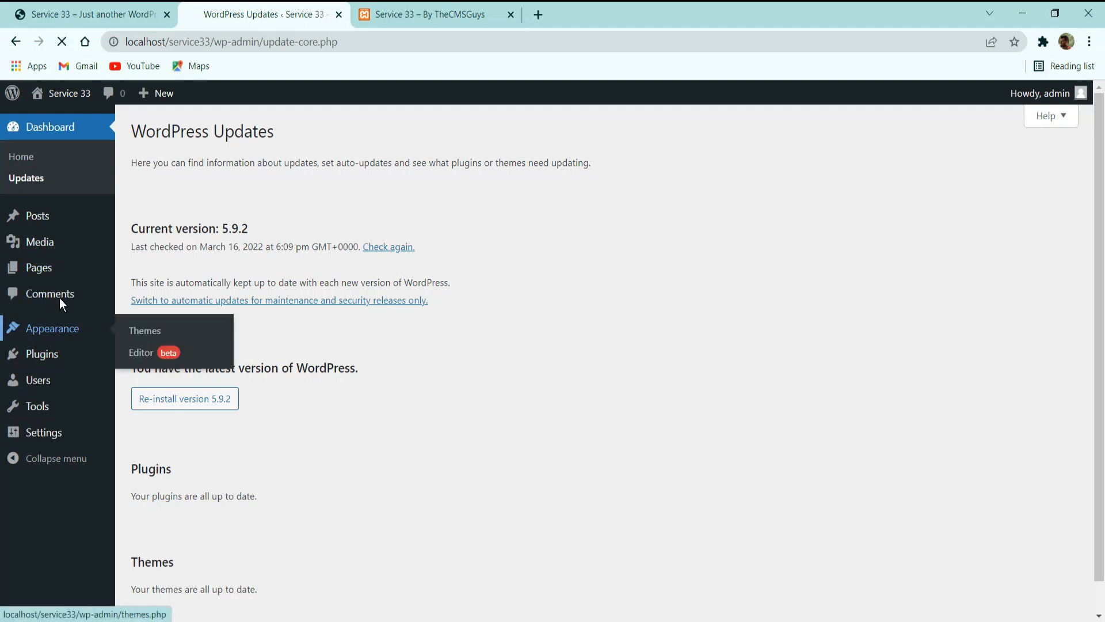
{"action": "scroll", "coordinate": [230, 287], "scroll_direction": "up", "scroll_amount": 2}
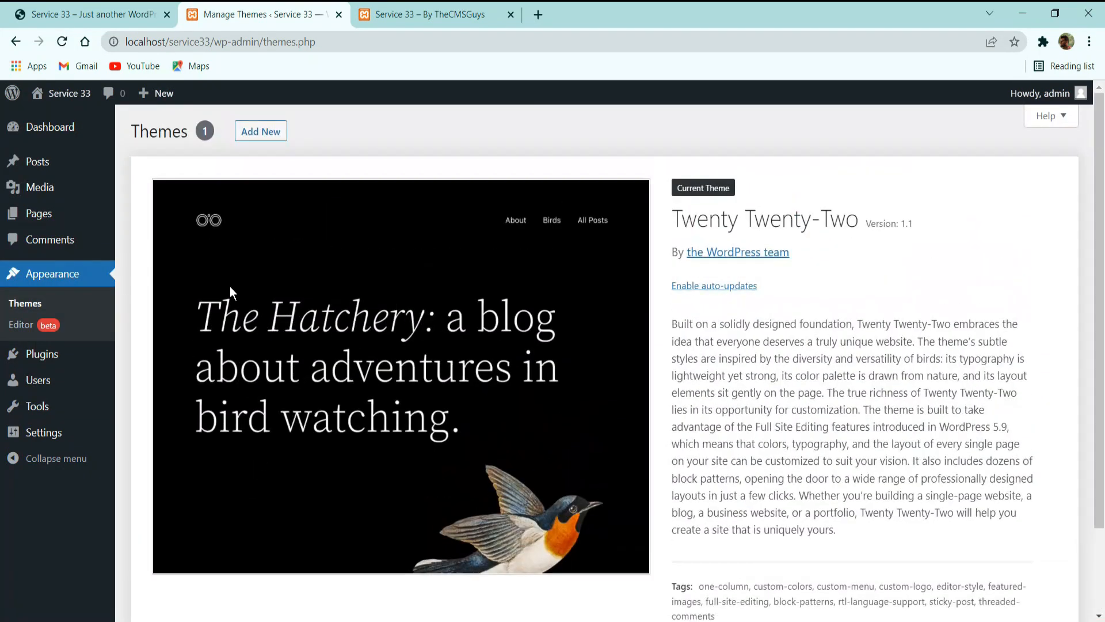
{"action": "left_click", "coordinate": [257, 130]}
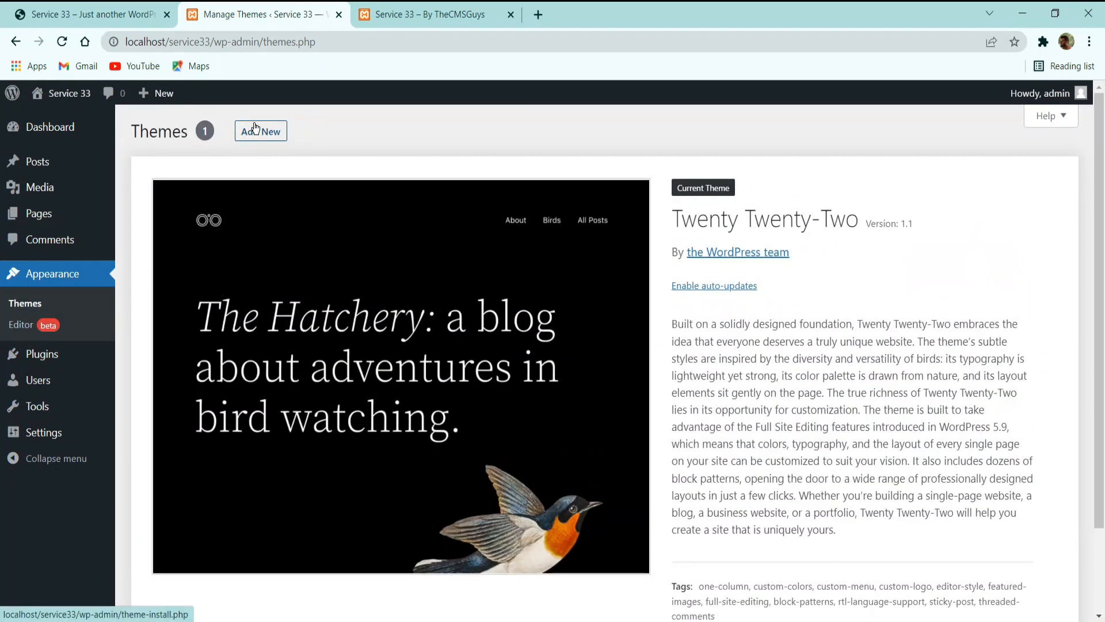
{"action": "left_click", "coordinate": [262, 130]}
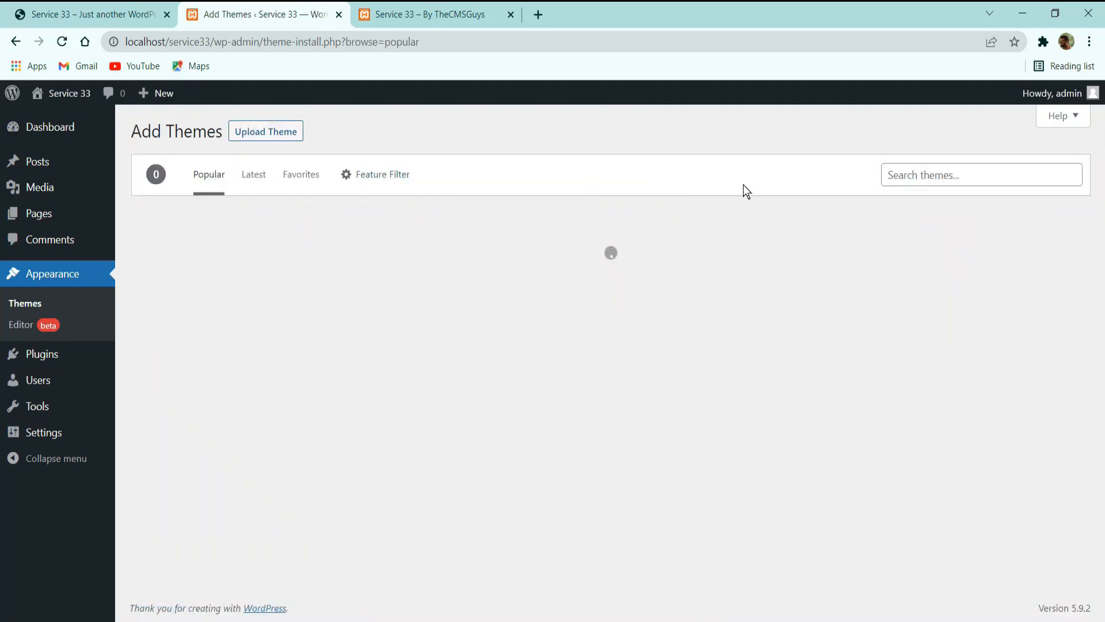
{"action": "left_click", "coordinate": [961, 174]}
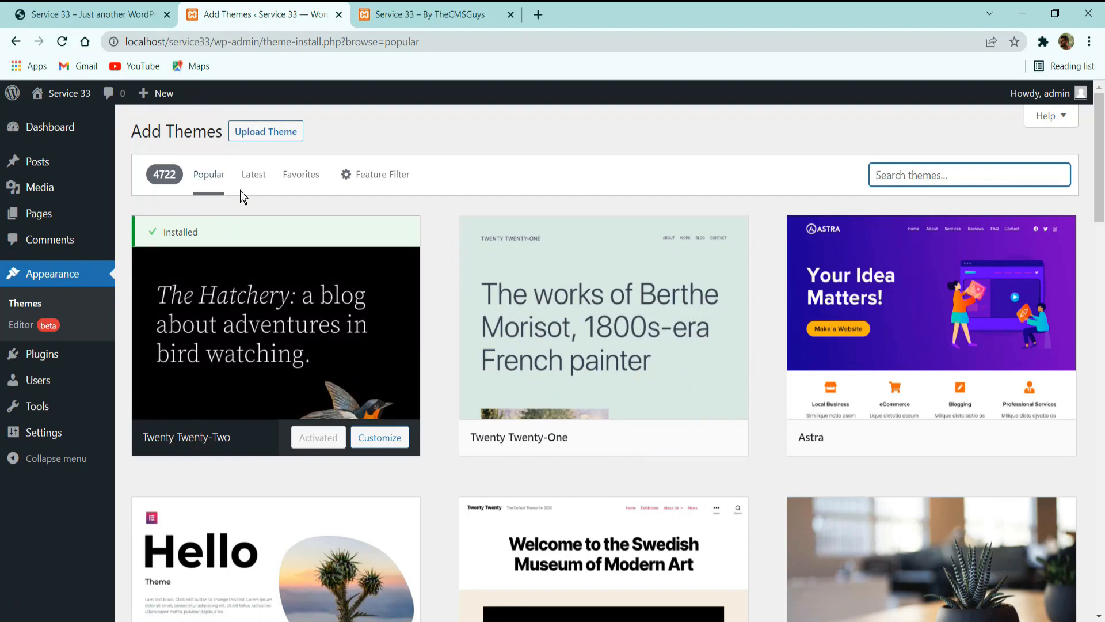
{"action": "left_click", "coordinate": [156, 175]}
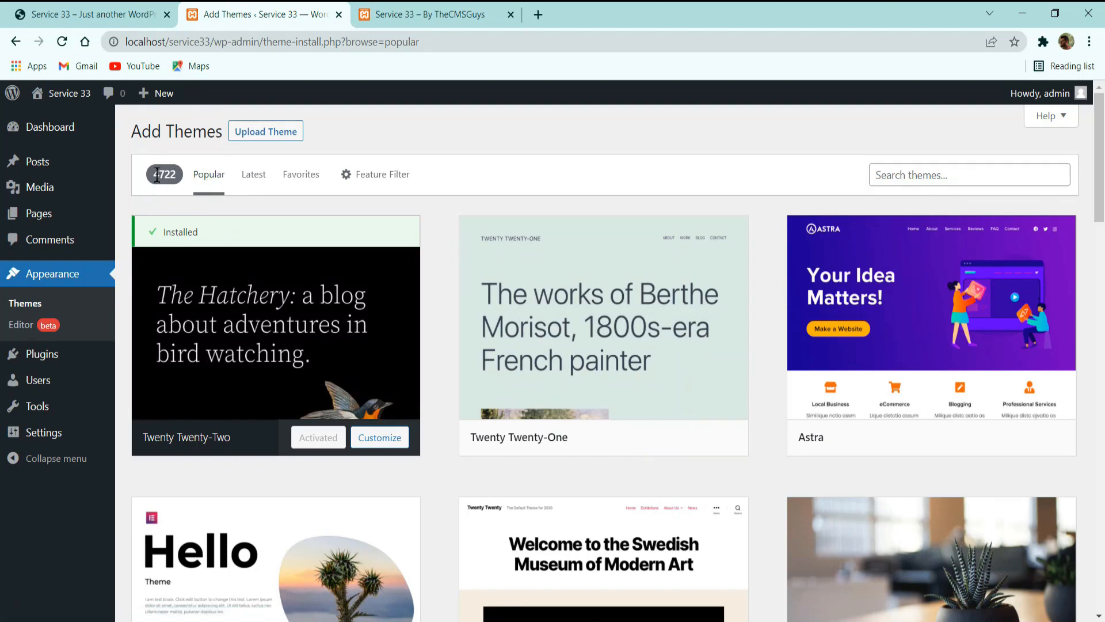
{"action": "left_click", "coordinate": [254, 174]}
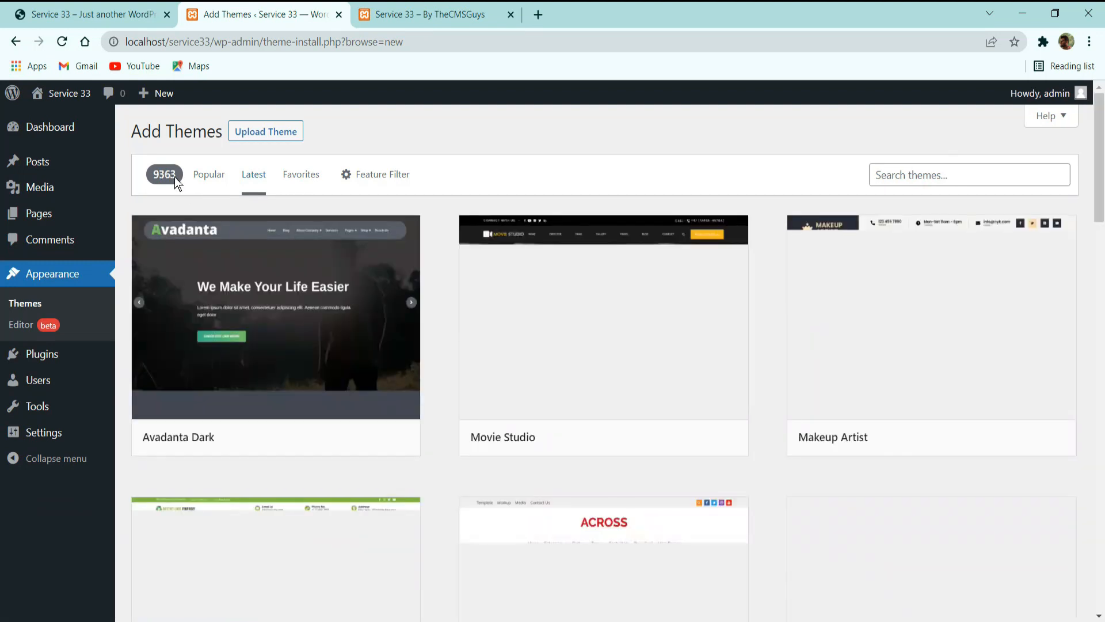
{"action": "left_click_drag", "start_coordinate": [180, 175], "coordinate": [157, 171]}
{"action": "left_click", "coordinate": [152, 174]}
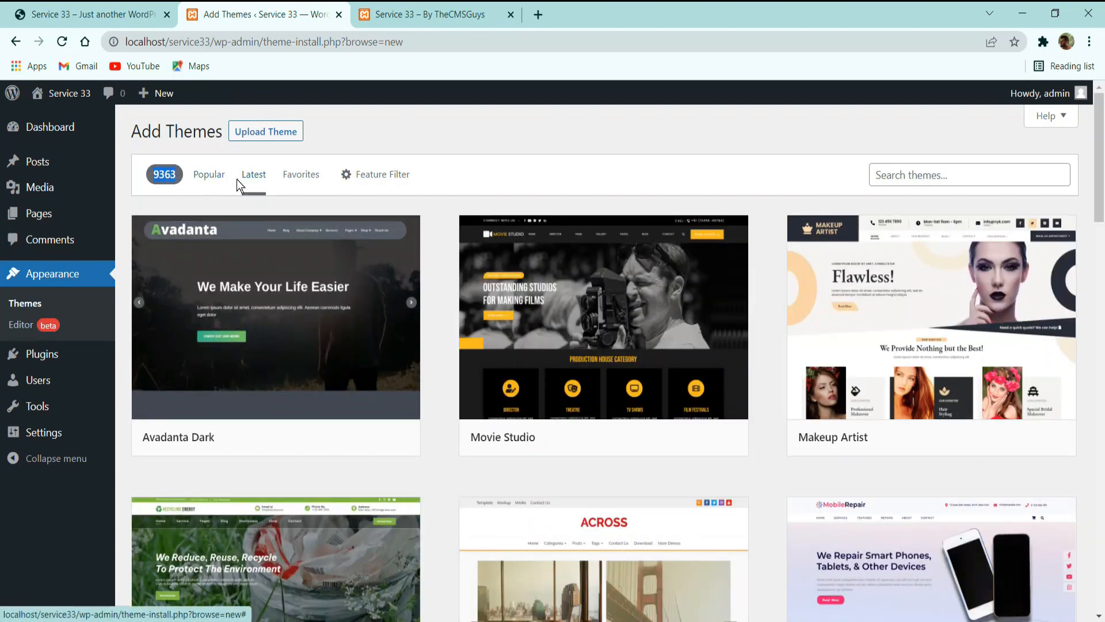
{"action": "left_click", "coordinate": [218, 175]}
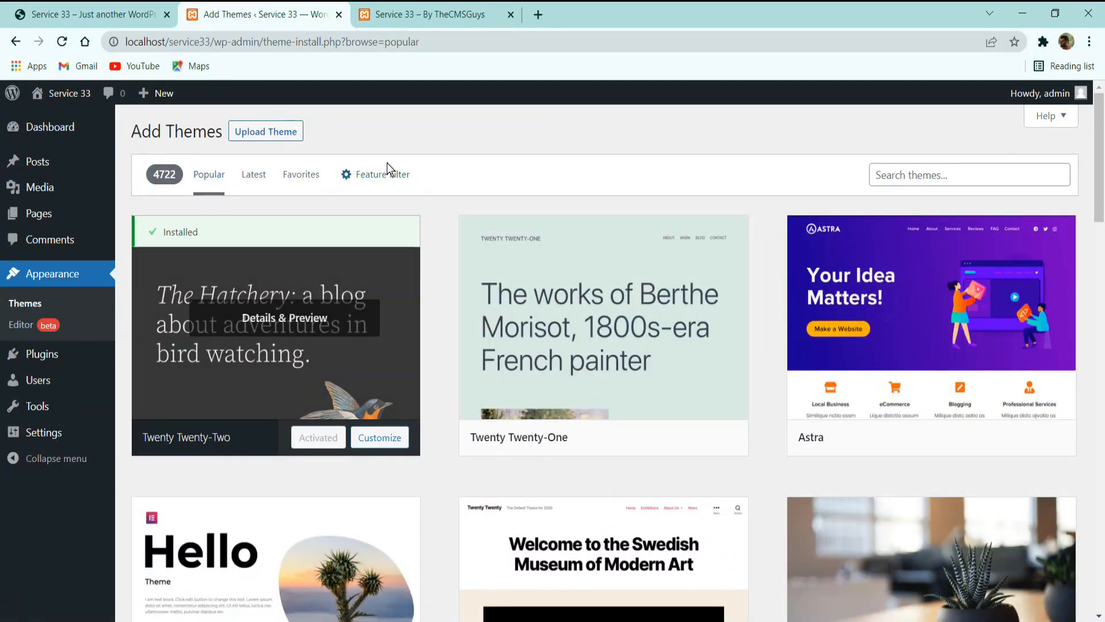
Install the Hello Elementor theme from the popular themes and activate it.
{"action": "scroll", "coordinate": [443, 216], "scroll_direction": "down", "scroll_amount": 4}
{"action": "scroll", "coordinate": [349, 266], "scroll_direction": "up", "scroll_amount": 1}
{"action": "scroll", "coordinate": [349, 266], "scroll_direction": "up", "scroll_amount": 3}
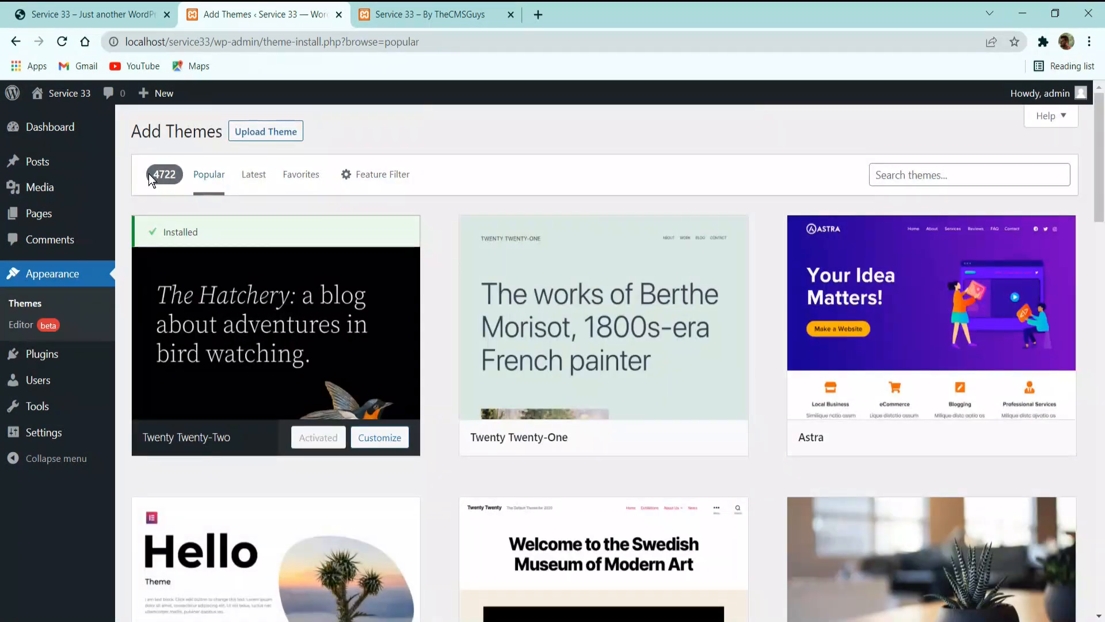
{"action": "scroll", "coordinate": [252, 288], "scroll_direction": "down", "scroll_amount": 8}
{"action": "scroll", "coordinate": [252, 300], "scroll_direction": "up", "scroll_amount": 4}
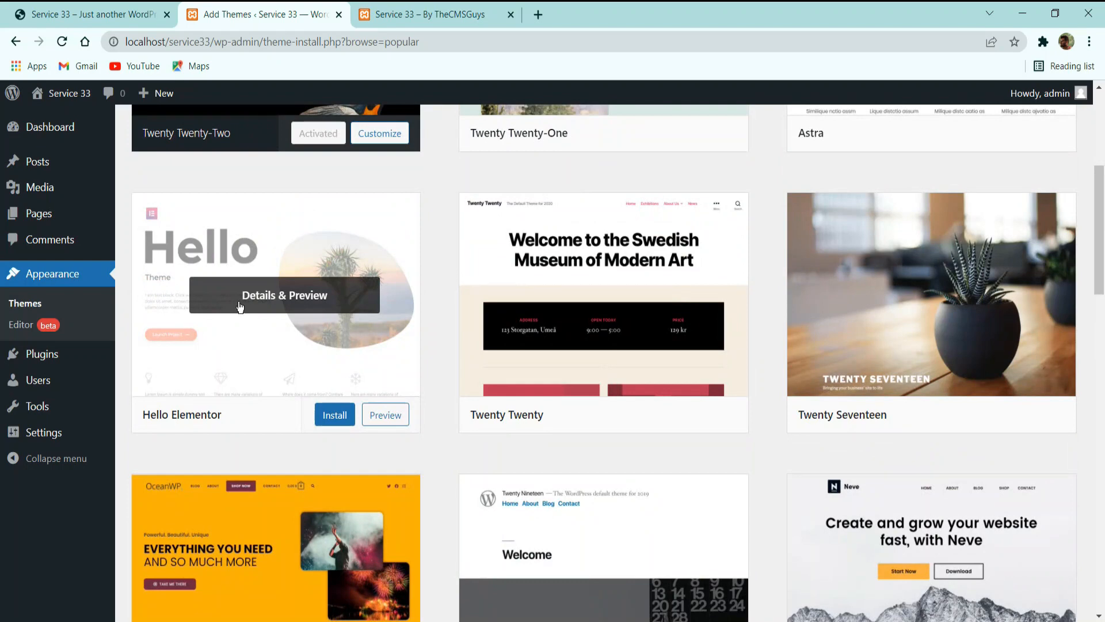
{"action": "left_click", "coordinate": [338, 411]}
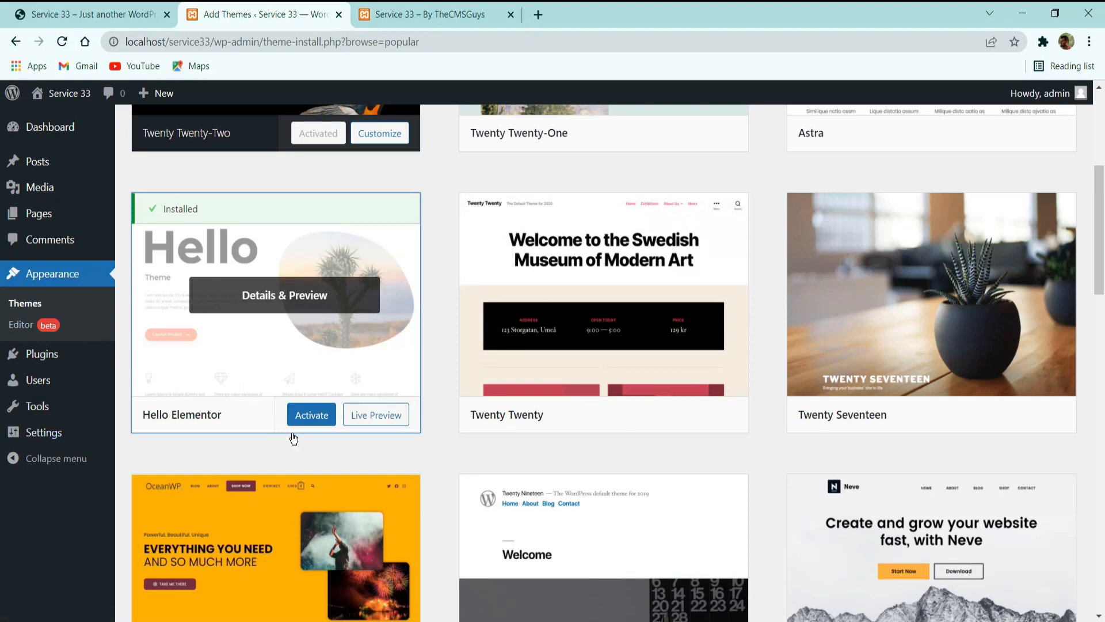
{"action": "left_click", "coordinate": [314, 423]}
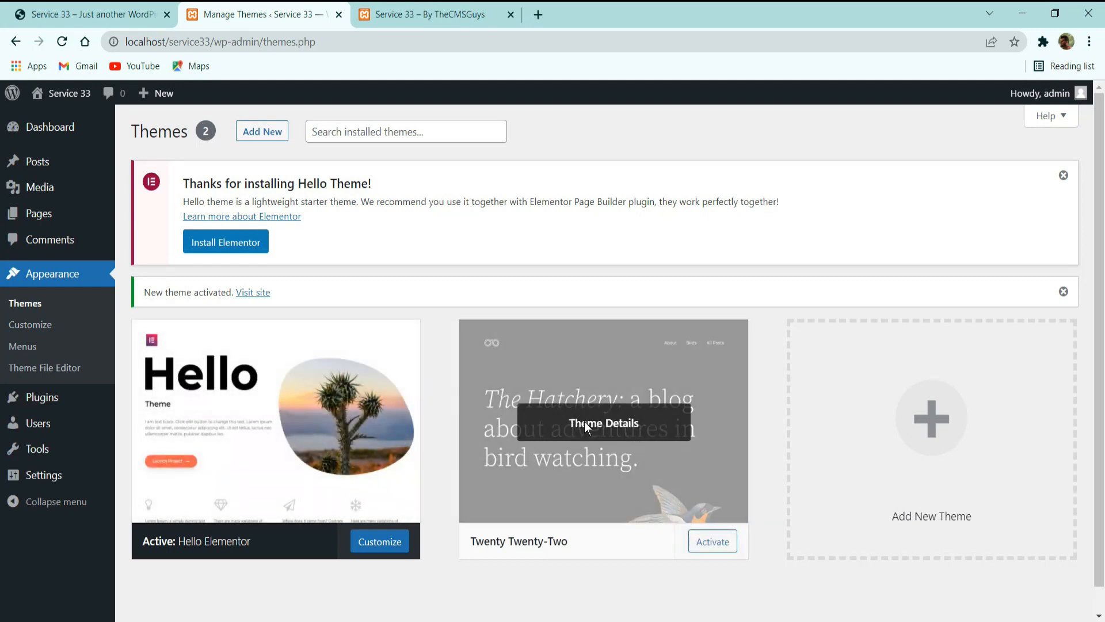
Delete the inactive Twenty Twenty-Two theme from the installed themes and confirm the deletion.
{"action": "left_click", "coordinate": [585, 421]}
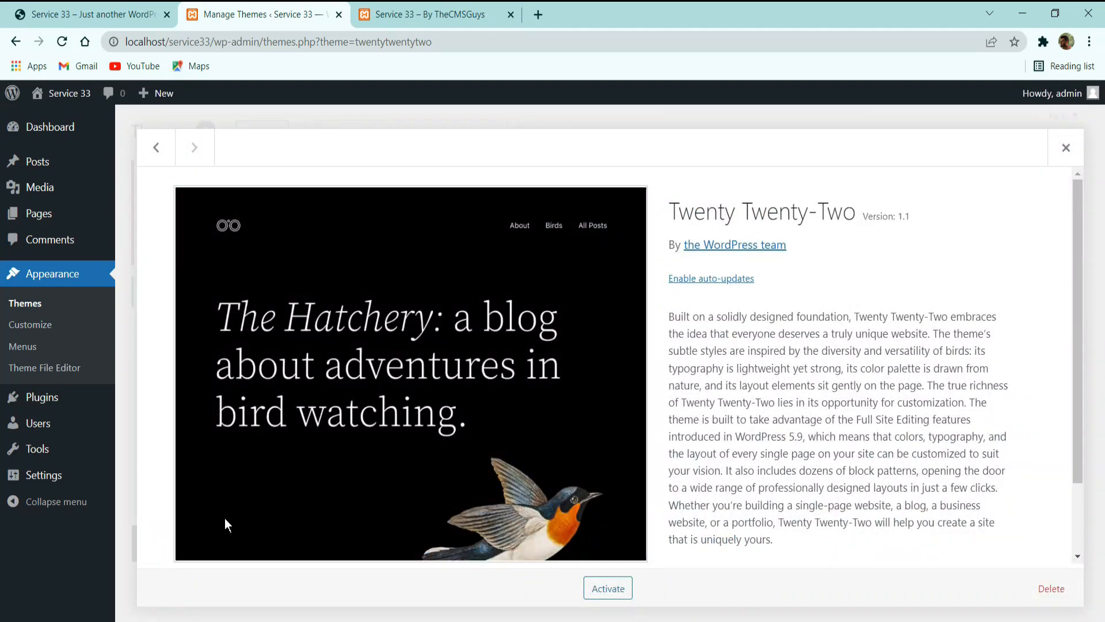
{"action": "left_click", "coordinate": [1054, 590]}
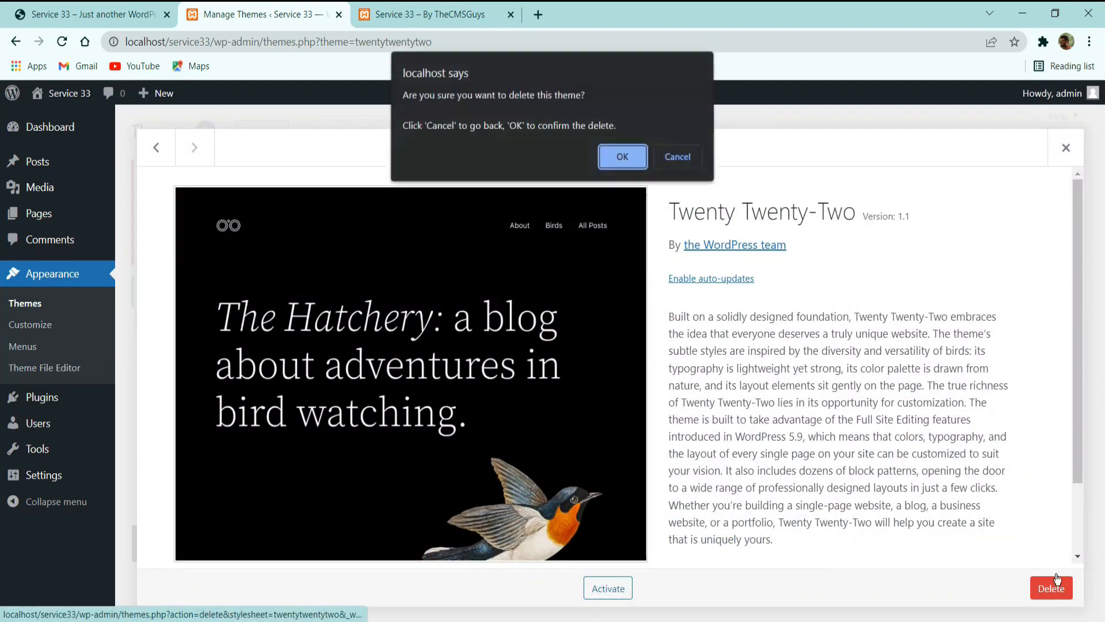
{"action": "left_click", "coordinate": [623, 157]}
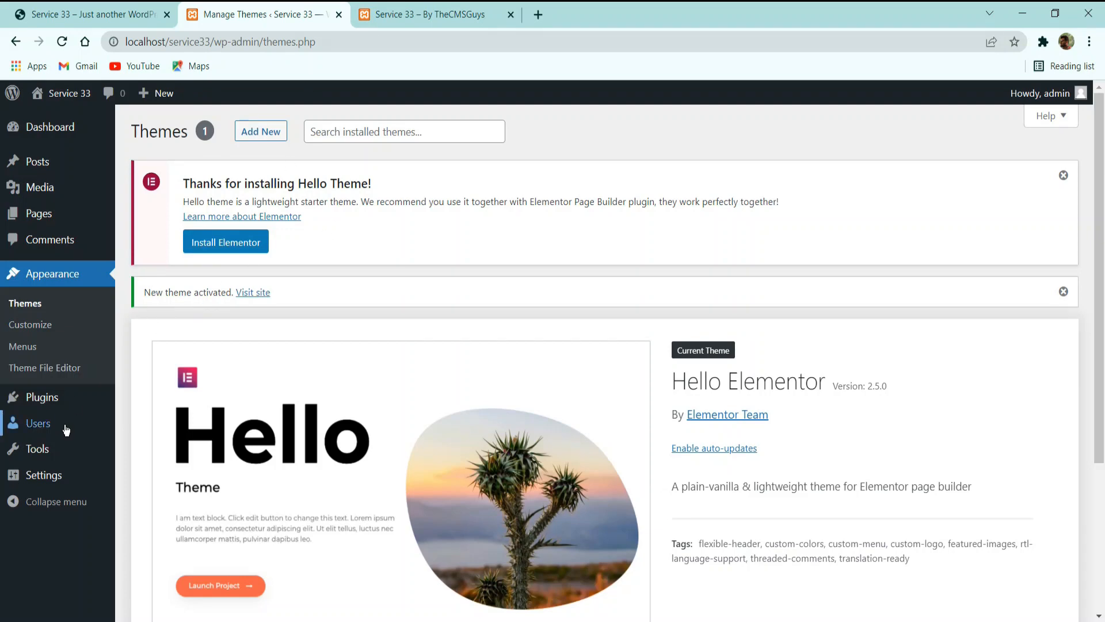
Open the catalogue for adding new plugins and search it for "elementor".
{"action": "mouse_move", "coordinate": [45, 400]}
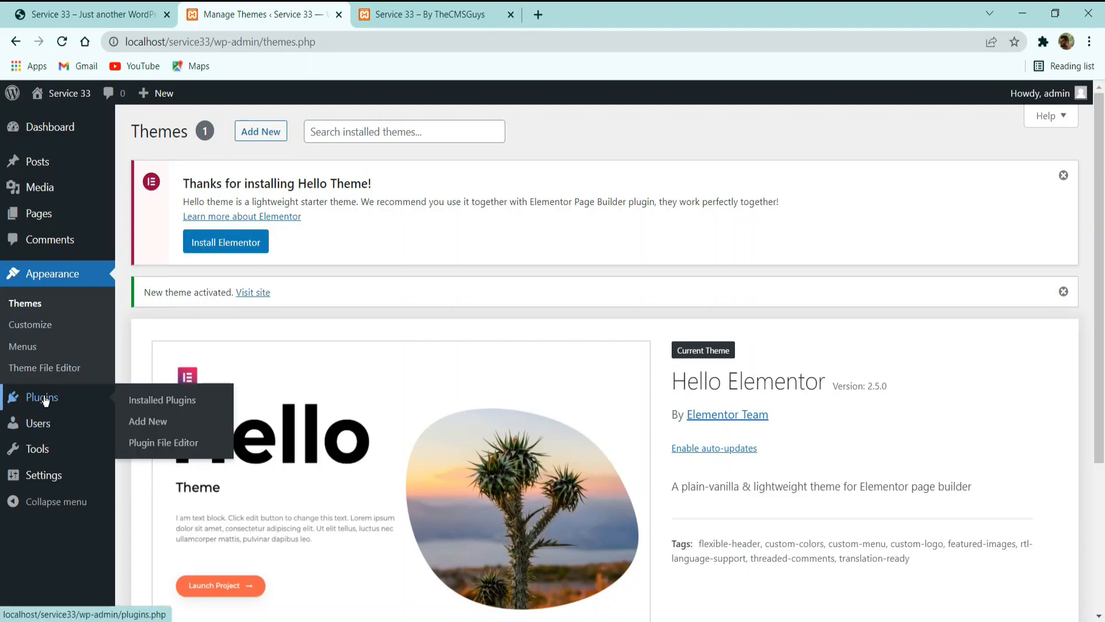
{"action": "left_click", "coordinate": [46, 401]}
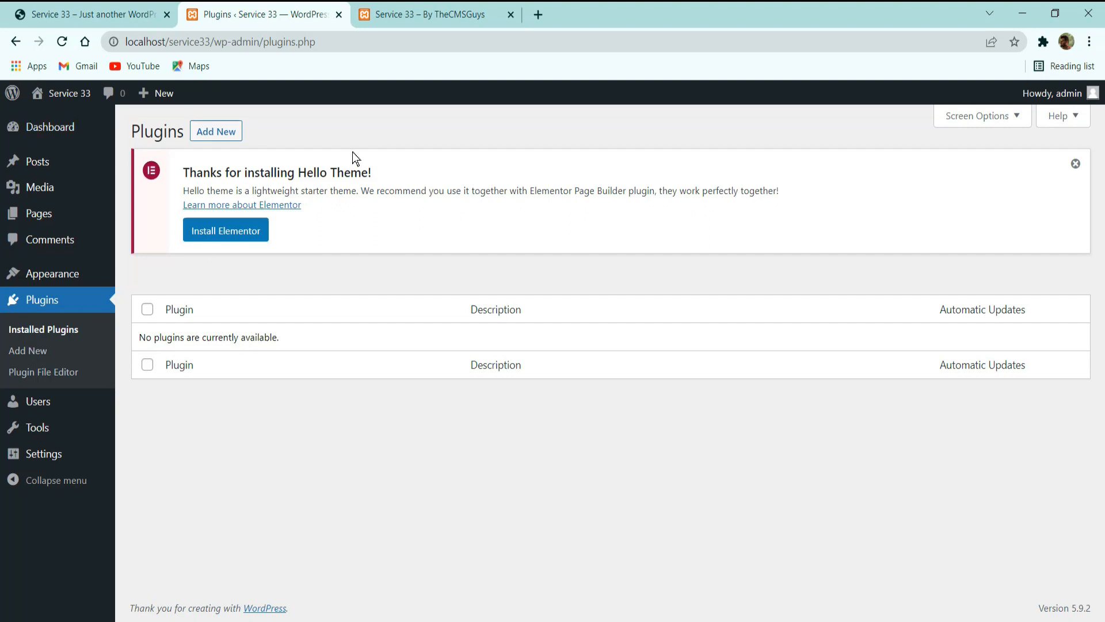
{"action": "left_click", "coordinate": [229, 132]}
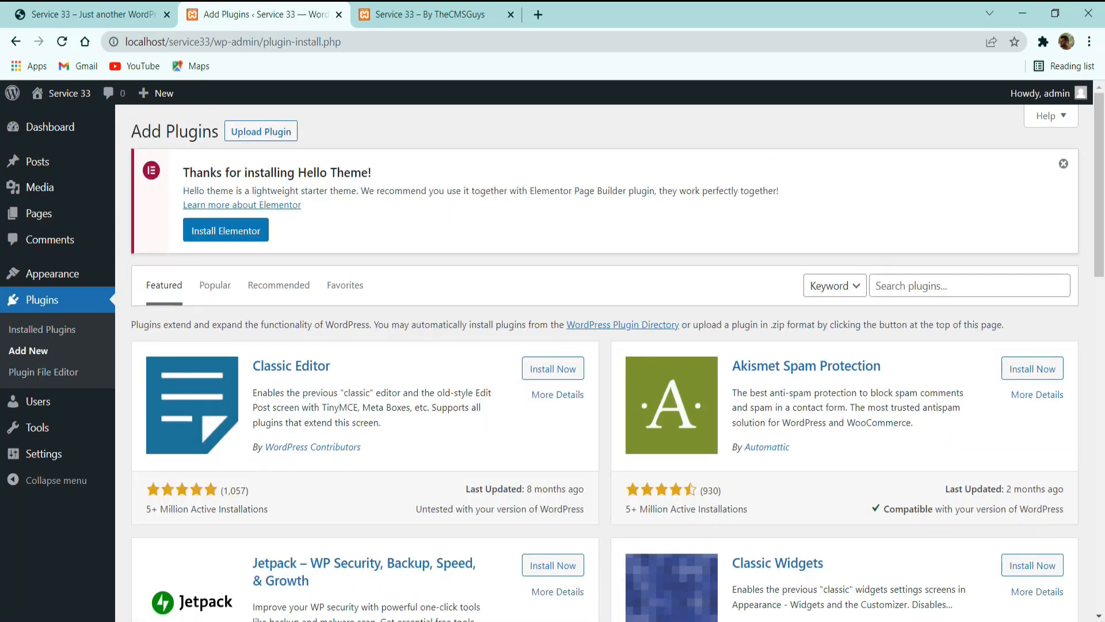
{"action": "left_click", "coordinate": [981, 277]}
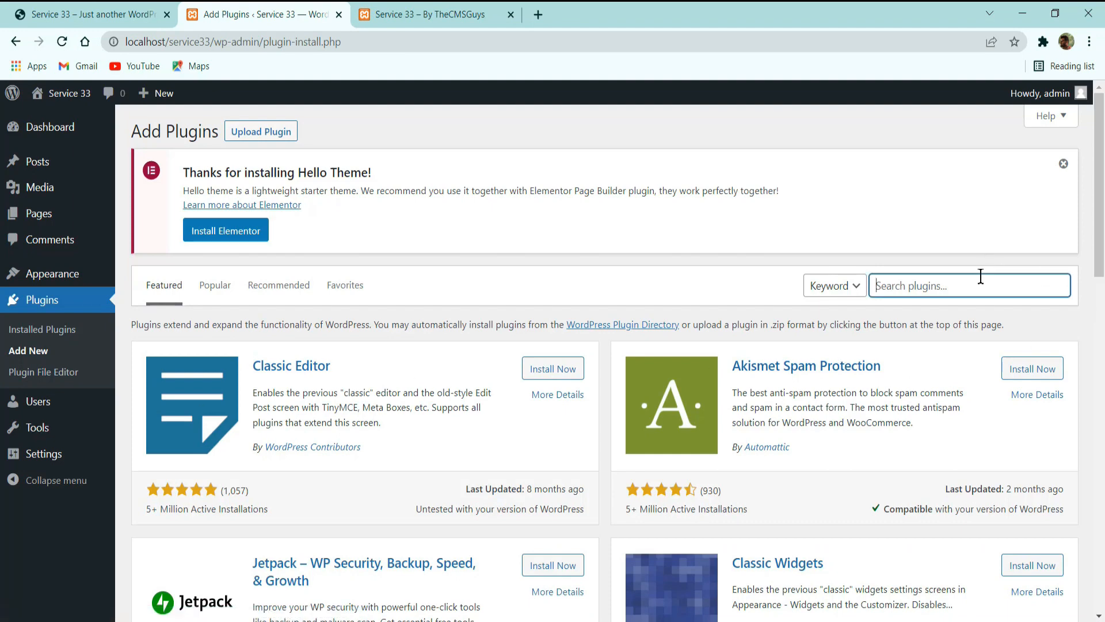
{"action": "type", "text": "elementor"}
{"action": "key", "text": "Return"}
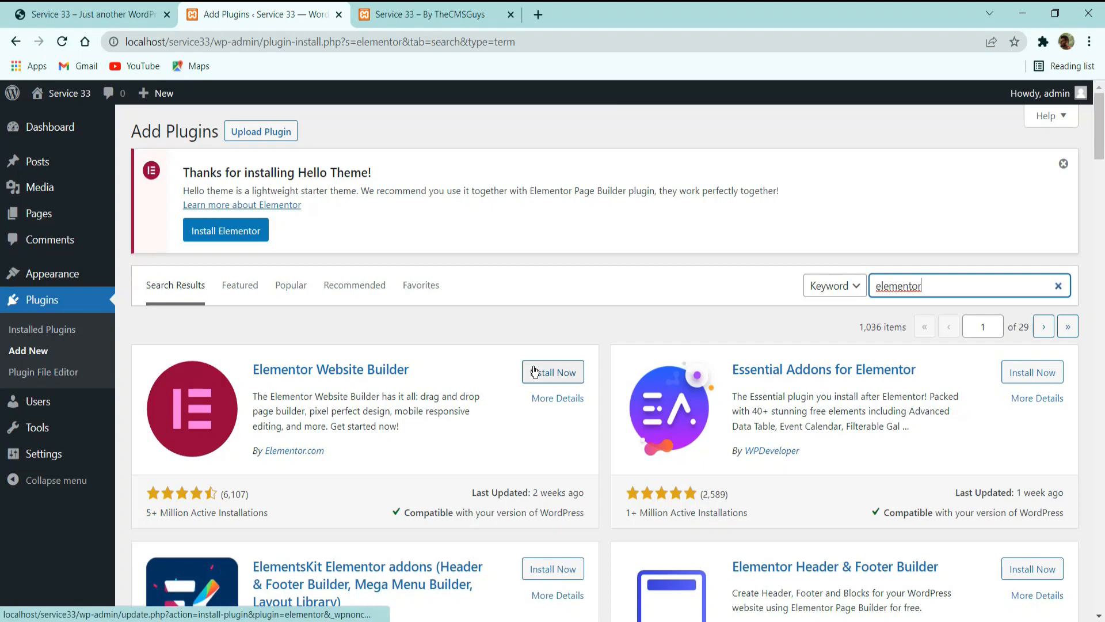
Install the Elementor Website Builder and ElementsKit Elementor addons plugins from the search results.
{"action": "left_click", "coordinate": [535, 371]}
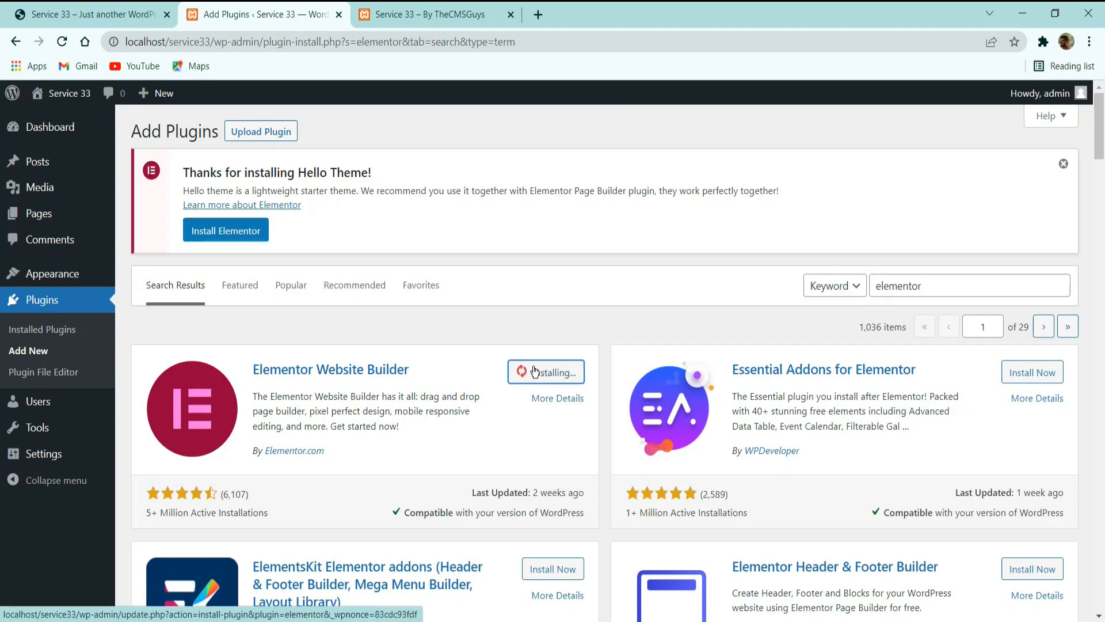
{"action": "scroll", "coordinate": [574, 386], "scroll_direction": "down", "scroll_amount": 3}
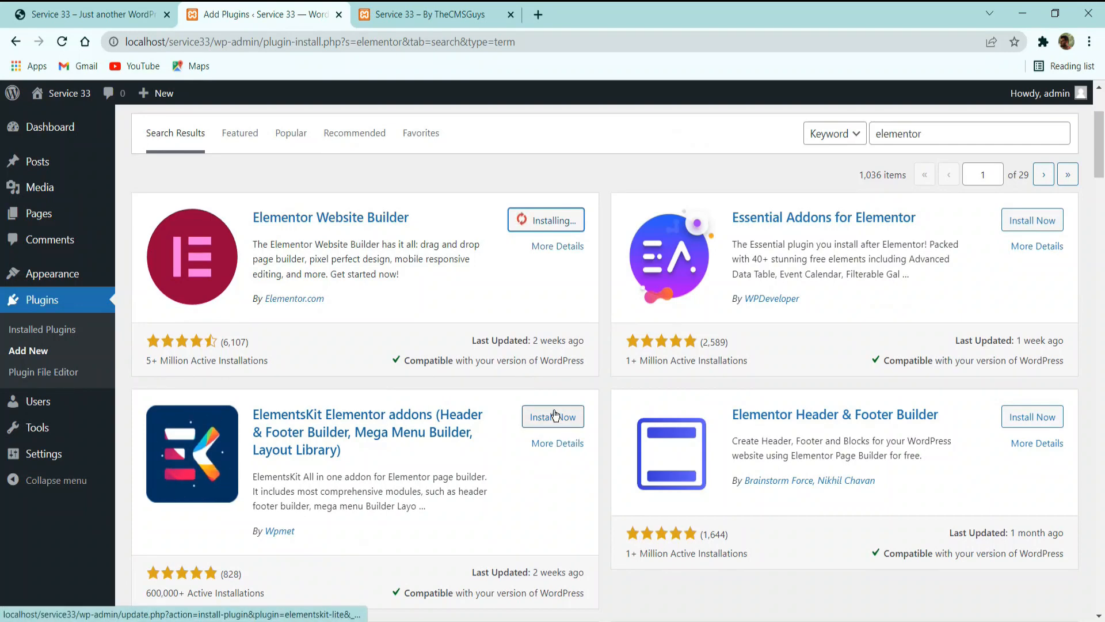
{"action": "left_click", "coordinate": [555, 415]}
Find the Metform Elementor Addon contact form builder among the elementor search results and install it.
{"action": "scroll", "coordinate": [455, 443], "scroll_direction": "down", "scroll_amount": 3}
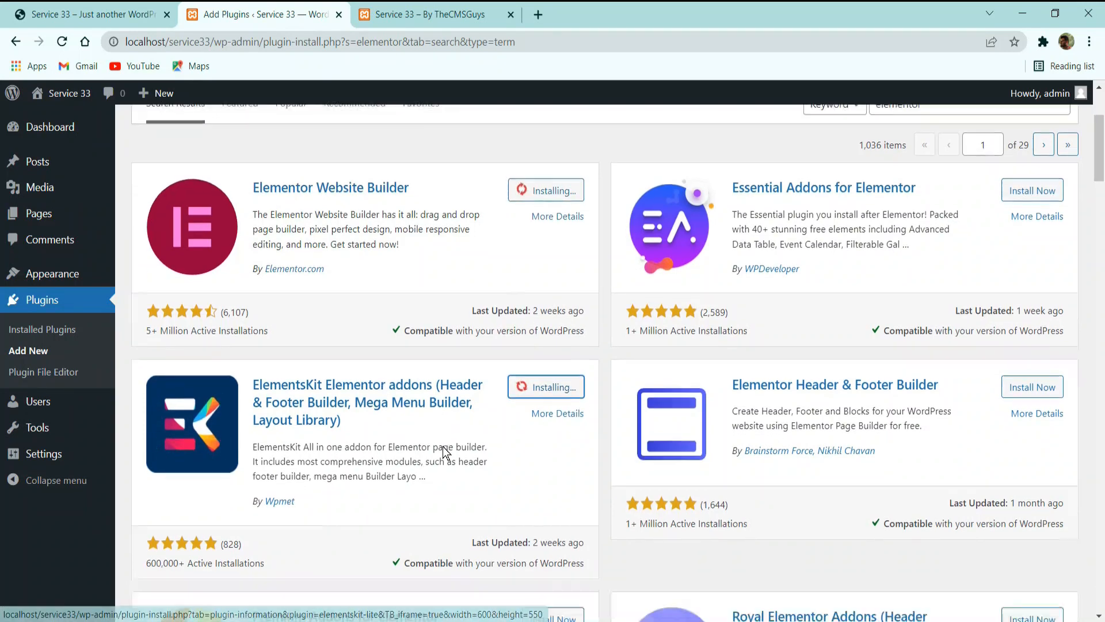
{"action": "scroll", "coordinate": [580, 353], "scroll_direction": "down", "scroll_amount": 6}
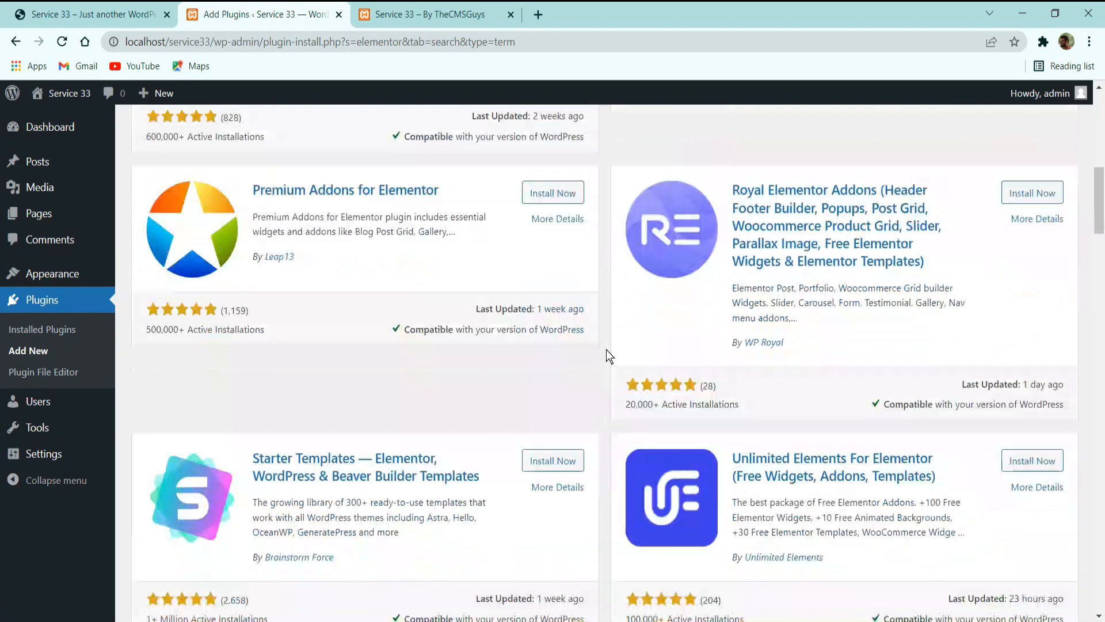
{"action": "scroll", "coordinate": [606, 350], "scroll_direction": "down", "scroll_amount": 2}
{"action": "scroll", "coordinate": [592, 377], "scroll_direction": "down", "scroll_amount": 1}
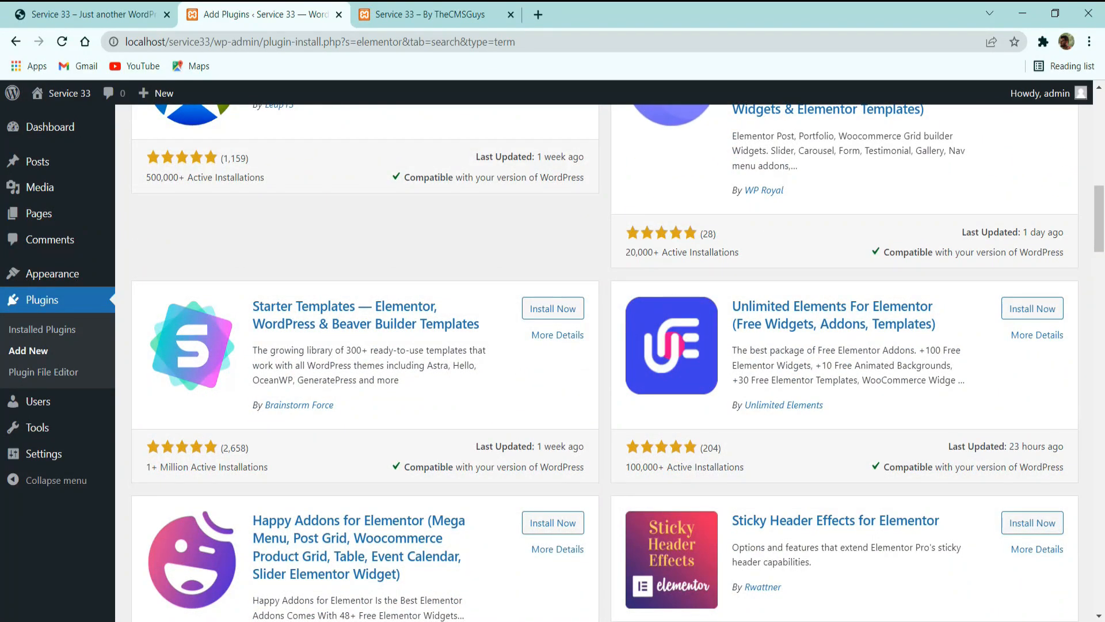
{"action": "scroll", "coordinate": [435, 353], "scroll_direction": "down", "scroll_amount": 5}
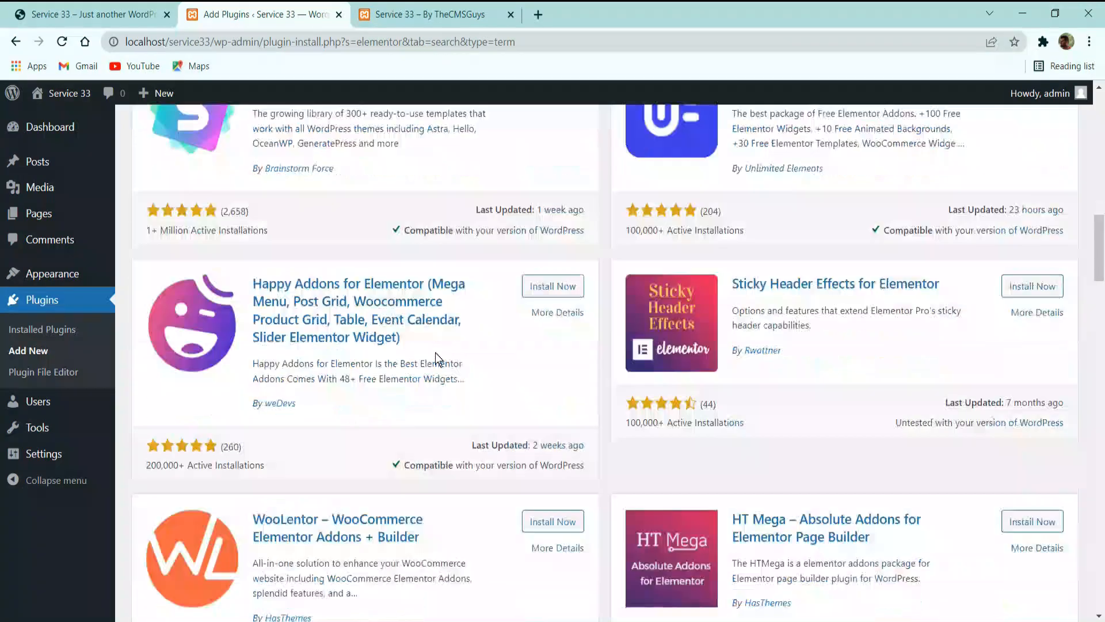
{"action": "scroll", "coordinate": [436, 363], "scroll_direction": "down", "scroll_amount": 13}
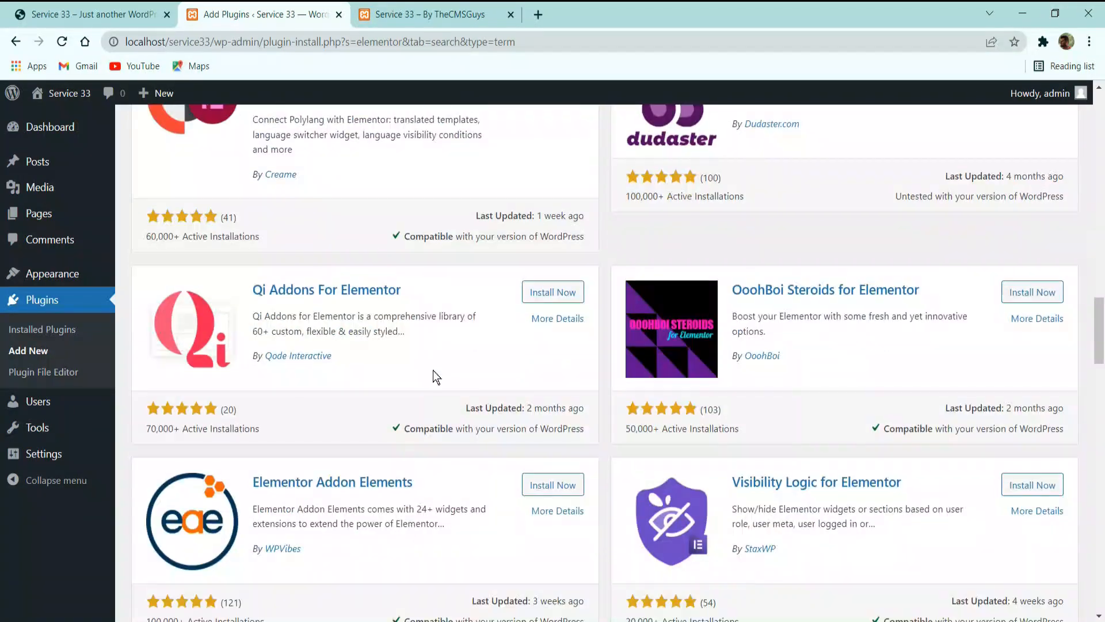
{"action": "scroll", "coordinate": [380, 403], "scroll_direction": "up", "scroll_amount": 15}
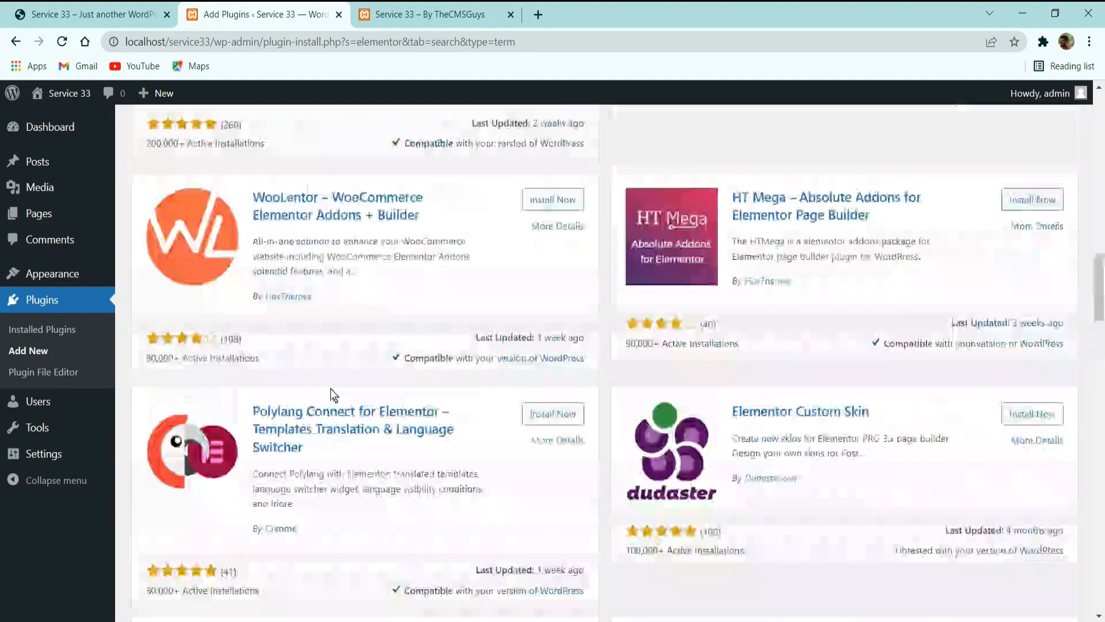
{"action": "scroll", "coordinate": [512, 296], "scroll_direction": "up", "scroll_amount": 10}
{"action": "scroll", "coordinate": [545, 378], "scroll_direction": "down", "scroll_amount": 16}
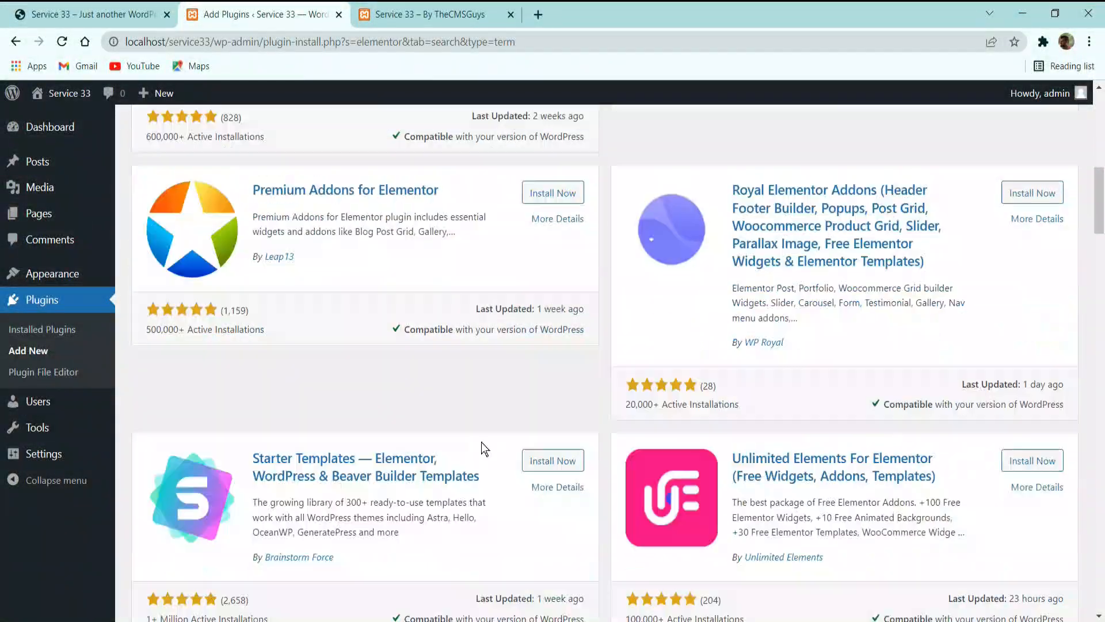
{"action": "scroll", "coordinate": [487, 452], "scroll_direction": "down", "scroll_amount": 10}
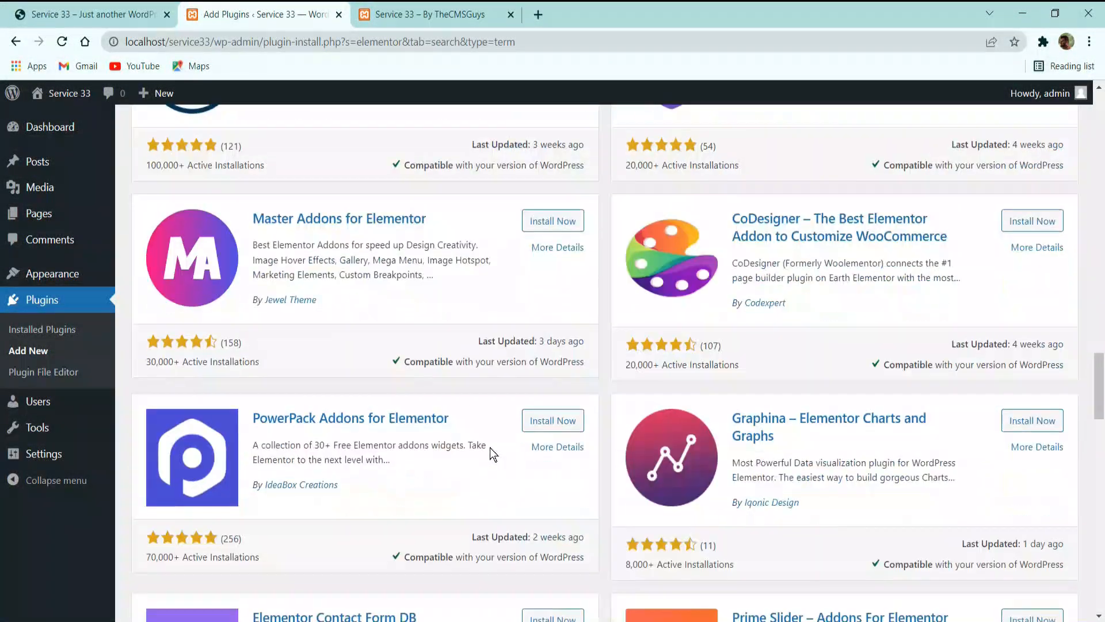
{"action": "scroll", "coordinate": [490, 448], "scroll_direction": "down", "scroll_amount": 3}
{"action": "scroll", "coordinate": [490, 448], "scroll_direction": "down", "scroll_amount": 3}
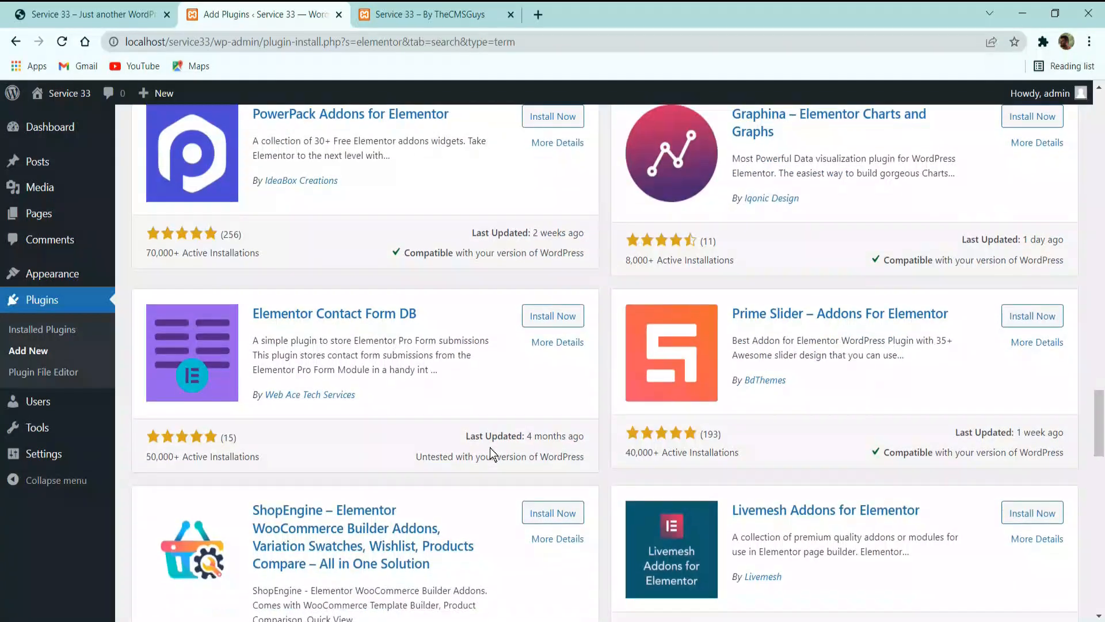
{"action": "scroll", "coordinate": [490, 447], "scroll_direction": "down", "scroll_amount": 10}
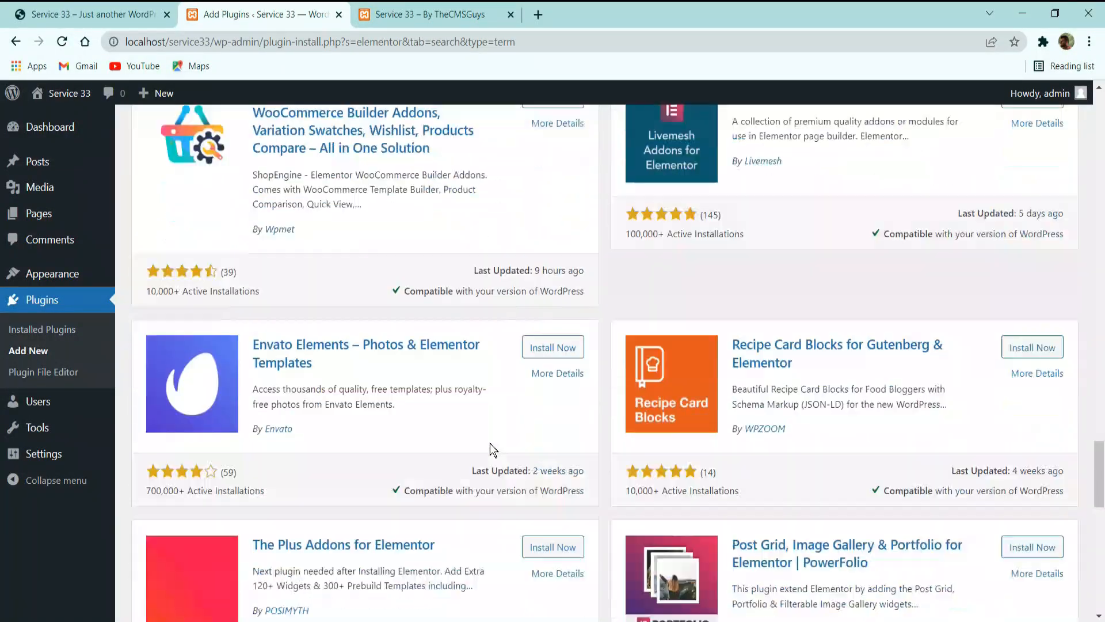
{"action": "scroll", "coordinate": [490, 448], "scroll_direction": "down", "scroll_amount": 5}
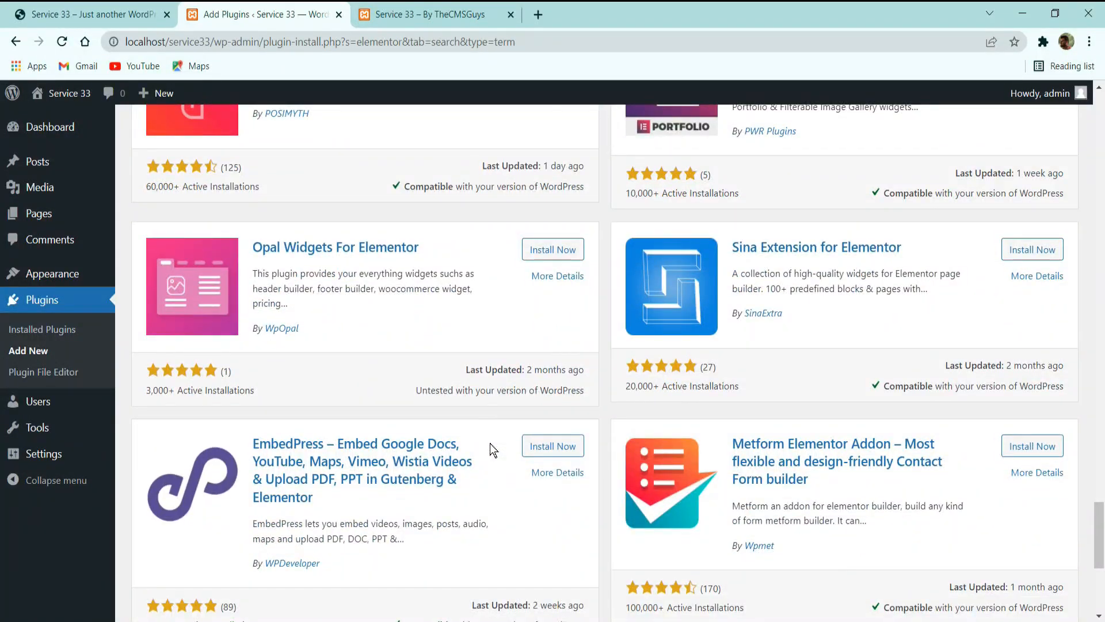
{"action": "scroll", "coordinate": [490, 449], "scroll_direction": "down", "scroll_amount": 6}
{"action": "scroll", "coordinate": [588, 498], "scroll_direction": "up", "scroll_amount": 3}
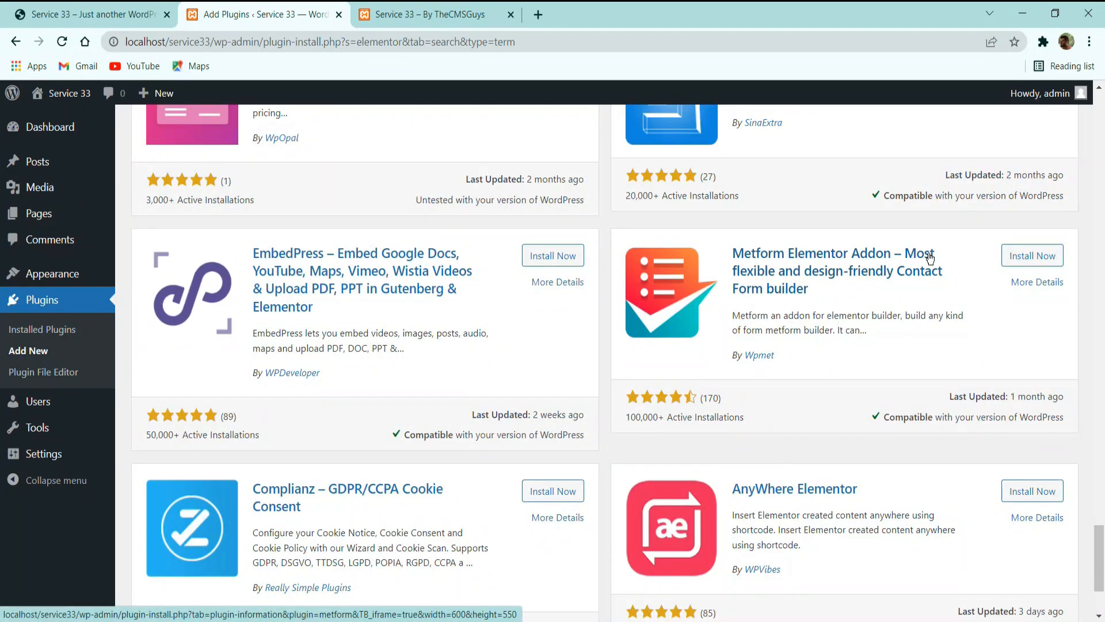
{"action": "left_click", "coordinate": [1020, 255]}
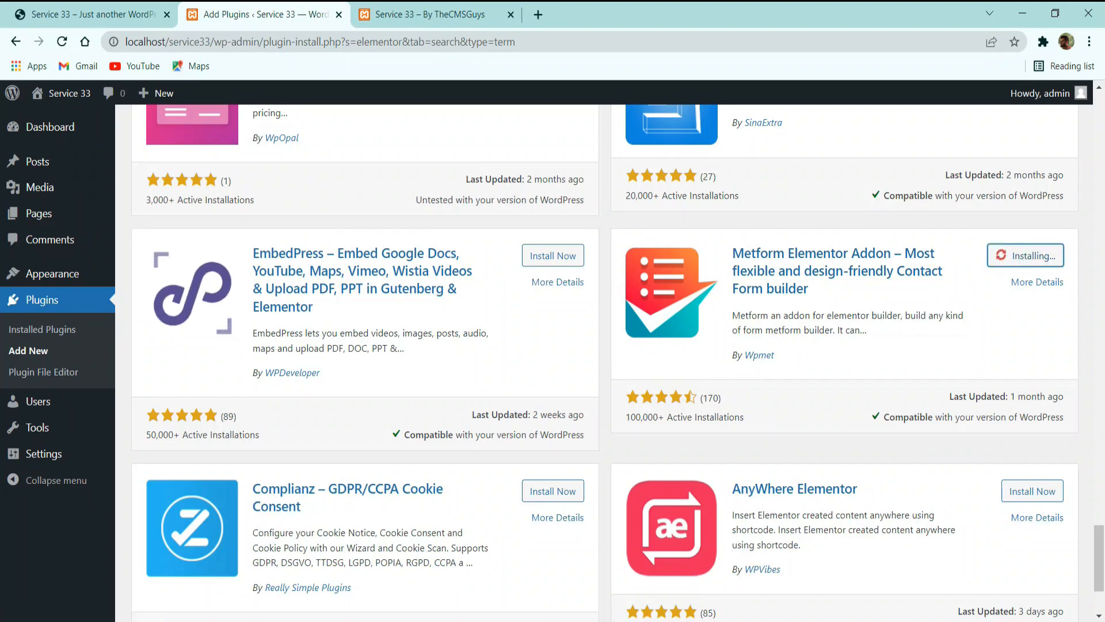
{"action": "scroll", "coordinate": [803, 397], "scroll_direction": "down", "scroll_amount": 3}
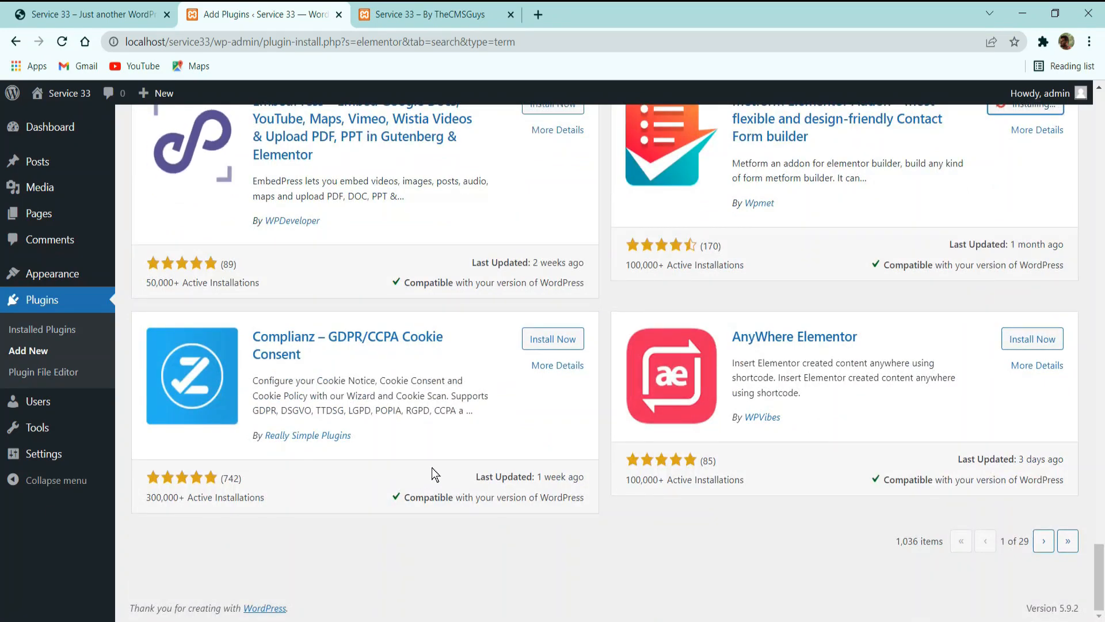
{"action": "scroll", "coordinate": [451, 420], "scroll_direction": "up", "scroll_amount": 5}
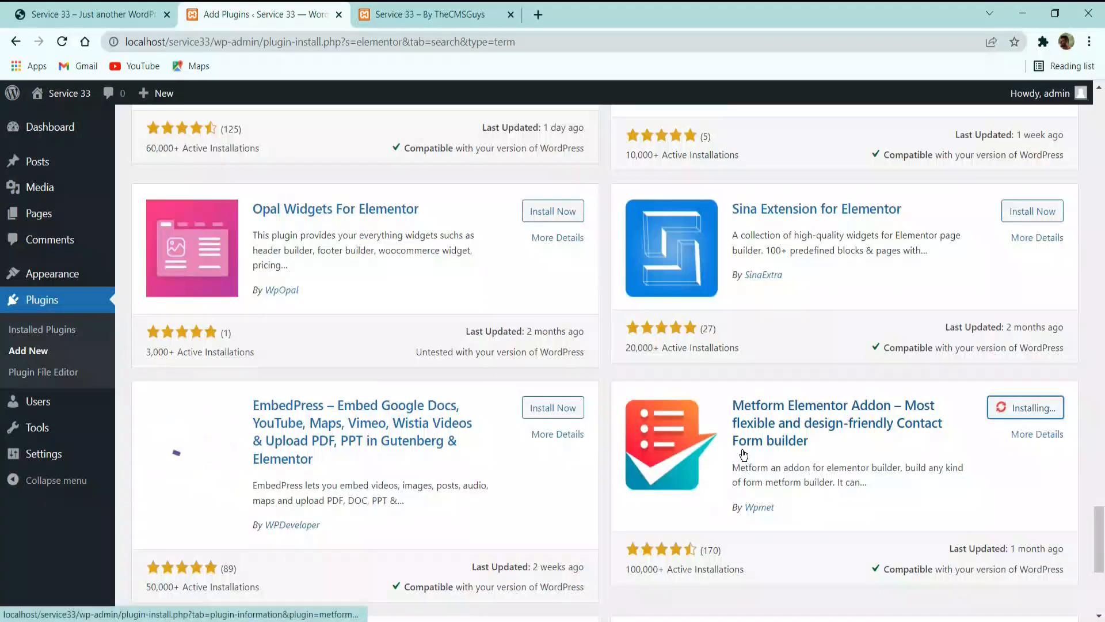
{"action": "scroll", "coordinate": [749, 452], "scroll_direction": "up", "scroll_amount": 3}
{"action": "scroll", "coordinate": [766, 444], "scroll_direction": "up", "scroll_amount": 10}
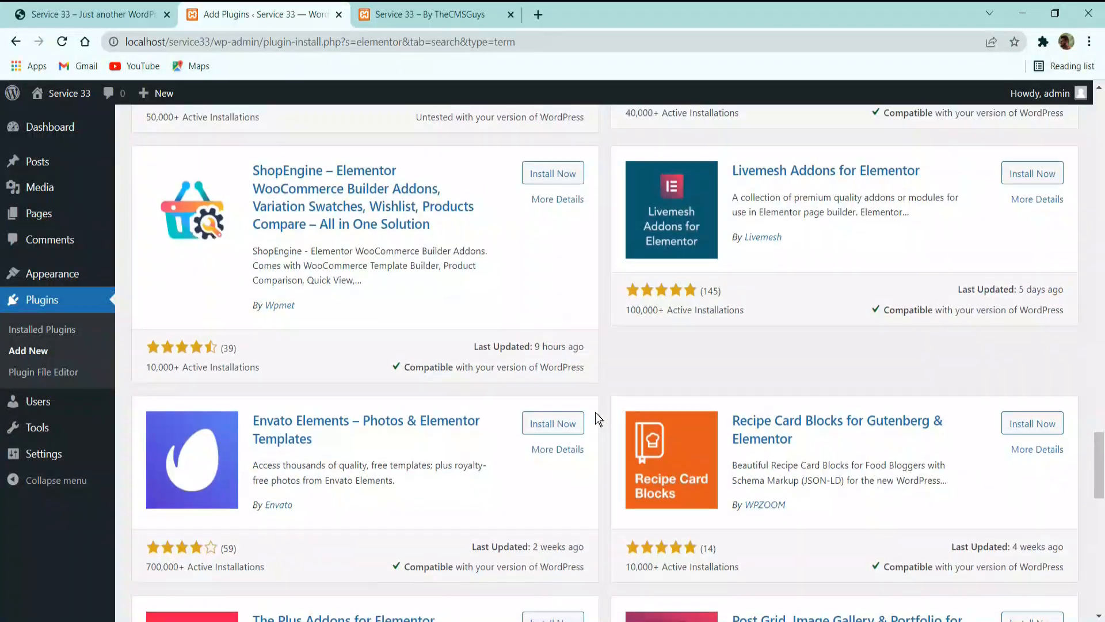
{"action": "scroll", "coordinate": [574, 413], "scroll_direction": "down", "scroll_amount": 15}
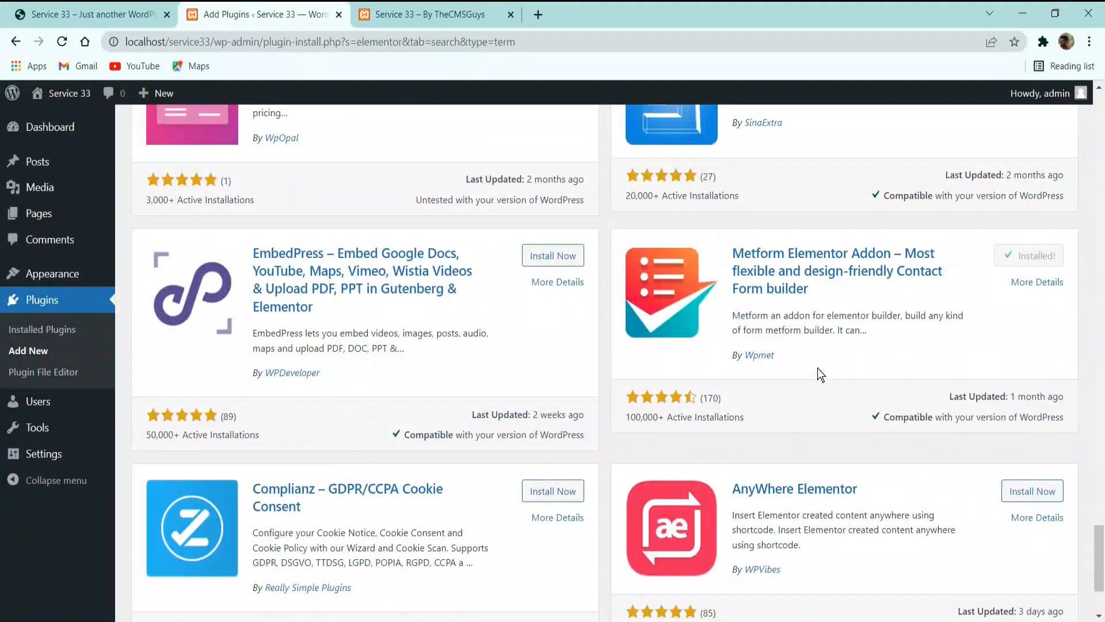
Search the plugin catalogue for "jet elementor" and look through the listed plugins.
{"action": "scroll", "coordinate": [806, 302], "scroll_direction": "up", "scroll_amount": 15}
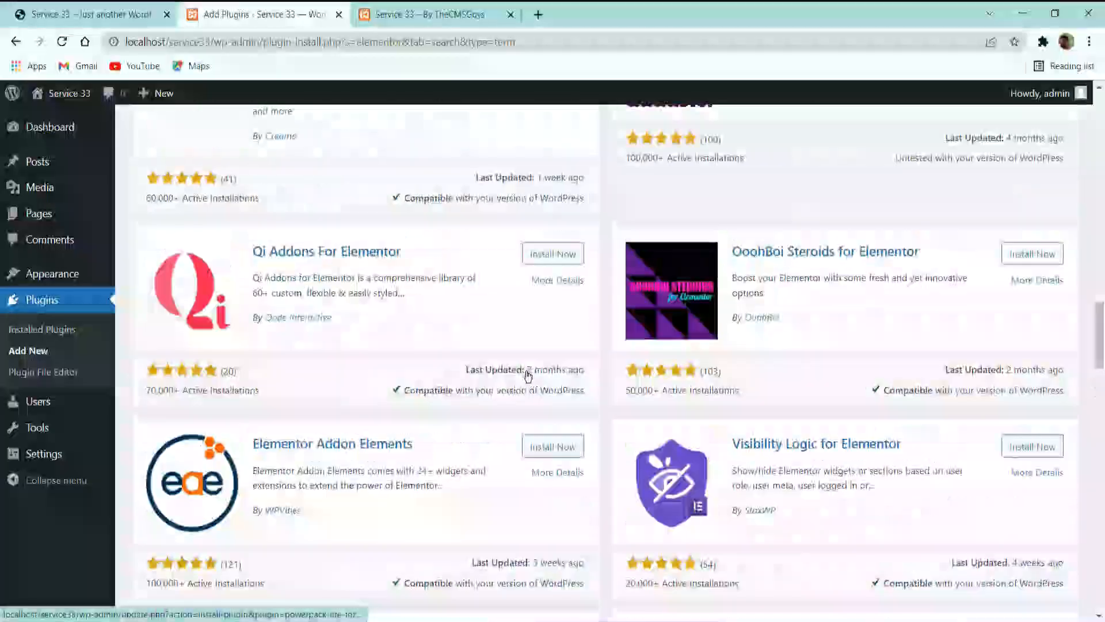
{"action": "scroll", "coordinate": [525, 370], "scroll_direction": "up", "scroll_amount": 20}
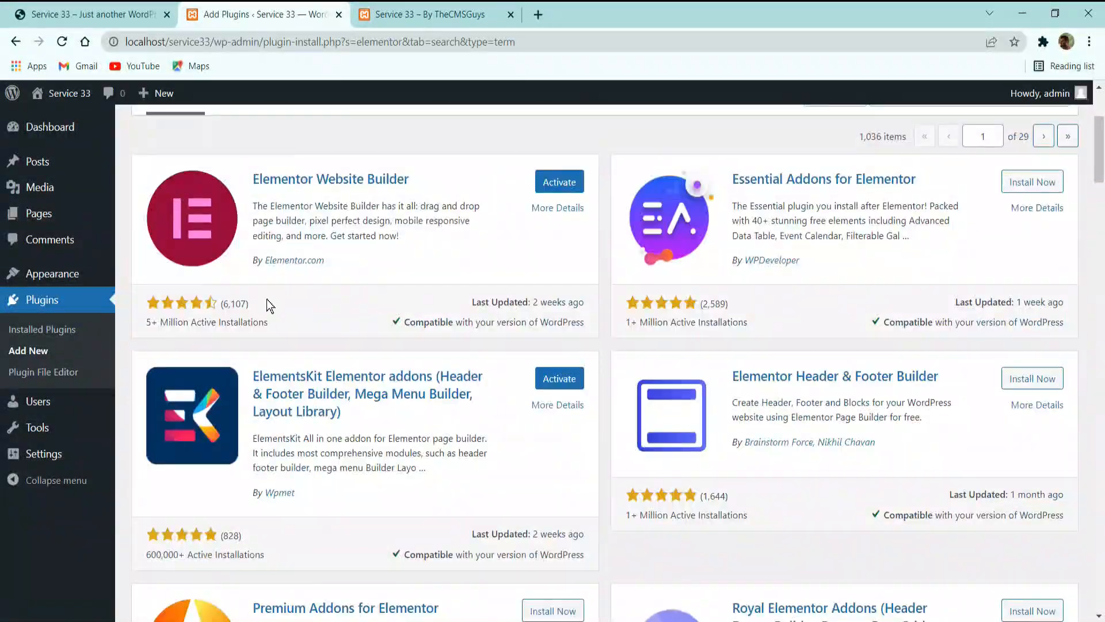
{"action": "scroll", "coordinate": [361, 253], "scroll_direction": "up", "scroll_amount": 3}
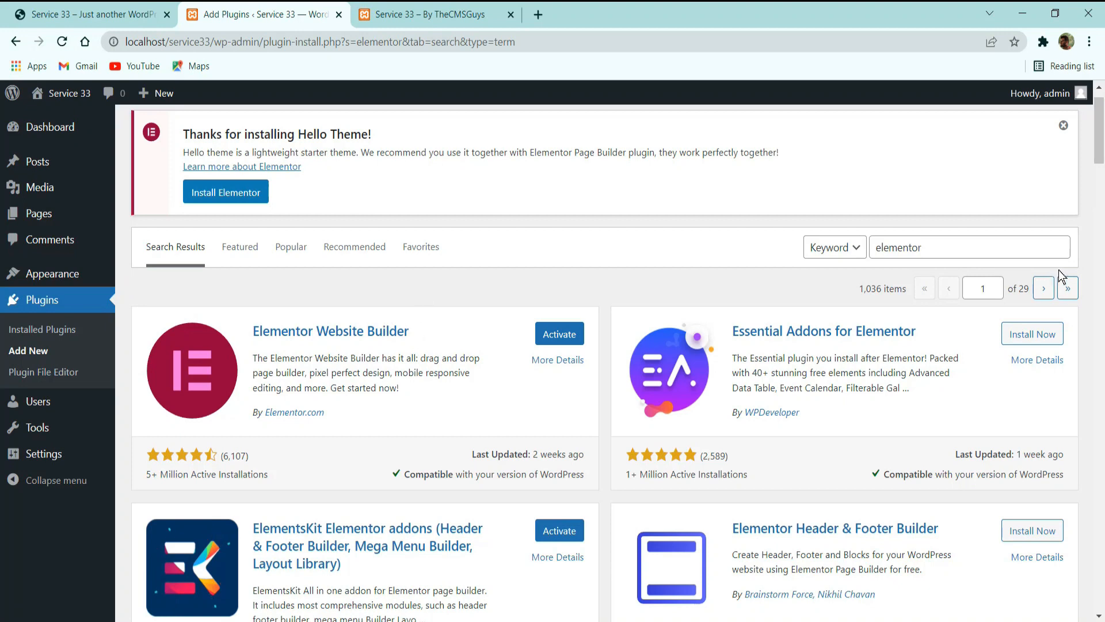
{"action": "left_click", "coordinate": [876, 247]}
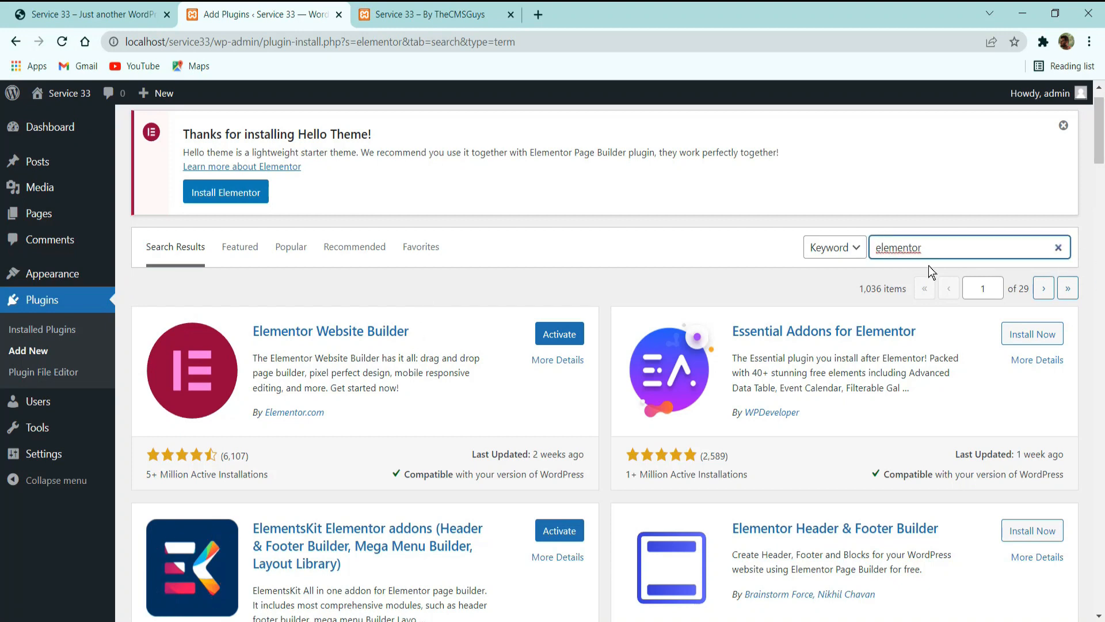
{"action": "type", "text": "jet"}
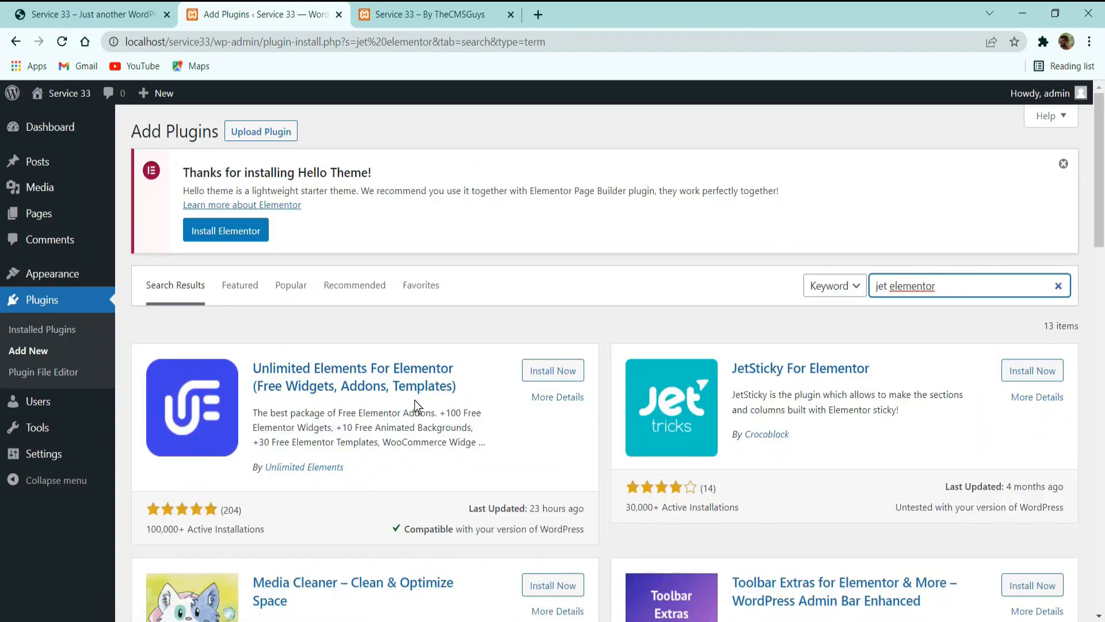
{"action": "scroll", "coordinate": [411, 396], "scroll_direction": "down", "scroll_amount": 3}
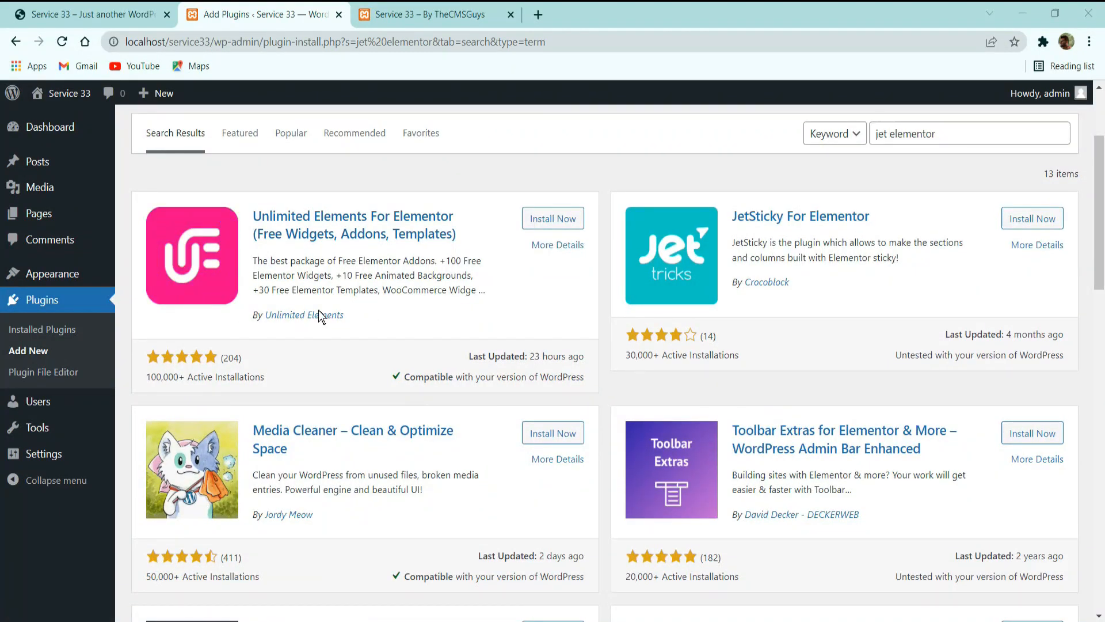
{"action": "scroll", "coordinate": [379, 334], "scroll_direction": "down", "scroll_amount": 5}
{"action": "scroll", "coordinate": [378, 337], "scroll_direction": "down", "scroll_amount": 8}
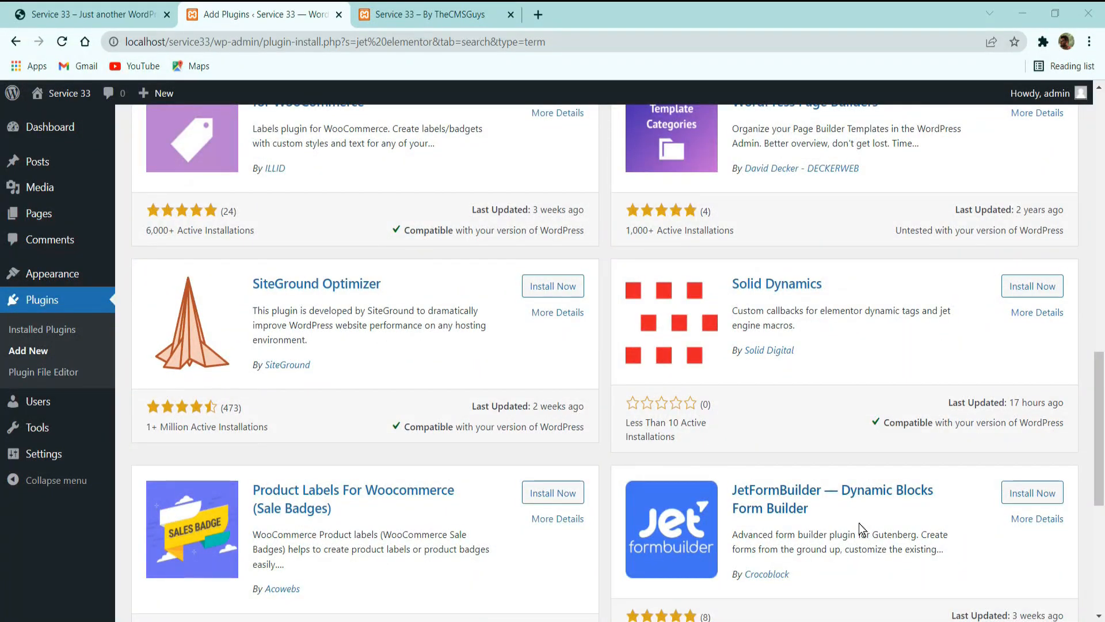
{"action": "scroll", "coordinate": [413, 449], "scroll_direction": "down", "scroll_amount": 5}
{"action": "scroll", "coordinate": [471, 421], "scroll_direction": "up", "scroll_amount": 20}
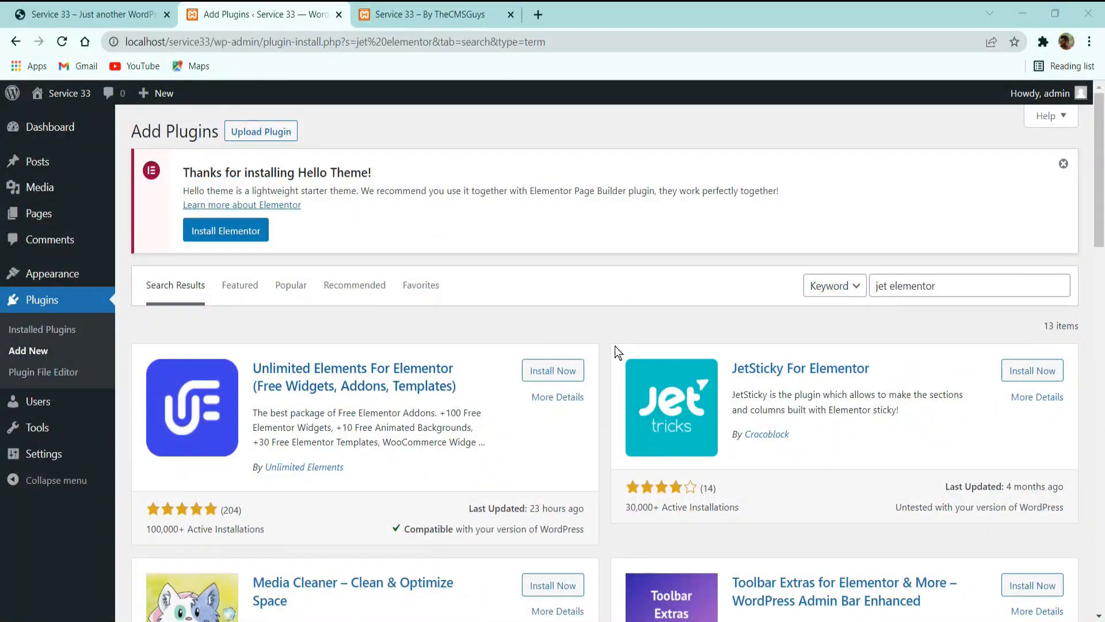
Search the plugin catalogue for "Jeg Elementor Kit" and install the Jeg Elementor Kit plugin by Jegstudio.
{"action": "left_click", "coordinate": [952, 286]}
{"action": "type", "text": "kit"}
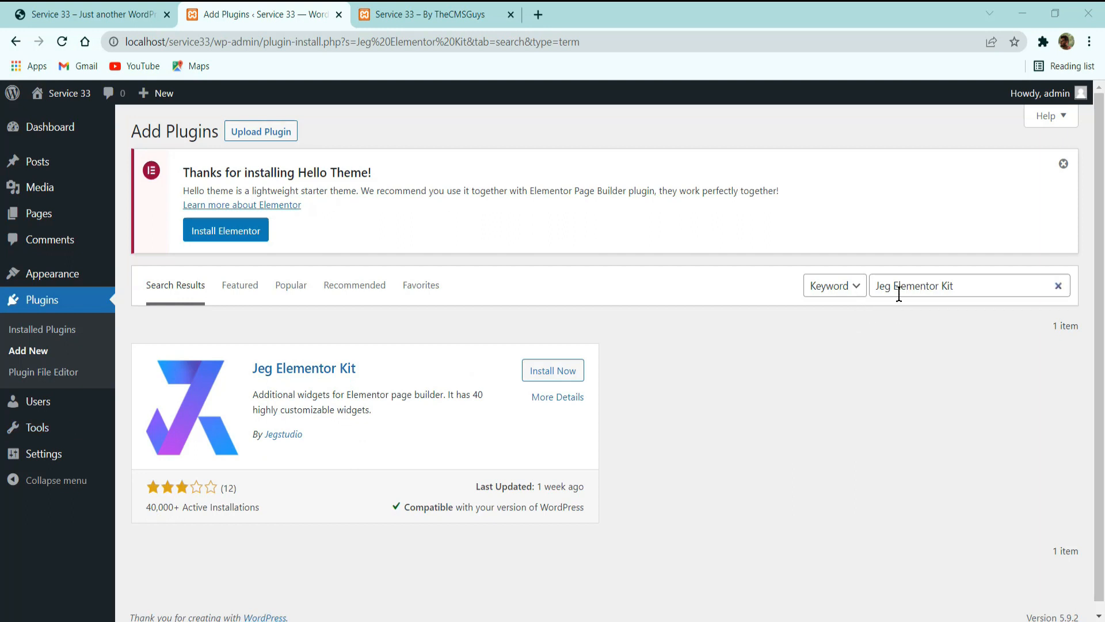
{"action": "left_click", "coordinate": [956, 283]}
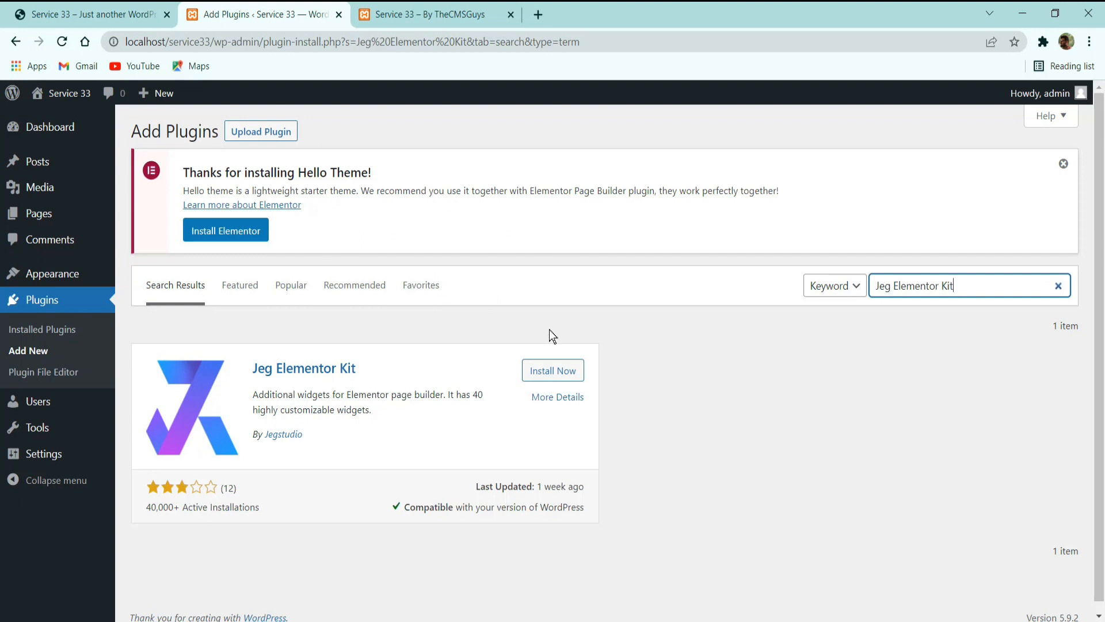
{"action": "left_click", "coordinate": [538, 373]}
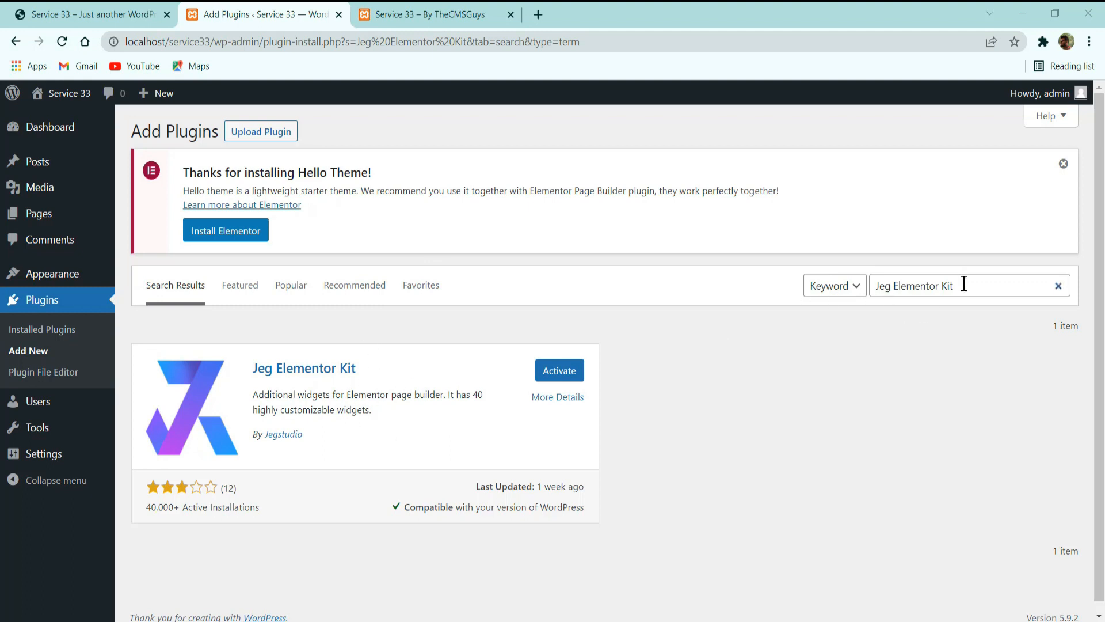
Search the plugin catalogue for "stratum" and install the Stratum – Elementor Widgets plugin by MotoPress.
{"action": "left_click_drag", "start_coordinate": [965, 285], "coordinate": [801, 275]}
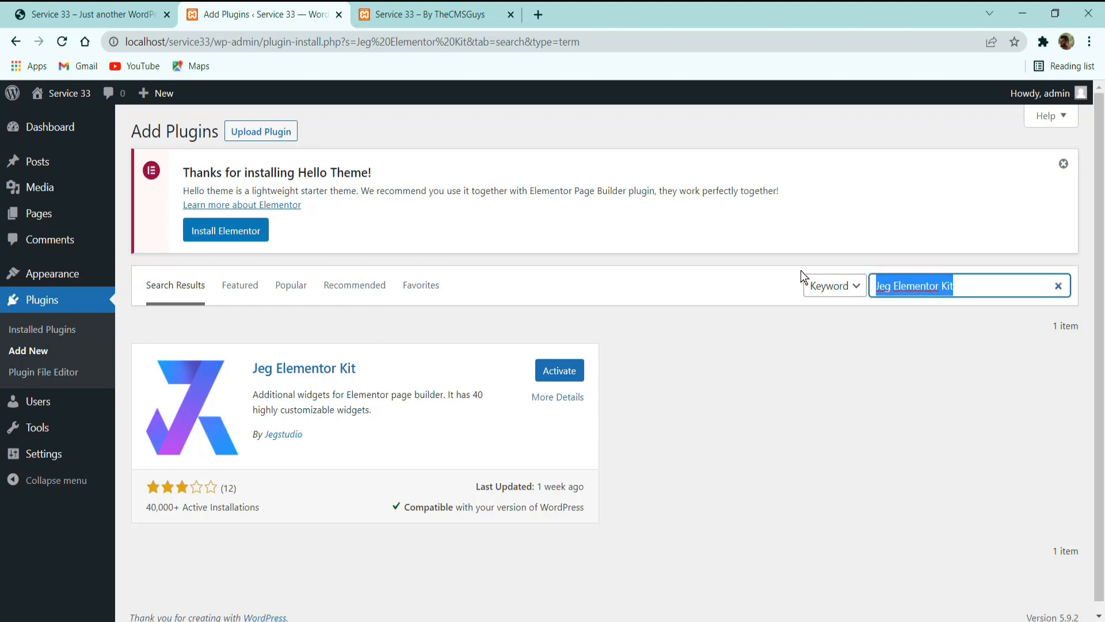
{"action": "type", "text": "sta"}
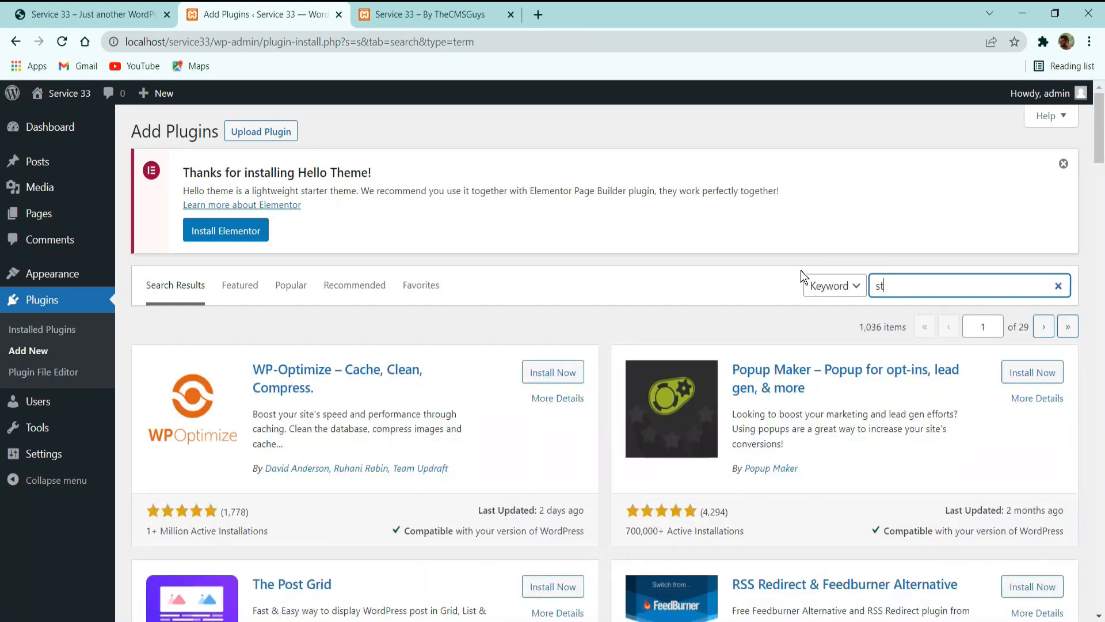
{"action": "key", "text": "BackSpace"}
{"action": "type", "text": "ratu"}
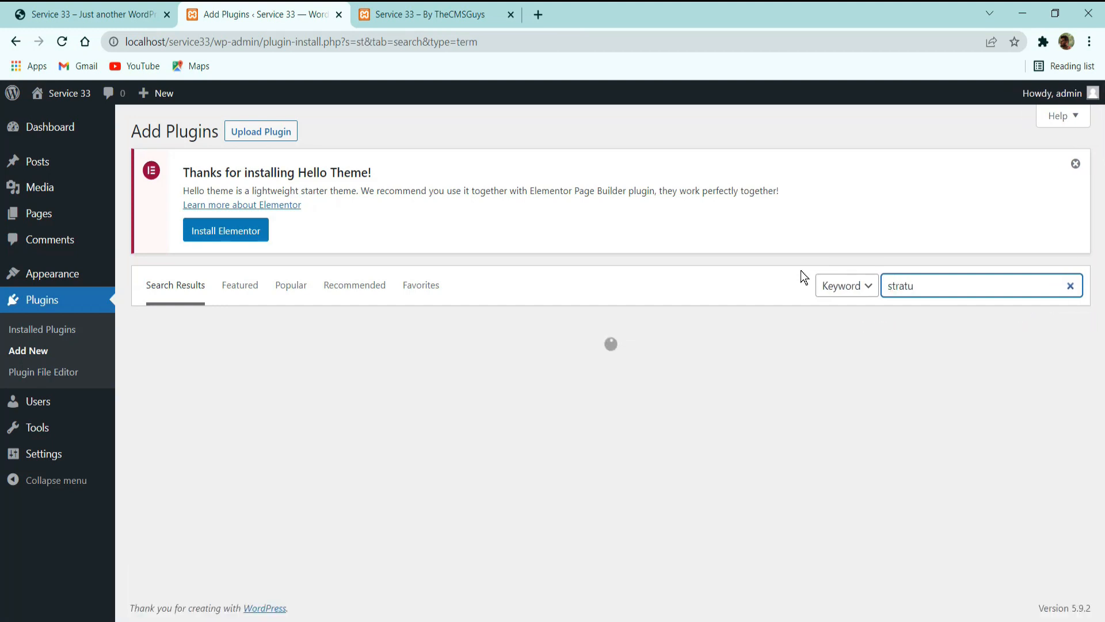
{"action": "type", "text": "m"}
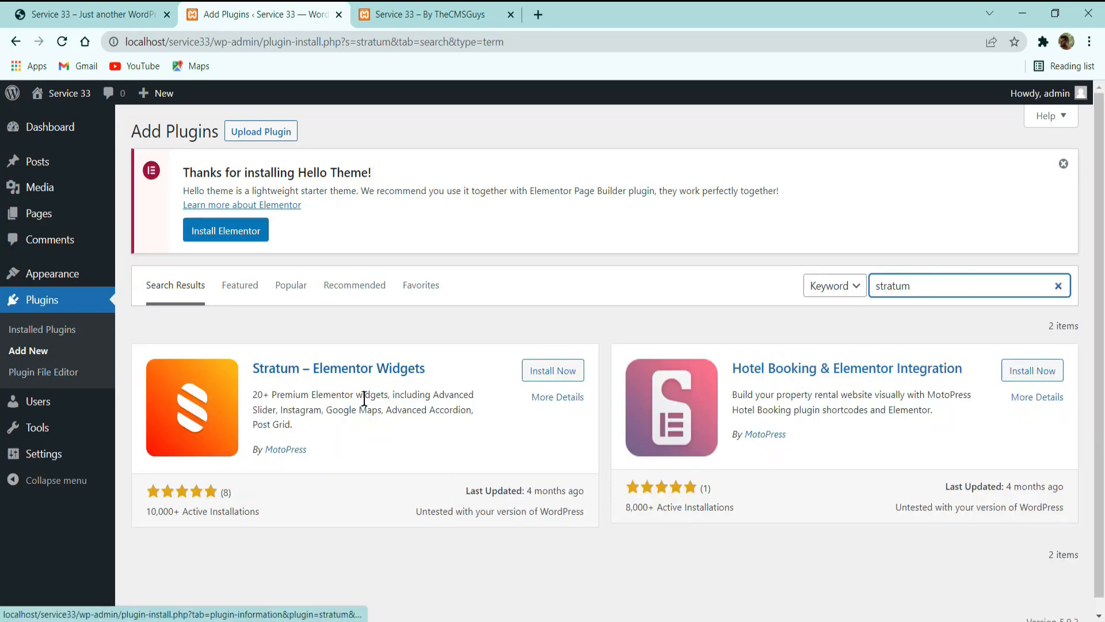
{"action": "left_click", "coordinate": [552, 377]}
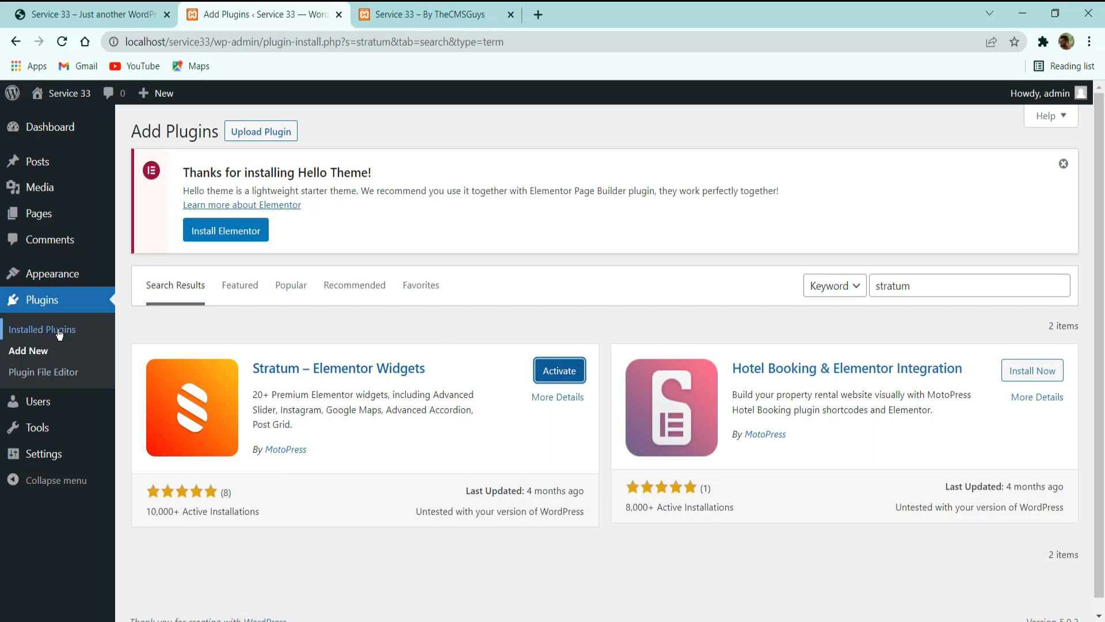
Open the list of installed plugins, select all of them and activate them with one bulk action.
{"action": "left_click", "coordinate": [60, 331]}
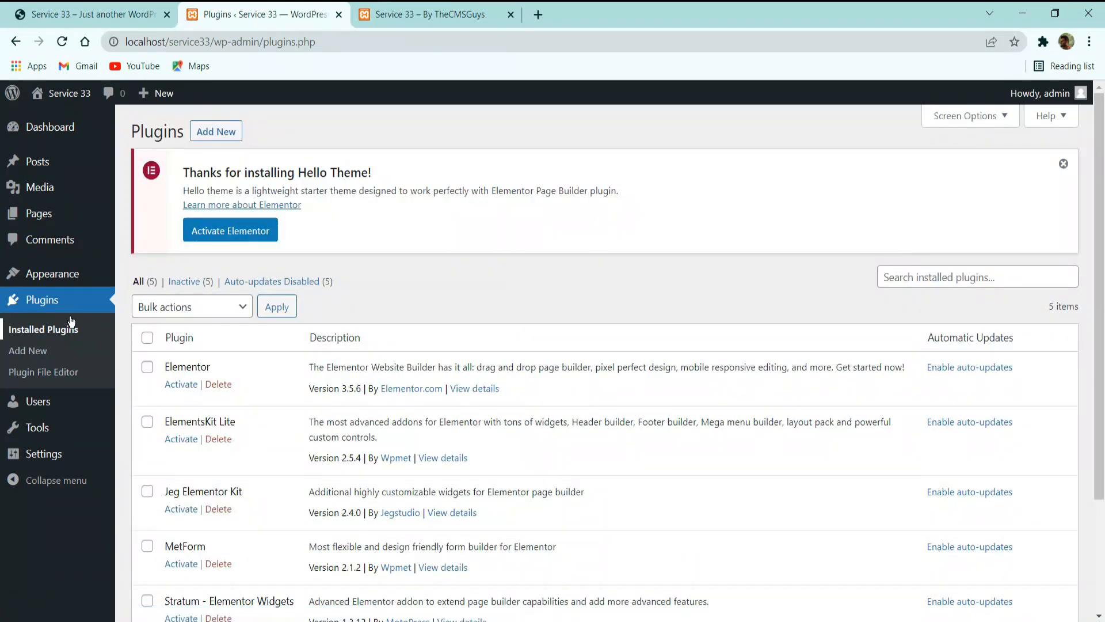
{"action": "scroll", "coordinate": [188, 250], "scroll_direction": "down", "scroll_amount": 3}
{"action": "scroll", "coordinate": [158, 302], "scroll_direction": "up", "scroll_amount": 3}
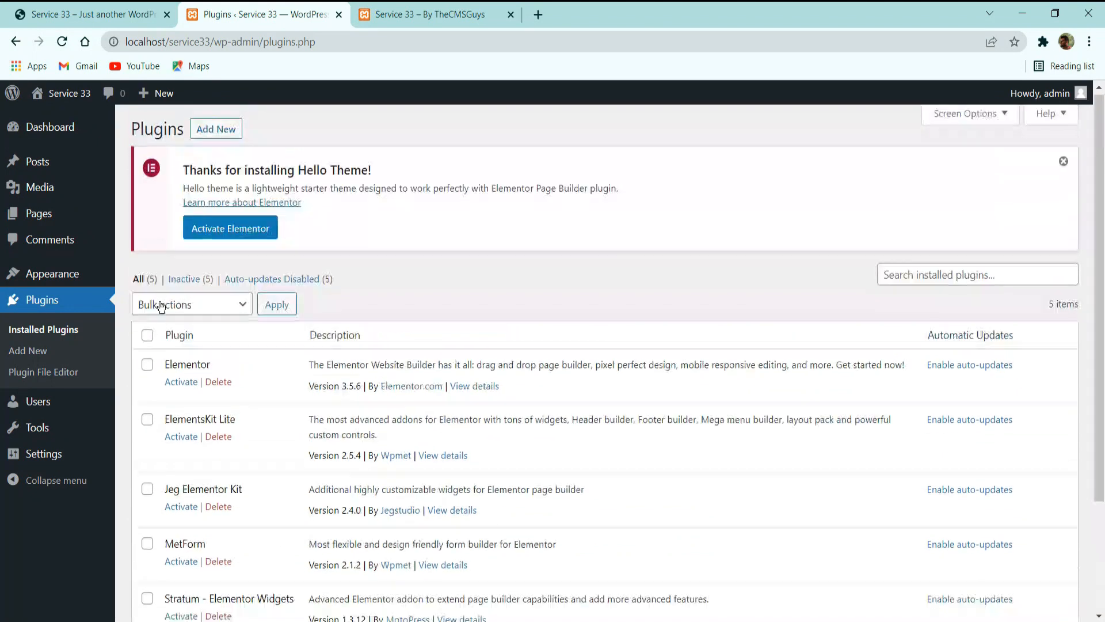
{"action": "left_click", "coordinate": [148, 337]}
{"action": "left_click", "coordinate": [210, 316]}
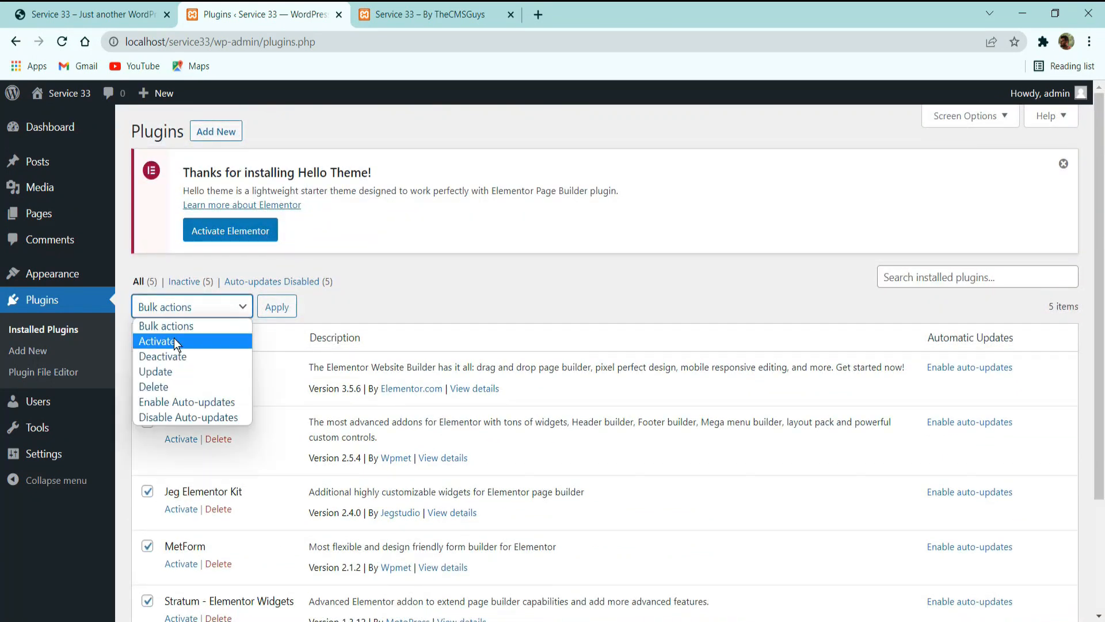
{"action": "left_click", "coordinate": [171, 341]}
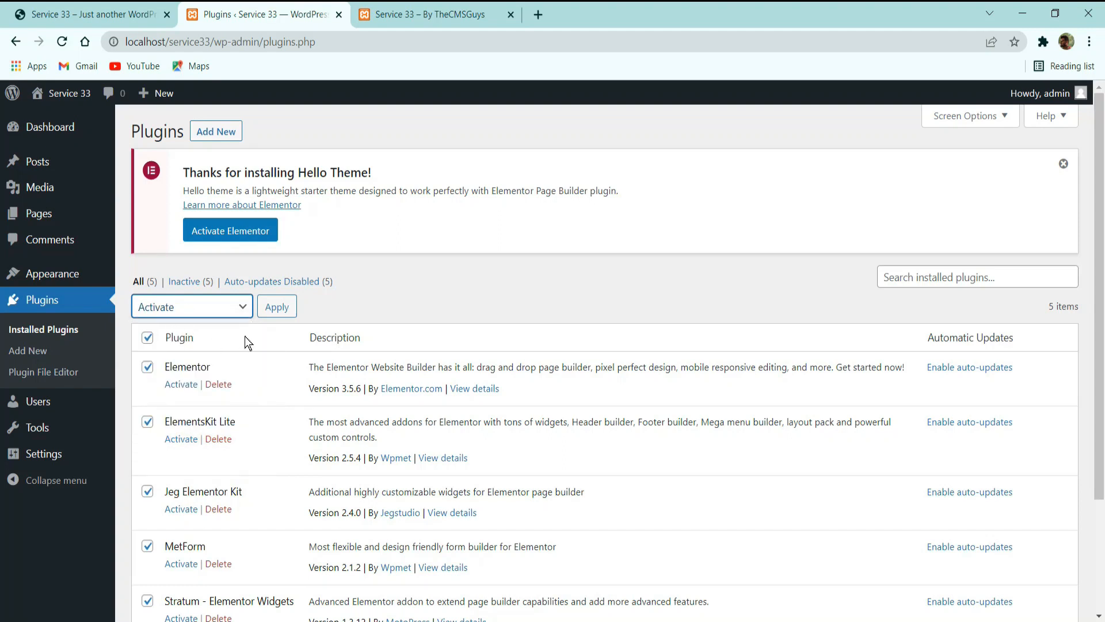
{"action": "left_click", "coordinate": [272, 311]}
{"action": "left_click", "coordinate": [272, 311]}
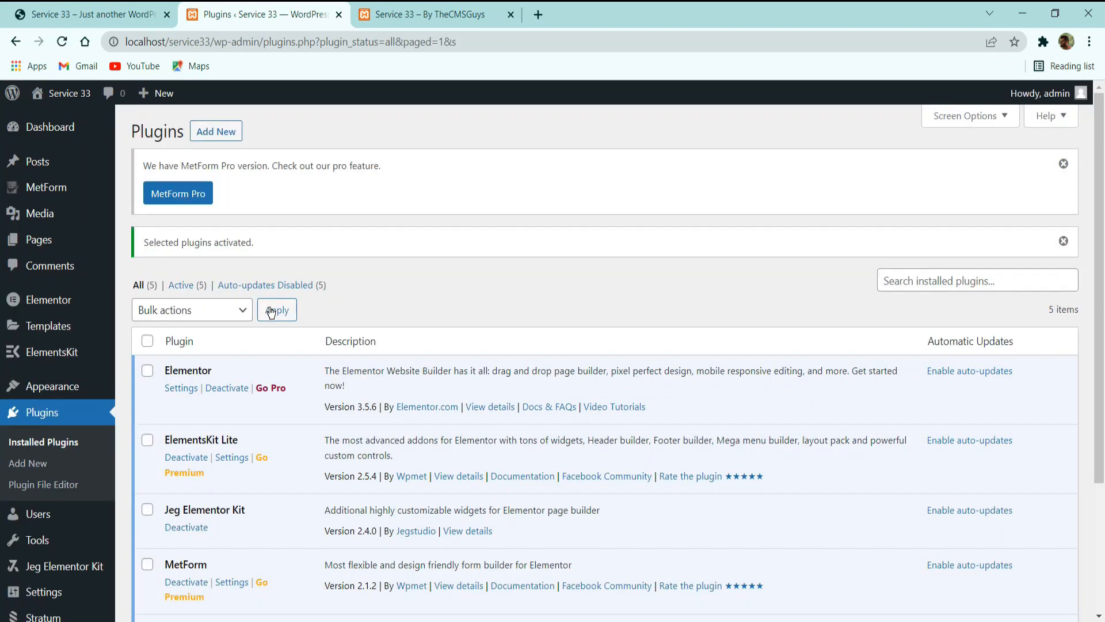
Dismiss the MetForm Pro notice and the plugin activation notice above the plugin list.
{"action": "scroll", "coordinate": [271, 312], "scroll_direction": "down", "scroll_amount": 3}
{"action": "scroll", "coordinate": [265, 322], "scroll_direction": "up", "scroll_amount": 3}
{"action": "left_click", "coordinate": [1064, 164]}
{"action": "left_click", "coordinate": [1063, 165]}
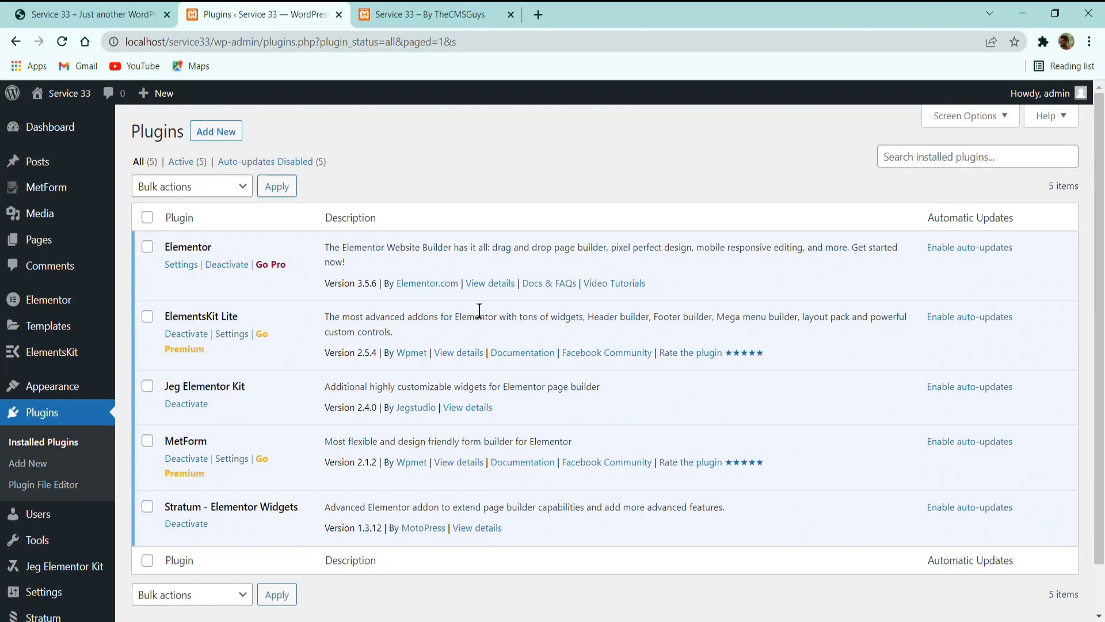
Look over the top of the reference charity site's home page and return to the WordPress admin.
{"action": "left_click", "coordinate": [127, 13]}
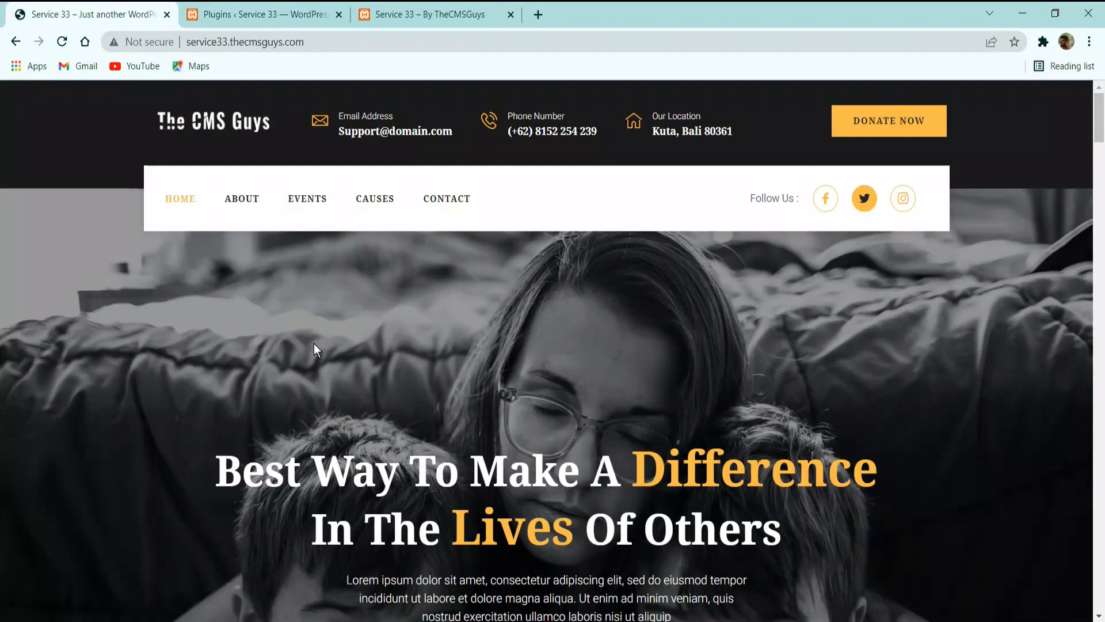
{"action": "scroll", "coordinate": [313, 351], "scroll_direction": "down", "scroll_amount": 8}
{"action": "scroll", "coordinate": [312, 353], "scroll_direction": "up", "scroll_amount": 8}
{"action": "left_click", "coordinate": [271, 16]}
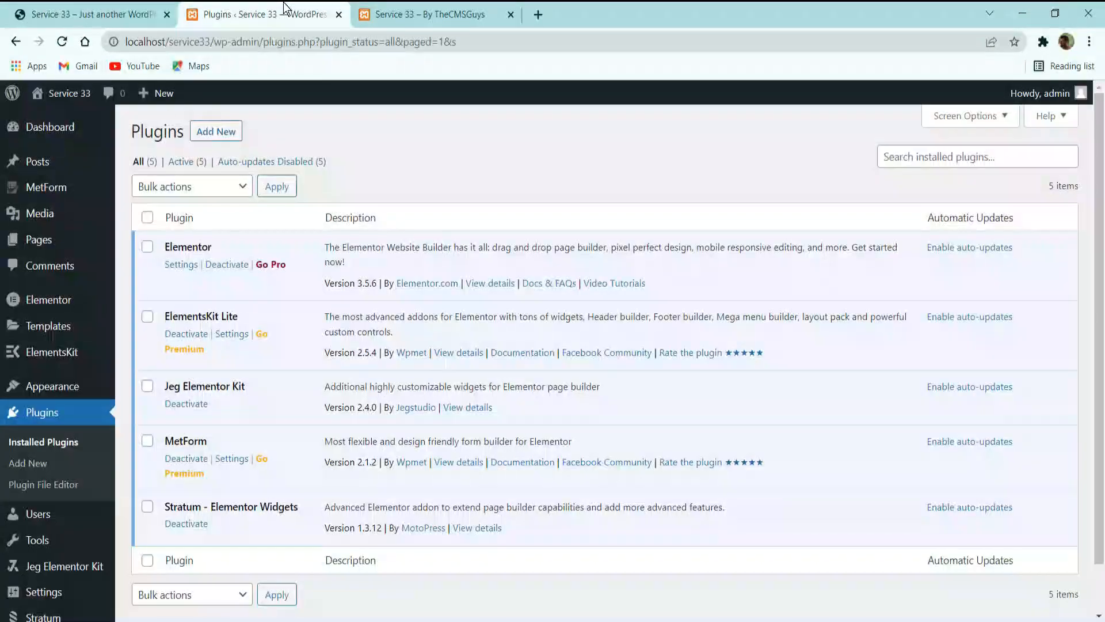
Create a new page titled "Home" from the Pages section and publish it.
{"action": "left_click", "coordinate": [33, 239]}
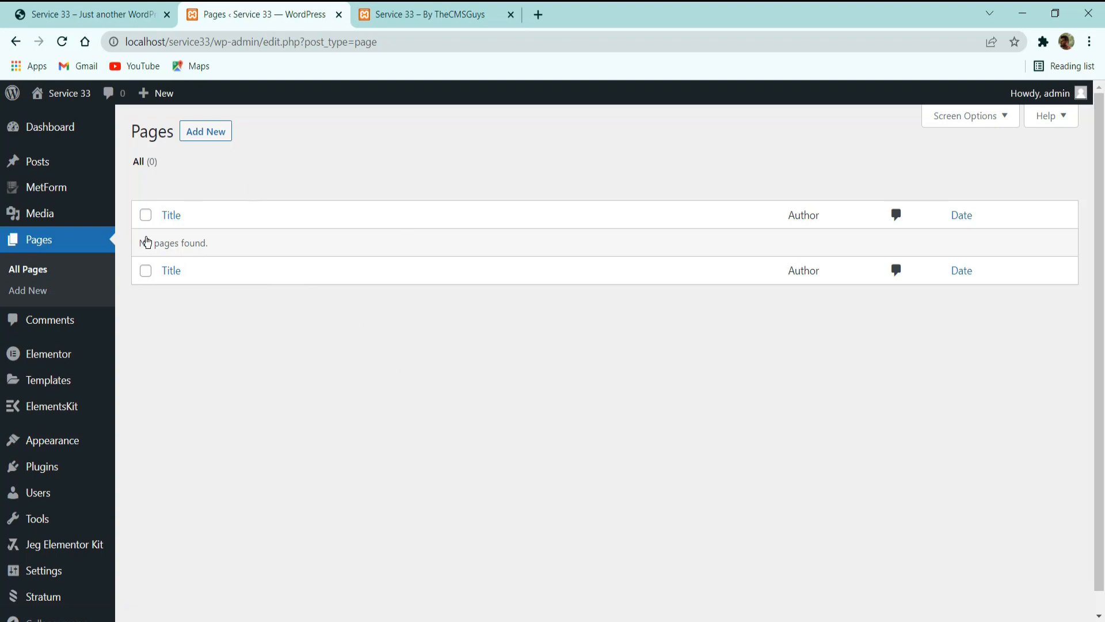
{"action": "left_click", "coordinate": [216, 137]}
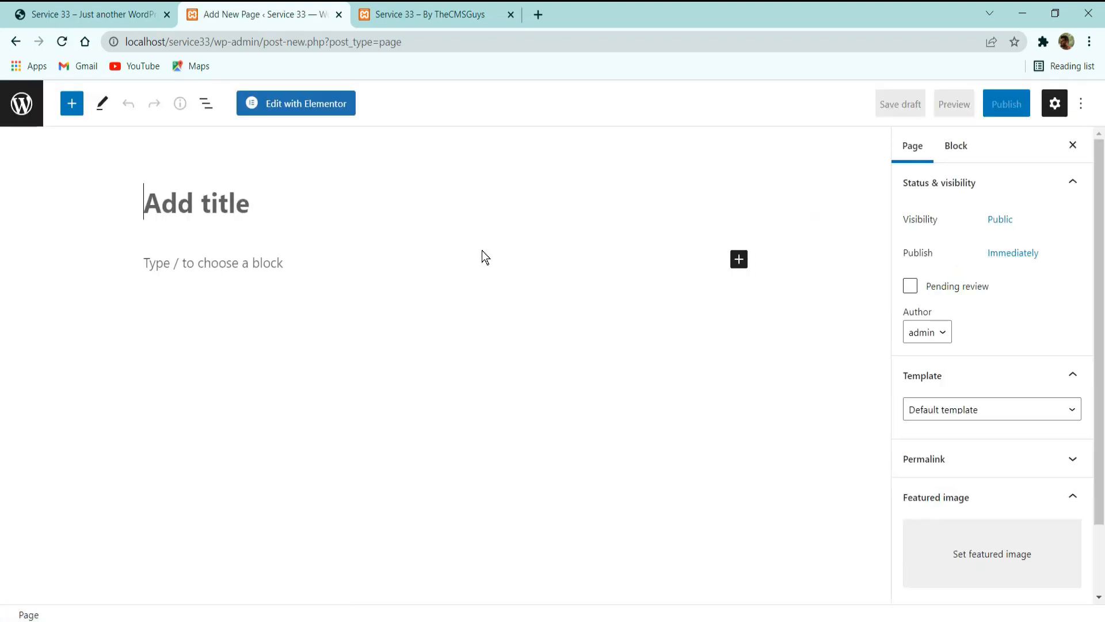
{"action": "type", "text": "Home"}
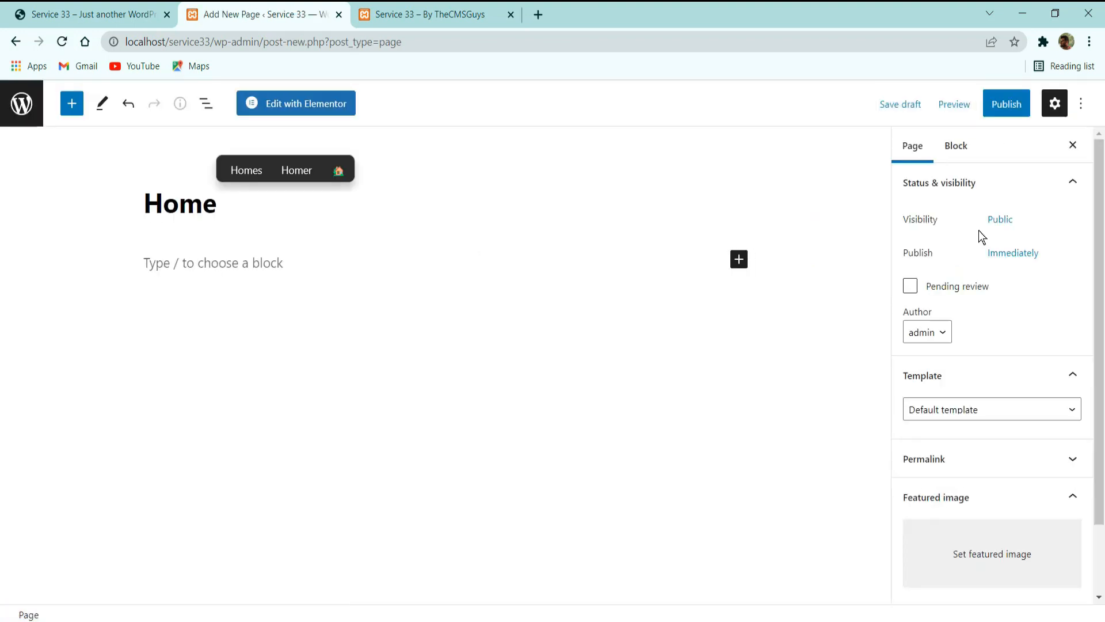
{"action": "left_click", "coordinate": [1013, 116]}
{"action": "left_click", "coordinate": [942, 116]}
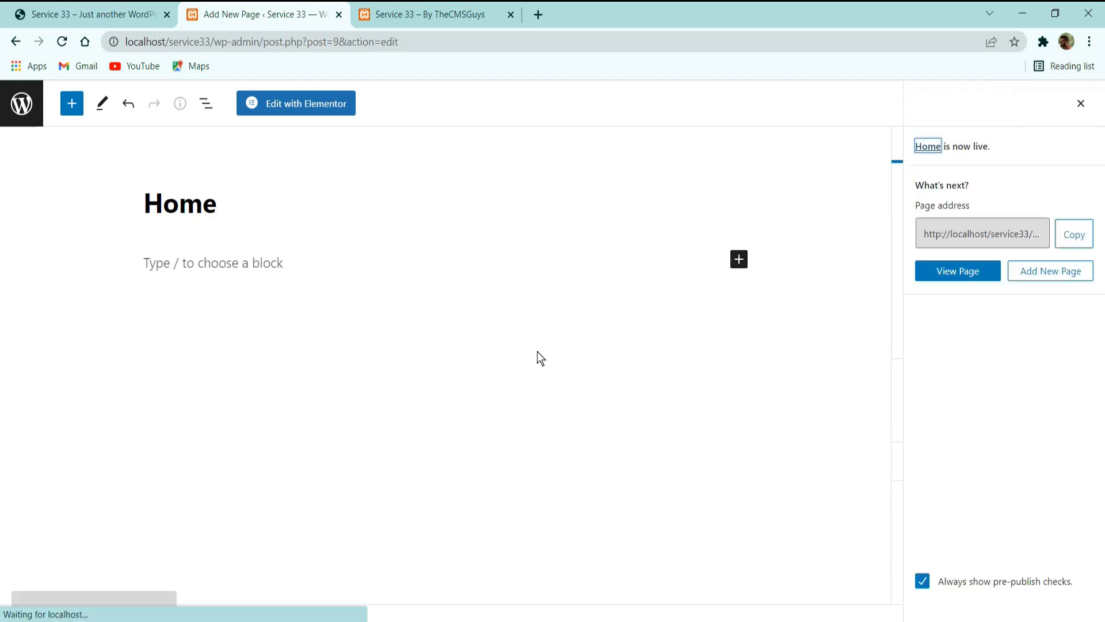
View the published Home page in its own browser tab beside the editor and examine its site header, page title and footer text.
{"action": "left_click", "coordinate": [139, 575], "text": "ctrl"}
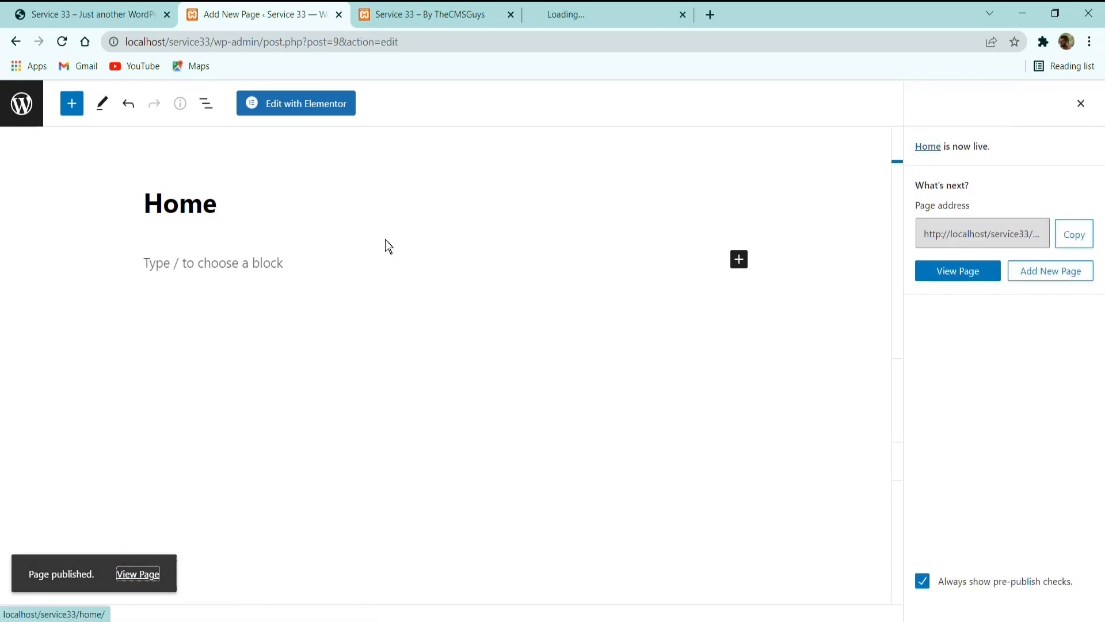
{"action": "left_click", "coordinate": [557, 16]}
{"action": "left_click_drag", "start_coordinate": [482, 7], "coordinate": [428, 10]}
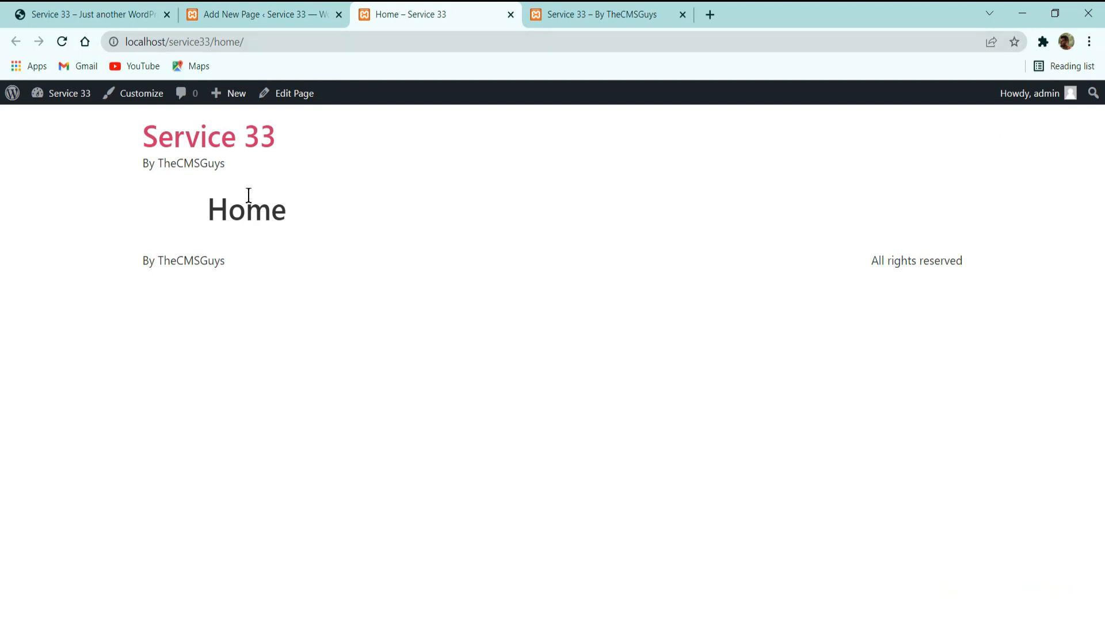
{"action": "left_click_drag", "start_coordinate": [175, 204], "coordinate": [293, 202]}
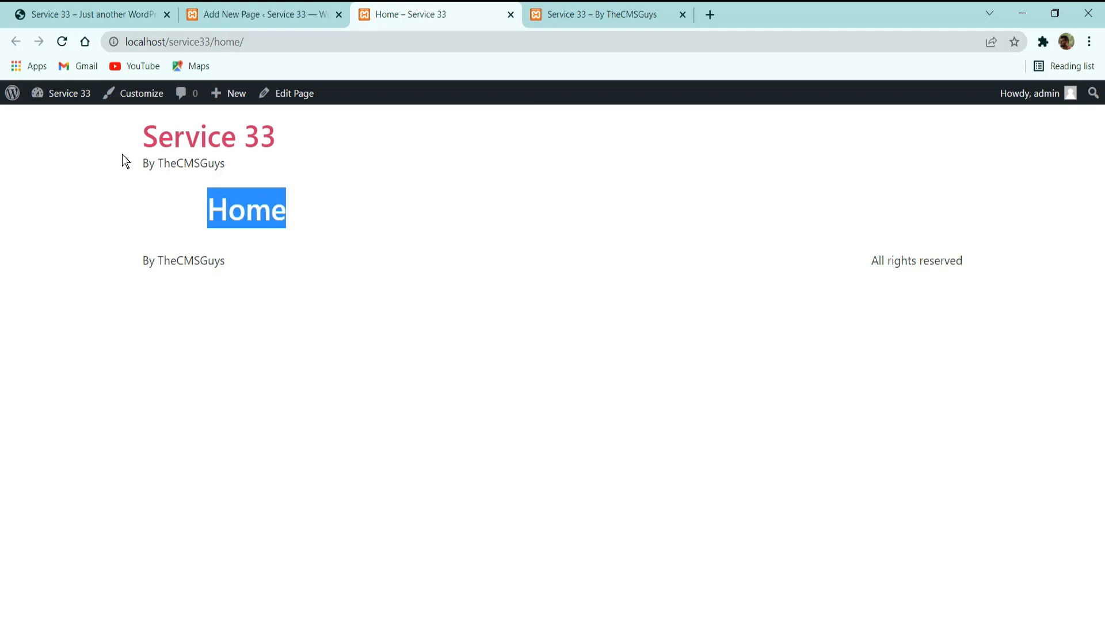
{"action": "left_click", "coordinate": [148, 136]}
{"action": "left_click_drag", "start_coordinate": [148, 136], "coordinate": [136, 175]}
{"action": "left_click", "coordinate": [174, 177]}
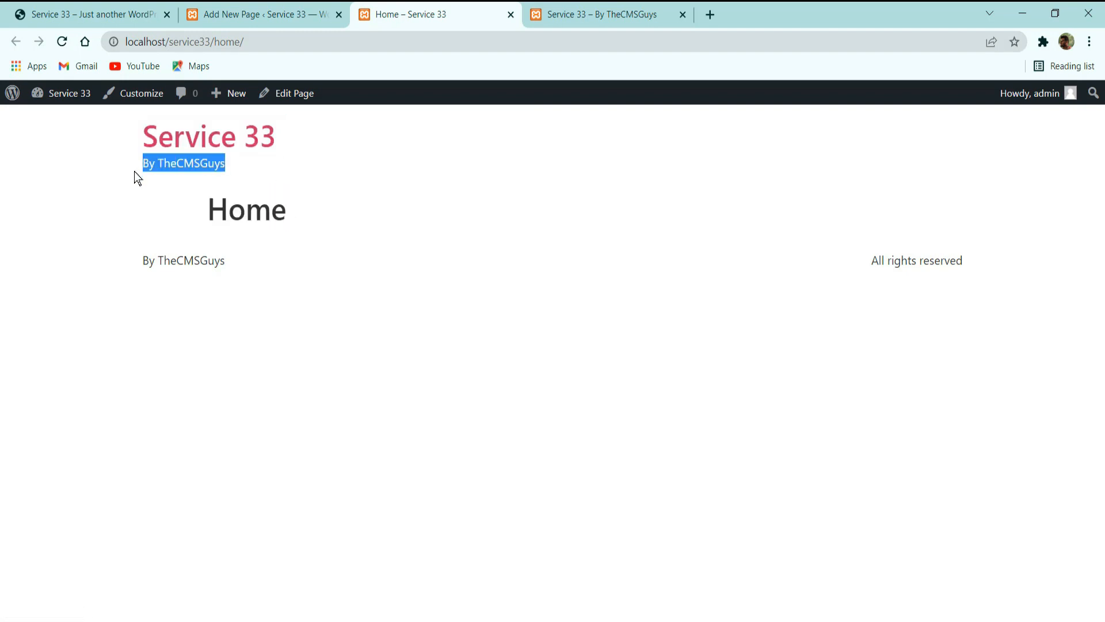
{"action": "left_click", "coordinate": [136, 226]}
{"action": "left_click_drag", "start_coordinate": [141, 260], "coordinate": [980, 271]}
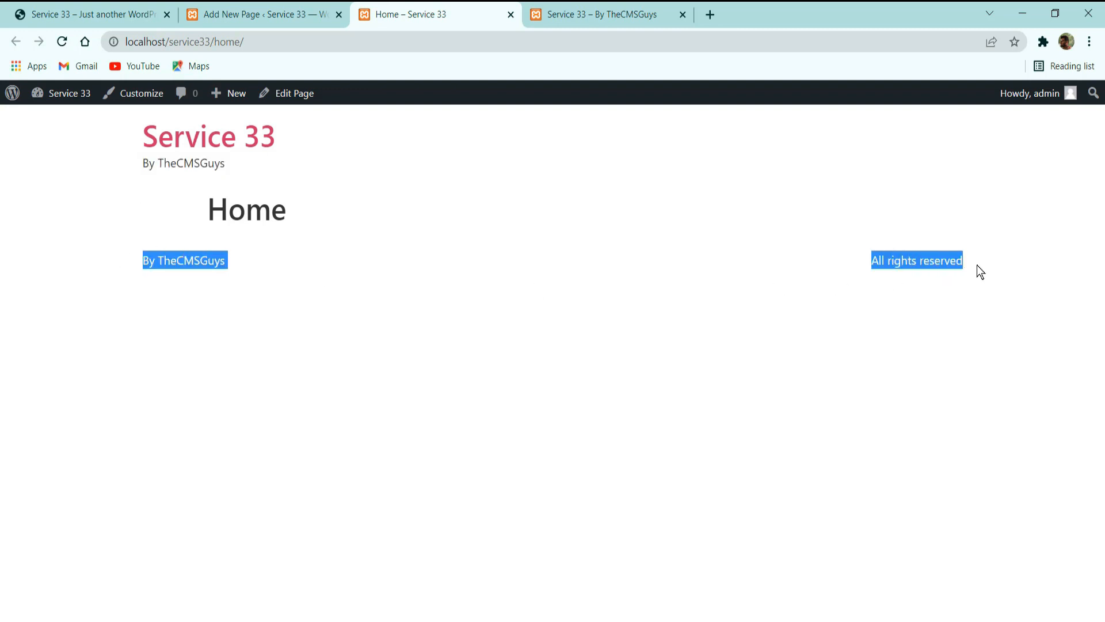
{"action": "left_click", "coordinate": [960, 304]}
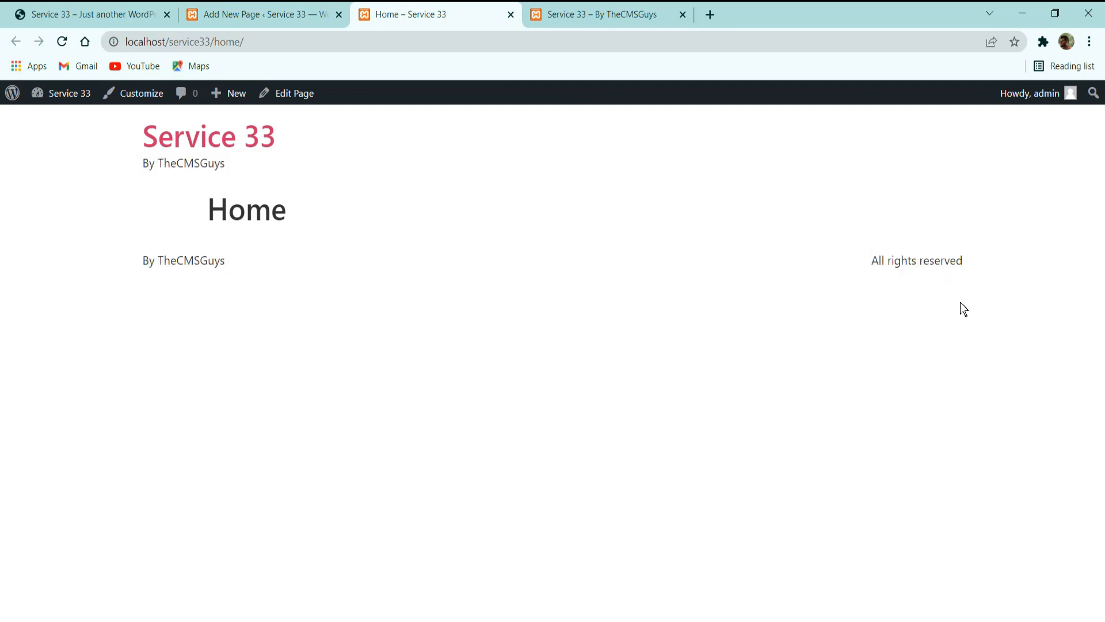
Set the Home page's template to Elementor Canvas, update the page and reload its live view.
{"action": "left_click", "coordinate": [305, 11]}
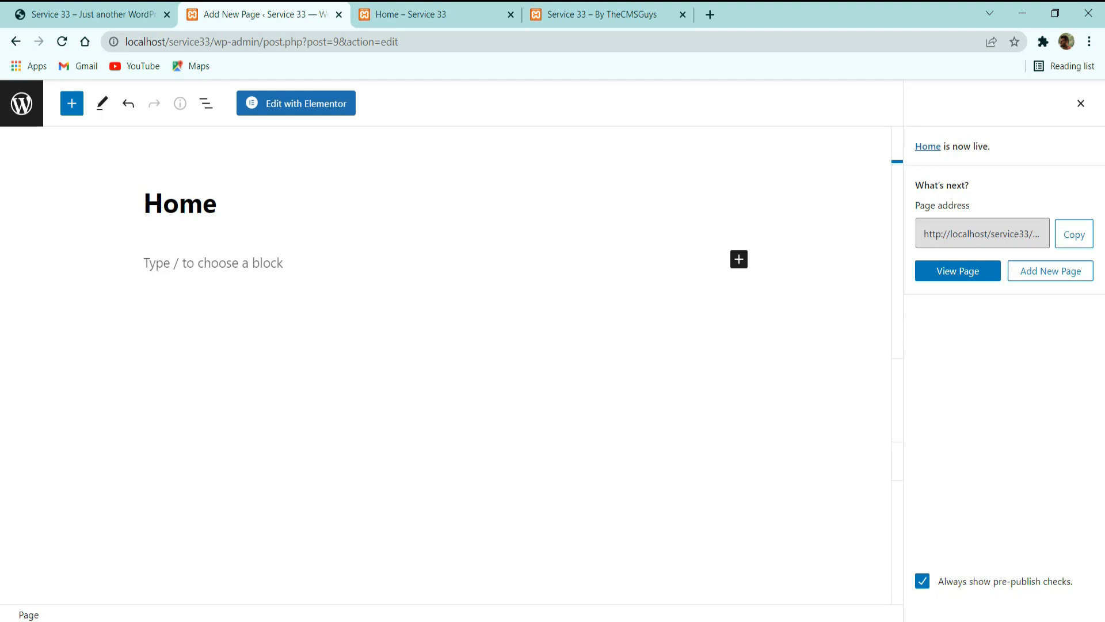
{"action": "left_click", "coordinate": [1081, 104]}
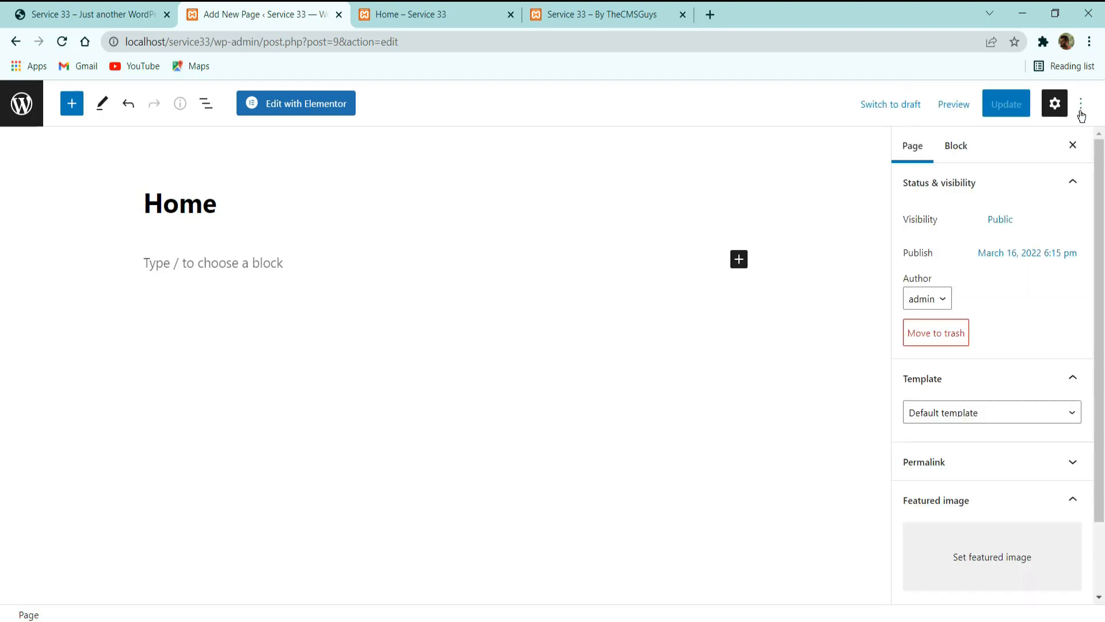
{"action": "left_click", "coordinate": [960, 416]}
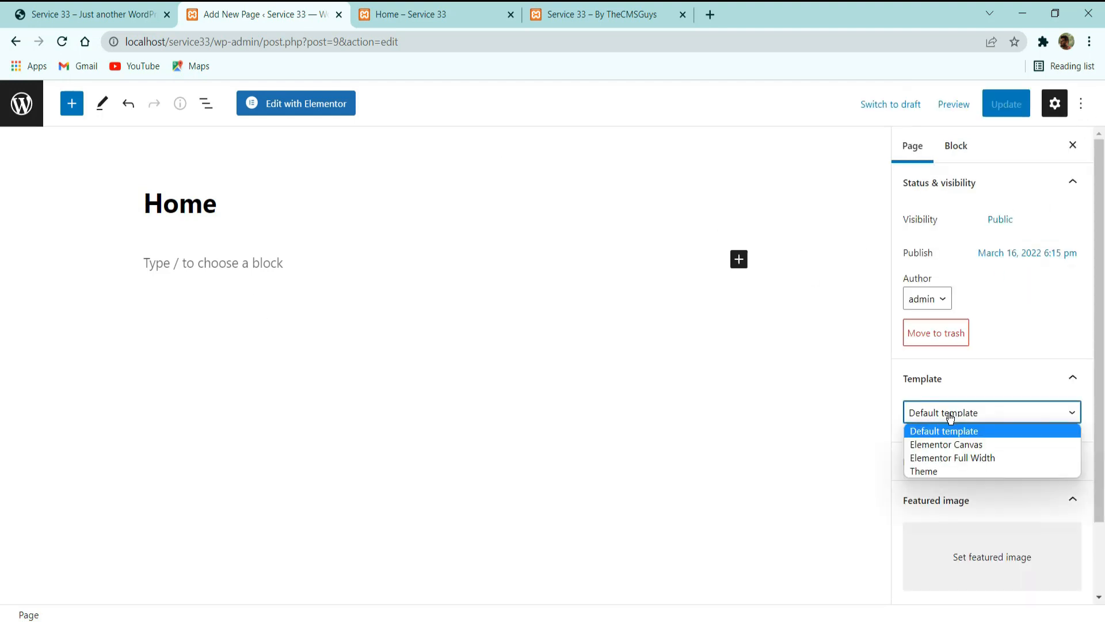
{"action": "left_click", "coordinate": [972, 449]}
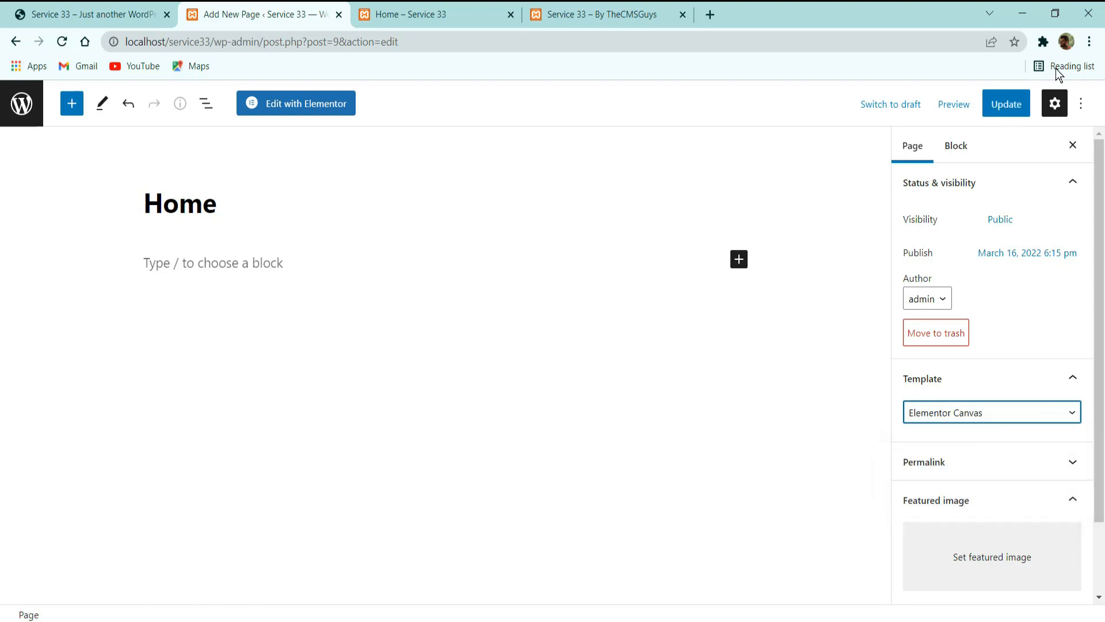
{"action": "left_click", "coordinate": [1006, 103]}
{"action": "left_click", "coordinate": [402, 15]}
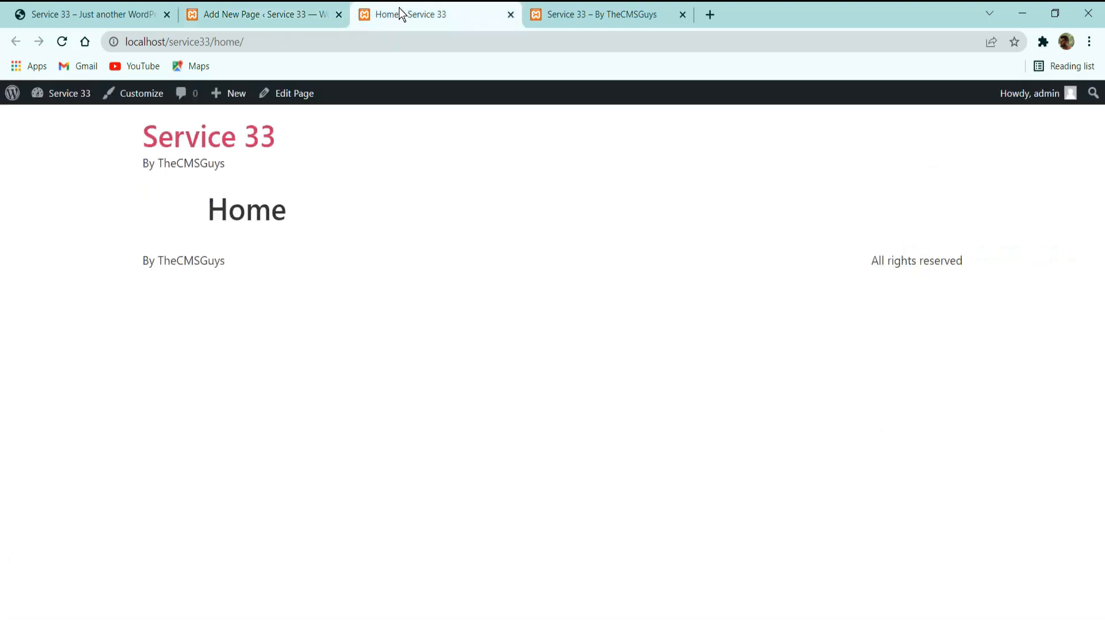
{"action": "left_click", "coordinate": [65, 41]}
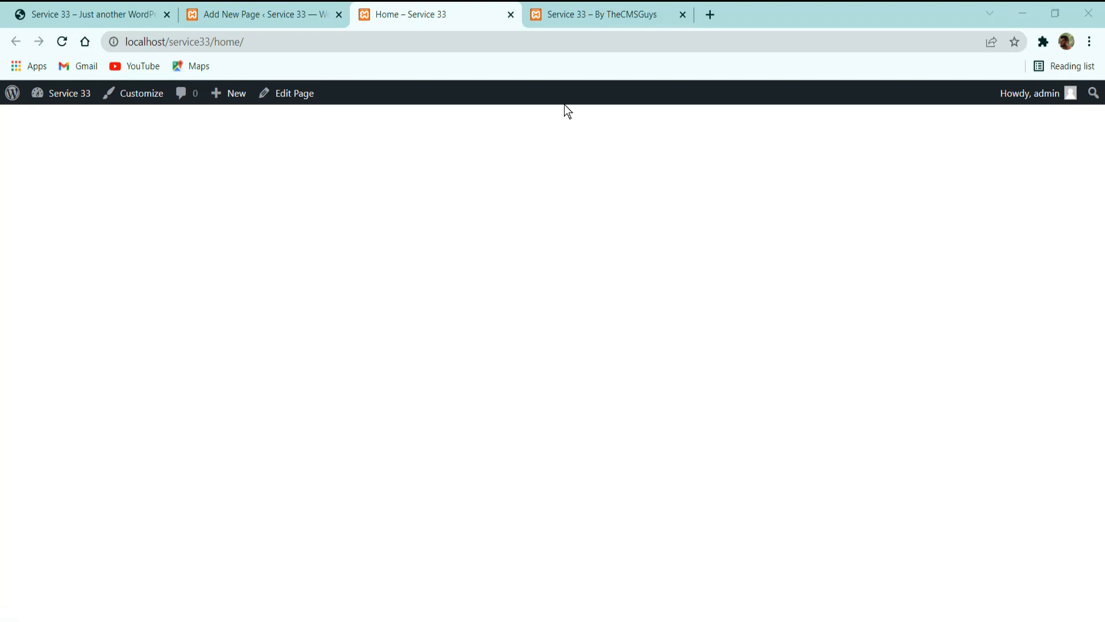
Compare the reference charity home page with the live view of the new Home page.
{"action": "left_click", "coordinate": [278, 13]}
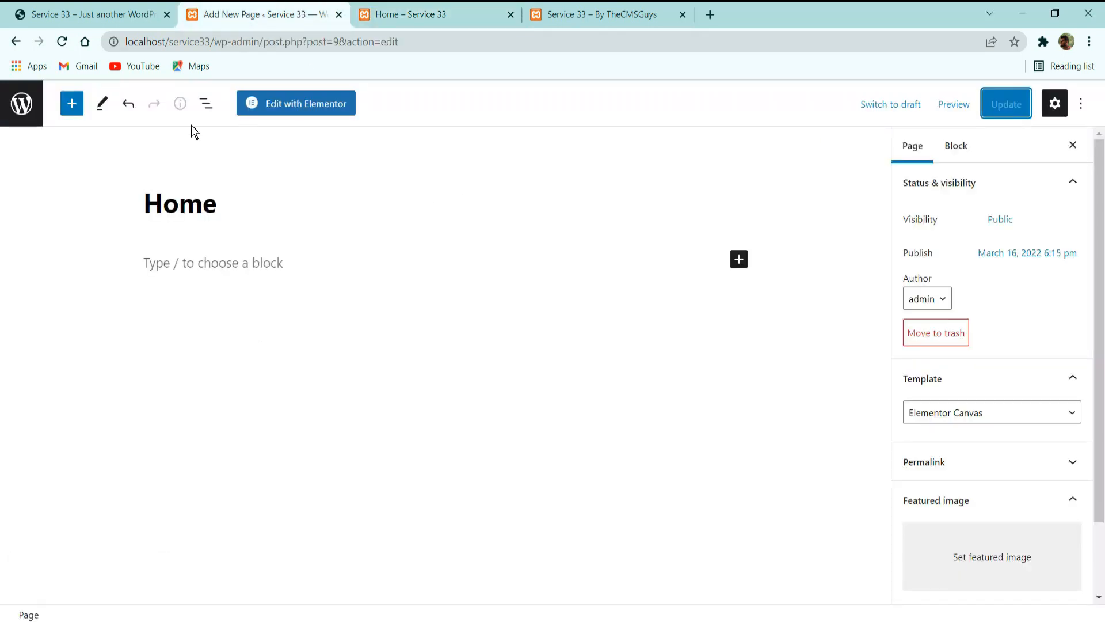
{"action": "left_click", "coordinate": [105, 12]}
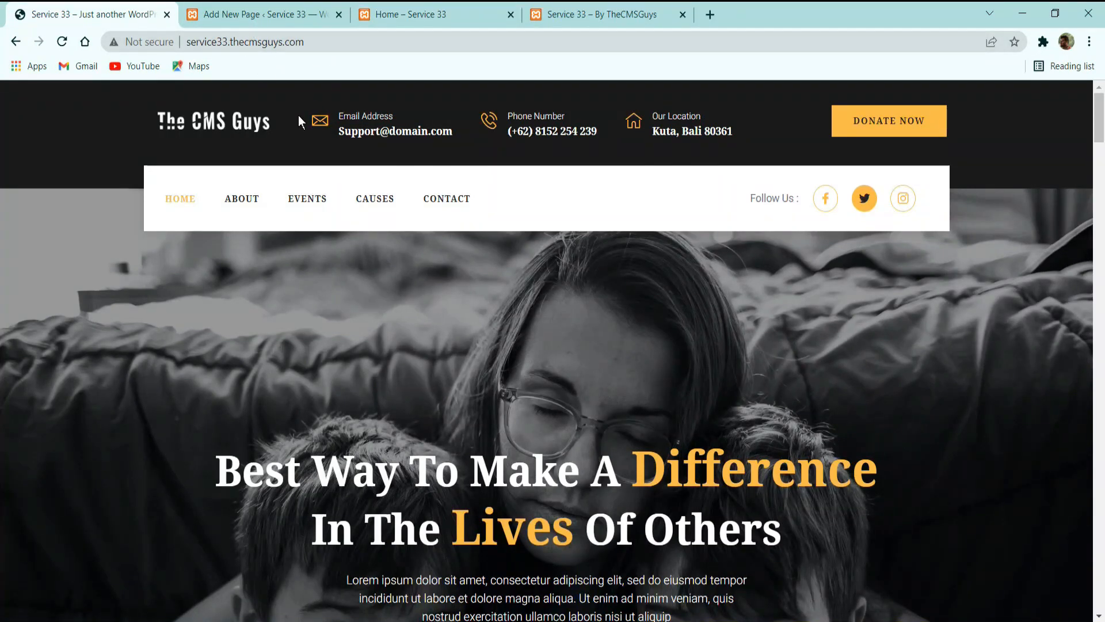
{"action": "left_click", "coordinate": [401, 11]}
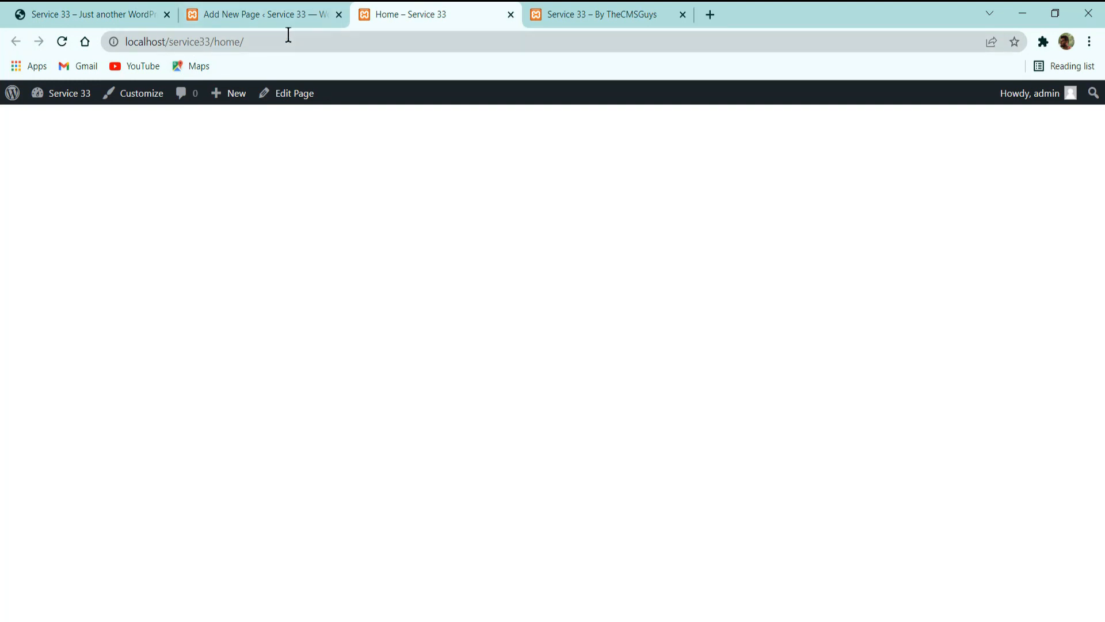
Reload the local site's root address and compare it with the live view of the Home page.
{"action": "left_click", "coordinate": [630, 11]}
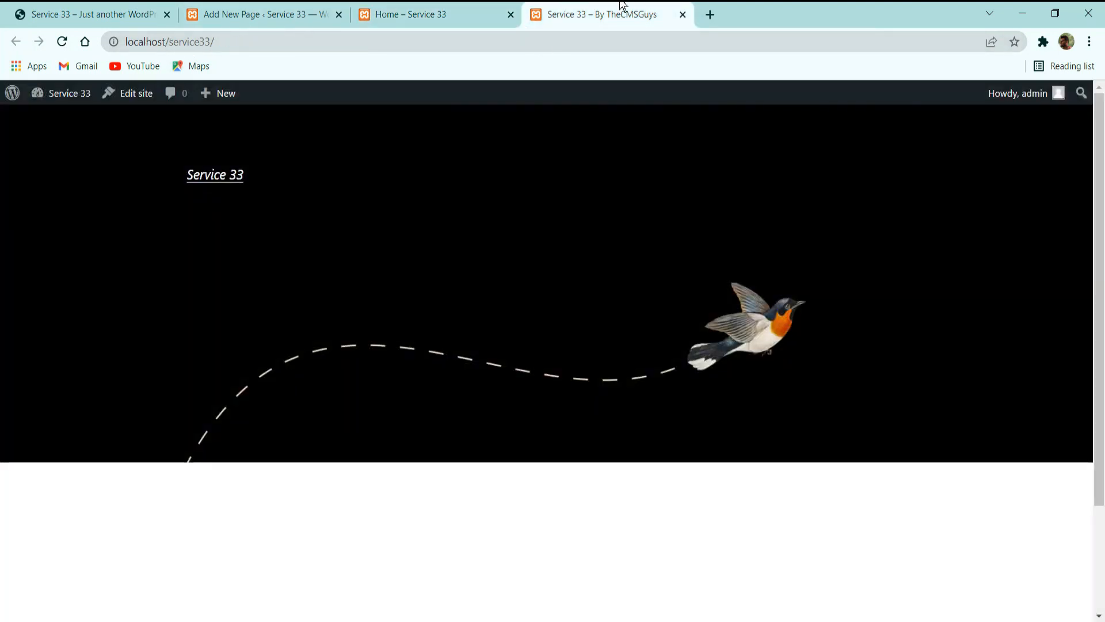
{"action": "left_click", "coordinate": [63, 42]}
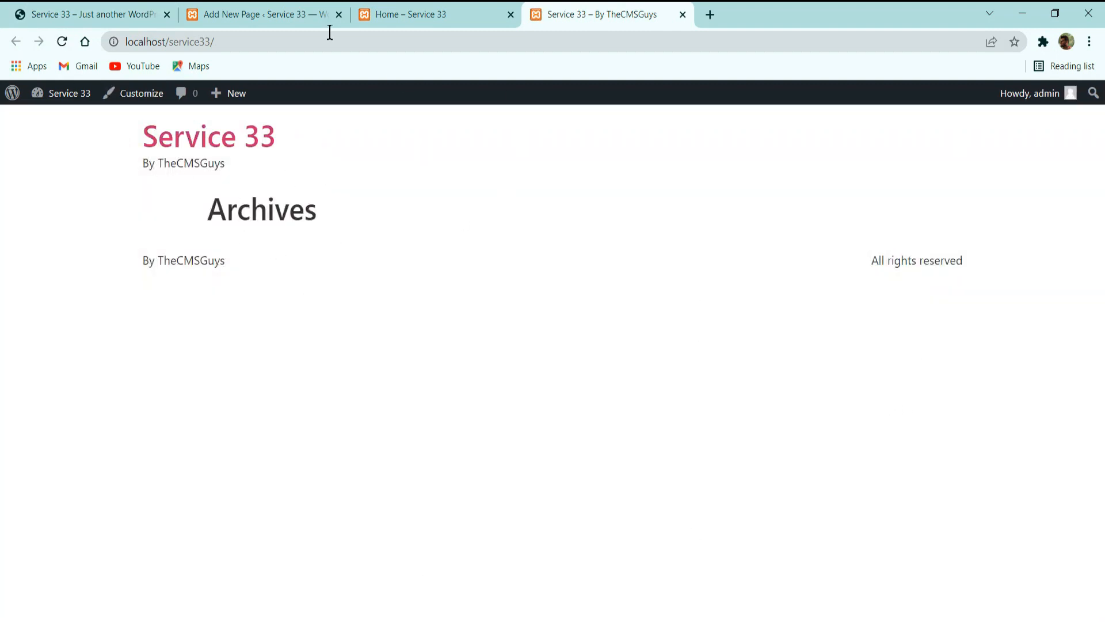
{"action": "left_click", "coordinate": [431, 12]}
Set the site's homepage to a static page in the Reading settings, choose Home as the homepage and save the changes.
{"action": "left_click", "coordinate": [284, 12]}
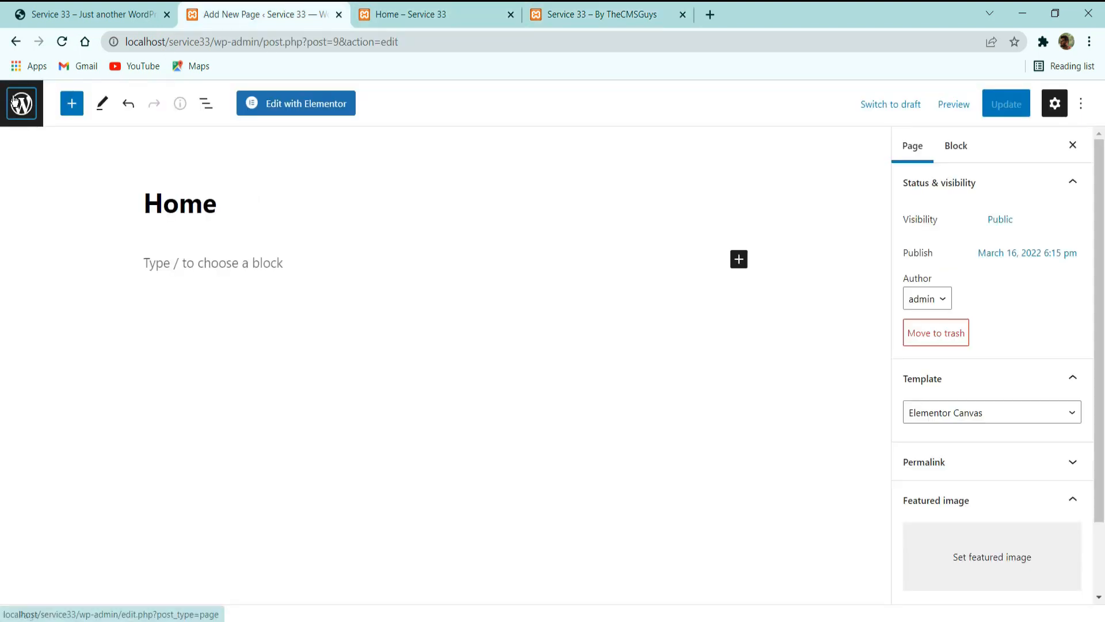
{"action": "left_click", "coordinate": [14, 101]}
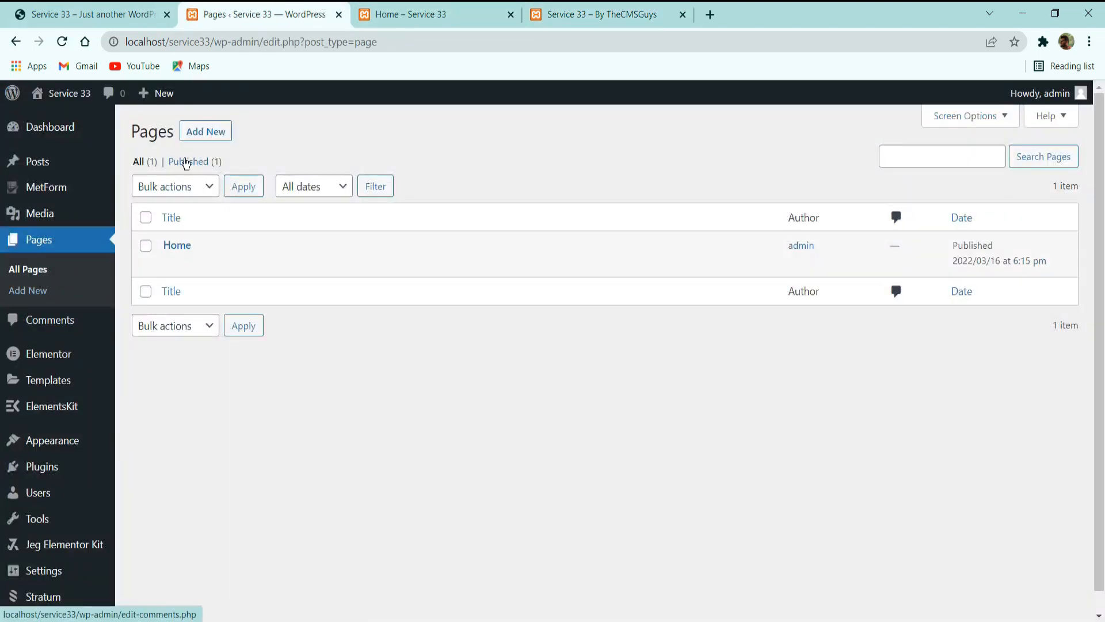
{"action": "scroll", "coordinate": [51, 567], "scroll_direction": "down", "scroll_amount": 1}
{"action": "mouse_move", "coordinate": [55, 561]}
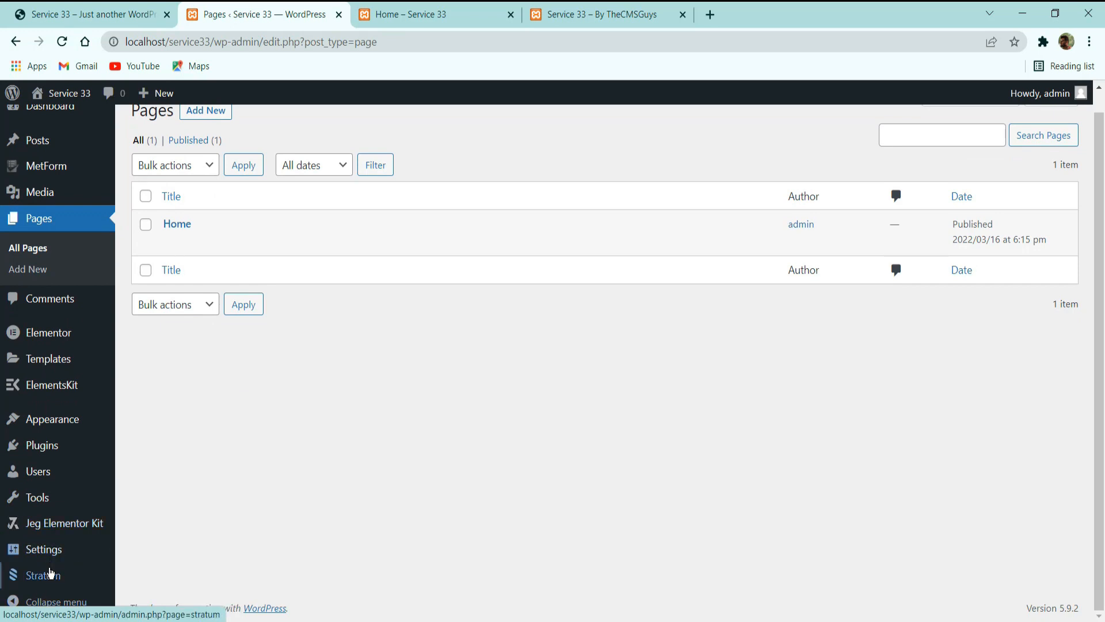
{"action": "left_click", "coordinate": [53, 548]}
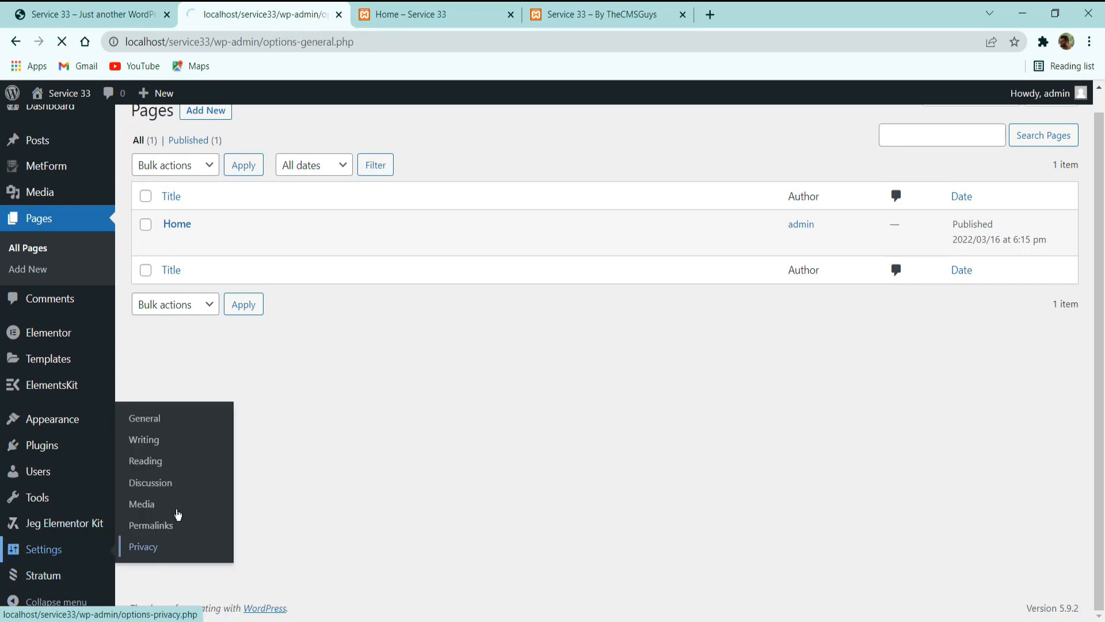
{"action": "scroll", "coordinate": [49, 575], "scroll_direction": "down", "scroll_amount": 6}
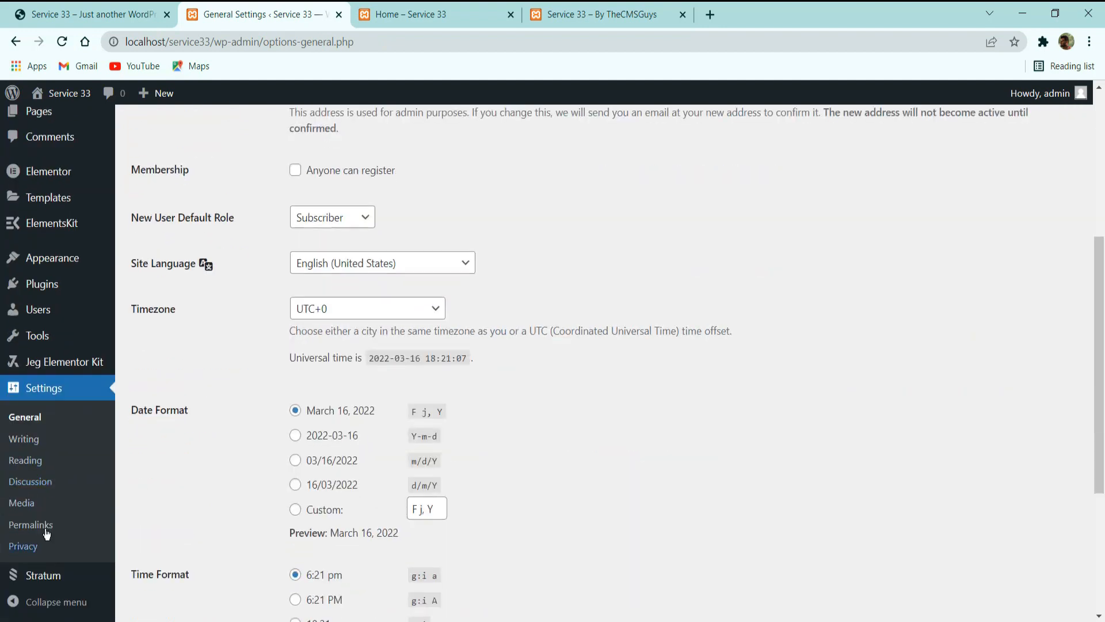
{"action": "left_click", "coordinate": [23, 460]}
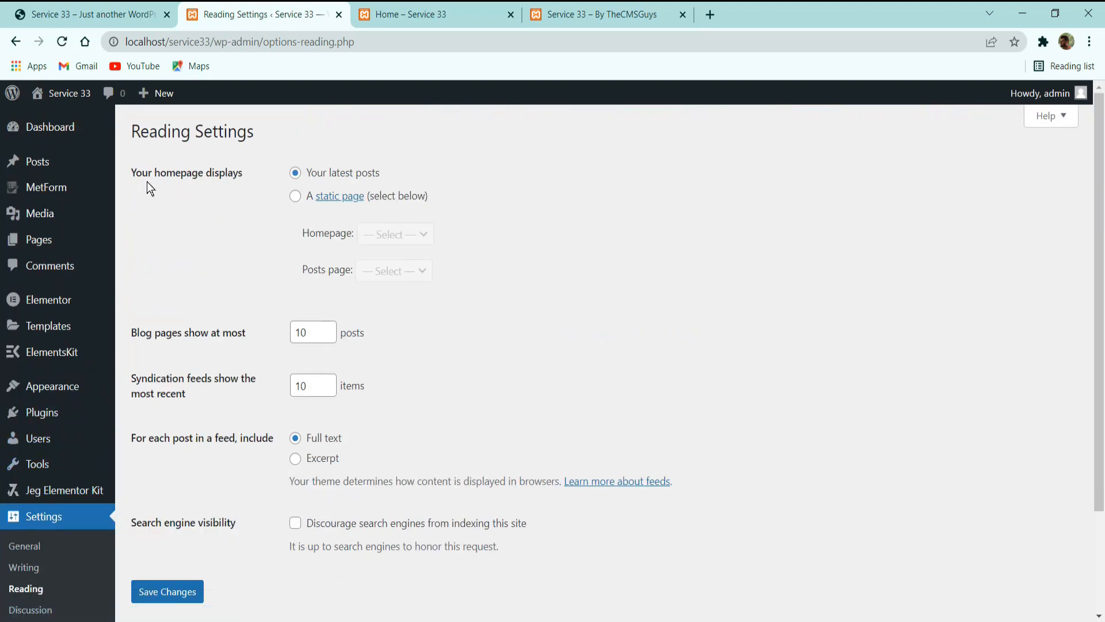
{"action": "left_click", "coordinate": [295, 196]}
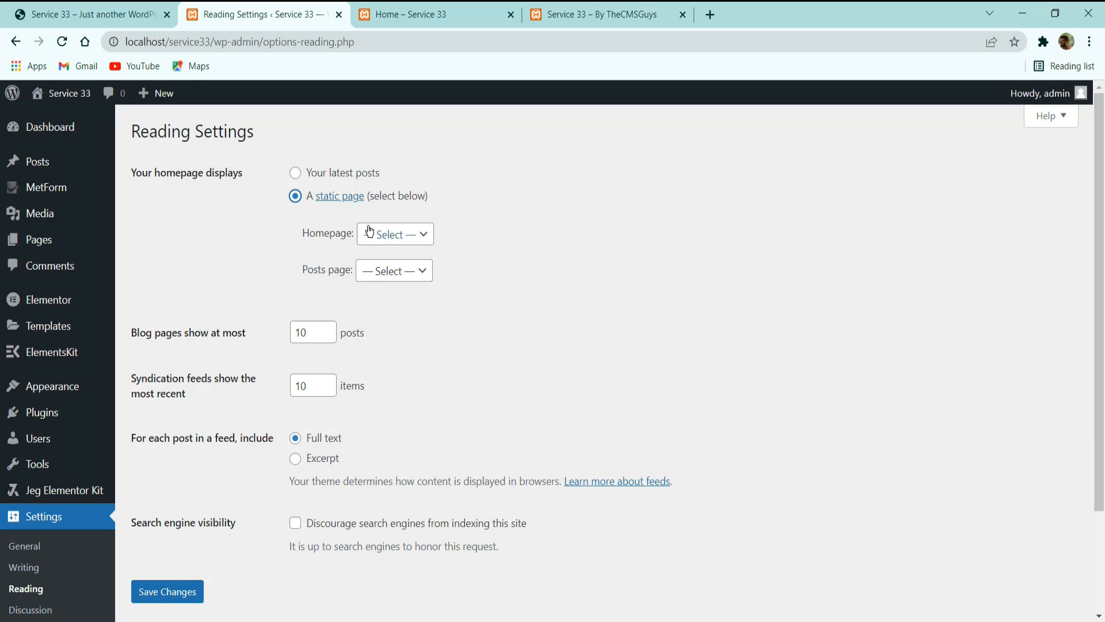
{"action": "left_click", "coordinate": [385, 233]}
{"action": "left_click", "coordinate": [388, 268]}
{"action": "left_click", "coordinate": [168, 592]}
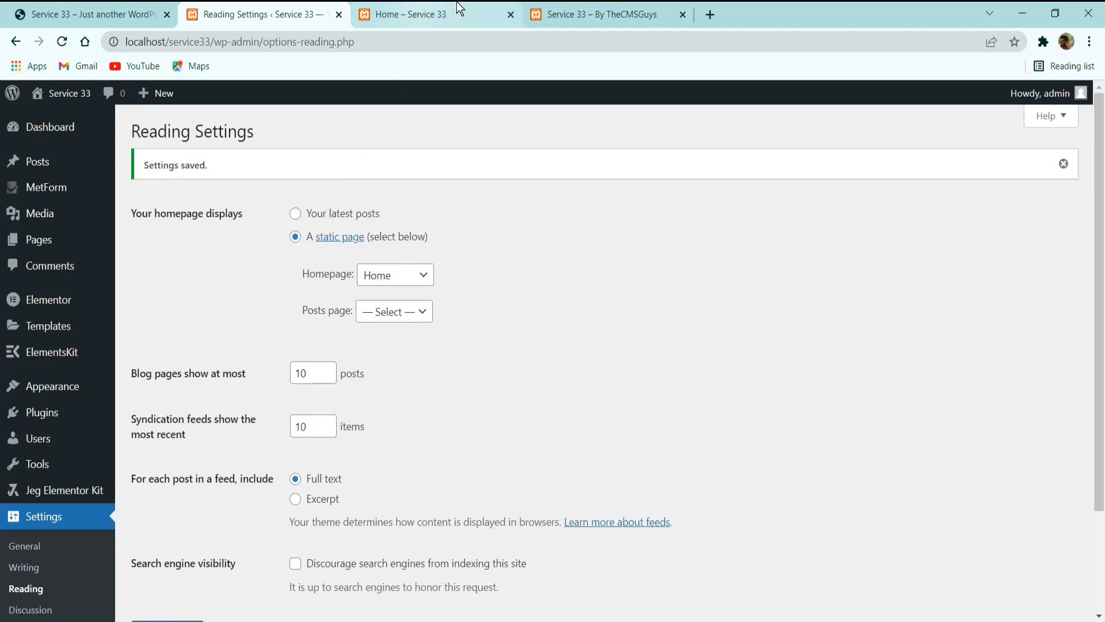
Reload the site root and the Home page view to check the front page address, and close the duplicate live view.
{"action": "left_click", "coordinate": [561, 11]}
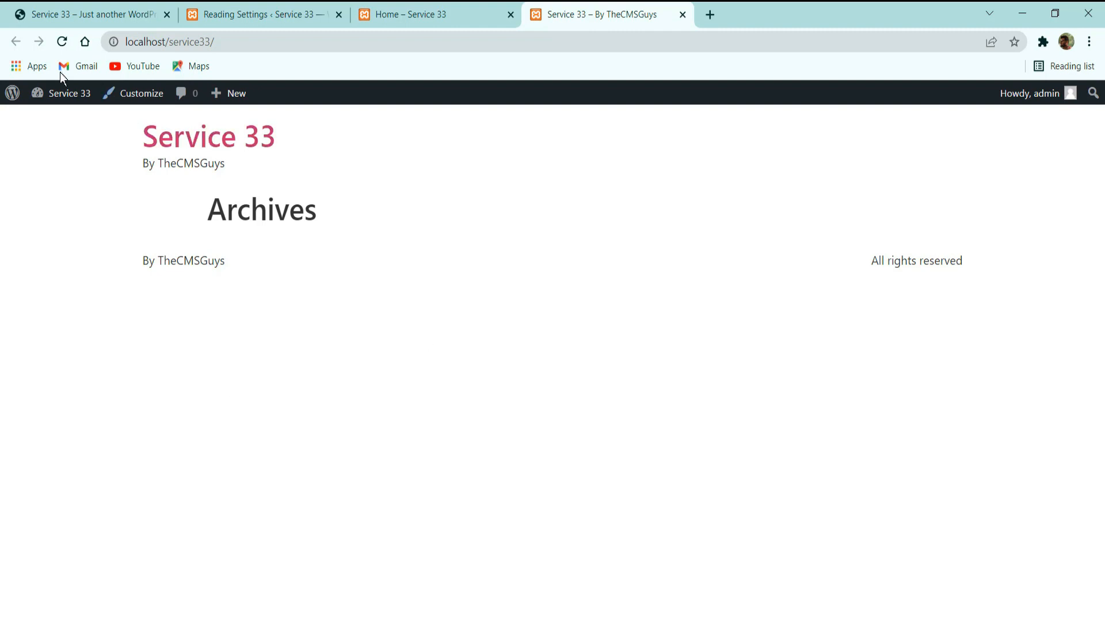
{"action": "left_click", "coordinate": [63, 42]}
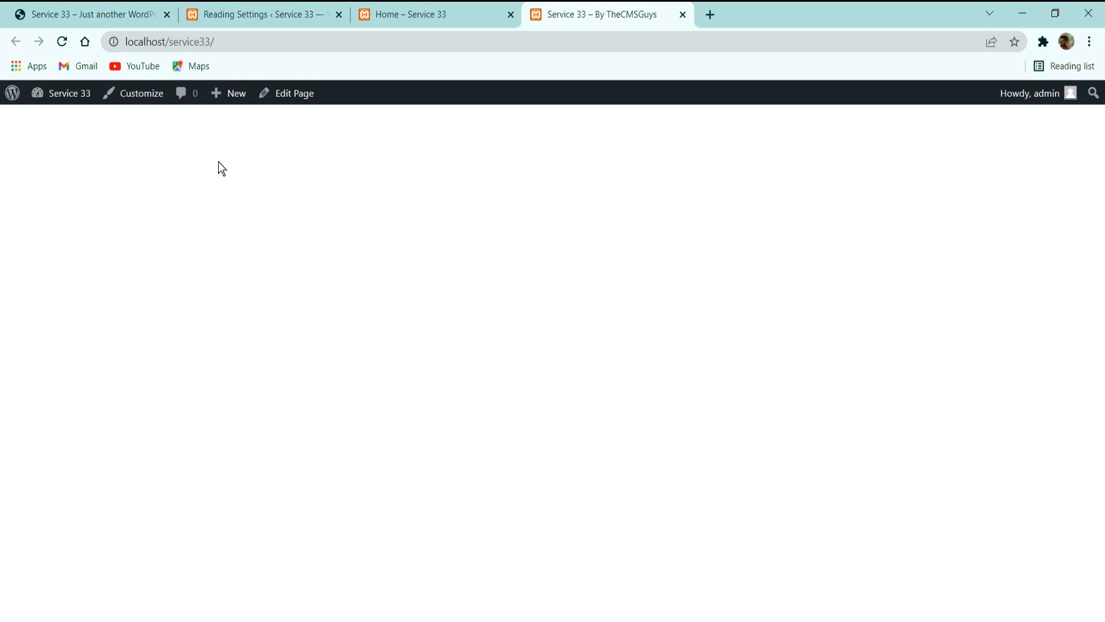
{"action": "left_click", "coordinate": [432, 10]}
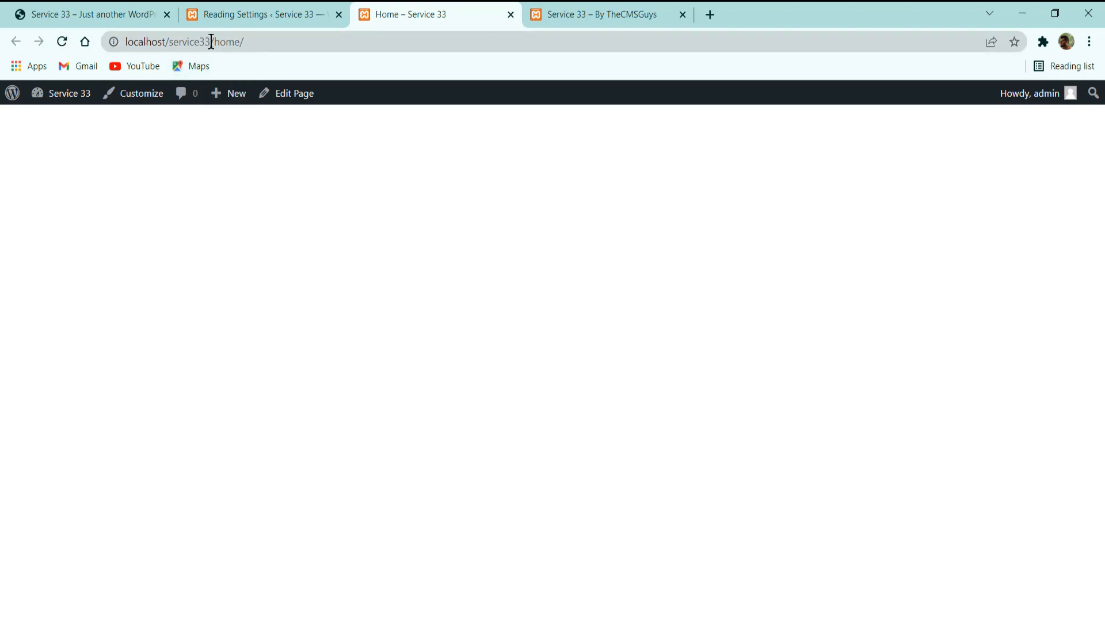
{"action": "left_click", "coordinate": [64, 47]}
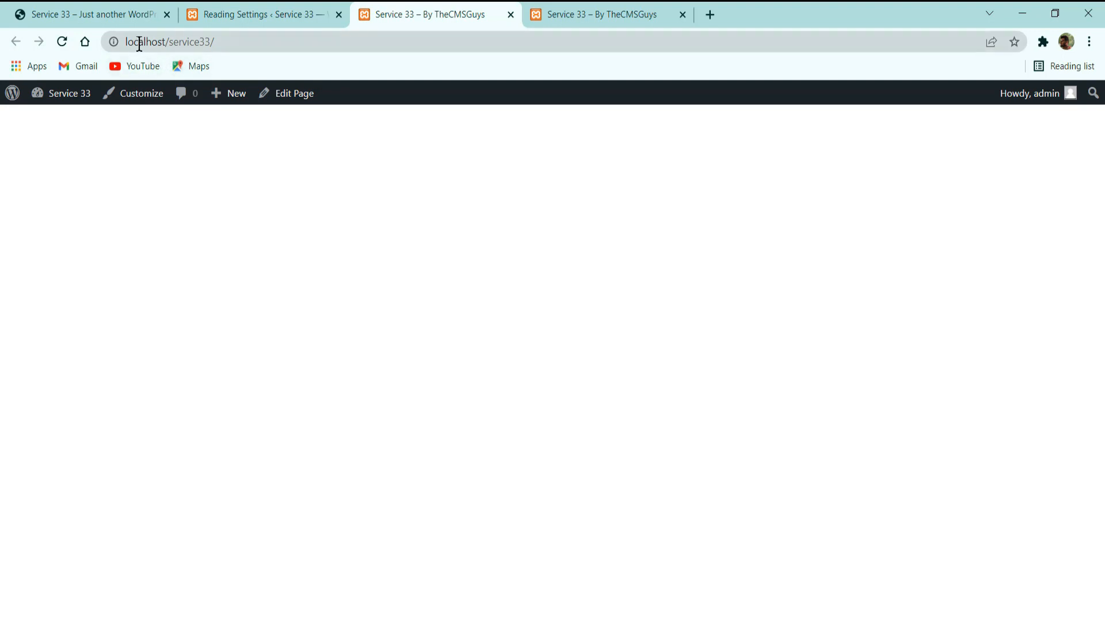
{"action": "left_click", "coordinate": [511, 14]}
{"action": "left_click", "coordinate": [285, 12]}
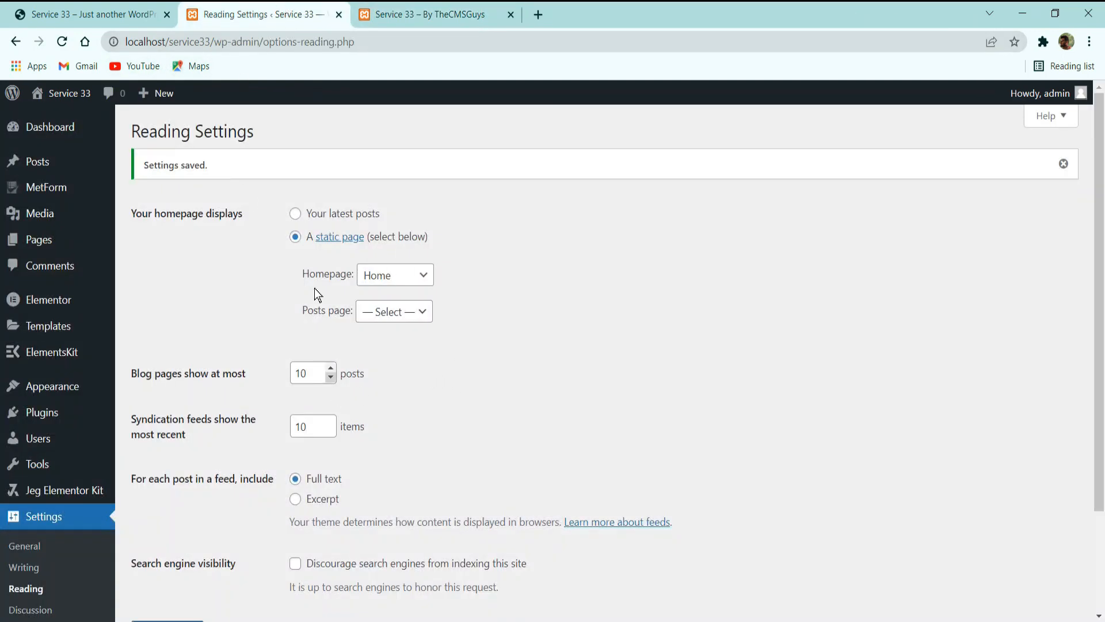
{"action": "left_click", "coordinate": [384, 26]}
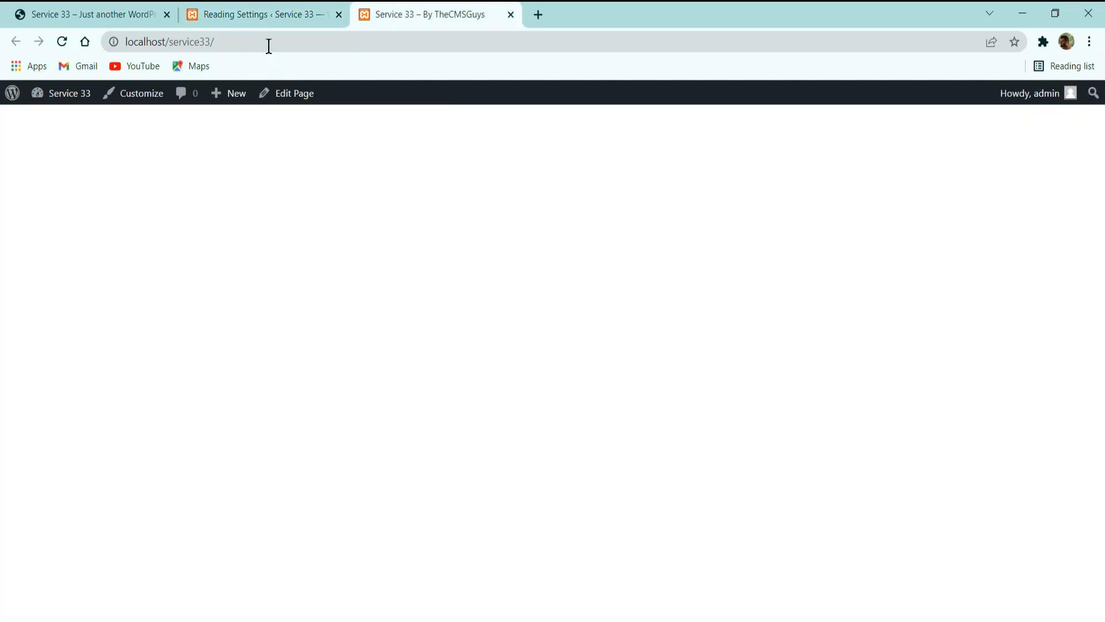
{"action": "left_click_drag", "start_coordinate": [268, 46], "coordinate": [107, 41]}
Open the Home page from the list of pages and start editing it with Elementor.
{"action": "left_click", "coordinate": [247, 11]}
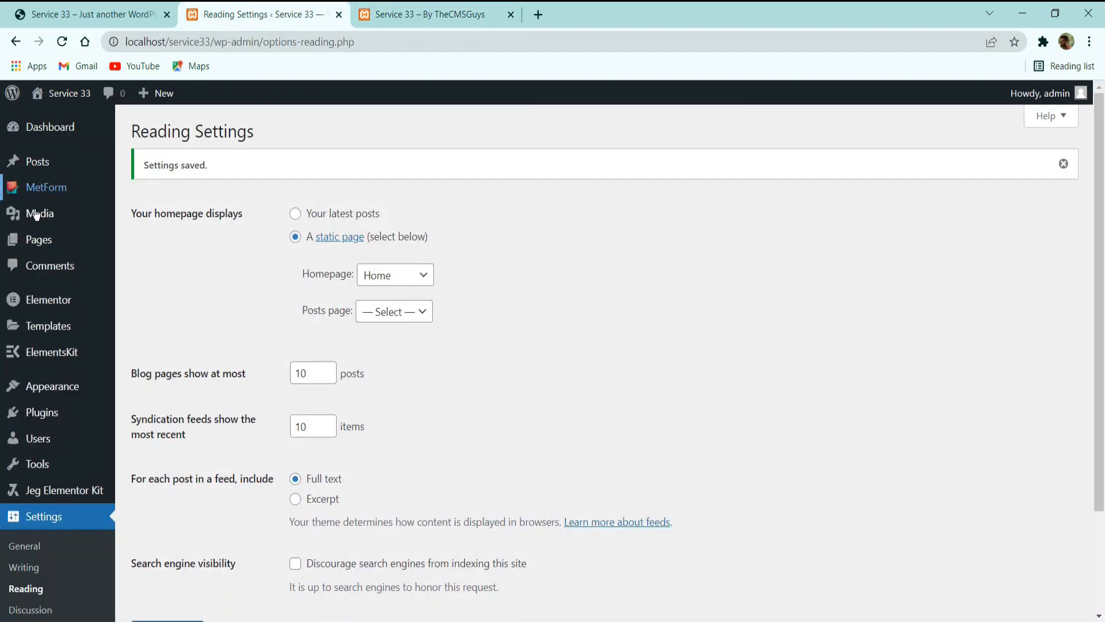
{"action": "left_click", "coordinate": [38, 241]}
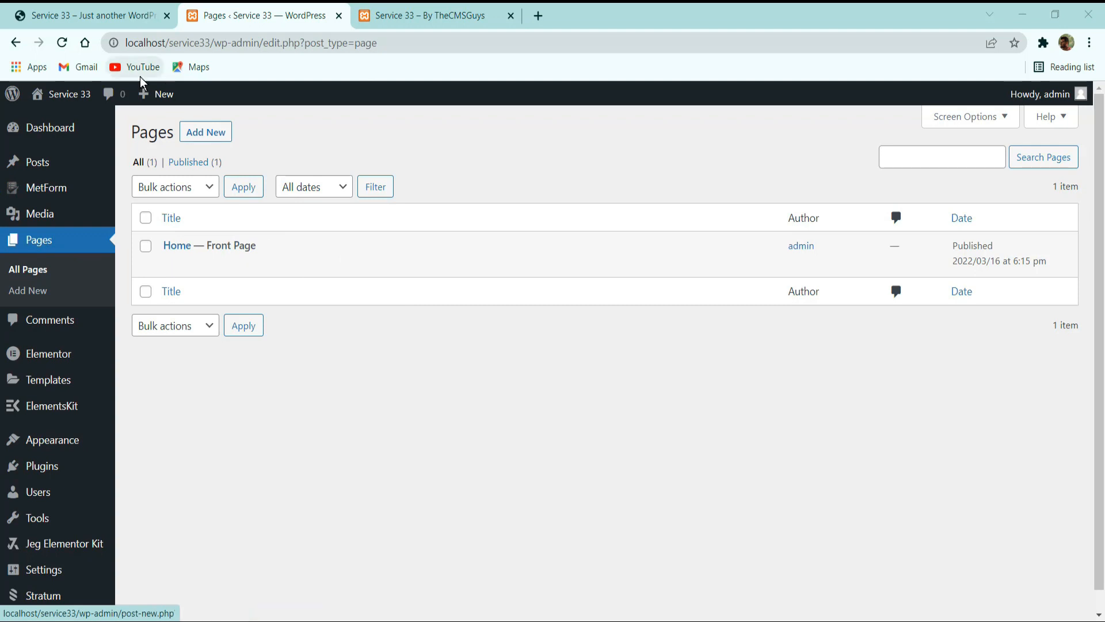
{"action": "left_click", "coordinate": [171, 266]}
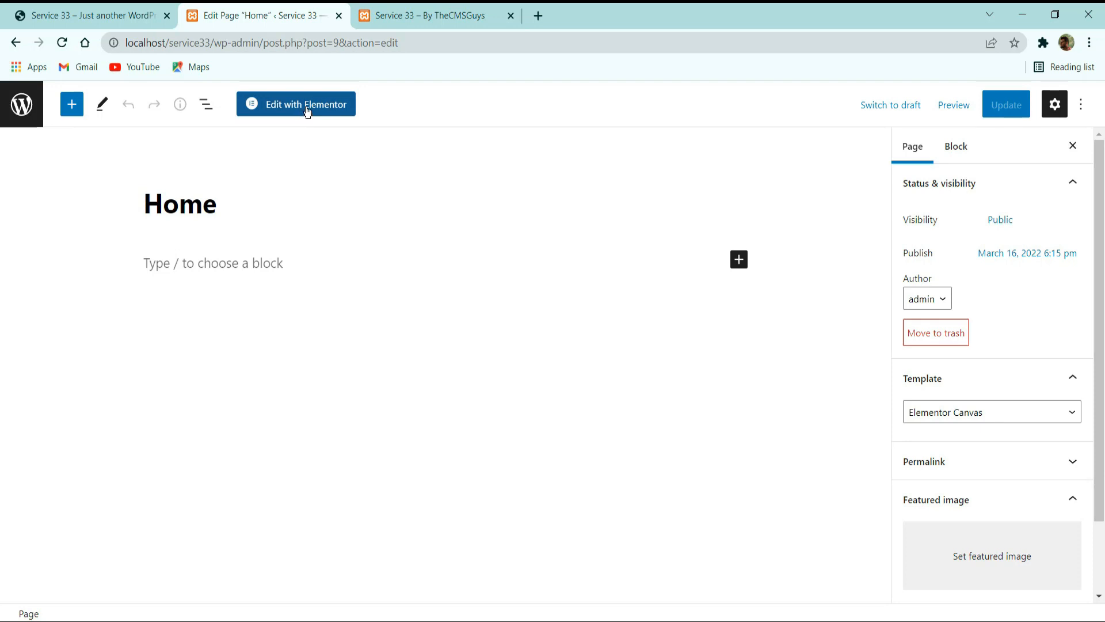
{"action": "left_click", "coordinate": [308, 112]}
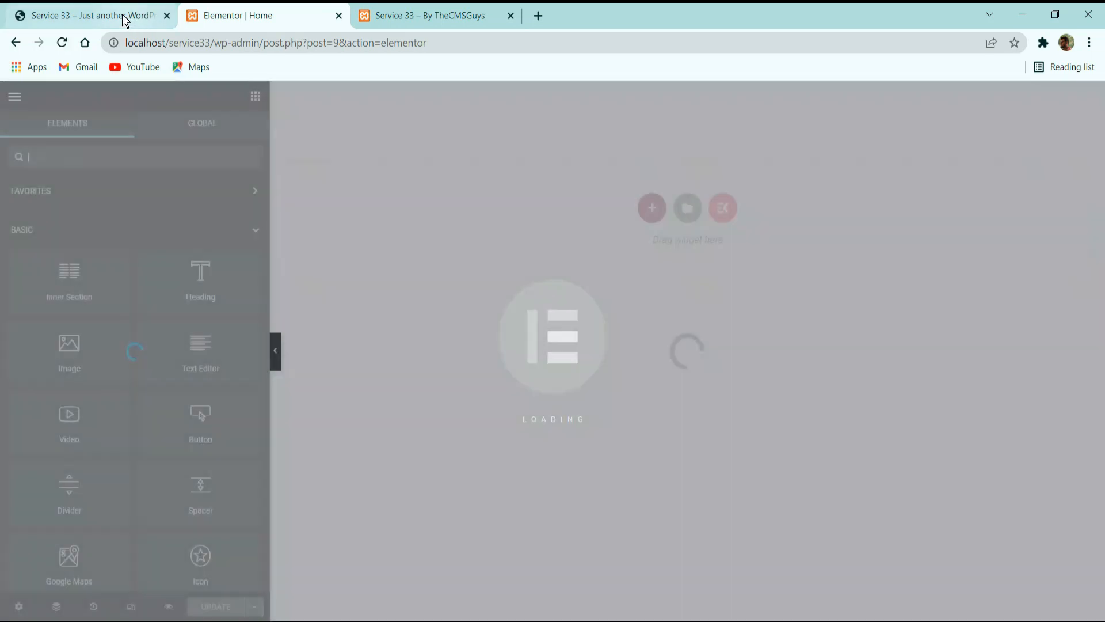
Examine the header and hero section of the reference charity home page, including its heading, text and buttons.
{"action": "left_click", "coordinate": [136, 19]}
{"action": "scroll", "coordinate": [242, 315], "scroll_direction": "down", "scroll_amount": 5}
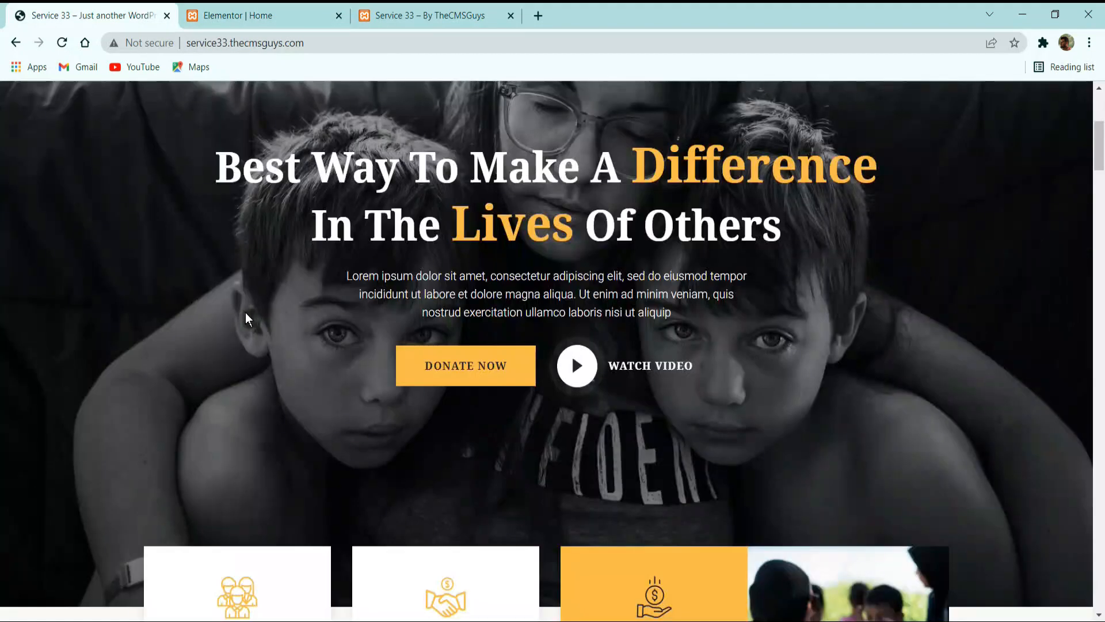
{"action": "scroll", "coordinate": [242, 316], "scroll_direction": "up", "scroll_amount": 5}
{"action": "scroll", "coordinate": [266, 323], "scroll_direction": "down", "scroll_amount": 9}
{"action": "scroll", "coordinate": [173, 311], "scroll_direction": "up", "scroll_amount": 9}
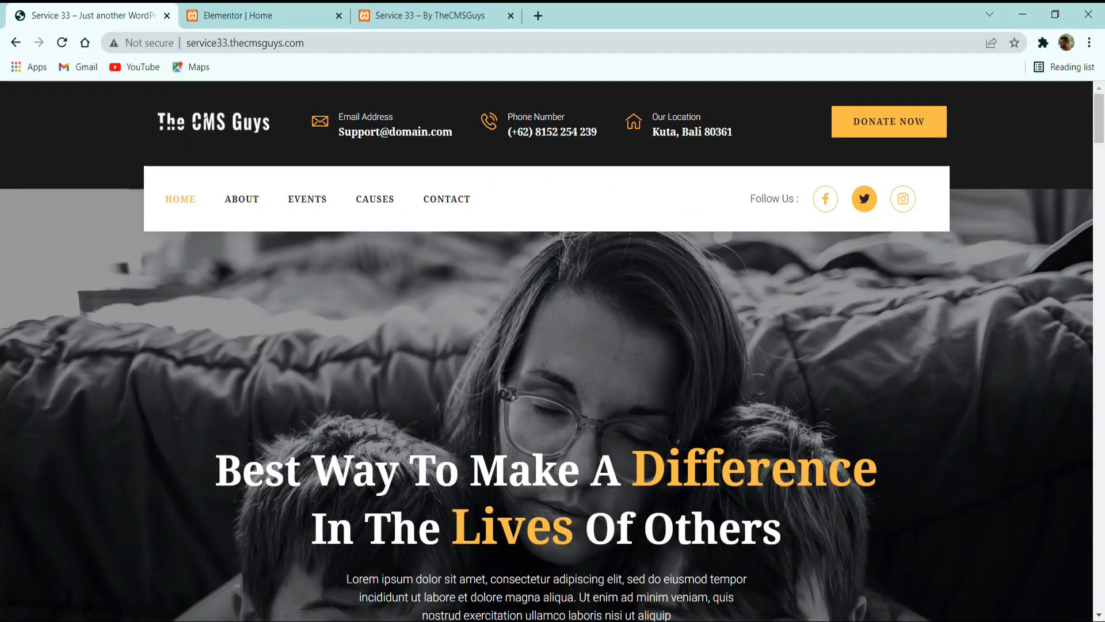
{"action": "scroll", "coordinate": [770, 380], "scroll_direction": "down", "scroll_amount": 3}
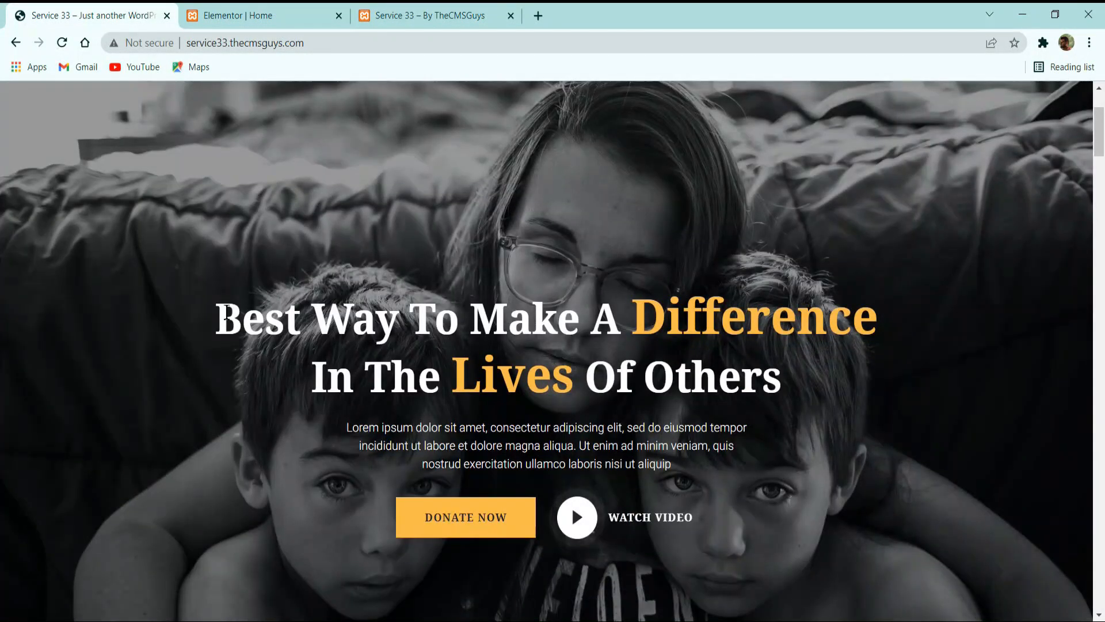
{"action": "left_click_drag", "start_coordinate": [212, 315], "coordinate": [872, 327]}
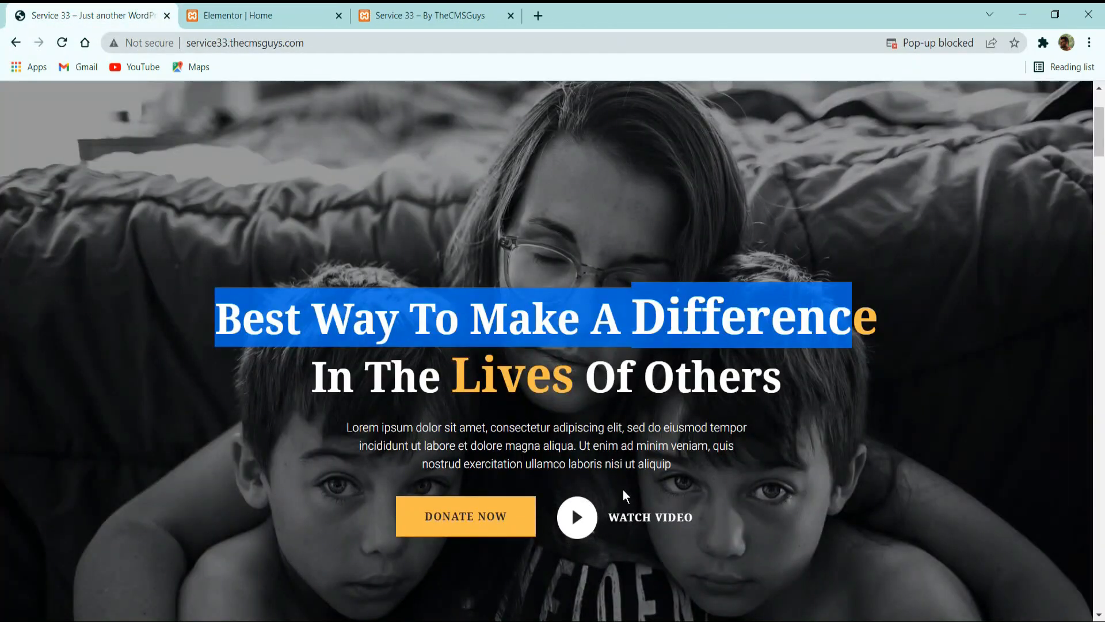
{"action": "scroll", "coordinate": [556, 517], "scroll_direction": "down", "scroll_amount": 3}
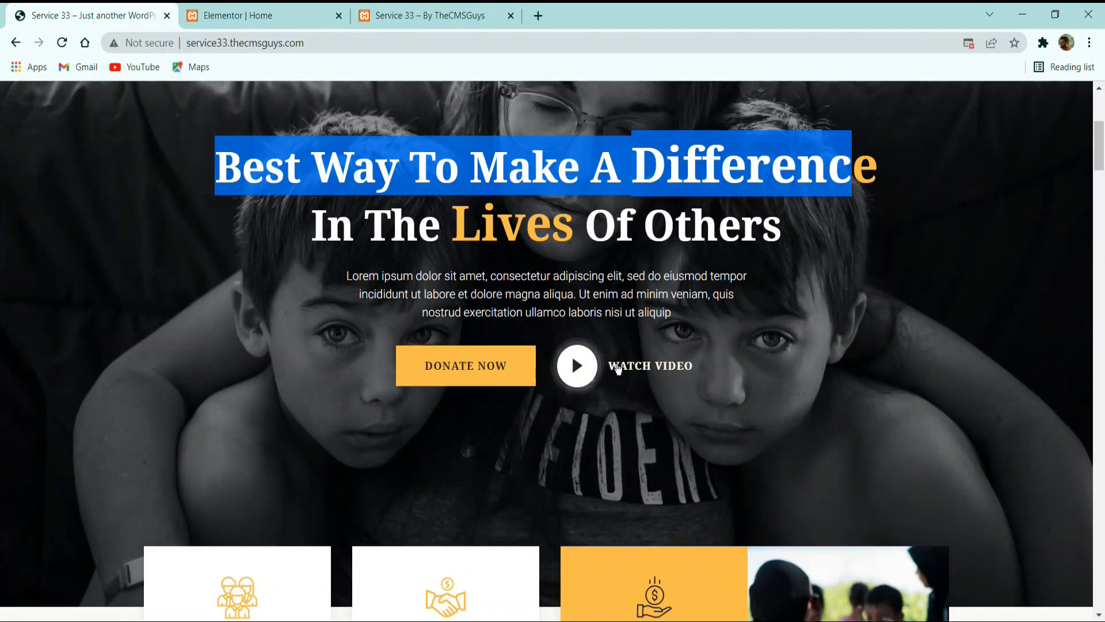
{"action": "scroll", "coordinate": [681, 358], "scroll_direction": "up", "scroll_amount": 5}
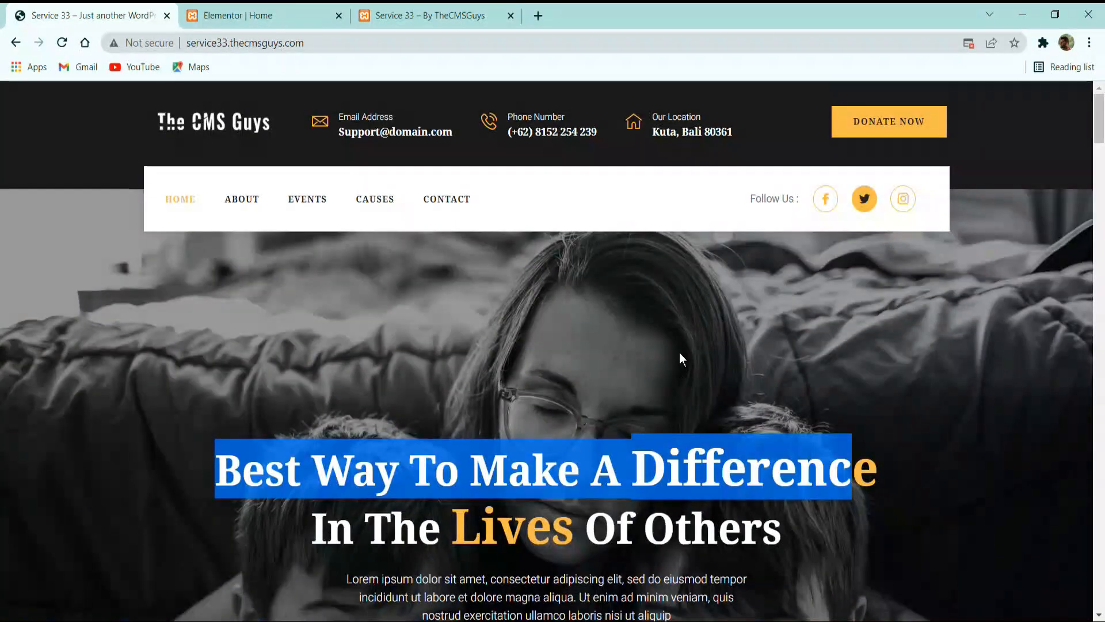
{"action": "scroll", "coordinate": [647, 338], "scroll_direction": "down", "scroll_amount": 3}
Compare the empty Elementor canvas with the reference page and look through its sections down to Give Us Now.
{"action": "left_click", "coordinate": [276, 15]}
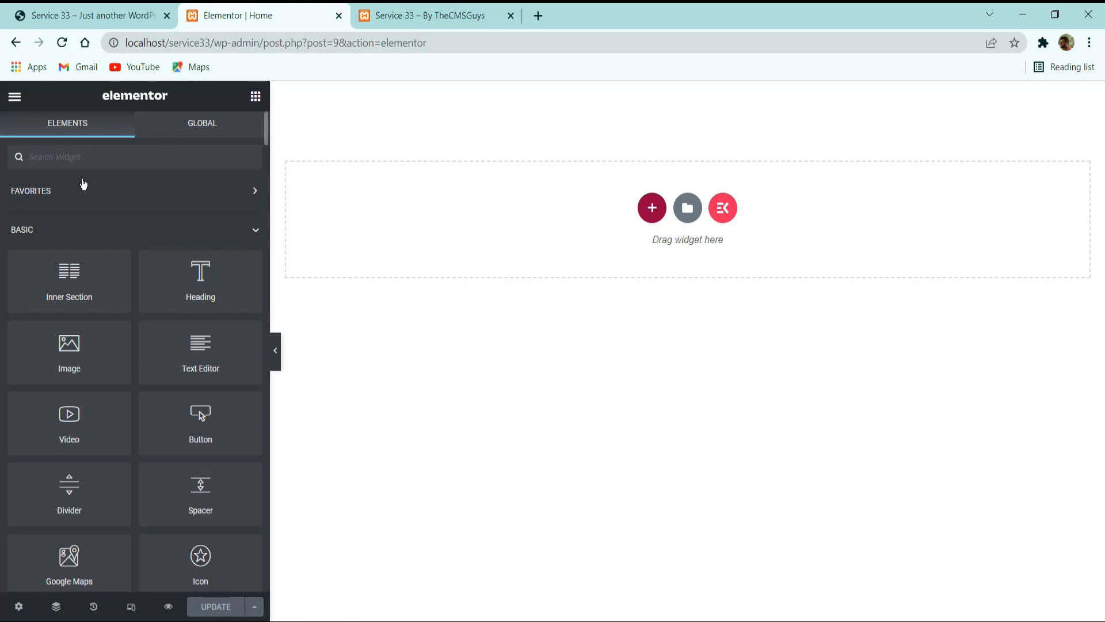
{"action": "left_click", "coordinate": [33, 7]}
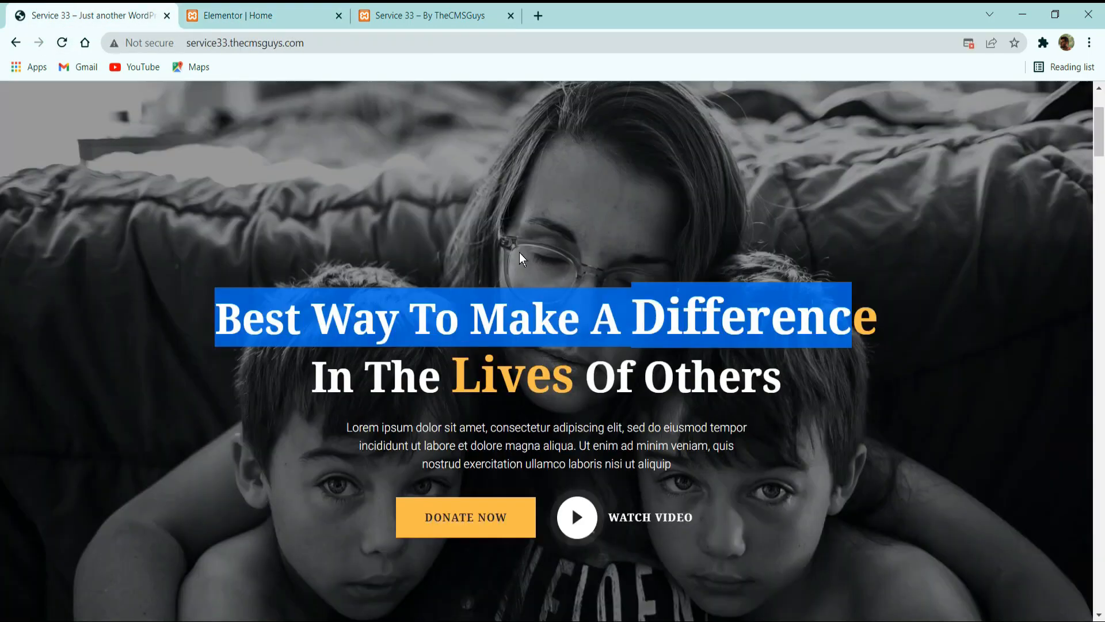
{"action": "scroll", "coordinate": [518, 254], "scroll_direction": "down", "scroll_amount": 5}
{"action": "scroll", "coordinate": [506, 239], "scroll_direction": "up", "scroll_amount": 5}
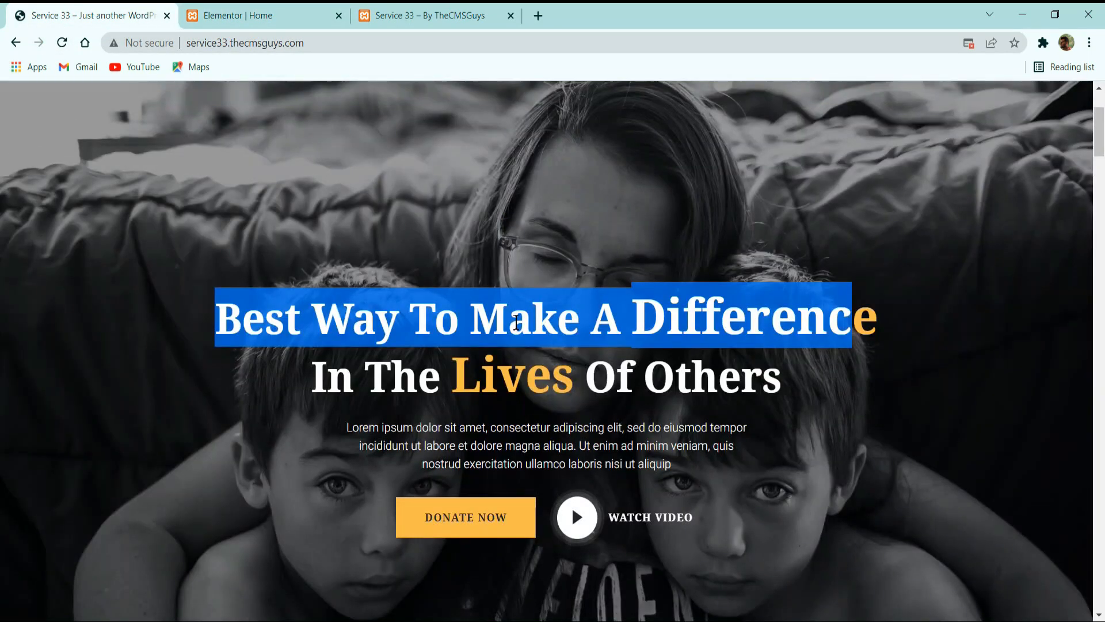
{"action": "scroll", "coordinate": [619, 315], "scroll_direction": "down", "scroll_amount": 5}
{"action": "scroll", "coordinate": [619, 311], "scroll_direction": "down", "scroll_amount": 10}
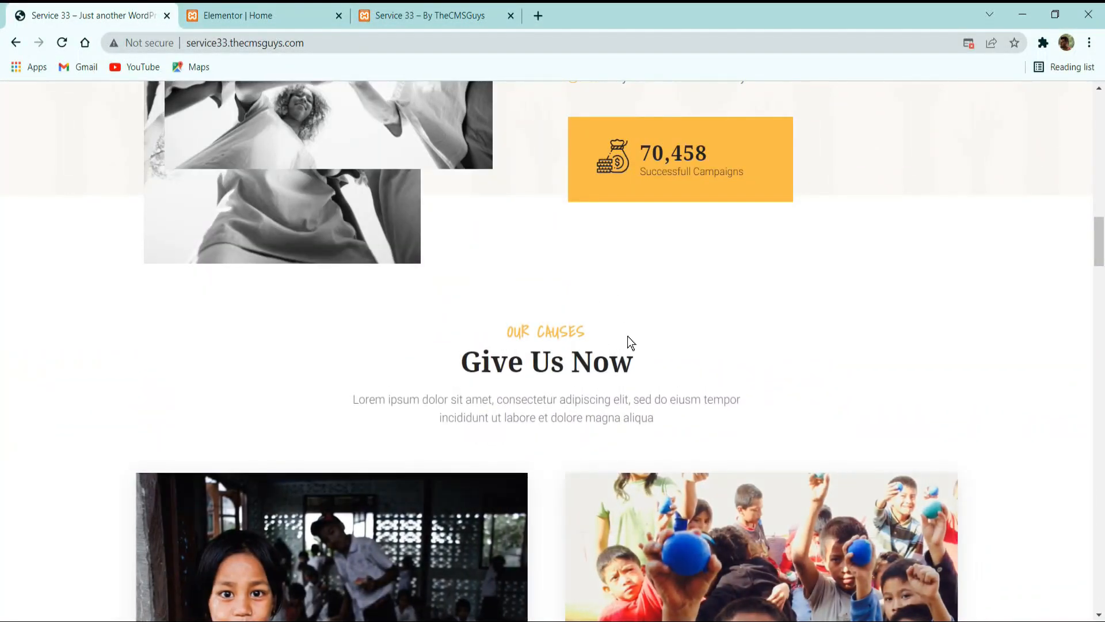
Open the global colors in the Elementor site settings for the Home page and set the Primary color to #FCBC45.
{"action": "left_click", "coordinate": [285, 14]}
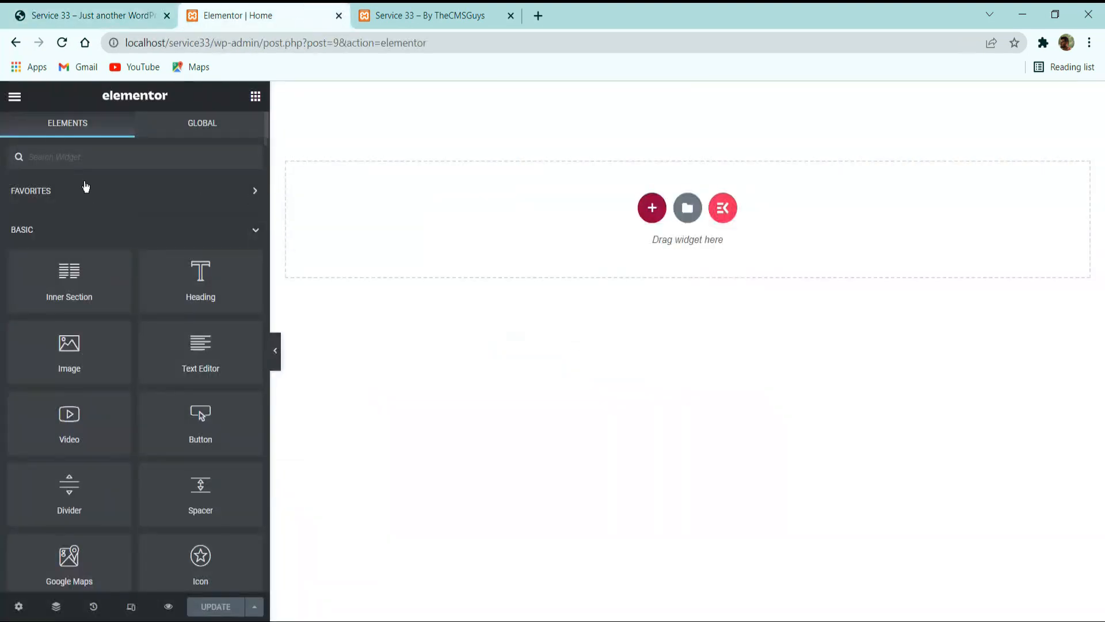
{"action": "left_click", "coordinate": [15, 96]}
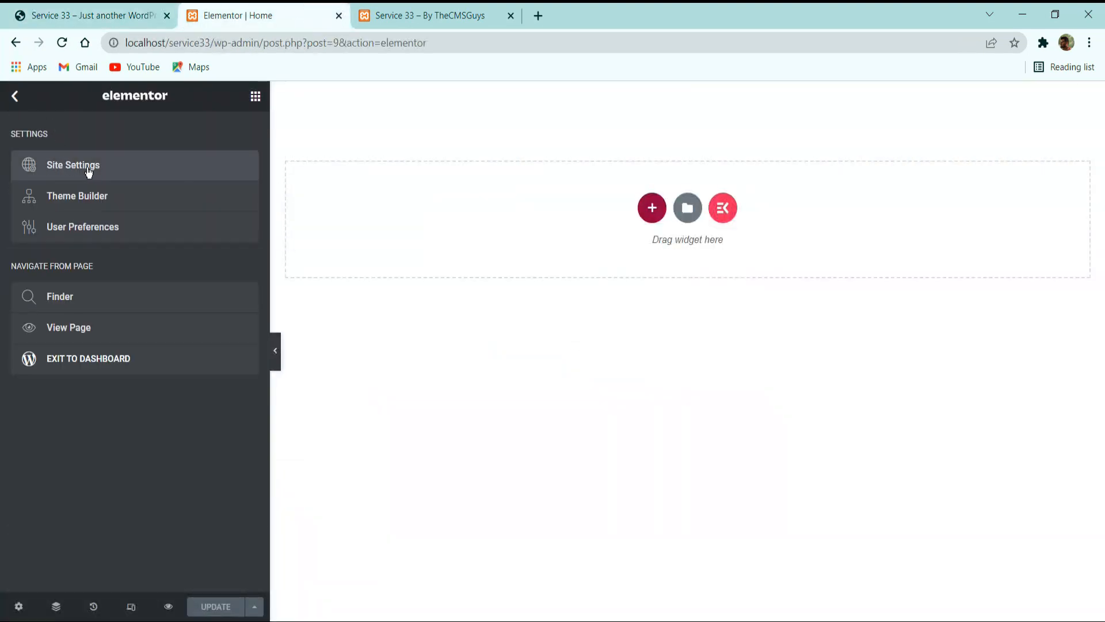
{"action": "left_click", "coordinate": [88, 166]}
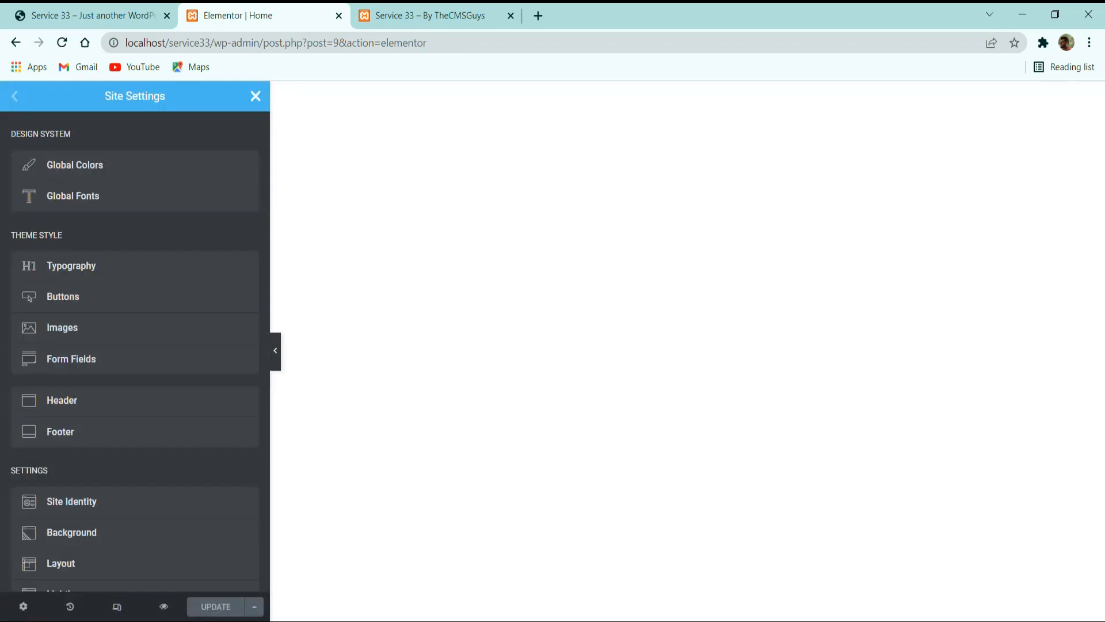
{"action": "left_click", "coordinate": [108, 174]}
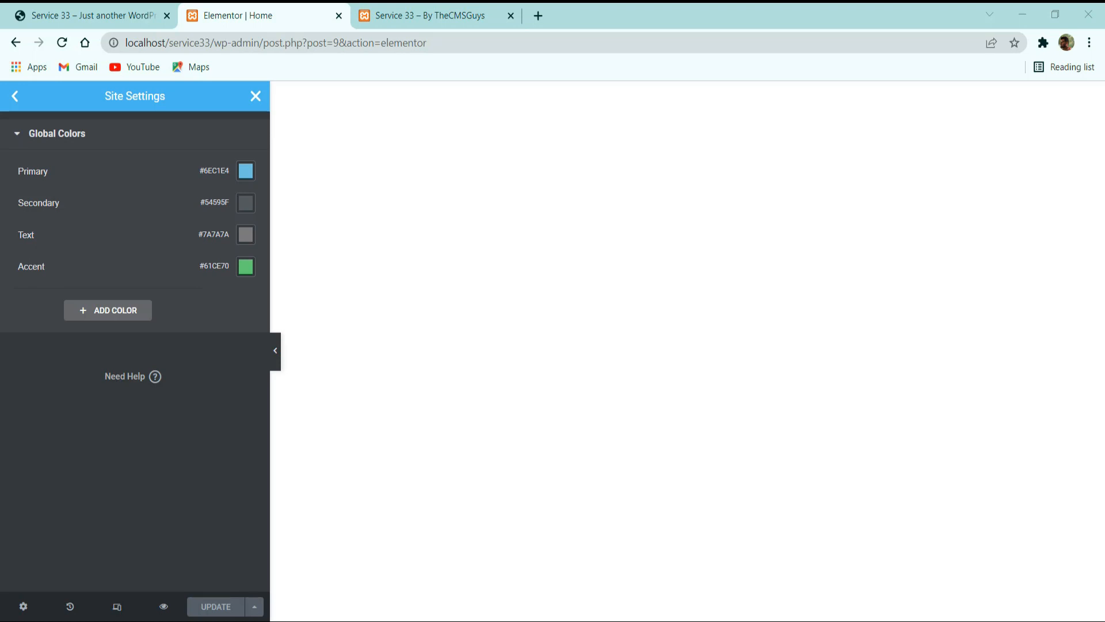
{"action": "left_click", "coordinate": [247, 175]}
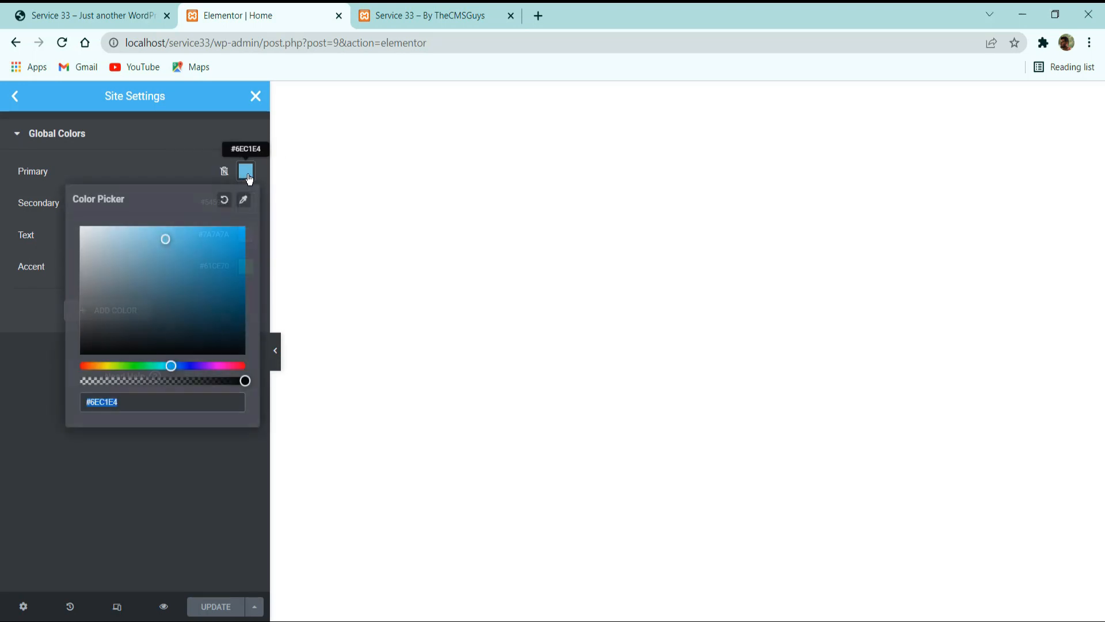
{"action": "type", "text": "#FCBC45"}
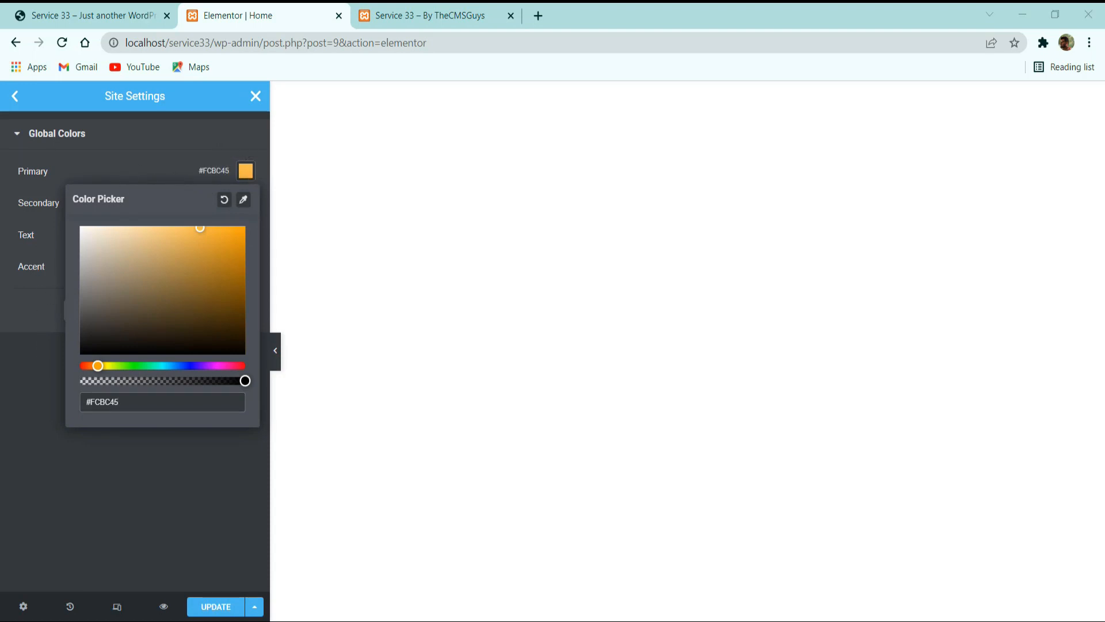
{"action": "left_click", "coordinate": [73, 543]}
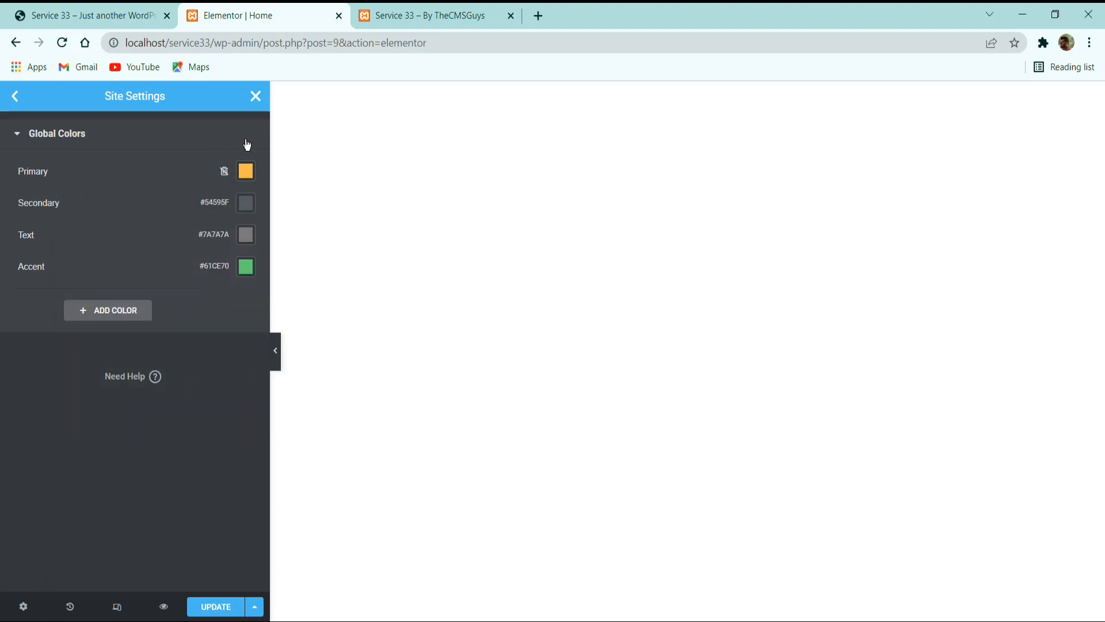
Set the Secondary global color to #252425.
{"action": "left_click", "coordinate": [247, 202]}
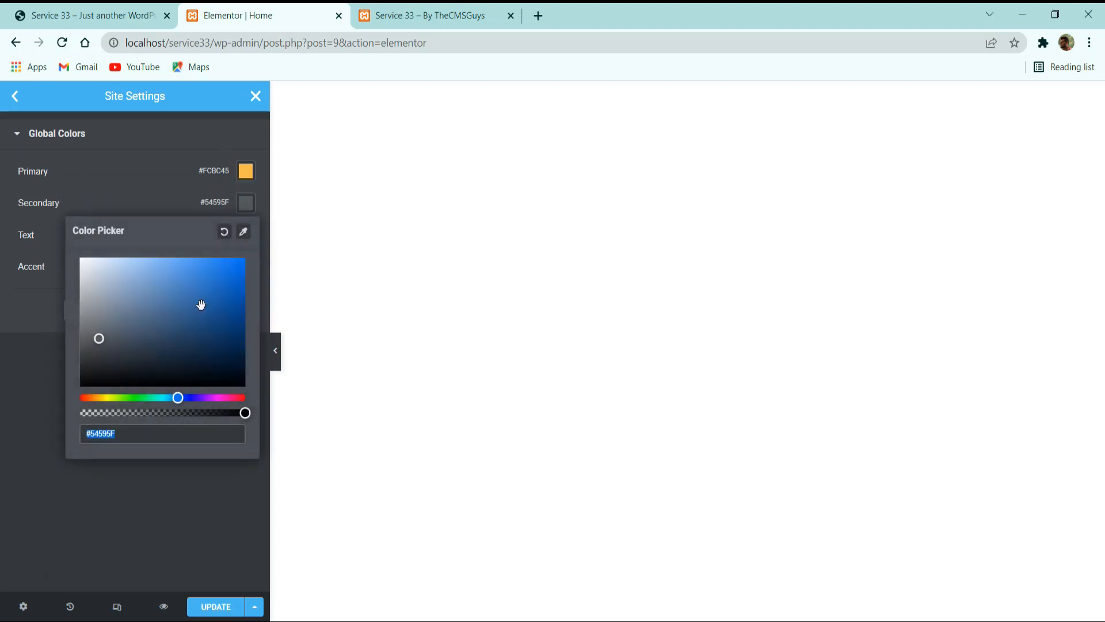
{"action": "type", "text": "#252425"}
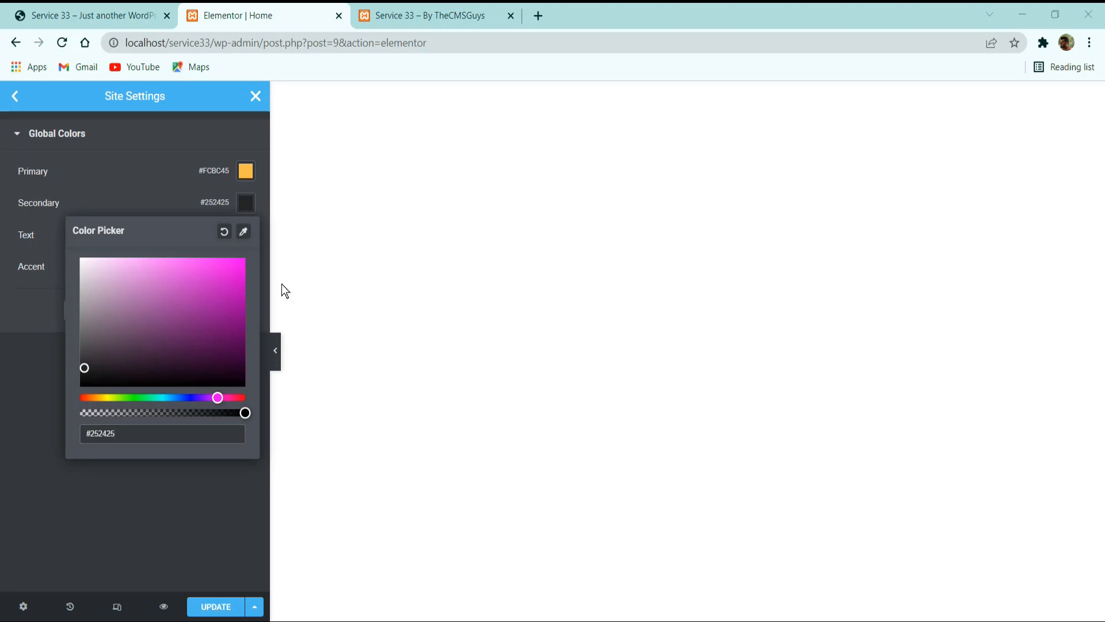
{"action": "left_click", "coordinate": [73, 486]}
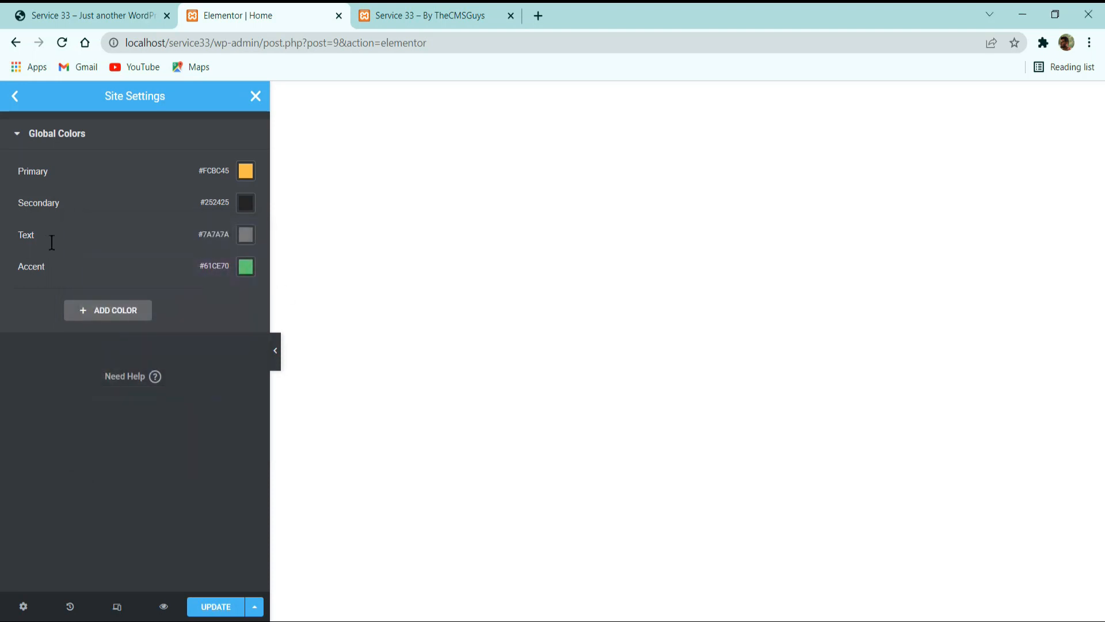
Set the Text global color to #6F747E.
{"action": "left_click", "coordinate": [247, 238]}
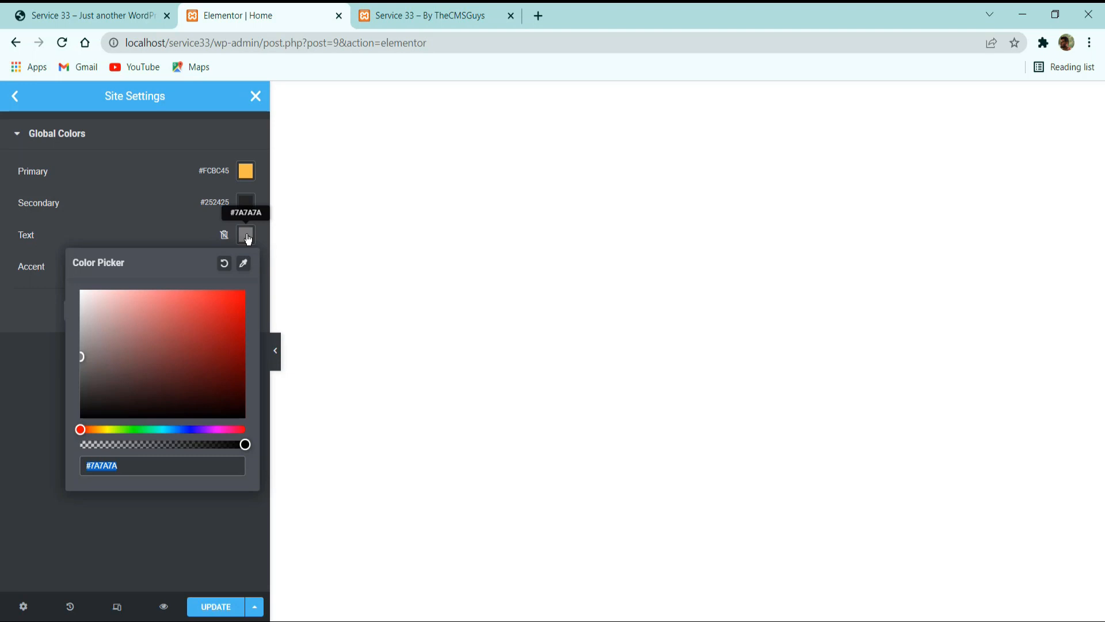
{"action": "key", "text": "End"}
{"action": "key", "text": "BackSpace"}
{"action": "key", "text": "BackSpace"}
{"action": "key", "text": "BackSpace"}
{"action": "key", "text": "BackSpace"}
{"action": "key", "text": "BackSpace"}
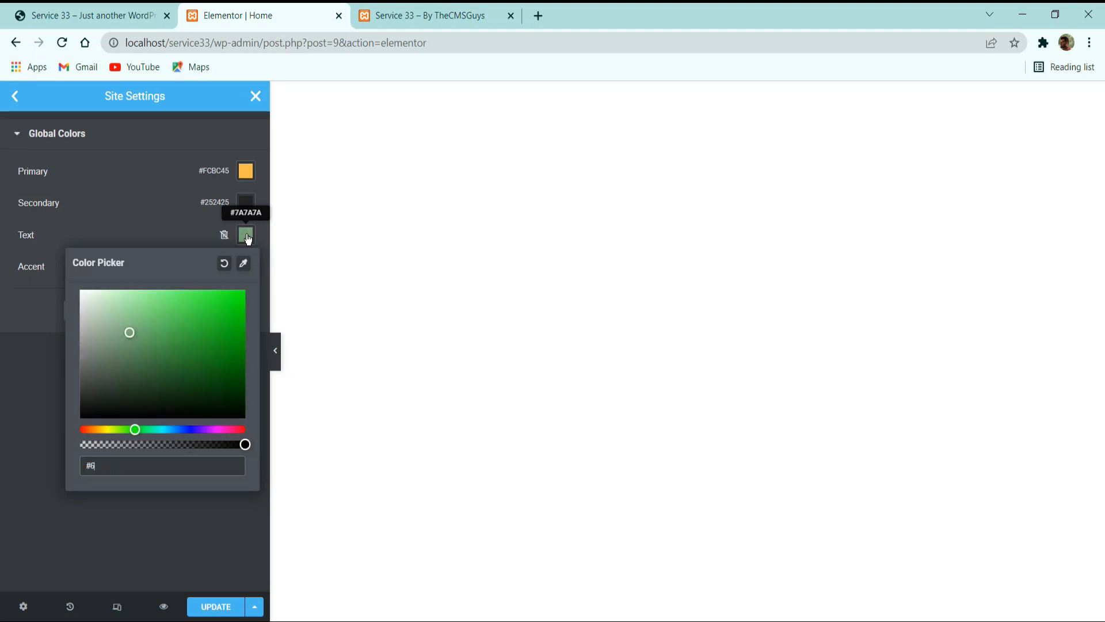
{"action": "type", "text": "6f747e"}
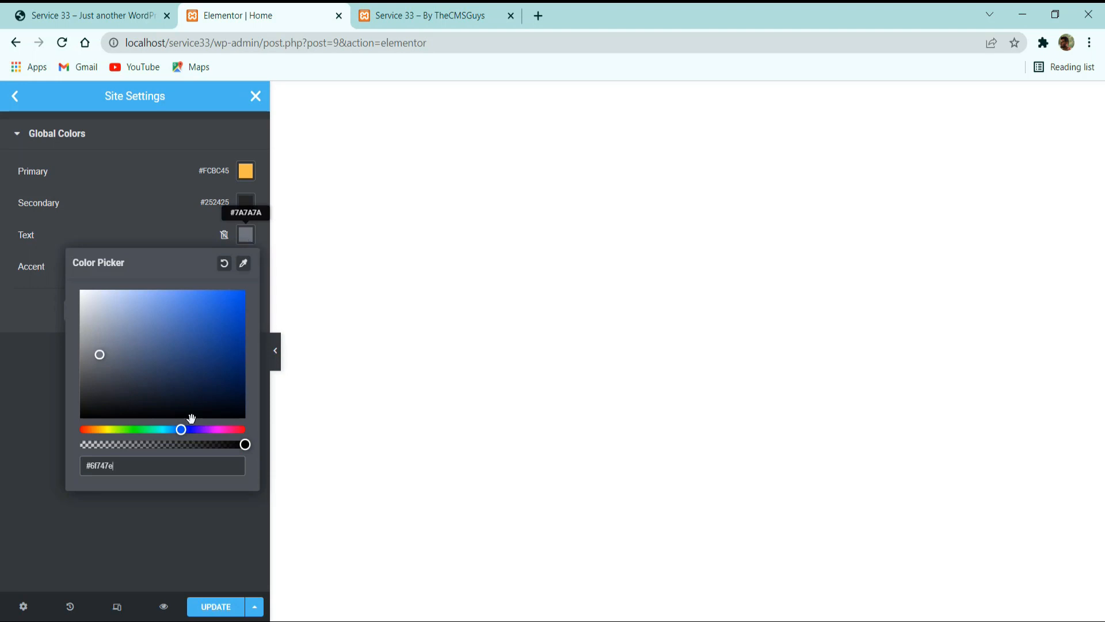
{"action": "left_click", "coordinate": [122, 518]}
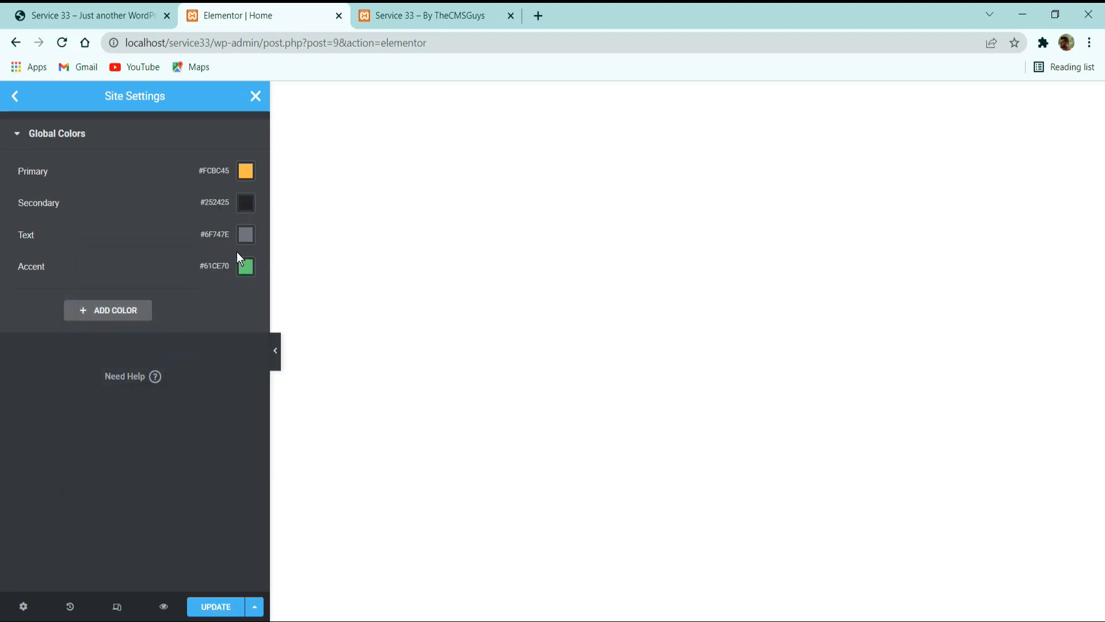
Set the Accent global color to #FCBC45.
{"action": "left_click", "coordinate": [246, 267]}
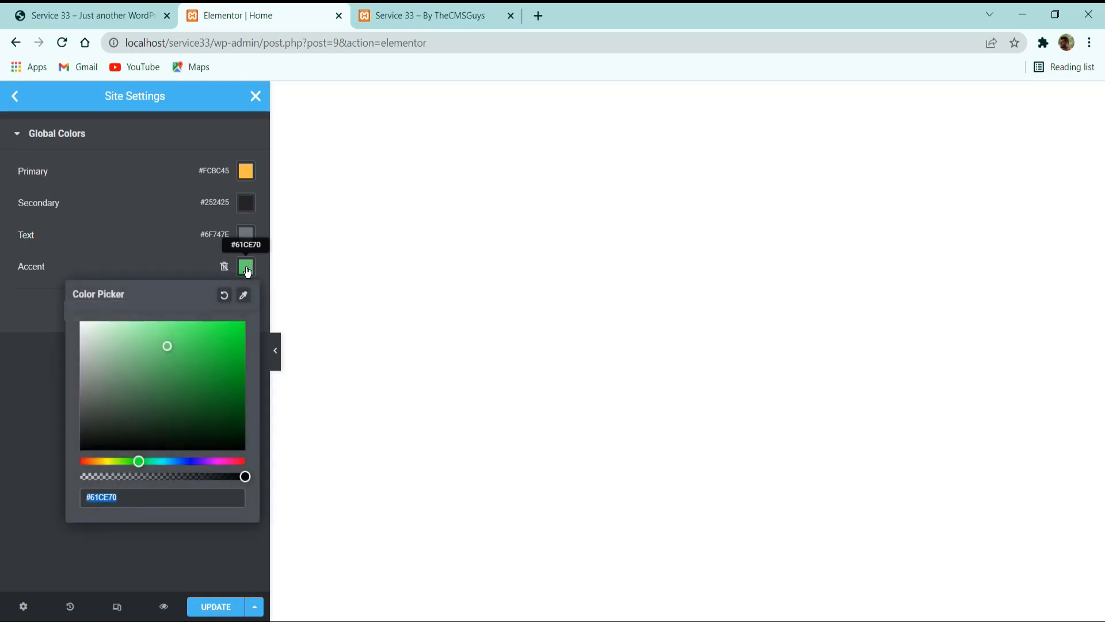
{"action": "type", "text": "f"}
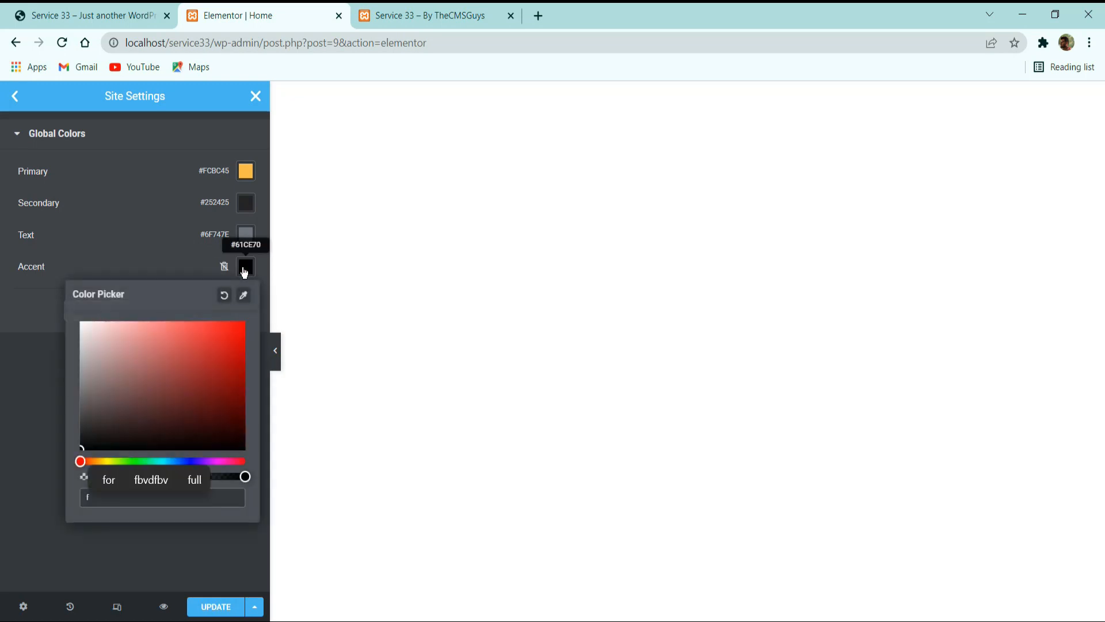
{"action": "type", "text": "cbc45"}
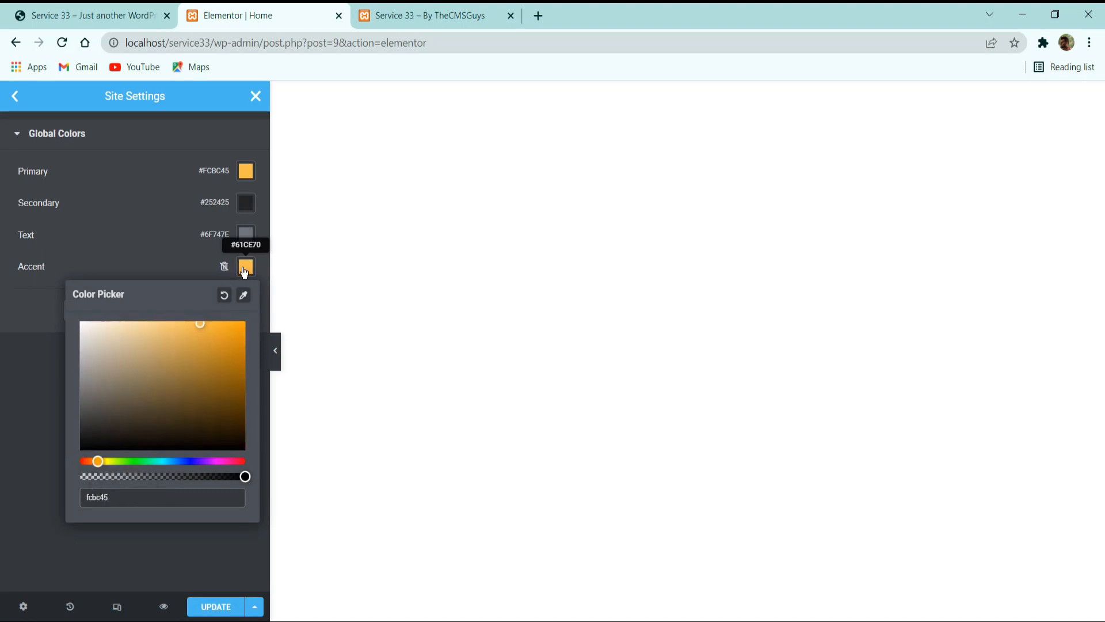
{"action": "left_click", "coordinate": [141, 276]}
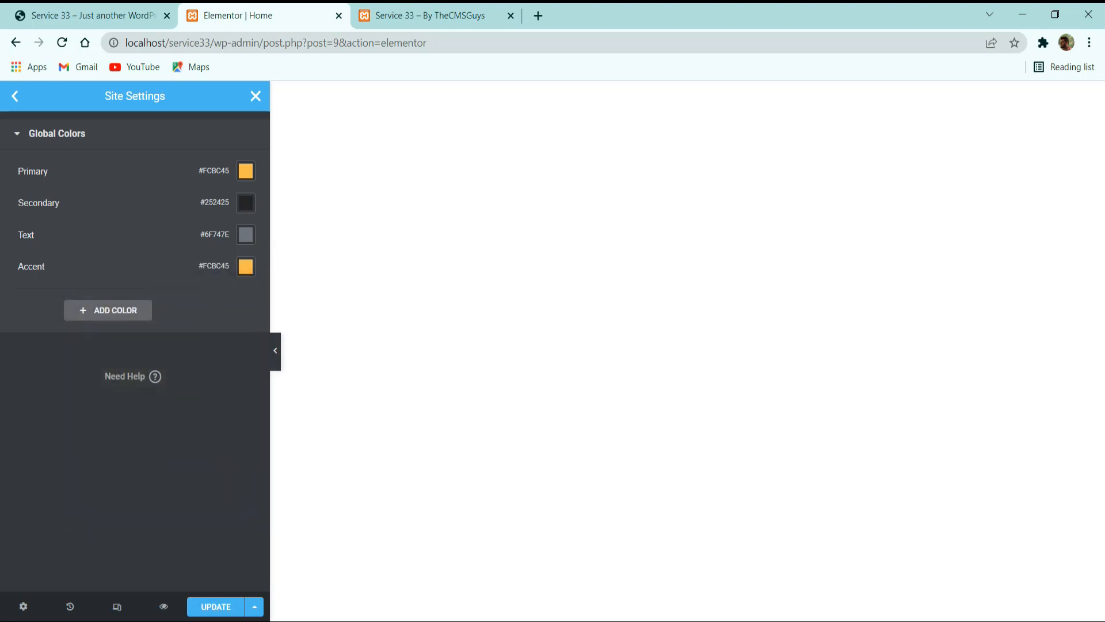
Add a new global color named Background with the value #FBF9F5.
{"action": "left_click", "coordinate": [112, 310]}
{"action": "triple_click", "coordinate": [62, 299]}
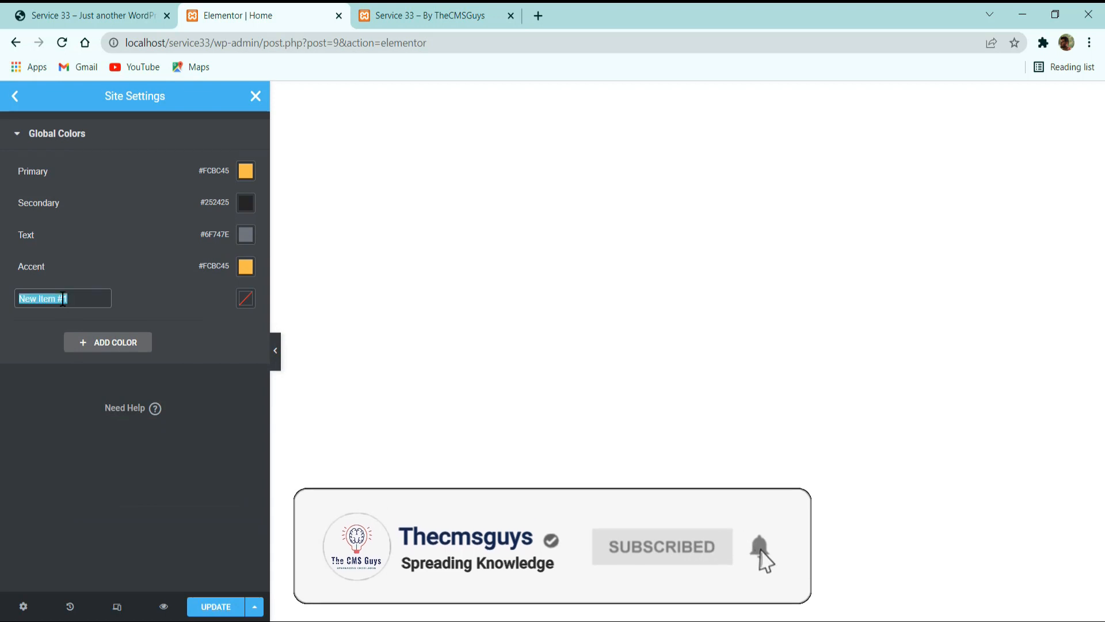
{"action": "type", "text": "Backgroun"}
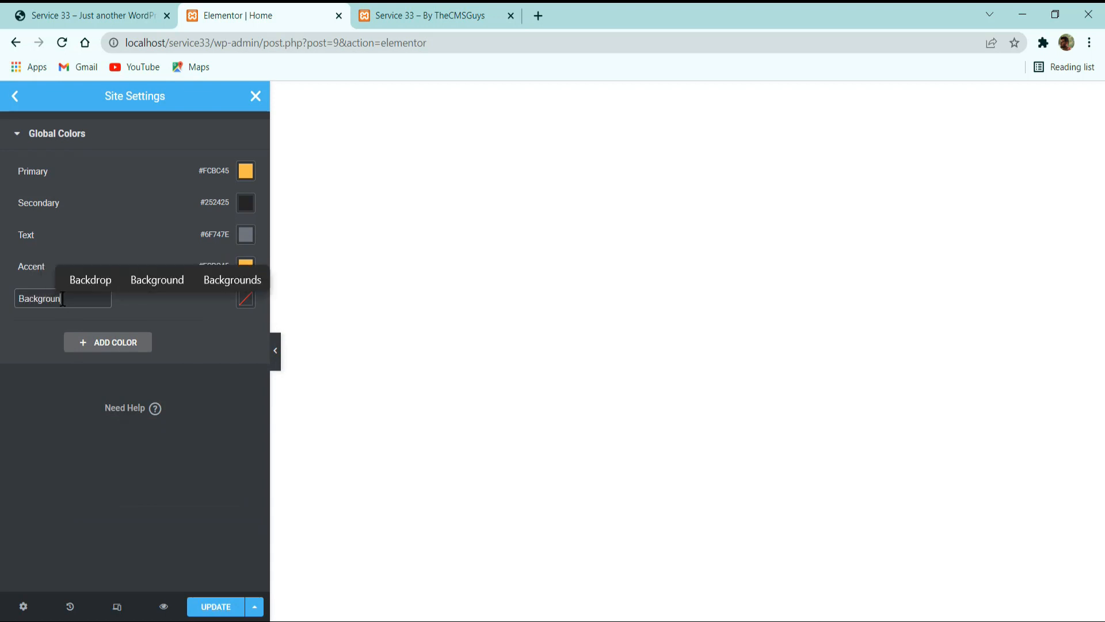
{"action": "type", "text": "f"}
{"action": "key", "text": "BackSpace"}
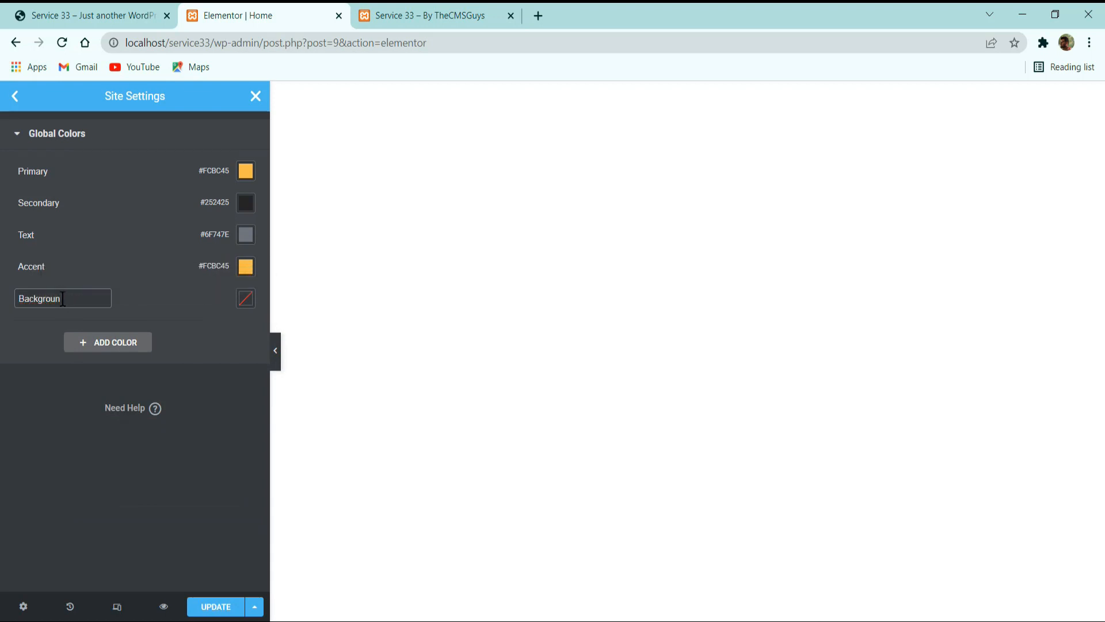
{"action": "left_click", "coordinate": [246, 299]}
{"action": "type", "text": "fbf9"}
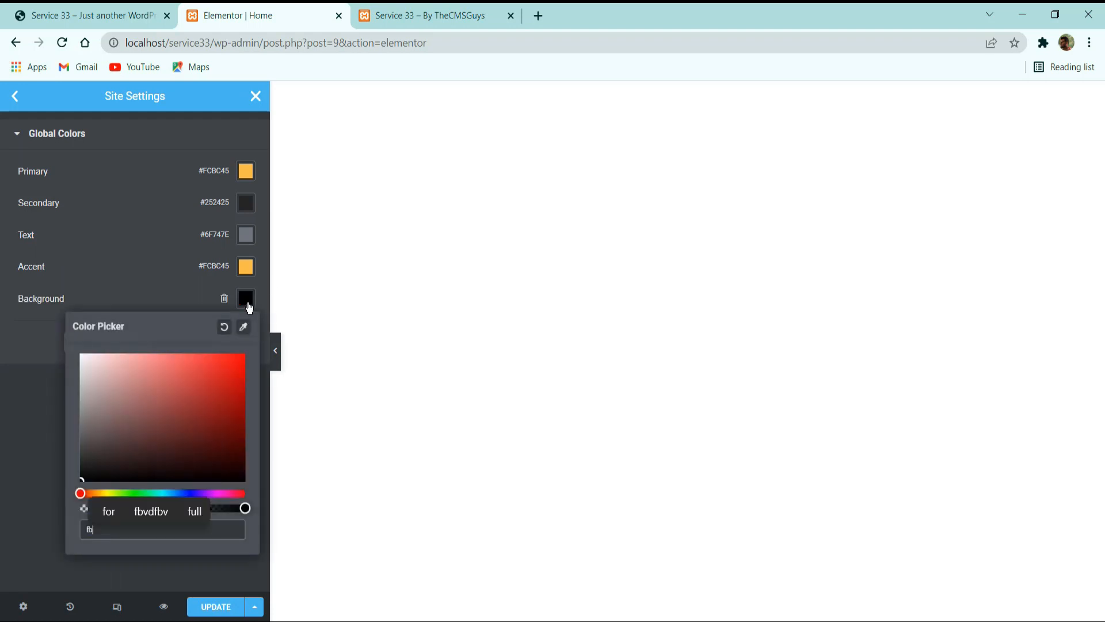
{"action": "type", "text": "f5"}
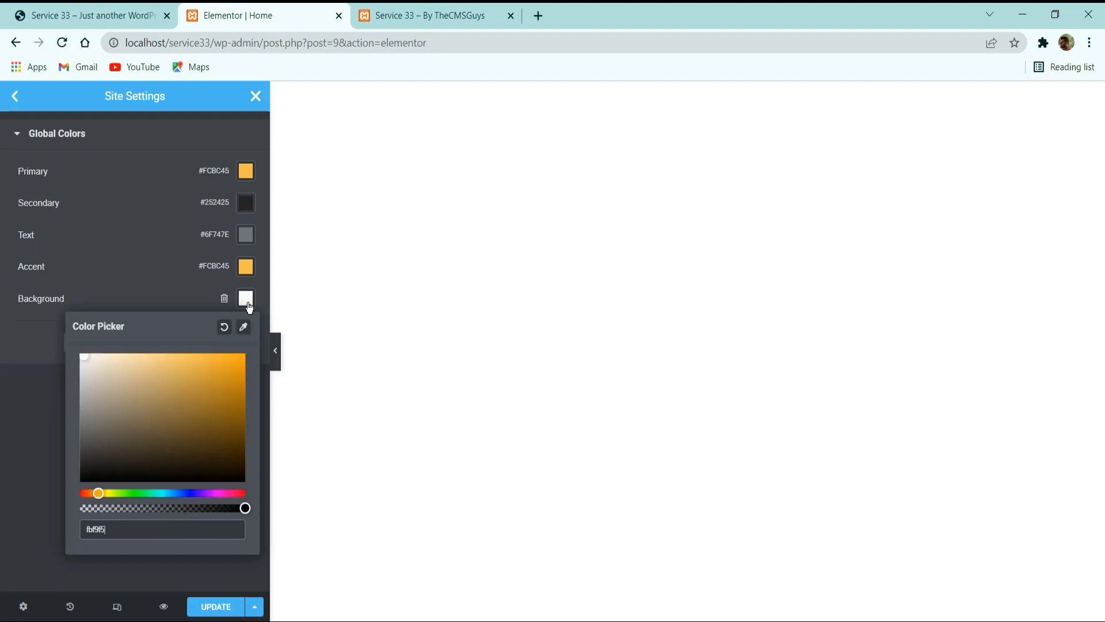
{"action": "left_click", "coordinate": [52, 339]}
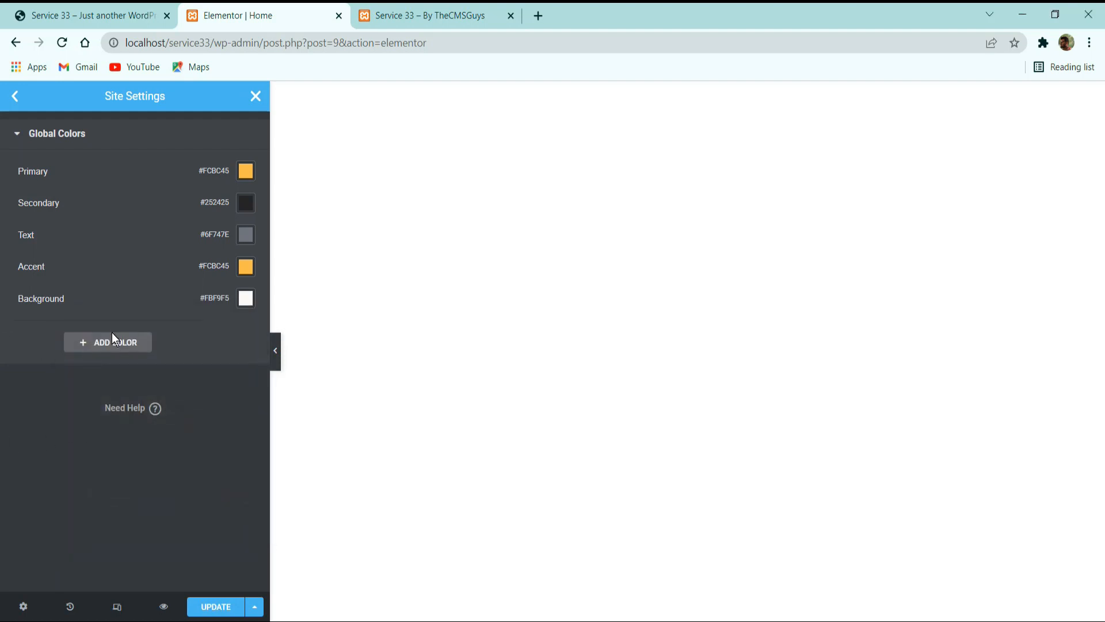
Add another global color named border with the value #F0F0F0 and save the site settings.
{"action": "left_click", "coordinate": [108, 347]}
{"action": "left_click", "coordinate": [88, 328]}
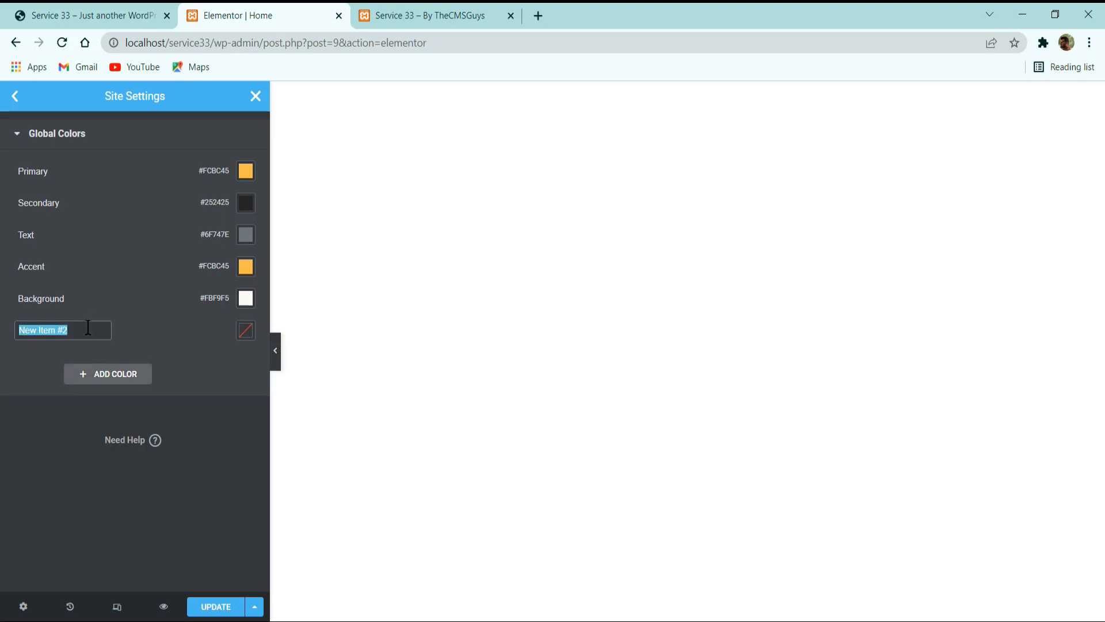
{"action": "type", "text": "border"}
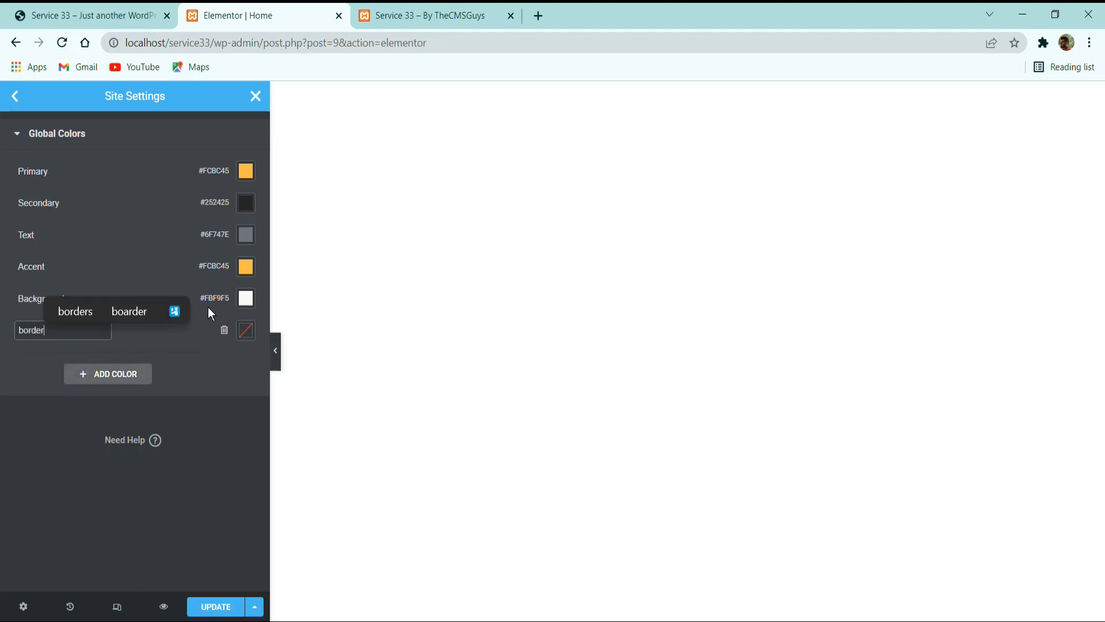
{"action": "left_click", "coordinate": [247, 329]}
{"action": "type", "text": "f0"}
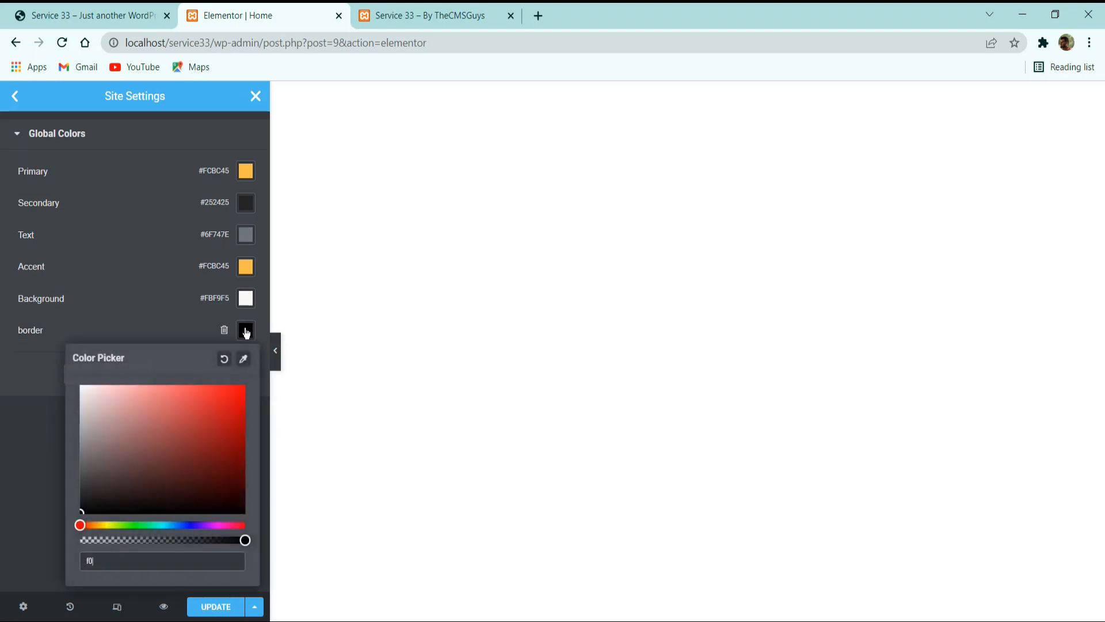
{"action": "type", "text": "f0f0"}
{"action": "left_click", "coordinate": [21, 373]}
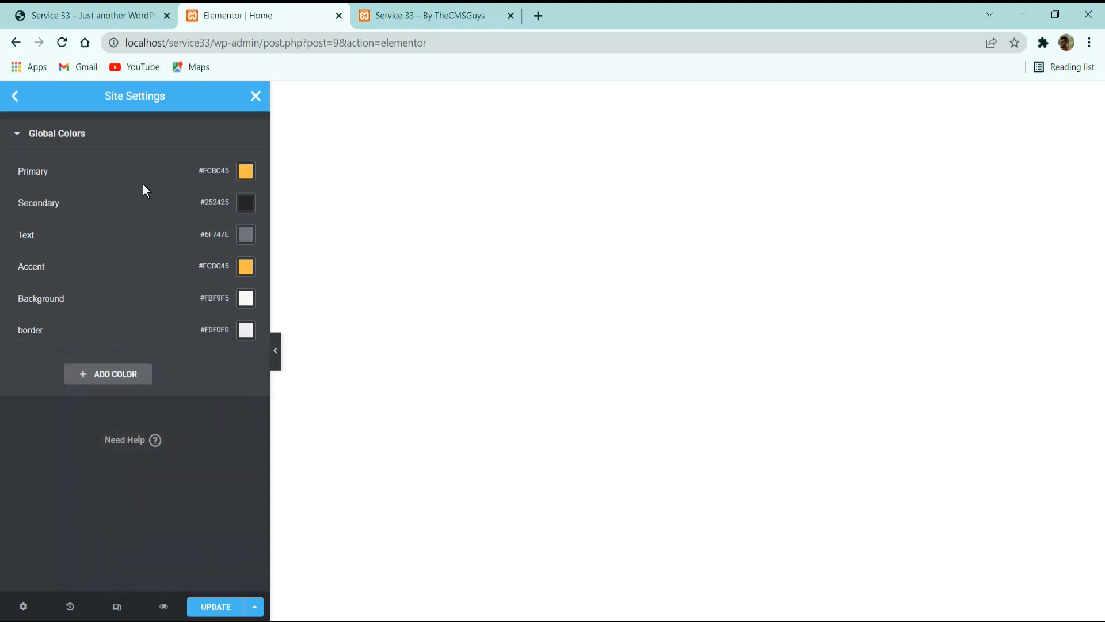
{"action": "left_click", "coordinate": [216, 607]}
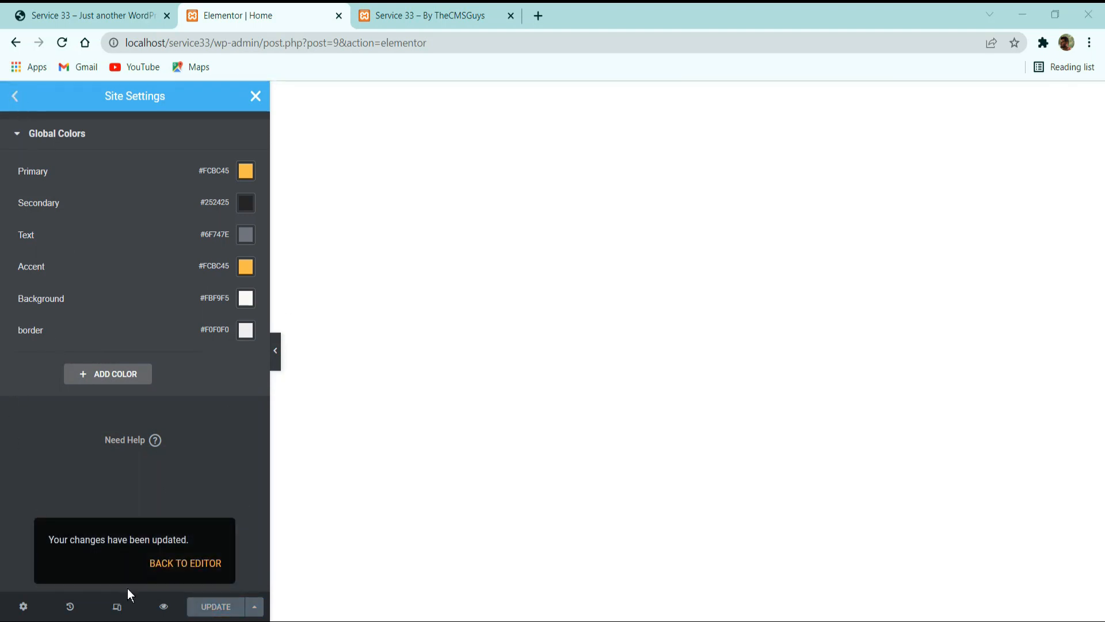
Open the global fonts in the site settings and set the Primary font family to Noto Serif.
{"action": "left_click", "coordinate": [14, 99]}
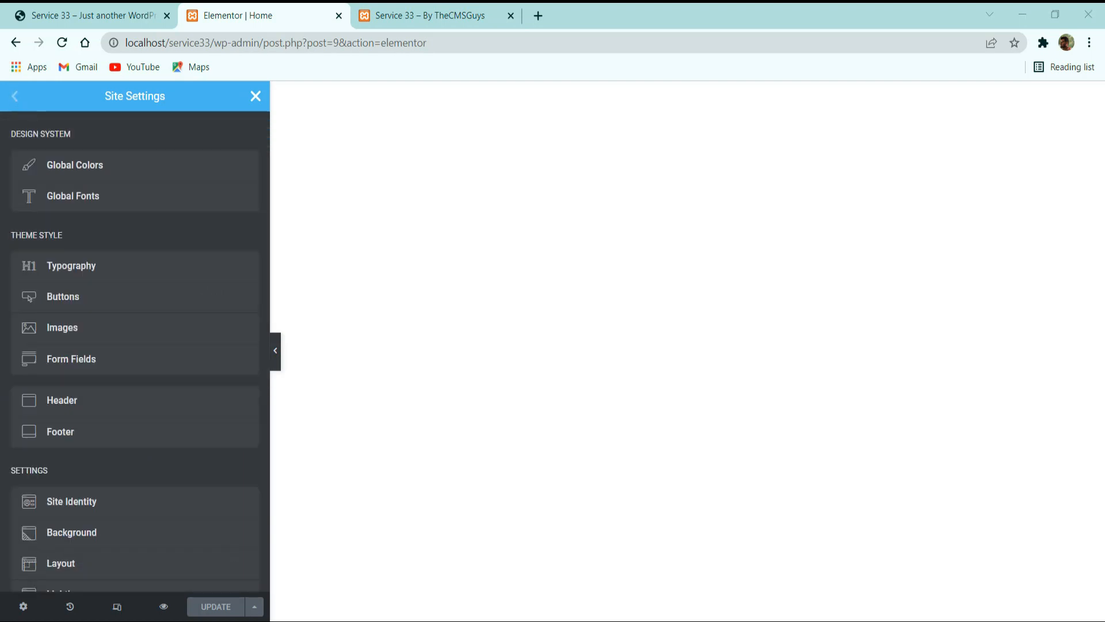
{"action": "left_click", "coordinate": [98, 197]}
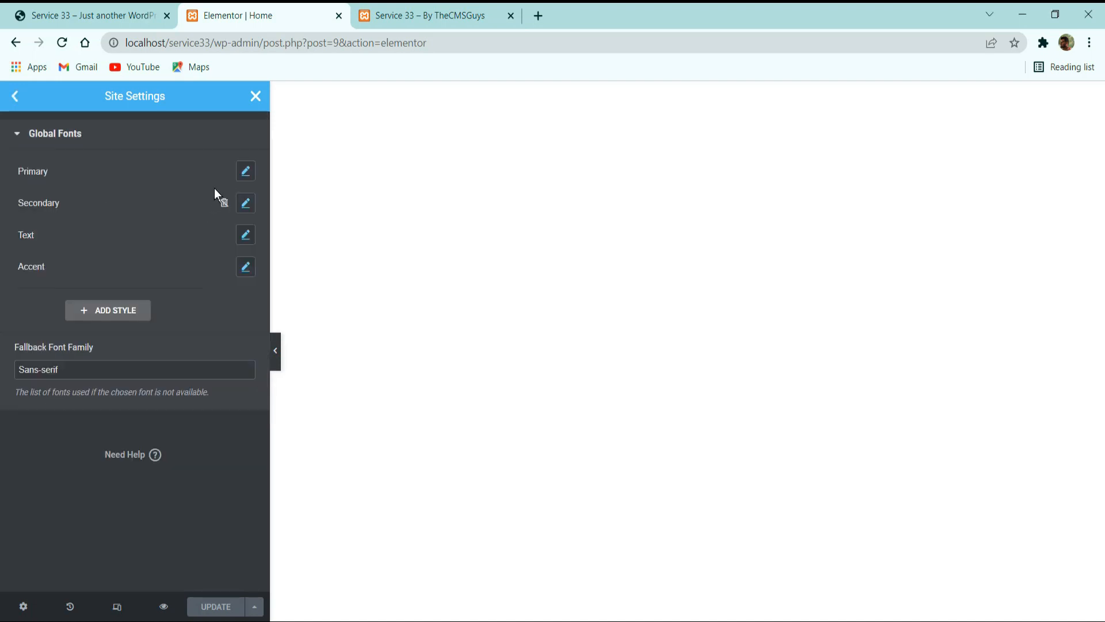
{"action": "left_click", "coordinate": [246, 171]}
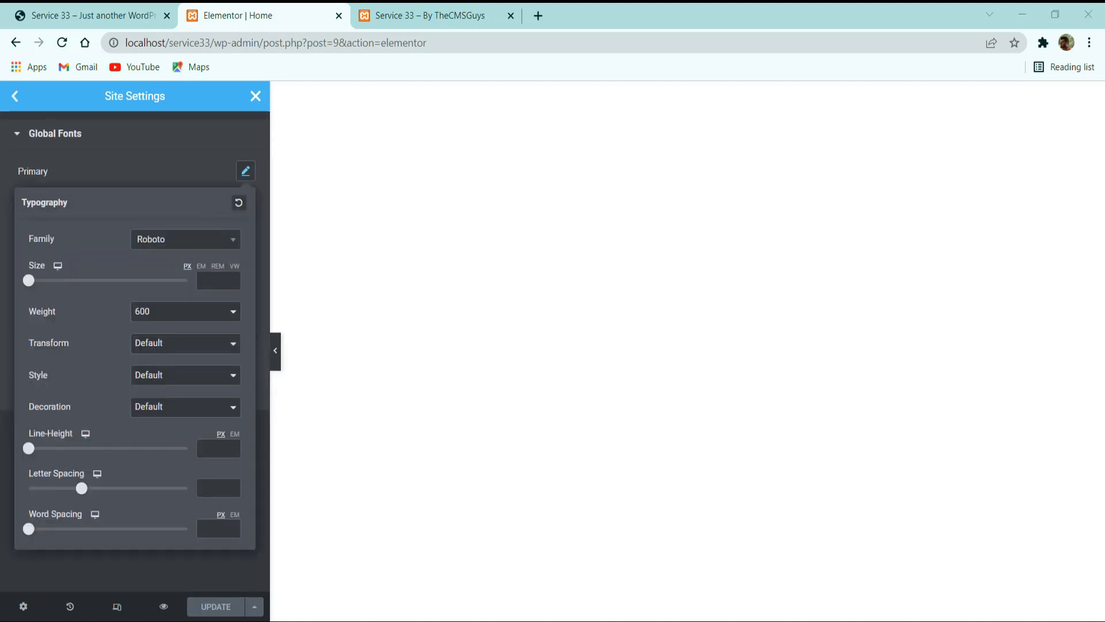
{"action": "left_click", "coordinate": [149, 239]}
{"action": "left_click", "coordinate": [153, 248]}
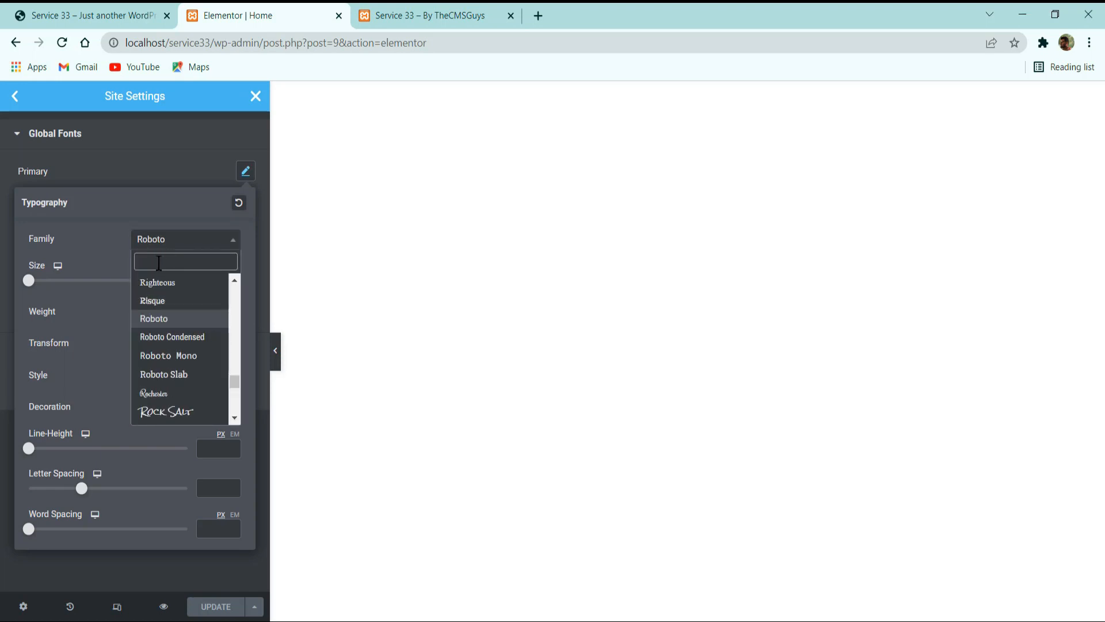
{"action": "type", "text": "noto se"}
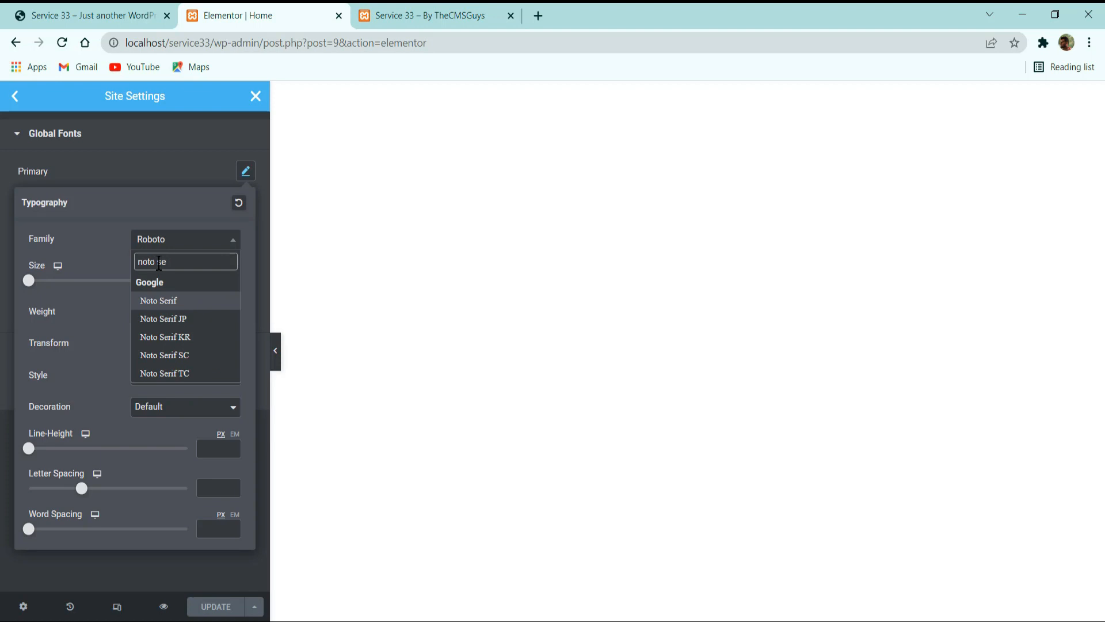
{"action": "key", "text": "Return"}
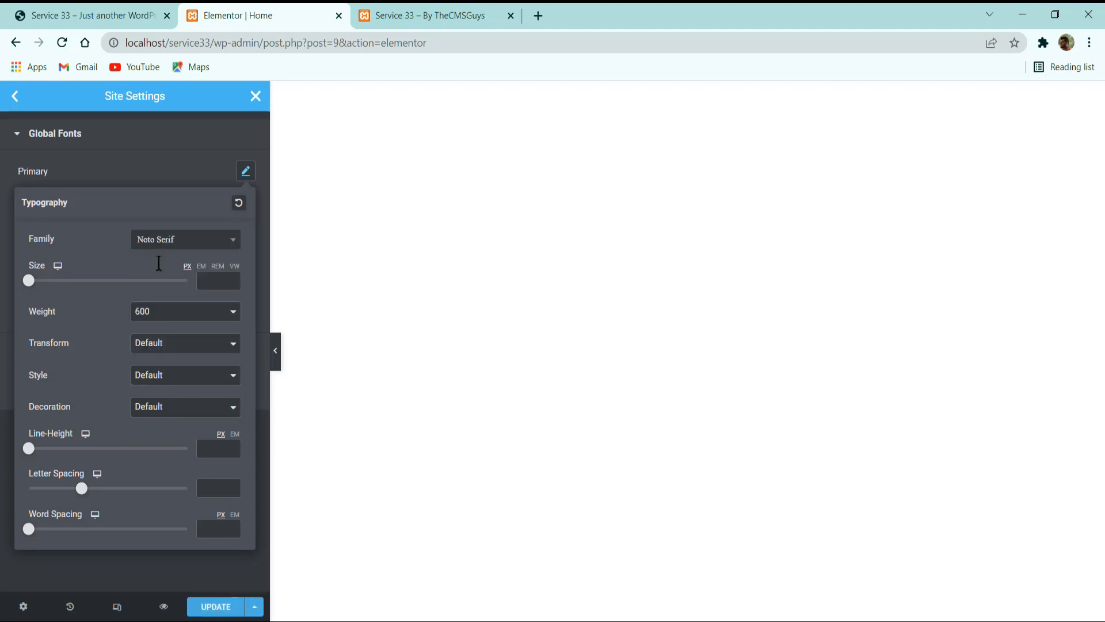
Set the Primary global font's size to 56 px and its line height to 1.3 em.
{"action": "left_click", "coordinate": [217, 277]}
{"action": "type", "text": "56"}
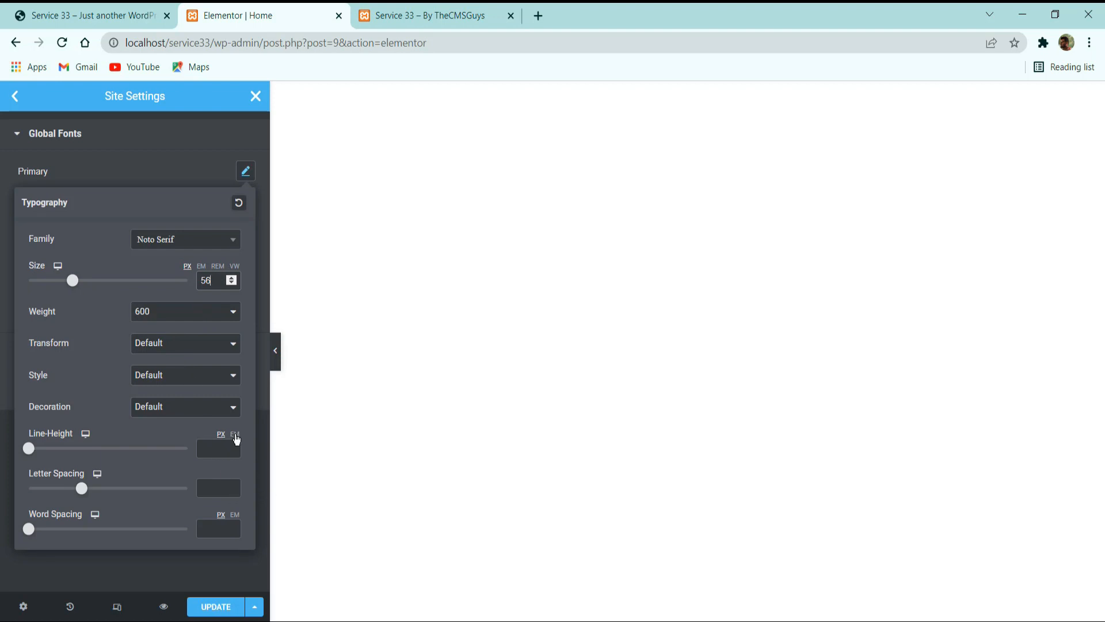
{"action": "left_click", "coordinate": [236, 435]}
{"action": "left_click", "coordinate": [217, 443]}
{"action": "type", "text": "1.3"}
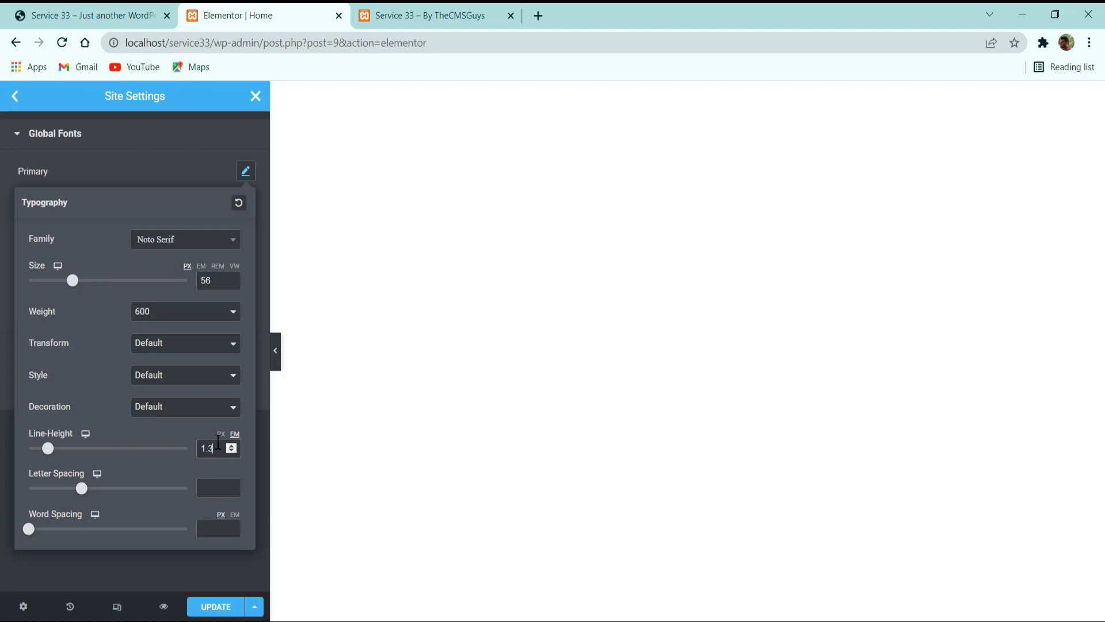
{"action": "left_click", "coordinate": [172, 182]}
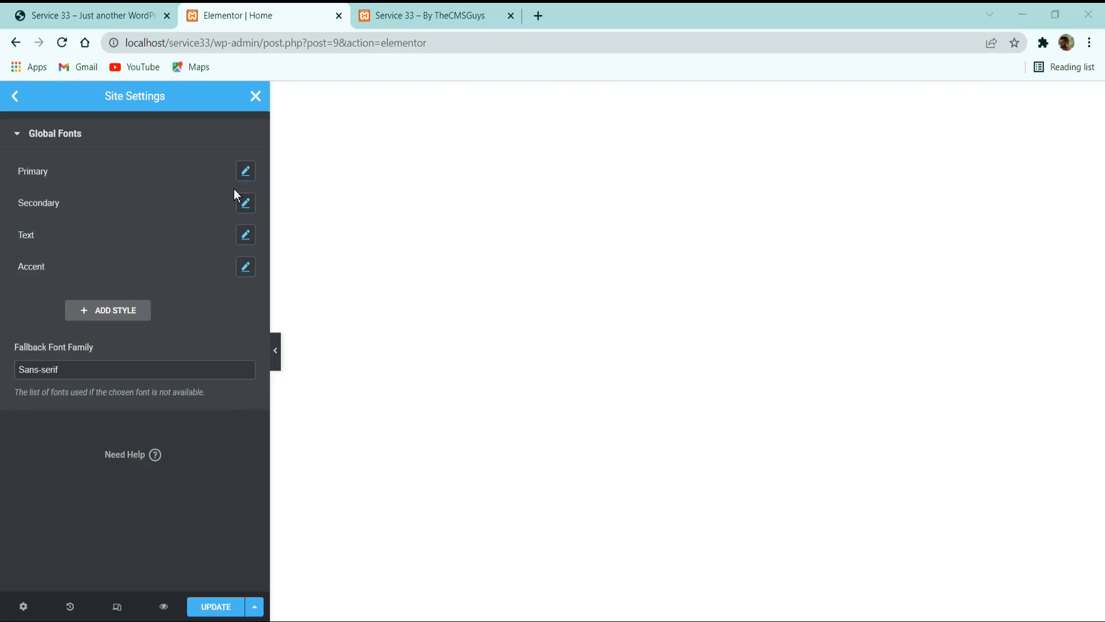
Change the Secondary global font's family to Noto Serif.
{"action": "left_click", "coordinate": [245, 205]}
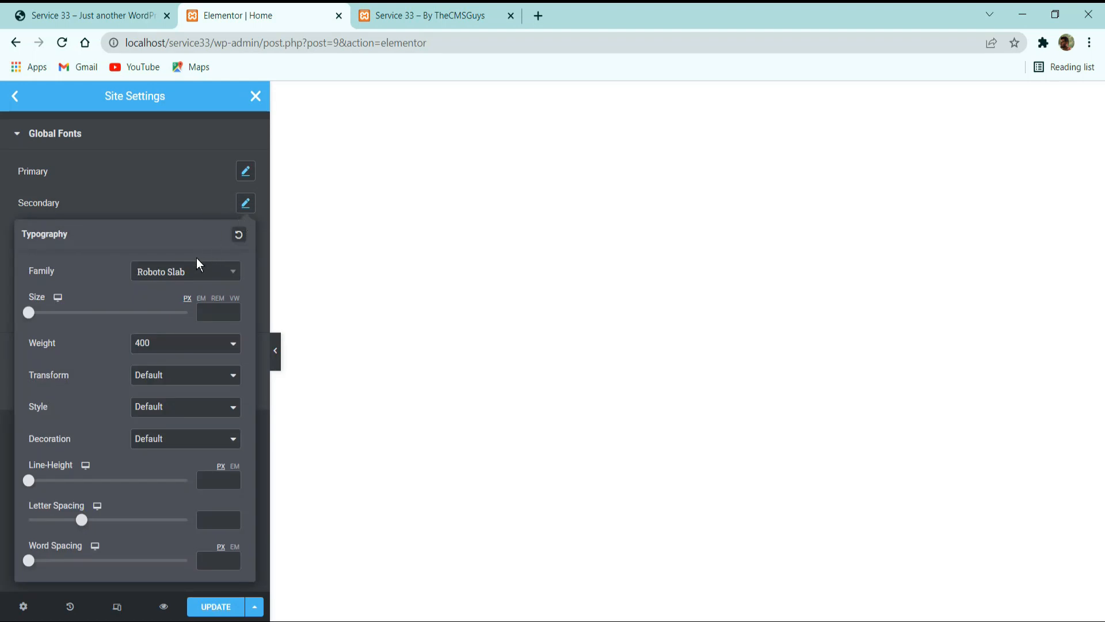
{"action": "left_click", "coordinate": [191, 277]}
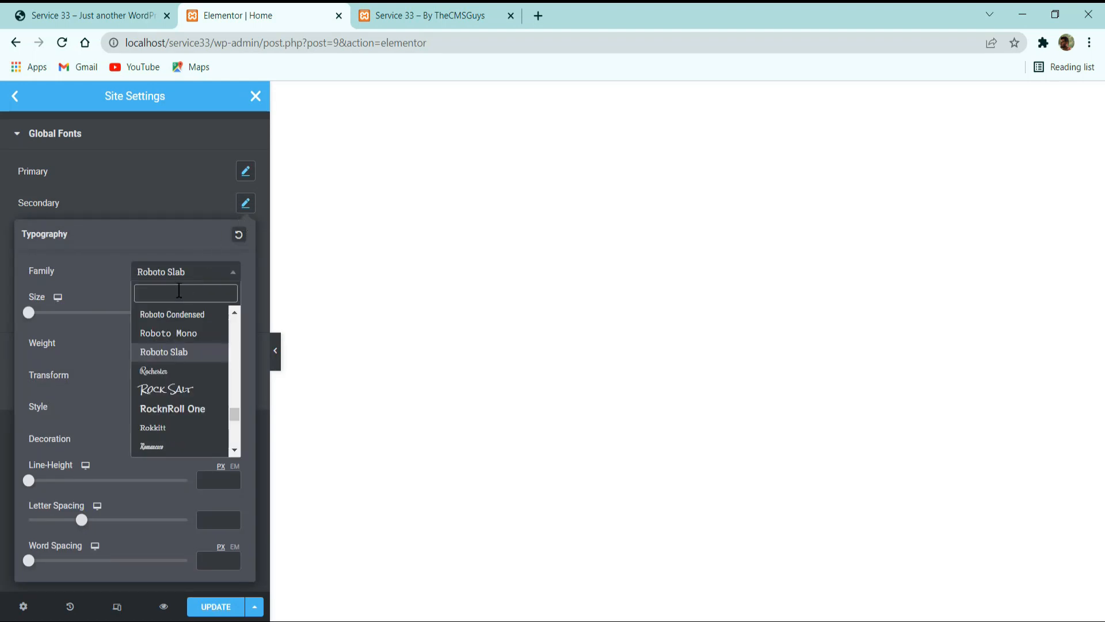
{"action": "type", "text": "noto se"}
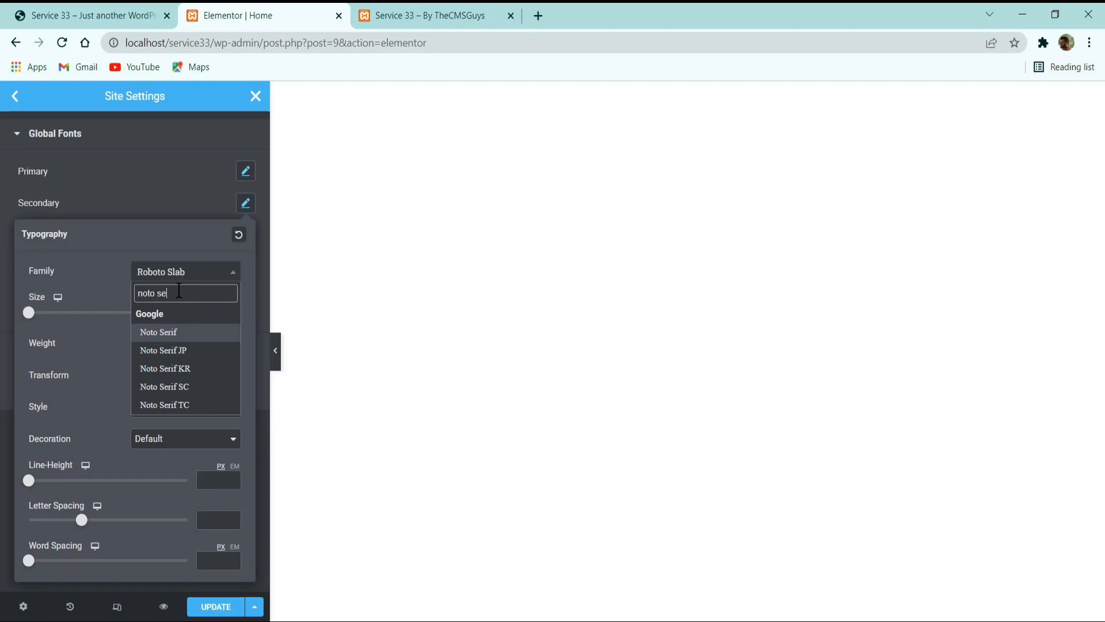
{"action": "key", "text": "Return"}
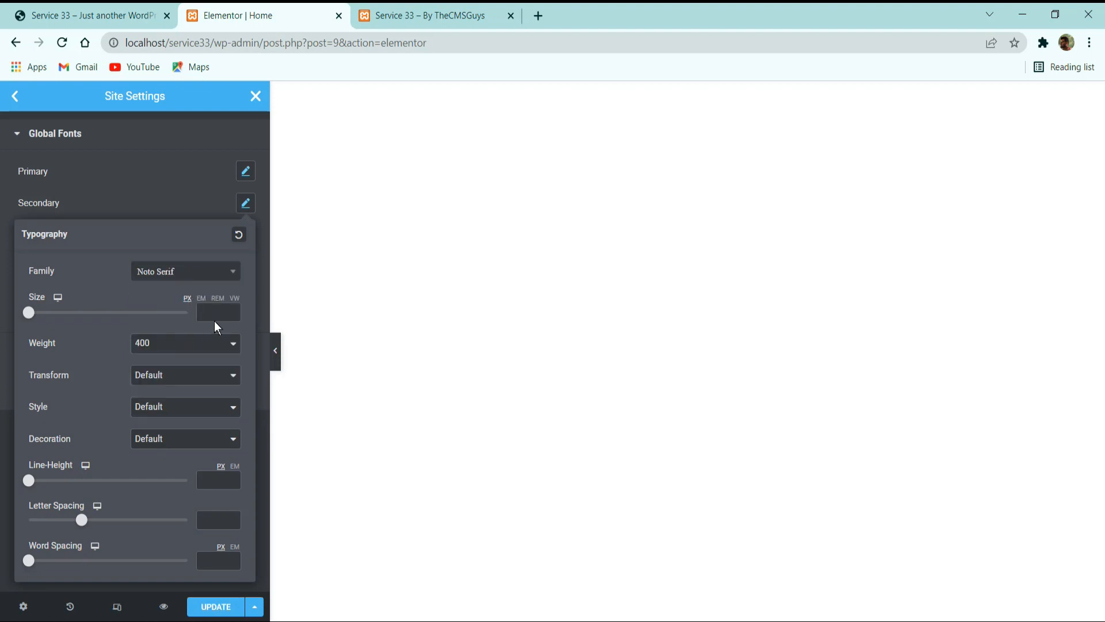
Set the Secondary global font's size to 38 px and choose a heavier font weight for it.
{"action": "type", "text": "38"}
{"action": "left_click", "coordinate": [173, 343]}
{"action": "left_click", "coordinate": [148, 417]}
{"action": "left_click", "coordinate": [166, 205]}
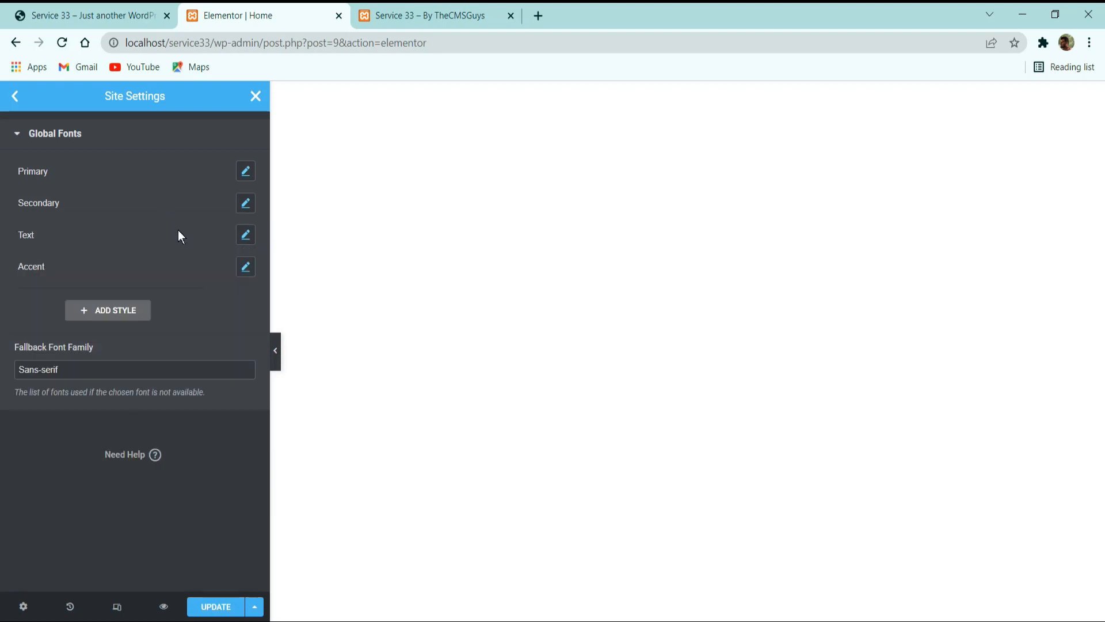
Change the Text global font's family to Heebo.
{"action": "left_click", "coordinate": [246, 235]}
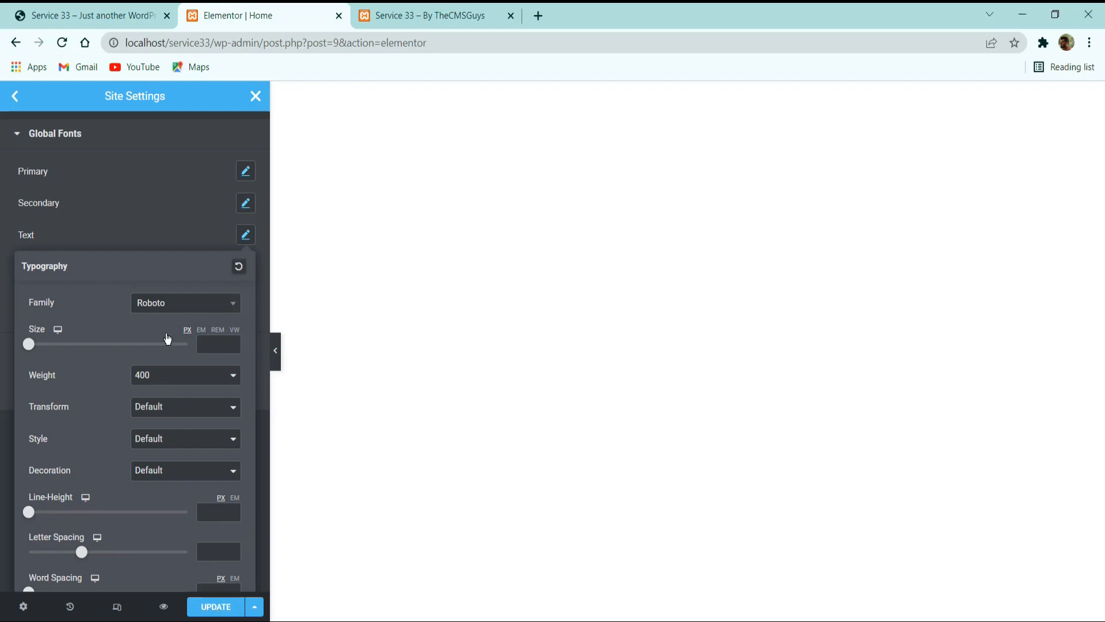
{"action": "left_click", "coordinate": [171, 308]}
{"action": "type", "text": "heebo"}
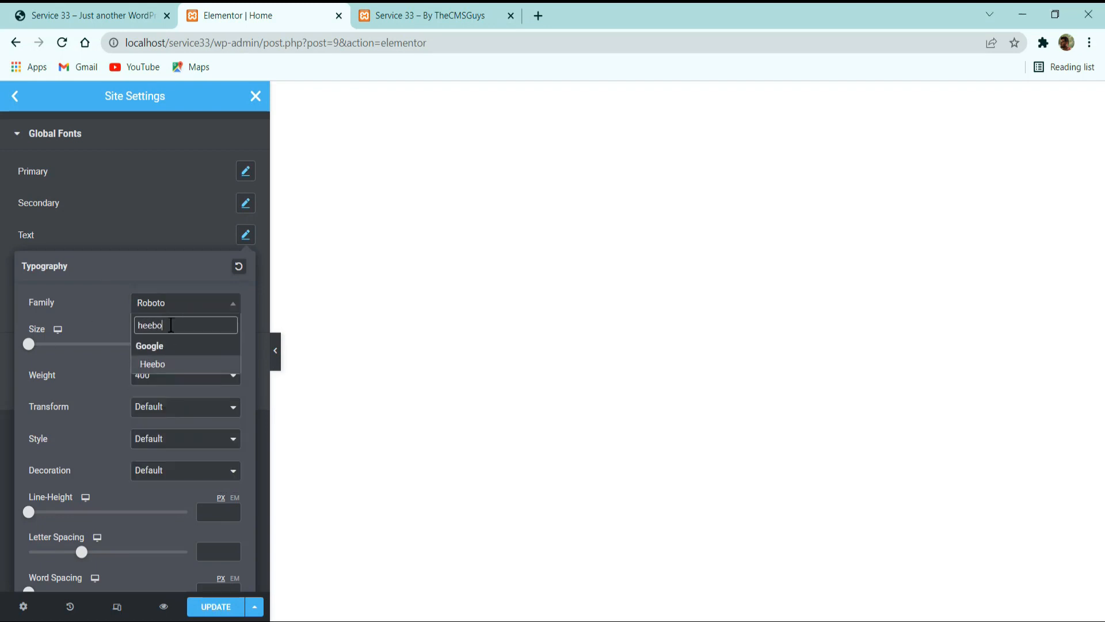
{"action": "key", "text": "Return"}
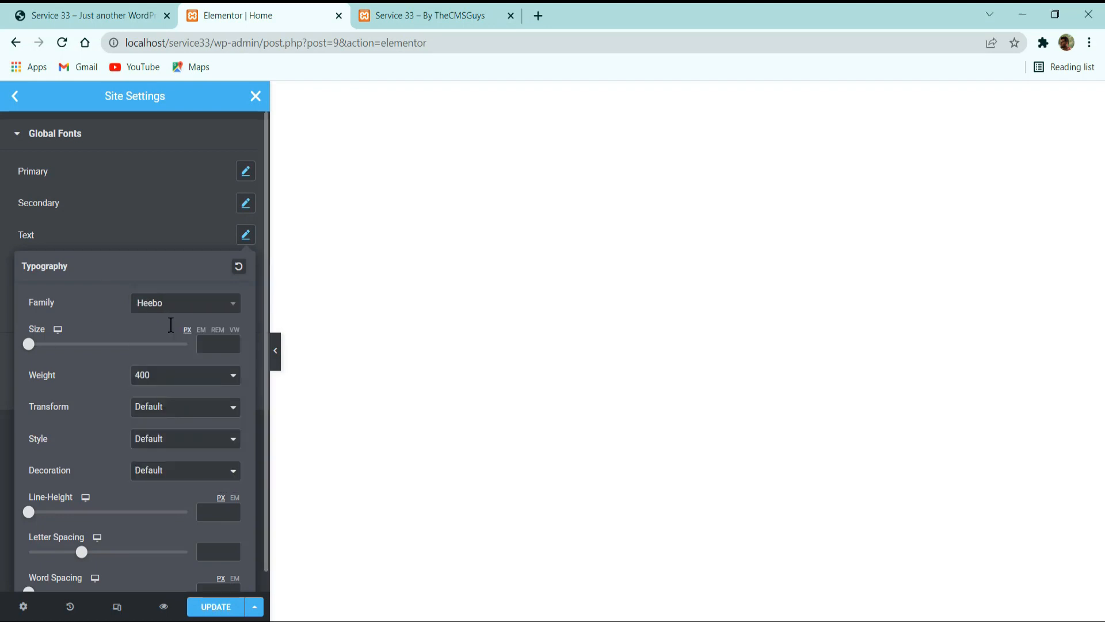
Set the Text global font's size to 16 px and its weight to 300.
{"action": "left_click", "coordinate": [204, 343]}
{"action": "type", "text": "16"}
{"action": "left_click", "coordinate": [217, 383]}
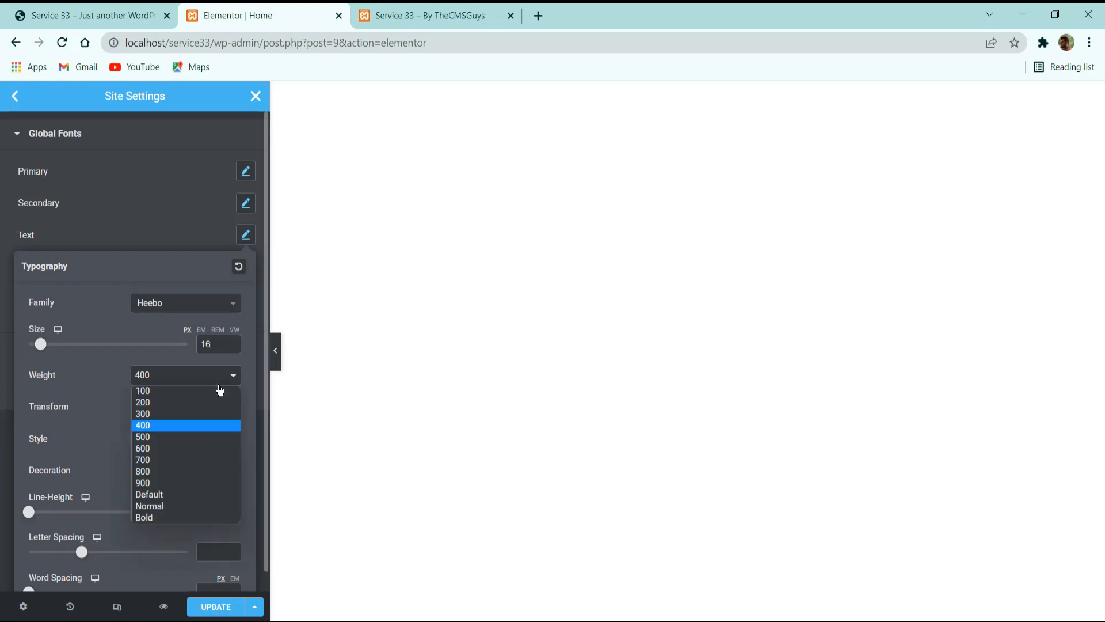
{"action": "left_click", "coordinate": [176, 414]}
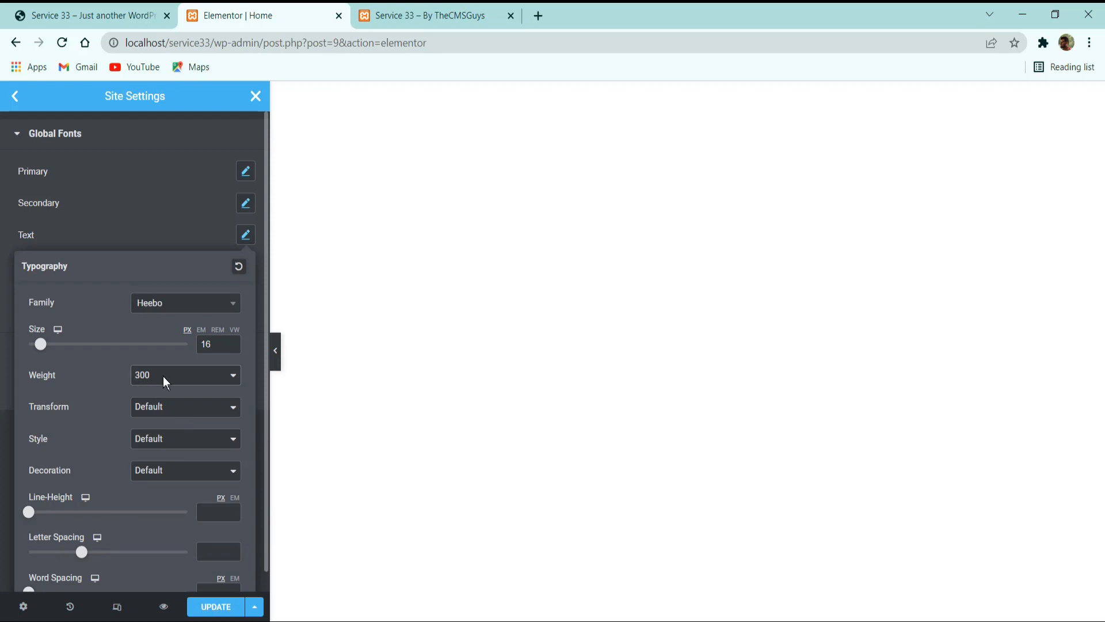
{"action": "left_click", "coordinate": [132, 239]}
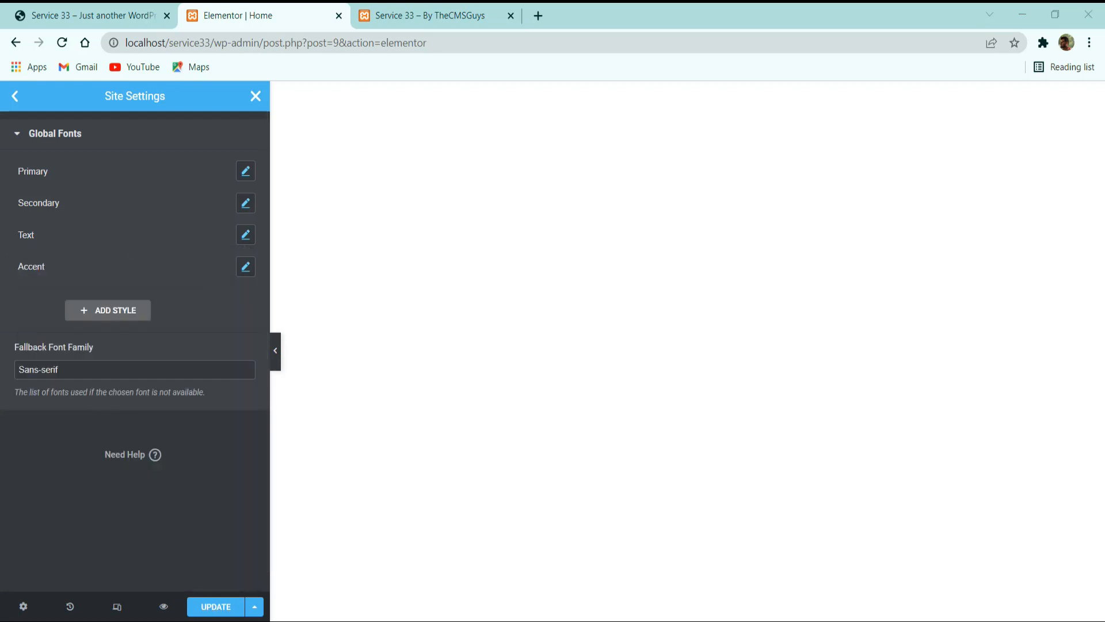
Search the font families for "shadow" in the Accent global font's typography settings.
{"action": "left_click", "coordinate": [245, 267]}
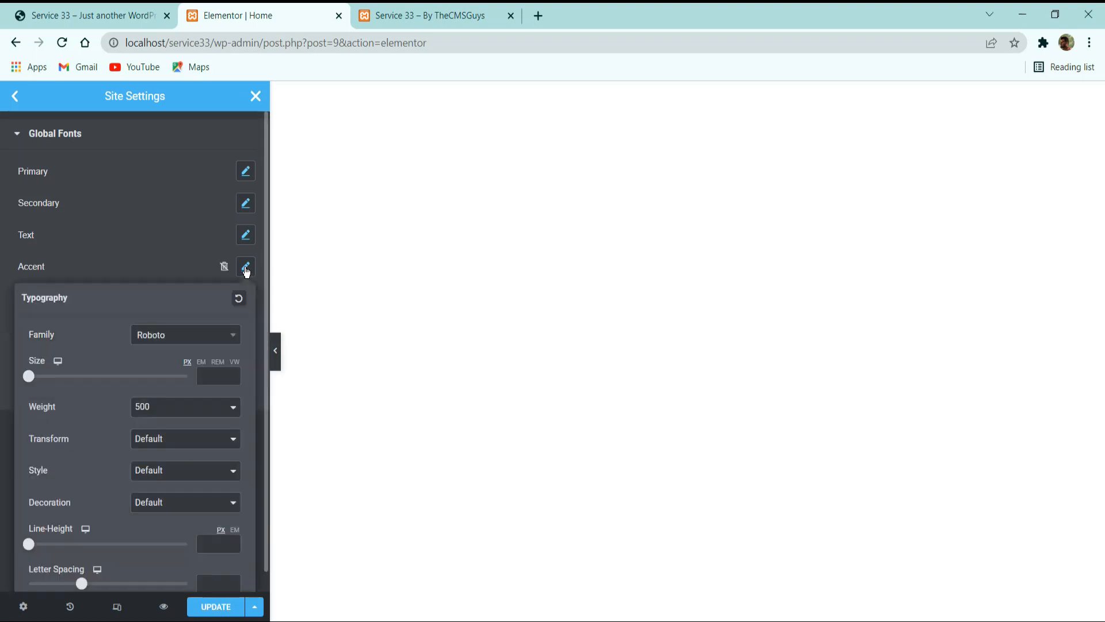
{"action": "scroll", "coordinate": [147, 281], "scroll_direction": "down", "scroll_amount": 1}
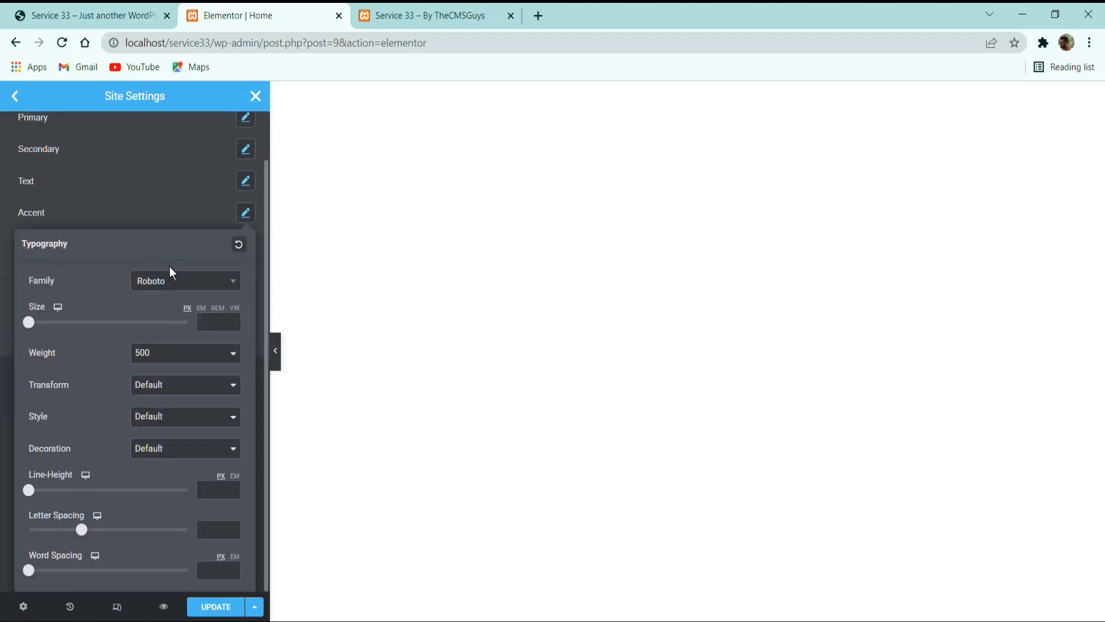
{"action": "left_click", "coordinate": [171, 283]}
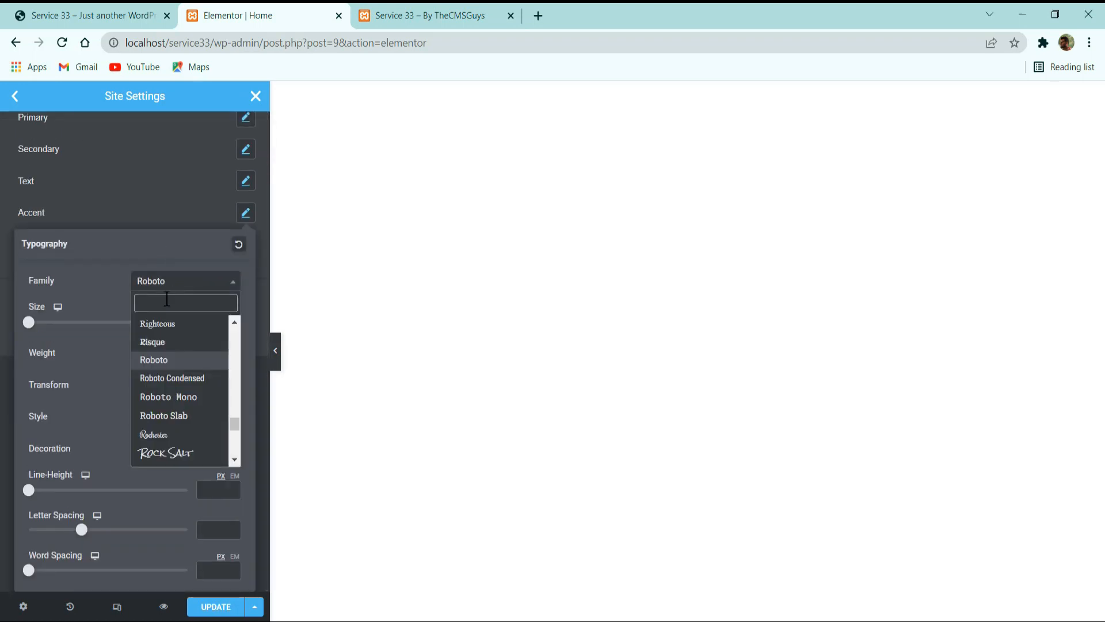
{"action": "type", "text": "shadow"}
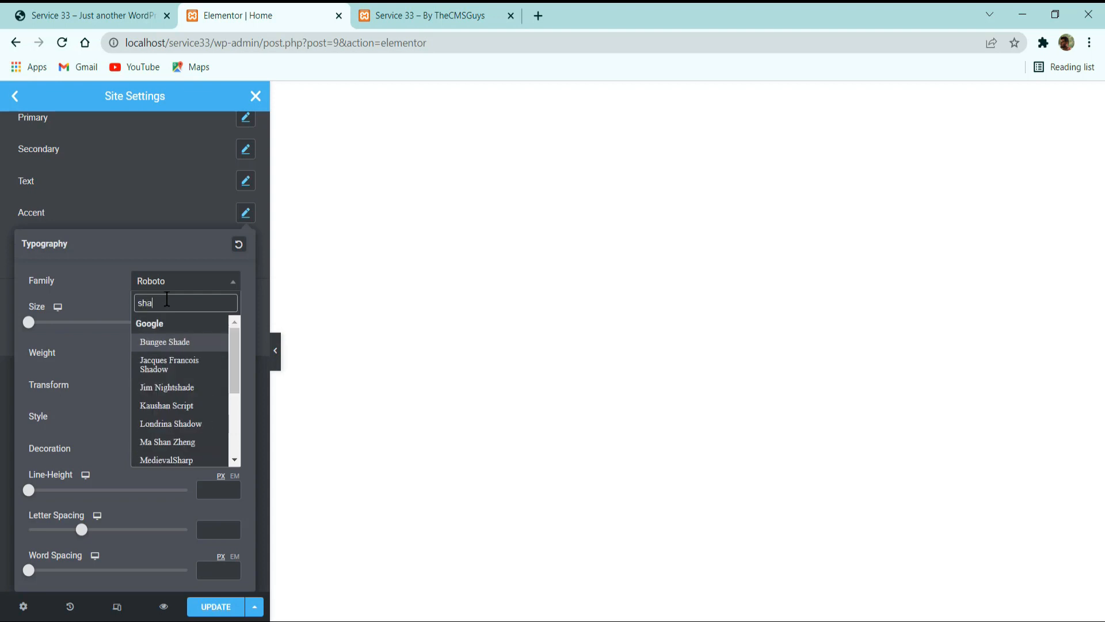
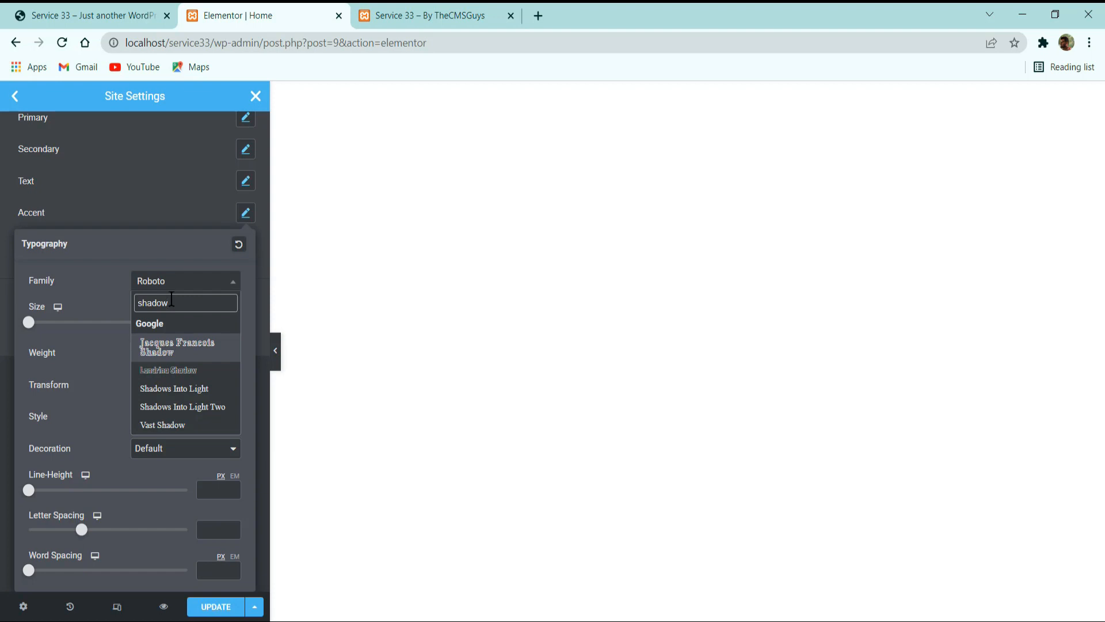
Set the Accent global font's family to Shadows Into Light and its size to 20 px.
{"action": "key", "text": "Down"}
{"action": "key", "text": "Down"}
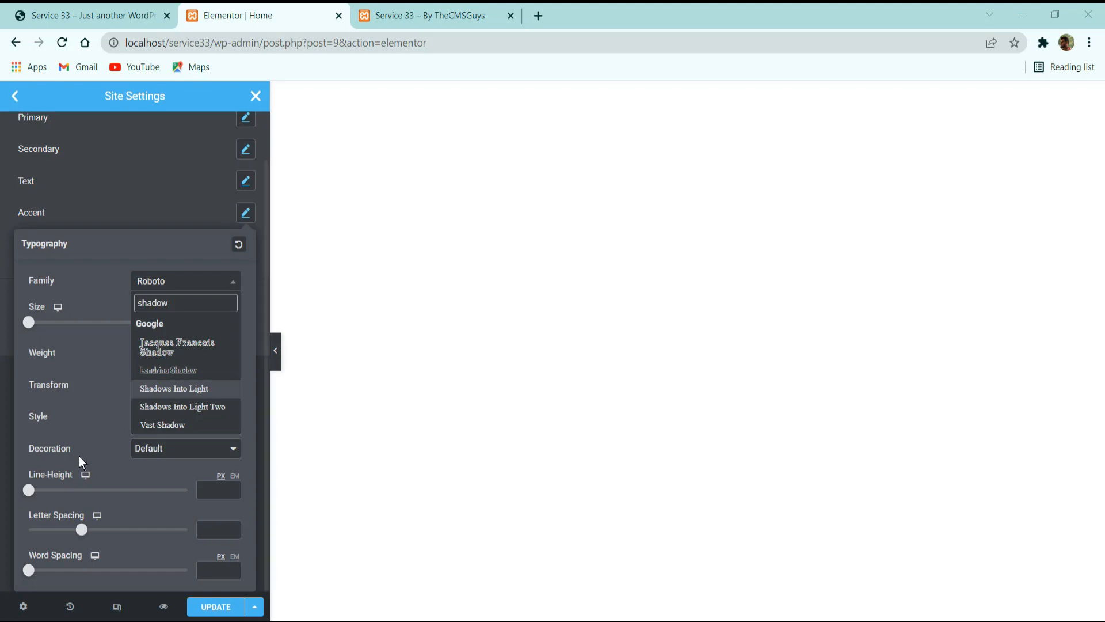
{"action": "left_click", "coordinate": [206, 394]}
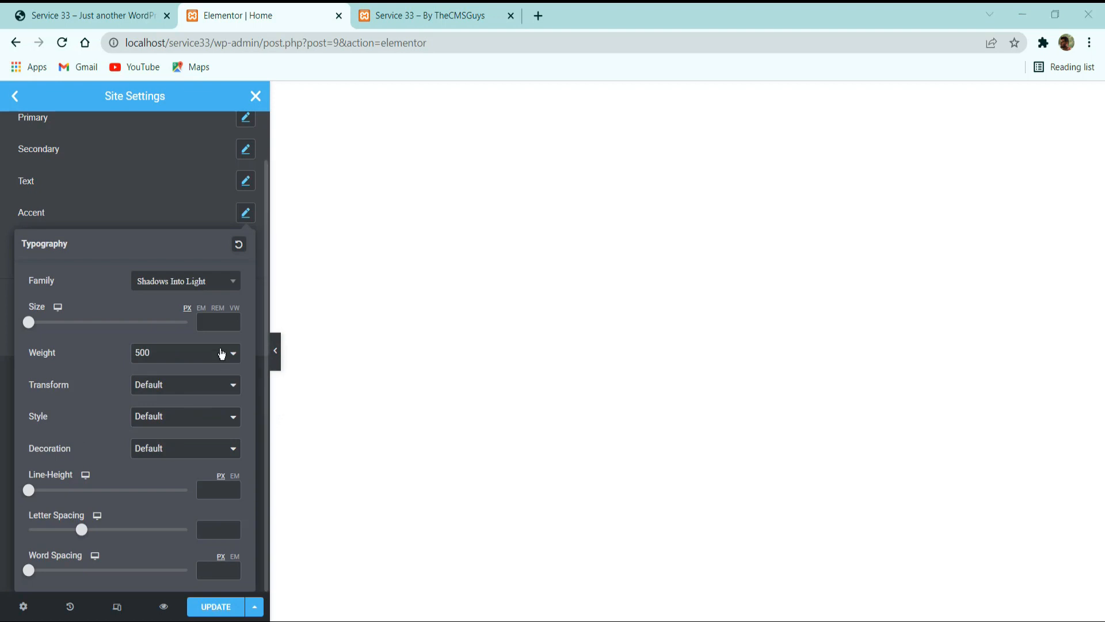
{"action": "left_click", "coordinate": [221, 324]}
{"action": "type", "text": "20"}
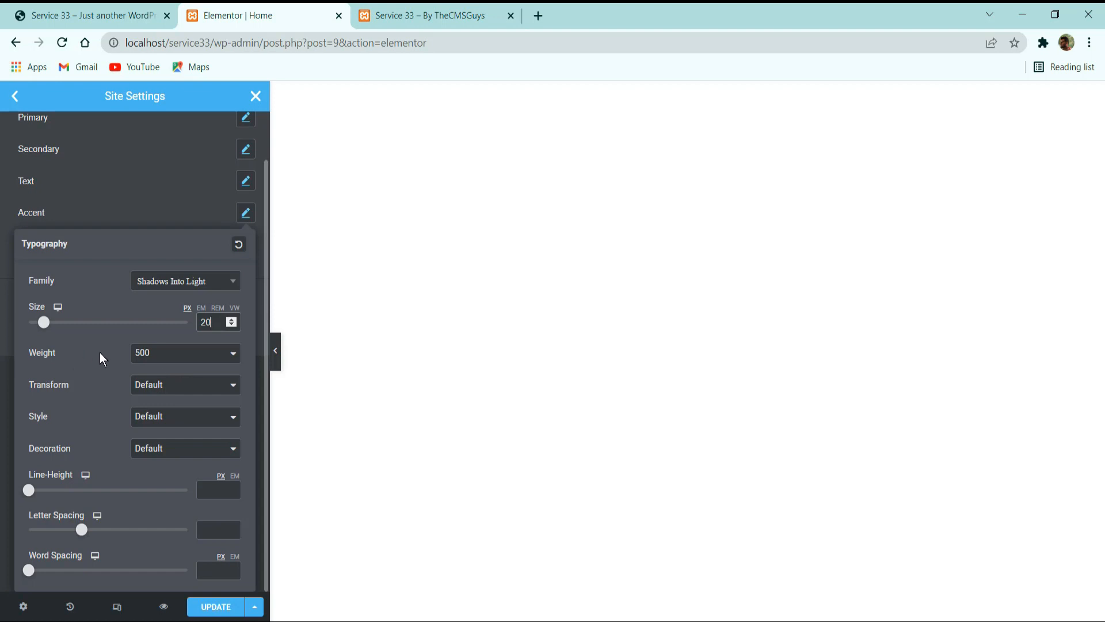
Give the Accent global font a weight of 600, an Uppercase transform and a letter spacing of 1.5.
{"action": "left_click", "coordinate": [136, 351]}
{"action": "left_click", "coordinate": [137, 422]}
{"action": "left_click", "coordinate": [140, 394]}
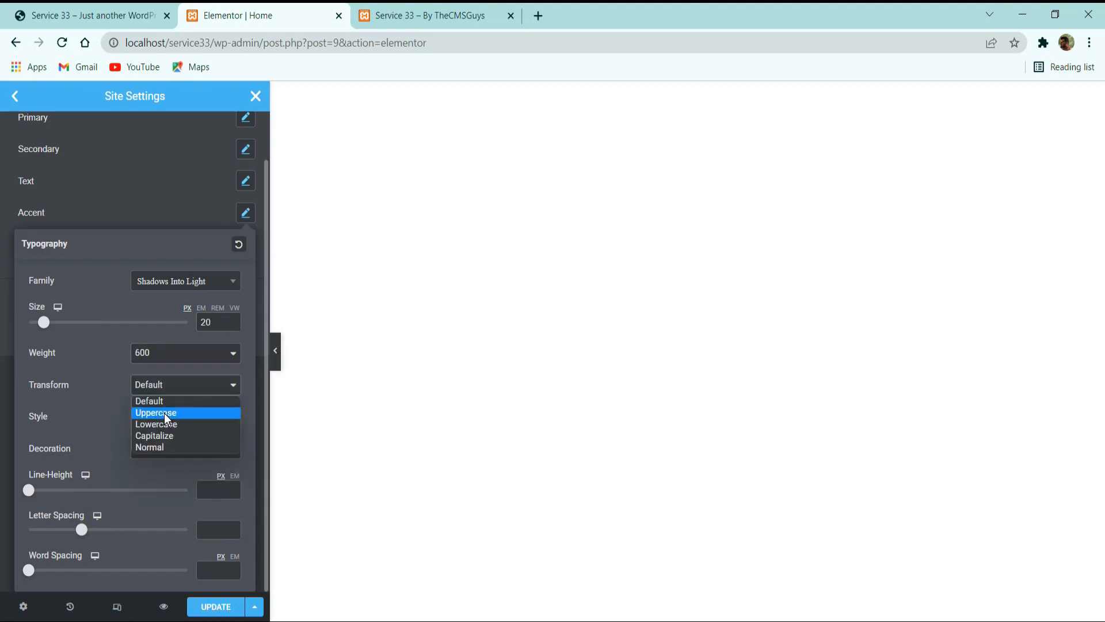
{"action": "left_click", "coordinate": [164, 413]}
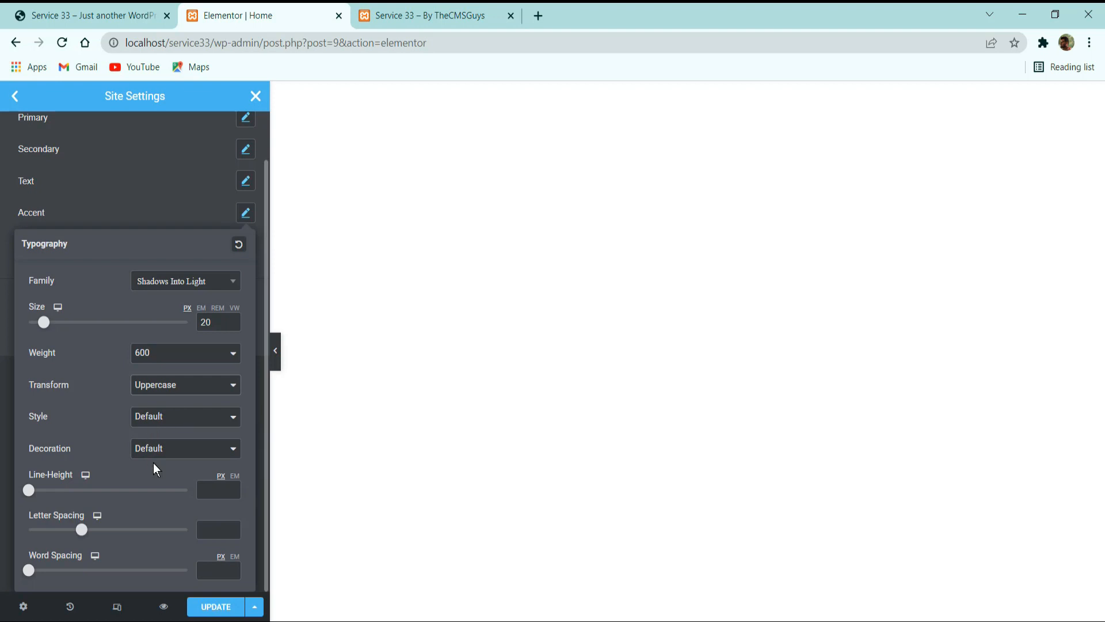
{"action": "left_click", "coordinate": [212, 529]}
{"action": "type", "text": "1.5"}
{"action": "left_click", "coordinate": [133, 211]}
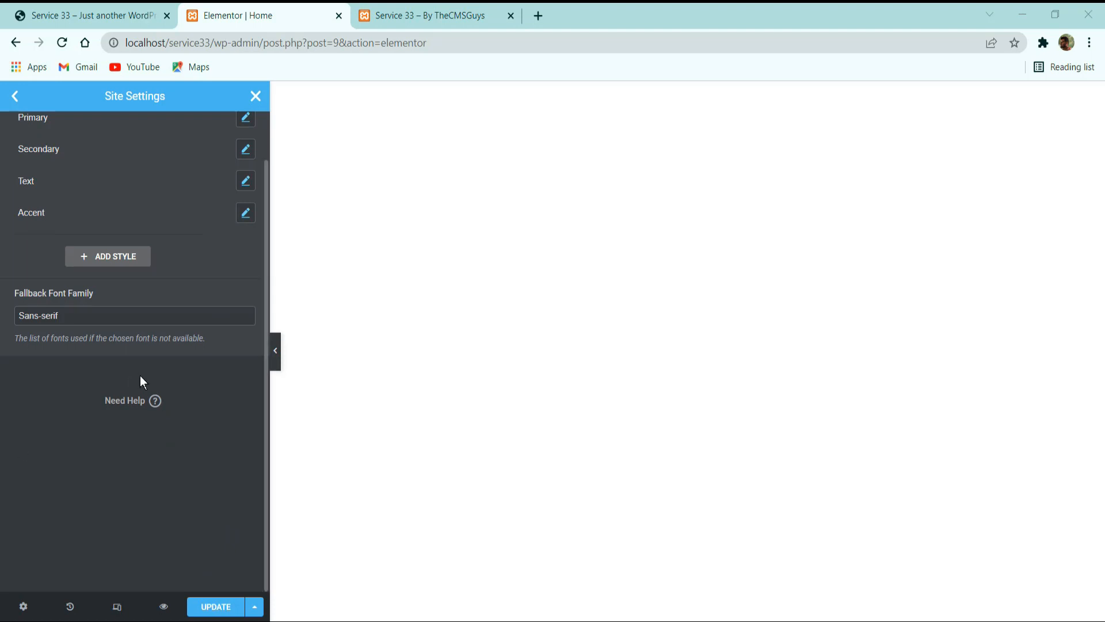
Add a new global font style and name it Primary Special.
{"action": "left_click", "coordinate": [129, 261]}
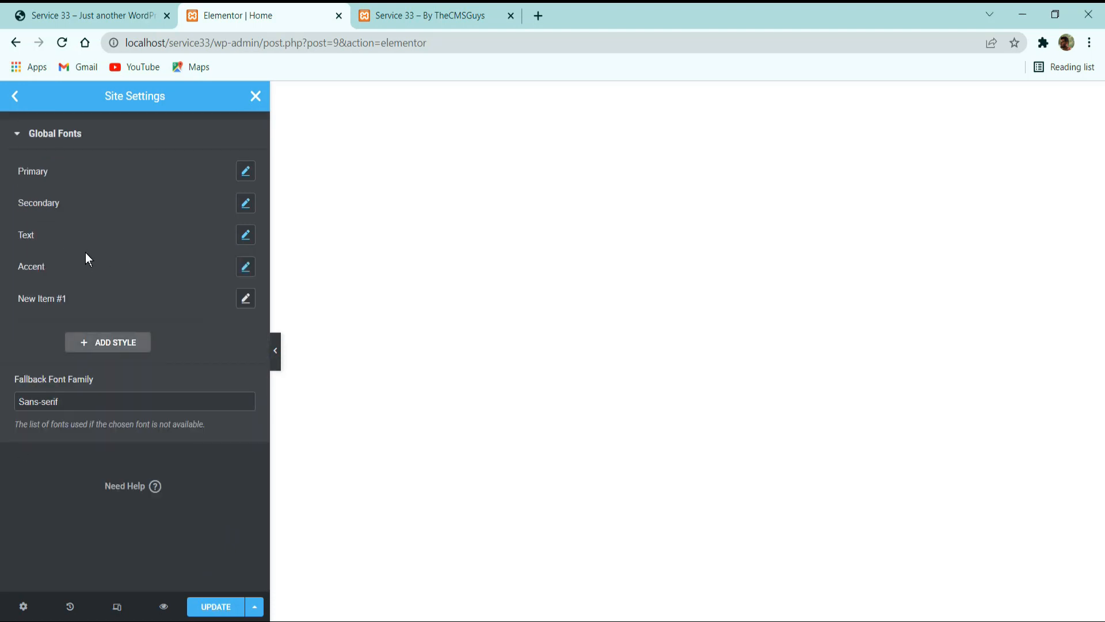
{"action": "double_click", "coordinate": [62, 296]}
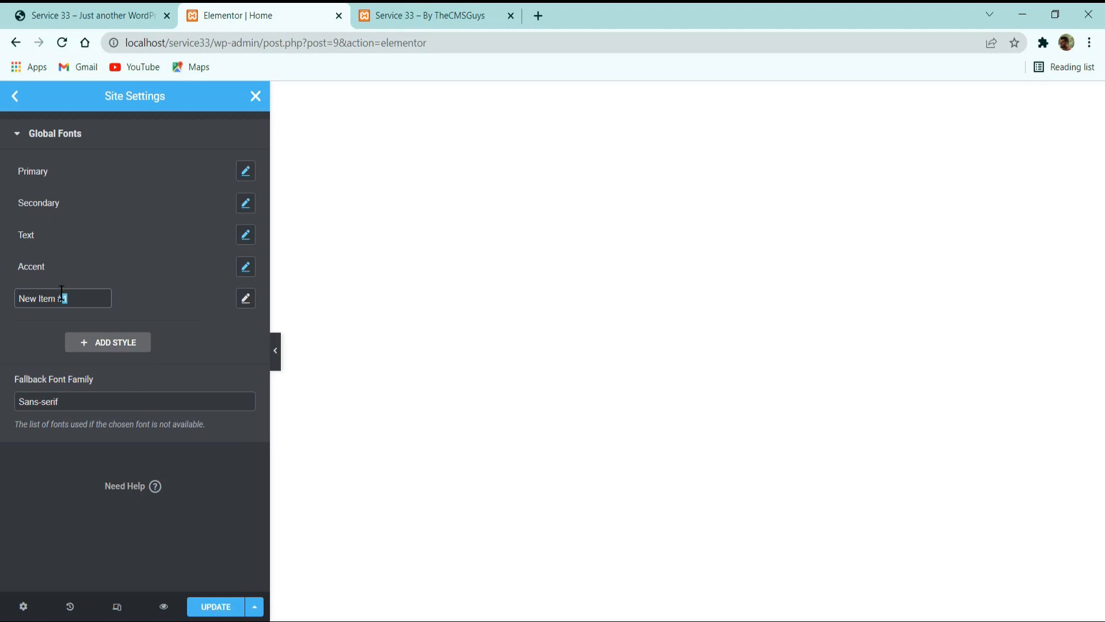
{"action": "key", "text": "ctrl+a"}
{"action": "type", "text": "Primary Sps"}
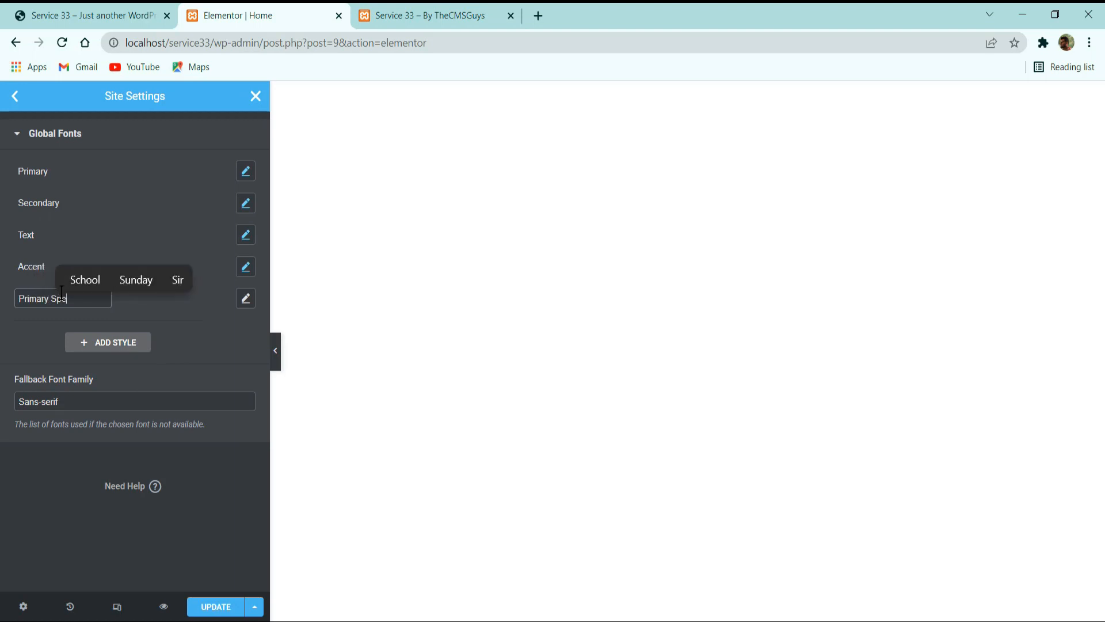
{"action": "key", "text": "BackSpace"}
{"action": "type", "text": "ecial"}
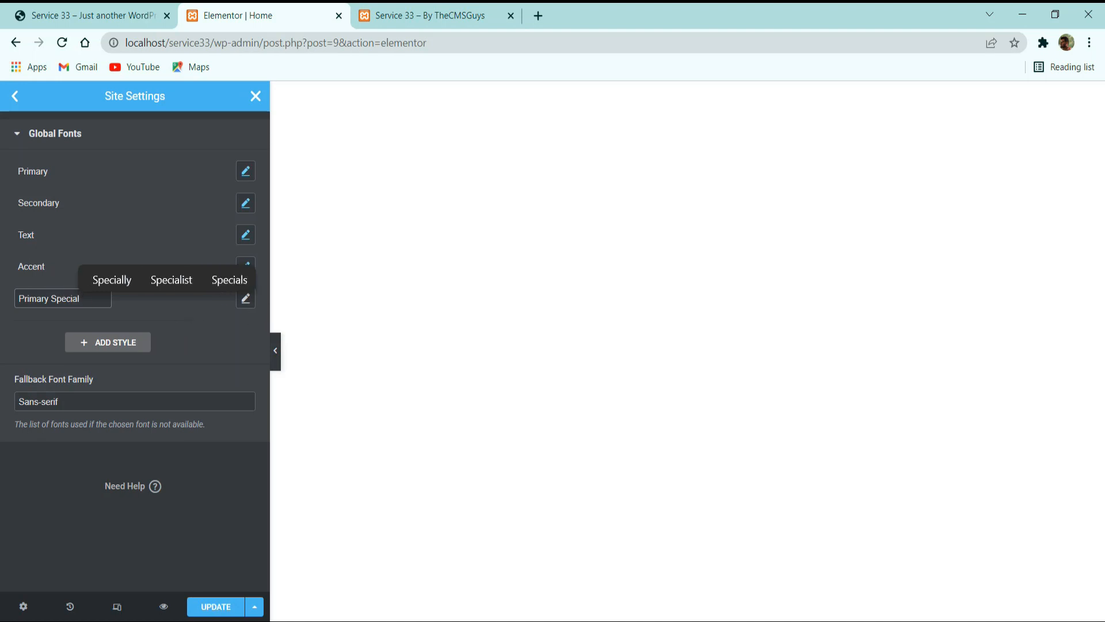
{"action": "key", "text": "Return"}
Set the Primary Special global font's family to Noto Serif.
{"action": "left_click", "coordinate": [246, 298]}
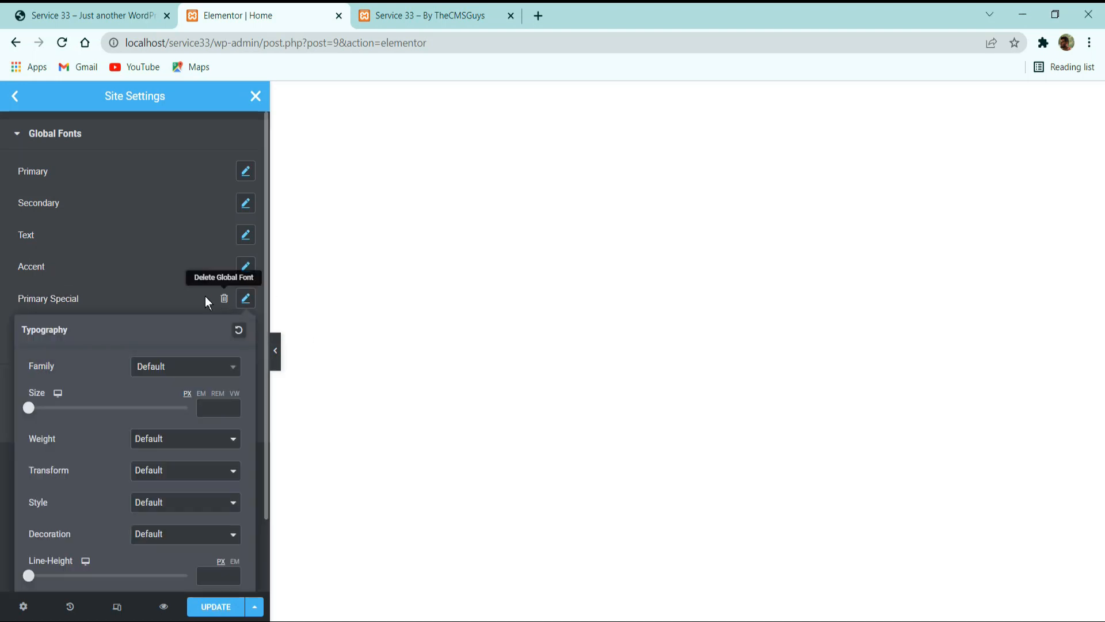
{"action": "scroll", "coordinate": [206, 298], "scroll_direction": "down", "scroll_amount": 2}
{"action": "left_click", "coordinate": [160, 283]}
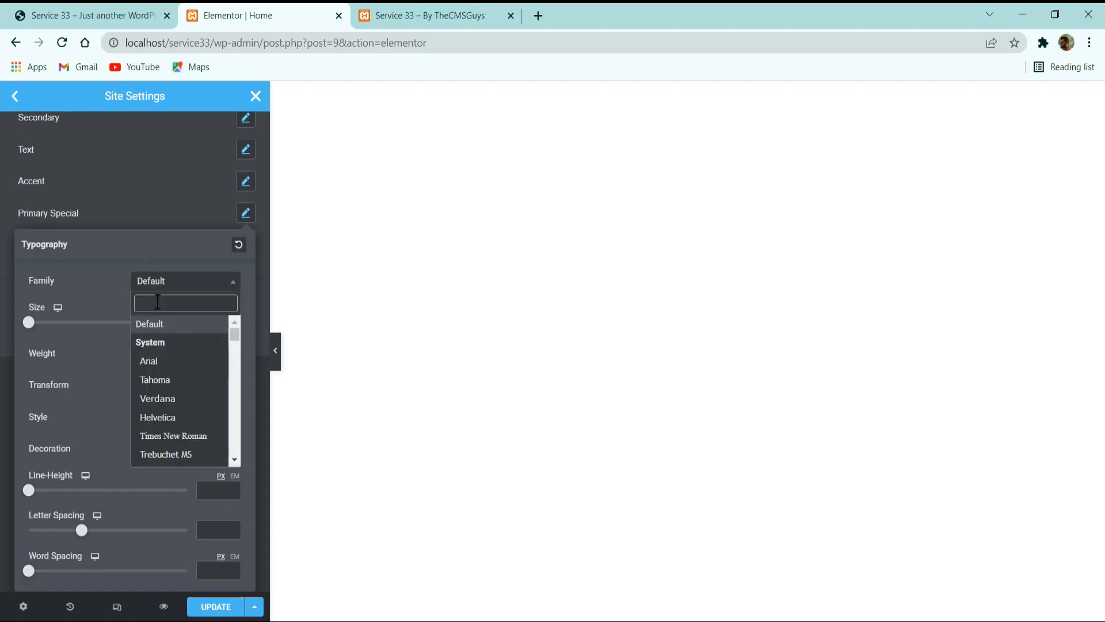
{"action": "type", "text": "noto s"}
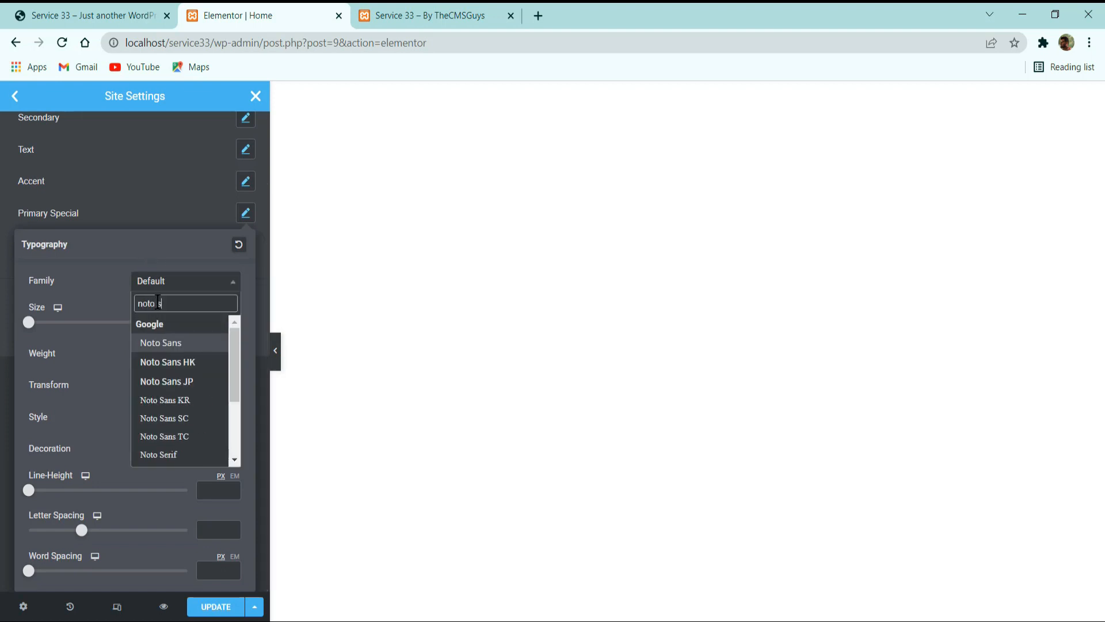
{"action": "type", "text": "e"}
{"action": "key", "text": "Return"}
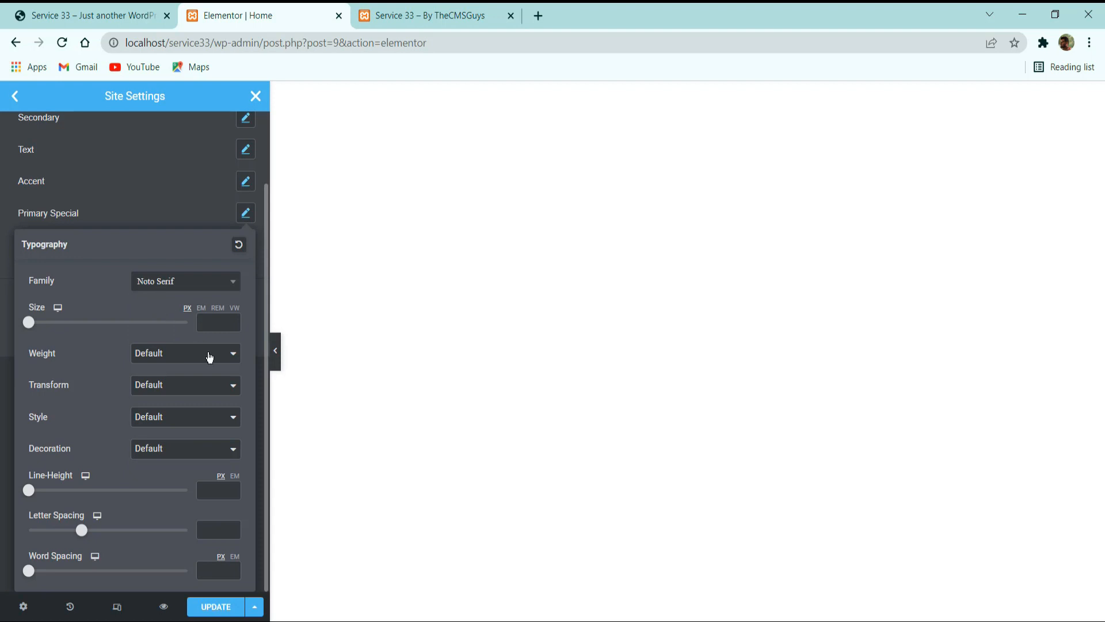
Set the Primary Special global font's size to 64 px and its weight to 600.
{"action": "left_click", "coordinate": [221, 321]}
{"action": "type", "text": "64"}
{"action": "left_click", "coordinate": [203, 354]}
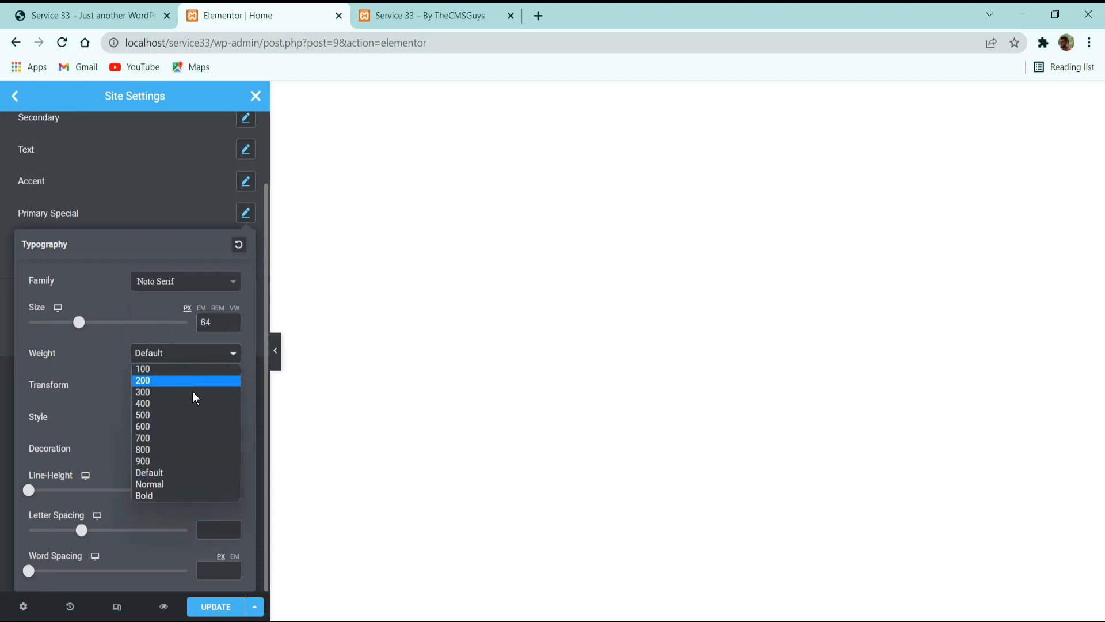
{"action": "left_click", "coordinate": [181, 426]}
{"action": "left_click", "coordinate": [133, 223]}
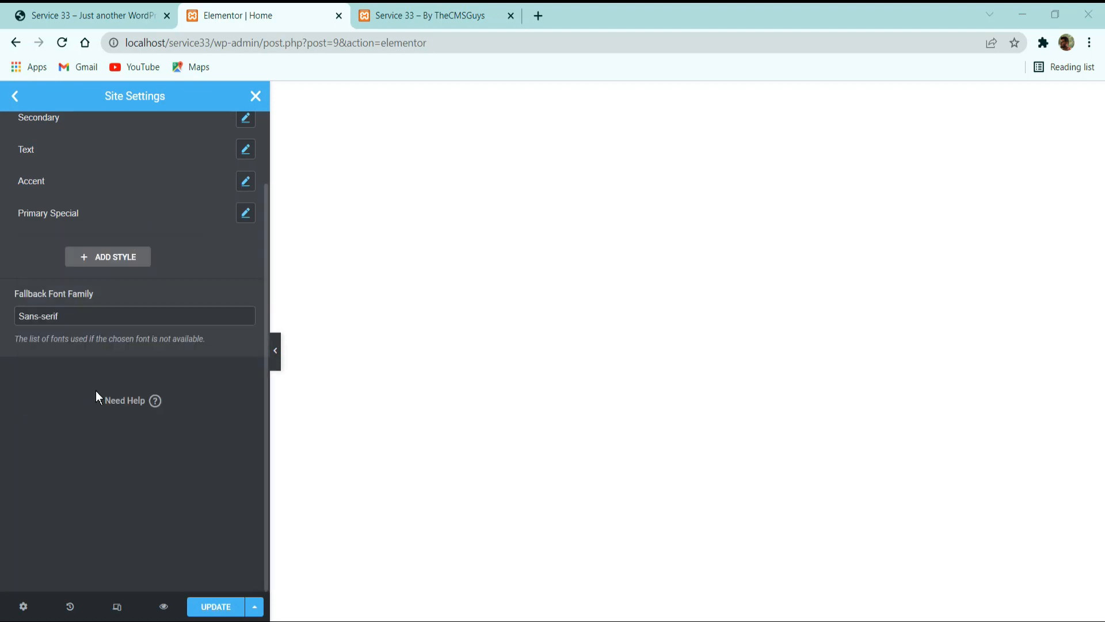
Add another global font style and name it H3 Special.
{"action": "left_click", "coordinate": [136, 264]}
{"action": "left_click", "coordinate": [86, 324]}
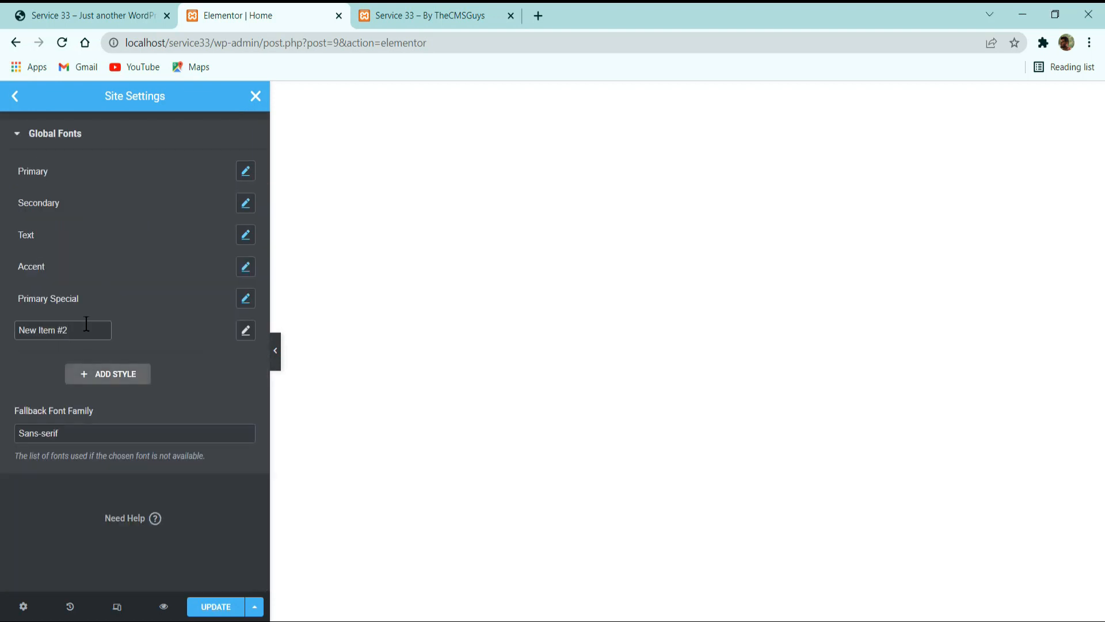
{"action": "key", "text": "ctrl+a"}
{"action": "type", "text": "H#"}
{"action": "key", "text": "BackSpace"}
{"action": "key", "text": "BackSpace"}
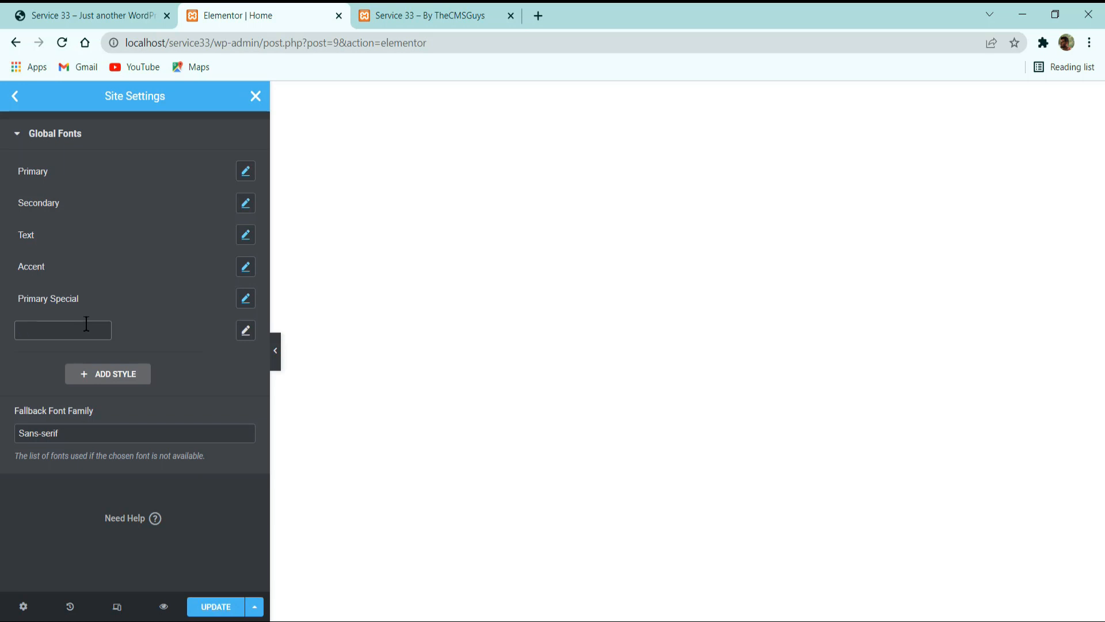
{"action": "type", "text": "H3 "}
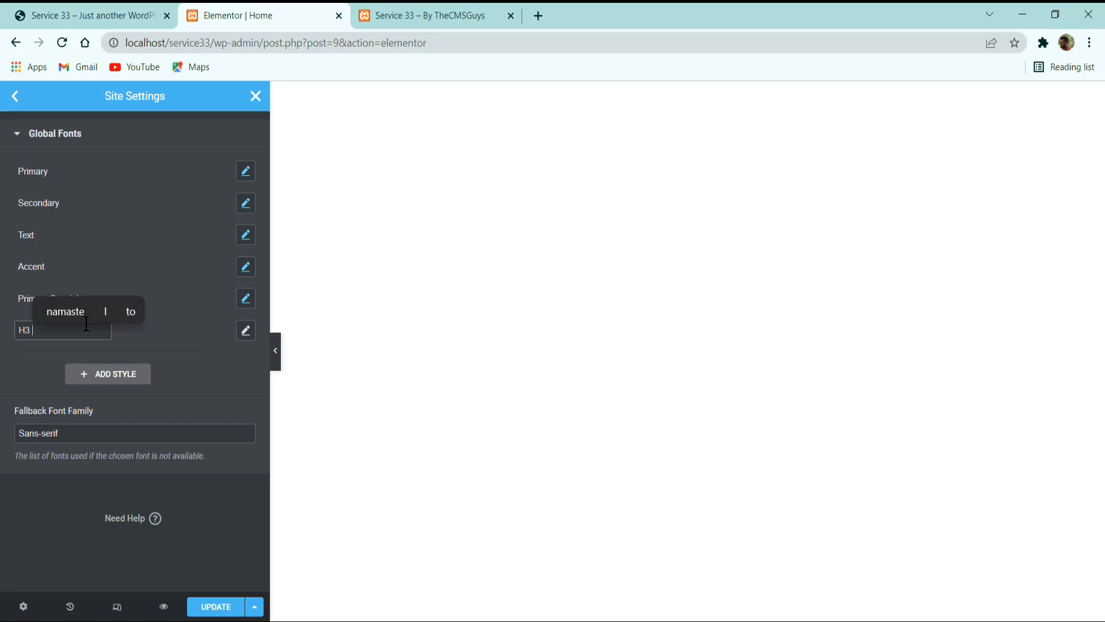
{"action": "type", "text": "Special"}
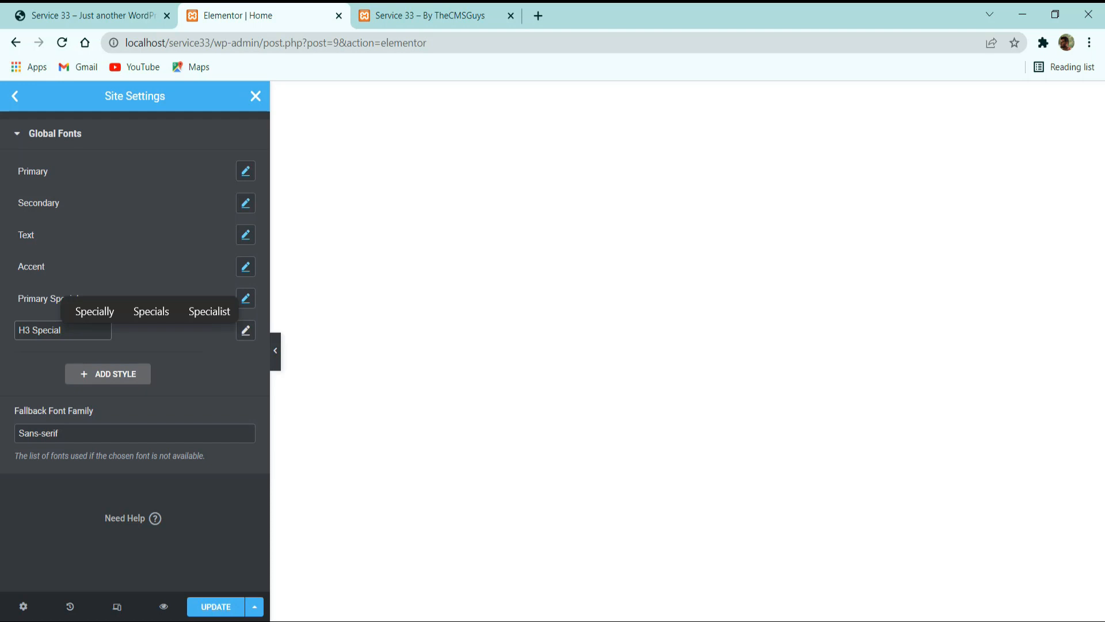
{"action": "key", "text": "Return"}
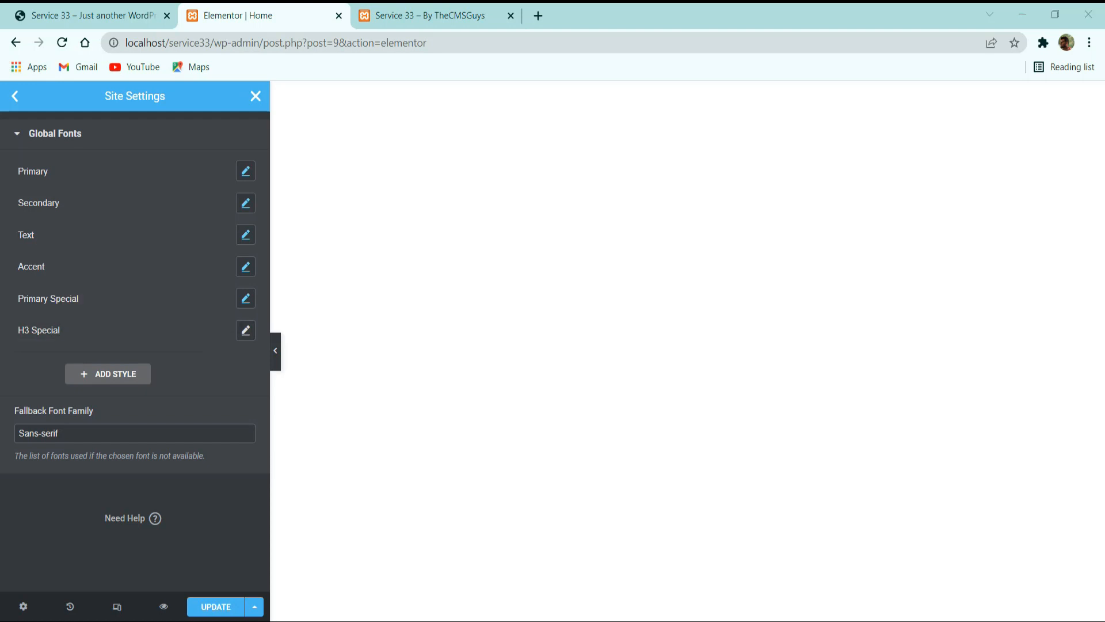
Set the H3 Special global font's family to Noto Serif.
{"action": "left_click", "coordinate": [246, 330]}
{"action": "left_click", "coordinate": [159, 403]}
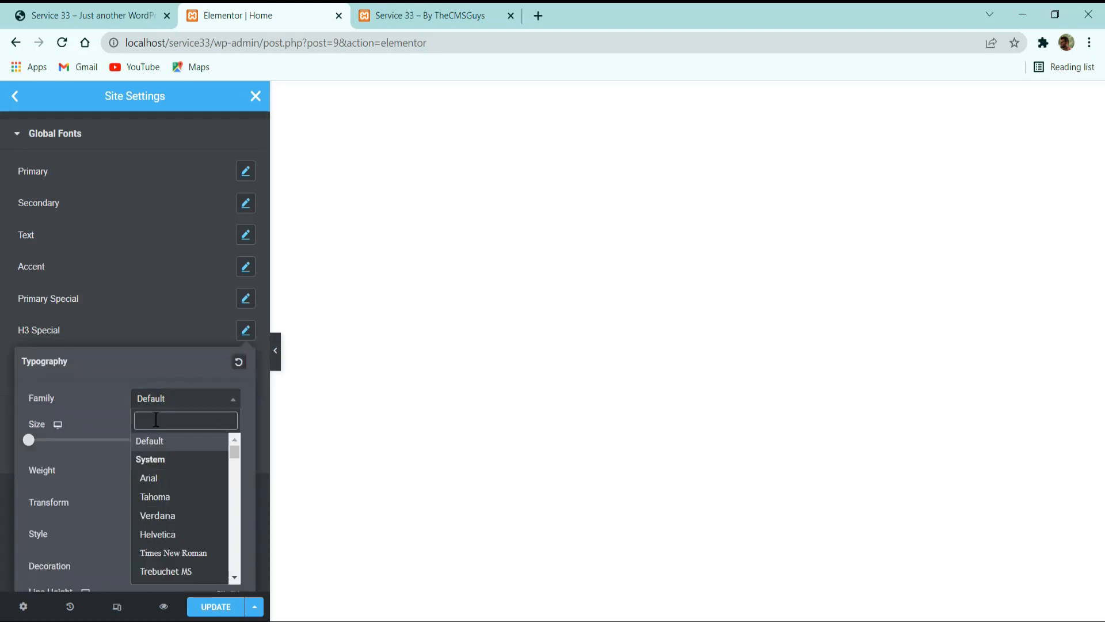
{"action": "type", "text": "noto se"}
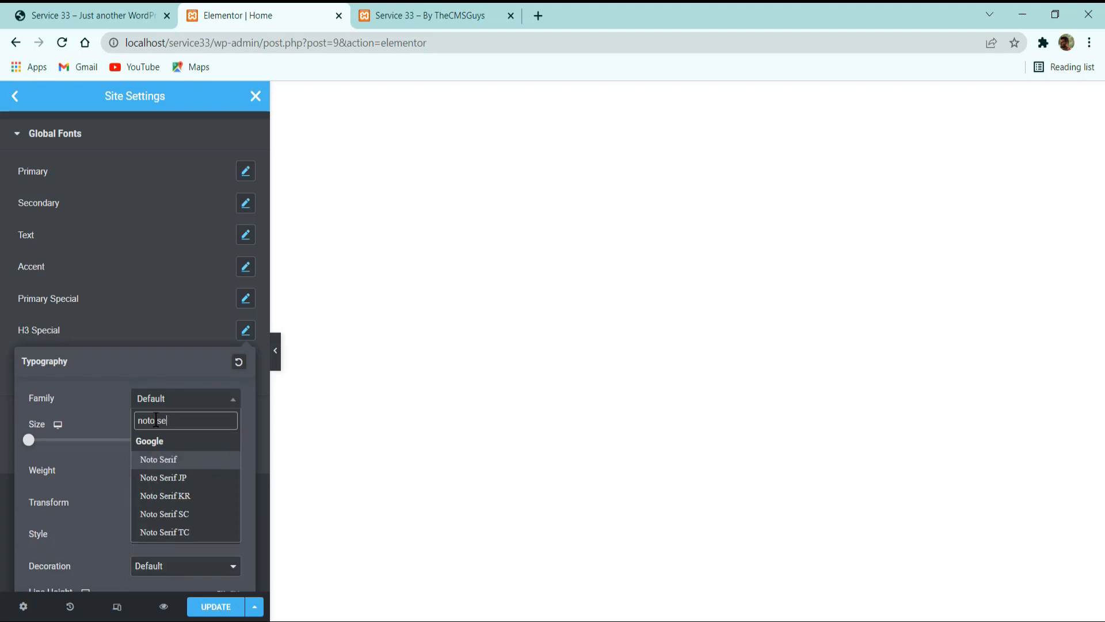
{"action": "key", "text": "Return"}
Set the H3 Special global font's size to 18 px and its weight to 600.
{"action": "left_click", "coordinate": [219, 446]}
{"action": "type", "text": "1"}
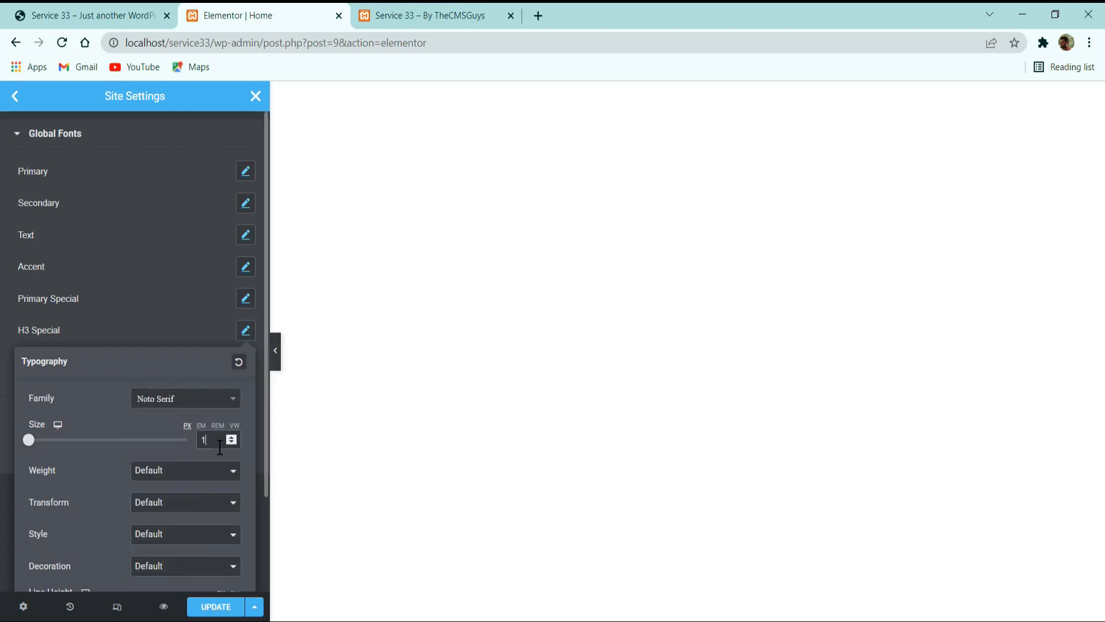
{"action": "type", "text": "8"}
{"action": "left_click", "coordinate": [179, 473]}
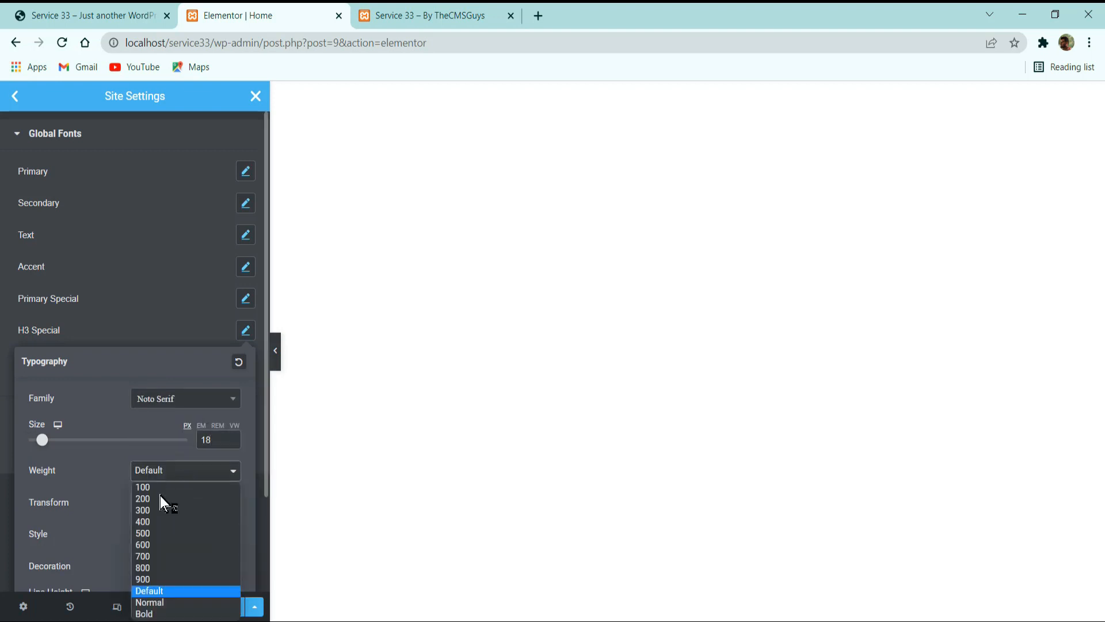
{"action": "left_click", "coordinate": [158, 544]}
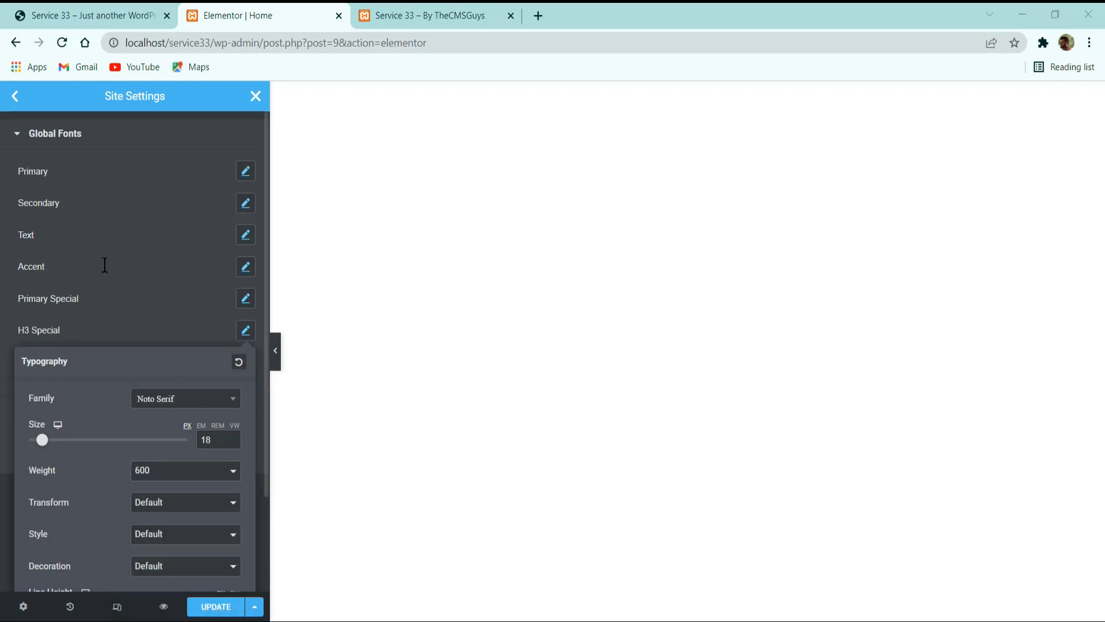
{"action": "left_click", "coordinate": [150, 299]}
Add a third custom global font style and name it H3.
{"action": "left_click", "coordinate": [77, 375]}
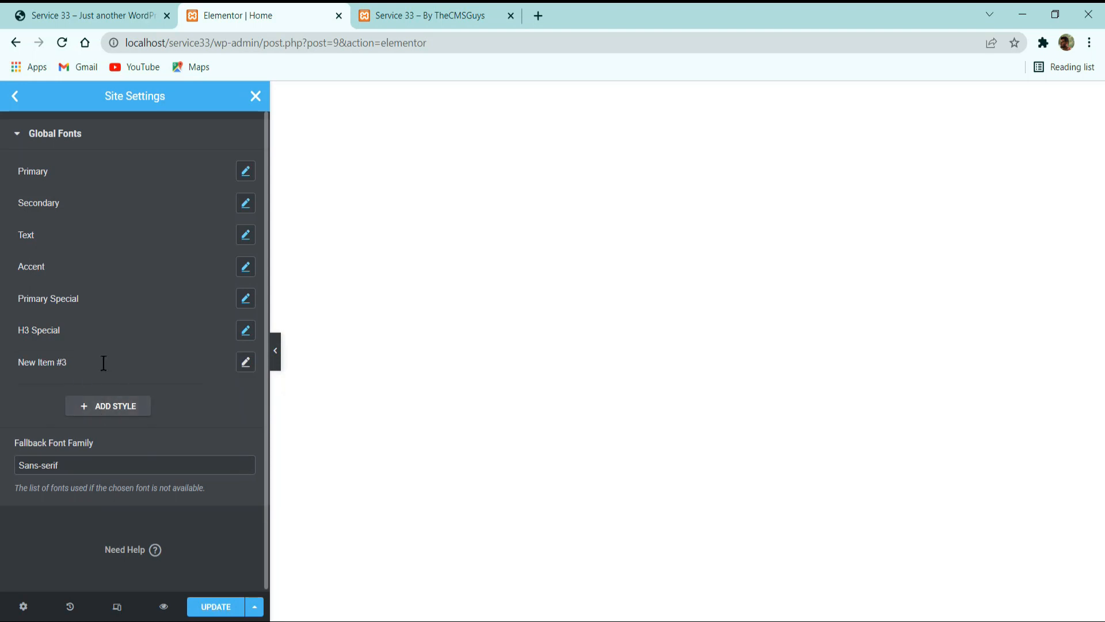
{"action": "left_click", "coordinate": [103, 363]}
{"action": "type", "text": "H3"}
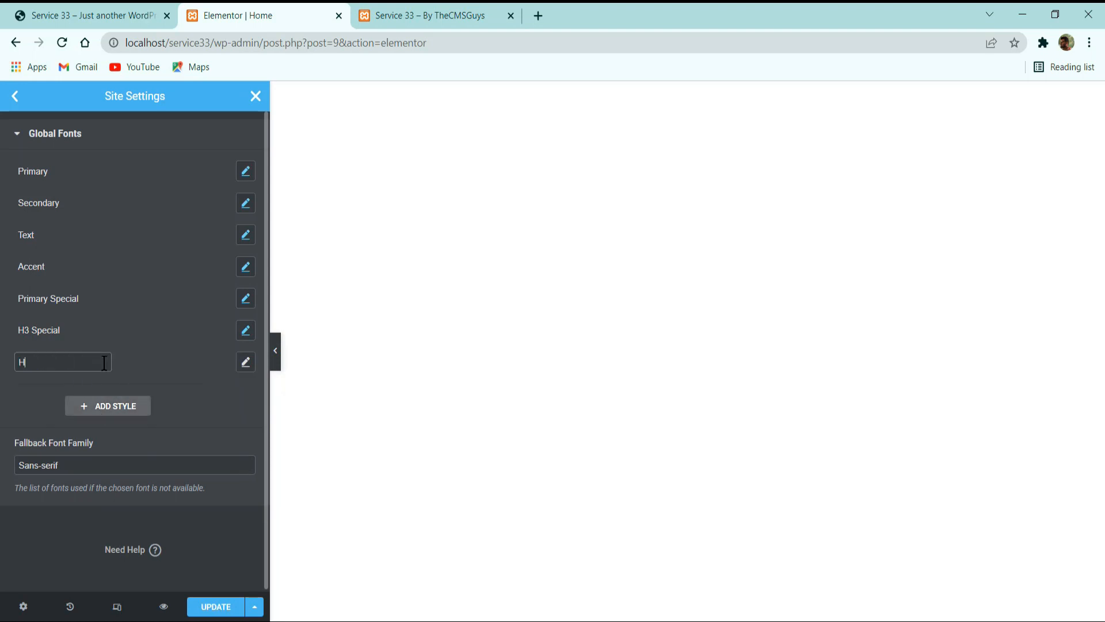
{"action": "key", "text": "BackSpace"}
{"action": "type", "text": "3"}
Set the H3 global font's family to Noto Serif.
{"action": "left_click", "coordinate": [245, 361]}
{"action": "left_click", "coordinate": [179, 427]}
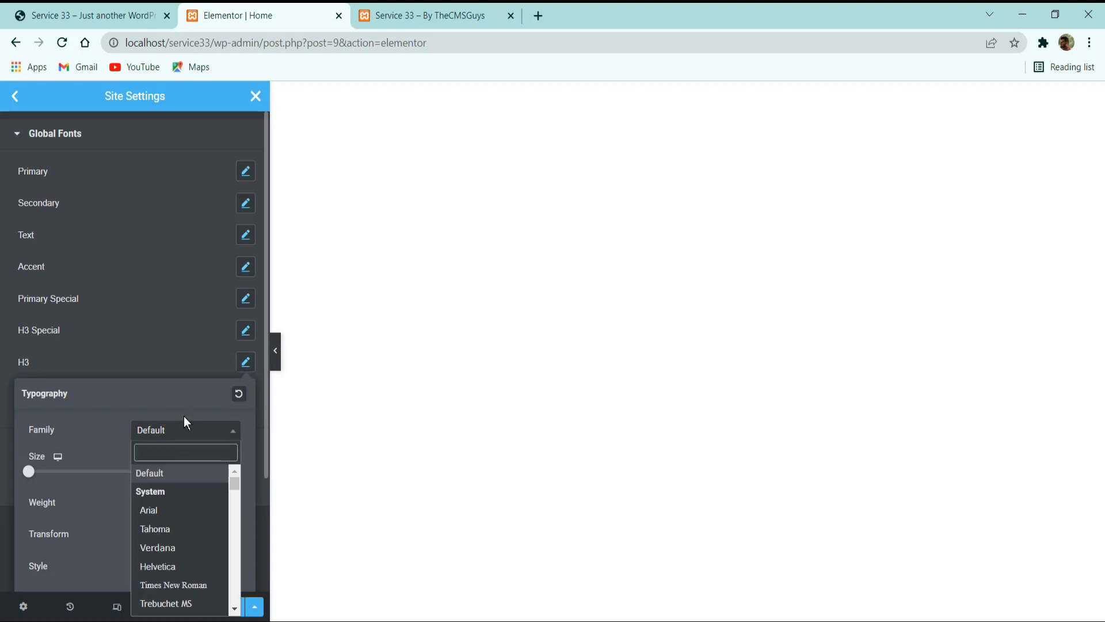
{"action": "scroll", "coordinate": [183, 421], "scroll_direction": "down", "scroll_amount": 3}
{"action": "type", "text": "noto se"}
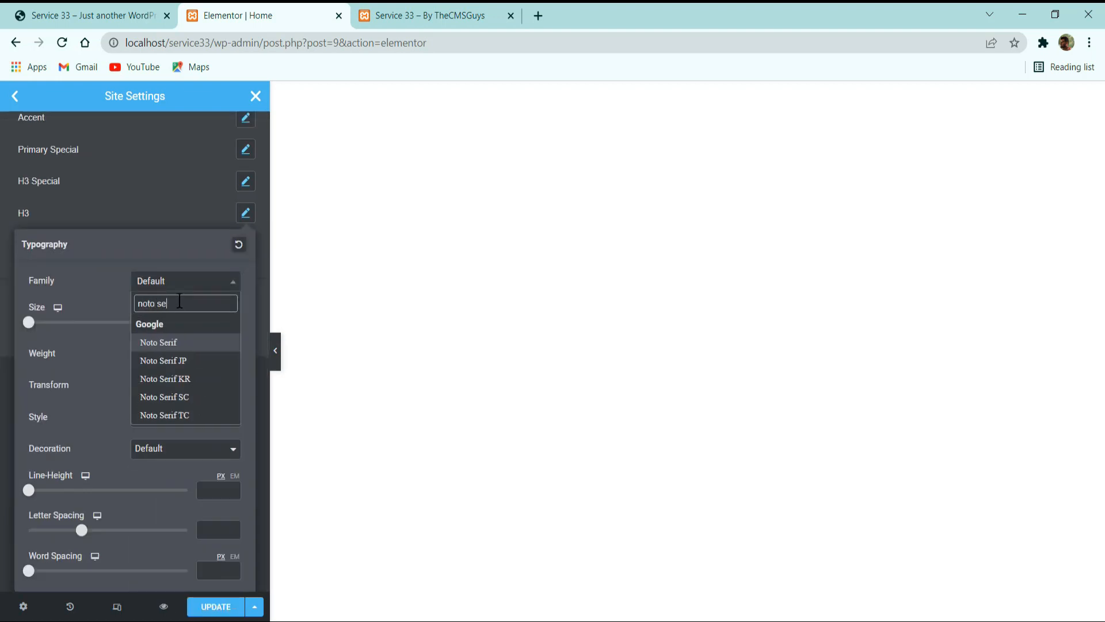
{"action": "key", "text": "Return"}
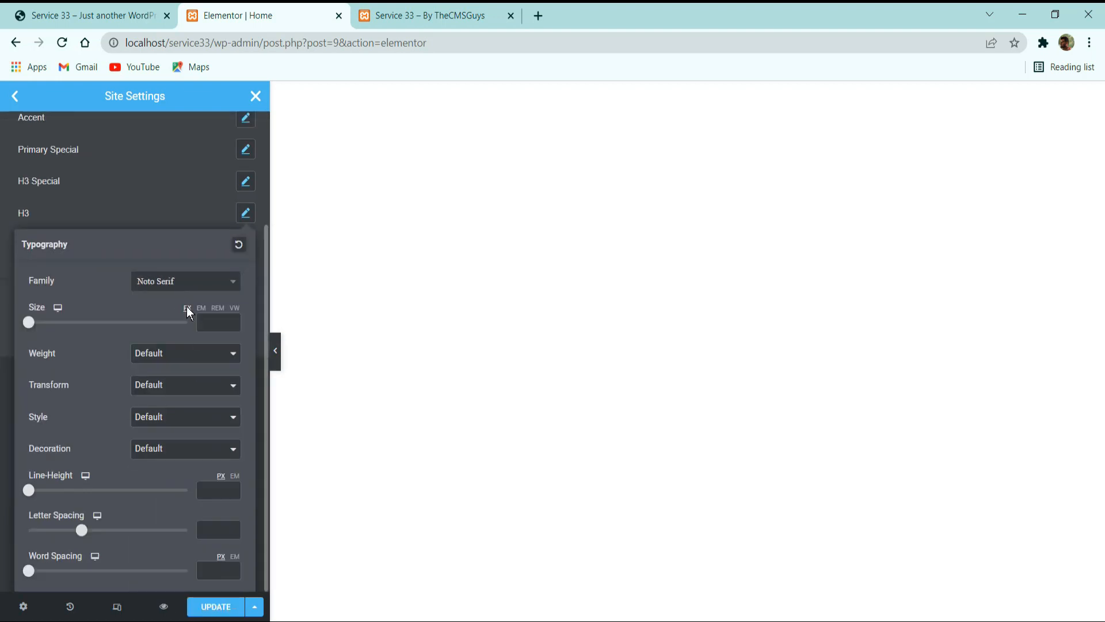
Set the H3 global font's size to 20 px and its weight to 600, and save the site settings.
{"action": "left_click", "coordinate": [221, 326]}
{"action": "type", "text": "20"}
{"action": "left_click", "coordinate": [150, 357]}
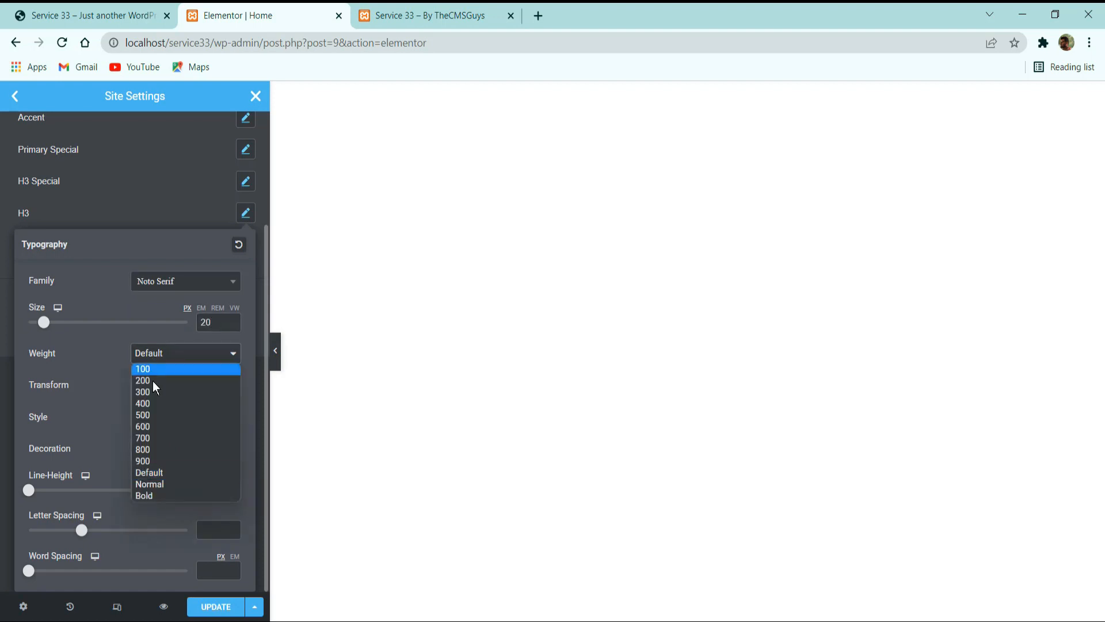
{"action": "left_click", "coordinate": [151, 427]}
{"action": "left_click", "coordinate": [168, 221]}
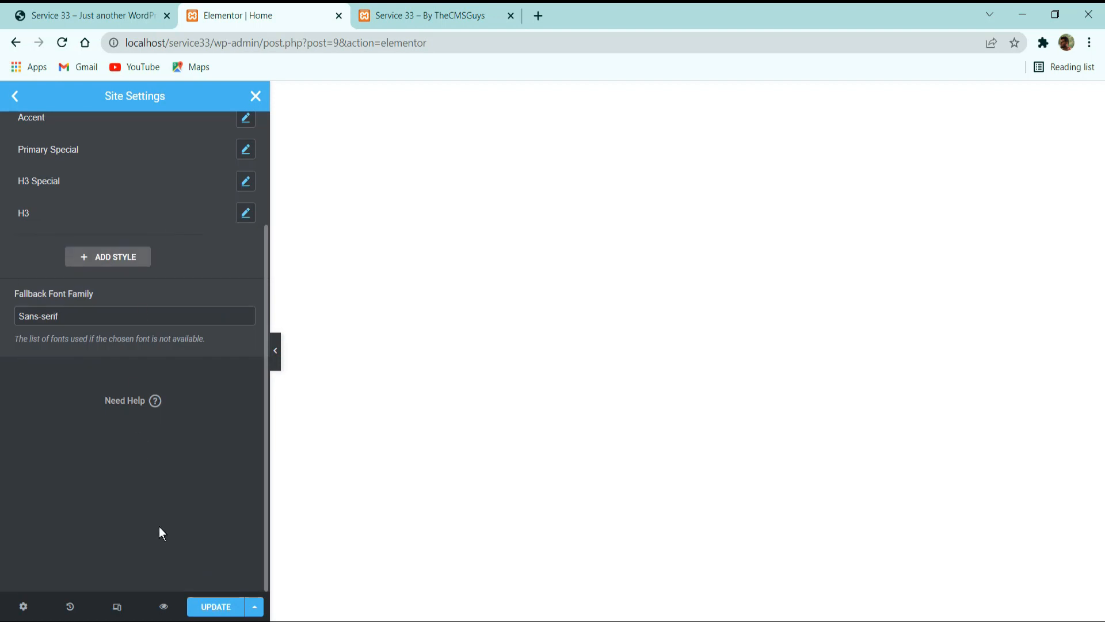
{"action": "left_click", "coordinate": [207, 609]}
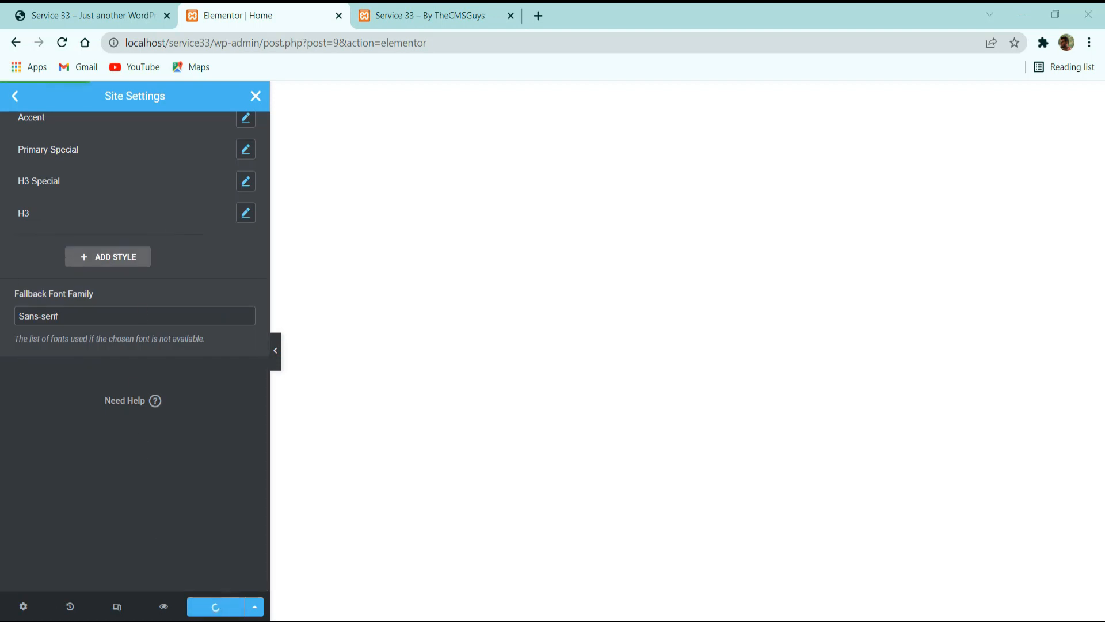
{"action": "scroll", "coordinate": [109, 391], "scroll_direction": "up", "scroll_amount": 3}
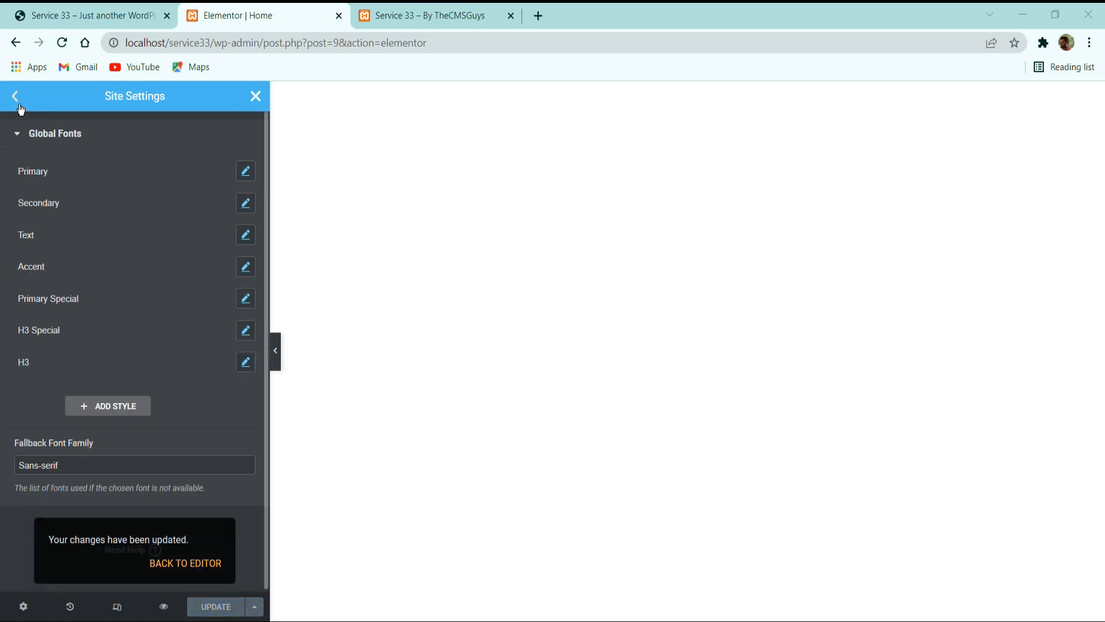
In the theme style typography settings, set the body text color to #6F747E.
{"action": "left_click", "coordinate": [15, 96]}
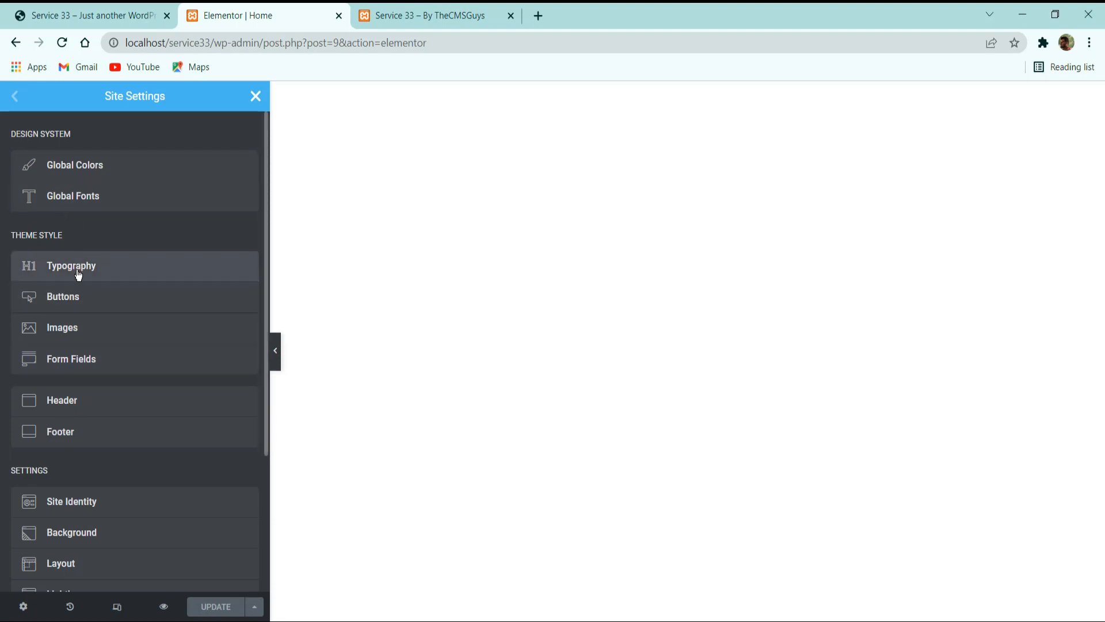
{"action": "left_click", "coordinate": [105, 275]}
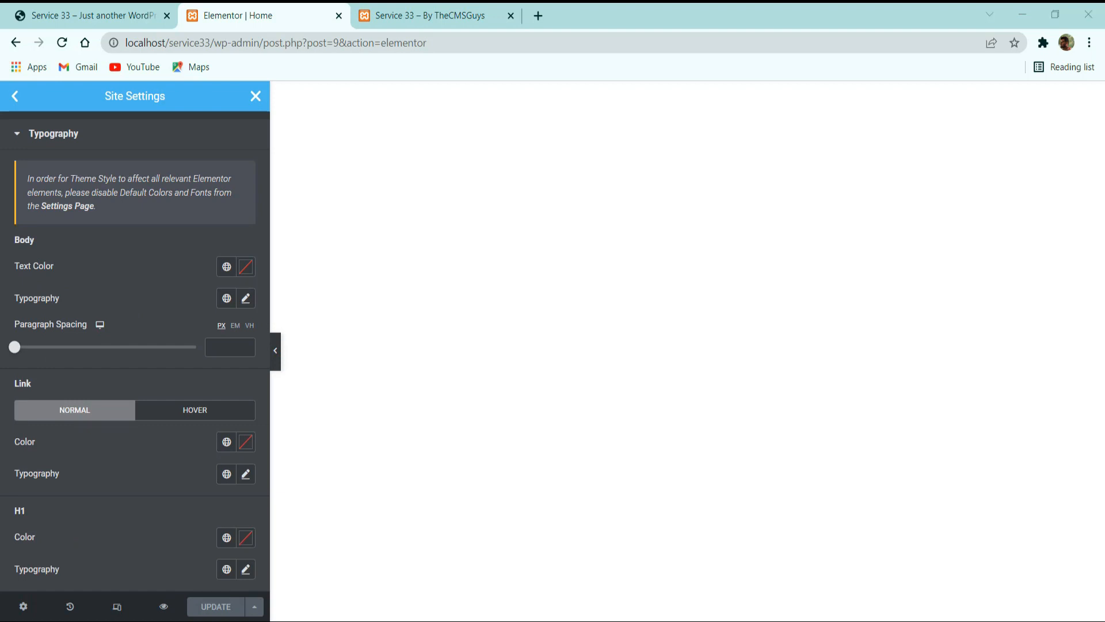
{"action": "left_click", "coordinate": [254, 268]}
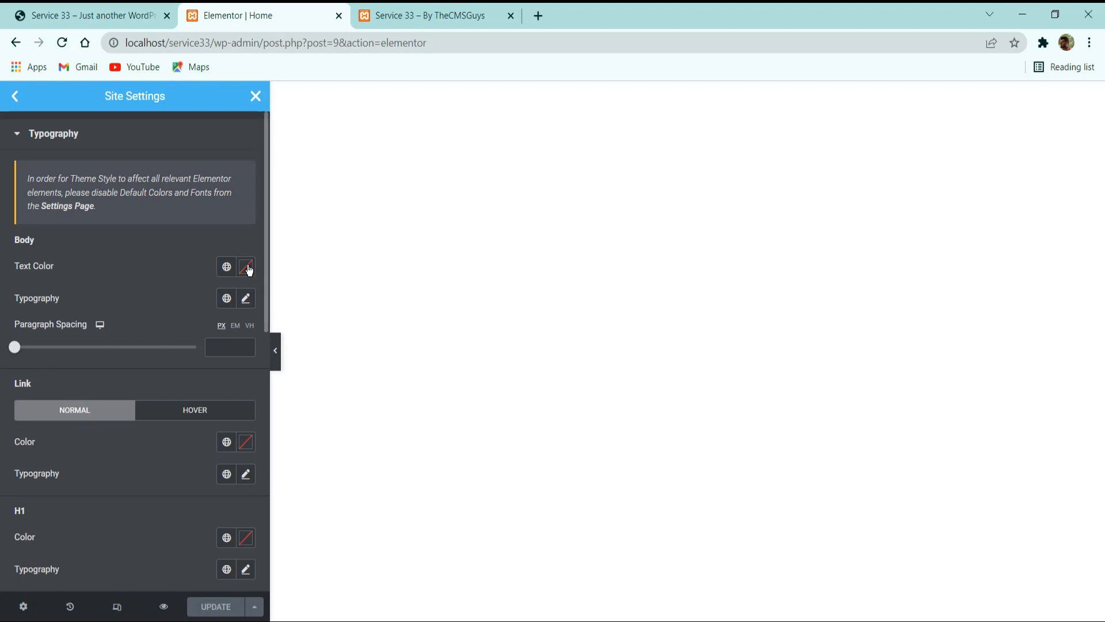
{"action": "left_click", "coordinate": [249, 268]}
{"action": "key", "text": "ctrl+v"}
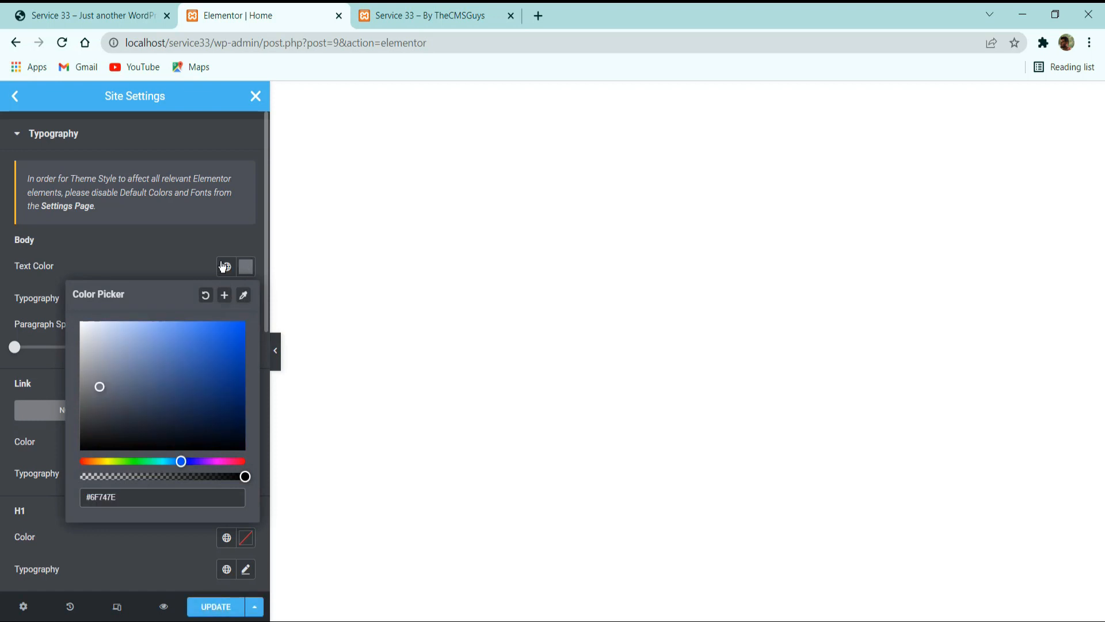
{"action": "left_click", "coordinate": [162, 255]}
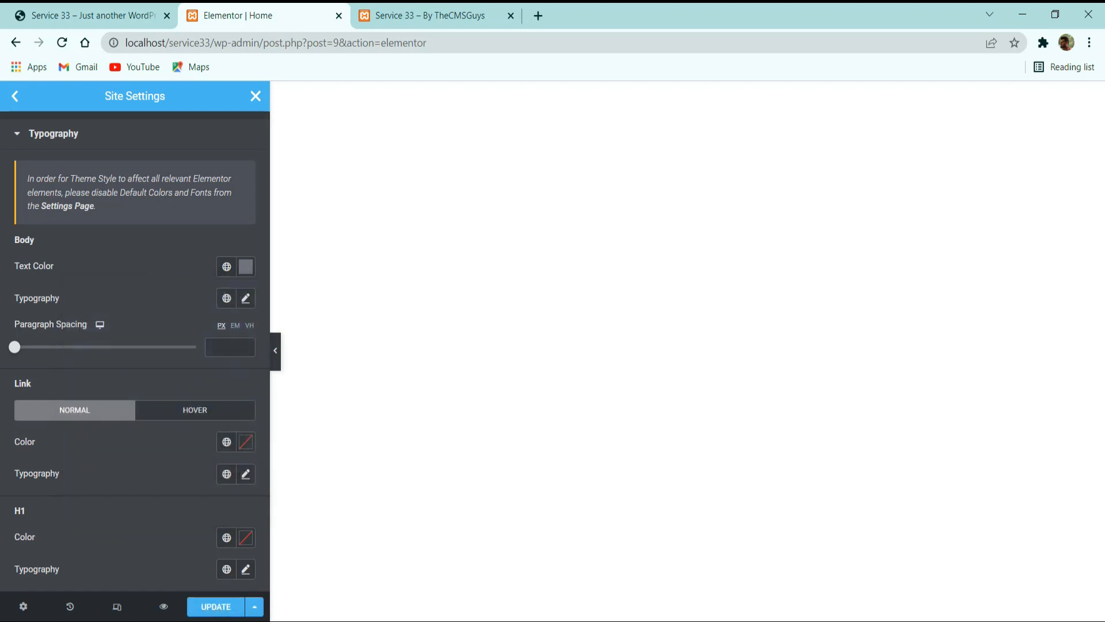
Apply the Text global font to the body typography and review its detailed font settings.
{"action": "key", "text": "alt+Tab"}
{"action": "left_click", "coordinate": [226, 297]}
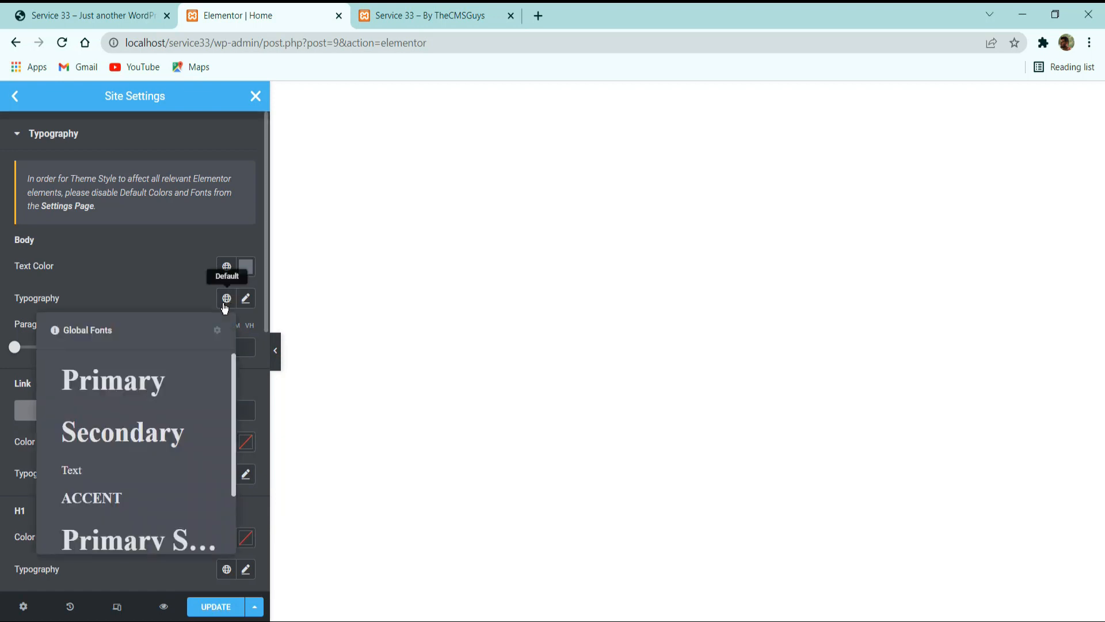
{"action": "left_click", "coordinate": [104, 473]}
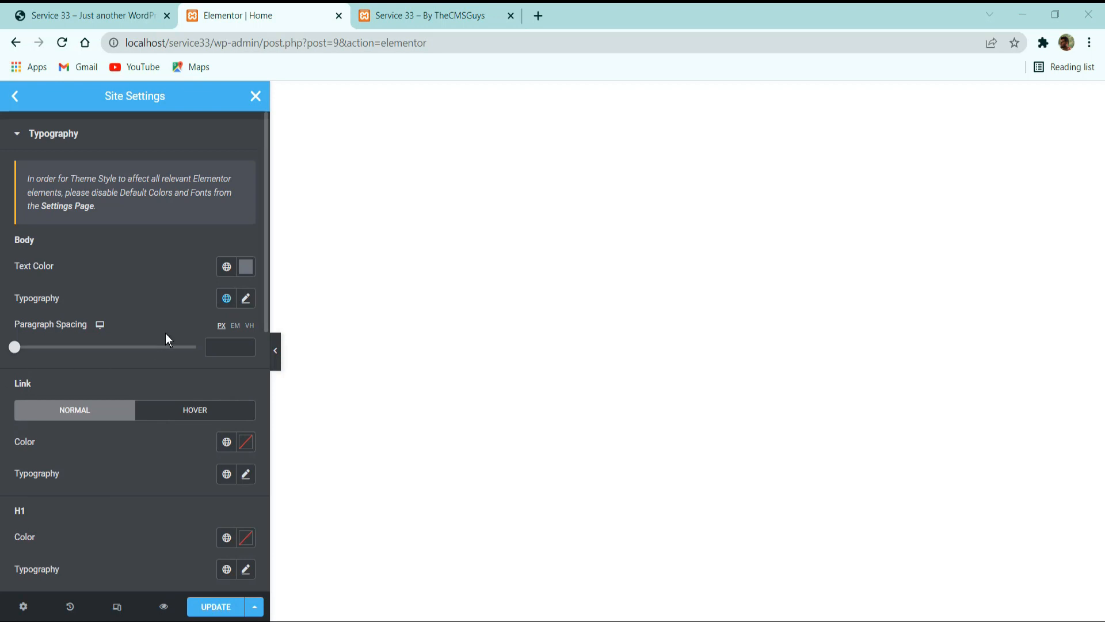
{"action": "left_click", "coordinate": [247, 299]}
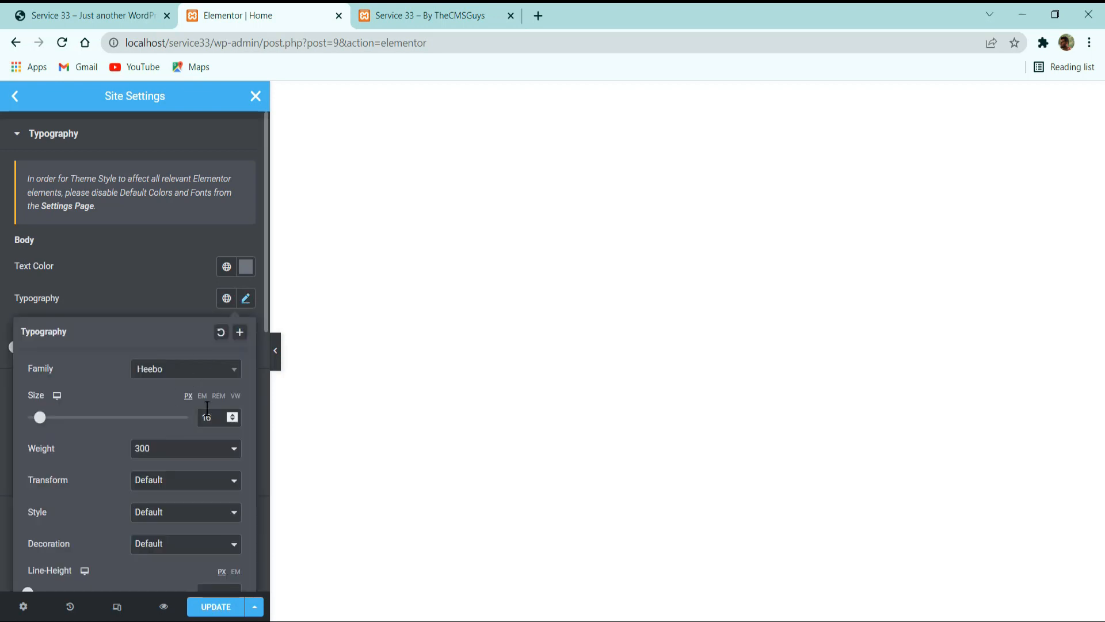
{"action": "scroll", "coordinate": [162, 493], "scroll_direction": "down", "scroll_amount": 6}
{"action": "scroll", "coordinate": [167, 484], "scroll_direction": "up", "scroll_amount": 6}
{"action": "left_click", "coordinate": [138, 260]}
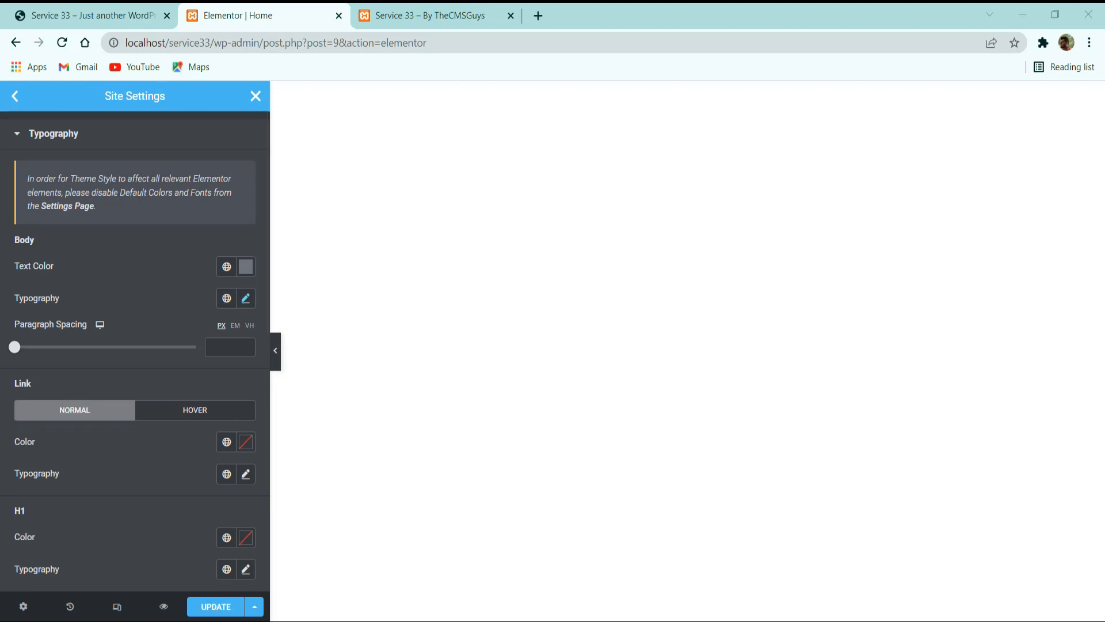
Assign the Primary global color to links in their normal state and look through the link typography options.
{"action": "scroll", "coordinate": [179, 320], "scroll_direction": "down", "scroll_amount": 3}
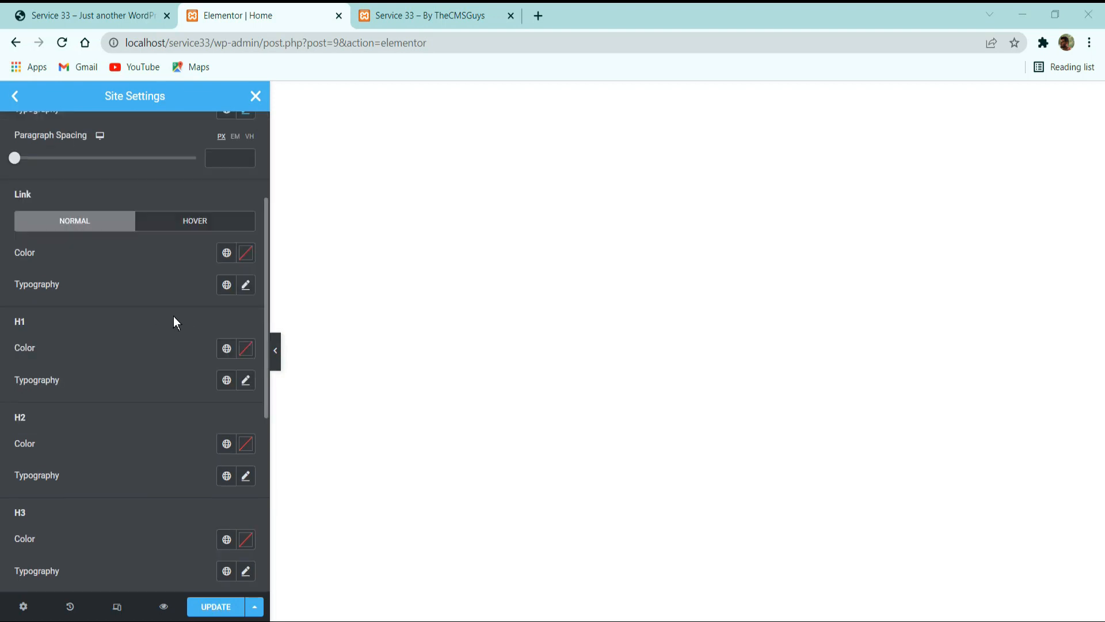
{"action": "left_click", "coordinate": [226, 253]}
{"action": "left_click", "coordinate": [134, 328]}
{"action": "left_click", "coordinate": [245, 284]}
{"action": "scroll", "coordinate": [242, 287], "scroll_direction": "down", "scroll_amount": 3}
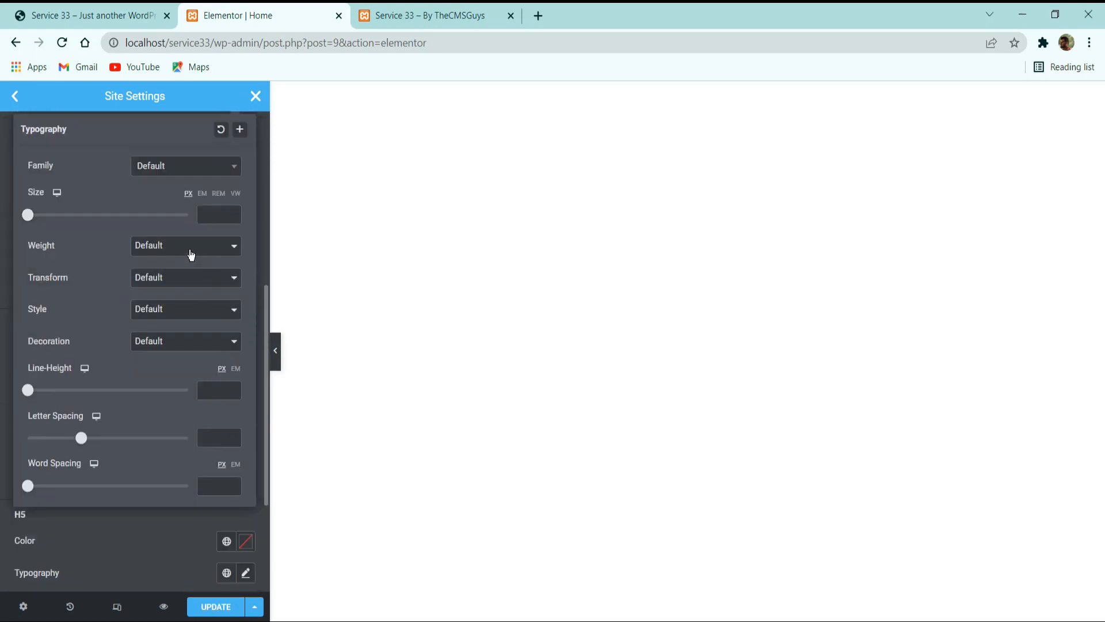
{"action": "scroll", "coordinate": [145, 243], "scroll_direction": "up", "scroll_amount": 3}
{"action": "left_click", "coordinate": [140, 290]}
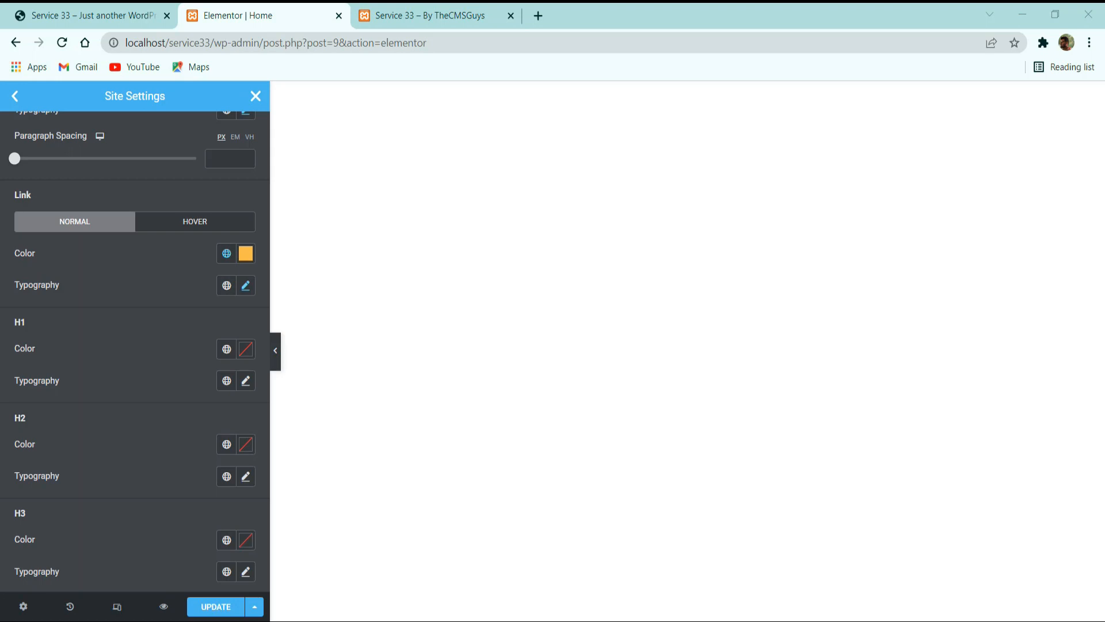
Assign the Secondary global color to the H1 and H2 headings.
{"action": "left_click", "coordinate": [228, 349]}
{"action": "left_click", "coordinate": [158, 446]}
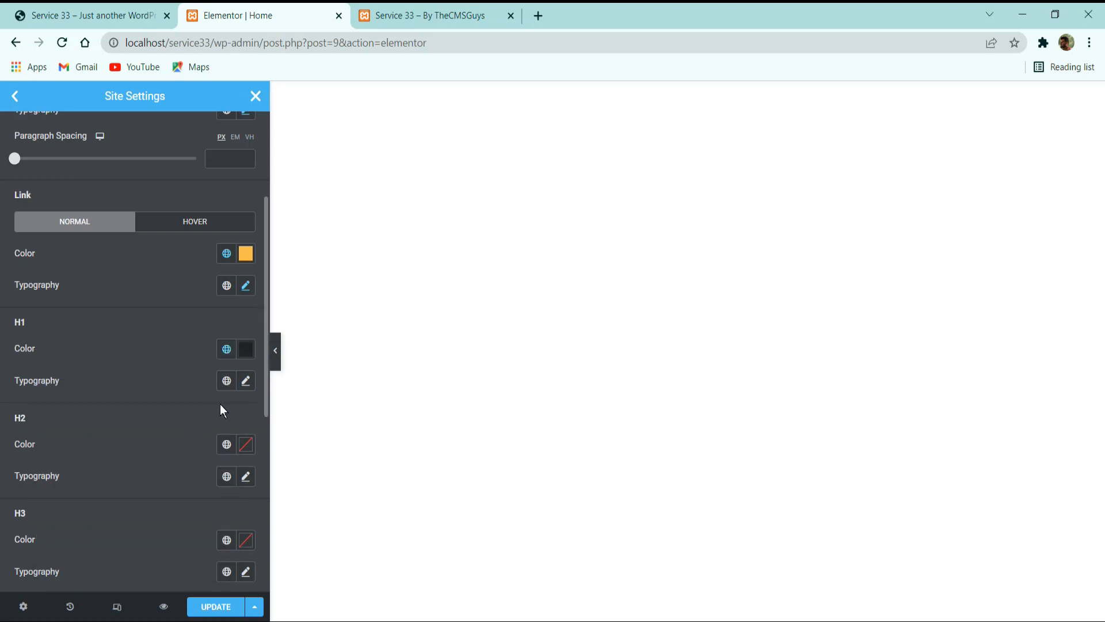
{"action": "left_click", "coordinate": [224, 444]}
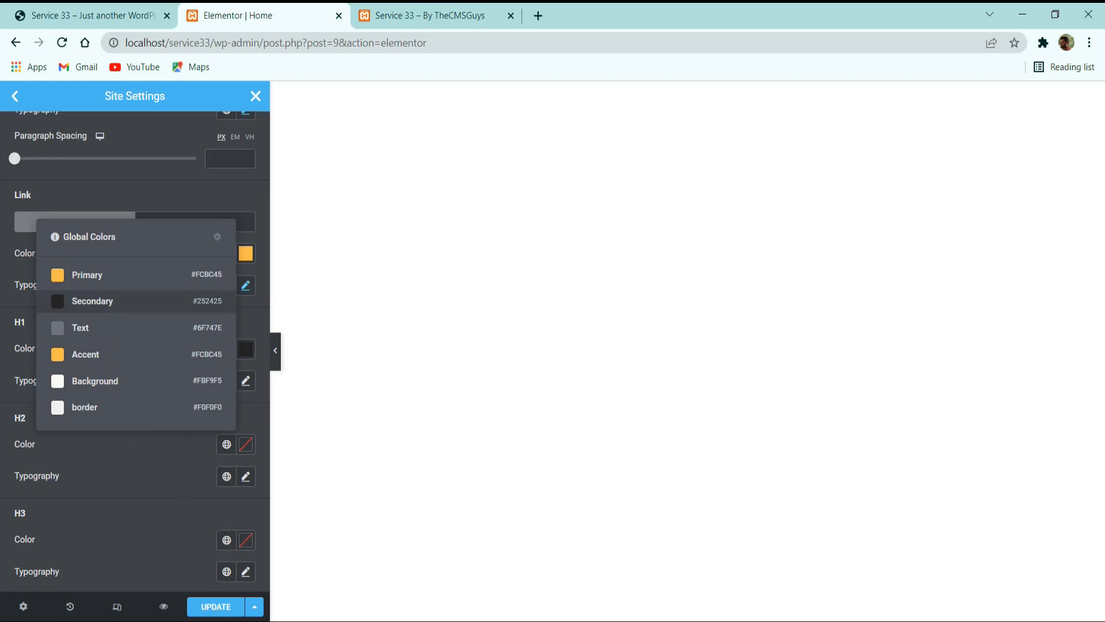
{"action": "left_click", "coordinate": [92, 301]}
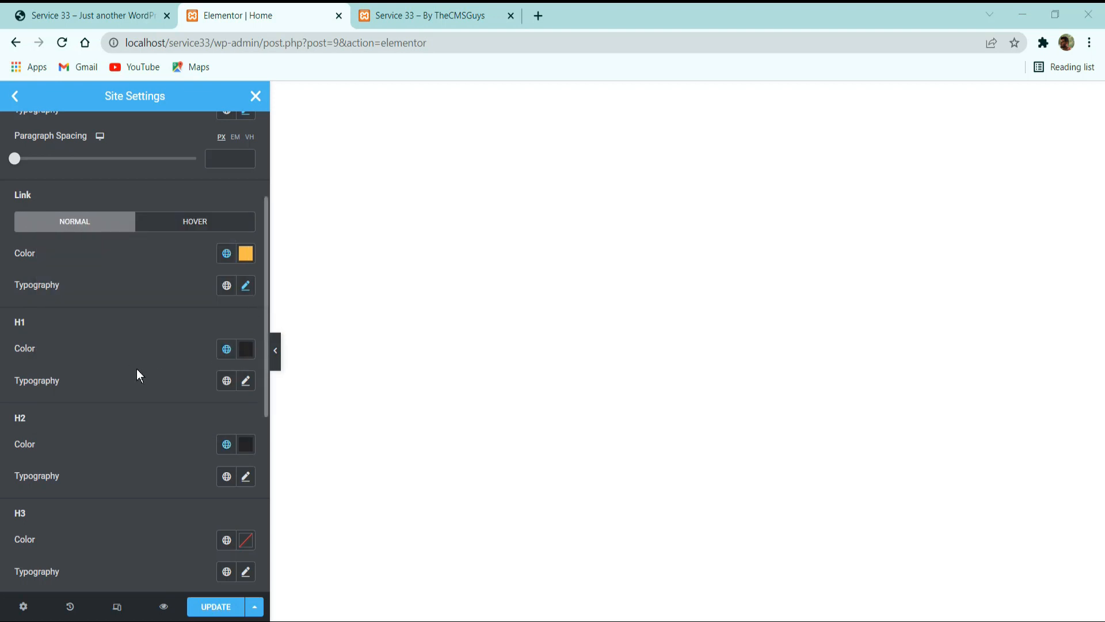
Apply the Primary global font to the H1 typography and the Secondary global font to the H2 typography.
{"action": "scroll", "coordinate": [139, 373], "scroll_direction": "down", "scroll_amount": 3}
{"action": "left_click", "coordinate": [226, 197]}
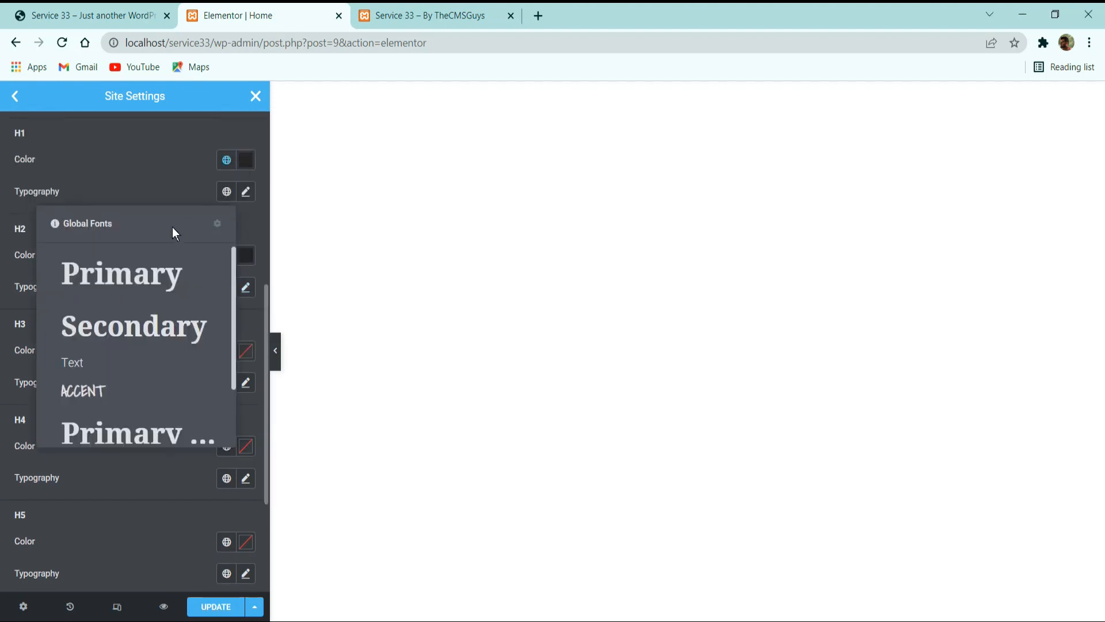
{"action": "left_click", "coordinate": [123, 271]}
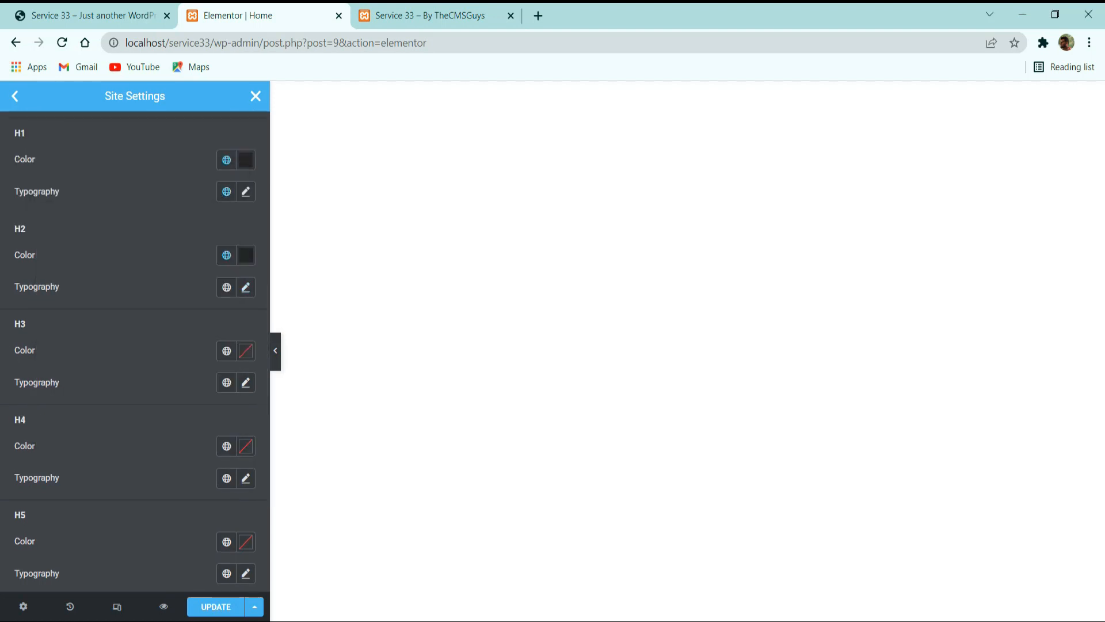
{"action": "left_click", "coordinate": [227, 287]}
{"action": "left_click", "coordinate": [184, 416]}
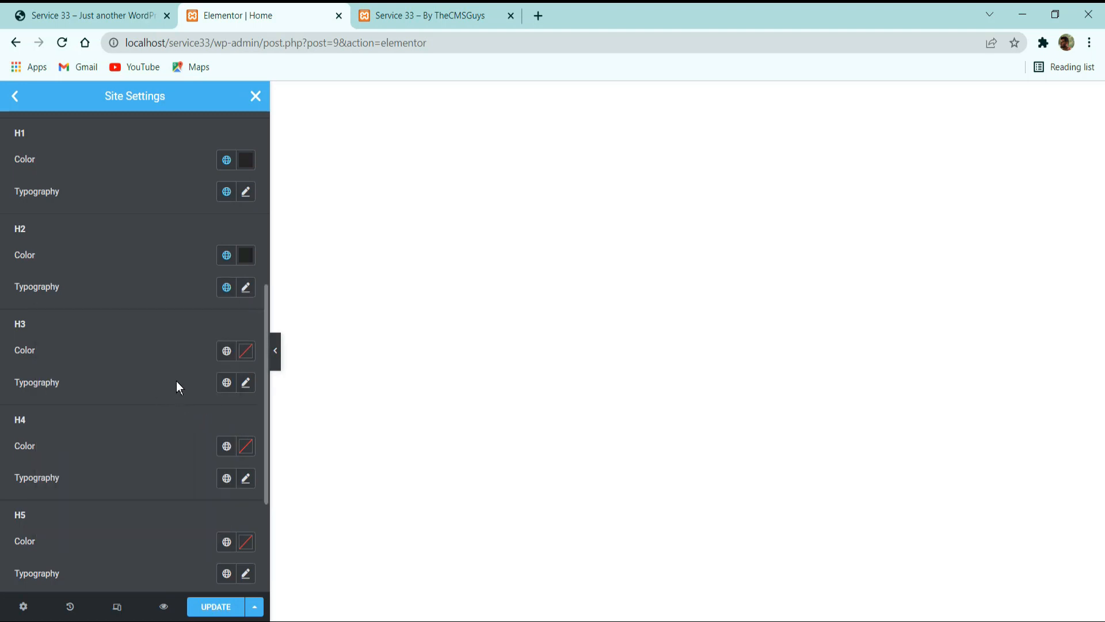
Assign the Secondary global color and the H3 global font to the H3 heading.
{"action": "left_click", "coordinate": [219, 353]}
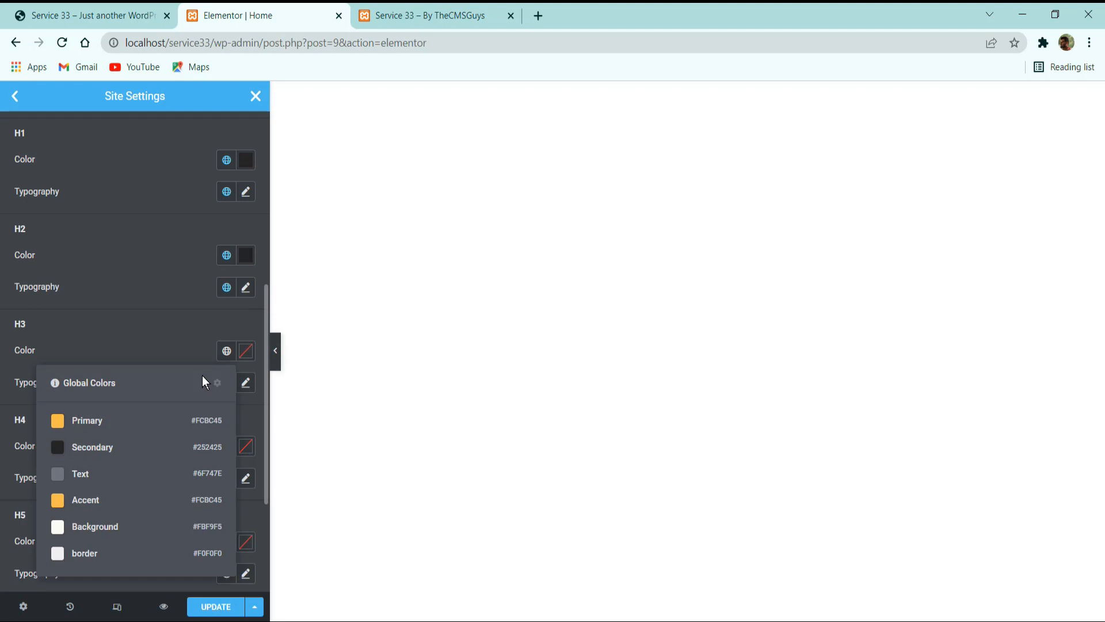
{"action": "left_click", "coordinate": [121, 447]}
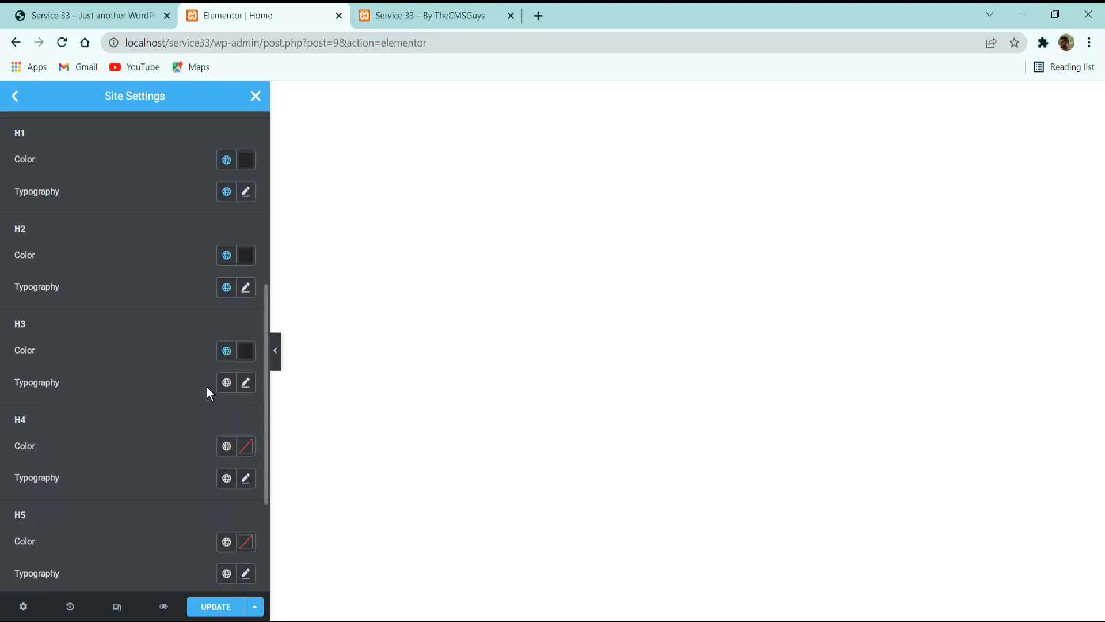
{"action": "left_click", "coordinate": [224, 385]}
{"action": "scroll", "coordinate": [128, 327], "scroll_direction": "down", "scroll_amount": 1}
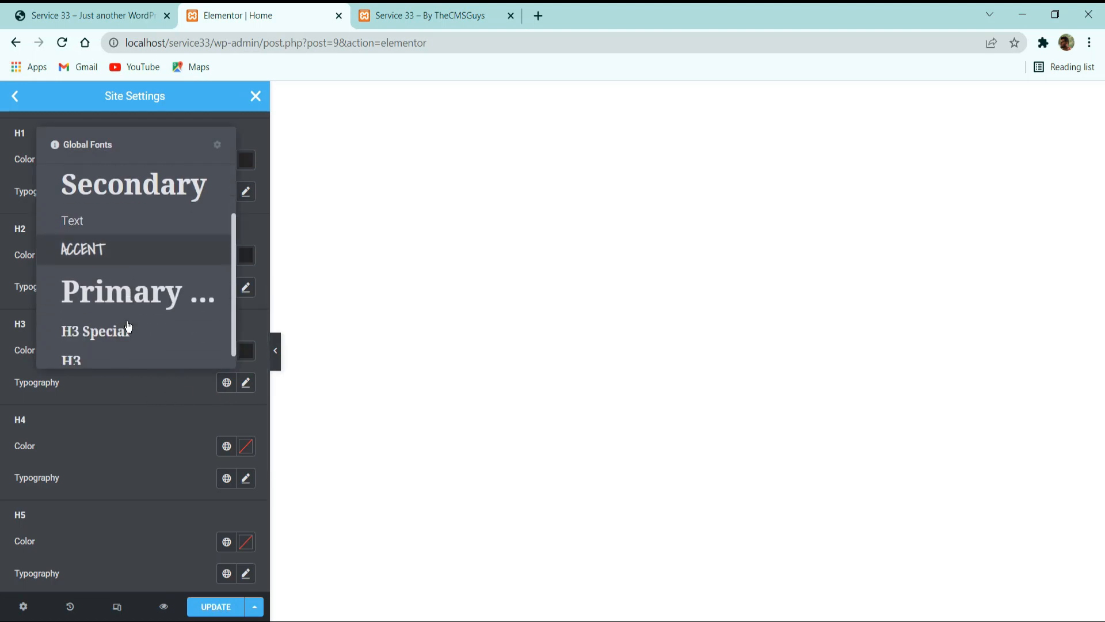
{"action": "left_click", "coordinate": [86, 357]}
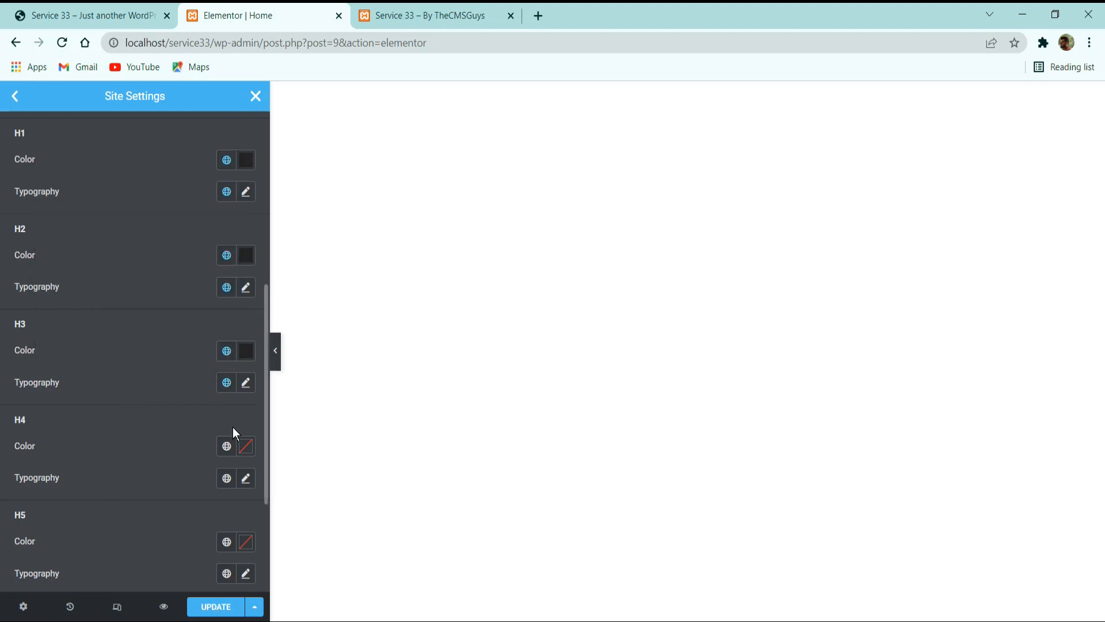
Assign the Secondary global color and the H3 Special global font to the H4 heading.
{"action": "left_click", "coordinate": [227, 446]}
{"action": "left_click", "coordinate": [147, 316]}
{"action": "left_click", "coordinate": [226, 478]}
{"action": "scroll", "coordinate": [163, 416], "scroll_direction": "down", "scroll_amount": 2}
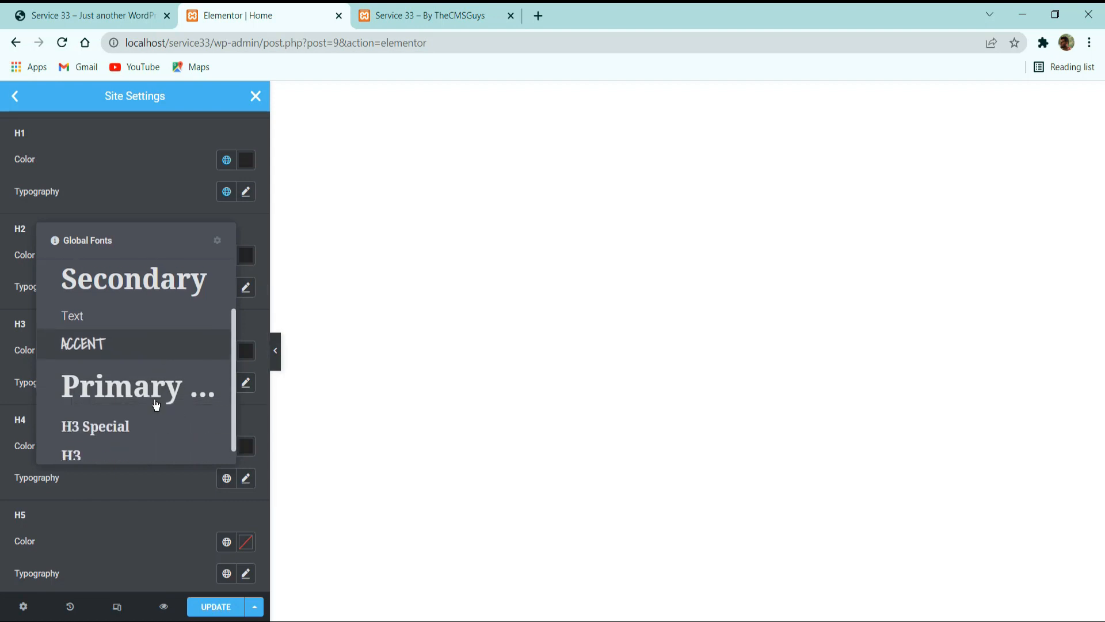
{"action": "left_click", "coordinate": [131, 420]}
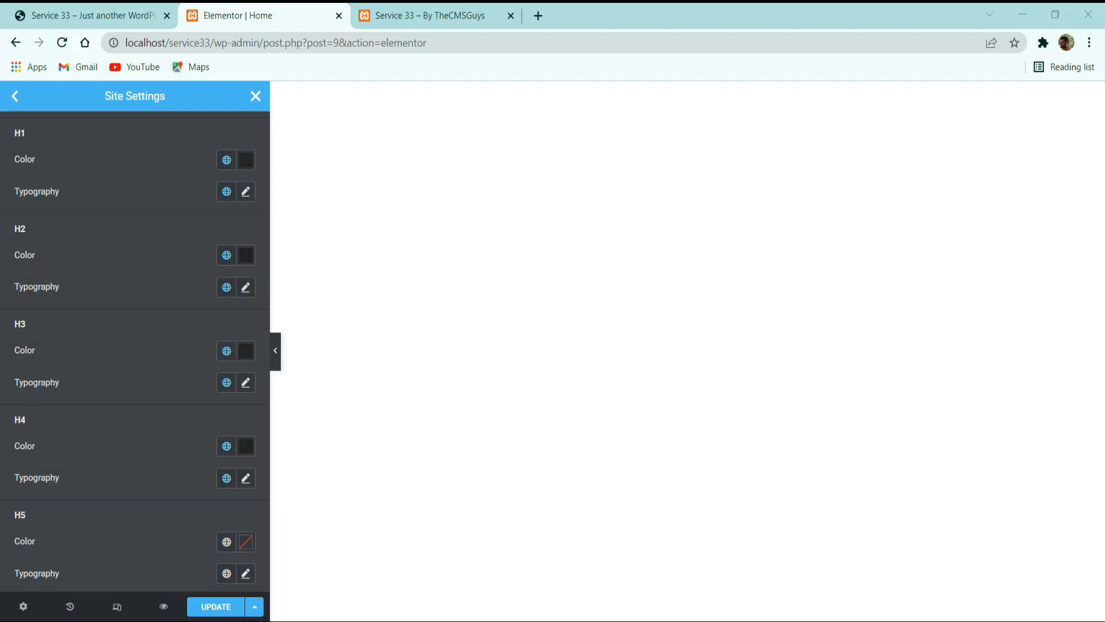
Assign the Primary global color to the H5 and H6 headings.
{"action": "scroll", "coordinate": [205, 482], "scroll_direction": "down", "scroll_amount": 3}
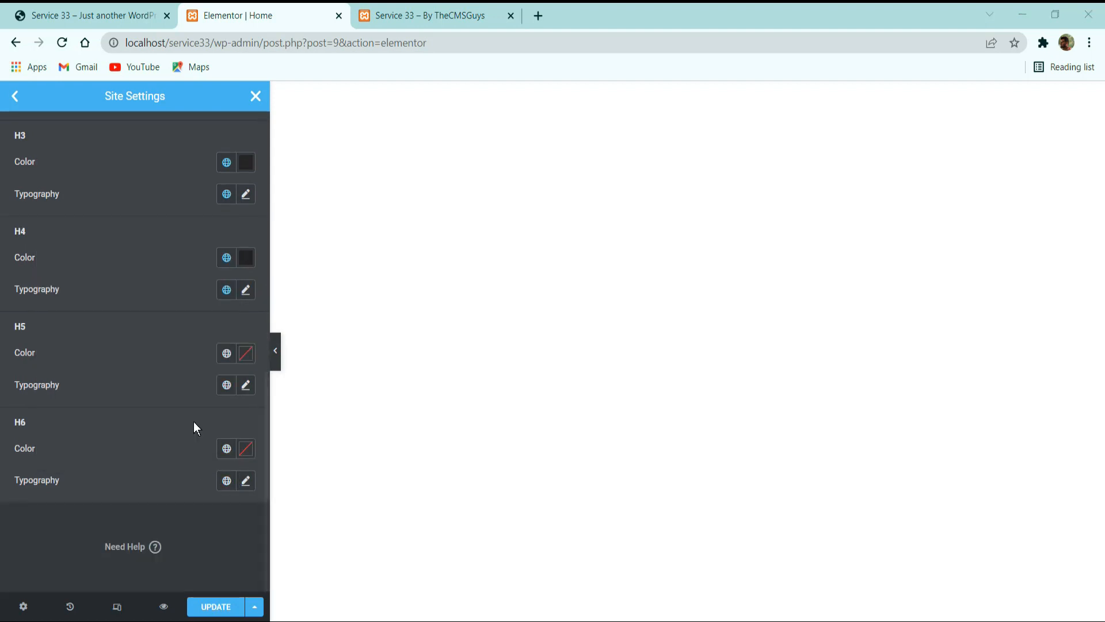
{"action": "left_click", "coordinate": [226, 353]}
{"action": "left_click", "coordinate": [118, 421]}
{"action": "left_click", "coordinate": [226, 449]}
{"action": "left_click", "coordinate": [129, 282]}
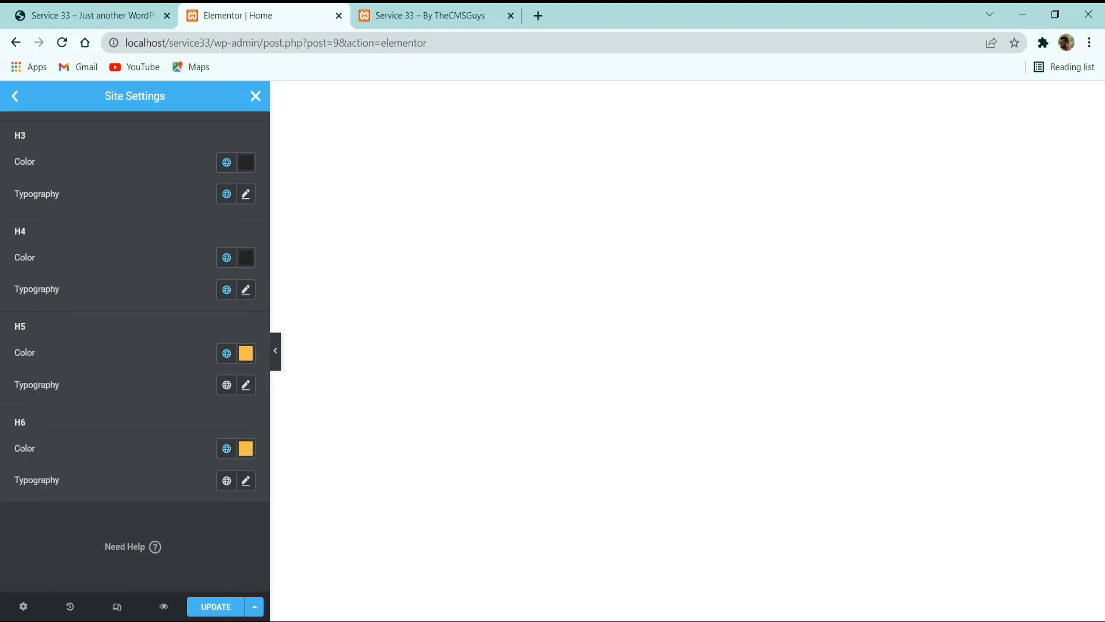
Apply the Accent global font to the H5 and H6 typography and save the site settings.
{"action": "left_click", "coordinate": [221, 385]}
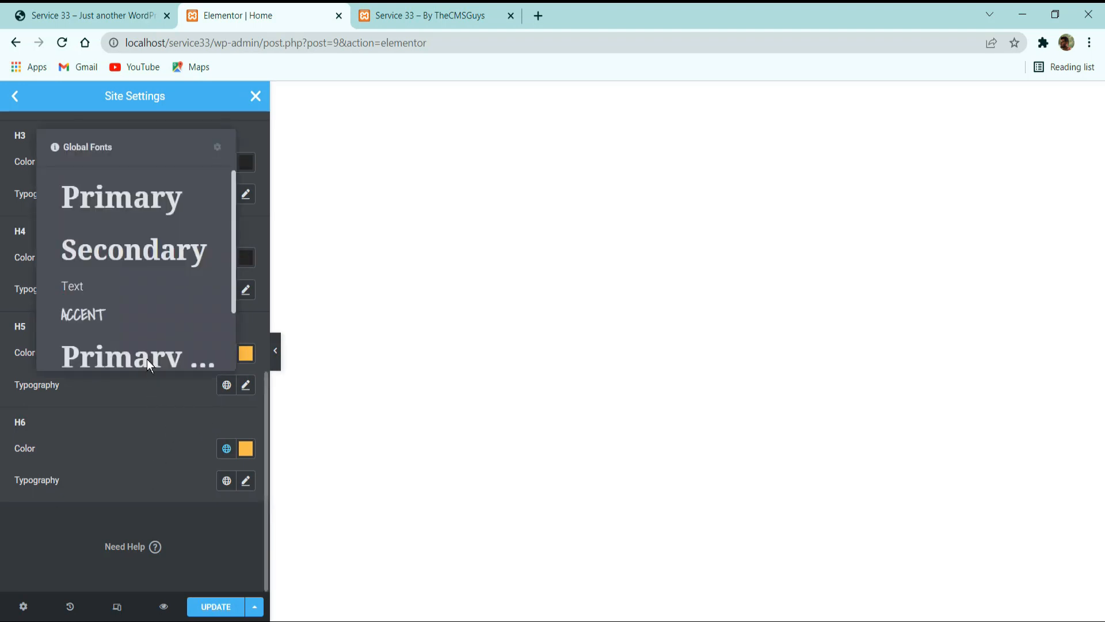
{"action": "left_click", "coordinate": [123, 305]}
{"action": "left_click", "coordinate": [229, 485]}
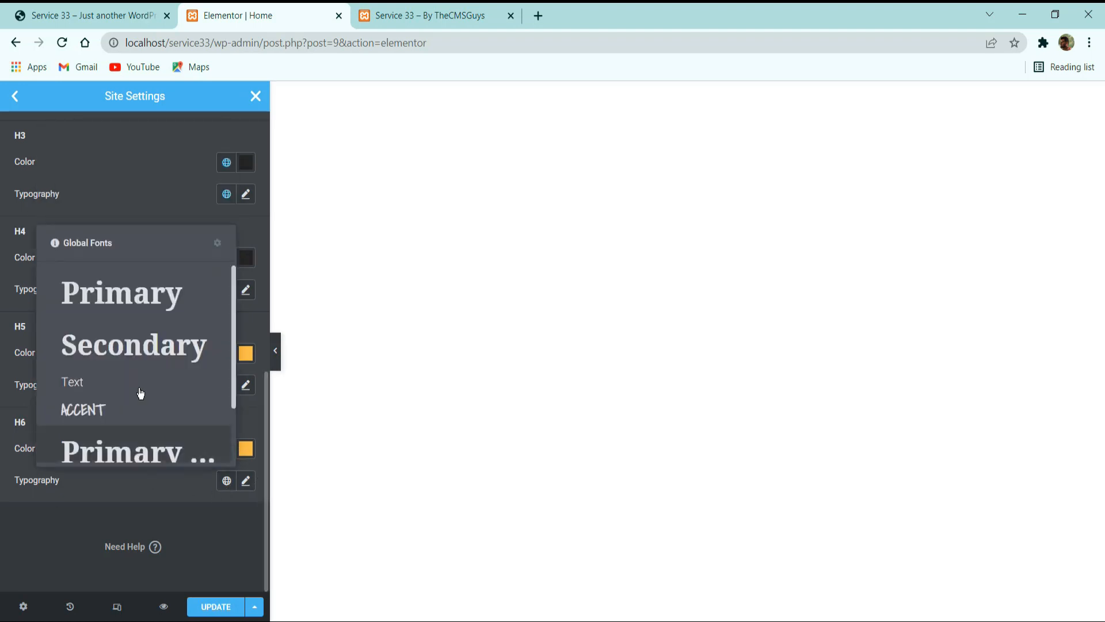
{"action": "left_click", "coordinate": [128, 409]}
{"action": "left_click", "coordinate": [220, 604]}
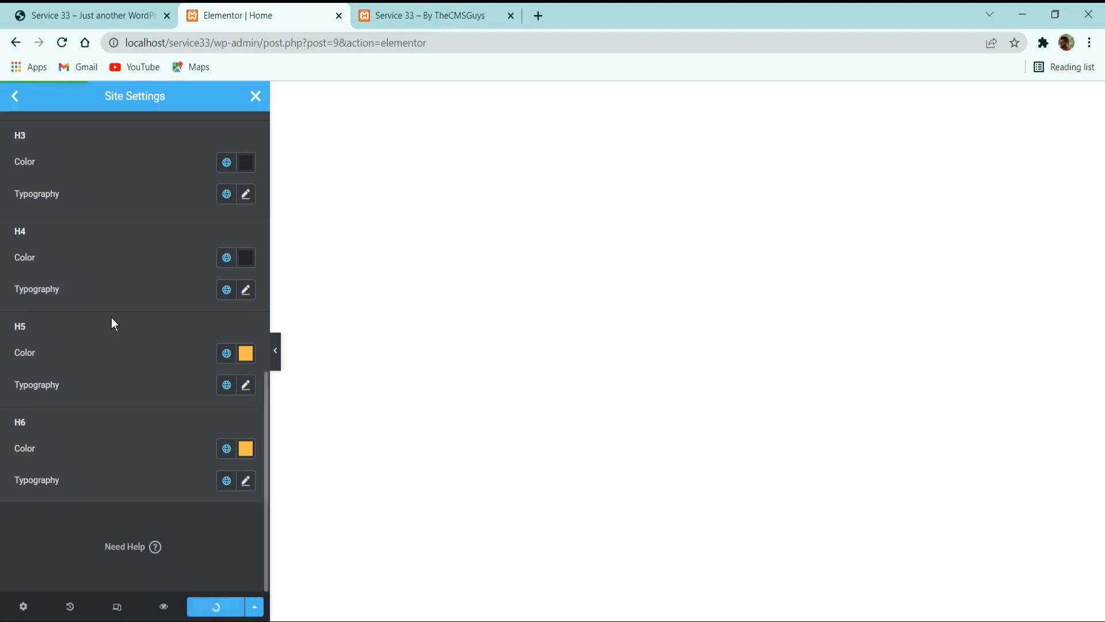
Open the Buttons theme style and set its typography to Noto Serif, size 14 px, weight 600.
{"action": "left_click", "coordinate": [16, 97]}
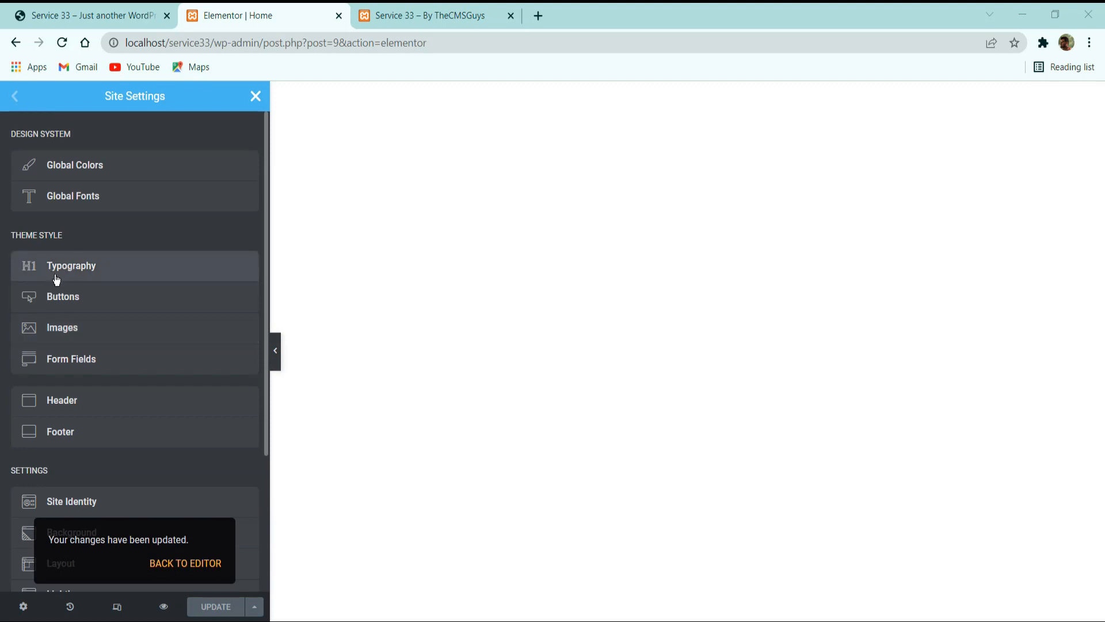
{"action": "left_click", "coordinate": [169, 304]}
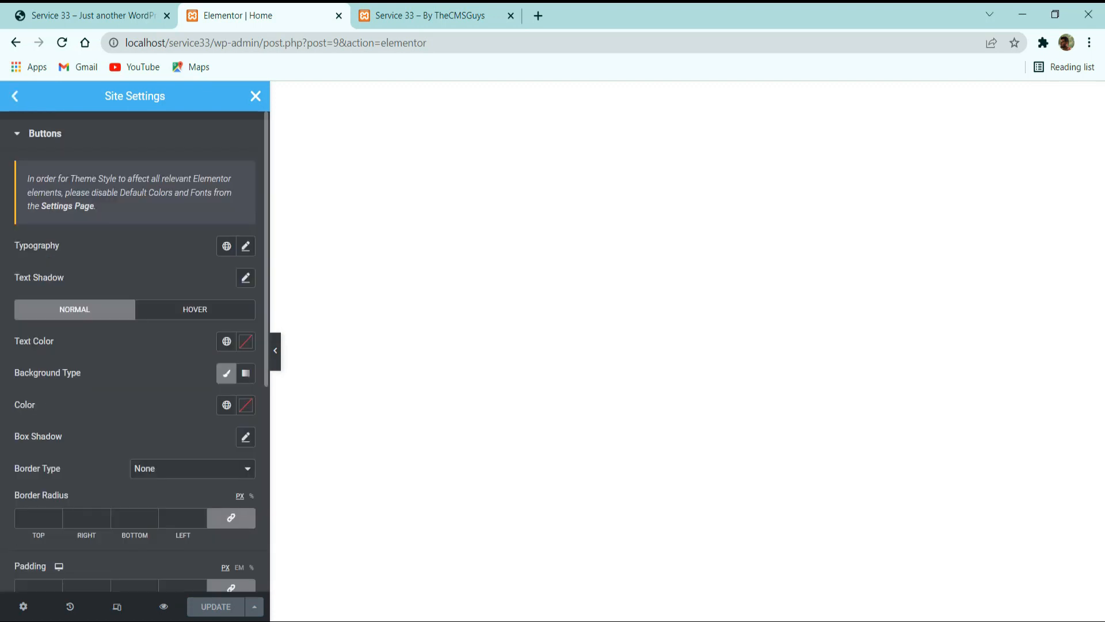
{"action": "scroll", "coordinate": [143, 320], "scroll_direction": "down", "scroll_amount": 2}
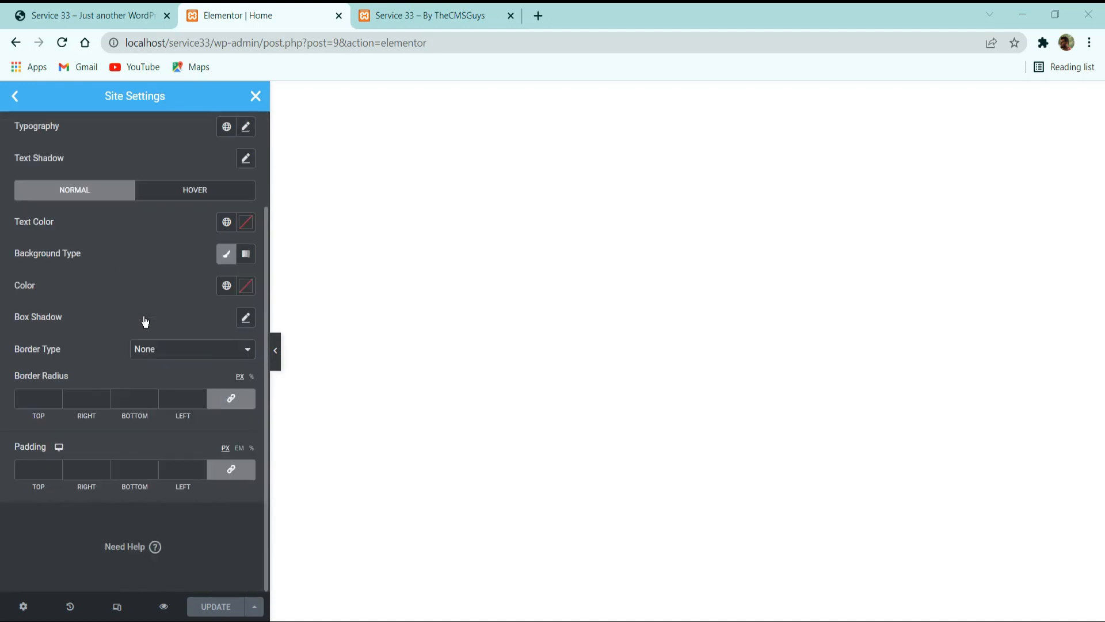
{"action": "scroll", "coordinate": [143, 321], "scroll_direction": "up", "scroll_amount": 2}
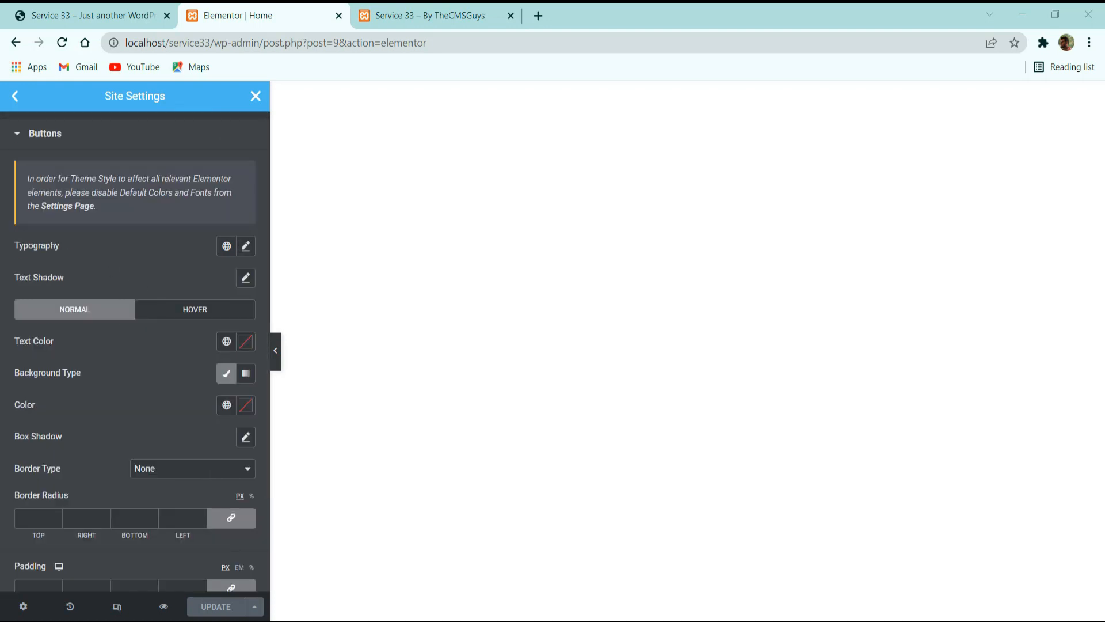
{"action": "left_click", "coordinate": [245, 246]}
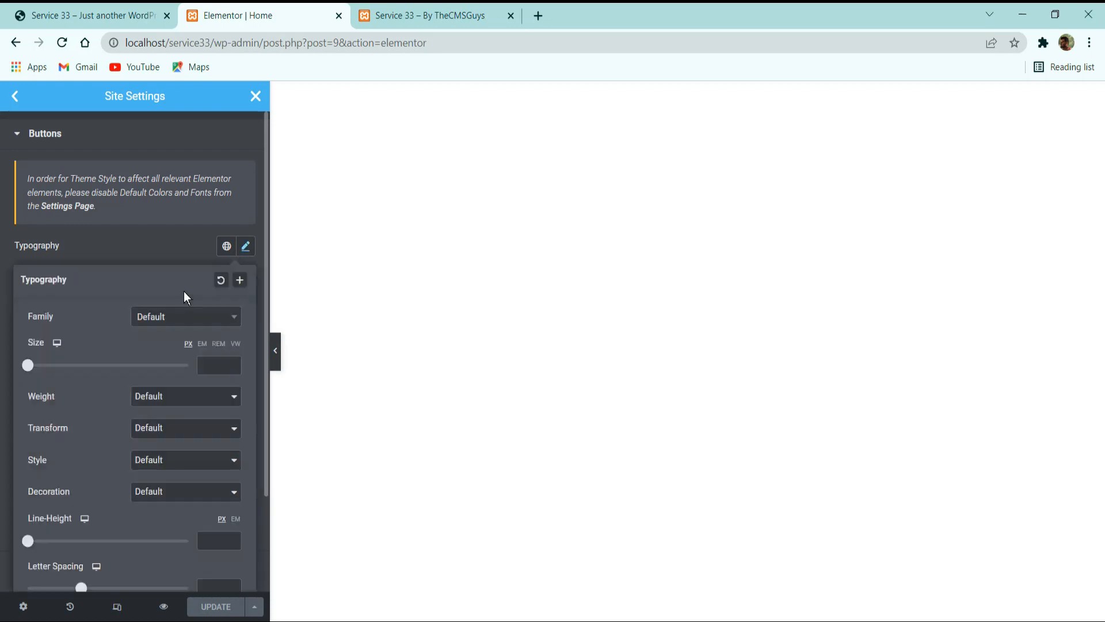
{"action": "left_click", "coordinate": [173, 316]}
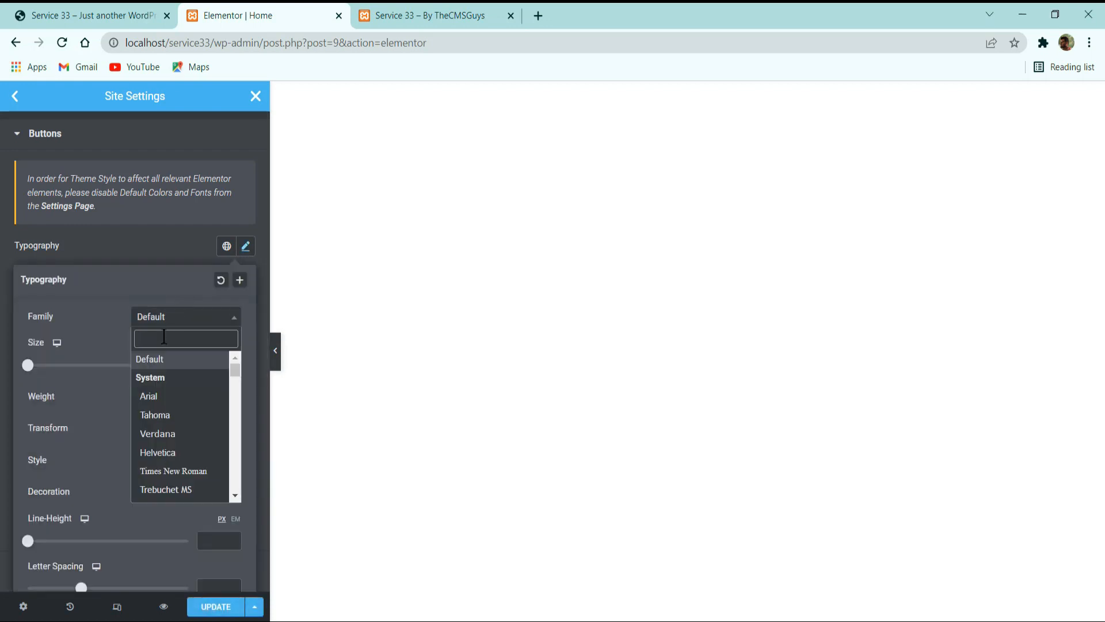
{"action": "type", "text": "noto se"}
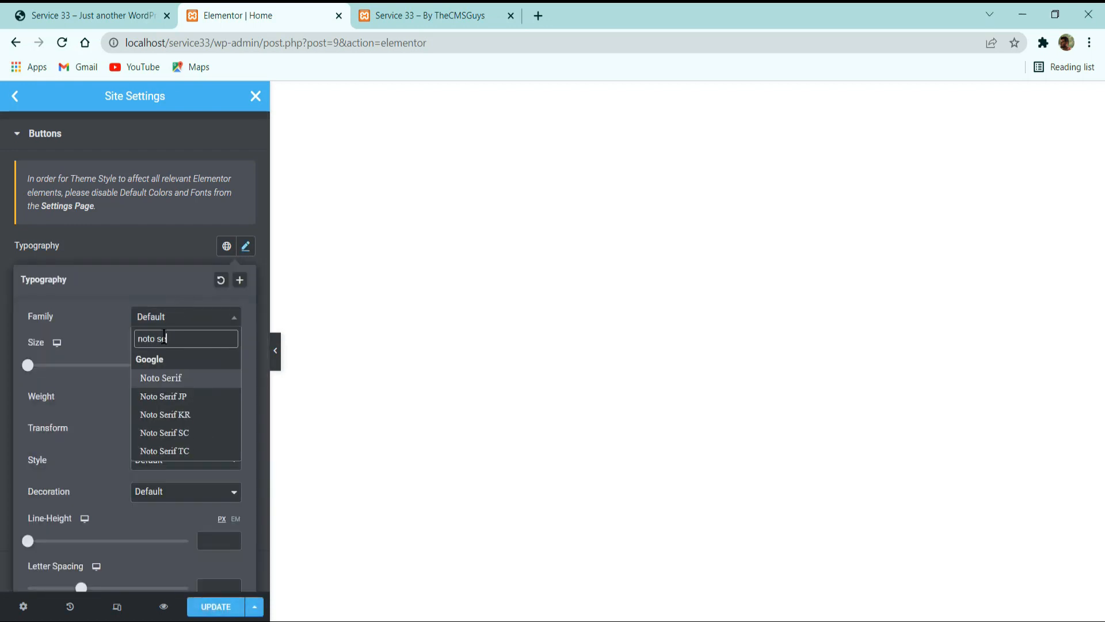
{"action": "key", "text": "Return"}
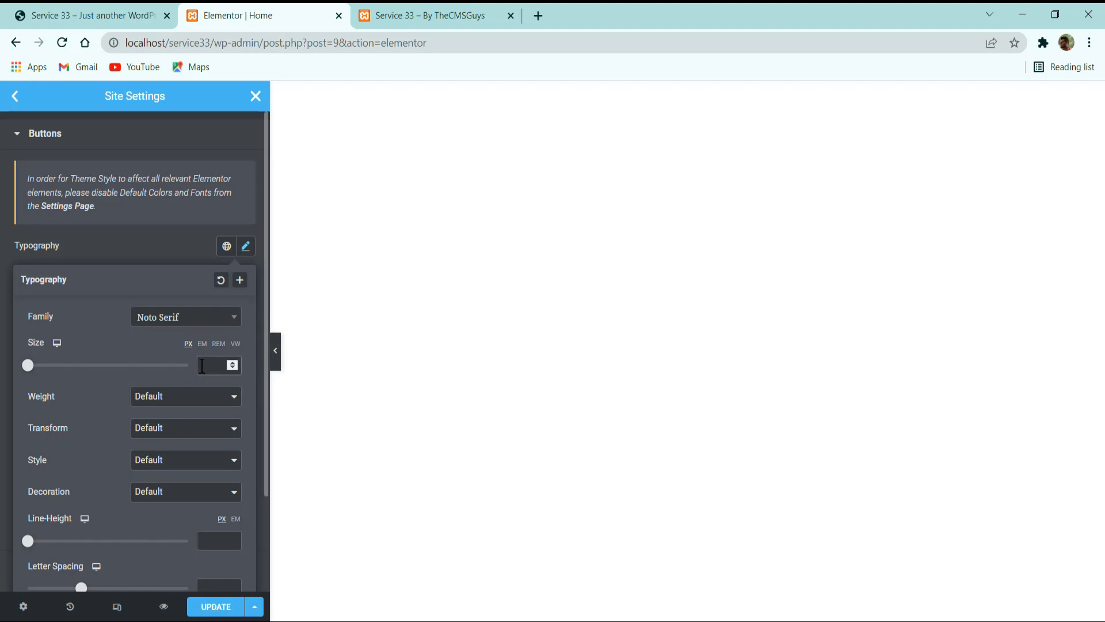
{"action": "type", "text": "14"}
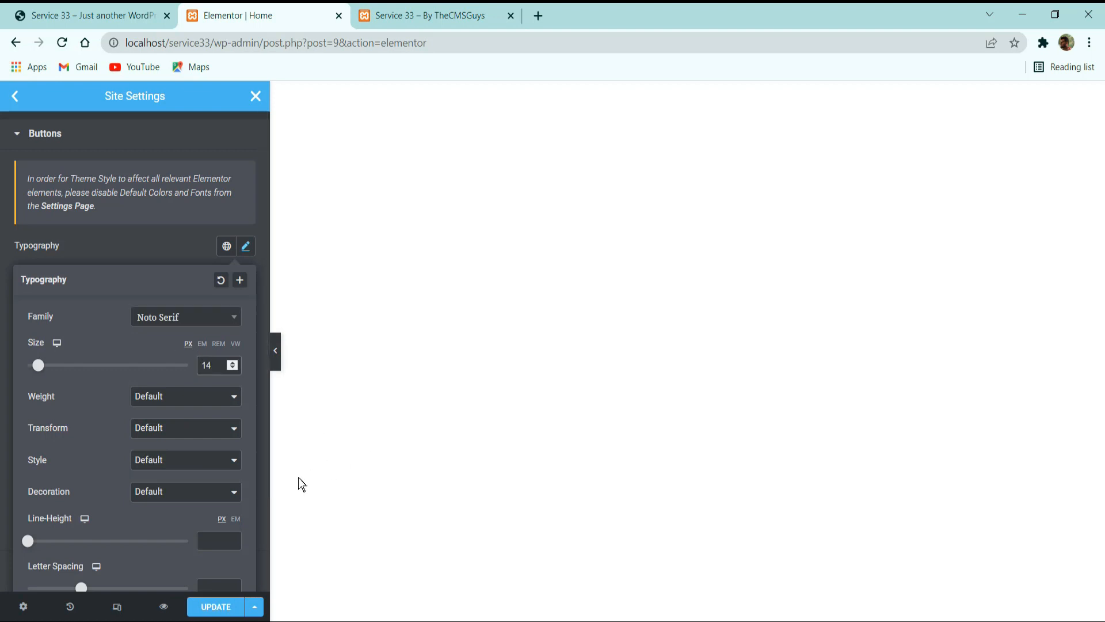
{"action": "left_click", "coordinate": [175, 403]}
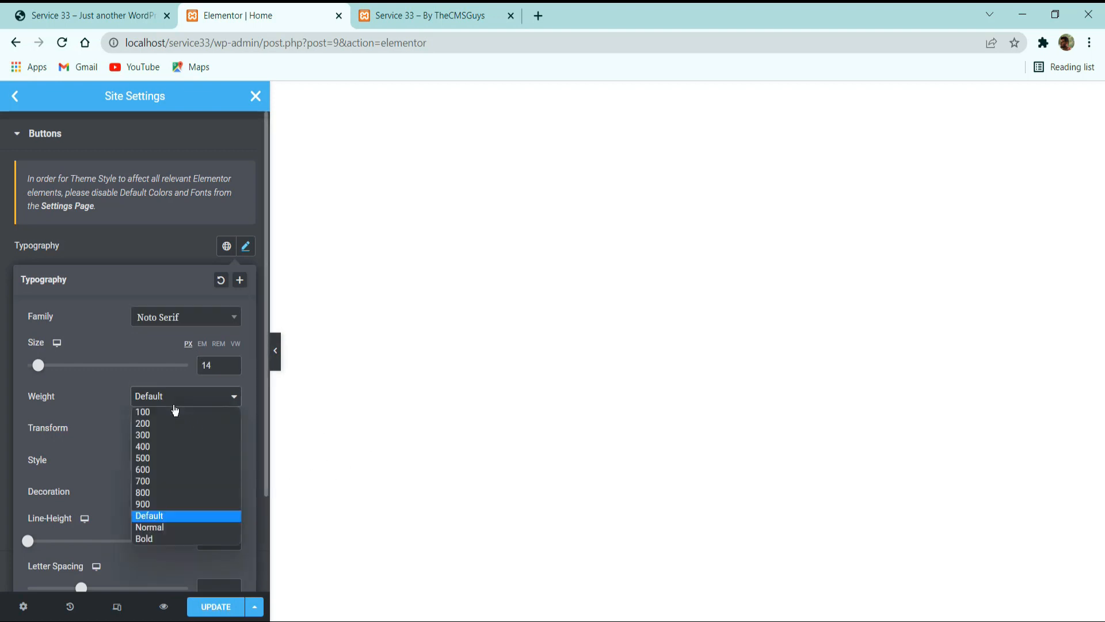
{"action": "left_click", "coordinate": [166, 470]}
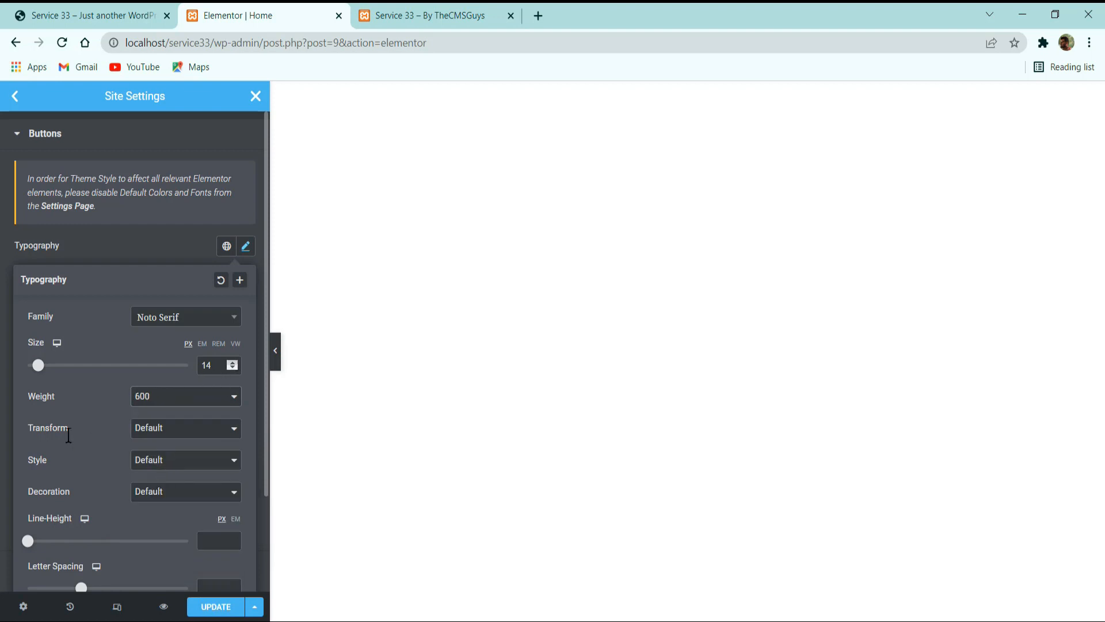
Set the button text transform to Uppercase and its letter spacing to 1.5.
{"action": "left_click", "coordinate": [182, 433]}
{"action": "scroll", "coordinate": [253, 357], "scroll_direction": "down", "scroll_amount": 2}
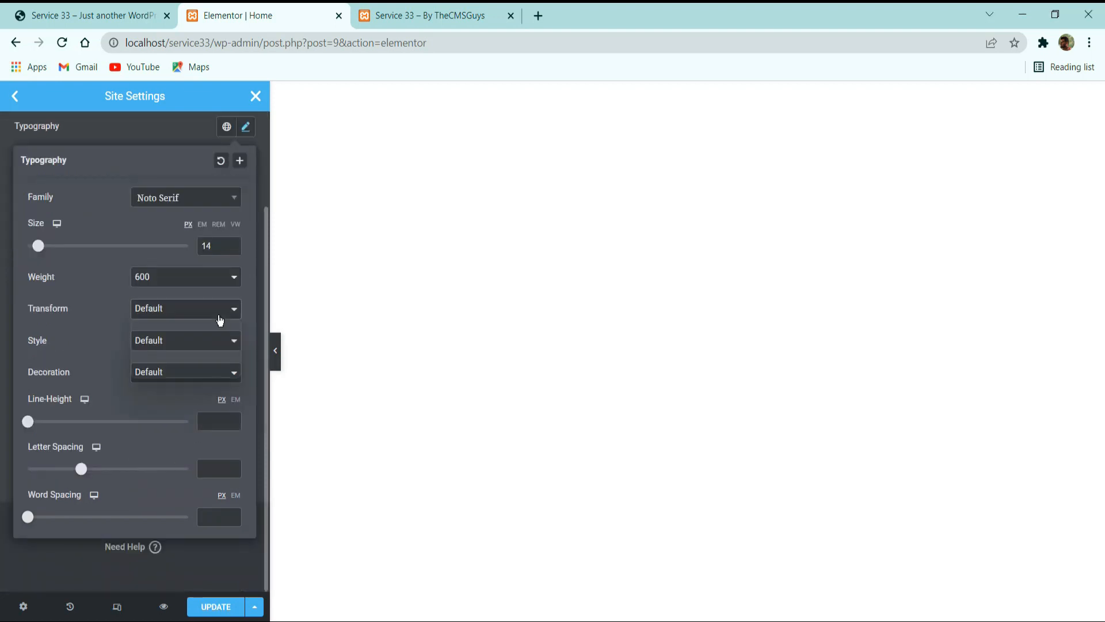
{"action": "left_click", "coordinate": [219, 314]}
{"action": "left_click", "coordinate": [195, 339]}
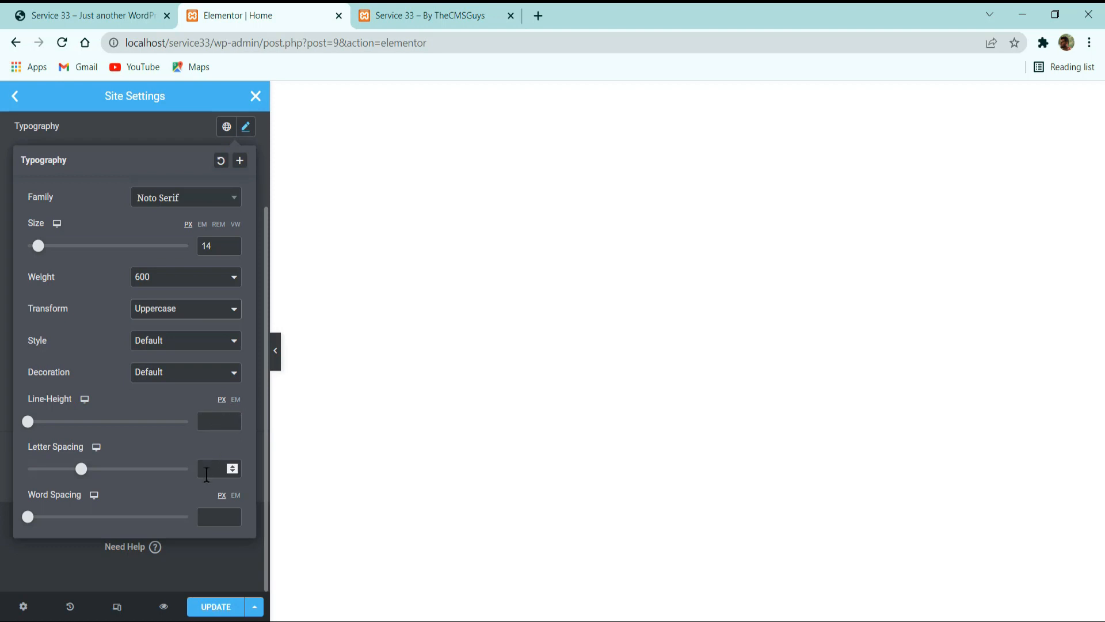
{"action": "left_click", "coordinate": [217, 470]}
{"action": "type", "text": "1.5"}
{"action": "left_click", "coordinate": [185, 562]}
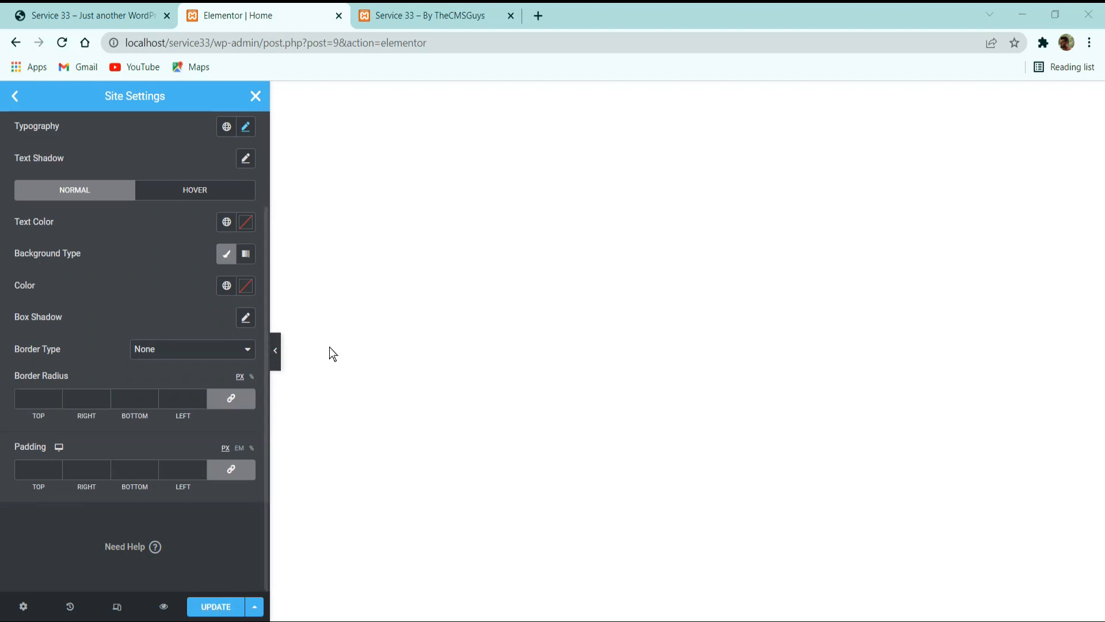
Assign the Secondary global color to the normal-state button text and the Primary global color to its background.
{"action": "left_click", "coordinate": [228, 223]}
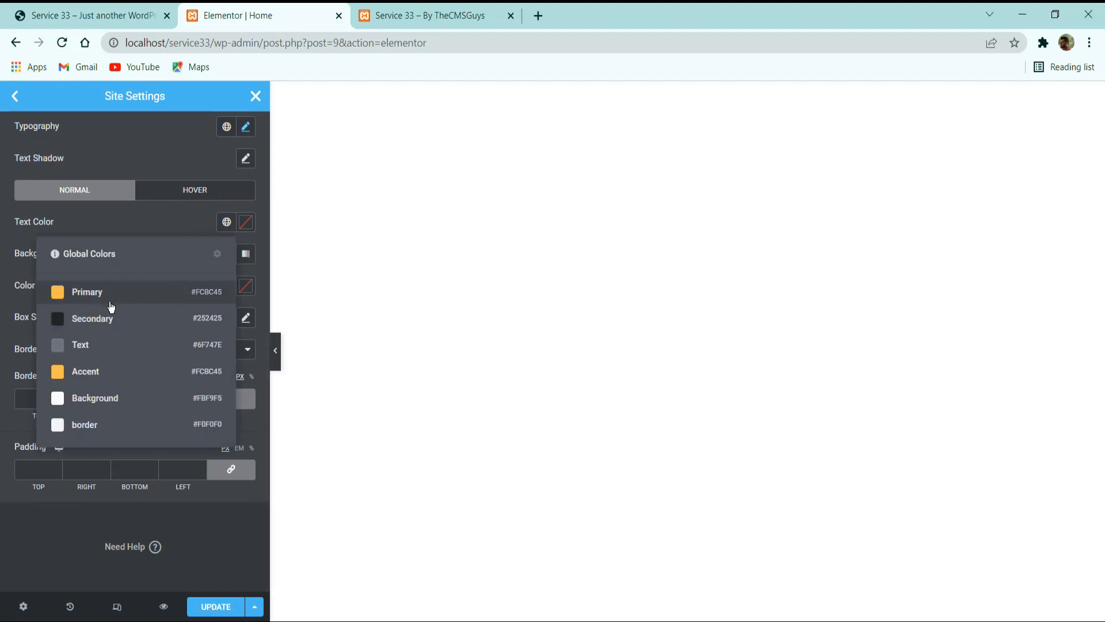
{"action": "left_click", "coordinate": [216, 316]}
{"action": "left_click", "coordinate": [225, 286]}
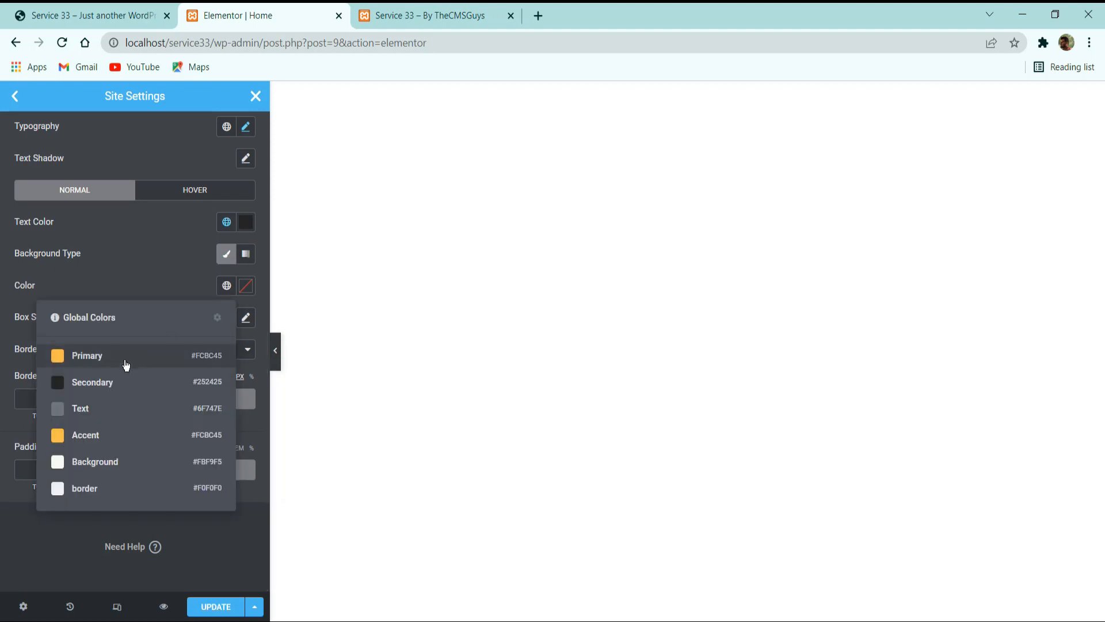
{"action": "left_click", "coordinate": [222, 355]}
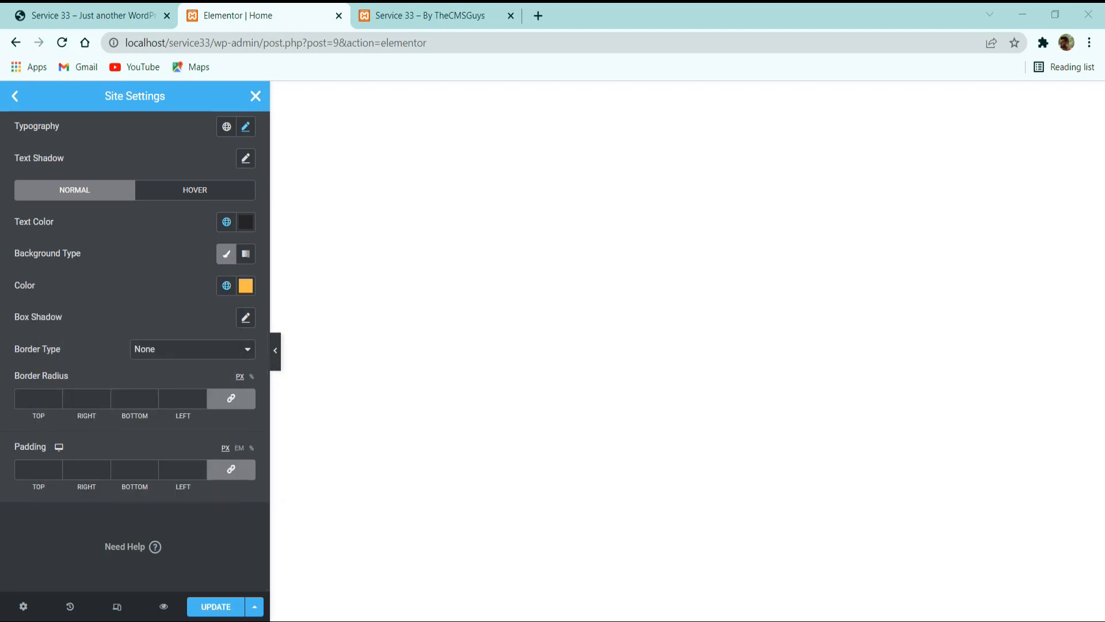
Assign the Secondary global color to the button text in the hover state.
{"action": "left_click", "coordinate": [219, 192]}
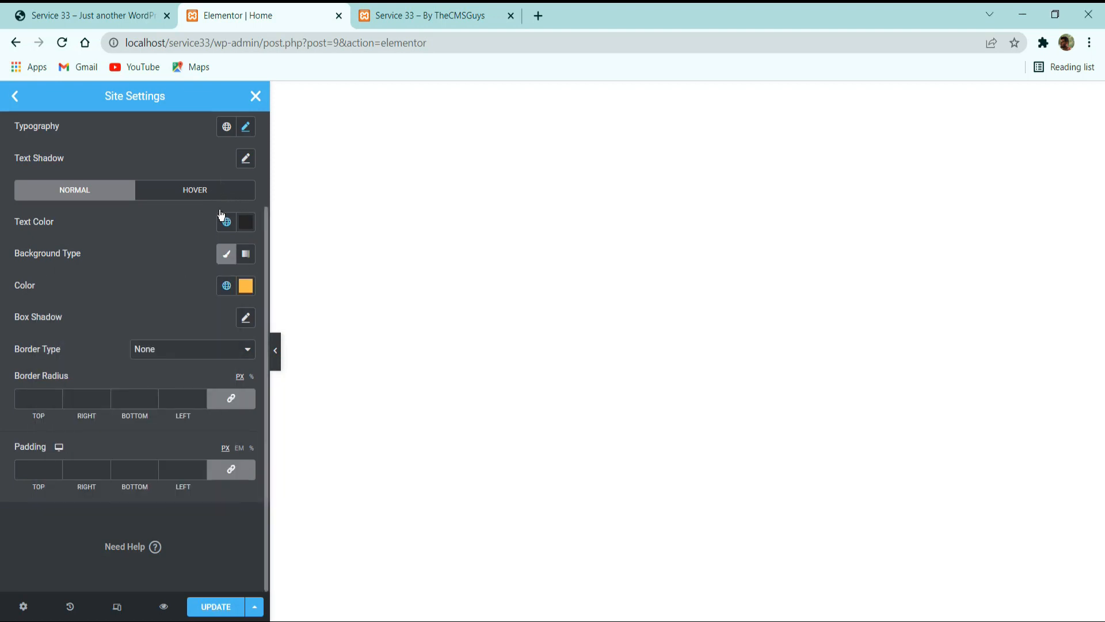
{"action": "left_click", "coordinate": [221, 196]}
{"action": "left_click", "coordinate": [226, 222]}
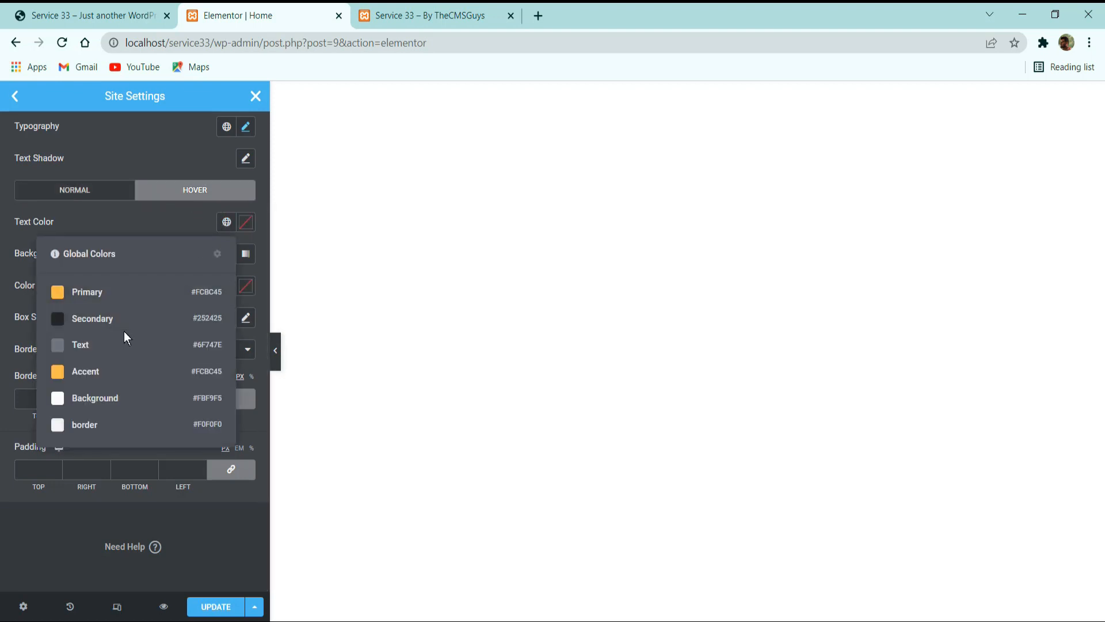
Give the normal-state buttons a Solid border with width 0 and border radius 0 px.
{"action": "left_click", "coordinate": [103, 190]}
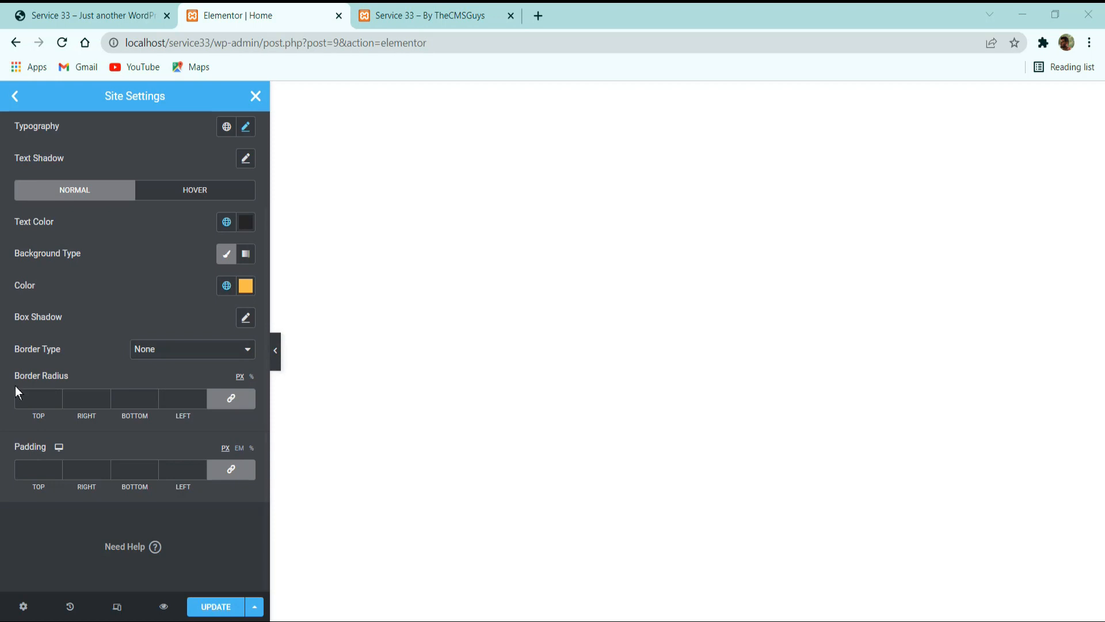
{"action": "left_click", "coordinate": [210, 352]}
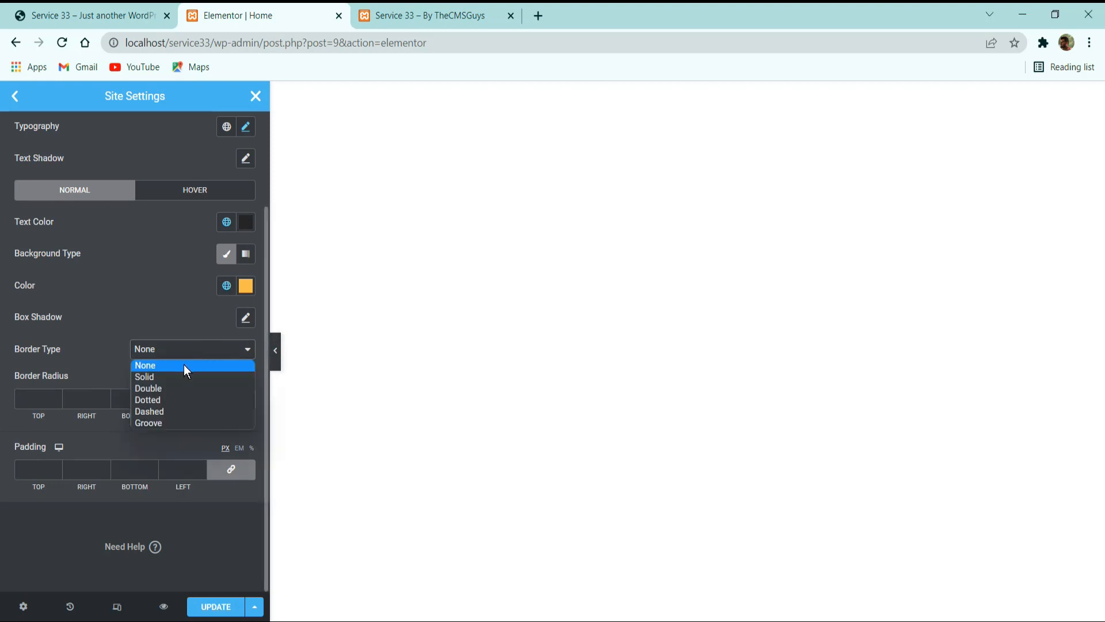
{"action": "left_click", "coordinate": [174, 377]}
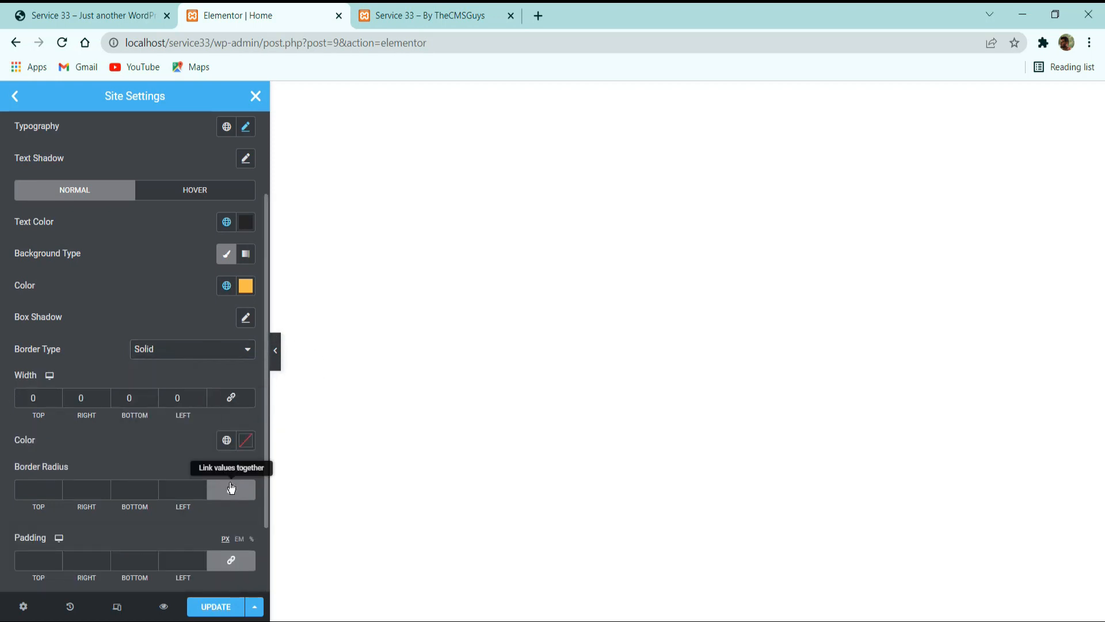
{"action": "left_click", "coordinate": [235, 491]}
{"action": "scroll", "coordinate": [181, 362], "scroll_direction": "down", "scroll_amount": 2}
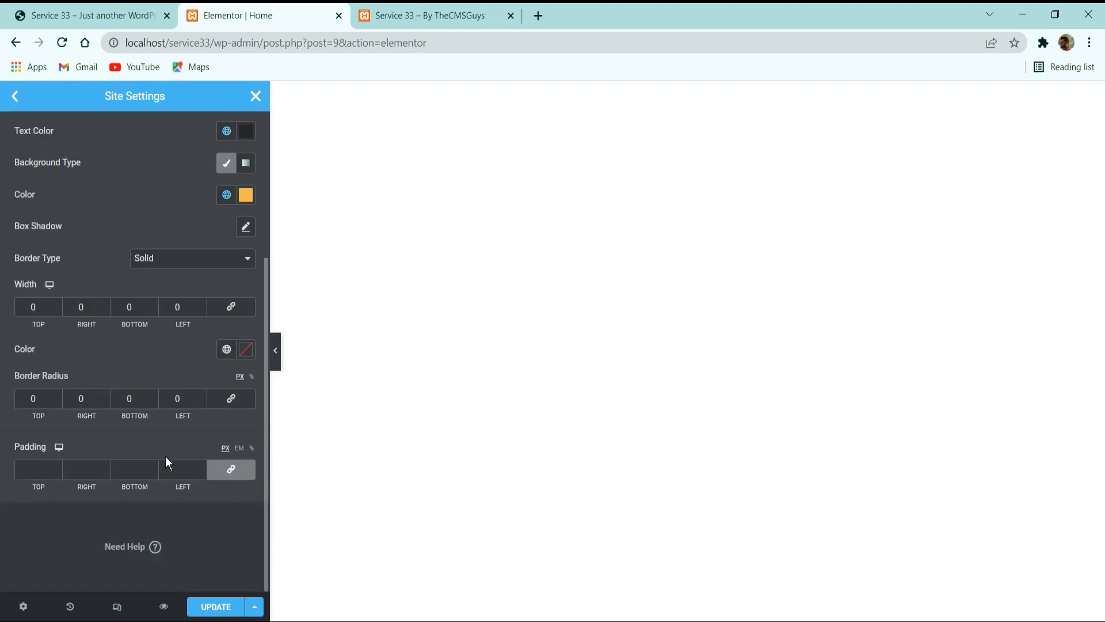
Set the button padding to 18 px top and bottom and 32 px left and right.
{"action": "left_click", "coordinate": [35, 473]}
{"action": "type", "text": "32"}
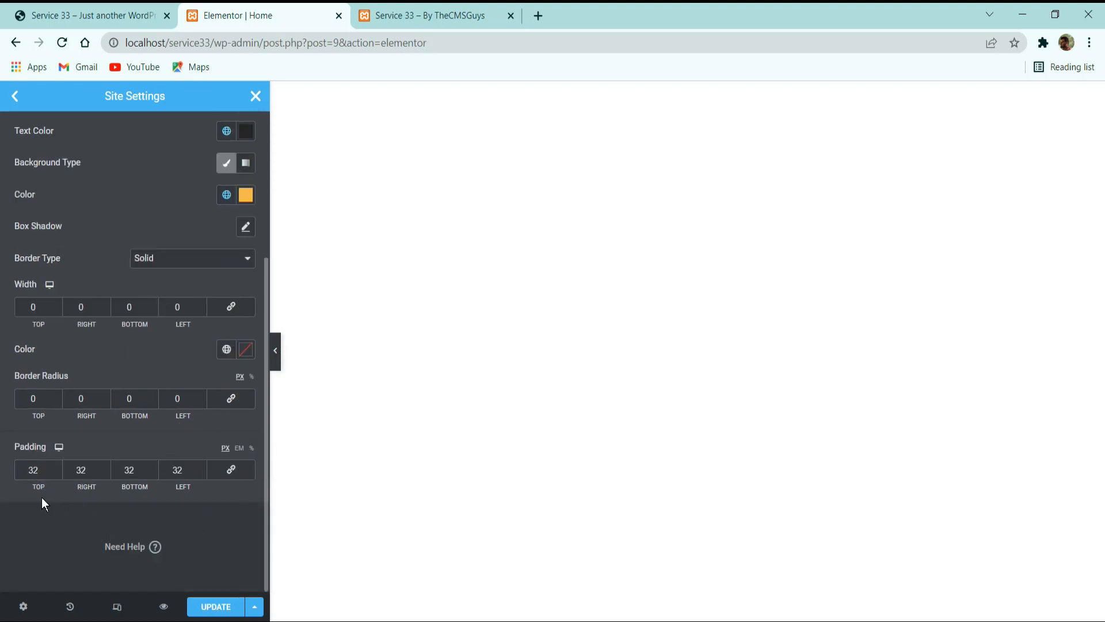
{"action": "double_click", "coordinate": [35, 469]}
{"action": "type", "text": "18"}
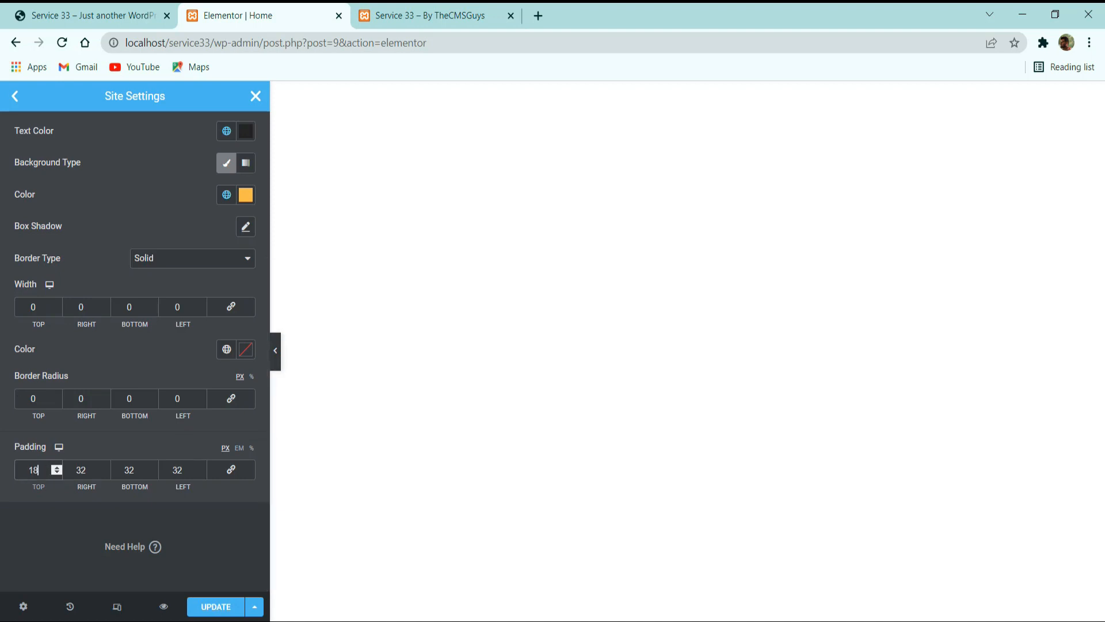
{"action": "double_click", "coordinate": [129, 470]}
{"action": "type", "text": "18"}
Check the buttons' hover-state settings, then save the site settings and return to the page editor.
{"action": "scroll", "coordinate": [178, 358], "scroll_direction": "up", "scroll_amount": 3}
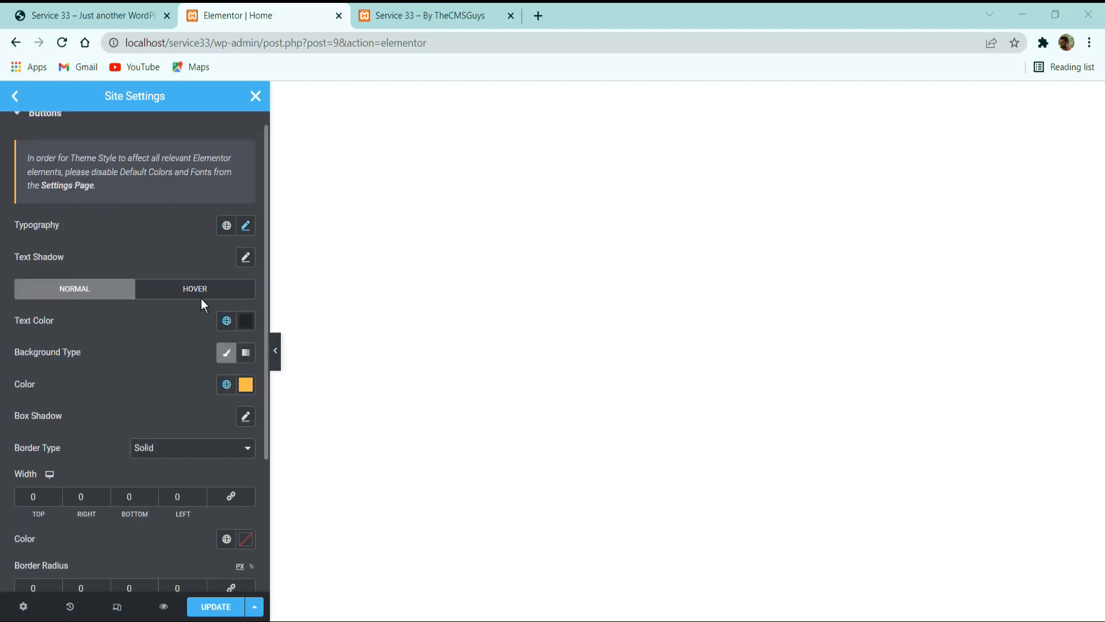
{"action": "left_click", "coordinate": [176, 285]}
{"action": "scroll", "coordinate": [185, 451], "scroll_direction": "down", "scroll_amount": 2}
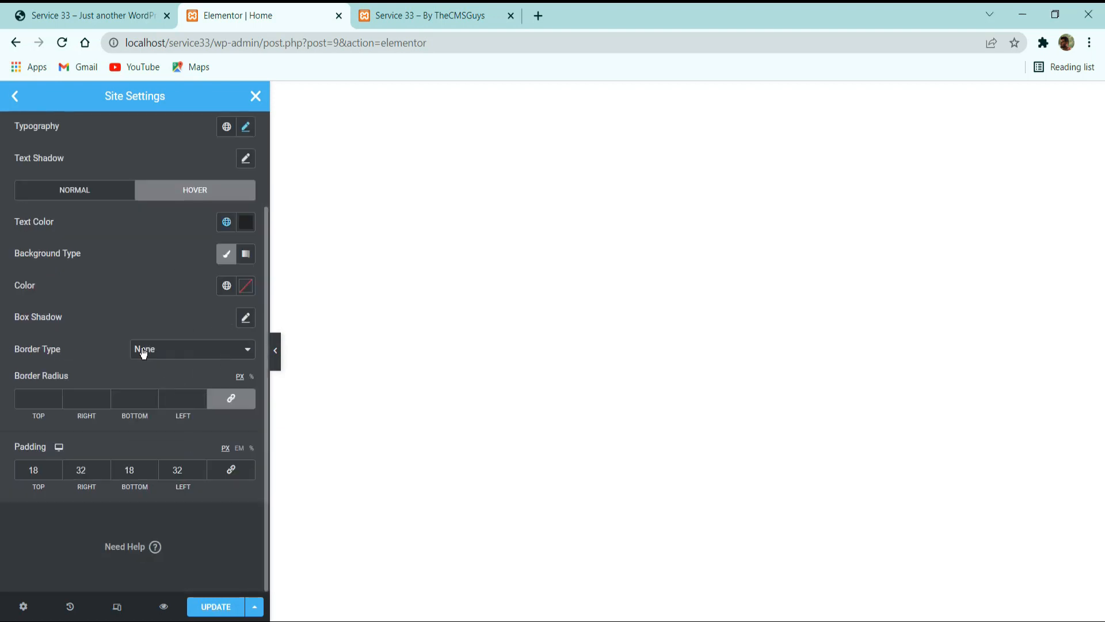
{"action": "scroll", "coordinate": [173, 403], "scroll_direction": "up", "scroll_amount": 2}
{"action": "left_click", "coordinate": [191, 609]}
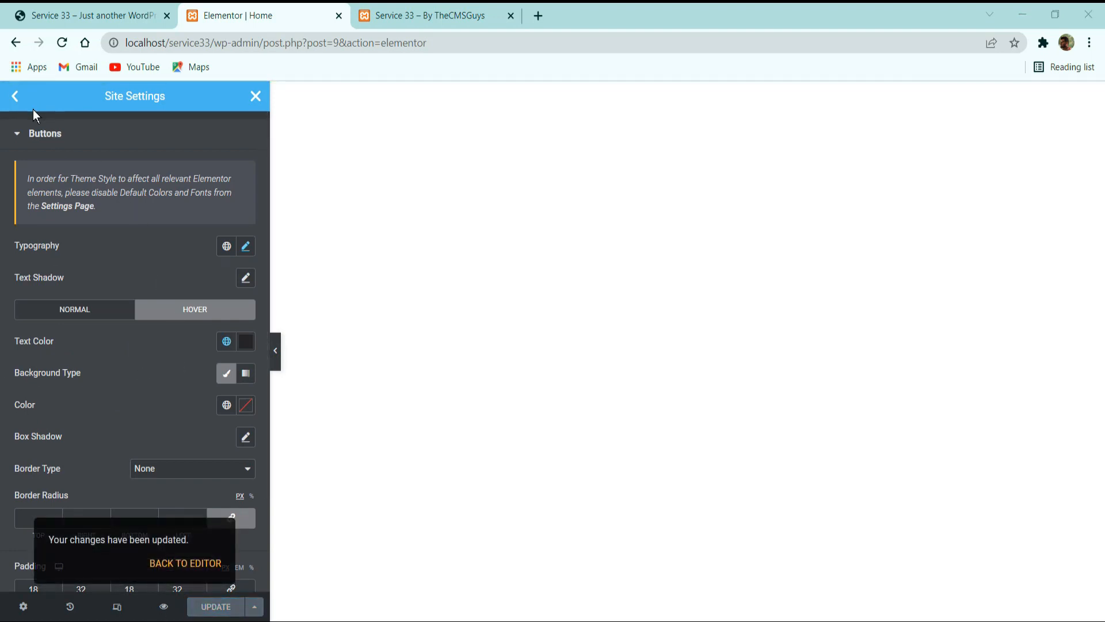
{"action": "left_click", "coordinate": [16, 95]}
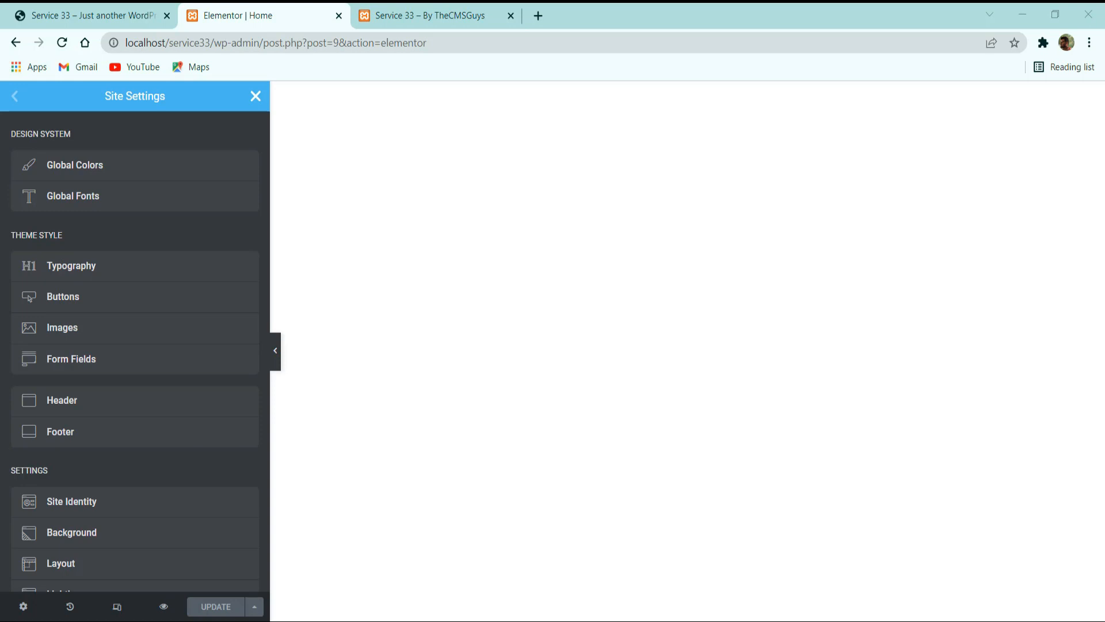
{"action": "left_click", "coordinate": [256, 96]}
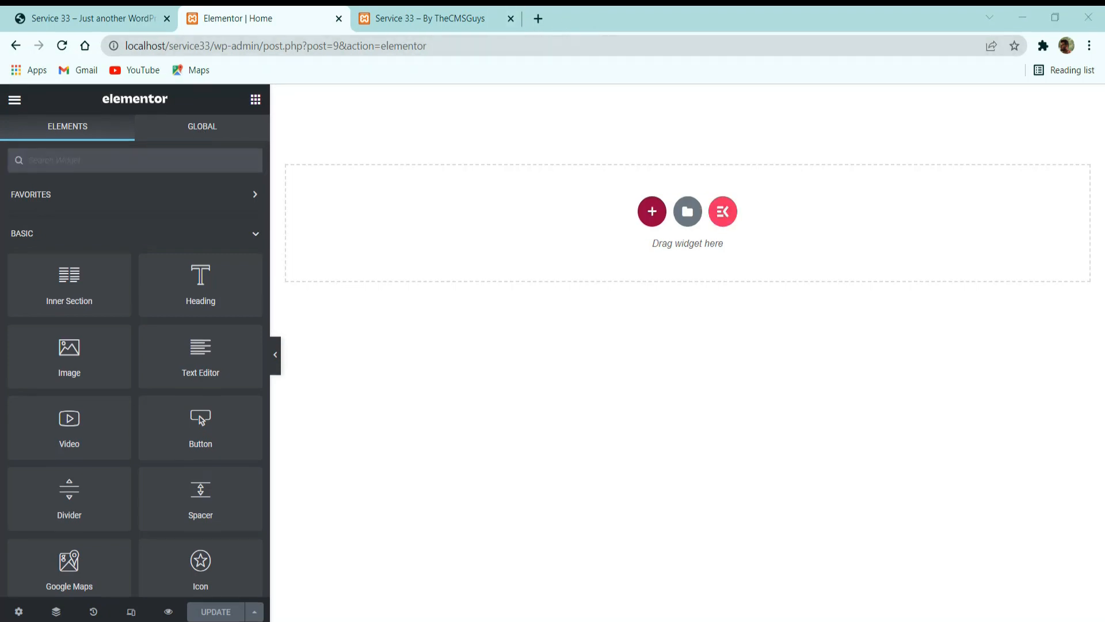
Switch to the finished Service 33 reference site and examine its header and hero section's heading, paragraph and buttons.
{"action": "left_click", "coordinate": [54, 18]}
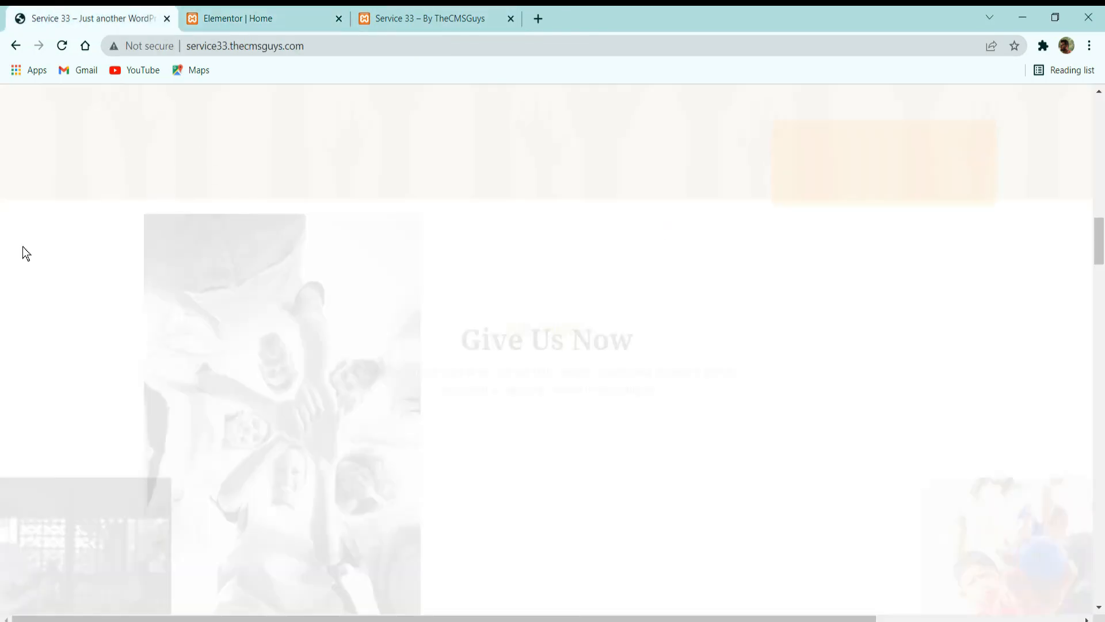
{"action": "scroll", "coordinate": [445, 378], "scroll_direction": "up", "scroll_amount": 10}
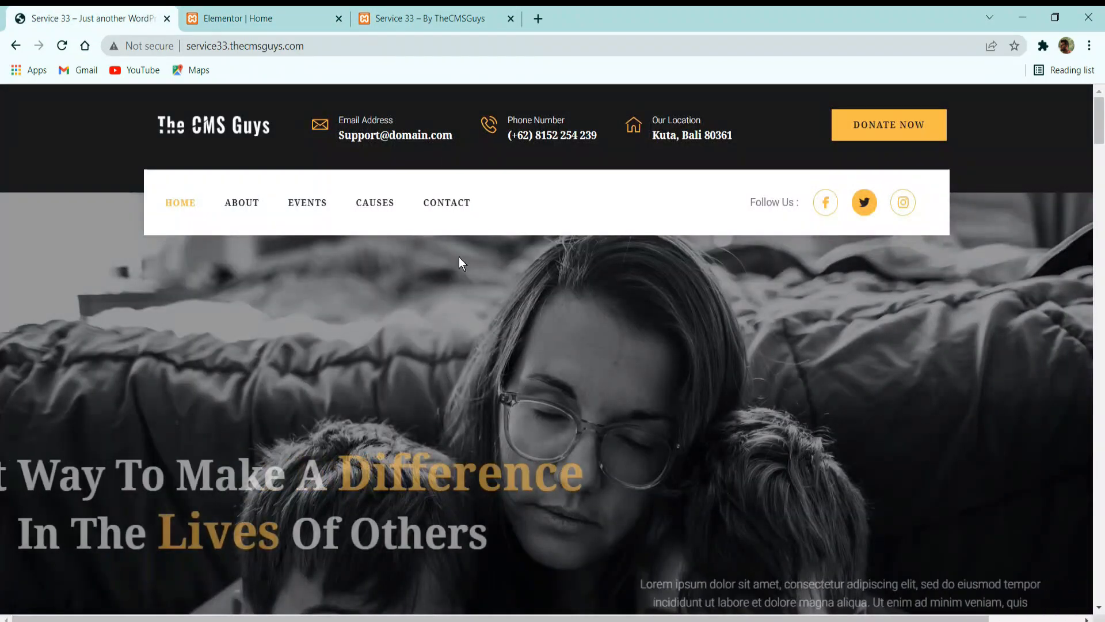
{"action": "scroll", "coordinate": [473, 313], "scroll_direction": "down", "scroll_amount": 5}
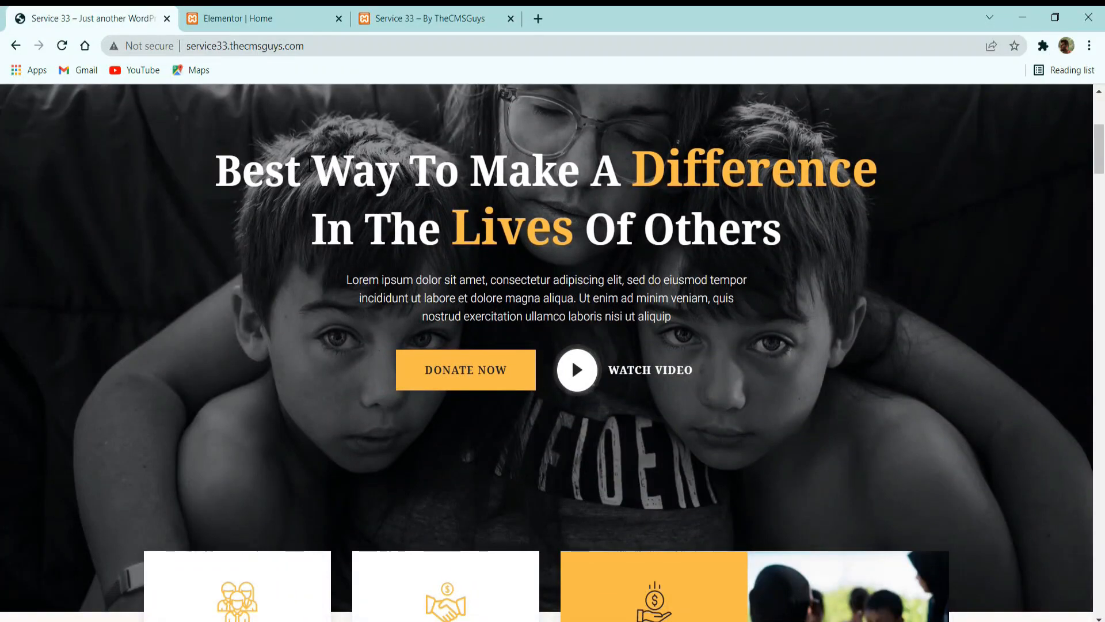
{"action": "left_click_drag", "start_coordinate": [346, 280], "coordinate": [744, 323]}
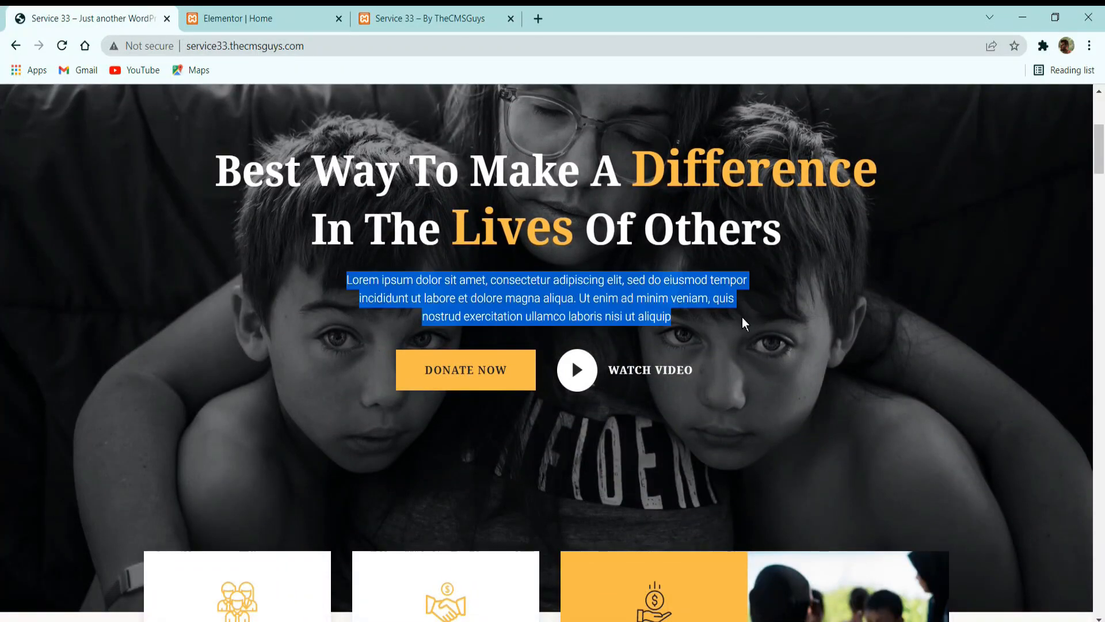
{"action": "left_click", "coordinate": [340, 428]}
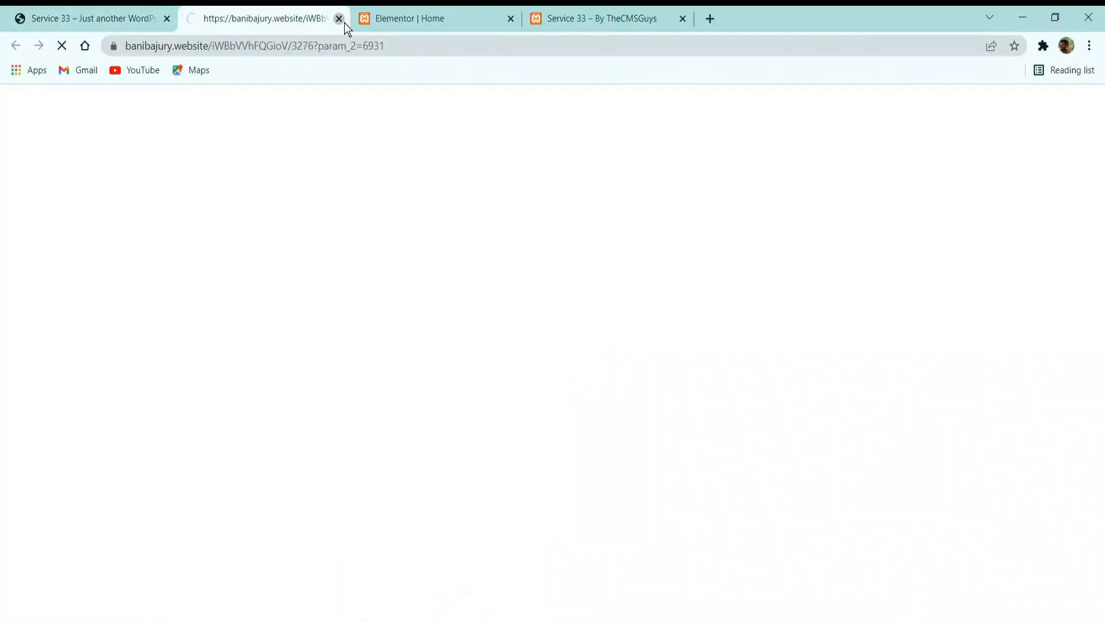
Close the stray ad page opened from the reference site, return to the Home page editor and add a single-column section.
{"action": "left_click", "coordinate": [339, 18]}
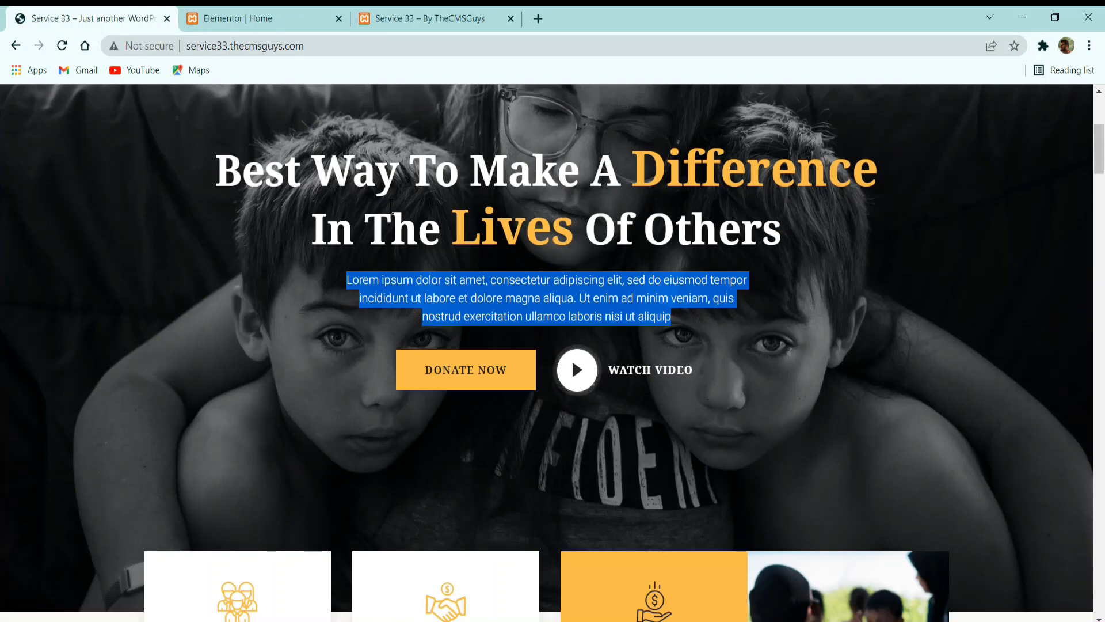
{"action": "left_click", "coordinate": [390, 206]}
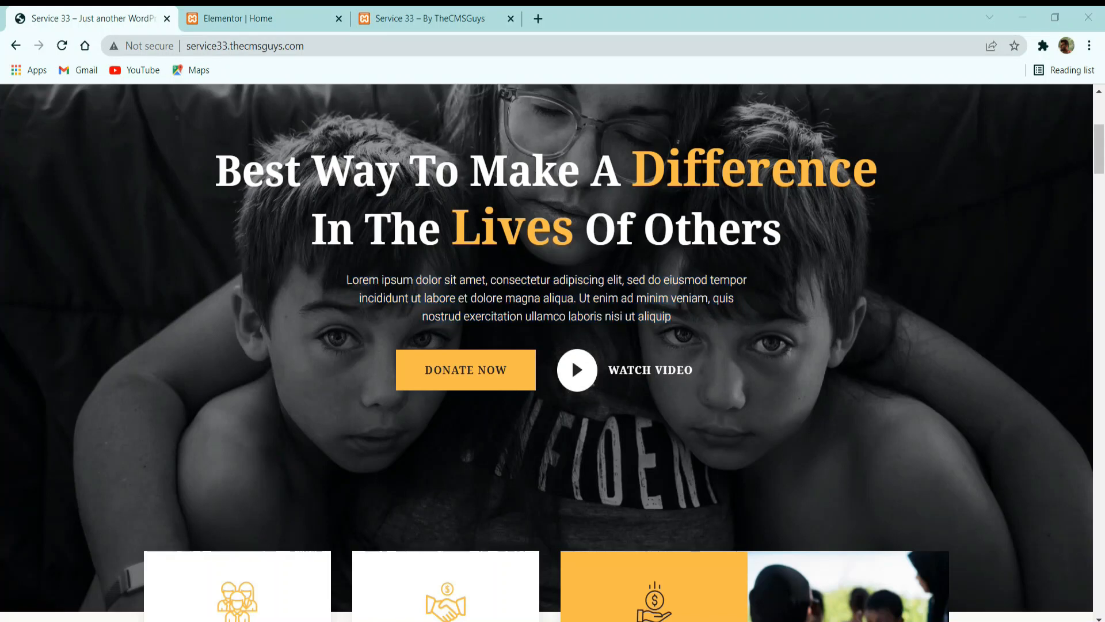
{"action": "left_click", "coordinate": [288, 16]}
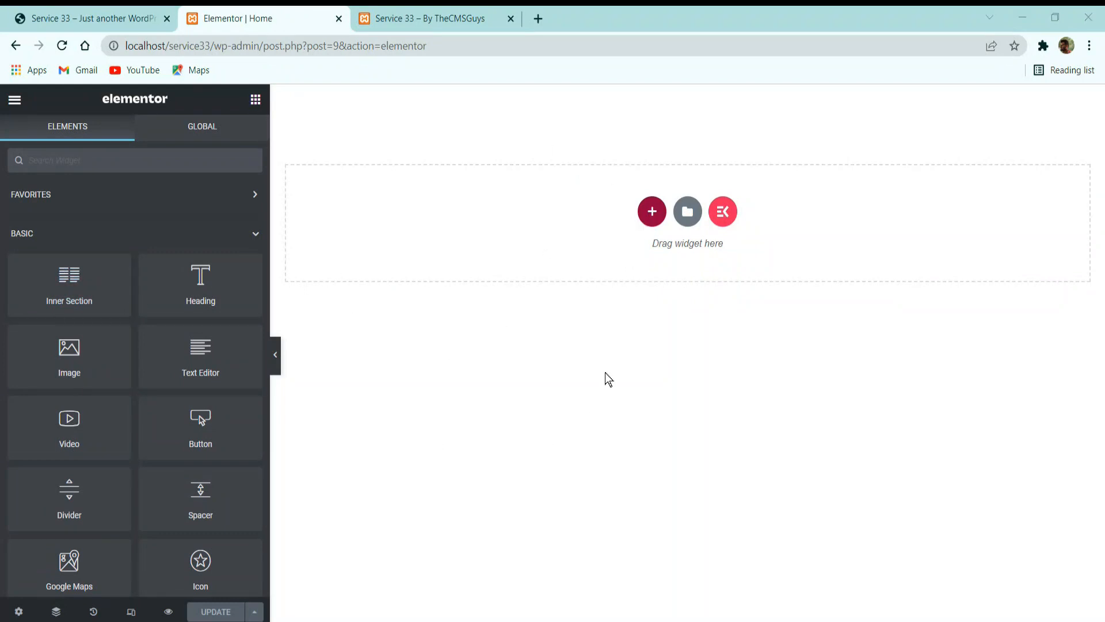
{"action": "left_click", "coordinate": [649, 212]}
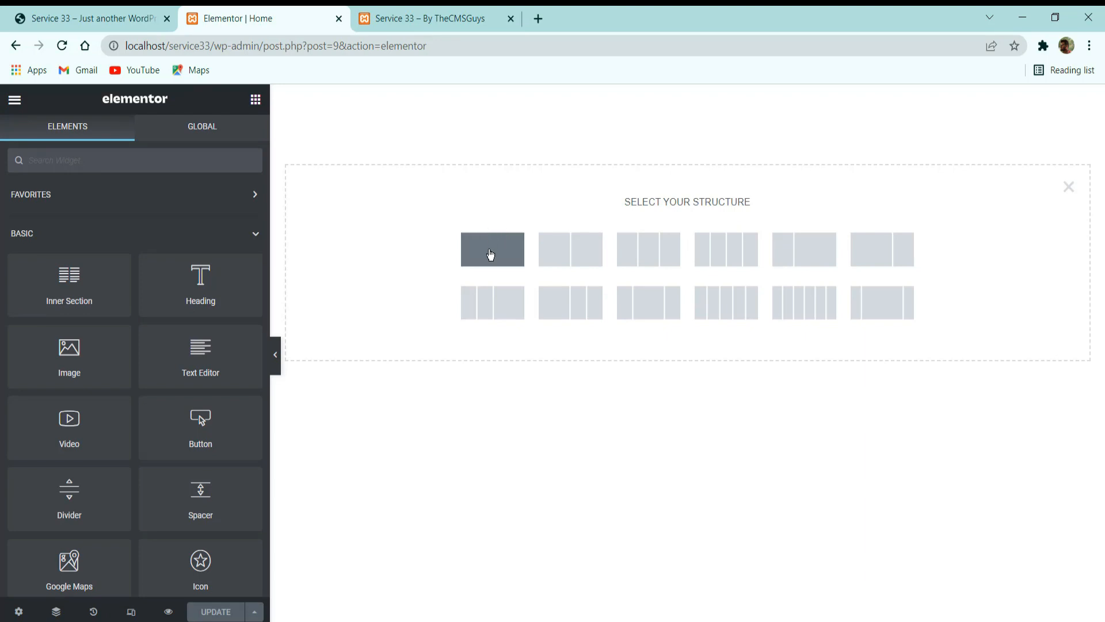
{"action": "left_click", "coordinate": [502, 238]}
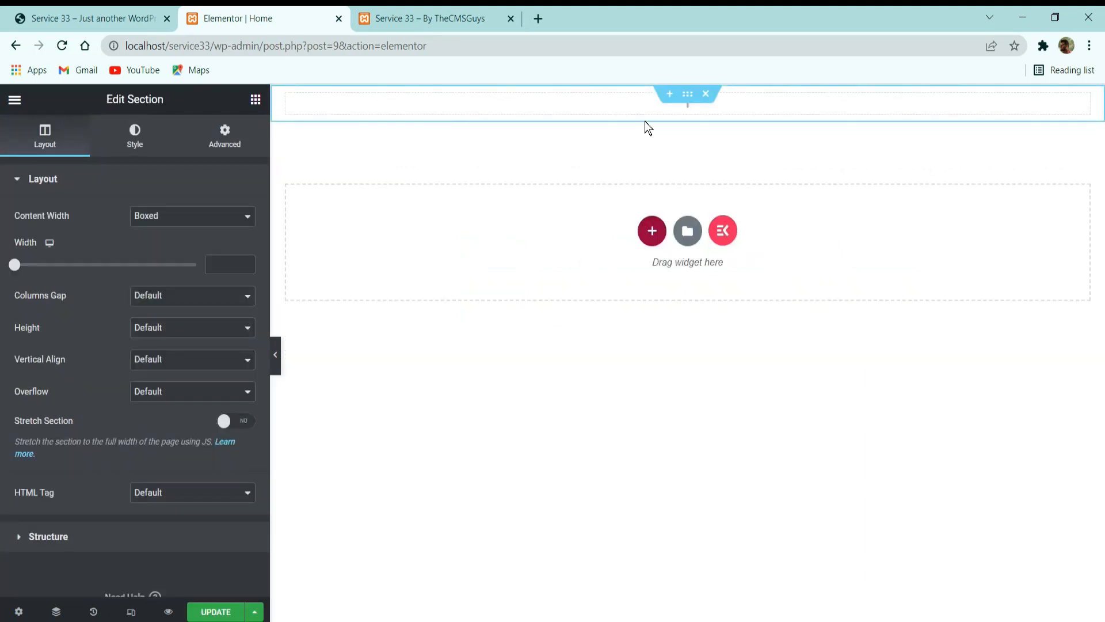
Check the reference hero's content width, then set the new section's boxed content width to 950.
{"action": "left_click", "coordinate": [95, 17]}
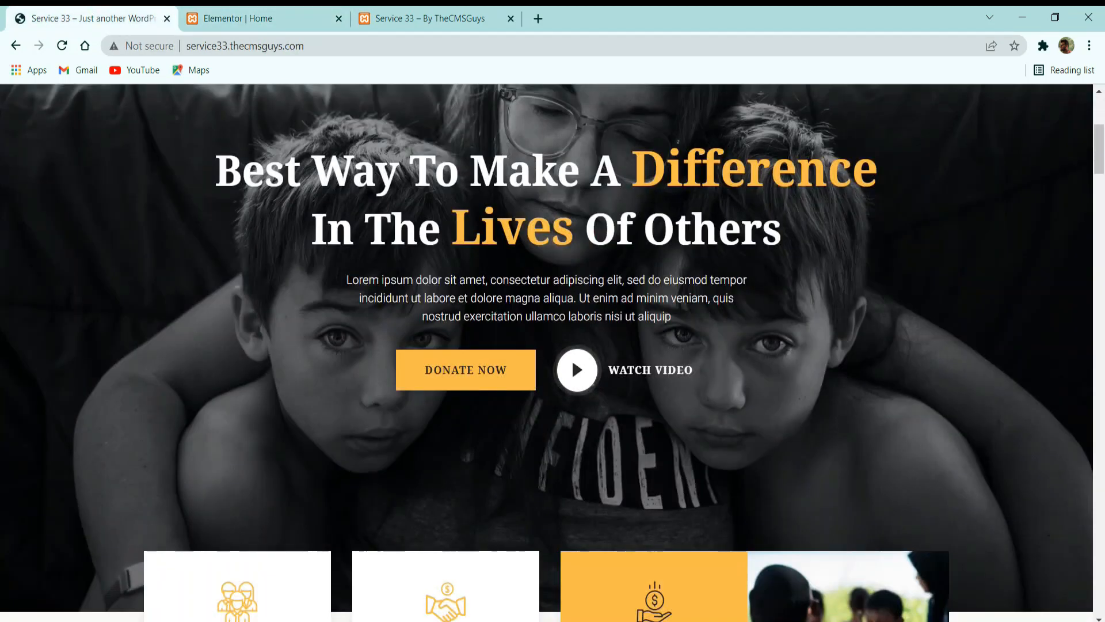
{"action": "left_click", "coordinate": [259, 18]}
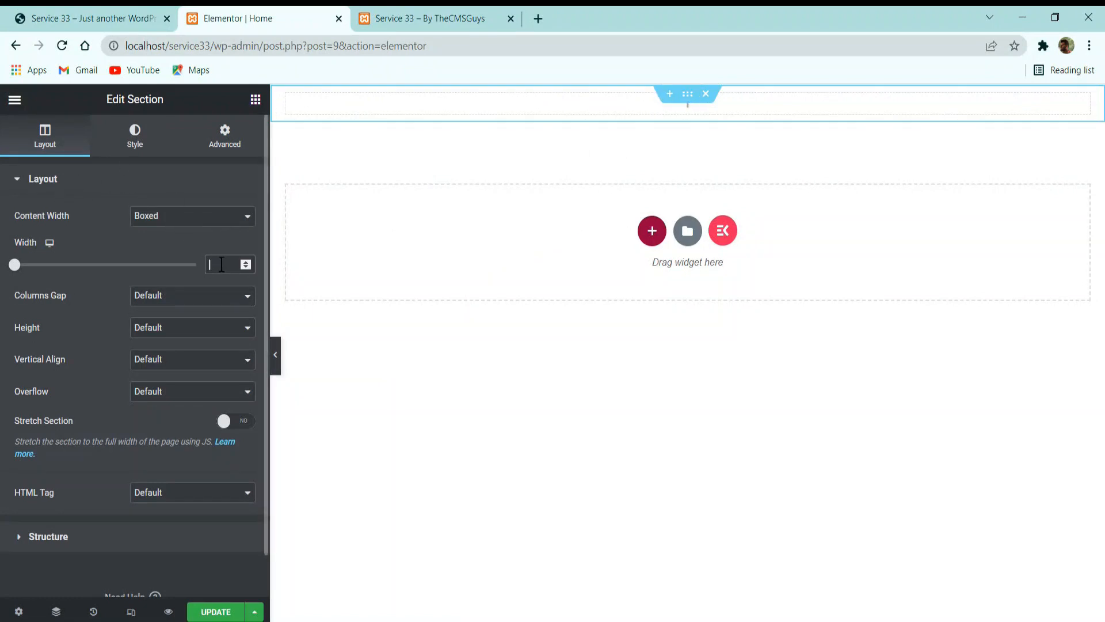
{"action": "type", "text": "950"}
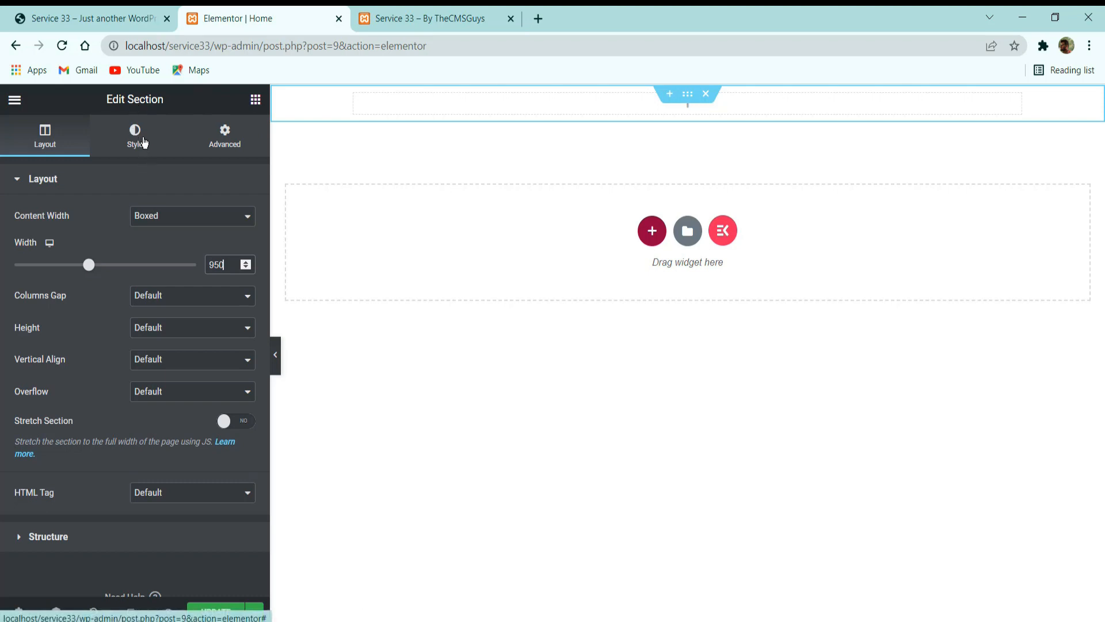
Check the reference hero's background image, then set the section's normal background type to Classic.
{"action": "left_click", "coordinate": [140, 142]}
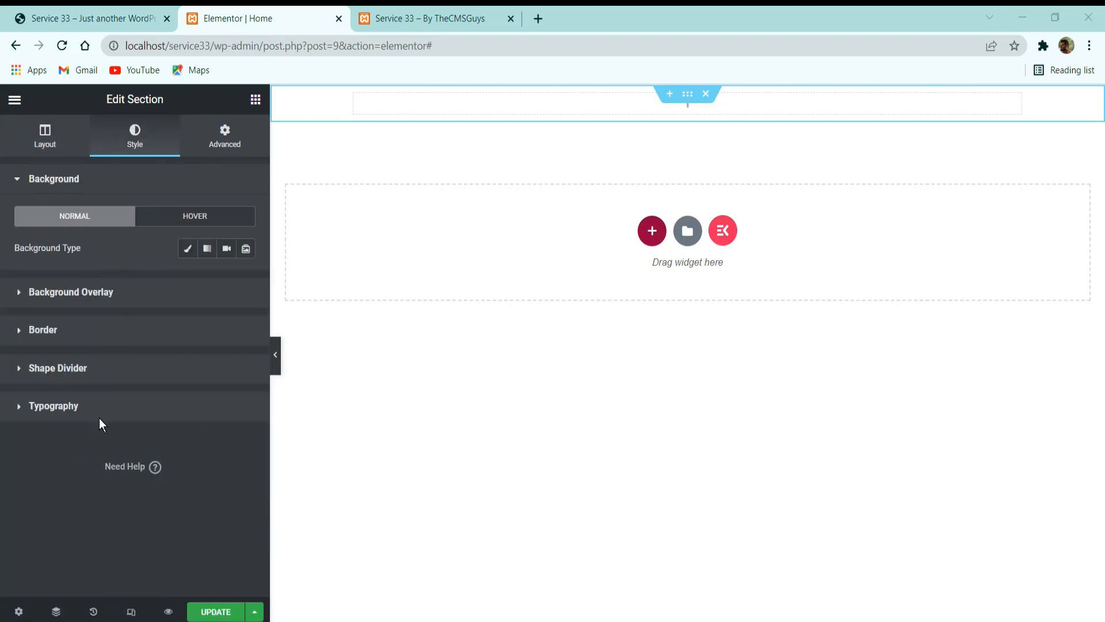
{"action": "left_click", "coordinate": [109, 16]}
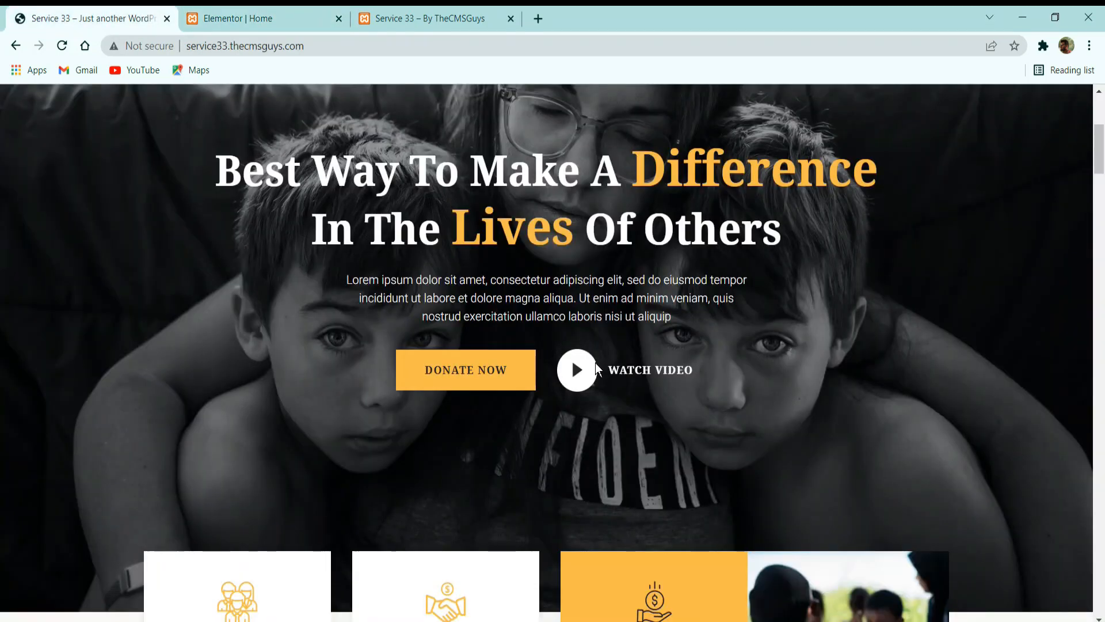
{"action": "scroll", "coordinate": [585, 303], "scroll_direction": "up", "scroll_amount": 3}
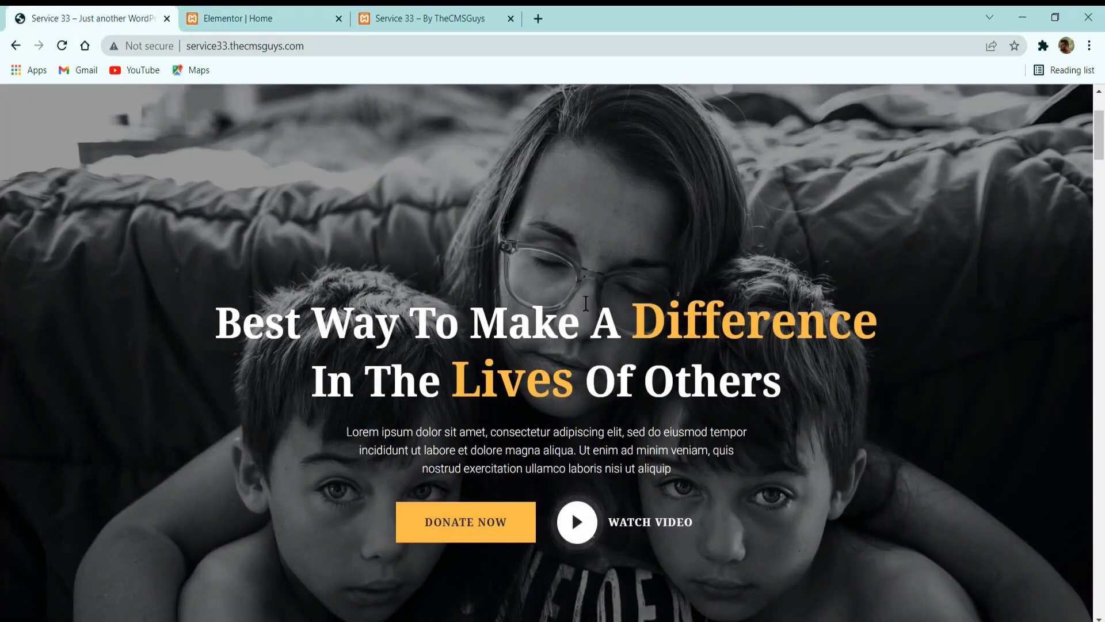
{"action": "scroll", "coordinate": [585, 304], "scroll_direction": "up", "scroll_amount": 3}
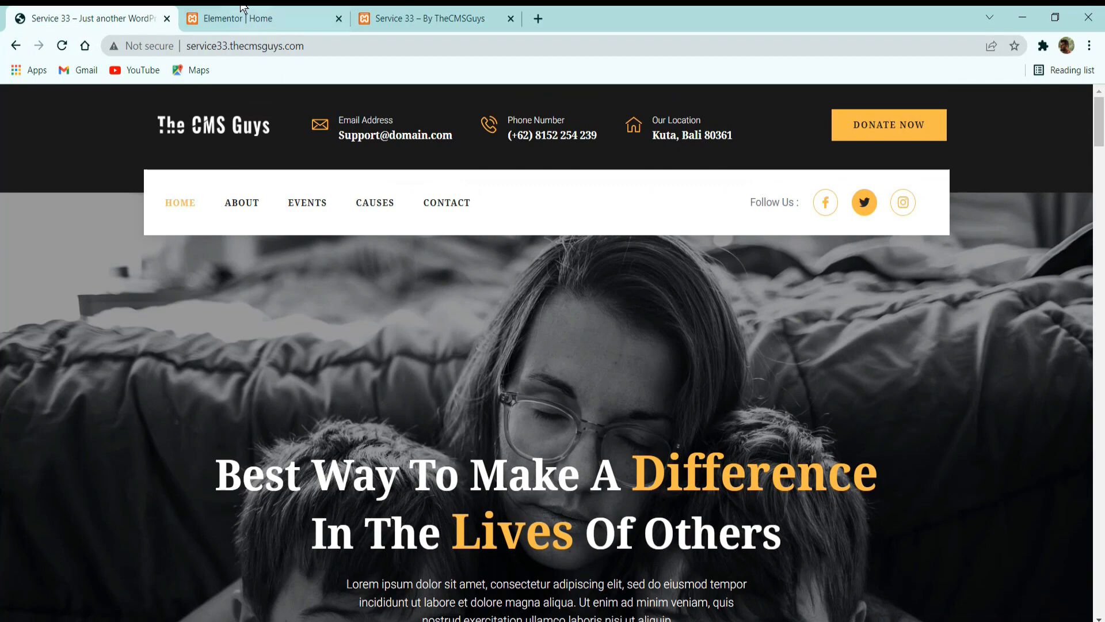
{"action": "left_click", "coordinate": [291, 17]}
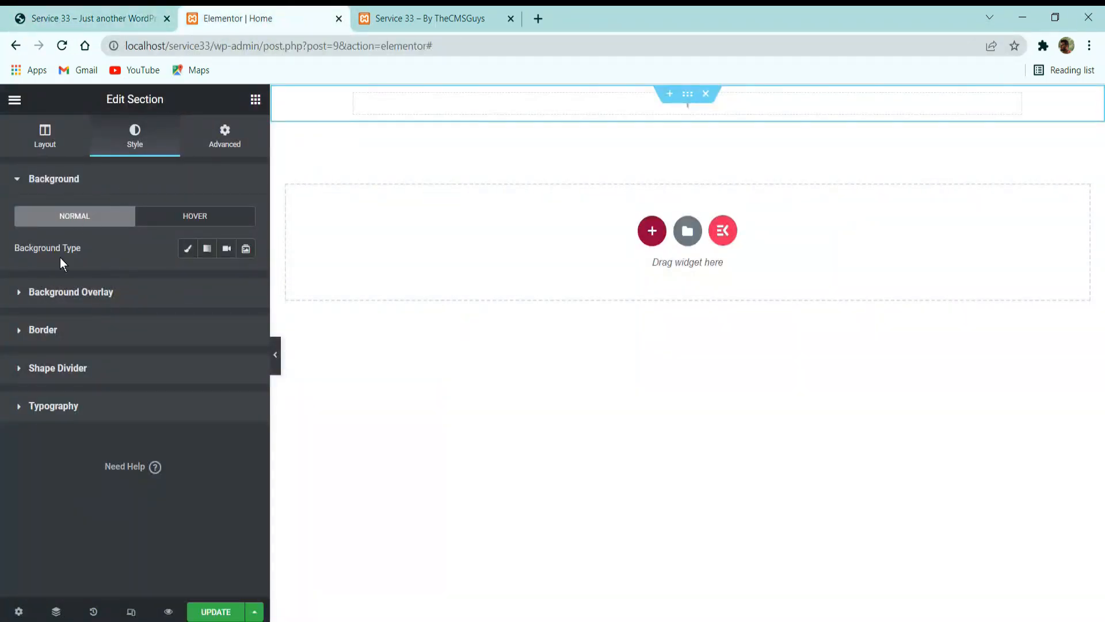
{"action": "left_click", "coordinate": [183, 250]}
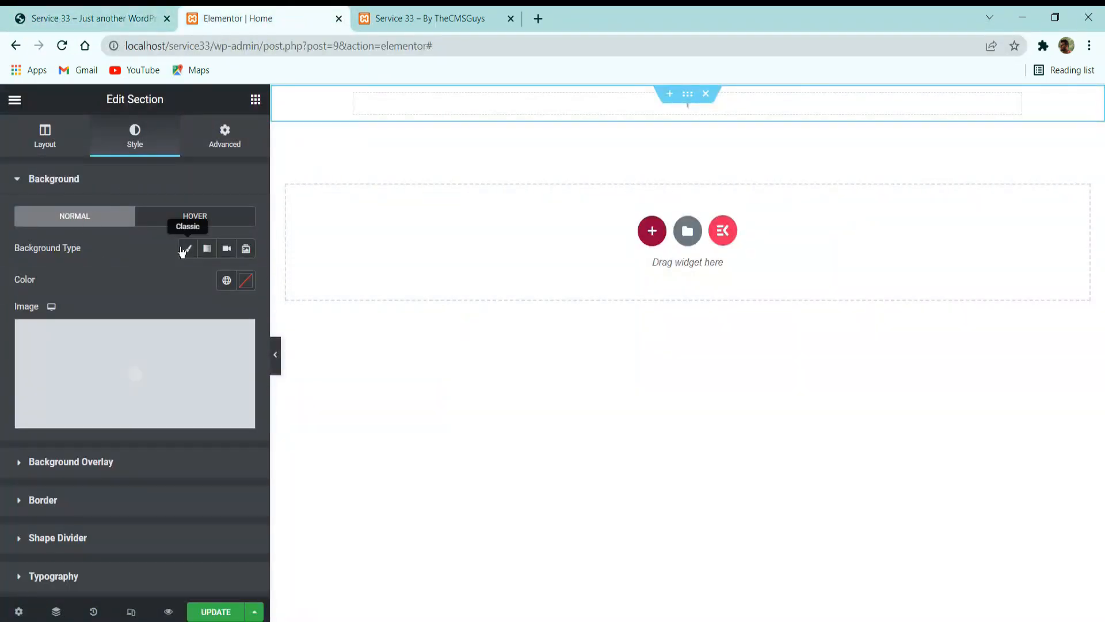
From the section's background image chooser, upload all the image files in the desktop's Service 33 folder to the media library.
{"action": "left_click", "coordinate": [124, 345]}
{"action": "left_click", "coordinate": [524, 619]}
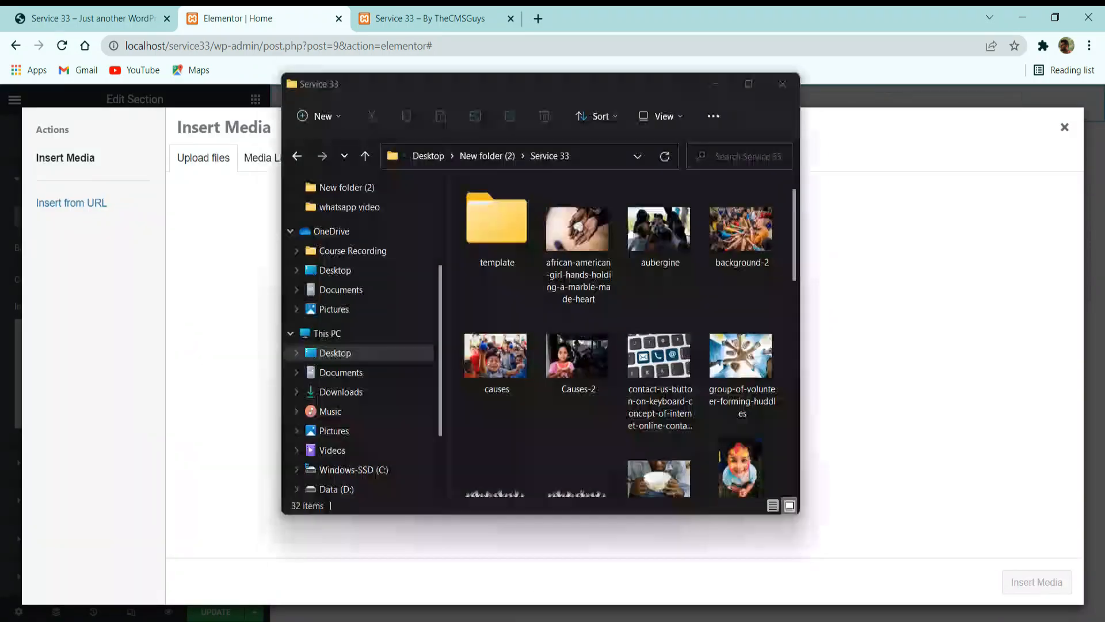
{"action": "scroll", "coordinate": [710, 380], "scroll_direction": "down", "scroll_amount": 5}
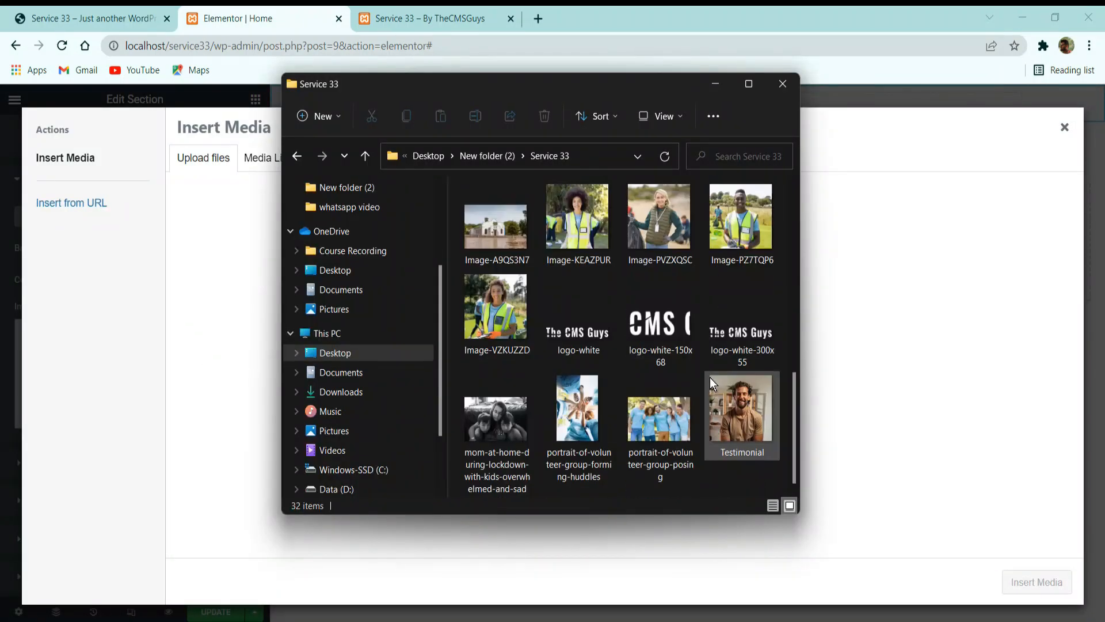
{"action": "scroll", "coordinate": [621, 414], "scroll_direction": "up", "scroll_amount": 5}
{"action": "left_click", "coordinate": [647, 339]}
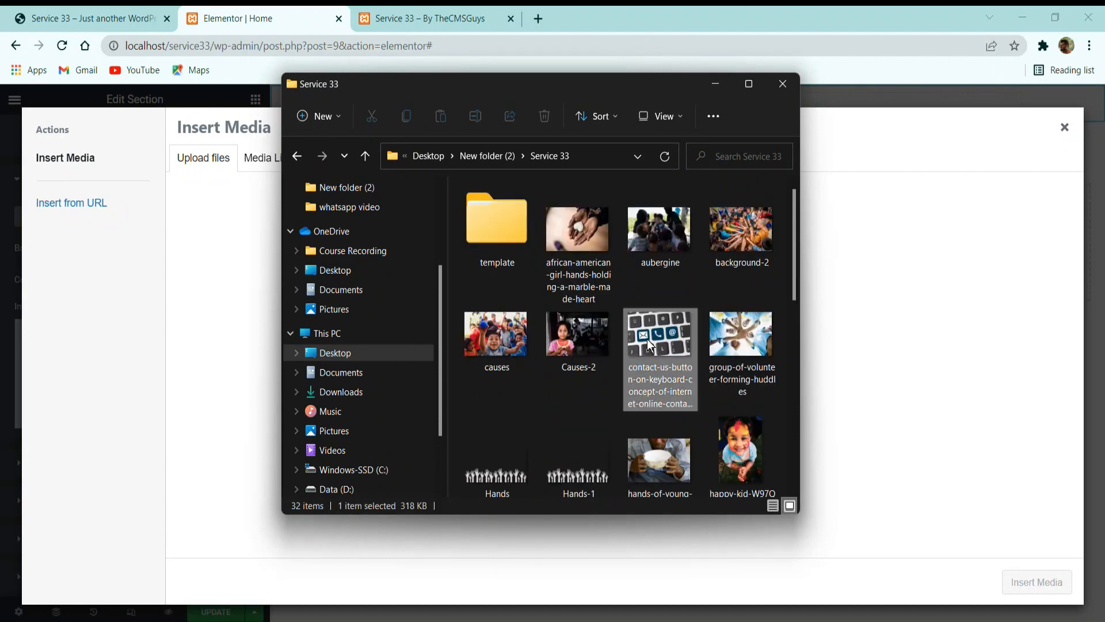
{"action": "key", "text": "ctrl+a"}
{"action": "left_click_drag", "start_coordinate": [596, 228], "coordinate": [562, 352]}
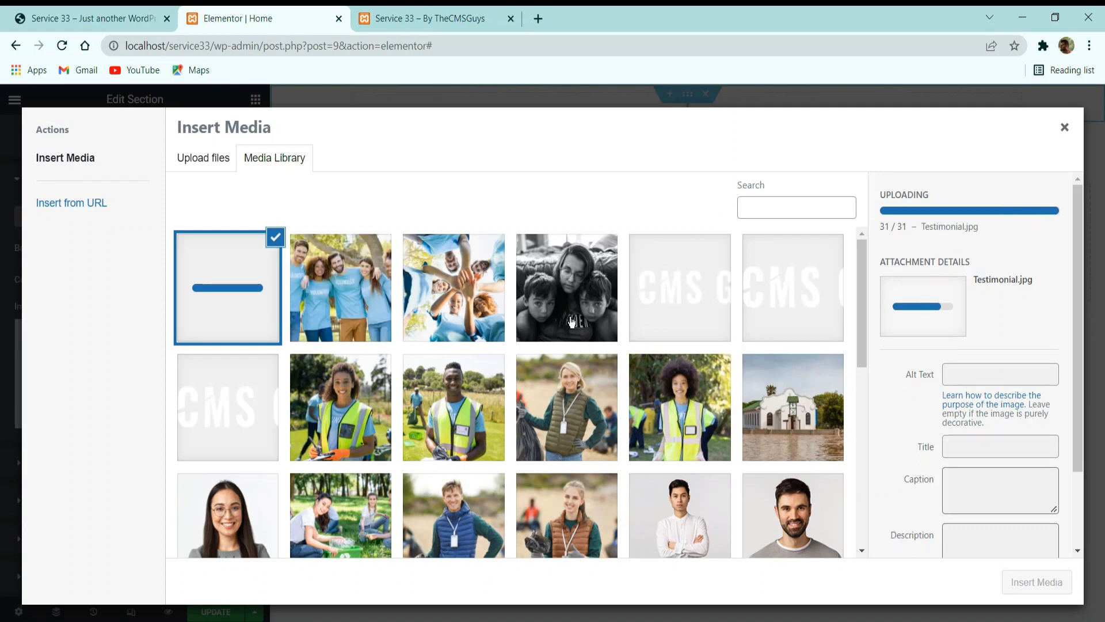
Insert mom-at-home-during-lockdown-with-kids-overwhelmed-and-sad.jpg as the section background with position Bottom Center, No-repeat and size Cover.
{"action": "left_click", "coordinate": [578, 288]}
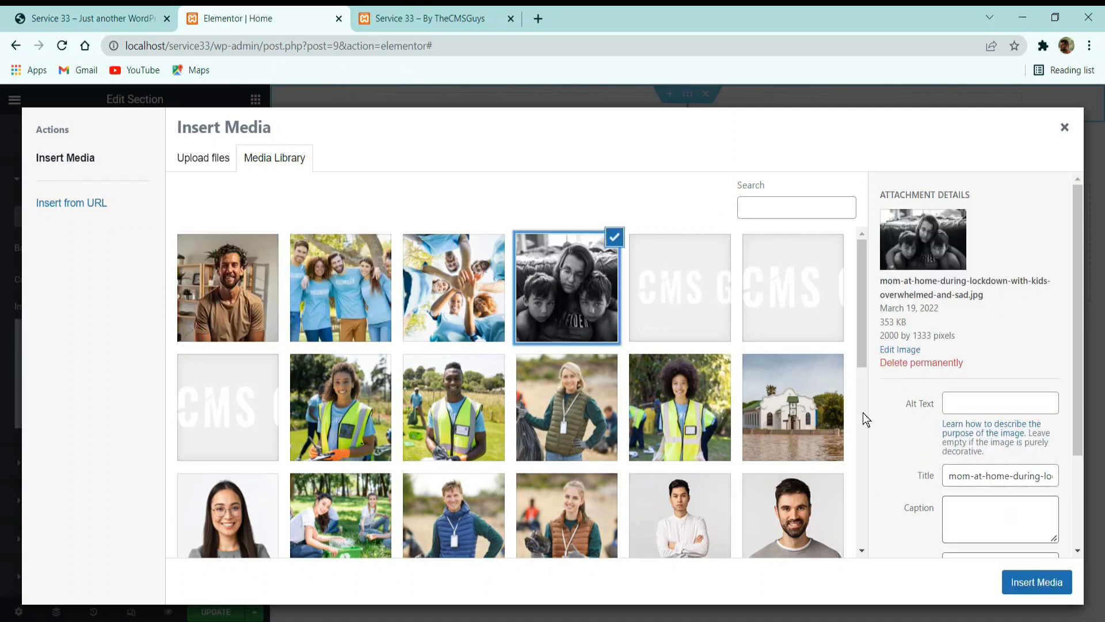
{"action": "left_click", "coordinate": [1017, 577]}
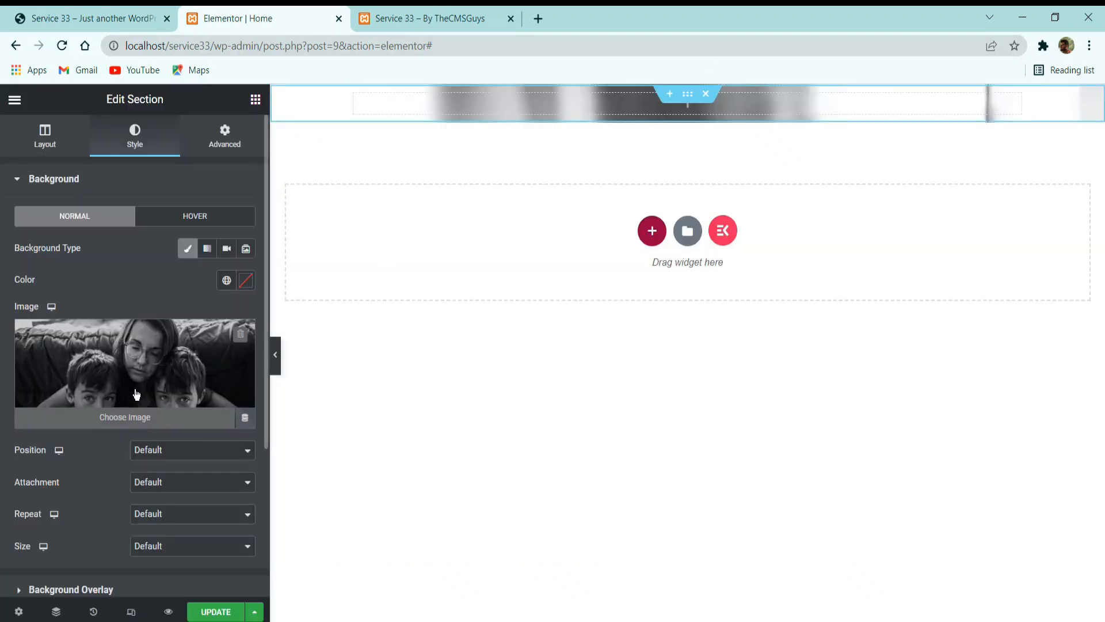
{"action": "left_click", "coordinate": [155, 449]}
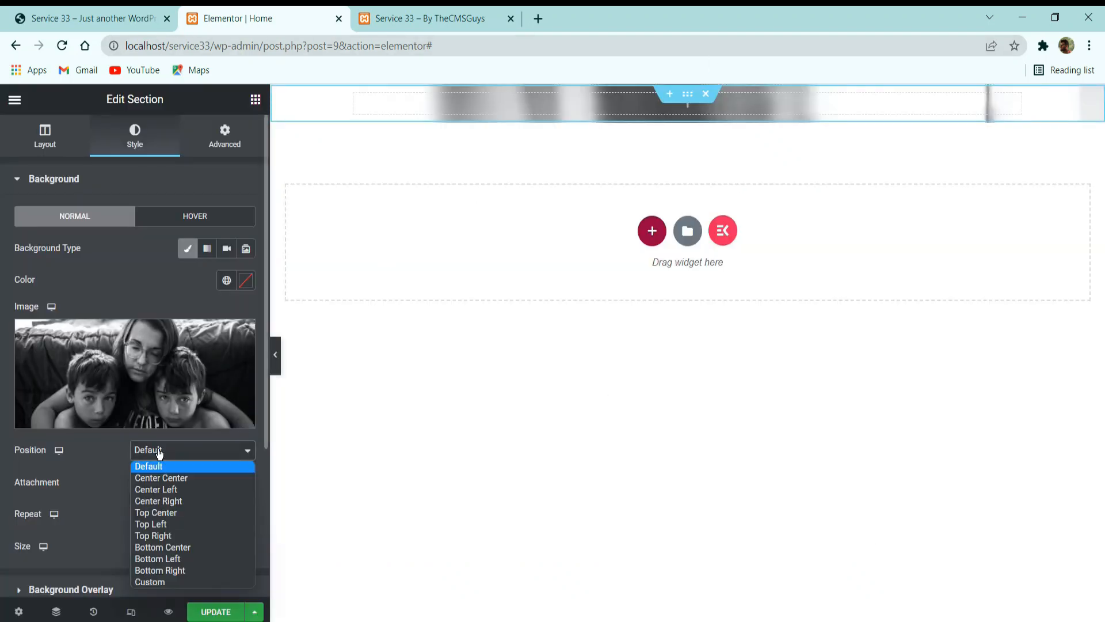
{"action": "left_click", "coordinate": [174, 547]}
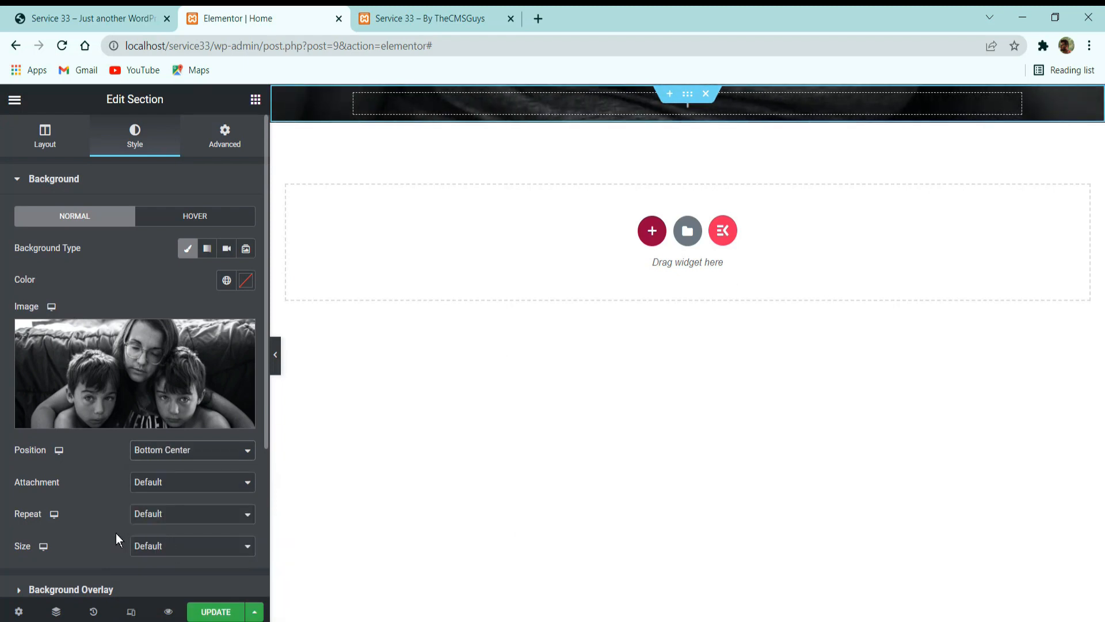
{"action": "left_click", "coordinate": [167, 518]}
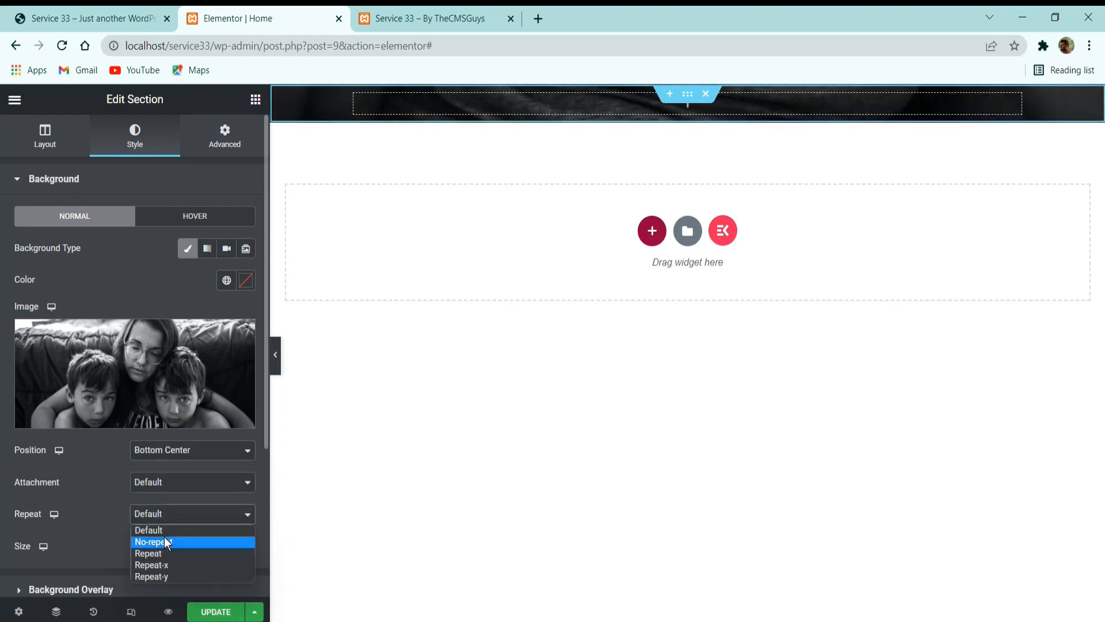
{"action": "left_click", "coordinate": [163, 541]}
{"action": "left_click", "coordinate": [173, 552]}
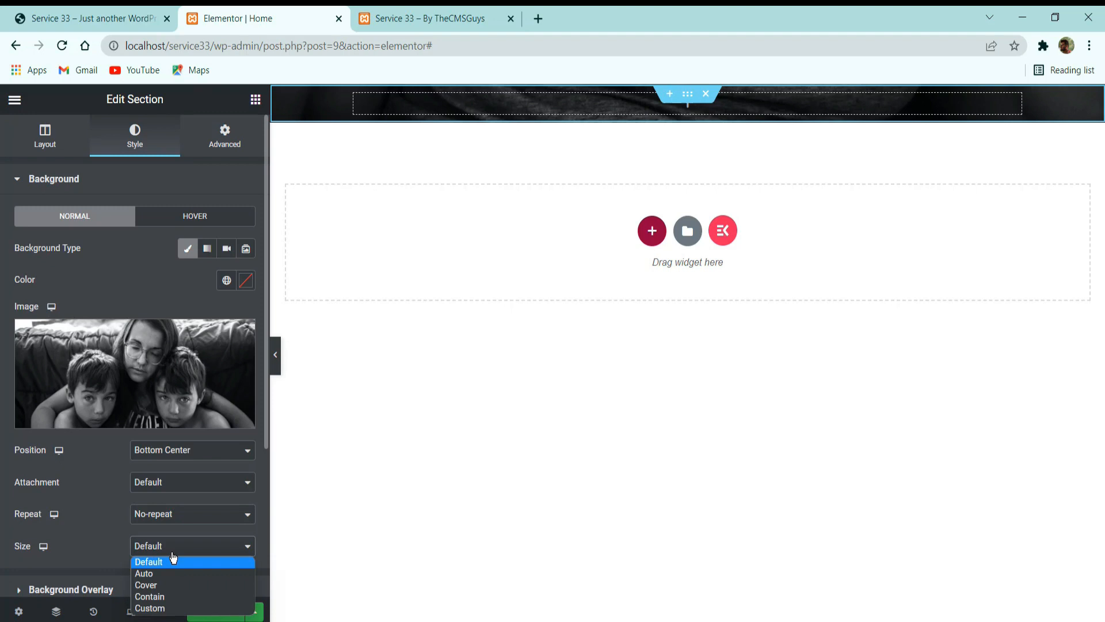
{"action": "left_click", "coordinate": [158, 585]}
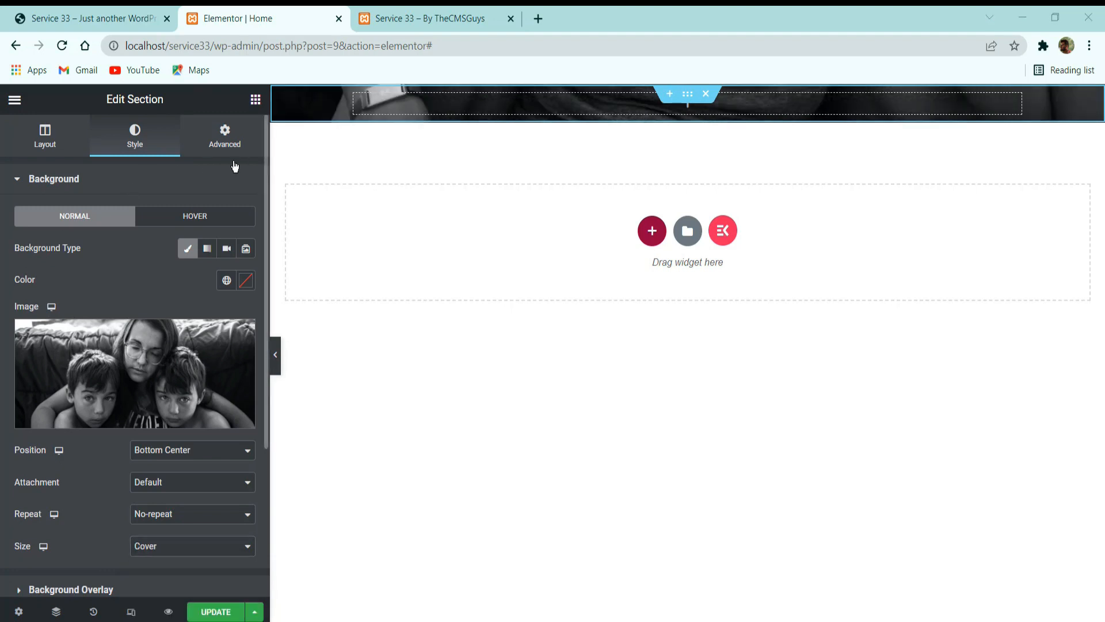
Unlink the section's padding values and set 320 px top and 280 px bottom padding.
{"action": "left_click", "coordinate": [224, 138]}
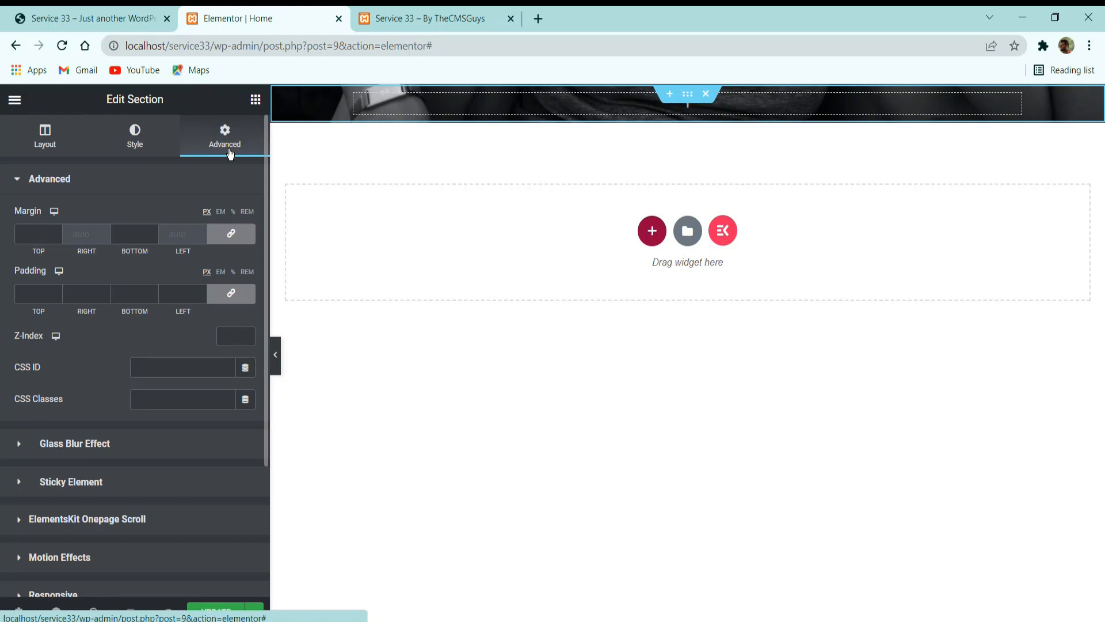
{"action": "left_click", "coordinate": [232, 294]}
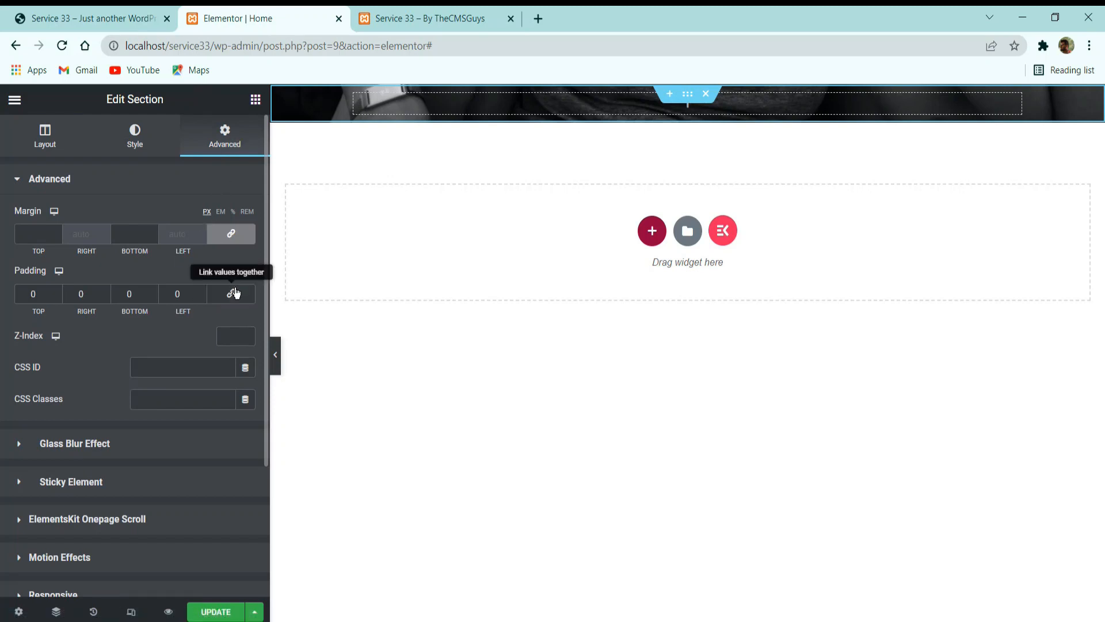
{"action": "double_click", "coordinate": [34, 293]}
{"action": "type", "text": "320"}
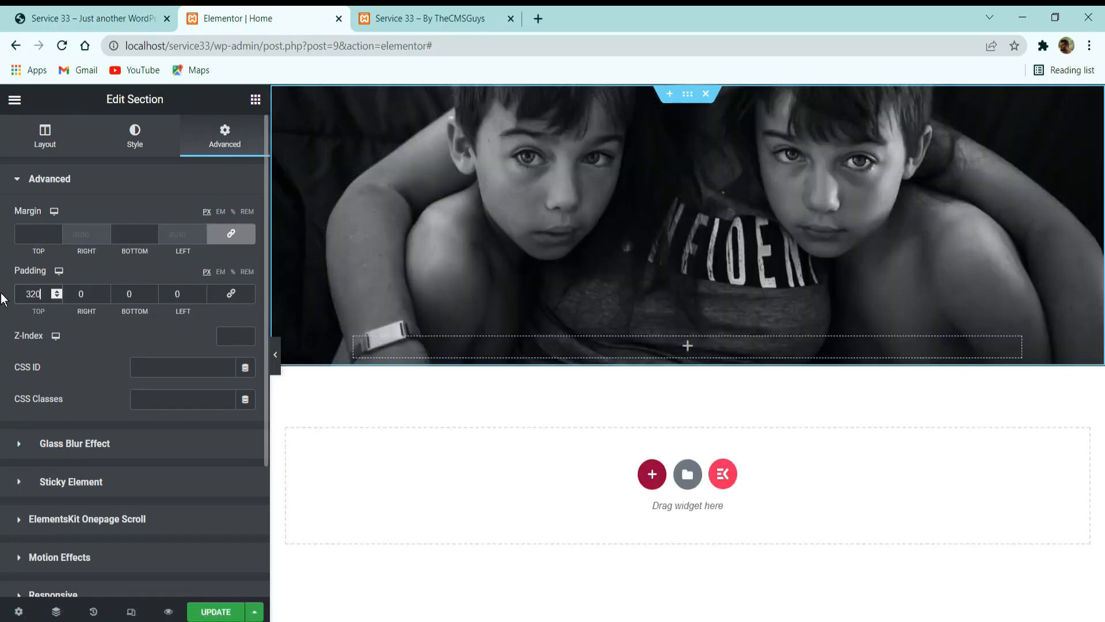
{"action": "key", "text": "Tab"}
{"action": "key", "text": "Tab"}
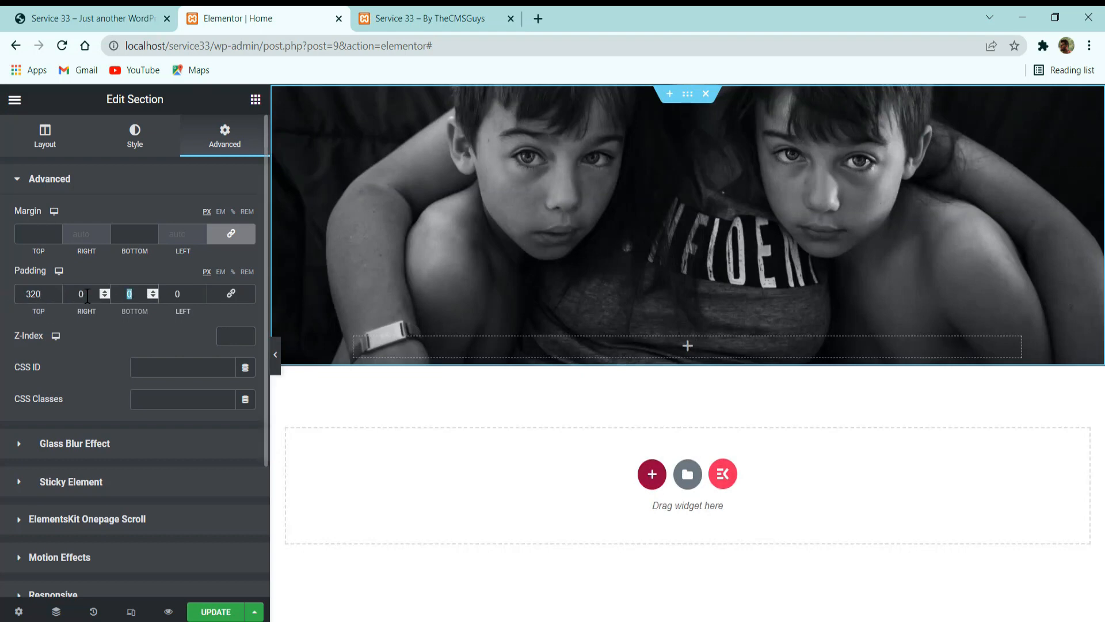
{"action": "type", "text": "280"}
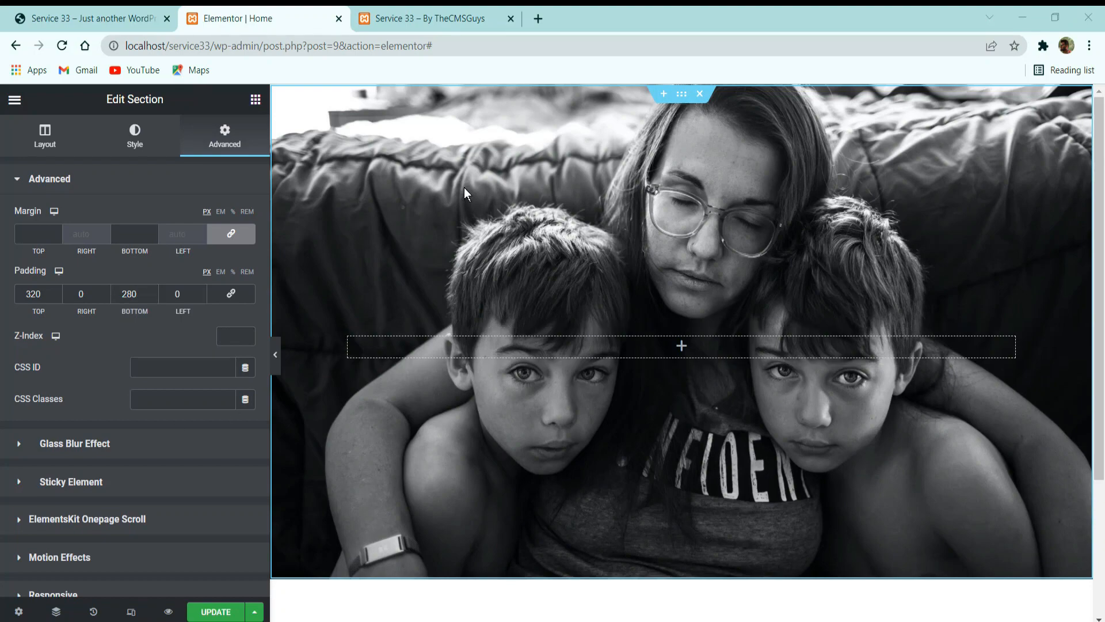
Compare the reference site's hero background and its darkening with the new section in the editor.
{"action": "left_click", "coordinate": [86, 17]}
{"action": "scroll", "coordinate": [461, 296], "scroll_direction": "down", "scroll_amount": 5}
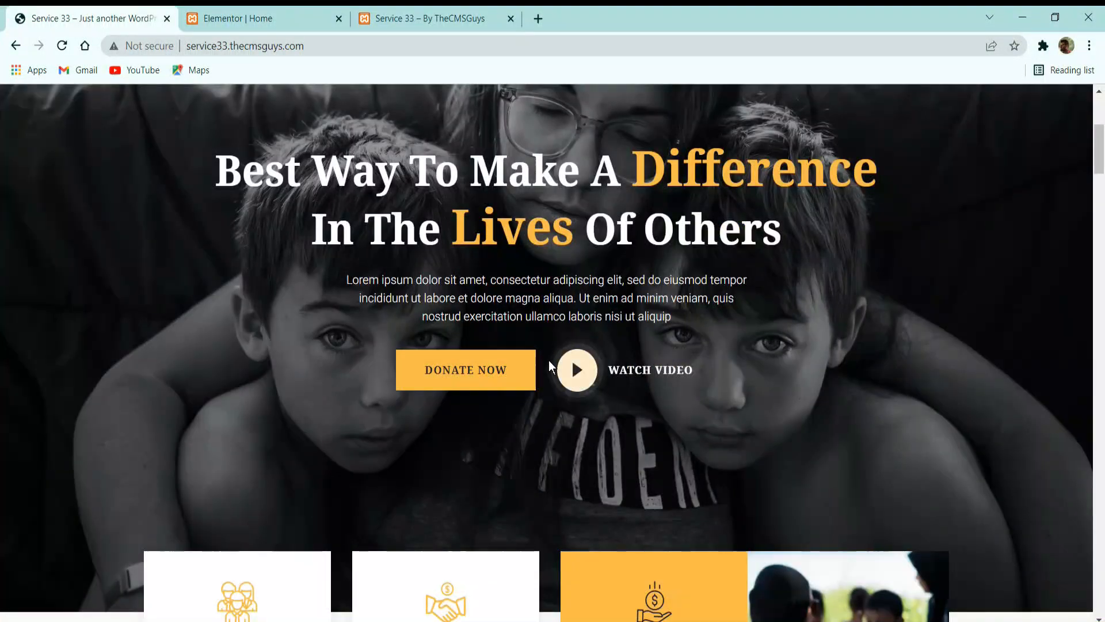
{"action": "scroll", "coordinate": [495, 353], "scroll_direction": "down", "scroll_amount": 3}
{"action": "scroll", "coordinate": [495, 352], "scroll_direction": "up", "scroll_amount": 5}
{"action": "left_click", "coordinate": [236, 19]}
{"action": "left_click", "coordinate": [86, 18]}
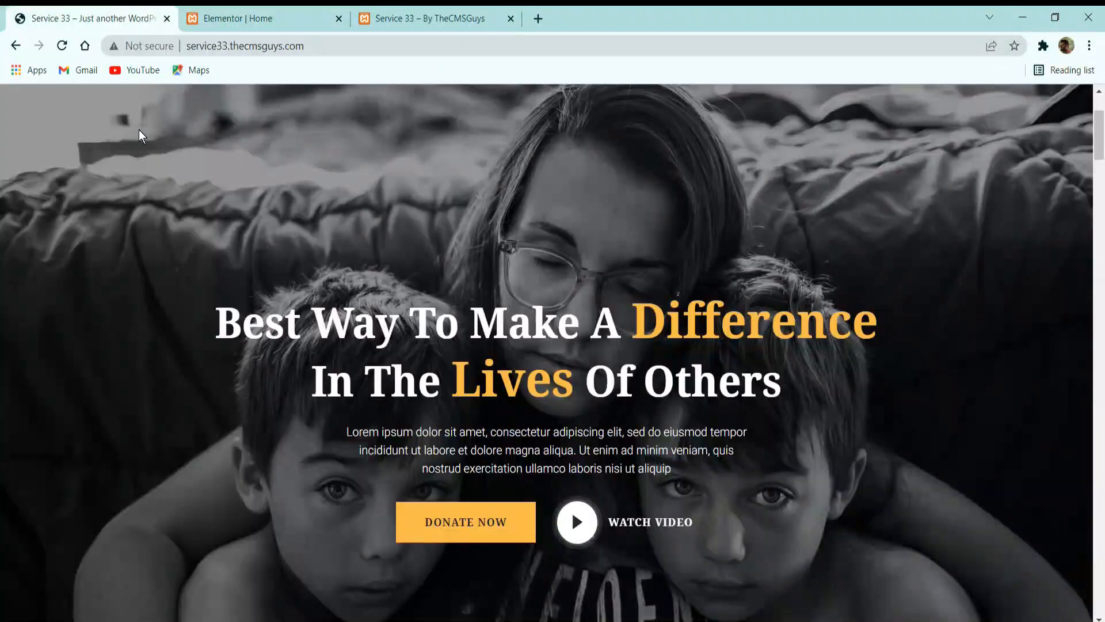
{"action": "left_click", "coordinate": [236, 19]}
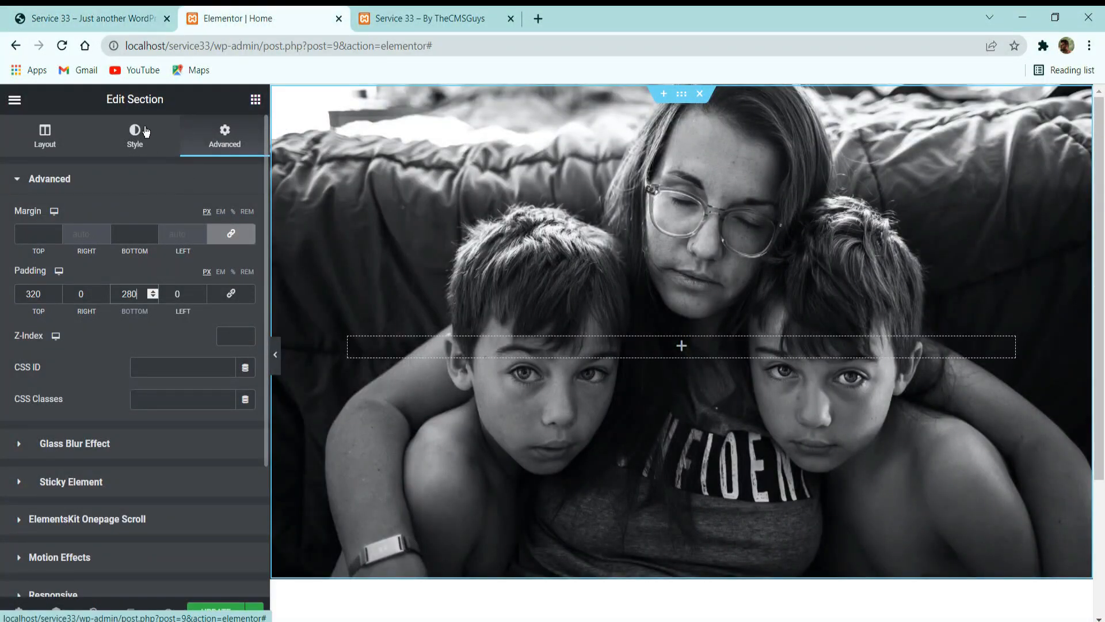
Add a classic background overlay to the hero section in solid black, #000000.
{"action": "left_click", "coordinate": [145, 132]}
{"action": "scroll", "coordinate": [69, 406], "scroll_direction": "down", "scroll_amount": 3}
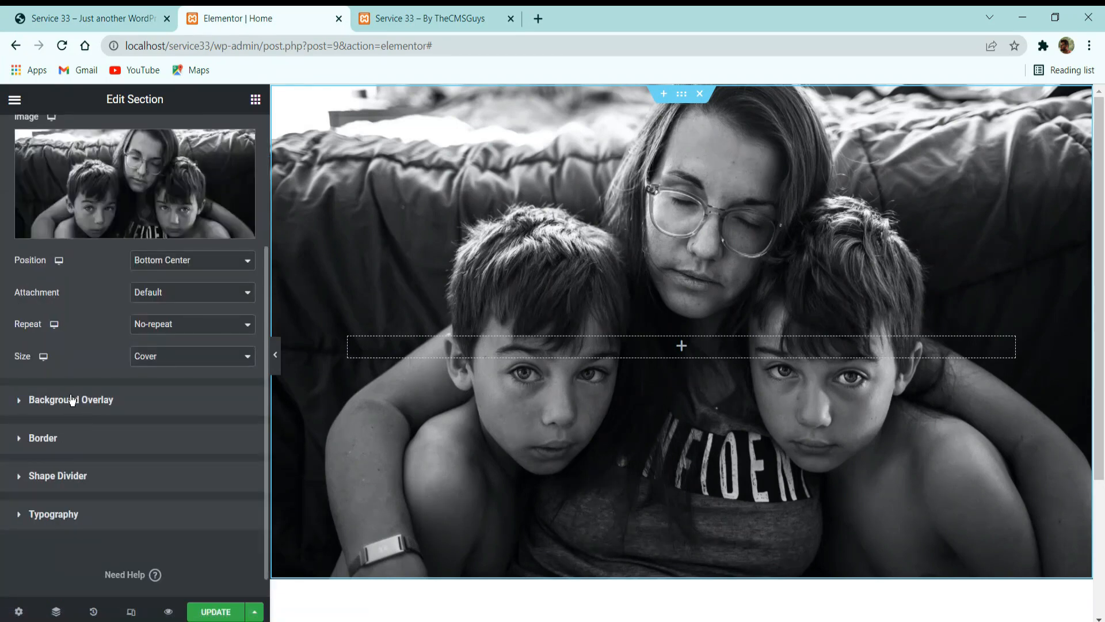
{"action": "left_click", "coordinate": [73, 399]}
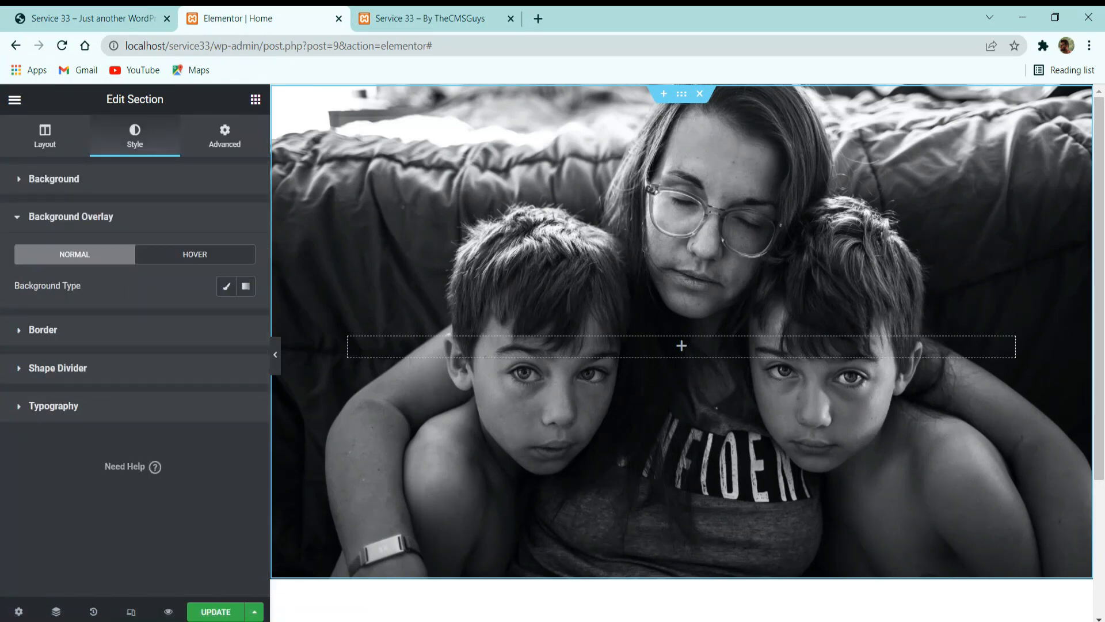
{"action": "left_click", "coordinate": [225, 288]}
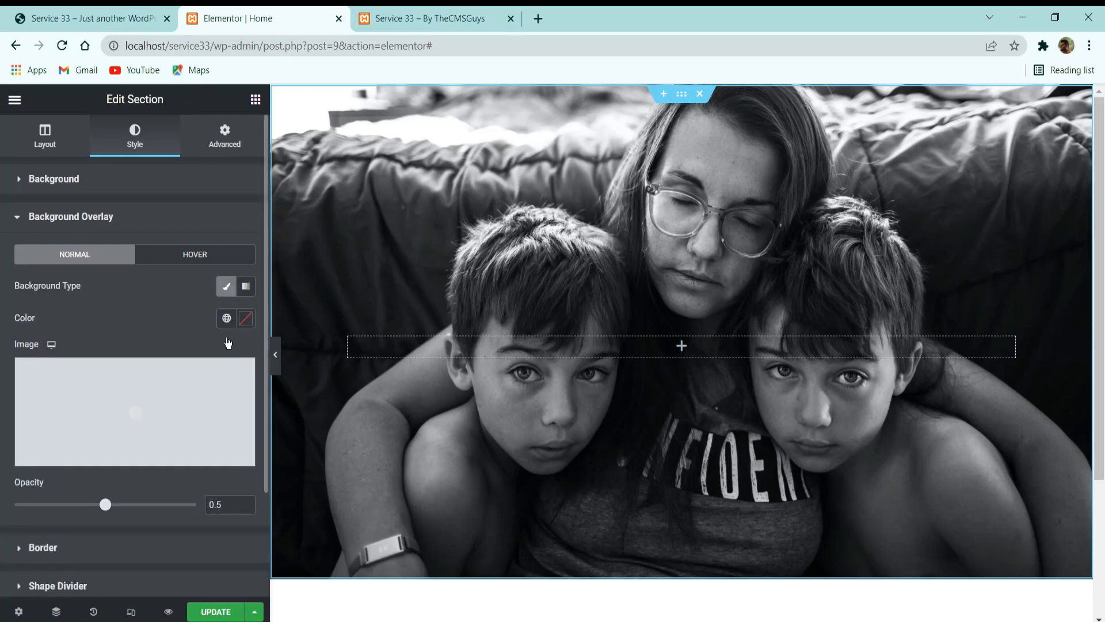
{"action": "left_click", "coordinate": [246, 318]}
{"action": "left_click", "coordinate": [152, 462]}
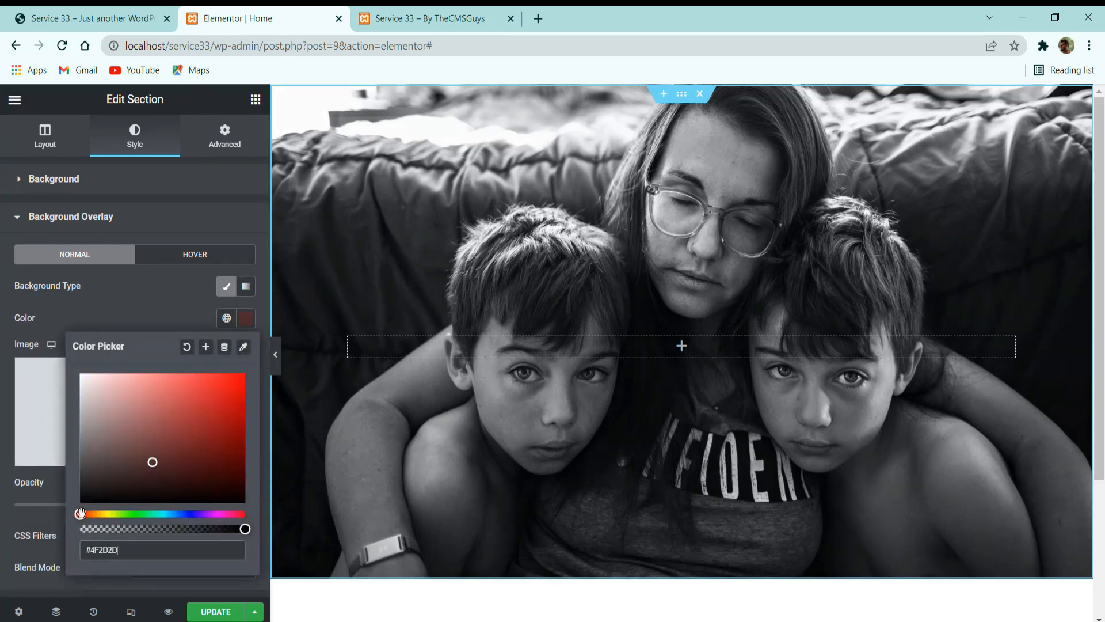
{"action": "left_click", "coordinate": [80, 499]}
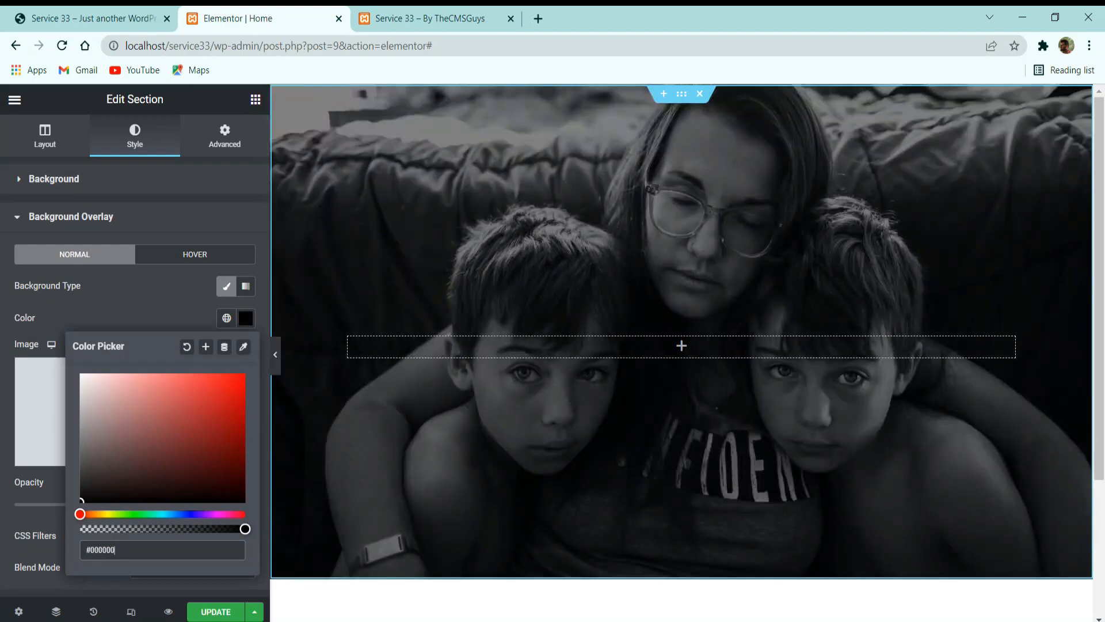
{"action": "left_click", "coordinate": [34, 309]}
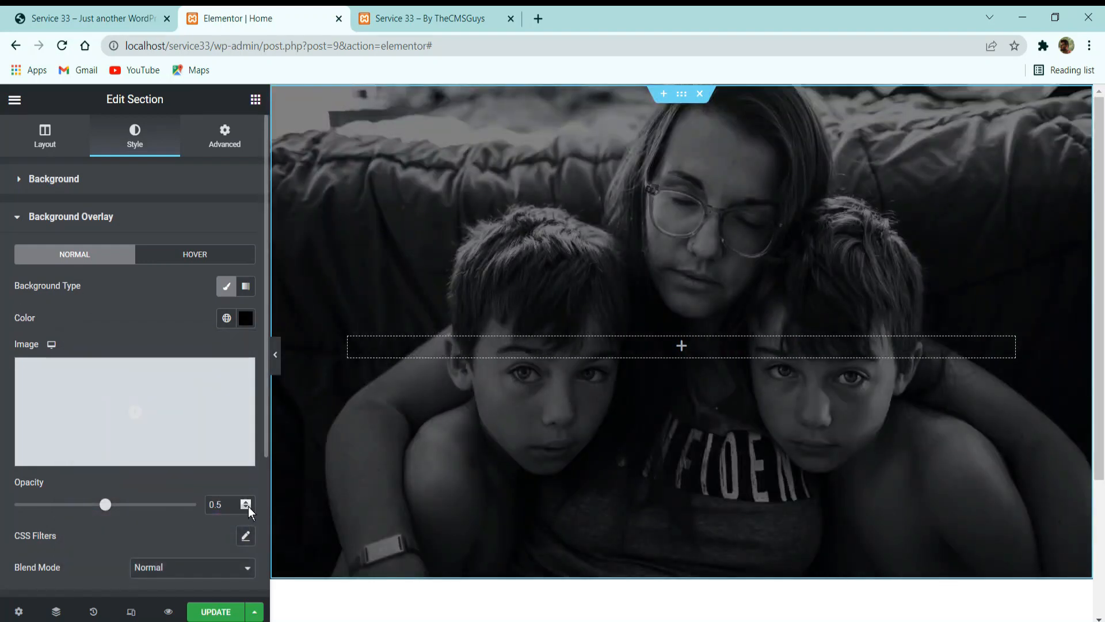
Set the background overlay's opacity to 0.4 and update the Home page.
{"action": "left_click", "coordinate": [247, 506]}
{"action": "left_click", "coordinate": [247, 506]}
{"action": "left_click", "coordinate": [247, 506]}
{"action": "left_click", "coordinate": [248, 506]}
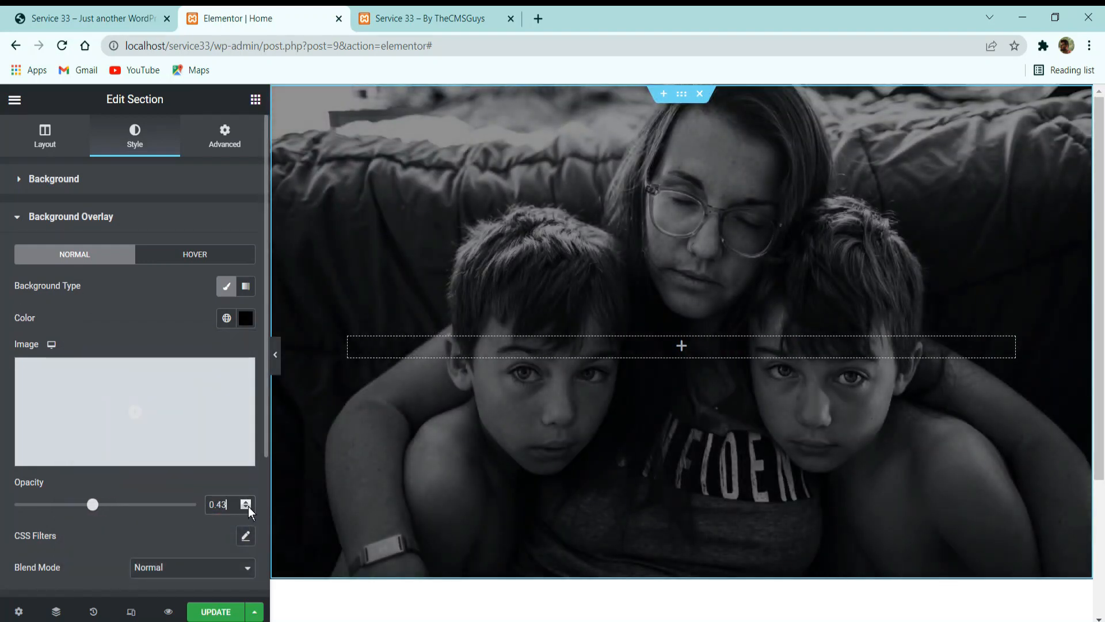
{"action": "left_click", "coordinate": [248, 506]}
{"action": "left_click", "coordinate": [247, 506]}
{"action": "left_click", "coordinate": [247, 506]}
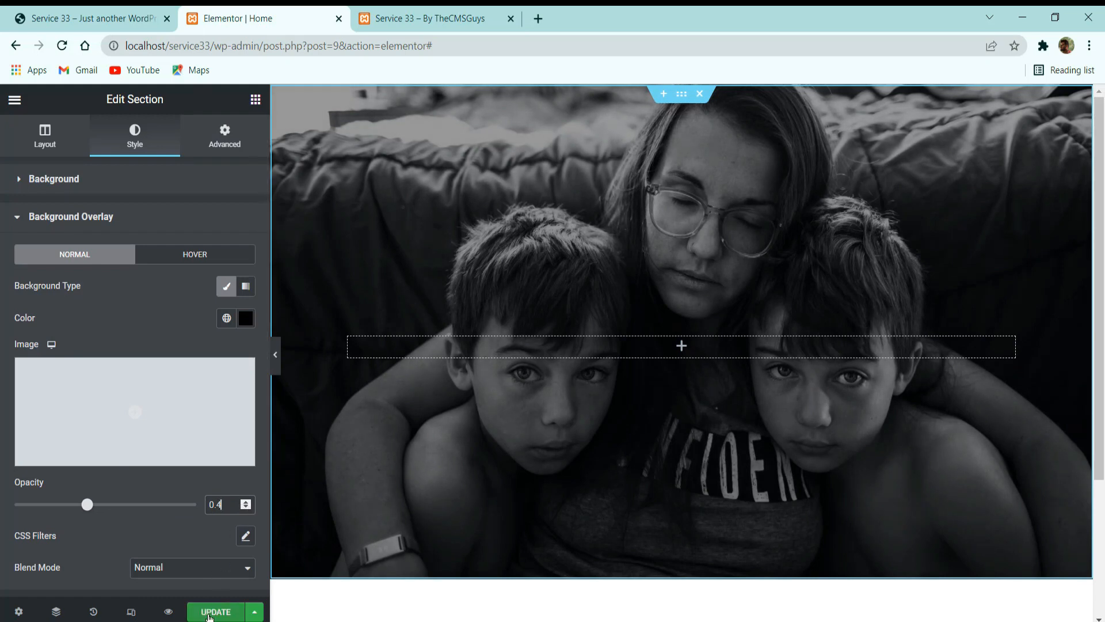
{"action": "left_click", "coordinate": [212, 611]}
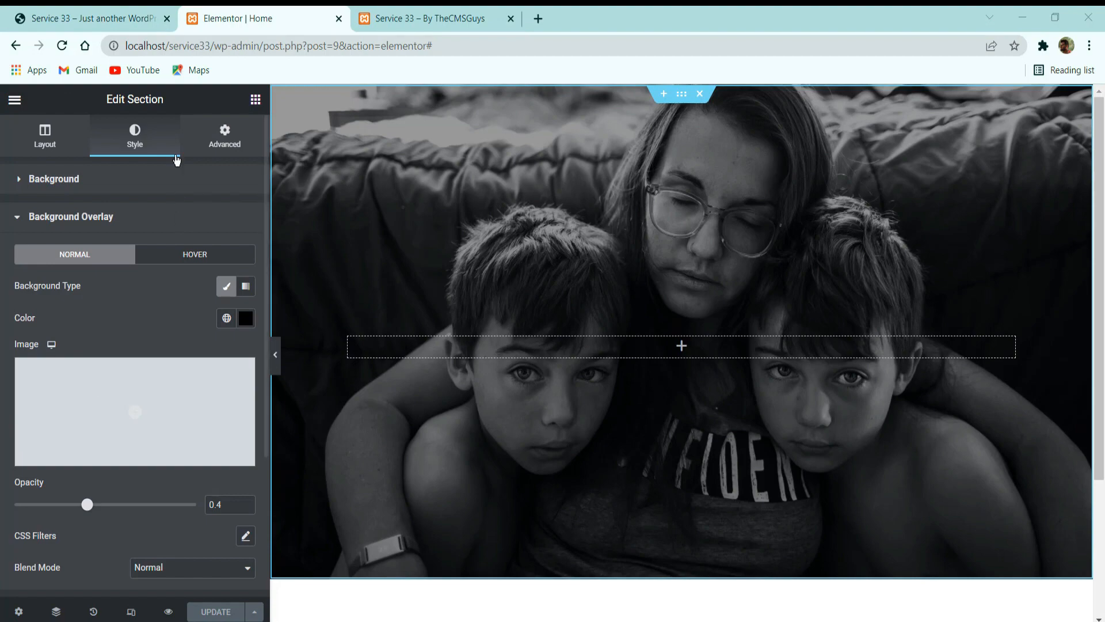
Check the reference site's hero title, then find the ElementsKit Heading widget and place it in the hero section's column.
{"action": "left_click", "coordinate": [92, 18]}
{"action": "left_click_drag", "start_coordinate": [793, 390], "coordinate": [215, 291]}
{"action": "left_click", "coordinate": [339, 17]}
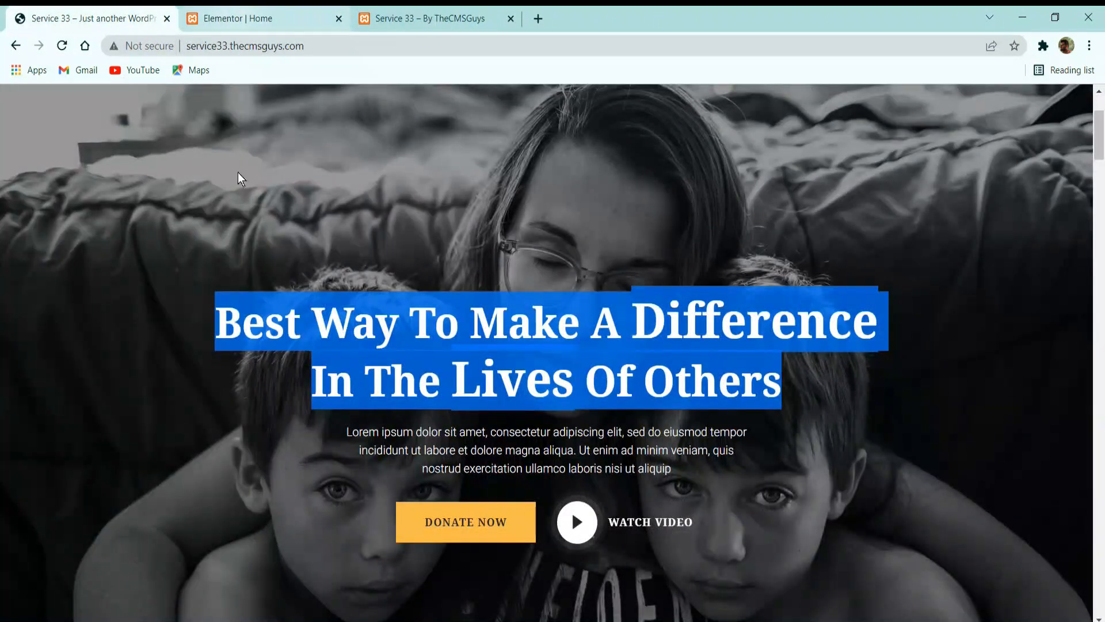
{"action": "left_click", "coordinate": [290, 15]}
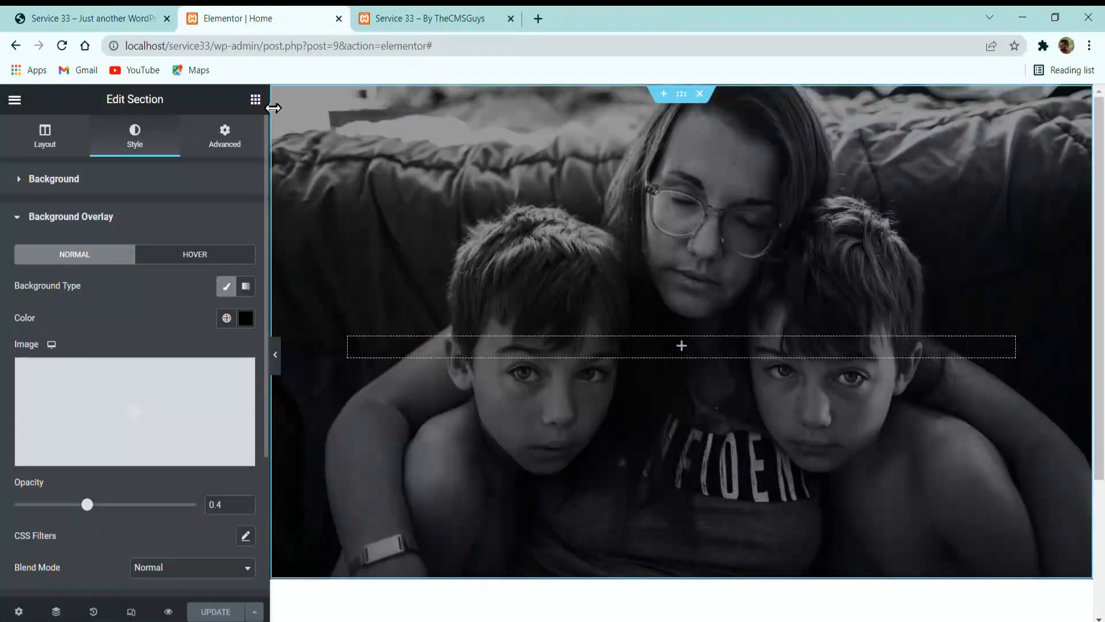
{"action": "left_click", "coordinate": [253, 101]}
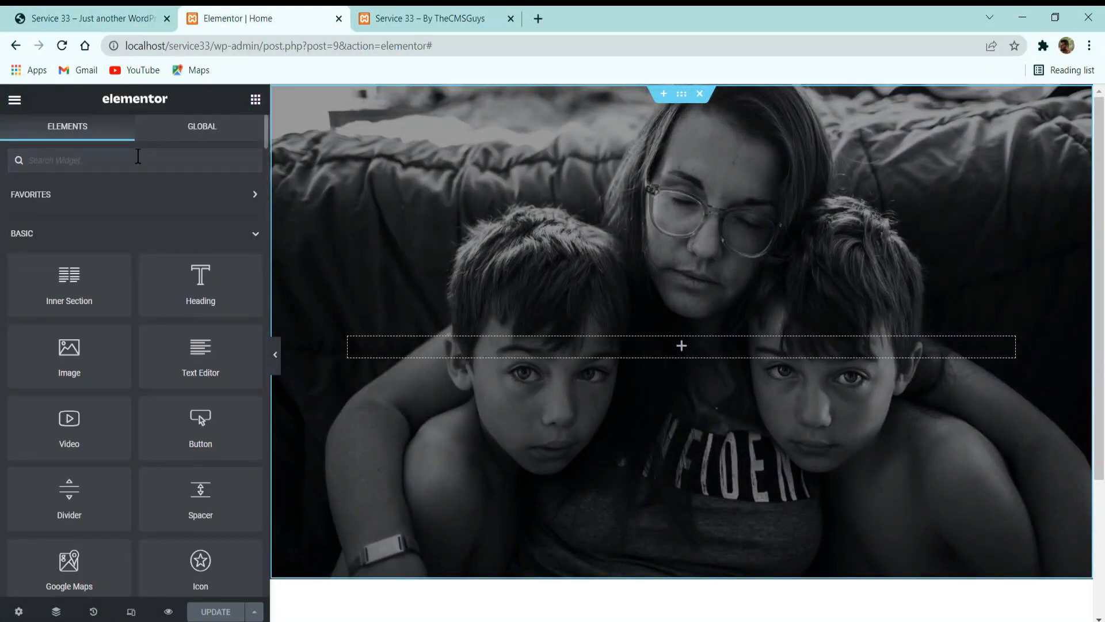
{"action": "type", "text": "headin"}
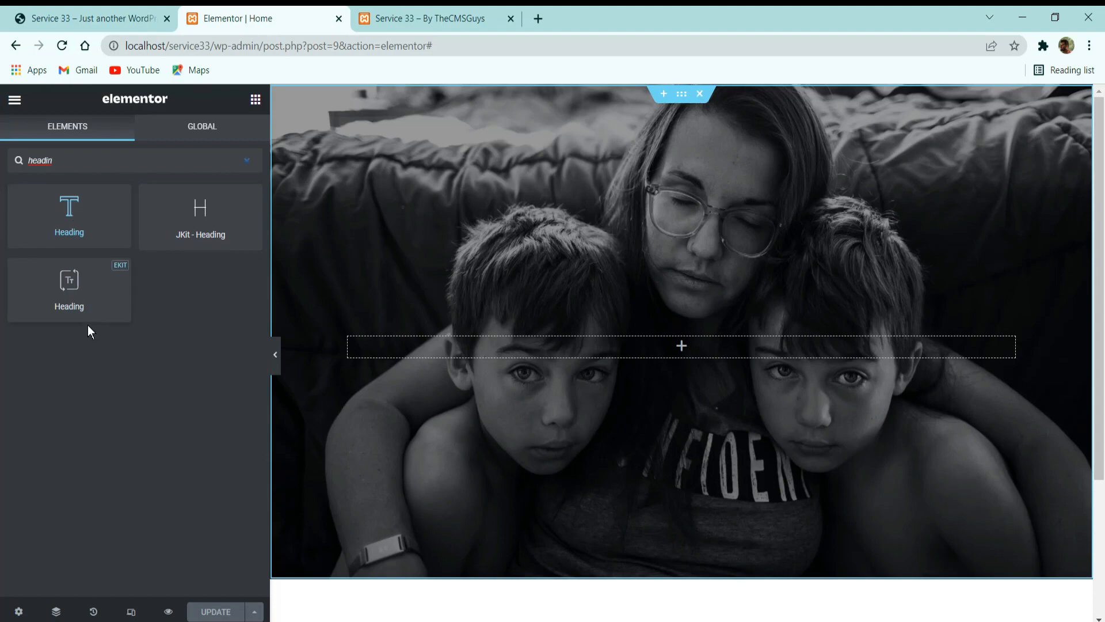
{"action": "left_click_drag", "start_coordinate": [103, 299], "coordinate": [585, 353]}
Copy the reference site's hero title and use it as the heading title: "Best Way To Make A Difference In The Lives Of Others".
{"action": "left_click", "coordinate": [87, 11]}
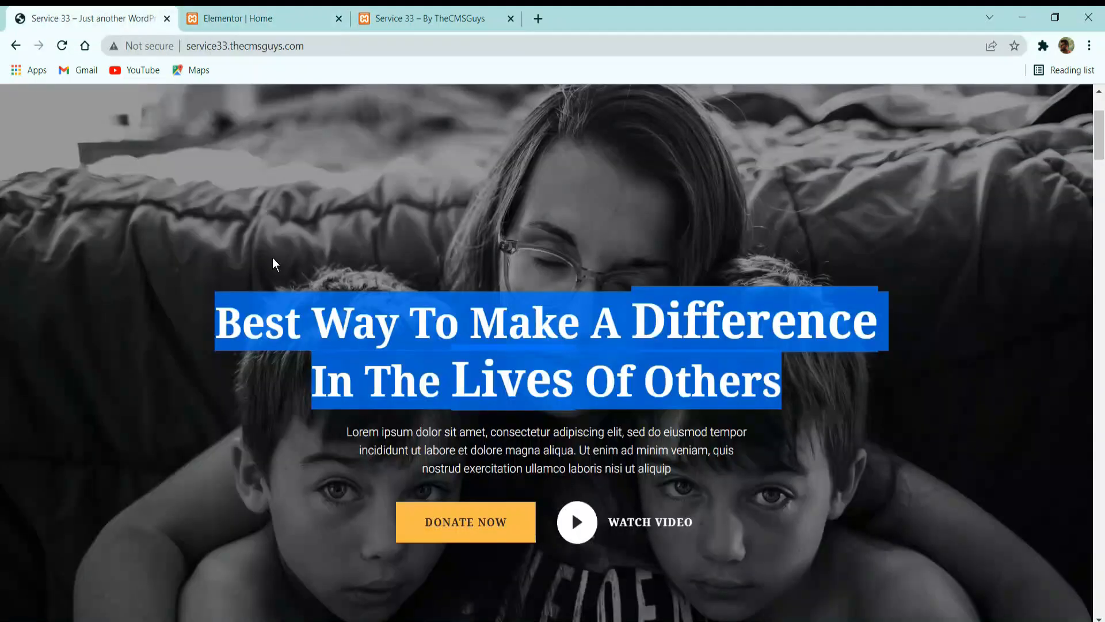
{"action": "left_click", "coordinate": [430, 302]}
{"action": "left_click", "coordinate": [292, 11]}
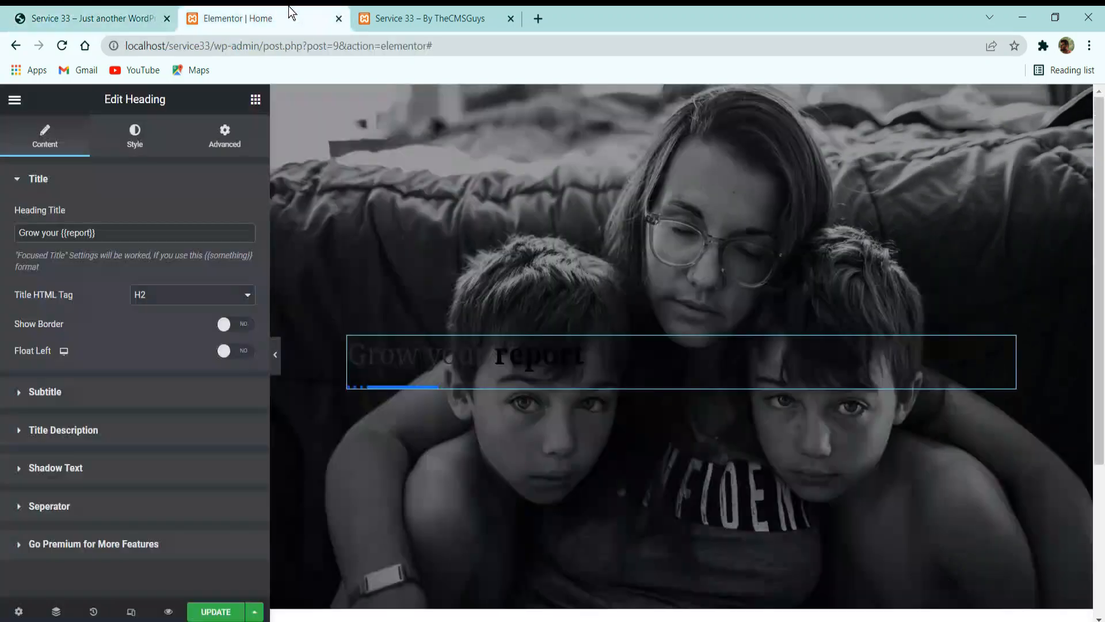
{"action": "left_click_drag", "start_coordinate": [17, 257], "coordinate": [70, 250]}
{"action": "left_click", "coordinate": [144, 258]}
{"action": "left_click_drag", "start_coordinate": [212, 257], "coordinate": [244, 255]}
{"action": "left_click", "coordinate": [251, 255]}
{"action": "left_click", "coordinate": [115, 17]}
{"action": "left_click_drag", "start_coordinate": [822, 395], "coordinate": [185, 324]}
{"action": "key", "text": "ctrl+c"}
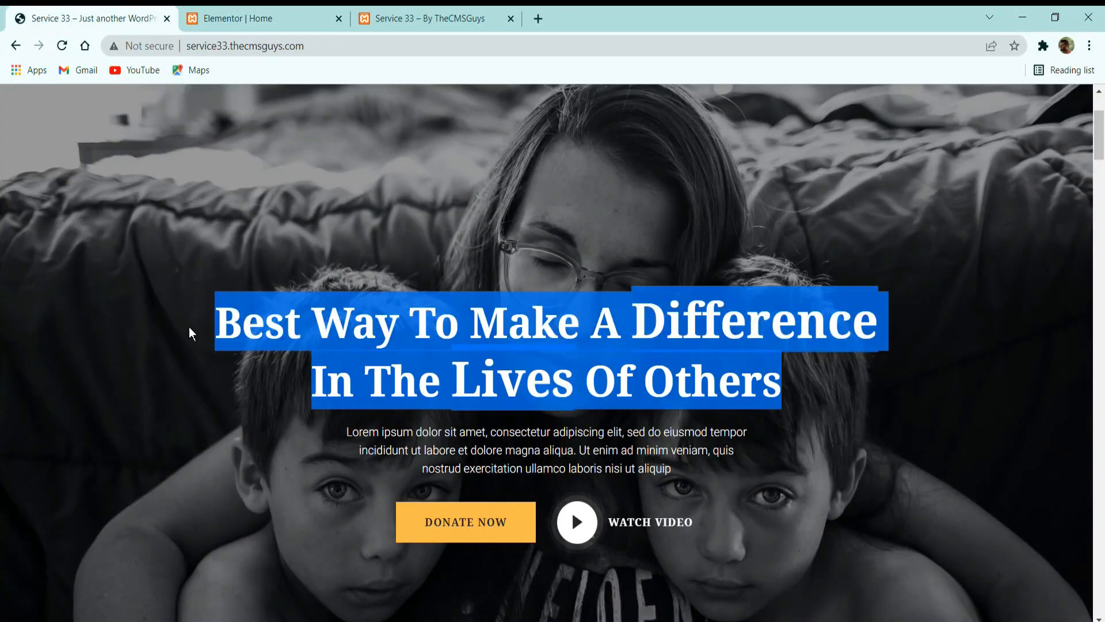
{"action": "left_click", "coordinate": [259, 18]}
{"action": "left_click", "coordinate": [202, 226]}
{"action": "key", "text": "ctrl+a"}
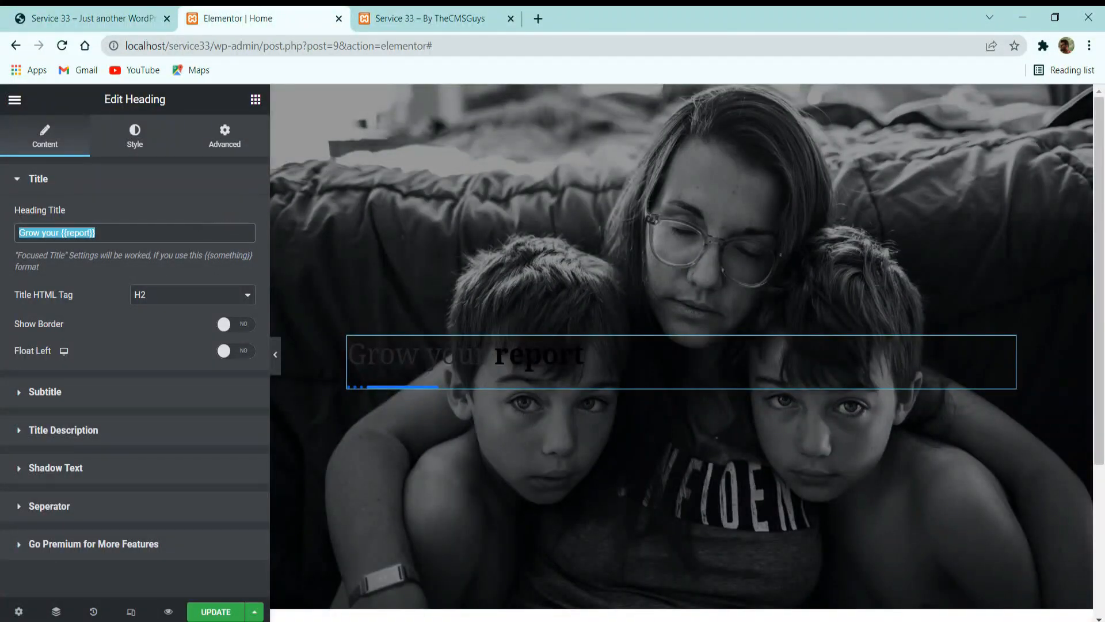
{"action": "key", "text": "ctrl+v"}
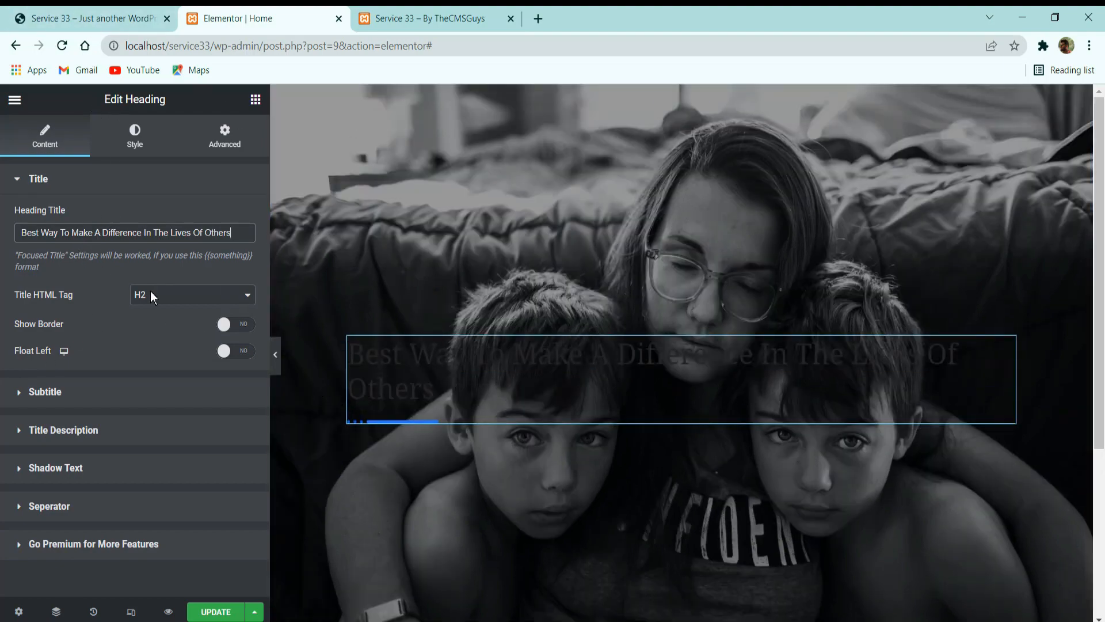
Check where the reference title wraps and insert a <br> line break after "Difference" in the heading title.
{"action": "left_click", "coordinate": [133, 11]}
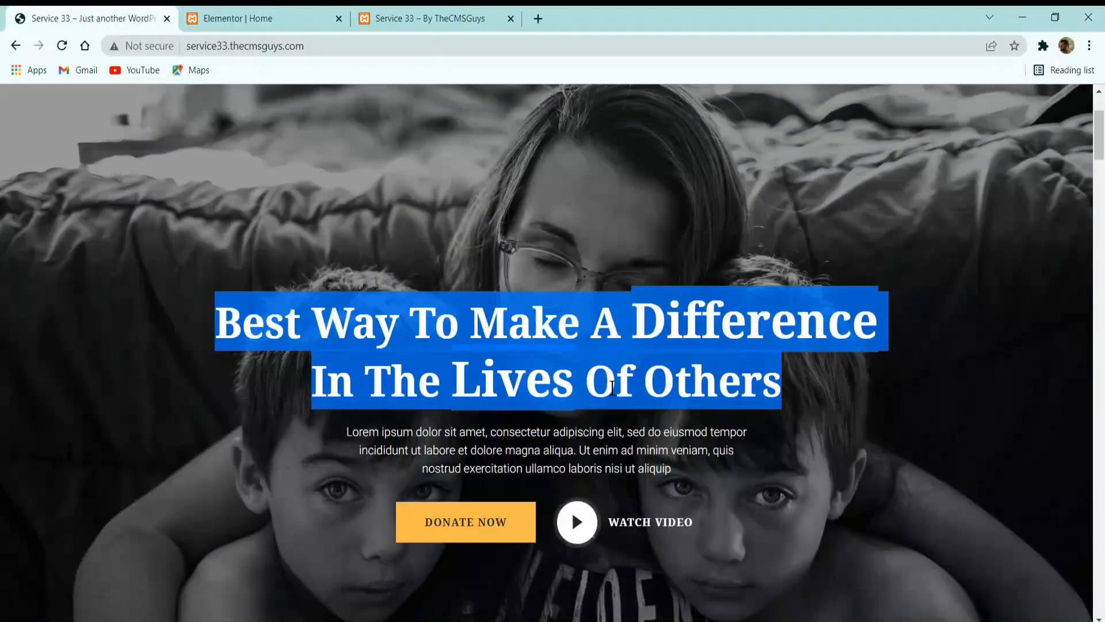
{"action": "left_click", "coordinate": [612, 387]}
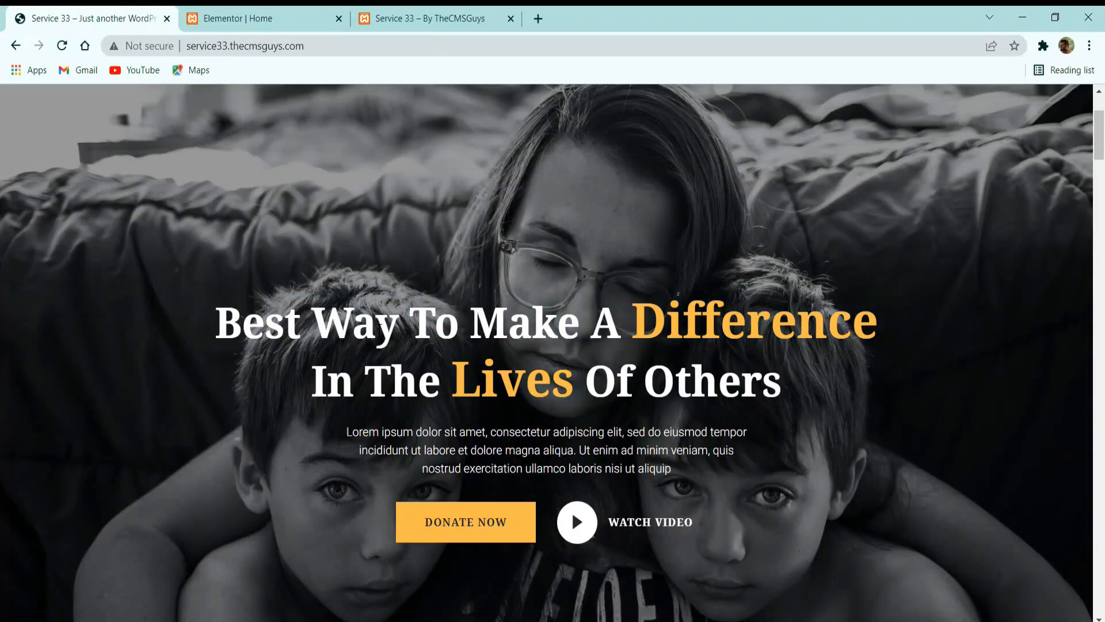
{"action": "left_click_drag", "start_coordinate": [227, 338], "coordinate": [835, 340]}
{"action": "left_click", "coordinate": [835, 341]}
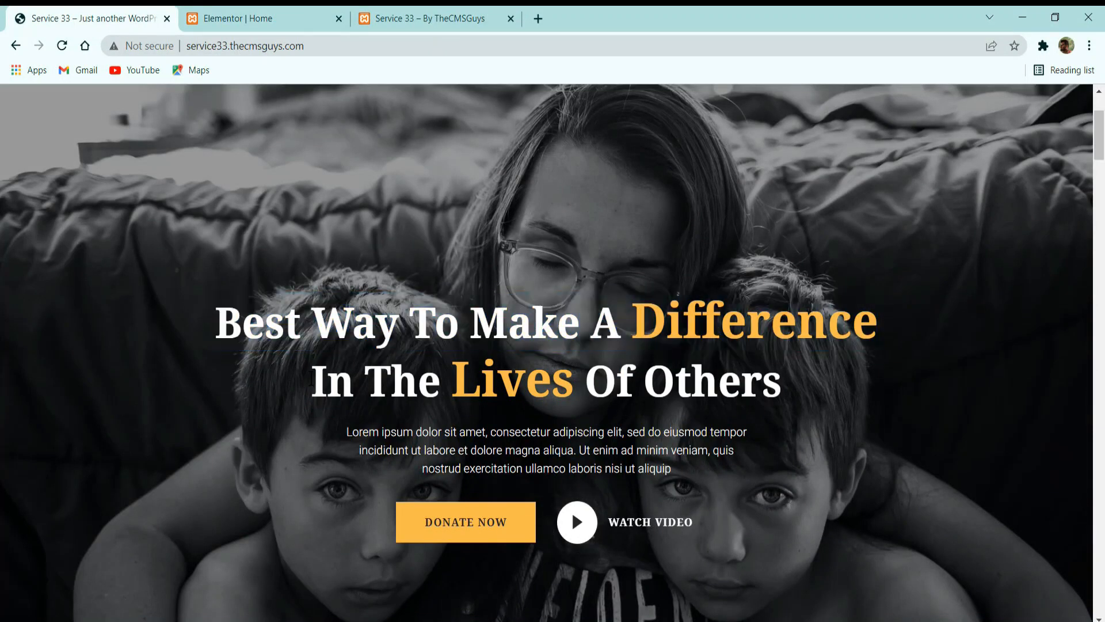
{"action": "left_click", "coordinate": [291, 14]}
{"action": "left_click", "coordinate": [141, 232]}
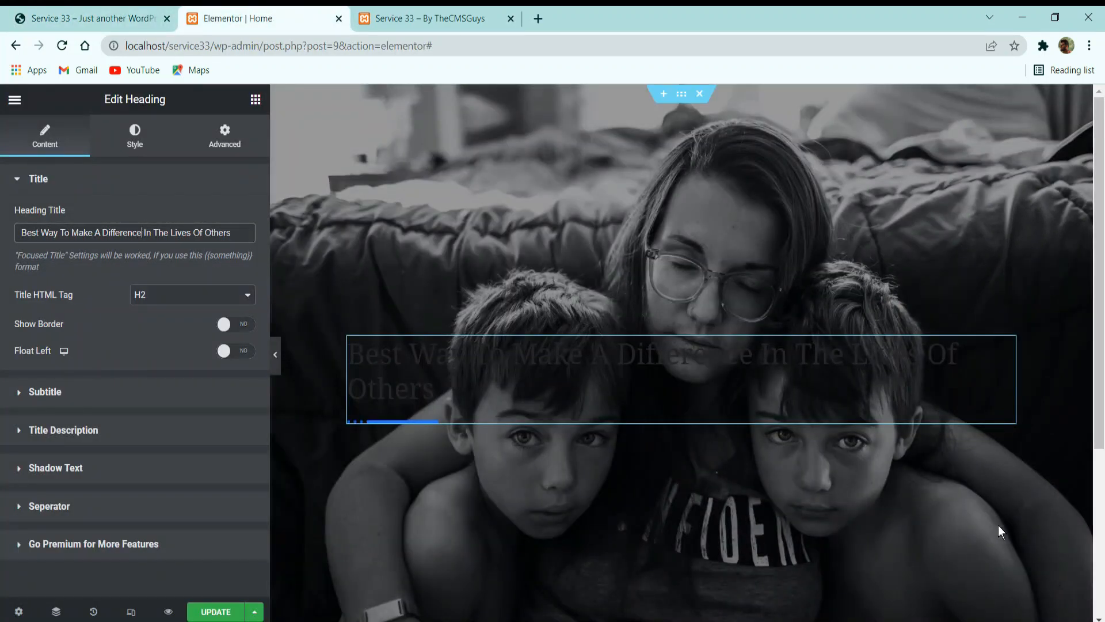
{"action": "type", "text": "<>br"}
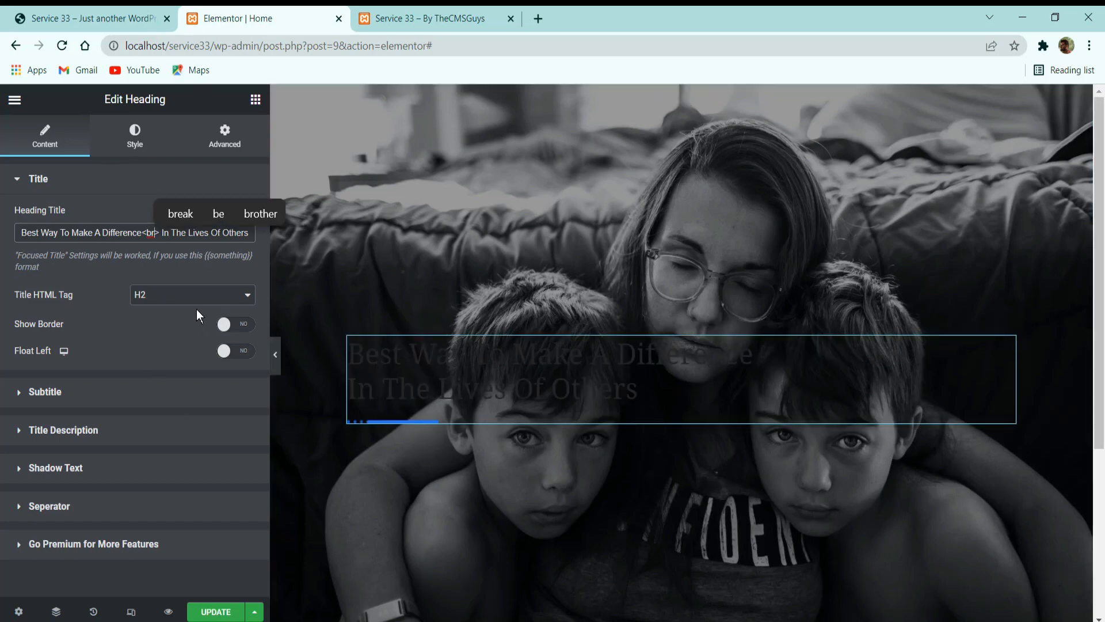
Check the reference title's highlighted words and mark "Difference" as focused text by wrapping it as {{Difference}} in the heading title.
{"action": "left_click", "coordinate": [87, 19]}
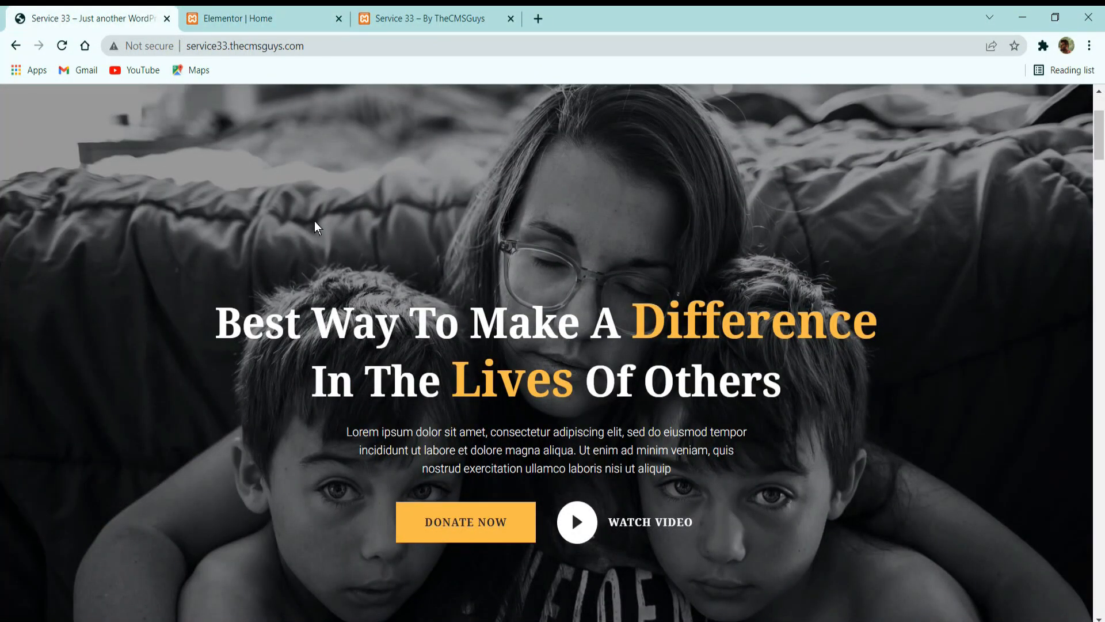
{"action": "left_click", "coordinate": [230, 17]}
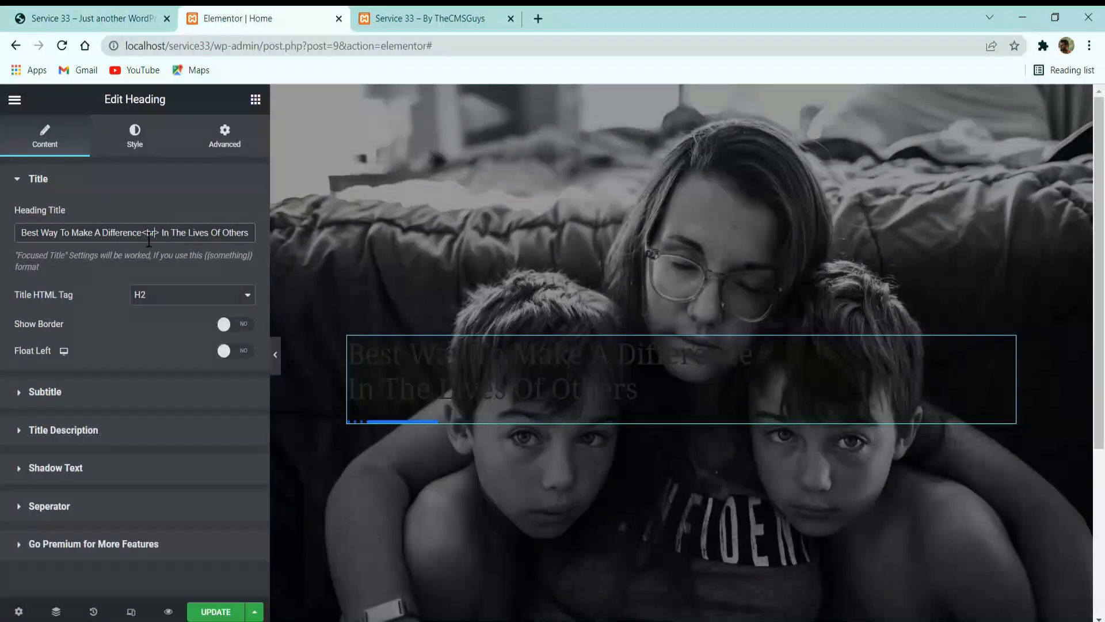
{"action": "left_click", "coordinate": [105, 232]}
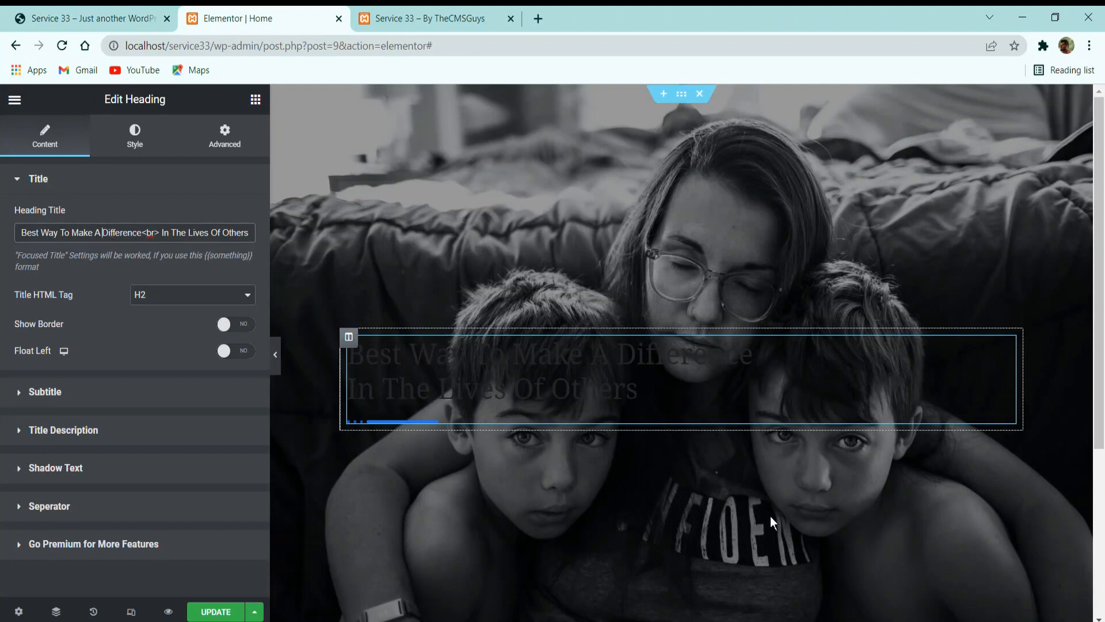
{"action": "type", "text": "{{"}
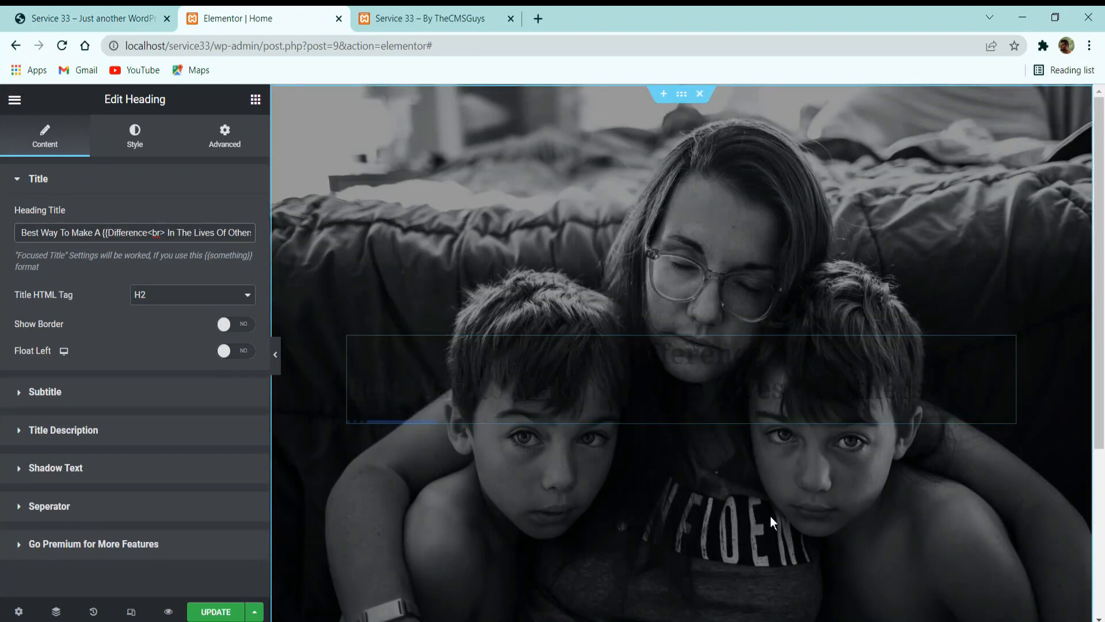
{"action": "key", "text": "Right"}
{"action": "key", "text": "Right"}
{"action": "key", "text": "Right"}
{"action": "key", "text": "Right"}
{"action": "key", "text": "Right"}
{"action": "key", "text": "Right"}
{"action": "key", "text": "Right"}
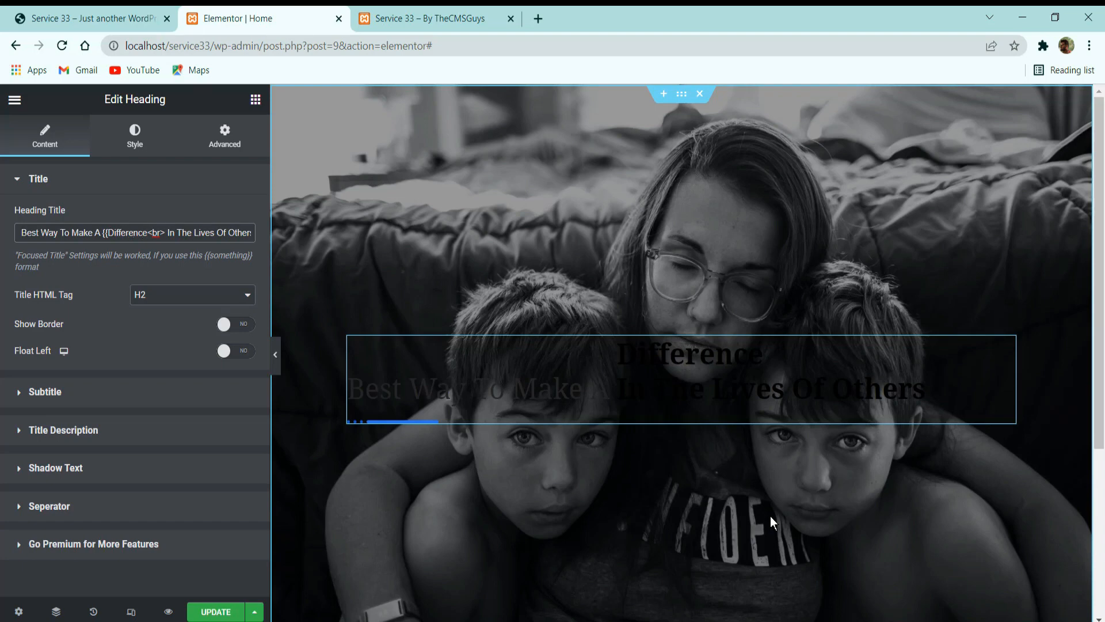
{"action": "type", "text": "}}"}
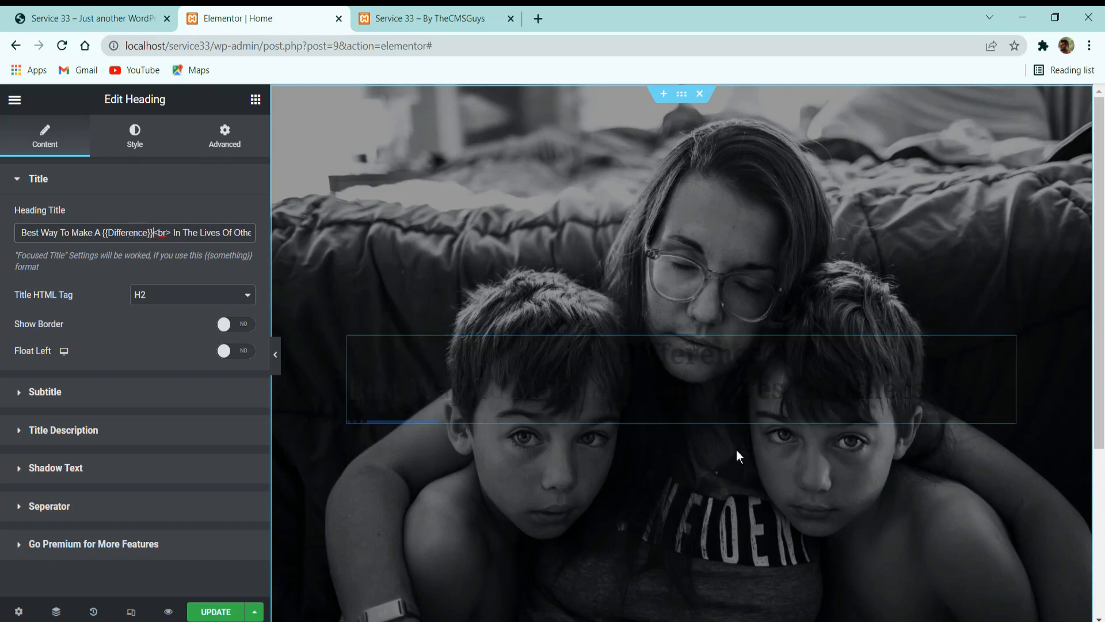
Mark "Lives" as focused text by wrapping it as {{Lives}} in the heading title.
{"action": "left_click", "coordinate": [199, 230]}
{"action": "type", "text": "{{"}
{"action": "key", "text": "Right"}
{"action": "key", "text": "Right"}
{"action": "key", "text": "Right"}
{"action": "key", "text": "Right"}
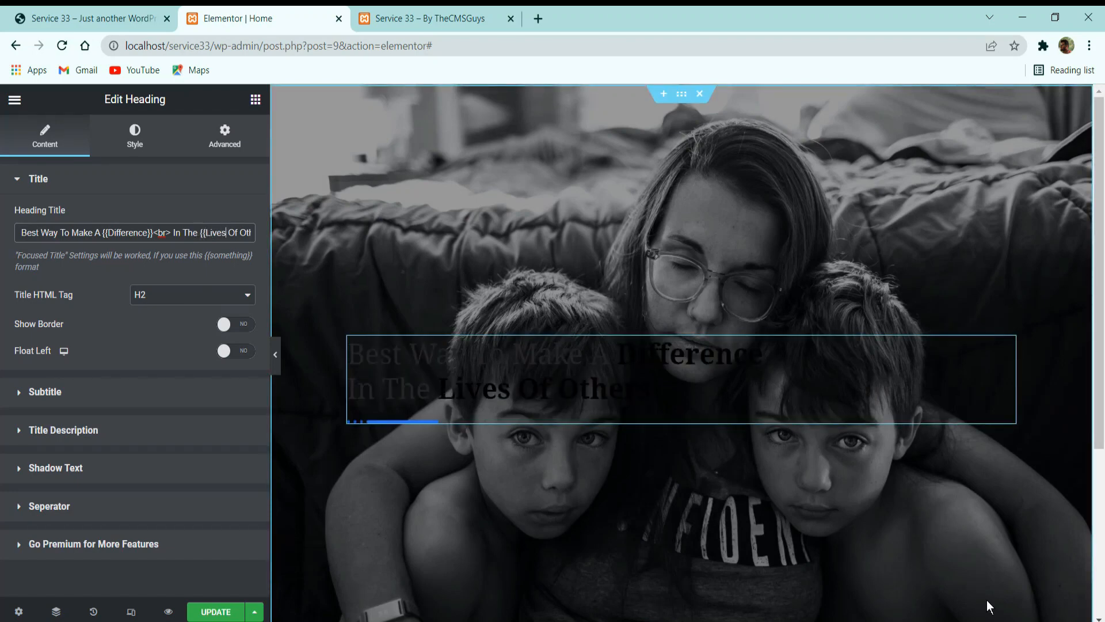
{"action": "type", "text": "}}"}
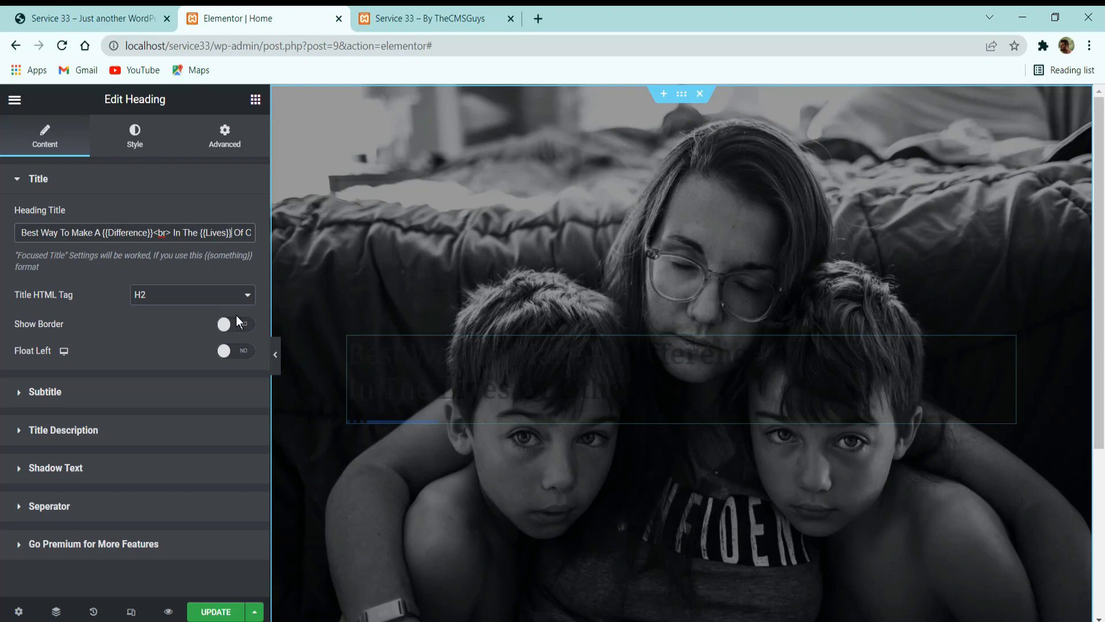
Set the heading's title HTML tag to H1 and turn off its separator.
{"action": "left_click", "coordinate": [139, 295]}
{"action": "left_click", "coordinate": [153, 308]}
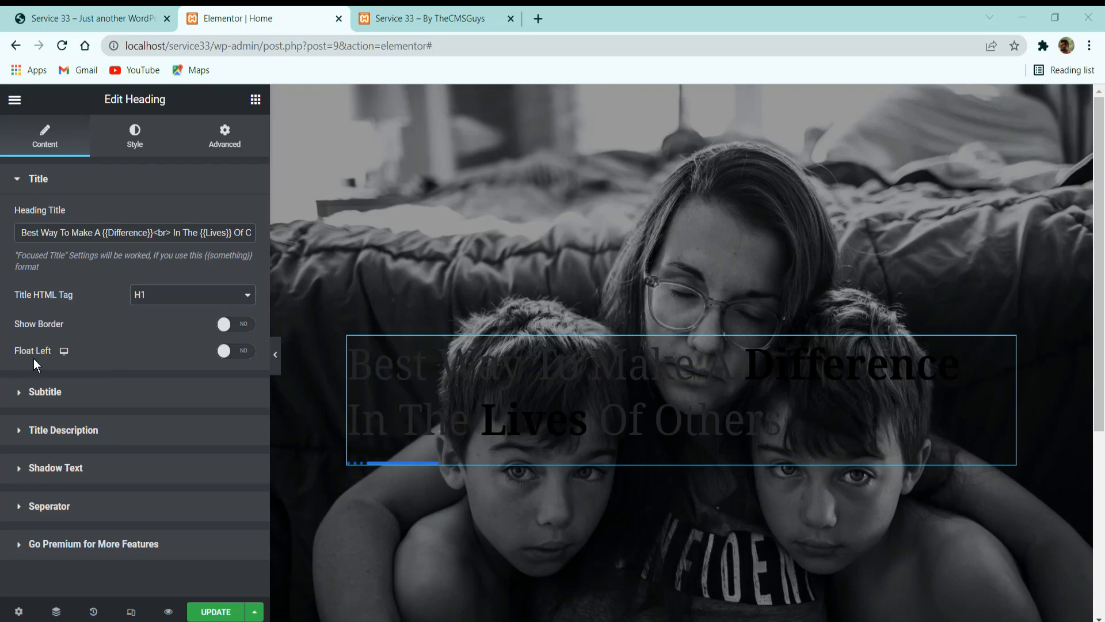
{"action": "left_click", "coordinate": [64, 430]}
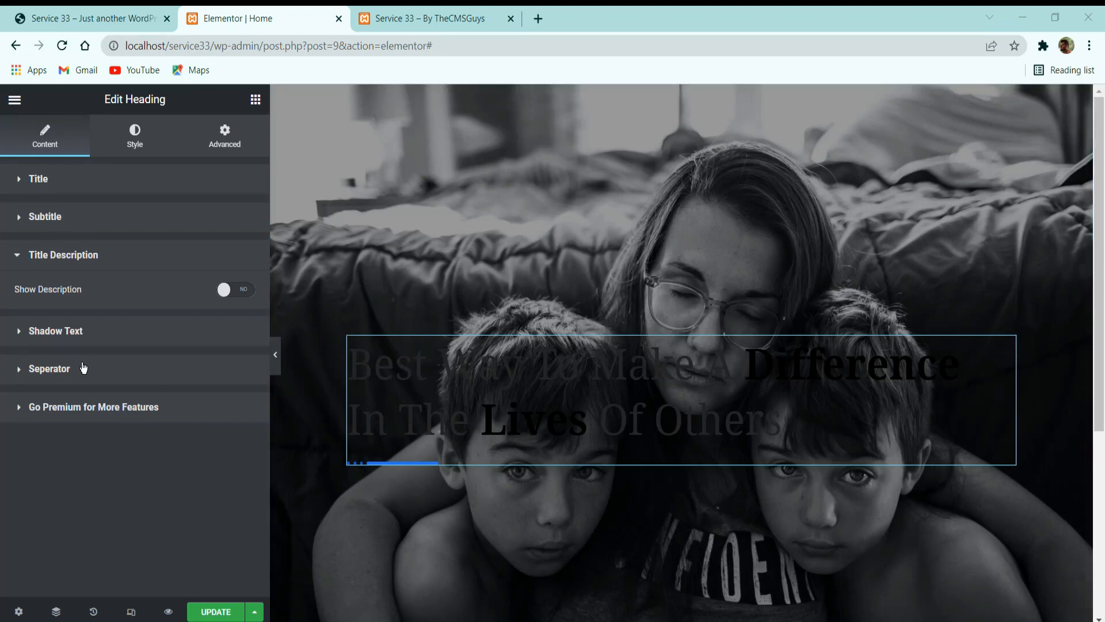
{"action": "left_click", "coordinate": [83, 367]}
{"action": "left_click", "coordinate": [236, 366]}
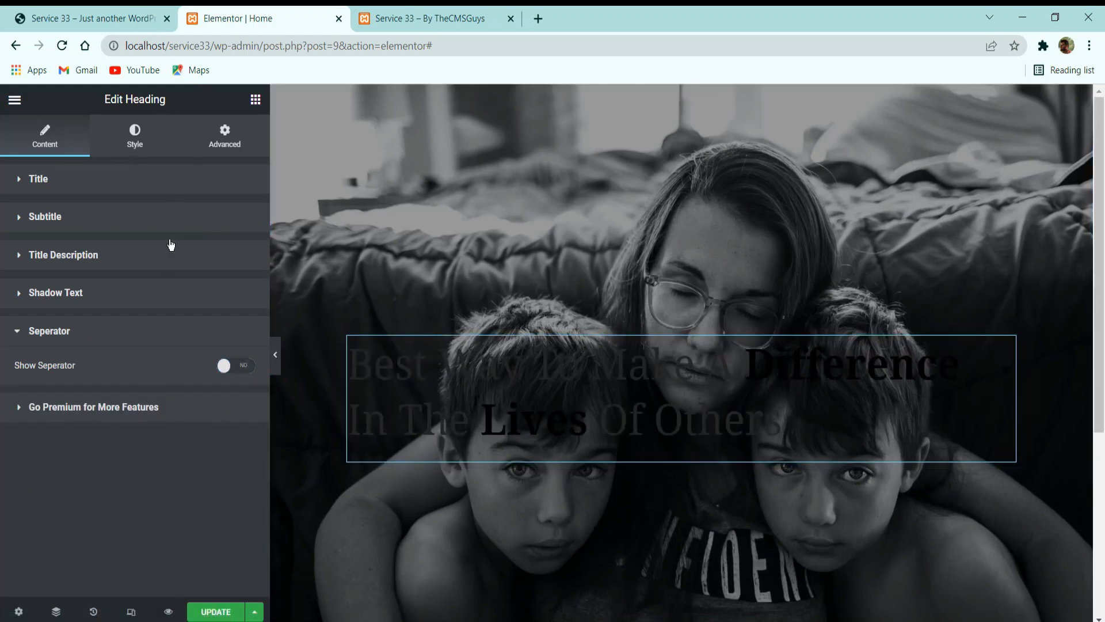
Check the hero title's alignment on the reference site and center-align the heading.
{"action": "left_click", "coordinate": [127, 144]}
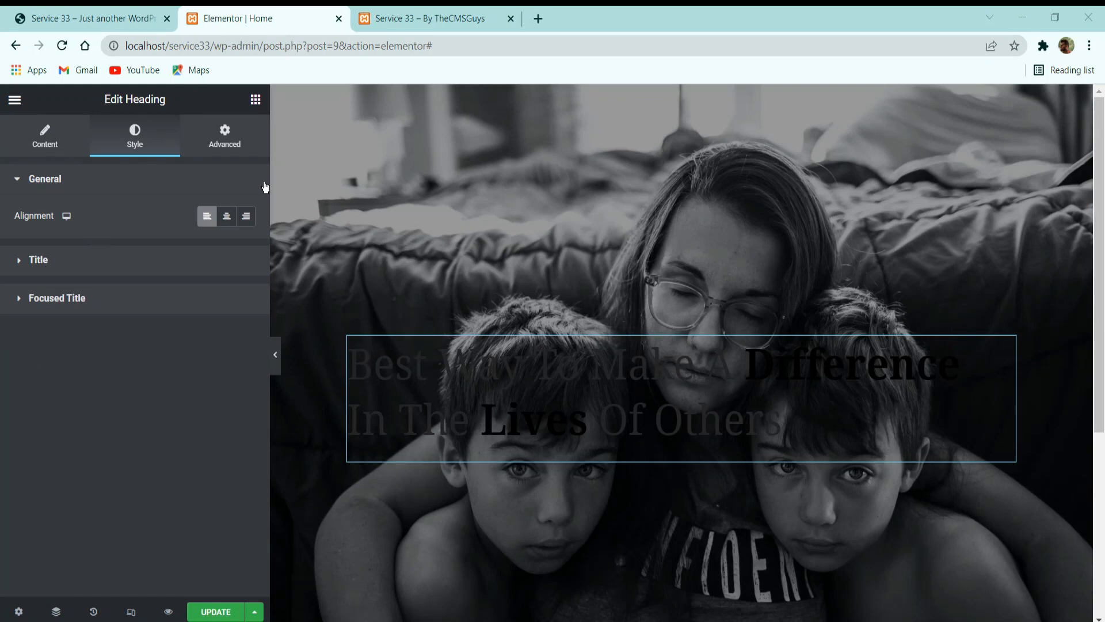
{"action": "left_click", "coordinate": [81, 19]}
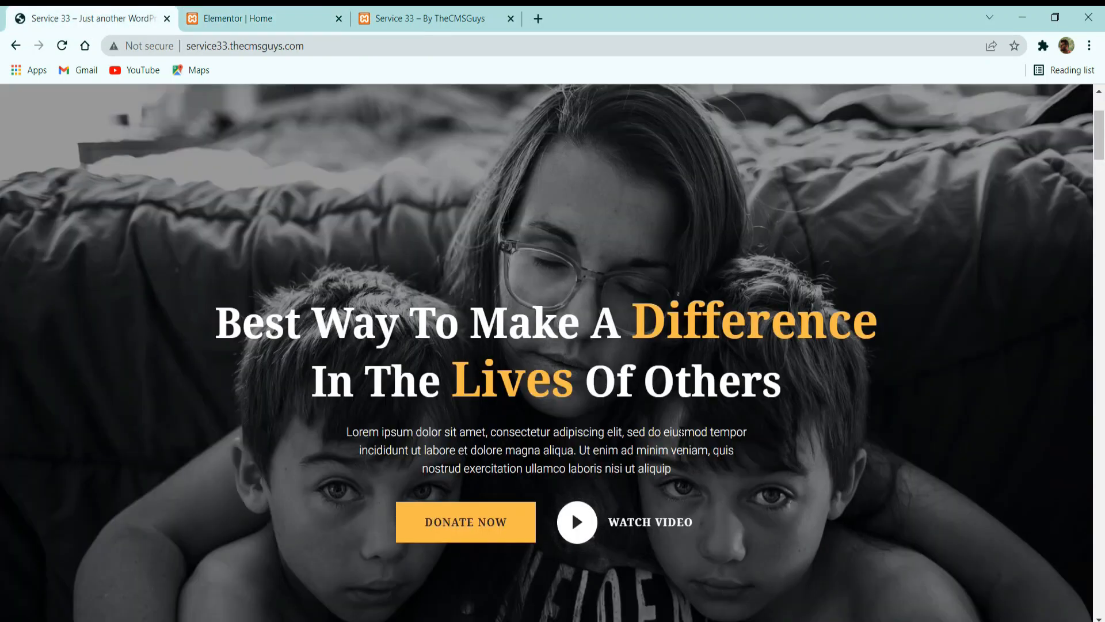
{"action": "left_click", "coordinate": [278, 18]}
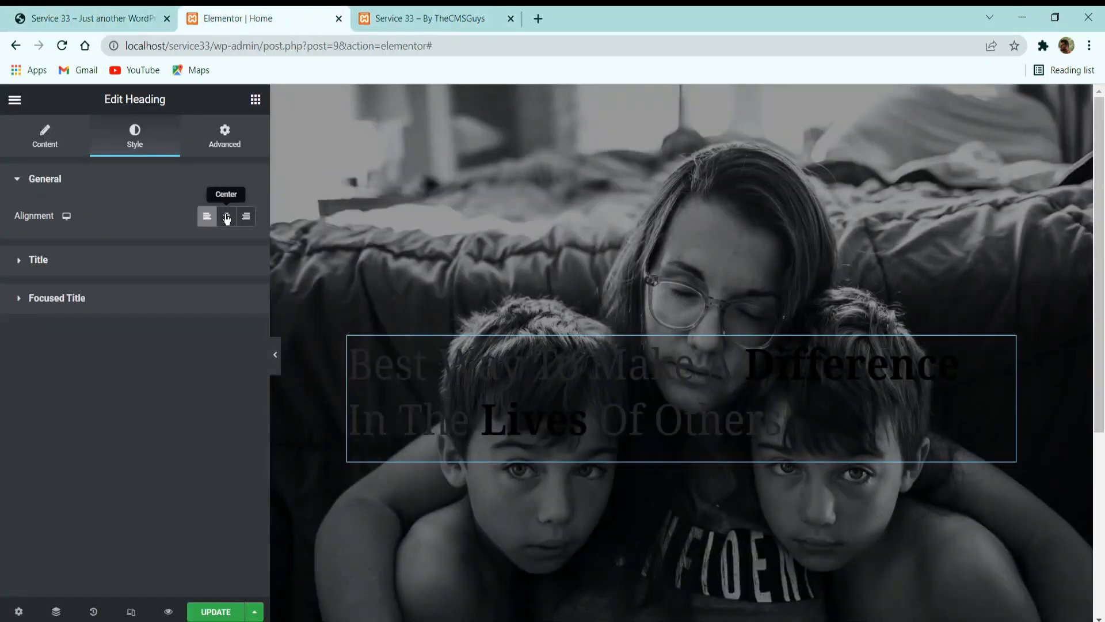
{"action": "left_click", "coordinate": [226, 216]}
Set the heading's title primary color to white, #FFFFFF.
{"action": "left_click", "coordinate": [142, 265]}
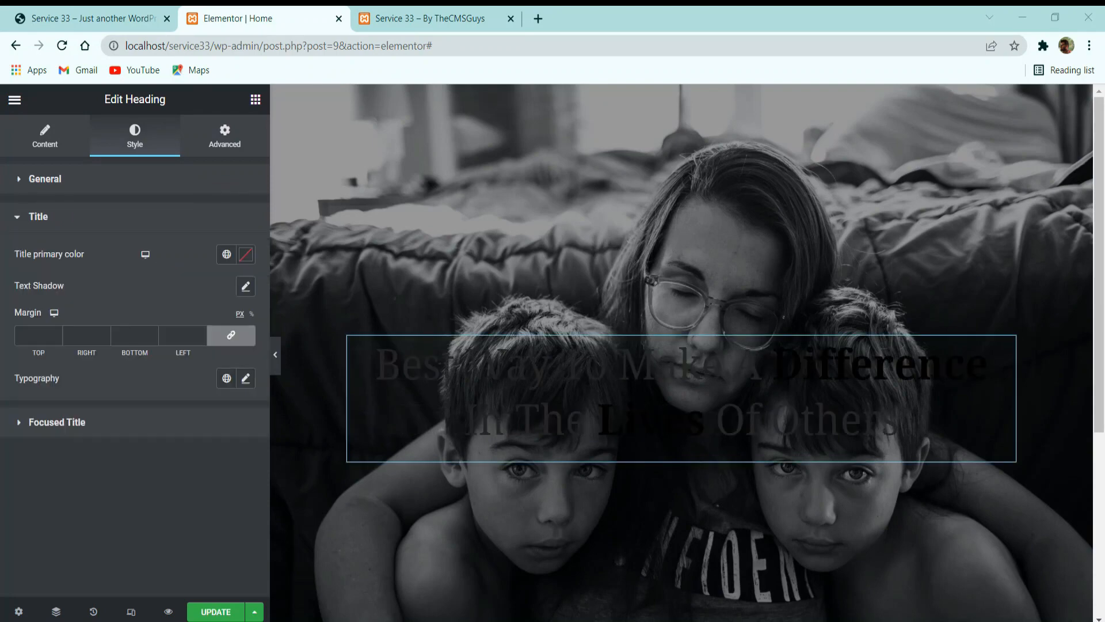
{"action": "left_click", "coordinate": [227, 254]}
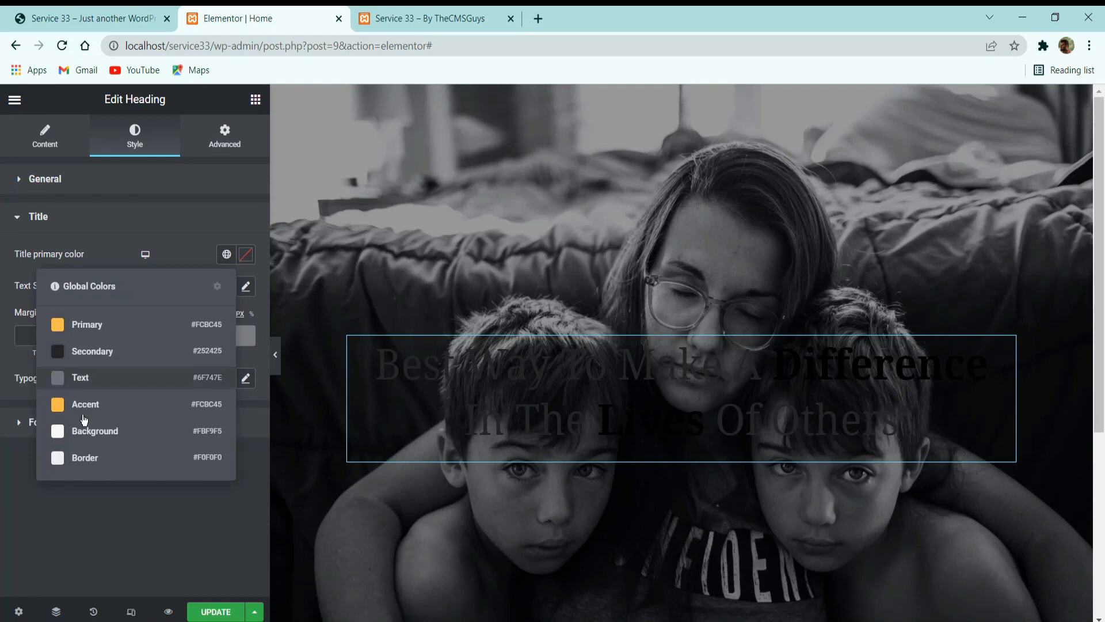
{"action": "left_click", "coordinate": [246, 256]}
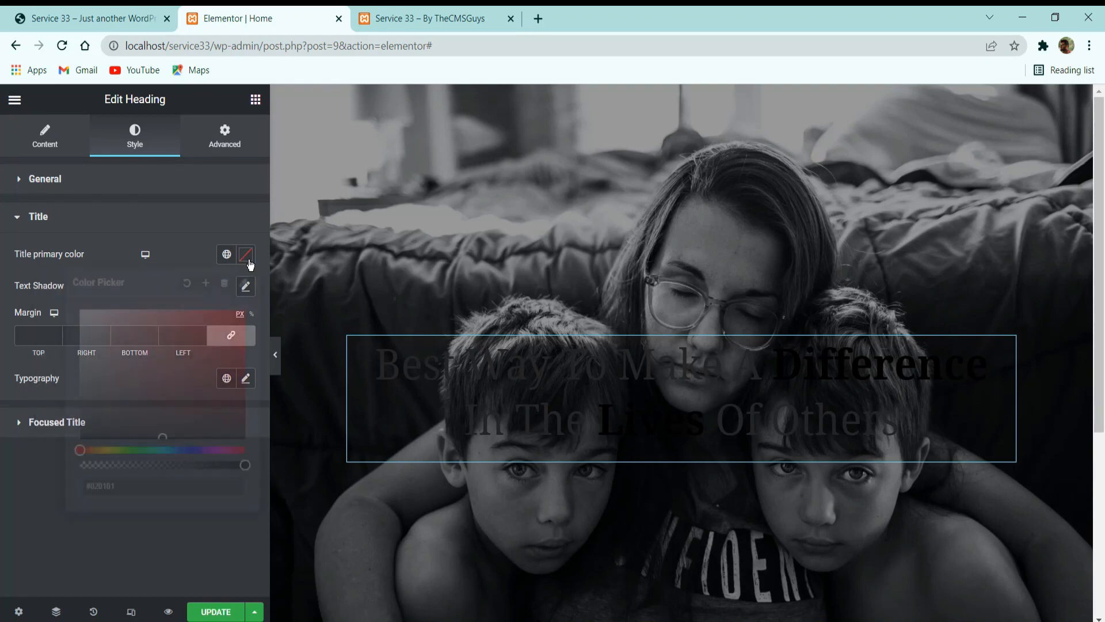
{"action": "left_click_drag", "start_coordinate": [24, 294], "coordinate": [24, 292]}
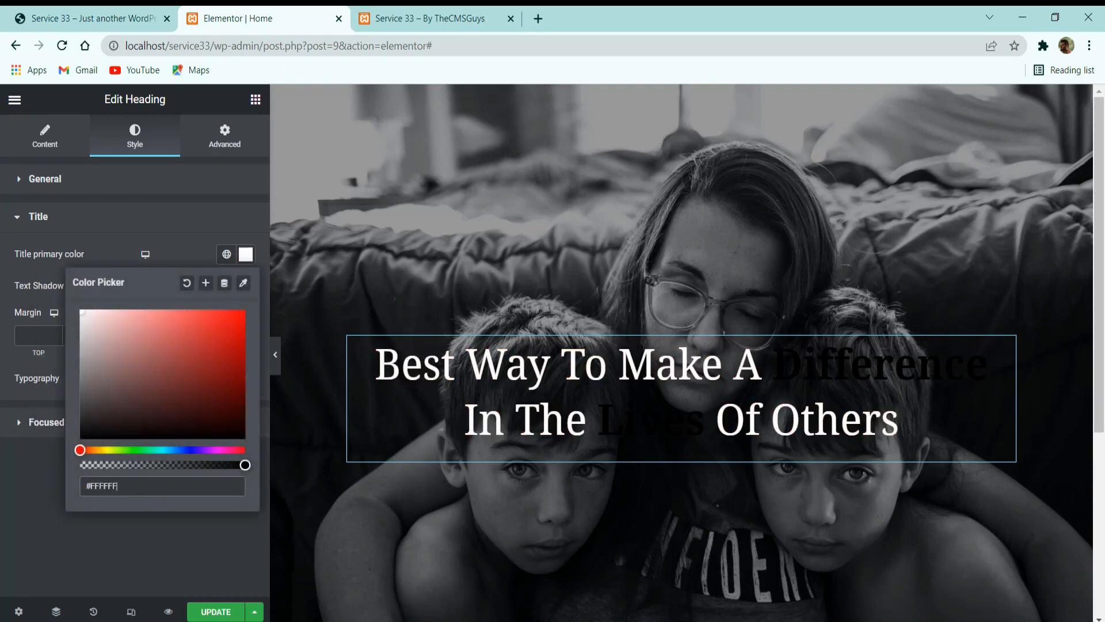
{"action": "left_click", "coordinate": [177, 229]}
{"action": "left_click", "coordinate": [192, 217]}
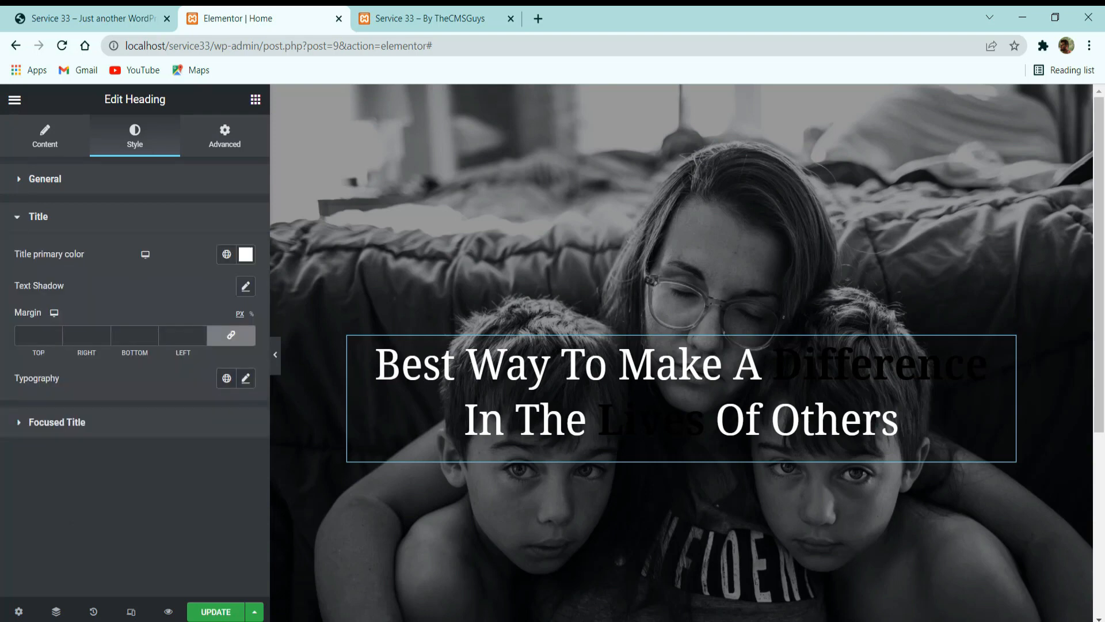
Unlink the heading title's margins with all sides at 0 px and apply a bold global font to the title.
{"action": "left_click", "coordinate": [233, 335]}
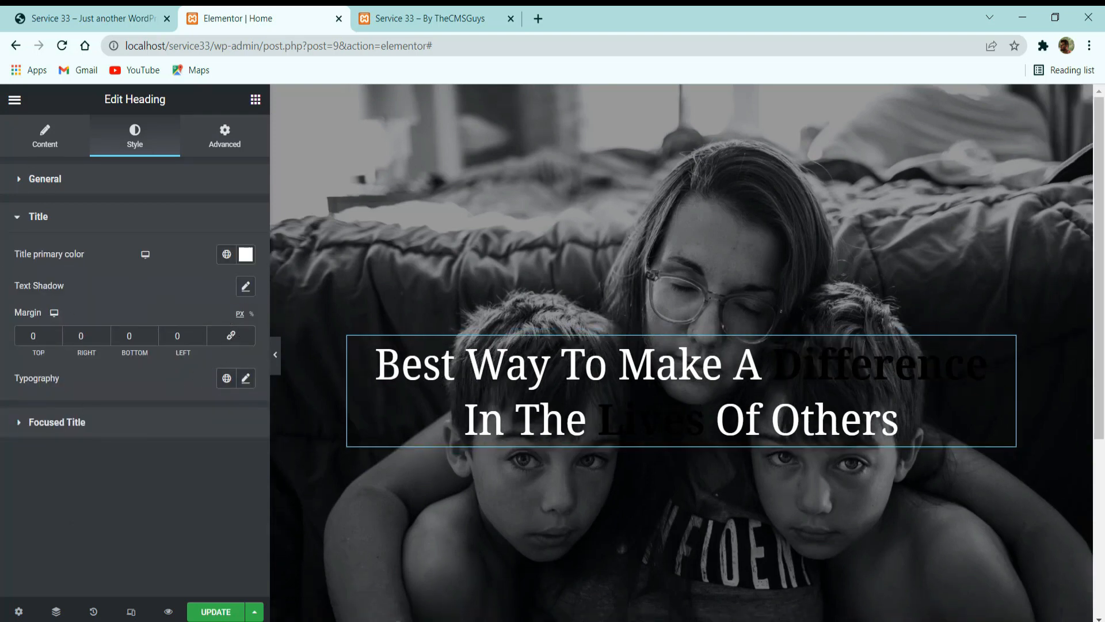
{"action": "left_click", "coordinate": [225, 378]}
{"action": "left_click", "coordinate": [115, 186]}
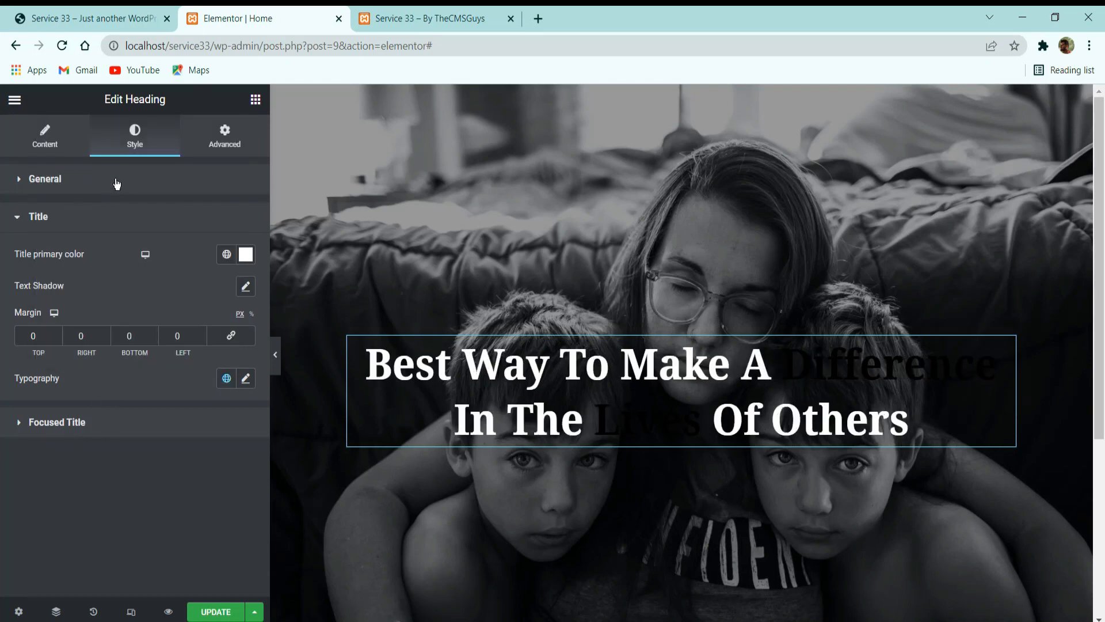
Set the focused title's primary color to the global Primary color #FCBC45.
{"action": "left_click", "coordinate": [117, 423]}
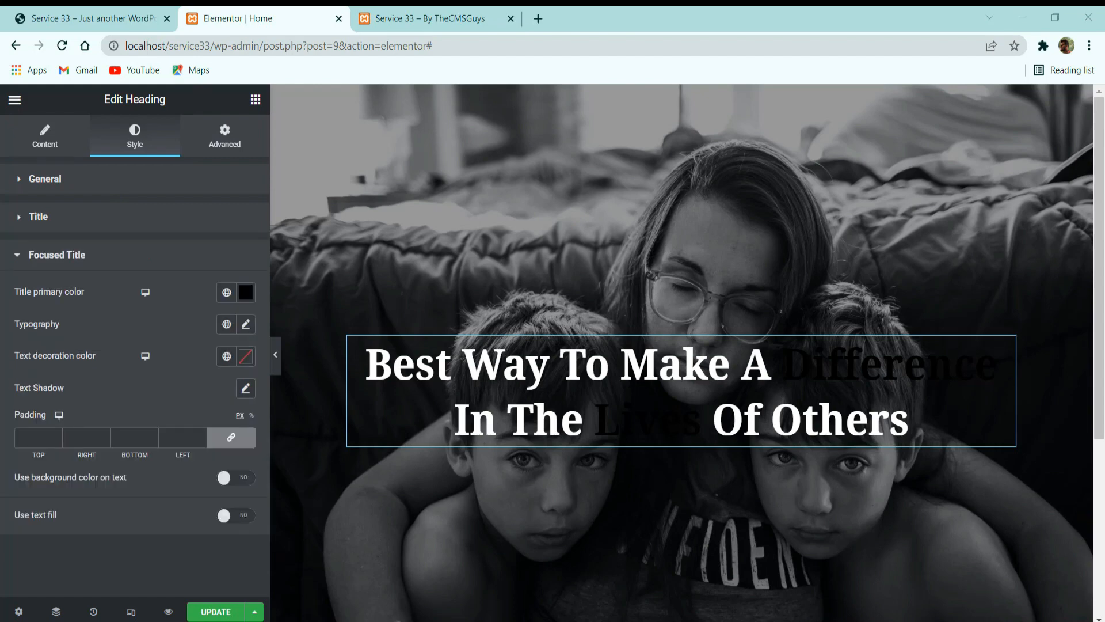
{"action": "left_click", "coordinate": [226, 292]}
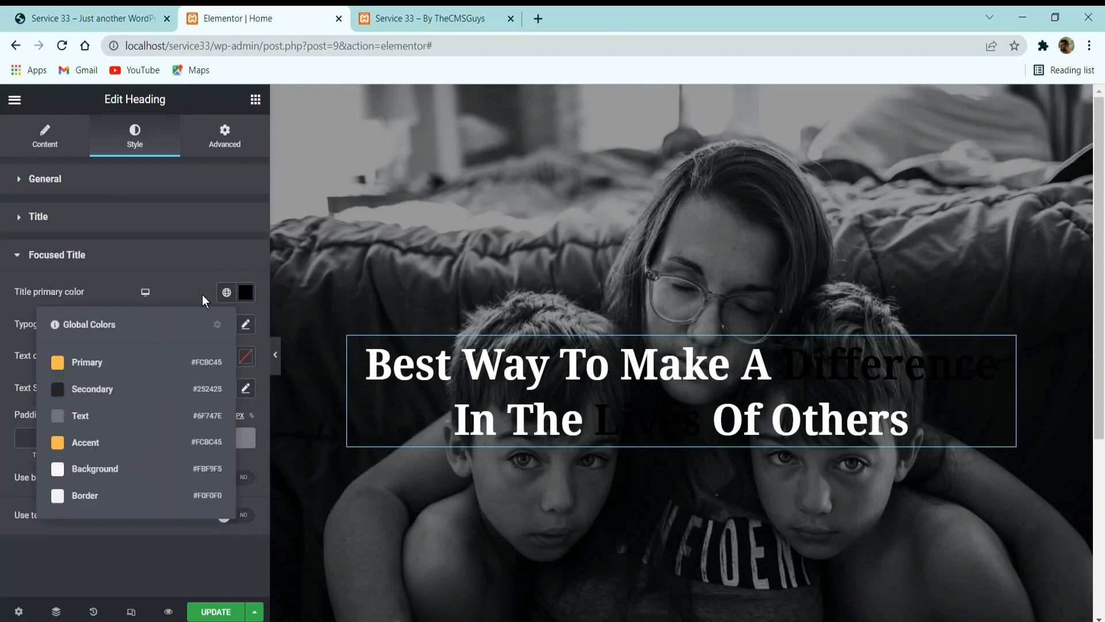
{"action": "left_click", "coordinate": [159, 361]}
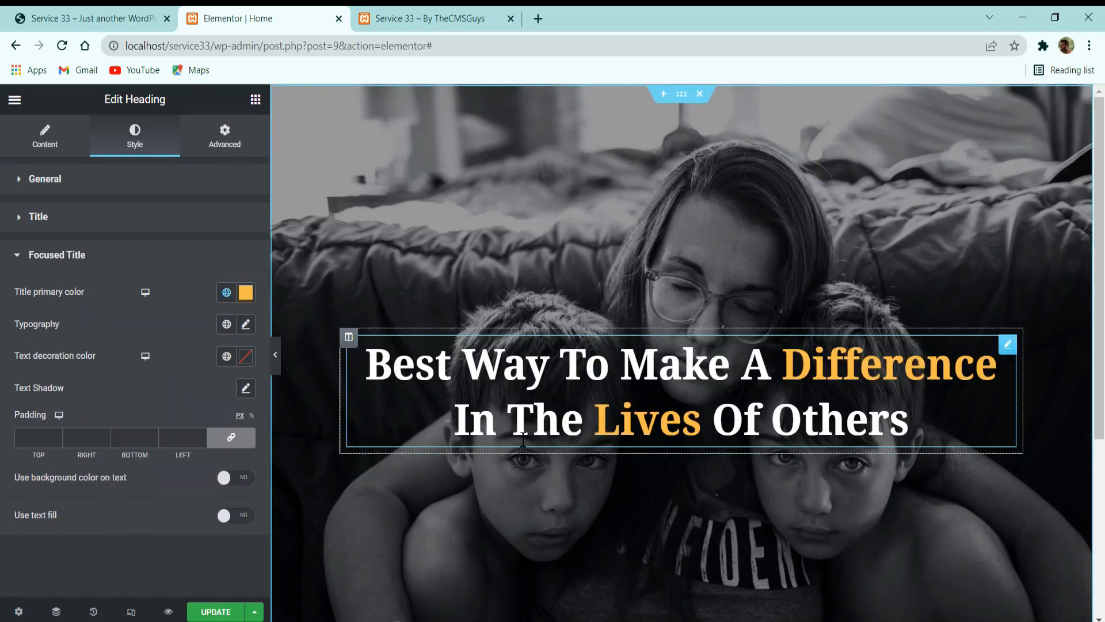
Compare the highlighted words with the reference site and apply the larger "Primary ..." global font to the focused title.
{"action": "left_click", "coordinate": [83, 14]}
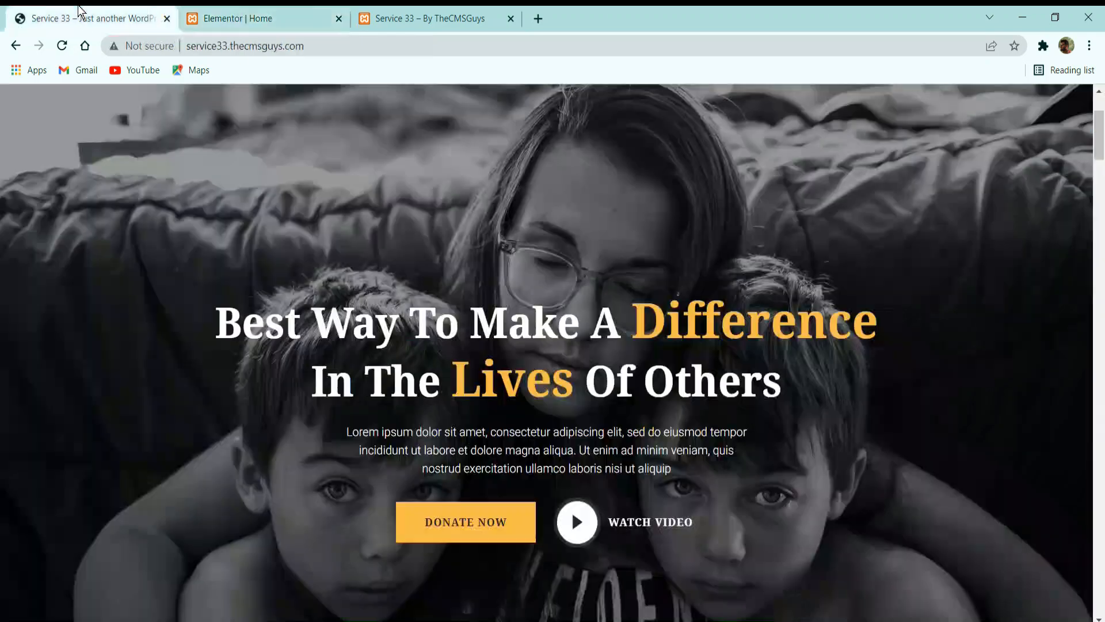
{"action": "left_click", "coordinate": [294, 11]}
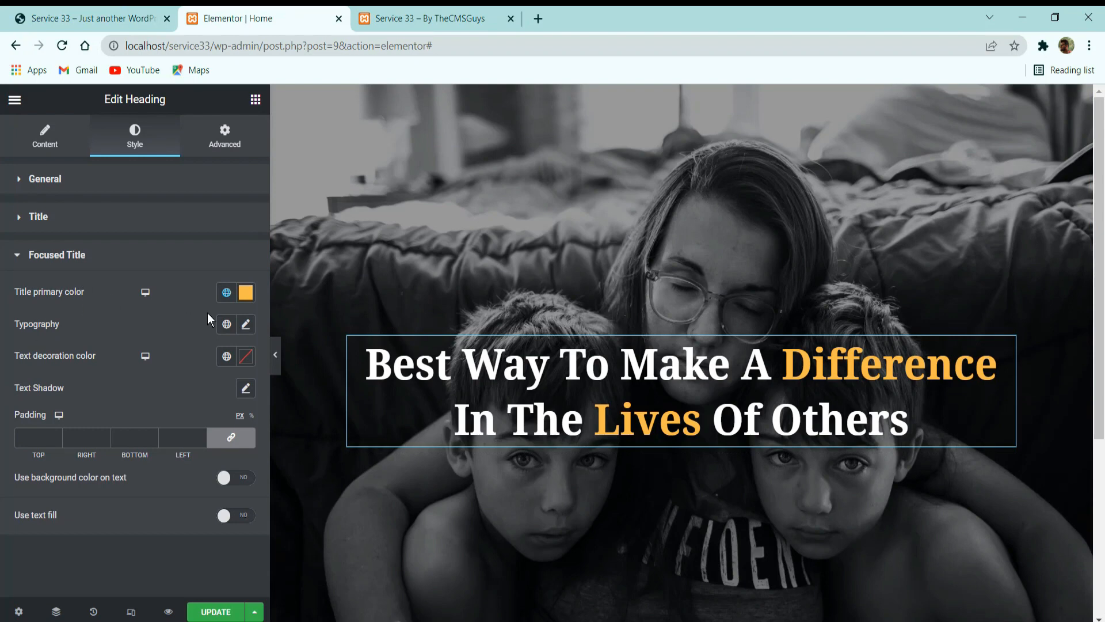
{"action": "left_click", "coordinate": [228, 324]}
{"action": "scroll", "coordinate": [155, 455], "scroll_direction": "down", "scroll_amount": 1}
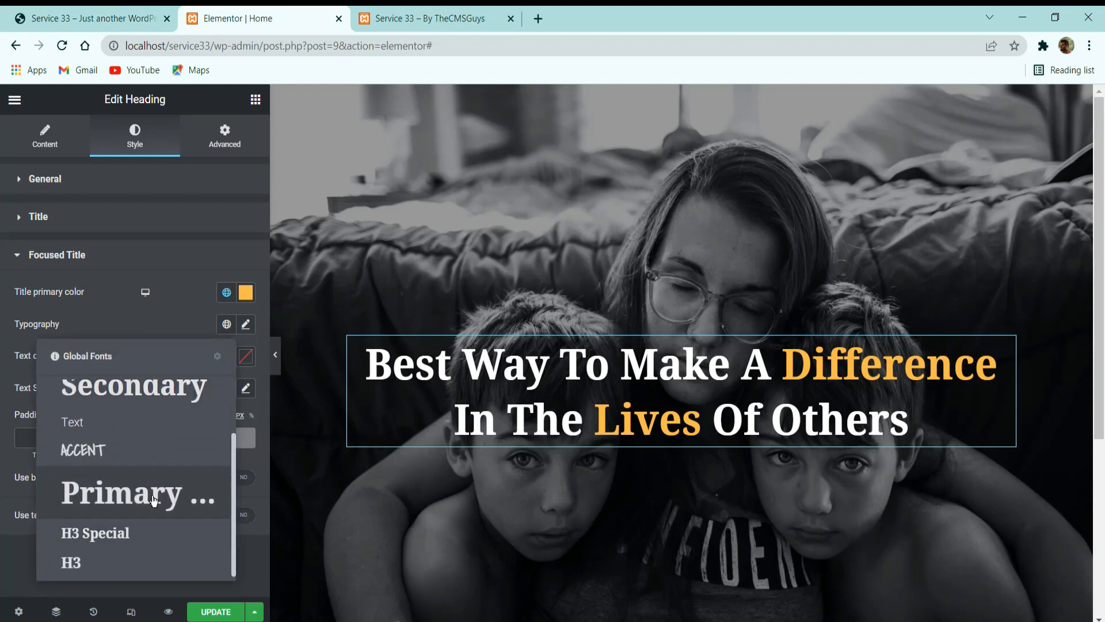
{"action": "left_click", "coordinate": [158, 493]}
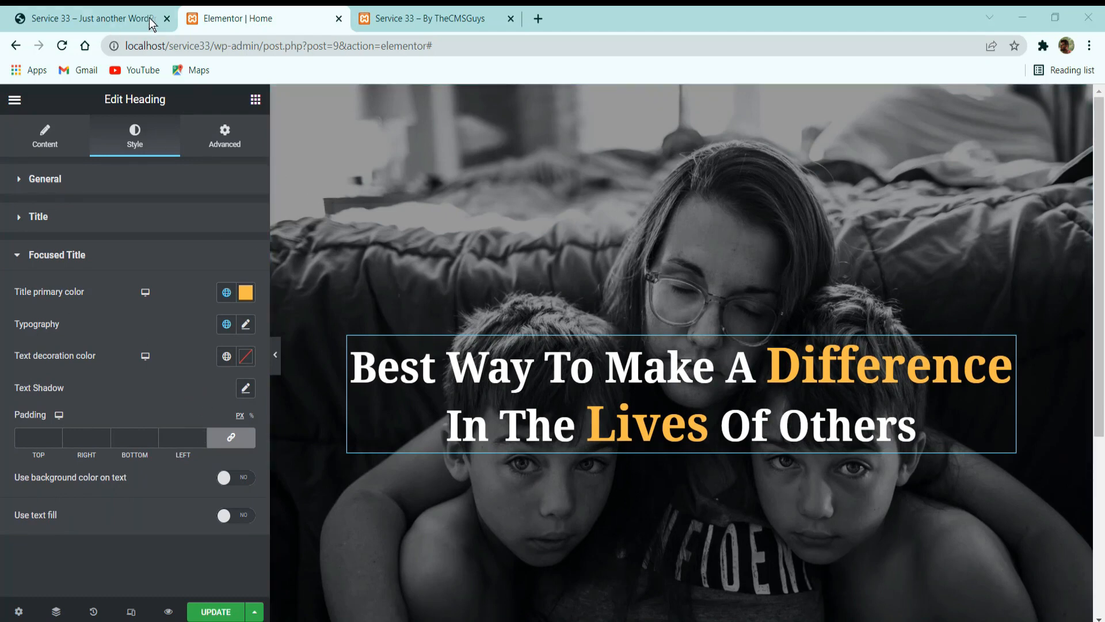
Copy the Lorem ipsum paragraph beneath the reference site's hero title and return to the Home page in Elementor.
{"action": "left_click", "coordinate": [118, 12]}
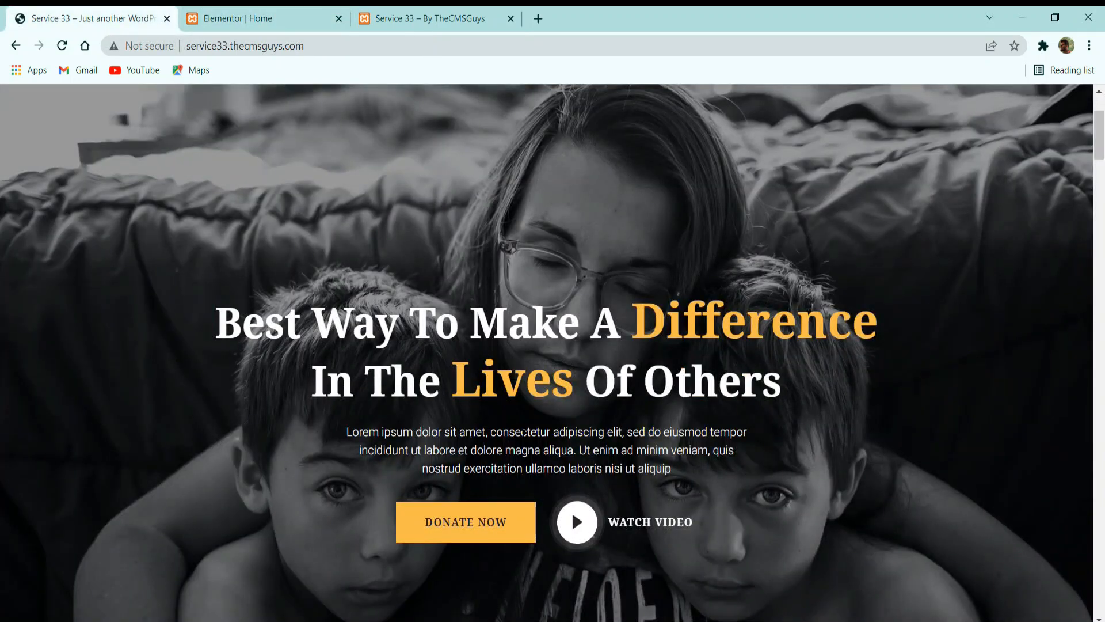
{"action": "triple_click", "coordinate": [524, 438]}
{"action": "key", "text": "ctrl+c"}
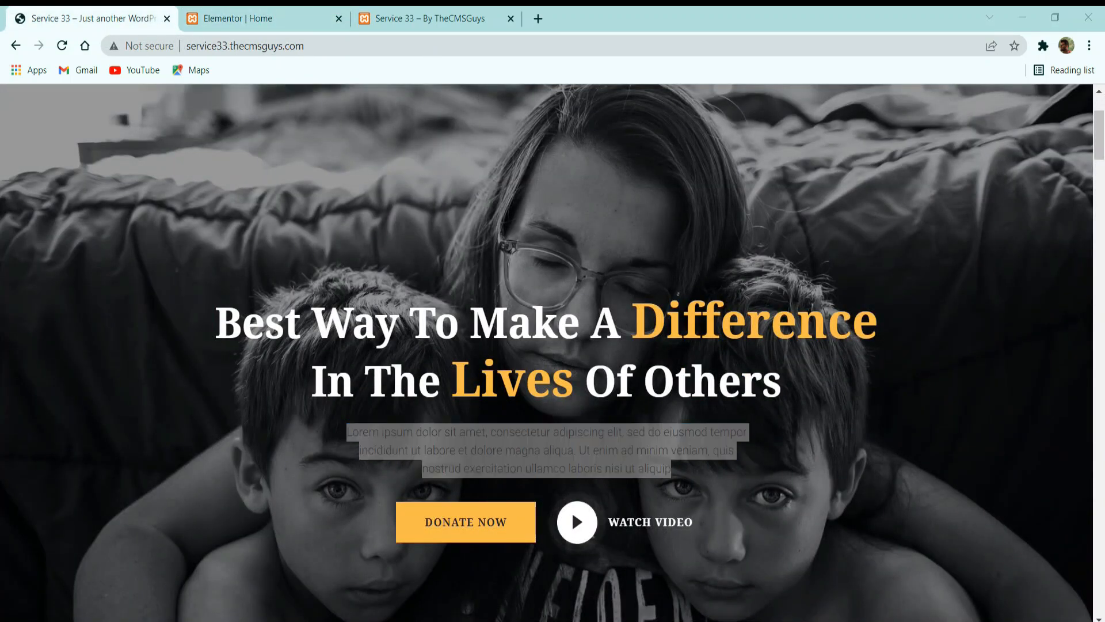
{"action": "left_click", "coordinate": [297, 14]}
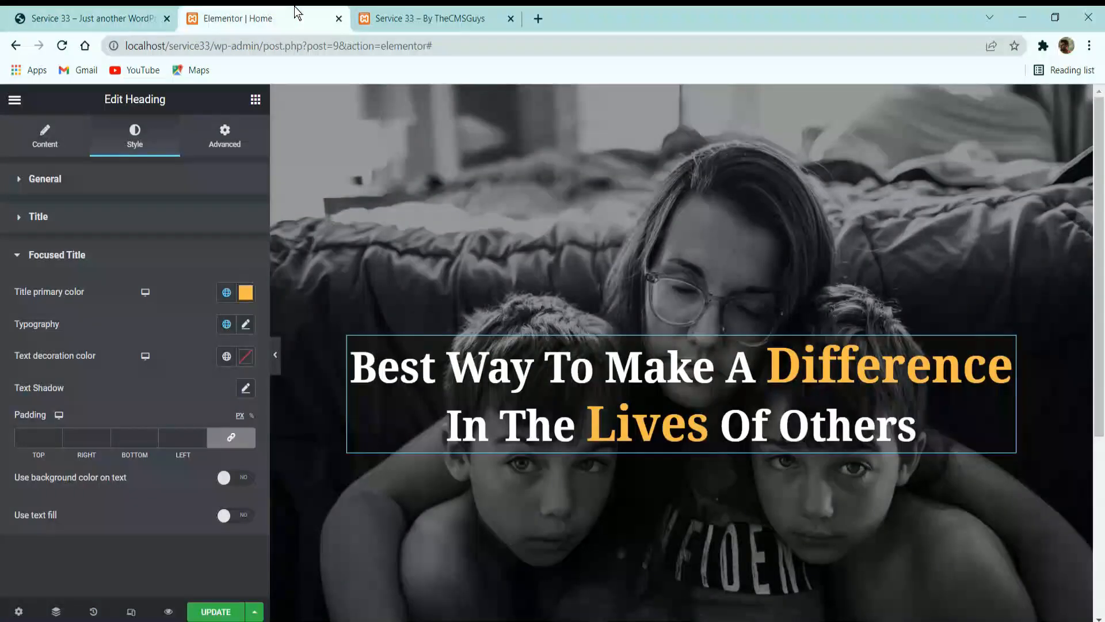
Add a Text Editor widget below the heading and replace its placeholder text with the copied Lorem ipsum paragraph.
{"action": "left_click", "coordinate": [251, 99]}
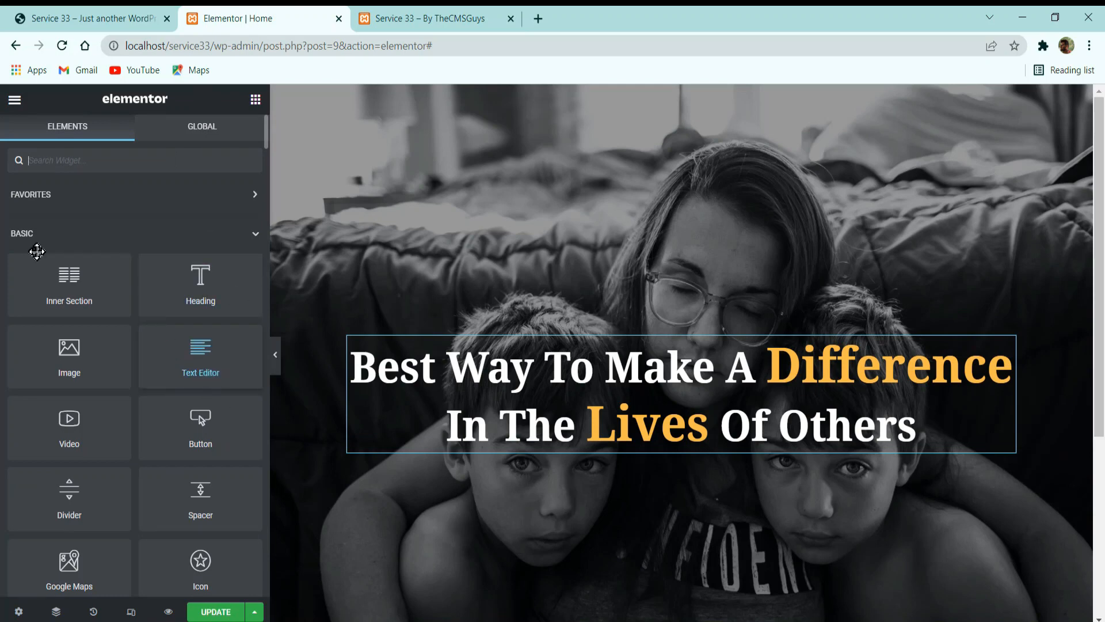
{"action": "left_click_drag", "start_coordinate": [196, 353], "coordinate": [538, 456]}
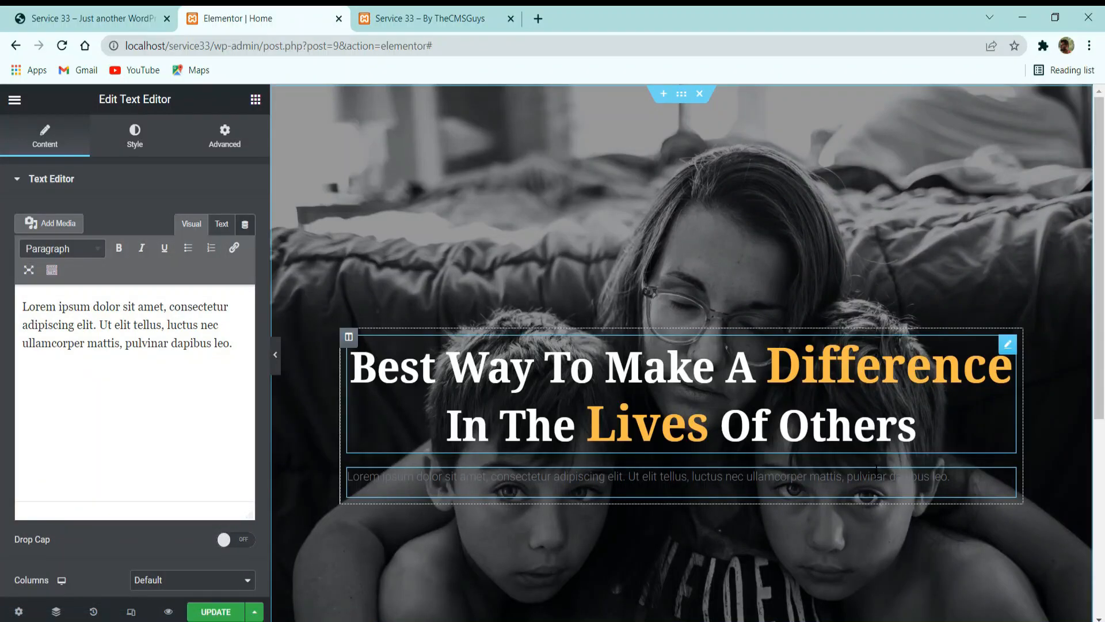
{"action": "left_click", "coordinate": [168, 418]}
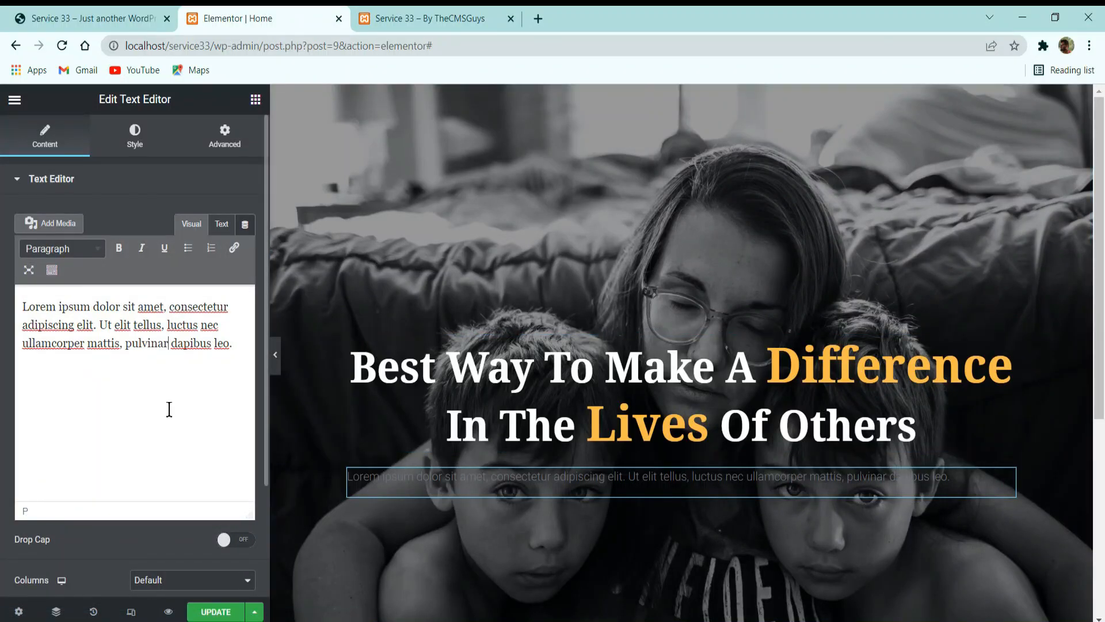
{"action": "key", "text": "ctrl+a"}
{"action": "key", "text": "ctrl+v"}
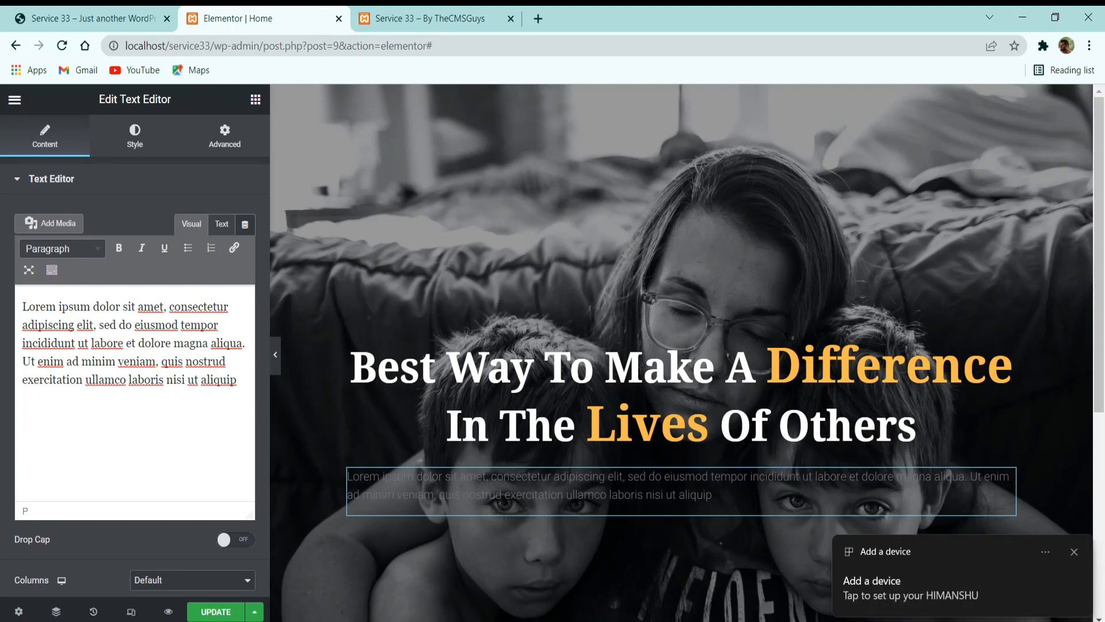
Center-align the hero paragraph and set its text color to white, #FFFFFF.
{"action": "left_click", "coordinate": [138, 135]}
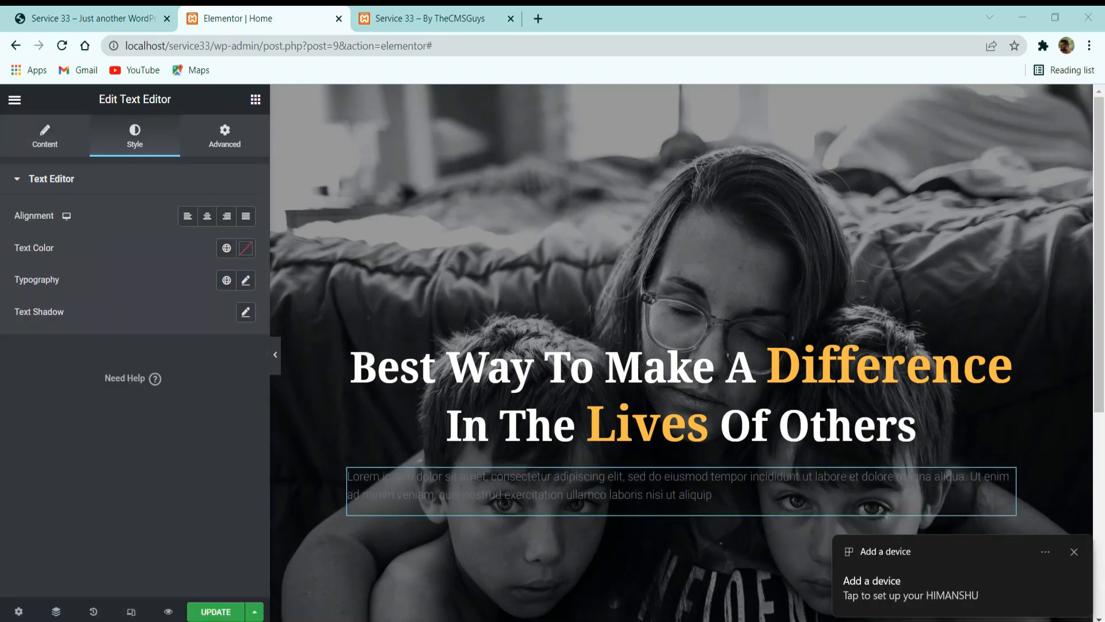
{"action": "left_click", "coordinate": [207, 216]}
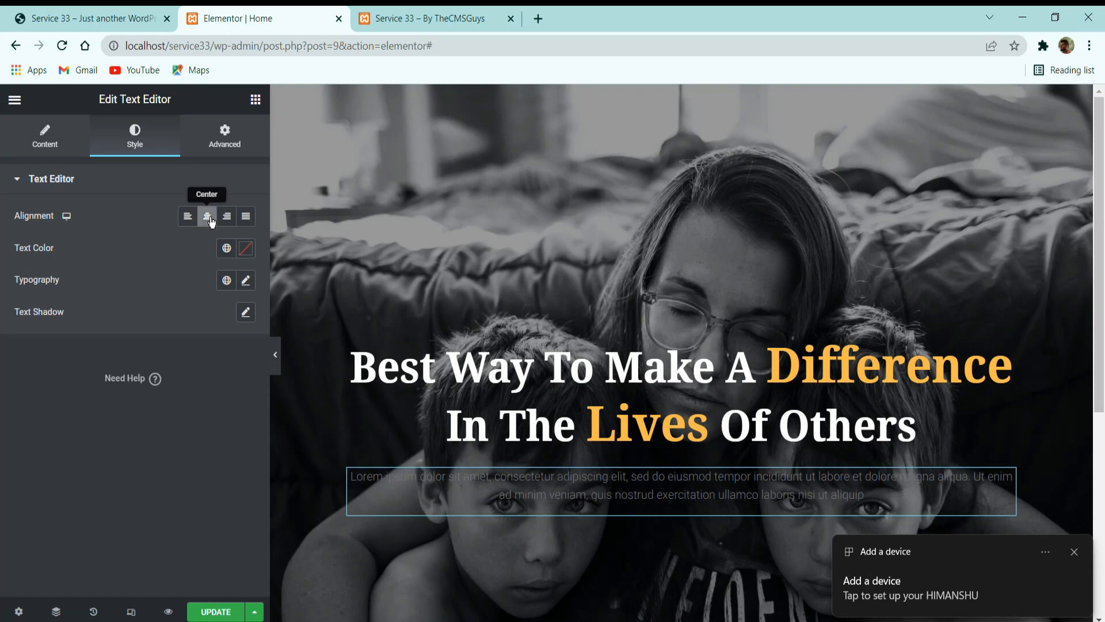
{"action": "left_click", "coordinate": [244, 249]}
{"action": "left_click", "coordinate": [82, 305]}
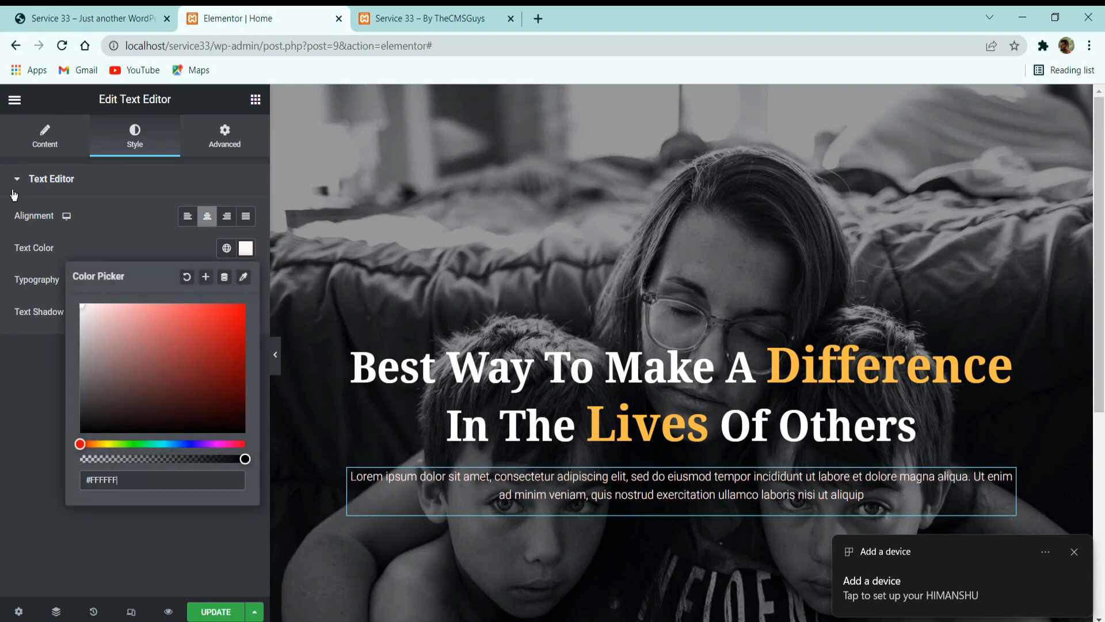
{"action": "left_click", "coordinate": [130, 260]}
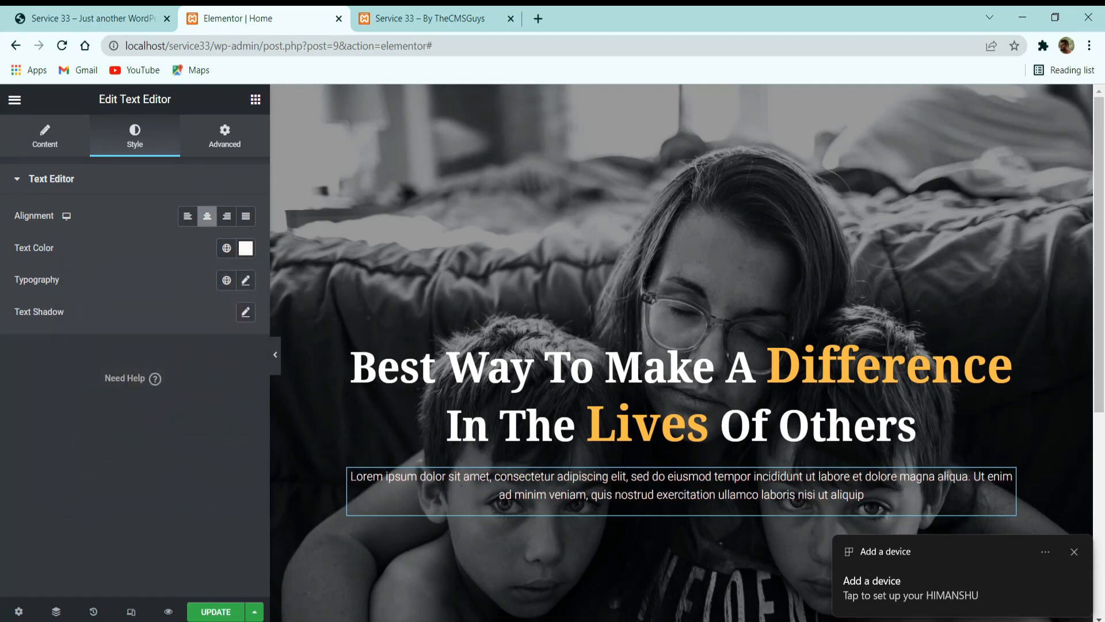
Apply the global Text font to the hero paragraph's typography.
{"action": "left_click", "coordinate": [226, 280]}
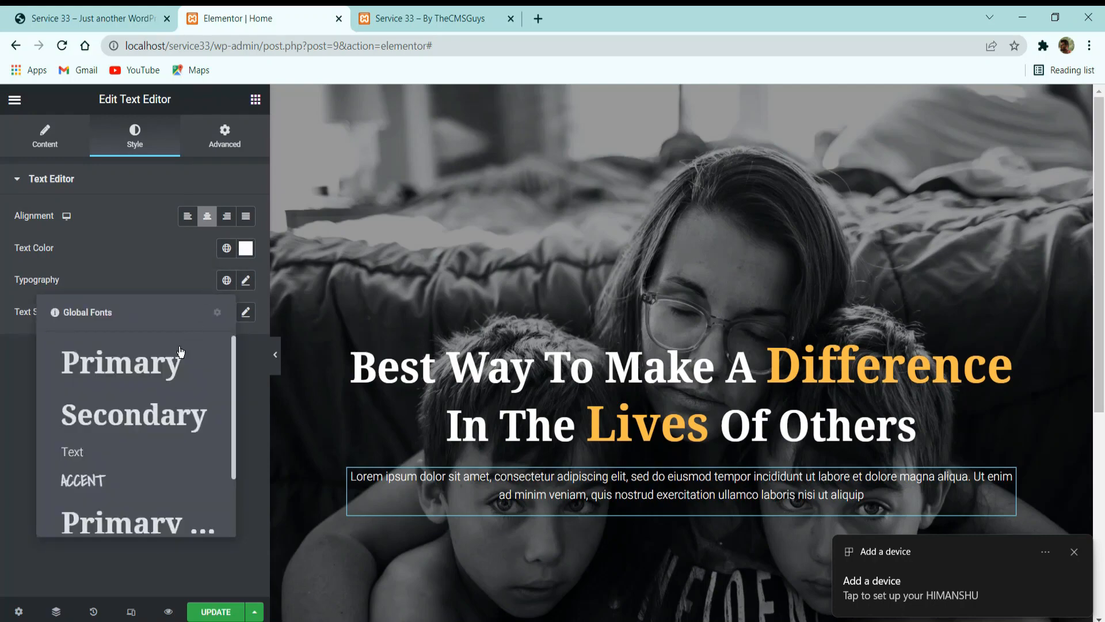
{"action": "left_click", "coordinate": [133, 452]}
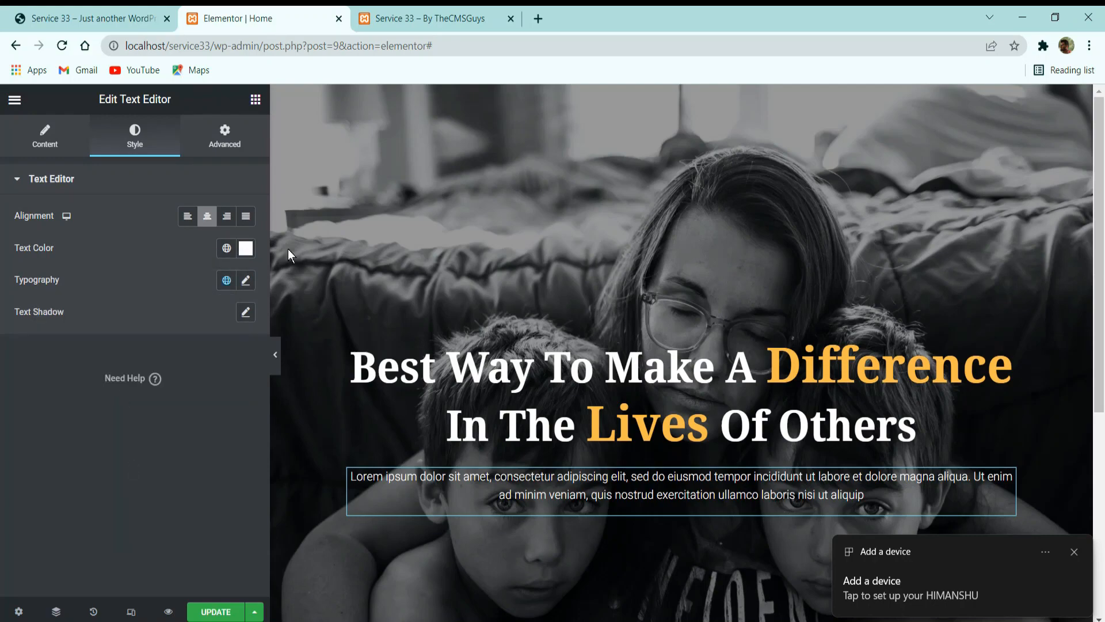
Set the hero paragraph's right and left padding to 20% and save the page.
{"action": "left_click", "coordinate": [93, 18]}
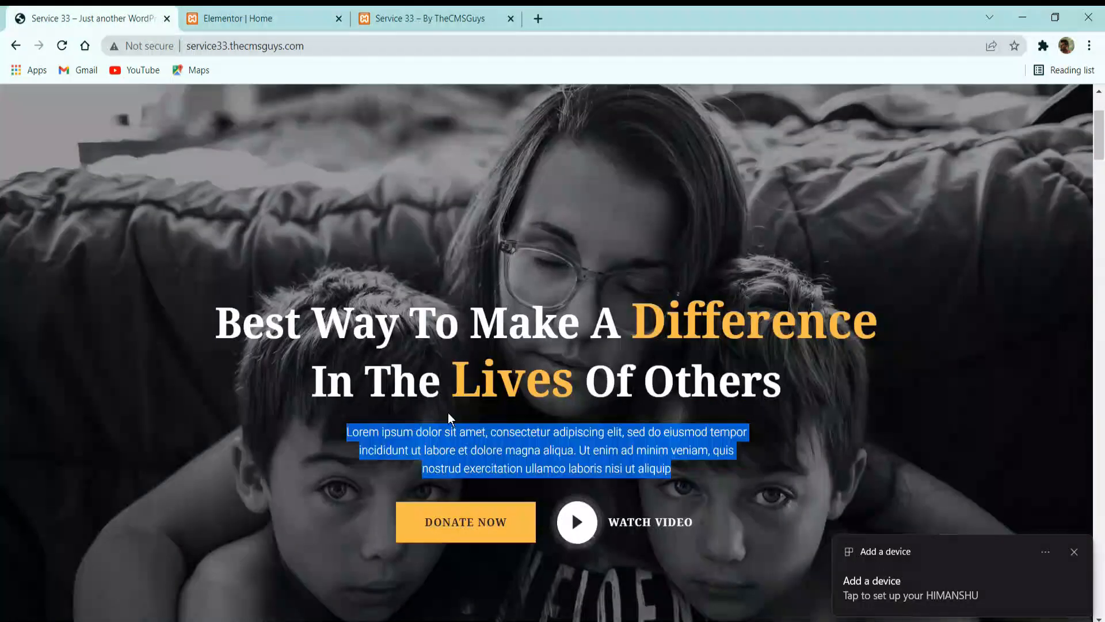
{"action": "left_click", "coordinate": [320, 440]}
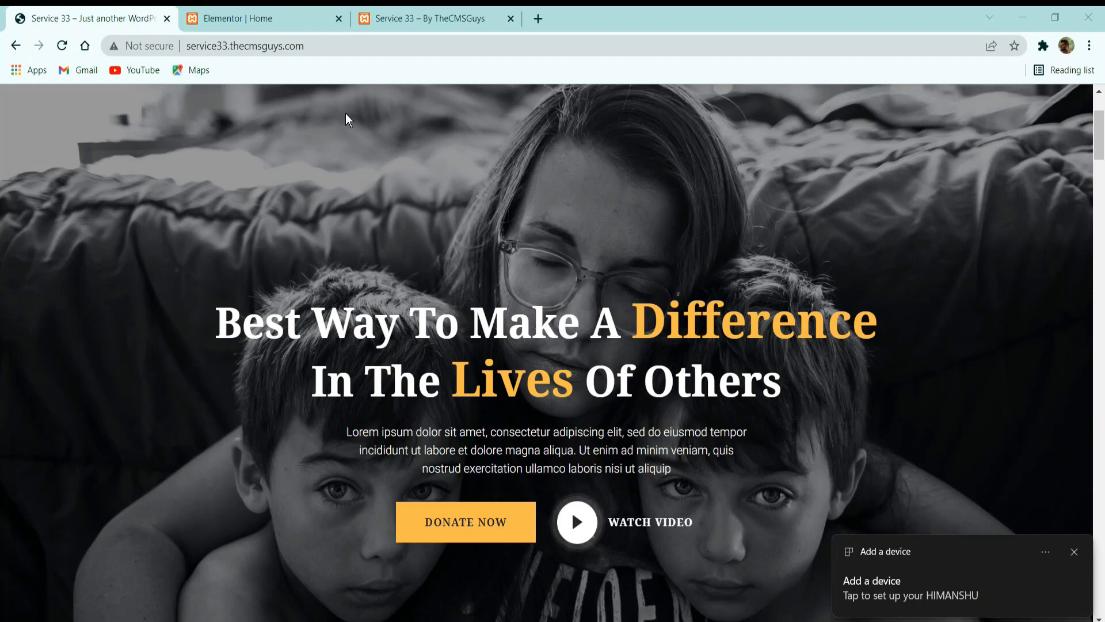
{"action": "left_click", "coordinate": [247, 18]}
{"action": "left_click", "coordinate": [225, 136]}
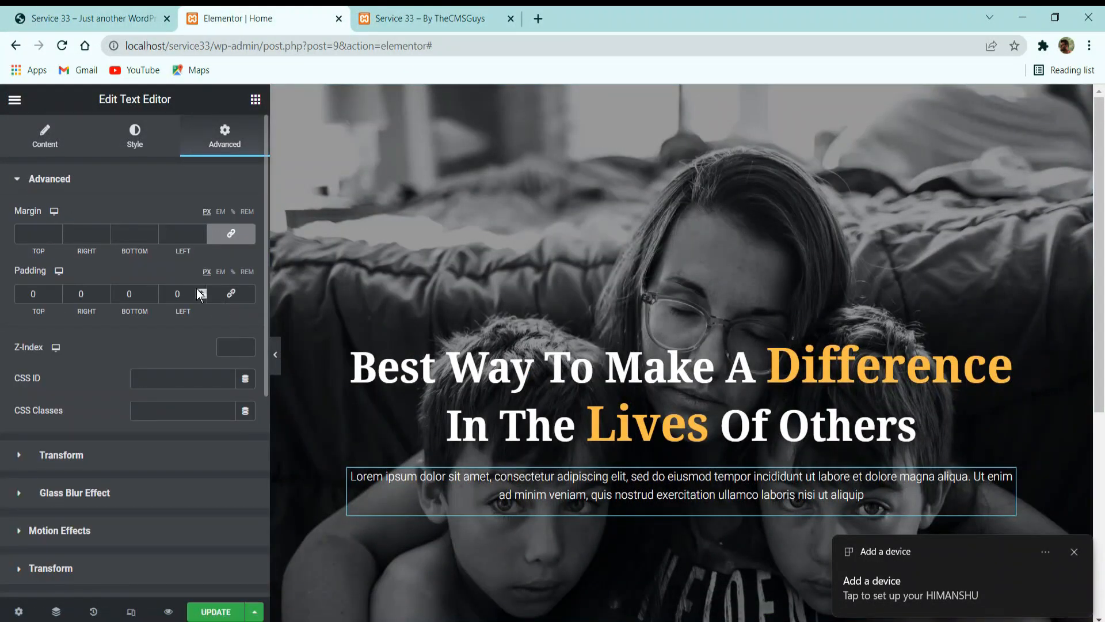
{"action": "left_click", "coordinate": [233, 272]}
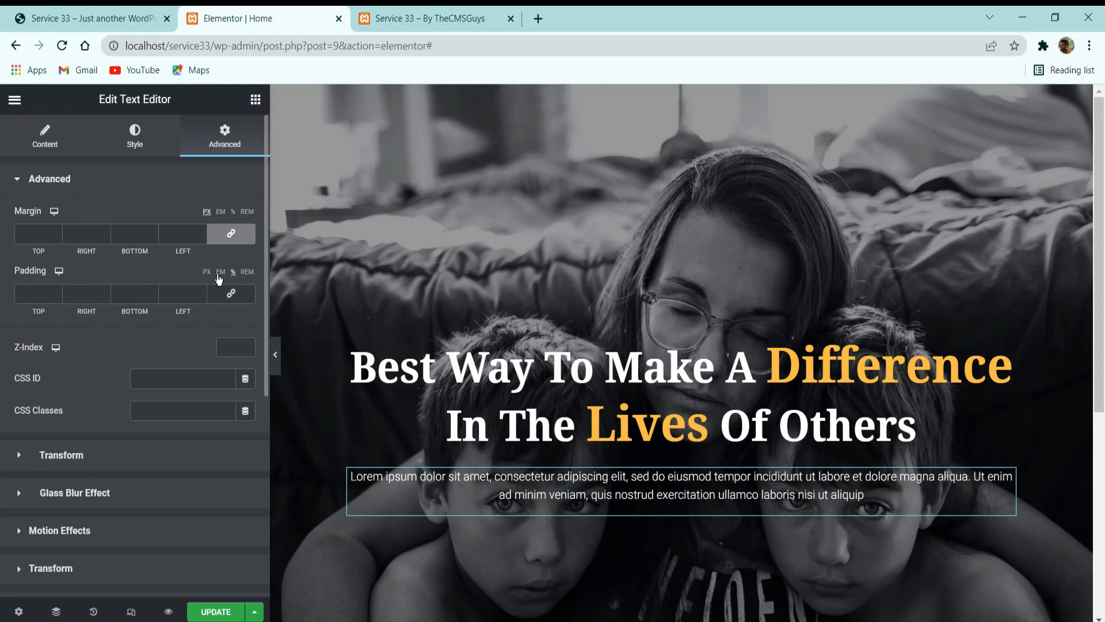
{"action": "left_click", "coordinate": [92, 294]}
{"action": "type", "text": "20"}
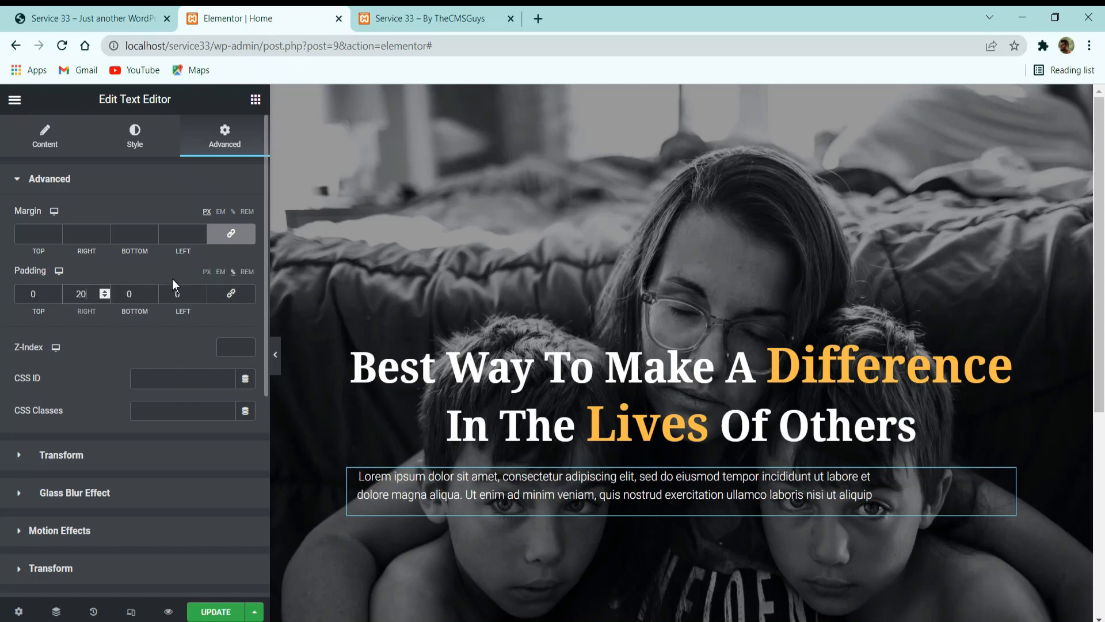
{"action": "type", "text": "20"}
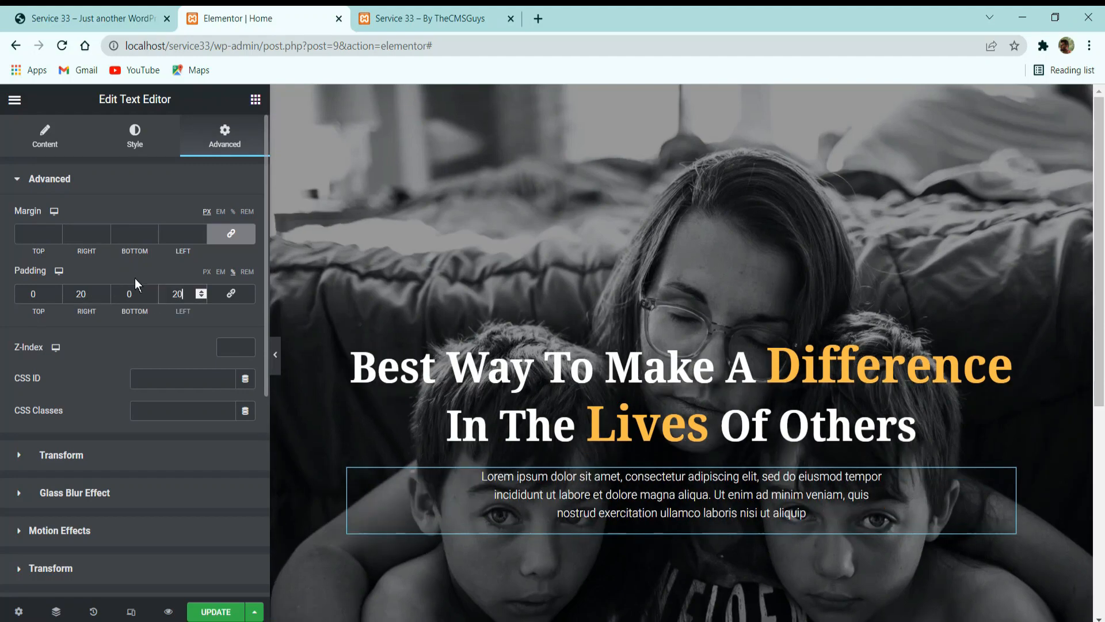
{"action": "scroll", "coordinate": [563, 345], "scroll_direction": "down", "scroll_amount": 3}
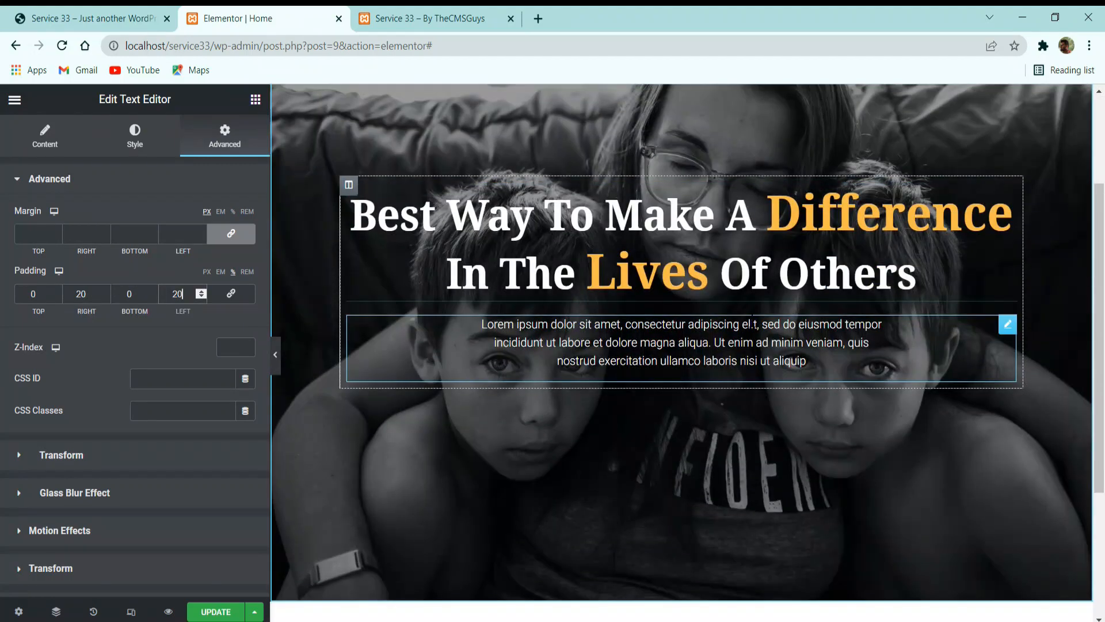
{"action": "left_click", "coordinate": [238, 614]}
Add a two-column Inner Section beneath the hero paragraph for the reference site's button row.
{"action": "left_click", "coordinate": [118, 13]}
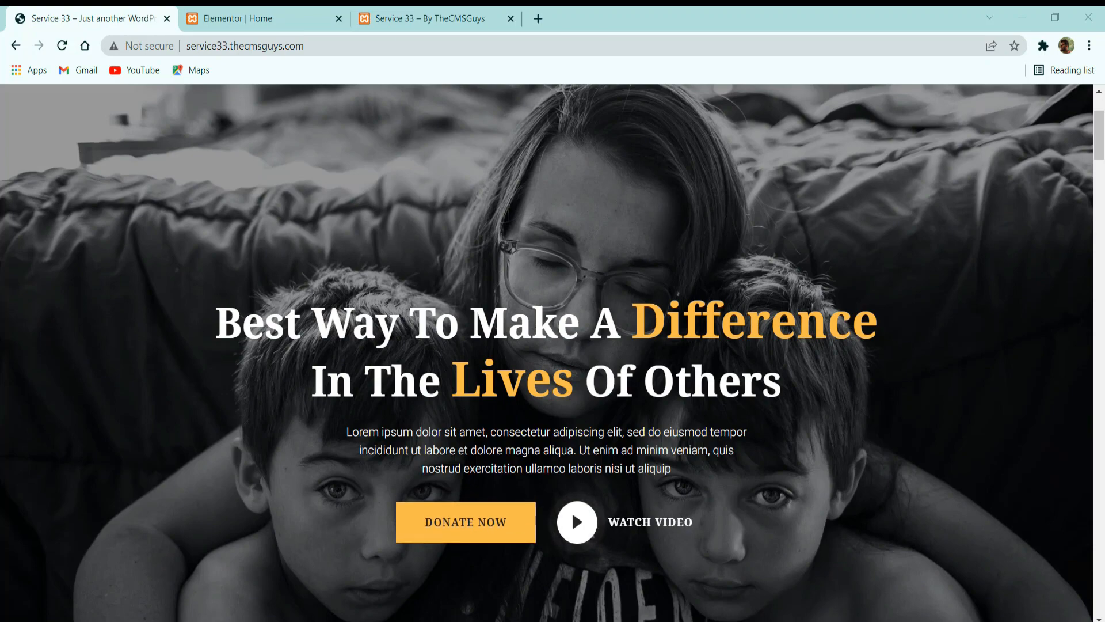
{"action": "left_click", "coordinate": [240, 19]}
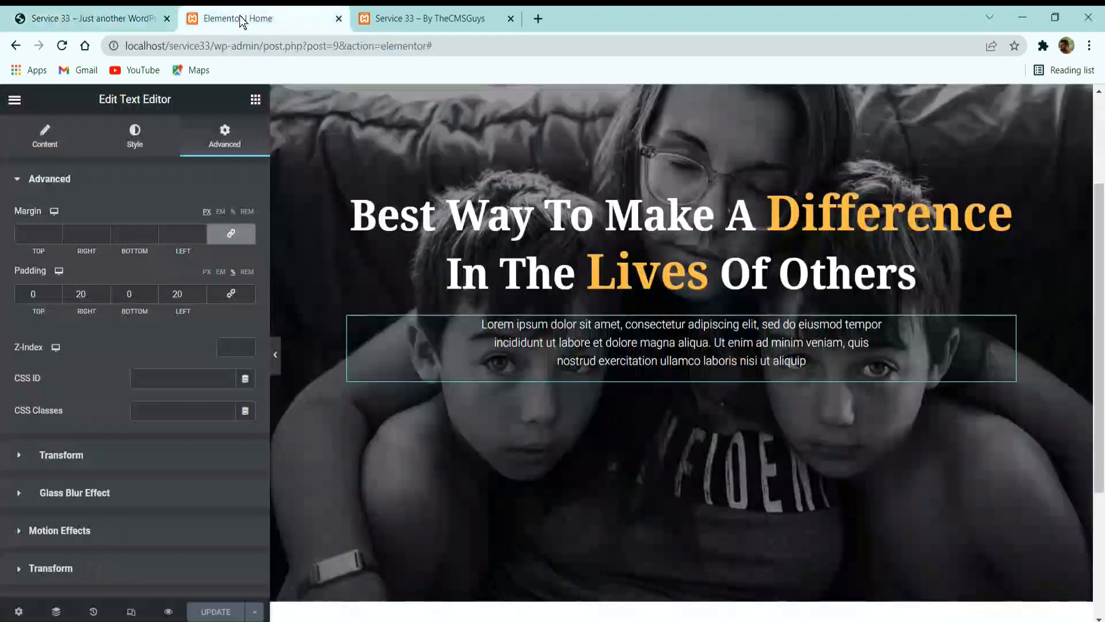
{"action": "left_click", "coordinate": [256, 99]}
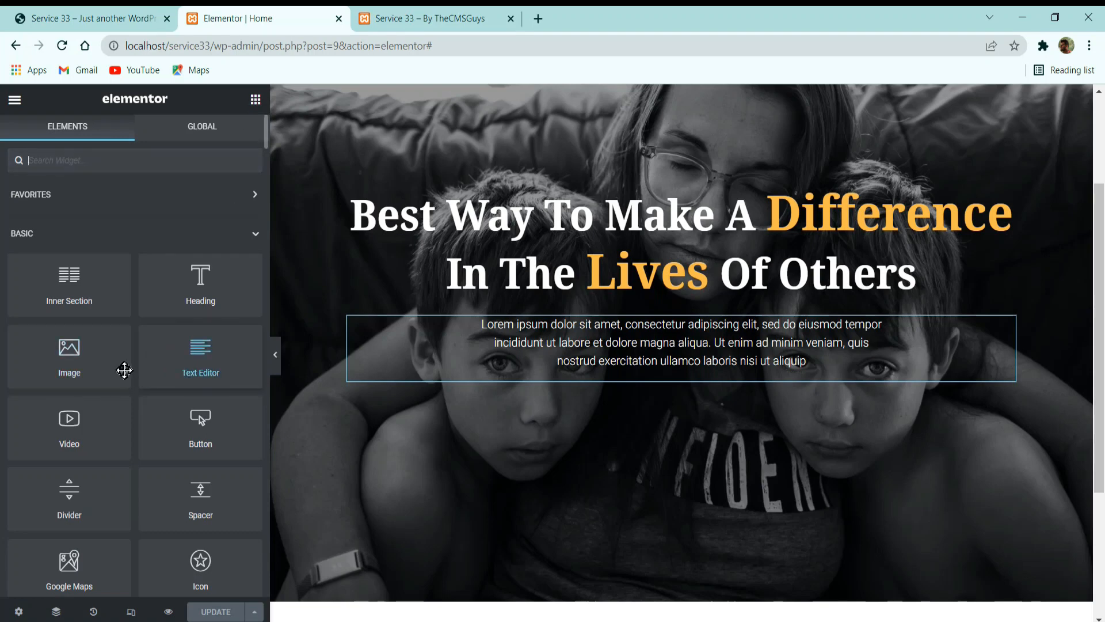
{"action": "left_click_drag", "start_coordinate": [74, 278], "coordinate": [754, 339]}
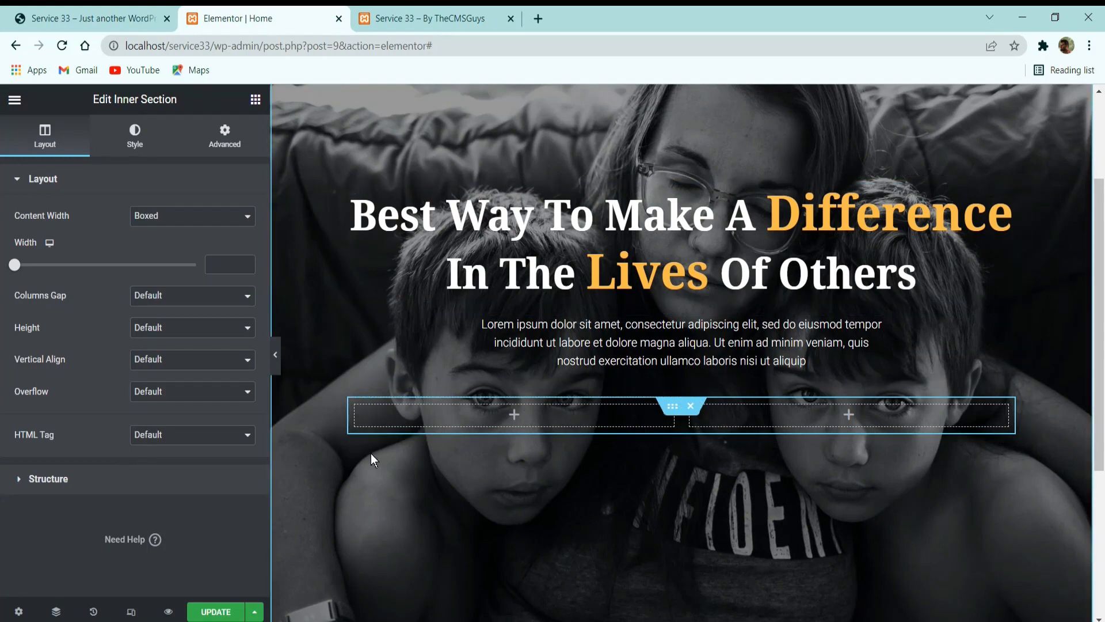
Find the standard Button widget and place it in the first column of the inner section.
{"action": "left_click", "coordinate": [63, 18]}
{"action": "left_click", "coordinate": [247, 18]}
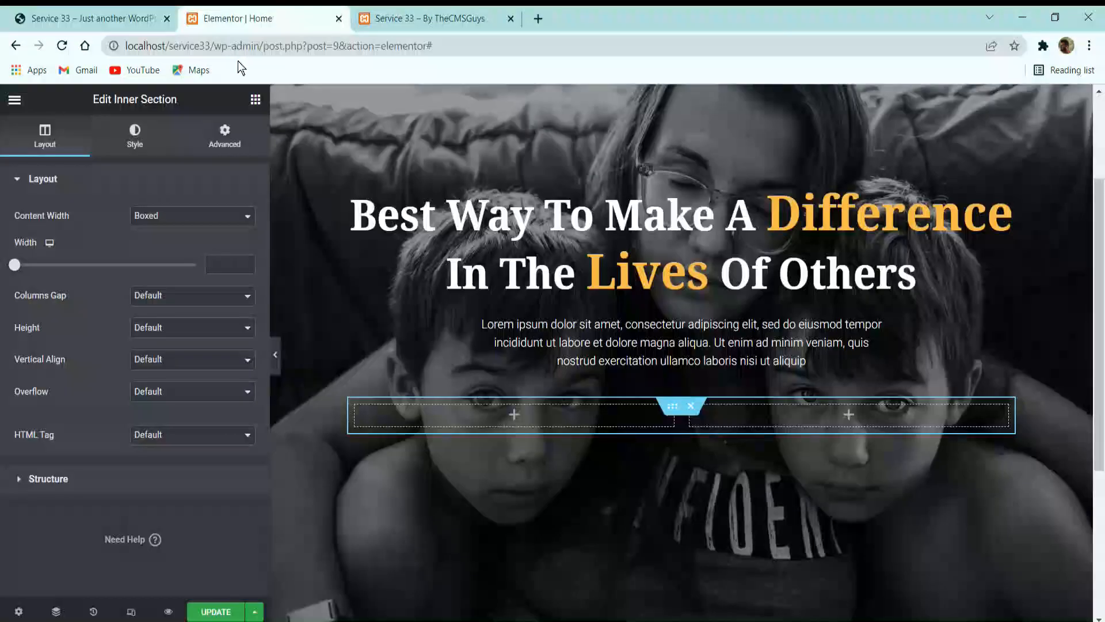
{"action": "left_click", "coordinate": [255, 96]}
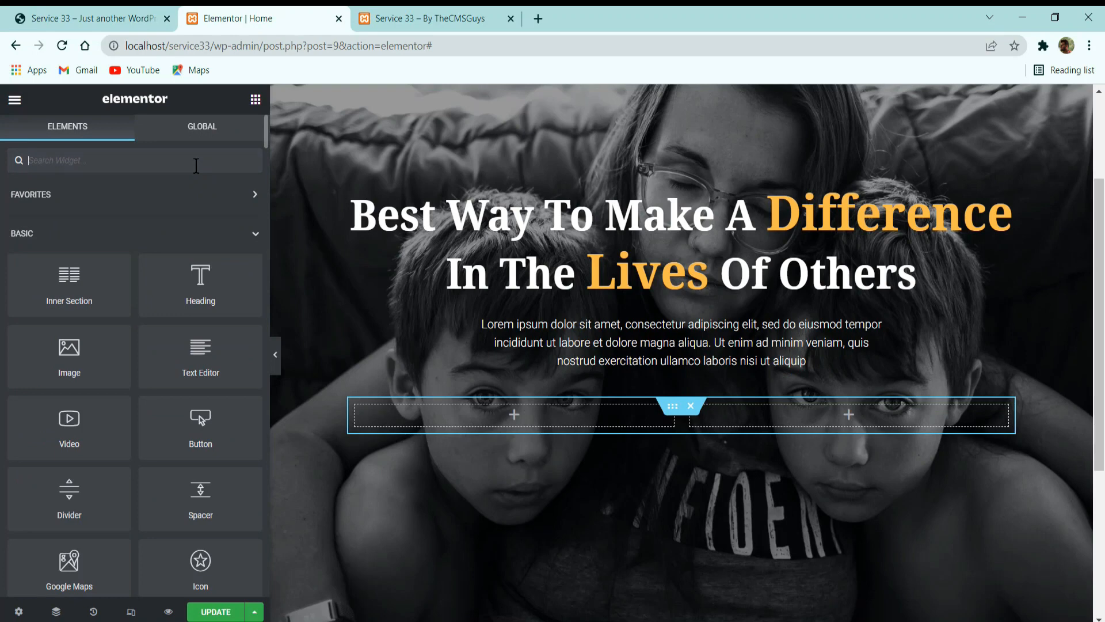
{"action": "type", "text": "bu"}
{"action": "type", "text": "t"}
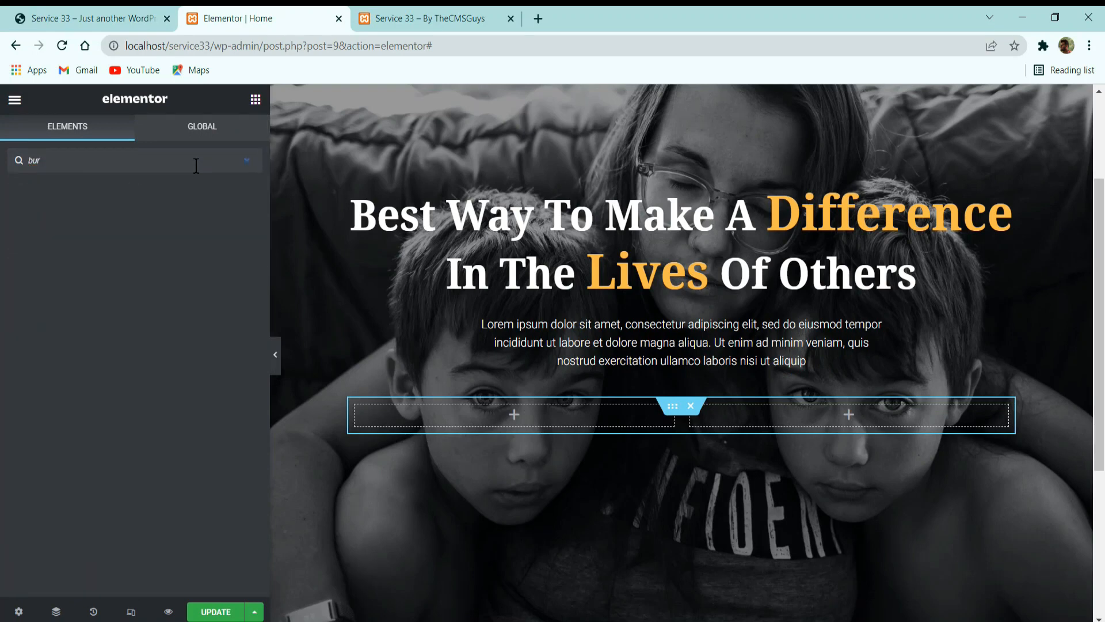
{"action": "type", "text": "t"}
{"action": "key", "text": "BackSpace"}
{"action": "key", "text": "BackSpace"}
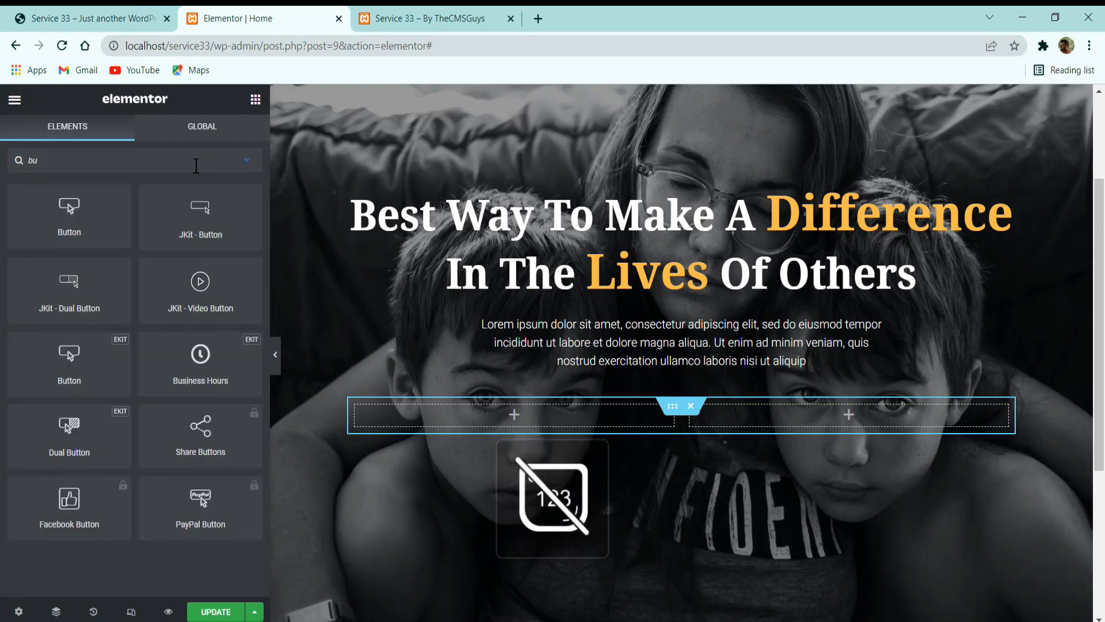
{"action": "type", "text": "tt"}
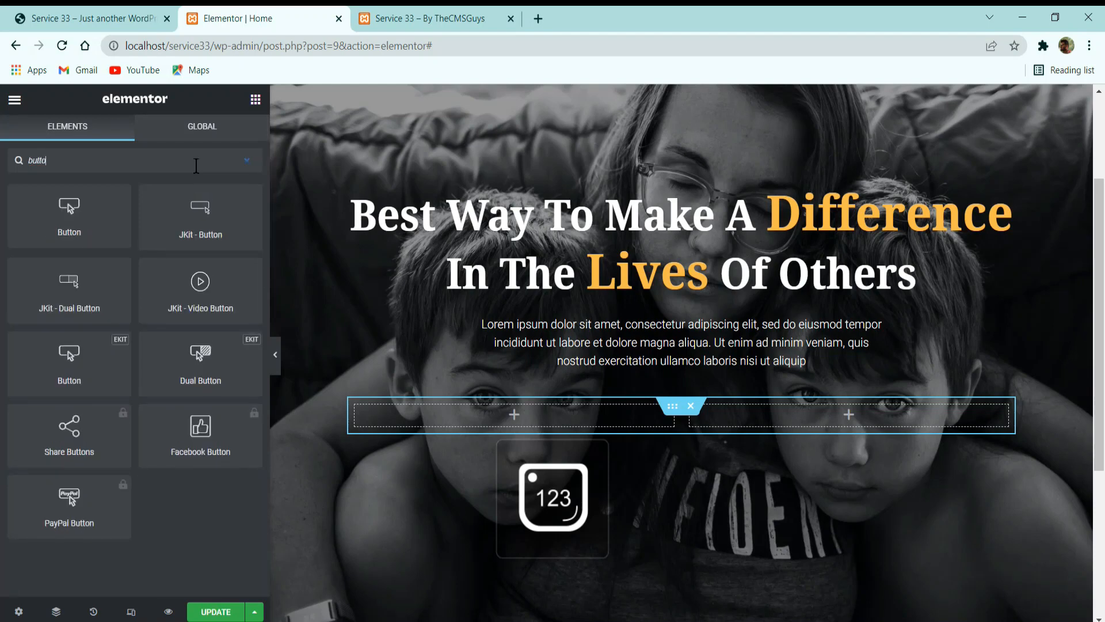
{"action": "type", "text": "o"}
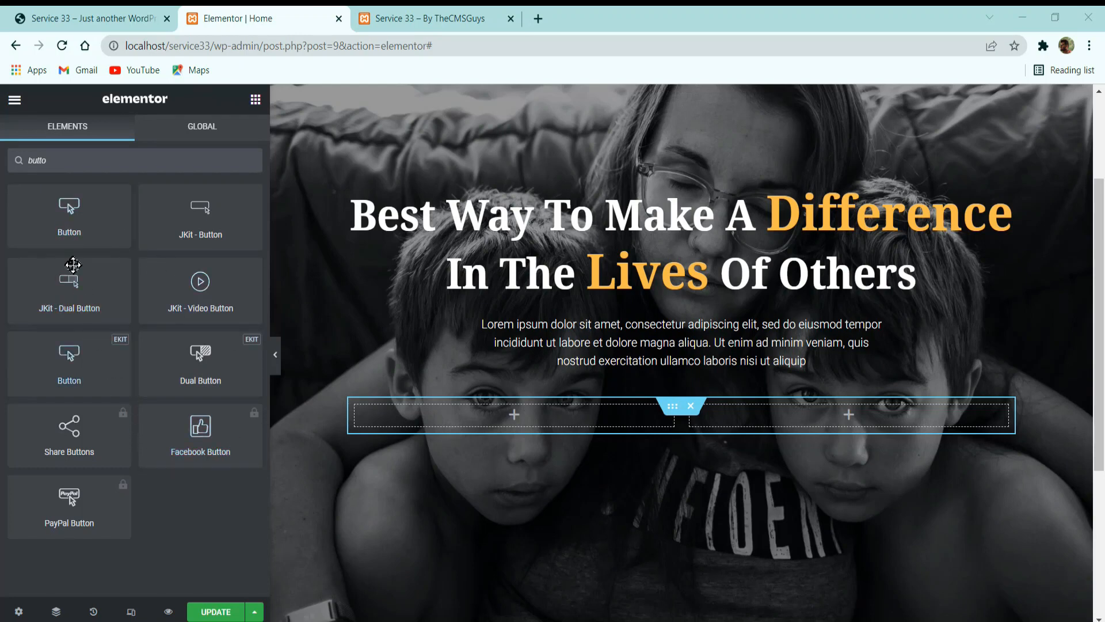
{"action": "left_click_drag", "start_coordinate": [59, 203], "coordinate": [501, 413]}
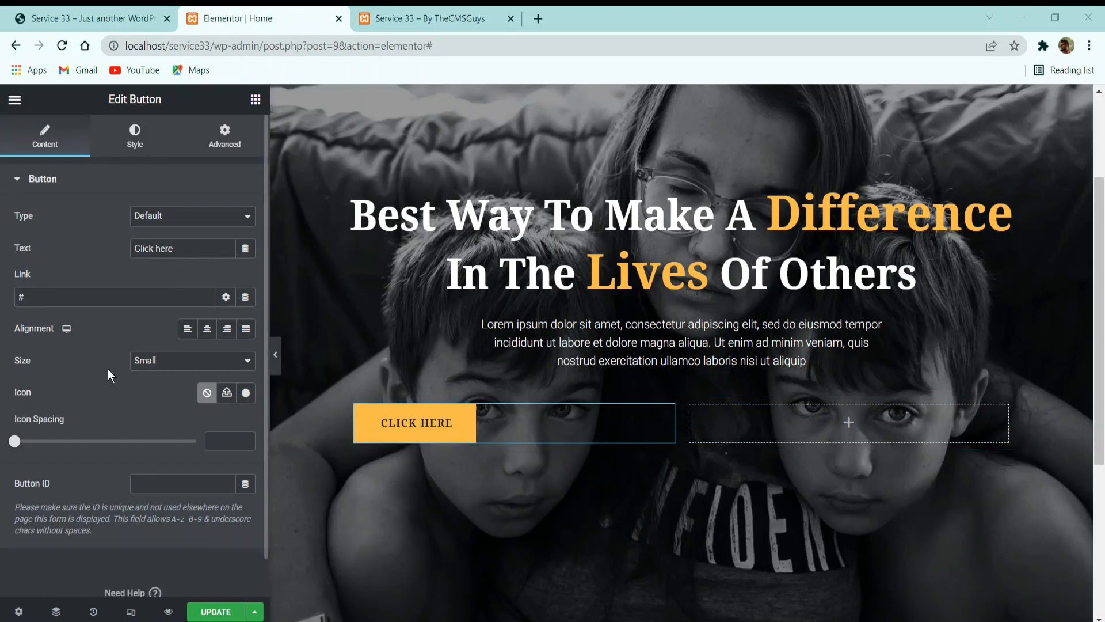
Change the button's text to Donate Now and align the button to the right of its column.
{"action": "triple_click", "coordinate": [152, 247]}
{"action": "type", "text": "Donate Noe"}
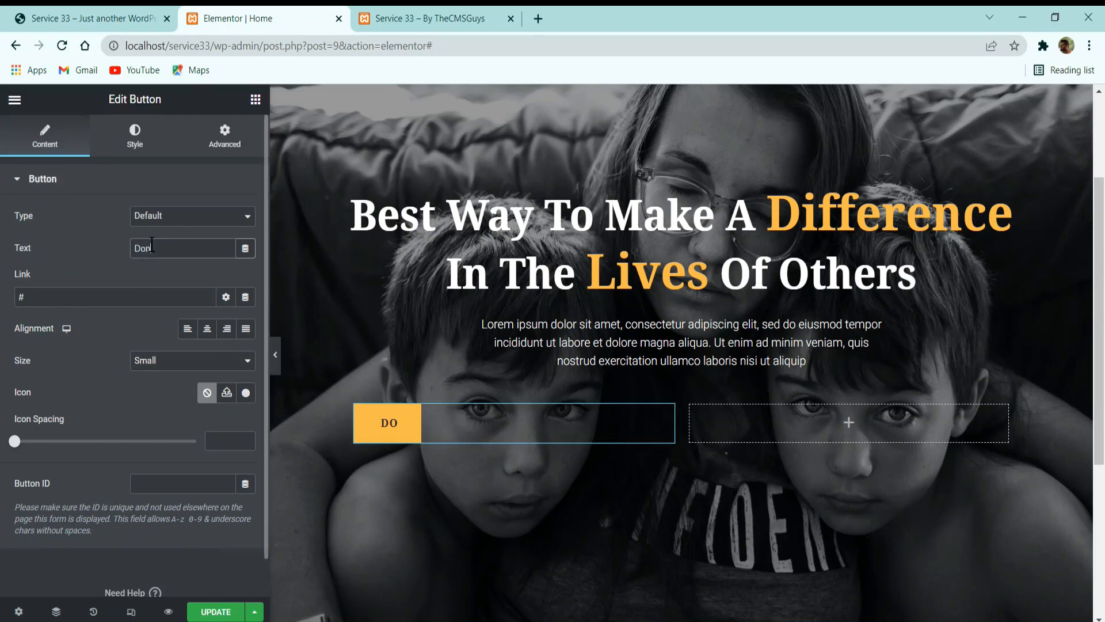
{"action": "key", "text": "BackSpace"}
{"action": "key", "text": "BackSpace"}
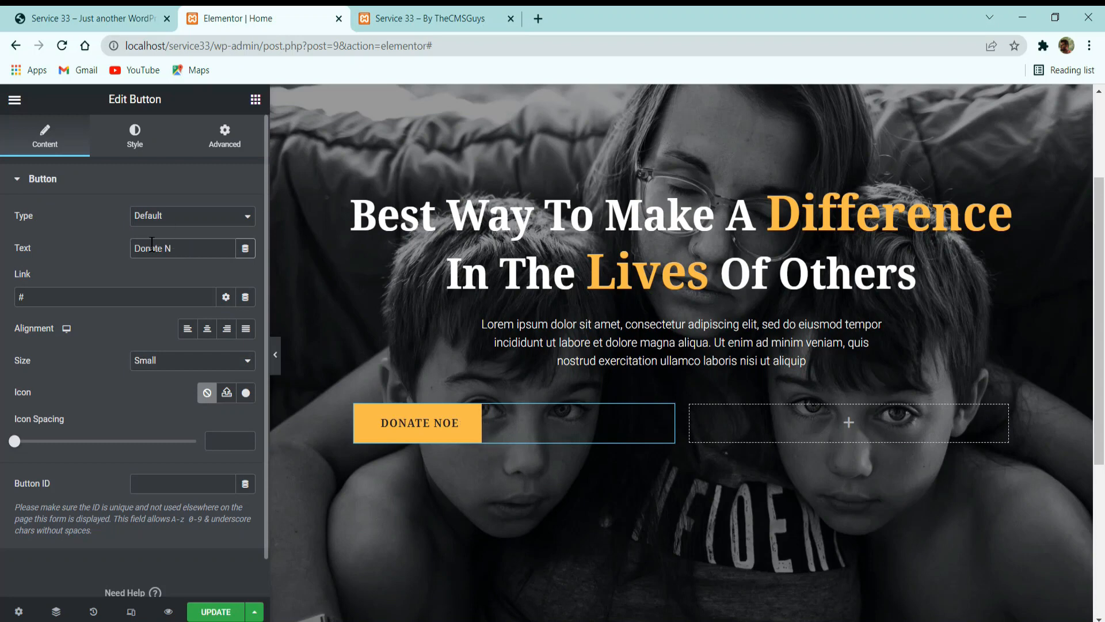
{"action": "type", "text": "w"}
{"action": "key", "text": "BackSpace"}
{"action": "type", "text": "ow"}
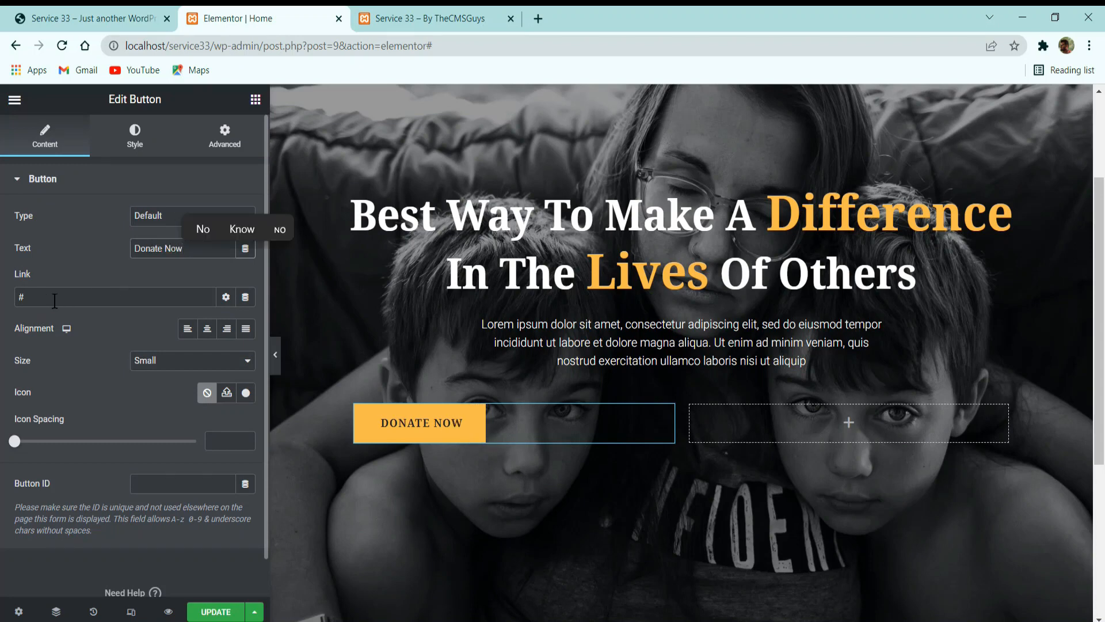
{"action": "double_click", "coordinate": [29, 293]}
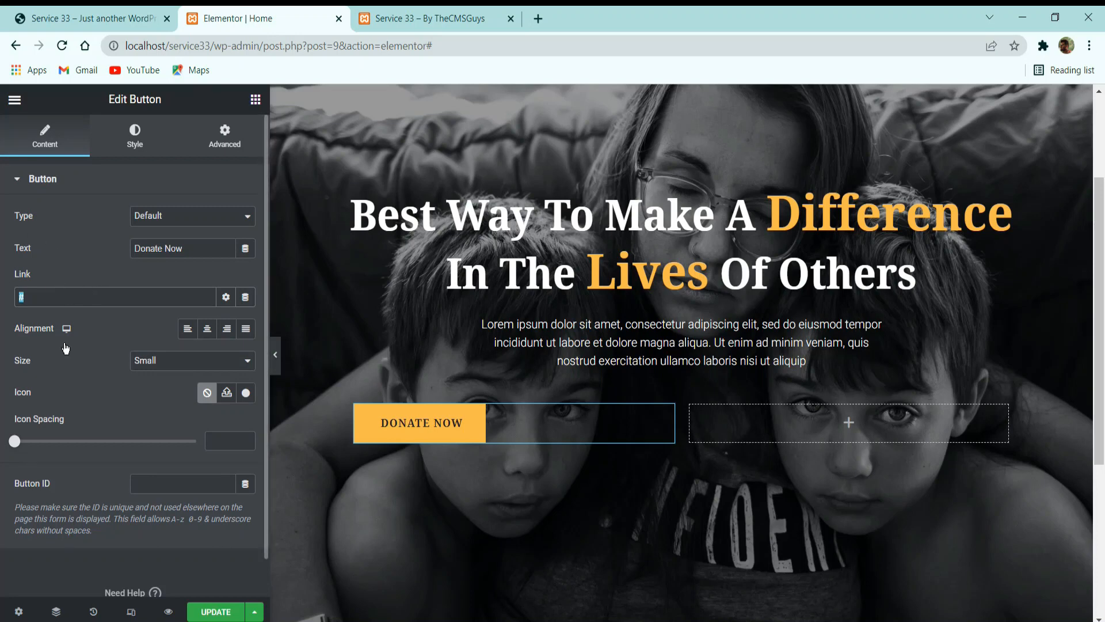
{"action": "left_click", "coordinate": [225, 332]}
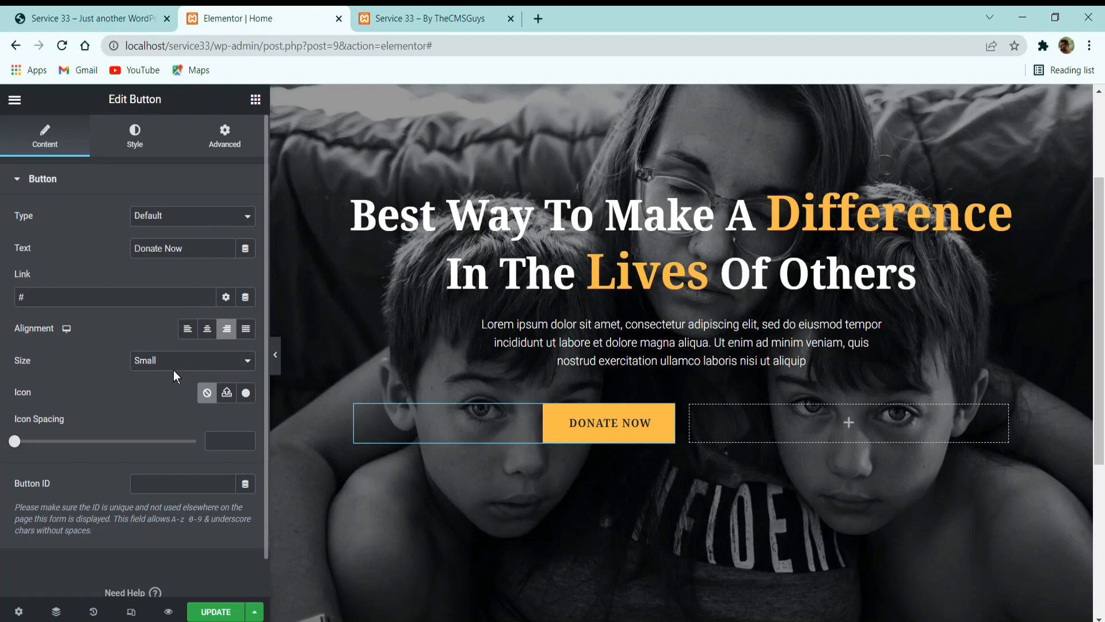
{"action": "left_click", "coordinate": [146, 138]}
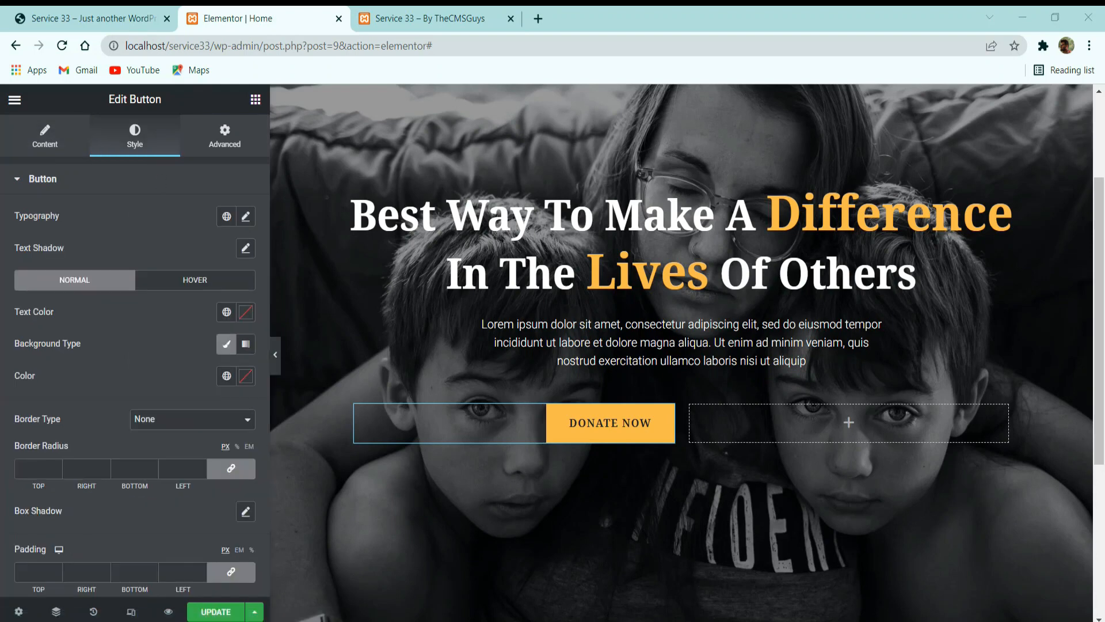
{"action": "left_click", "coordinate": [246, 216]}
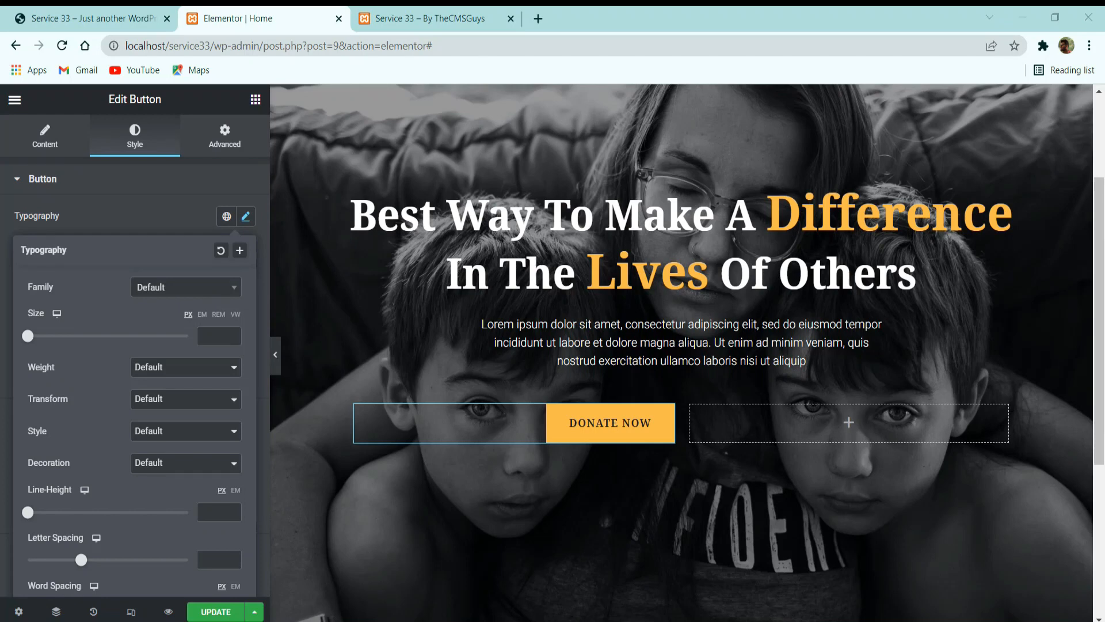
{"action": "left_click", "coordinate": [233, 219]}
{"action": "scroll", "coordinate": [135, 357], "scroll_direction": "down", "scroll_amount": 3}
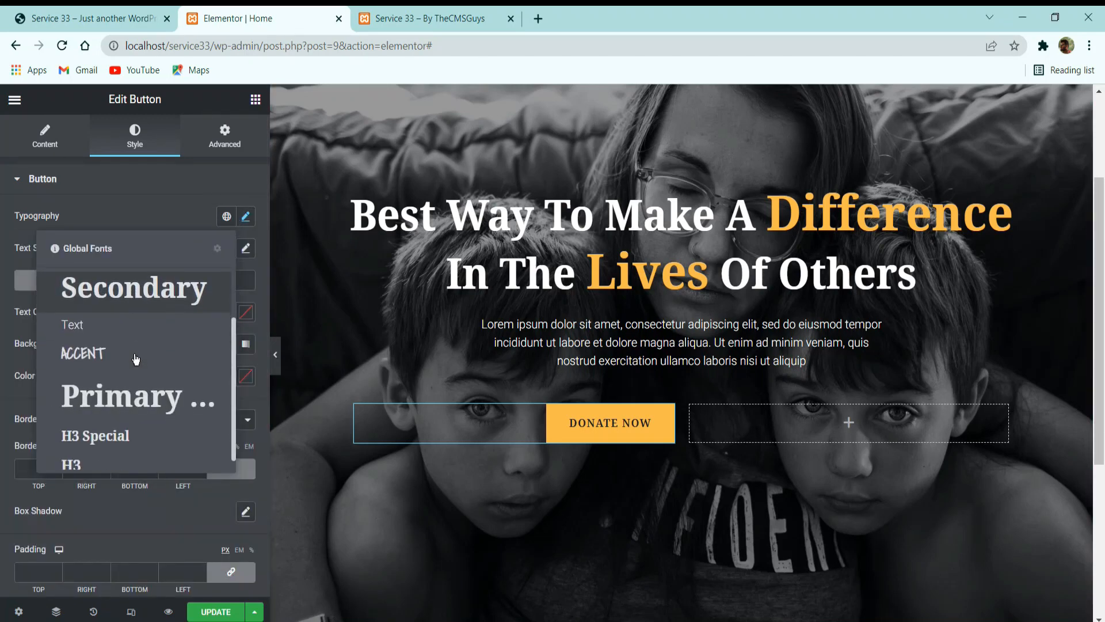
{"action": "left_click", "coordinate": [150, 192]}
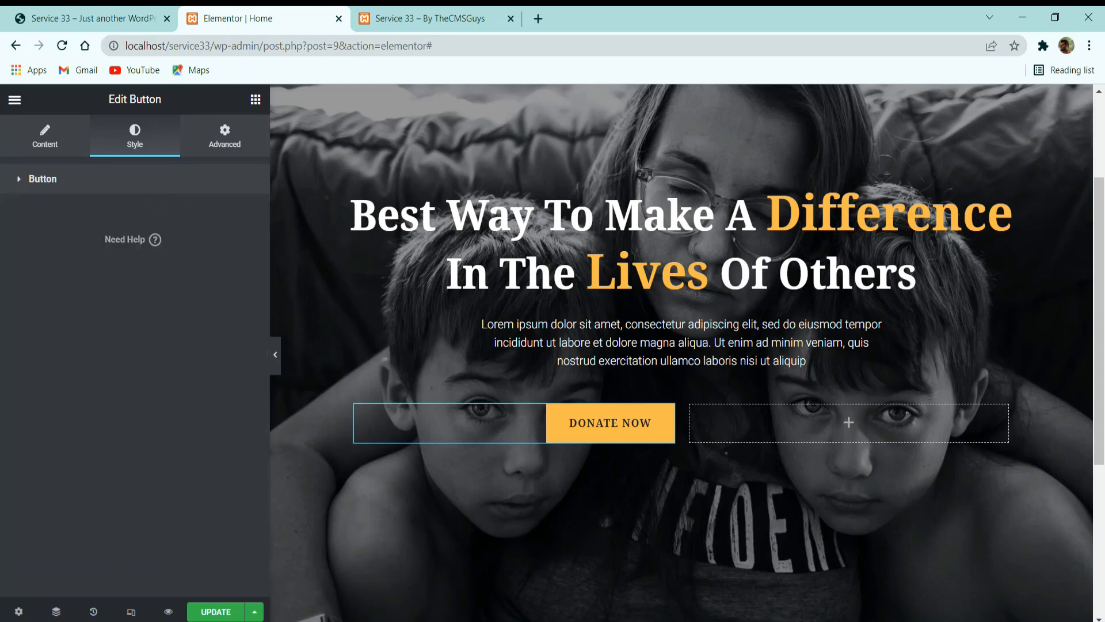
{"action": "left_click", "coordinate": [138, 188]}
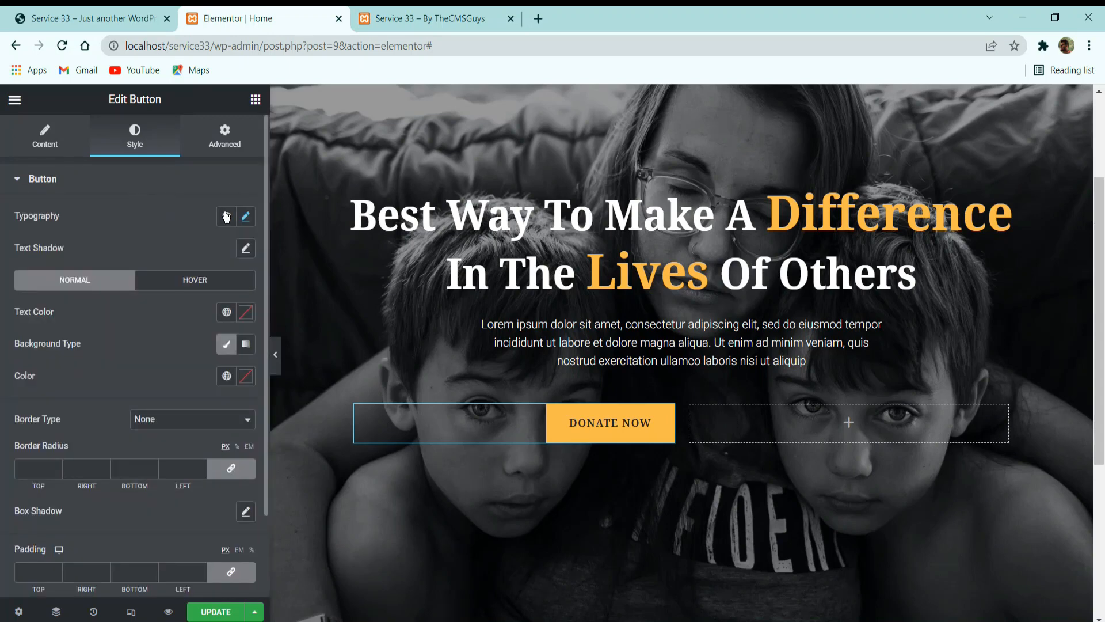
Set the Donate Now button's typography to size 14 px, weight 600 and letter spacing 1.3.
{"action": "left_click", "coordinate": [246, 219]}
{"action": "left_click", "coordinate": [216, 335]}
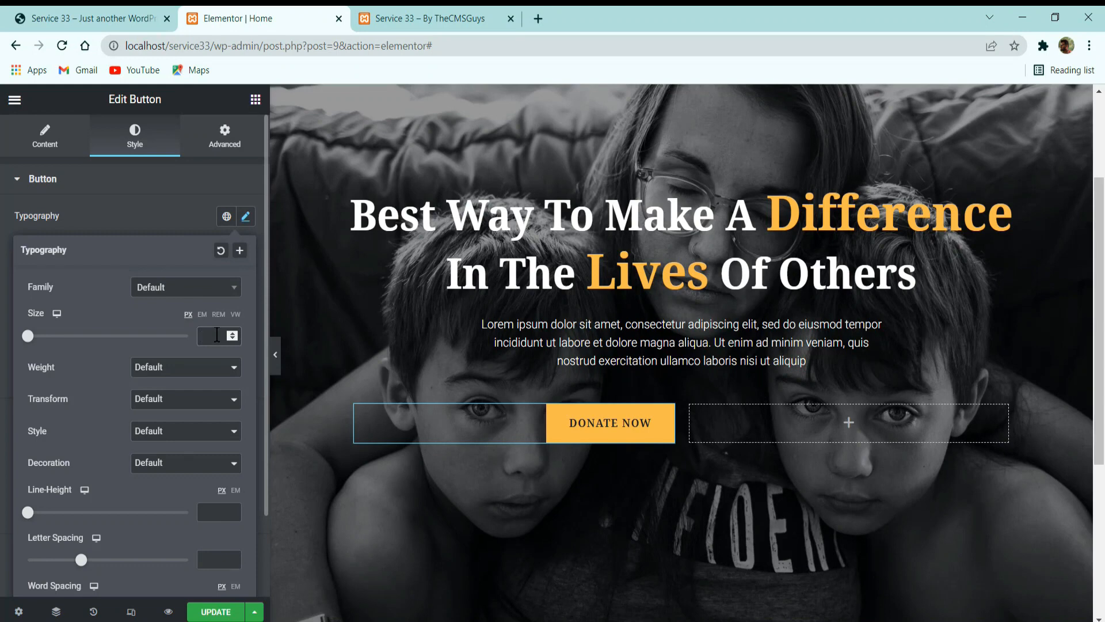
{"action": "type", "text": "14"}
{"action": "left_click", "coordinate": [182, 366]}
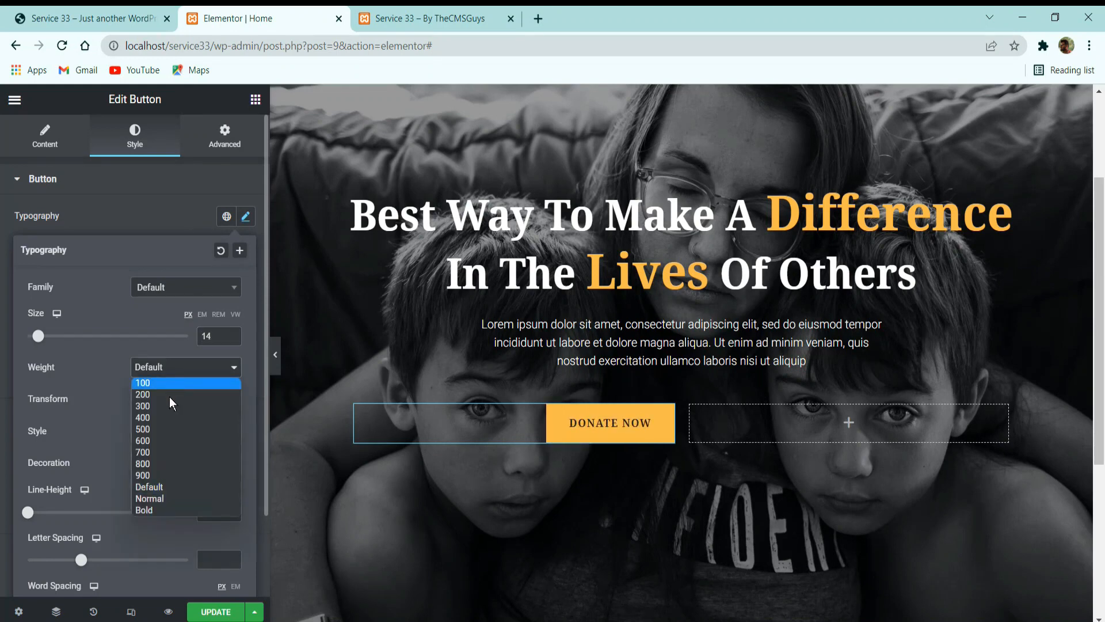
{"action": "left_click", "coordinate": [161, 441]}
{"action": "scroll", "coordinate": [230, 524], "scroll_direction": "down", "scroll_amount": 2}
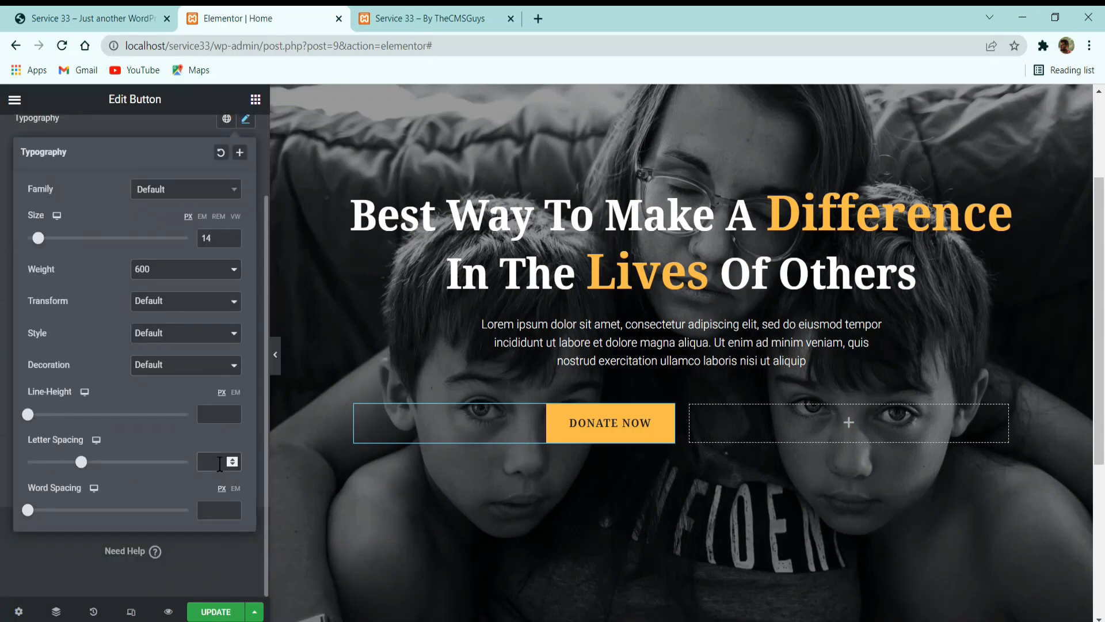
{"action": "left_click", "coordinate": [219, 463]}
{"action": "type", "text": "1.3"}
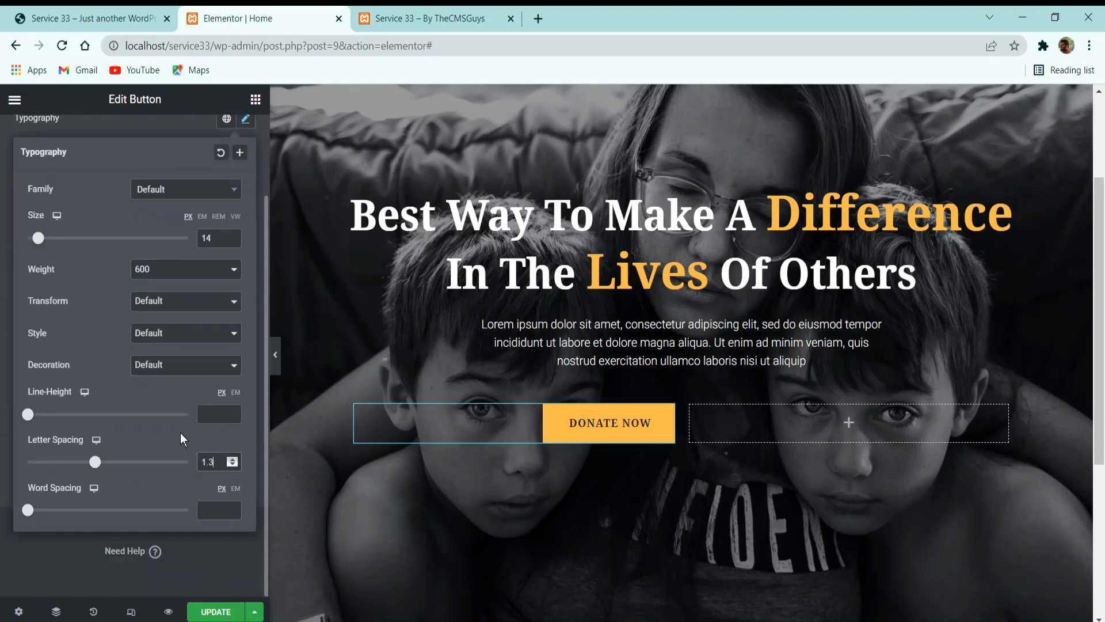
{"action": "left_click", "coordinate": [143, 131]}
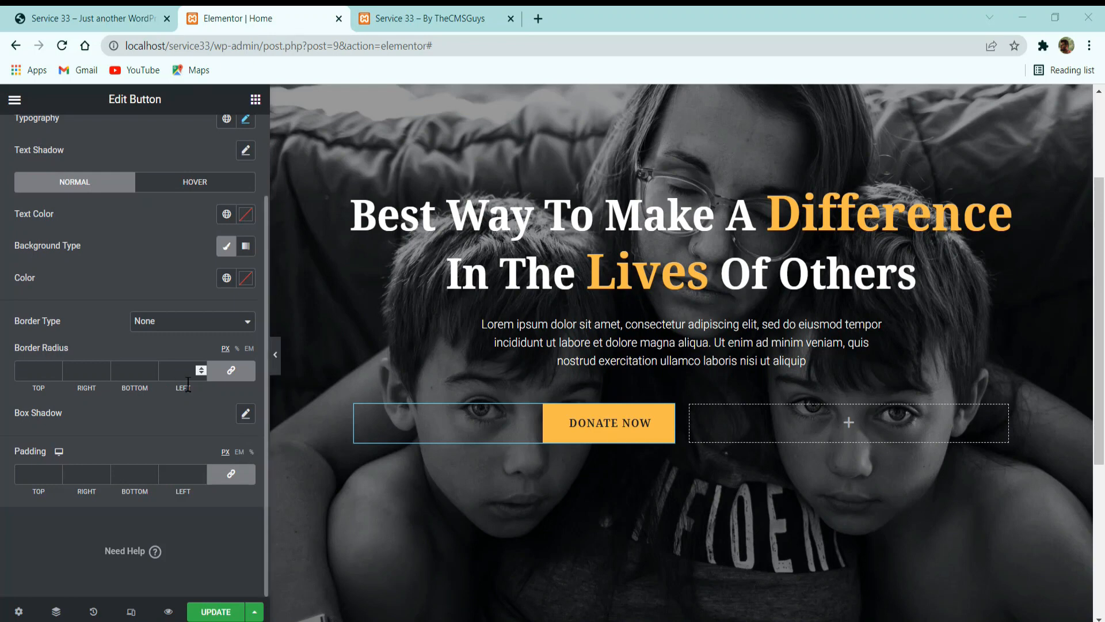
Set the Donate Now button's border radius to 0 and its padding to 20 px top and bottom, 40 px right and left.
{"action": "left_click", "coordinate": [231, 370]}
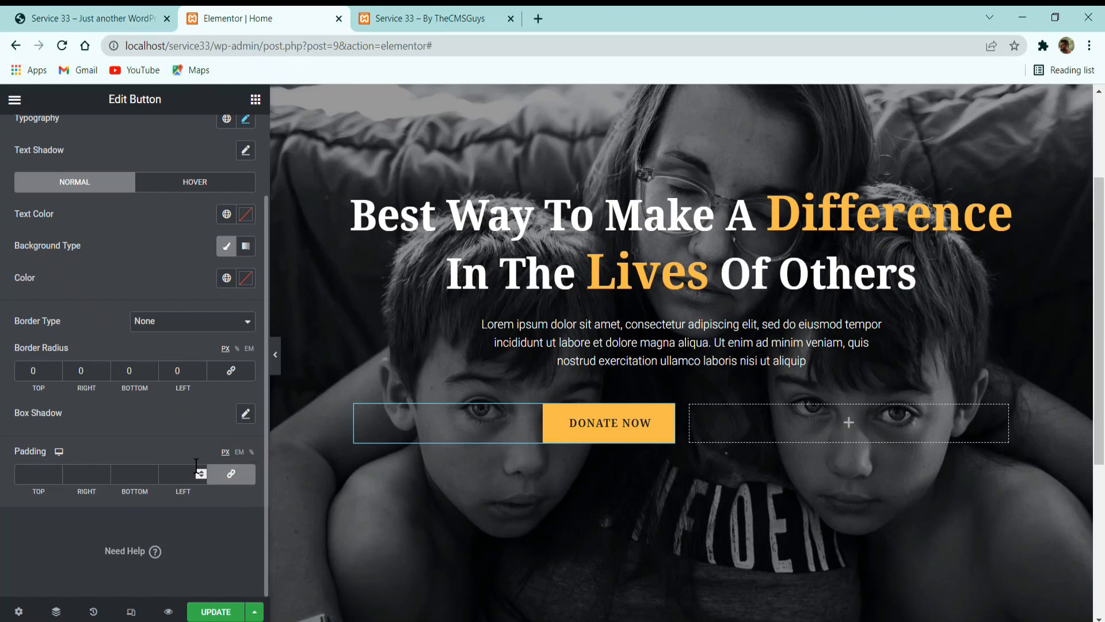
{"action": "left_click", "coordinate": [168, 468]}
{"action": "type", "text": "40"}
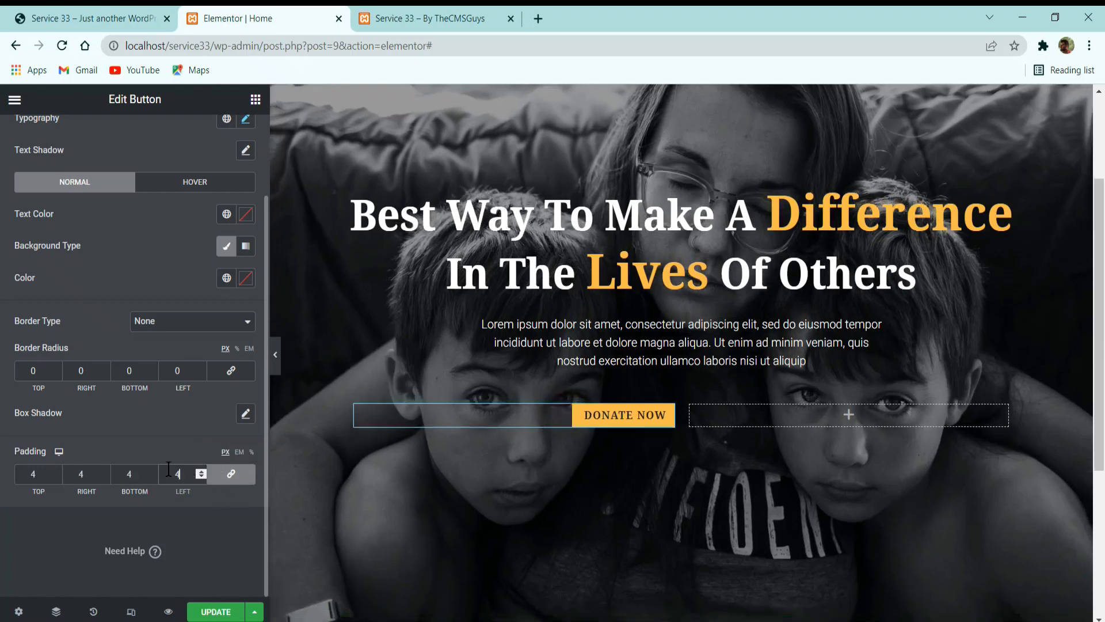
{"action": "left_click", "coordinate": [232, 474]}
{"action": "double_click", "coordinate": [32, 473]}
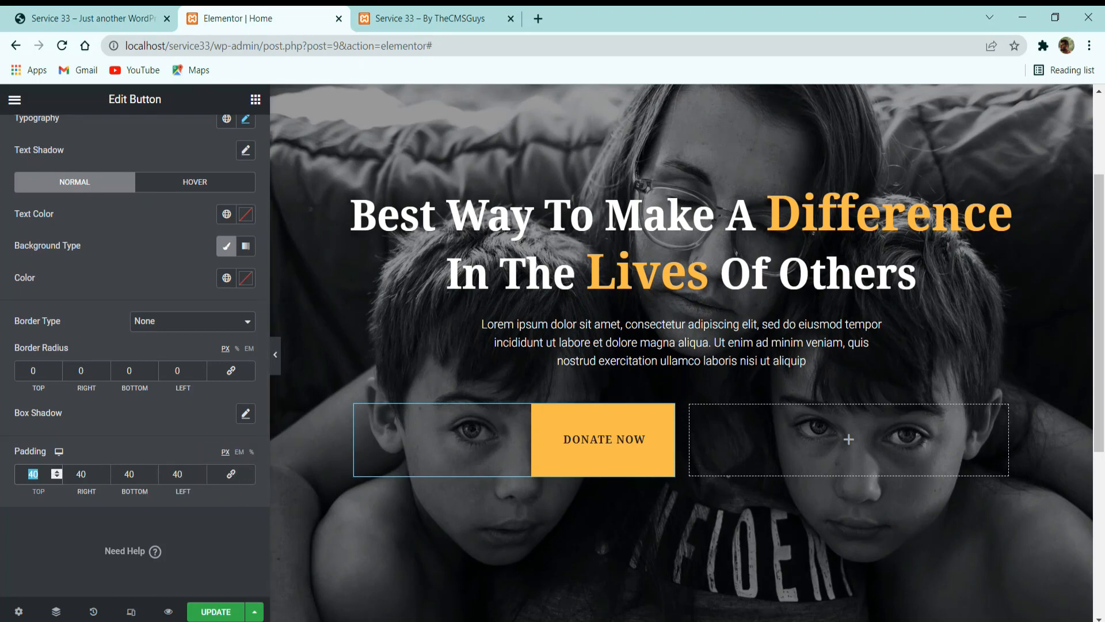
{"action": "type", "text": "20"}
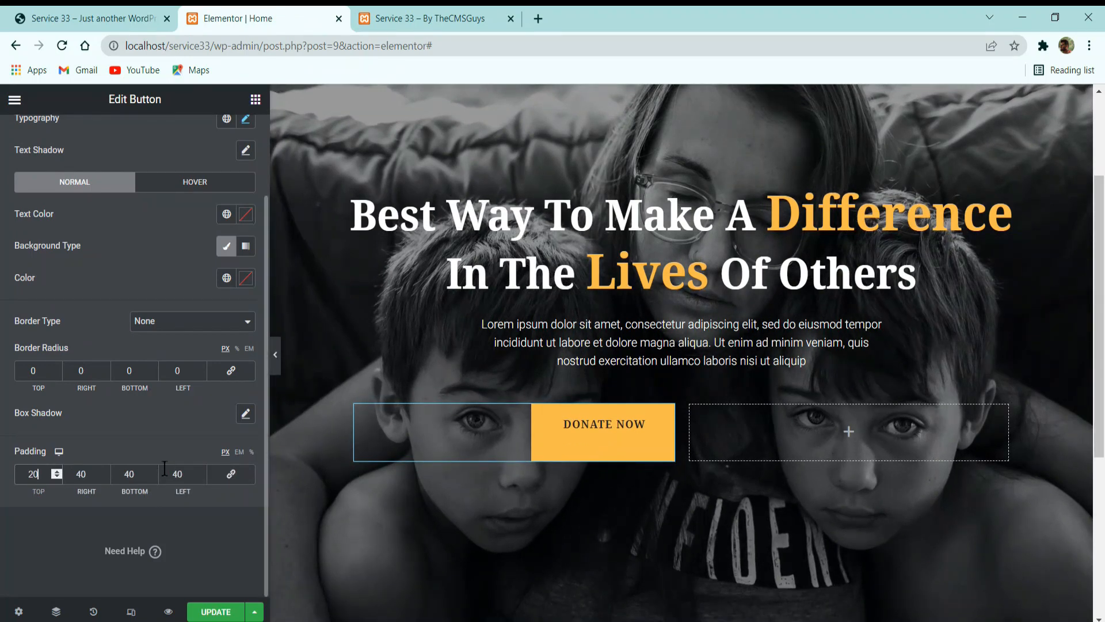
{"action": "double_click", "coordinate": [141, 474]}
{"action": "type", "text": "20"}
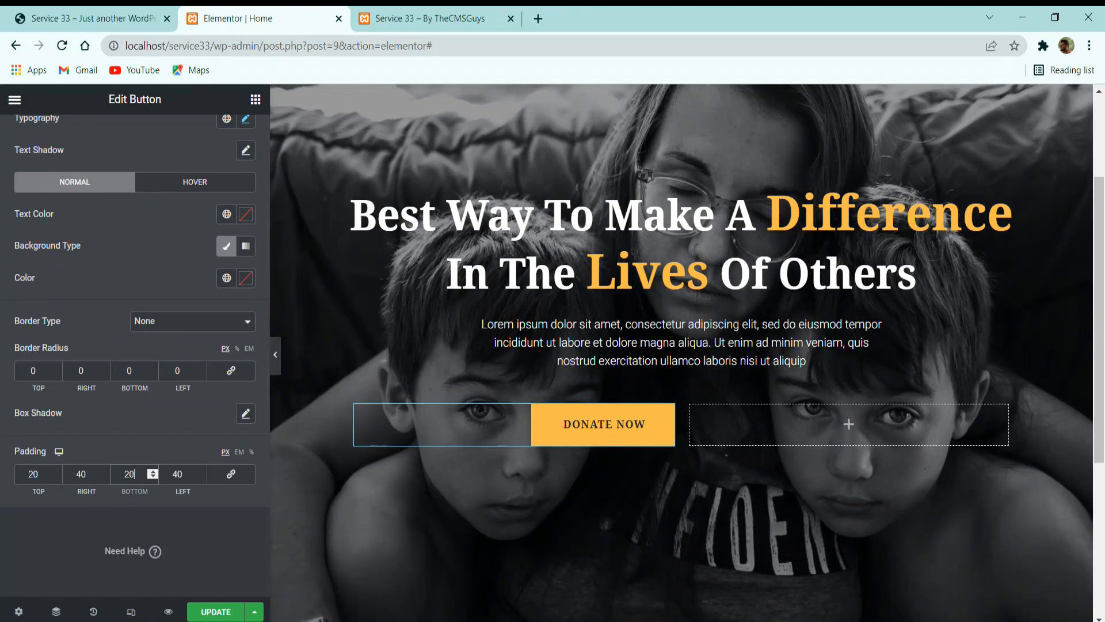
Save the page and compare the Donate Now button with the button row on the reference site.
{"action": "scroll", "coordinate": [148, 236], "scroll_direction": "up", "scroll_amount": 2}
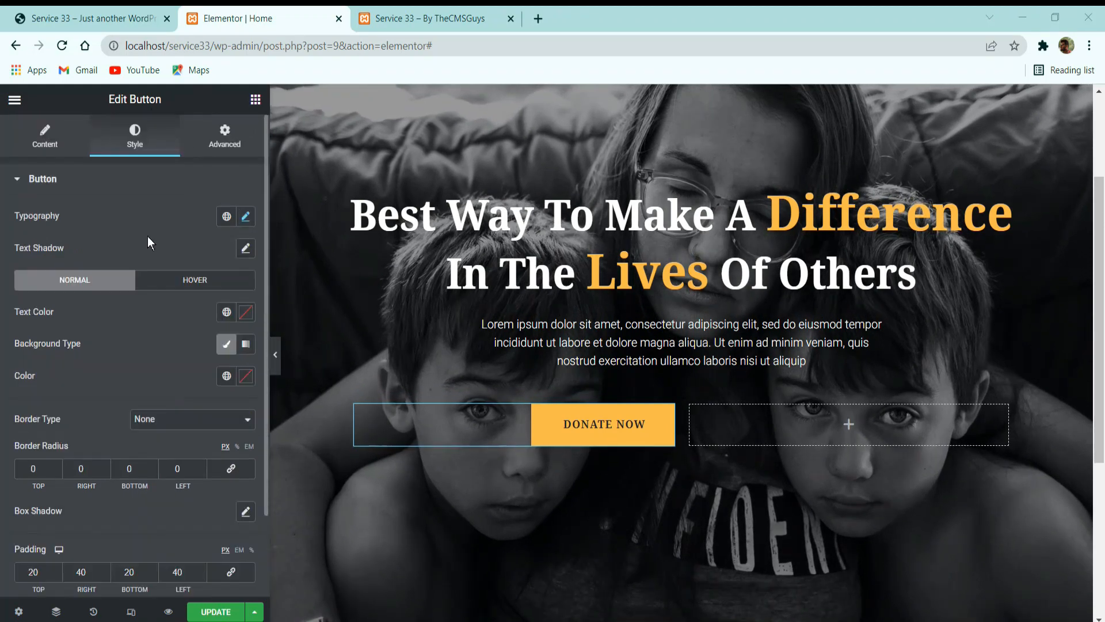
{"action": "left_click", "coordinate": [214, 145]}
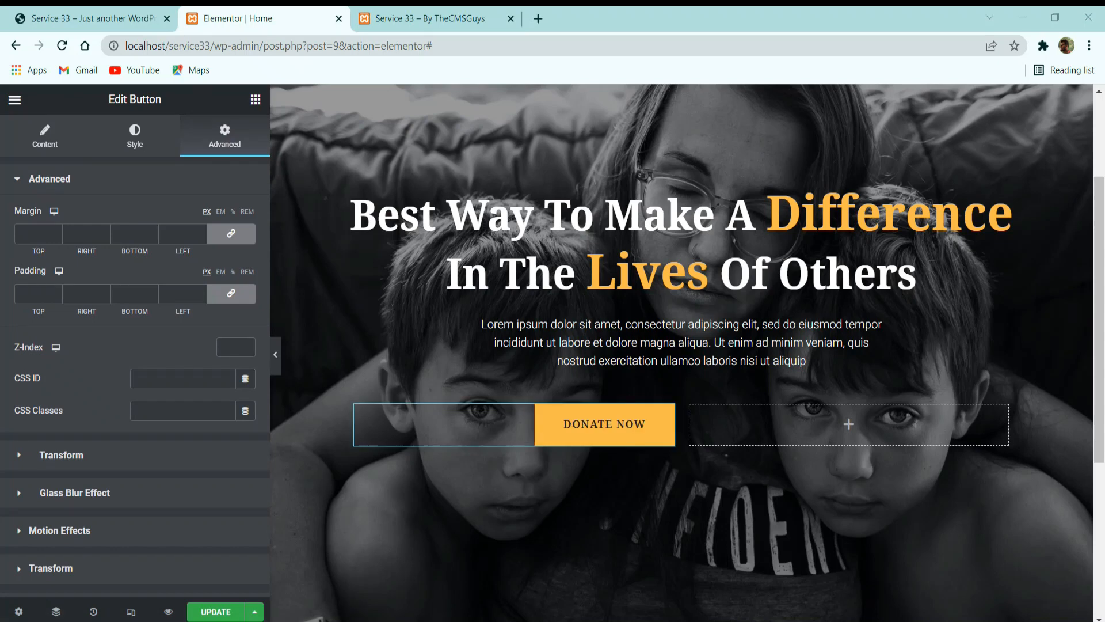
{"action": "left_click", "coordinate": [210, 612]}
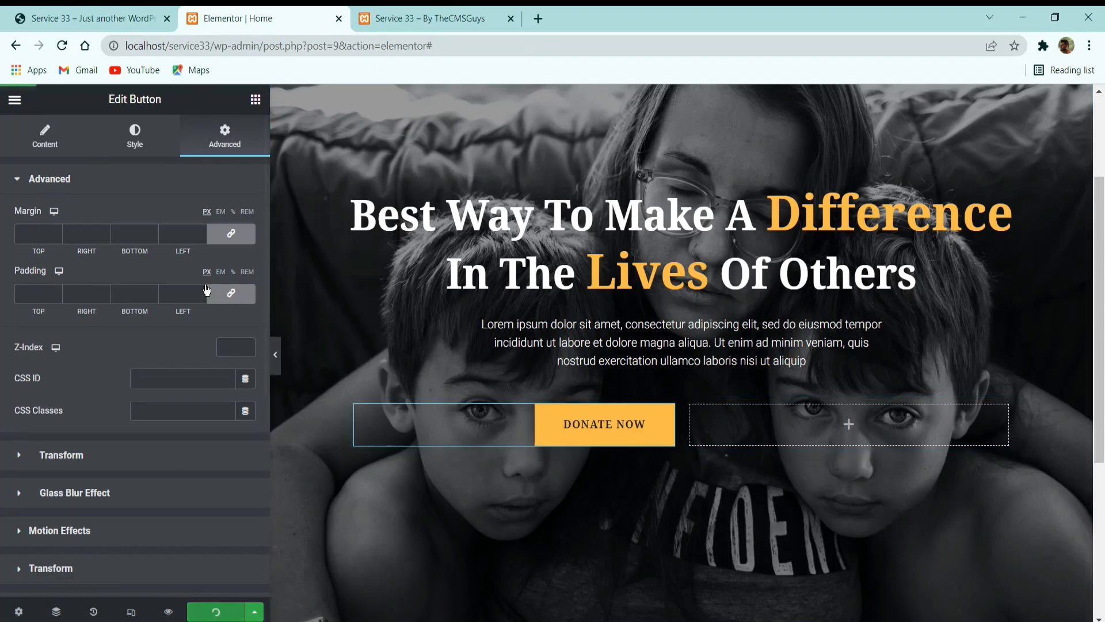
{"action": "left_click", "coordinate": [110, 12]}
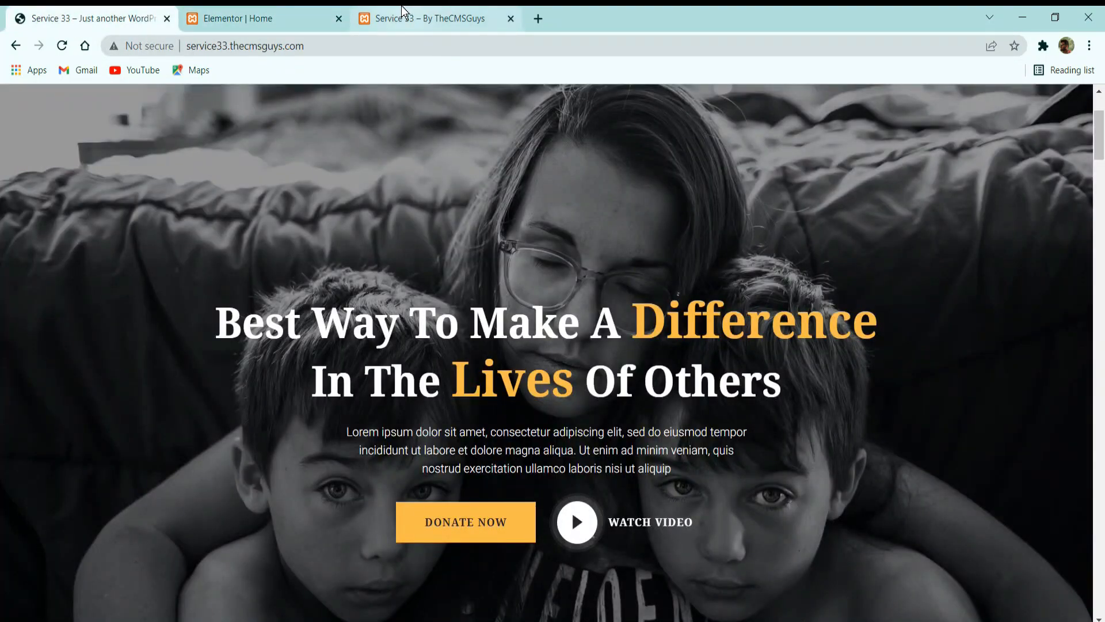
{"action": "left_click", "coordinate": [261, 18]}
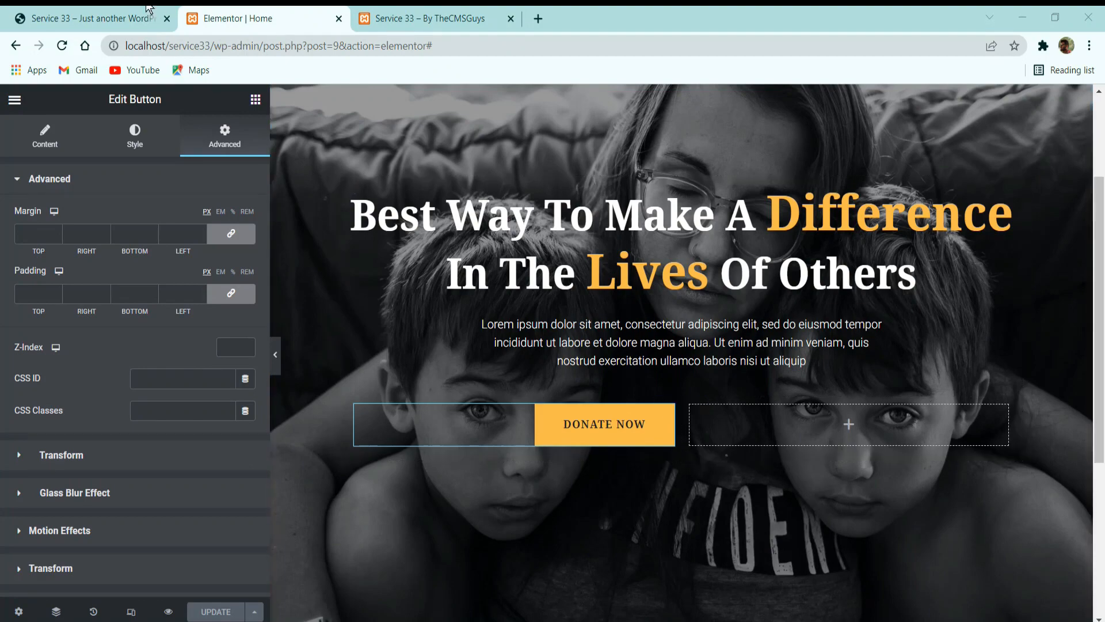
{"action": "left_click", "coordinate": [140, 20]}
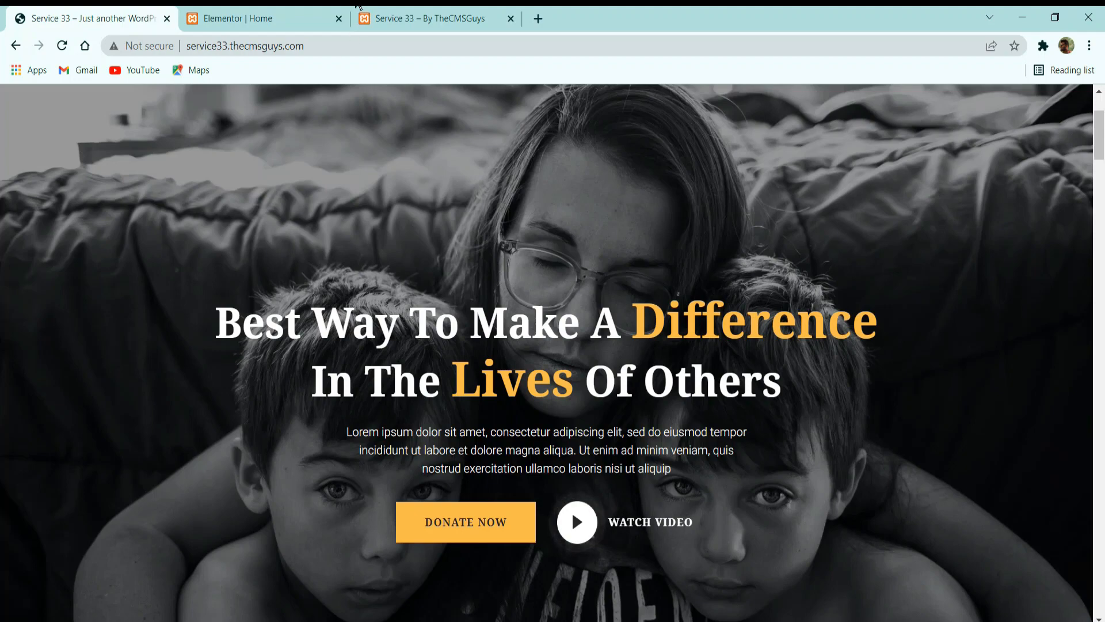
{"action": "left_click", "coordinate": [262, 19]}
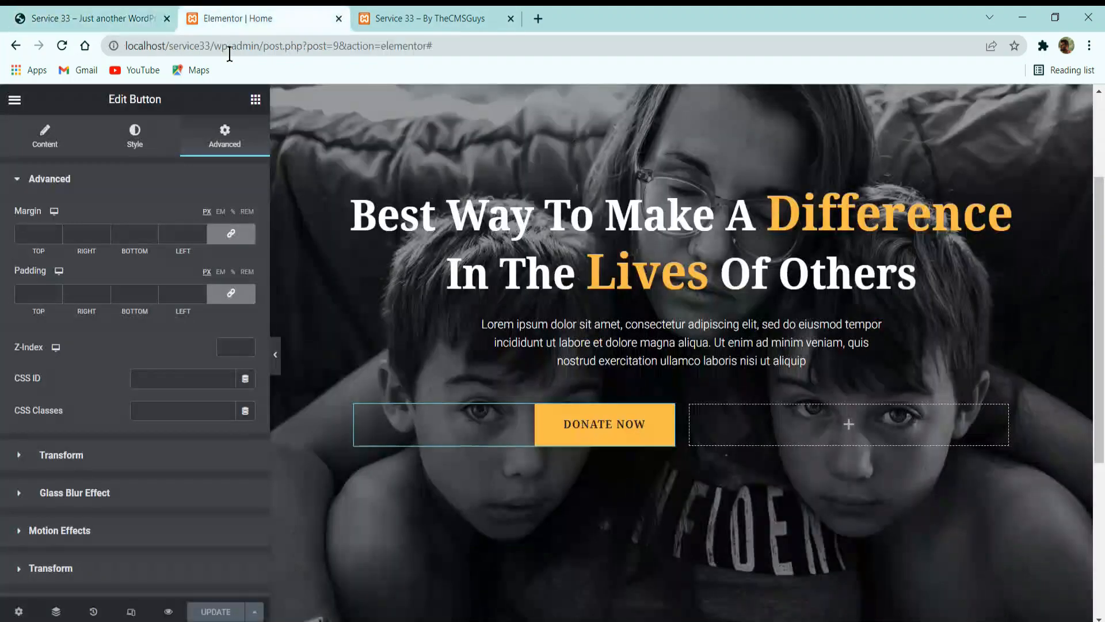
Find the ElementsKit Video widget and place it in the empty second column beside the Donate Now button.
{"action": "left_click", "coordinate": [255, 100]}
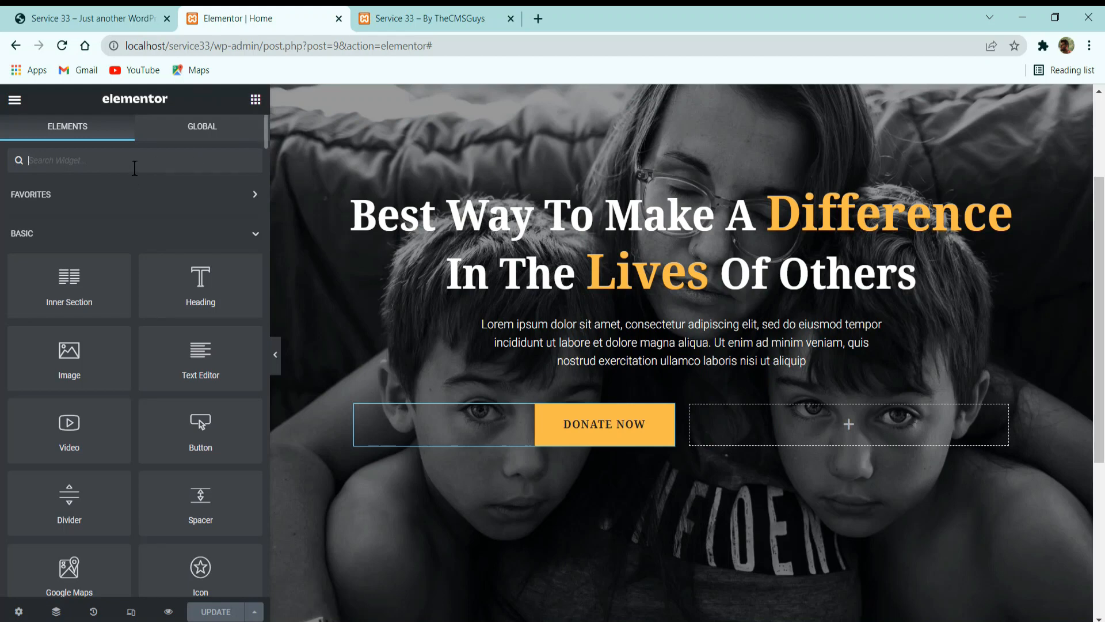
{"action": "type", "text": "video"}
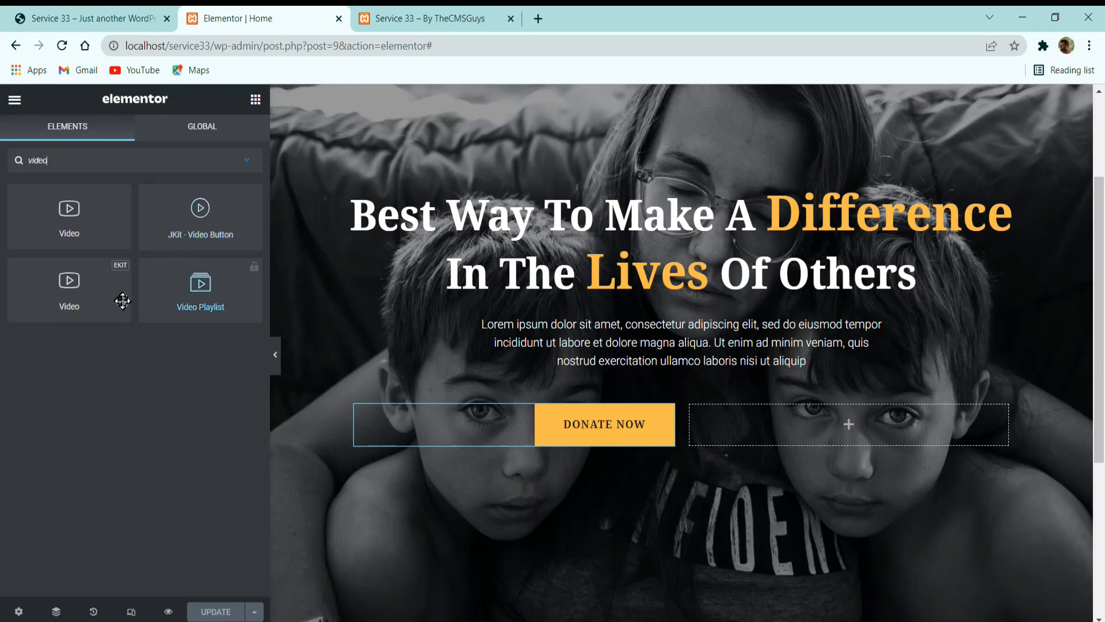
{"action": "left_click_drag", "start_coordinate": [77, 288], "coordinate": [783, 445]}
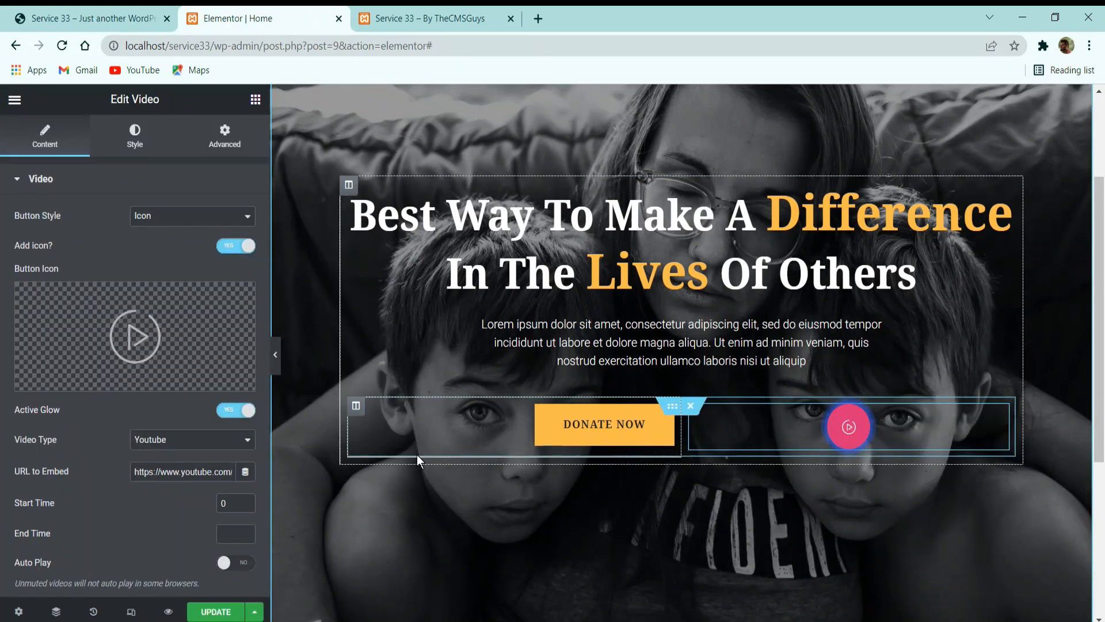
Check the reference site's video button and replace the video widget's icon with the solid Play button icon.
{"action": "left_click", "coordinate": [70, 16]}
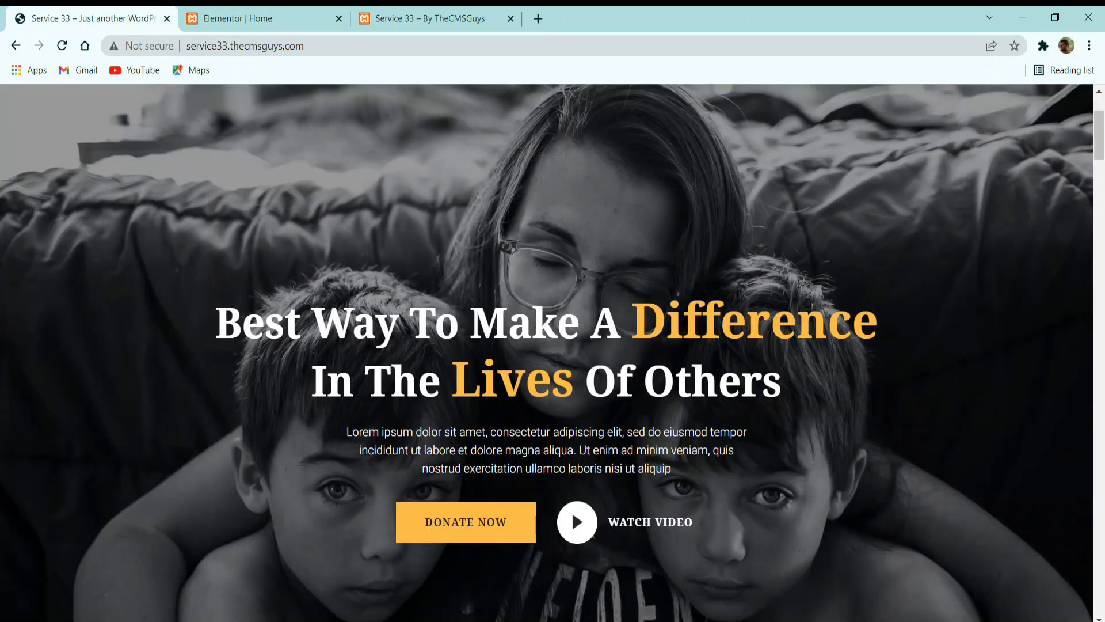
{"action": "left_click", "coordinate": [241, 18]}
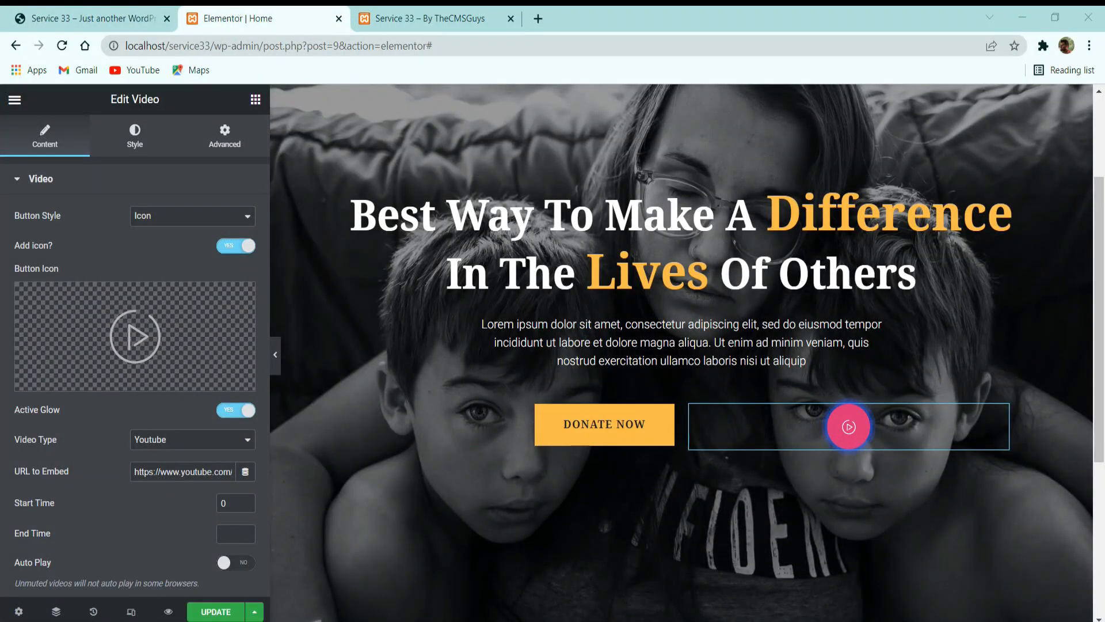
{"action": "left_click", "coordinate": [159, 315]}
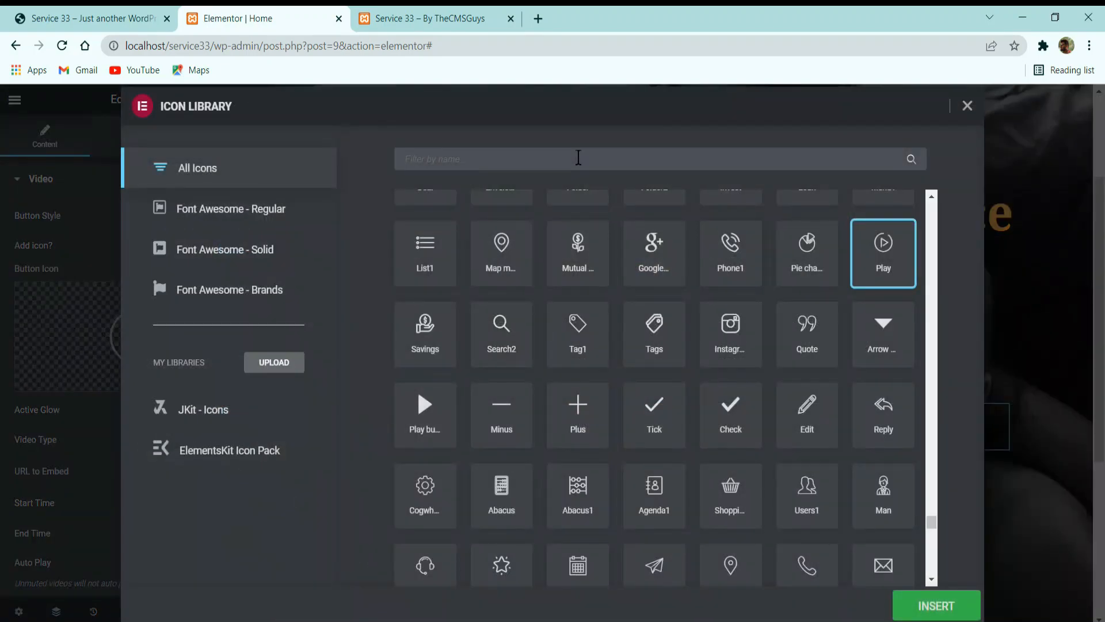
{"action": "type", "text": "play"}
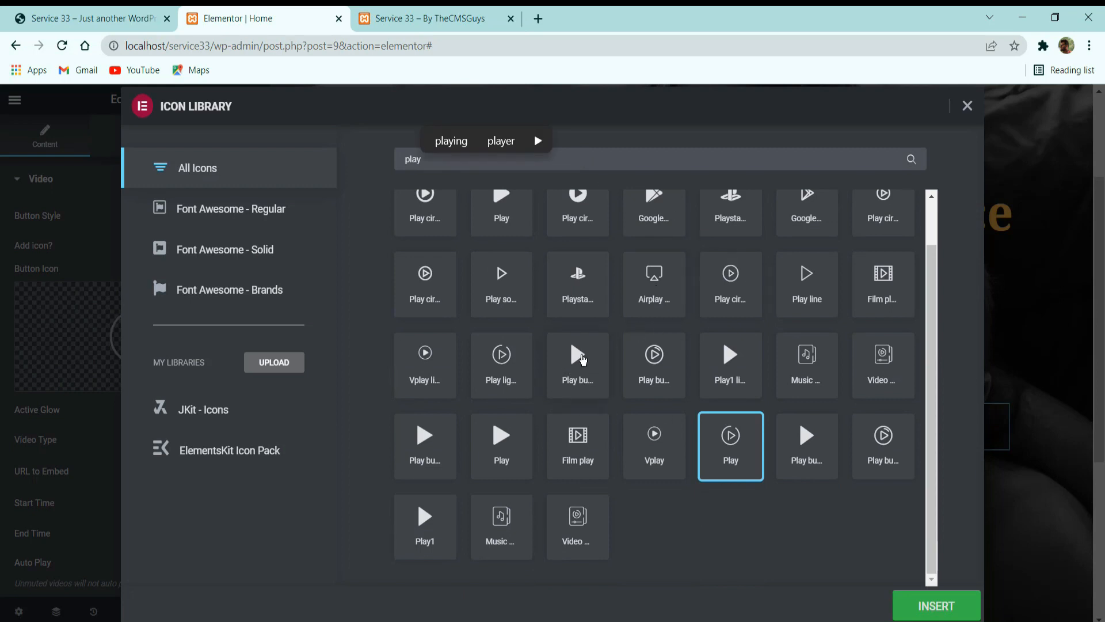
{"action": "scroll", "coordinate": [577, 361], "scroll_direction": "up", "scroll_amount": 1}
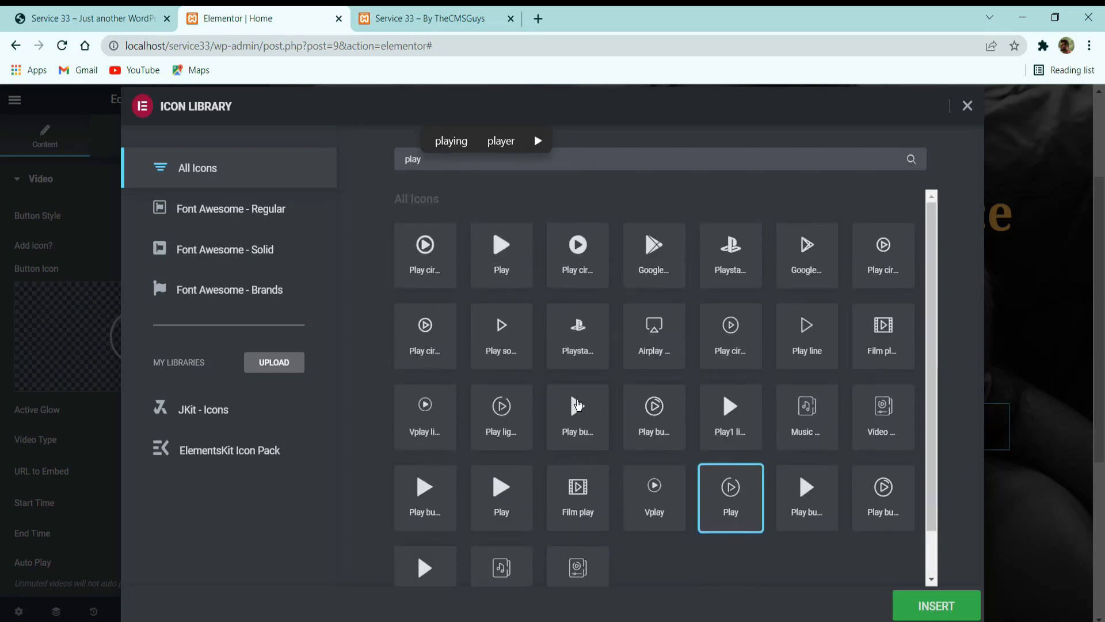
{"action": "left_click", "coordinate": [577, 406]}
{"action": "left_click", "coordinate": [936, 605]}
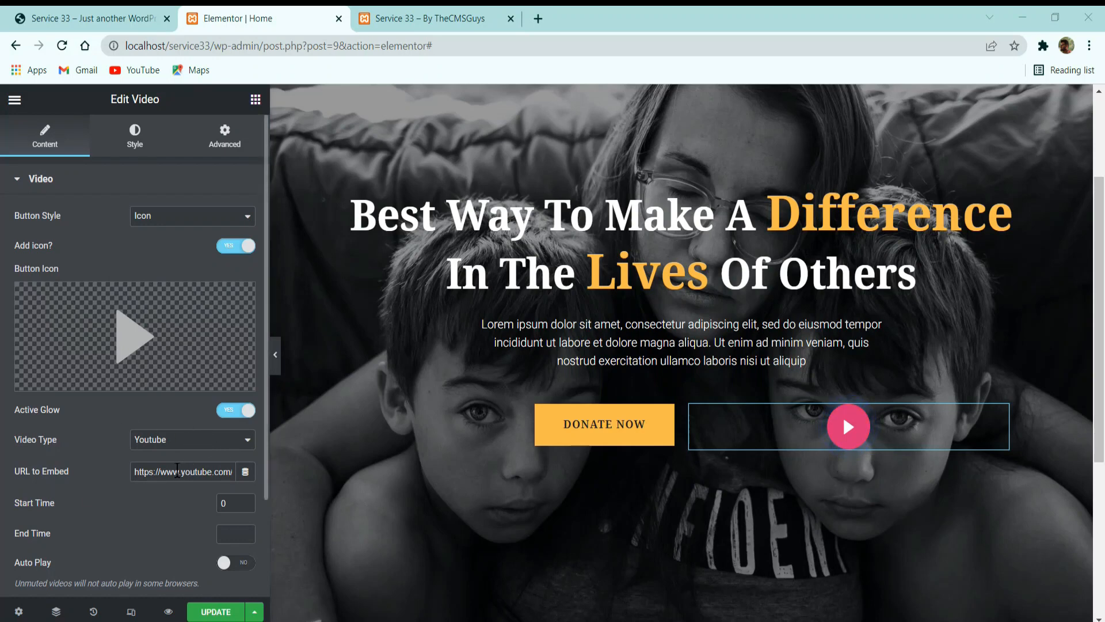
{"action": "left_click", "coordinate": [178, 471]}
{"action": "key", "text": "ctrl+a"}
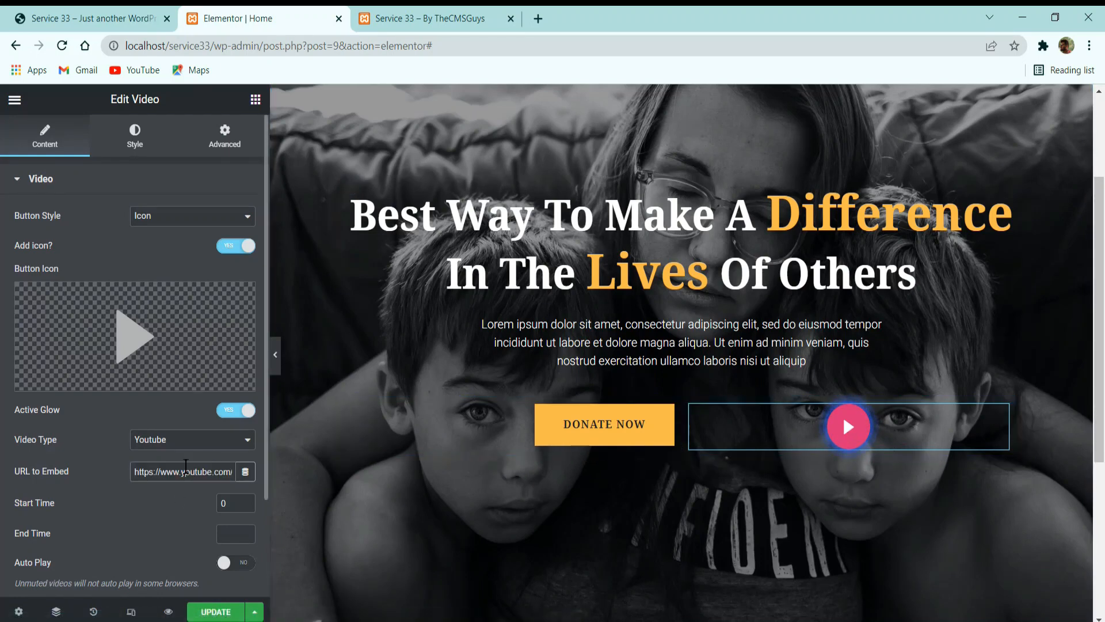
{"action": "double_click", "coordinate": [186, 467]}
{"action": "triple_click", "coordinate": [176, 472]}
{"action": "left_click", "coordinate": [176, 472]}
{"action": "left_click_drag", "start_coordinate": [177, 472], "coordinate": [307, 479]}
{"action": "left_click", "coordinate": [146, 502]}
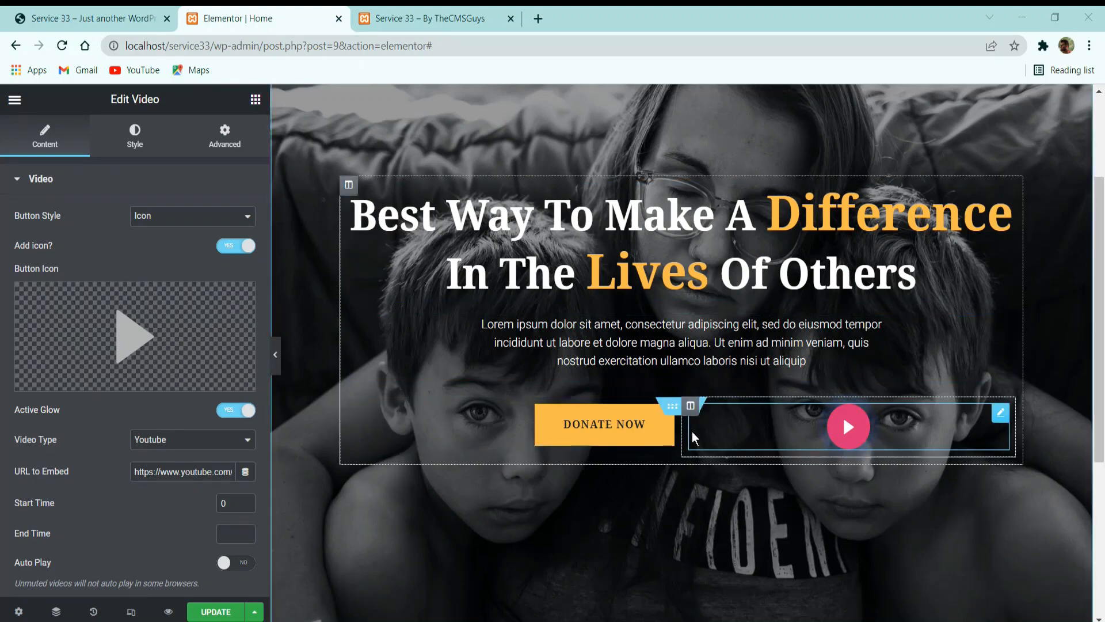
Open The CMS Guys YouTube channel in a new tab and copy the link of the popular News Website upload.
{"action": "left_click", "coordinate": [538, 18]}
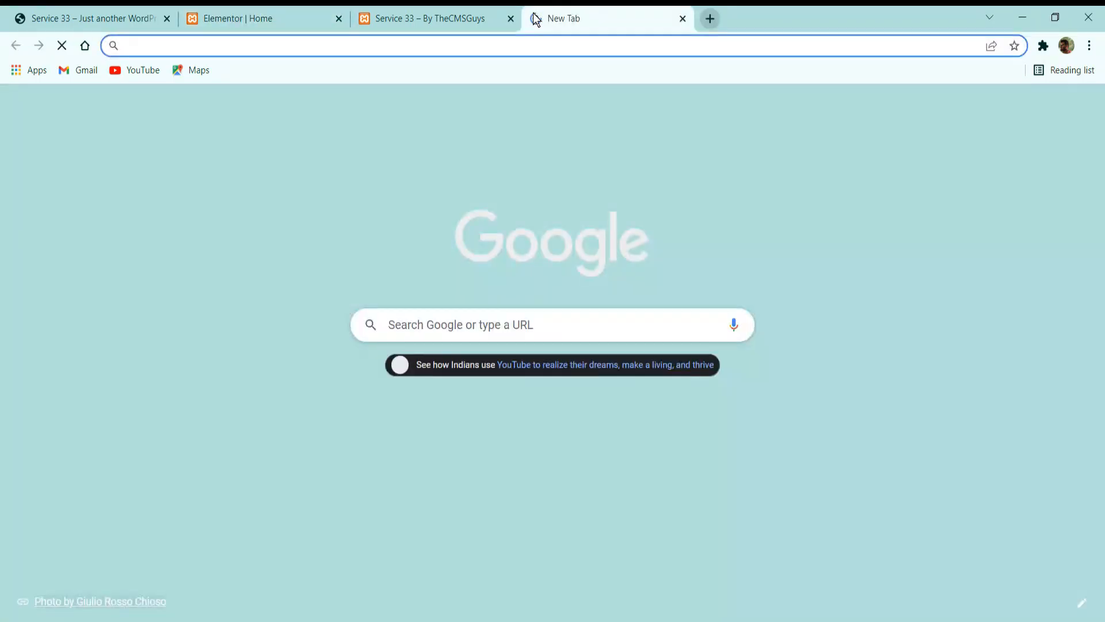
{"action": "type", "text": "https://www.youtube.com/channel/UC4srbaDnZzzVgz_1FiCYlew"}
{"action": "key", "text": "Return"}
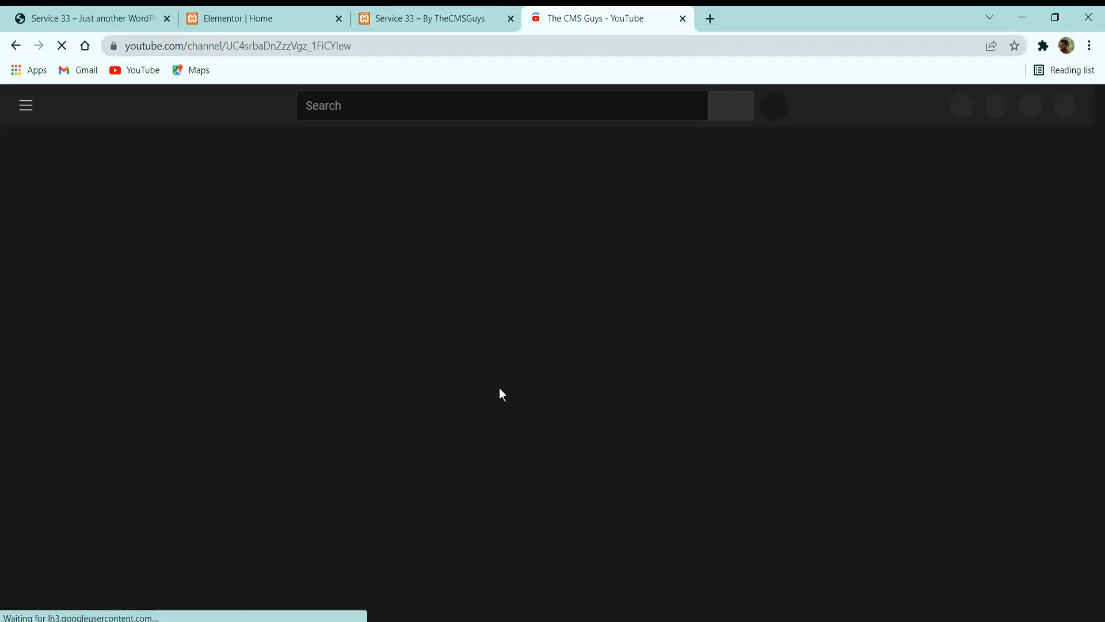
{"action": "scroll", "coordinate": [354, 420], "scroll_direction": "down", "scroll_amount": 3}
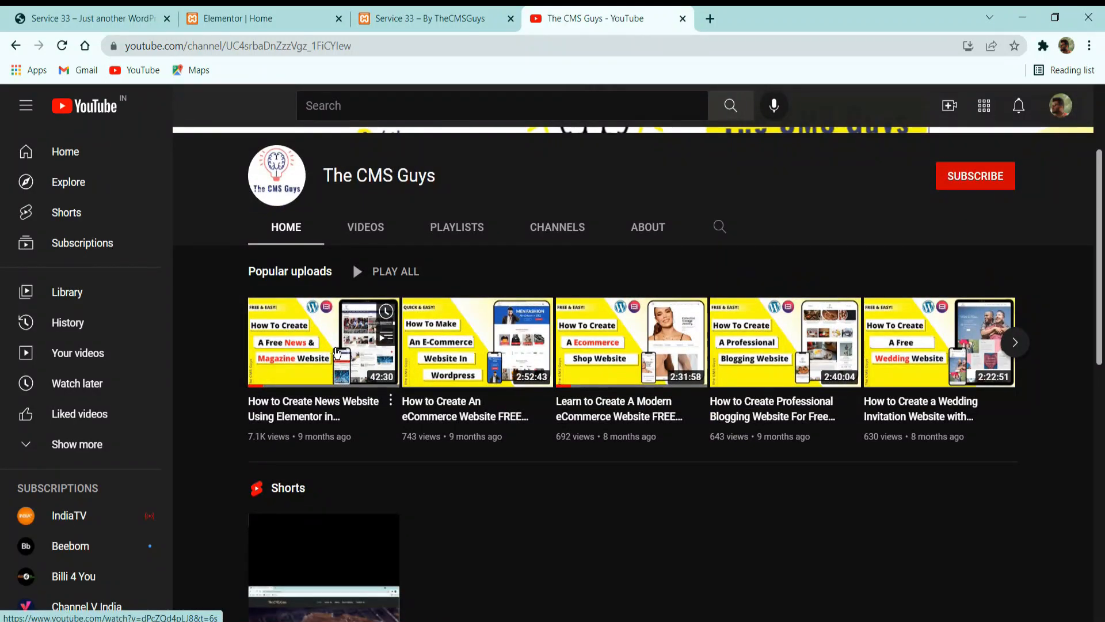
{"action": "right_click", "coordinate": [330, 346]}
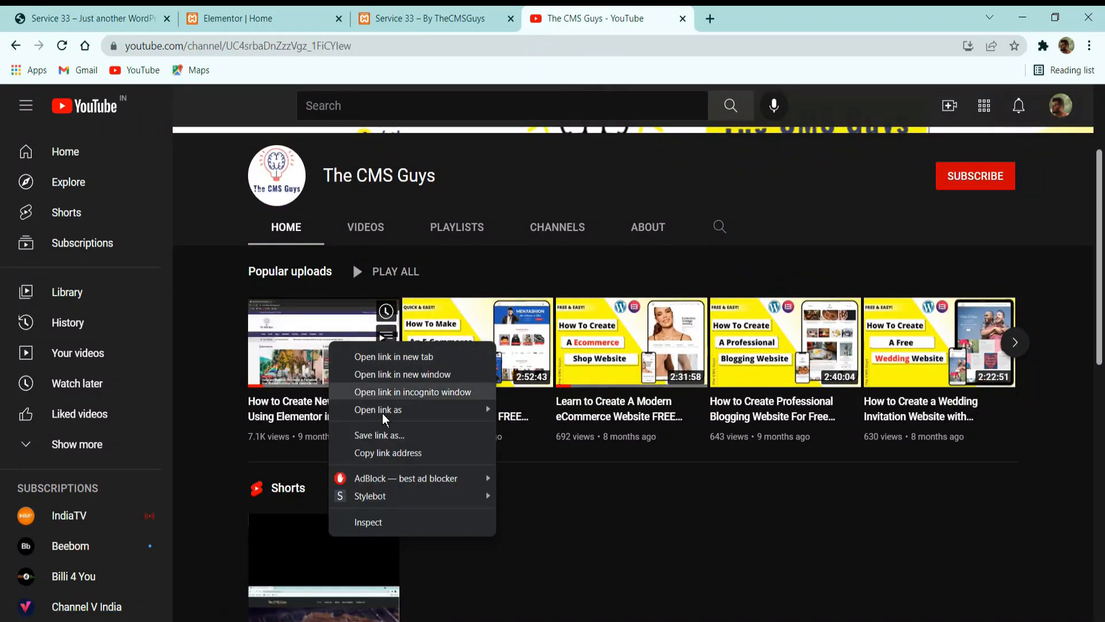
{"action": "left_click", "coordinate": [386, 452]}
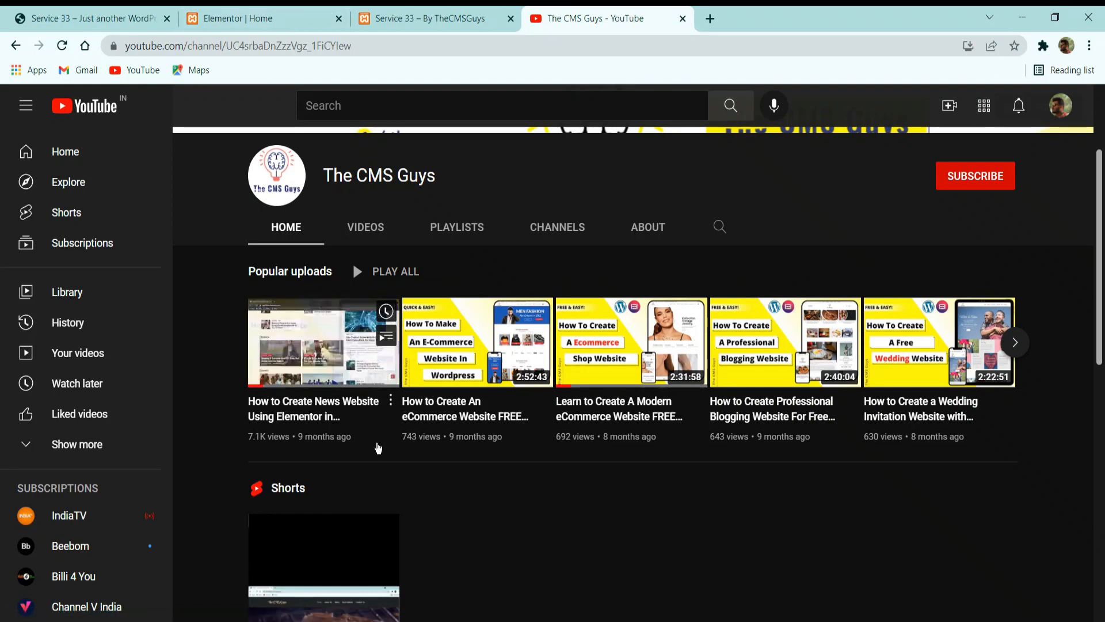
Replace the video widget's embed URL with the copied YouTube link and trim the time parameter from its end.
{"action": "left_click", "coordinate": [264, 12]}
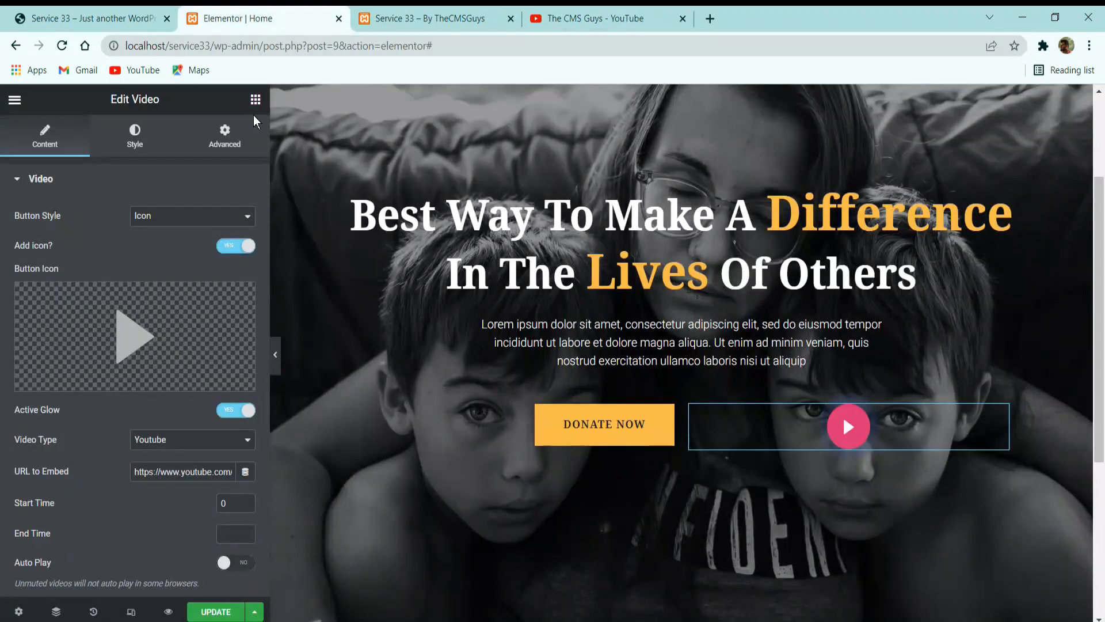
{"action": "double_click", "coordinate": [183, 485]}
{"action": "left_click", "coordinate": [186, 474]}
{"action": "key", "text": "ctrl+a"}
{"action": "key", "text": "ctrl+v"}
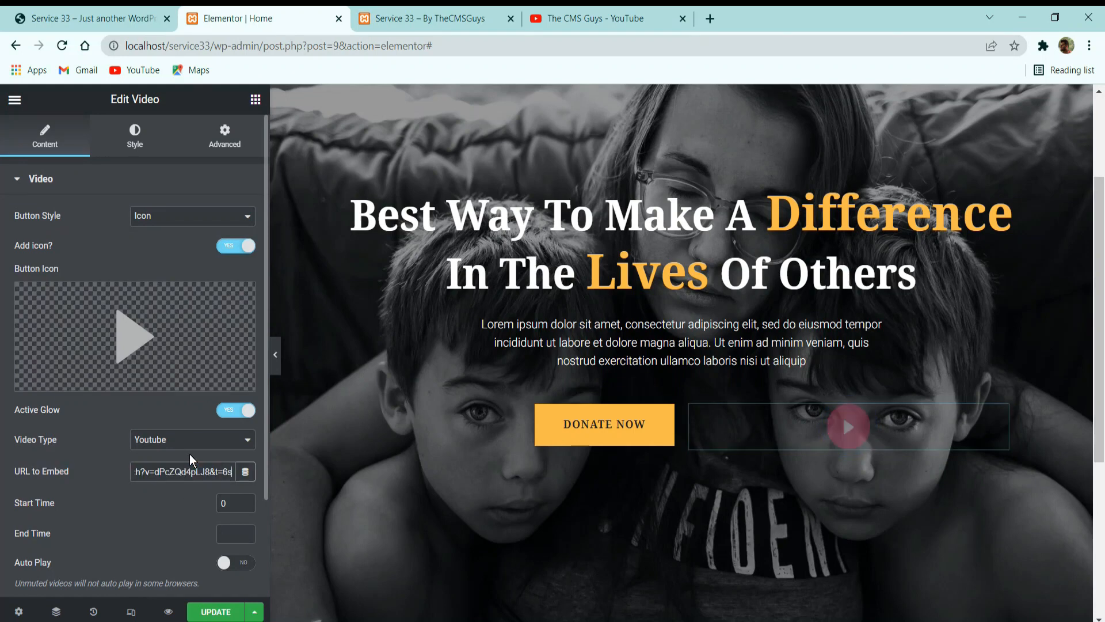
{"action": "left_click", "coordinate": [186, 487]}
{"action": "left_click_drag", "start_coordinate": [211, 473], "coordinate": [308, 488]}
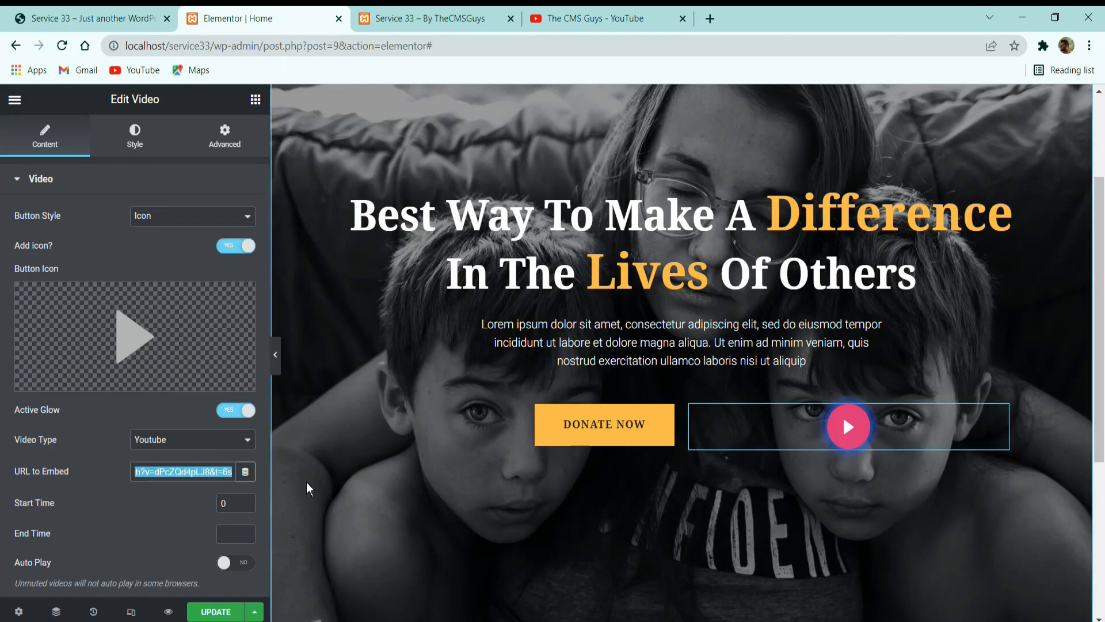
{"action": "left_click", "coordinate": [219, 476]}
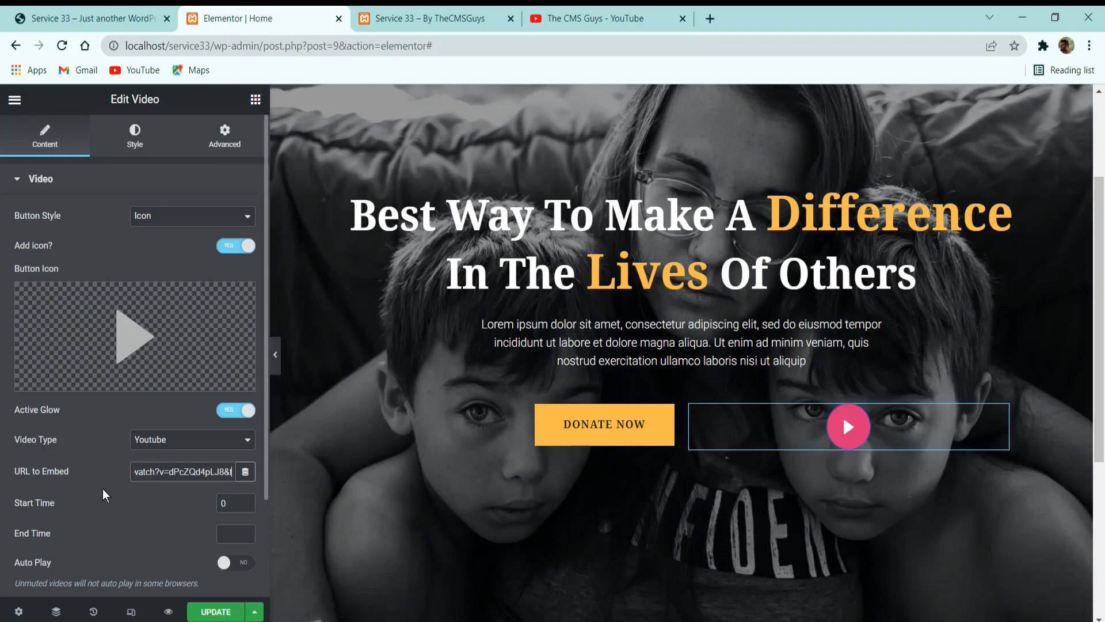
{"action": "left_click", "coordinate": [160, 511]}
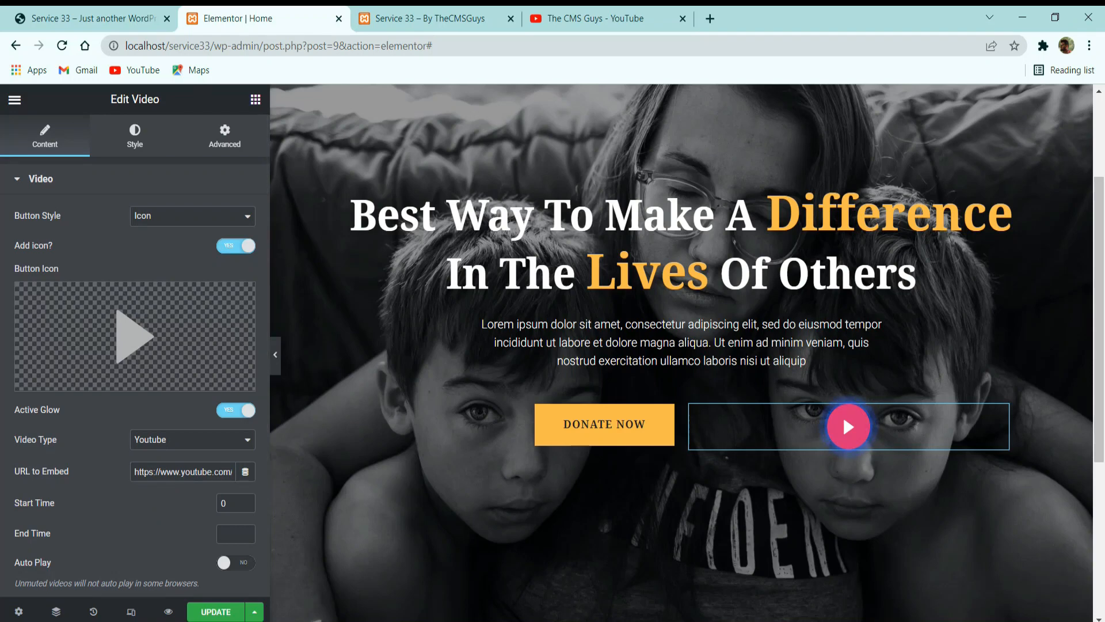
Make the video button's normal-state text color a semi-transparent white, #FFFFFF4D, in its button style settings.
{"action": "scroll", "coordinate": [175, 533], "scroll_direction": "down", "scroll_amount": 2}
{"action": "scroll", "coordinate": [134, 433], "scroll_direction": "up", "scroll_amount": 4}
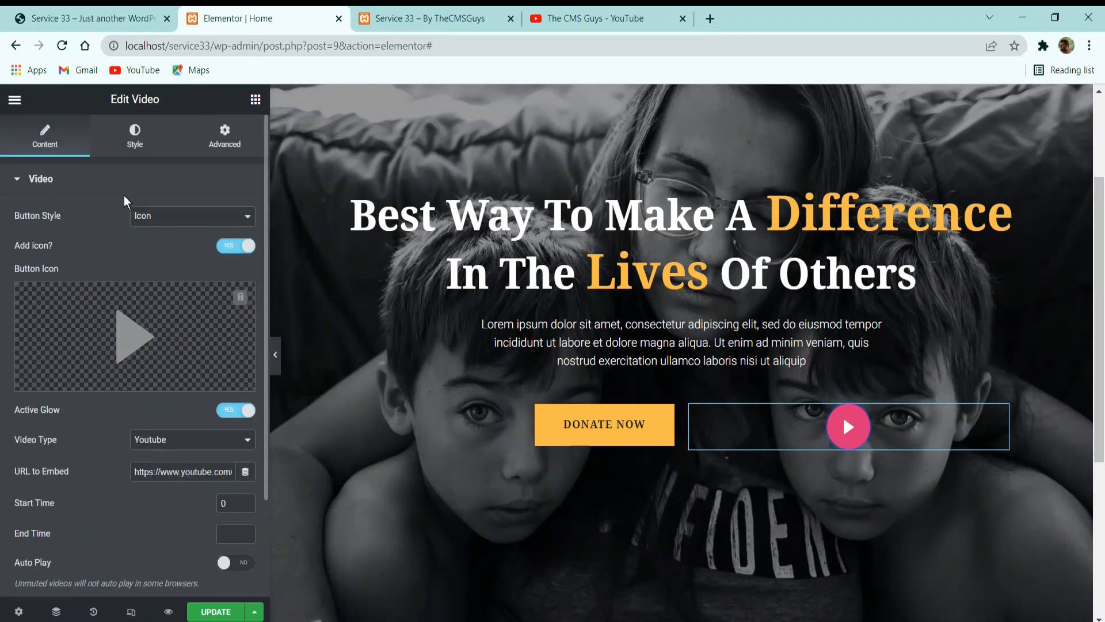
{"action": "left_click", "coordinate": [138, 138]}
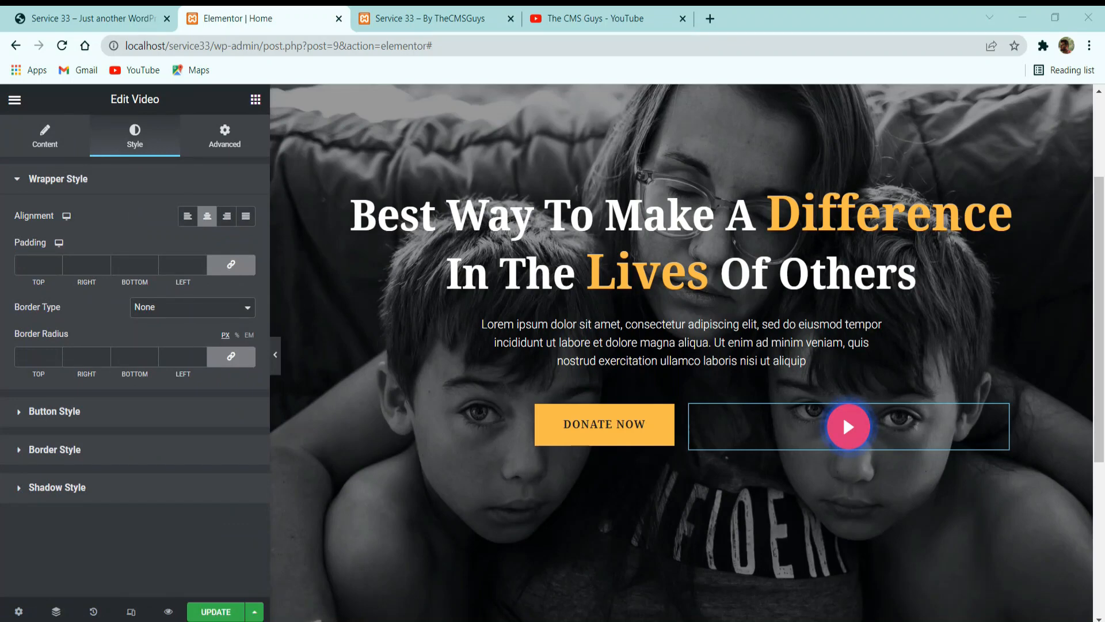
{"action": "left_click", "coordinate": [147, 410]}
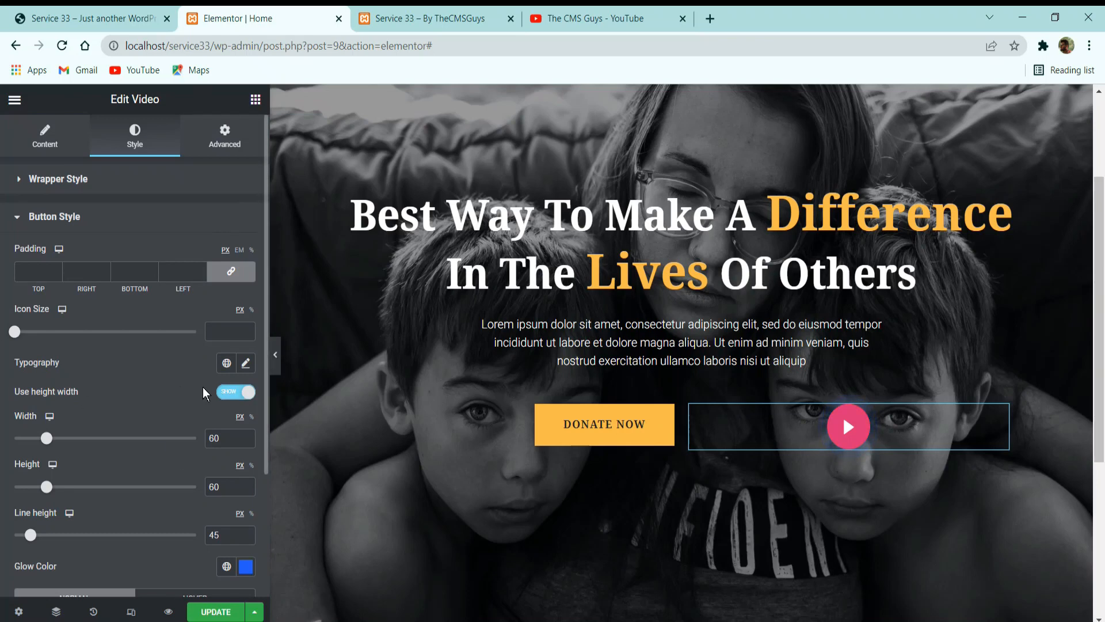
{"action": "scroll", "coordinate": [201, 393], "scroll_direction": "down", "scroll_amount": 3}
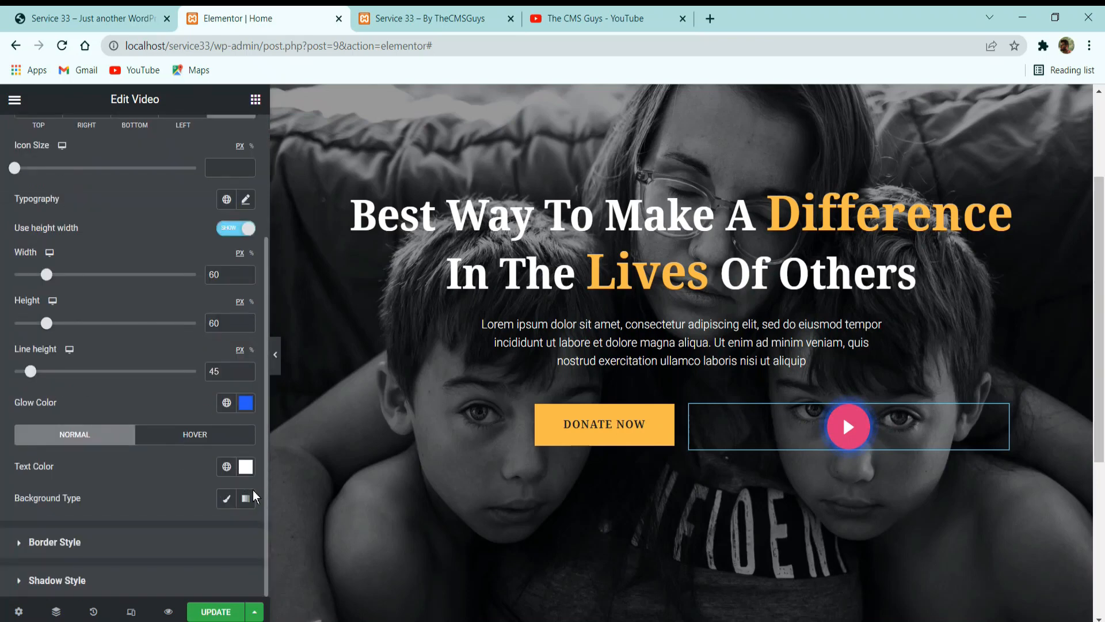
{"action": "left_click", "coordinate": [246, 467]}
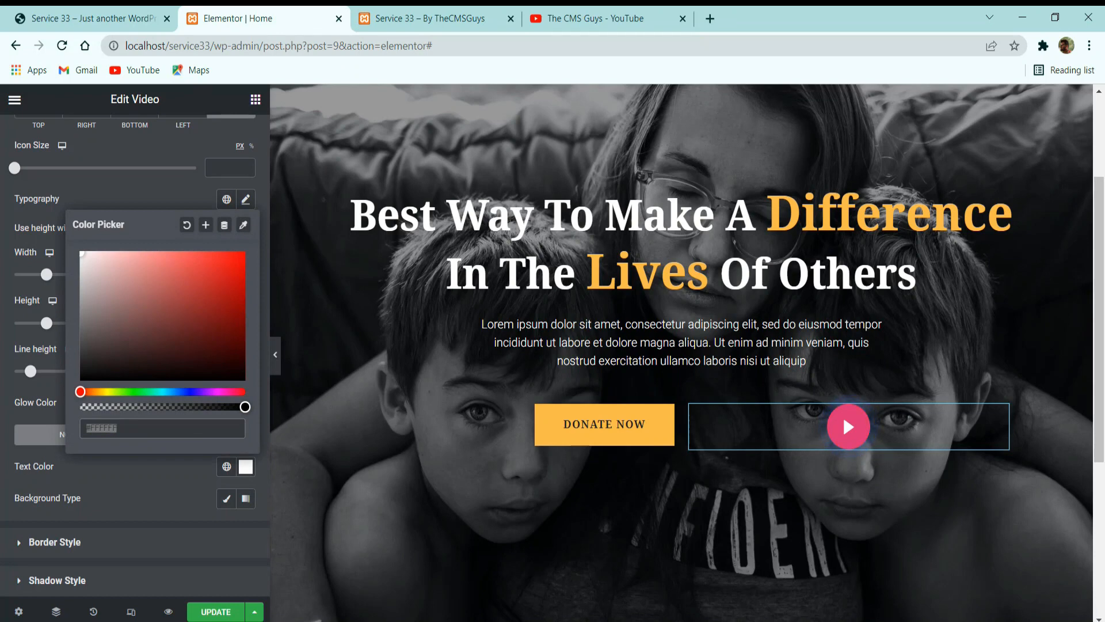
{"action": "key", "text": "alt+Tab"}
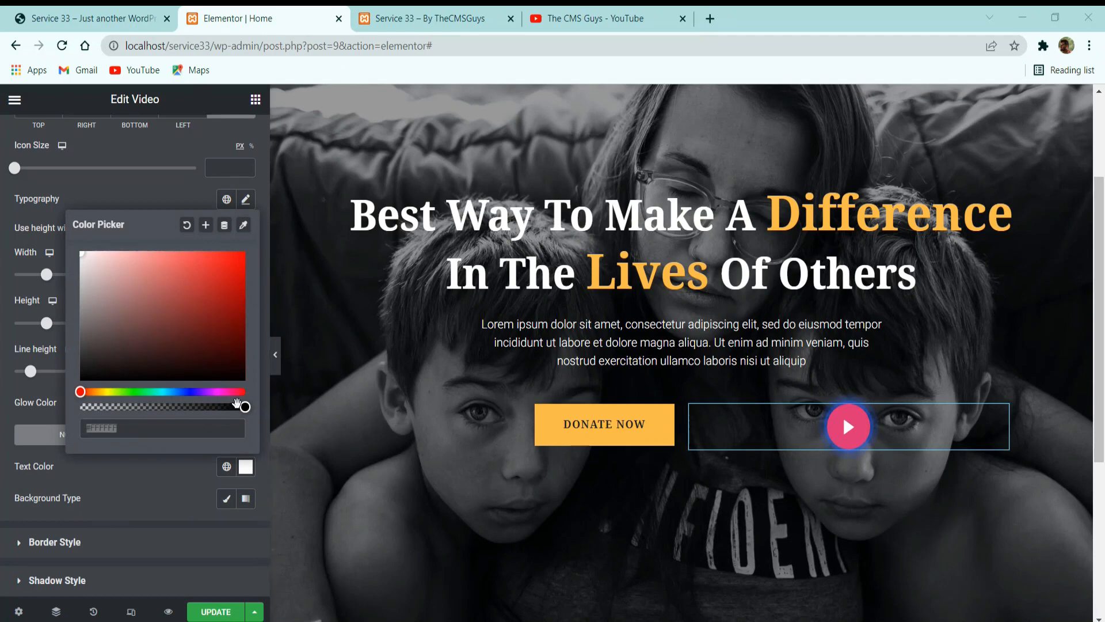
{"action": "left_click_drag", "start_coordinate": [245, 407], "coordinate": [114, 405]}
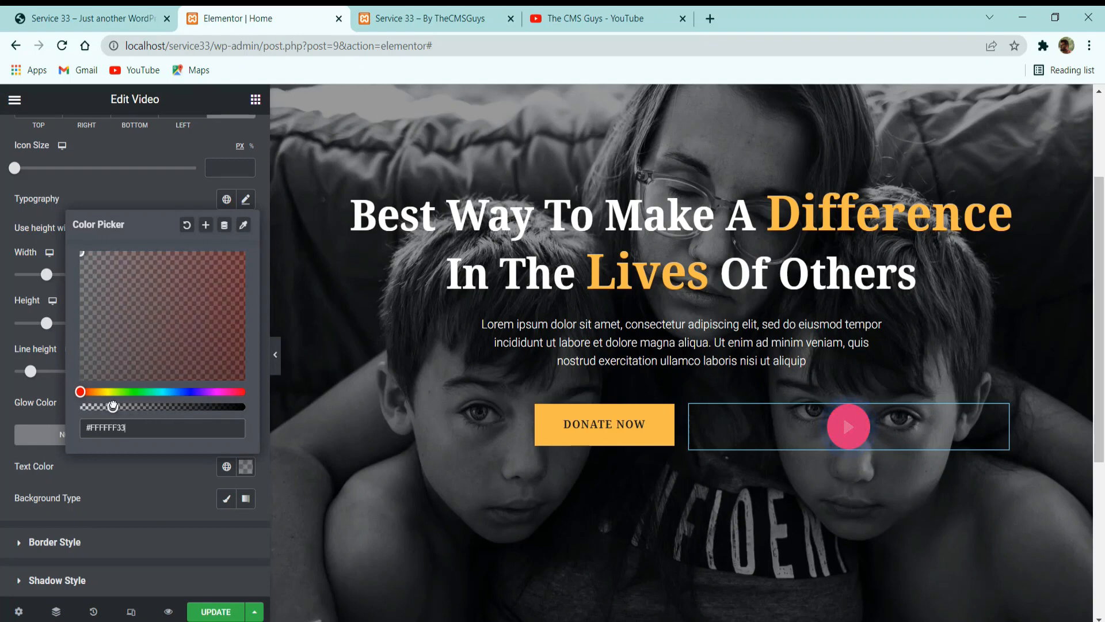
{"action": "mouse_move", "coordinate": [106, 407]}
{"action": "left_mouse_down"}
{"action": "mouse_move", "coordinate": [87, 407]}
{"action": "mouse_move", "coordinate": [126, 407]}
{"action": "left_mouse_up"}
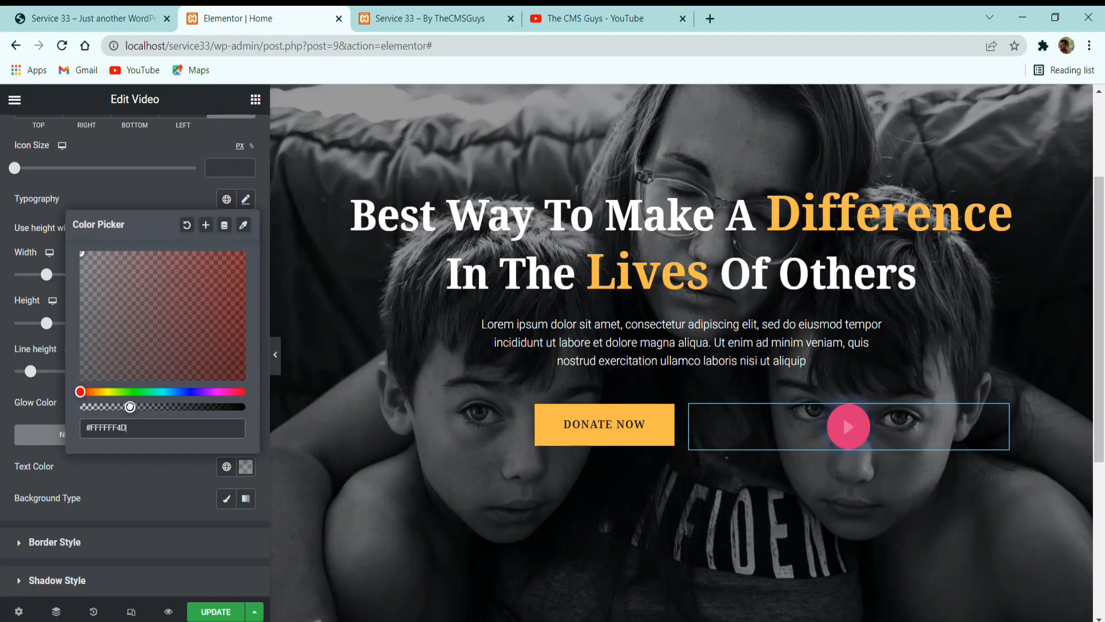
{"action": "left_click", "coordinate": [147, 470]}
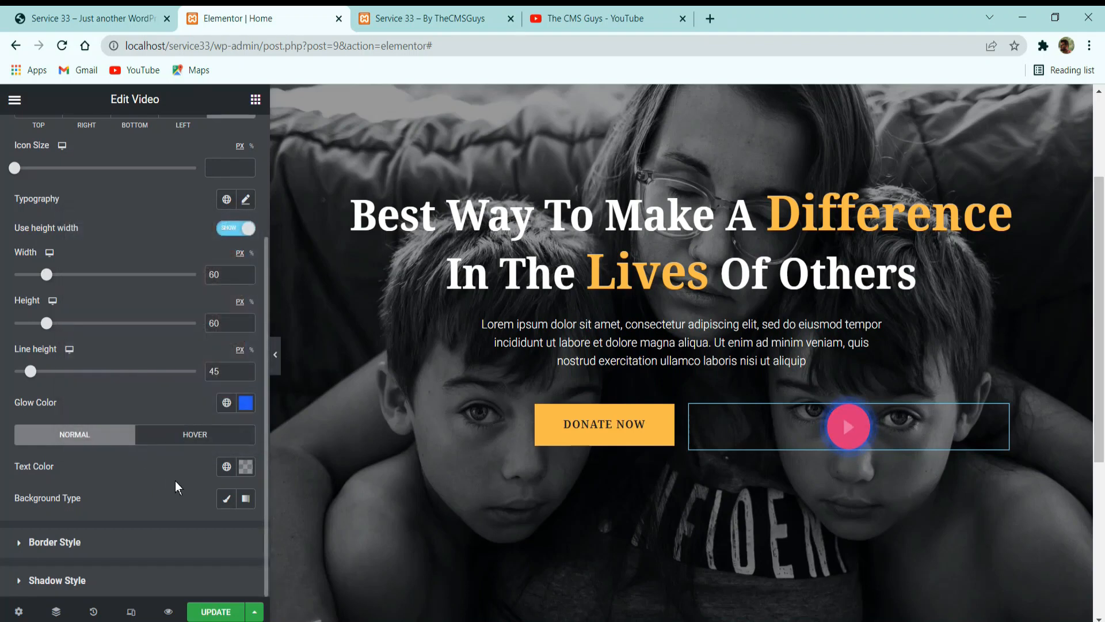
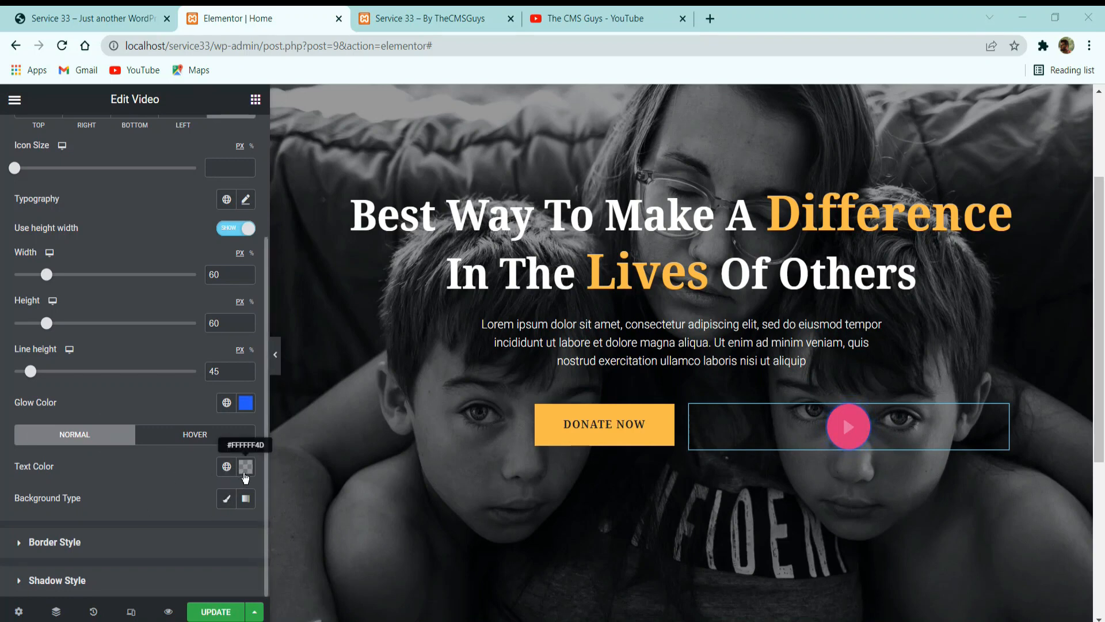
Set the video button's normal-state text color to fully opaque white, #FFFFFF.
{"action": "left_click", "coordinate": [246, 467]}
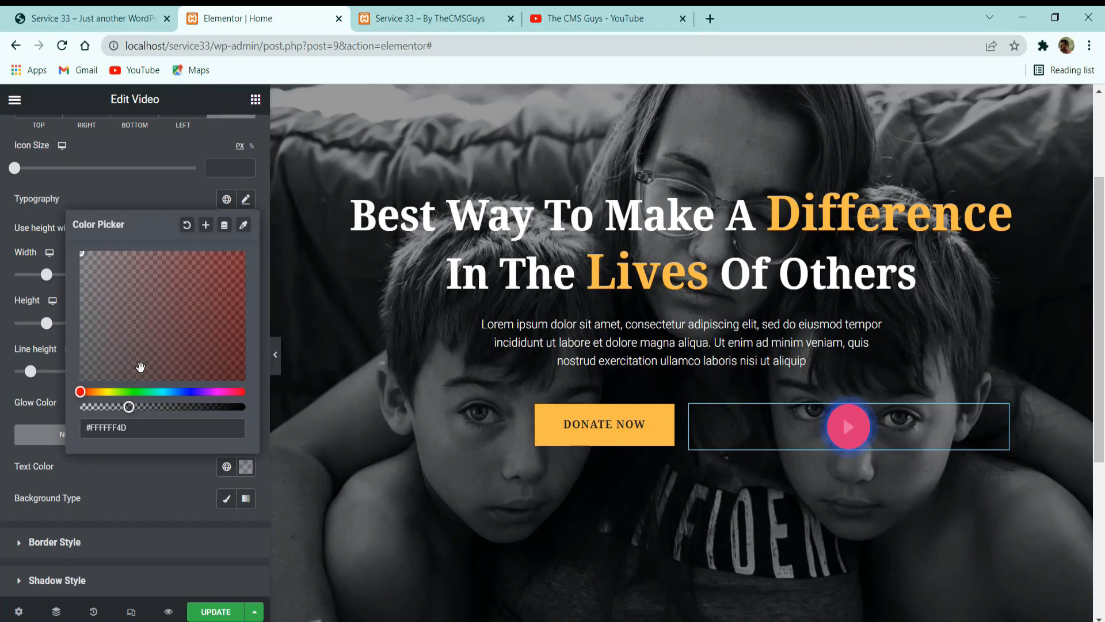
{"action": "left_click_drag", "start_coordinate": [128, 405], "coordinate": [253, 403]}
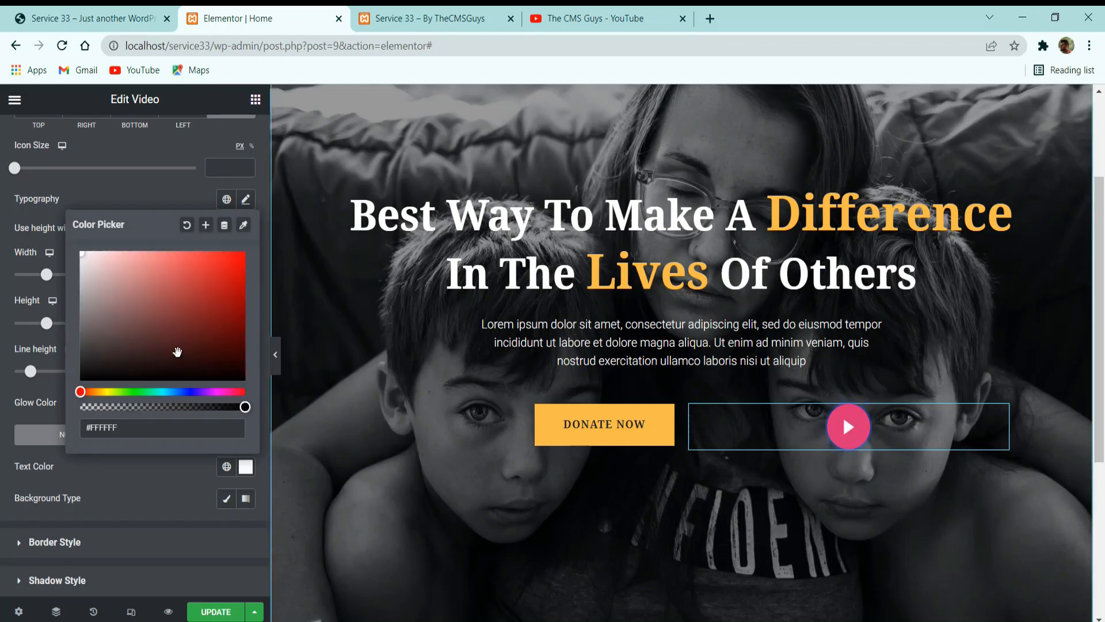
{"action": "left_click_drag", "start_coordinate": [153, 340], "coordinate": [0, 437]}
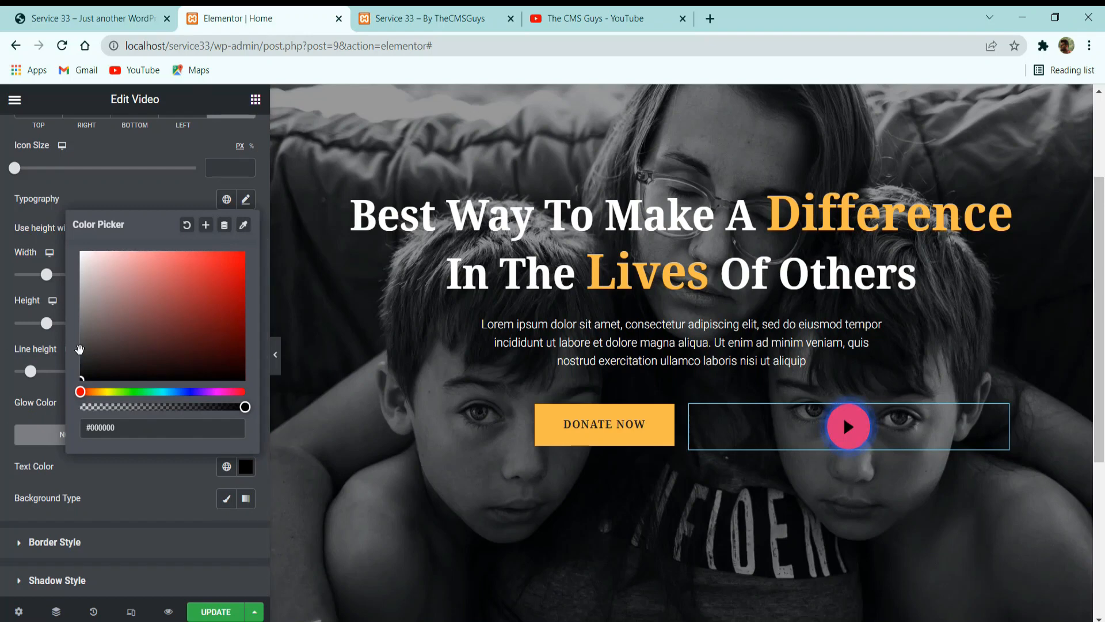
{"action": "left_click_drag", "start_coordinate": [128, 326], "coordinate": [3, 79]}
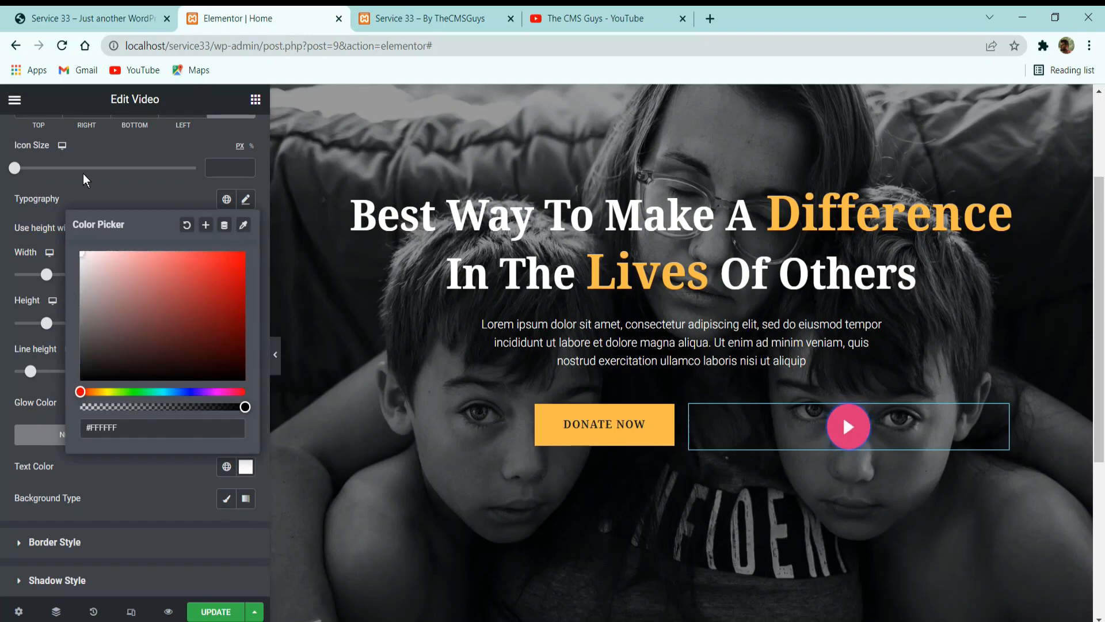
{"action": "left_click", "coordinate": [82, 188]}
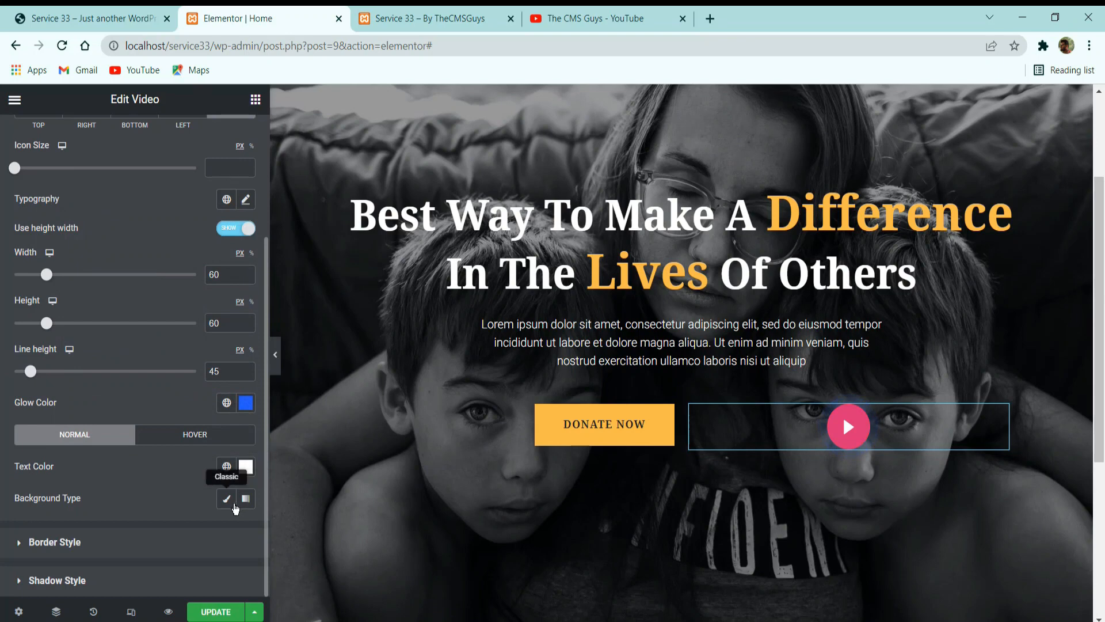
Change the video button's glow color to a semi-transparent white, #FFFFFF4D.
{"action": "left_click", "coordinate": [252, 402]}
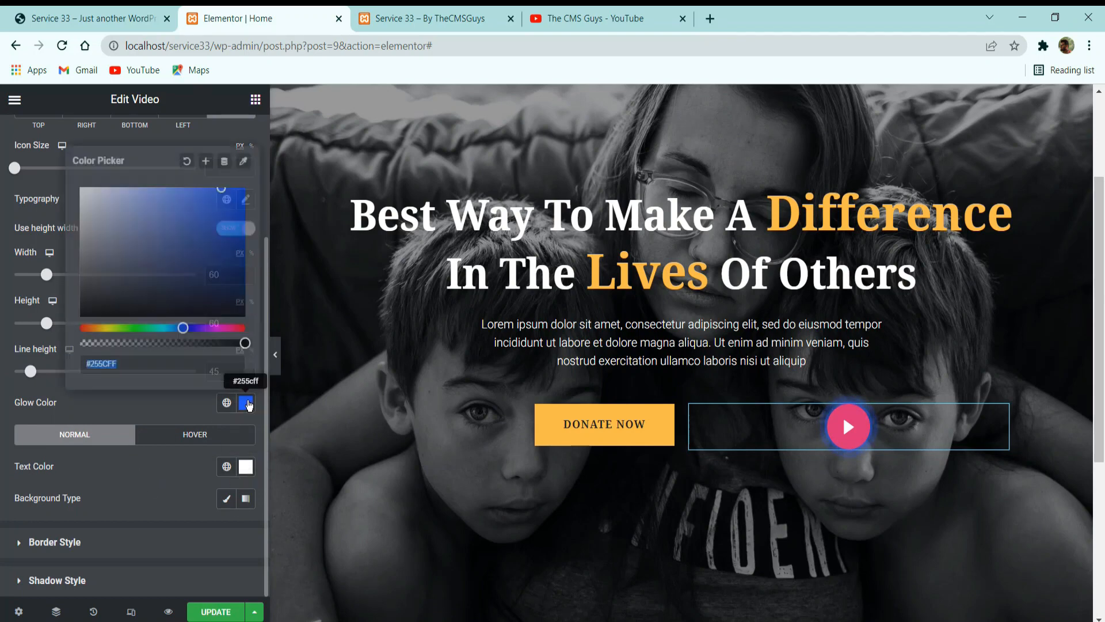
{"action": "left_click_drag", "start_coordinate": [137, 256], "coordinate": [34, 92]}
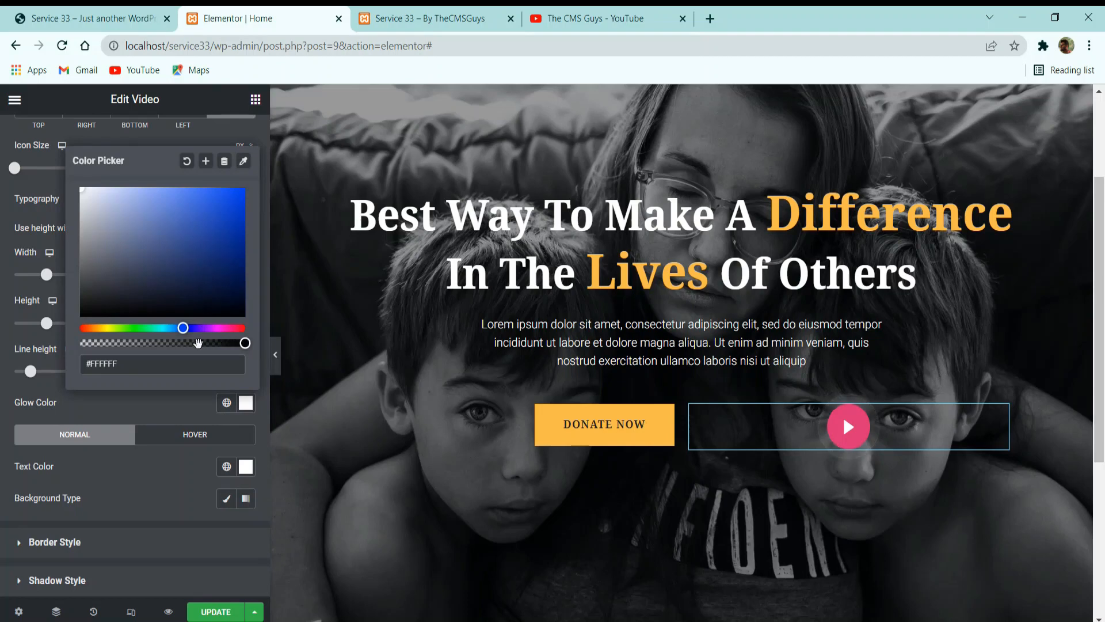
{"action": "left_click_drag", "start_coordinate": [228, 343], "coordinate": [158, 352]}
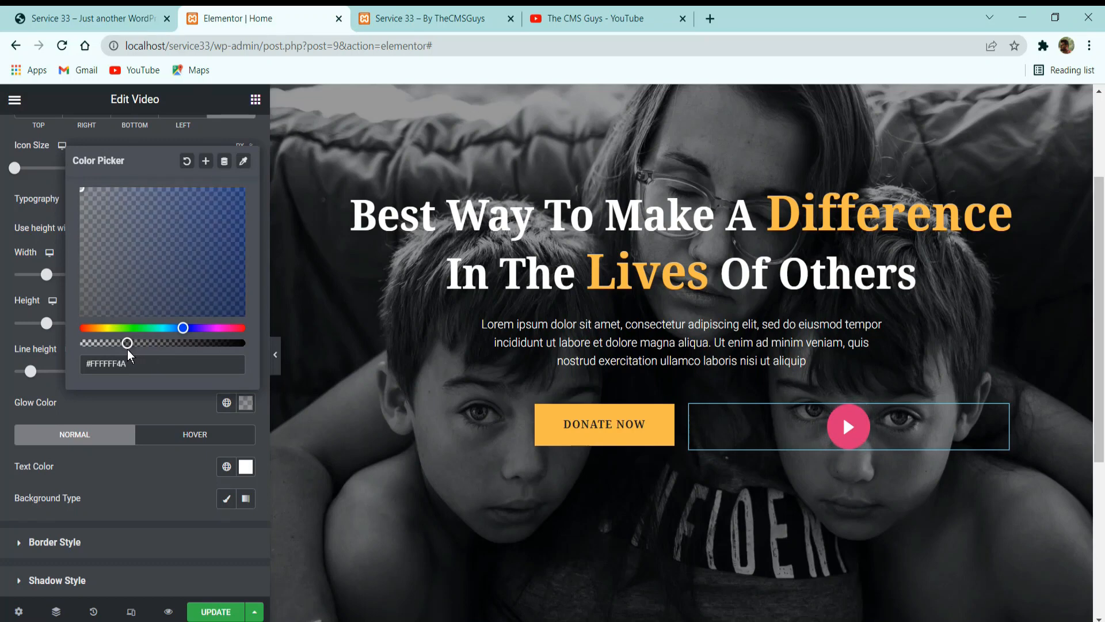
{"action": "left_click", "coordinate": [158, 406]}
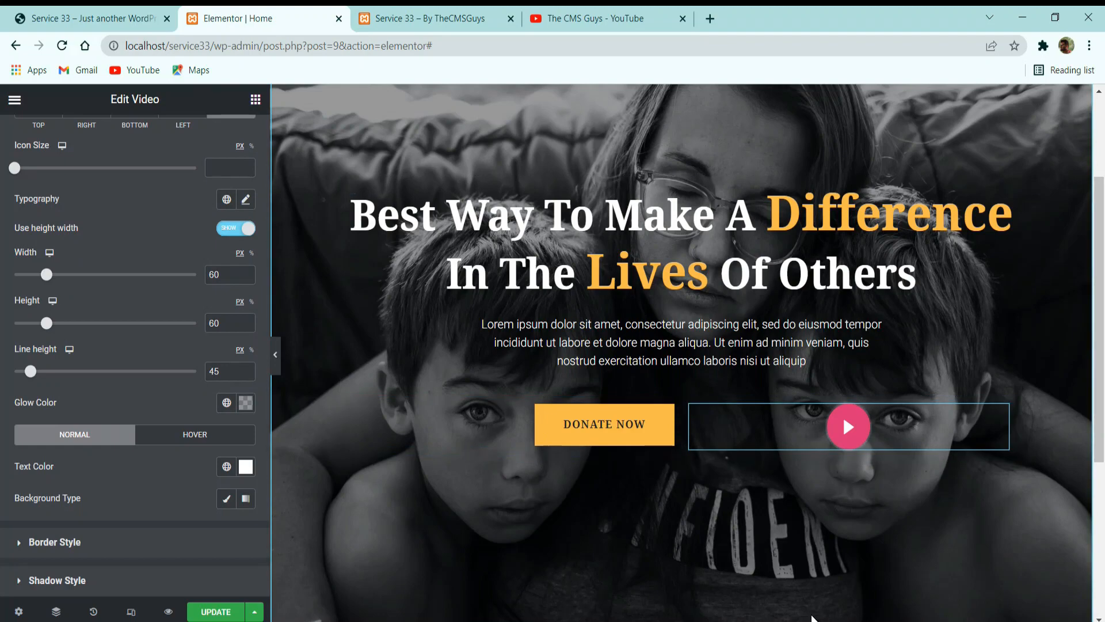
Compare with the reference site's play button and set the video button's normal-state text color to the global Secondary color.
{"action": "left_click", "coordinate": [91, 17]}
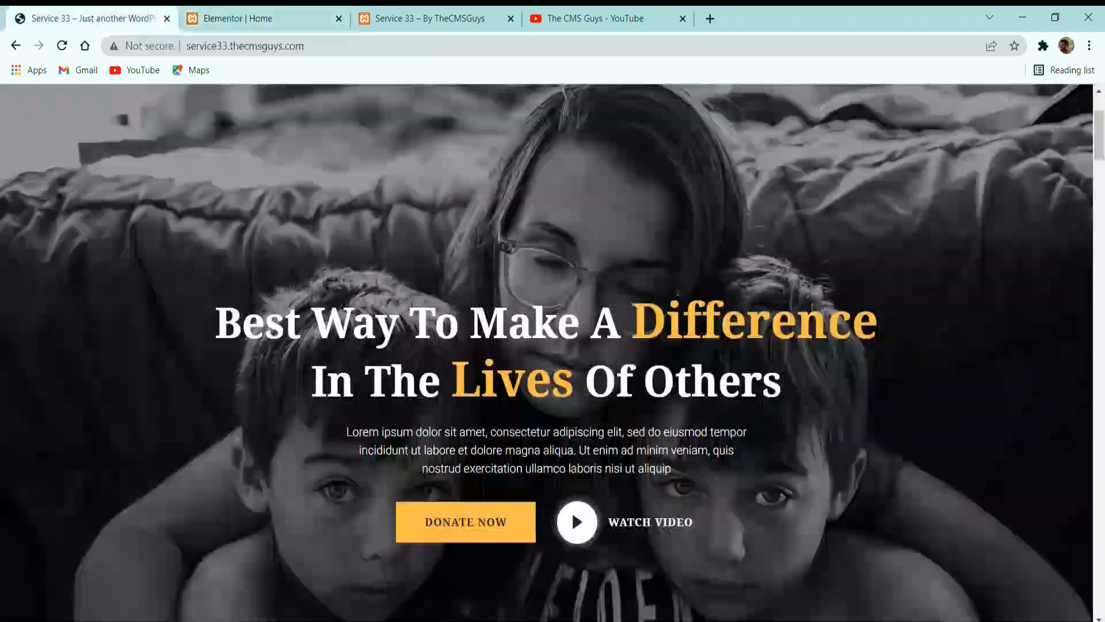
{"action": "left_click", "coordinate": [262, 18]}
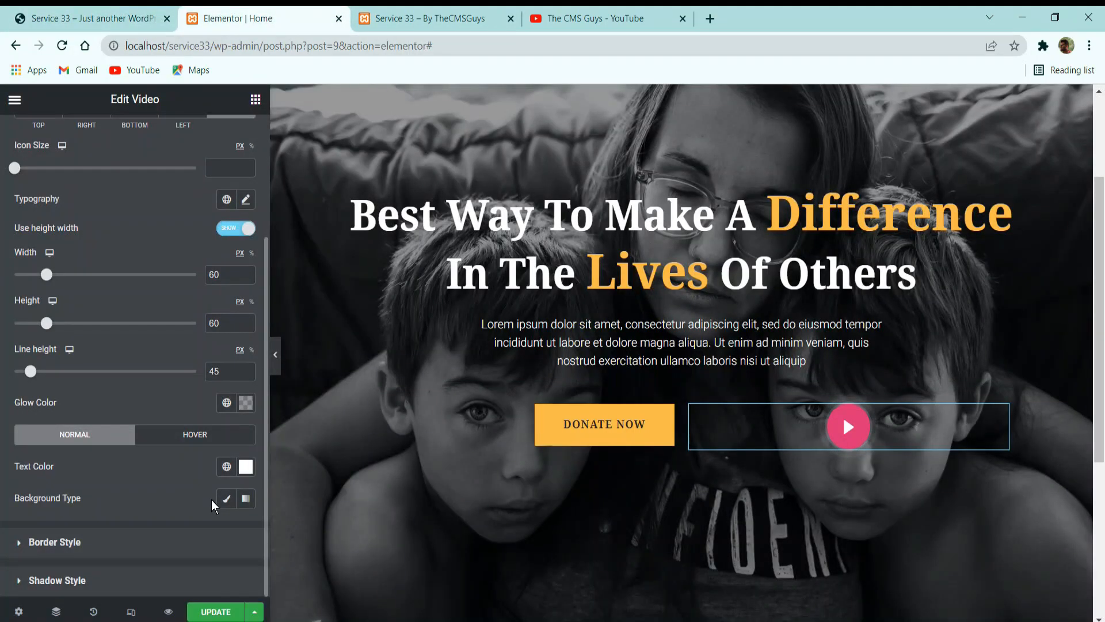
{"action": "left_click", "coordinate": [65, 12]}
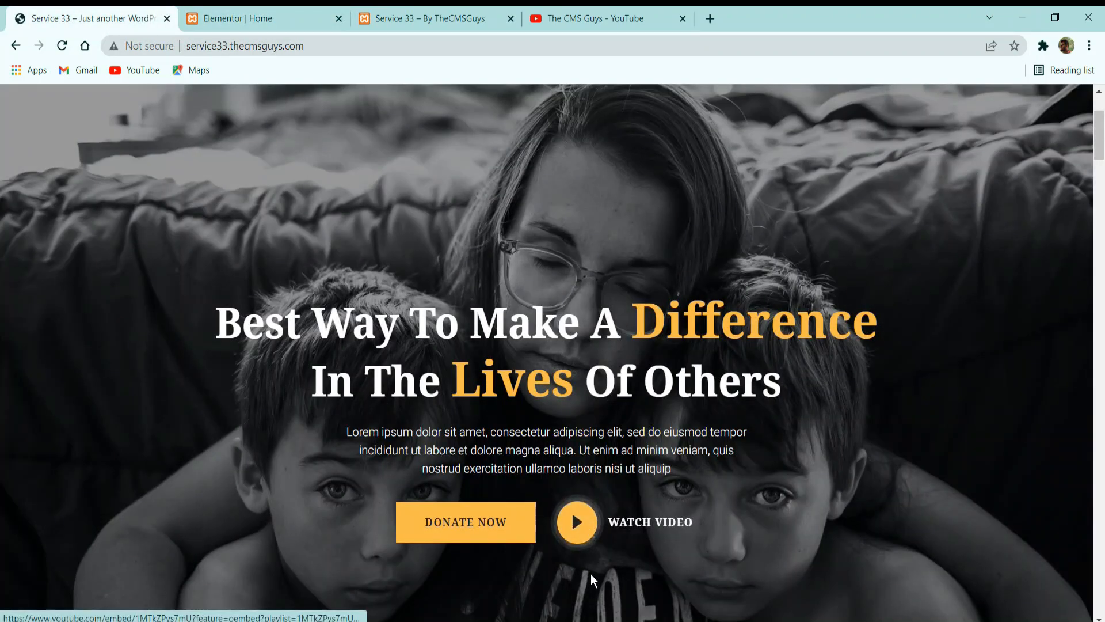
{"action": "left_click", "coordinate": [260, 10]}
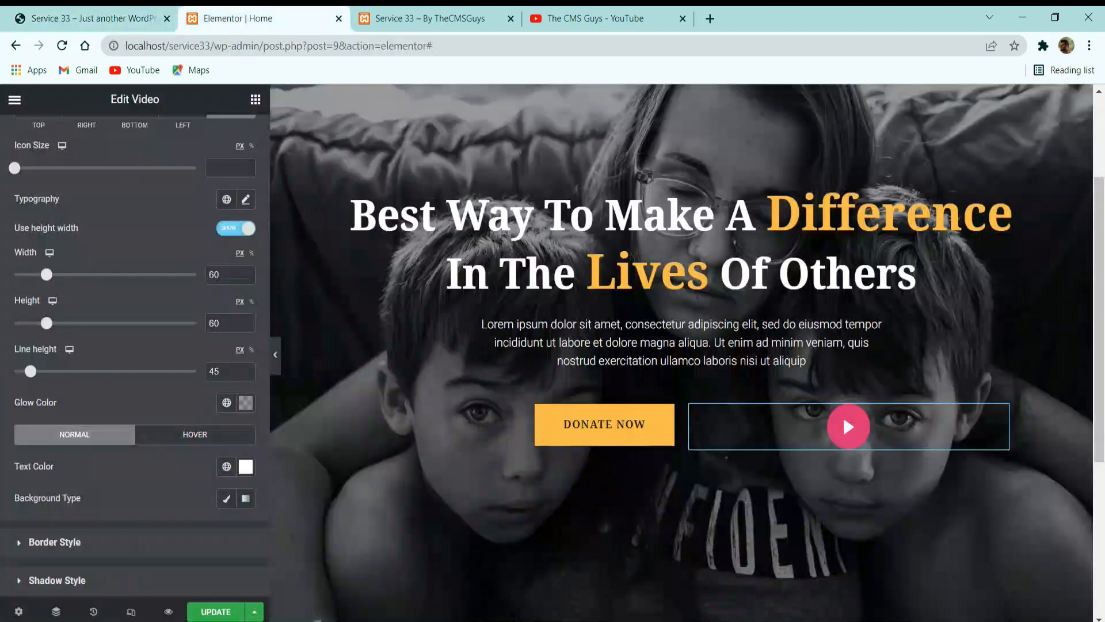
{"action": "left_click", "coordinate": [227, 467]}
{"action": "left_click", "coordinate": [104, 323]}
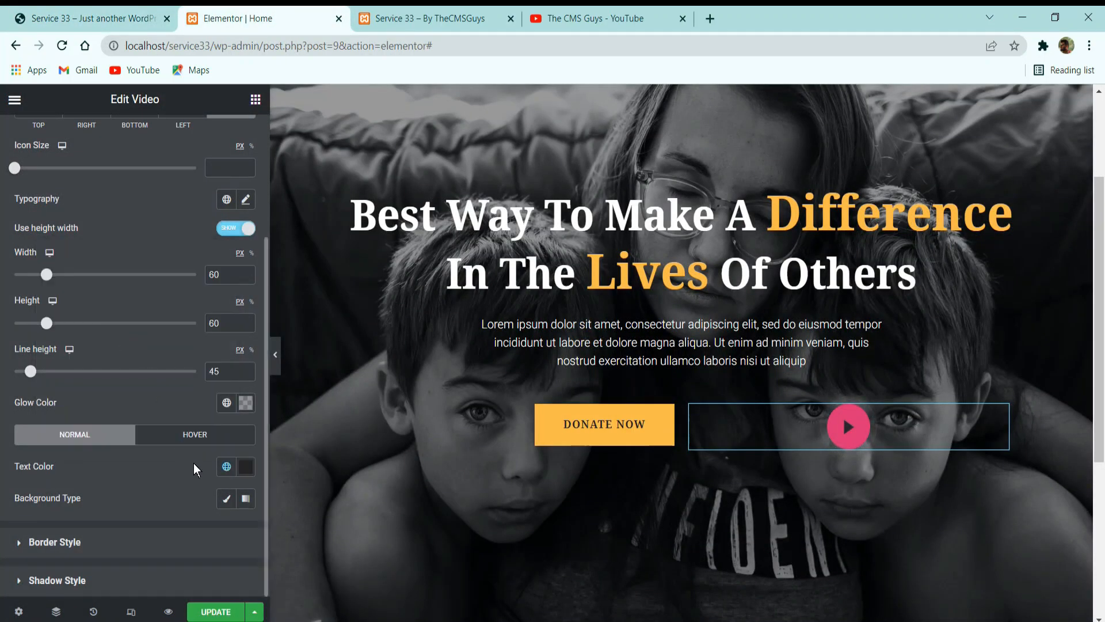
Give the video button's normal state a classic background in the global Background color, #FBF9F5.
{"action": "left_click", "coordinate": [227, 498]}
{"action": "left_click", "coordinate": [246, 530]}
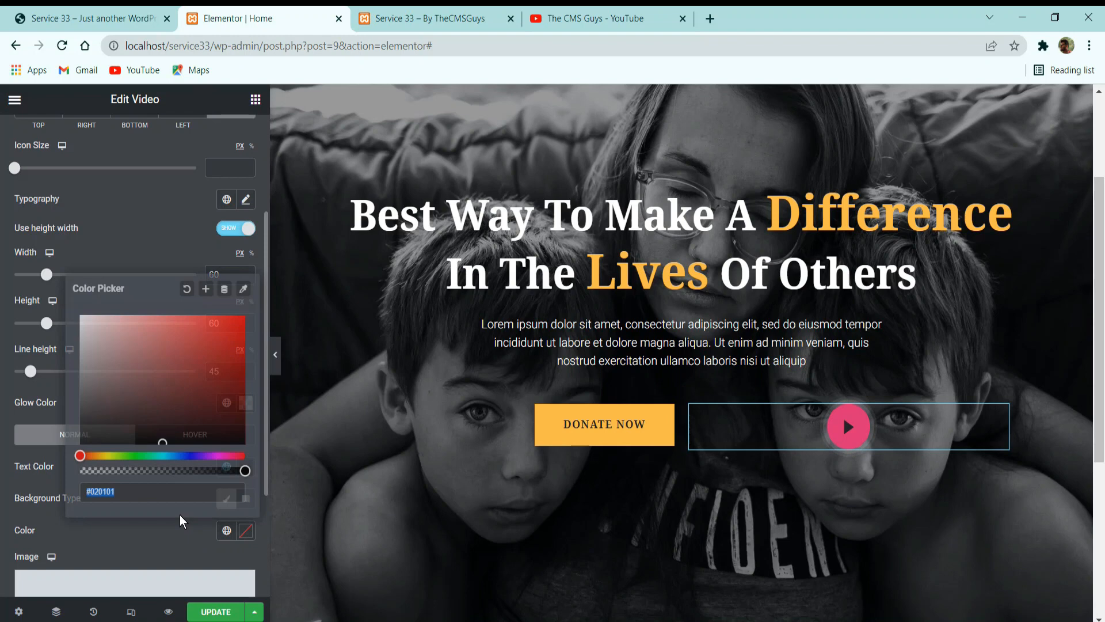
{"action": "left_click", "coordinate": [207, 556]}
{"action": "left_click", "coordinate": [226, 530]}
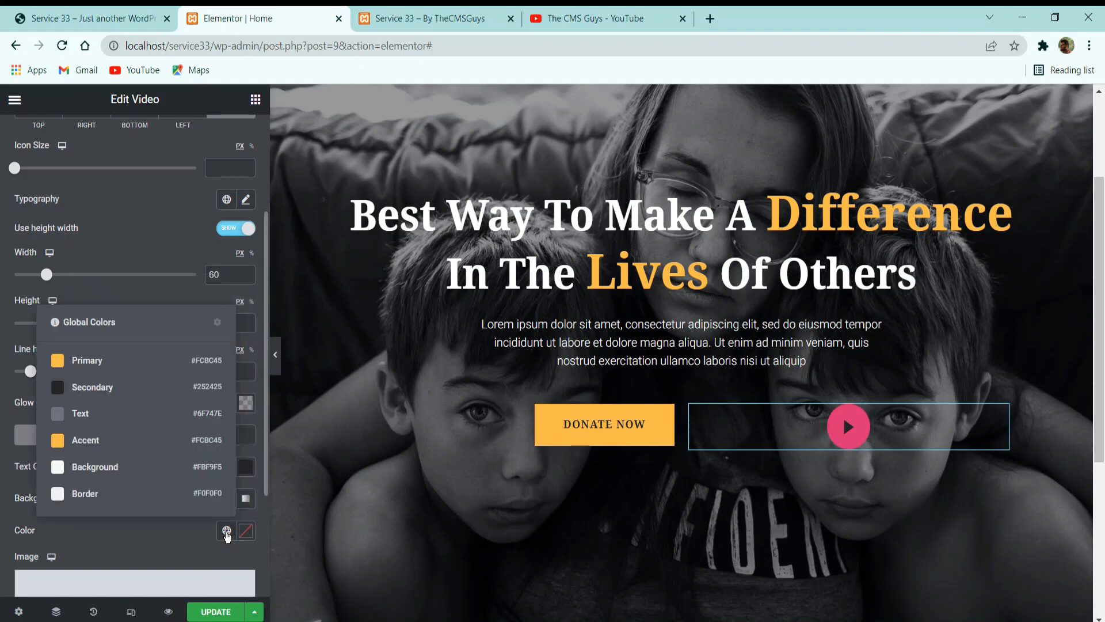
{"action": "left_click", "coordinate": [111, 471]}
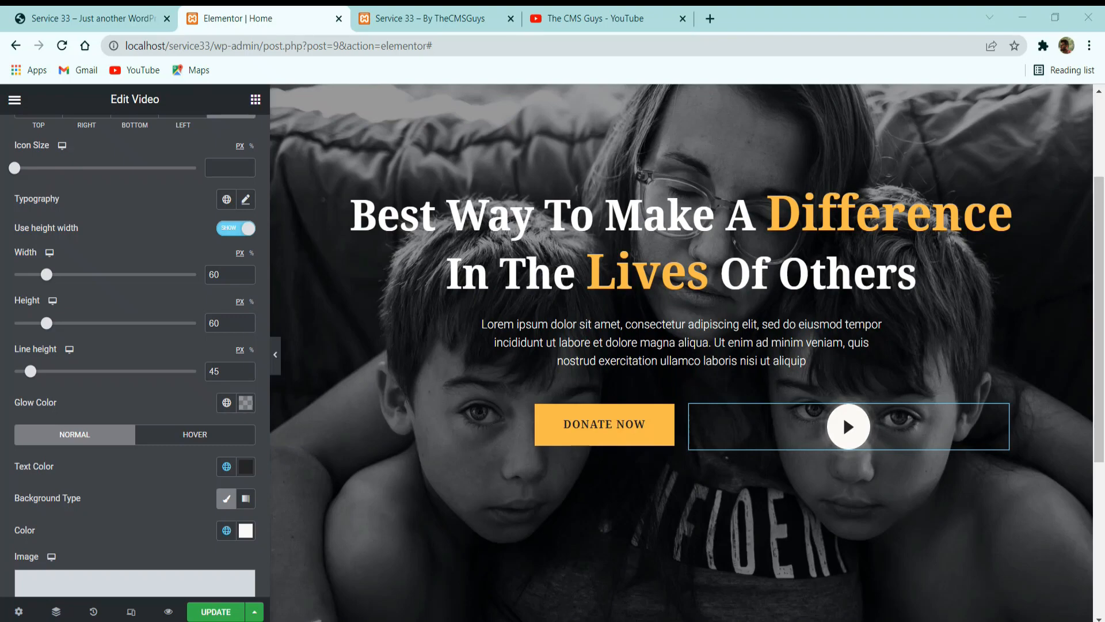
Style the video button's hover state with a classic background in global Primary and text in global Secondary, checking the reference site.
{"action": "left_click", "coordinate": [187, 435]}
{"action": "left_click", "coordinate": [144, 15]}
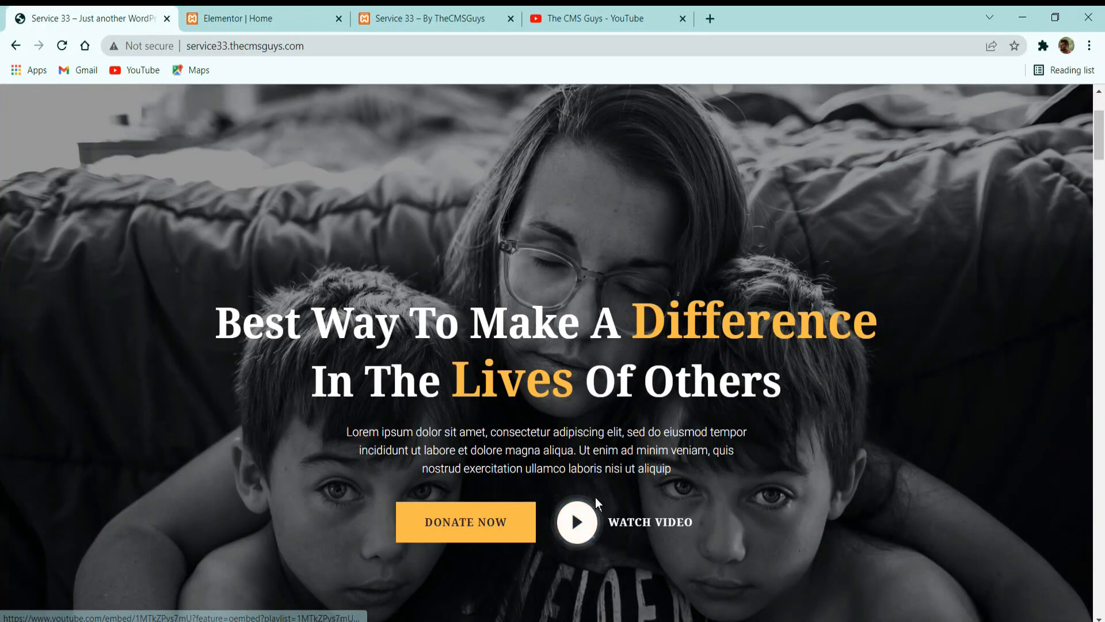
{"action": "left_click", "coordinate": [270, 13]}
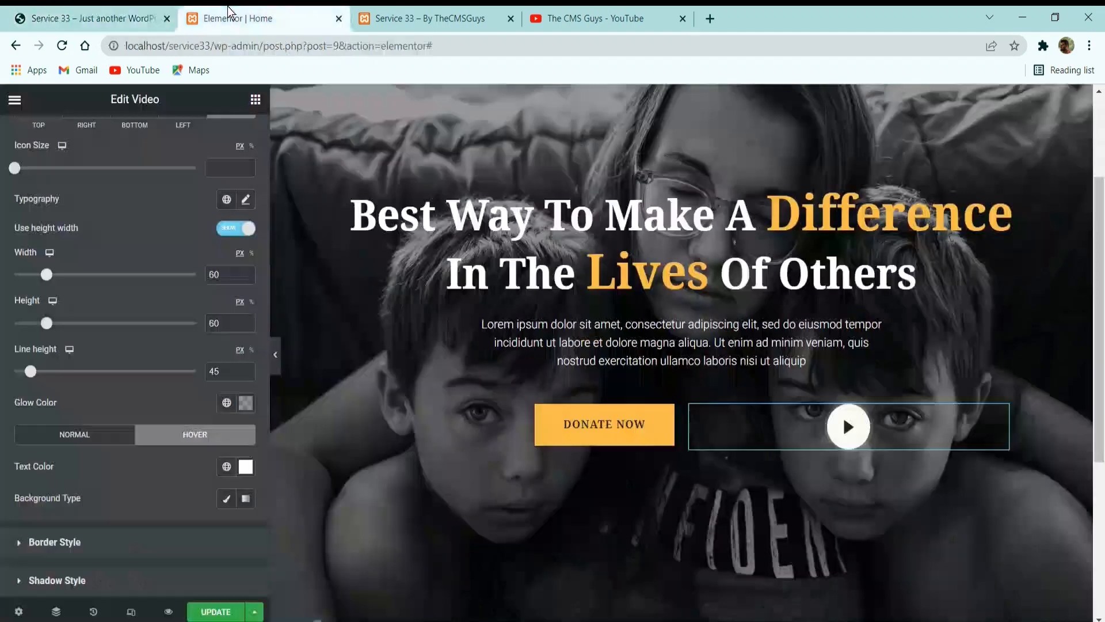
{"action": "left_click", "coordinate": [229, 500]}
{"action": "scroll", "coordinate": [172, 446], "scroll_direction": "down", "scroll_amount": 3}
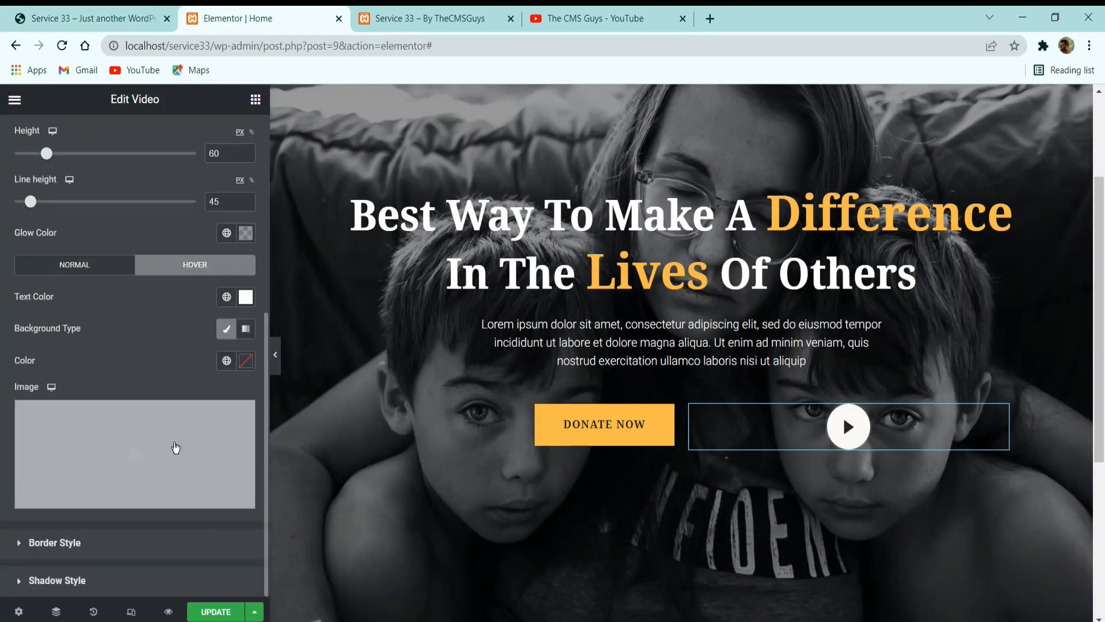
{"action": "left_click", "coordinate": [228, 360]}
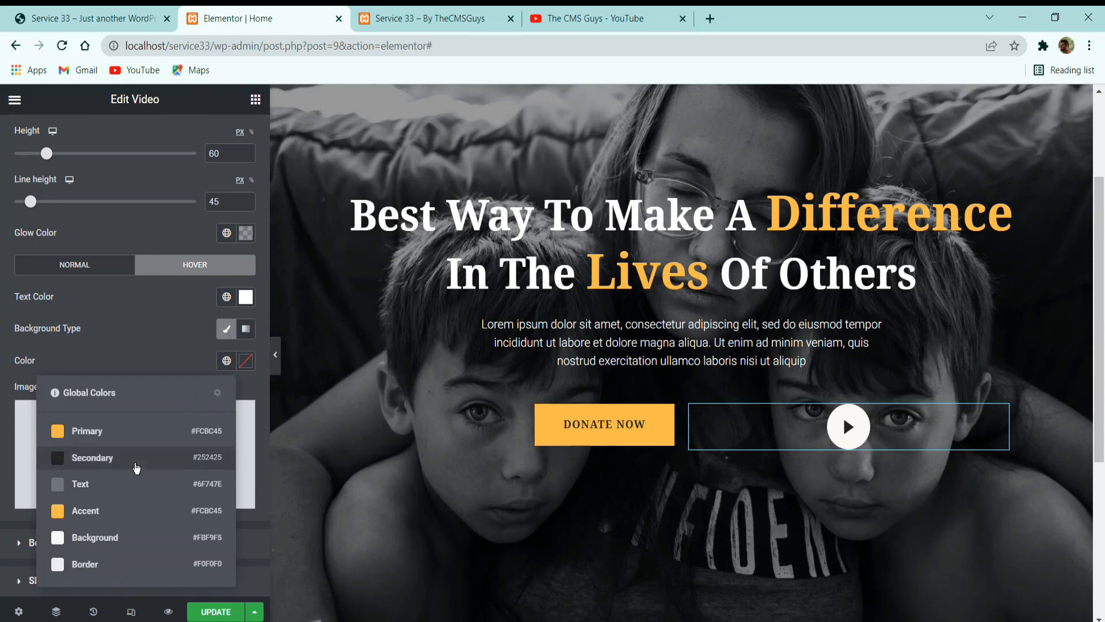
{"action": "left_click", "coordinate": [123, 429]}
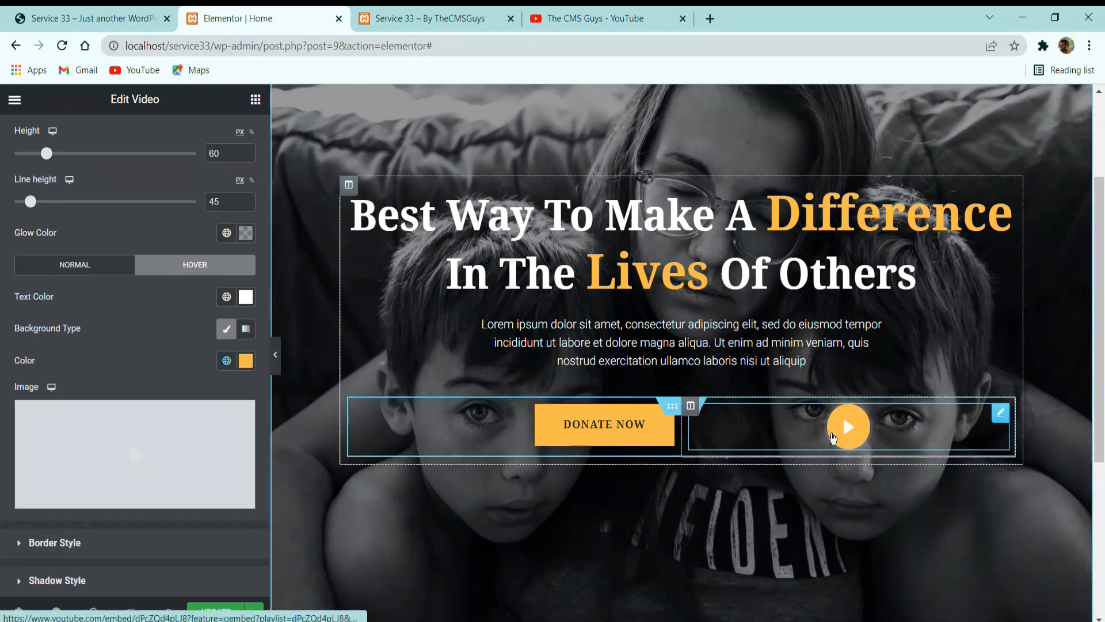
{"action": "left_click", "coordinate": [227, 297]}
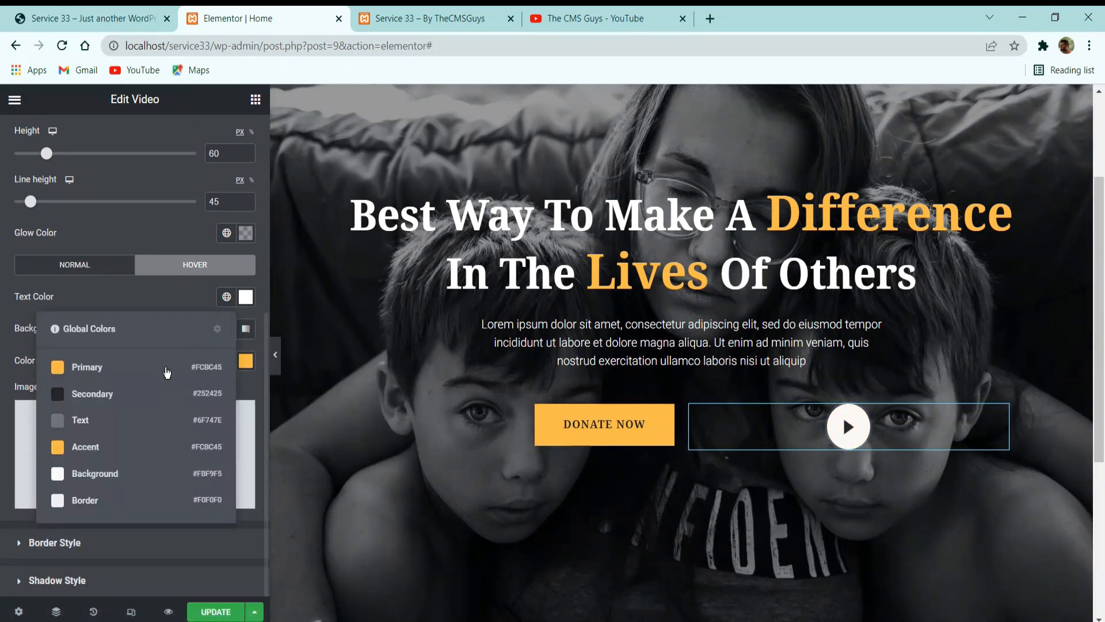
{"action": "left_click", "coordinate": [159, 391]}
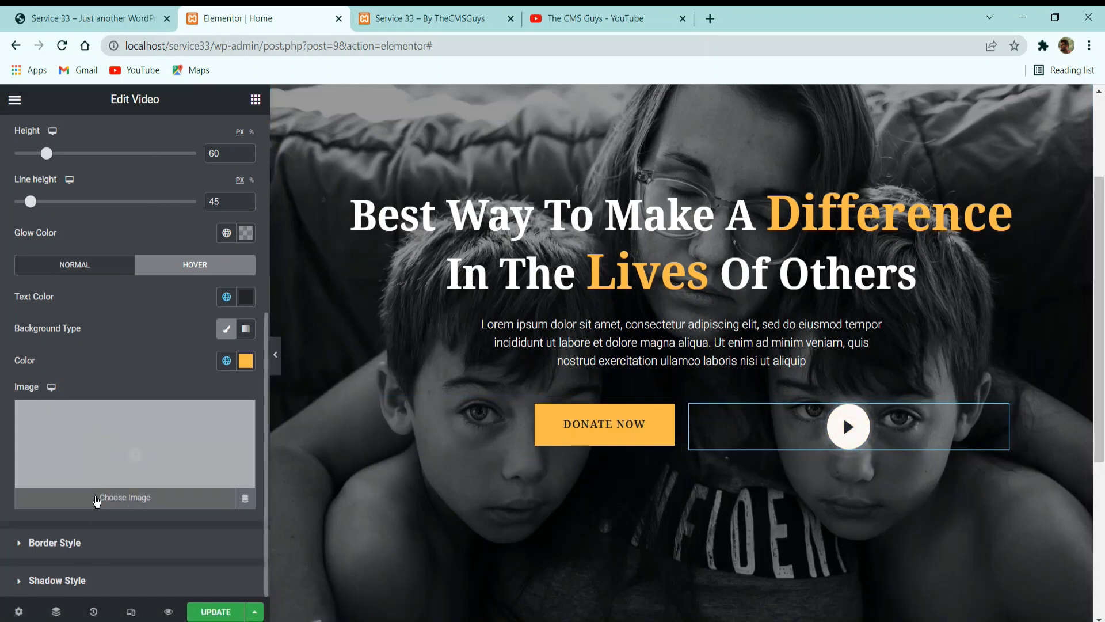
Unlink the four border width values in the video widget's border style and open its shadow style settings.
{"action": "left_click", "coordinate": [91, 542]}
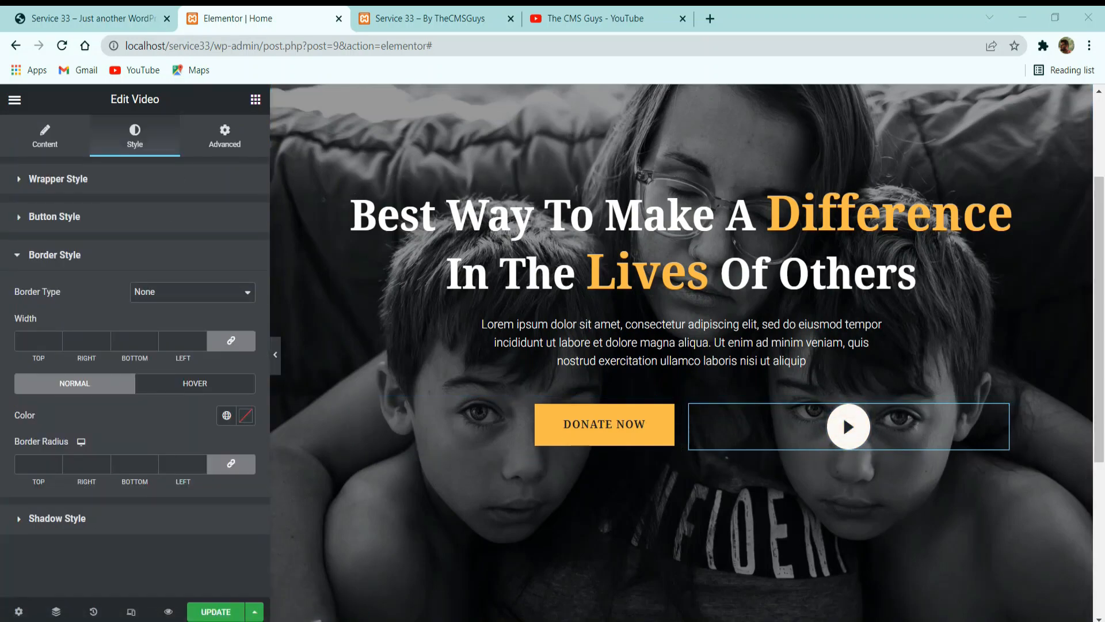
{"action": "left_click", "coordinate": [231, 340]}
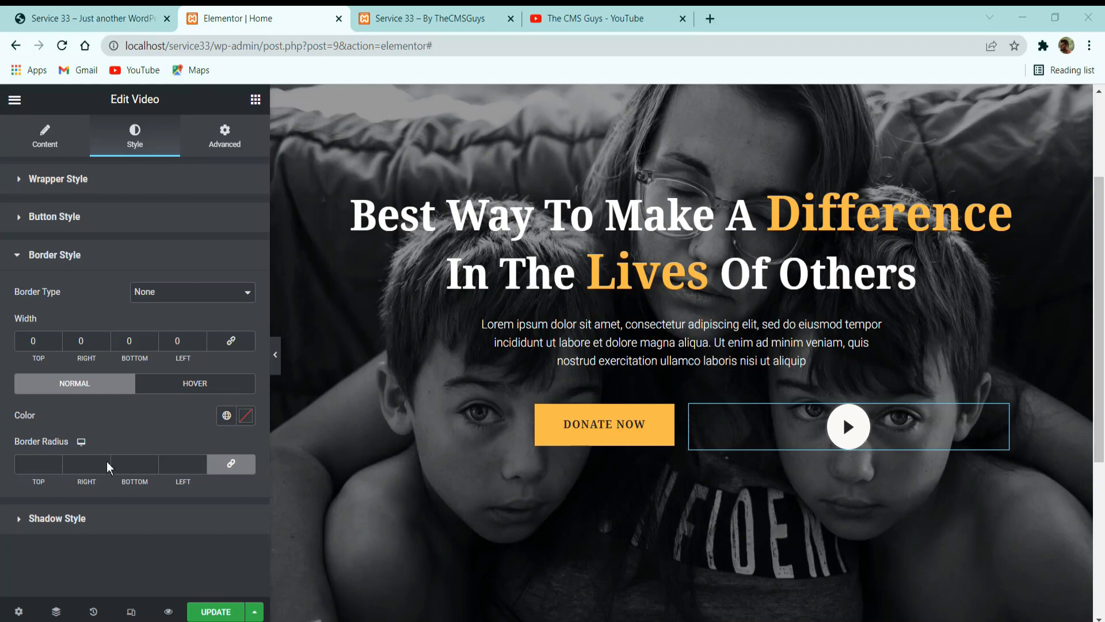
{"action": "left_click", "coordinate": [88, 520]}
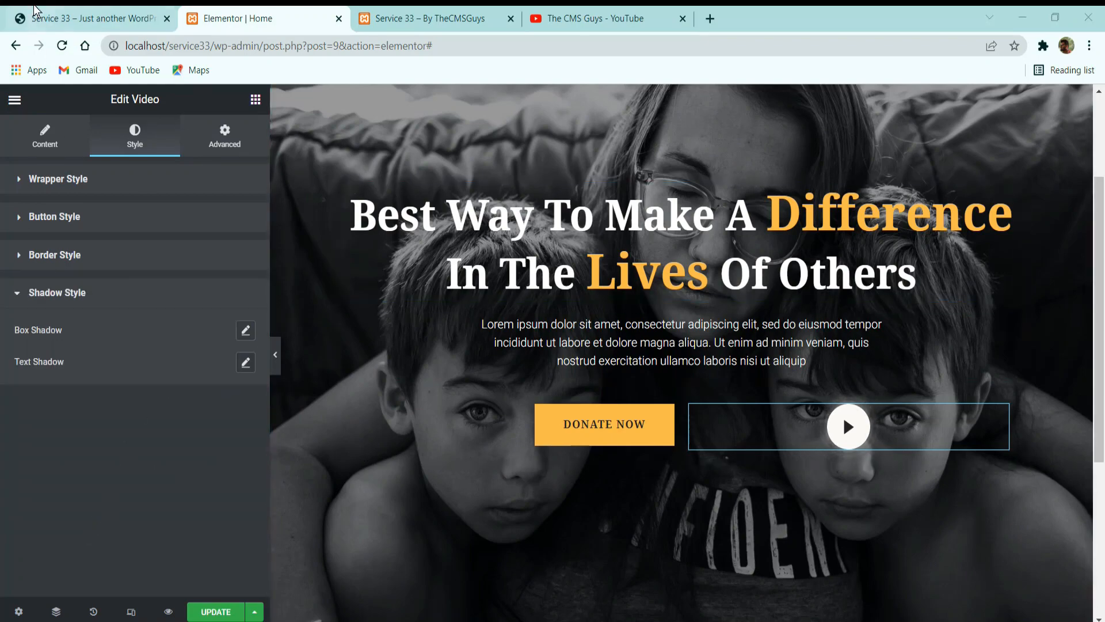
Check the reference site's Watch Video label and add a Button widget directly below the video widget in the hero's second column.
{"action": "left_click", "coordinate": [55, 18]}
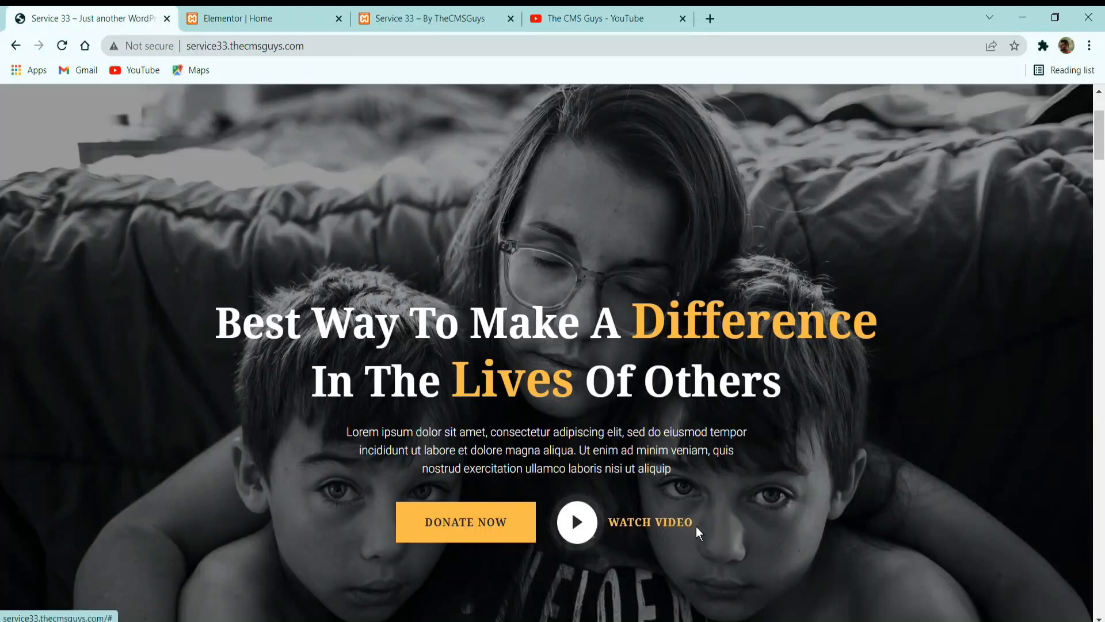
{"action": "left_click", "coordinate": [232, 13]}
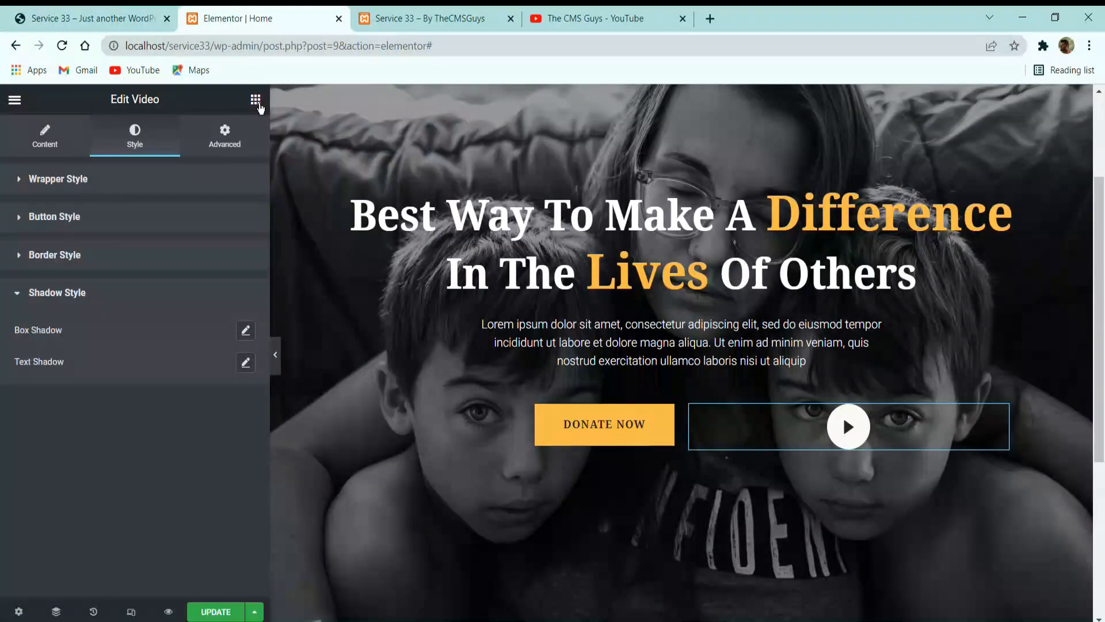
{"action": "type", "text": "butt"}
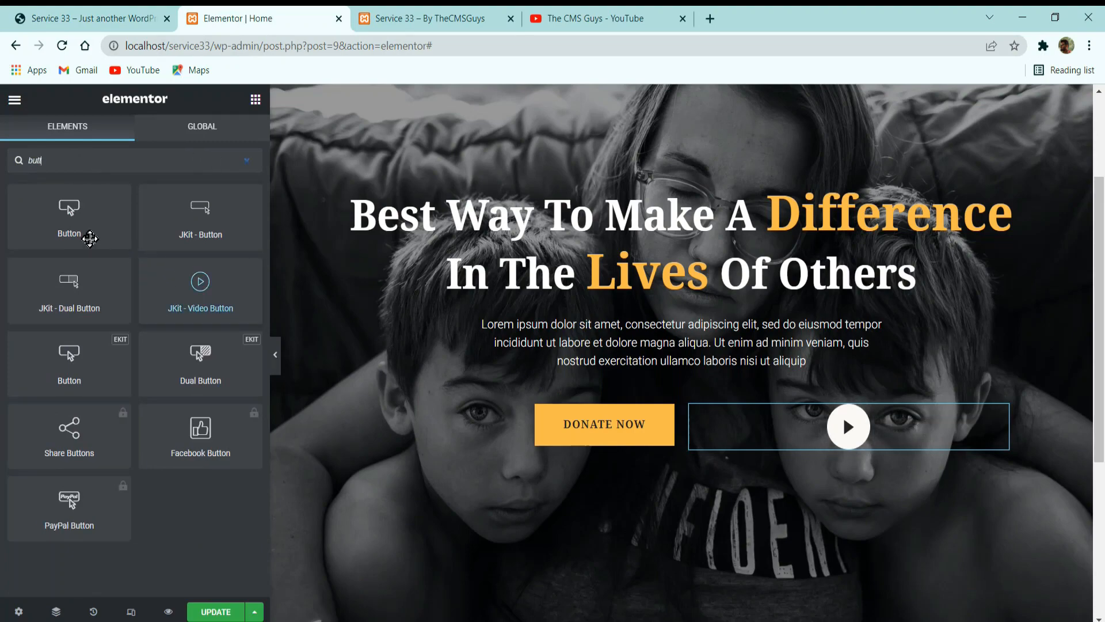
{"action": "left_click_drag", "start_coordinate": [87, 233], "coordinate": [841, 452]}
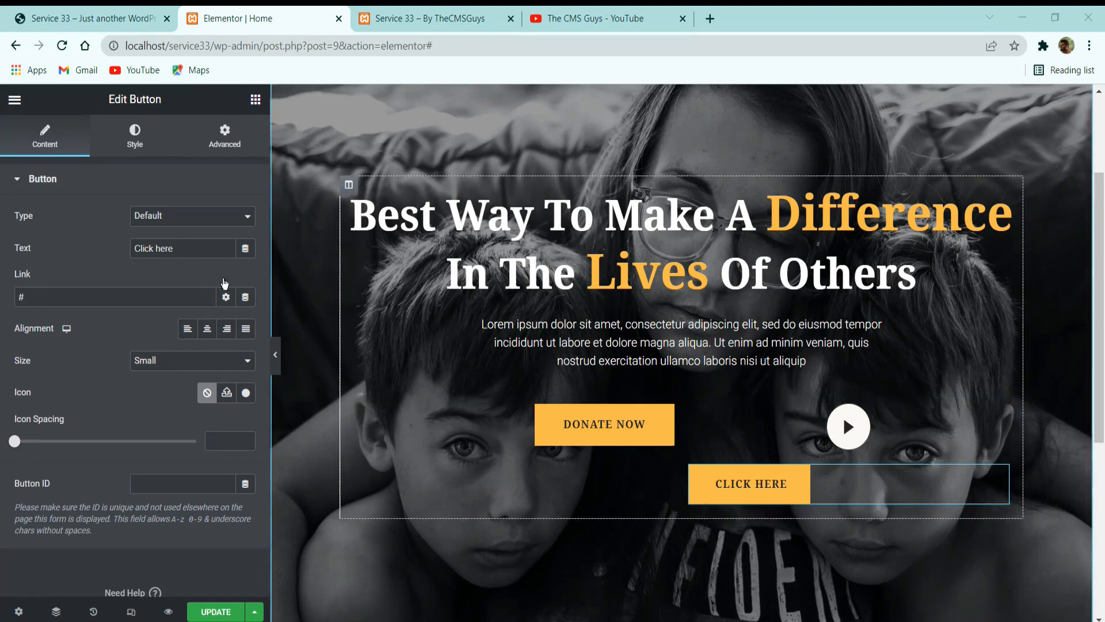
Change the new button's text to "watch video" and align it to the right of its column.
{"action": "left_click", "coordinate": [210, 256]}
{"action": "key", "text": "ctrl+a"}
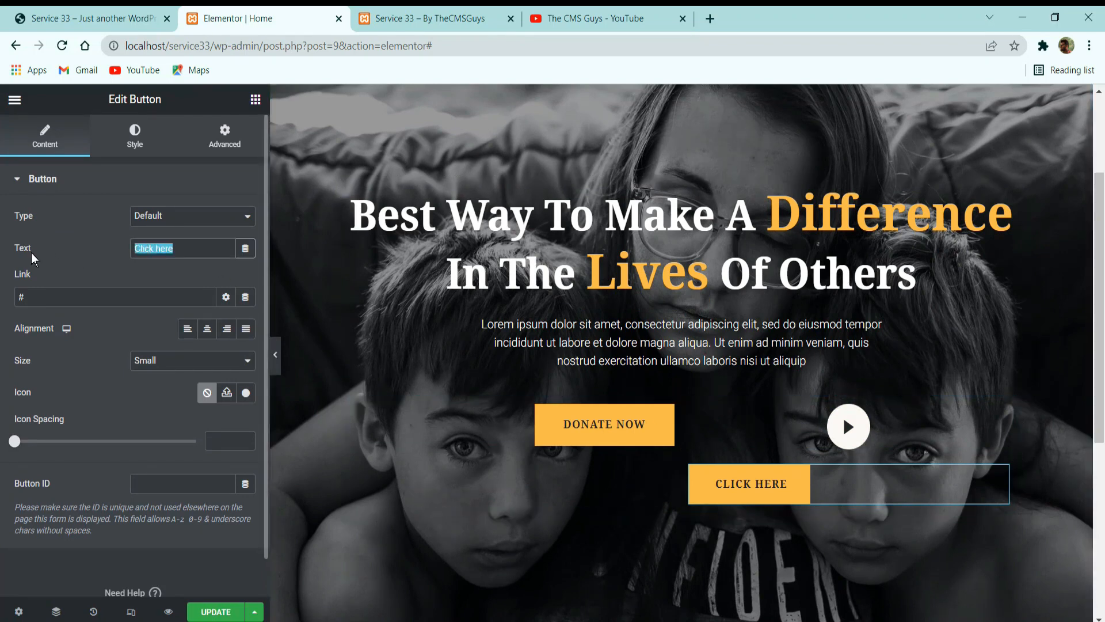
{"action": "type", "text": "watch "}
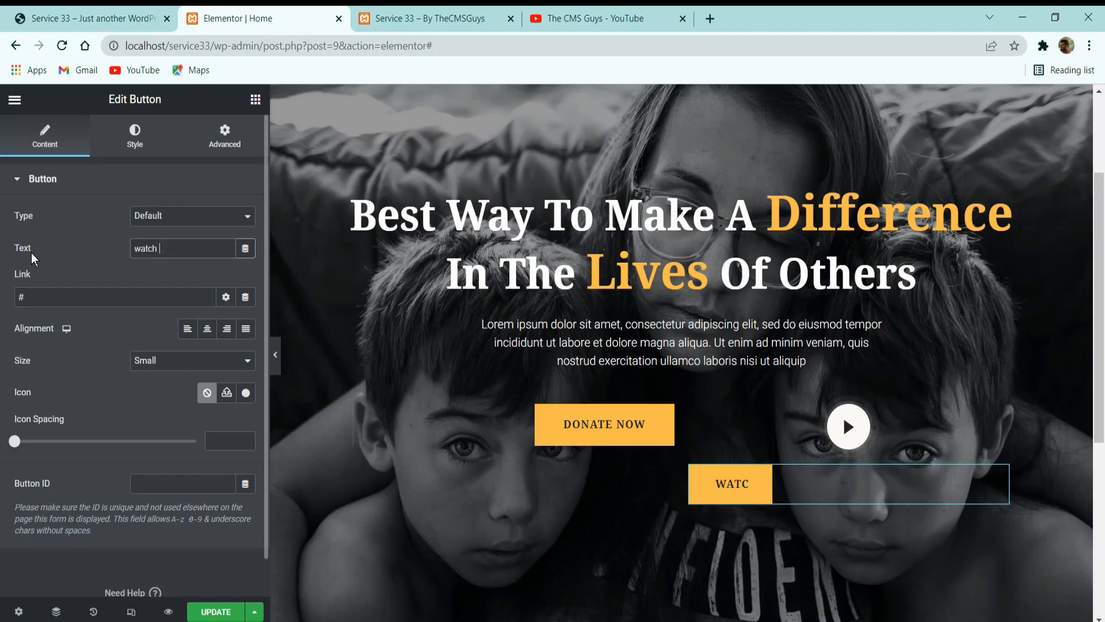
{"action": "type", "text": "video"}
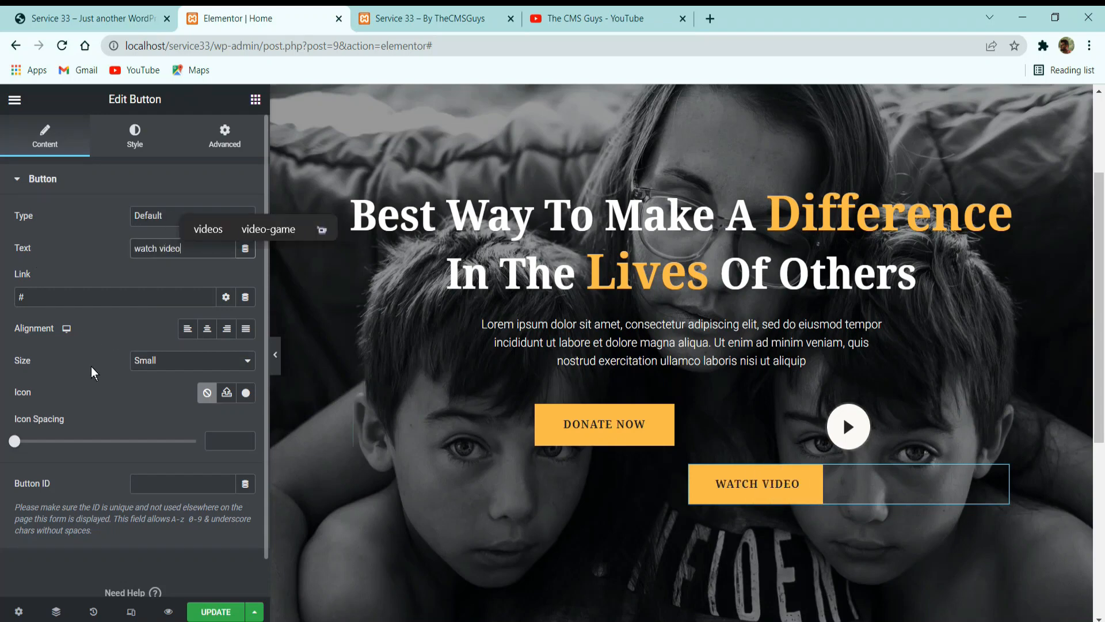
{"action": "left_click", "coordinate": [227, 336]}
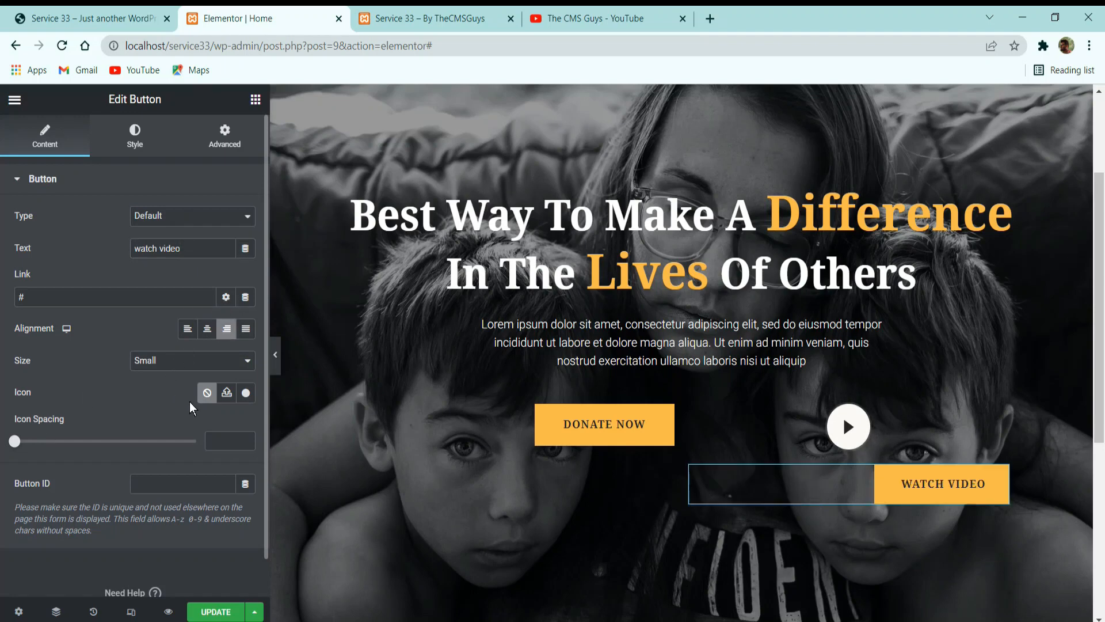
{"action": "scroll", "coordinate": [131, 351], "scroll_direction": "down", "scroll_amount": 1}
{"action": "scroll", "coordinate": [133, 348], "scroll_direction": "up", "scroll_amount": 1}
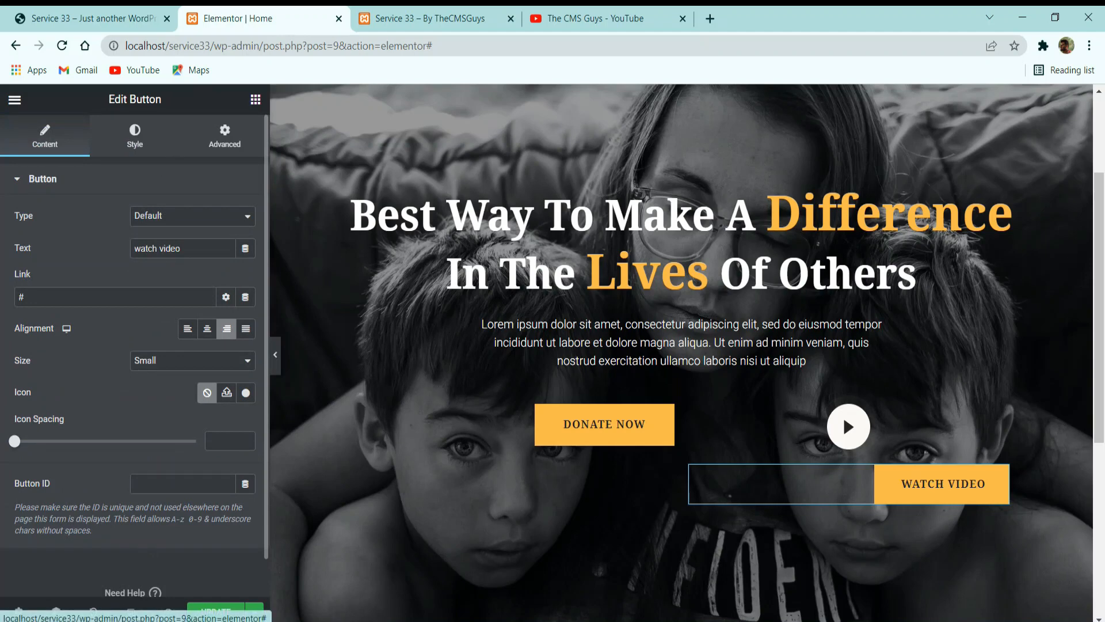
Set the Watch Video button's normal text color to #FFFFFF and its background color to the fully transparent #02010100.
{"action": "left_click", "coordinate": [135, 137]}
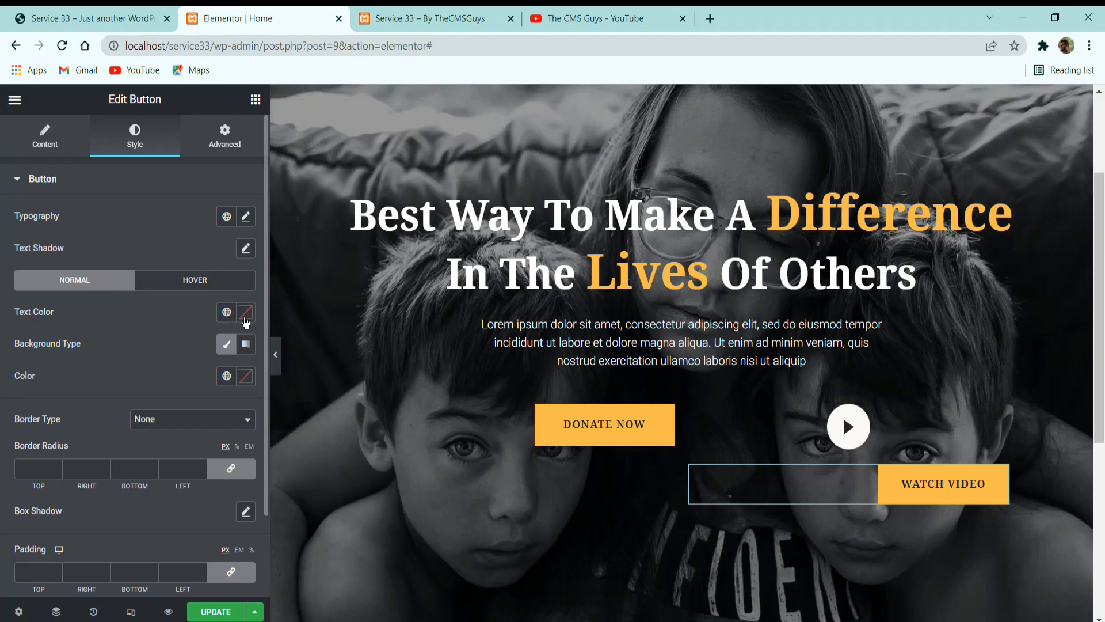
{"action": "left_click", "coordinate": [81, 368]}
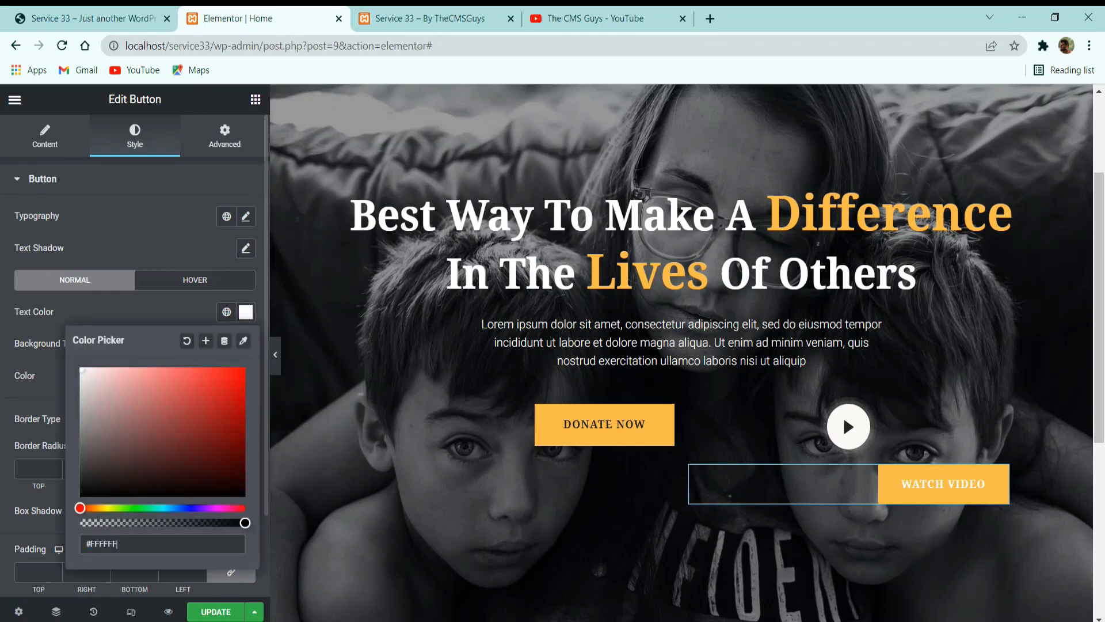
{"action": "left_click", "coordinate": [172, 312]}
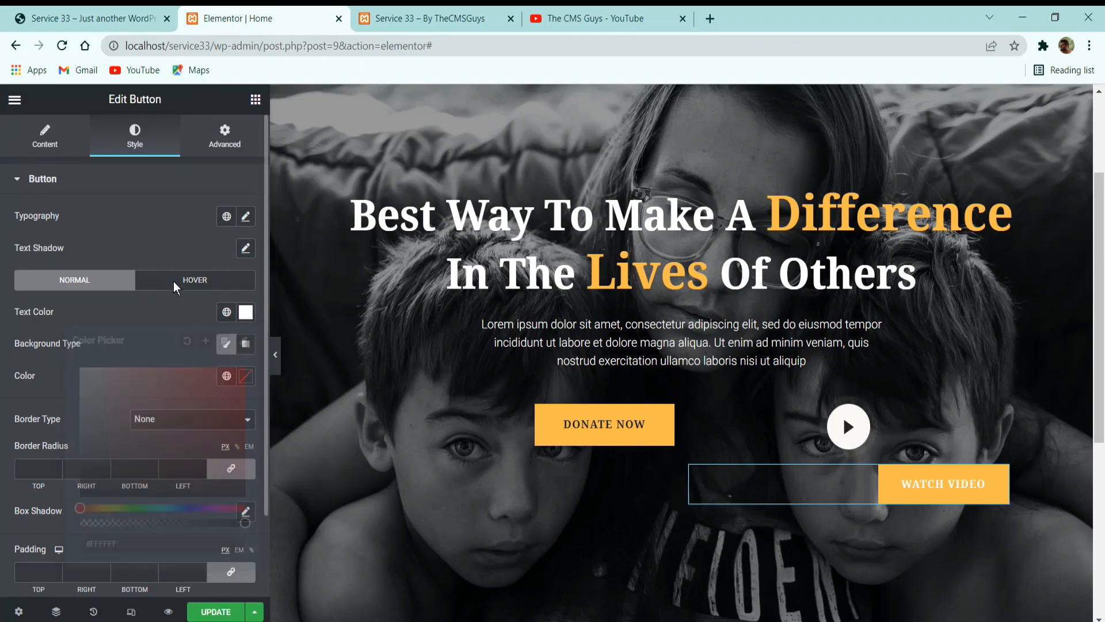
{"action": "left_click", "coordinate": [246, 376]}
{"action": "left_click", "coordinate": [81, 317]}
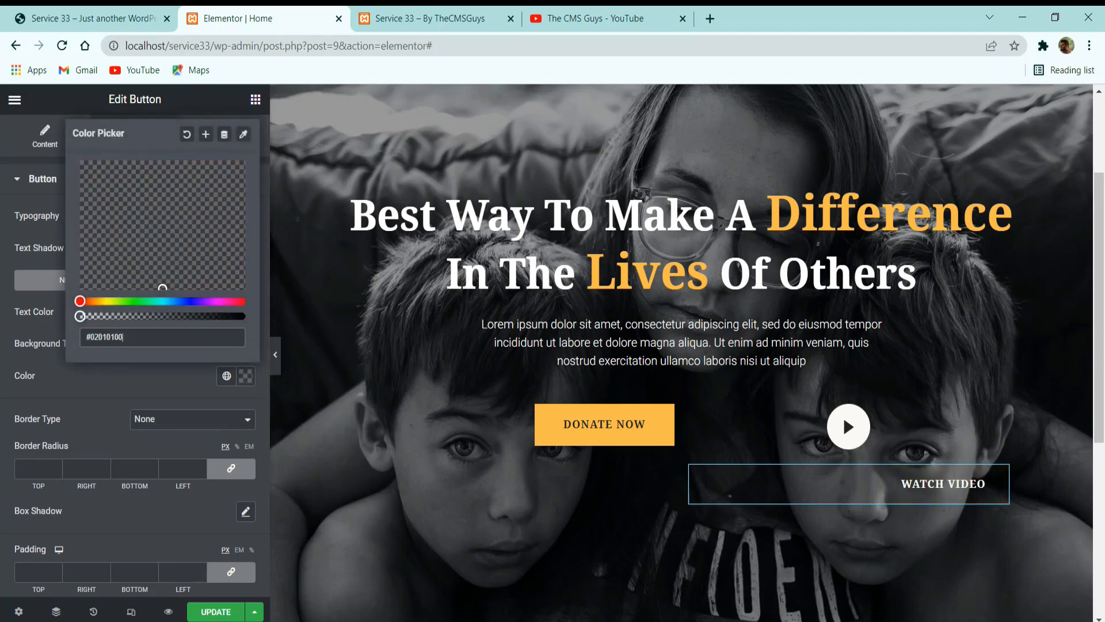
{"action": "left_click", "coordinate": [148, 395]}
Set the Watch Video button's padding and border radius to 0 on all sides and compare it with the reference site.
{"action": "scroll", "coordinate": [147, 444], "scroll_direction": "down", "scroll_amount": 2}
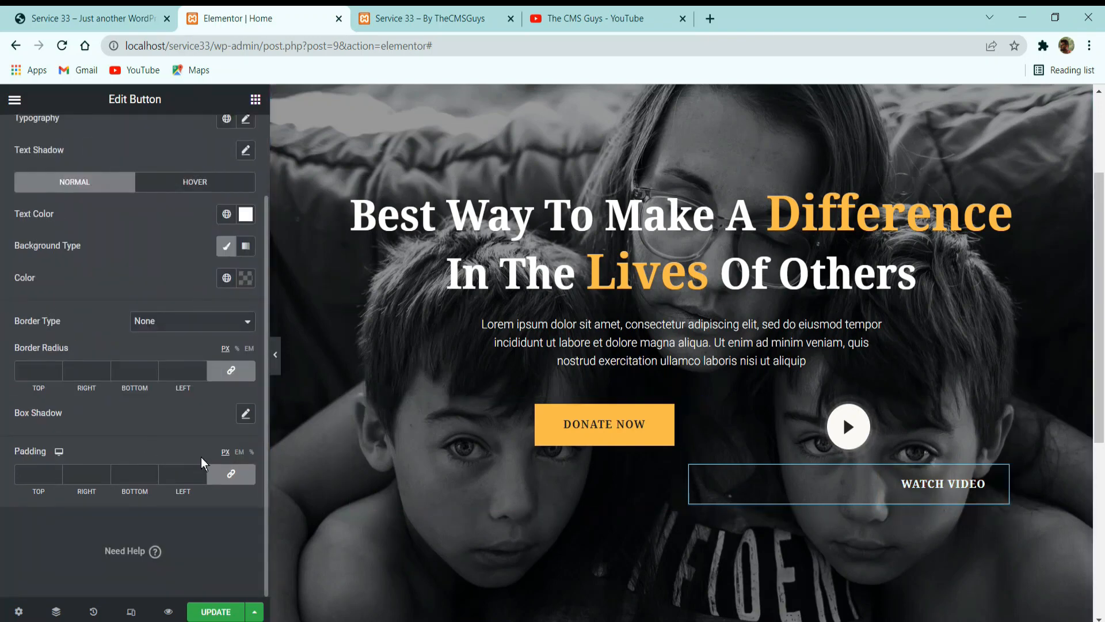
{"action": "left_click", "coordinate": [224, 474]}
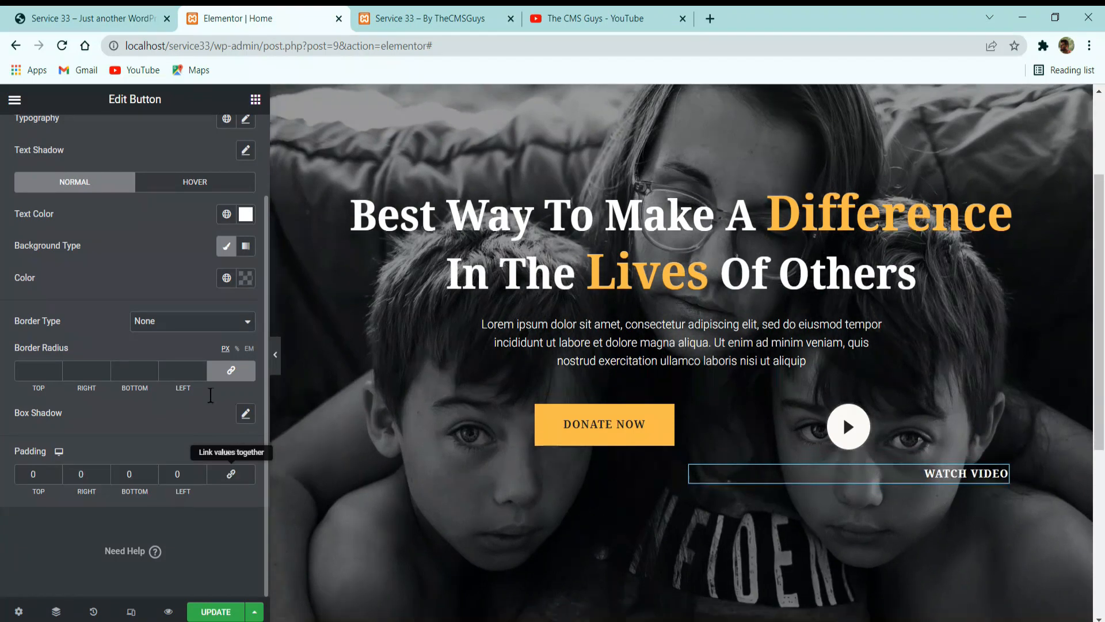
{"action": "left_click", "coordinate": [230, 370]}
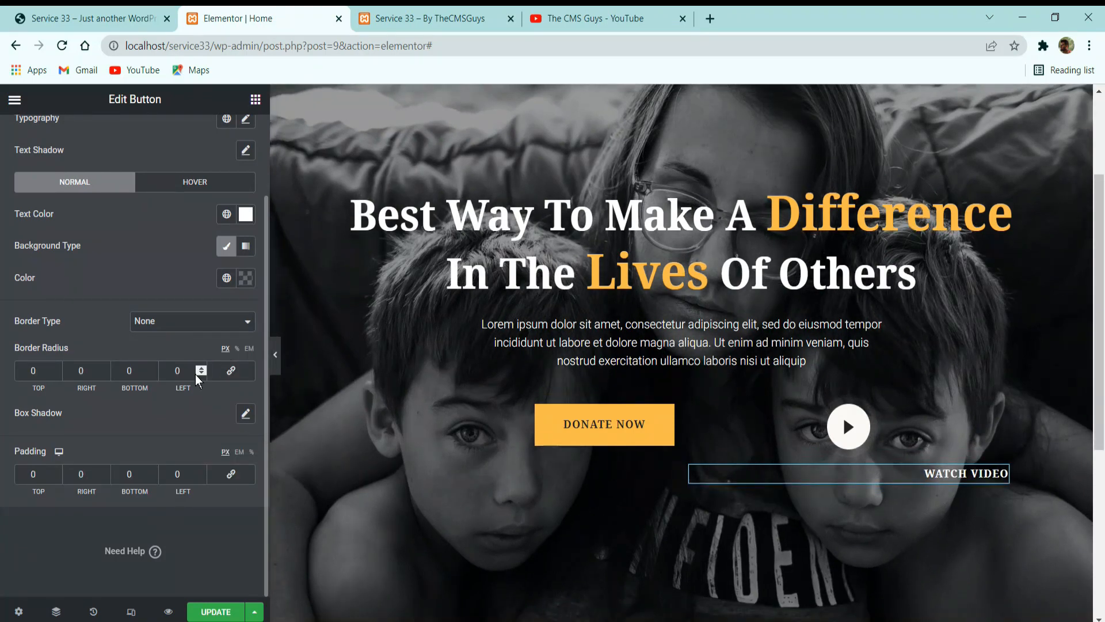
{"action": "left_click", "coordinate": [231, 370]}
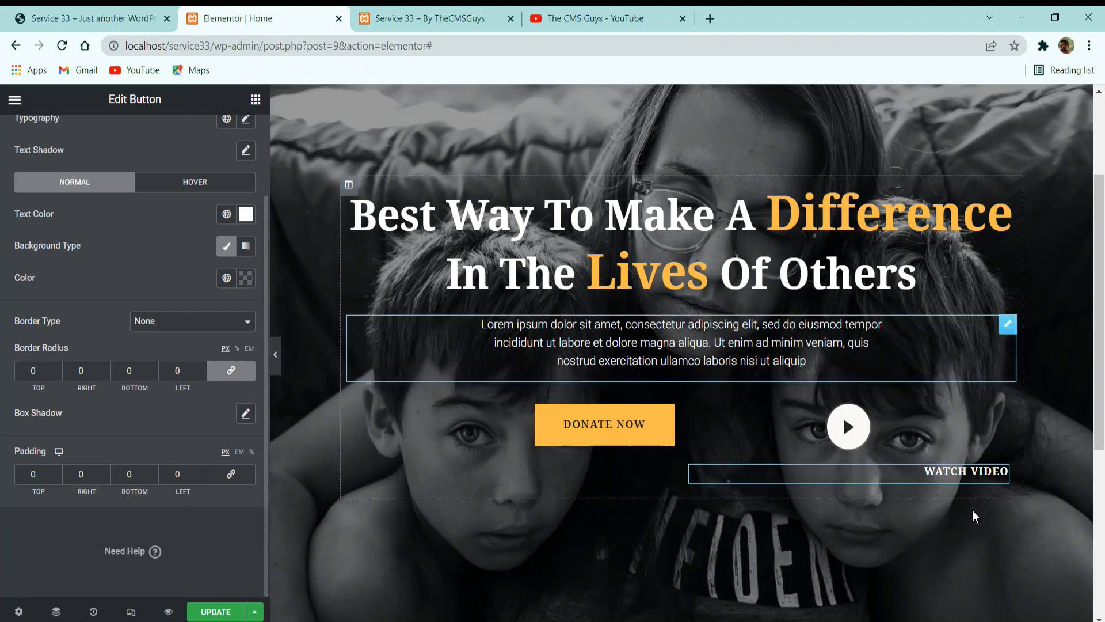
{"action": "left_click", "coordinate": [144, 10]}
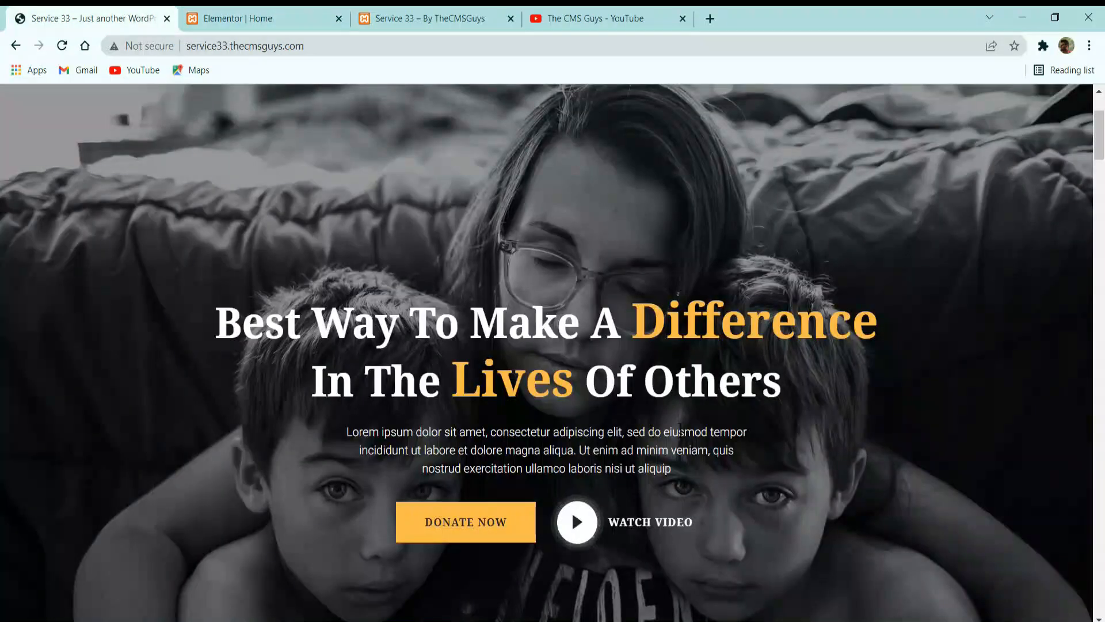
{"action": "left_click", "coordinate": [262, 18]}
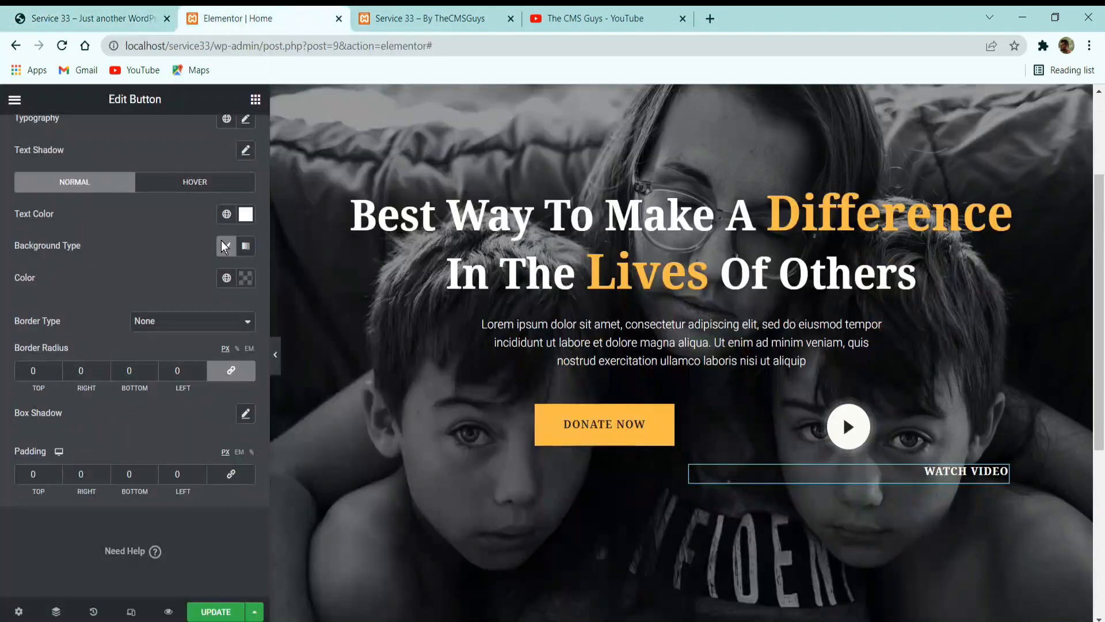
Set the Watch Video button's hover text color to the global Primary yellow and check the label on the reference site.
{"action": "left_click", "coordinate": [194, 183]}
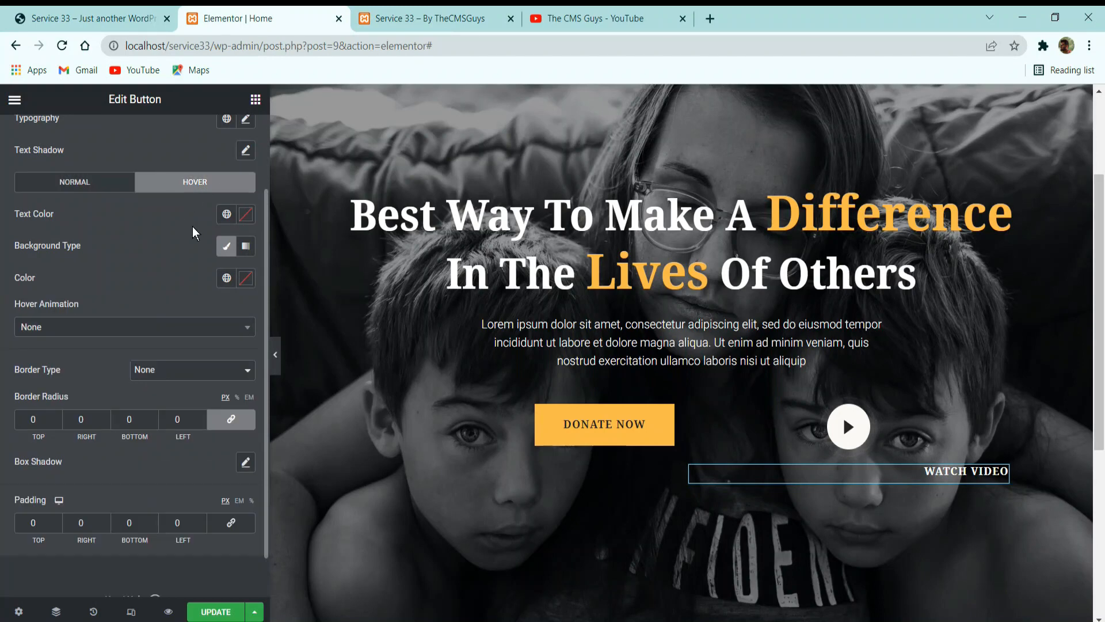
{"action": "left_click", "coordinate": [222, 278]}
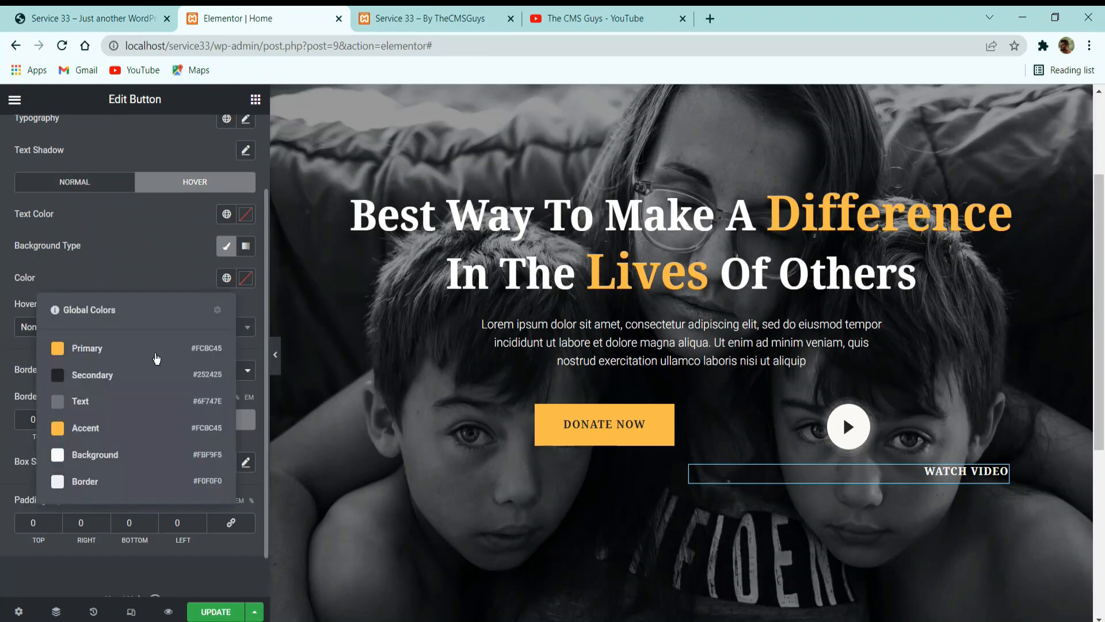
{"action": "left_click", "coordinate": [225, 215]}
{"action": "left_click", "coordinate": [126, 290]}
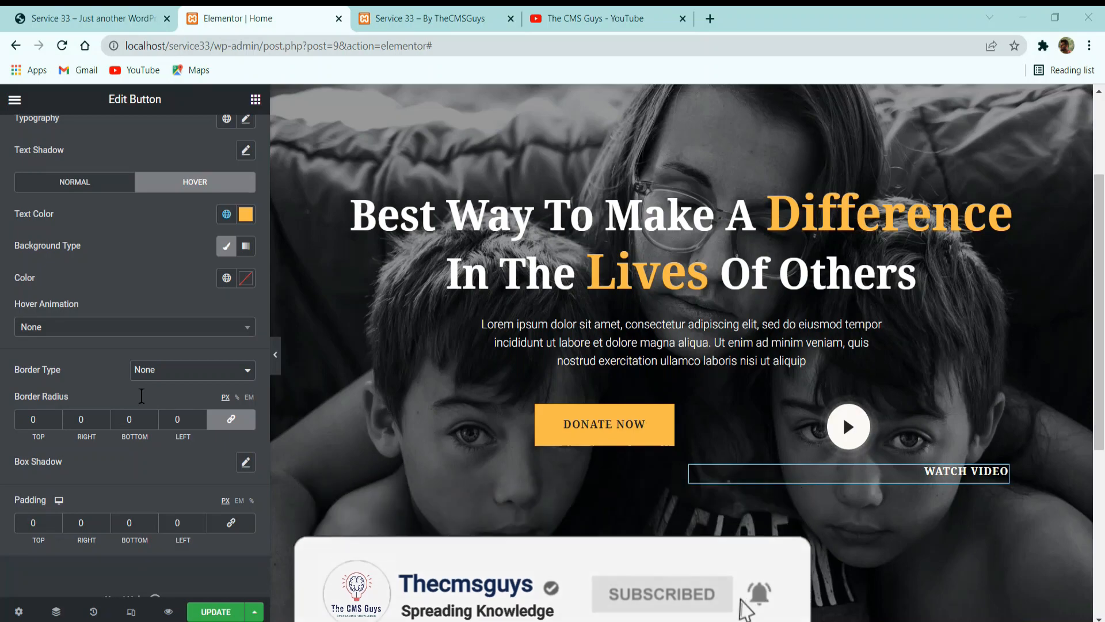
{"action": "left_click", "coordinate": [92, 19]}
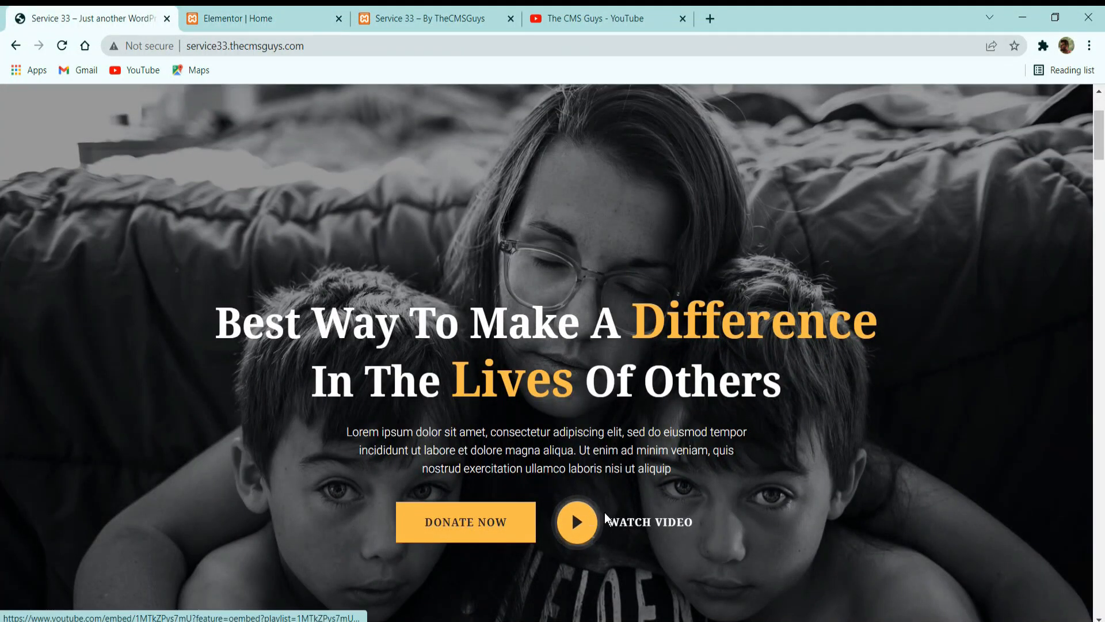
{"action": "left_click", "coordinate": [239, 18]}
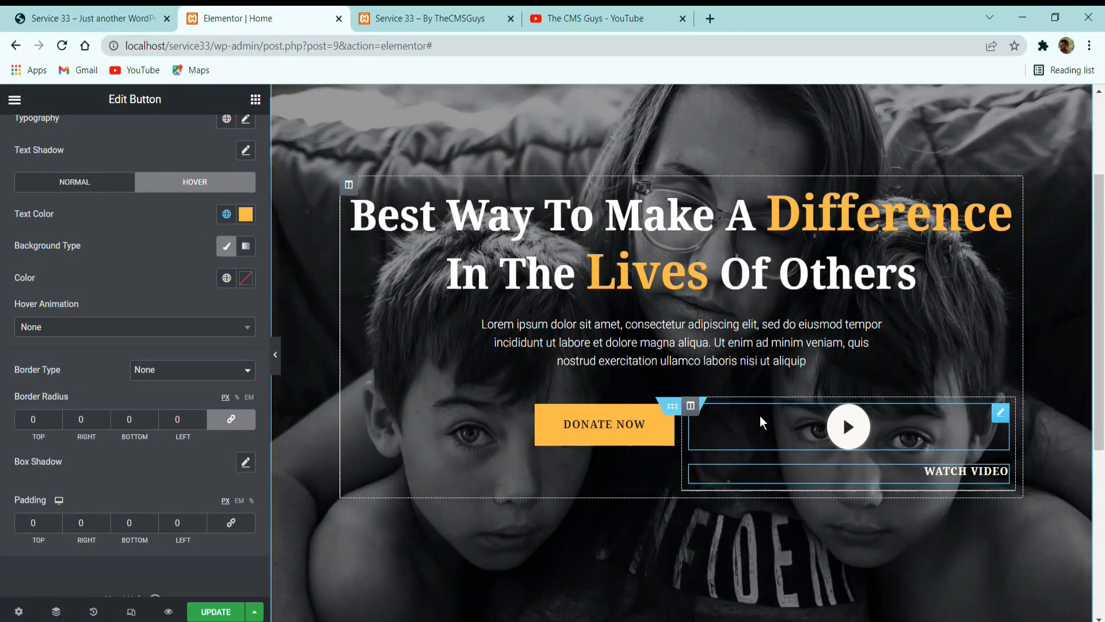
Set the hero video widget's positioning width to Inline (auto).
{"action": "left_click", "coordinate": [761, 416]}
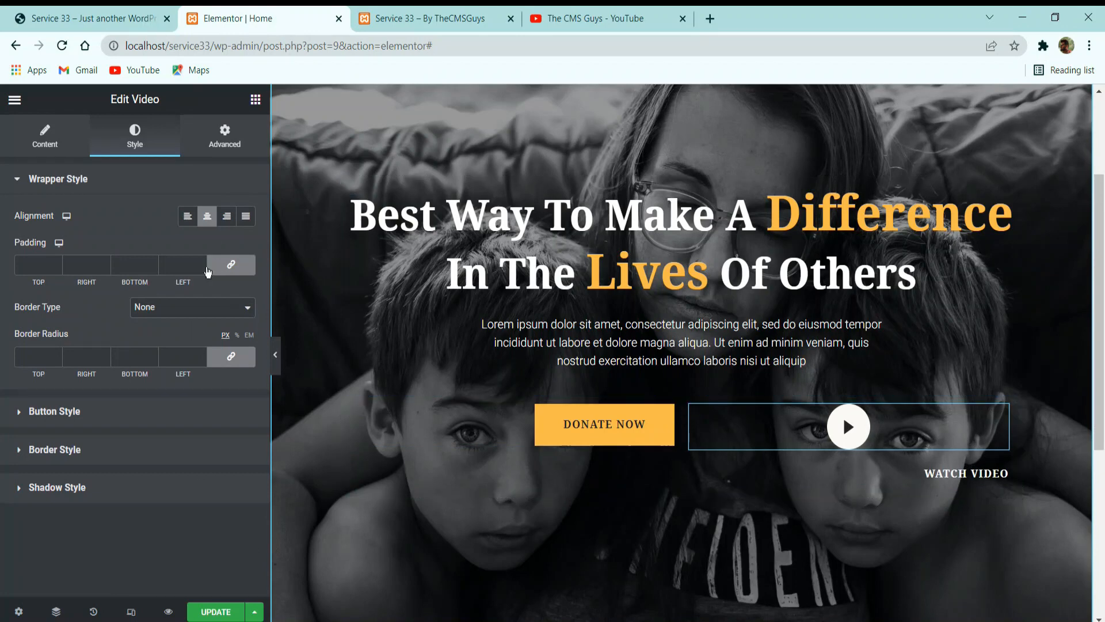
{"action": "left_click", "coordinate": [227, 140]}
{"action": "scroll", "coordinate": [75, 401], "scroll_direction": "down", "scroll_amount": 4}
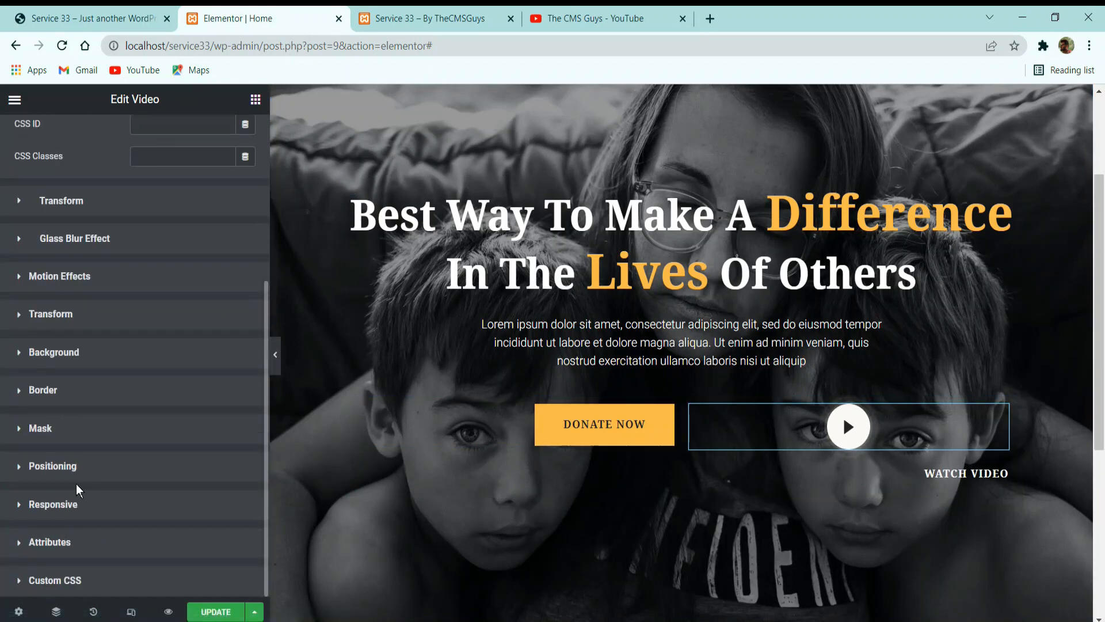
{"action": "left_click", "coordinate": [68, 465]}
{"action": "scroll", "coordinate": [90, 477], "scroll_direction": "down", "scroll_amount": 2}
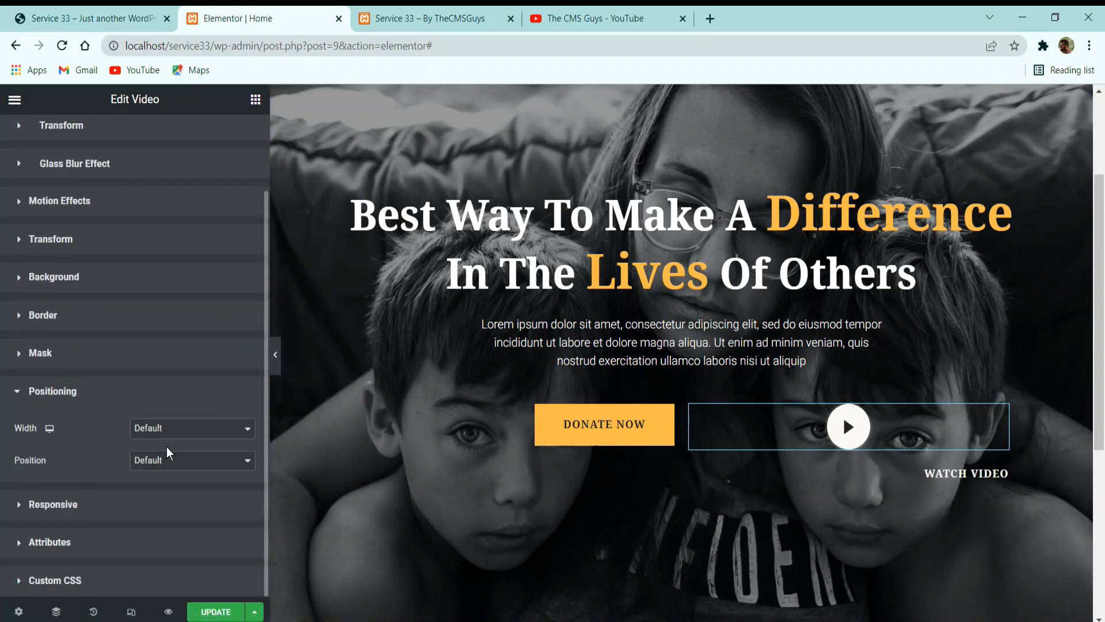
{"action": "left_click", "coordinate": [175, 429]}
{"action": "left_click", "coordinate": [173, 468]}
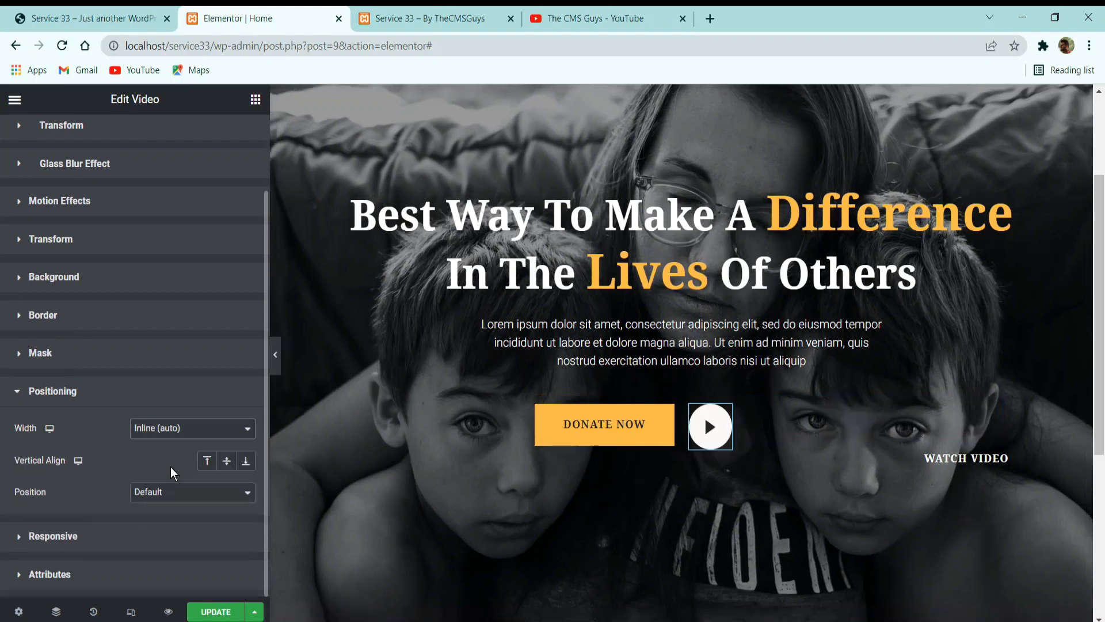
Set the Watch Video button's positioning width to Inline (auto) and its vertical alignment to center.
{"action": "left_click", "coordinate": [874, 460]}
{"action": "left_click", "coordinate": [230, 150]}
{"action": "scroll", "coordinate": [168, 334], "scroll_direction": "down", "scroll_amount": 5}
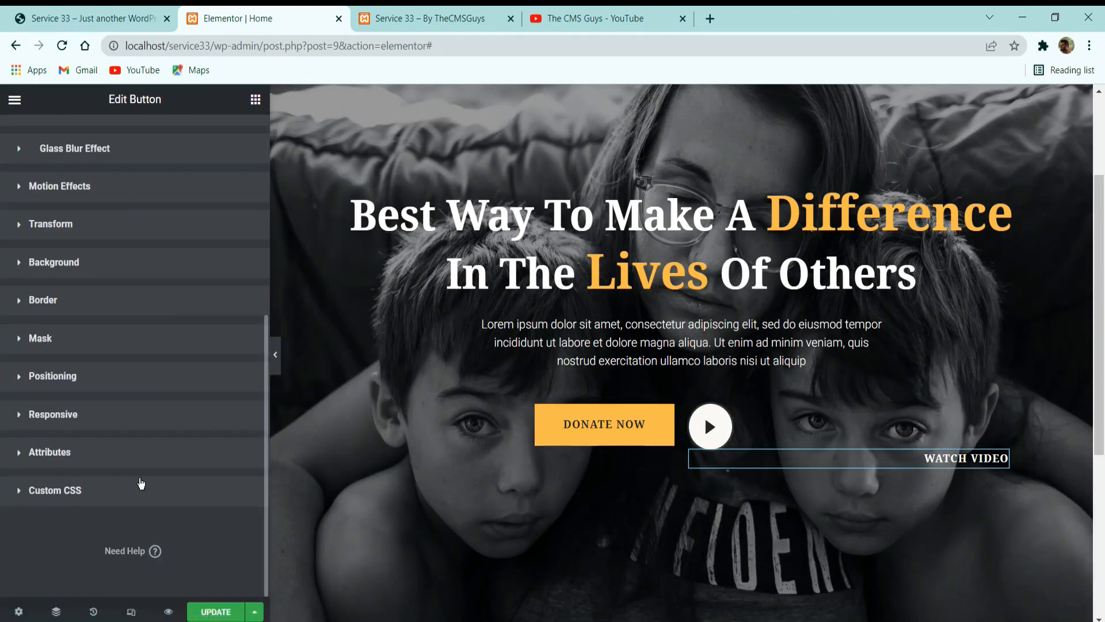
{"action": "left_click", "coordinate": [95, 391]}
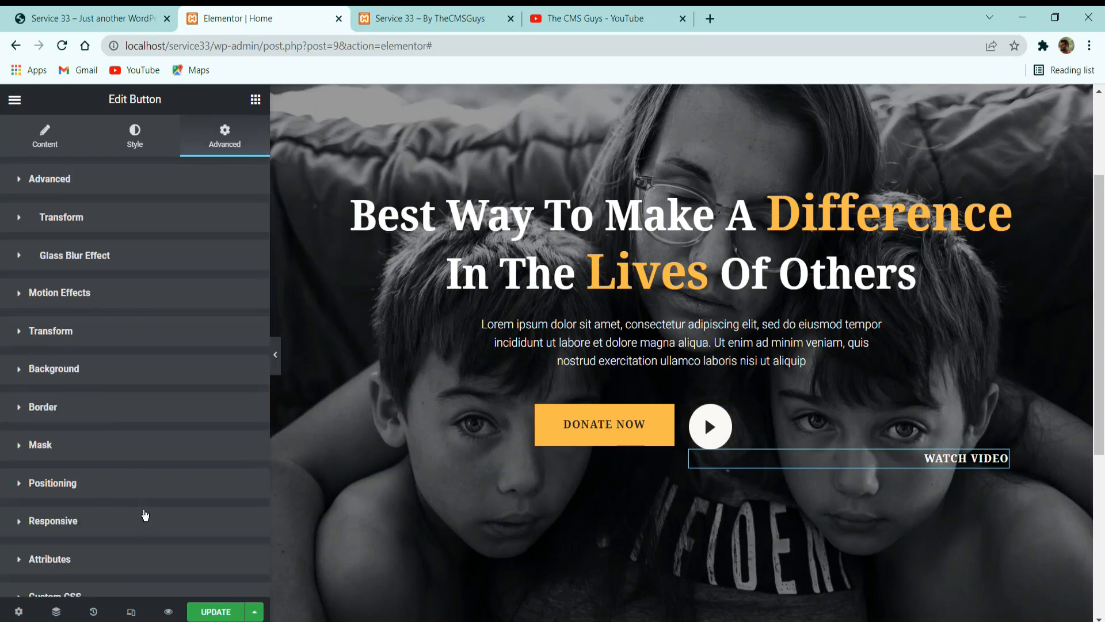
{"action": "left_click", "coordinate": [123, 494]}
{"action": "left_click", "coordinate": [143, 521]}
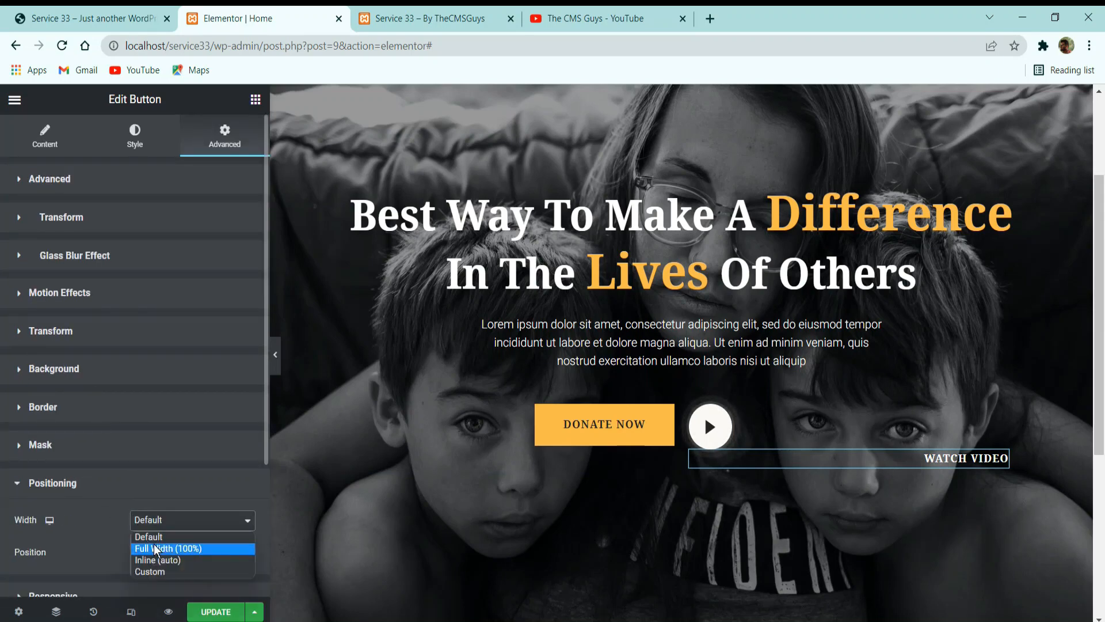
{"action": "left_click", "coordinate": [156, 559]}
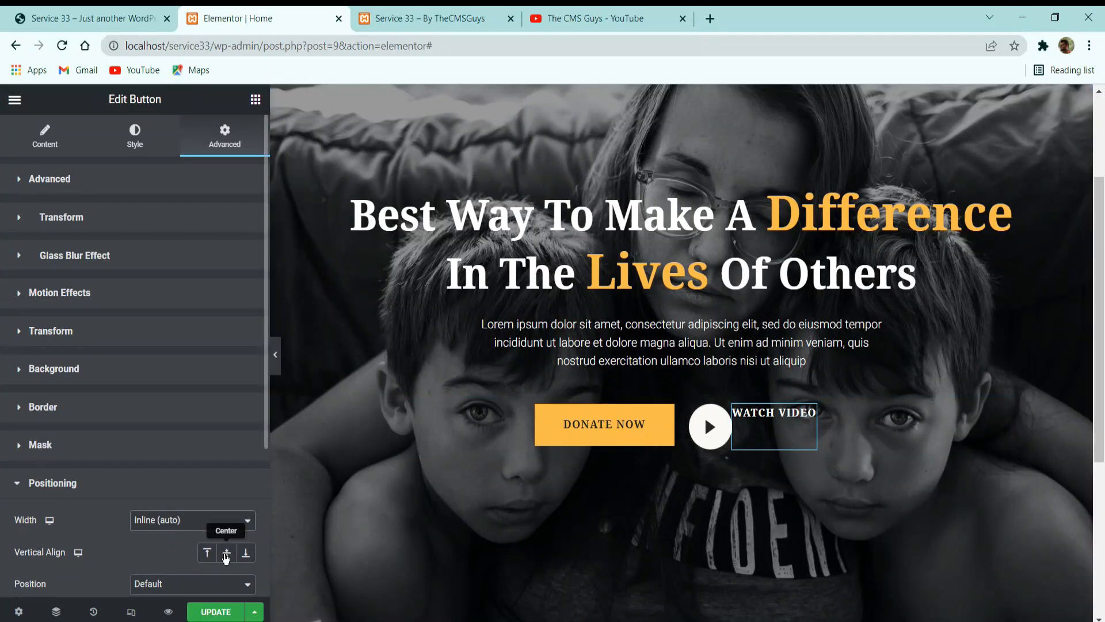
{"action": "left_click", "coordinate": [226, 556]}
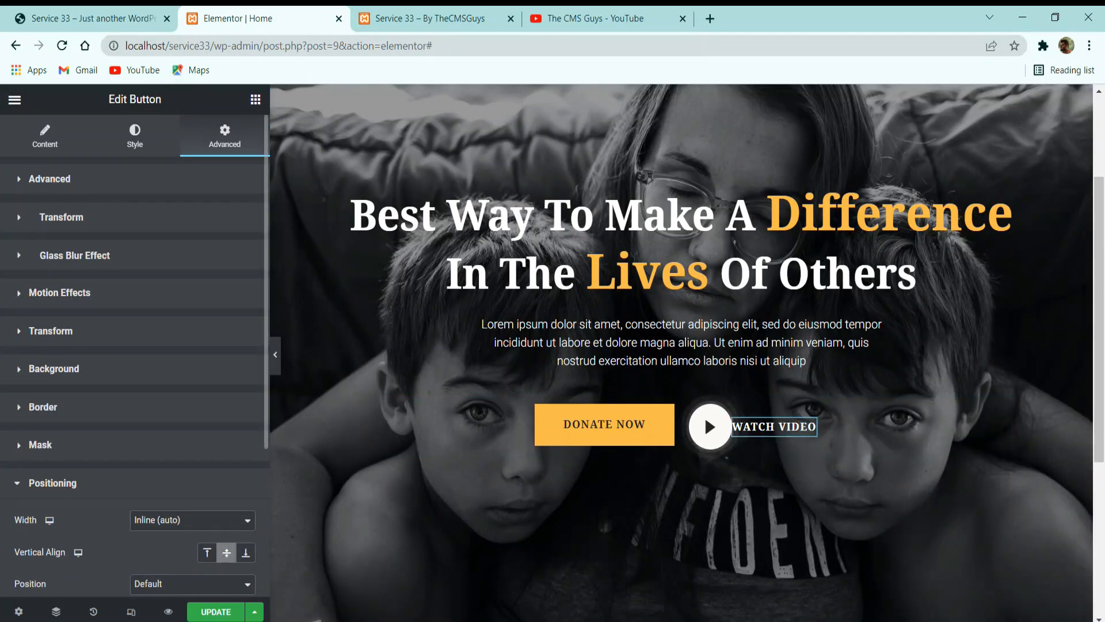
Check the reference spacing, unlink the Watch Video button's margins, set the left margin to 15 px, and update the page.
{"action": "left_click", "coordinate": [118, 10]}
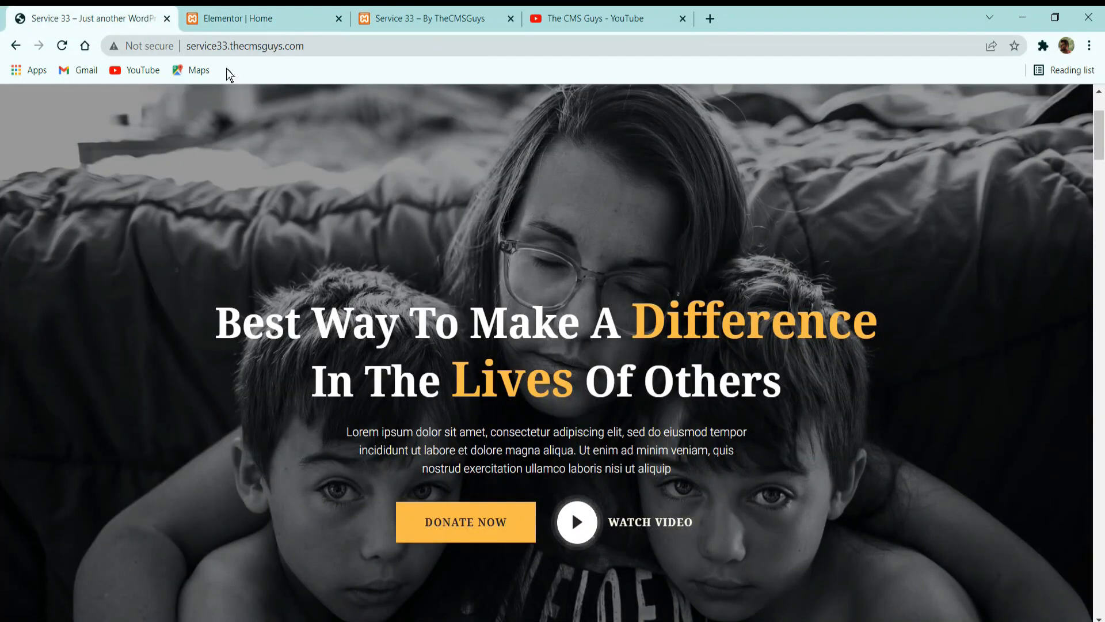
{"action": "left_click", "coordinate": [242, 18]}
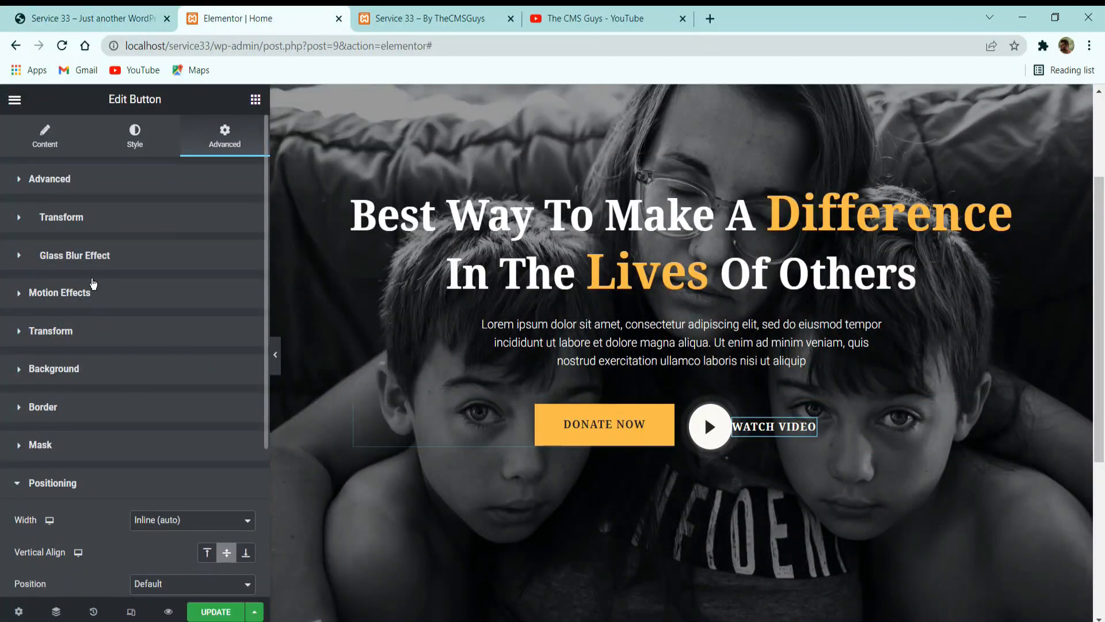
{"action": "left_click", "coordinate": [93, 183]}
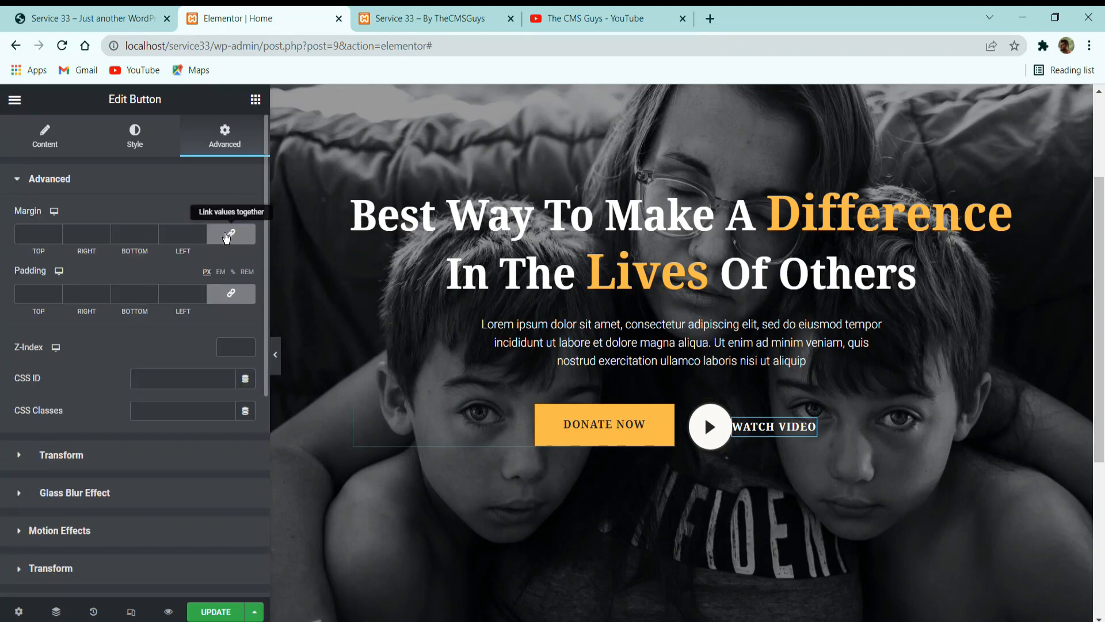
{"action": "left_click", "coordinate": [230, 234]}
{"action": "left_click", "coordinate": [176, 233]}
{"action": "type", "text": "15"}
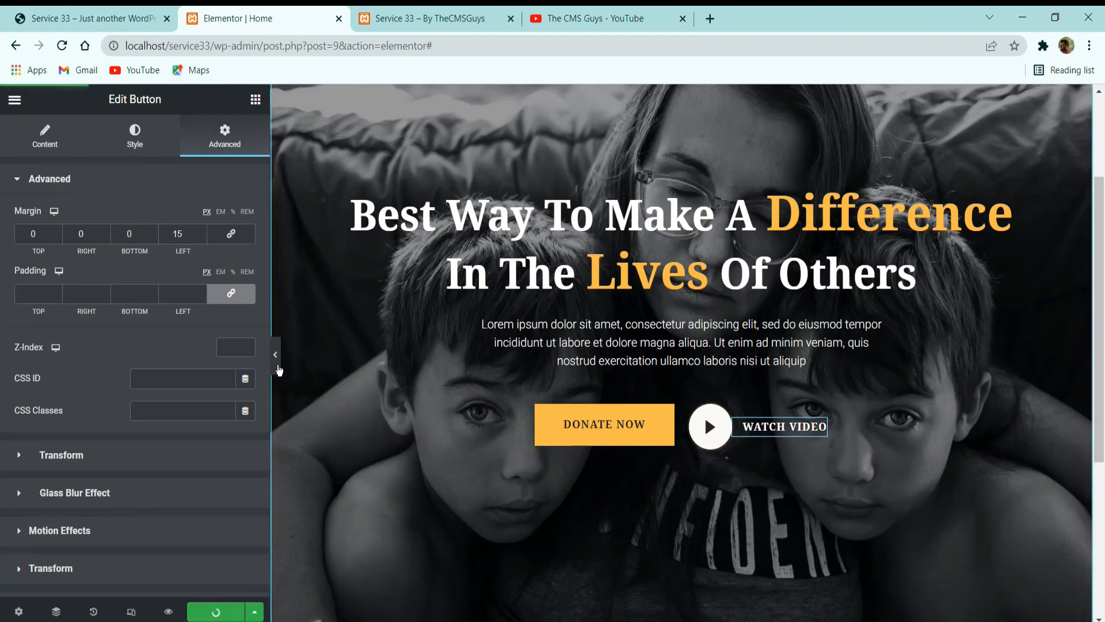
Preview the hero at full width and compare its buttons and layout with the reference site.
{"action": "left_click", "coordinate": [275, 354]}
{"action": "left_click", "coordinate": [125, 19]}
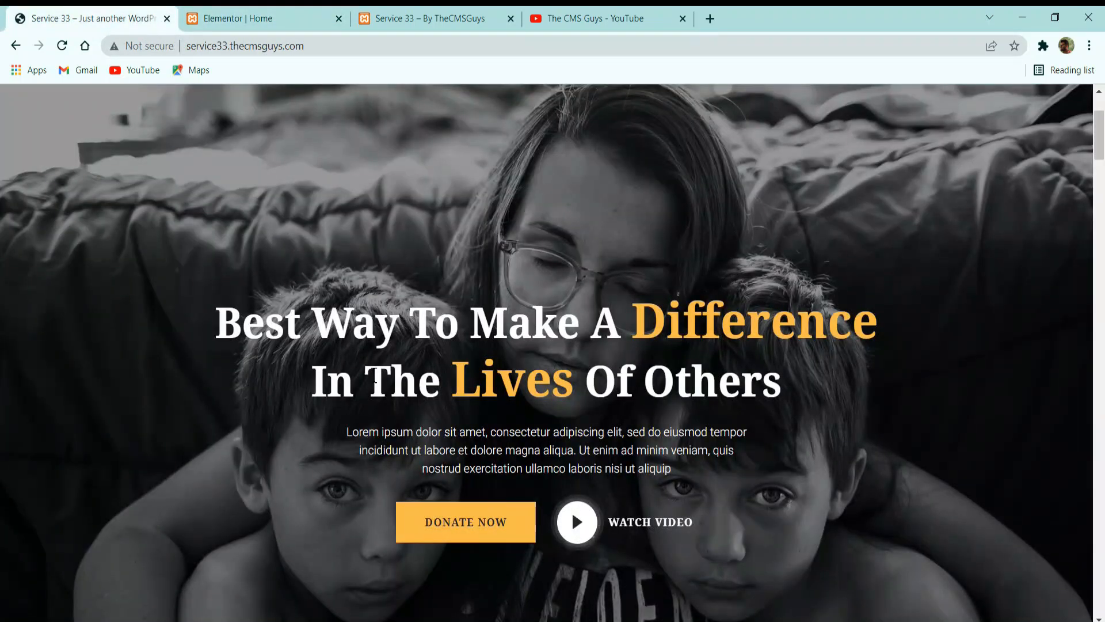
{"action": "left_click", "coordinate": [239, 12]}
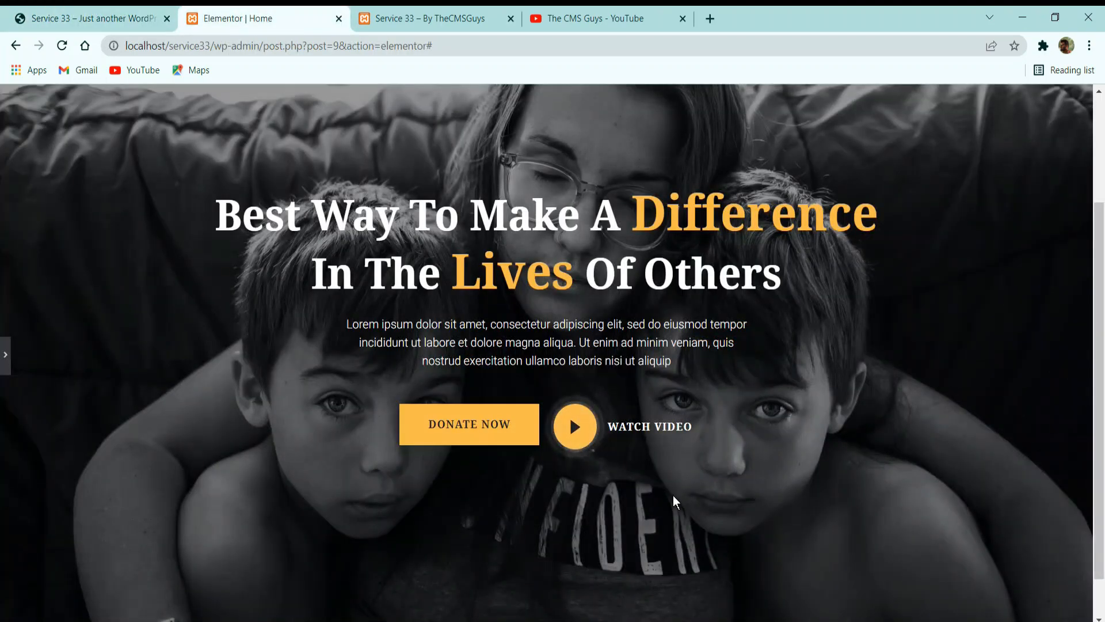
{"action": "scroll", "coordinate": [592, 458], "scroll_direction": "down", "scroll_amount": 1}
{"action": "scroll", "coordinate": [567, 469], "scroll_direction": "up", "scroll_amount": 3}
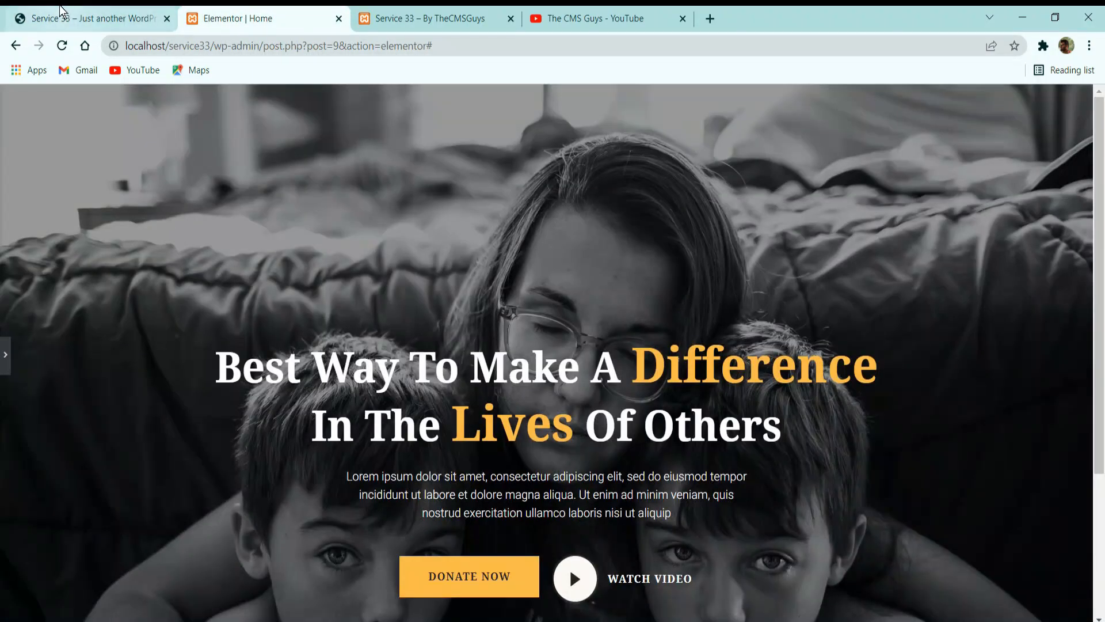
{"action": "left_click", "coordinate": [127, 17]}
{"action": "left_click", "coordinate": [255, 14]}
{"action": "left_click", "coordinate": [133, 14]}
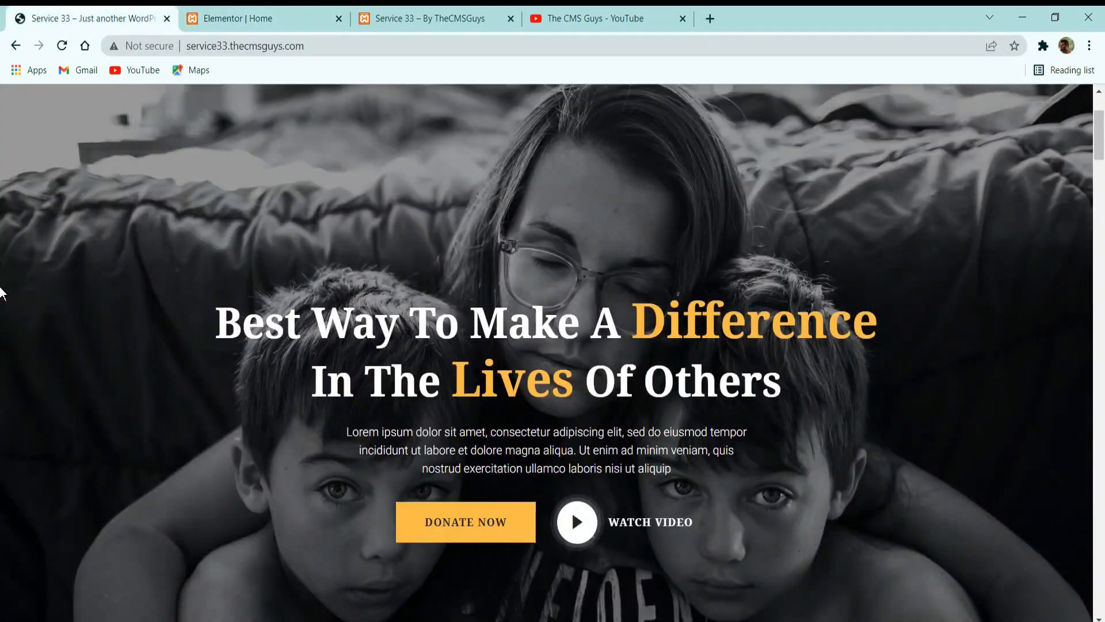
{"action": "left_click", "coordinate": [282, 14]}
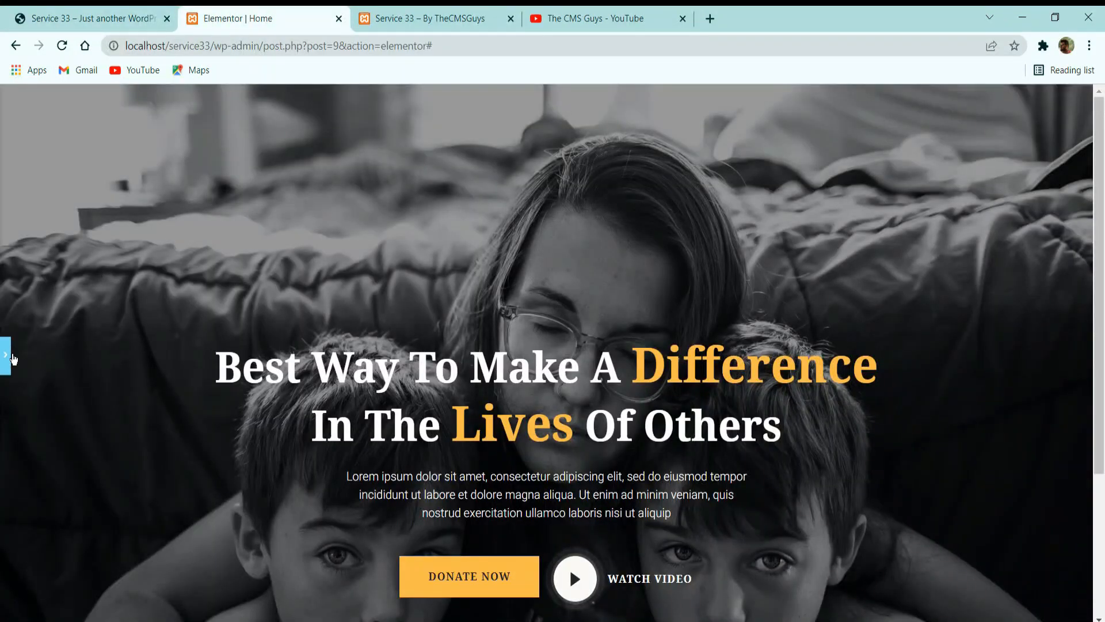
{"action": "left_click", "coordinate": [5, 354]}
{"action": "scroll", "coordinate": [697, 568], "scroll_direction": "down", "scroll_amount": 5}
{"action": "scroll", "coordinate": [510, 377], "scroll_direction": "up", "scroll_amount": 5}
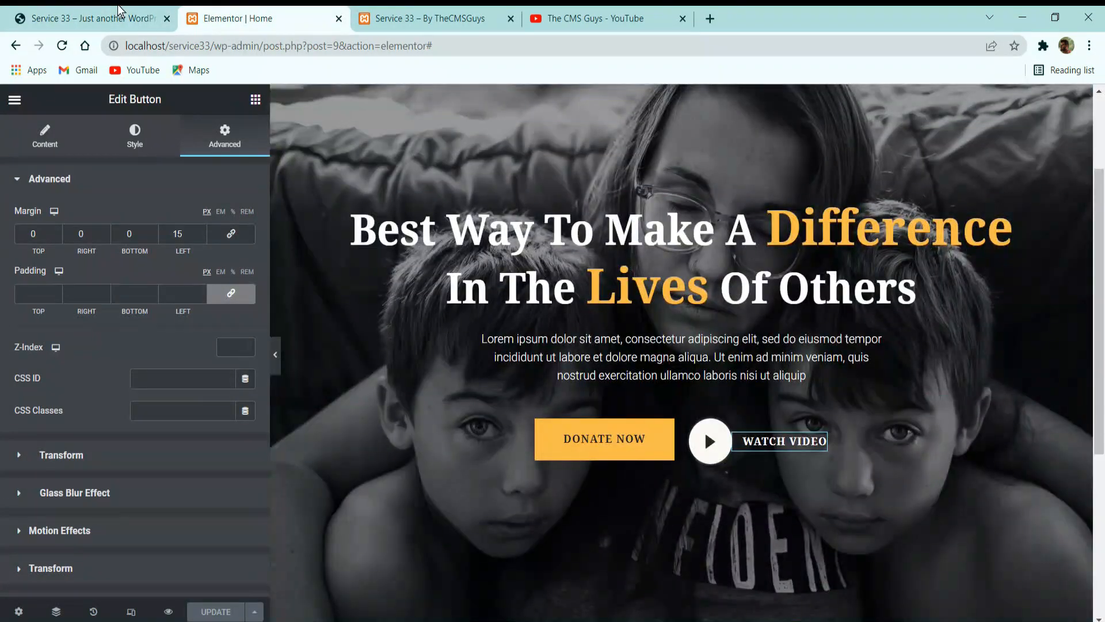
Examine the volunteer, fundraising and donation cards below the hero on the reference site.
{"action": "left_click", "coordinate": [104, 17]}
{"action": "scroll", "coordinate": [348, 208], "scroll_direction": "down", "scroll_amount": 5}
{"action": "scroll", "coordinate": [348, 209], "scroll_direction": "down", "scroll_amount": 3}
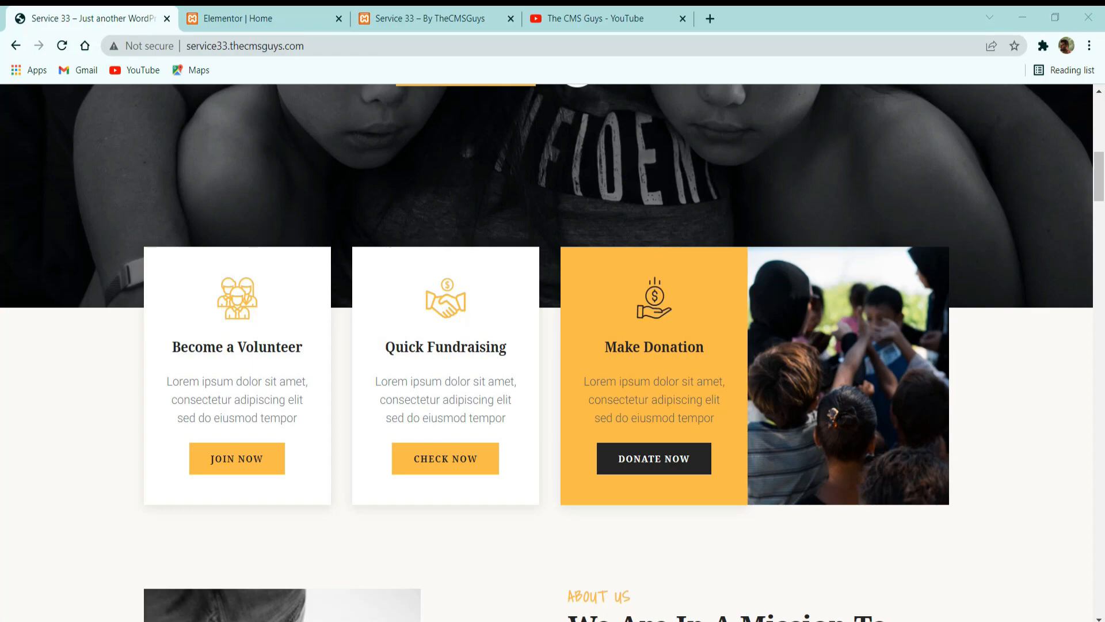
Return to the Elementor editor, add a single-column section below the hero, and set its vertical alignment to Middle.
{"action": "left_click", "coordinate": [271, 16]}
{"action": "scroll", "coordinate": [622, 267], "scroll_direction": "down", "scroll_amount": 5}
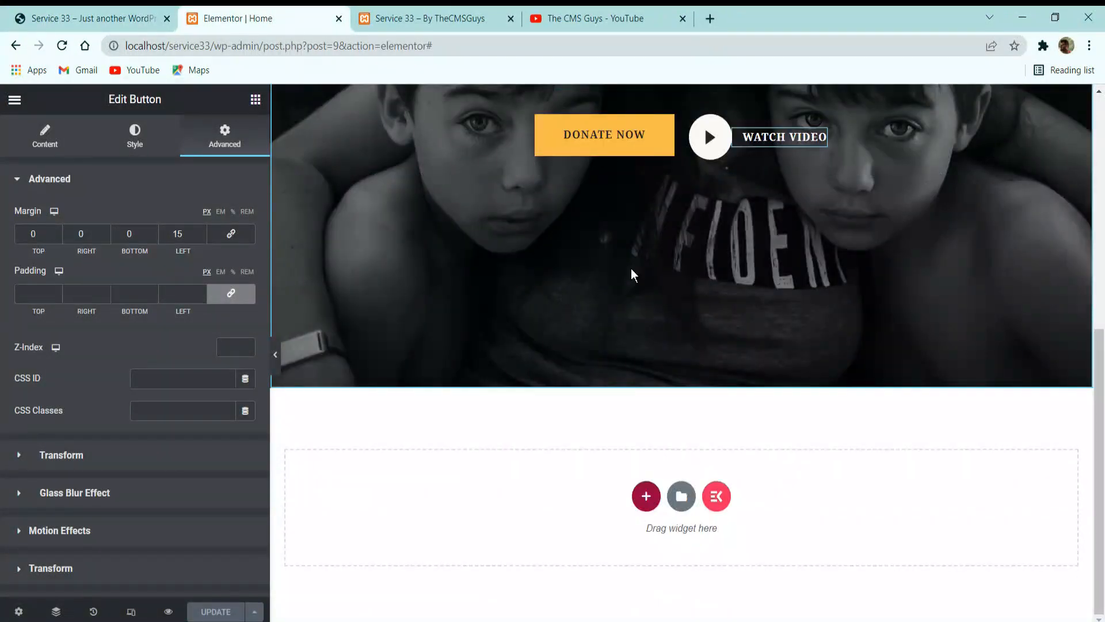
{"action": "left_click", "coordinate": [645, 495]}
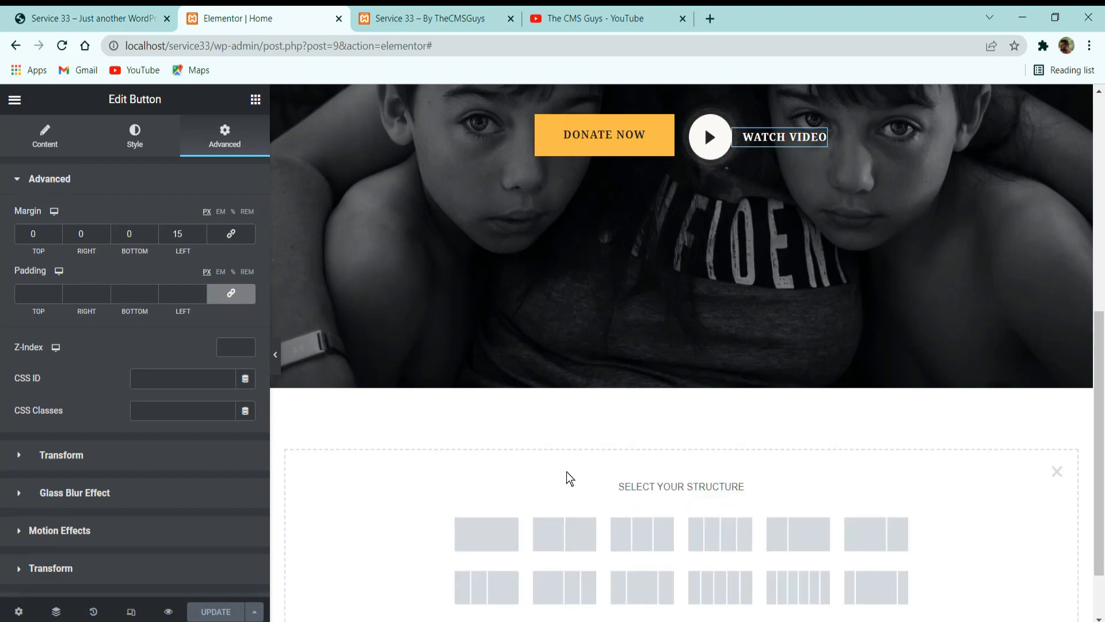
{"action": "left_click", "coordinate": [505, 539]}
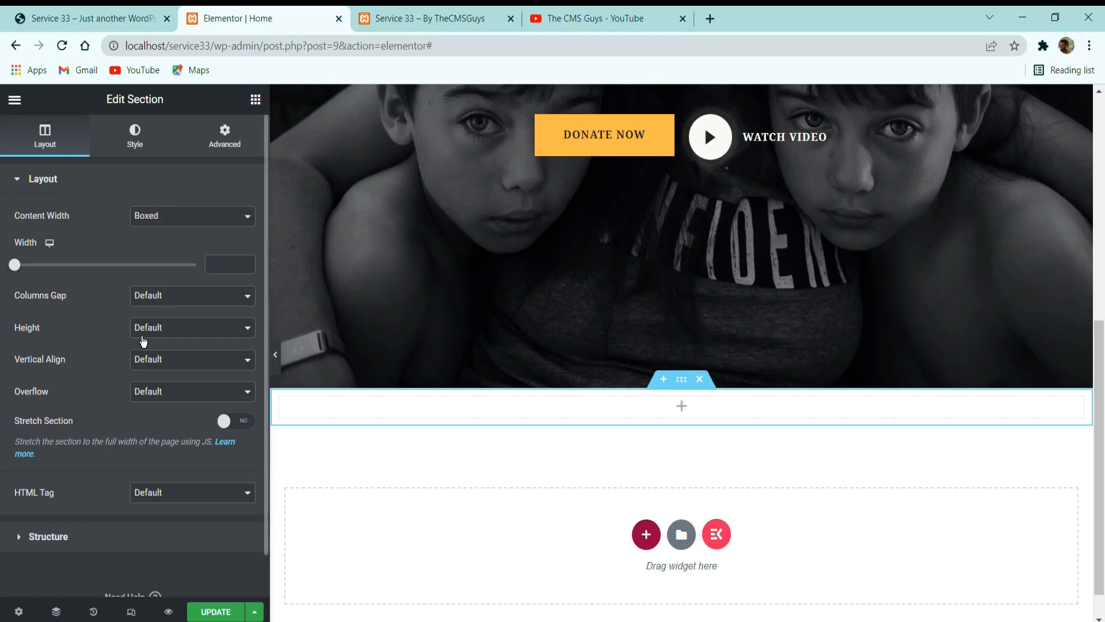
{"action": "left_click", "coordinate": [177, 359]}
{"action": "left_click", "coordinate": [171, 399]}
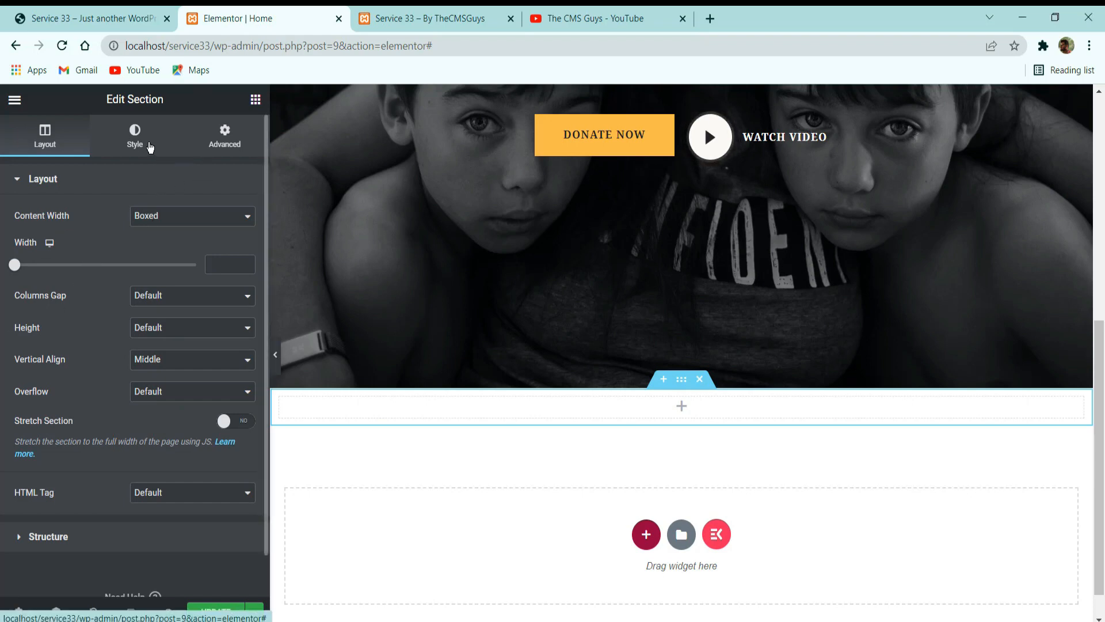
Give the new section a classic background type with the color #FFFFFF.
{"action": "left_click", "coordinate": [148, 147]}
{"action": "left_click", "coordinate": [188, 248]}
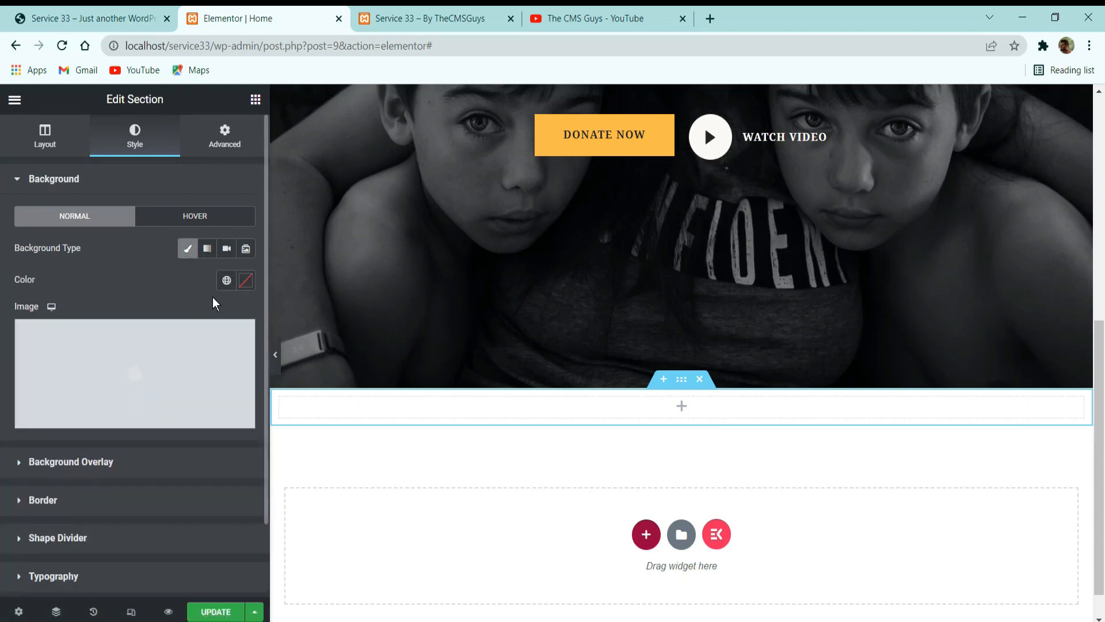
{"action": "left_click", "coordinate": [246, 280]}
{"action": "left_click_drag", "start_coordinate": [181, 360], "coordinate": [11, 270]}
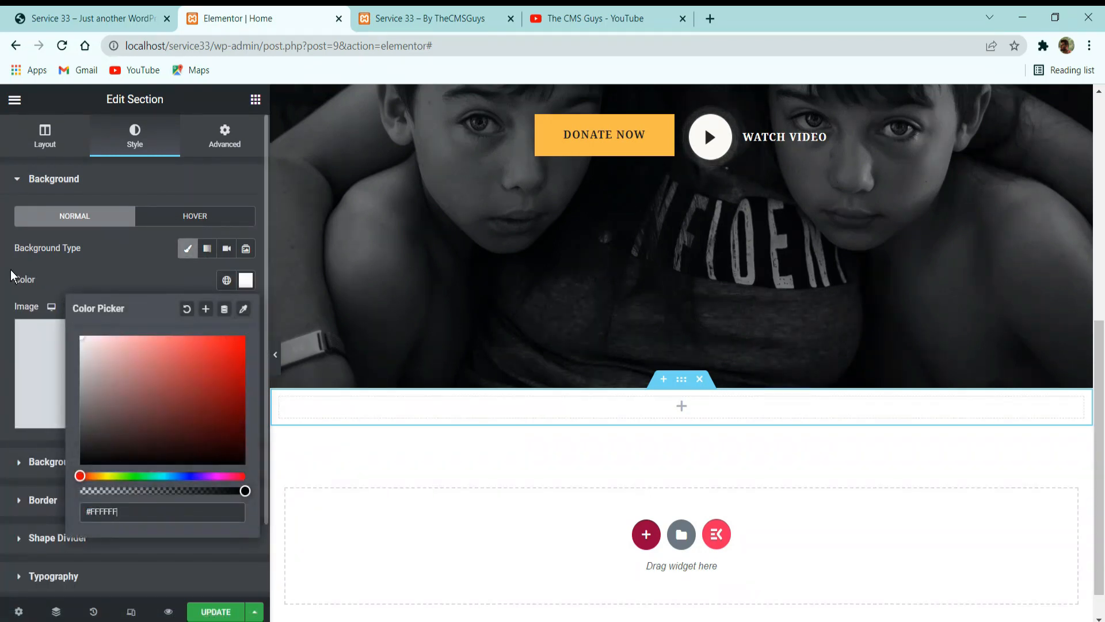
{"action": "left_click", "coordinate": [149, 258]}
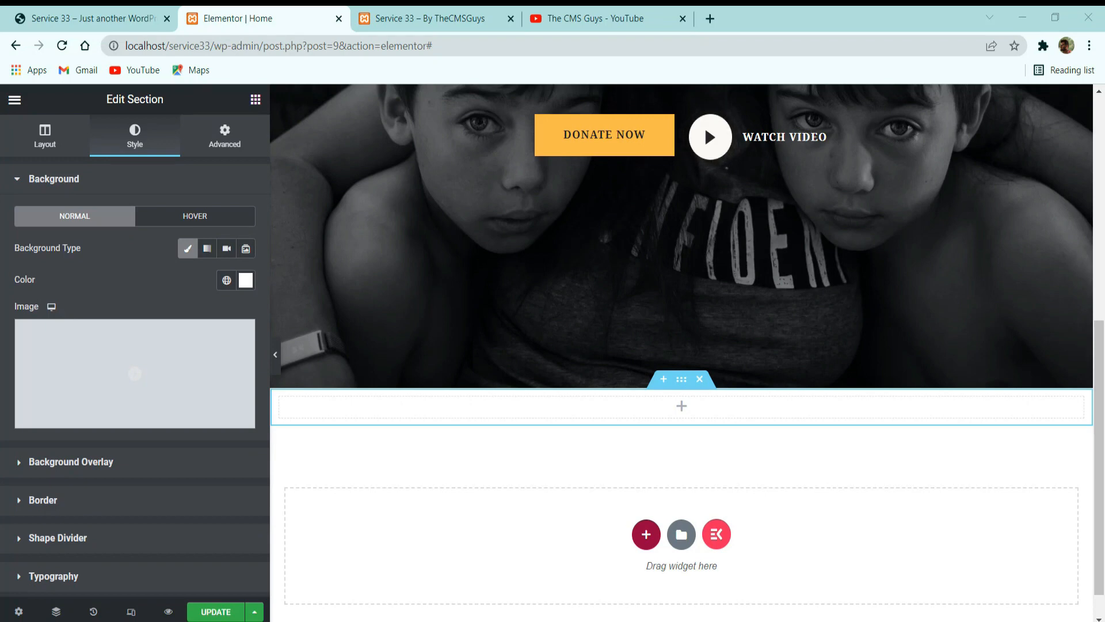
Compare the section background tones on the reference site and apply the global Background color to the new section.
{"action": "left_click", "coordinate": [226, 281]}
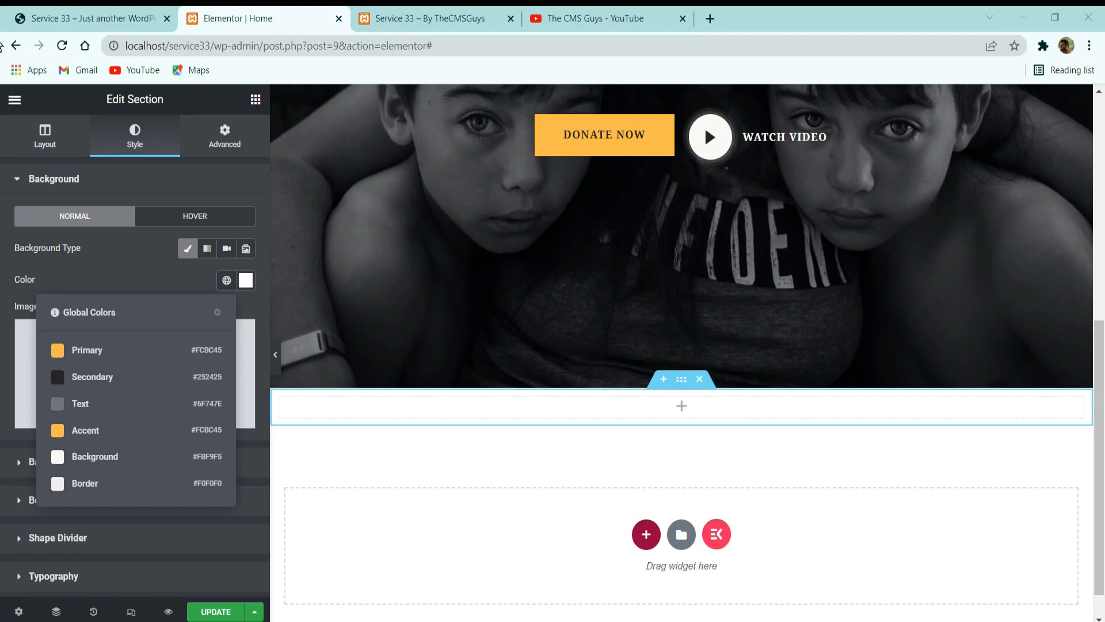
{"action": "left_click", "coordinate": [98, 18]}
{"action": "scroll", "coordinate": [313, 315], "scroll_direction": "down", "scroll_amount": 10}
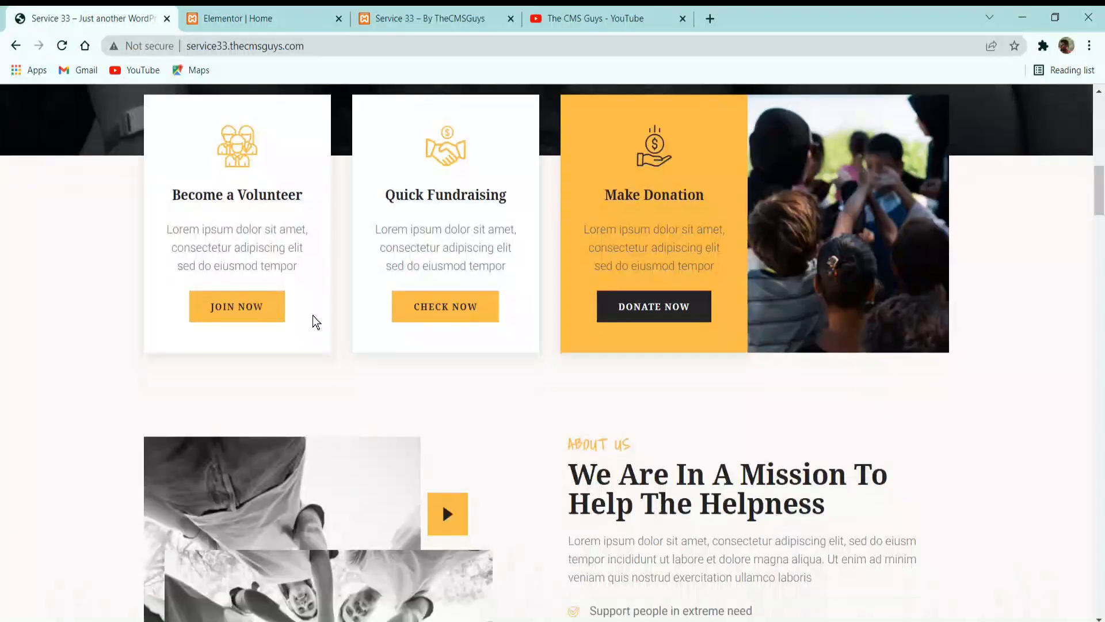
{"action": "scroll", "coordinate": [167, 362], "scroll_direction": "down", "scroll_amount": 6}
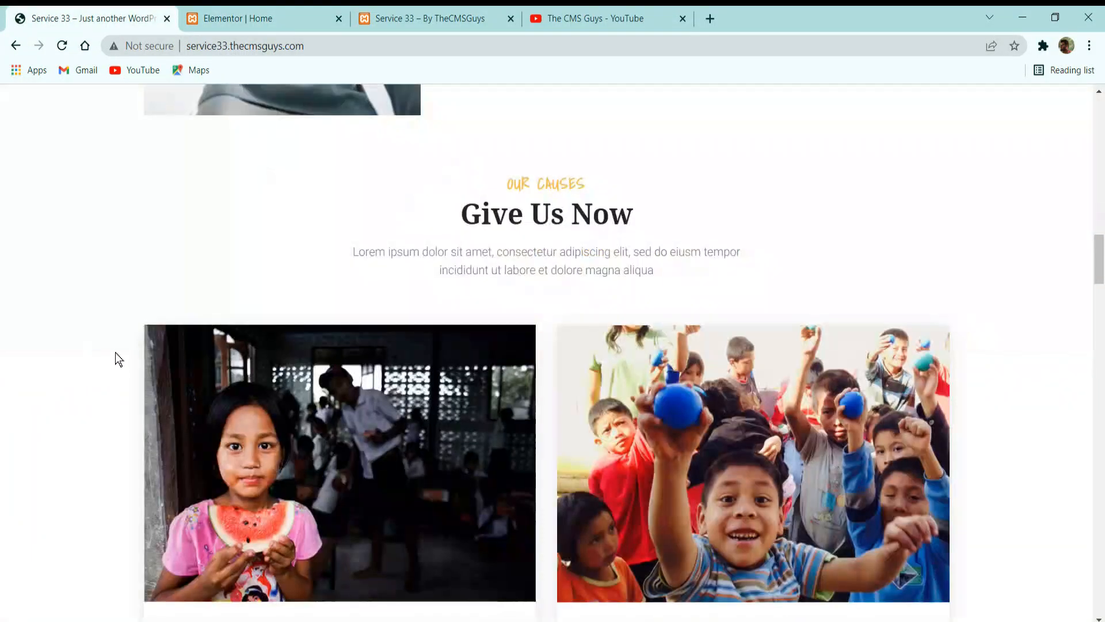
{"action": "scroll", "coordinate": [113, 354], "scroll_direction": "up", "scroll_amount": 8}
{"action": "scroll", "coordinate": [113, 345], "scroll_direction": "up", "scroll_amount": 8}
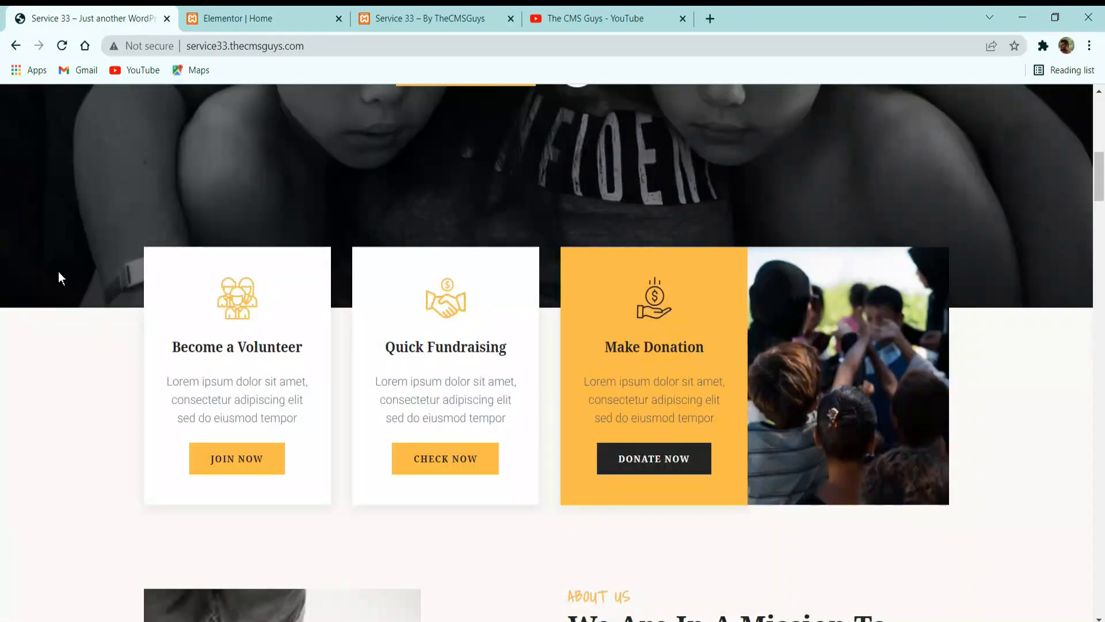
{"action": "left_click", "coordinate": [267, 18]}
{"action": "left_click", "coordinate": [100, 268]}
{"action": "left_click", "coordinate": [227, 280]}
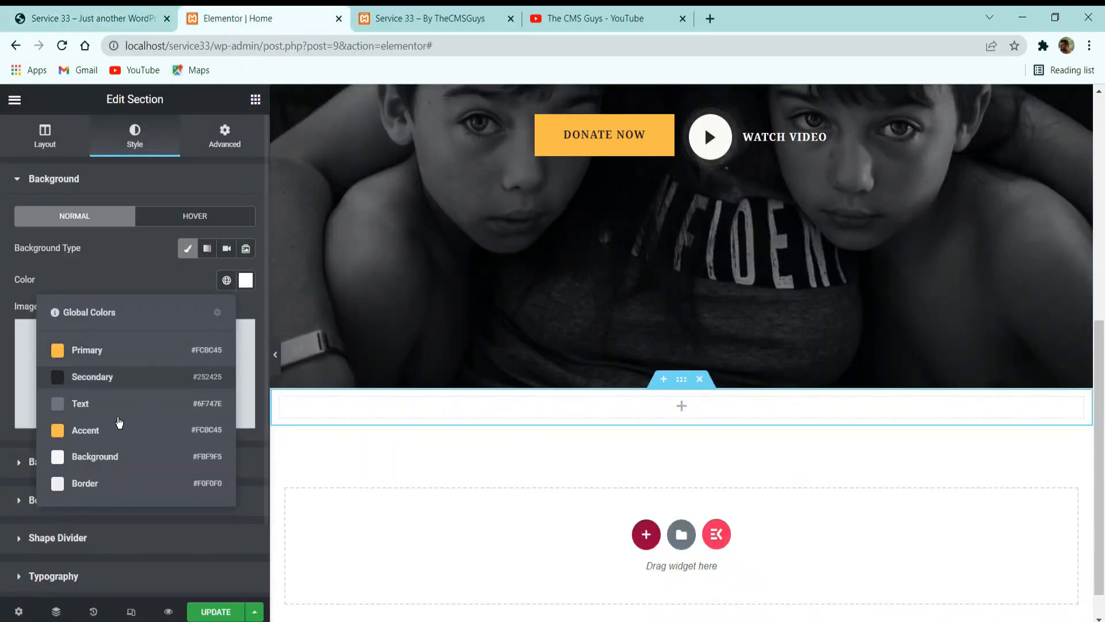
{"action": "left_click", "coordinate": [105, 456]}
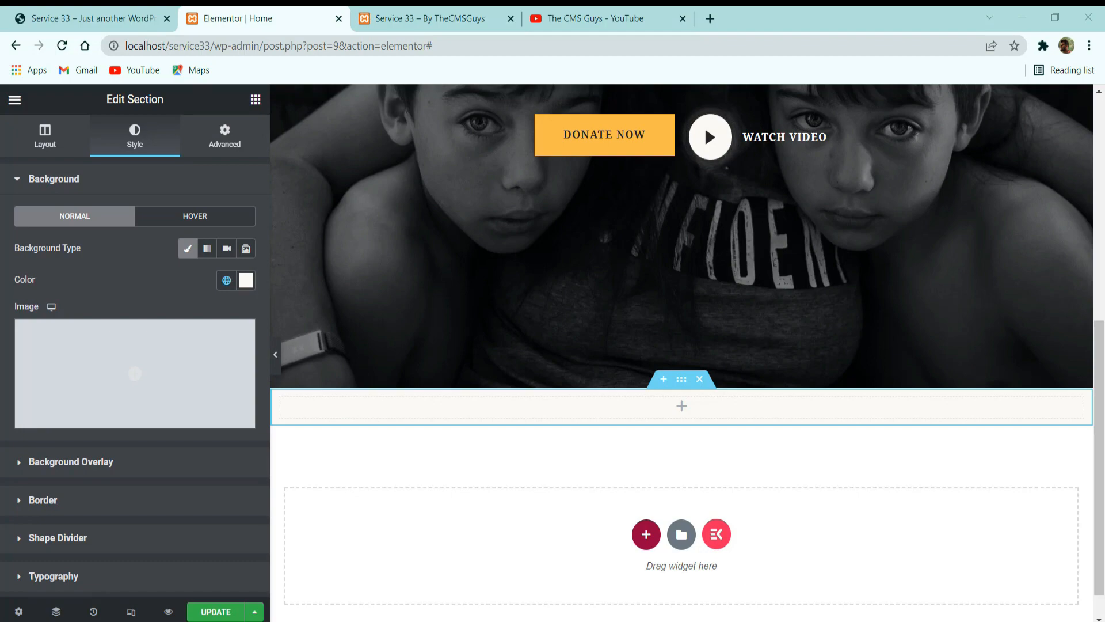
Unlink the new section's padding values and set its bottom padding to 100 px.
{"action": "scroll", "coordinate": [392, 473], "scroll_direction": "up", "scroll_amount": 5}
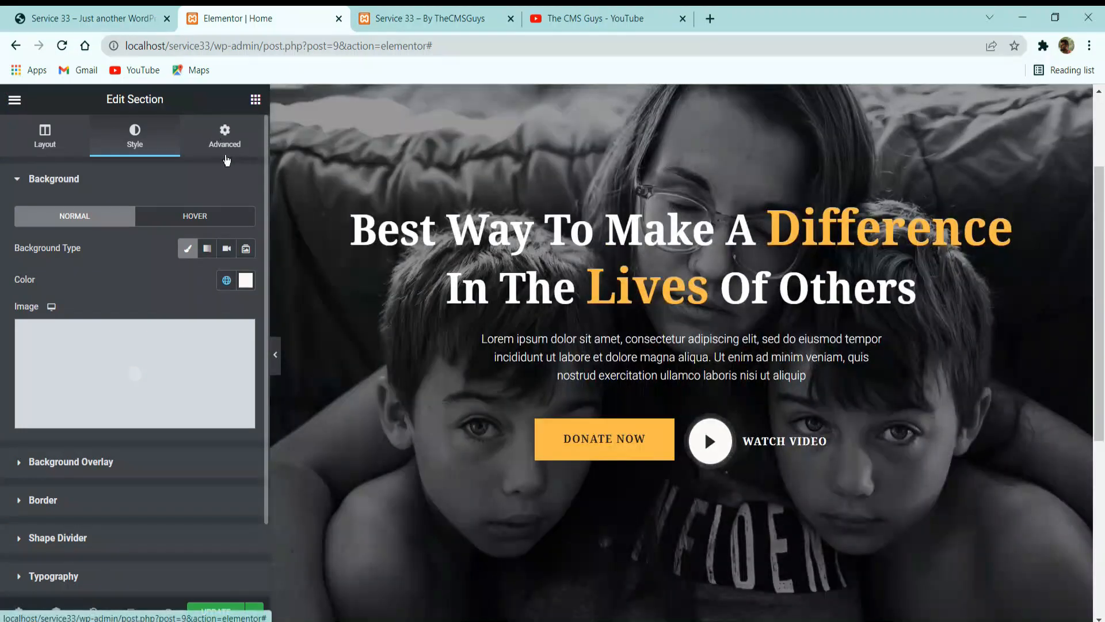
{"action": "left_click", "coordinate": [224, 137]}
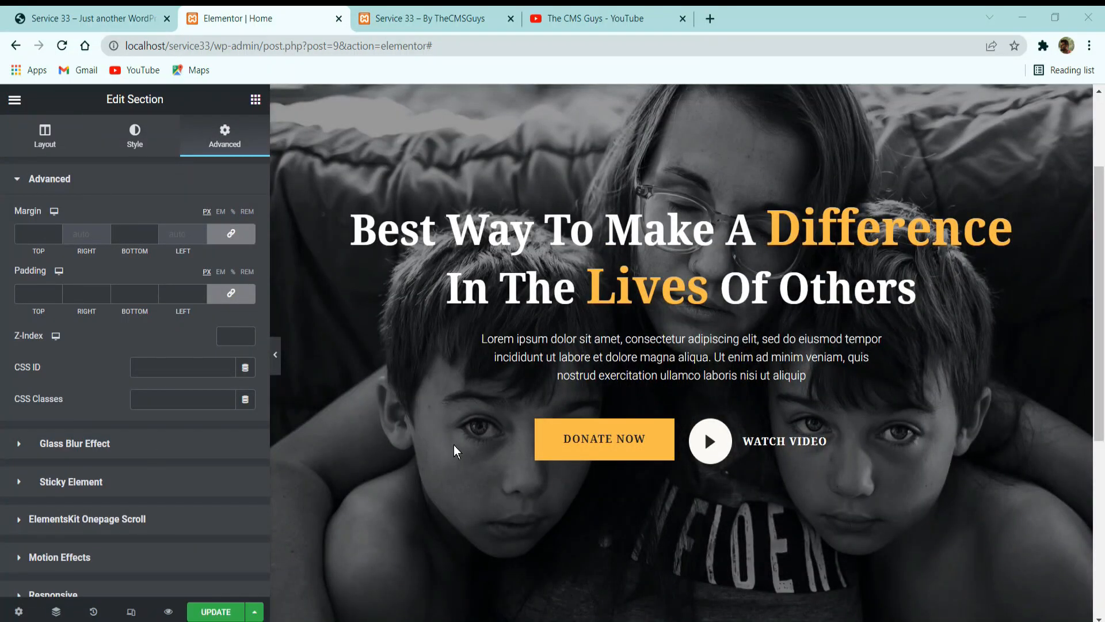
{"action": "scroll", "coordinate": [415, 441], "scroll_direction": "down", "scroll_amount": 5}
{"action": "left_click", "coordinate": [230, 293]}
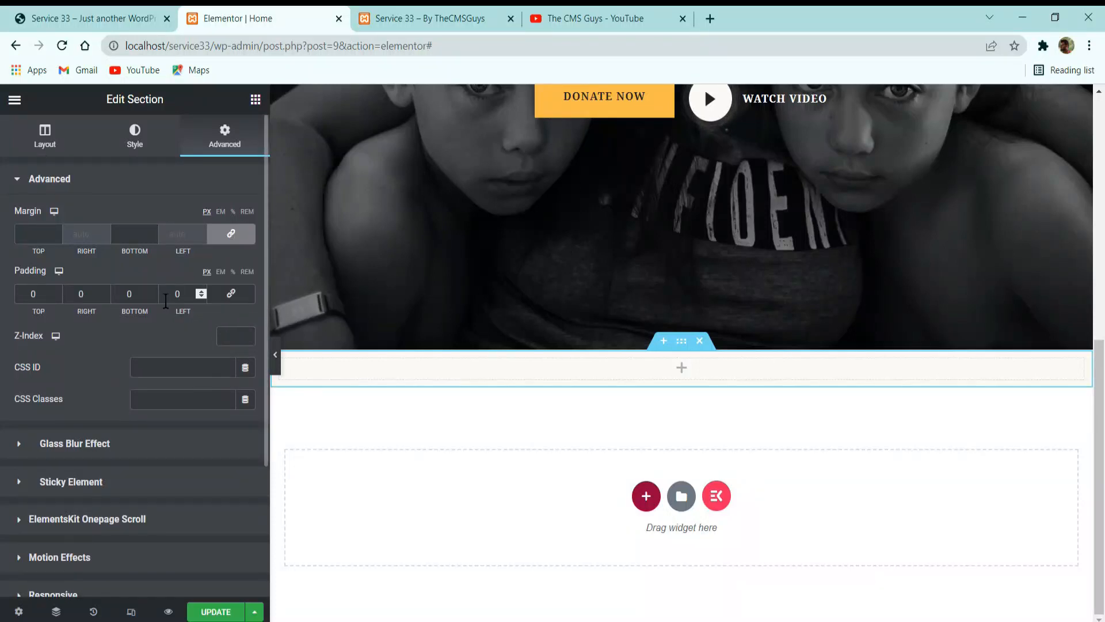
{"action": "double_click", "coordinate": [129, 293]}
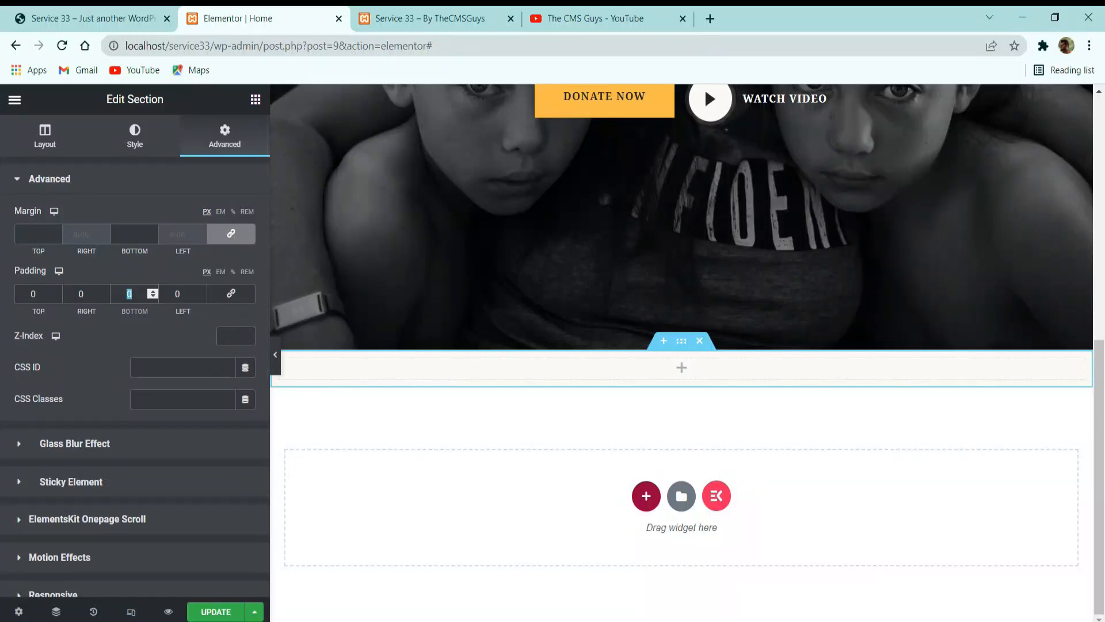
{"action": "type", "text": "100"}
{"action": "key", "text": "XF86AudioRaiseVolume"}
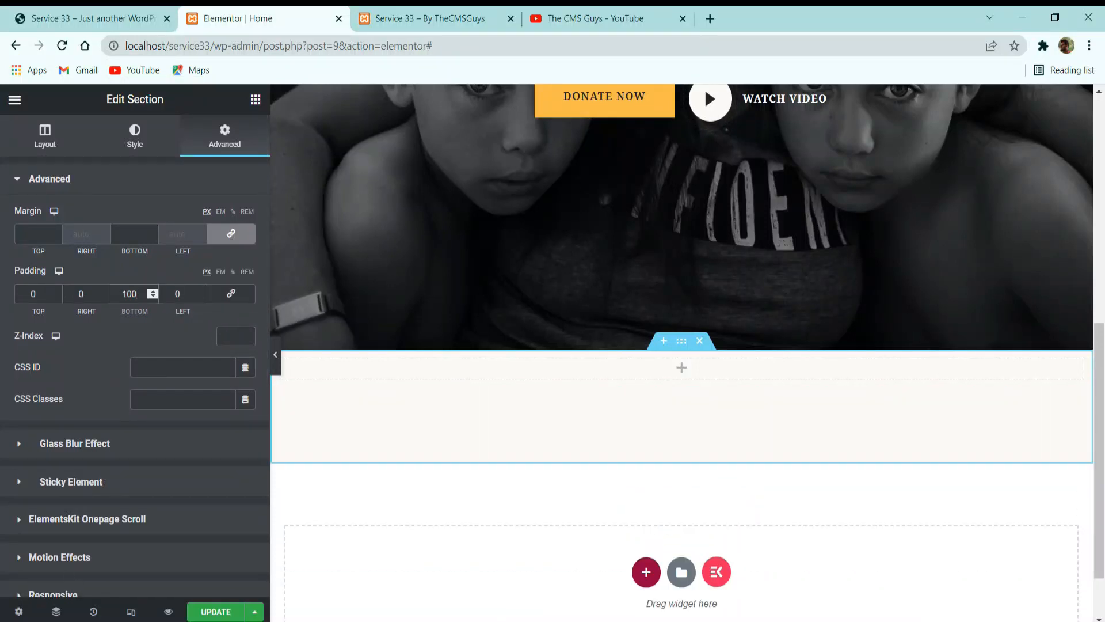
Check the reference card layout, insert an inner section into the new section, and duplicate its first column to make four columns.
{"action": "left_click", "coordinate": [165, 10]}
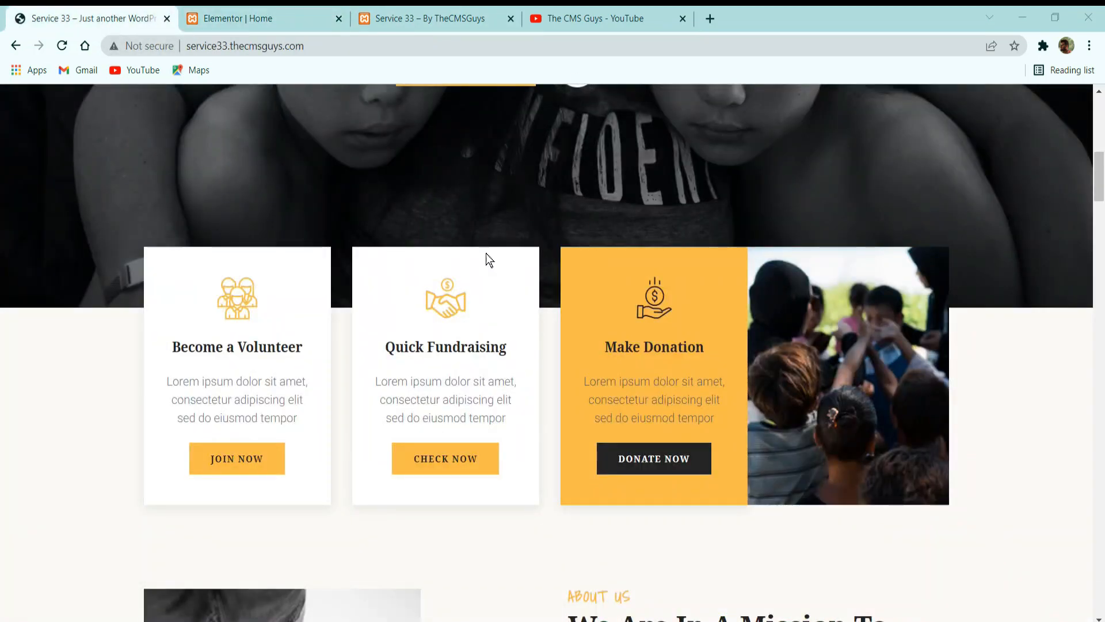
{"action": "left_click", "coordinate": [233, 12]}
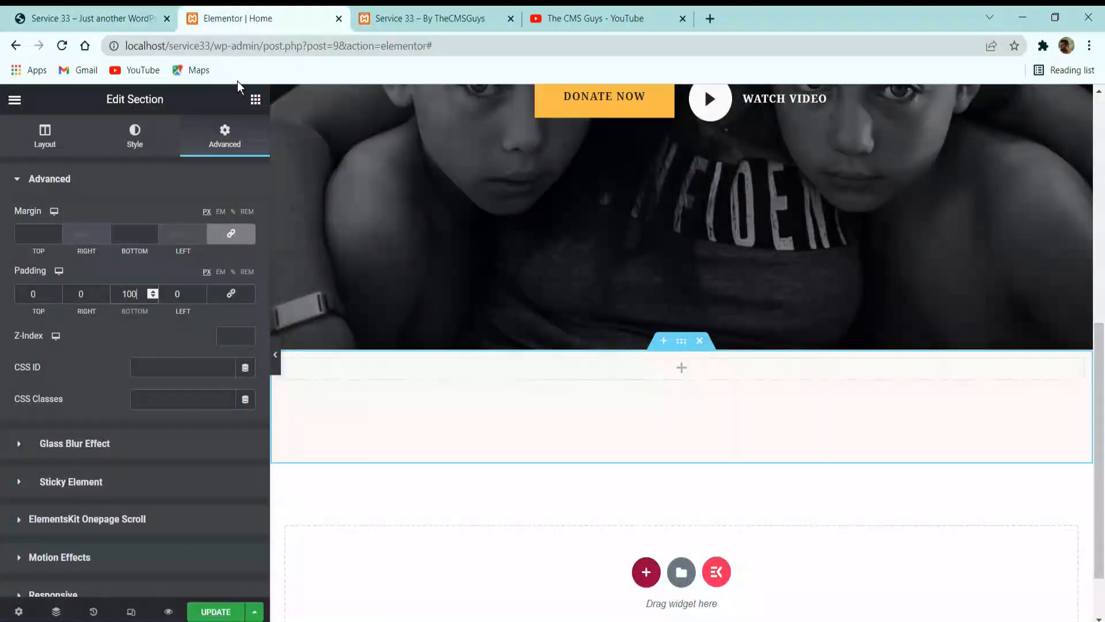
{"action": "left_click", "coordinate": [255, 97]}
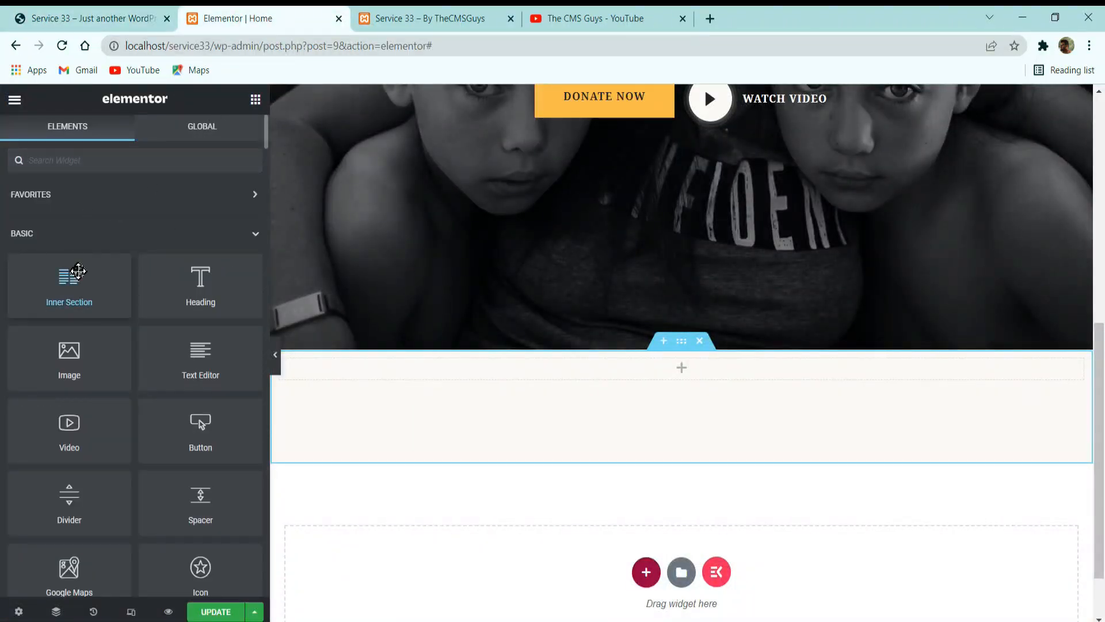
{"action": "left_click_drag", "start_coordinate": [69, 287], "coordinate": [525, 379]}
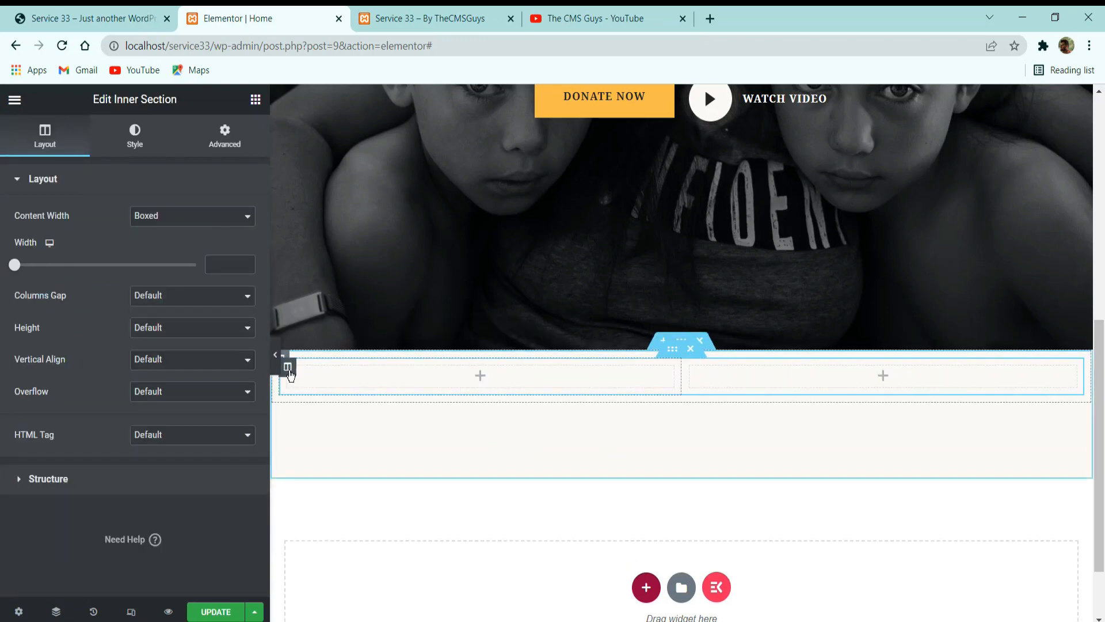
{"action": "right_click", "coordinate": [290, 370]}
{"action": "left_click", "coordinate": [335, 434]}
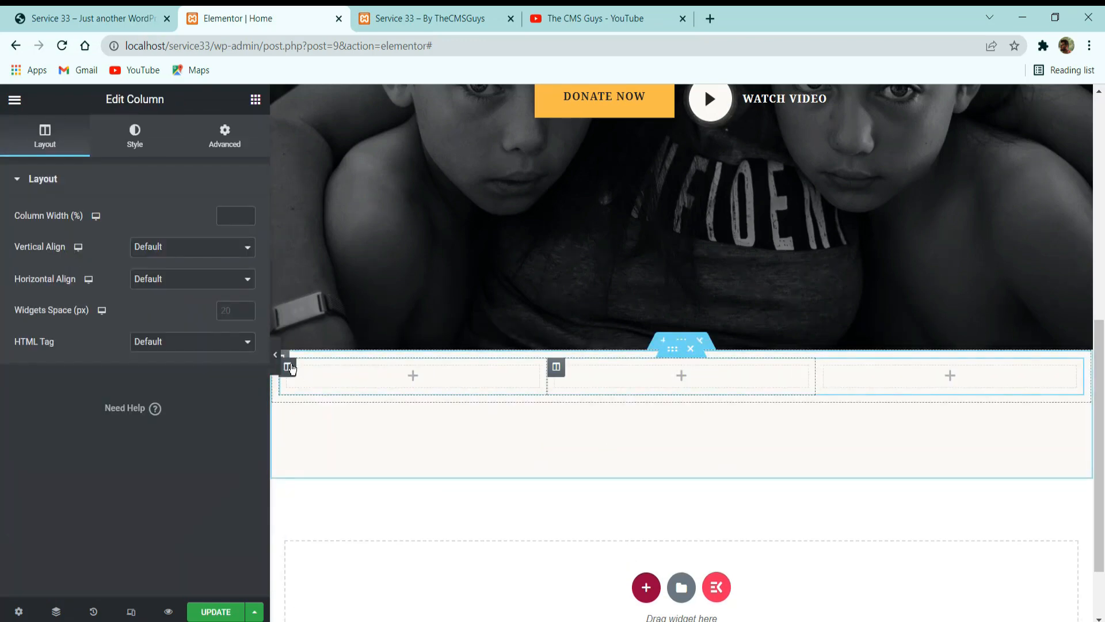
{"action": "right_click", "coordinate": [291, 365]}
{"action": "left_click", "coordinate": [356, 429]}
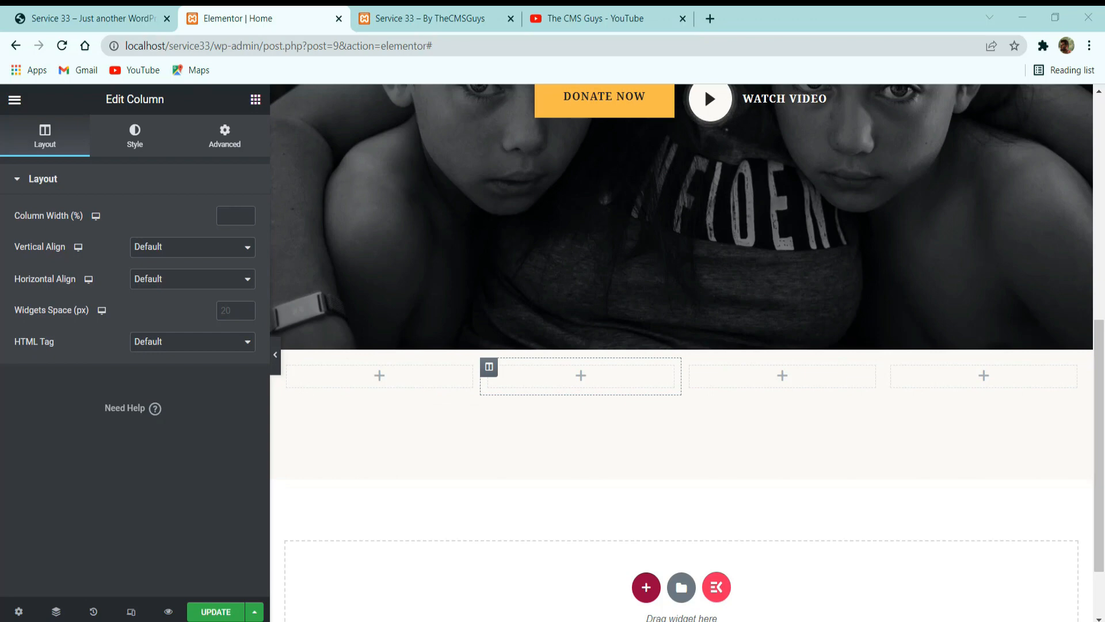
Check the reference volunteer card and place an ElementsKit Icon Box widget in the inner section's first column.
{"action": "left_click", "coordinate": [152, 18]}
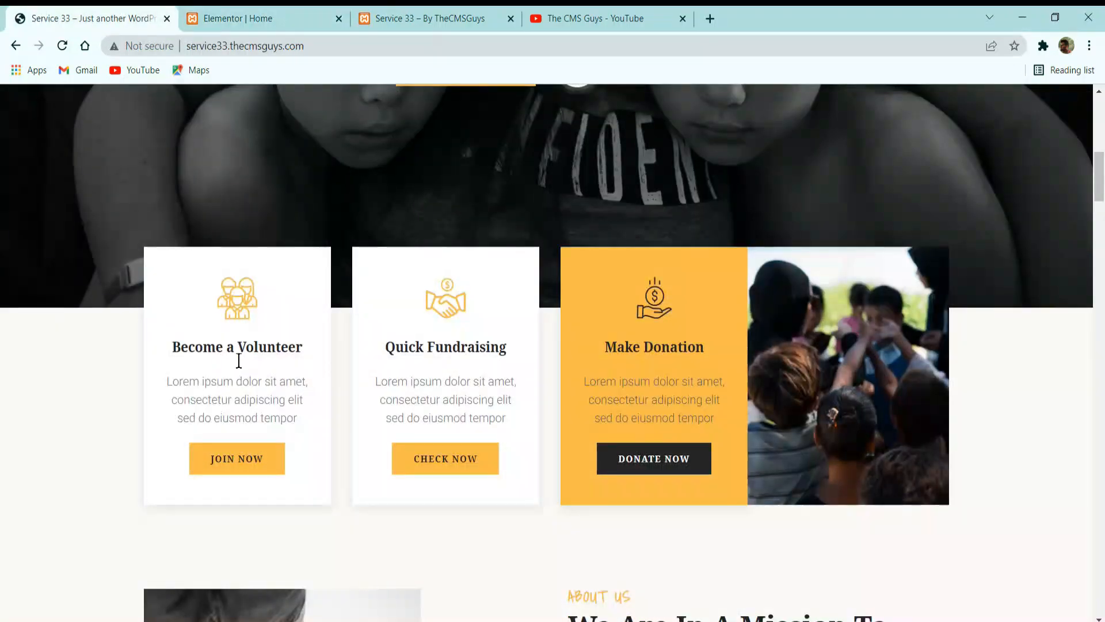
{"action": "left_click", "coordinate": [253, 6]}
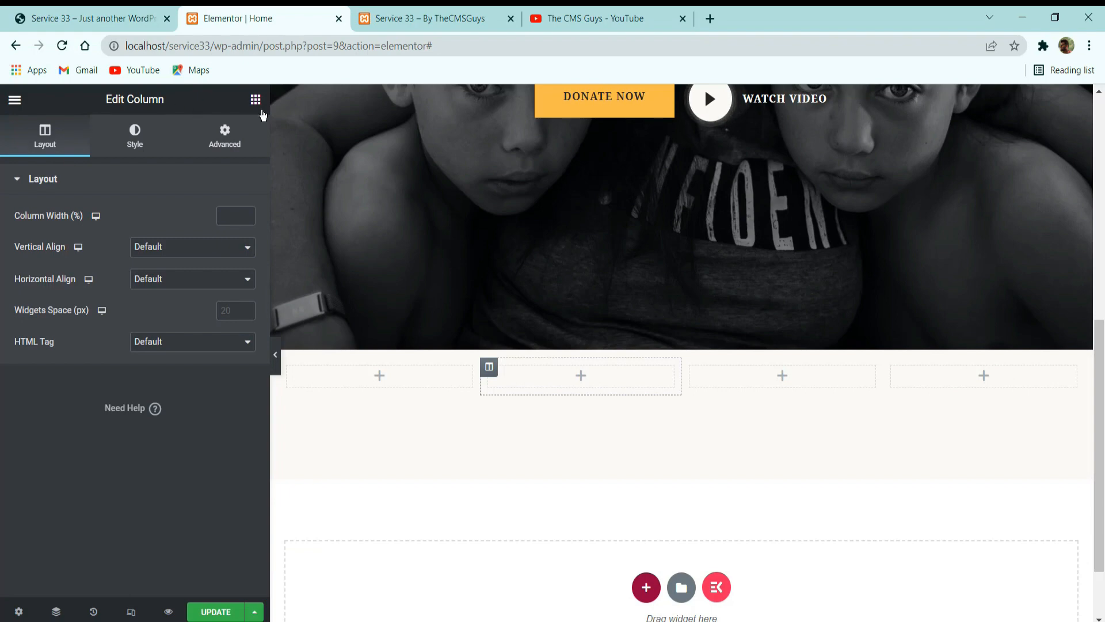
{"action": "left_click", "coordinate": [254, 101]}
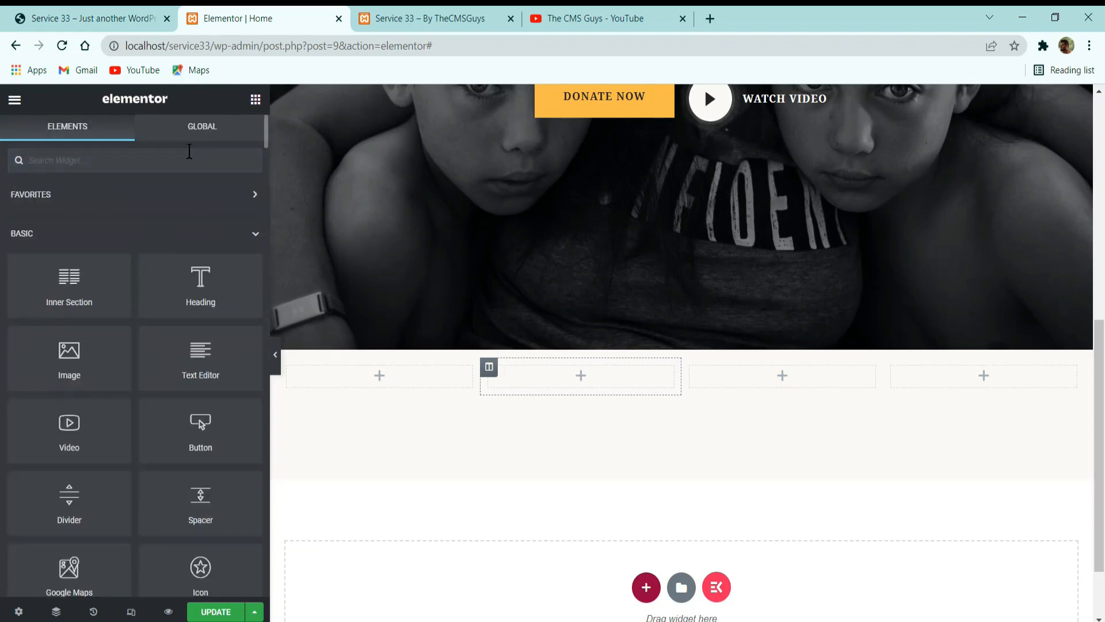
{"action": "type", "text": "icon"}
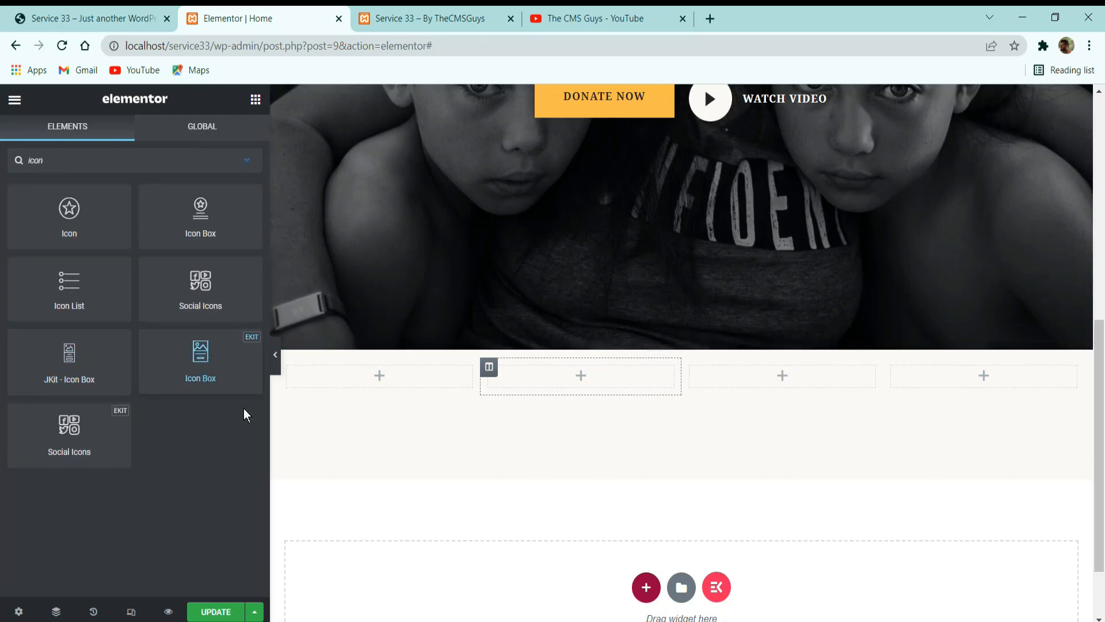
{"action": "left_click_drag", "start_coordinate": [212, 375], "coordinate": [380, 377]}
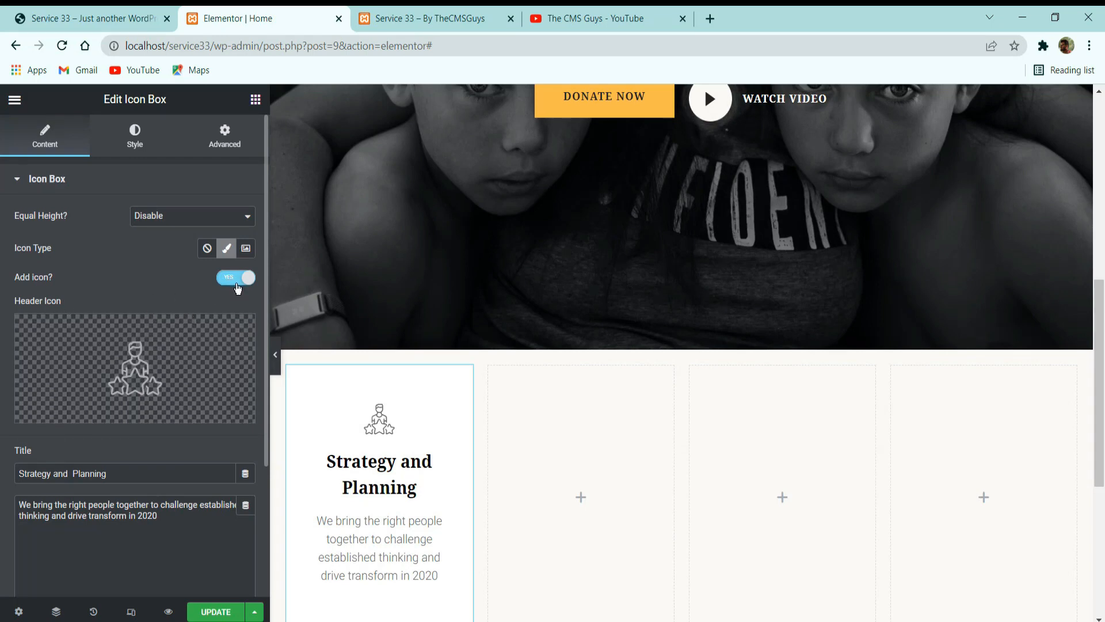
Search the icon library for "team" and insert the three-person Team 1 icon as the icon box's header icon.
{"action": "left_click", "coordinate": [162, 339]}
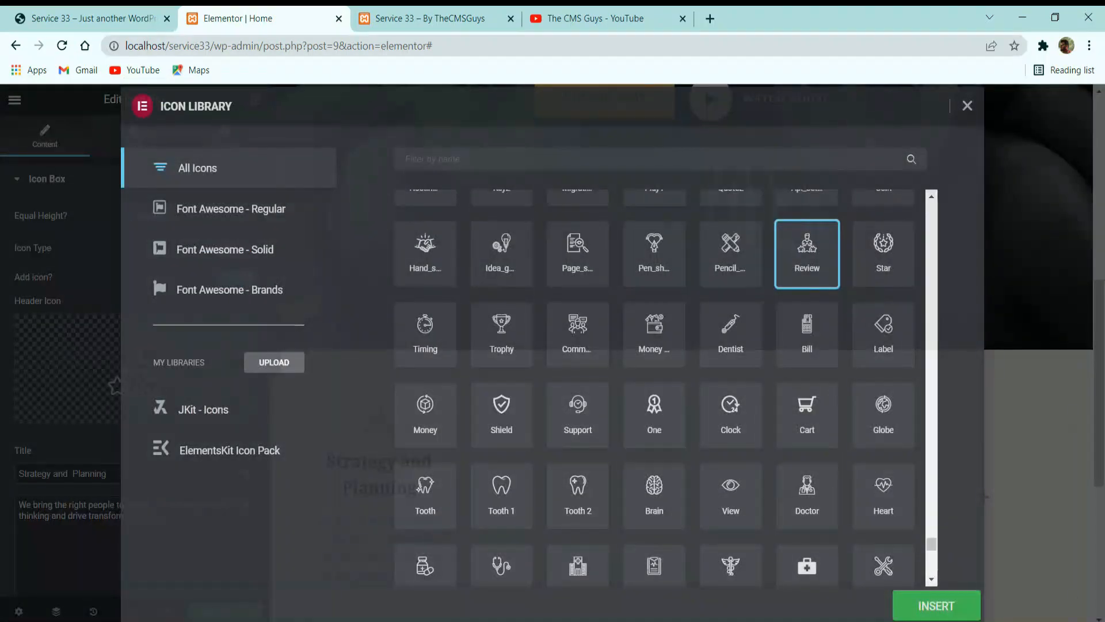
{"action": "left_click", "coordinate": [504, 159]}
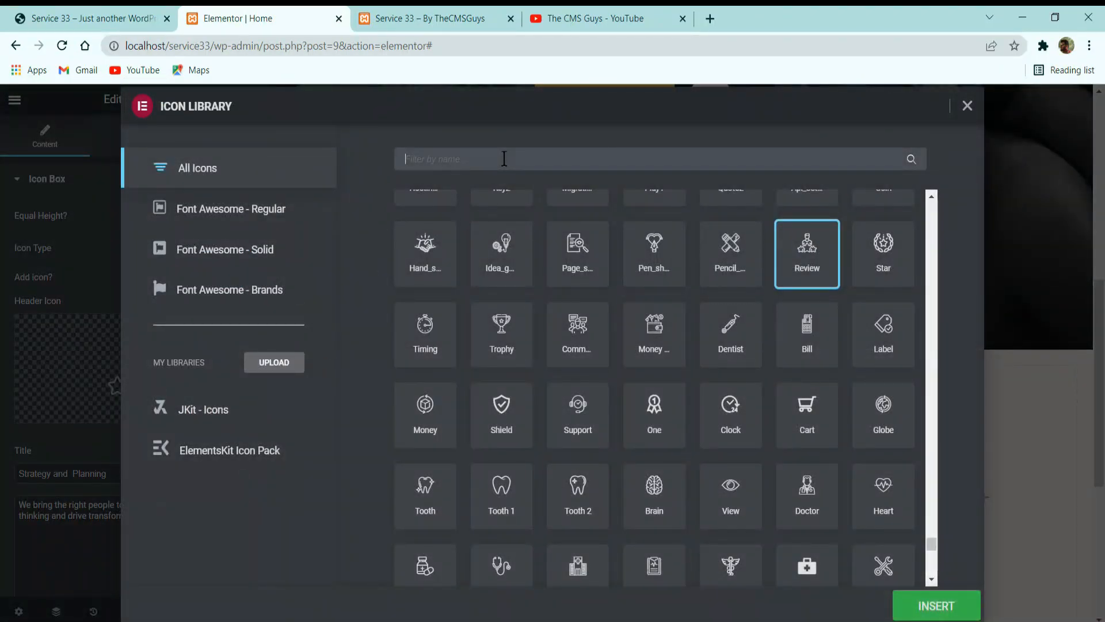
{"action": "type", "text": "team"}
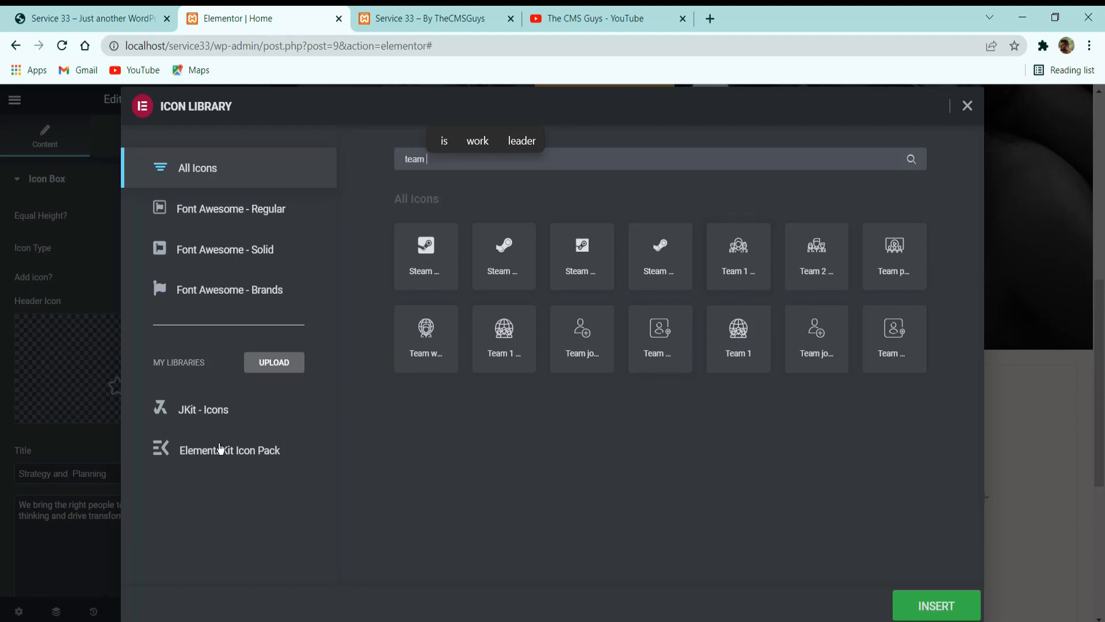
{"action": "left_click", "coordinate": [272, 449]}
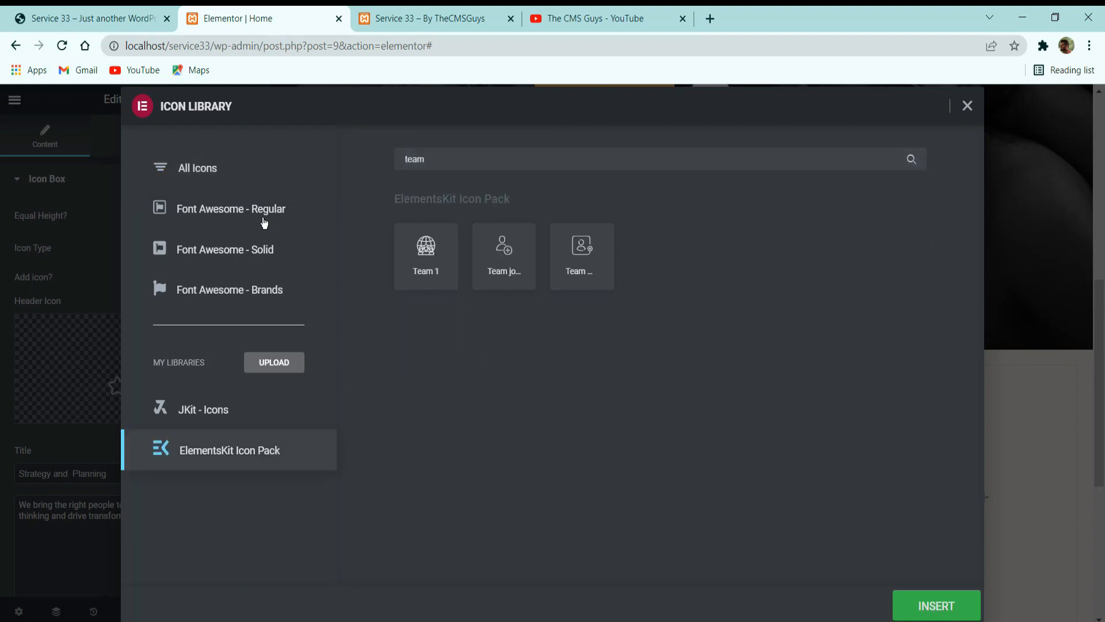
{"action": "left_click", "coordinate": [213, 171]}
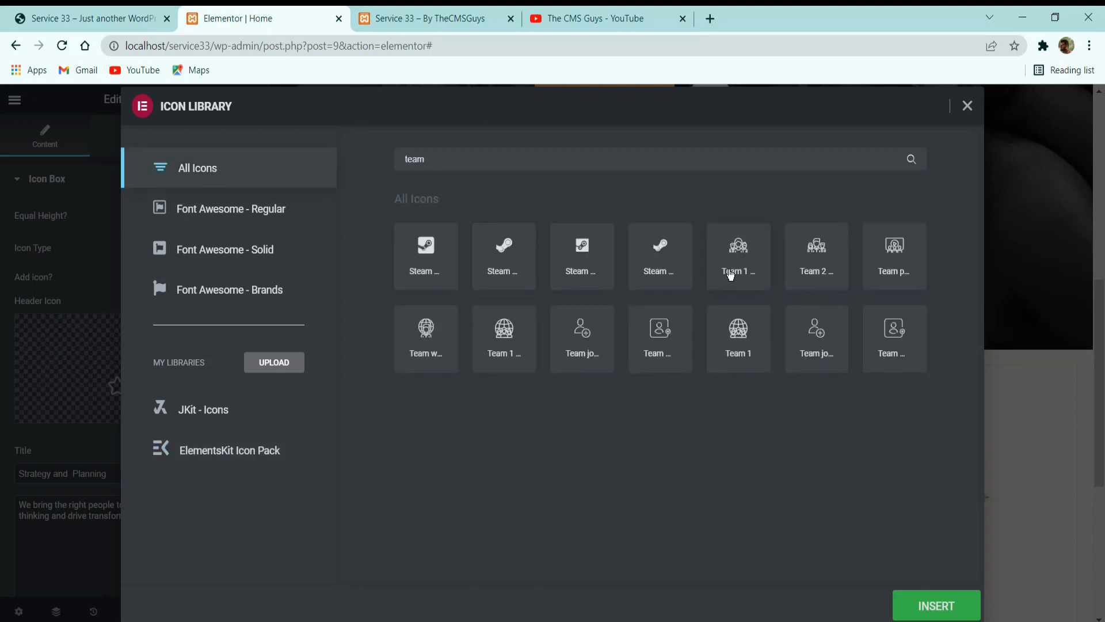
{"action": "left_click", "coordinate": [737, 264]}
{"action": "left_click", "coordinate": [937, 604]}
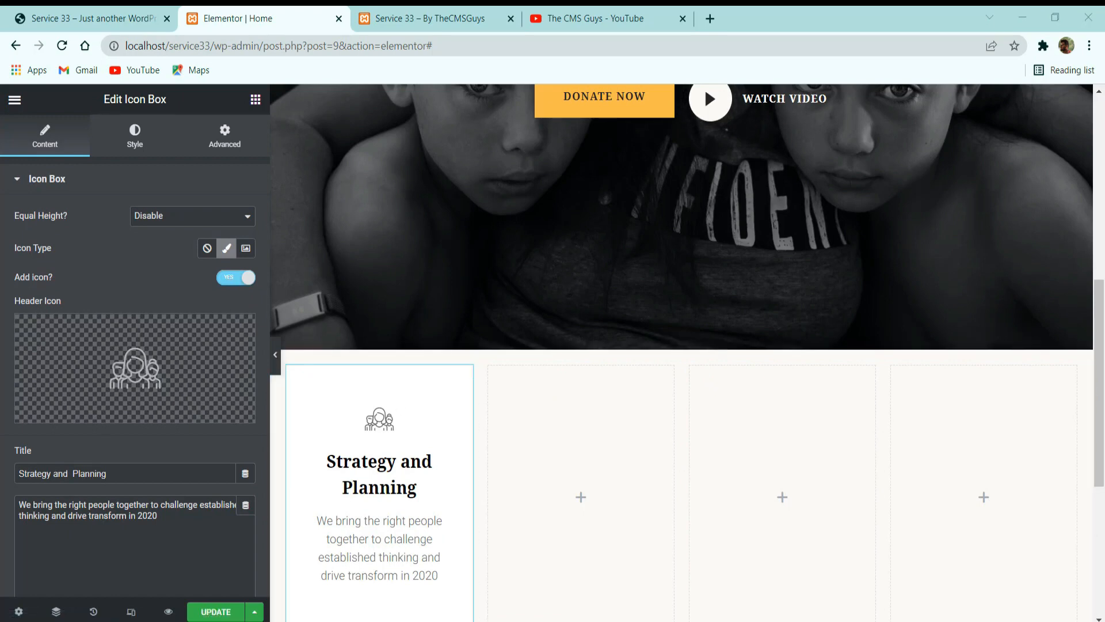
Copy the title "Become a Volunteer" from the reference site's card and use it as the icon box title.
{"action": "left_click", "coordinate": [150, 13]}
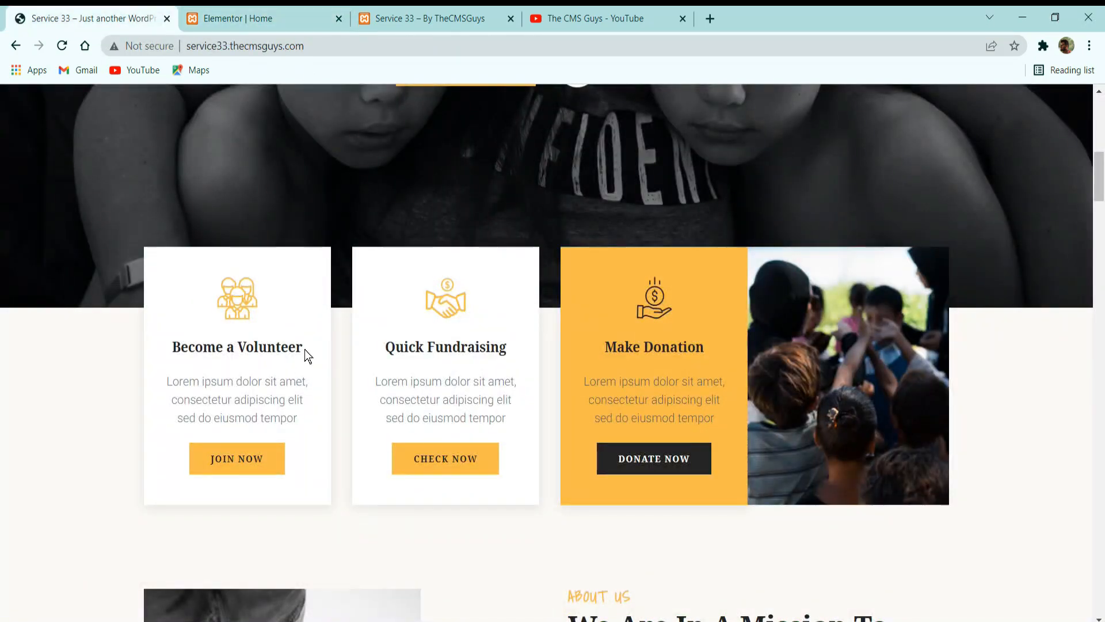
{"action": "left_click_drag", "start_coordinate": [305, 349], "coordinate": [154, 353]}
{"action": "key", "text": "ctrl+c"}
{"action": "key", "text": "ctrl+Tab"}
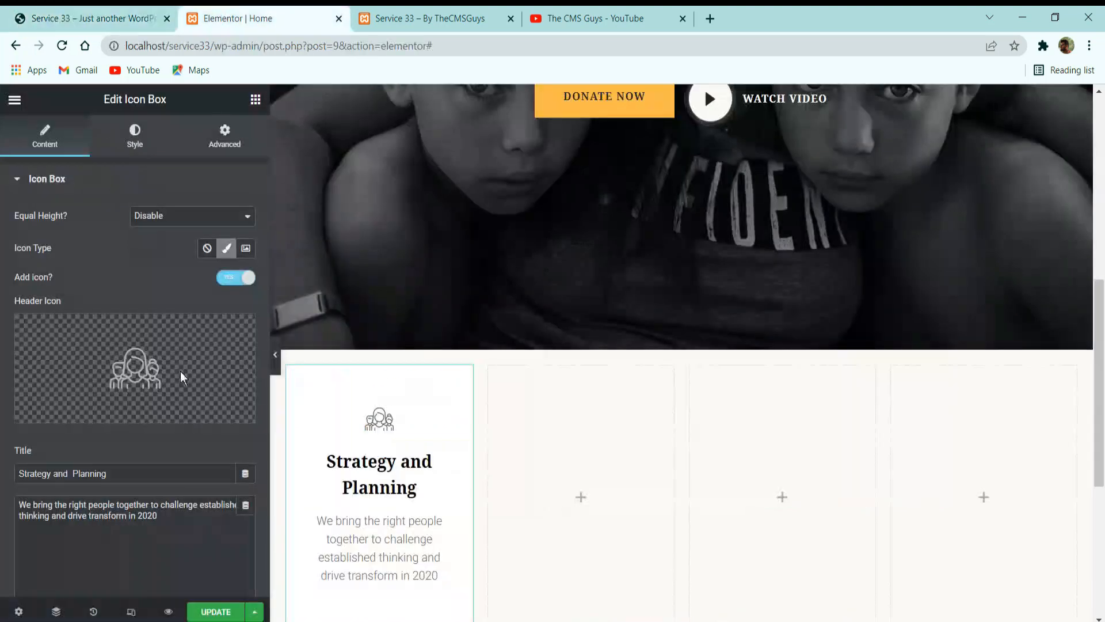
{"action": "triple_click", "coordinate": [133, 473]}
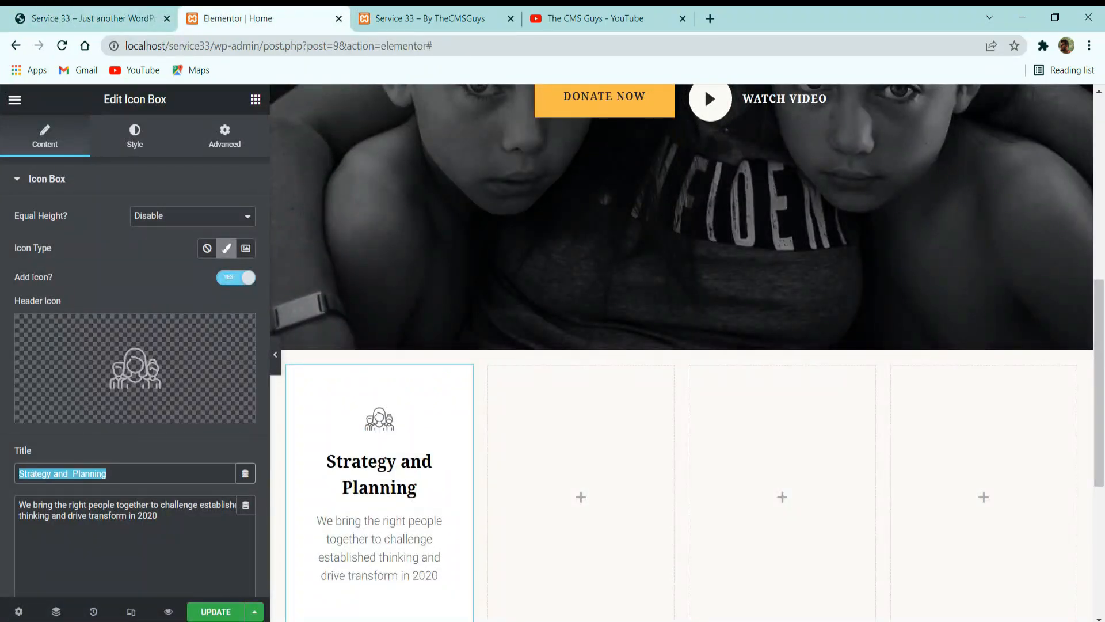
{"action": "key", "text": "ctrl+v"}
Replace the icon box description with the lorem ipsum text copied from the reference volunteer card.
{"action": "key", "text": "ctrl+shift+Tab"}
{"action": "left_click", "coordinate": [279, 424]}
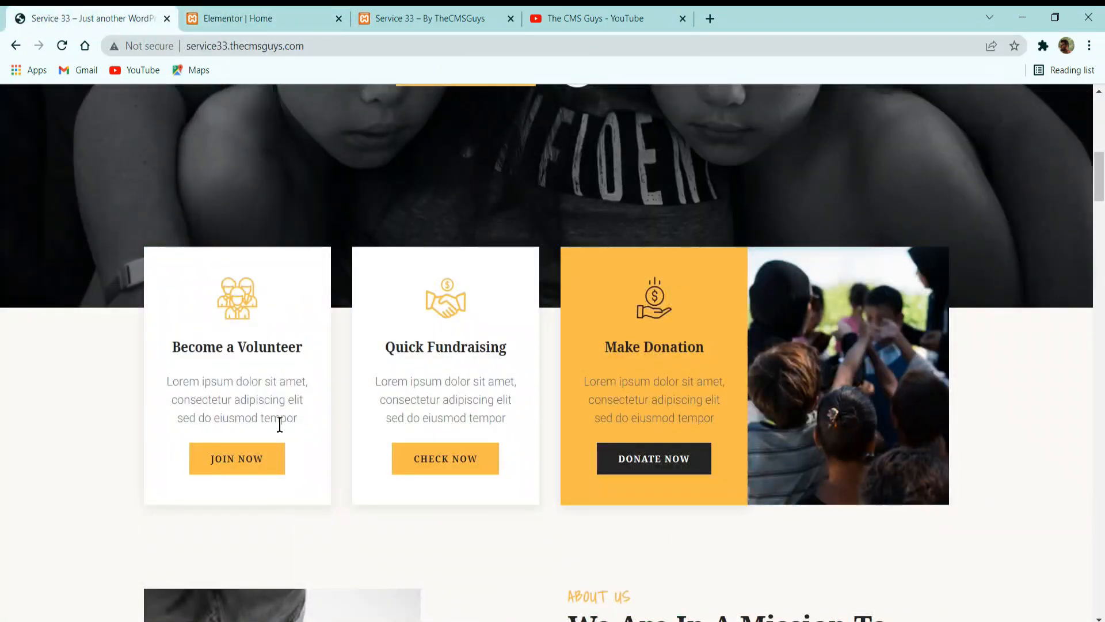
{"action": "left_click_drag", "start_coordinate": [279, 425], "coordinate": [150, 382]}
{"action": "key", "text": "ctrl+c"}
{"action": "left_click", "coordinate": [252, 18]}
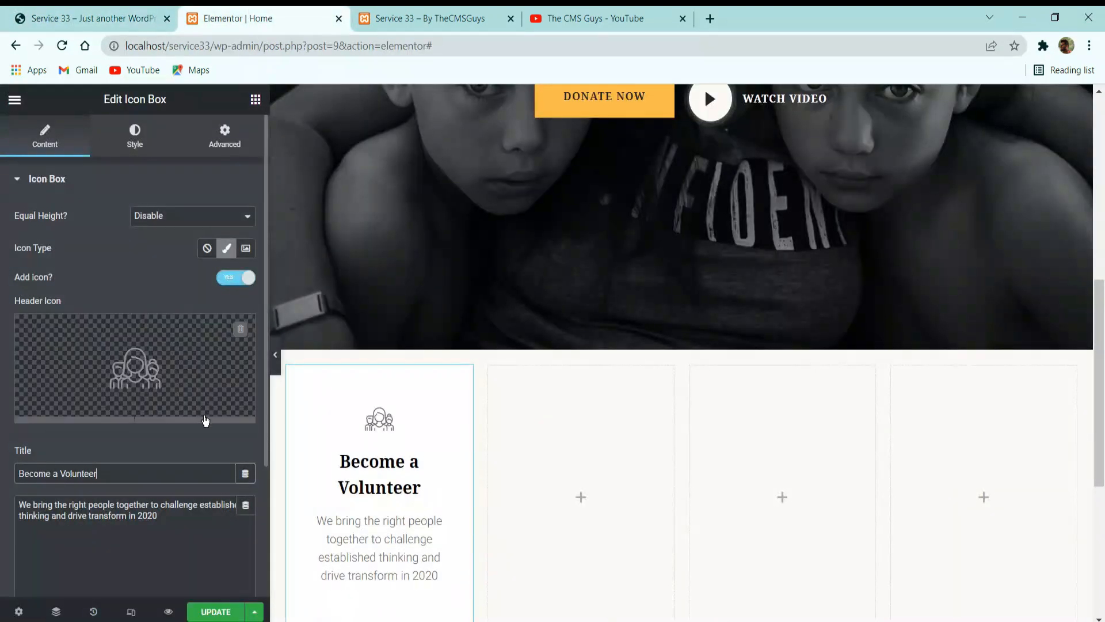
{"action": "triple_click", "coordinate": [171, 550]}
{"action": "key", "text": "ctrl+v"}
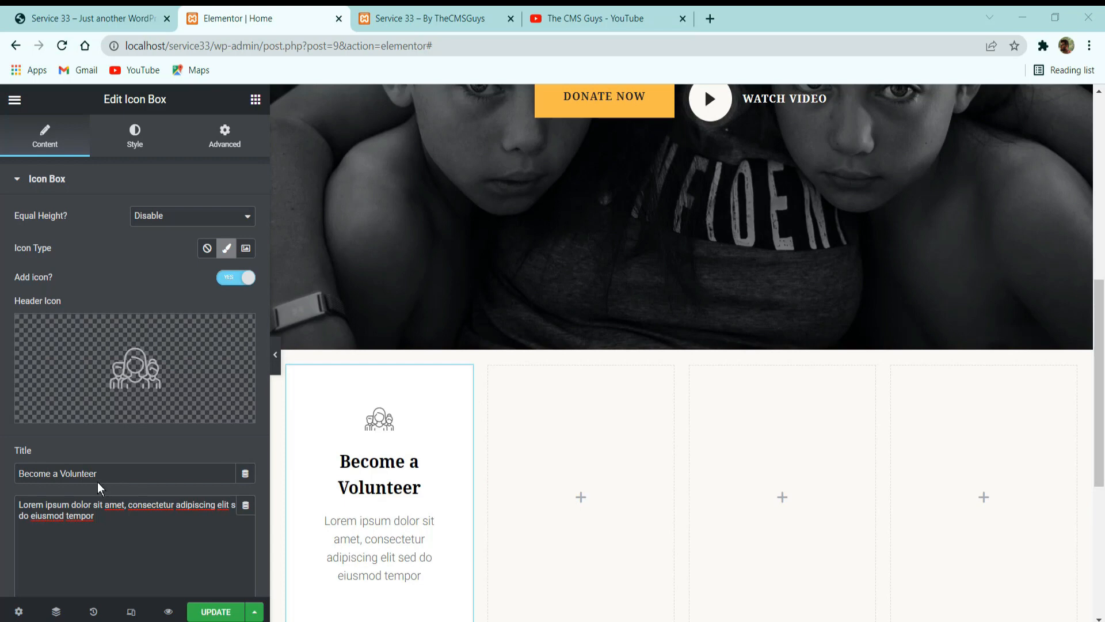
Enable the icon box's Read More button and set its label to "Join Now".
{"action": "scroll", "coordinate": [121, 459], "scroll_direction": "down", "scroll_amount": 3}
{"action": "left_click", "coordinate": [118, 464]}
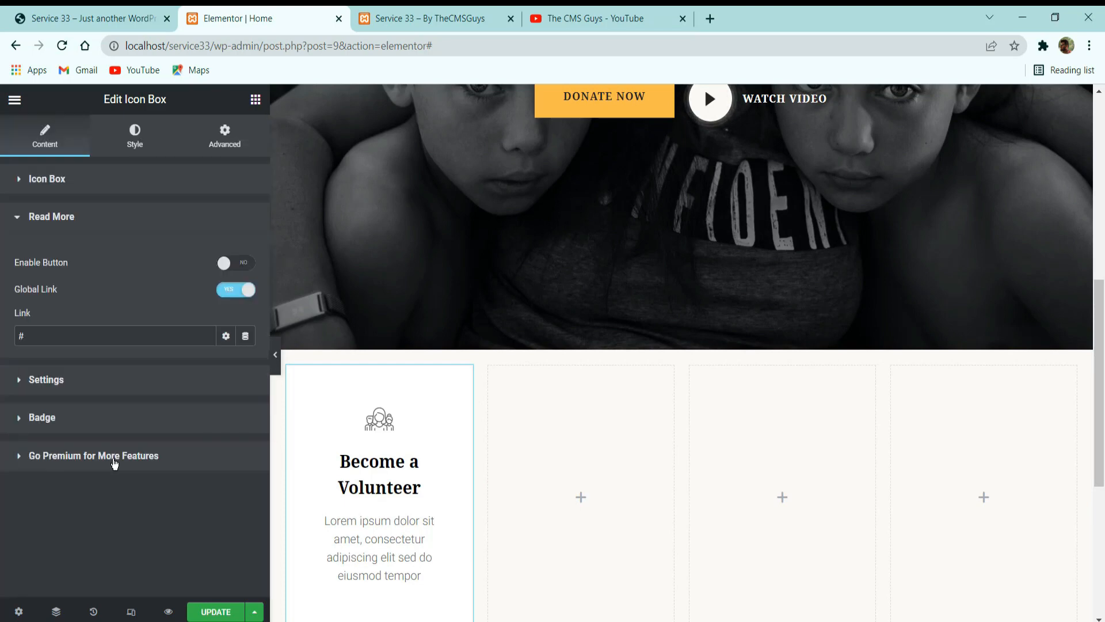
{"action": "left_click", "coordinate": [105, 18]}
{"action": "left_click", "coordinate": [241, 17]}
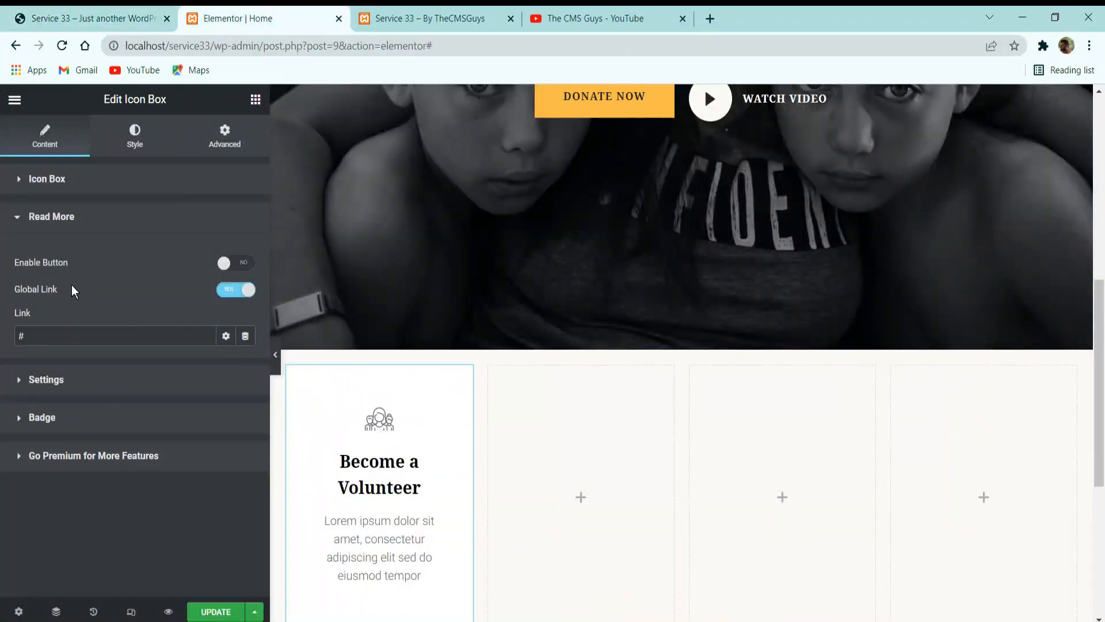
{"action": "left_click", "coordinate": [234, 263]}
{"action": "scroll", "coordinate": [415, 281], "scroll_direction": "down", "scroll_amount": 5}
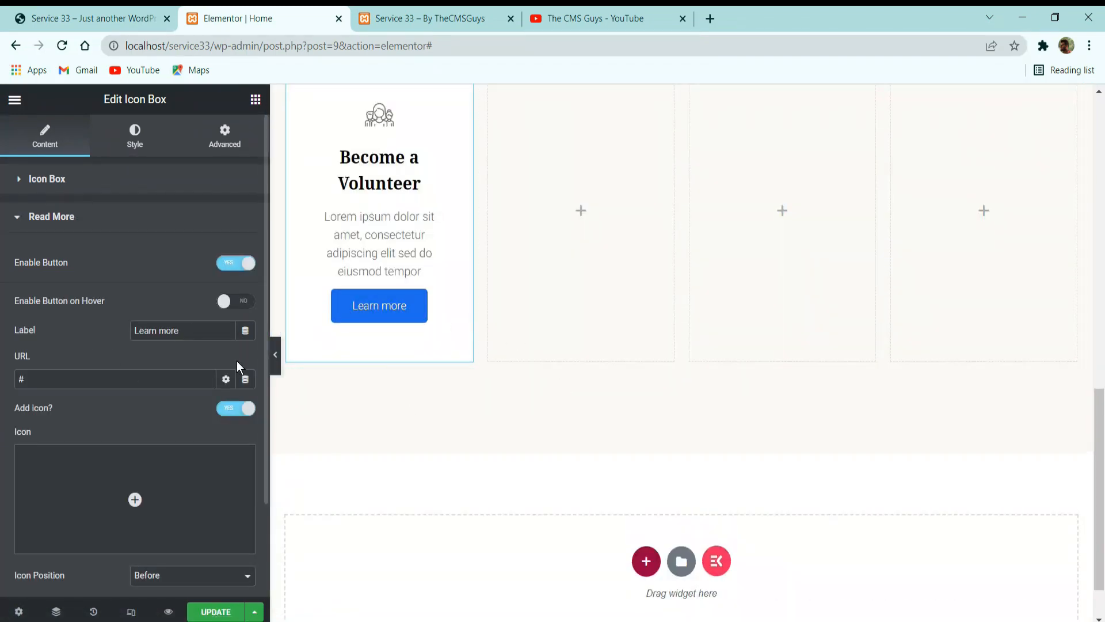
{"action": "left_click_drag", "start_coordinate": [200, 337], "coordinate": [2, 343]}
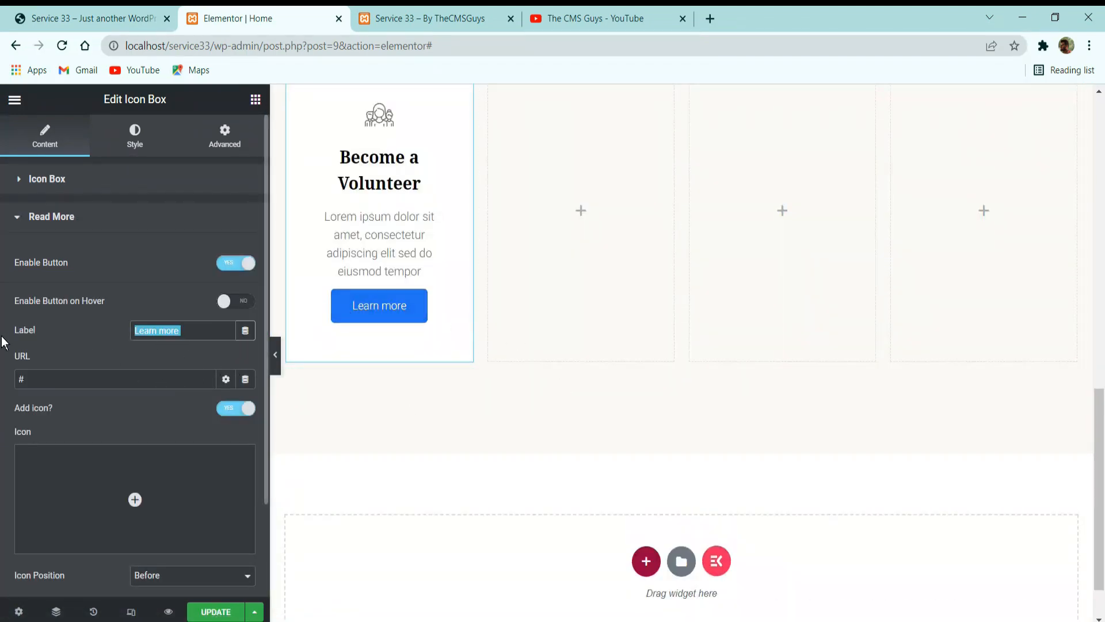
{"action": "type", "text": "Join Now"}
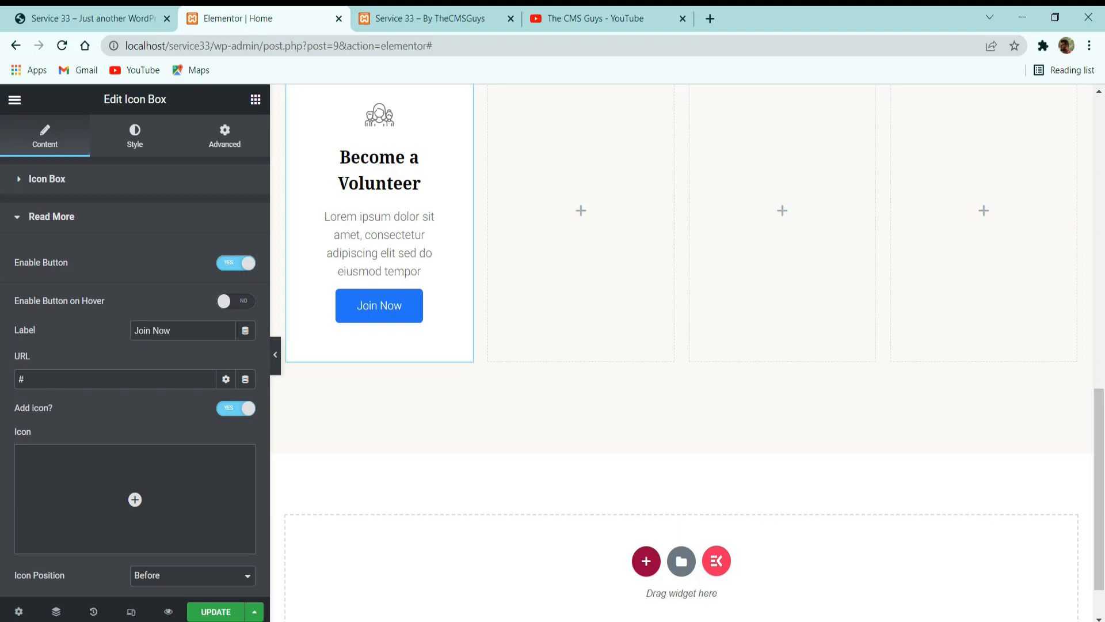
Try showing the Join Now button only on hover, and look over the icon box's Settings and Badge options.
{"action": "left_click", "coordinate": [230, 307]}
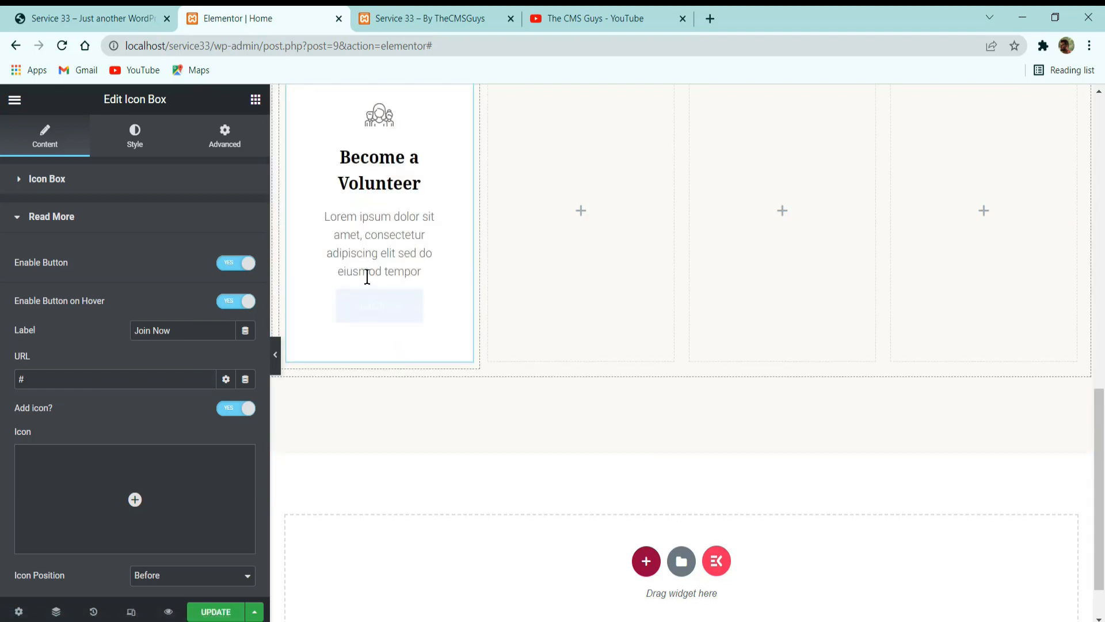
{"action": "left_click", "coordinate": [243, 308]}
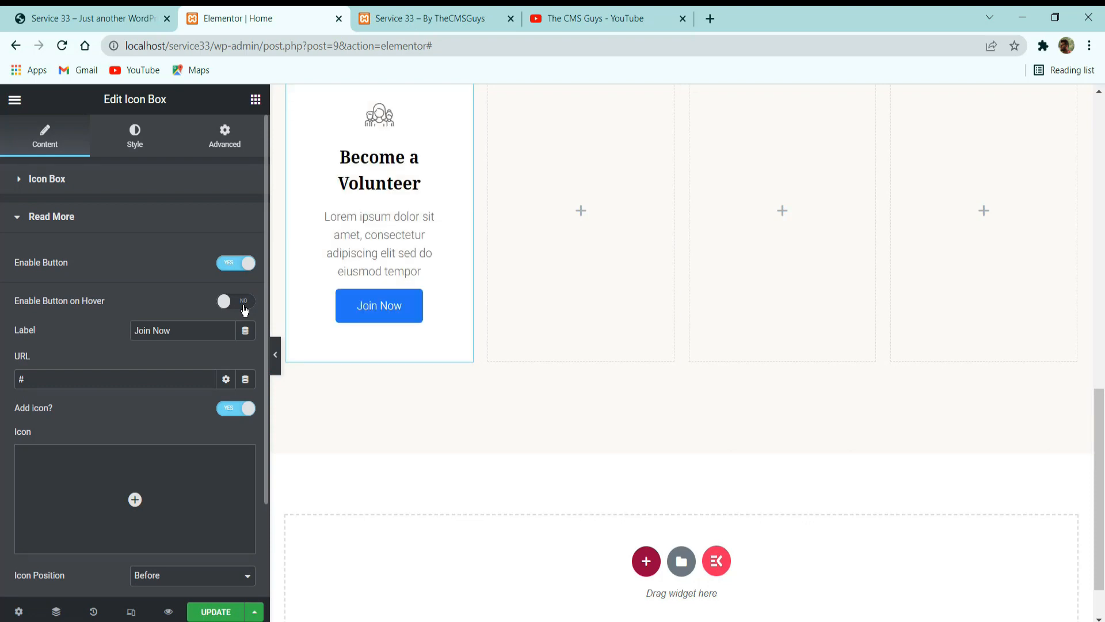
{"action": "left_click", "coordinate": [173, 382]}
{"action": "left_click_drag", "start_coordinate": [17, 380], "coordinate": [71, 383]}
{"action": "scroll", "coordinate": [105, 417], "scroll_direction": "down", "scroll_amount": 2}
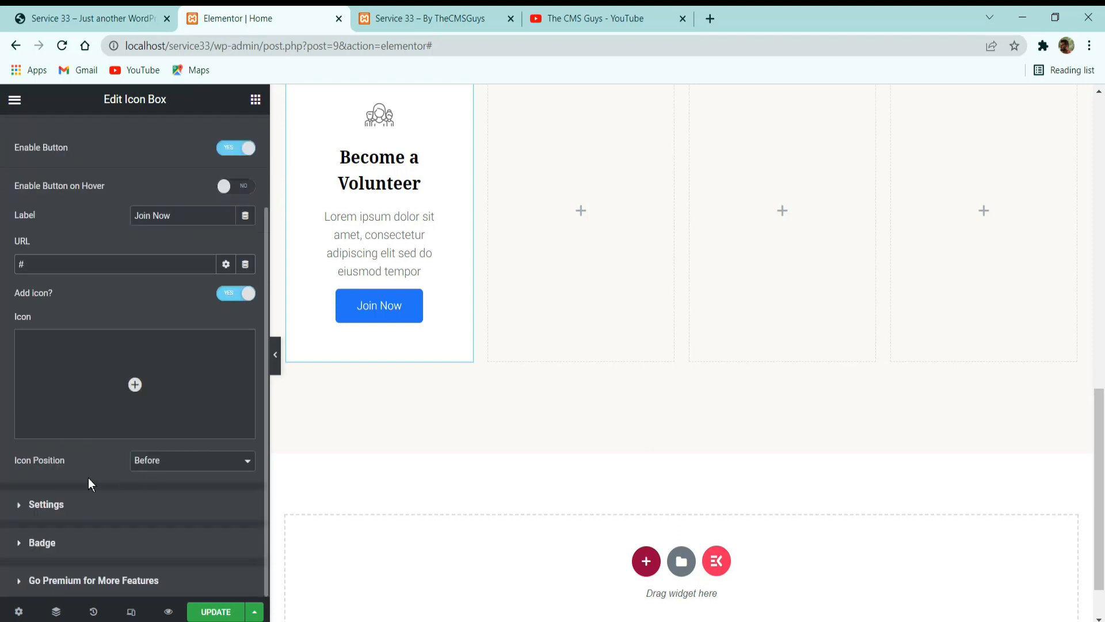
{"action": "left_click", "coordinate": [86, 499]}
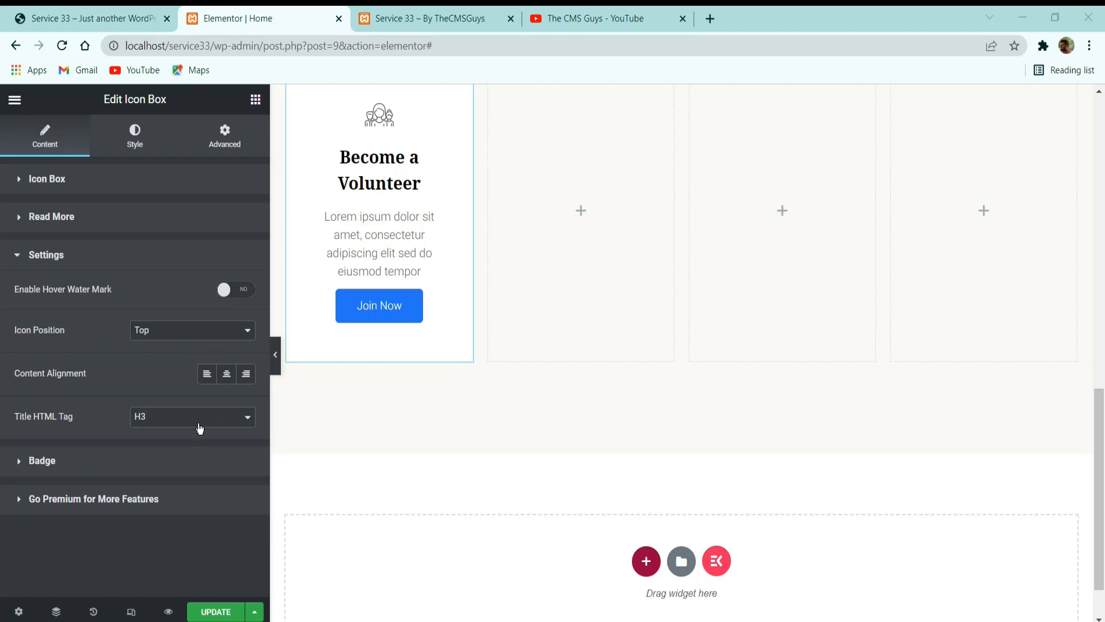
{"action": "left_click", "coordinate": [96, 464]}
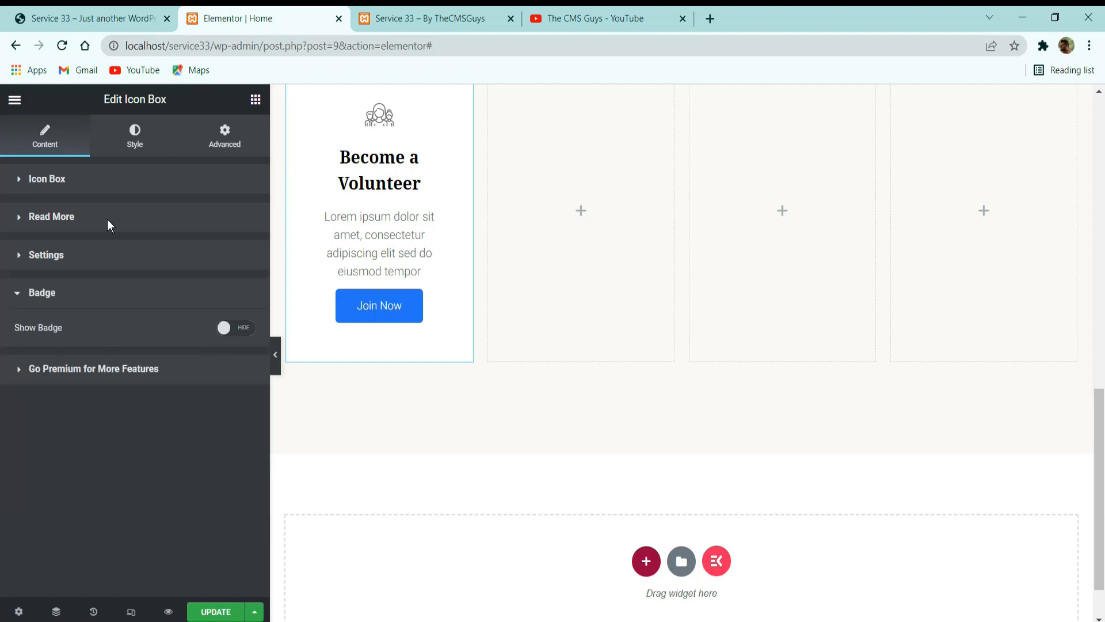
Set the icon box container's padding to 30 px on all sides.
{"action": "left_click", "coordinate": [135, 135]}
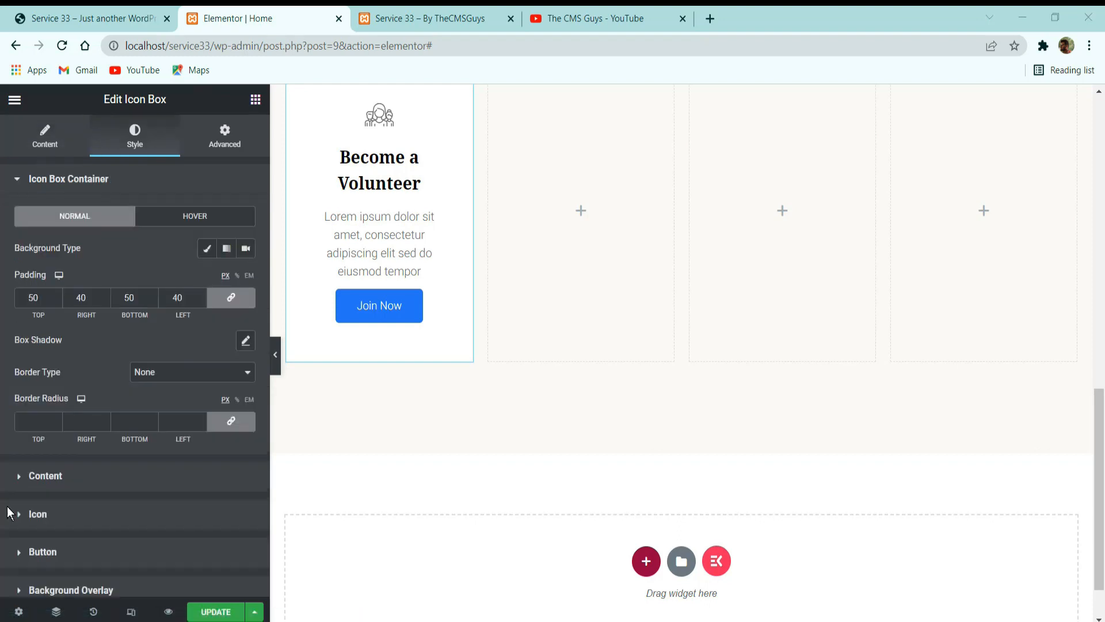
{"action": "double_click", "coordinate": [32, 297]}
{"action": "type", "text": "20"}
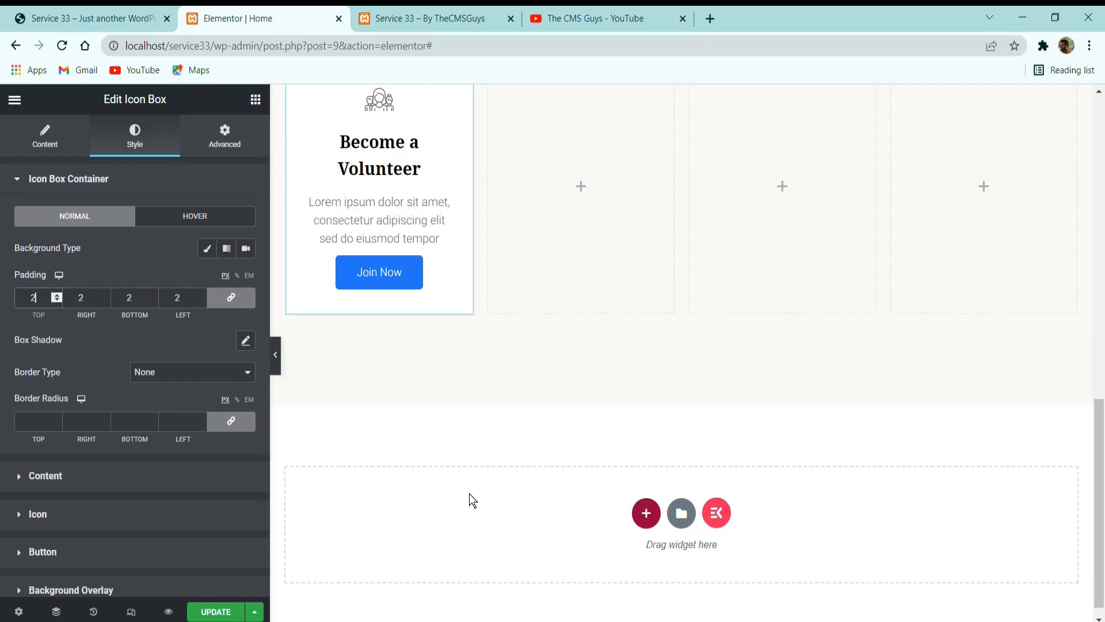
{"action": "key", "text": "BackSpace"}
{"action": "key", "text": "BackSpace"}
{"action": "type", "text": "30"}
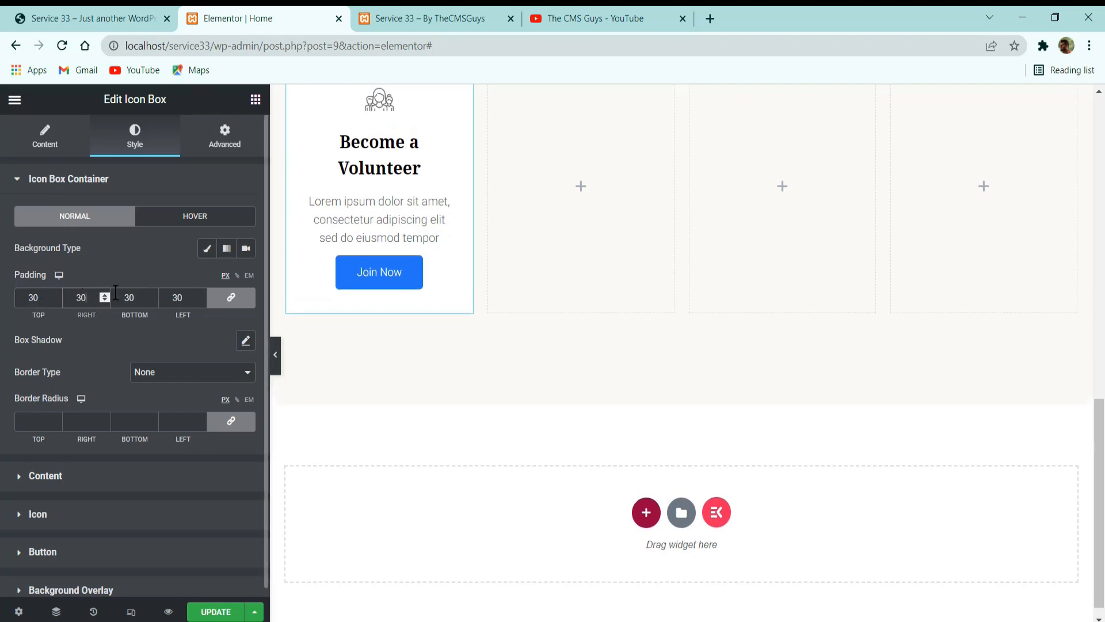
{"action": "left_click_drag", "start_coordinate": [135, 295], "coordinate": [93, 315]}
{"action": "type", "text": "40"}
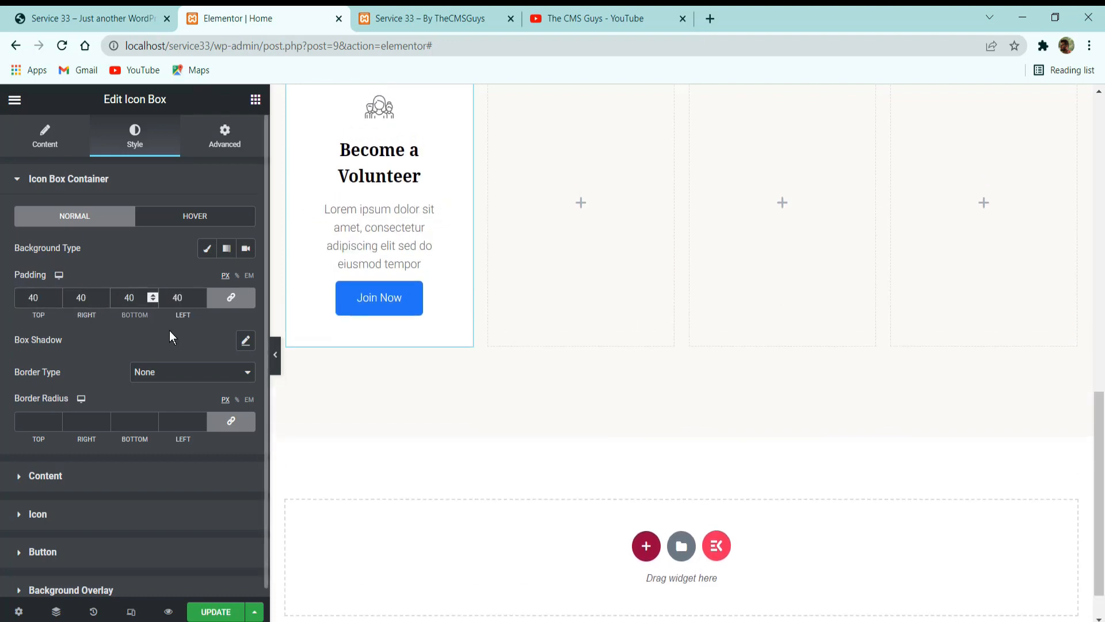
{"action": "key", "text": "Tab"}
{"action": "type", "text": "30"}
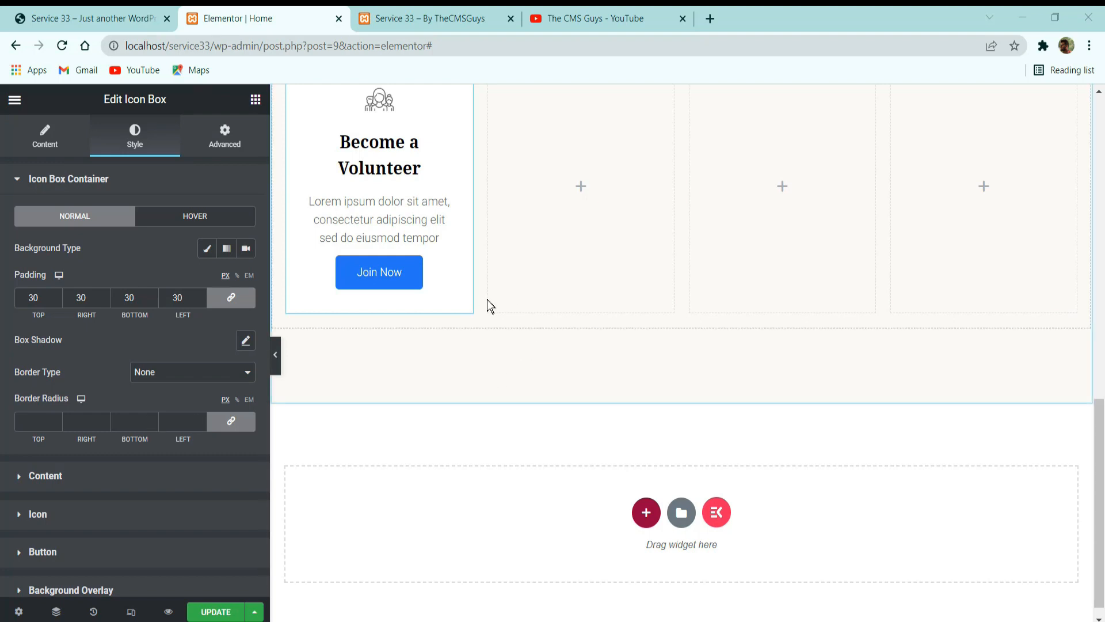
Add a box shadow to the icon box container with the color rgba(0, 0, 0, 0.1).
{"action": "left_click", "coordinate": [247, 342]}
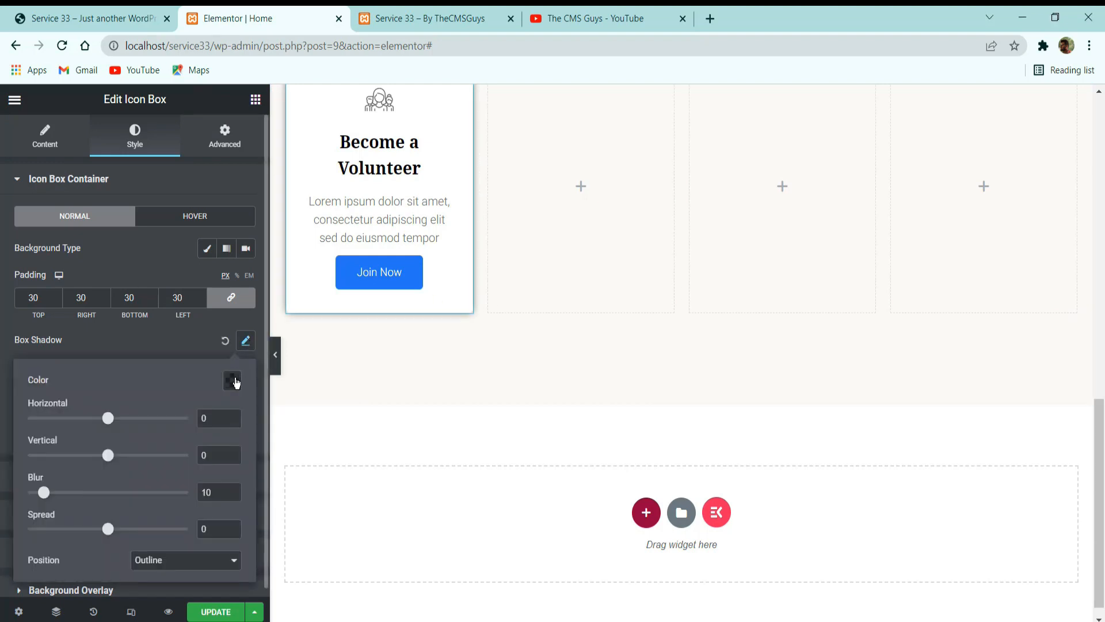
{"action": "left_click", "coordinate": [232, 380]}
{"action": "left_click_drag", "start_coordinate": [150, 320], "coordinate": [70, 321]}
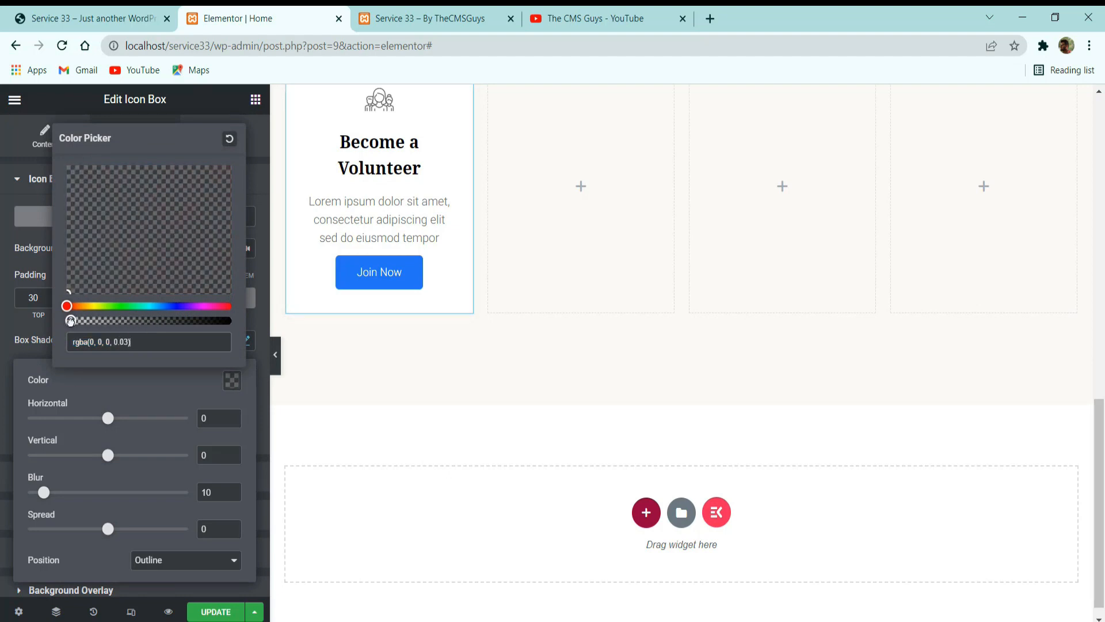
{"action": "left_click", "coordinate": [144, 395]}
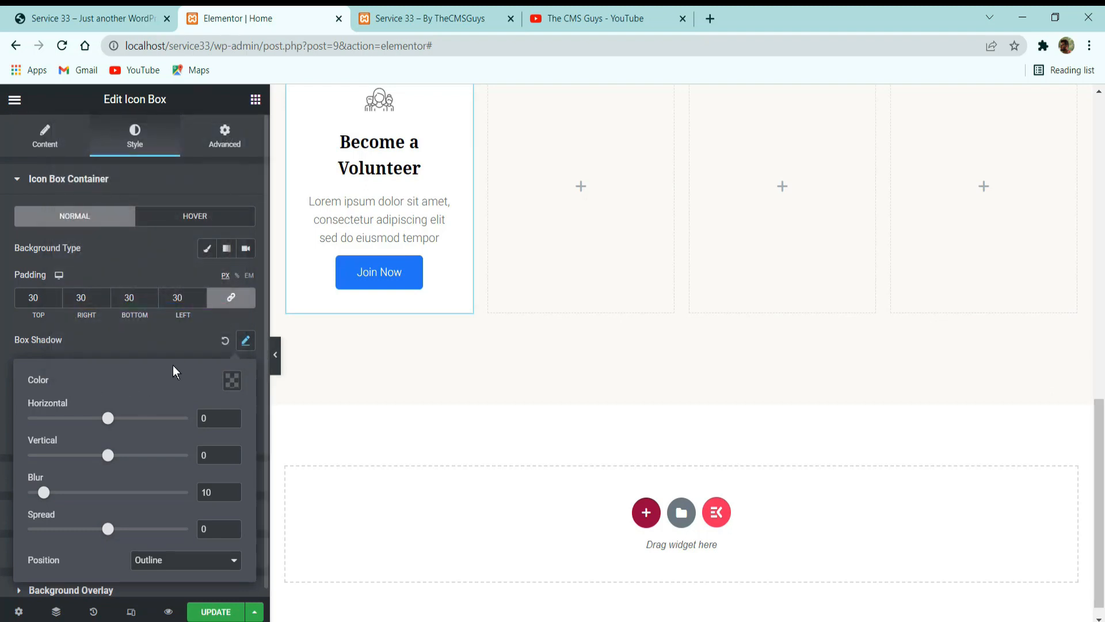
{"action": "left_click", "coordinate": [232, 379]}
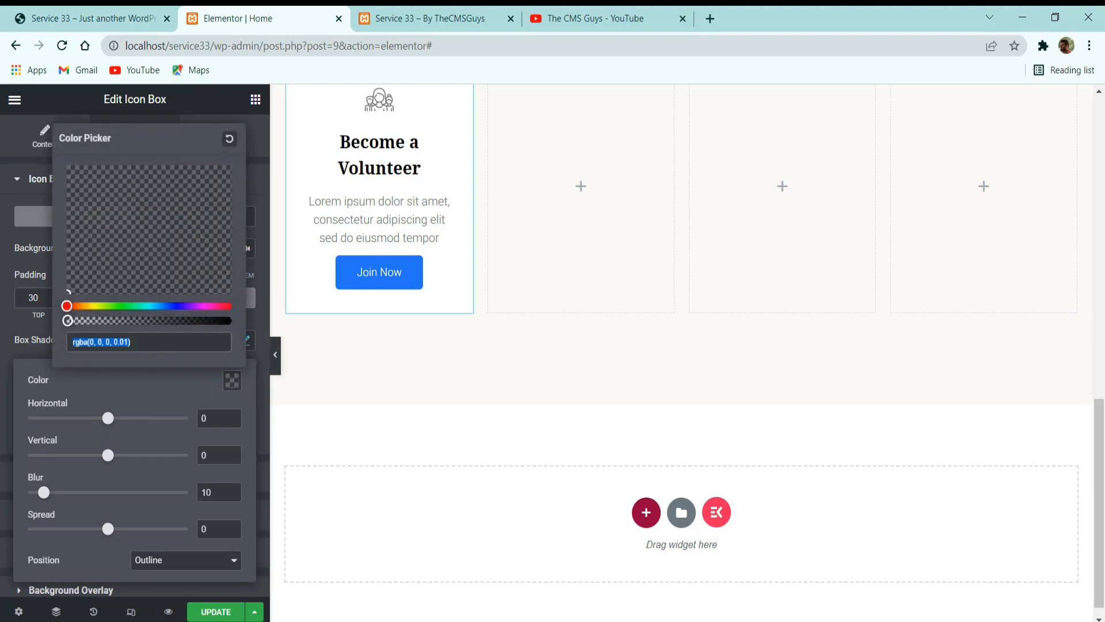
{"action": "left_click_drag", "start_coordinate": [68, 320], "coordinate": [83, 321]}
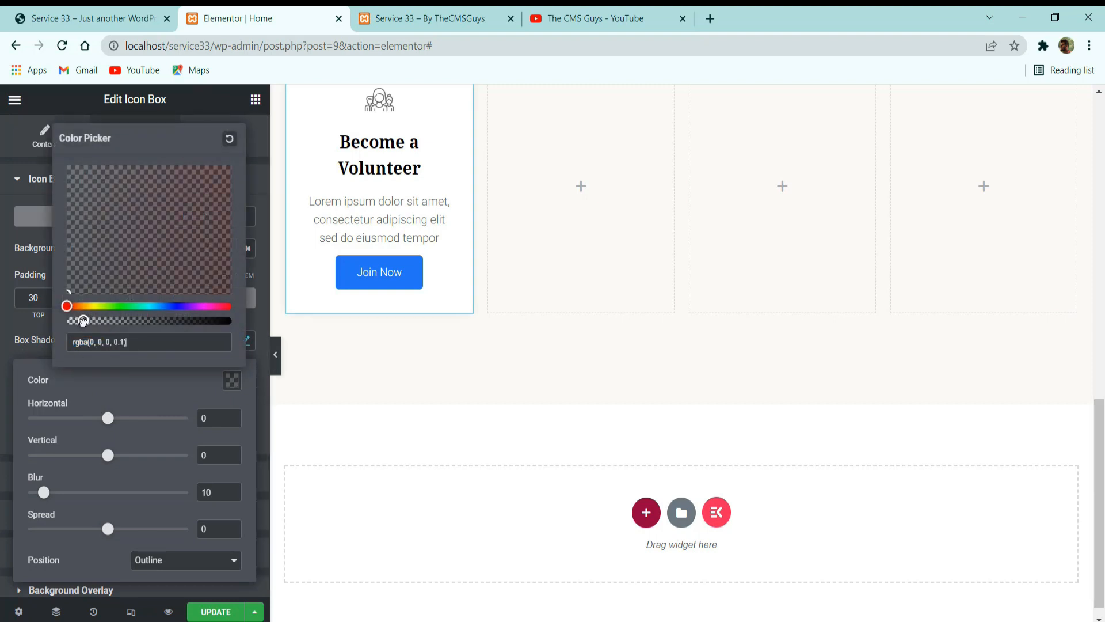
{"action": "left_click", "coordinate": [106, 384]}
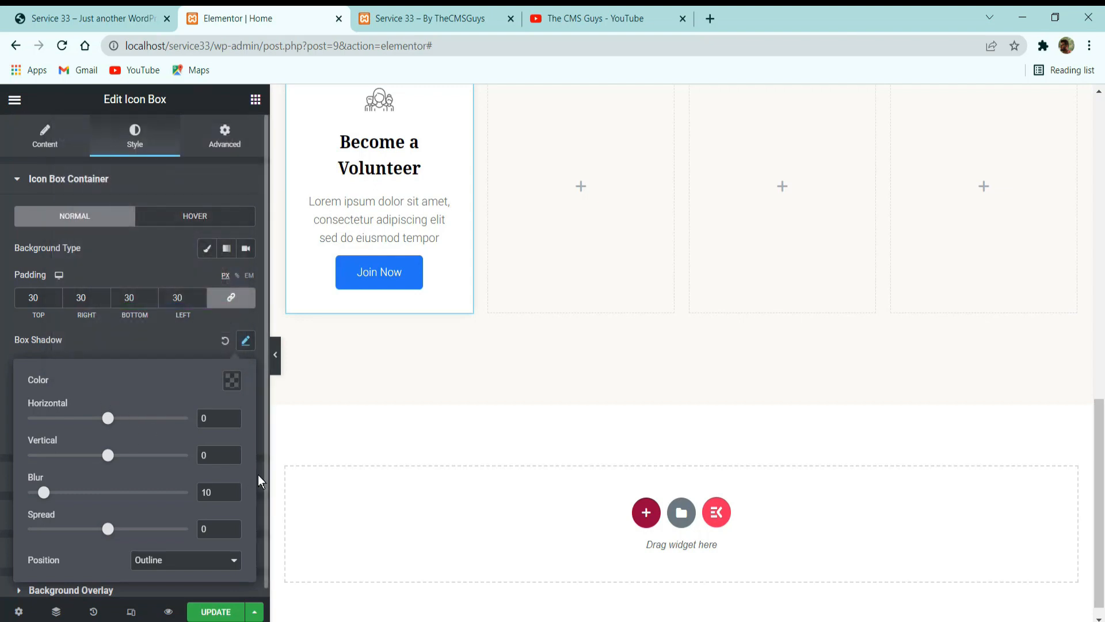
Set the container shadow's vertical offset to 3 and its blur to 15.
{"action": "double_click", "coordinate": [223, 456]}
{"action": "type", "text": "3"}
{"action": "double_click", "coordinate": [214, 492]}
{"action": "type", "text": "15"}
{"action": "left_click", "coordinate": [161, 340]}
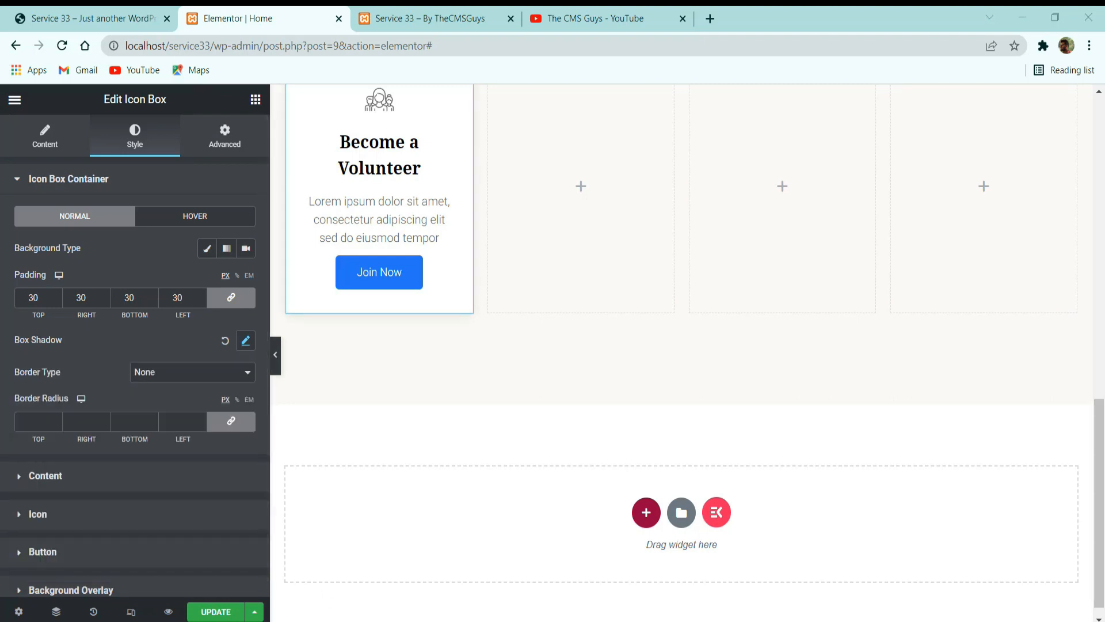
Set the container's normal border type to Solid and unlink its border radius values.
{"action": "left_click", "coordinate": [222, 373]}
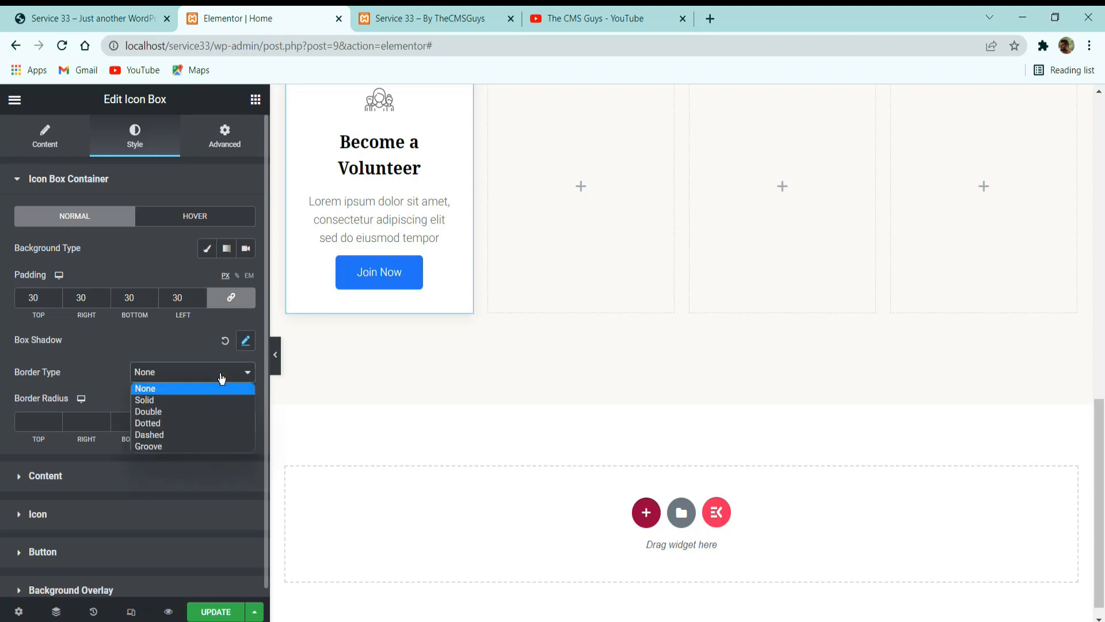
{"action": "left_click", "coordinate": [202, 399]}
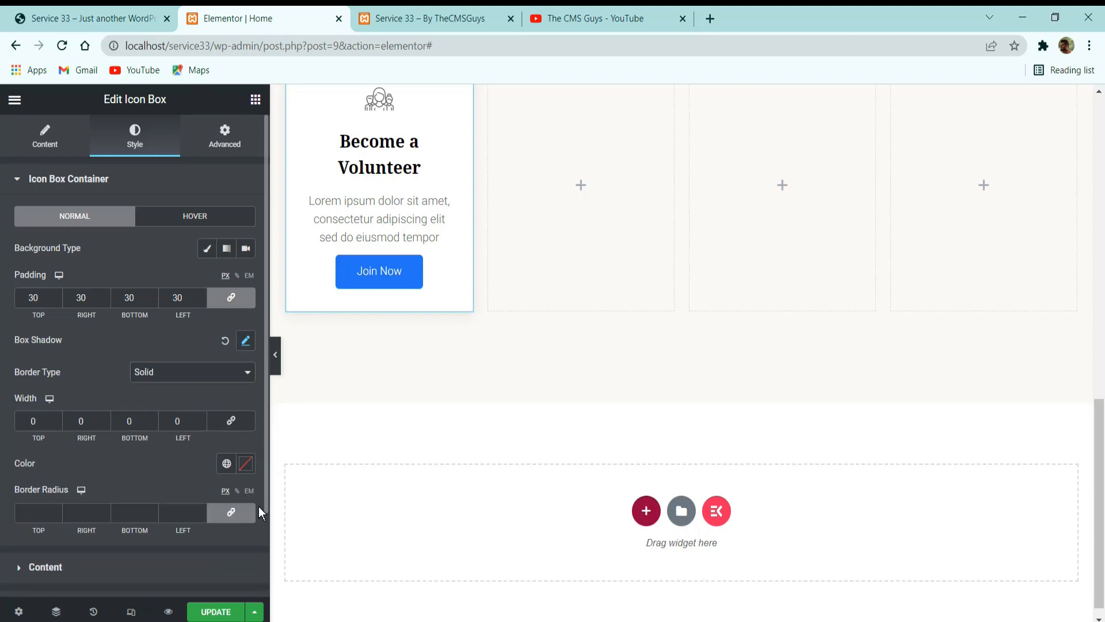
{"action": "left_click", "coordinate": [231, 511]}
Compare the container's normal and hover style settings, and check the reference volunteer card.
{"action": "left_click", "coordinate": [185, 222]}
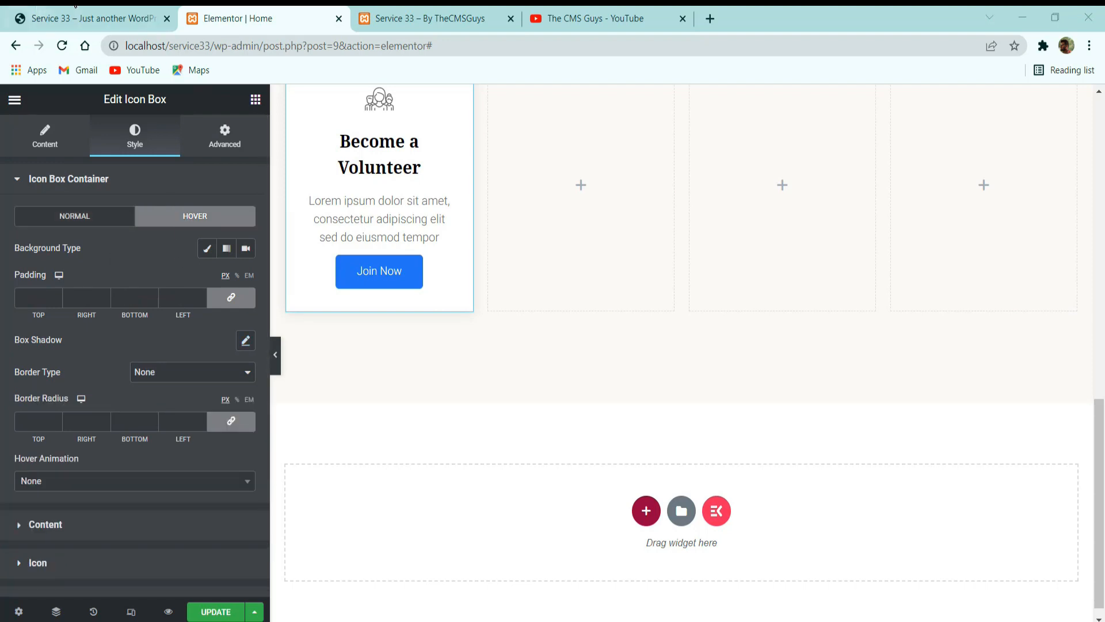
{"action": "left_click", "coordinate": [75, 18]}
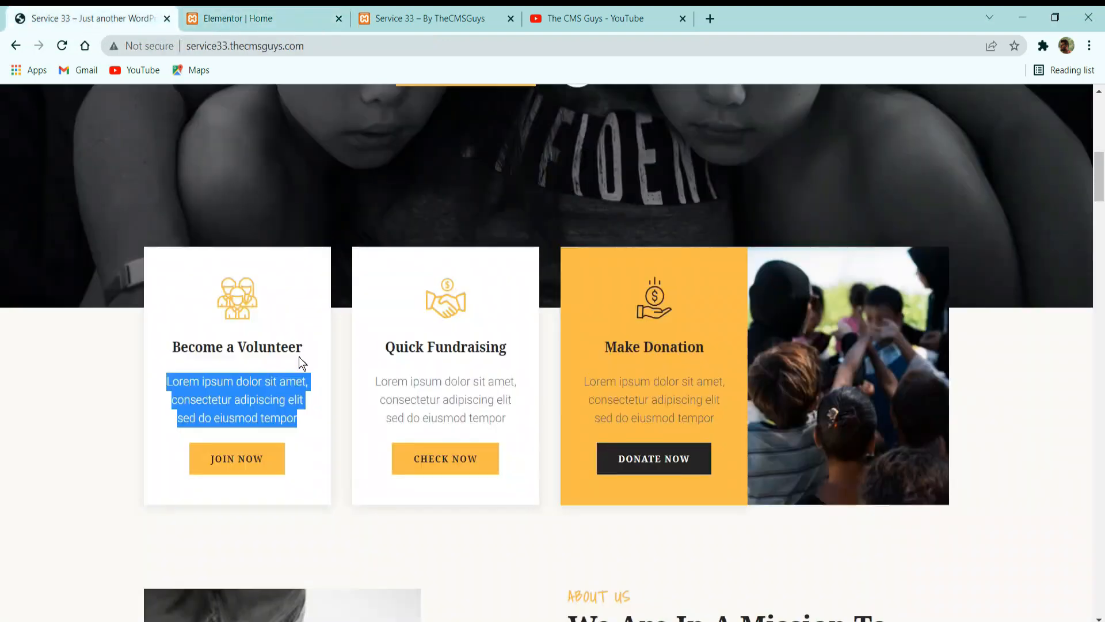
{"action": "left_click", "coordinate": [254, 18]}
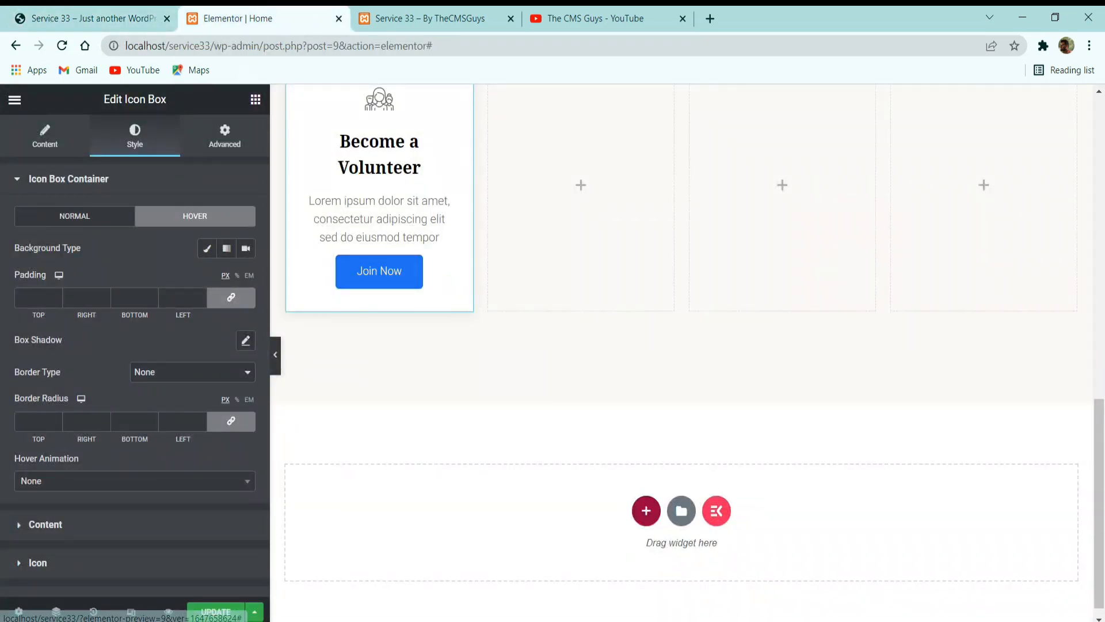
{"action": "left_click", "coordinate": [100, 215]}
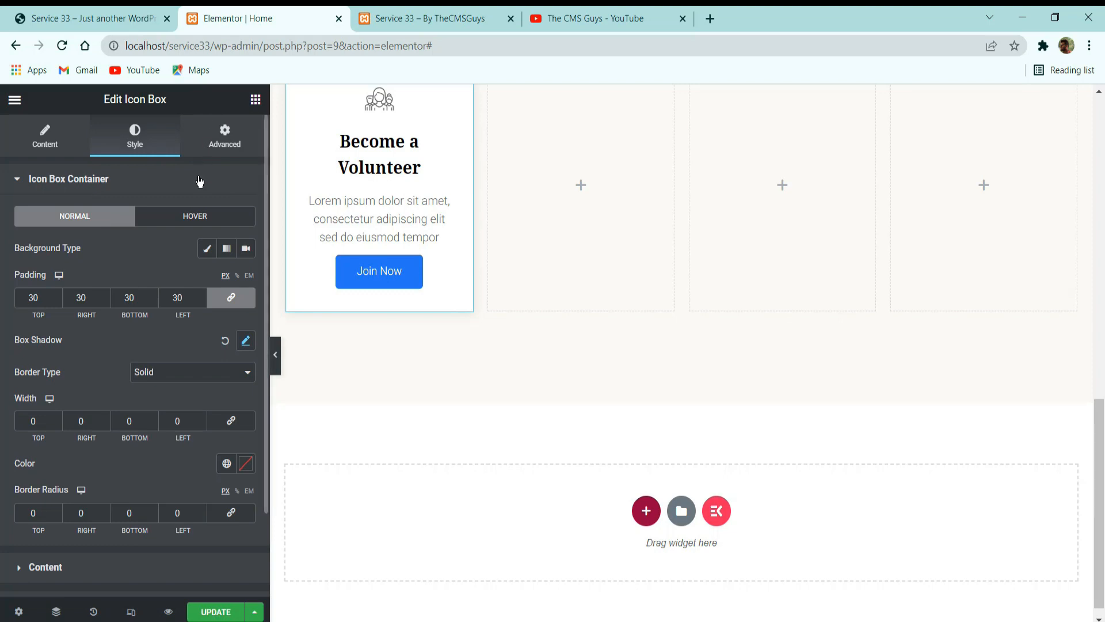
{"action": "scroll", "coordinate": [167, 252], "scroll_direction": "down", "scroll_amount": 2}
{"action": "scroll", "coordinate": [166, 251], "scroll_direction": "up", "scroll_amount": 2}
{"action": "left_click", "coordinate": [183, 217]}
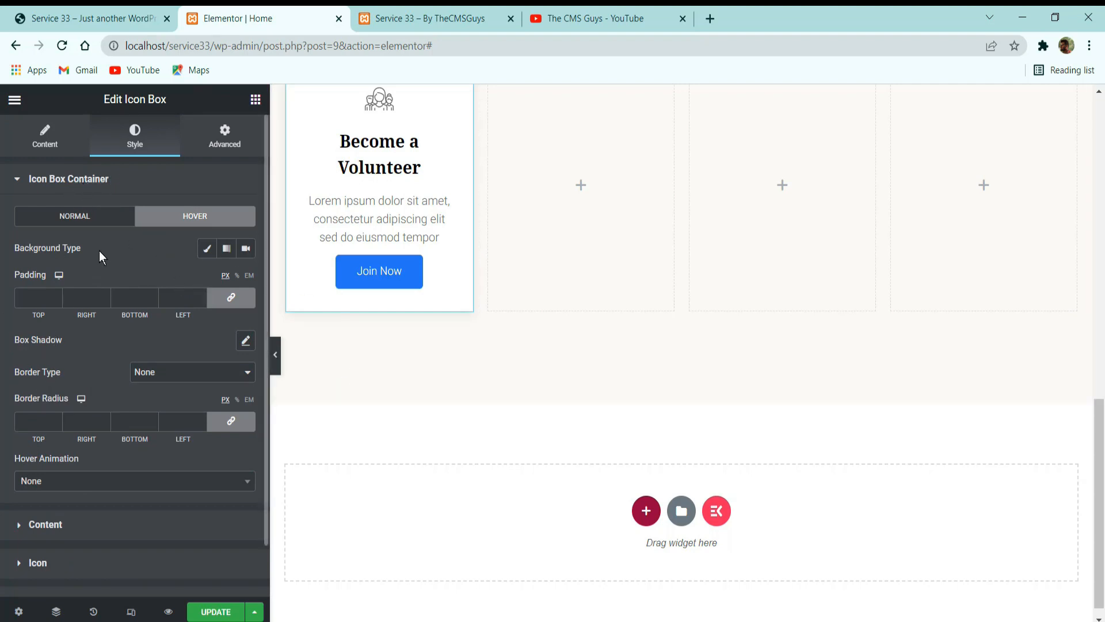
Unlink the card title's margin values and set its bottom margin to 20 px.
{"action": "left_click", "coordinate": [89, 228]}
{"action": "scroll", "coordinate": [86, 328], "scroll_direction": "down", "scroll_amount": 2}
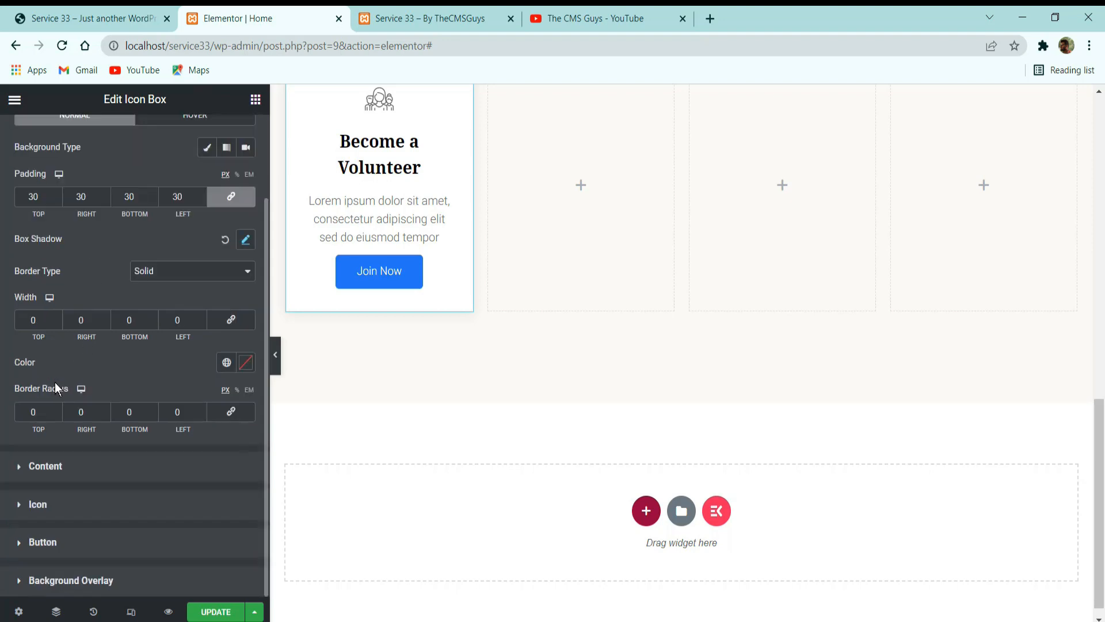
{"action": "left_click", "coordinate": [45, 467]}
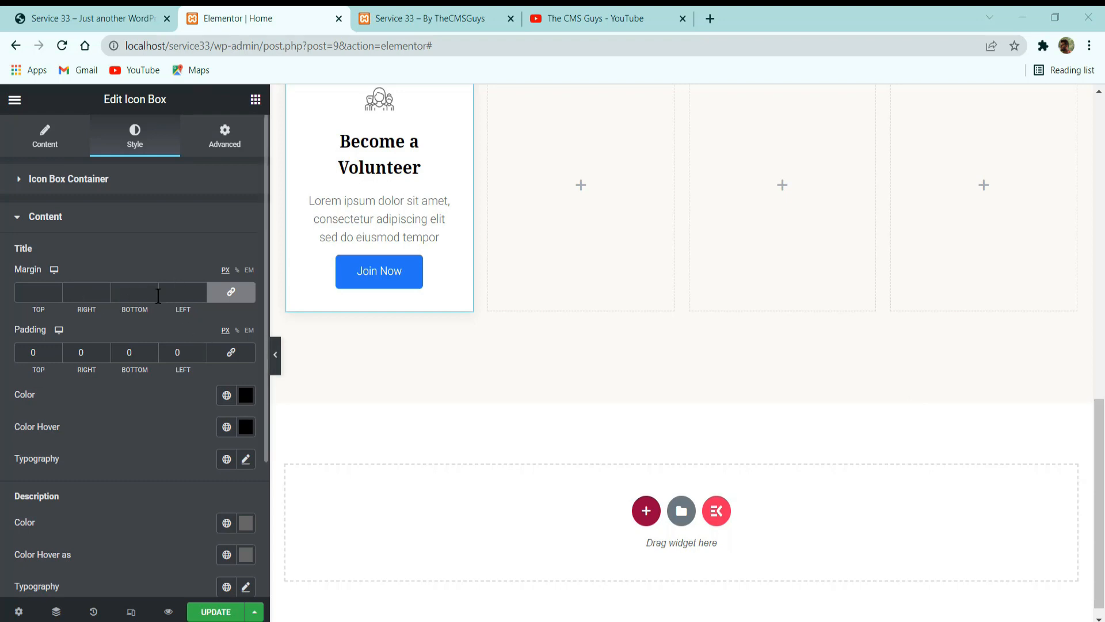
{"action": "left_click", "coordinate": [232, 294]}
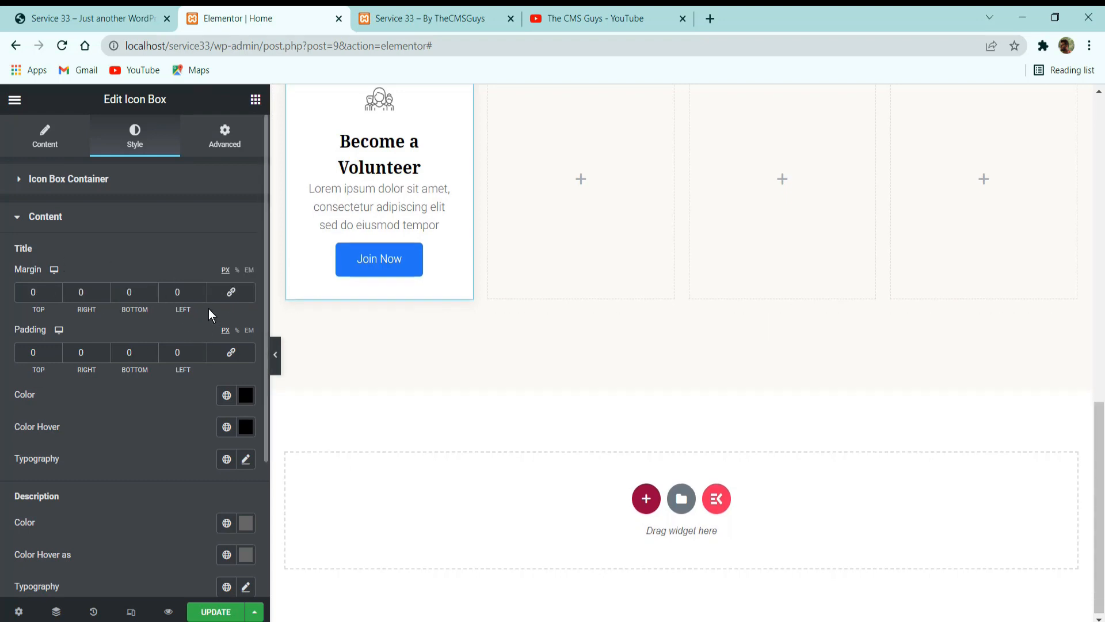
{"action": "left_click", "coordinate": [135, 292]}
{"action": "type", "text": "20"}
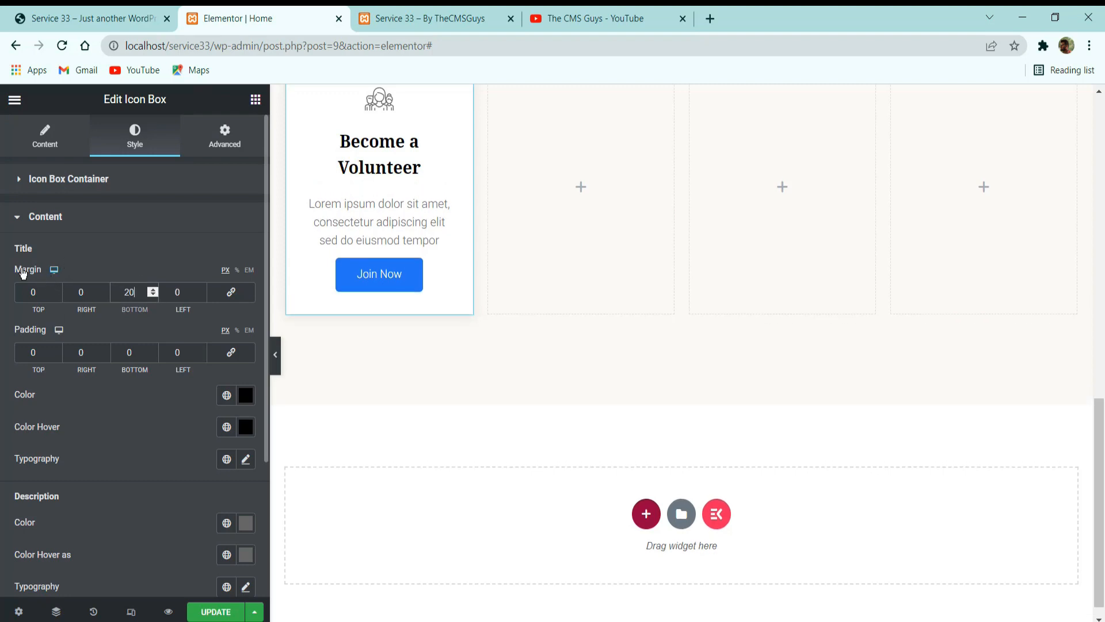
Set both the title's normal color and its hover color to the global Secondary color.
{"action": "scroll", "coordinate": [182, 340], "scroll_direction": "down", "scroll_amount": 3}
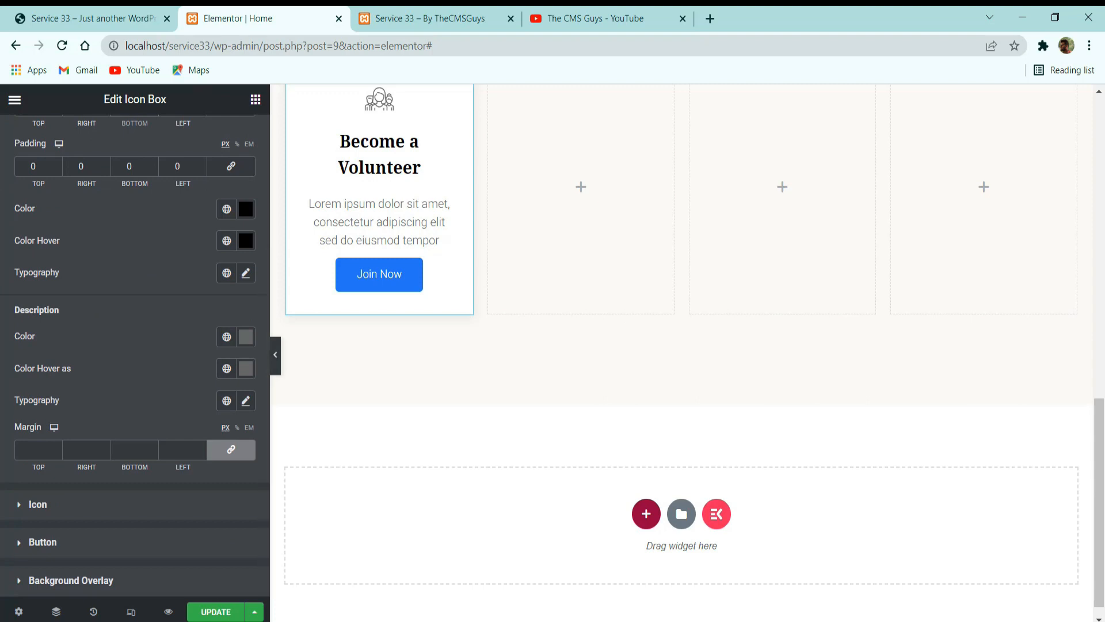
{"action": "left_click", "coordinate": [226, 209]}
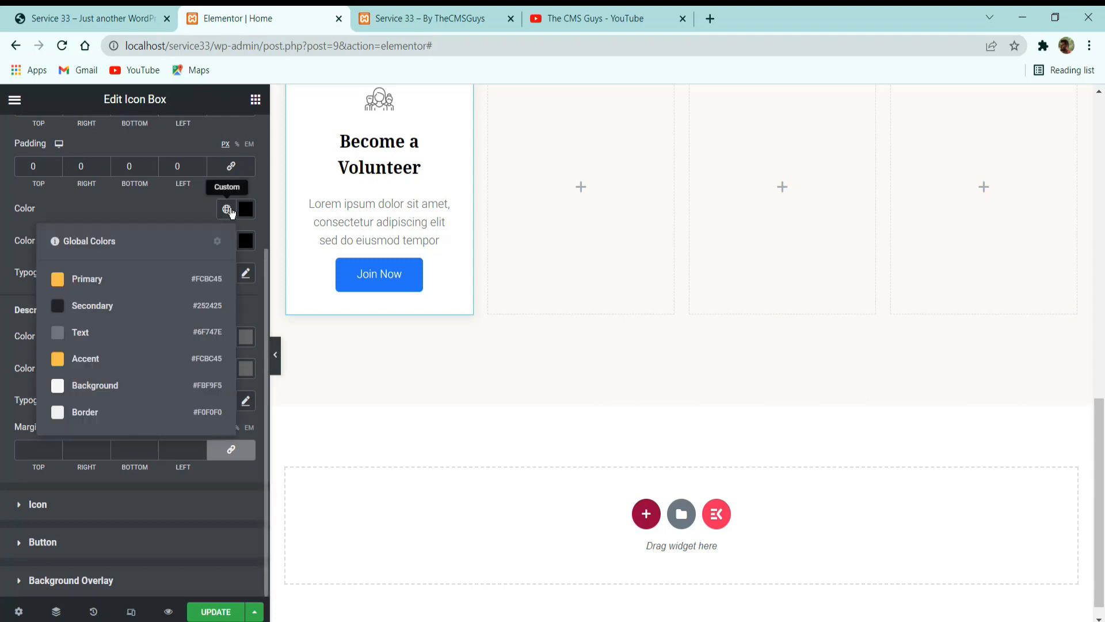
{"action": "left_click", "coordinate": [141, 306]}
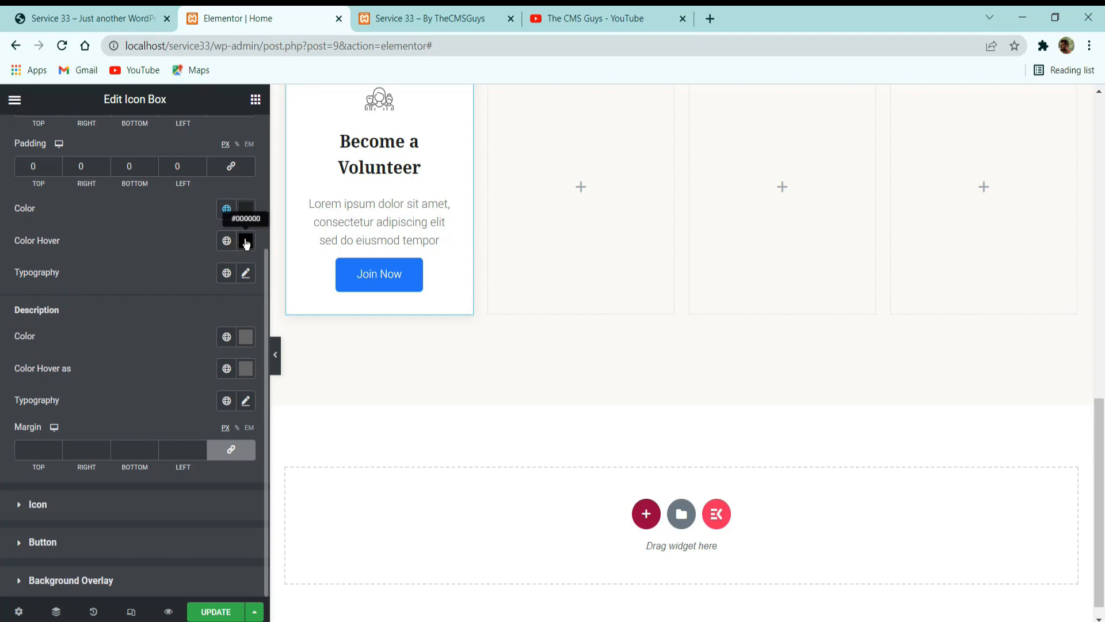
{"action": "left_click", "coordinate": [245, 242]}
{"action": "left_click", "coordinate": [226, 241]}
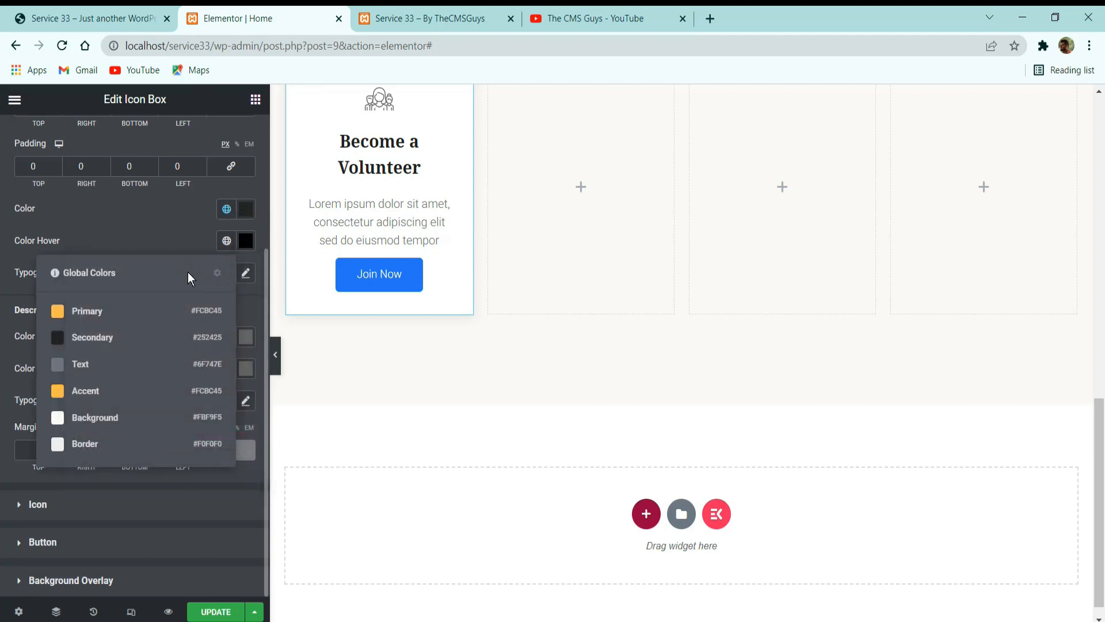
{"action": "left_click", "coordinate": [138, 339]}
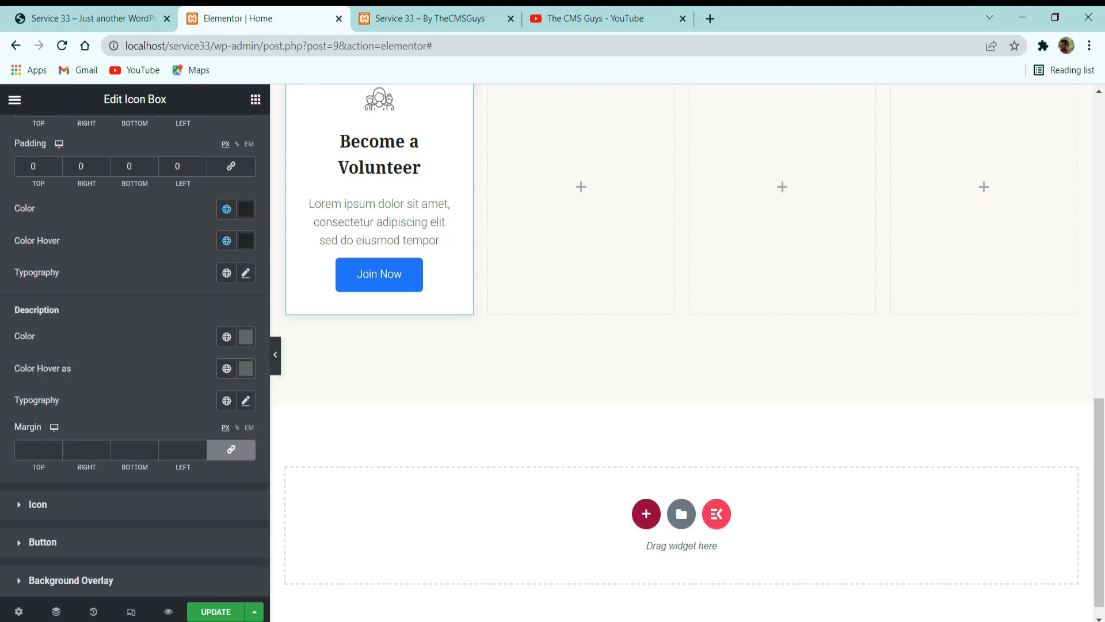
Apply a smaller serif global font preset to the title's typography.
{"action": "left_click", "coordinate": [226, 273]}
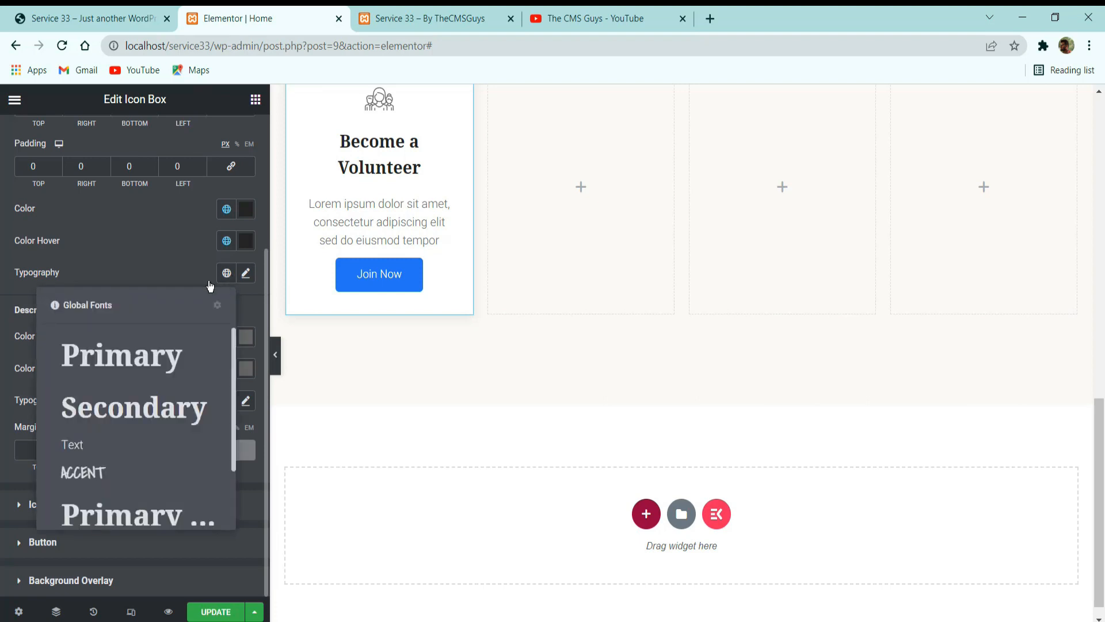
{"action": "scroll", "coordinate": [105, 453], "scroll_direction": "down", "scroll_amount": 2}
{"action": "left_click", "coordinate": [92, 444]}
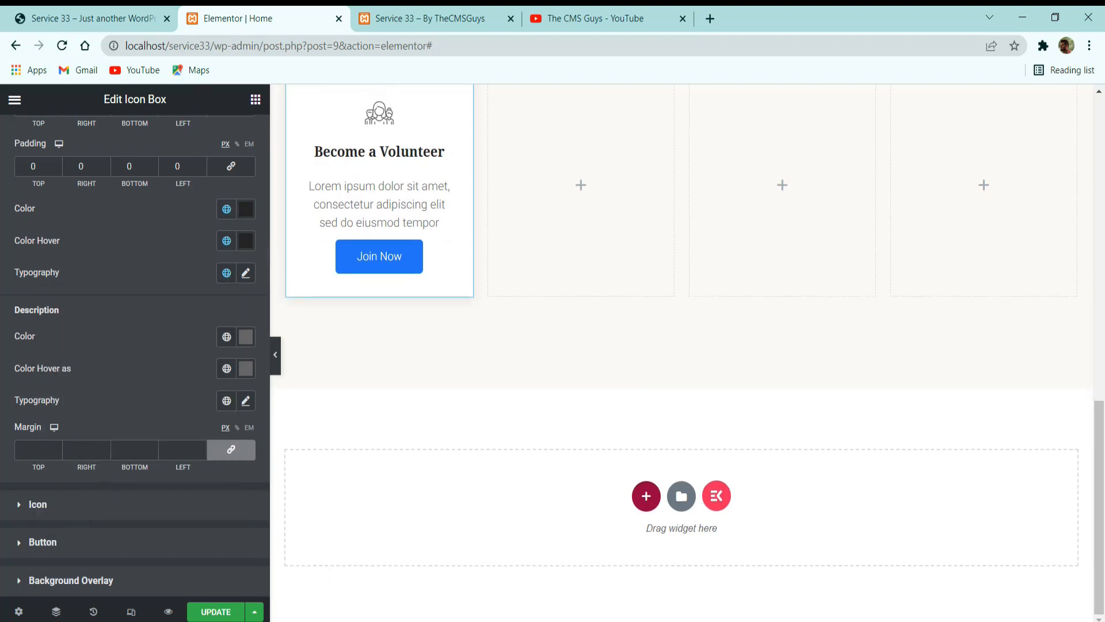
Set the description's color and hover color to the global Text color, and apply a global font preset to its typography.
{"action": "left_click", "coordinate": [227, 338]}
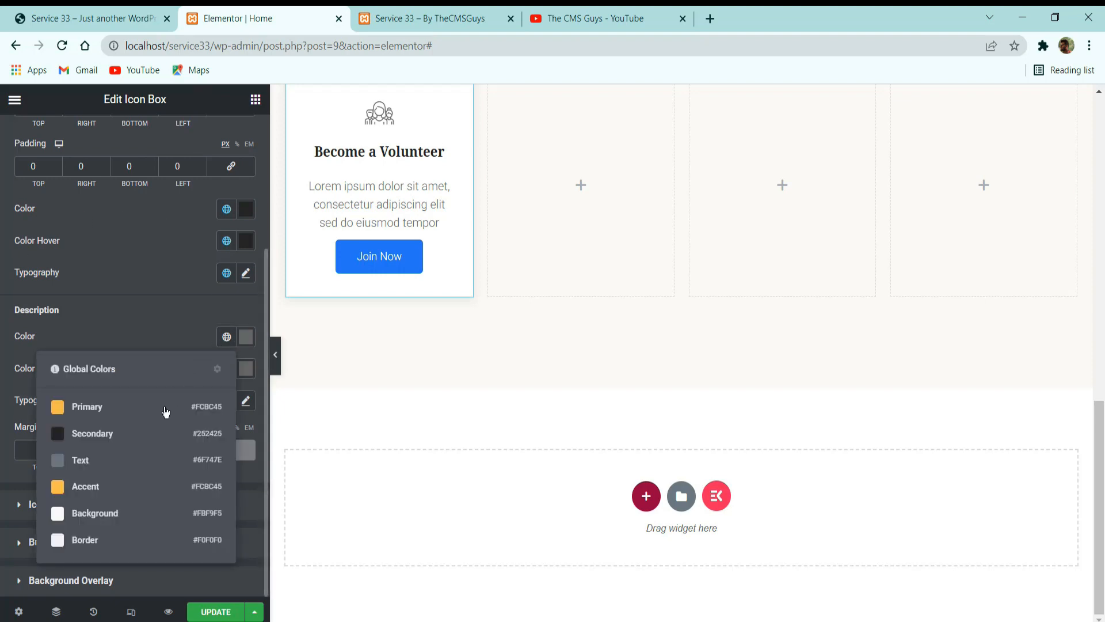
{"action": "left_click", "coordinate": [151, 464]}
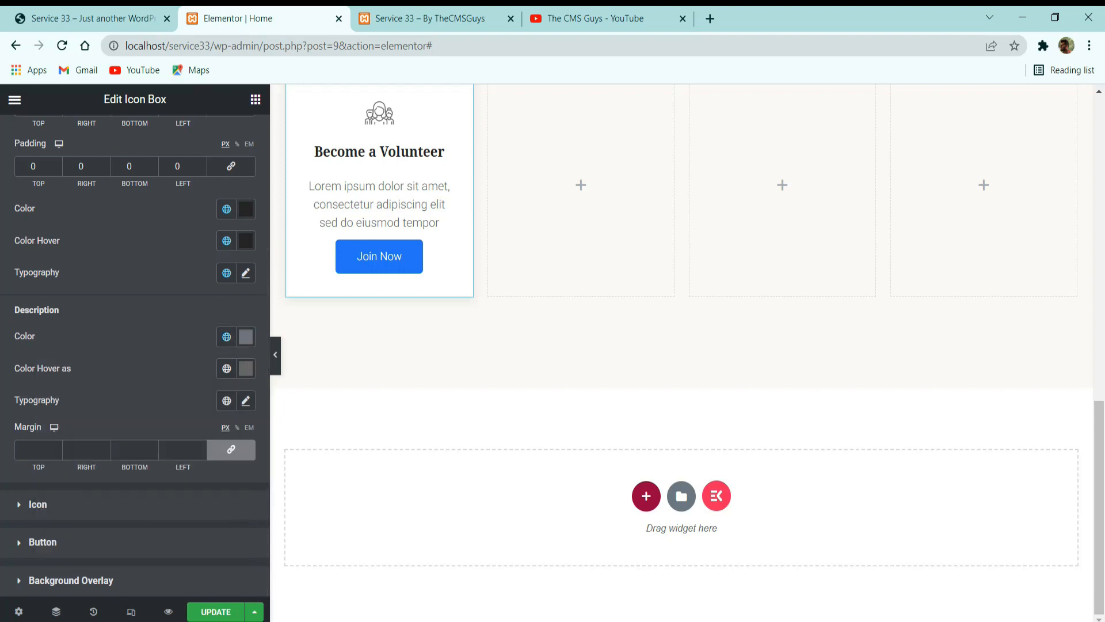
{"action": "left_click", "coordinate": [226, 369]}
{"action": "left_click", "coordinate": [144, 491]}
{"action": "left_click", "coordinate": [227, 400]}
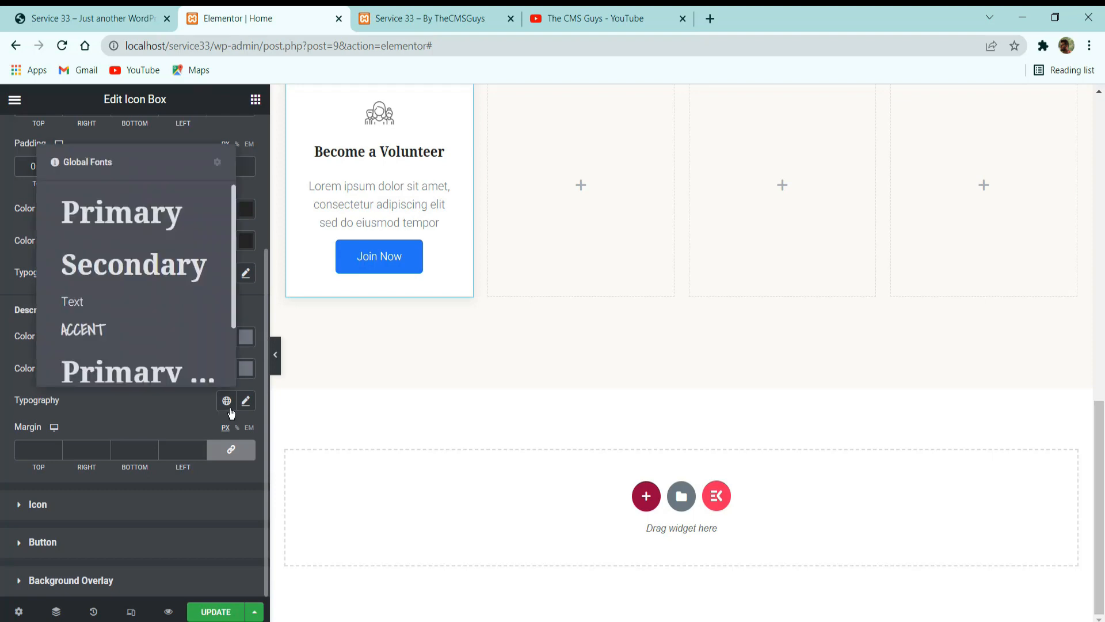
{"action": "left_click", "coordinate": [126, 331]}
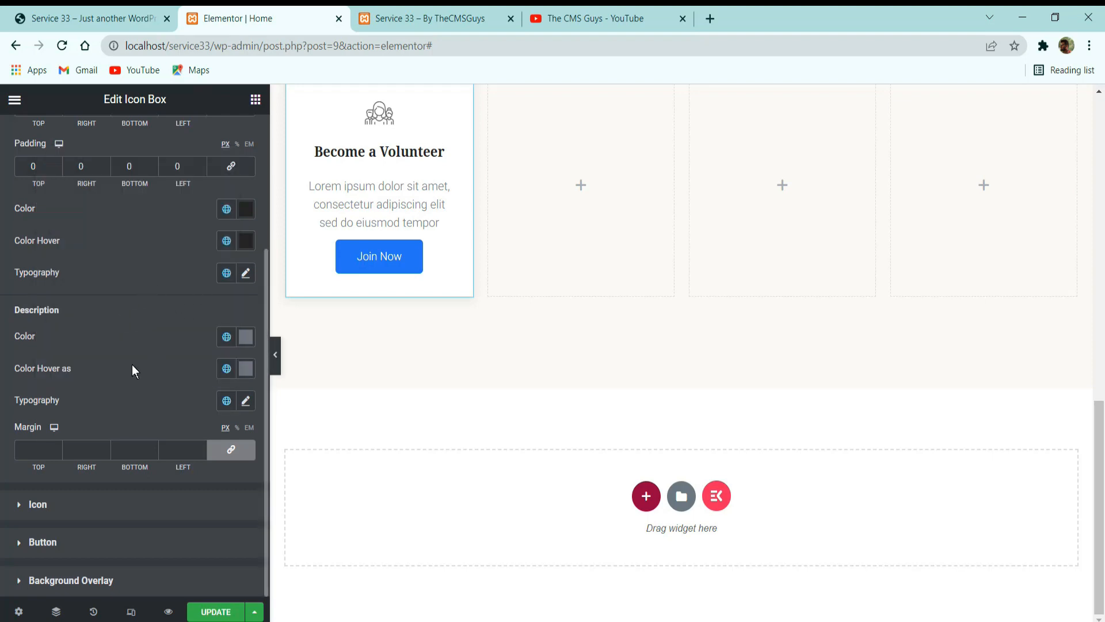
Unlink the description's margin values and set its bottom margin to 20 px.
{"action": "left_click", "coordinate": [246, 453]}
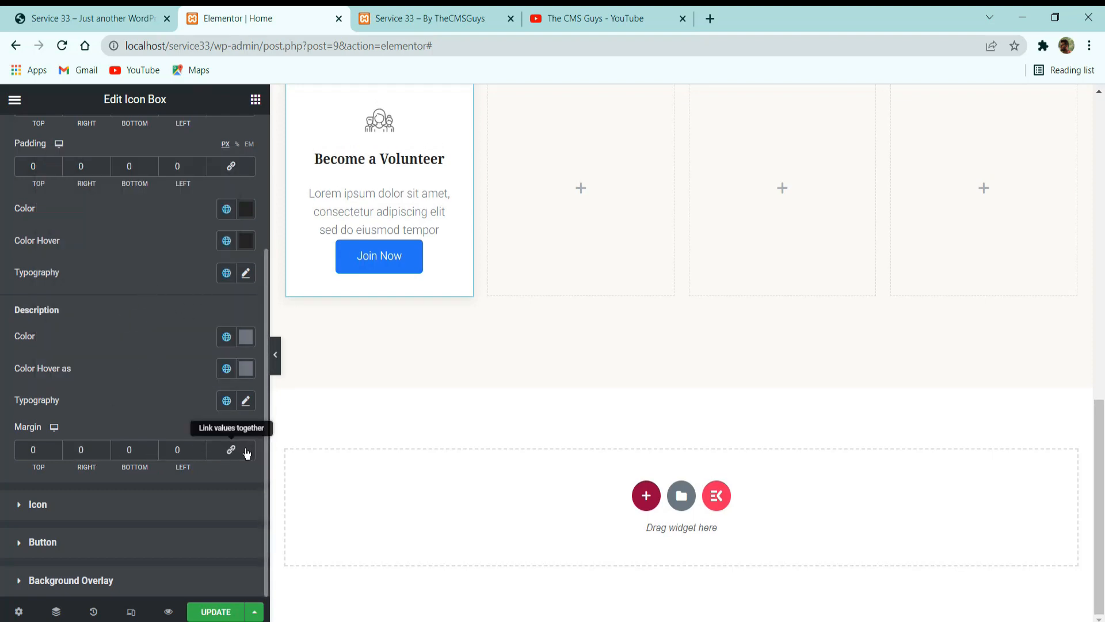
{"action": "double_click", "coordinate": [139, 447]}
{"action": "type", "text": "20"}
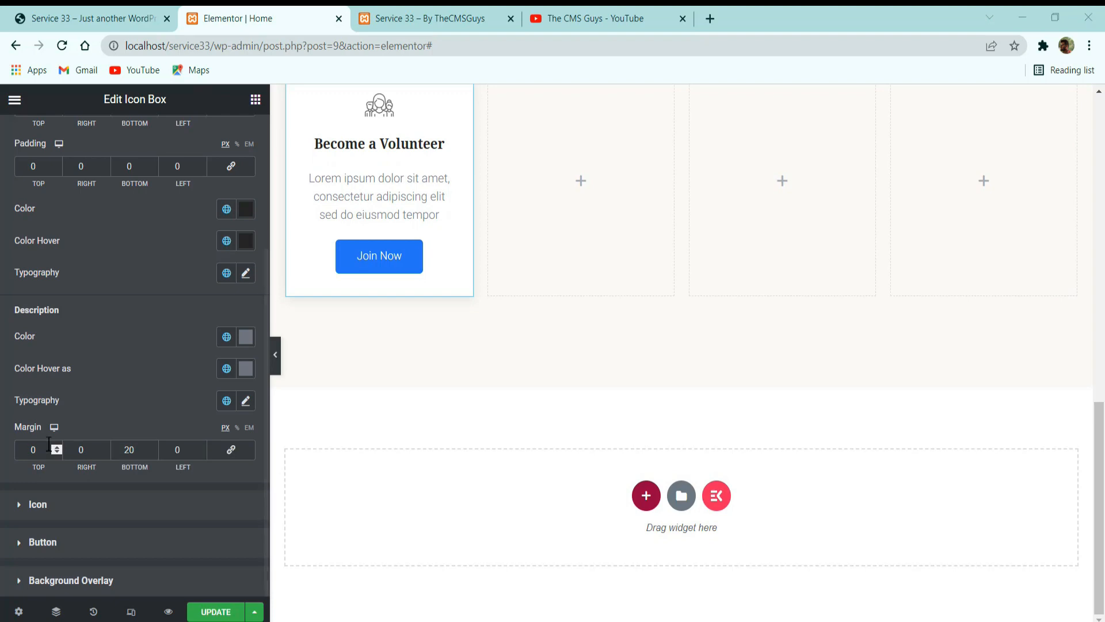
Set the icon's normal color to the global Primary color, following the reference volunteer card.
{"action": "left_click", "coordinate": [50, 505]}
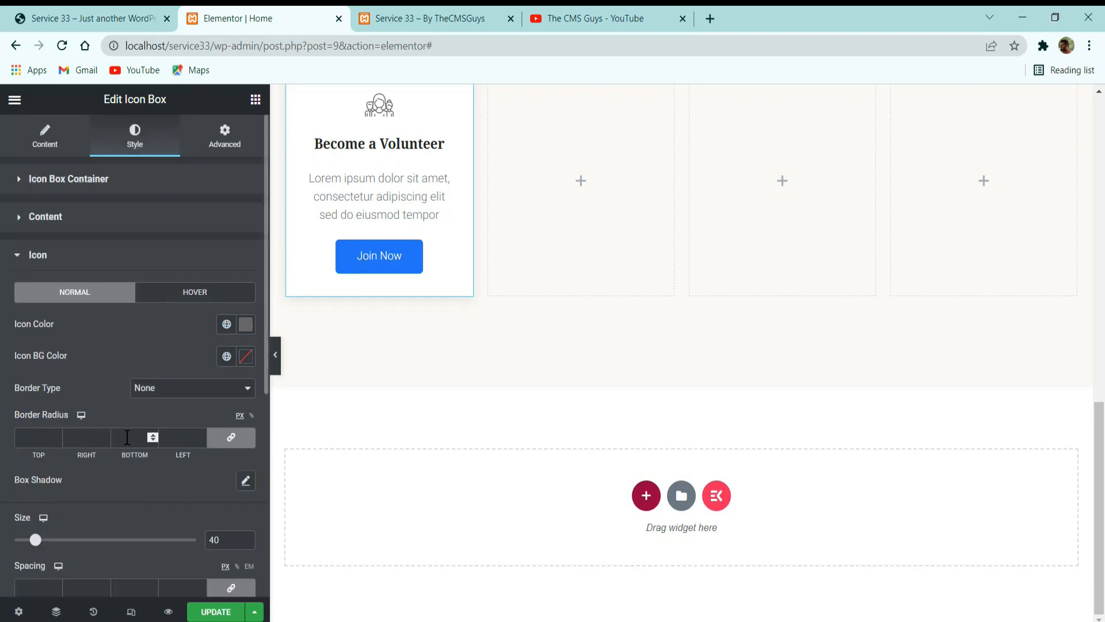
{"action": "left_click", "coordinate": [92, 19]}
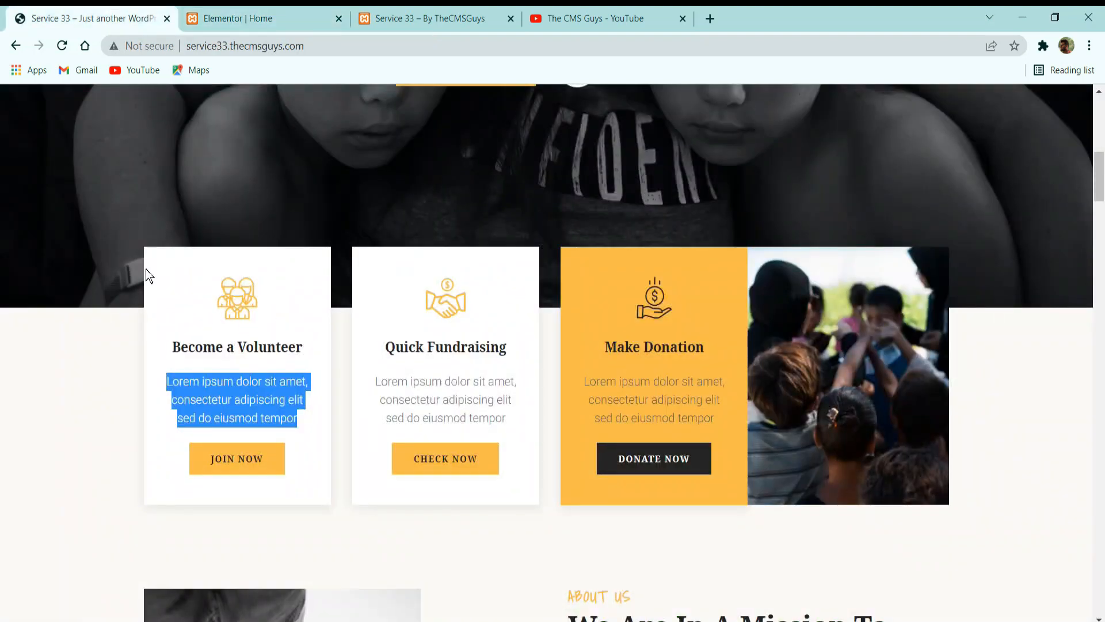
{"action": "left_click", "coordinate": [268, 18]}
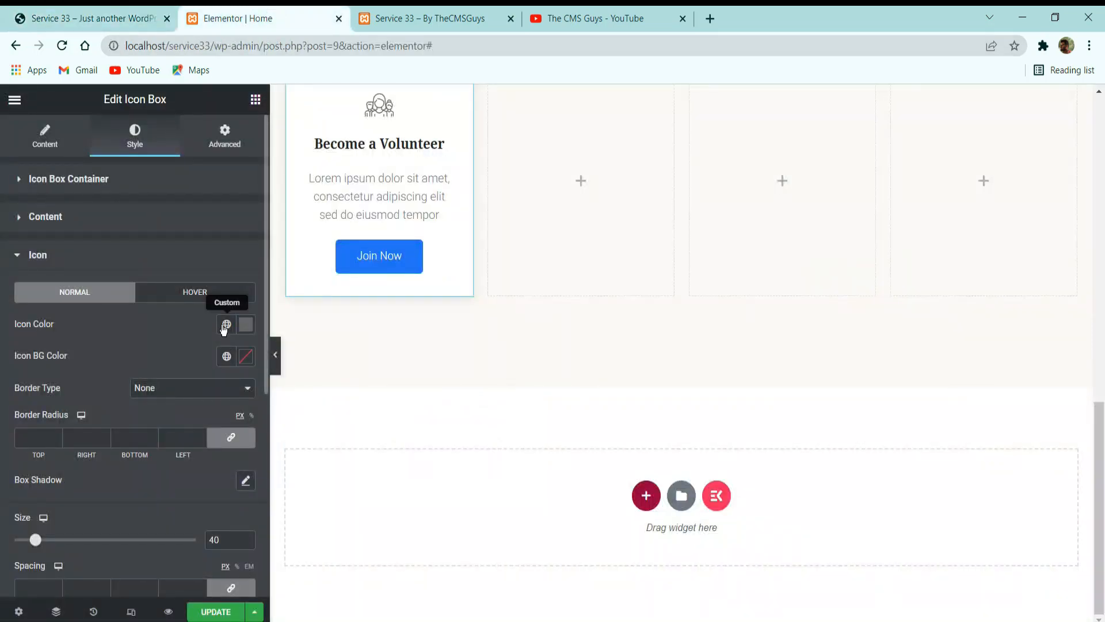
{"action": "left_click", "coordinate": [225, 324]}
{"action": "left_click", "coordinate": [143, 395]}
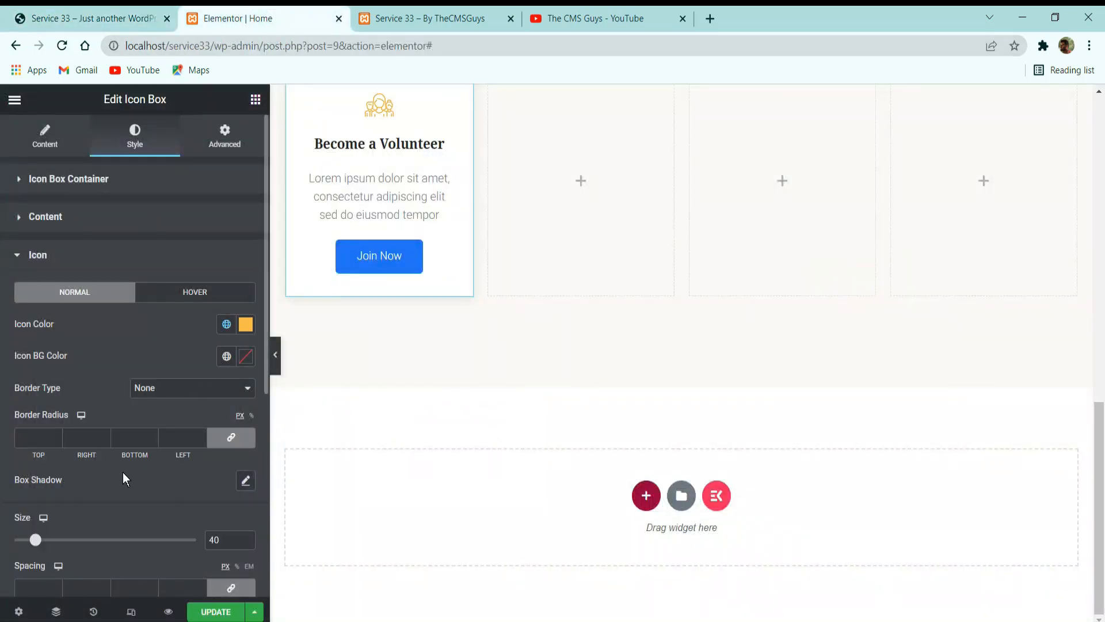
Set the icon size to 55.
{"action": "scroll", "coordinate": [125, 477], "scroll_direction": "down", "scroll_amount": 3}
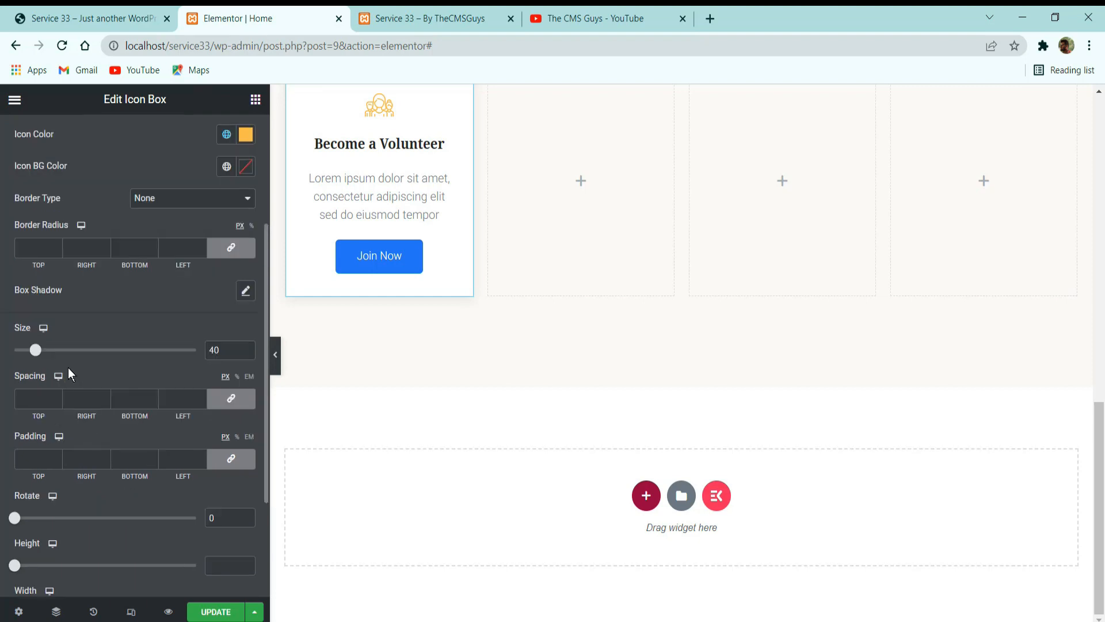
{"action": "left_click_drag", "start_coordinate": [40, 354], "coordinate": [45, 354]}
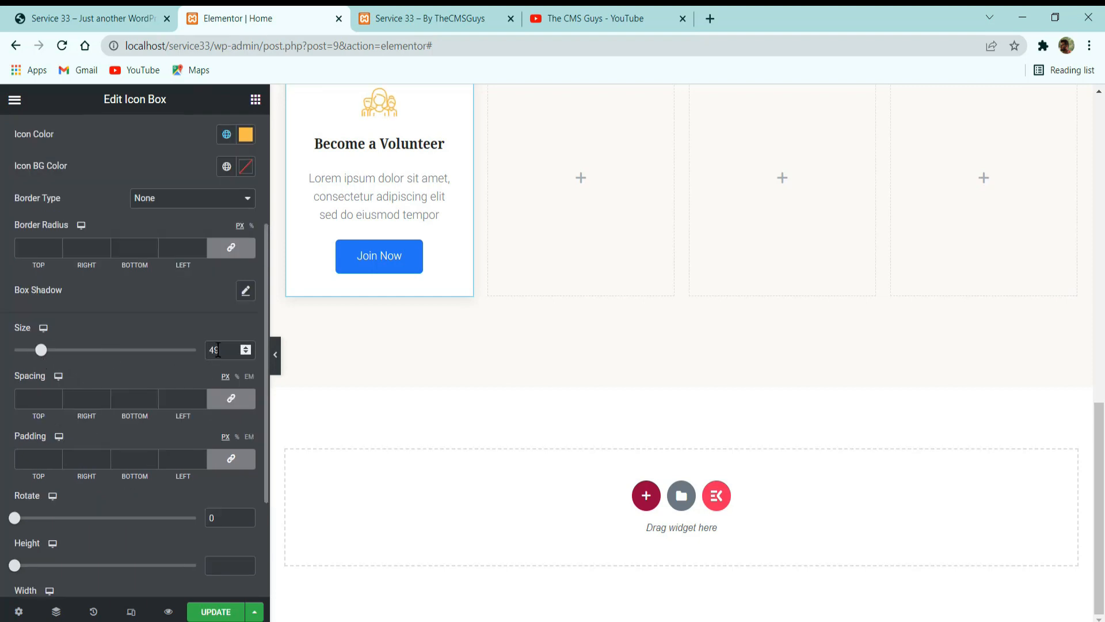
{"action": "left_click_drag", "start_coordinate": [219, 351], "coordinate": [151, 358]}
{"action": "type", "text": "55"}
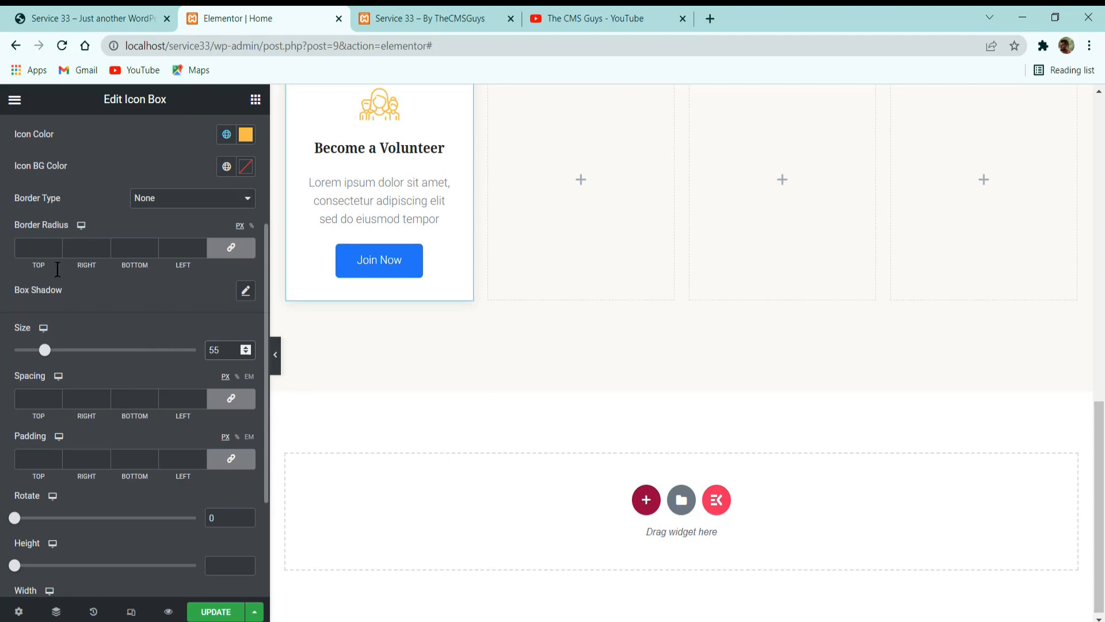
Unlink the icon's spacing values at 0 and set its padding to 20 px on all sides.
{"action": "scroll", "coordinate": [88, 287], "scroll_direction": "down", "scroll_amount": 3}
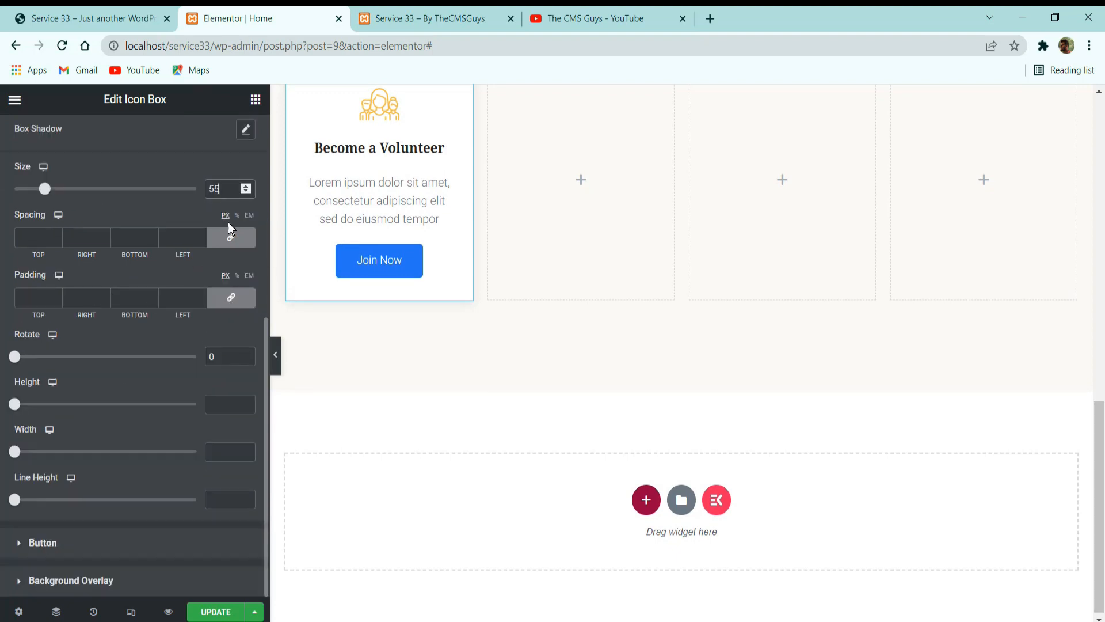
{"action": "left_click", "coordinate": [232, 237]}
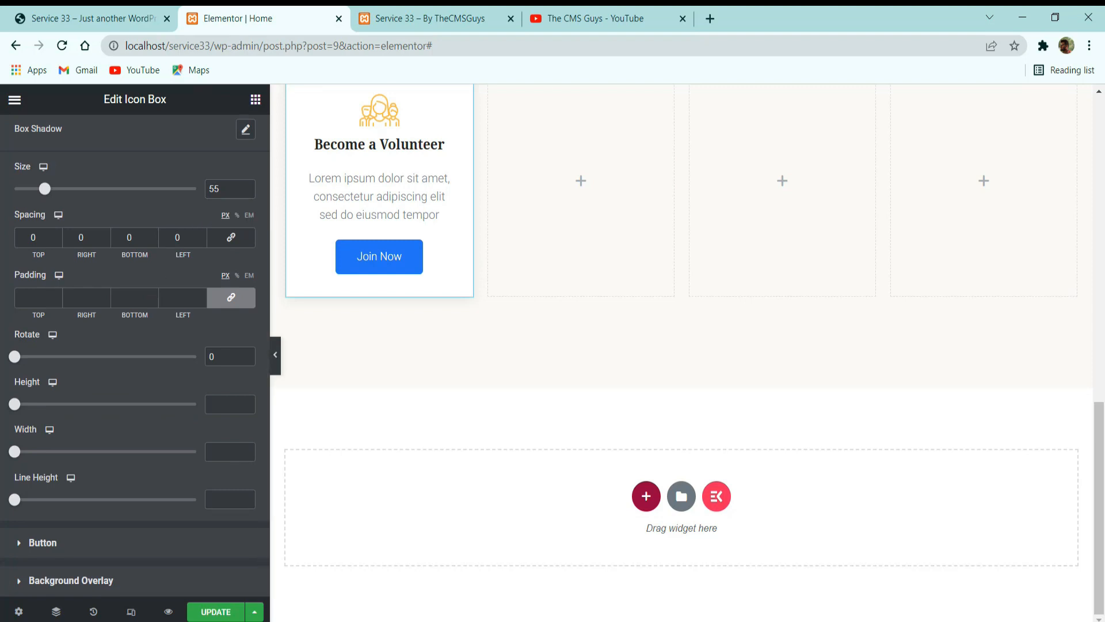
{"action": "left_click", "coordinate": [184, 297]}
{"action": "type", "text": "20"}
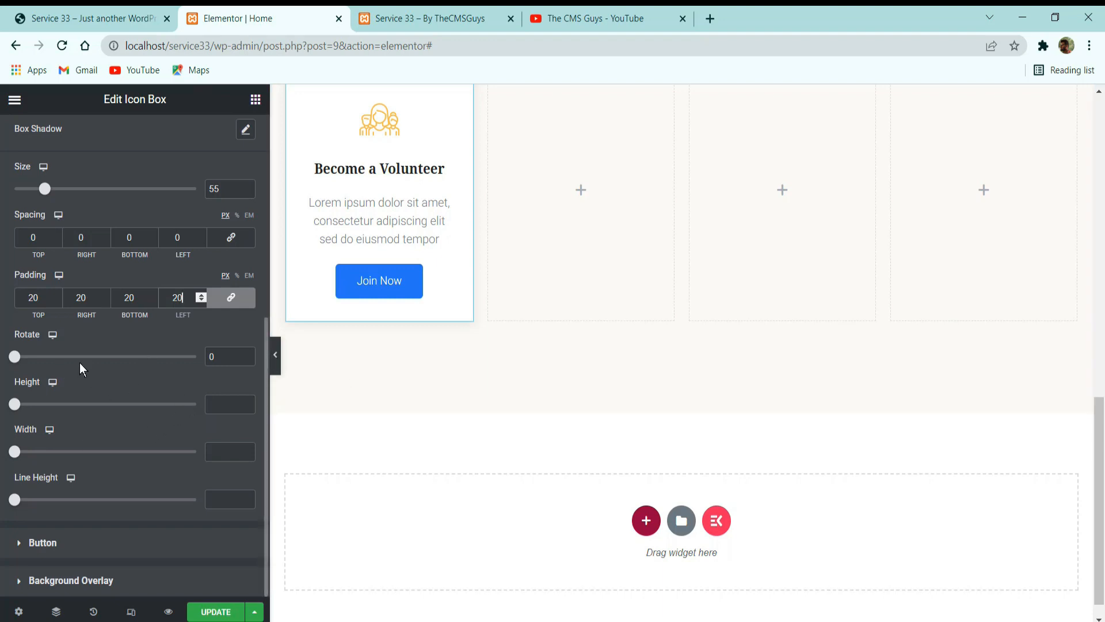
Check the icon's normal and hover style settings and compare the card's icon with the reference site.
{"action": "scroll", "coordinate": [190, 397], "scroll_direction": "up", "scroll_amount": 6}
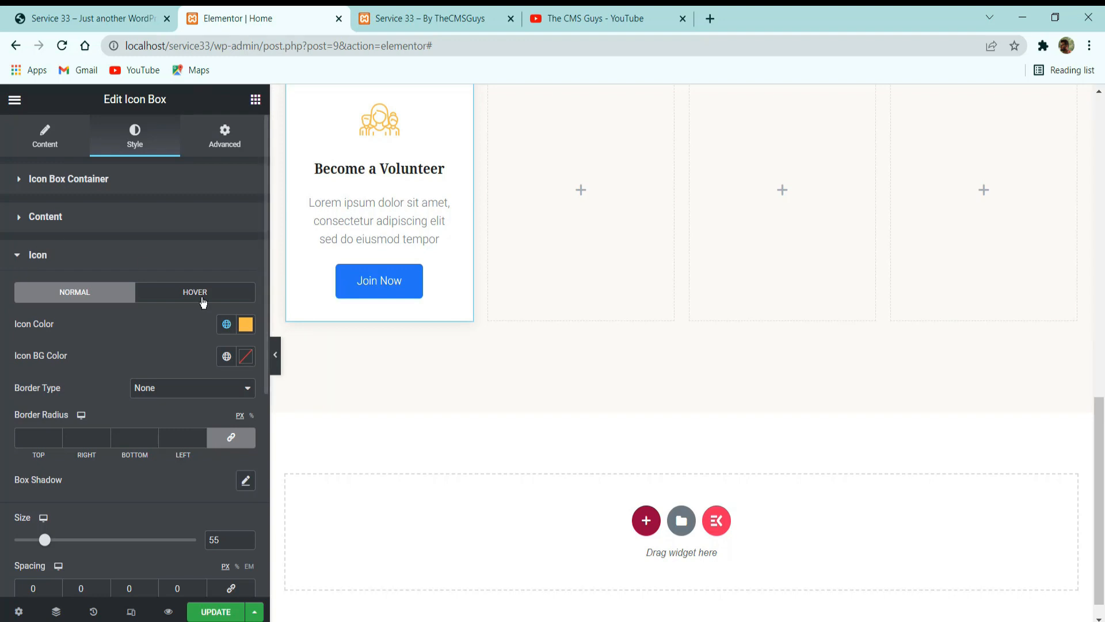
{"action": "left_click", "coordinate": [176, 296]}
{"action": "left_click", "coordinate": [93, 297]}
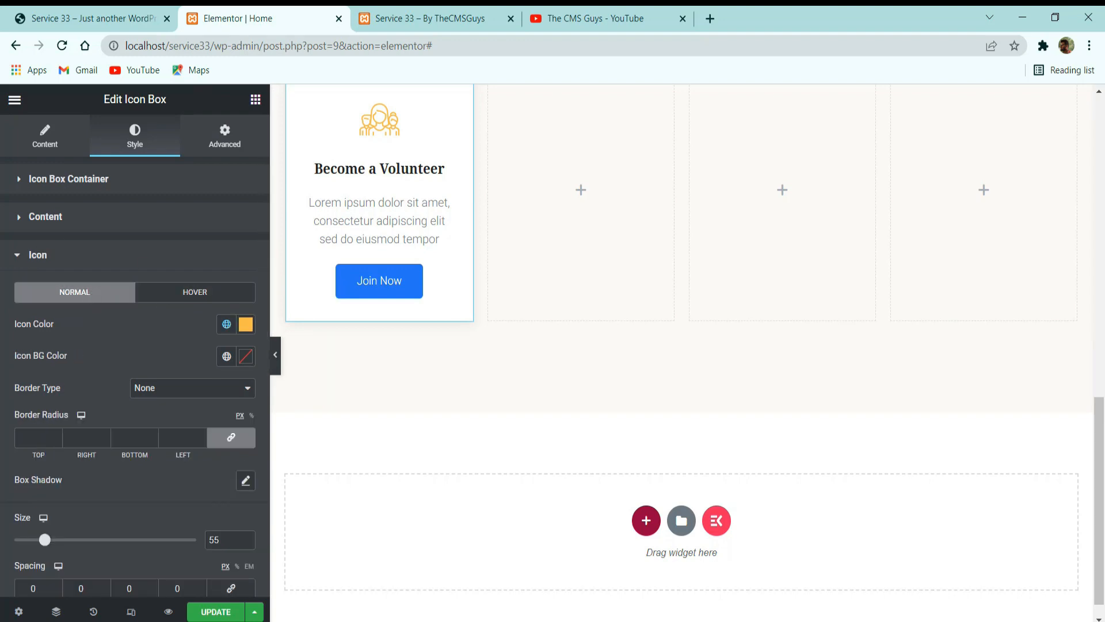
{"action": "left_click", "coordinate": [154, 10]}
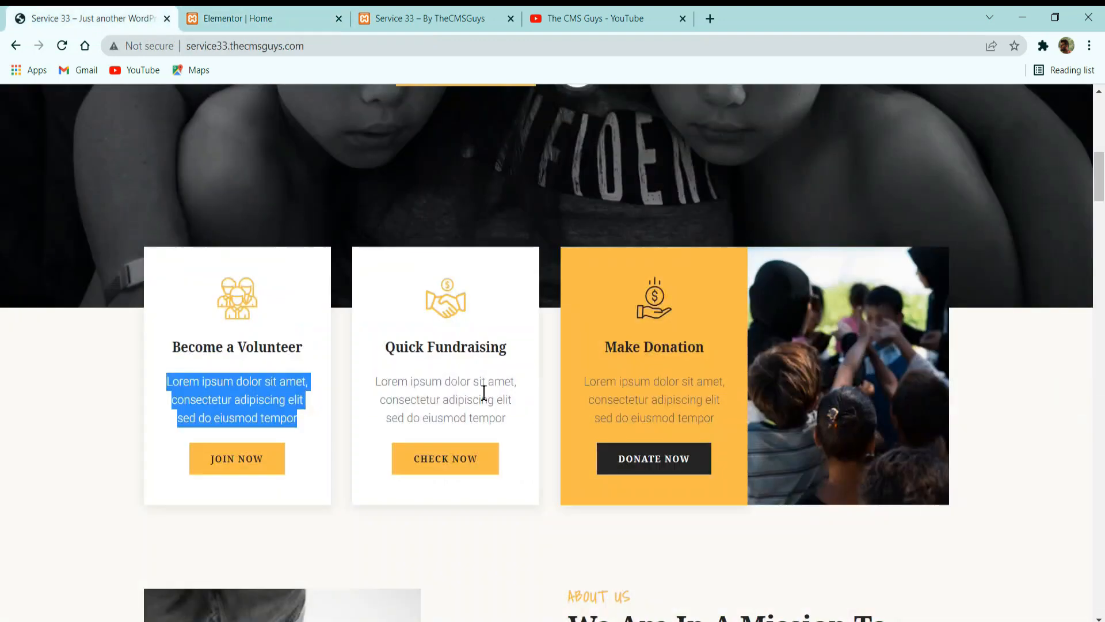
{"action": "left_click", "coordinate": [187, 337]}
{"action": "left_click", "coordinate": [252, 11]}
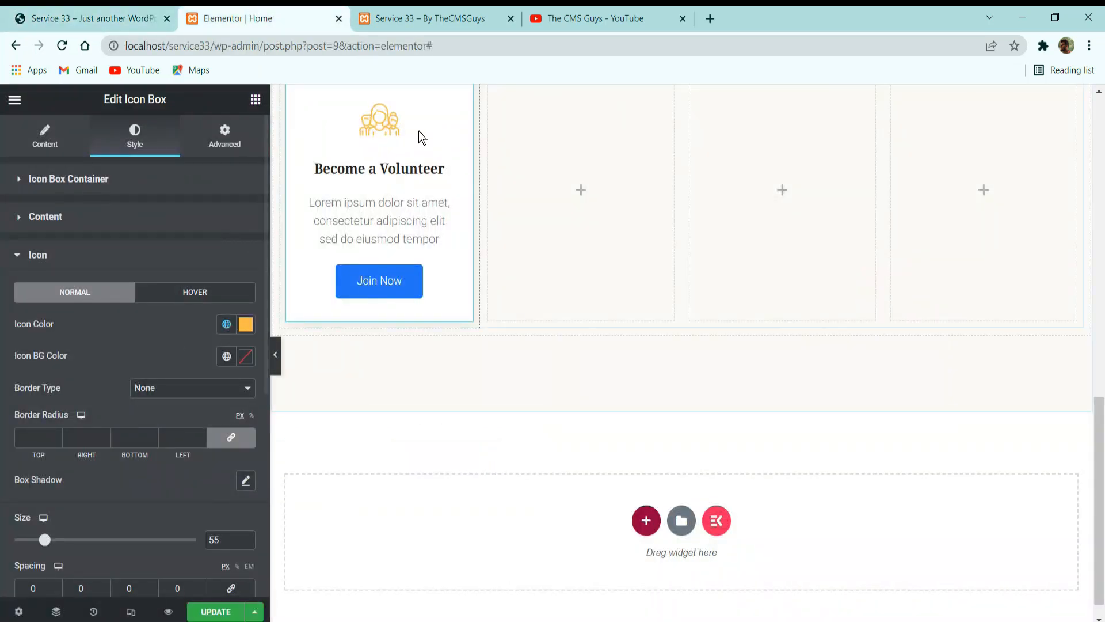
Set the Join Now button's padding to 15 px top and bottom and 30 px right and left, with the values unlinked.
{"action": "scroll", "coordinate": [157, 365], "scroll_direction": "down", "scroll_amount": 3}
{"action": "scroll", "coordinate": [151, 414], "scroll_direction": "down", "scroll_amount": 3}
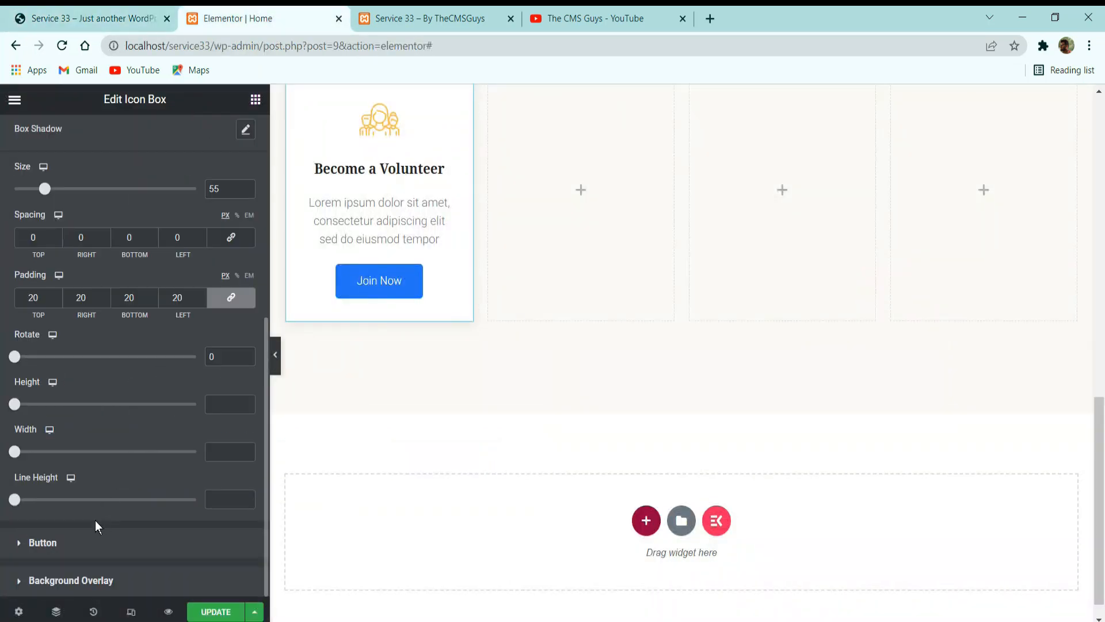
{"action": "left_click", "coordinate": [43, 543]}
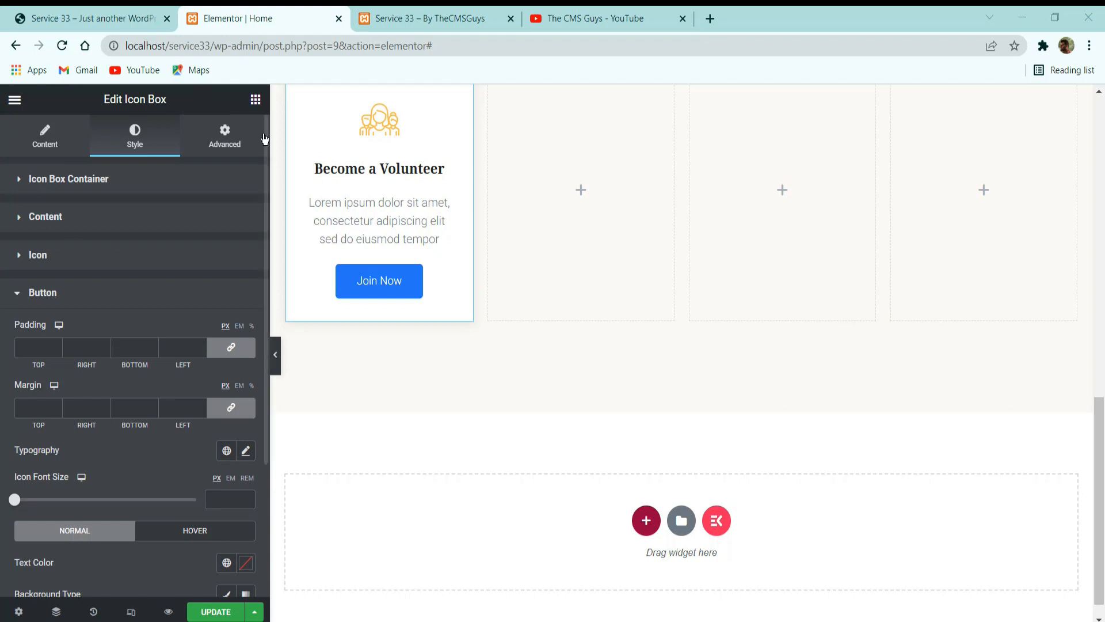
{"action": "left_click", "coordinate": [30, 344]}
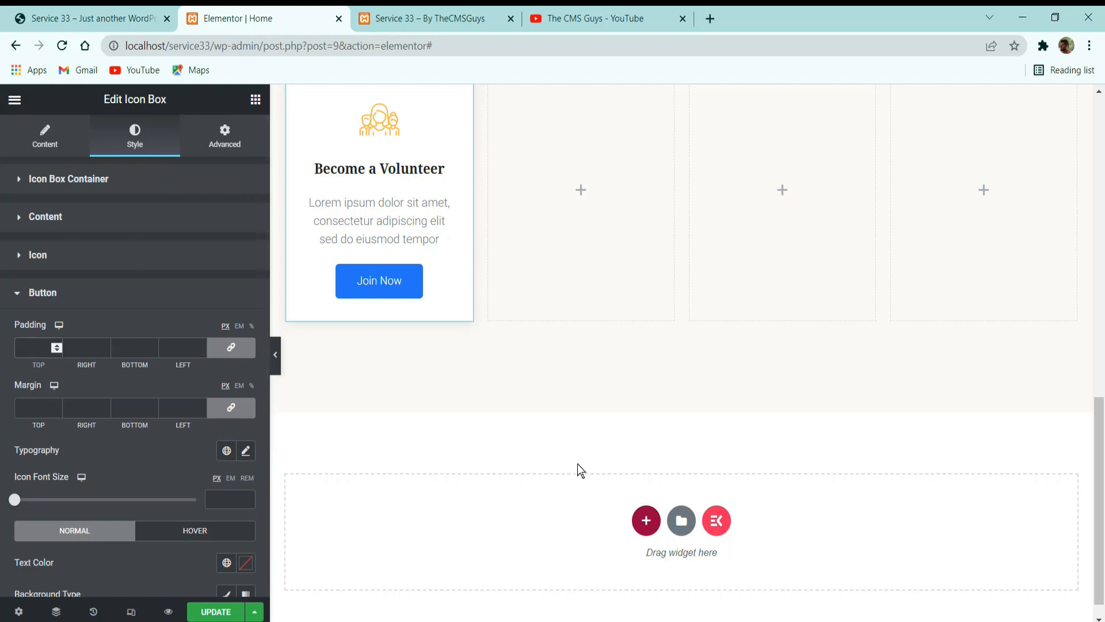
{"action": "type", "text": "15"}
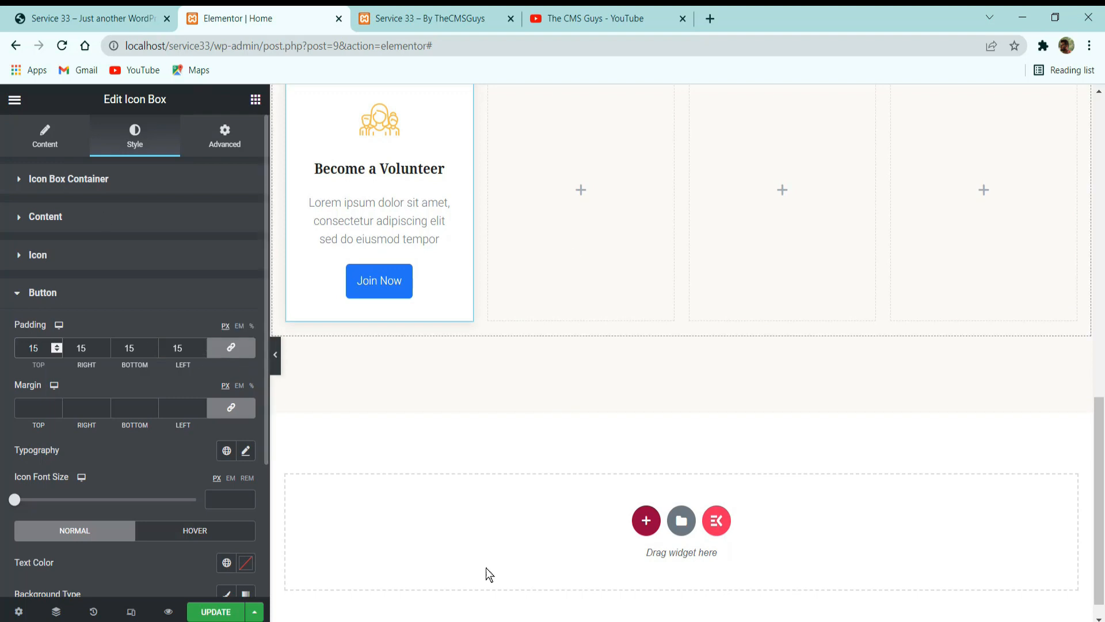
{"action": "left_click", "coordinate": [231, 349]}
{"action": "double_click", "coordinate": [81, 348]}
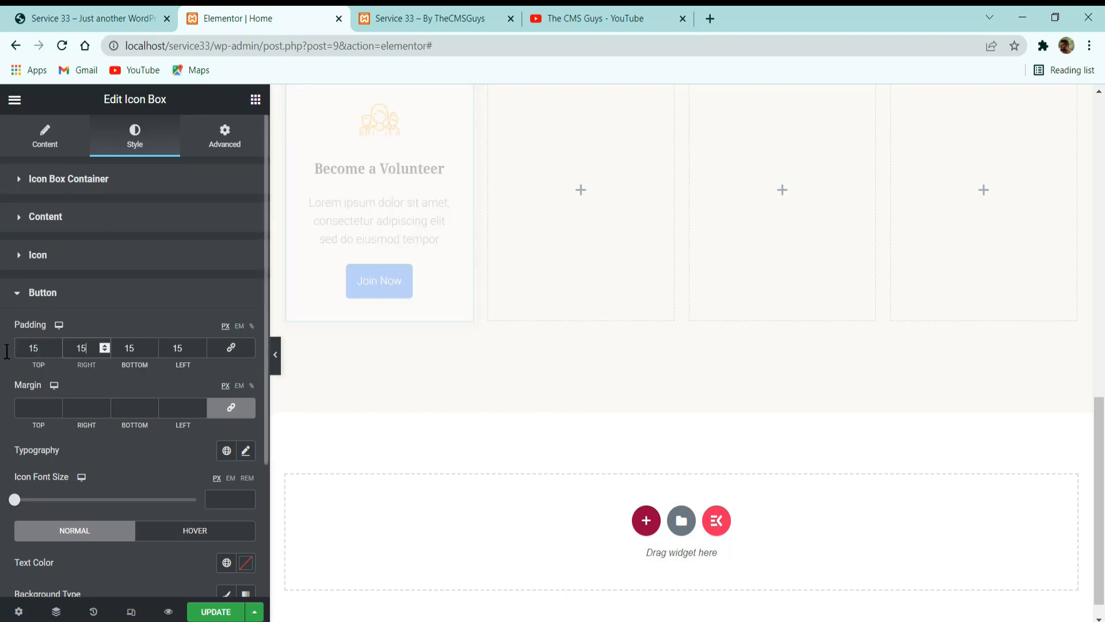
{"action": "type", "text": "30"}
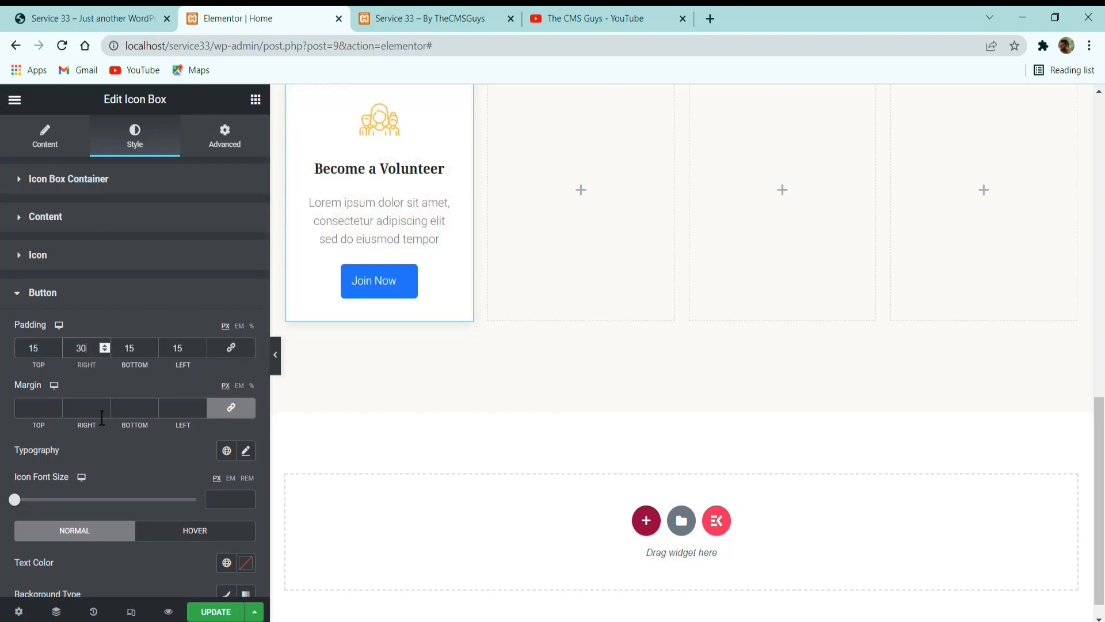
{"action": "double_click", "coordinate": [177, 348]}
{"action": "type", "text": "30"}
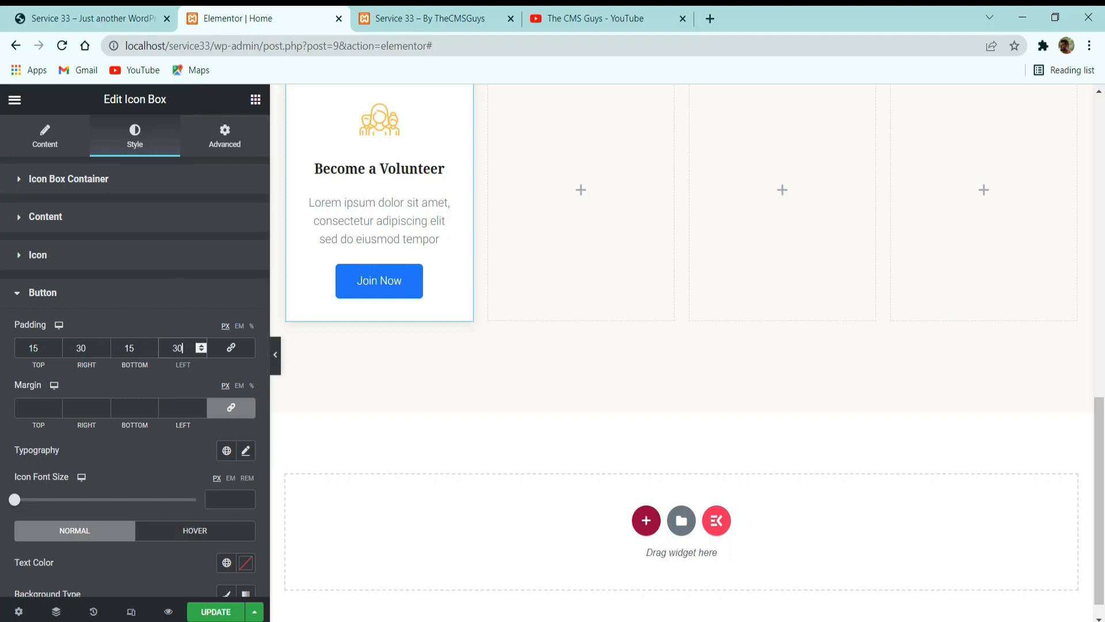
Set the Join Now button's typography to the Noto Sans family at 12 px.
{"action": "left_click", "coordinate": [246, 450]}
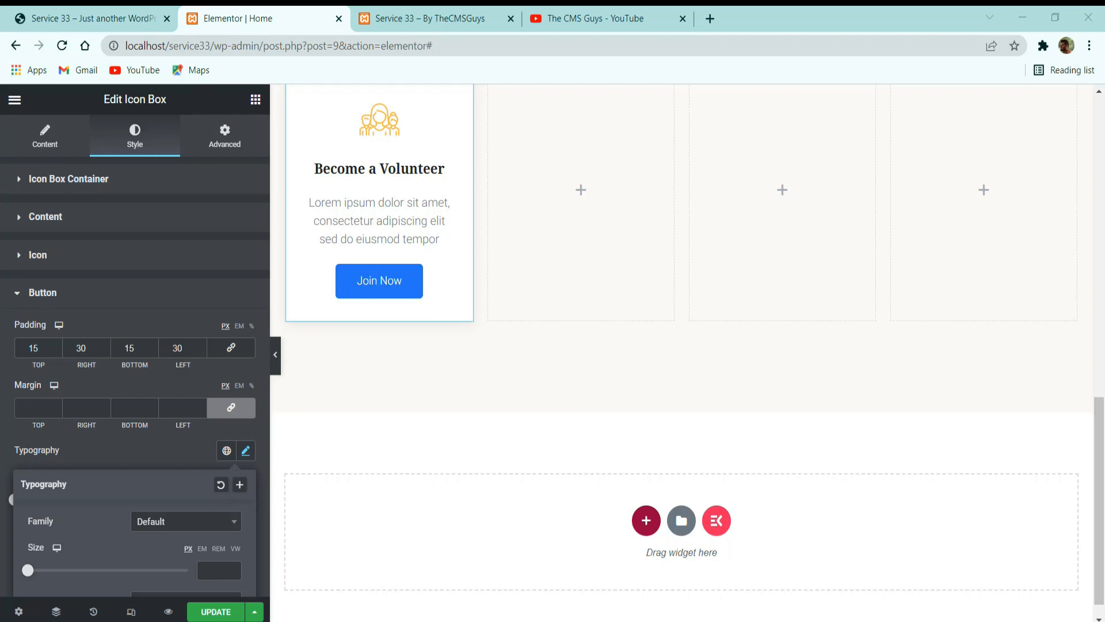
{"action": "scroll", "coordinate": [226, 463], "scroll_direction": "down", "scroll_amount": 3}
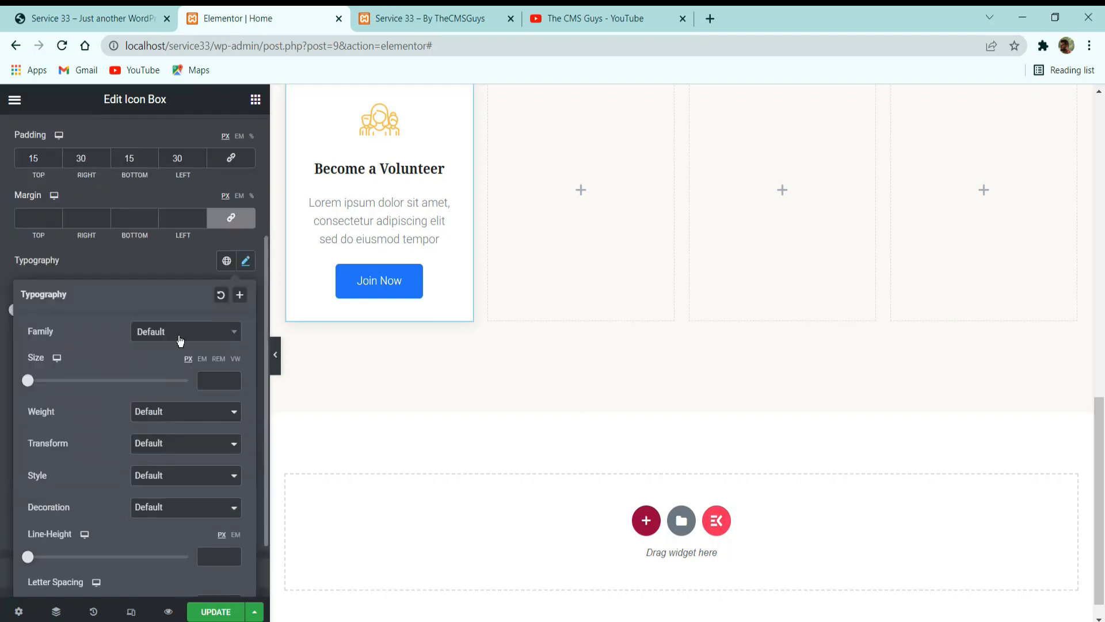
{"action": "left_click", "coordinate": [167, 333]}
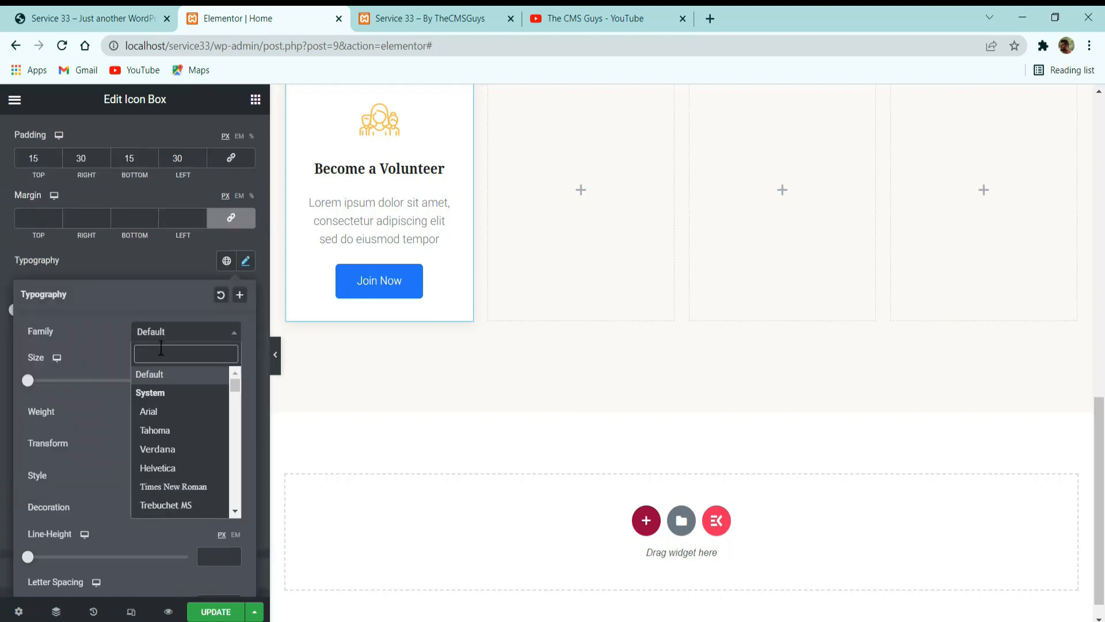
{"action": "type", "text": "no"}
{"action": "key", "text": "BackSpace"}
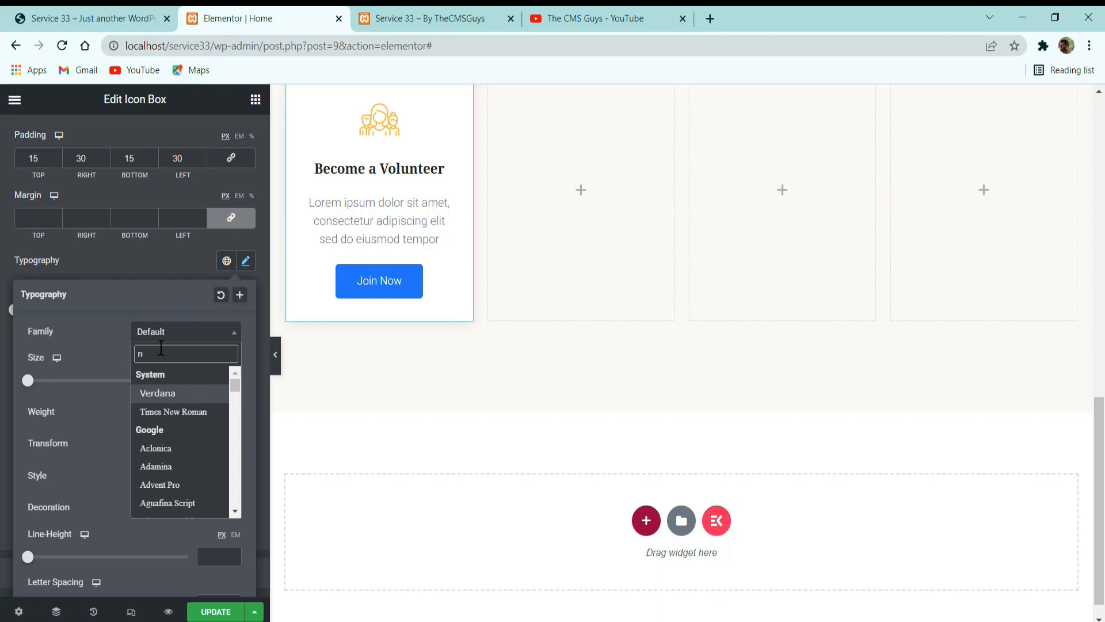
{"action": "type", "text": "oto s"}
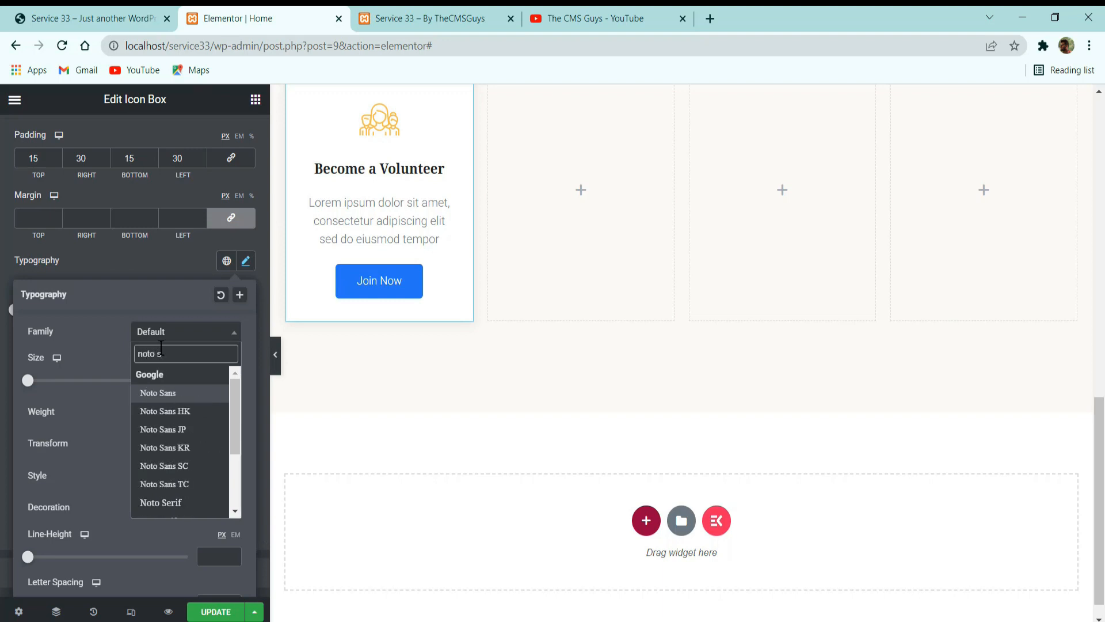
{"action": "key", "text": "Return"}
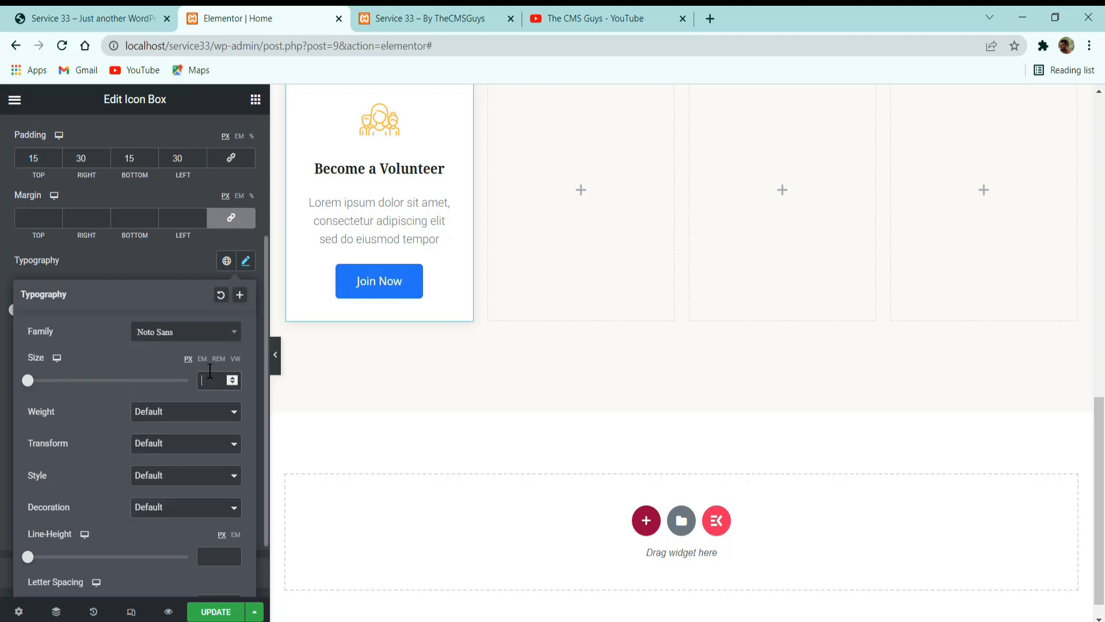
{"action": "left_click", "coordinate": [206, 374]}
{"action": "type", "text": "12"}
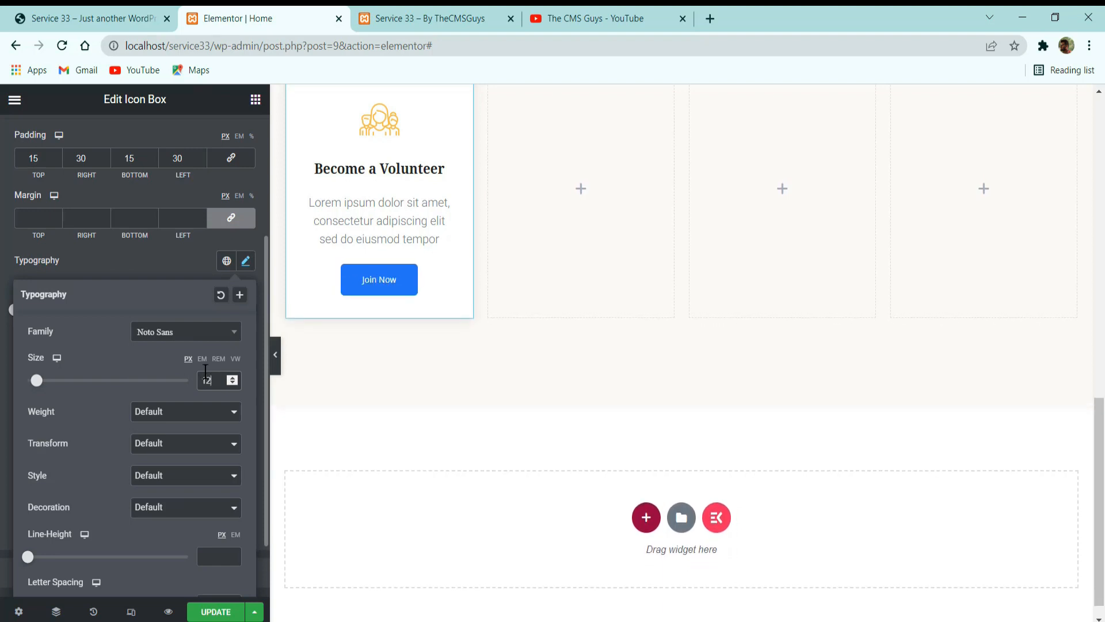
Give the button text weight 600, the Uppercase transform and a letter spacing of 1.3.
{"action": "left_click", "coordinate": [187, 415]}
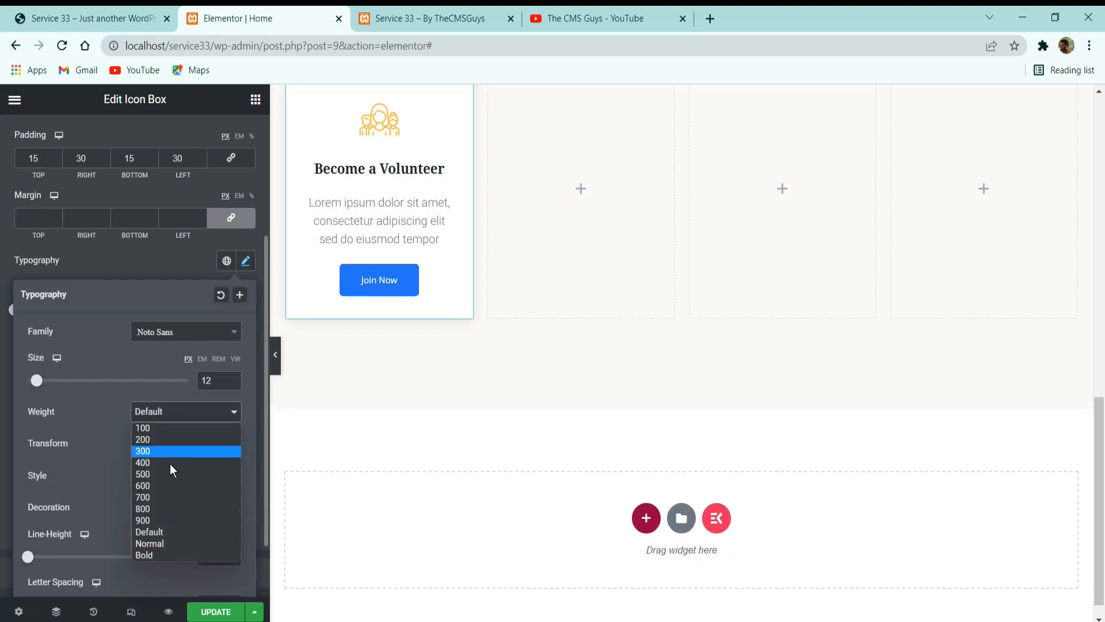
{"action": "left_click", "coordinate": [166, 486]}
{"action": "left_click", "coordinate": [173, 443]}
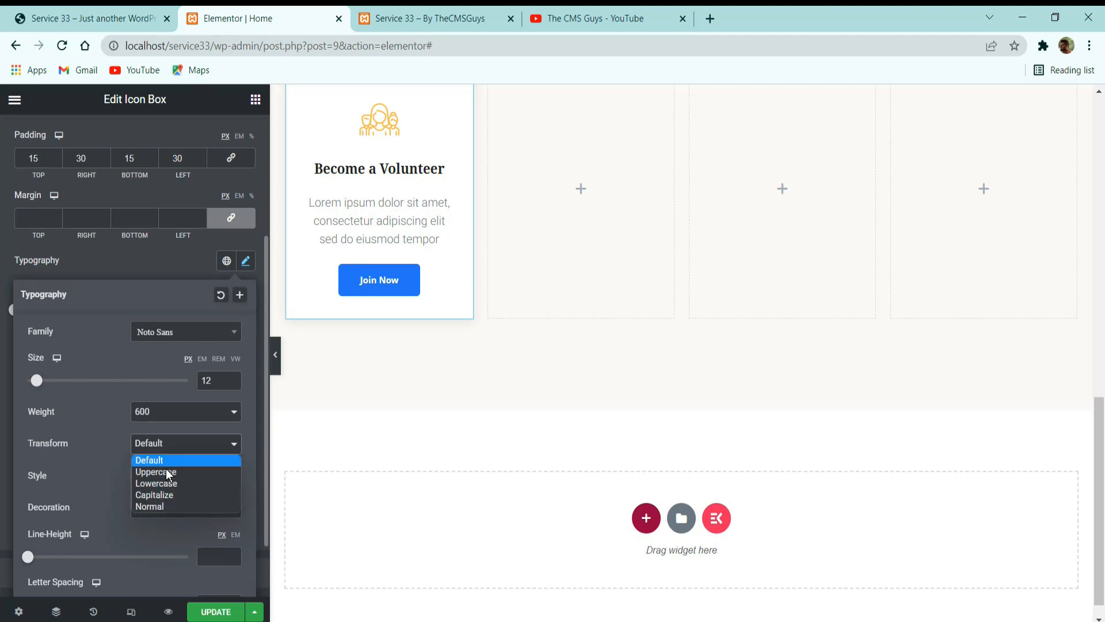
{"action": "key", "text": "Escape"}
{"action": "key", "text": "Down"}
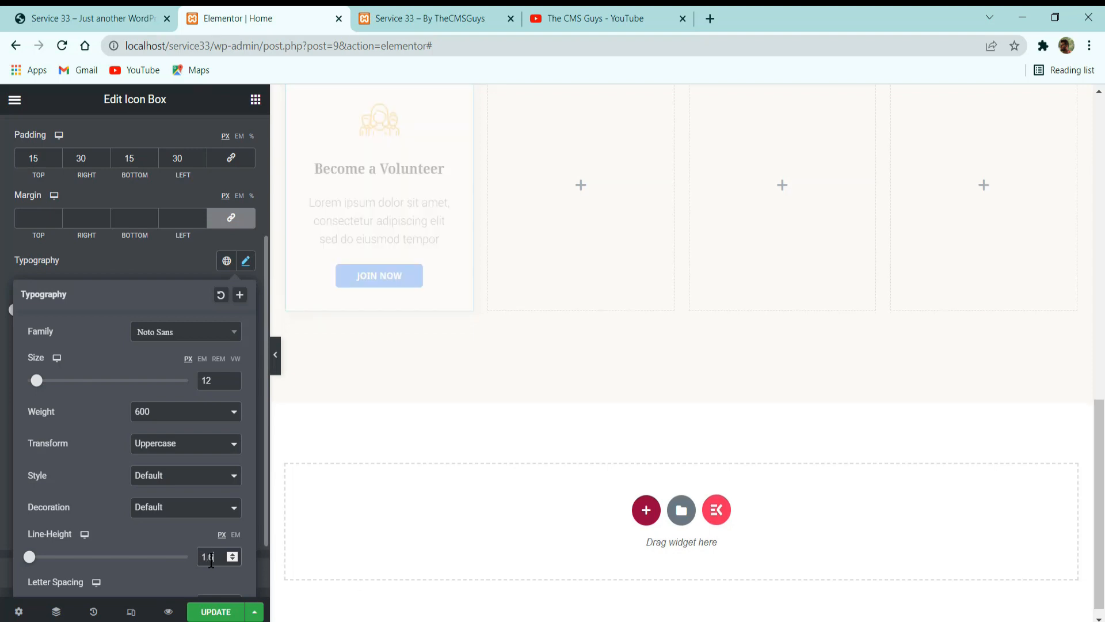
{"action": "scroll", "coordinate": [211, 559], "scroll_direction": "down", "scroll_amount": 1}
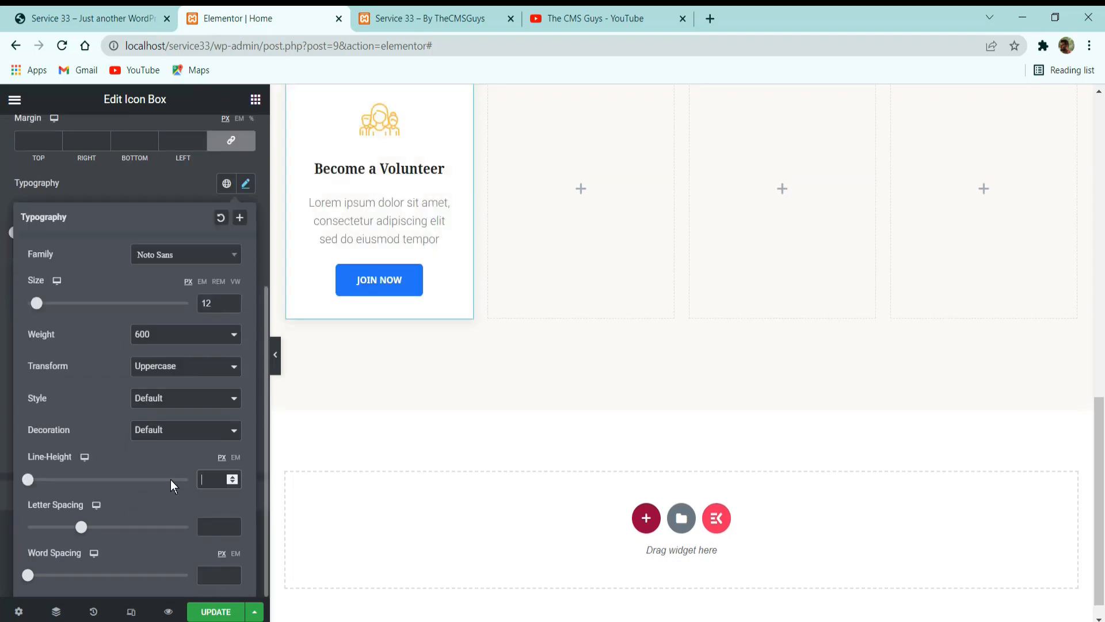
{"action": "type", "text": "1.3"}
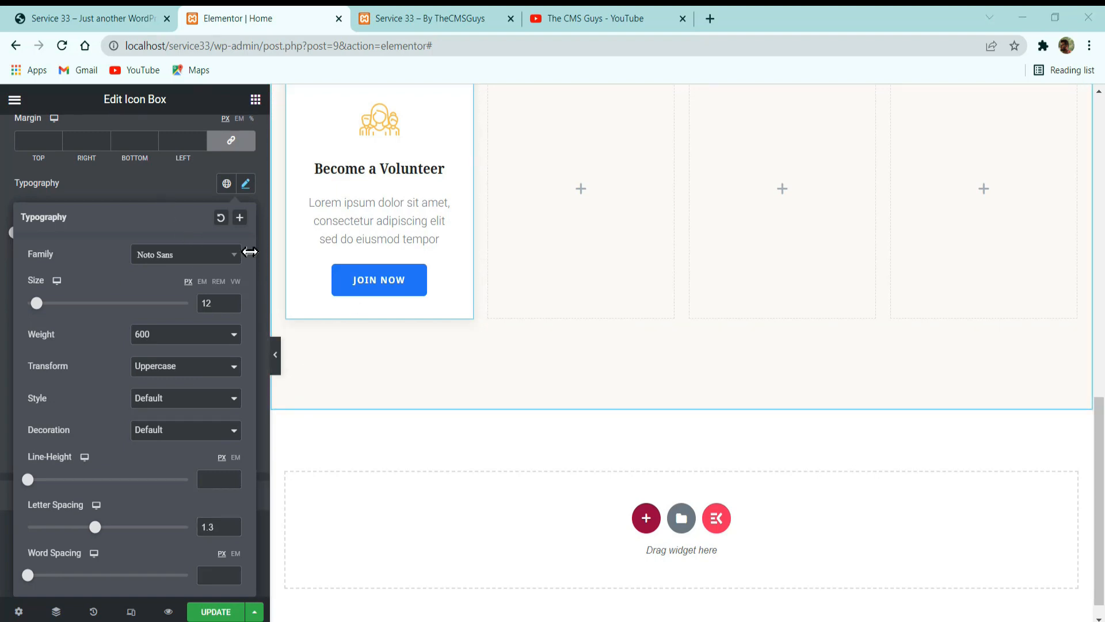
Set the button's normal text color to the global Secondary color and its classic background to the global Primary color.
{"action": "left_click", "coordinate": [164, 199]}
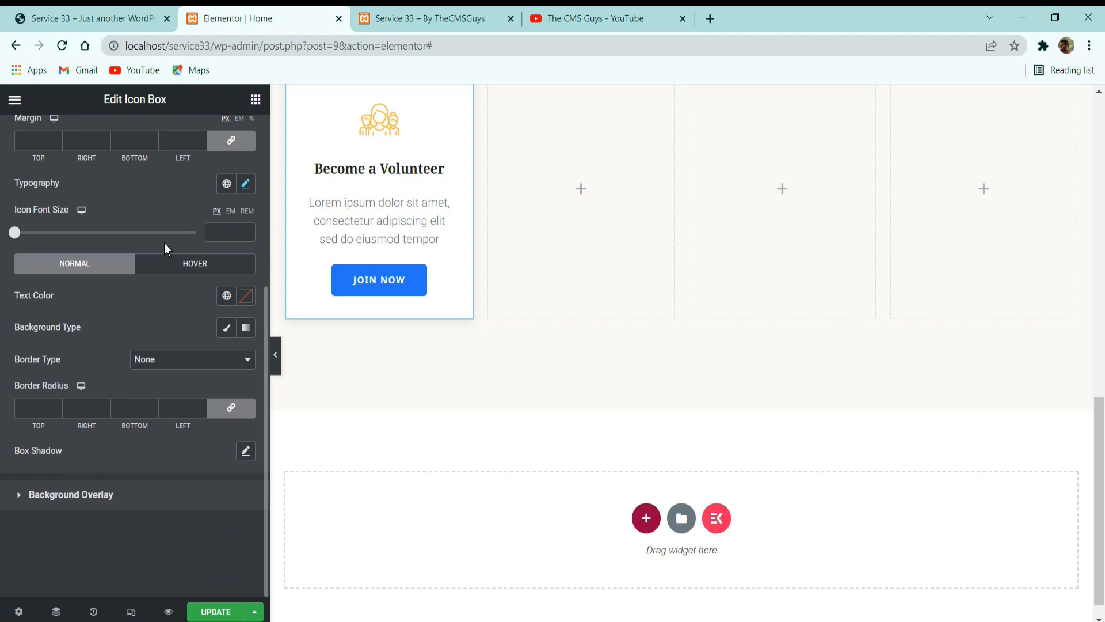
{"action": "left_click", "coordinate": [226, 295]}
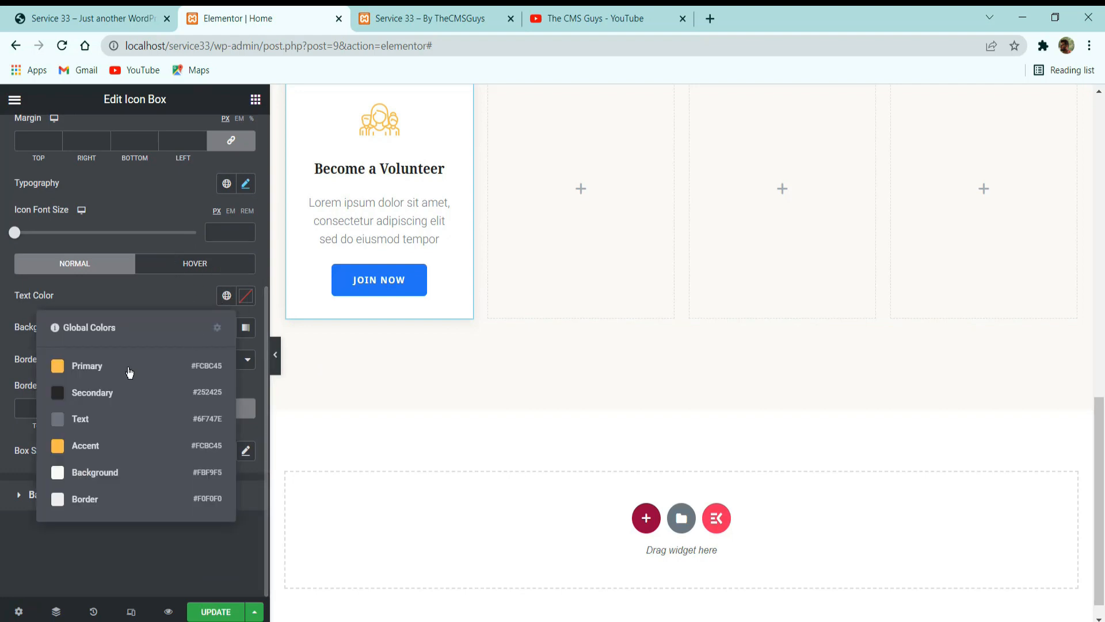
{"action": "left_click", "coordinate": [115, 392]}
{"action": "scroll", "coordinate": [219, 275], "scroll_direction": "up", "scroll_amount": 1}
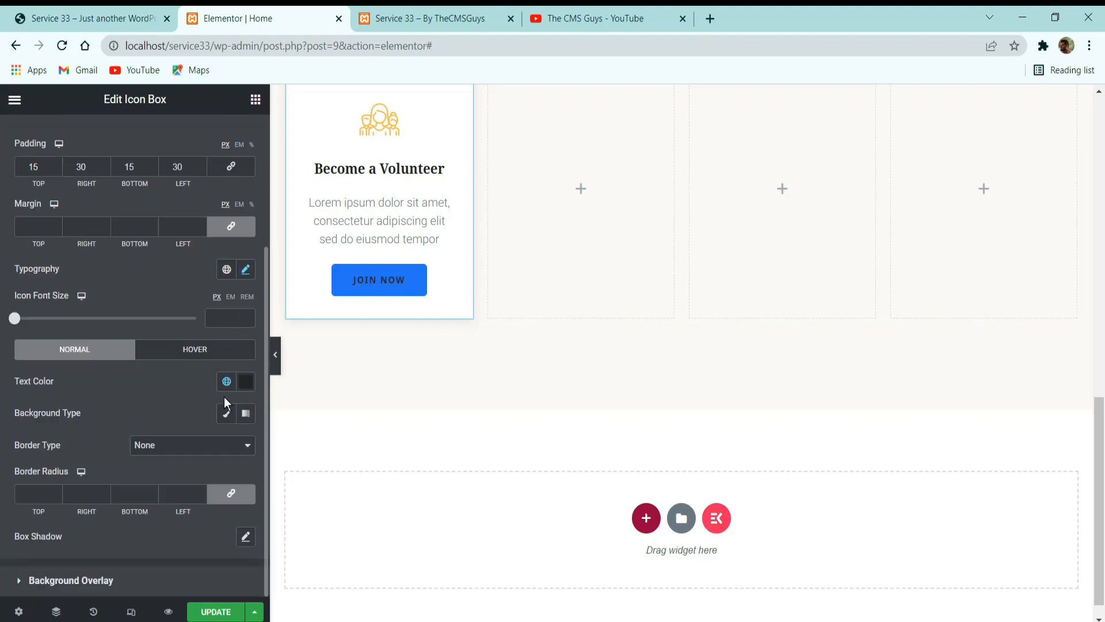
{"action": "left_click", "coordinate": [226, 412]}
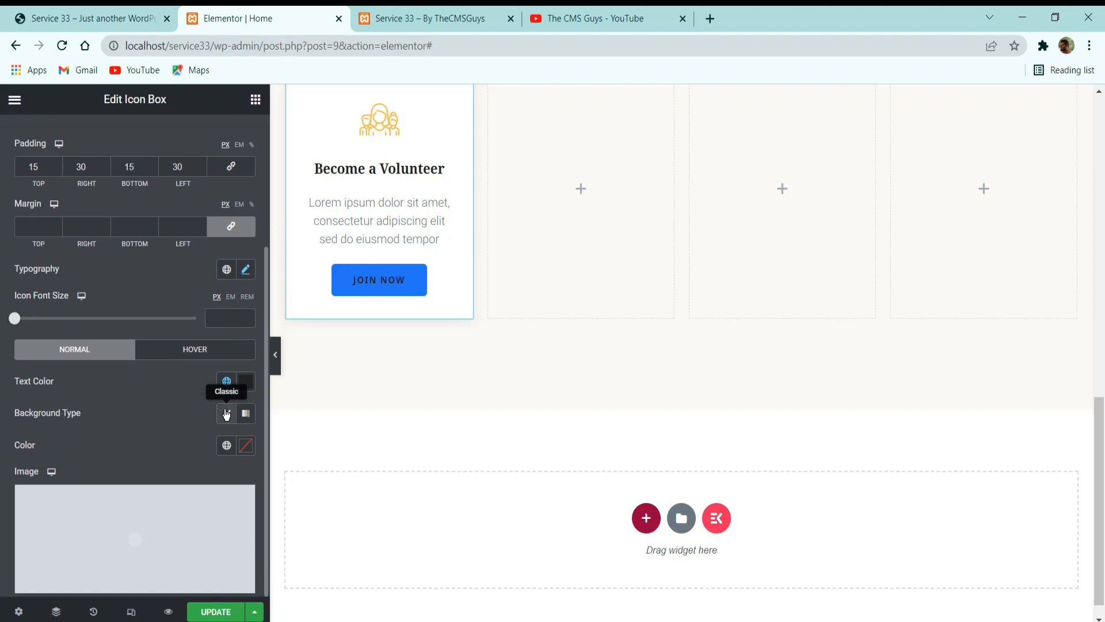
{"action": "left_click", "coordinate": [227, 445]}
{"action": "left_click", "coordinate": [58, 269]}
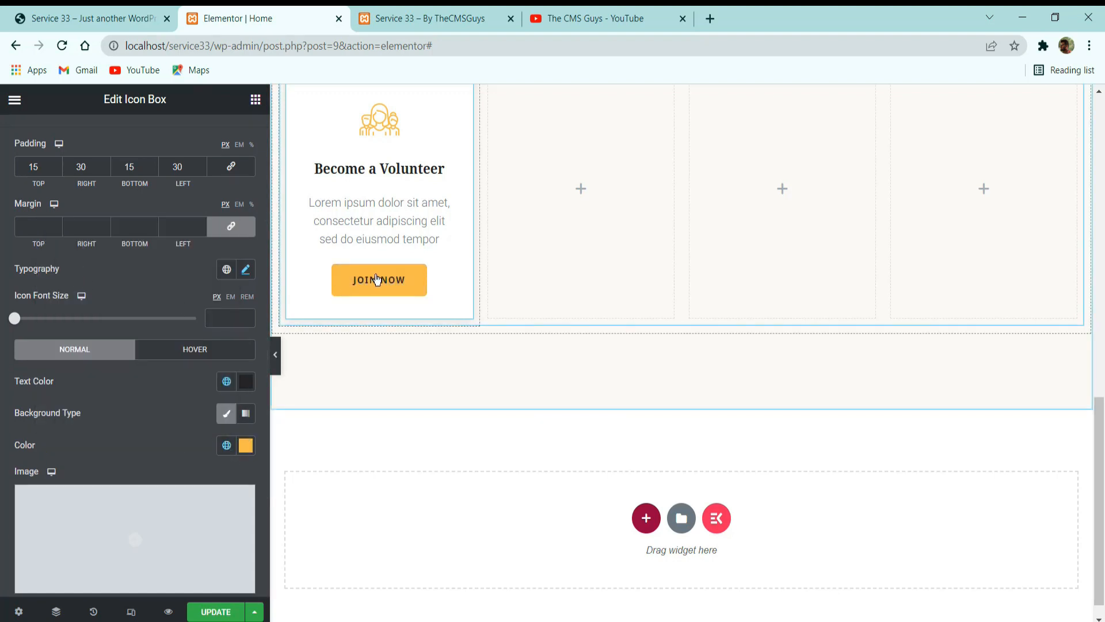
Set the button's border radius to 0 on all corners and compare the button with the reference site's volunteer card.
{"action": "scroll", "coordinate": [193, 365], "scroll_direction": "down", "scroll_amount": 2}
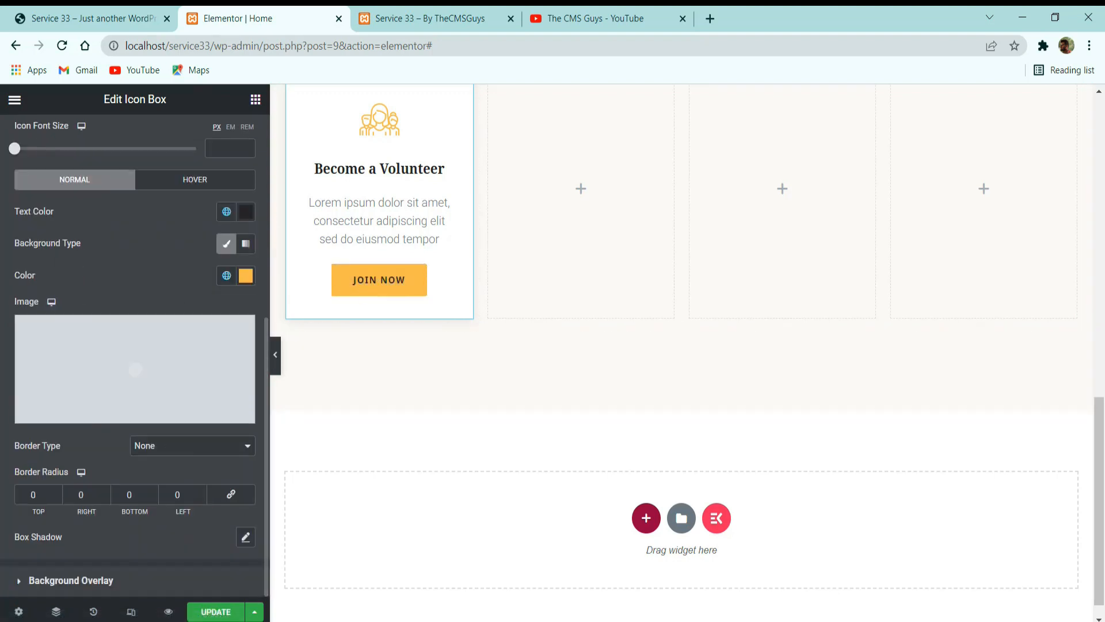
{"action": "left_click", "coordinate": [143, 8]}
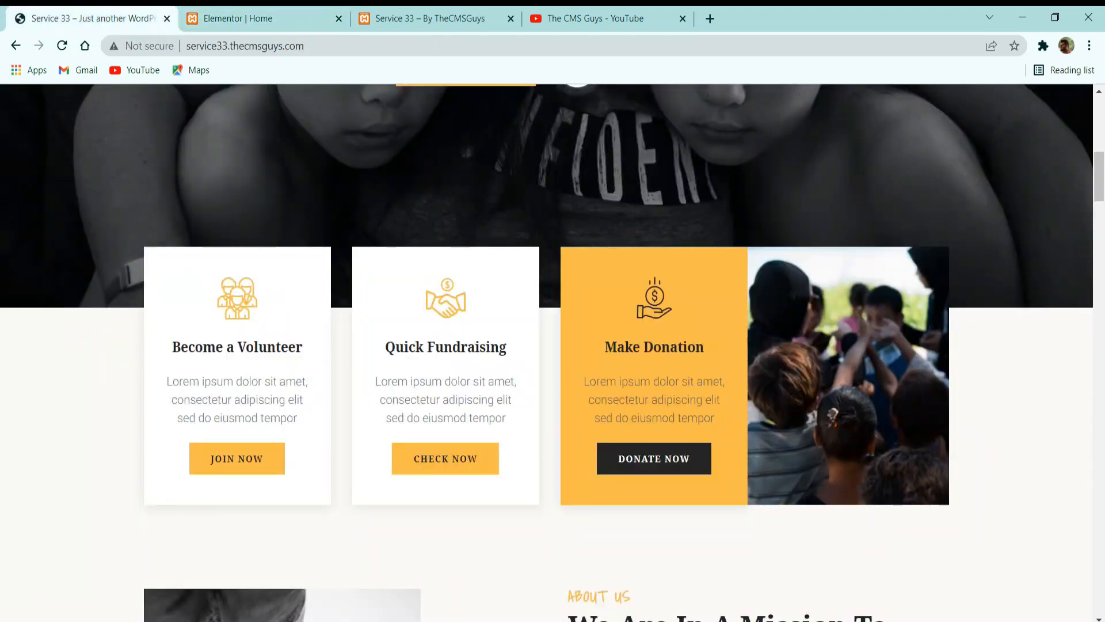
{"action": "left_click", "coordinate": [259, 19]}
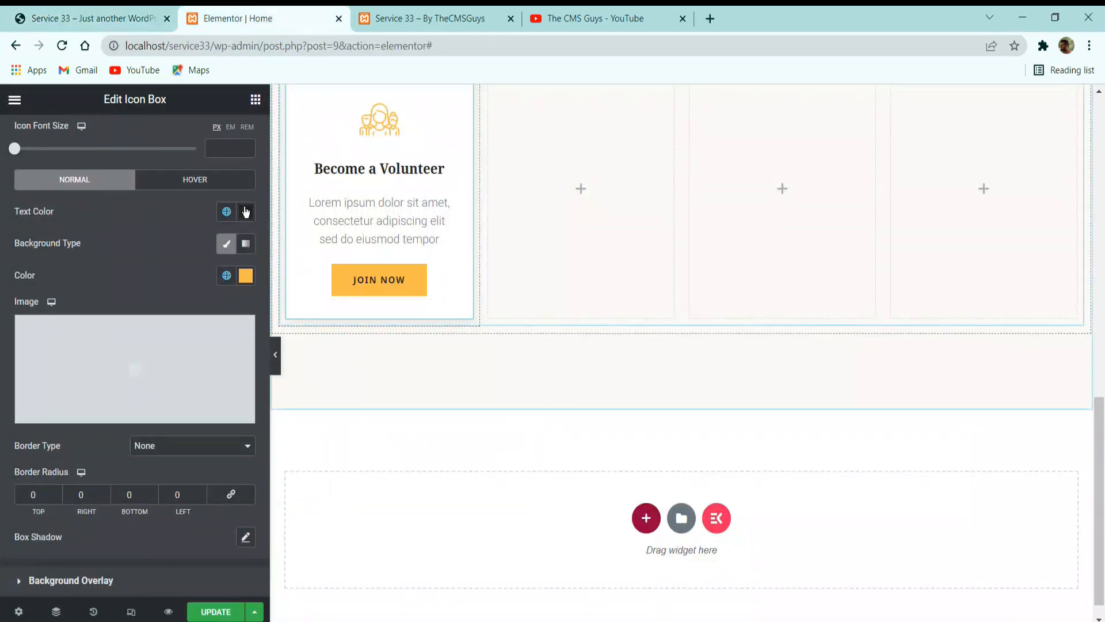
Apply the Float hover animation to the Join Now button and update the page.
{"action": "left_click", "coordinate": [194, 179]}
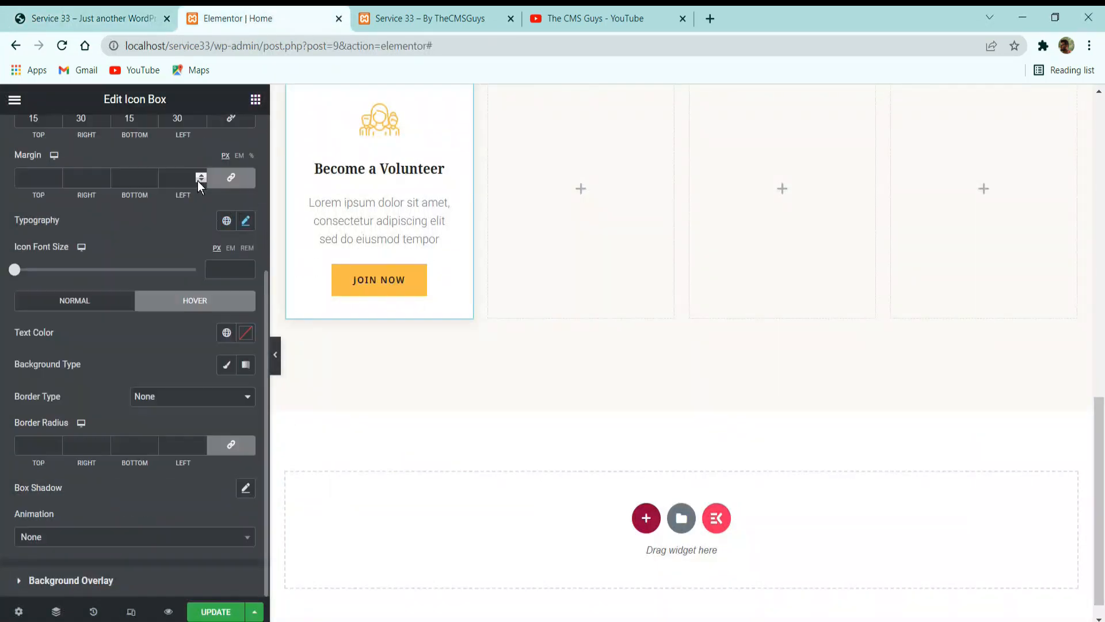
{"action": "left_click", "coordinate": [80, 535]}
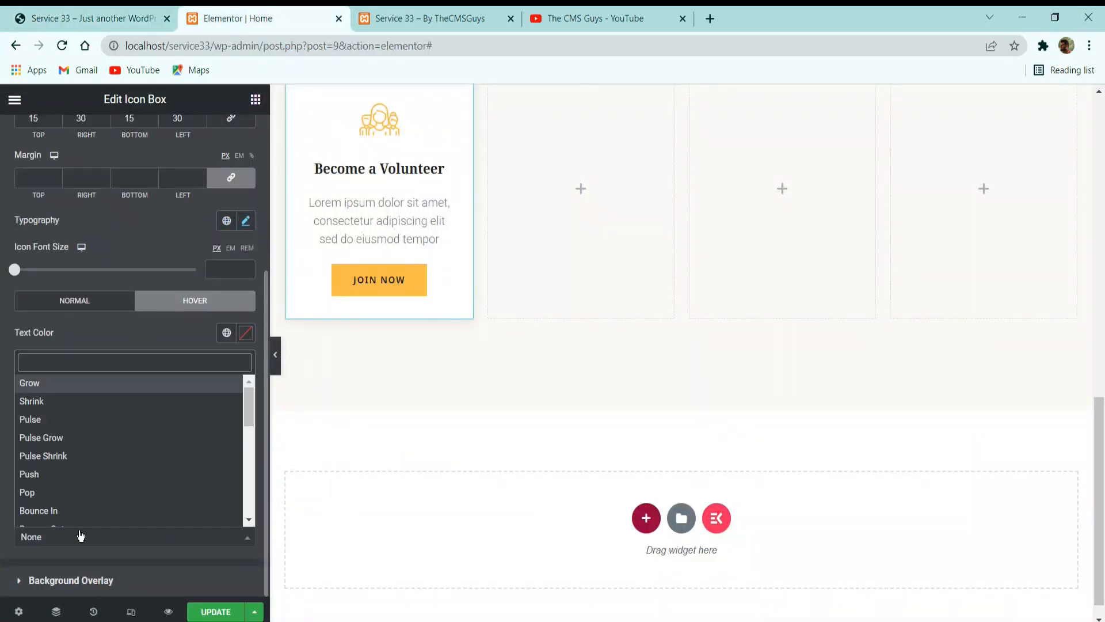
{"action": "type", "text": "float"}
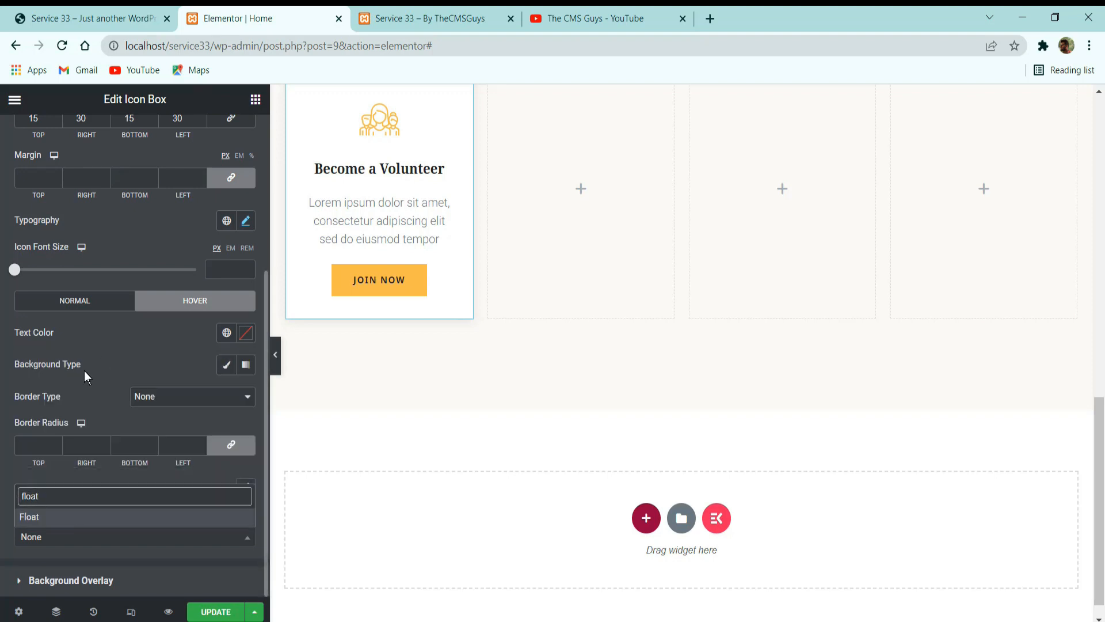
{"action": "key", "text": "Return"}
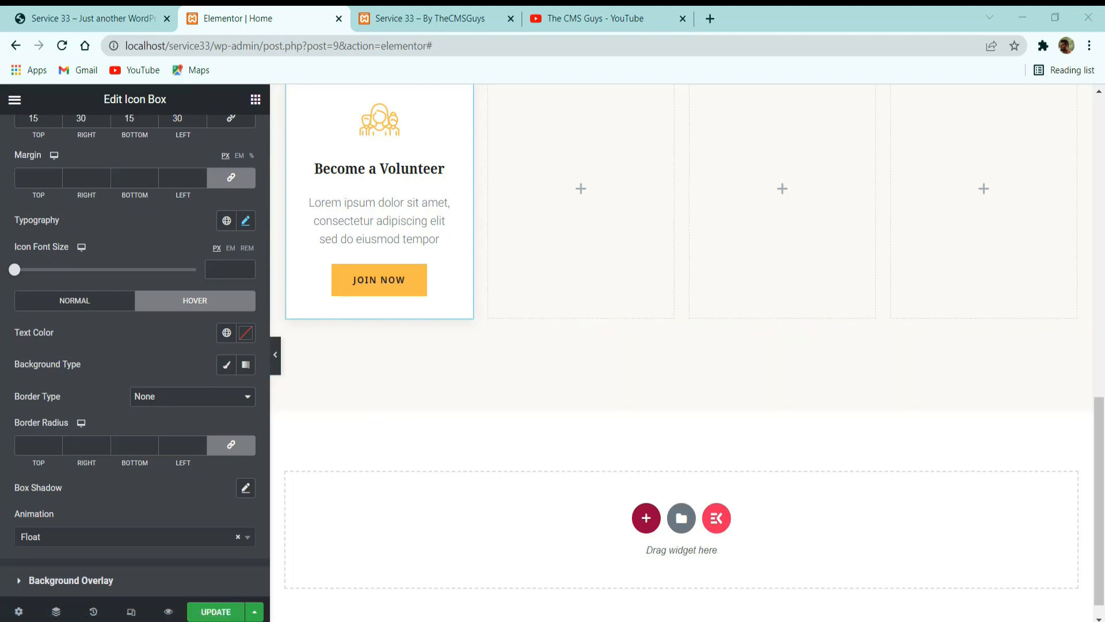
{"action": "scroll", "coordinate": [295, 334], "scroll_direction": "up", "scroll_amount": 3}
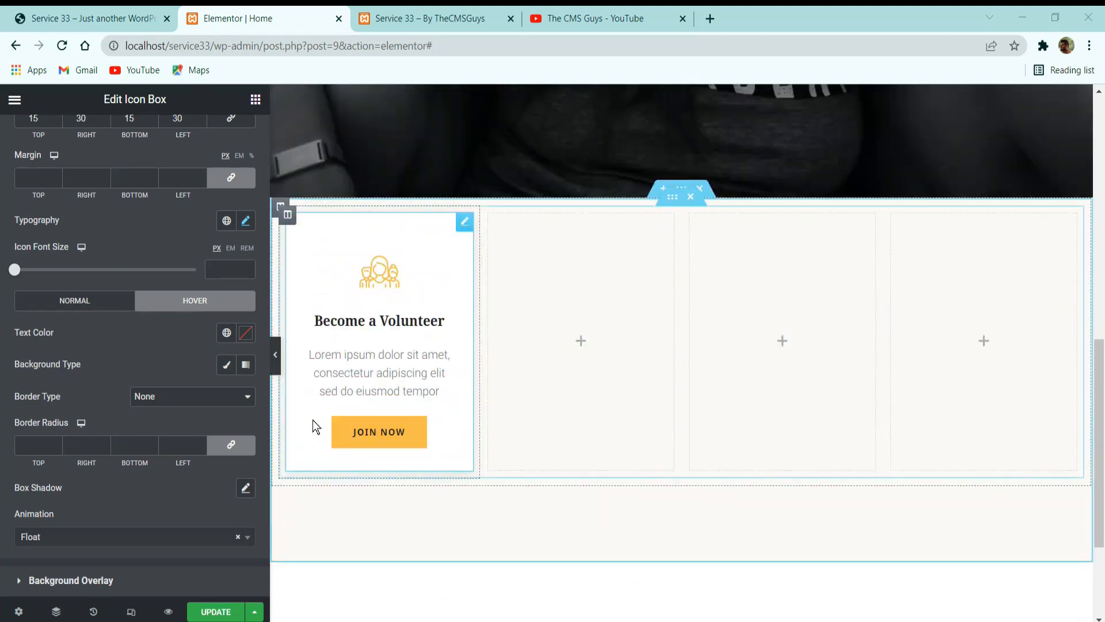
{"action": "left_click", "coordinate": [214, 612]}
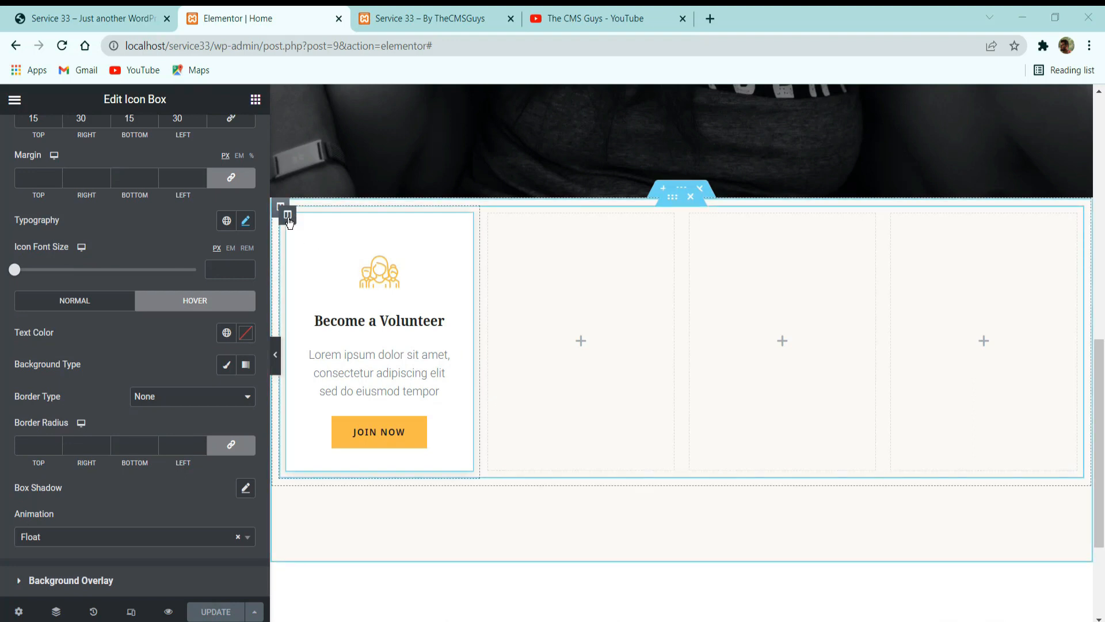
Unlink the volunteer card column's margin and padding values, leaving both at 0 on all sides.
{"action": "left_click", "coordinate": [289, 215]}
{"action": "left_click", "coordinate": [229, 139]}
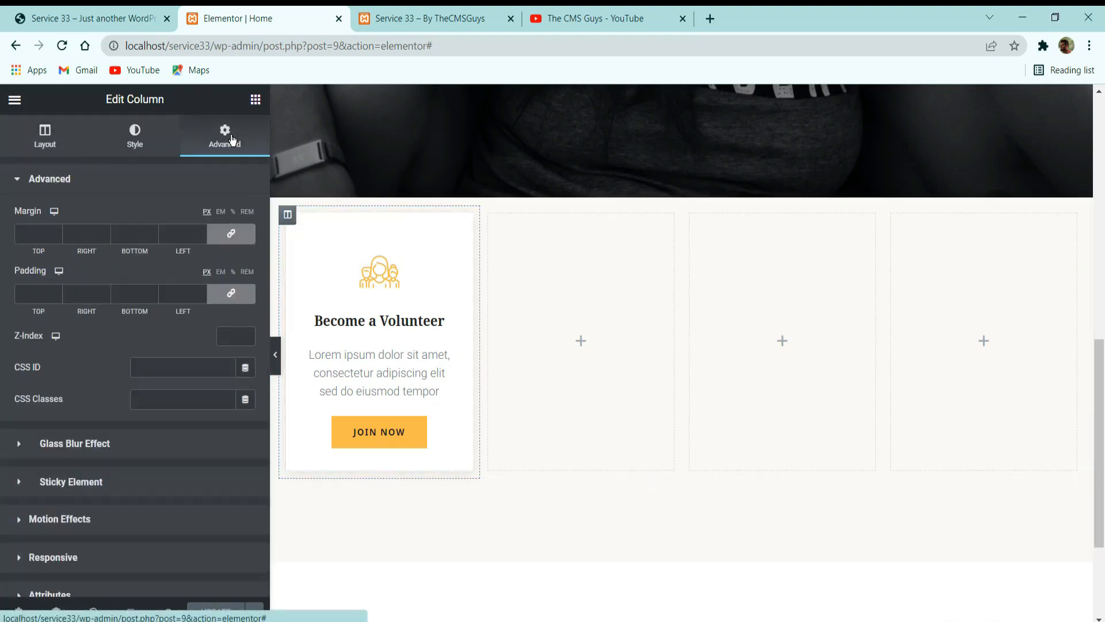
{"action": "left_click", "coordinate": [223, 233]}
{"action": "left_click", "coordinate": [231, 295]}
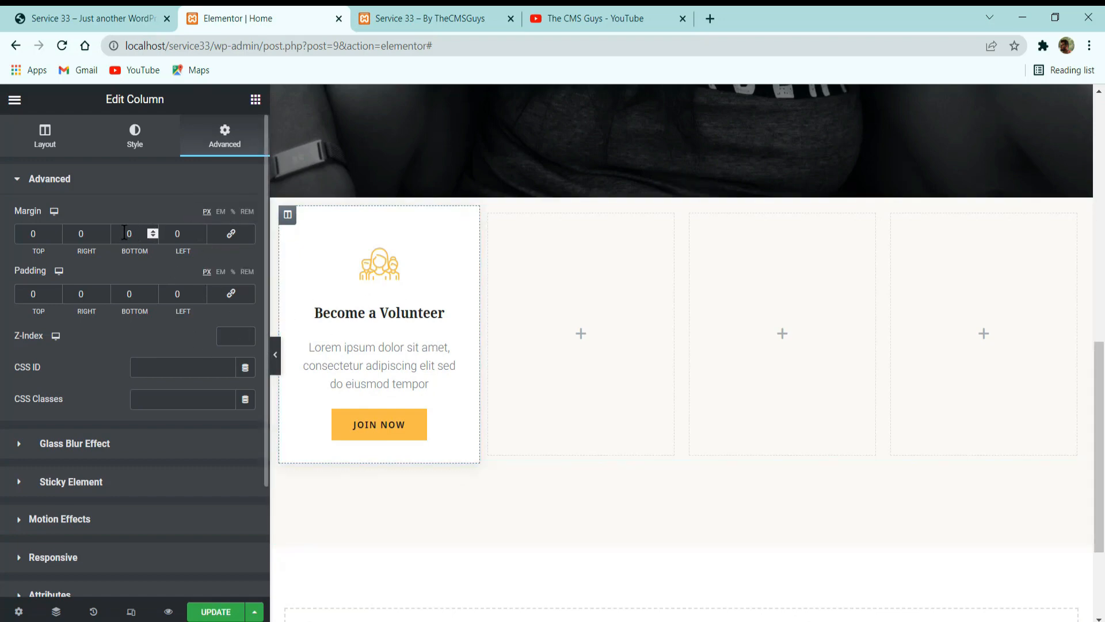
Set the volunteer card column's right margin to 20 px and duplicate the column.
{"action": "double_click", "coordinate": [86, 234]}
{"action": "type", "text": "20"}
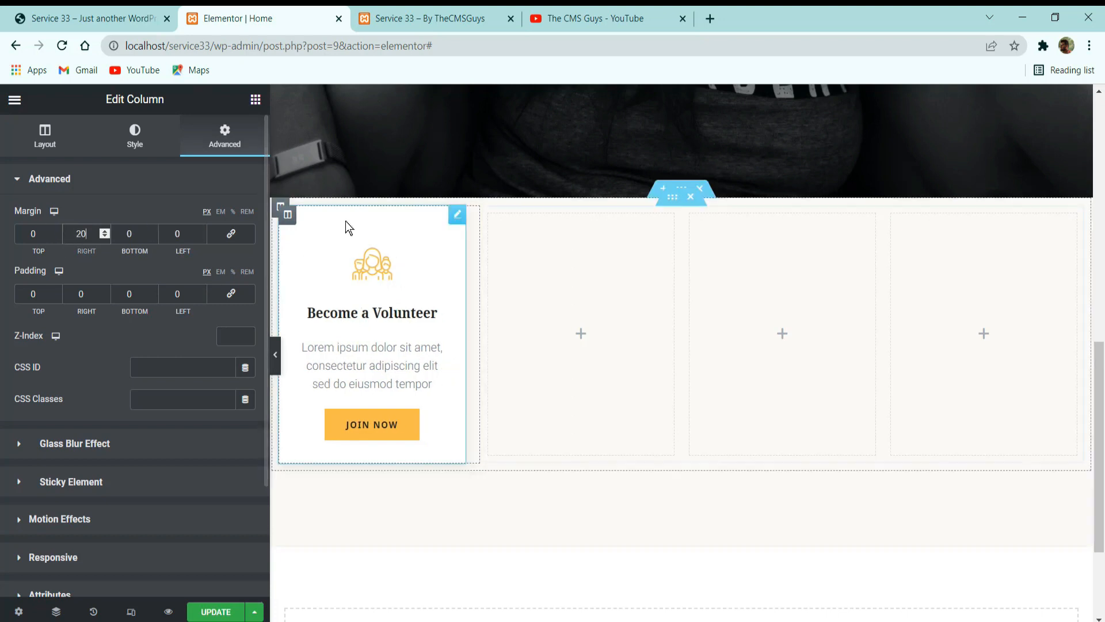
{"action": "right_click", "coordinate": [288, 215]}
{"action": "left_click", "coordinate": [320, 252]}
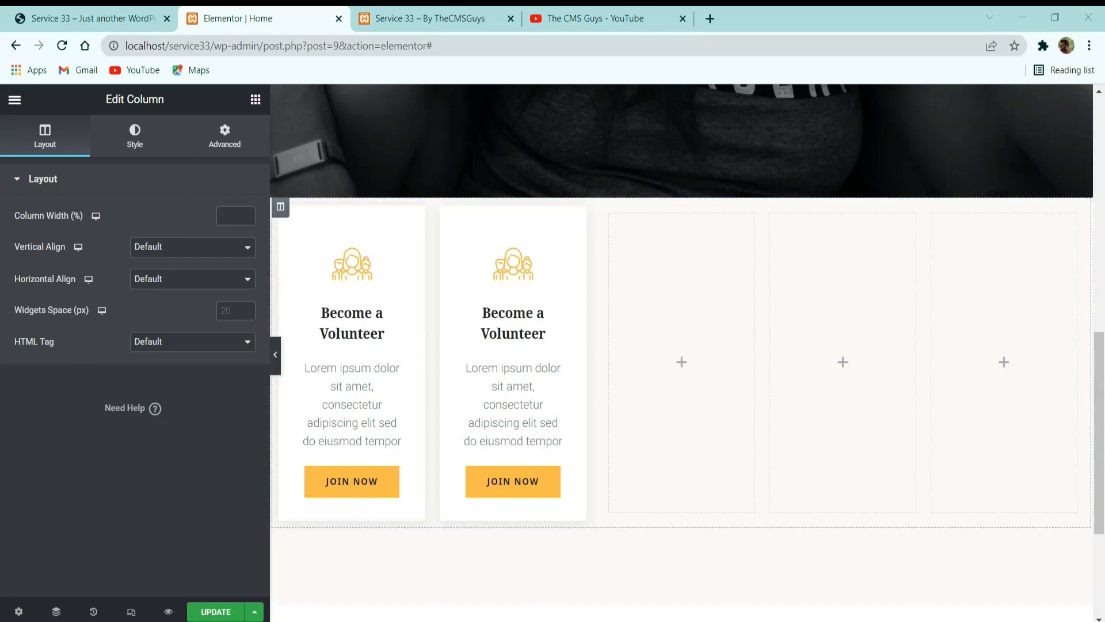
Set the duplicated card column's right and left margins to 10 px each and update the page.
{"action": "left_click", "coordinate": [478, 251]}
{"action": "left_click", "coordinate": [448, 215]}
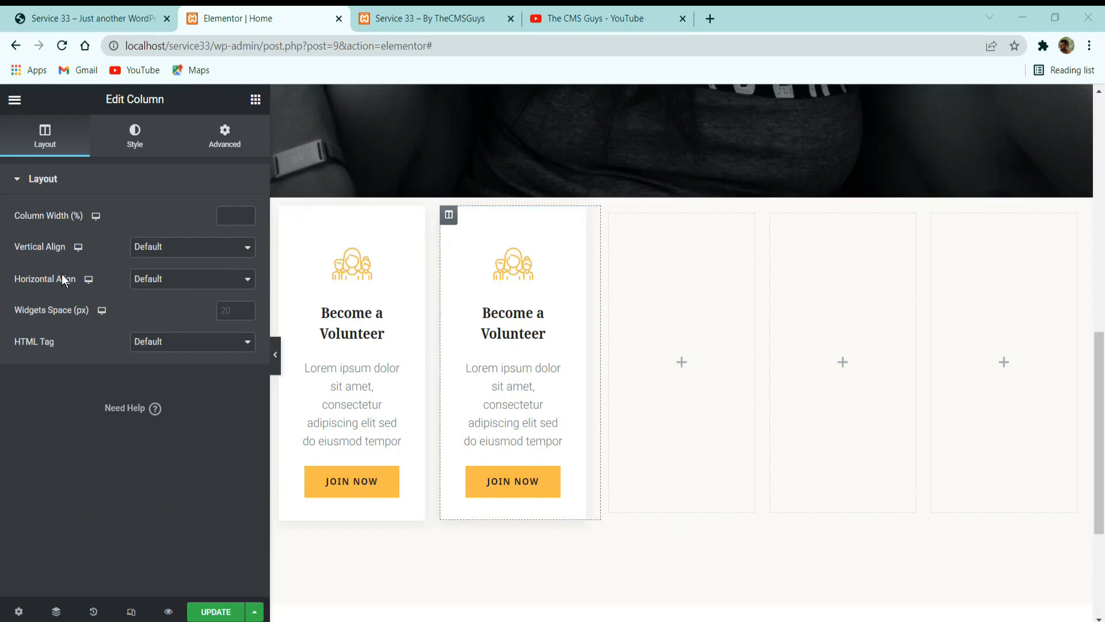
{"action": "left_click", "coordinate": [223, 137]}
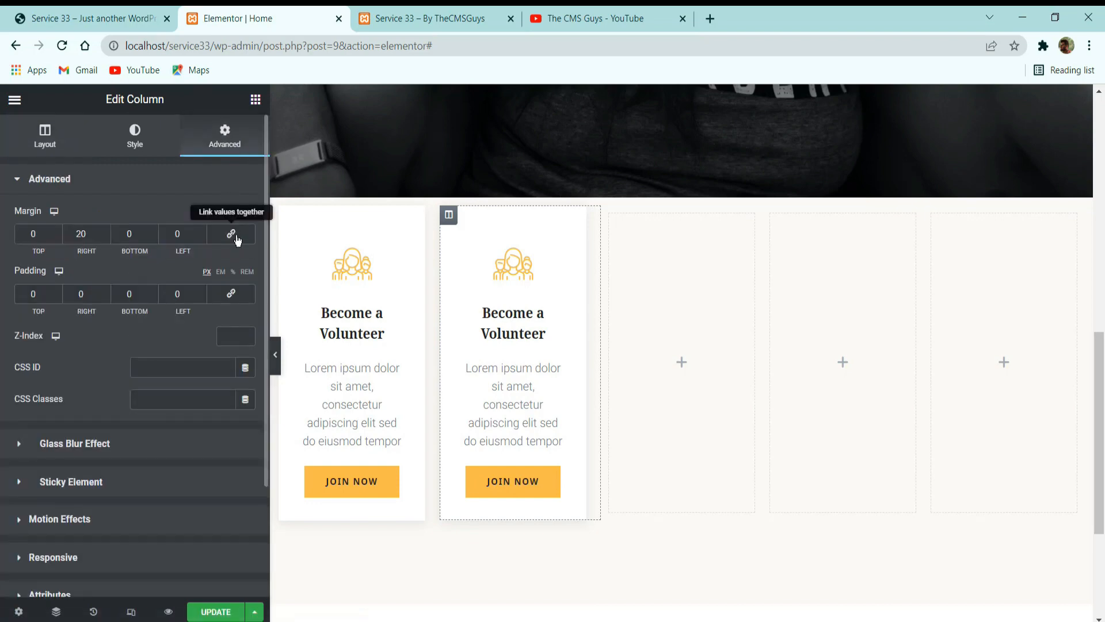
{"action": "key", "text": "BackSpace"}
{"action": "key", "text": "BackSpace"}
{"action": "type", "text": "10"}
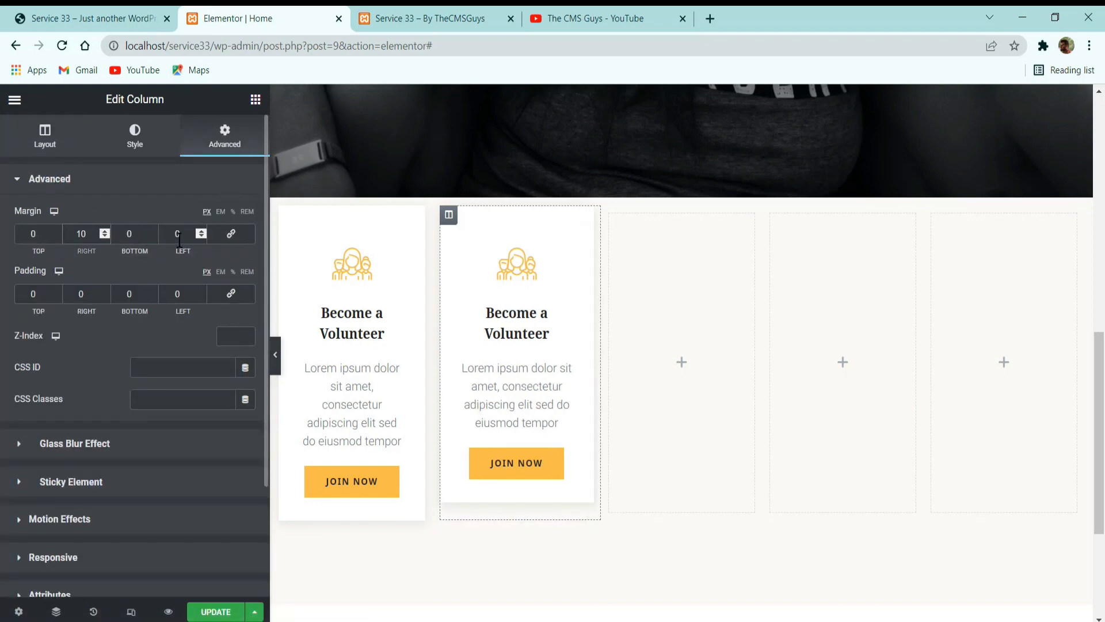
{"action": "type", "text": "1"}
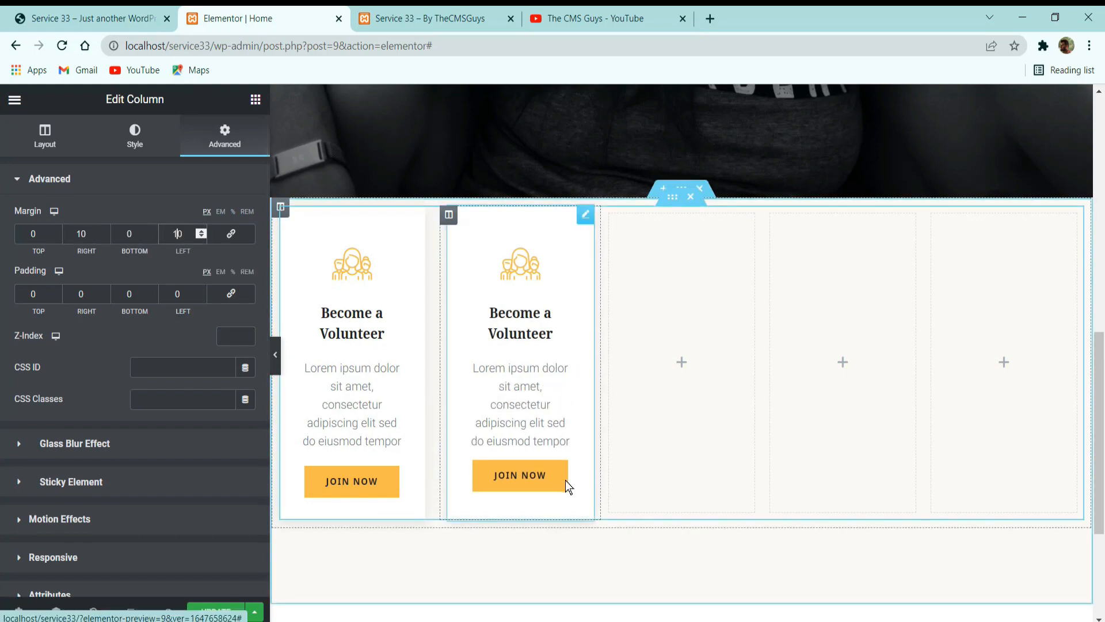
{"action": "left_click", "coordinate": [211, 610]}
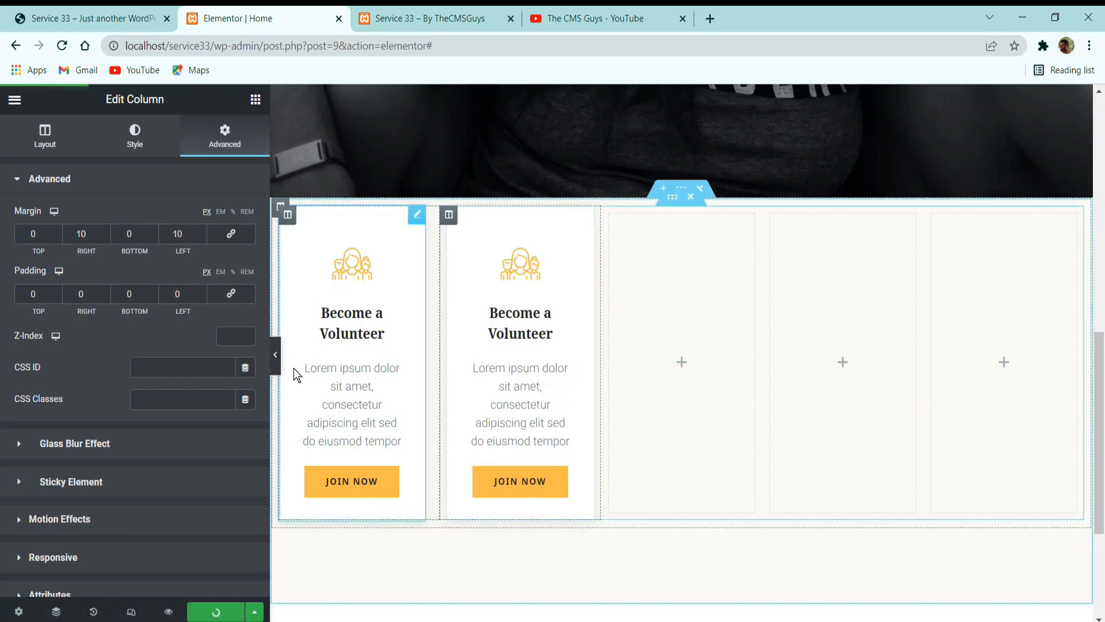
Delete the last empty column of the cards section and switch to the reference site to compare its cards.
{"action": "right_click", "coordinate": [972, 330]}
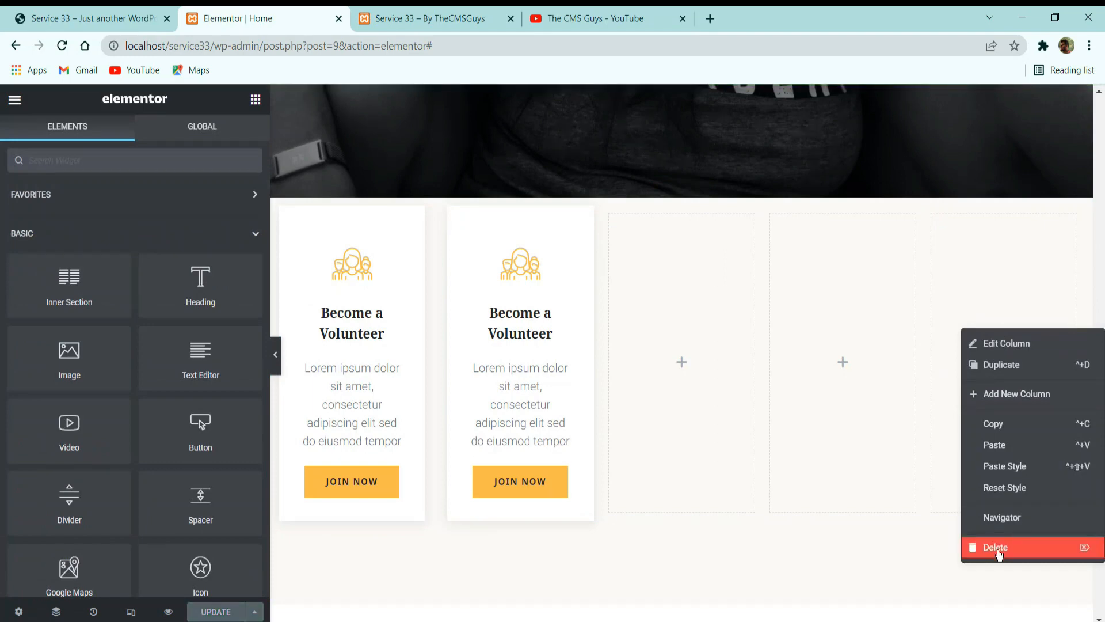
{"action": "left_click", "coordinate": [1002, 547]}
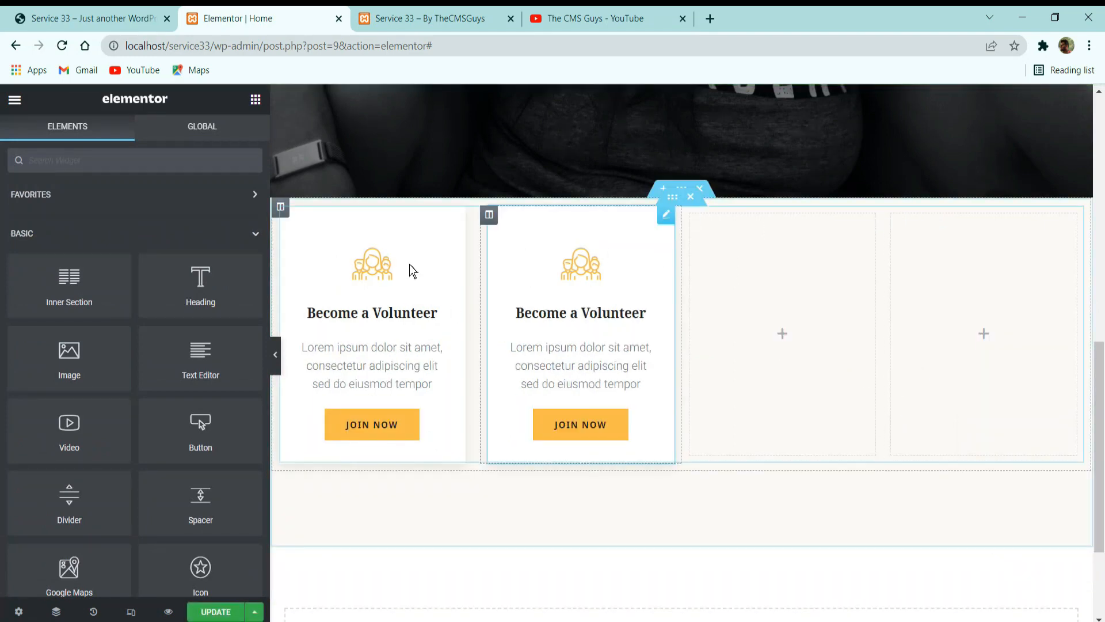
{"action": "left_click", "coordinate": [92, 19]}
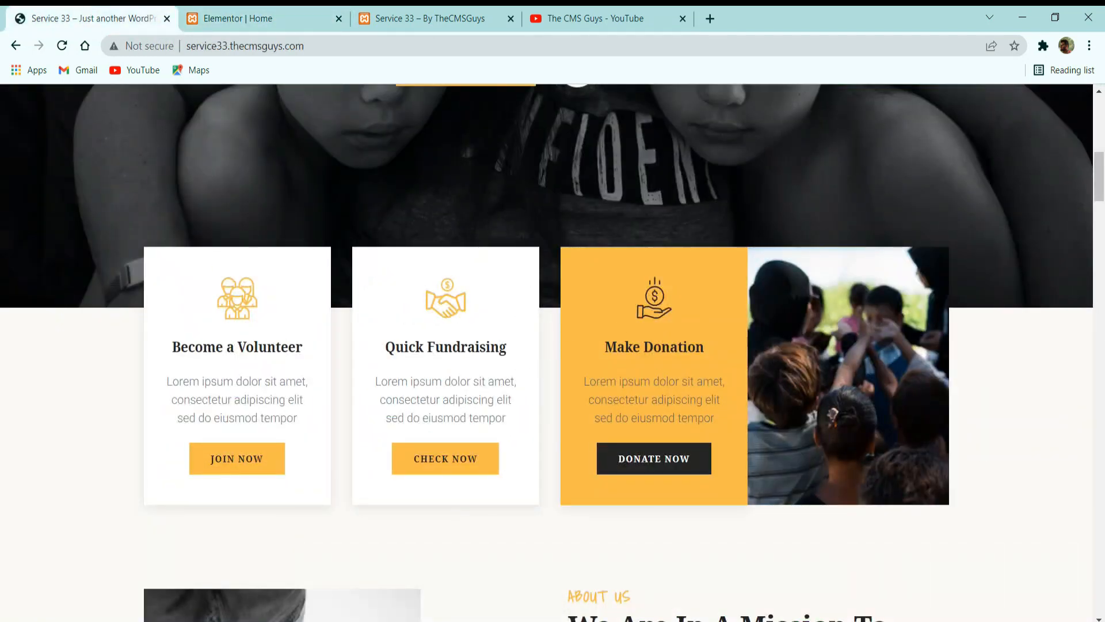
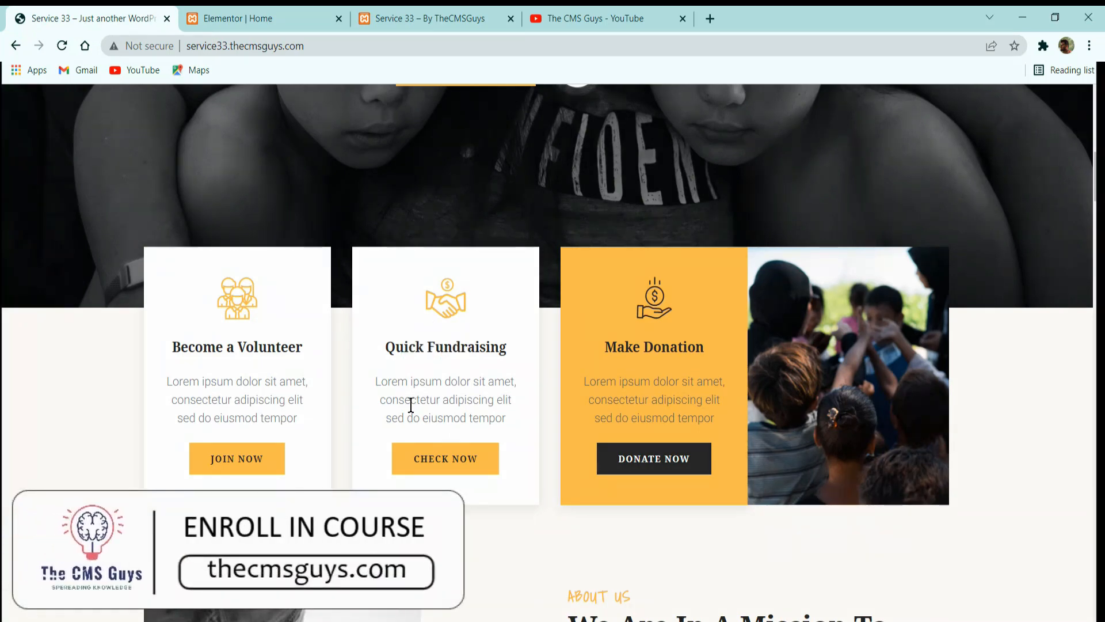
Duplicate the second Become a Volunteer column in the Elementor page and delete one of the two empty columns.
{"action": "left_click_drag", "start_coordinate": [393, 402], "coordinate": [482, 393]}
{"action": "left_click", "coordinate": [481, 380]}
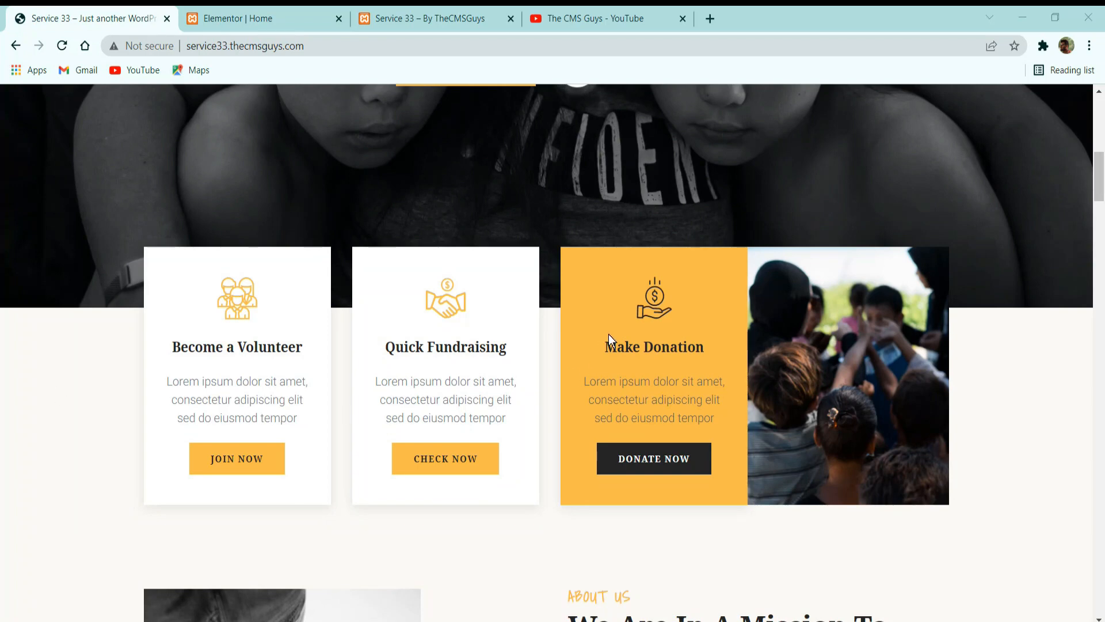
{"action": "left_click", "coordinate": [259, 18]}
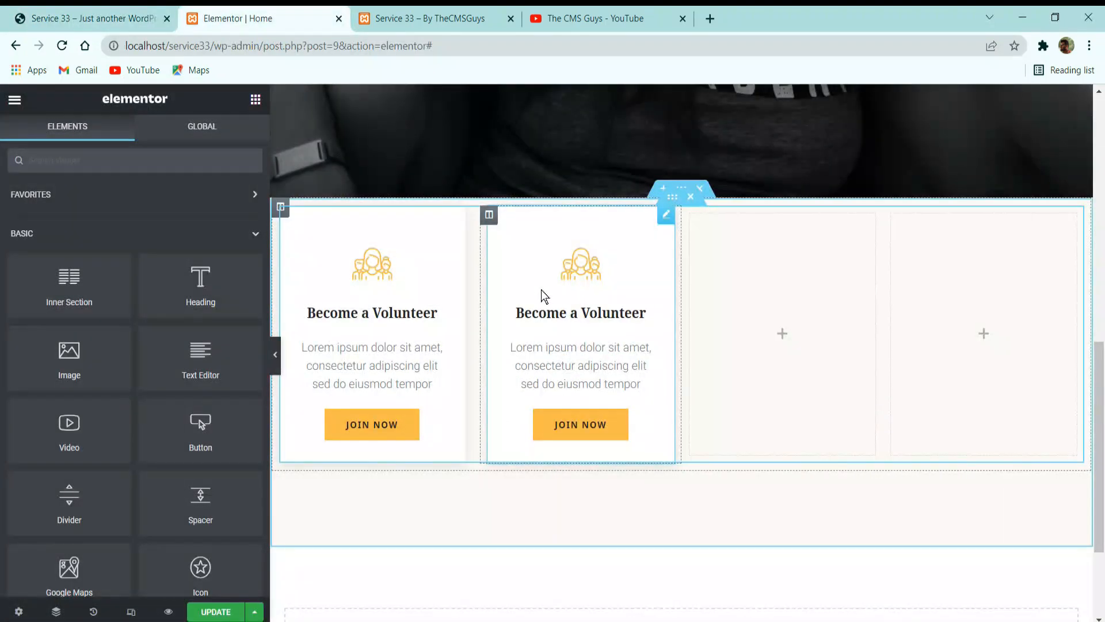
{"action": "right_click", "coordinate": [493, 216]}
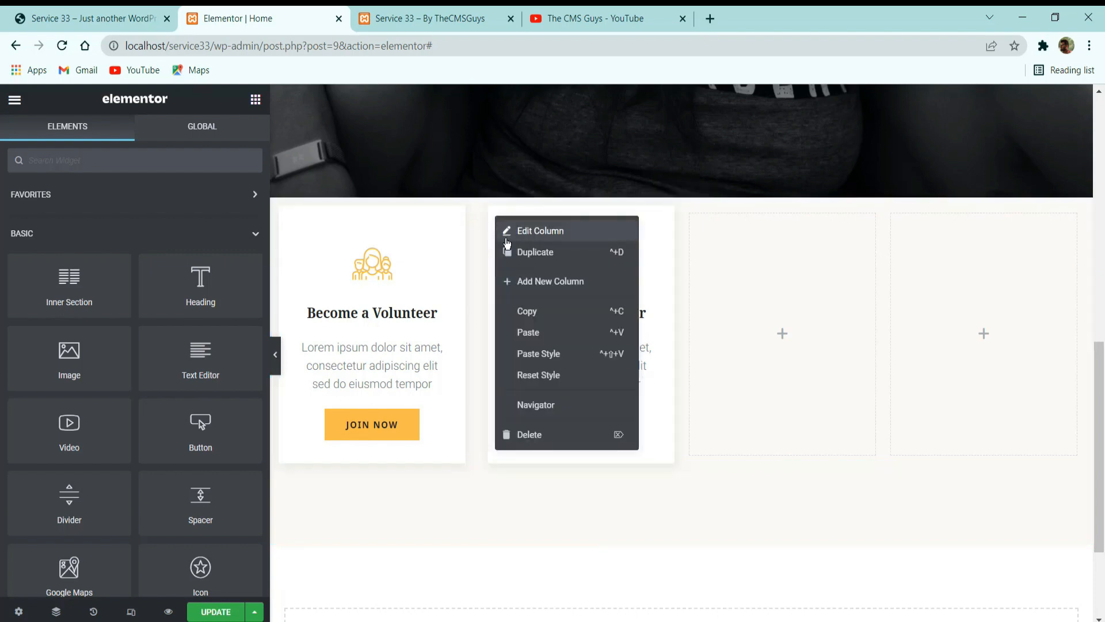
{"action": "left_click", "coordinate": [536, 252]}
{"action": "right_click", "coordinate": [892, 321]}
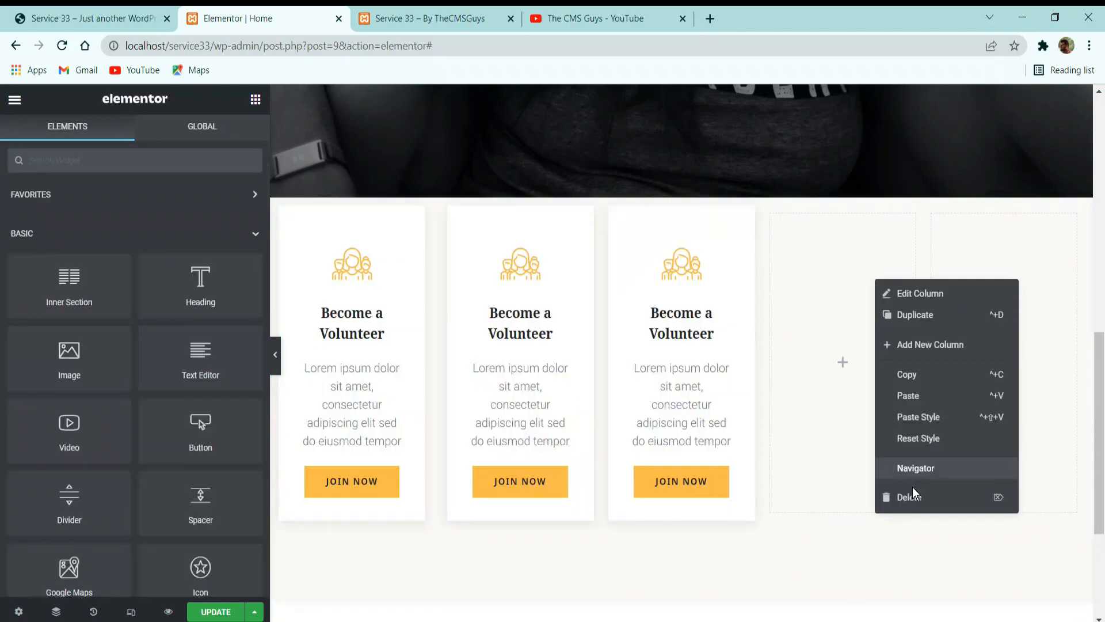
{"action": "left_click", "coordinate": [915, 496]}
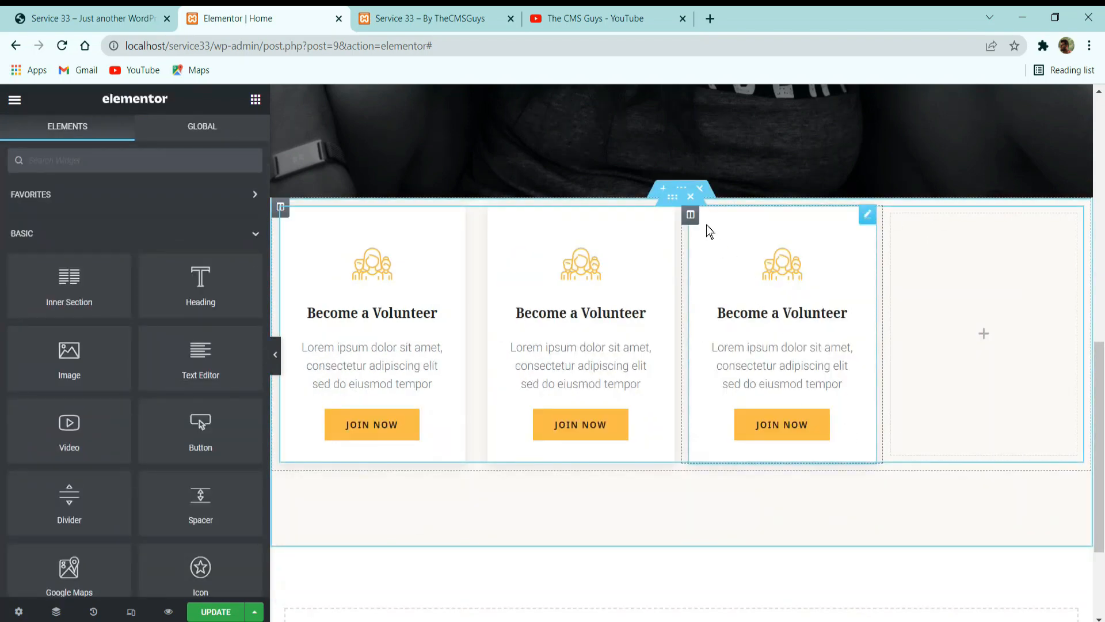
Set the third card column's right margin to 0 px and its left margin to 20 px.
{"action": "left_click", "coordinate": [774, 253]}
{"action": "left_click", "coordinate": [689, 216]}
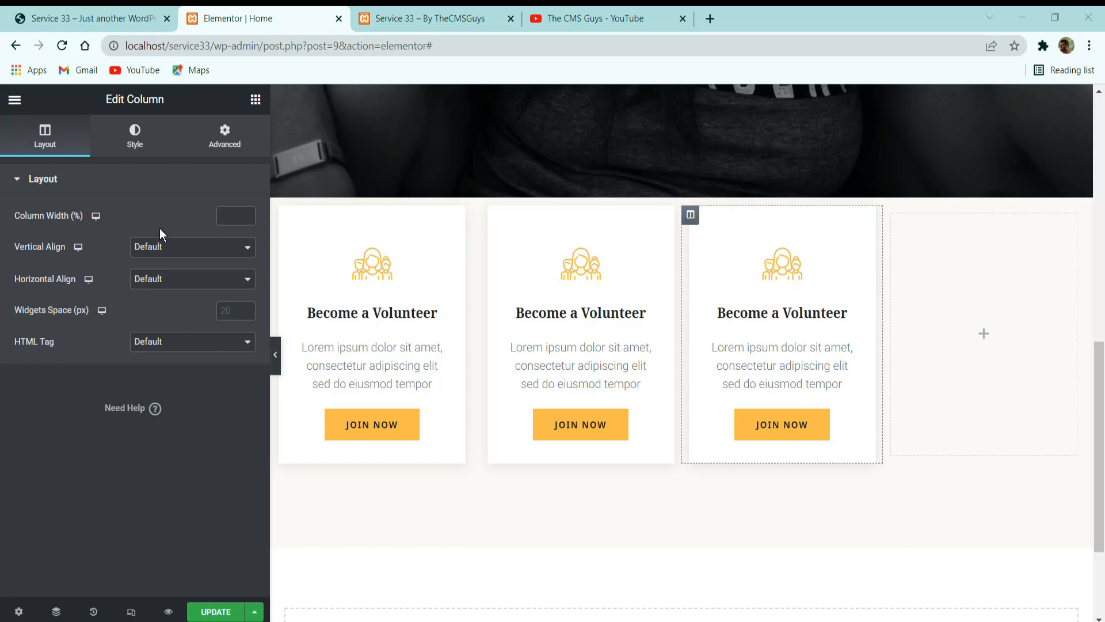
{"action": "left_click", "coordinate": [217, 136]}
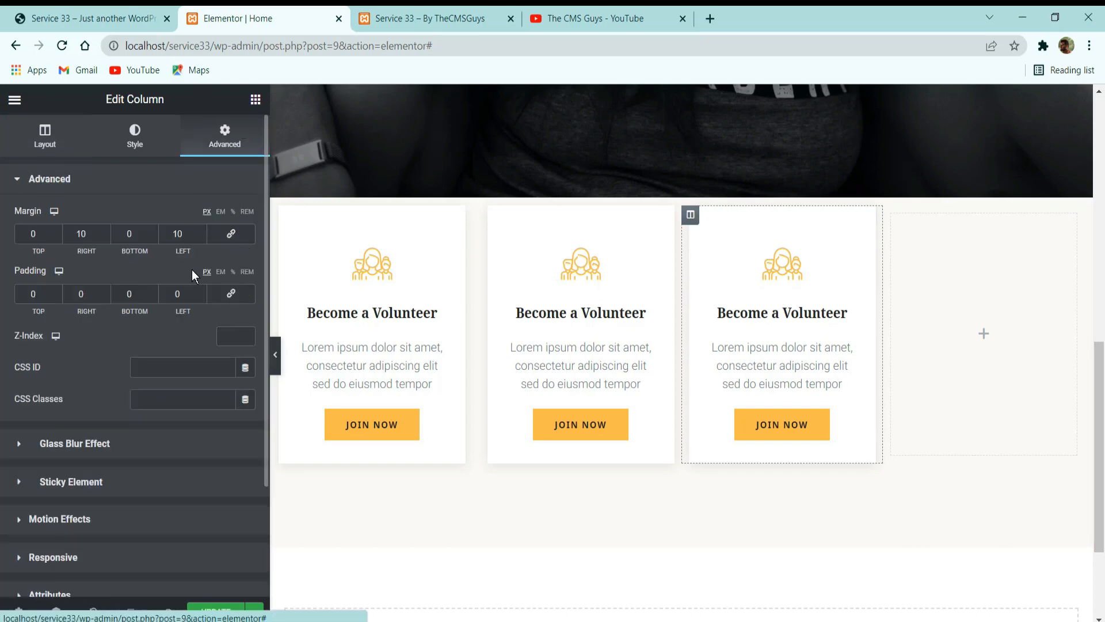
{"action": "double_click", "coordinate": [94, 227]}
{"action": "type", "text": "0"}
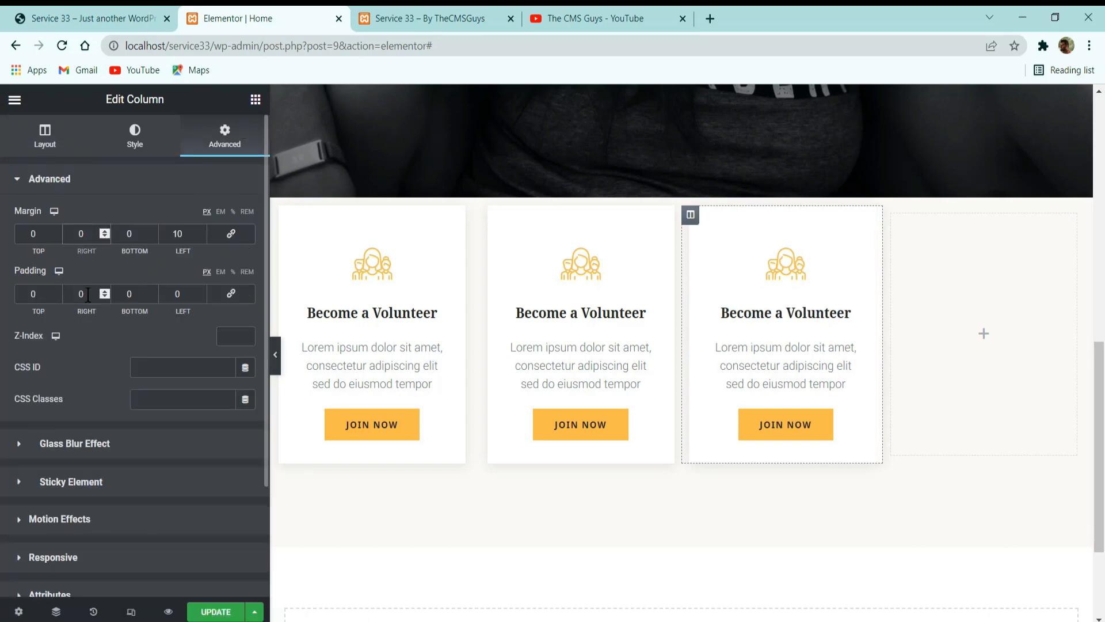
{"action": "double_click", "coordinate": [170, 230]}
{"action": "type", "text": "20"}
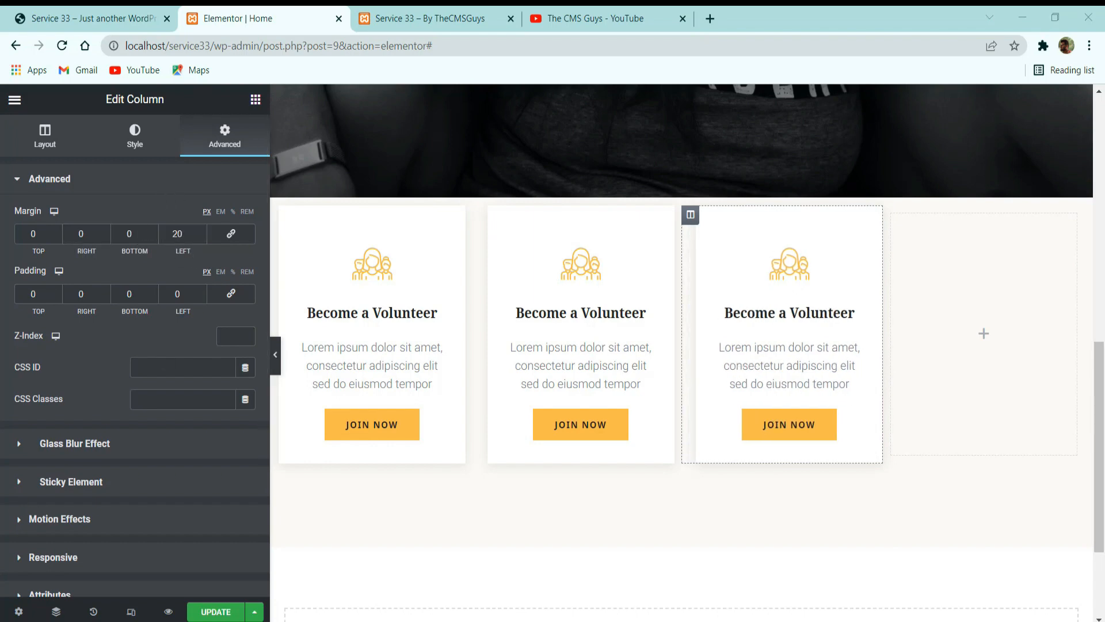
Give the third card's icon box container a classic background in the global Primary color.
{"action": "left_click", "coordinate": [769, 303]}
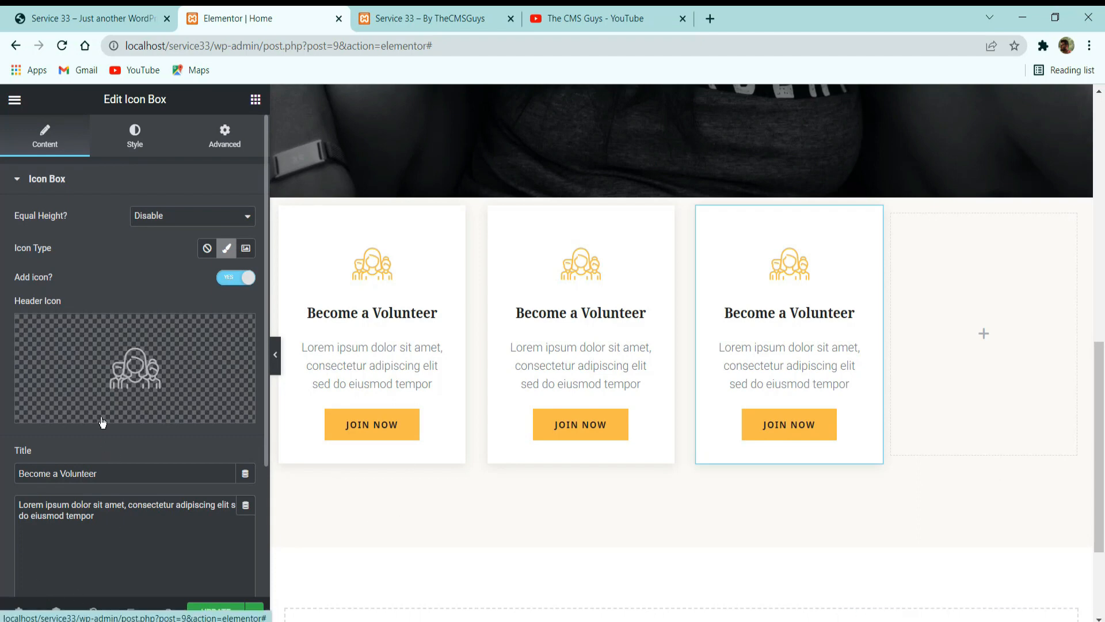
{"action": "left_click", "coordinate": [134, 137]}
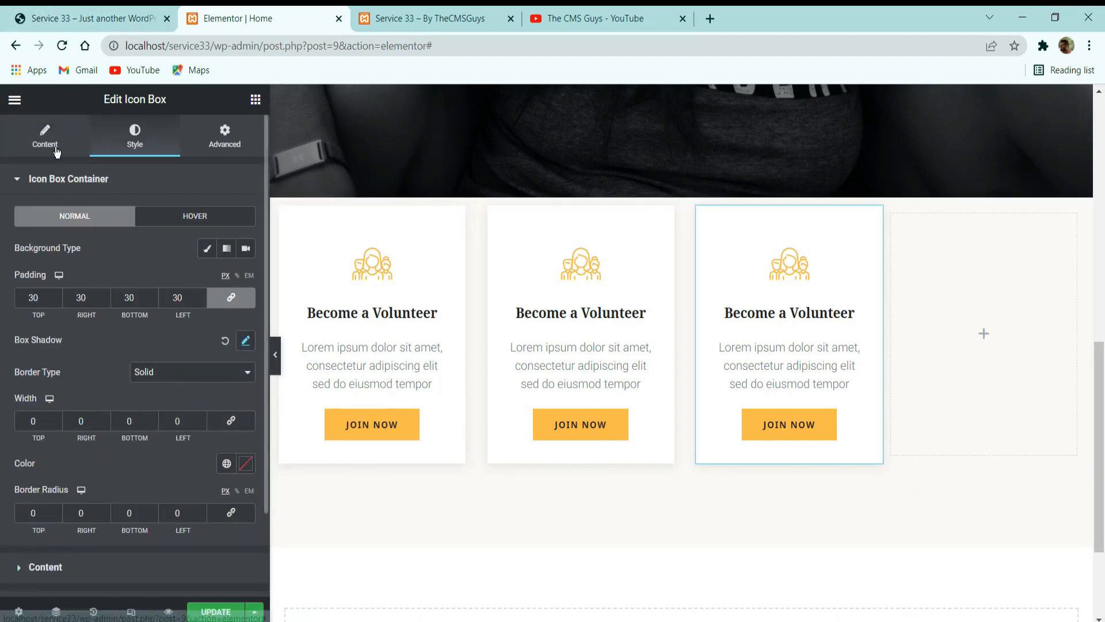
{"action": "left_click", "coordinate": [106, 11]}
{"action": "left_click", "coordinate": [229, 17]}
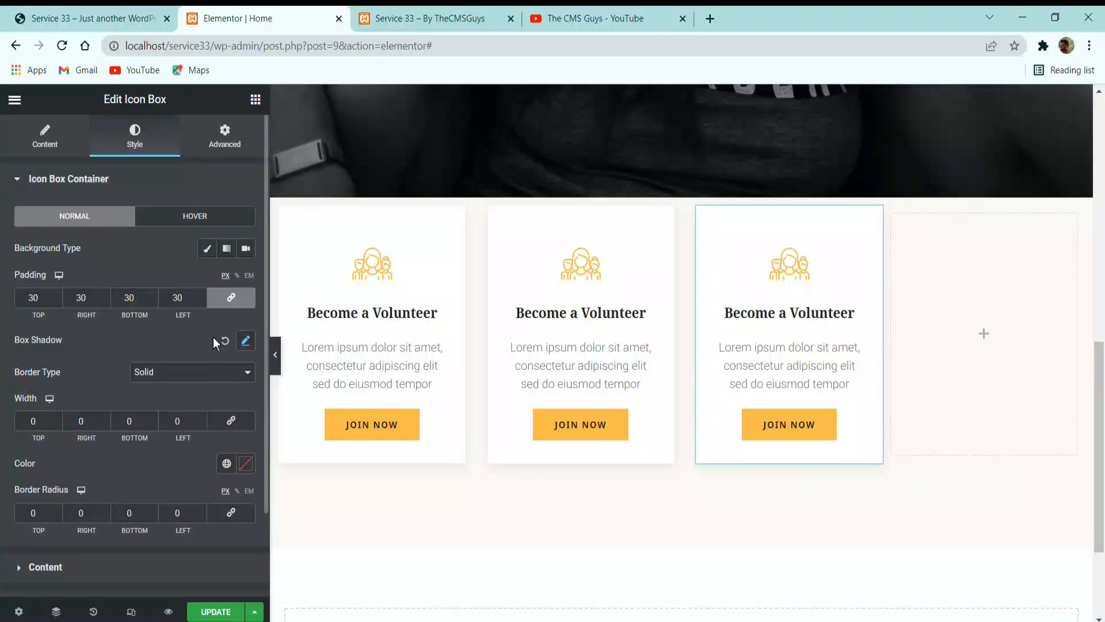
{"action": "left_click", "coordinate": [206, 248]}
{"action": "left_click", "coordinate": [227, 280]}
{"action": "left_click", "coordinate": [156, 352]}
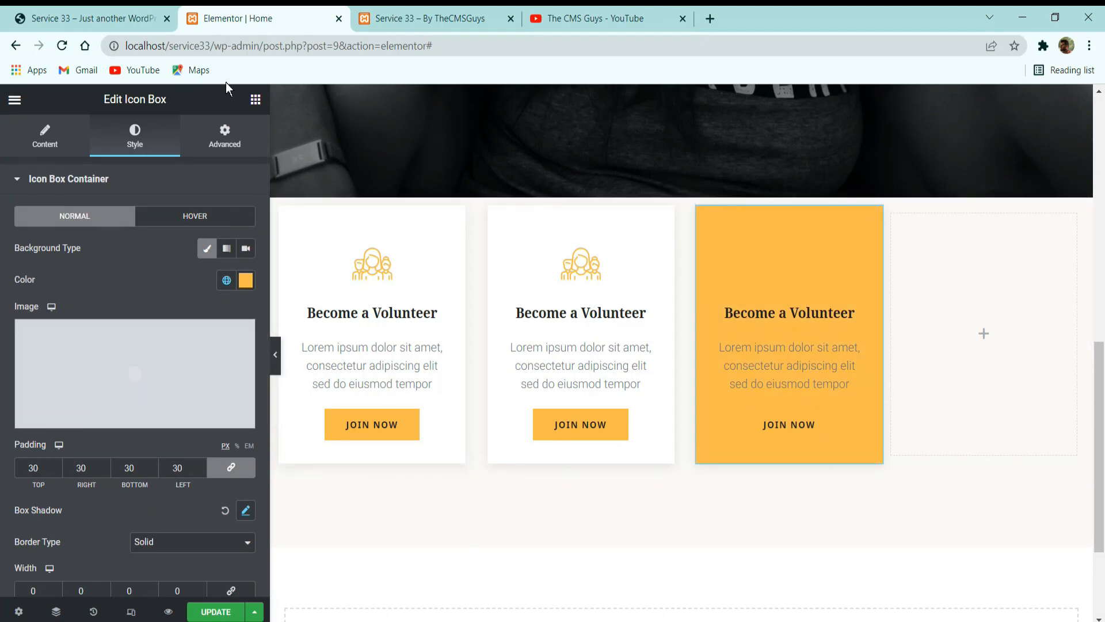
Set the third card's icon color to the global Secondary color.
{"action": "left_click", "coordinate": [118, 13]}
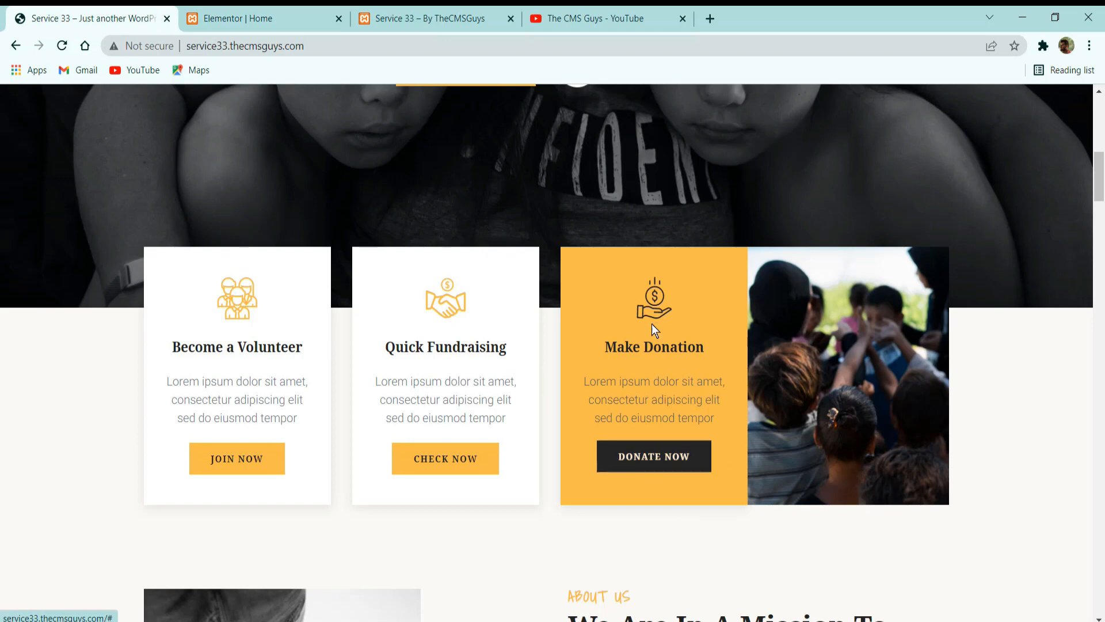
{"action": "left_click", "coordinate": [268, 19]}
{"action": "scroll", "coordinate": [117, 483], "scroll_direction": "down", "scroll_amount": 3}
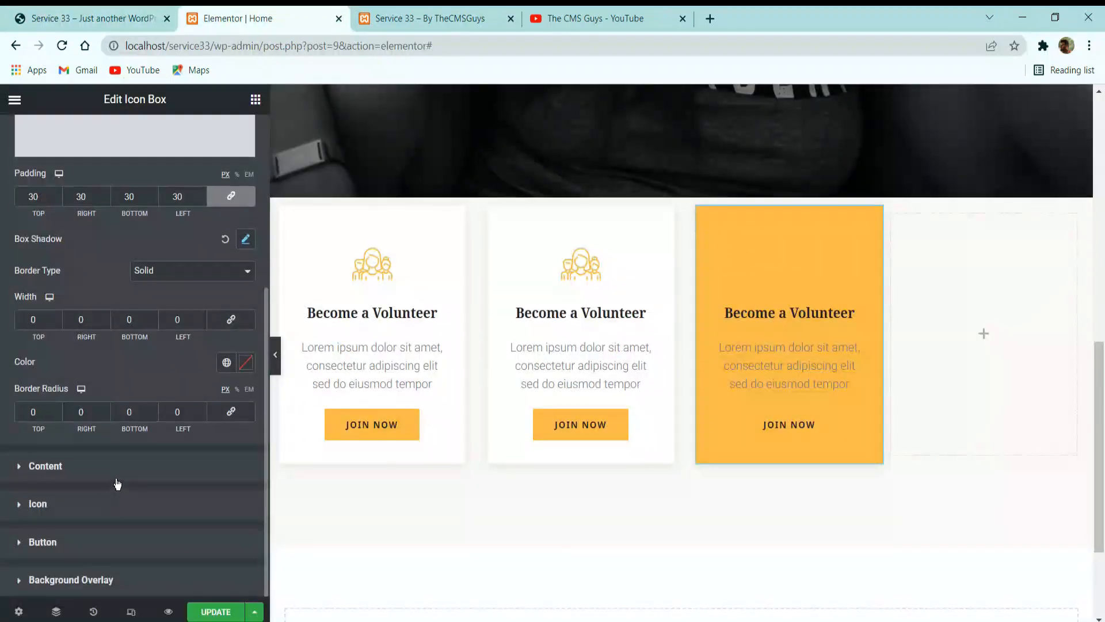
{"action": "left_click", "coordinate": [58, 504]}
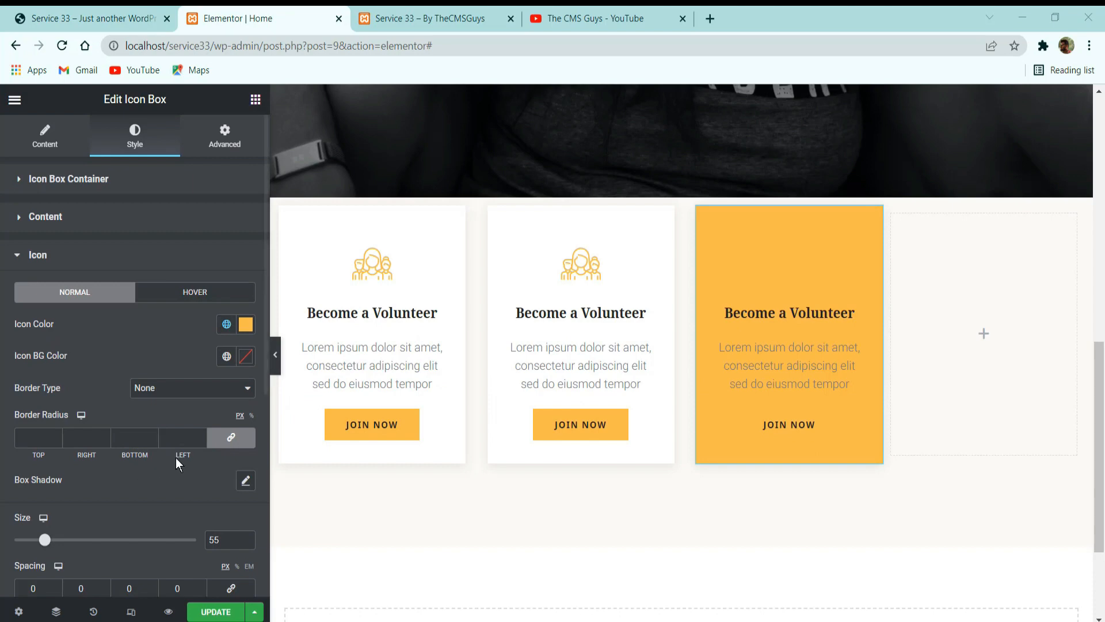
{"action": "left_click", "coordinate": [227, 323]}
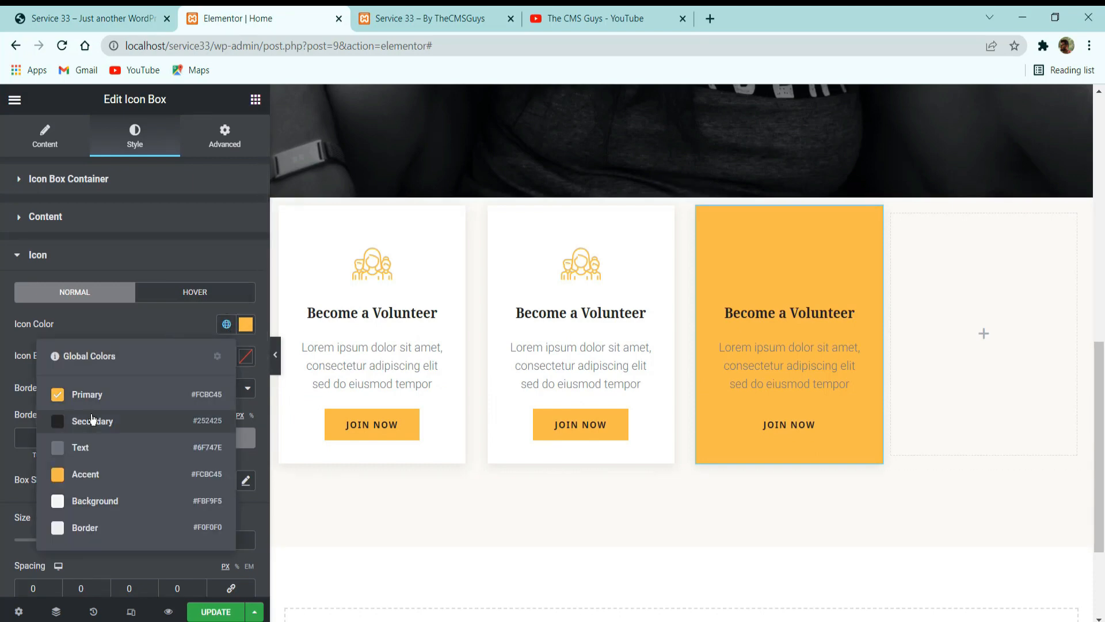
{"action": "left_click", "coordinate": [91, 420]}
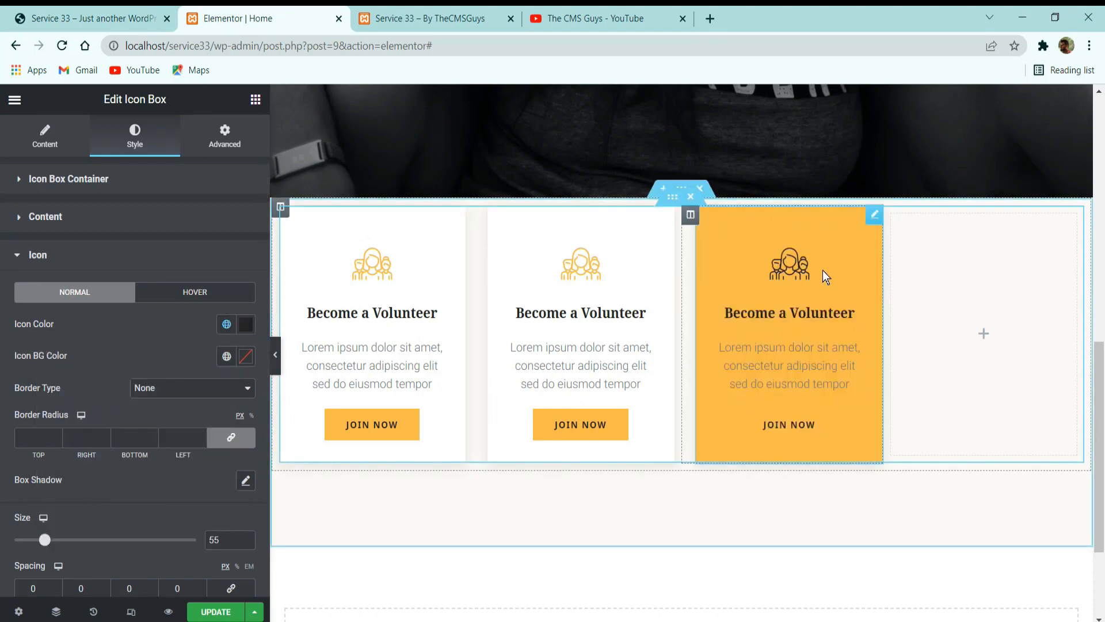
Set the background color of the third card's button to the global Secondary color.
{"action": "scroll", "coordinate": [97, 437], "scroll_direction": "down", "scroll_amount": 6}
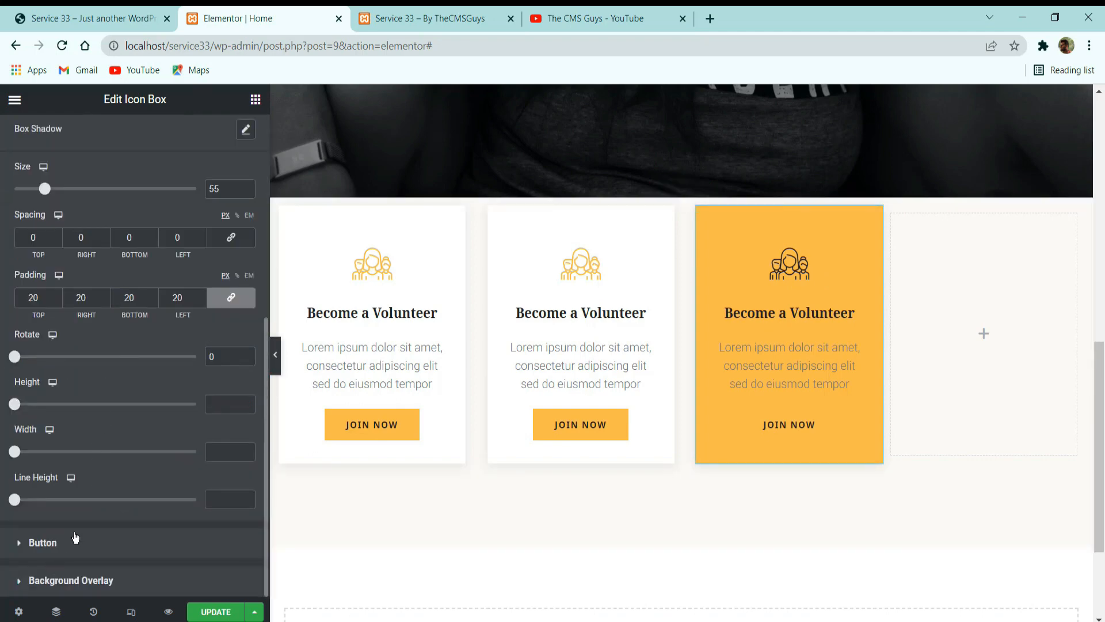
{"action": "left_click", "coordinate": [44, 543]}
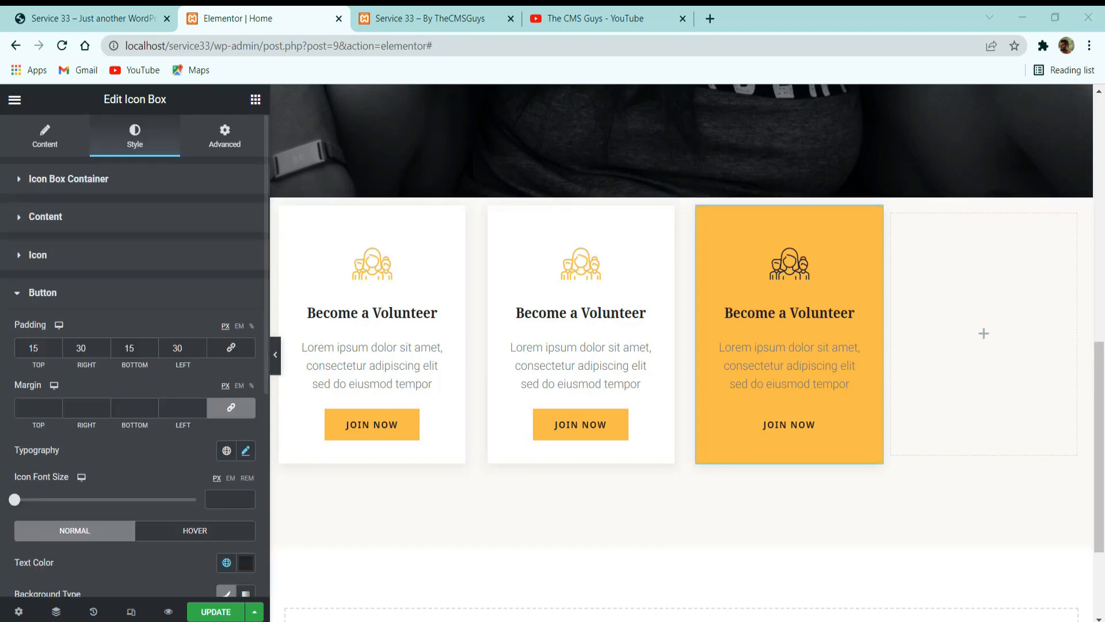
{"action": "scroll", "coordinate": [219, 458], "scroll_direction": "down", "scroll_amount": 3}
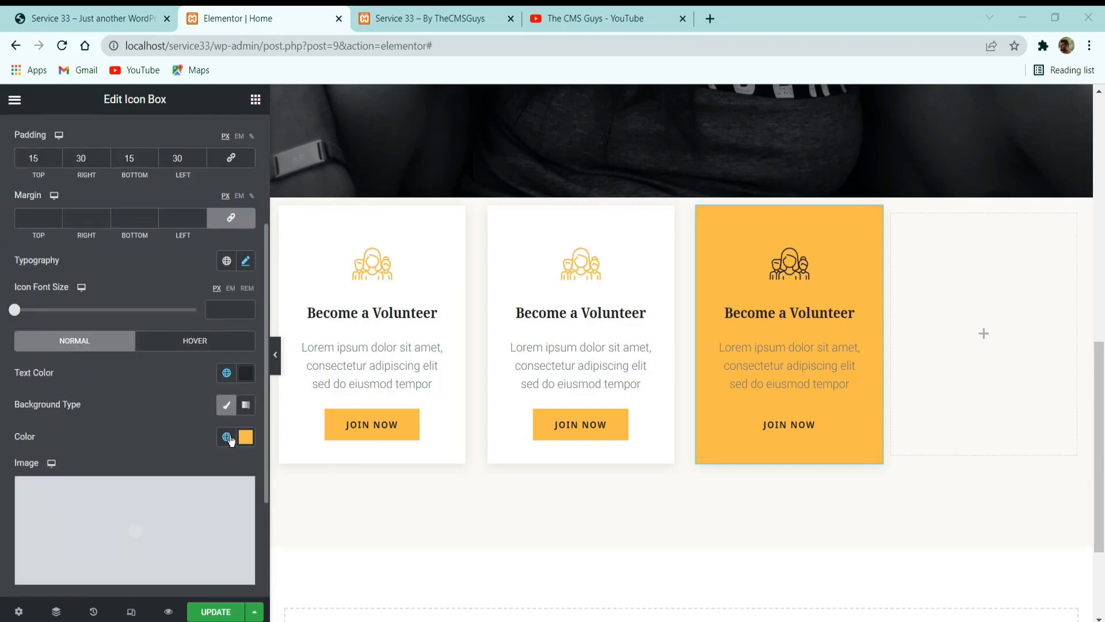
{"action": "left_click", "coordinate": [227, 438]}
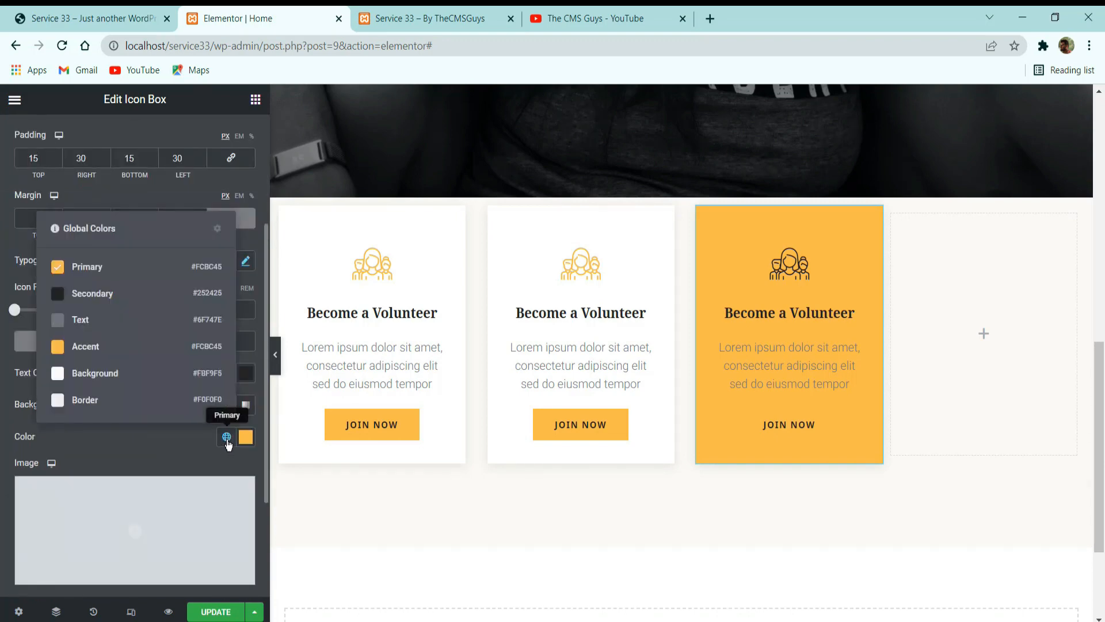
{"action": "left_click", "coordinate": [102, 295]}
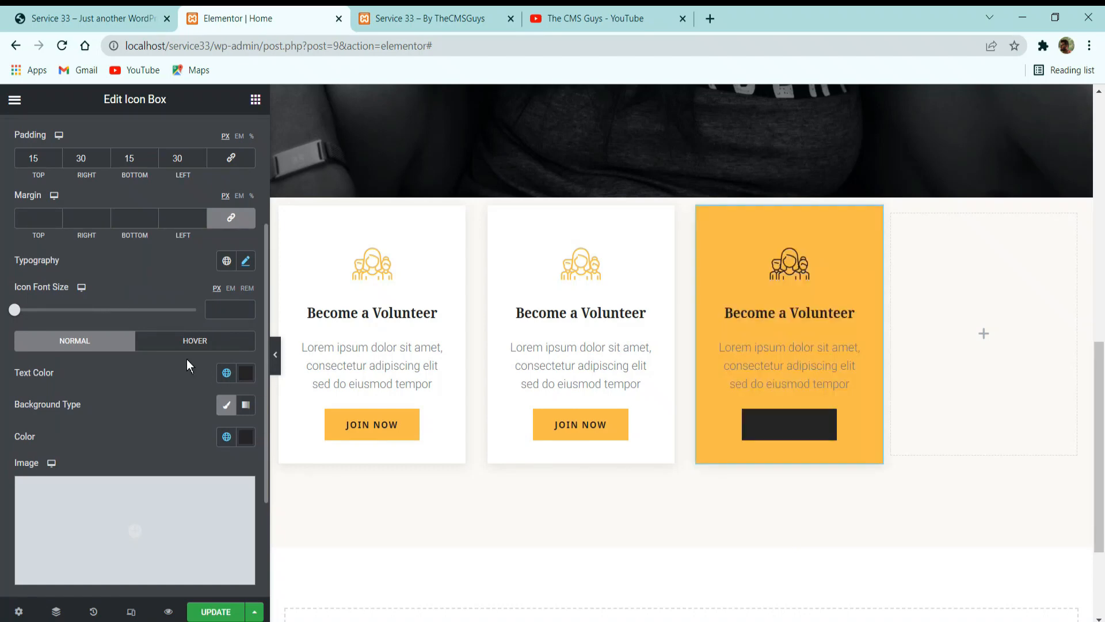
Set the normal text color of the third card's button to white (#FFFFFF).
{"action": "left_click", "coordinate": [223, 373]}
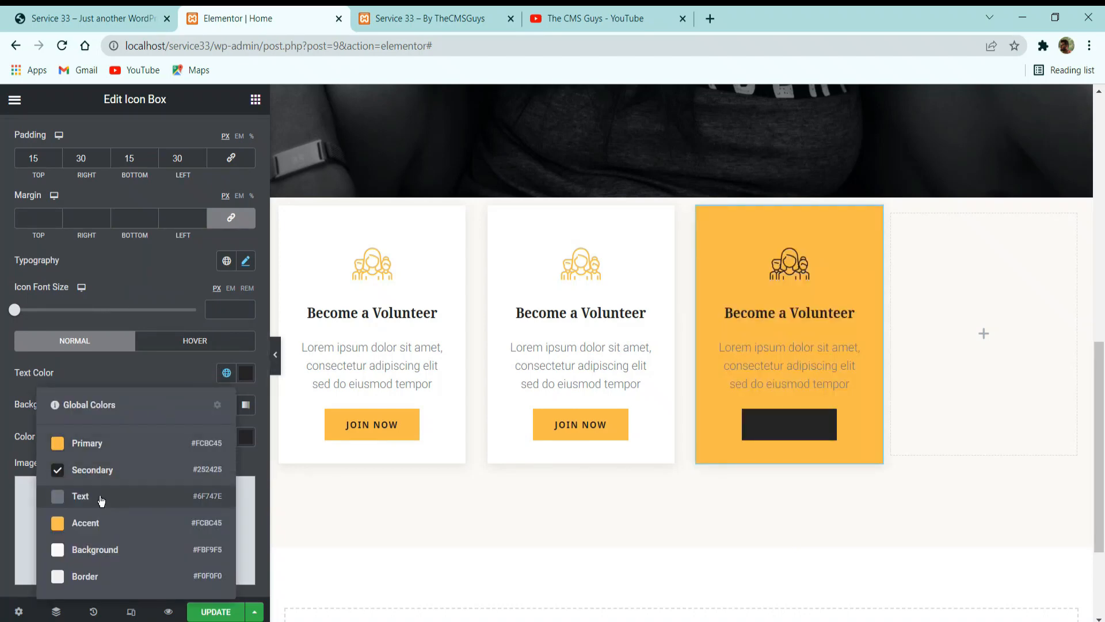
{"action": "left_click", "coordinate": [245, 373]}
{"action": "left_click_drag", "start_coordinate": [133, 200], "coordinate": [20, 49]}
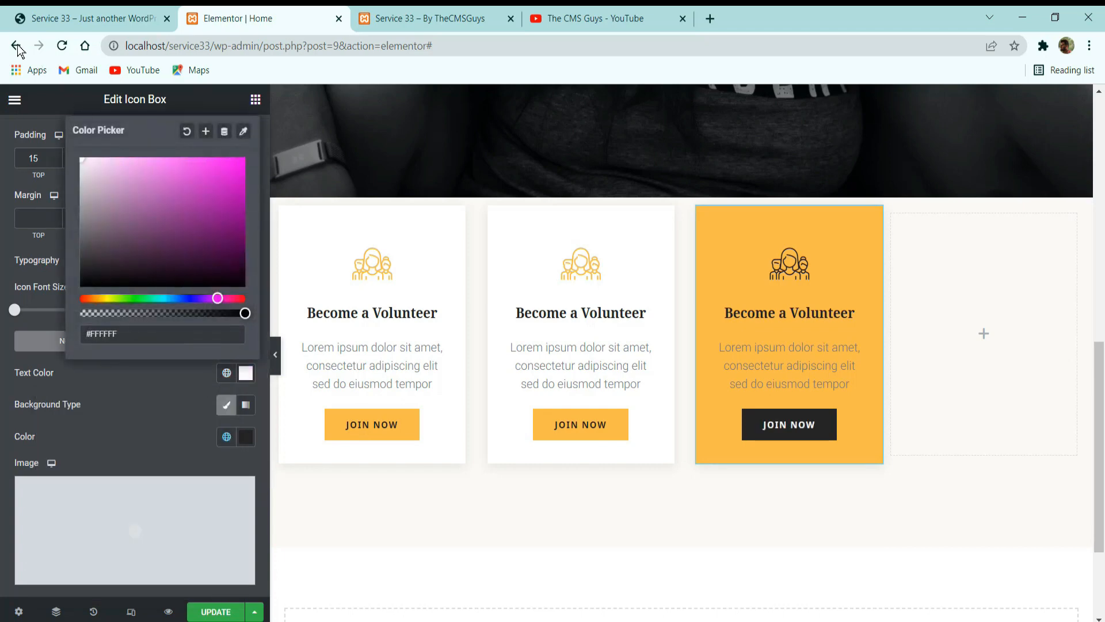
{"action": "left_click", "coordinate": [148, 411]}
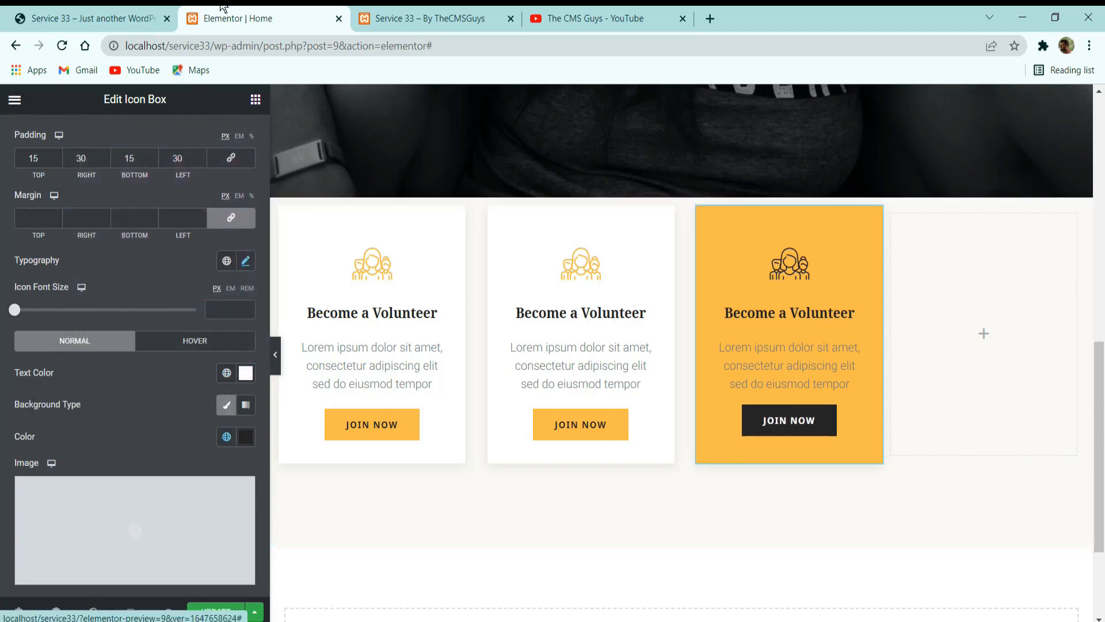
Set the hover text color of the third card's button to the global Primary color.
{"action": "left_click", "coordinate": [95, 18]}
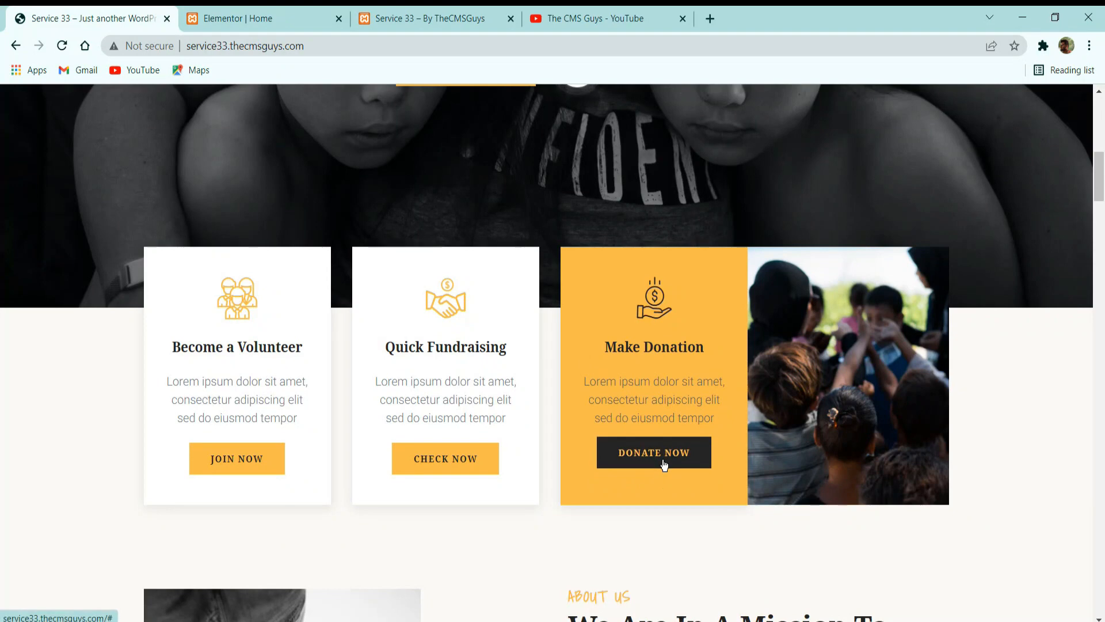
{"action": "left_click", "coordinate": [279, 16]}
{"action": "left_click", "coordinate": [184, 345]}
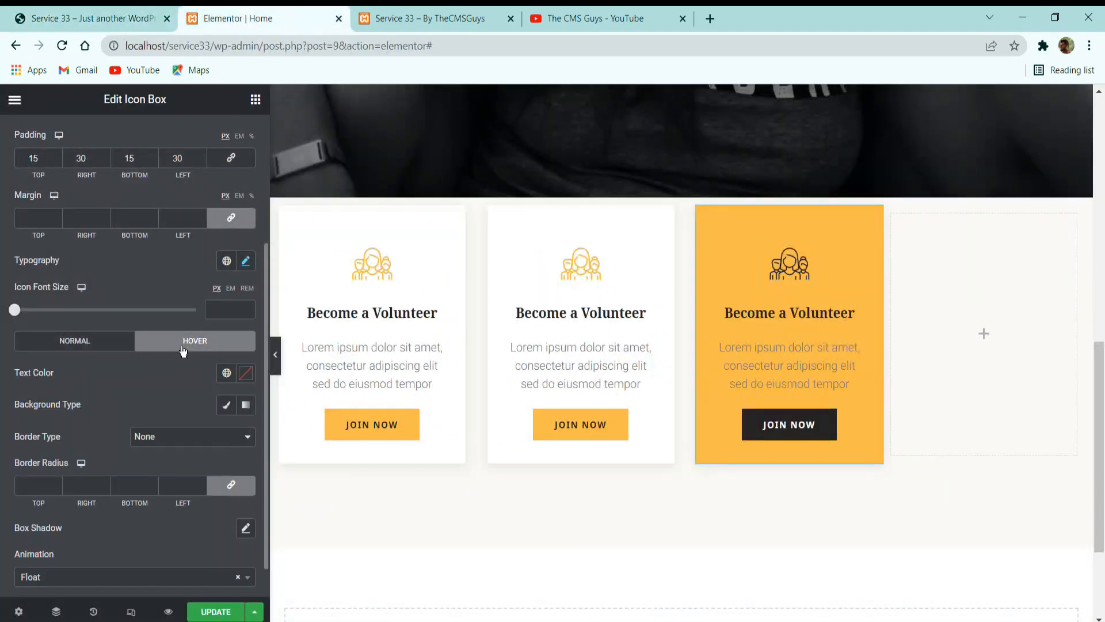
{"action": "left_click", "coordinate": [227, 373]}
{"action": "left_click", "coordinate": [127, 440]}
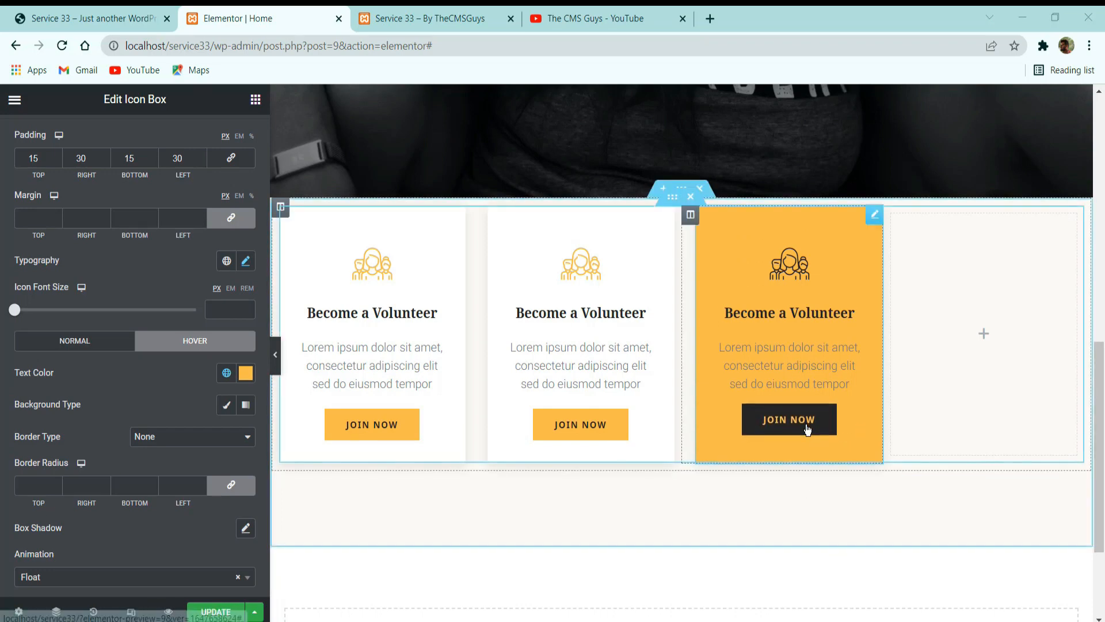
Give the empty fourth column a classic background with the image aubergine.jpg from the media library.
{"action": "left_click", "coordinate": [92, 18]}
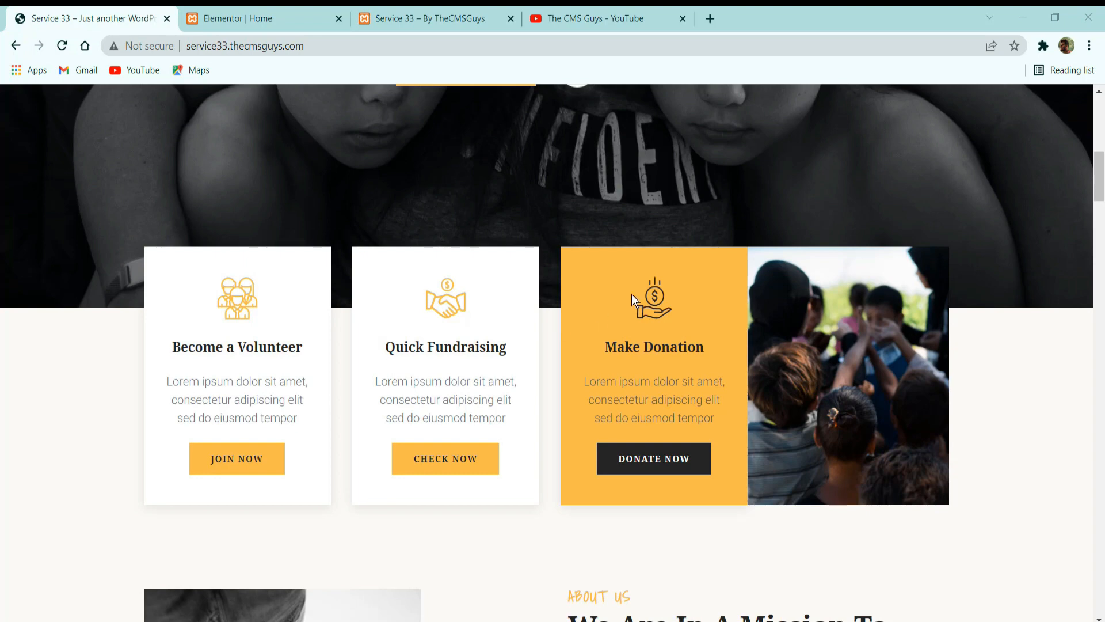
{"action": "left_click", "coordinate": [299, 18]}
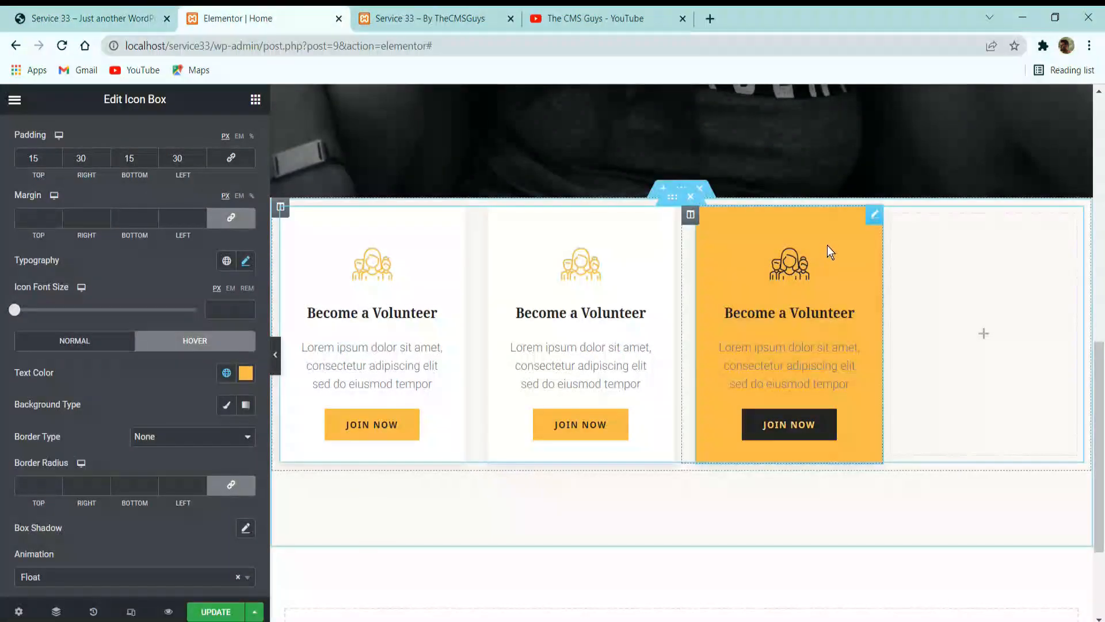
{"action": "left_click", "coordinate": [893, 215]}
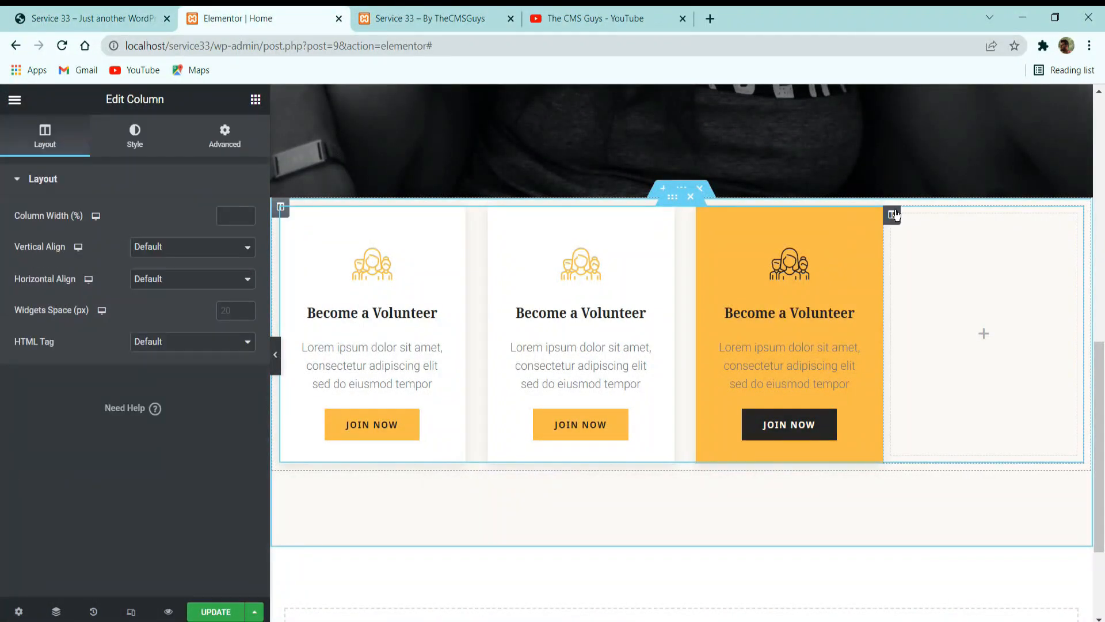
{"action": "left_click", "coordinate": [137, 131]}
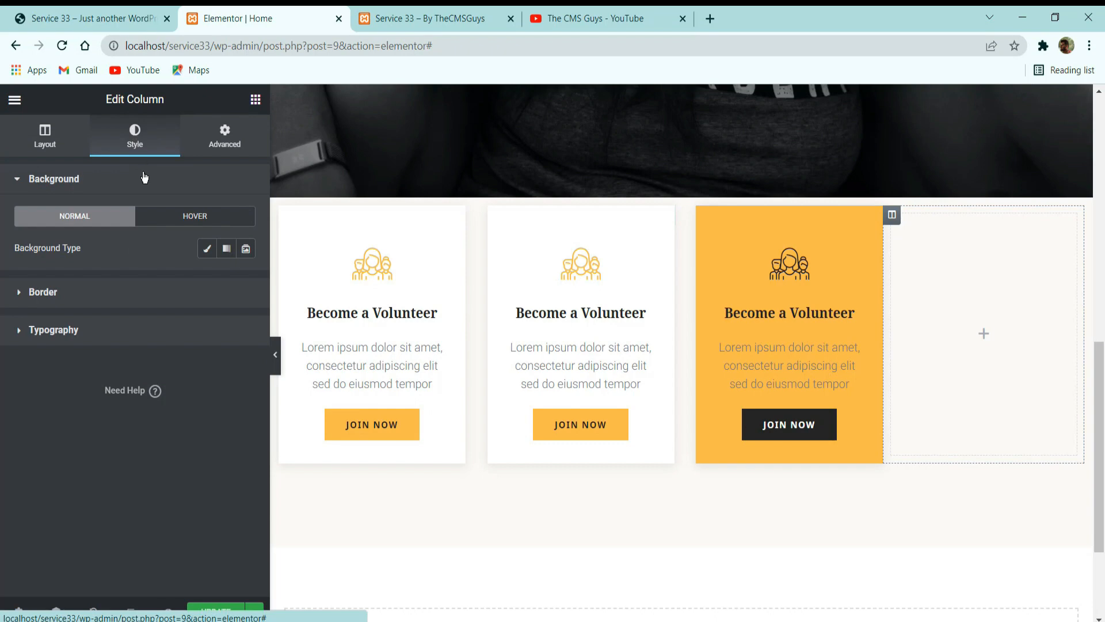
{"action": "left_click", "coordinate": [199, 250]}
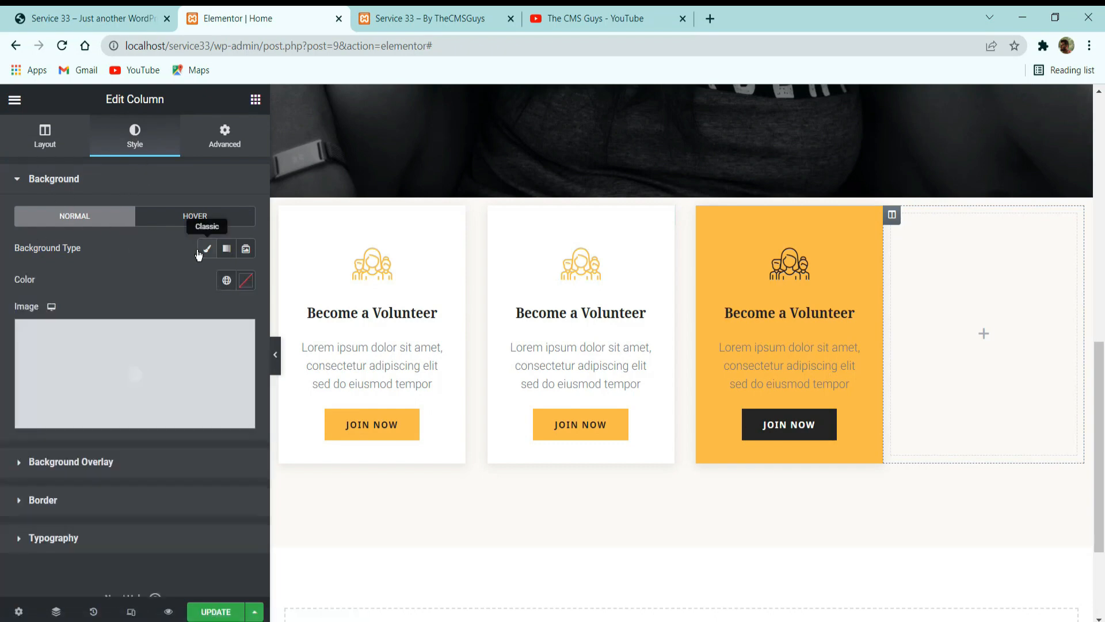
{"action": "left_click", "coordinate": [114, 341]}
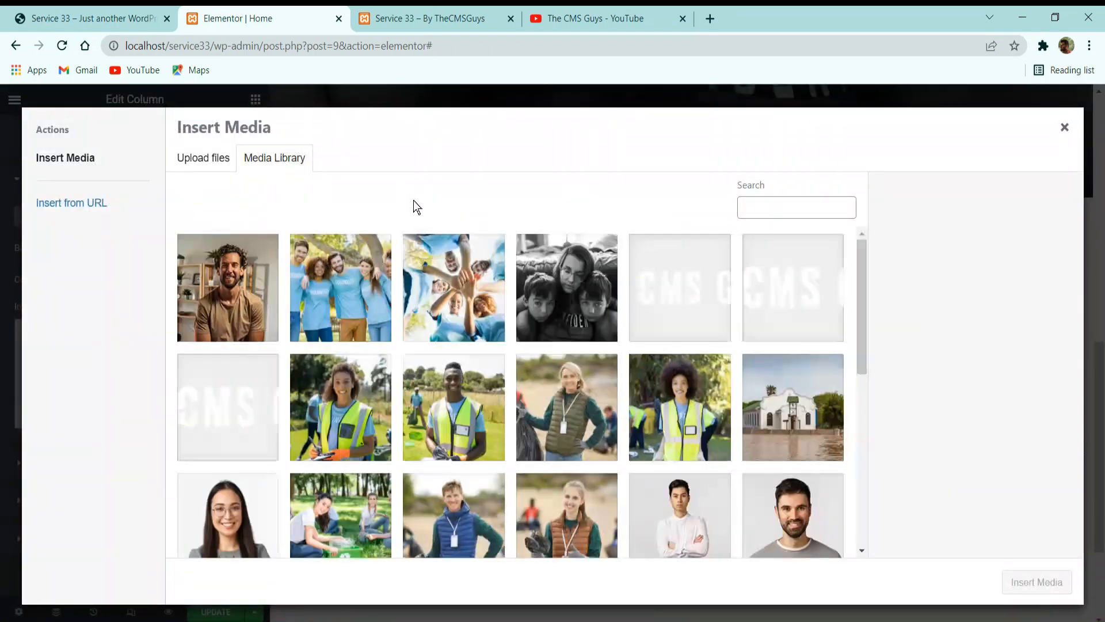
{"action": "scroll", "coordinate": [547, 337], "scroll_direction": "down", "scroll_amount": 1}
{"action": "scroll", "coordinate": [547, 337], "scroll_direction": "down", "scroll_amount": 5}
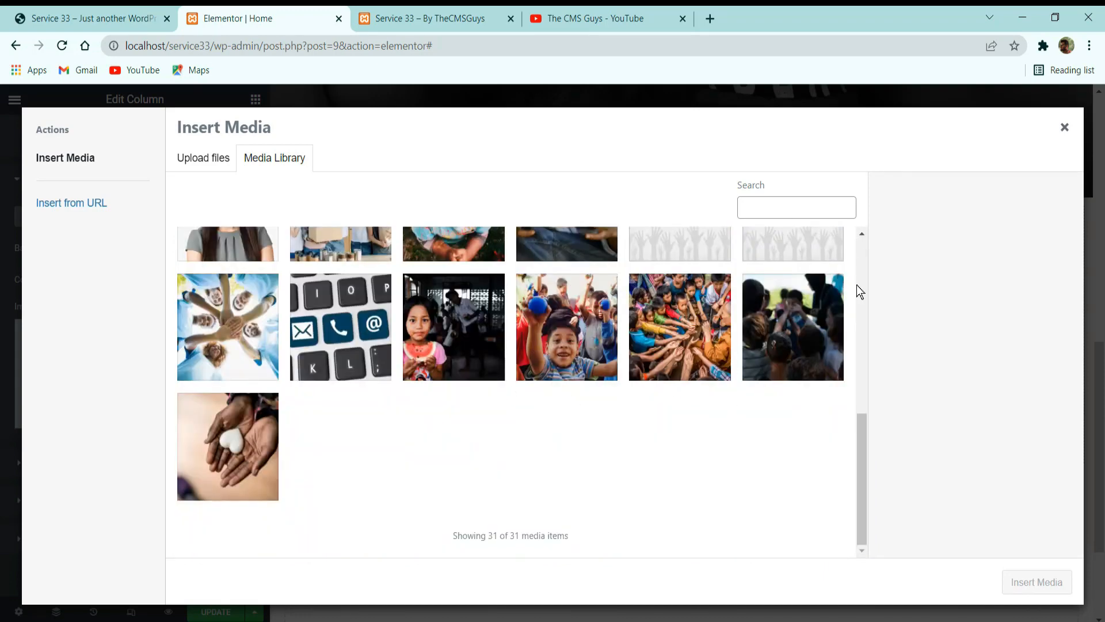
{"action": "left_click", "coordinate": [805, 319]}
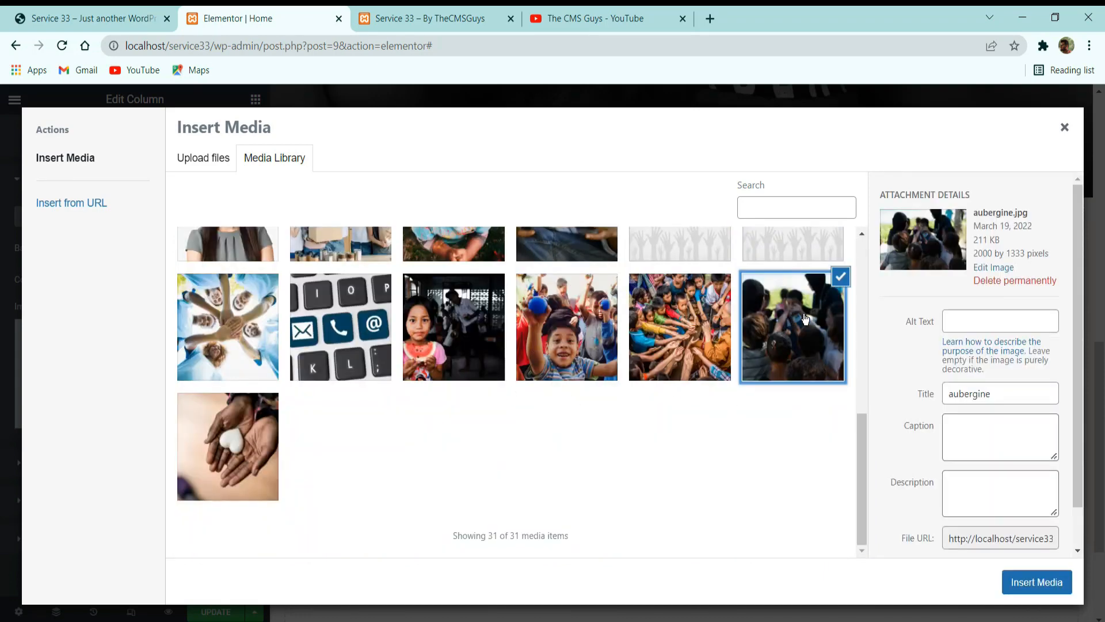
{"action": "left_click", "coordinate": [1037, 582]}
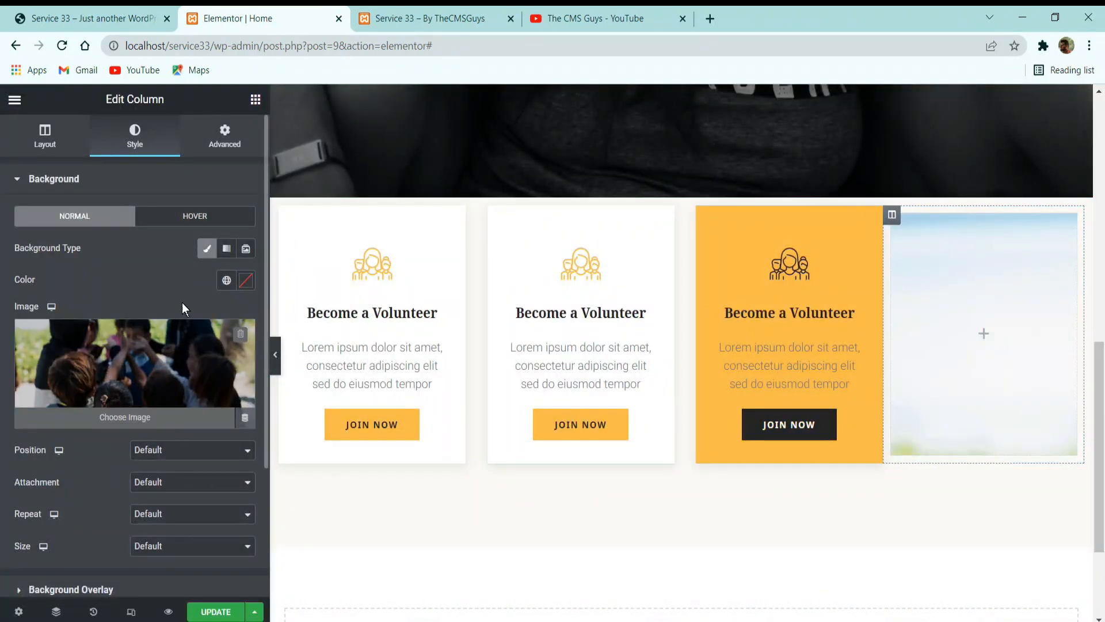
Set the fourth column's background image position to Custom with an X position of 31%.
{"action": "left_click", "coordinate": [161, 452]}
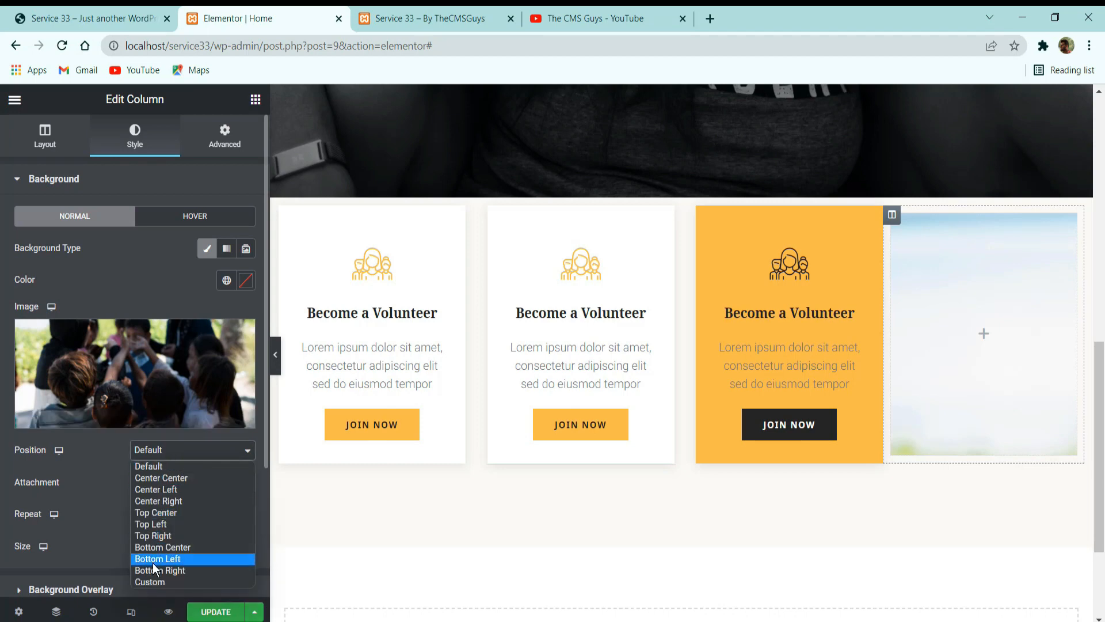
{"action": "left_click", "coordinate": [155, 583]}
{"action": "scroll", "coordinate": [121, 424], "scroll_direction": "down", "scroll_amount": 3}
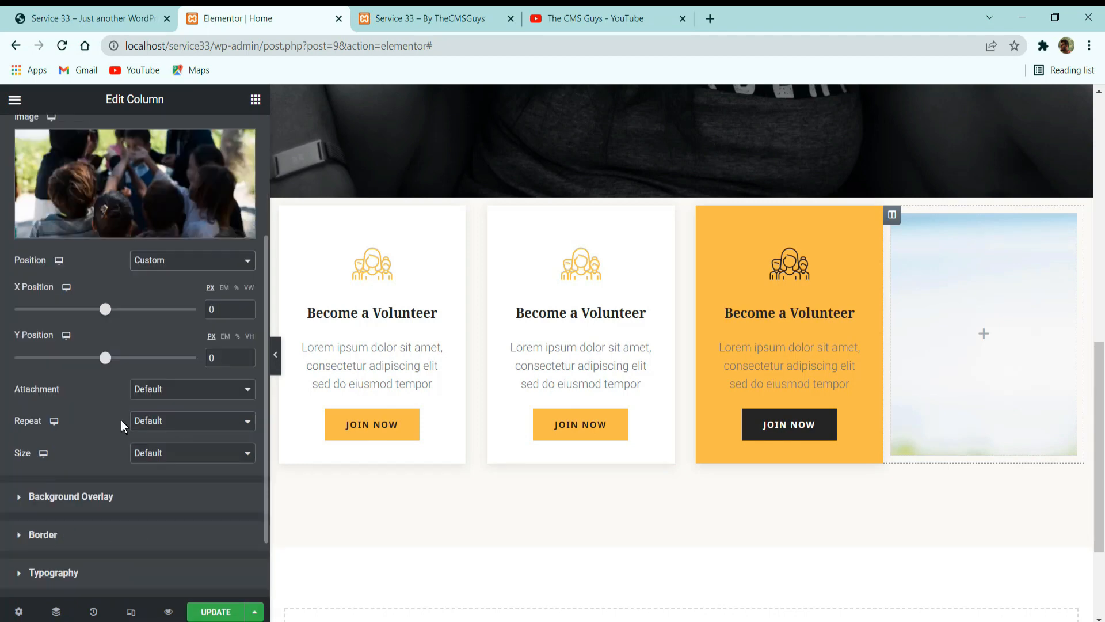
{"action": "left_click", "coordinate": [237, 288]}
{"action": "double_click", "coordinate": [232, 309]}
{"action": "type", "text": "31"}
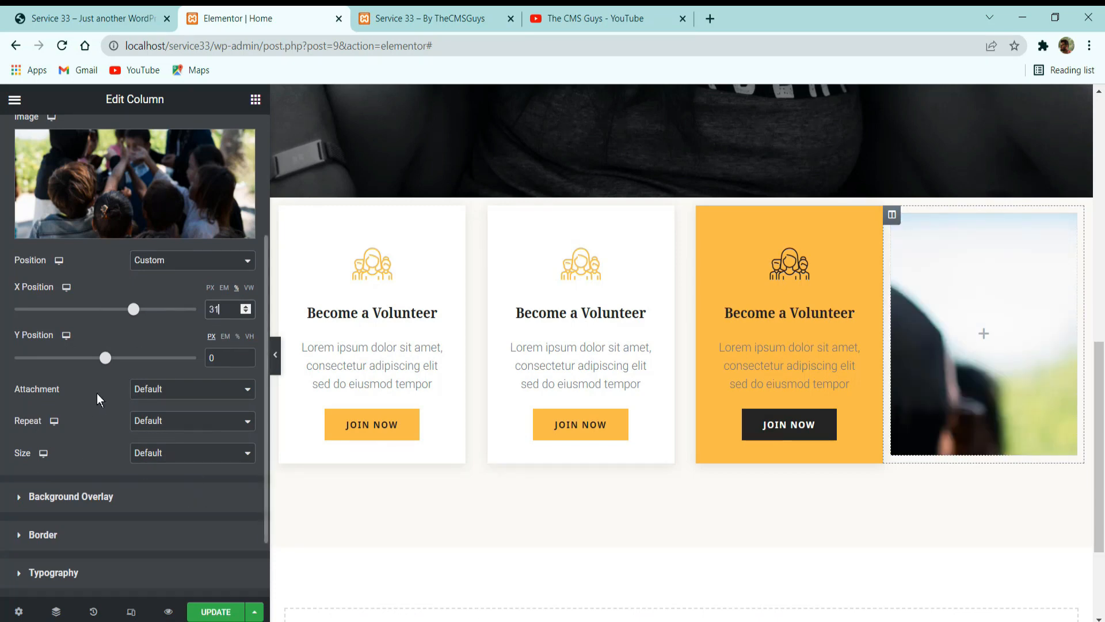
Set the fourth column's background image to No-repeat and its size to Cover.
{"action": "scroll", "coordinate": [98, 398], "scroll_direction": "down", "scroll_amount": 2}
{"action": "scroll", "coordinate": [814, 437], "scroll_direction": "down", "scroll_amount": 3}
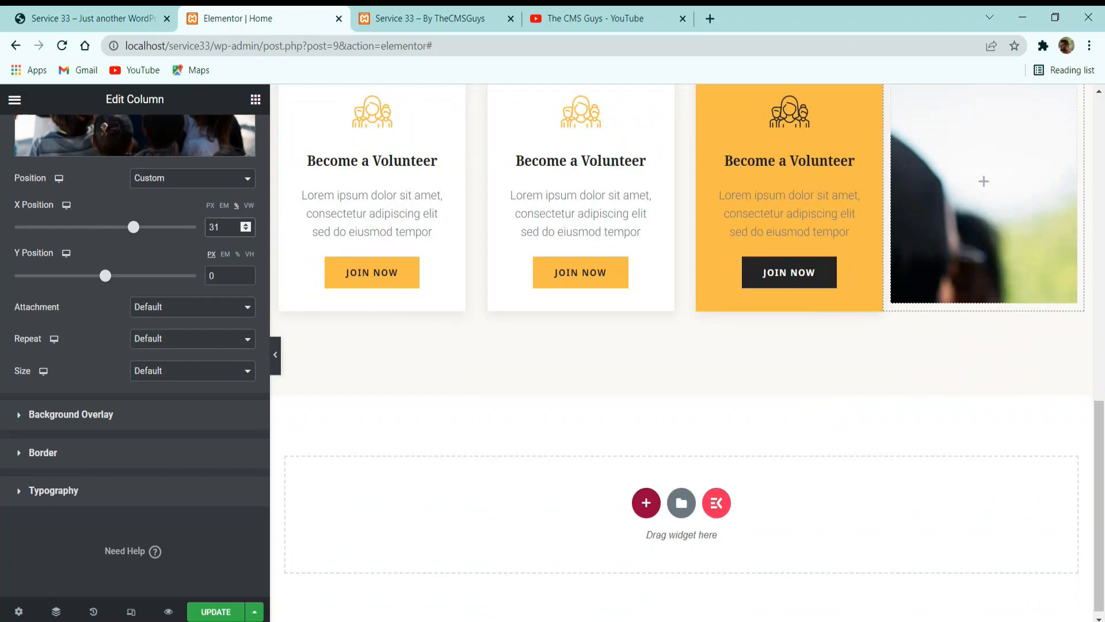
{"action": "left_click", "coordinate": [178, 340]}
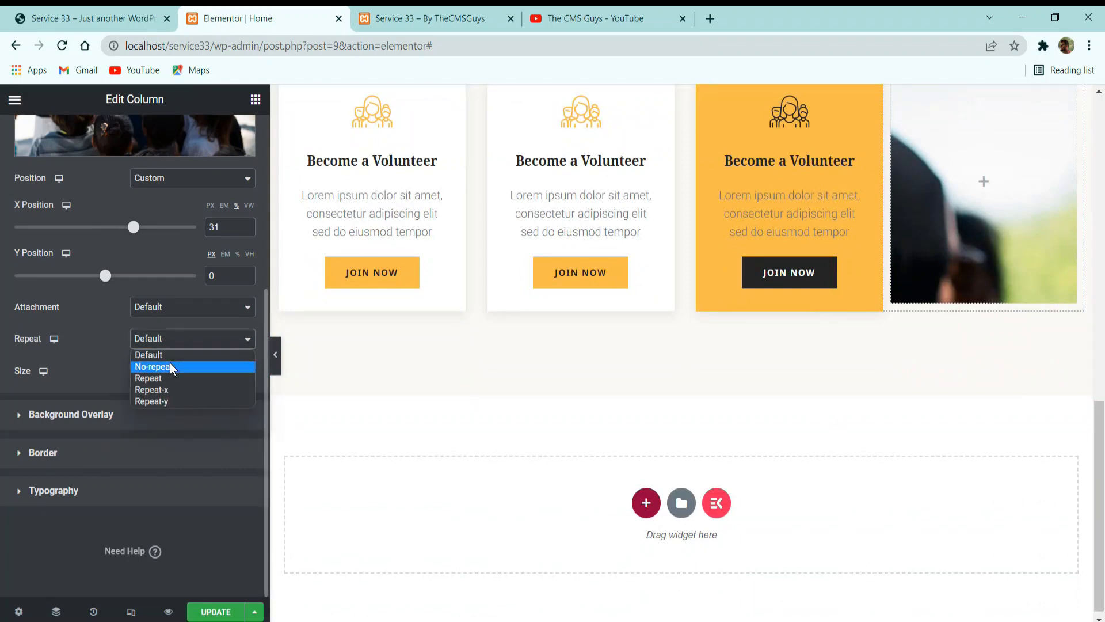
{"action": "left_click", "coordinate": [173, 366]}
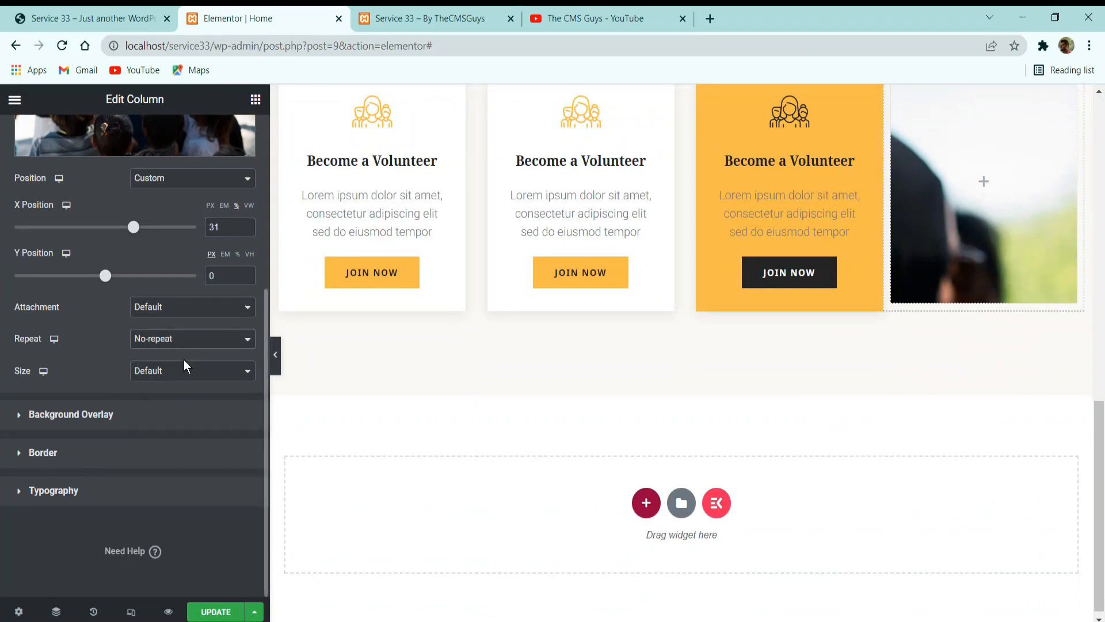
{"action": "left_click", "coordinate": [186, 368]}
{"action": "left_click", "coordinate": [178, 412]}
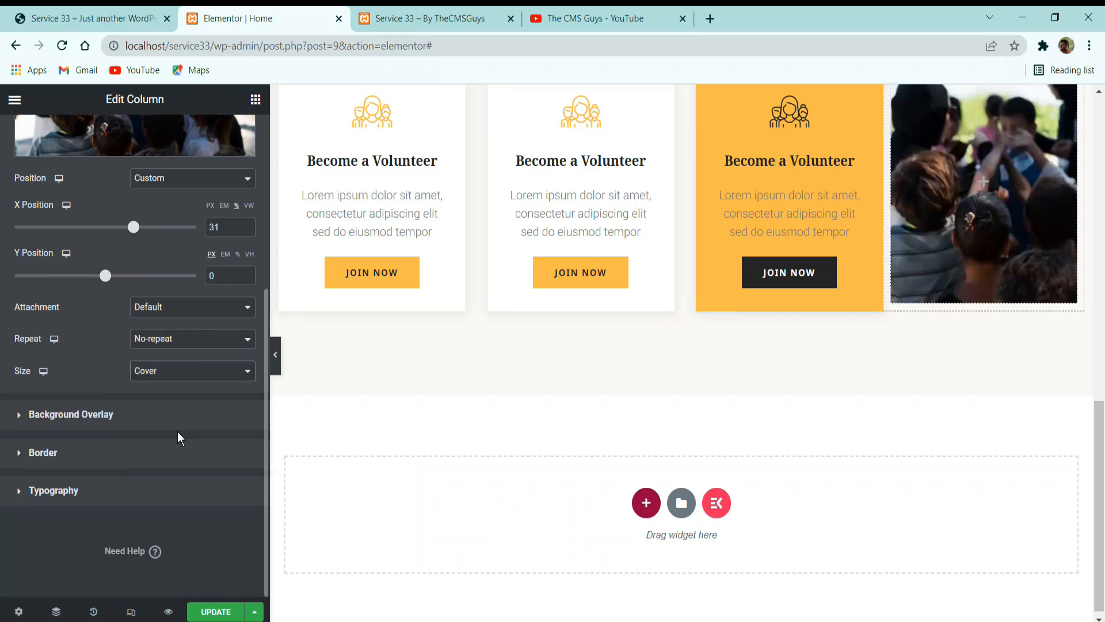
Add a Spacer widget to the image column and set its space to 256 px.
{"action": "scroll", "coordinate": [297, 465], "scroll_direction": "up", "scroll_amount": 2}
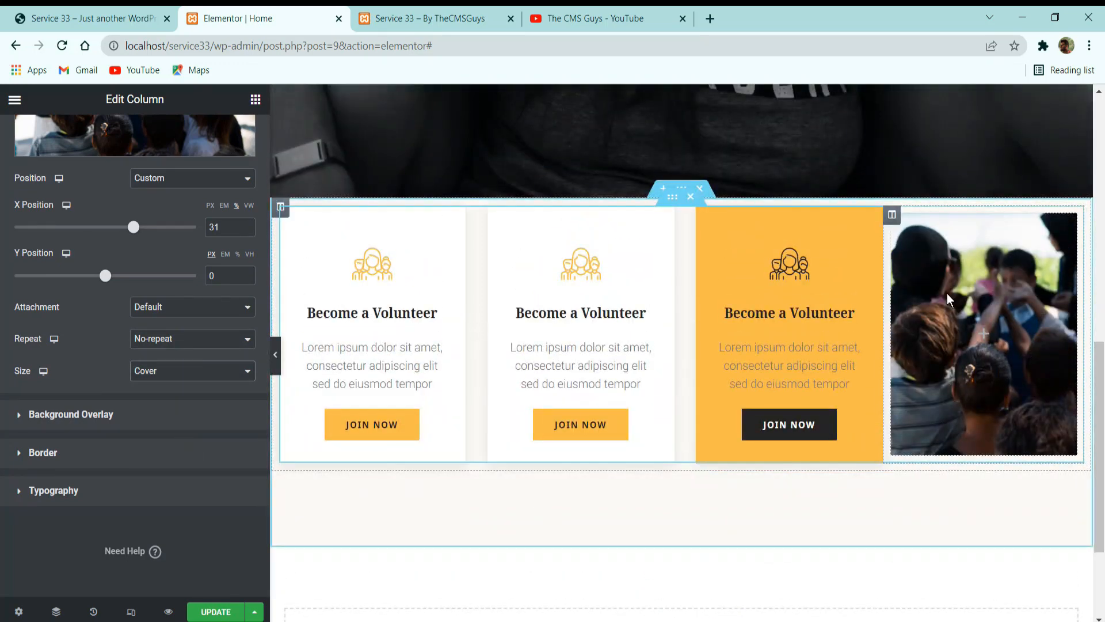
{"action": "left_click", "coordinate": [81, 12]}
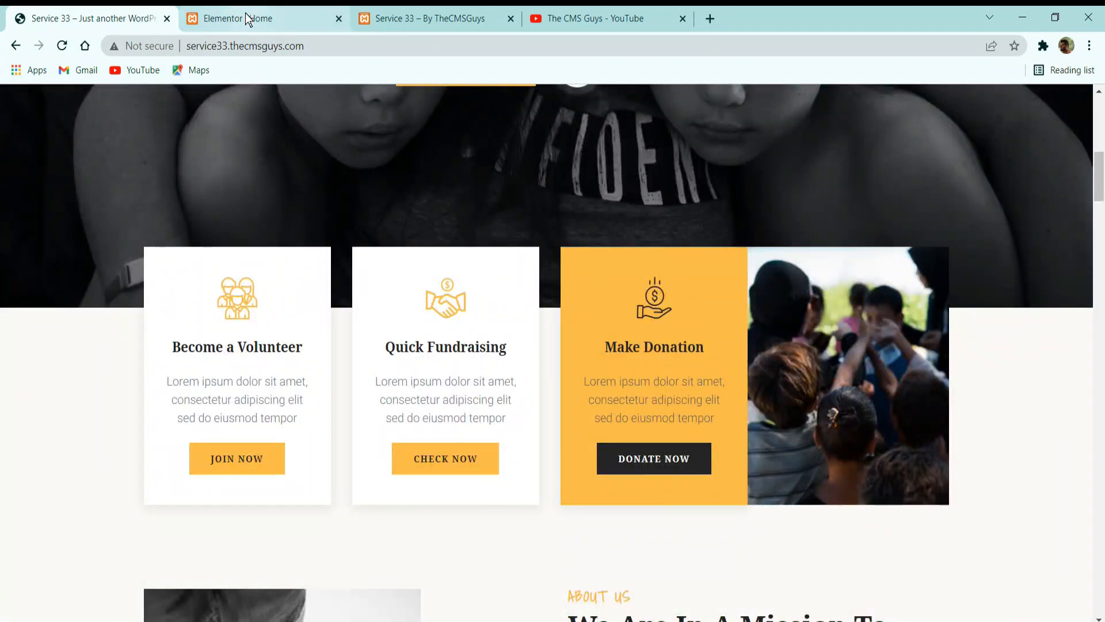
{"action": "left_click", "coordinate": [247, 19]}
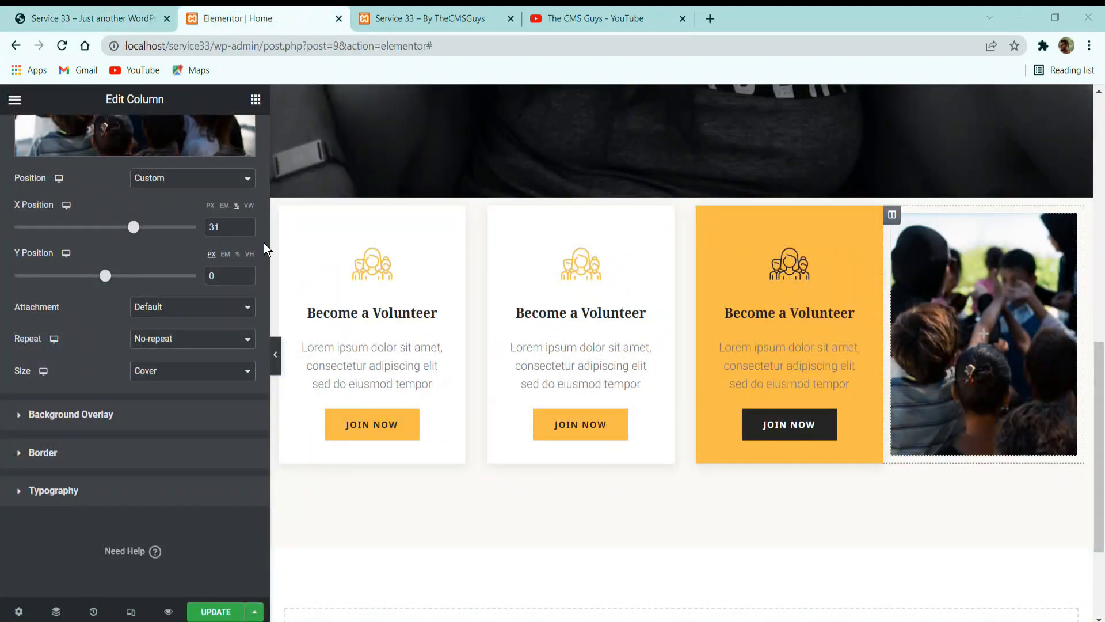
{"action": "scroll", "coordinate": [213, 173], "scroll_direction": "up", "scroll_amount": 5}
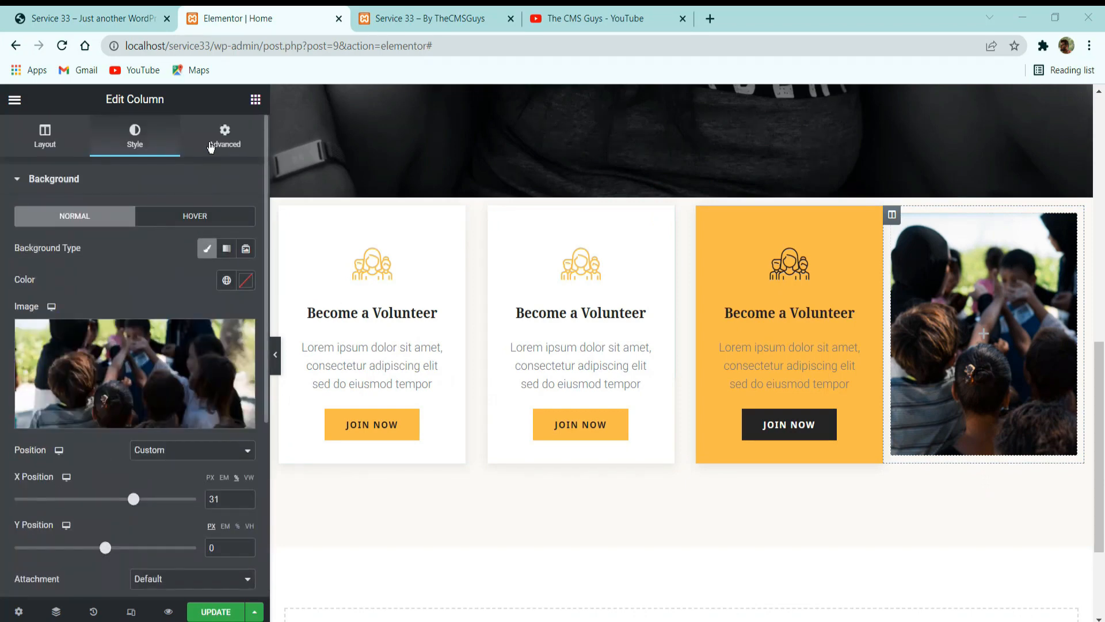
{"action": "left_click", "coordinate": [215, 141]}
{"action": "left_click", "coordinate": [255, 99]}
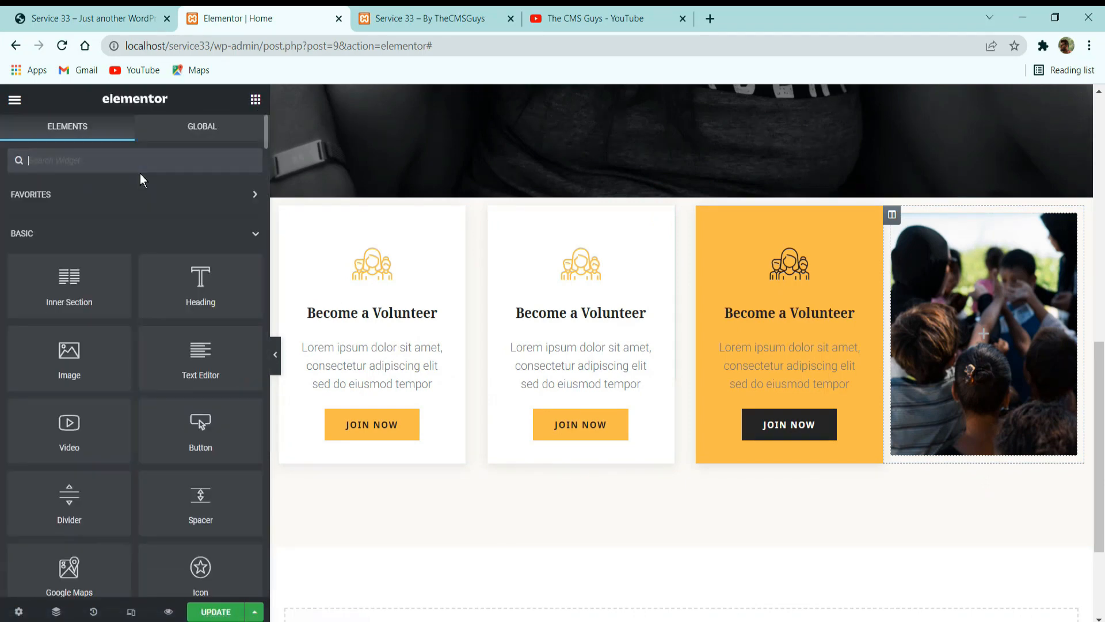
{"action": "type", "text": "spa"}
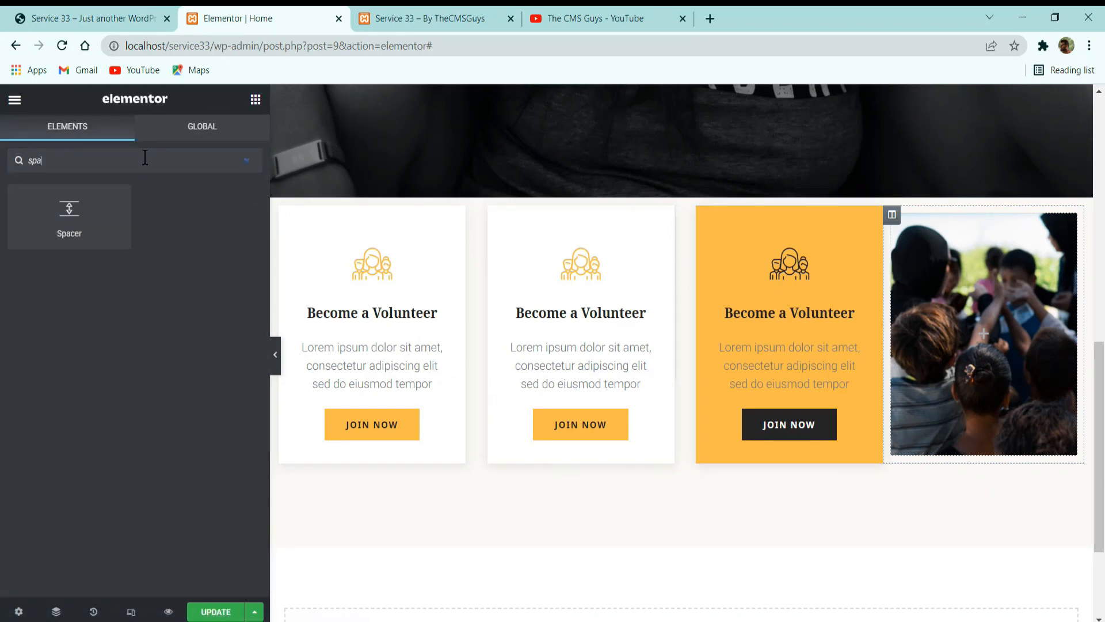
{"action": "left_click_drag", "start_coordinate": [69, 216], "coordinate": [981, 352]}
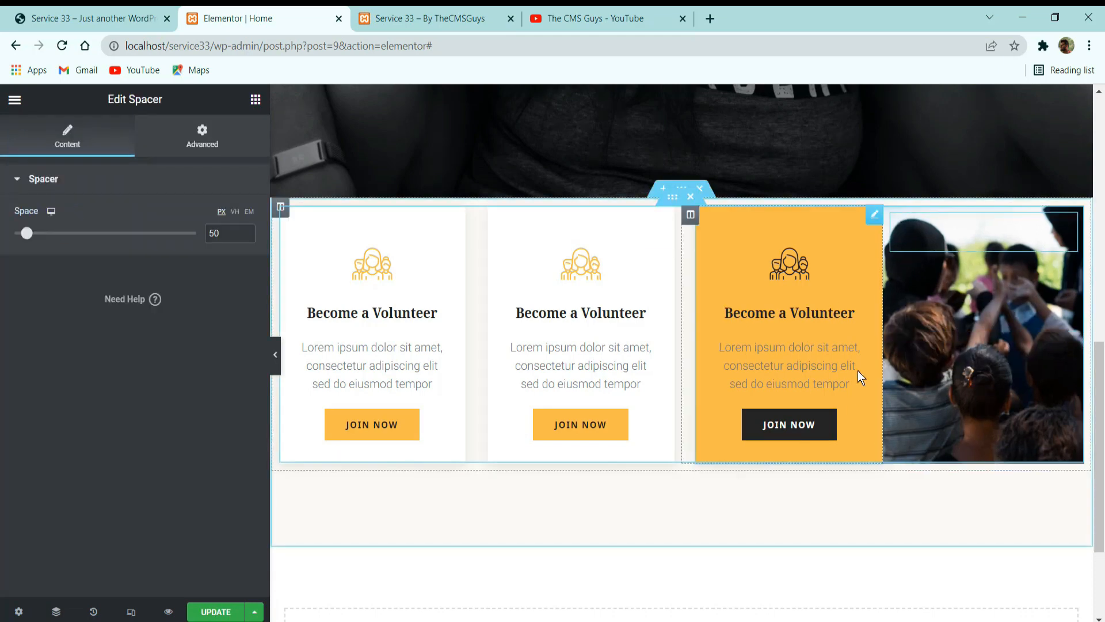
{"action": "double_click", "coordinate": [214, 233]}
{"action": "type", "text": "256"}
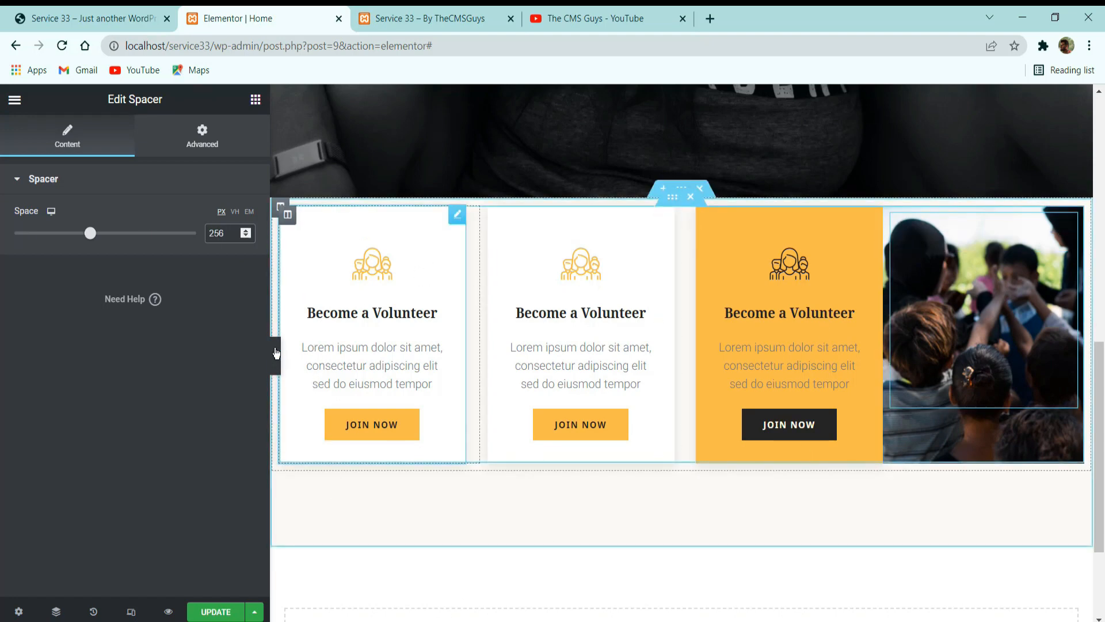
Compare the card row with the reference site and set the inner section's unlinked padding to 10 px right and left.
{"action": "left_click", "coordinate": [276, 352]}
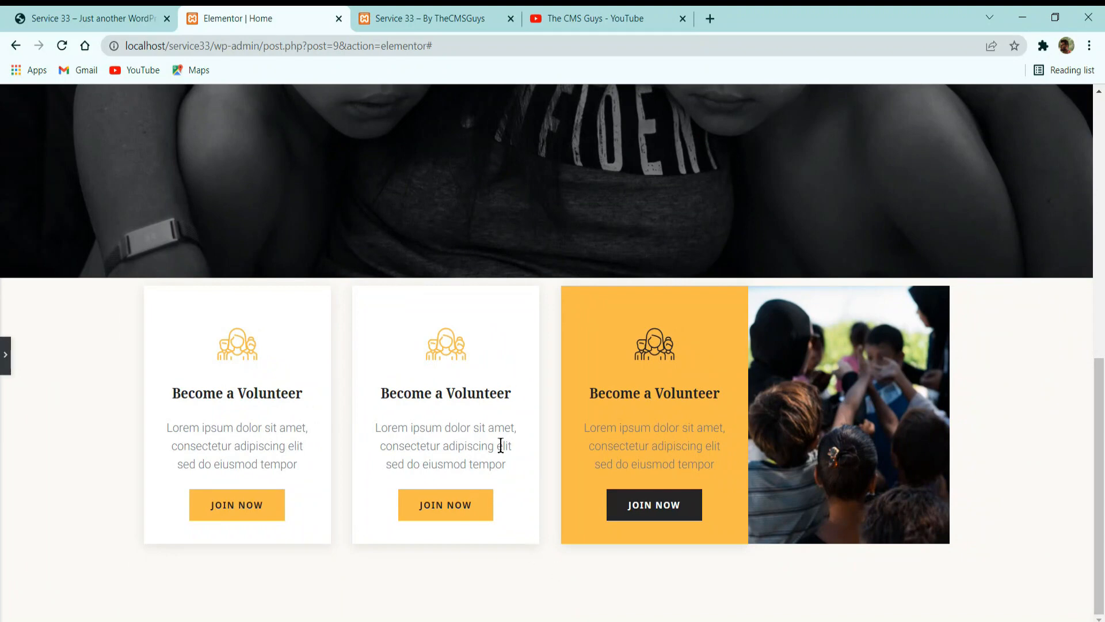
{"action": "left_click", "coordinate": [99, 18]}
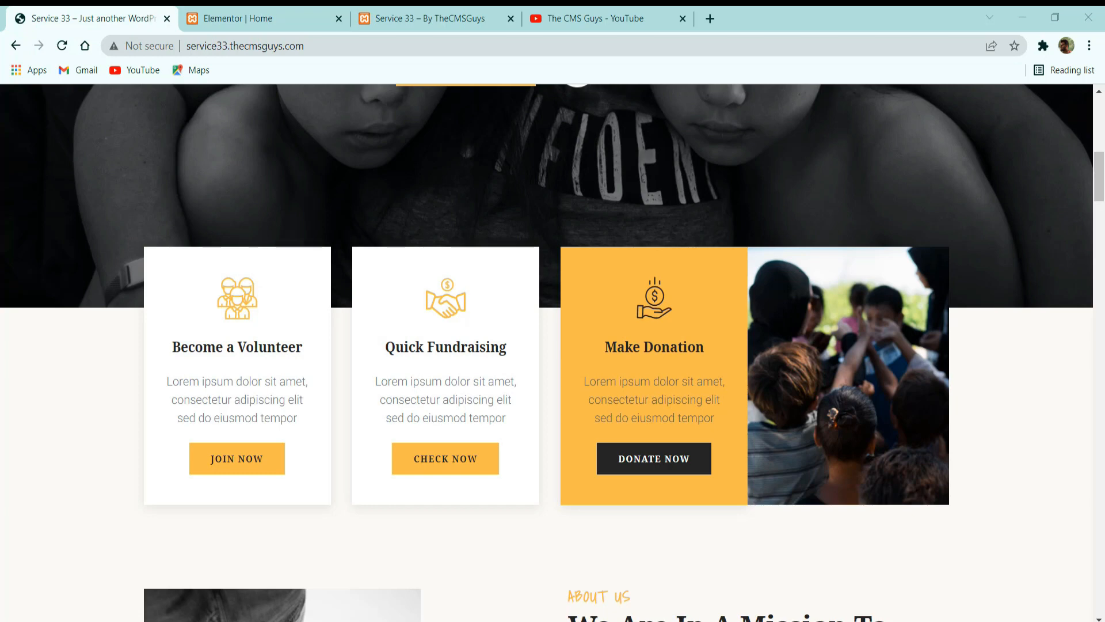
{"action": "left_click", "coordinate": [288, 17]}
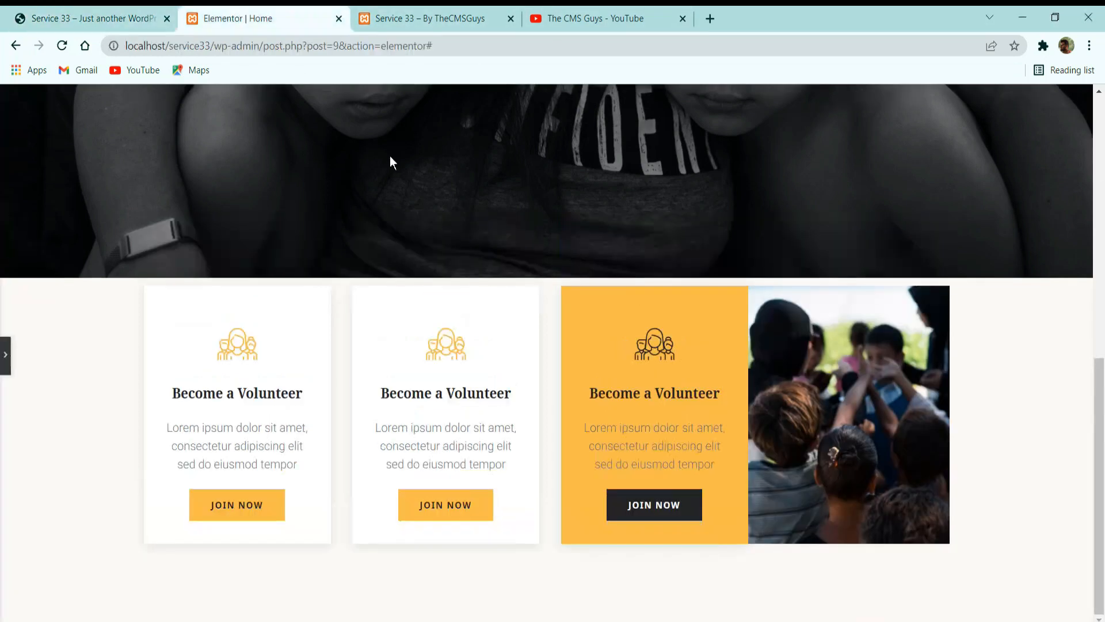
{"action": "left_click", "coordinate": [6, 354]}
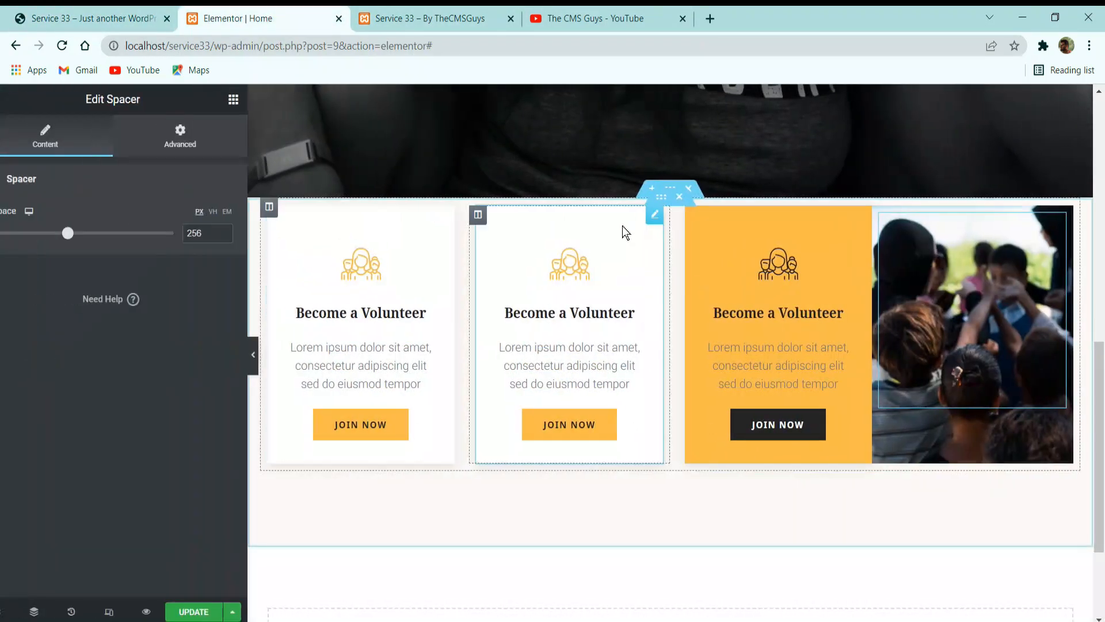
{"action": "left_click", "coordinate": [675, 200]}
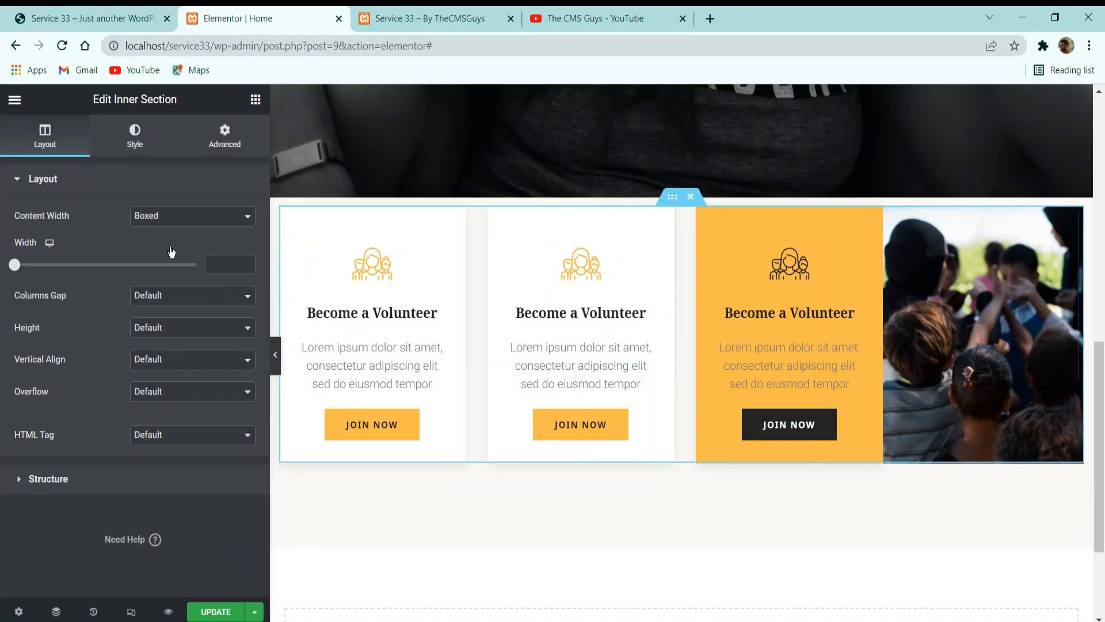
{"action": "left_click", "coordinate": [234, 141]}
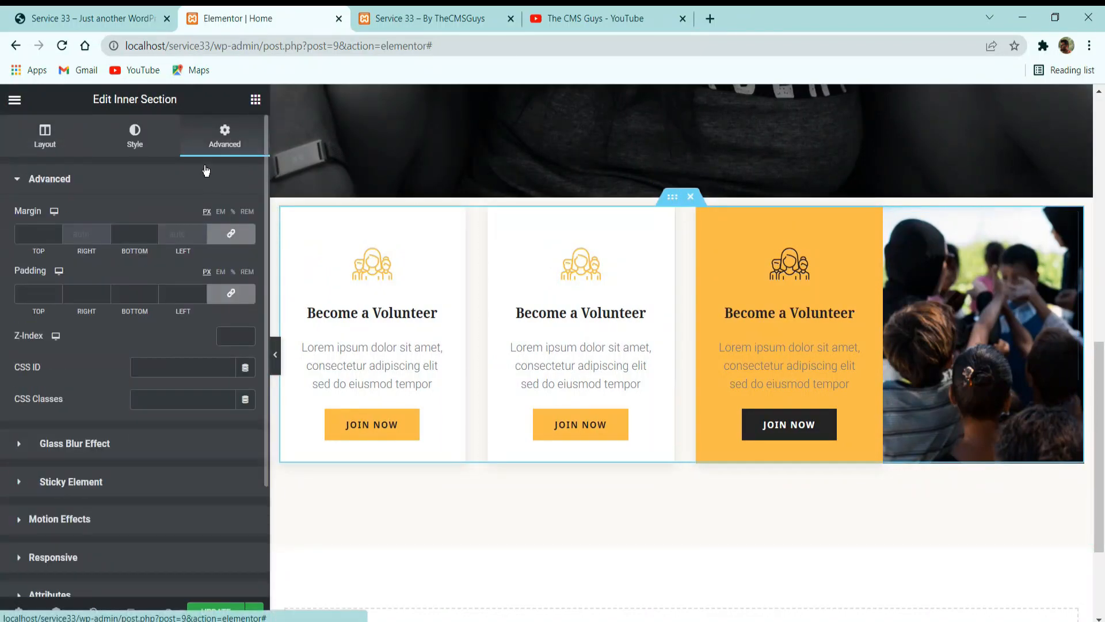
{"action": "left_click", "coordinate": [232, 295]}
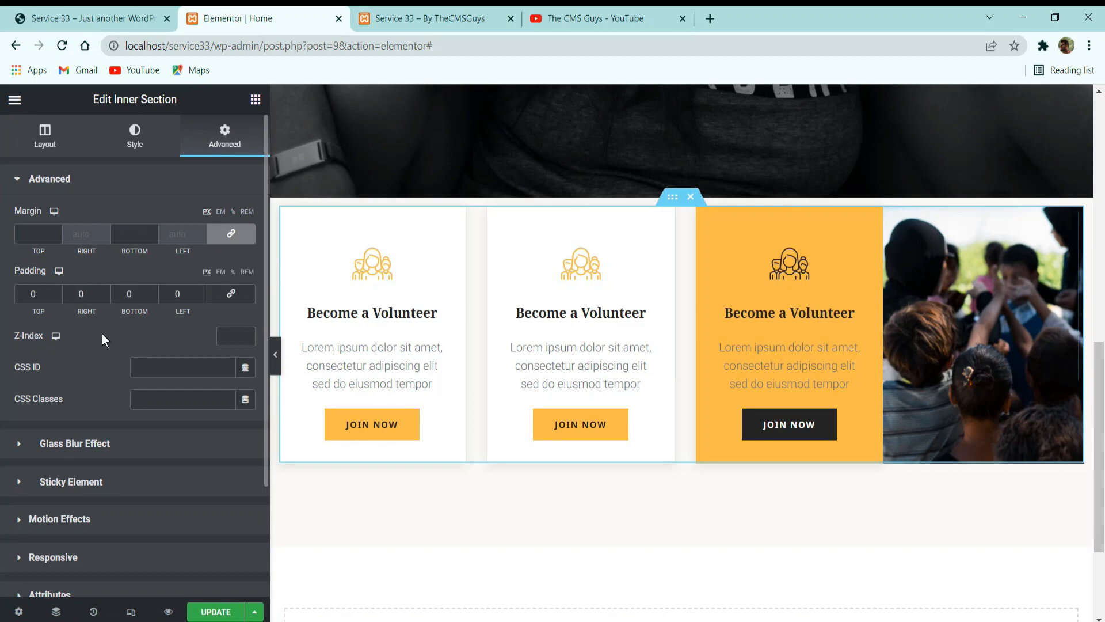
{"action": "double_click", "coordinate": [89, 294]}
{"action": "type", "text": "10"}
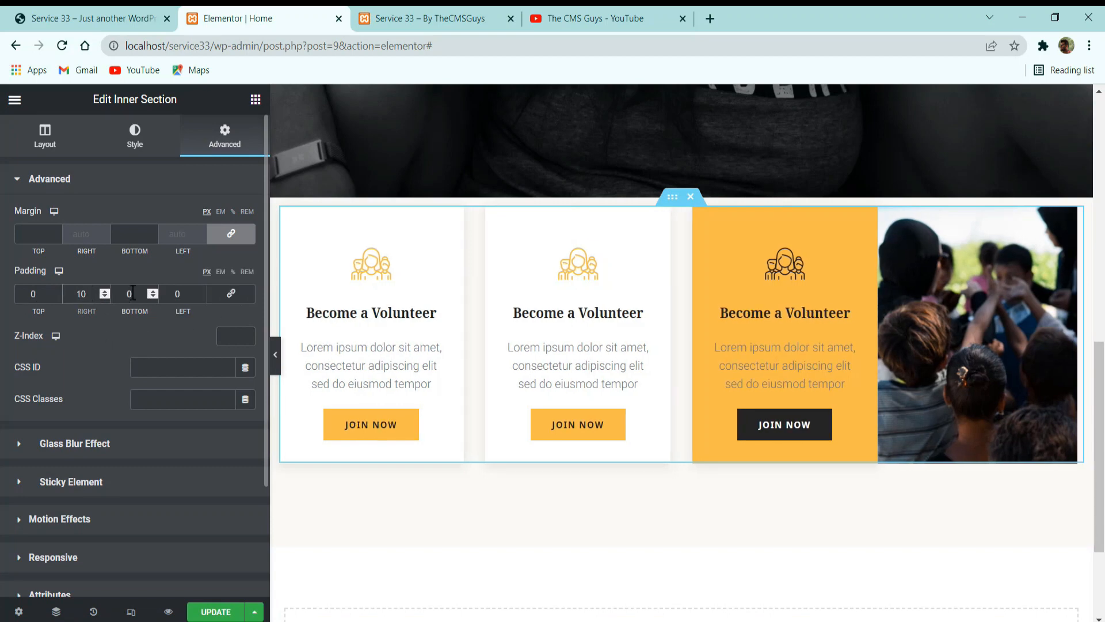
{"action": "double_click", "coordinate": [187, 293]}
{"action": "type", "text": "10"}
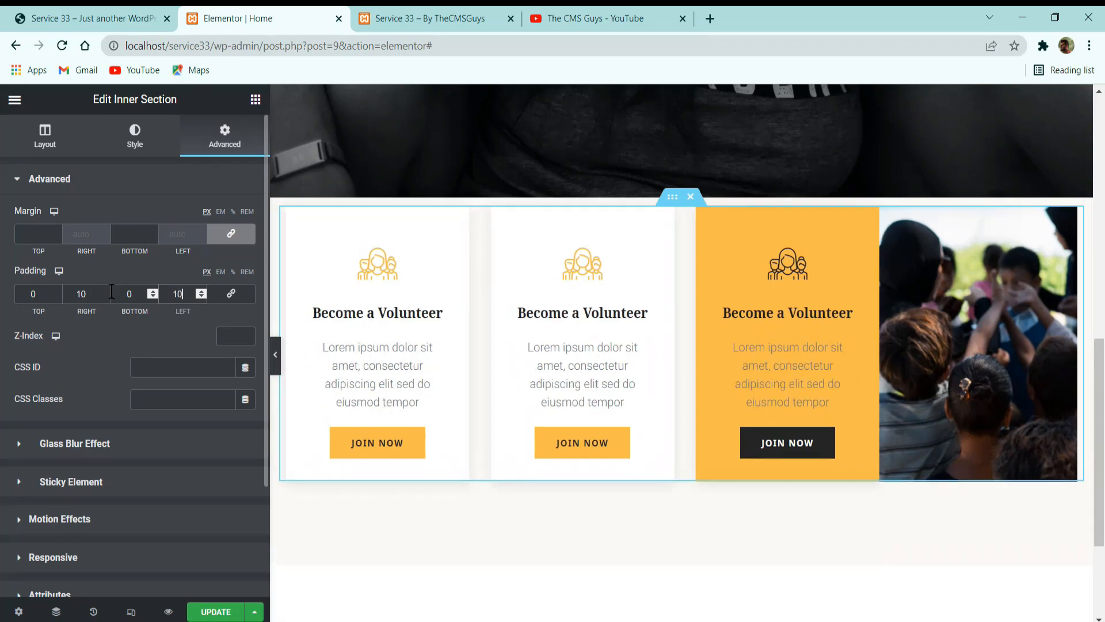
Unlink the inner section's margin values, set its top margin to -80 px, and save the page.
{"action": "left_click", "coordinate": [225, 235]}
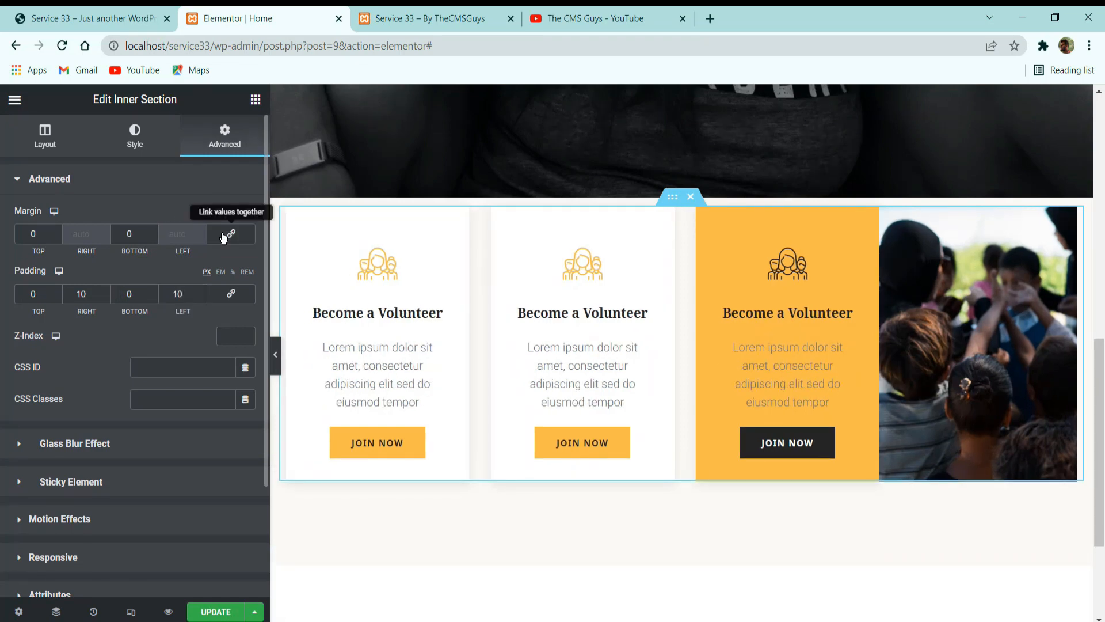
{"action": "left_click", "coordinate": [58, 237]}
{"action": "left_click", "coordinate": [57, 237]}
{"action": "left_click", "coordinate": [57, 237]}
{"action": "left_click", "coordinate": [58, 238]}
{"action": "left_click", "coordinate": [57, 237]}
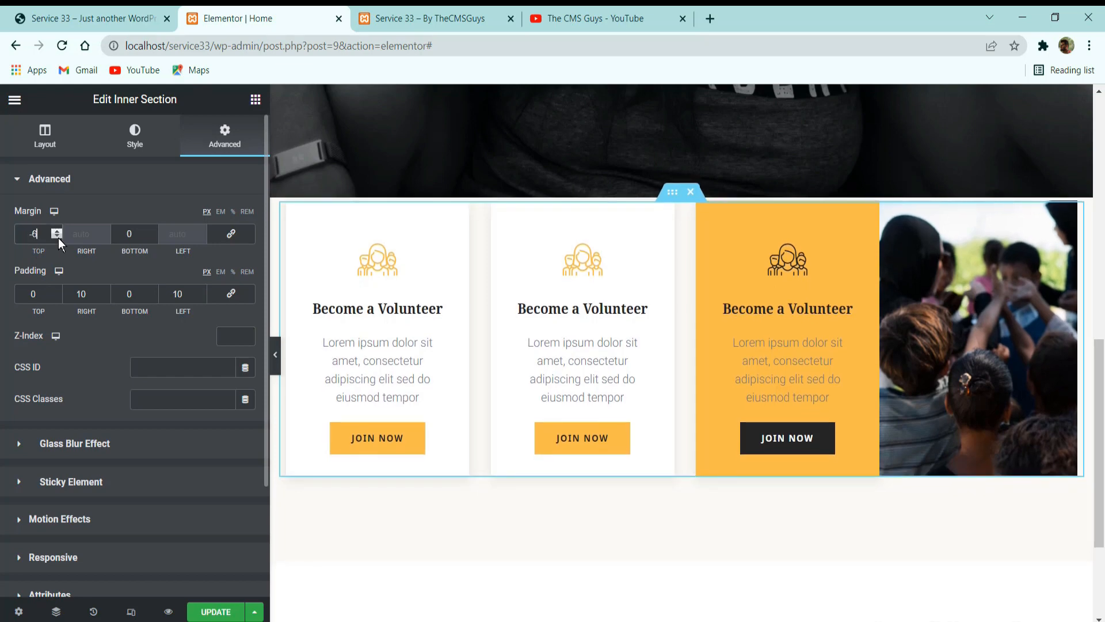
{"action": "left_click", "coordinate": [57, 238]}
{"action": "left_click", "coordinate": [57, 237]}
{"action": "left_click", "coordinate": [57, 237]}
{"action": "type", "text": "0"}
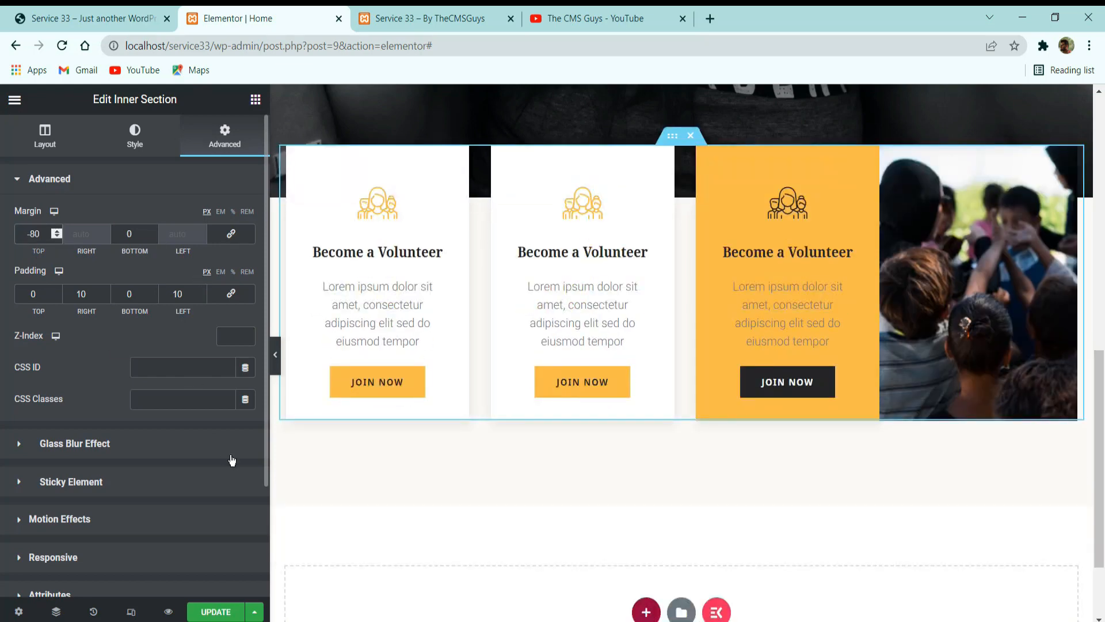
{"action": "left_click", "coordinate": [225, 610]}
Compare the overlapping card row with the reference site and examine the layout of the reference's About Us section.
{"action": "left_click", "coordinate": [275, 354]}
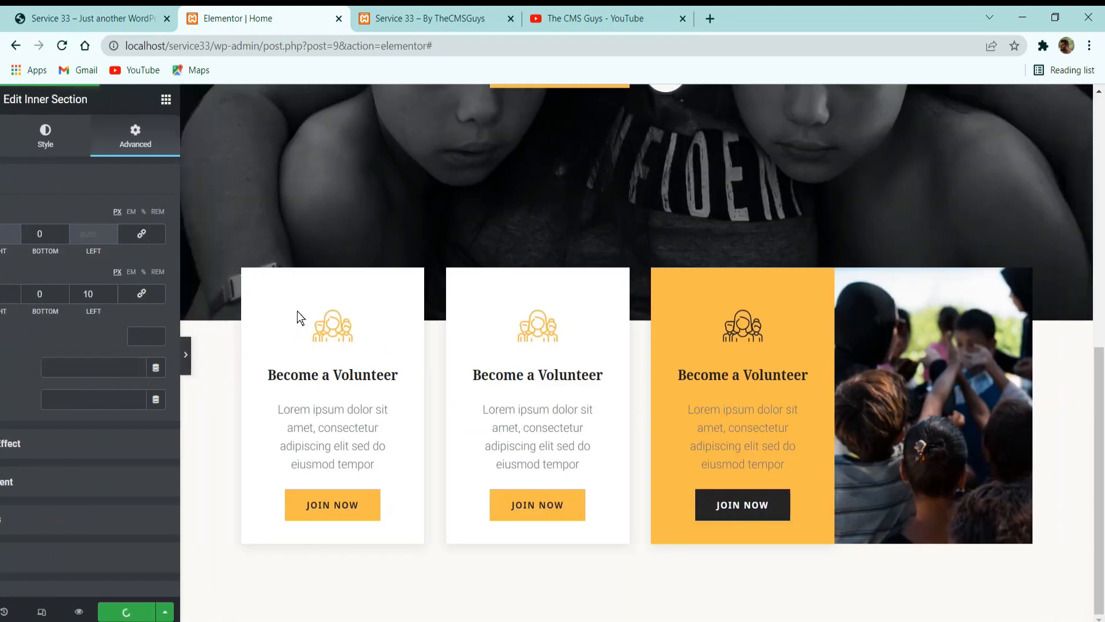
{"action": "left_click", "coordinate": [92, 18]}
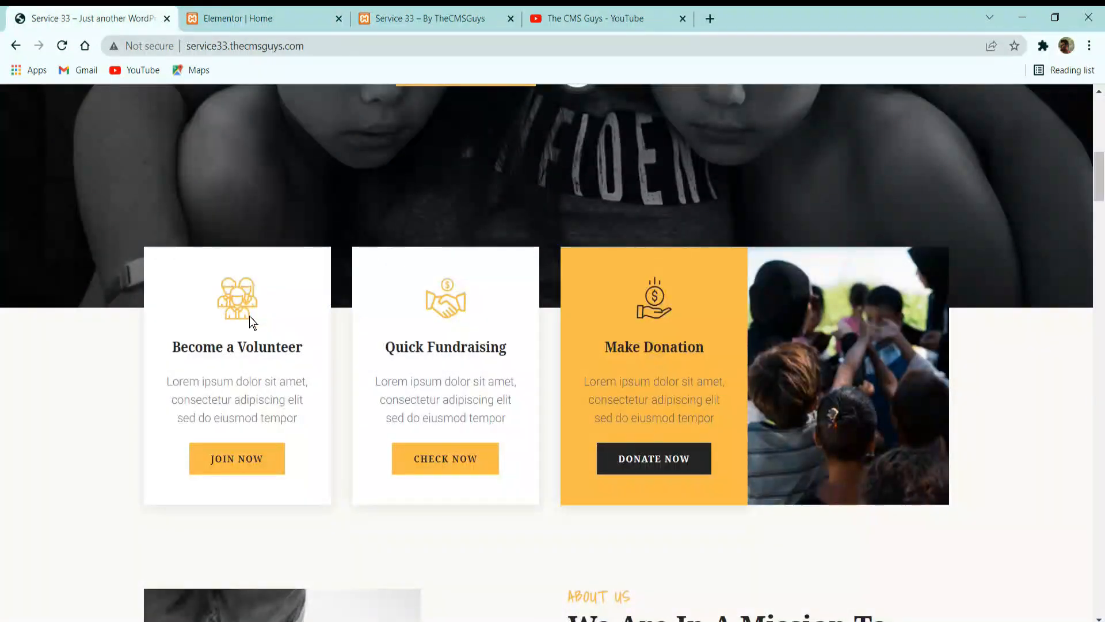
{"action": "left_click", "coordinate": [220, 14]}
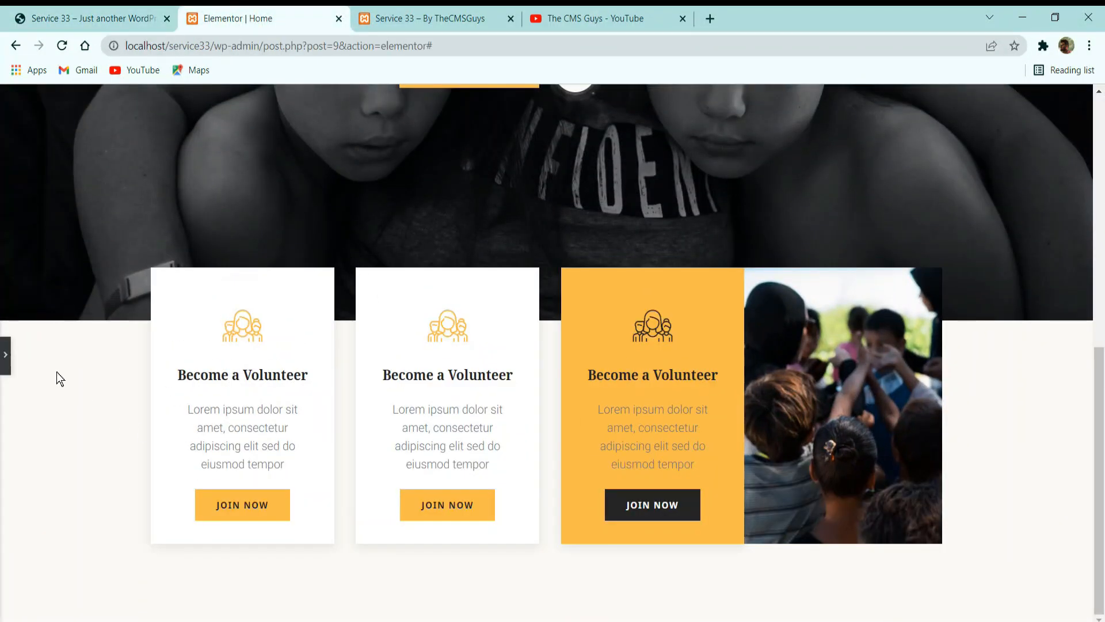
{"action": "left_click", "coordinate": [5, 355]}
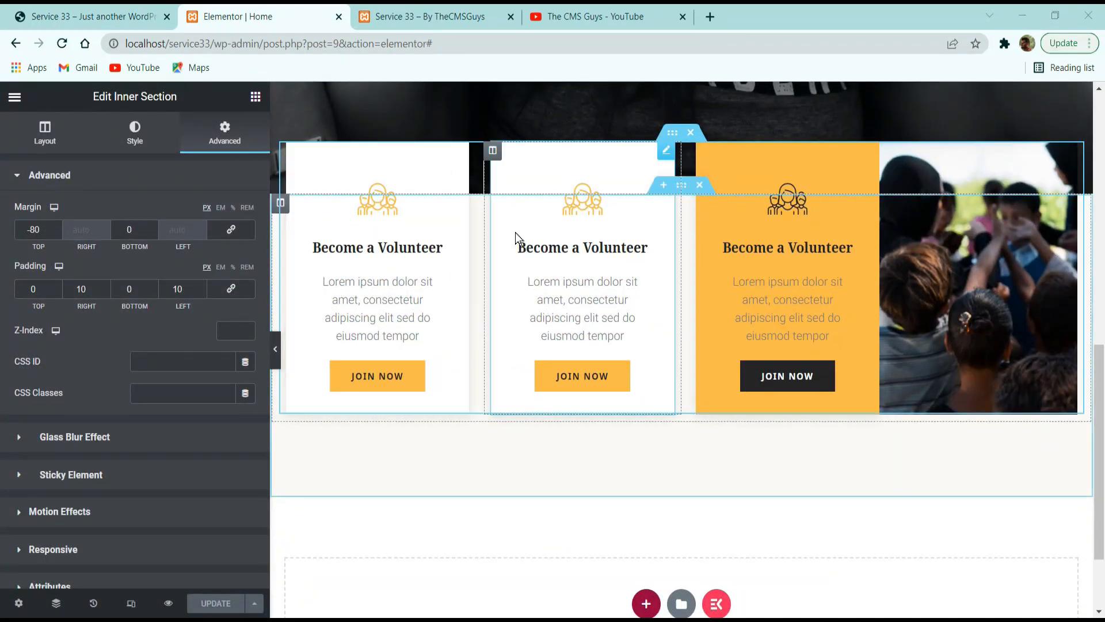
{"action": "left_click", "coordinate": [130, 17]}
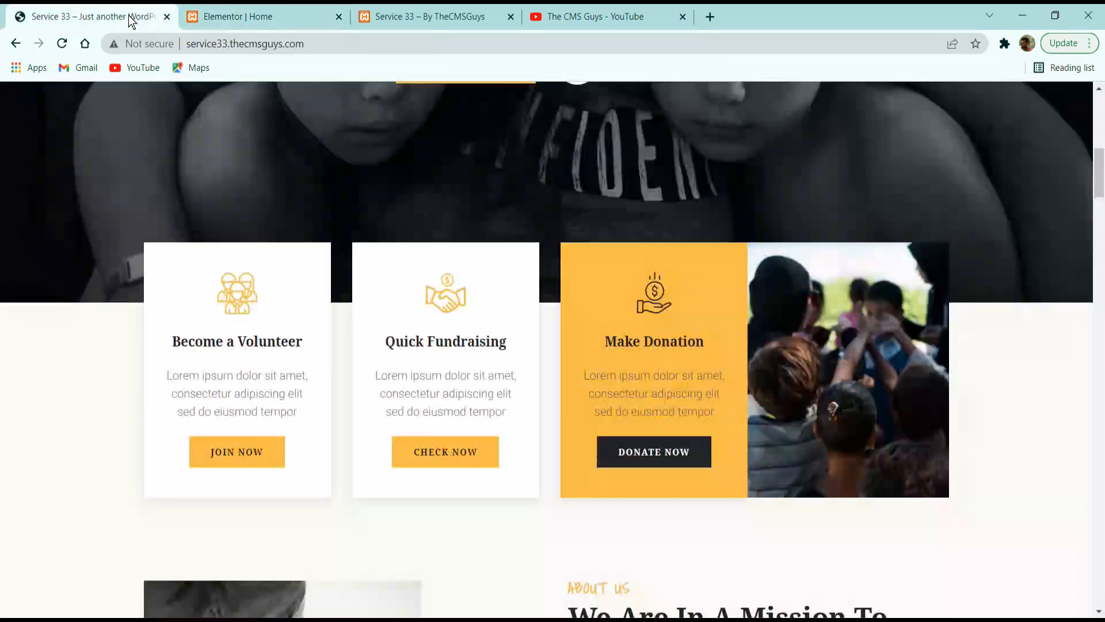
{"action": "scroll", "coordinate": [324, 208], "scroll_direction": "down", "scroll_amount": 5}
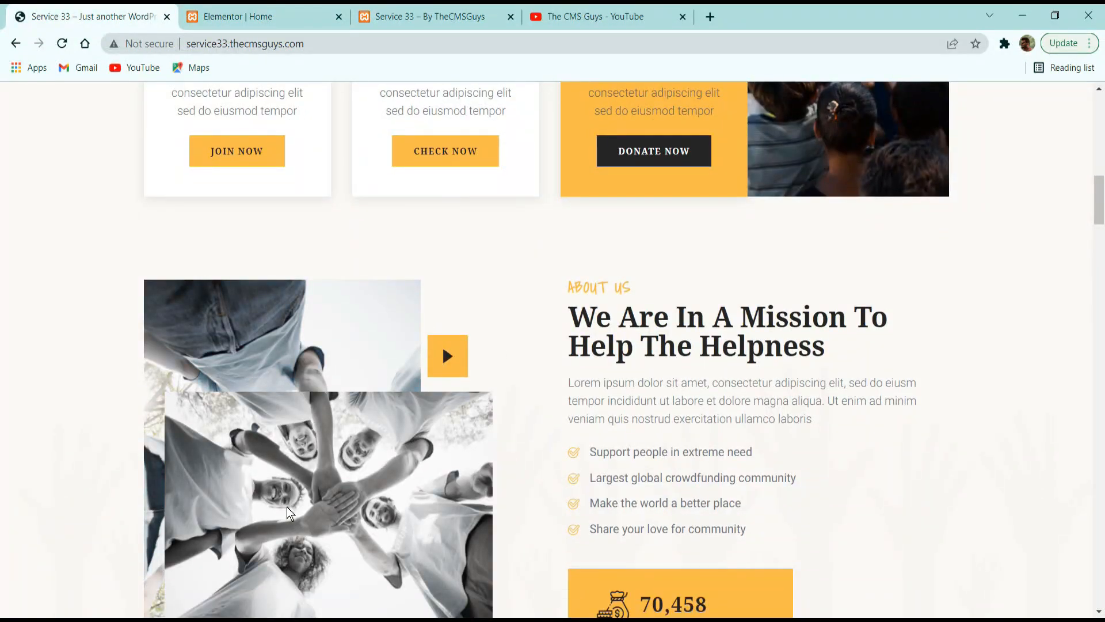
{"action": "scroll", "coordinate": [605, 397], "scroll_direction": "down", "scroll_amount": 3}
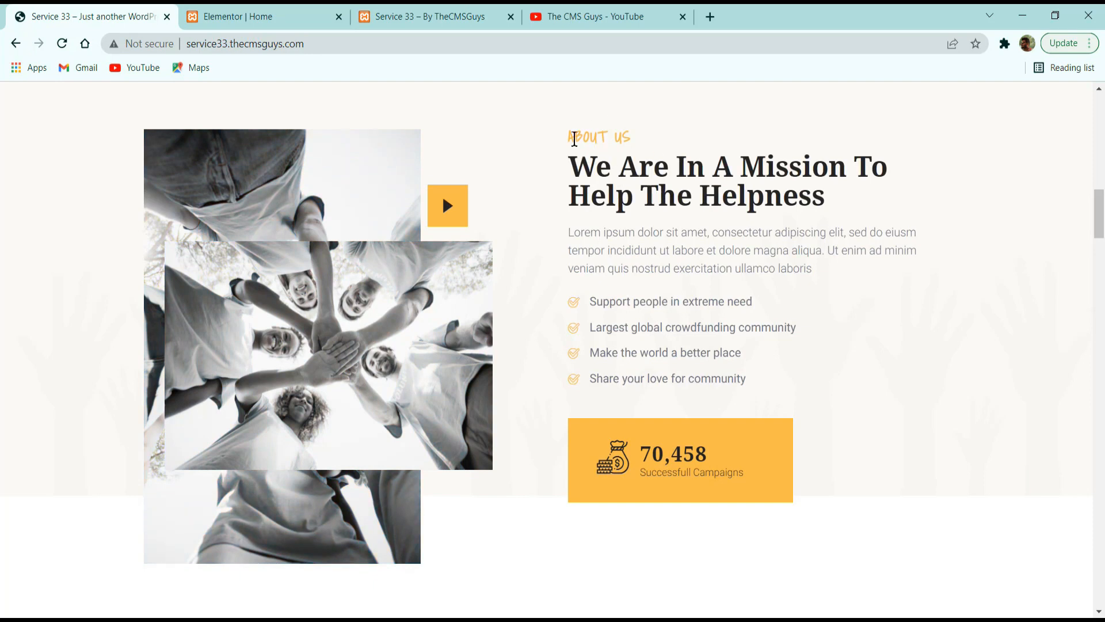
{"action": "left_click_drag", "start_coordinate": [570, 138], "coordinate": [630, 145]}
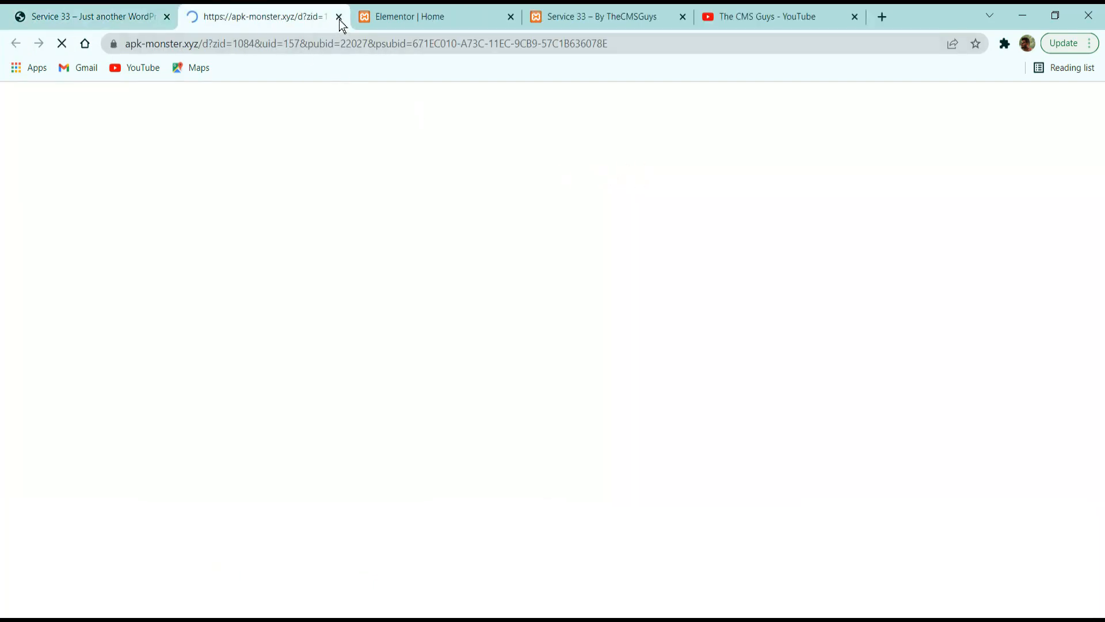
{"action": "left_click", "coordinate": [137, 15]}
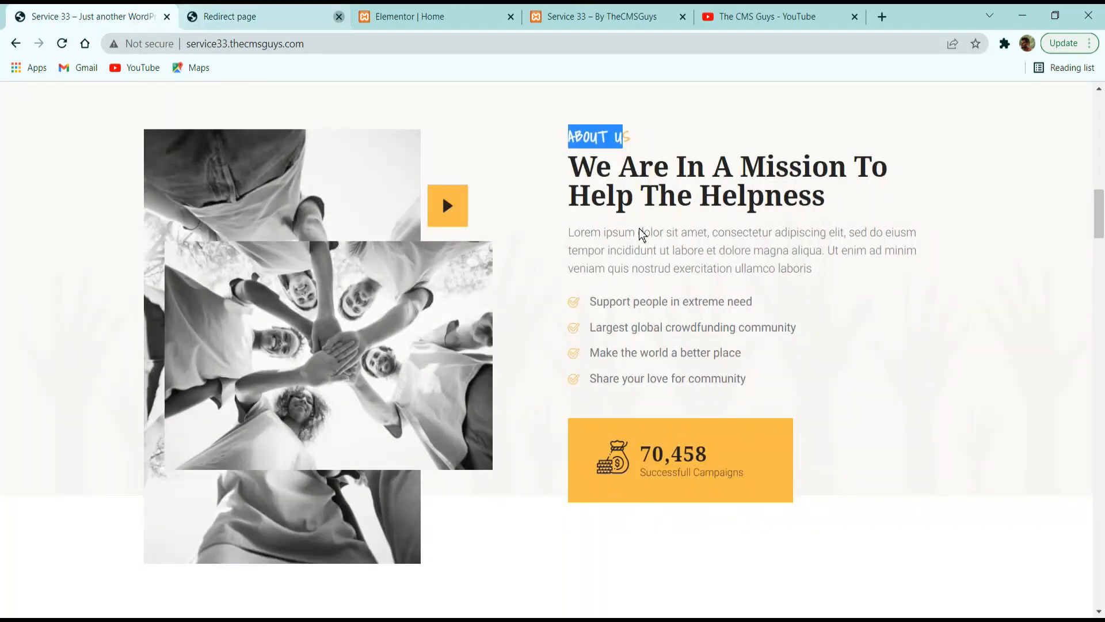
{"action": "left_click", "coordinate": [338, 17]}
{"action": "left_click", "coordinate": [338, 17]}
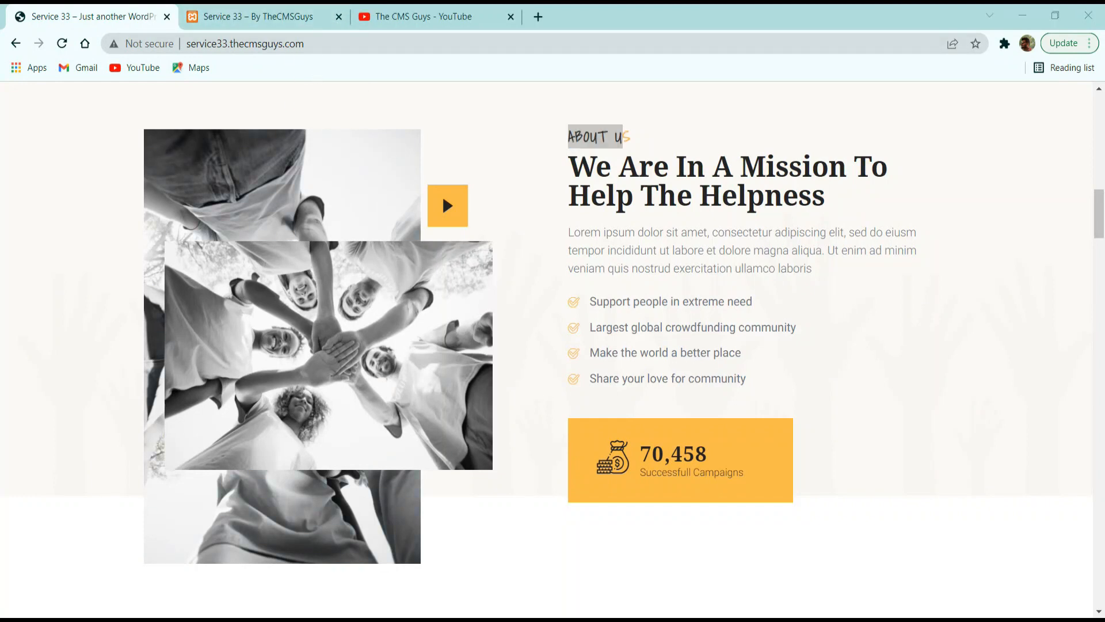
{"action": "scroll", "coordinate": [437, 386], "scroll_direction": "up", "scroll_amount": 3}
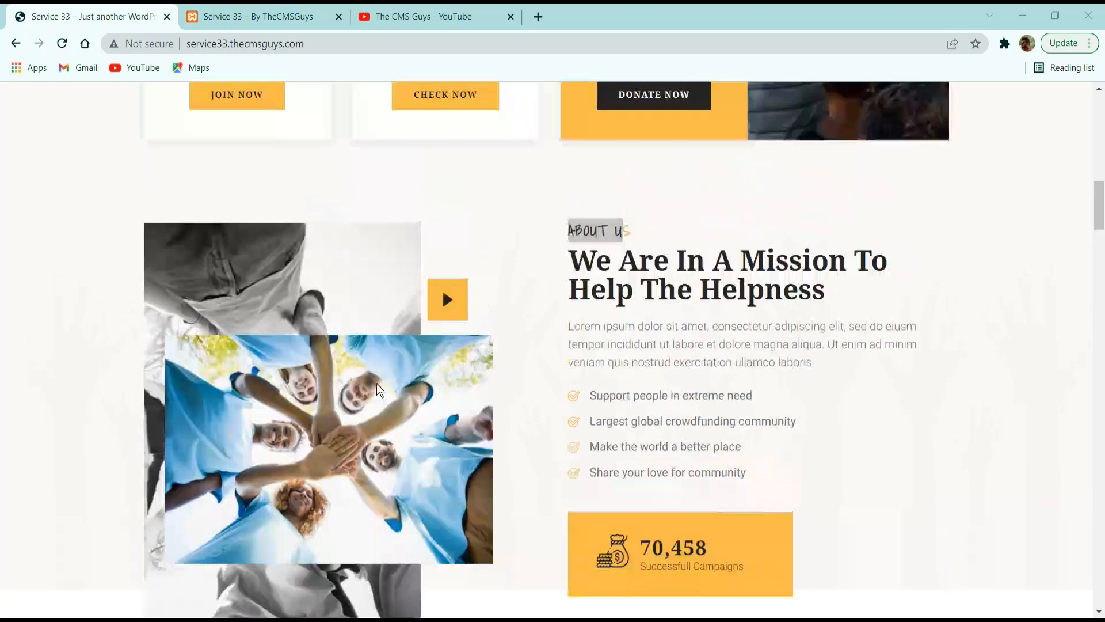
{"action": "scroll", "coordinate": [405, 392], "scroll_direction": "down", "scroll_amount": 1}
{"action": "scroll", "coordinate": [402, 392], "scroll_direction": "down", "scroll_amount": 4}
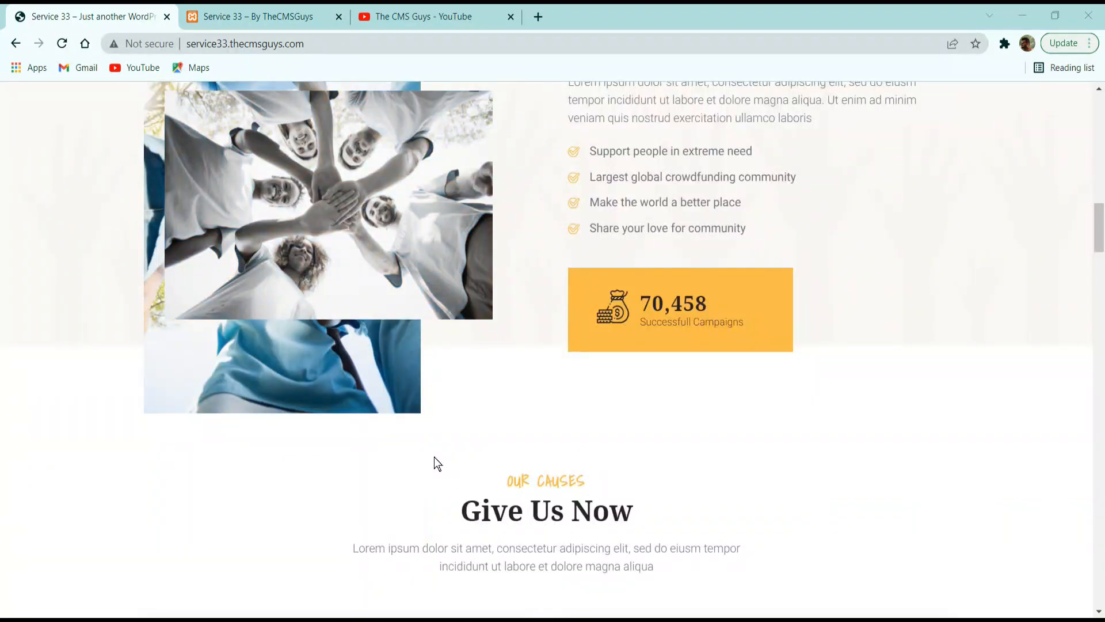
{"action": "scroll", "coordinate": [480, 454], "scroll_direction": "up", "scroll_amount": 5}
Return to the Elementor page and add a section with two equal columns below the card row.
{"action": "left_click", "coordinate": [279, 16]}
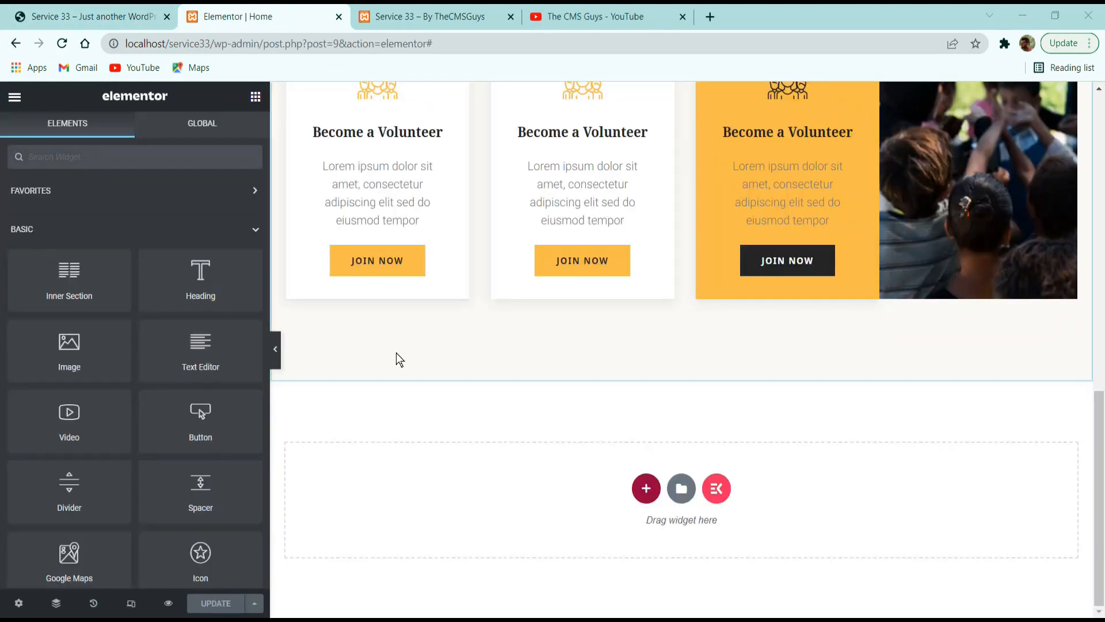
{"action": "left_click", "coordinate": [646, 488]}
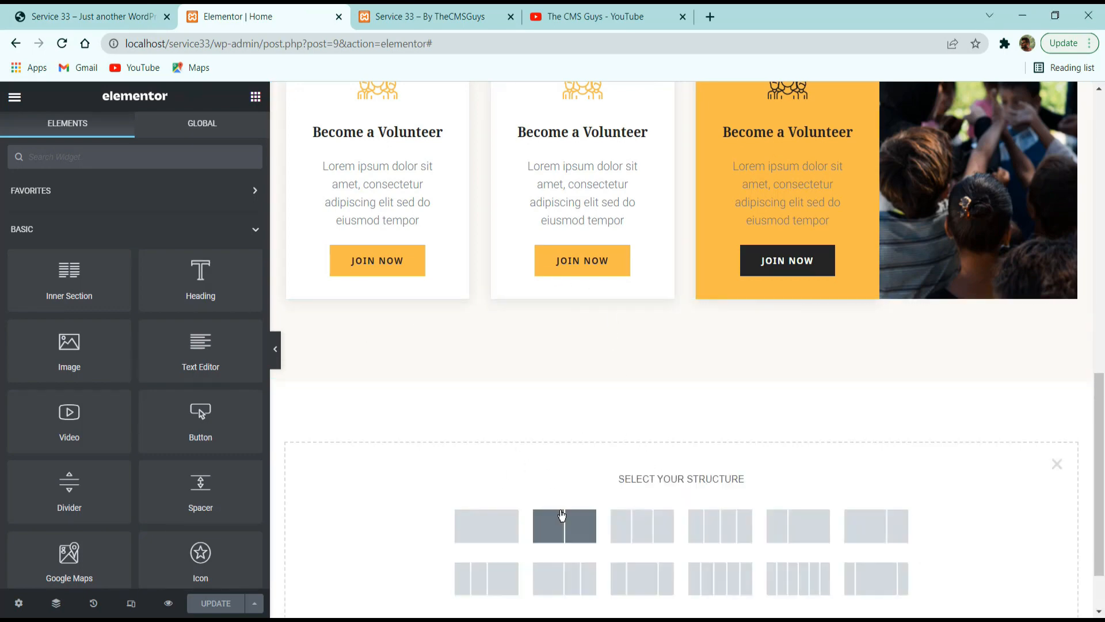
{"action": "left_click", "coordinate": [578, 537]}
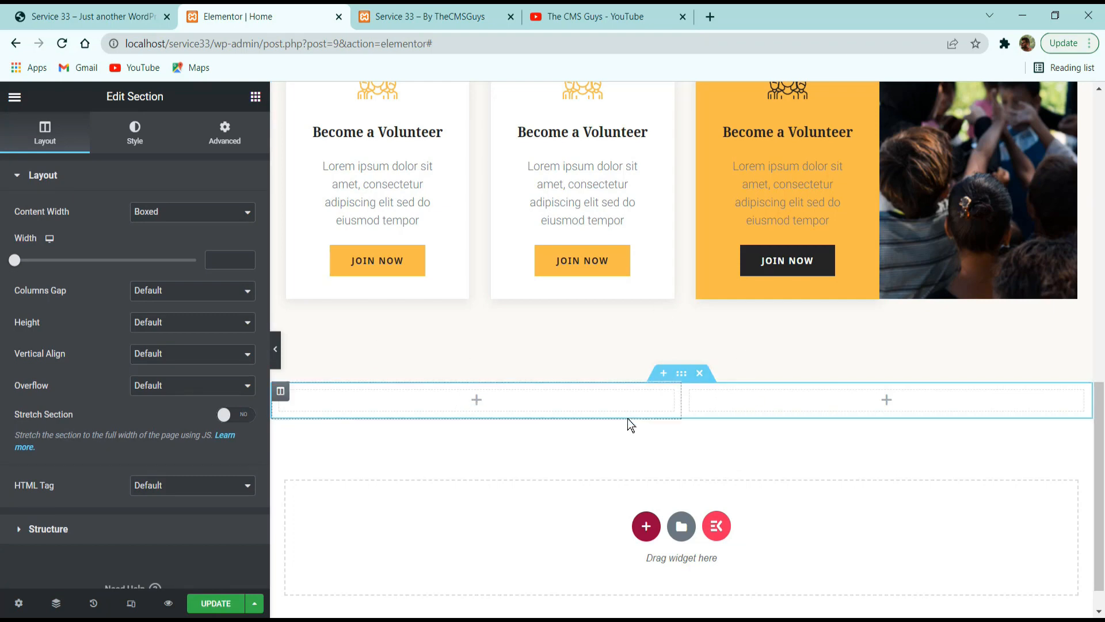
Give the new two-column section a Classic background in the off-white global color.
{"action": "left_click", "coordinate": [163, 128]}
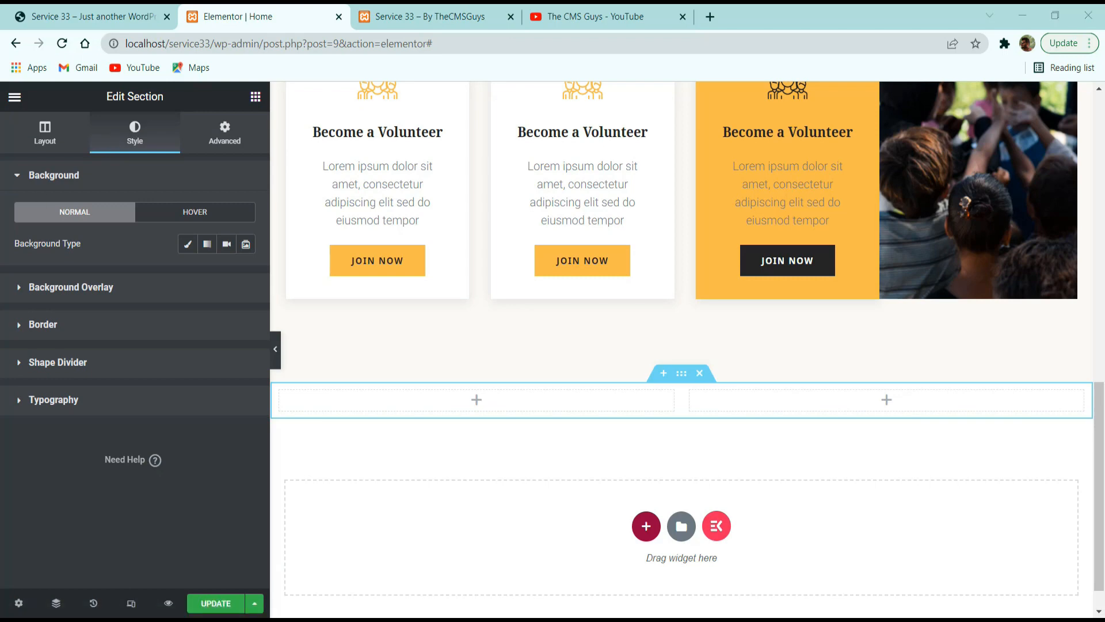
{"action": "left_click", "coordinate": [186, 246]}
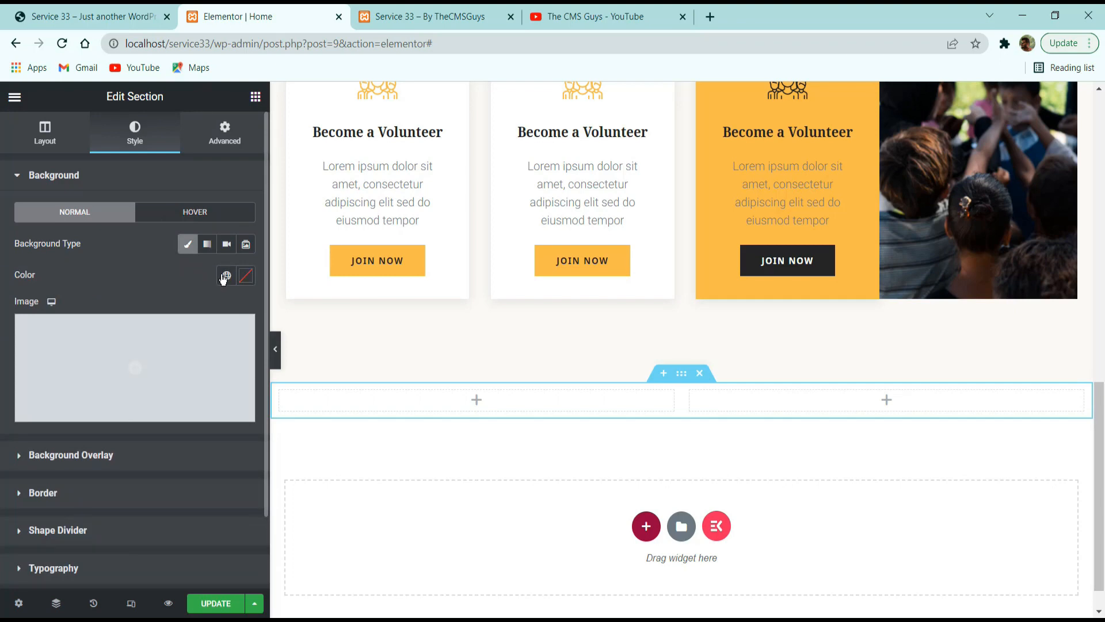
{"action": "left_click", "coordinate": [225, 276]}
{"action": "left_click", "coordinate": [95, 449]}
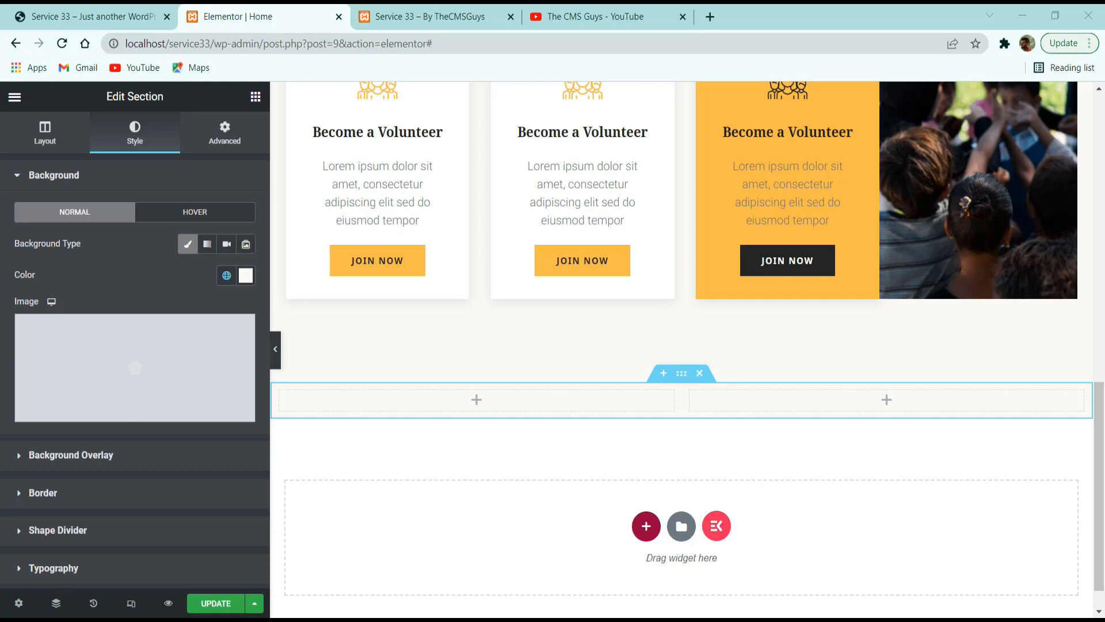
{"action": "scroll", "coordinate": [155, 411], "scroll_direction": "down", "scroll_amount": 2}
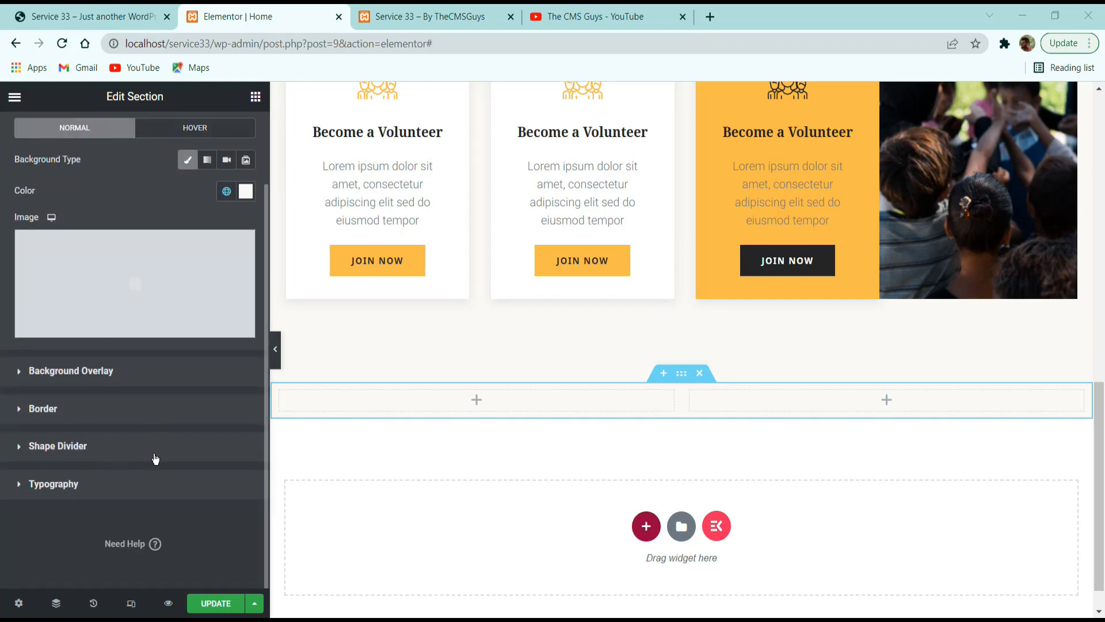
Check the reference's About Us background and insert Hands.png from the media library as the new section's background image.
{"action": "left_click", "coordinate": [126, 16]}
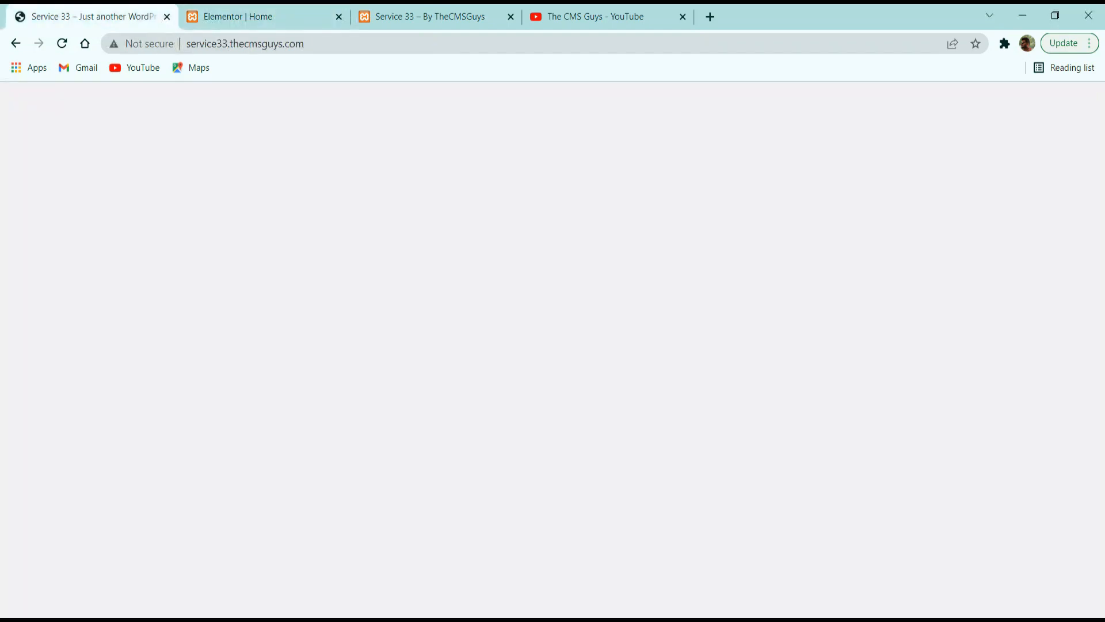
{"action": "scroll", "coordinate": [442, 345], "scroll_direction": "down", "scroll_amount": 5}
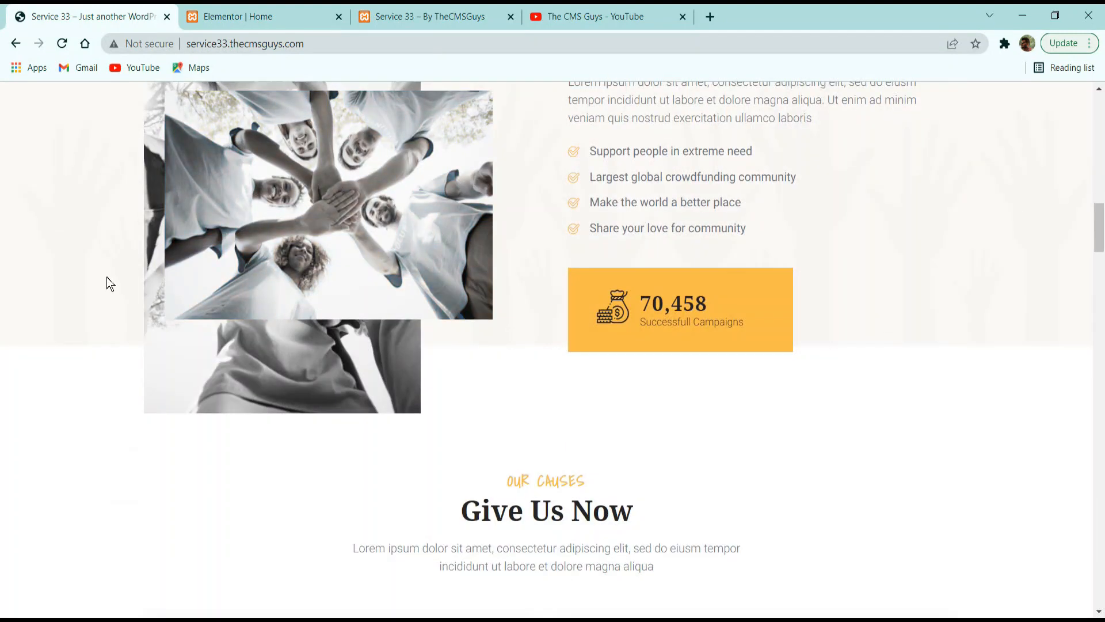
{"action": "scroll", "coordinate": [106, 278], "scroll_direction": "up", "scroll_amount": 3}
{"action": "key", "text": "alt+Tab"}
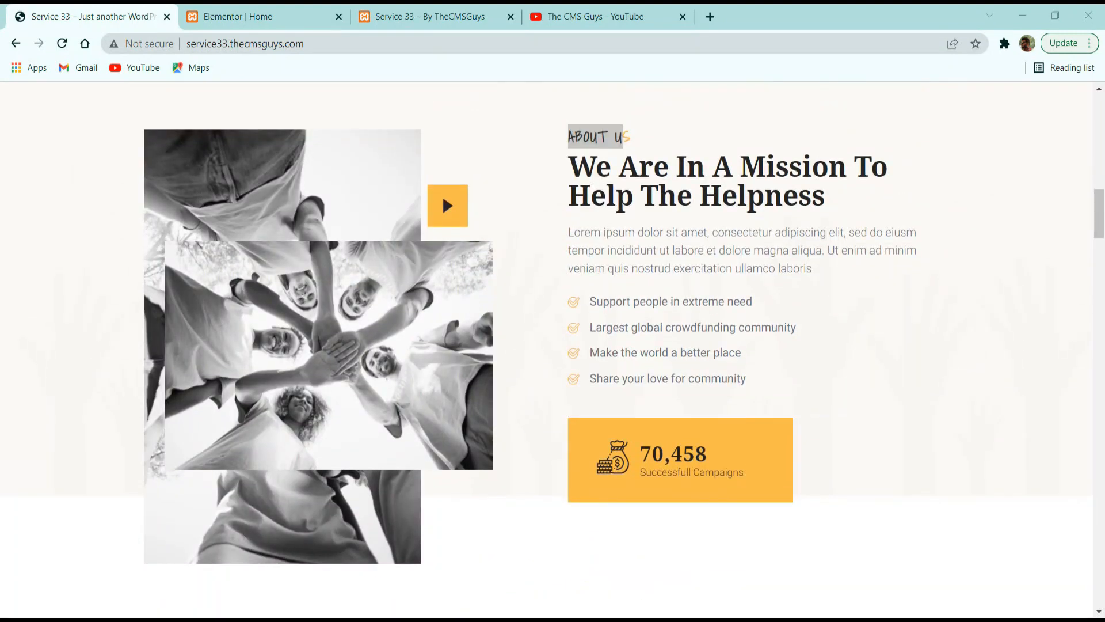
{"action": "left_click", "coordinate": [284, 13]}
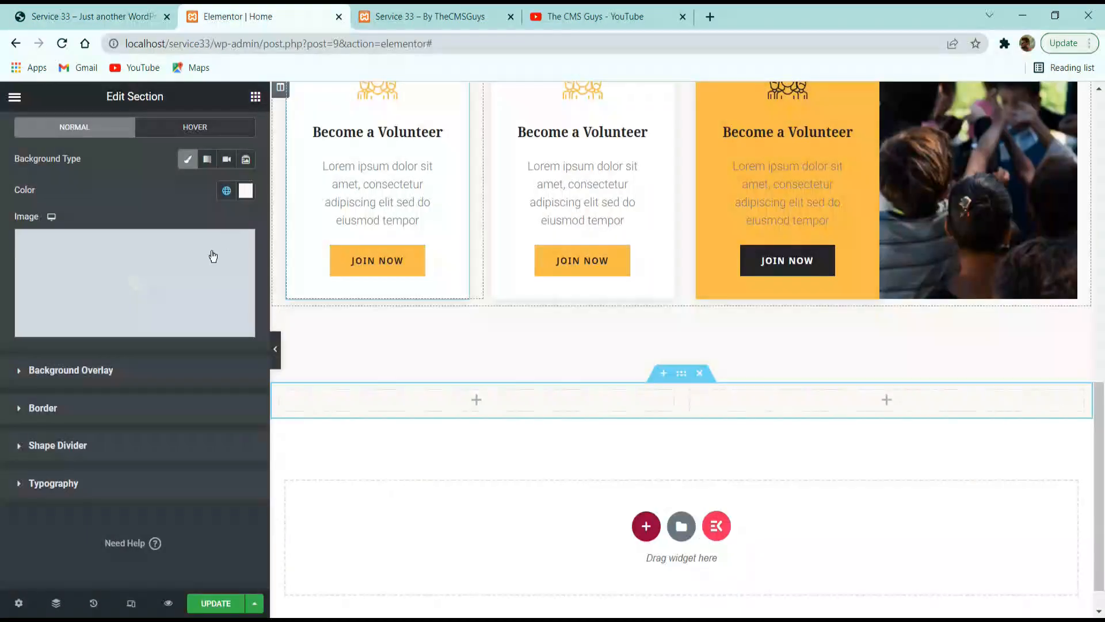
{"action": "left_click", "coordinate": [180, 270]}
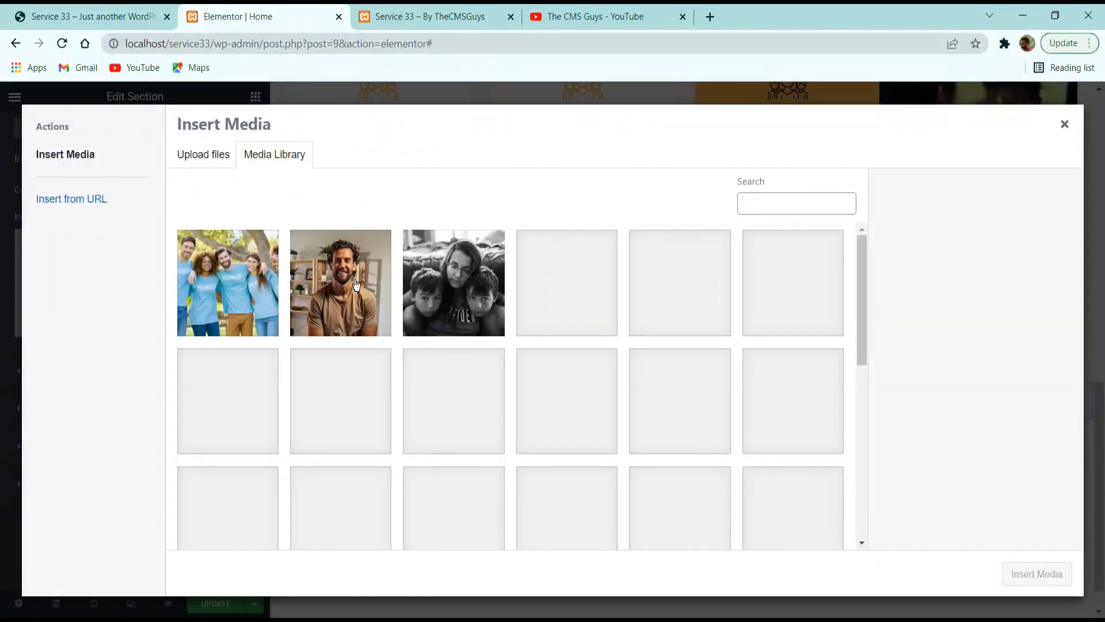
{"action": "scroll", "coordinate": [439, 326], "scroll_direction": "down", "scroll_amount": 1}
{"action": "scroll", "coordinate": [439, 327], "scroll_direction": "down", "scroll_amount": 5}
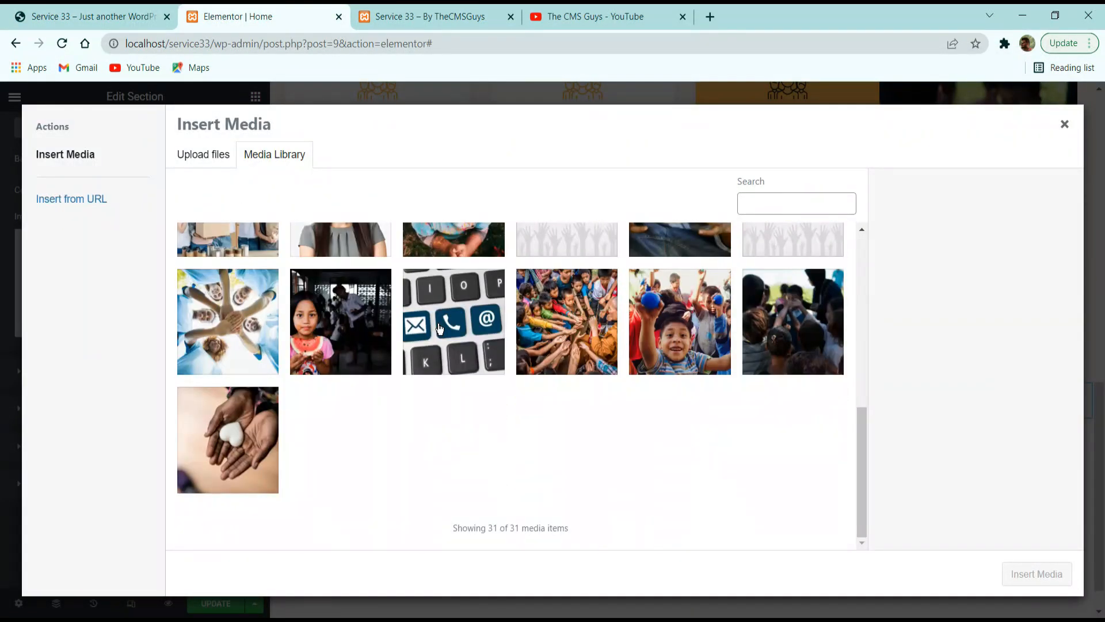
{"action": "scroll", "coordinate": [636, 308], "scroll_direction": "up", "scroll_amount": 3}
{"action": "scroll", "coordinate": [612, 489], "scroll_direction": "down", "scroll_amount": 3}
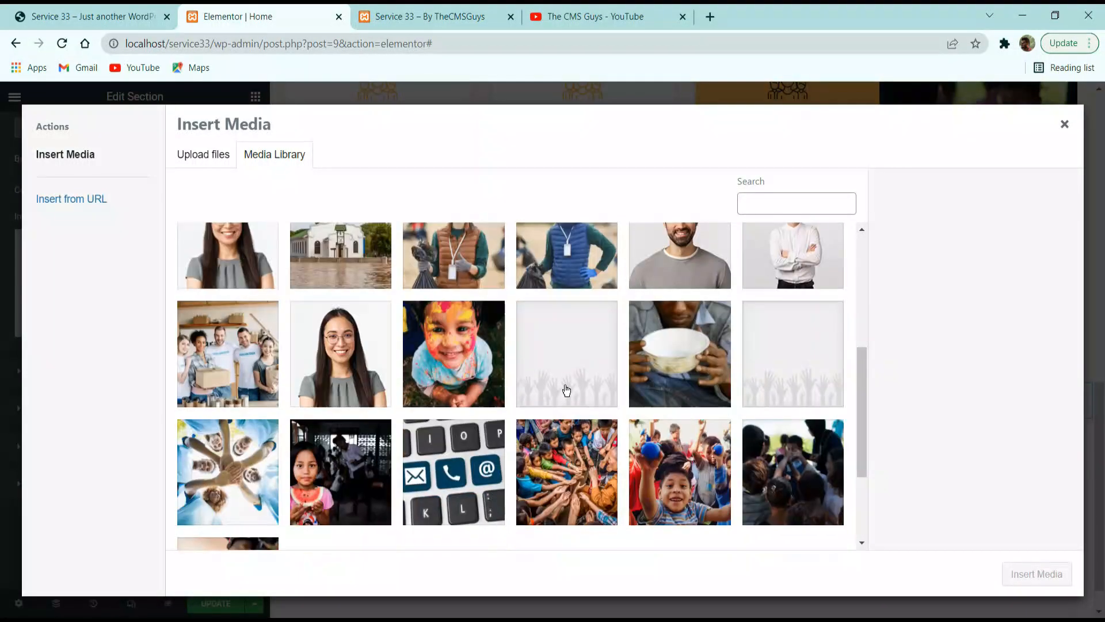
{"action": "left_click", "coordinate": [573, 331]}
{"action": "left_click", "coordinate": [775, 354]}
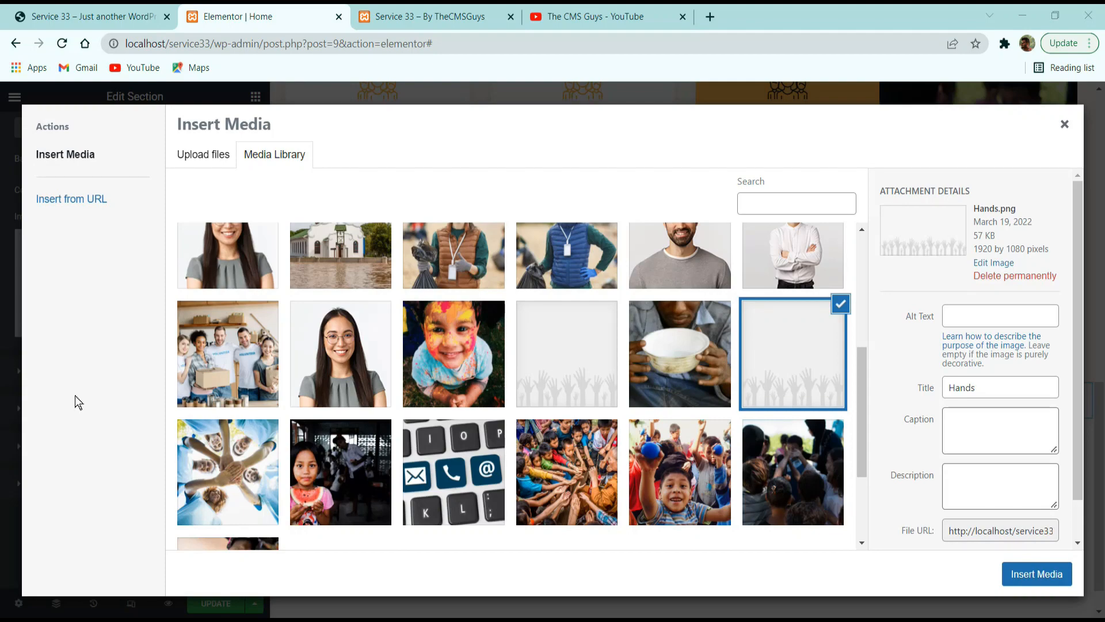
{"action": "left_click", "coordinate": [1037, 574]}
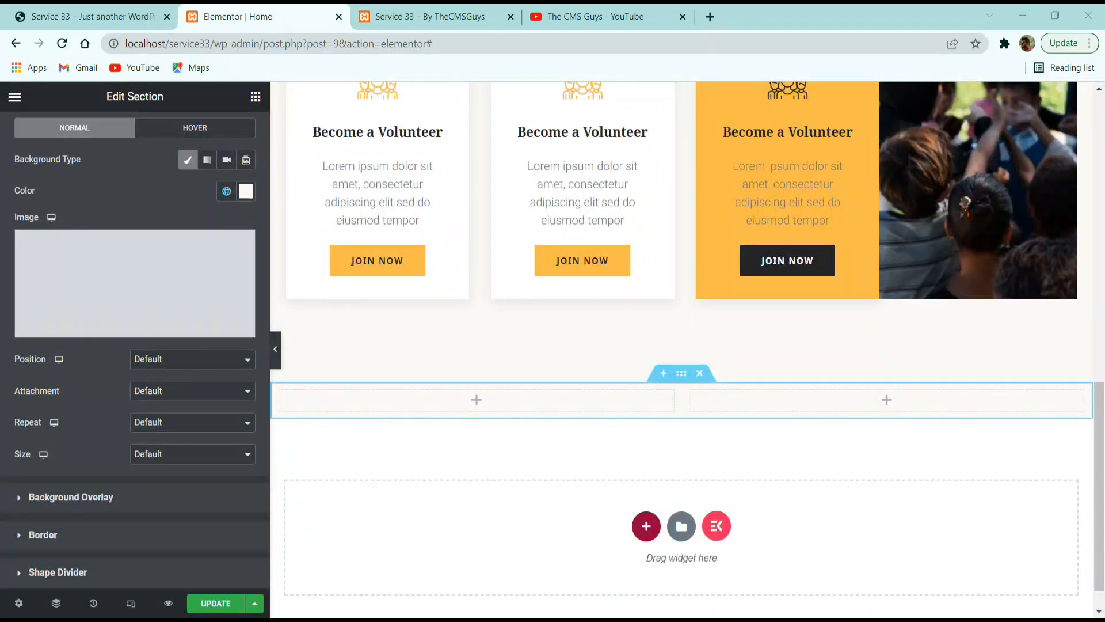
Try positioning the section's hands background image at Bottom Right, then with a Custom position and the Y position at 95%.
{"action": "left_click", "coordinate": [200, 366]}
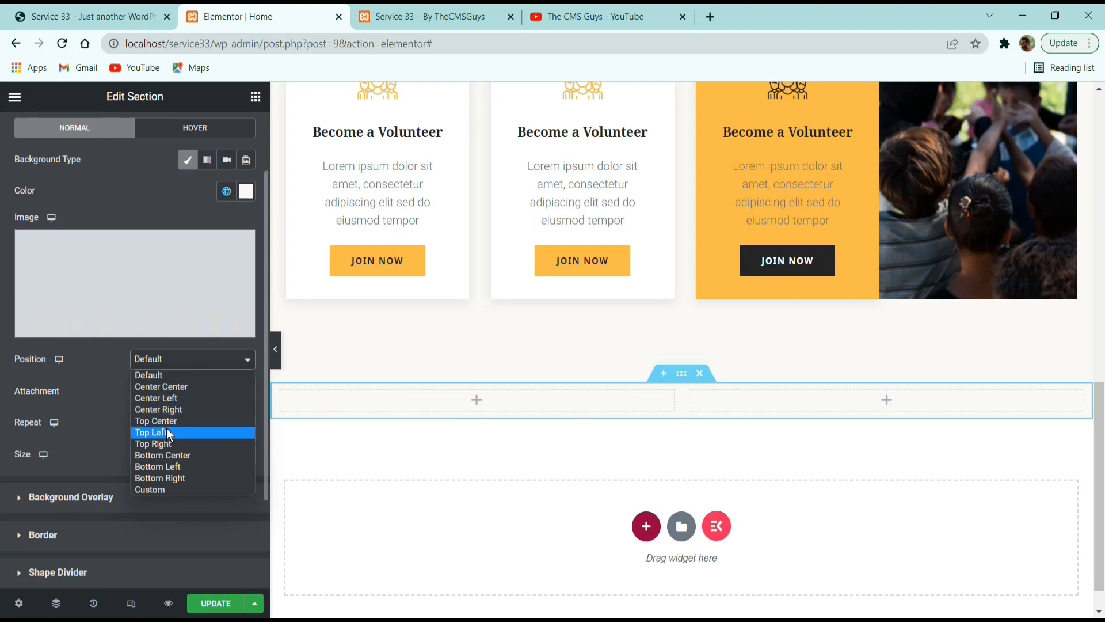
{"action": "left_click", "coordinate": [168, 482]}
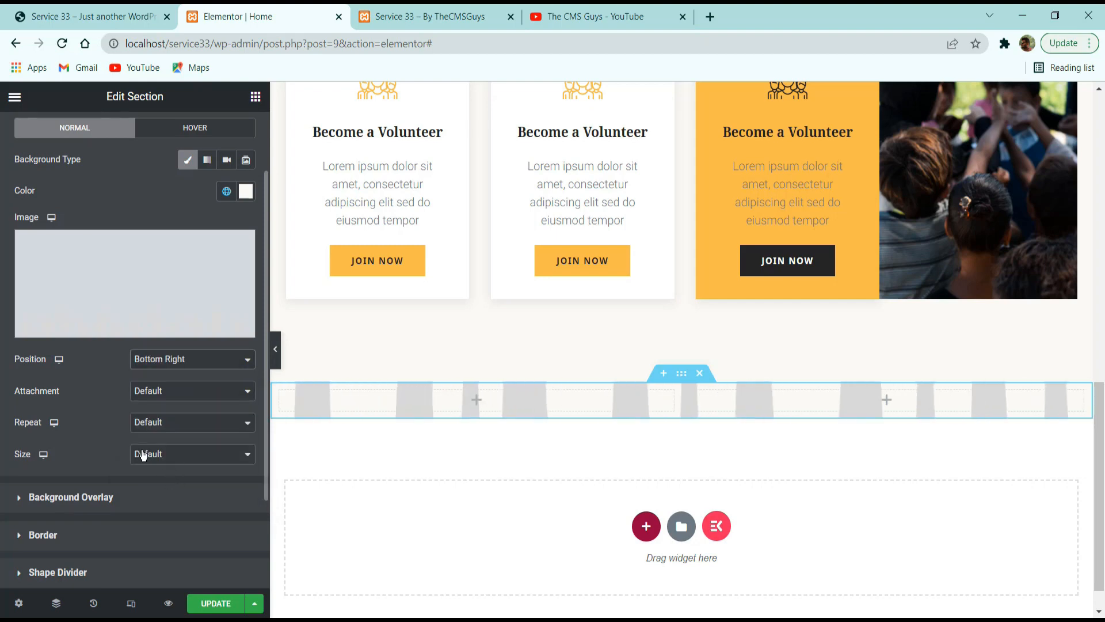
{"action": "left_click", "coordinate": [176, 365]}
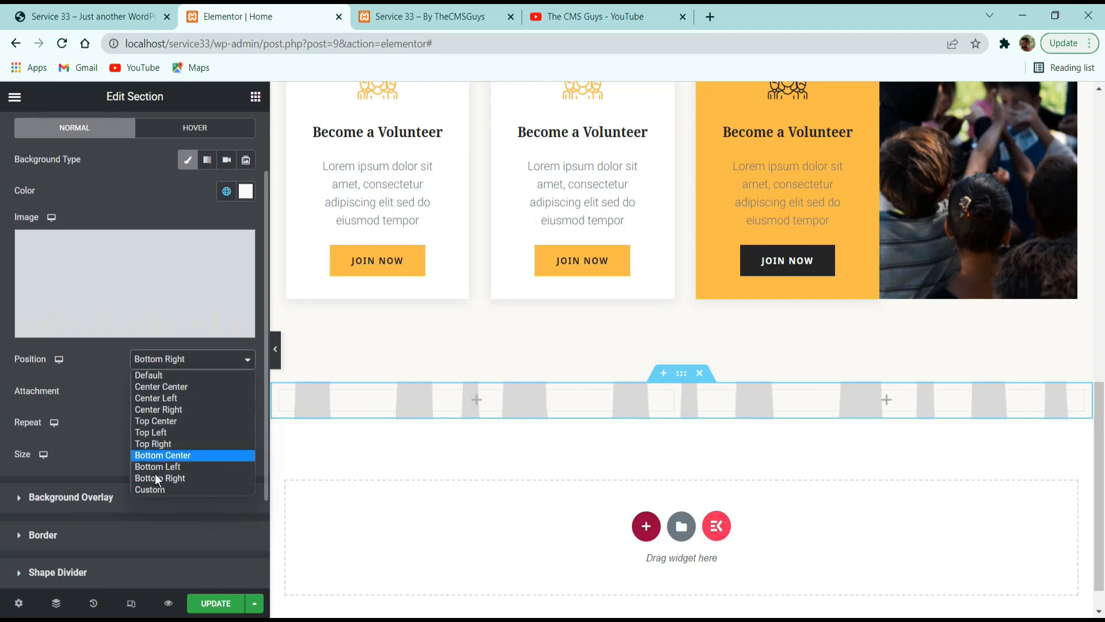
{"action": "left_click", "coordinate": [155, 486]}
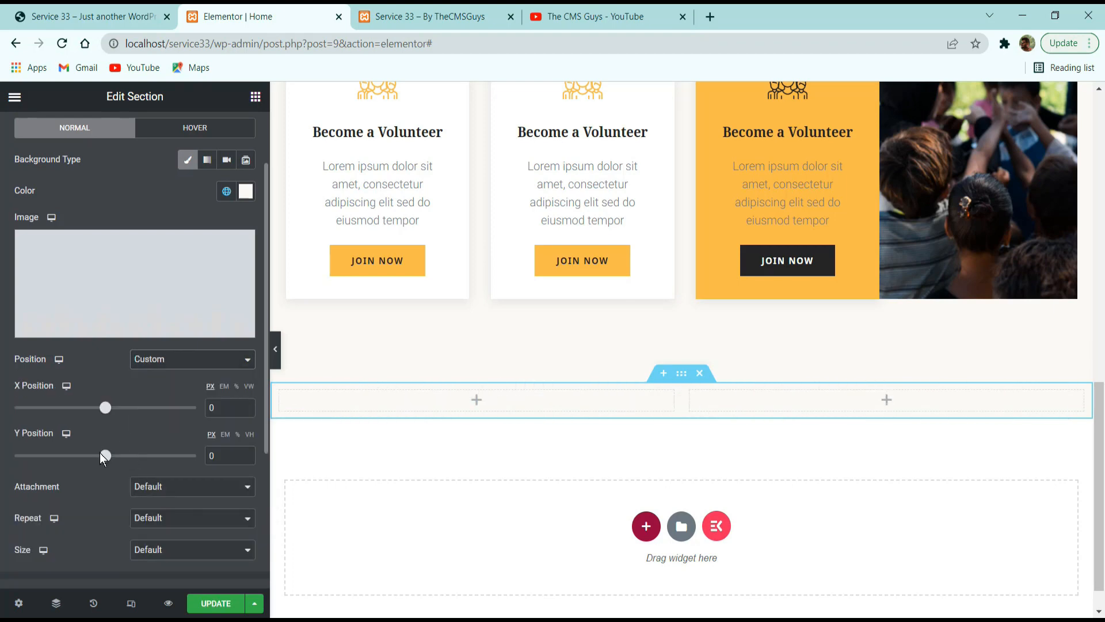
{"action": "left_click_drag", "start_coordinate": [102, 455], "coordinate": [151, 455]}
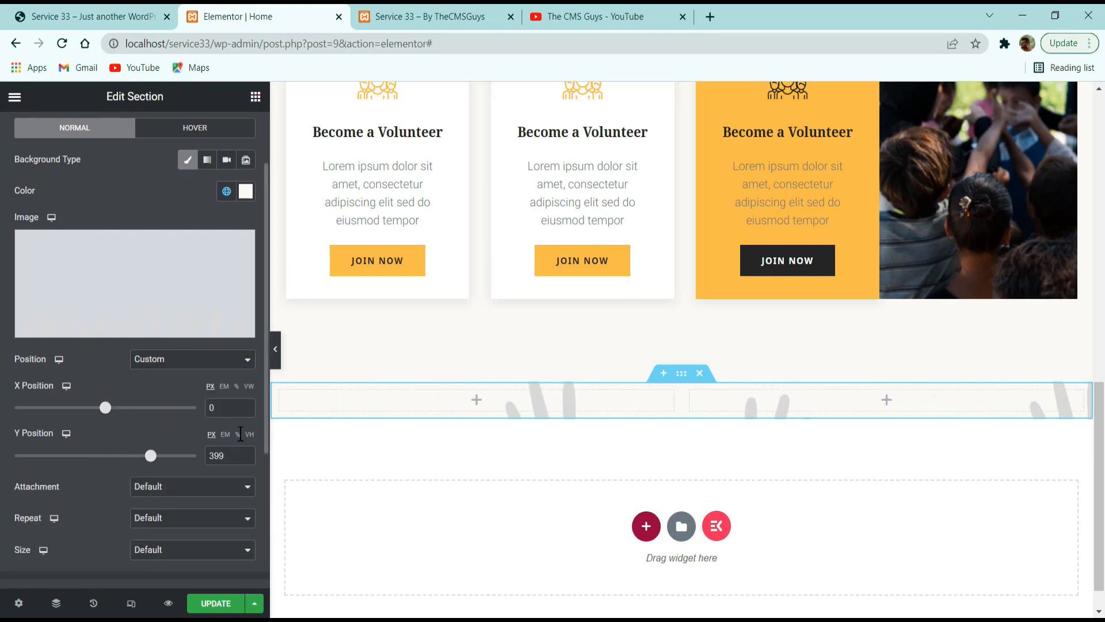
{"action": "left_click", "coordinate": [238, 435]}
{"action": "left_click_drag", "start_coordinate": [237, 455], "coordinate": [144, 458]}
{"action": "type", "text": "95"}
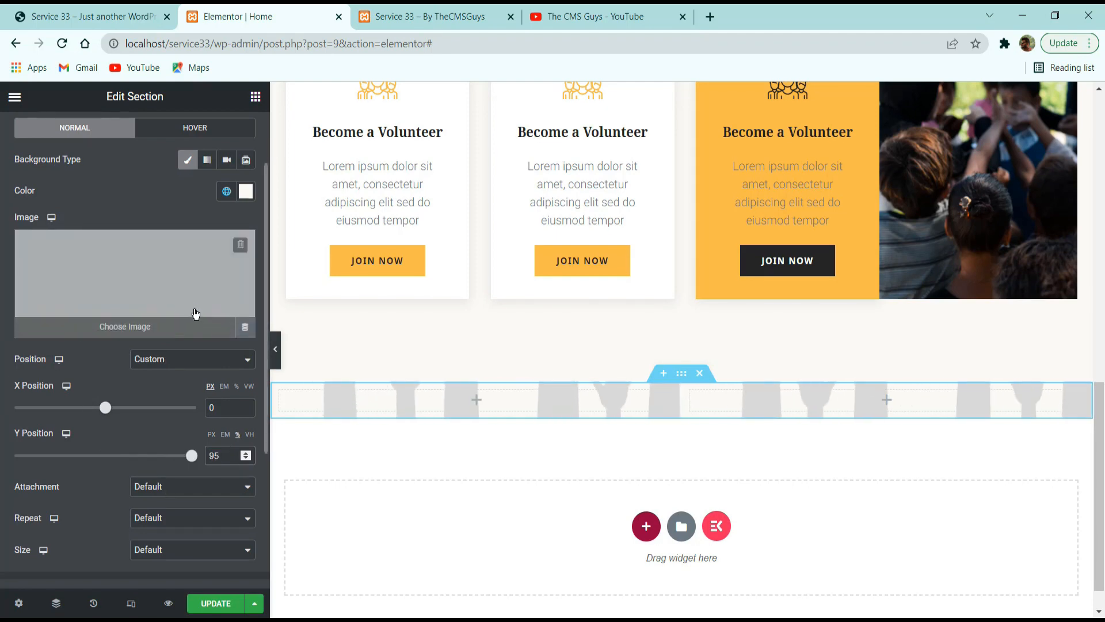
Try setting the section's background image to No-repeat with the size on Auto.
{"action": "scroll", "coordinate": [157, 312], "scroll_direction": "down", "scroll_amount": 3}
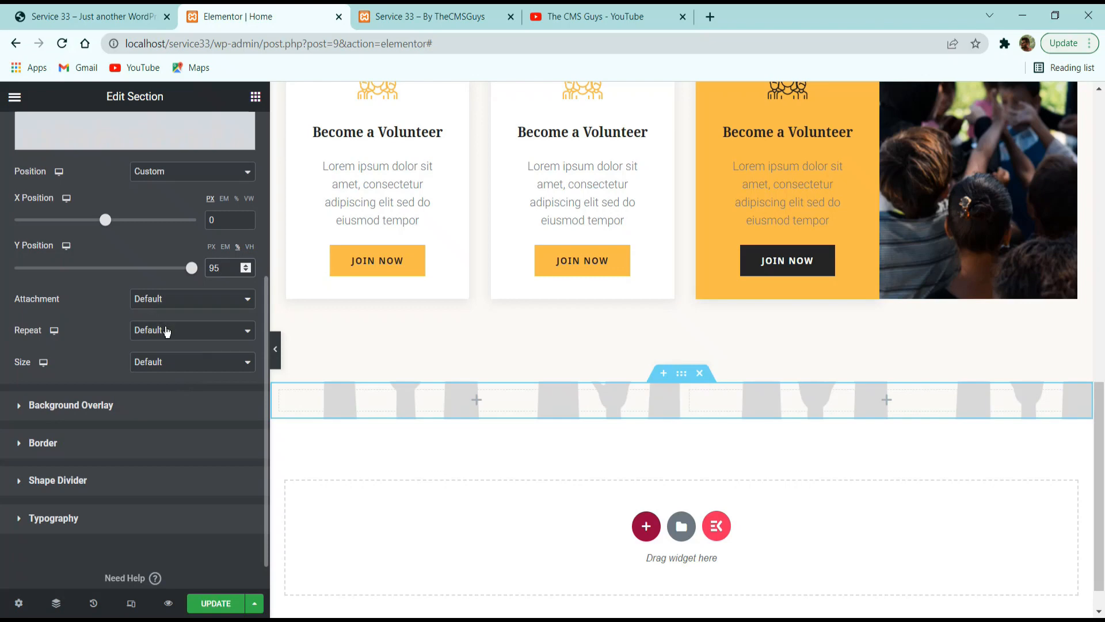
{"action": "left_click", "coordinate": [166, 331]}
{"action": "left_click", "coordinate": [161, 362]}
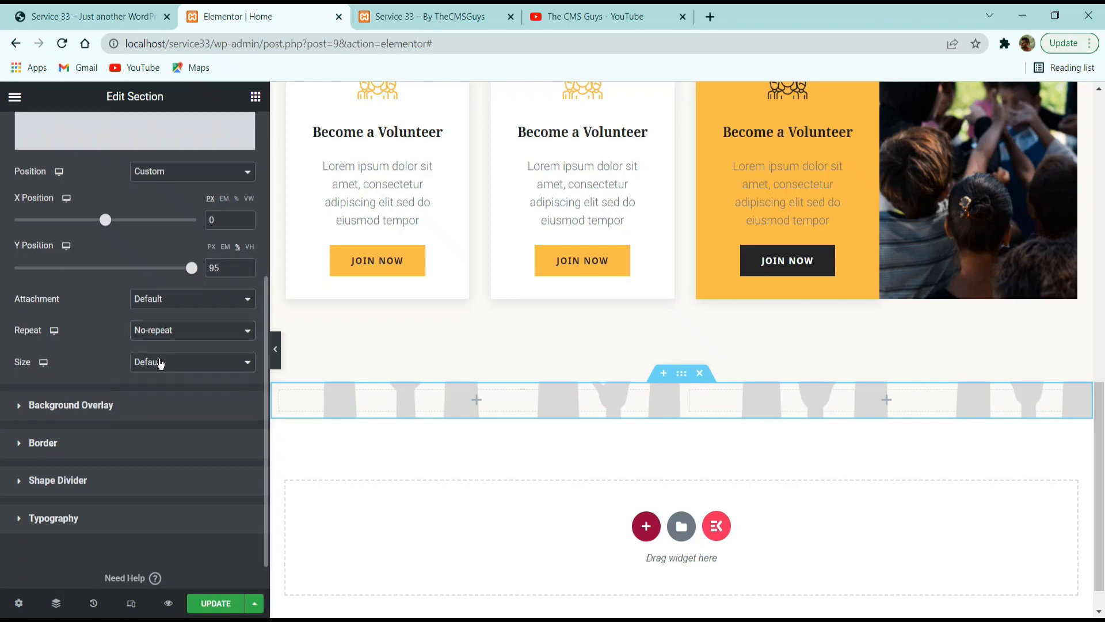
{"action": "left_click", "coordinate": [160, 363]}
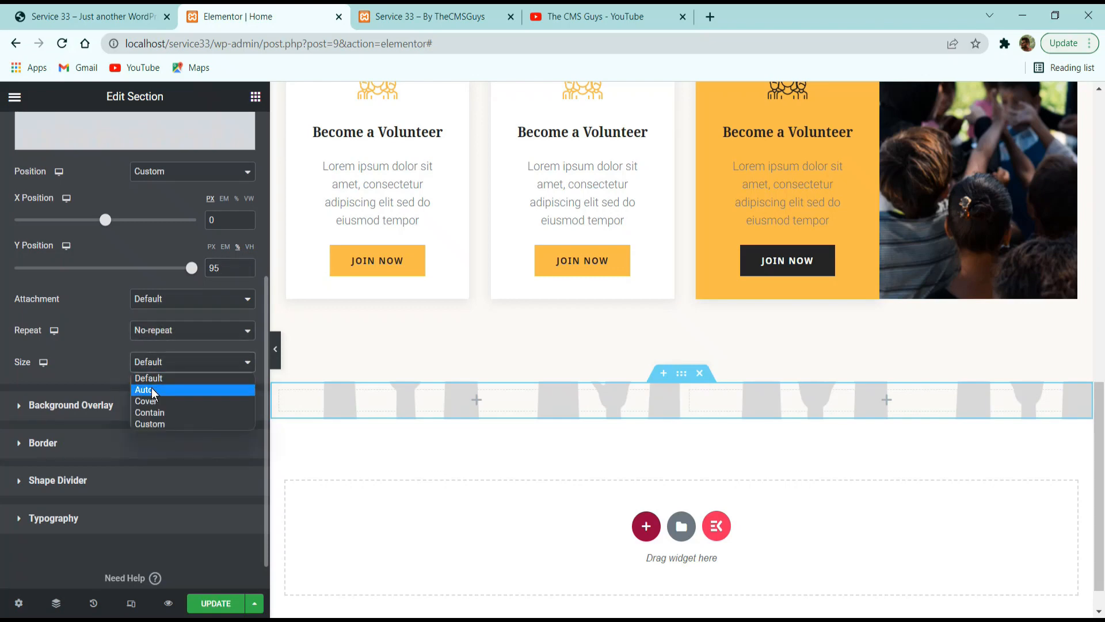
{"action": "left_click", "coordinate": [150, 388]}
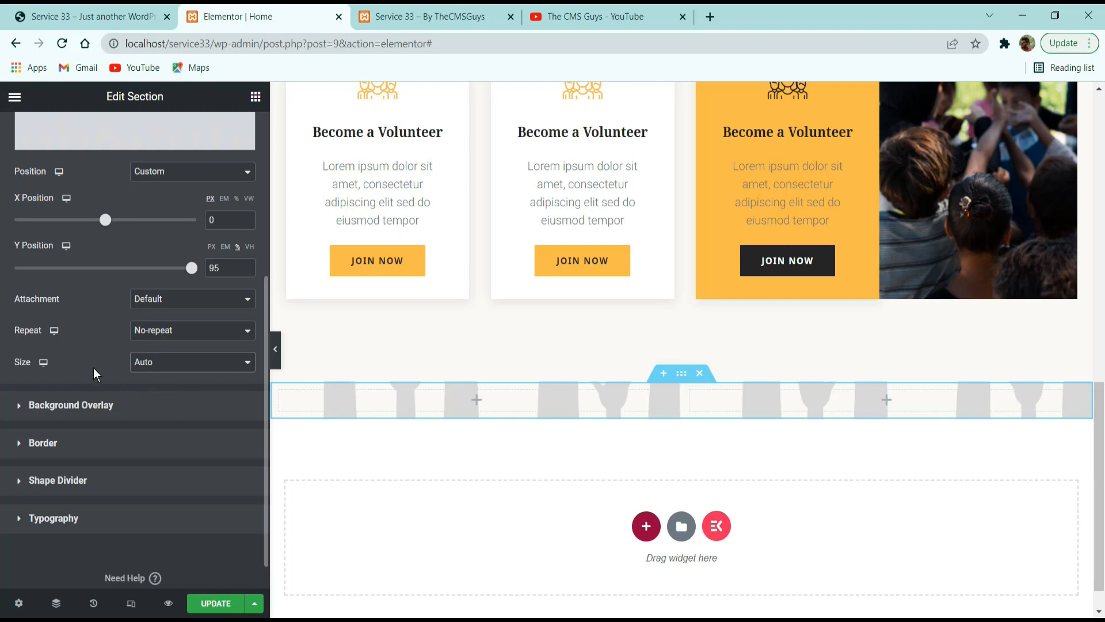
{"action": "scroll", "coordinate": [132, 339], "scroll_direction": "up", "scroll_amount": 3}
{"action": "scroll", "coordinate": [140, 335], "scroll_direction": "down", "scroll_amount": 3}
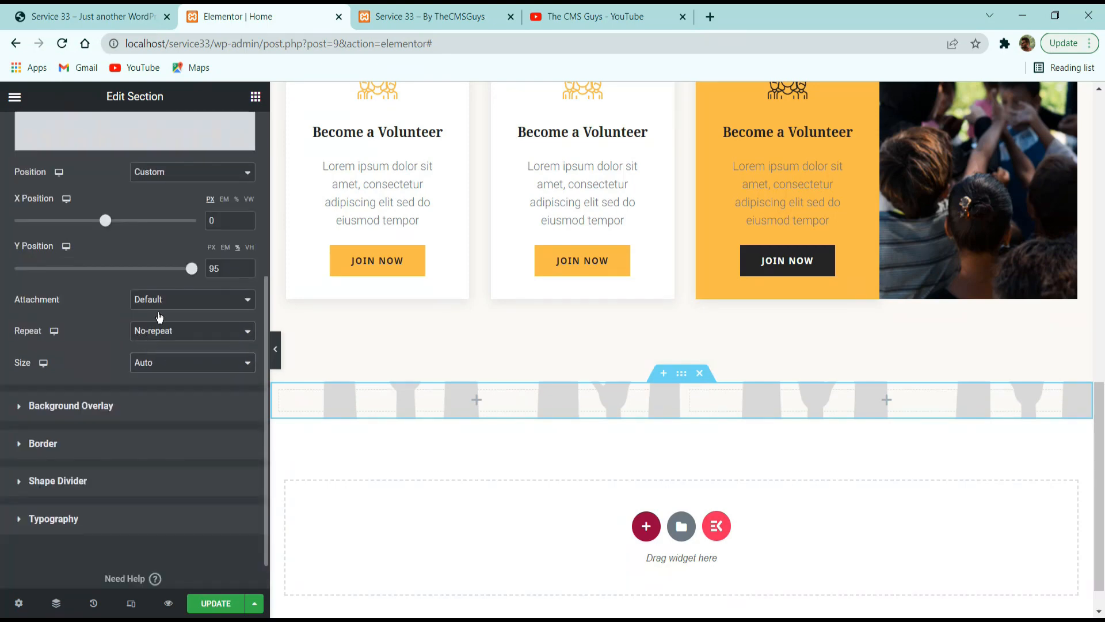
{"action": "scroll", "coordinate": [135, 340], "scroll_direction": "up", "scroll_amount": 5}
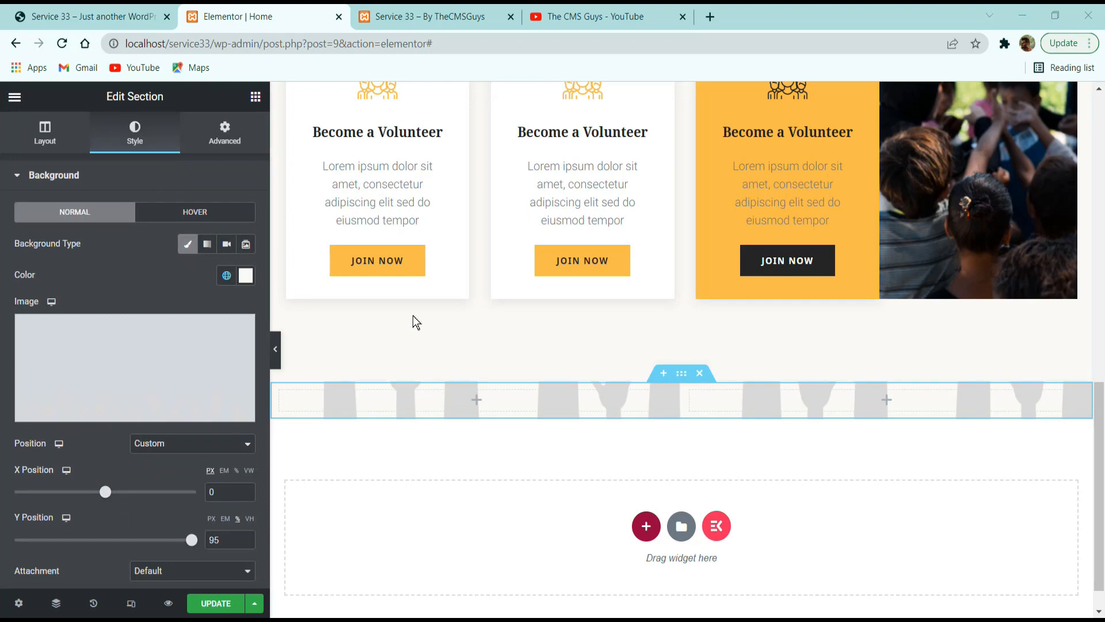
Remove the hands image from the section background and insert it from the media library as a Classic background overlay instead.
{"action": "left_click", "coordinate": [241, 329]}
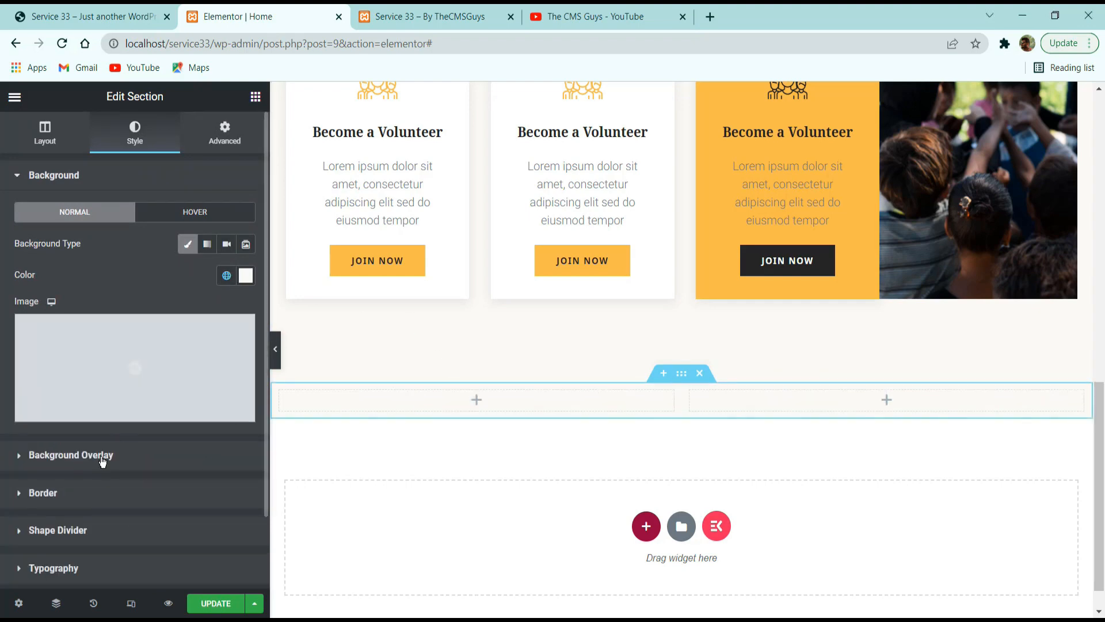
{"action": "left_click", "coordinate": [101, 456]}
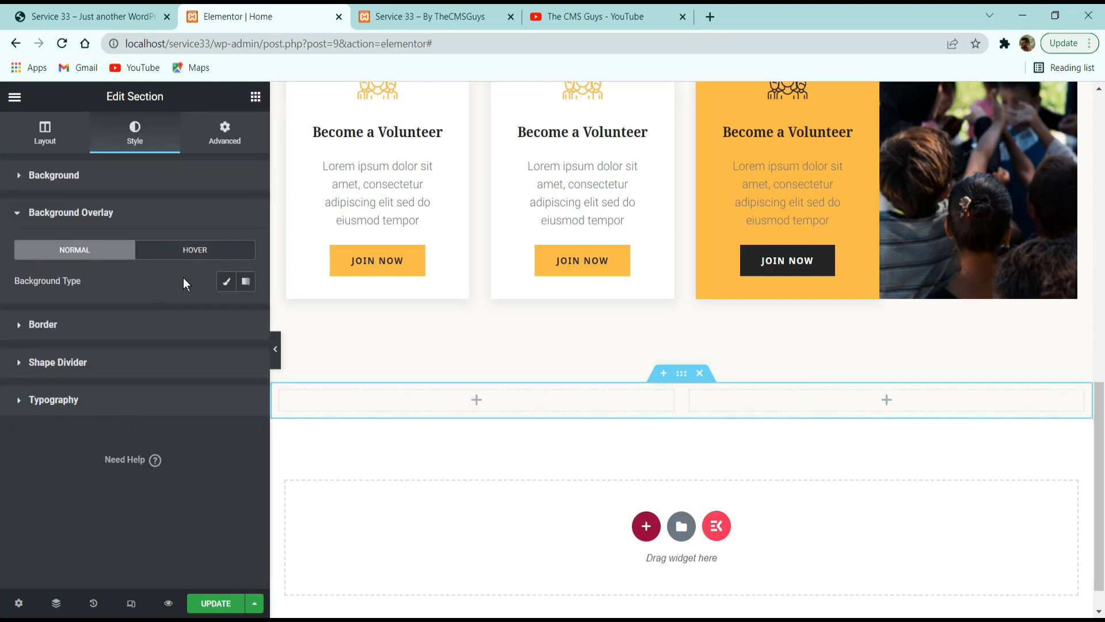
{"action": "left_click", "coordinate": [225, 281]}
{"action": "left_click", "coordinate": [188, 394]}
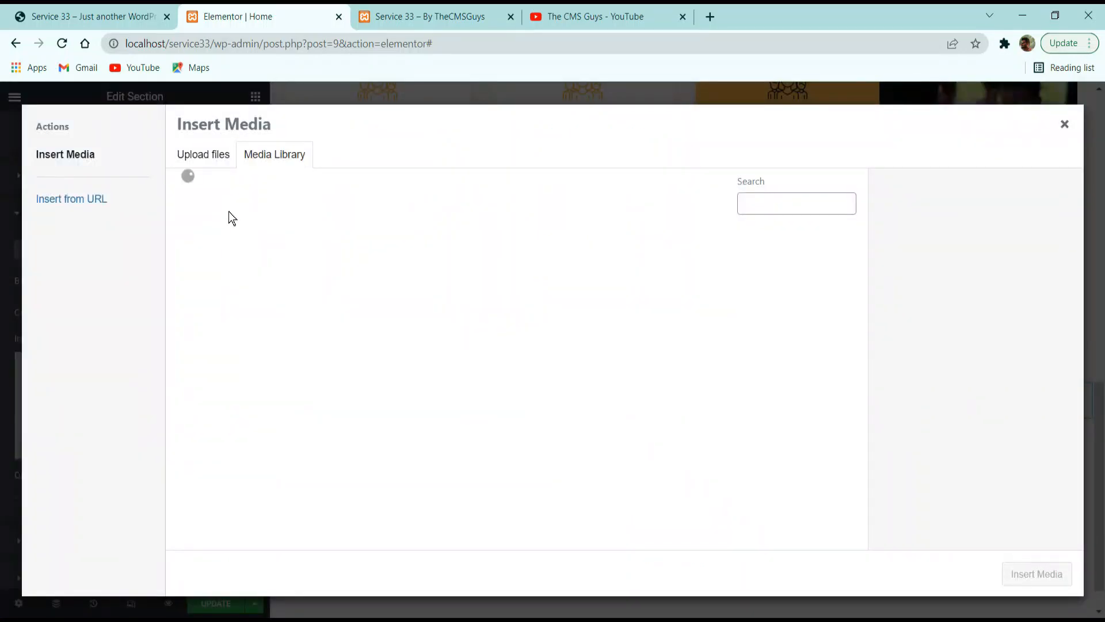
{"action": "scroll", "coordinate": [730, 390], "scroll_direction": "down", "scroll_amount": 6}
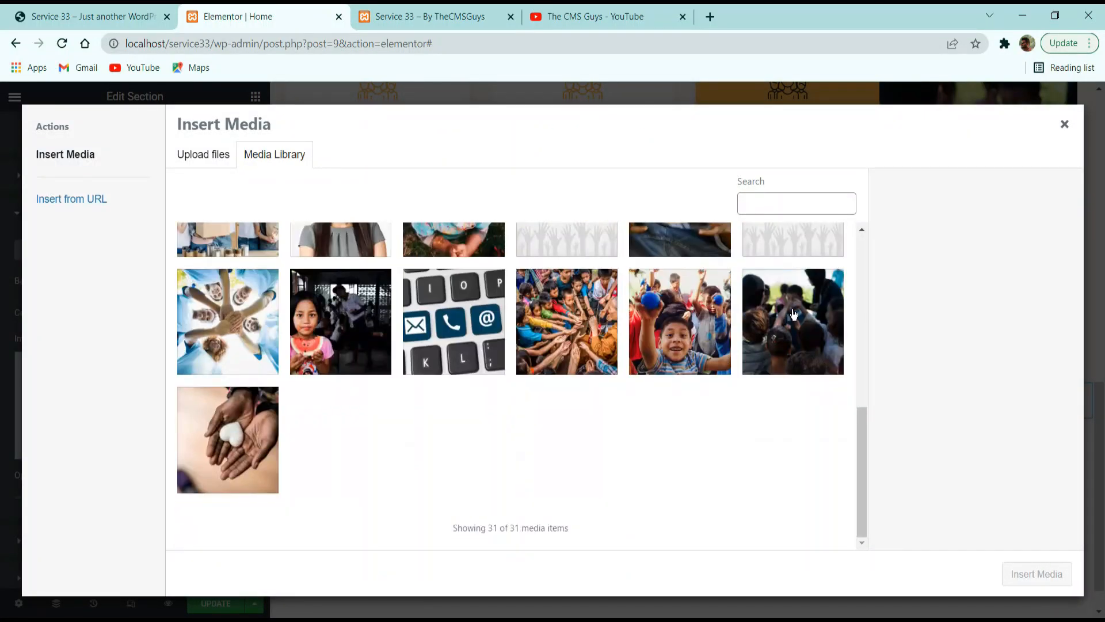
{"action": "left_click", "coordinate": [777, 254]}
{"action": "left_click", "coordinate": [1036, 574]}
Give the overlay image a Custom position with the Y position at 95%.
{"action": "scroll", "coordinate": [146, 450], "scroll_direction": "down", "scroll_amount": 3}
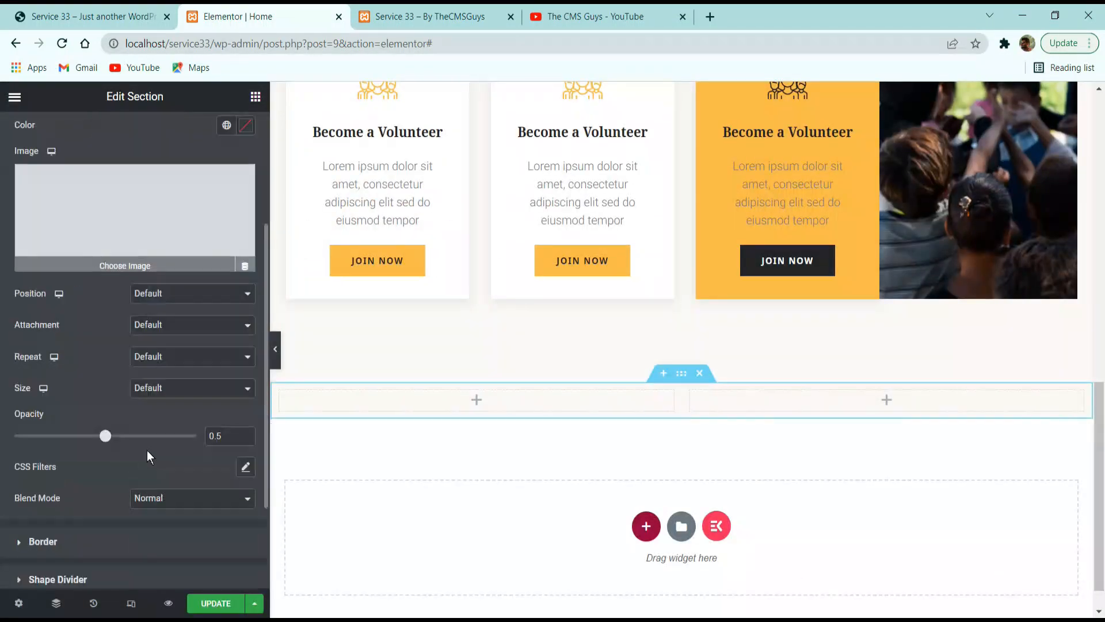
{"action": "left_click", "coordinate": [166, 293]}
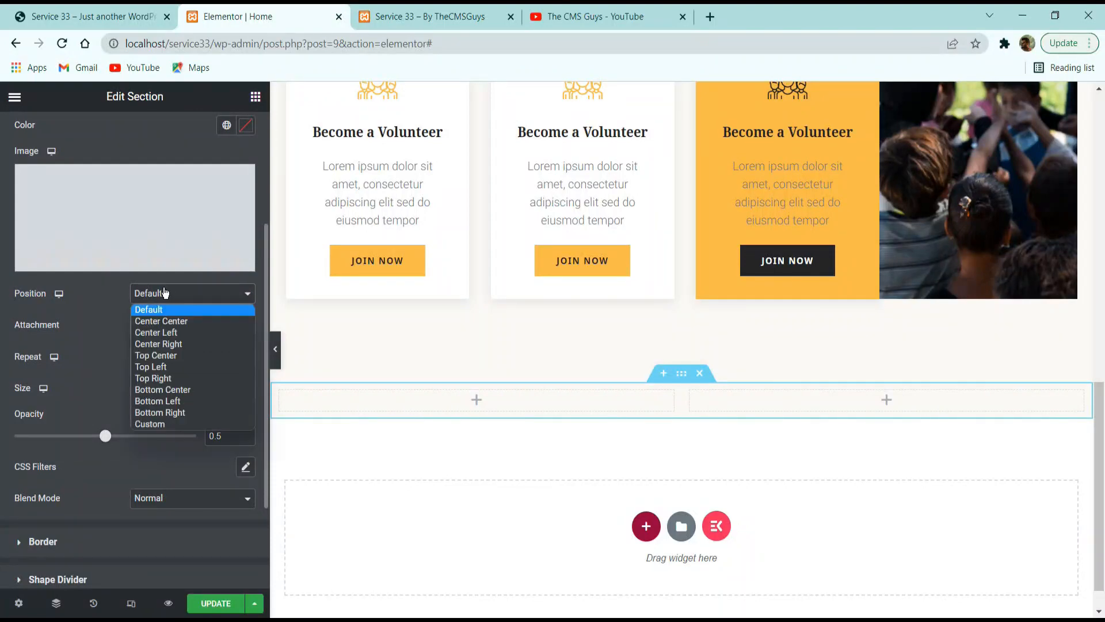
{"action": "left_click", "coordinate": [150, 424]}
{"action": "double_click", "coordinate": [230, 384]}
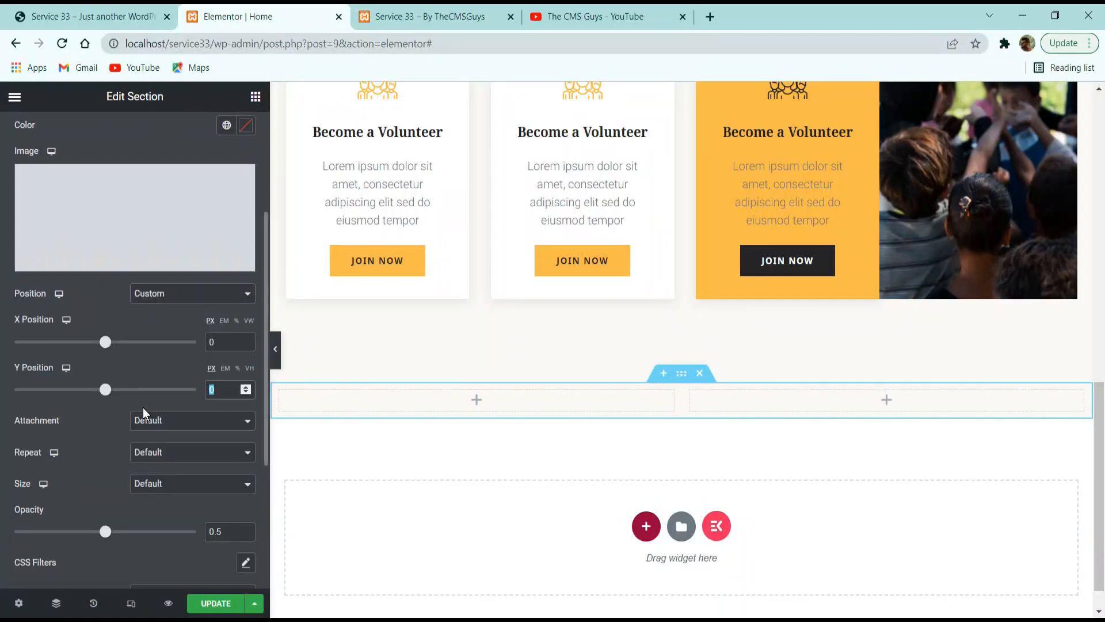
{"action": "type", "text": "95"}
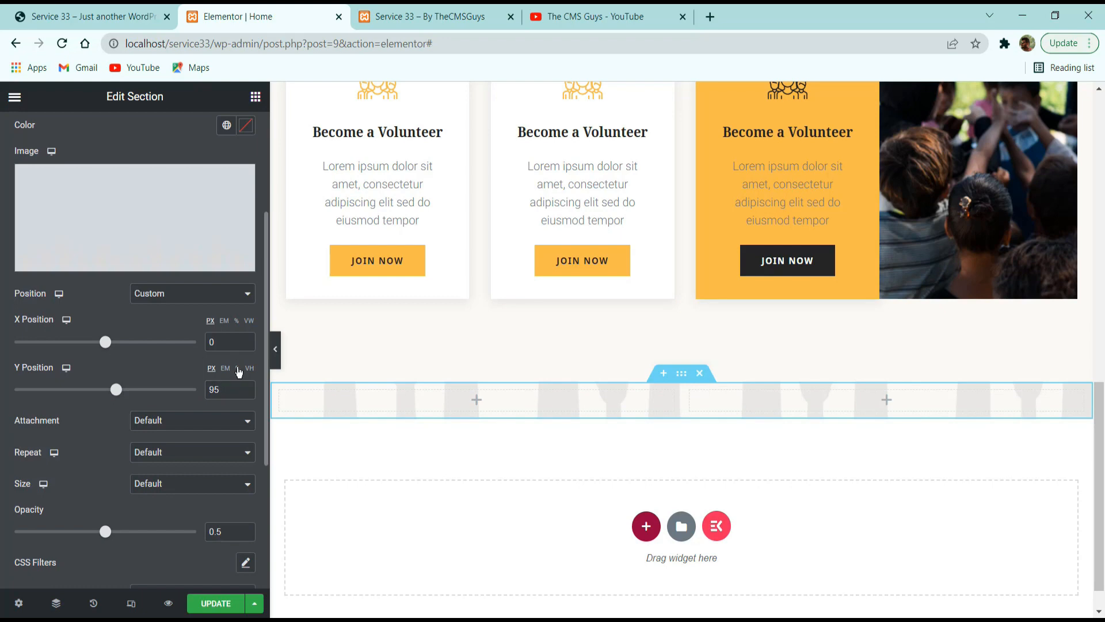
{"action": "left_click", "coordinate": [237, 368]}
Set the overlay image to No-repeat with the size on Auto, leaving its attachment on Default.
{"action": "left_click", "coordinate": [158, 428]}
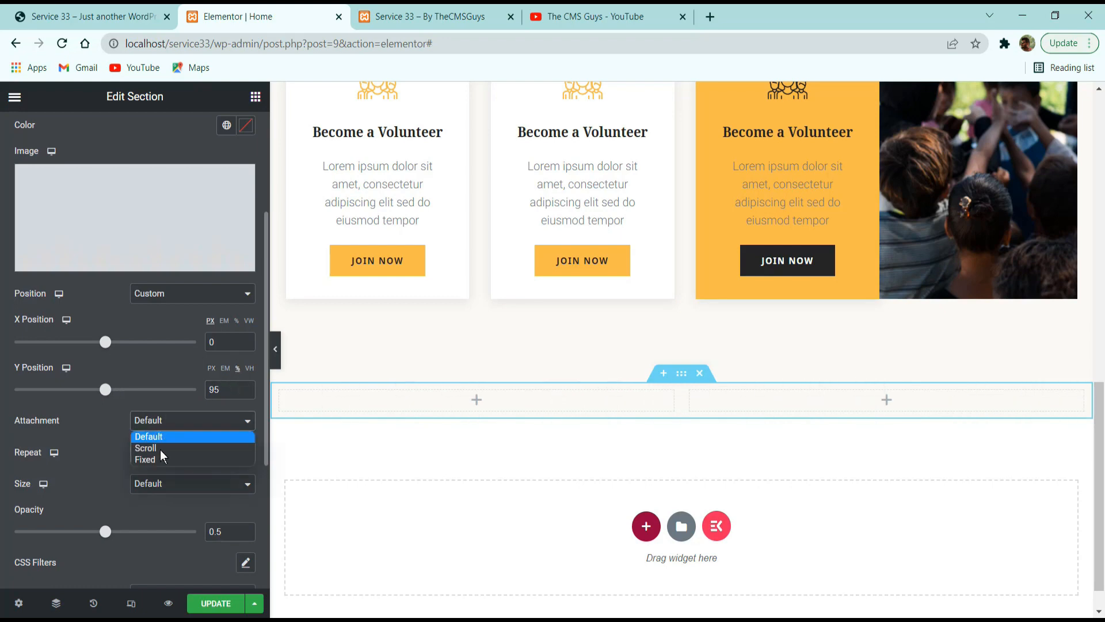
{"action": "left_click", "coordinate": [111, 432]}
{"action": "left_click", "coordinate": [173, 455]}
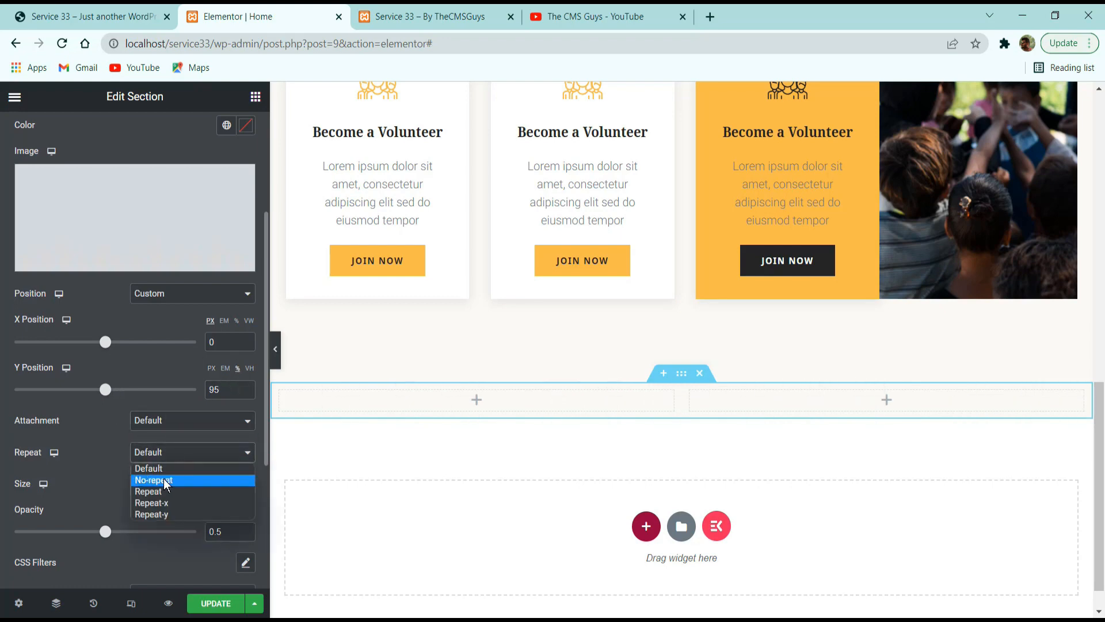
{"action": "left_click", "coordinate": [169, 480]}
{"action": "left_click", "coordinate": [162, 485]}
{"action": "left_click", "coordinate": [159, 515]}
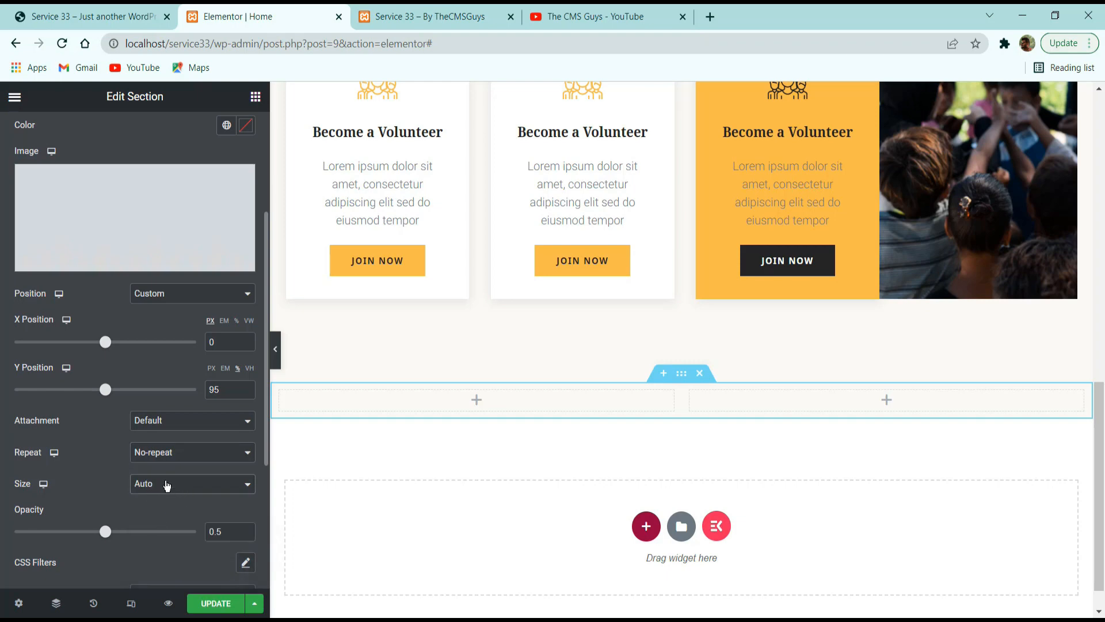
Lower the background overlay's opacity to 0.08 and update the page.
{"action": "scroll", "coordinate": [122, 468], "scroll_direction": "down", "scroll_amount": 3}
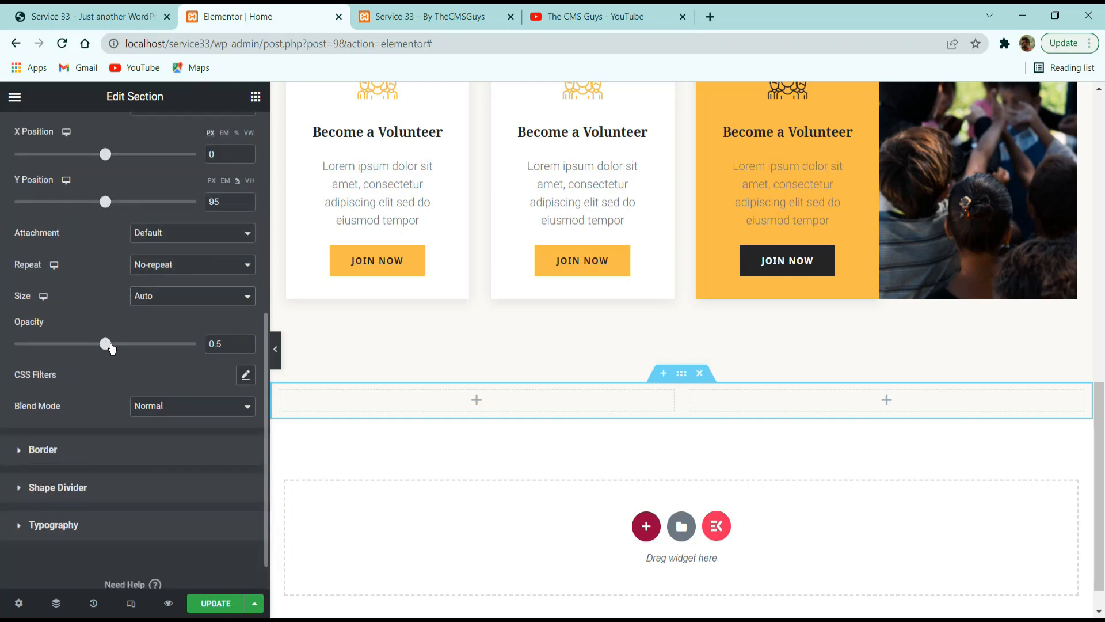
{"action": "left_click_drag", "start_coordinate": [105, 346], "coordinate": [71, 345]}
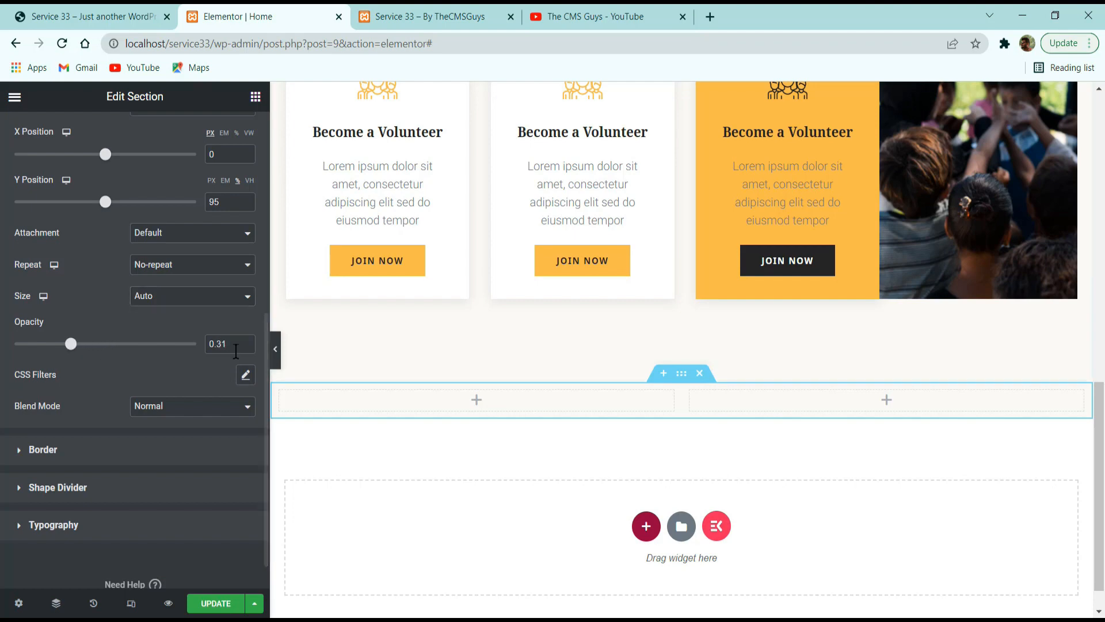
{"action": "left_click", "coordinate": [236, 344]}
{"action": "double_click", "coordinate": [236, 344]}
{"action": "type", "text": "0.08"}
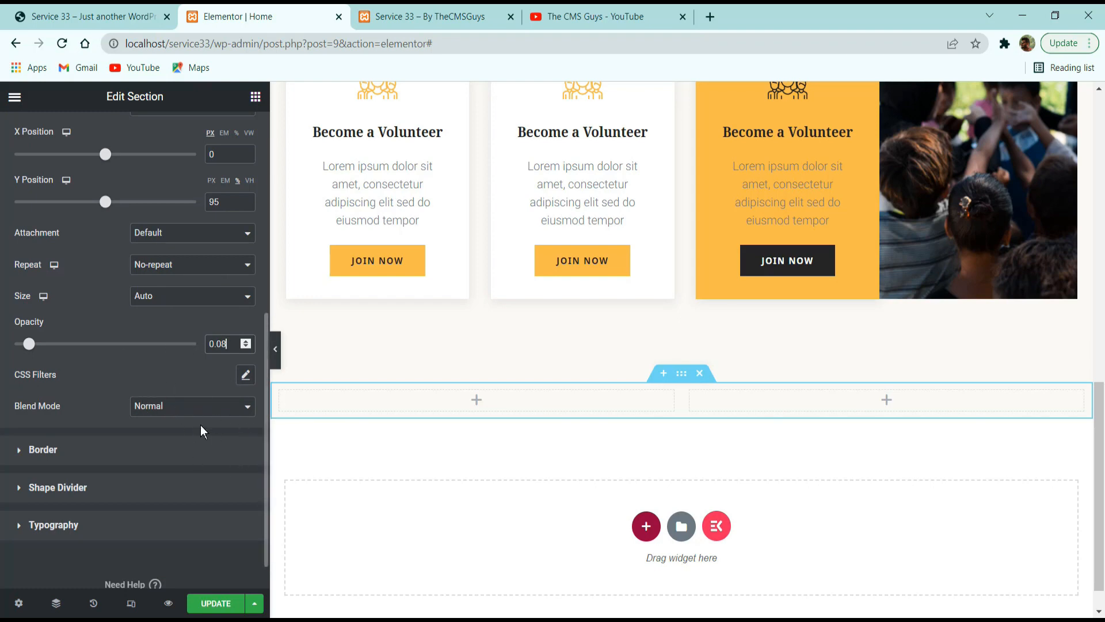
{"action": "scroll", "coordinate": [208, 457], "scroll_direction": "down", "scroll_amount": 1}
{"action": "left_click", "coordinate": [210, 602]}
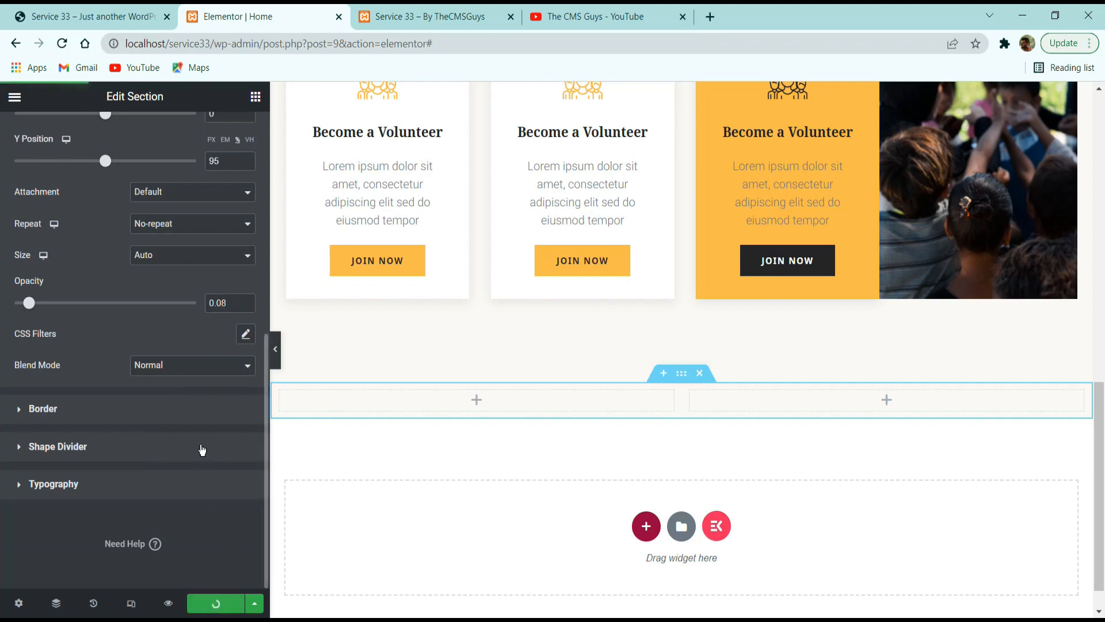
Examine the stacked images in the reference site's About Us section and return to the Elementor page.
{"action": "scroll", "coordinate": [198, 421], "scroll_direction": "up", "scroll_amount": 3}
{"action": "scroll", "coordinate": [197, 421], "scroll_direction": "up", "scroll_amount": 3}
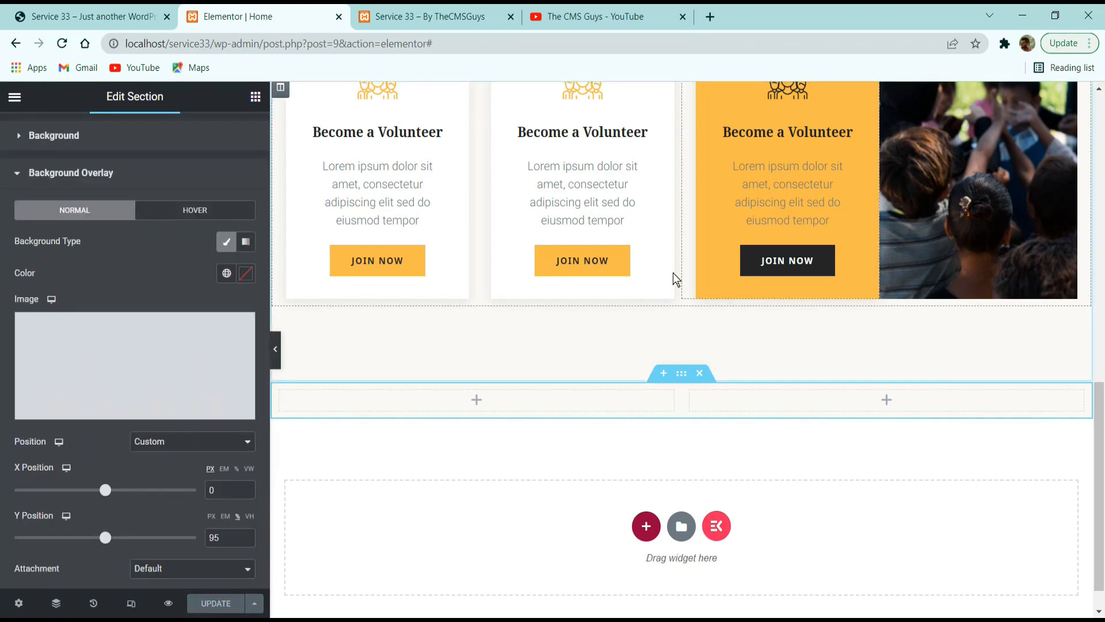
{"action": "left_click", "coordinate": [92, 16]}
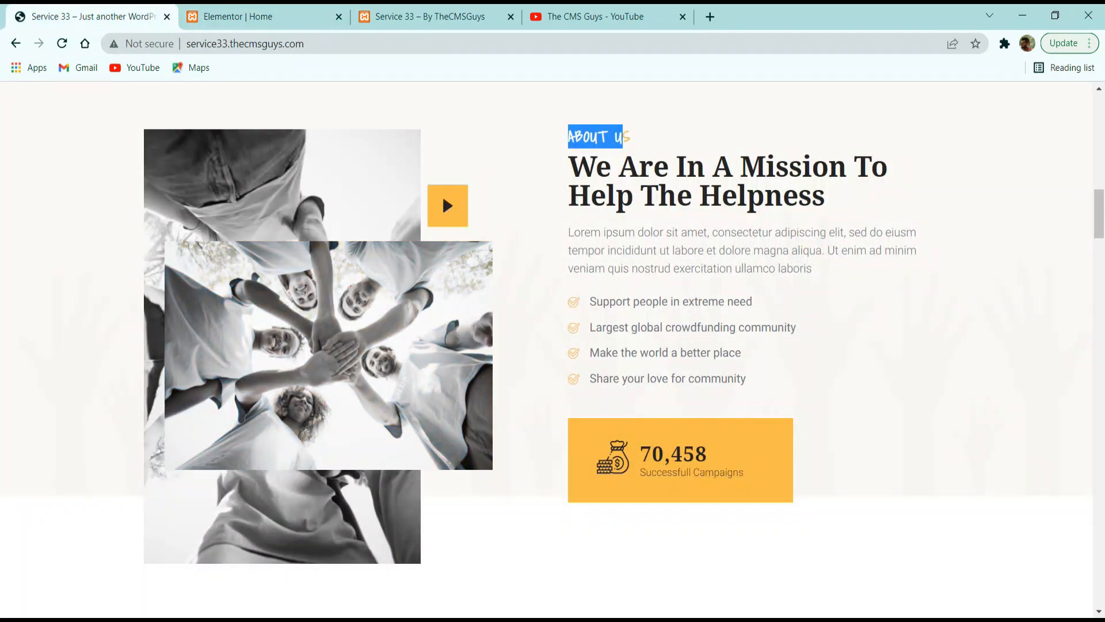
{"action": "key", "text": "alt+Tab"}
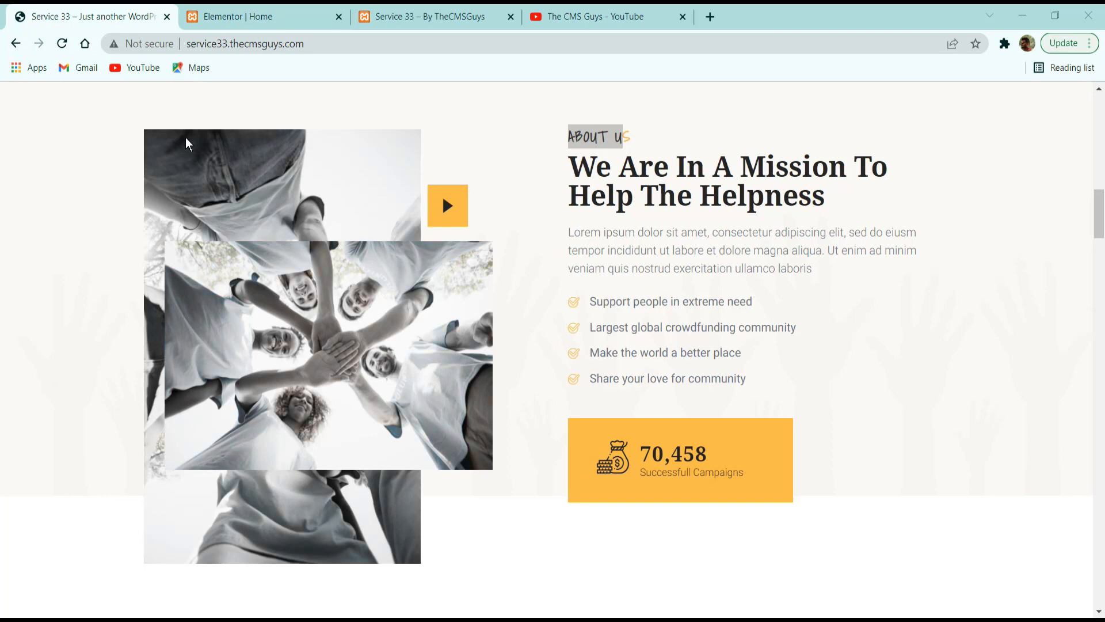
{"action": "left_click", "coordinate": [288, 13]}
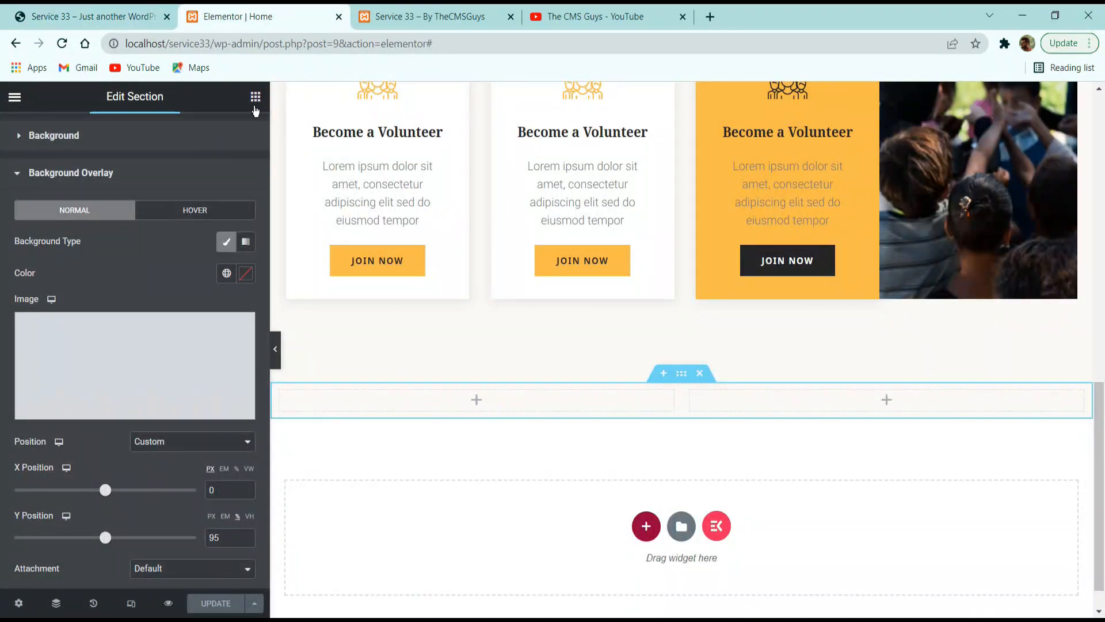
Add an Image widget to the left column of the empty two-column section, glancing at the reference site.
{"action": "left_click", "coordinate": [255, 98]}
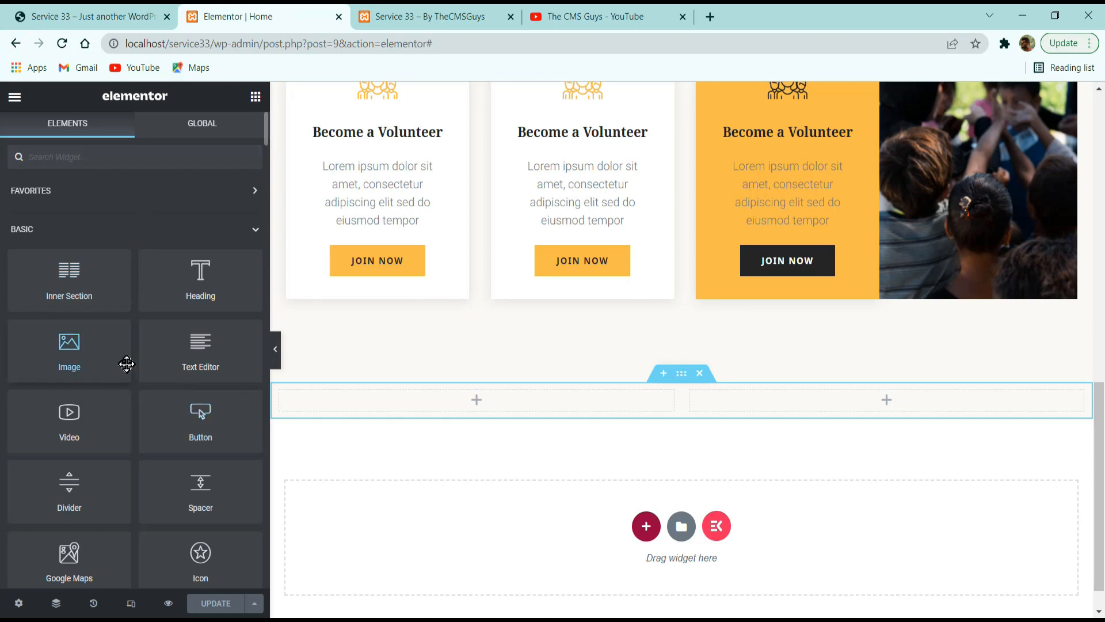
{"action": "left_click_drag", "start_coordinate": [127, 364], "coordinate": [417, 404]}
{"action": "left_click", "coordinate": [93, 11]}
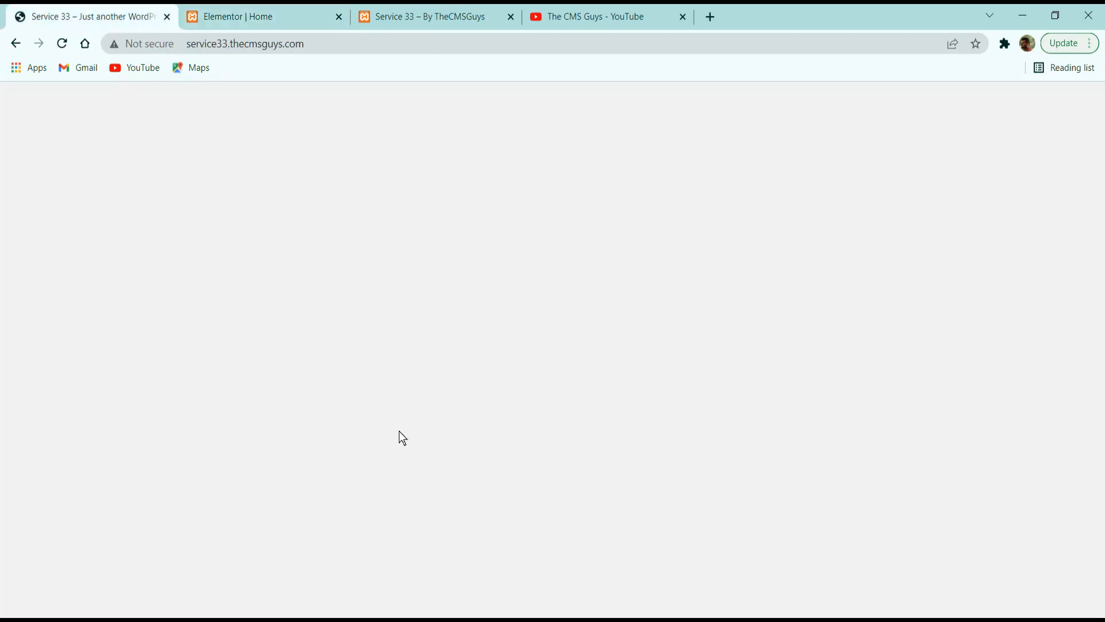
{"action": "left_click", "coordinate": [253, 16]}
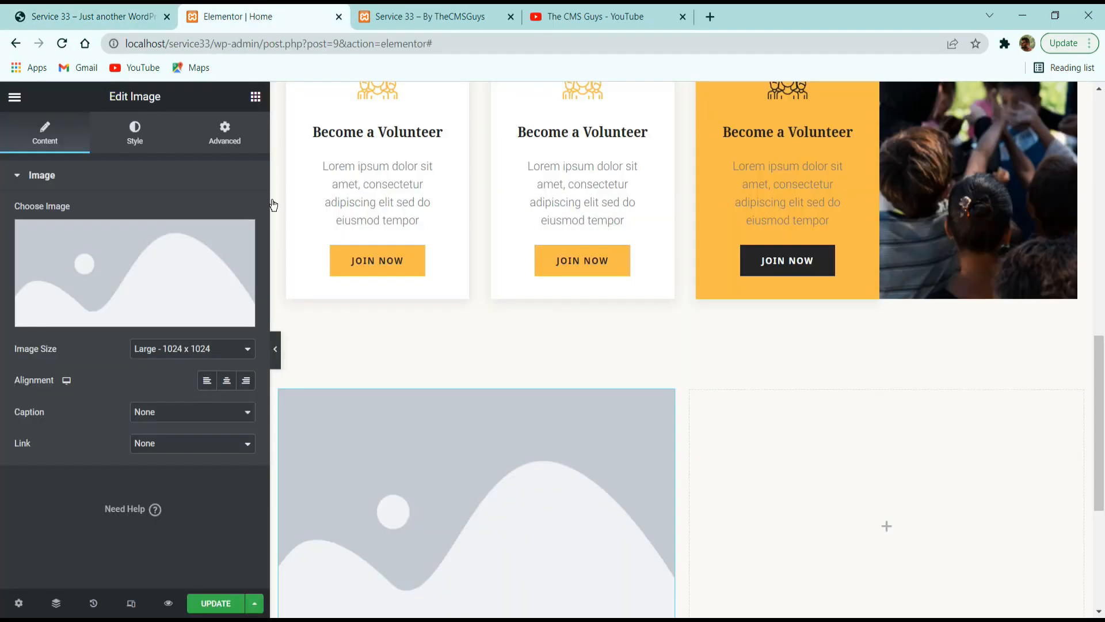
Insert portrait-of-volunteer-group-forming-huddles.jpg from the media library as the left column's image.
{"action": "left_click", "coordinate": [139, 262]}
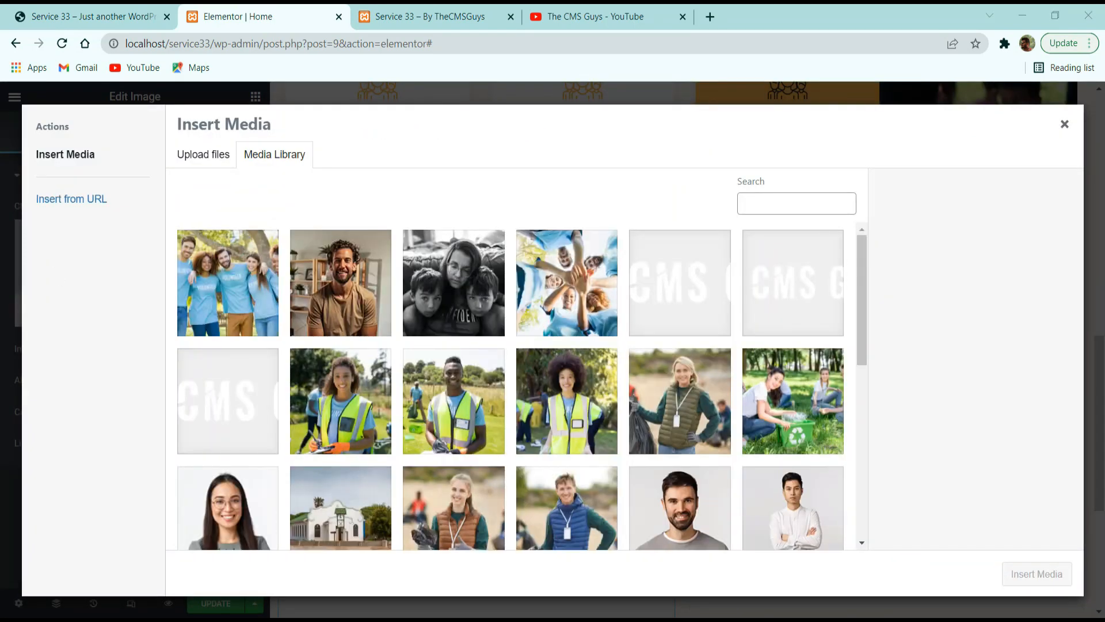
{"action": "scroll", "coordinate": [433, 335], "scroll_direction": "down", "scroll_amount": 8}
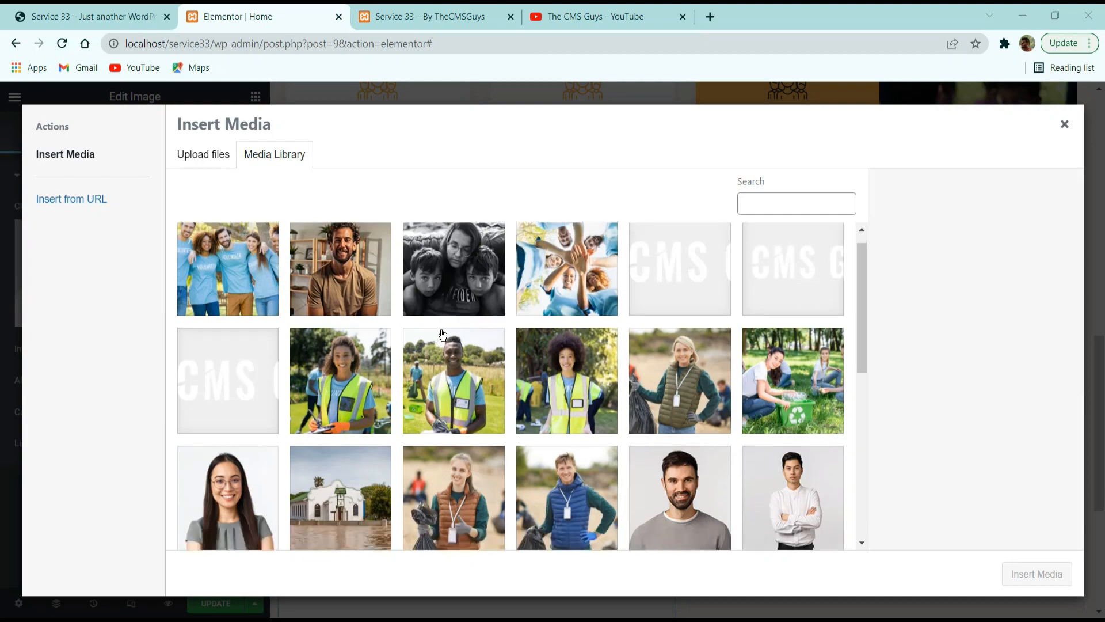
{"action": "scroll", "coordinate": [255, 447], "scroll_direction": "up", "scroll_amount": 3}
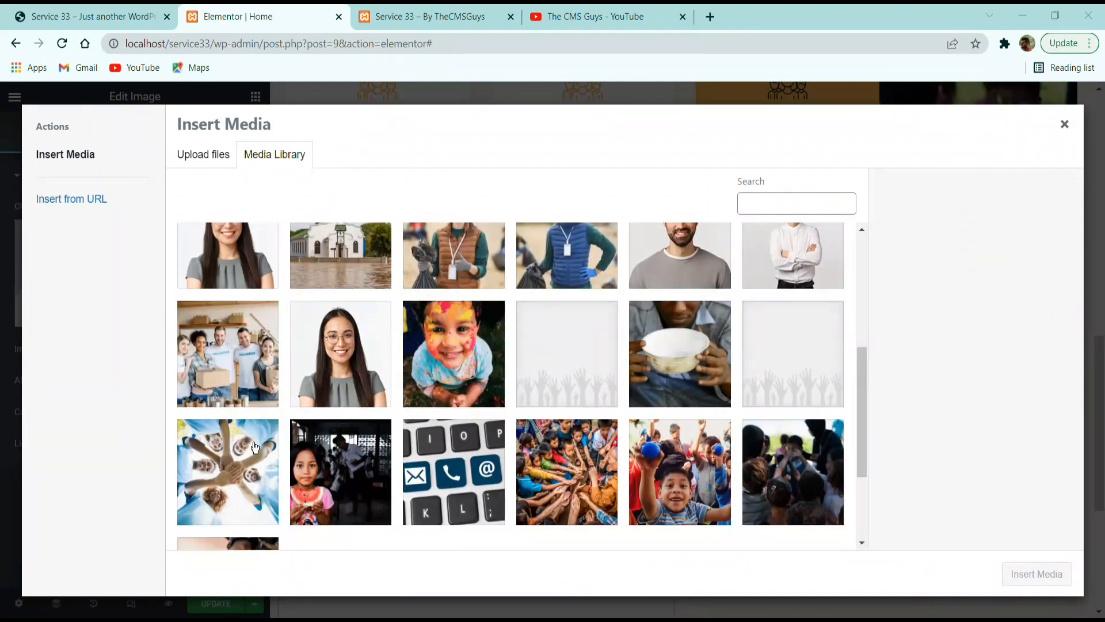
{"action": "scroll", "coordinate": [433, 469], "scroll_direction": "up", "scroll_amount": 4}
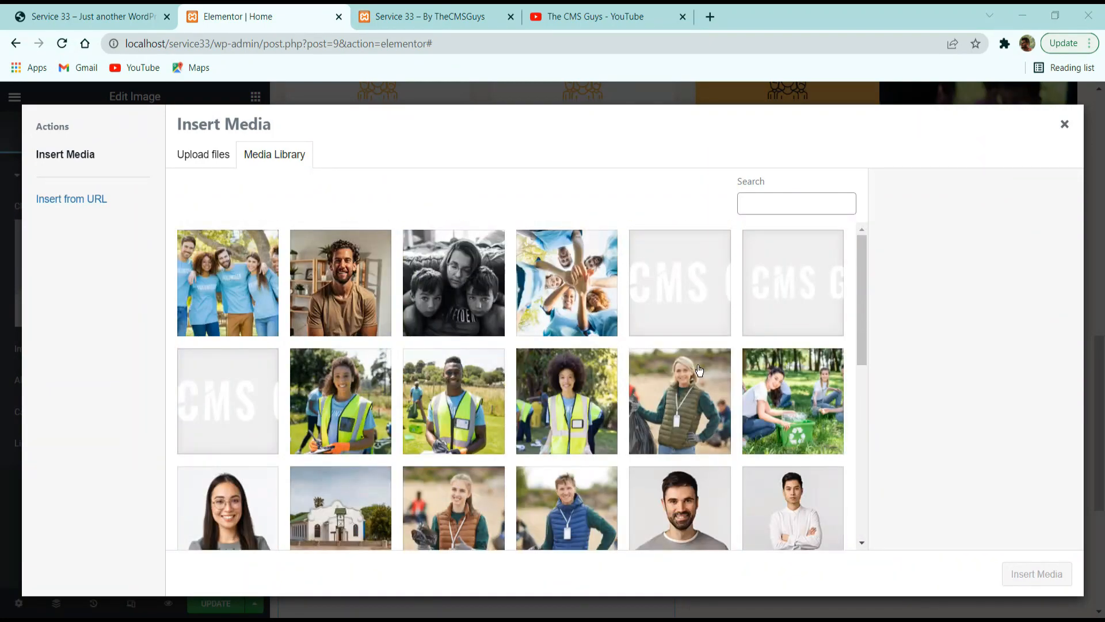
{"action": "scroll", "coordinate": [700, 381], "scroll_direction": "down", "scroll_amount": 6}
{"action": "scroll", "coordinate": [700, 382], "scroll_direction": "up", "scroll_amount": 10}
{"action": "left_click", "coordinate": [551, 311]}
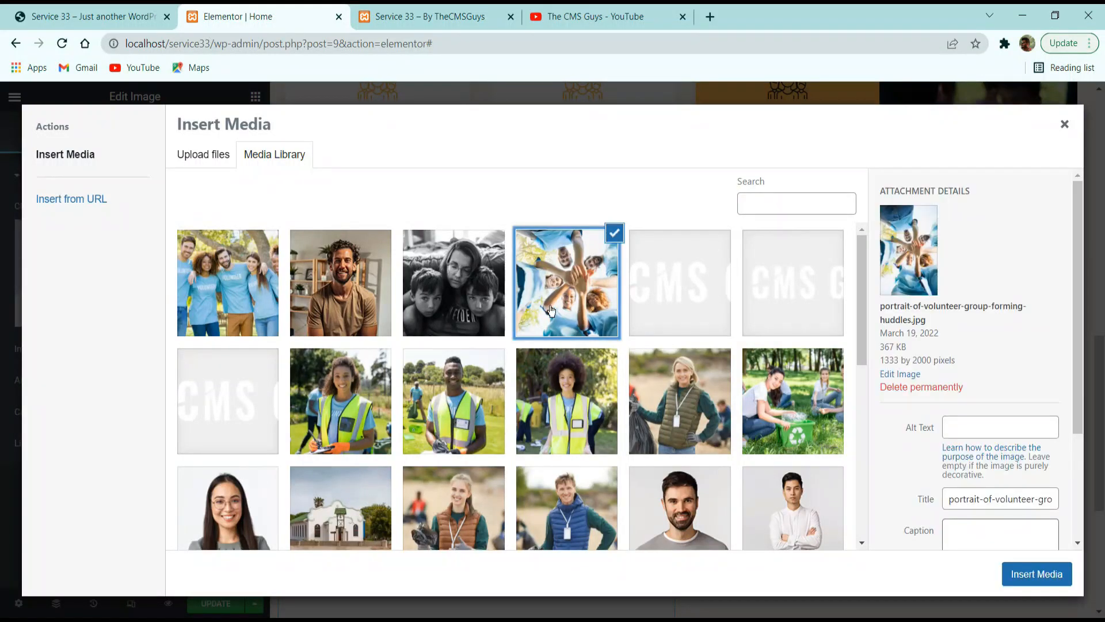
{"action": "left_click", "coordinate": [1048, 575]}
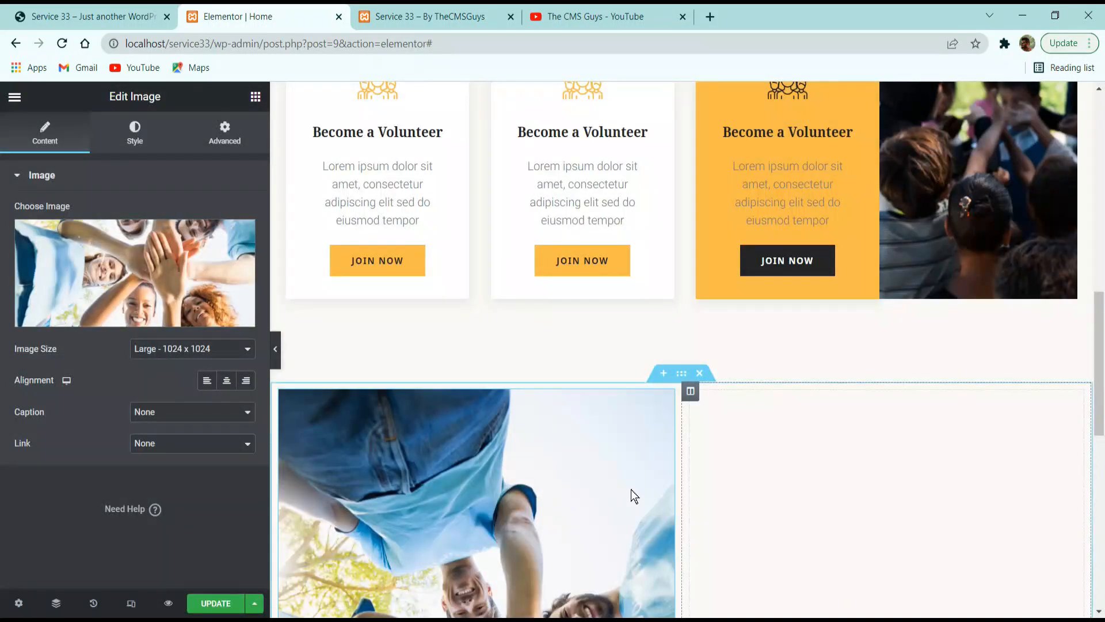
{"action": "scroll", "coordinate": [634, 496], "scroll_direction": "down", "scroll_amount": 8}
{"action": "scroll", "coordinate": [639, 489], "scroll_direction": "up", "scroll_amount": 3}
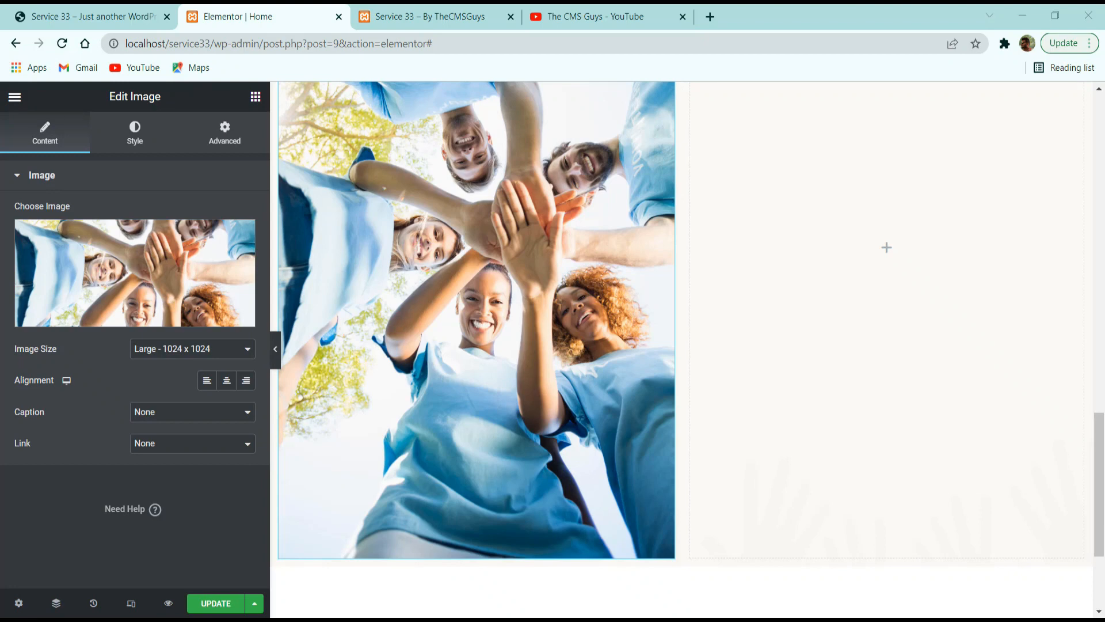
Set the volunteer image's size to Full and its width to 70%.
{"action": "left_click", "coordinate": [217, 352]}
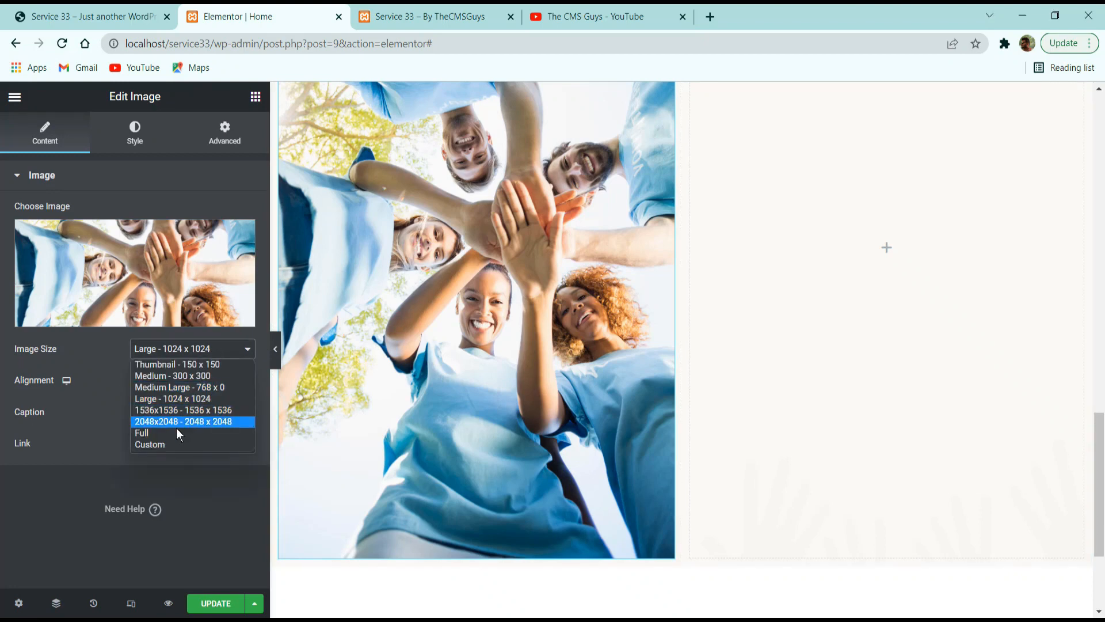
{"action": "left_click", "coordinate": [177, 433]}
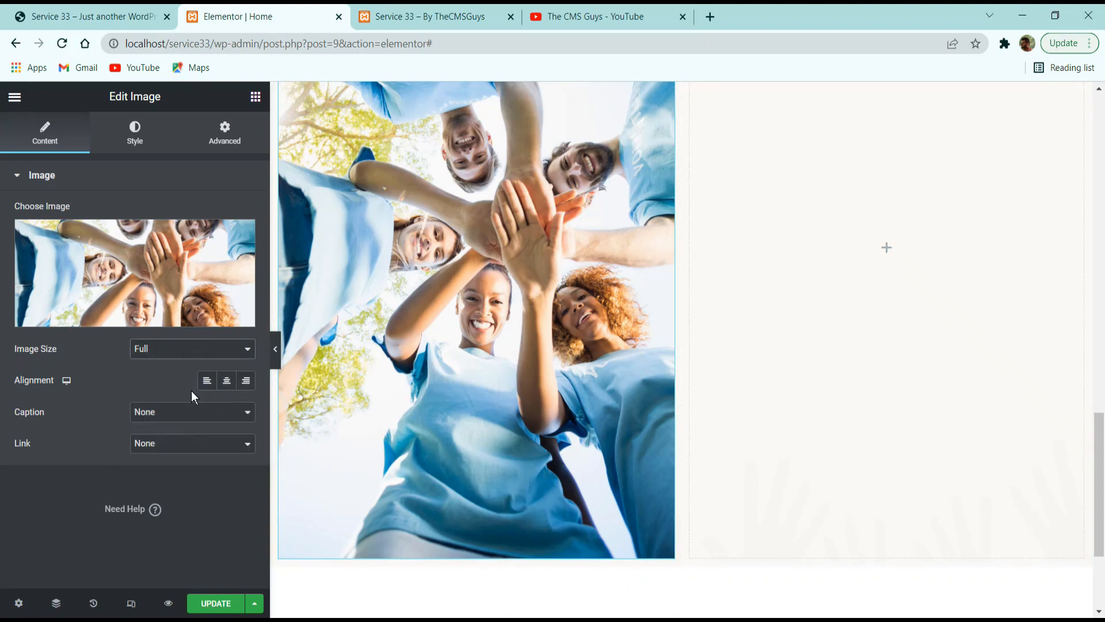
{"action": "left_click", "coordinate": [138, 145]}
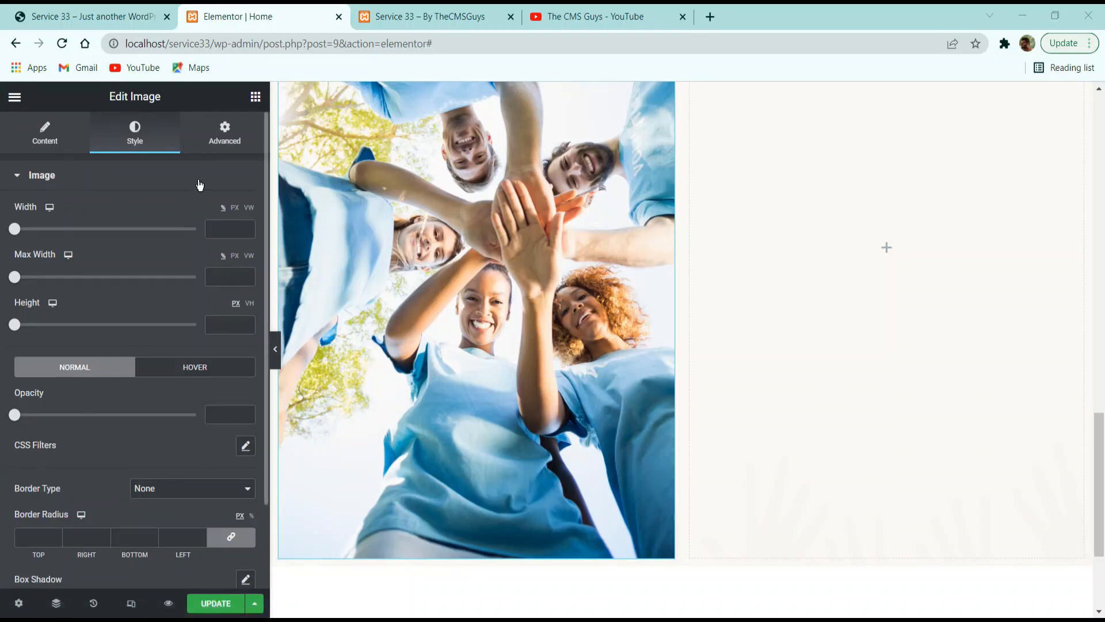
{"action": "left_click", "coordinate": [210, 229]}
{"action": "type", "text": "70"}
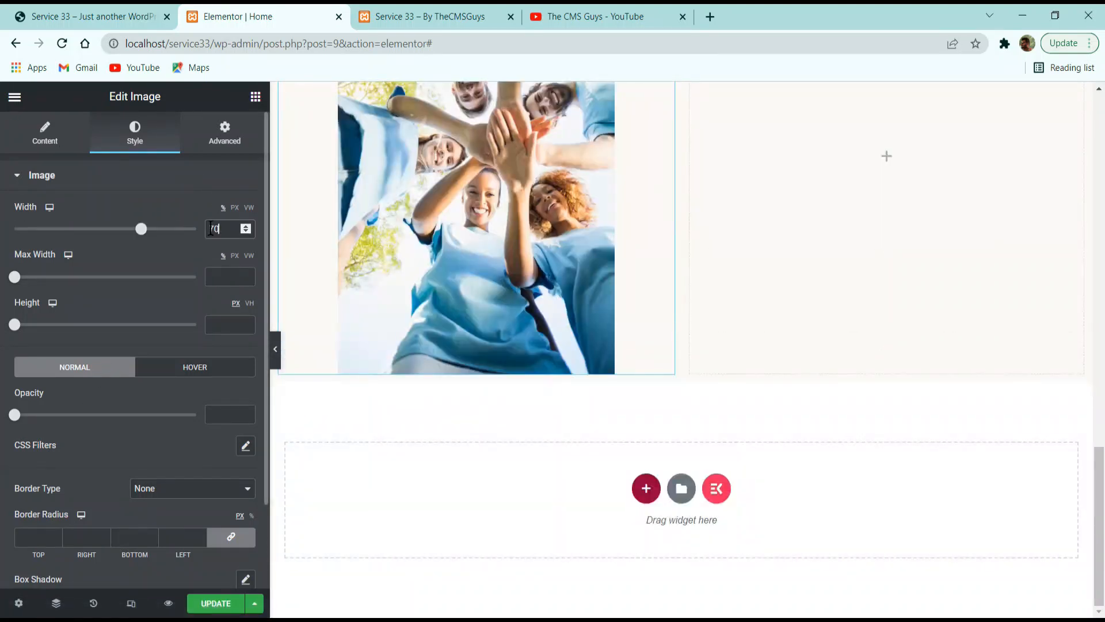
Align the volunteer image to the left and compare it with the reference site's About Us images.
{"action": "left_click", "coordinate": [72, 141]}
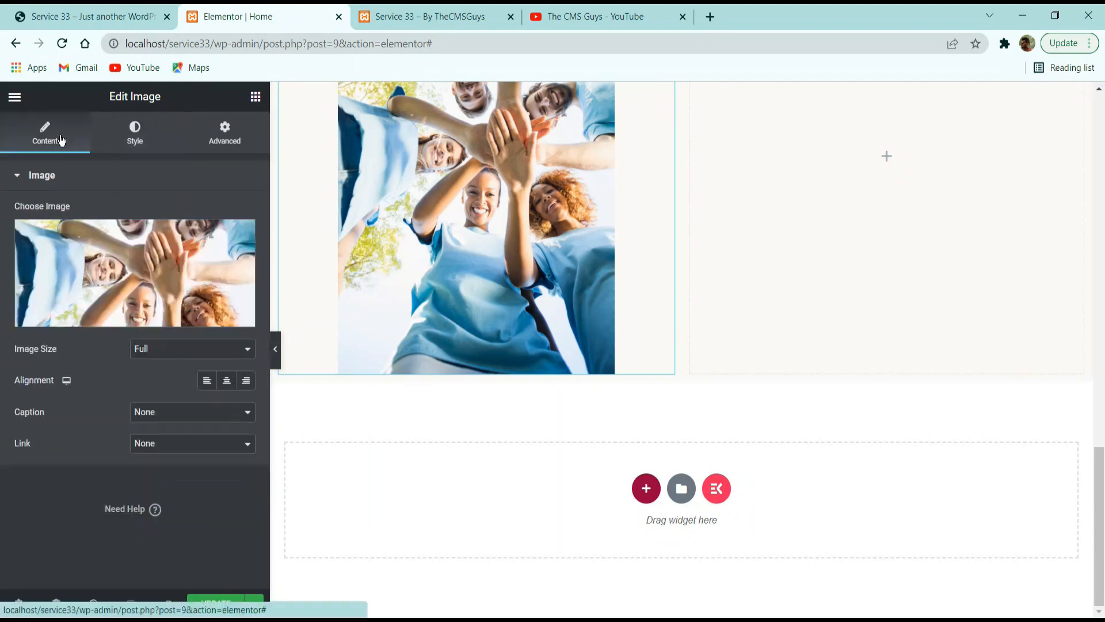
{"action": "left_click", "coordinate": [208, 380]}
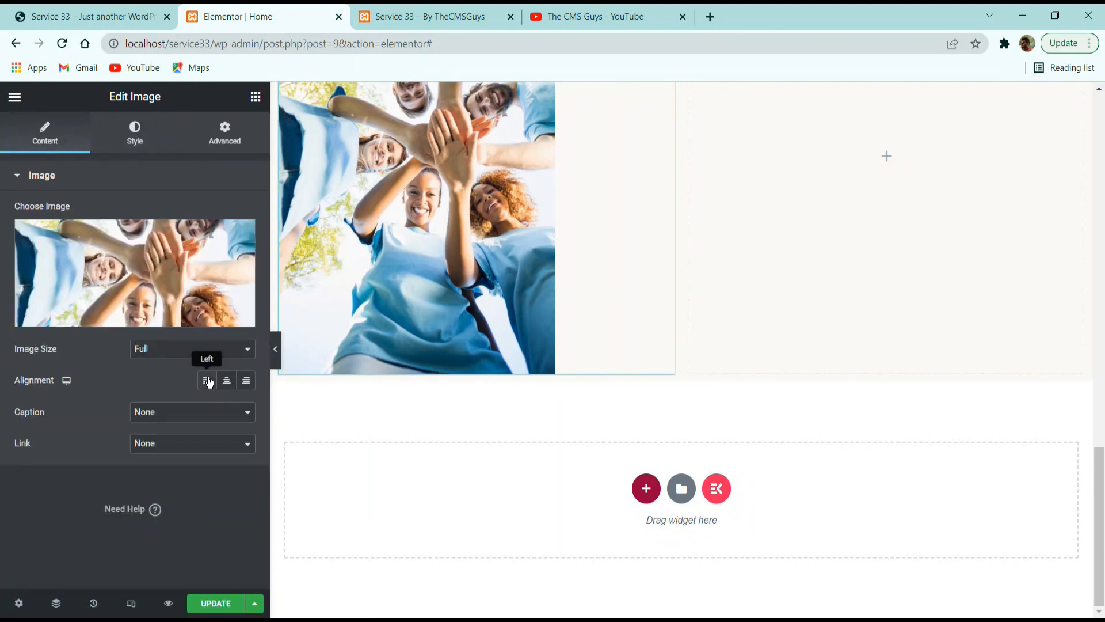
{"action": "scroll", "coordinate": [365, 315], "scroll_direction": "up", "scroll_amount": 3}
{"action": "key", "text": "ctrl+1"}
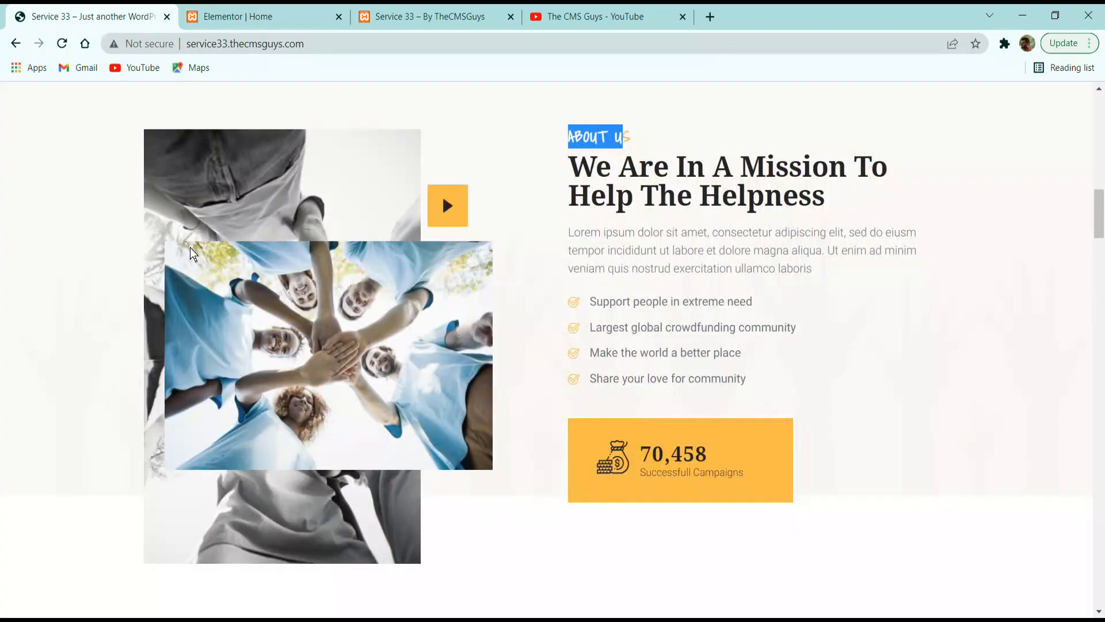
{"action": "left_click", "coordinate": [223, 17]}
{"action": "scroll", "coordinate": [420, 388], "scroll_direction": "up", "scroll_amount": 5}
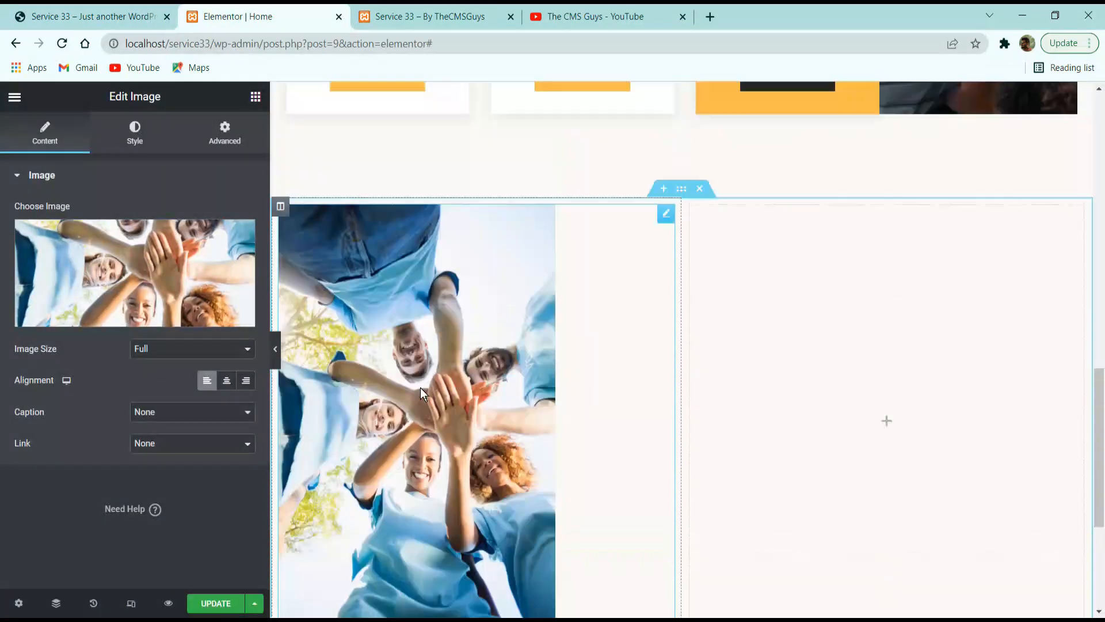
{"action": "scroll", "coordinate": [435, 434], "scroll_direction": "down", "scroll_amount": 3}
{"action": "scroll", "coordinate": [393, 384], "scroll_direction": "down", "scroll_amount": 3}
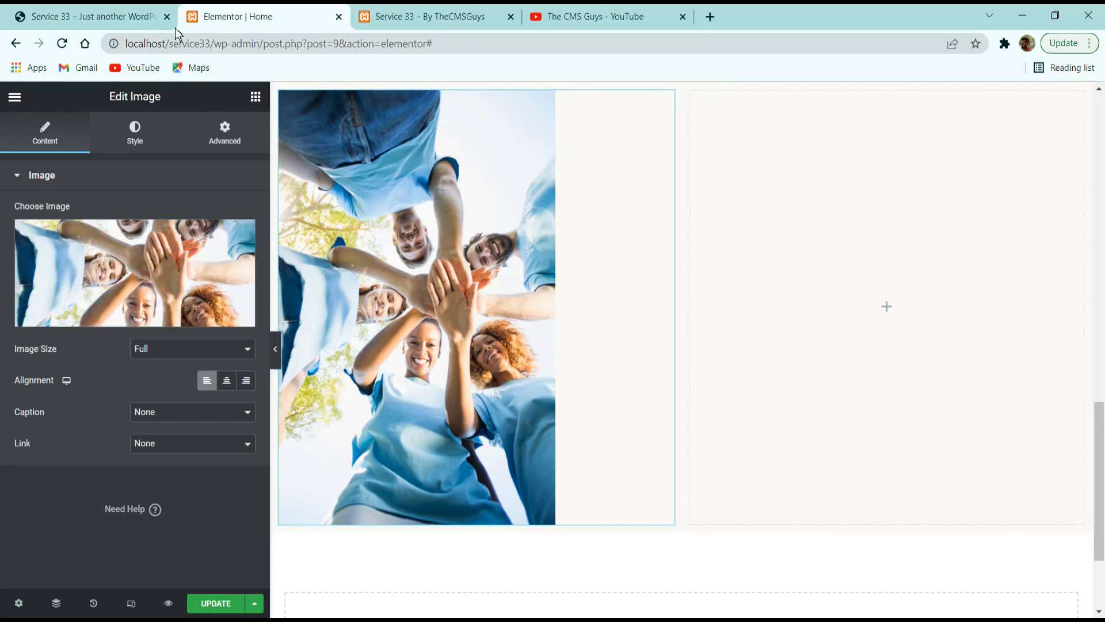
{"action": "left_click", "coordinate": [144, 17]}
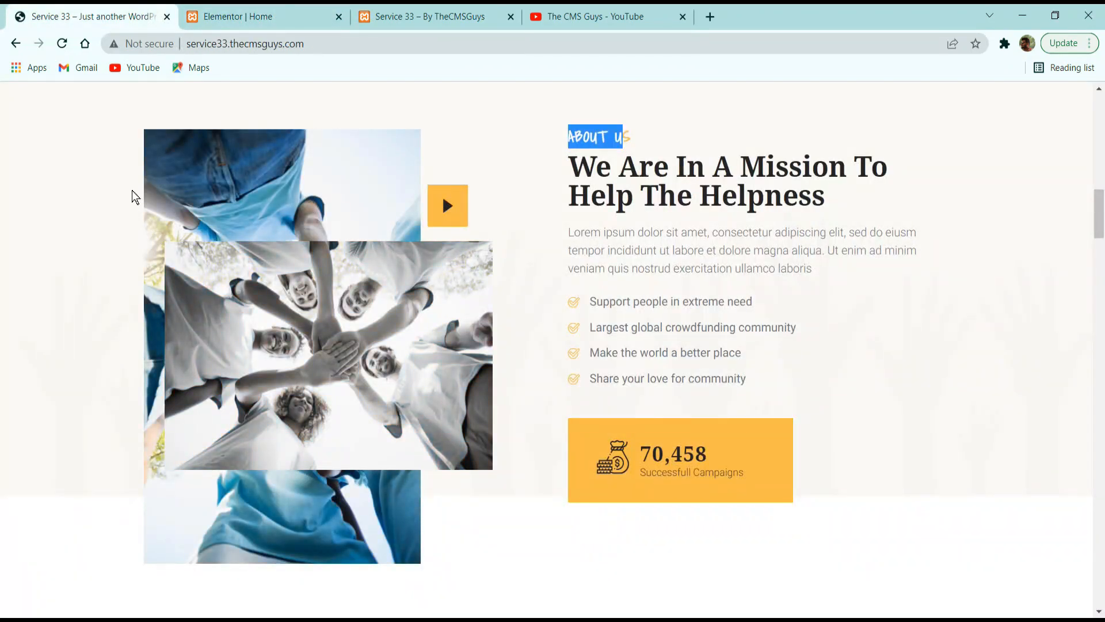
{"action": "left_click", "coordinate": [263, 17]}
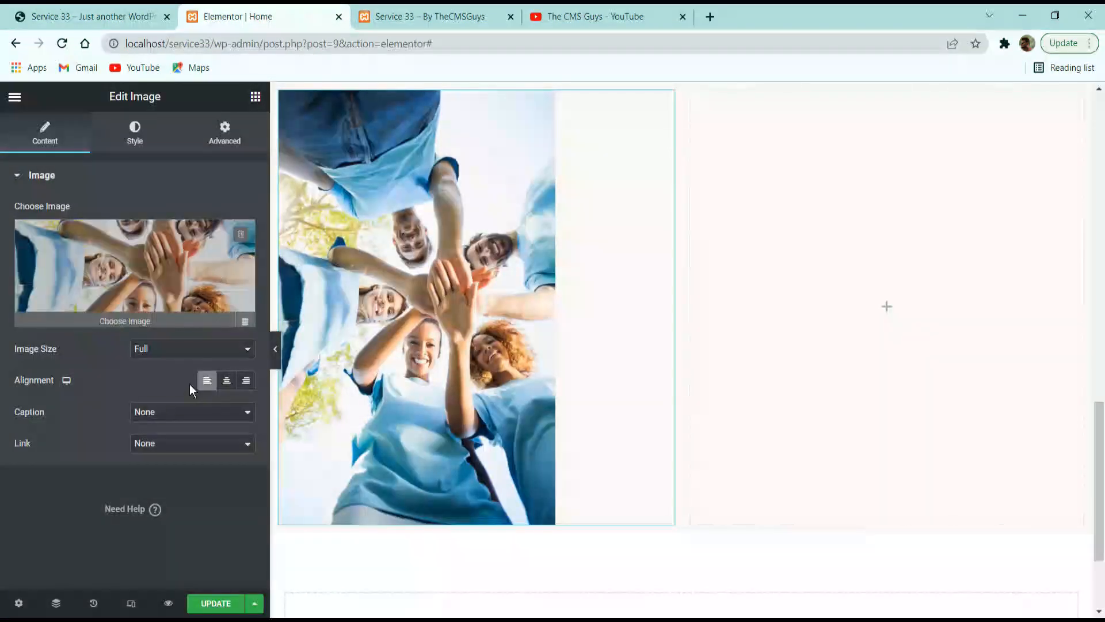
Open the CSS filters for the volunteer image's normal state.
{"action": "left_click", "coordinate": [115, 135]}
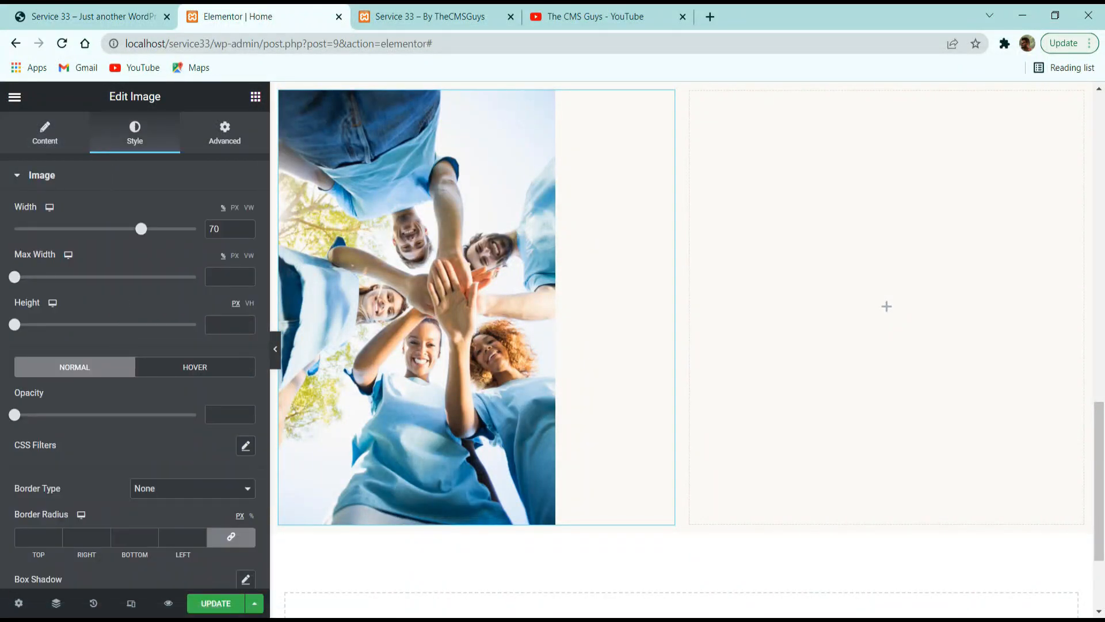
{"action": "scroll", "coordinate": [196, 322], "scroll_direction": "down", "scroll_amount": 2}
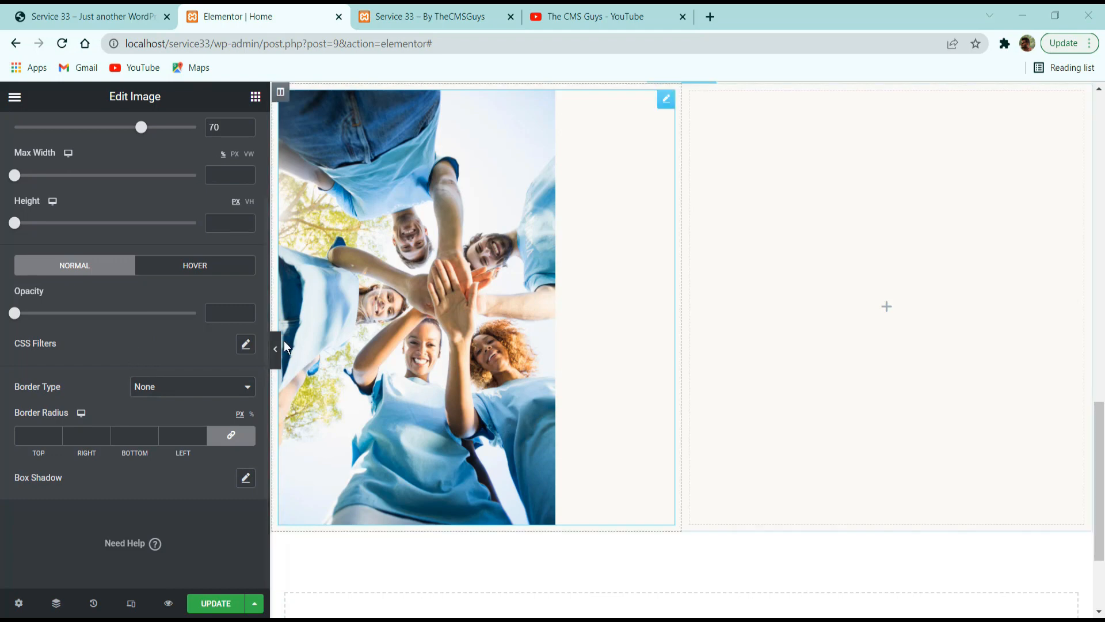
{"action": "left_click", "coordinate": [247, 348]}
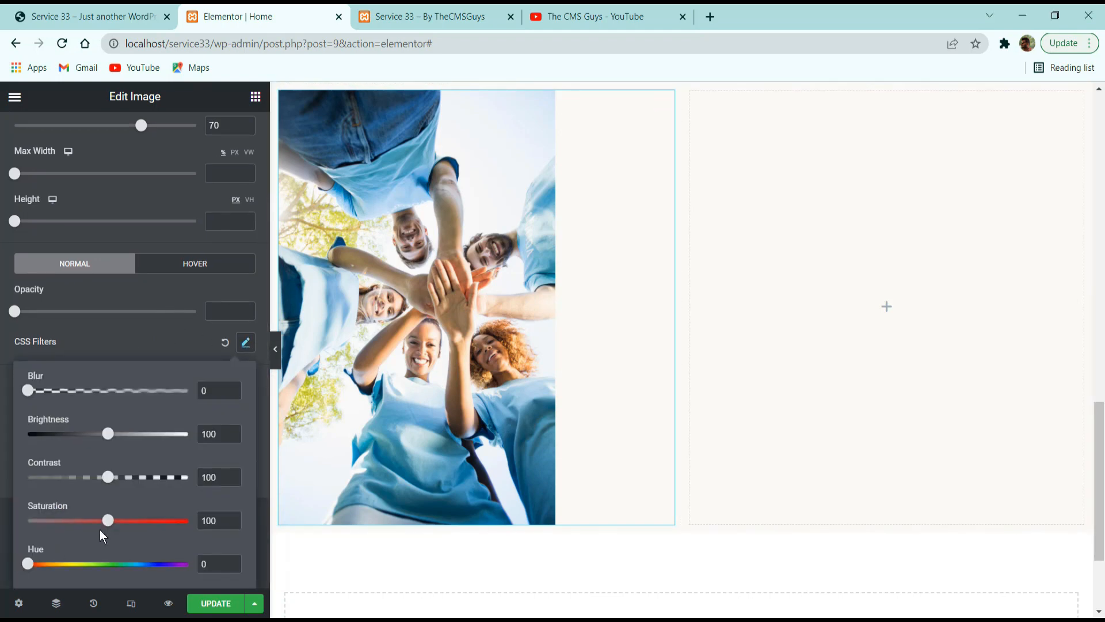
{"action": "left_click_drag", "start_coordinate": [108, 434], "coordinate": [224, 450]}
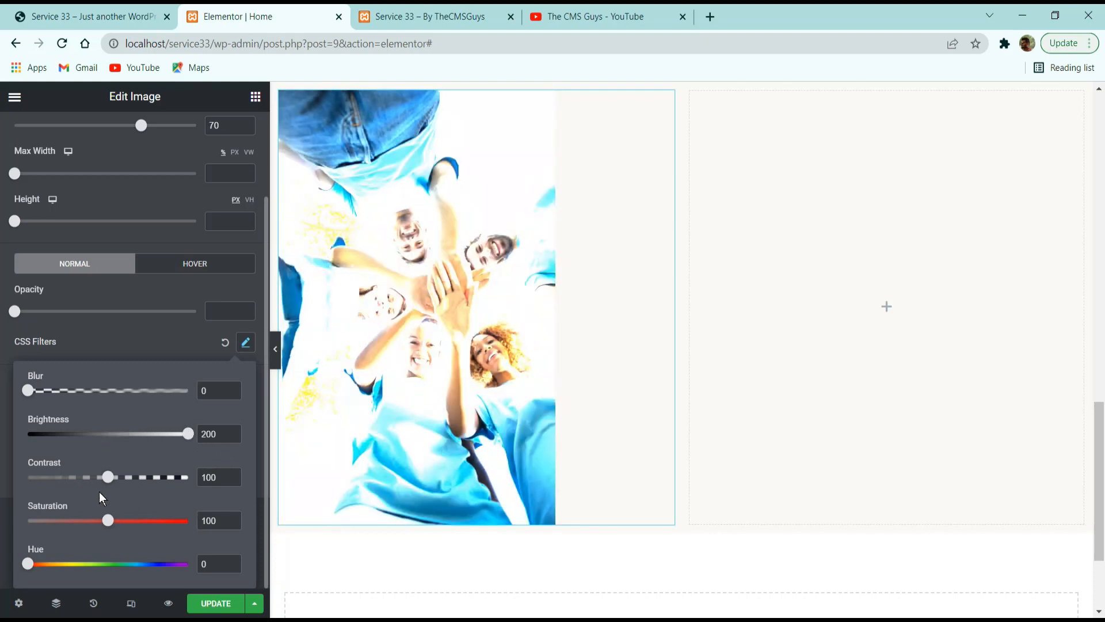
{"action": "left_click_drag", "start_coordinate": [107, 482], "coordinate": [247, 507]}
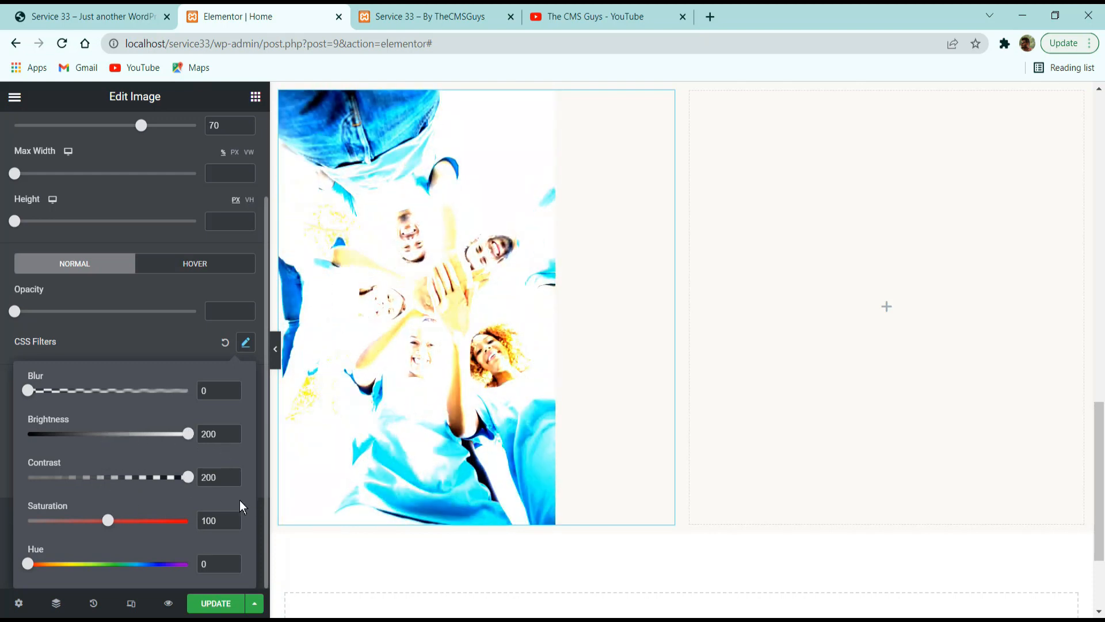
{"action": "left_click", "coordinate": [202, 478]}
{"action": "type", "text": "100"}
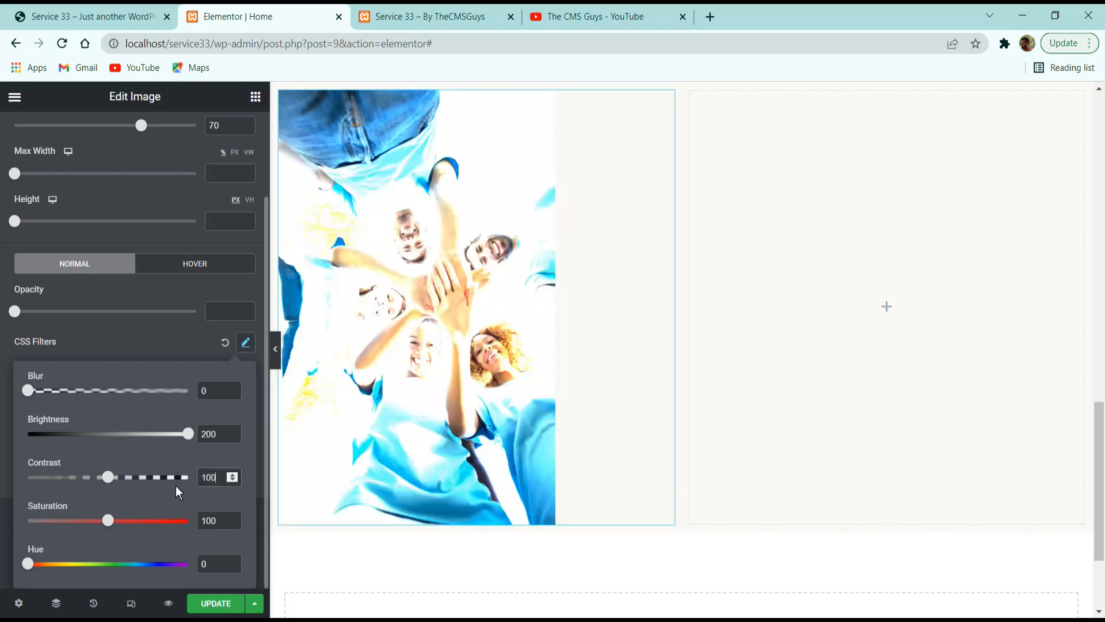
{"action": "left_click", "coordinate": [214, 434]}
{"action": "key", "text": "ctrl+a"}
{"action": "type", "text": "100"}
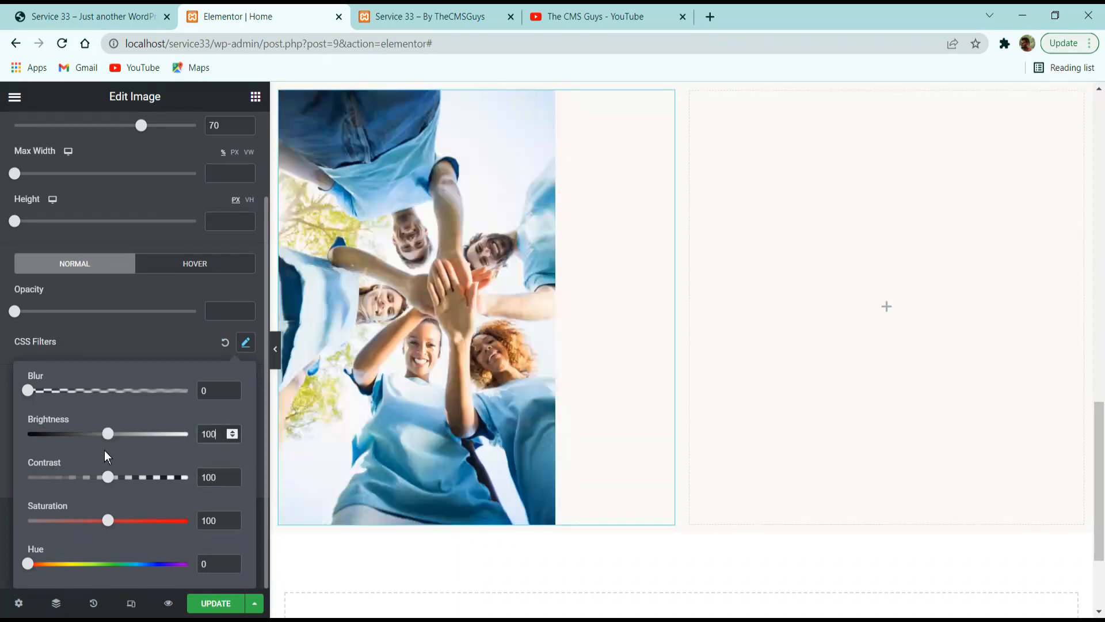
Set the saturation in the volunteer image's normal-state CSS filters to 0.
{"action": "left_click", "coordinate": [215, 518]}
{"action": "key", "text": "ctrl+a"}
{"action": "type", "text": "0"}
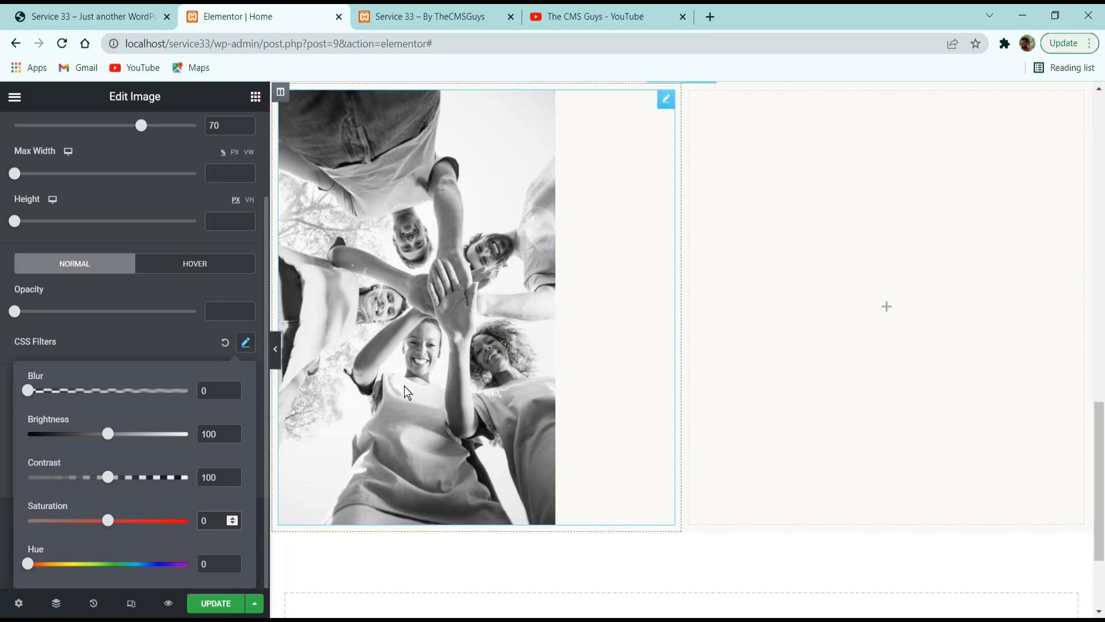
Enable CSS filters for the image's hover state at default values with saturation 100, and check against the reference site.
{"action": "left_click", "coordinate": [201, 264]}
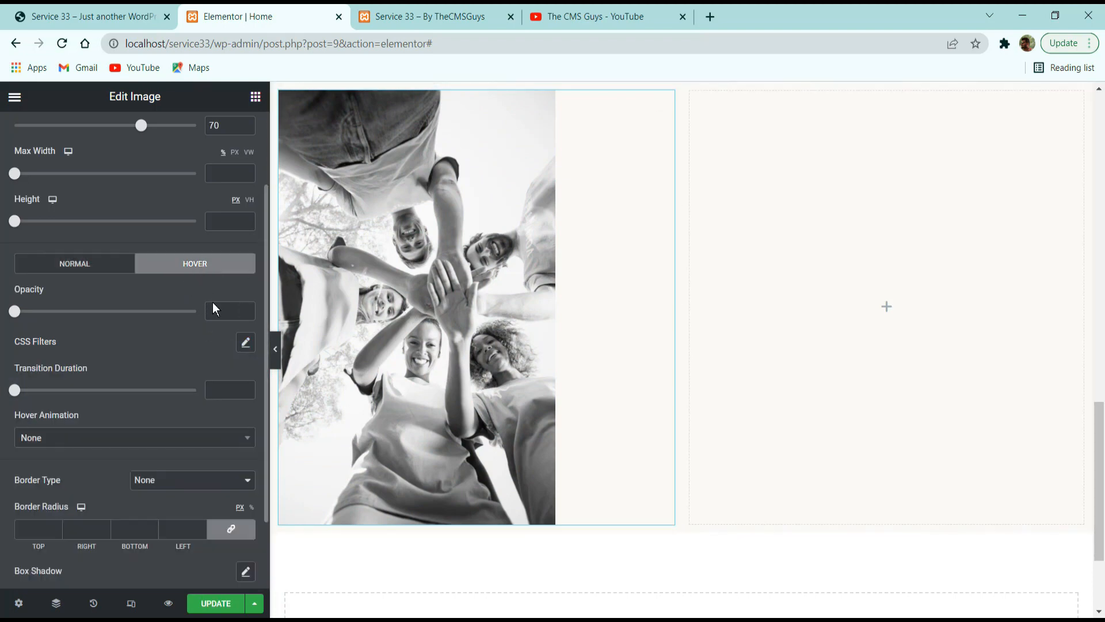
{"action": "left_click", "coordinate": [238, 341]}
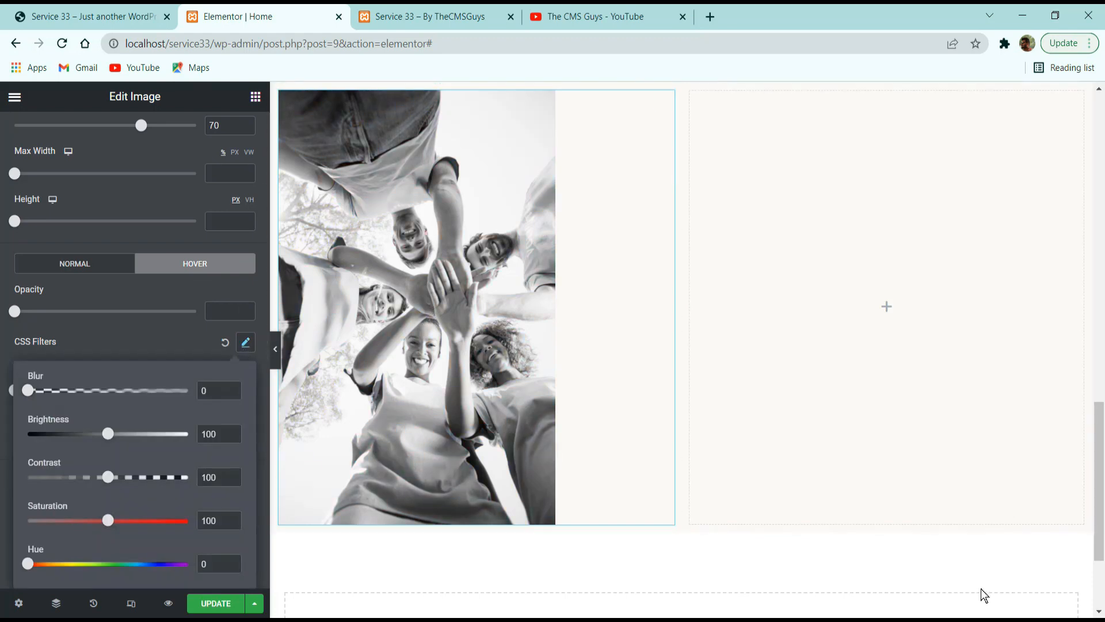
{"action": "left_click", "coordinate": [122, 339]}
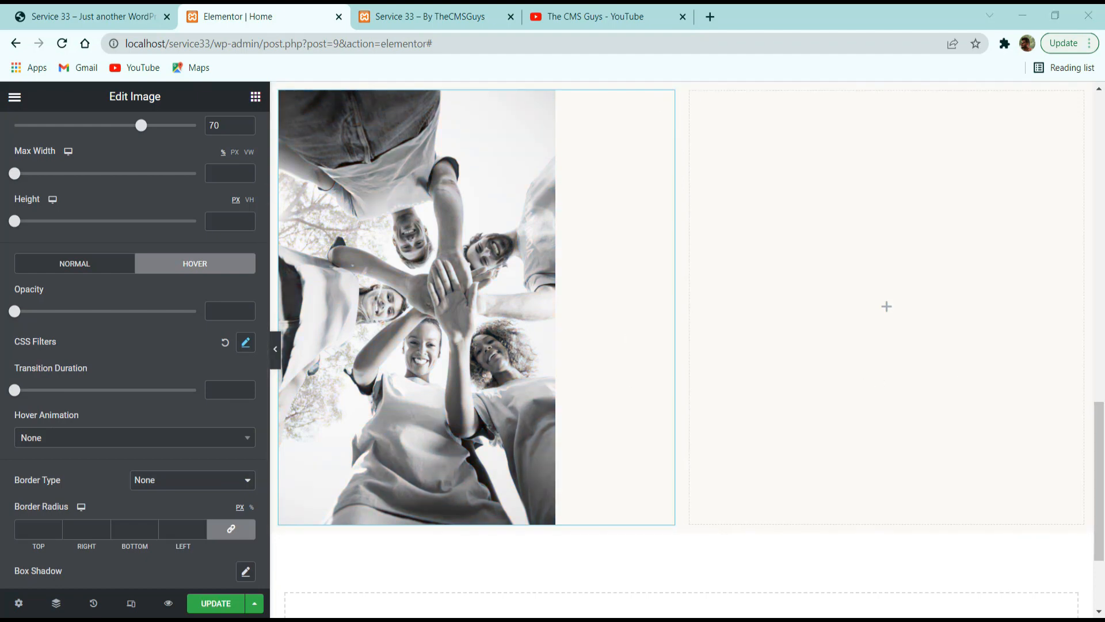
{"action": "key", "text": "ctrl+shift+Tab"}
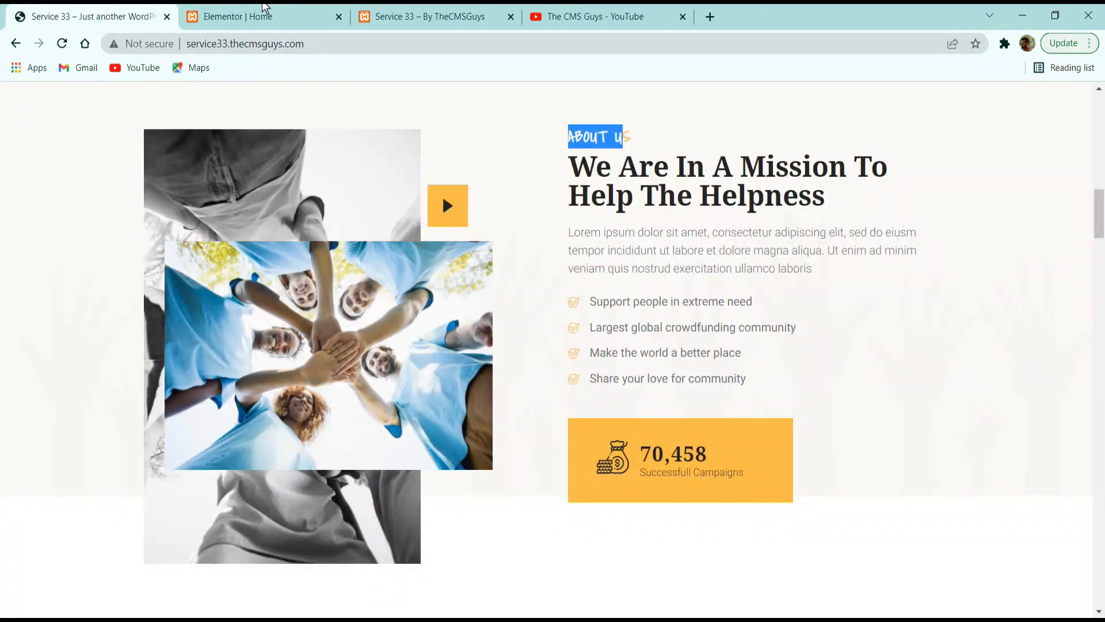
{"action": "left_click", "coordinate": [262, 14]}
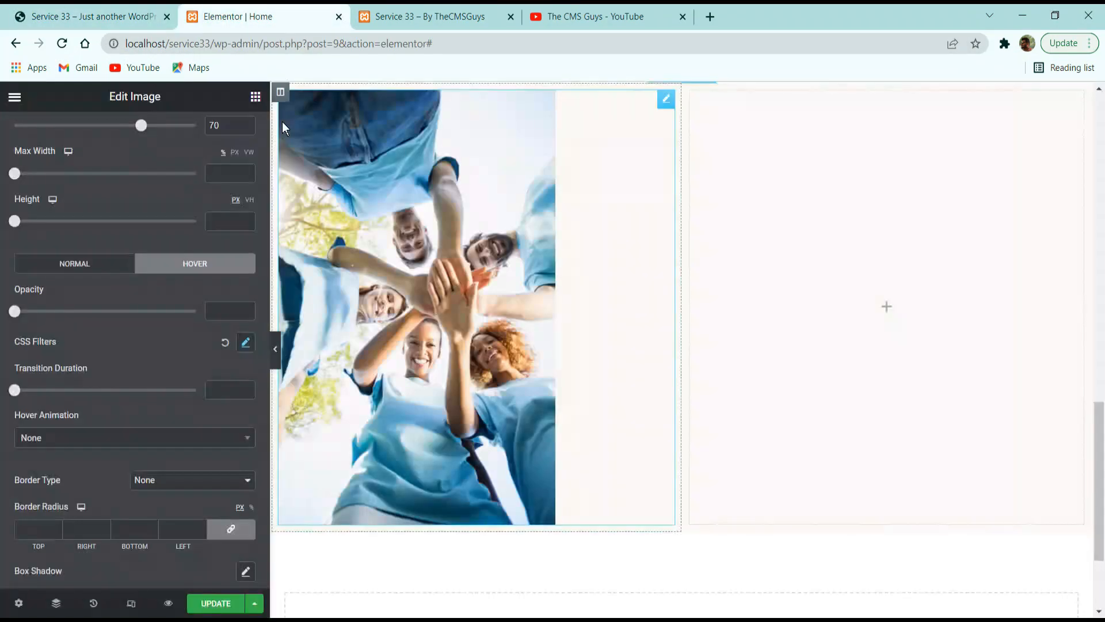
Add an Image widget below the volunteer image in the left column and insert the photo of volunteers with joined hands from the media library.
{"action": "left_click", "coordinate": [257, 99]}
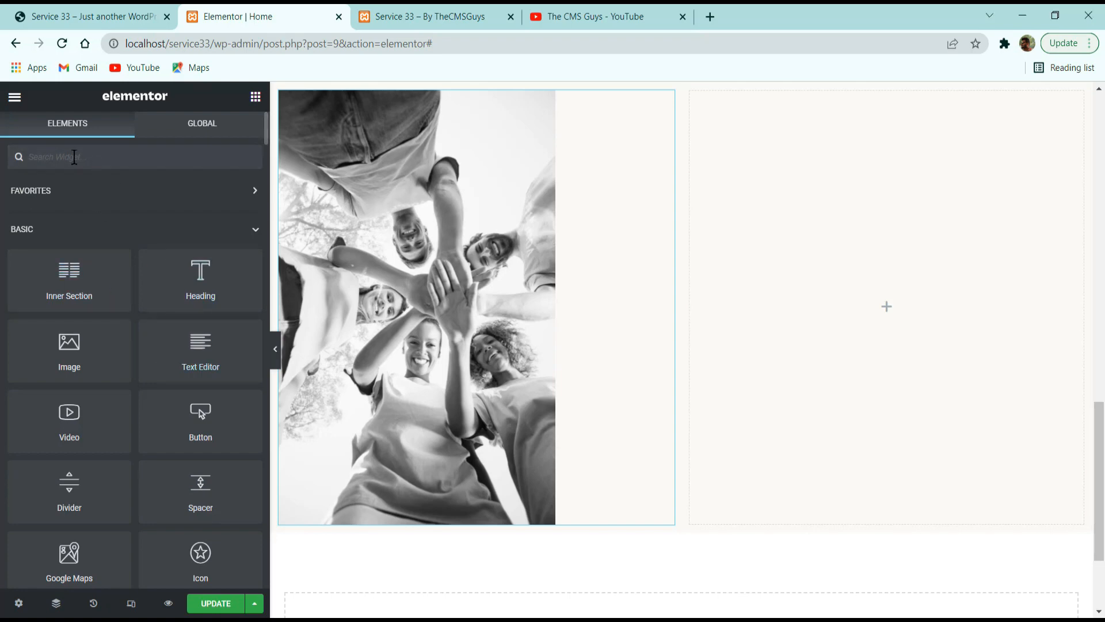
{"action": "left_click_drag", "start_coordinate": [99, 339], "coordinate": [463, 485]}
{"action": "left_click", "coordinate": [130, 286]}
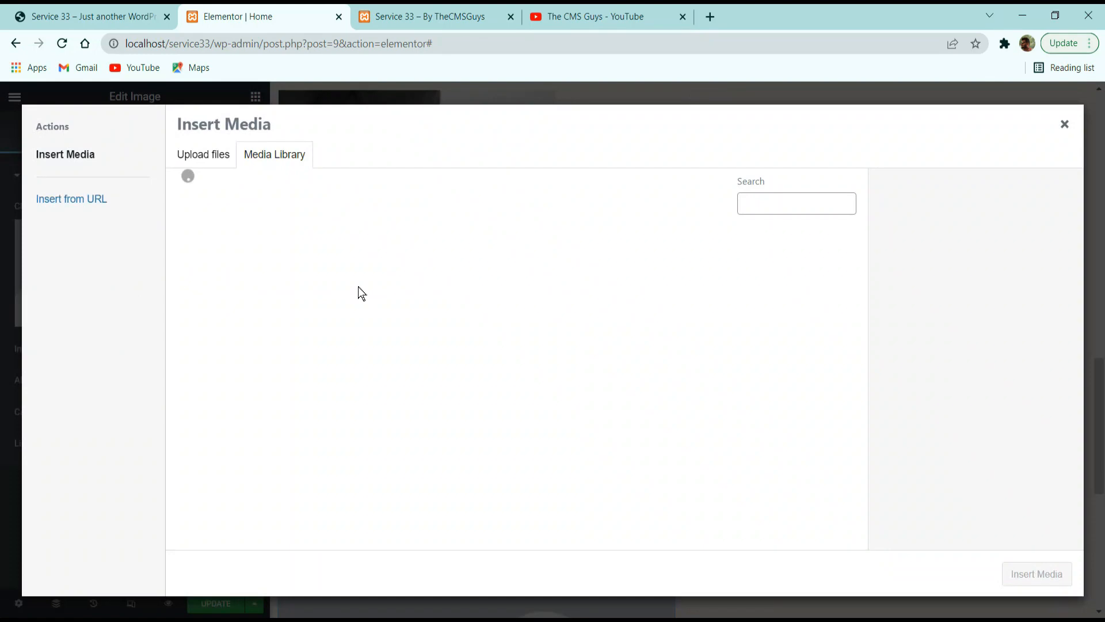
{"action": "scroll", "coordinate": [380, 346], "scroll_direction": "down", "scroll_amount": 10}
{"action": "scroll", "coordinate": [392, 391], "scroll_direction": "up", "scroll_amount": 3}
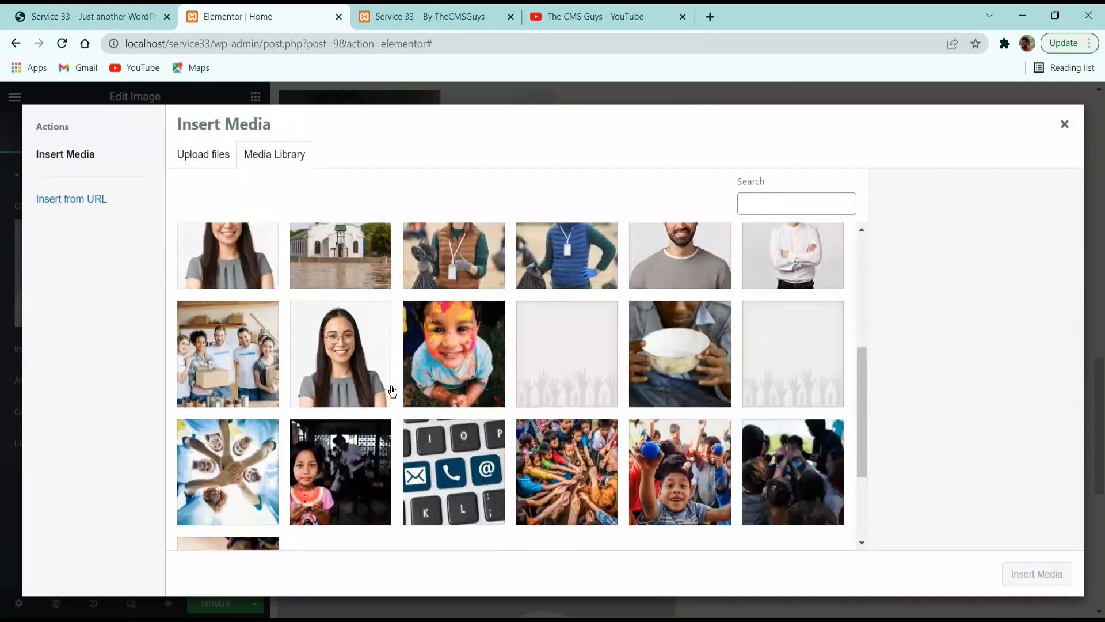
{"action": "left_click", "coordinate": [251, 444]}
{"action": "left_click", "coordinate": [1036, 574]}
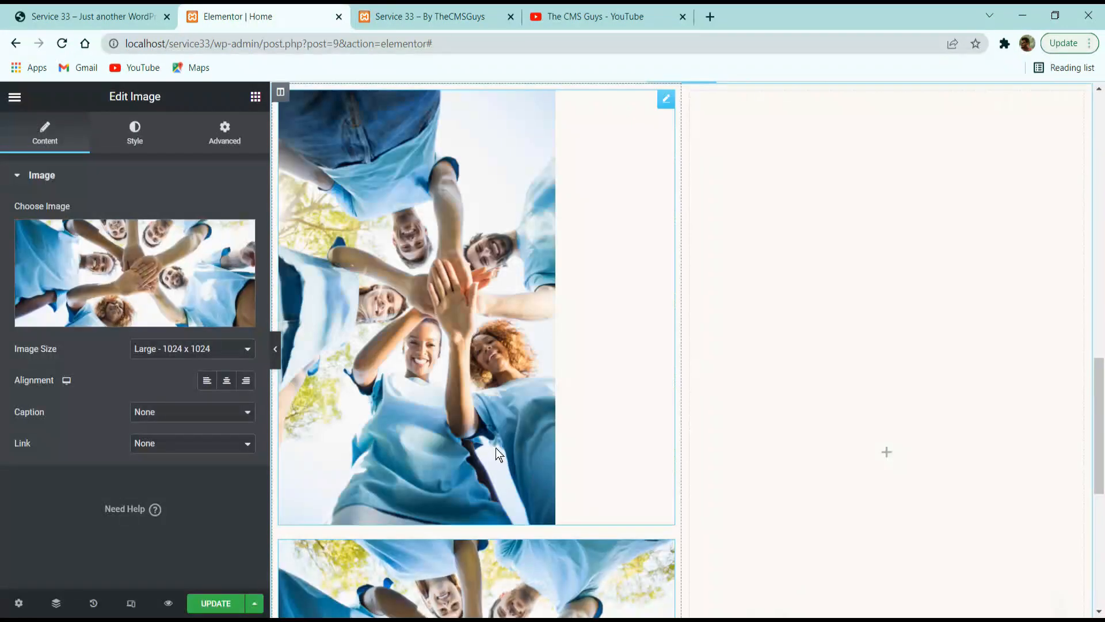
Copy the first volunteer image's style and apply it to the newly added image below it.
{"action": "scroll", "coordinate": [495, 448], "scroll_direction": "down", "scroll_amount": 3}
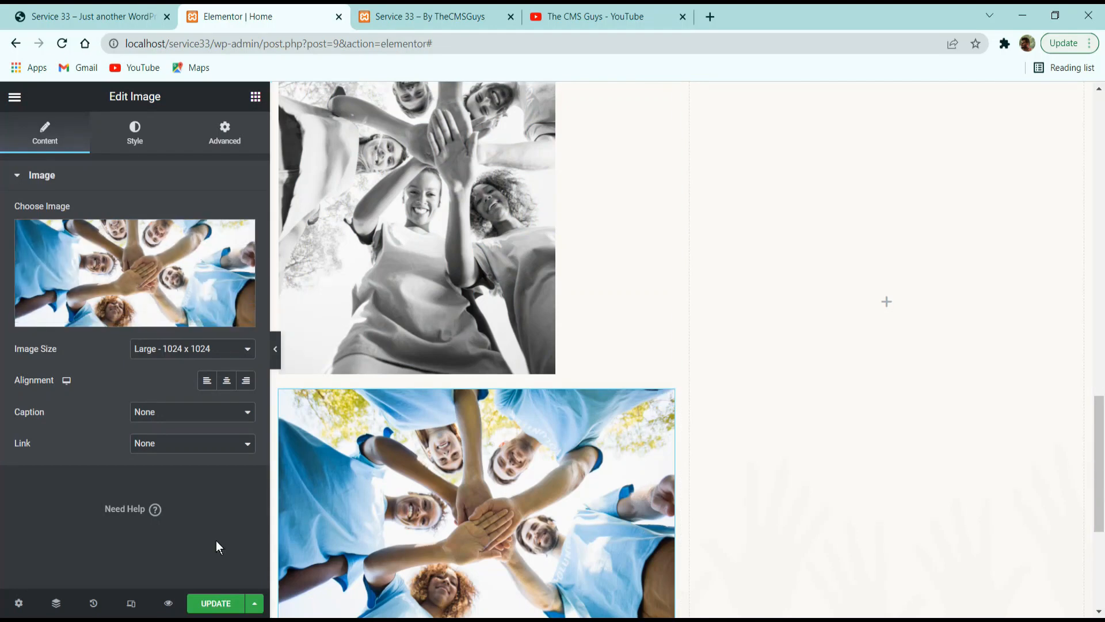
{"action": "right_click", "coordinate": [448, 243]}
{"action": "left_click", "coordinate": [479, 305]}
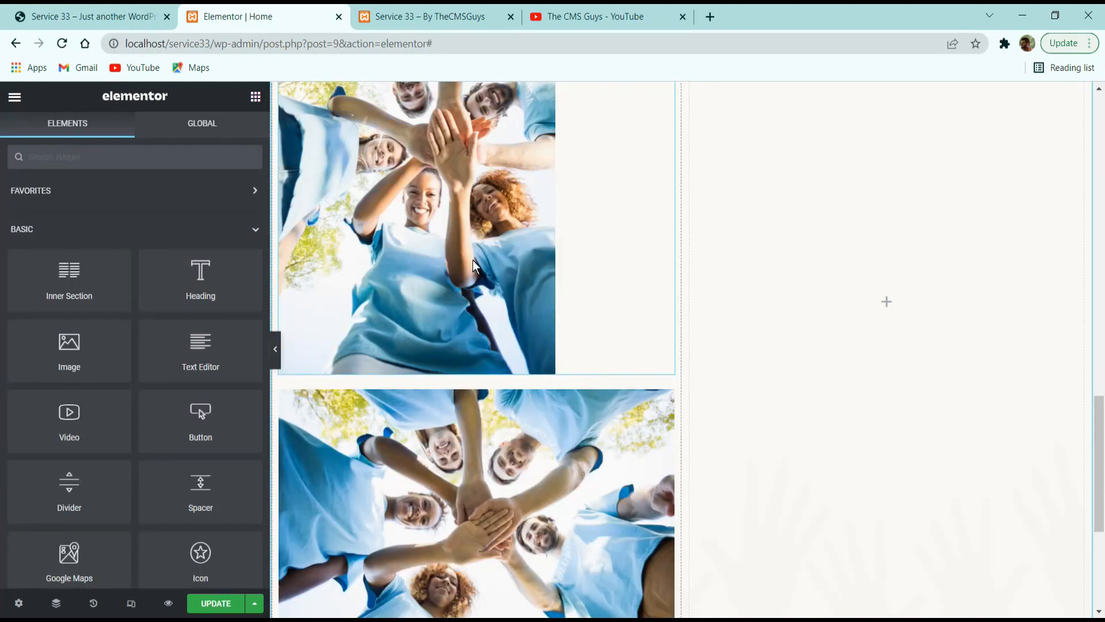
{"action": "scroll", "coordinate": [472, 260], "scroll_direction": "down", "scroll_amount": 3}
{"action": "right_click", "coordinate": [486, 299]}
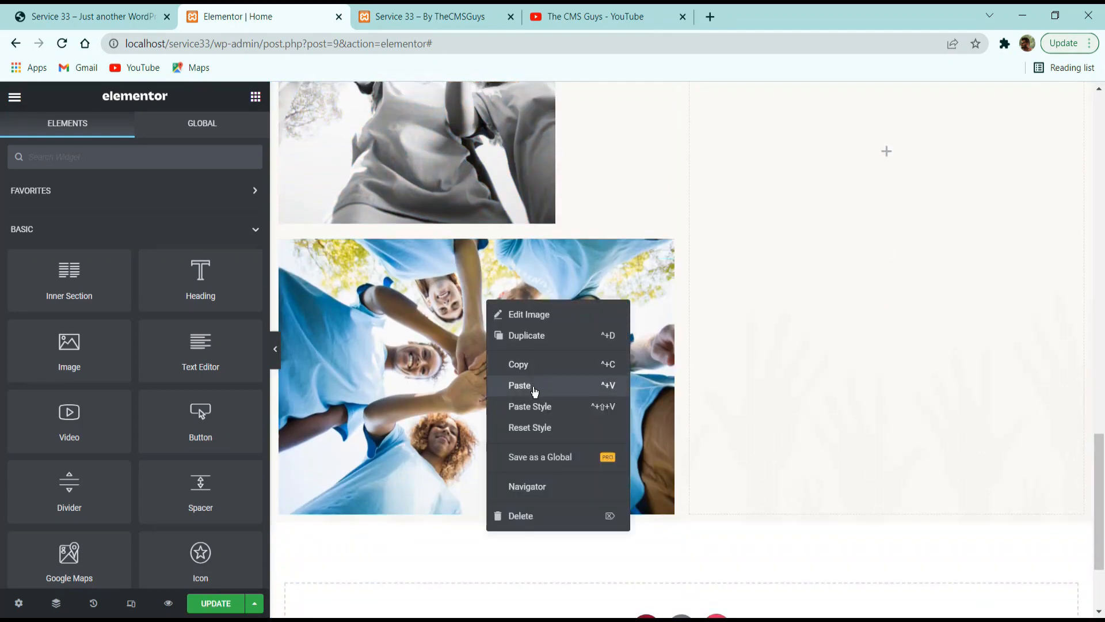
{"action": "left_click", "coordinate": [542, 407]}
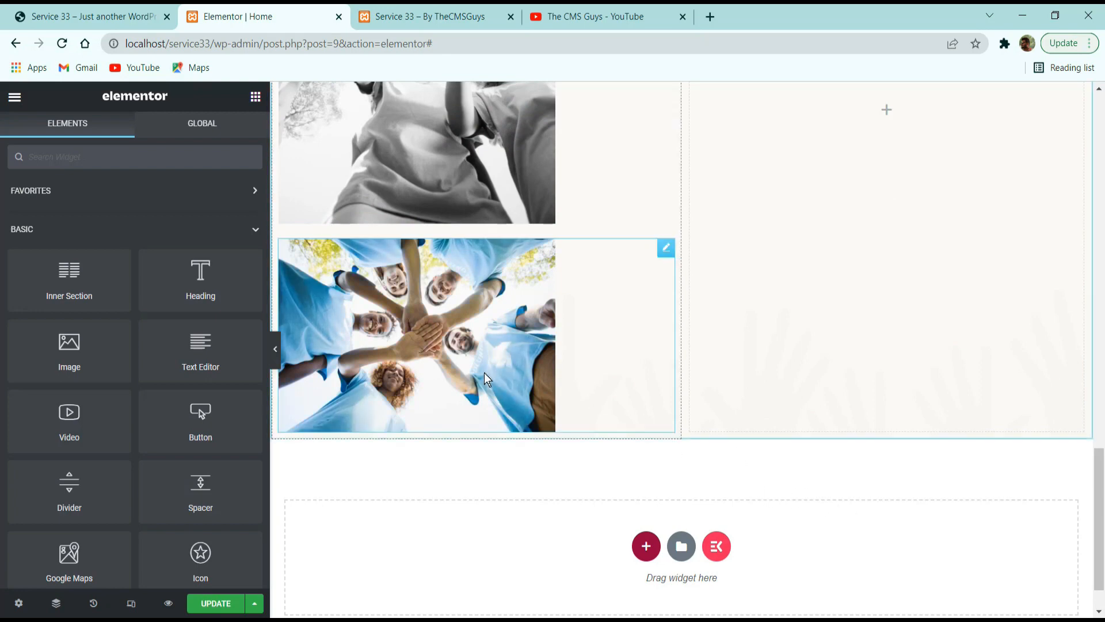
Set the second volunteer image's width to 80%.
{"action": "left_click", "coordinate": [480, 345]}
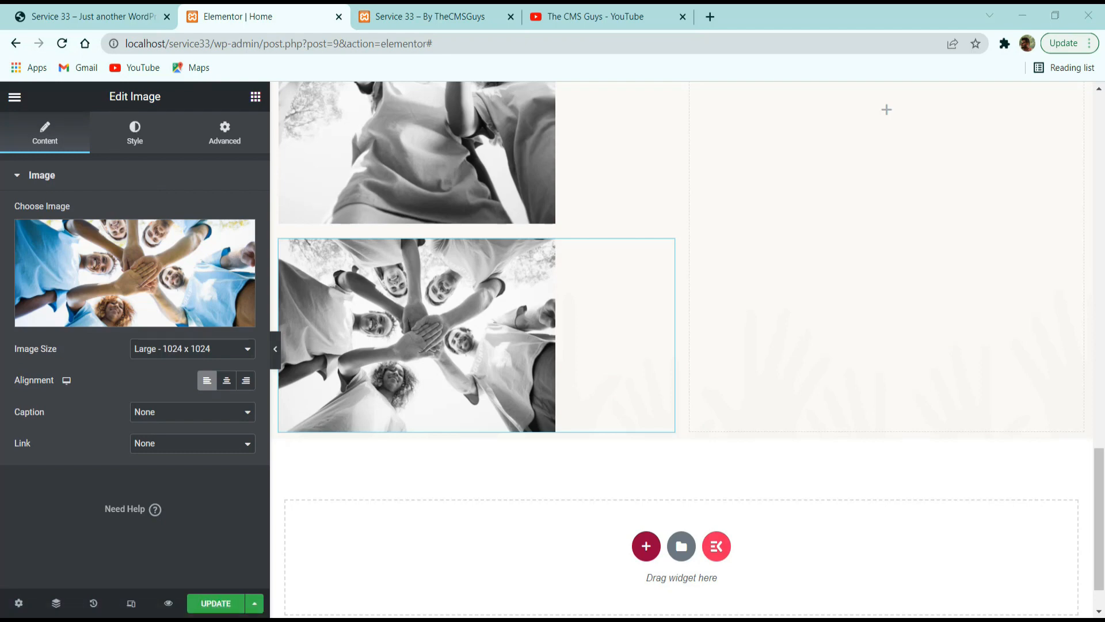
{"action": "left_click", "coordinate": [145, 141]}
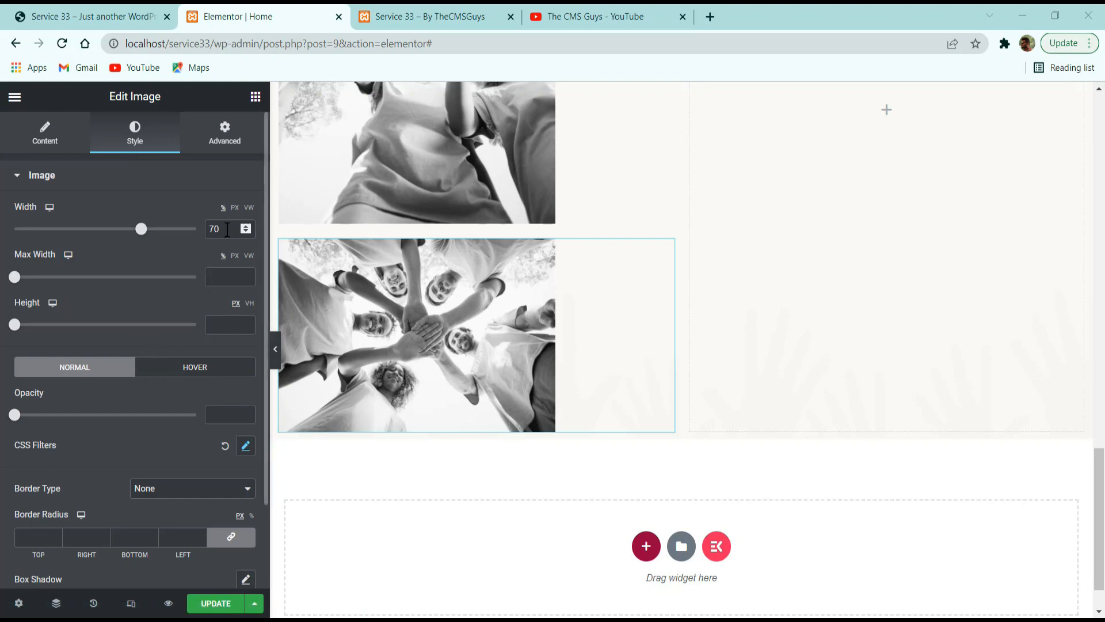
{"action": "left_click_drag", "start_coordinate": [228, 229], "coordinate": [90, 235]}
{"action": "type", "text": "80"}
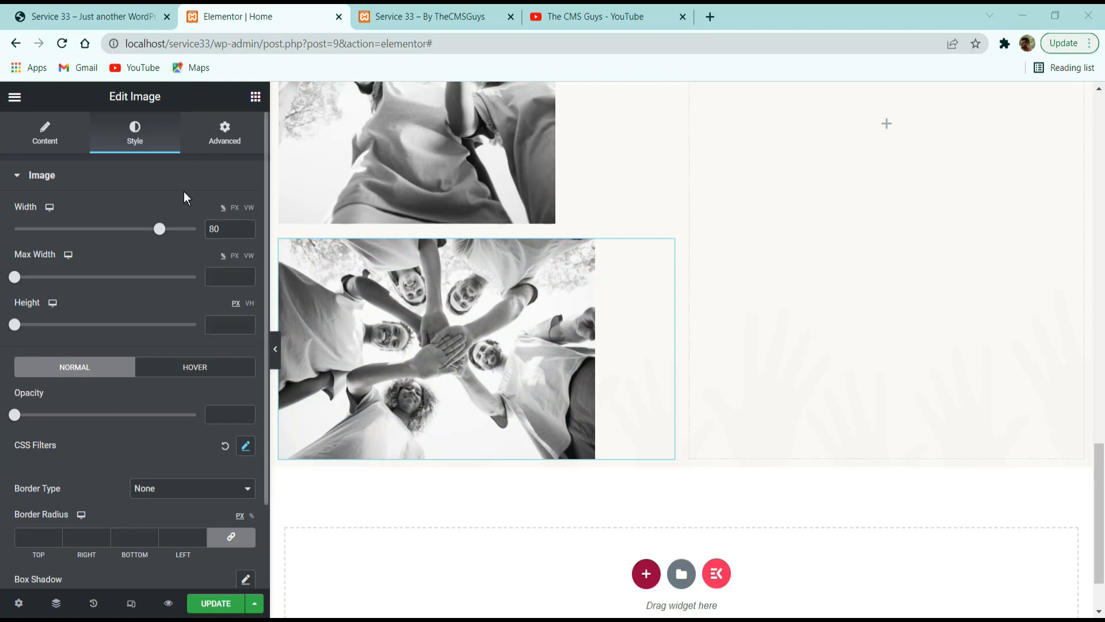
Change the second volunteer image's position to Absolute in its positioning settings.
{"action": "left_click", "coordinate": [212, 138]}
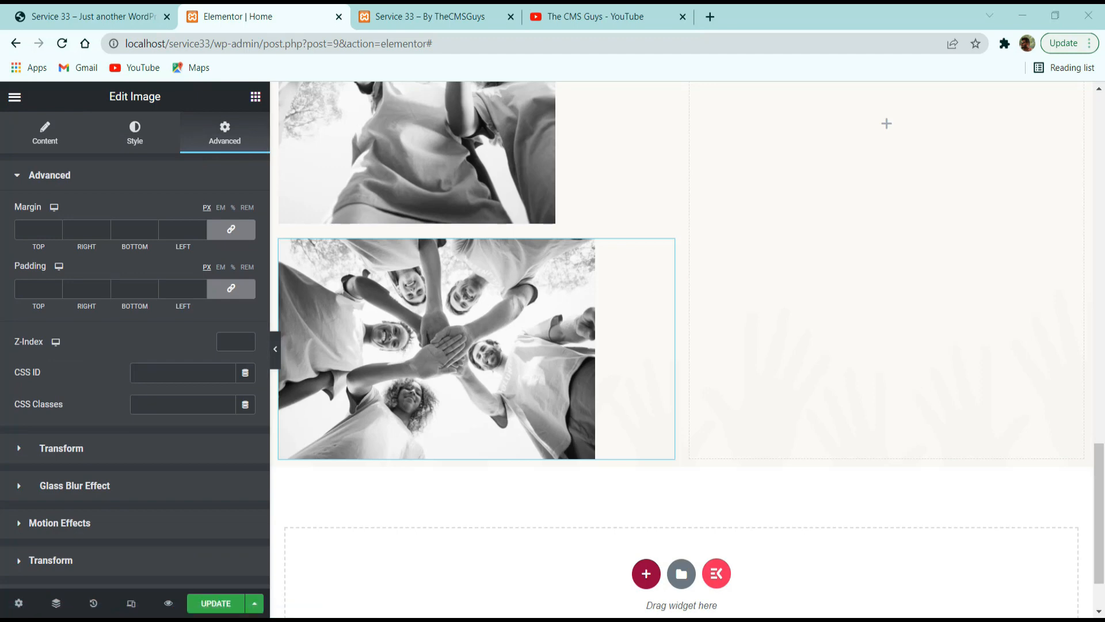
{"action": "scroll", "coordinate": [124, 245], "scroll_direction": "down", "scroll_amount": 3}
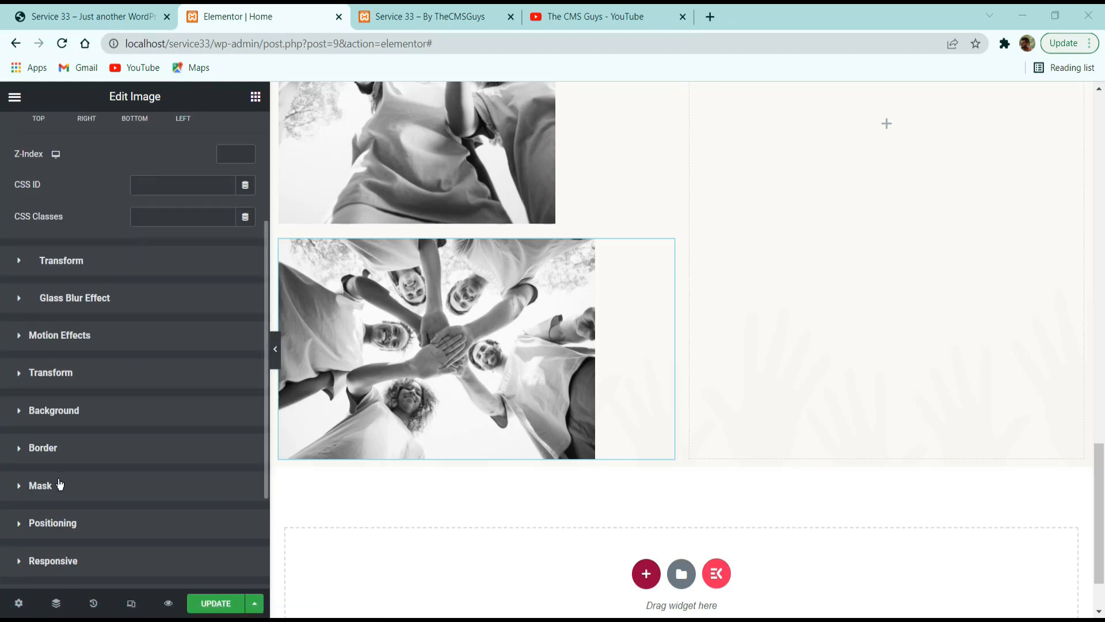
{"action": "left_click", "coordinate": [70, 524]}
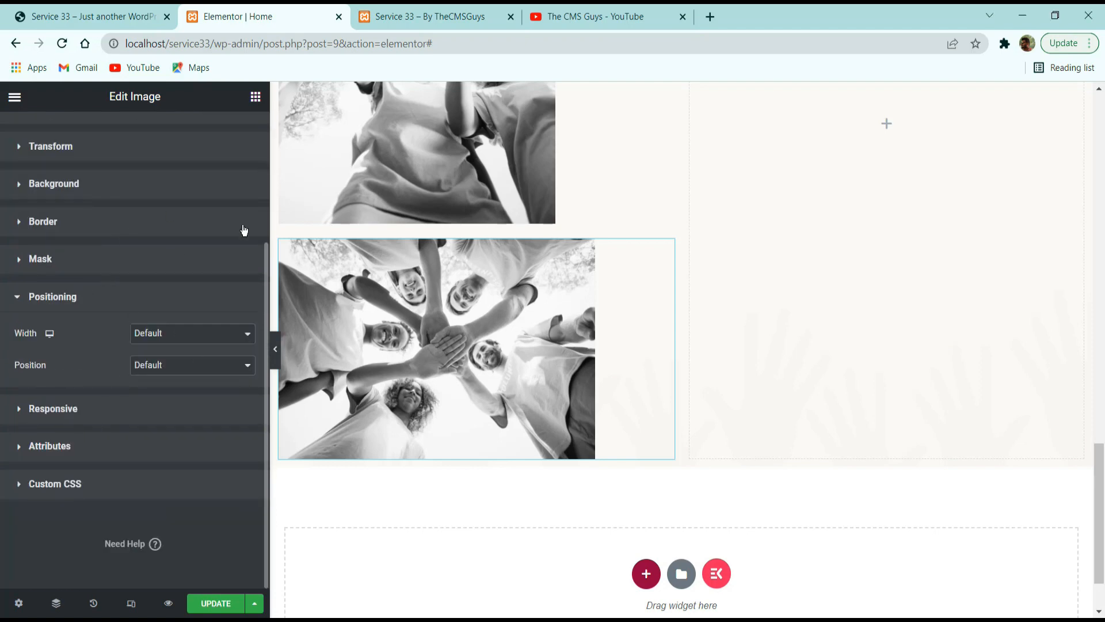
{"action": "left_click", "coordinate": [163, 365]}
{"action": "left_click", "coordinate": [171, 392]}
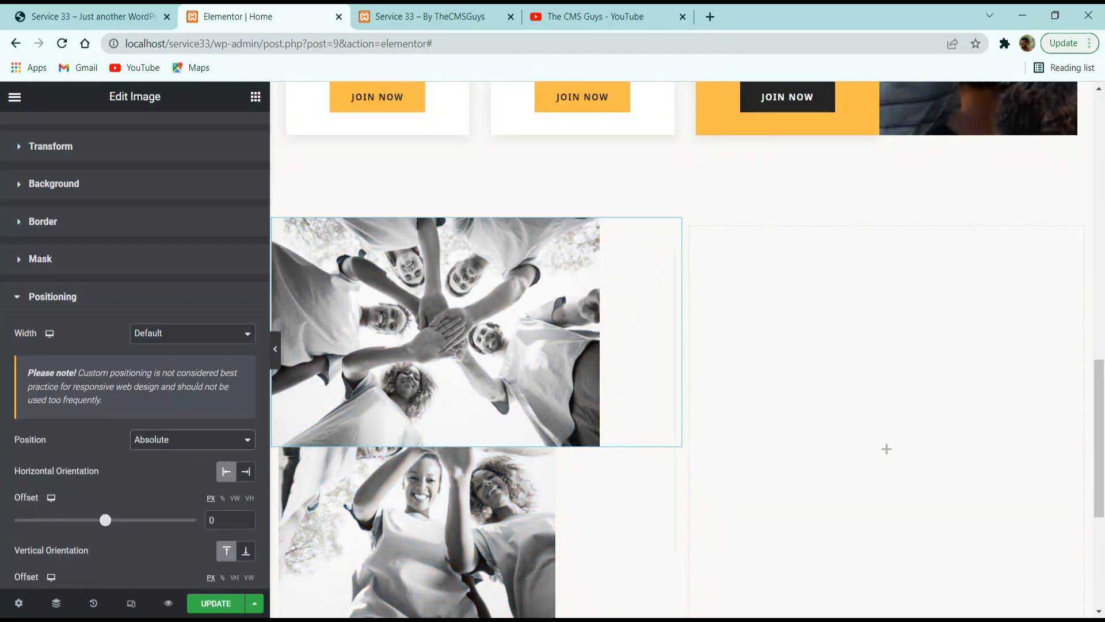
Overlap the second image on the first with a horizontal offset of 39 px and a vertical offset of 159 px.
{"action": "left_click_drag", "start_coordinate": [458, 336], "coordinate": [501, 432]}
{"action": "scroll", "coordinate": [143, 414], "scroll_direction": "down", "scroll_amount": 3}
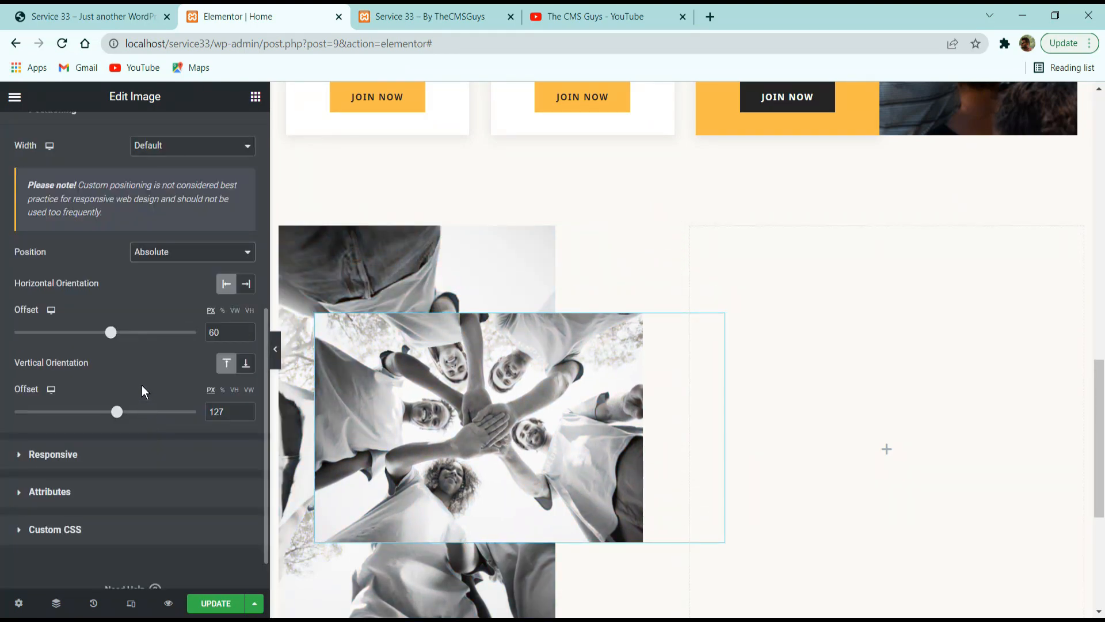
{"action": "double_click", "coordinate": [214, 332]}
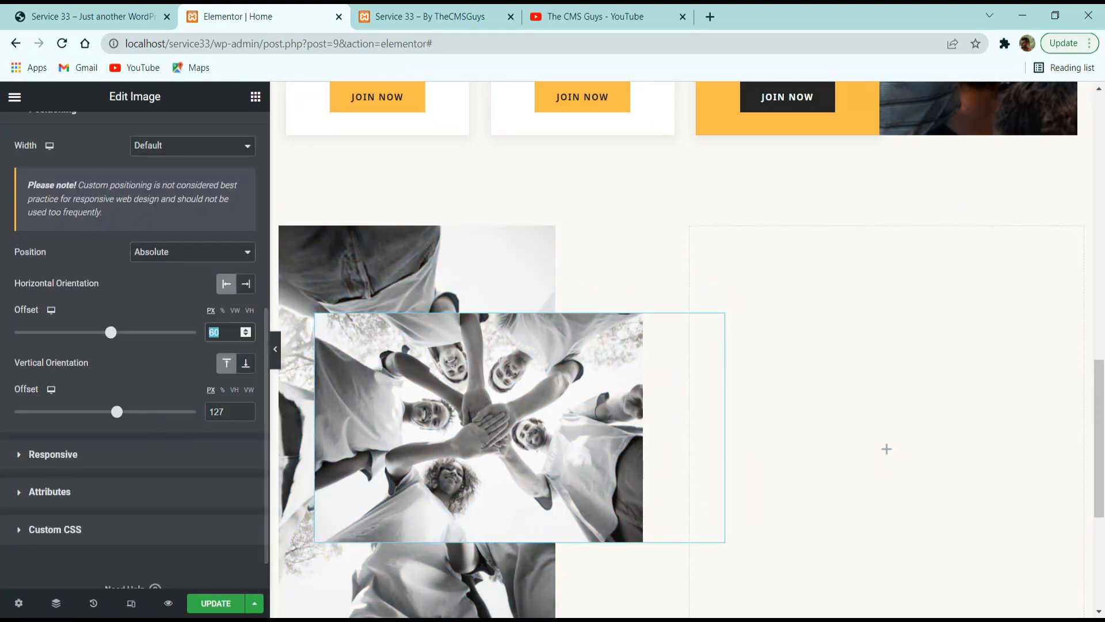
{"action": "type", "text": "39"}
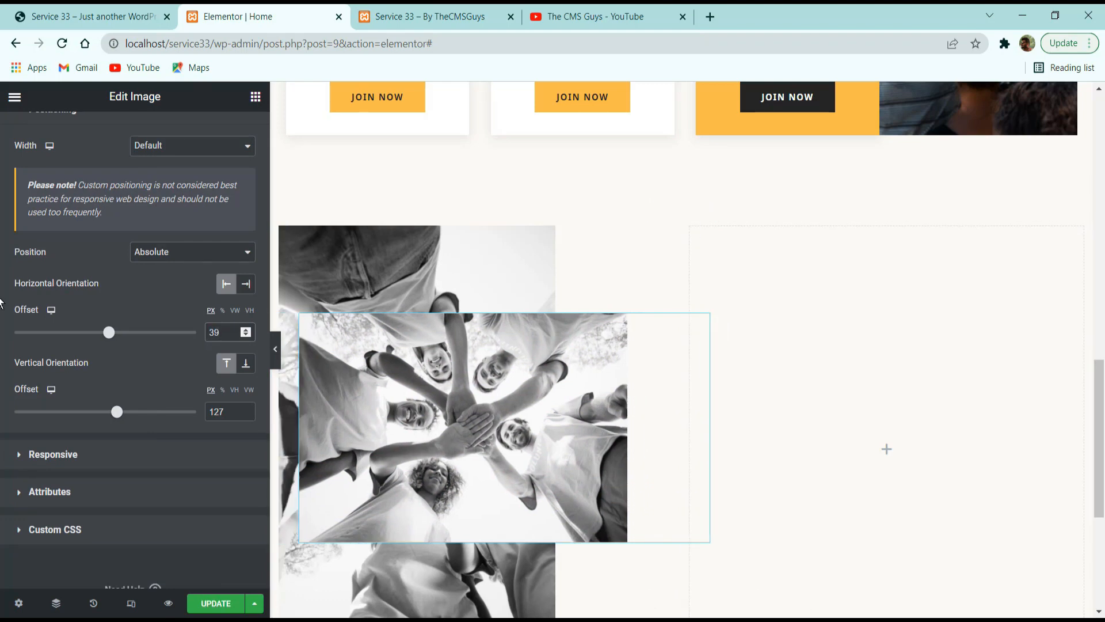
{"action": "double_click", "coordinate": [219, 412]}
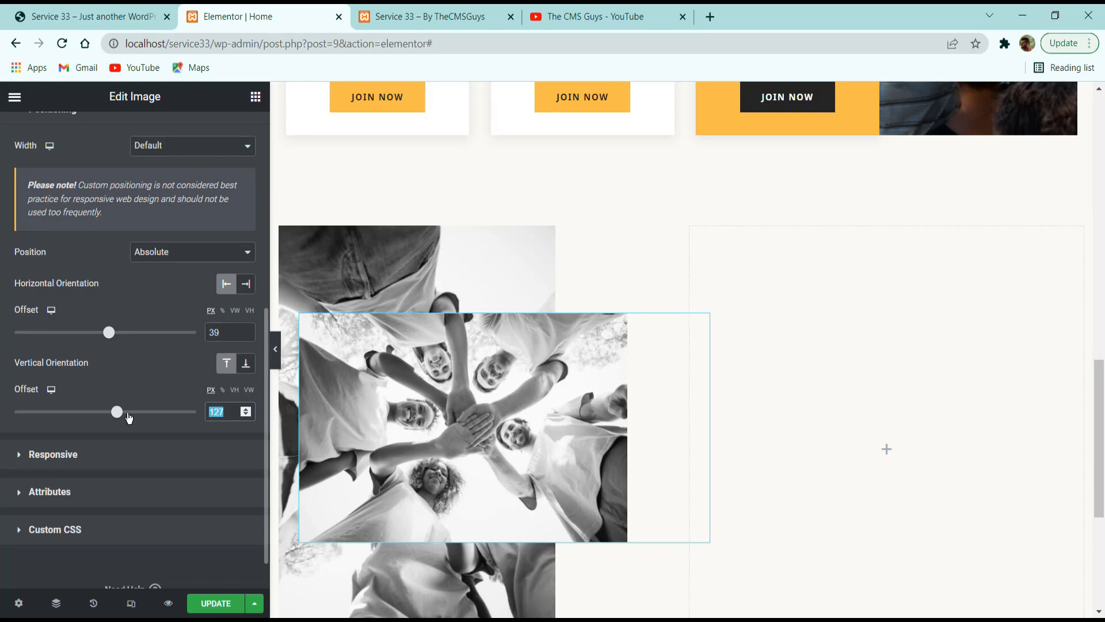
{"action": "type", "text": "159"}
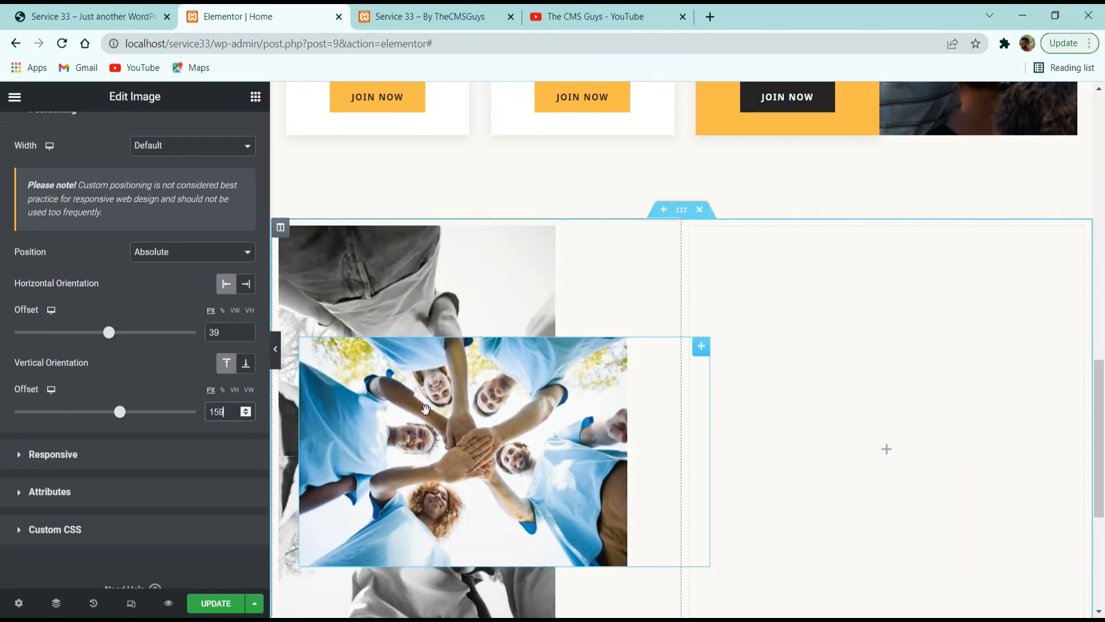
Preview the overlapping images at full width and compare their layout with the reference site's About Us section.
{"action": "left_click", "coordinate": [276, 349]}
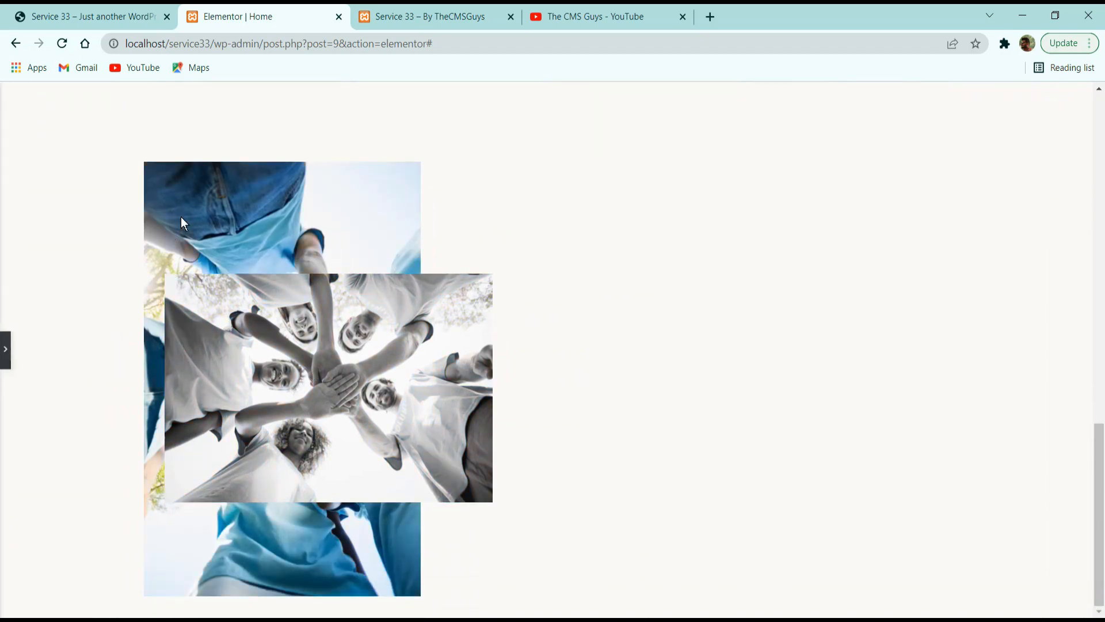
{"action": "left_click", "coordinate": [118, 15]}
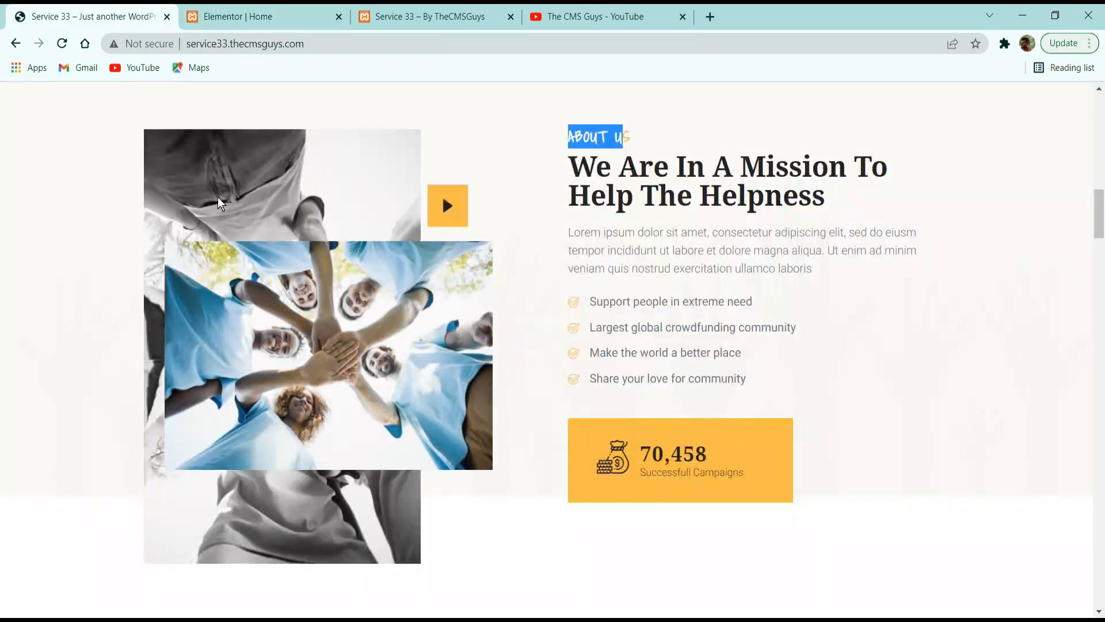
{"action": "left_click", "coordinate": [240, 22]}
{"action": "left_click", "coordinate": [3, 350]}
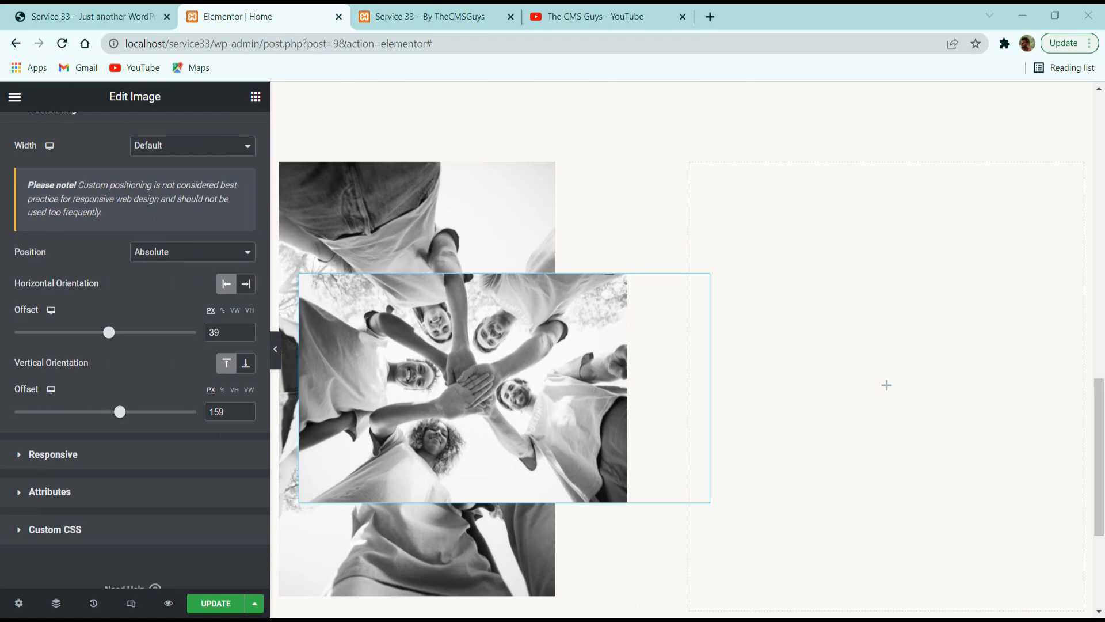
{"action": "left_click", "coordinate": [83, 11]}
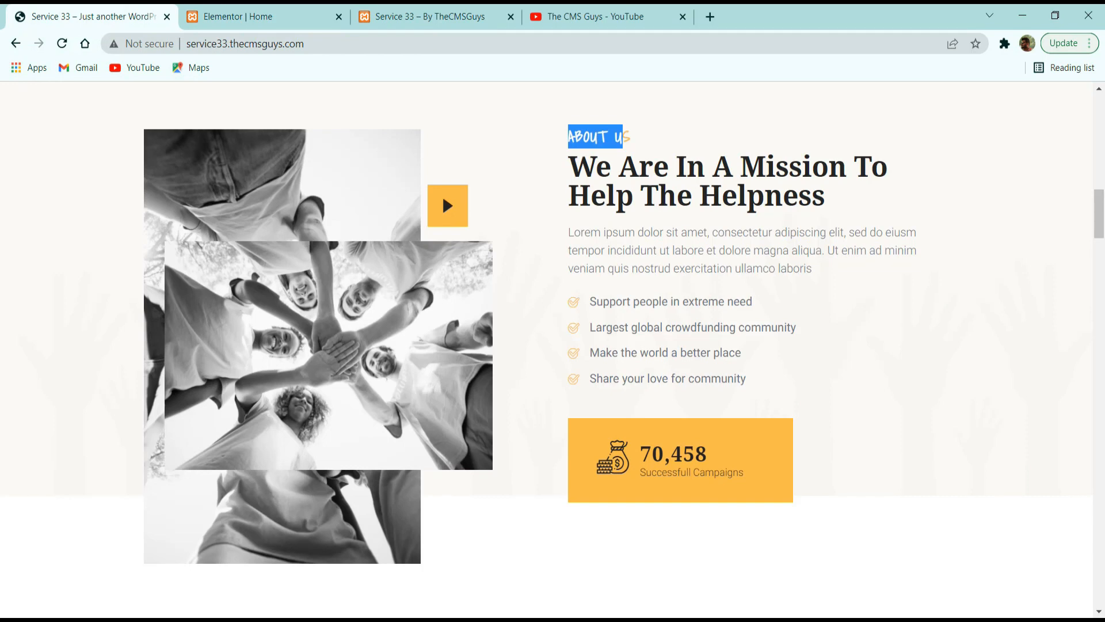
{"action": "left_click", "coordinate": [302, 10]}
Copy the play video button from the hero section and paste it below the images in the About Us left column.
{"action": "scroll", "coordinate": [358, 293], "scroll_direction": "up", "scroll_amount": 10}
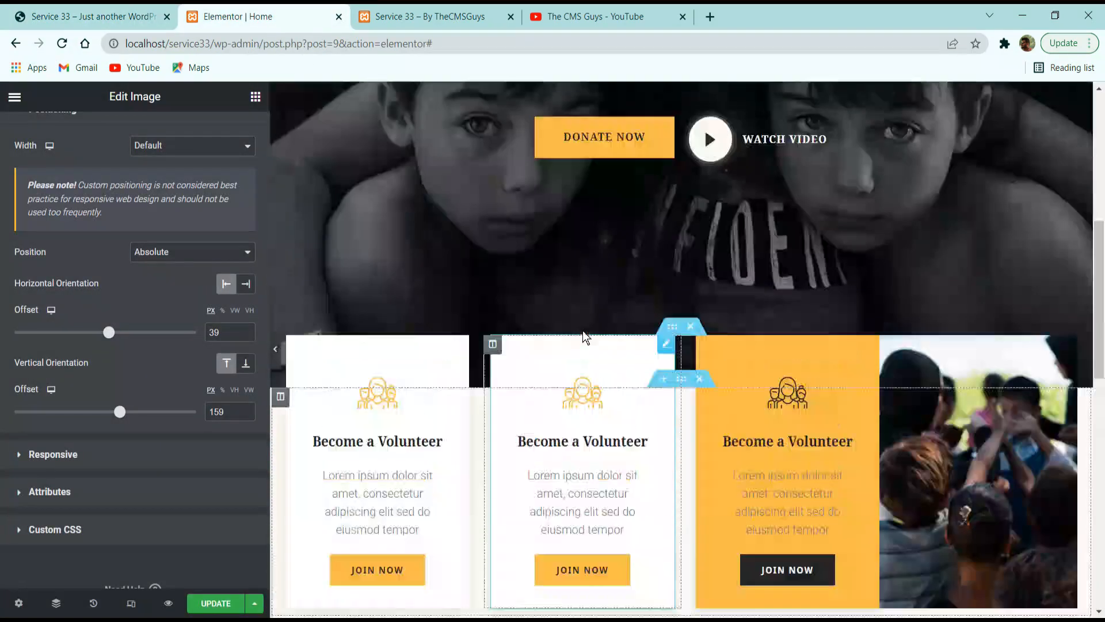
{"action": "scroll", "coordinate": [583, 331], "scroll_direction": "up", "scroll_amount": 1}
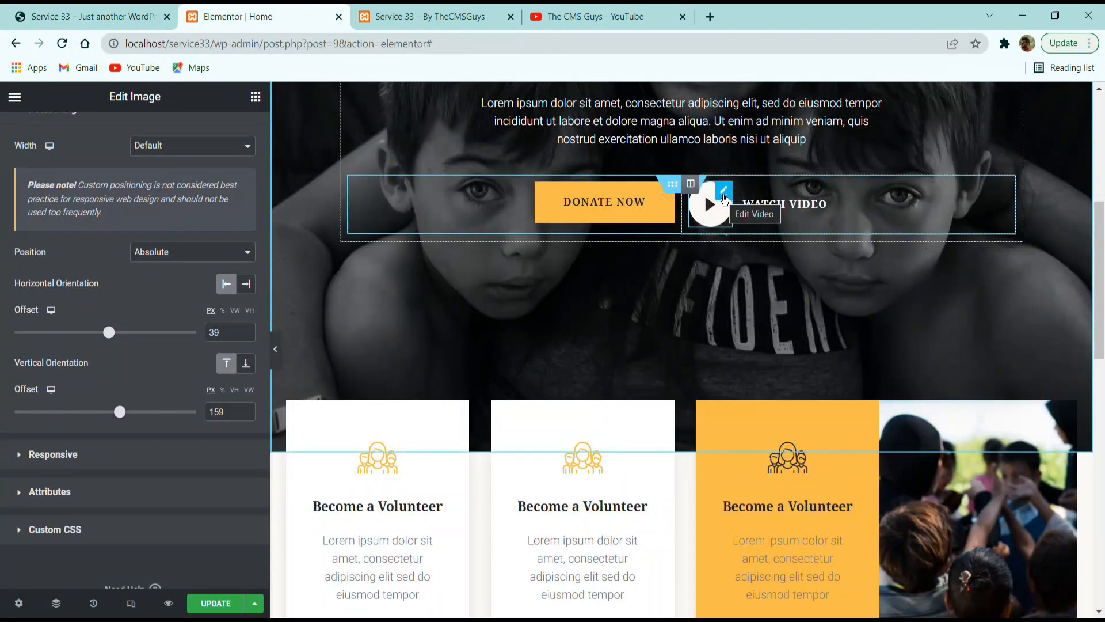
{"action": "right_click", "coordinate": [725, 199]}
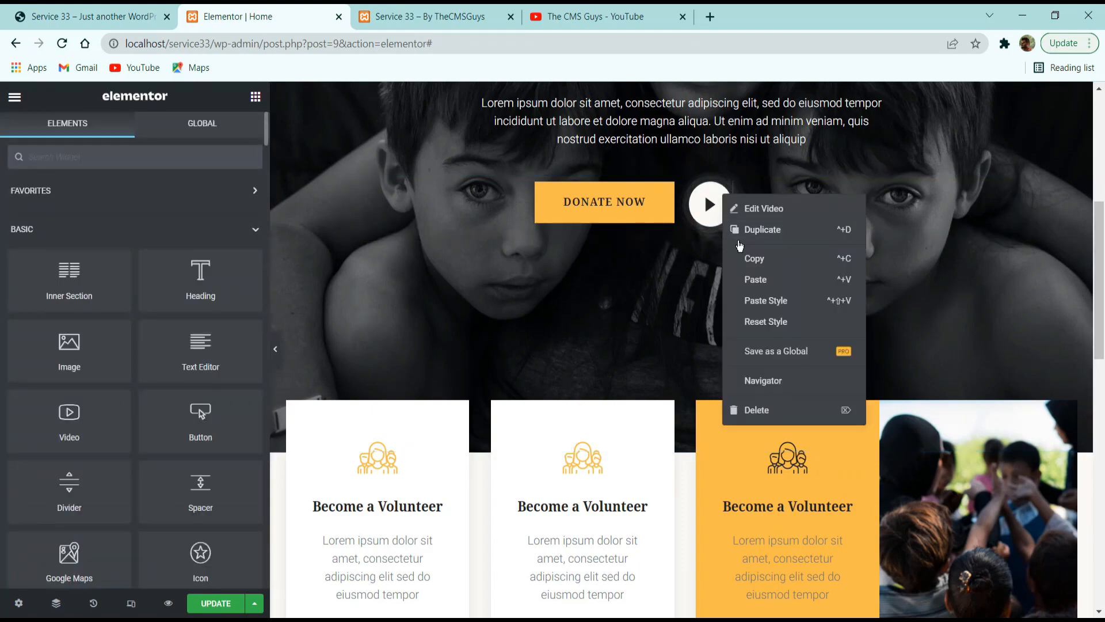
{"action": "left_click", "coordinate": [755, 258]}
{"action": "scroll", "coordinate": [756, 288], "scroll_direction": "down", "scroll_amount": 10}
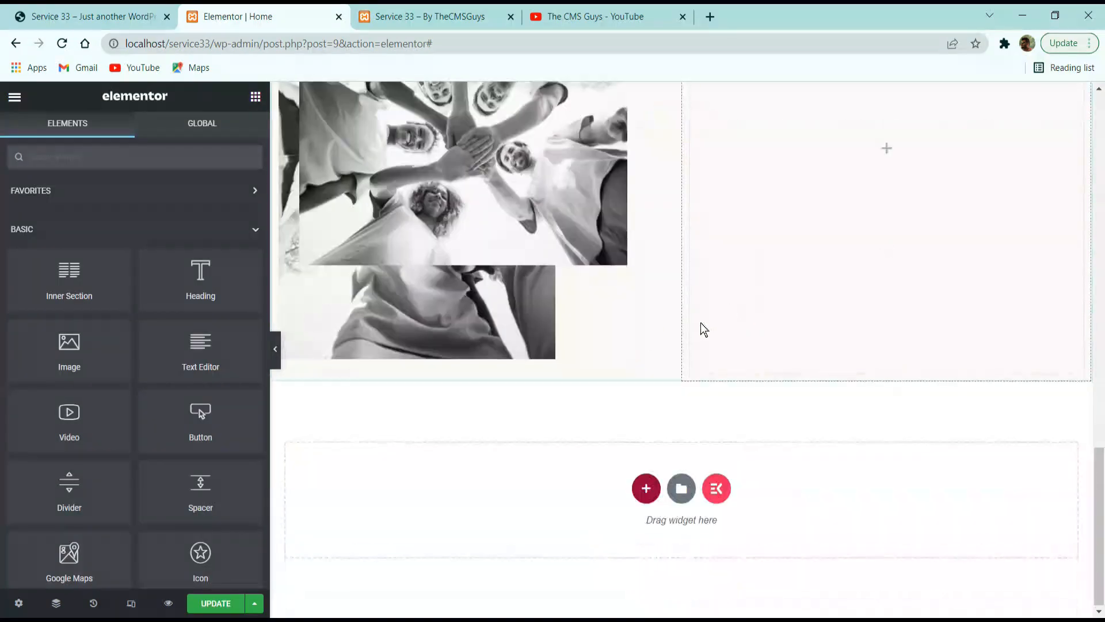
{"action": "right_click", "coordinate": [637, 342]}
{"action": "left_click", "coordinate": [683, 423]}
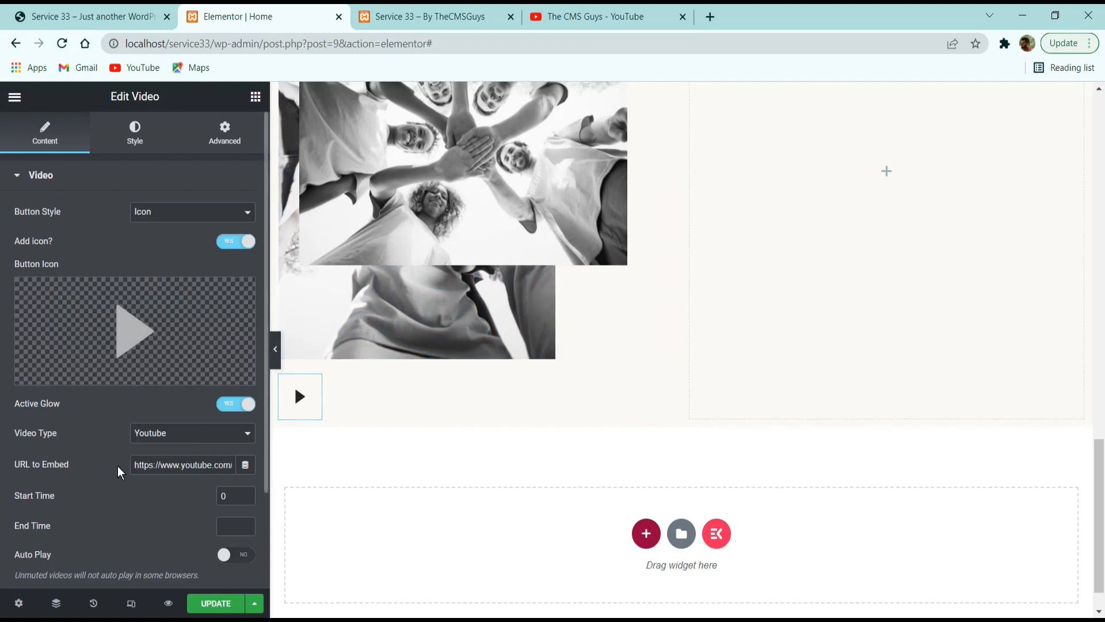
{"action": "left_click_drag", "start_coordinate": [119, 468], "coordinate": [175, 482]}
{"action": "left_click", "coordinate": [175, 471]}
{"action": "scroll", "coordinate": [175, 469], "scroll_direction": "down", "scroll_amount": 3}
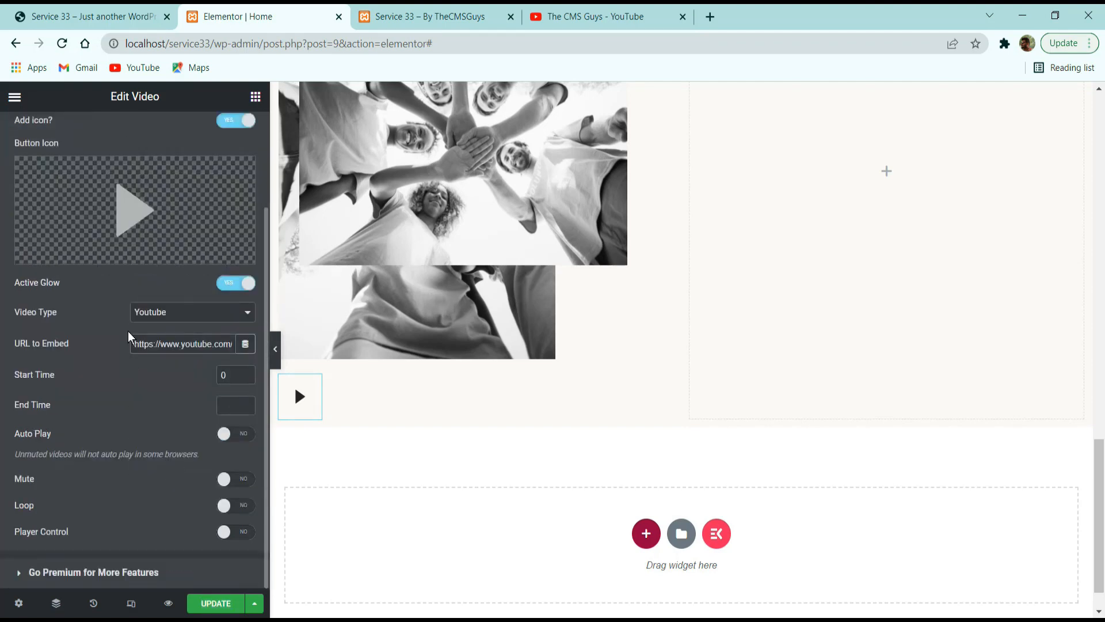
{"action": "scroll", "coordinate": [132, 288], "scroll_direction": "up", "scroll_amount": 3}
Set the pasted play button's normal-state background colour to the global Primary colour.
{"action": "left_click", "coordinate": [144, 127]}
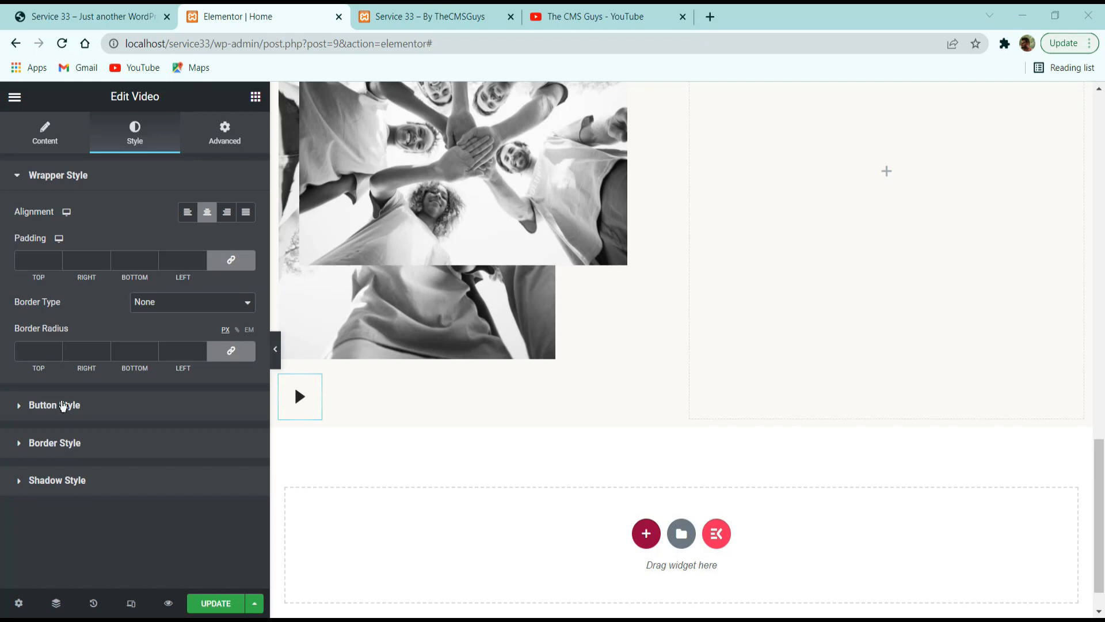
{"action": "left_click", "coordinate": [72, 407]}
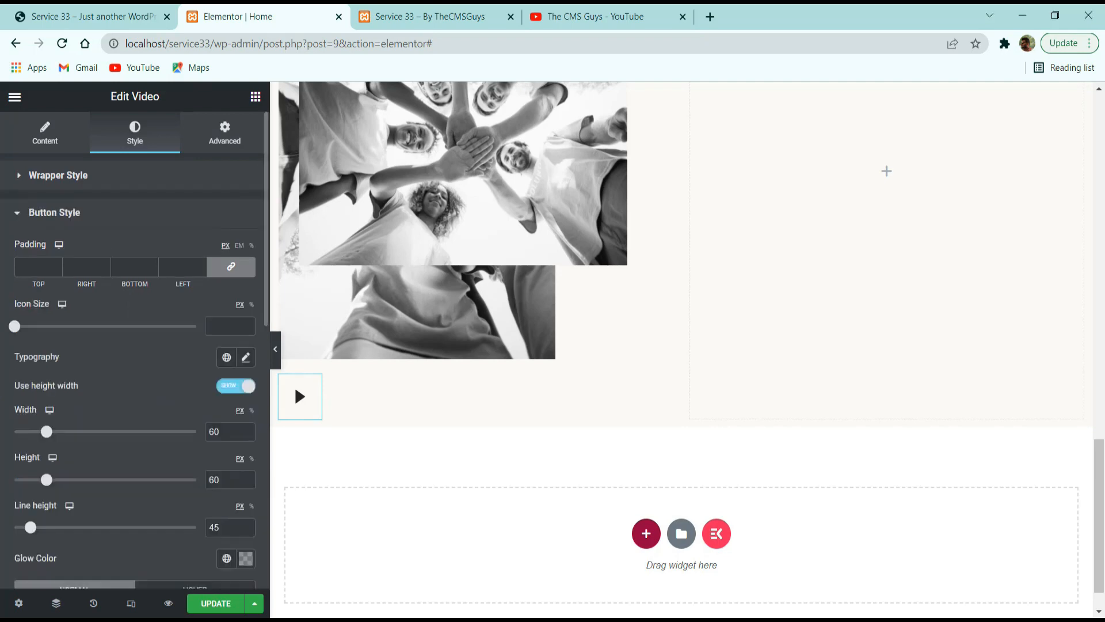
{"action": "scroll", "coordinate": [173, 326], "scroll_direction": "down", "scroll_amount": 3}
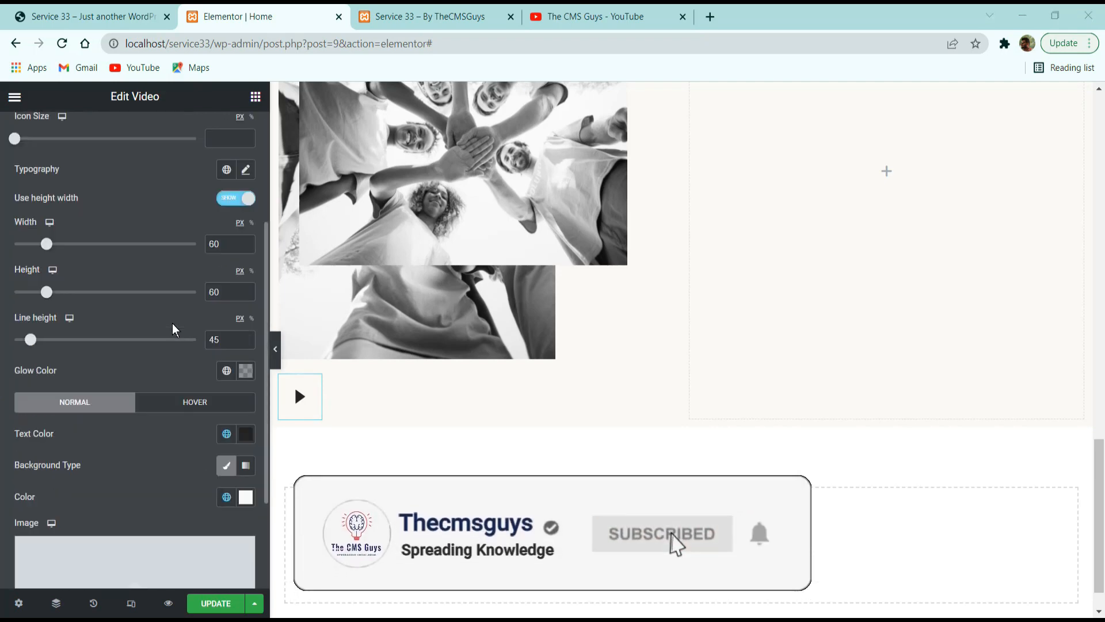
{"action": "left_click", "coordinate": [226, 497]}
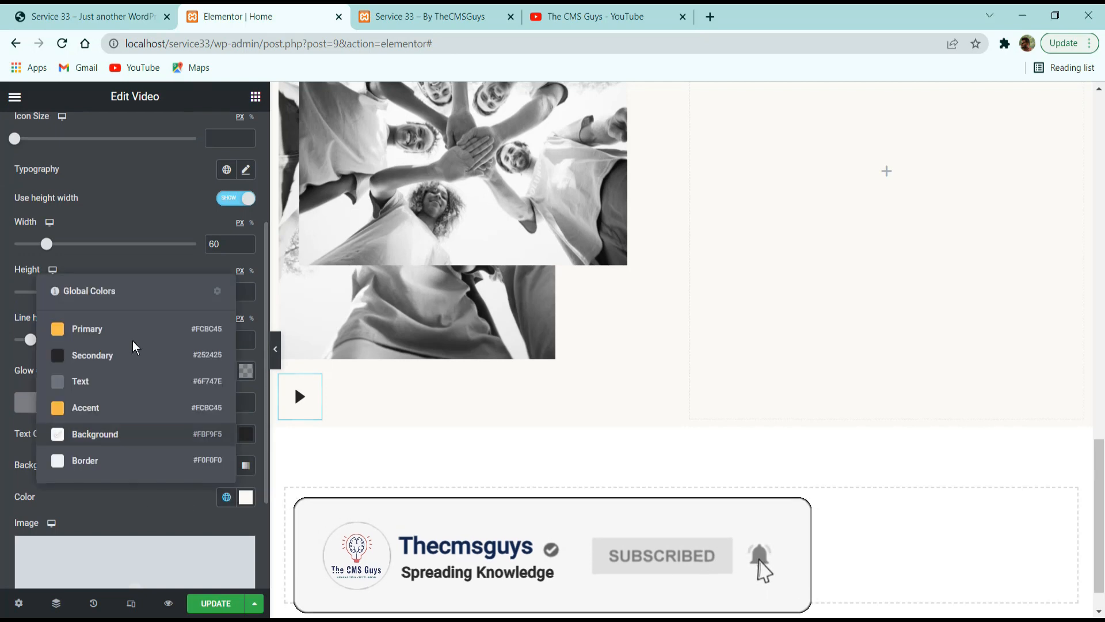
{"action": "left_click", "coordinate": [136, 331]}
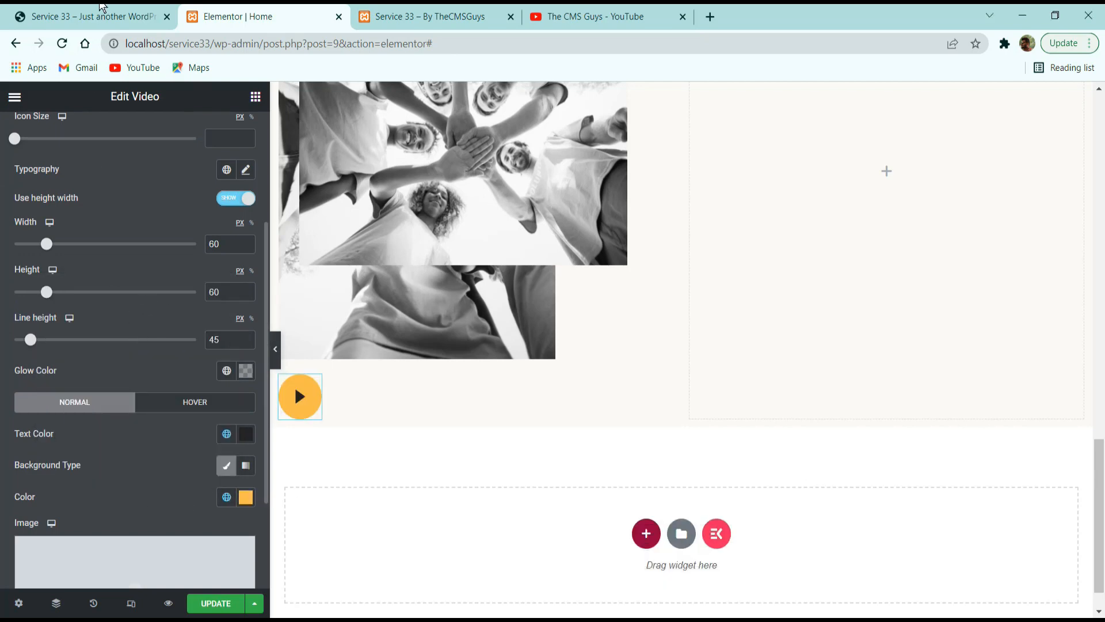
Check the reference site's play button and set the pasted play button's width and height to 56 px.
{"action": "left_click", "coordinate": [103, 12]}
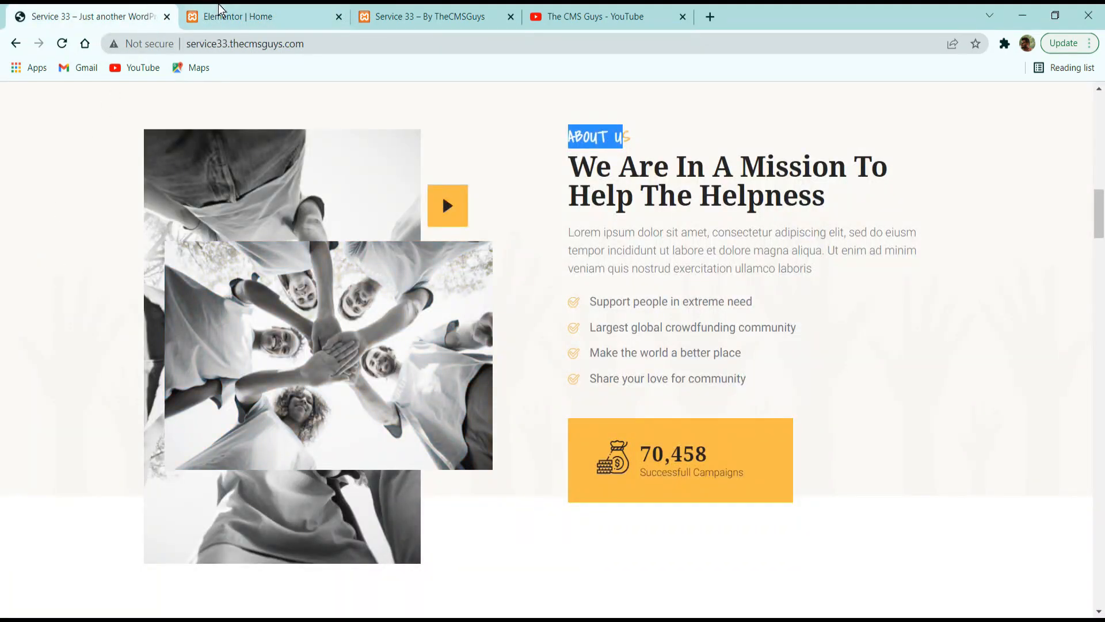
{"action": "left_click", "coordinate": [237, 14]}
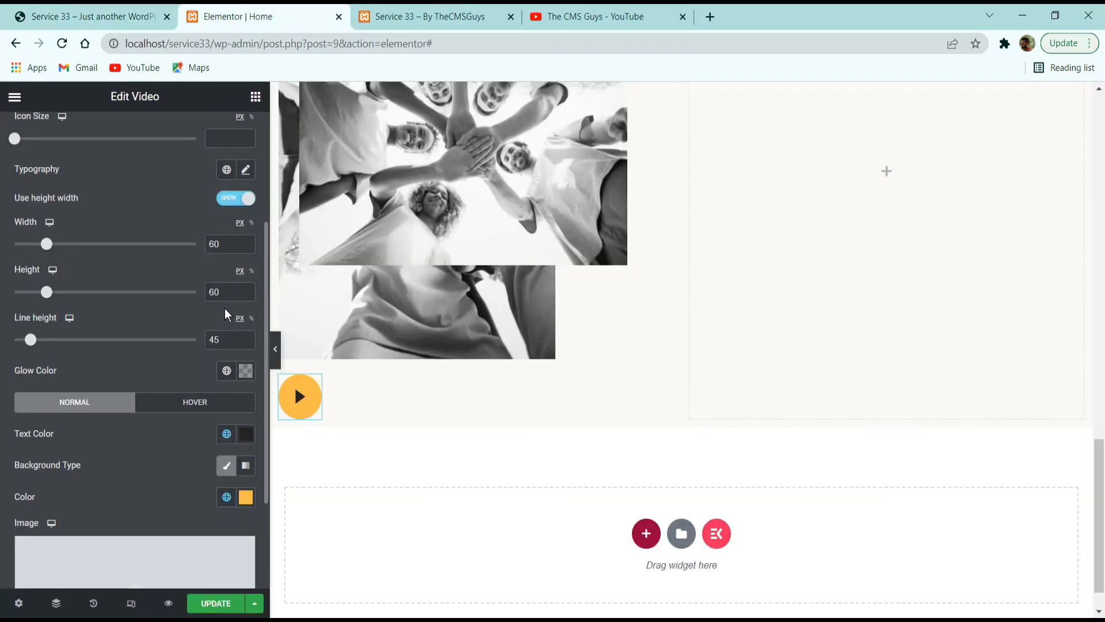
{"action": "double_click", "coordinate": [223, 248]}
{"action": "type", "text": "56"}
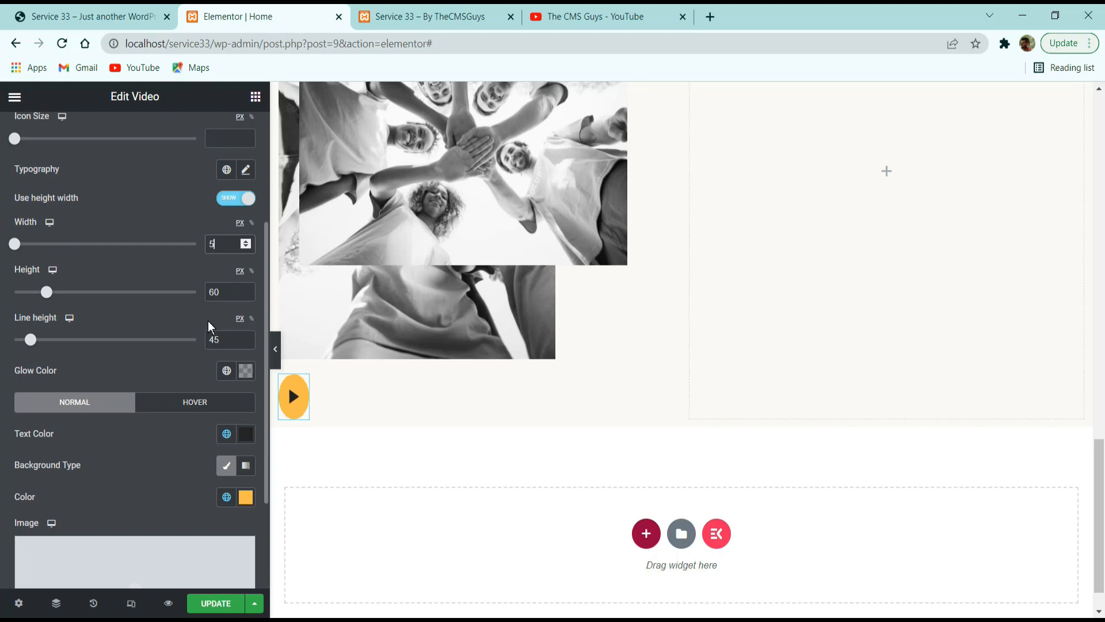
{"action": "double_click", "coordinate": [224, 292]}
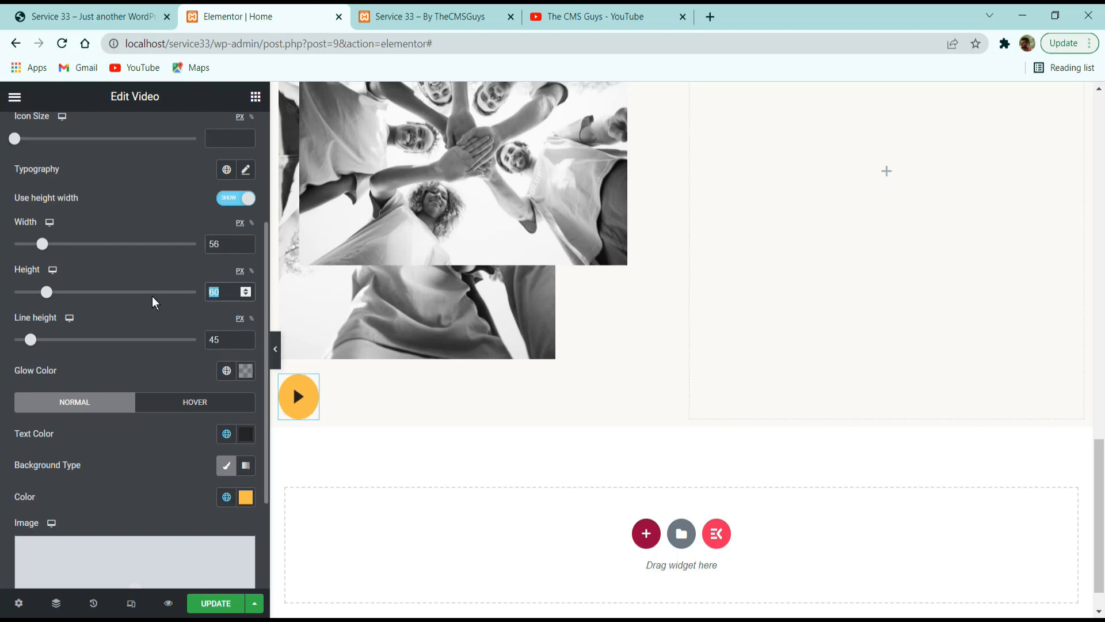
{"action": "type", "text": "56"}
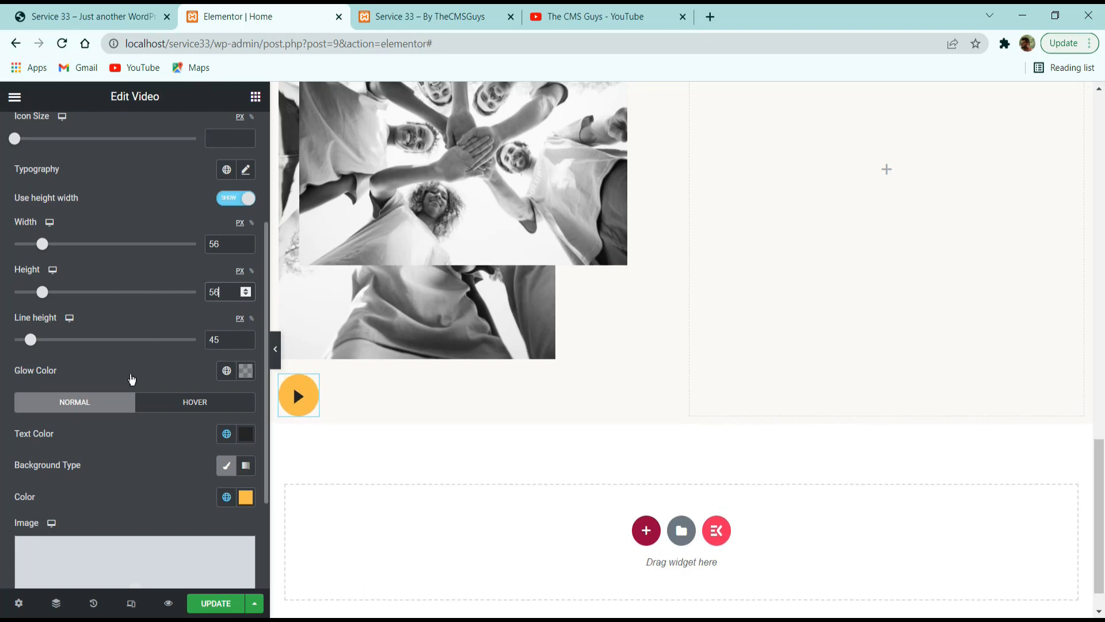
Square off the play button's corners by setting its border radius to 0 on all sides.
{"action": "scroll", "coordinate": [97, 314], "scroll_direction": "up", "scroll_amount": 3}
{"action": "left_click", "coordinate": [45, 174]}
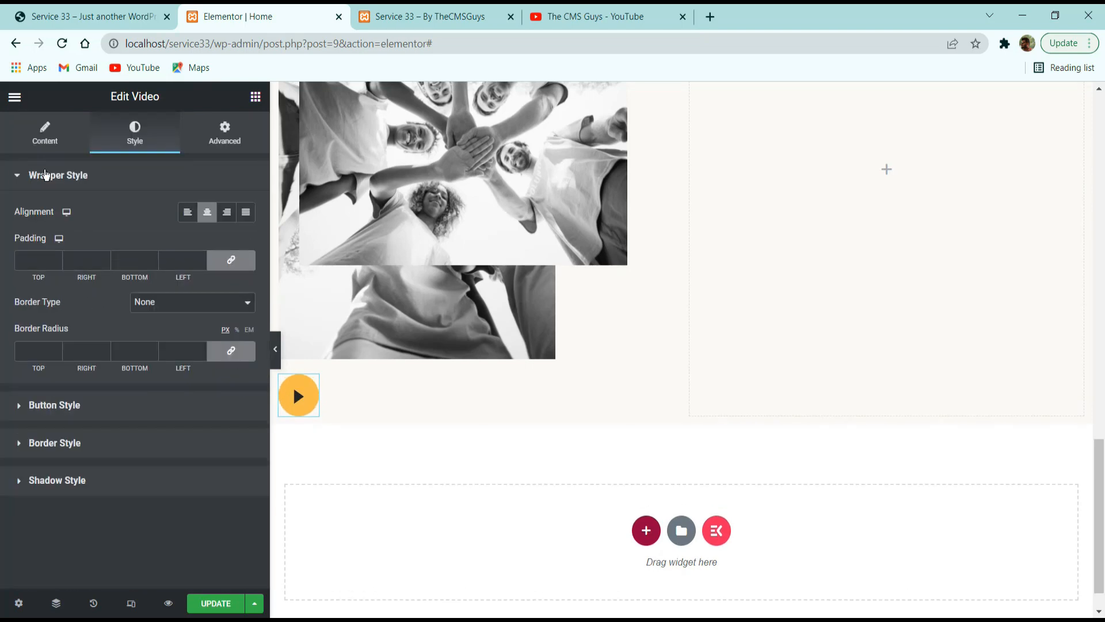
{"action": "left_click", "coordinate": [46, 140]}
{"action": "scroll", "coordinate": [156, 345], "scroll_direction": "down", "scroll_amount": 2}
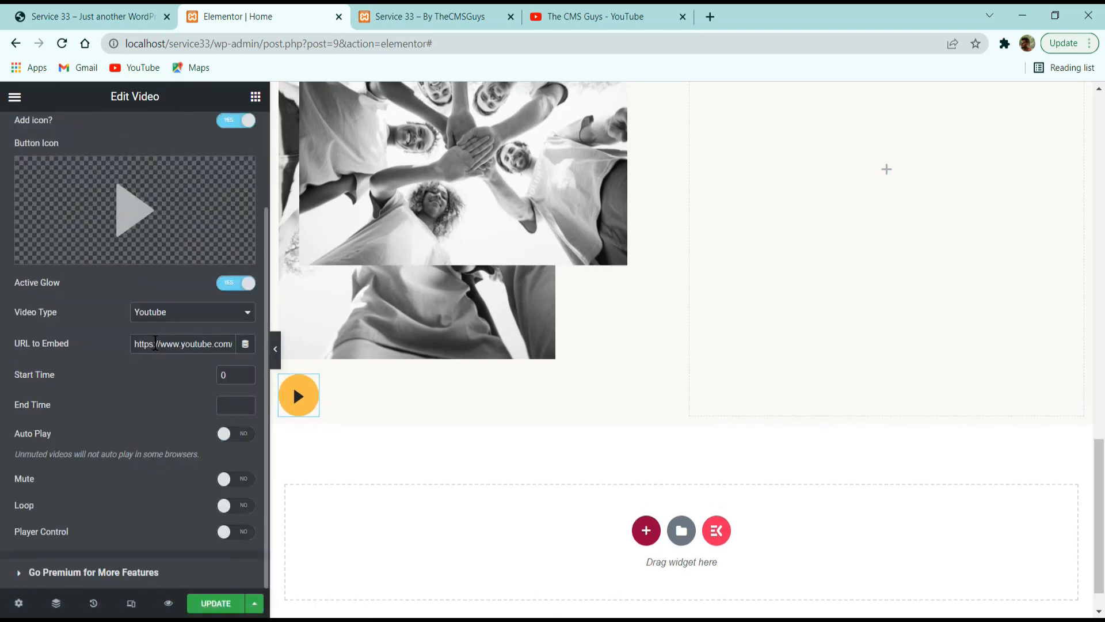
{"action": "scroll", "coordinate": [159, 363], "scroll_direction": "up", "scroll_amount": 2}
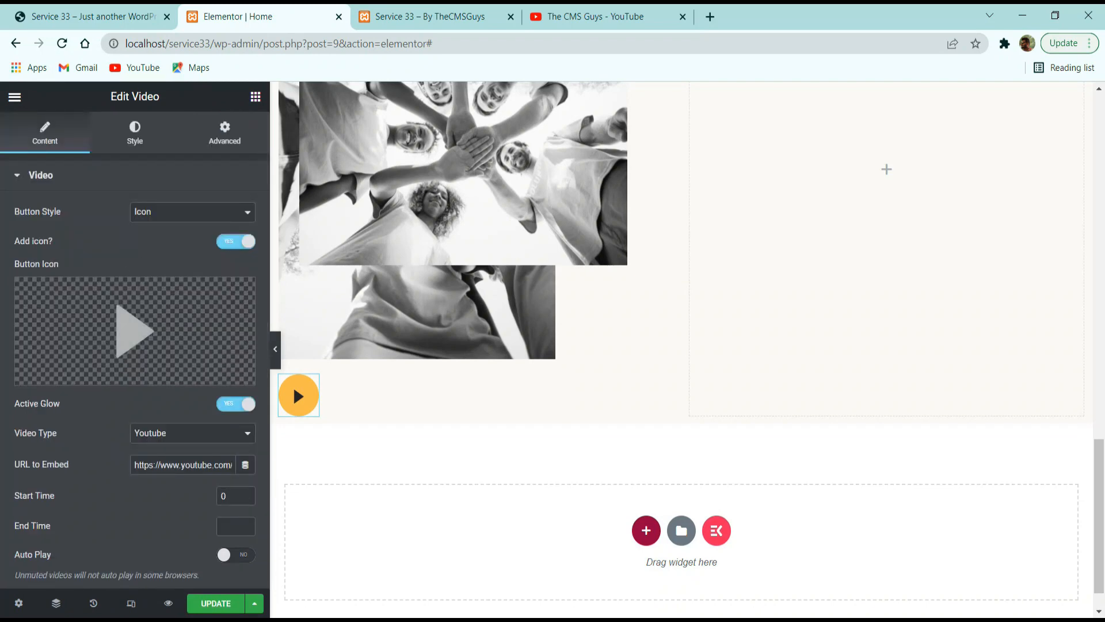
{"action": "scroll", "coordinate": [128, 449], "scroll_direction": "down", "scroll_amount": 2}
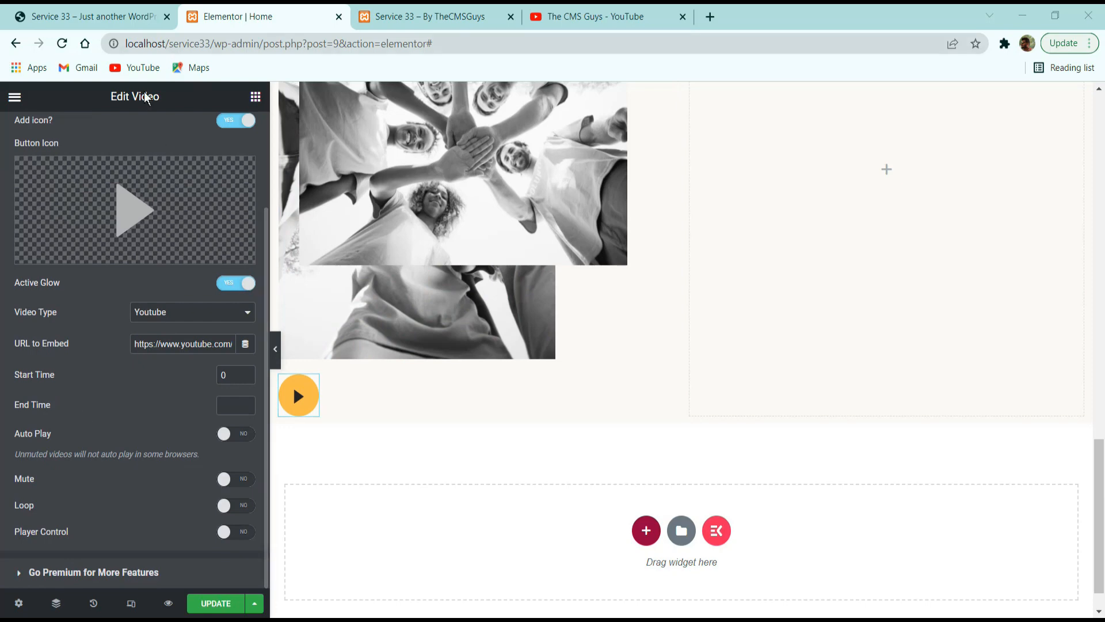
{"action": "scroll", "coordinate": [136, 121], "scroll_direction": "up", "scroll_amount": 4}
{"action": "left_click", "coordinate": [135, 132]}
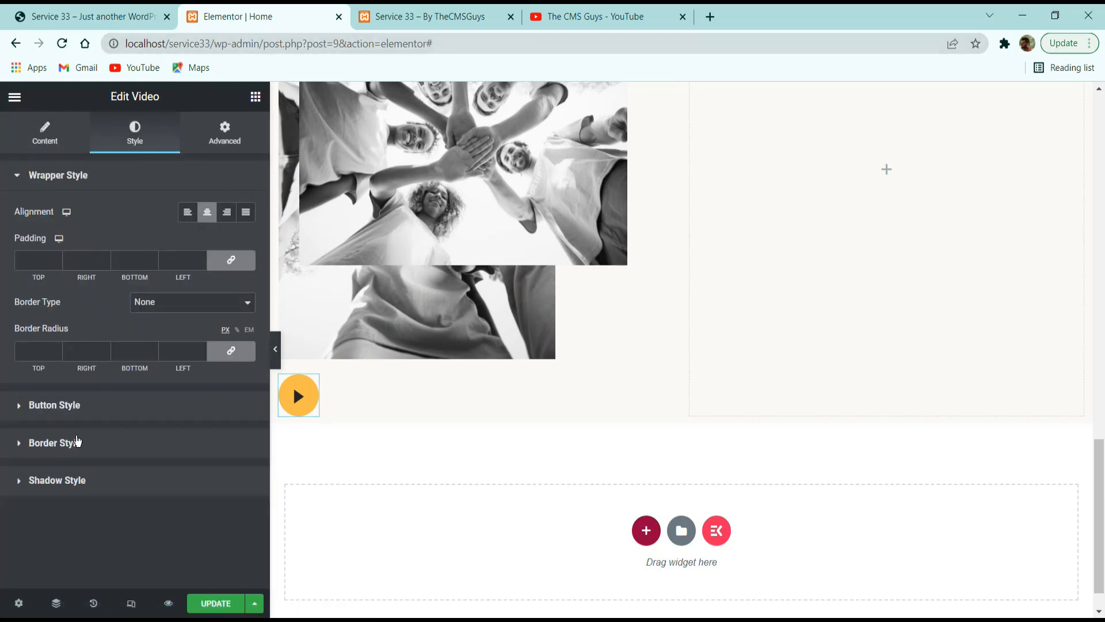
{"action": "left_click", "coordinate": [76, 440]}
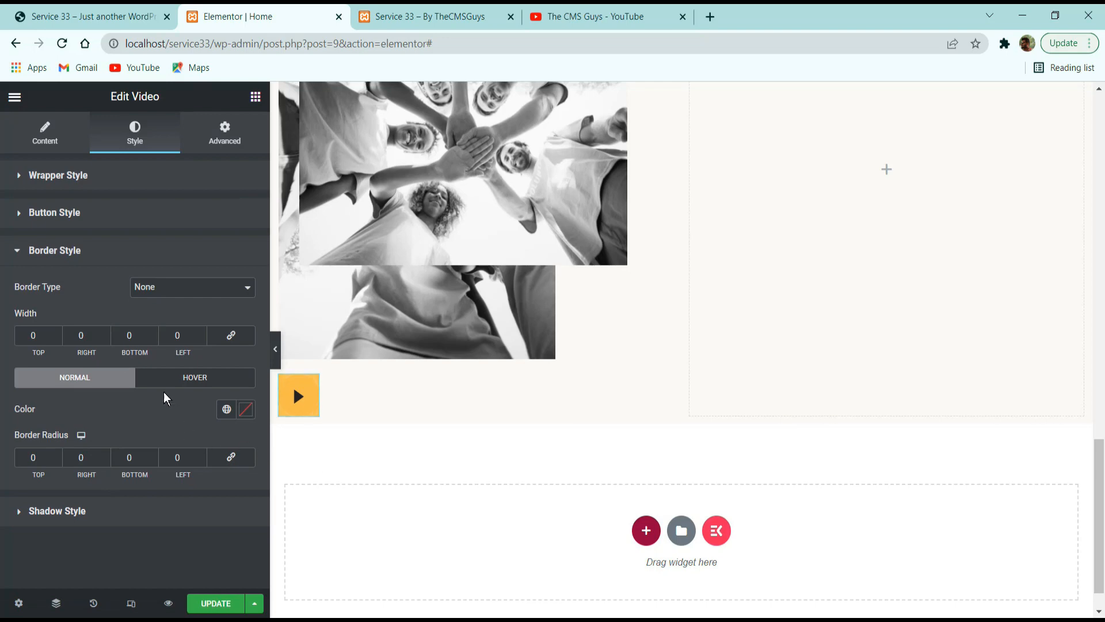
Check the play button on the reference site and turn off Active Glow for the copied one.
{"action": "left_click", "coordinate": [123, 18]}
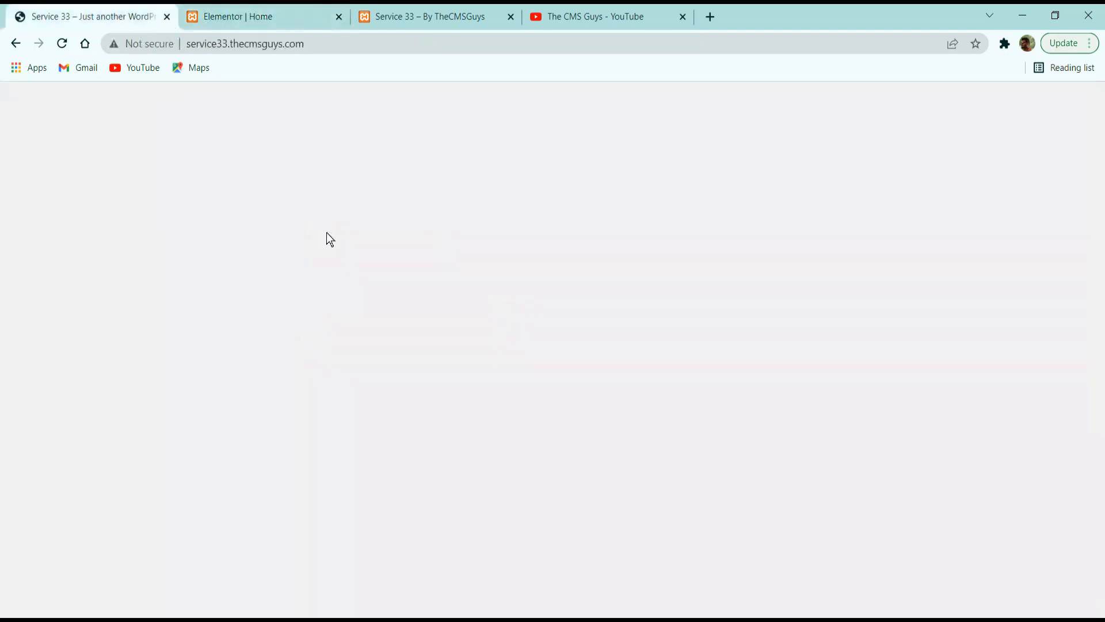
{"action": "left_click", "coordinate": [271, 16]}
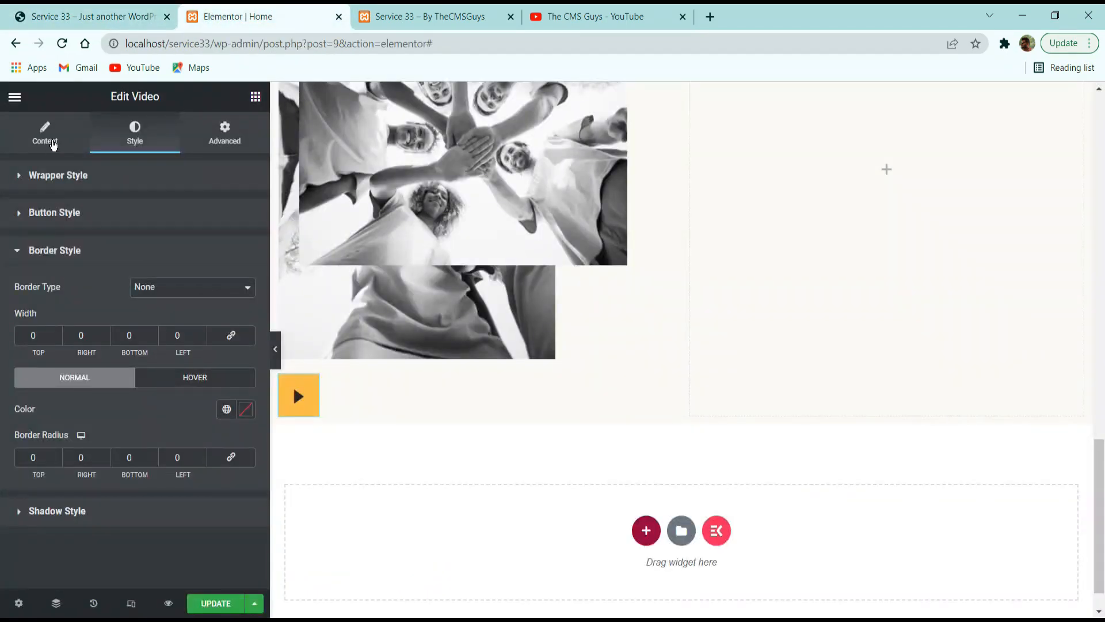
{"action": "left_click", "coordinate": [53, 144]}
{"action": "scroll", "coordinate": [183, 322], "scroll_direction": "down", "scroll_amount": 3}
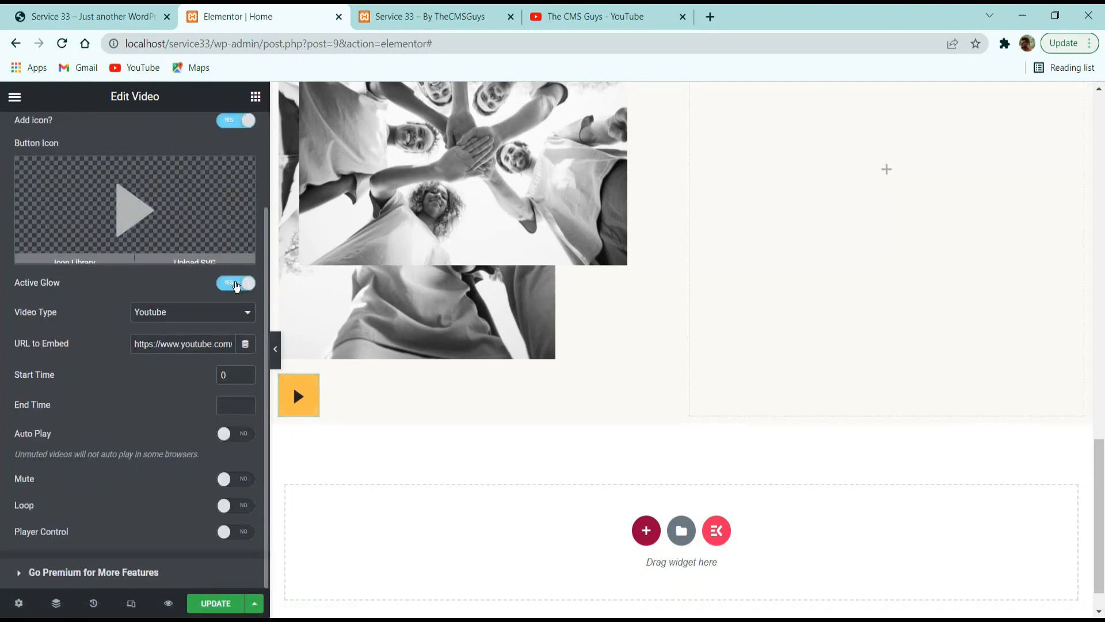
{"action": "left_click", "coordinate": [236, 284]}
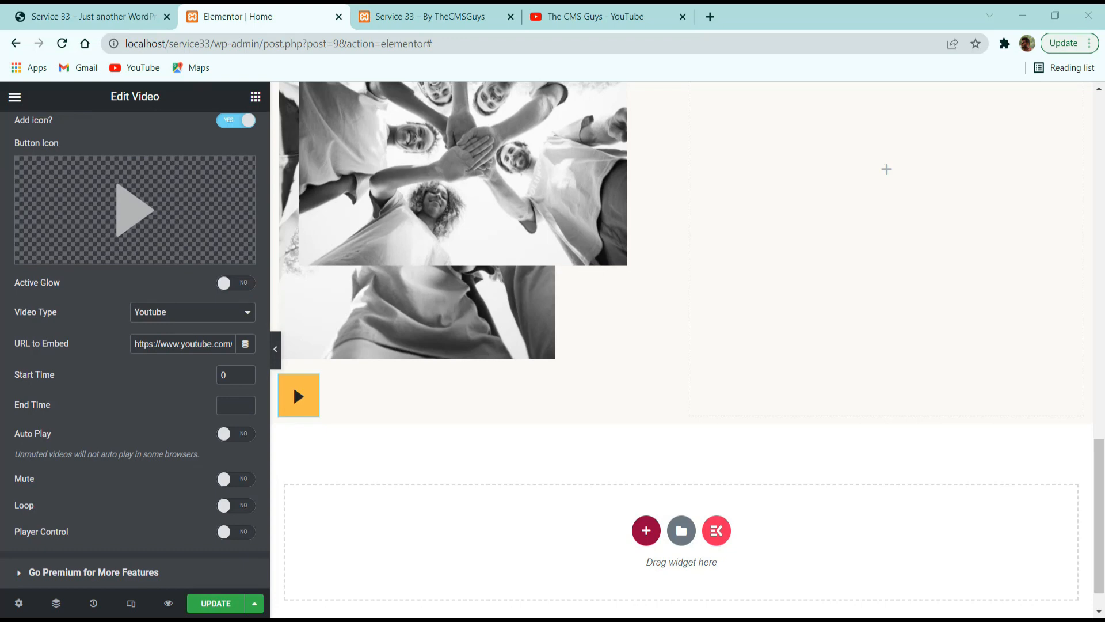
{"action": "scroll", "coordinate": [206, 193], "scroll_direction": "up", "scroll_amount": 5}
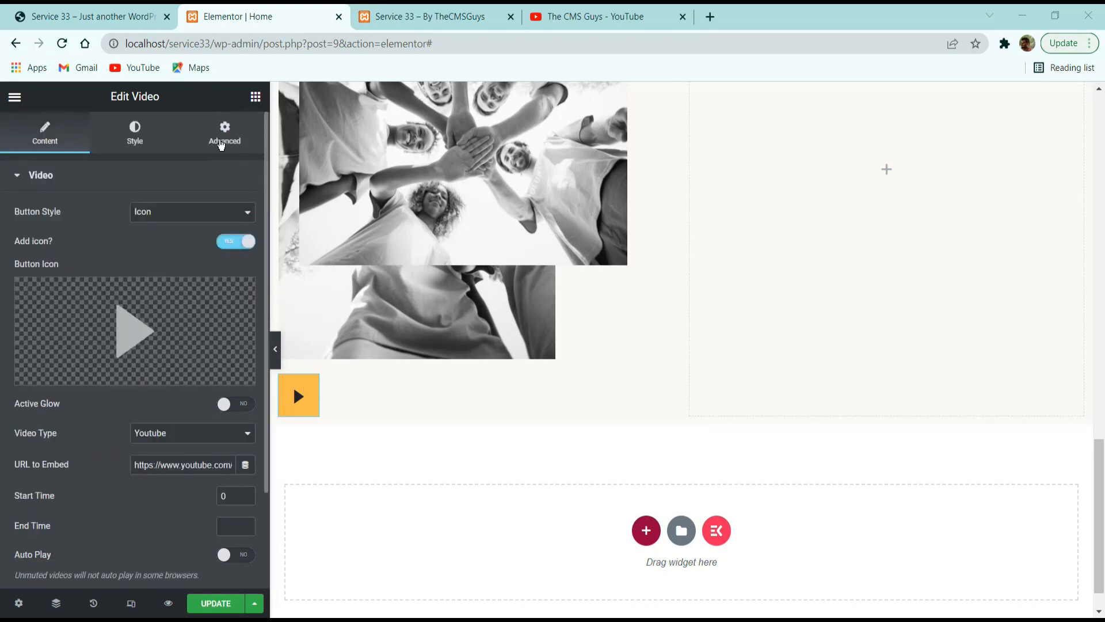
Check the play button's placement on the reference site and set the copied button's position to Absolute.
{"action": "left_click", "coordinate": [225, 132]}
{"action": "left_click", "coordinate": [32, 17]}
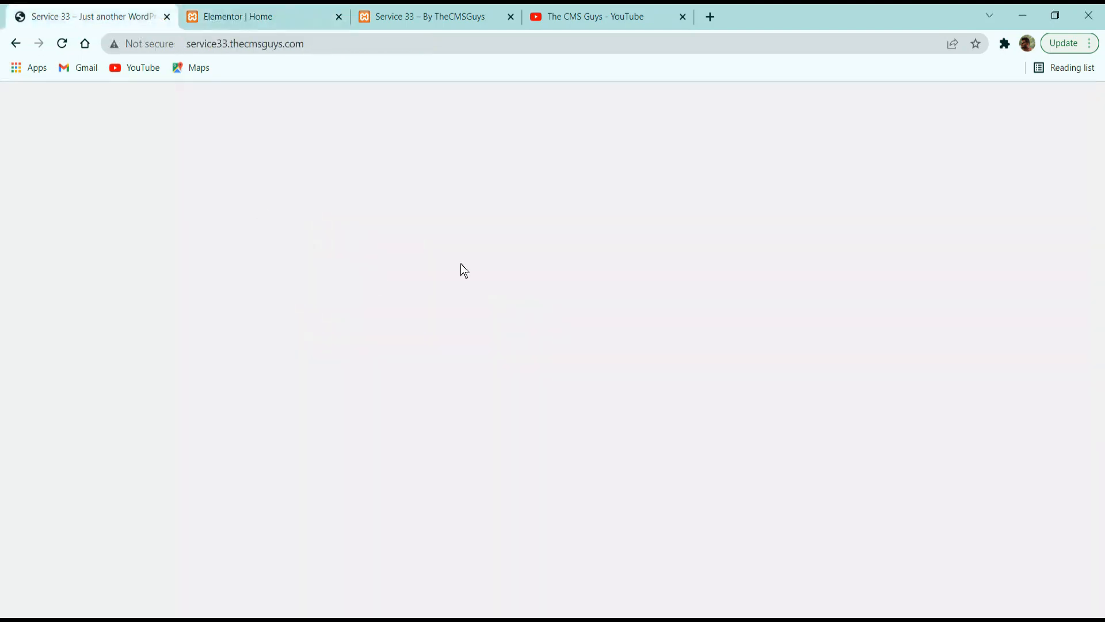
{"action": "left_click", "coordinate": [316, 8]}
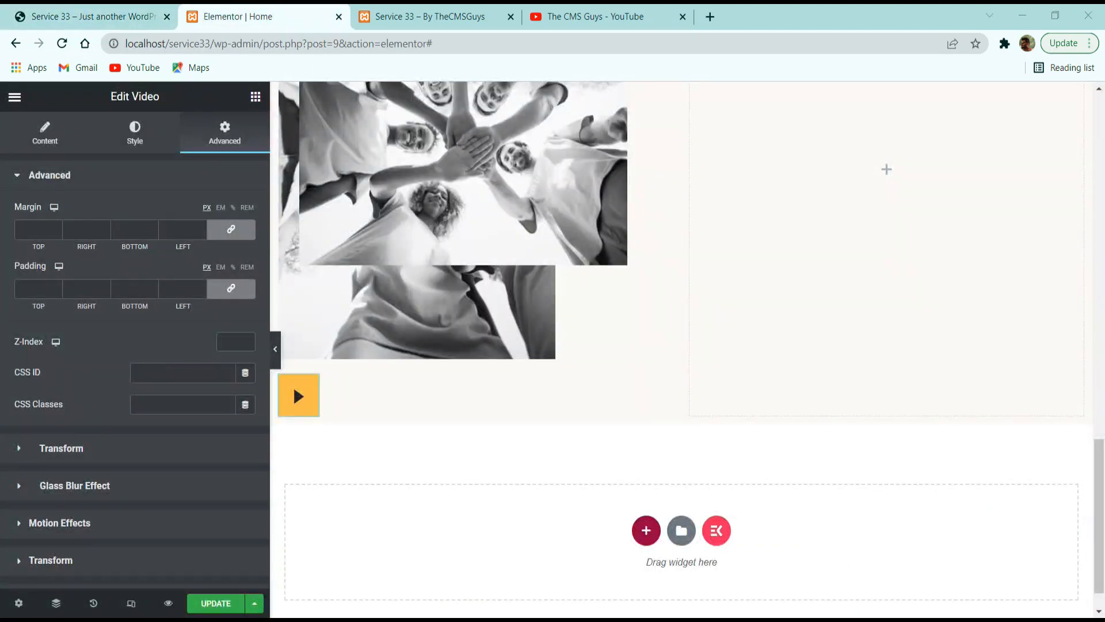
{"action": "scroll", "coordinate": [79, 362], "scroll_direction": "down", "scroll_amount": 4}
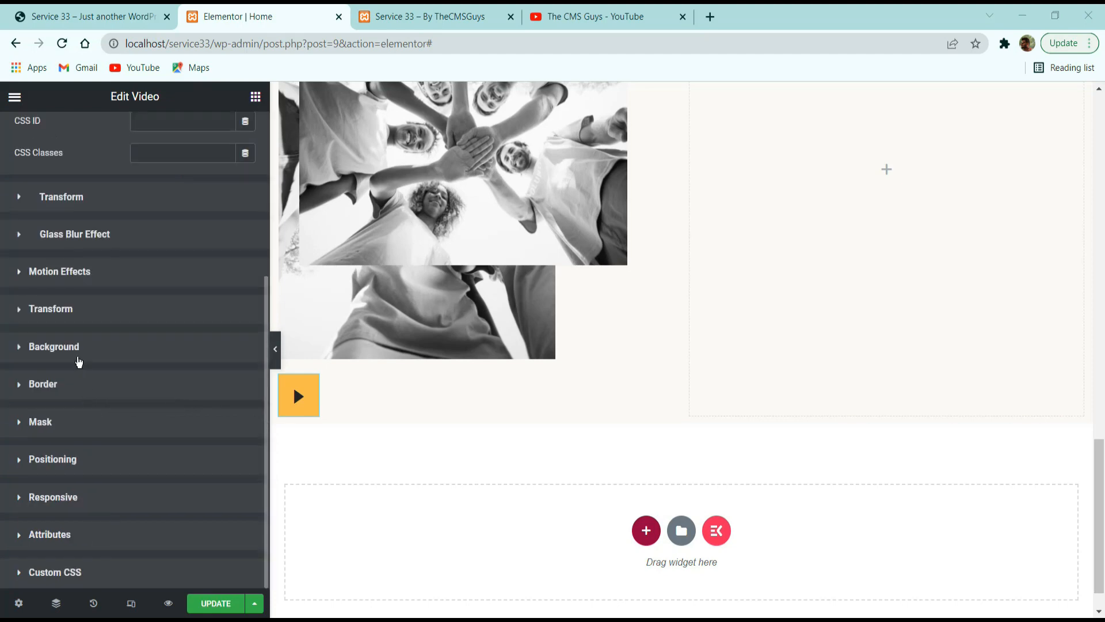
{"action": "left_click", "coordinate": [66, 460]}
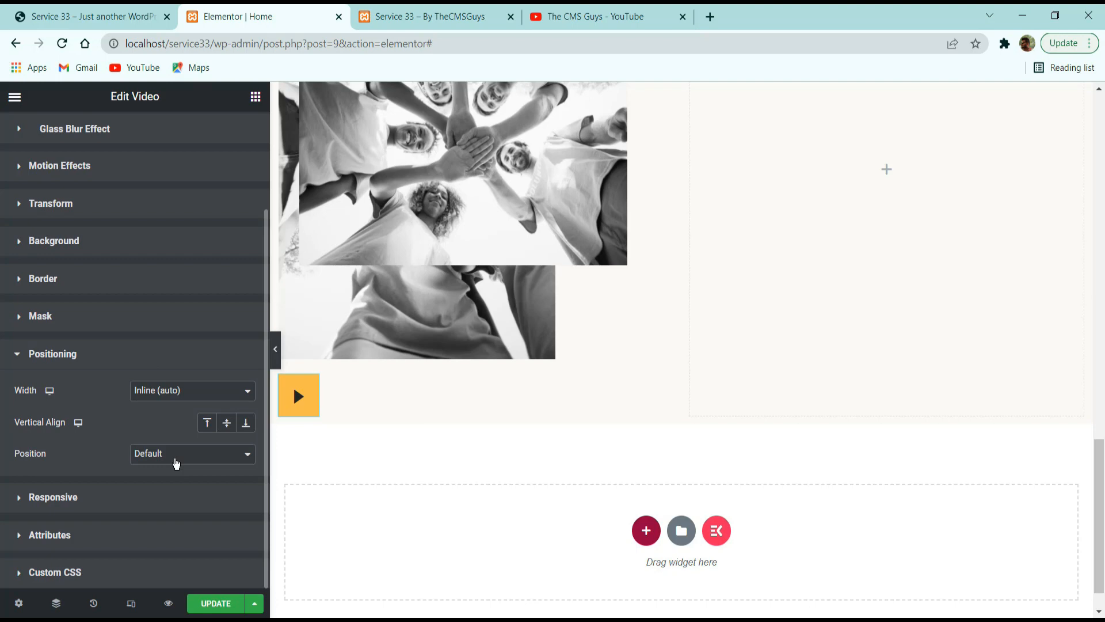
{"action": "left_click", "coordinate": [177, 463]}
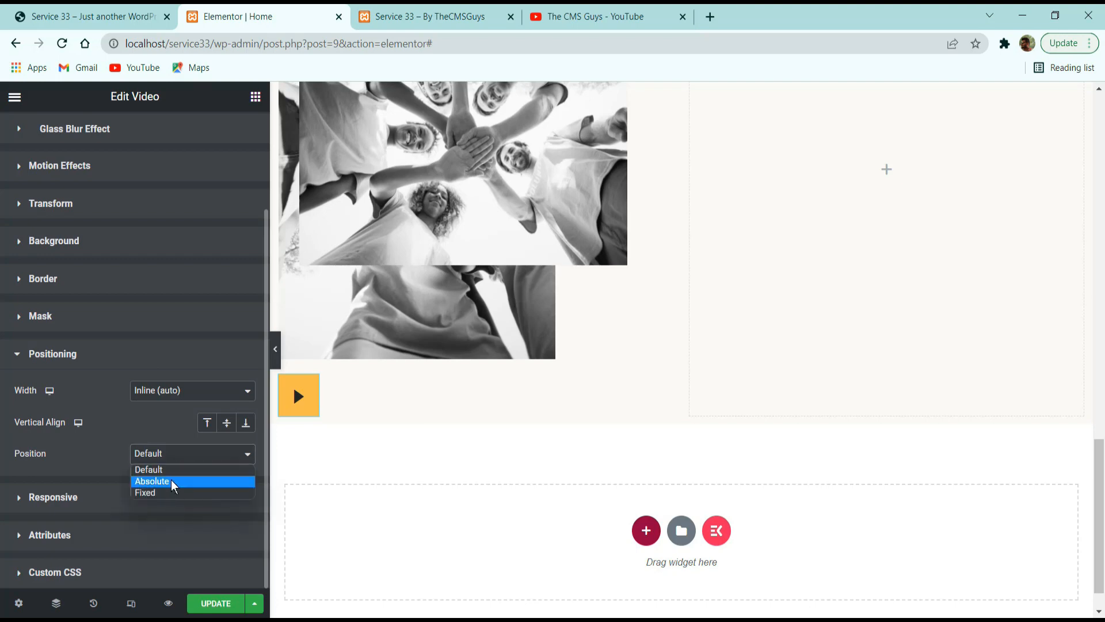
{"action": "left_click", "coordinate": [172, 482]}
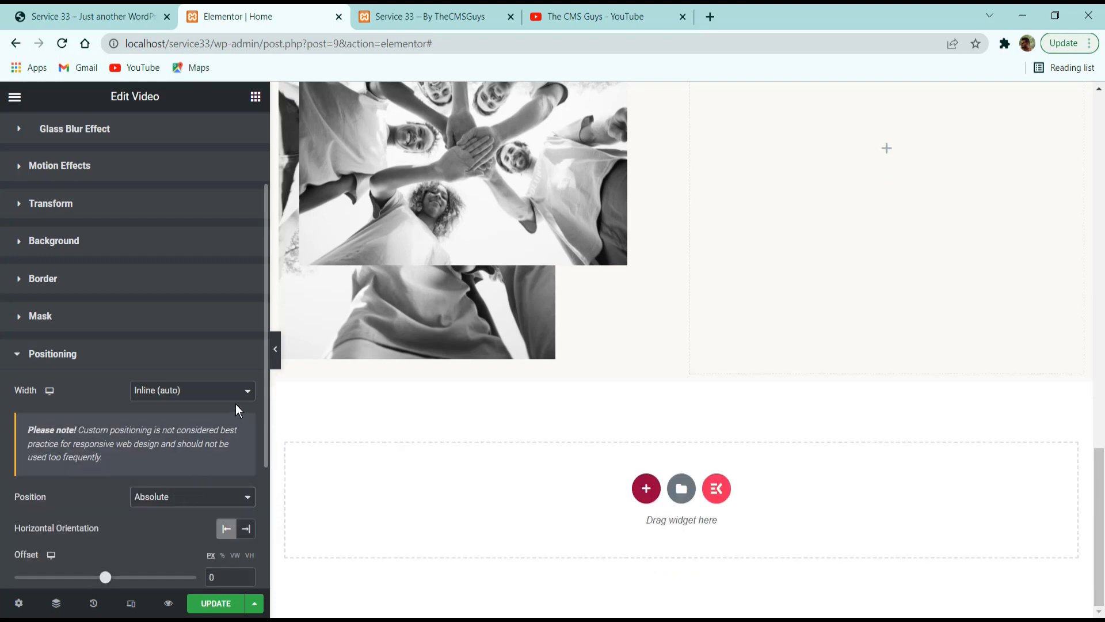
Place the play button beside the upper image with a horizontal offset of 406 px and a vertical offset of 84 px.
{"action": "scroll", "coordinate": [236, 403], "scroll_direction": "down", "scroll_amount": 3}
{"action": "scroll", "coordinate": [310, 400], "scroll_direction": "up", "scroll_amount": 5}
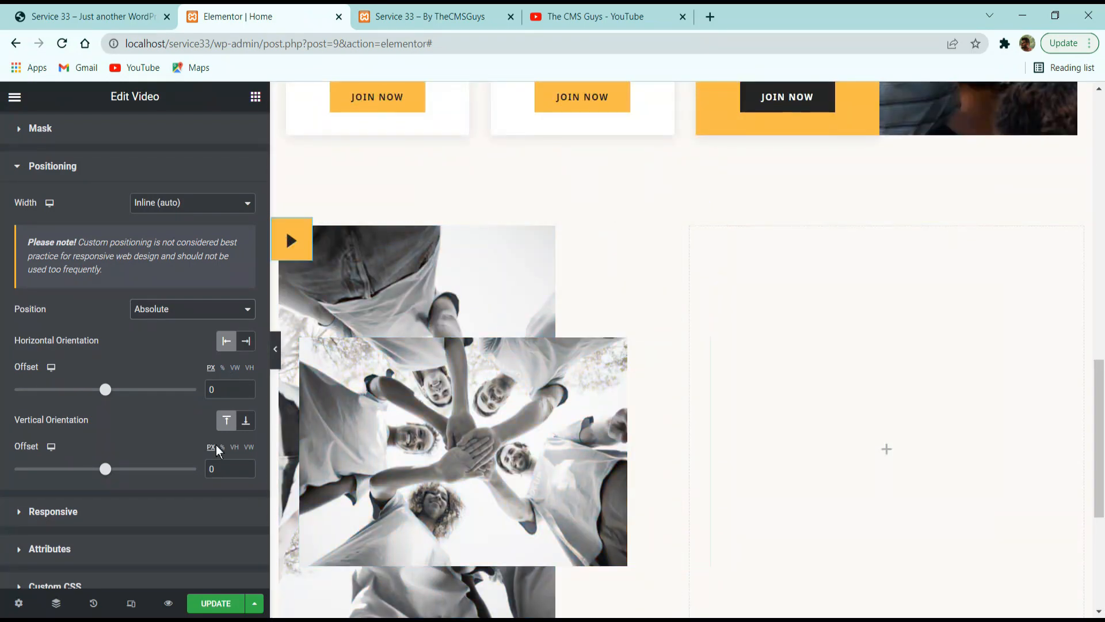
{"action": "double_click", "coordinate": [221, 389]}
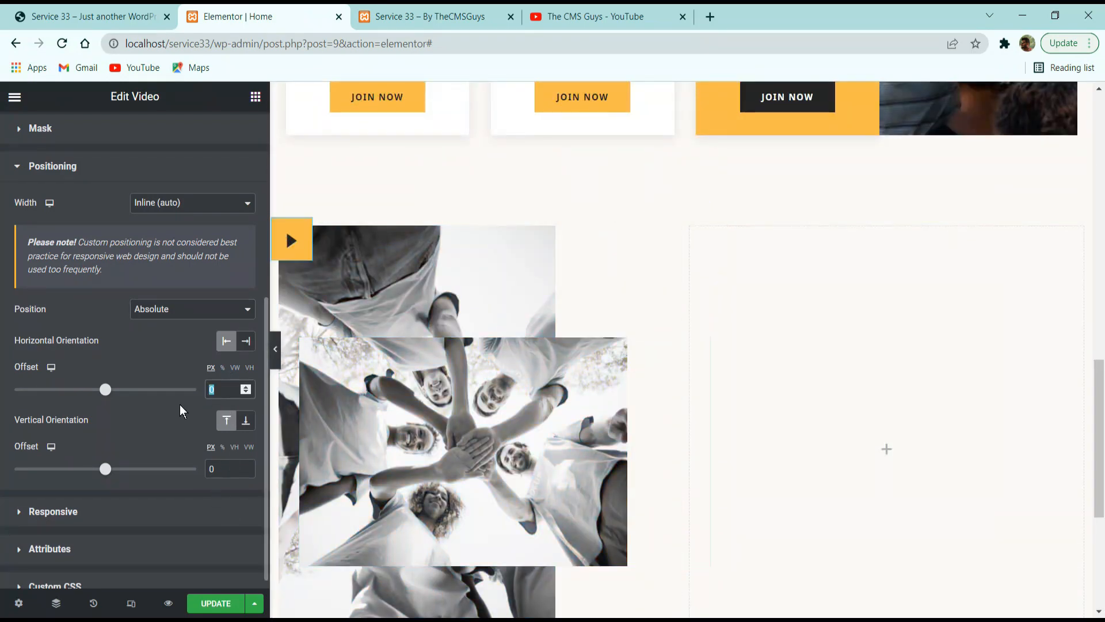
{"action": "type", "text": "40+6"}
{"action": "key", "text": "BackSpace"}
{"action": "key", "text": "BackSpace"}
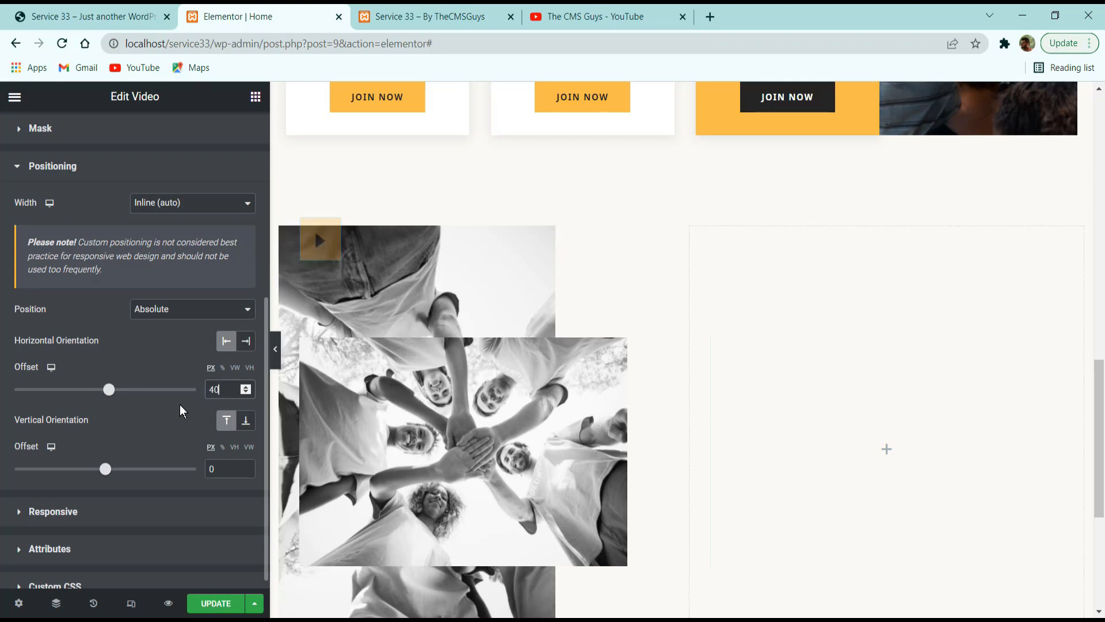
{"action": "type", "text": "6"}
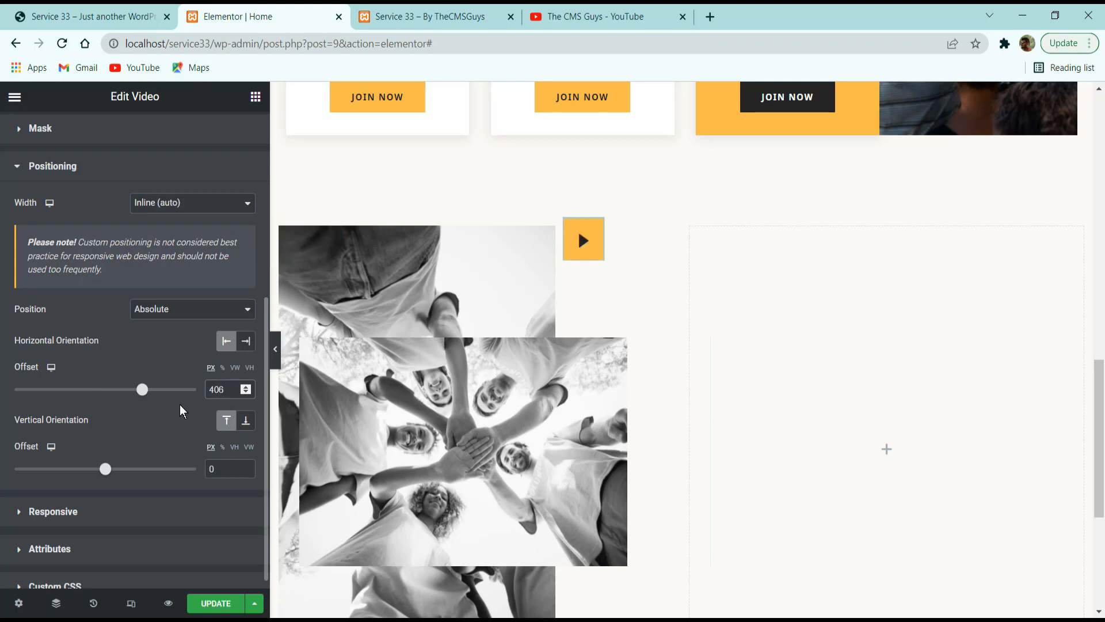
{"action": "scroll", "coordinate": [180, 404], "scroll_direction": "up", "scroll_amount": 3}
{"action": "scroll", "coordinate": [187, 412], "scroll_direction": "down", "scroll_amount": 4}
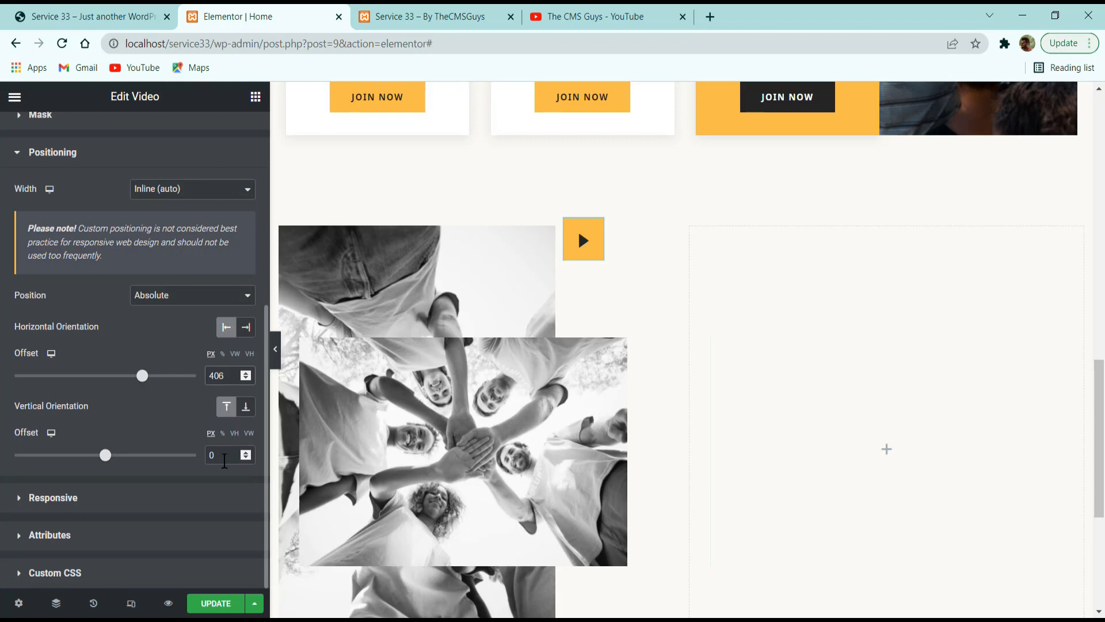
{"action": "double_click", "coordinate": [216, 455]}
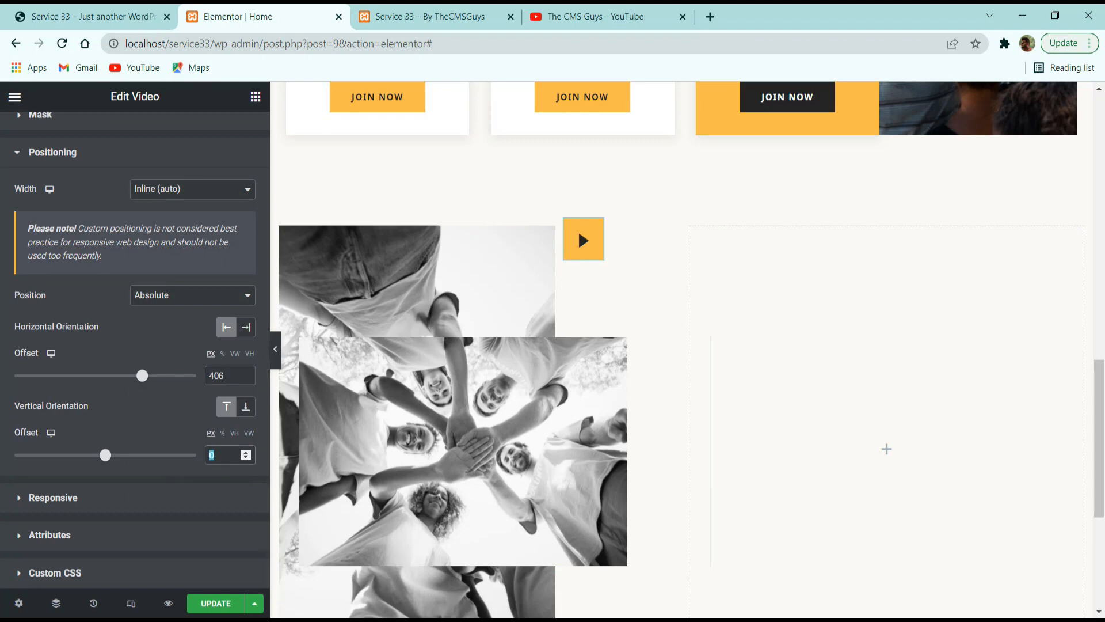
{"action": "type", "text": "84"}
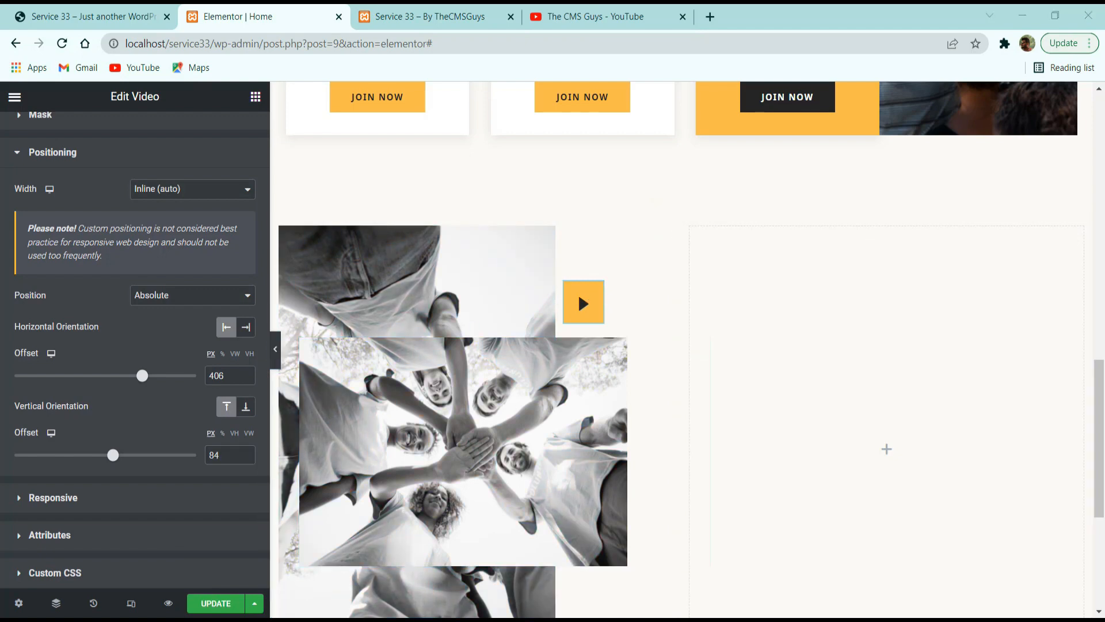
Check on the reference site how the About Us images overhang the section's lower edge and unlink the left column's margin values.
{"action": "scroll", "coordinate": [633, 330], "scroll_direction": "down", "scroll_amount": 3}
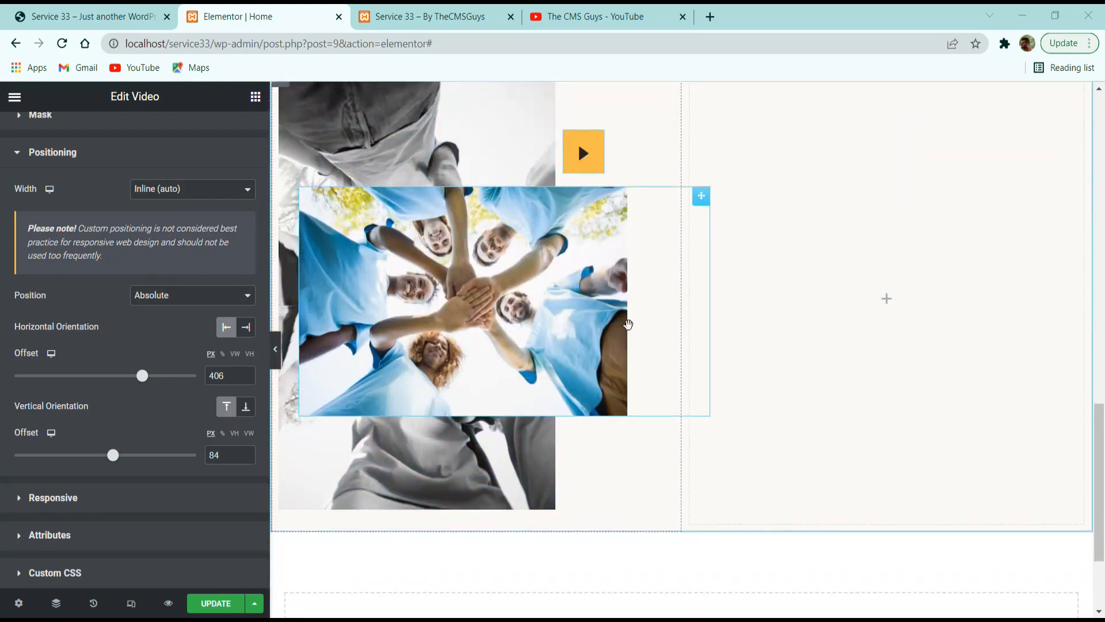
{"action": "left_click", "coordinate": [33, 16]}
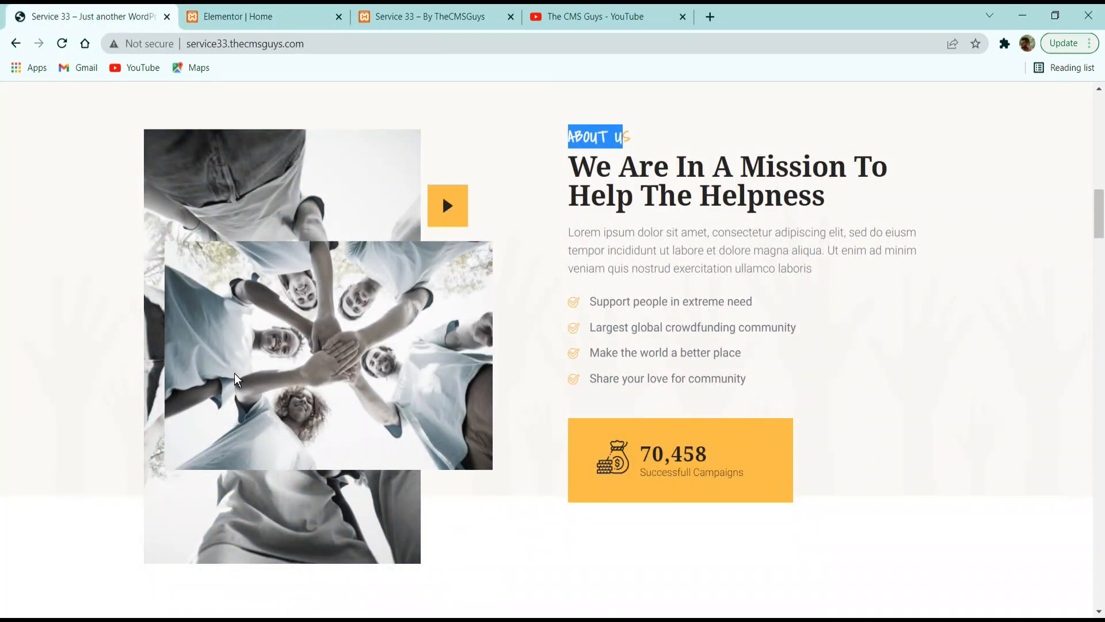
{"action": "scroll", "coordinate": [234, 373], "scroll_direction": "down", "scroll_amount": 6}
{"action": "scroll", "coordinate": [234, 329], "scroll_direction": "up", "scroll_amount": 3}
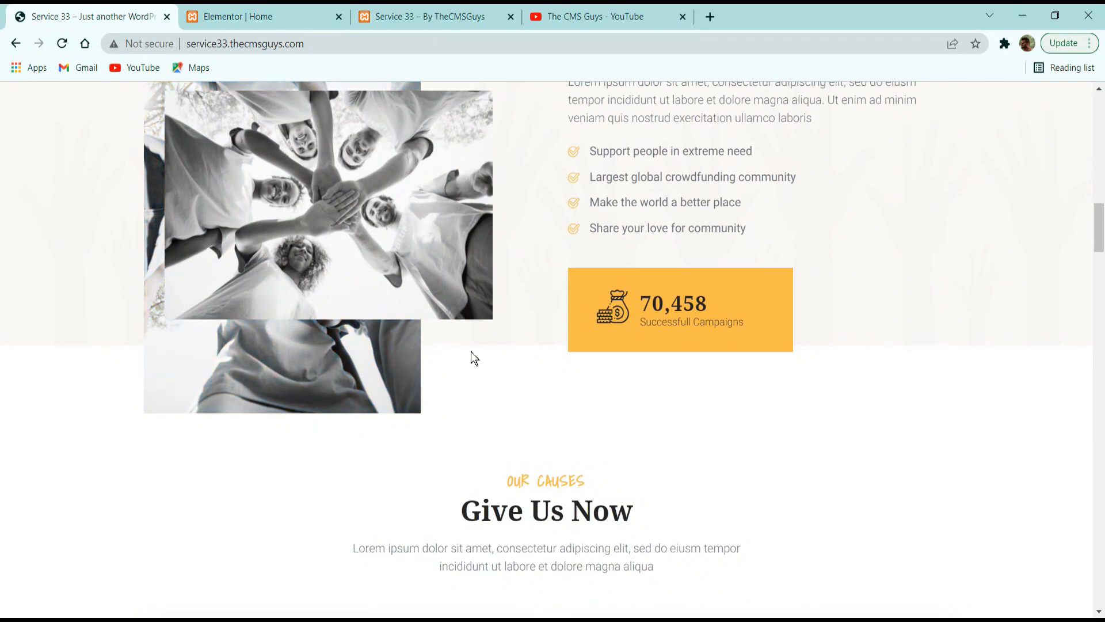
{"action": "left_click", "coordinate": [237, 16]}
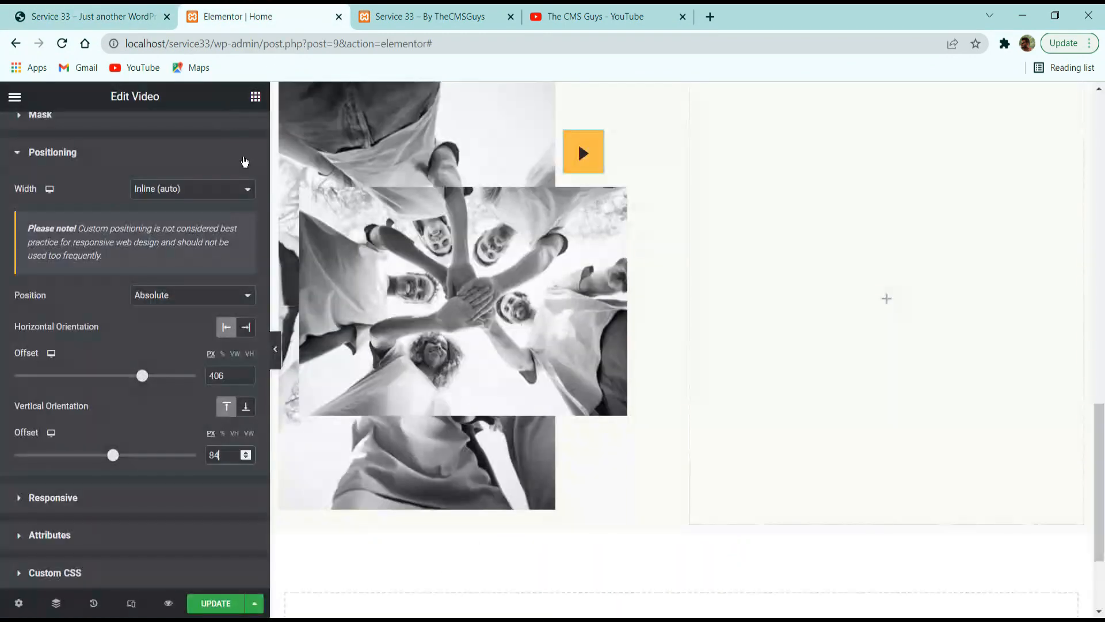
{"action": "scroll", "coordinate": [283, 380], "scroll_direction": "up", "scroll_amount": 5}
{"action": "left_click", "coordinate": [280, 380]}
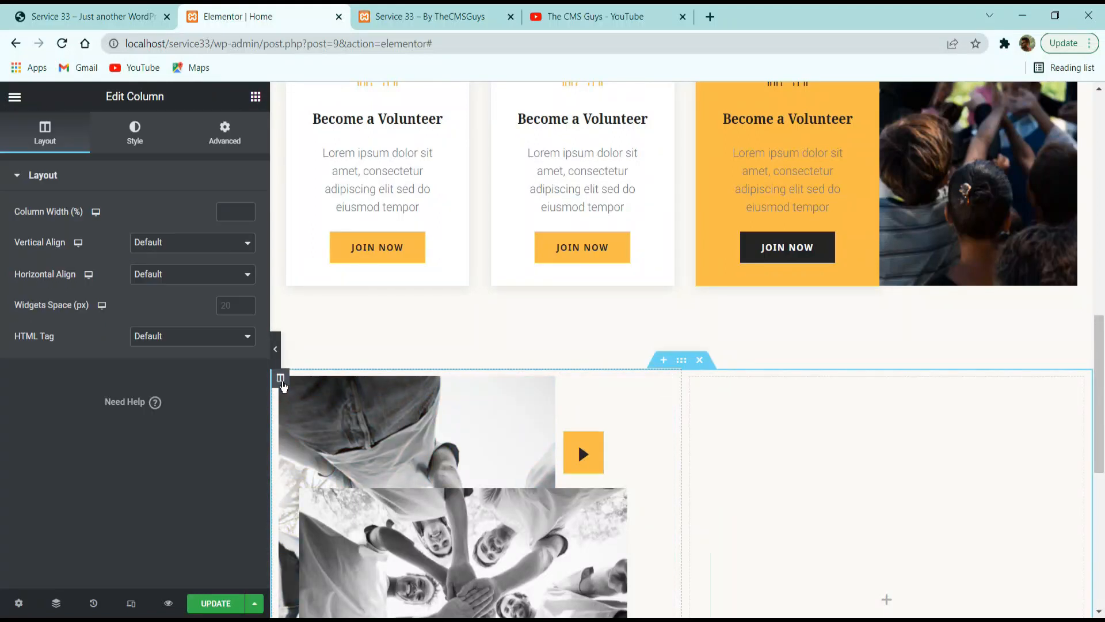
{"action": "left_click", "coordinate": [245, 140]}
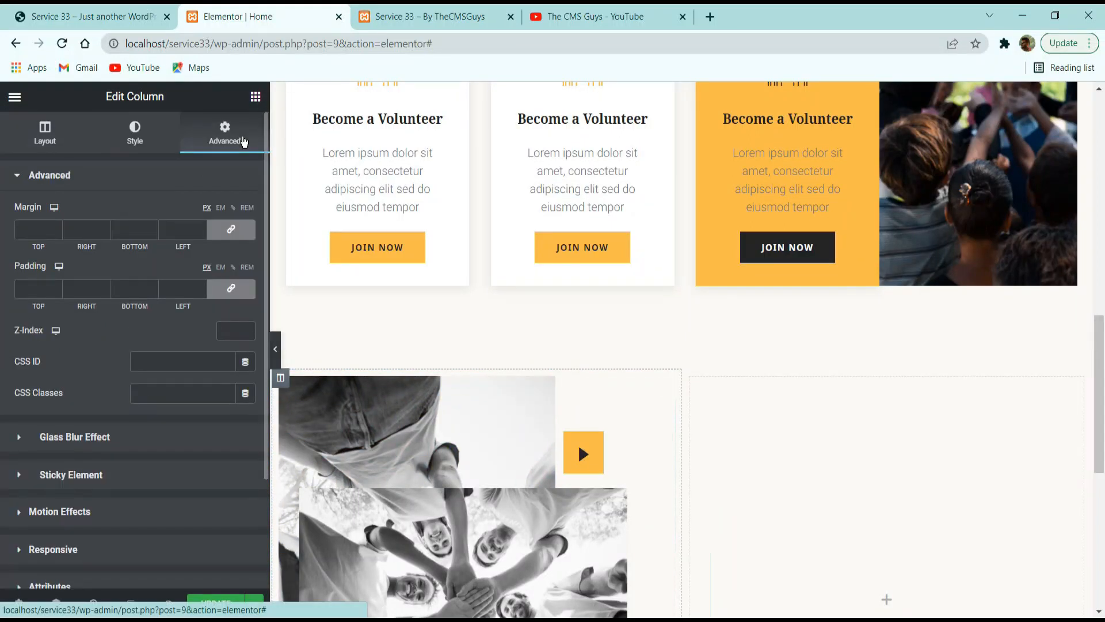
{"action": "left_click", "coordinate": [242, 236]}
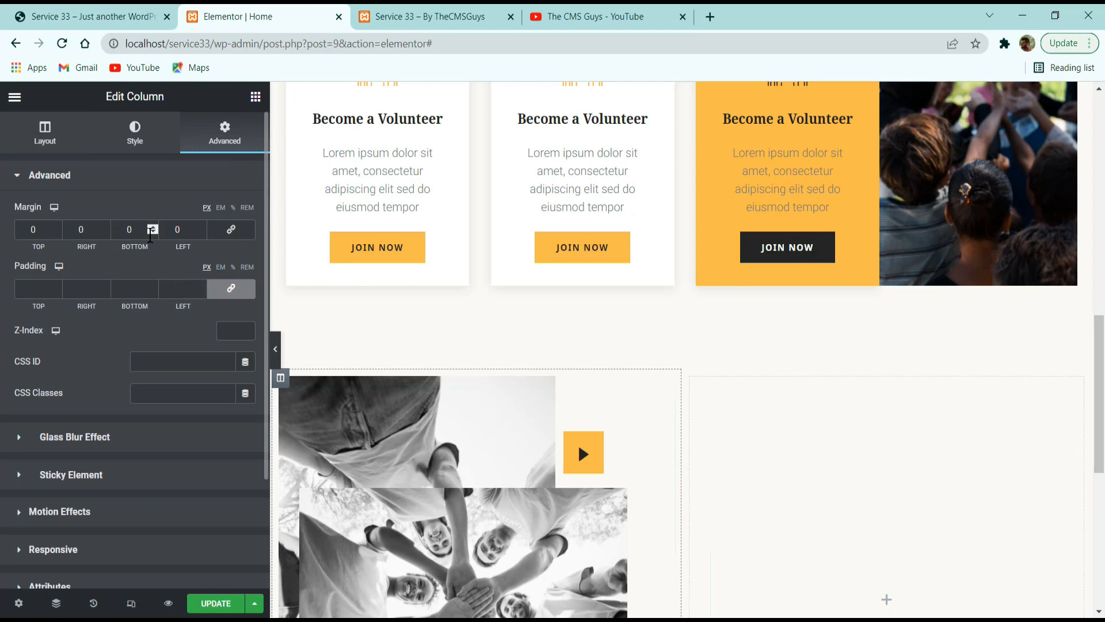
Set the left column's bottom margin to -120 px so the images extend past the section's lower edge.
{"action": "double_click", "coordinate": [151, 235]}
{"action": "type", "text": "-3"}
{"action": "left_click", "coordinate": [153, 229]}
{"action": "type", "text": "20"}
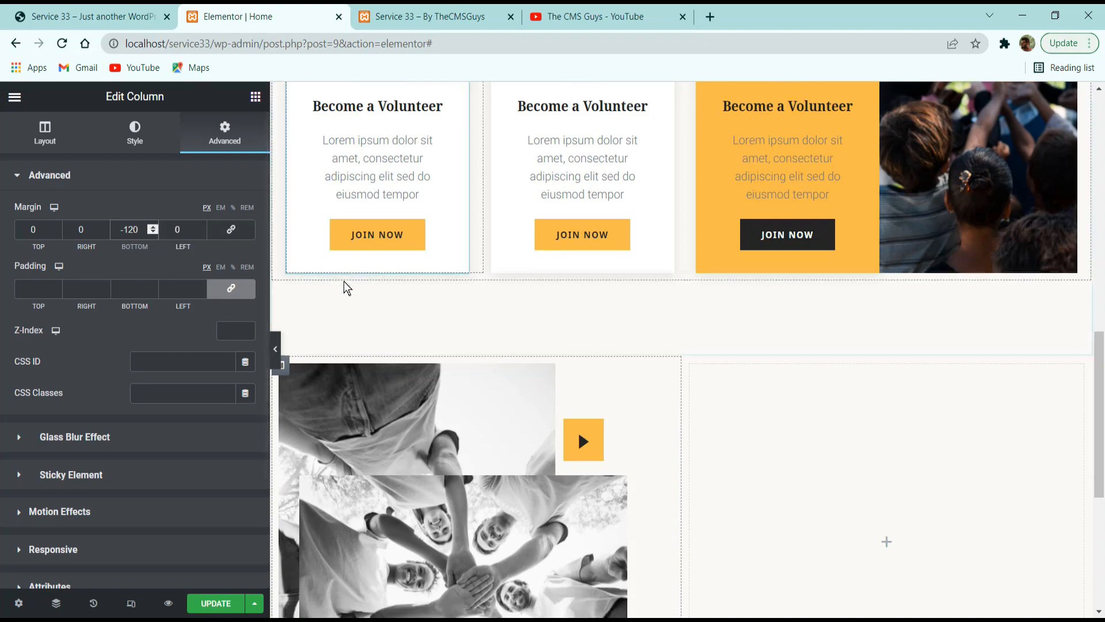
{"action": "scroll", "coordinate": [343, 286], "scroll_direction": "down", "scroll_amount": 6}
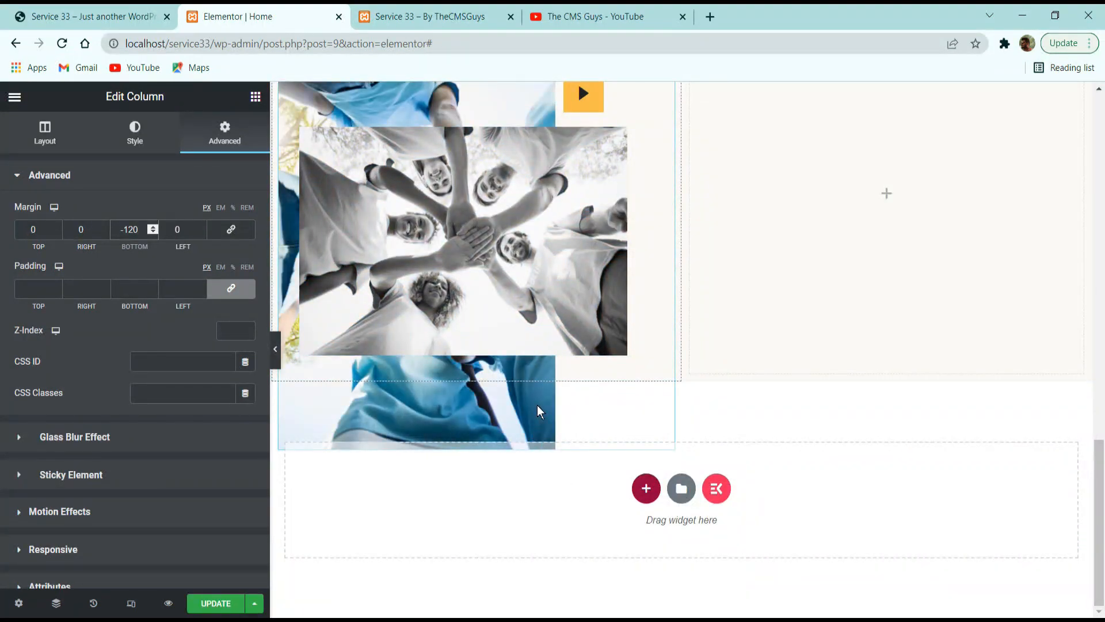
{"action": "scroll", "coordinate": [541, 414], "scroll_direction": "up", "scroll_amount": 3}
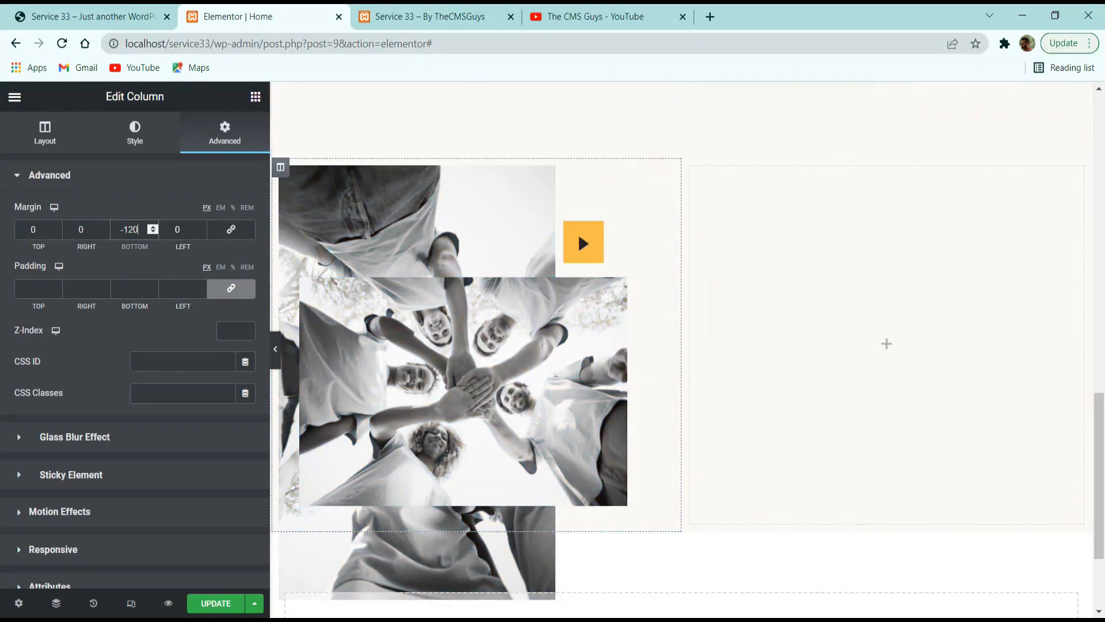
Examine the reference site's About Us right column, covering its headings, paragraph, checklist and campaign counter box, and close the stray ad page.
{"action": "left_click", "coordinate": [173, 10]}
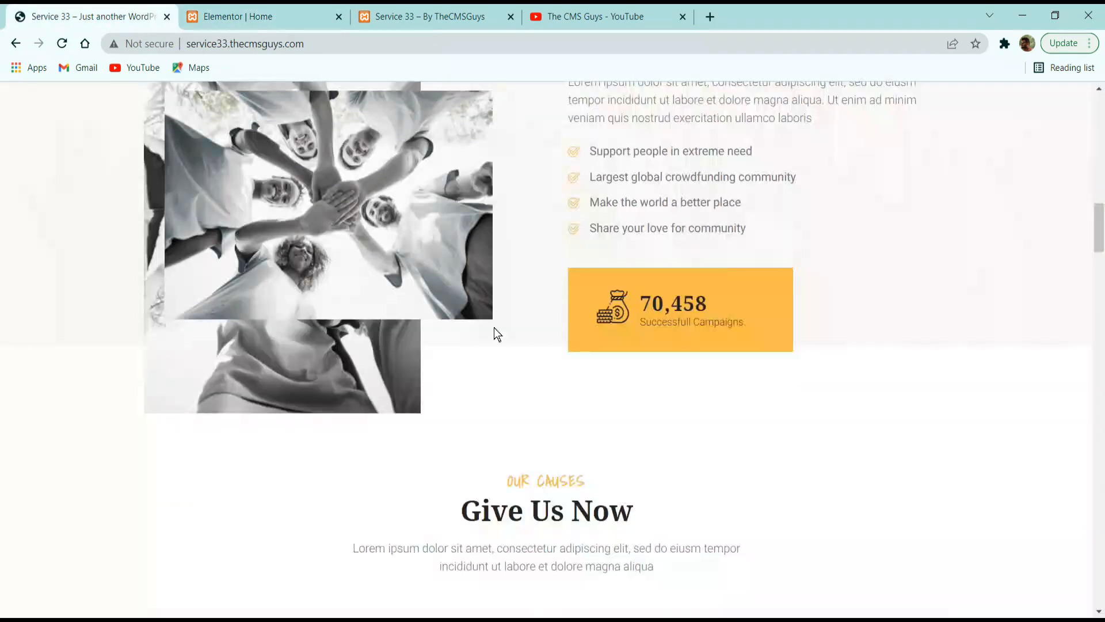
{"action": "scroll", "coordinate": [666, 352], "scroll_direction": "up", "scroll_amount": 3}
{"action": "left_click", "coordinate": [592, 167]}
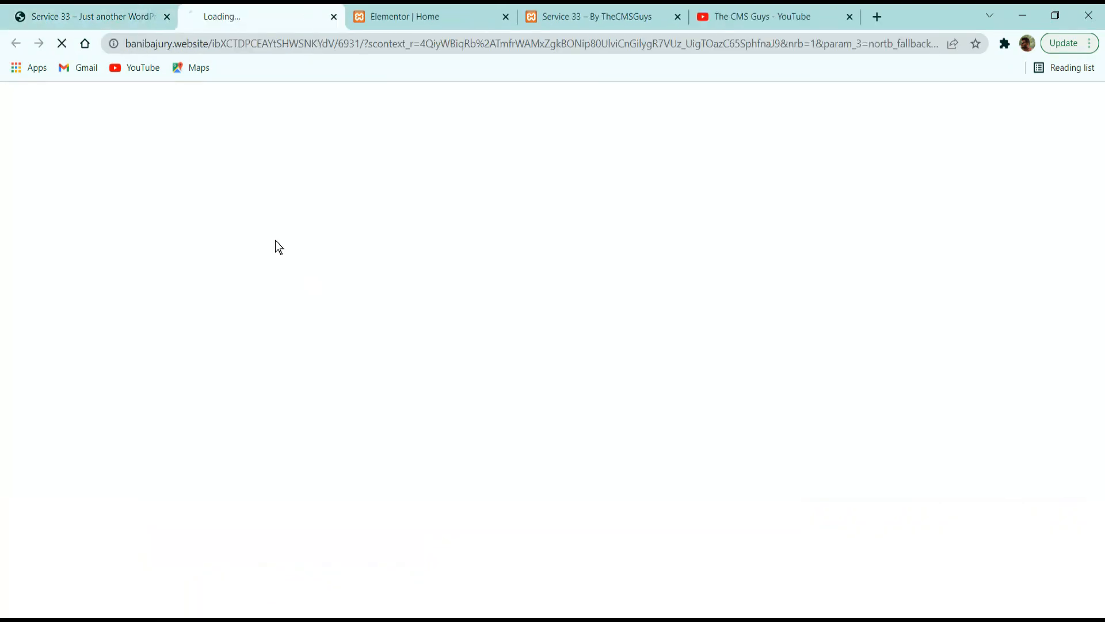
{"action": "left_click", "coordinate": [338, 17]}
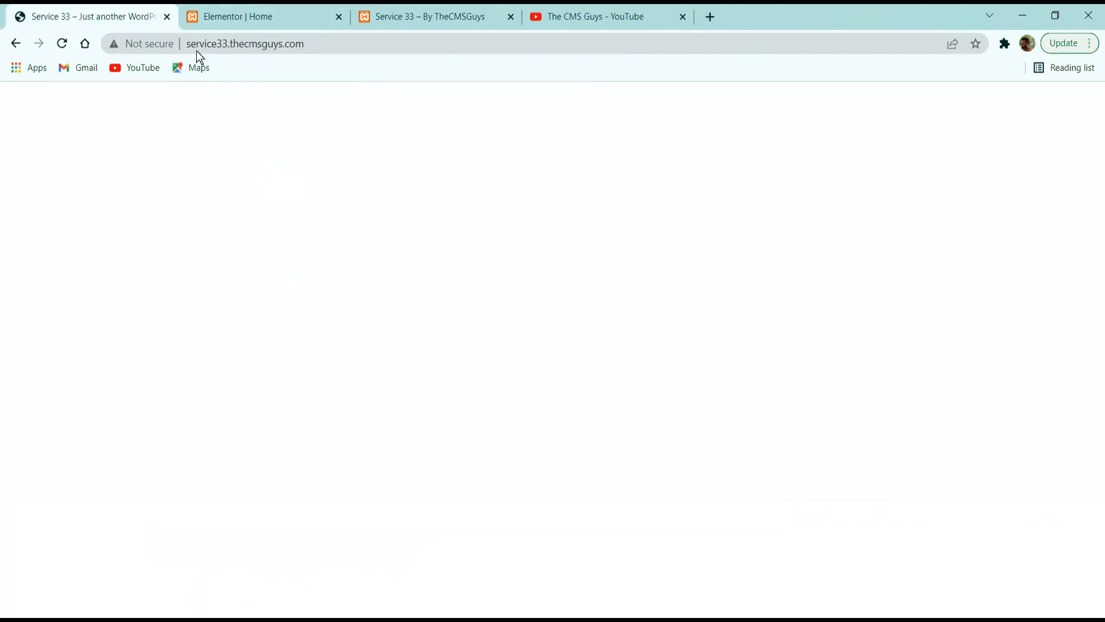
{"action": "left_click_drag", "start_coordinate": [610, 140], "coordinate": [714, 176]}
{"action": "left_click", "coordinate": [709, 231]}
{"action": "left_click_drag", "start_coordinate": [619, 232], "coordinate": [721, 243]}
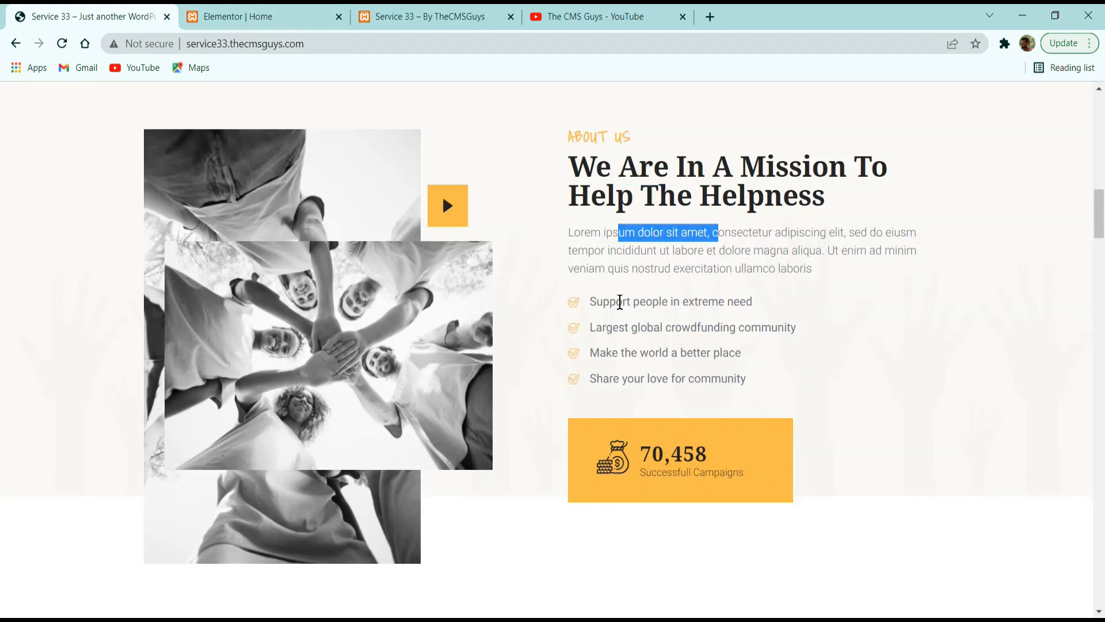
{"action": "left_click_drag", "start_coordinate": [620, 303], "coordinate": [720, 372]}
{"action": "left_click", "coordinate": [636, 334]}
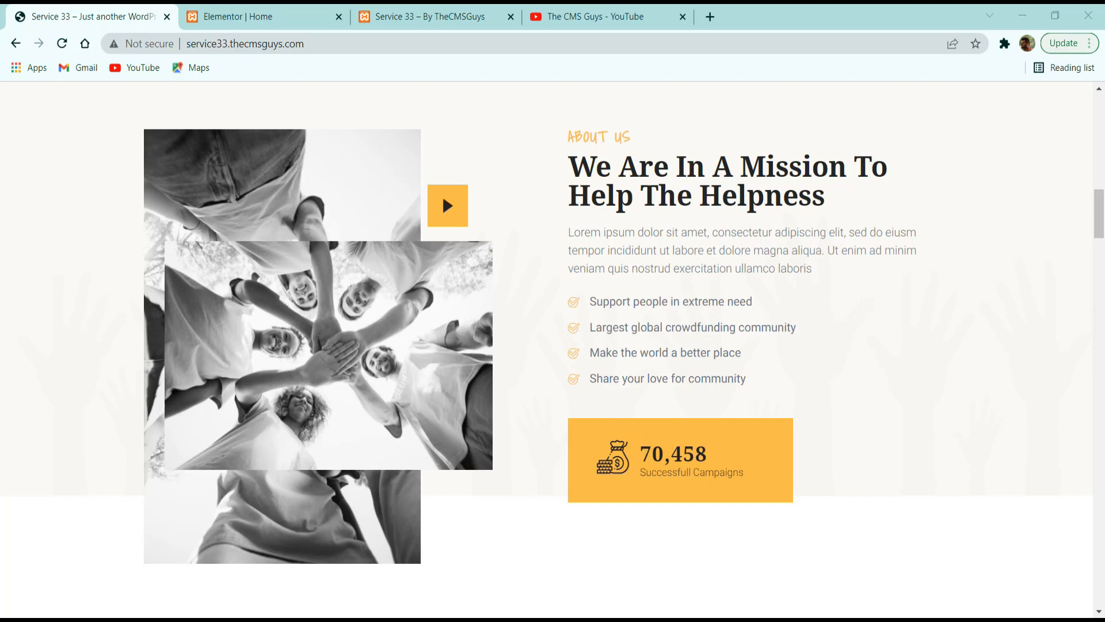
{"action": "left_click_drag", "start_coordinate": [635, 454], "coordinate": [697, 456]}
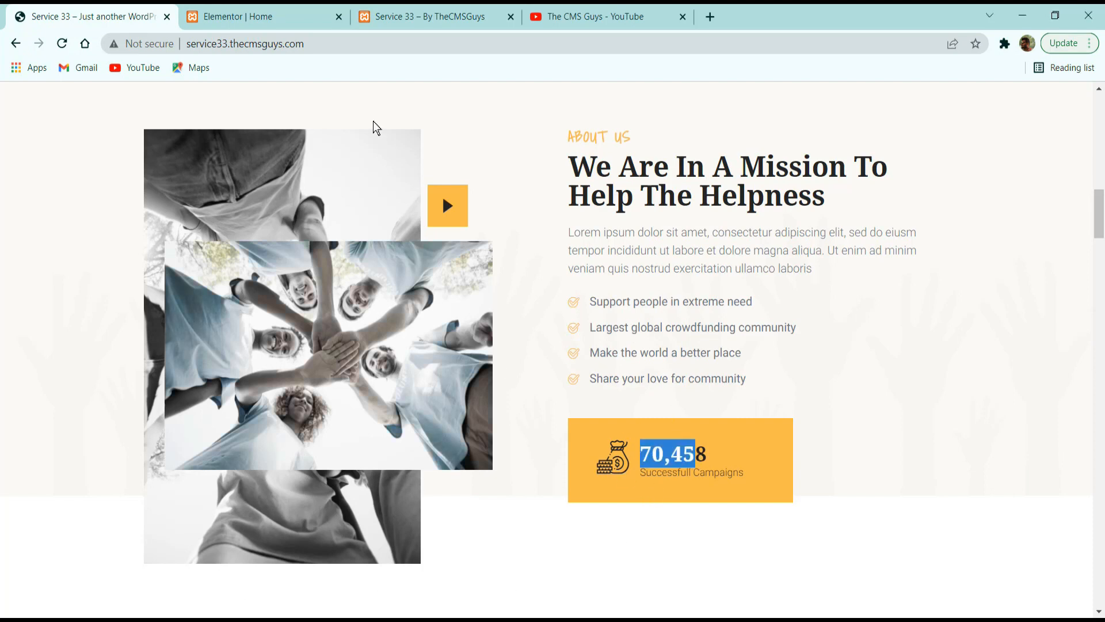
{"action": "left_click", "coordinate": [294, 13]}
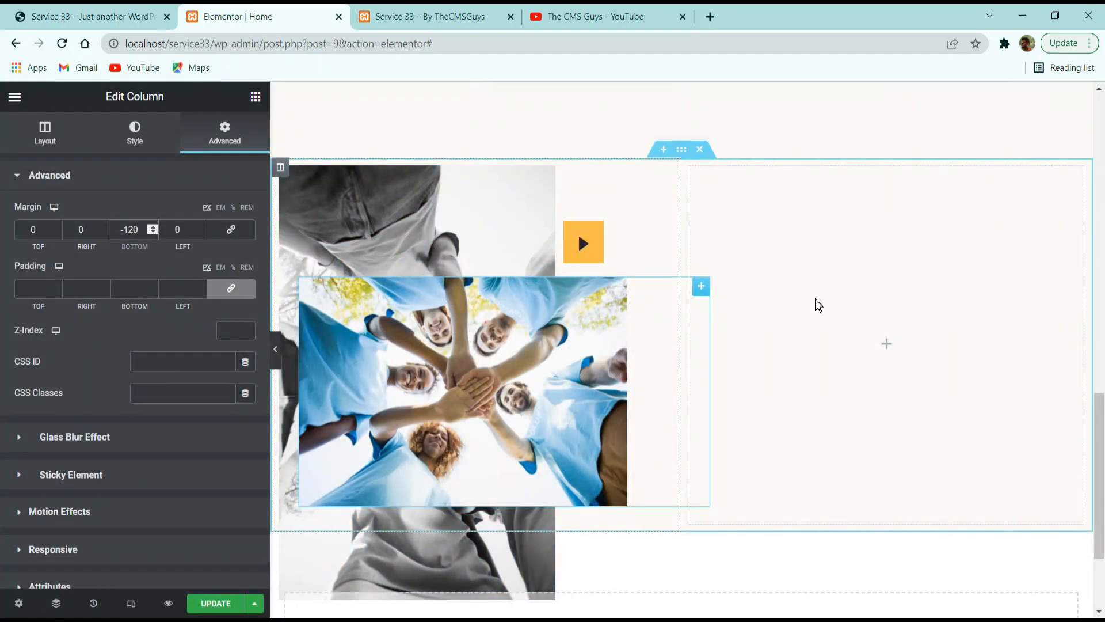
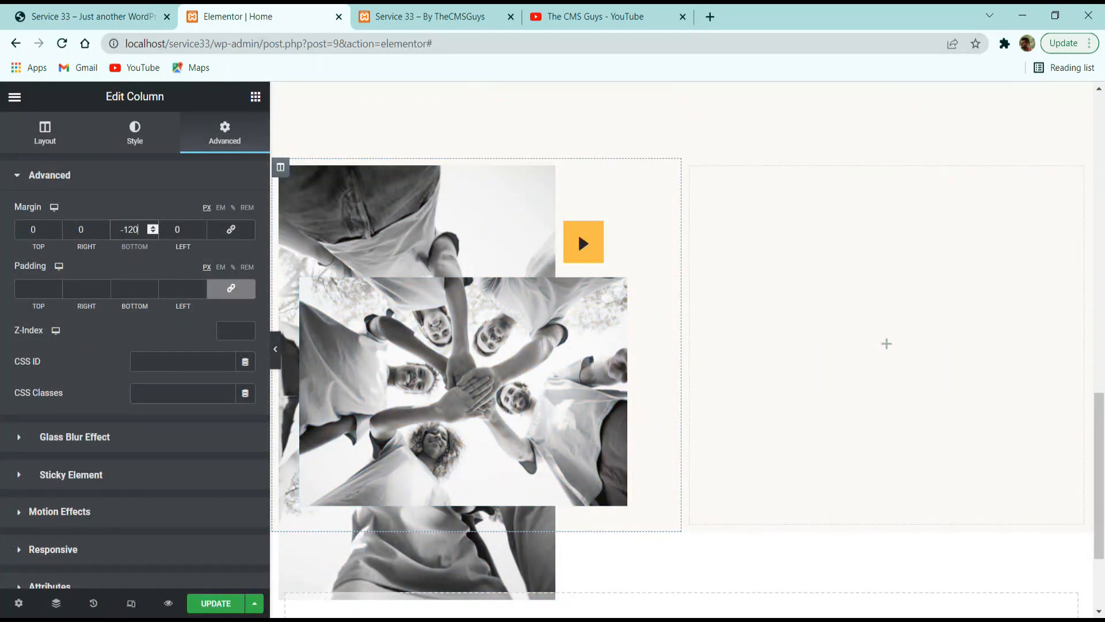
Add a heading to the empty right column with the text "ABOUT US" copied from the reference site.
{"action": "left_click", "coordinate": [255, 98]}
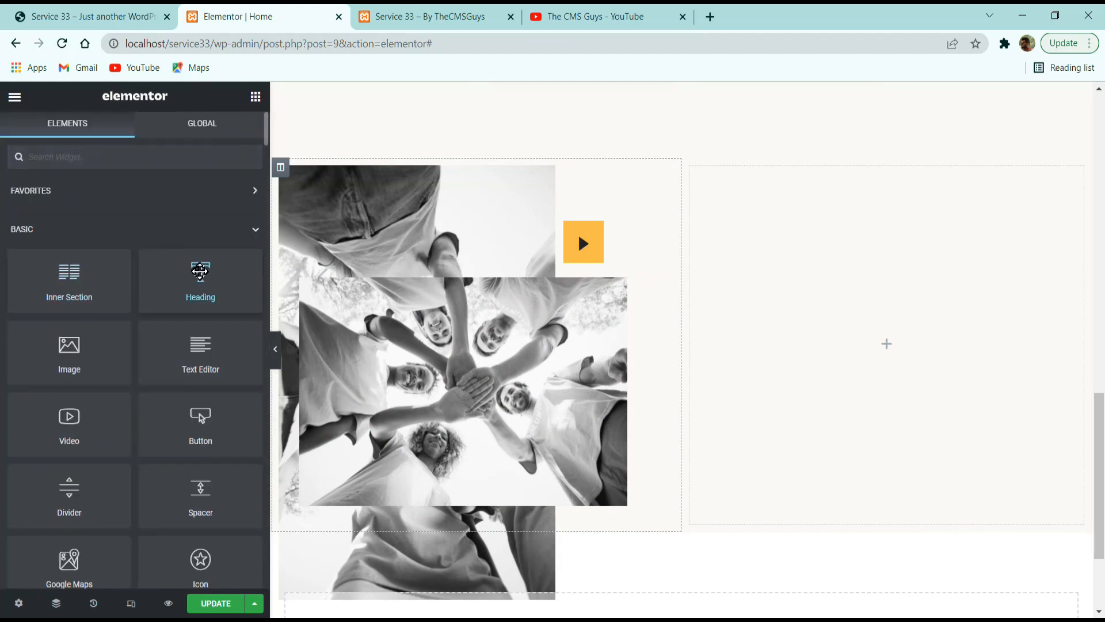
{"action": "left_click_drag", "start_coordinate": [198, 273], "coordinate": [876, 311]}
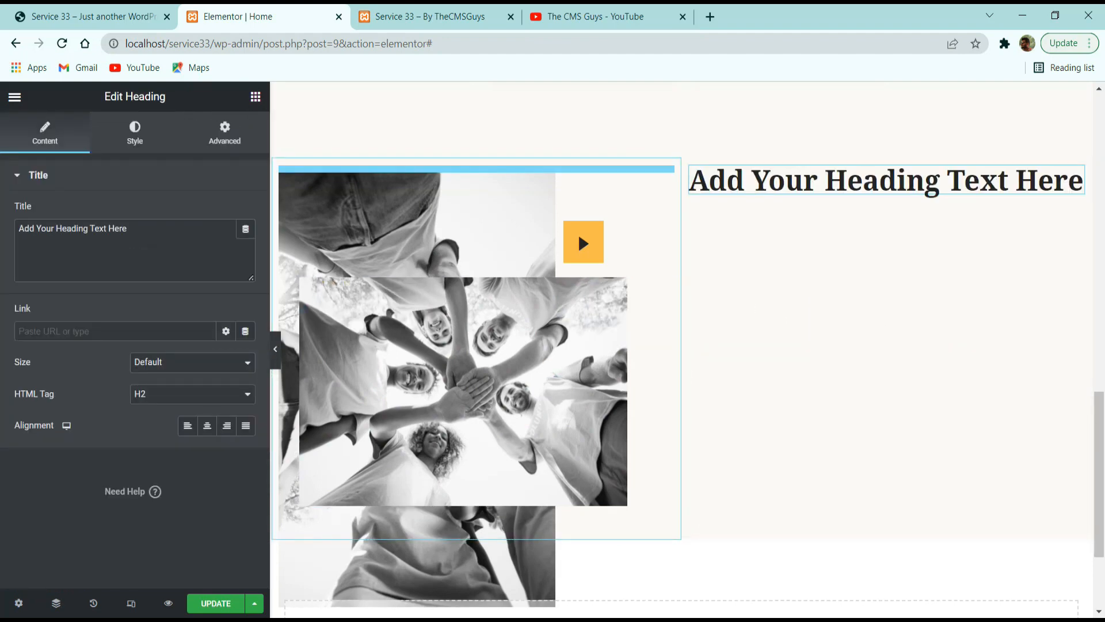
{"action": "left_click", "coordinate": [83, 12]}
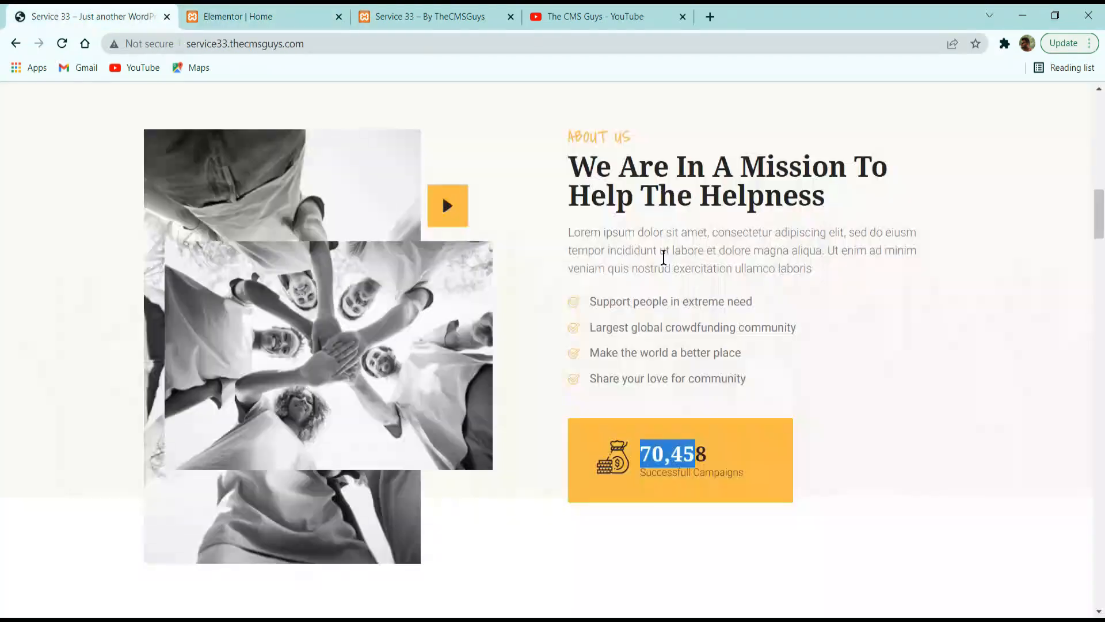
{"action": "triple_click", "coordinate": [623, 143]}
{"action": "key", "text": "ctrl+c"}
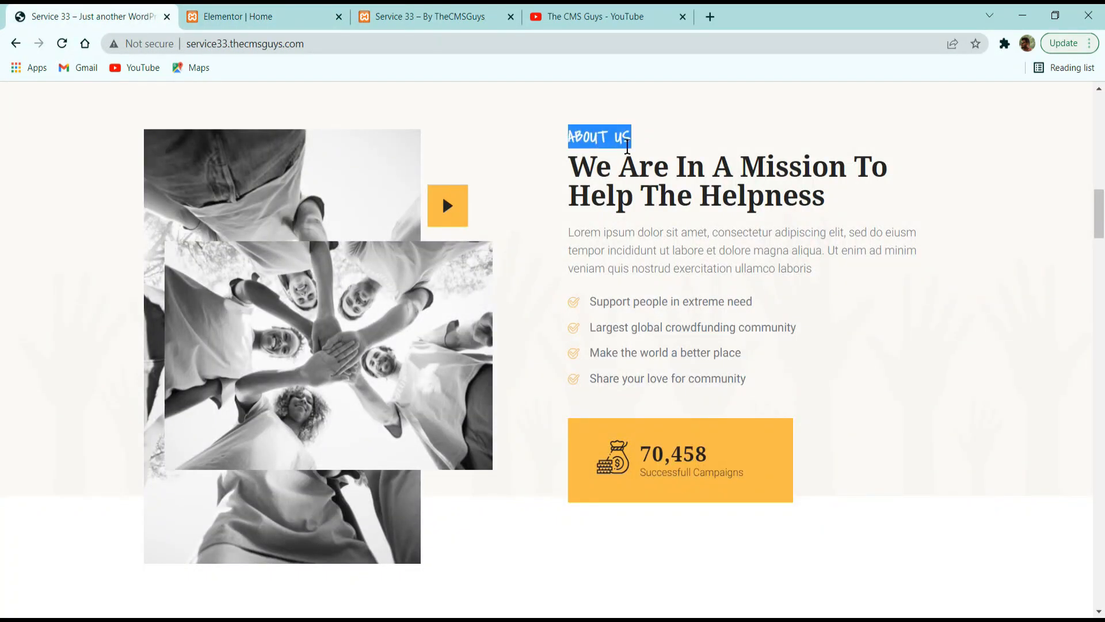
{"action": "left_click", "coordinate": [304, 13]}
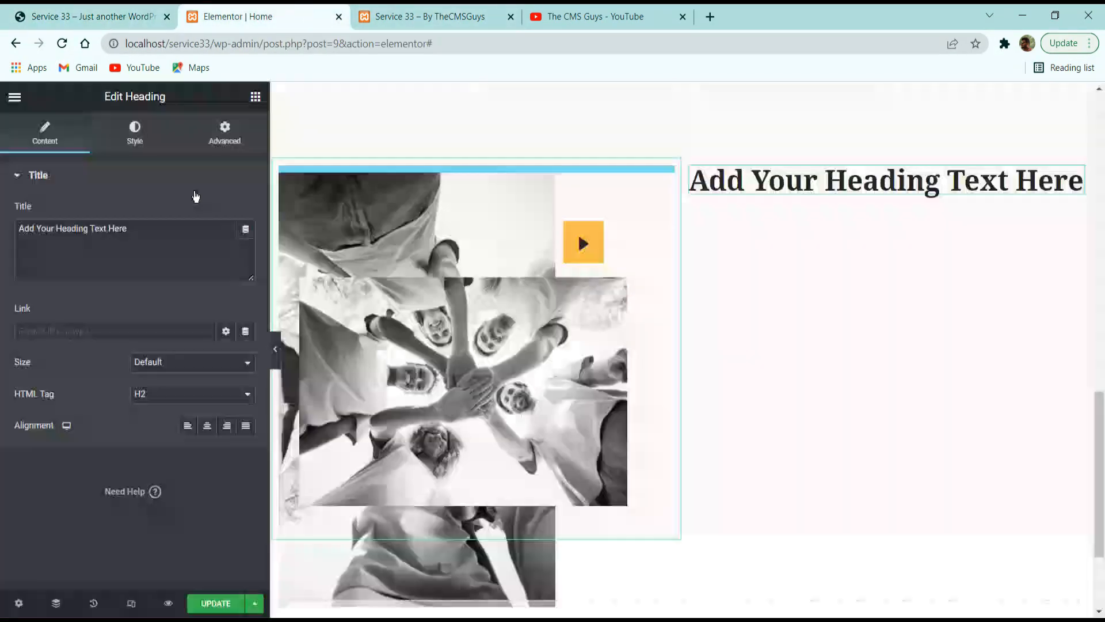
{"action": "key", "text": "ctrl+a"}
{"action": "key", "text": "ctrl+v"}
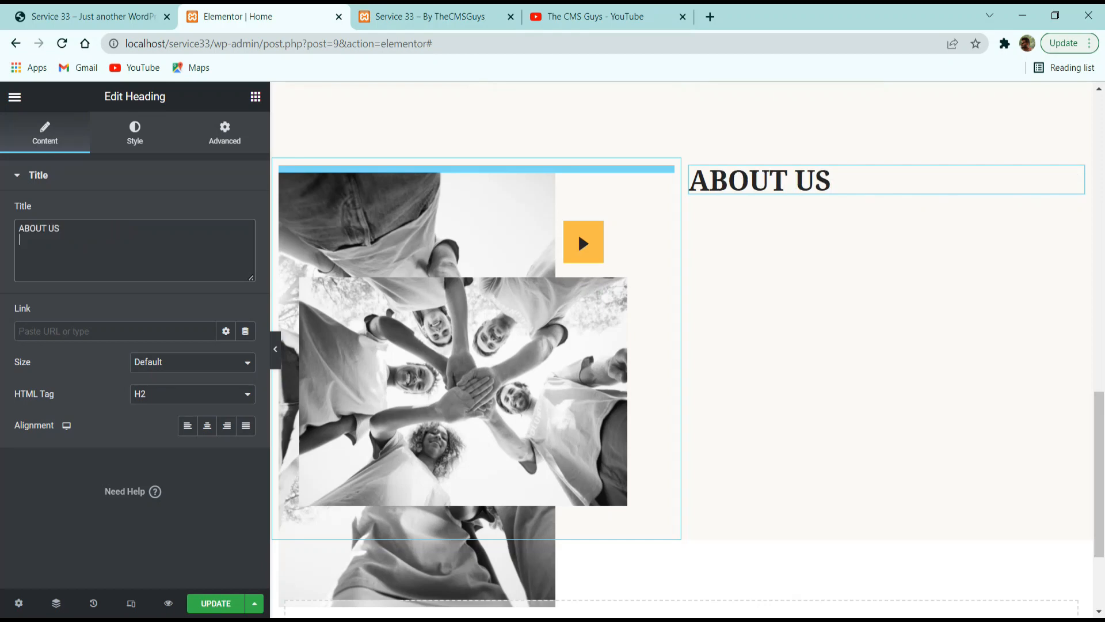
Make the ABOUT US heading an H5 with the Primary global color and the Accent global font.
{"action": "left_click", "coordinate": [155, 392]}
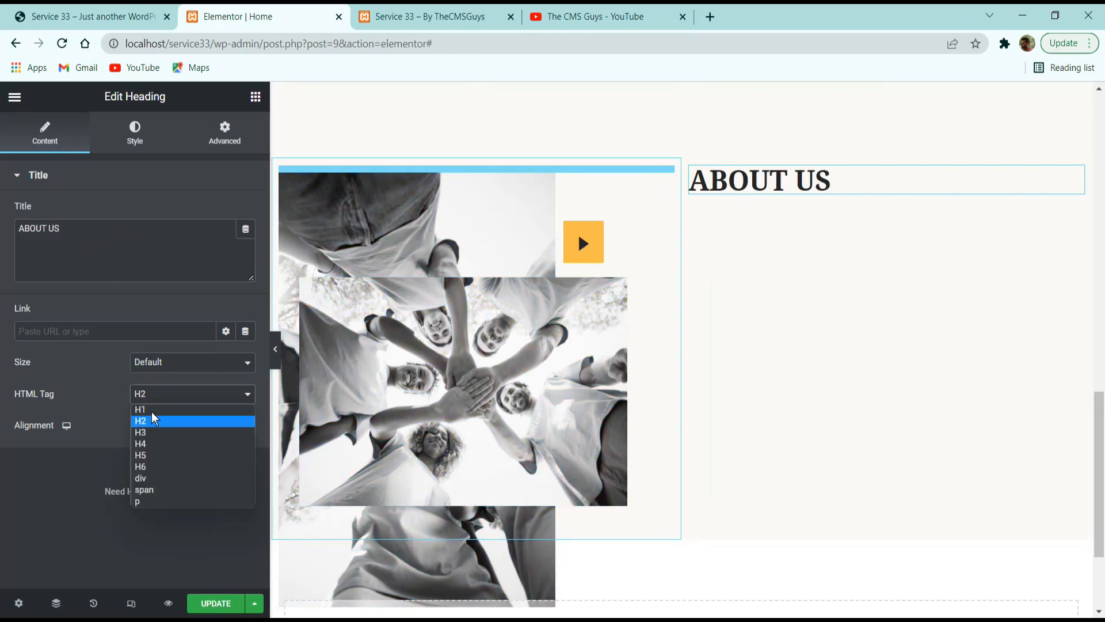
{"action": "left_click", "coordinate": [149, 456]}
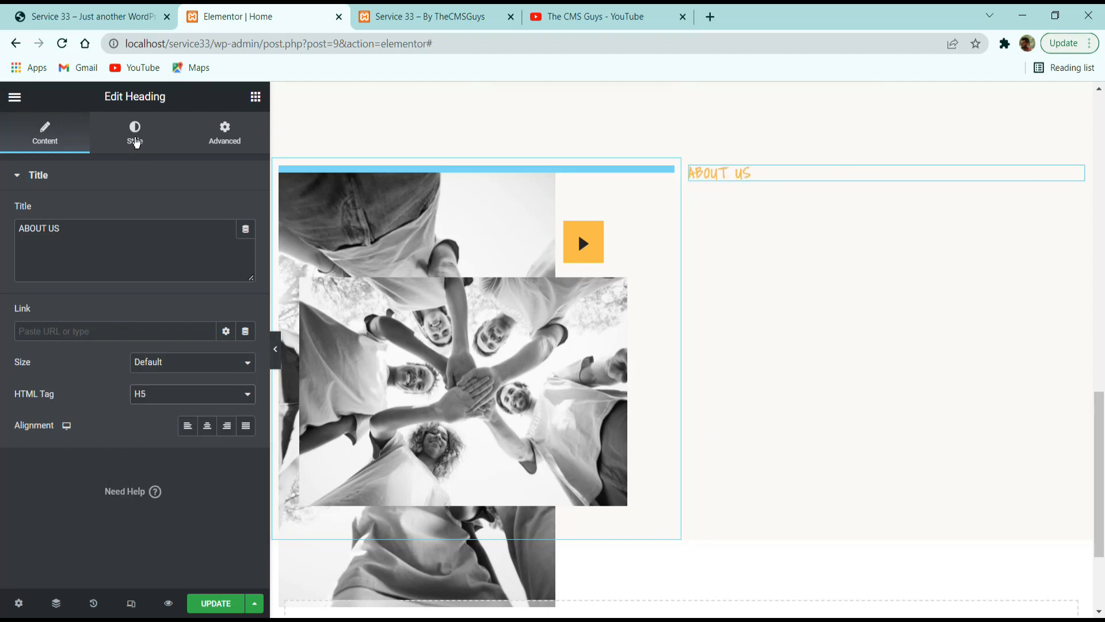
{"action": "left_click", "coordinate": [112, 147]}
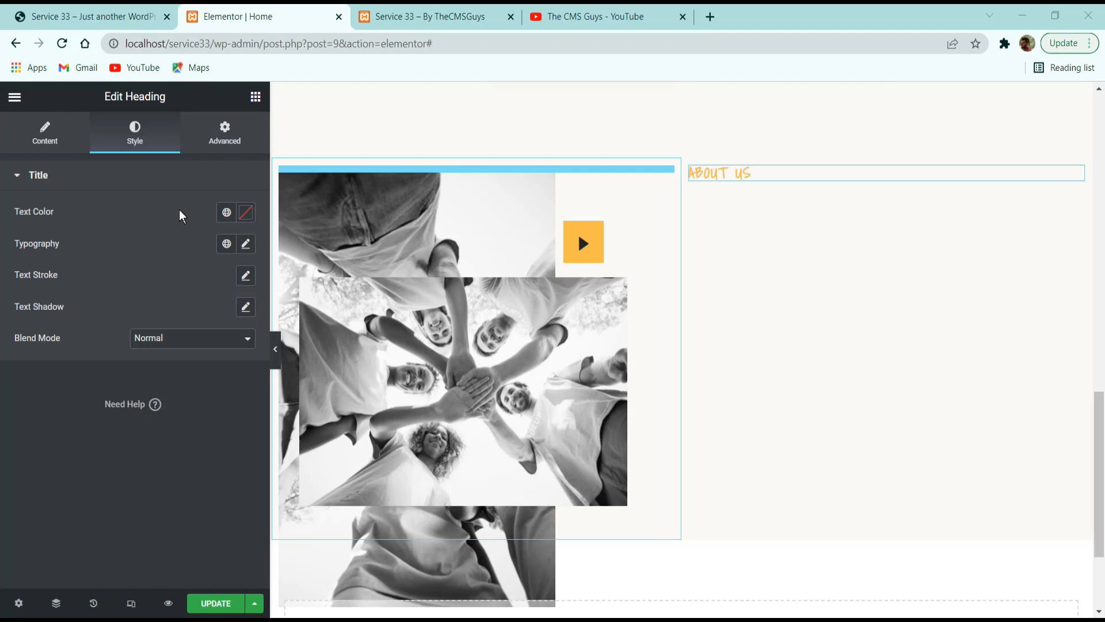
{"action": "left_click", "coordinate": [226, 212]}
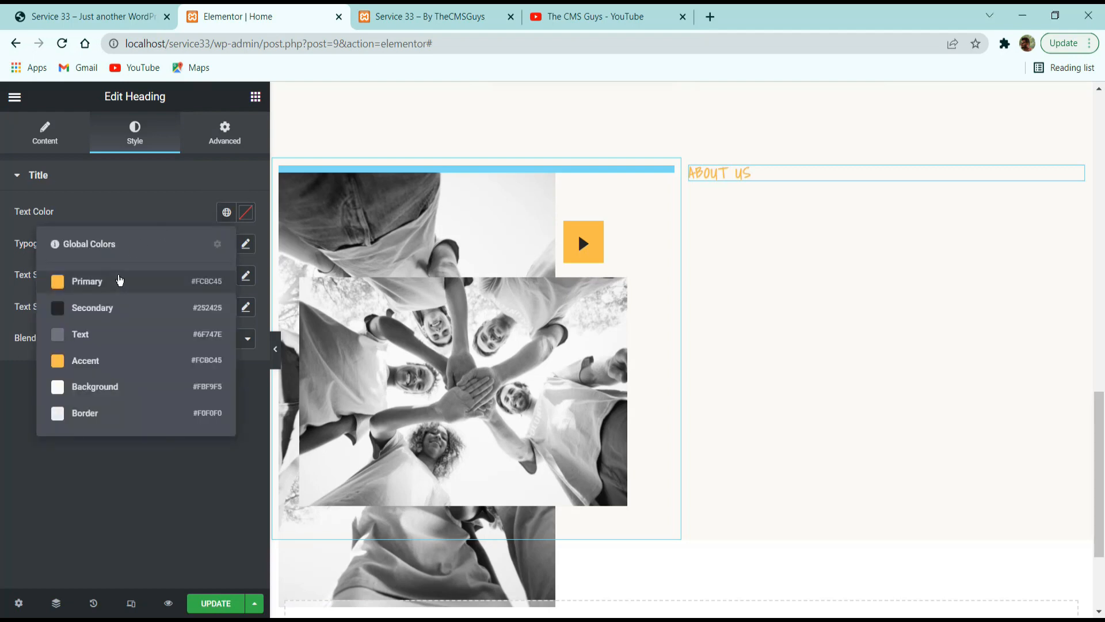
{"action": "left_click", "coordinate": [120, 280]}
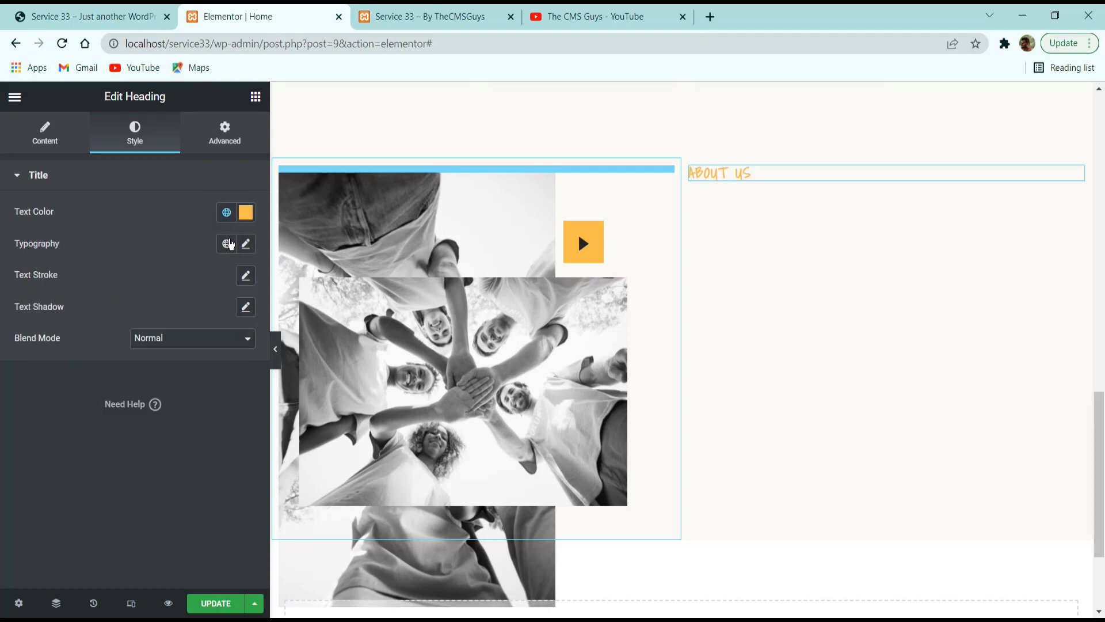
{"action": "left_click", "coordinate": [227, 243]}
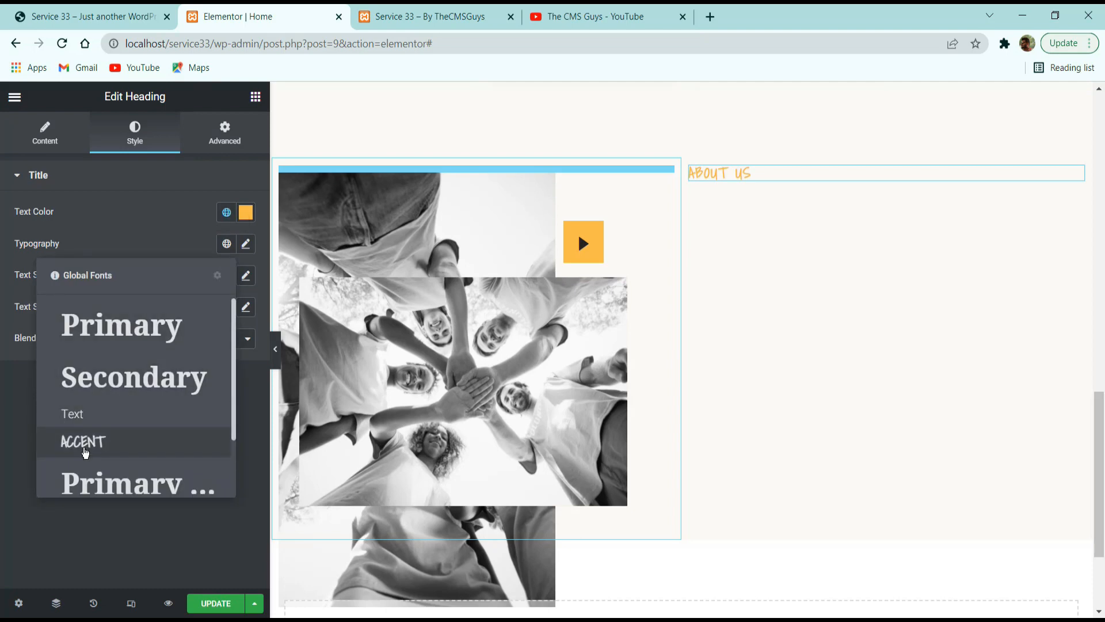
{"action": "left_click", "coordinate": [85, 453]}
{"action": "left_click", "coordinate": [227, 244]}
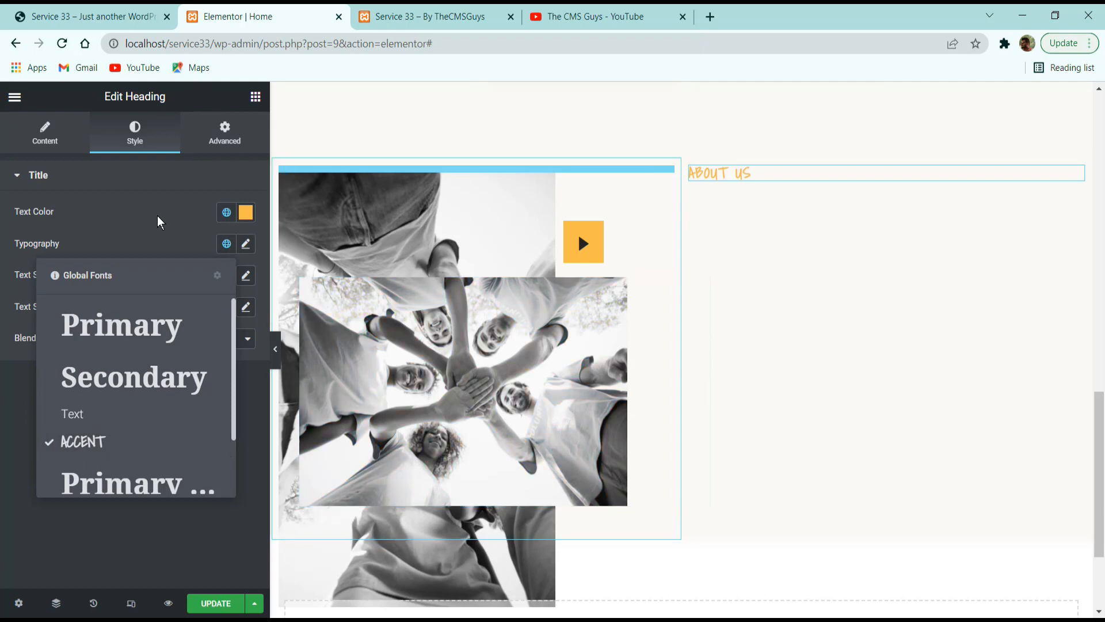
{"action": "left_click", "coordinate": [135, 242]}
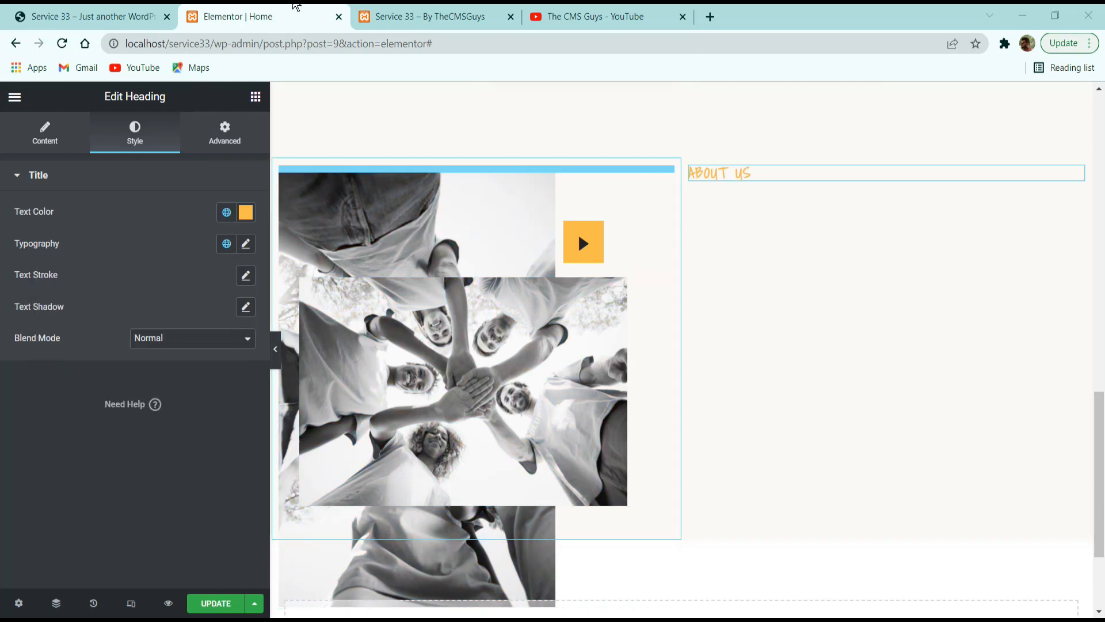
Add a second heading below ABOUT US with the reference text "We Are In A Mission To Help The Helpness".
{"action": "left_click", "coordinate": [93, 15]}
{"action": "triple_click", "coordinate": [695, 189]}
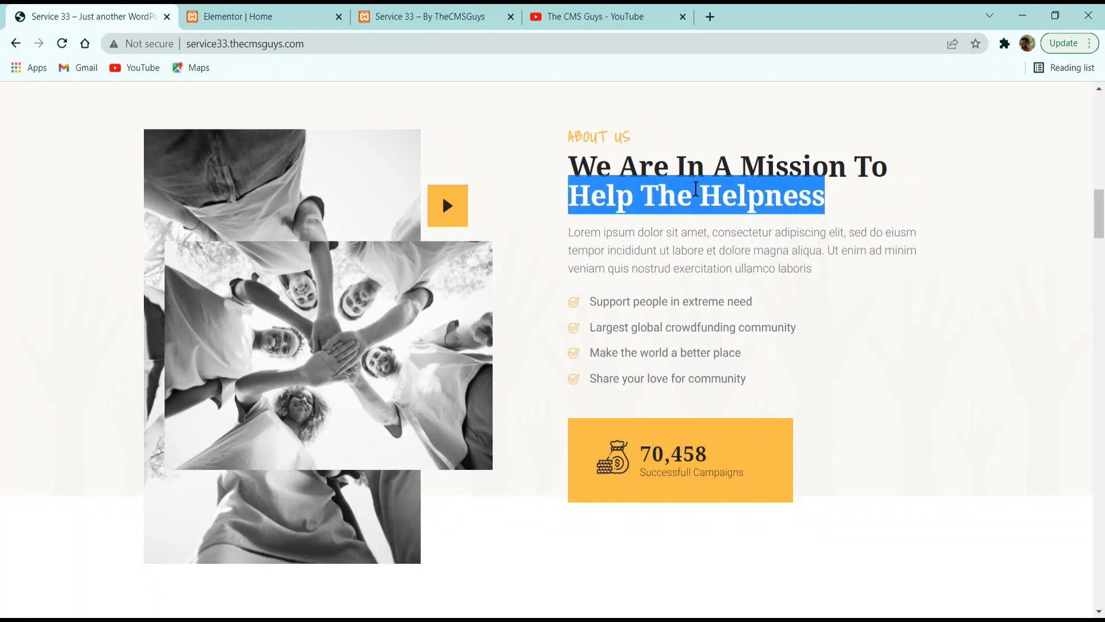
{"action": "left_click_drag", "start_coordinate": [832, 201], "coordinate": [556, 167]}
{"action": "key", "text": "ctrl+c"}
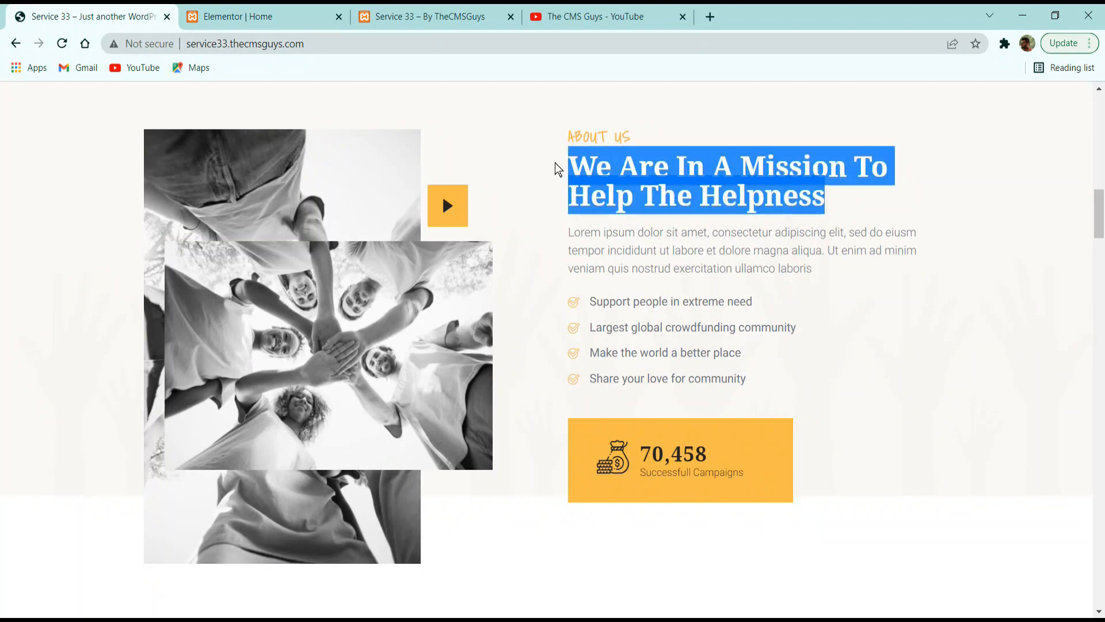
{"action": "left_click", "coordinate": [270, 16]}
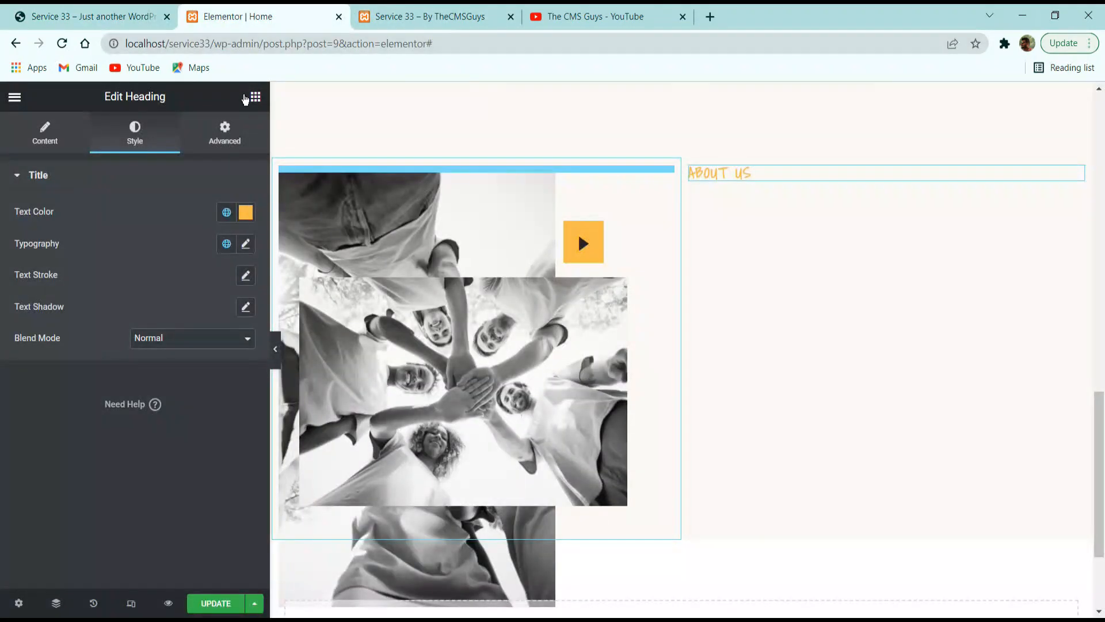
{"action": "left_click", "coordinate": [256, 97]}
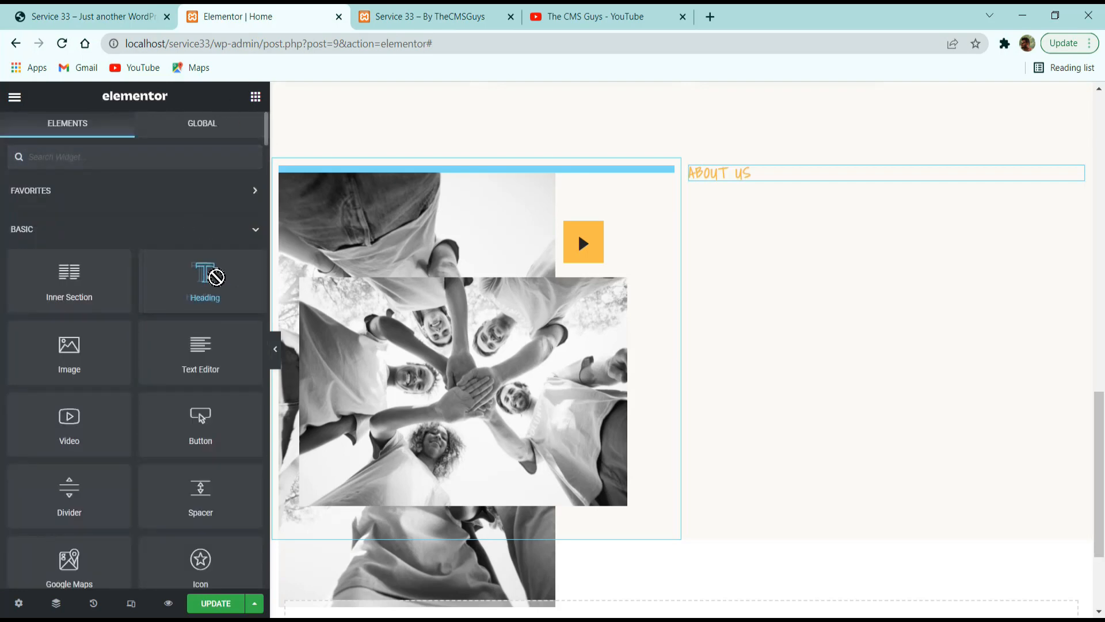
{"action": "left_click_drag", "start_coordinate": [212, 276], "coordinate": [841, 174]}
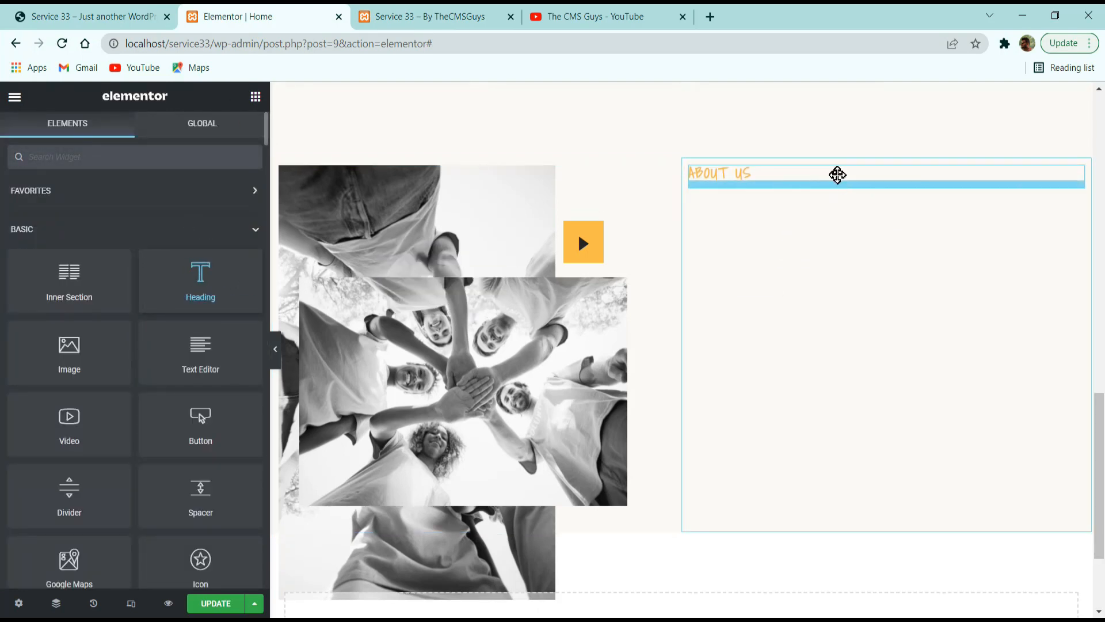
{"action": "left_click", "coordinate": [159, 270]}
{"action": "key", "text": "ctrl+a"}
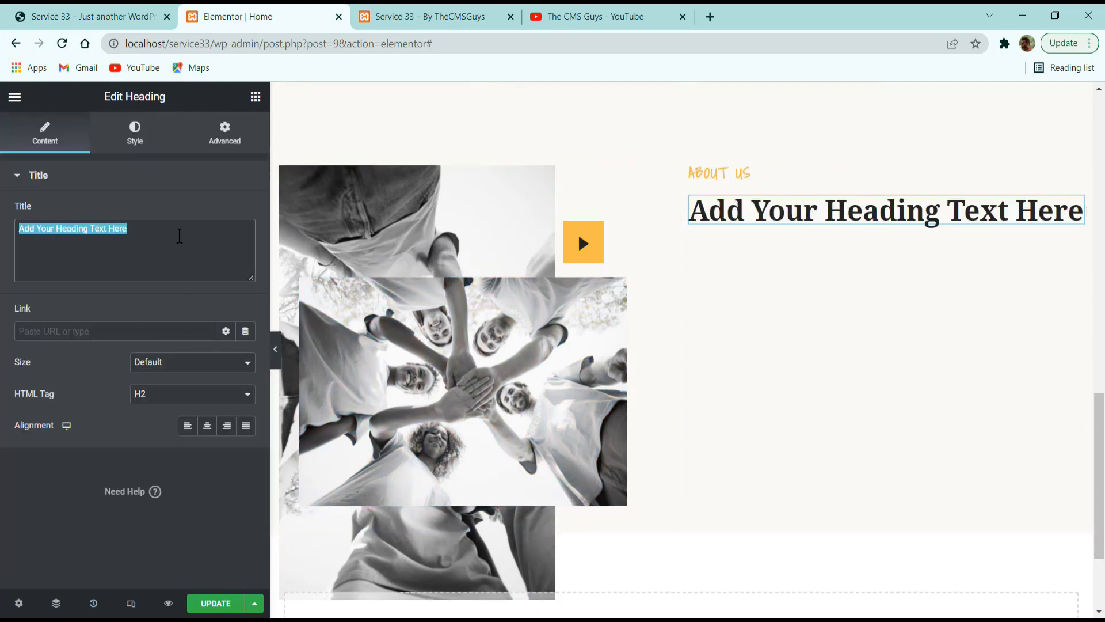
{"action": "key", "text": "ctrl+v"}
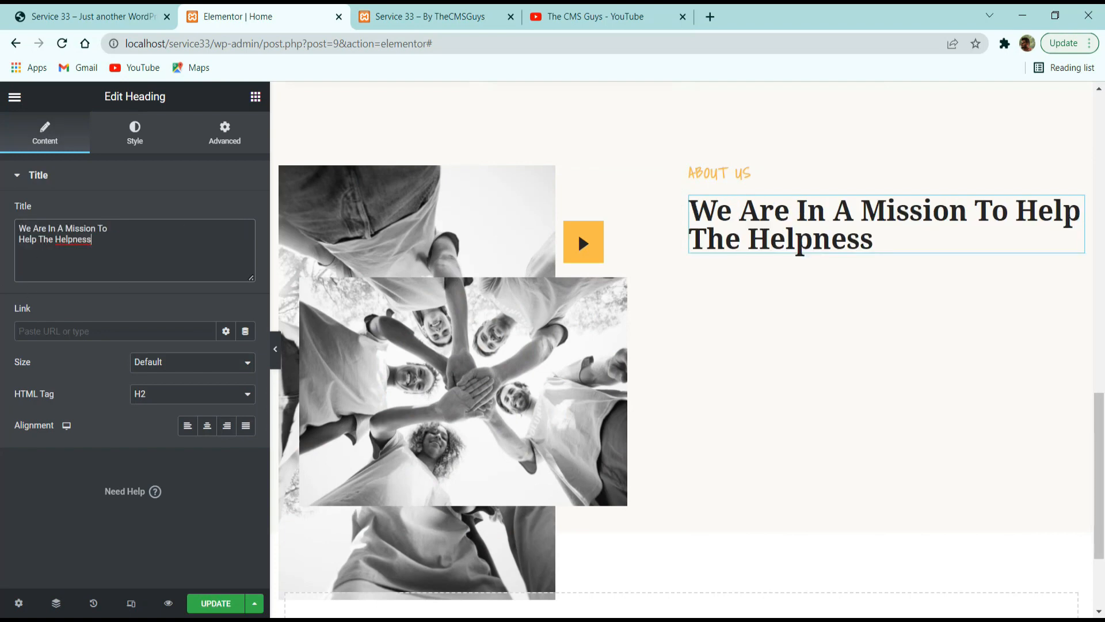
Check the mission heading's line split on the reference site and insert a <br> tag after "To" in the heading's title.
{"action": "left_click", "coordinate": [81, 16]}
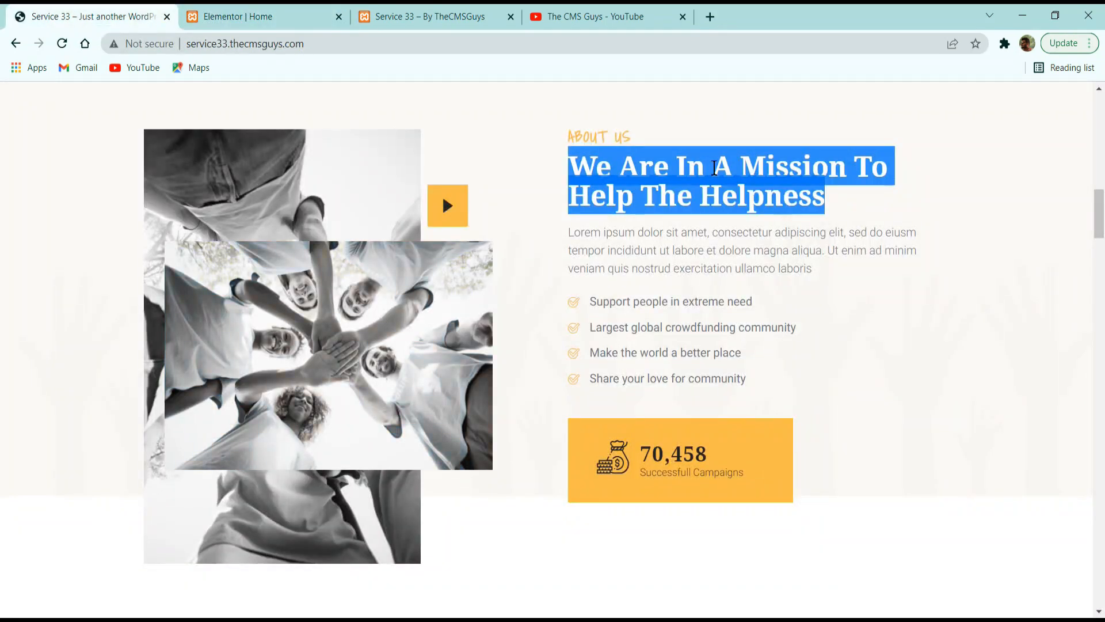
{"action": "left_click", "coordinate": [848, 165]}
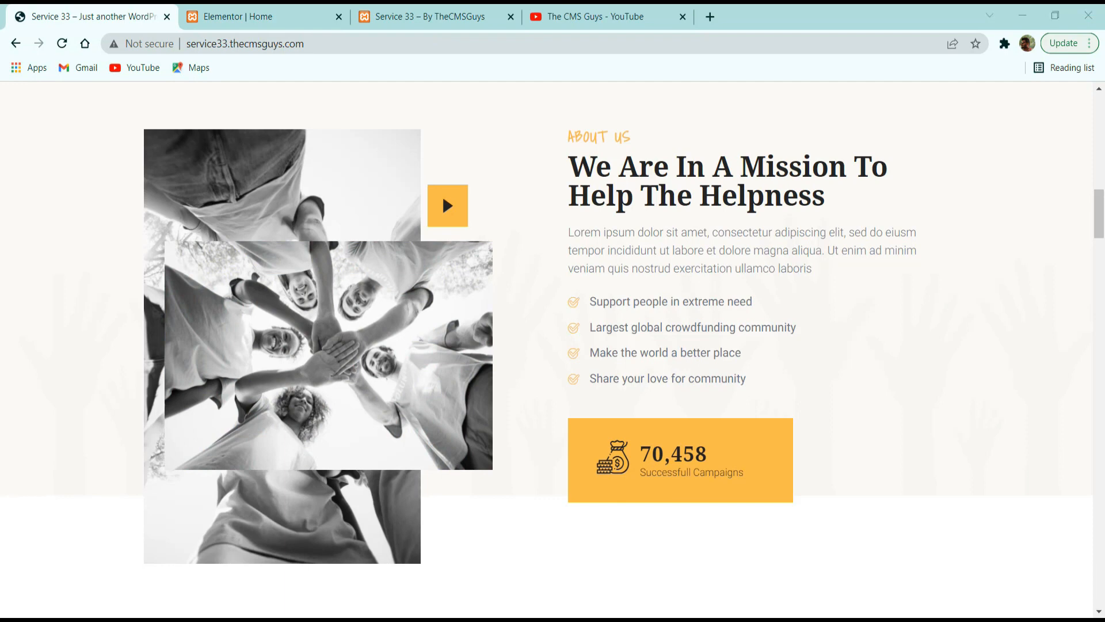
{"action": "left_click", "coordinate": [248, 15]}
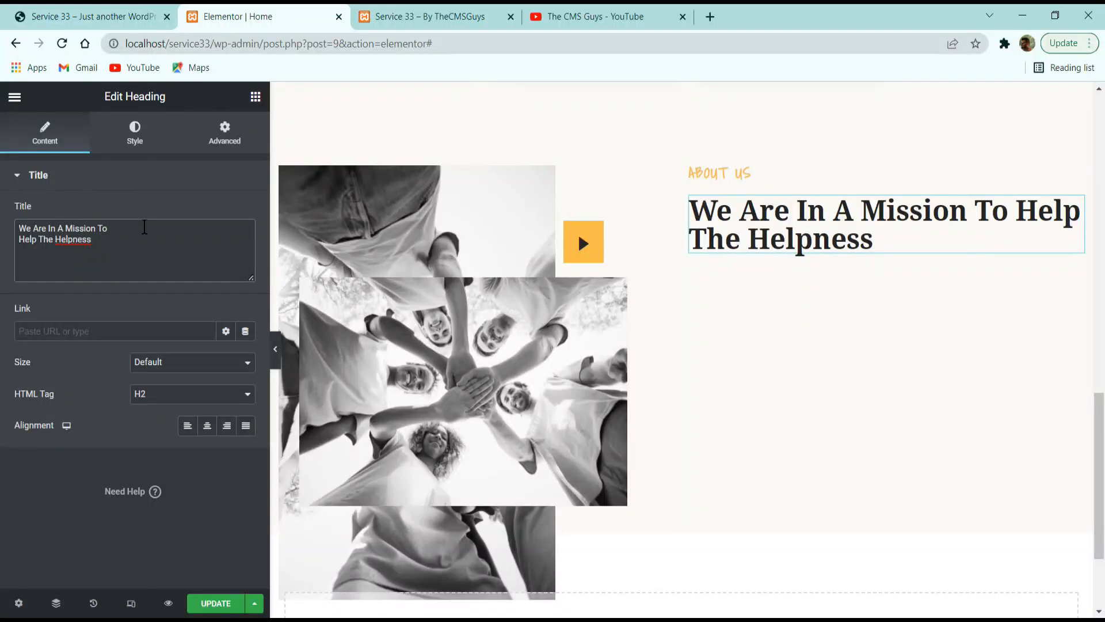
{"action": "left_click", "coordinate": [145, 227]}
{"action": "type", "text": "<"}
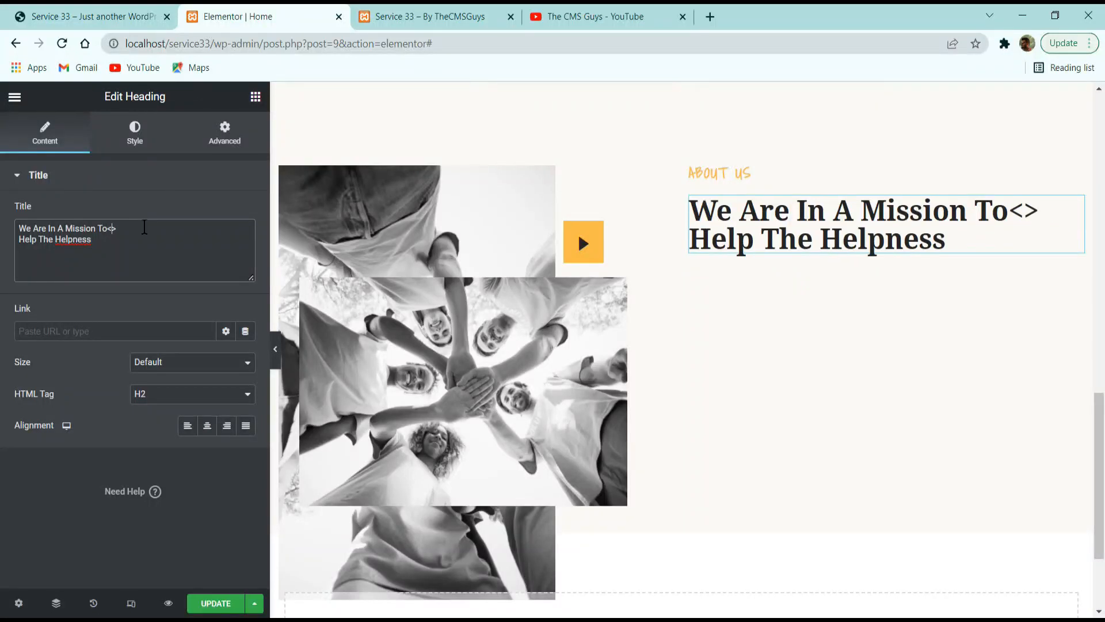
{"action": "type", "text": "br"}
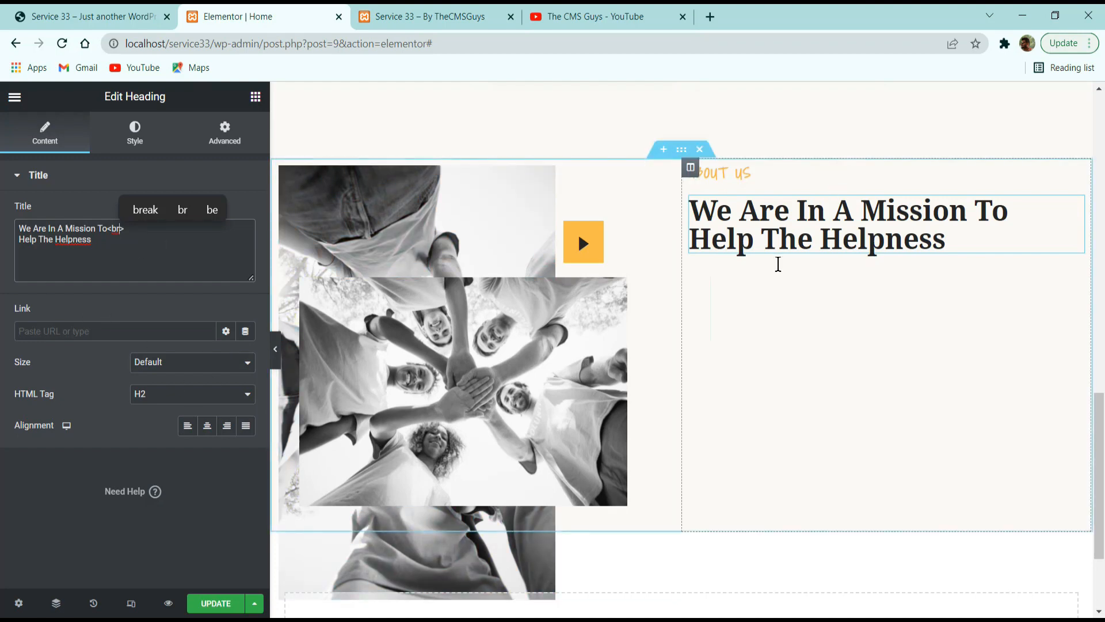
Open the mission heading's style options and save the page changes.
{"action": "left_click", "coordinate": [149, 140]}
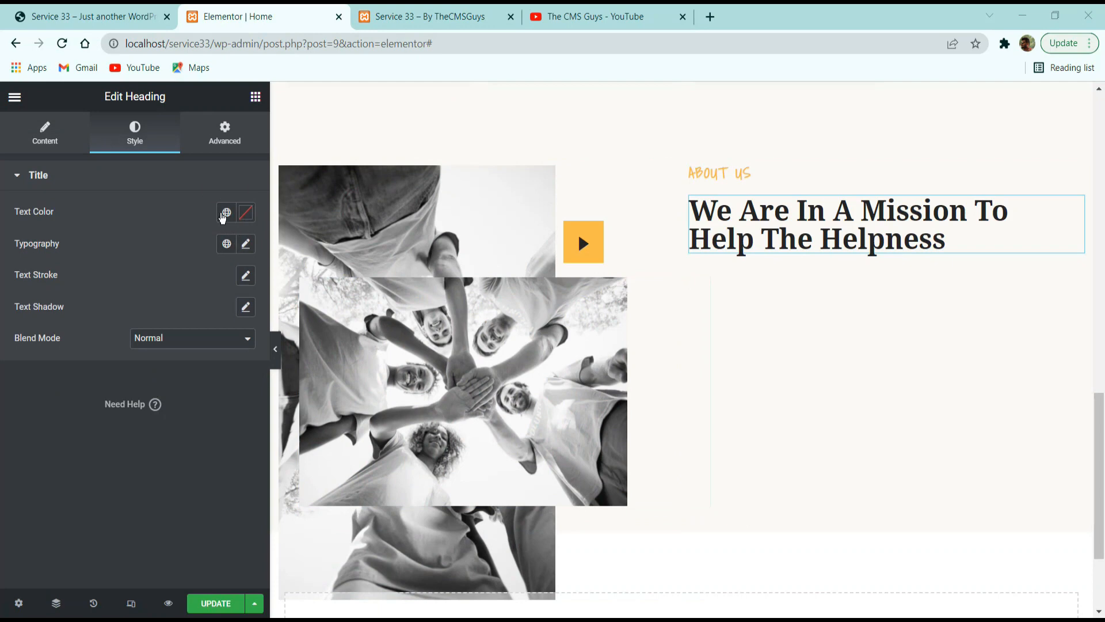
{"action": "left_click", "coordinate": [143, 7]}
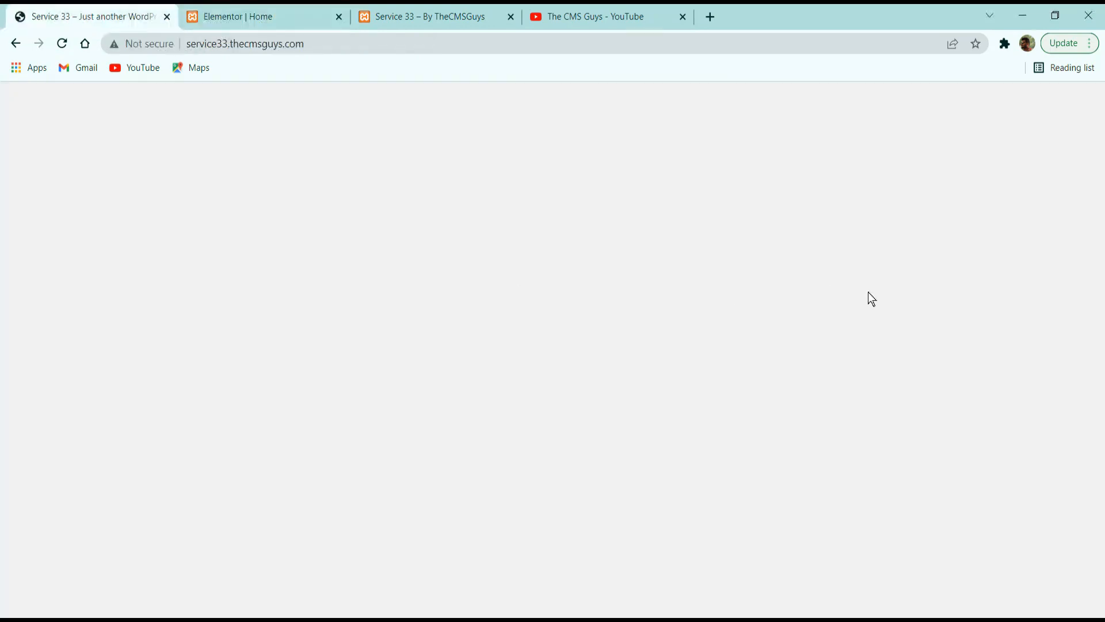
{"action": "left_click", "coordinate": [386, 16]}
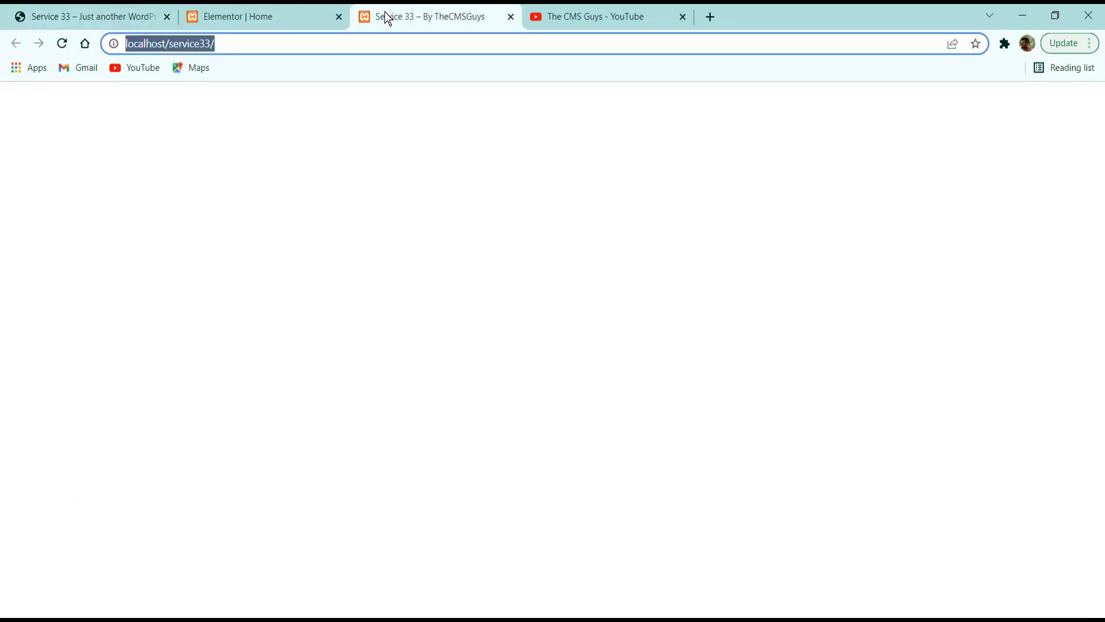
{"action": "left_click", "coordinate": [253, 16]}
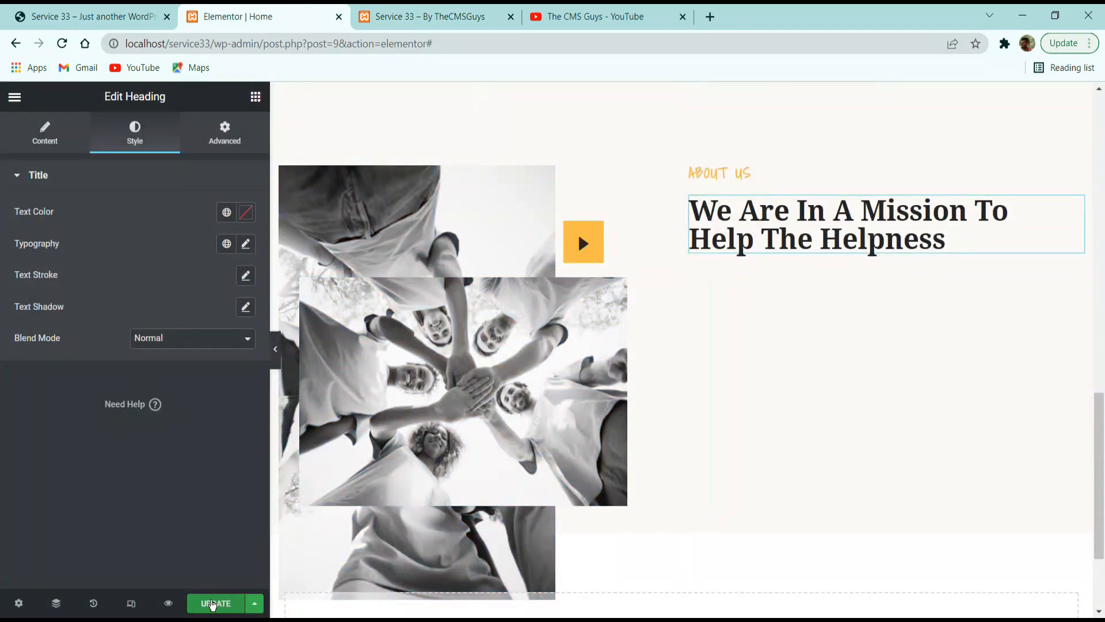
{"action": "left_click", "coordinate": [215, 604]}
{"action": "scroll", "coordinate": [590, 430], "scroll_direction": "down", "scroll_amount": 5}
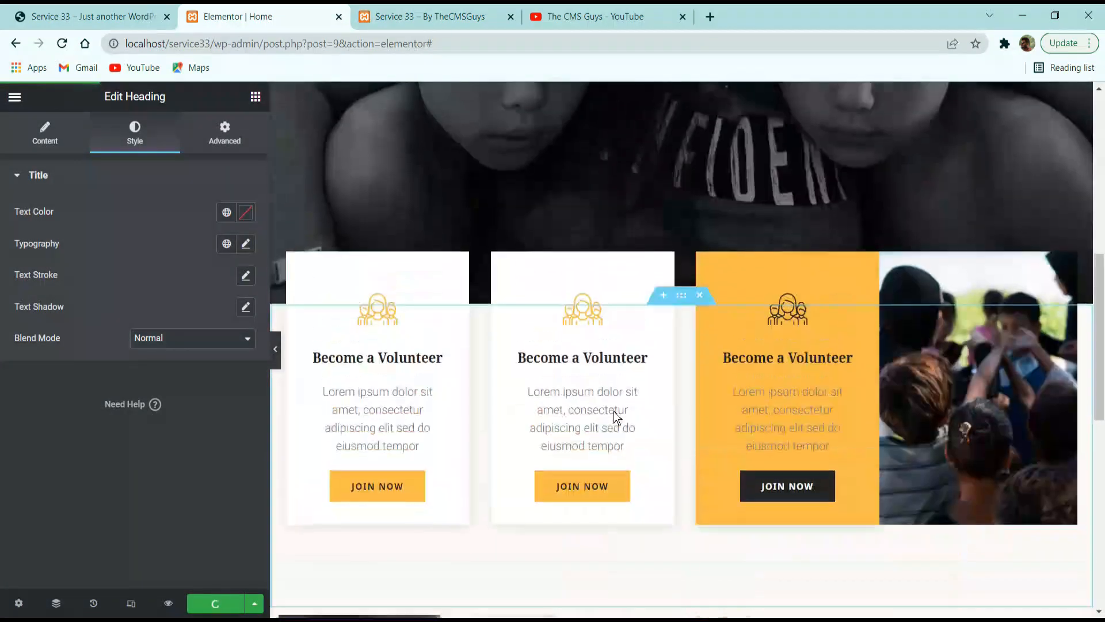
{"action": "scroll", "coordinate": [590, 430], "scroll_direction": "up", "scroll_amount": 5}
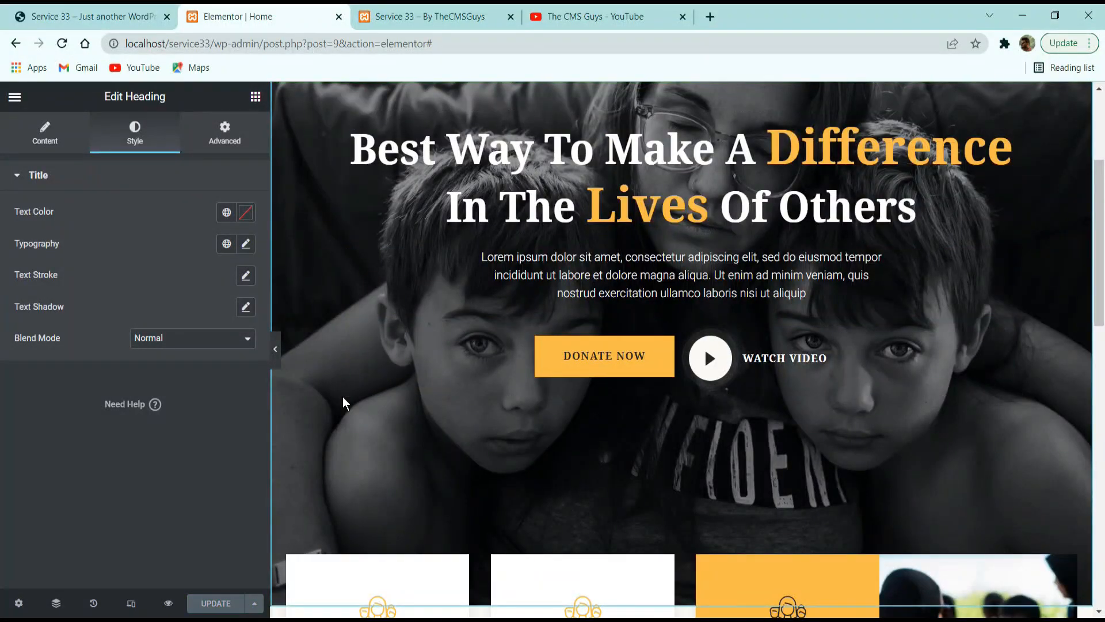
{"action": "scroll", "coordinate": [345, 403], "scroll_direction": "down", "scroll_amount": 3}
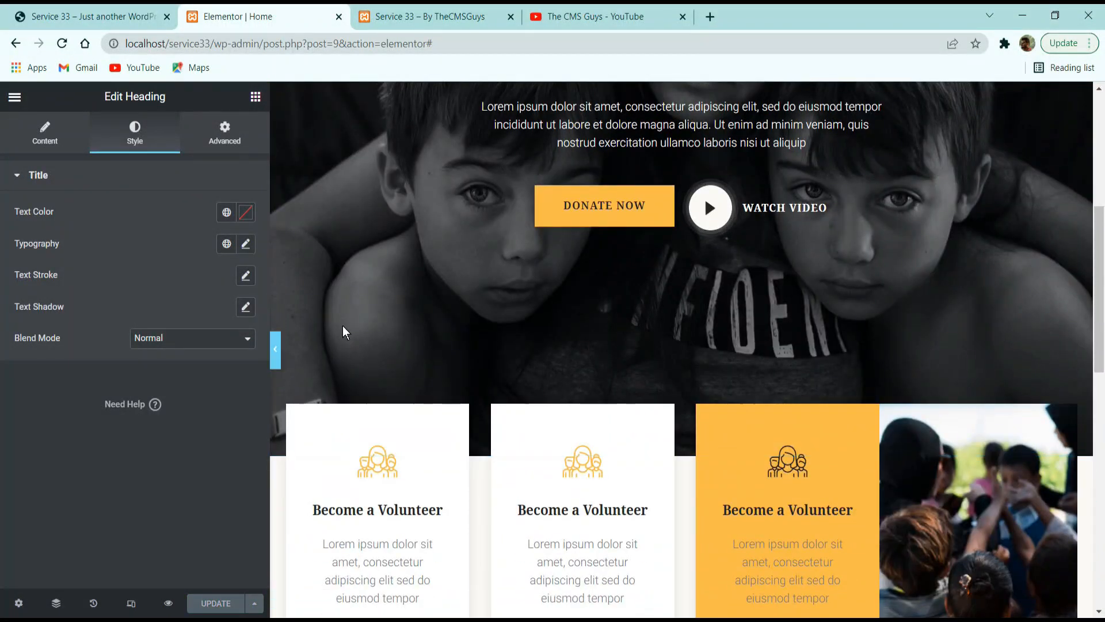
Copy the hero's text widget below the mission heading and replace its text with the reference site's About Us paragraph.
{"action": "key", "text": "ctrl+1"}
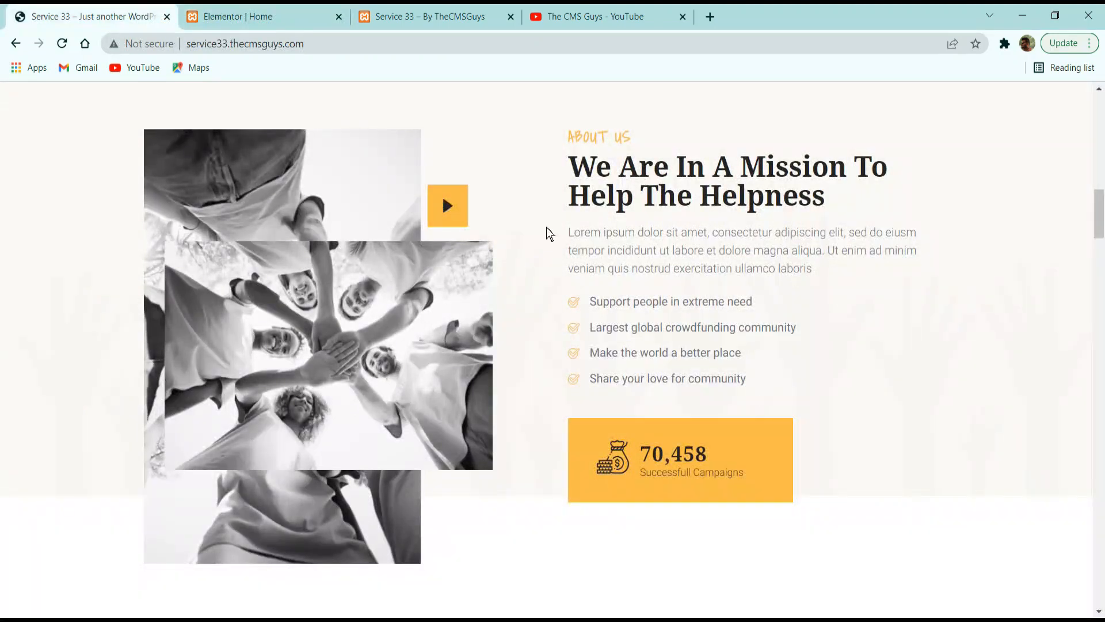
{"action": "triple_click", "coordinate": [726, 245]}
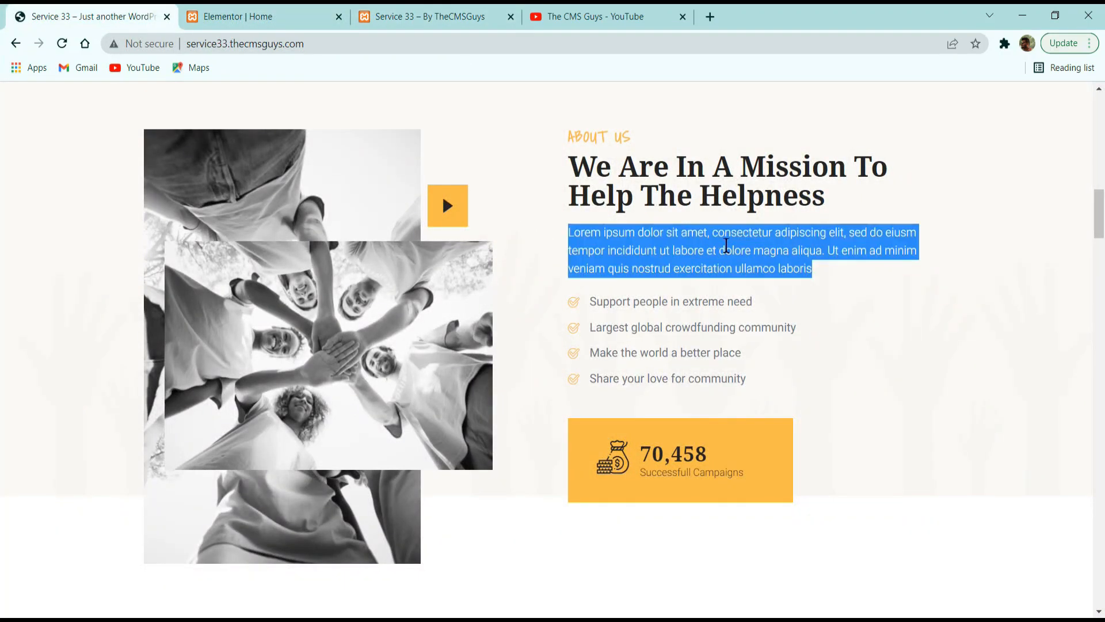
{"action": "key", "text": "ctrl+2"}
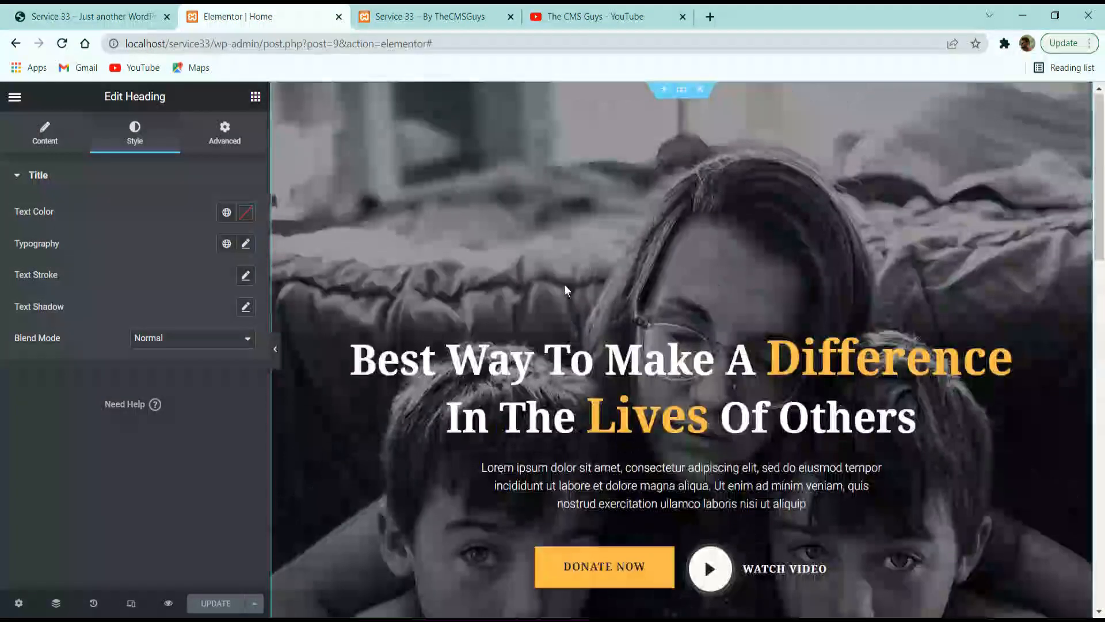
{"action": "scroll", "coordinate": [596, 390], "scroll_direction": "down", "scroll_amount": 3}
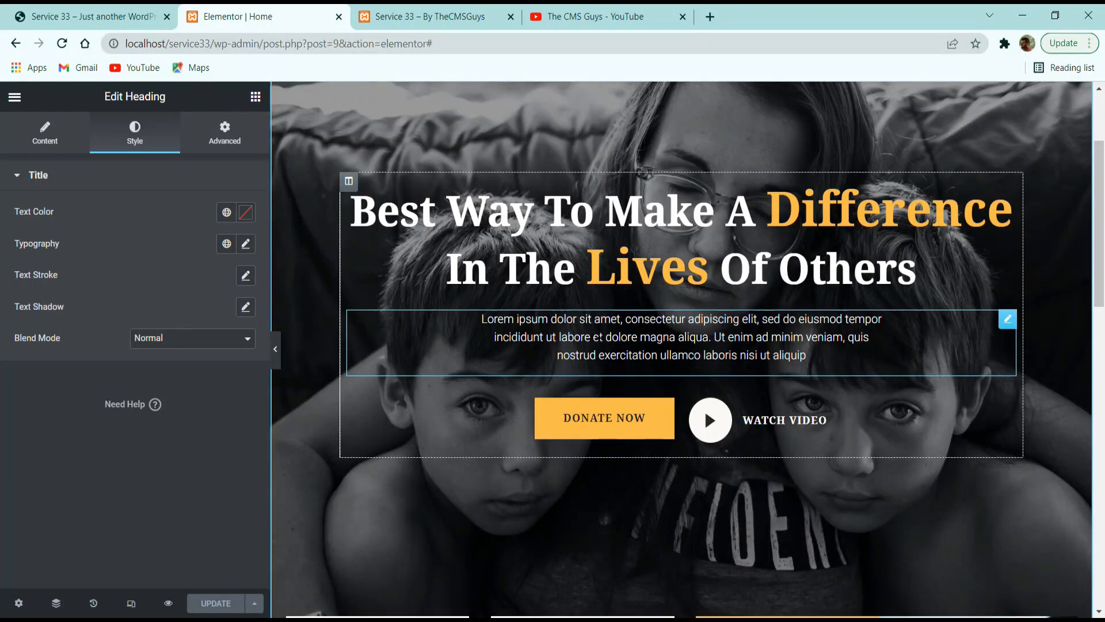
{"action": "right_click", "coordinate": [594, 334]}
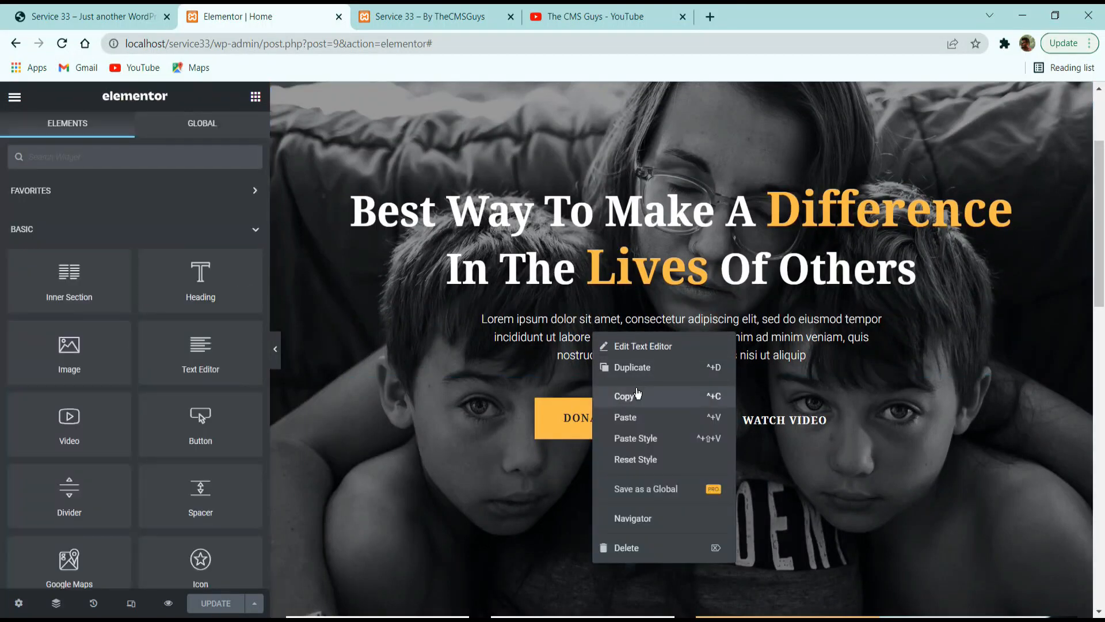
{"action": "left_click", "coordinate": [638, 395]}
{"action": "scroll", "coordinate": [705, 410], "scroll_direction": "down", "scroll_amount": 10}
{"action": "right_click", "coordinate": [765, 447]}
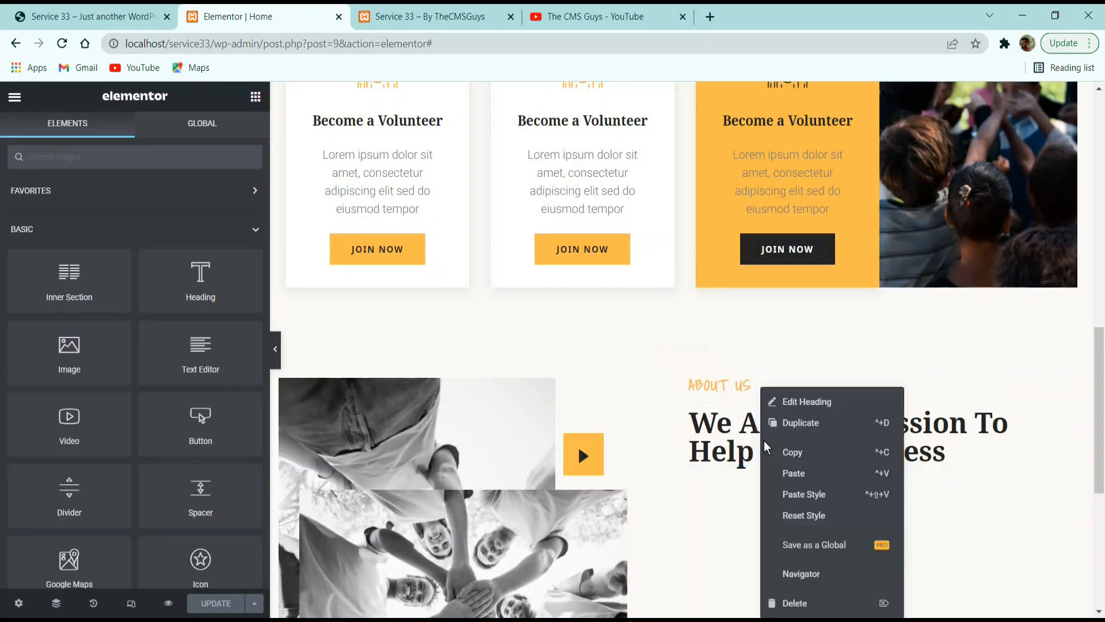
{"action": "left_click", "coordinate": [809, 473]}
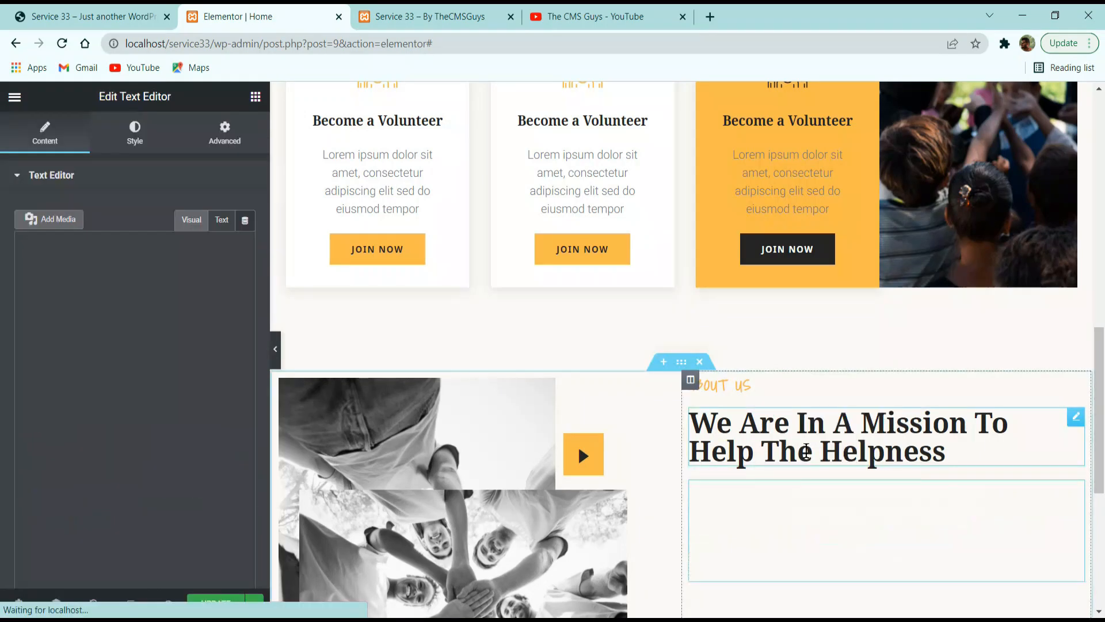
{"action": "key", "text": "ctrl+a"}
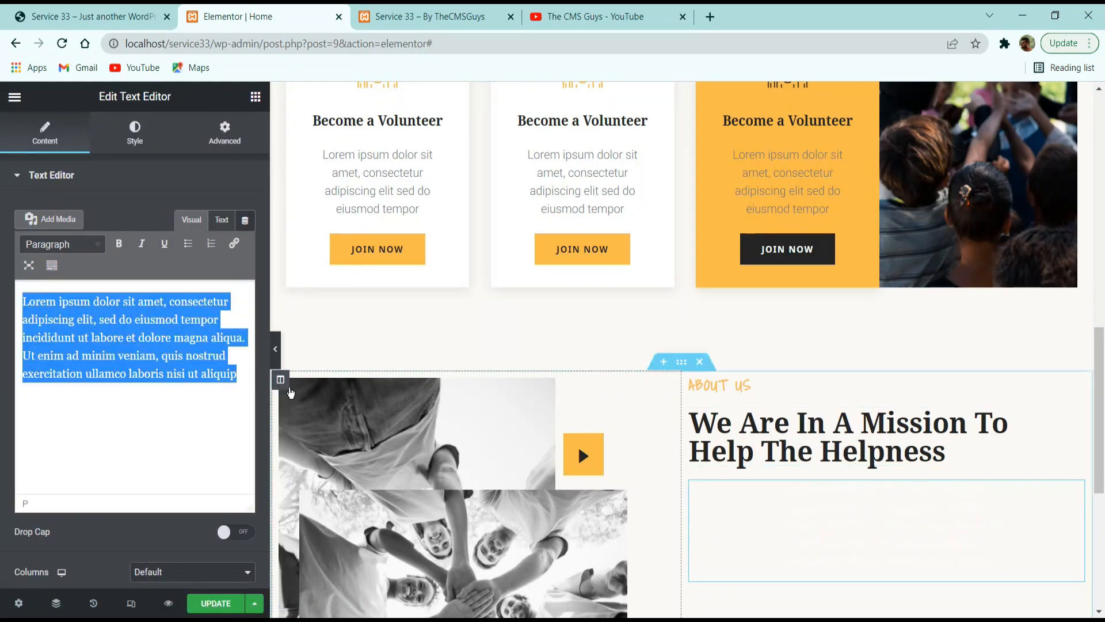
{"action": "key", "text": "ctrl+v"}
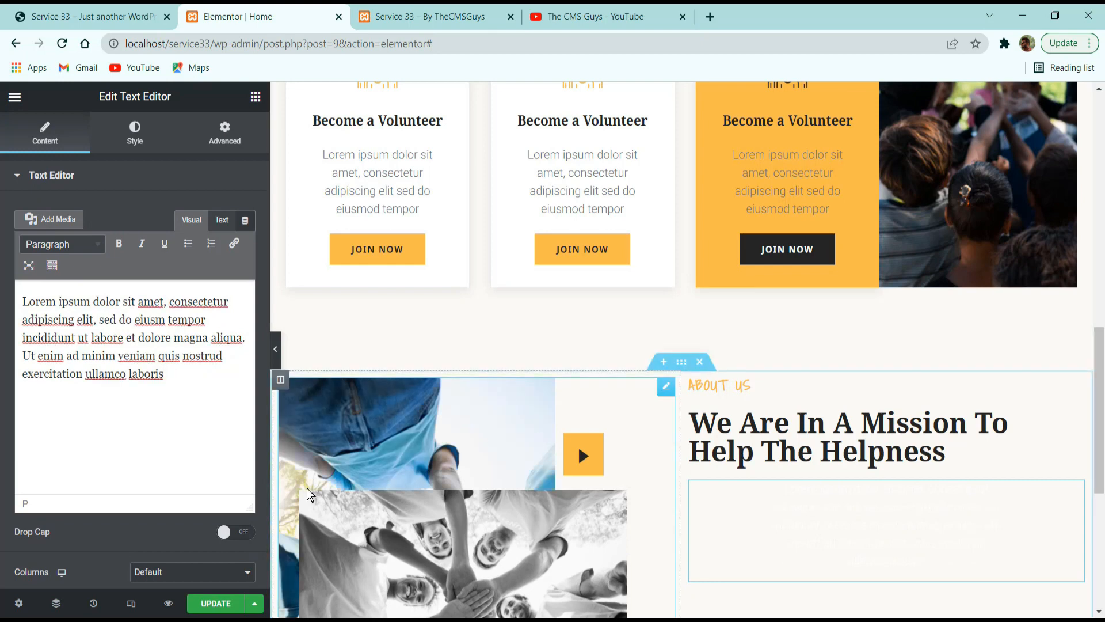
Give the About Us paragraph the Text global color and left alignment.
{"action": "left_click", "coordinate": [139, 135]}
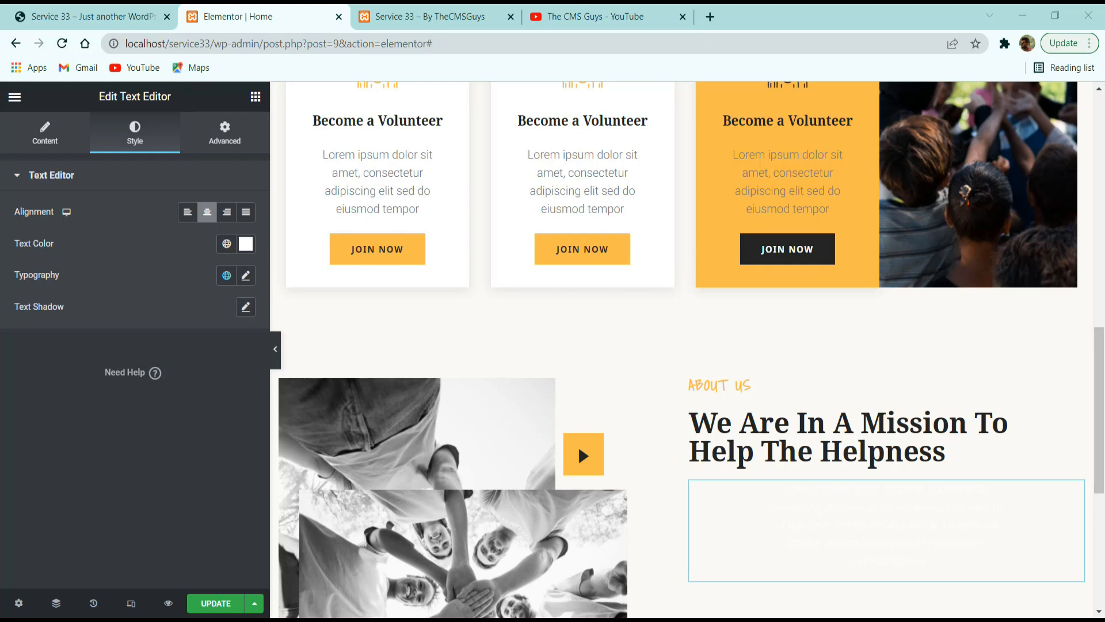
{"action": "left_click", "coordinate": [226, 244]}
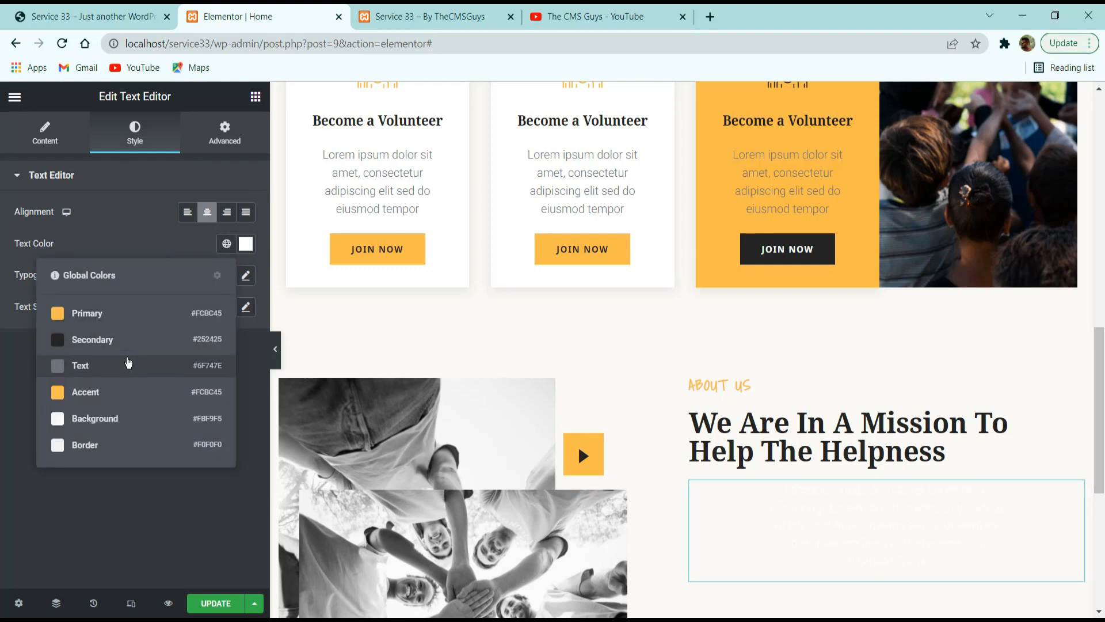
{"action": "left_click", "coordinate": [128, 366]}
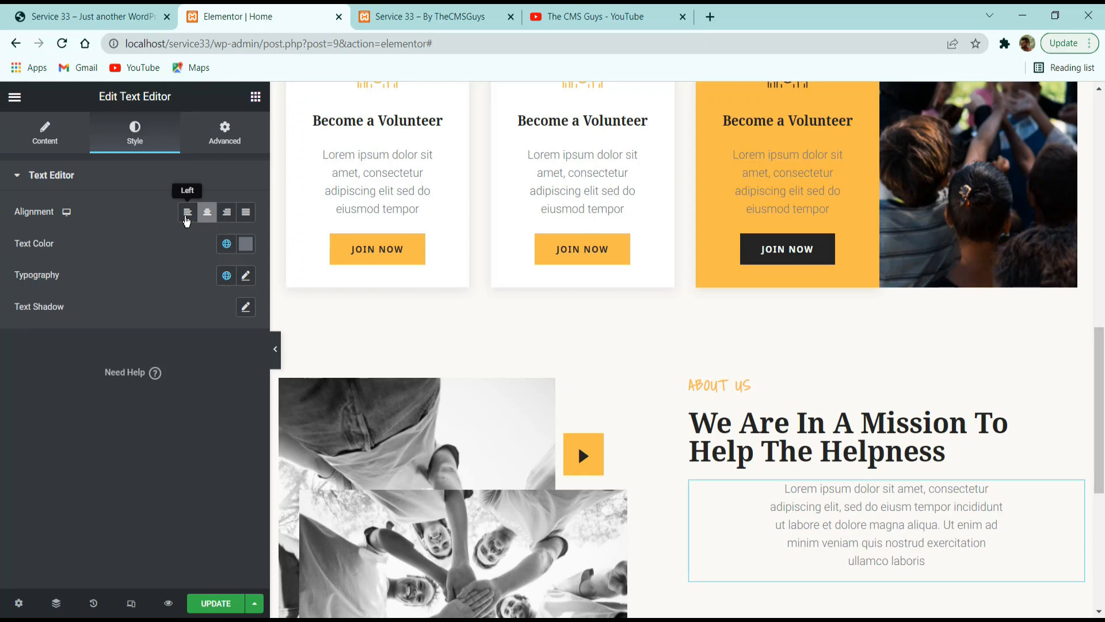
{"action": "left_click", "coordinate": [187, 214]}
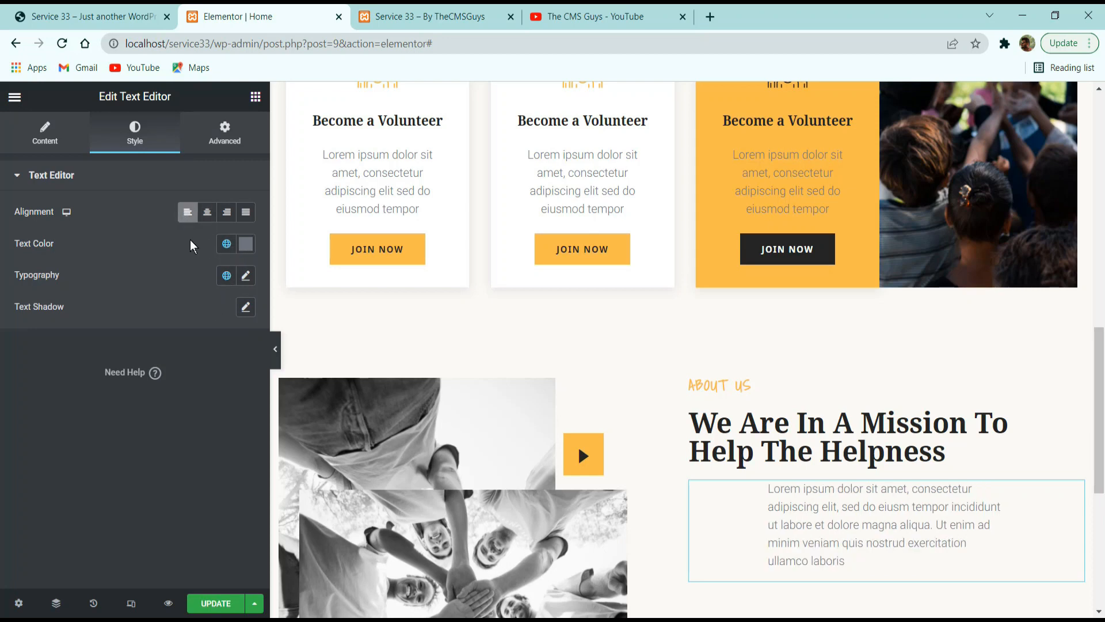
Clear all padding values of the About Us paragraph and save the page changes.
{"action": "left_click", "coordinate": [226, 137]}
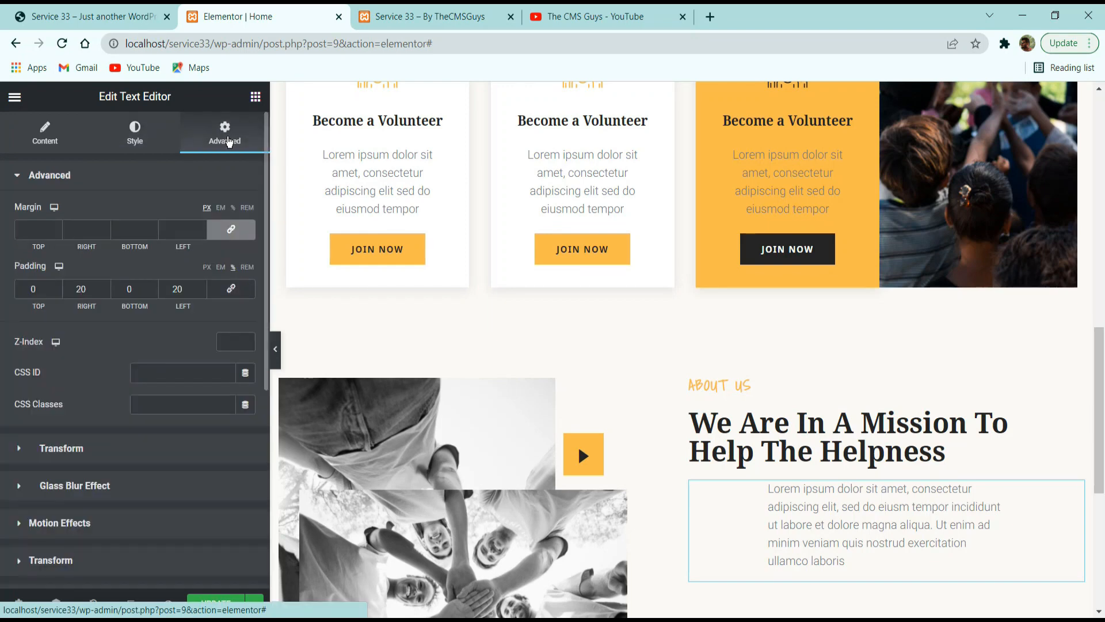
{"action": "left_click", "coordinate": [229, 289]}
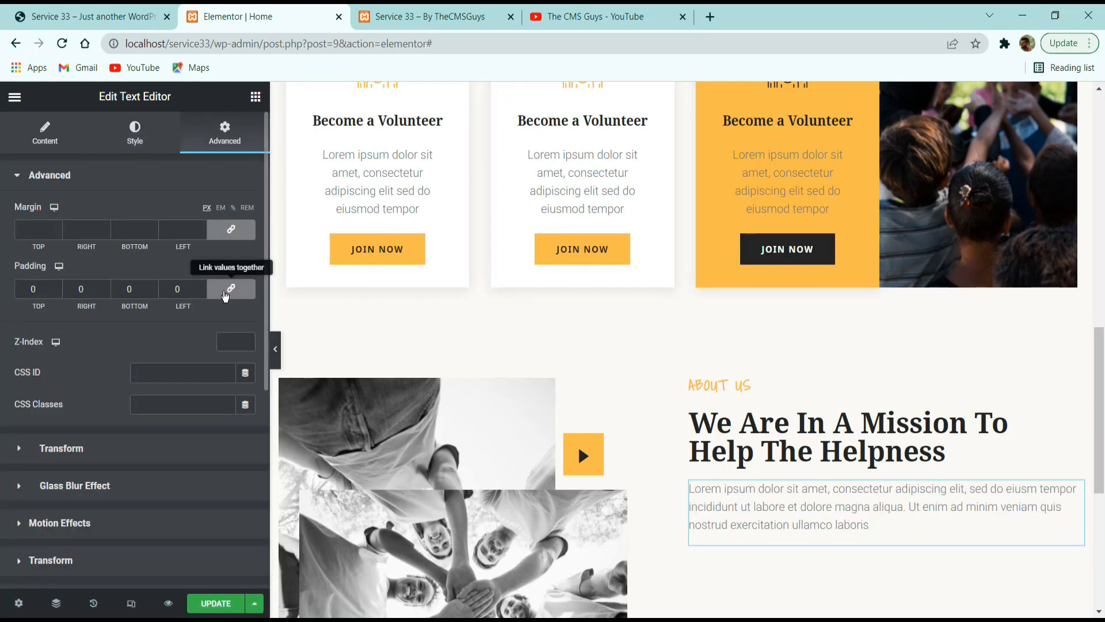
{"action": "left_click", "coordinate": [187, 292]}
{"action": "key", "text": "BackSpace"}
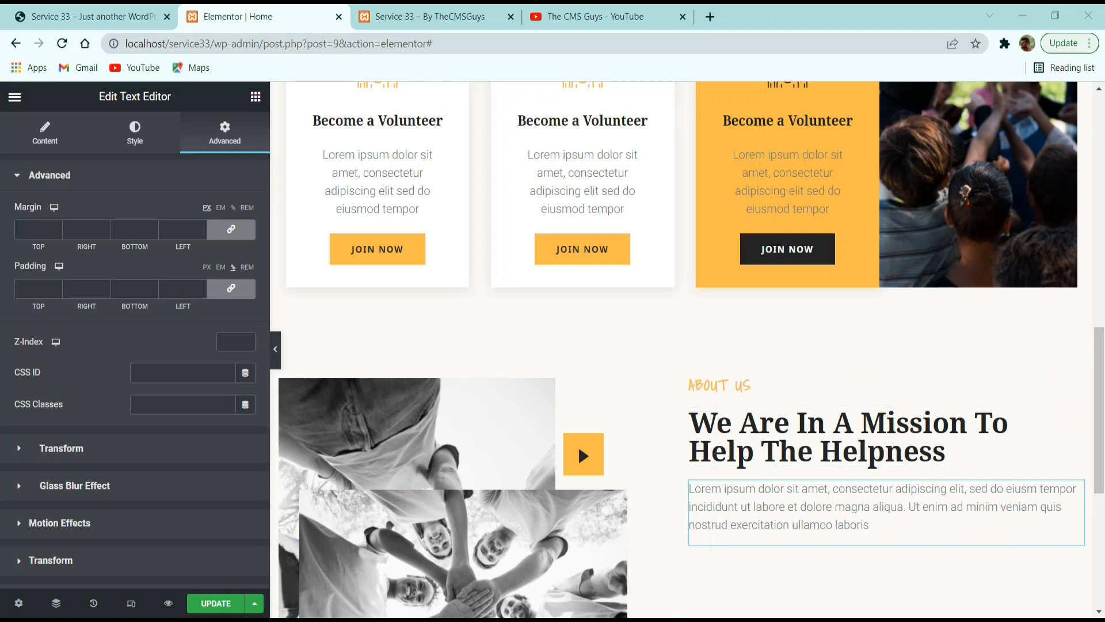
{"action": "left_click", "coordinate": [216, 604]}
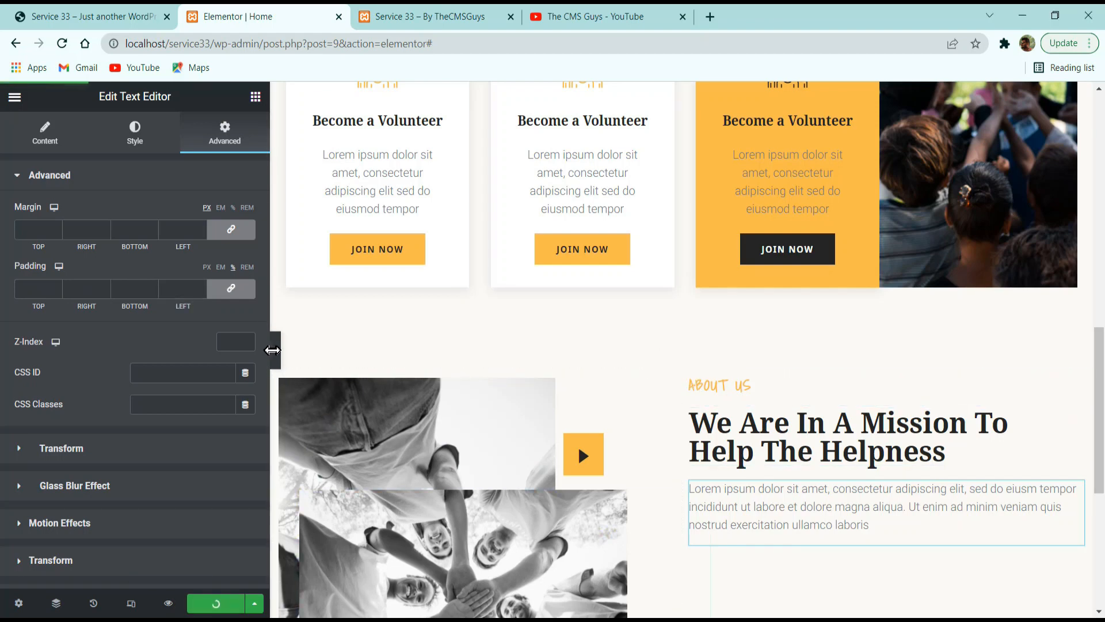
{"action": "left_click", "coordinate": [273, 350]}
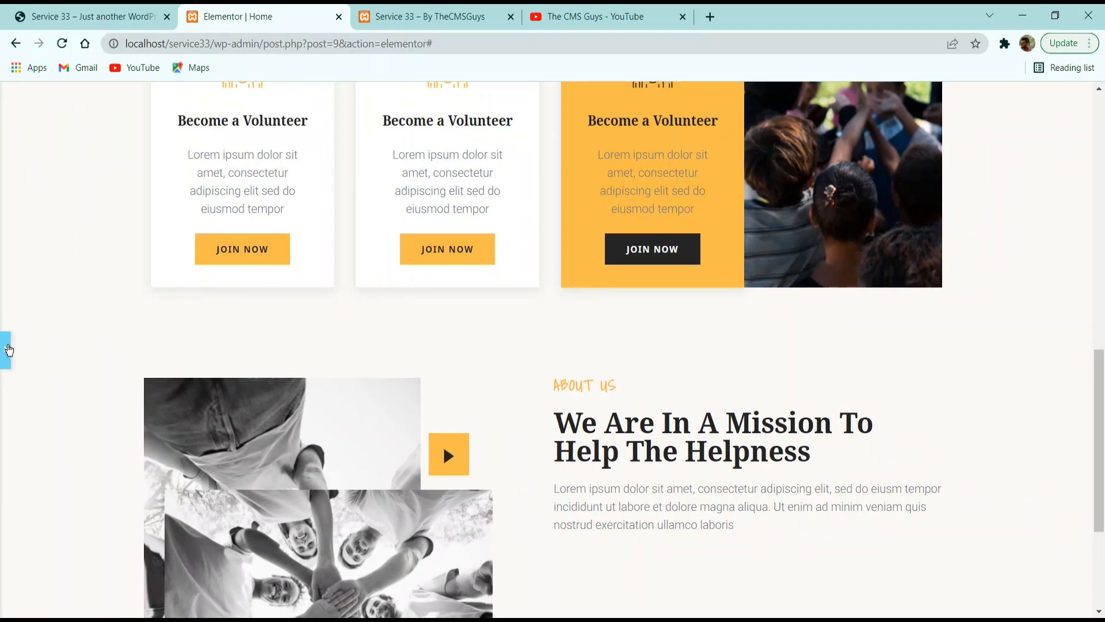
{"action": "left_click", "coordinate": [9, 349]}
Copy the first checklist line, "Support people in extreme need", from the reference site's About Us section.
{"action": "left_click", "coordinate": [64, 12]}
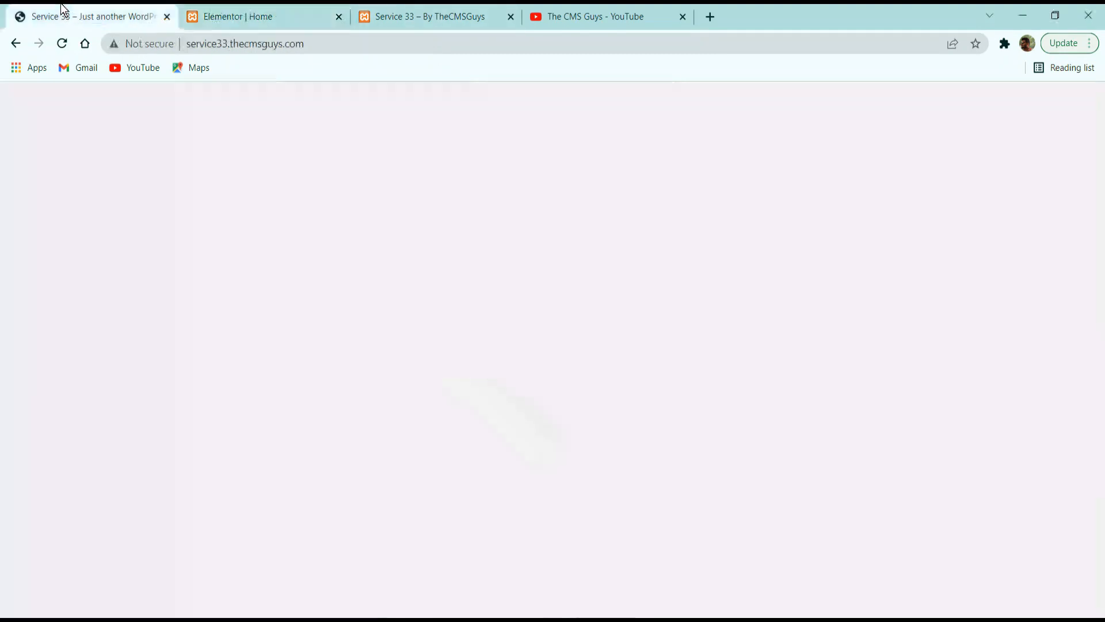
{"action": "left_click", "coordinate": [593, 297]}
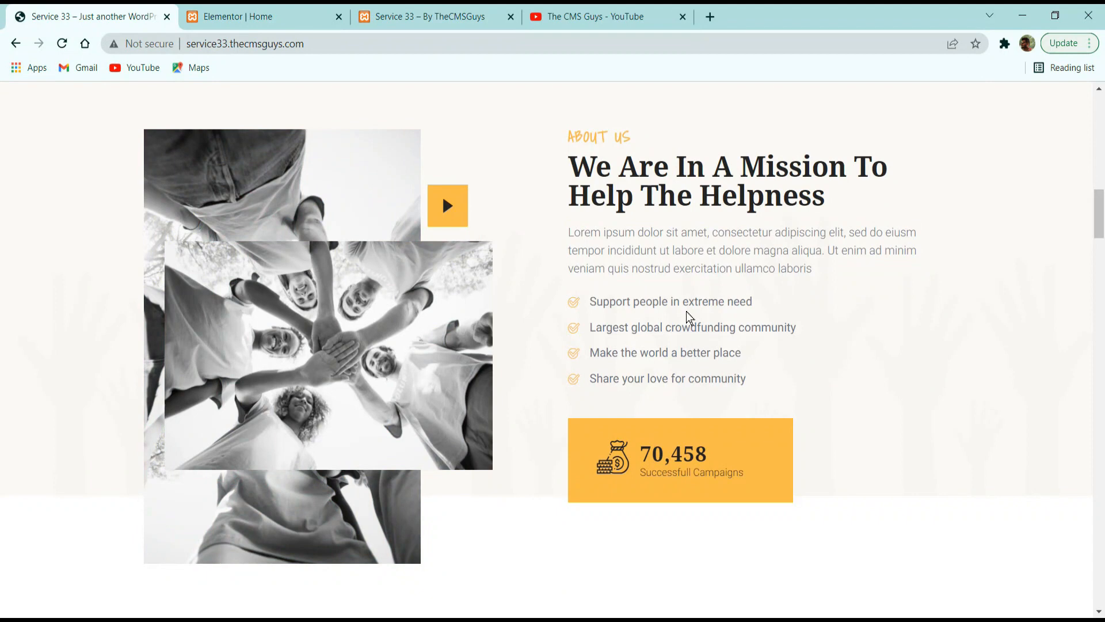
{"action": "left_click_drag", "start_coordinate": [689, 316], "coordinate": [768, 375]}
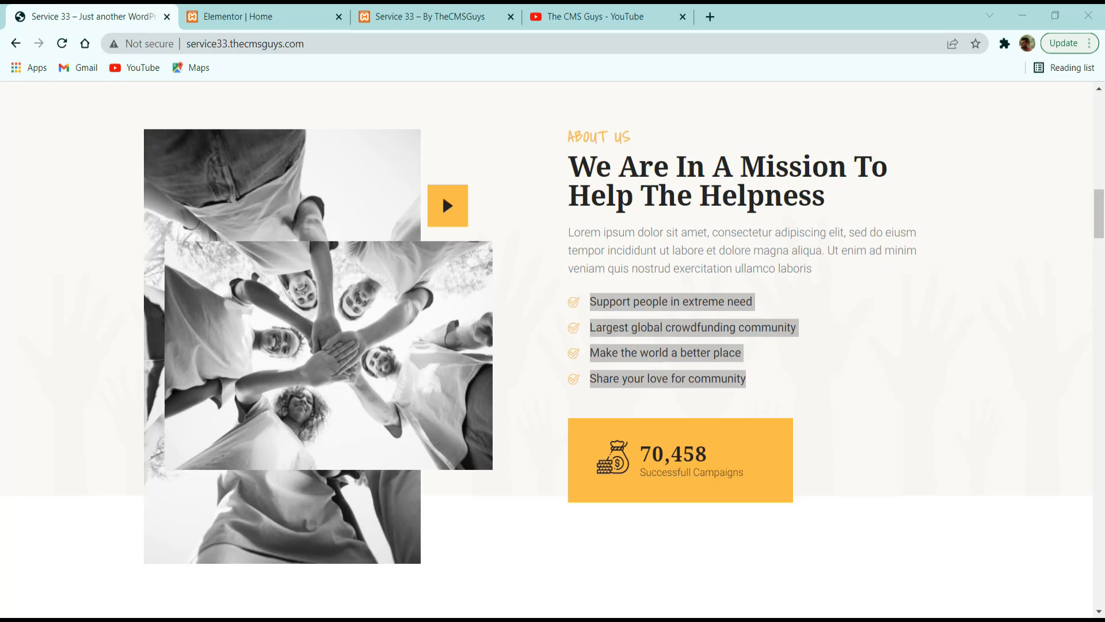
{"action": "double_click", "coordinate": [608, 304]}
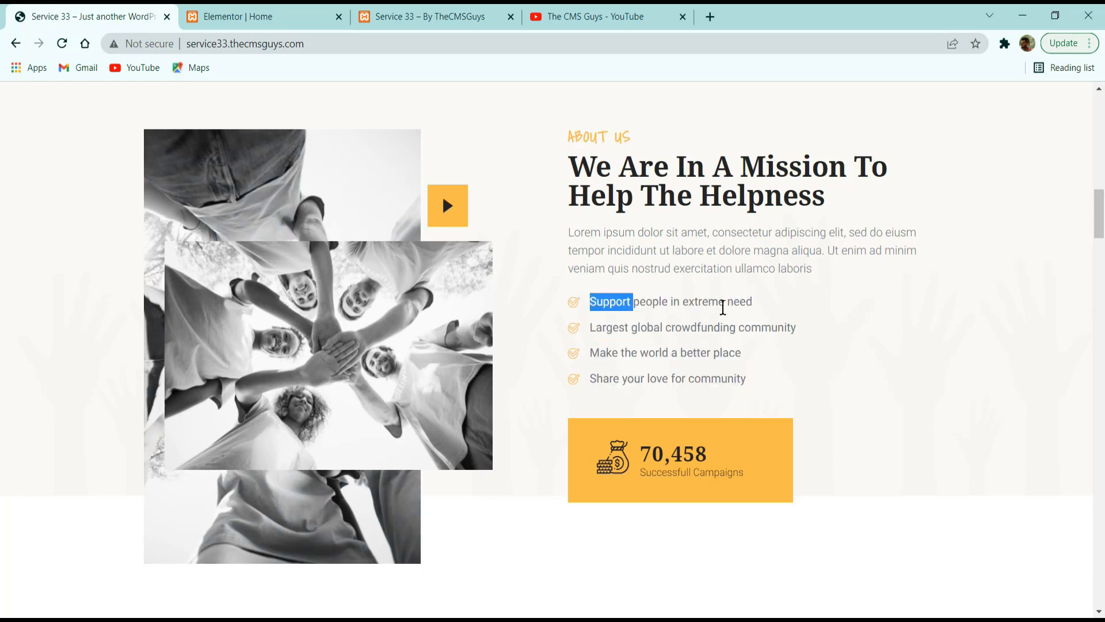
{"action": "triple_click", "coordinate": [671, 304]}
{"action": "key", "text": "ctrl+c"}
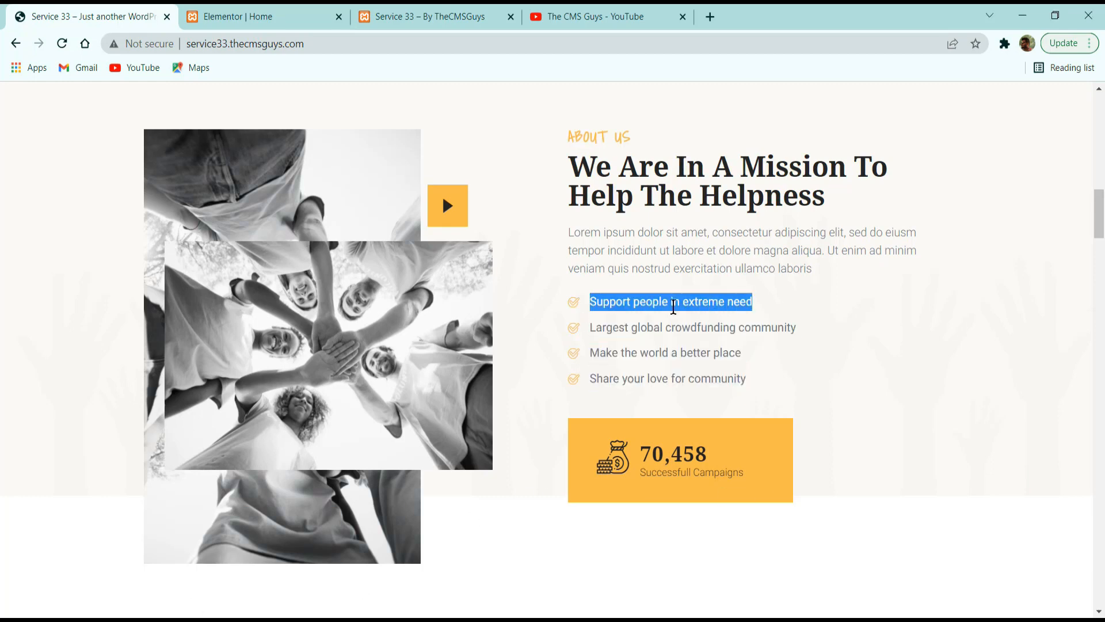
Find the Icon List widget and add it below the About Us paragraph.
{"action": "left_click", "coordinate": [298, 12]}
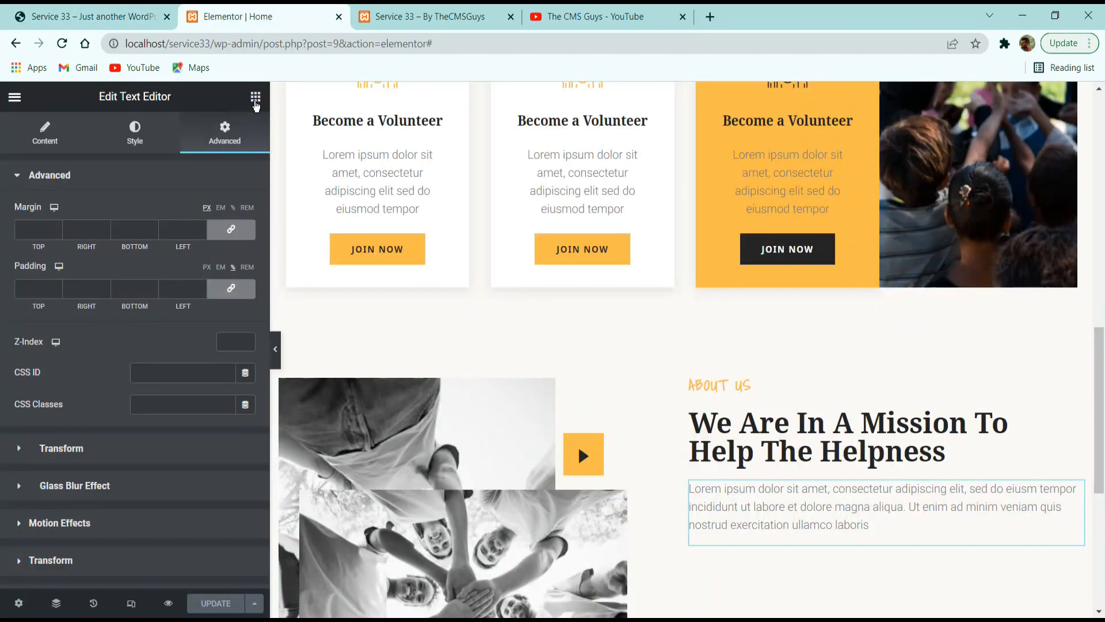
{"action": "left_click", "coordinate": [255, 98]}
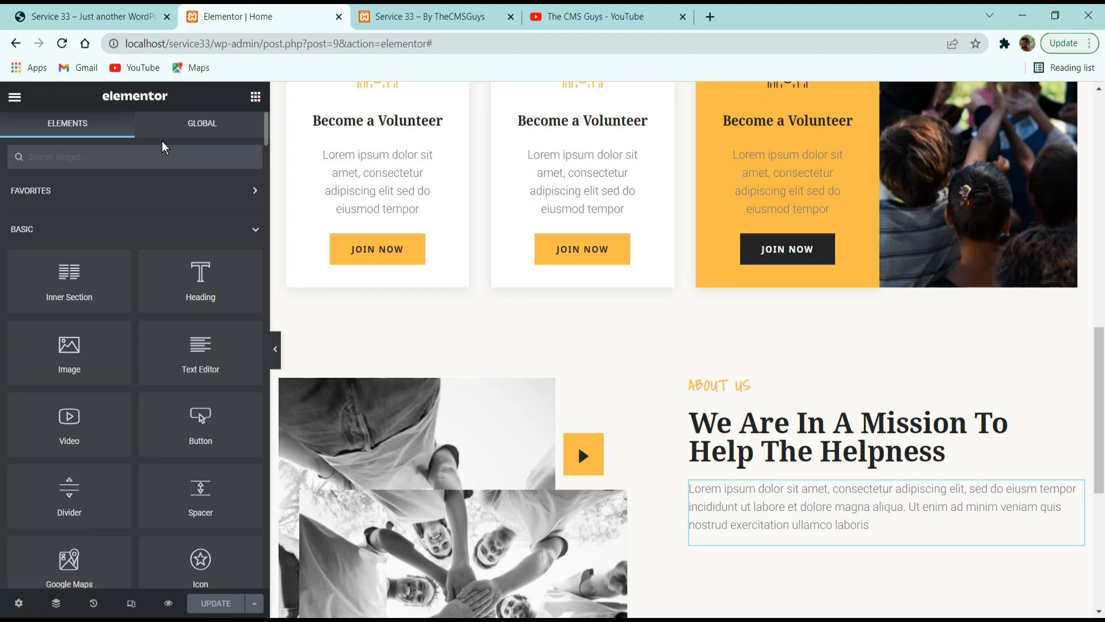
{"action": "type", "text": "icon"}
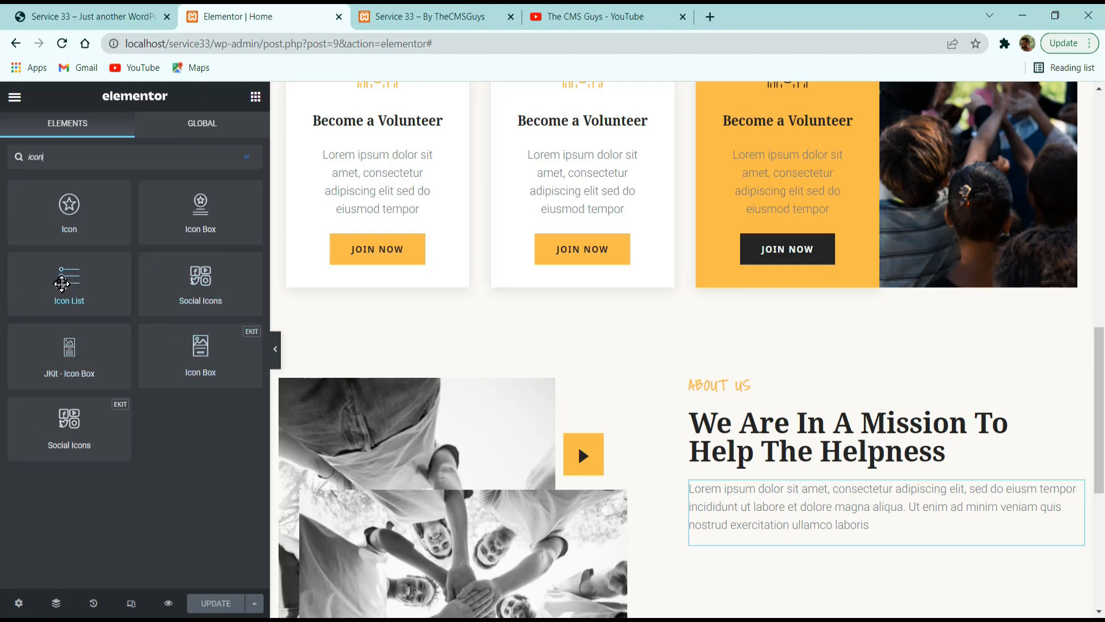
{"action": "left_click_drag", "start_coordinate": [63, 286], "coordinate": [794, 531]}
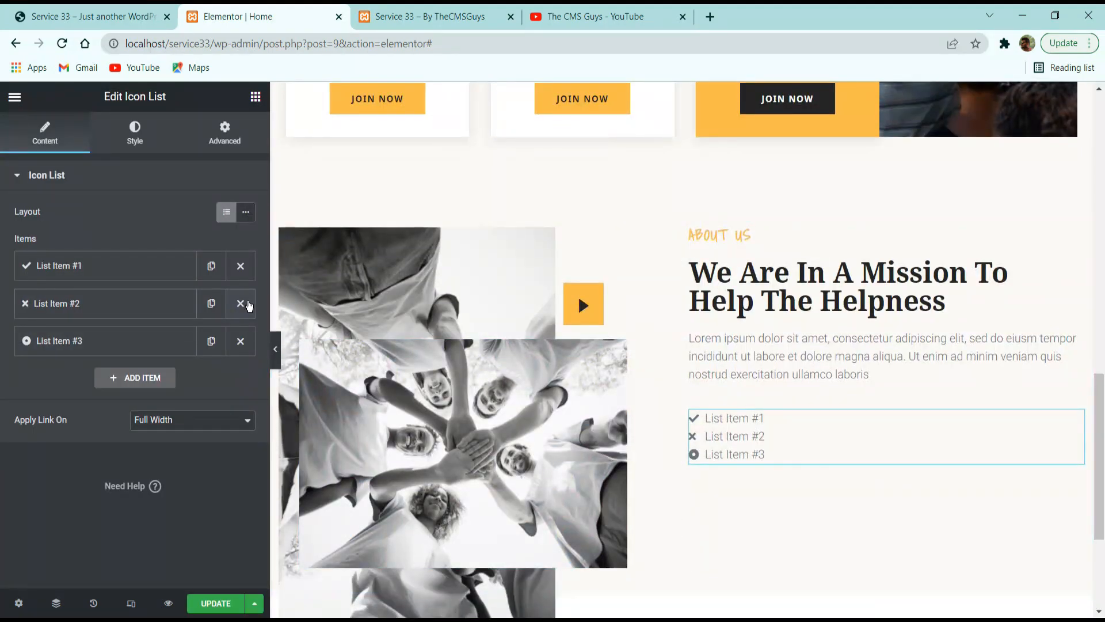
Remove the second and third list items and set the remaining item's text to "Support people in extreme need".
{"action": "left_click", "coordinate": [240, 304]}
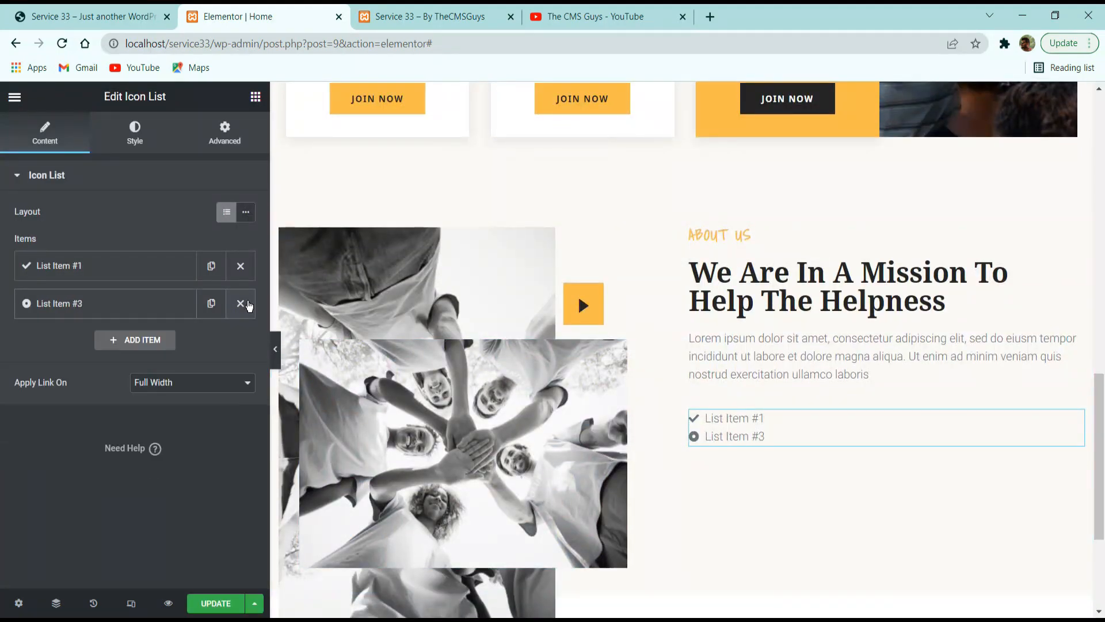
{"action": "left_click", "coordinate": [241, 303]}
{"action": "left_click", "coordinate": [139, 277]}
{"action": "left_click_drag", "start_coordinate": [87, 322], "coordinate": [1, 324]}
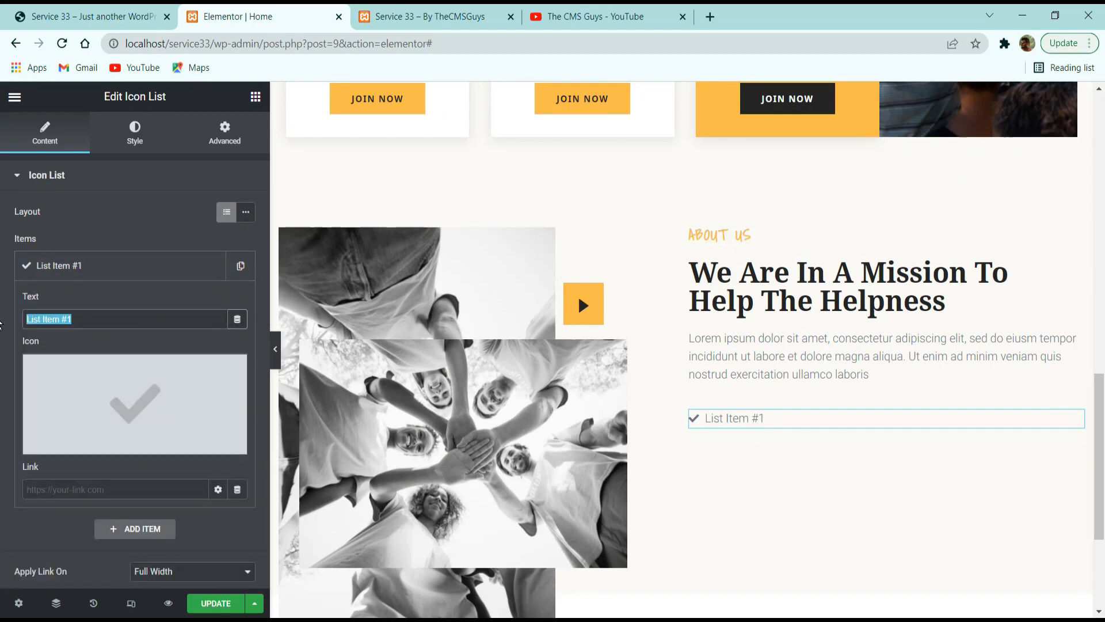
{"action": "key", "text": "ctrl+v"}
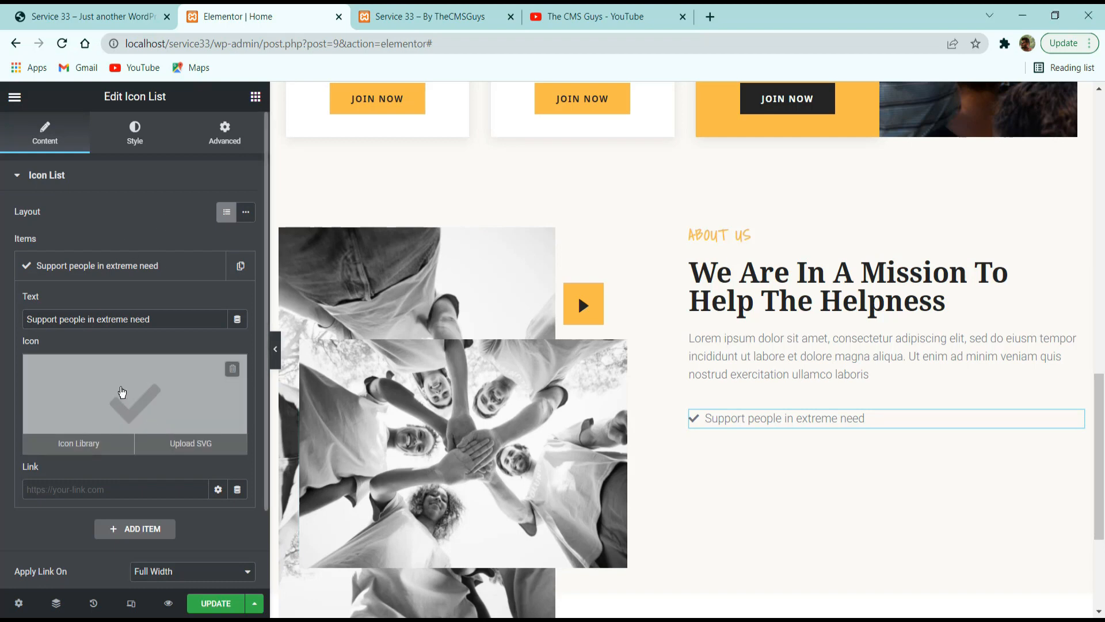
Search the icon library for "check" and give the list item the circled double-check icon.
{"action": "left_click", "coordinate": [124, 396]}
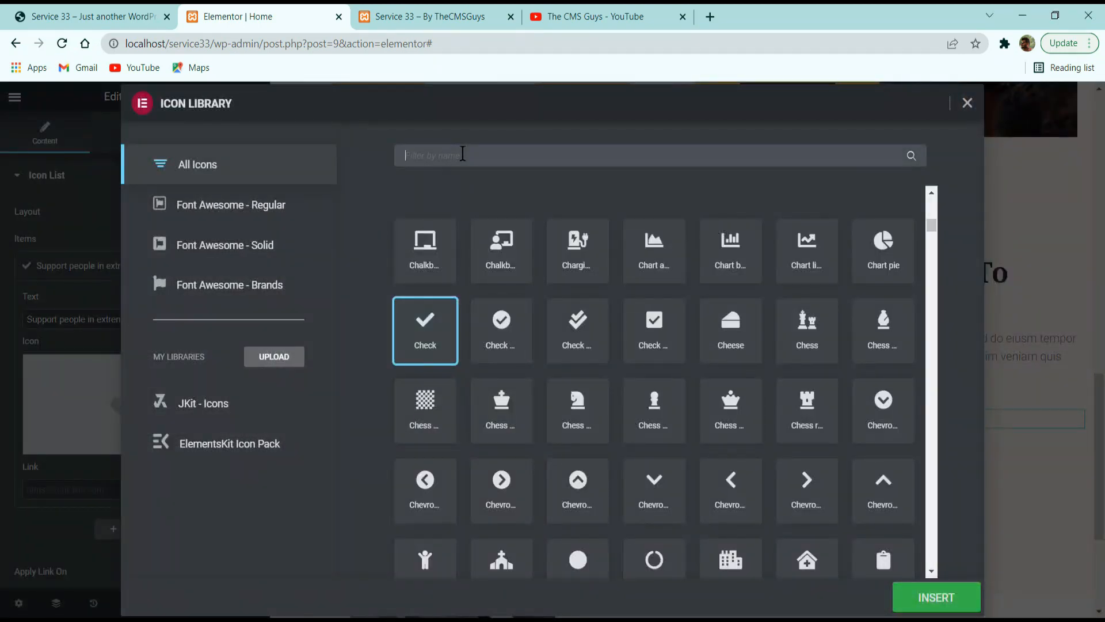
{"action": "type", "text": "check"}
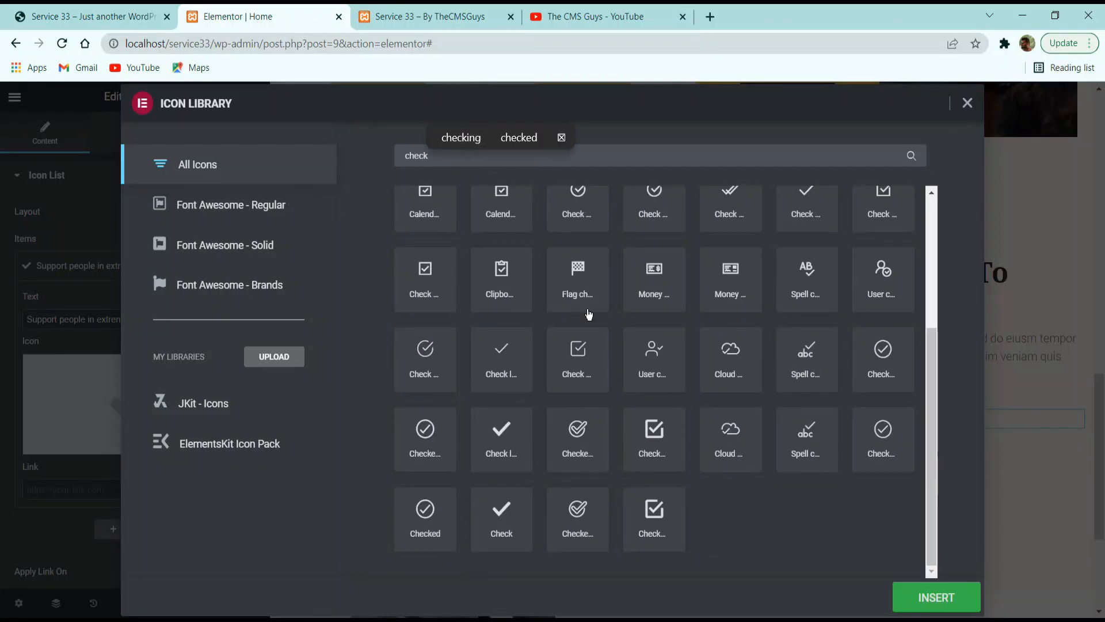
{"action": "scroll", "coordinate": [634, 378], "scroll_direction": "up", "scroll_amount": 3}
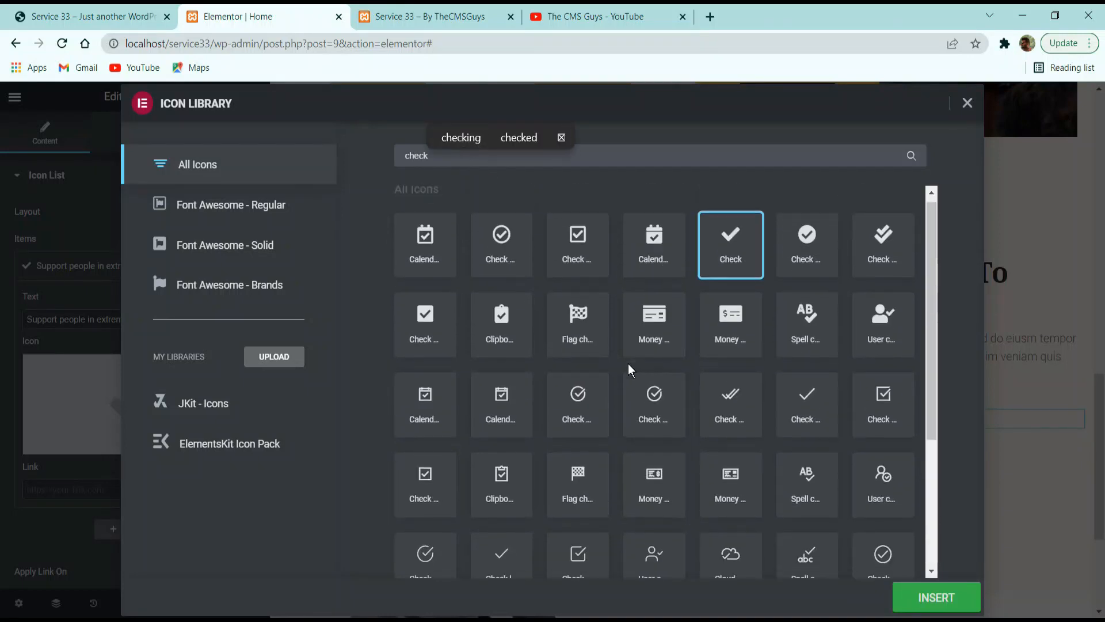
{"action": "scroll", "coordinate": [629, 370], "scroll_direction": "down", "scroll_amount": 3}
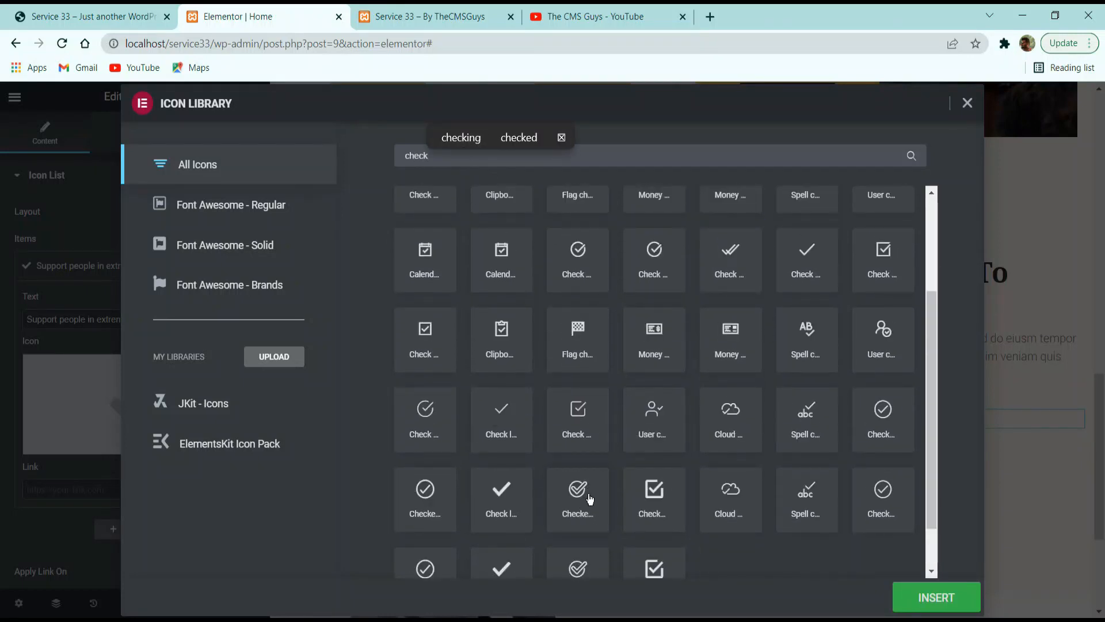
{"action": "left_click", "coordinate": [590, 499]}
{"action": "left_click", "coordinate": [943, 600]}
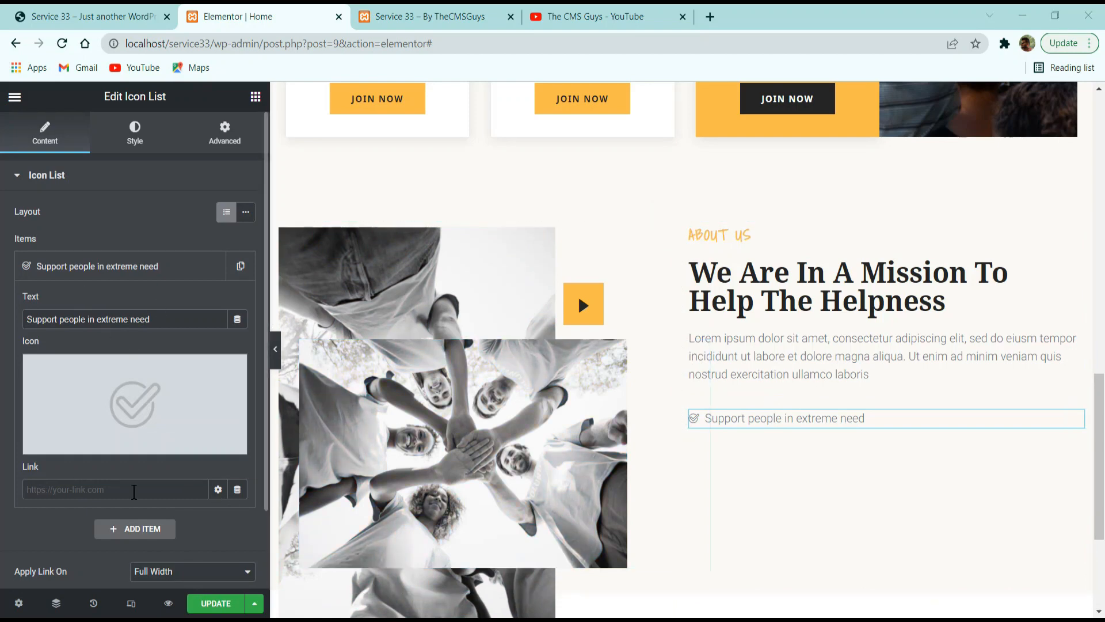
Set the space between the icon list items to 10, leaving the divider off.
{"action": "left_click", "coordinate": [66, 486]}
{"action": "scroll", "coordinate": [90, 485], "scroll_direction": "down", "scroll_amount": 2}
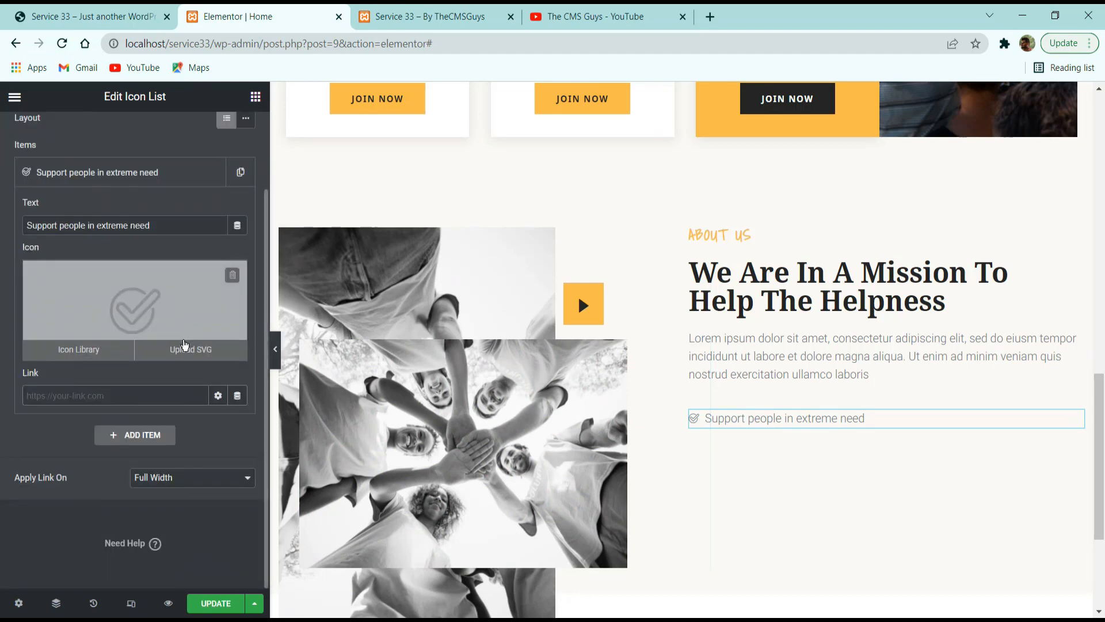
{"action": "scroll", "coordinate": [196, 339], "scroll_direction": "up", "scroll_amount": 2}
{"action": "left_click", "coordinate": [138, 143]}
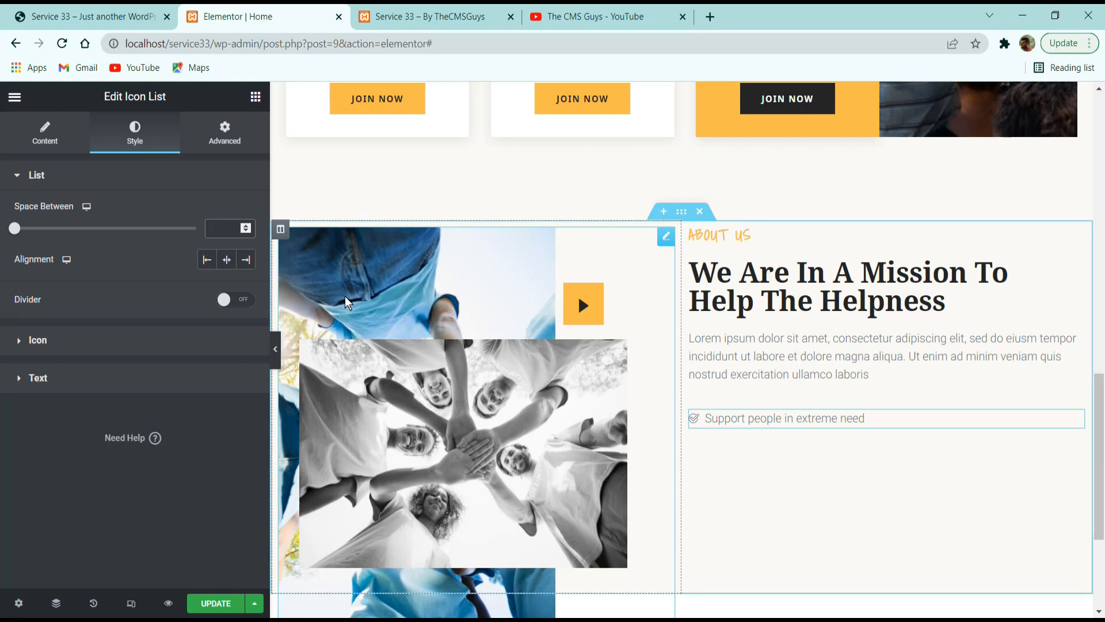
{"action": "type", "text": "10"}
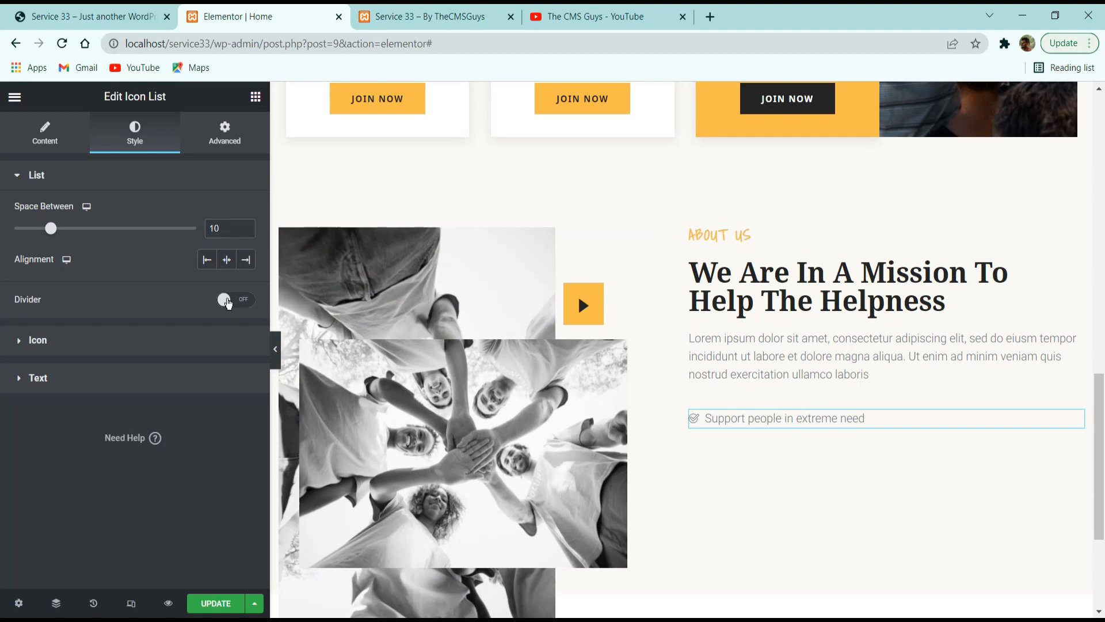
{"action": "left_click", "coordinate": [229, 298]}
{"action": "left_click", "coordinate": [230, 298]}
Give the list icon the global Primary color and set its size to 16.
{"action": "left_click", "coordinate": [82, 339]}
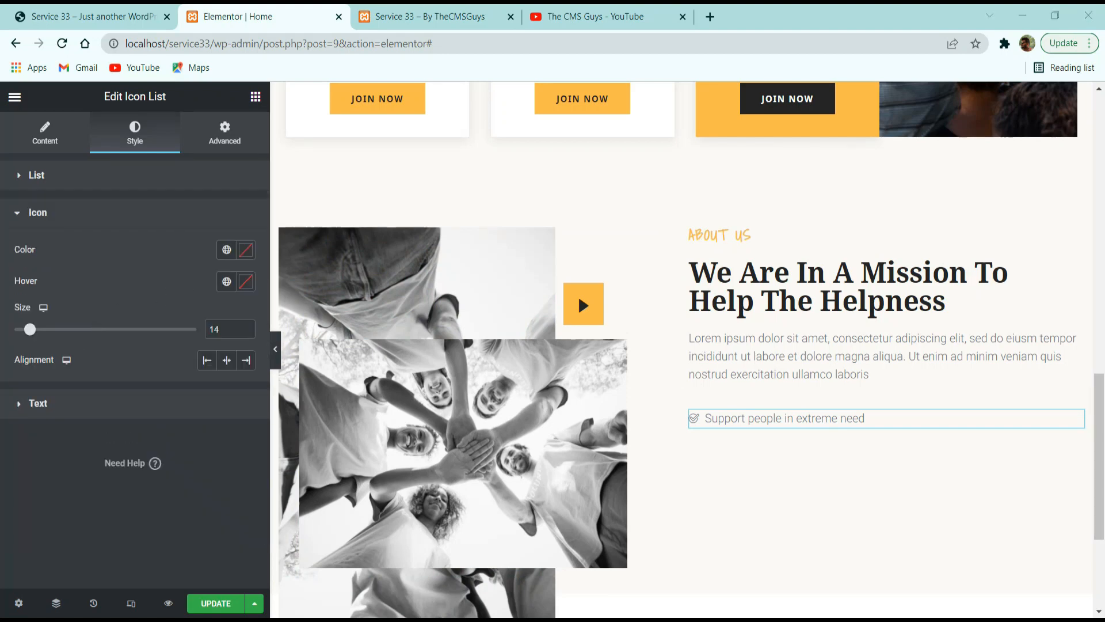
{"action": "left_click", "coordinate": [110, 17]}
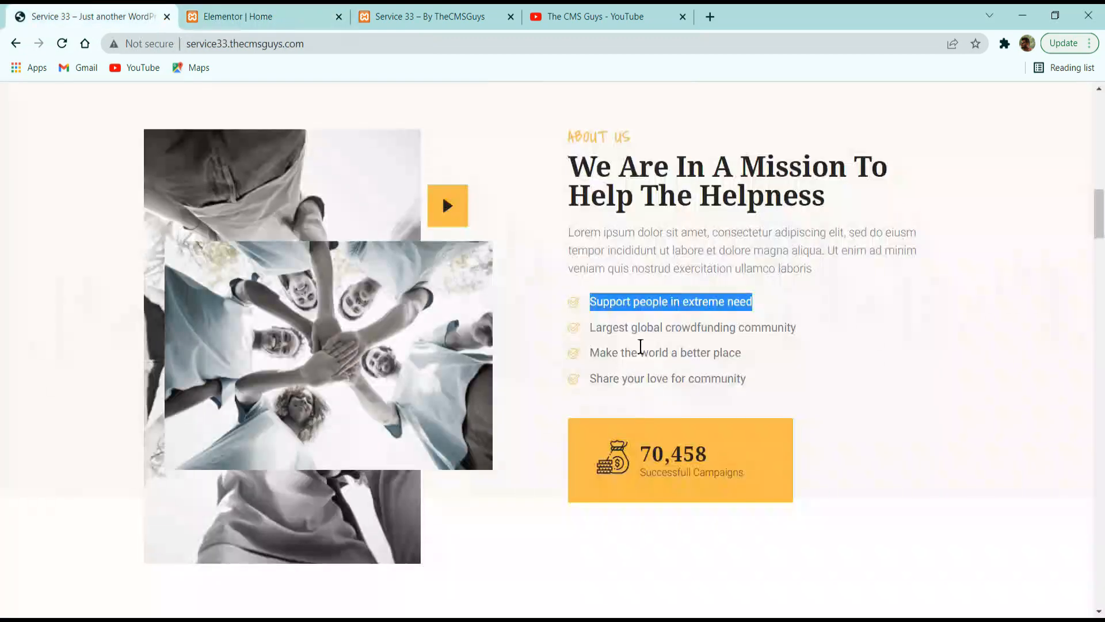
{"action": "left_click", "coordinate": [580, 308]}
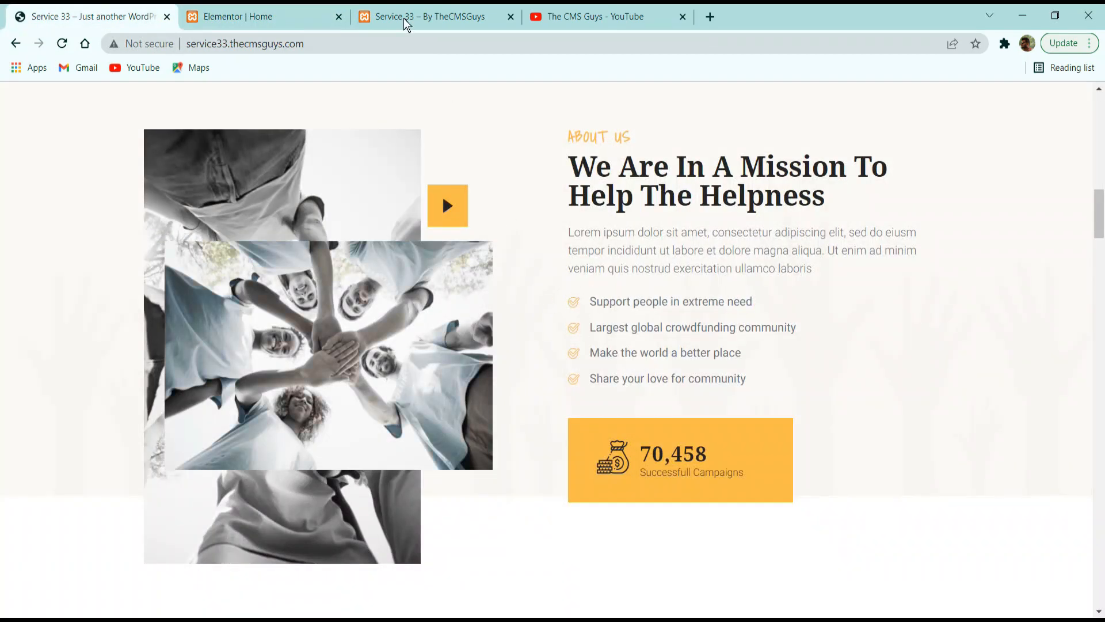
{"action": "left_click", "coordinate": [277, 12]}
{"action": "left_click", "coordinate": [227, 250]}
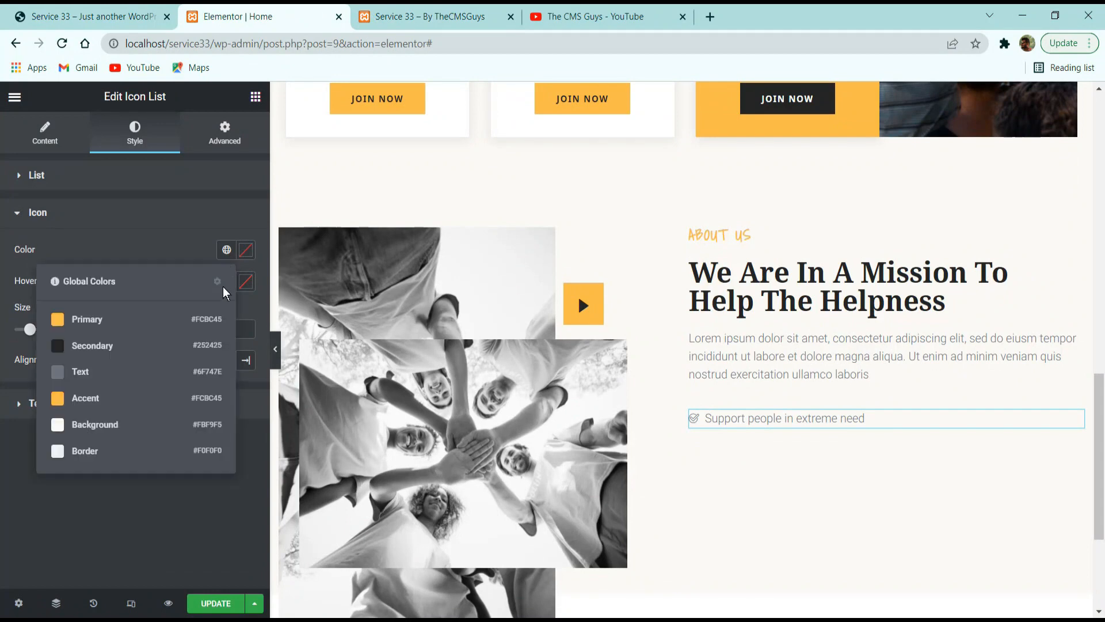
{"action": "left_click", "coordinate": [132, 318]}
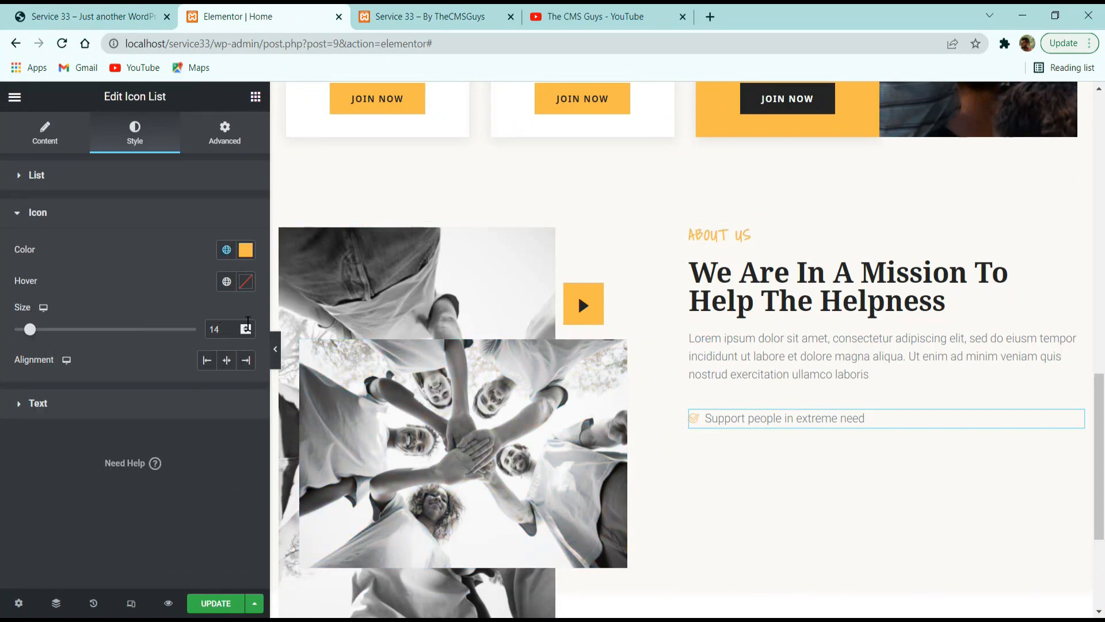
{"action": "left_click", "coordinate": [246, 326]}
{"action": "left_click", "coordinate": [246, 325]}
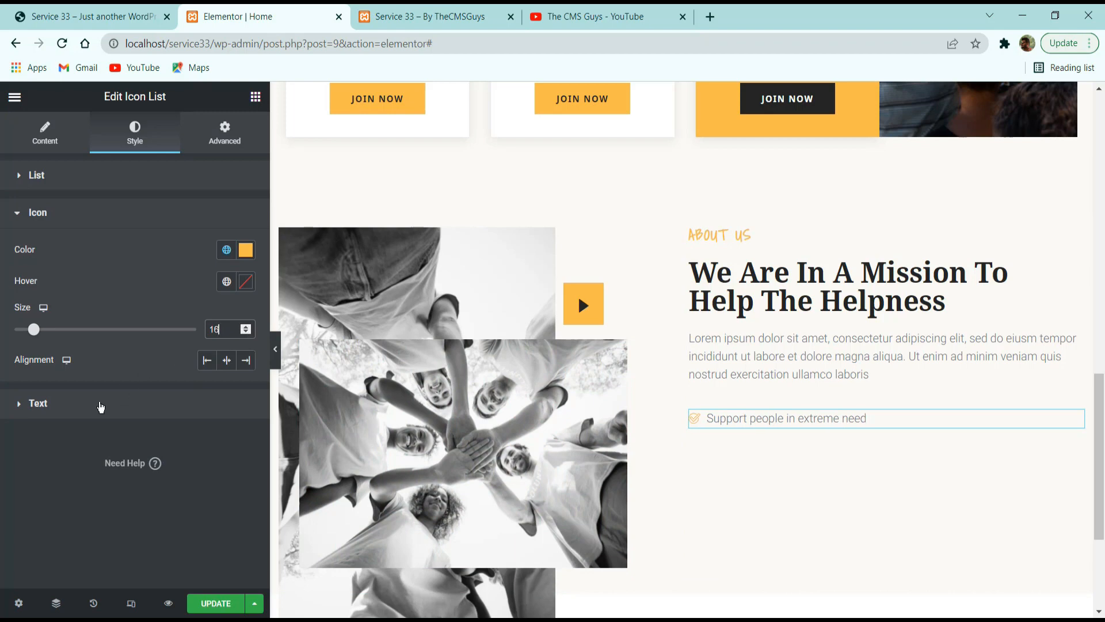
Style the list text with the global Text color, a text indent of 10 and the global Text font.
{"action": "left_click", "coordinate": [100, 404]}
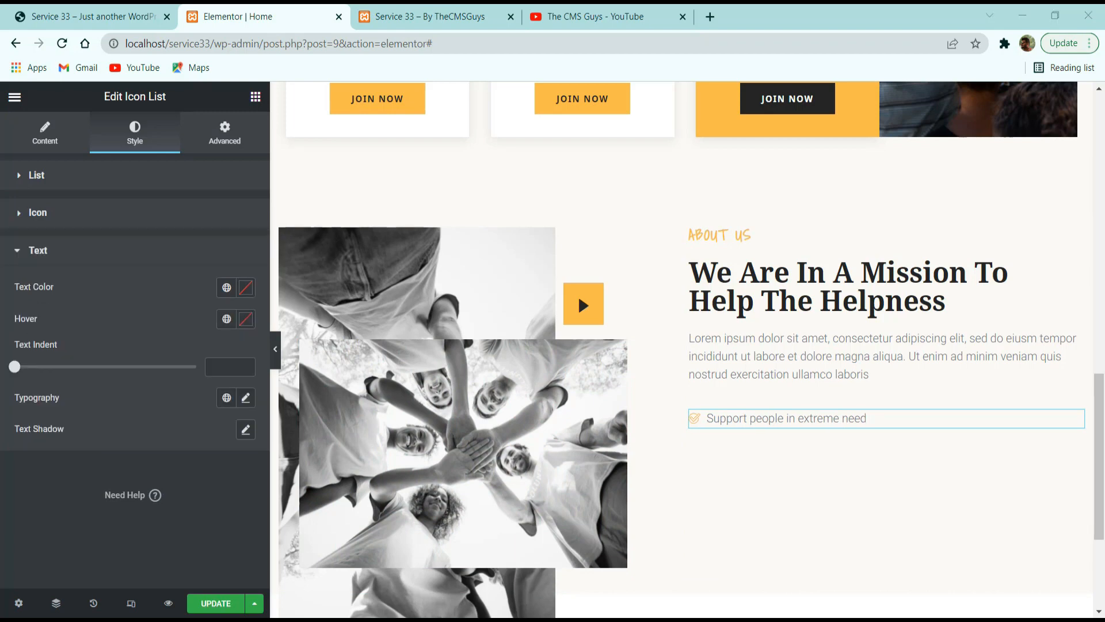
{"action": "left_click", "coordinate": [226, 287]}
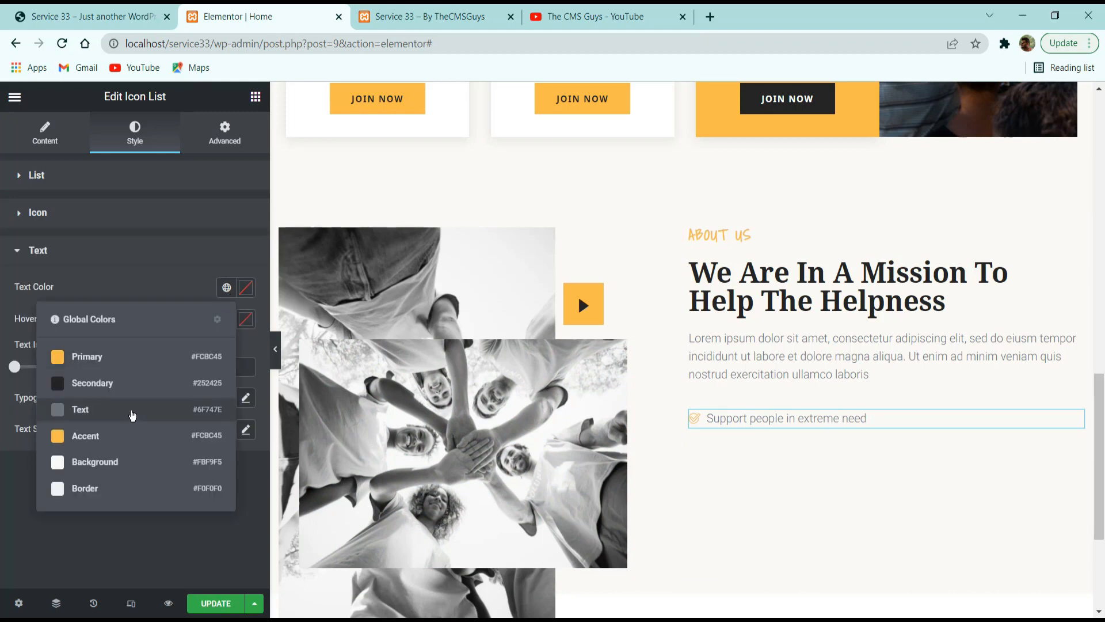
{"action": "left_click", "coordinate": [133, 415]}
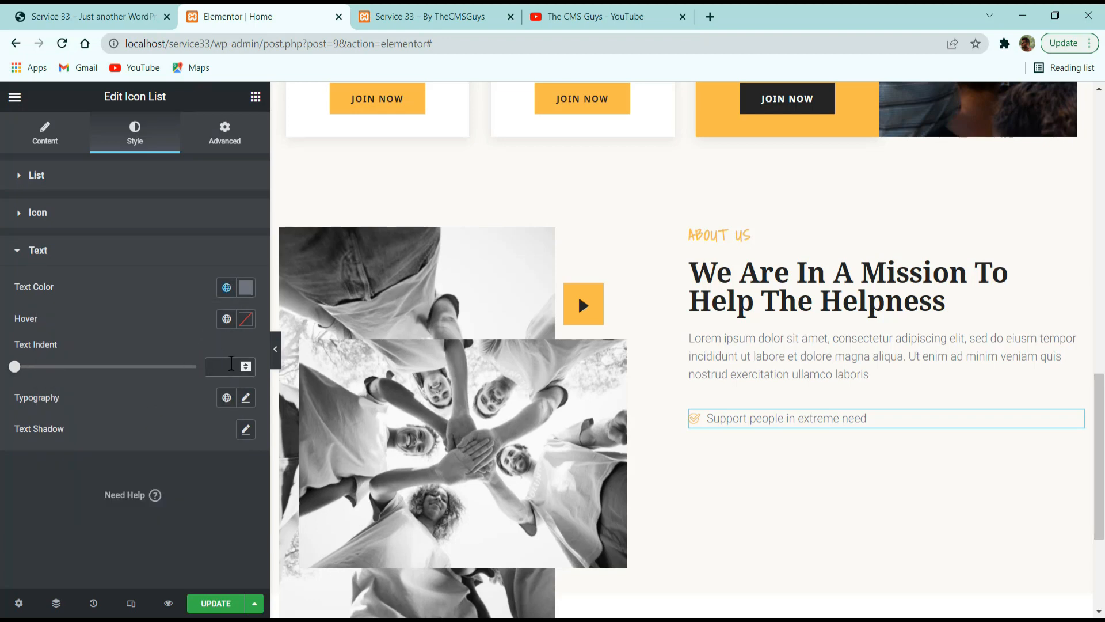
{"action": "left_click", "coordinate": [230, 363]}
{"action": "type", "text": "10"}
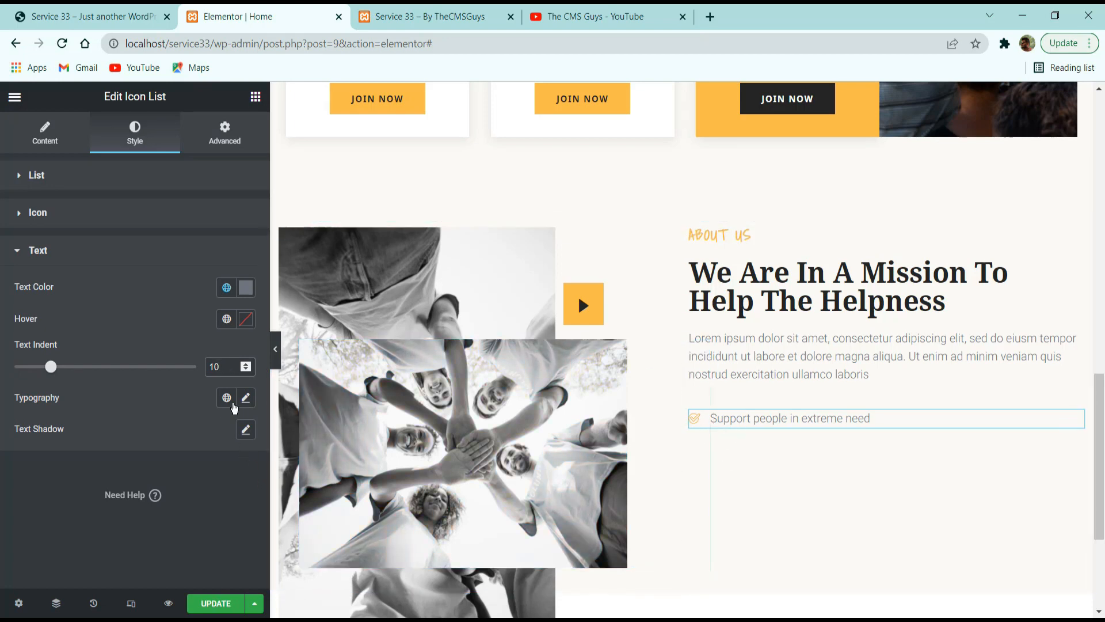
{"action": "left_click", "coordinate": [226, 397]}
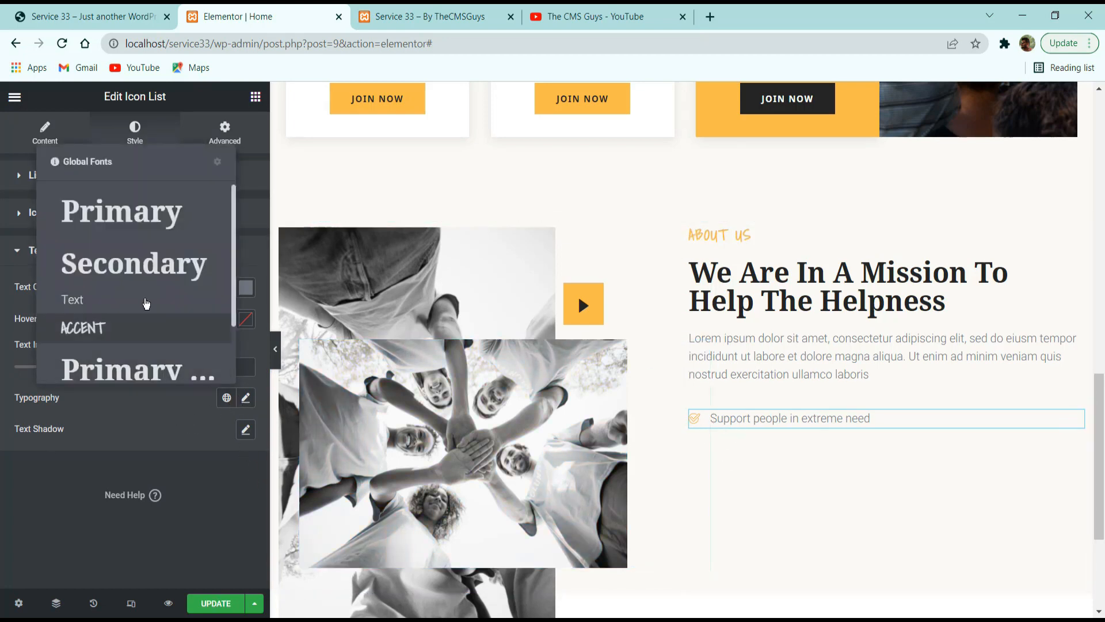
{"action": "left_click", "coordinate": [148, 303]}
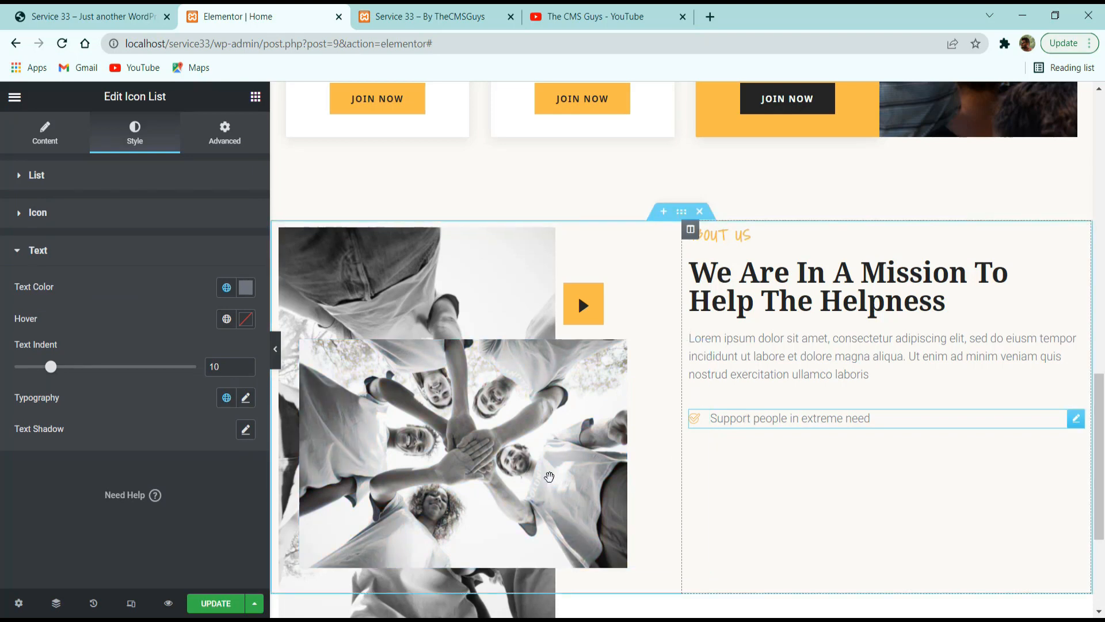
Duplicate the "Support people in extreme need" list item until the checklist has four items, as on the reference site.
{"action": "left_click", "coordinate": [111, 7]}
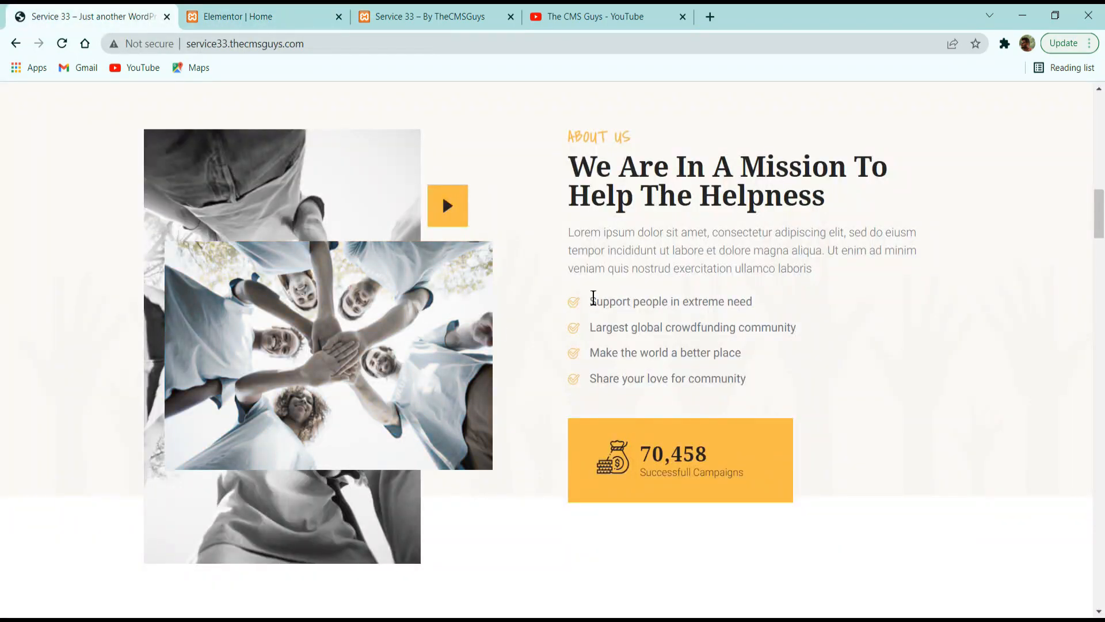
{"action": "left_click_drag", "start_coordinate": [594, 298], "coordinate": [761, 305]}
{"action": "left_click", "coordinate": [301, 18]}
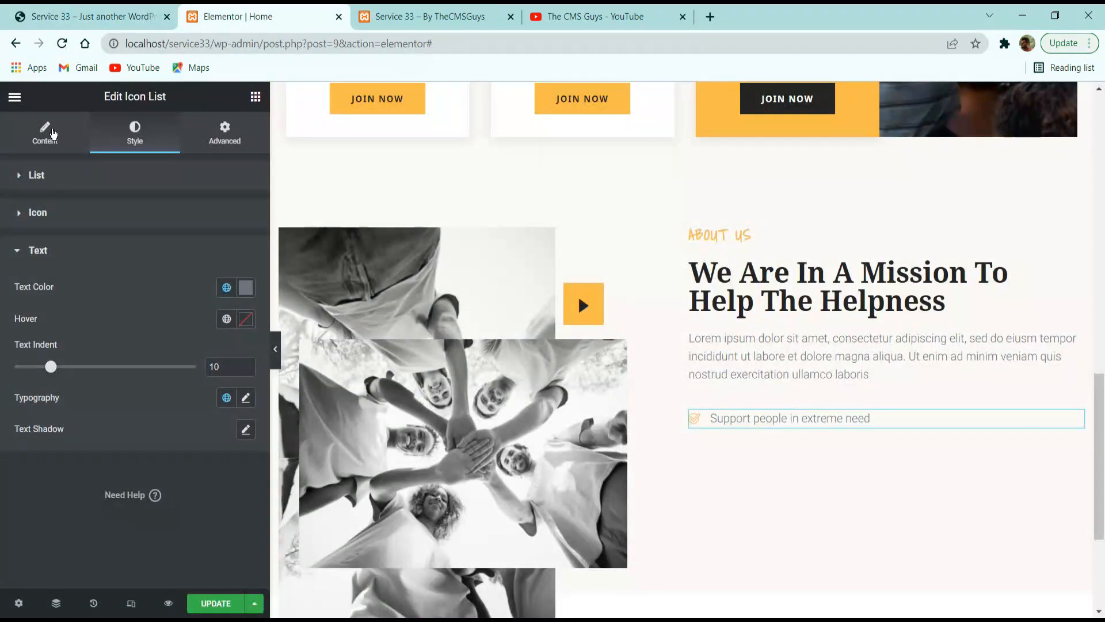
{"action": "left_click", "coordinate": [52, 133]}
{"action": "left_click", "coordinate": [238, 268]}
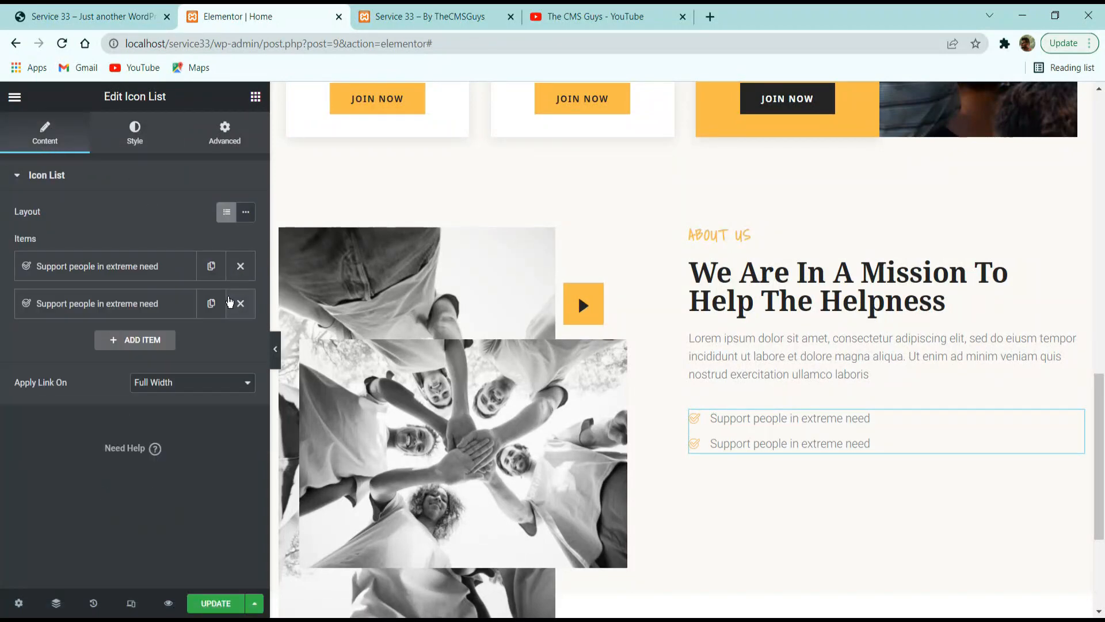
{"action": "left_click", "coordinate": [212, 303]}
{"action": "left_click", "coordinate": [211, 342]}
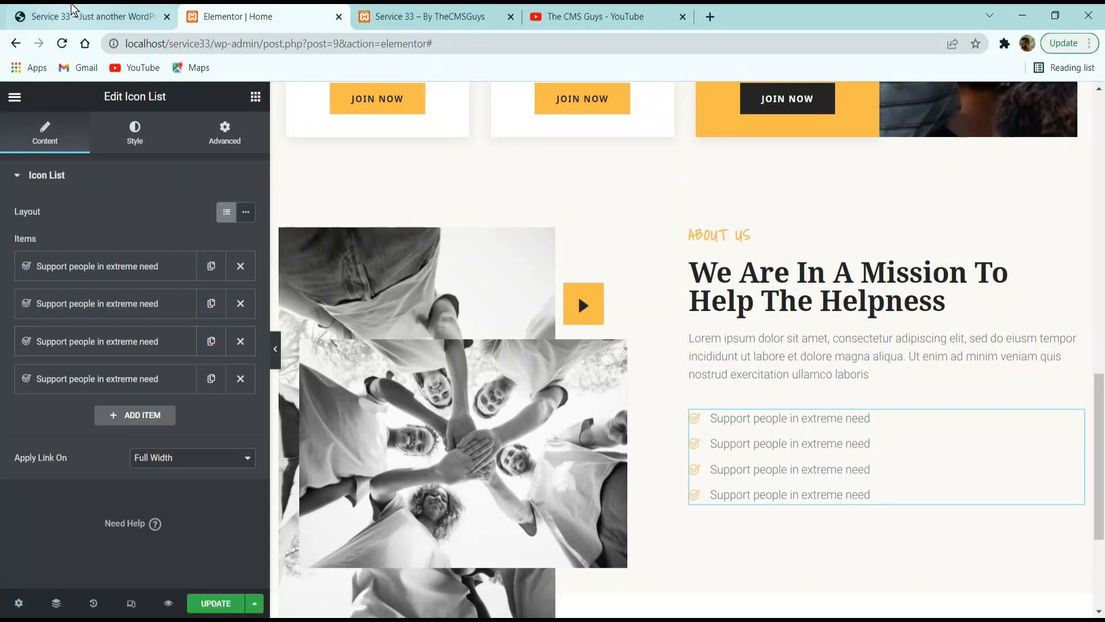
Compare the checklist with the reference site, set its text weight to 400 and update the page.
{"action": "left_click", "coordinate": [75, 16]}
{"action": "left_click", "coordinate": [619, 342]}
{"action": "left_click", "coordinate": [209, 12]}
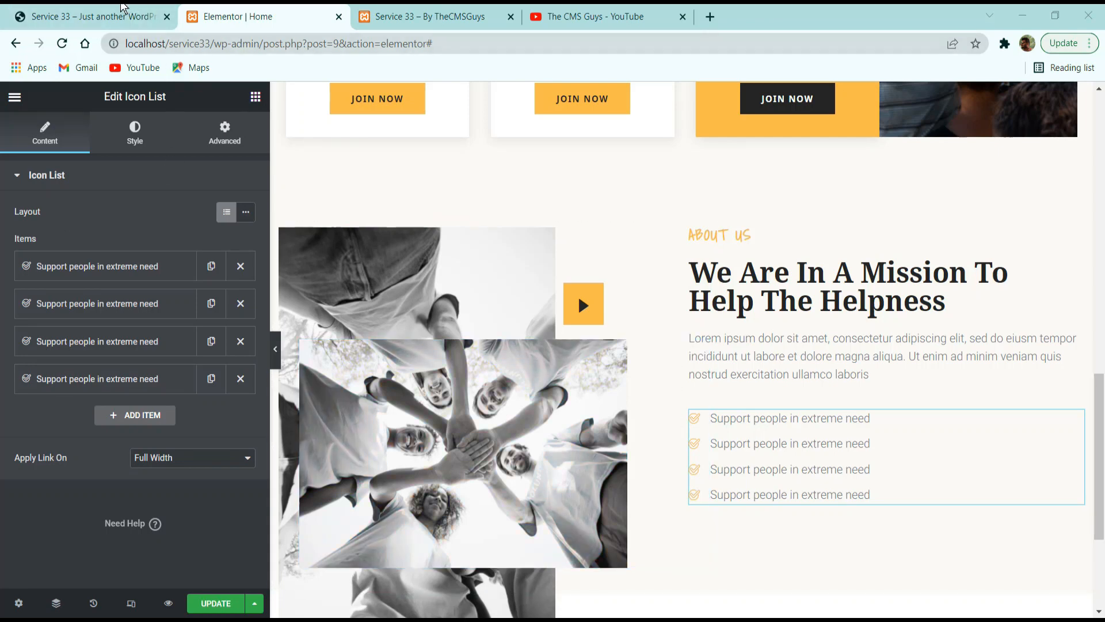
{"action": "left_click", "coordinate": [92, 16]}
{"action": "left_click", "coordinate": [331, 12]}
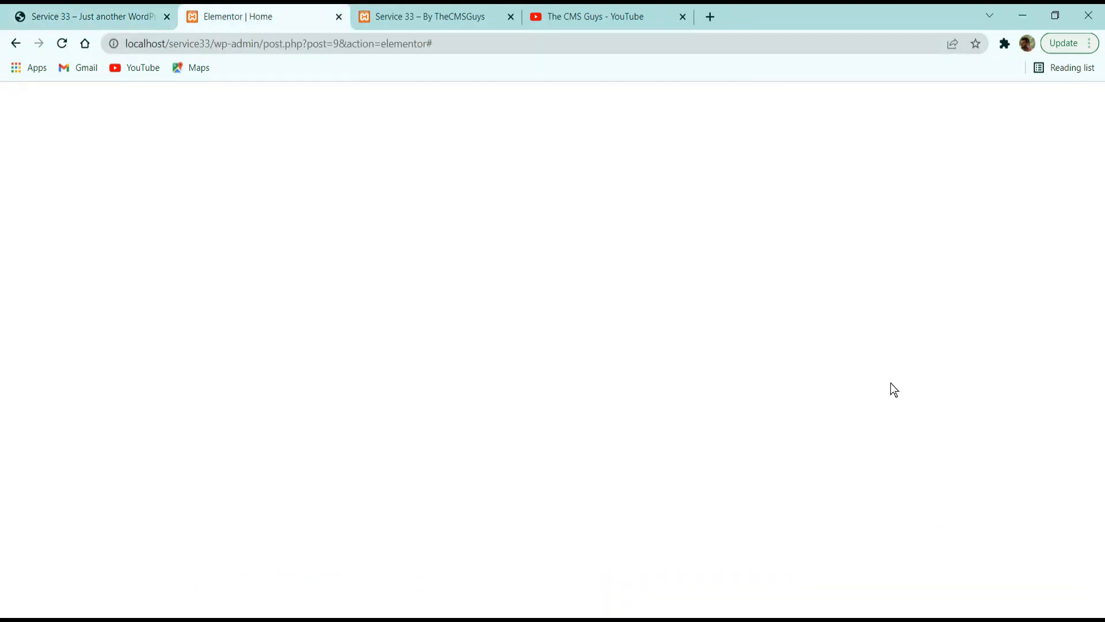
{"action": "left_click", "coordinate": [133, 136]}
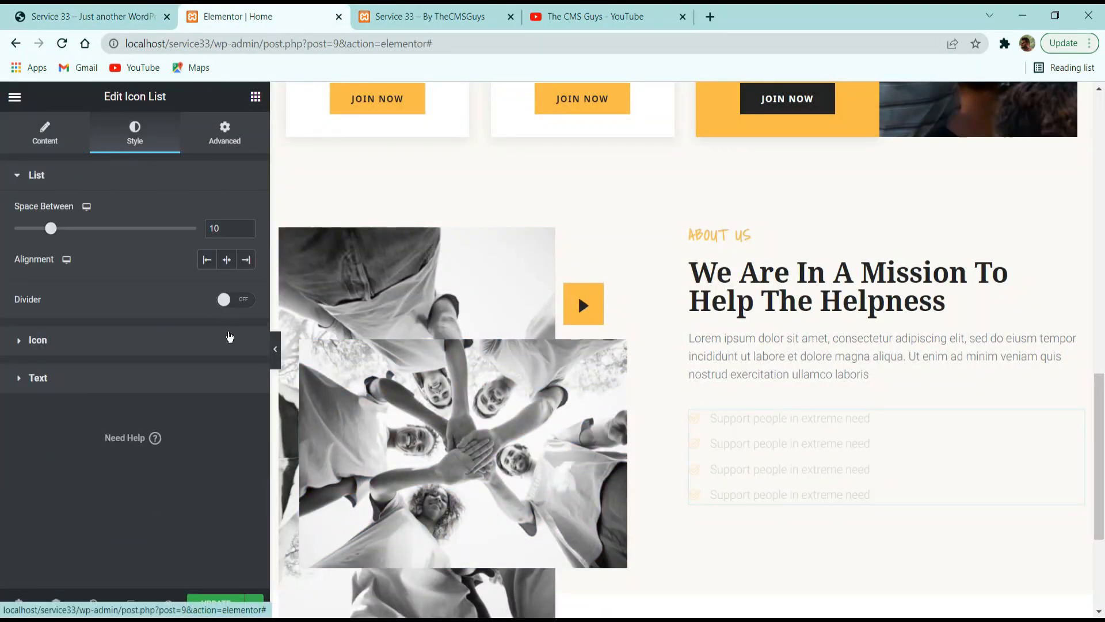
{"action": "left_click", "coordinate": [105, 375]}
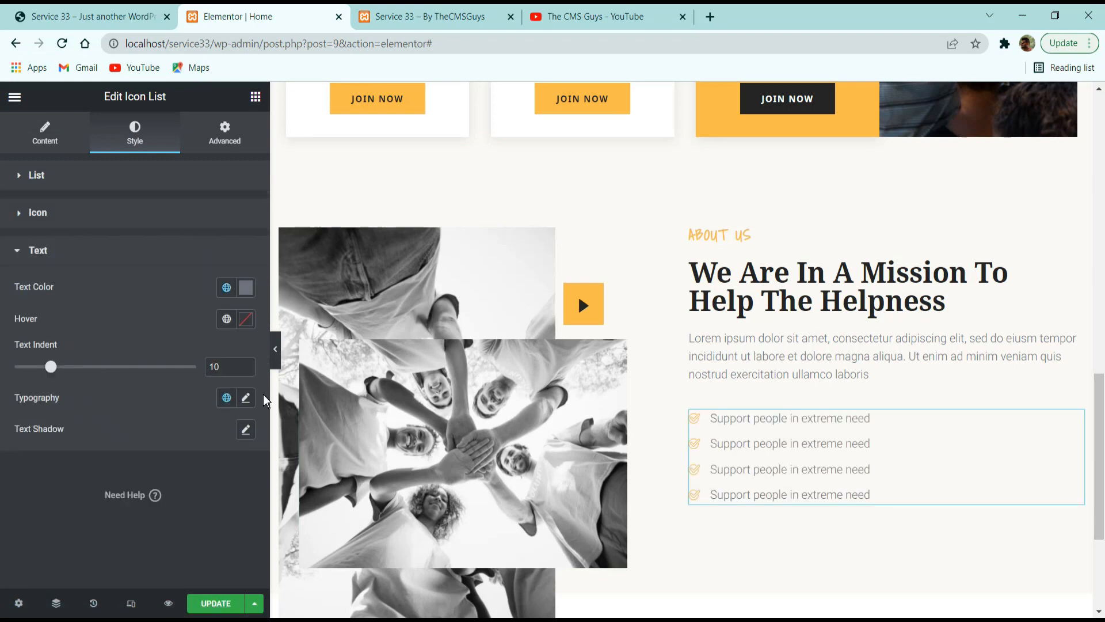
{"action": "left_click", "coordinate": [246, 399]}
{"action": "scroll", "coordinate": [138, 380], "scroll_direction": "down", "scroll_amount": 3}
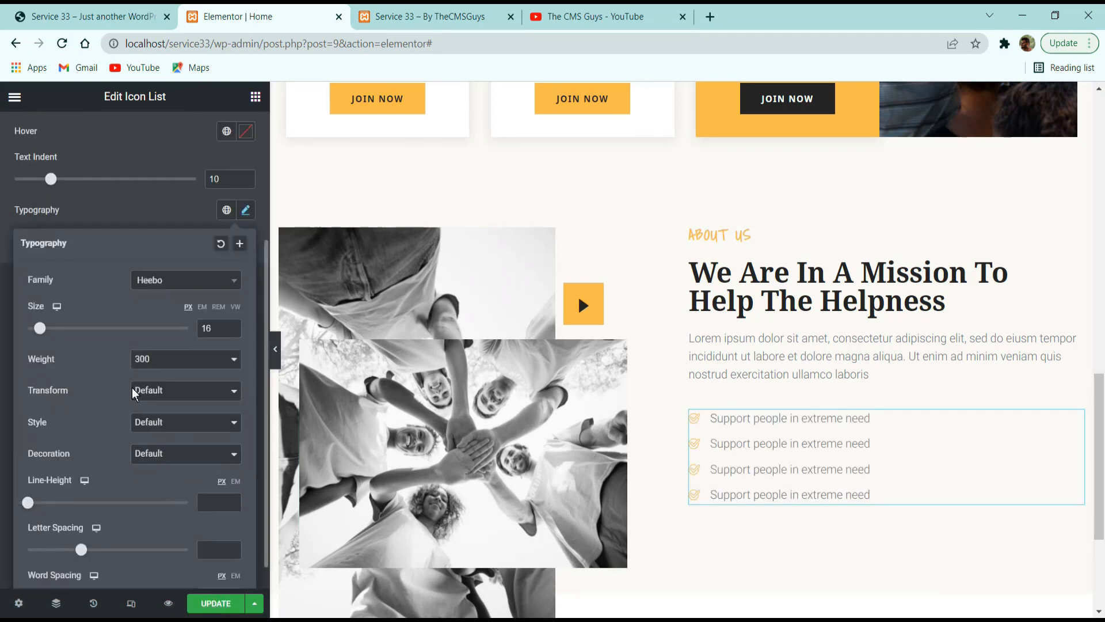
{"action": "left_click", "coordinate": [156, 369]}
{"action": "left_click", "coordinate": [153, 419]}
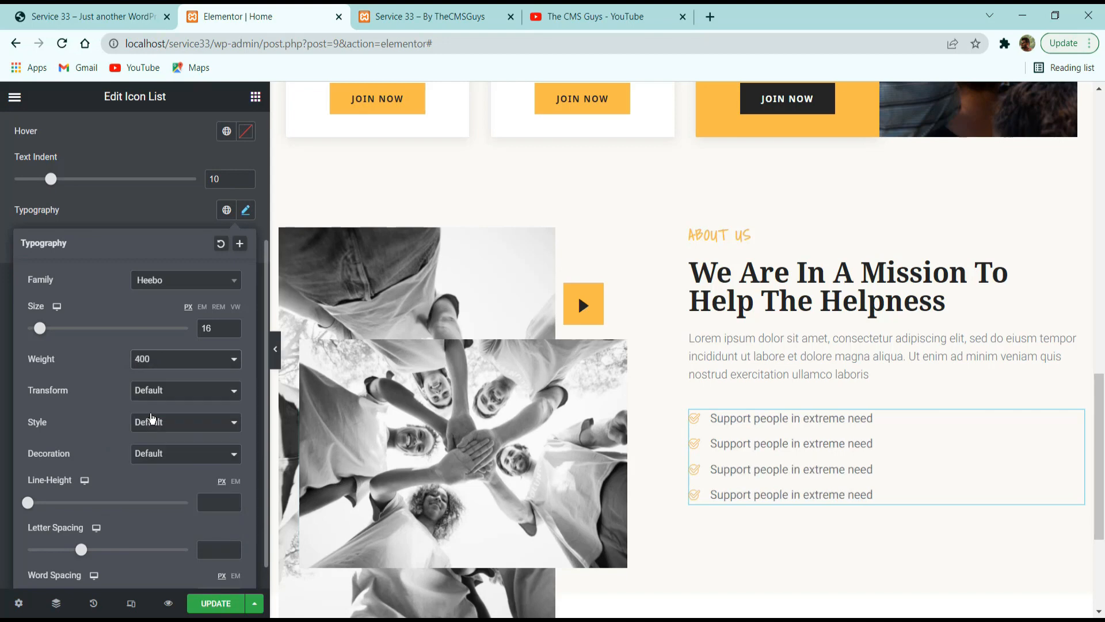
{"action": "left_click", "coordinate": [141, 216]}
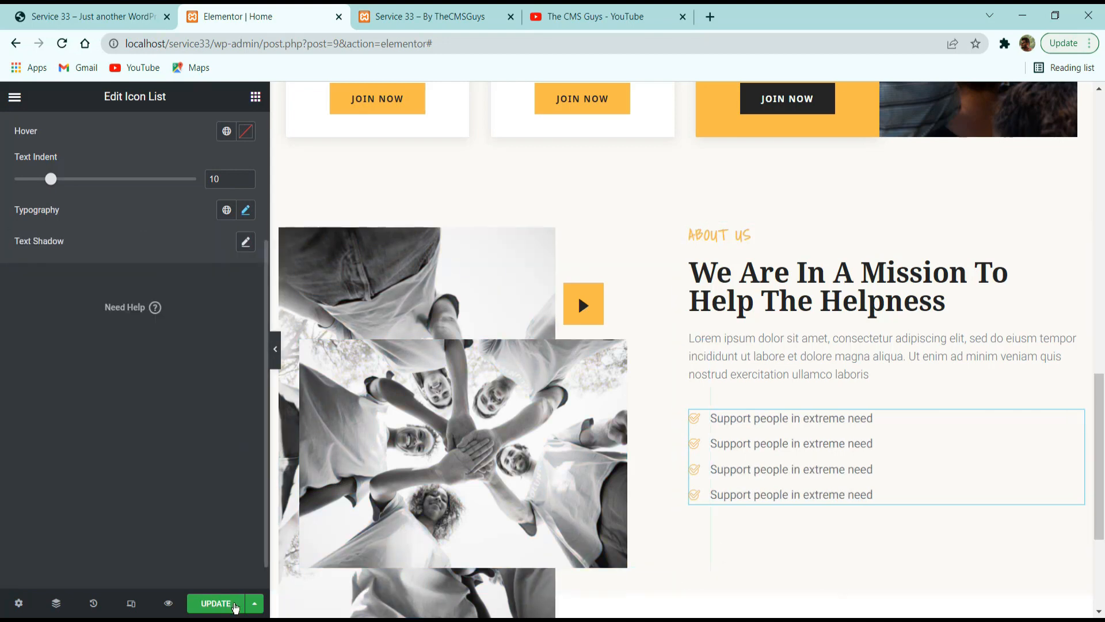
{"action": "left_click", "coordinate": [219, 603]}
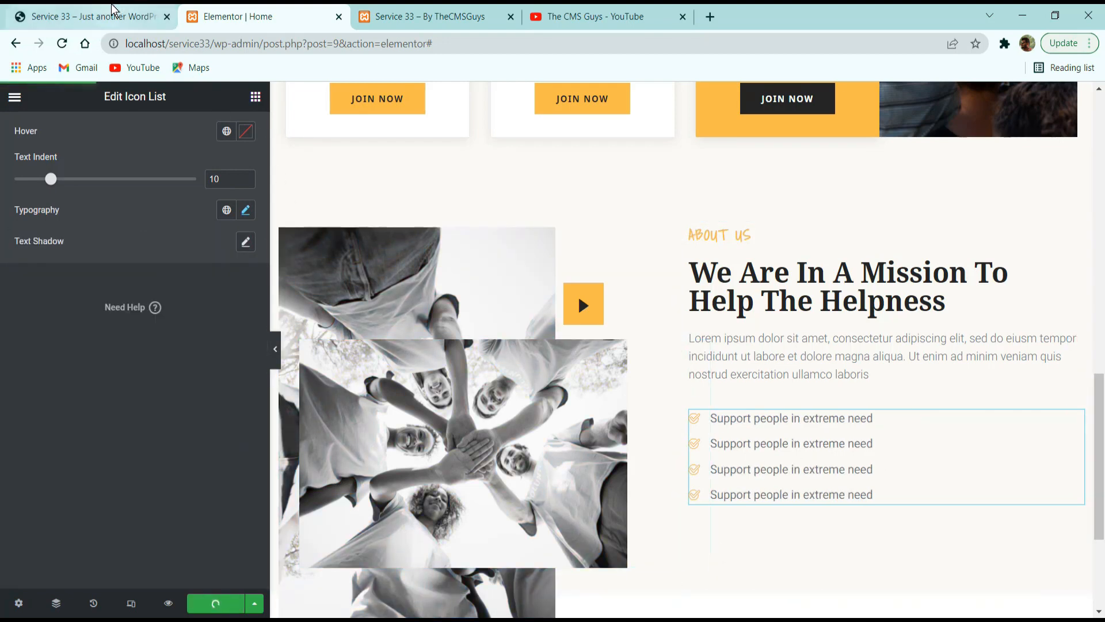
Check the reference site's campaign counter box and add an Inner Section below the checklist in the About Us column.
{"action": "left_click", "coordinate": [86, 16]}
{"action": "left_click_drag", "start_coordinate": [668, 327], "coordinate": [714, 353]}
{"action": "left_click", "coordinate": [254, 15]}
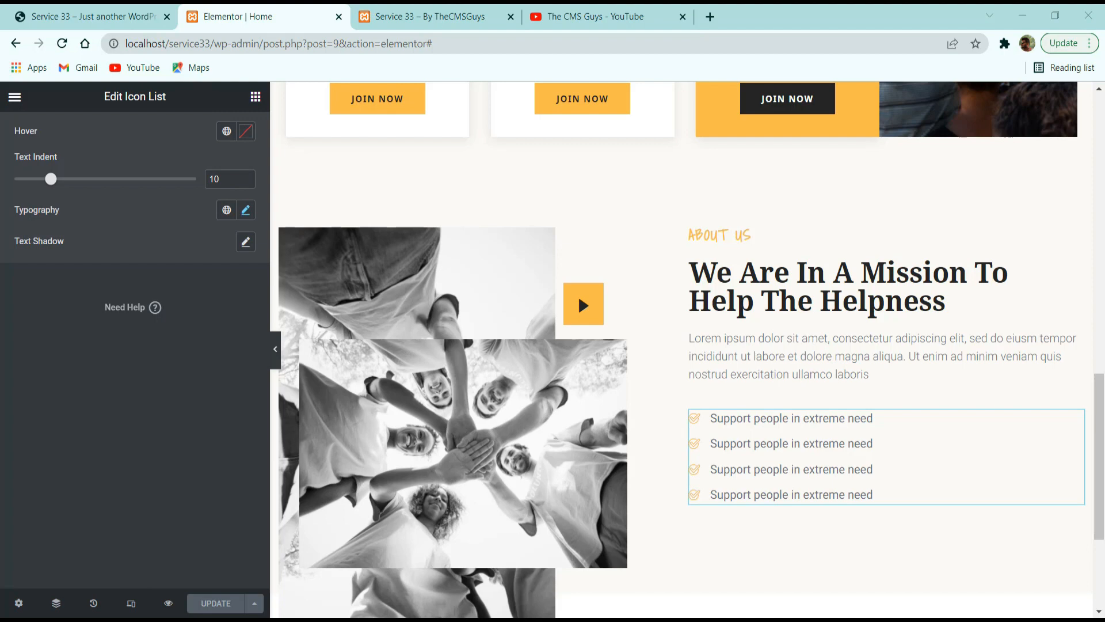
{"action": "scroll", "coordinate": [681, 437], "scroll_direction": "down", "scroll_amount": 3}
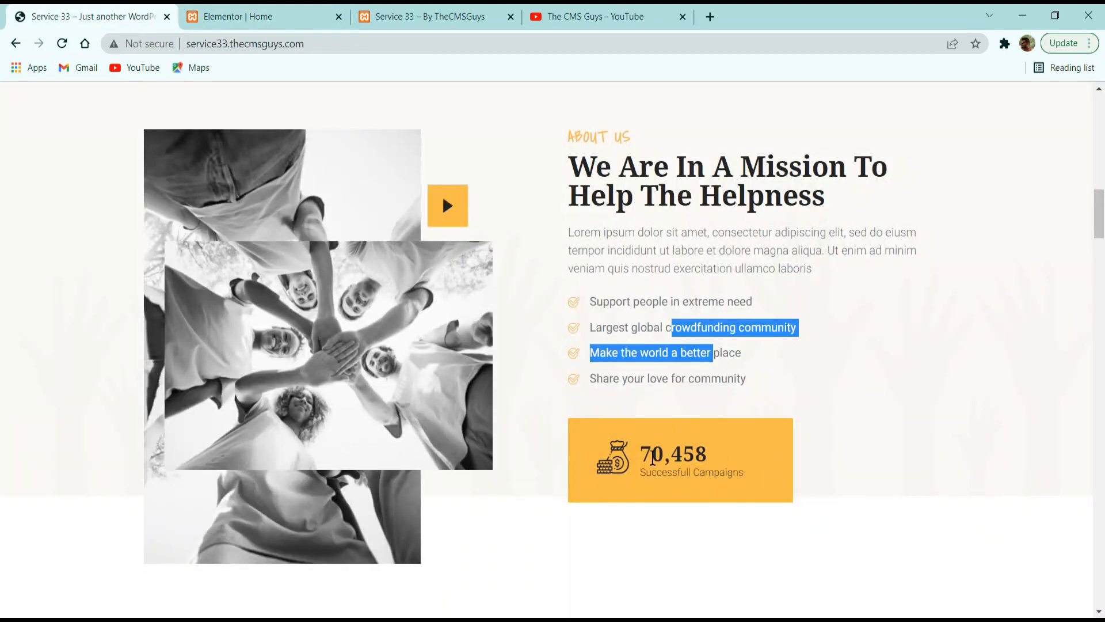
{"action": "left_click_drag", "start_coordinate": [652, 457], "coordinate": [605, 446]}
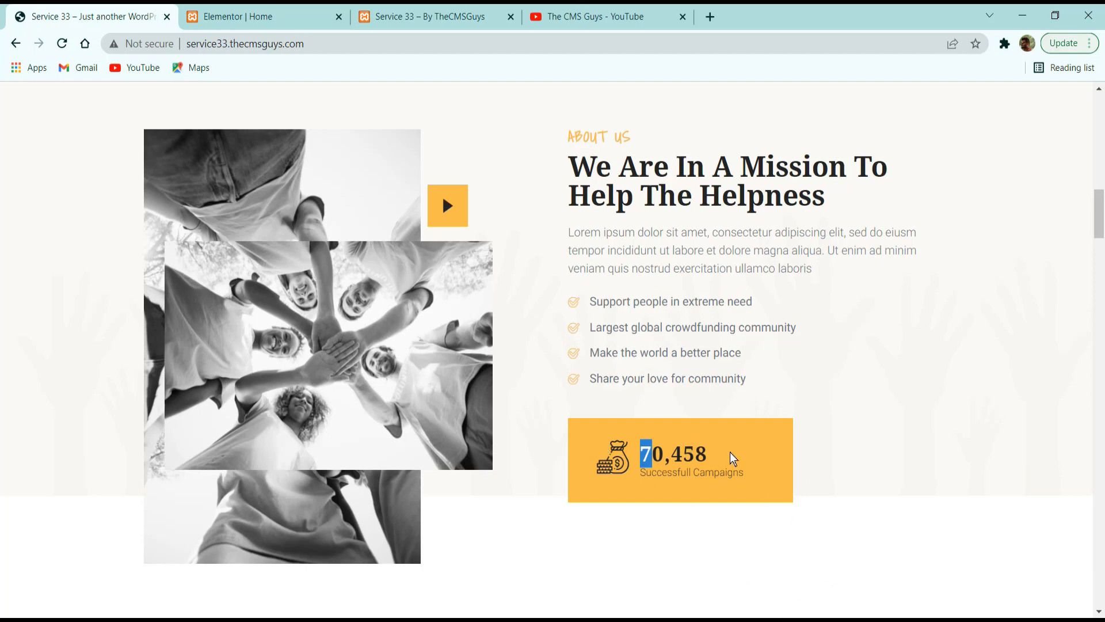
{"action": "left_click", "coordinate": [274, 10]}
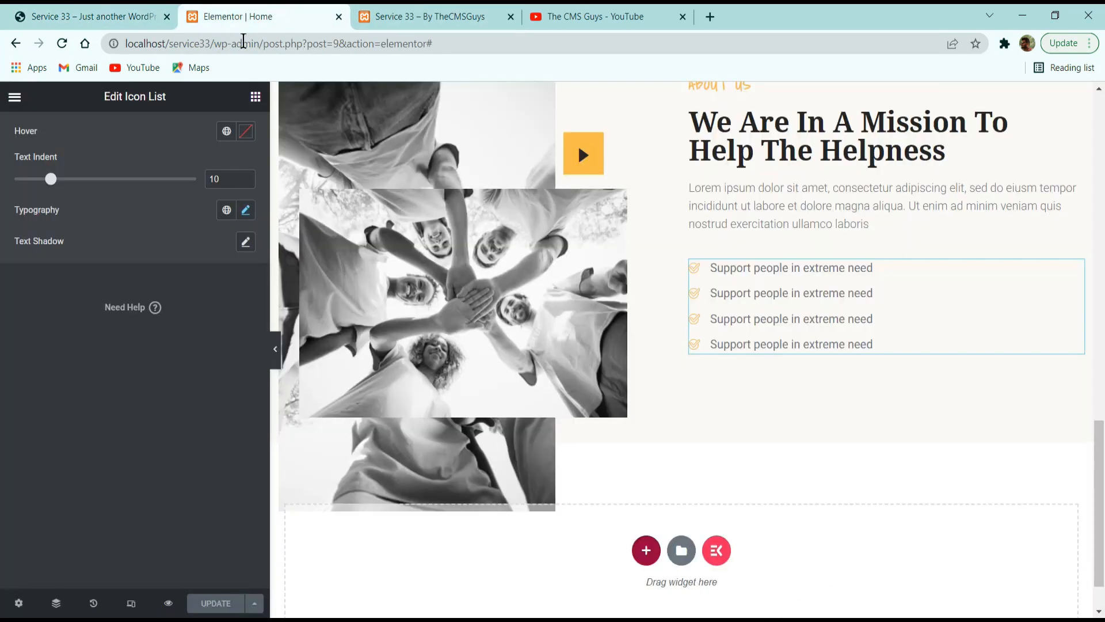
{"action": "left_click", "coordinate": [256, 96]}
{"action": "left_click_drag", "start_coordinate": [70, 280], "coordinate": [842, 347]}
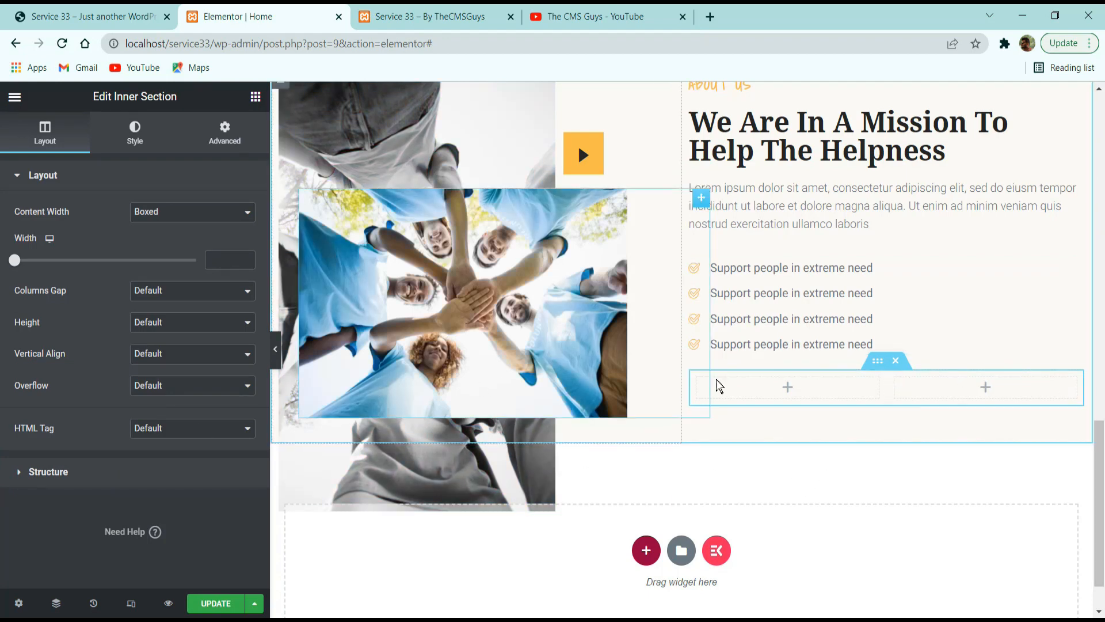
Set the inner section's first column to 60% width with Middle vertical alignment.
{"action": "left_click", "coordinate": [698, 380]}
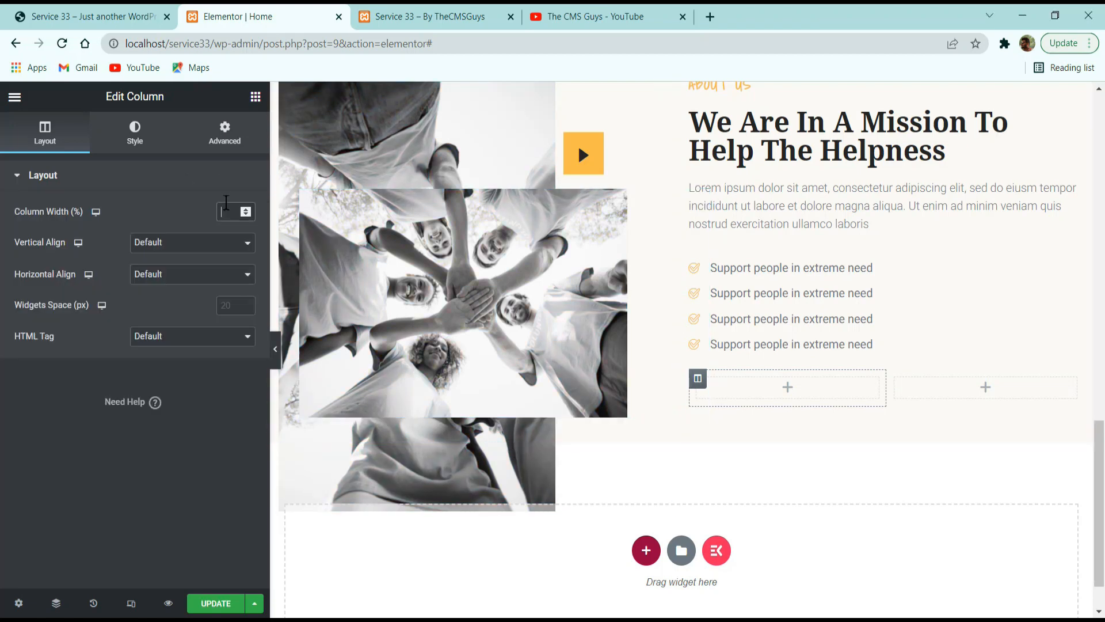
{"action": "type", "text": "60"}
{"action": "left_click", "coordinate": [165, 249]}
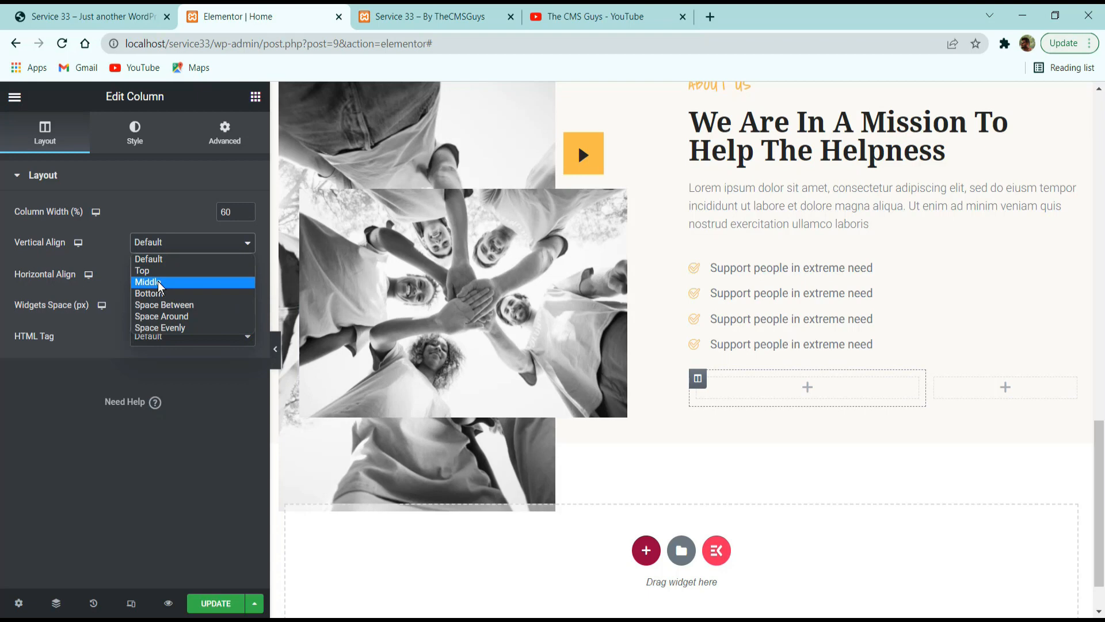
{"action": "left_click", "coordinate": [159, 284]}
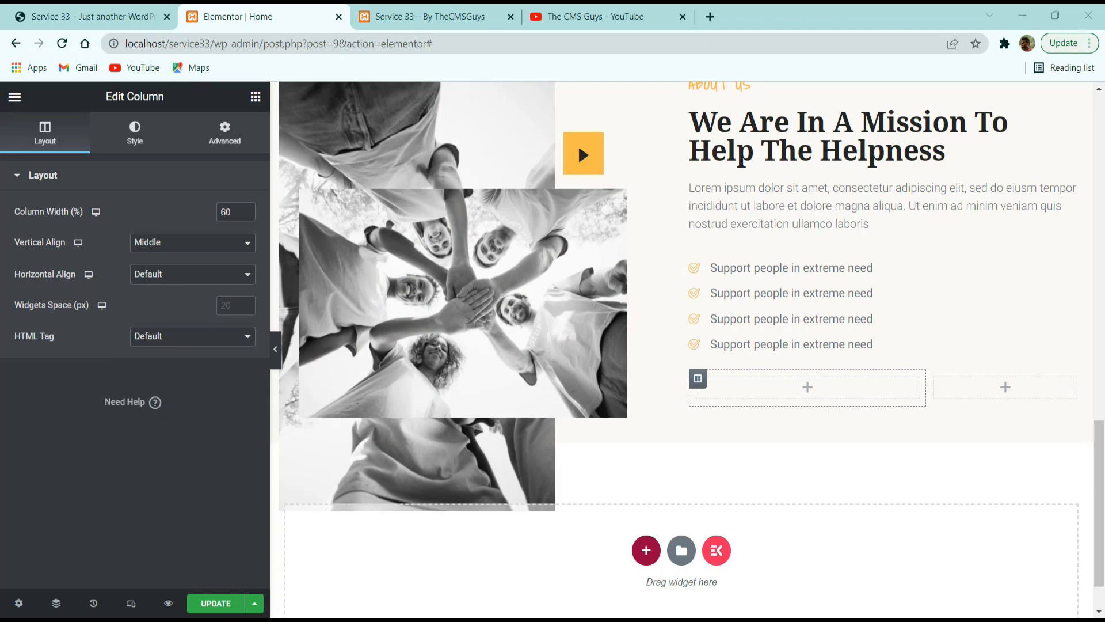
Unlink the inner section's margin values and set its top and bottom margins to 0 px.
{"action": "left_click", "coordinate": [881, 361]}
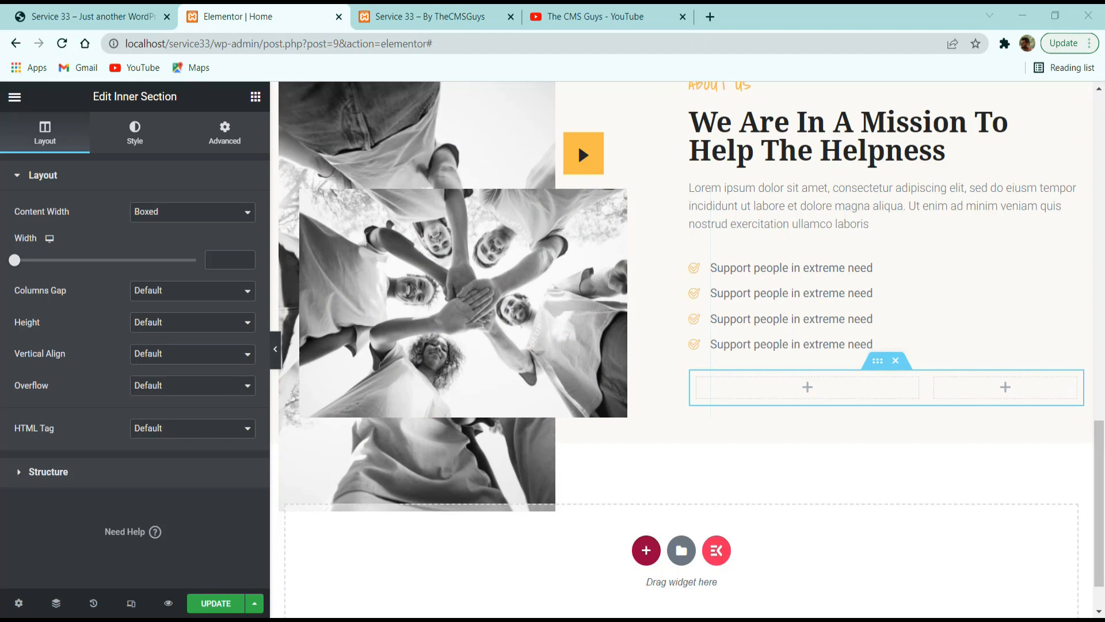
{"action": "left_click", "coordinate": [225, 133]}
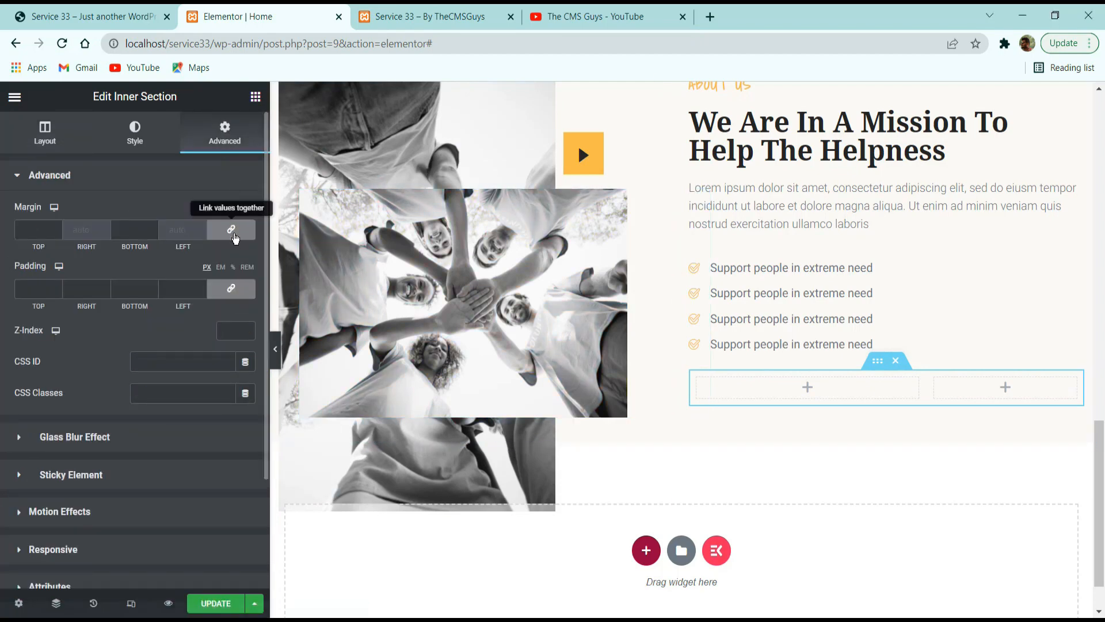
{"action": "left_click", "coordinate": [233, 233]}
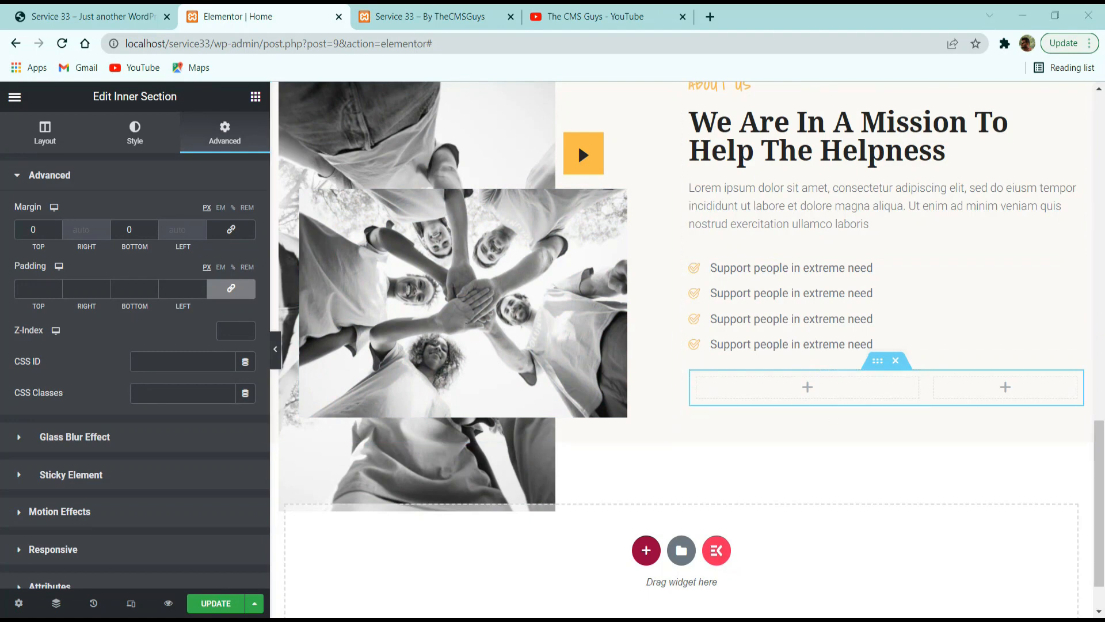
Check the reference site's counter box and add an Icon widget to the inner section's first column.
{"action": "left_click", "coordinate": [130, 13]}
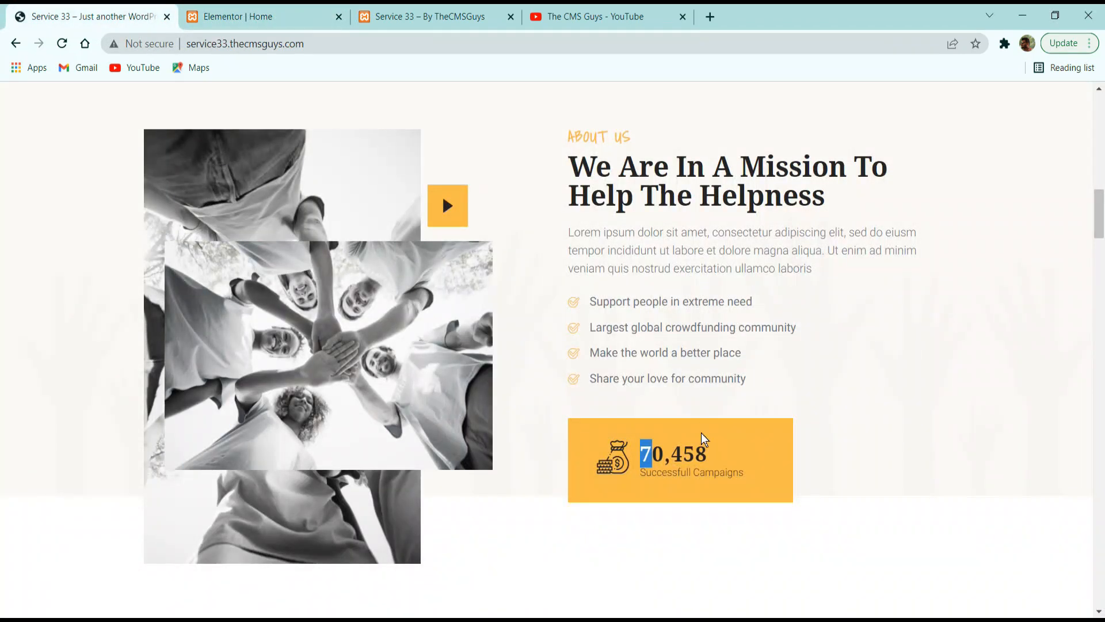
{"action": "left_click", "coordinate": [322, 13]}
{"action": "left_click", "coordinate": [256, 97]}
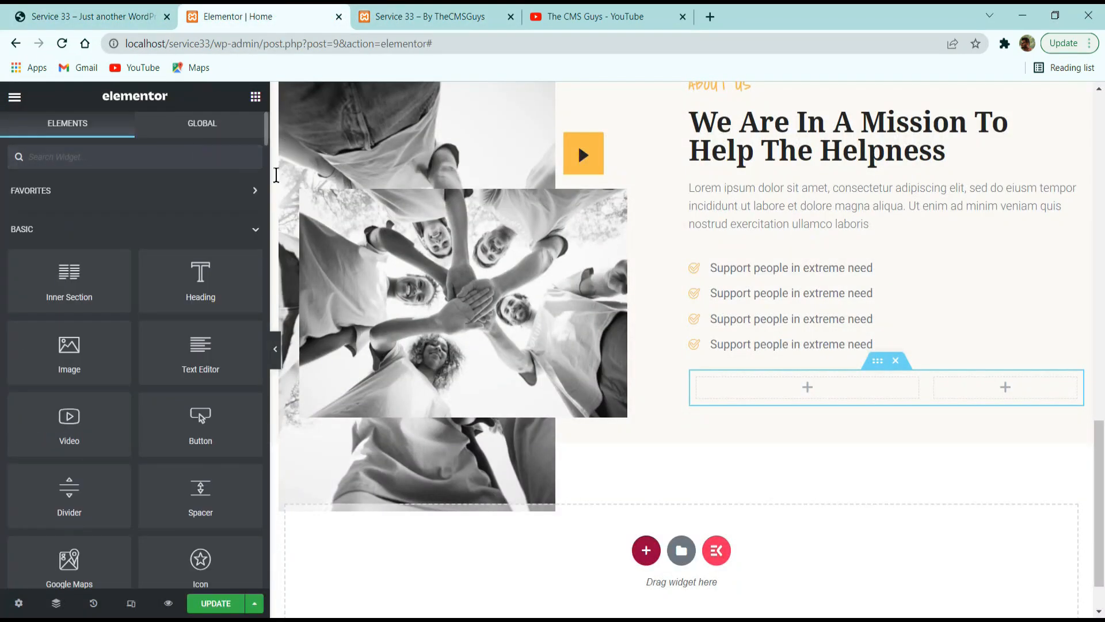
{"action": "type", "text": "icon"}
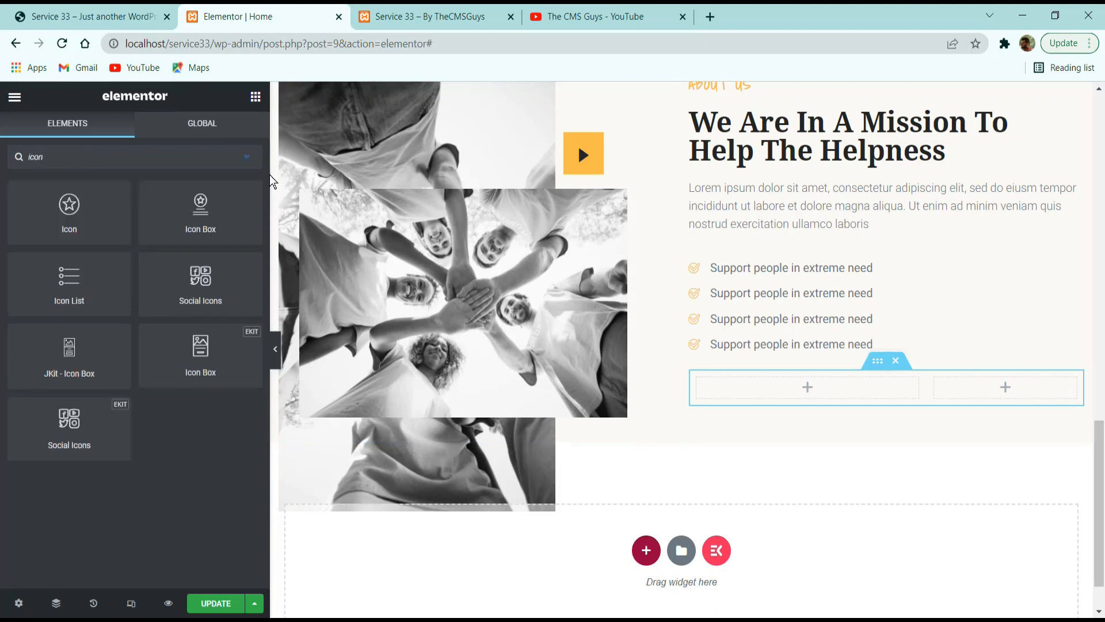
{"action": "left_click_drag", "start_coordinate": [109, 232], "coordinate": [760, 390]}
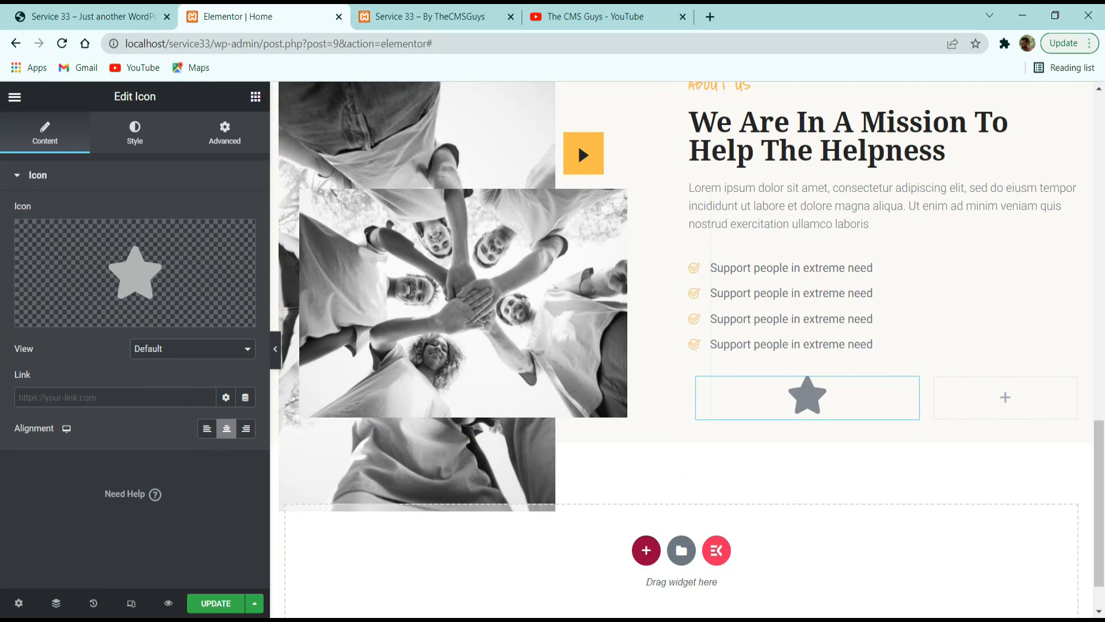
Check the reference site's counter icon and replace the star with the "Money 2" money bag icon from the icon library.
{"action": "left_click", "coordinate": [118, 17]}
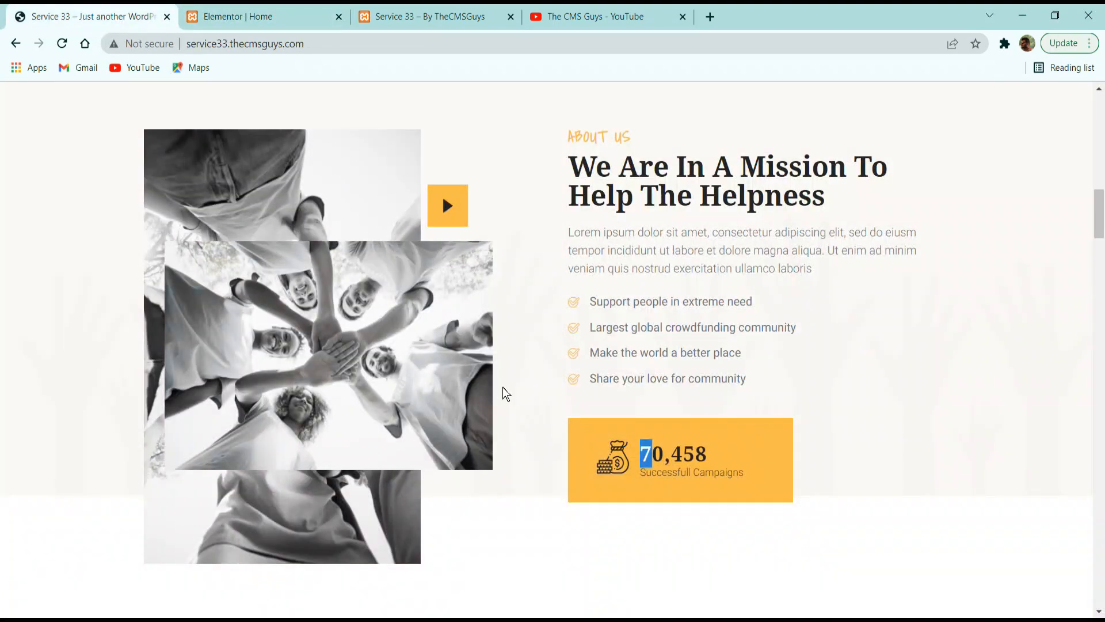
{"action": "left_click", "coordinate": [320, 18]}
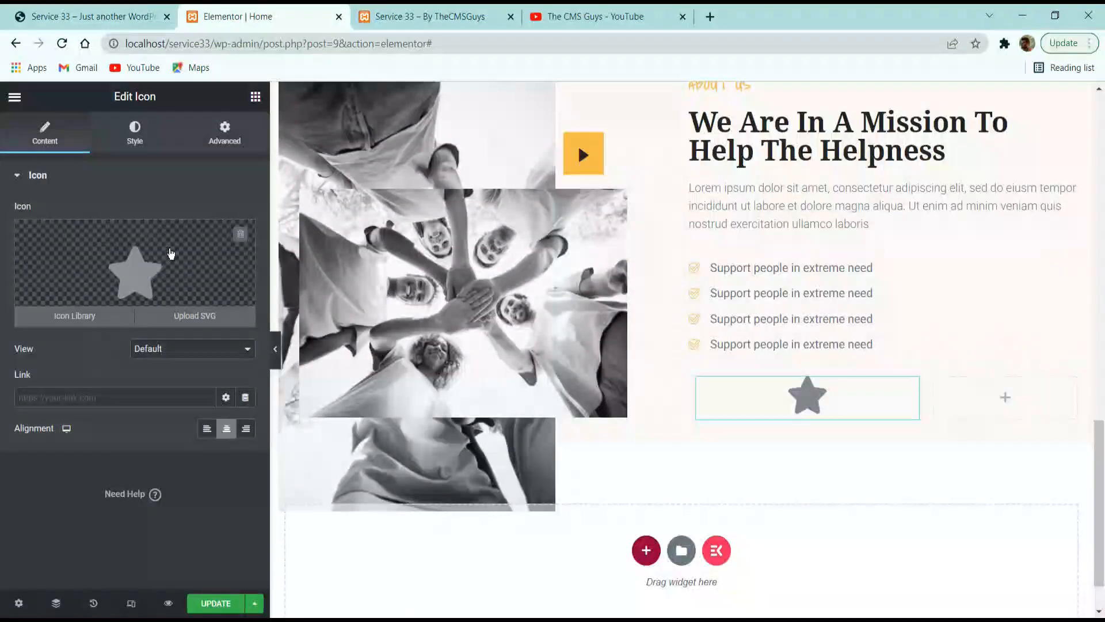
{"action": "left_click", "coordinate": [157, 269]}
{"action": "left_click", "coordinate": [467, 156]}
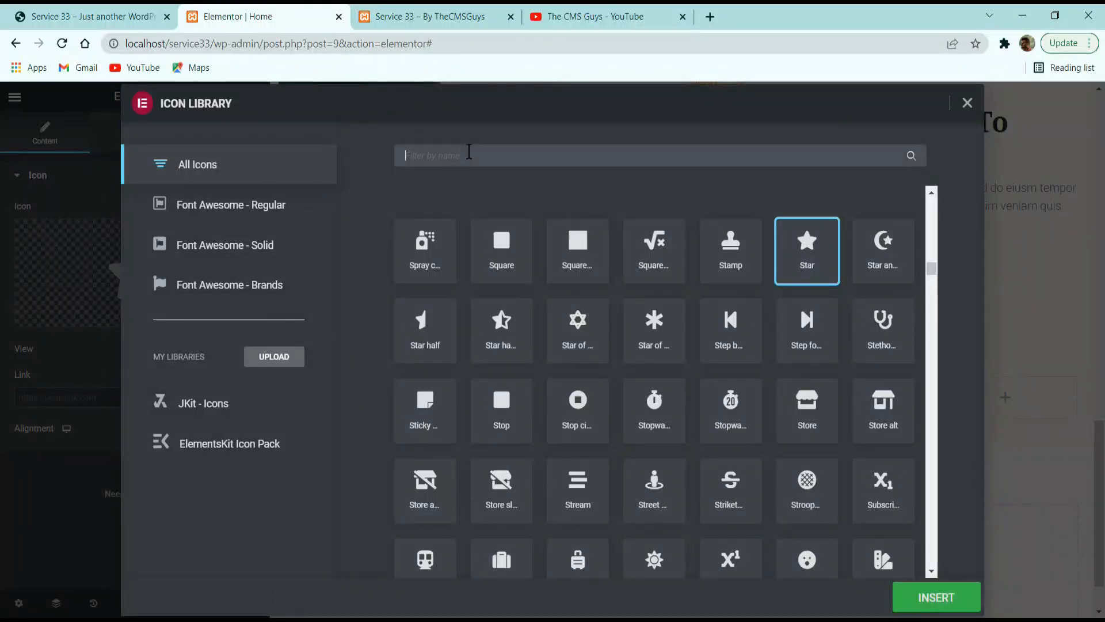
{"action": "type", "text": "money"}
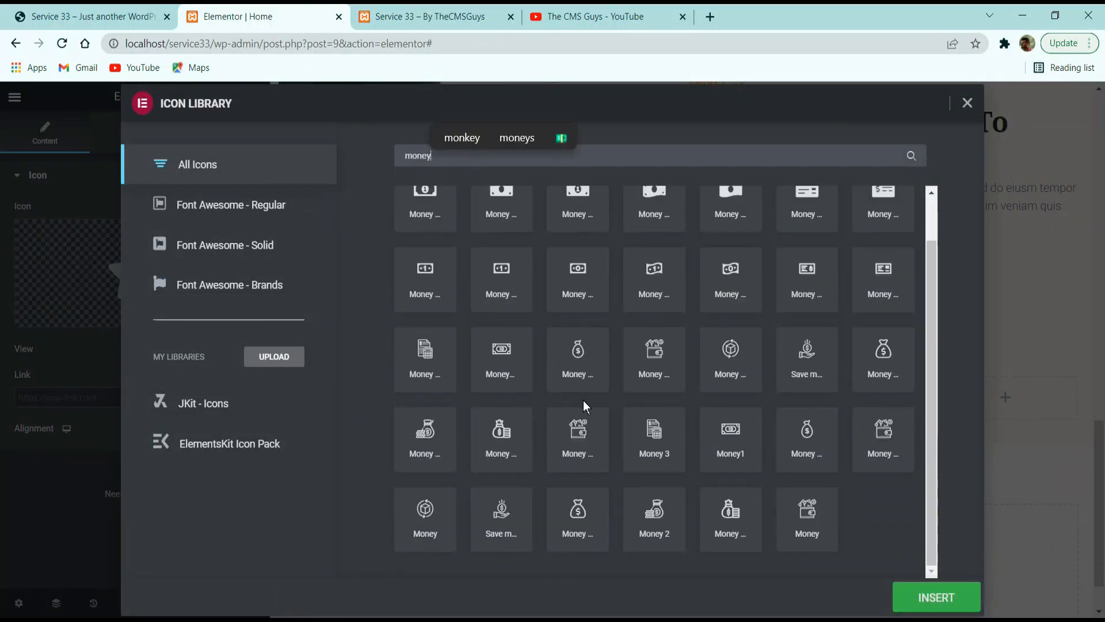
{"action": "scroll", "coordinate": [586, 407], "scroll_direction": "up", "scroll_amount": 1}
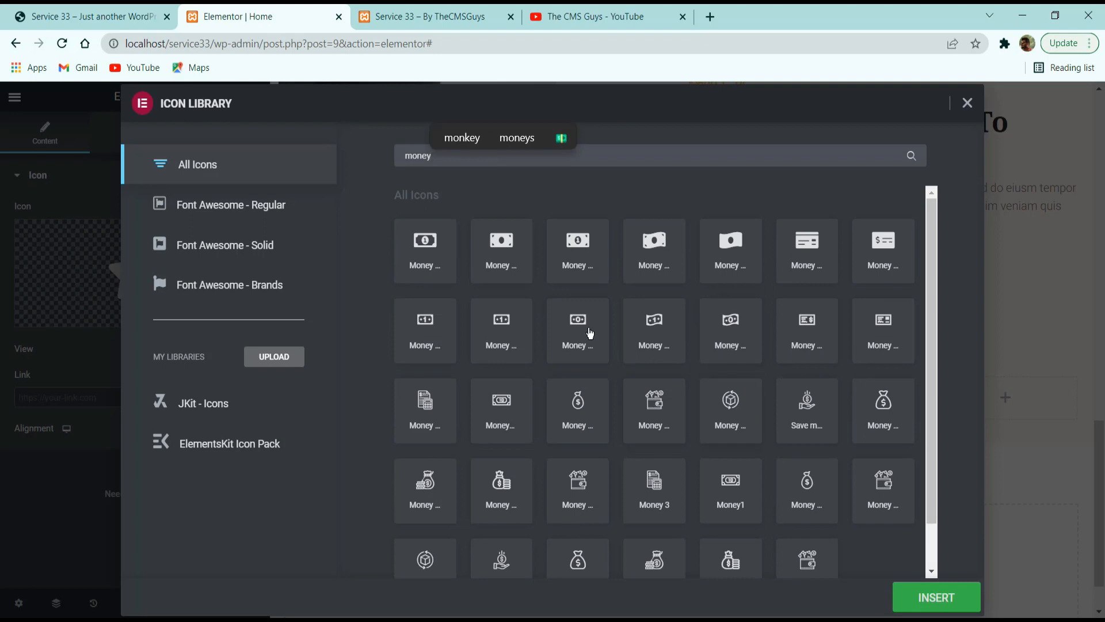
{"action": "scroll", "coordinate": [654, 318], "scroll_direction": "down", "scroll_amount": 1}
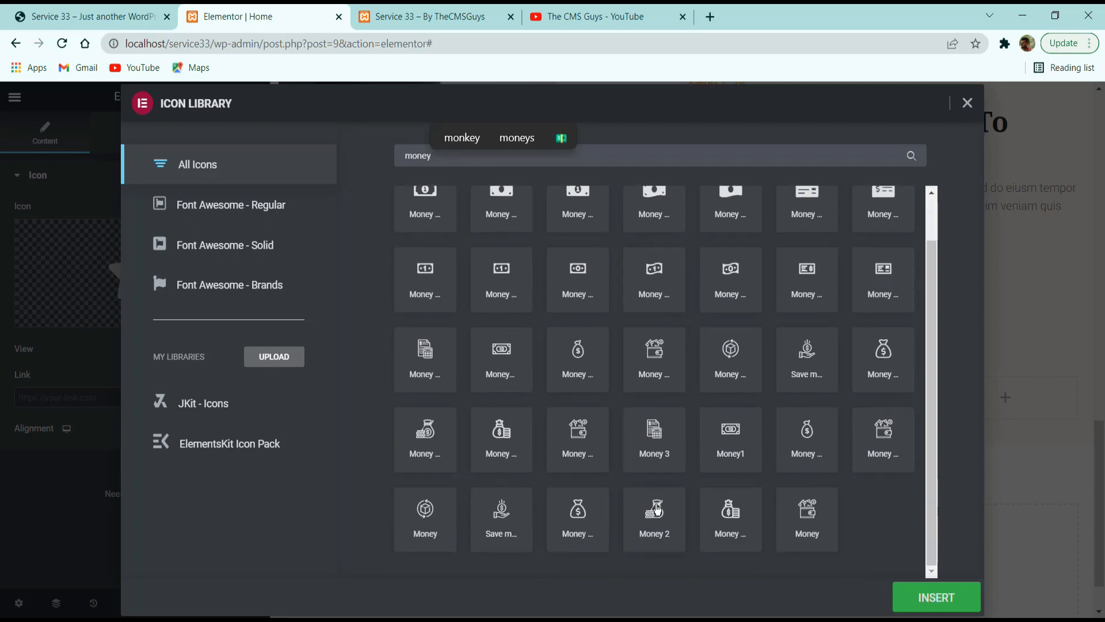
{"action": "left_click", "coordinate": [656, 513]}
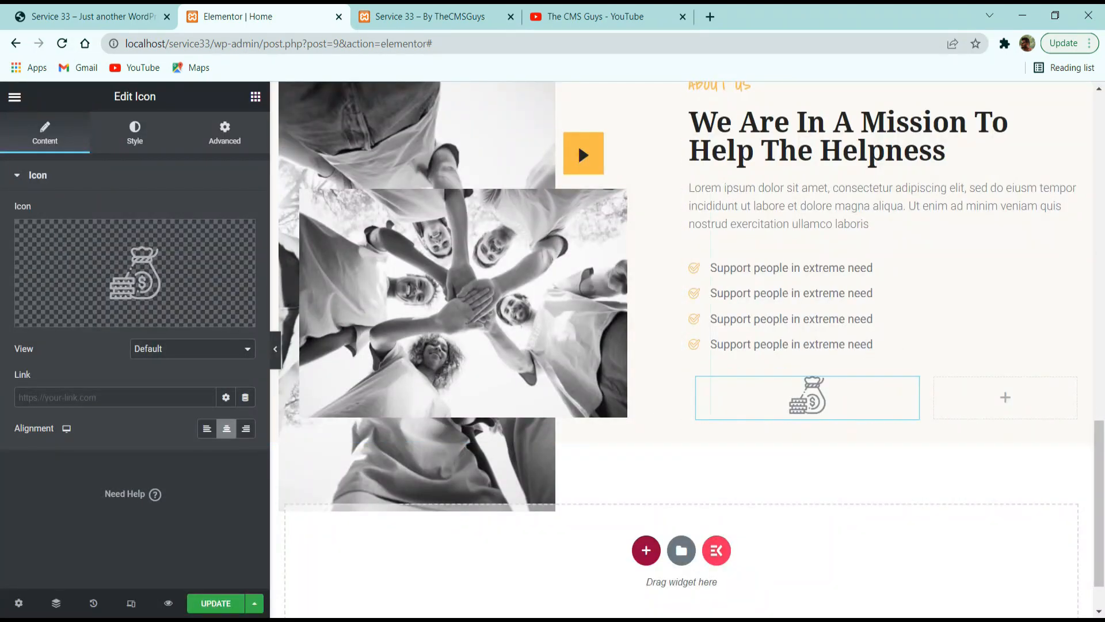
Try left and right alignment on the money bag icon and return it to center.
{"action": "left_click", "coordinate": [151, 398]}
{"action": "left_click", "coordinate": [207, 428]}
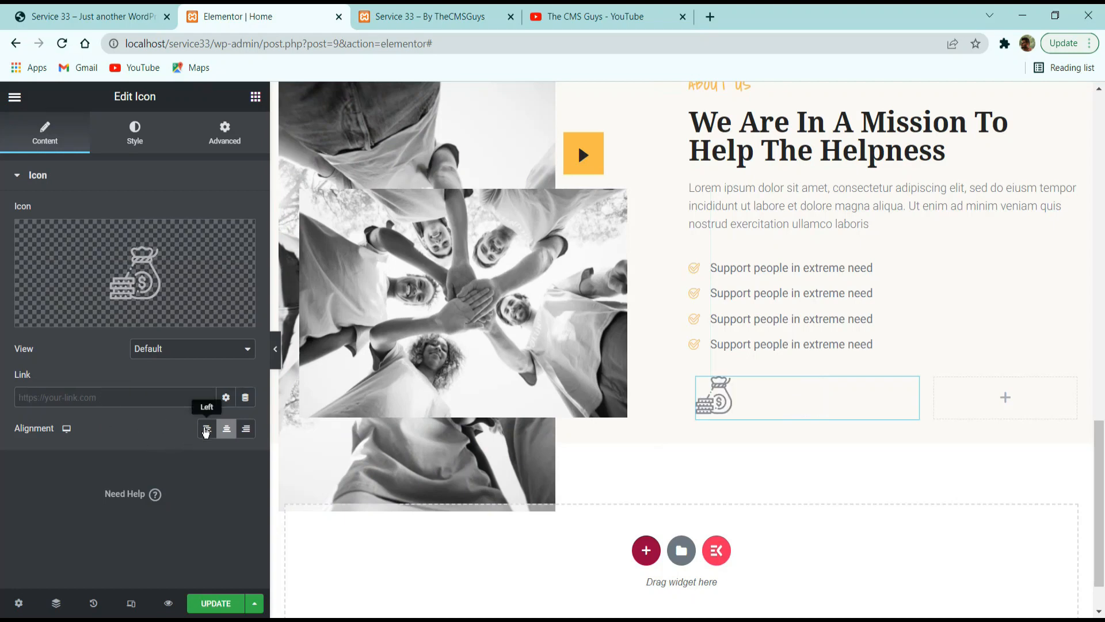
{"action": "left_click", "coordinate": [225, 432]}
{"action": "left_click", "coordinate": [246, 429]}
{"action": "left_click", "coordinate": [226, 431]}
{"action": "left_click", "coordinate": [207, 429]}
{"action": "left_click", "coordinate": [228, 435]}
Set the money bag icon's primary color to the Secondary global color and its size to 45, keeping the rotation at 0.
{"action": "left_click", "coordinate": [133, 141]}
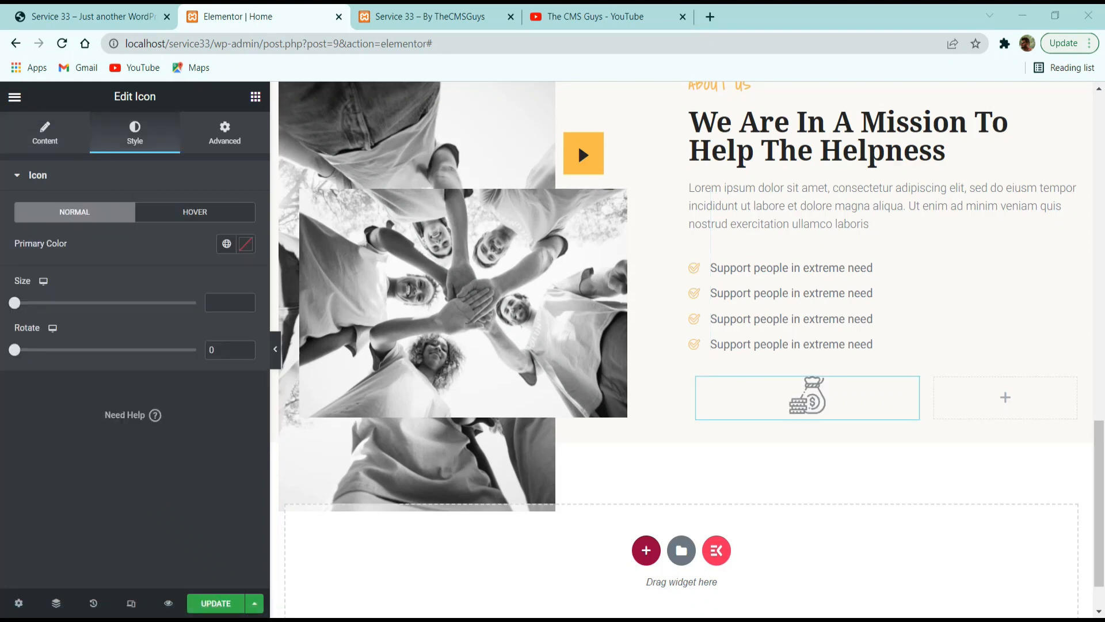
{"action": "left_click", "coordinate": [226, 244]}
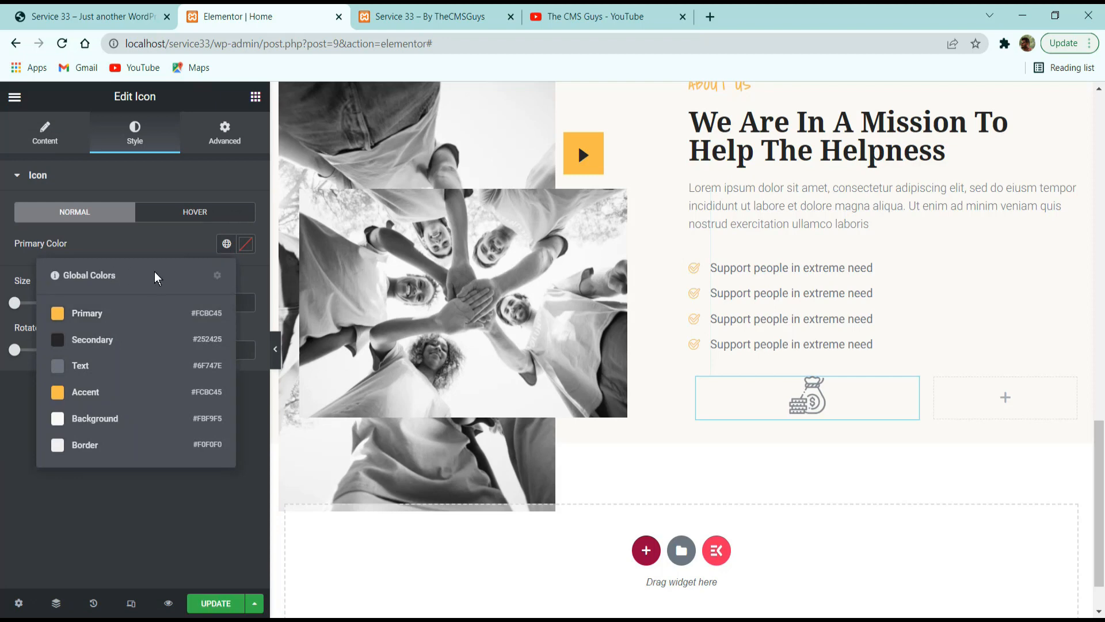
{"action": "left_click", "coordinate": [87, 342]}
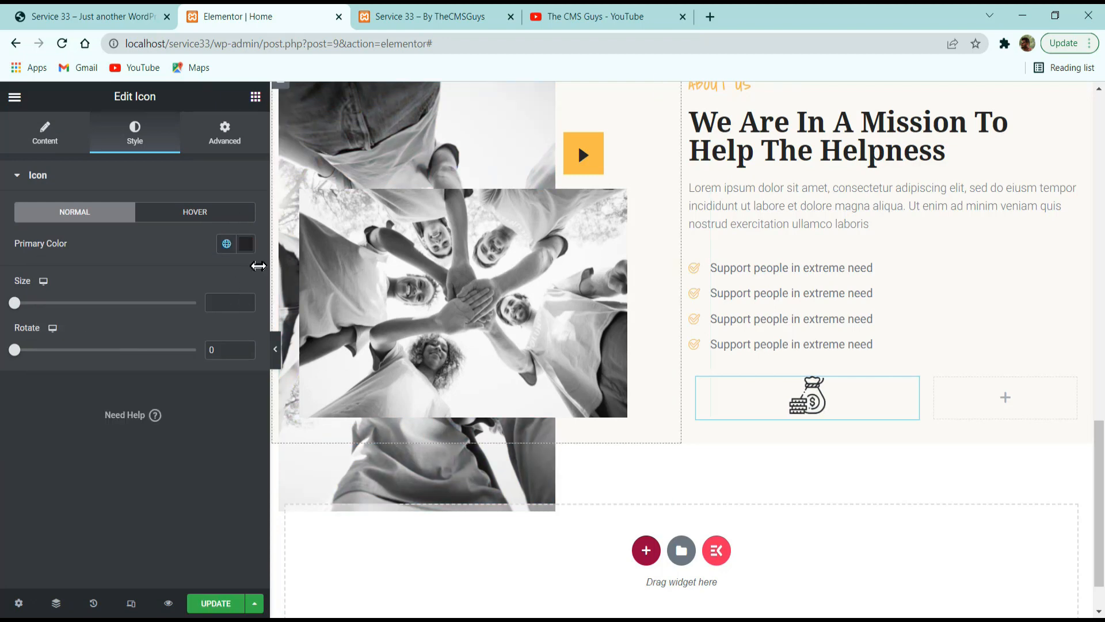
{"action": "left_click", "coordinate": [230, 303]}
{"action": "type", "text": "45"}
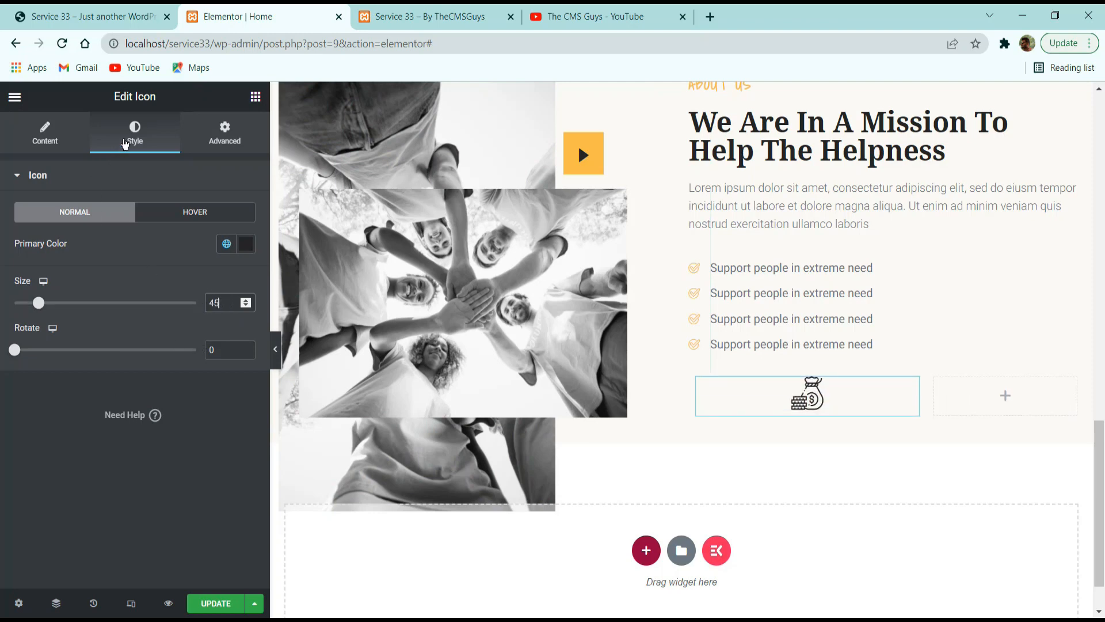
{"action": "left_click", "coordinate": [28, 353]}
{"action": "mouse_move", "coordinate": [29, 353]}
{"action": "left_mouse_down"}
{"action": "mouse_move", "coordinate": [114, 349]}
{"action": "mouse_move", "coordinate": [15, 350]}
{"action": "left_mouse_up"}
Compare the icon's placement with the reference site and set its positioning width to Inline (auto).
{"action": "left_click", "coordinate": [227, 142]}
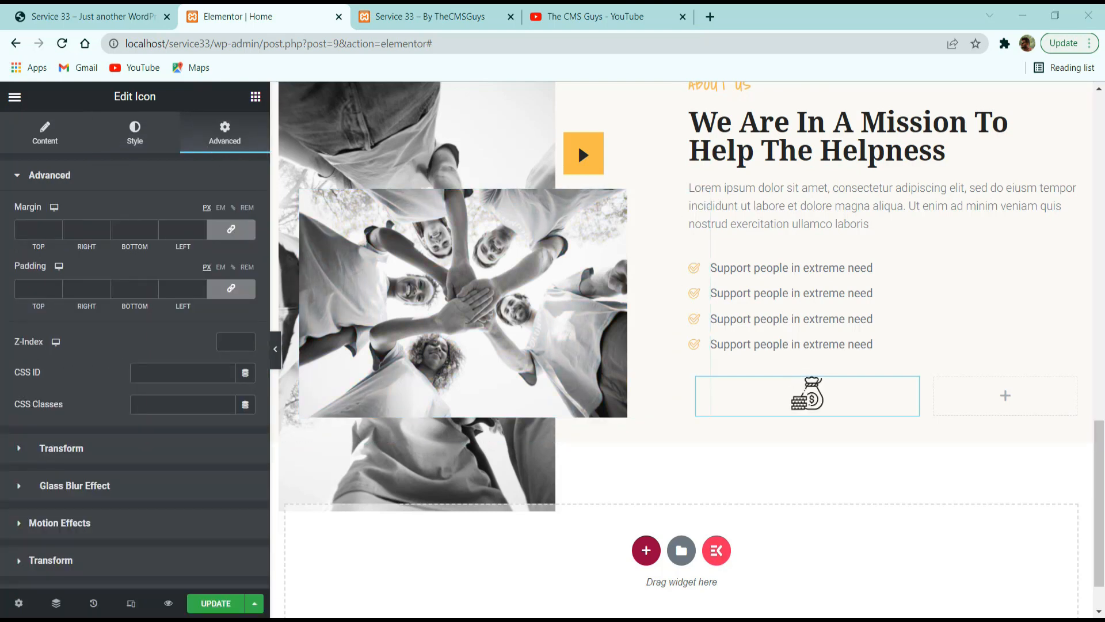
{"action": "left_click", "coordinate": [81, 16]}
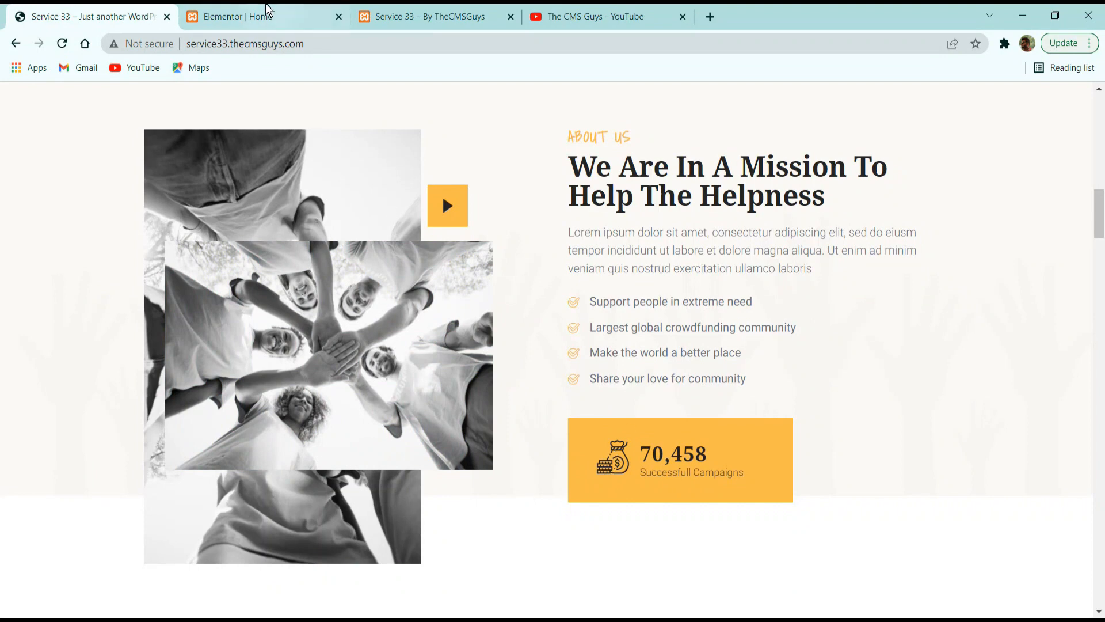
{"action": "left_click", "coordinate": [267, 10]}
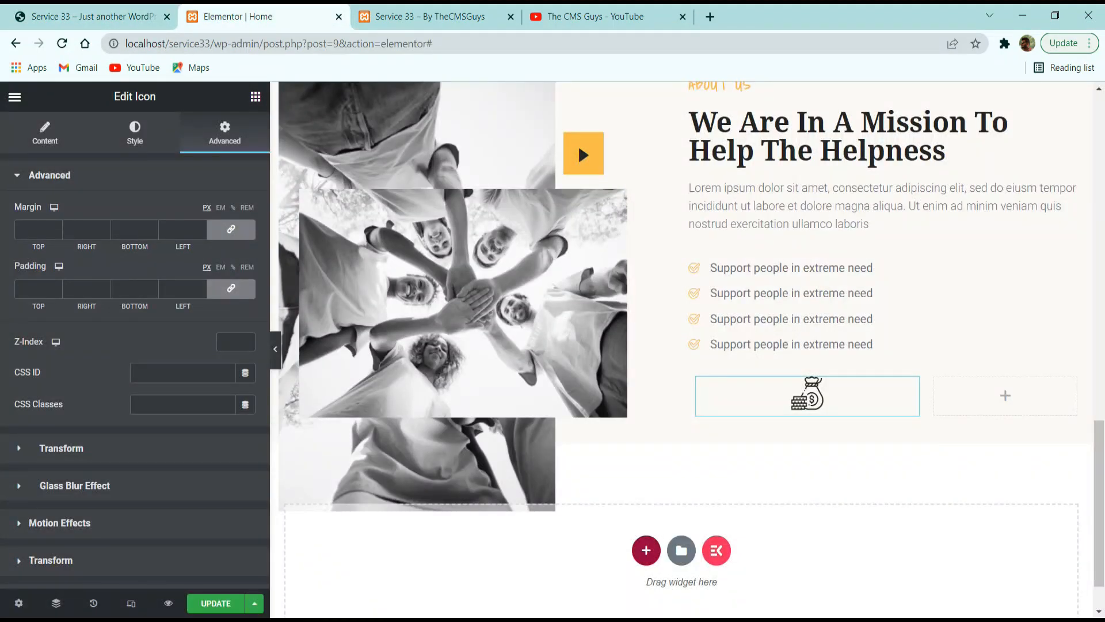
{"action": "left_click", "coordinate": [107, 18]}
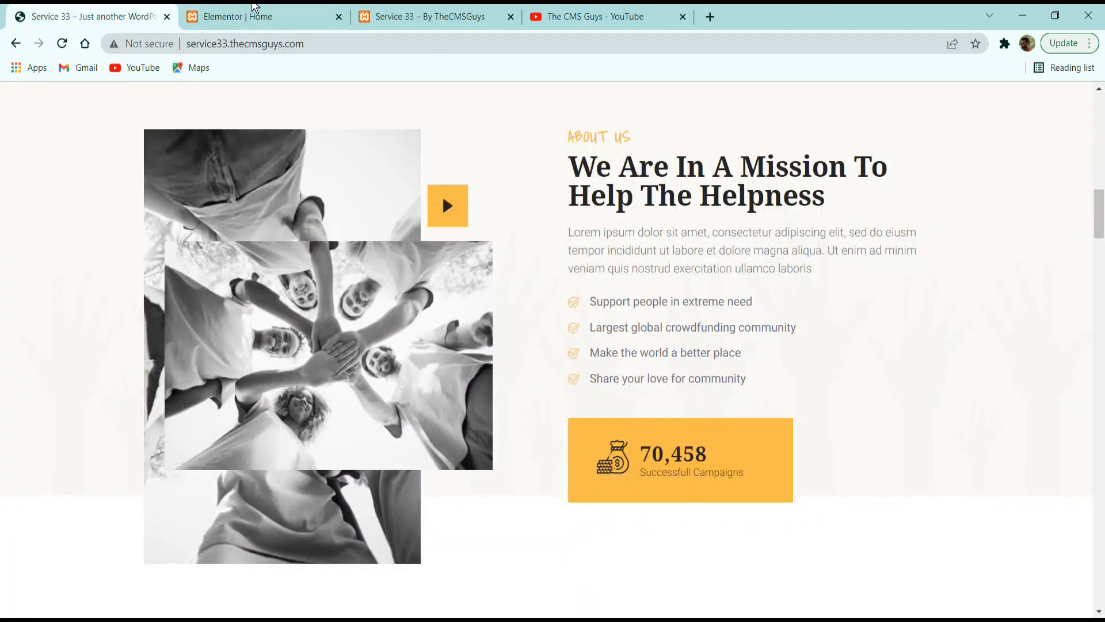
{"action": "left_click", "coordinate": [255, 10]}
{"action": "scroll", "coordinate": [83, 449], "scroll_direction": "down", "scroll_amount": 3}
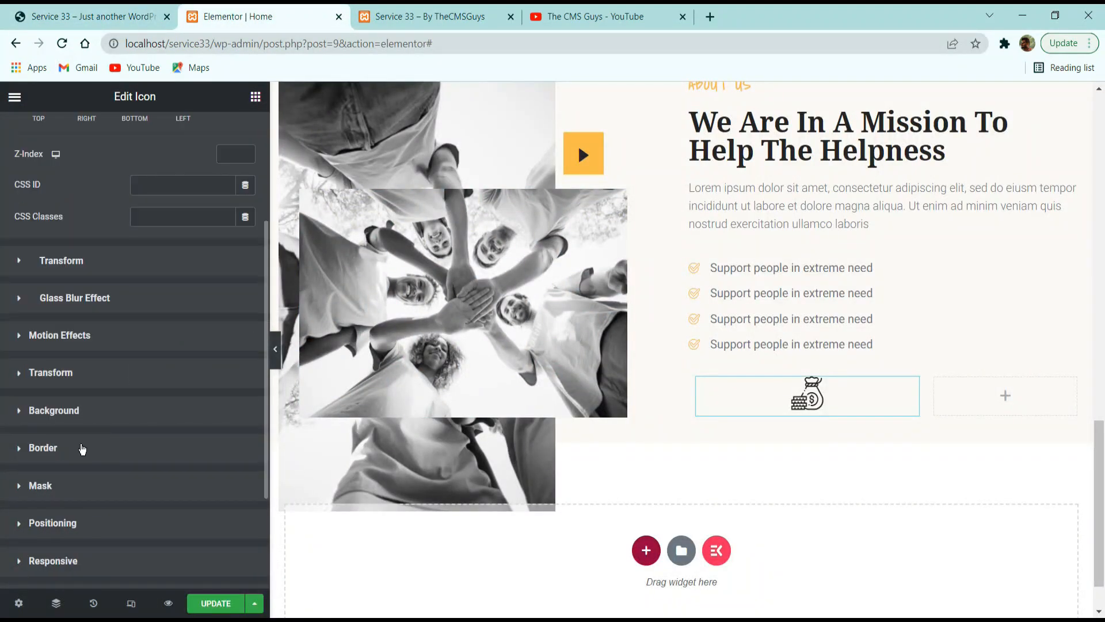
{"action": "left_click", "coordinate": [69, 522]}
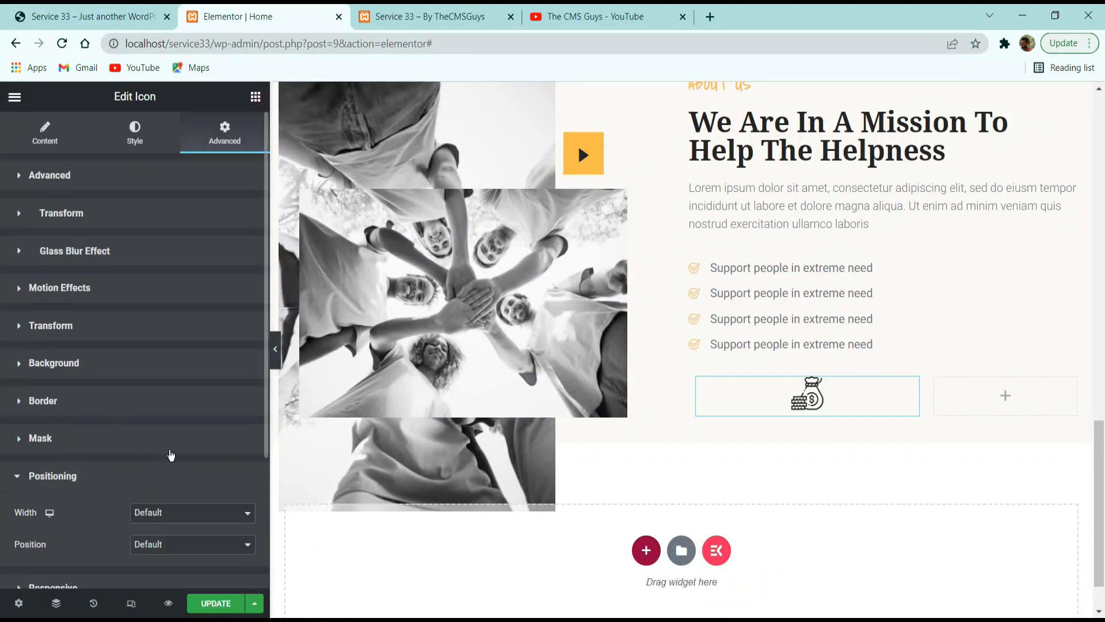
{"action": "left_click", "coordinate": [167, 512]}
{"action": "left_click", "coordinate": [167, 551]}
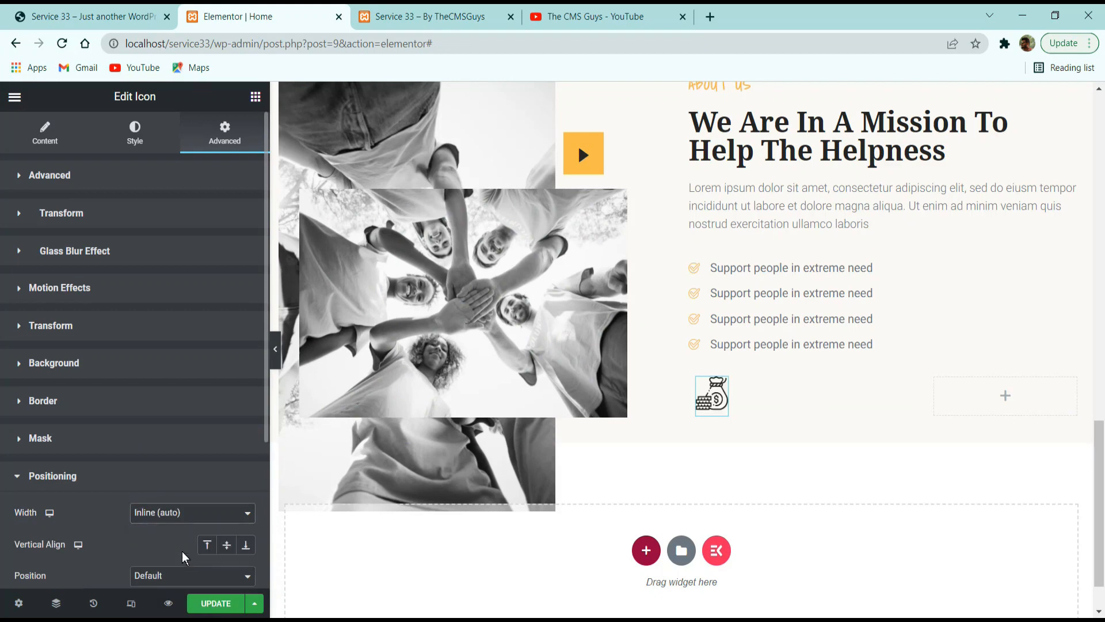
Check the reference site's counter text and add the ElementsKit Funfact widget to the About Us section.
{"action": "left_click", "coordinate": [109, 23]}
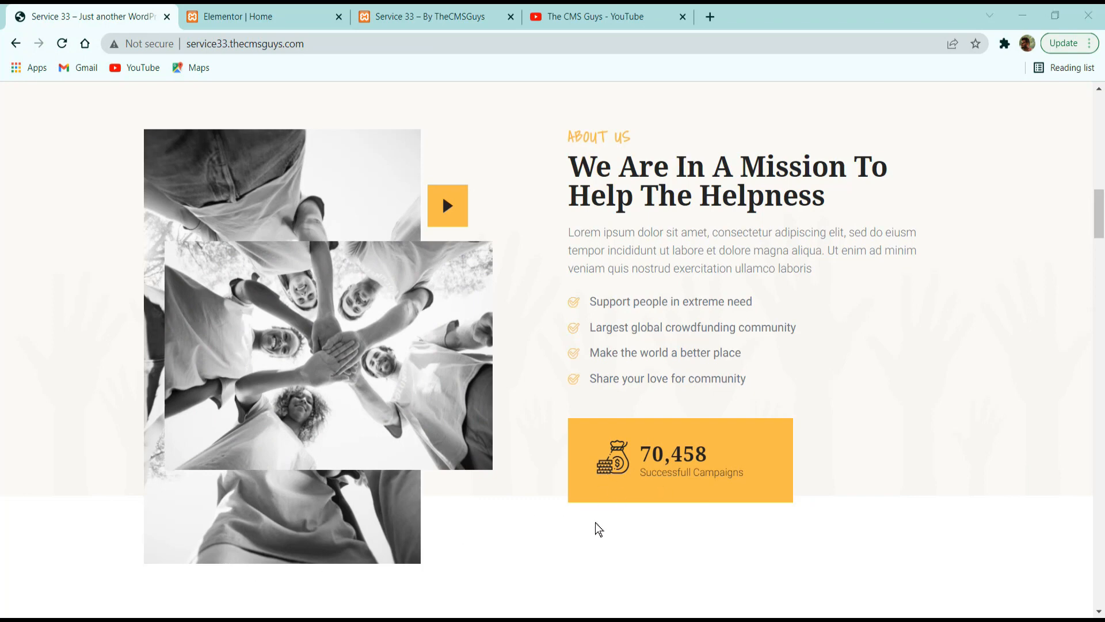
{"action": "left_click_drag", "start_coordinate": [660, 472], "coordinate": [717, 472]}
{"action": "left_click", "coordinate": [254, 16]}
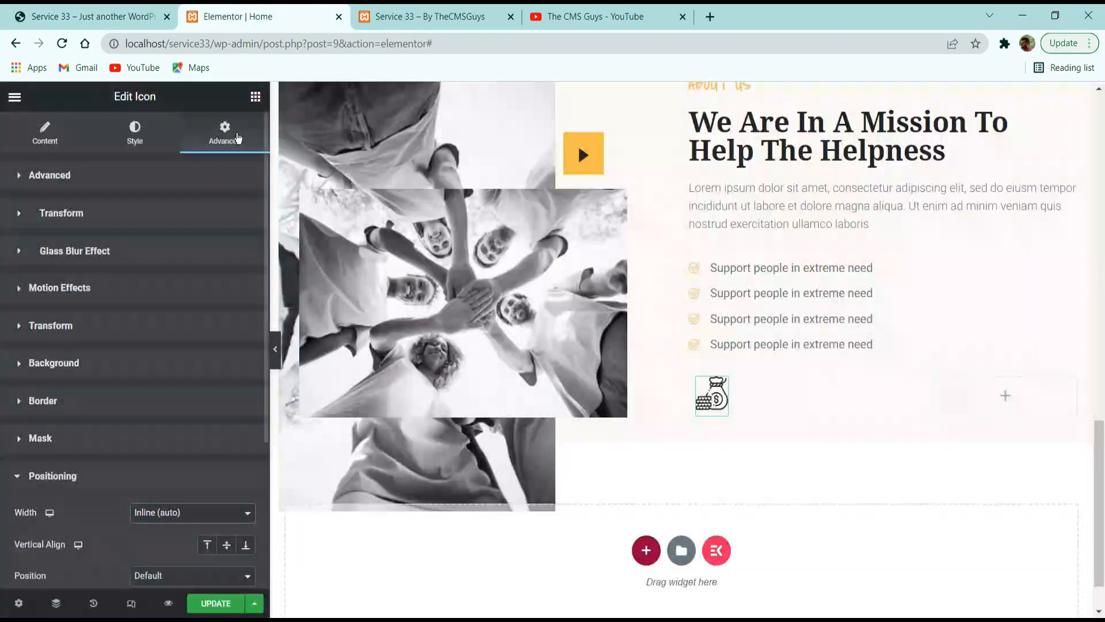
{"action": "left_click", "coordinate": [255, 97]}
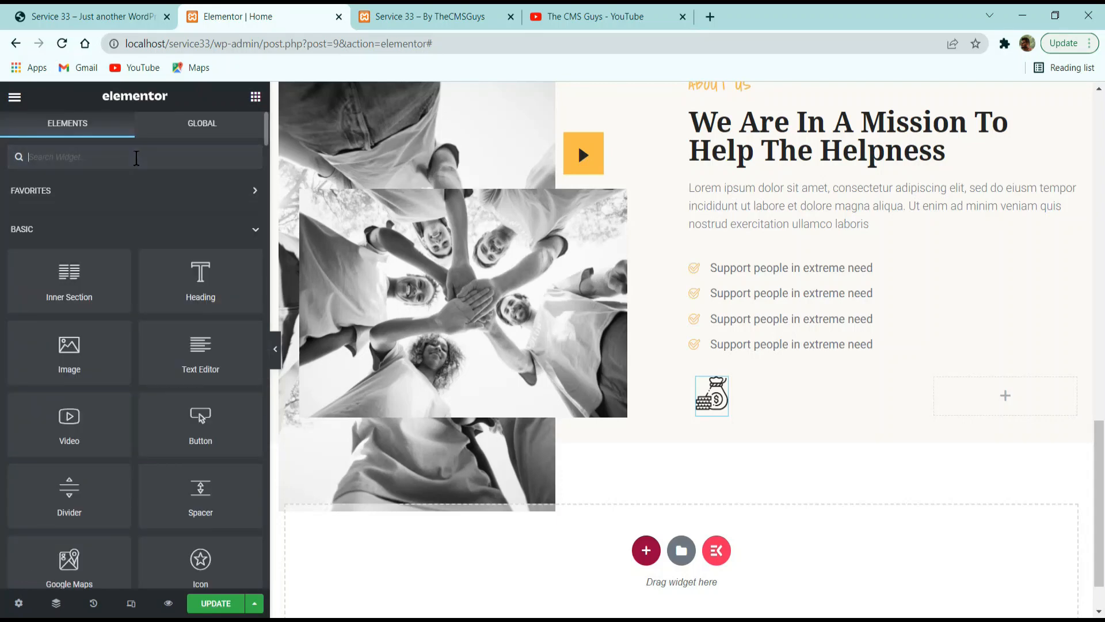
{"action": "type", "text": "fun"}
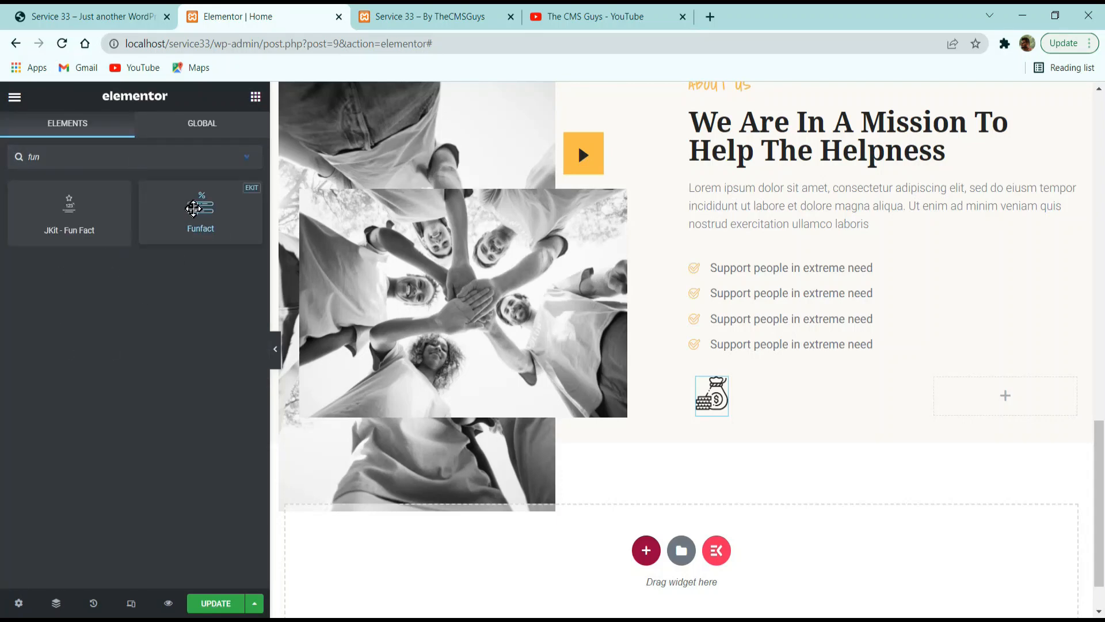
{"action": "left_click_drag", "start_coordinate": [200, 210], "coordinate": [714, 398]}
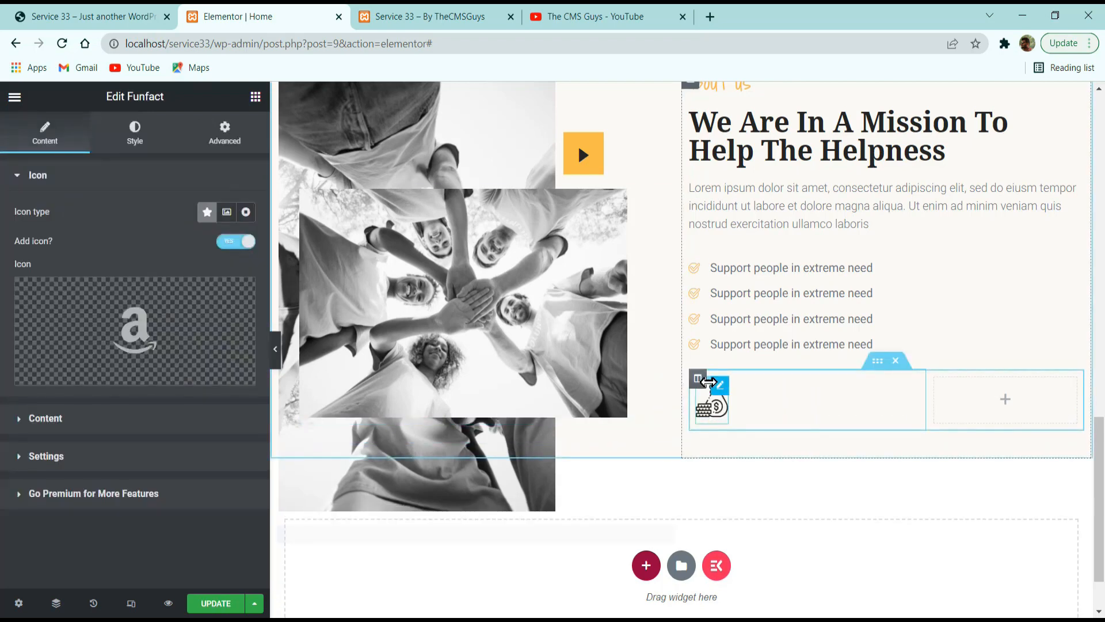
Remove the icon from the Funfact widget by setting its icon type to None, and open its content settings.
{"action": "mouse_move", "coordinate": [168, 330]}
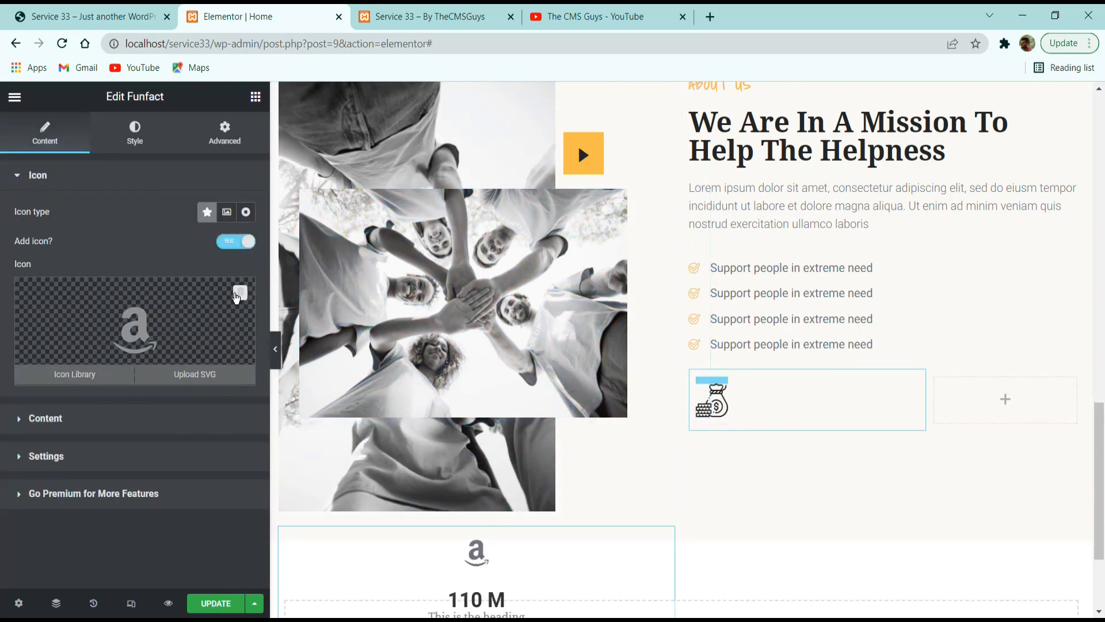
{"action": "left_click", "coordinate": [245, 214]}
{"action": "left_click", "coordinate": [134, 256]}
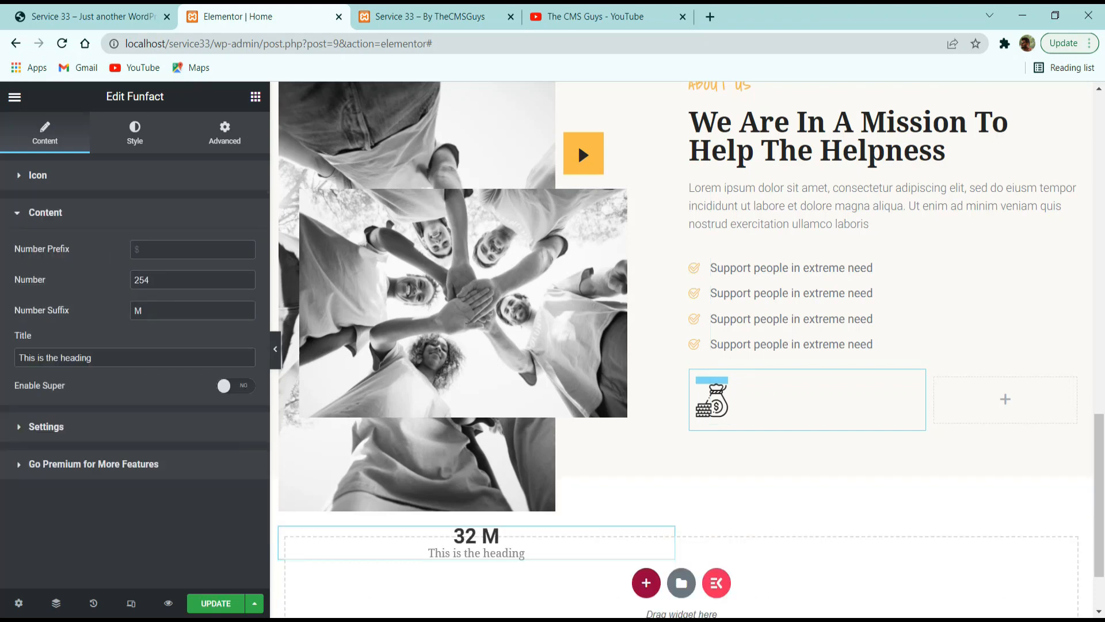
Copy the counter number from the reference site, set it as the Funfact number 70458 without the comma, and clear the number suffix.
{"action": "left_click", "coordinate": [92, 17]}
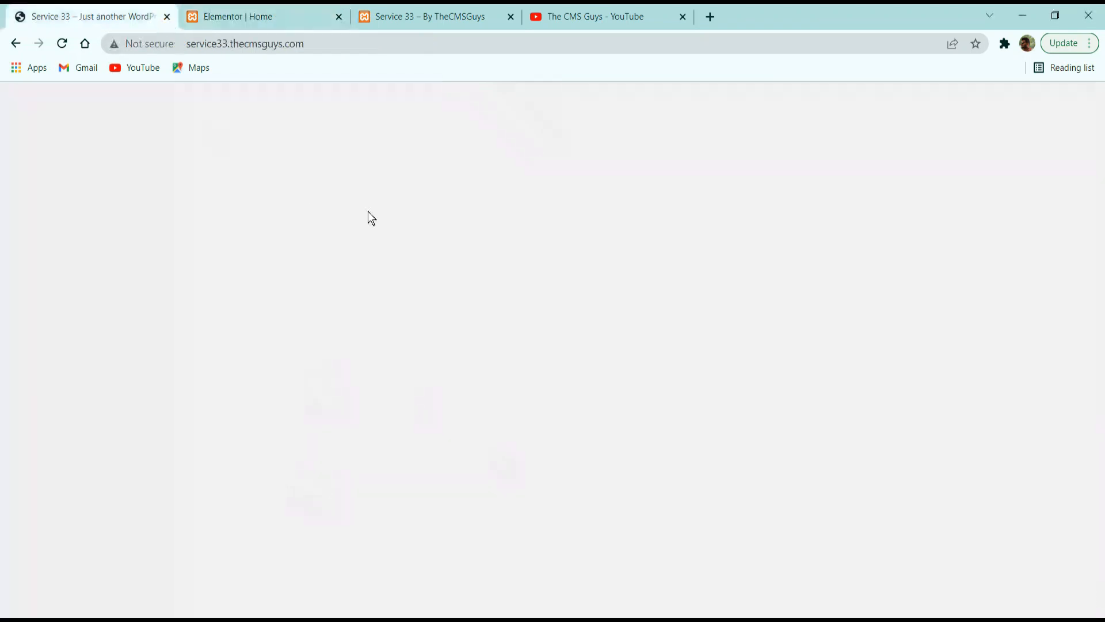
{"action": "double_click", "coordinate": [670, 450]}
{"action": "key", "text": "ctrl+c"}
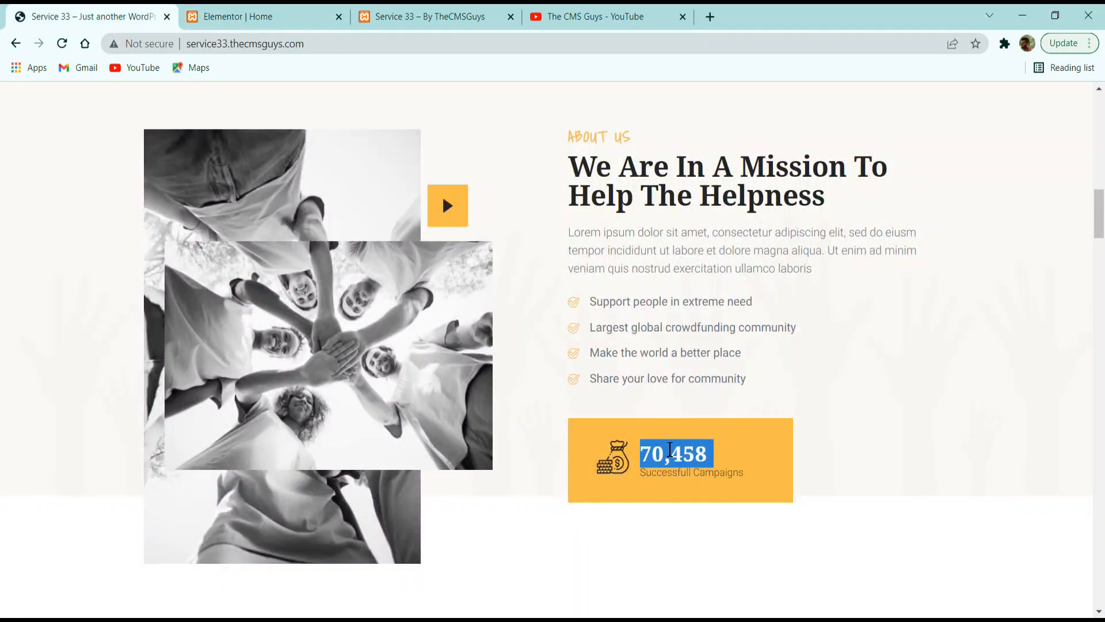
{"action": "left_click", "coordinate": [253, 16]}
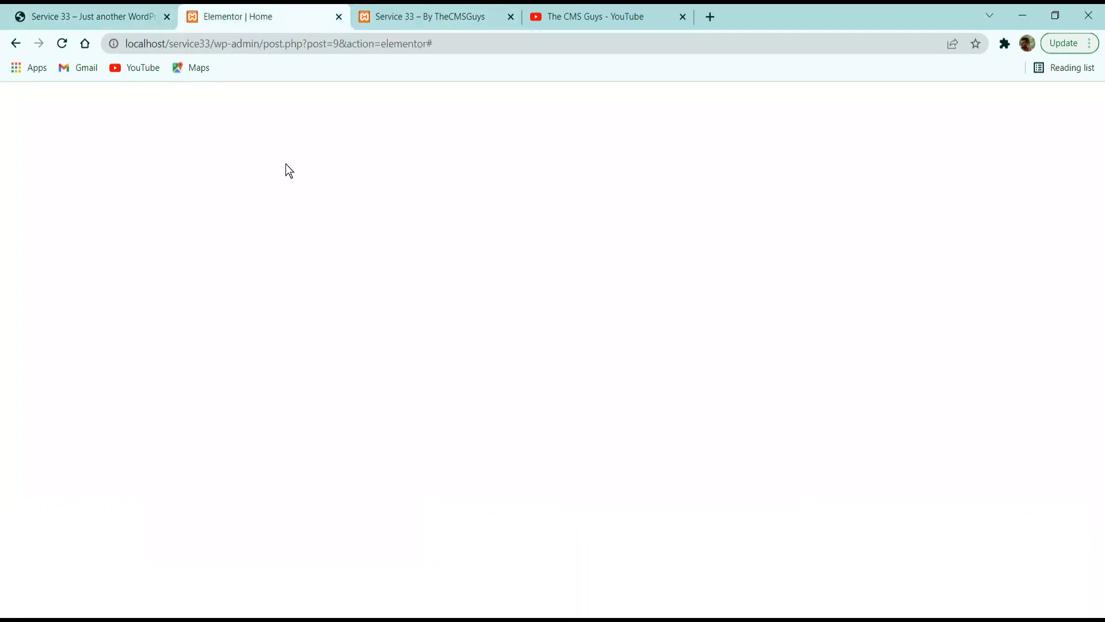
{"action": "double_click", "coordinate": [194, 280]}
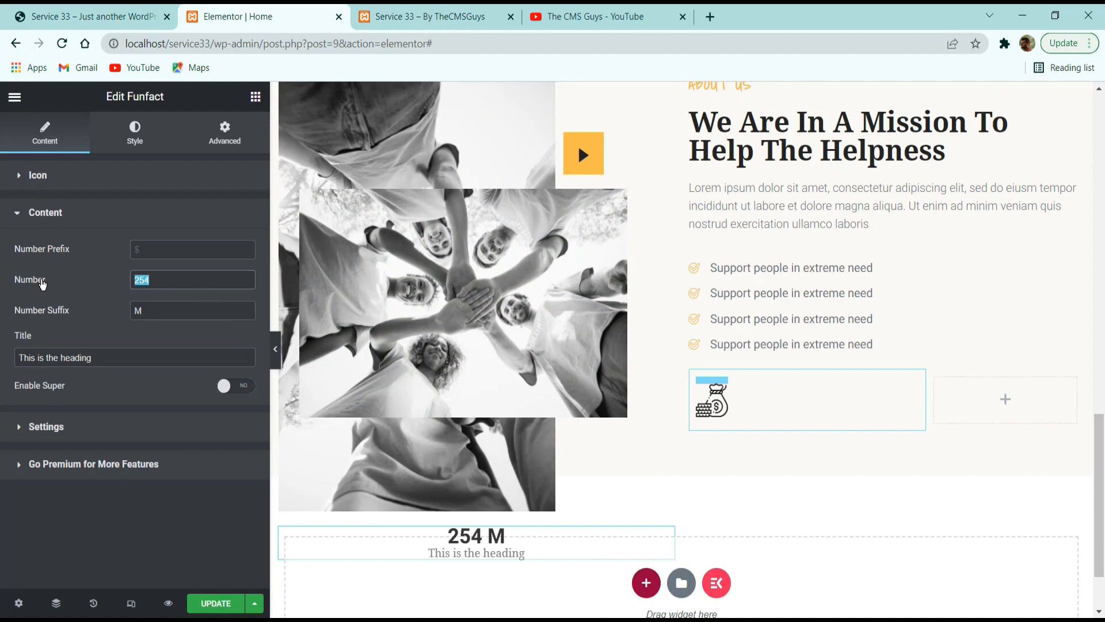
{"action": "key", "text": "ctrl+v"}
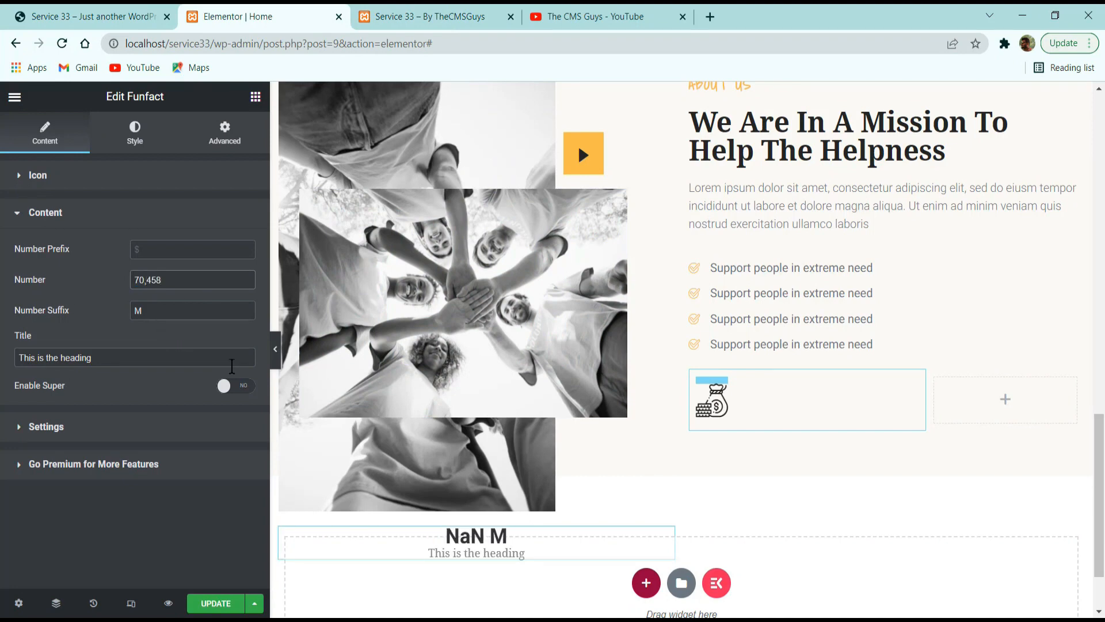
{"action": "key", "text": "Left"}
{"action": "key", "text": "Left"}
{"action": "key", "text": "Left"}
{"action": "key", "text": "BackSpace"}
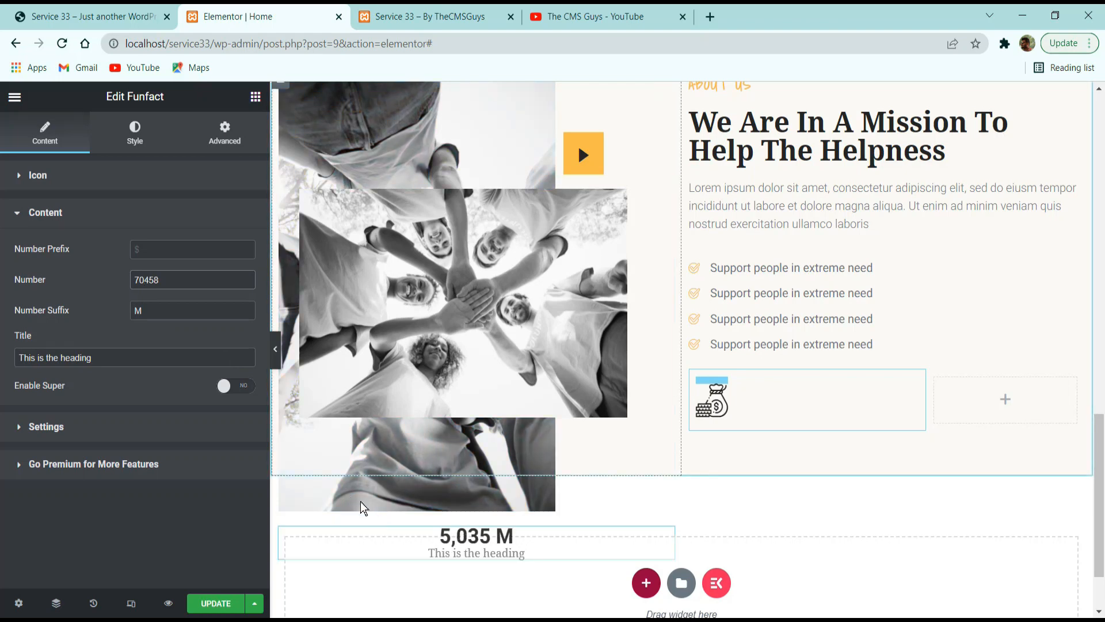
{"action": "left_click_drag", "start_coordinate": [183, 309], "coordinate": [51, 303]}
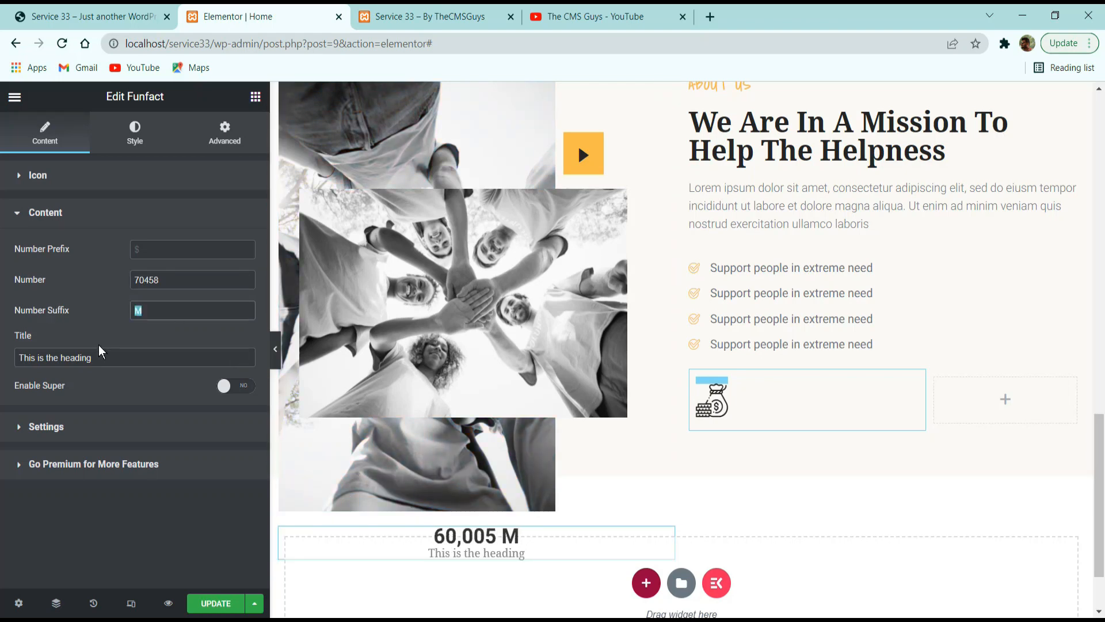
{"action": "key", "text": "BackSpace"}
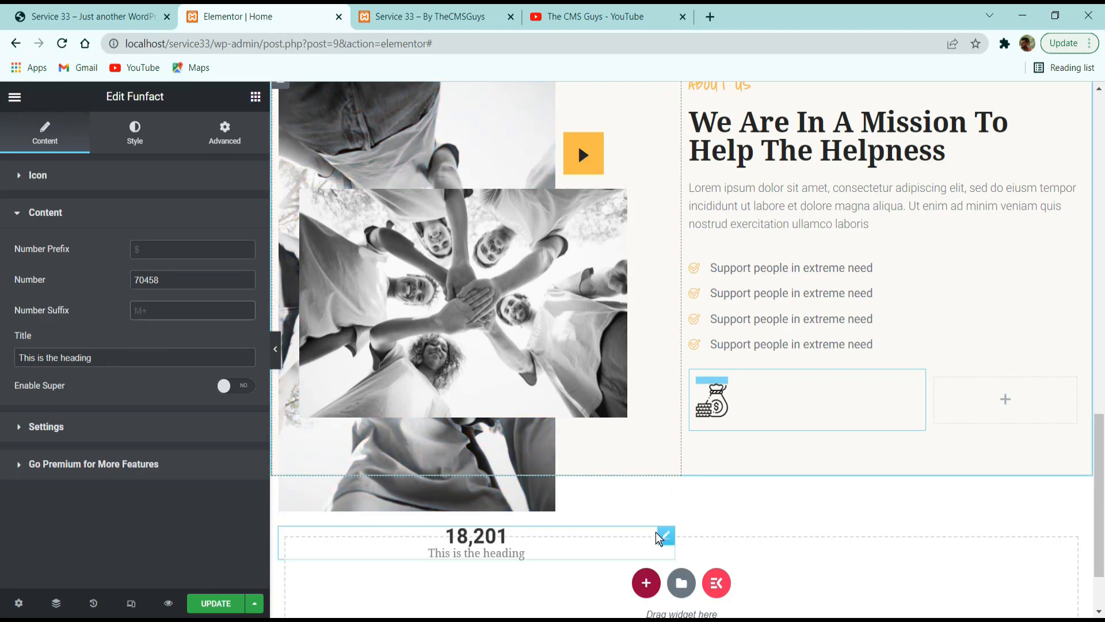
Try to replace the Funfact title with the "Successfull Campaigns" caption from the reference site.
{"action": "left_click", "coordinate": [128, 358]}
{"action": "left_click", "coordinate": [81, 17]}
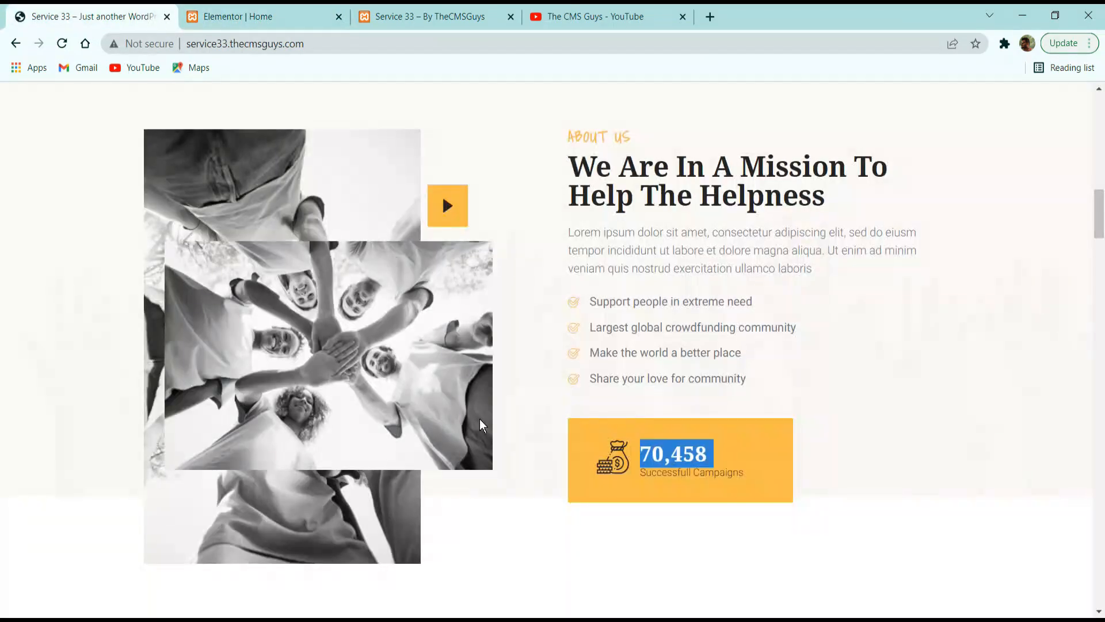
{"action": "triple_click", "coordinate": [721, 466]}
{"action": "key", "text": "ctrl+c"}
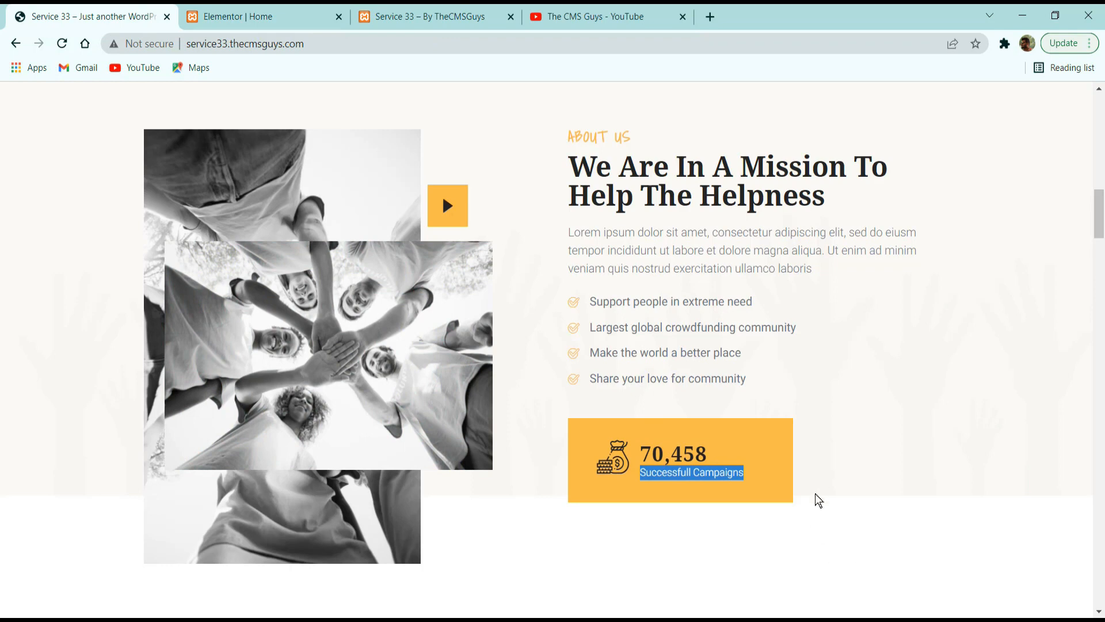
{"action": "left_click", "coordinate": [262, 16]}
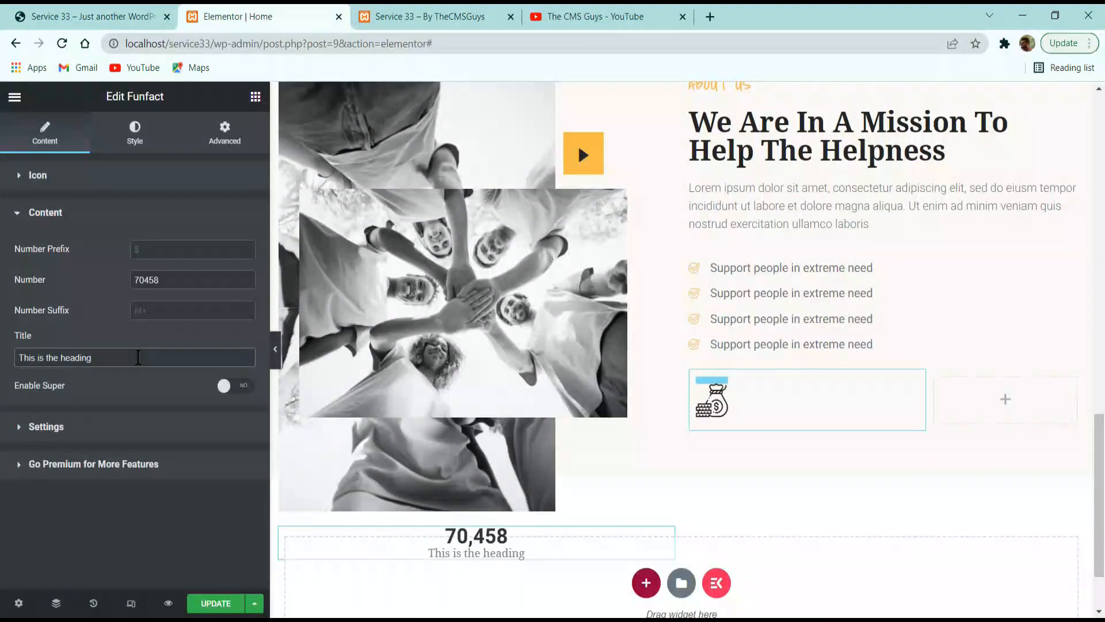
{"action": "triple_click", "coordinate": [123, 360]}
{"action": "type", "text": "V"}
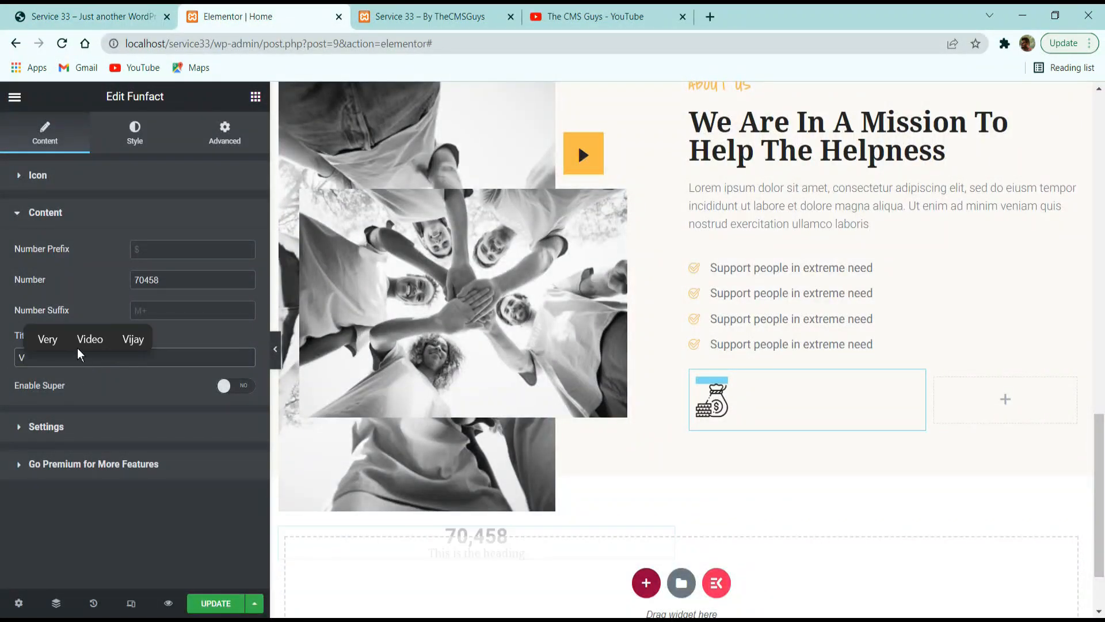
Set the Funfact widget's alignment to left.
{"action": "left_click", "coordinate": [102, 424]}
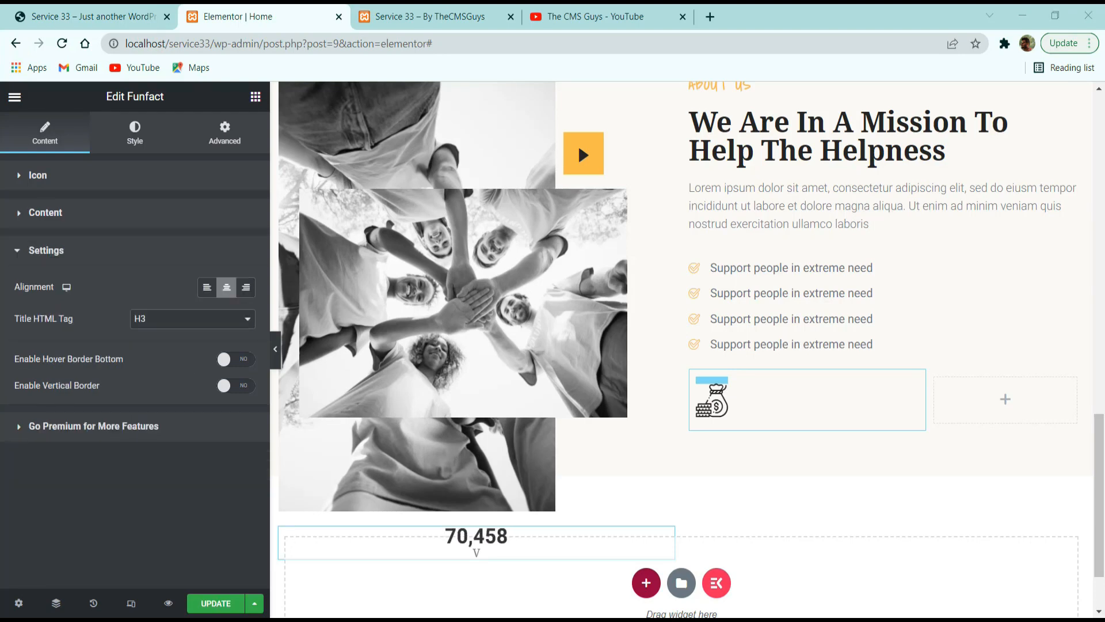
{"action": "left_click", "coordinate": [207, 288]}
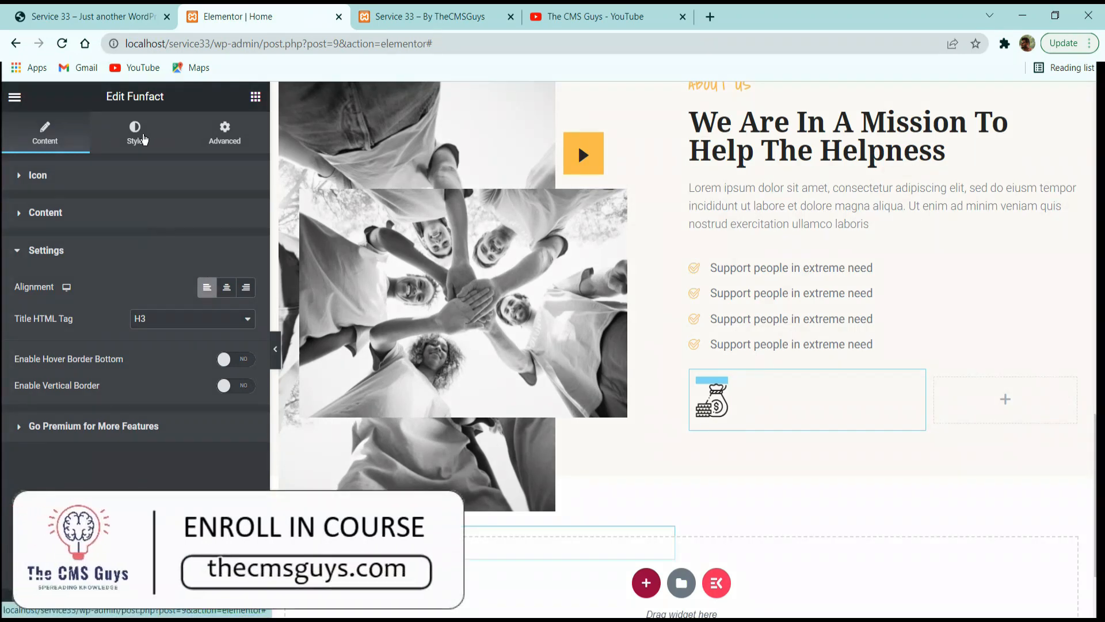
{"action": "left_click", "coordinate": [135, 133]}
Copy the counter caption from the reference site and set the Funfact title to "Successfull Campaigns".
{"action": "left_click", "coordinate": [74, 128]}
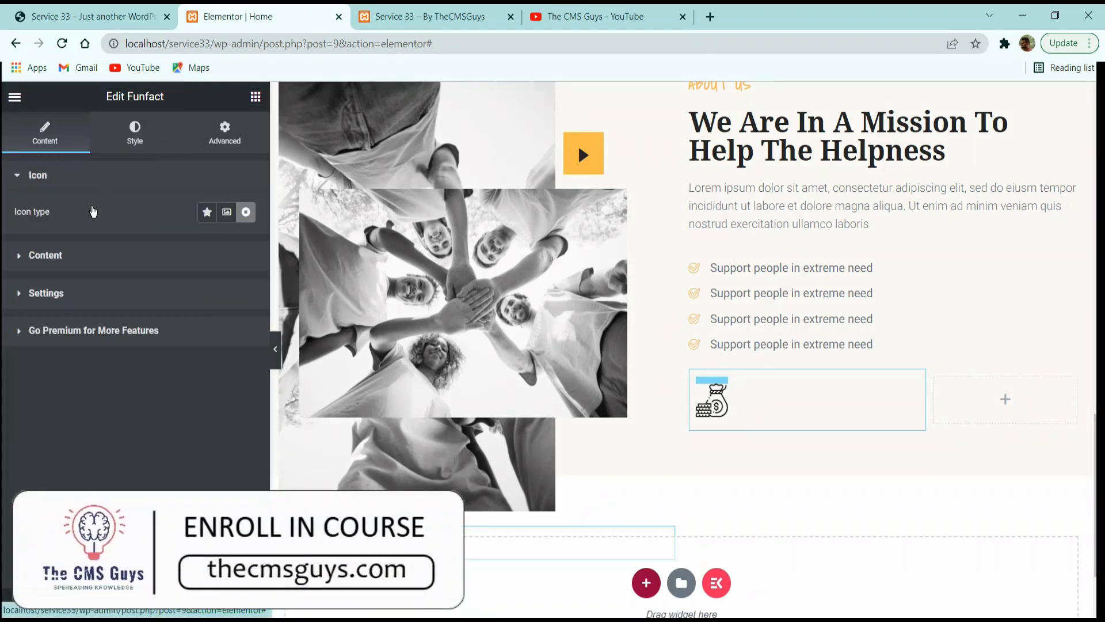
{"action": "left_click", "coordinate": [79, 253]}
{"action": "double_click", "coordinate": [119, 352]}
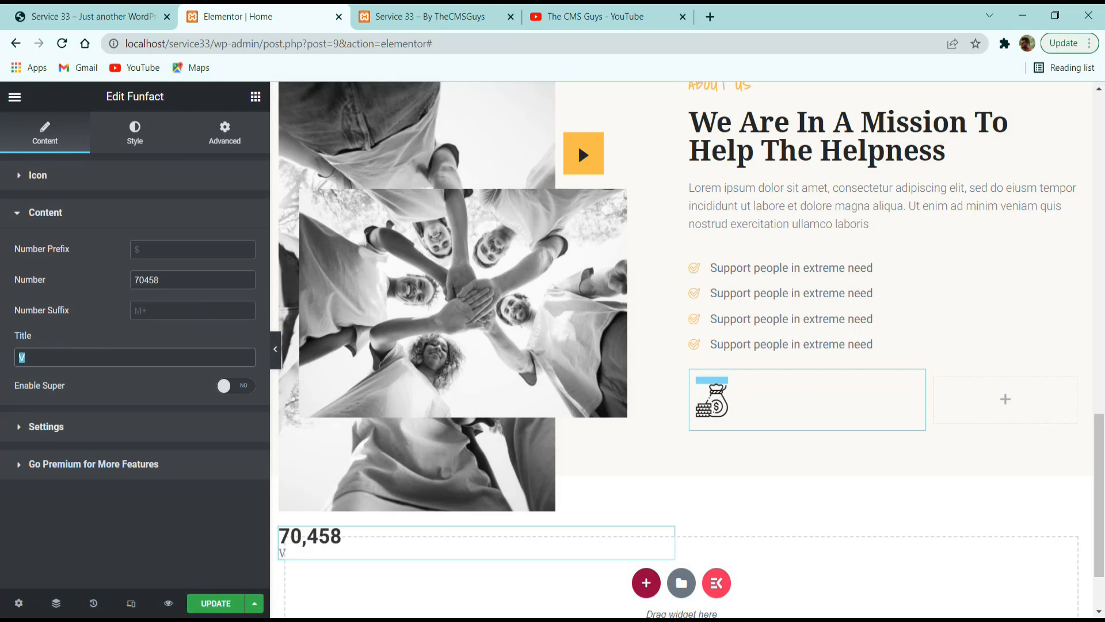
{"action": "type", "text": "70,458"}
{"action": "left_click", "coordinate": [108, 18]}
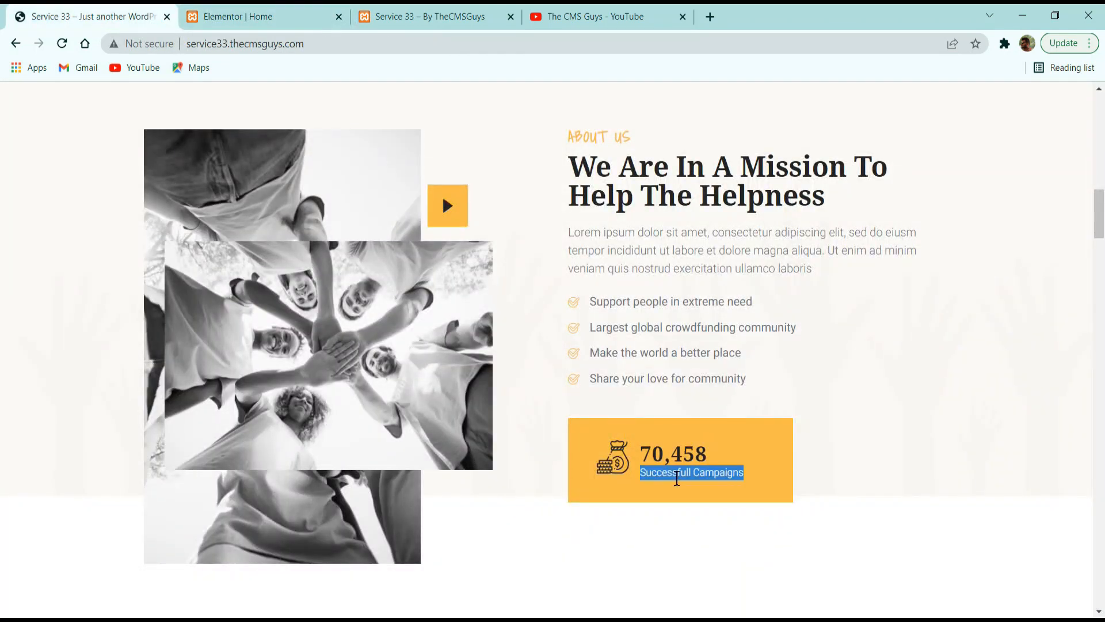
{"action": "left_click", "coordinate": [264, 16]}
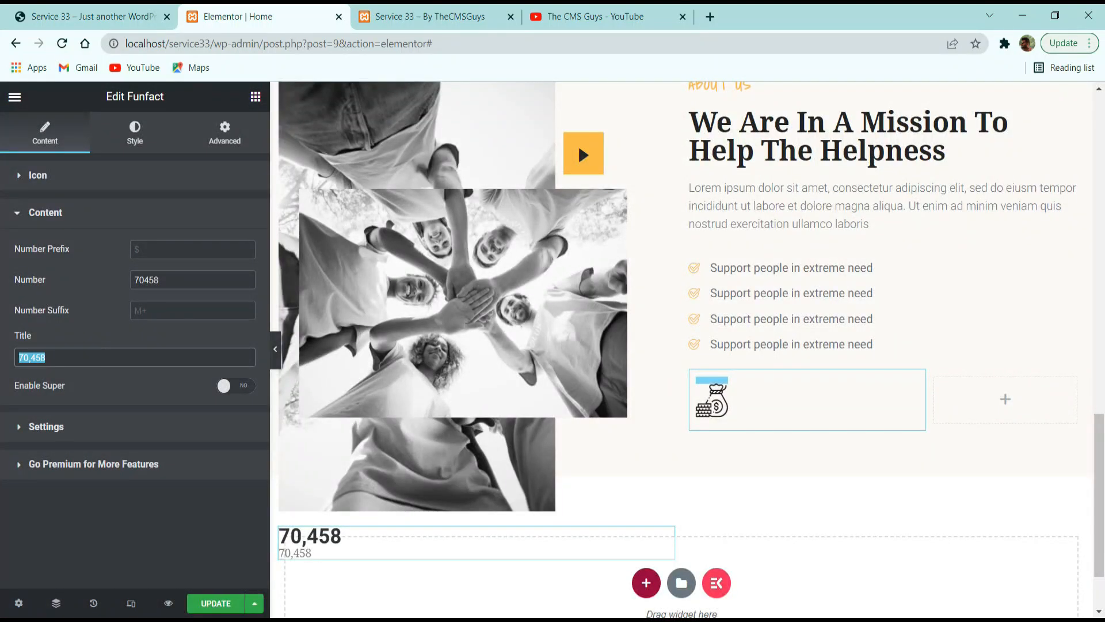
{"action": "key", "text": "ctrl+v"}
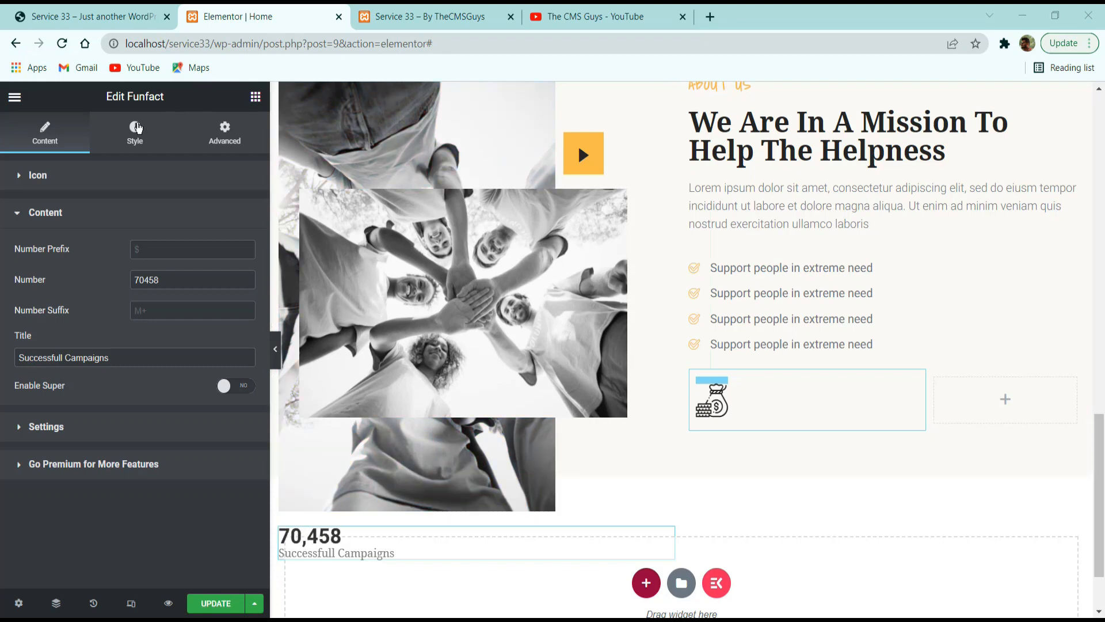
Set the Funfact number's color to the dark global color.
{"action": "left_click", "coordinate": [144, 141]}
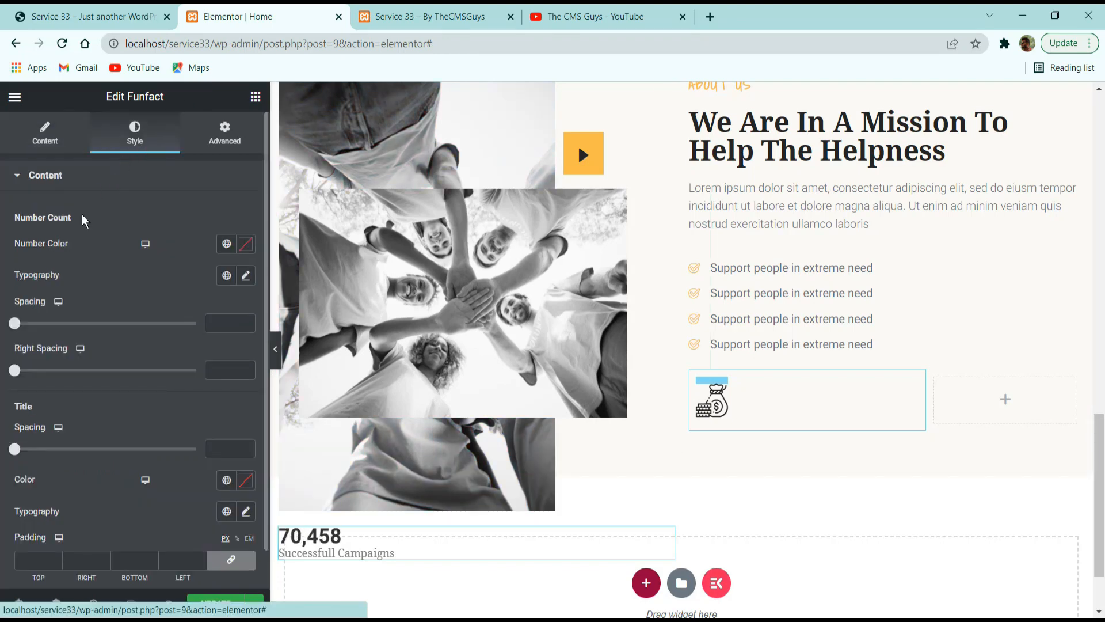
{"action": "left_click", "coordinate": [228, 244]}
{"action": "left_click", "coordinate": [118, 348]}
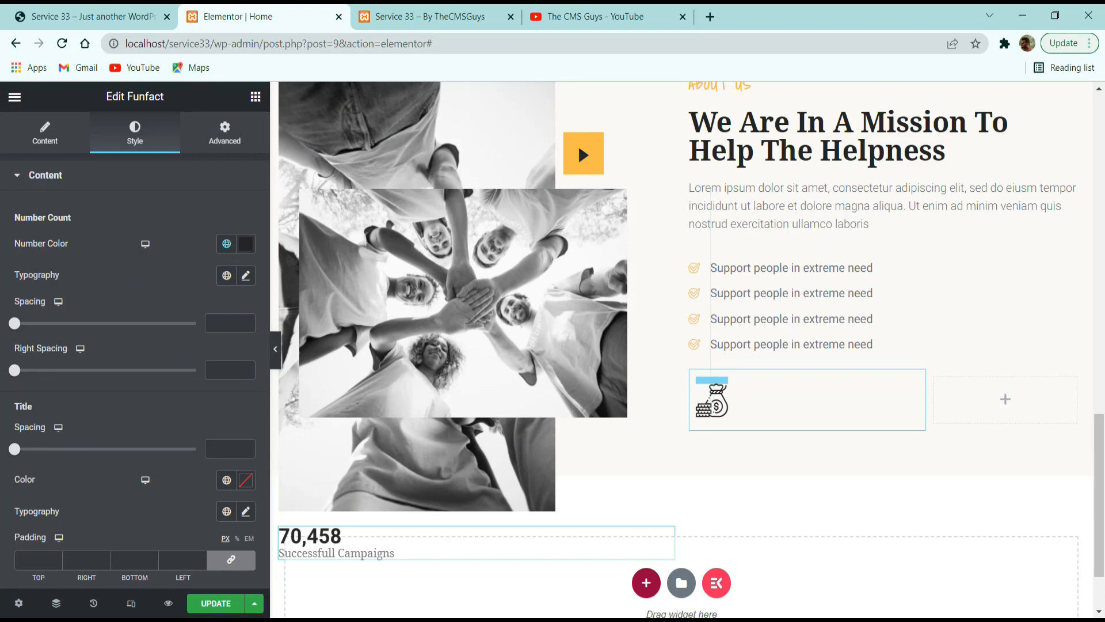
Apply the Noto Serif global font with weight 600 to the Funfact number, with size 28 px and spacing 5.
{"action": "left_click", "coordinate": [226, 275]}
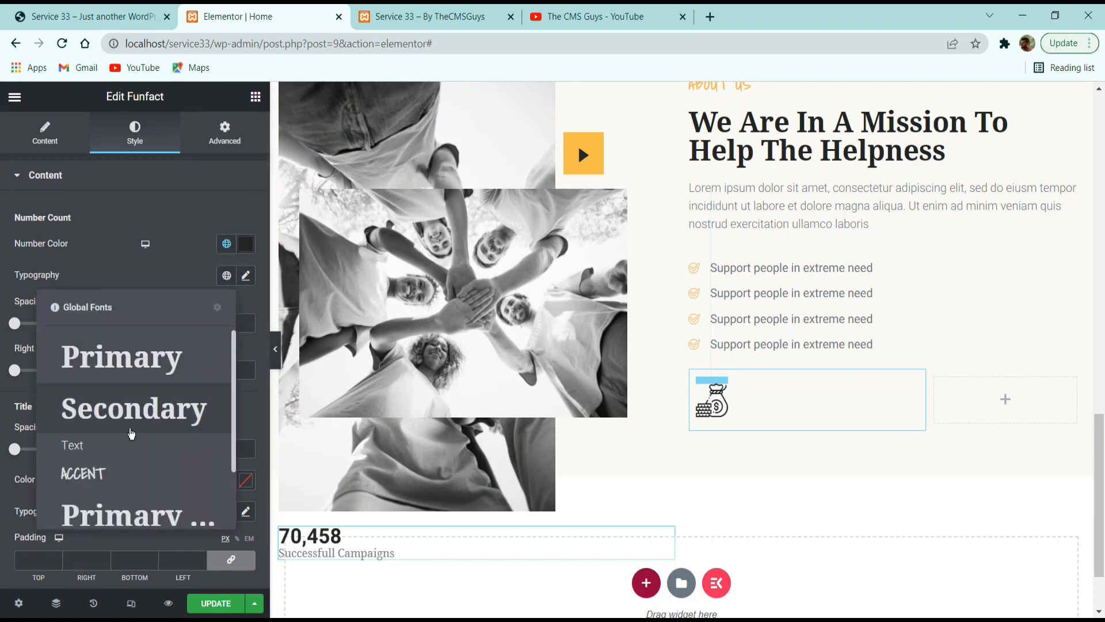
{"action": "scroll", "coordinate": [127, 469], "scroll_direction": "down", "scroll_amount": 2}
{"action": "left_click", "coordinate": [124, 481]}
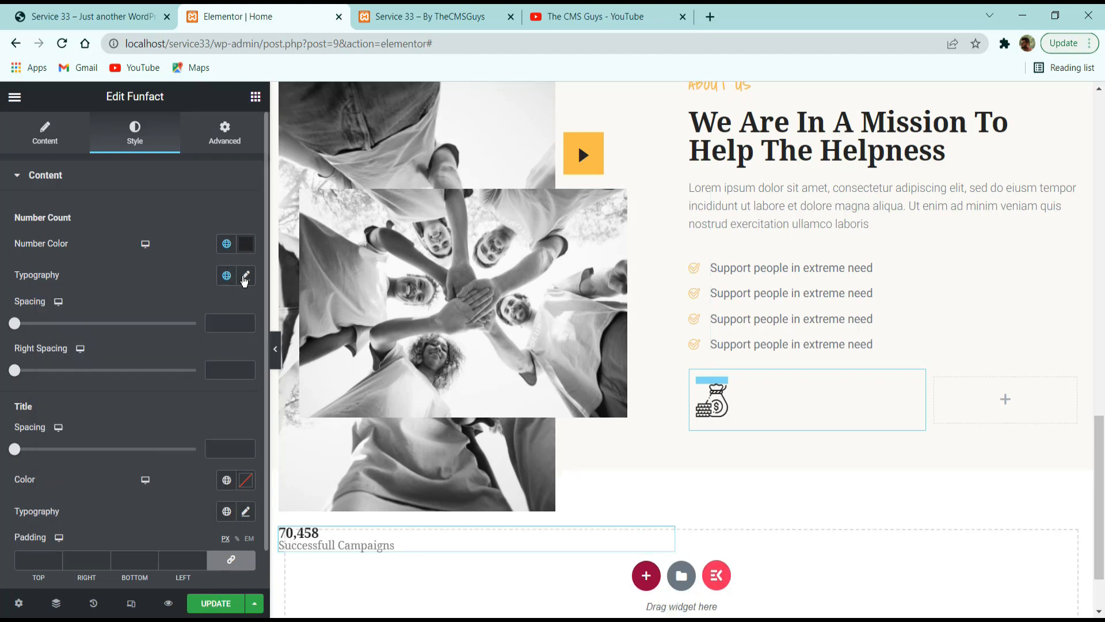
{"action": "left_click", "coordinate": [246, 276]}
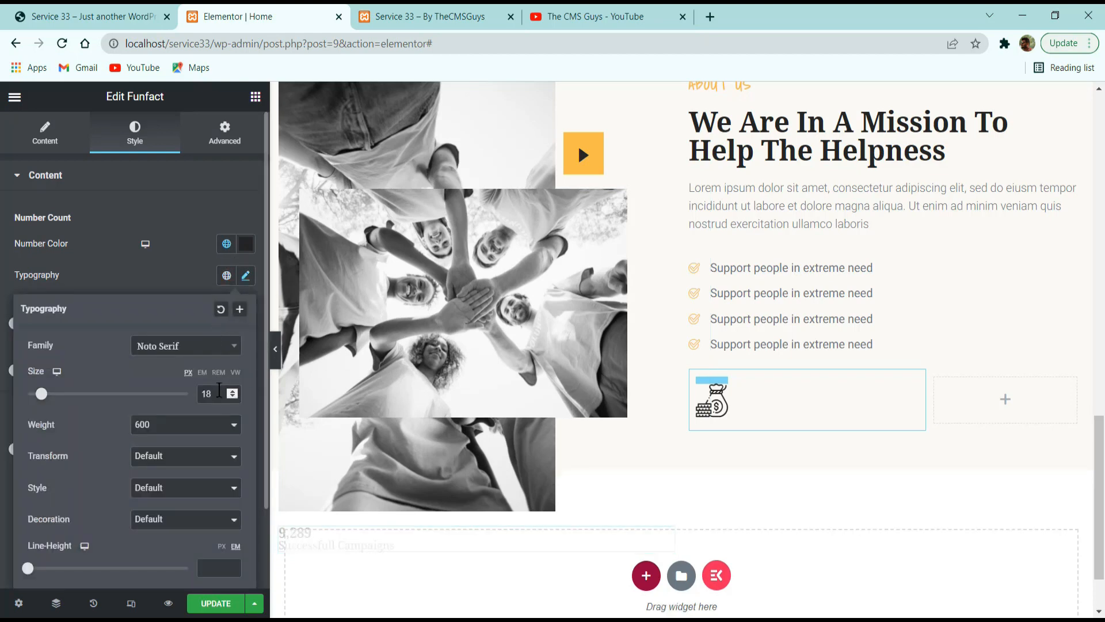
{"action": "double_click", "coordinate": [220, 392]}
{"action": "type", "text": "28"}
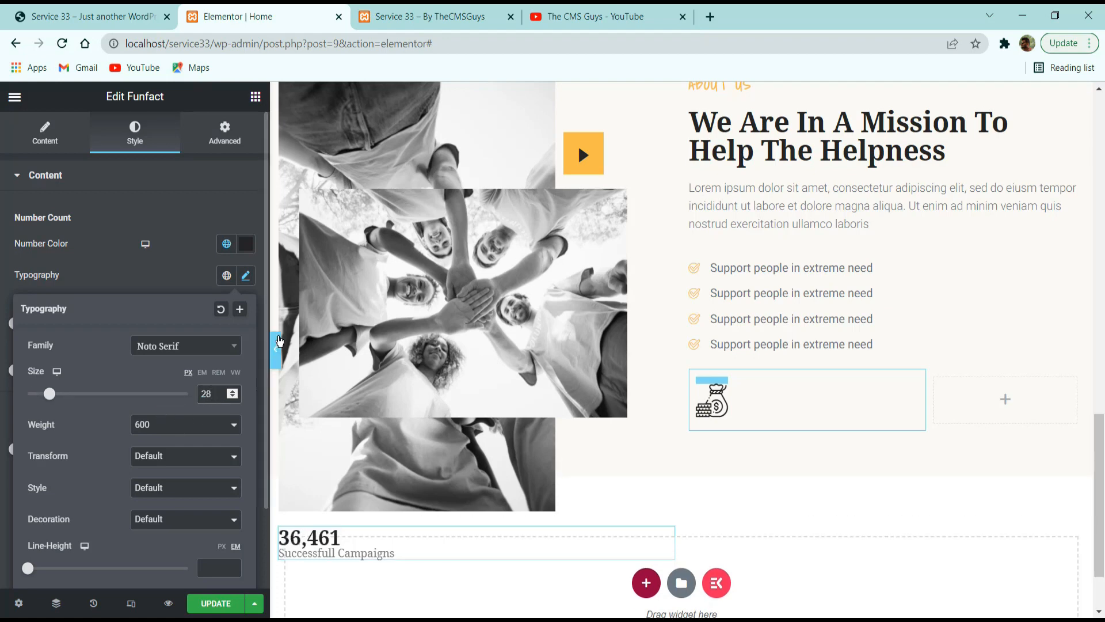
{"action": "scroll", "coordinate": [178, 458], "scroll_direction": "down", "scroll_amount": 2}
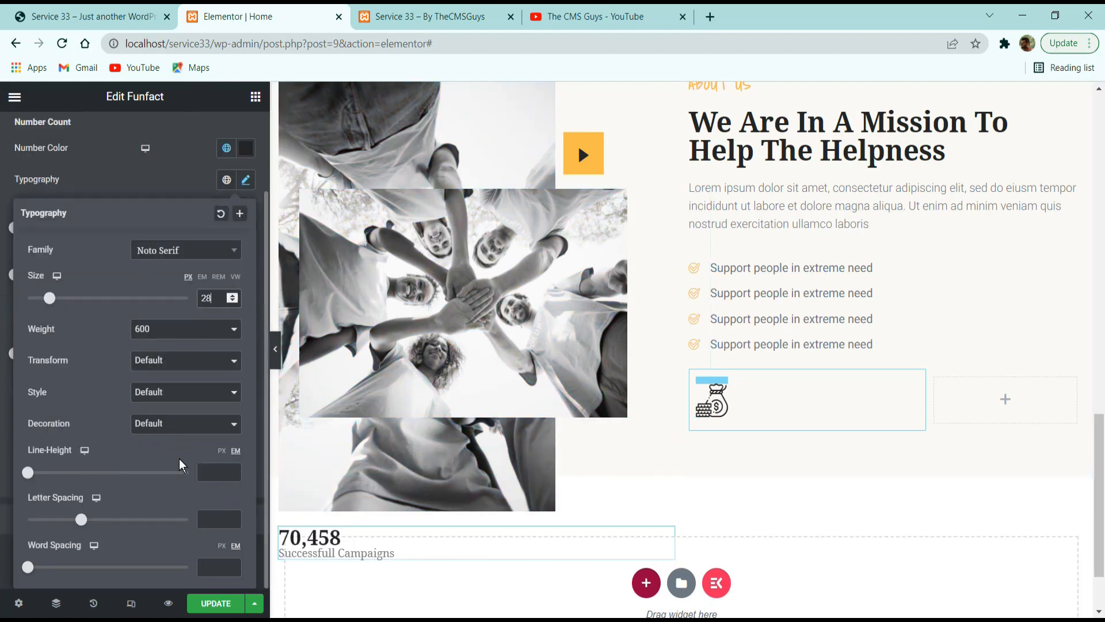
{"action": "left_click", "coordinate": [163, 178]}
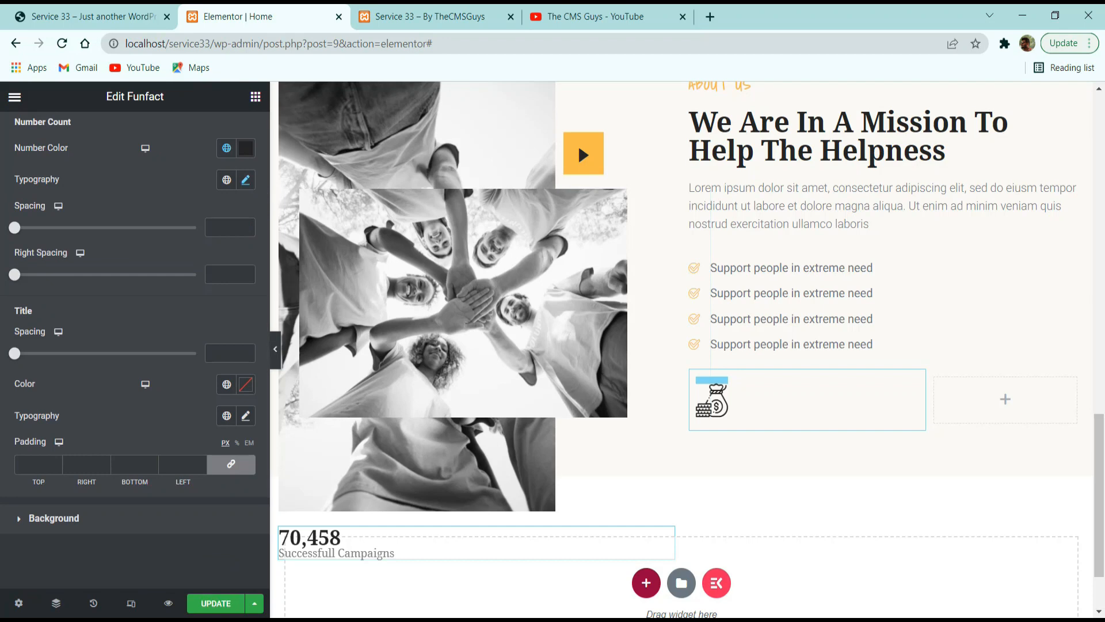
{"action": "left_click", "coordinate": [214, 226]}
{"action": "type", "text": "5"}
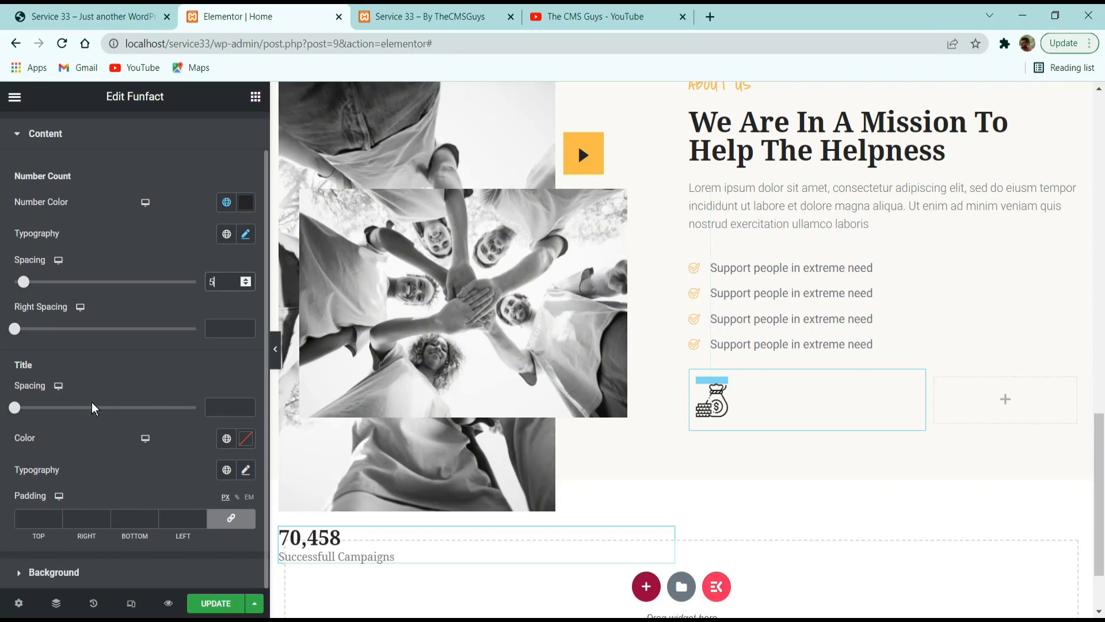
Style the Funfact title with the dark global color and the Heebo global font with weight 300 at size 14 px.
{"action": "left_click", "coordinate": [227, 438]}
{"action": "left_click", "coordinate": [141, 314]}
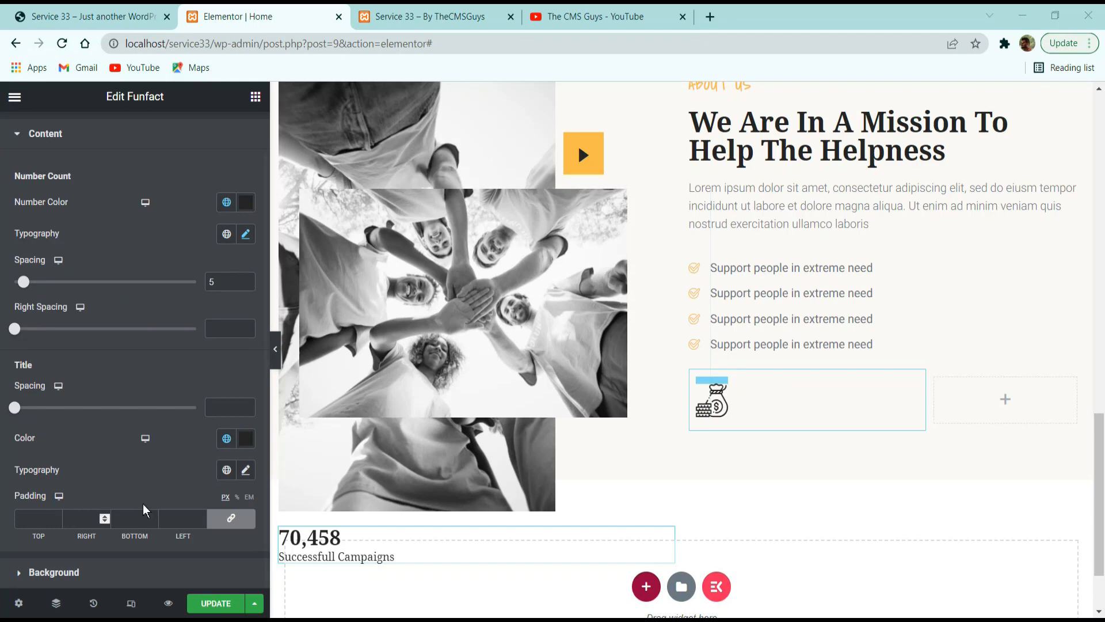
{"action": "left_click", "coordinate": [227, 470]}
{"action": "left_click", "coordinate": [133, 377]}
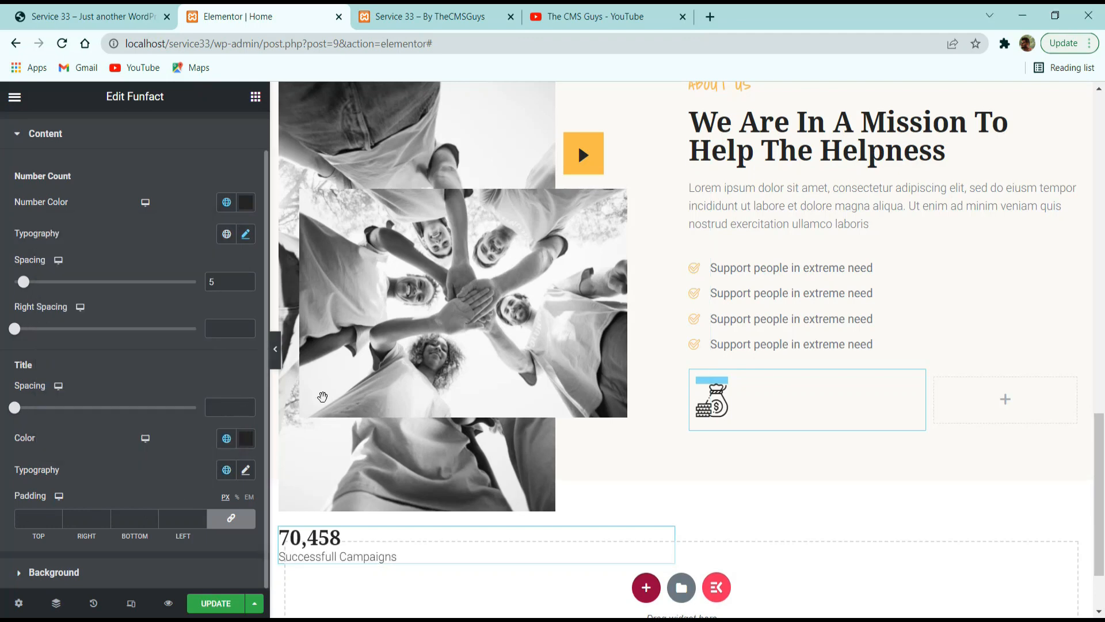
{"action": "left_click", "coordinate": [246, 469]}
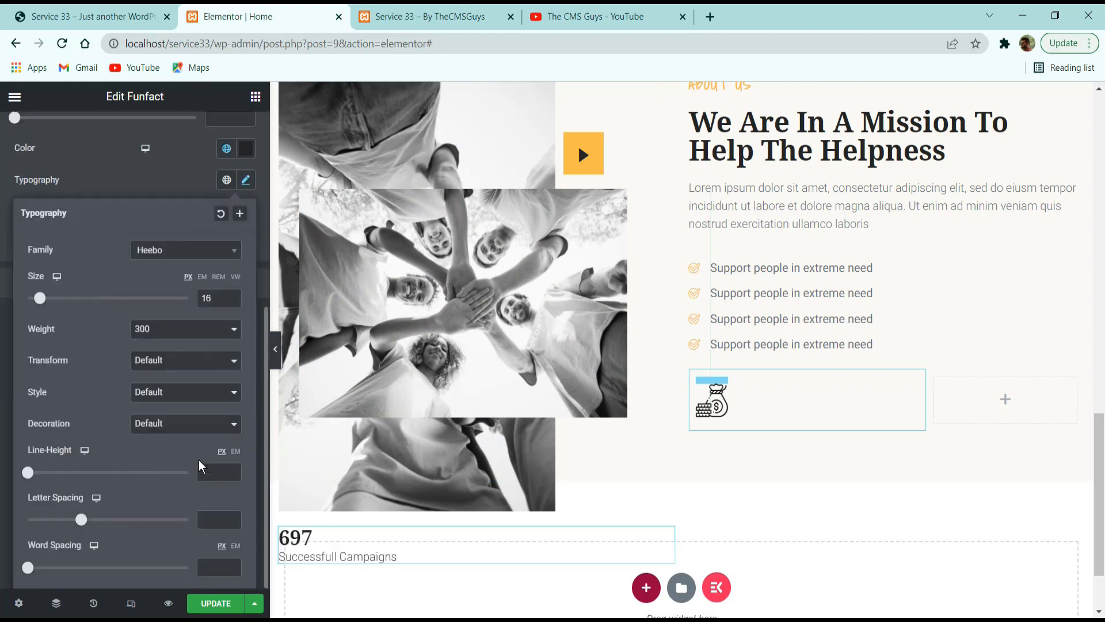
{"action": "left_click", "coordinate": [234, 300]}
{"action": "left_click", "coordinate": [234, 300]}
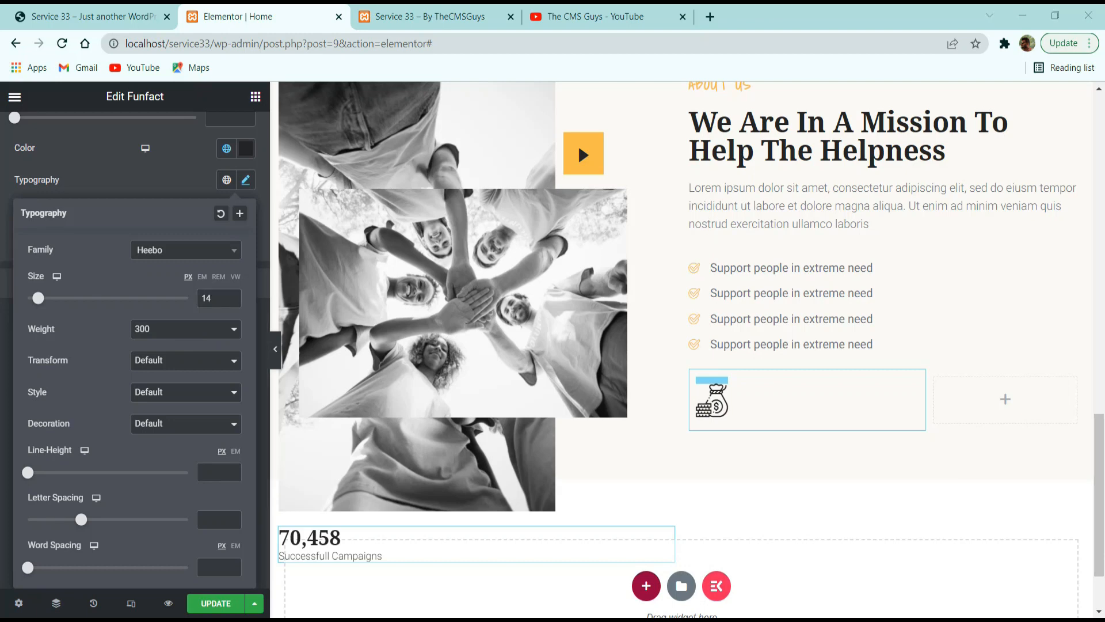
{"action": "left_click", "coordinate": [130, 185]}
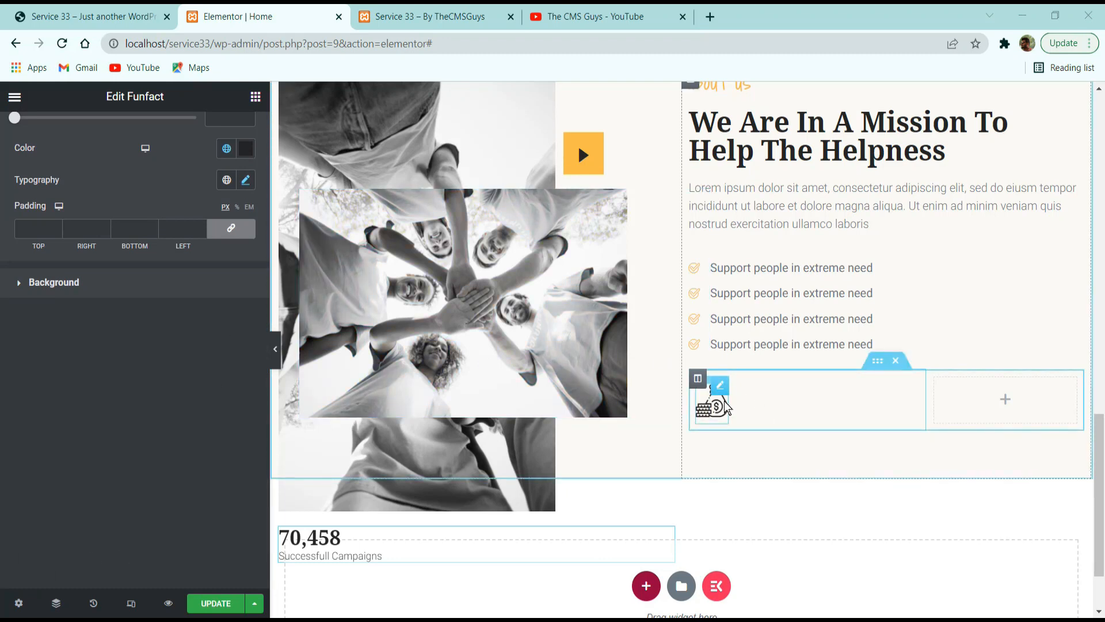
Set the Funfact widget's width to Inline (auto) and move it beside the money bag icon in the inner section.
{"action": "left_click", "coordinate": [706, 397]}
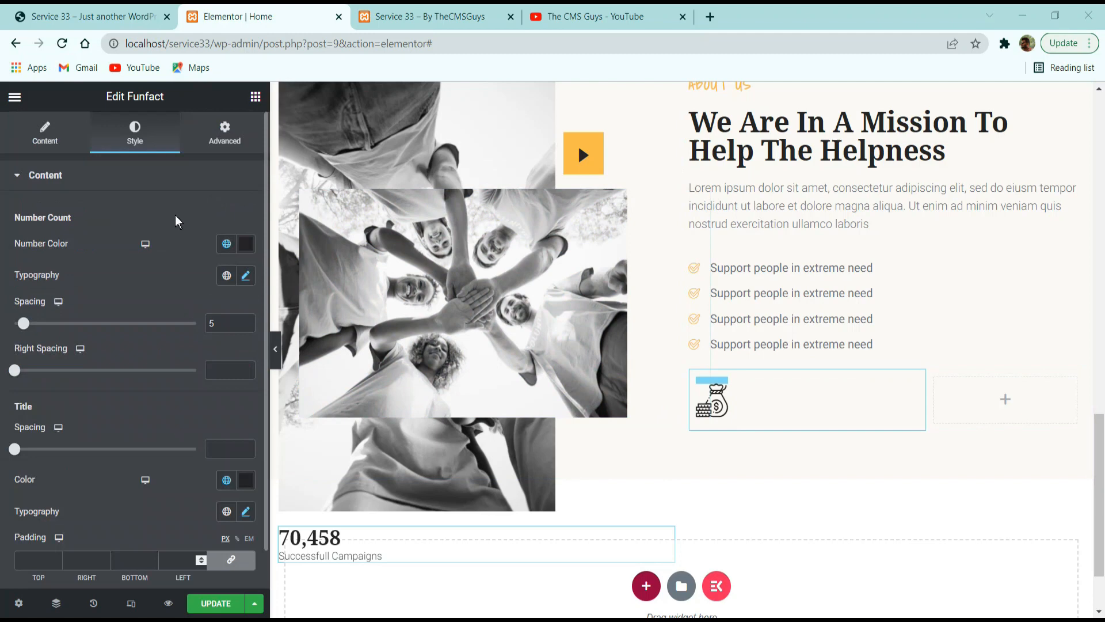
{"action": "left_click", "coordinate": [224, 133]}
{"action": "scroll", "coordinate": [107, 406], "scroll_direction": "down", "scroll_amount": 4}
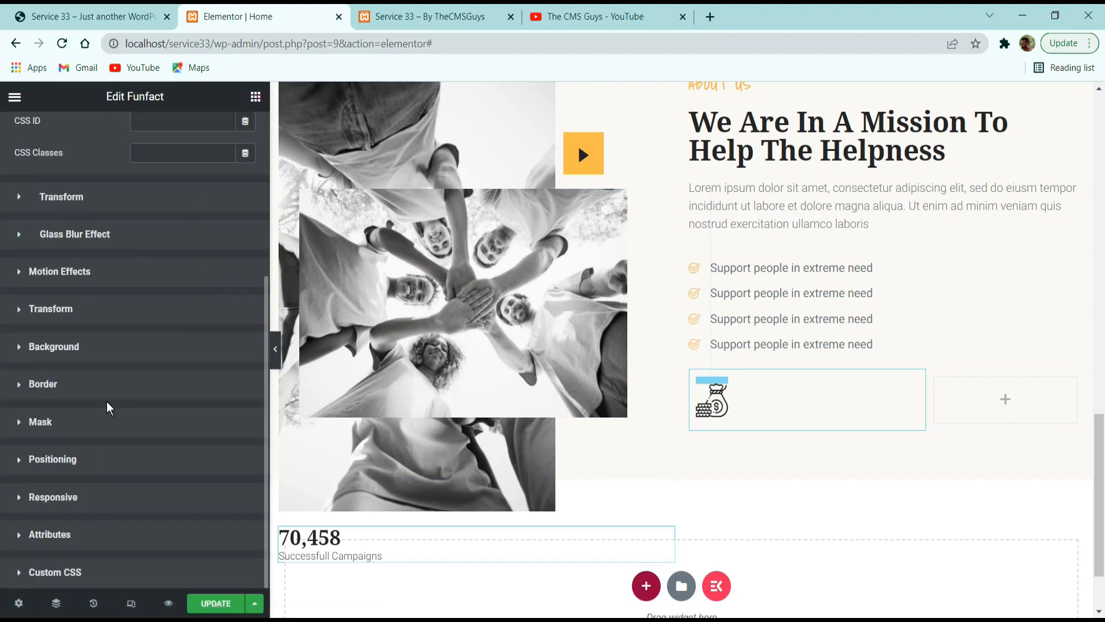
{"action": "left_click", "coordinate": [72, 465]}
{"action": "left_click", "coordinate": [153, 513]}
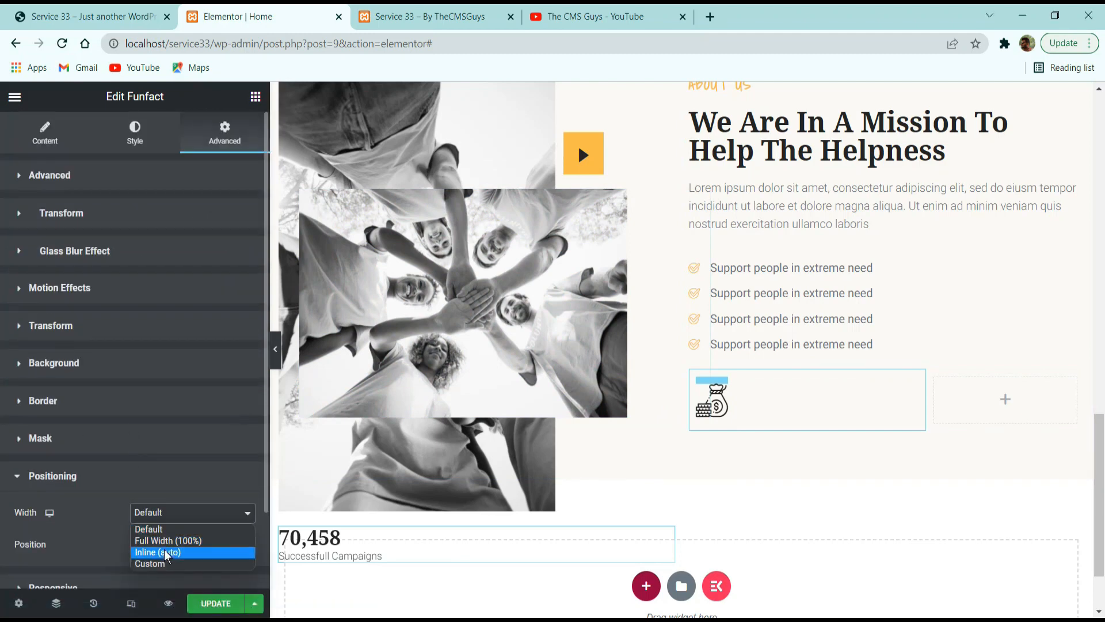
{"action": "left_click", "coordinate": [164, 551]}
{"action": "left_click_drag", "start_coordinate": [375, 530], "coordinate": [753, 422]}
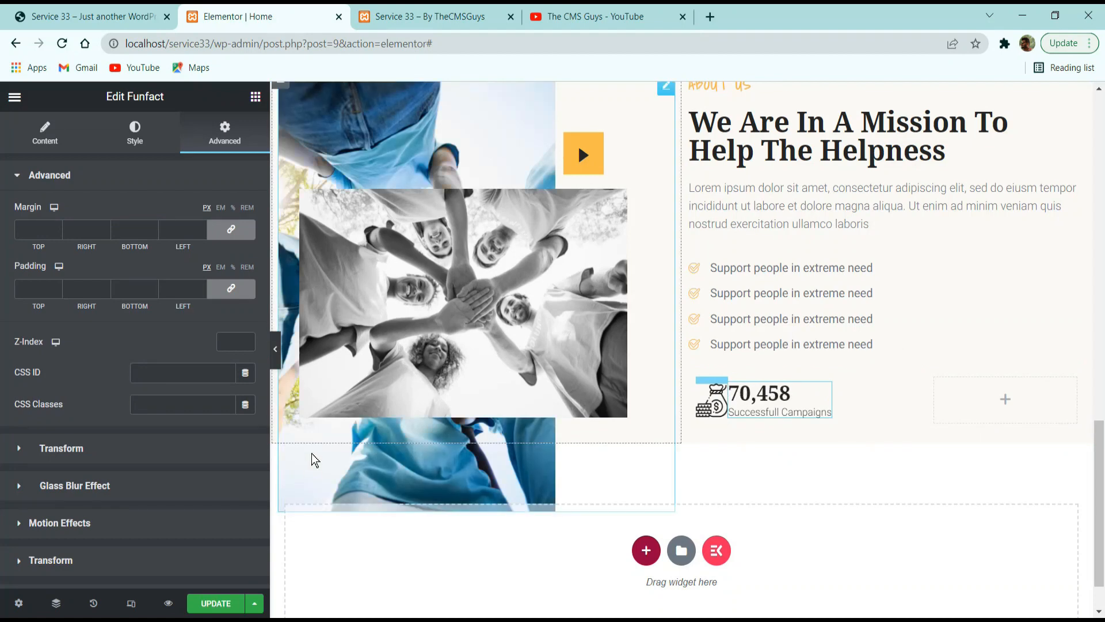
Try top vertical alignment for the Funfact widget, then set it to middle.
{"action": "scroll", "coordinate": [144, 466], "scroll_direction": "down", "scroll_amount": 5}
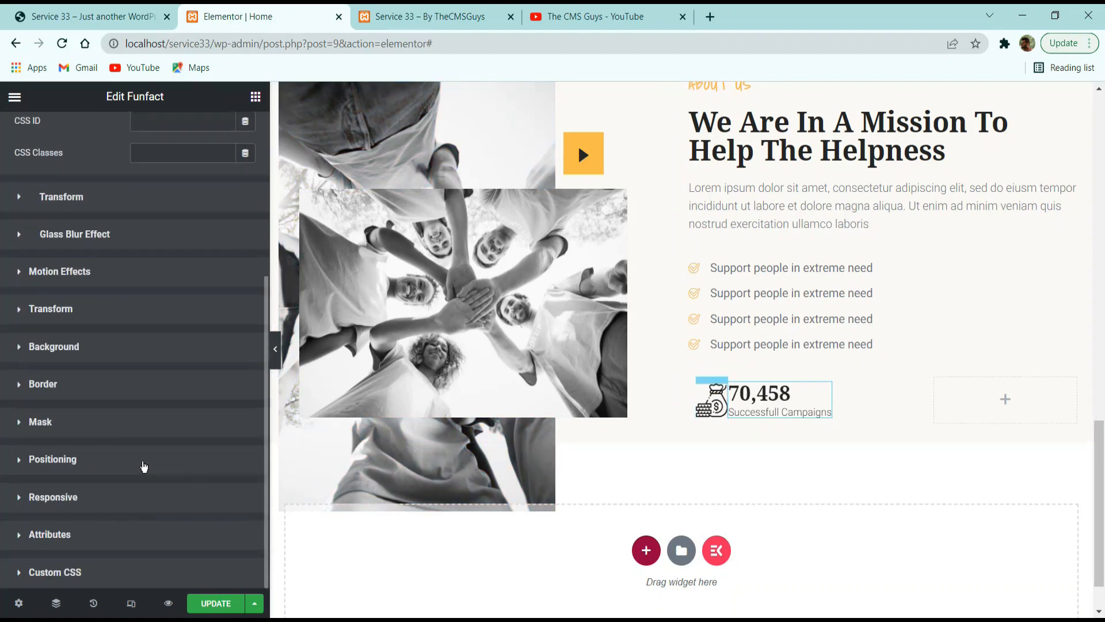
{"action": "left_click", "coordinate": [80, 470]}
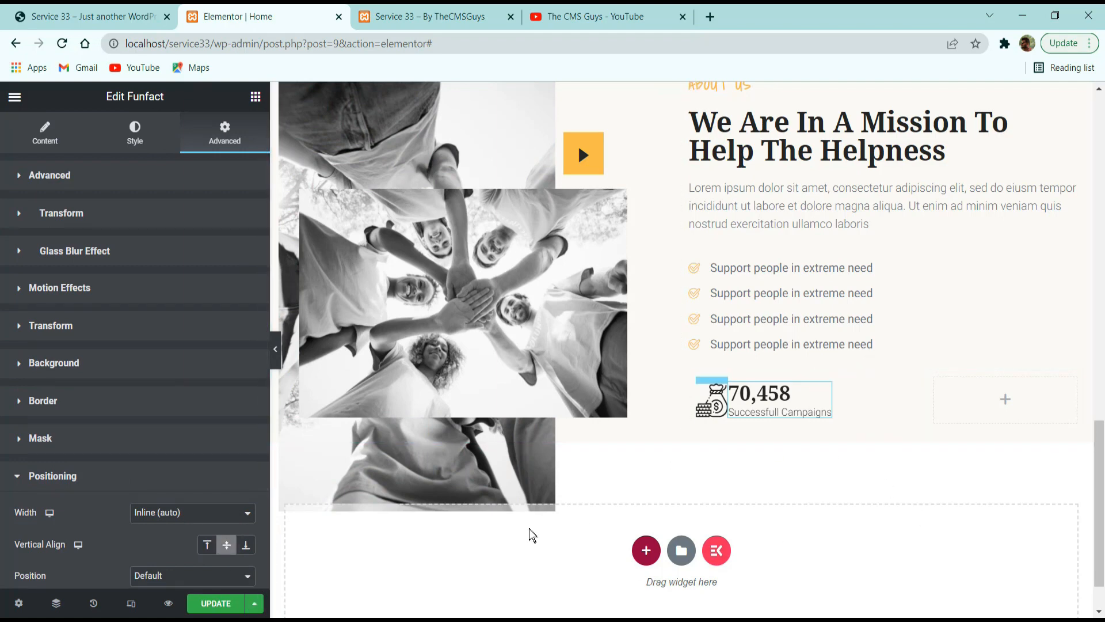
{"action": "left_click", "coordinate": [207, 547]}
{"action": "left_click", "coordinate": [225, 547]}
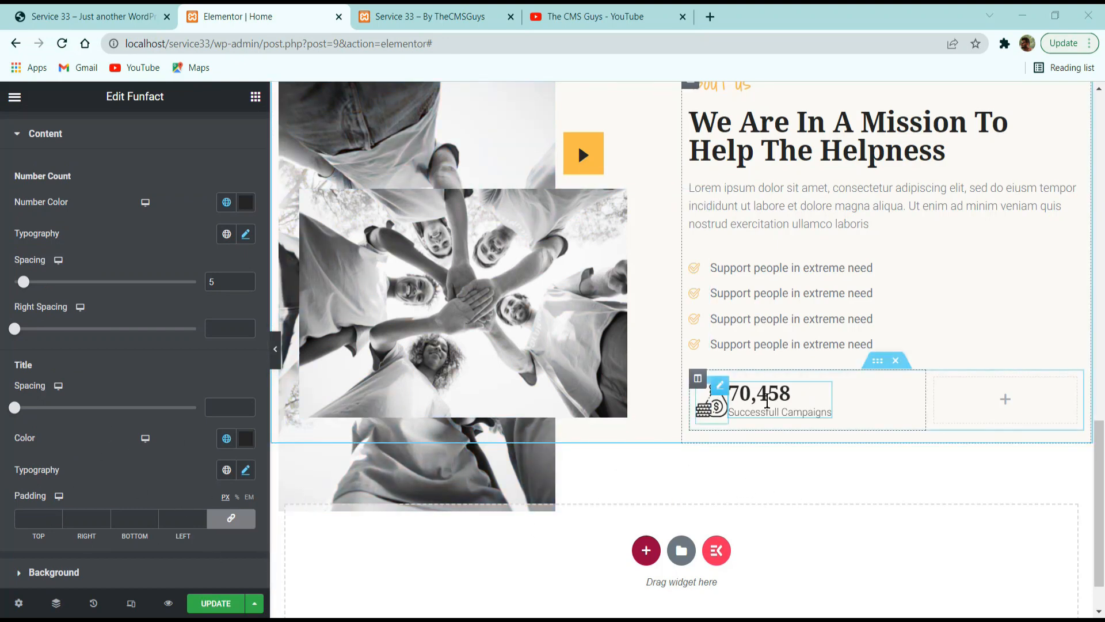
Give the Funfact widget an unlinked left margin of 15 px and compare the counter with the reference site.
{"action": "scroll", "coordinate": [190, 233], "scroll_direction": "up", "scroll_amount": 1}
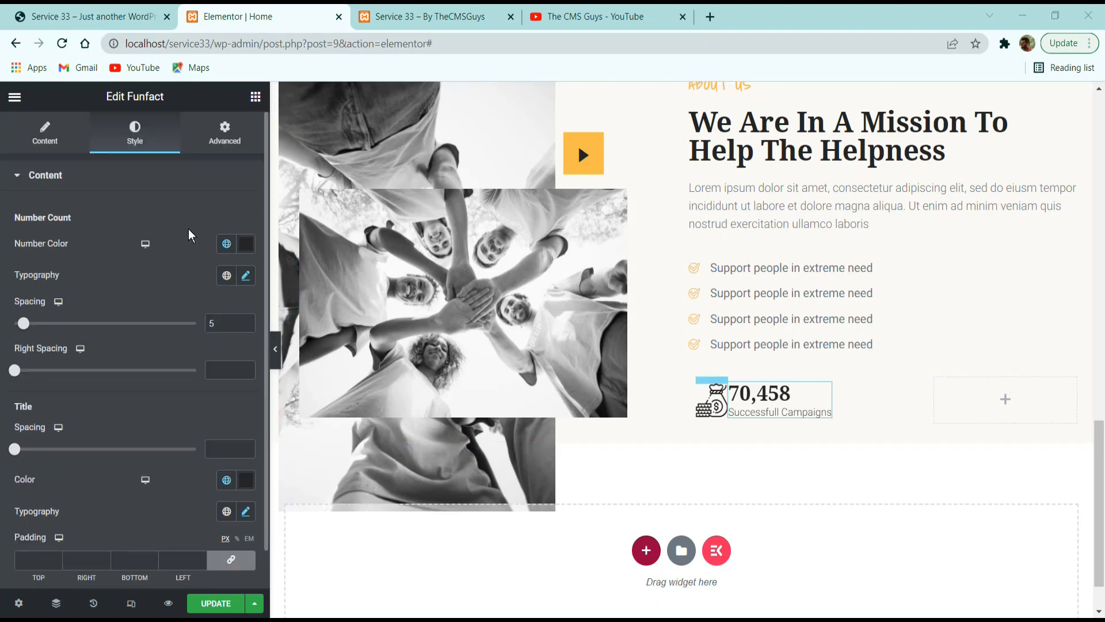
{"action": "left_click", "coordinate": [227, 137]}
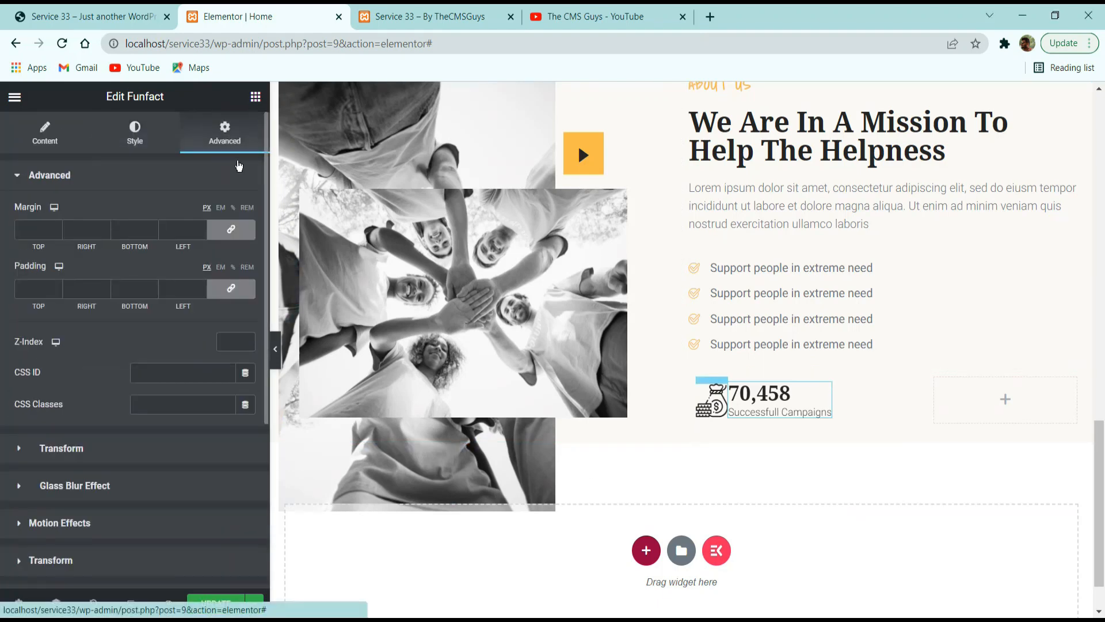
{"action": "double_click", "coordinate": [189, 230]}
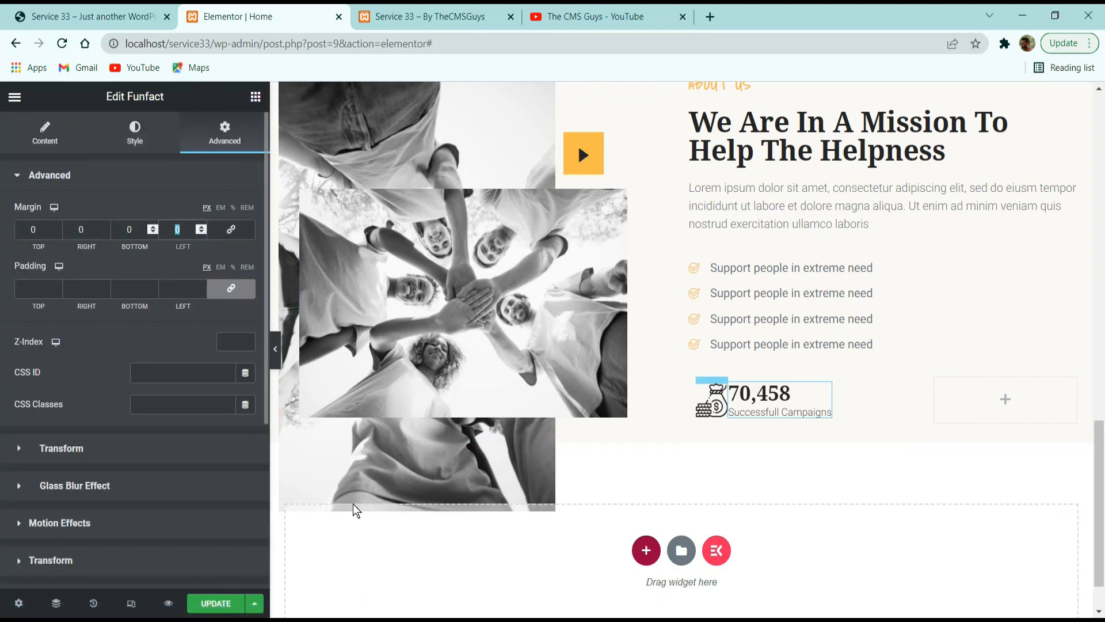
{"action": "type", "text": "15"}
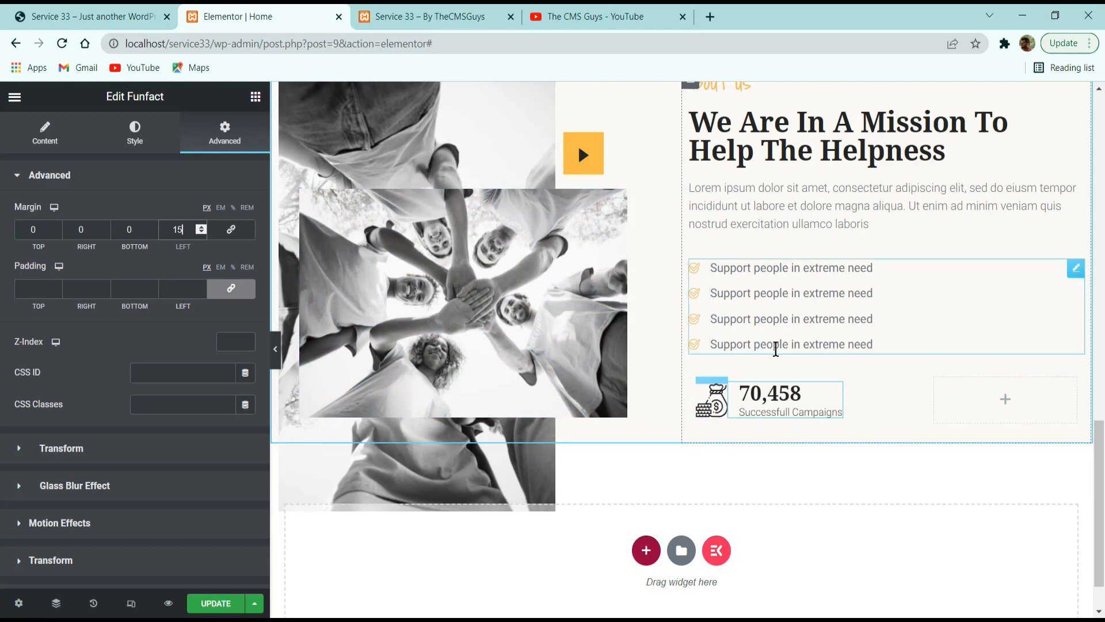
{"action": "left_click", "coordinate": [88, 13]}
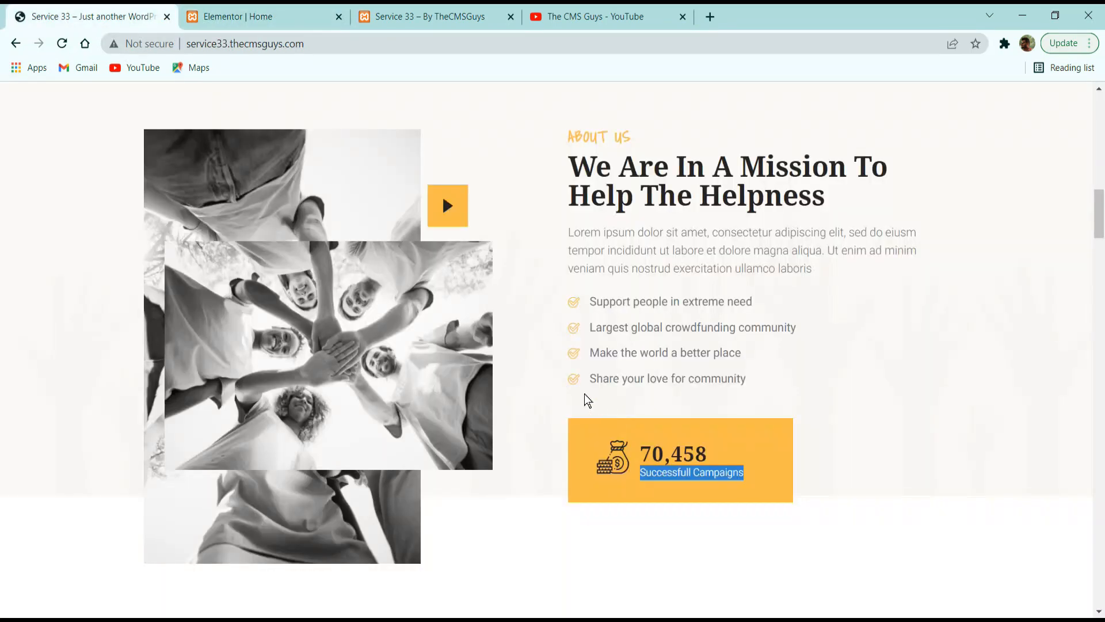
{"action": "left_click_drag", "start_coordinate": [681, 453], "coordinate": [739, 456]}
{"action": "left_click", "coordinate": [717, 469]}
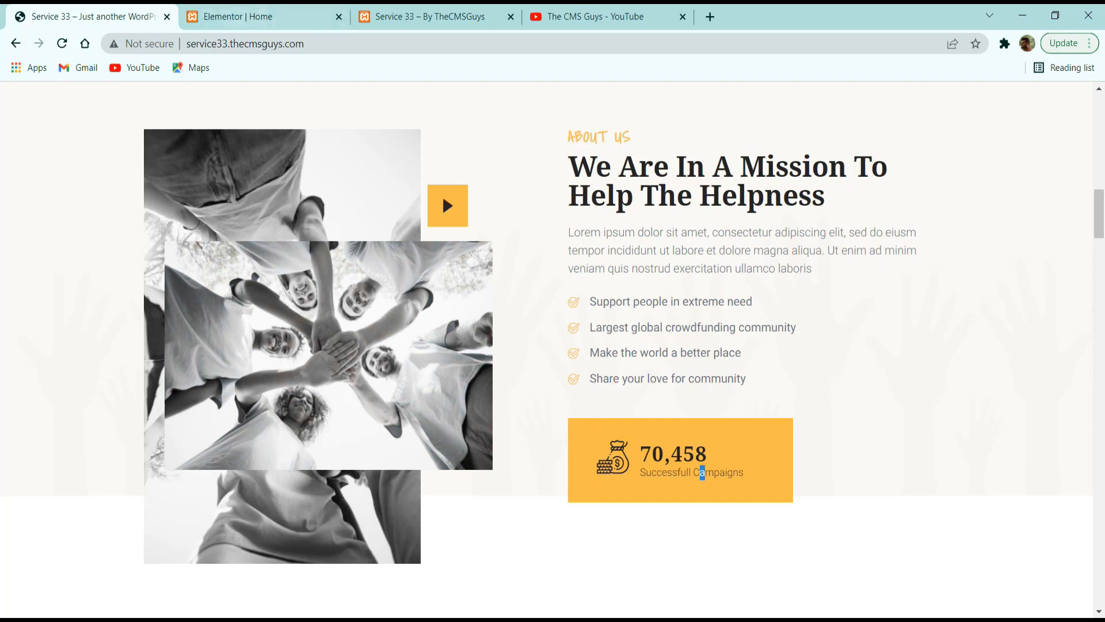
{"action": "left_click", "coordinate": [278, 13]}
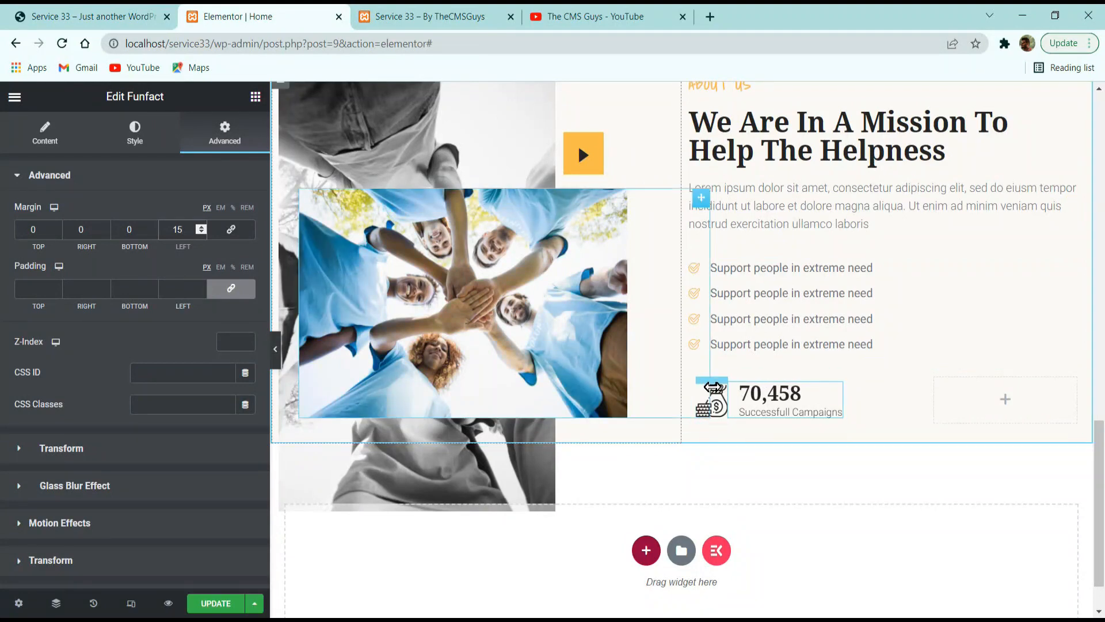
Select the inner section column holding the icon and Funfact through the Navigator and give it an unlinked top margin of 20 px.
{"action": "left_click", "coordinate": [878, 362]}
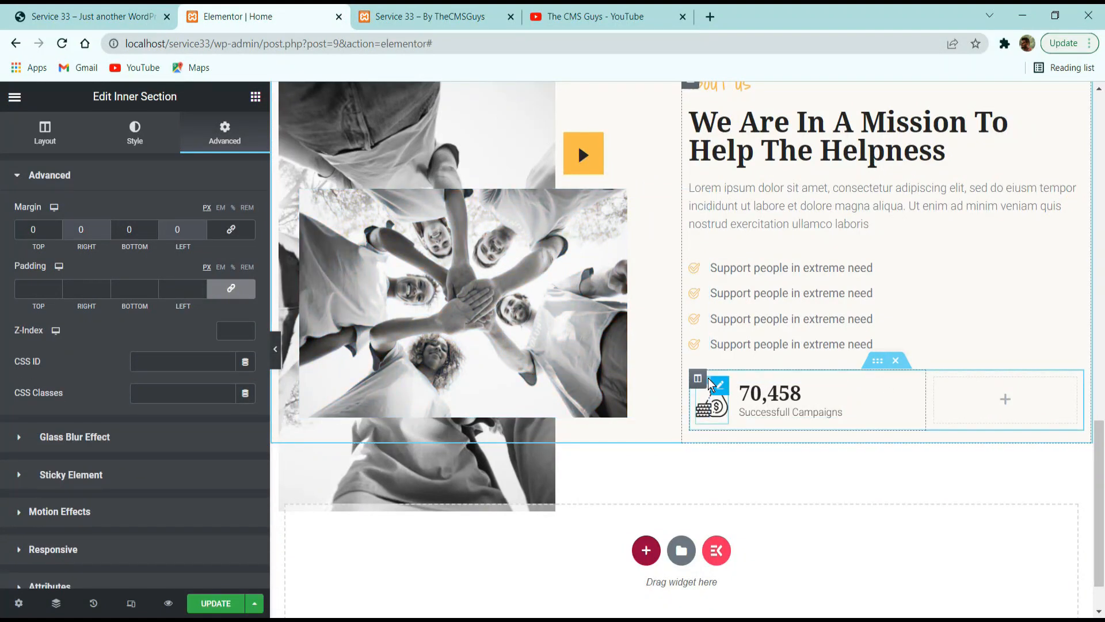
{"action": "left_click", "coordinate": [700, 382]}
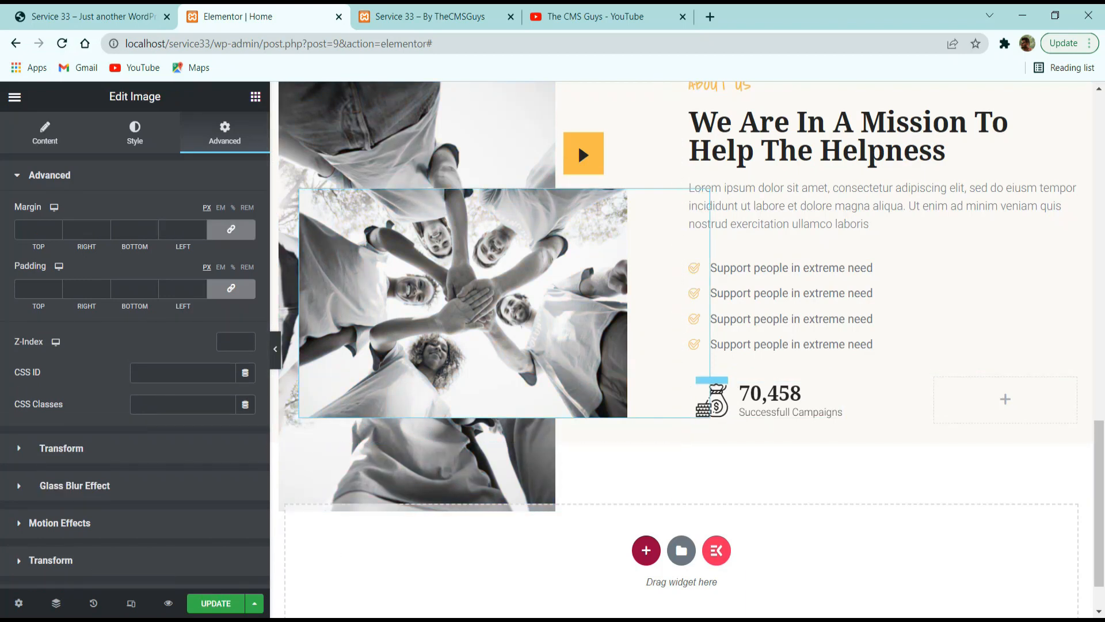
{"action": "left_click", "coordinate": [56, 603]}
{"action": "scroll", "coordinate": [959, 368], "scroll_direction": "down", "scroll_amount": 3}
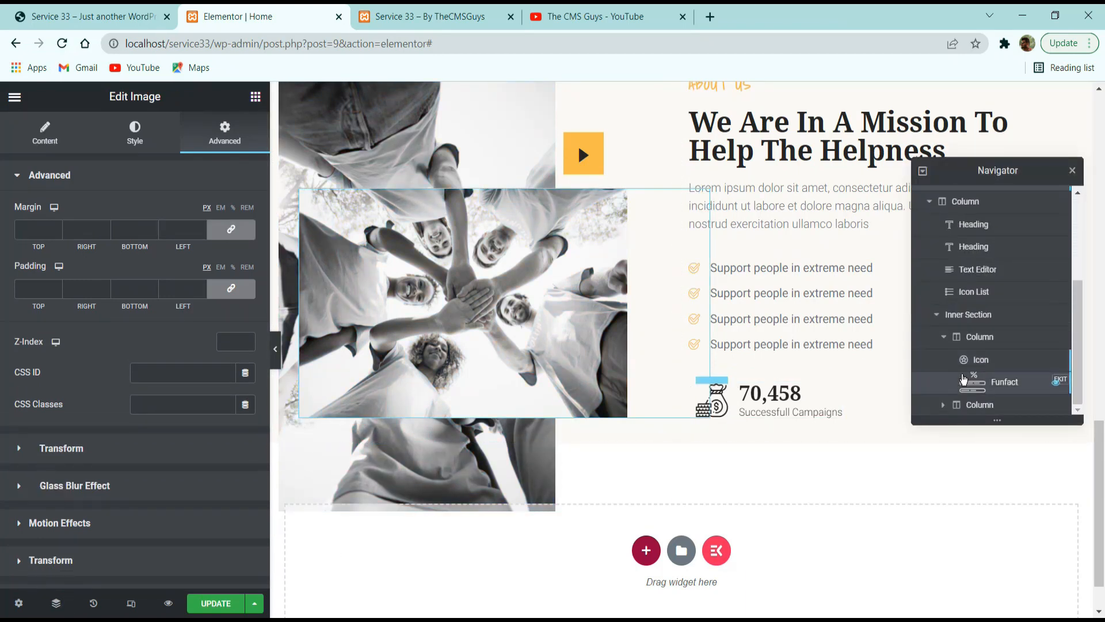
{"action": "left_click", "coordinate": [967, 404]}
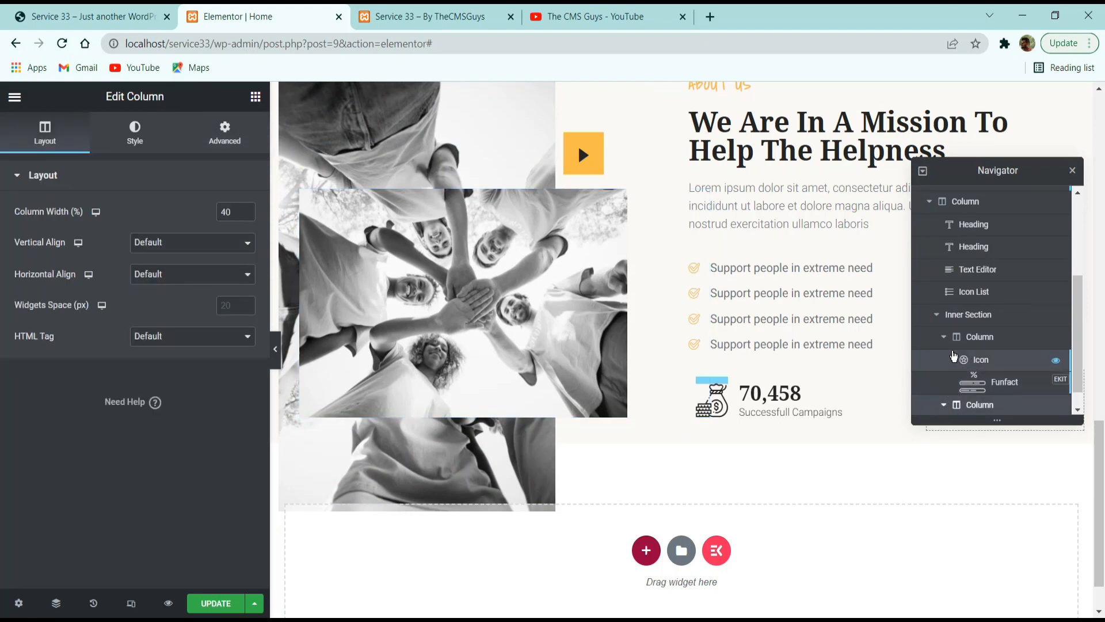
{"action": "left_click", "coordinate": [947, 316]}
{"action": "left_click", "coordinate": [959, 337]}
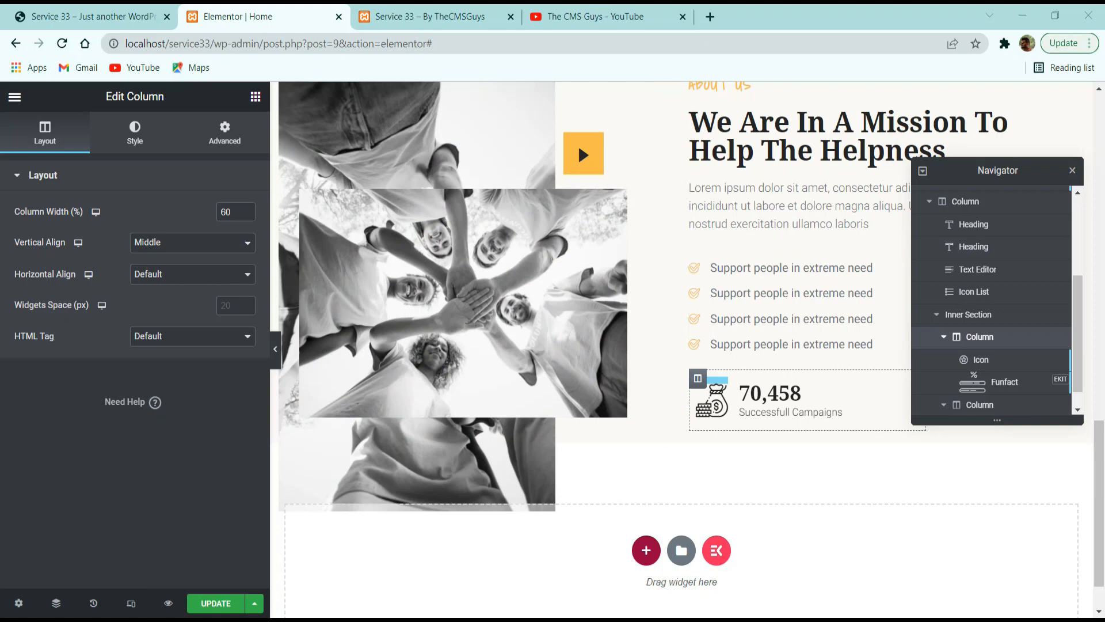
{"action": "left_click", "coordinate": [224, 133]}
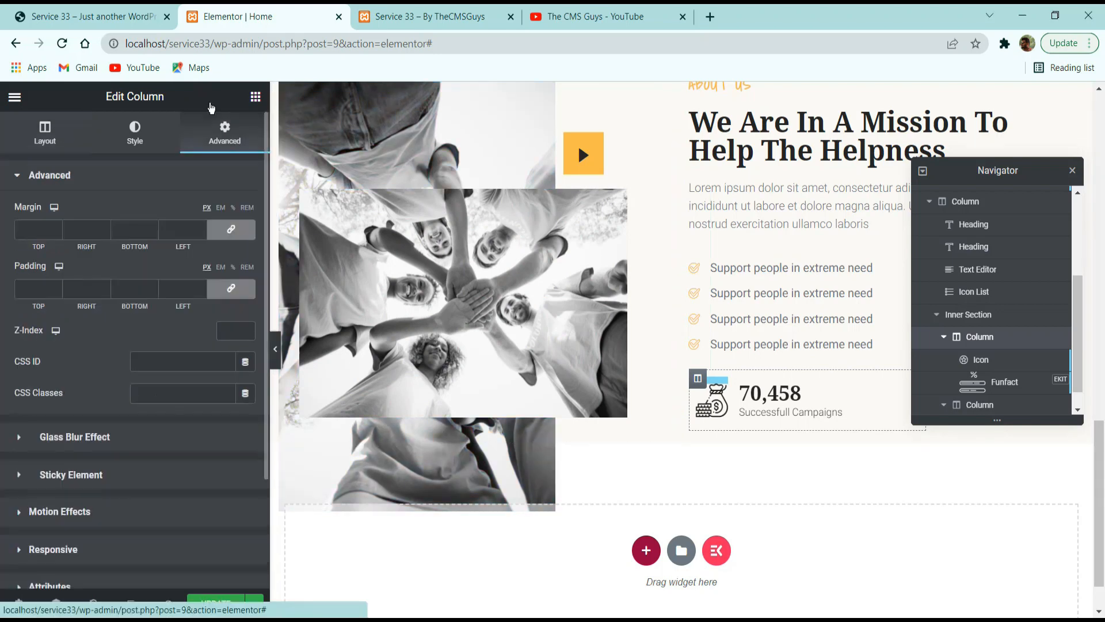
{"action": "left_click", "coordinate": [229, 231]}
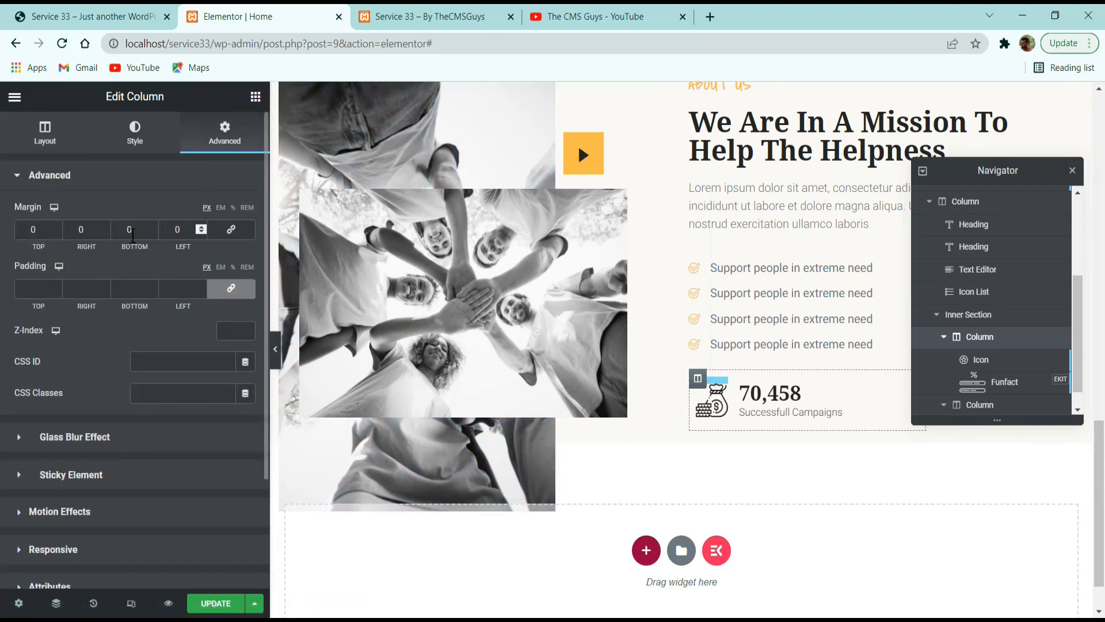
{"action": "double_click", "coordinate": [41, 230]}
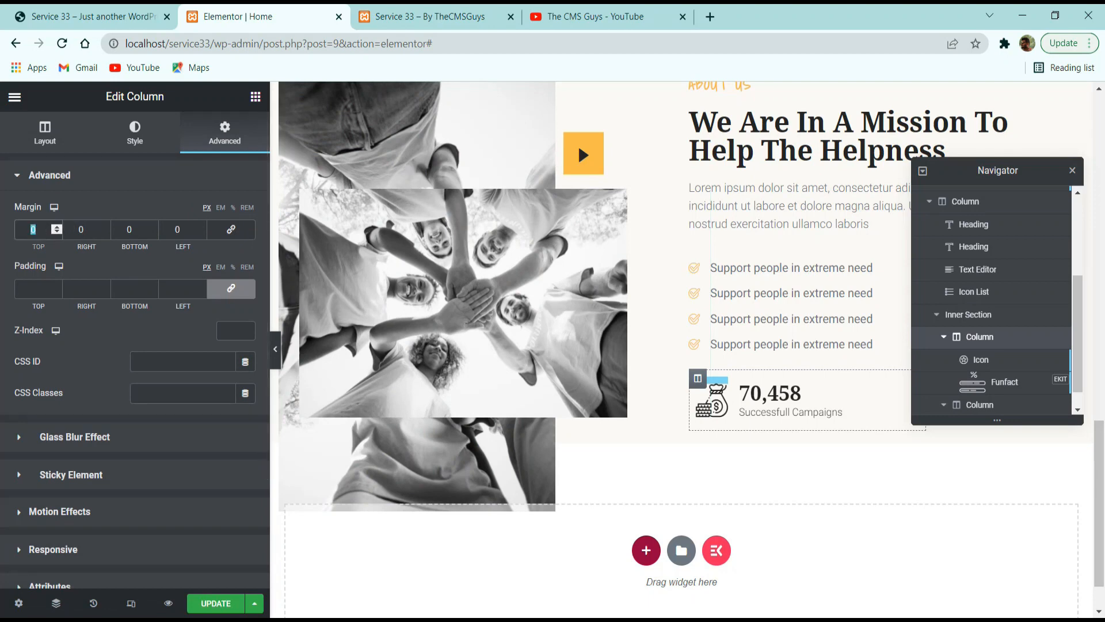
{"action": "type", "text": "20"}
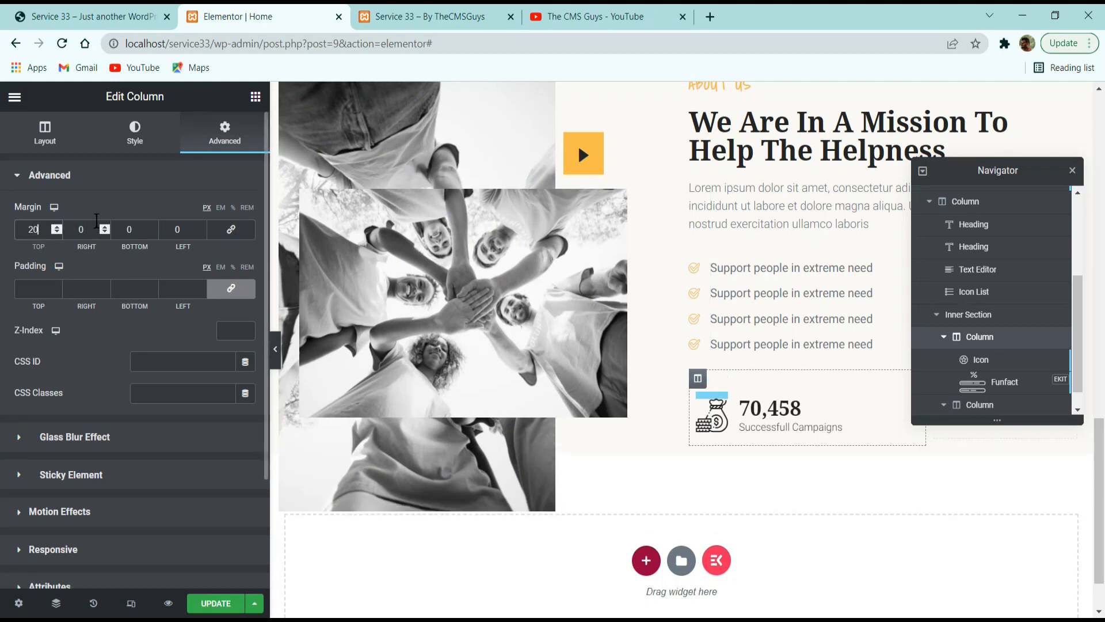
Set the counter column's padding to 30 px above and below and 40 px on both sides.
{"action": "left_click", "coordinate": [36, 285]}
{"action": "type", "text": "30"}
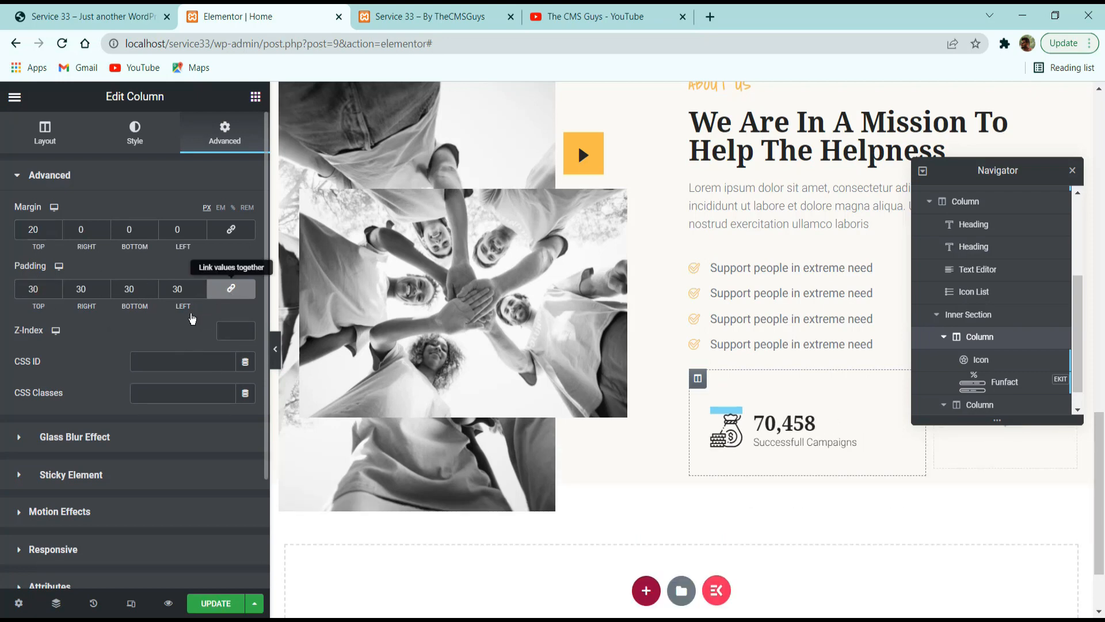
{"action": "left_click", "coordinate": [231, 288]}
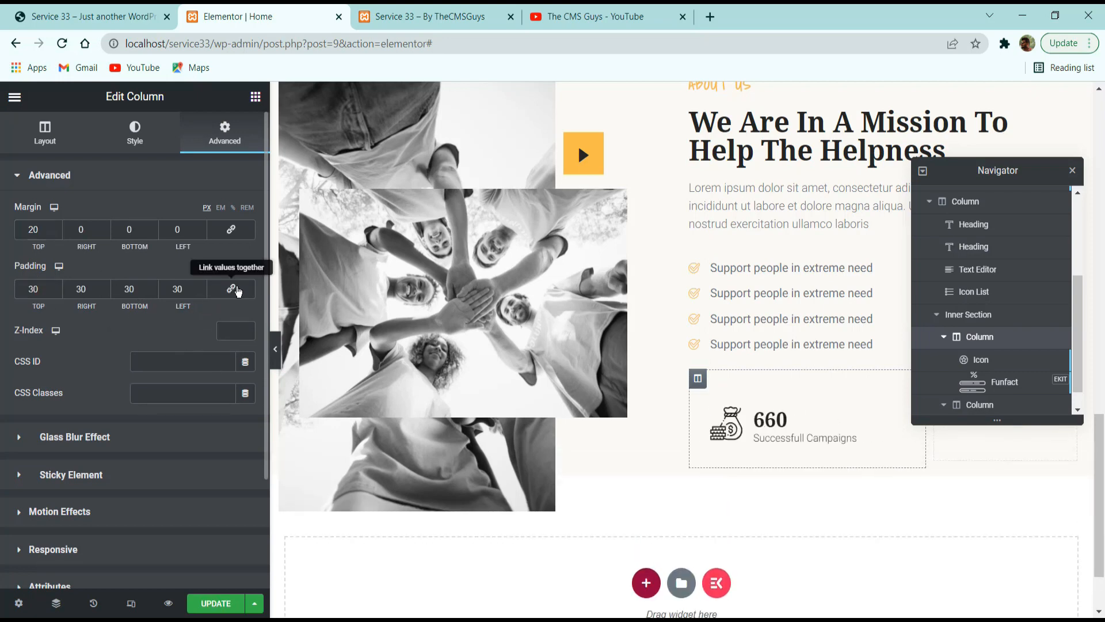
{"action": "double_click", "coordinate": [81, 289]}
{"action": "type", "text": "40"}
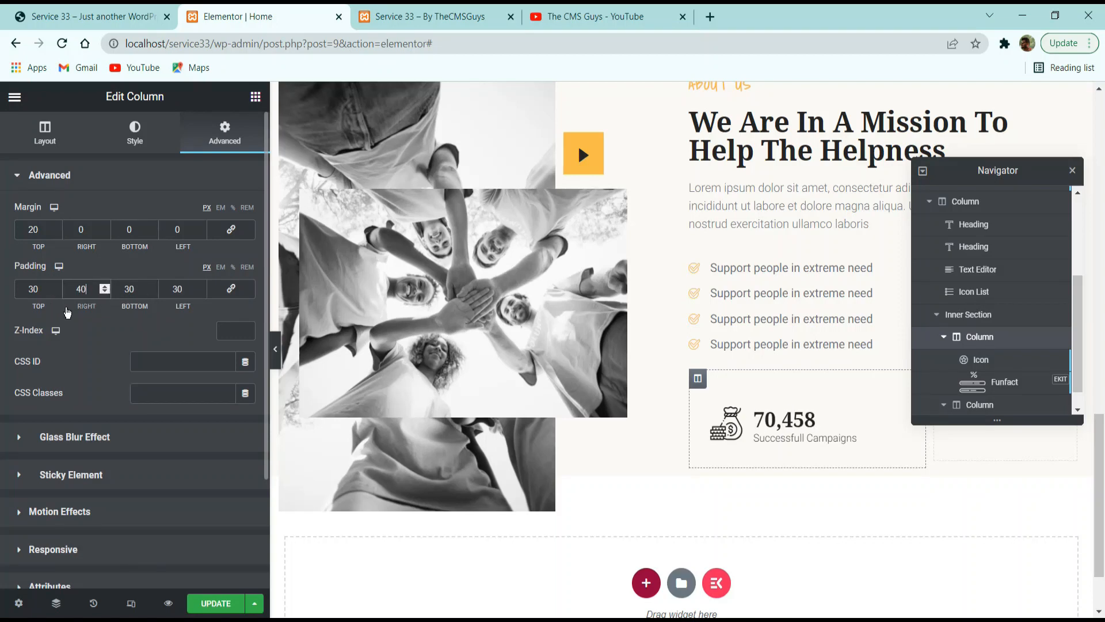
{"action": "double_click", "coordinate": [179, 288]}
{"action": "type", "text": "40"}
Give the counter column a classic background in the yellow global color, as on the reference site.
{"action": "left_click", "coordinate": [109, 17]}
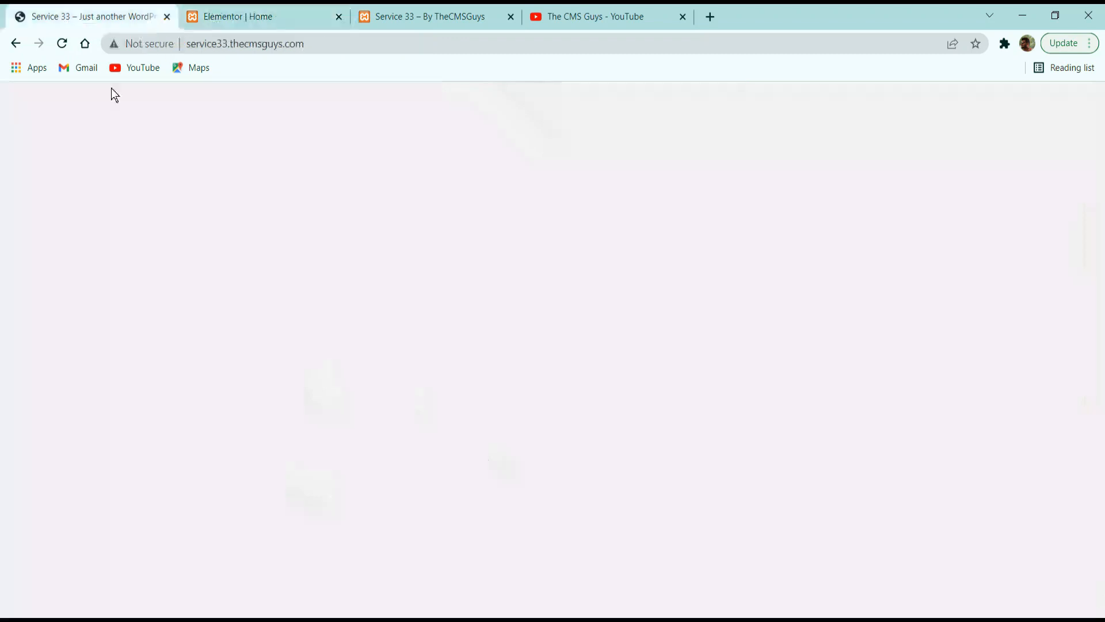
{"action": "left_click", "coordinate": [229, 16]}
{"action": "left_click", "coordinate": [135, 132]}
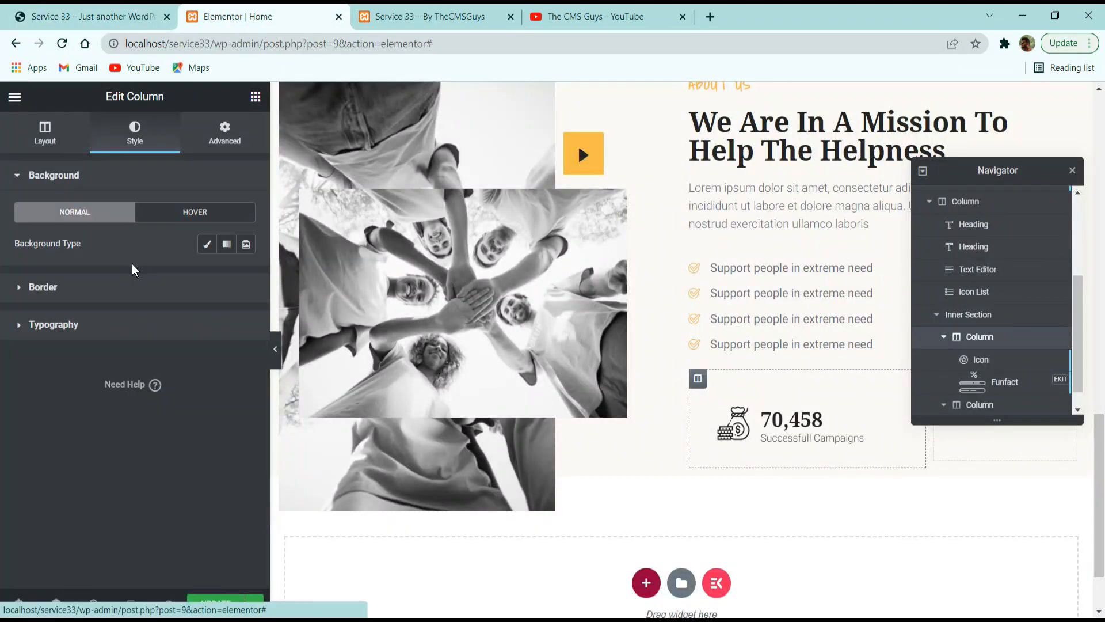
{"action": "left_click", "coordinate": [205, 246]}
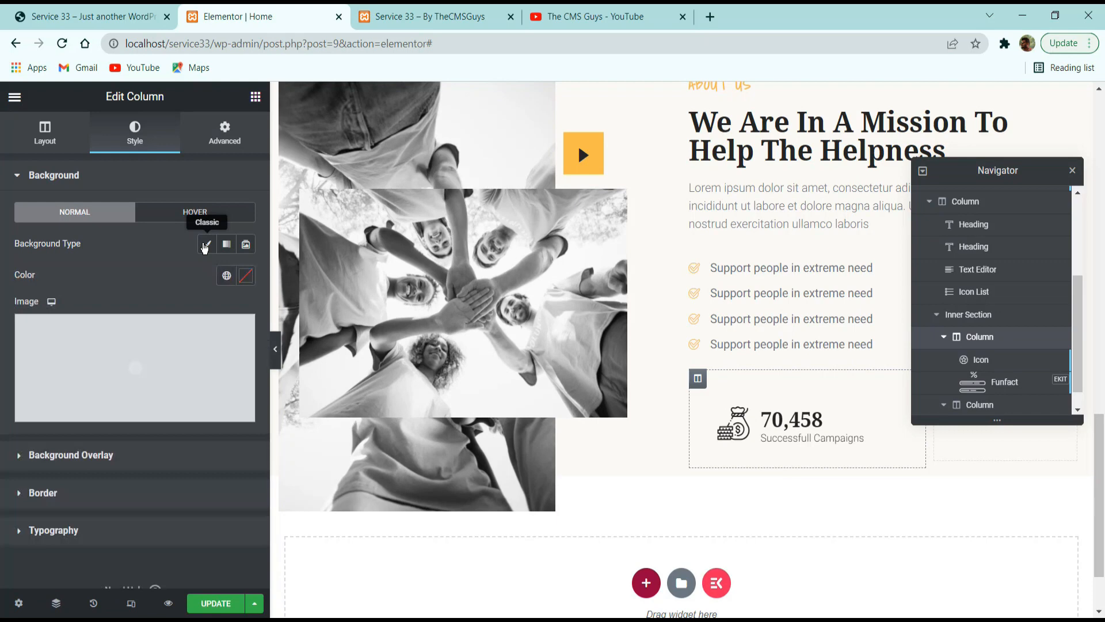
{"action": "left_click", "coordinate": [226, 275]}
{"action": "left_click", "coordinate": [86, 345]}
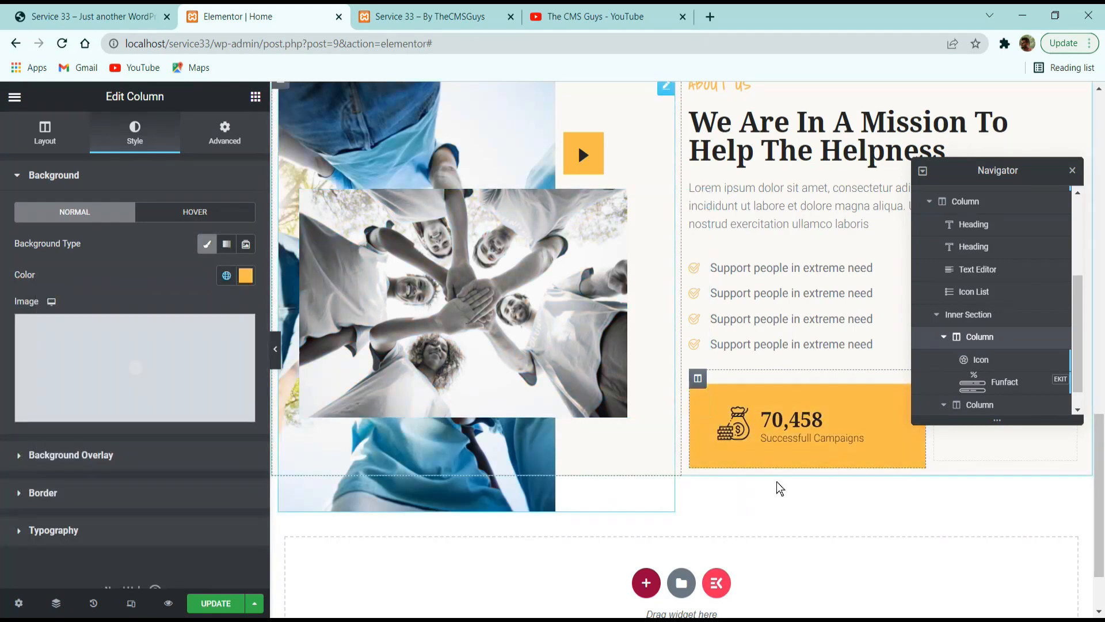
Set the yellow counter column's bottom margin to -60 px so it overlaps the section's lower edge as on the reference site.
{"action": "left_click", "coordinate": [120, 8]}
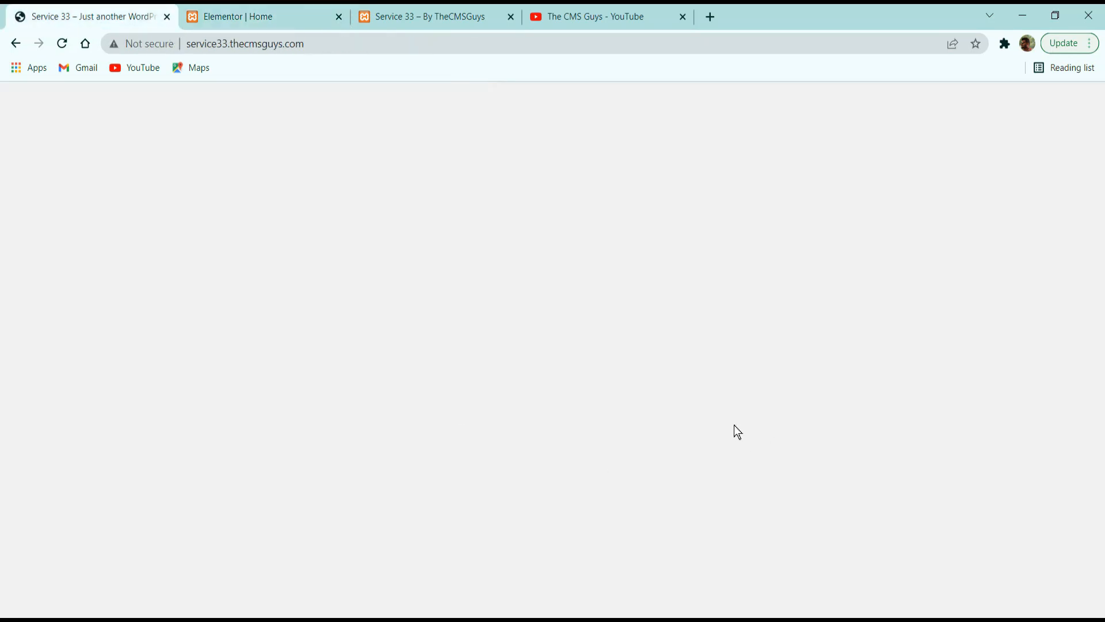
{"action": "left_click", "coordinate": [205, 8]}
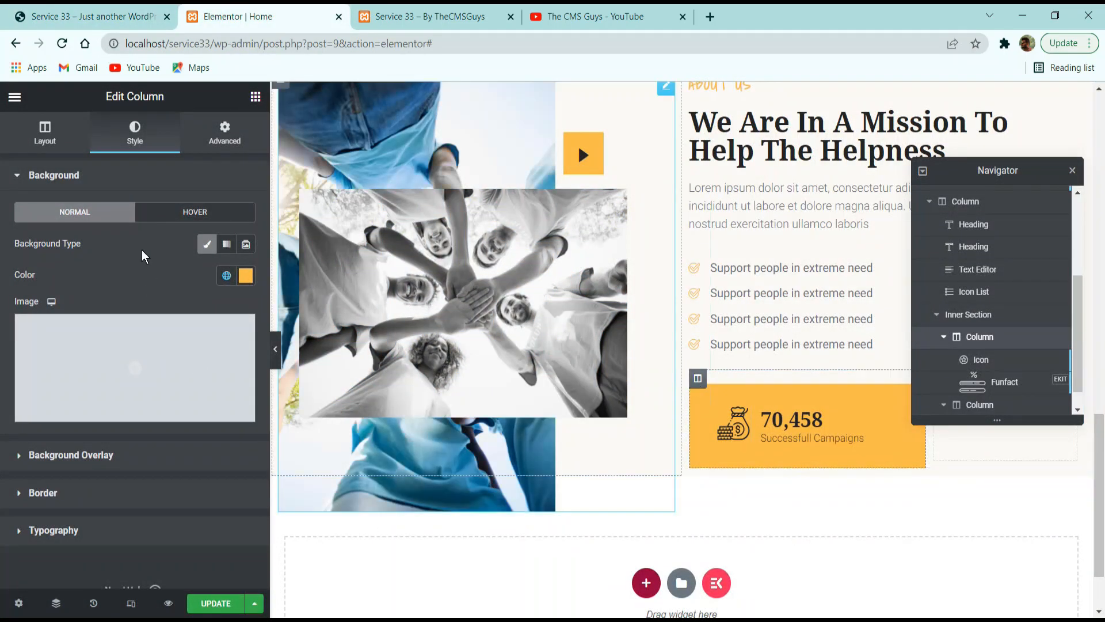
{"action": "left_click", "coordinate": [225, 133]}
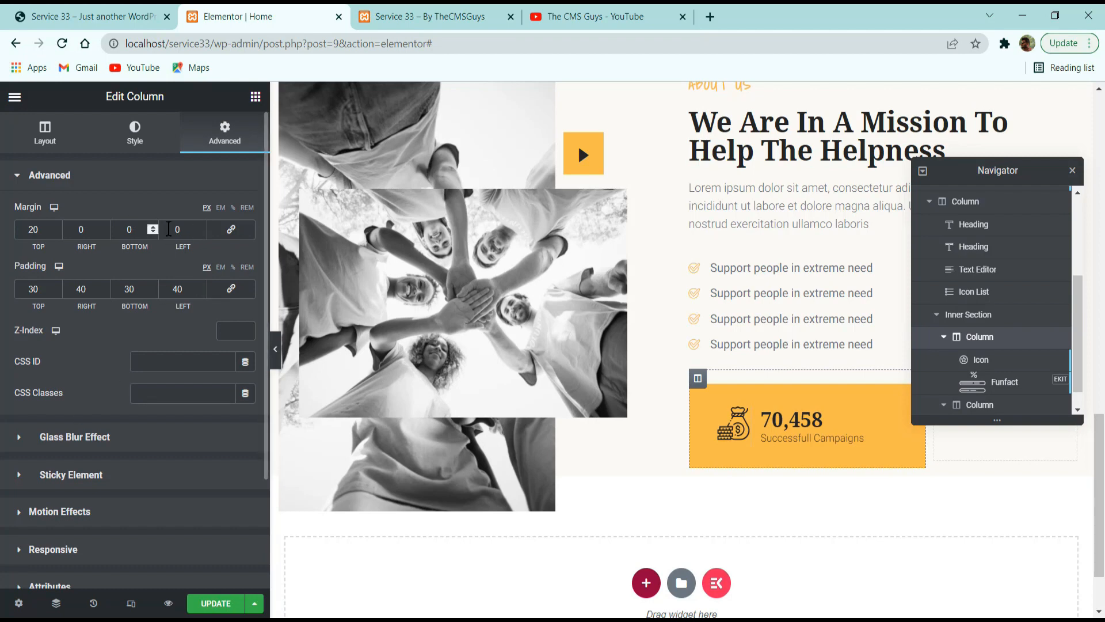
{"action": "left_click", "coordinate": [151, 231]}
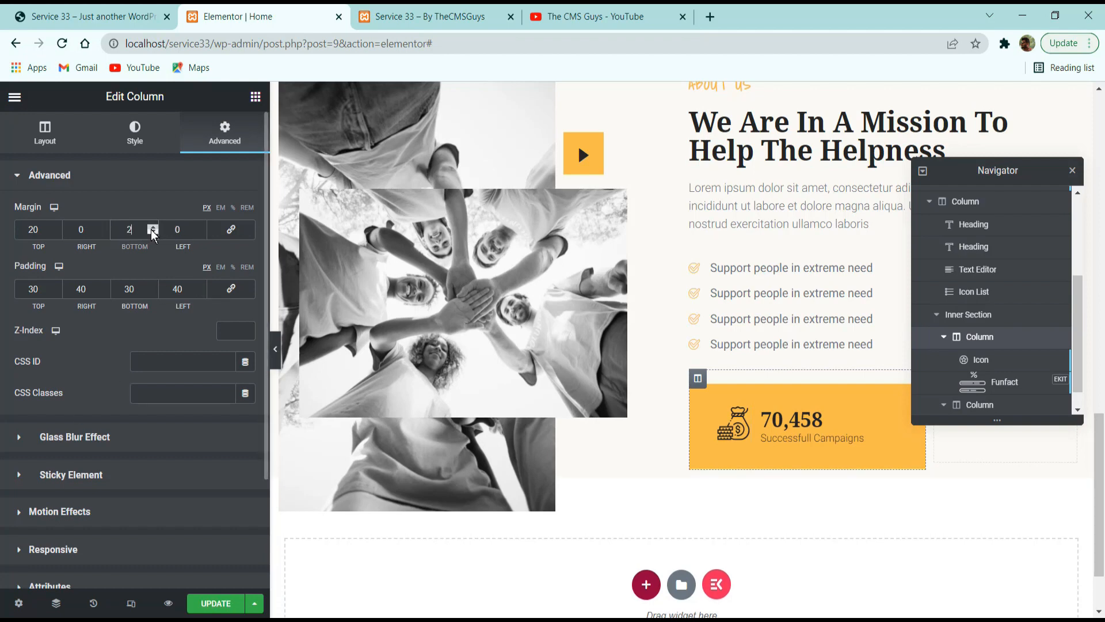
{"action": "left_click", "coordinate": [151, 231]}
{"action": "left_click", "coordinate": [151, 230]}
{"action": "left_click", "coordinate": [151, 230]}
{"action": "left_click", "coordinate": [151, 231]}
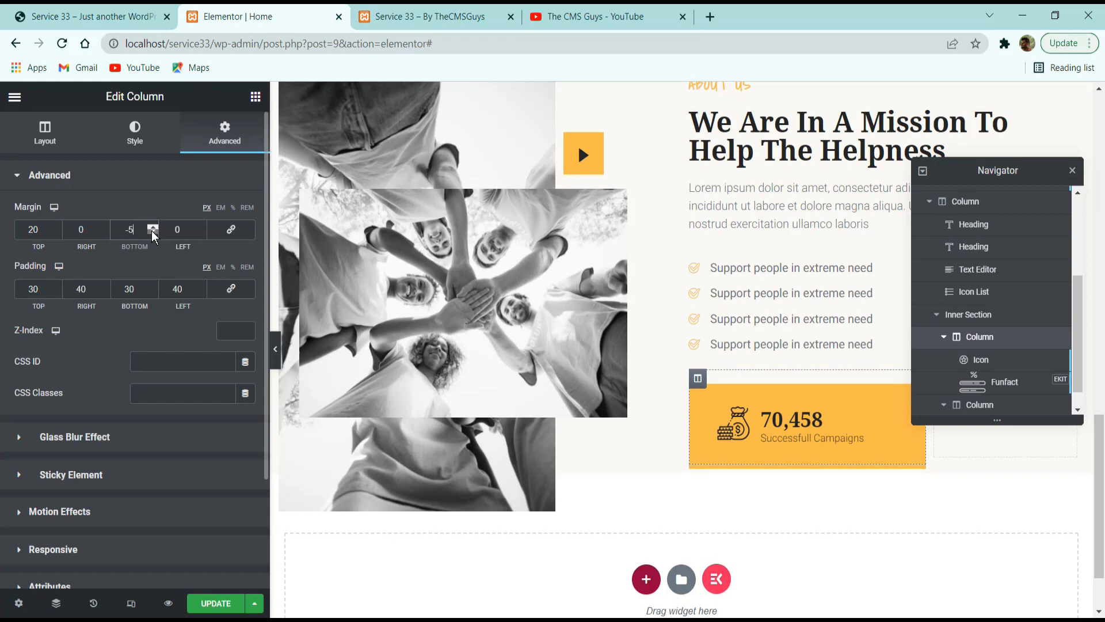
{"action": "left_click", "coordinate": [153, 232]}
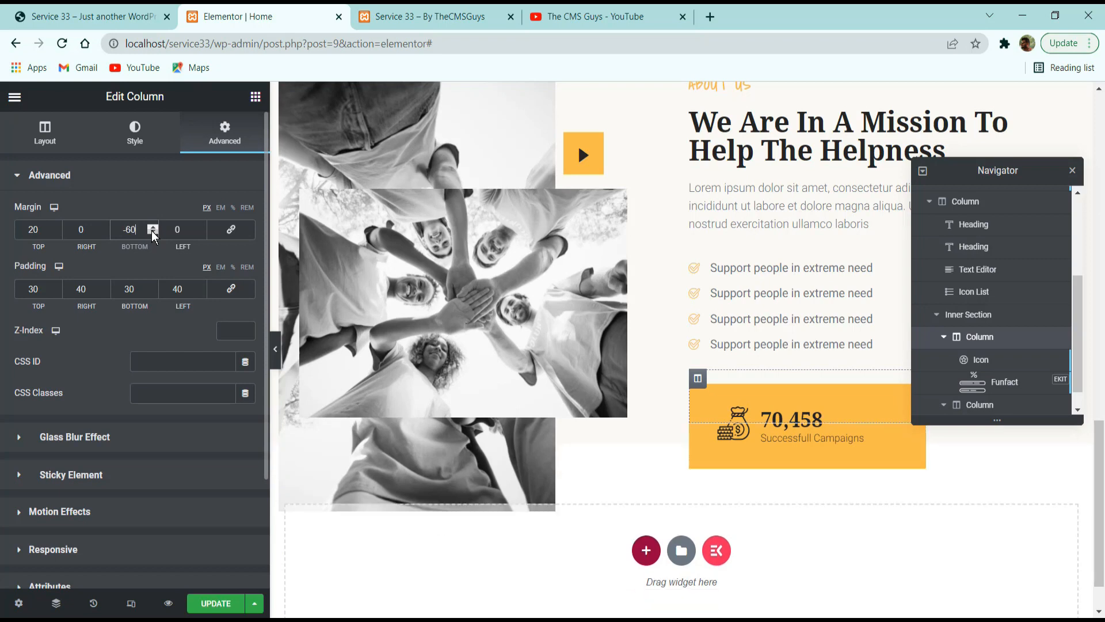
Compare the counter's overlap with the reference site and view the About Us section with the editor panel hidden.
{"action": "left_click", "coordinate": [143, 16]}
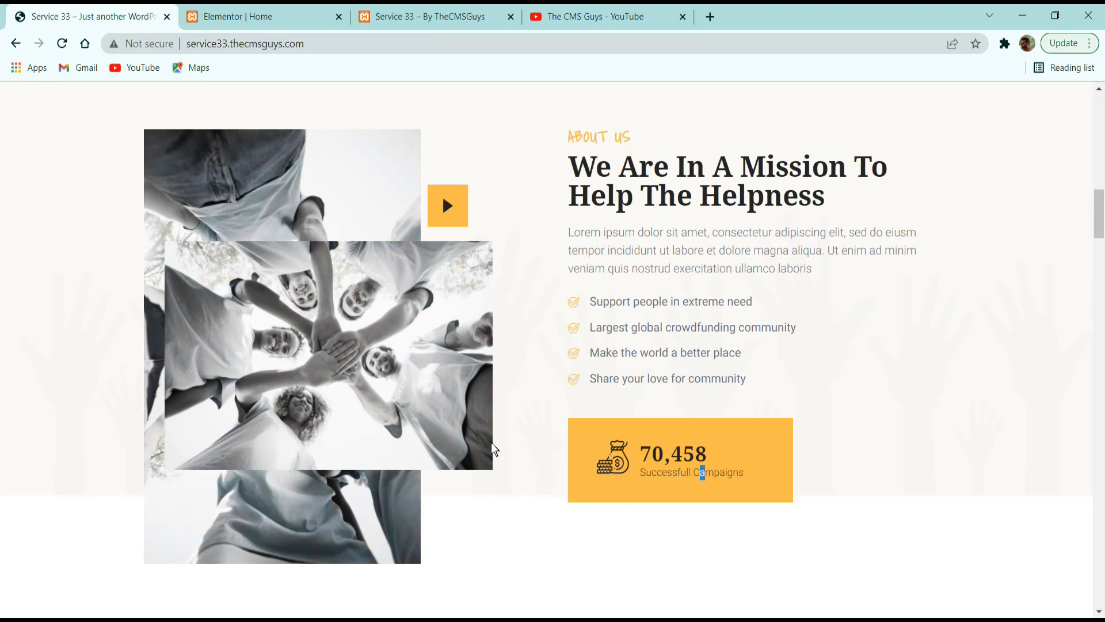
{"action": "scroll", "coordinate": [492, 445], "scroll_direction": "down", "scroll_amount": 3}
{"action": "left_click", "coordinate": [230, 16]}
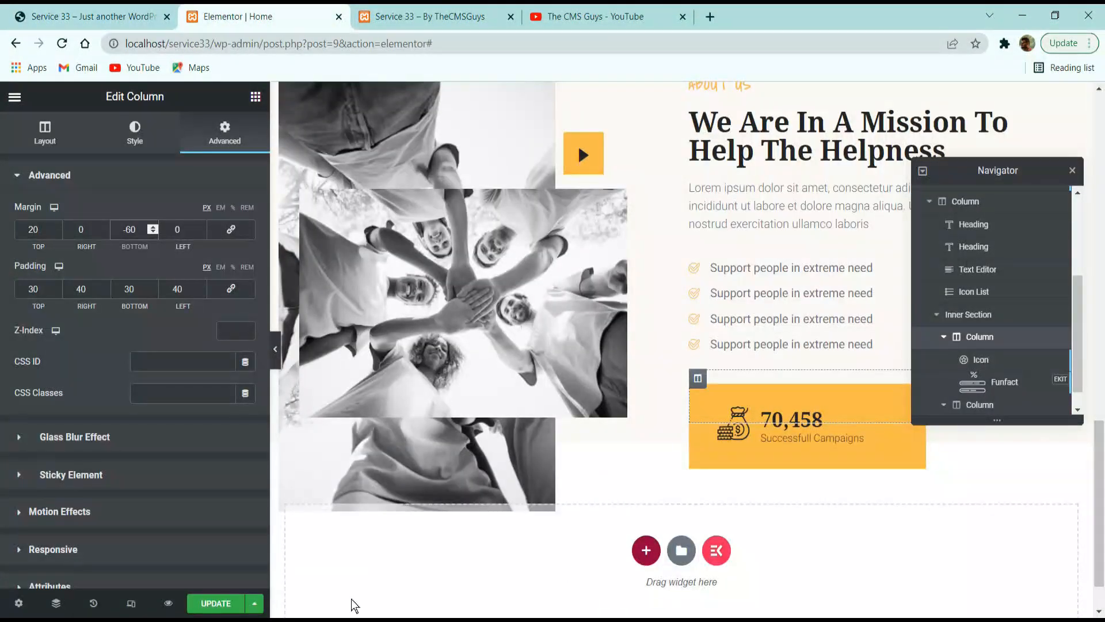
{"action": "left_click", "coordinate": [275, 349]}
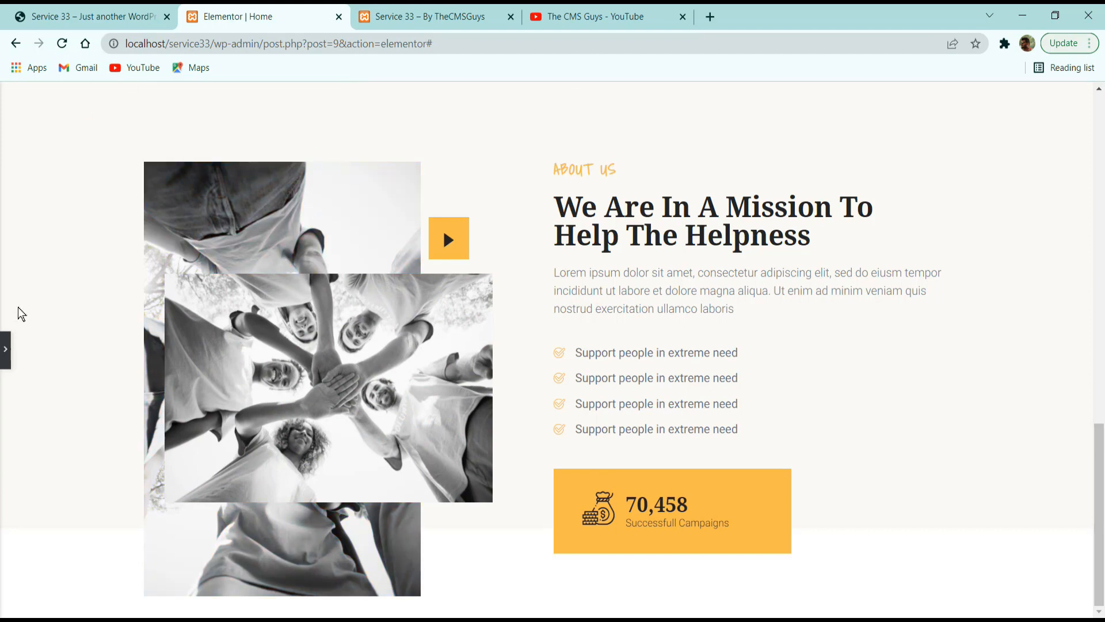
{"action": "left_click", "coordinate": [6, 347]}
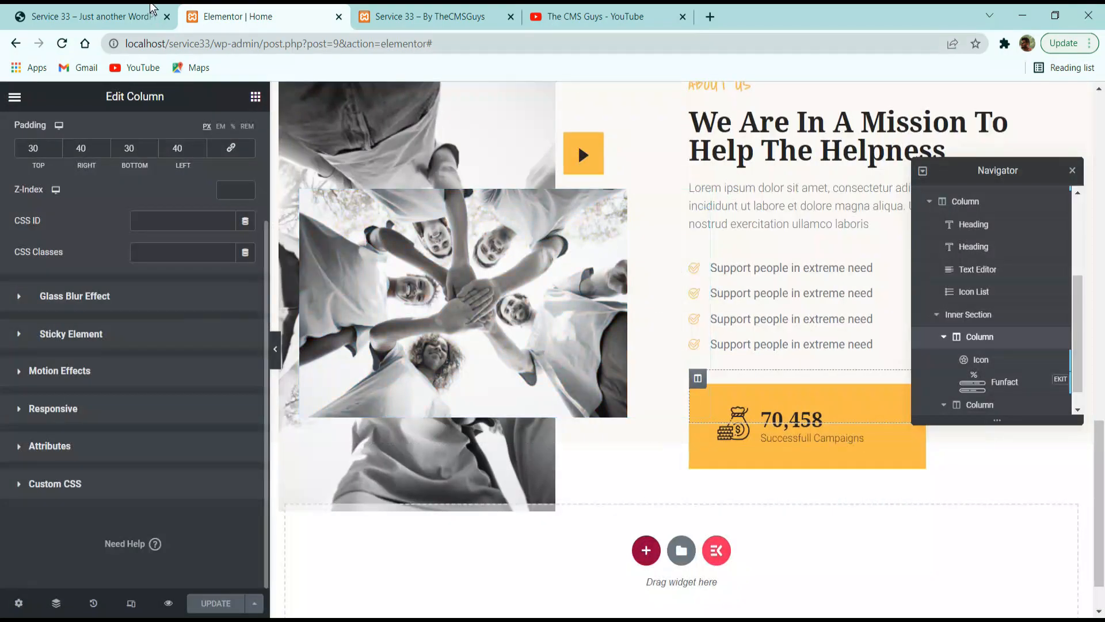
Examine the reference site's Our Causes section, including its label, heading, intro text and donation cards.
{"action": "left_click", "coordinate": [148, 7]}
{"action": "scroll", "coordinate": [465, 243], "scroll_direction": "down", "scroll_amount": 8}
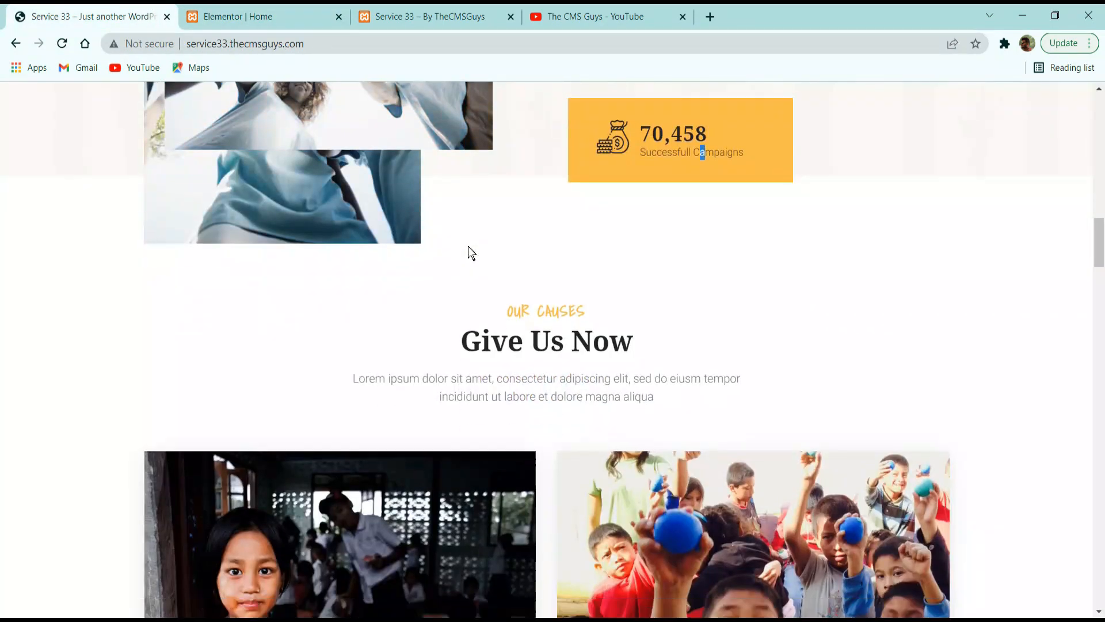
{"action": "scroll", "coordinate": [486, 244], "scroll_direction": "up", "scroll_amount": 3}
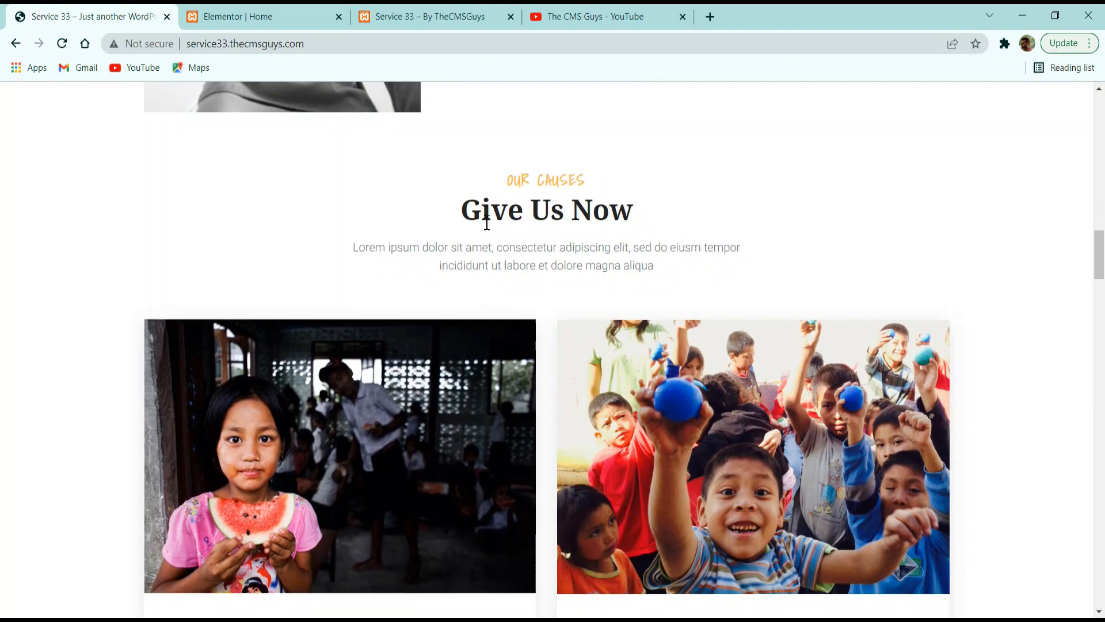
{"action": "left_click_drag", "start_coordinate": [505, 194], "coordinate": [599, 190]}
{"action": "left_click", "coordinate": [488, 198]}
{"action": "left_click_drag", "start_coordinate": [488, 198], "coordinate": [662, 214]}
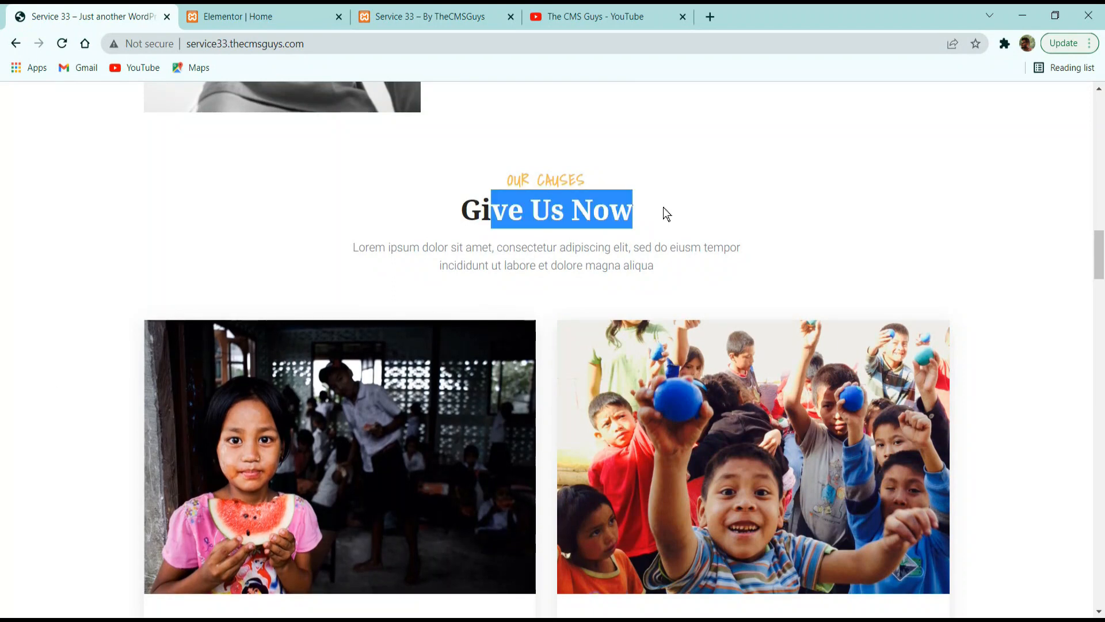
{"action": "left_click", "coordinate": [423, 248]}
{"action": "left_click_drag", "start_coordinate": [364, 248], "coordinate": [696, 274]}
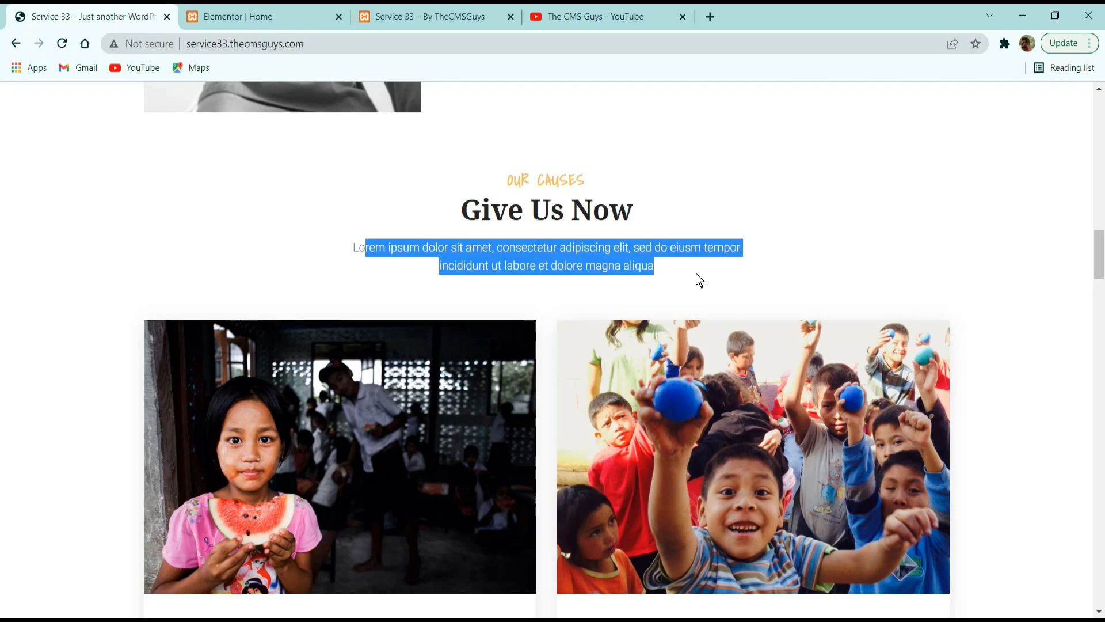
{"action": "left_click", "coordinate": [696, 274]}
{"action": "scroll", "coordinate": [695, 274], "scroll_direction": "down", "scroll_amount": 5}
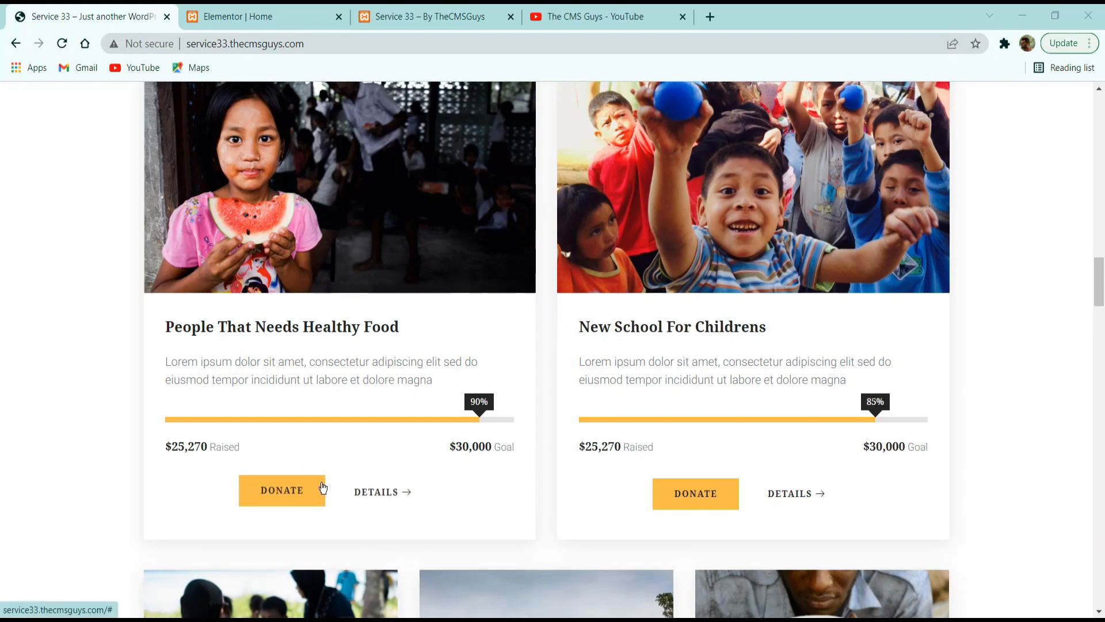
{"action": "scroll", "coordinate": [228, 368], "scroll_direction": "up", "scroll_amount": 5}
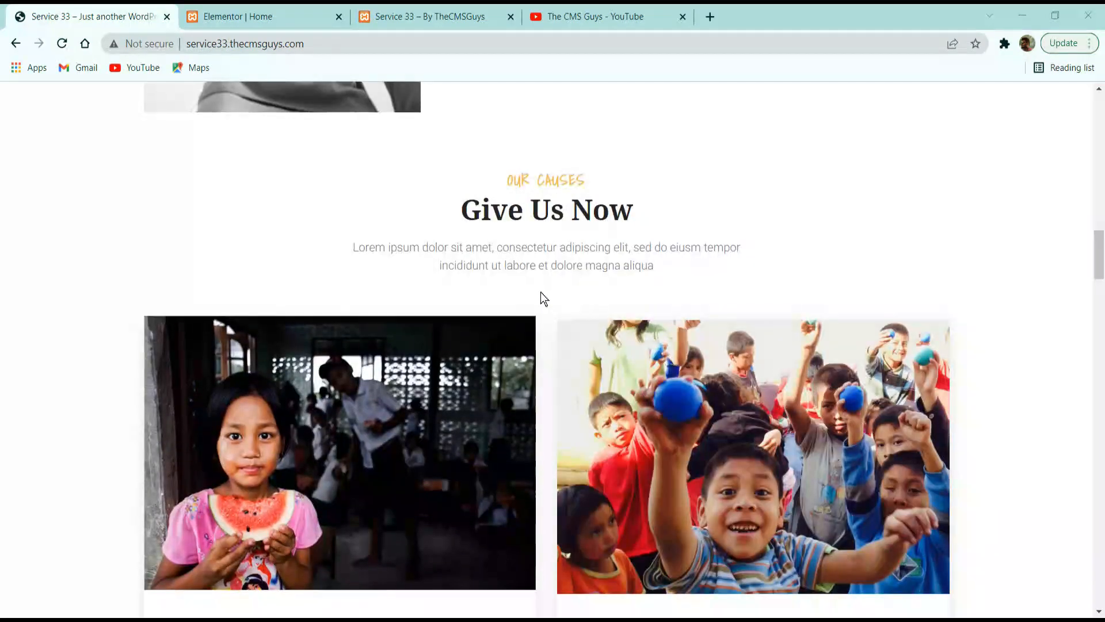
{"action": "scroll", "coordinate": [731, 324], "scroll_direction": "down", "scroll_amount": 5}
{"action": "scroll", "coordinate": [583, 392], "scroll_direction": "up", "scroll_amount": 3}
{"action": "scroll", "coordinate": [533, 390], "scroll_direction": "down", "scroll_amount": 5}
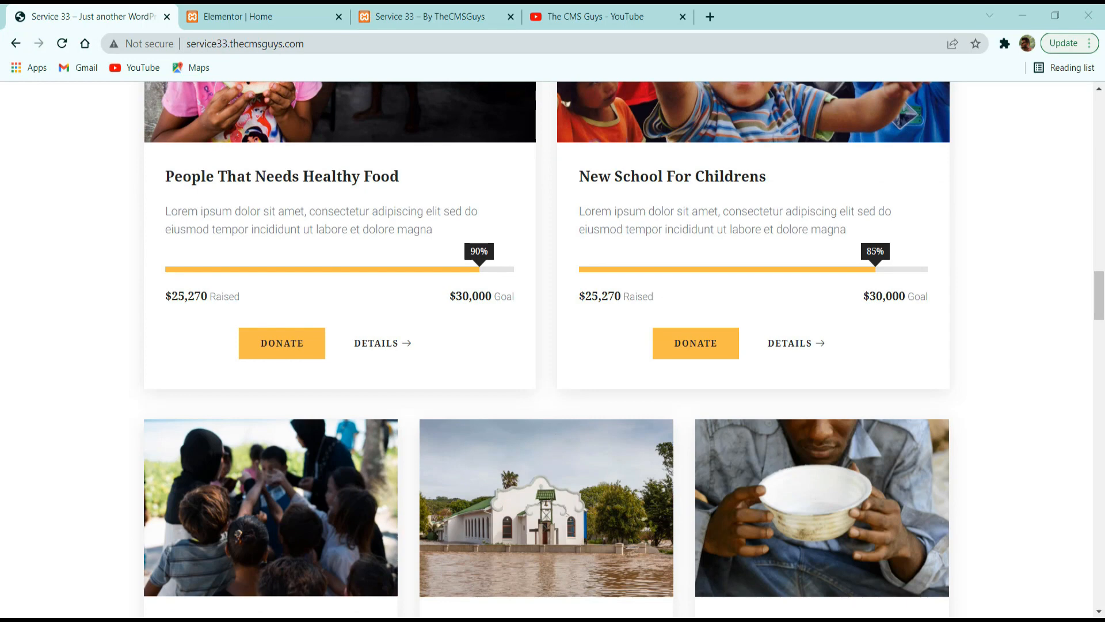
{"action": "scroll", "coordinate": [553, 345], "scroll_direction": "up", "scroll_amount": 10}
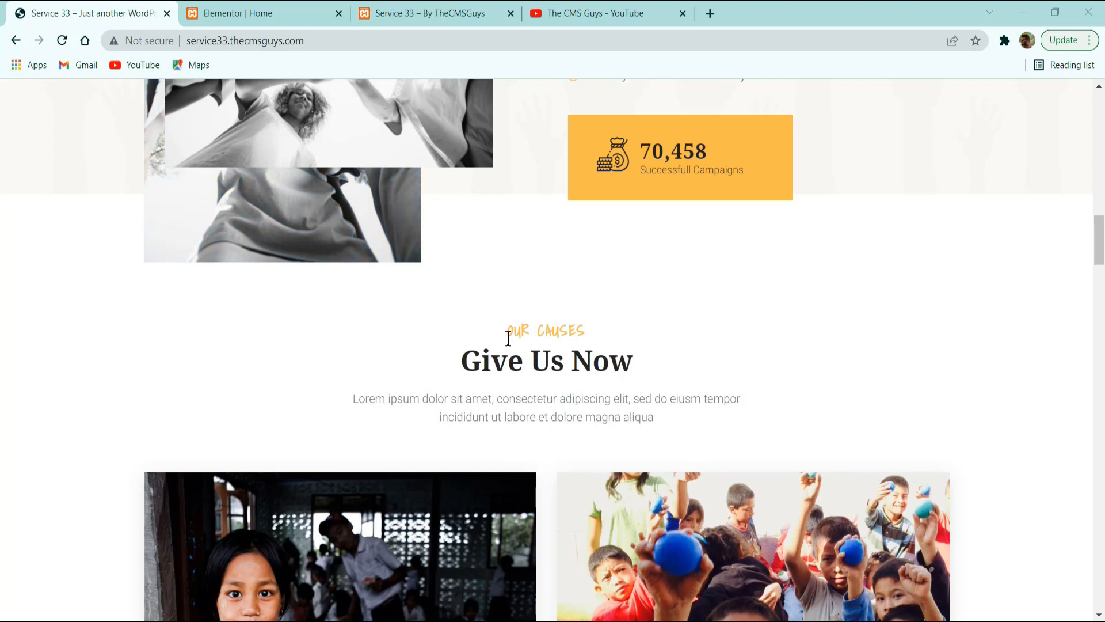
{"action": "left_click_drag", "start_coordinate": [508, 337], "coordinate": [584, 333]}
Add a new single-column section below the About Us section in the Elementor editor.
{"action": "left_click", "coordinate": [262, 13]}
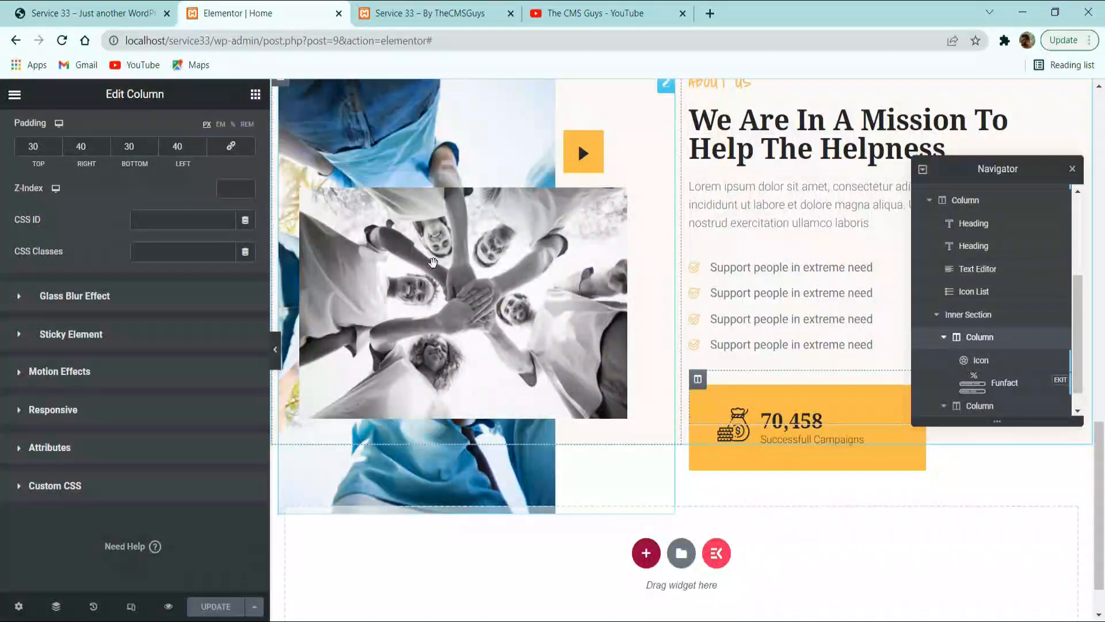
{"action": "scroll", "coordinate": [433, 261], "scroll_direction": "down", "scroll_amount": 1}
{"action": "left_click", "coordinate": [646, 490]}
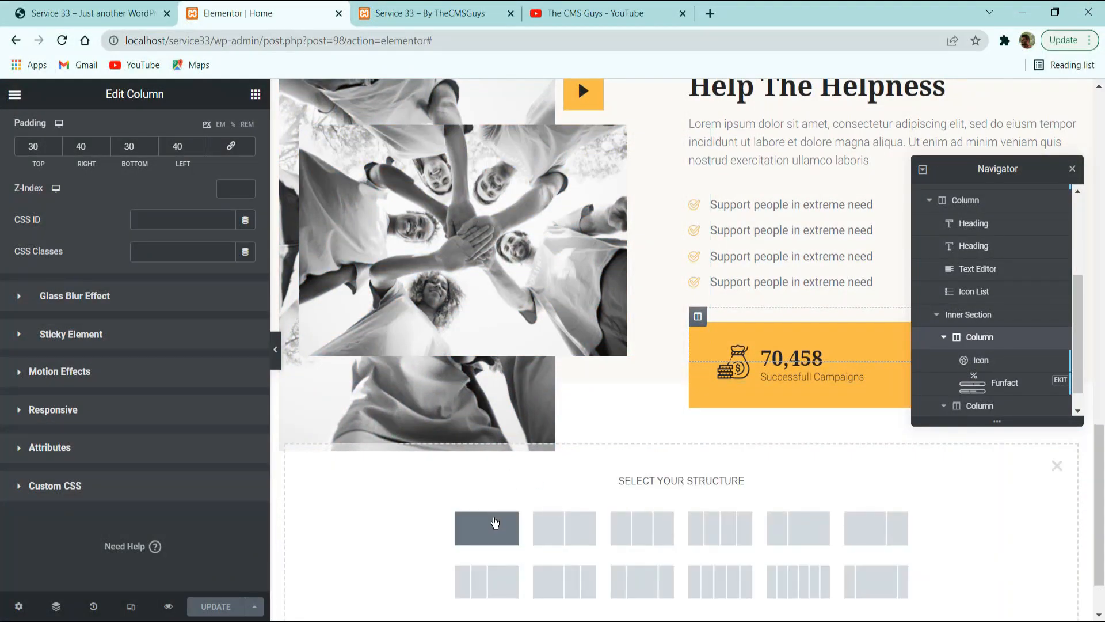
{"action": "left_click", "coordinate": [476, 525]}
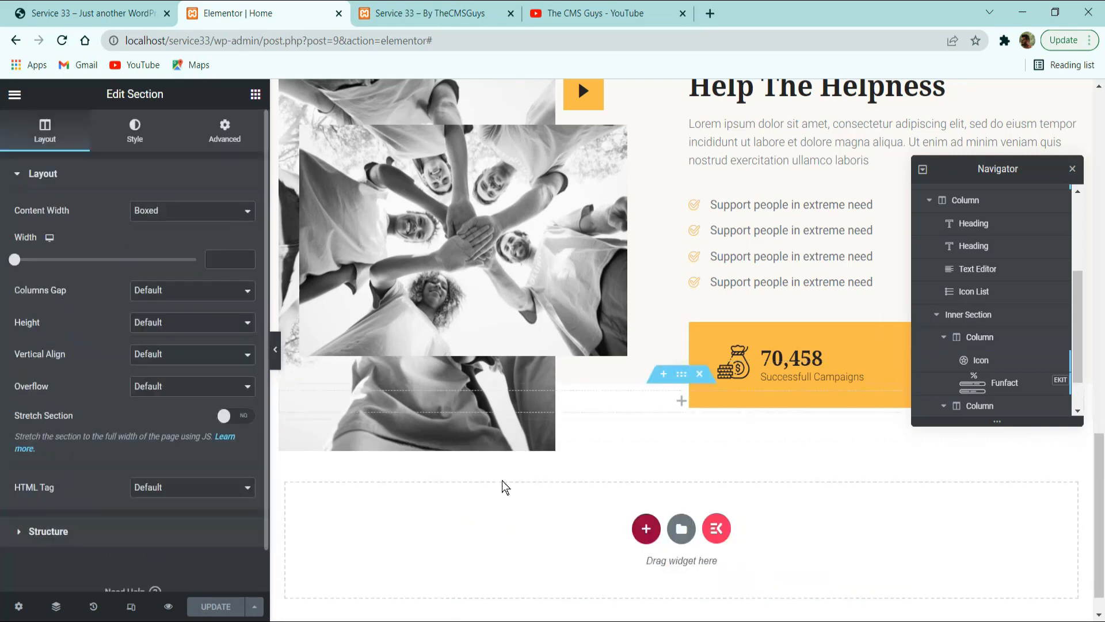
Give the new section an unlinked top margin of 100 px.
{"action": "left_click", "coordinate": [224, 131]}
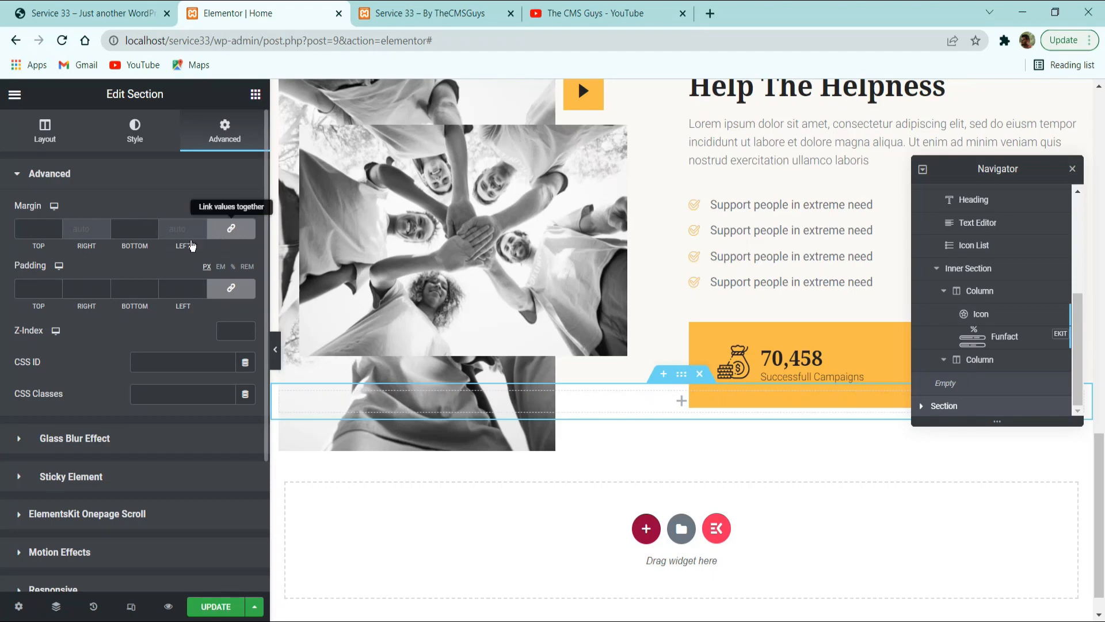
{"action": "left_click", "coordinate": [227, 229]}
{"action": "double_click", "coordinate": [37, 230]}
{"action": "type", "text": "100"}
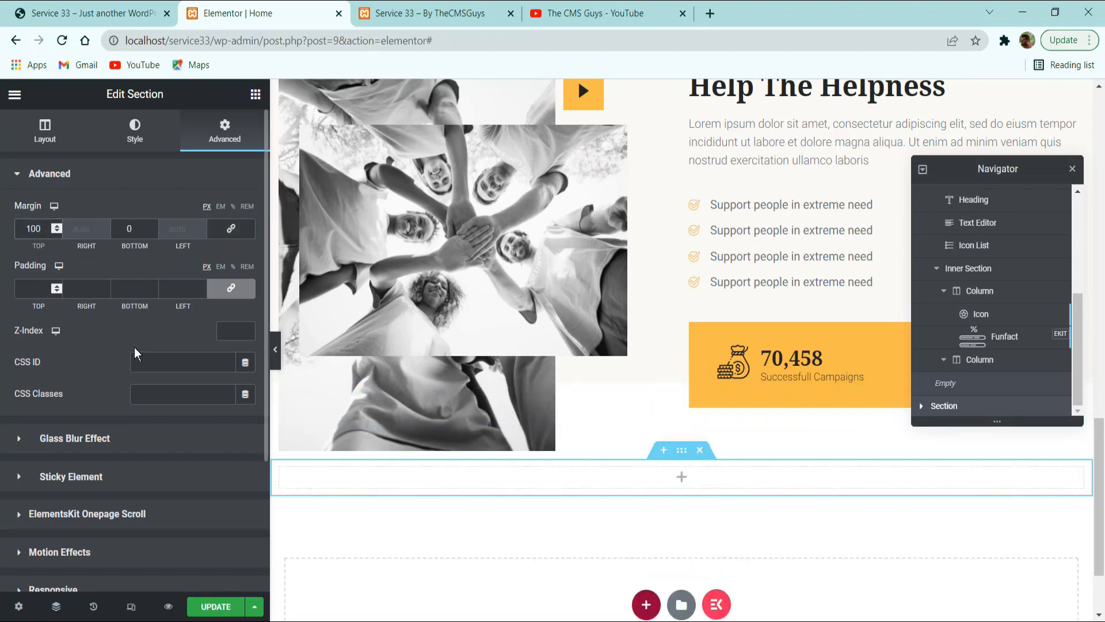
Give the new section unlinked padding of 60 px on top and 1000 px at the bottom.
{"action": "left_click", "coordinate": [232, 298]}
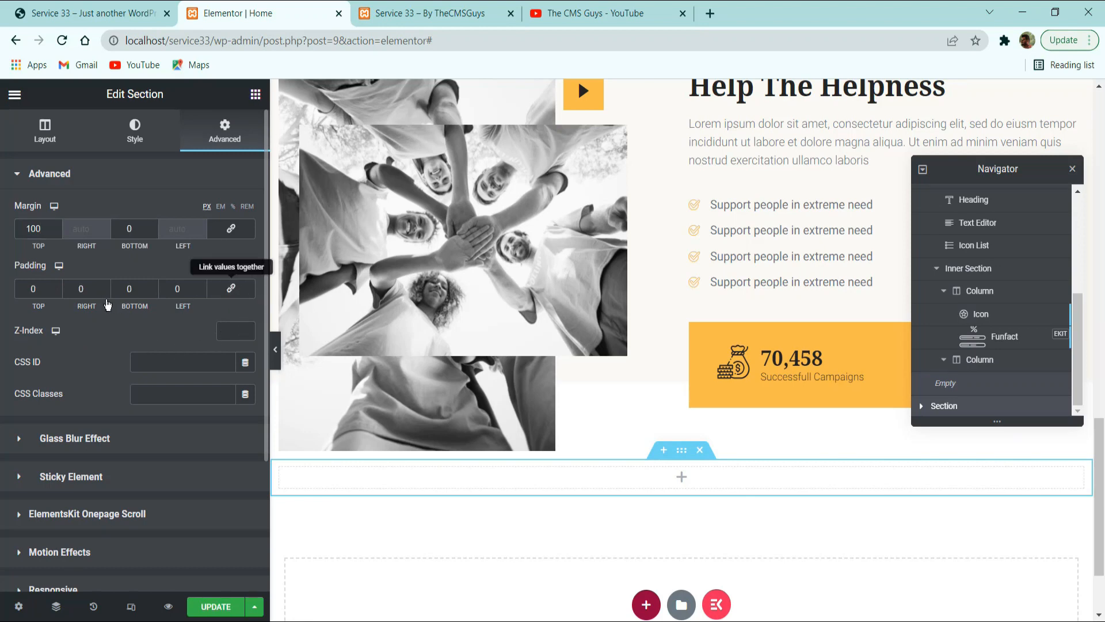
{"action": "double_click", "coordinate": [33, 288]}
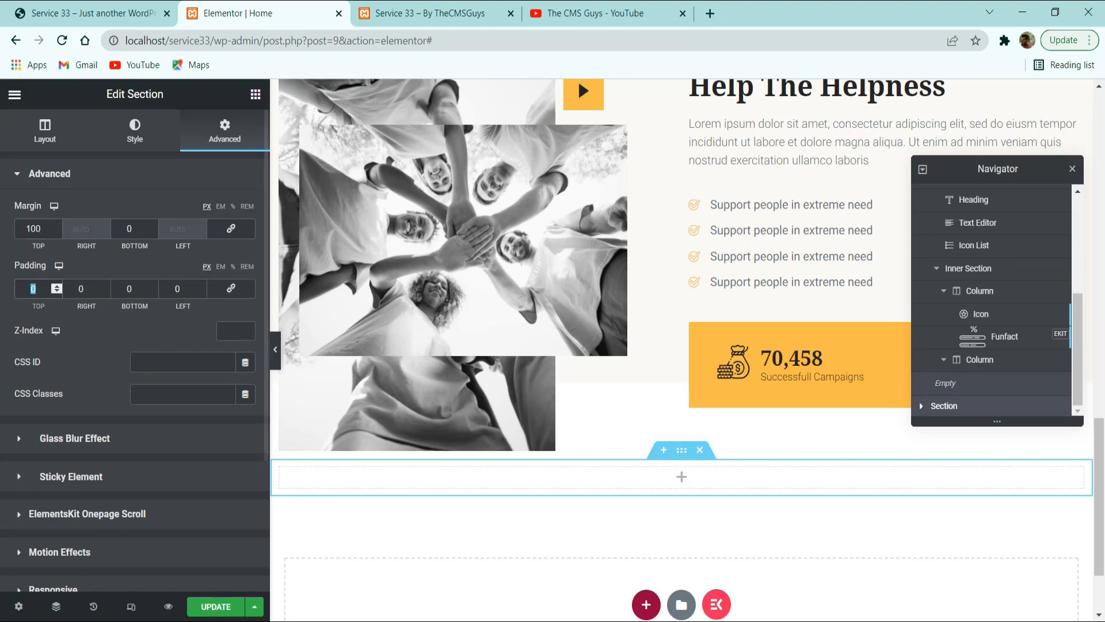
{"action": "type", "text": "60"}
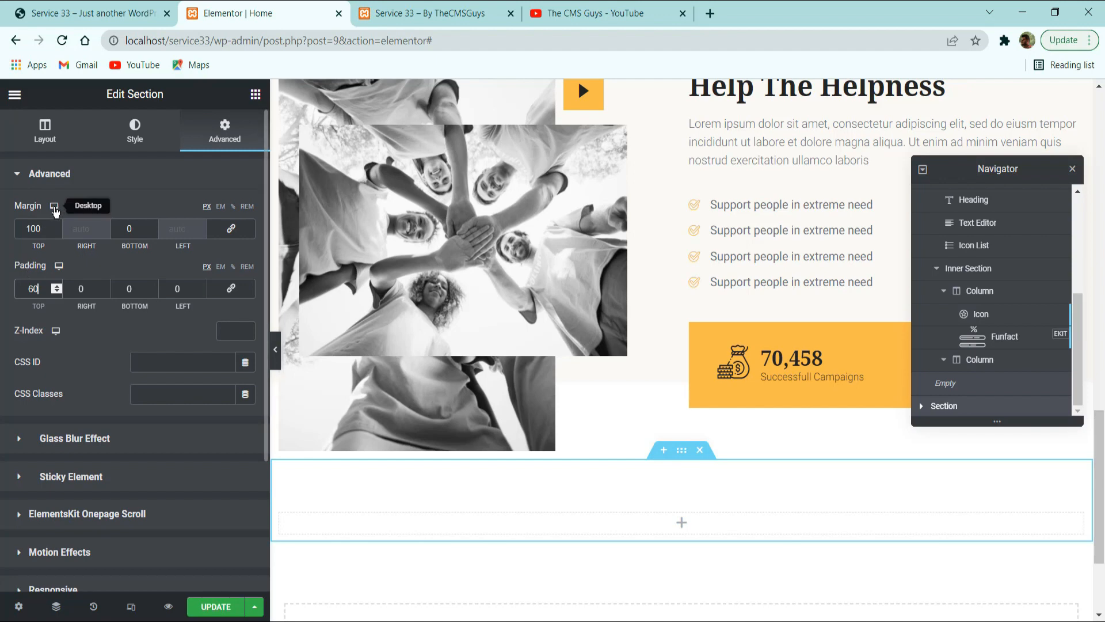
{"action": "left_click", "coordinate": [120, 282]}
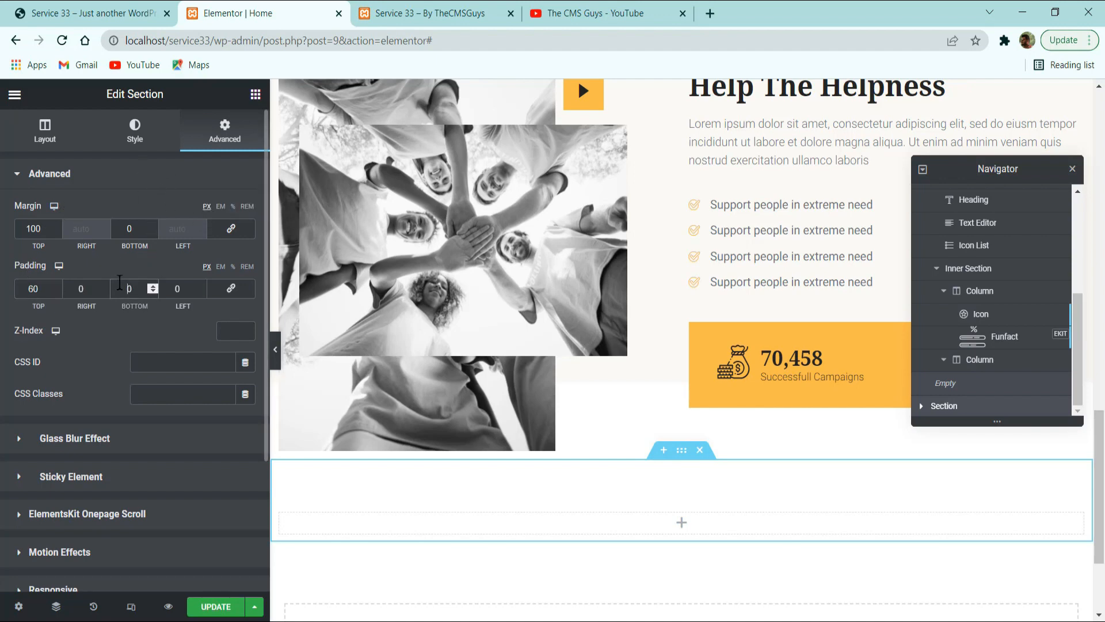
{"action": "type", "text": "1000"}
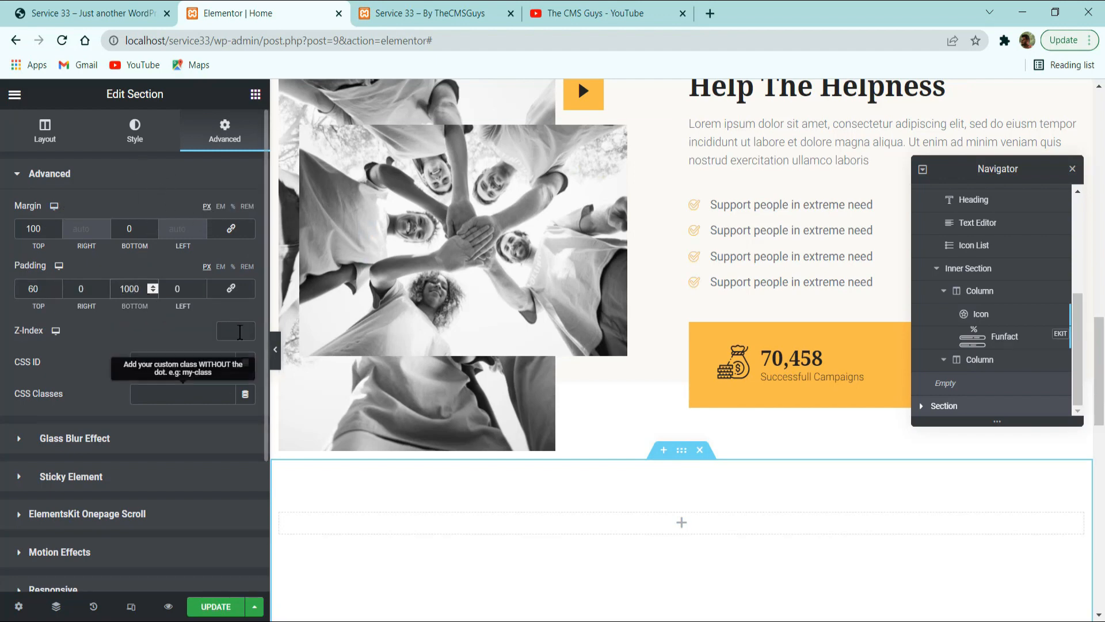
Copy the "OUR CAUSES" label text from the reference site and return to the Elementor editor.
{"action": "left_click", "coordinate": [103, 13]}
{"action": "scroll", "coordinate": [427, 411], "scroll_direction": "down", "scroll_amount": 5}
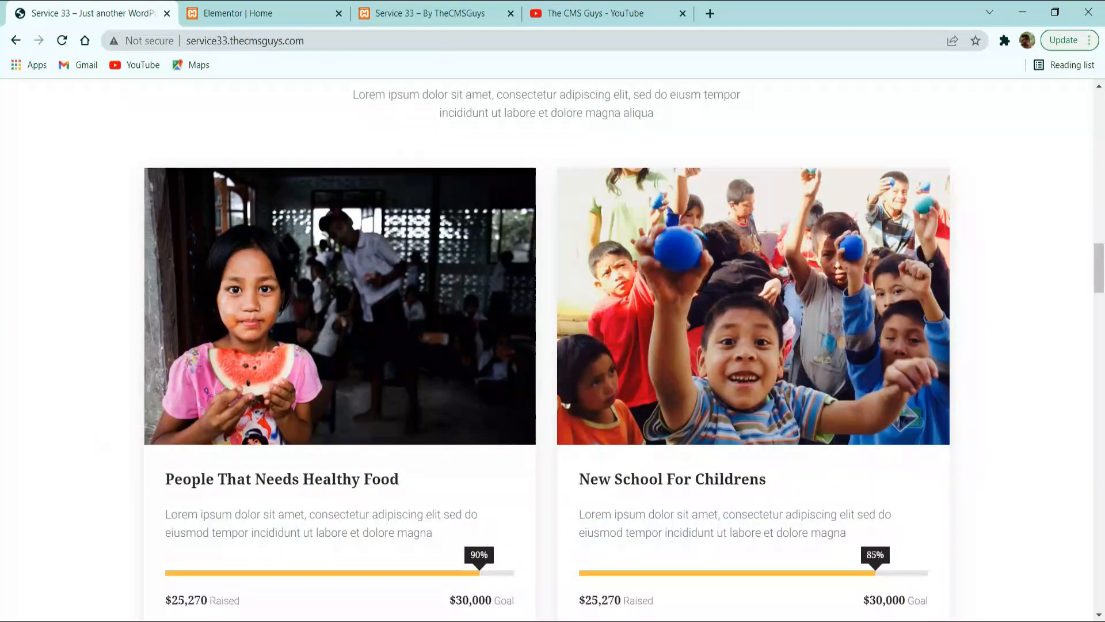
{"action": "scroll", "coordinate": [550, 373], "scroll_direction": "up", "scroll_amount": 3}
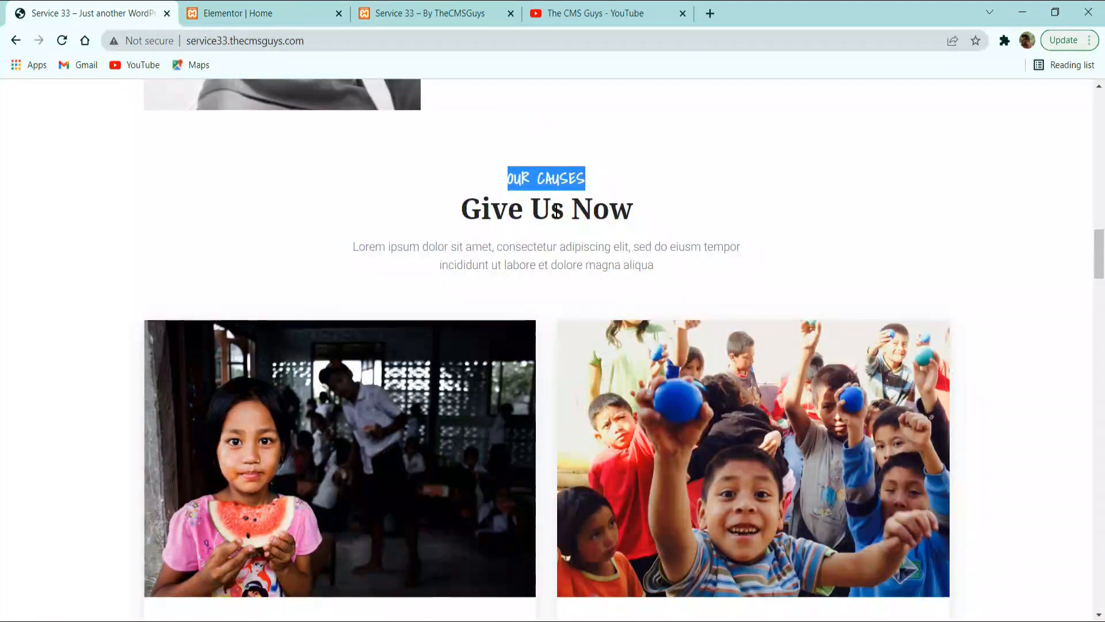
{"action": "triple_click", "coordinate": [539, 179]}
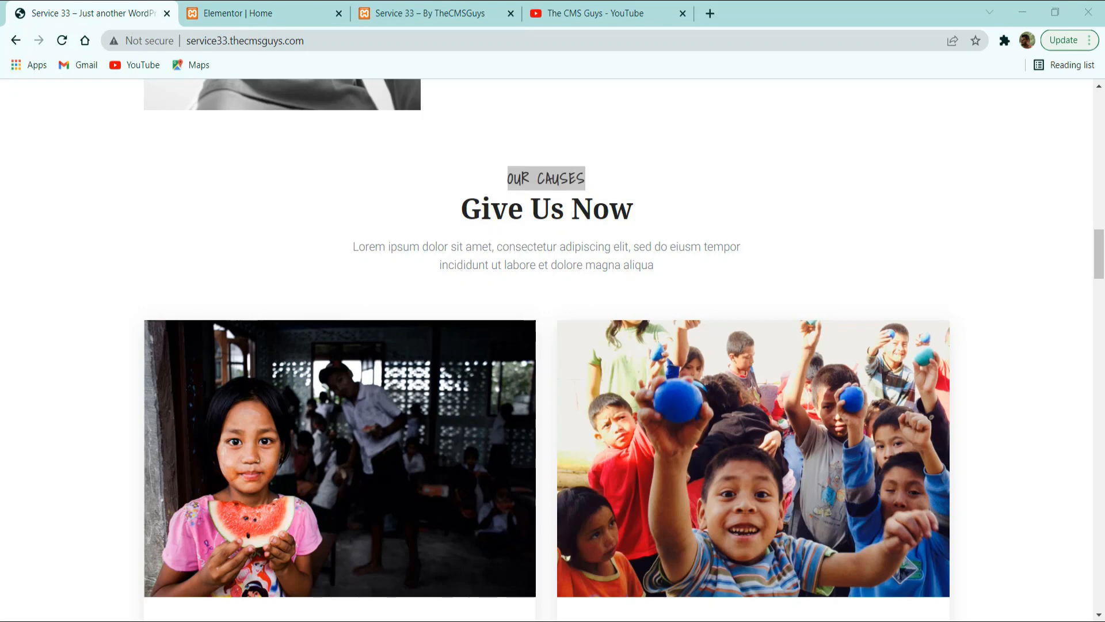
{"action": "left_click", "coordinate": [253, 13]}
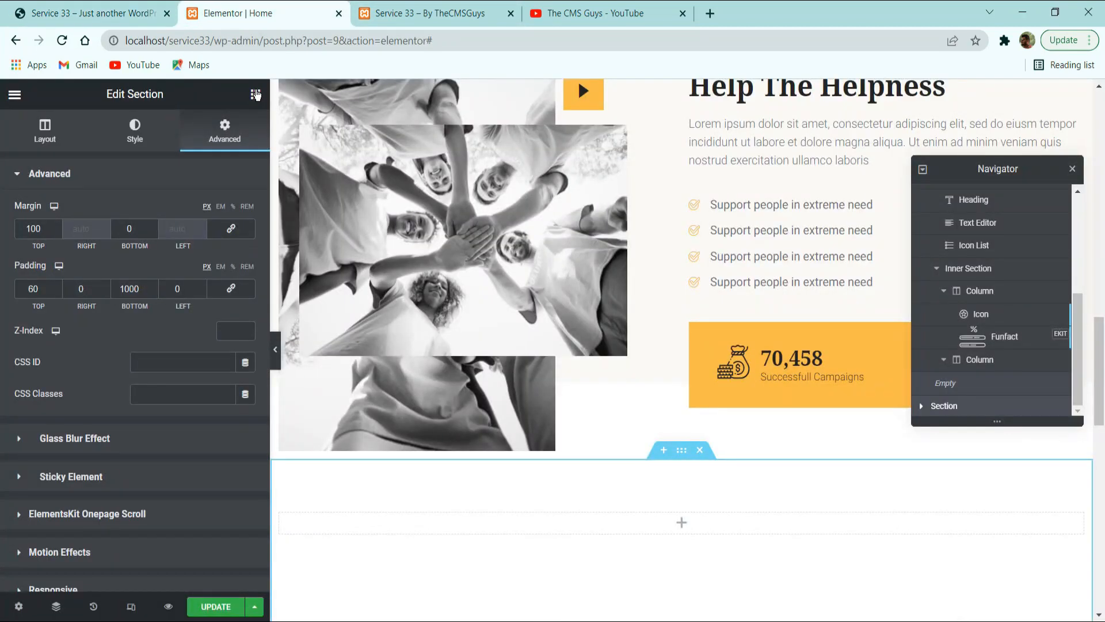
Add a Heading widget to the new section and set its title to "OUR CAUSES".
{"action": "left_click", "coordinate": [256, 95]}
{"action": "left_click_drag", "start_coordinate": [203, 271], "coordinate": [516, 521]}
{"action": "left_click", "coordinate": [115, 241]}
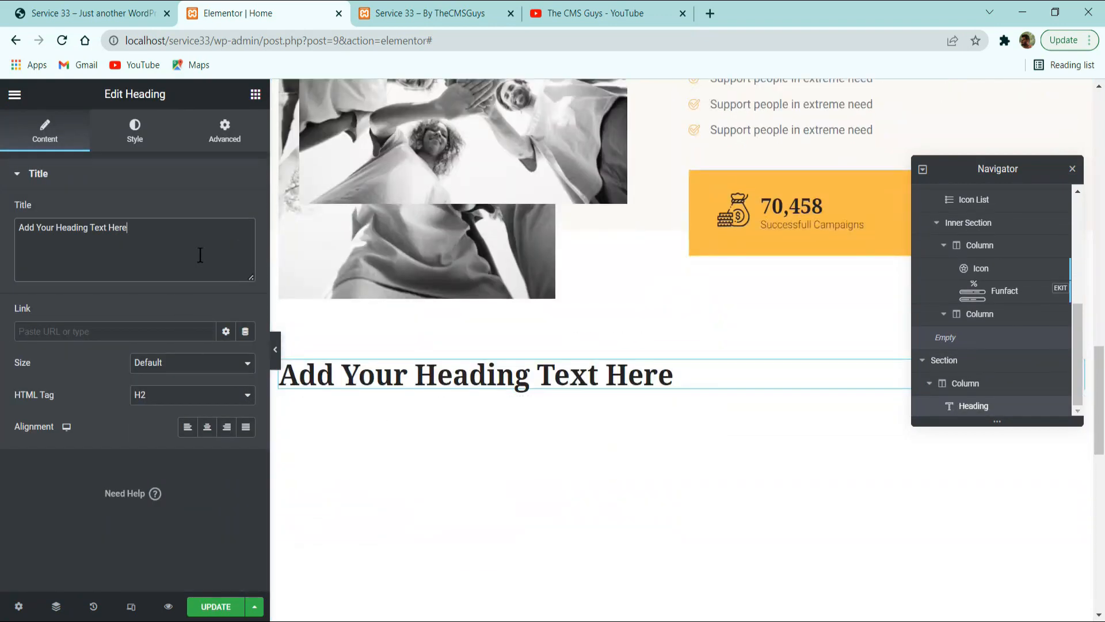
{"action": "key", "text": "ctrl+a"}
{"action": "type", "text": "OUR CAUSES"}
{"action": "key", "text": "Return"}
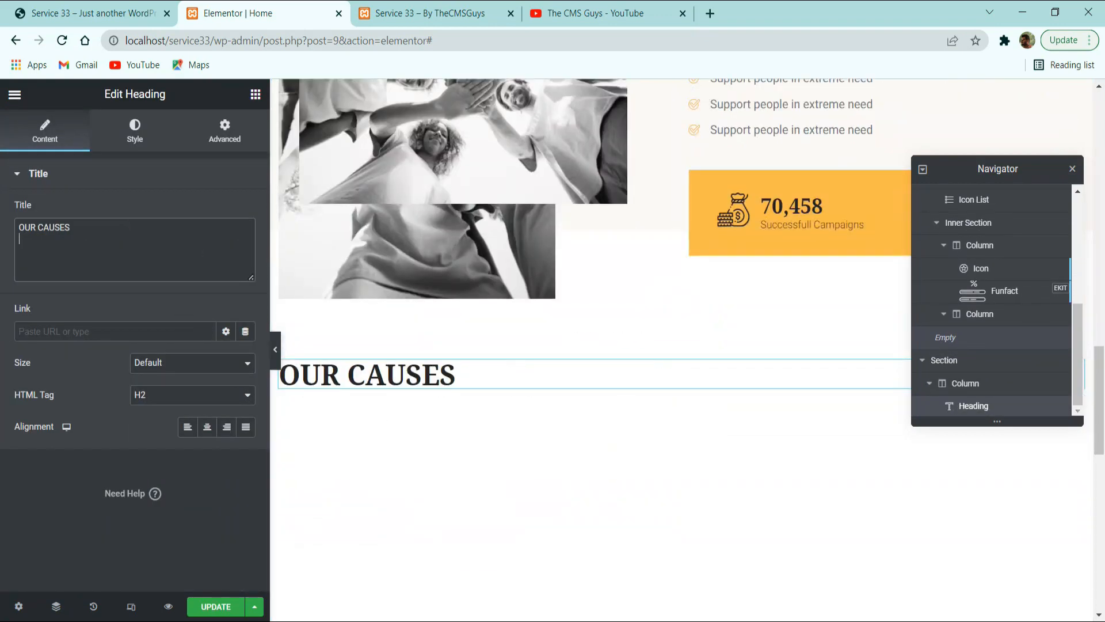
Set the "OUR CAUSES" heading's HTML tag to H5 and align it to the center.
{"action": "left_click", "coordinate": [149, 397]}
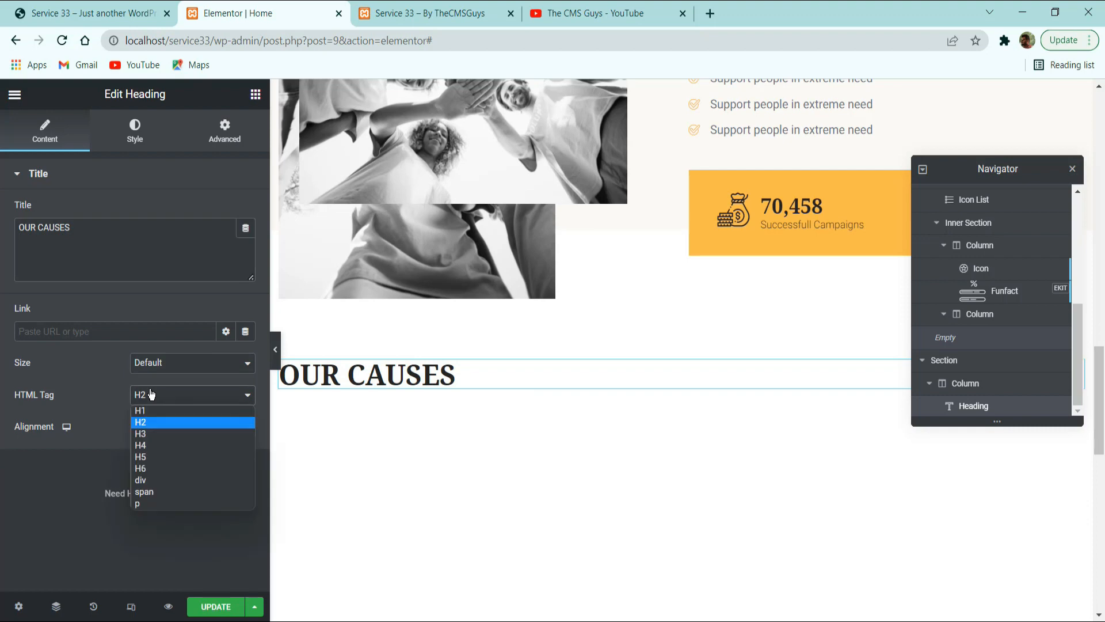
{"action": "left_click", "coordinate": [140, 458]}
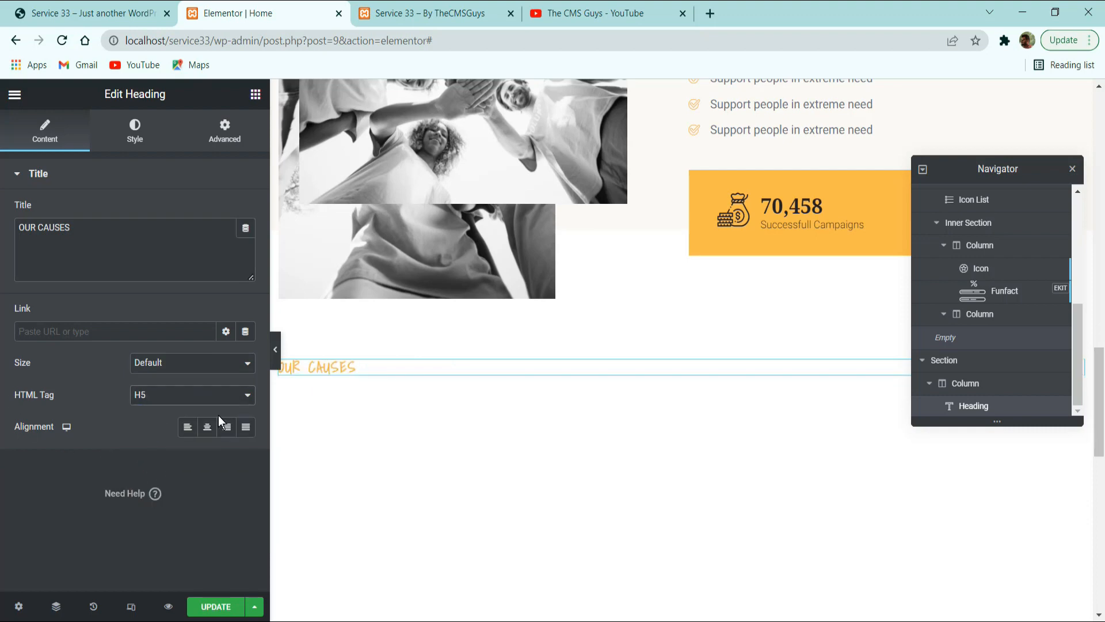
{"action": "left_click", "coordinate": [207, 426]}
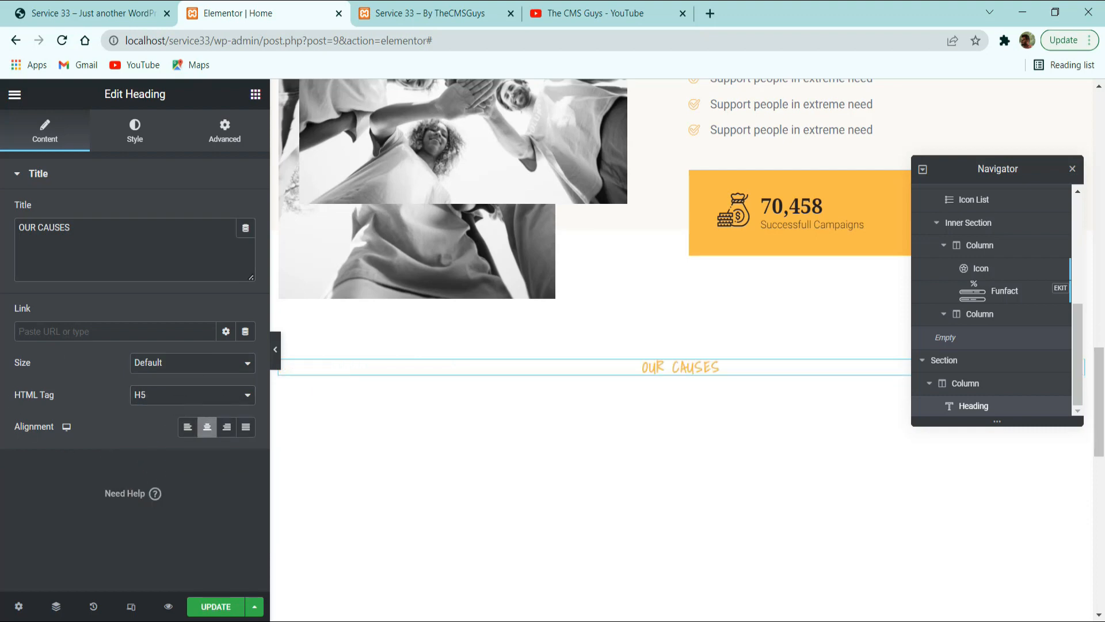
{"action": "left_click", "coordinate": [129, 12]}
{"action": "left_click", "coordinate": [265, 12]}
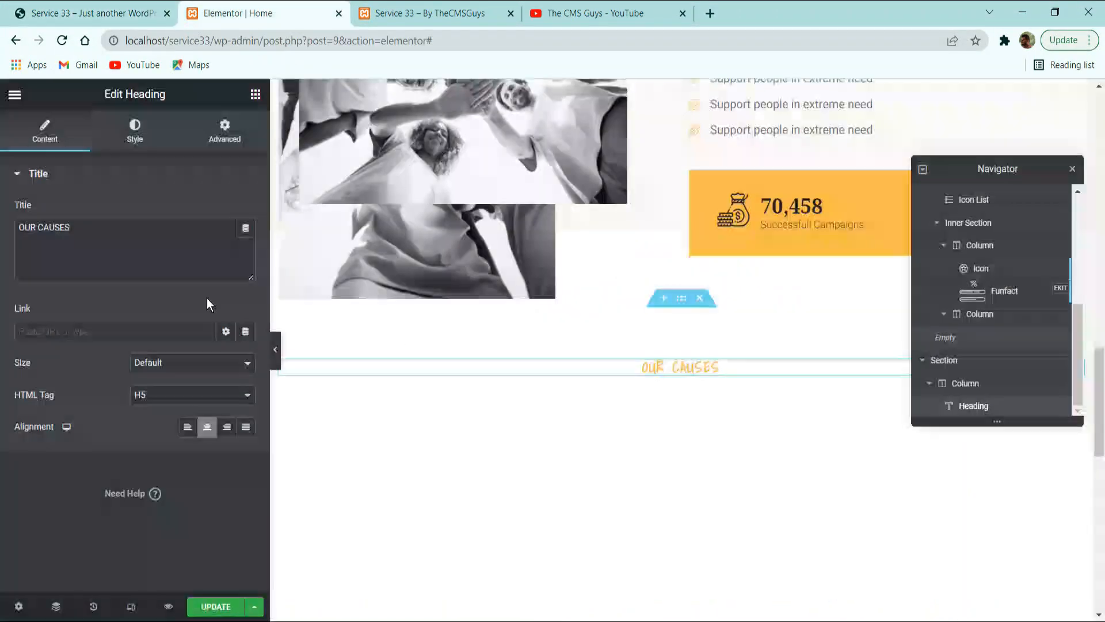
{"action": "left_click", "coordinate": [166, 147]}
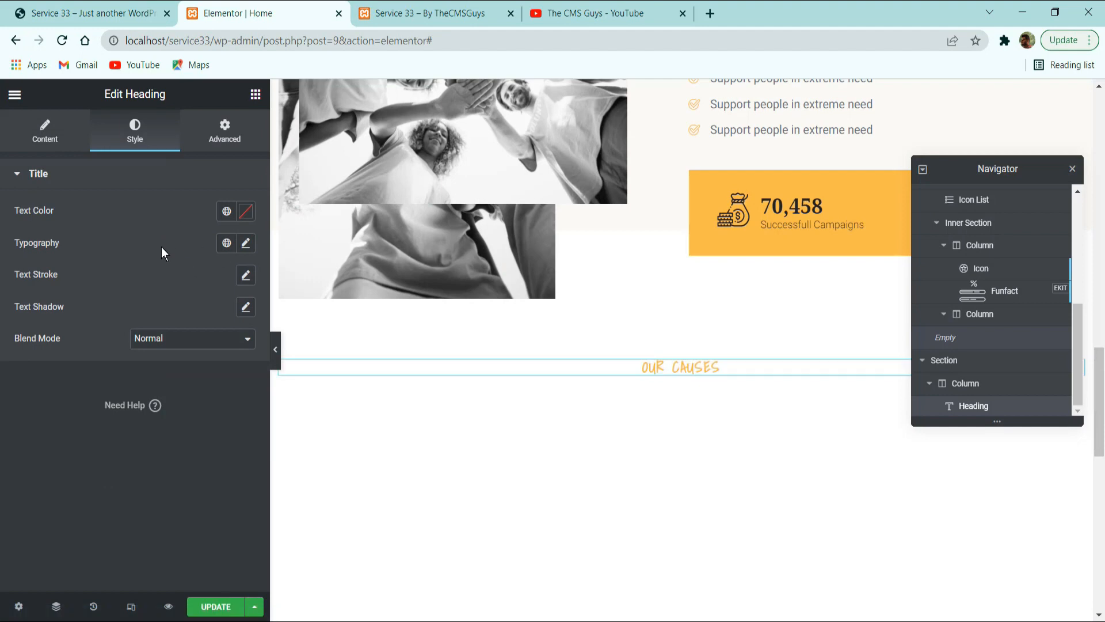
Copy the "Give Us Now" title from the reference site and return to the Elementor editor.
{"action": "left_click", "coordinate": [104, 8]}
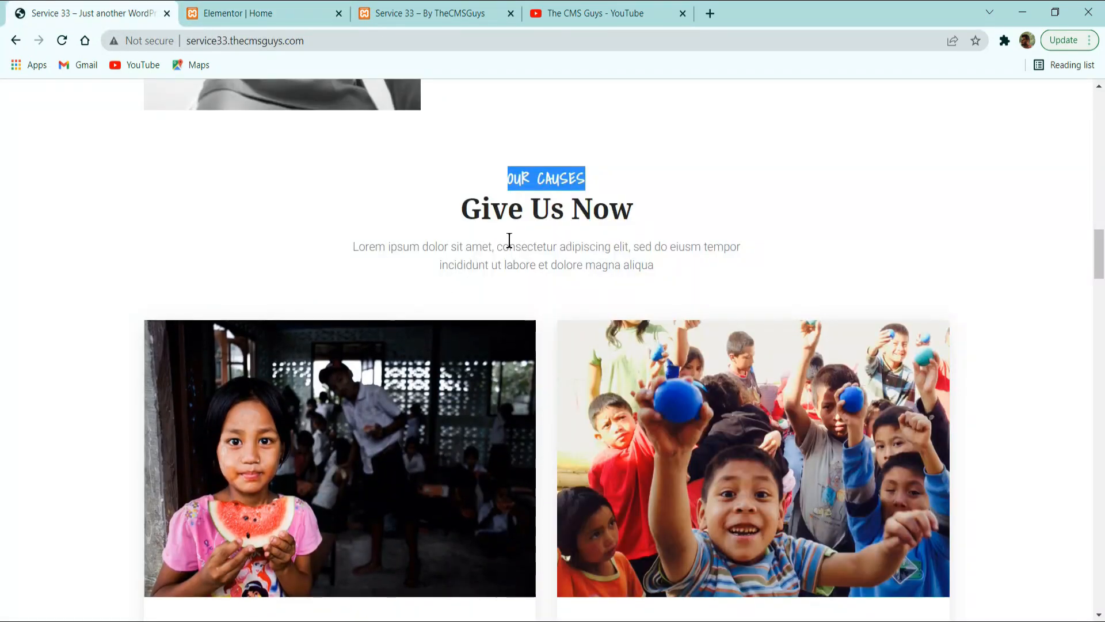
{"action": "double_click", "coordinate": [522, 208]}
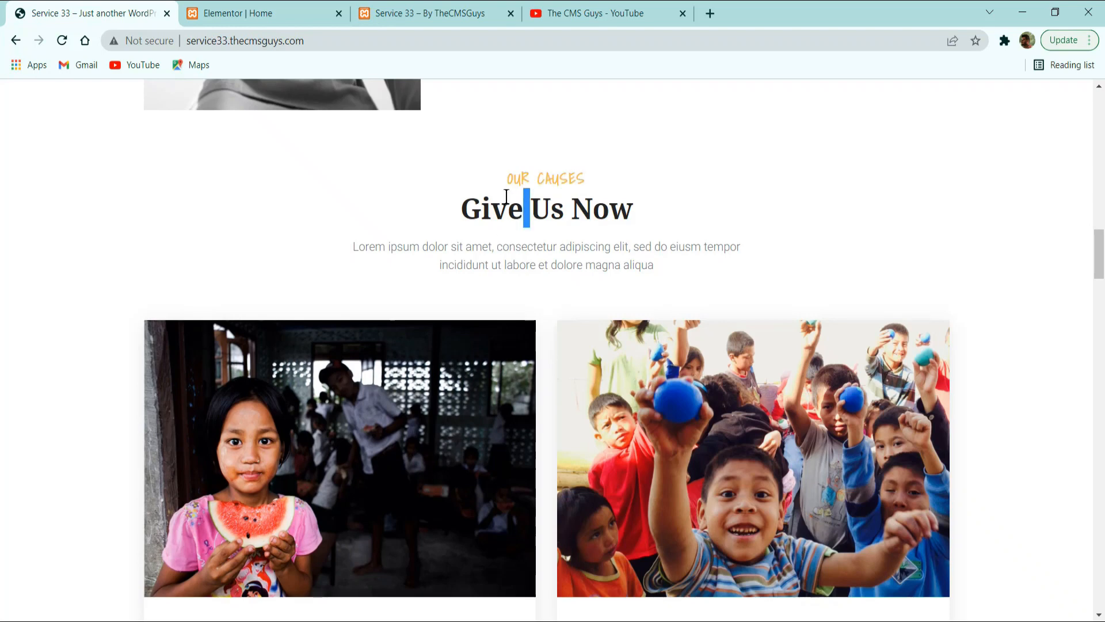
{"action": "triple_click", "coordinate": [521, 215]}
{"action": "key", "text": "ctrl+c"}
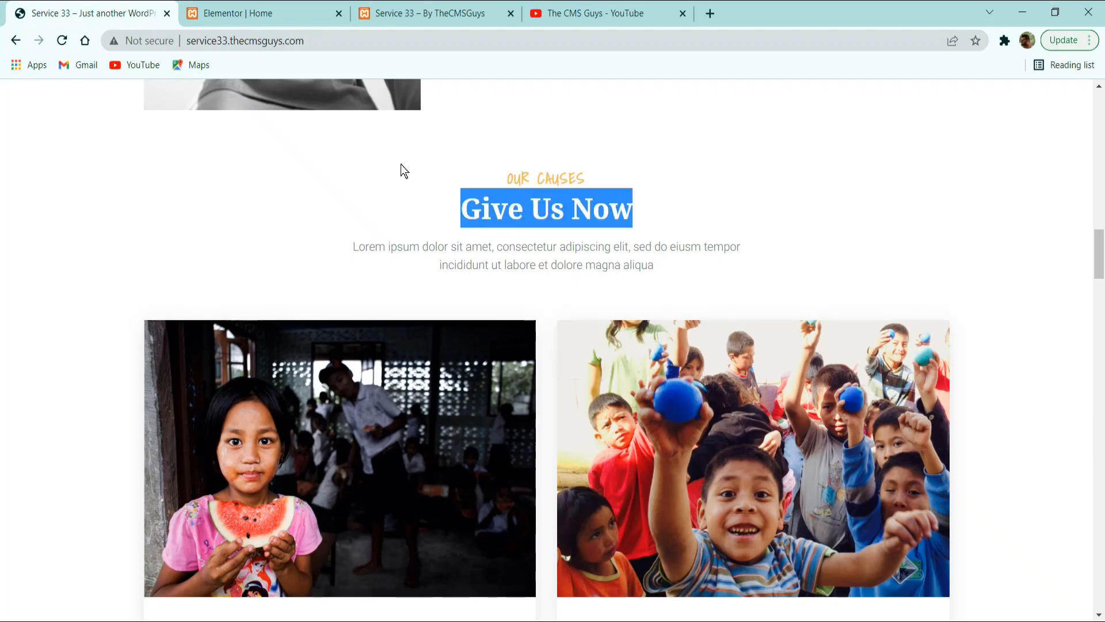
{"action": "left_click", "coordinate": [282, 13]}
Add a Heading widget below the "OUR CAUSES" label, set its title to "Give Us Now" and center it.
{"action": "left_click", "coordinate": [255, 95]}
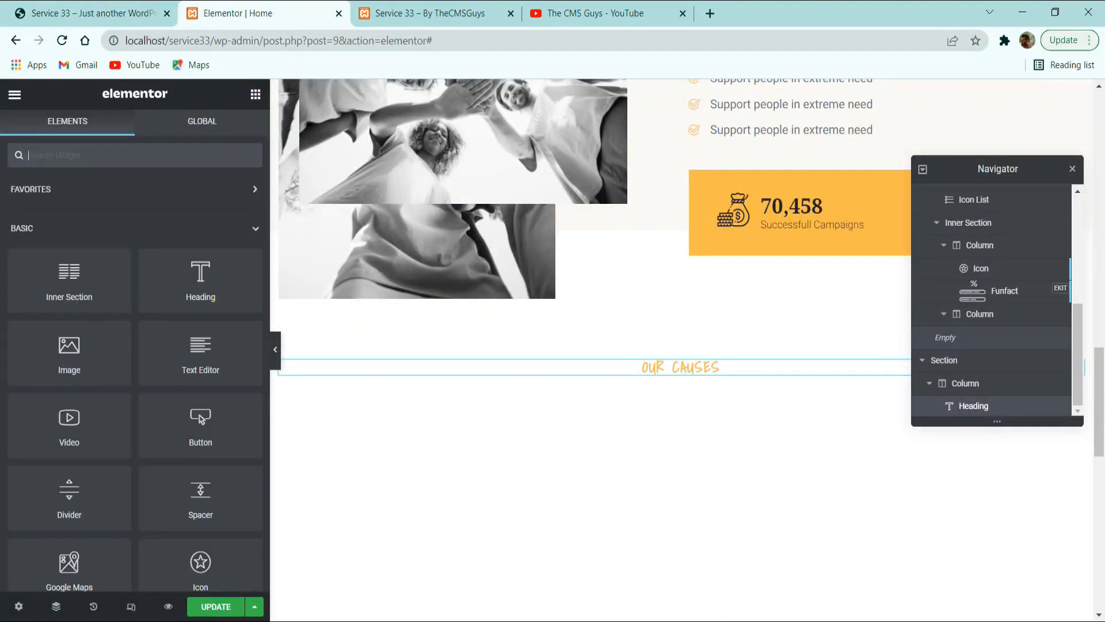
{"action": "left_click_drag", "start_coordinate": [177, 297], "coordinate": [685, 386]}
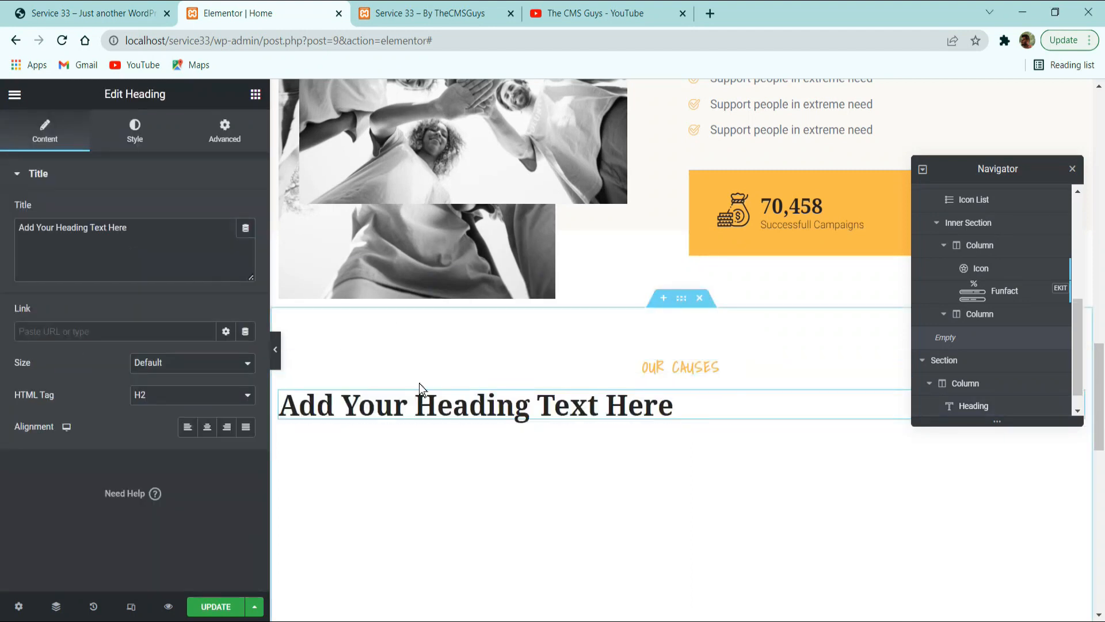
{"action": "triple_click", "coordinate": [189, 256]}
{"action": "key", "text": "ctrl+v"}
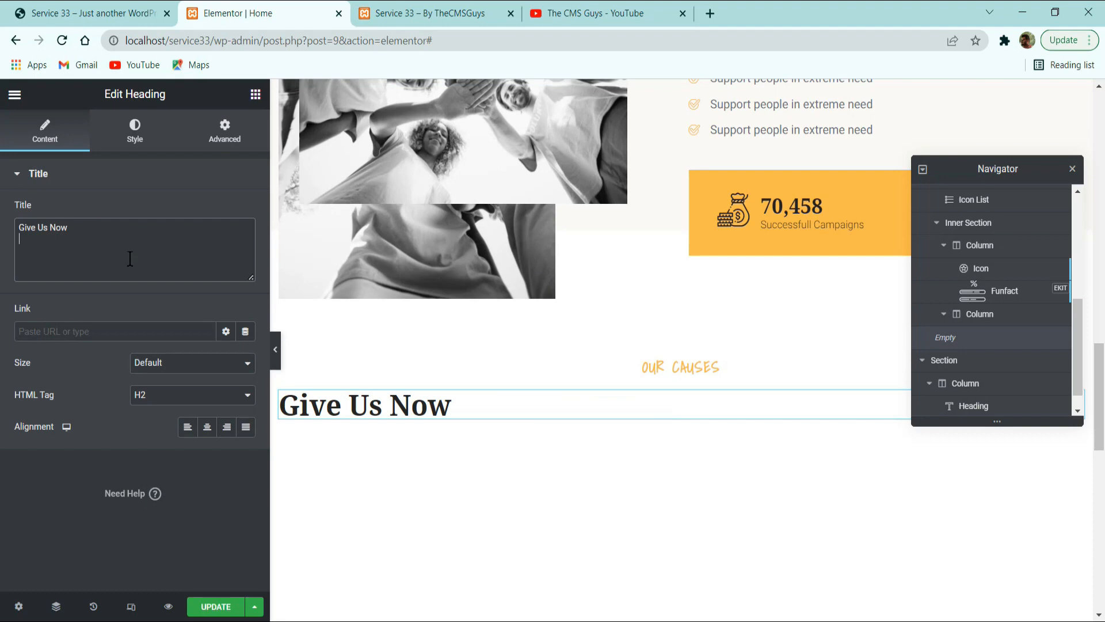
{"action": "double_click", "coordinate": [160, 204]}
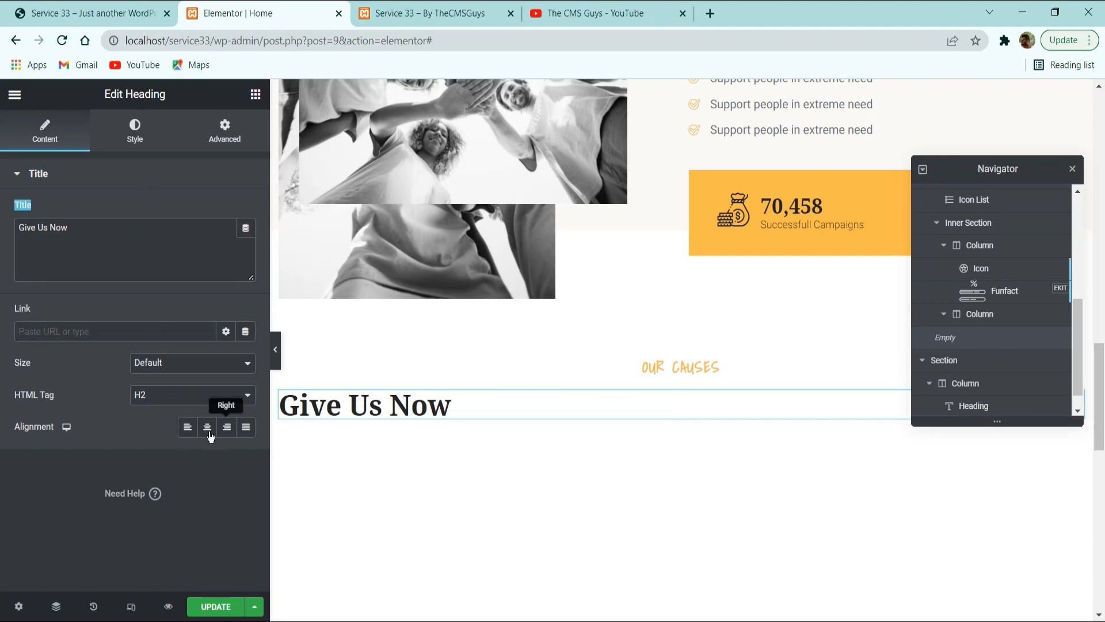
{"action": "left_click", "coordinate": [207, 431]}
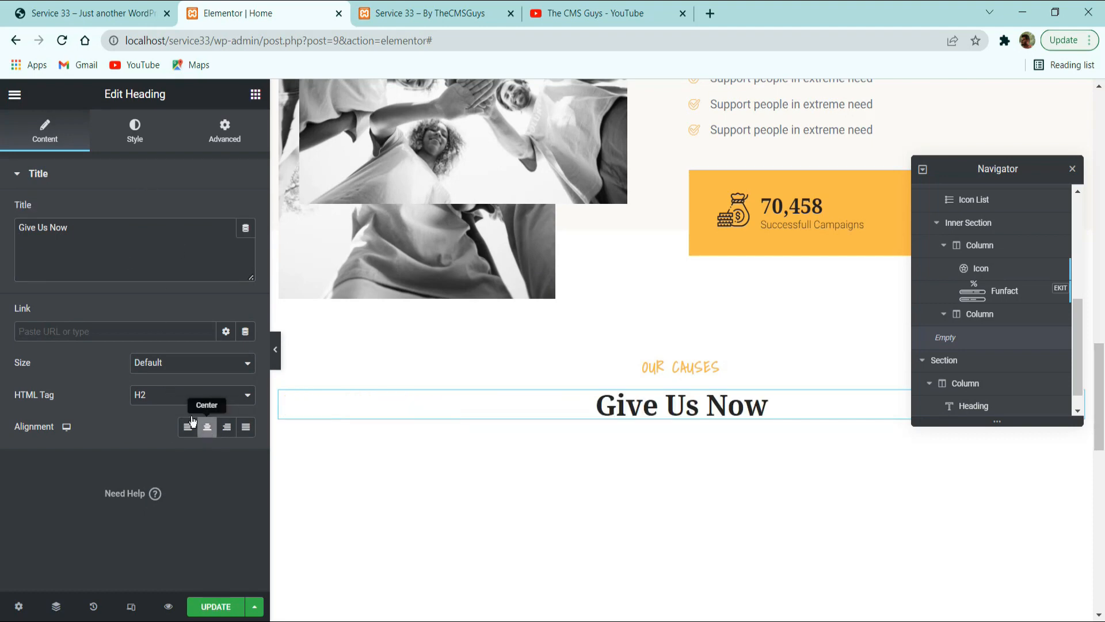
Copy the lorem ipsum paragraph under the "Give Us Now" title on the reference site and return to the Elementor editor.
{"action": "left_click", "coordinate": [83, 12]}
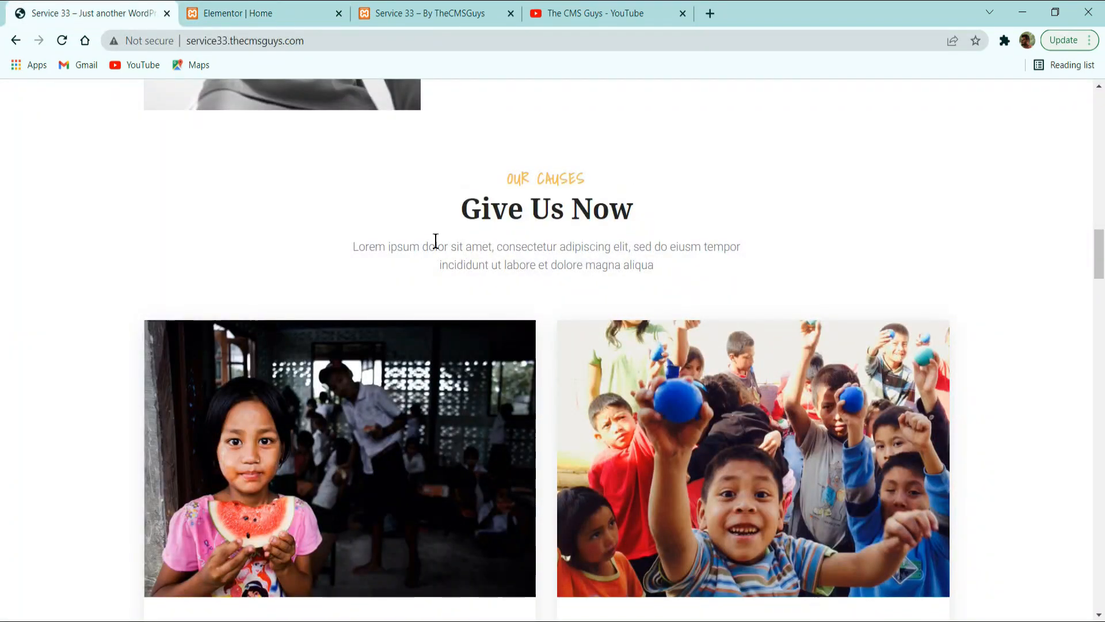
{"action": "triple_click", "coordinate": [436, 242]}
{"action": "key", "text": "ctrl+c"}
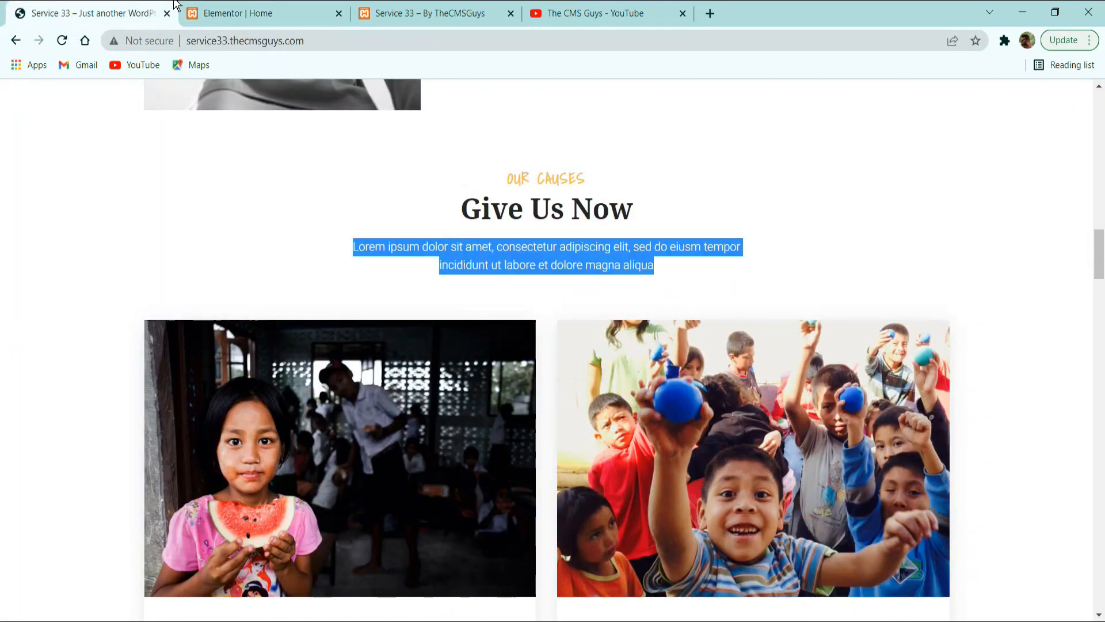
{"action": "left_click", "coordinate": [248, 12]}
Add a Text Editor widget below the "Give Us Now" heading and replace its default text with the copied paragraph.
{"action": "left_click", "coordinate": [256, 94]}
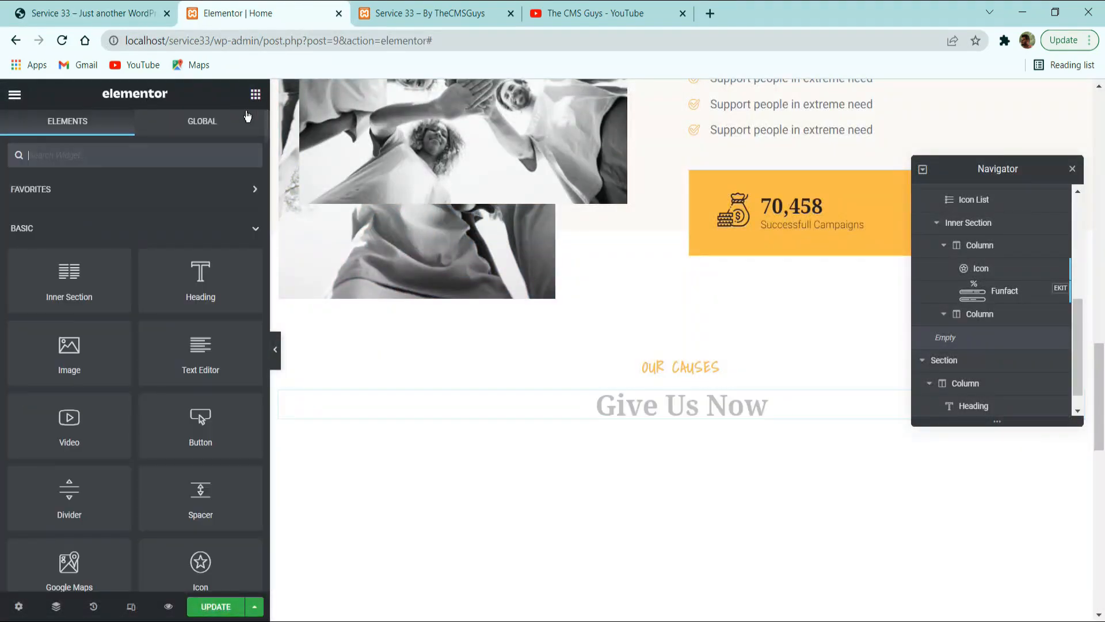
{"action": "left_click", "coordinate": [647, 414]}
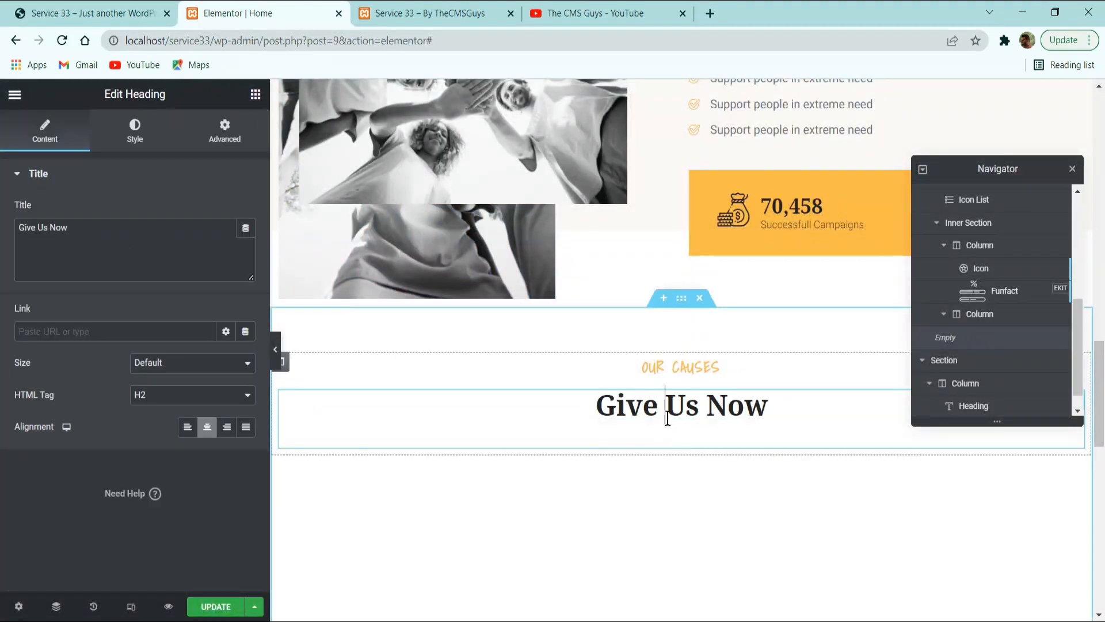
{"action": "triple_click", "coordinate": [648, 413]}
{"action": "left_click", "coordinate": [256, 92]}
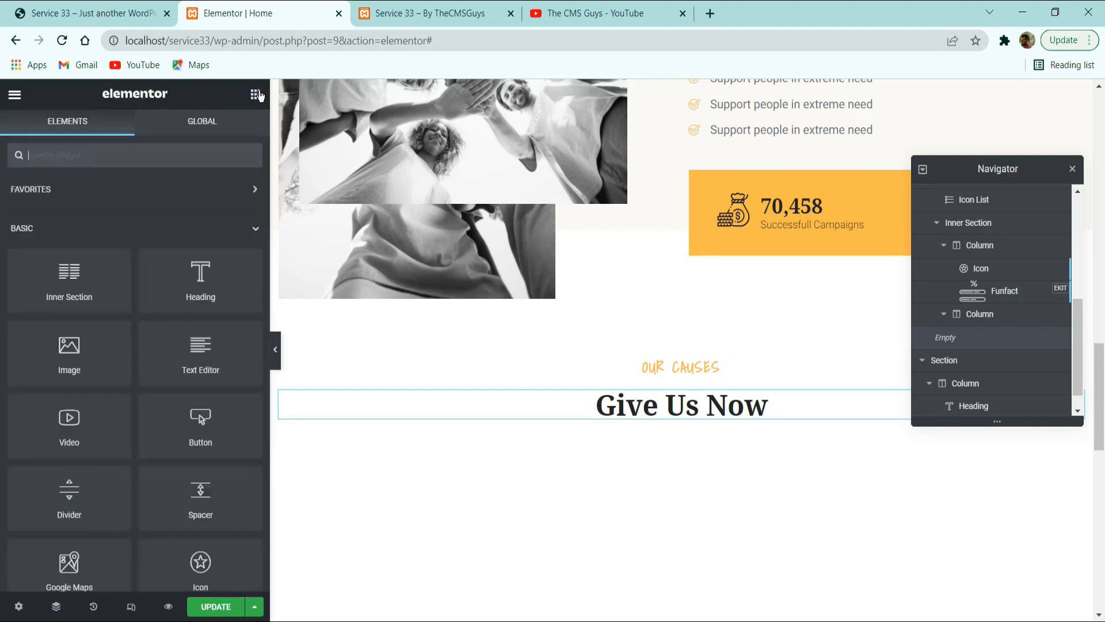
{"action": "left_click_drag", "start_coordinate": [203, 348], "coordinate": [616, 431]}
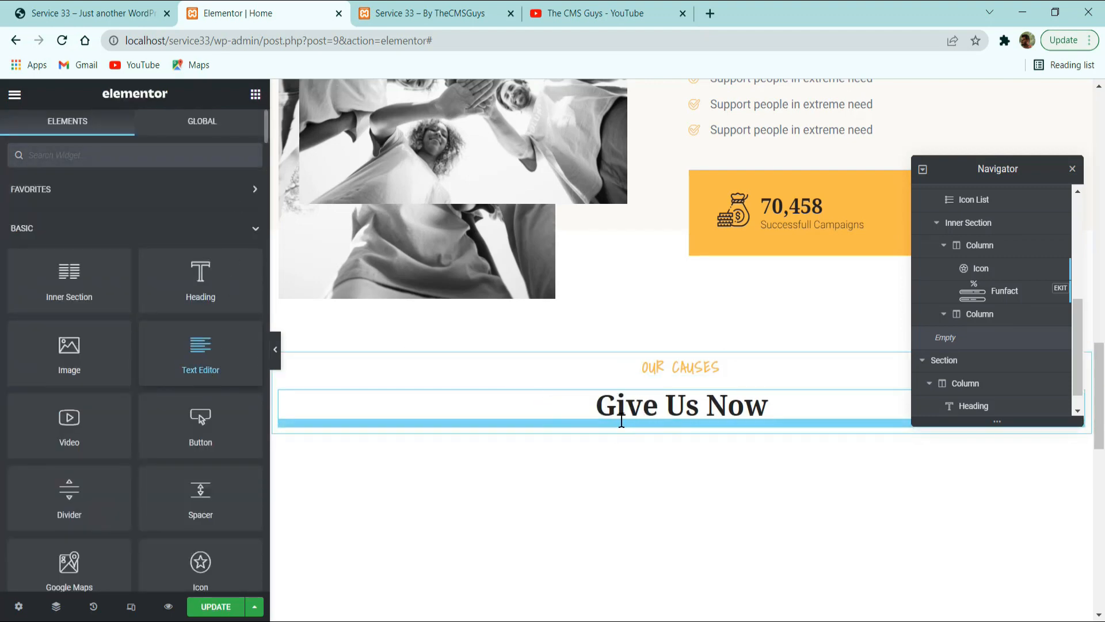
{"action": "triple_click", "coordinate": [95, 324]}
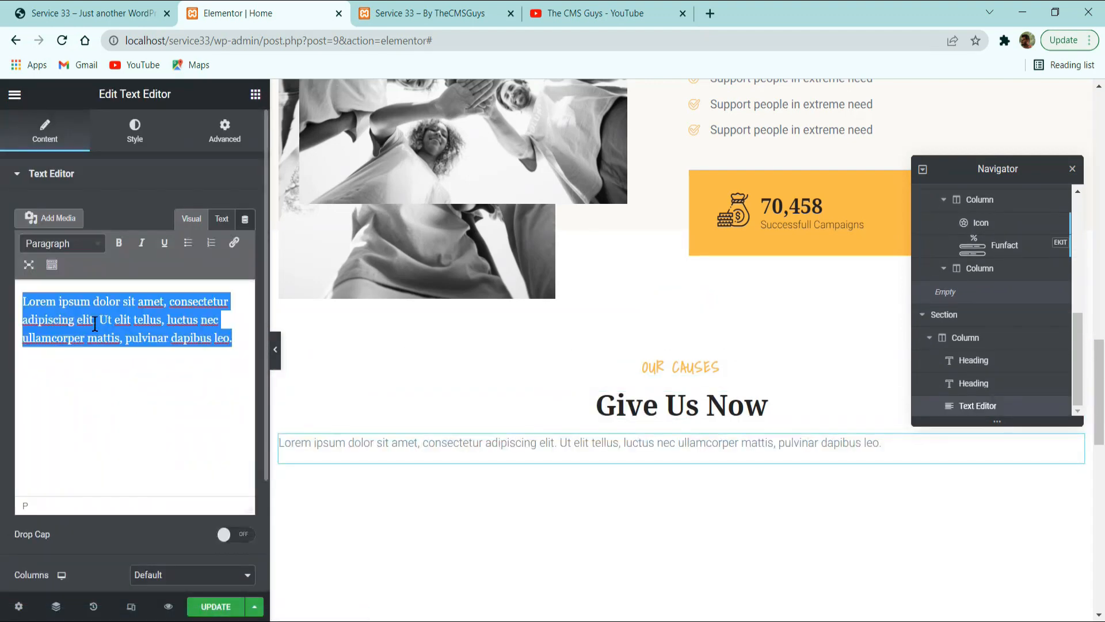
{"action": "key", "text": "ctrl+v"}
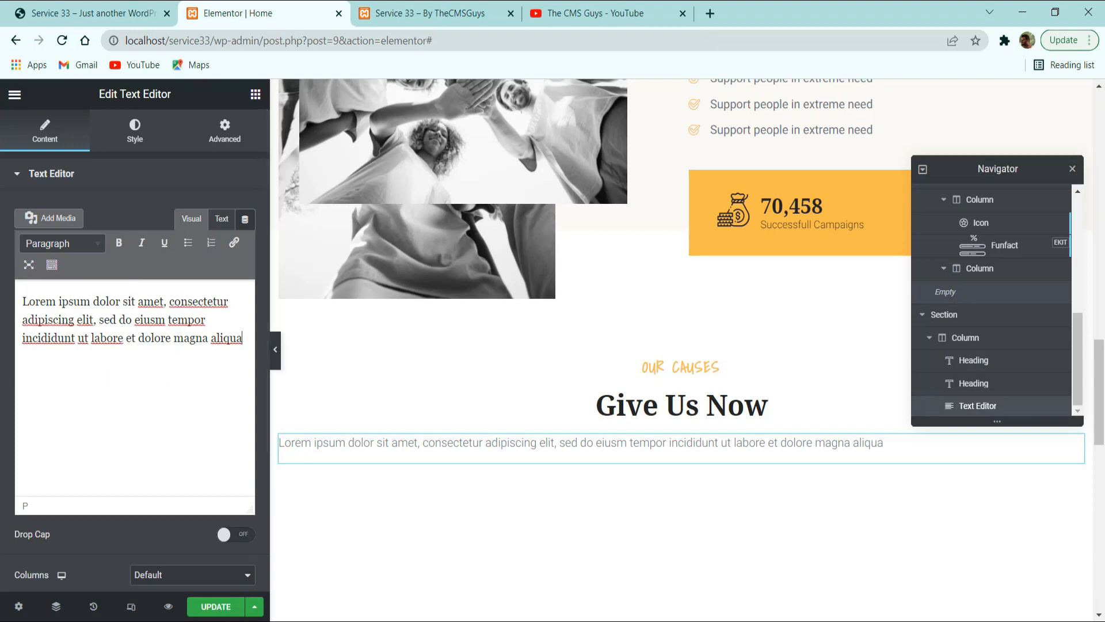
Give the paragraph's Text Editor widget unlinked padding of 25% on the right and left.
{"action": "left_click", "coordinate": [225, 132]}
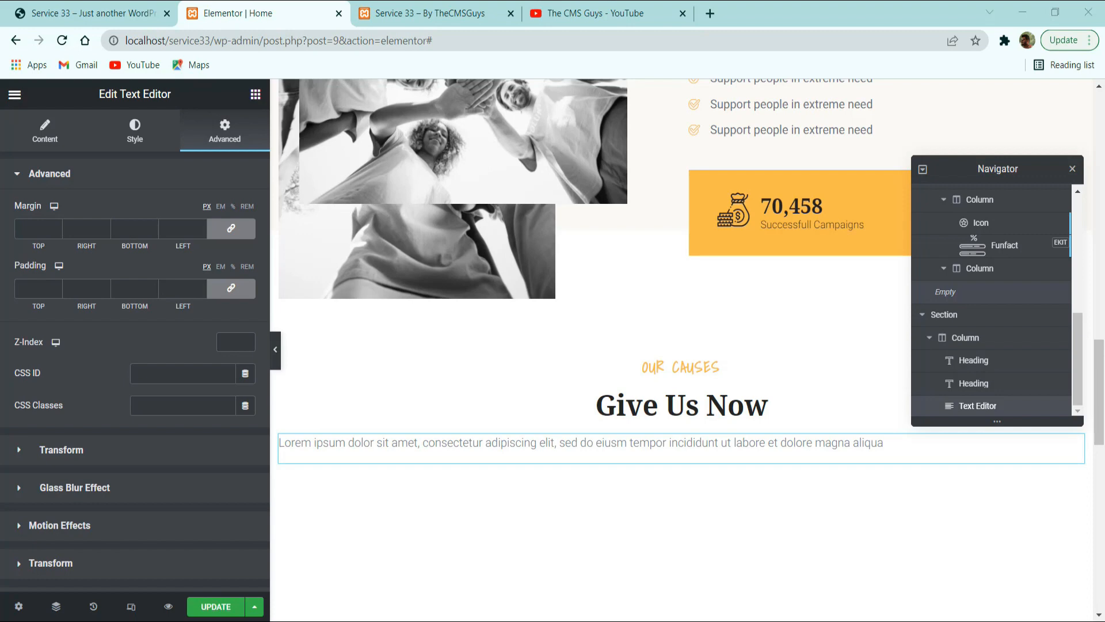
{"action": "left_click", "coordinate": [229, 287]}
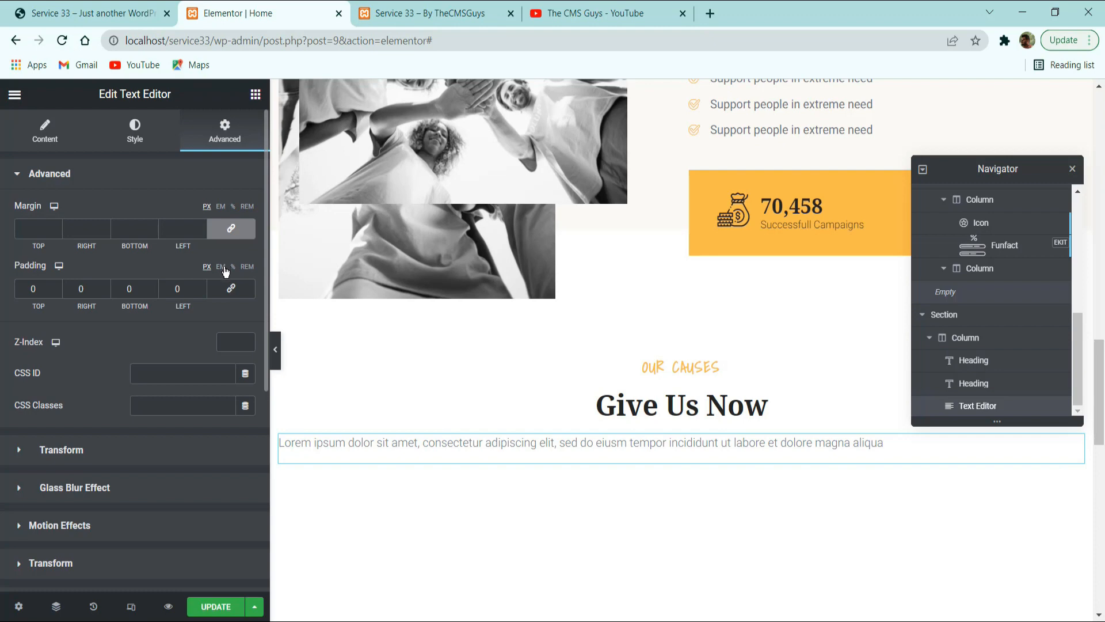
{"action": "left_click", "coordinate": [234, 267]}
{"action": "left_click", "coordinate": [77, 285]}
{"action": "type", "text": "25"}
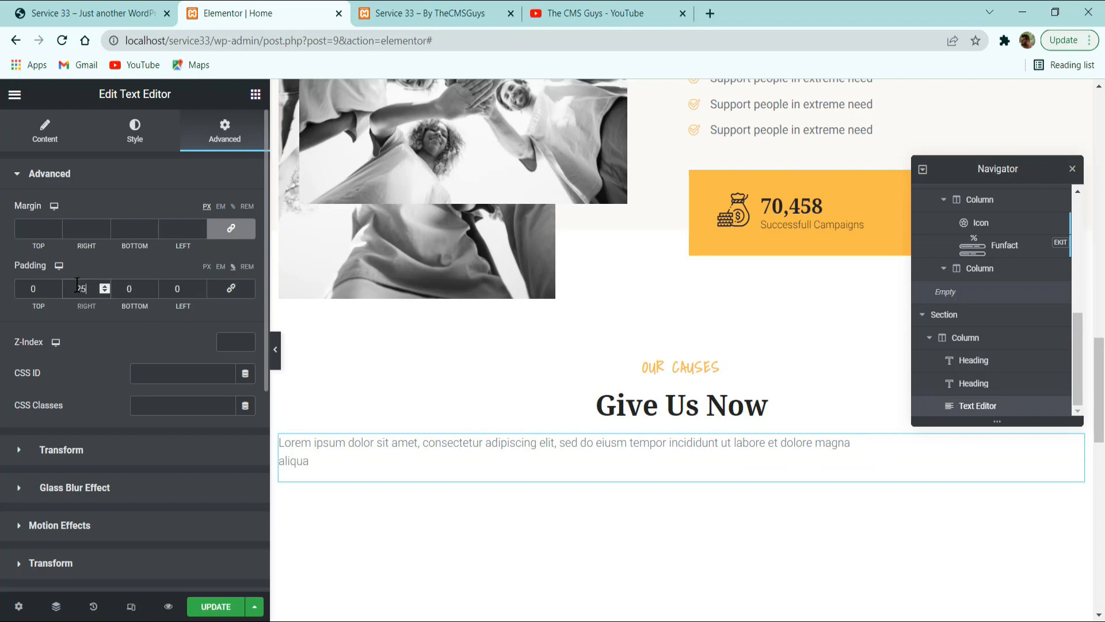
{"action": "double_click", "coordinate": [180, 292]}
{"action": "type", "text": "25"}
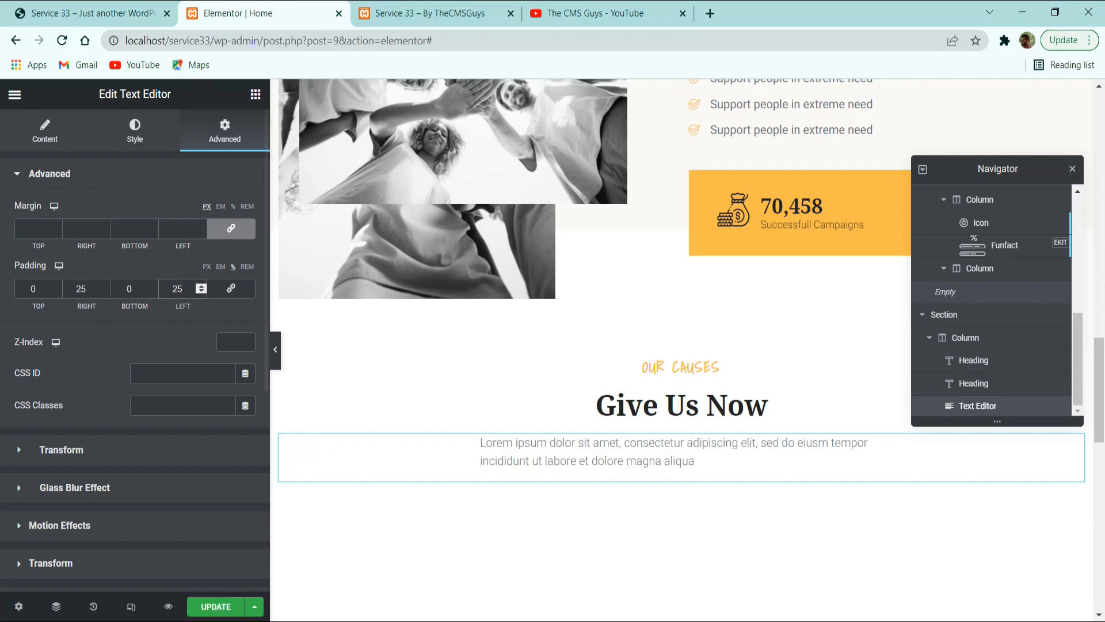
Center-align the paragraph text and compare it with the reference site's version.
{"action": "left_click", "coordinate": [45, 131]}
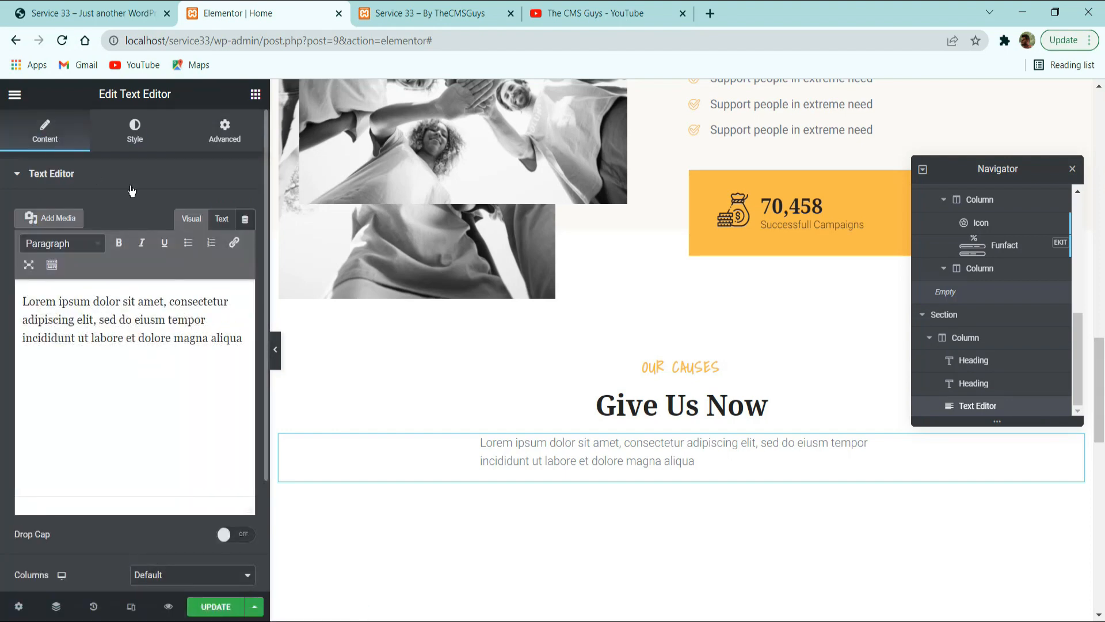
{"action": "left_click", "coordinate": [152, 134]}
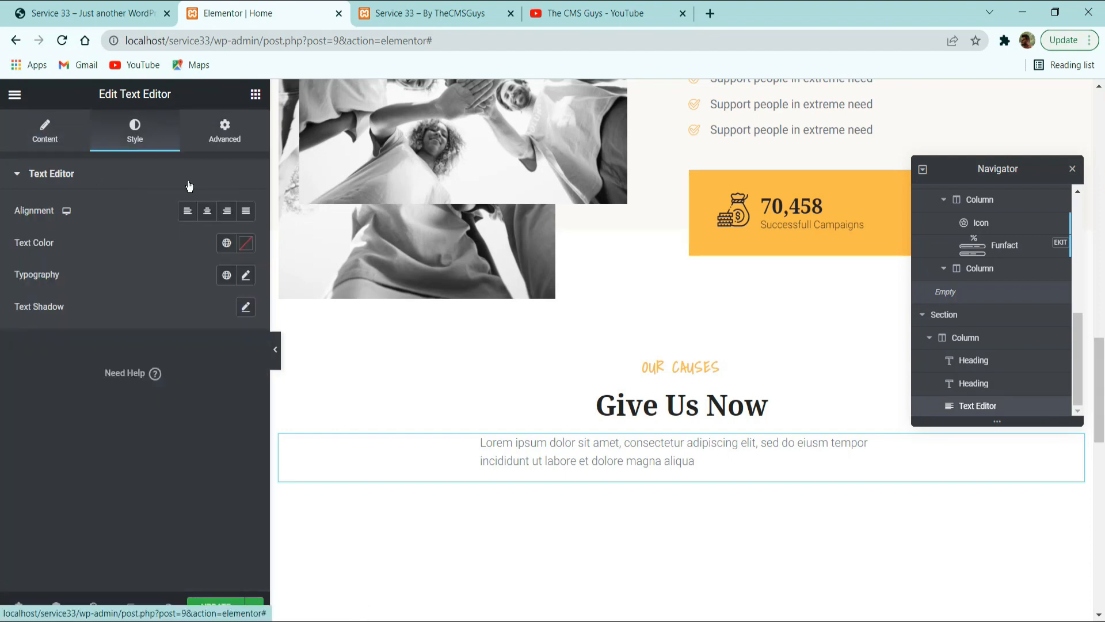
{"action": "left_click", "coordinate": [208, 210]}
{"action": "left_click", "coordinate": [95, 13]}
{"action": "left_click", "coordinate": [595, 257]}
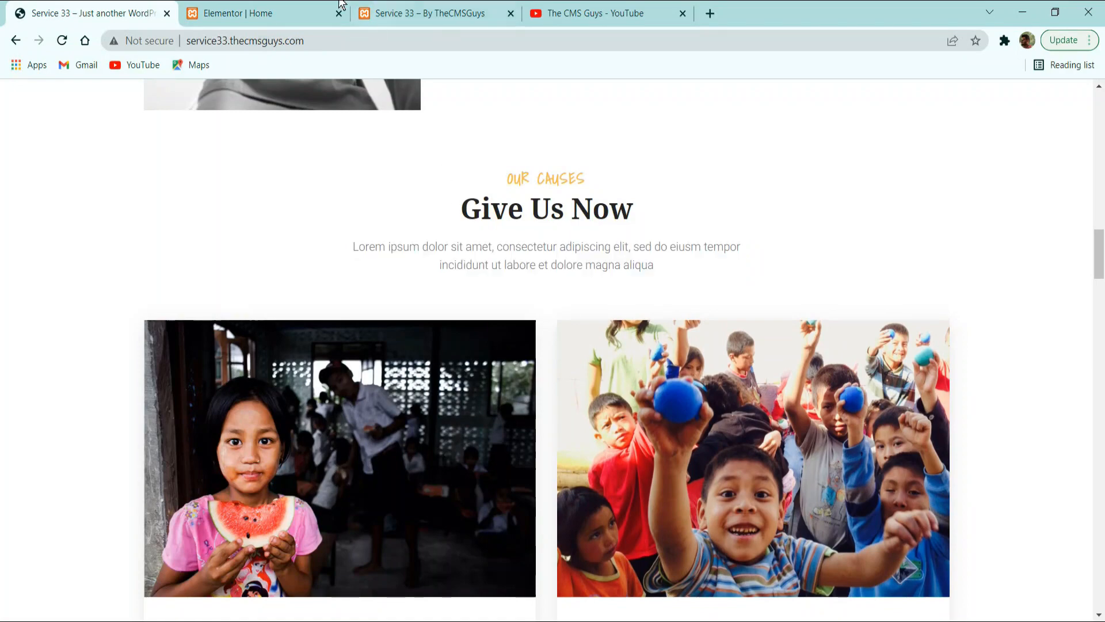
{"action": "left_click", "coordinate": [271, 13]}
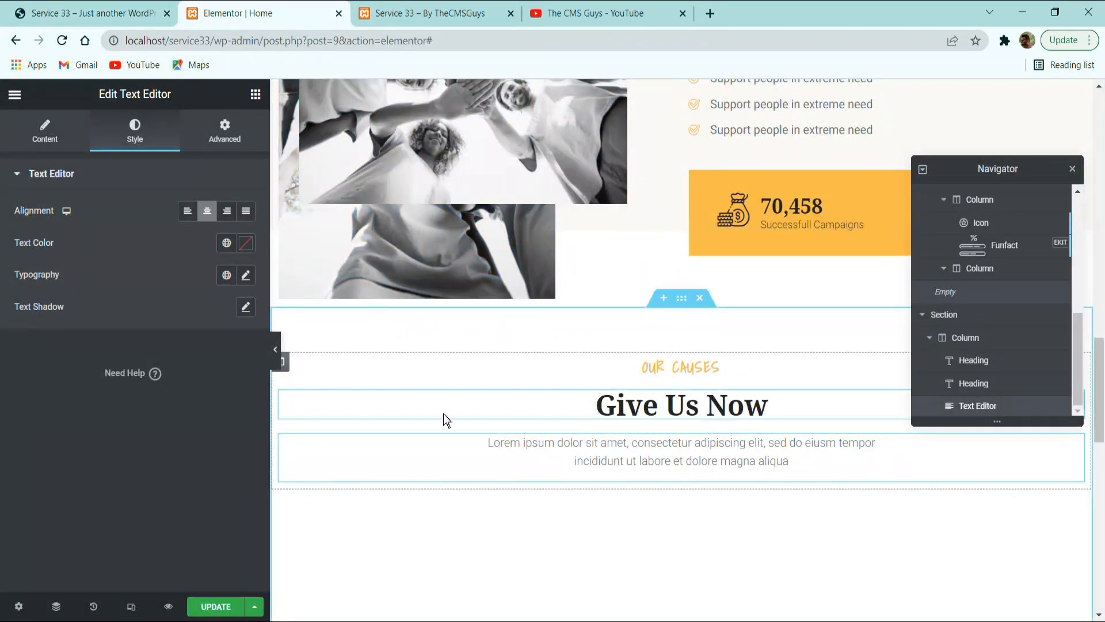
Examine the layout of the cause cards on the reference site, including their progress bars, raised and goal amounts and buttons.
{"action": "left_click", "coordinate": [138, 11]}
{"action": "scroll", "coordinate": [455, 356], "scroll_direction": "down", "scroll_amount": 3}
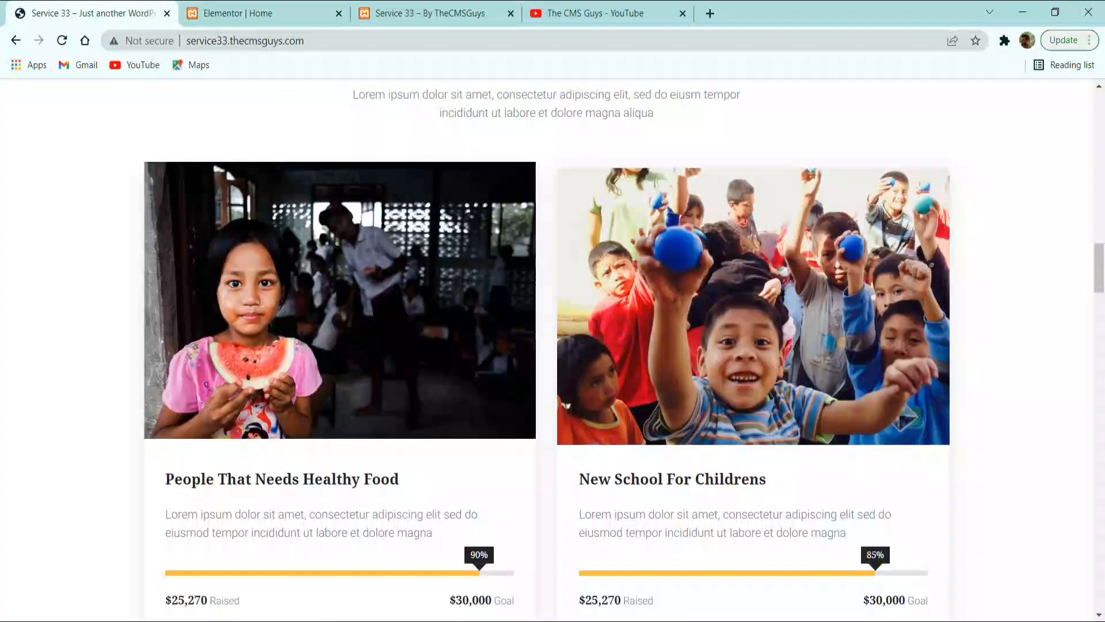
{"action": "scroll", "coordinate": [504, 385], "scroll_direction": "down", "scroll_amount": 5}
{"action": "scroll", "coordinate": [655, 346], "scroll_direction": "down", "scroll_amount": 5}
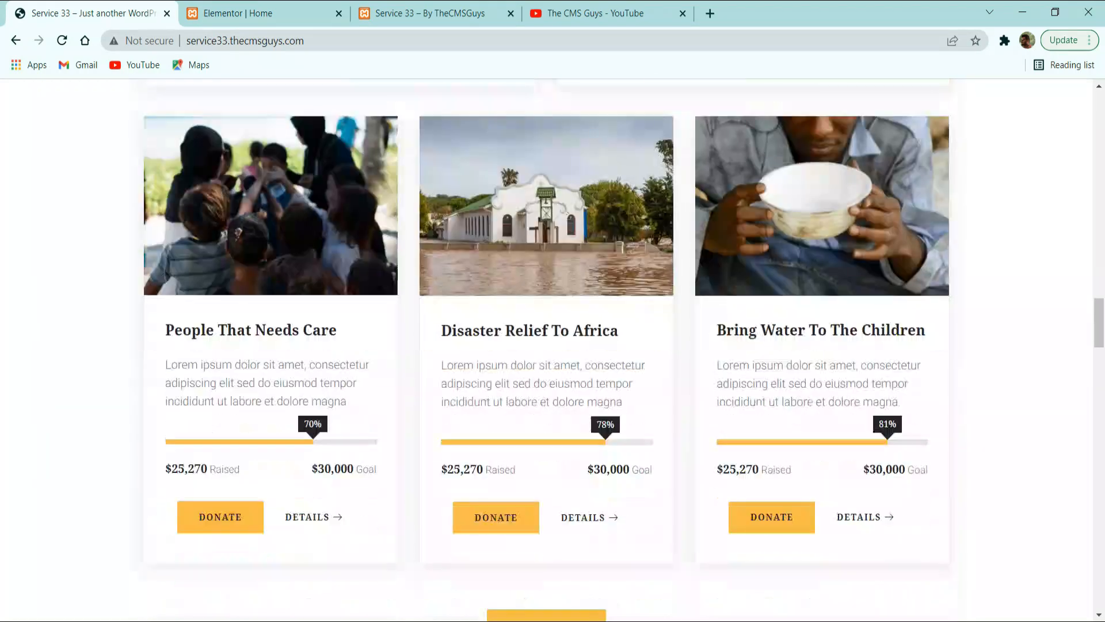
{"action": "scroll", "coordinate": [248, 337], "scroll_direction": "up", "scroll_amount": 10}
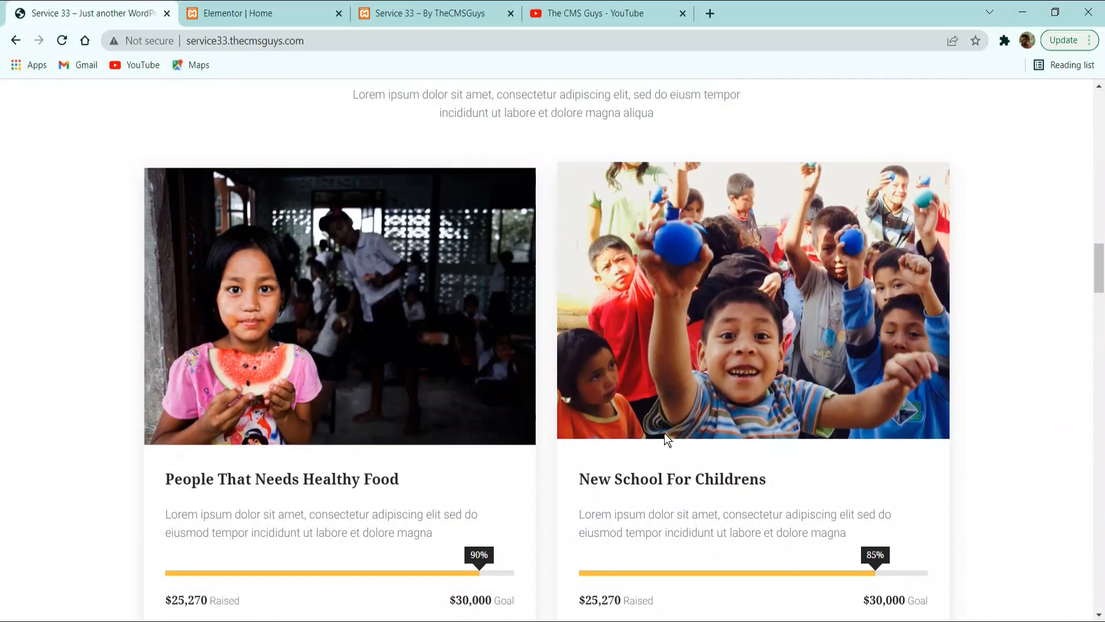
{"action": "scroll", "coordinate": [641, 509], "scroll_direction": "down", "scroll_amount": 3}
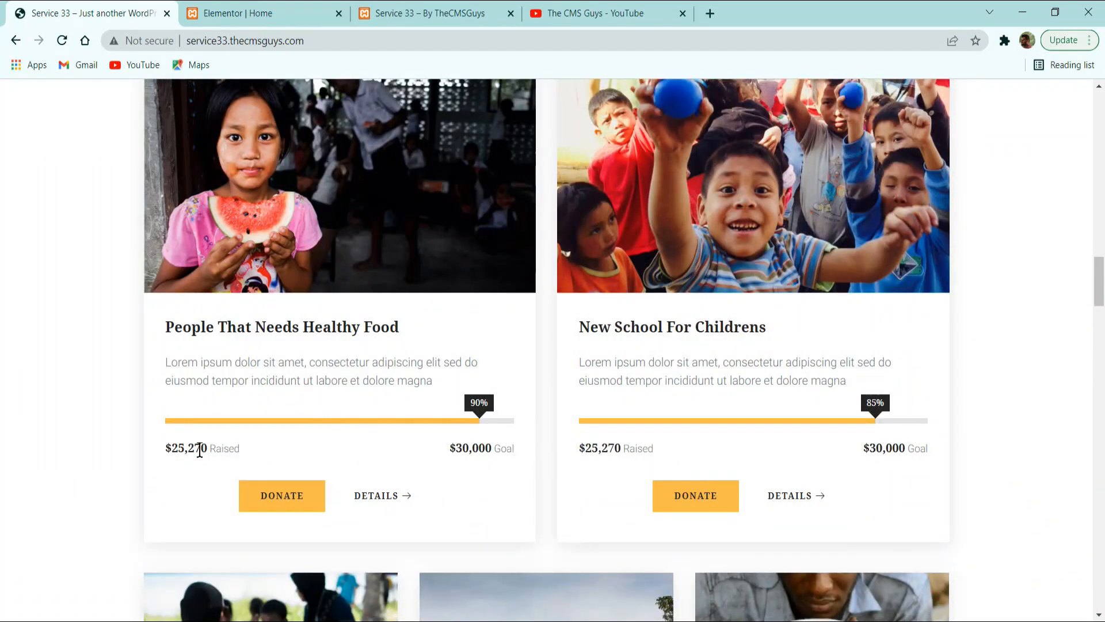
{"action": "left_click_drag", "start_coordinate": [208, 448], "coordinate": [373, 454]}
{"action": "key", "text": "alt+Tab"}
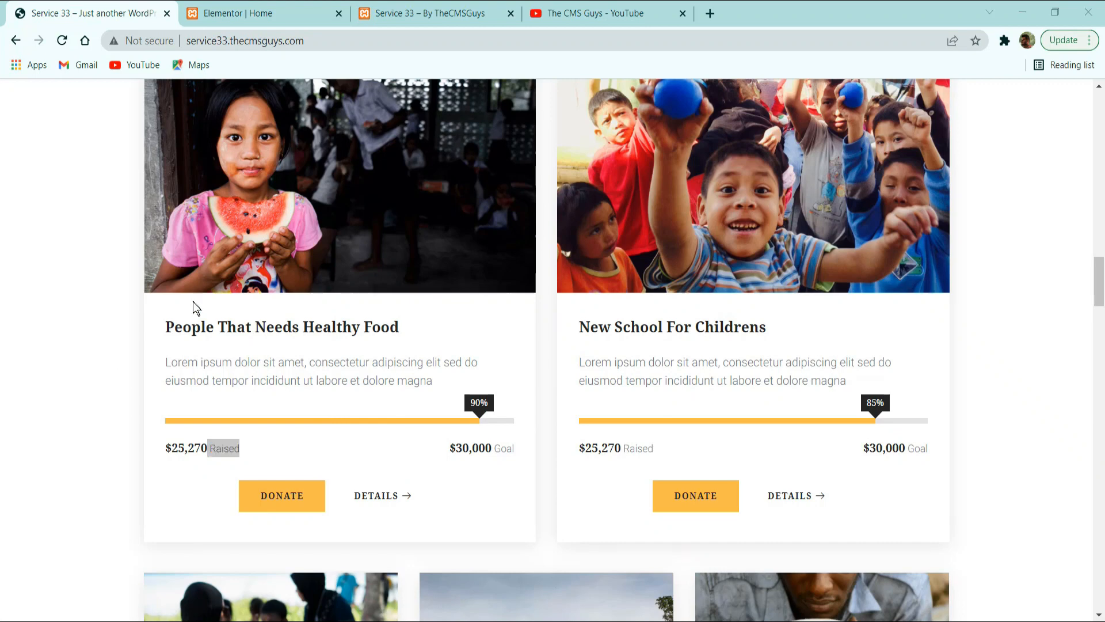
{"action": "left_click", "coordinate": [270, 9]}
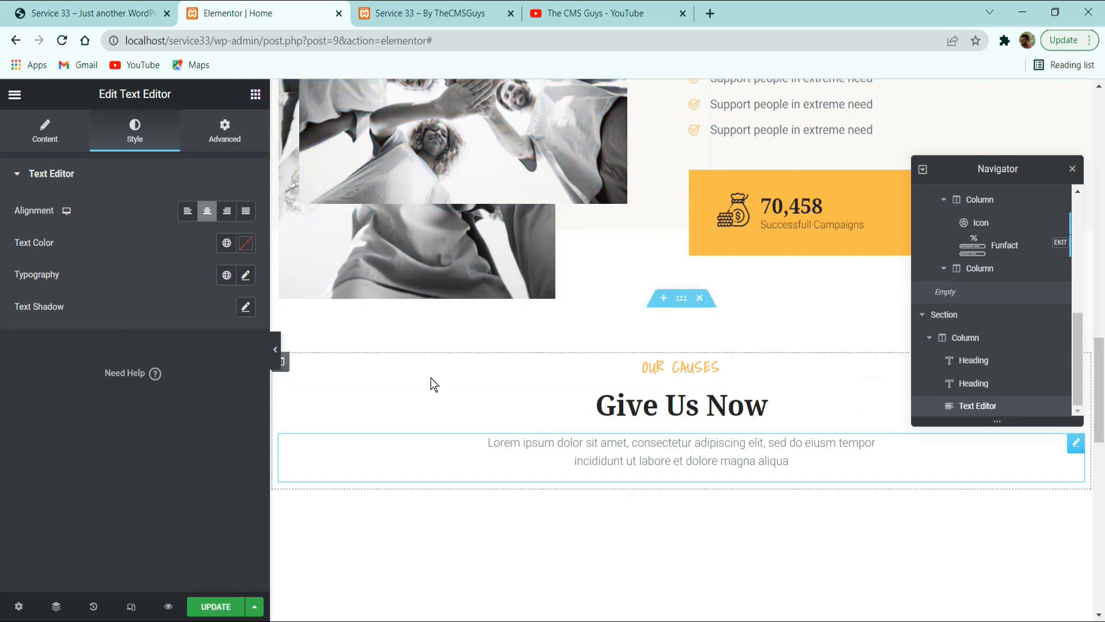
Add a two-column Inner Section below the Our Causes paragraph and check the placement against the reference site's cause cards.
{"action": "left_click", "coordinate": [255, 93]}
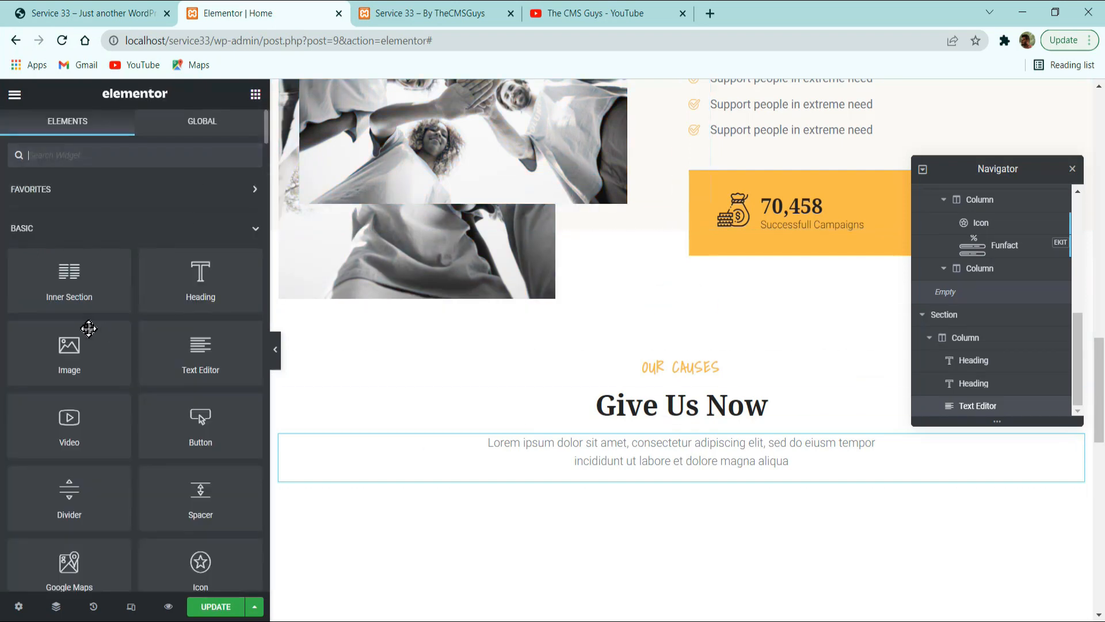
{"action": "left_click_drag", "start_coordinate": [91, 285], "coordinate": [653, 473]}
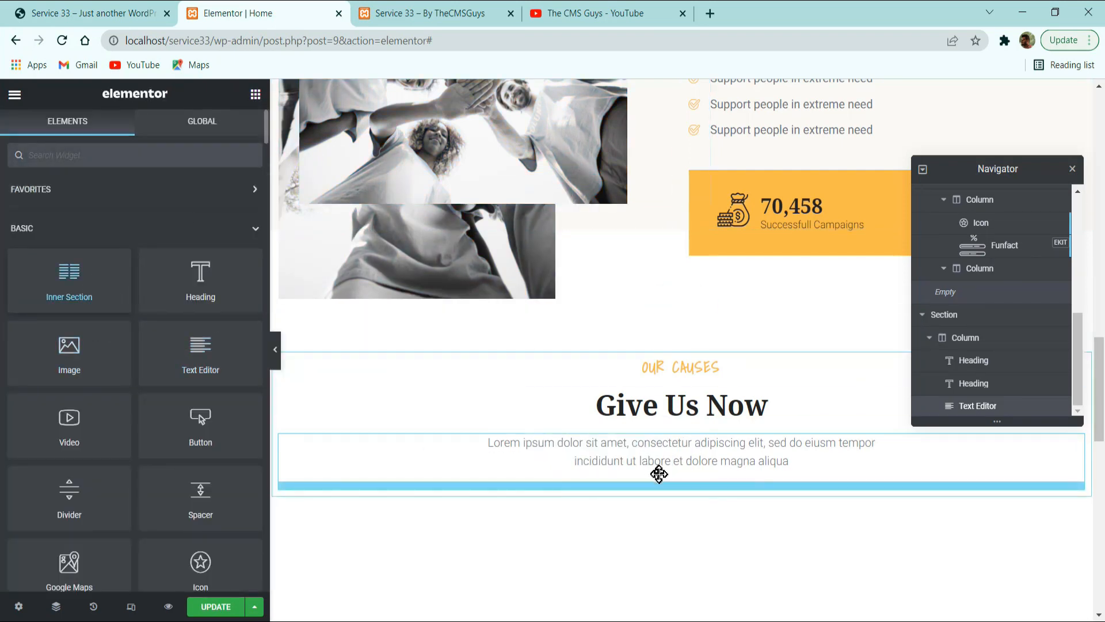
{"action": "left_click", "coordinate": [95, 13]}
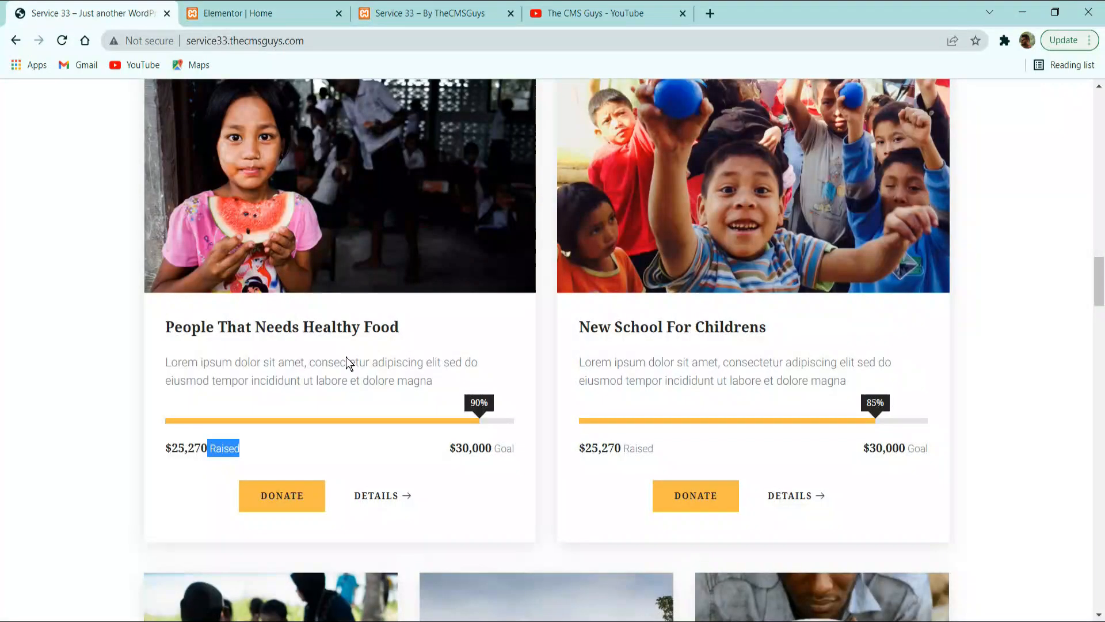
{"action": "scroll", "coordinate": [347, 356], "scroll_direction": "up", "scroll_amount": 3}
{"action": "left_click", "coordinate": [217, 10]}
{"action": "scroll", "coordinate": [499, 403], "scroll_direction": "up", "scroll_amount": 3}
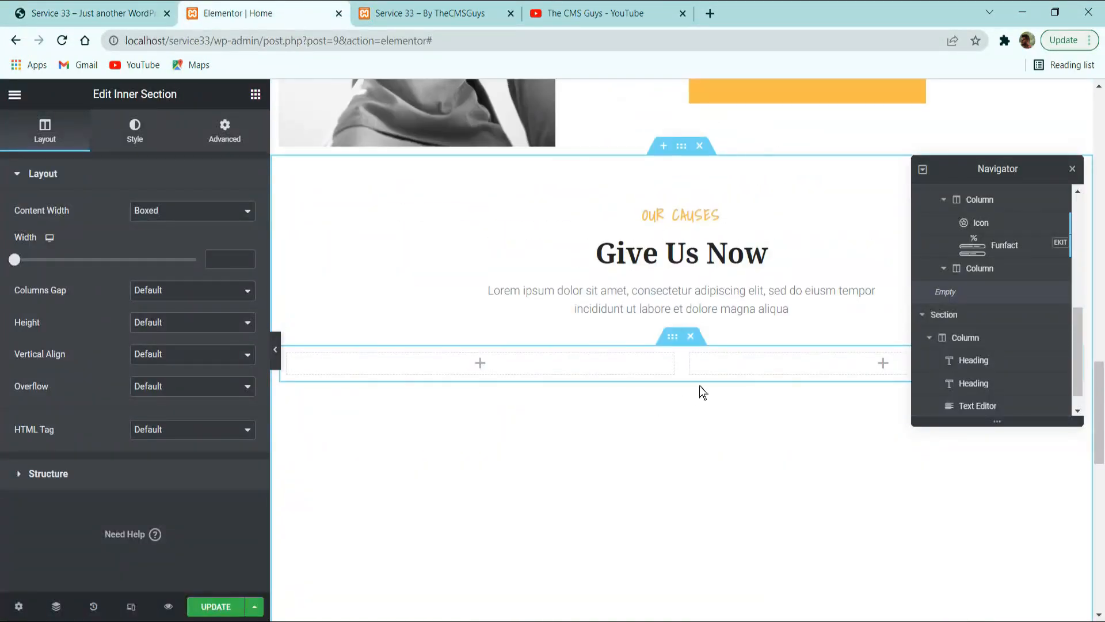
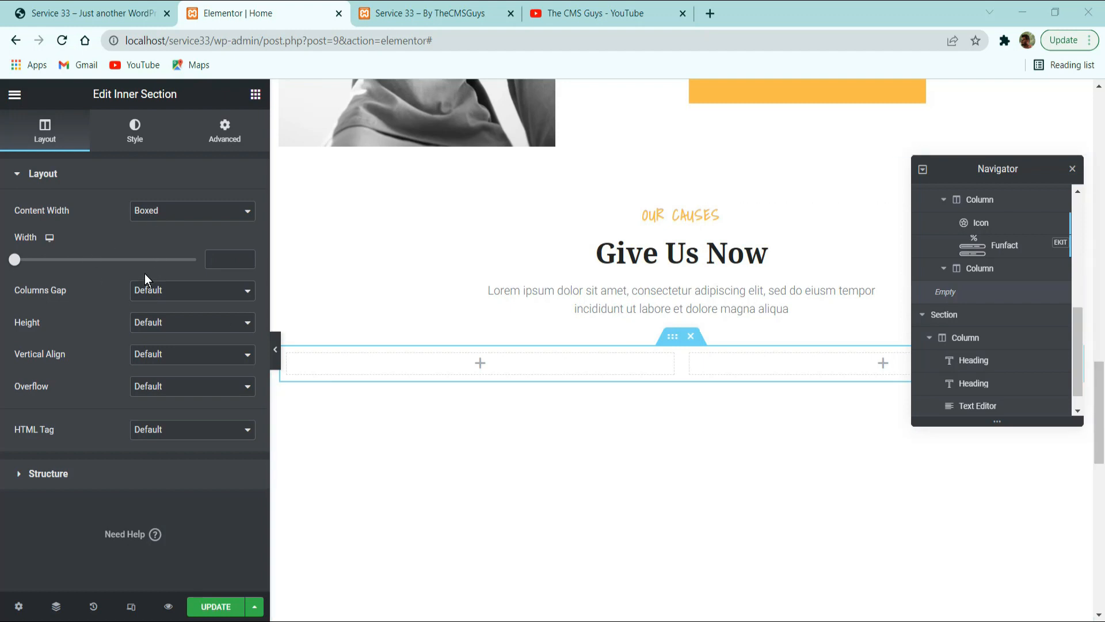
Set the inner section's top margin to 40 px and compare the spacing with the reference site's cause cards.
{"action": "left_click", "coordinate": [185, 319]}
{"action": "left_click", "coordinate": [232, 144]}
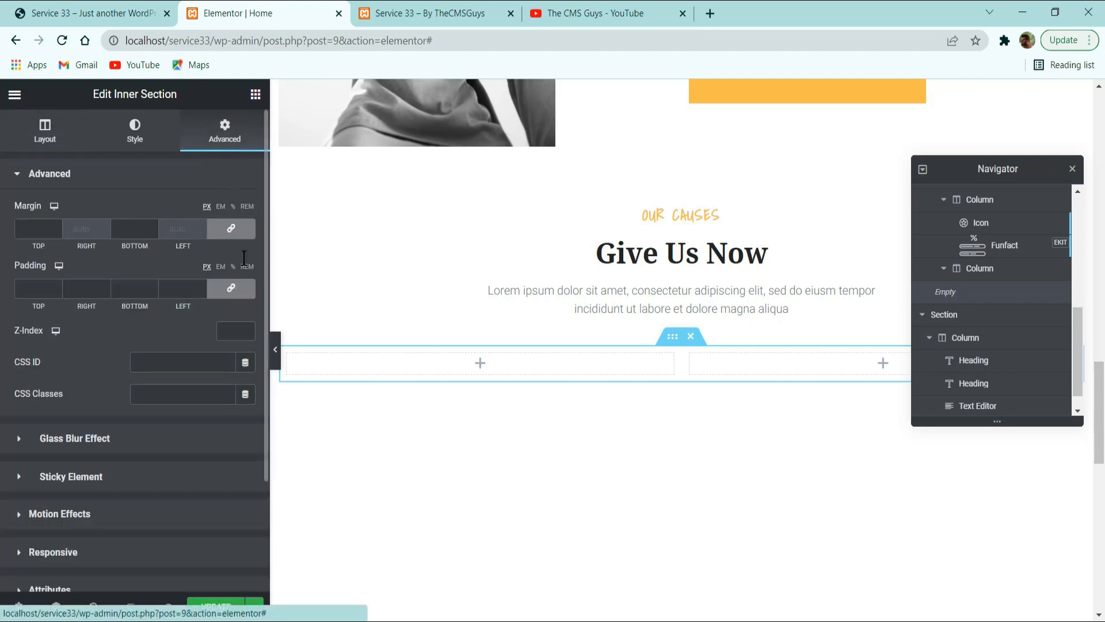
{"action": "double_click", "coordinate": [39, 223]}
{"action": "type", "text": "40"}
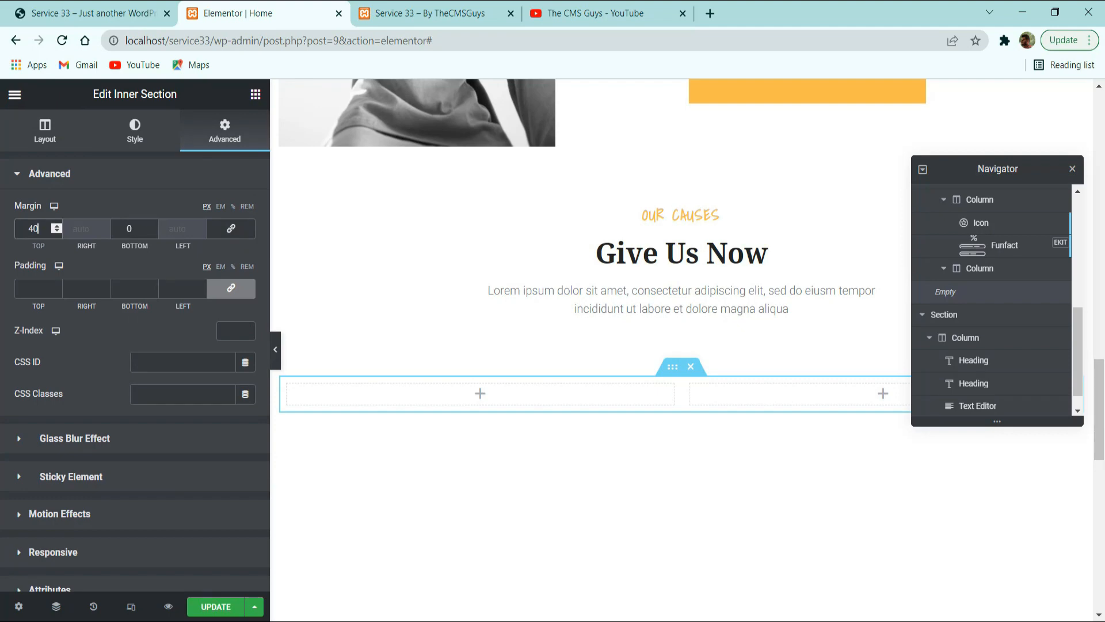
{"action": "left_click", "coordinate": [99, 8]}
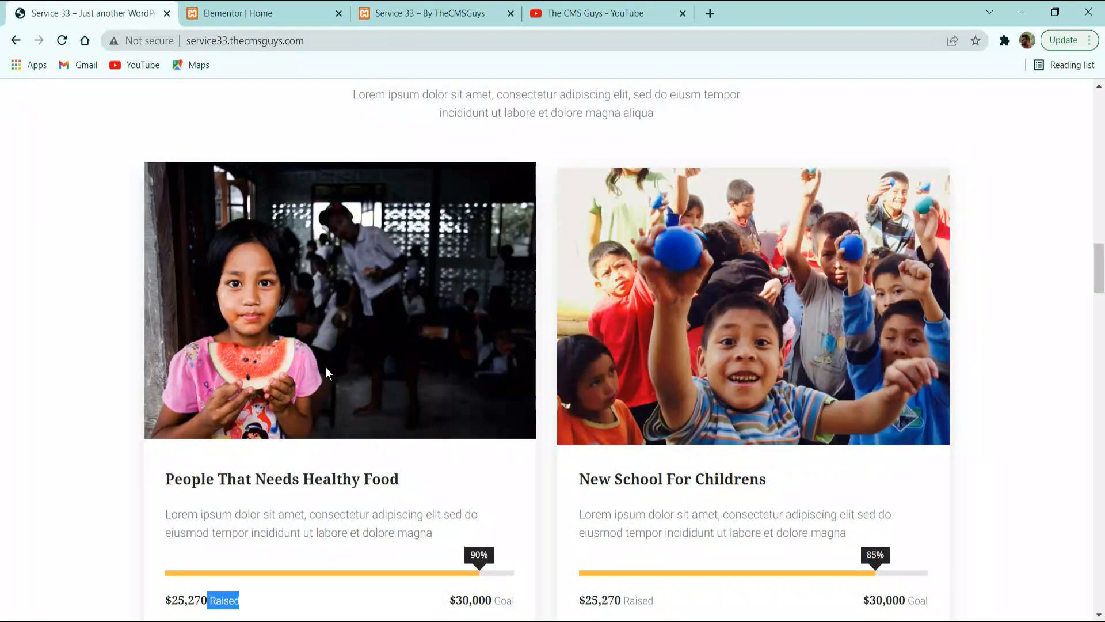
{"action": "left_click", "coordinate": [229, 8]}
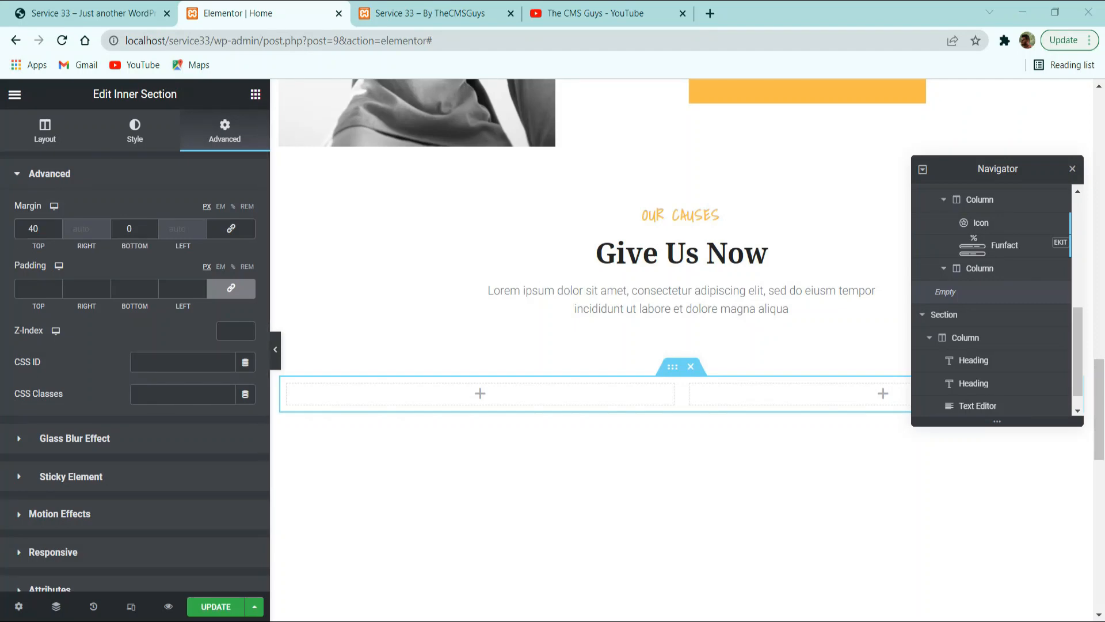
{"action": "left_click", "coordinate": [99, 8]}
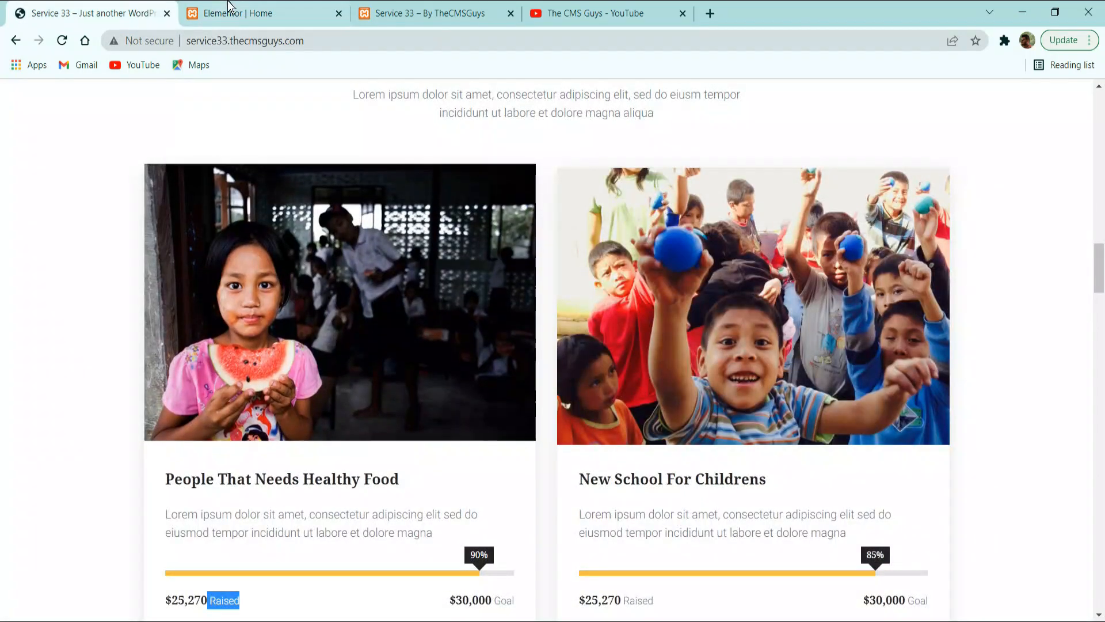
{"action": "left_click", "coordinate": [229, 9]}
Add an Image widget to the inner section's first column and insert Causes-2.jpg from the media library.
{"action": "left_click", "coordinate": [255, 94]}
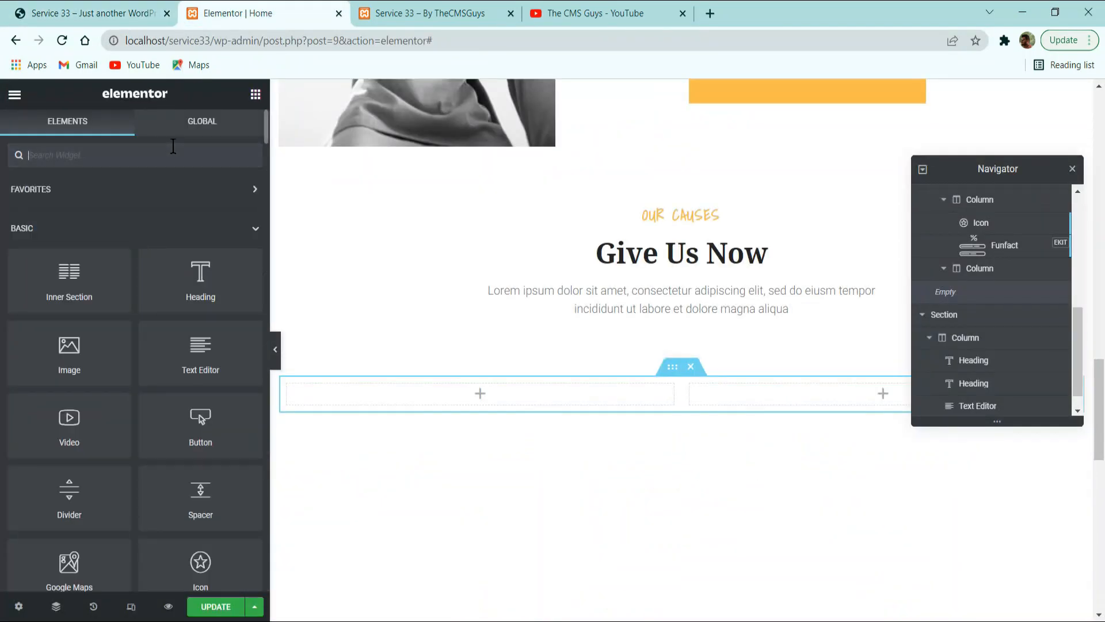
{"action": "type", "text": "image"}
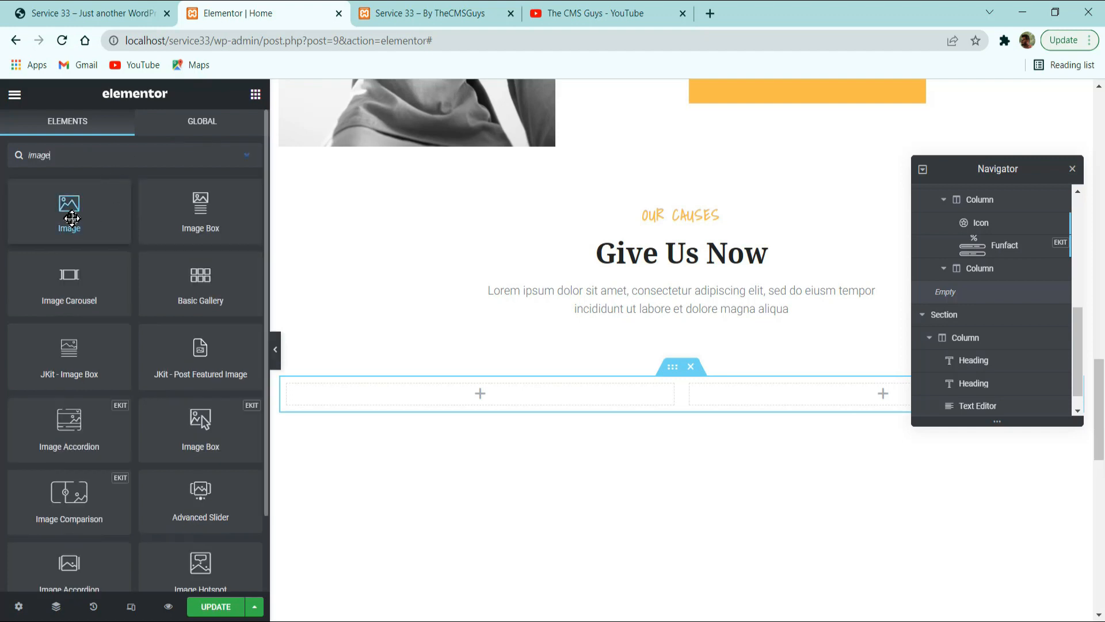
{"action": "left_click_drag", "start_coordinate": [69, 213], "coordinate": [524, 401]}
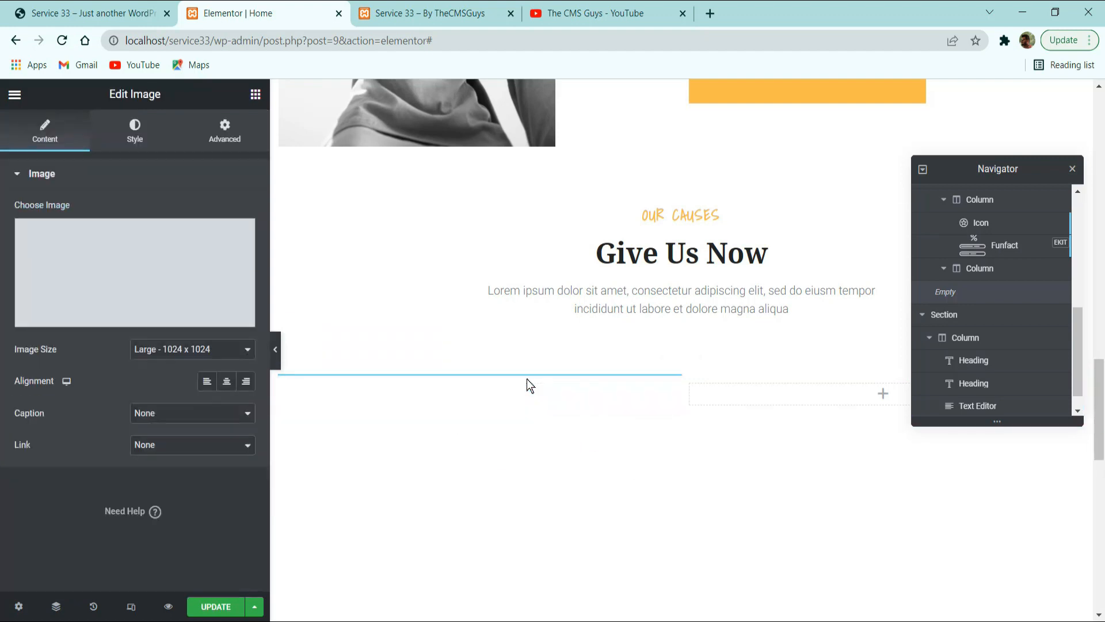
{"action": "left_click", "coordinate": [163, 257]}
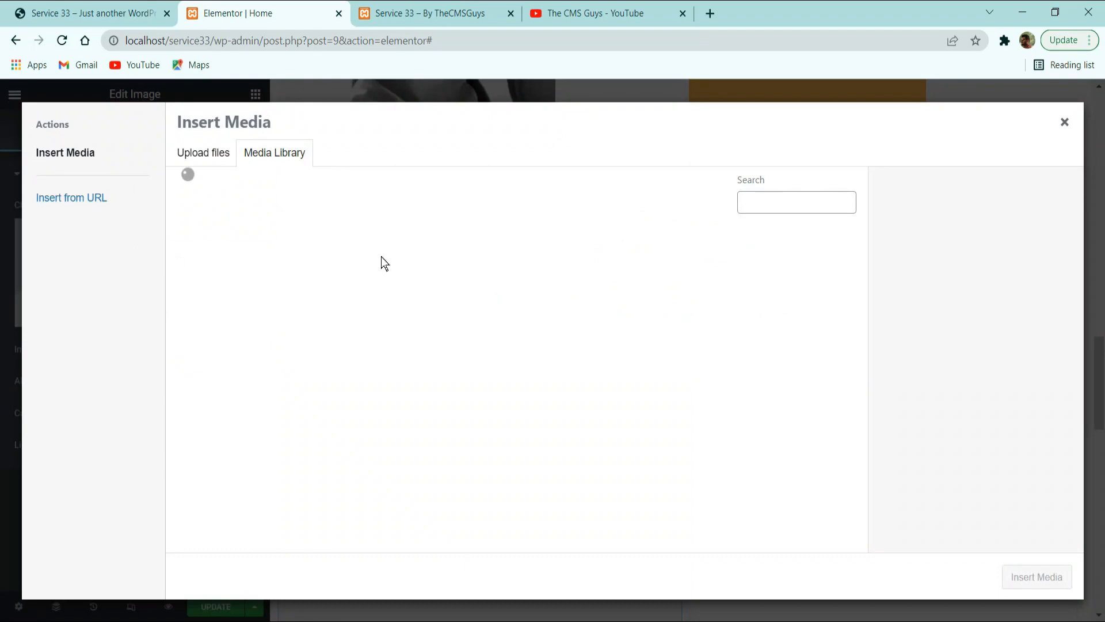
{"action": "scroll", "coordinate": [415, 317], "scroll_direction": "down", "scroll_amount": 2}
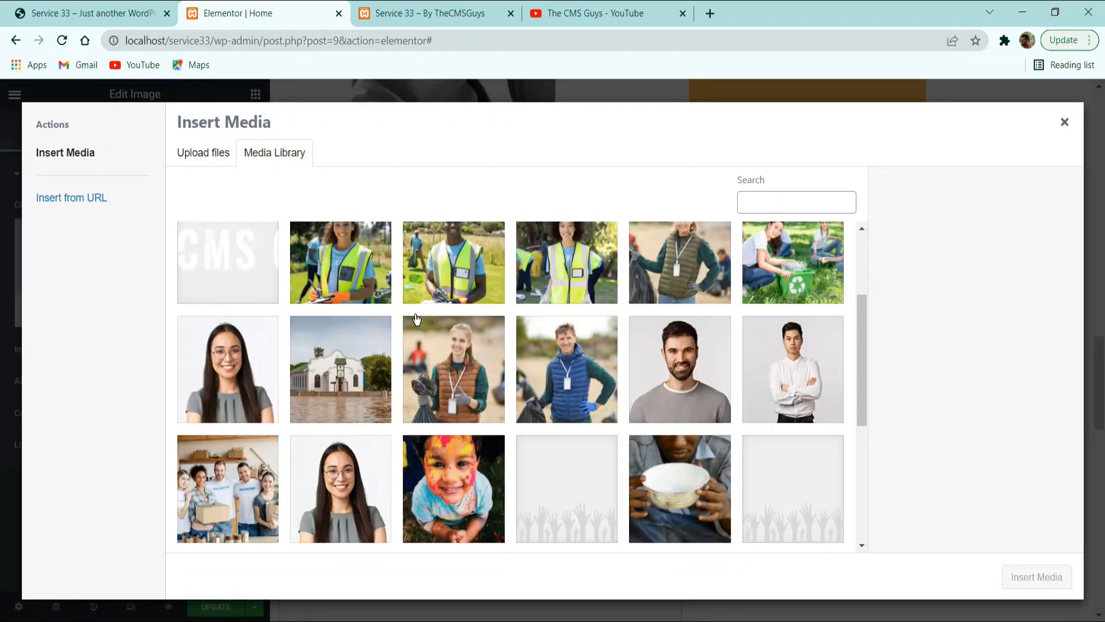
{"action": "scroll", "coordinate": [438, 334], "scroll_direction": "down", "scroll_amount": 5}
{"action": "left_click", "coordinate": [335, 300]}
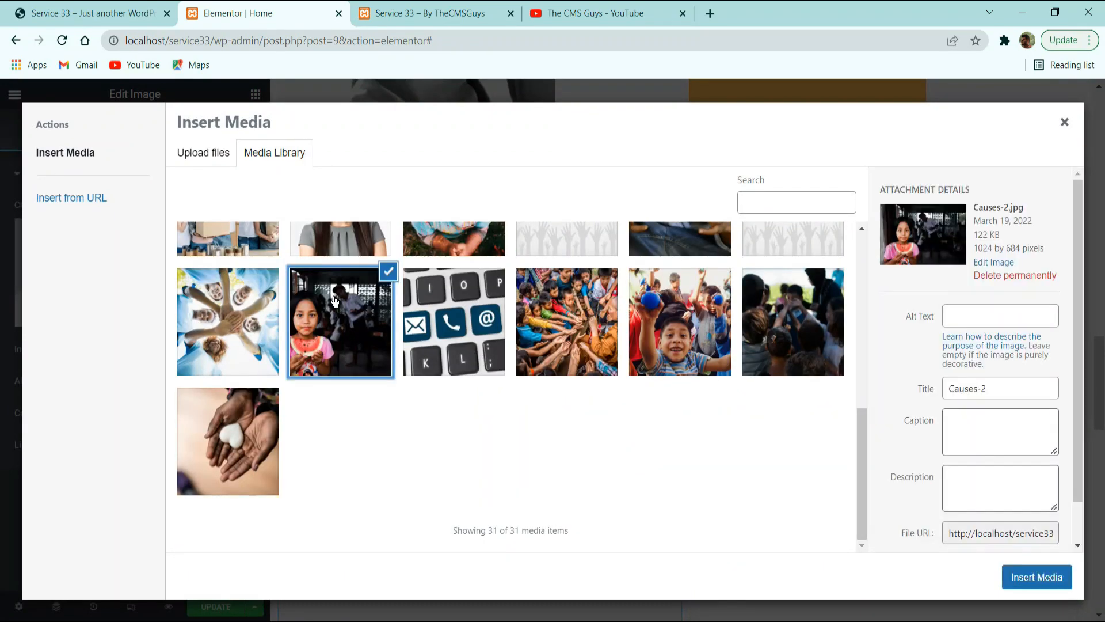
{"action": "left_click", "coordinate": [1036, 577]}
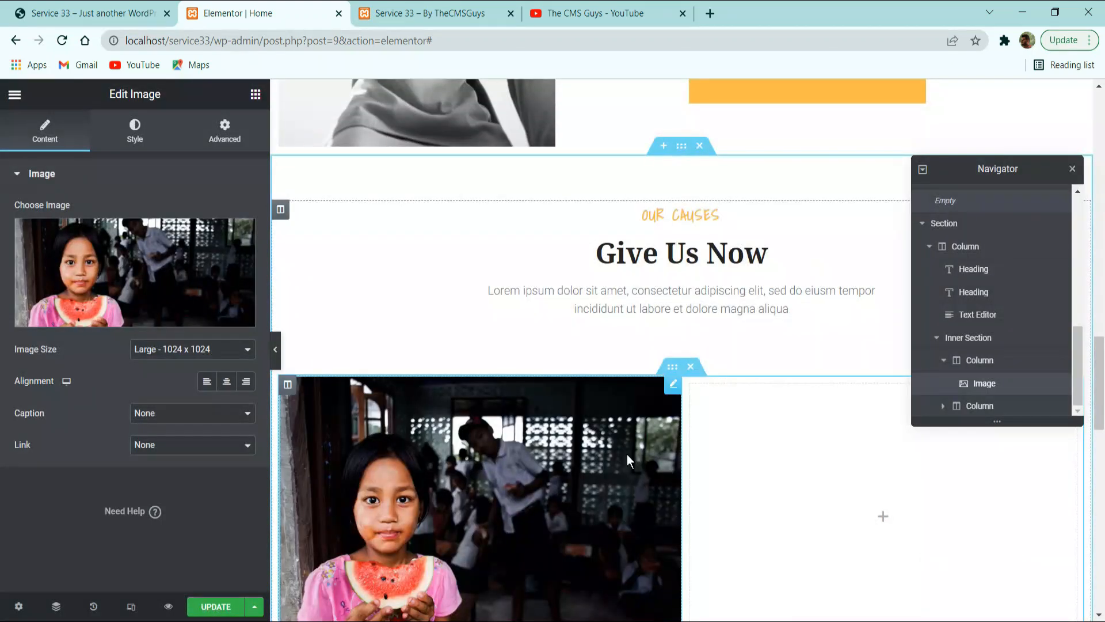
Set the cause image's size to Full and its width to 100%.
{"action": "scroll", "coordinate": [560, 380], "scroll_direction": "down", "scroll_amount": 3}
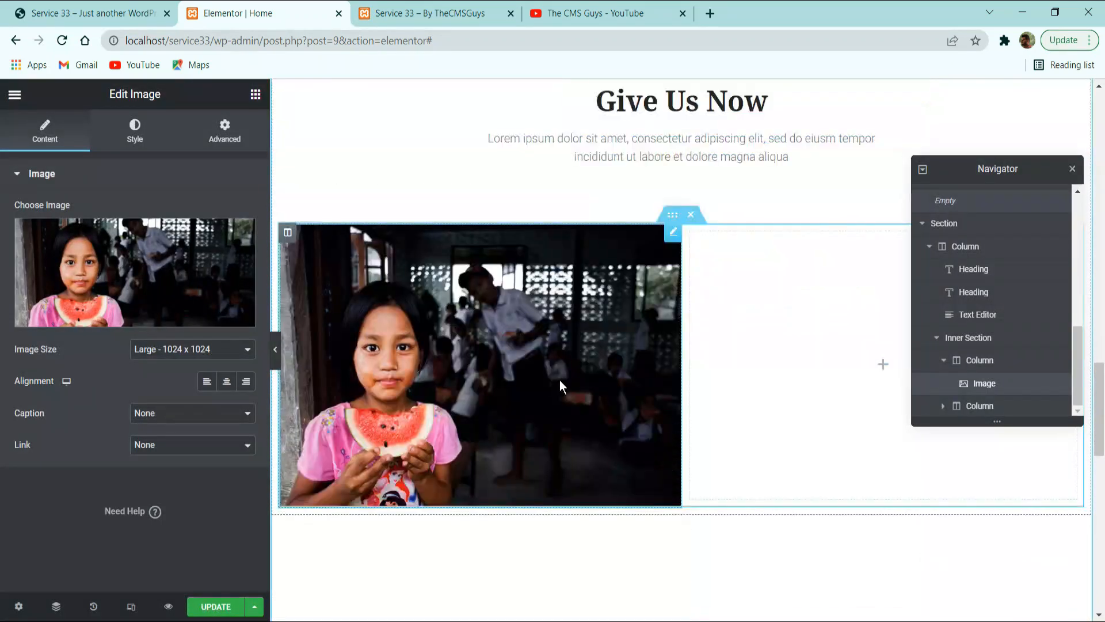
{"action": "left_click", "coordinate": [202, 348]}
{"action": "left_click", "coordinate": [171, 433]}
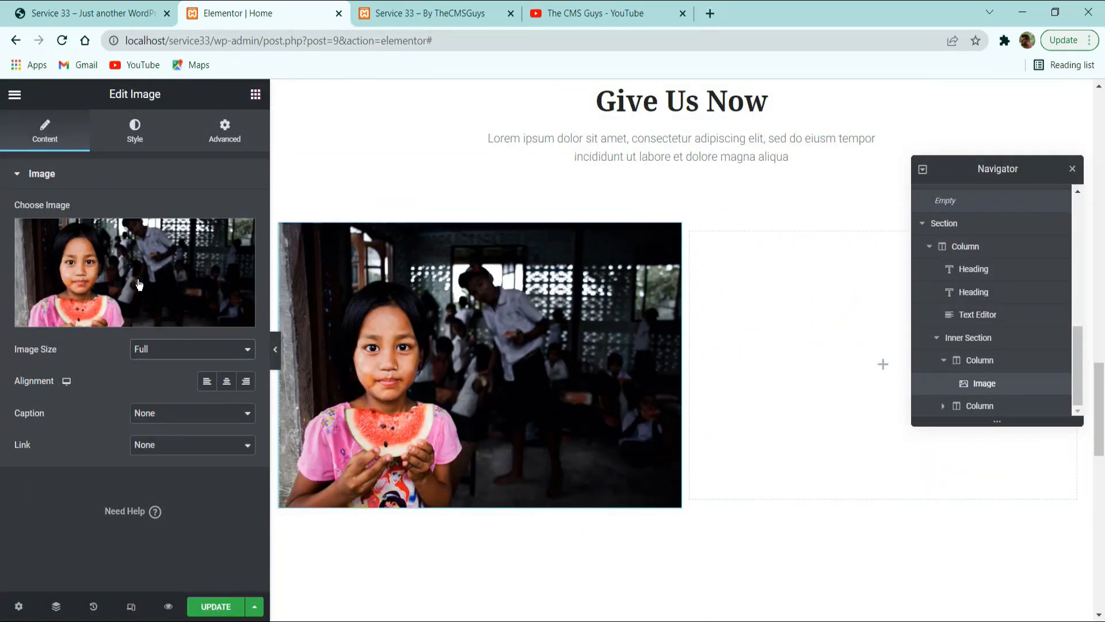
{"action": "left_click", "coordinate": [138, 138]}
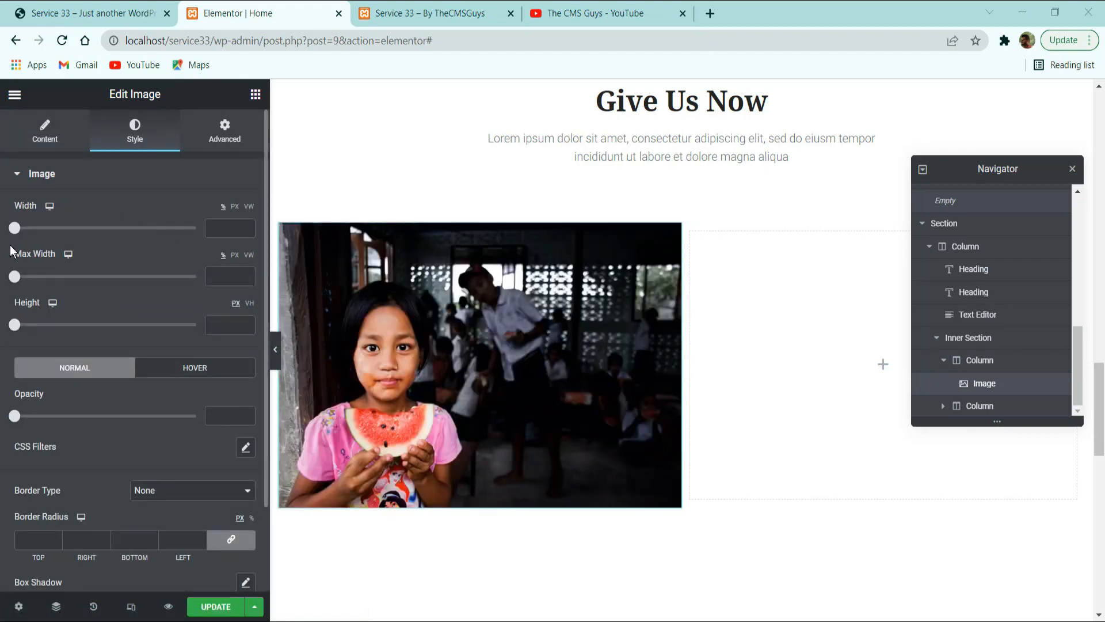
{"action": "left_click_drag", "start_coordinate": [87, 231], "coordinate": [228, 233]}
{"action": "scroll", "coordinate": [196, 311], "scroll_direction": "down", "scroll_amount": 2}
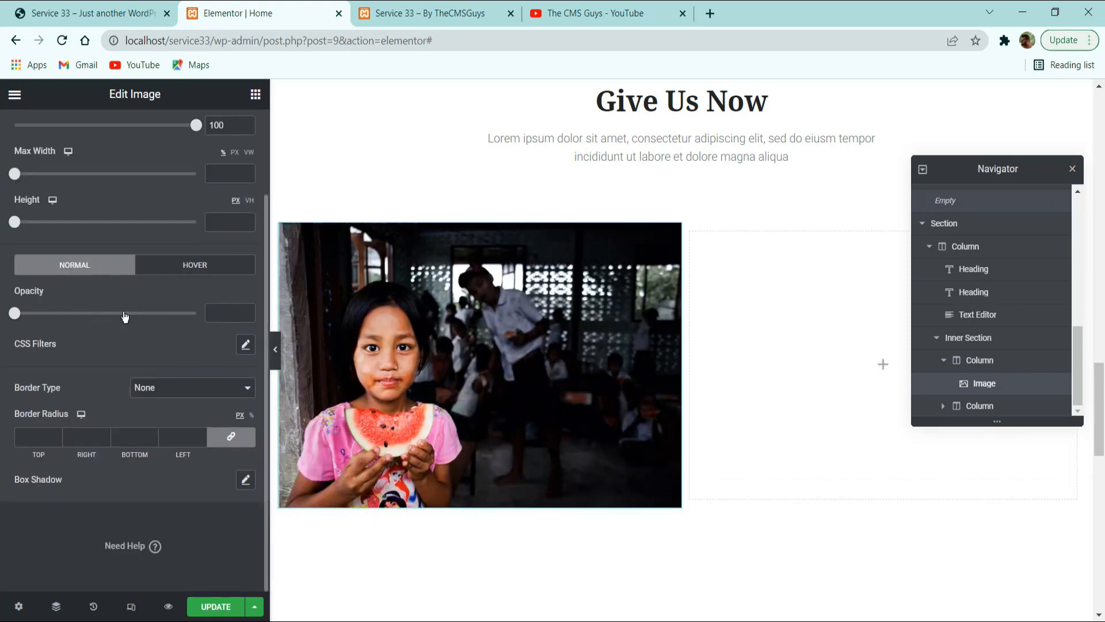
Check the card image's hover effect on the reference site and give the cause image the Float hover animation.
{"action": "left_click", "coordinate": [194, 265]}
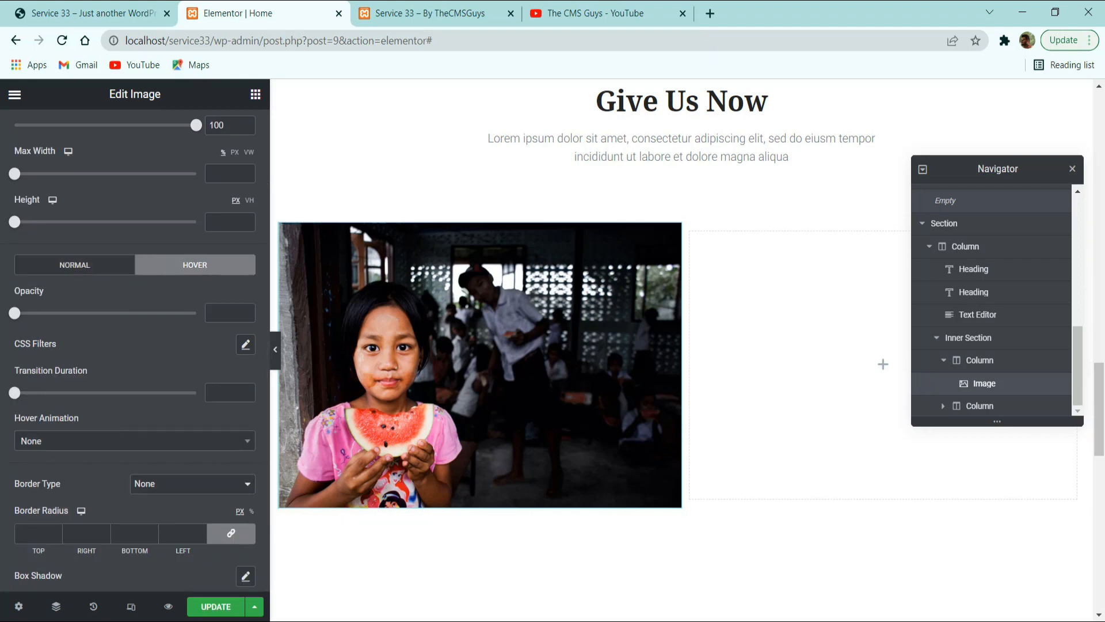
{"action": "left_click", "coordinate": [129, 12]}
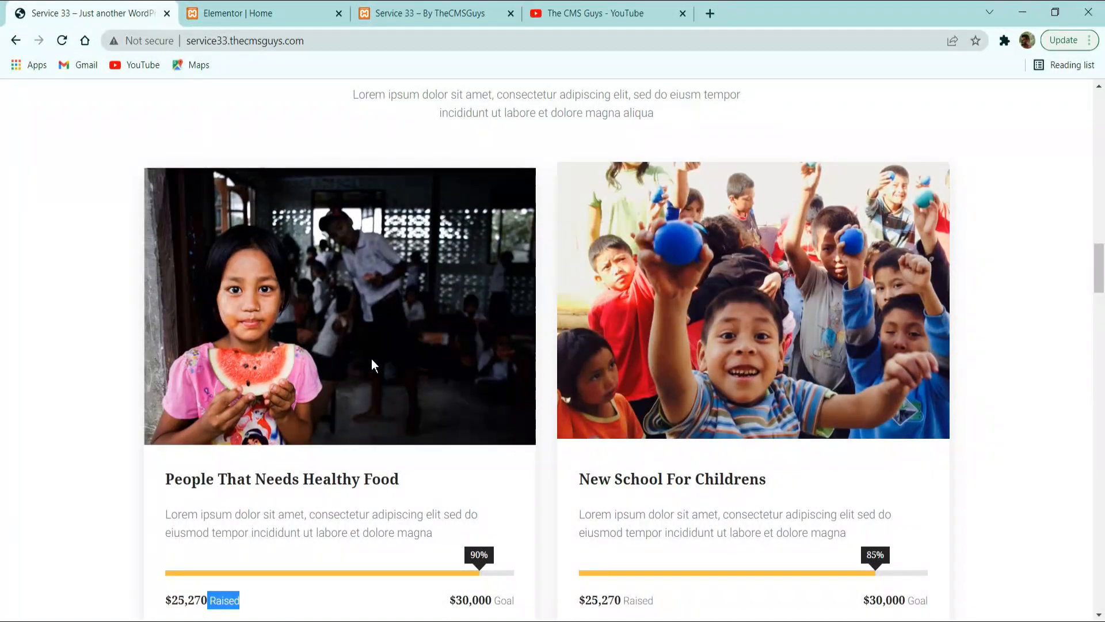
{"action": "left_click", "coordinate": [270, 13]}
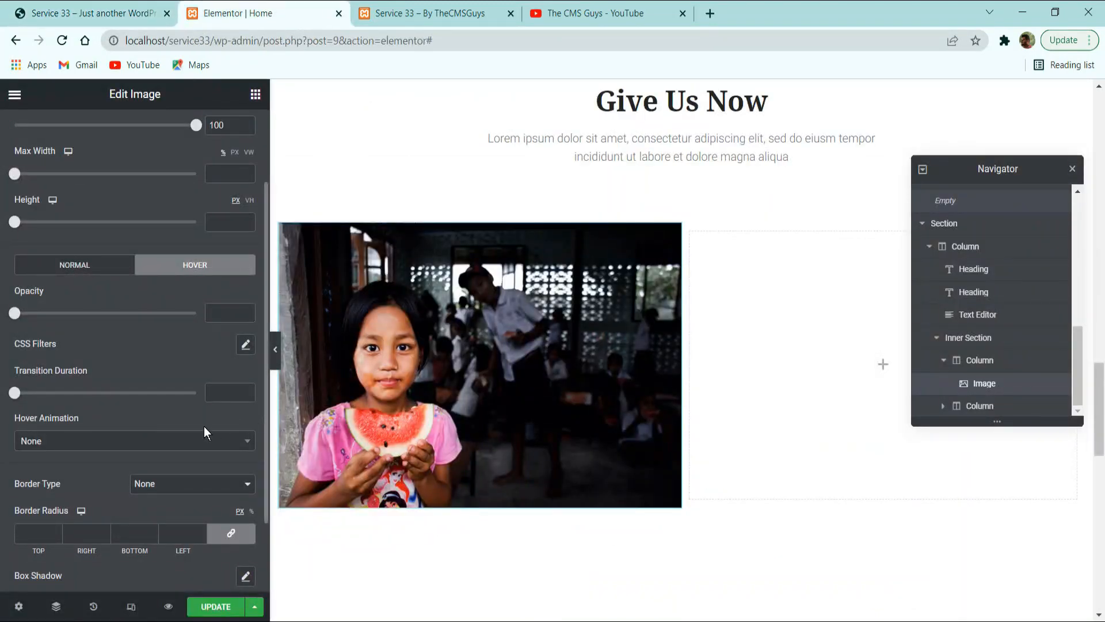
{"action": "left_click", "coordinate": [144, 440]}
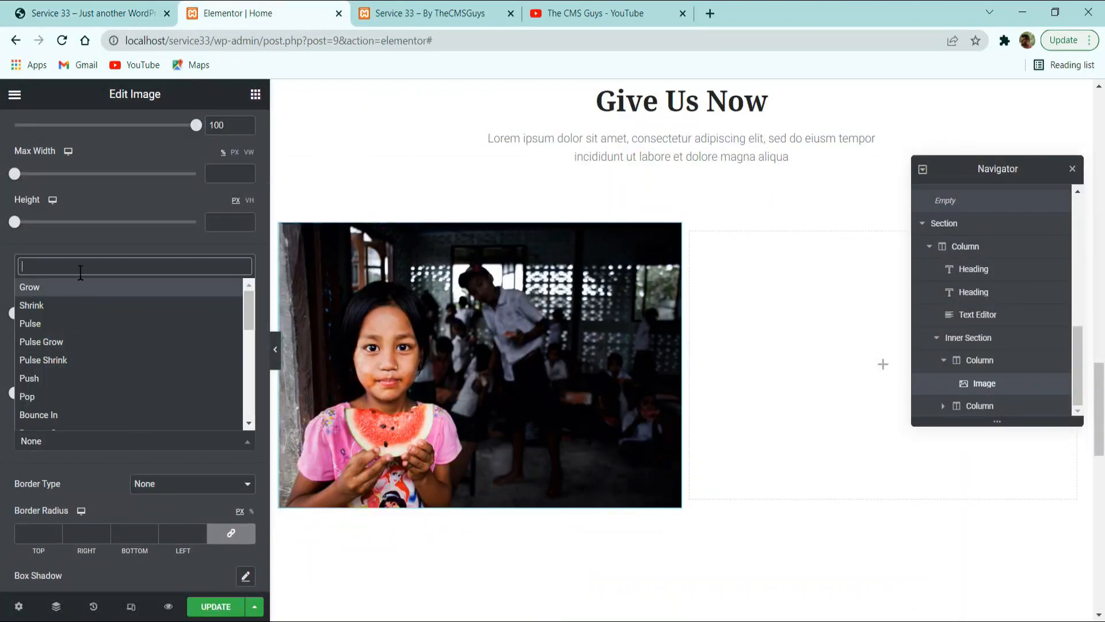
{"action": "type", "text": "float"}
{"action": "key", "text": "Return"}
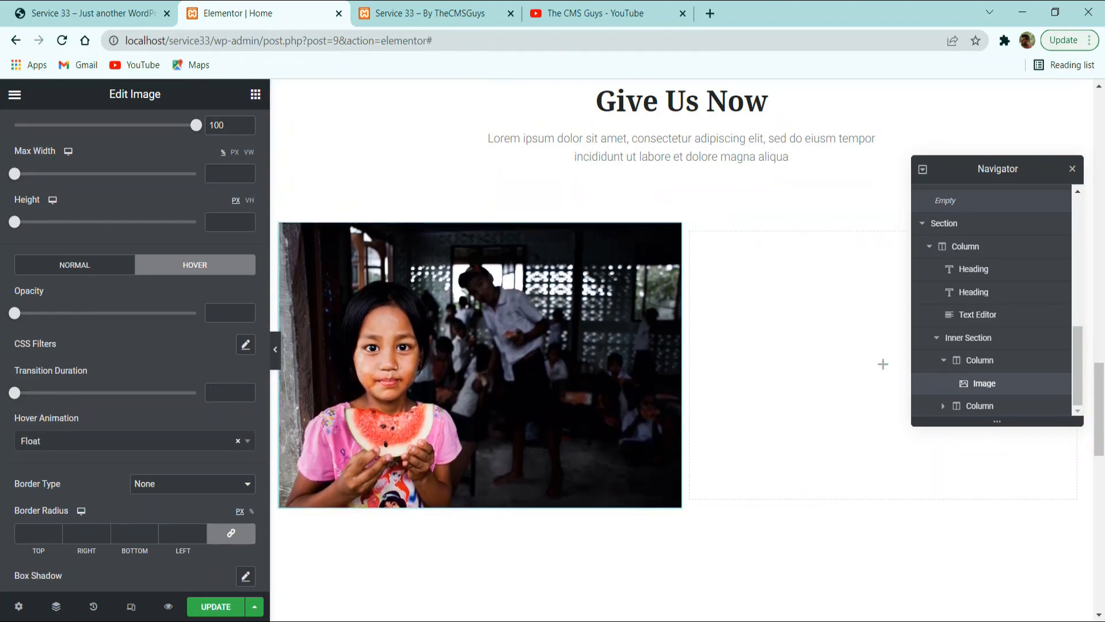
{"action": "scroll", "coordinate": [348, 413], "scroll_direction": "down", "scroll_amount": 3}
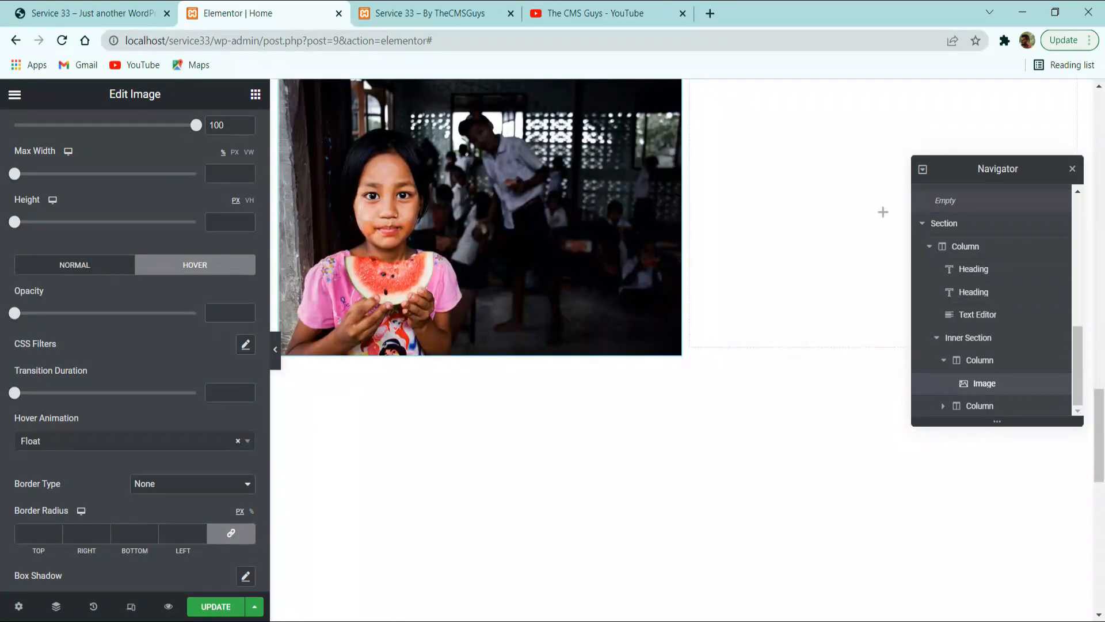
Add a Heading widget below the cause image with the title "People That Needs Healthy Food" copied from the reference site.
{"action": "left_click", "coordinate": [120, 7]}
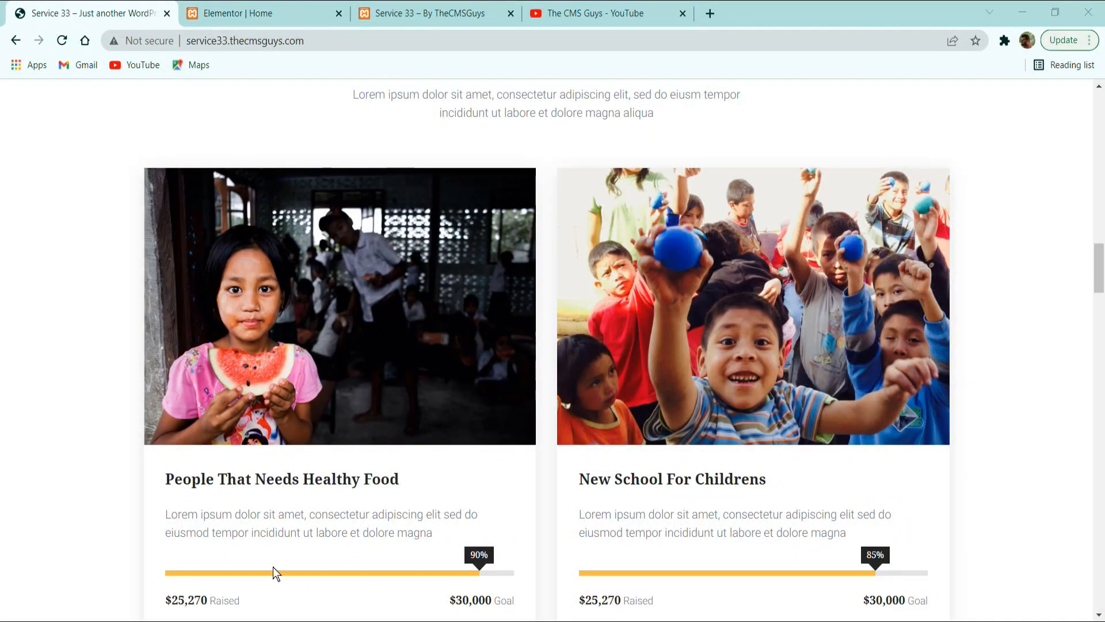
{"action": "triple_click", "coordinate": [379, 483]}
{"action": "key", "text": "ctrl+c"}
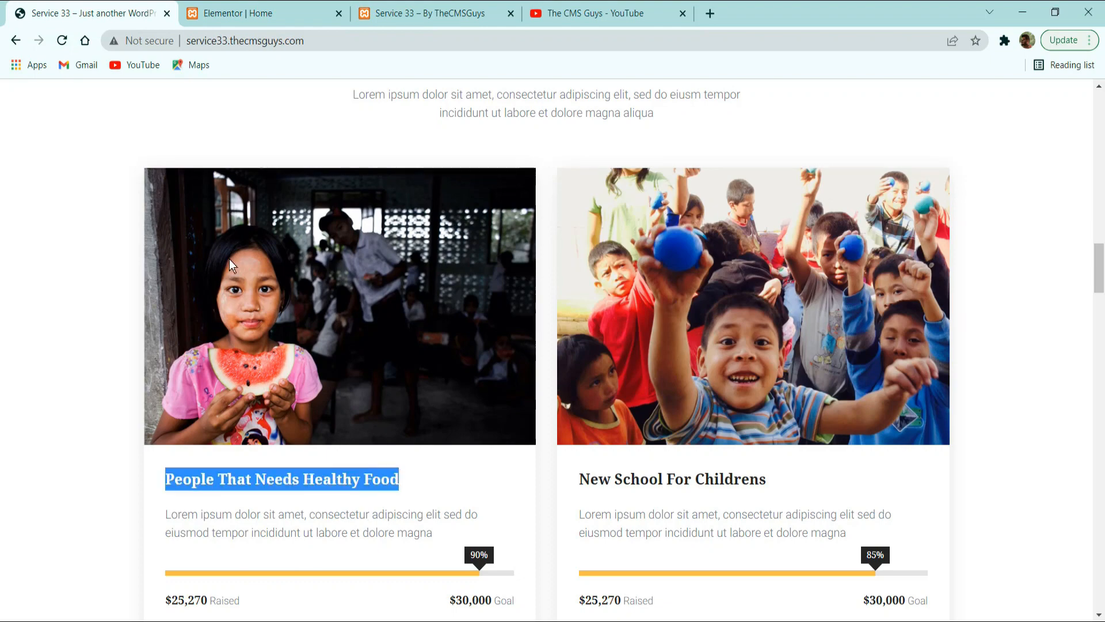
{"action": "left_click", "coordinate": [259, 13]}
{"action": "left_click", "coordinate": [255, 94]}
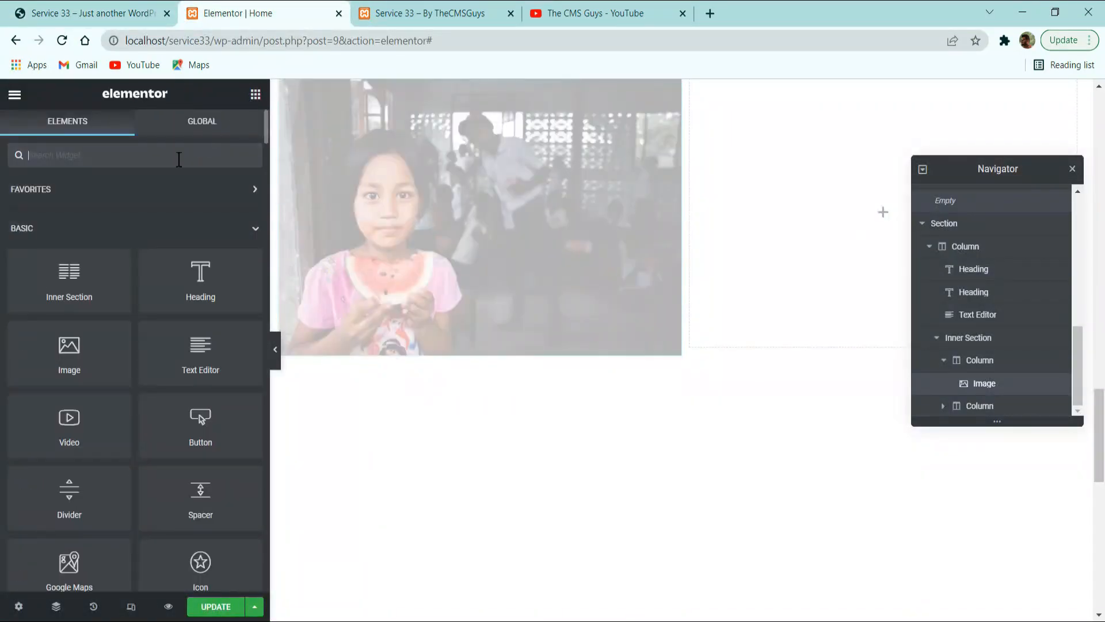
{"action": "left_click_drag", "start_coordinate": [196, 279], "coordinate": [433, 335]}
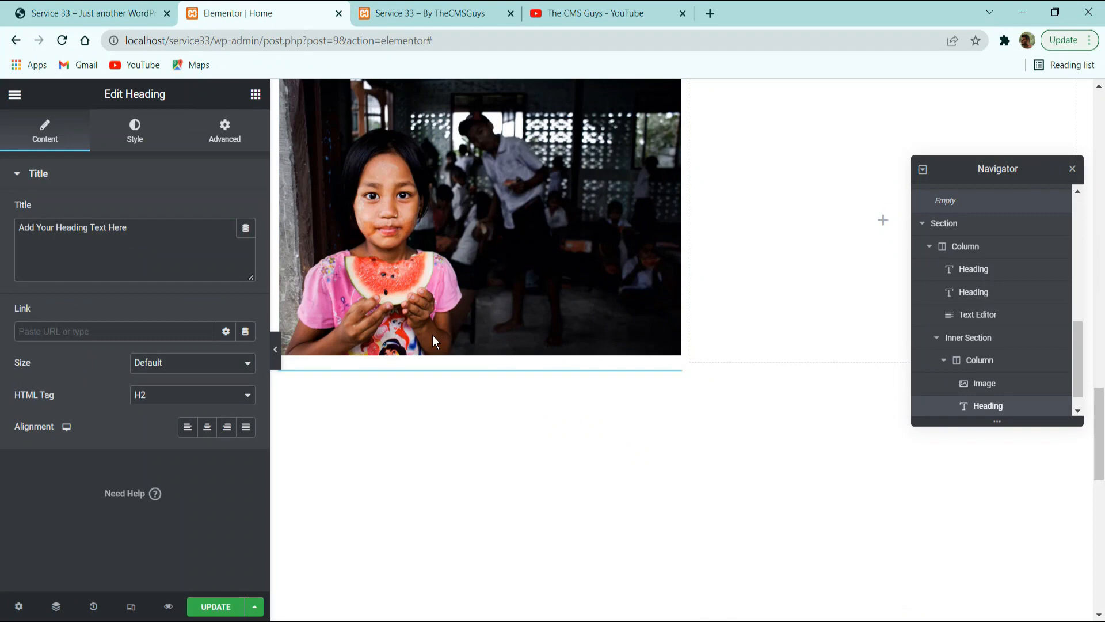
{"action": "triple_click", "coordinate": [163, 224]}
{"action": "key", "text": "ctrl+v"}
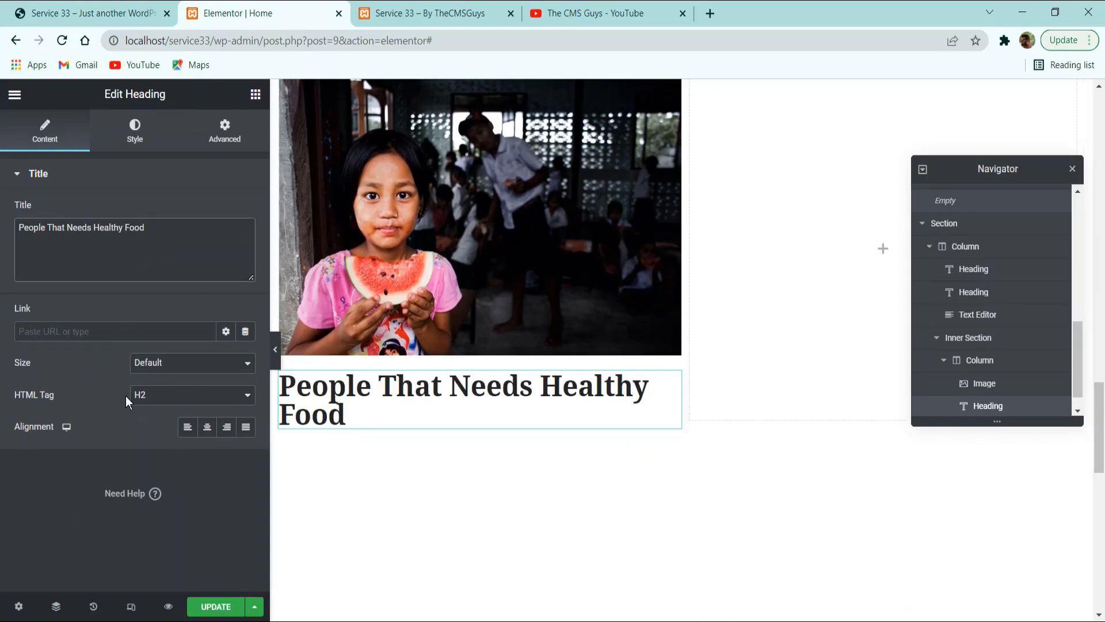
Set the cause heading's HTML tag to H3 and align it left.
{"action": "left_click", "coordinate": [178, 406]}
{"action": "left_click", "coordinate": [166, 429]}
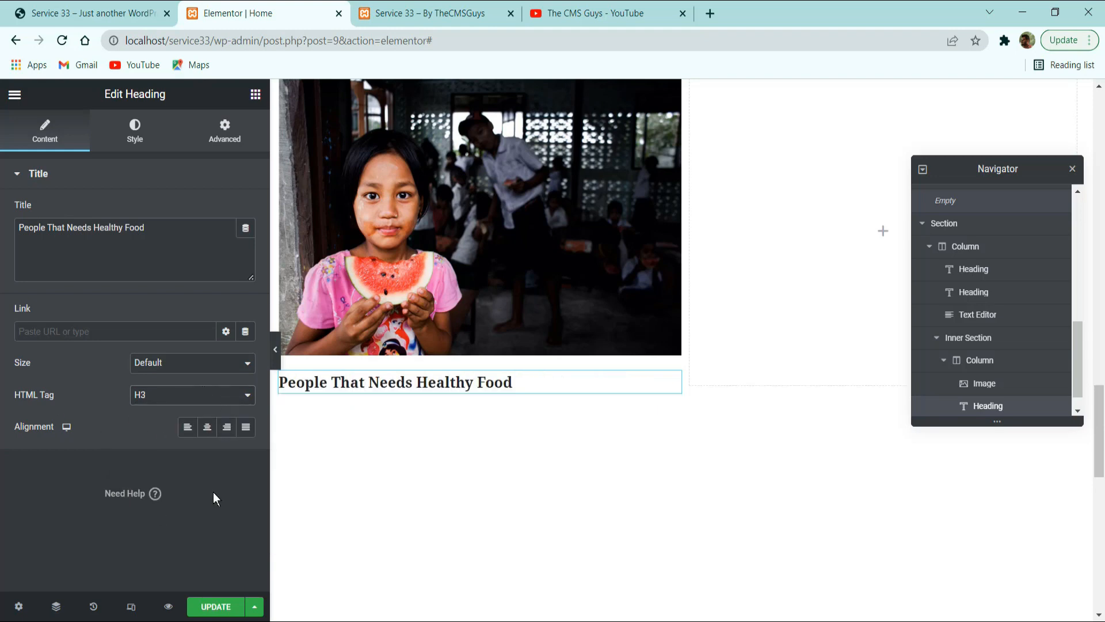
{"action": "left_click", "coordinate": [188, 426]}
Give the cause heading a 10 px top margin and unlinked padding of 30 px on the right and left.
{"action": "left_click", "coordinate": [137, 130]}
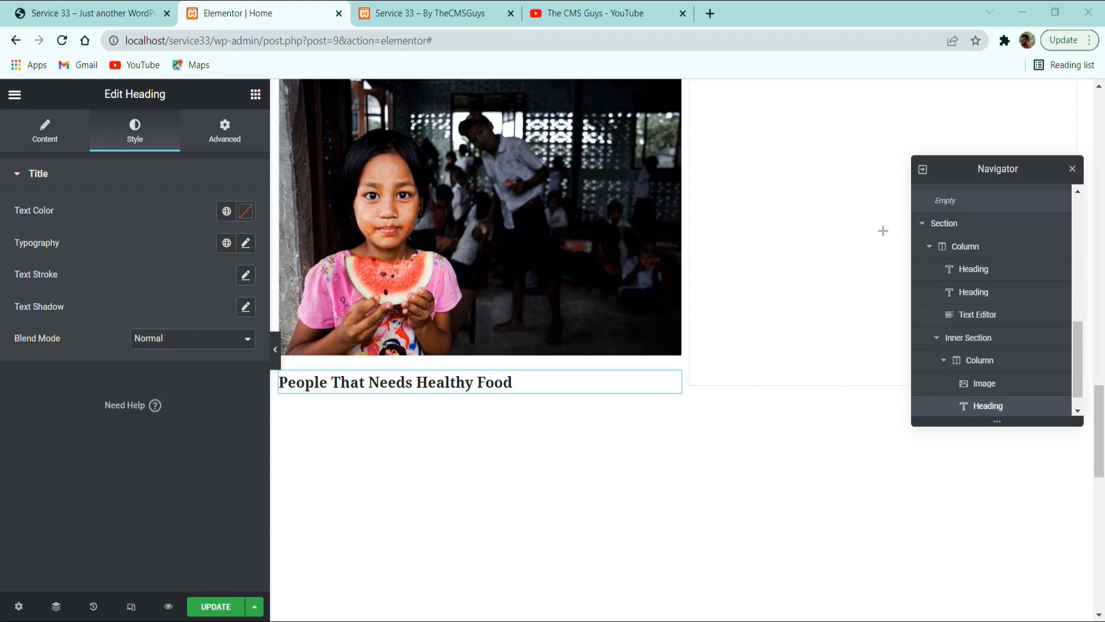
{"action": "left_click", "coordinate": [230, 133]}
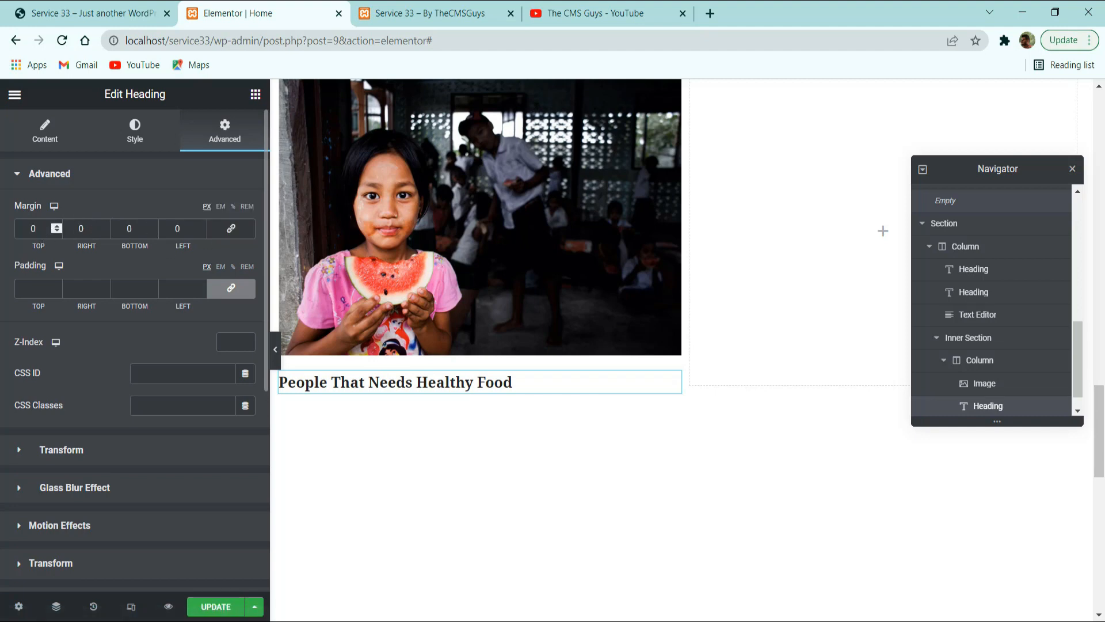
{"action": "type", "text": "10"}
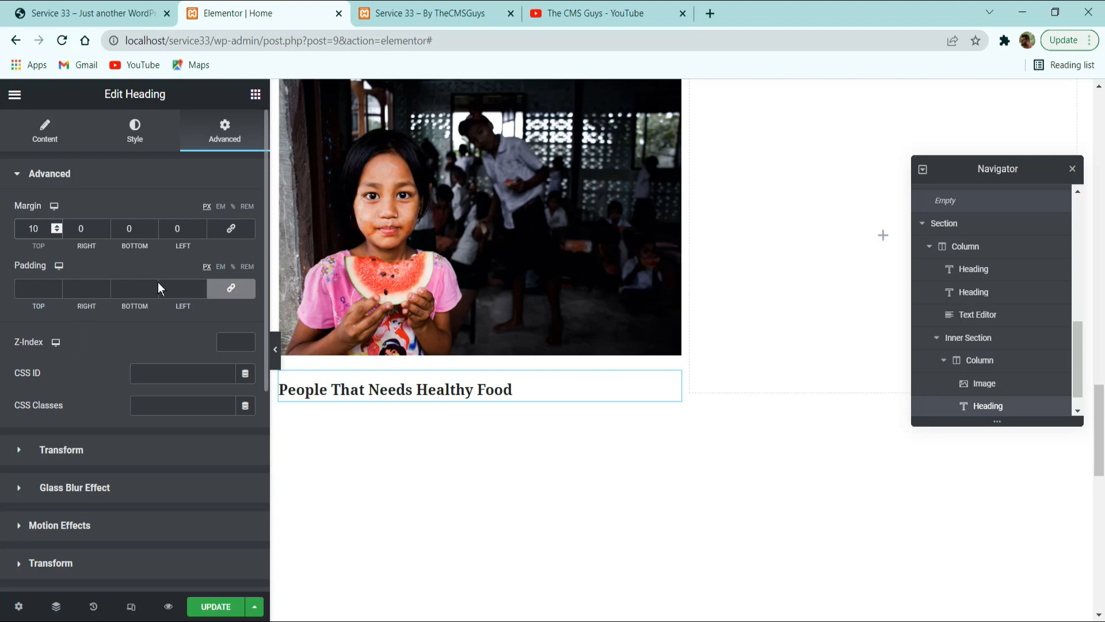
{"action": "left_click", "coordinate": [231, 288]}
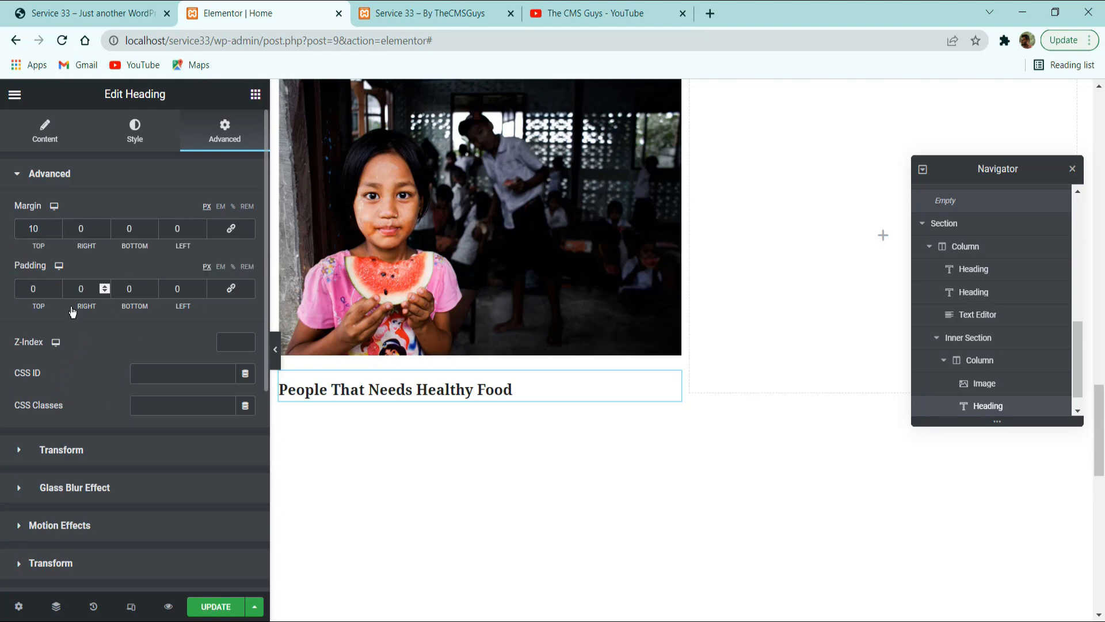
{"action": "double_click", "coordinate": [95, 286]}
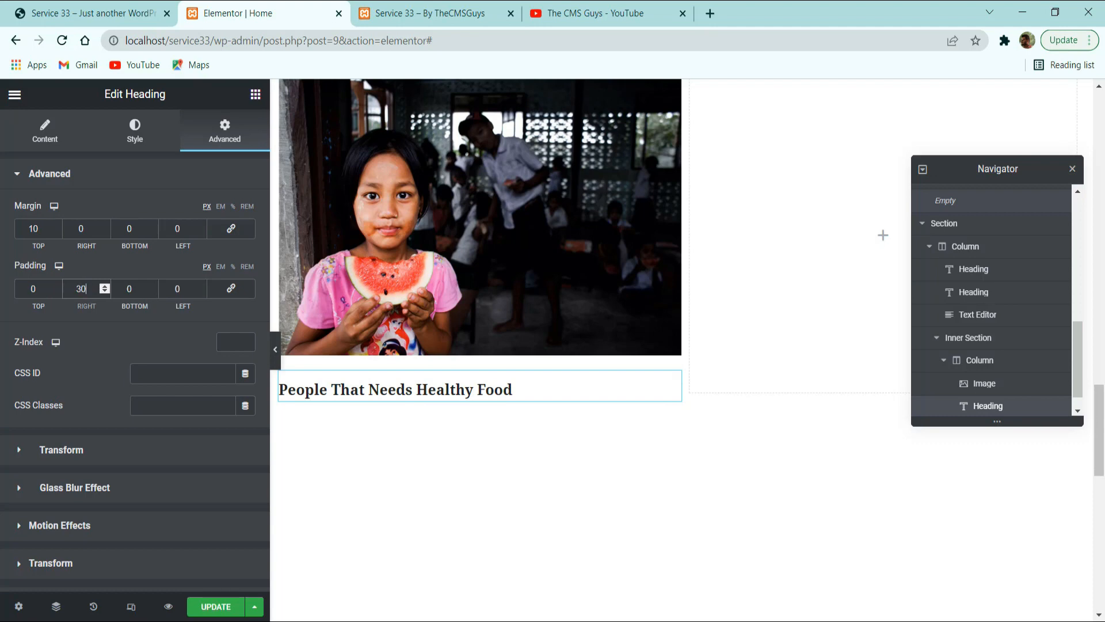
{"action": "key", "text": "Tab"}
{"action": "key", "text": "Tab"}
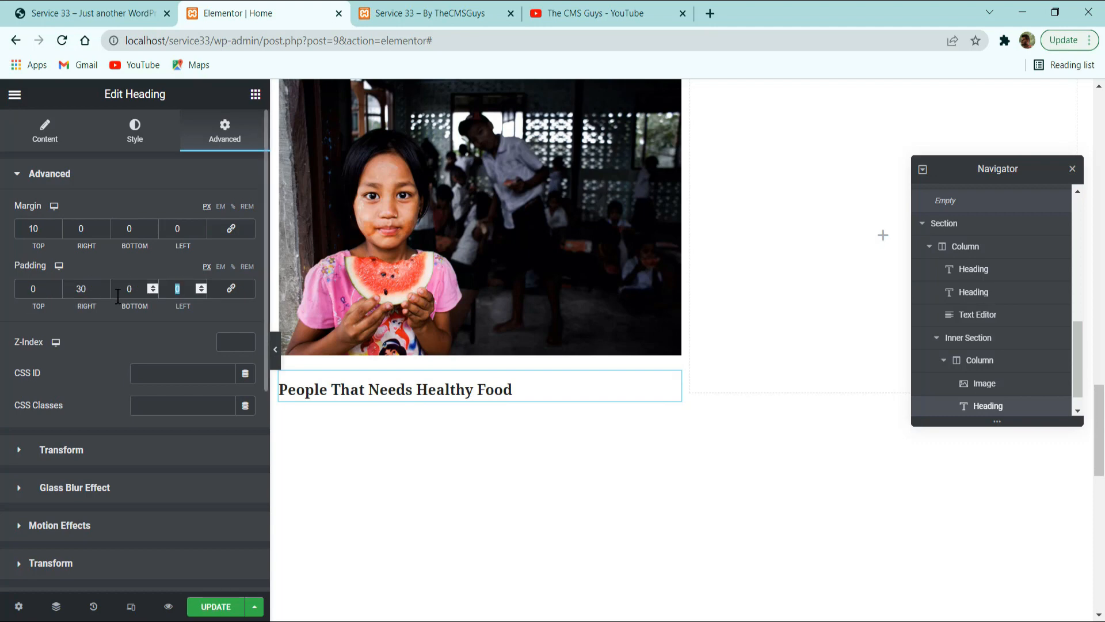
{"action": "type", "text": "30"}
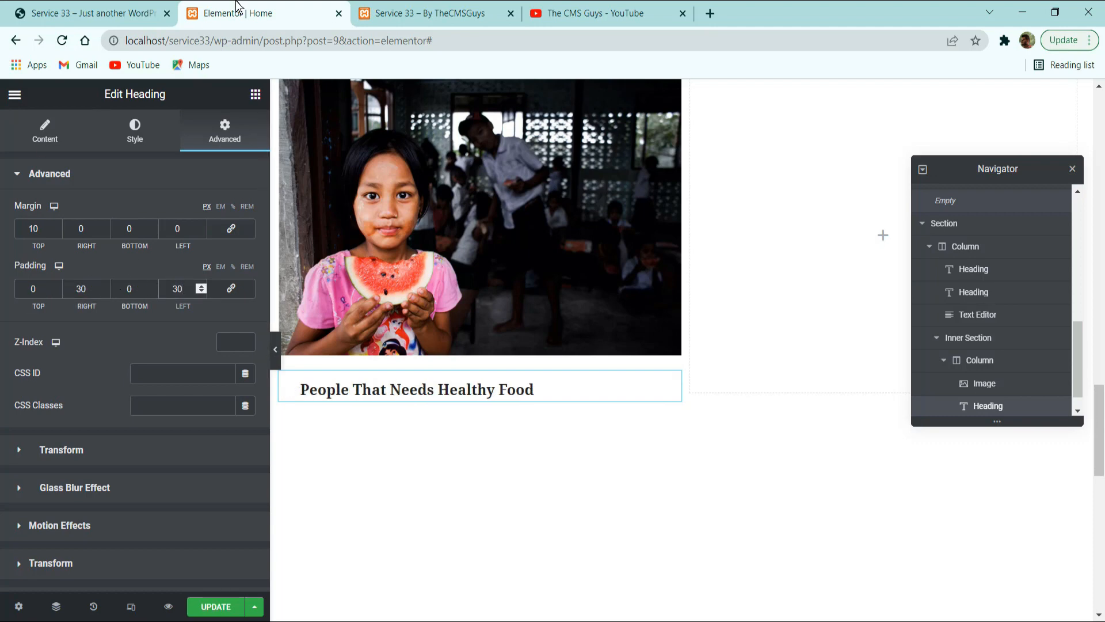
Duplicate the cause heading and replace the copy's title with the first card's Lorem ipsum description copied from the reference site.
{"action": "left_click", "coordinate": [132, 7]}
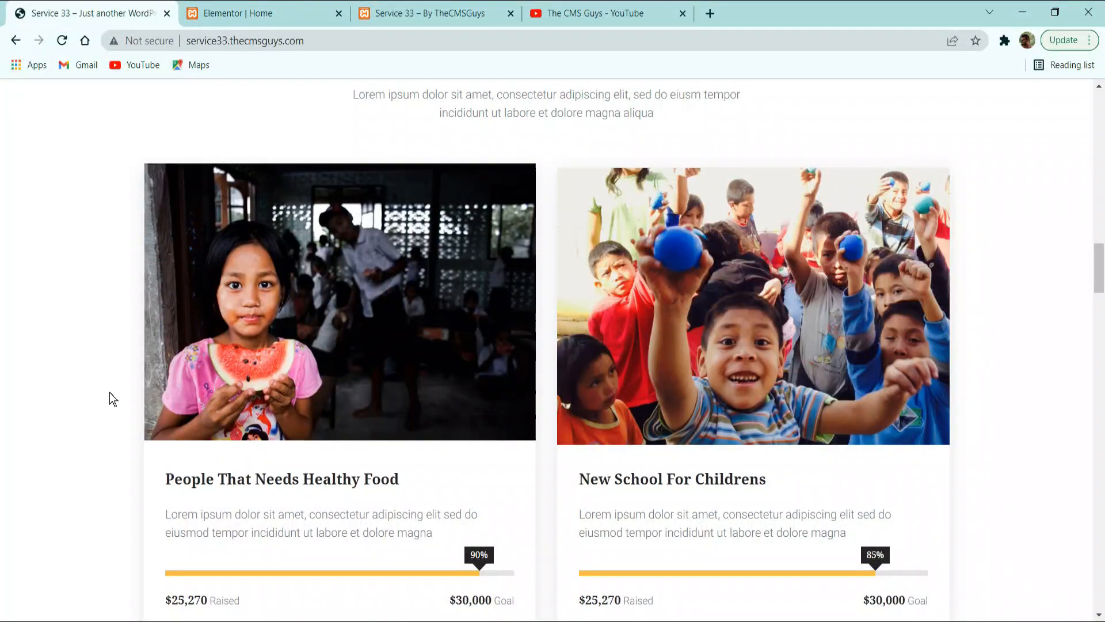
{"action": "triple_click", "coordinate": [286, 522]}
{"action": "key", "text": "ctrl+c"}
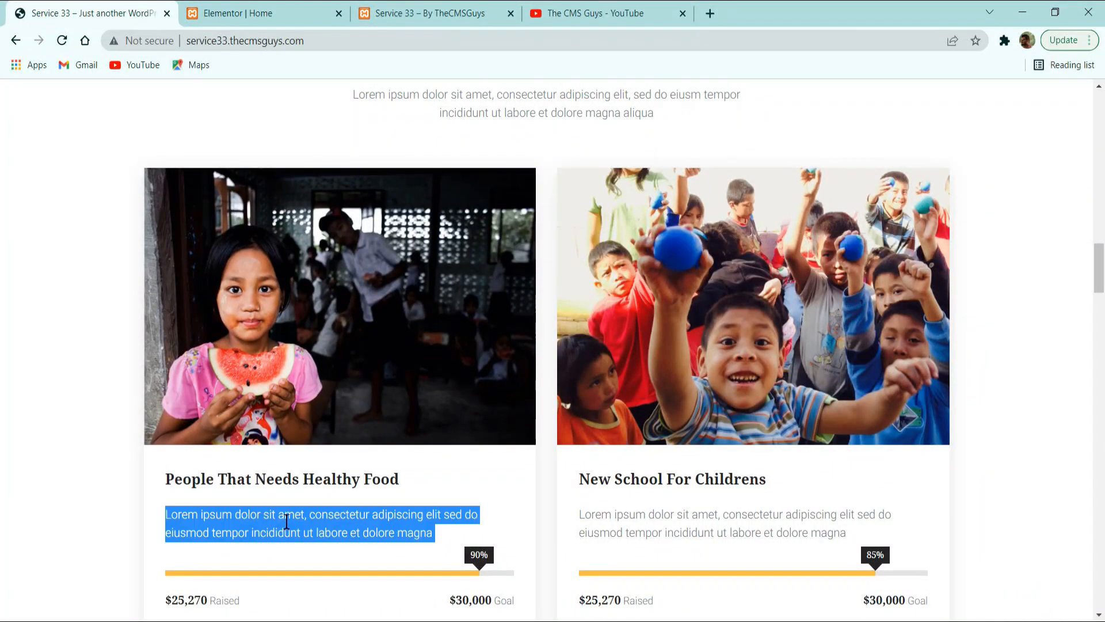
{"action": "left_click", "coordinate": [253, 12]}
{"action": "right_click", "coordinate": [398, 390]}
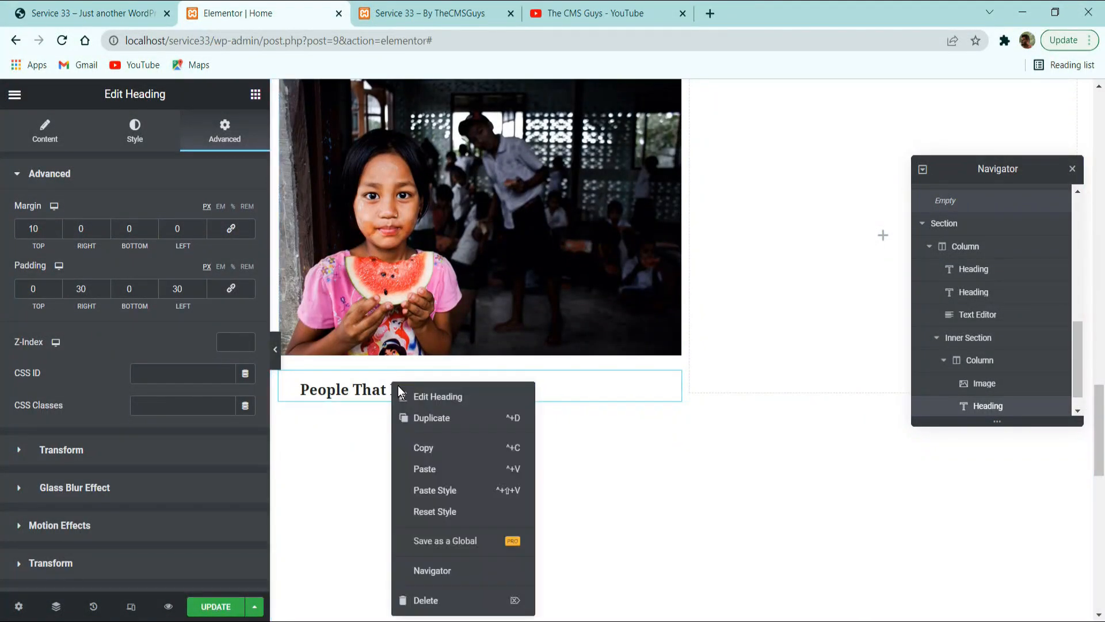
{"action": "left_click", "coordinate": [427, 417]}
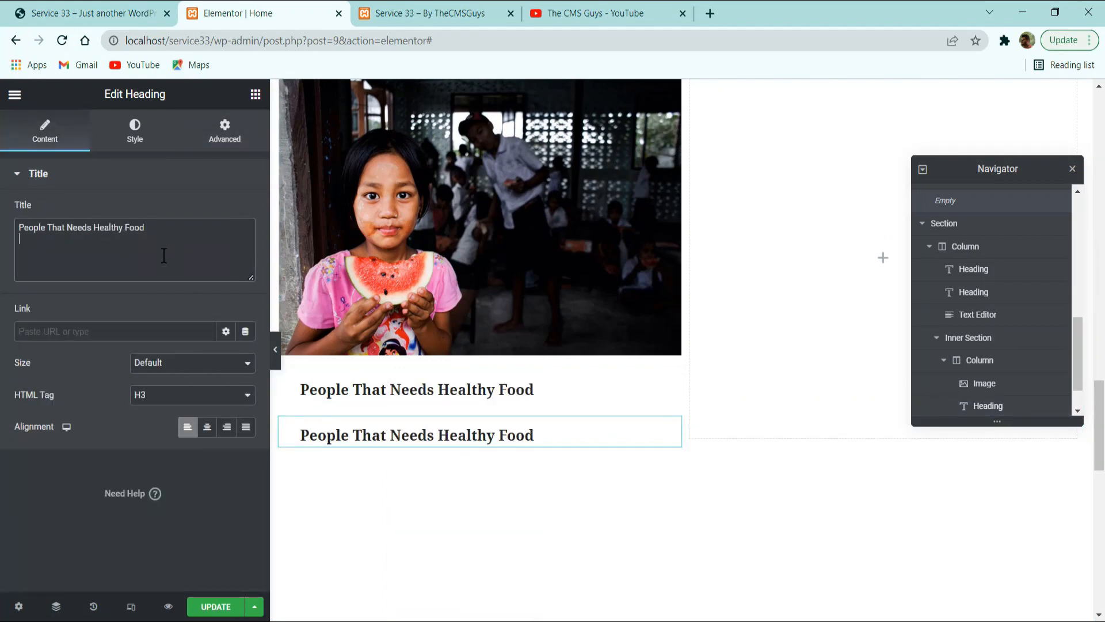
{"action": "key", "text": "ctrl+a"}
{"action": "key", "text": "ctrl+v"}
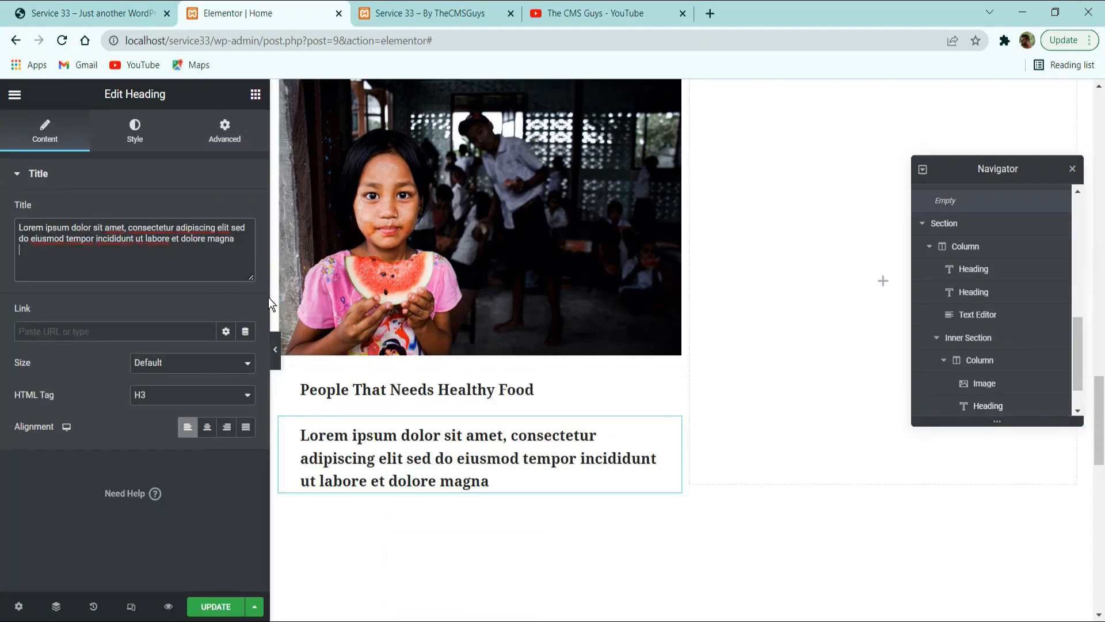
Change the description heading's HTML tag and give it the global Text typography and the global Text color.
{"action": "left_click", "coordinate": [170, 395]}
{"action": "left_click", "coordinate": [156, 491]}
{"action": "left_click", "coordinate": [144, 129]}
{"action": "left_click", "coordinate": [226, 242]}
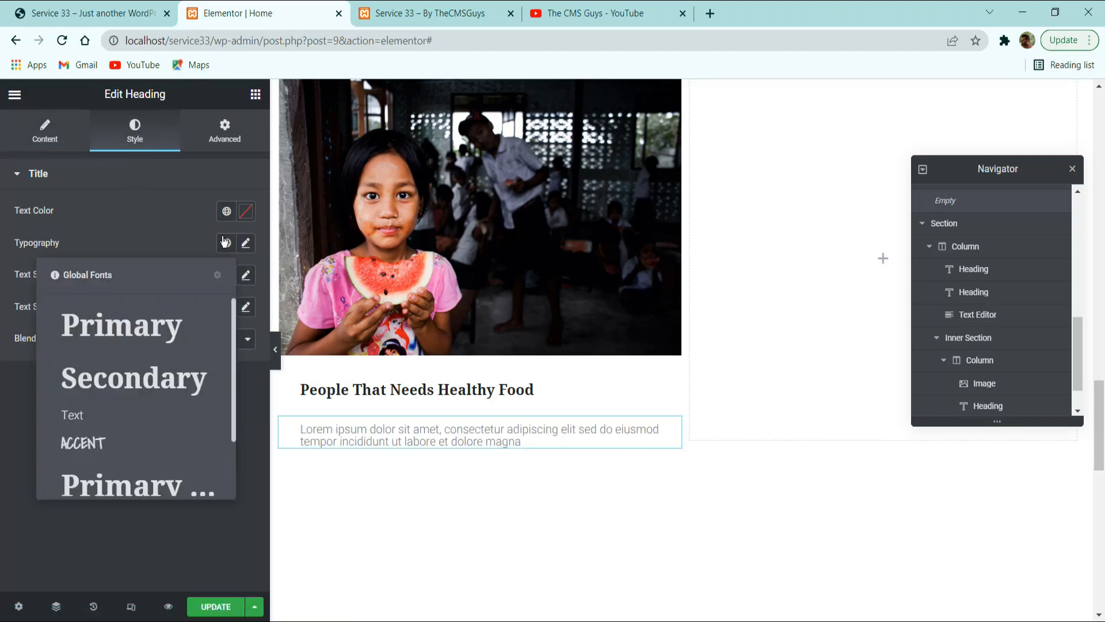
{"action": "left_click", "coordinate": [114, 413]}
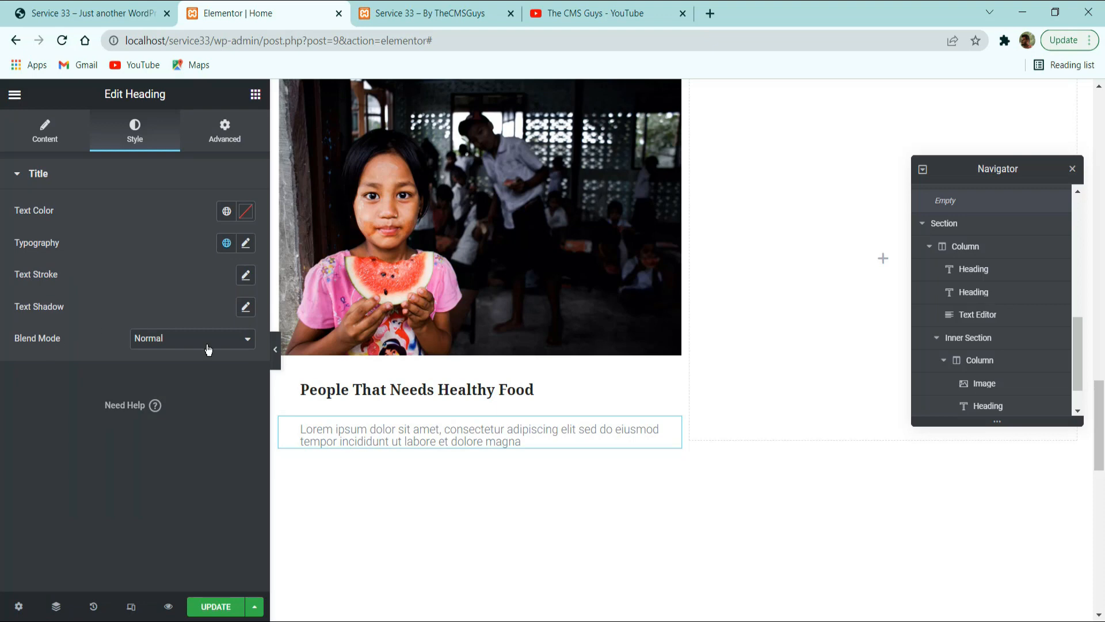
{"action": "left_click", "coordinate": [226, 211]}
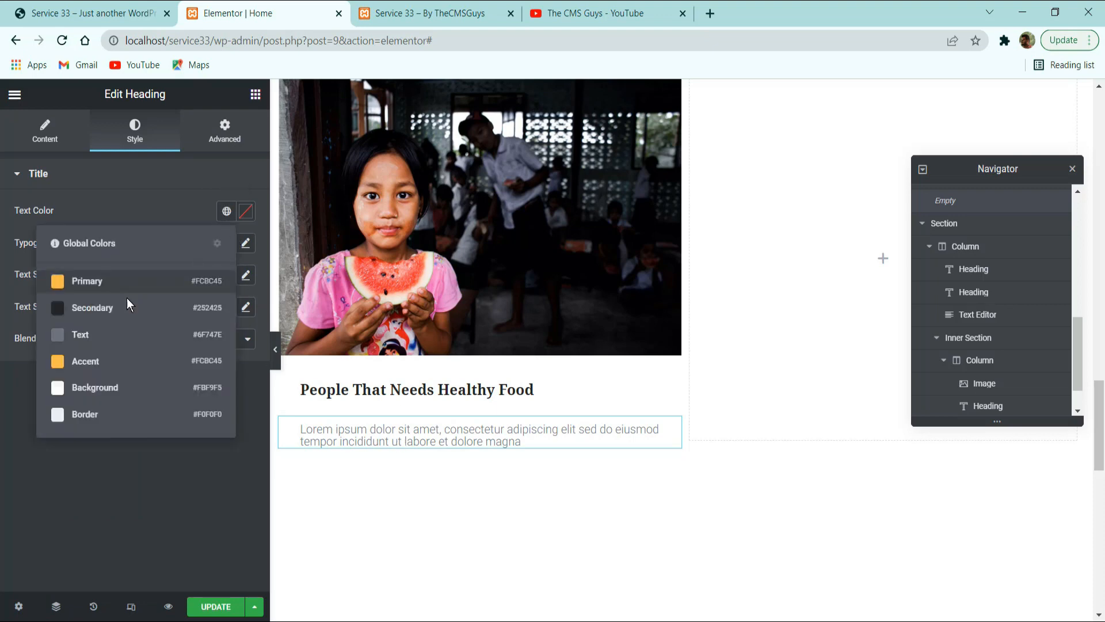
{"action": "left_click", "coordinate": [93, 338]}
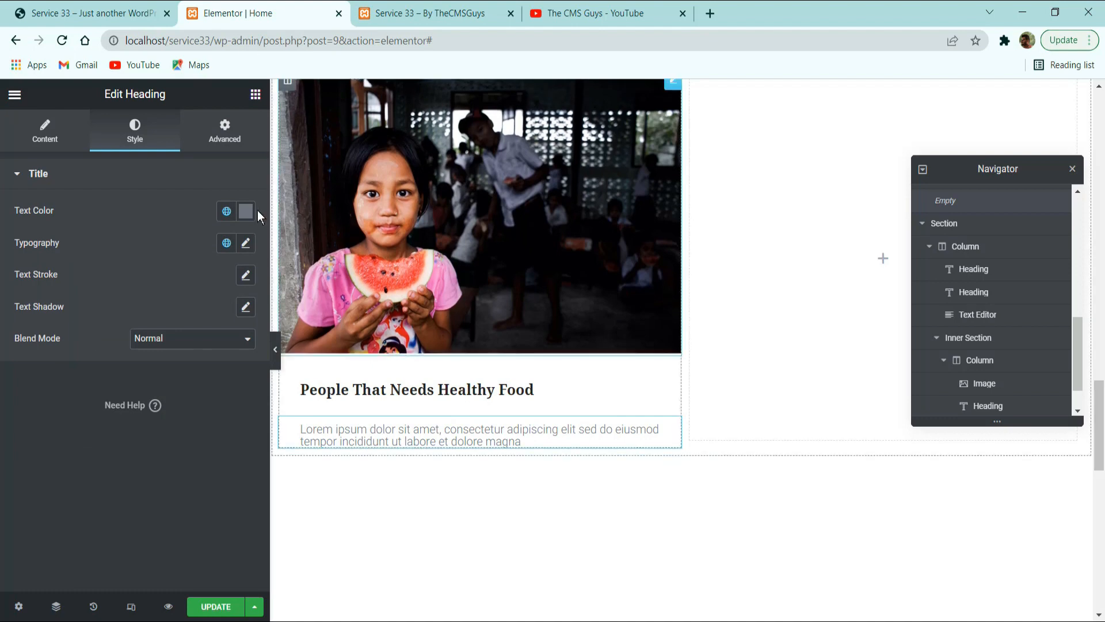
Set the description's line height to 20 px and update the page.
{"action": "left_click", "coordinate": [245, 242]}
{"action": "scroll", "coordinate": [240, 506], "scroll_direction": "down", "scroll_amount": 1}
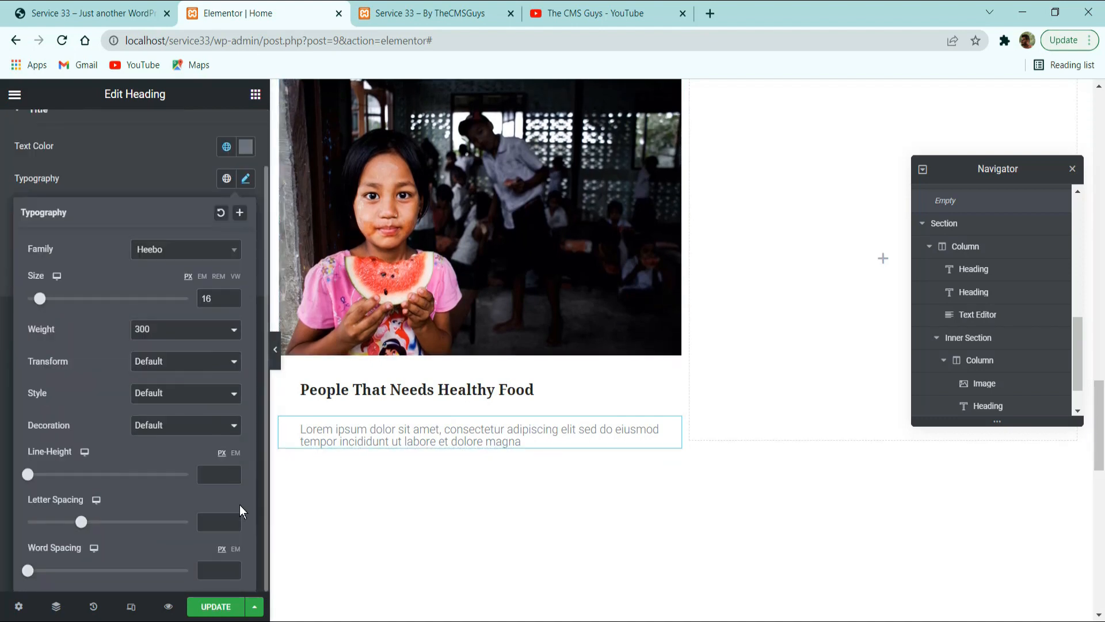
{"action": "left_click", "coordinate": [233, 471]}
{"action": "left_click", "coordinate": [233, 471]}
{"action": "left_click", "coordinate": [233, 471]}
{"action": "left_click", "coordinate": [233, 471]}
{"action": "left_click", "coordinate": [233, 472]}
{"action": "left_click", "coordinate": [233, 471]}
{"action": "left_click", "coordinate": [234, 472]}
{"action": "left_click", "coordinate": [233, 472]}
{"action": "left_click", "coordinate": [234, 472]}
{"action": "left_click", "coordinate": [233, 472]}
{"action": "left_click", "coordinate": [234, 472]}
{"action": "left_click", "coordinate": [234, 472]}
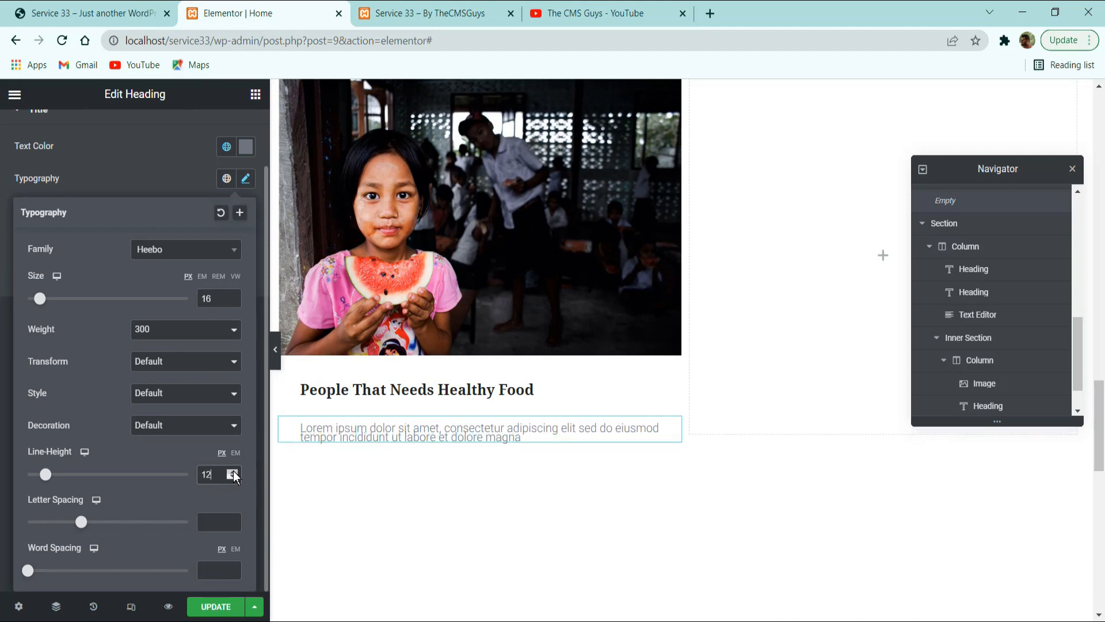
{"action": "left_click", "coordinate": [238, 453]}
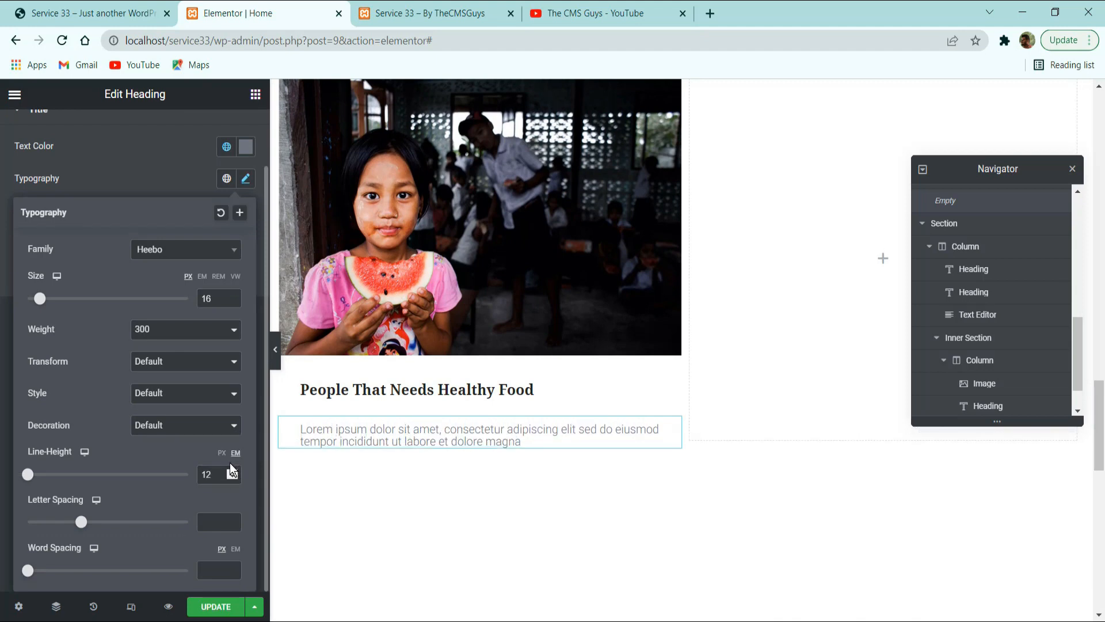
{"action": "left_click", "coordinate": [223, 455]}
{"action": "left_click_drag", "start_coordinate": [221, 474], "coordinate": [153, 483]}
{"action": "type", "text": "18"}
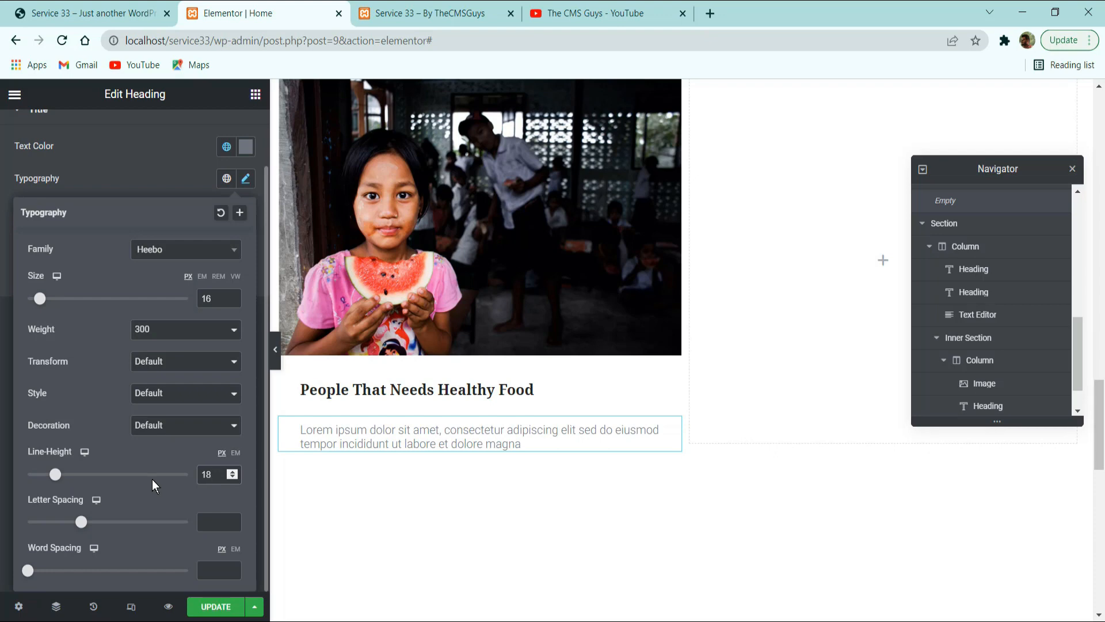
{"action": "key", "text": "BackSpace"}
{"action": "key", "text": "BackSpace"}
{"action": "type", "text": "20"}
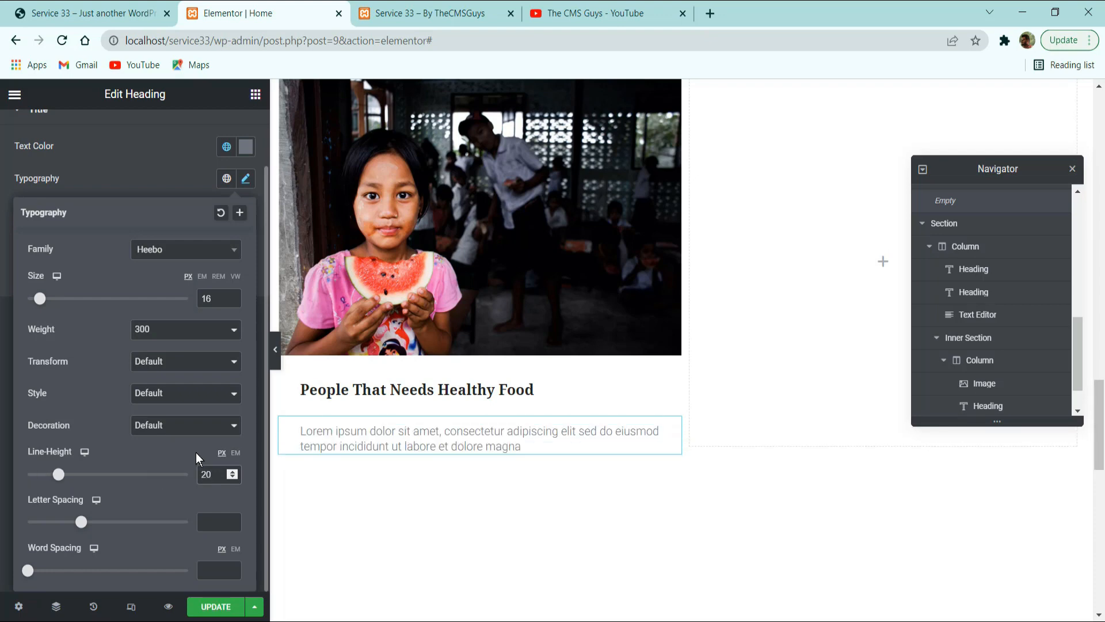
{"action": "left_click", "coordinate": [216, 606]}
{"action": "left_click", "coordinate": [209, 614]}
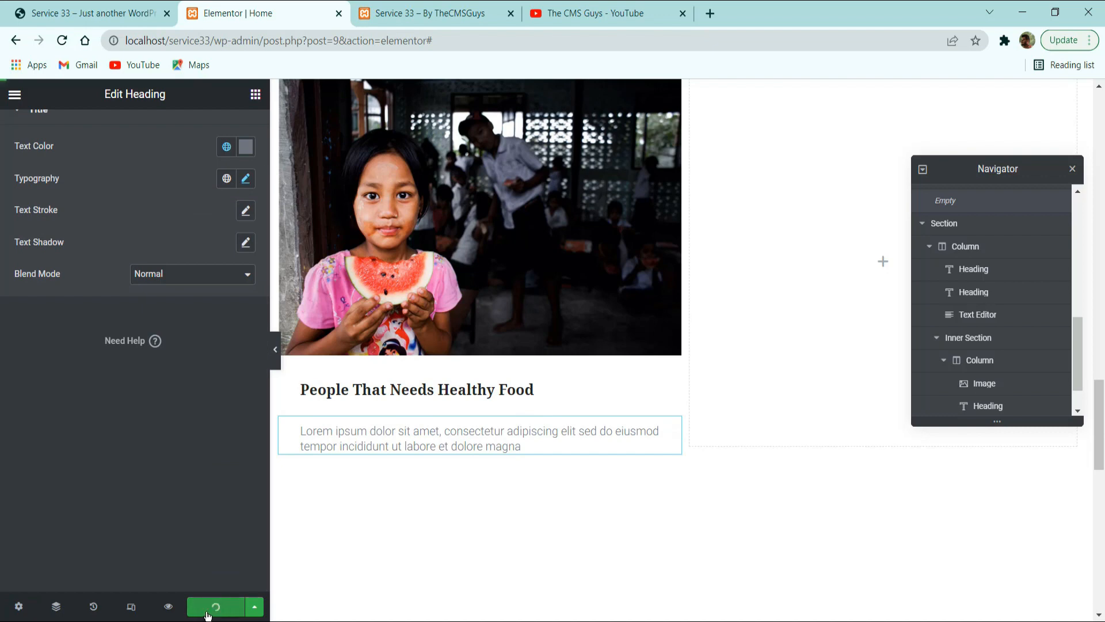
Check the first card's lower part on the reference site and add the EKIT Progress Bar widget below the description.
{"action": "left_click", "coordinate": [99, 10]}
{"action": "scroll", "coordinate": [390, 521], "scroll_direction": "down", "scroll_amount": 2}
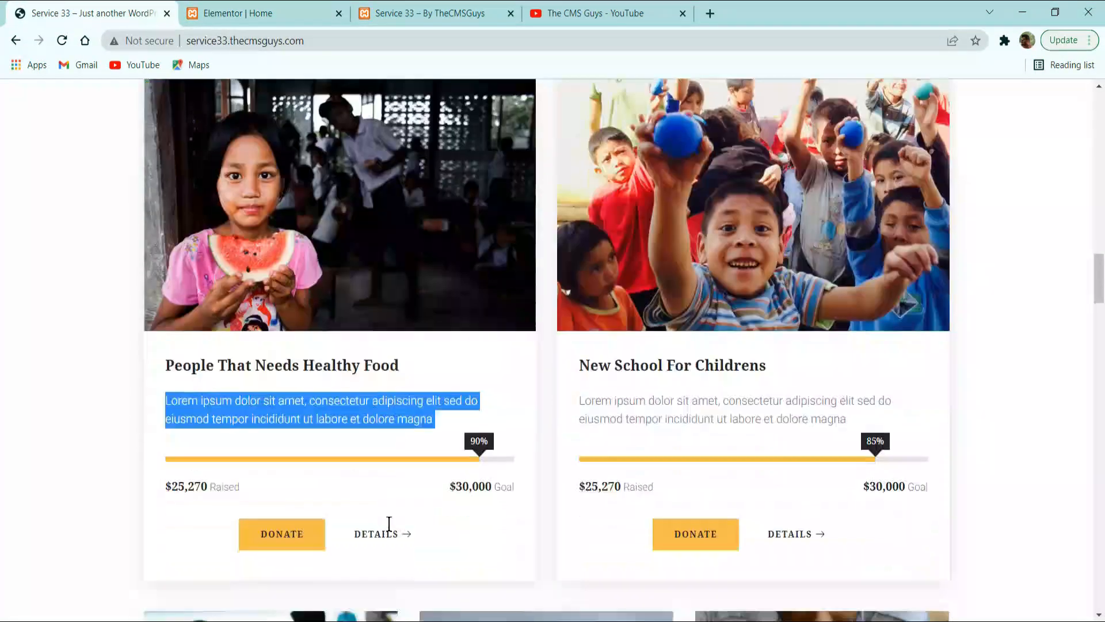
{"action": "scroll", "coordinate": [389, 524], "scroll_direction": "down", "scroll_amount": 1}
{"action": "key", "text": "alt+Tab"}
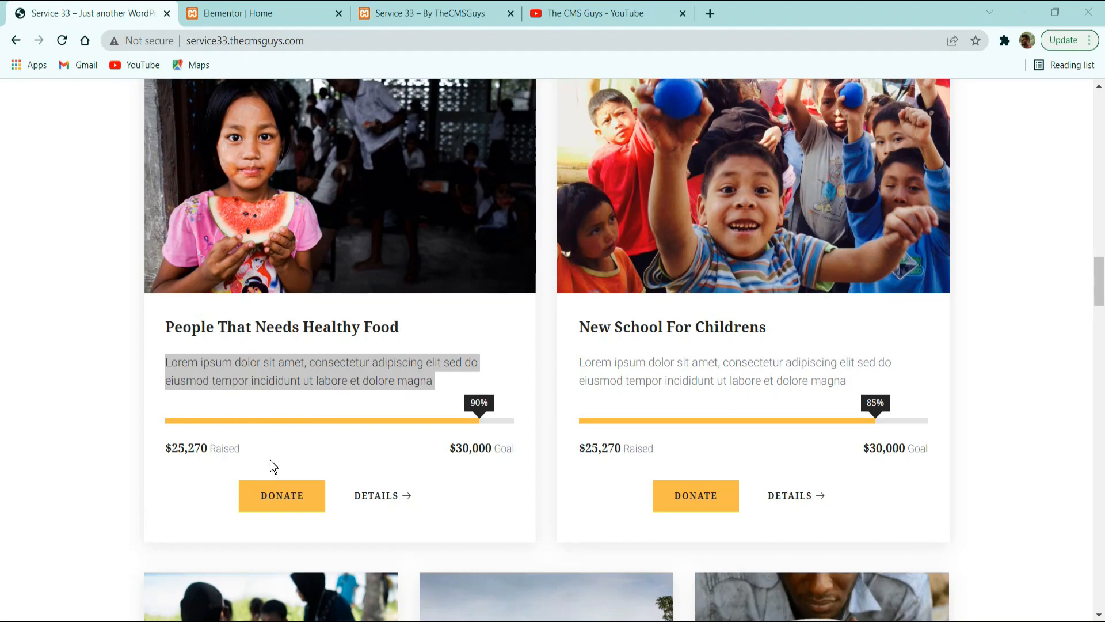
{"action": "left_click", "coordinate": [270, 12]}
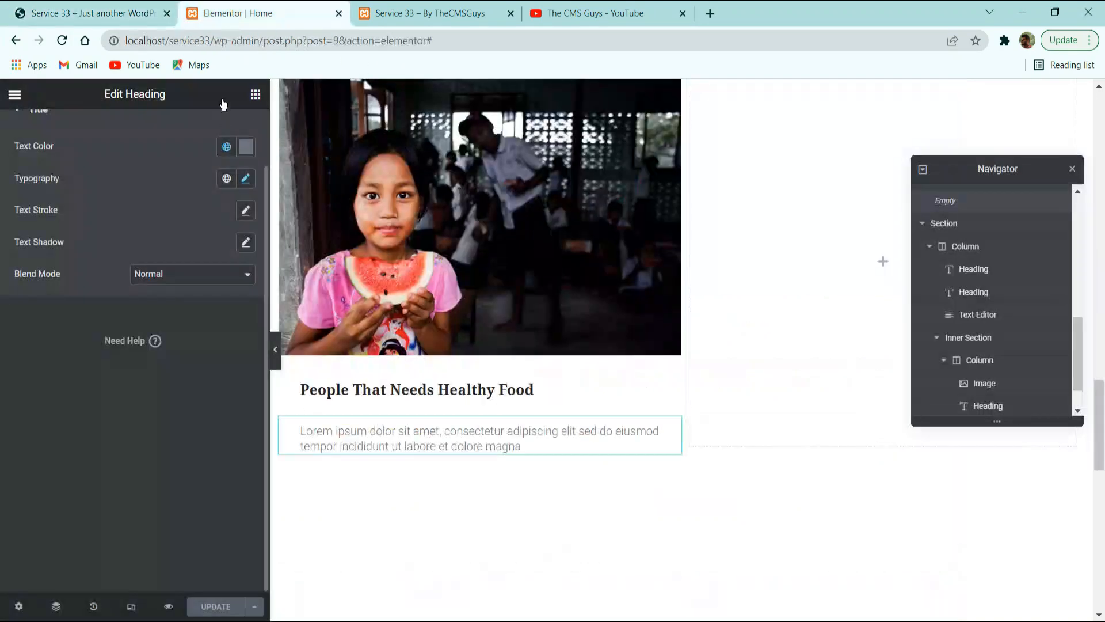
{"action": "left_click", "coordinate": [256, 94]}
{"action": "left_click", "coordinate": [167, 131]}
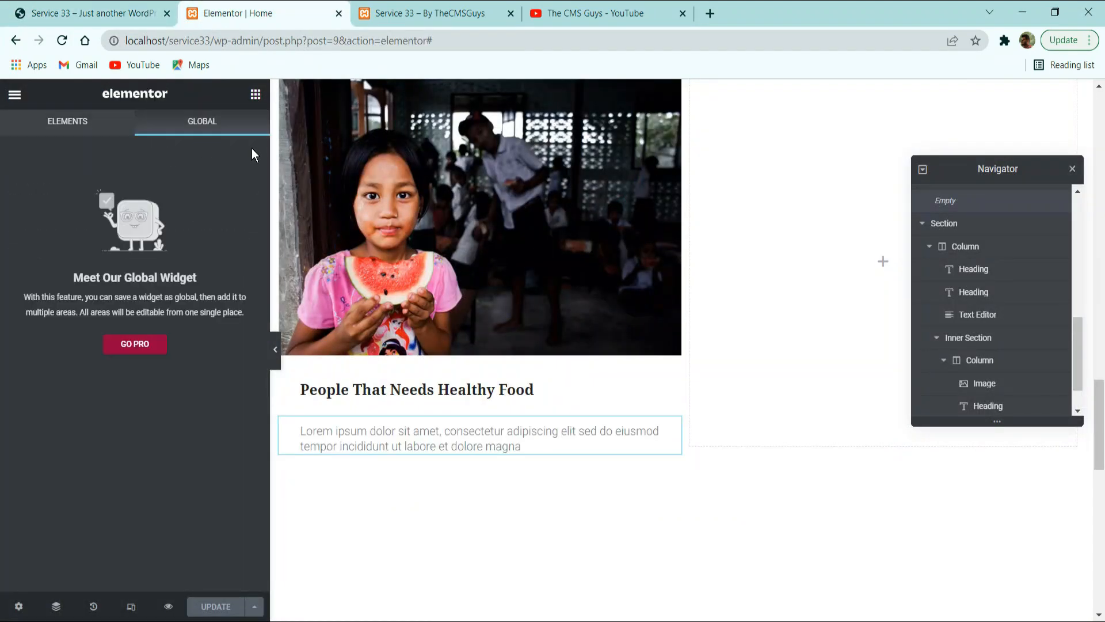
{"action": "left_click", "coordinate": [52, 127]}
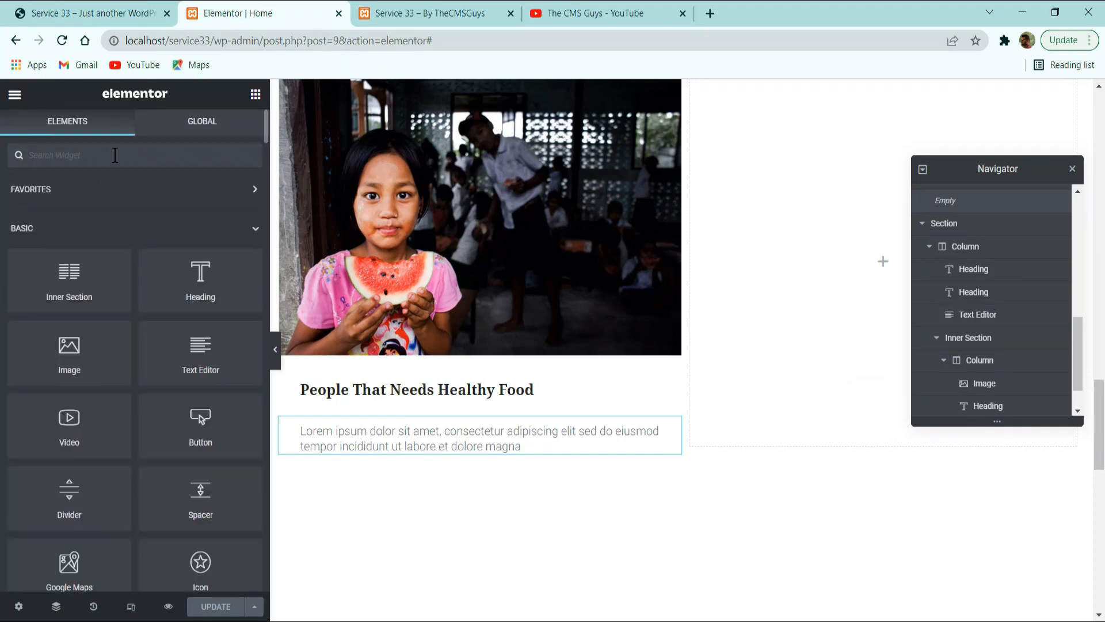
{"action": "type", "text": "prd"}
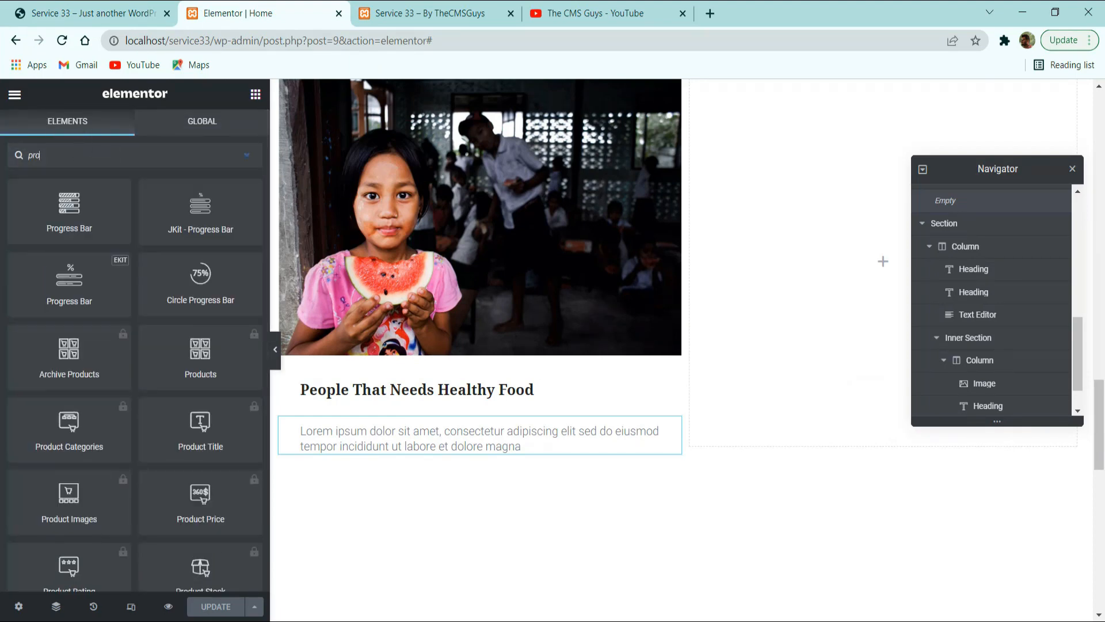
{"action": "key", "text": "BackSpace"}
{"action": "type", "text": "o"}
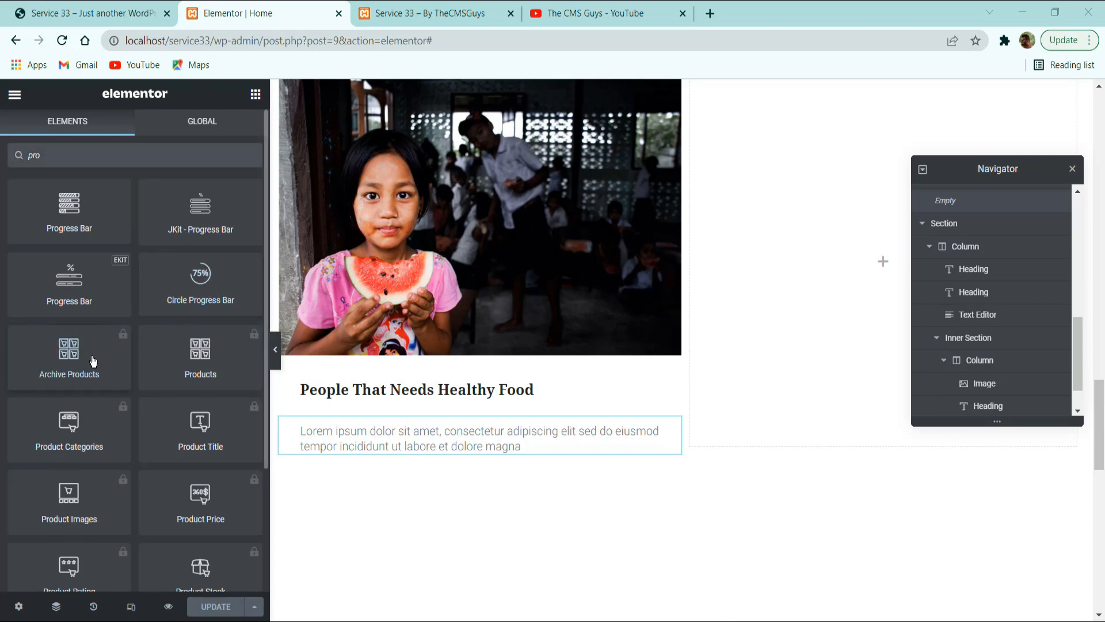
{"action": "left_click_drag", "start_coordinate": [98, 291], "coordinate": [402, 452]}
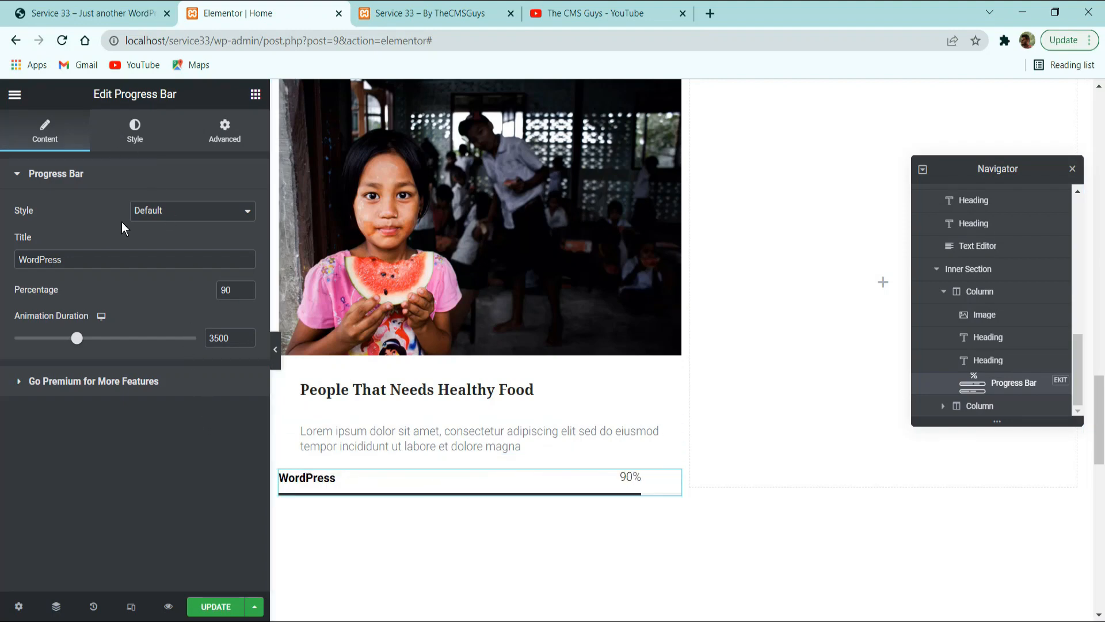
Set the progress bar's style to Tooltip Box and clear its title, comparing it with the reference card.
{"action": "left_click", "coordinate": [171, 215]}
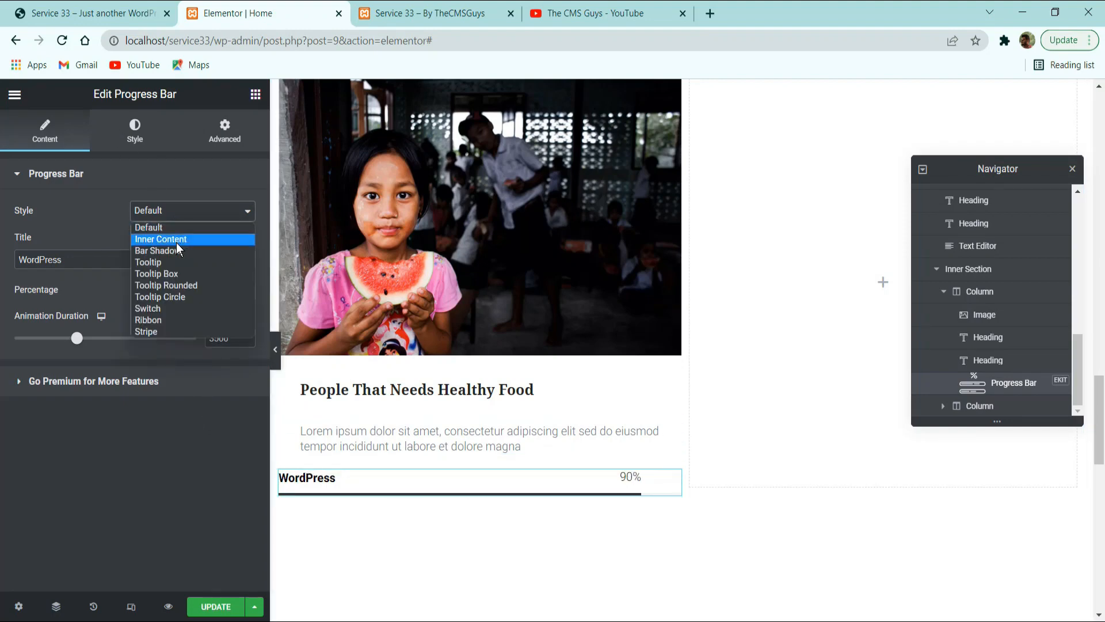
{"action": "left_click", "coordinate": [184, 274]}
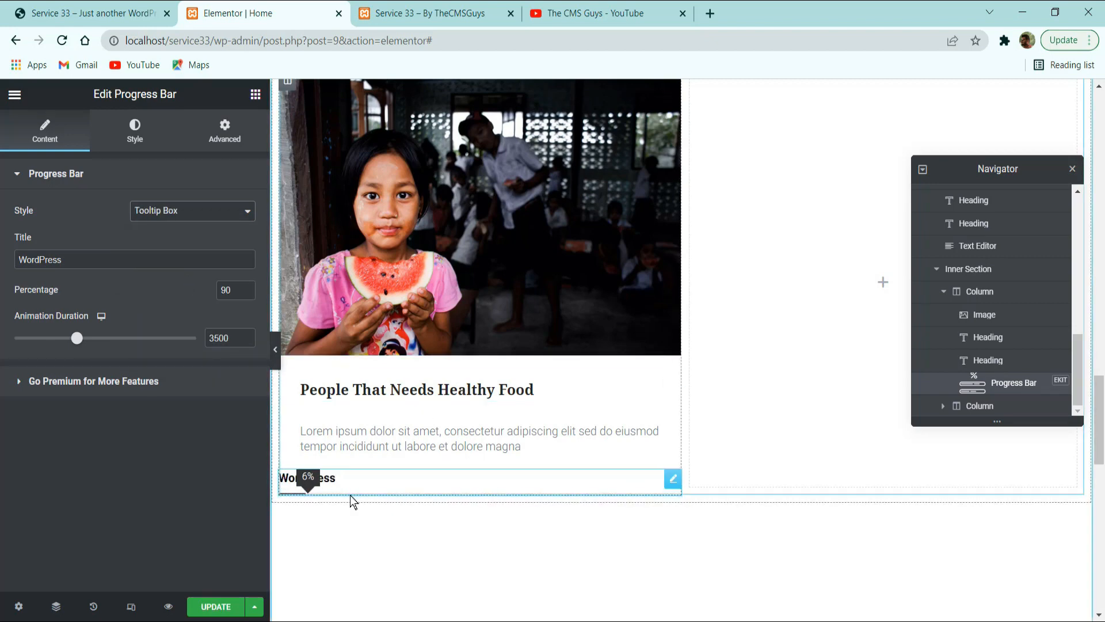
{"action": "left_click", "coordinate": [81, 10]}
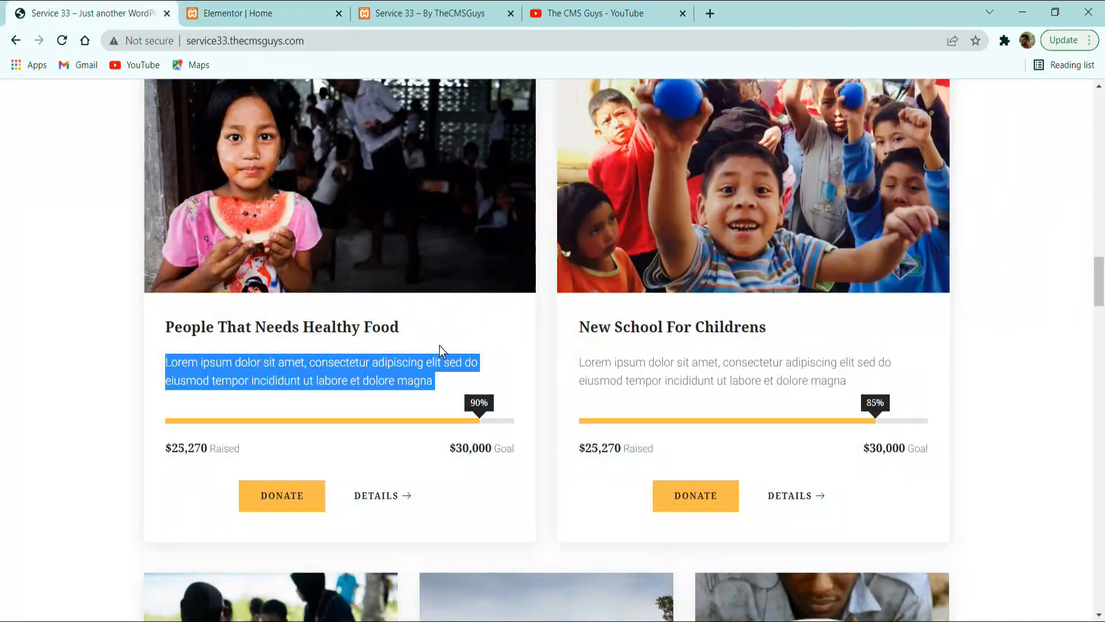
{"action": "left_click", "coordinate": [225, 10]}
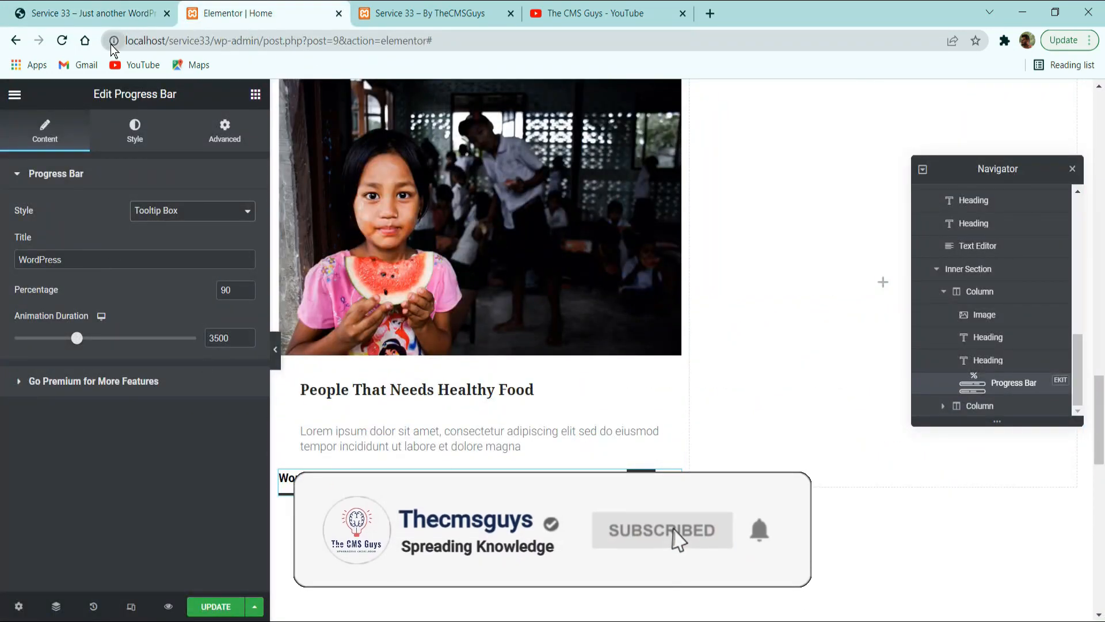
{"action": "double_click", "coordinate": [149, 260]}
{"action": "key", "text": "BackSpace"}
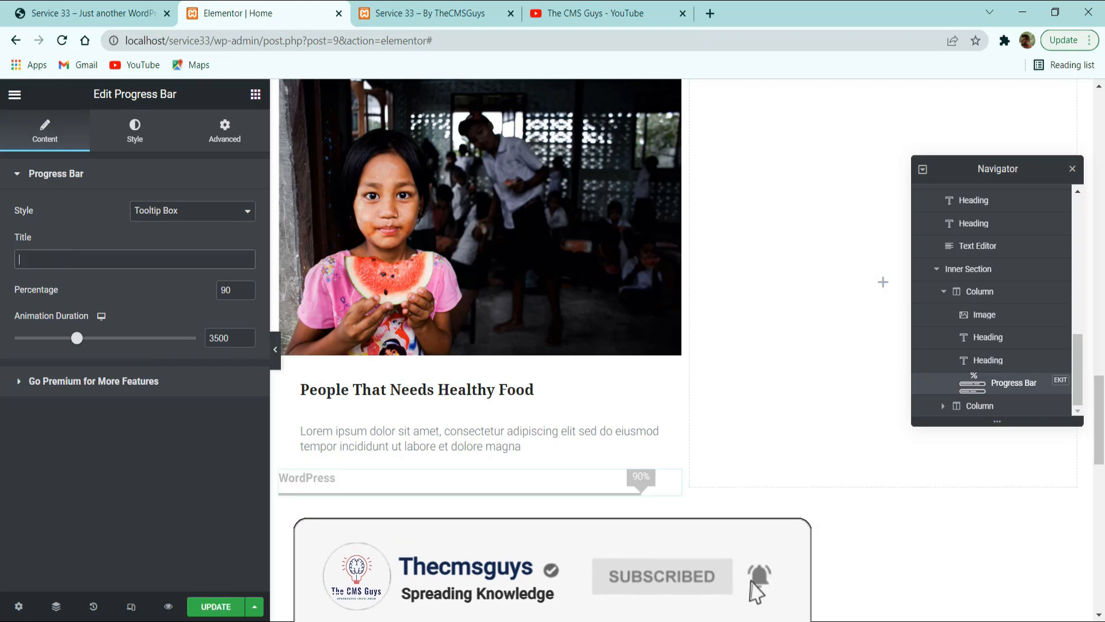
{"action": "left_click", "coordinate": [144, 12]}
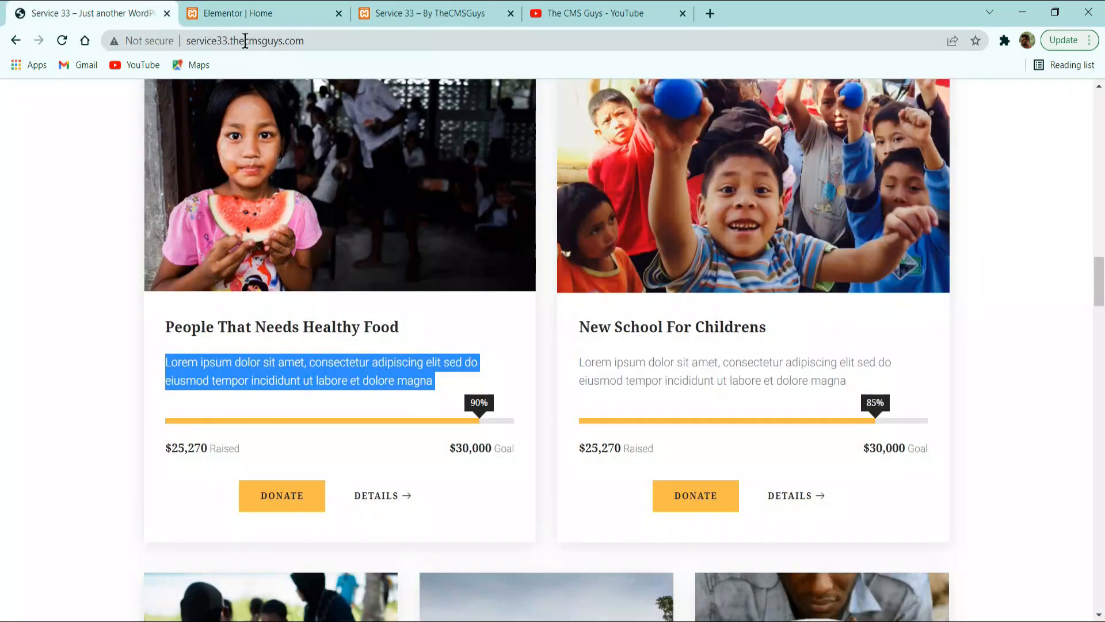
{"action": "left_click", "coordinate": [265, 11]}
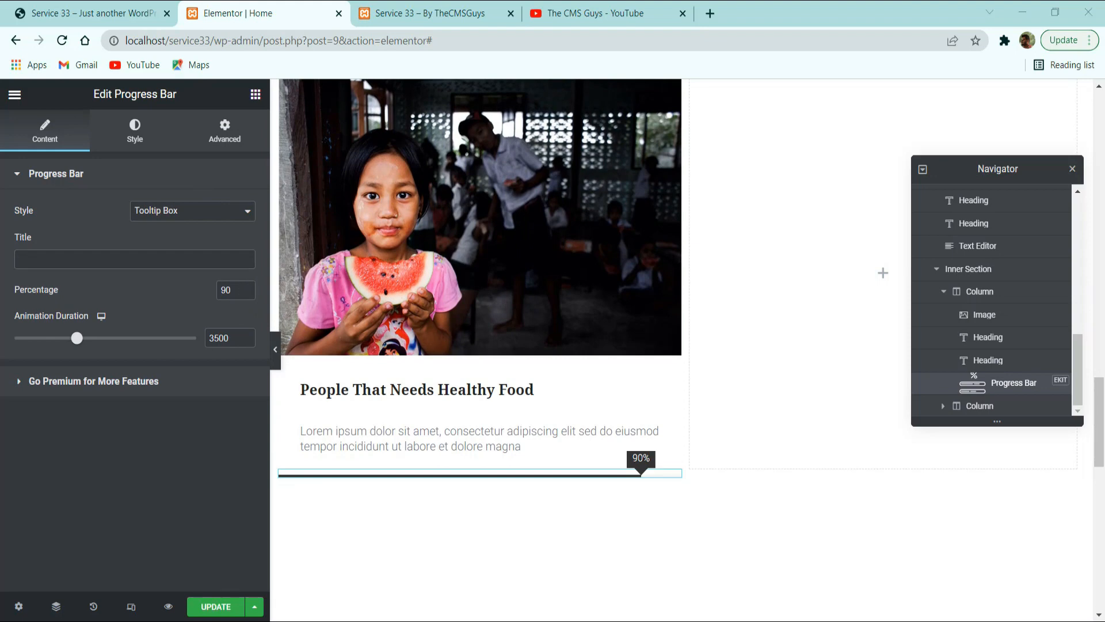
Give the progress bar's Bar style a classic background with the color #e3e3e3.
{"action": "left_click", "coordinate": [135, 141]}
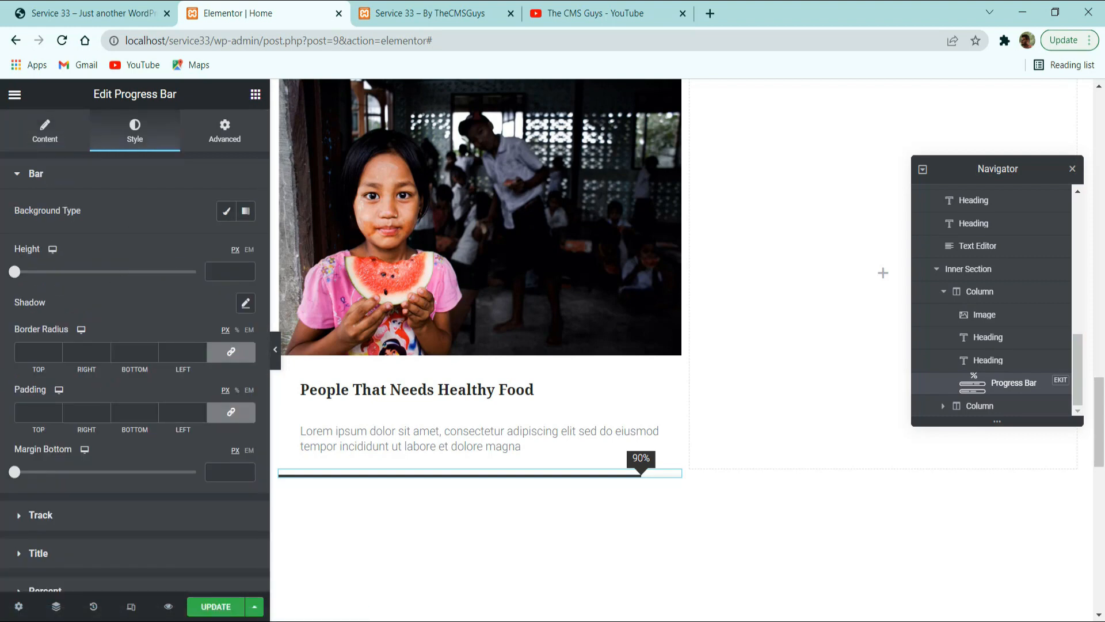
{"action": "left_click", "coordinate": [226, 211]}
{"action": "left_click", "coordinate": [246, 243]}
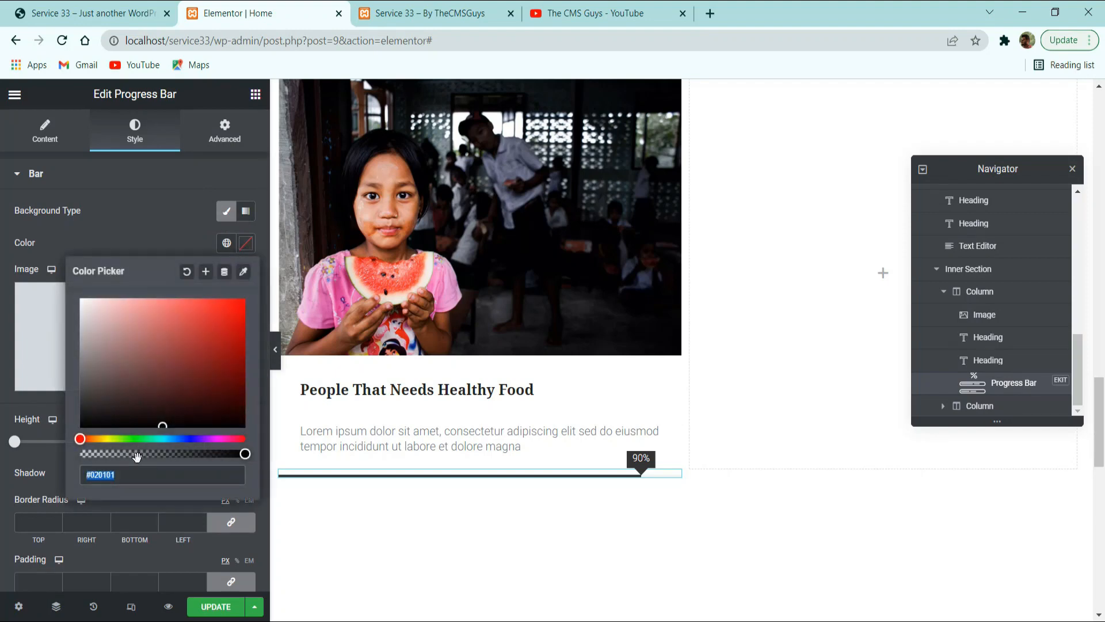
{"action": "type", "text": "#e3e3e3"}
{"action": "left_click", "coordinate": [121, 178]}
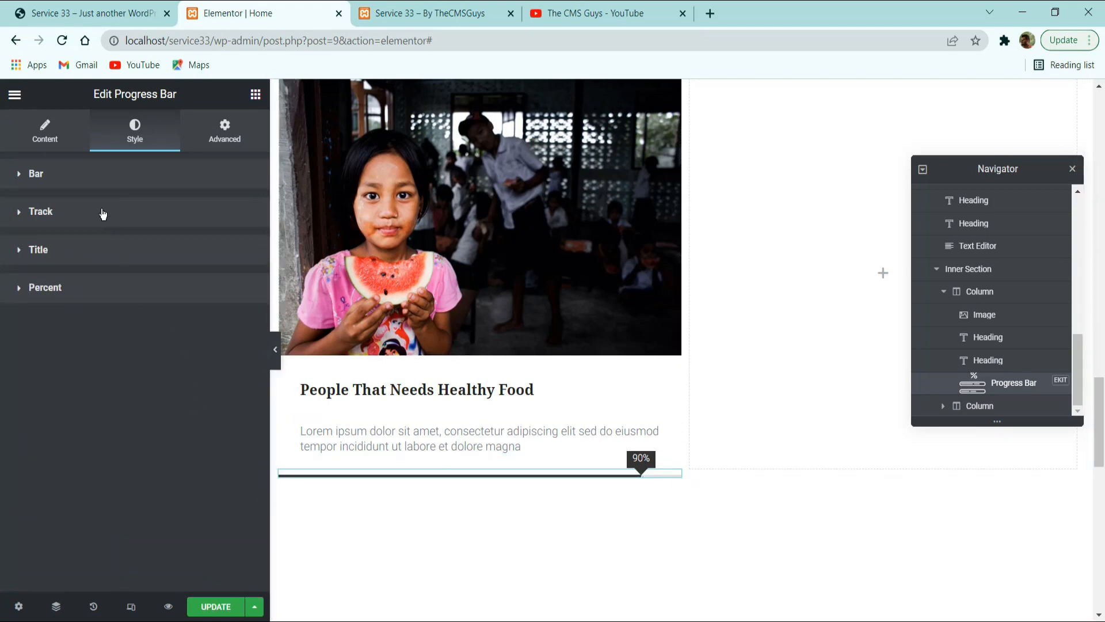
Set the height of the progress bar's Bar style to 7 px.
{"action": "left_click", "coordinate": [103, 211]}
{"action": "left_click", "coordinate": [99, 180]}
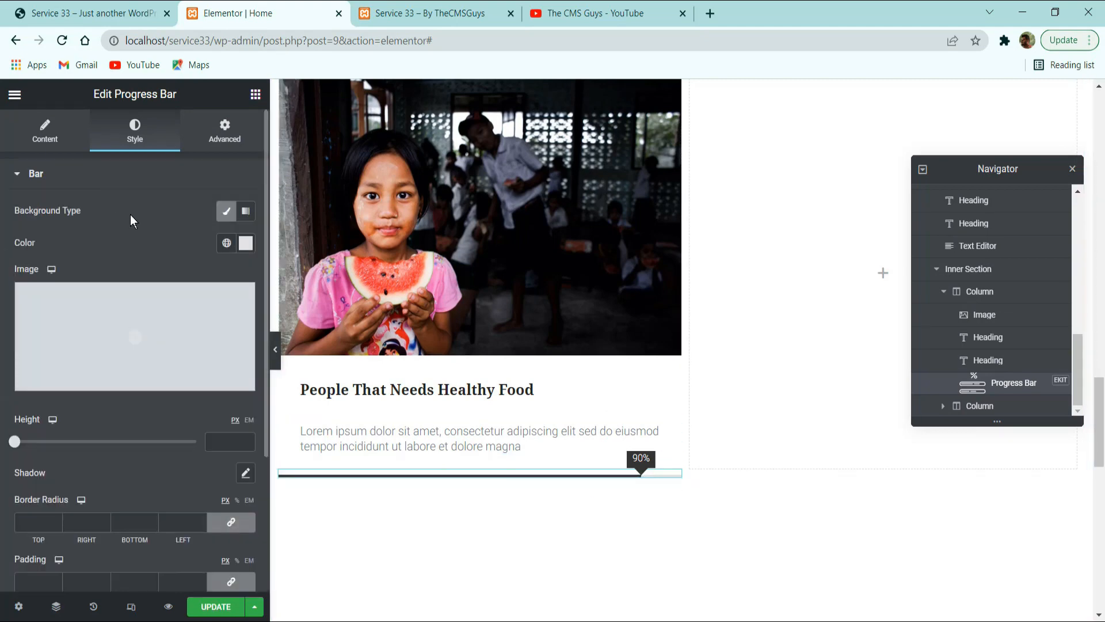
{"action": "scroll", "coordinate": [144, 351], "scroll_direction": "down", "scroll_amount": 3}
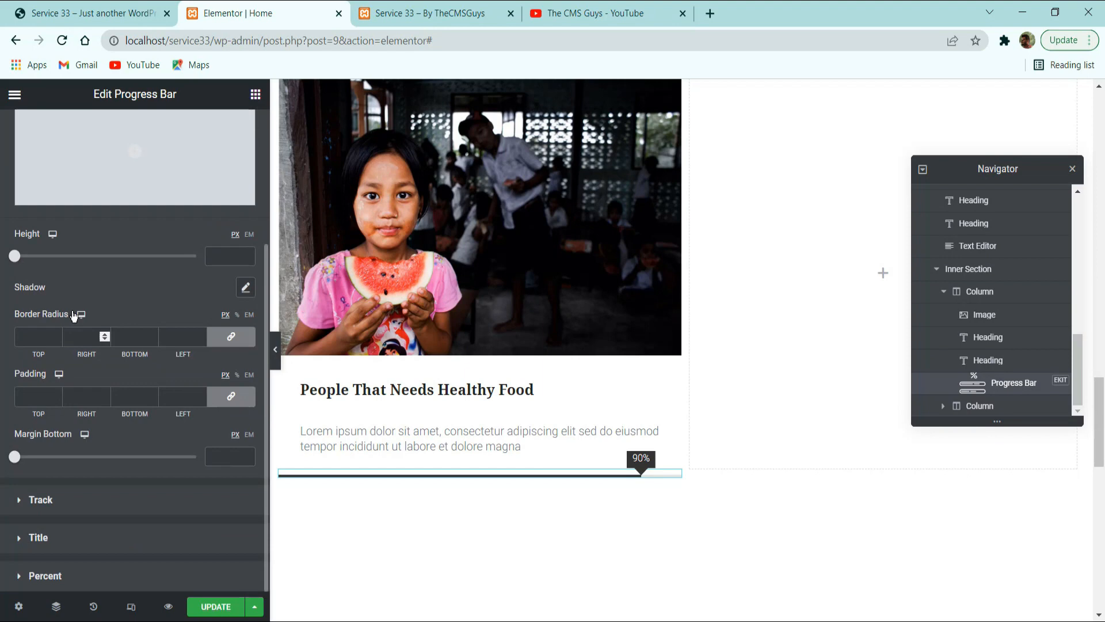
{"action": "left_click", "coordinate": [214, 254]}
{"action": "type", "text": "7"}
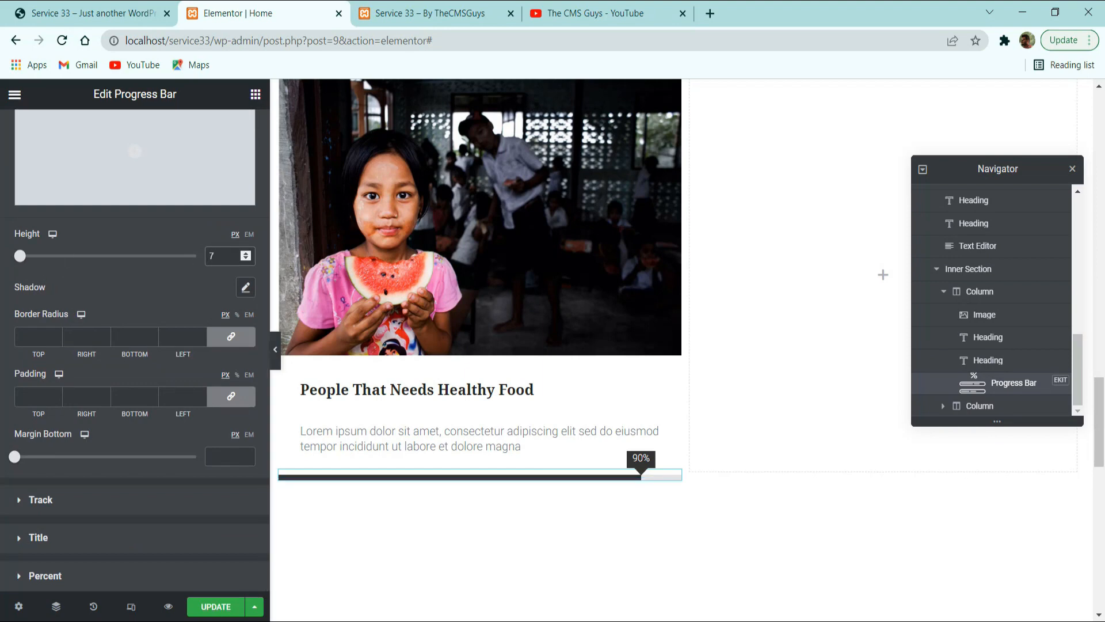
Give the progress bar's Track a classic background with the global Primary color.
{"action": "left_click", "coordinate": [55, 499]}
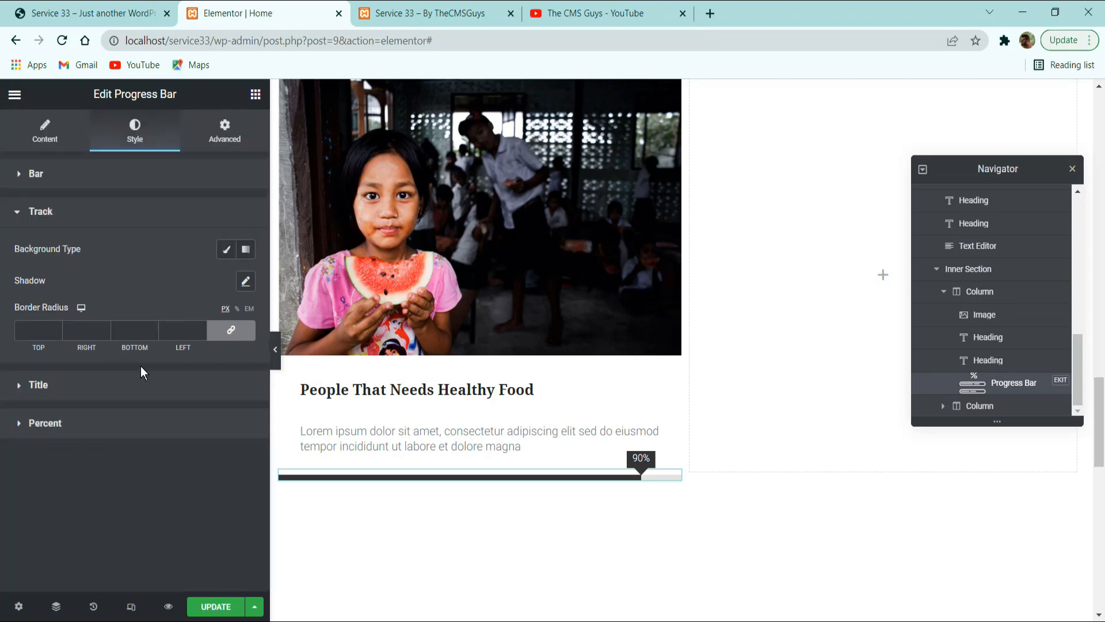
{"action": "left_click", "coordinate": [226, 249]}
{"action": "left_click", "coordinate": [229, 285]}
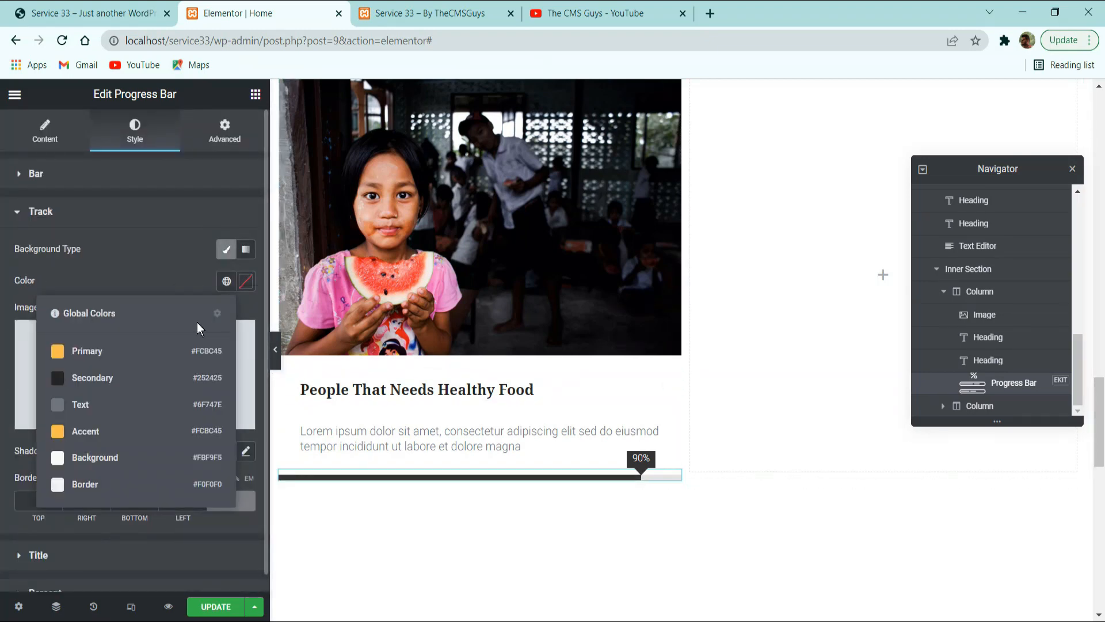
{"action": "left_click", "coordinate": [163, 353]}
{"action": "scroll", "coordinate": [339, 389], "scroll_direction": "down", "scroll_amount": 3}
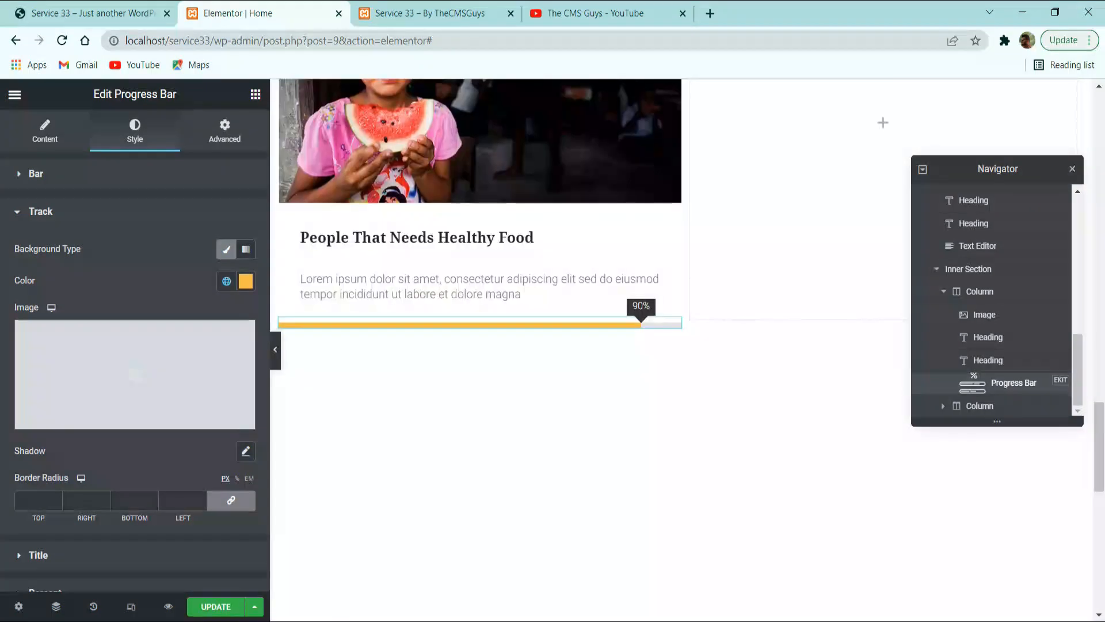
{"action": "scroll", "coordinate": [89, 432], "scroll_direction": "down", "scroll_amount": 1}
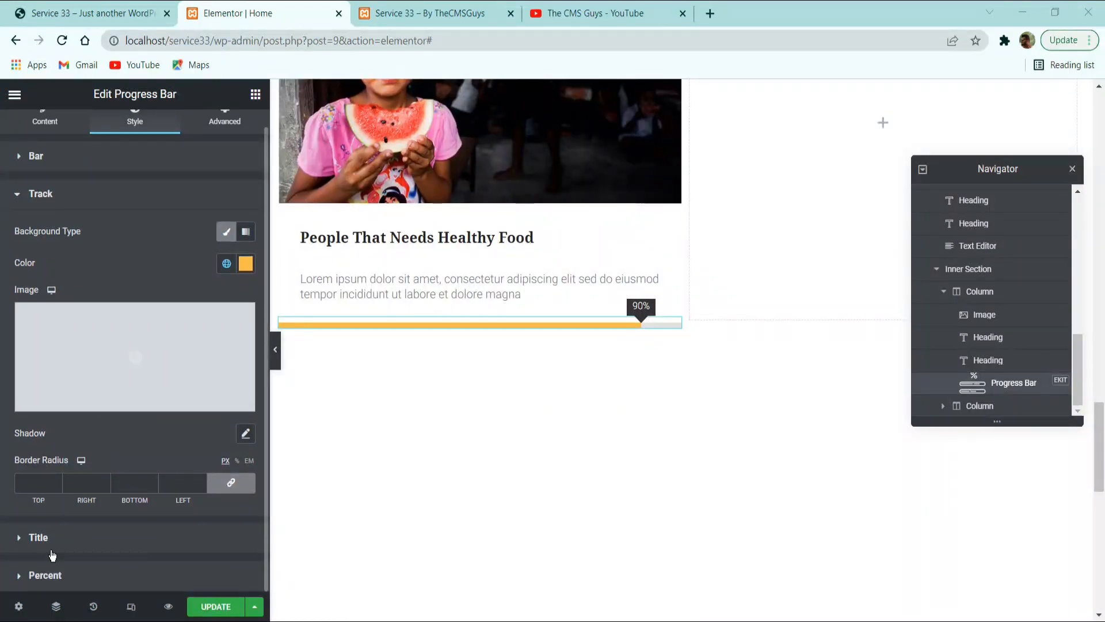
Set the progress bar's Percent text color to white, #FFFFFF.
{"action": "left_click", "coordinate": [45, 575]}
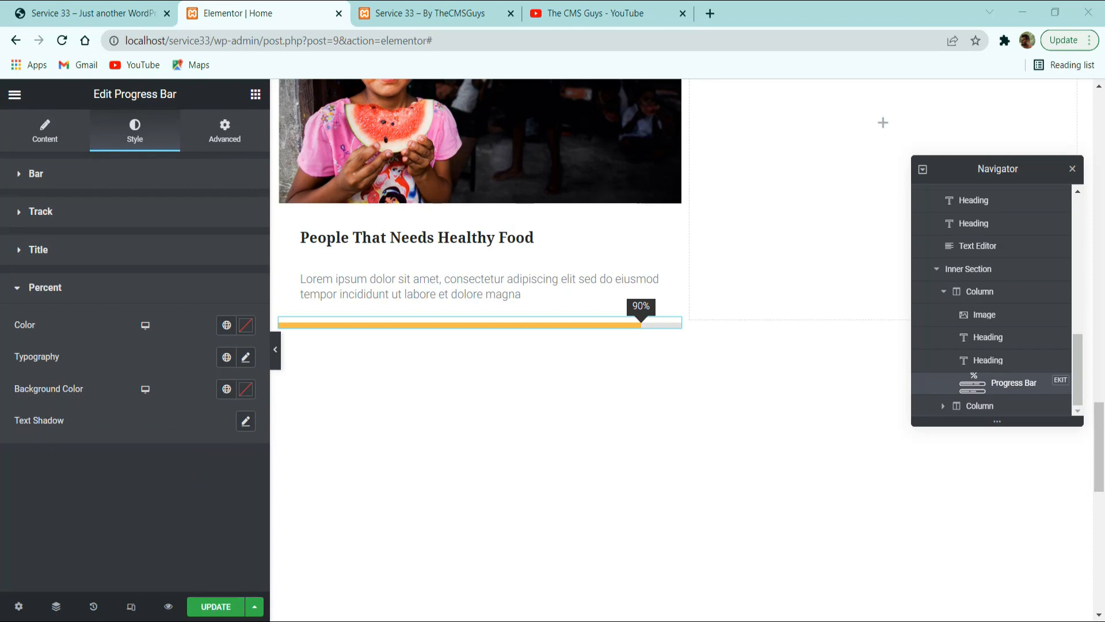
{"action": "left_click", "coordinate": [246, 333]}
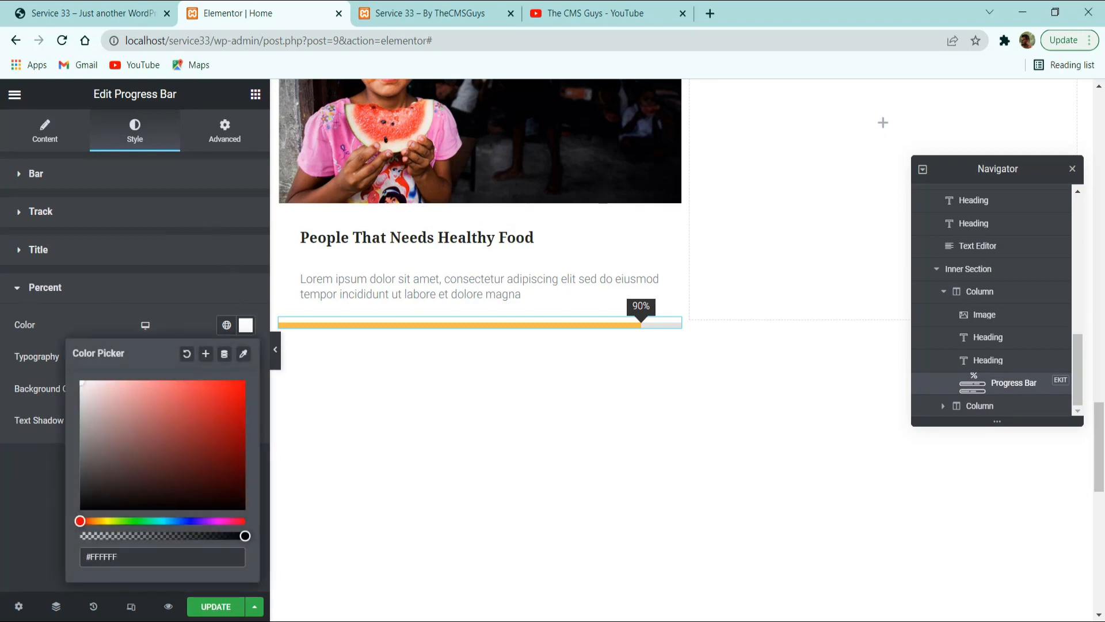
{"action": "left_click", "coordinate": [183, 288]}
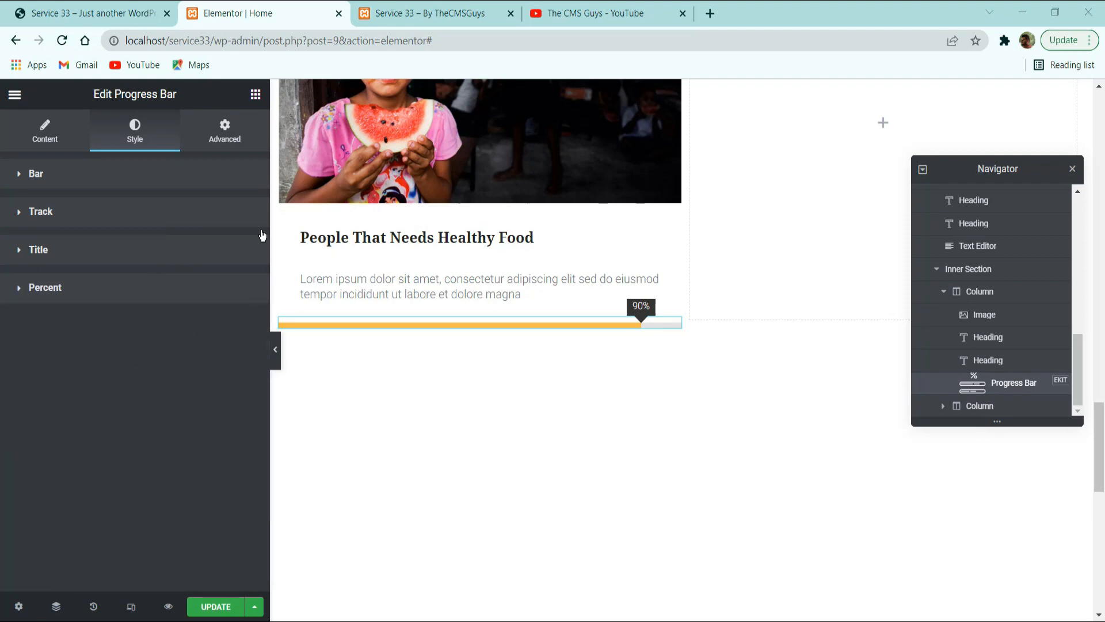
Apply the global Text font to the progress bar's Percent label and view its typography settings.
{"action": "left_click", "coordinate": [177, 288]}
{"action": "left_click", "coordinate": [226, 357]}
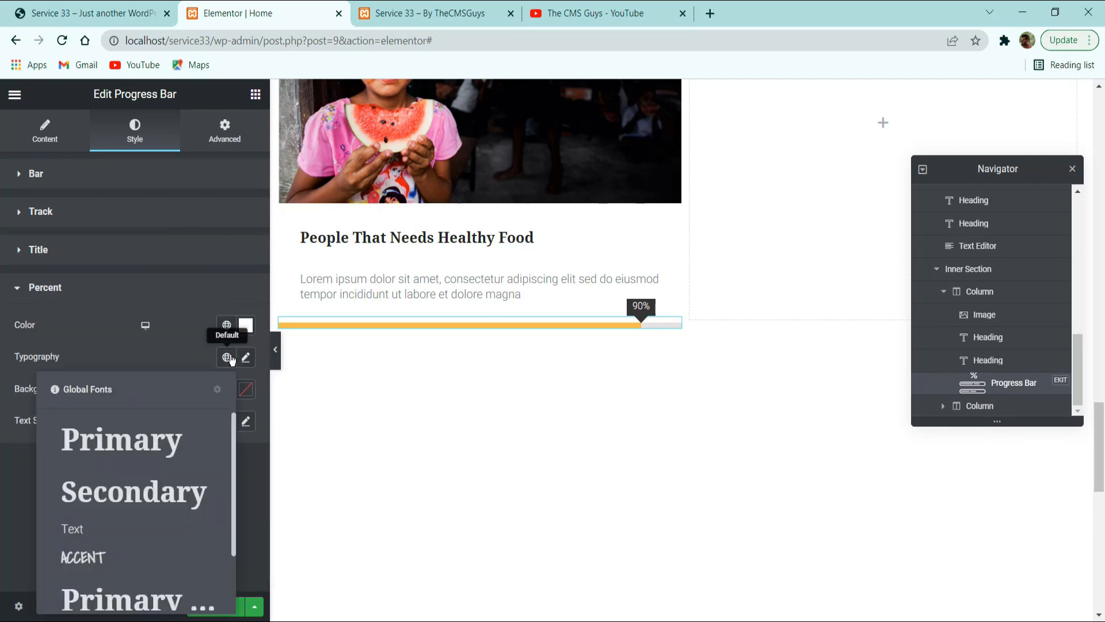
{"action": "scroll", "coordinate": [138, 506], "scroll_direction": "down", "scroll_amount": 2}
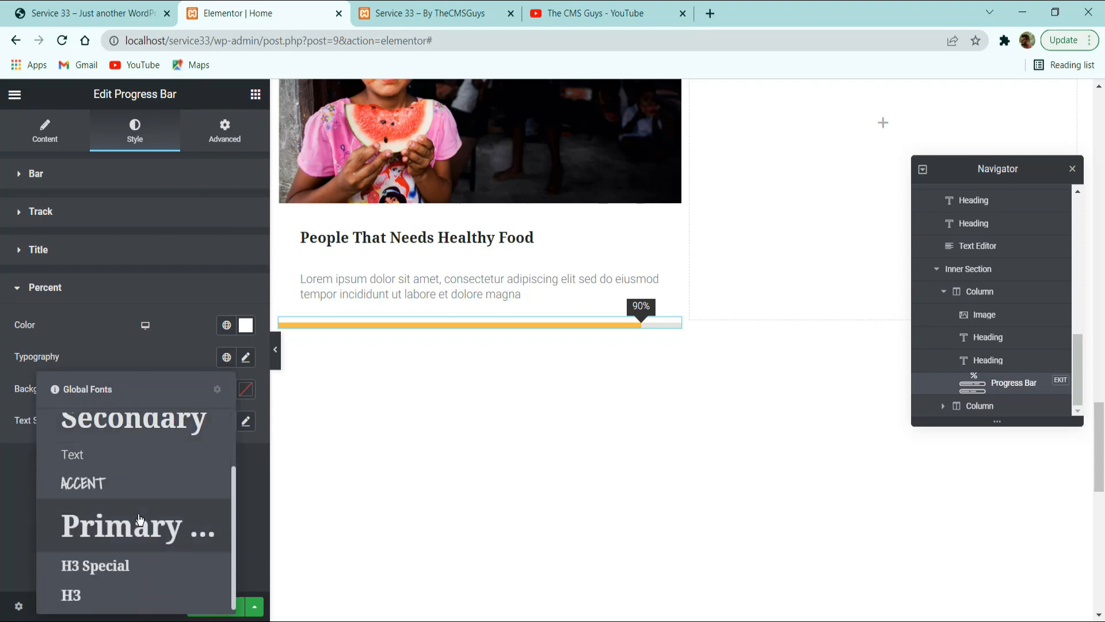
{"action": "left_click", "coordinate": [109, 453]}
{"action": "left_click", "coordinate": [247, 357]}
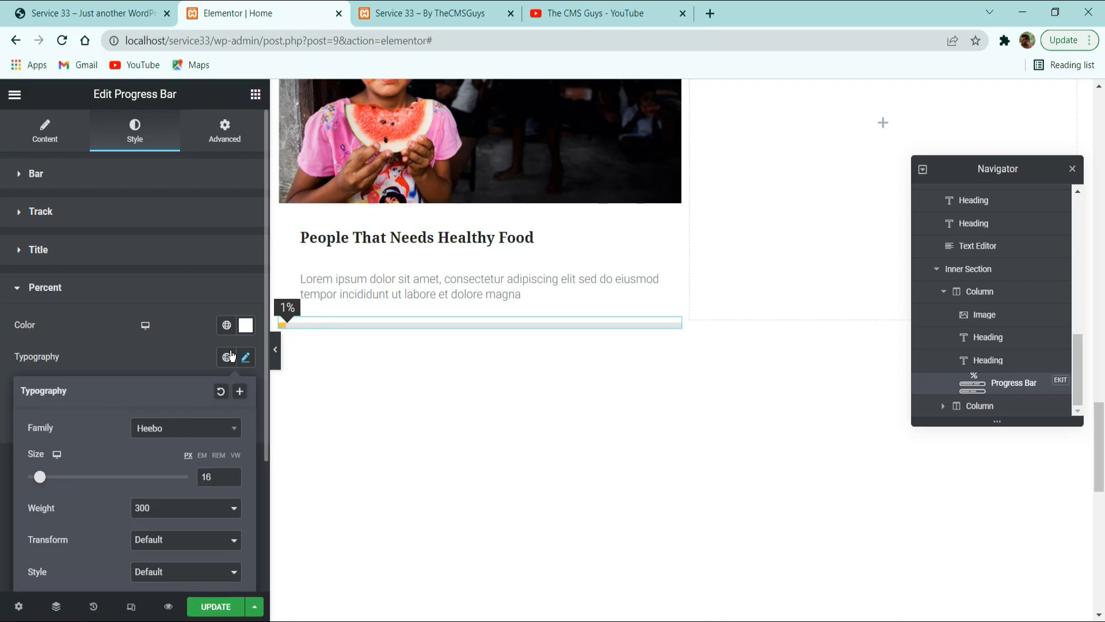
Apply the global H3 font to the progress bar's Percent label and set its size to 12 px.
{"action": "left_click", "coordinate": [226, 357]}
{"action": "scroll", "coordinate": [92, 556], "scroll_direction": "down", "scroll_amount": 3}
{"action": "left_click", "coordinate": [74, 598]}
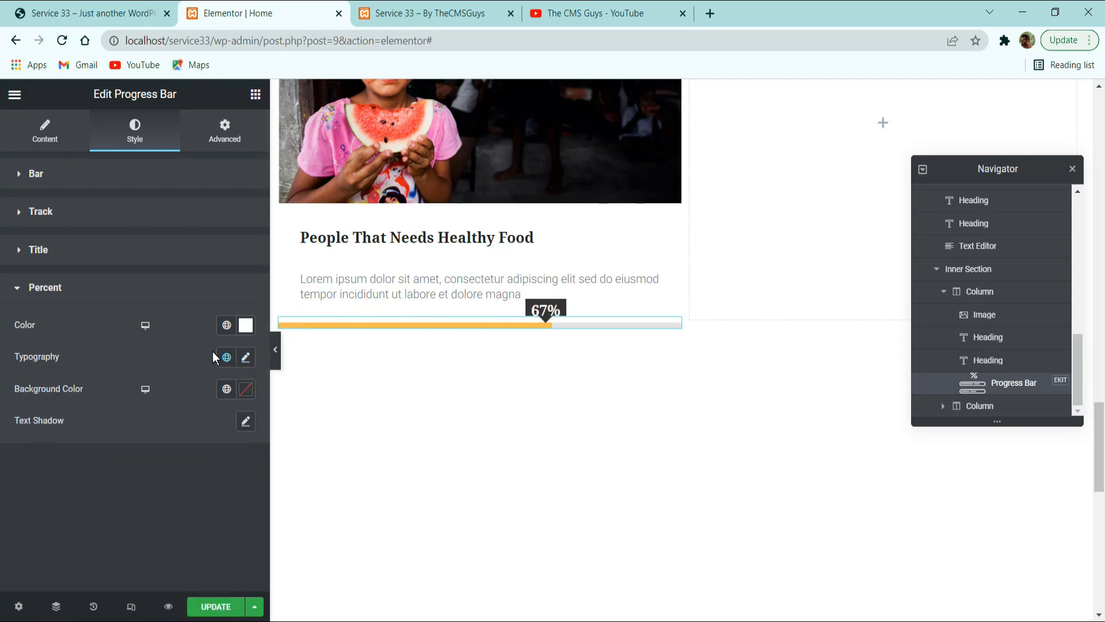
{"action": "left_click", "coordinate": [245, 357]}
{"action": "left_click", "coordinate": [219, 480]}
{"action": "key", "text": "BackSpace"}
{"action": "key", "text": "BackSpace"}
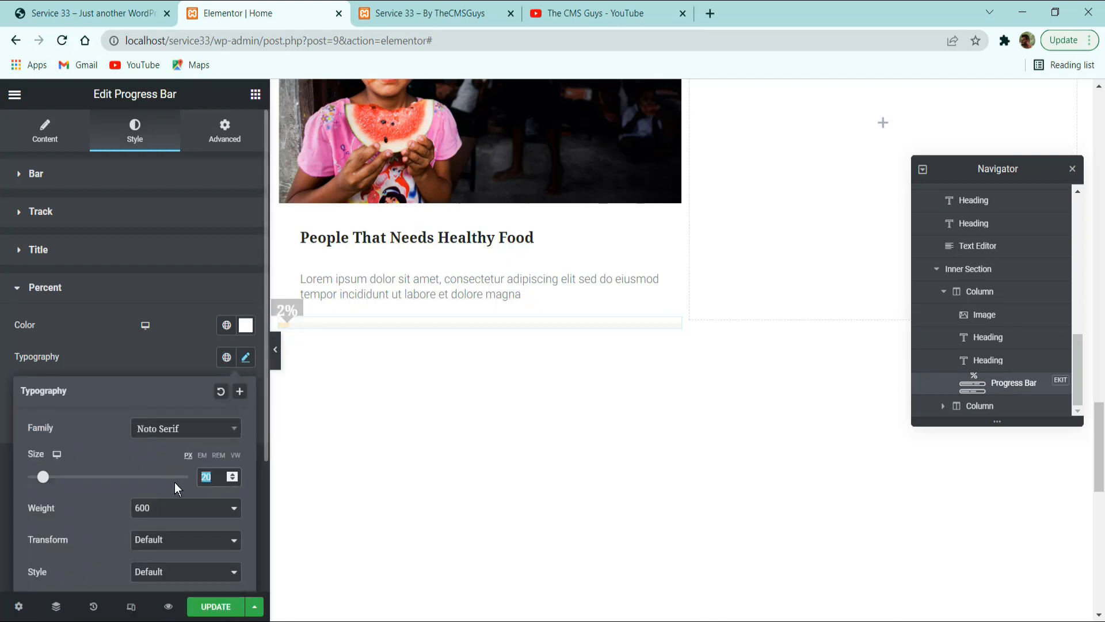
{"action": "type", "text": "12"}
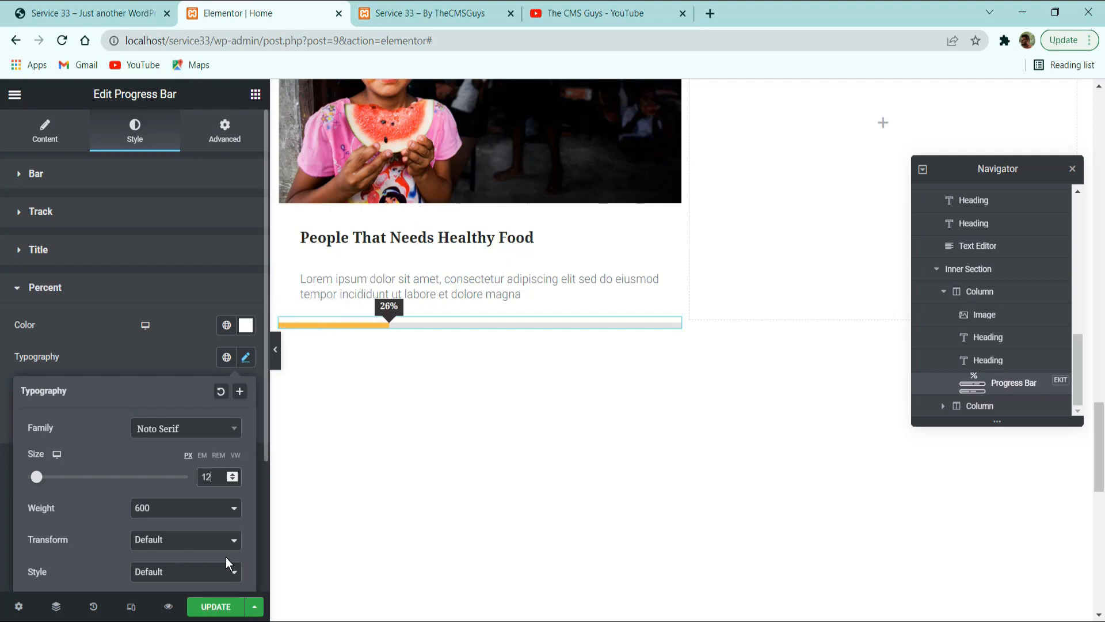
Set the Percent label's font weight to 500 and its line height to 1.8 em.
{"action": "left_click", "coordinate": [191, 509]}
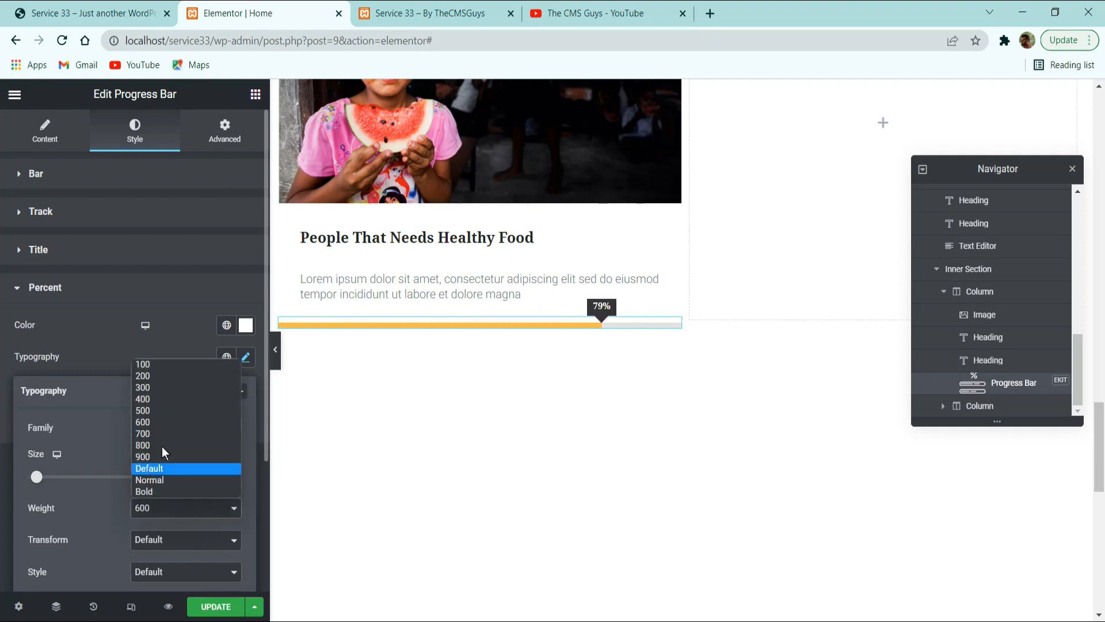
{"action": "left_click", "coordinate": [155, 411]}
{"action": "scroll", "coordinate": [187, 447], "scroll_direction": "down", "scroll_amount": 3}
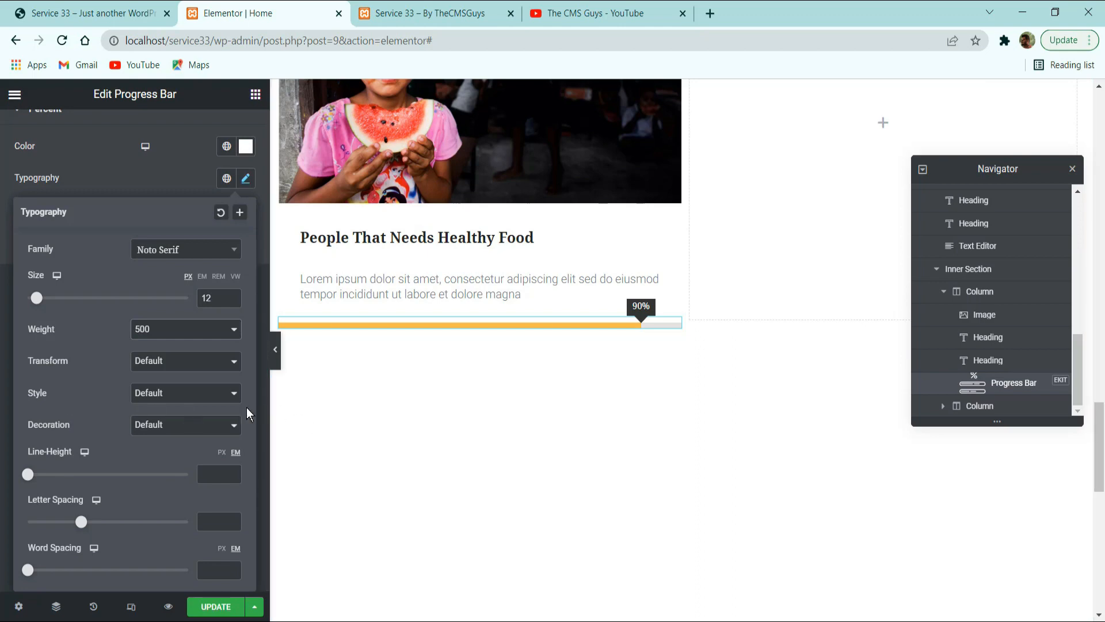
{"action": "type", "text": "1.8"}
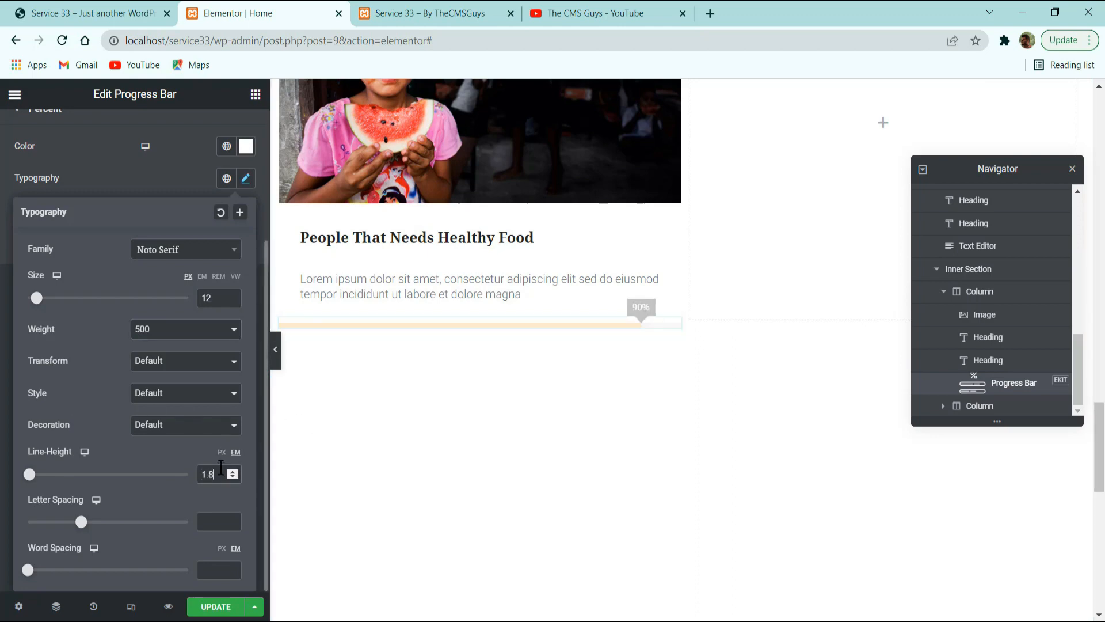
{"action": "left_click", "coordinate": [165, 174]}
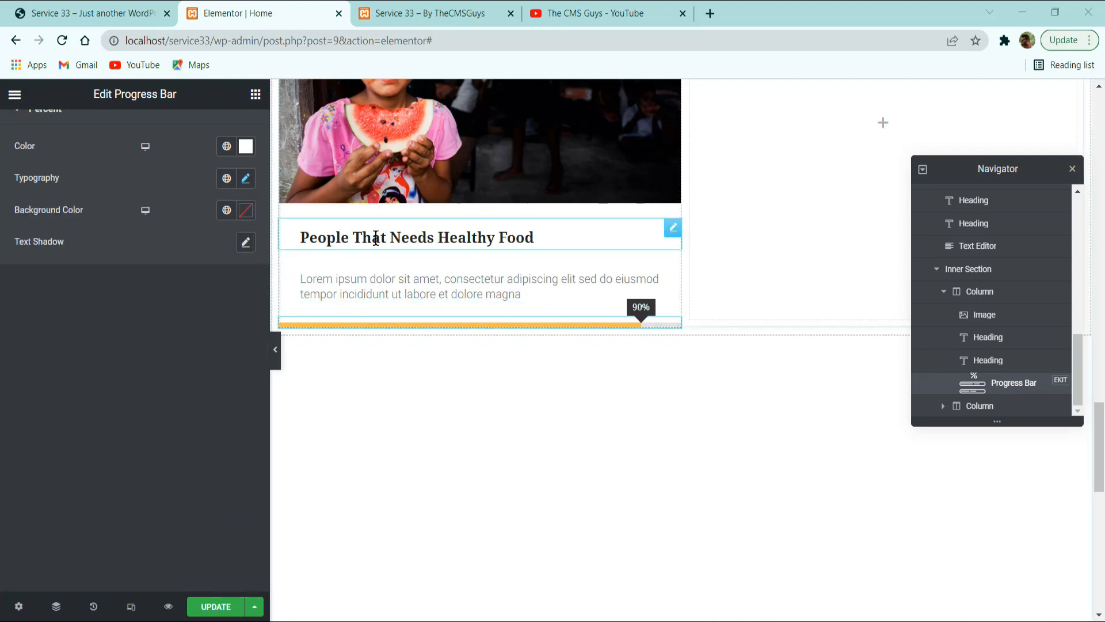
Unlink the progress bar's padding values and set the right and left padding to 30 px.
{"action": "scroll", "coordinate": [242, 167], "scroll_direction": "up", "scroll_amount": 3}
{"action": "left_click", "coordinate": [225, 132]}
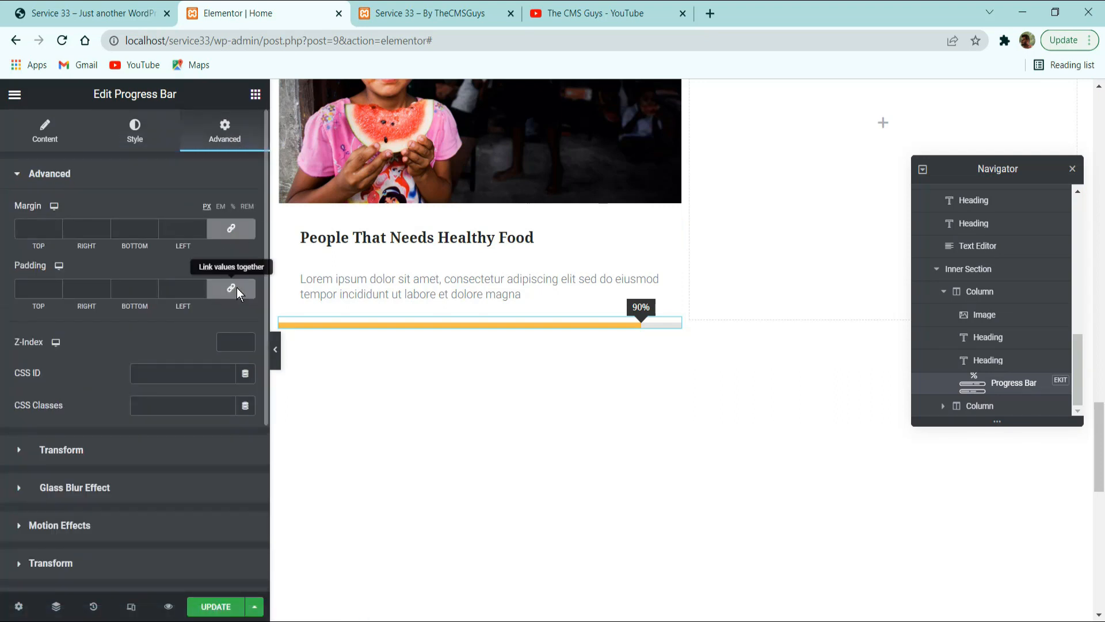
{"action": "left_click", "coordinate": [231, 288]}
{"action": "left_click", "coordinate": [87, 288]}
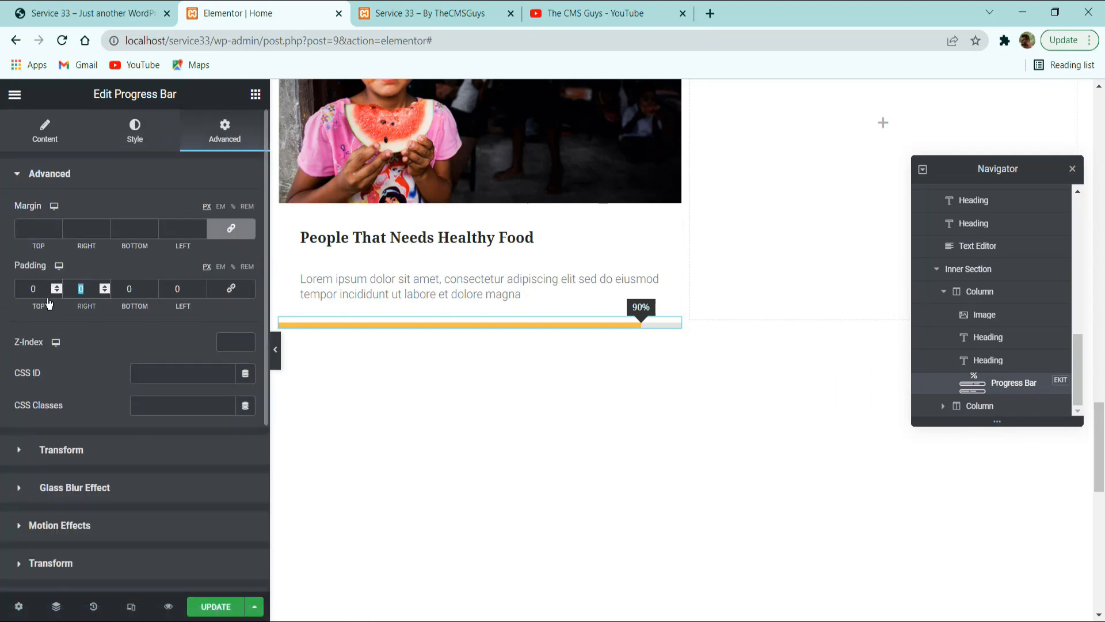
{"action": "type", "text": "30"}
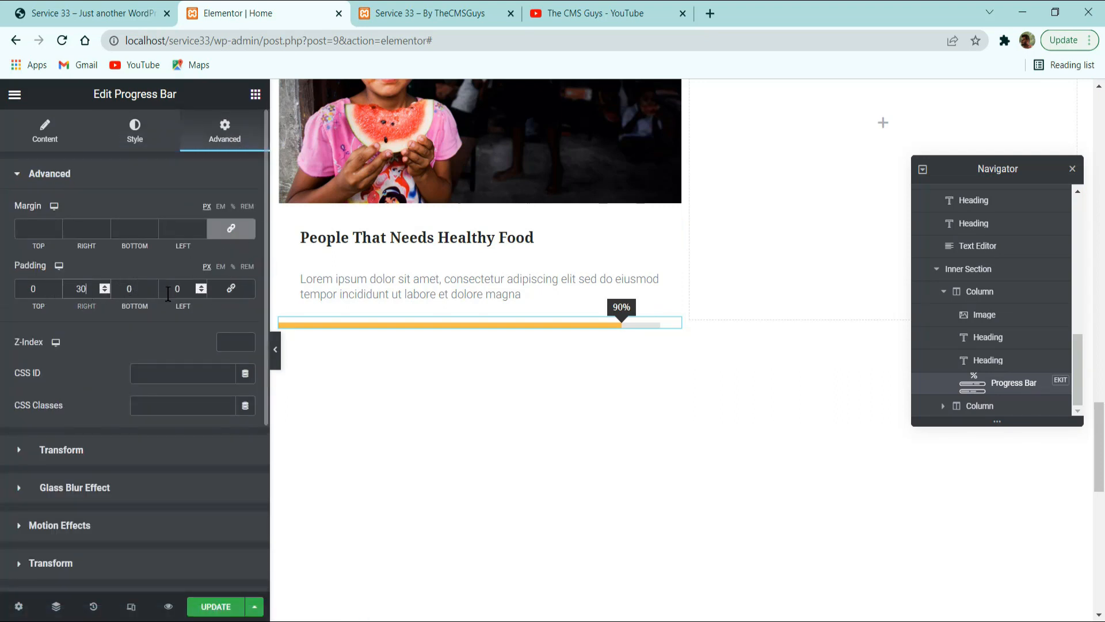
{"action": "left_click", "coordinate": [186, 289]}
{"action": "type", "text": "30"}
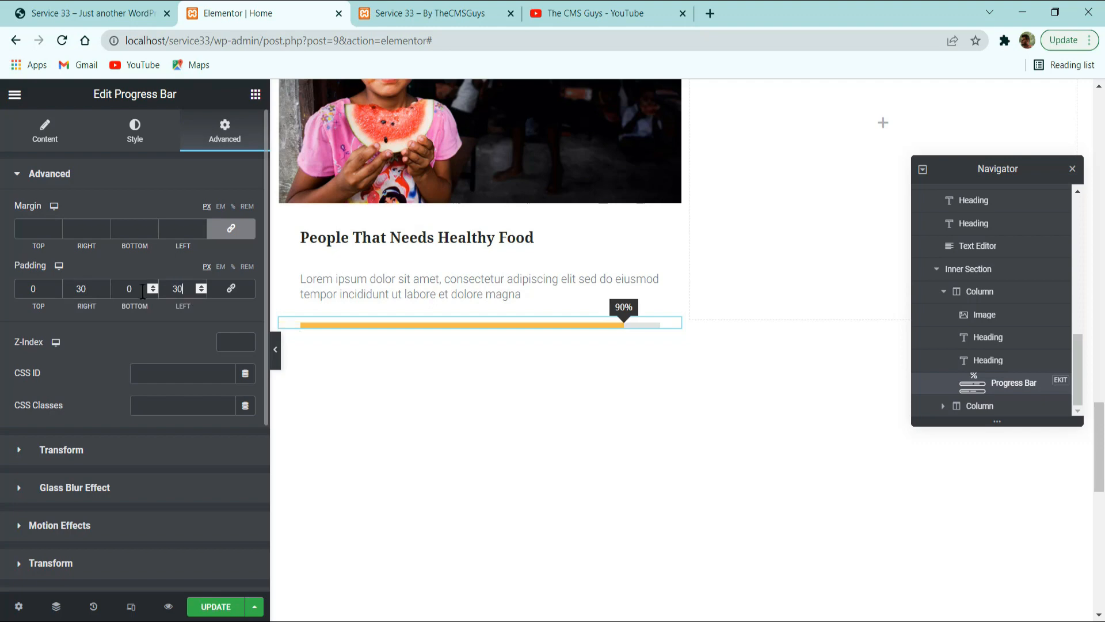
Check the raised-amount text on the reference card and add the EKIT Heading widget below the progress bar.
{"action": "left_click", "coordinate": [155, 13]}
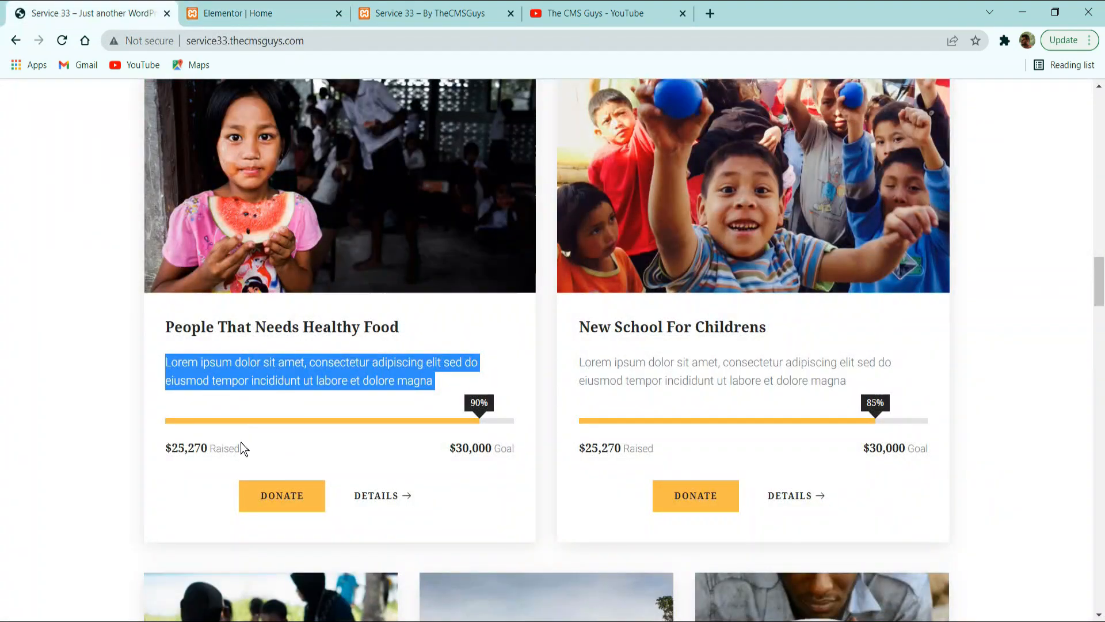
{"action": "key", "text": "alt+Tab"}
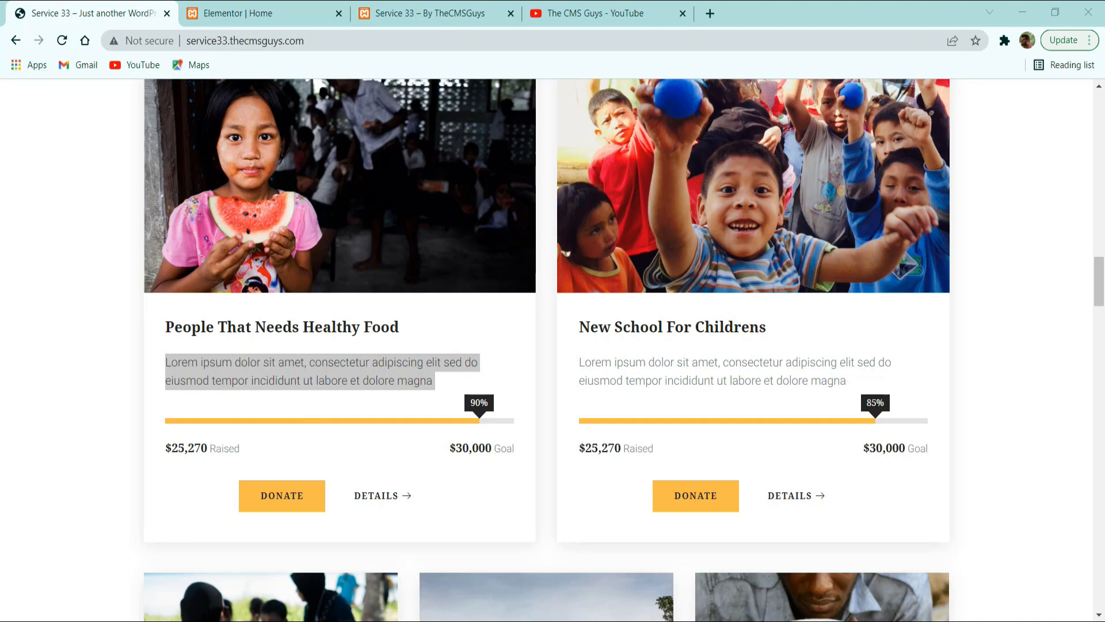
{"action": "left_click_drag", "start_coordinate": [240, 449], "coordinate": [174, 448]}
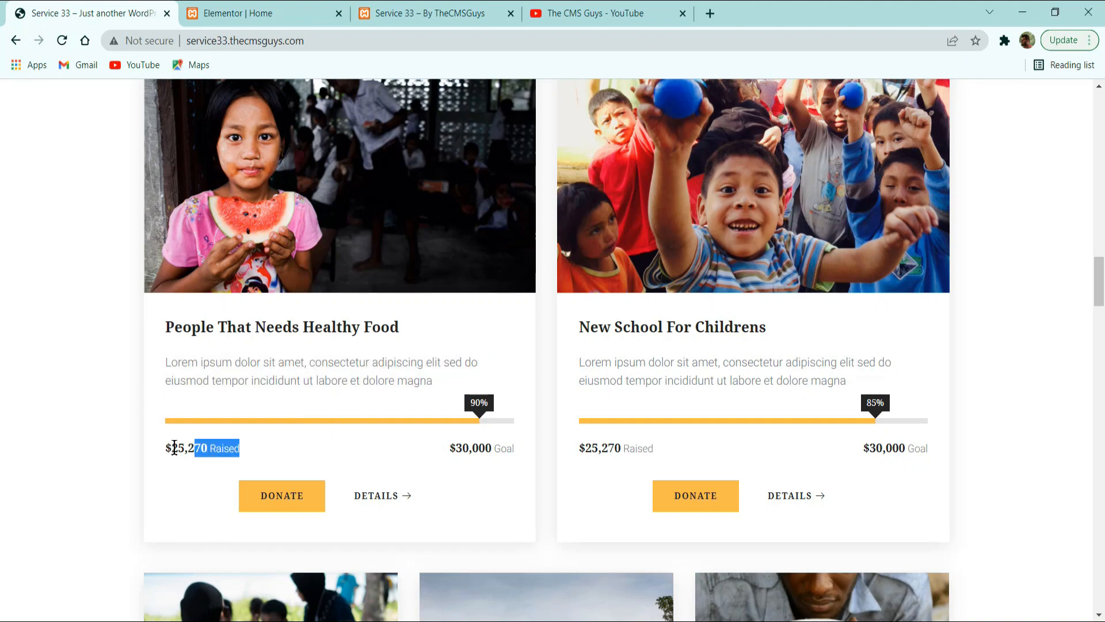
{"action": "left_click", "coordinate": [221, 12]}
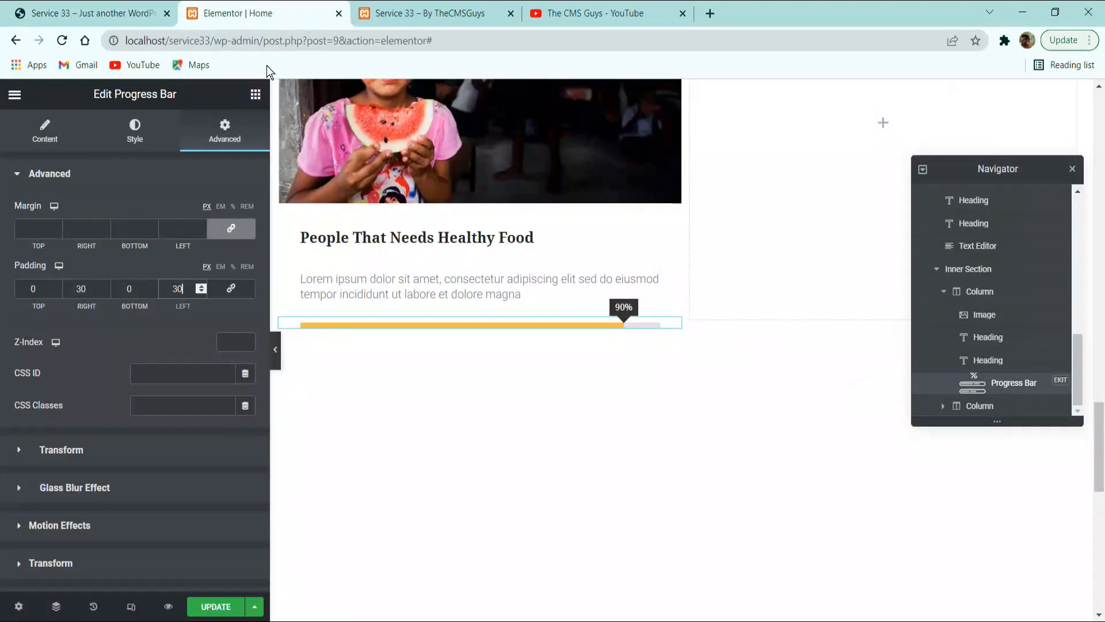
{"action": "left_click", "coordinate": [255, 94]}
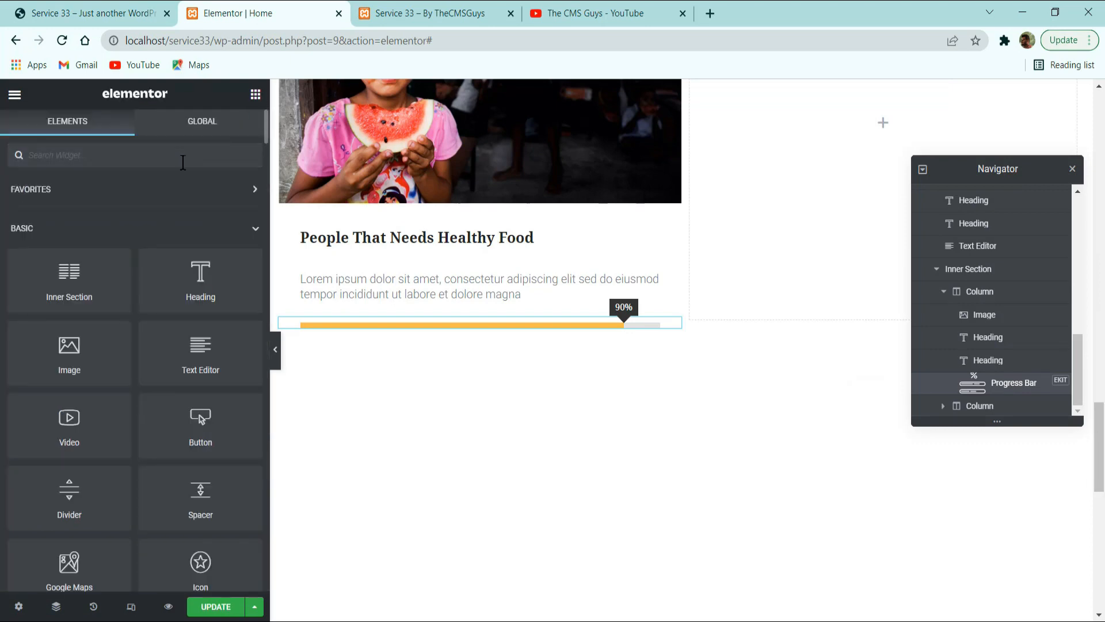
{"action": "type", "text": "head"}
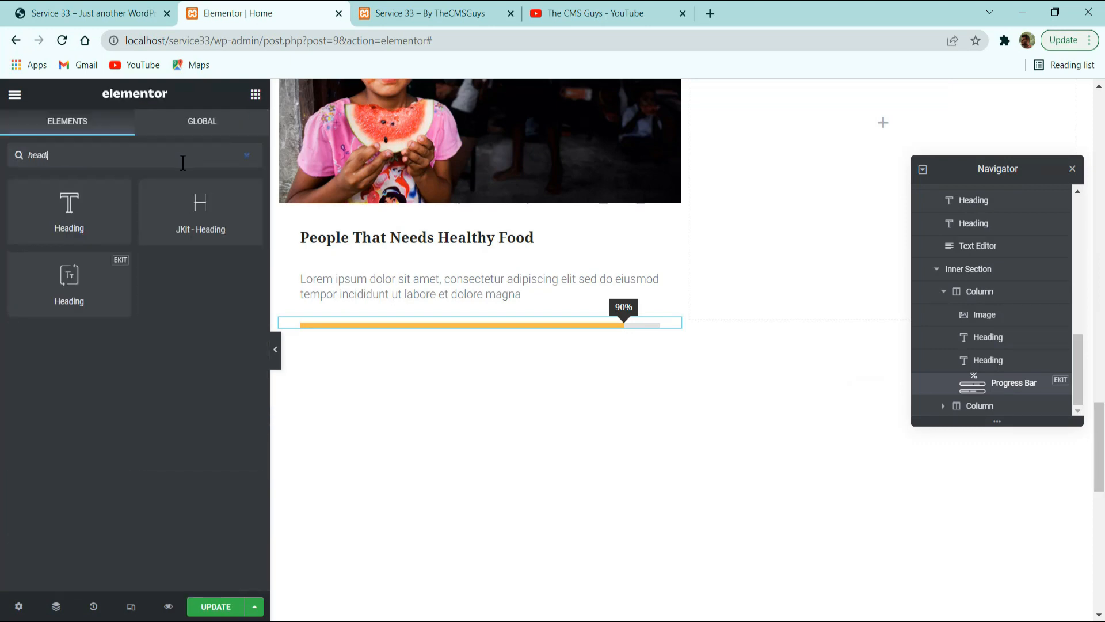
{"action": "left_click_drag", "start_coordinate": [86, 300], "coordinate": [443, 311]}
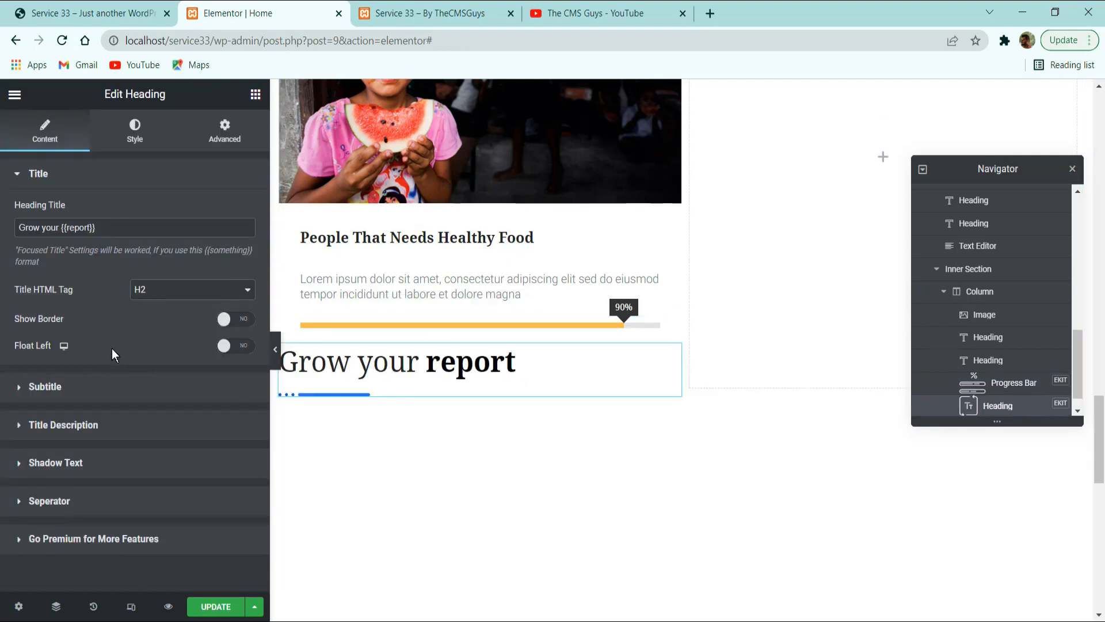
Copy the text "$25,270 Raised" from the reference site's first cause card and paste it as the new heading's title.
{"action": "left_click", "coordinate": [81, 14]}
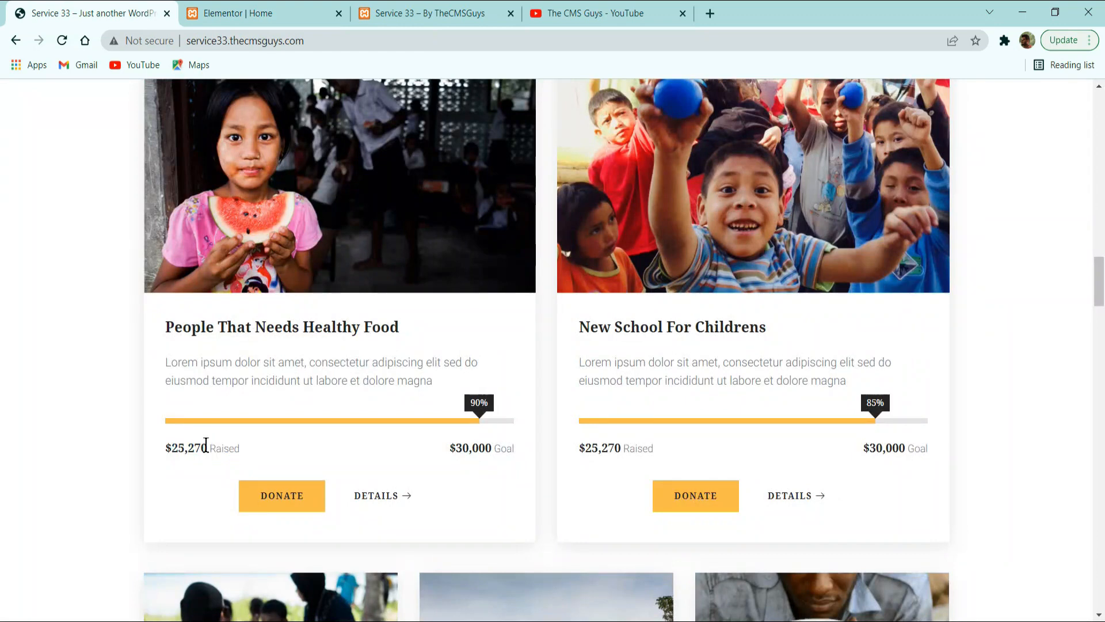
{"action": "left_click_drag", "start_coordinate": [206, 444], "coordinate": [157, 440]}
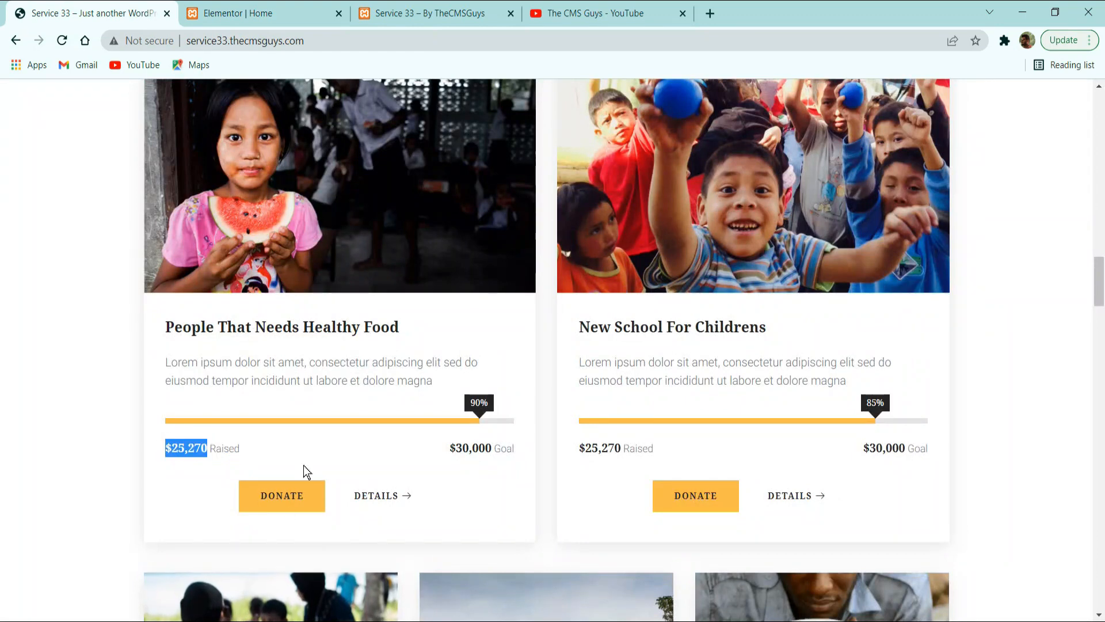
{"action": "left_click", "coordinate": [173, 448]}
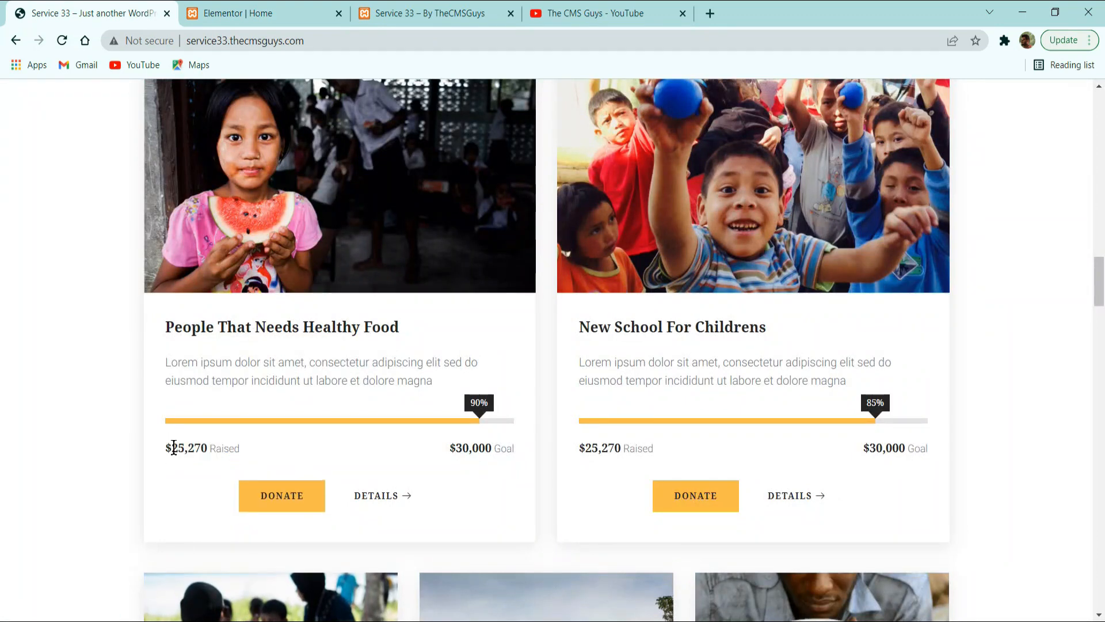
{"action": "left_click_drag", "start_coordinate": [211, 443], "coordinate": [274, 449]}
{"action": "left_click_drag", "start_coordinate": [258, 442], "coordinate": [129, 449]}
{"action": "key", "text": "ctrl+c"}
{"action": "key", "text": "ctrl+Tab"}
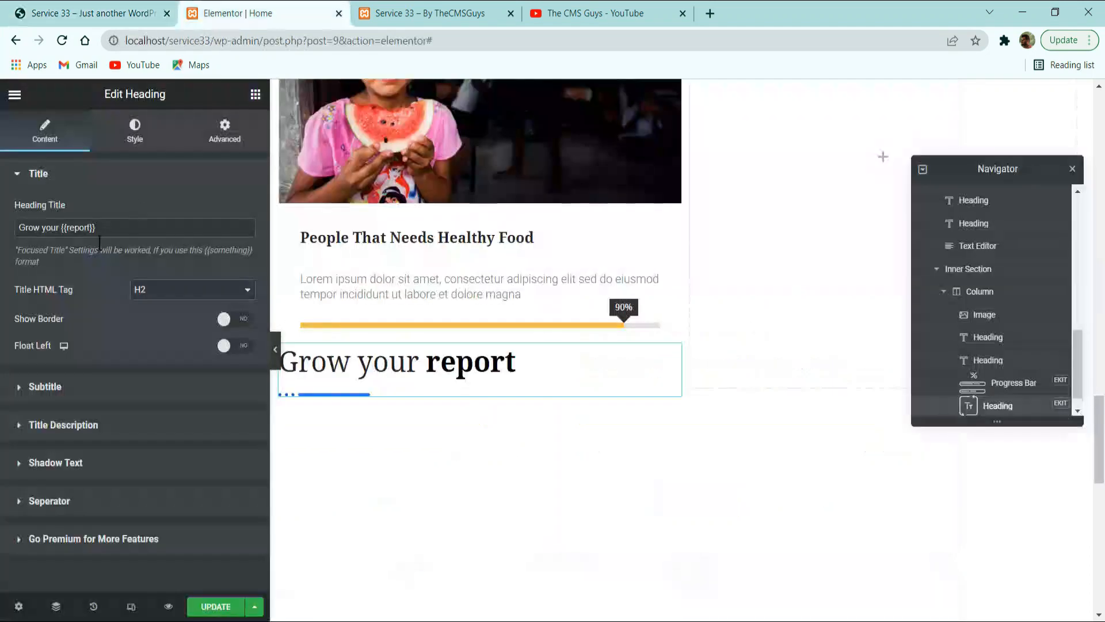
{"action": "key", "text": "ctrl+v"}
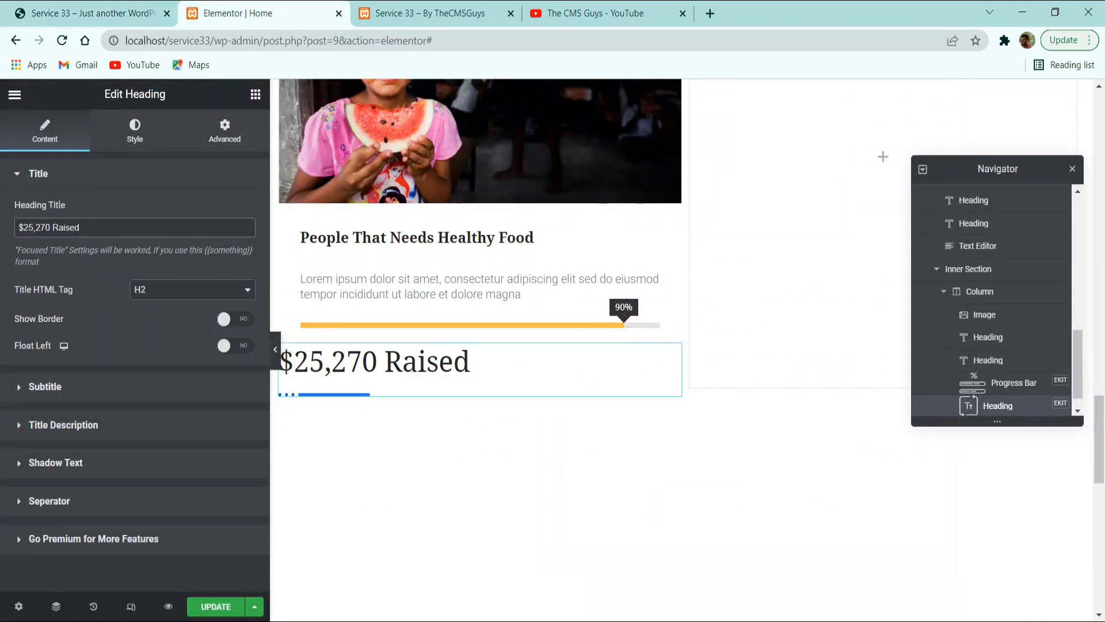
Wrap $25,270 in double curly braces as the focused part of the title and set the title's HTML tag to H3.
{"action": "left_click", "coordinate": [19, 224]}
{"action": "type", "text": "{{"}
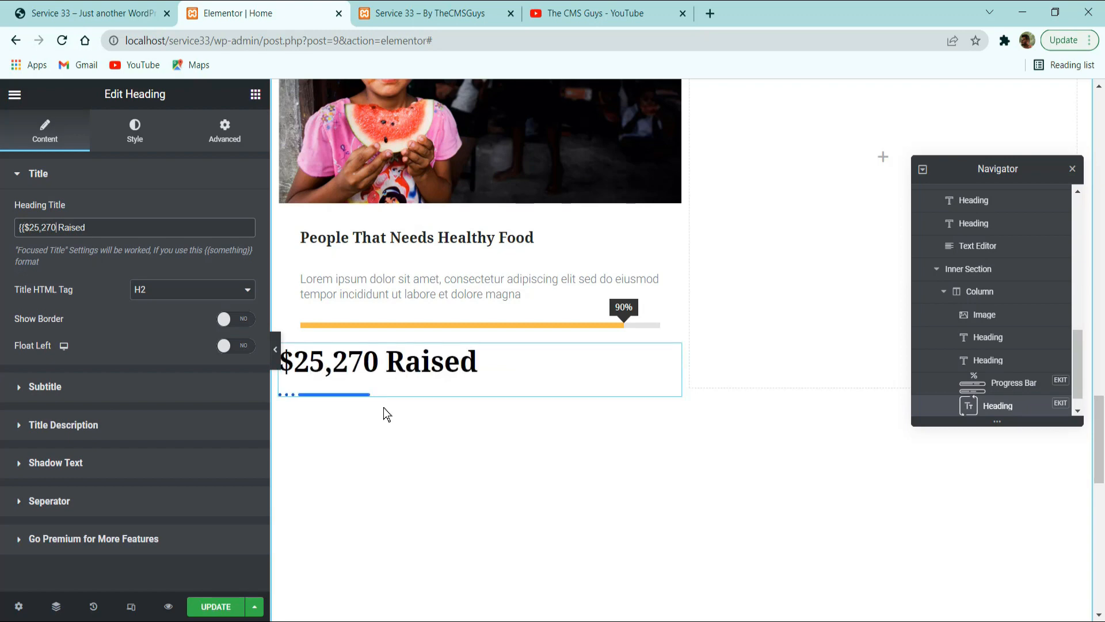
{"action": "key", "text": "Right"}
{"action": "key", "text": "Right"}
{"action": "type", "text": "}}"}
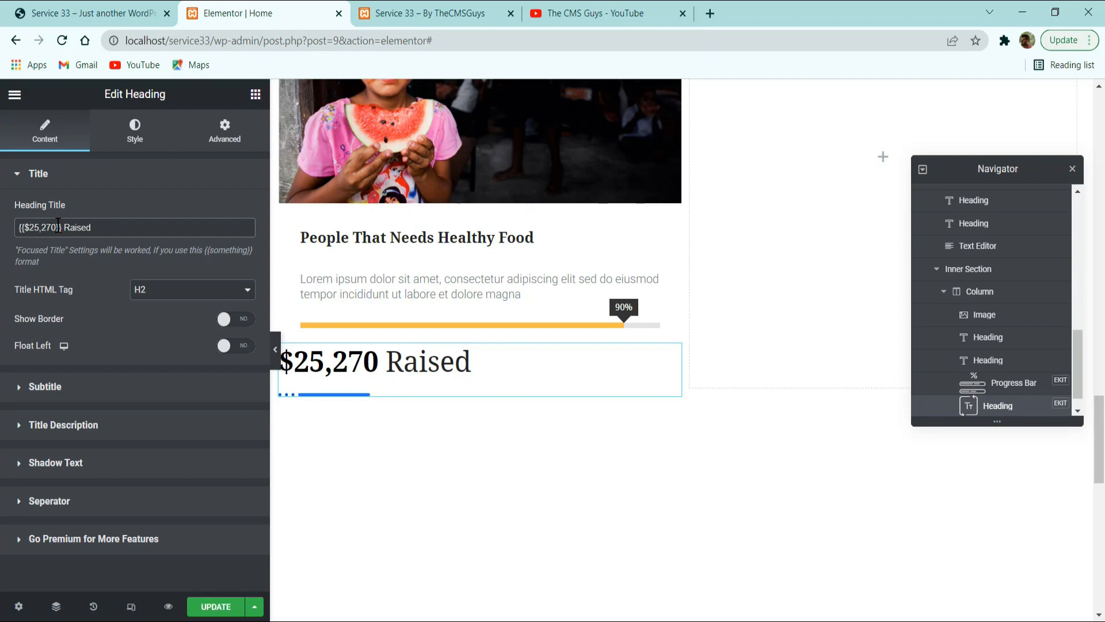
{"action": "left_click", "coordinate": [125, 242]}
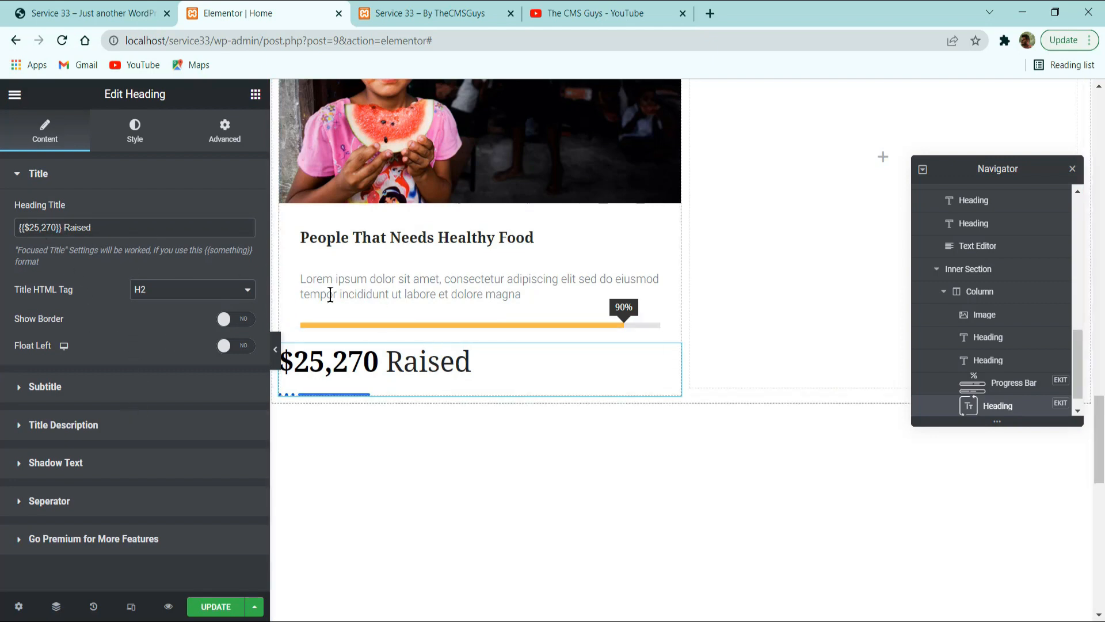
{"action": "left_click", "coordinate": [162, 297]}
{"action": "left_click", "coordinate": [160, 326]}
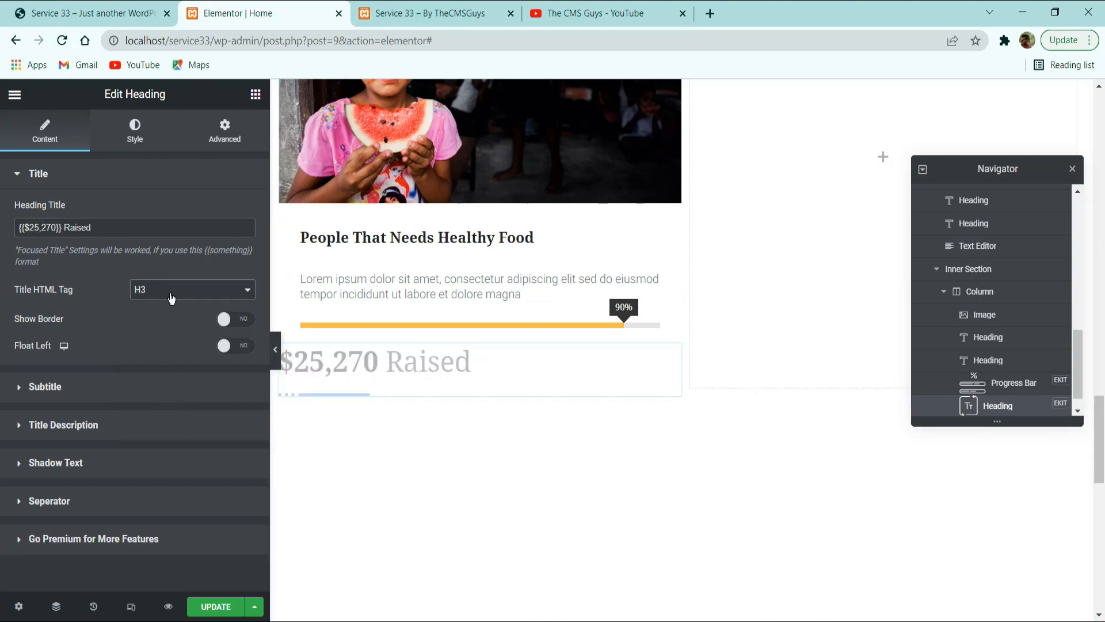
Turn off the separator under the raised-amount heading.
{"action": "left_click", "coordinate": [85, 394]}
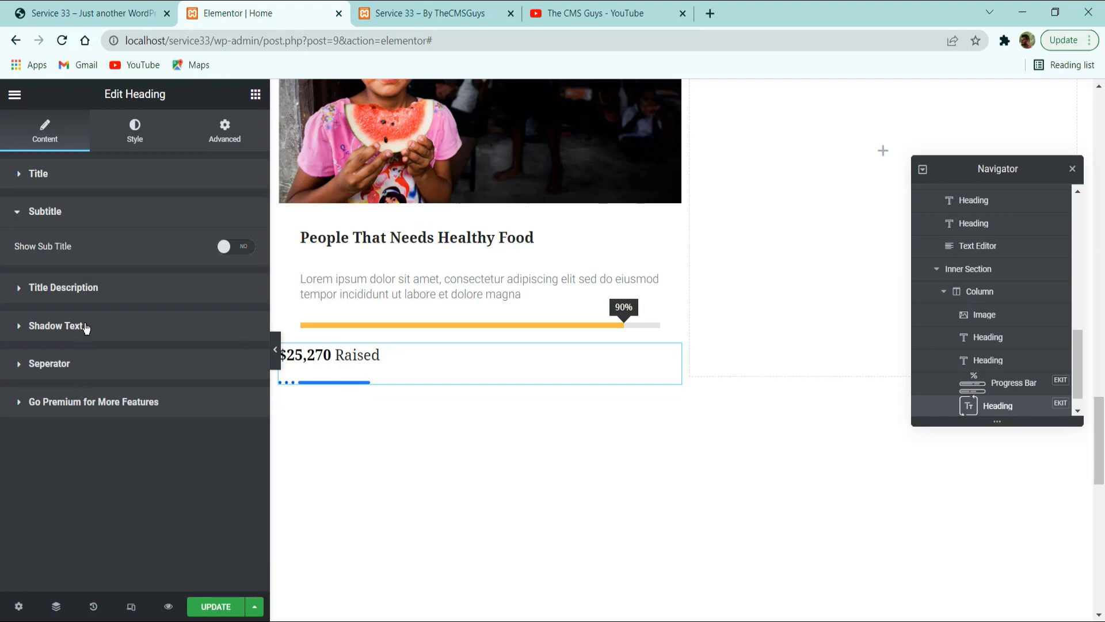
{"action": "left_click", "coordinate": [91, 297]}
{"action": "left_click", "coordinate": [137, 330]}
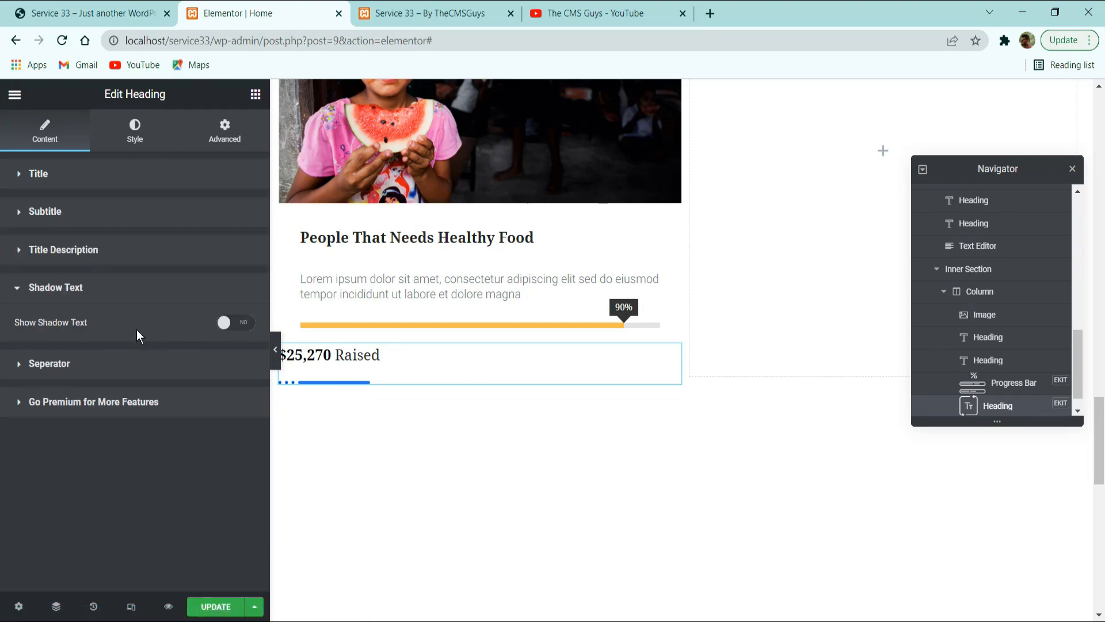
{"action": "left_click", "coordinate": [91, 365]}
{"action": "left_click", "coordinate": [235, 359]}
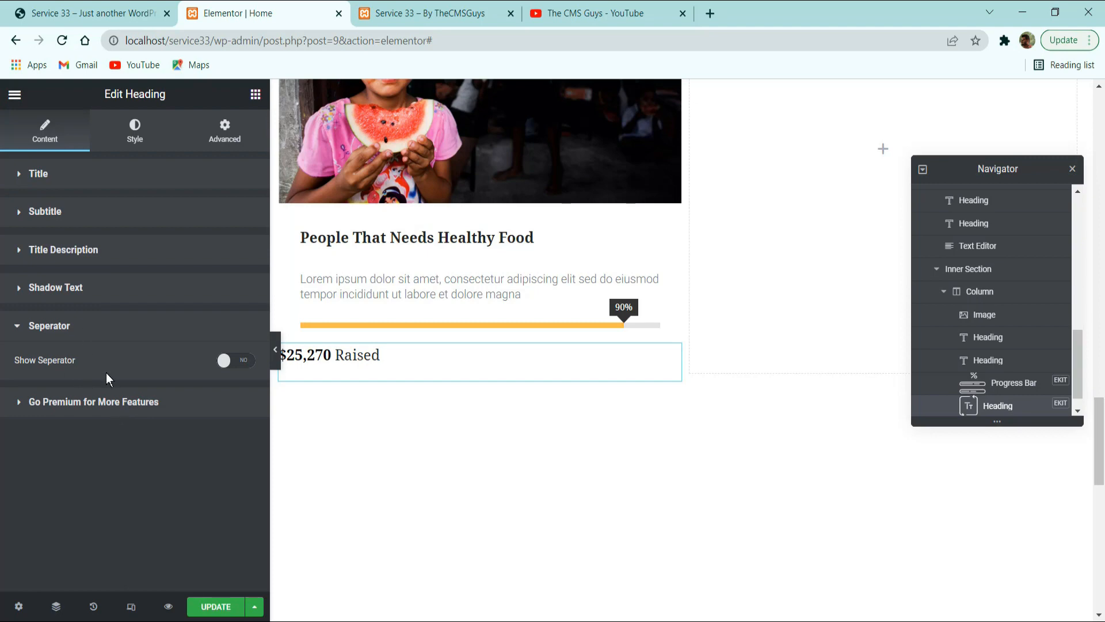
Set the raised-amount heading's title primary color to the global Text color.
{"action": "left_click", "coordinate": [135, 111]}
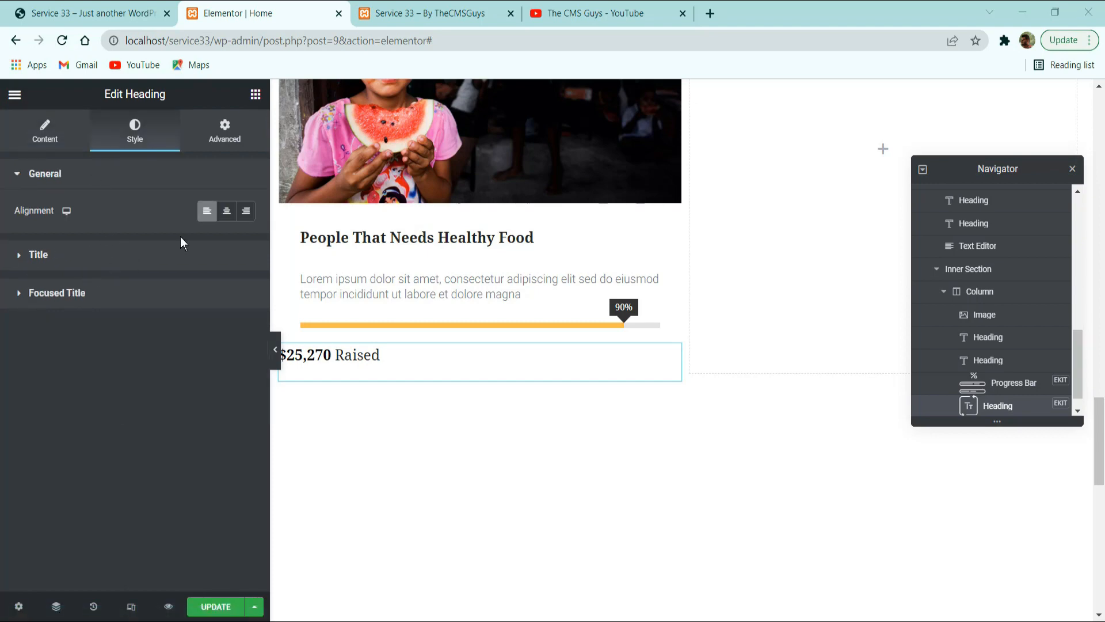
{"action": "left_click", "coordinate": [159, 257]}
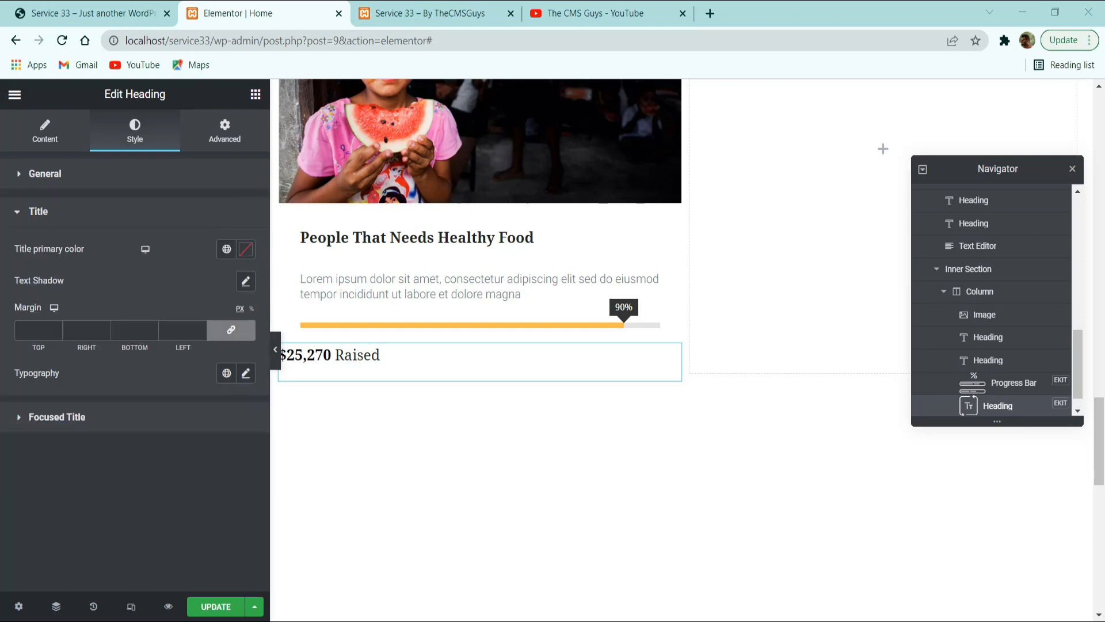
{"action": "left_click", "coordinate": [226, 248]}
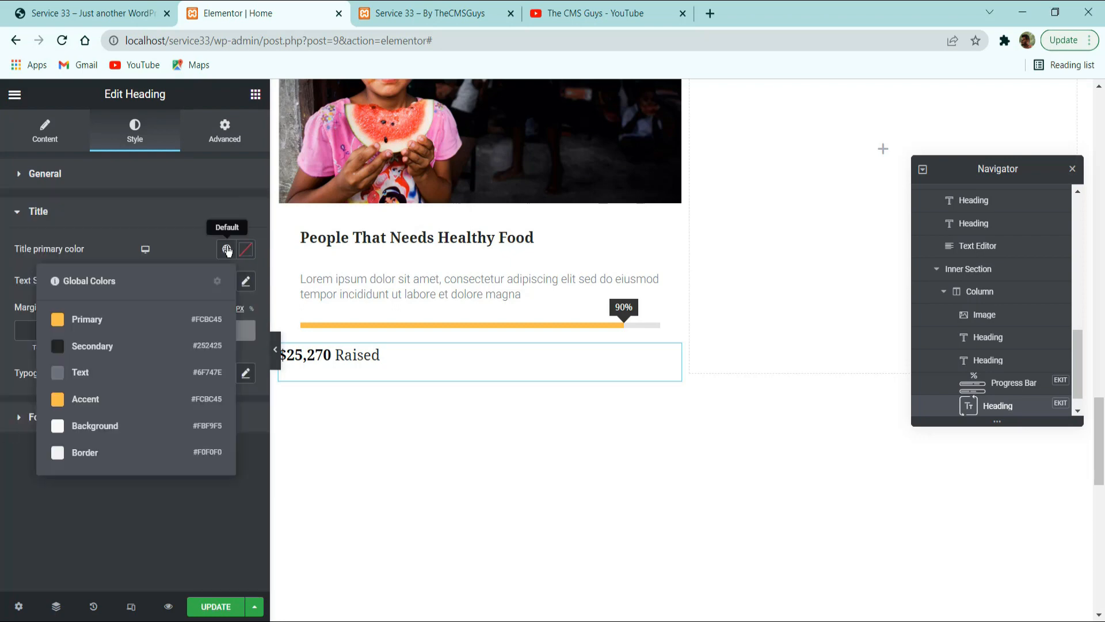
{"action": "left_click", "coordinate": [104, 371]}
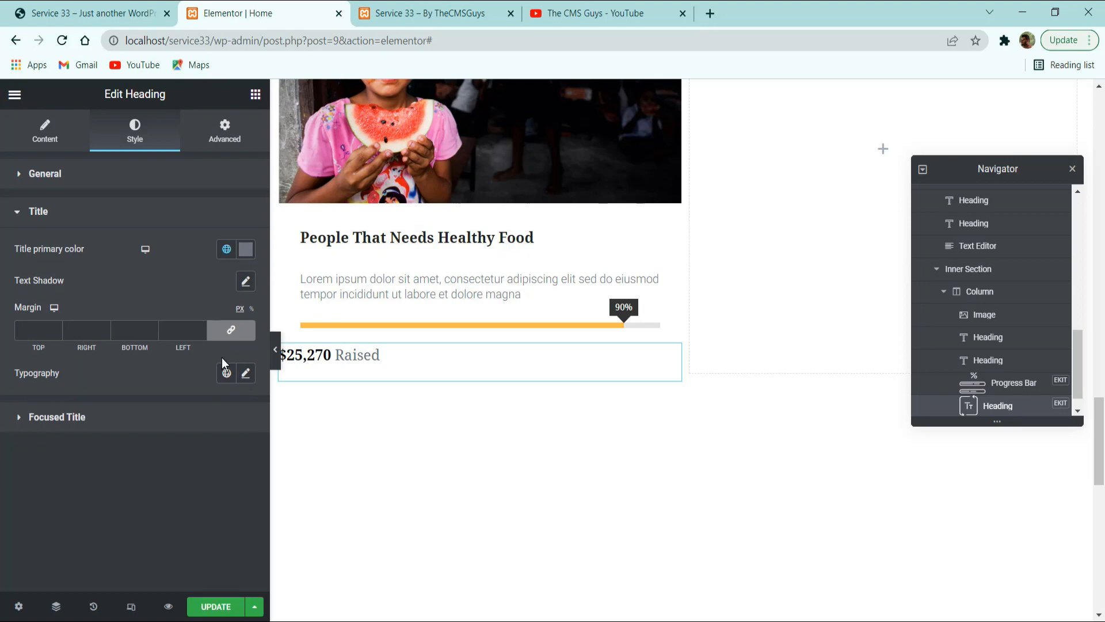
Apply the global Text font to the raised-amount title and set its size to 14 px.
{"action": "left_click", "coordinate": [245, 374]}
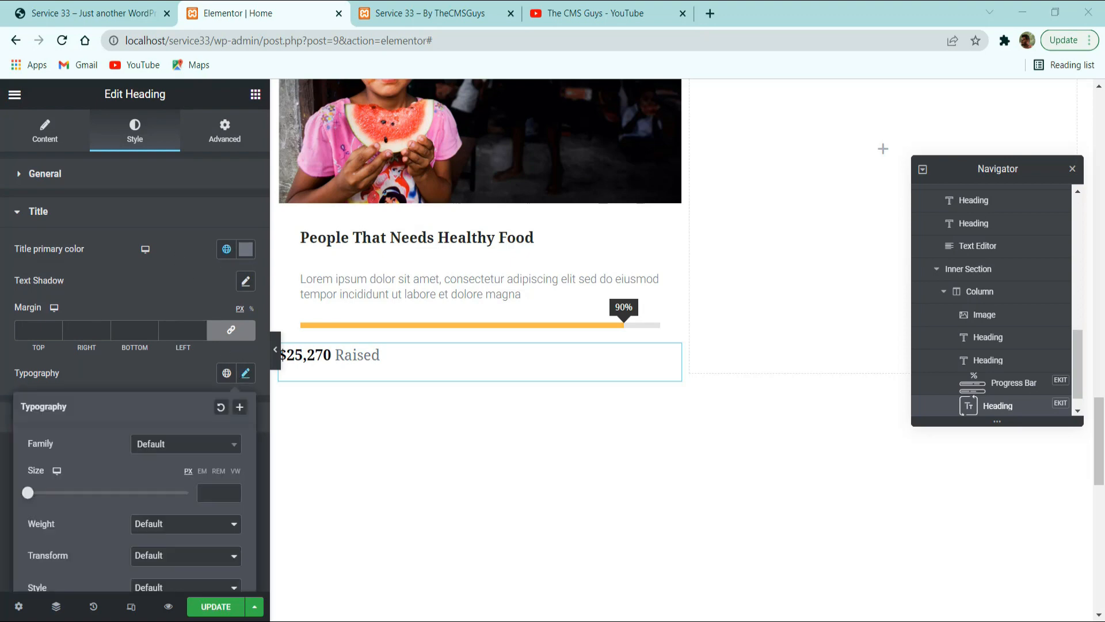
{"action": "left_click", "coordinate": [226, 373]}
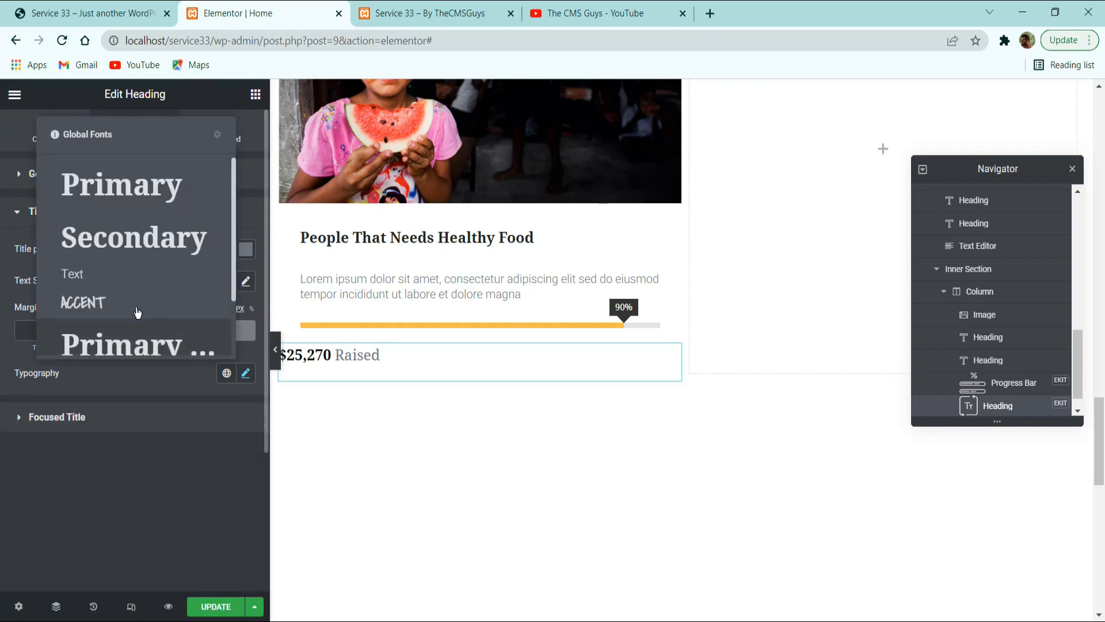
{"action": "left_click", "coordinate": [128, 291]}
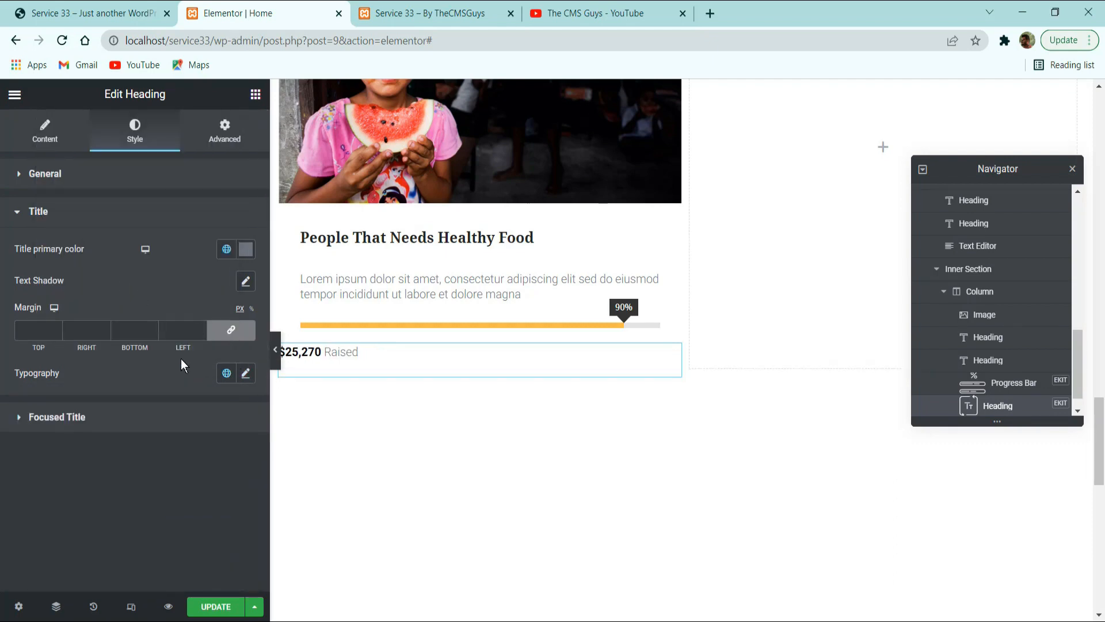
{"action": "left_click", "coordinate": [245, 373]}
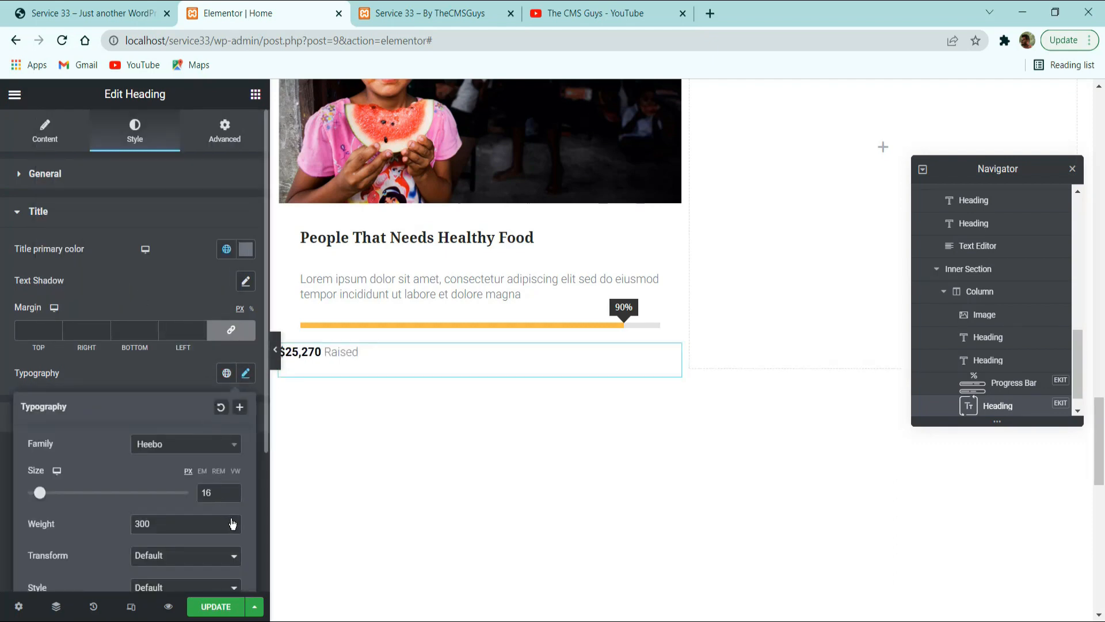
{"action": "left_click", "coordinate": [233, 495]}
{"action": "left_click", "coordinate": [233, 495]}
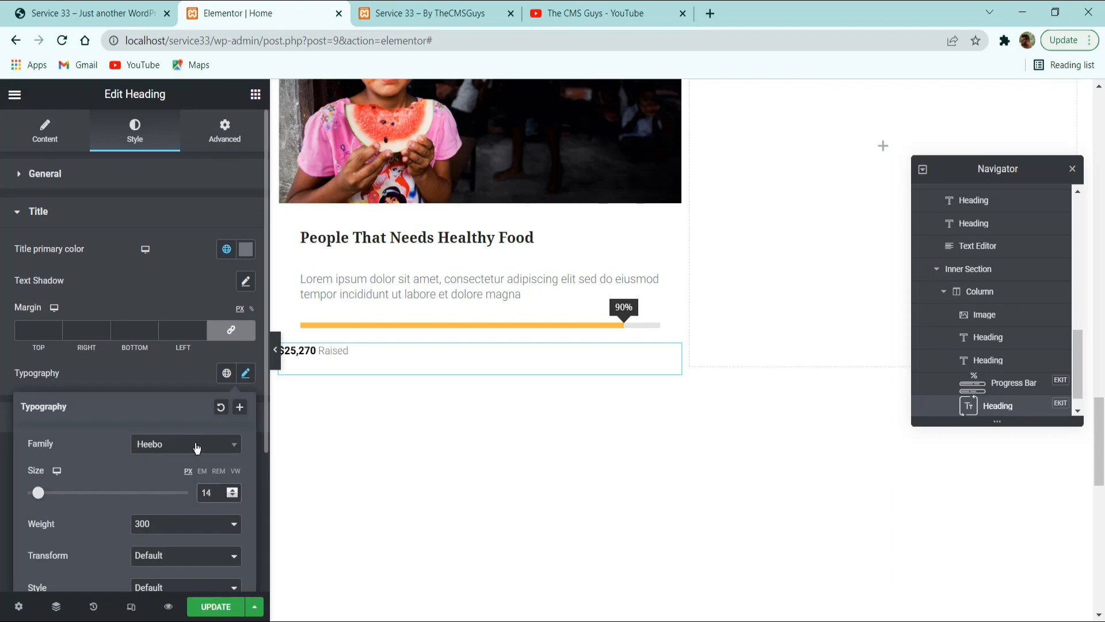
{"action": "scroll", "coordinate": [190, 486], "scroll_direction": "down", "scroll_amount": 3}
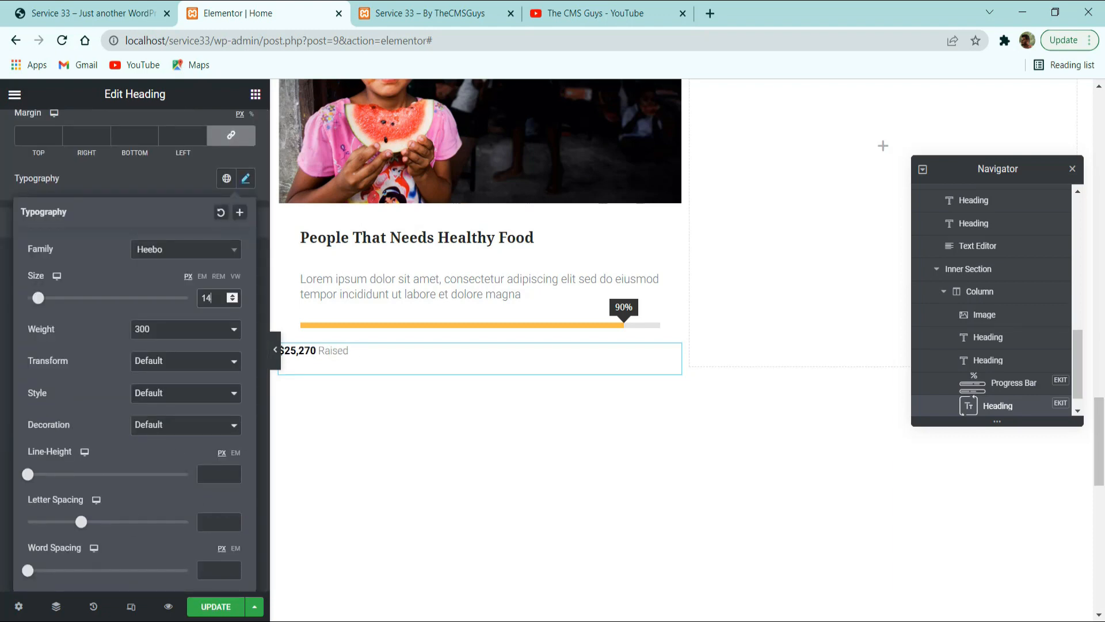
{"action": "left_click", "coordinate": [127, 195]}
Set the focused title's primary color to the global Secondary color.
{"action": "left_click", "coordinate": [104, 237]}
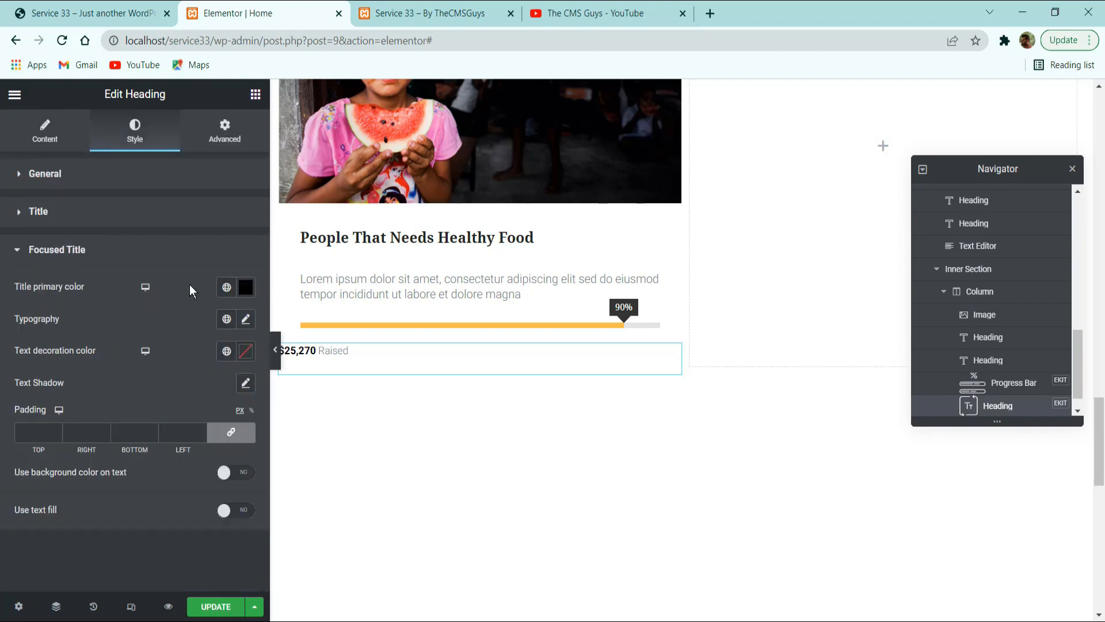
{"action": "left_click", "coordinate": [227, 287]}
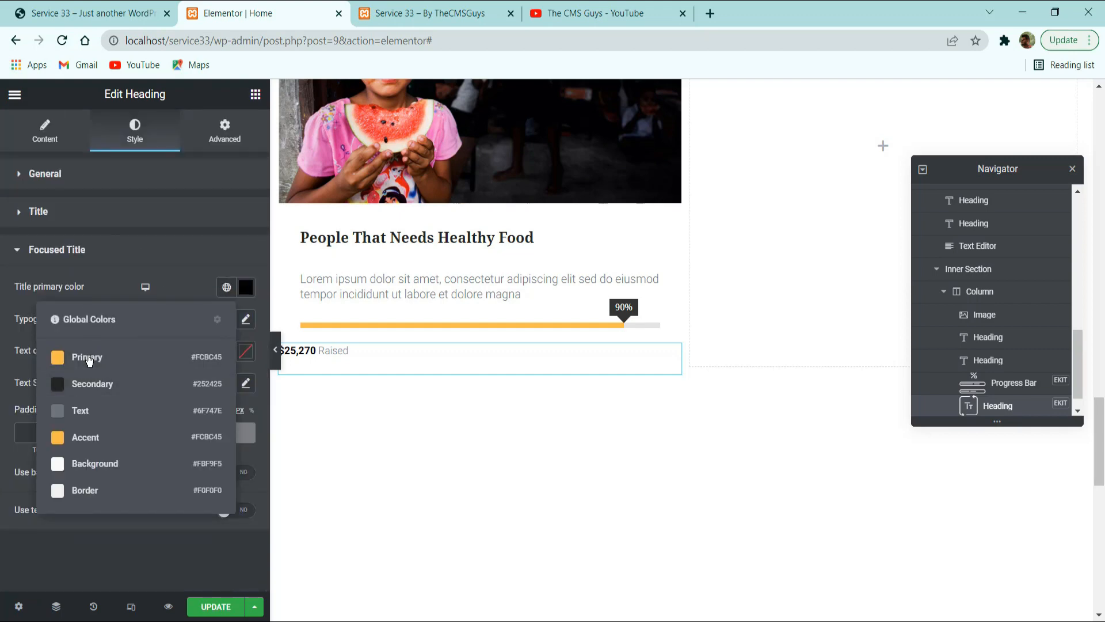
{"action": "left_click", "coordinate": [89, 378]}
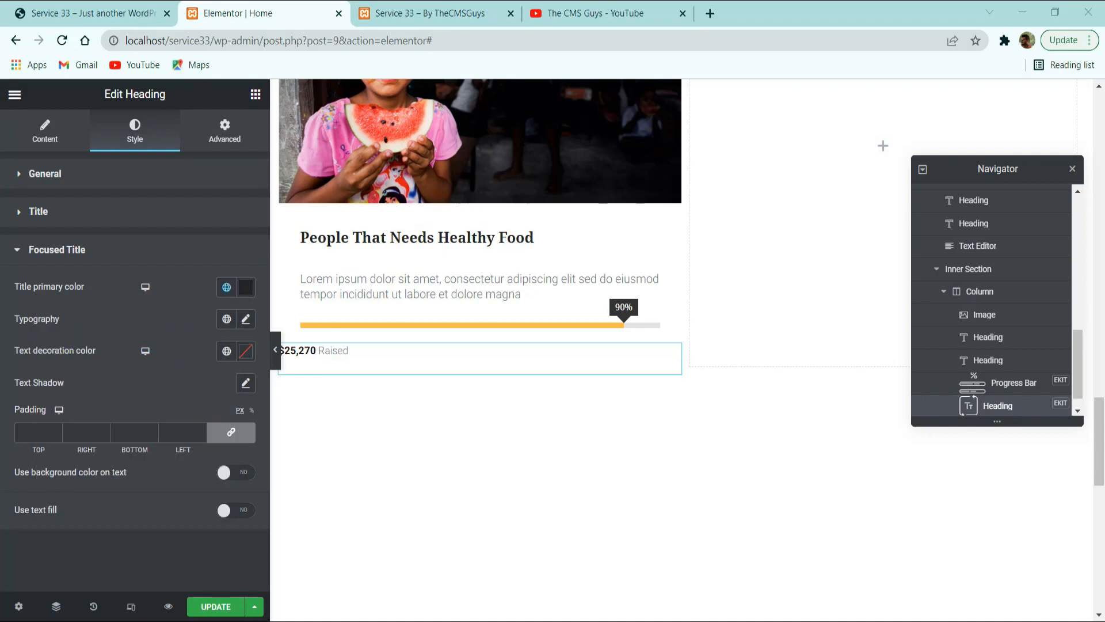
Apply the global Noto Serif font with weight 600 to the focused title and set its size to 16 px.
{"action": "left_click", "coordinate": [226, 318]}
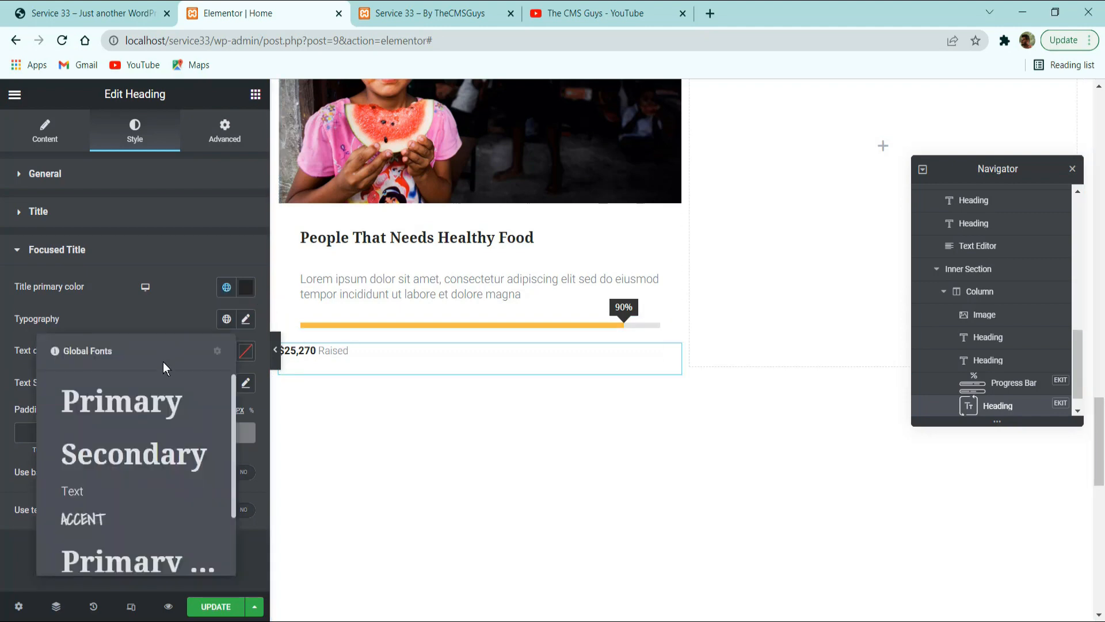
{"action": "scroll", "coordinate": [127, 468], "scroll_direction": "down", "scroll_amount": 1}
{"action": "left_click", "coordinate": [99, 551]}
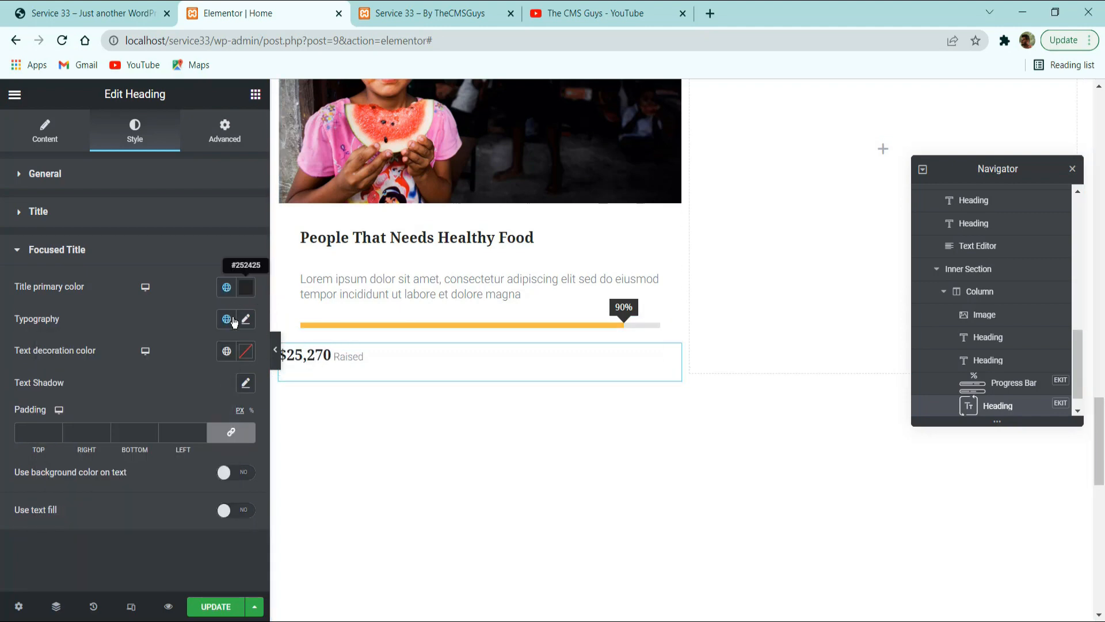
{"action": "left_click", "coordinate": [246, 319]}
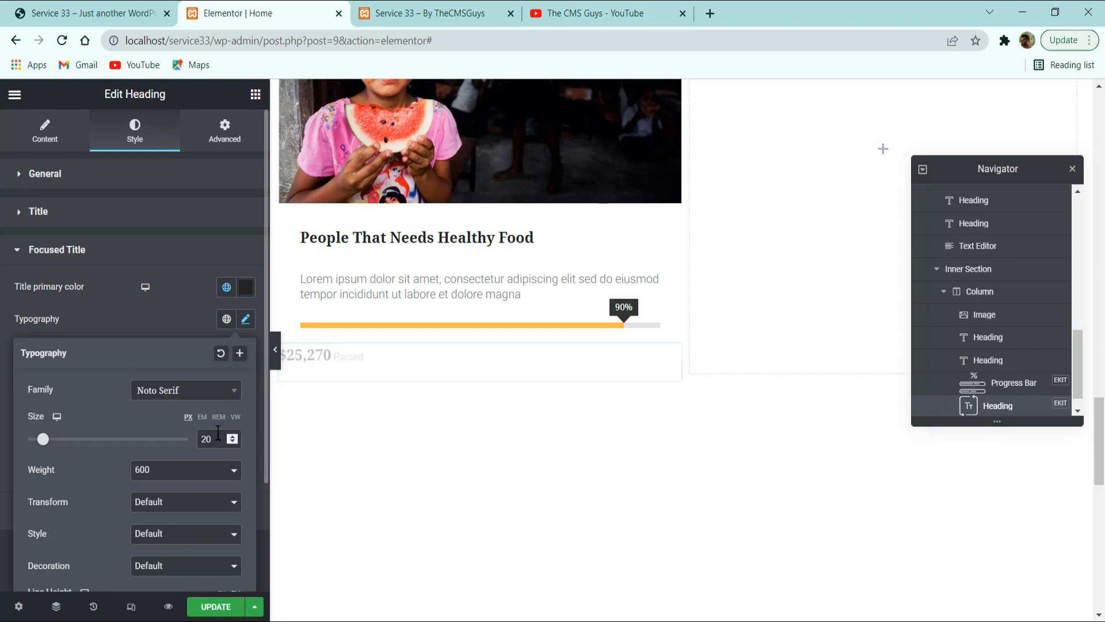
{"action": "type", "text": "16"}
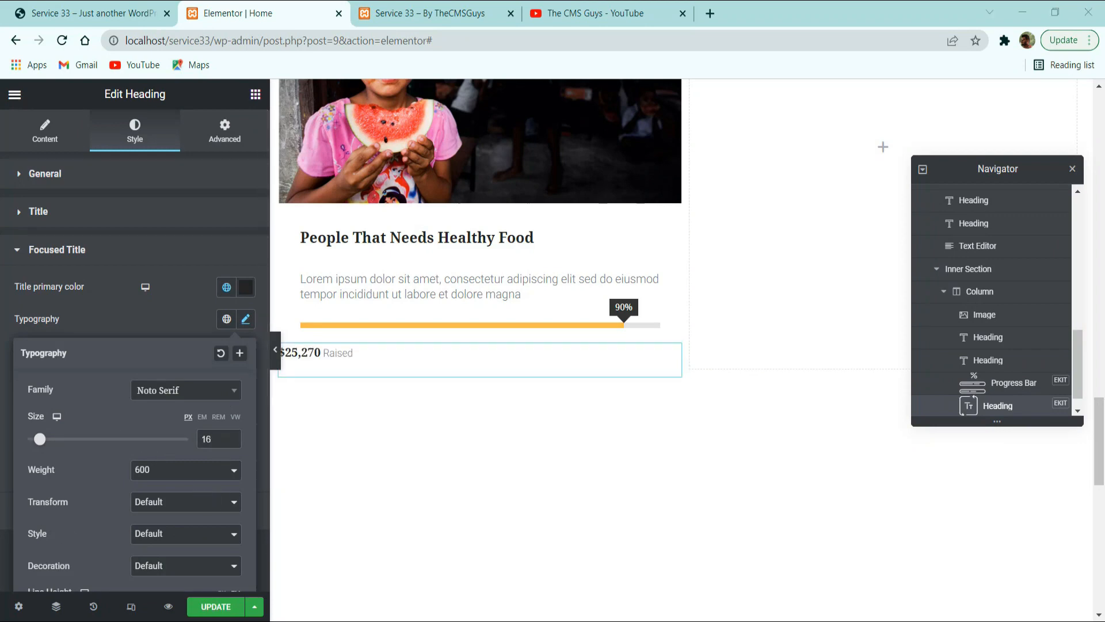
Unlink the raised-amount heading's padding values and set the left padding to 30 px.
{"action": "left_click", "coordinate": [225, 134]}
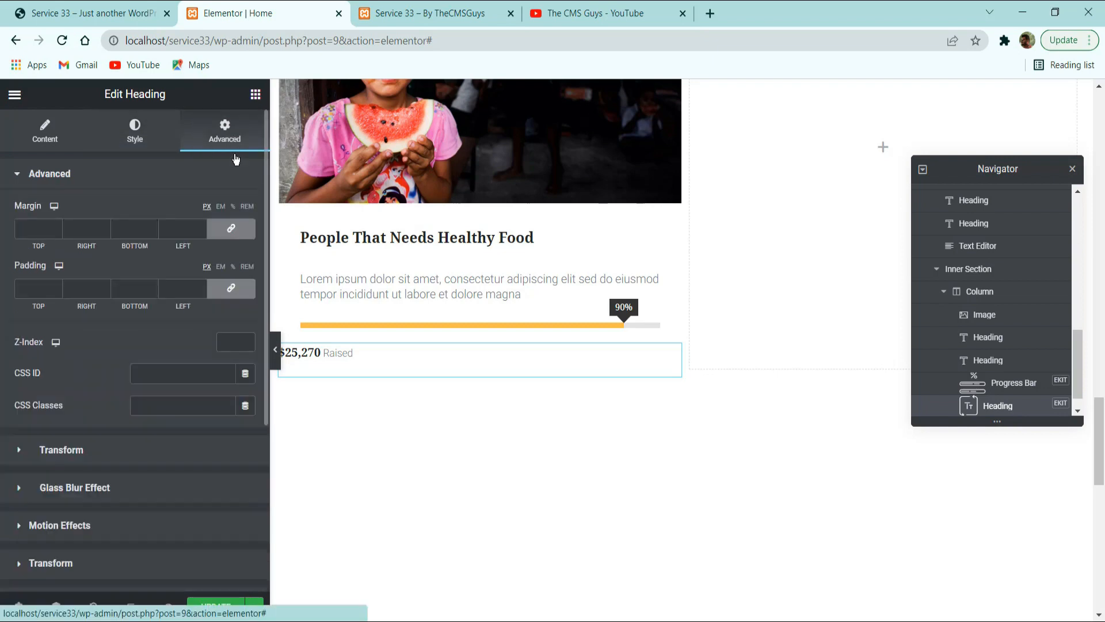
{"action": "left_click", "coordinate": [226, 285]}
{"action": "double_click", "coordinate": [185, 291]}
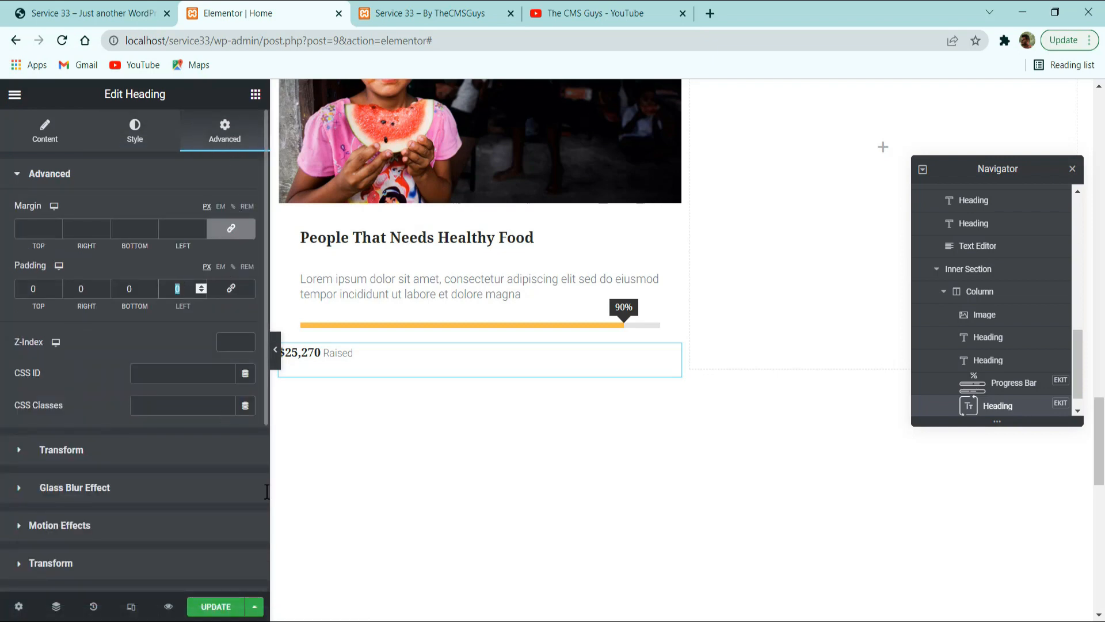
{"action": "type", "text": "30"}
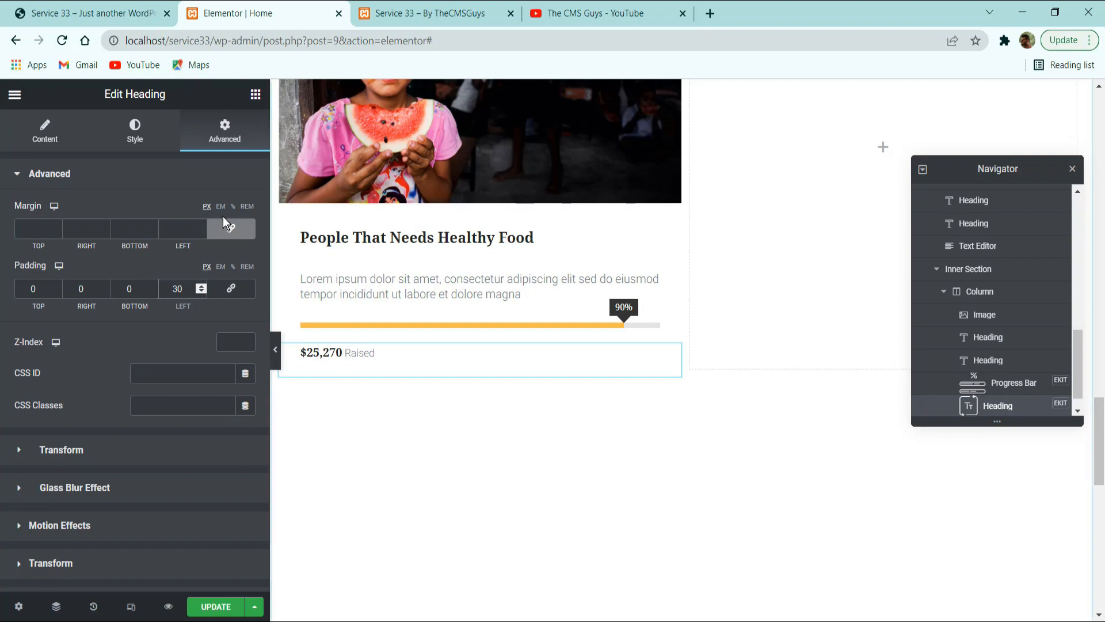
Check the raised-amount row on the reference site, then give the raised-amount heading a custom width of 50%.
{"action": "key", "text": "ctrl+1"}
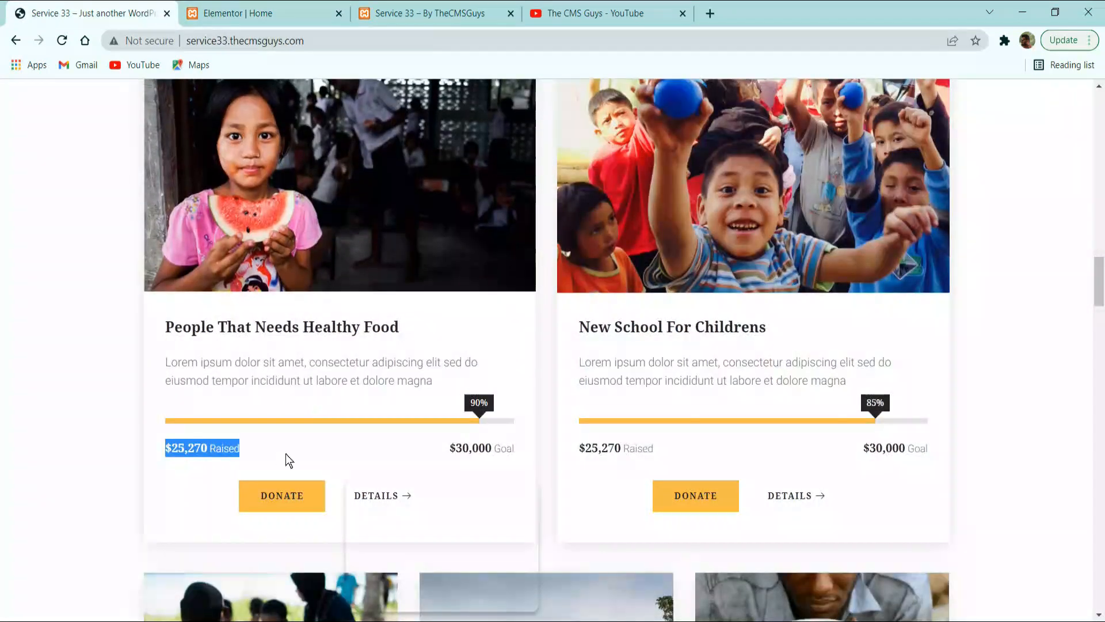
{"action": "left_click", "coordinate": [270, 13]}
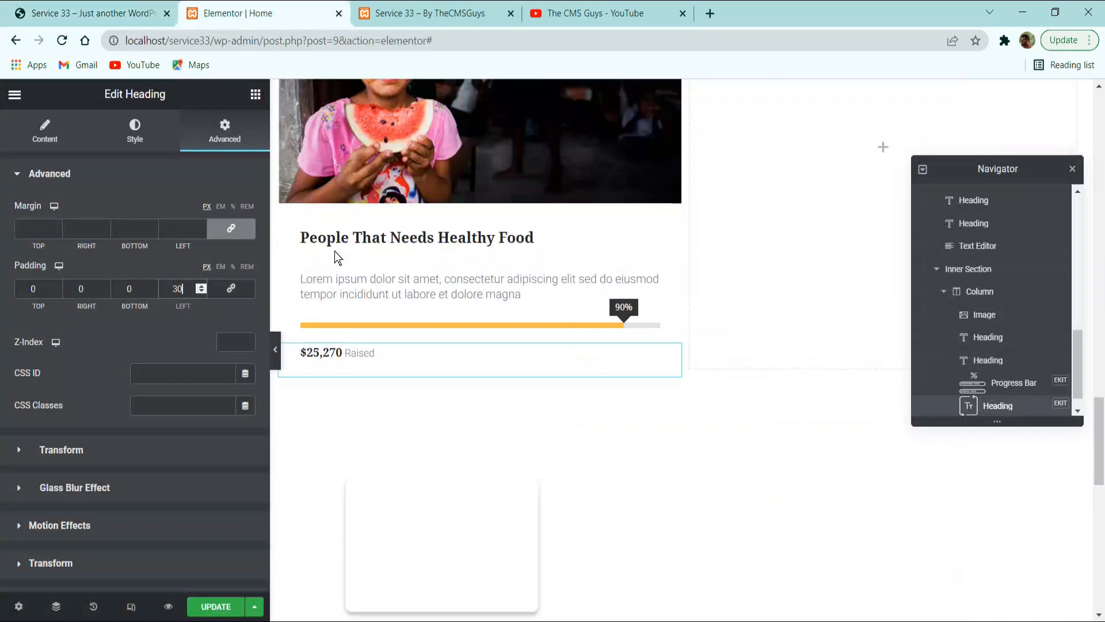
{"action": "right_click", "coordinate": [348, 358]}
{"action": "left_click", "coordinate": [327, 358]}
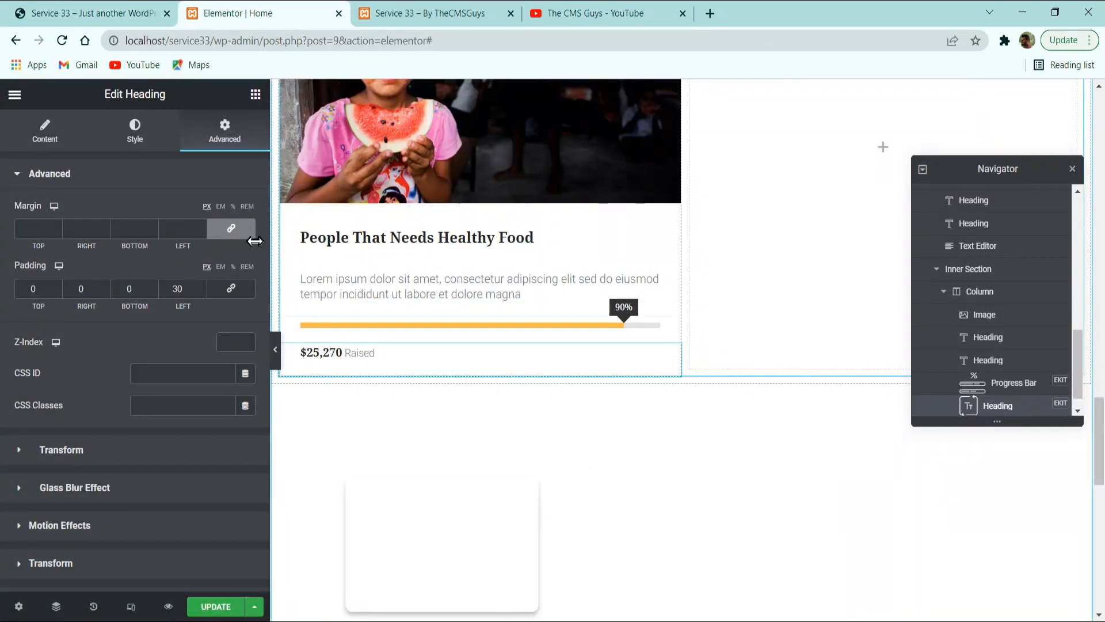
{"action": "scroll", "coordinate": [165, 444], "scroll_direction": "down", "scroll_amount": 5}
{"action": "left_click", "coordinate": [86, 457]}
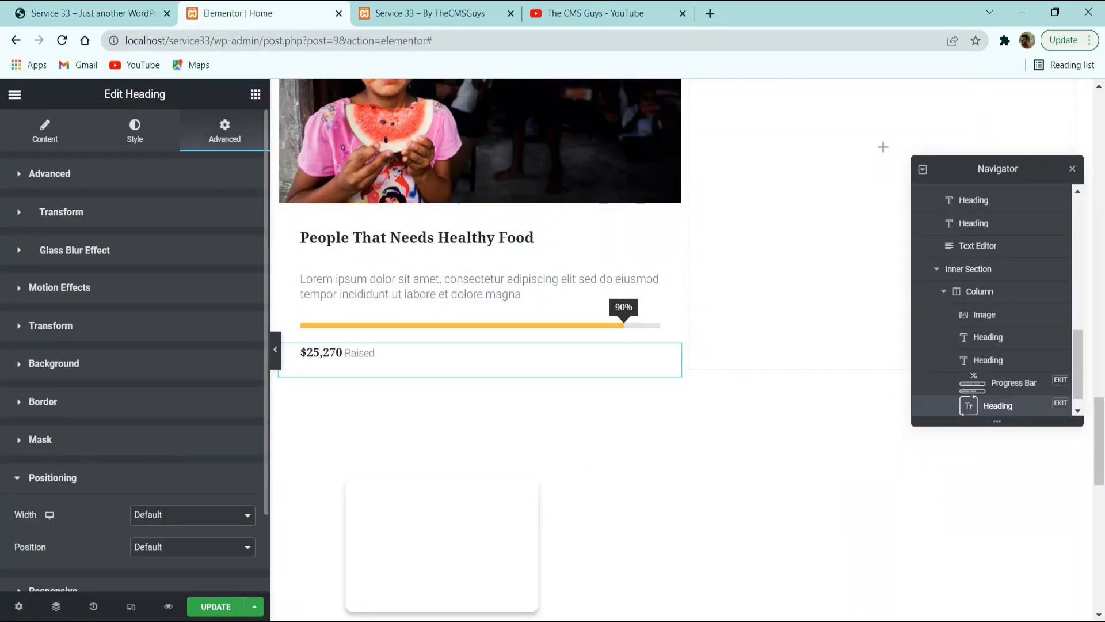
{"action": "scroll", "coordinate": [29, 403], "scroll_direction": "down", "scroll_amount": 2}
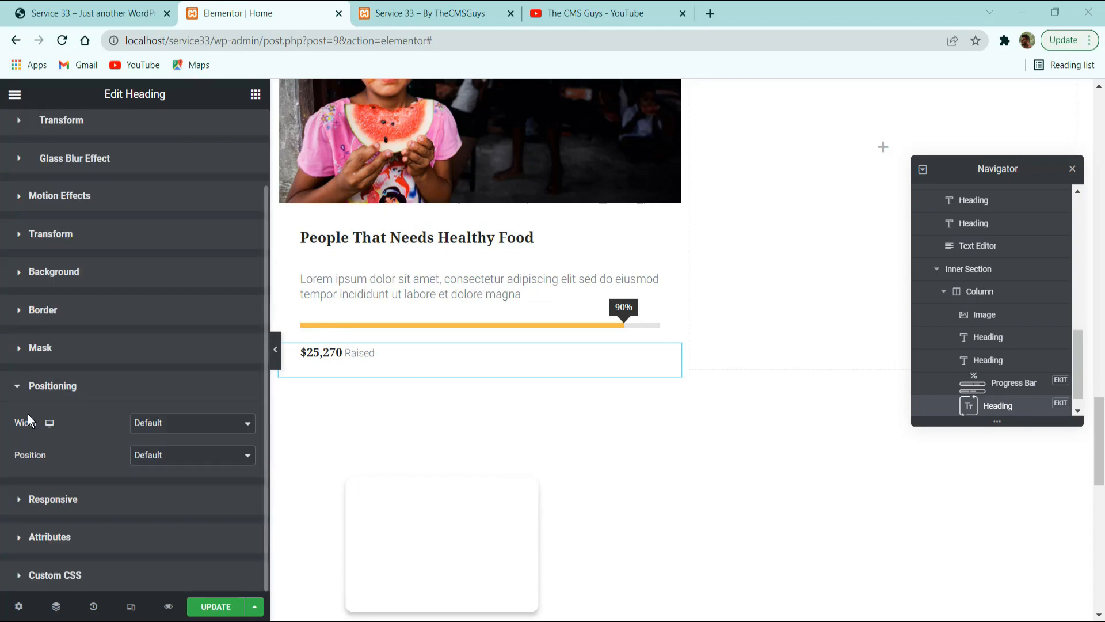
{"action": "left_click", "coordinate": [158, 396]}
{"action": "left_click", "coordinate": [57, 461]}
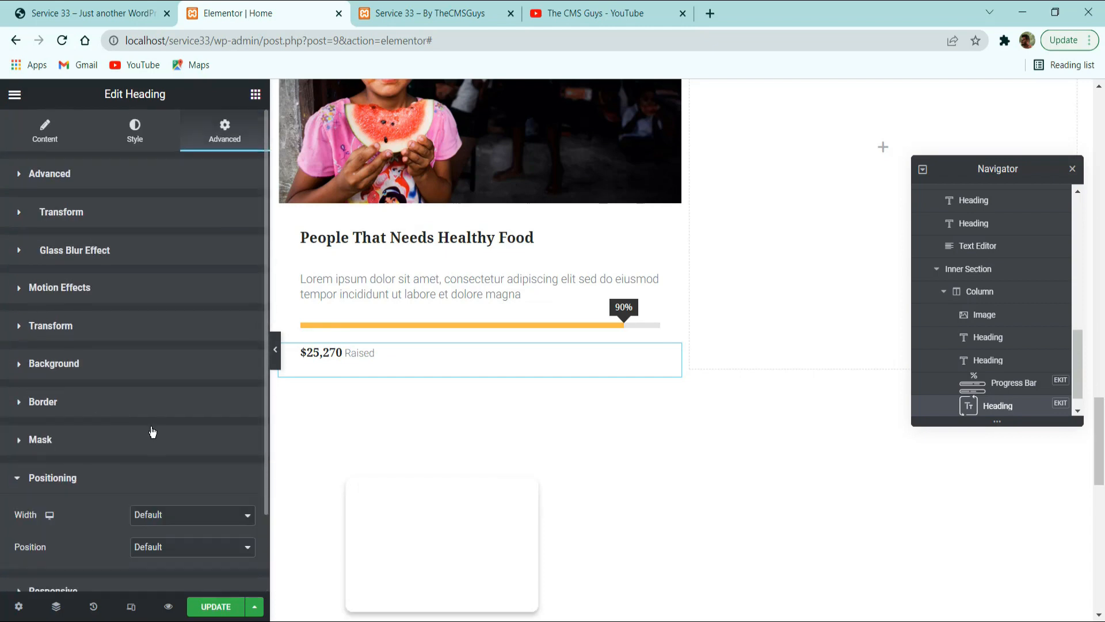
{"action": "scroll", "coordinate": [167, 461], "scroll_direction": "down", "scroll_amount": 2}
{"action": "left_click", "coordinate": [161, 425]}
{"action": "left_click", "coordinate": [157, 467]}
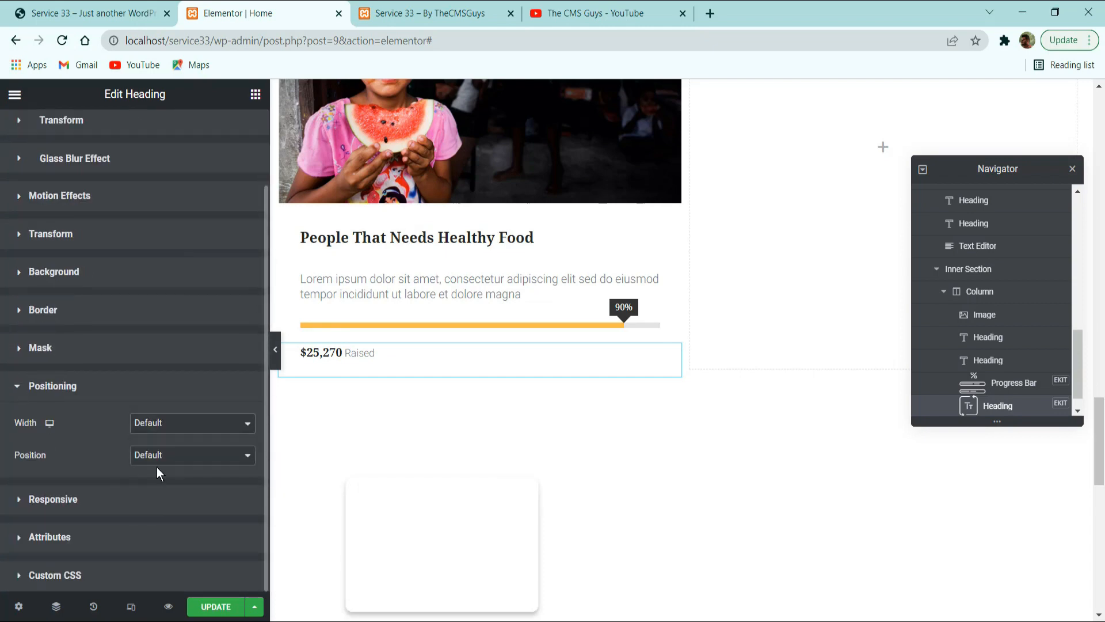
{"action": "left_click", "coordinate": [237, 452]}
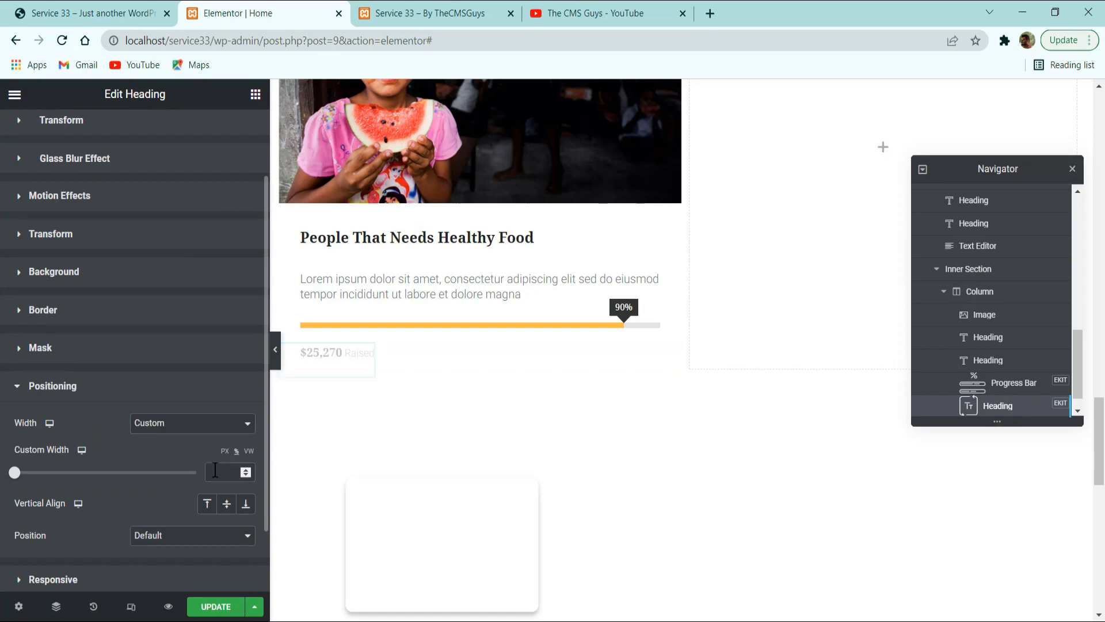
{"action": "type", "text": "50"}
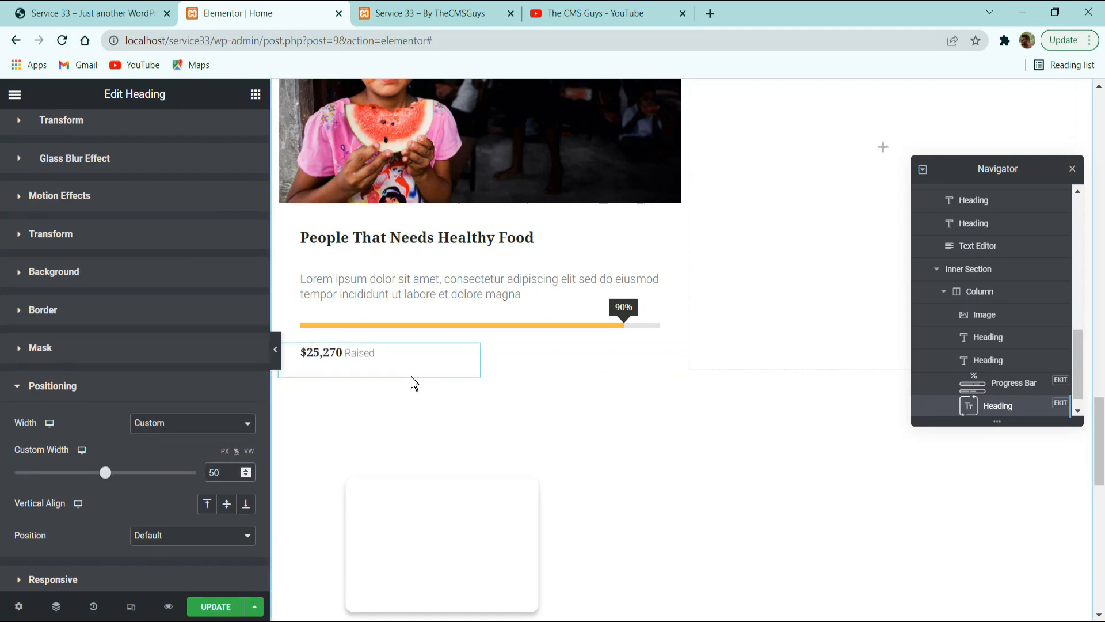
Duplicate the raised-amount heading and right-align the copy with a right padding of 30 px.
{"action": "right_click", "coordinate": [412, 359]}
{"action": "left_click", "coordinate": [447, 398]}
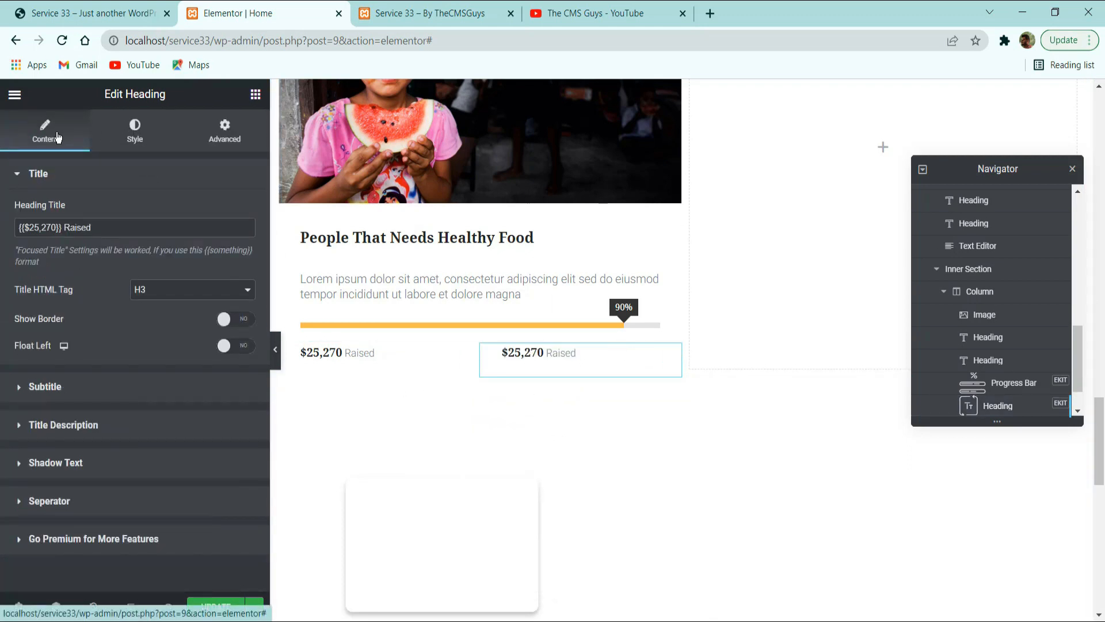
{"action": "left_click", "coordinate": [136, 133]}
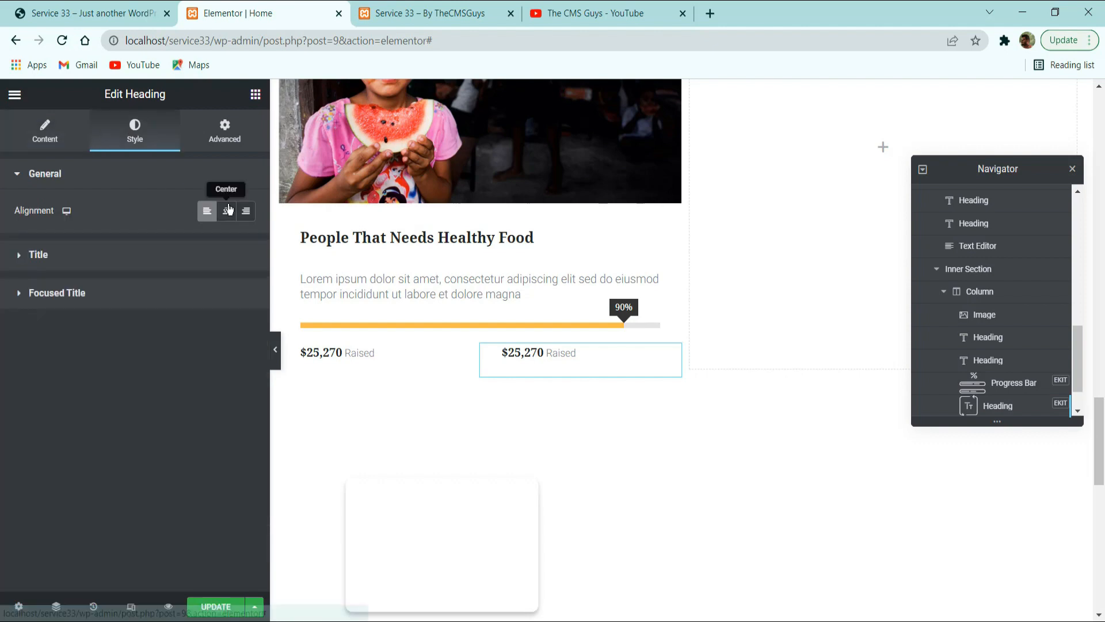
{"action": "left_click", "coordinate": [244, 211]}
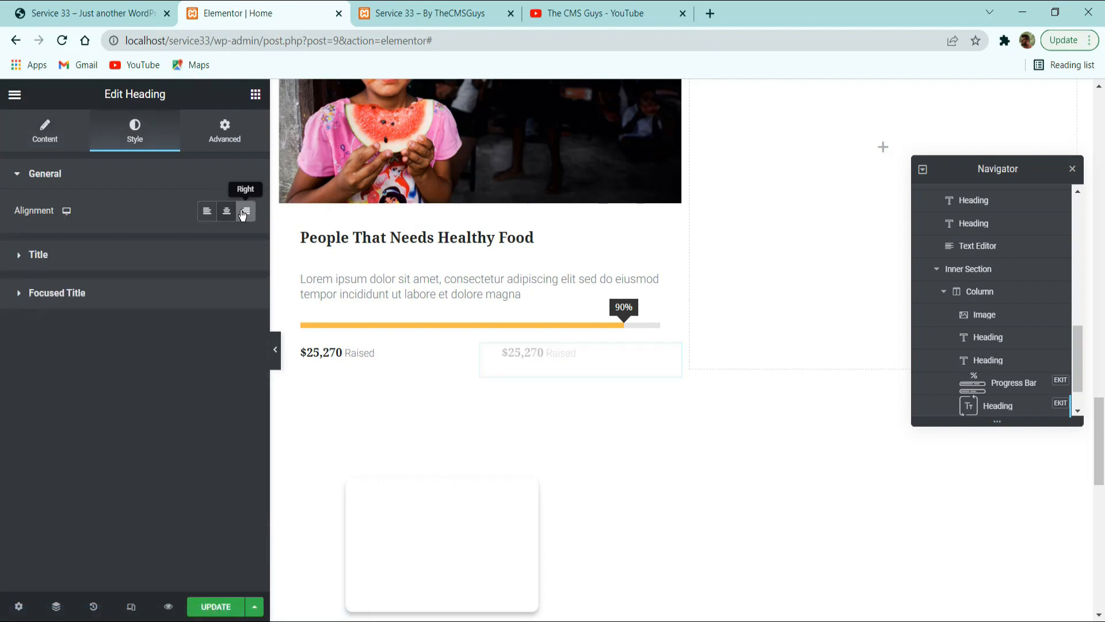
{"action": "left_click", "coordinate": [225, 132]}
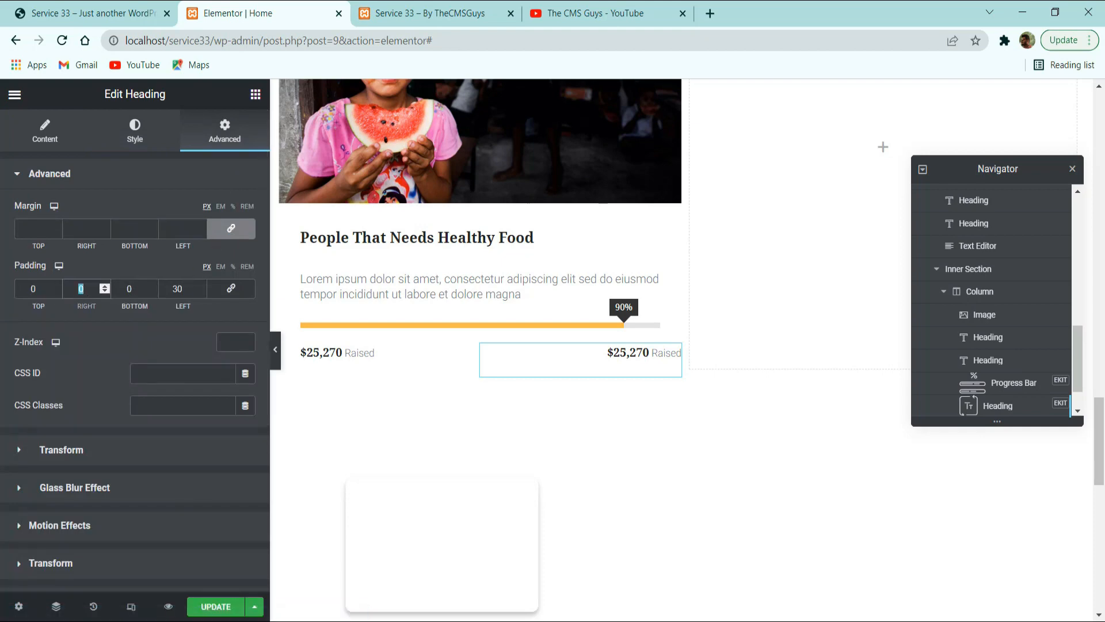
{"action": "type", "text": "30"}
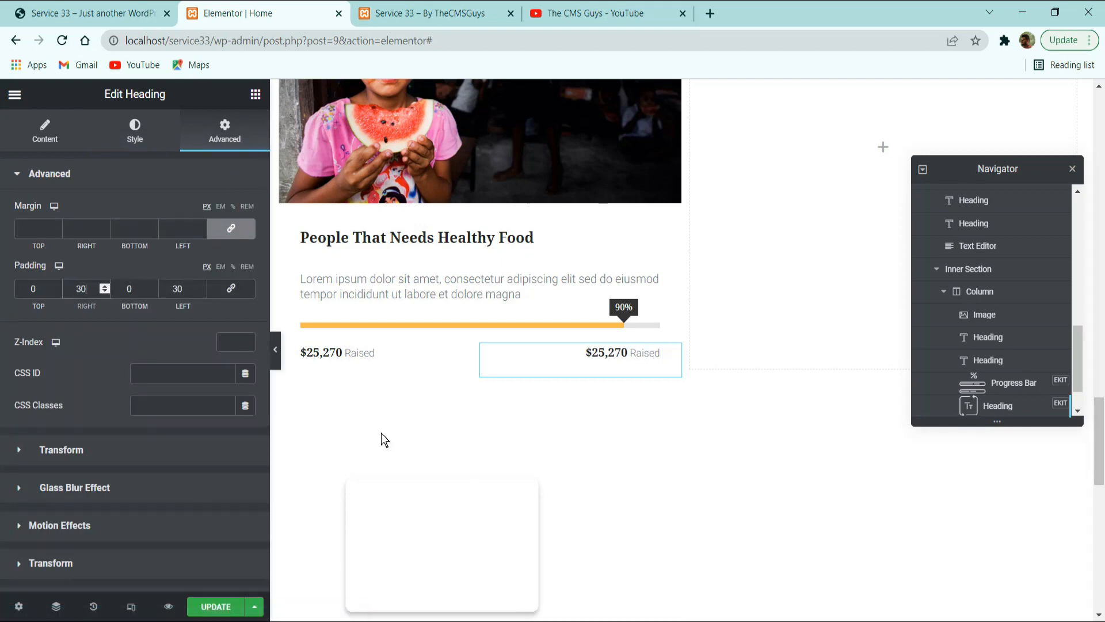
Check the goal text on the reference site and change the duplicated heading's title to "{{$30,270}} Goal".
{"action": "left_click", "coordinate": [109, 13]}
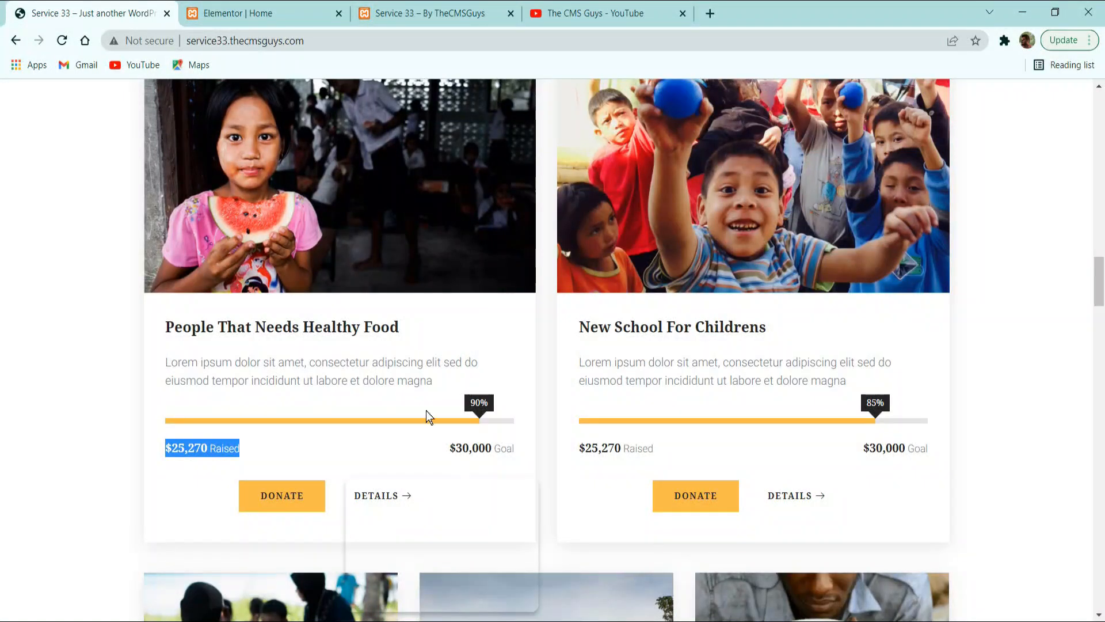
{"action": "left_click", "coordinate": [469, 449]}
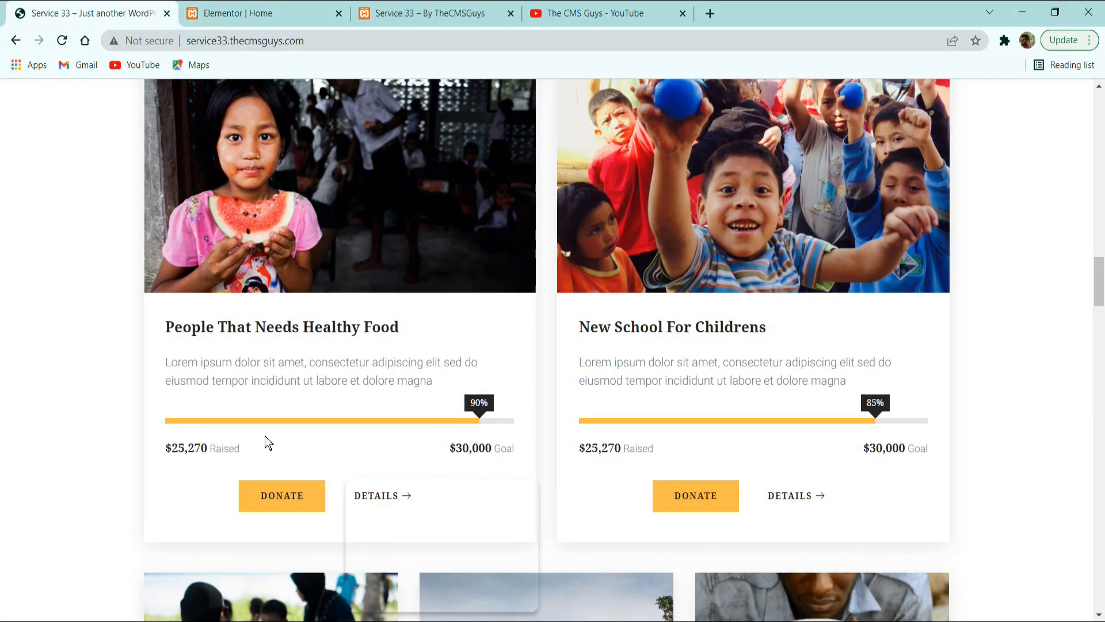
{"action": "left_click_drag", "start_coordinate": [497, 453], "coordinate": [514, 455]}
{"action": "left_click", "coordinate": [242, 12]}
{"action": "left_click", "coordinate": [60, 144]}
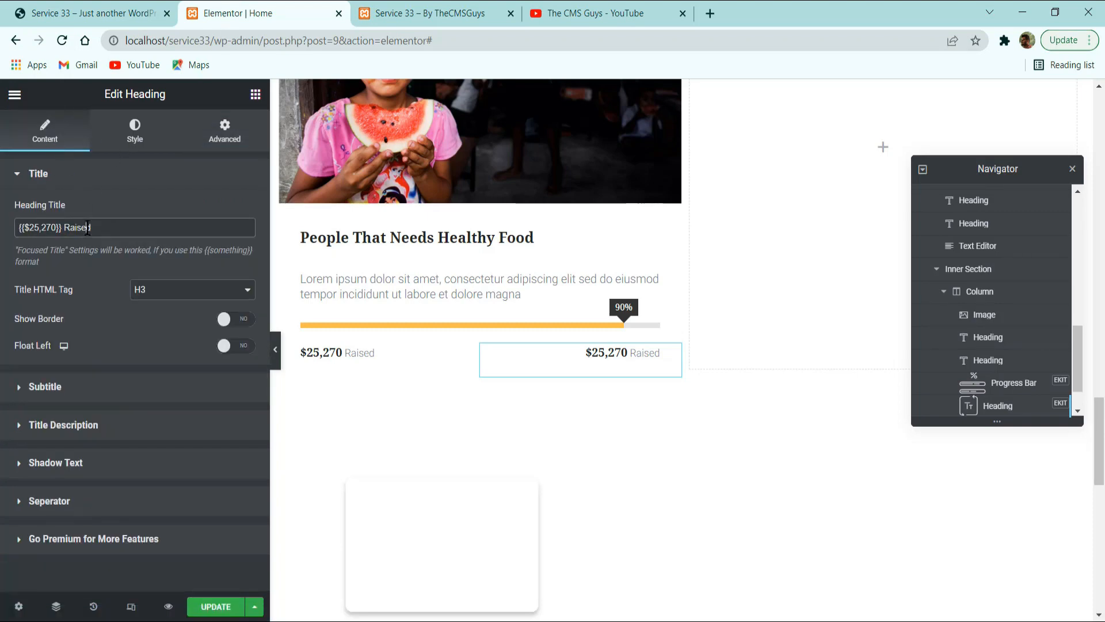
{"action": "type", "text": "Goa"}
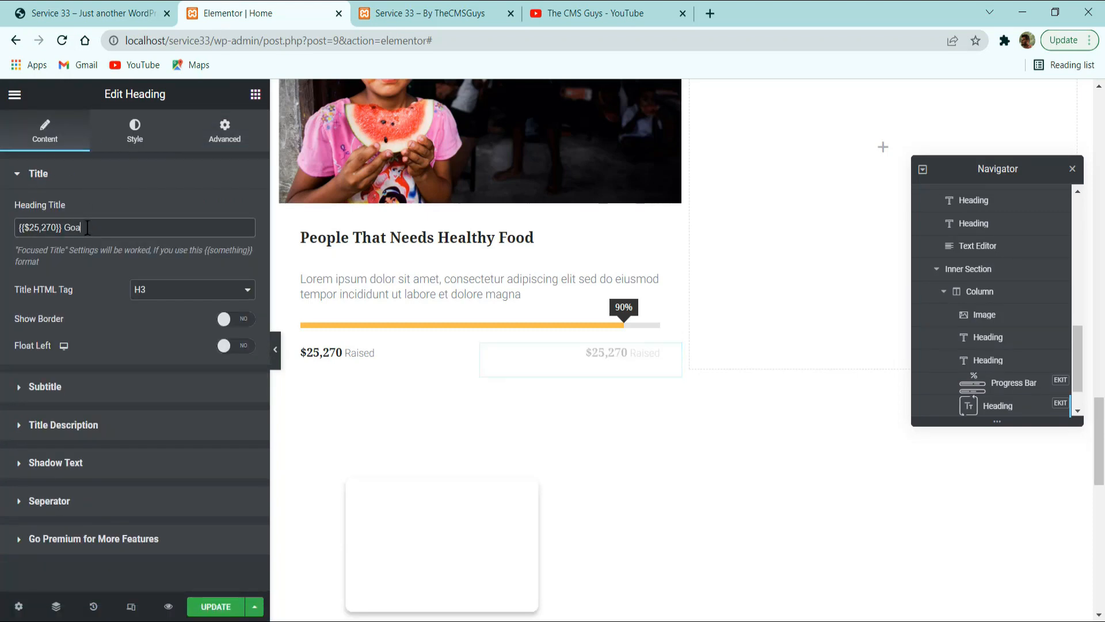
{"action": "type", "text": ";"}
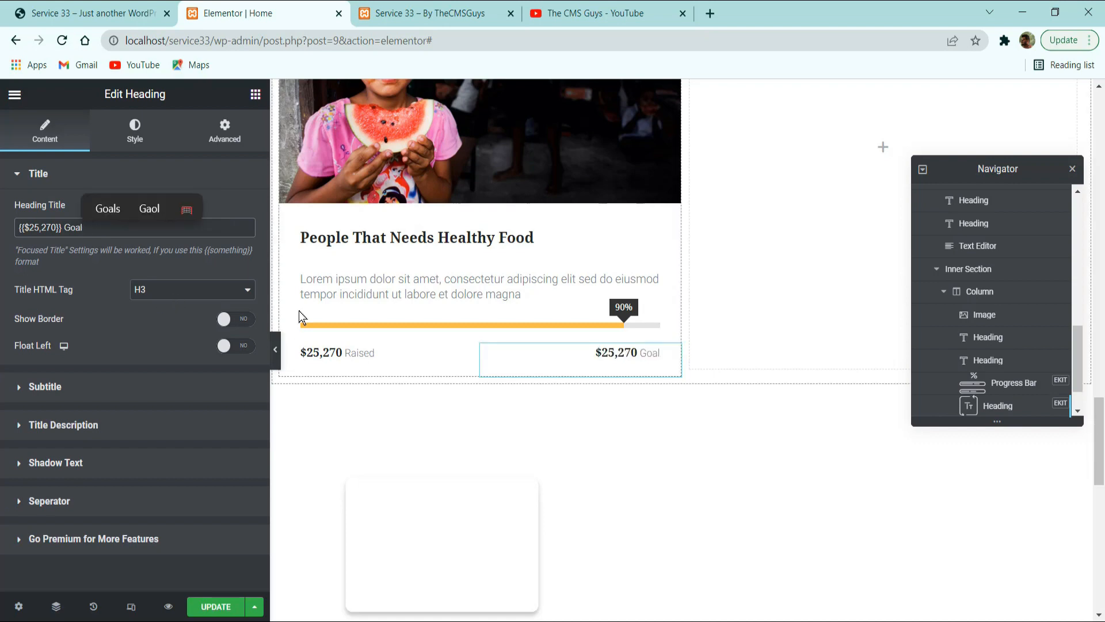
{"action": "left_click", "coordinate": [36, 228]}
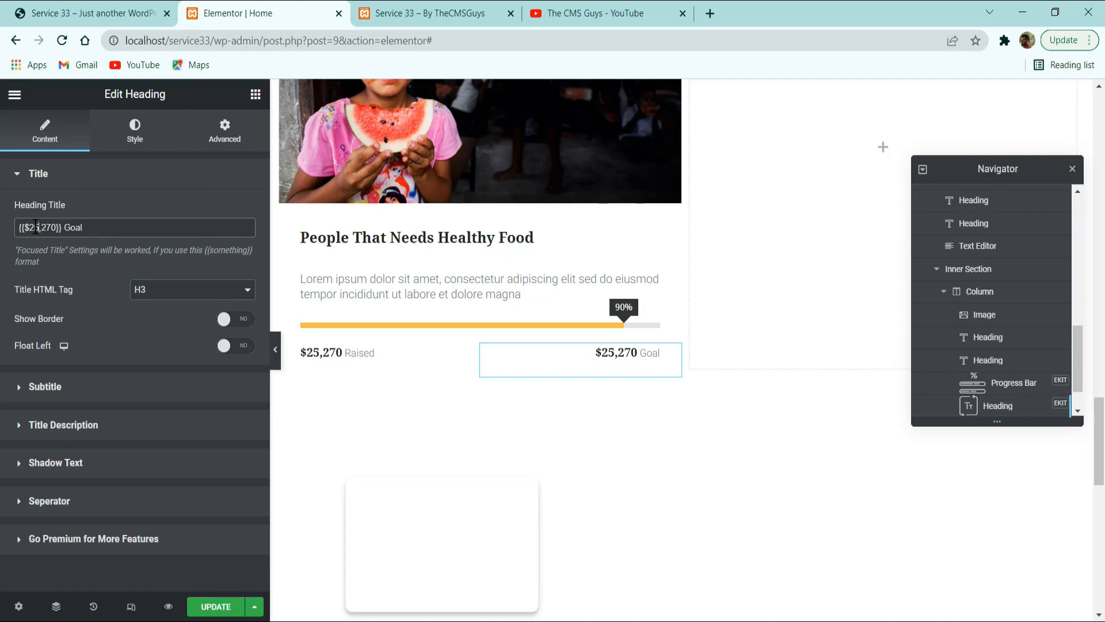
{"action": "type", "text": "30"}
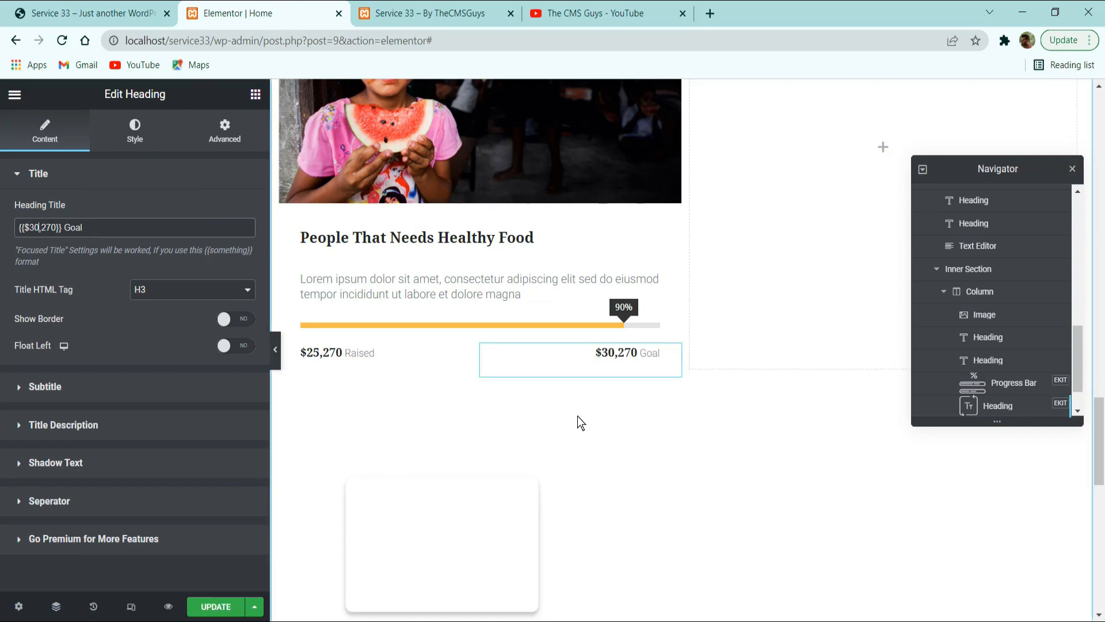
Review the reference card's buttons and copy the Donate button from the hero section of the Elementor page.
{"action": "scroll", "coordinate": [628, 459], "scroll_direction": "down", "scroll_amount": 2}
{"action": "scroll", "coordinate": [353, 255], "scroll_direction": "up", "scroll_amount": 2}
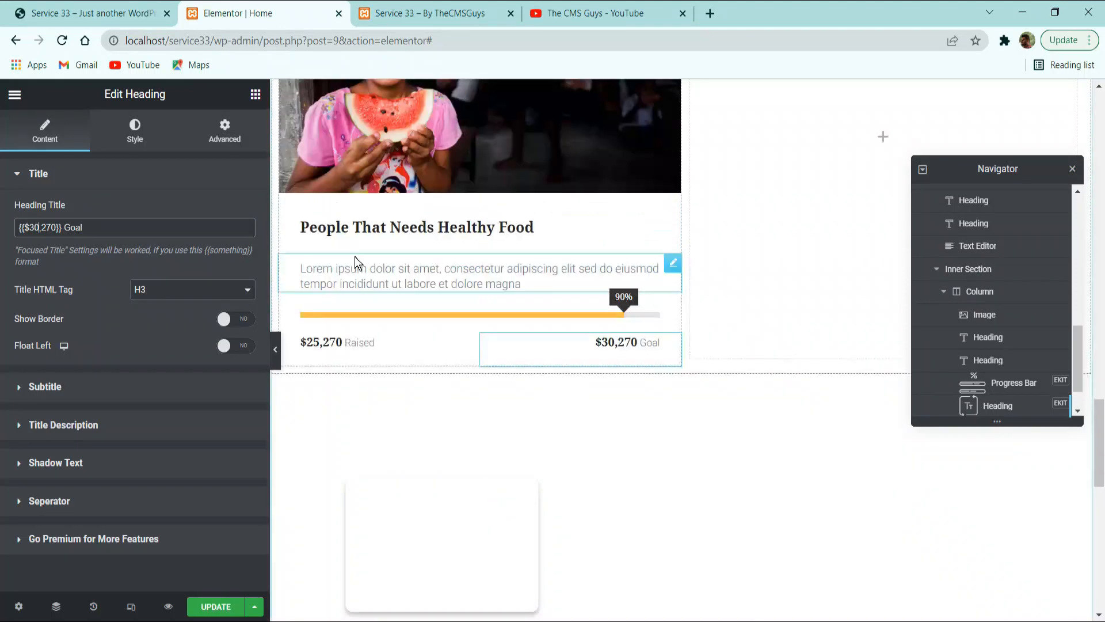
{"action": "left_click", "coordinate": [115, 7]}
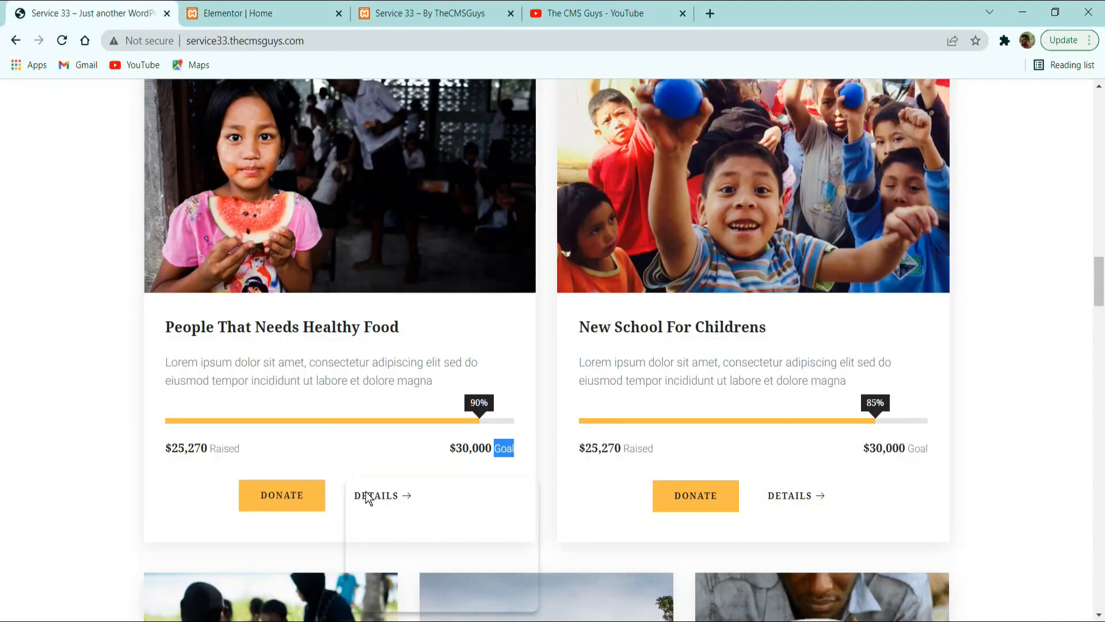
{"action": "scroll", "coordinate": [546, 346], "scroll_direction": "down", "scroll_amount": 2}
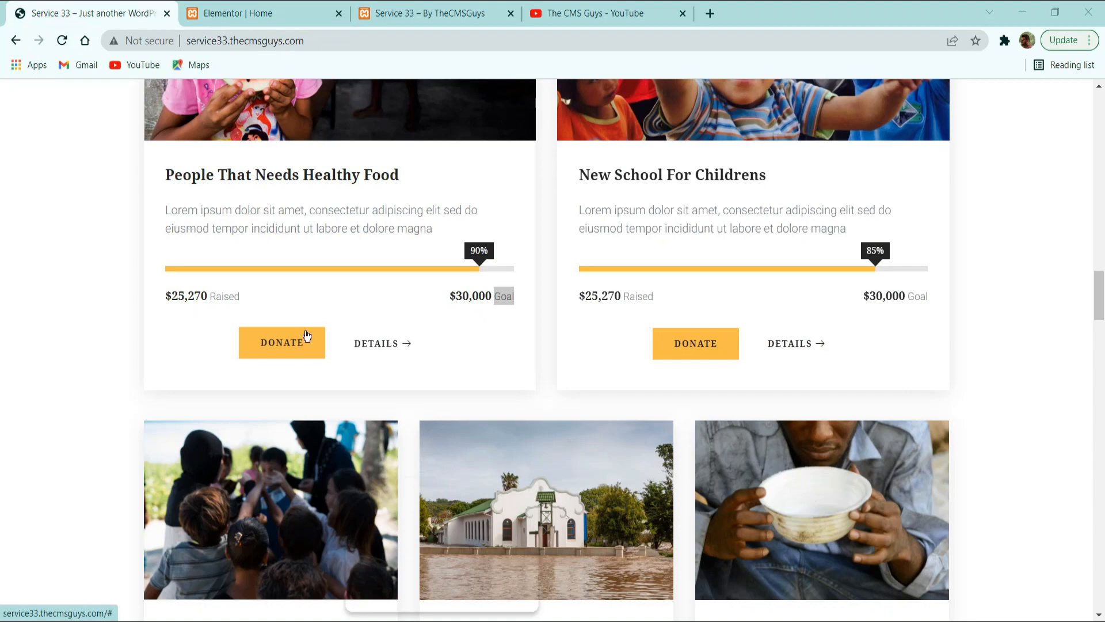
{"action": "left_click", "coordinate": [265, 13]}
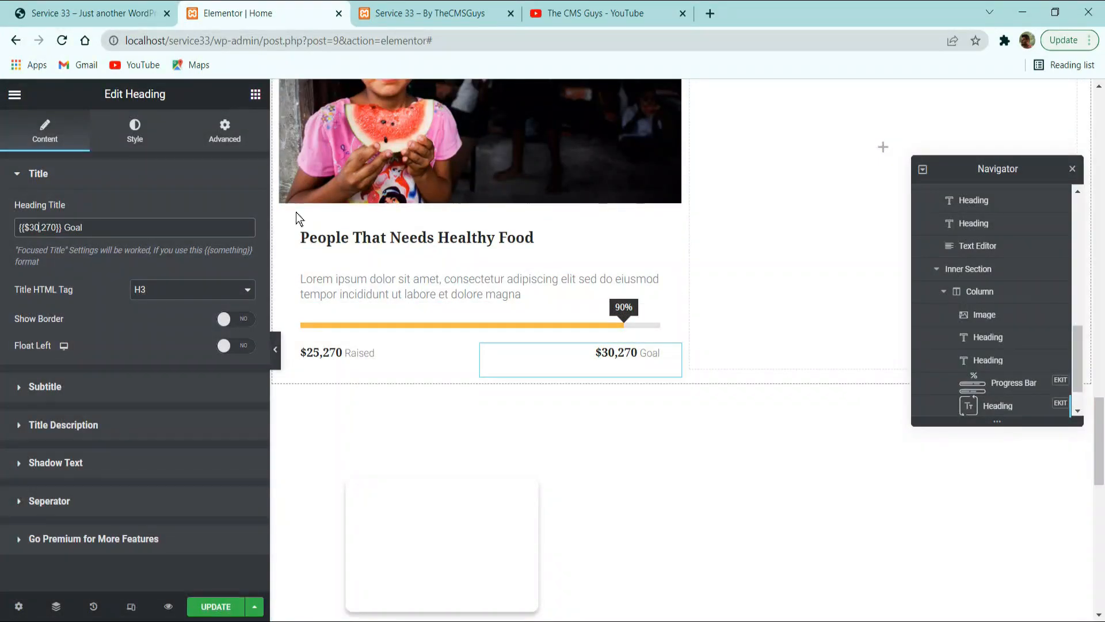
{"action": "left_click", "coordinate": [256, 96]}
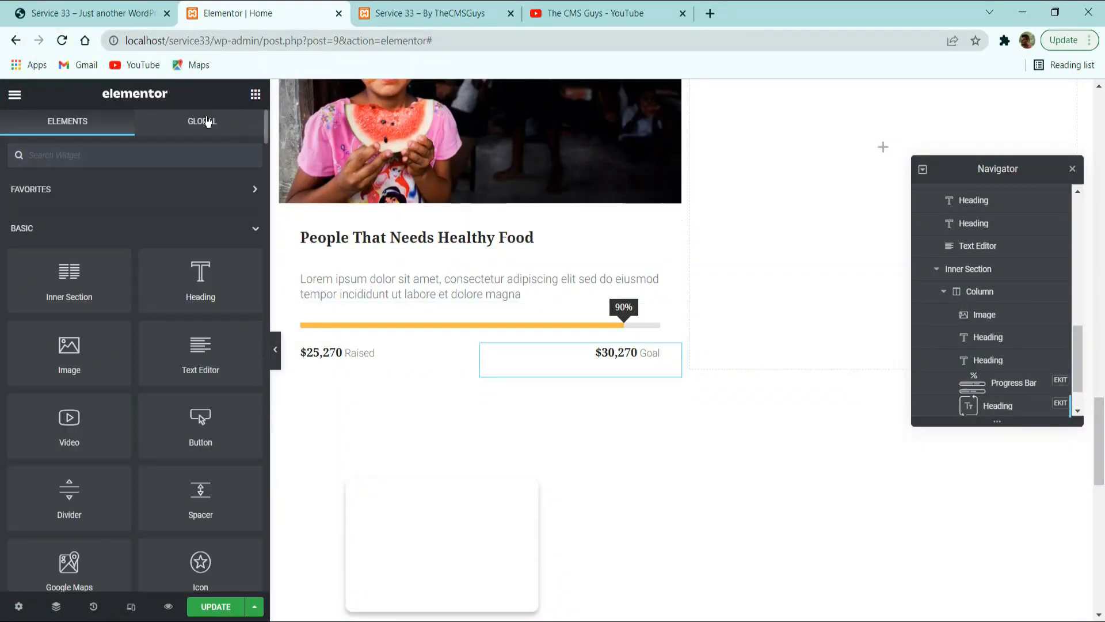
{"action": "scroll", "coordinate": [499, 311], "scroll_direction": "up", "scroll_amount": 15}
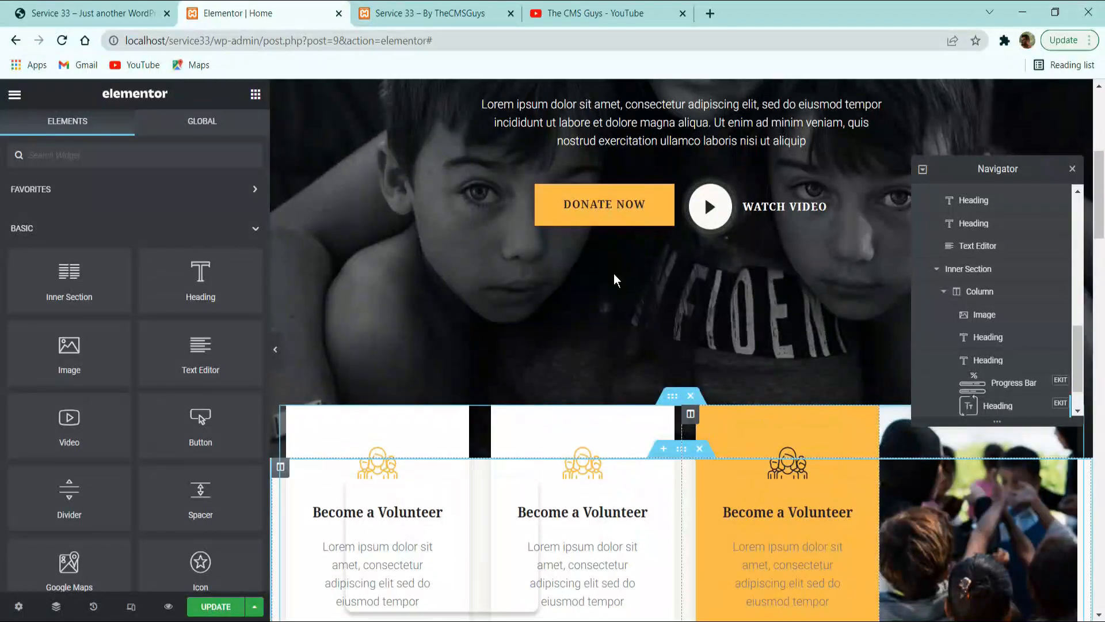
{"action": "right_click", "coordinate": [615, 202]}
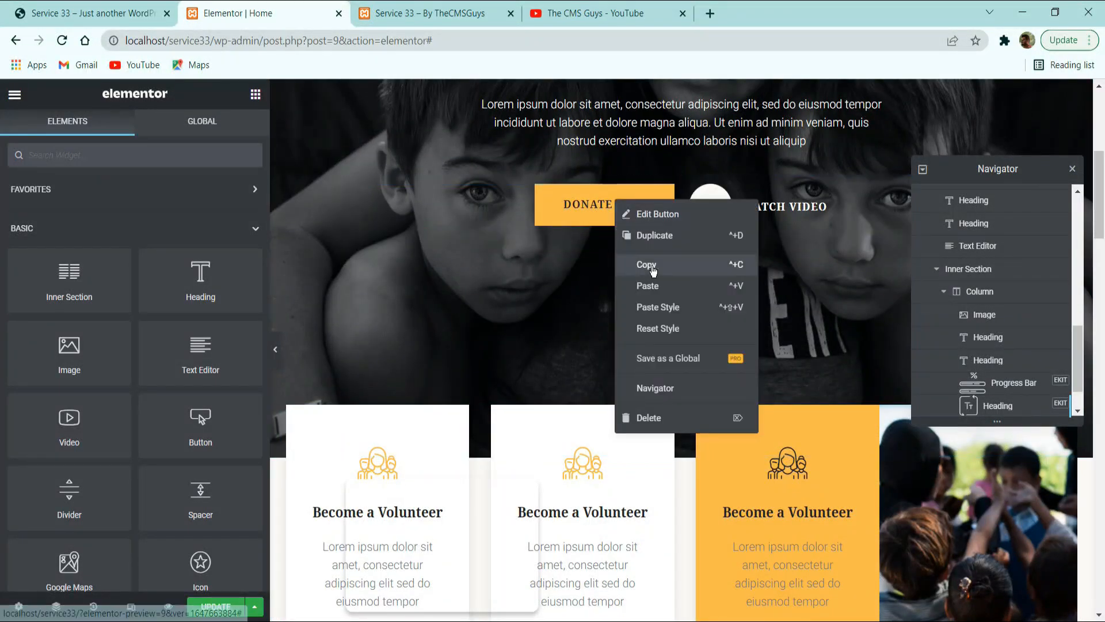
{"action": "left_click", "coordinate": [654, 266]}
Paste the copied button after the raised-amount heading in the first cause card.
{"action": "scroll", "coordinate": [548, 335], "scroll_direction": "down", "scroll_amount": 10}
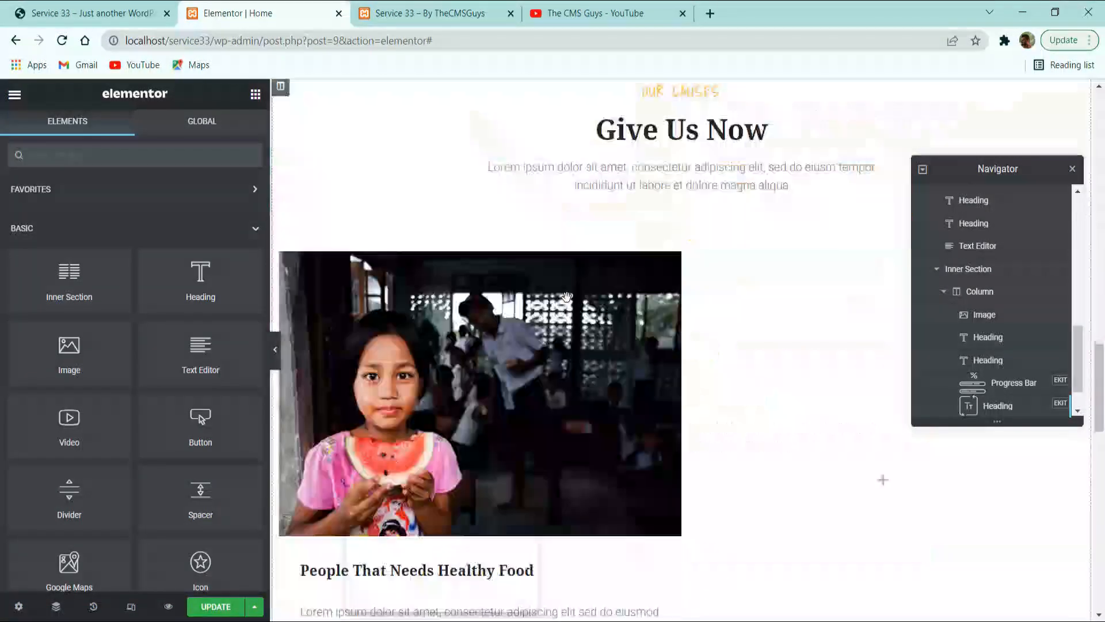
{"action": "scroll", "coordinate": [518, 311], "scroll_direction": "down", "scroll_amount": 3}
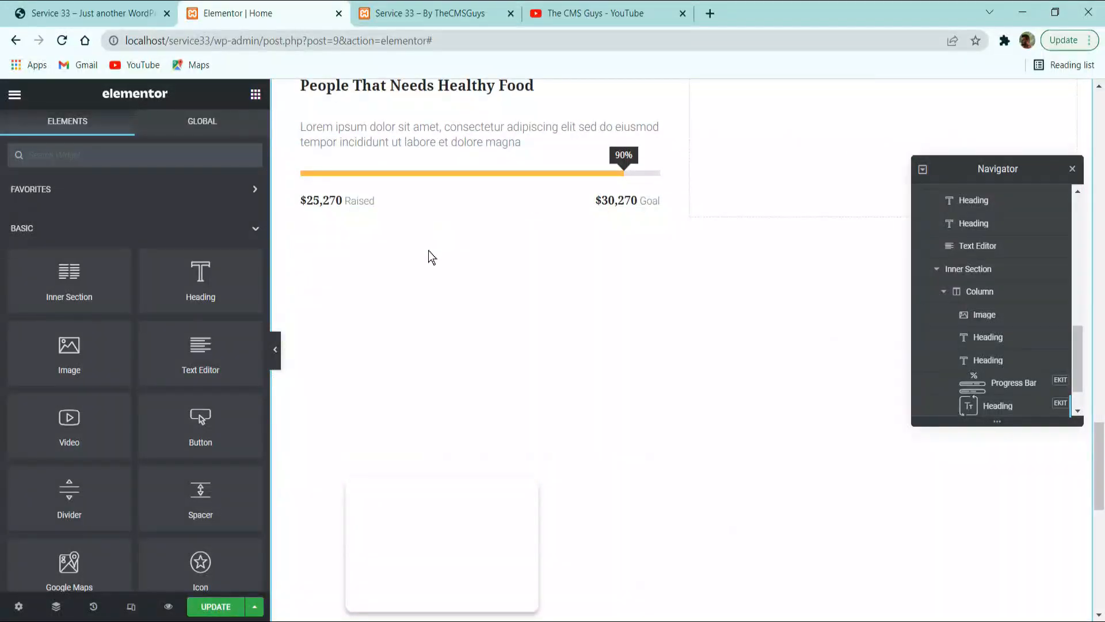
{"action": "right_click", "coordinate": [366, 205]}
{"action": "left_click", "coordinate": [421, 293]}
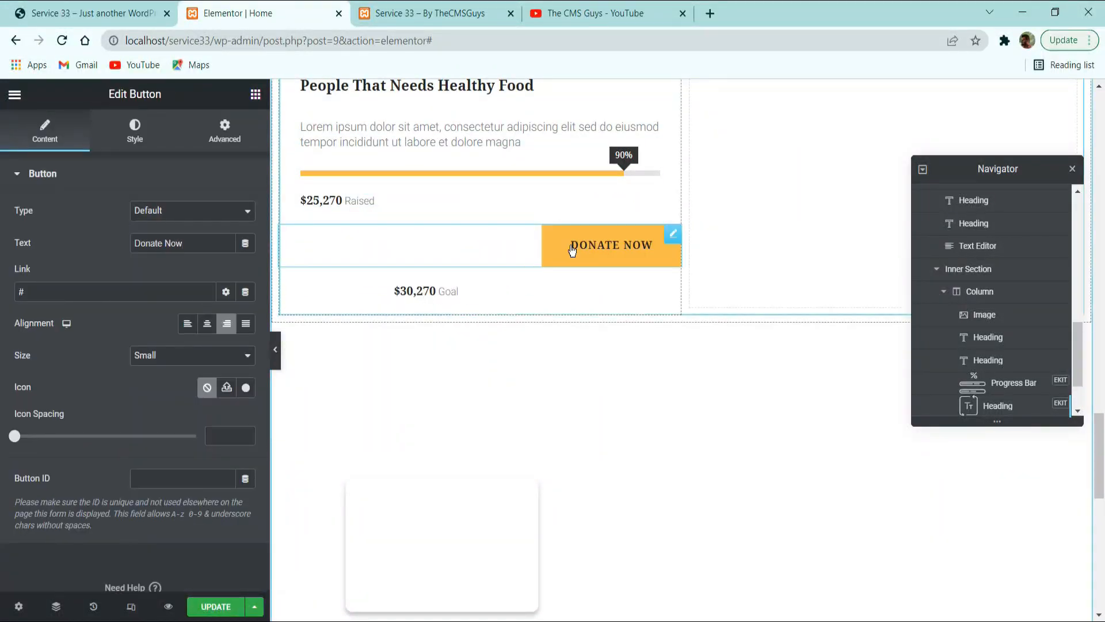
Try to move the pasted Donate Now button below the amount headings in the first cause card.
{"action": "left_click_drag", "start_coordinate": [671, 236], "coordinate": [528, 237]}
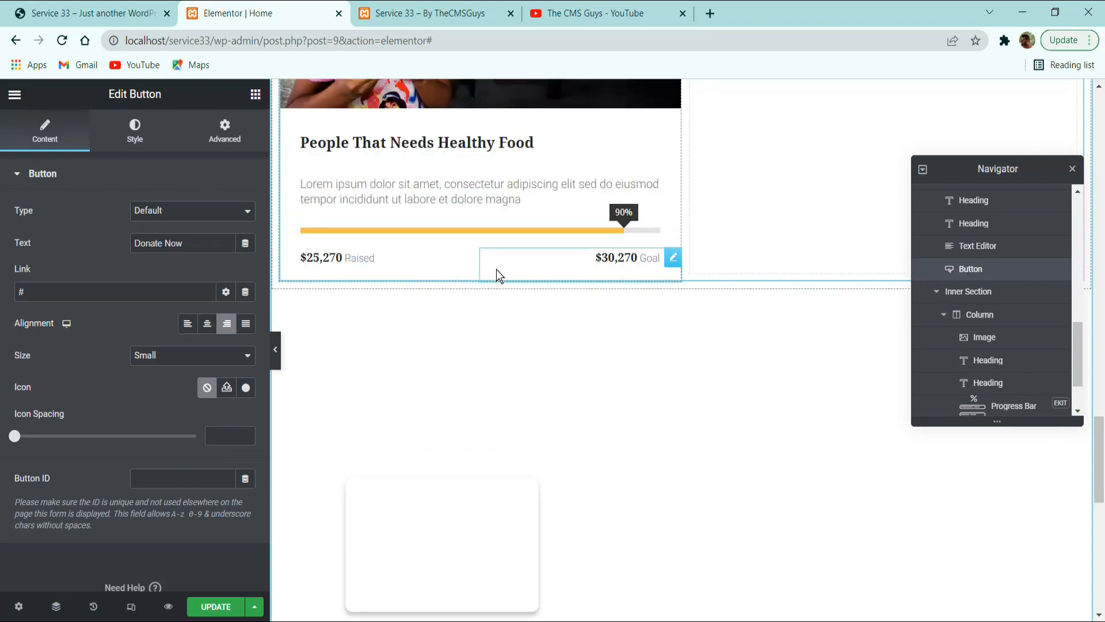
{"action": "scroll", "coordinate": [506, 281], "scroll_direction": "up", "scroll_amount": 7}
{"action": "scroll", "coordinate": [545, 296], "scroll_direction": "down", "scroll_amount": 5}
{"action": "scroll", "coordinate": [551, 292], "scroll_direction": "up", "scroll_amount": 7}
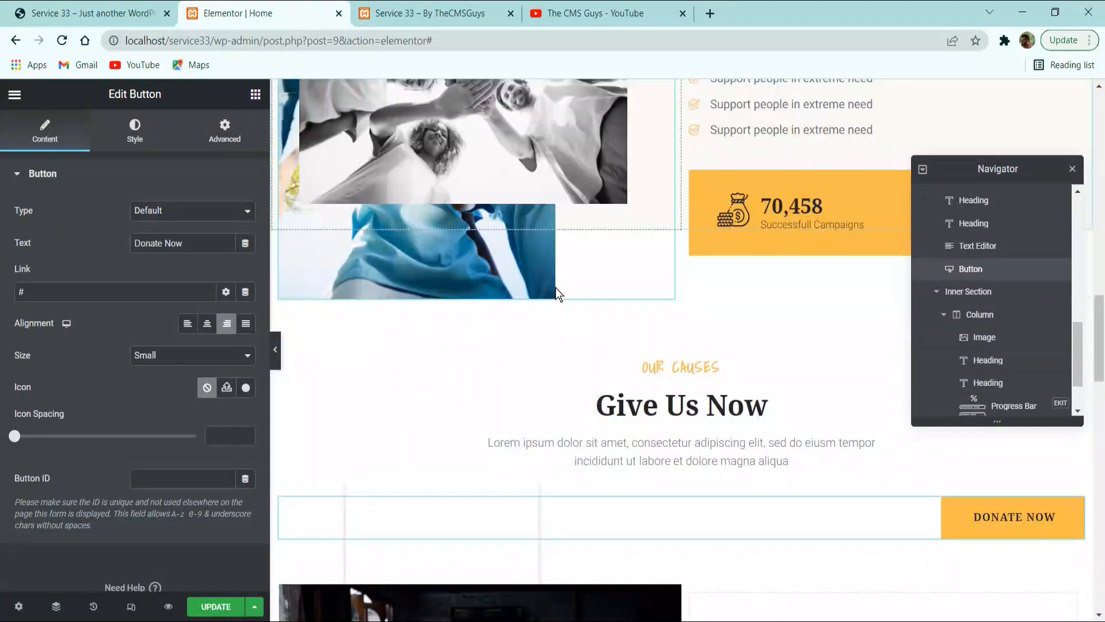
{"action": "scroll", "coordinate": [593, 296], "scroll_direction": "down", "scroll_amount": 5}
{"action": "scroll", "coordinate": [749, 301], "scroll_direction": "up", "scroll_amount": 3}
{"action": "left_click_drag", "start_coordinate": [1024, 167], "coordinate": [578, 87]}
{"action": "left_click_drag", "start_coordinate": [1076, 354], "coordinate": [452, 374]}
Reorder the first cause card's widgets so the Donate Now button comes after the goal-amount heading.
{"action": "scroll", "coordinate": [518, 443], "scroll_direction": "down", "scroll_amount": 7}
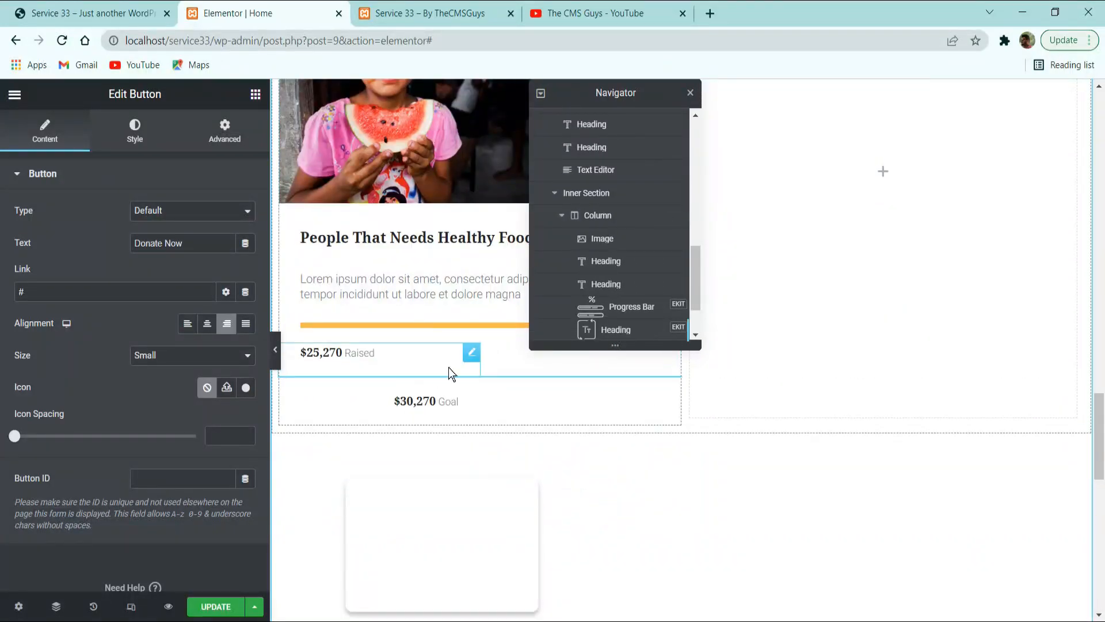
{"action": "left_click_drag", "start_coordinate": [605, 87], "coordinate": [825, 113]}
{"action": "scroll", "coordinate": [841, 295], "scroll_direction": "down", "scroll_amount": 2}
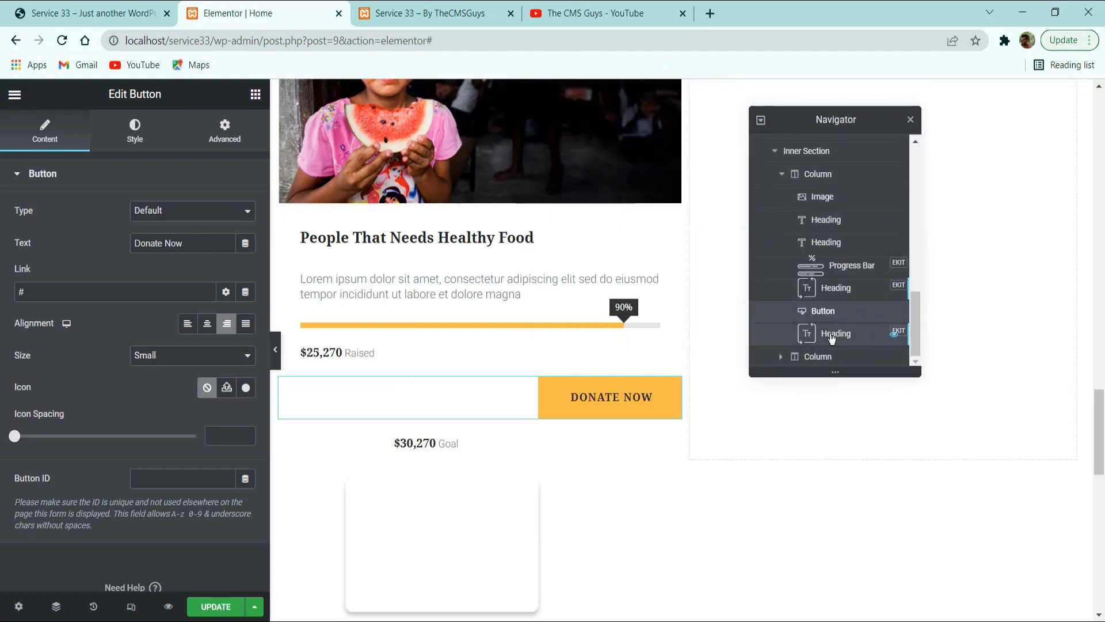
{"action": "left_click_drag", "start_coordinate": [829, 312], "coordinate": [827, 349]}
{"action": "scroll", "coordinate": [839, 294], "scroll_direction": "down", "scroll_amount": 1}
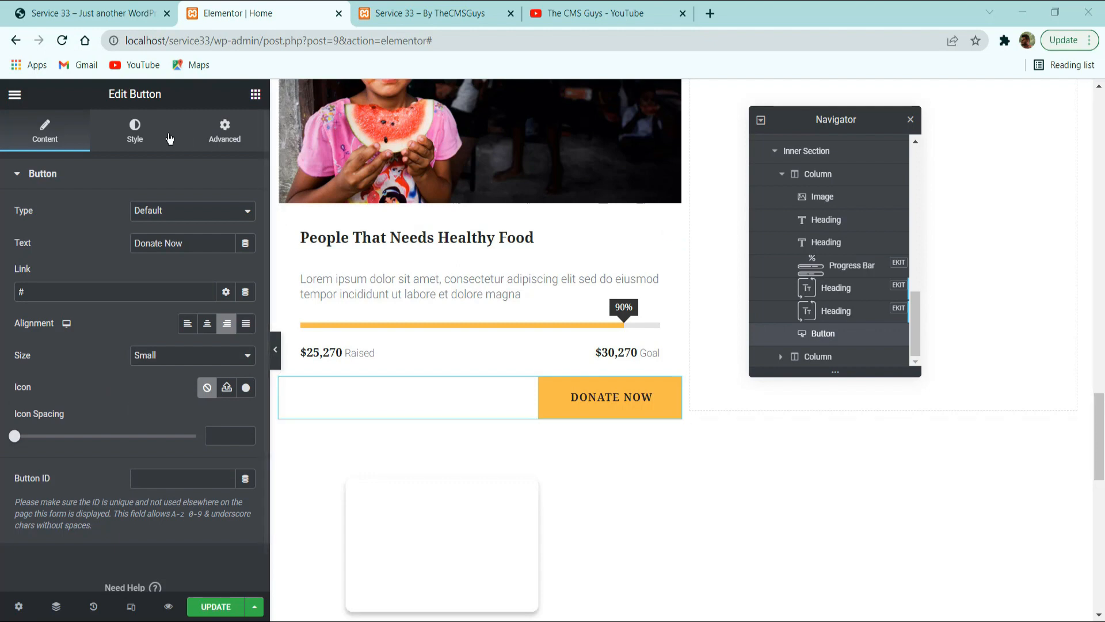
Set the typography size of the card's Donate Now button to 12 px.
{"action": "left_click", "coordinate": [141, 136]}
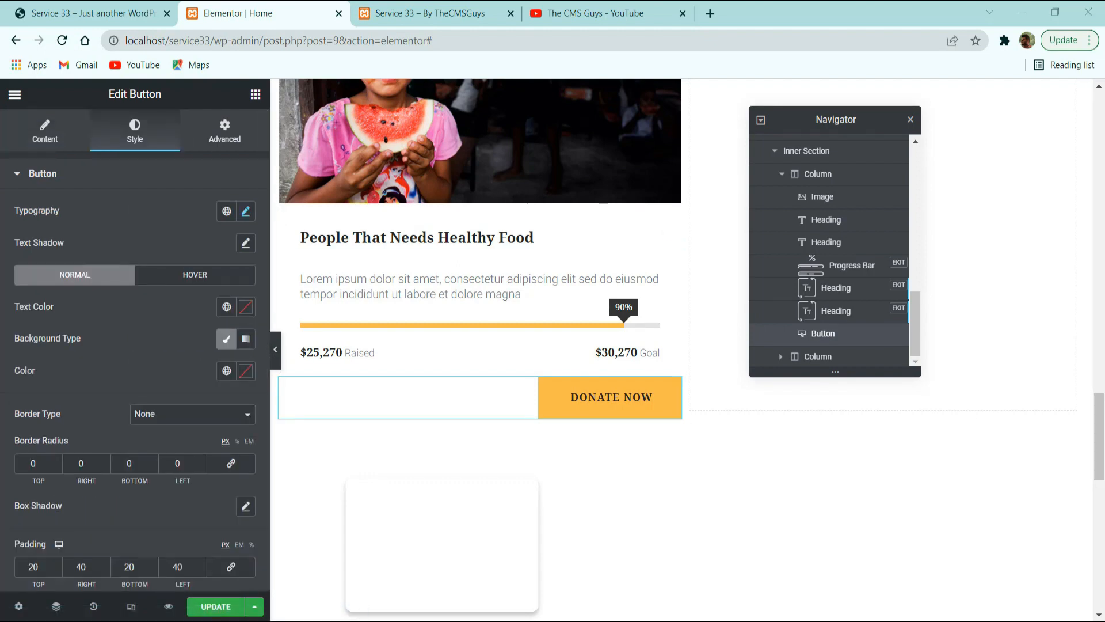
{"action": "left_click", "coordinate": [244, 211]}
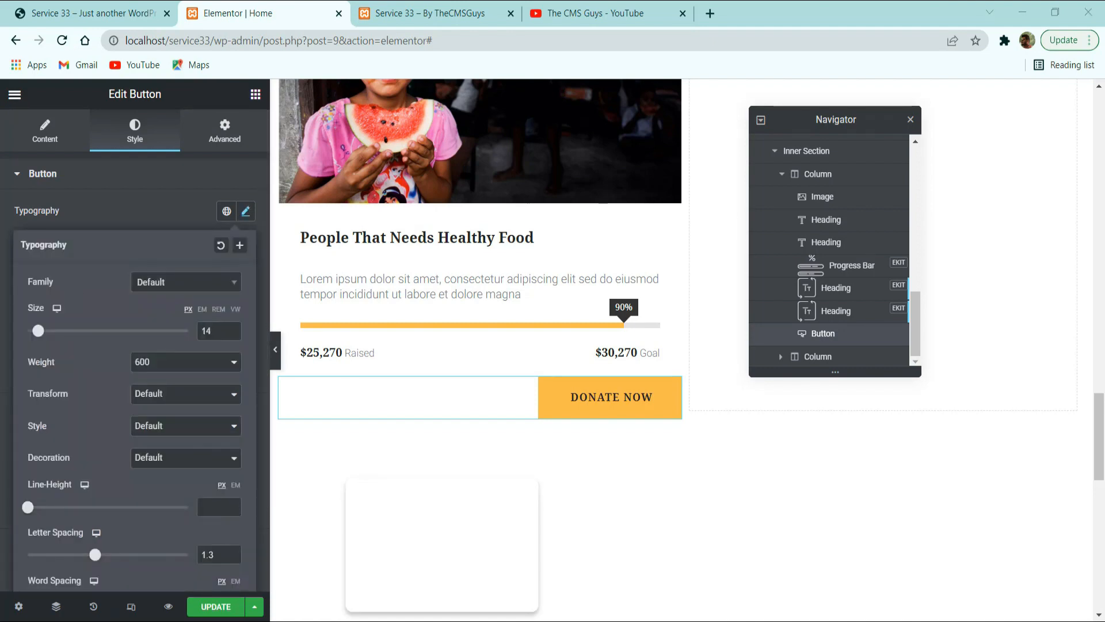
{"action": "left_click", "coordinate": [232, 334]}
{"action": "left_click", "coordinate": [231, 334]}
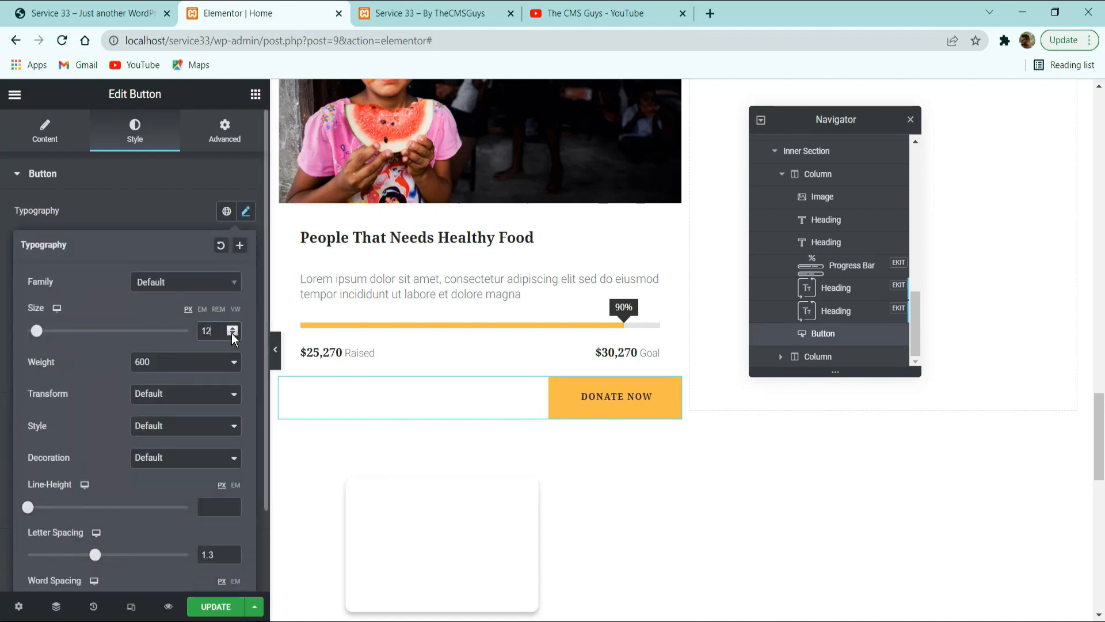
{"action": "left_click", "coordinate": [170, 203]}
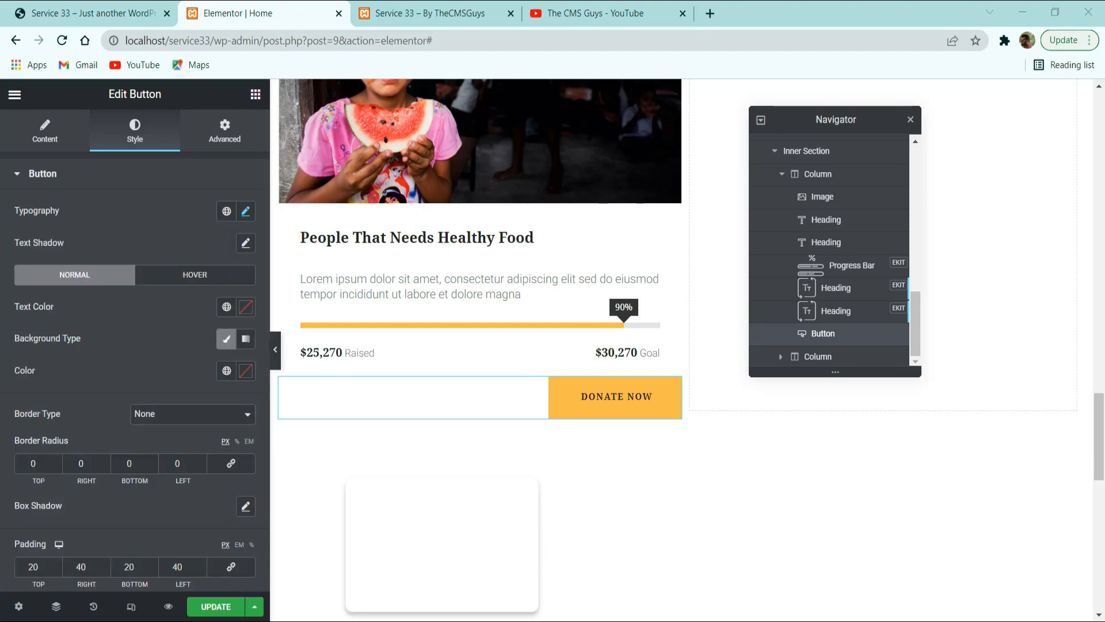
Set the Donate Now button's style padding to 15 px top and bottom and 30 px right and left.
{"action": "scroll", "coordinate": [151, 461], "scroll_direction": "down", "scroll_amount": 2}
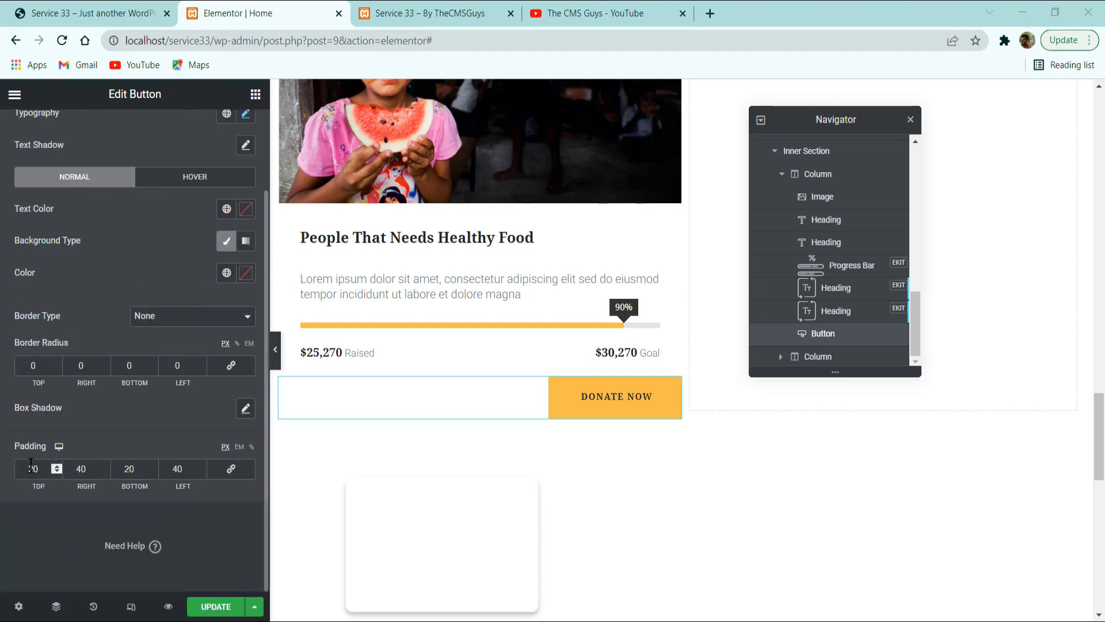
{"action": "left_click_drag", "start_coordinate": [40, 469], "coordinate": [1, 481]}
{"action": "type", "text": "15"}
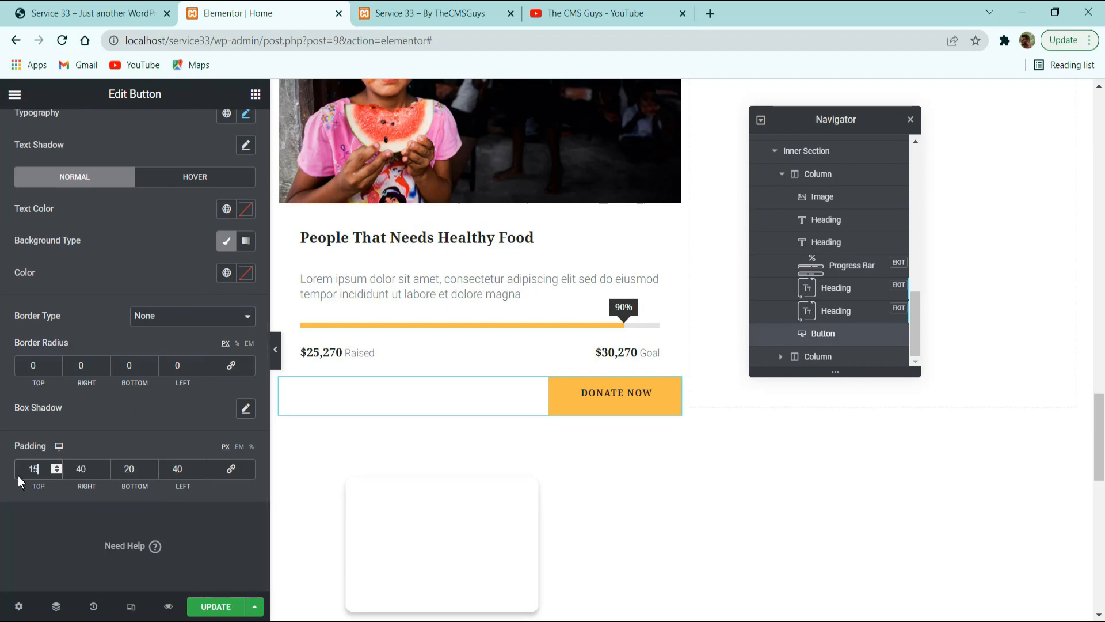
{"action": "double_click", "coordinate": [80, 469]}
{"action": "type", "text": "30"}
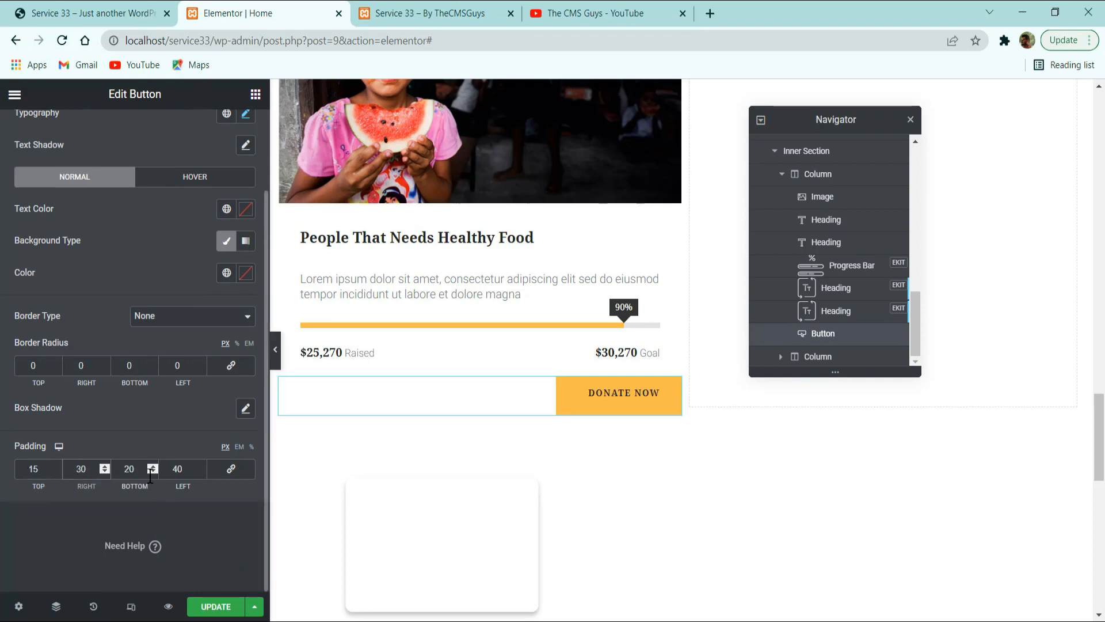
{"action": "left_click_drag", "start_coordinate": [150, 476], "coordinate": [88, 486]}
{"action": "type", "text": "15"}
{"action": "key", "text": "Tab"}
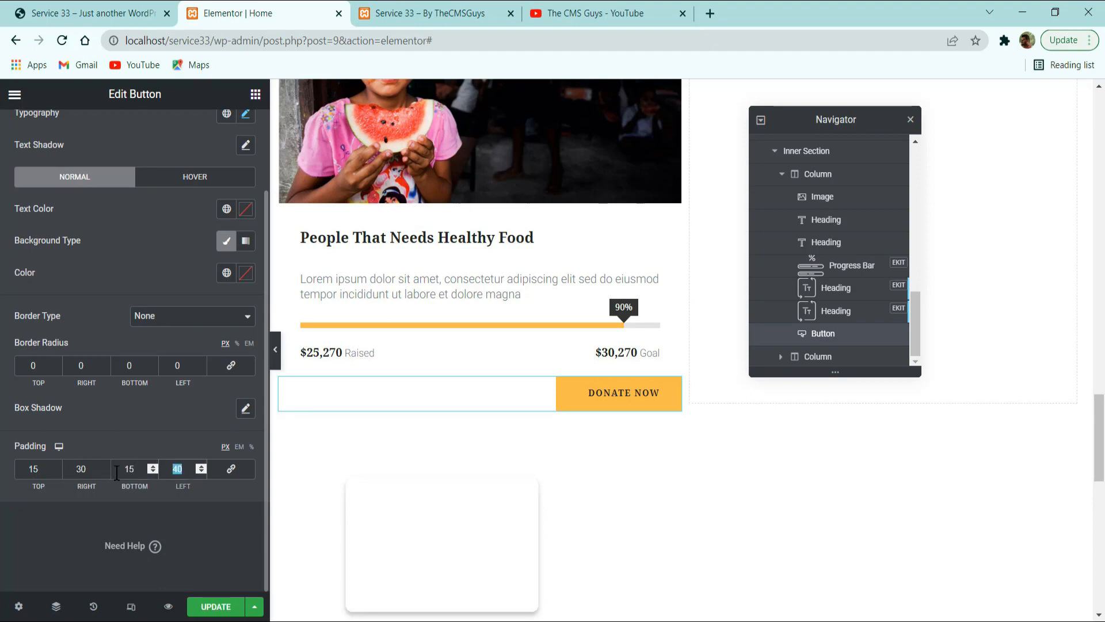
{"action": "type", "text": "30"}
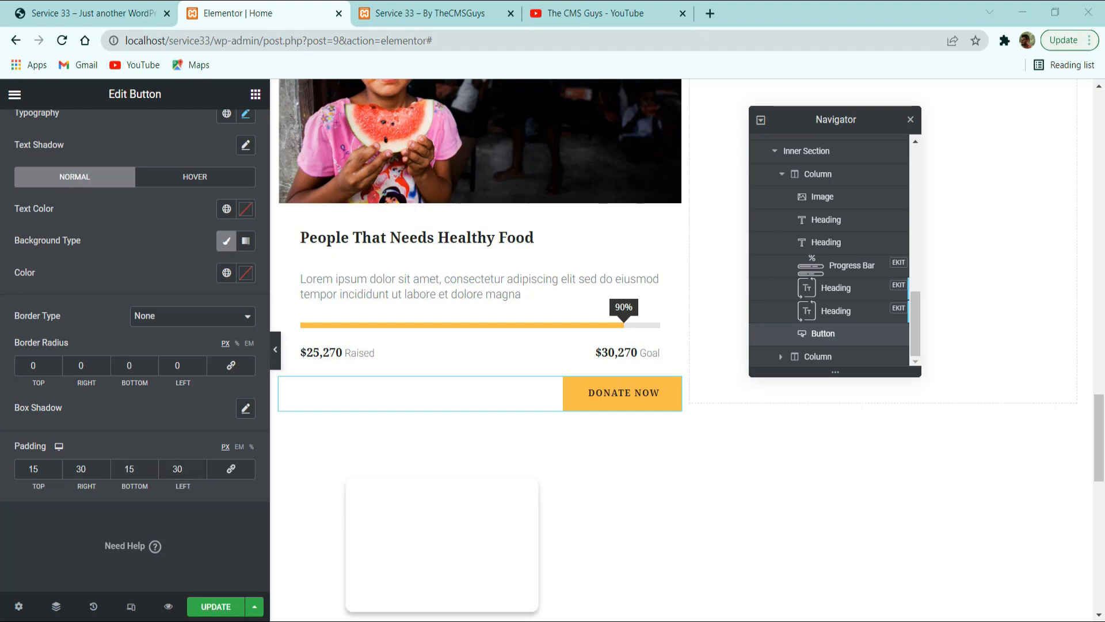
Give the Donate Now button widget a top margin of 10 px.
{"action": "scroll", "coordinate": [162, 180], "scroll_direction": "up", "scroll_amount": 3}
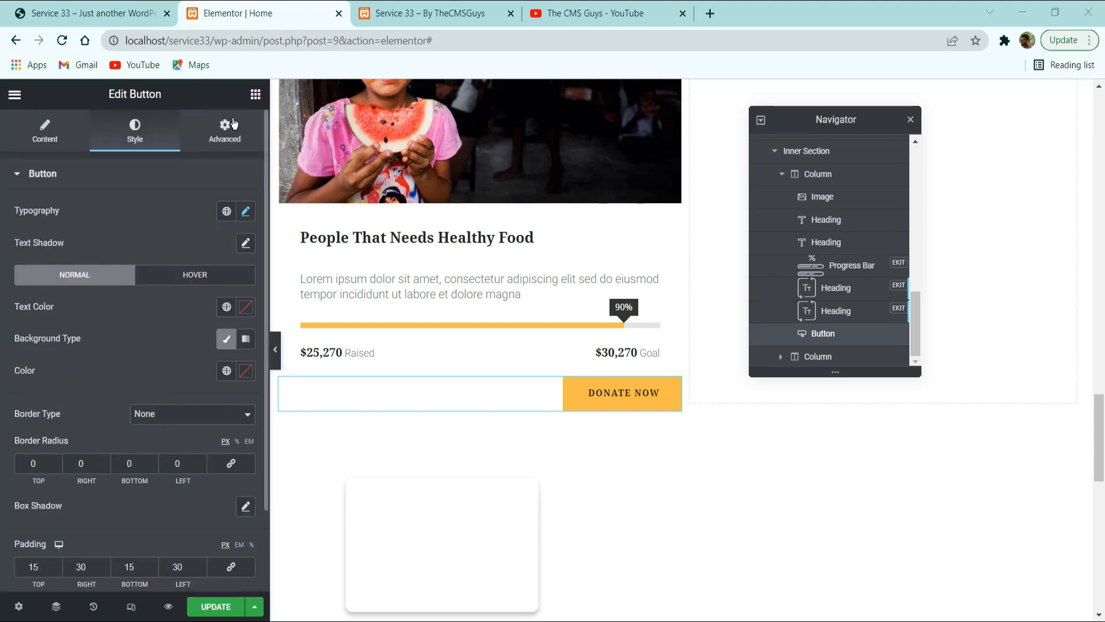
{"action": "left_click", "coordinate": [225, 129]}
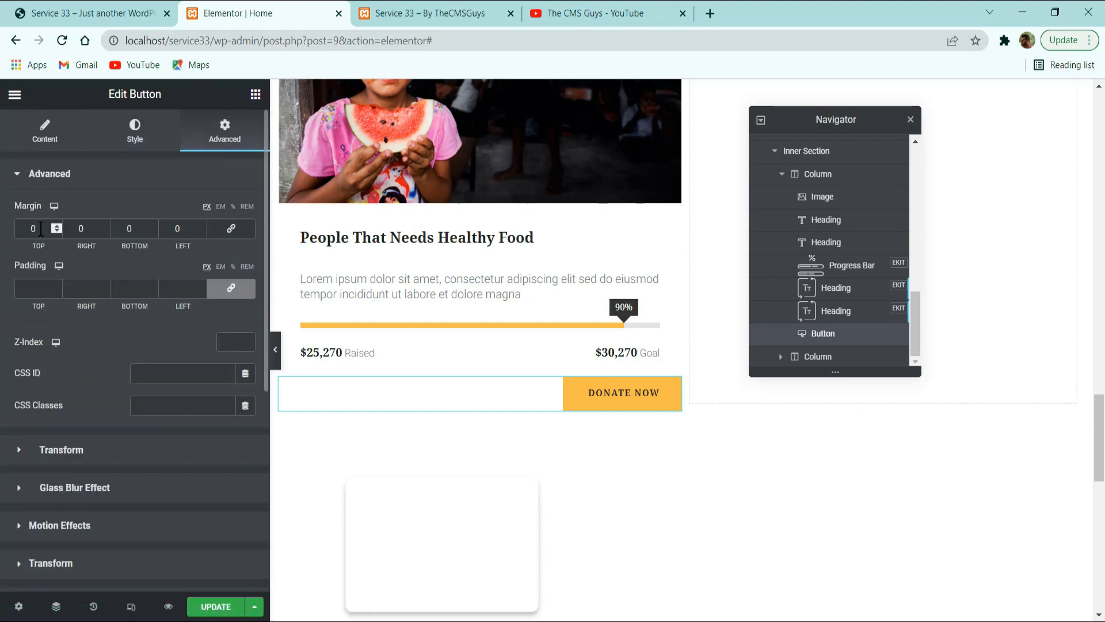
{"action": "double_click", "coordinate": [41, 229]}
{"action": "type", "text": "10"}
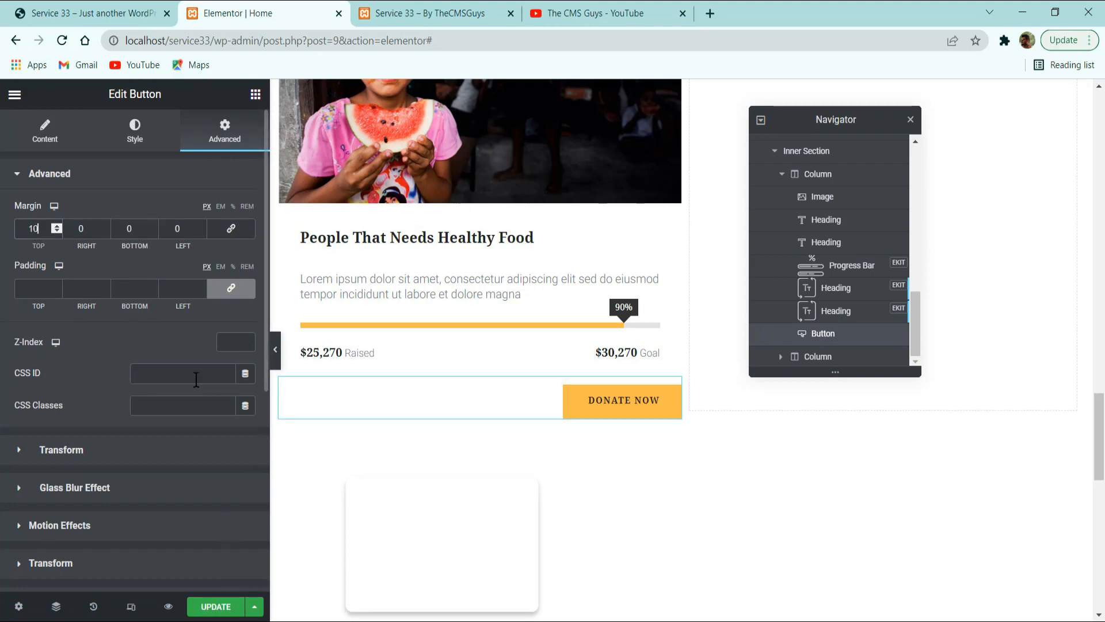
{"action": "type", "text": "20"}
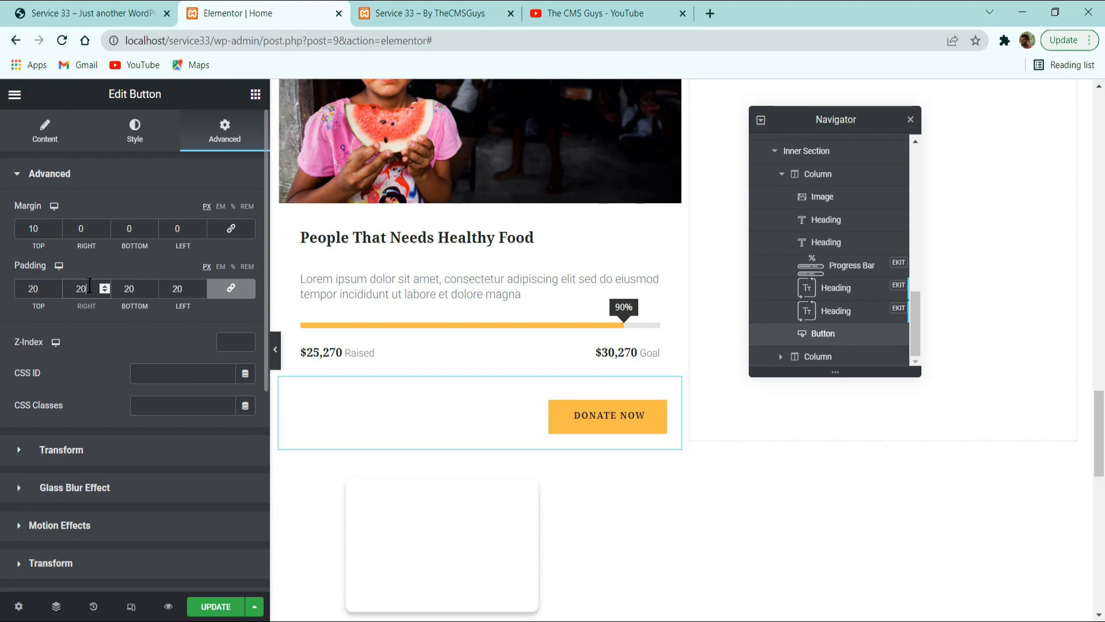
Set the button widget's unlinked padding to 0 top, 20 right, 0 bottom and 30 px left, and save the page.
{"action": "left_click", "coordinate": [226, 287]}
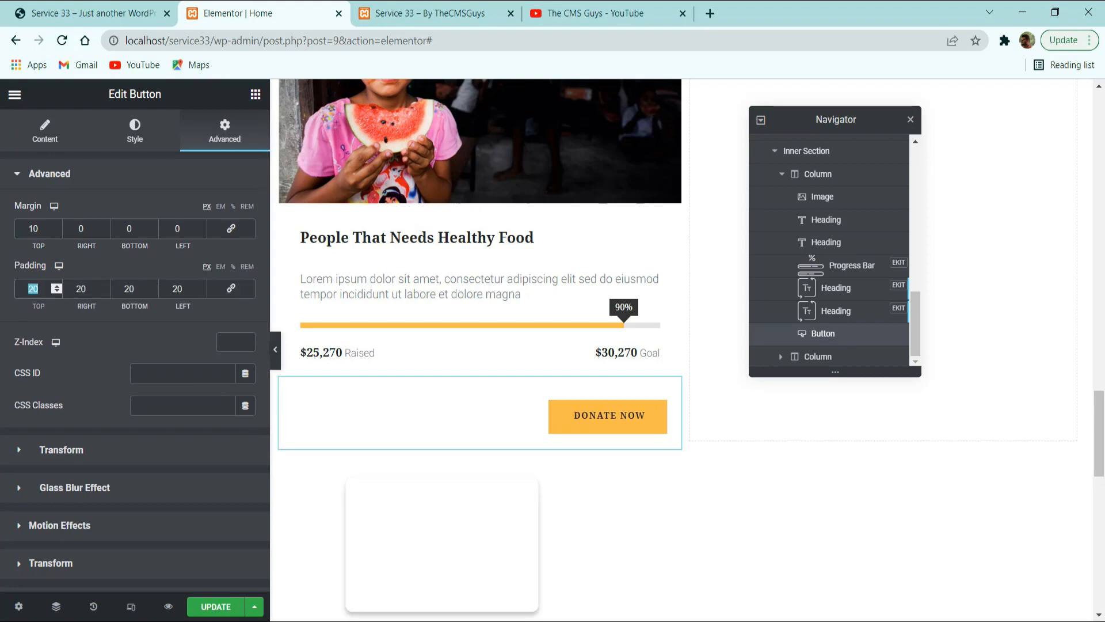
{"action": "type", "text": "0"}
{"action": "double_click", "coordinate": [135, 285]}
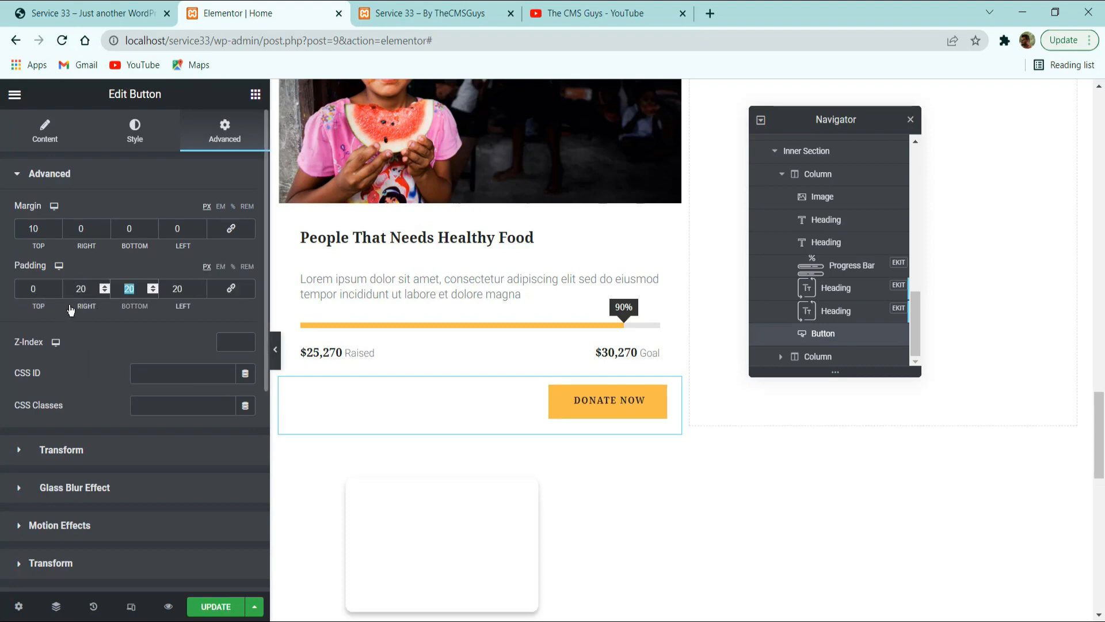
{"action": "type", "text": "0"}
{"action": "key", "text": "Tab"}
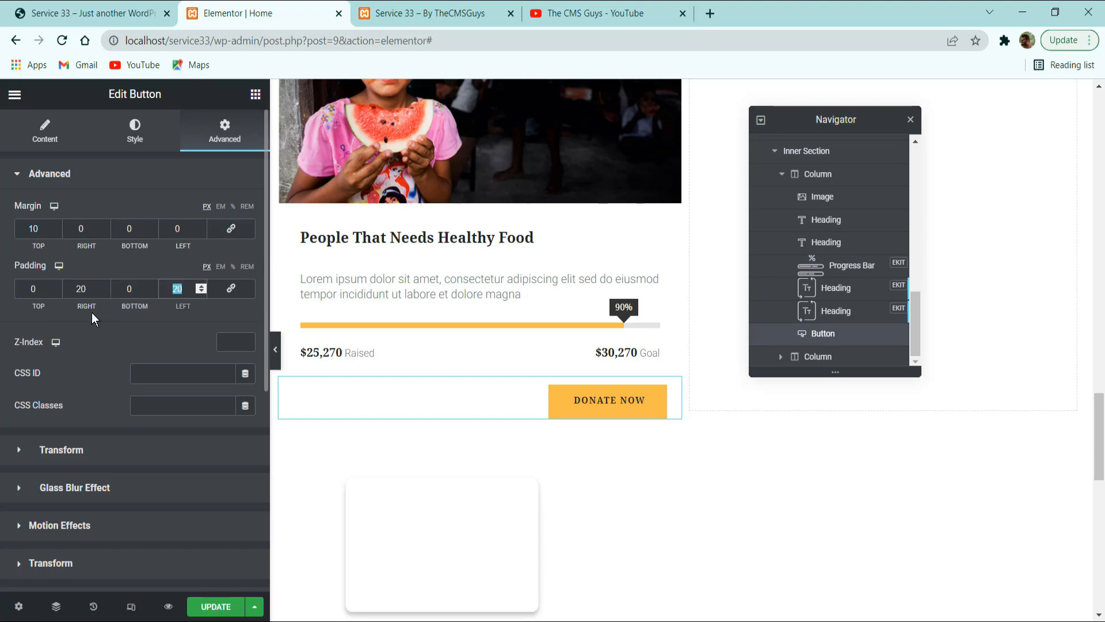
{"action": "type", "text": "30"}
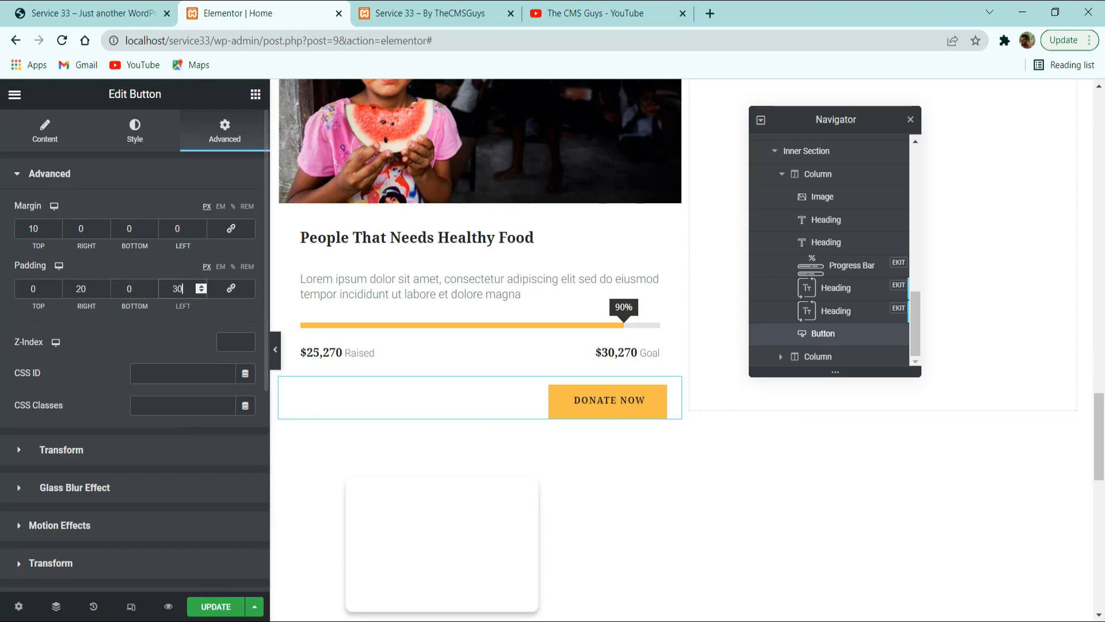
{"action": "left_click", "coordinate": [214, 606]}
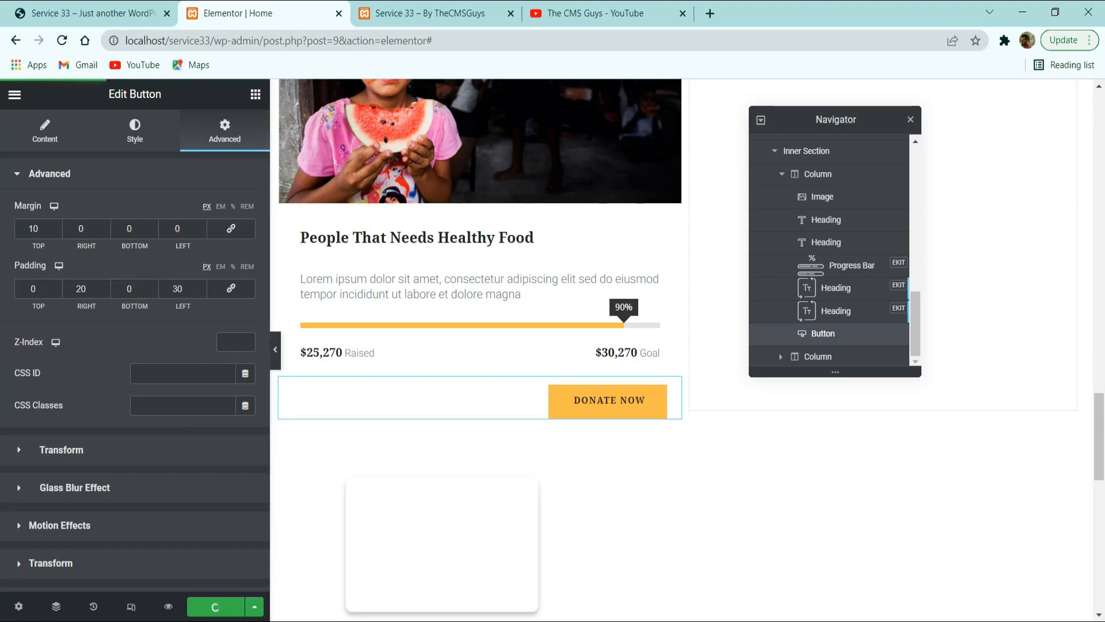
Give the Donate Now button widget a custom width of 50% in its positioning settings.
{"action": "scroll", "coordinate": [81, 343], "scroll_direction": "down", "scroll_amount": 5}
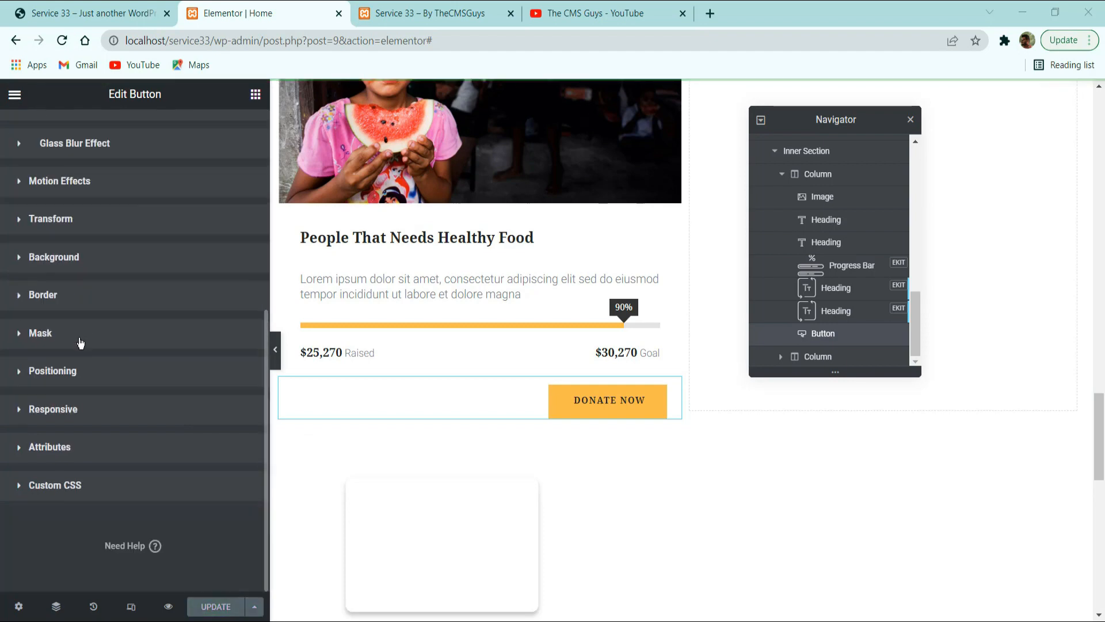
{"action": "left_click", "coordinate": [74, 376]}
{"action": "scroll", "coordinate": [136, 336], "scroll_direction": "down", "scroll_amount": 2}
{"action": "left_click", "coordinate": [200, 341]}
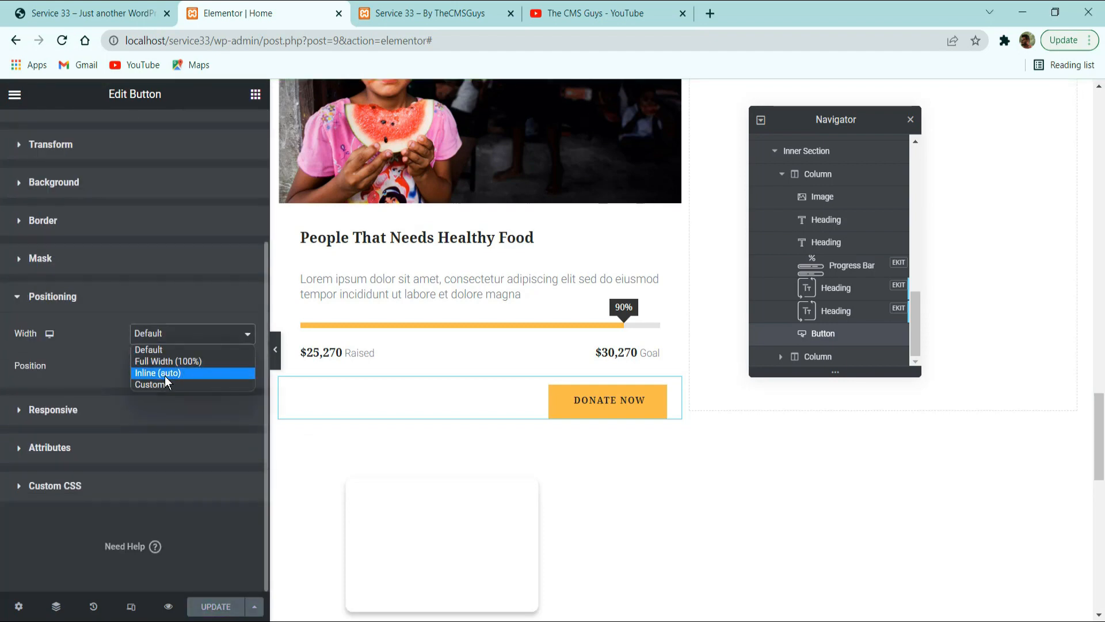
{"action": "left_click", "coordinate": [164, 381]}
{"action": "left_click", "coordinate": [236, 362]}
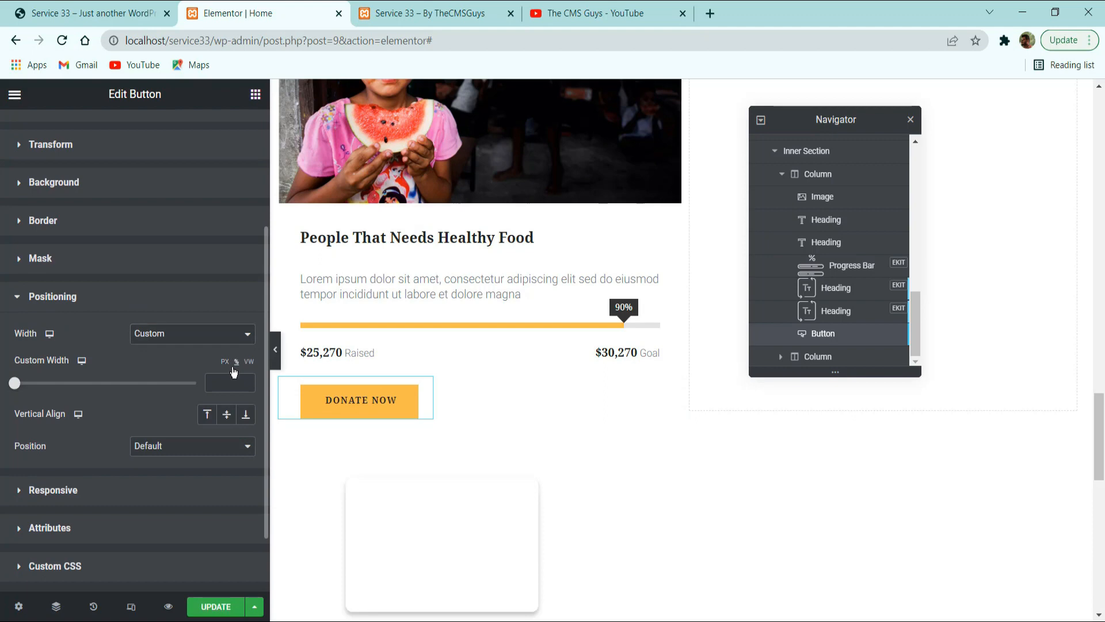
{"action": "type", "text": "50"}
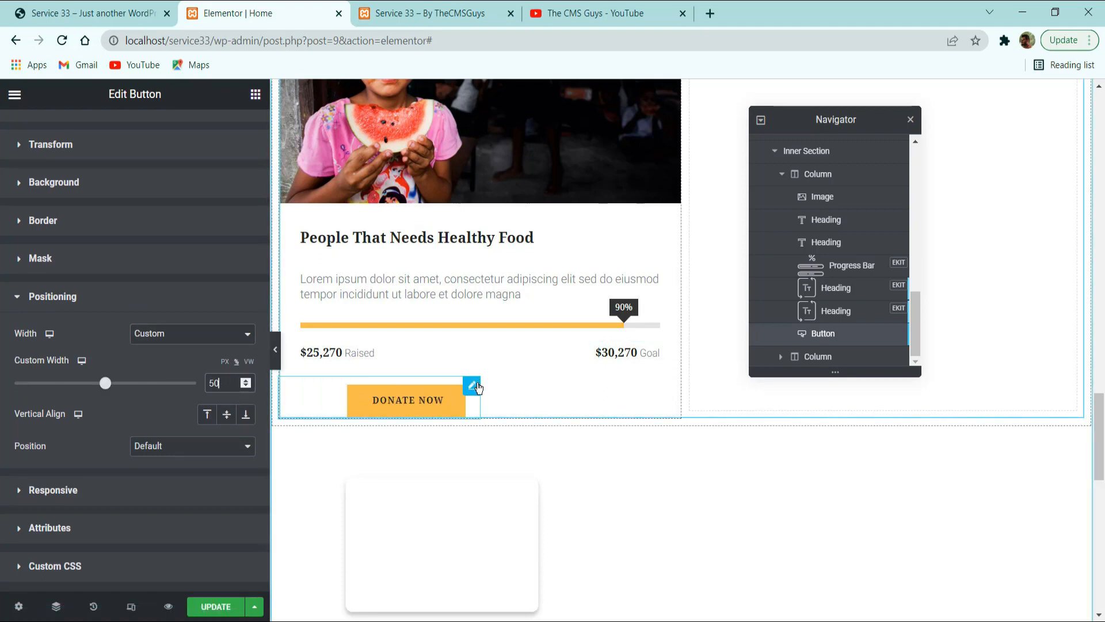
Copy the Watch Video button from the hero section and return to the first cause card.
{"action": "scroll", "coordinate": [478, 389], "scroll_direction": "up", "scroll_amount": 15}
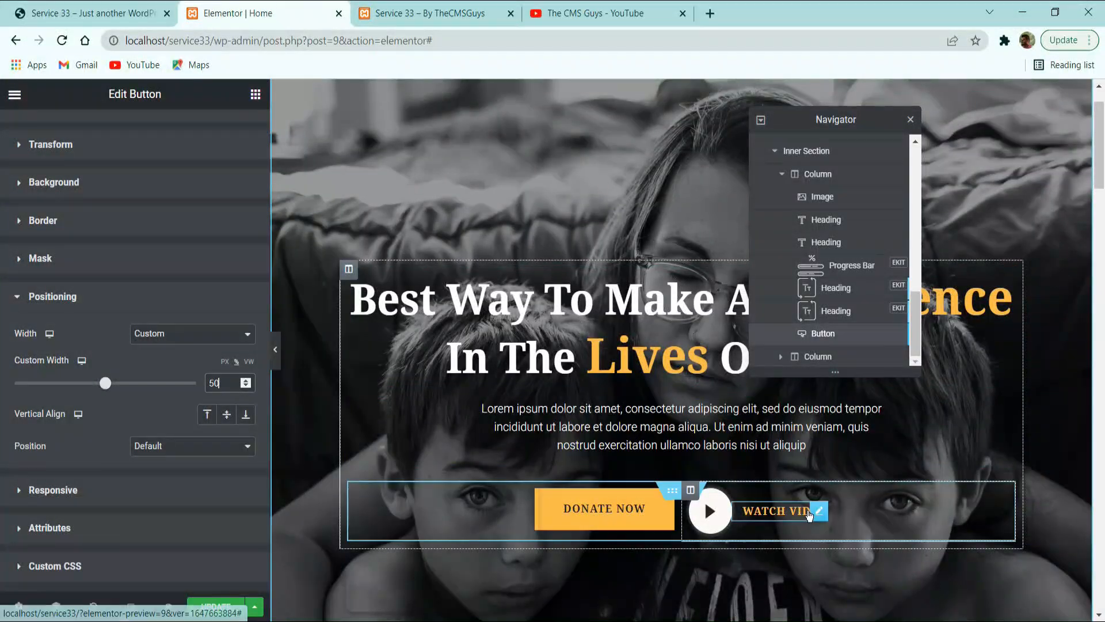
{"action": "right_click", "coordinate": [818, 511]}
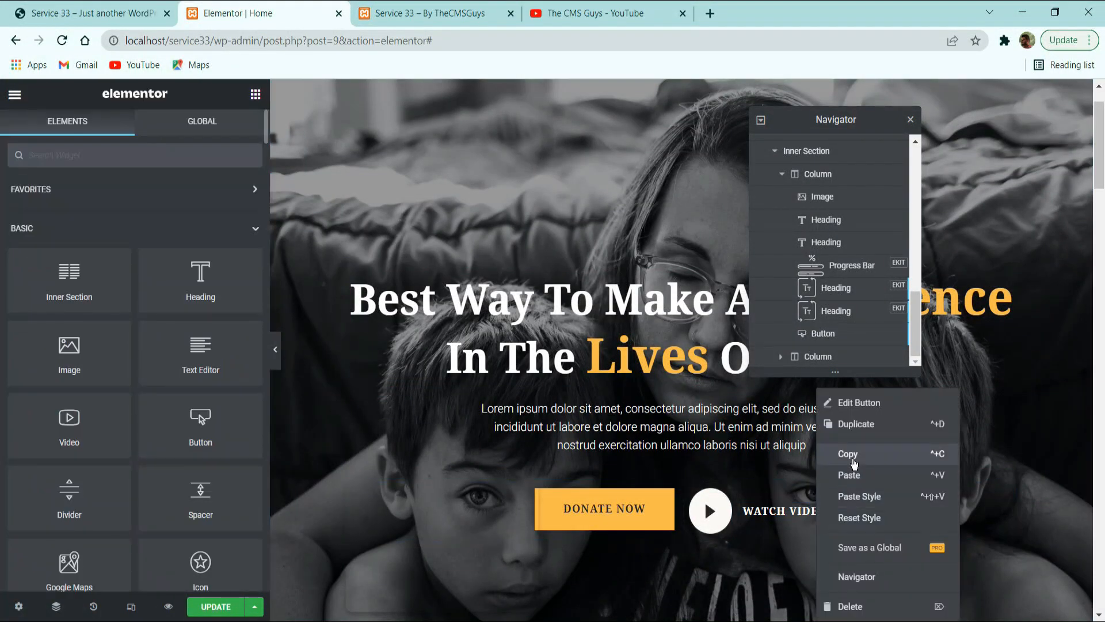
{"action": "left_click", "coordinate": [854, 464]}
{"action": "scroll", "coordinate": [575, 496], "scroll_direction": "down", "scroll_amount": 10}
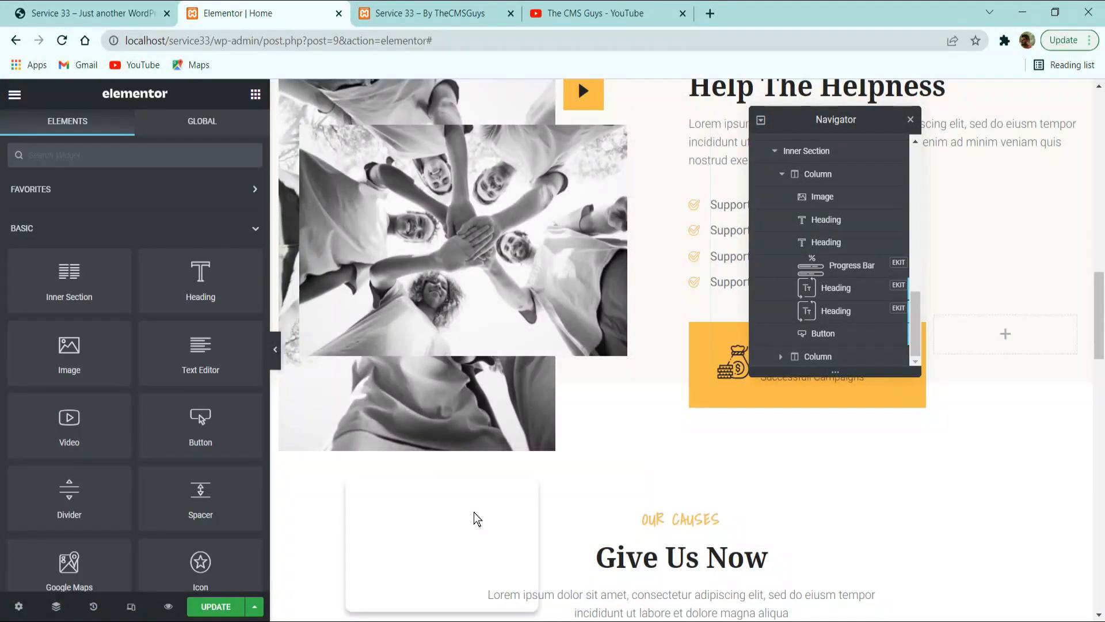
{"action": "scroll", "coordinate": [476, 517], "scroll_direction": "down", "scroll_amount": 15}
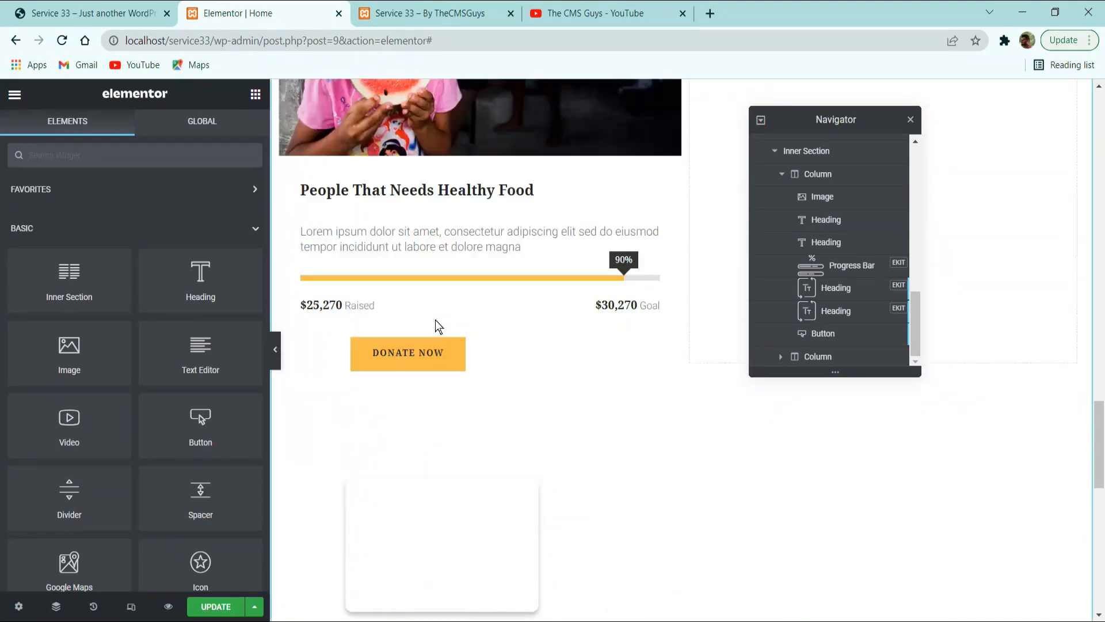
{"action": "scroll", "coordinate": [431, 357], "scroll_direction": "up", "scroll_amount": 1}
Duplicate the Donate Now button in the first cause card.
{"action": "right_click", "coordinate": [426, 392]}
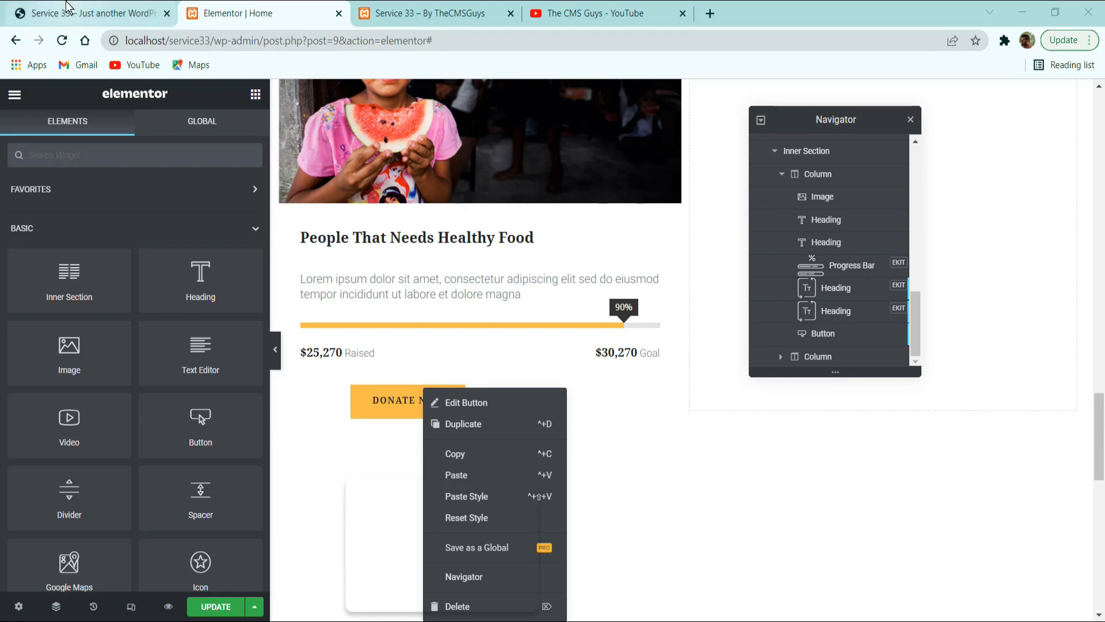
{"action": "left_click", "coordinate": [87, 13]}
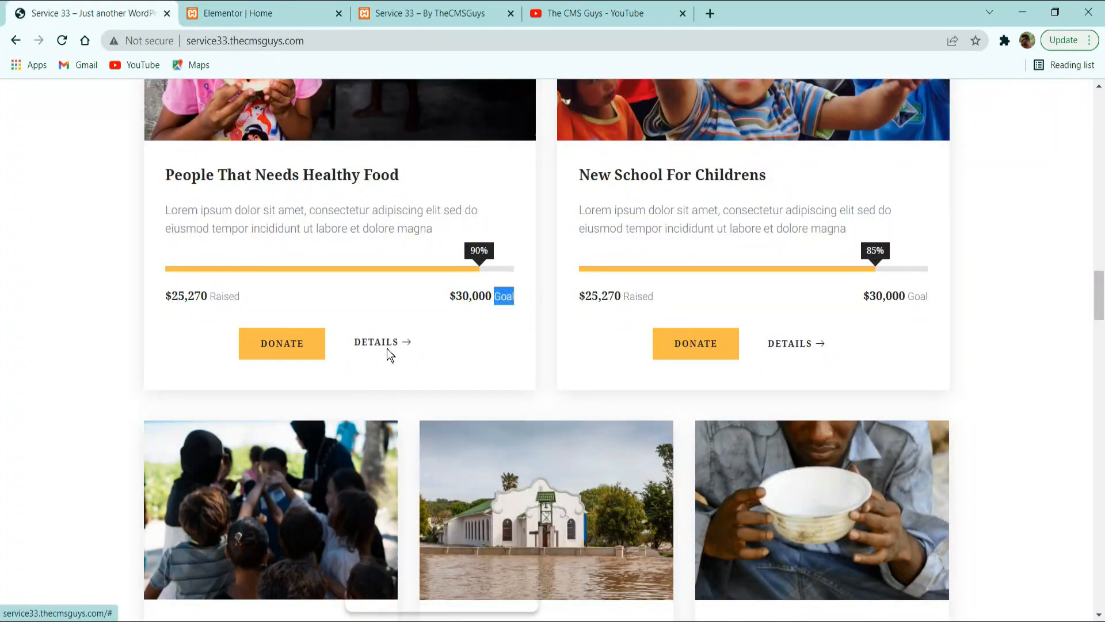
{"action": "left_click", "coordinate": [249, 13]}
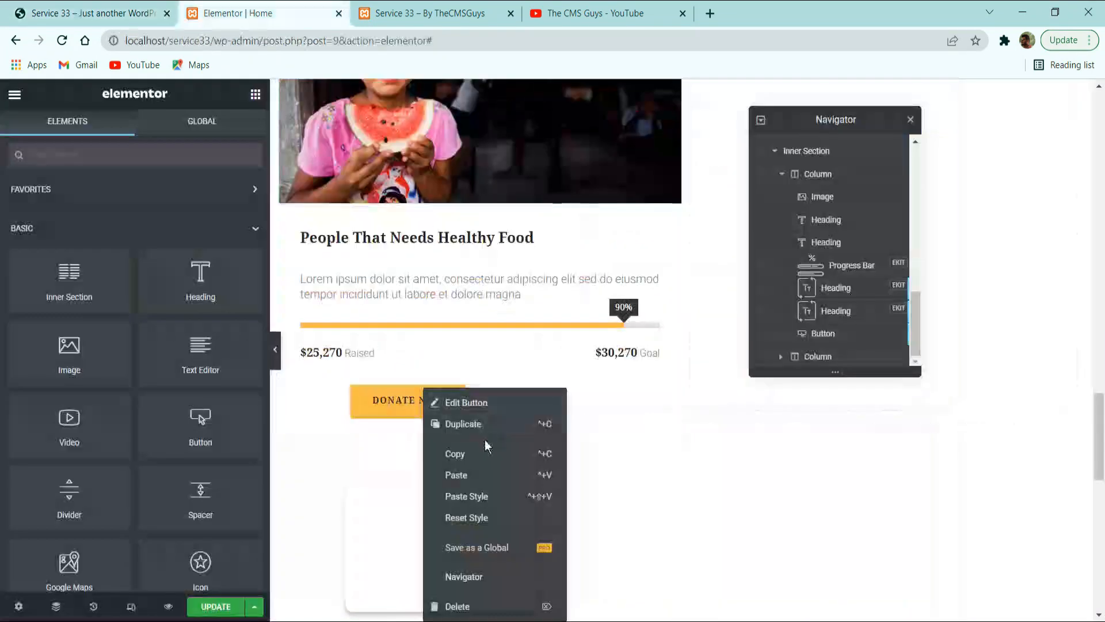
{"action": "left_click", "coordinate": [456, 455]}
{"action": "scroll", "coordinate": [698, 452], "scroll_direction": "up", "scroll_amount": 15}
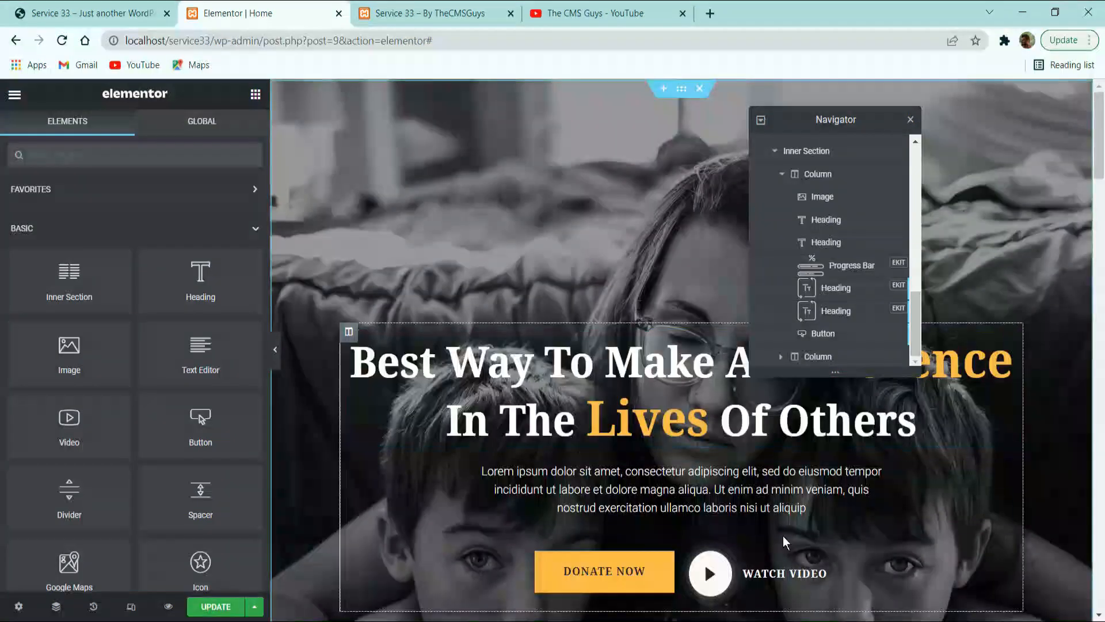
{"action": "scroll", "coordinate": [384, 425], "scroll_direction": "down", "scroll_amount": 10}
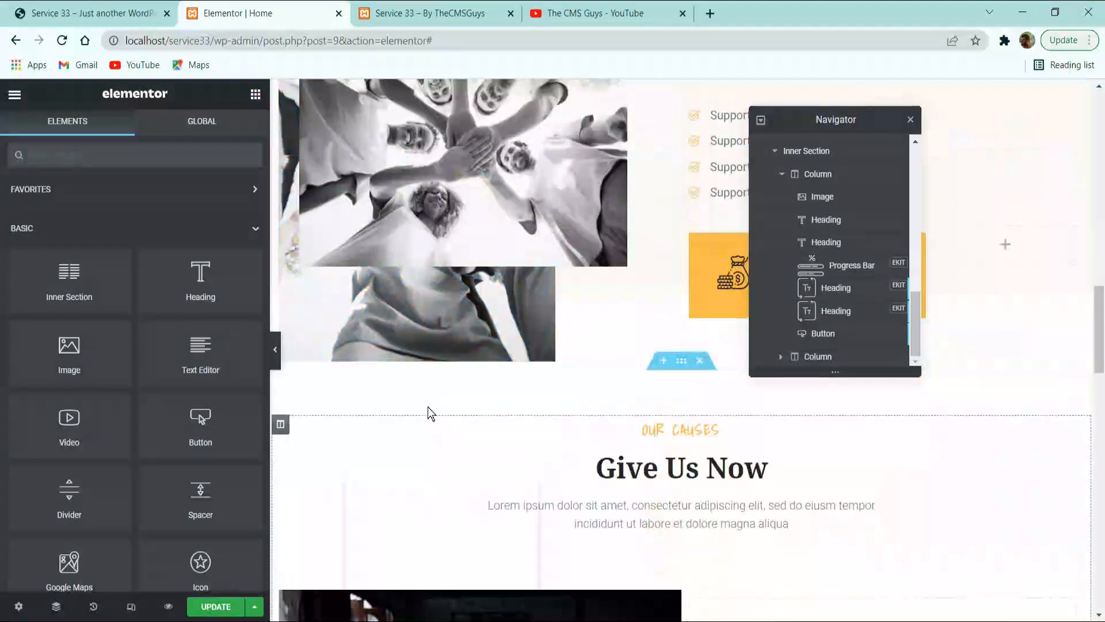
{"action": "scroll", "coordinate": [429, 413], "scroll_direction": "down", "scroll_amount": 12}
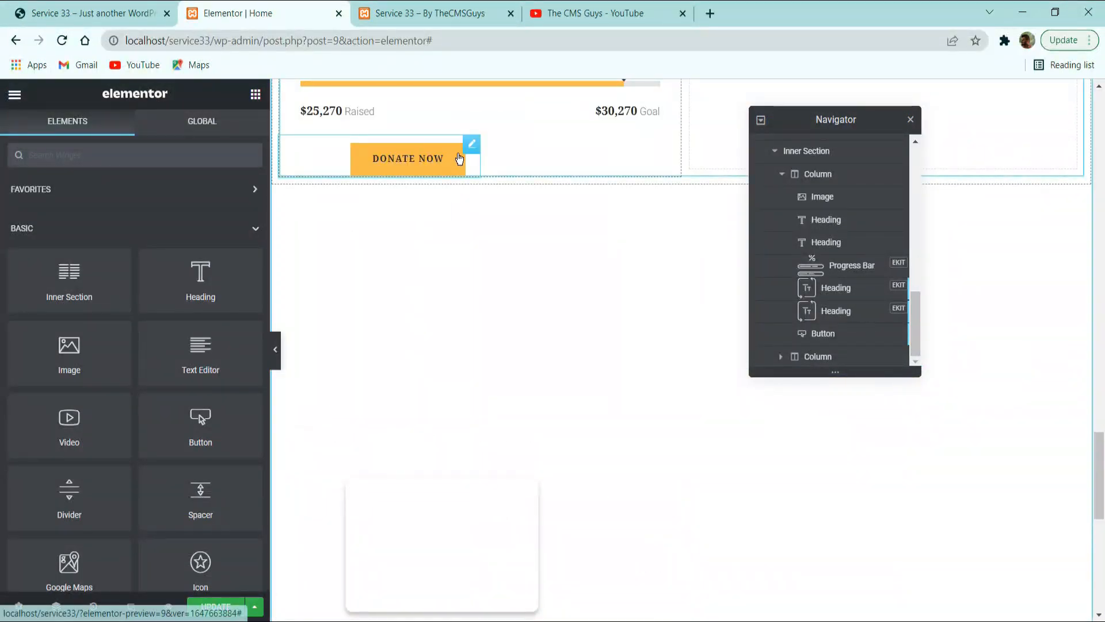
{"action": "right_click", "coordinate": [458, 159]}
{"action": "left_click", "coordinate": [533, 188]}
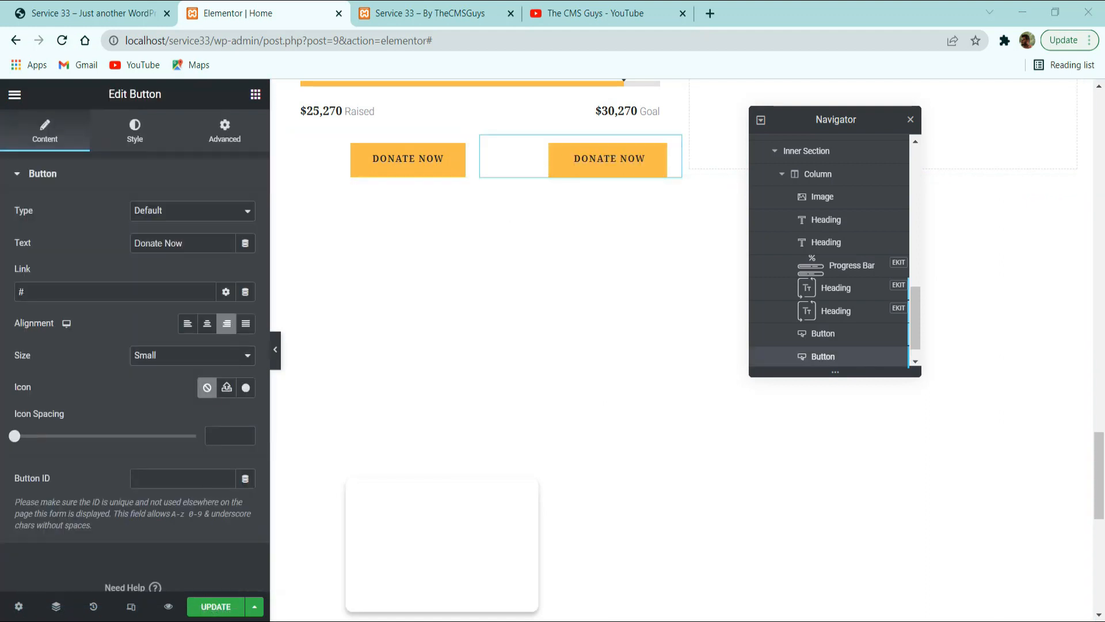
Change the duplicated button's text to Details and align it left.
{"action": "double_click", "coordinate": [181, 243]}
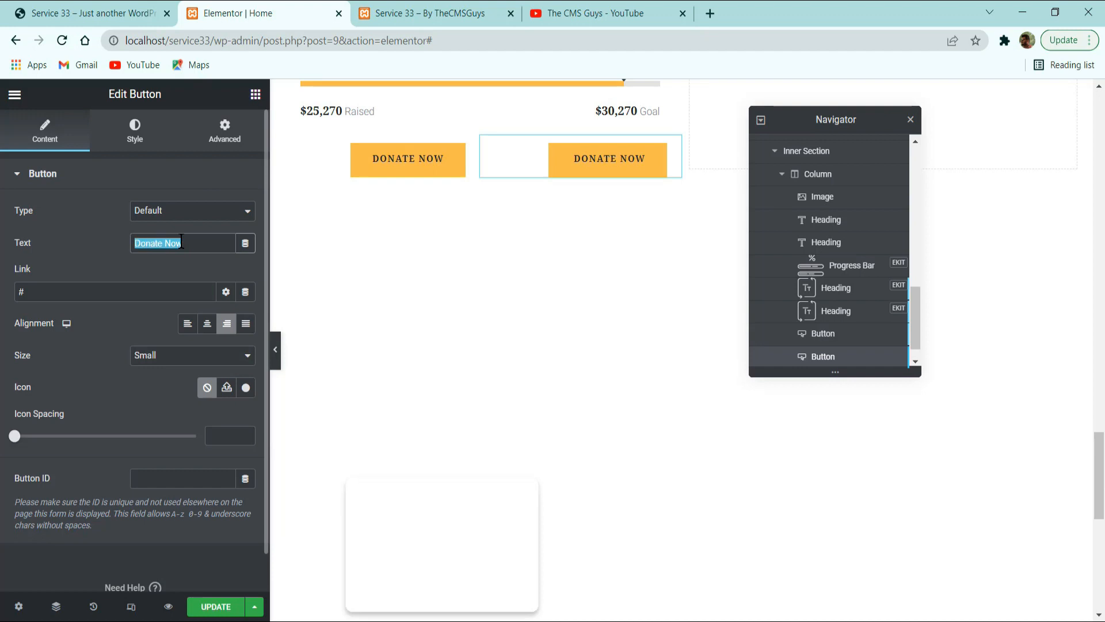
{"action": "type", "text": "Details"}
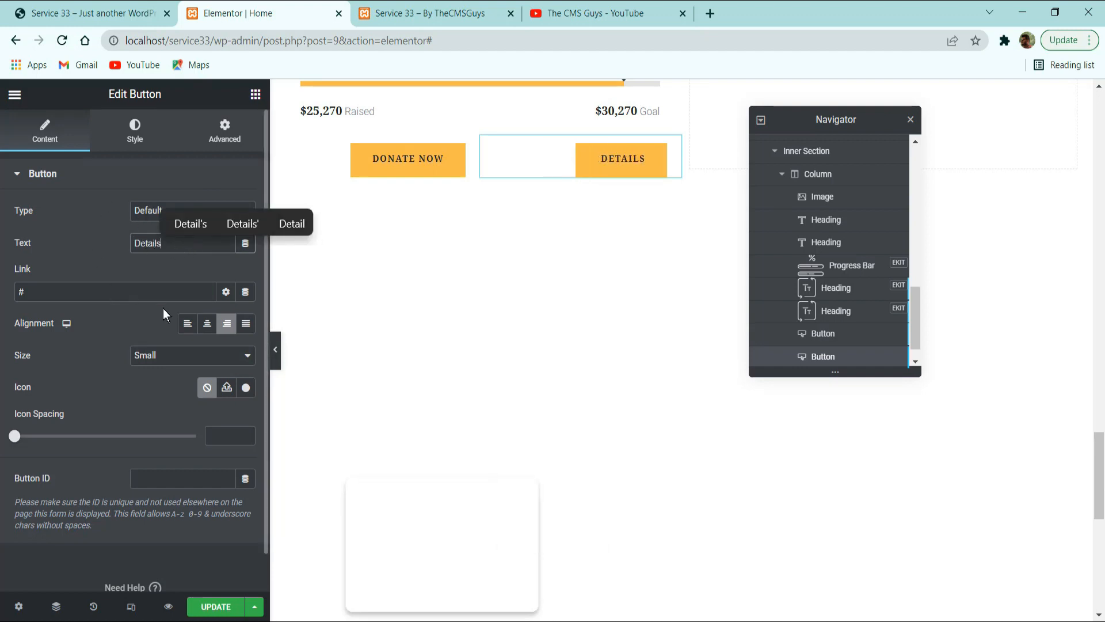
{"action": "left_click", "coordinate": [188, 324]}
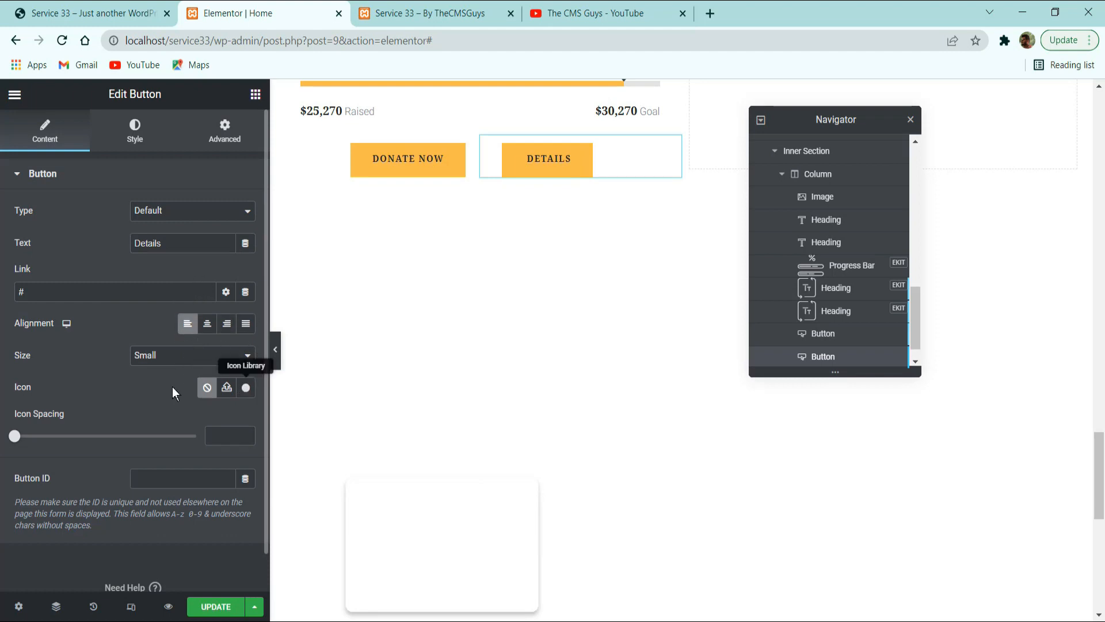
Add the thin right-arrow icon from the icon library to the Details button, matching the reference site, and position it After the text.
{"action": "left_click", "coordinate": [80, 12]}
{"action": "left_click", "coordinate": [261, 17]}
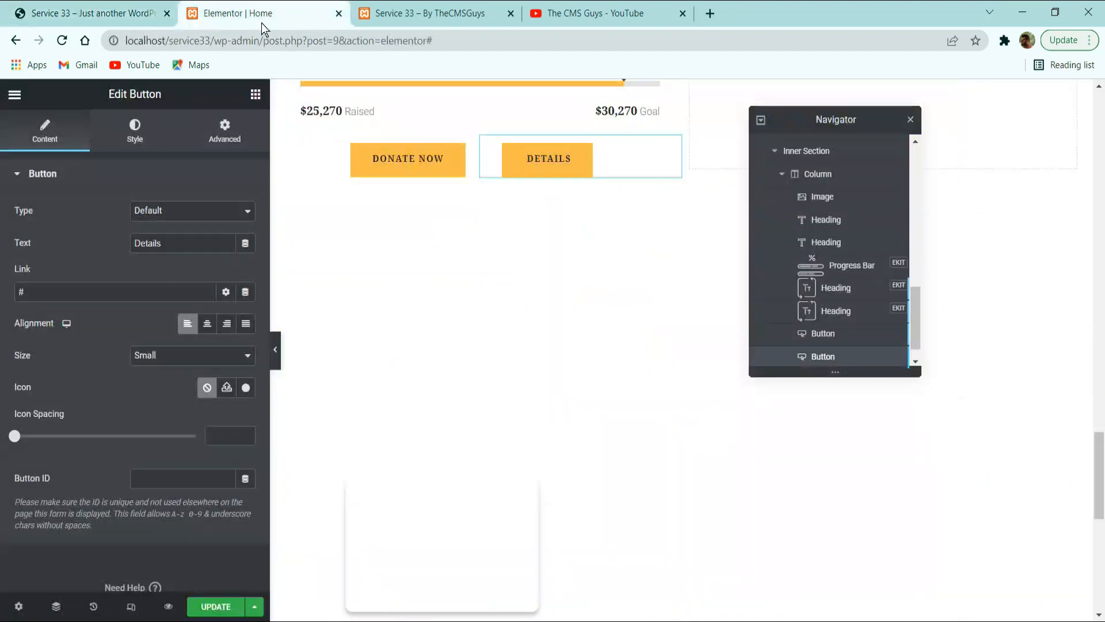
{"action": "left_click", "coordinate": [247, 388]}
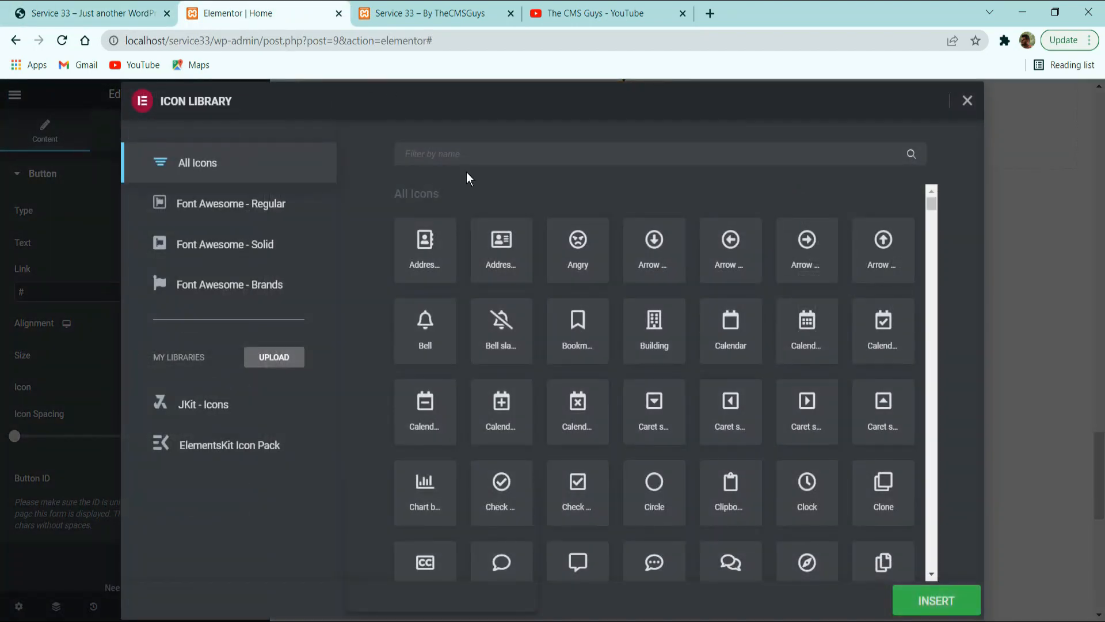
{"action": "type", "text": "right"}
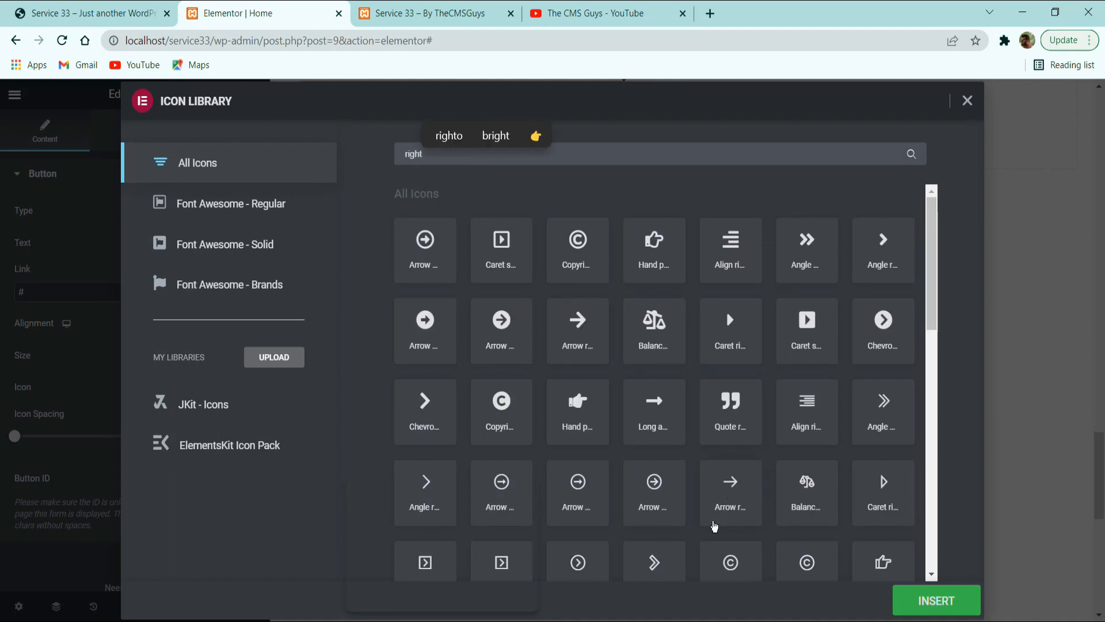
{"action": "left_click", "coordinate": [720, 484]}
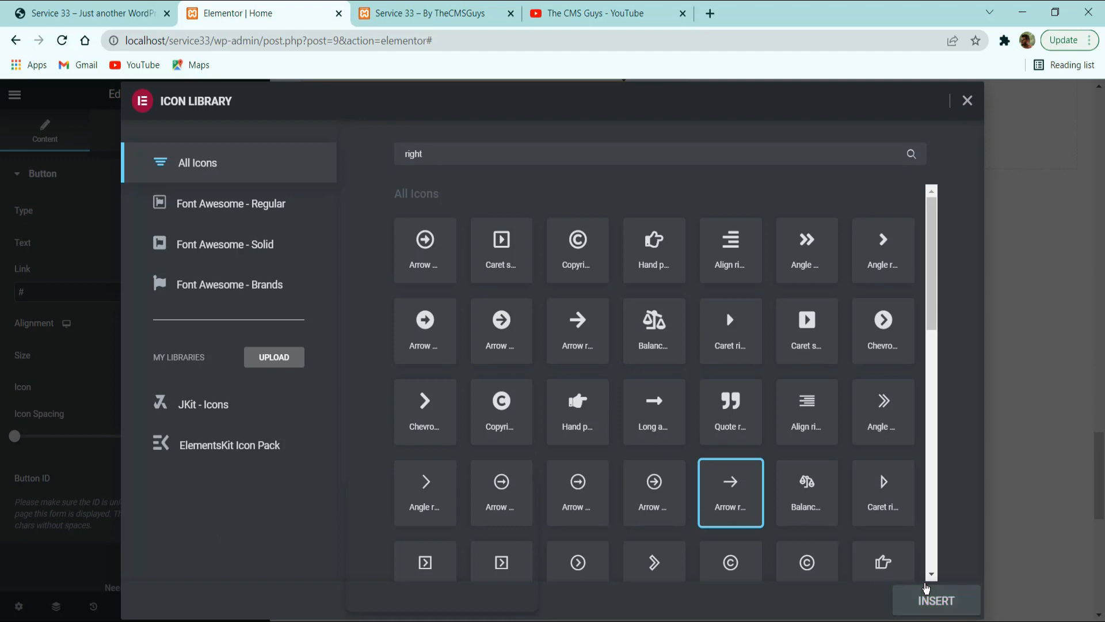
{"action": "left_click", "coordinate": [921, 594]}
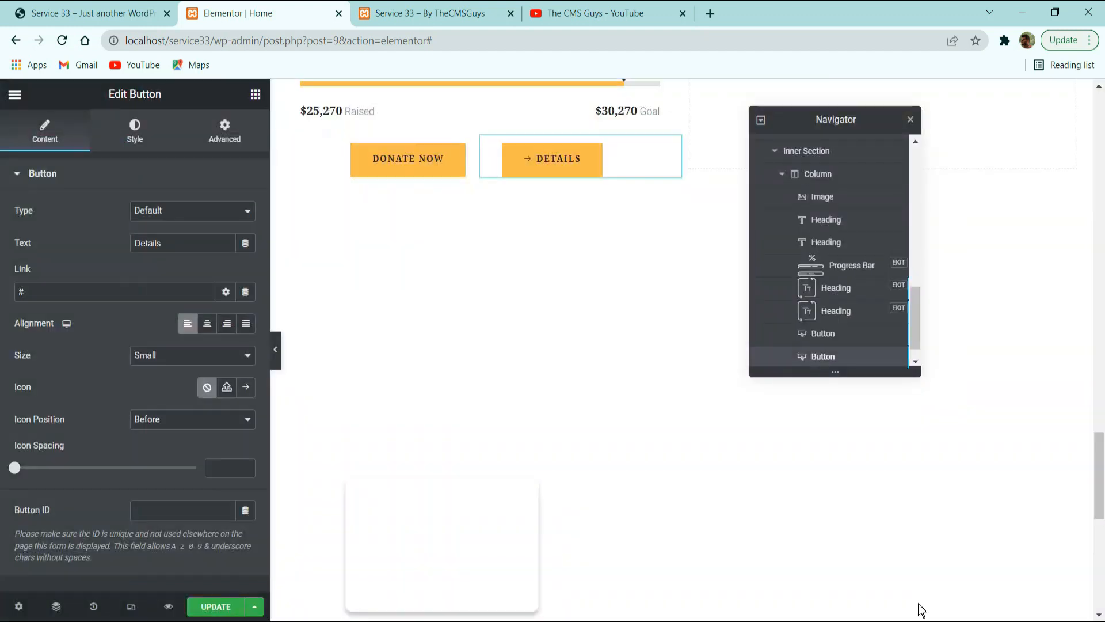
{"action": "left_click", "coordinate": [195, 420]}
{"action": "left_click", "coordinate": [172, 446]}
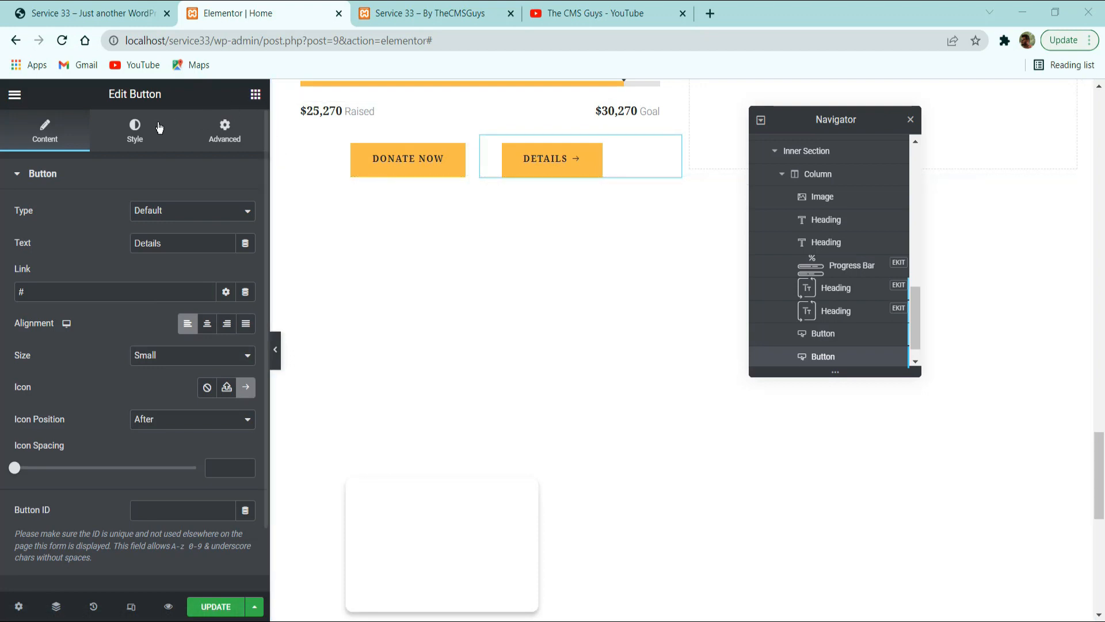
Give the Details button the Secondary global text color and a fully transparent background color.
{"action": "left_click", "coordinate": [138, 166]}
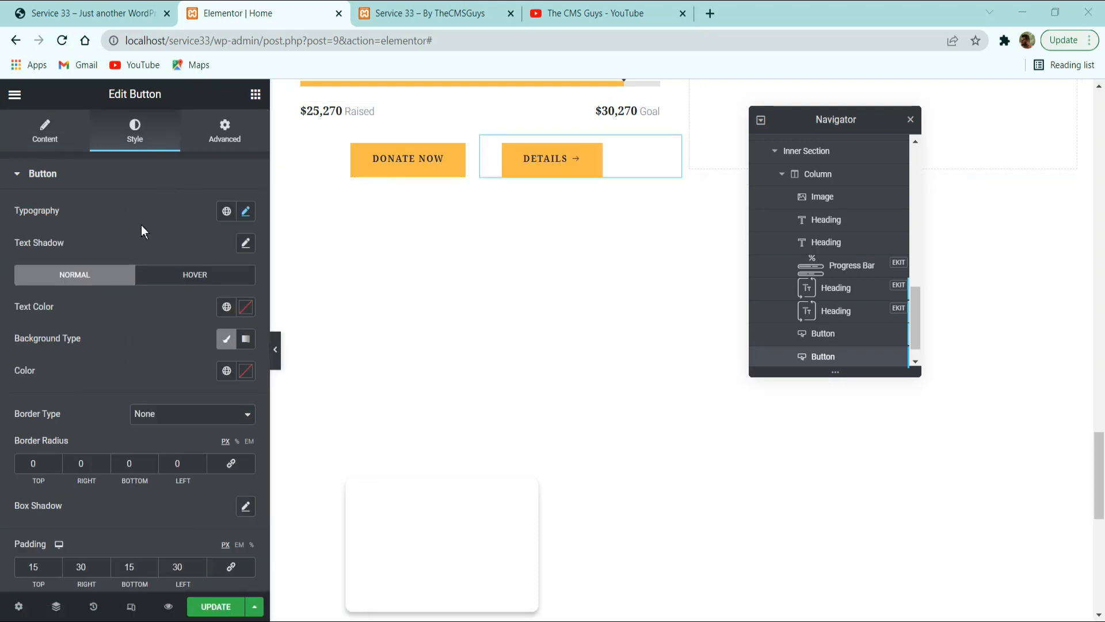
{"action": "left_click", "coordinate": [245, 210]}
{"action": "left_click", "coordinate": [245, 211]}
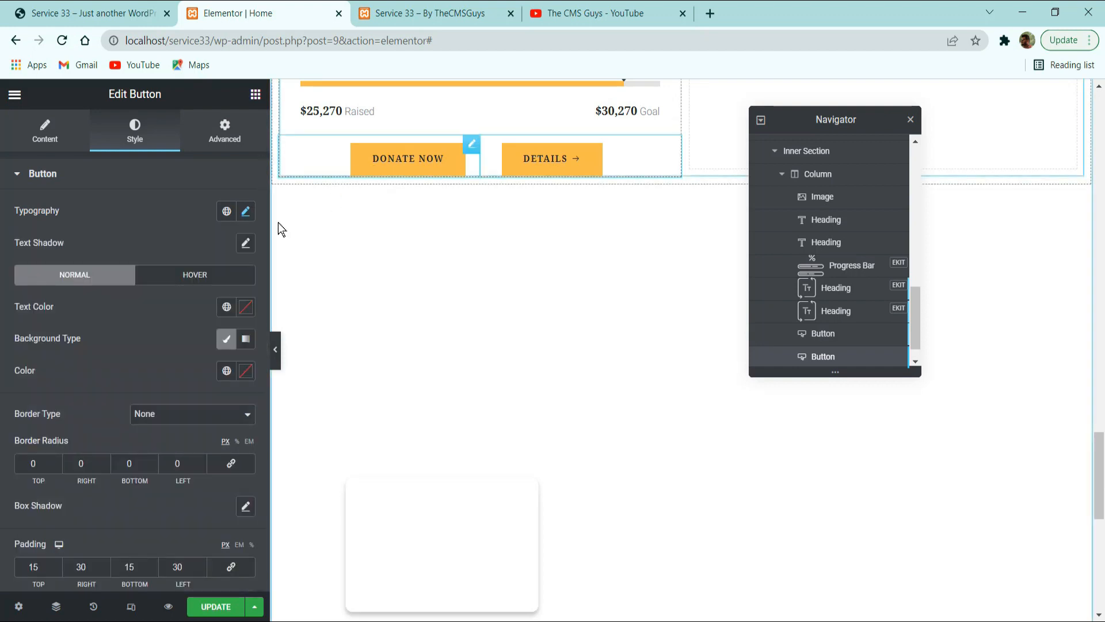
{"action": "left_click", "coordinate": [226, 306]}
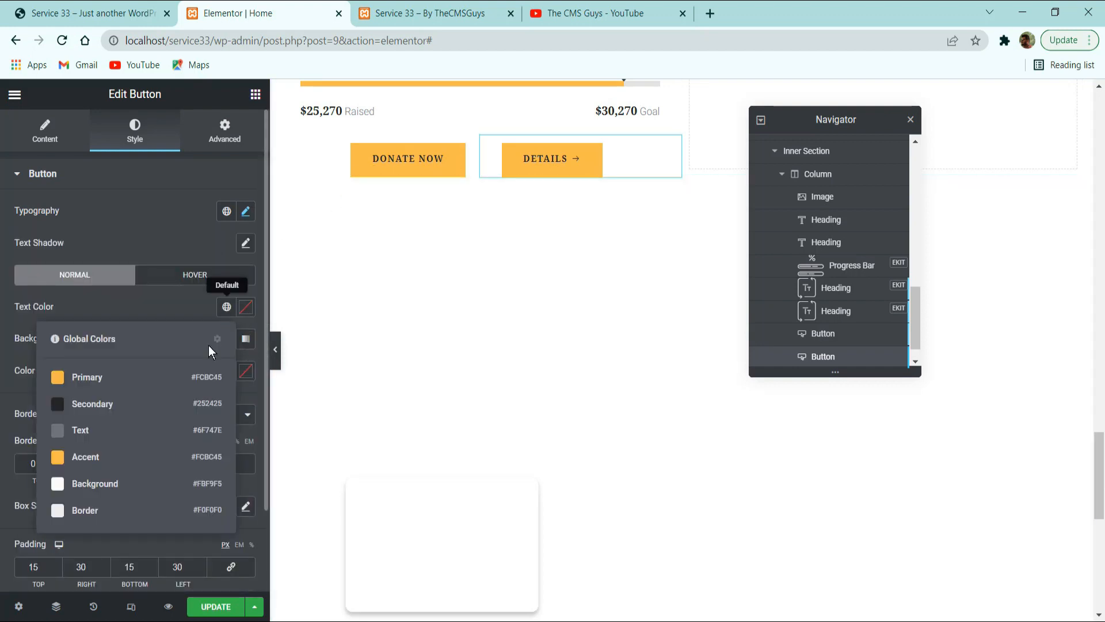
{"action": "left_click", "coordinate": [150, 412]}
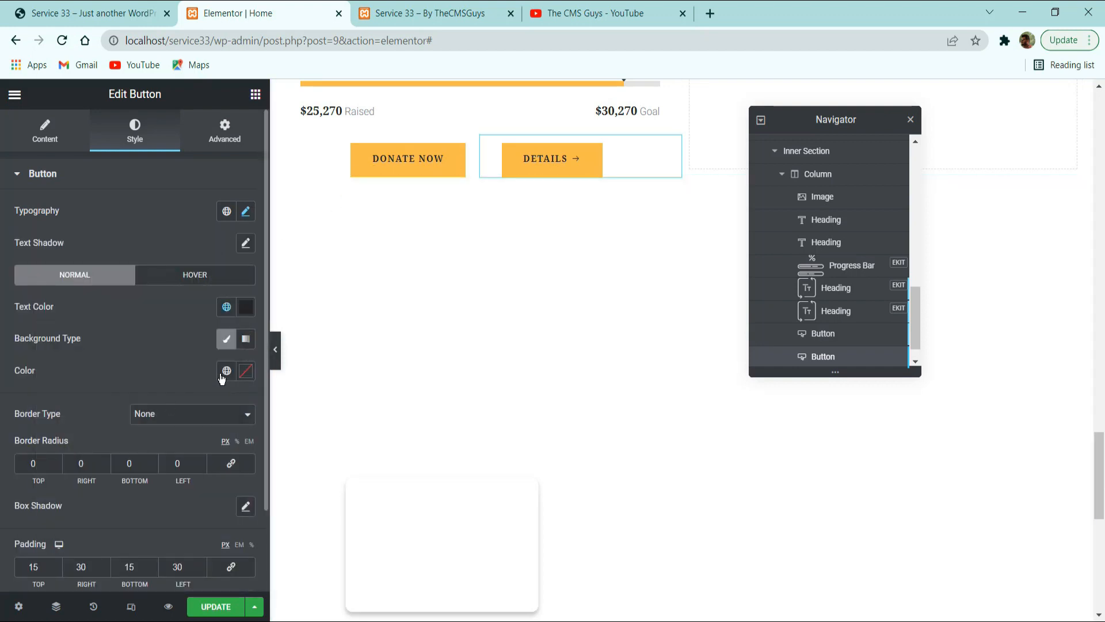
{"action": "left_click", "coordinate": [245, 371]}
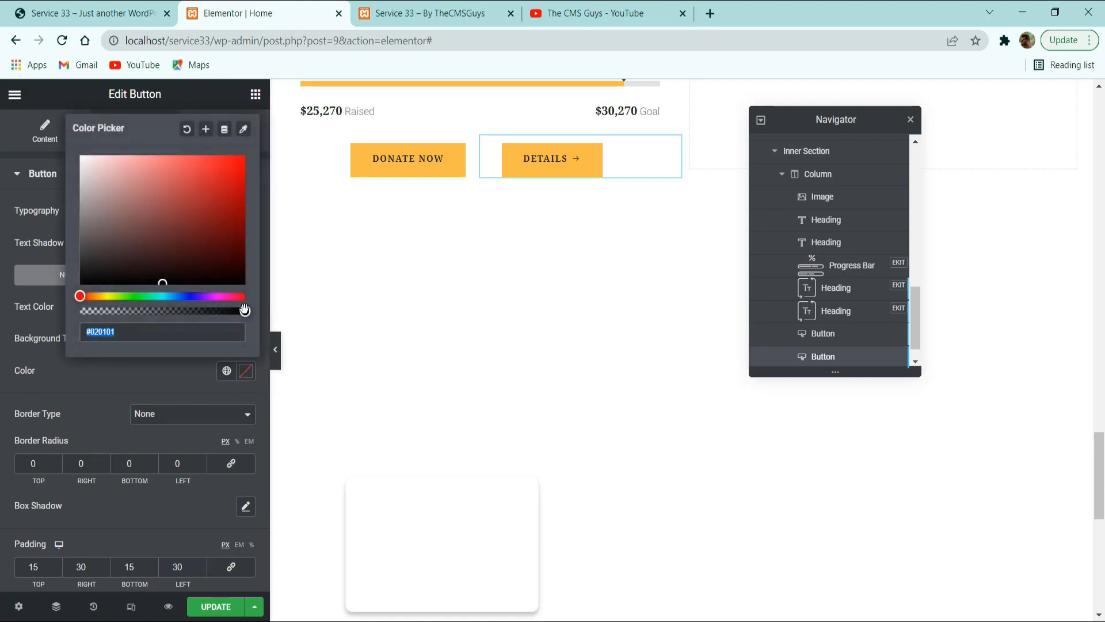
{"action": "left_click_drag", "start_coordinate": [244, 310], "coordinate": [78, 311]}
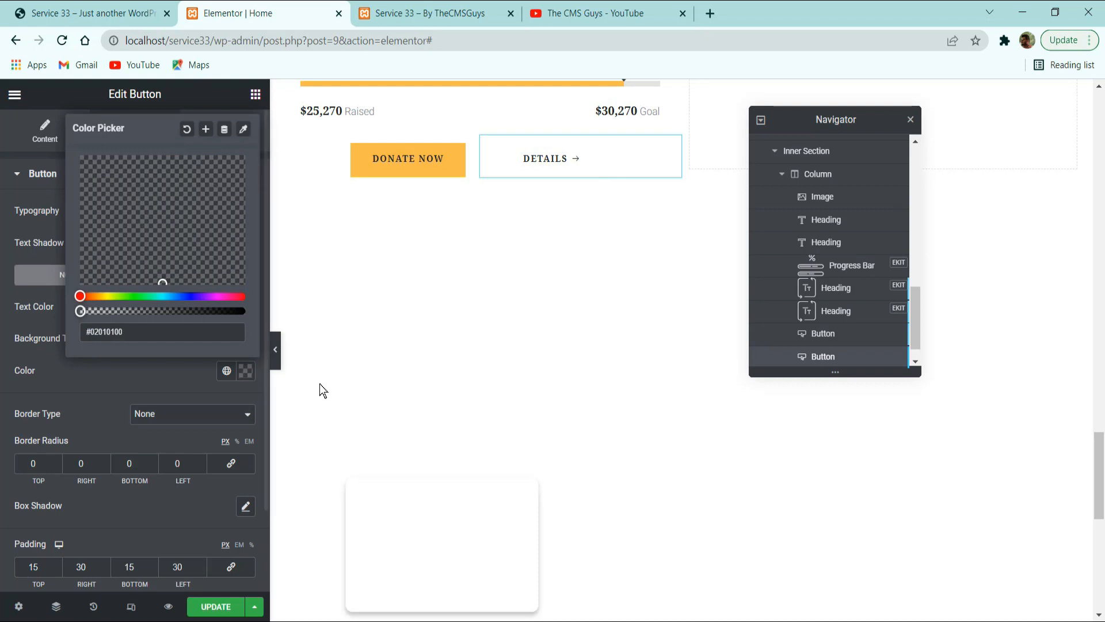
Set the Details button's right, bottom and left style padding to 0 px.
{"action": "scroll", "coordinate": [223, 391], "scroll_direction": "down", "scroll_amount": 2}
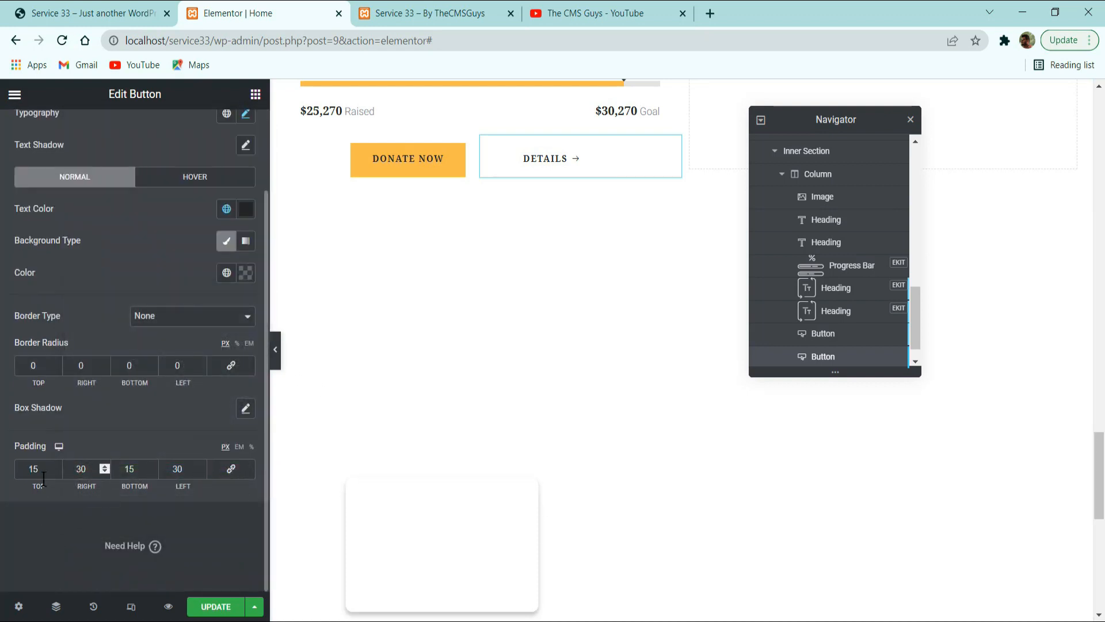
{"action": "double_click", "coordinate": [81, 468]}
{"action": "type", "text": "0"}
{"action": "key", "text": "Tab"}
{"action": "type", "text": "0"}
{"action": "key", "text": "Tab"}
{"action": "type", "text": "0"}
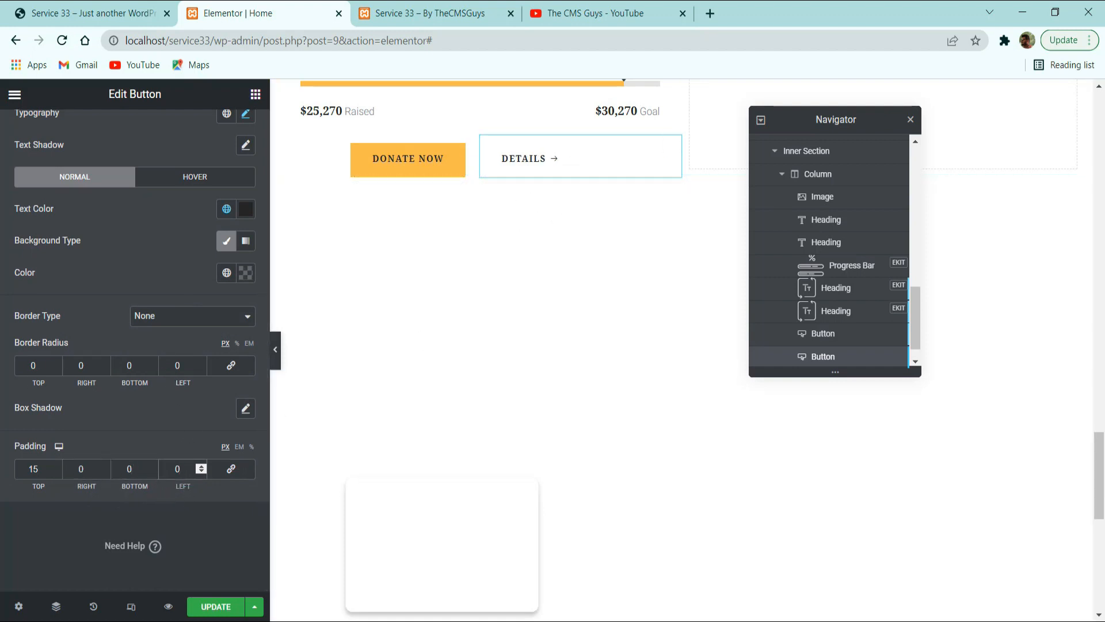
{"action": "key", "text": "alt+Tab"}
Set the Details widget's padding to 30 px right and 20 px left, save the page, and compare the buttons with the reference site.
{"action": "scroll", "coordinate": [252, 178], "scroll_direction": "up", "scroll_amount": 3}
{"action": "left_click", "coordinate": [217, 123]}
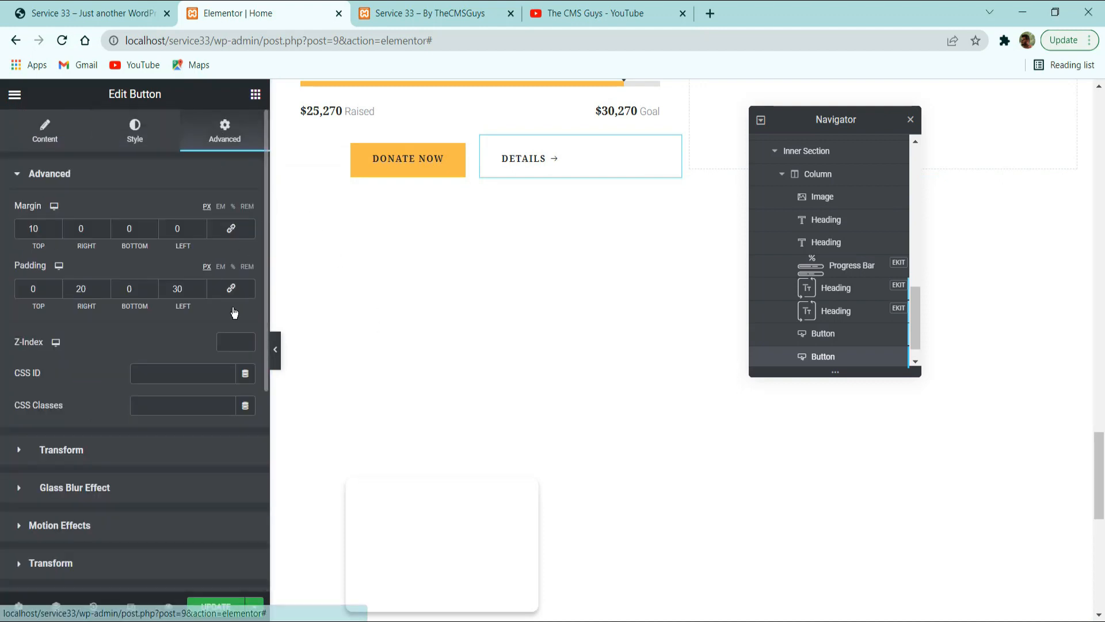
{"action": "double_click", "coordinate": [87, 289]}
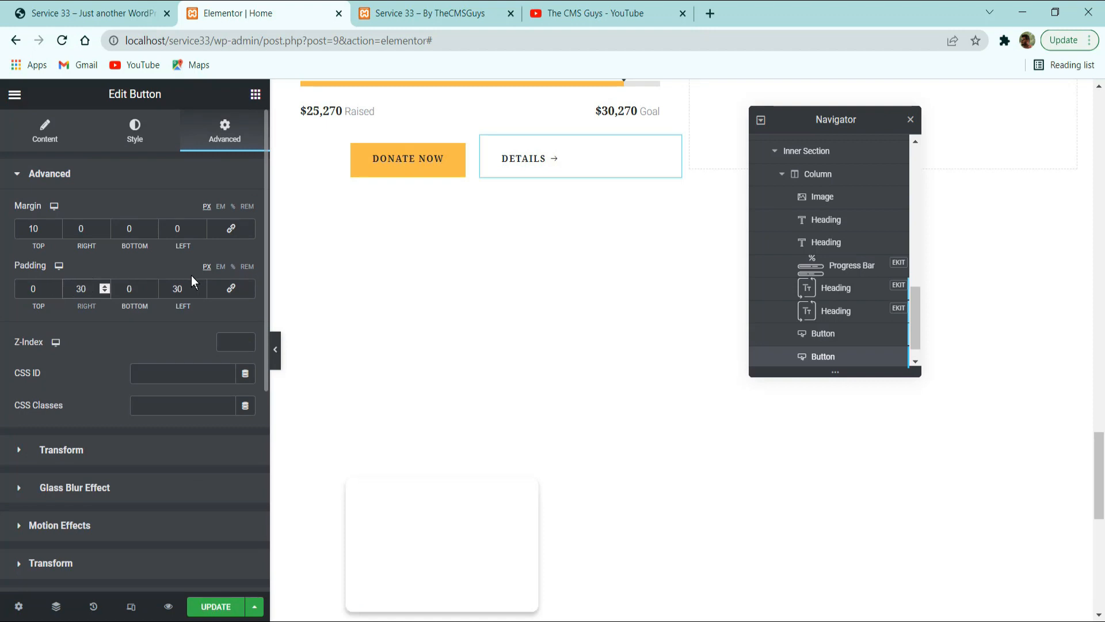
{"action": "type", "text": "20"}
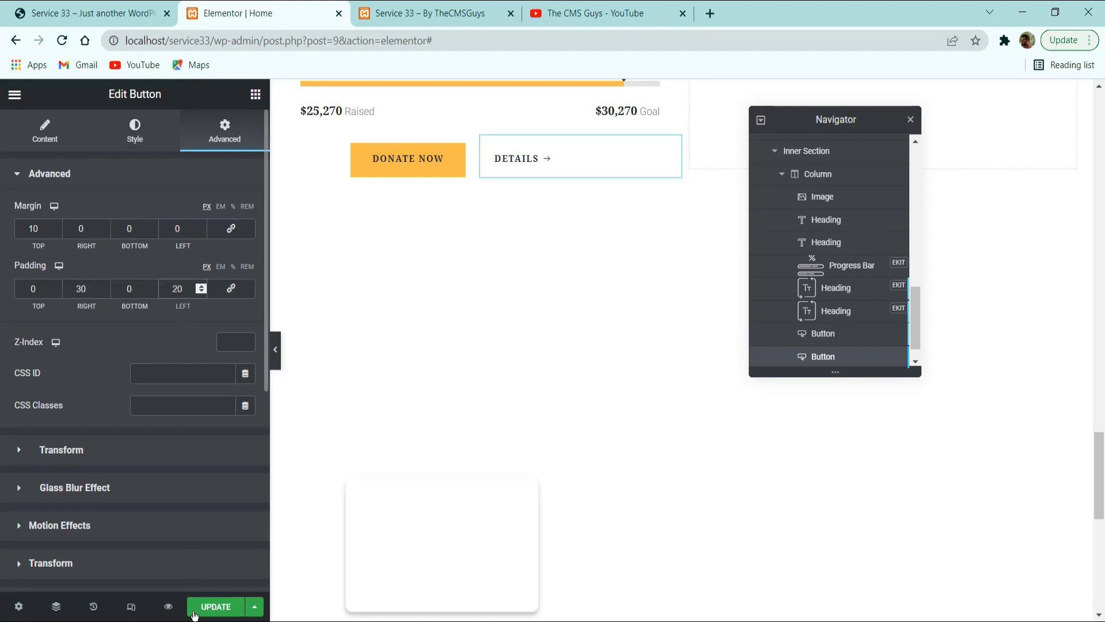
{"action": "left_click", "coordinate": [275, 356]}
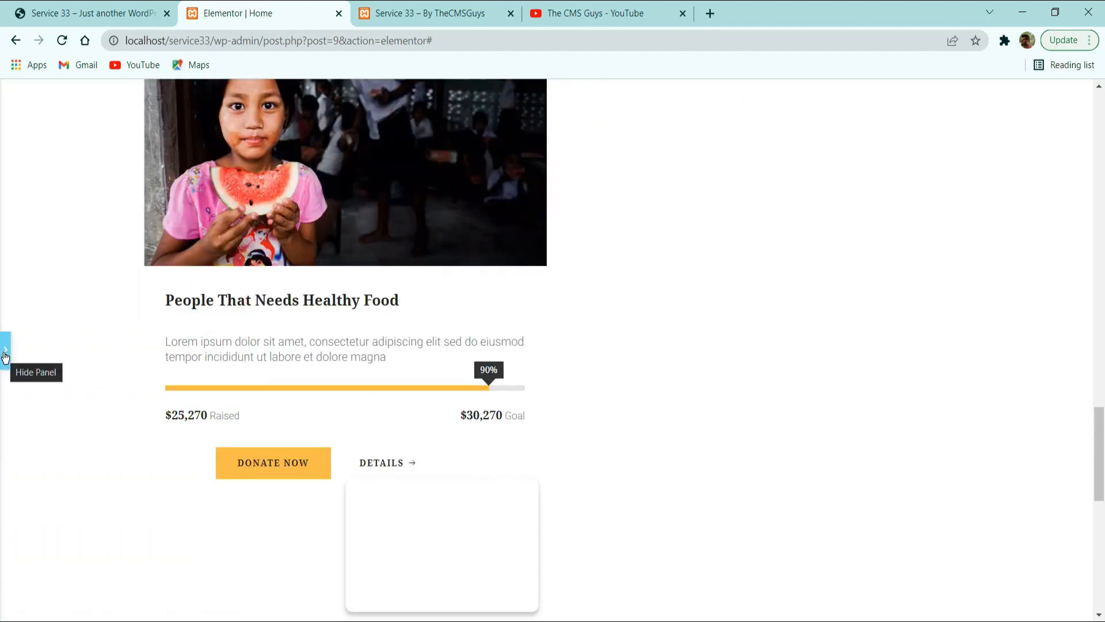
{"action": "left_click", "coordinate": [121, 8]}
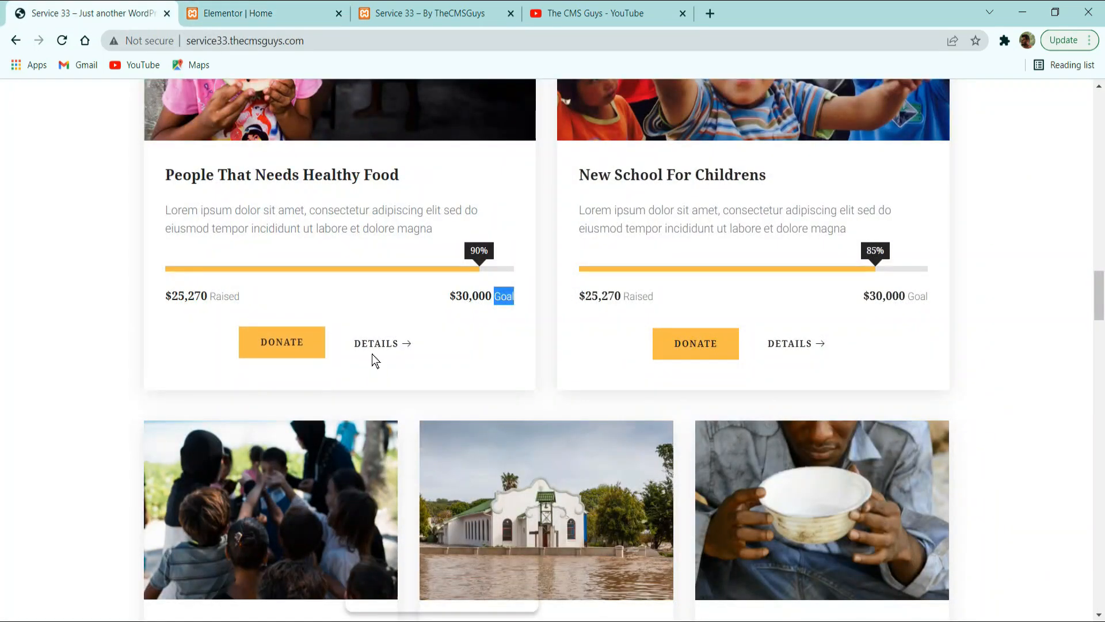
{"action": "left_click", "coordinate": [310, 13]}
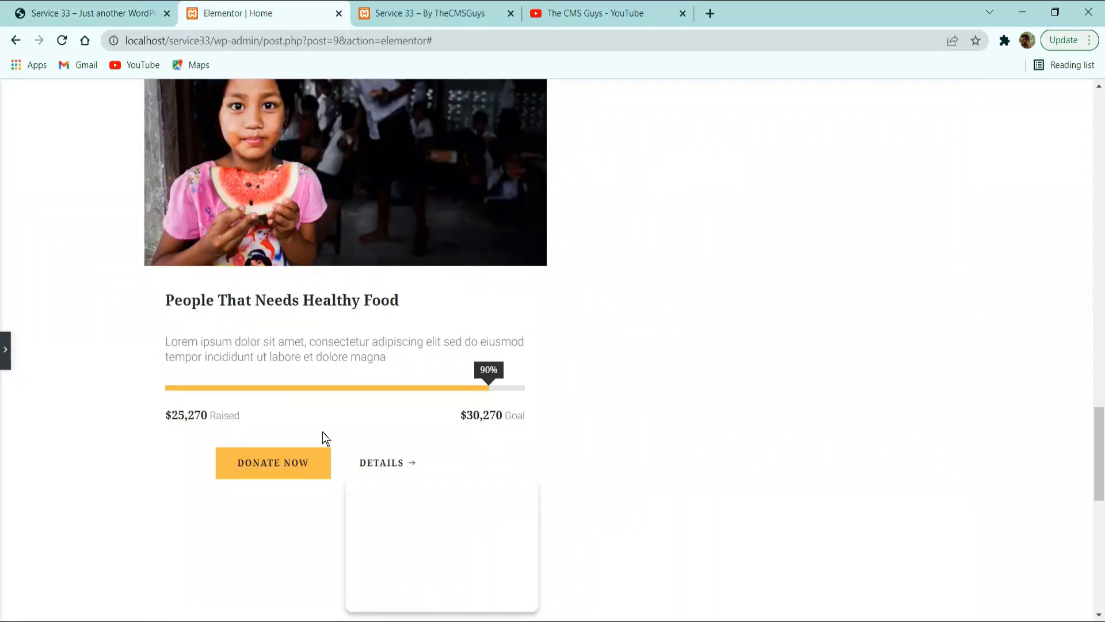
{"action": "left_click", "coordinate": [5, 352]}
Give the first Our Causes card's column a classic white background, checking the card against the reference site.
{"action": "scroll", "coordinate": [378, 285], "scroll_direction": "up", "scroll_amount": 5}
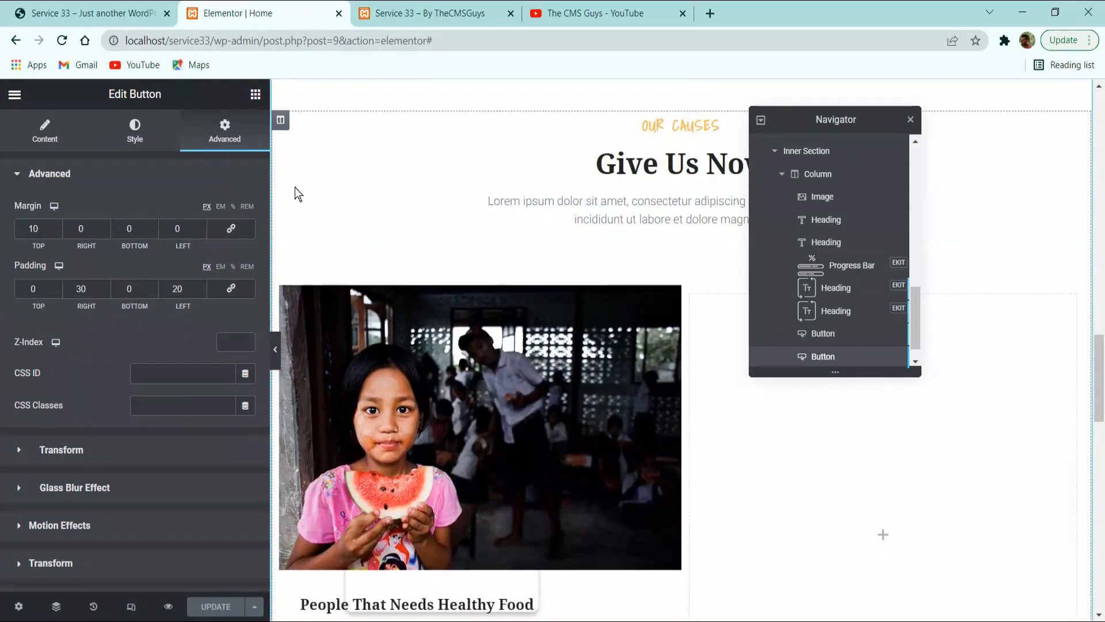
{"action": "left_click", "coordinate": [288, 296]}
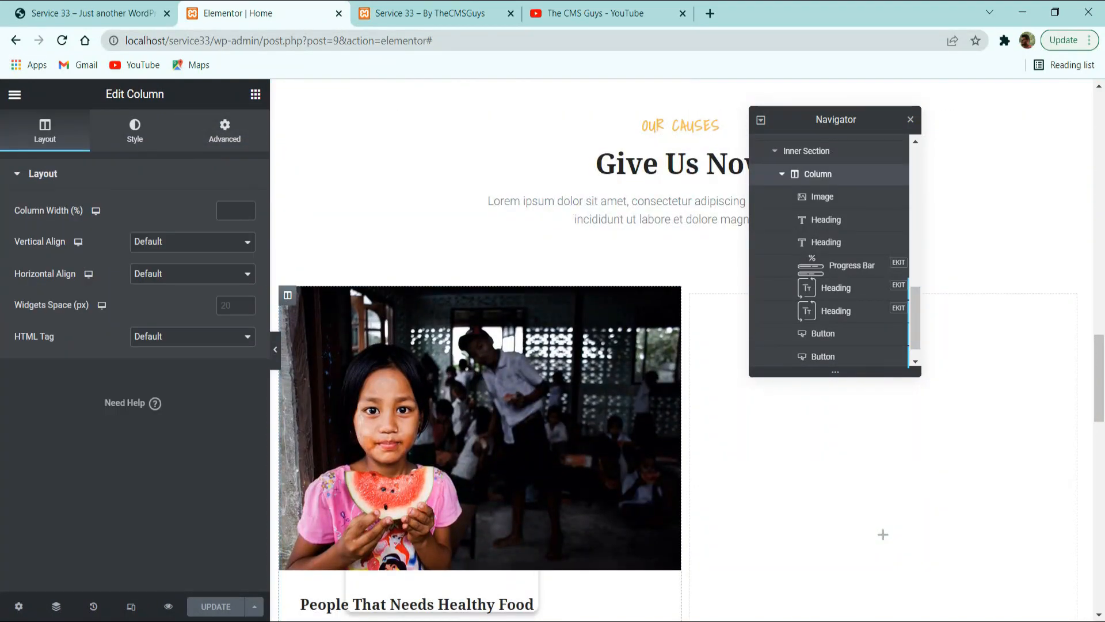
{"action": "left_click", "coordinate": [129, 12]}
{"action": "scroll", "coordinate": [264, 145], "scroll_direction": "up", "scroll_amount": 3}
{"action": "left_click", "coordinate": [252, 13]}
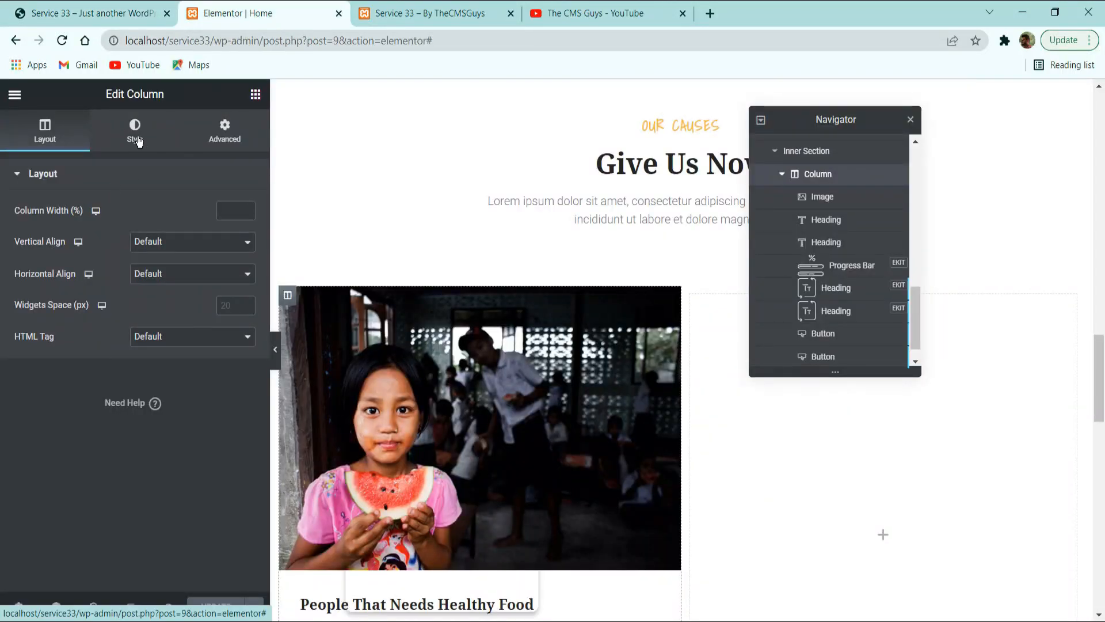
{"action": "left_click", "coordinate": [136, 138]}
{"action": "left_click", "coordinate": [207, 243]}
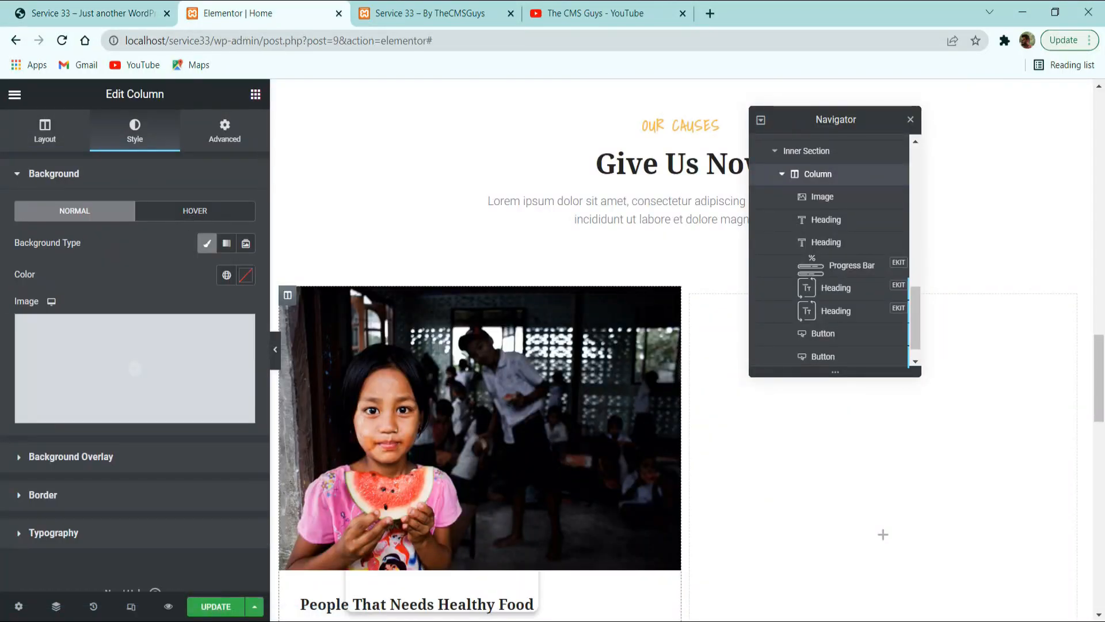
{"action": "left_click", "coordinate": [245, 276]}
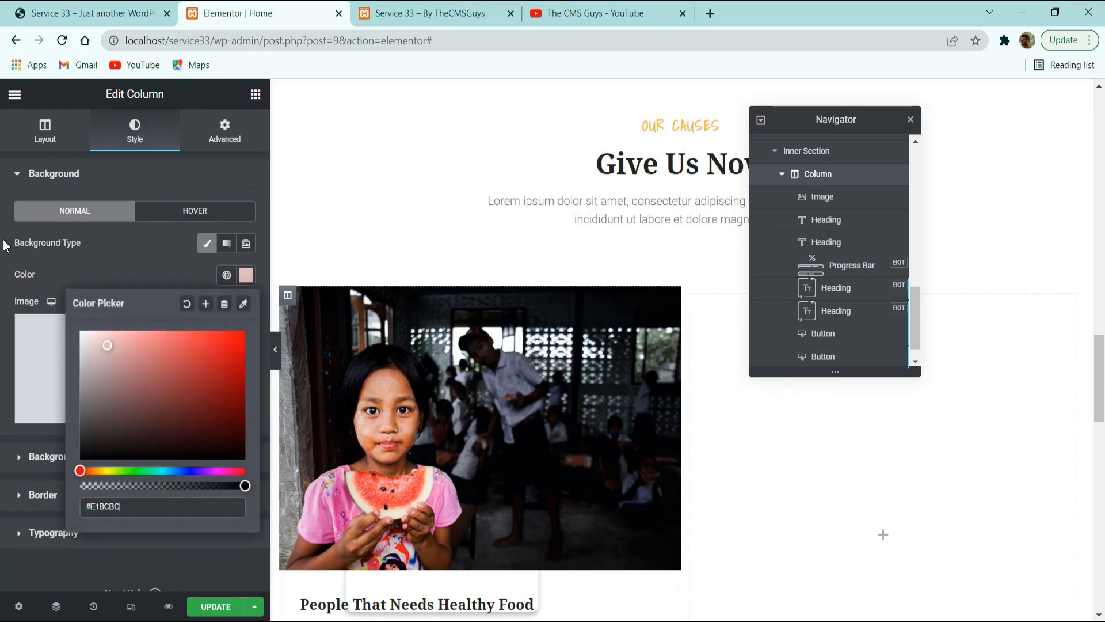
{"action": "left_click", "coordinate": [125, 253]}
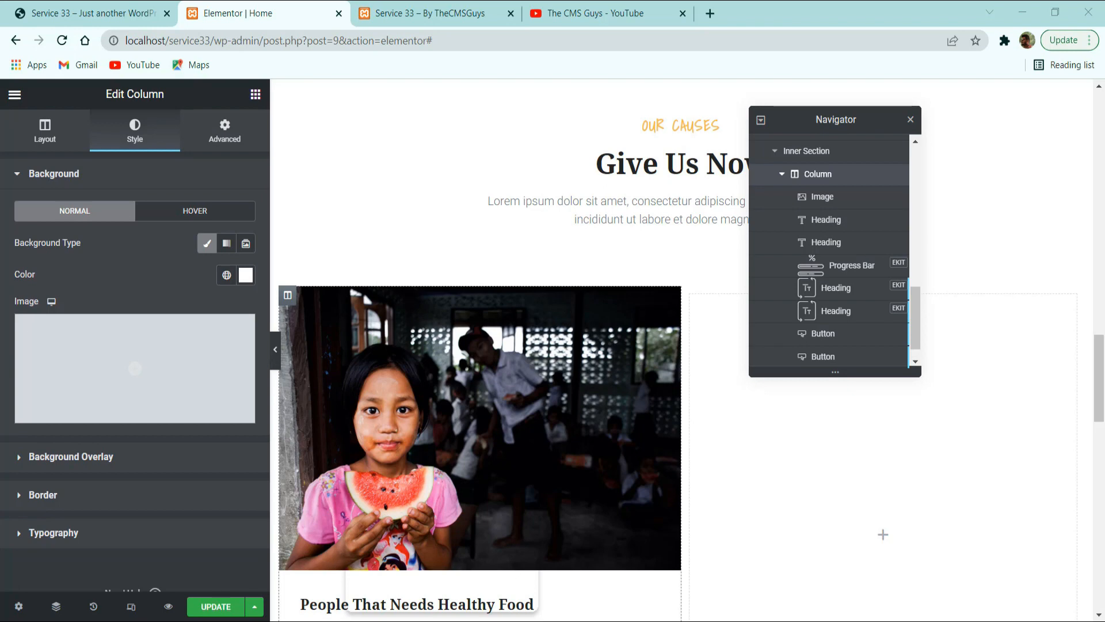
Add a box shadow to the column with color rgba(0, 0, 0, 0.1), vertical offset 5 and blur 25.
{"action": "left_click", "coordinate": [62, 494]}
{"action": "left_click", "coordinate": [245, 411]}
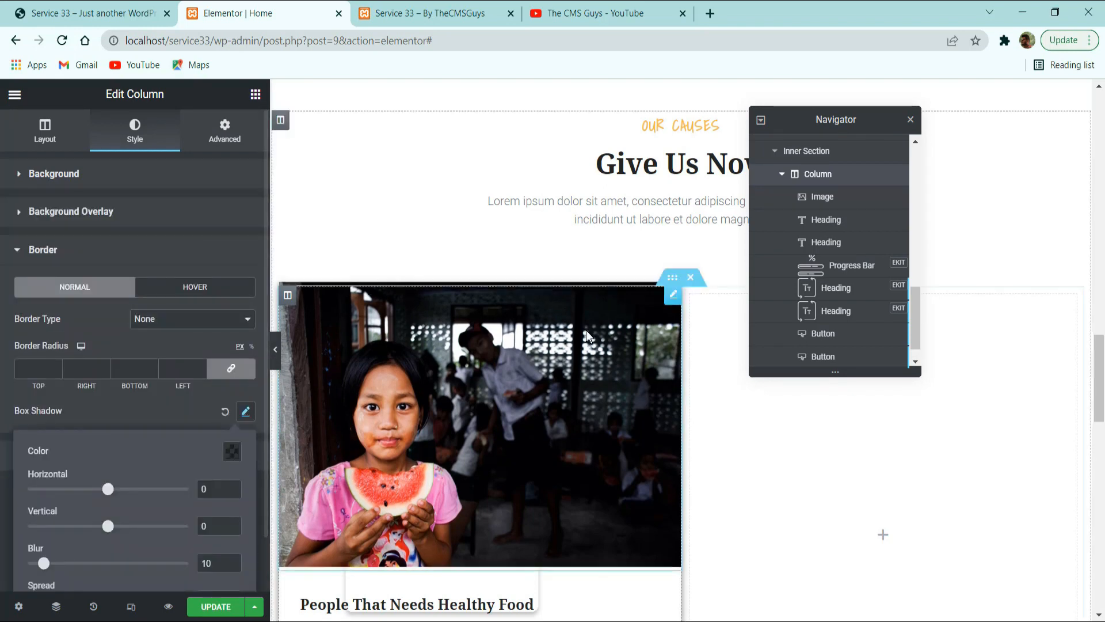
{"action": "scroll", "coordinate": [710, 318], "scroll_direction": "down", "scroll_amount": 5}
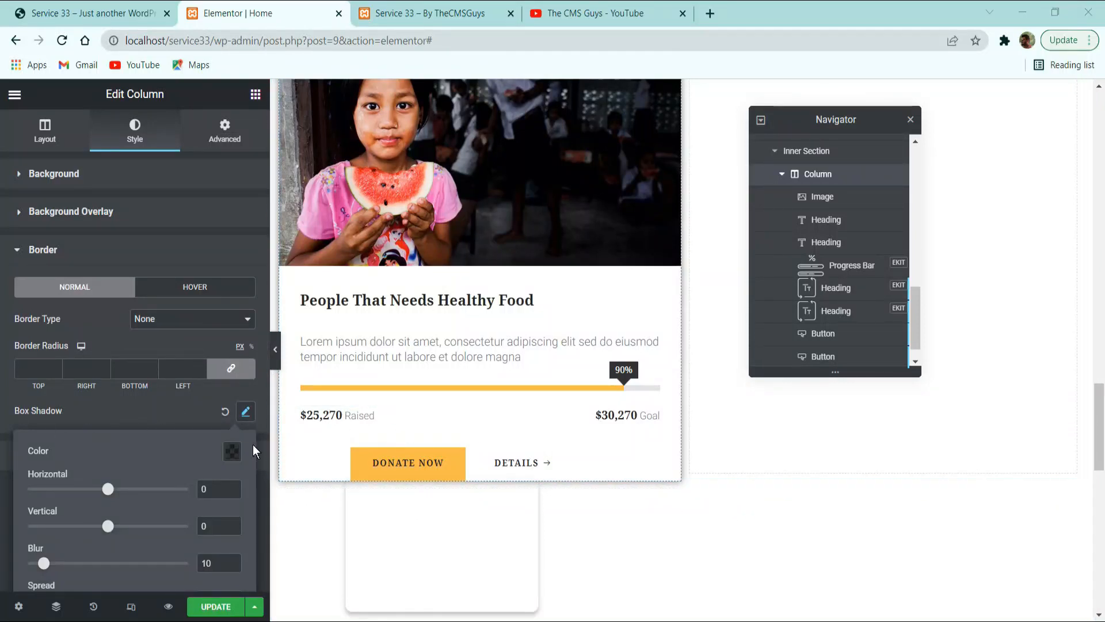
{"action": "left_click", "coordinate": [232, 452]}
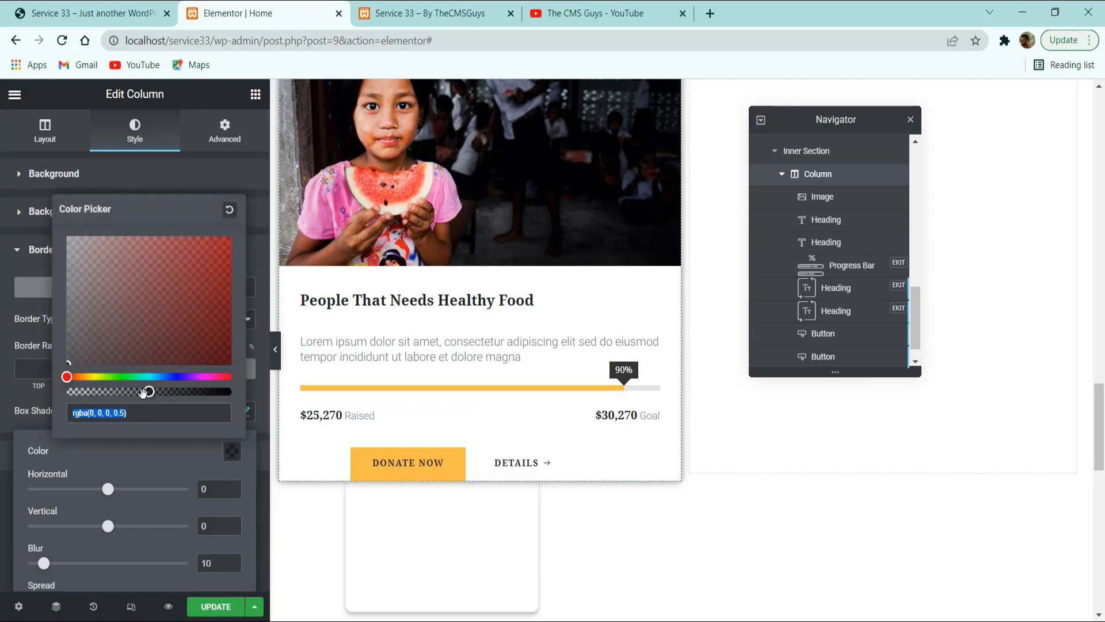
{"action": "left_click_drag", "start_coordinate": [143, 393], "coordinate": [84, 392]}
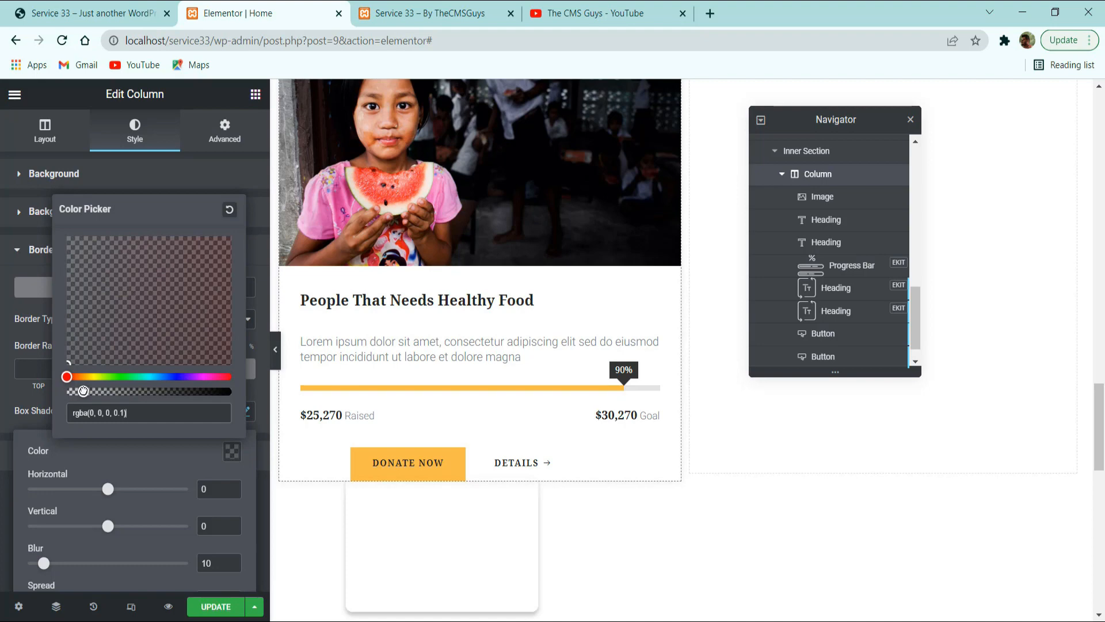
{"action": "left_click", "coordinate": [104, 459]}
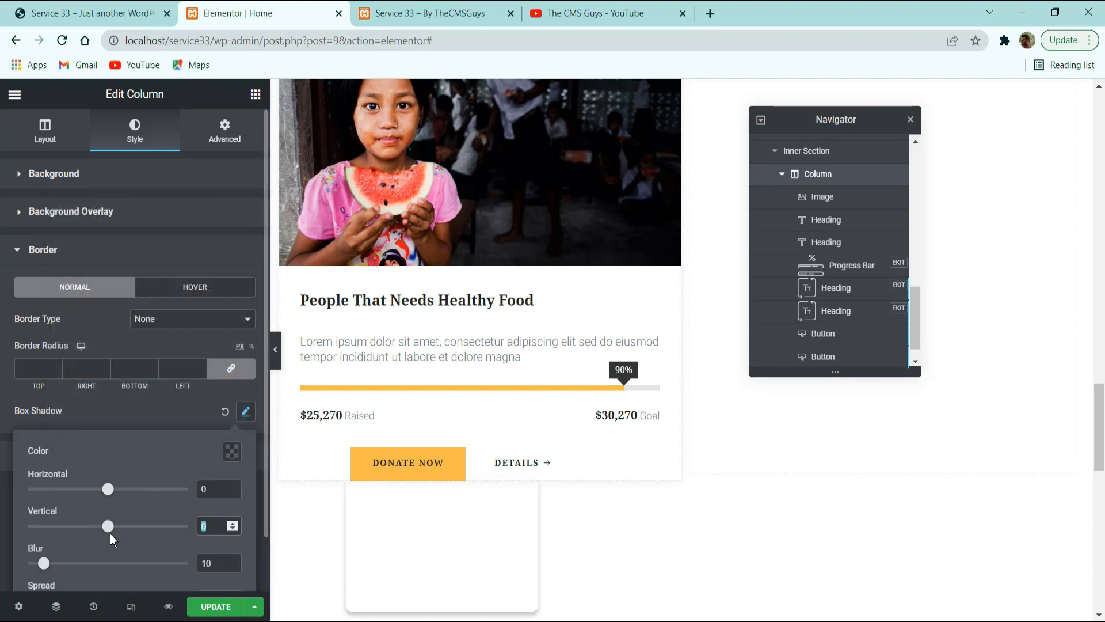
{"action": "type", "text": "525"}
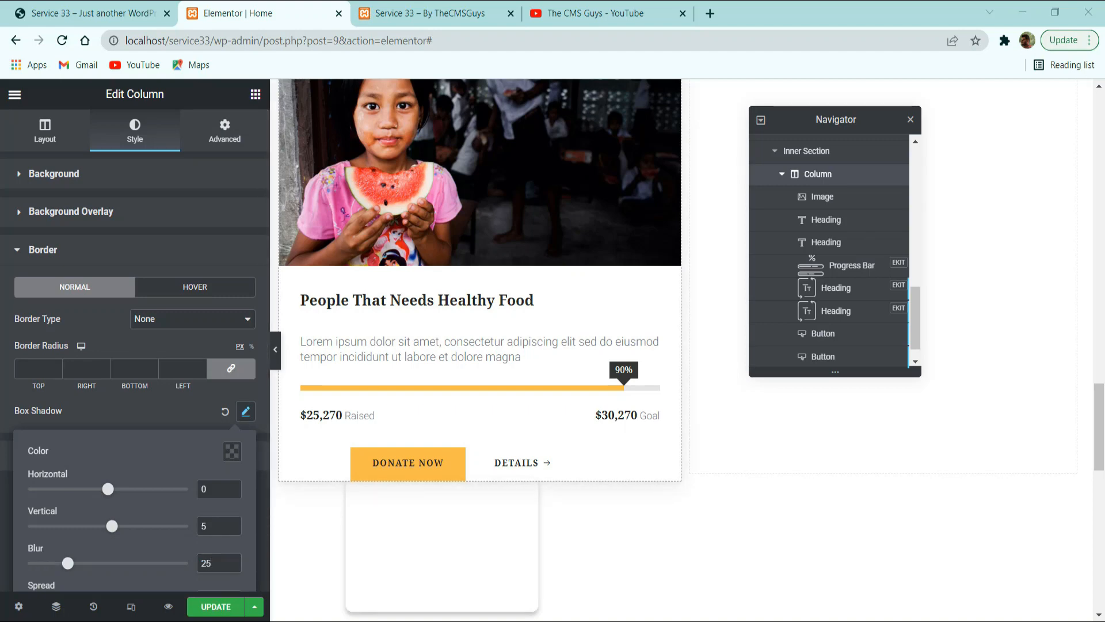
Set the card column's bottom padding to 40 px and its right margin to 15 px, leaving the other sides at 0.
{"action": "left_click", "coordinate": [233, 140]}
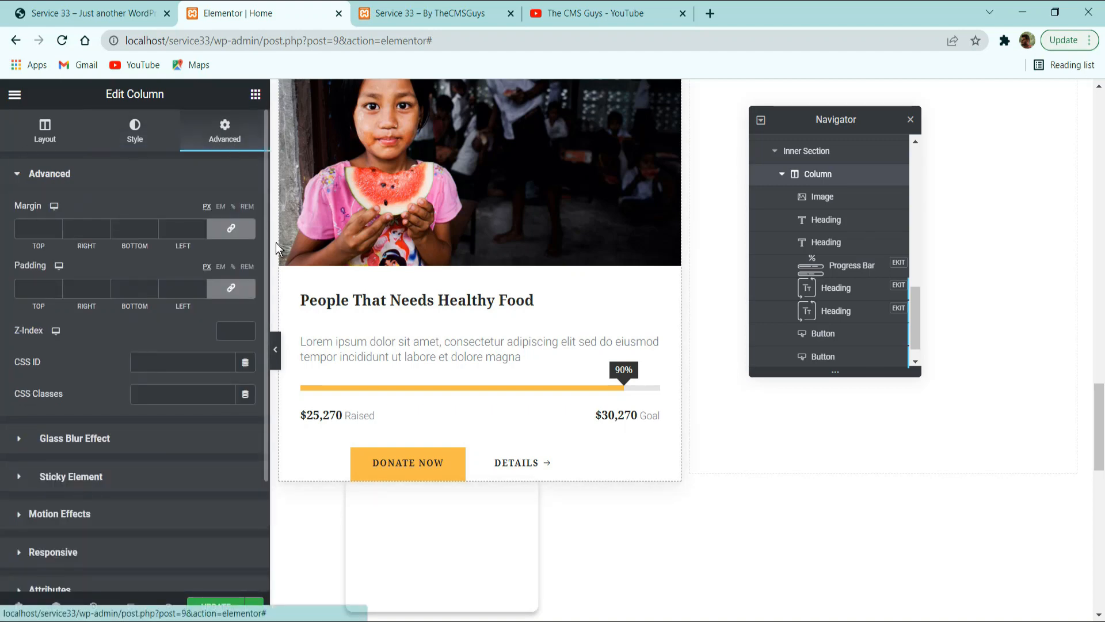
{"action": "left_click", "coordinate": [230, 287]}
{"action": "double_click", "coordinate": [129, 288]}
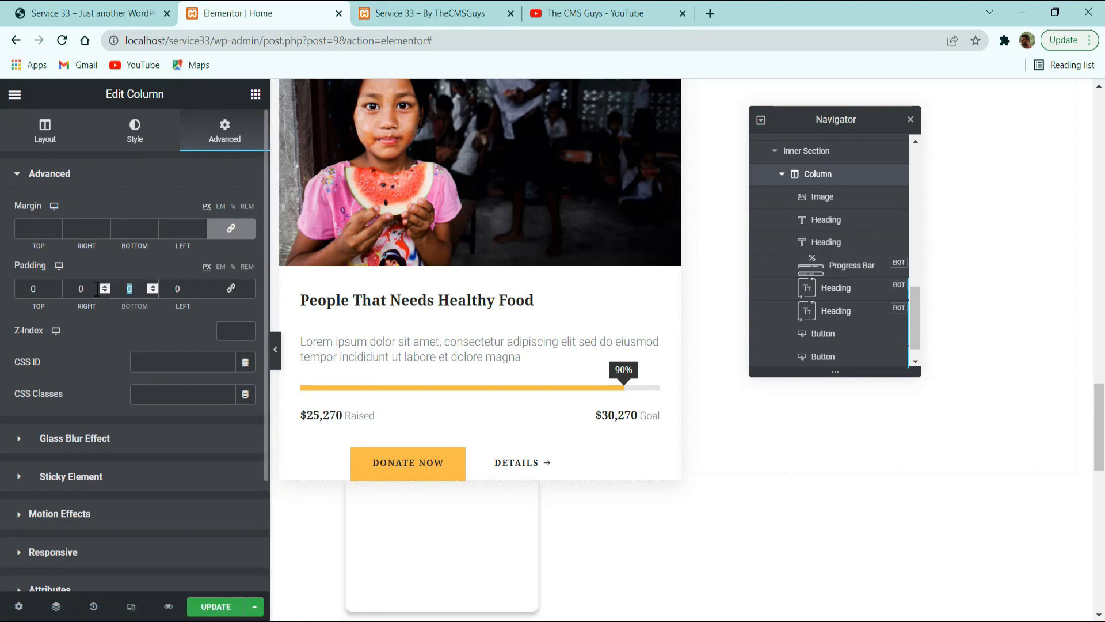
{"action": "type", "text": "40"}
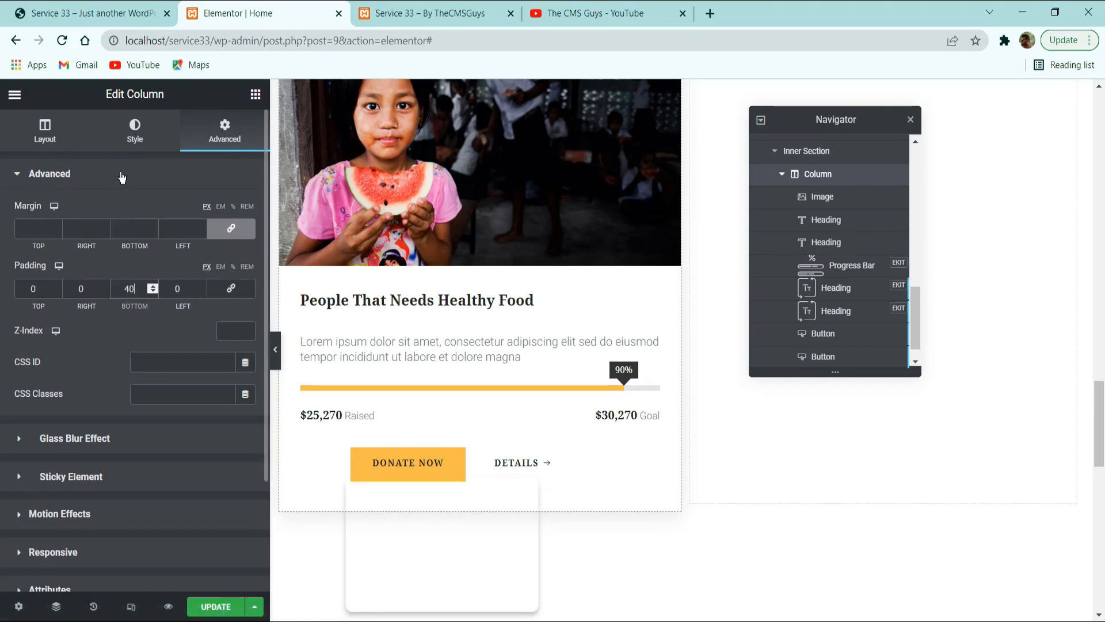
{"action": "left_click", "coordinate": [230, 228]}
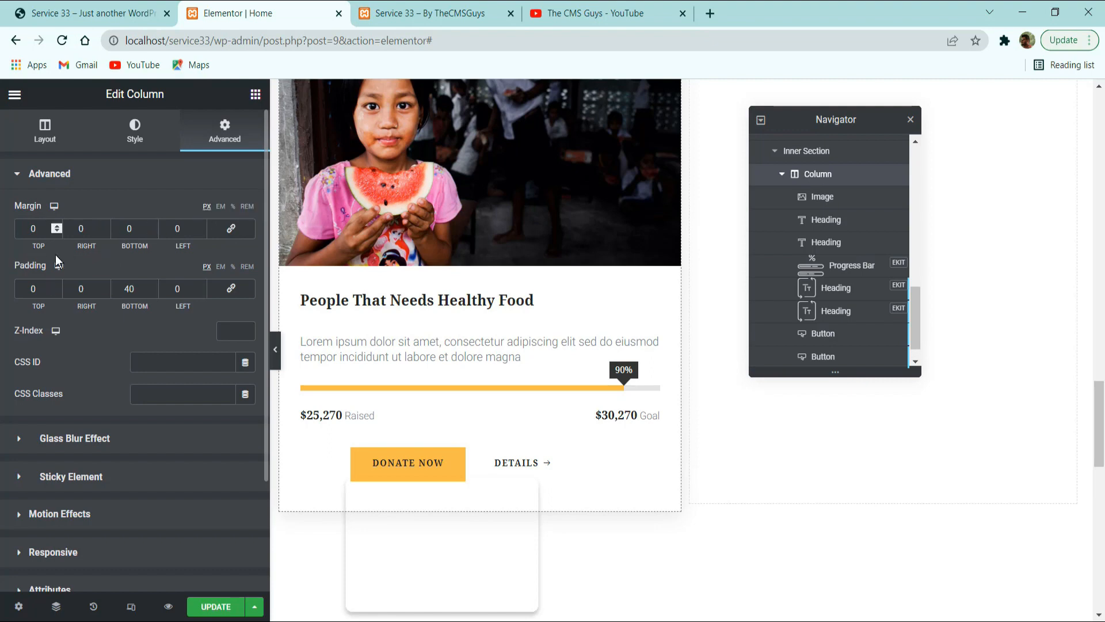
{"action": "double_click", "coordinate": [90, 228]}
{"action": "type", "text": "15"}
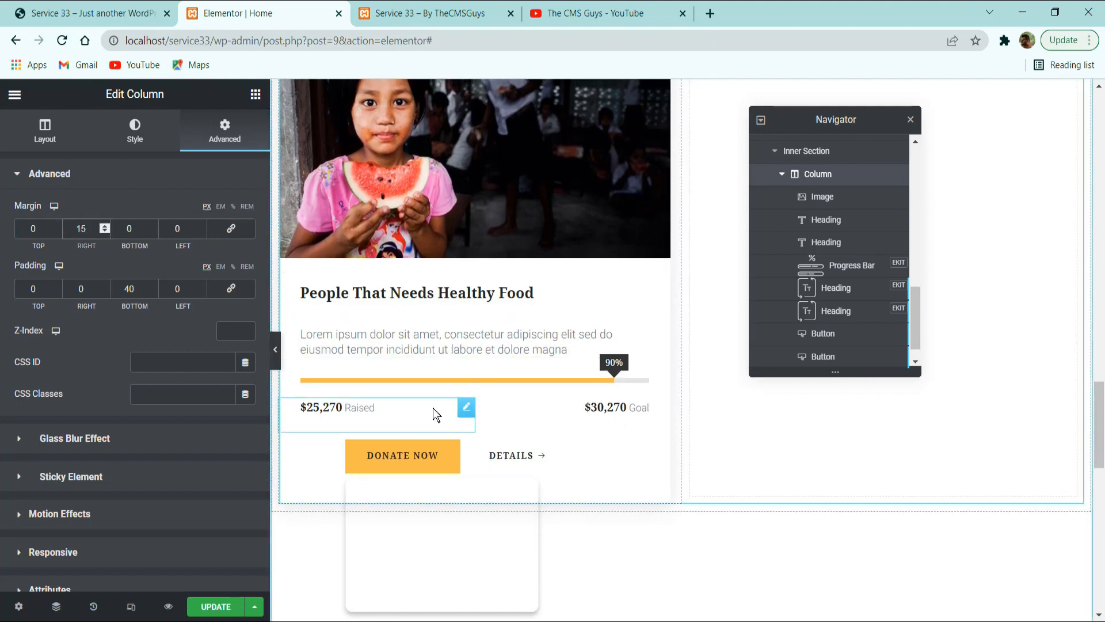
Duplicate the finished card column, delete the empty column beside it, and move the Navigator off the second card.
{"action": "scroll", "coordinate": [294, 455], "scroll_direction": "up", "scroll_amount": 6}
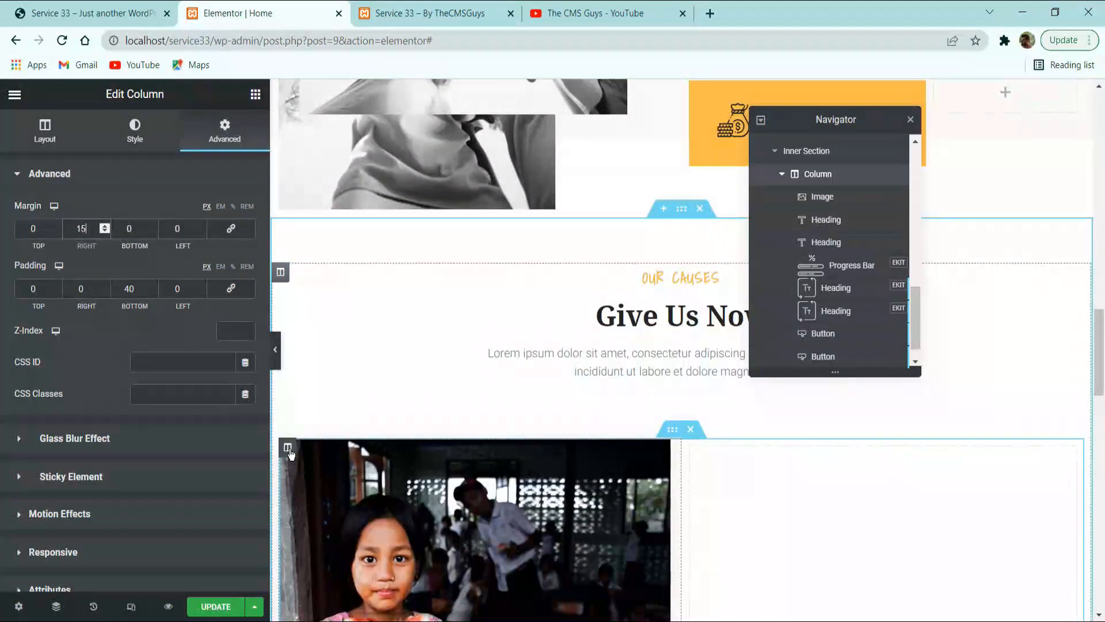
{"action": "right_click", "coordinate": [290, 451]}
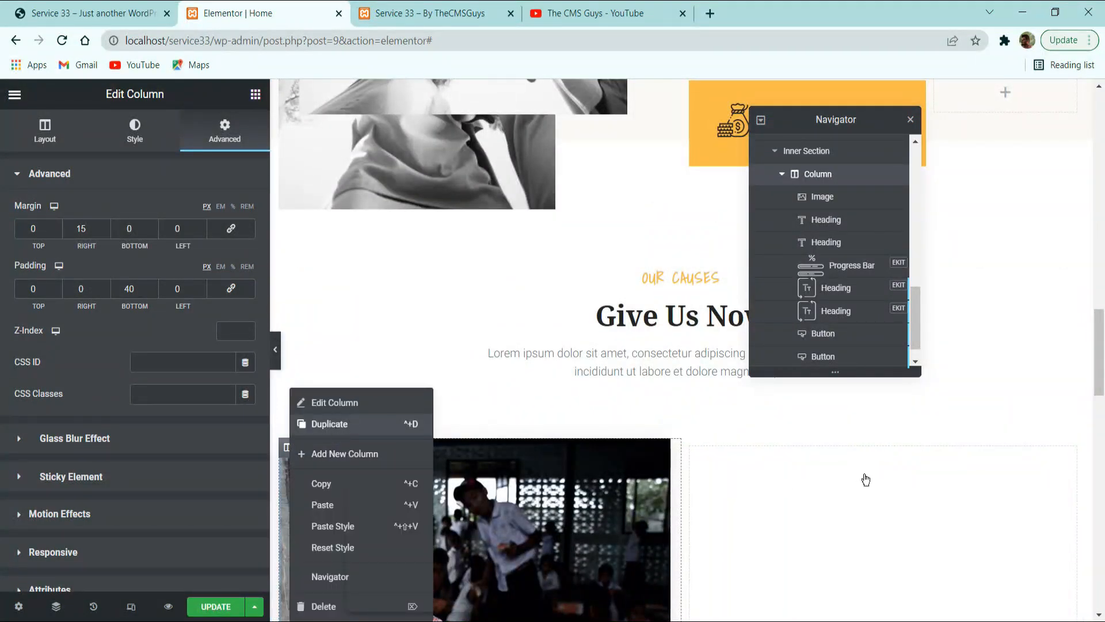
{"action": "scroll", "coordinate": [882, 477], "scroll_direction": "down", "scroll_amount": 3}
{"action": "right_click", "coordinate": [958, 574]}
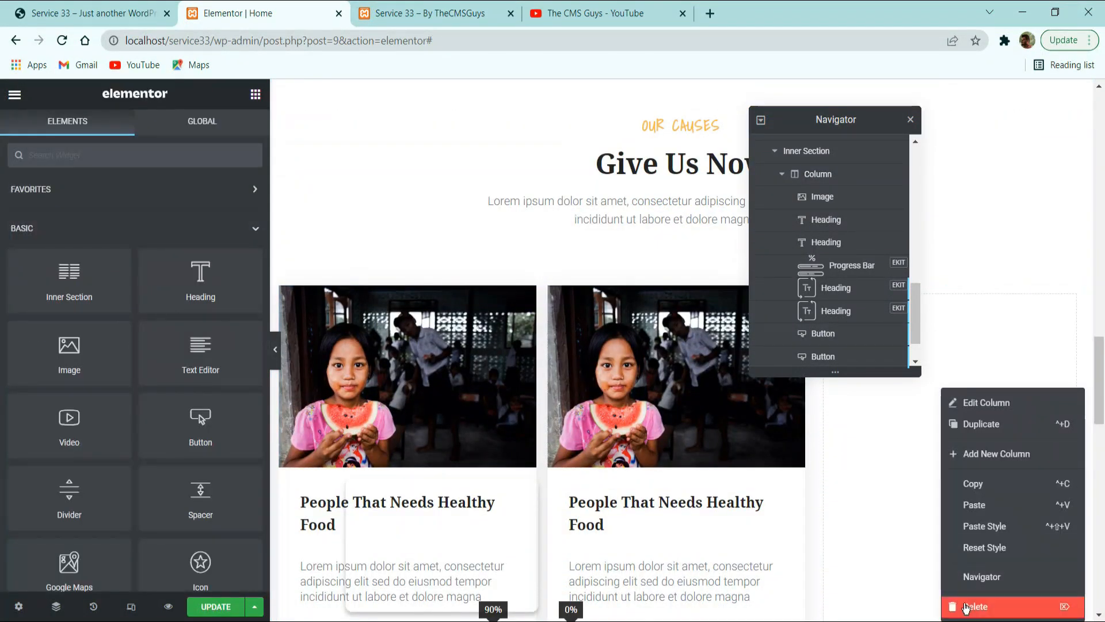
{"action": "left_click", "coordinate": [969, 605]}
{"action": "left_click_drag", "start_coordinate": [835, 119], "coordinate": [441, 104]}
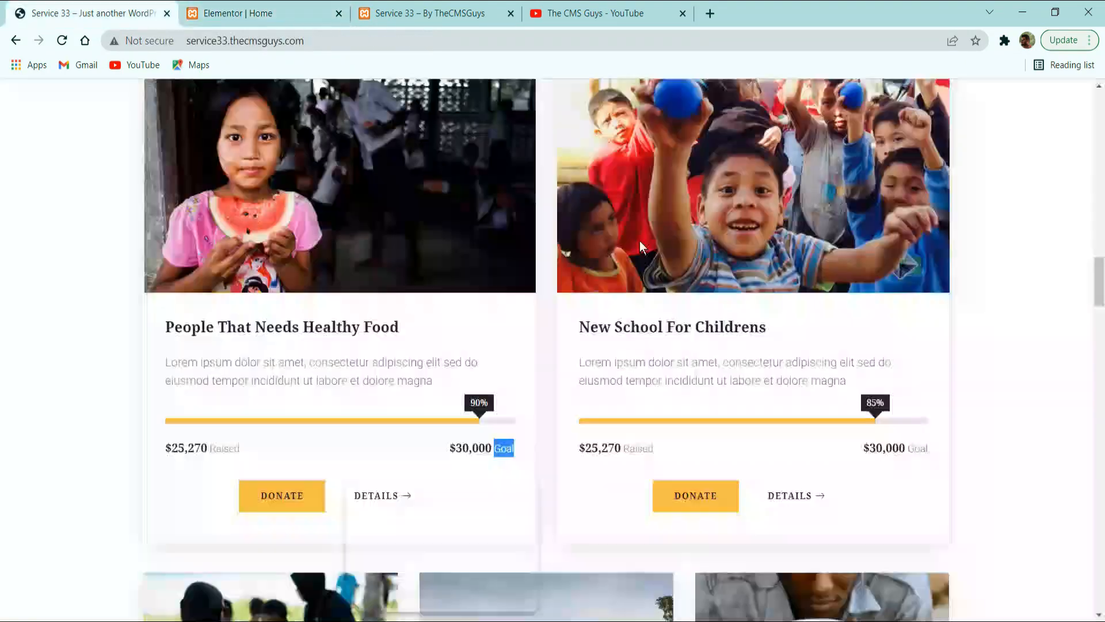
Check the card spacing on the reference site and set the second card column's margin to 0 px right and 15 px left.
{"action": "left_click", "coordinate": [92, 13]}
{"action": "scroll", "coordinate": [621, 345], "scroll_direction": "up", "scroll_amount": 3}
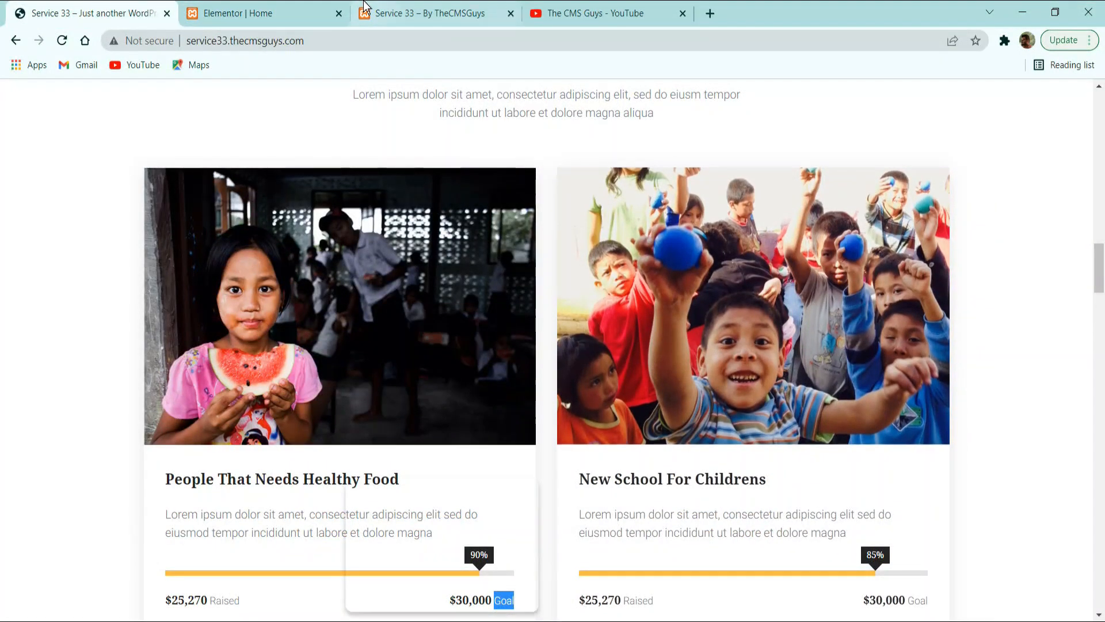
{"action": "left_click", "coordinate": [242, 13]}
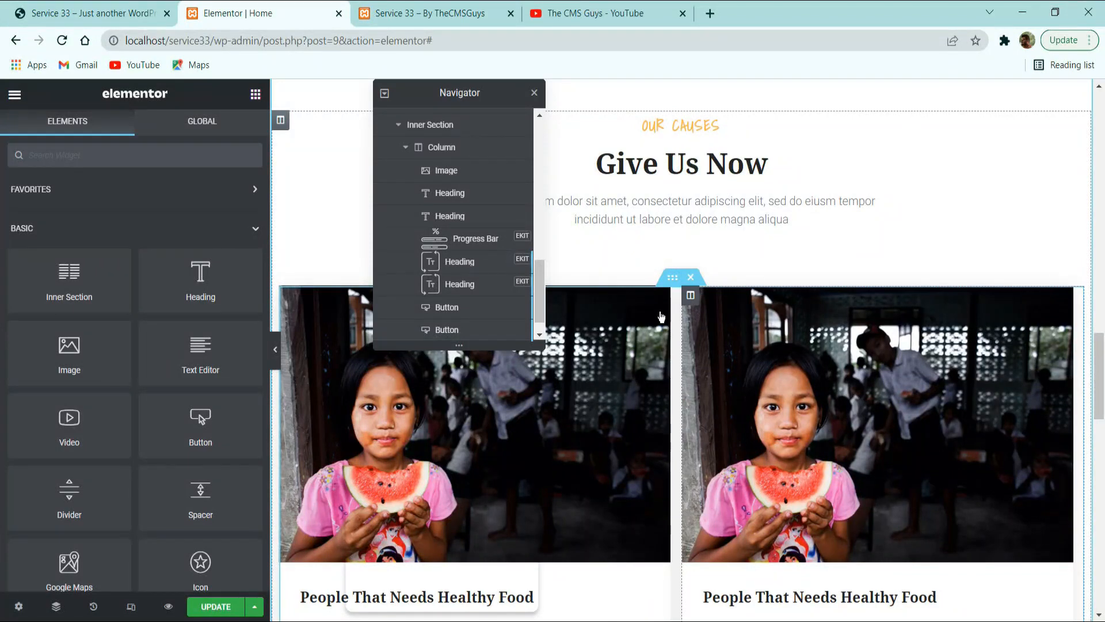
{"action": "left_click", "coordinate": [690, 295]}
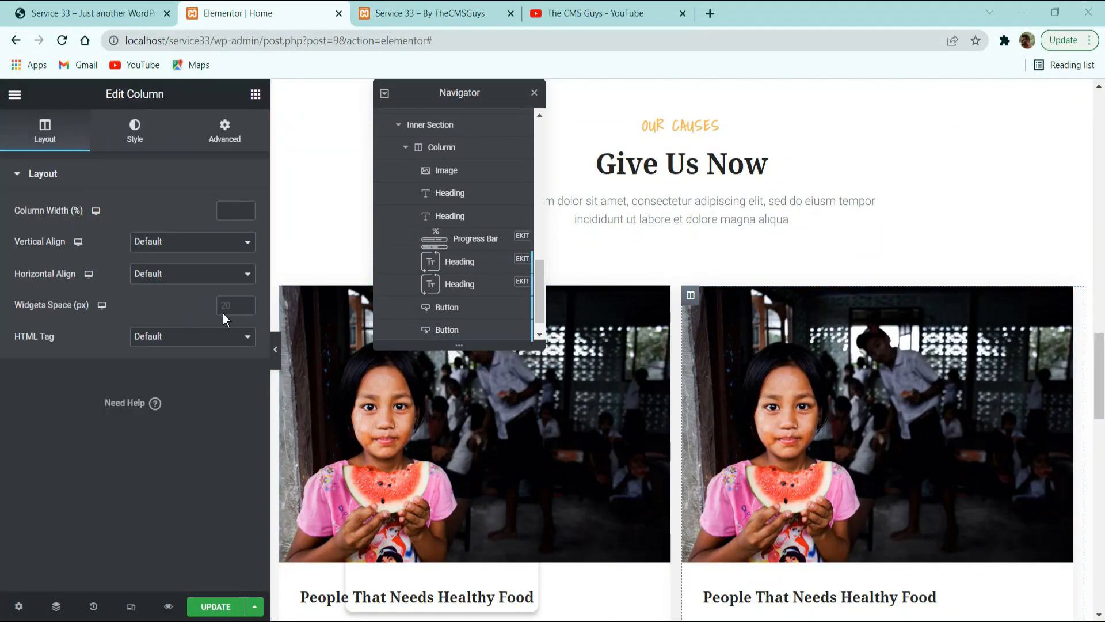
{"action": "left_click", "coordinate": [224, 138]}
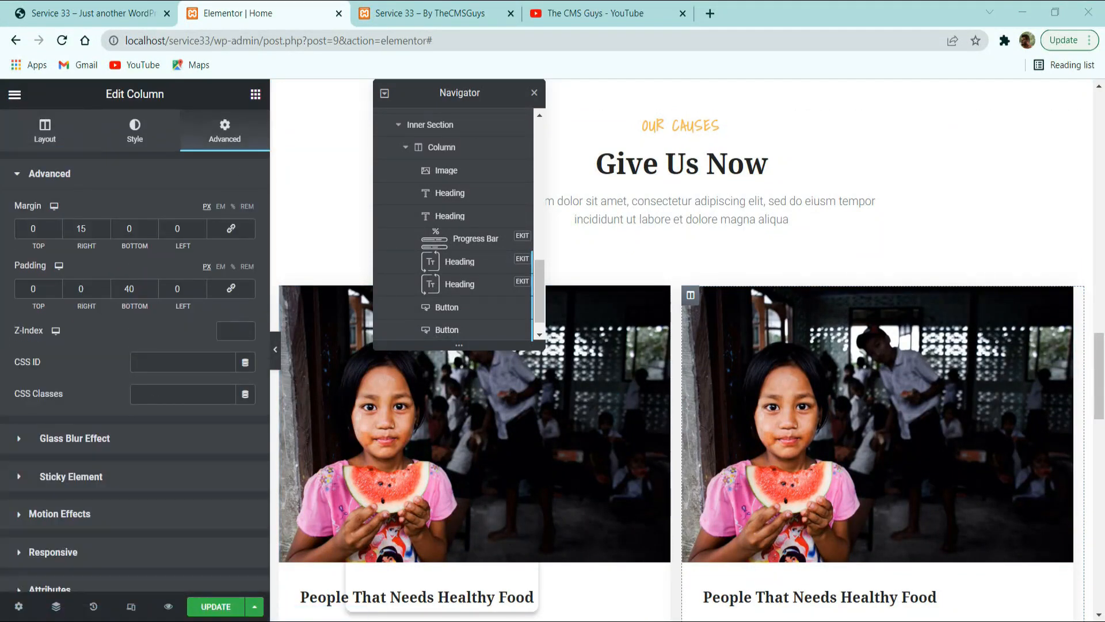
{"action": "double_click", "coordinate": [81, 229]}
{"action": "type", "text": "0"}
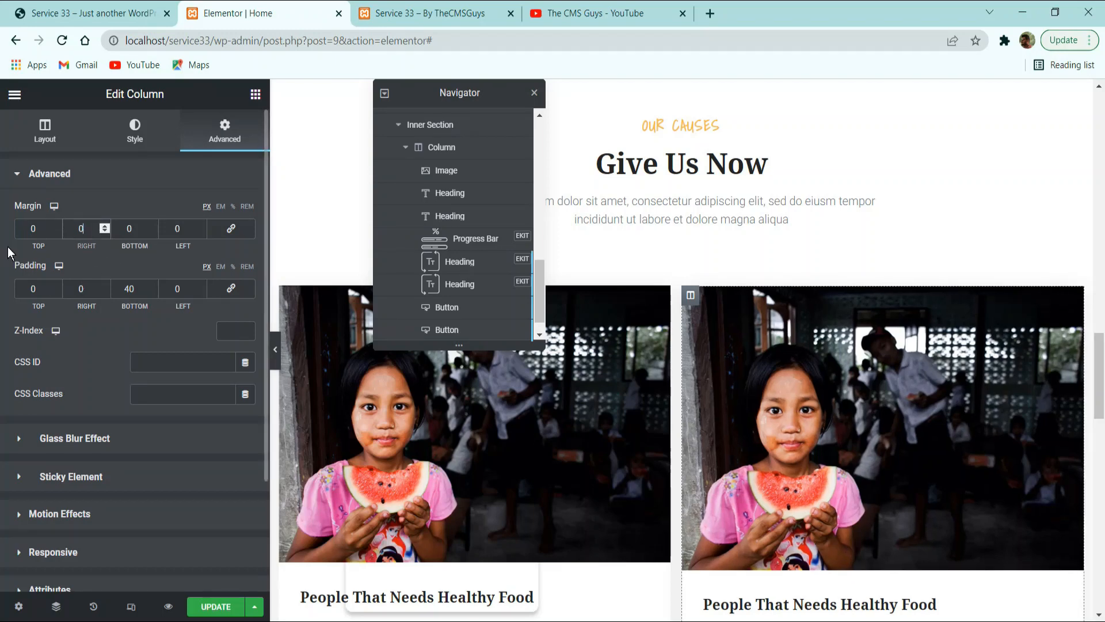
{"action": "double_click", "coordinate": [177, 229]}
{"action": "type", "text": "15"}
Set the second card column's bottom padding to 40 px and compare both cards with the reference site.
{"action": "scroll", "coordinate": [1024, 444], "scroll_direction": "down", "scroll_amount": 5}
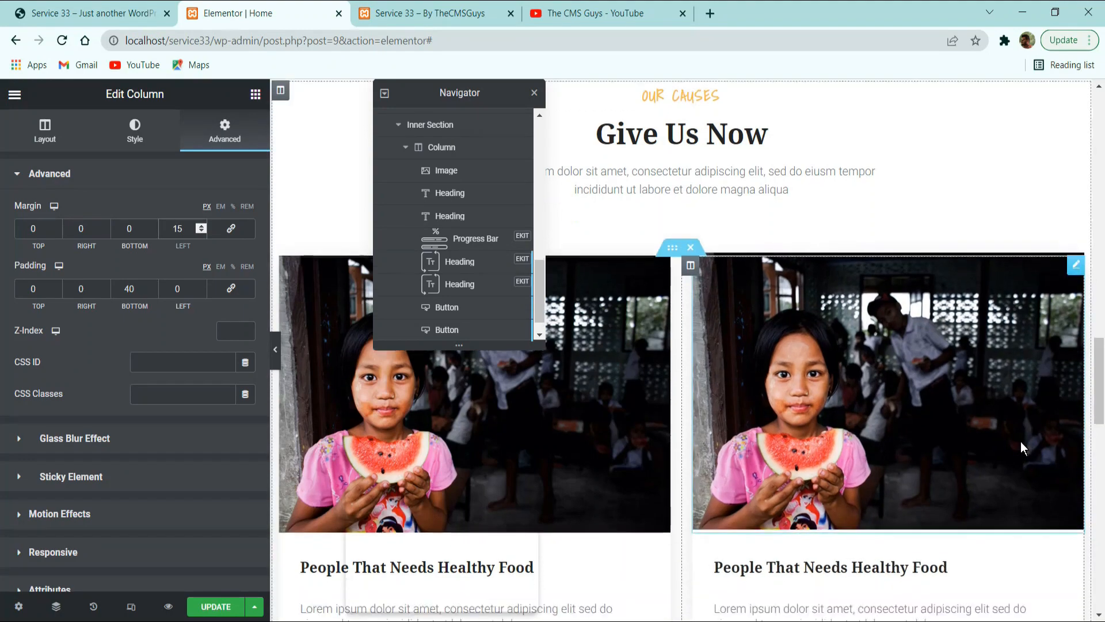
{"action": "double_click", "coordinate": [129, 289]}
{"action": "type", "text": "20"}
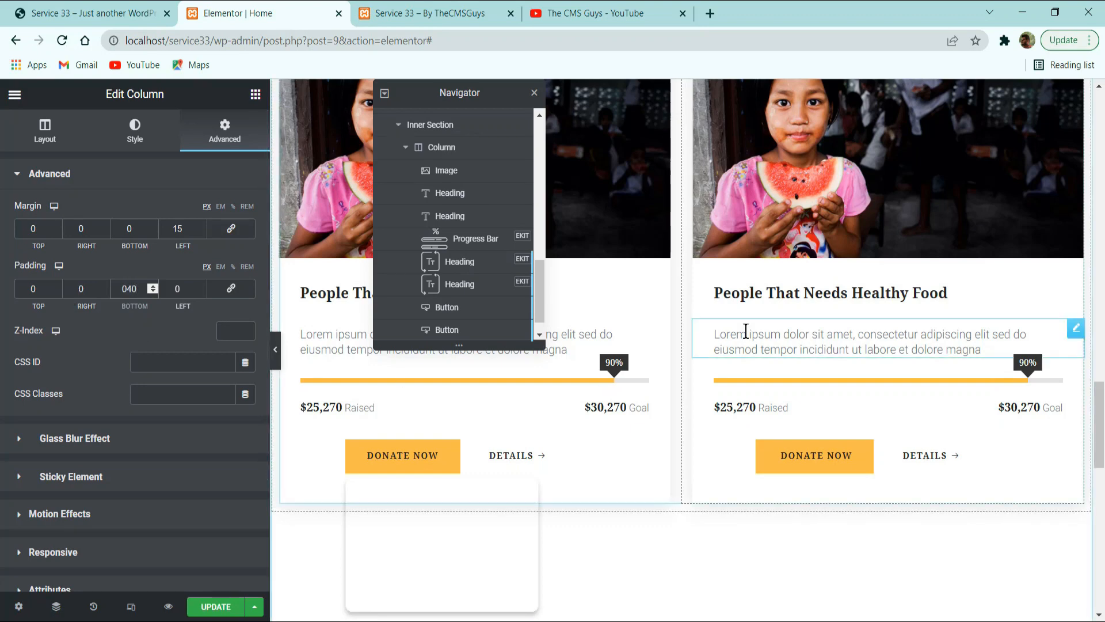
{"action": "scroll", "coordinate": [740, 328], "scroll_direction": "up", "scroll_amount": 6}
{"action": "left_click", "coordinate": [92, 12]}
{"action": "scroll", "coordinate": [561, 397], "scroll_direction": "down", "scroll_amount": 4}
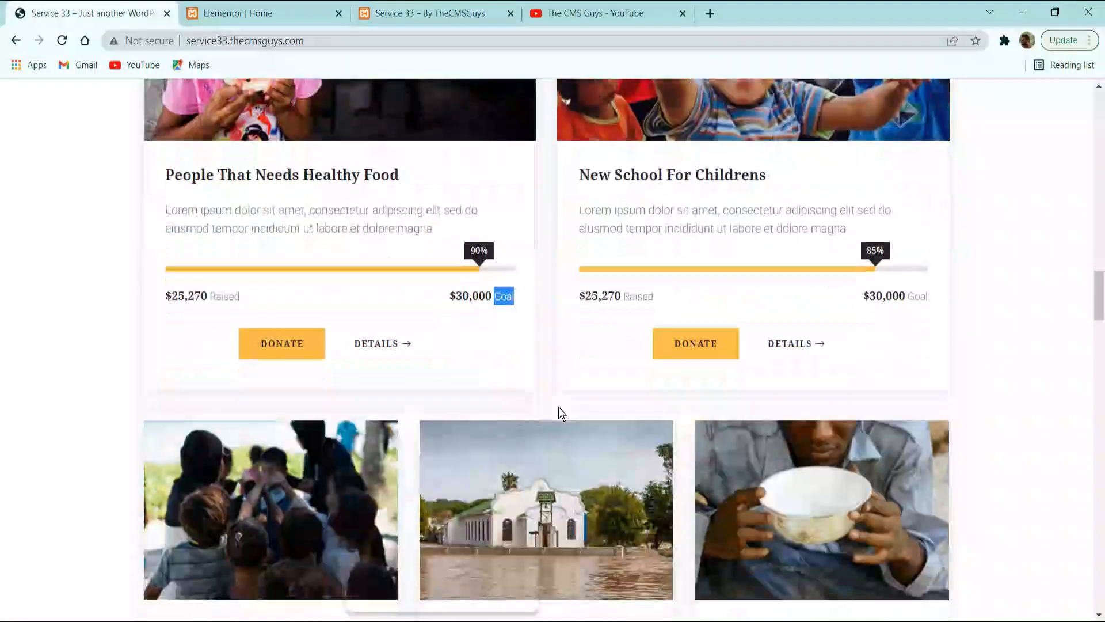
{"action": "scroll", "coordinate": [489, 429], "scroll_direction": "up", "scroll_amount": 2}
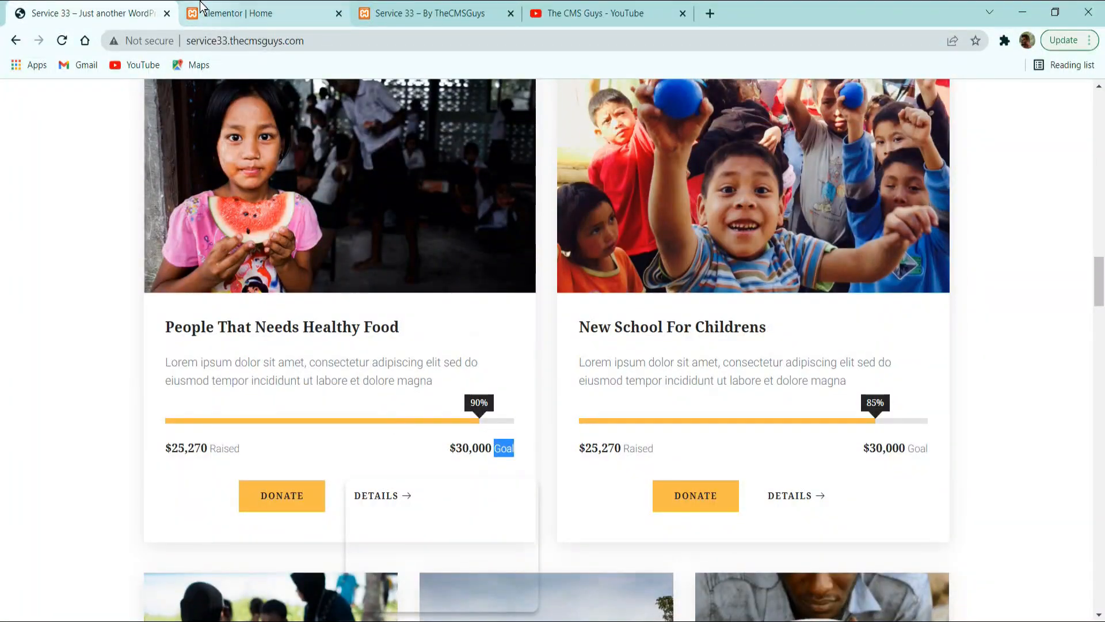
{"action": "left_click", "coordinate": [239, 13]}
{"action": "scroll", "coordinate": [504, 406], "scroll_direction": "down", "scroll_amount": 3}
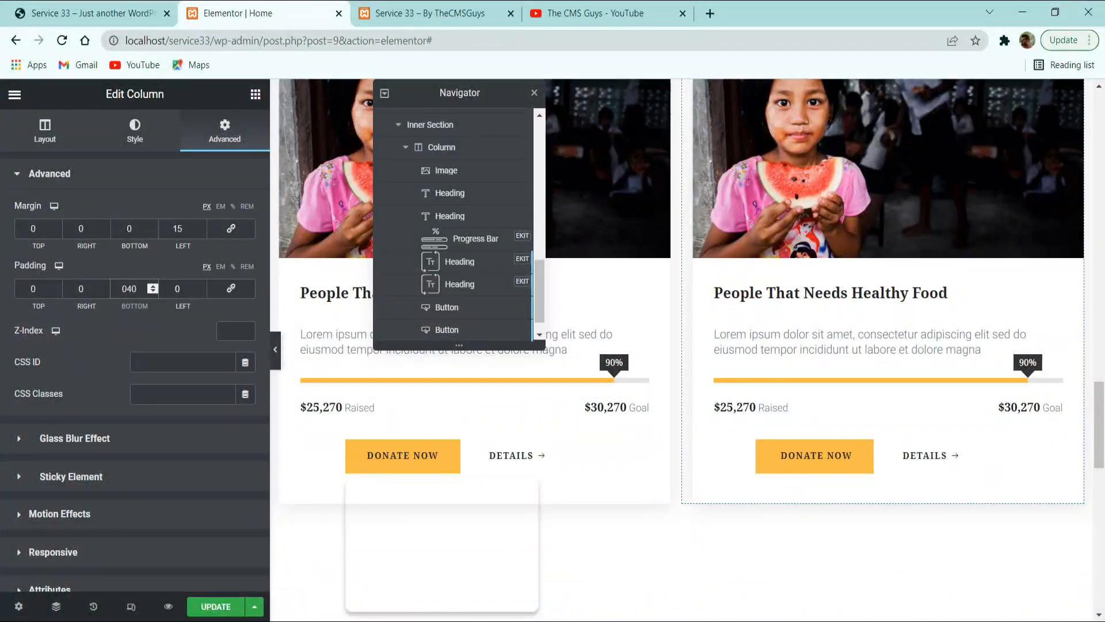
Duplicate the inner section holding the two large cause cards to add a second row below.
{"action": "scroll", "coordinate": [755, 414], "scroll_direction": "up", "scroll_amount": 3}
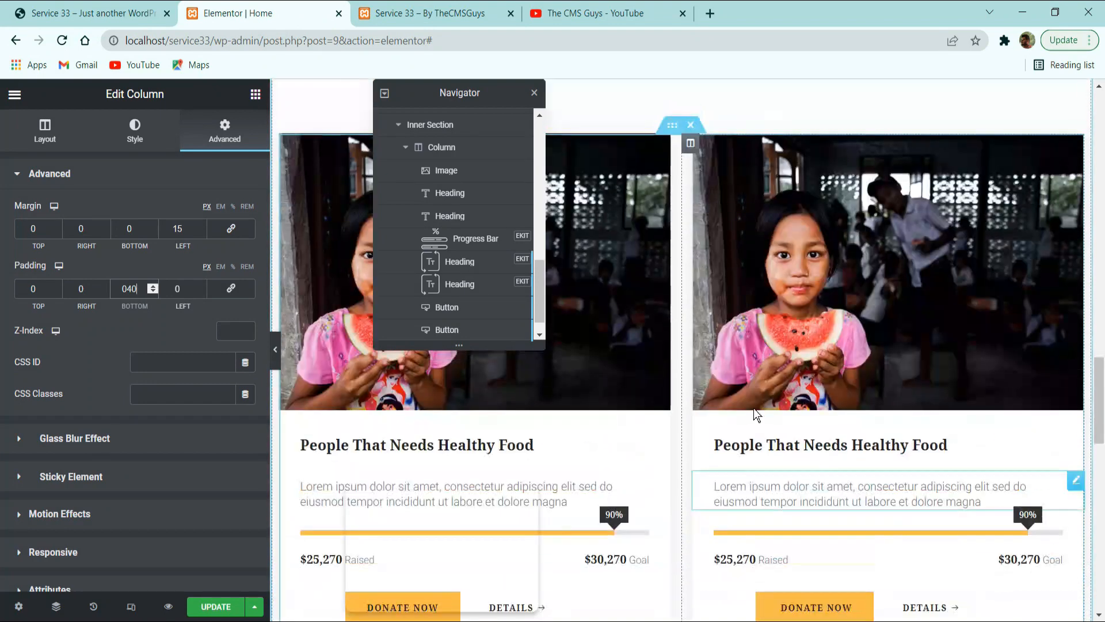
{"action": "right_click", "coordinate": [675, 126]}
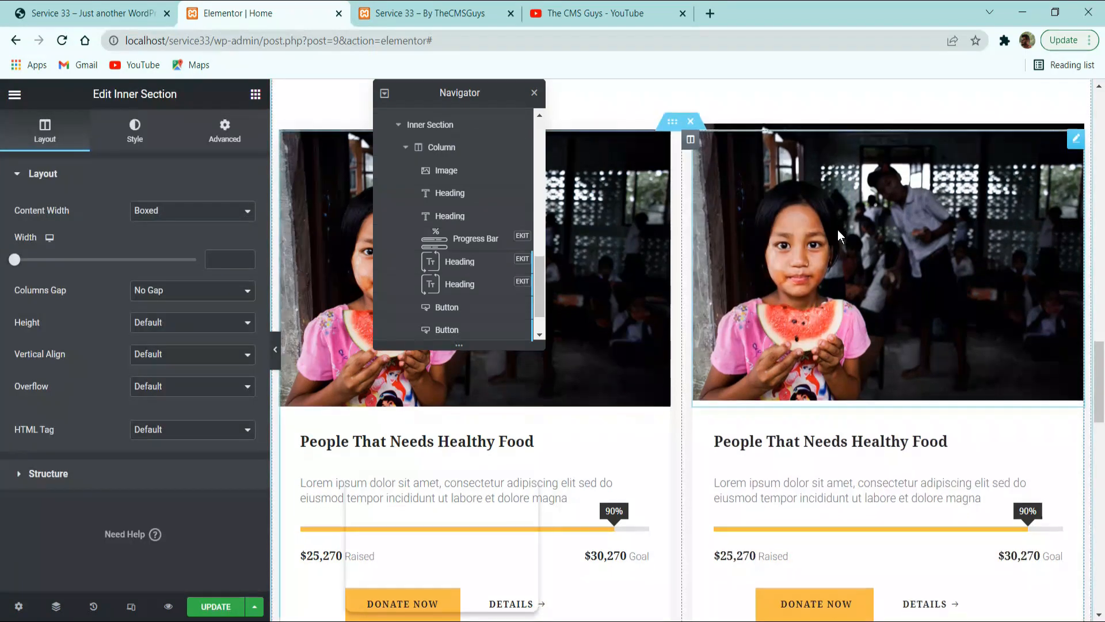
{"action": "scroll", "coordinate": [837, 230], "scroll_direction": "down", "scroll_amount": 4}
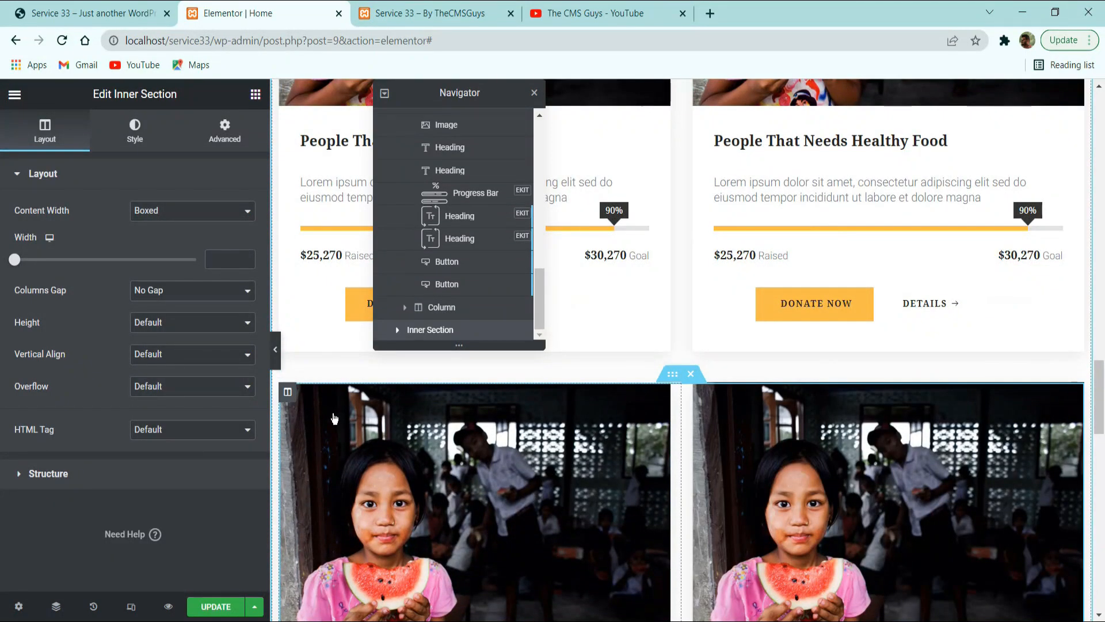
Duplicate the first card column in the lower inner section to make a three-card row, and update the page.
{"action": "right_click", "coordinate": [335, 418]}
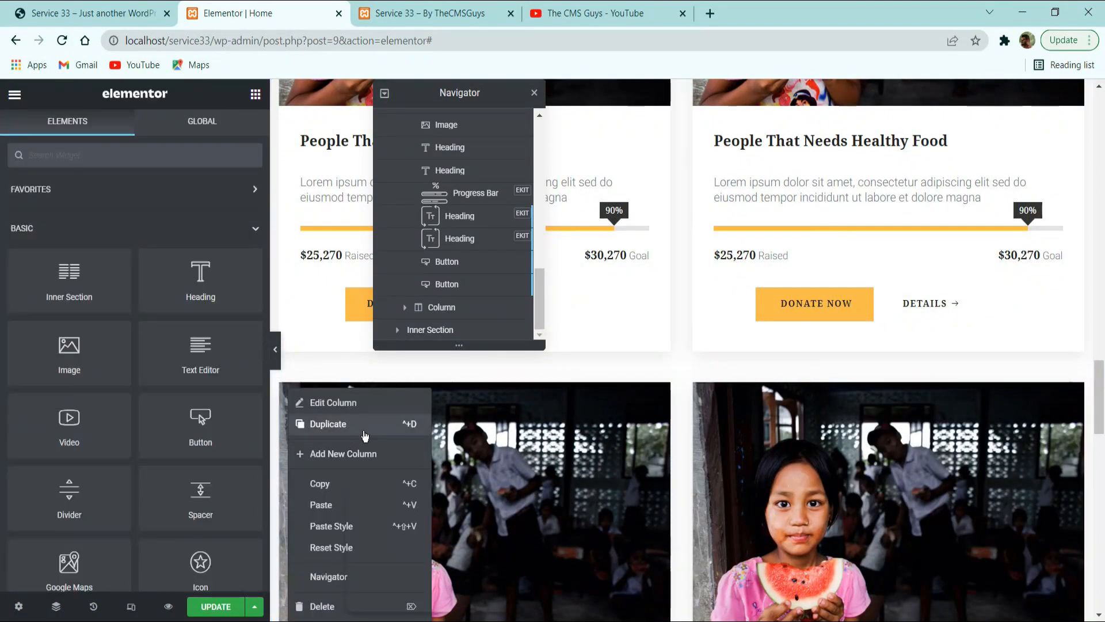
{"action": "key", "text": "ctrl+d"}
{"action": "scroll", "coordinate": [796, 443], "scroll_direction": "down", "scroll_amount": 3}
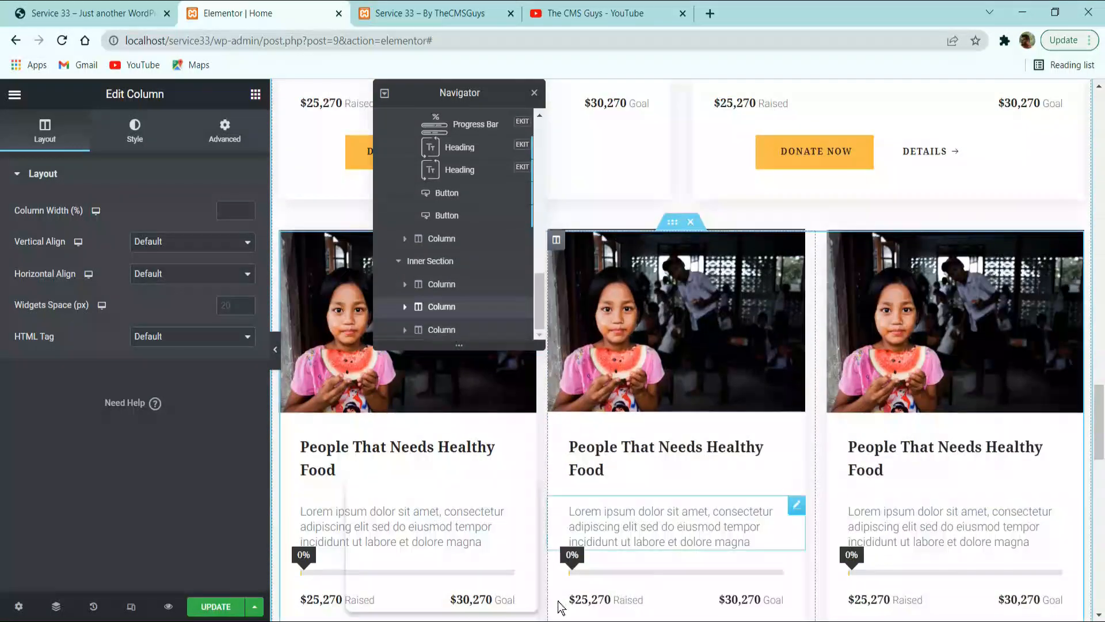
{"action": "left_click", "coordinate": [217, 606]}
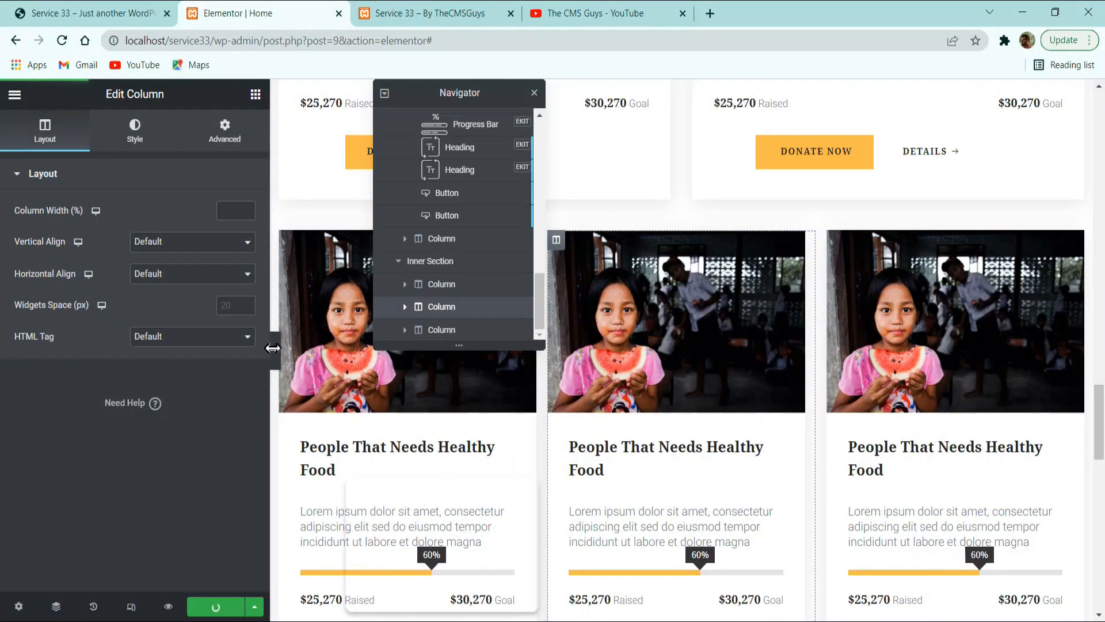
Compare the three-card row's spacing, titles and buttons with the reference site, viewing the page without the editing panel.
{"action": "left_click", "coordinate": [277, 353]}
{"action": "left_click", "coordinate": [86, 13]}
{"action": "scroll", "coordinate": [437, 271], "scroll_direction": "down", "scroll_amount": 5}
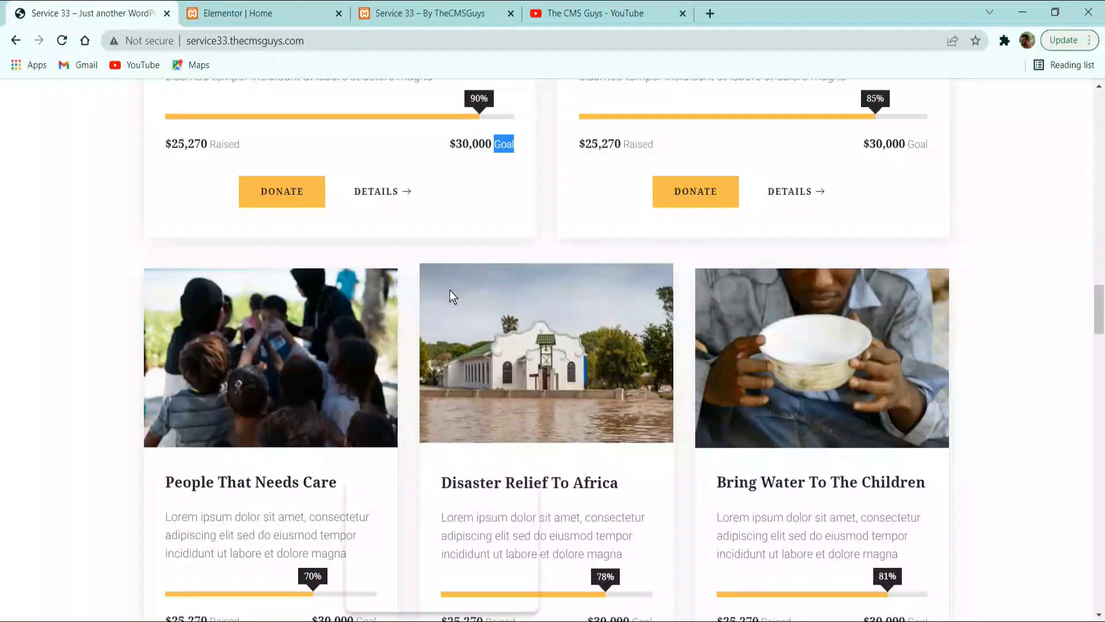
{"action": "scroll", "coordinate": [458, 341], "scroll_direction": "down", "scroll_amount": 5}
{"action": "scroll", "coordinate": [403, 271], "scroll_direction": "up", "scroll_amount": 6}
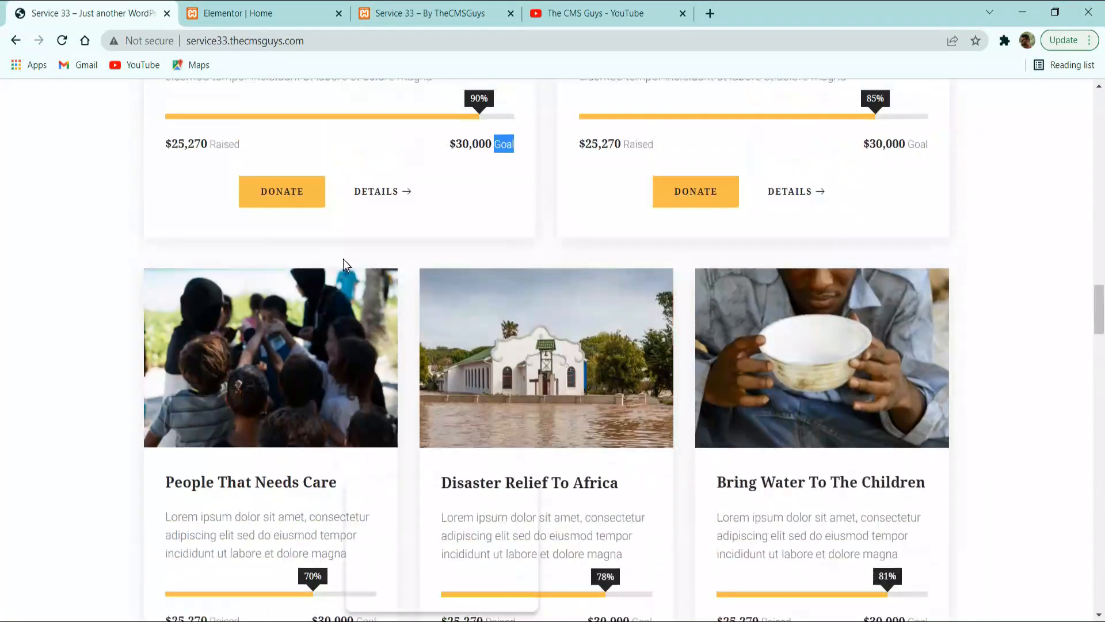
{"action": "scroll", "coordinate": [360, 241], "scroll_direction": "down", "scroll_amount": 6}
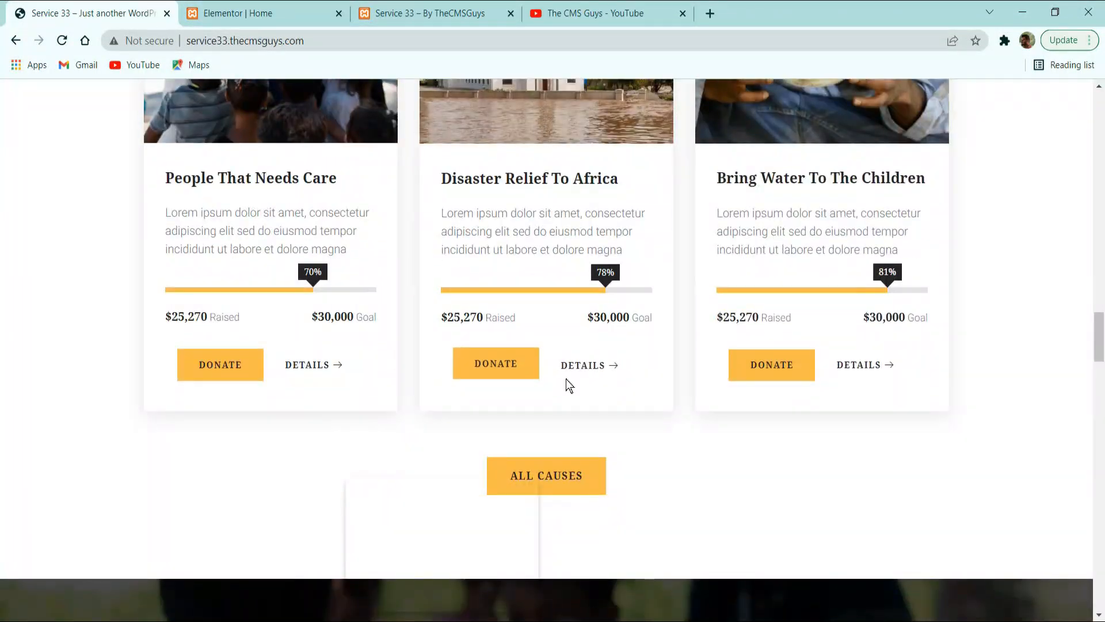
{"action": "left_click", "coordinate": [289, 6]}
{"action": "scroll", "coordinate": [407, 320], "scroll_direction": "down", "scroll_amount": 5}
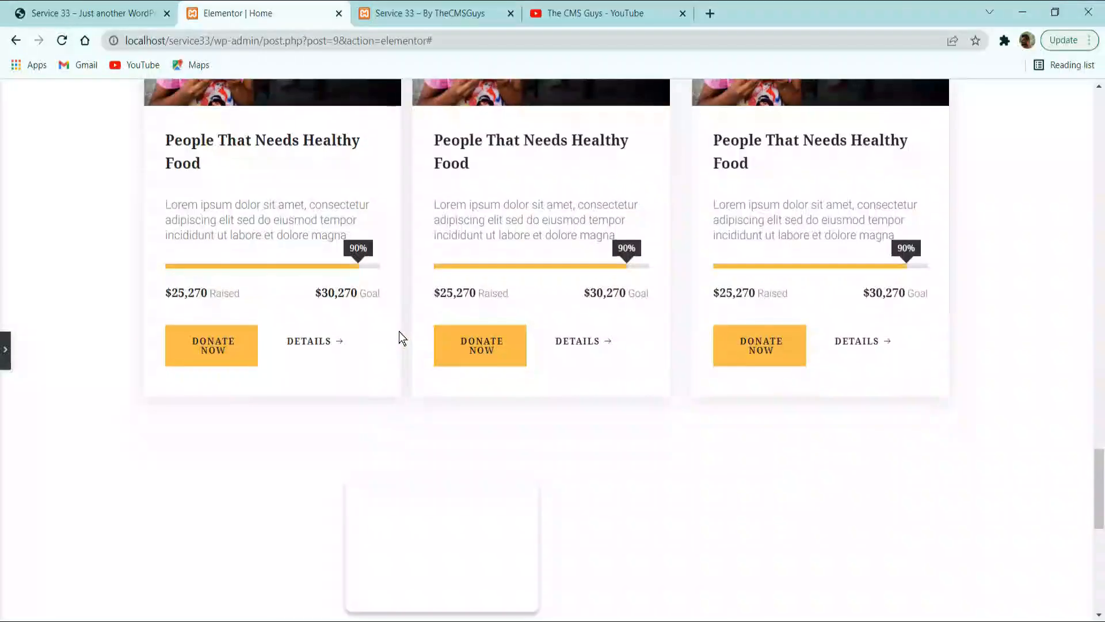
{"action": "scroll", "coordinate": [399, 338], "scroll_direction": "up", "scroll_amount": 5}
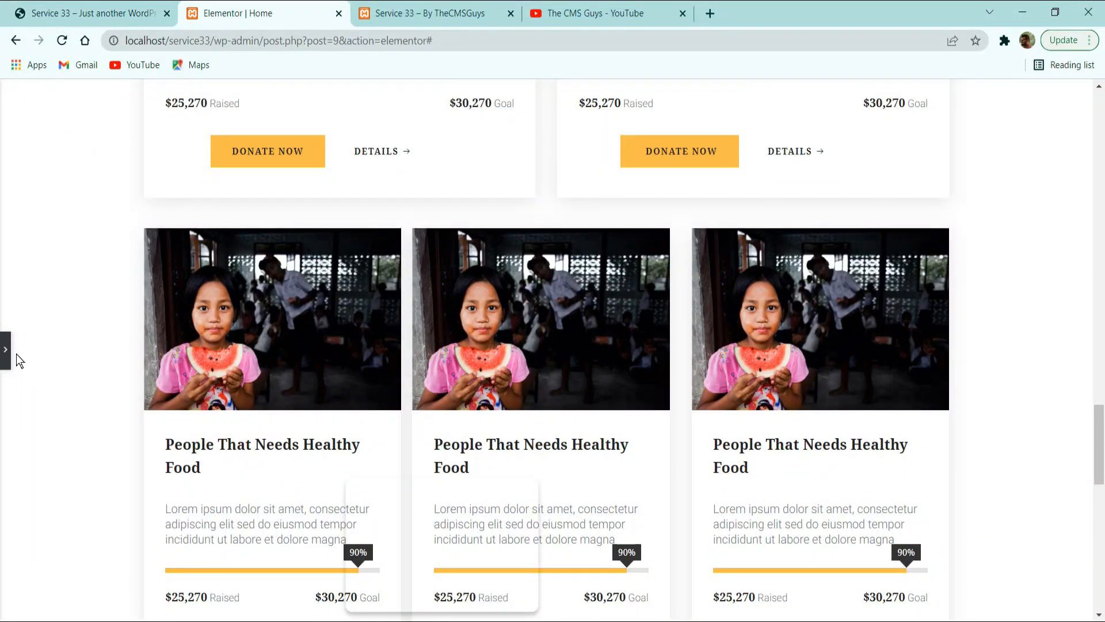
{"action": "left_click", "coordinate": [26, 351]}
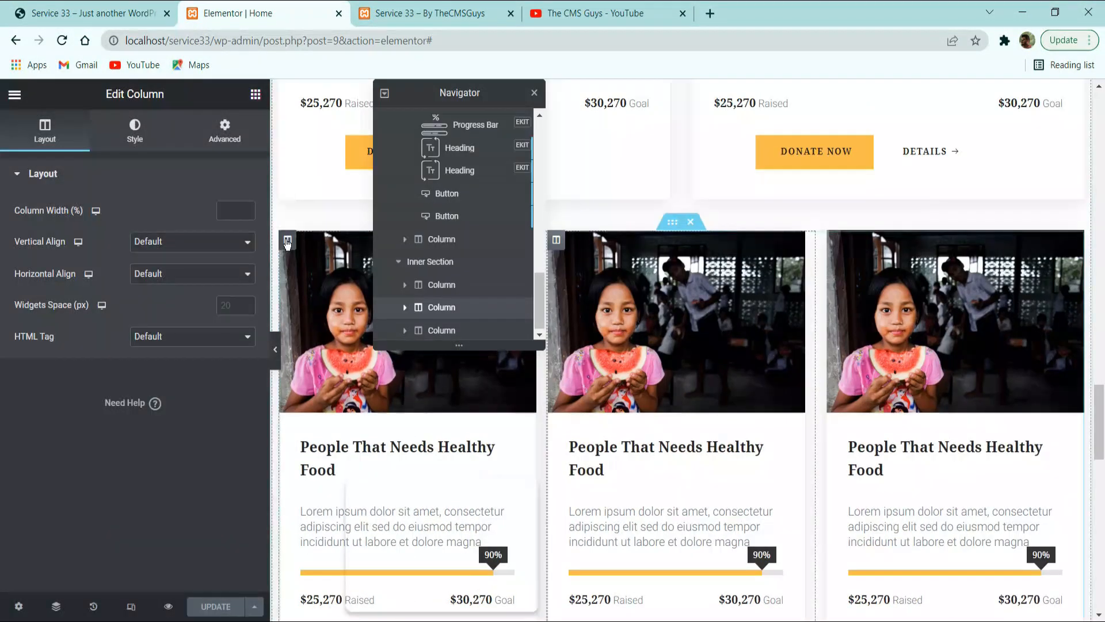
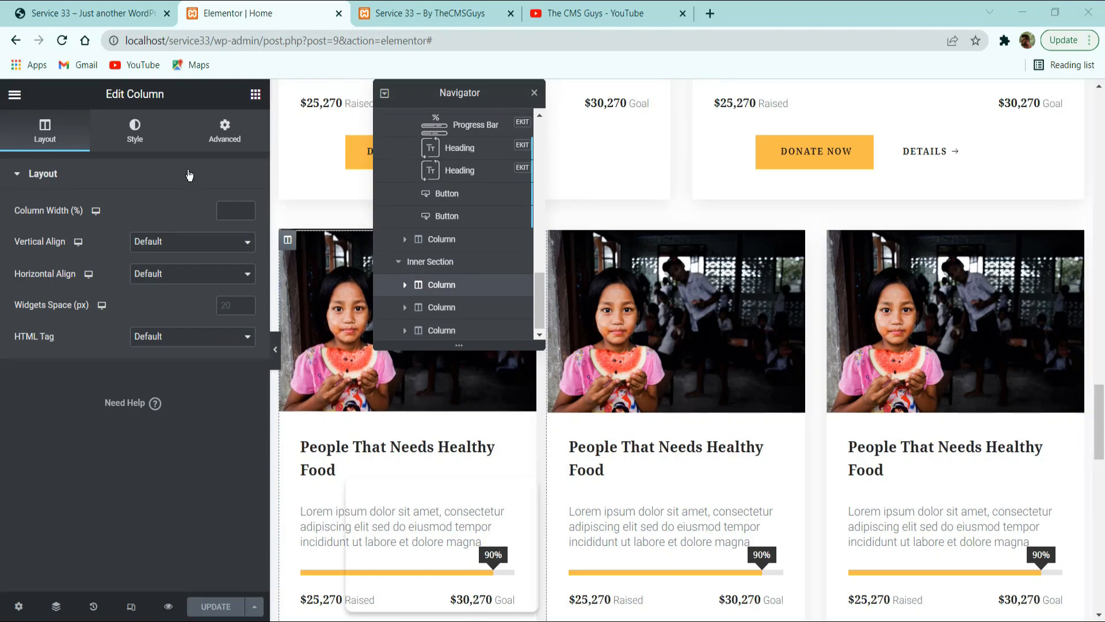
Set the right margin of the first card column in the three-card row to 20 px.
{"action": "left_click", "coordinate": [225, 131]}
{"action": "left_click_drag", "start_coordinate": [94, 228], "coordinate": [27, 244]}
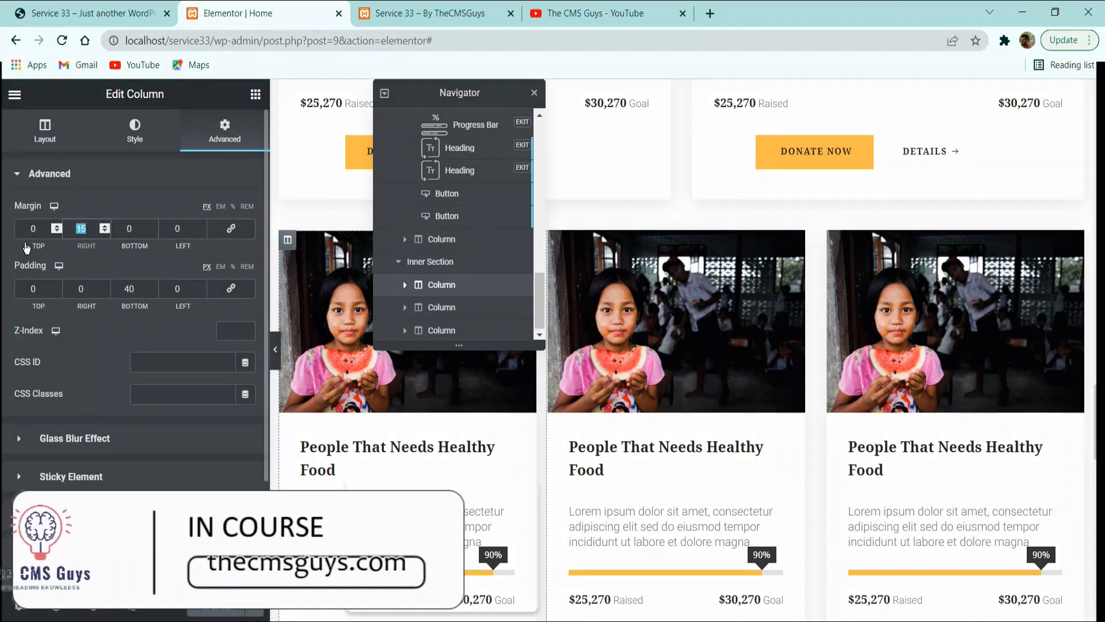
{"action": "type", "text": "20"}
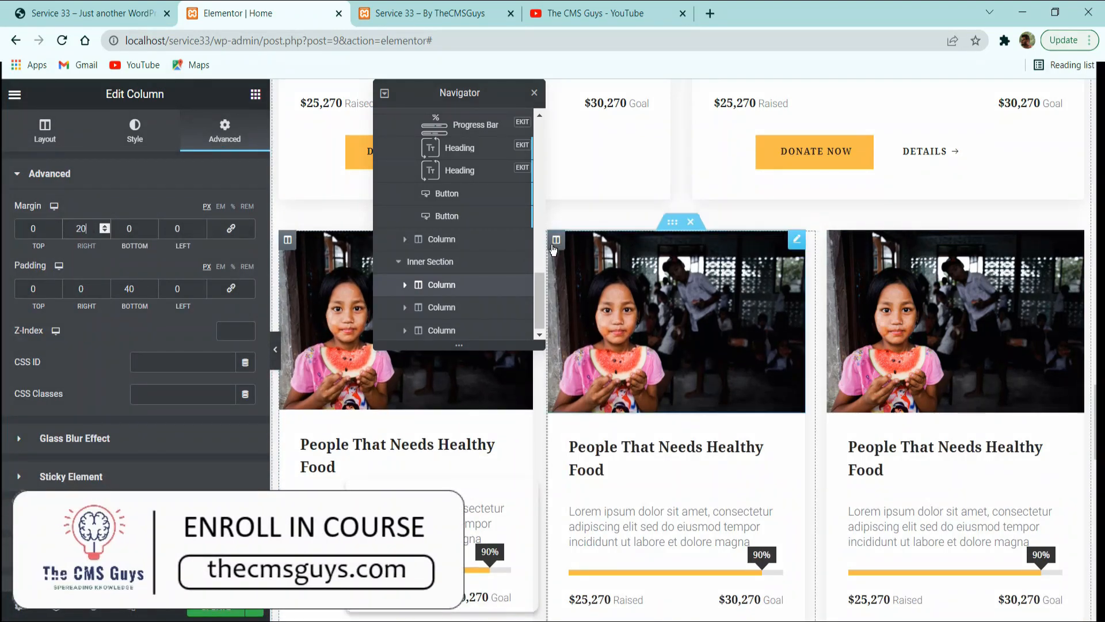
Set the middle card column's right and left margins to 10 px each.
{"action": "left_click", "coordinate": [650, 278]}
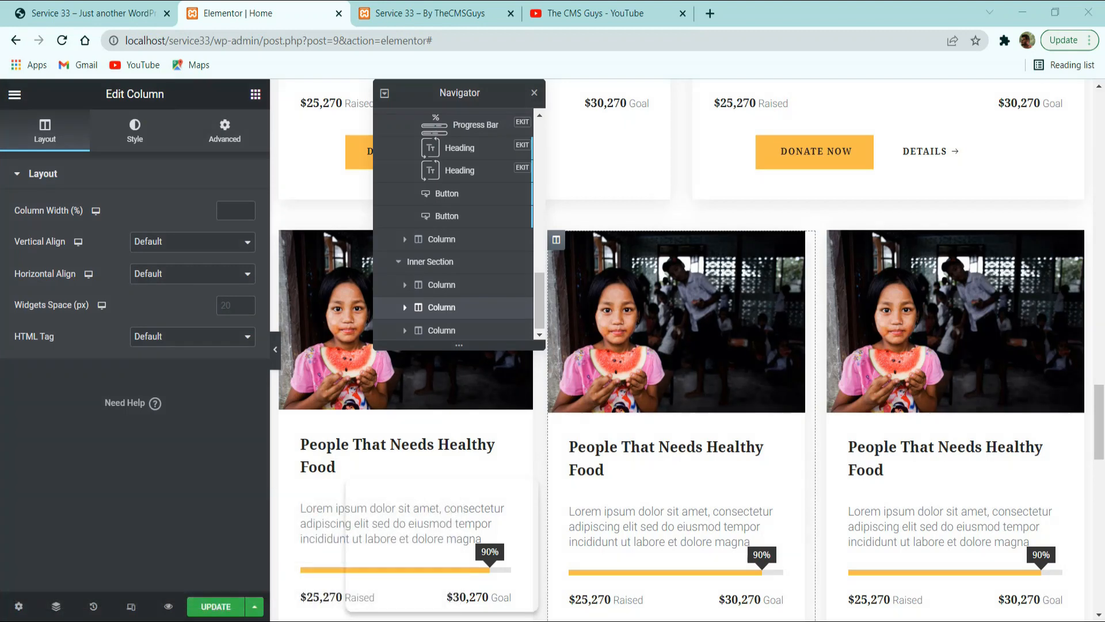
{"action": "left_click", "coordinate": [213, 149]}
{"action": "left_click_drag", "start_coordinate": [91, 228], "coordinate": [26, 228]}
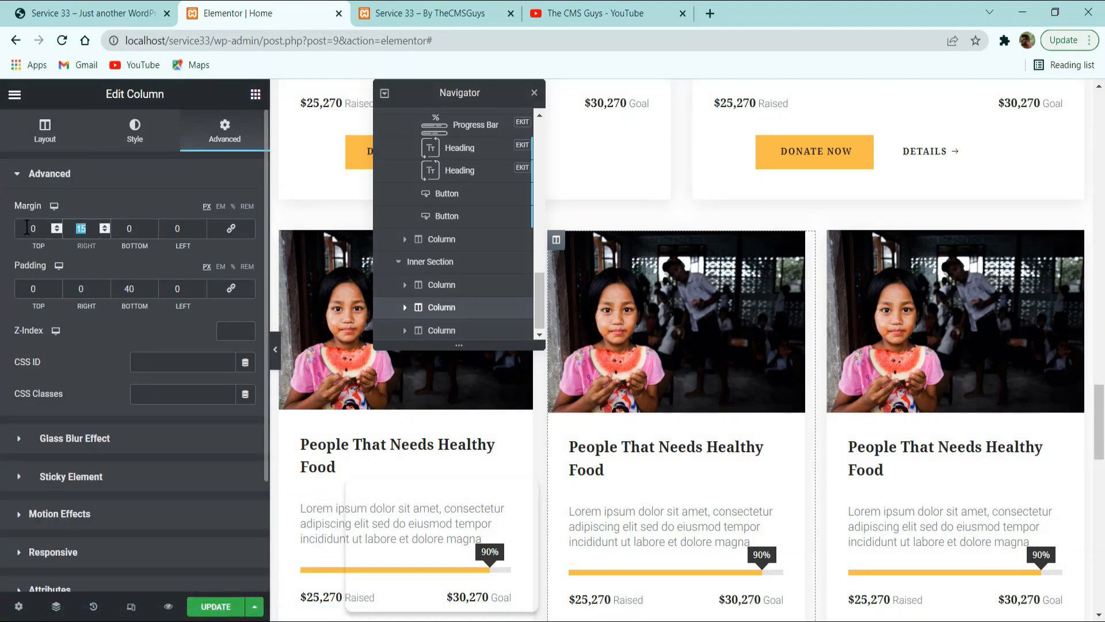
{"action": "type", "text": "10"}
{"action": "double_click", "coordinate": [168, 223]}
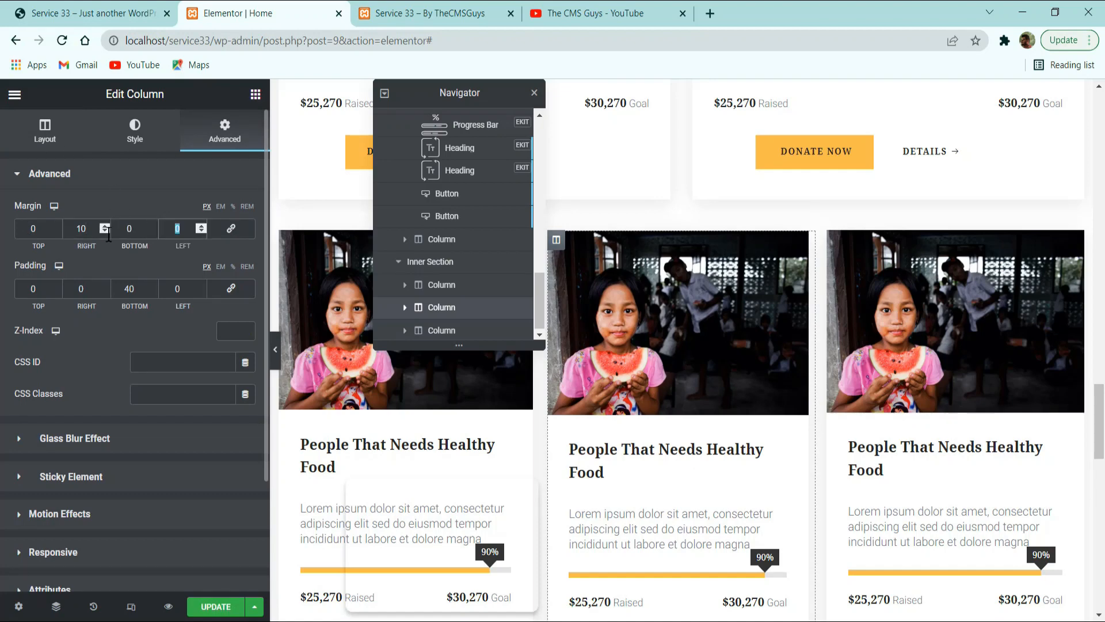
{"action": "type", "text": "10"}
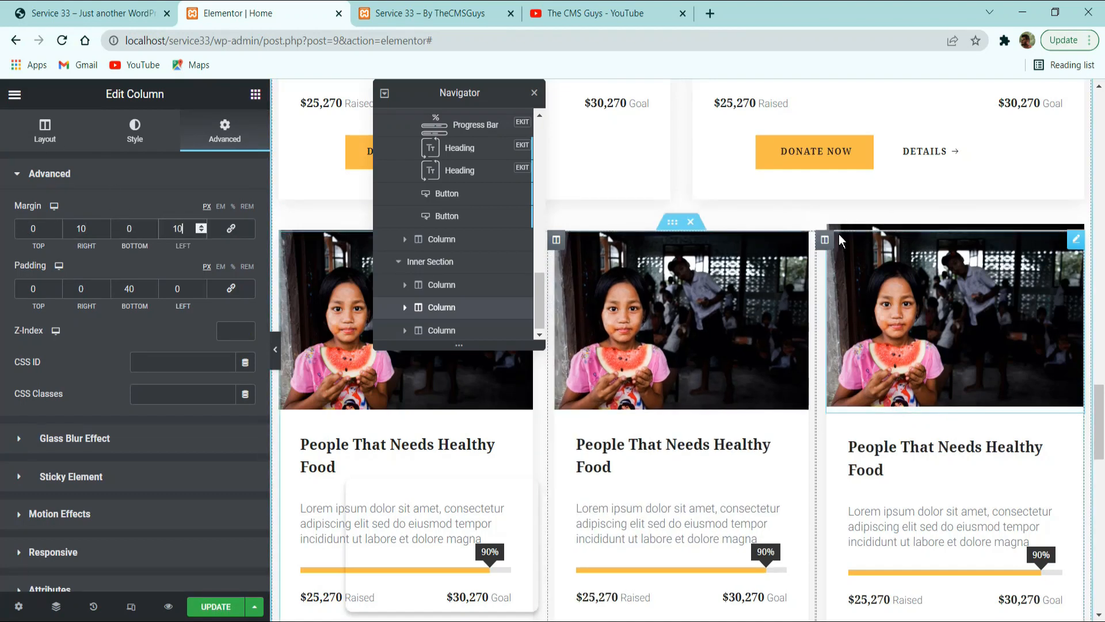
Set the third card column's left margin to 20 px and update the page.
{"action": "left_click", "coordinate": [825, 239]}
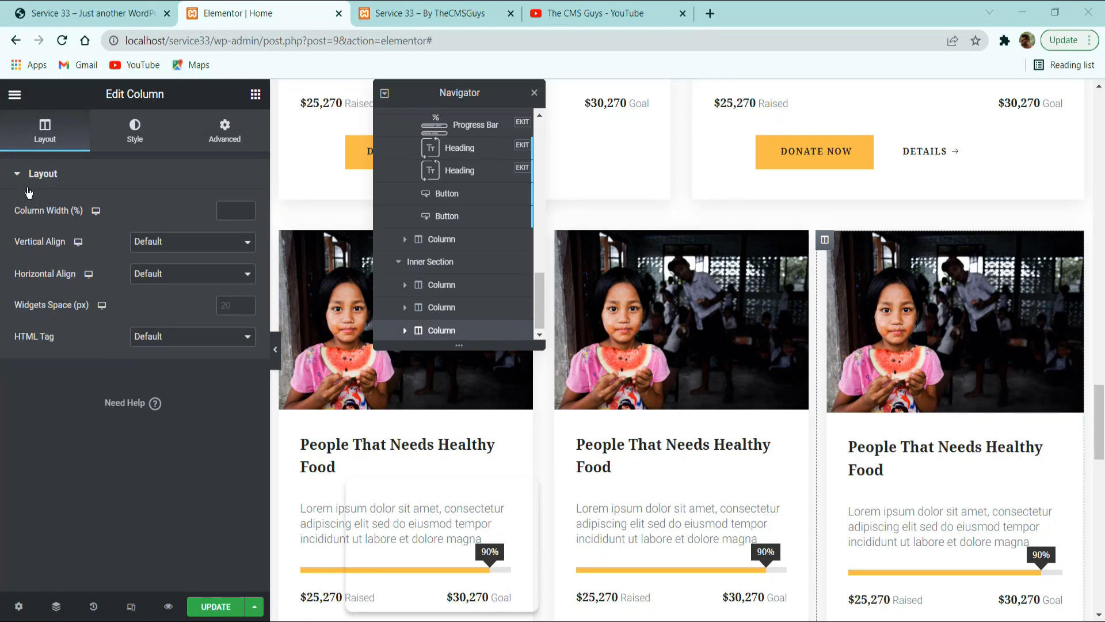
{"action": "left_click", "coordinate": [212, 137]}
{"action": "left_click_drag", "start_coordinate": [191, 229], "coordinate": [92, 228]}
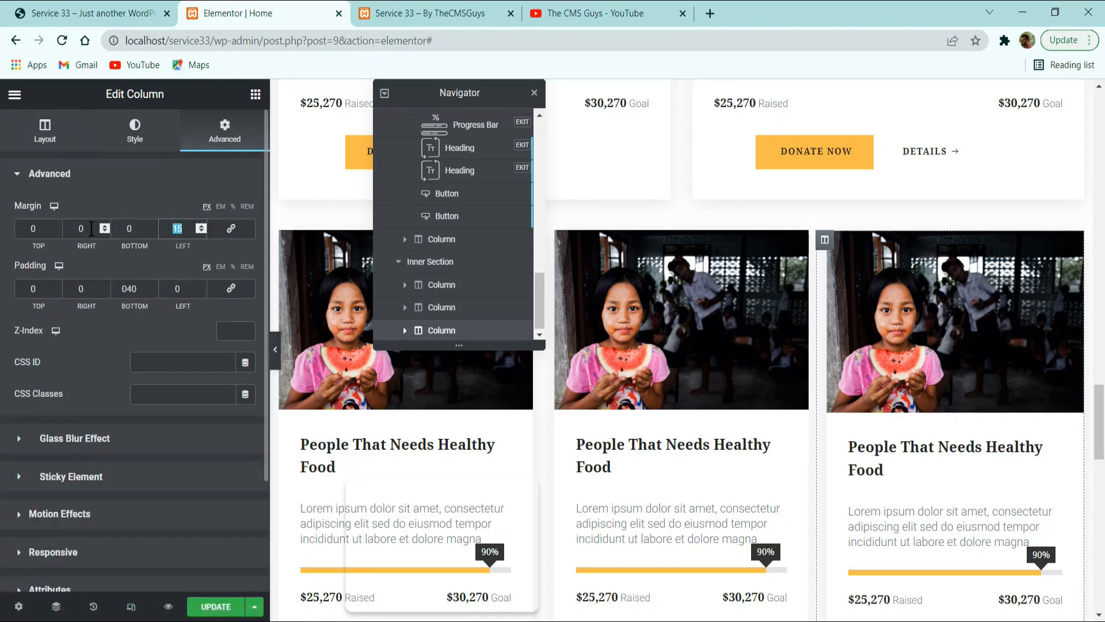
{"action": "type", "text": "20"}
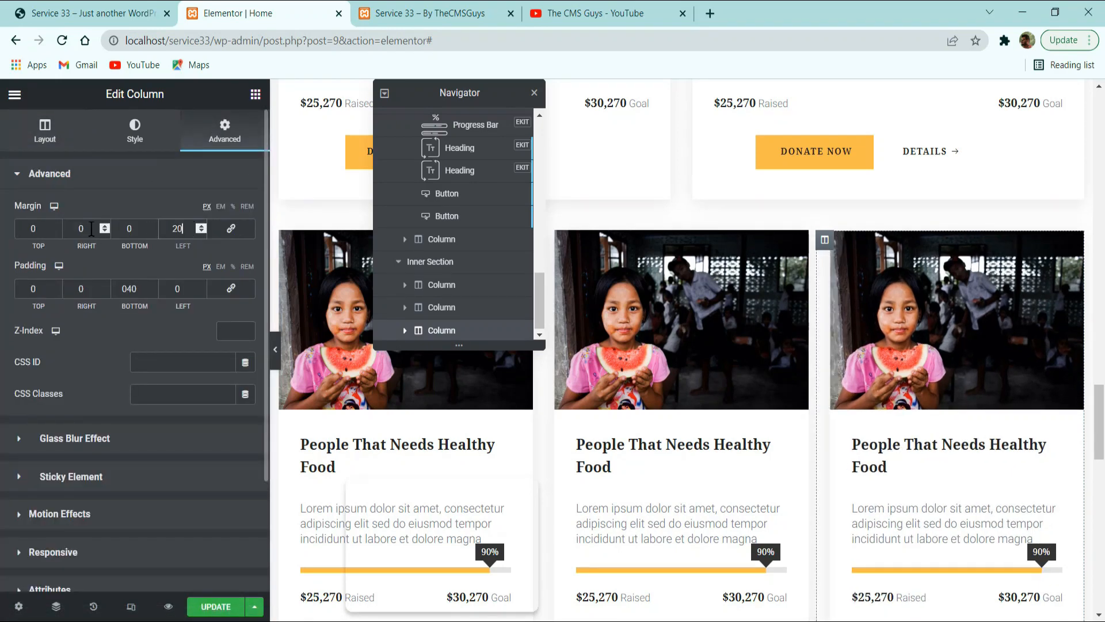
{"action": "left_click", "coordinate": [203, 605]}
Check the three-card row's spacing without the editing panel and examine what follows that row on the reference site.
{"action": "scroll", "coordinate": [757, 492], "scroll_direction": "down", "scroll_amount": 5}
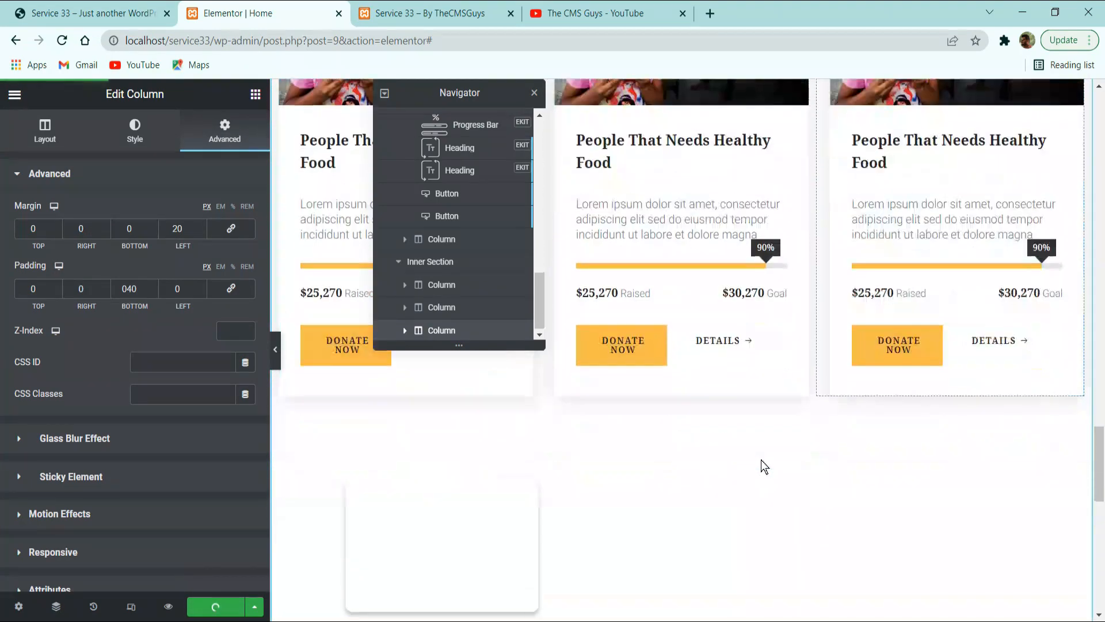
{"action": "scroll", "coordinate": [817, 474], "scroll_direction": "up", "scroll_amount": 2}
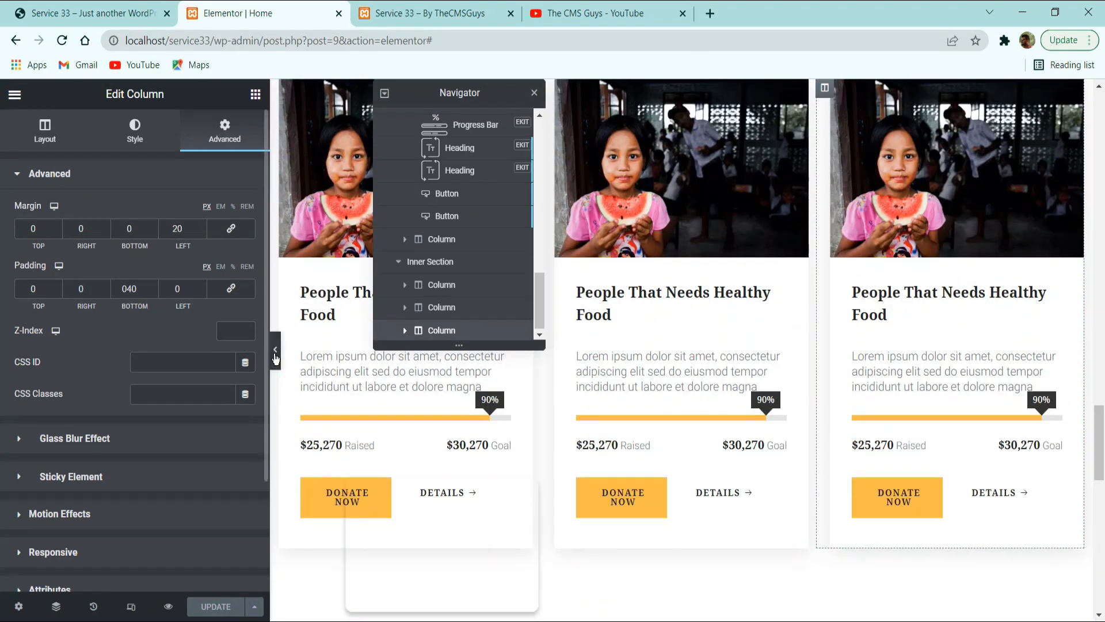
{"action": "left_click", "coordinate": [277, 349]}
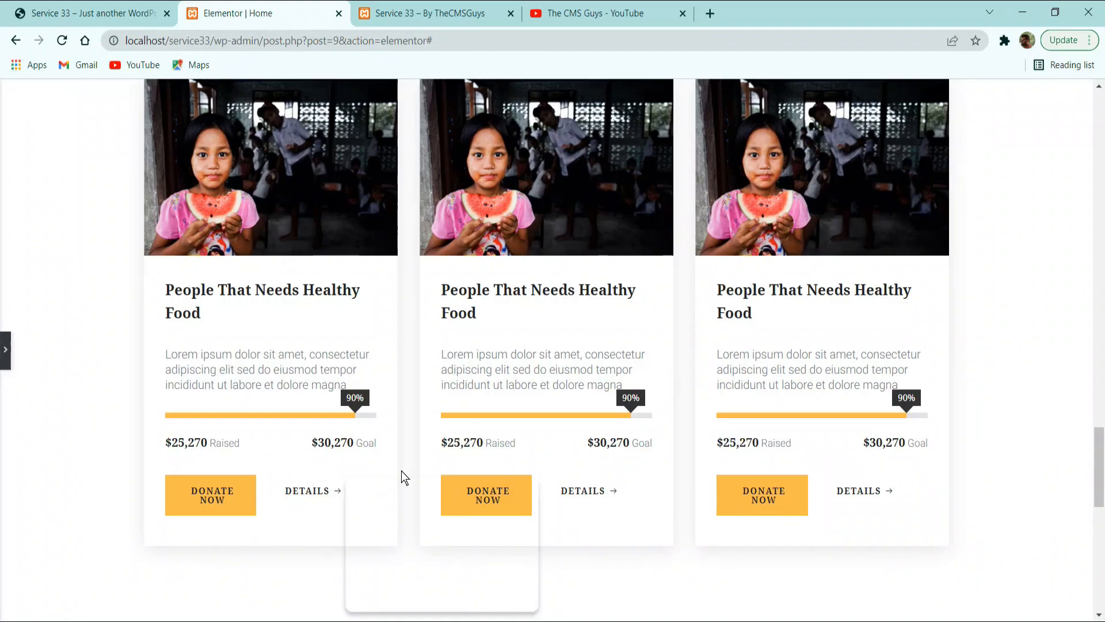
{"action": "scroll", "coordinate": [438, 469], "scroll_direction": "down", "scroll_amount": 2}
{"action": "scroll", "coordinate": [464, 463], "scroll_direction": "up", "scroll_amount": 2}
{"action": "scroll", "coordinate": [54, 407], "scroll_direction": "up", "scroll_amount": 4}
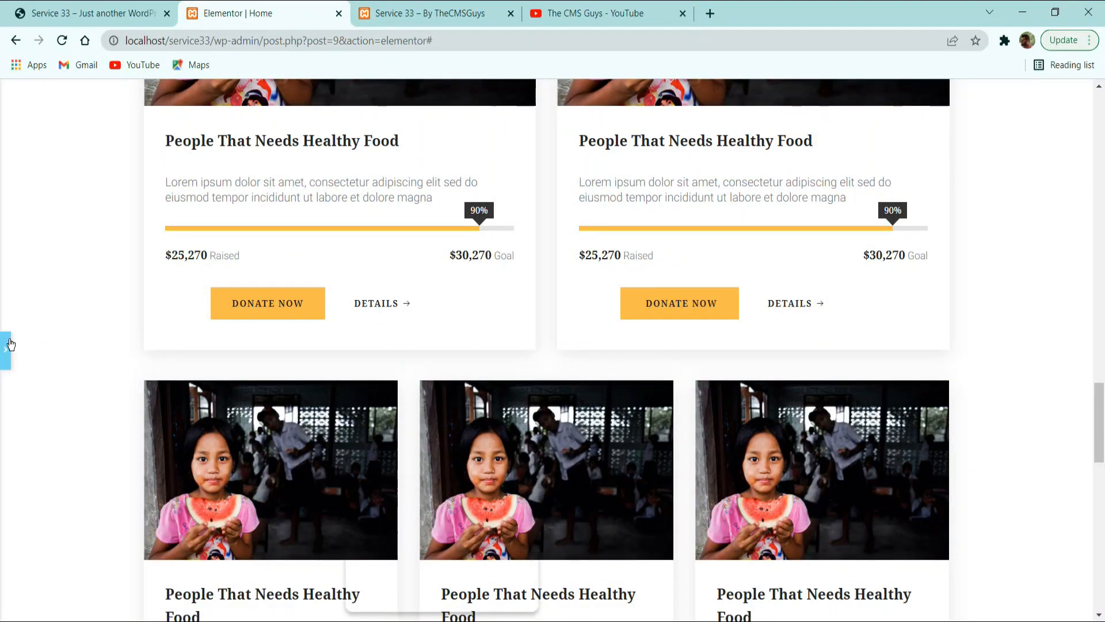
{"action": "left_click", "coordinate": [11, 344]}
{"action": "left_click", "coordinate": [144, 8]}
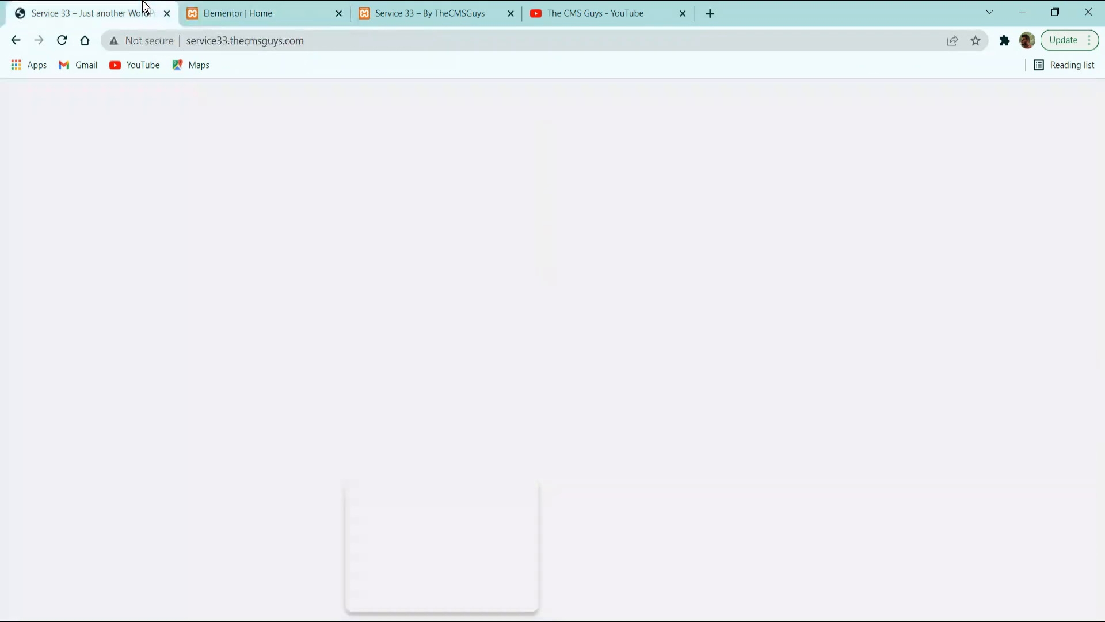
{"action": "scroll", "coordinate": [254, 374], "scroll_direction": "up", "scroll_amount": 2}
{"action": "scroll", "coordinate": [240, 403], "scroll_direction": "down", "scroll_amount": 4}
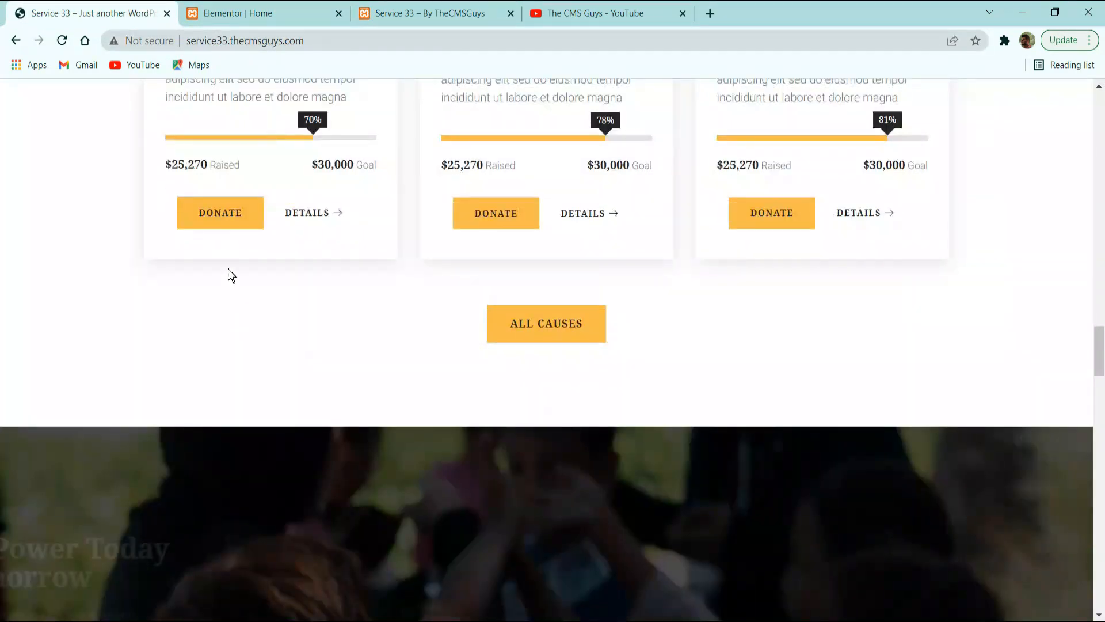
Return to the Elementor page, duplicate the first small card's Donate Now button and move the copy below the three-card row.
{"action": "left_click", "coordinate": [239, 12]}
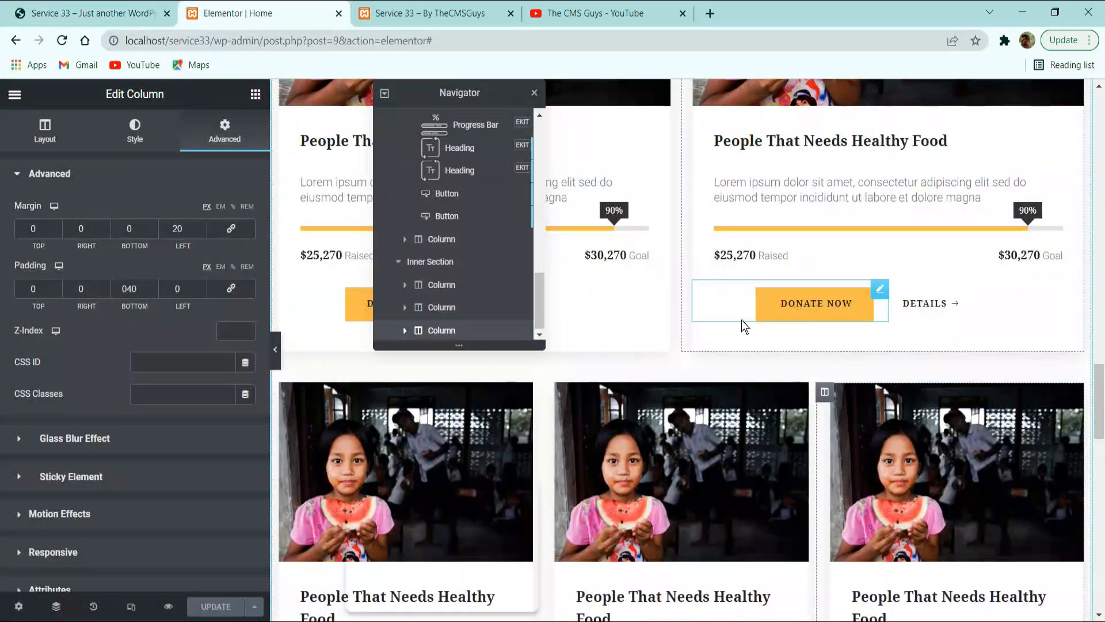
{"action": "scroll", "coordinate": [741, 326], "scroll_direction": "down", "scroll_amount": 6}
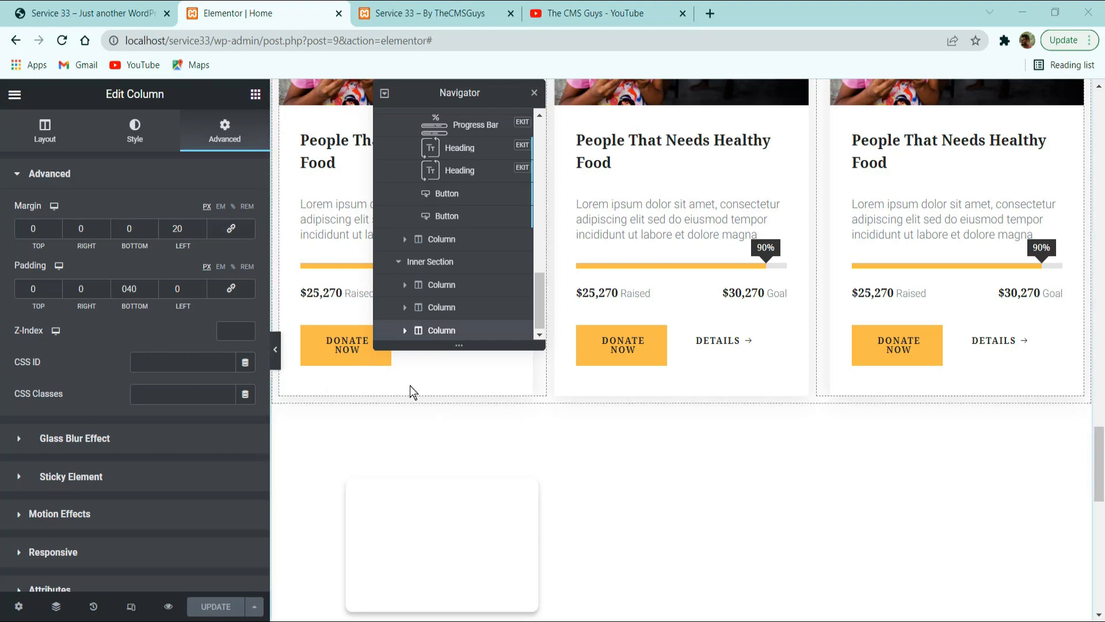
{"action": "right_click", "coordinate": [345, 346]}
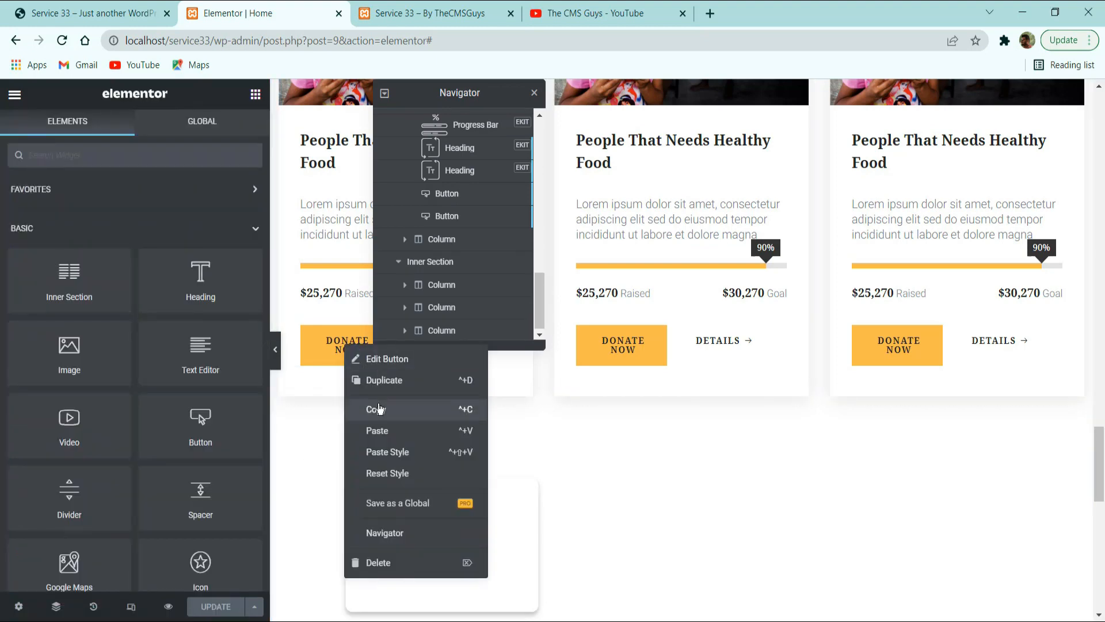
{"action": "left_click", "coordinate": [381, 380]}
{"action": "left_click_drag", "start_coordinate": [510, 367], "coordinate": [548, 402]}
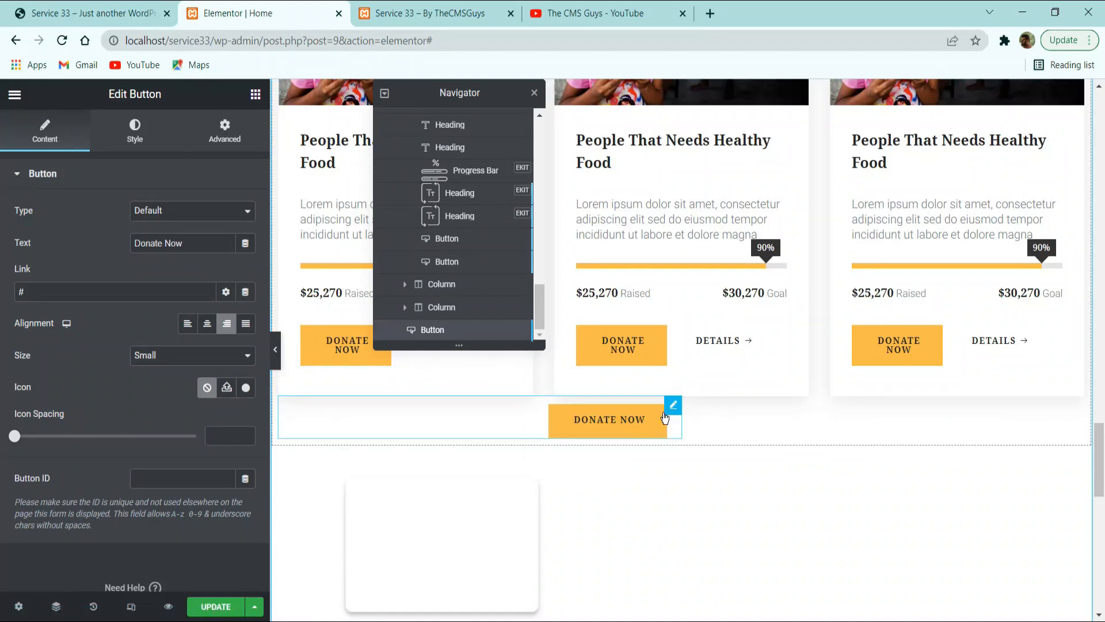
Set the positioning width of the button below the three-card row to Default.
{"action": "left_click", "coordinate": [236, 128]}
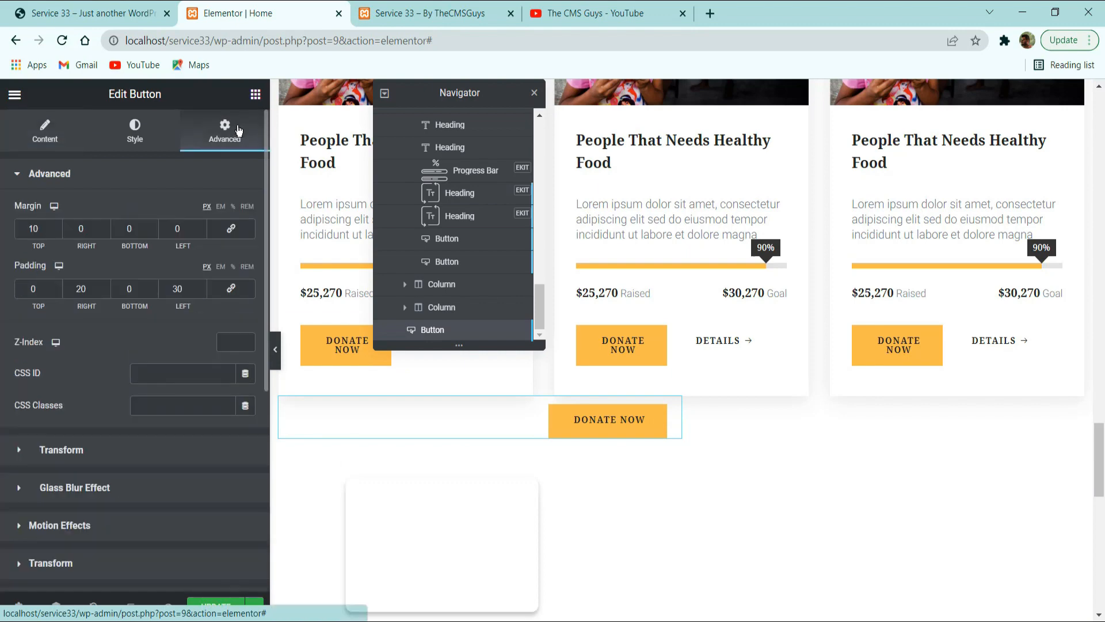
{"action": "scroll", "coordinate": [149, 397], "scroll_direction": "down", "scroll_amount": 5}
{"action": "left_click", "coordinate": [80, 381]}
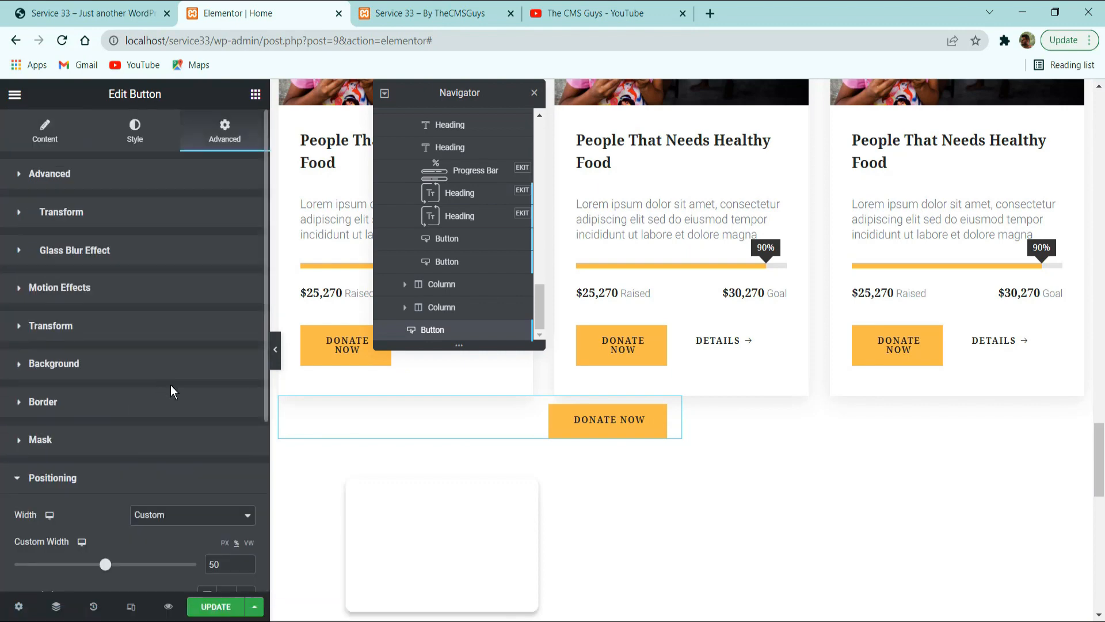
{"action": "left_click", "coordinate": [181, 515]}
{"action": "left_click", "coordinate": [167, 530]}
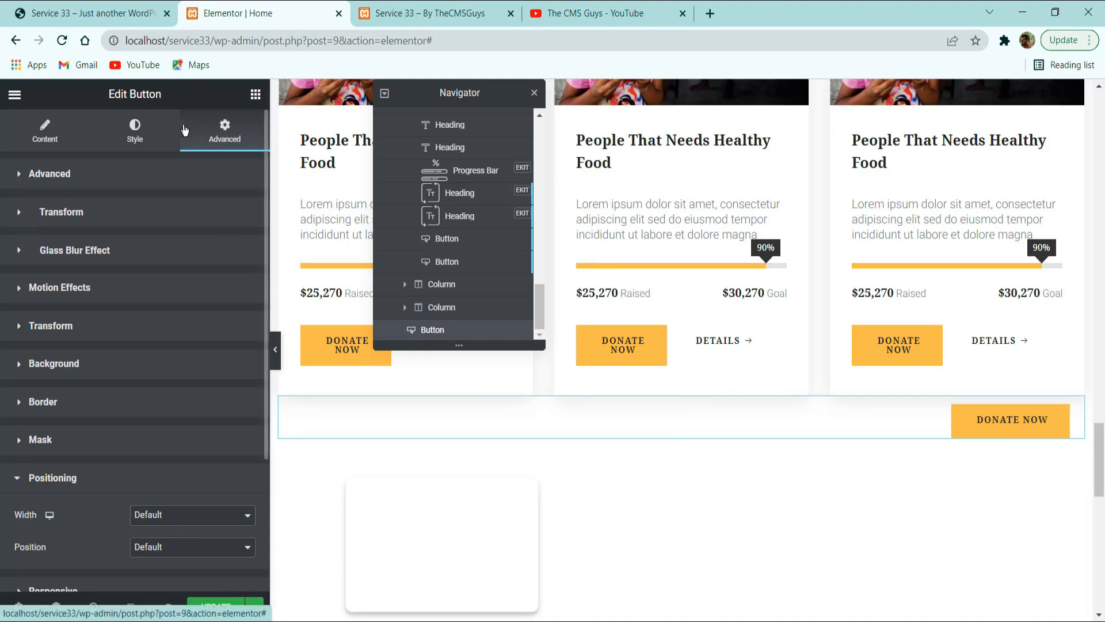
Clear the Advanced padding of the button below the cards and set its top margin to 60 px.
{"action": "left_click", "coordinate": [149, 131]}
{"action": "left_click", "coordinate": [216, 131]}
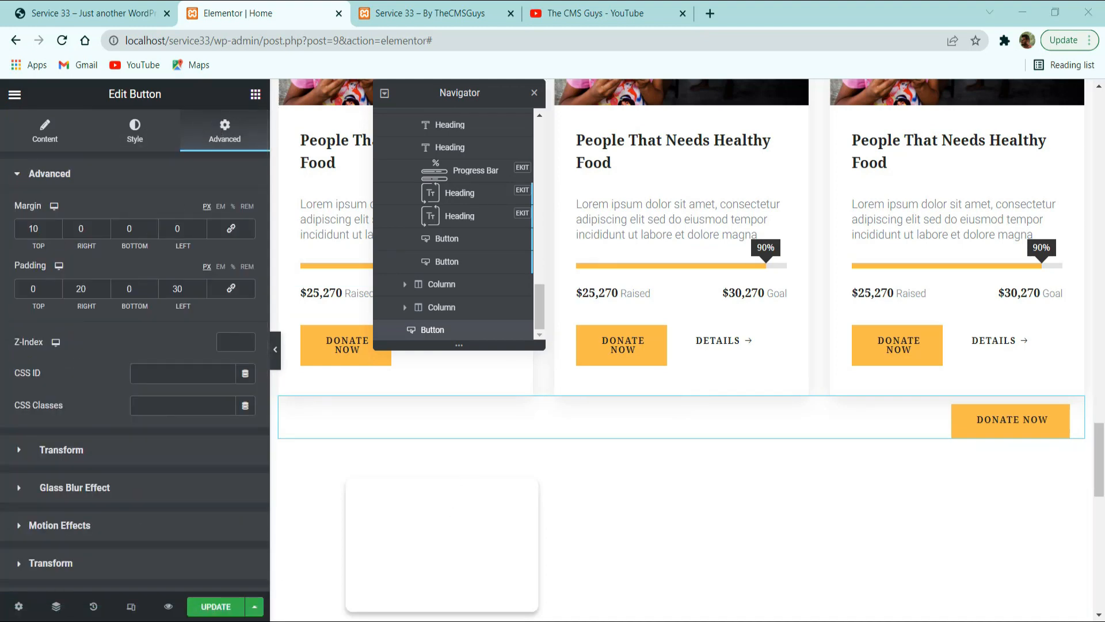
{"action": "left_click", "coordinate": [231, 288]}
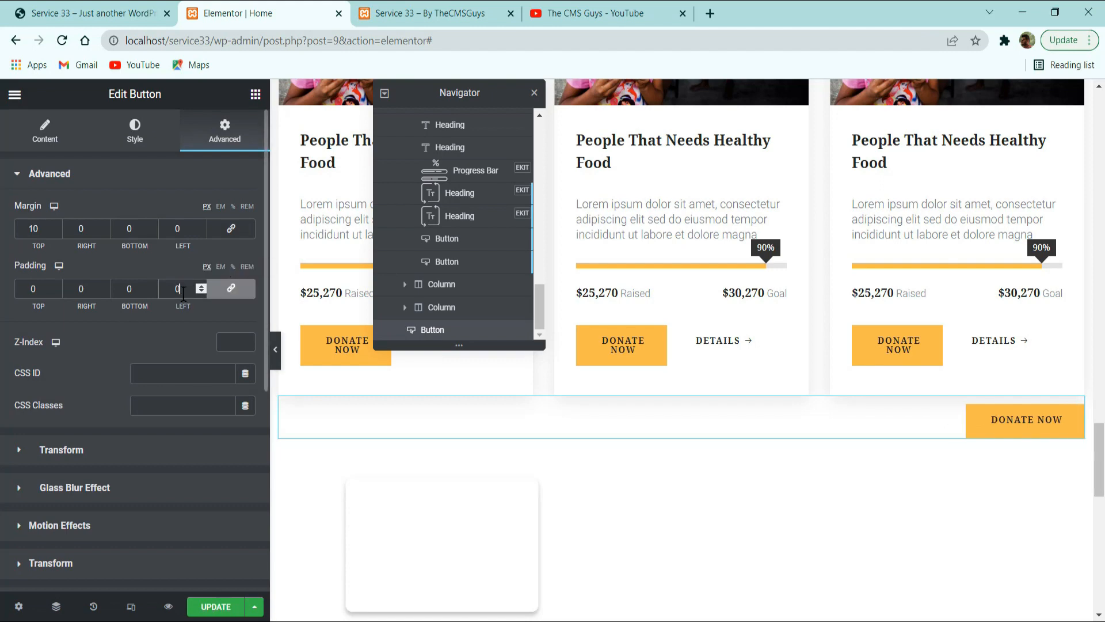
{"action": "key", "text": "BackSpace"}
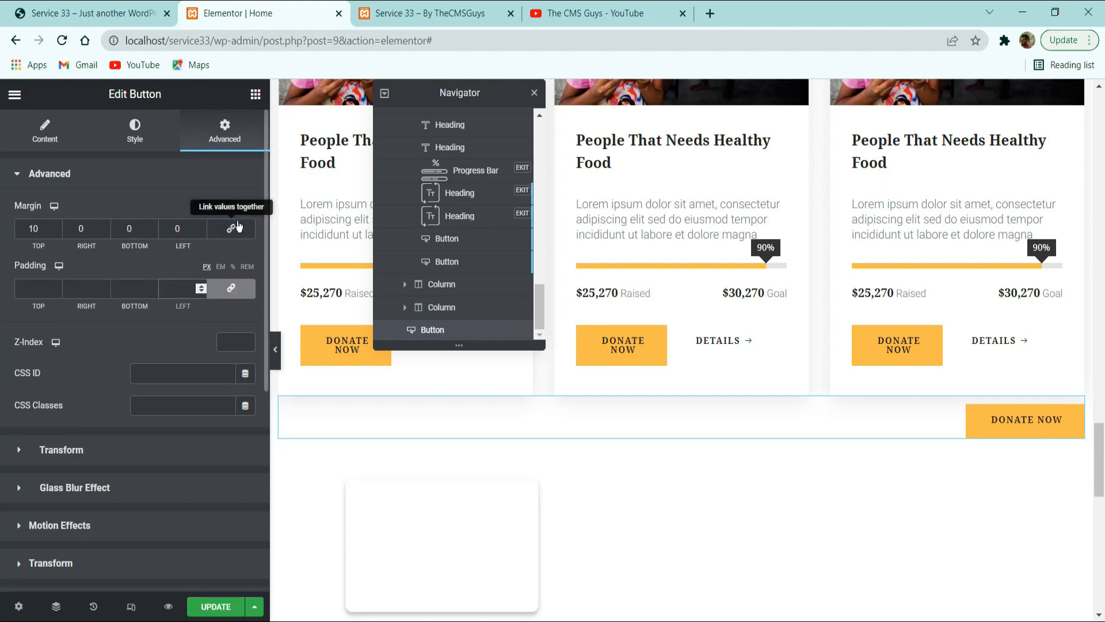
{"action": "left_click", "coordinate": [36, 228]}
{"action": "double_click", "coordinate": [34, 228]}
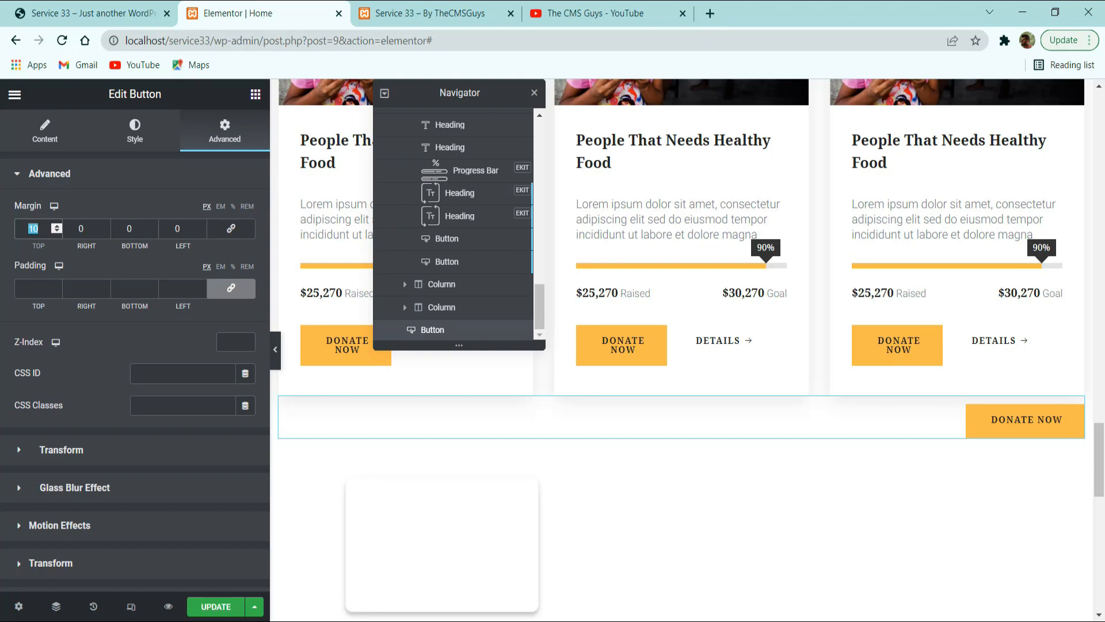
{"action": "type", "text": "60"}
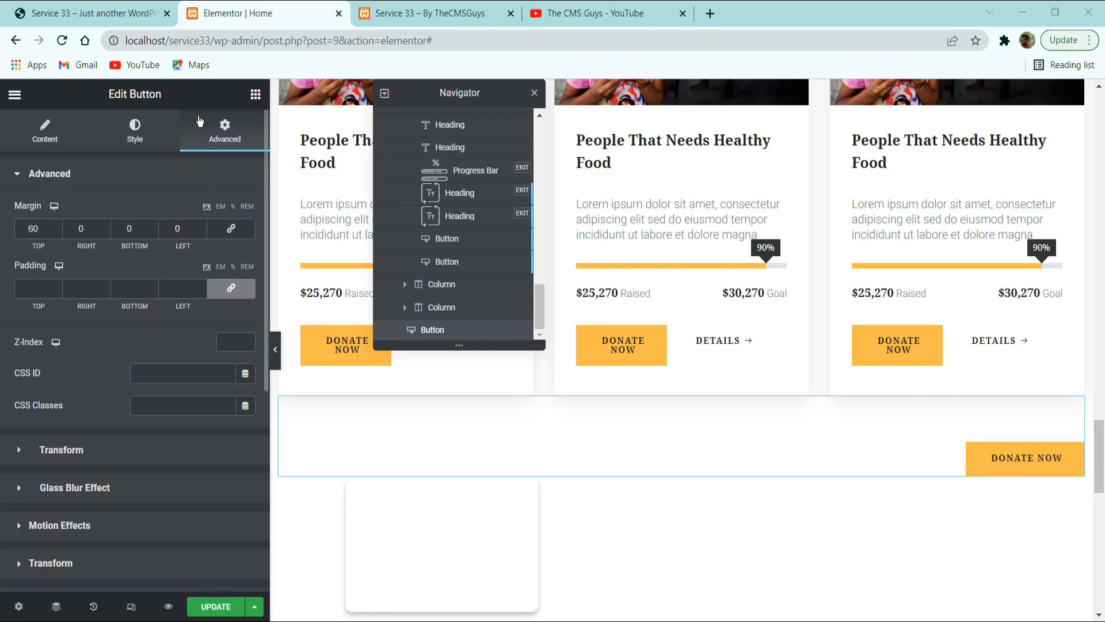
Center-align the button below the three-card row.
{"action": "left_click", "coordinate": [135, 138]}
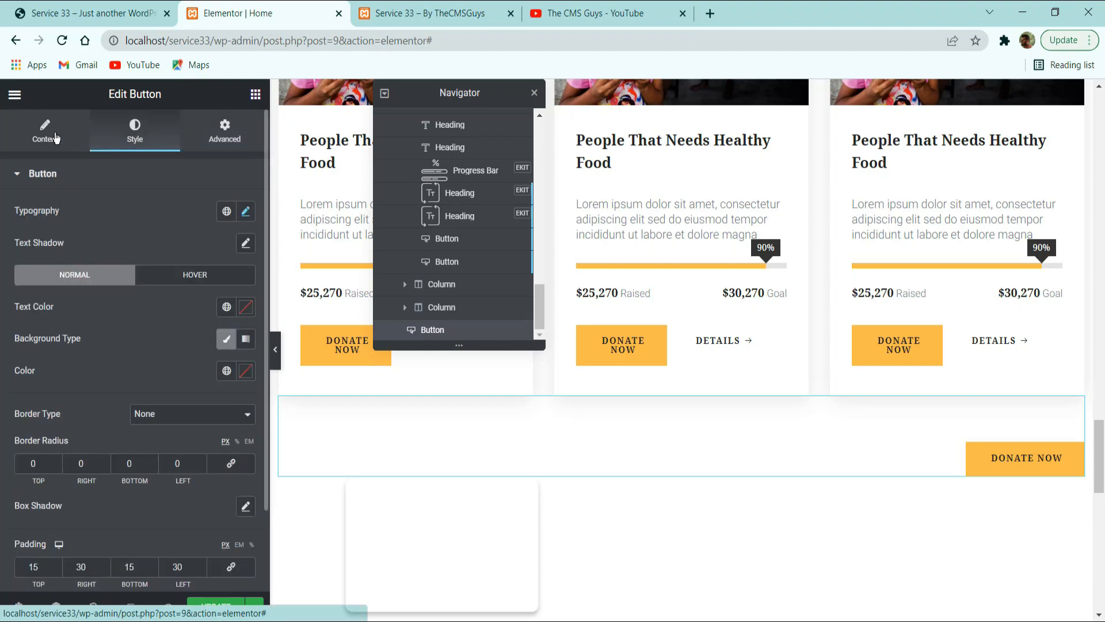
{"action": "left_click", "coordinate": [56, 137]}
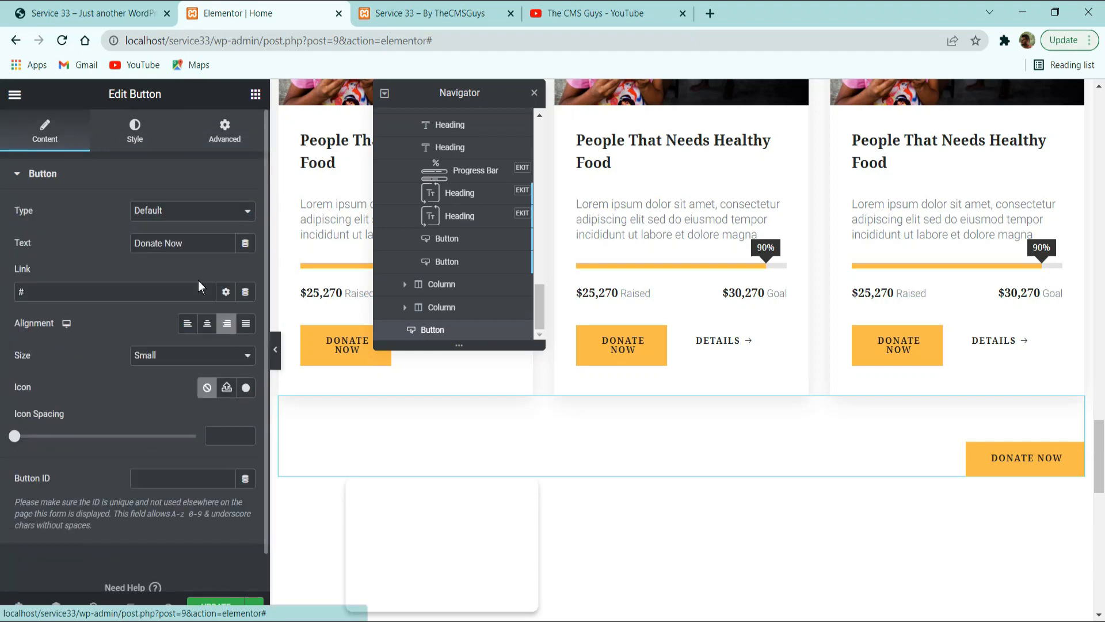
{"action": "left_click", "coordinate": [206, 324]}
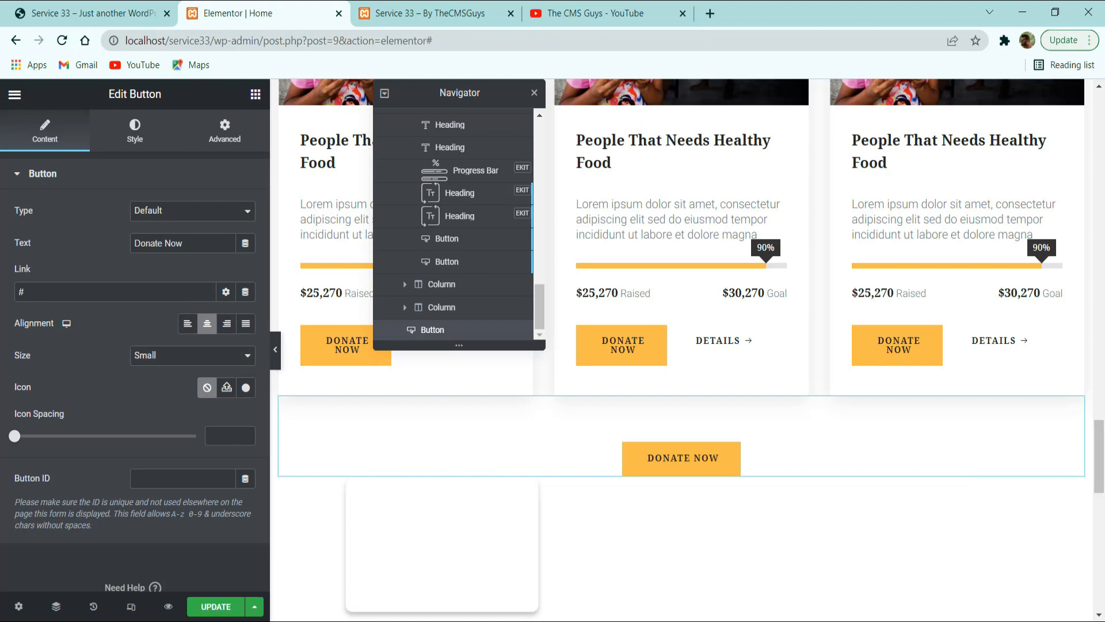
Set the padding of the button below the three-card row to 18, 32, 18 and 32 px and update the page.
{"action": "left_click", "coordinate": [149, 136]}
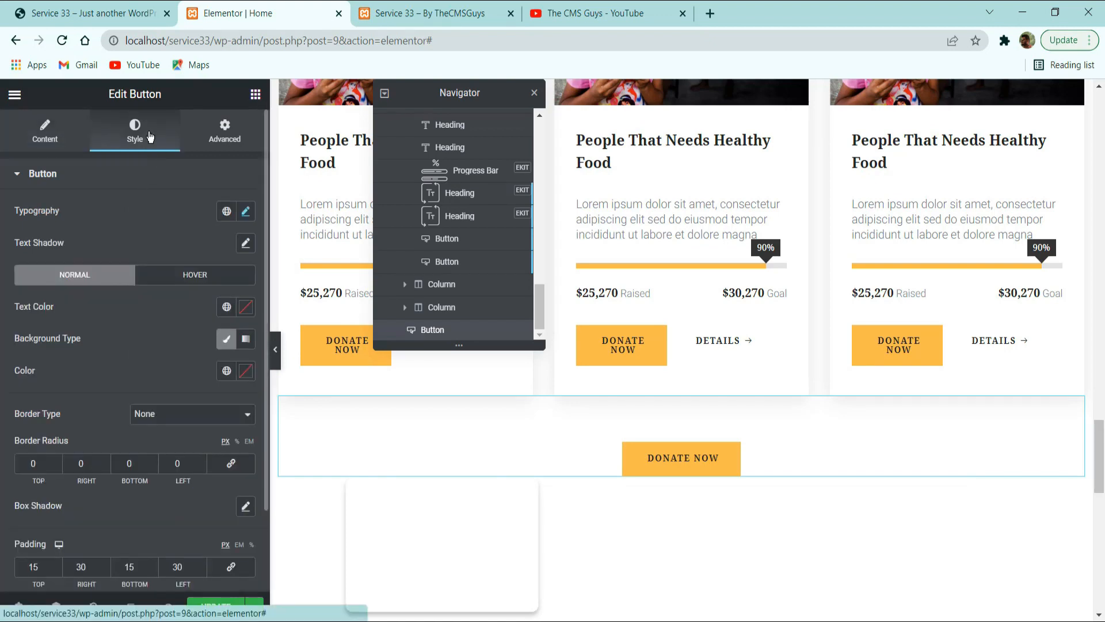
{"action": "scroll", "coordinate": [162, 285], "scroll_direction": "down", "scroll_amount": 2}
{"action": "left_click_drag", "start_coordinate": [42, 467], "coordinate": [21, 469]}
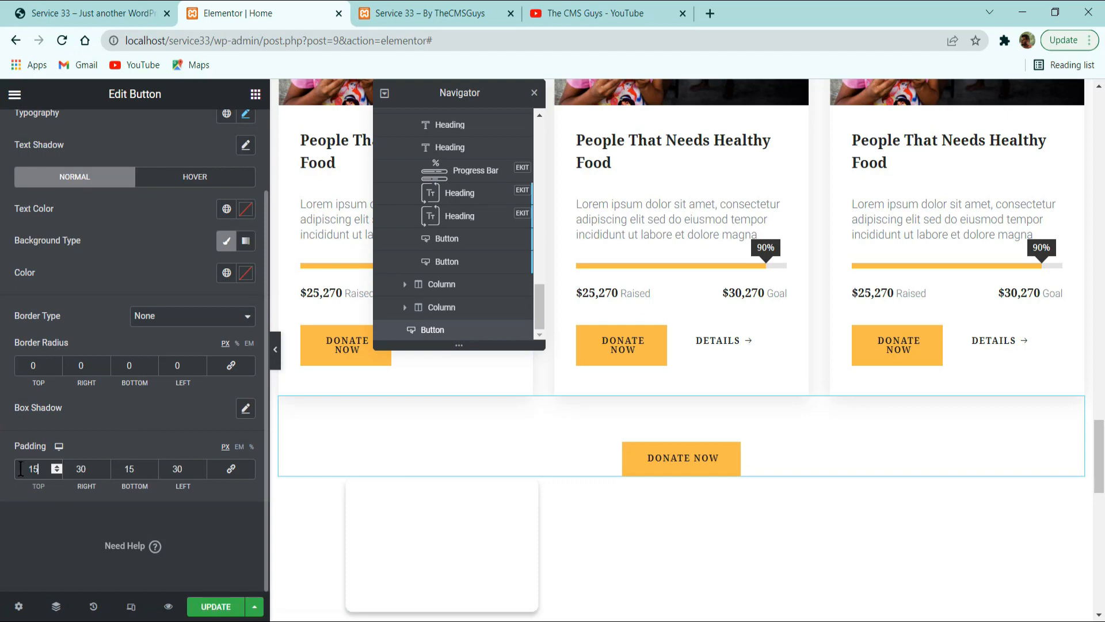
{"action": "type", "text": "18"}
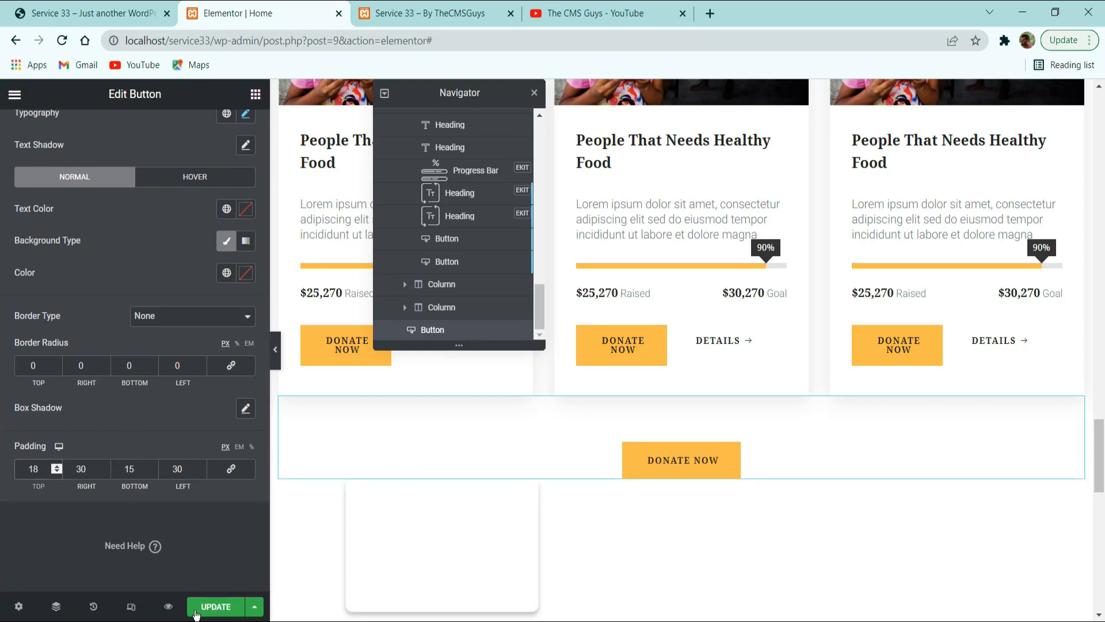
{"action": "left_click_drag", "start_coordinate": [90, 470], "coordinate": [60, 471]}
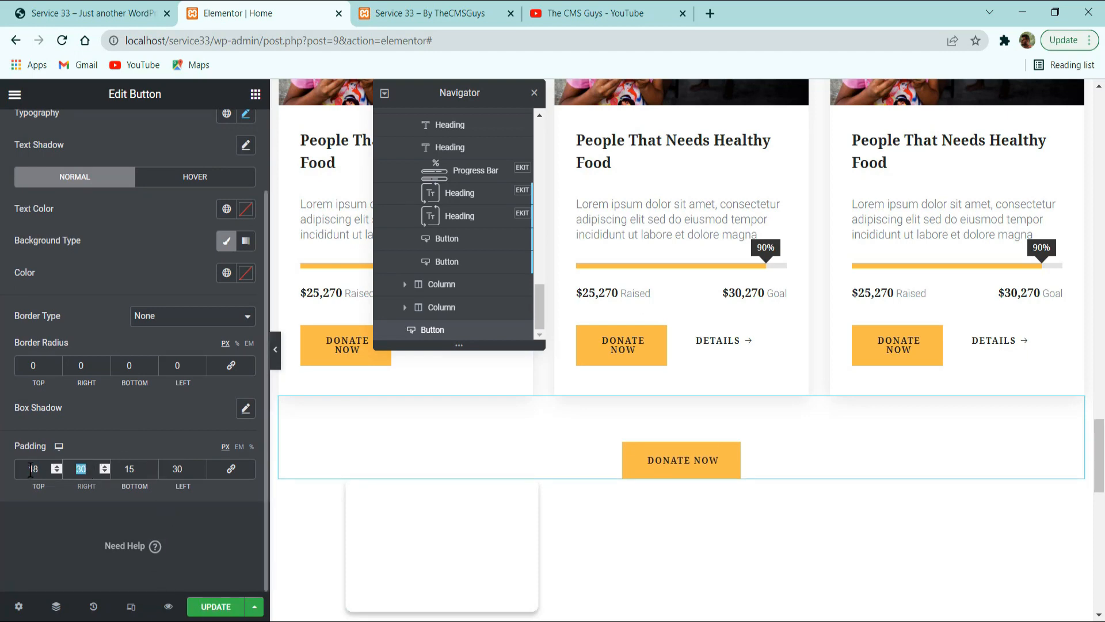
{"action": "type", "text": "32"}
{"action": "key", "text": "Tab"}
{"action": "type", "text": "18"}
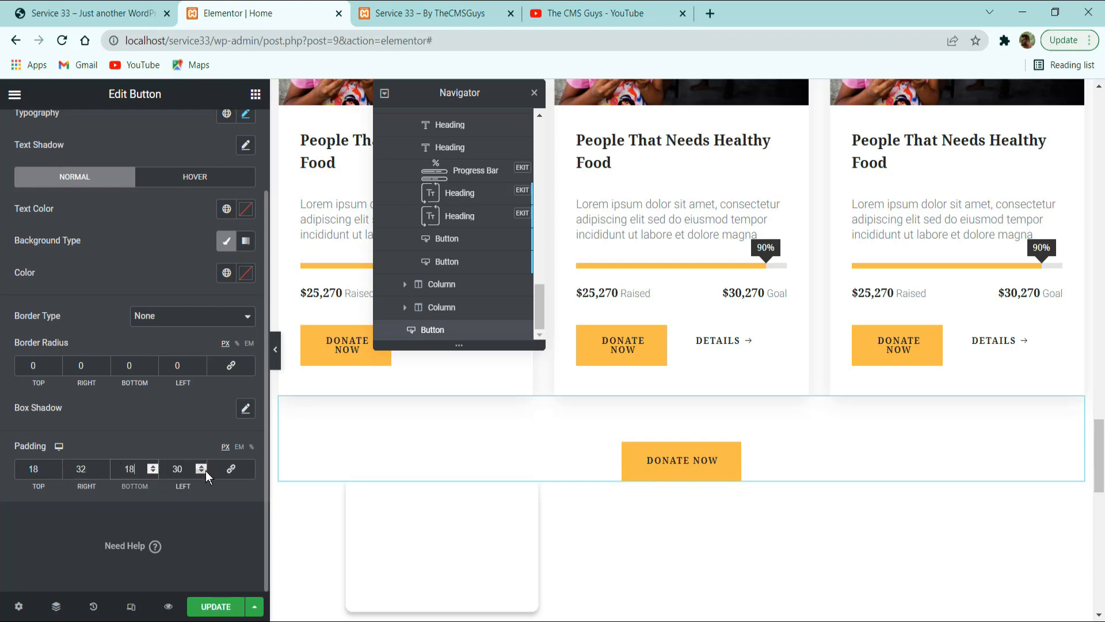
{"action": "key", "text": "Tab"}
{"action": "type", "text": "32"}
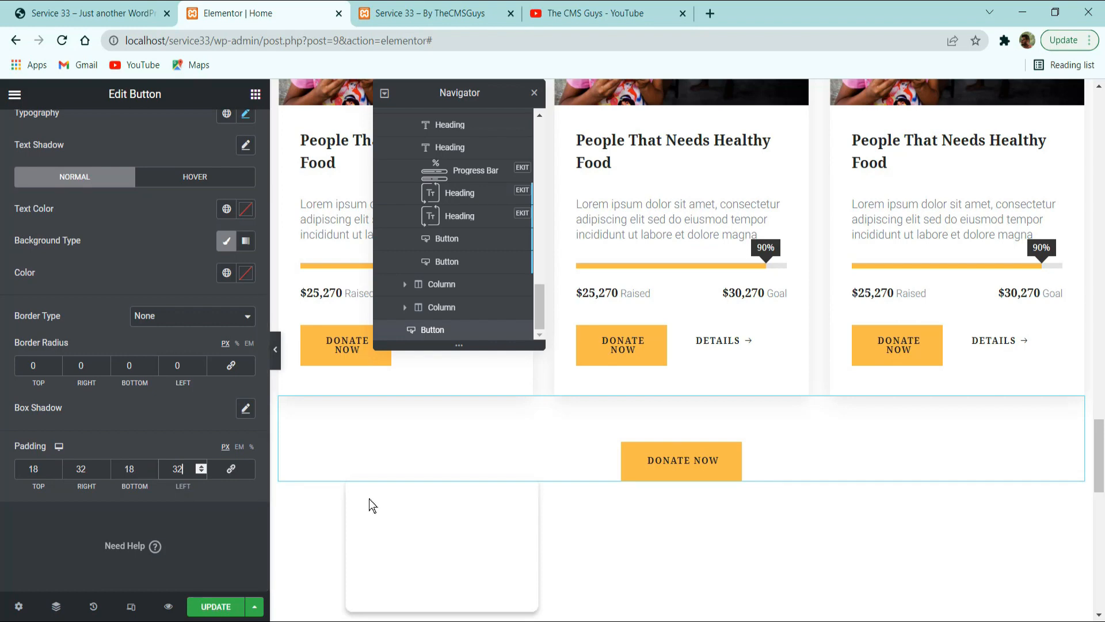
{"action": "left_click", "coordinate": [222, 606]}
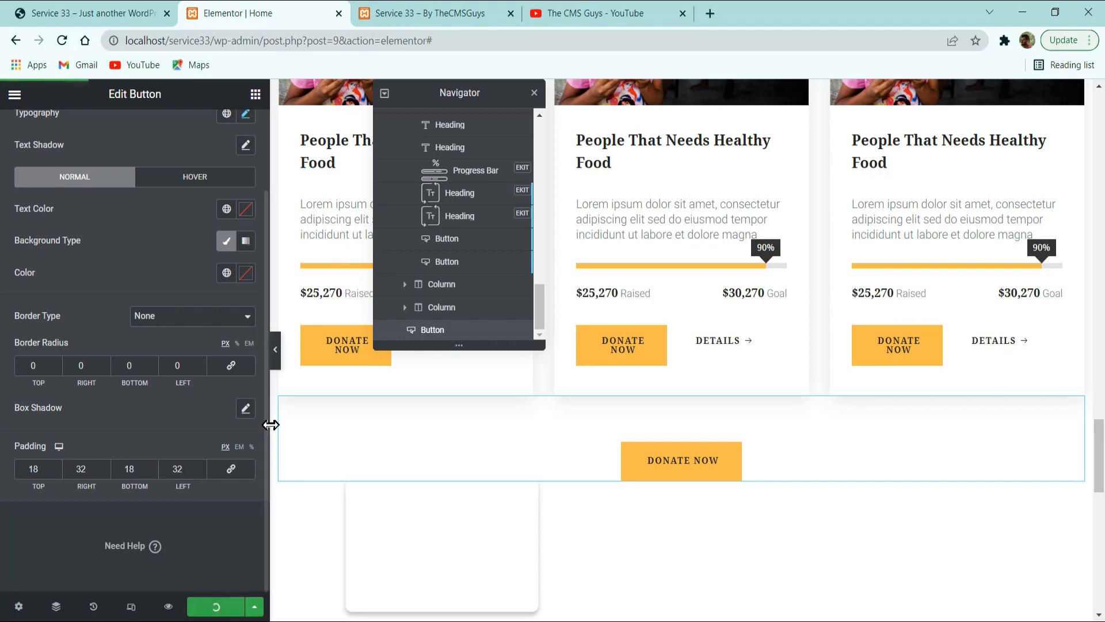
Examine the layout of the Our Funfact section below the All Causes button on the reference site.
{"action": "left_click", "coordinate": [159, 8]}
{"action": "left_click", "coordinate": [313, 13]}
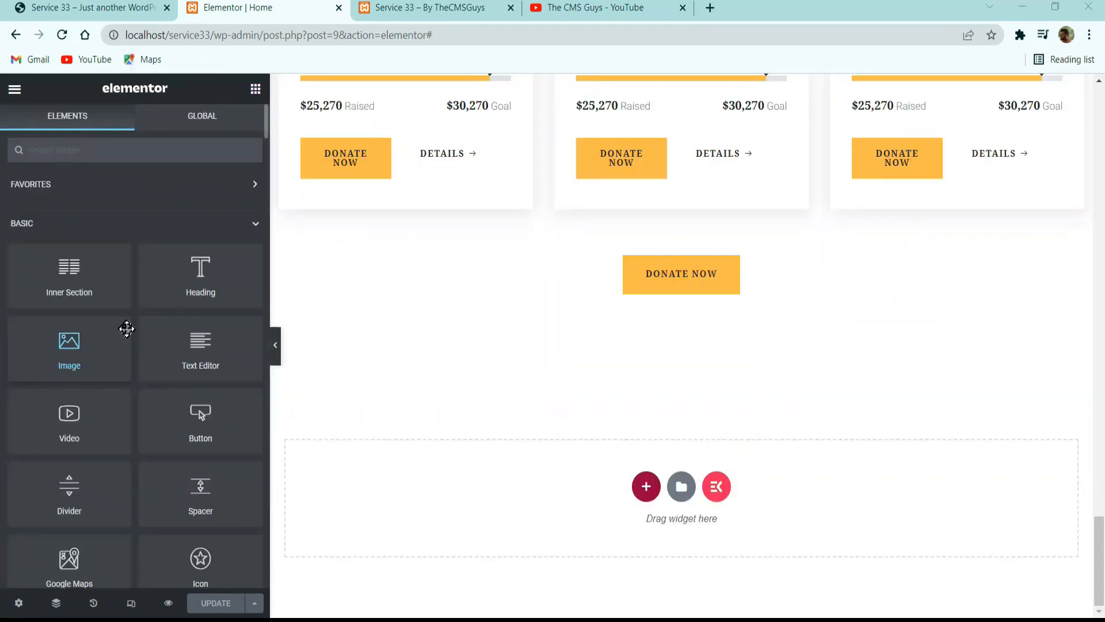
{"action": "left_click", "coordinate": [86, 8]}
{"action": "scroll", "coordinate": [429, 246], "scroll_direction": "down", "scroll_amount": 5}
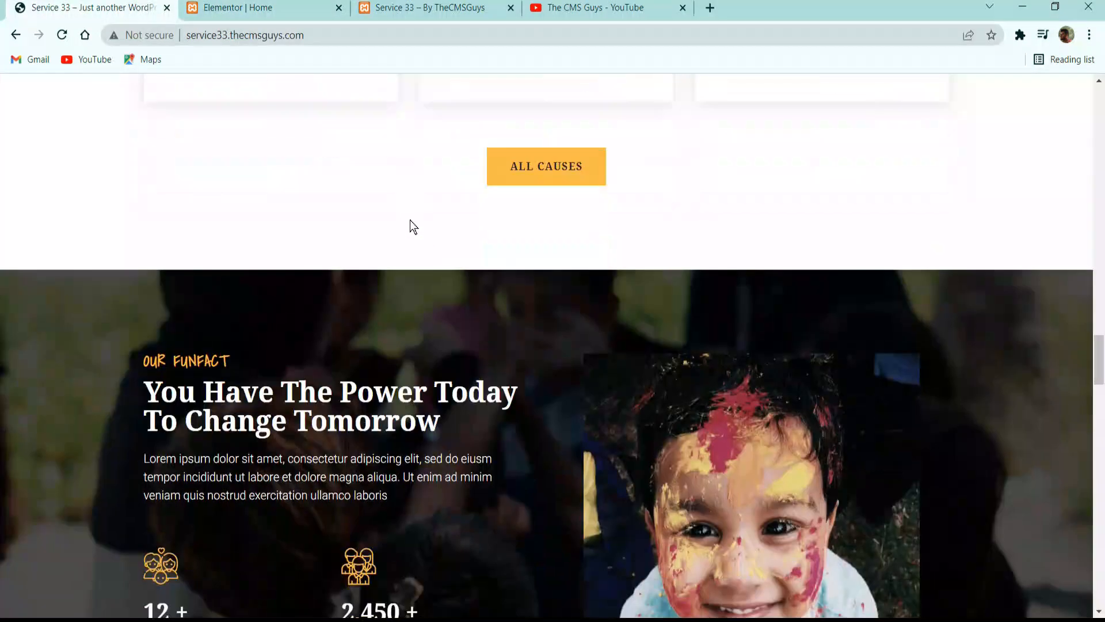
{"action": "scroll", "coordinate": [467, 311], "scroll_direction": "down", "scroll_amount": 3}
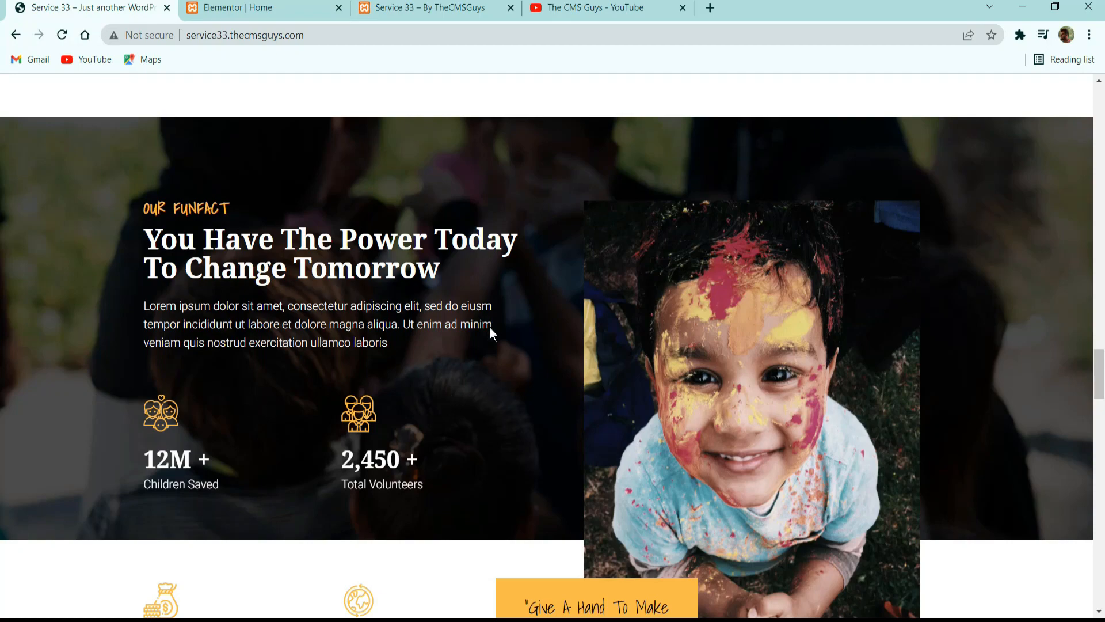
{"action": "scroll", "coordinate": [711, 289], "scroll_direction": "down", "scroll_amount": 3}
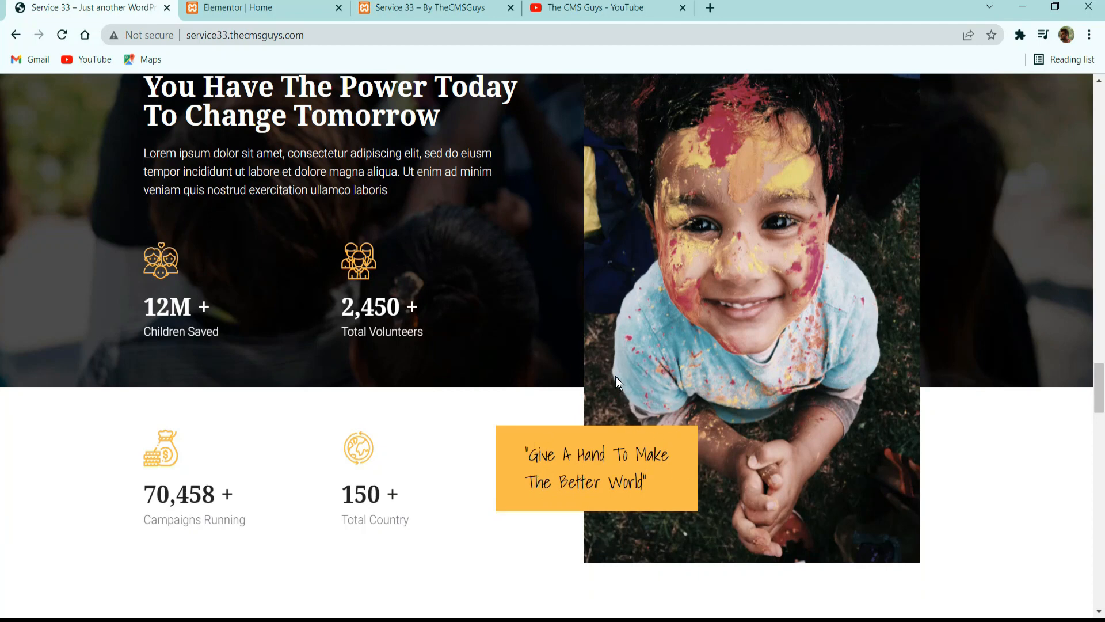
Return to the Elementor page and add a section with two equal columns below the causes section.
{"action": "left_click", "coordinate": [286, 7]}
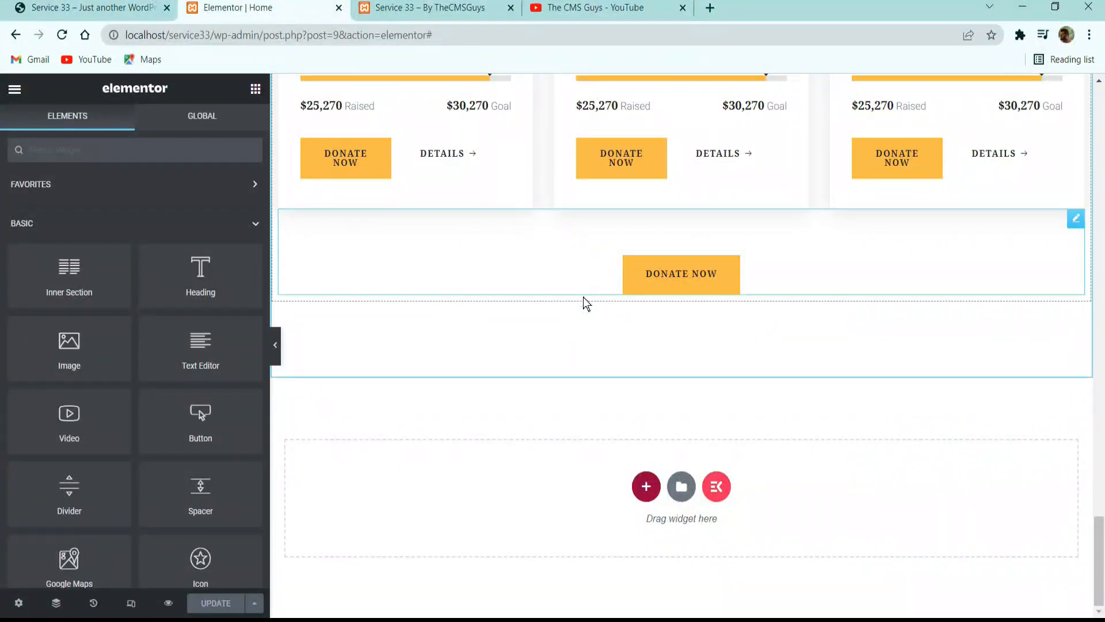
{"action": "left_click", "coordinate": [639, 486]}
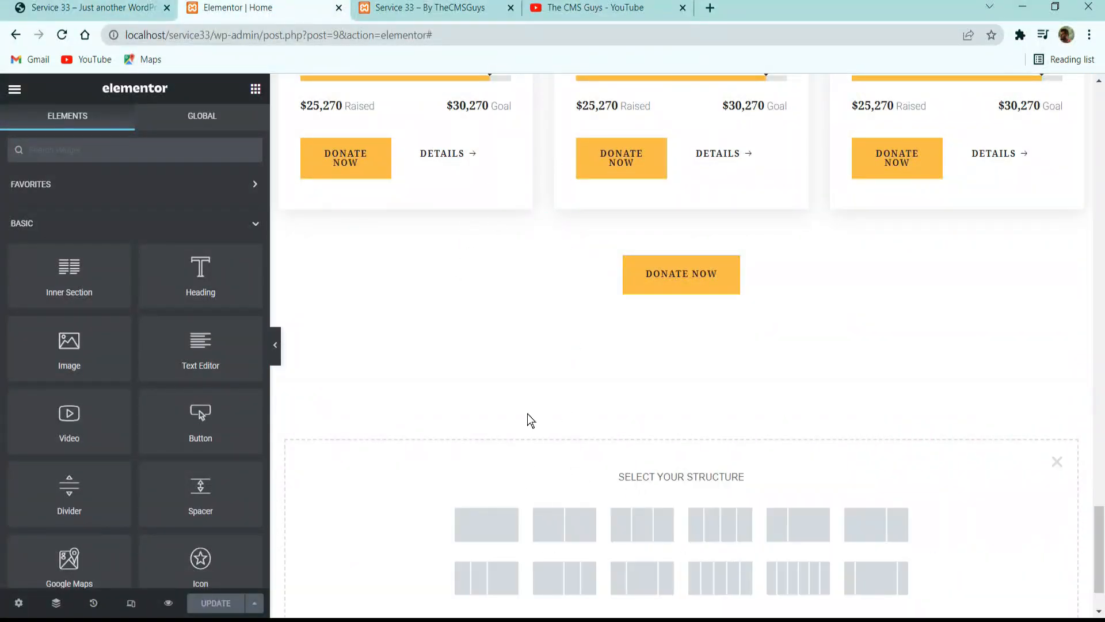
{"action": "left_click", "coordinate": [565, 523]}
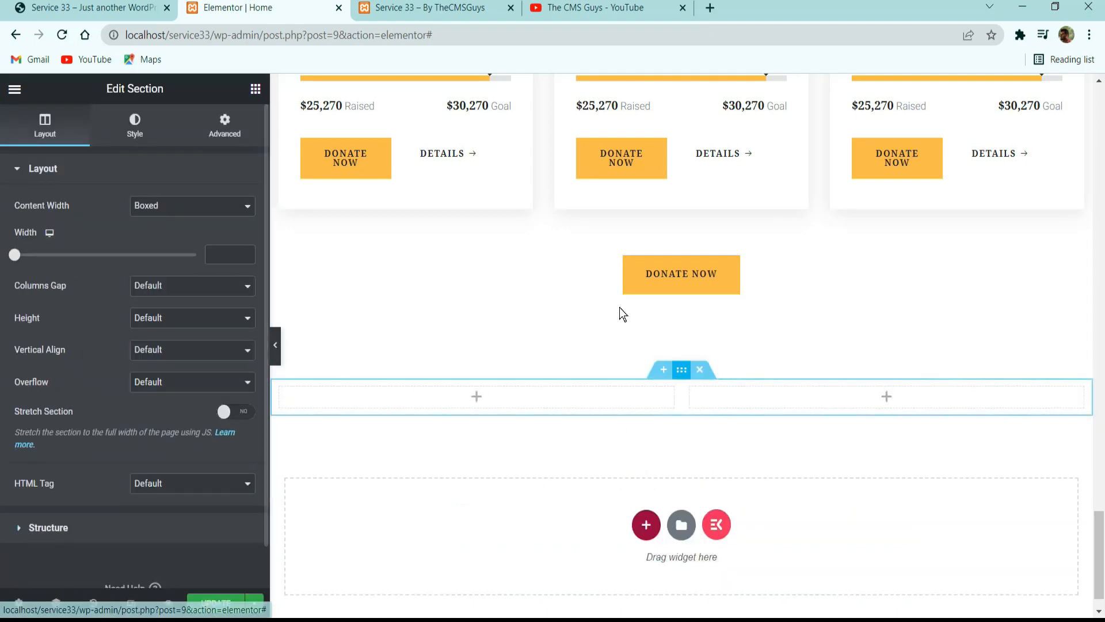
Give the new two-column section a classic background using the image aubergine.jpg from the media library.
{"action": "left_click", "coordinate": [135, 125]}
{"action": "left_click", "coordinate": [92, 8]}
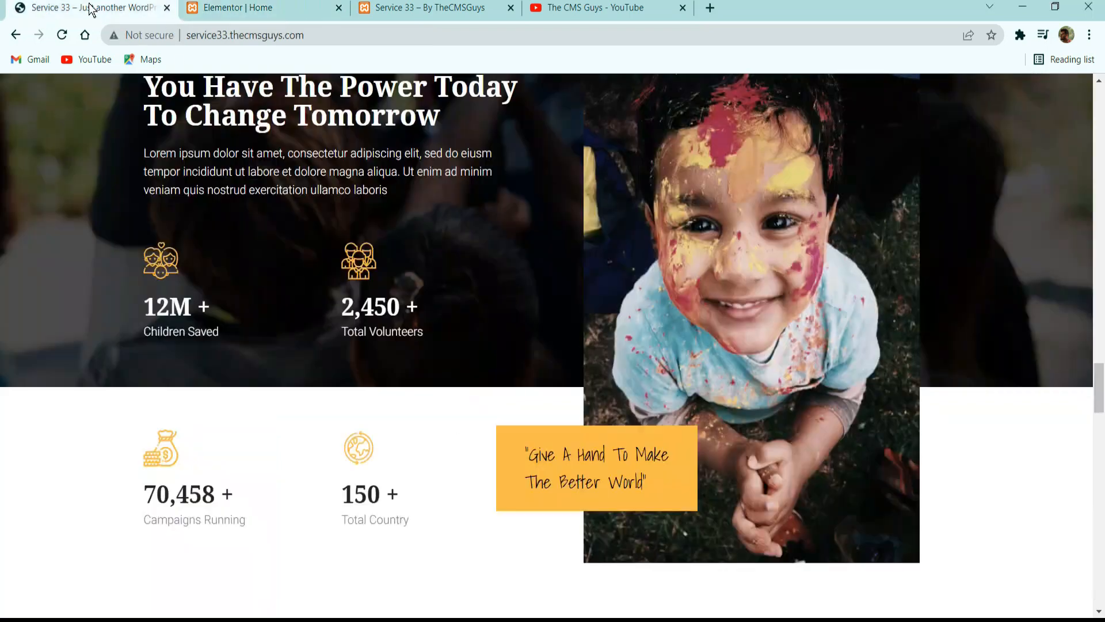
{"action": "scroll", "coordinate": [287, 304], "scroll_direction": "up", "scroll_amount": 5}
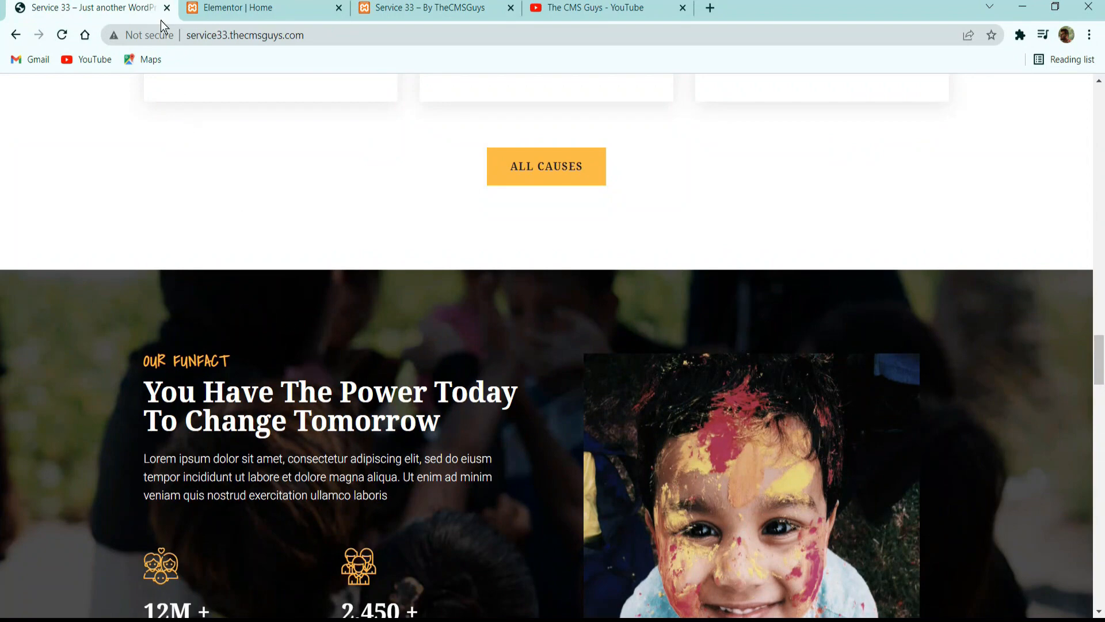
{"action": "left_click", "coordinate": [238, 8]}
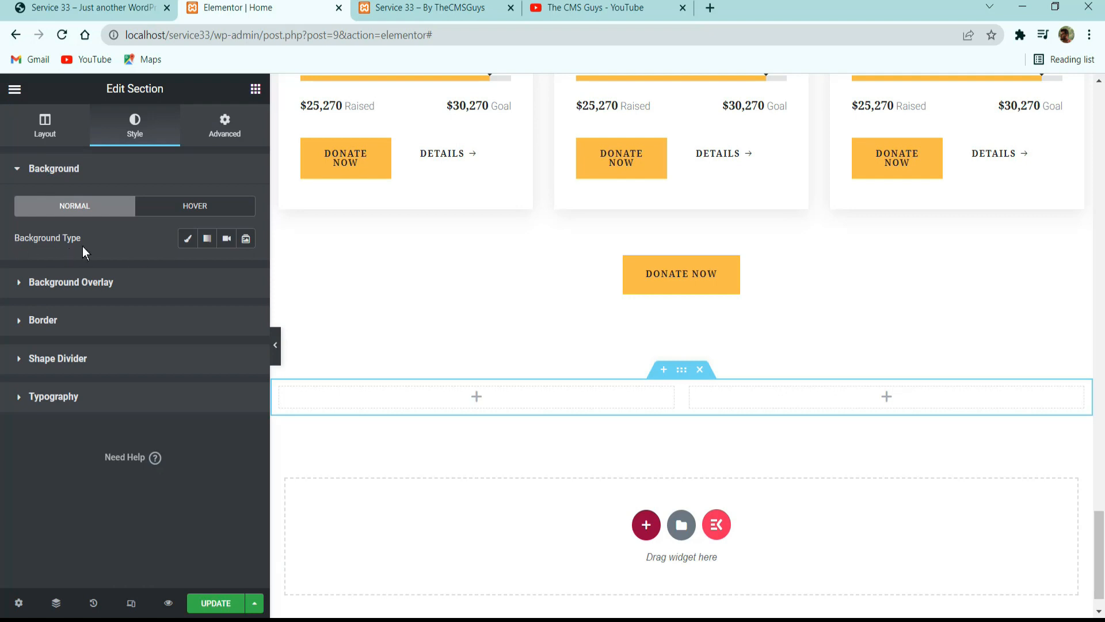
{"action": "left_click", "coordinate": [187, 238]}
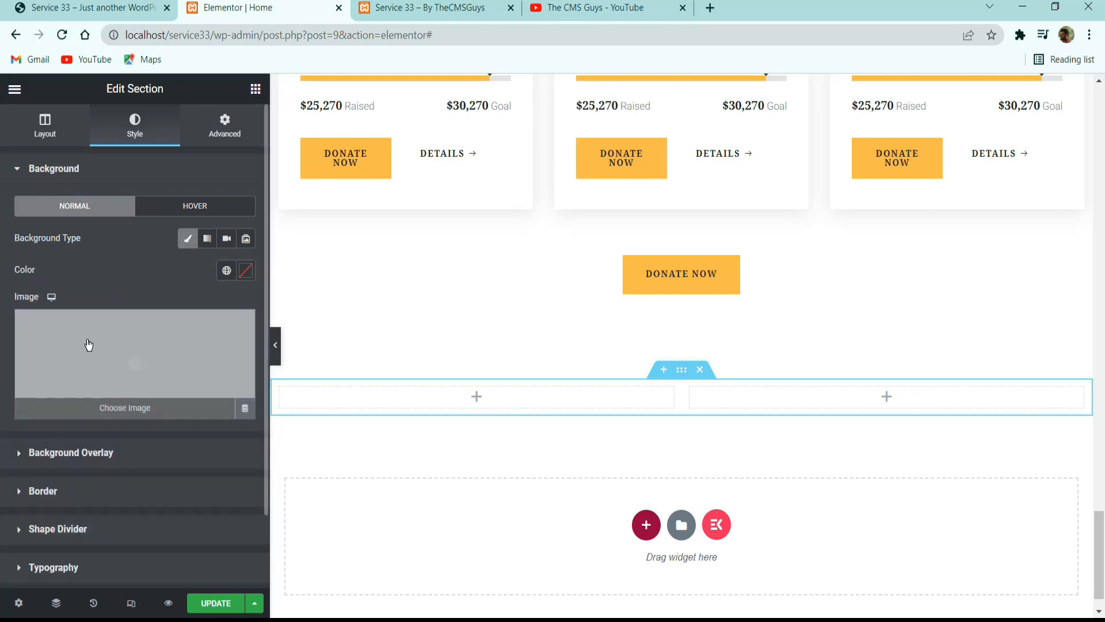
{"action": "left_click", "coordinate": [109, 343]}
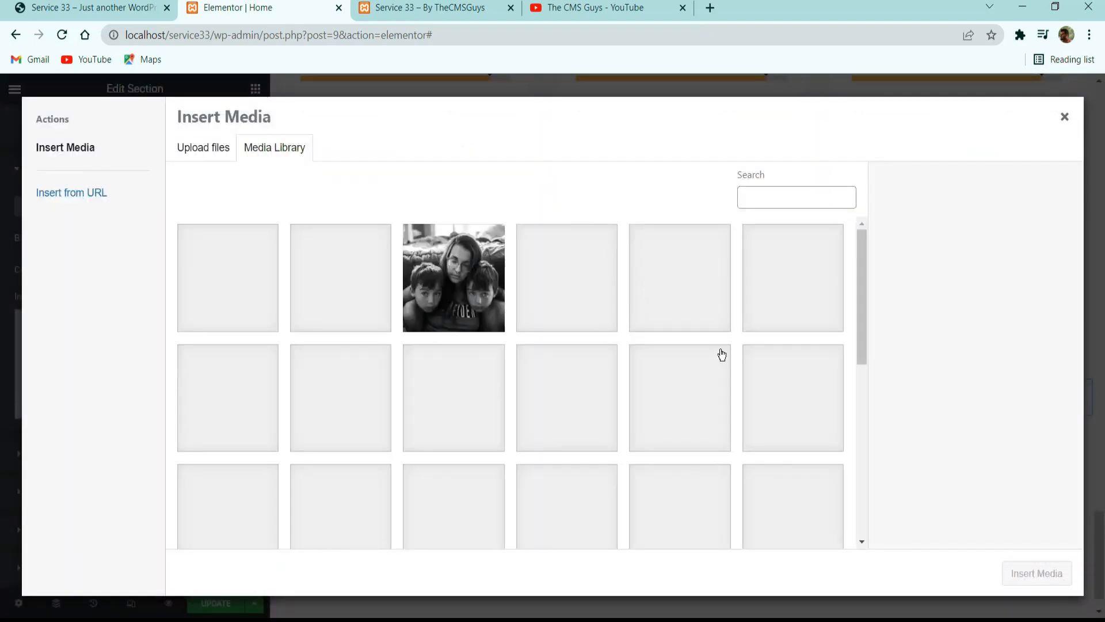
{"action": "scroll", "coordinate": [720, 353], "scroll_direction": "down", "scroll_amount": 8}
{"action": "left_click", "coordinate": [793, 318]}
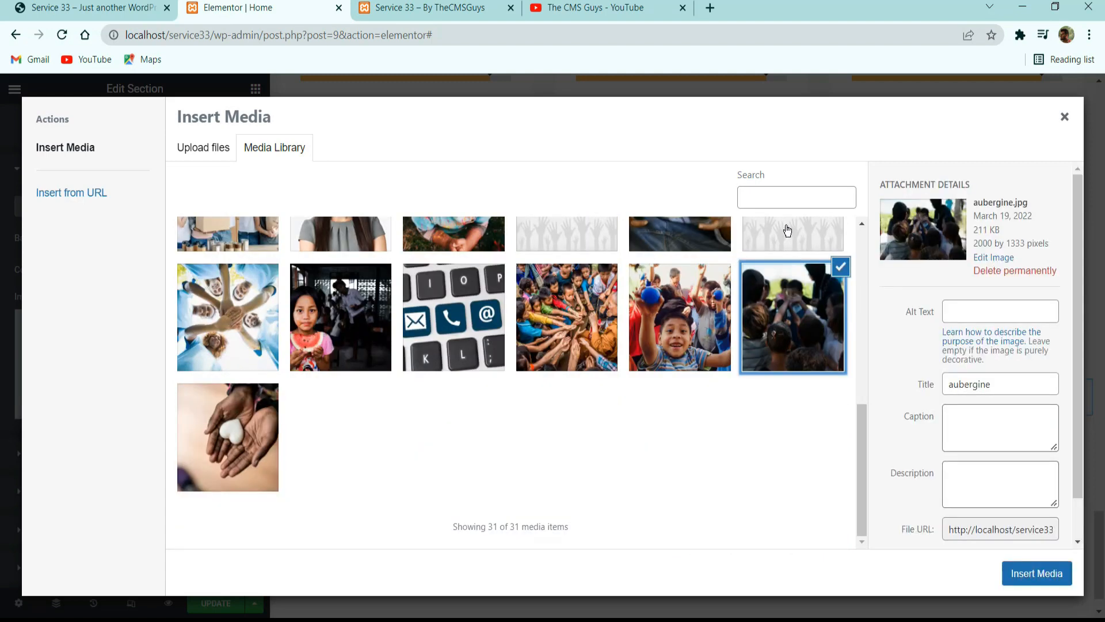
{"action": "left_click", "coordinate": [1048, 573]}
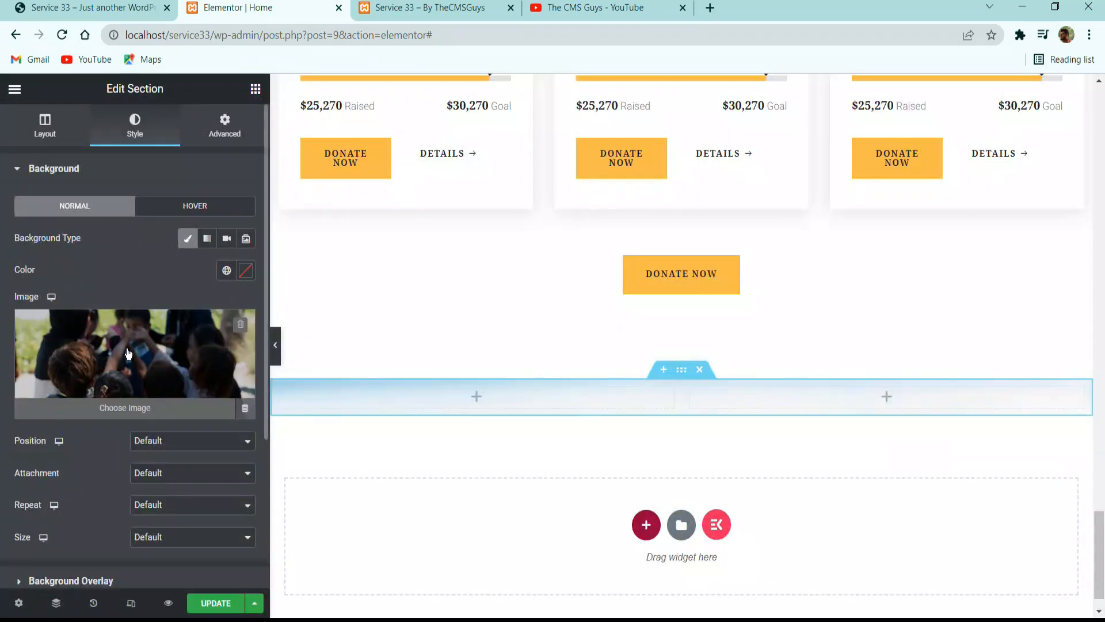
Set the section's background image position to Center Center, repeat to No-repeat and size to Cover.
{"action": "scroll", "coordinate": [144, 296], "scroll_direction": "down", "scroll_amount": 3}
{"action": "left_click", "coordinate": [213, 255]}
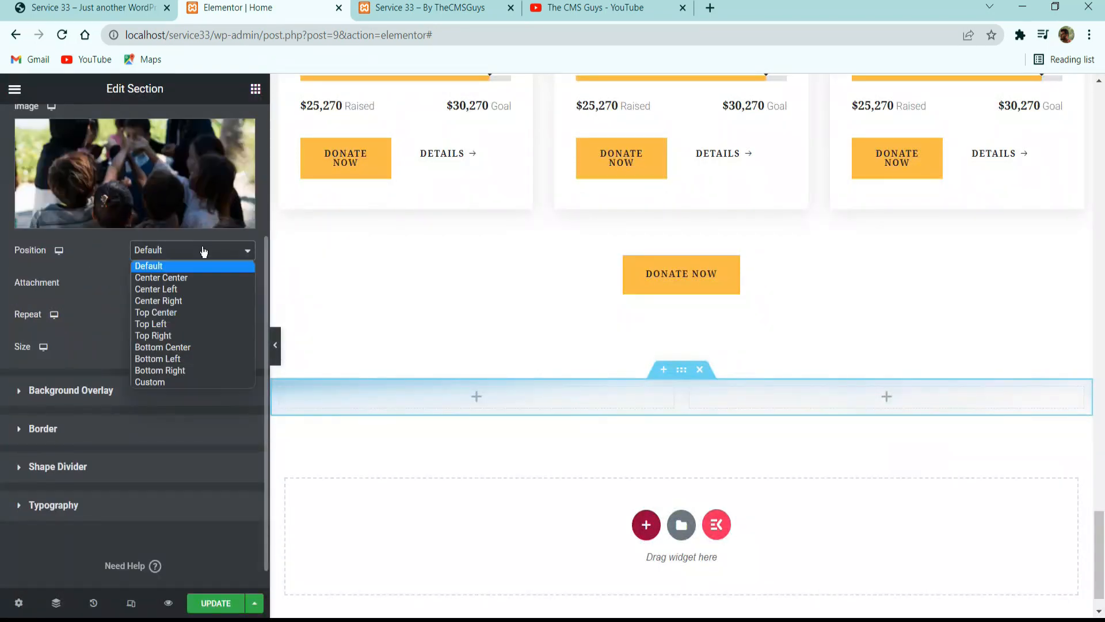
{"action": "left_click", "coordinate": [181, 281]}
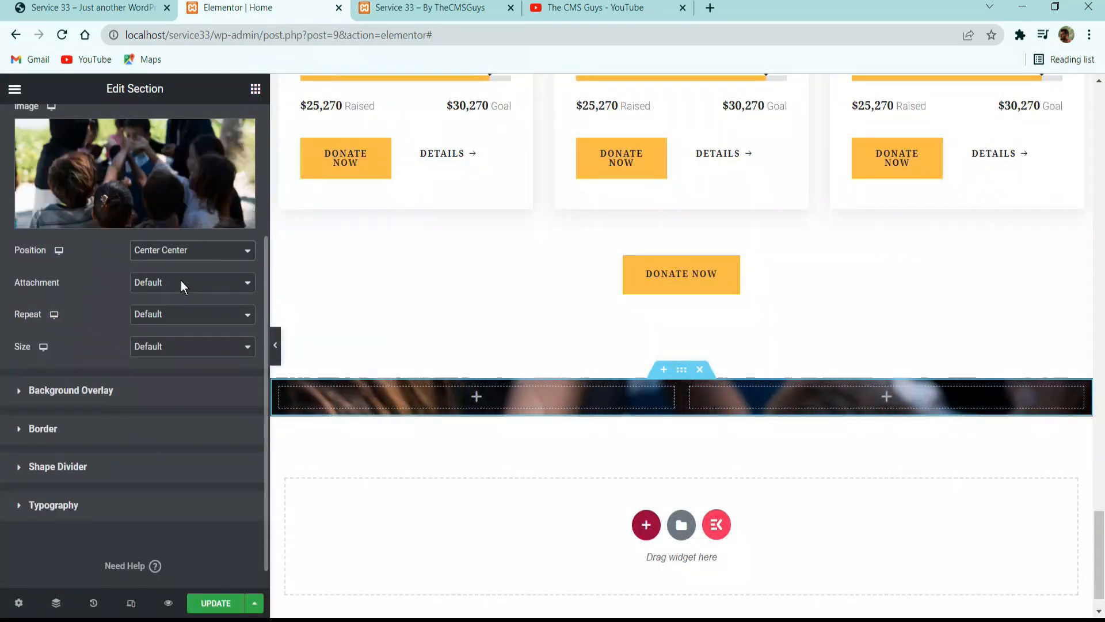
{"action": "left_click", "coordinate": [184, 315]}
{"action": "left_click", "coordinate": [178, 342]}
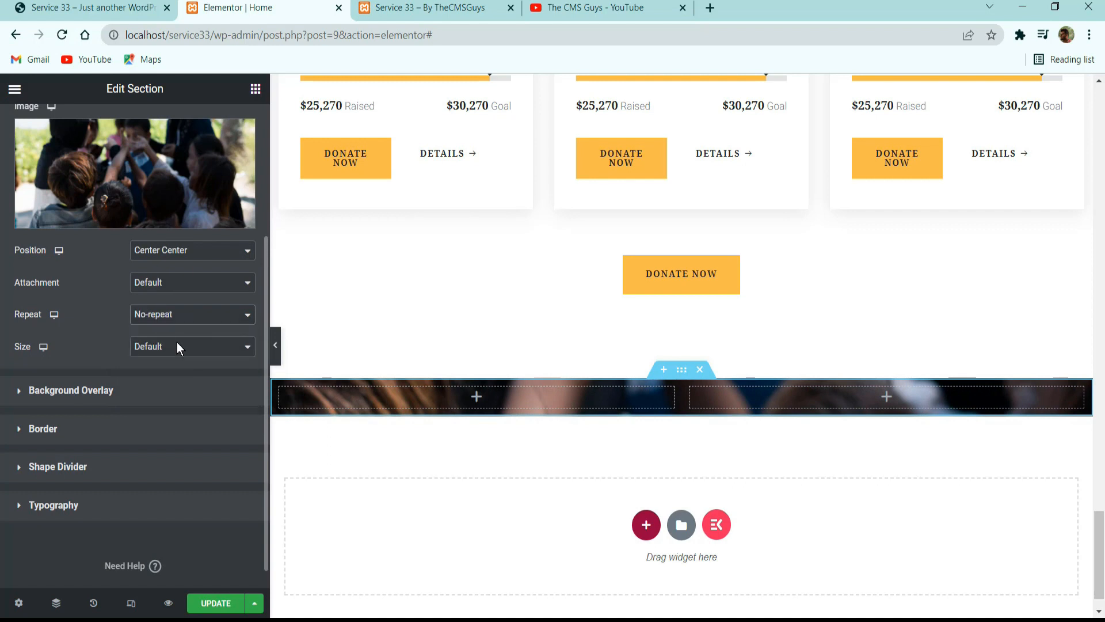
{"action": "left_click", "coordinate": [177, 342]}
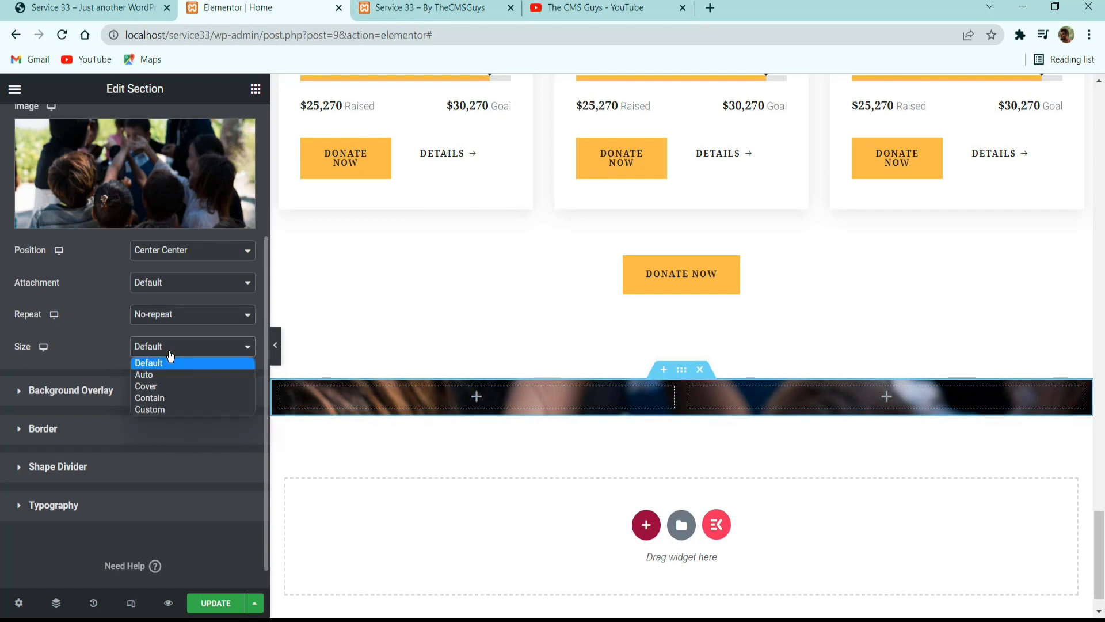
{"action": "left_click", "coordinate": [165, 389]}
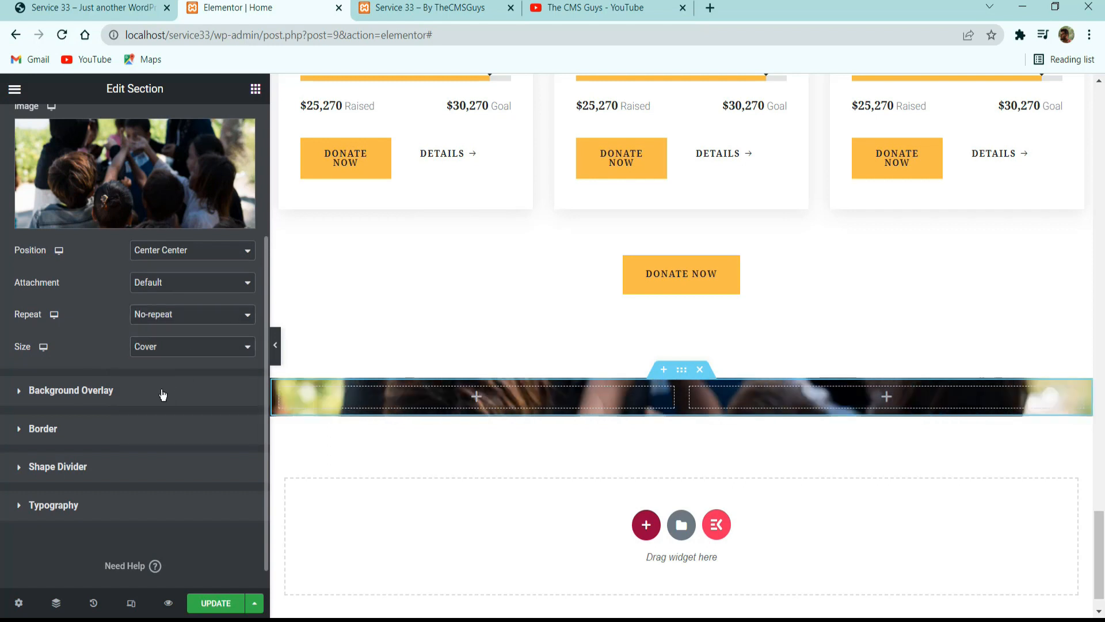
Add a classic background overlay to the two-column section in black #000000 with opacity 0.7.
{"action": "left_click", "coordinate": [87, 390]}
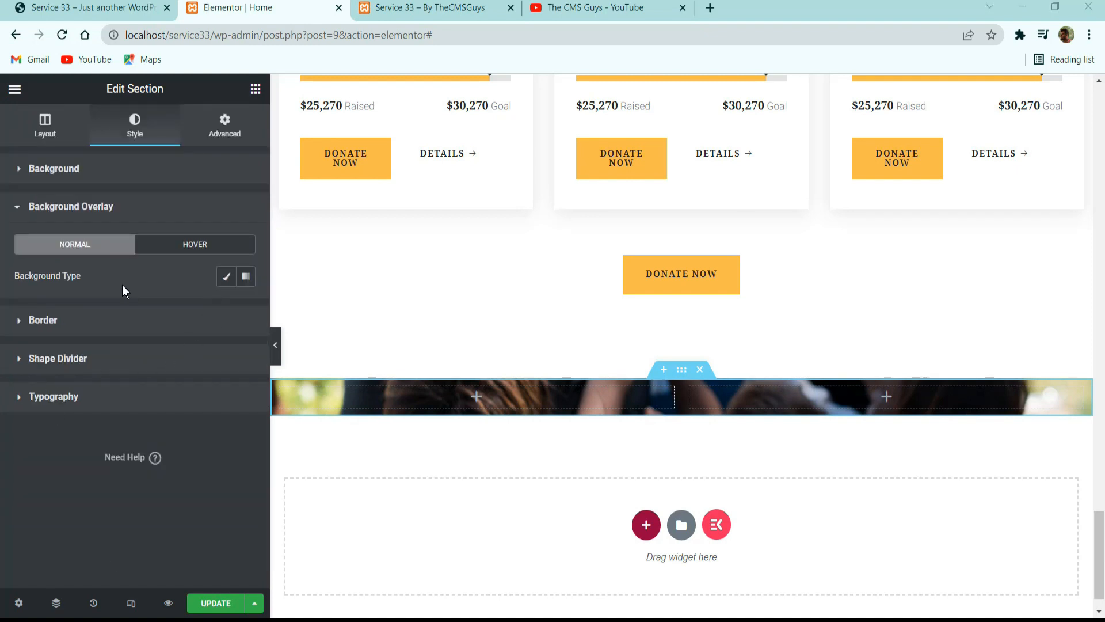
{"action": "left_click", "coordinate": [222, 279]}
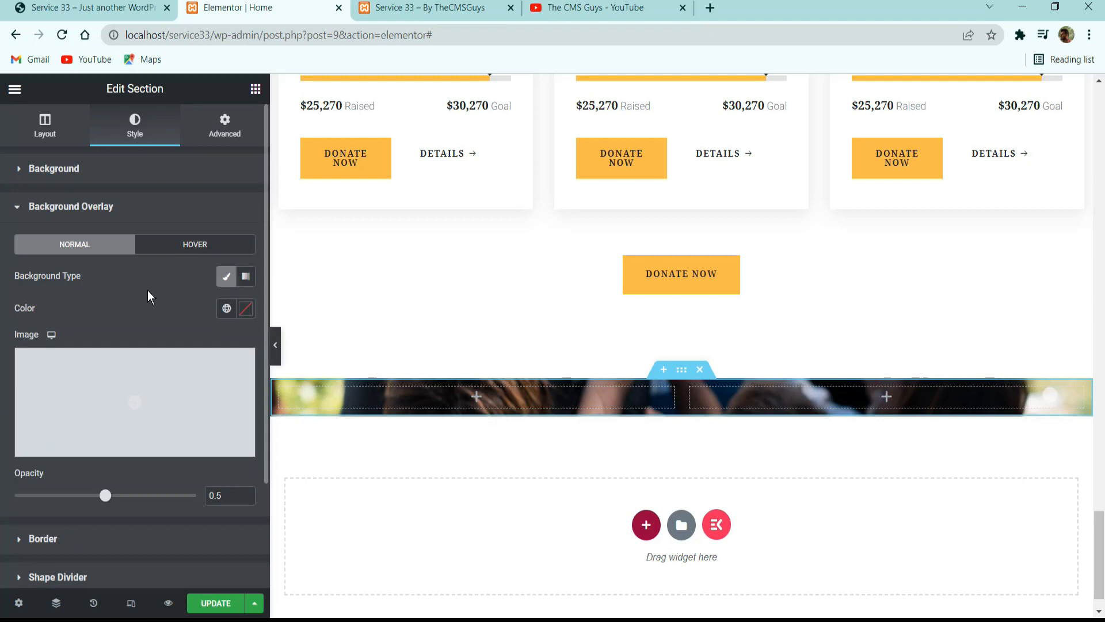
{"action": "left_click", "coordinate": [246, 308]}
{"action": "left_click_drag", "start_coordinate": [143, 403], "coordinate": [2, 585]}
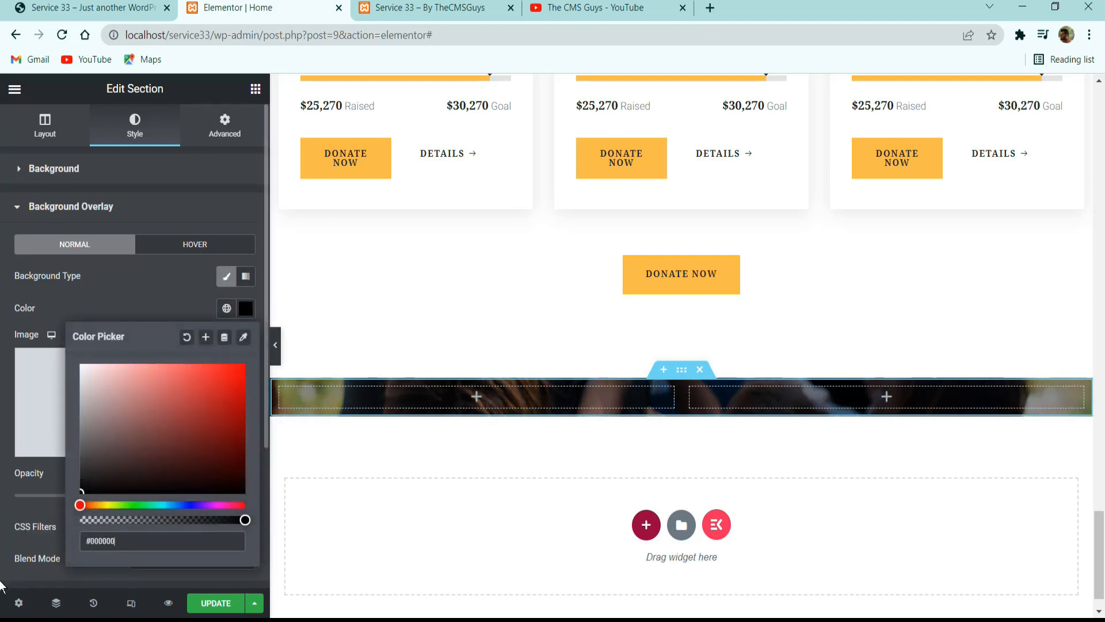
{"action": "left_click", "coordinate": [138, 282]}
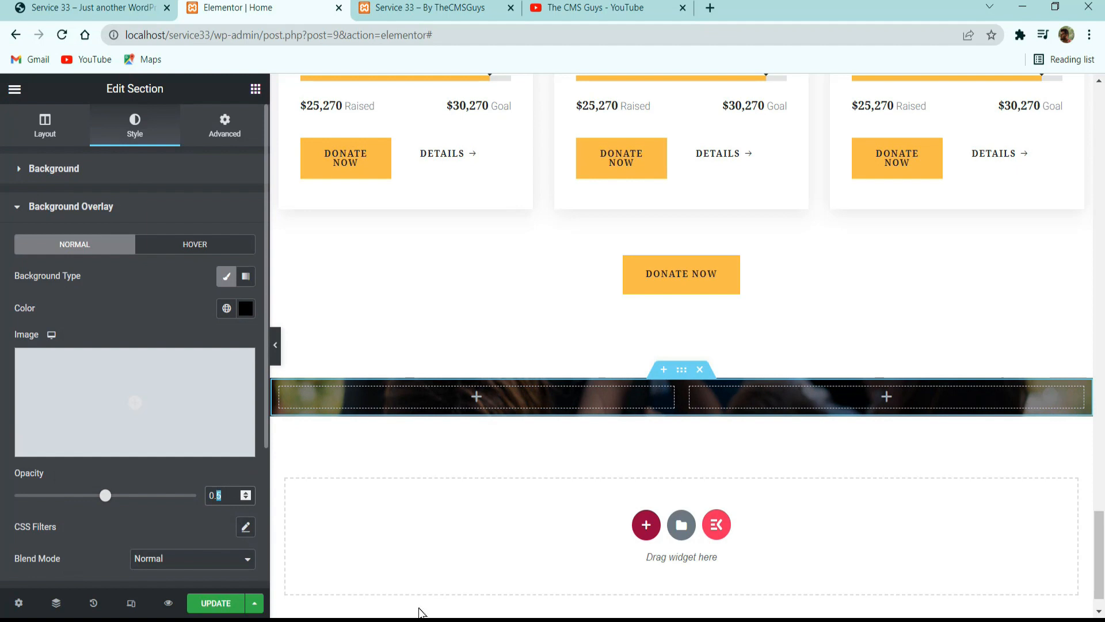
{"action": "type", "text": "7"}
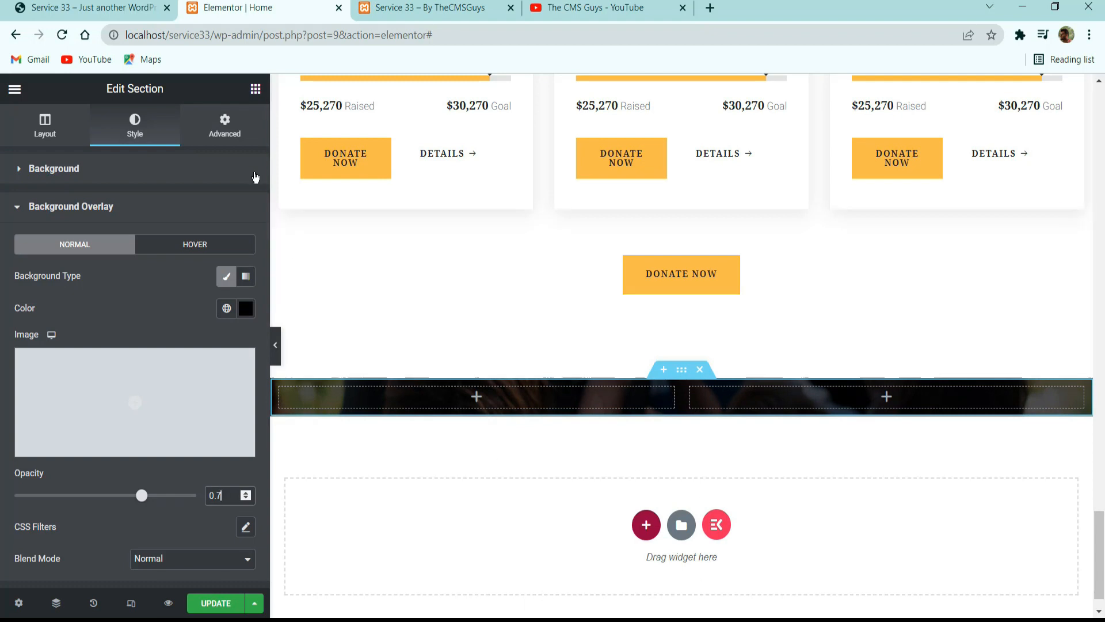
Unlink the two-column section's padding values, set the top padding to 100 px and update the page.
{"action": "left_click", "coordinate": [223, 127]}
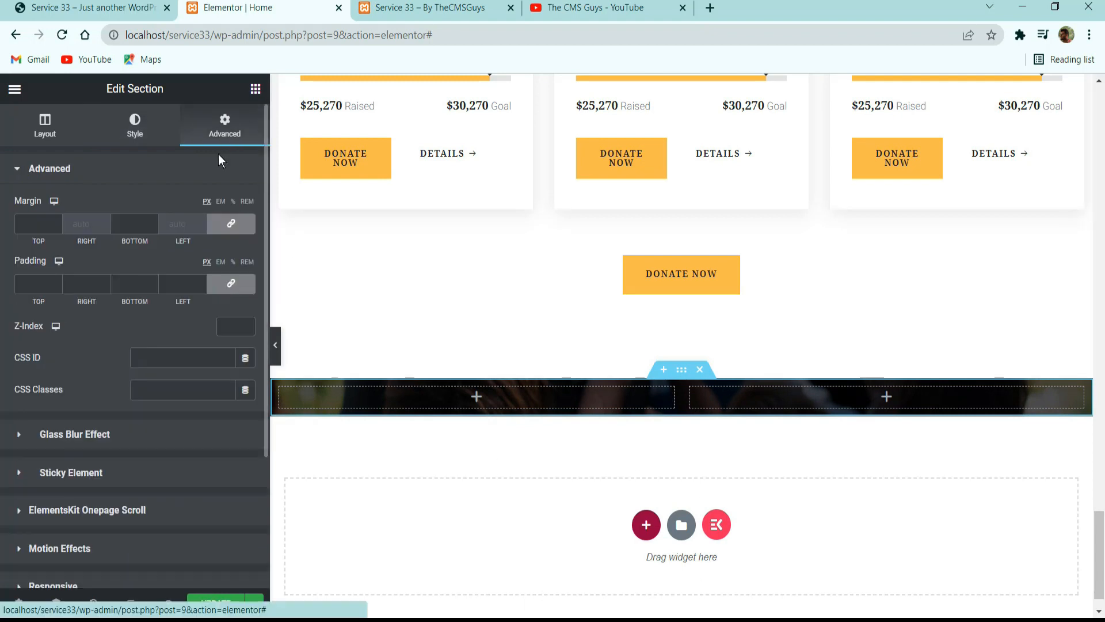
{"action": "left_click", "coordinate": [231, 284]}
{"action": "double_click", "coordinate": [32, 284]}
{"action": "type", "text": "1"}
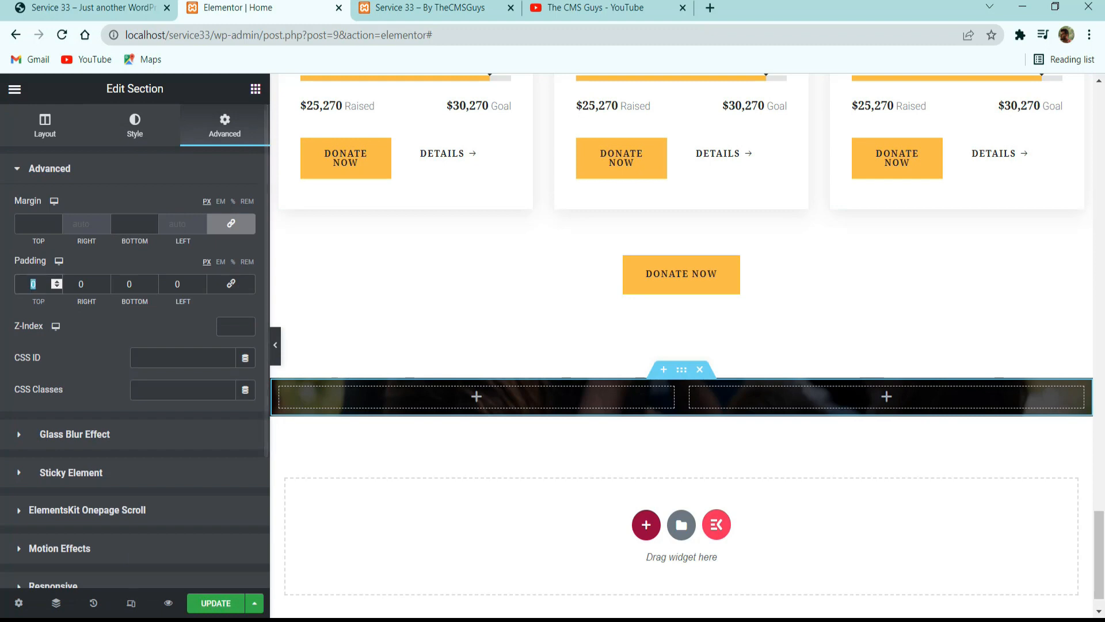
{"action": "type", "text": "00"}
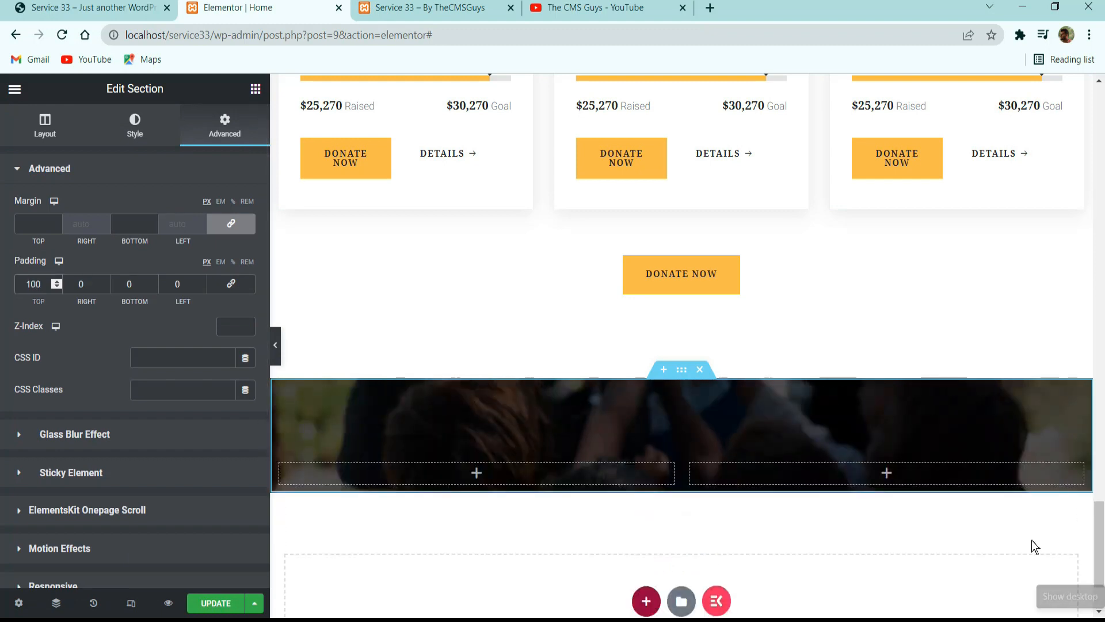
{"action": "left_click", "coordinate": [233, 601]}
Copy the OUR FUNFACT label from the reference site, closing the advertising tab that opens, and return to the Elementor editor.
{"action": "left_click", "coordinate": [91, 8]}
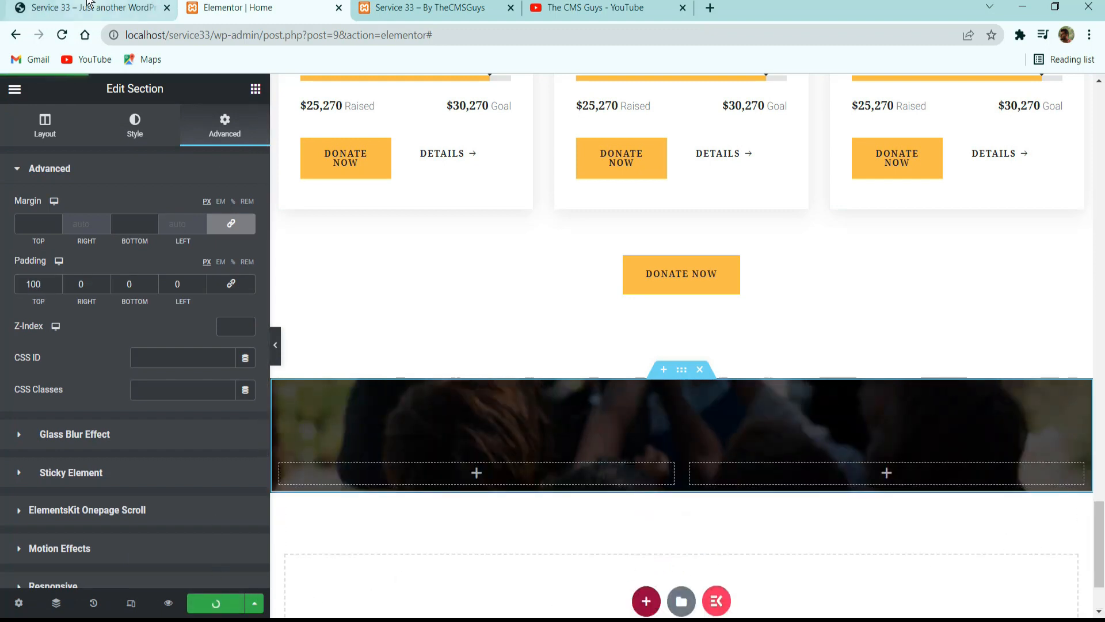
{"action": "left_click", "coordinate": [176, 363]}
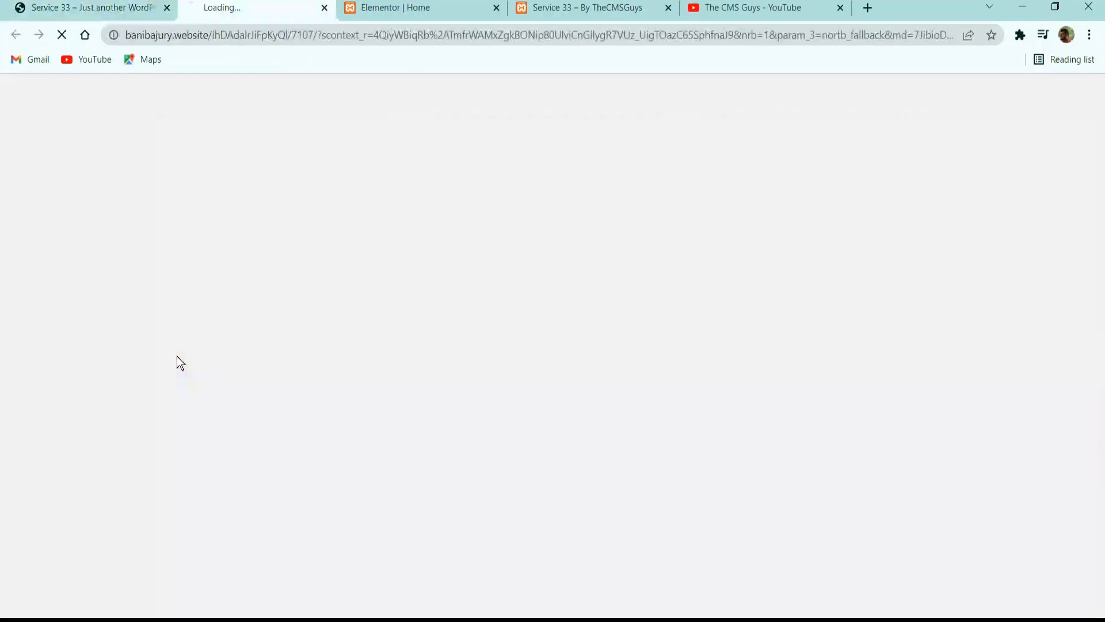
{"action": "left_click", "coordinate": [339, 8]}
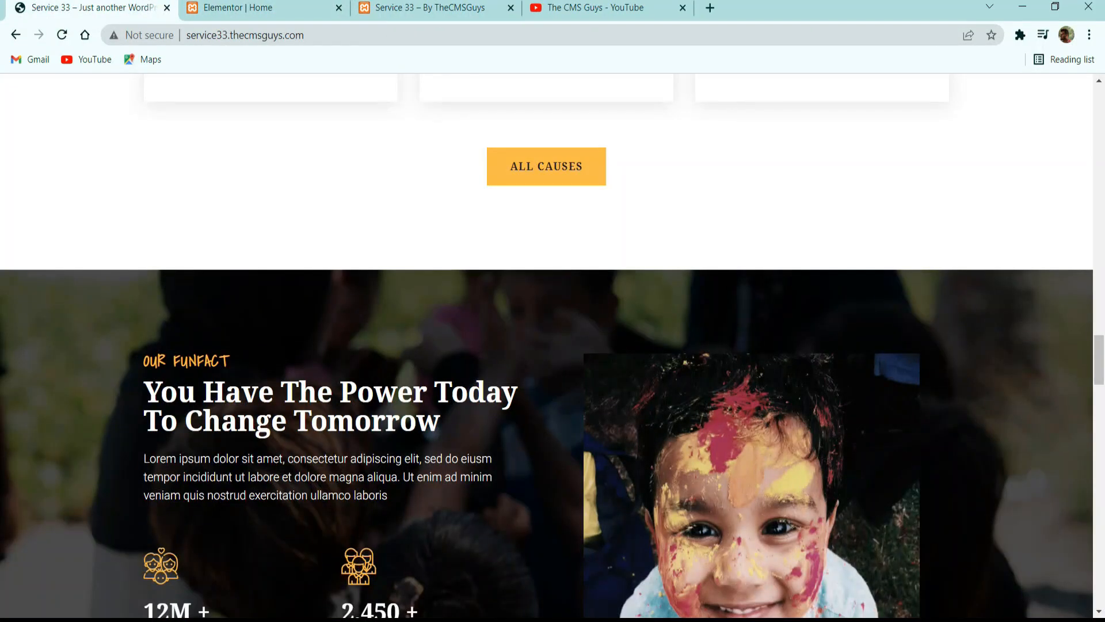
{"action": "triple_click", "coordinate": [193, 361]}
{"action": "key", "text": "ctrl+c"}
{"action": "left_click", "coordinate": [319, 8]}
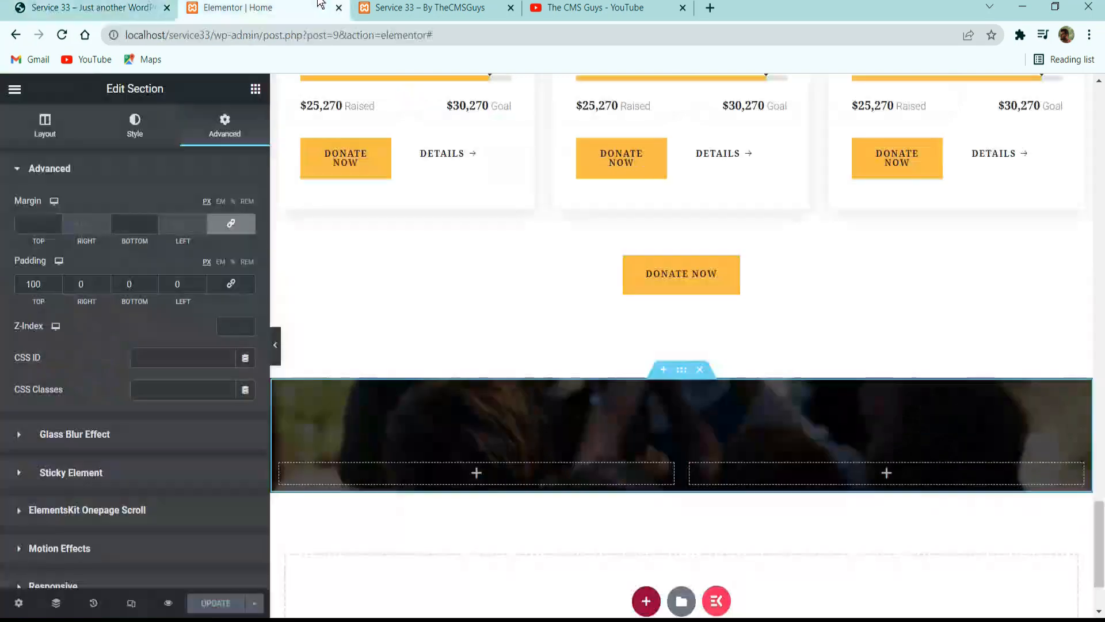
Add a Heading widget to the first column of the dark section with the title OUR FUNFACT.
{"action": "left_click", "coordinate": [256, 88]}
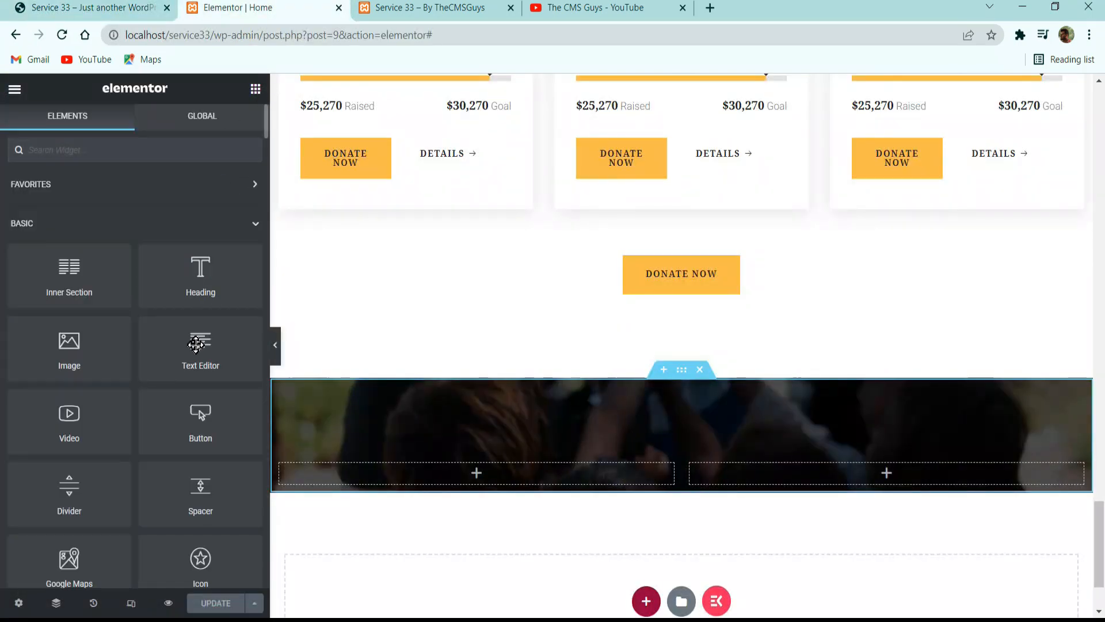
{"action": "left_click_drag", "start_coordinate": [195, 282], "coordinate": [482, 476]}
{"action": "left_click_drag", "start_coordinate": [482, 470], "coordinate": [482, 470]}
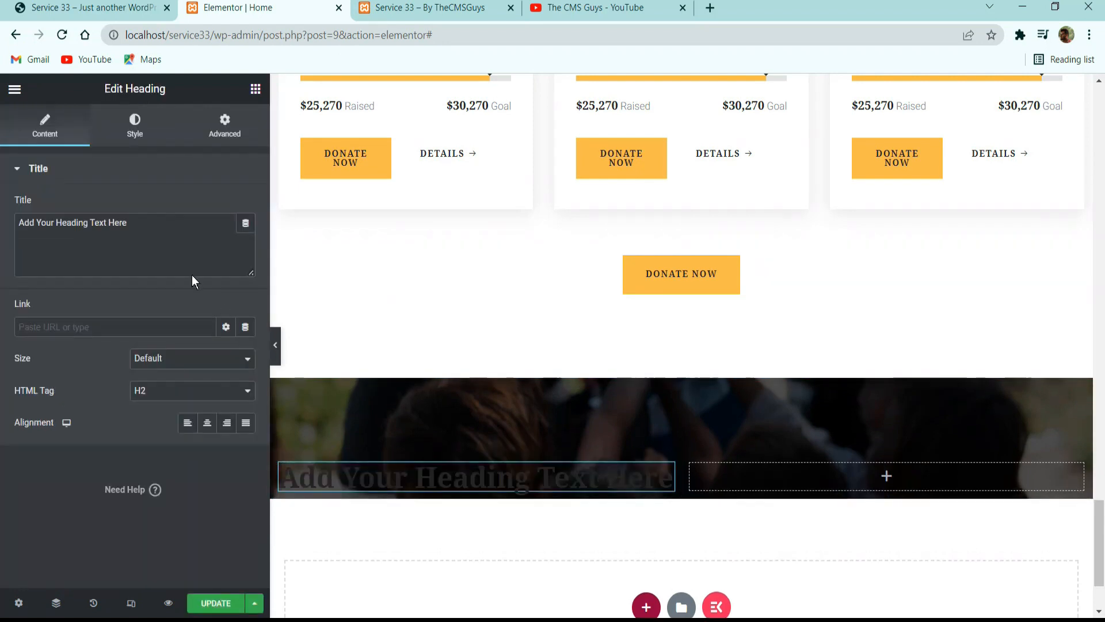
{"action": "triple_click", "coordinate": [166, 231]}
{"action": "key", "text": "ctrl+v"}
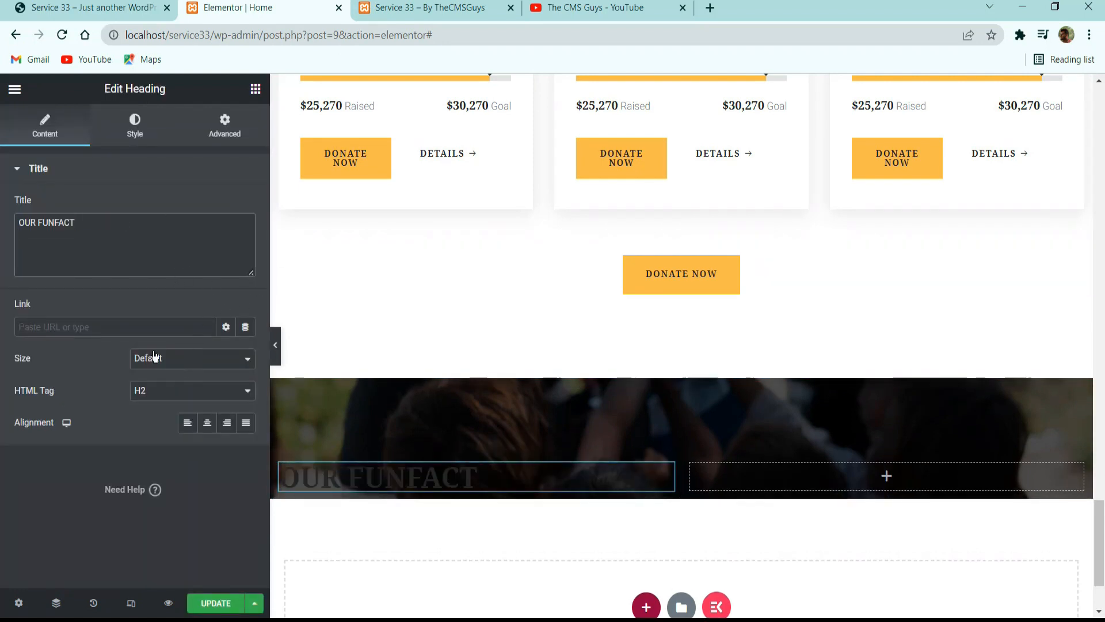
Set the OUR FUNFACT heading's HTML tag to H5 and update the page.
{"action": "left_click", "coordinate": [185, 391]}
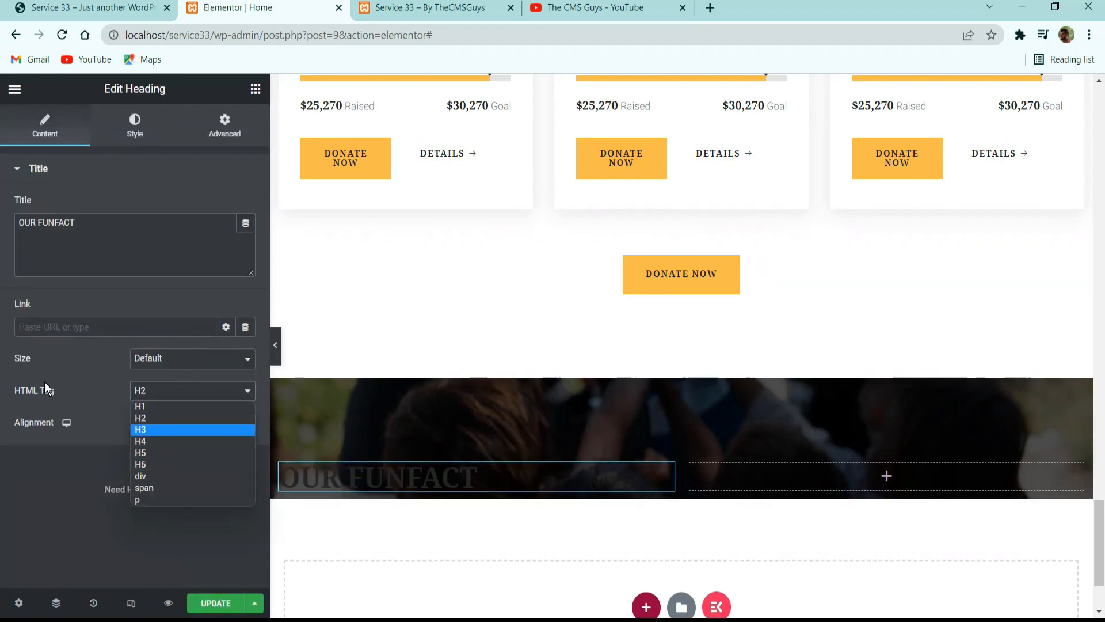
{"action": "left_click", "coordinate": [149, 454]}
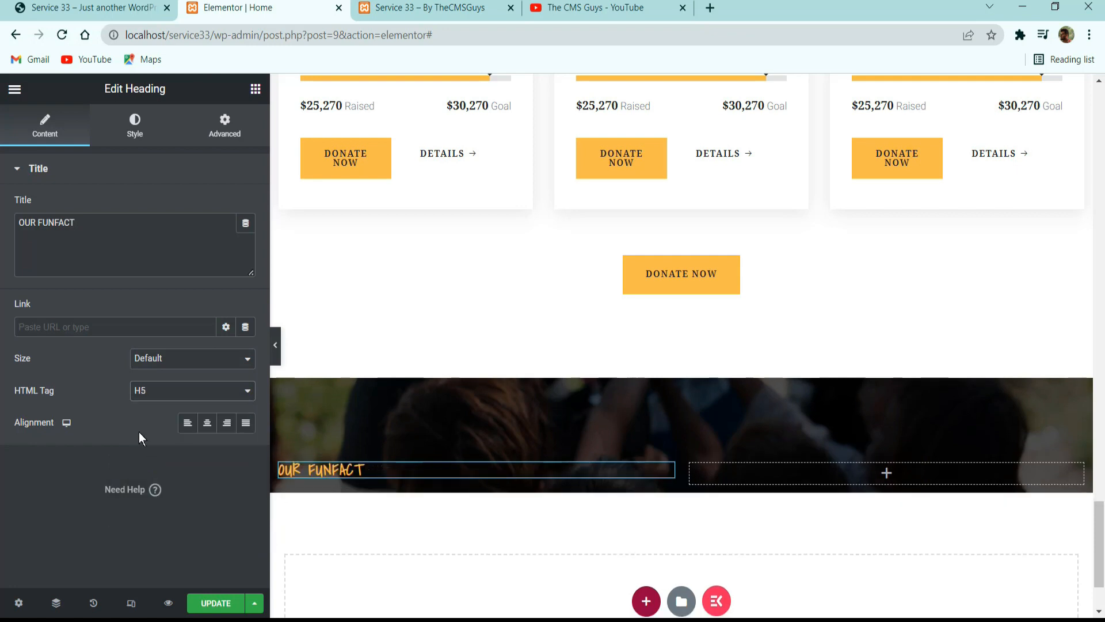
{"action": "left_click", "coordinate": [203, 603]}
Add a second Heading below OUR FUNFACT with the title copied from the reference site, You Have The Power Today To Change Tomorrow.
{"action": "left_click", "coordinate": [137, 8]}
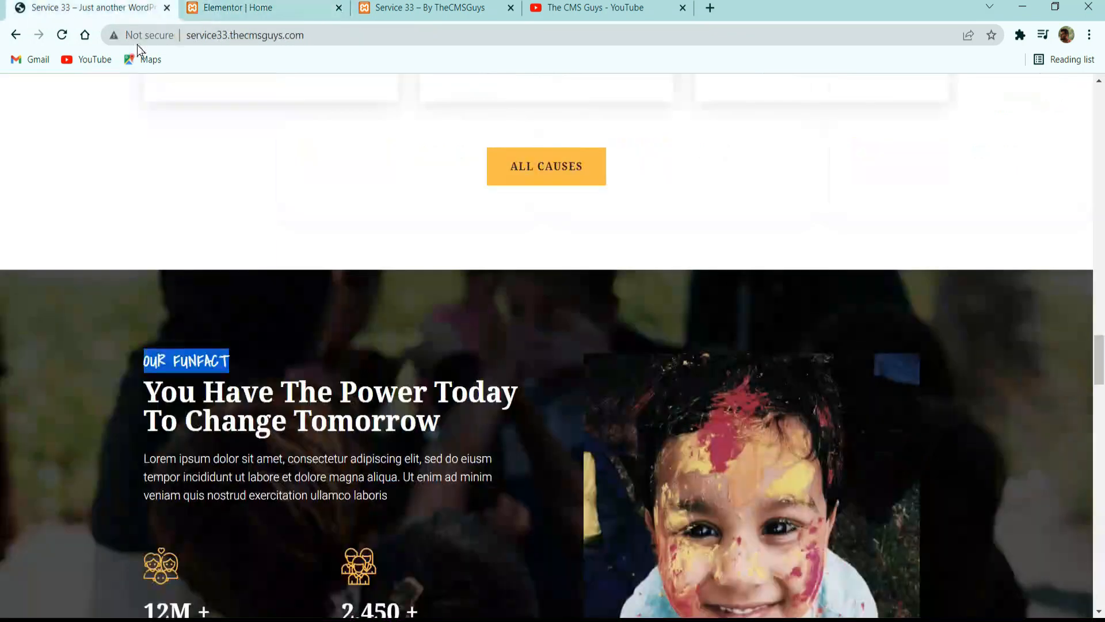
{"action": "triple_click", "coordinate": [301, 386]}
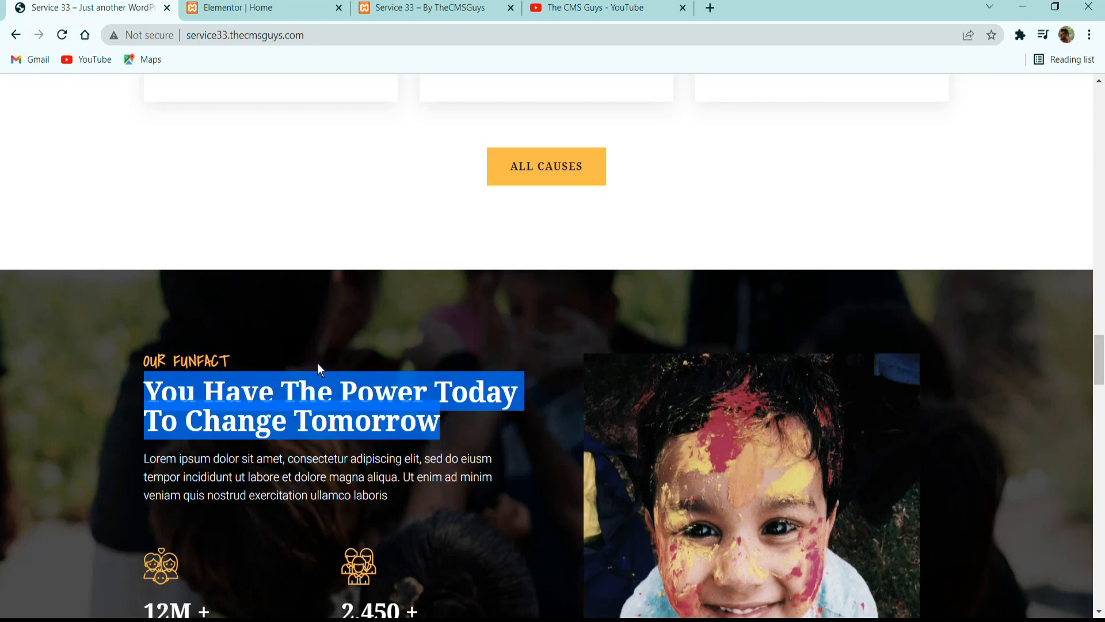
{"action": "left_click", "coordinate": [196, 8]}
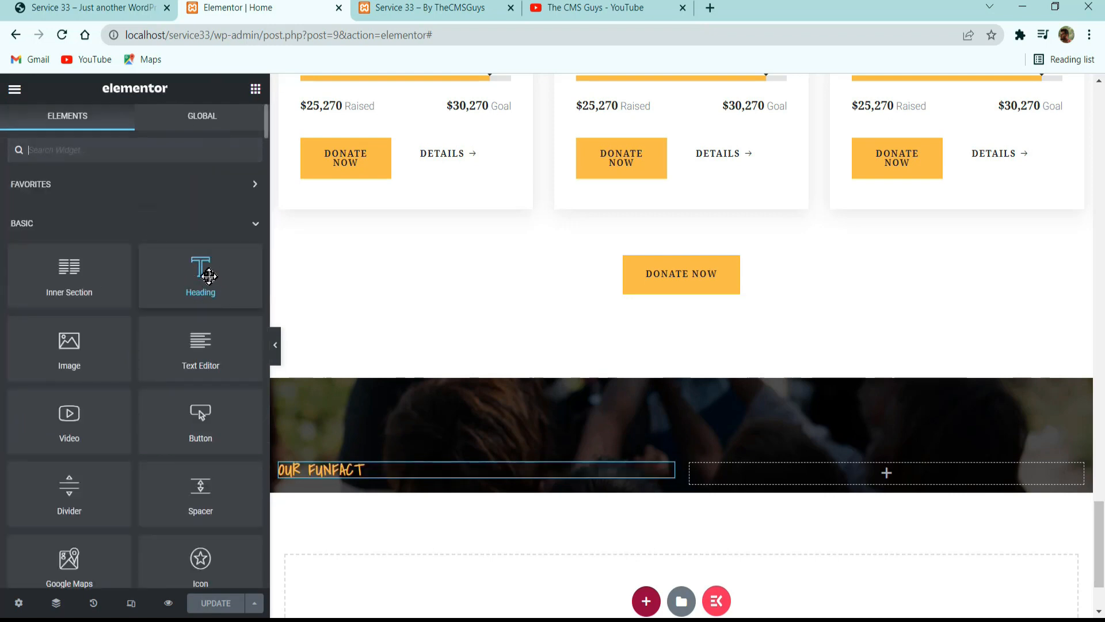
{"action": "left_click_drag", "start_coordinate": [203, 268], "coordinate": [409, 477]}
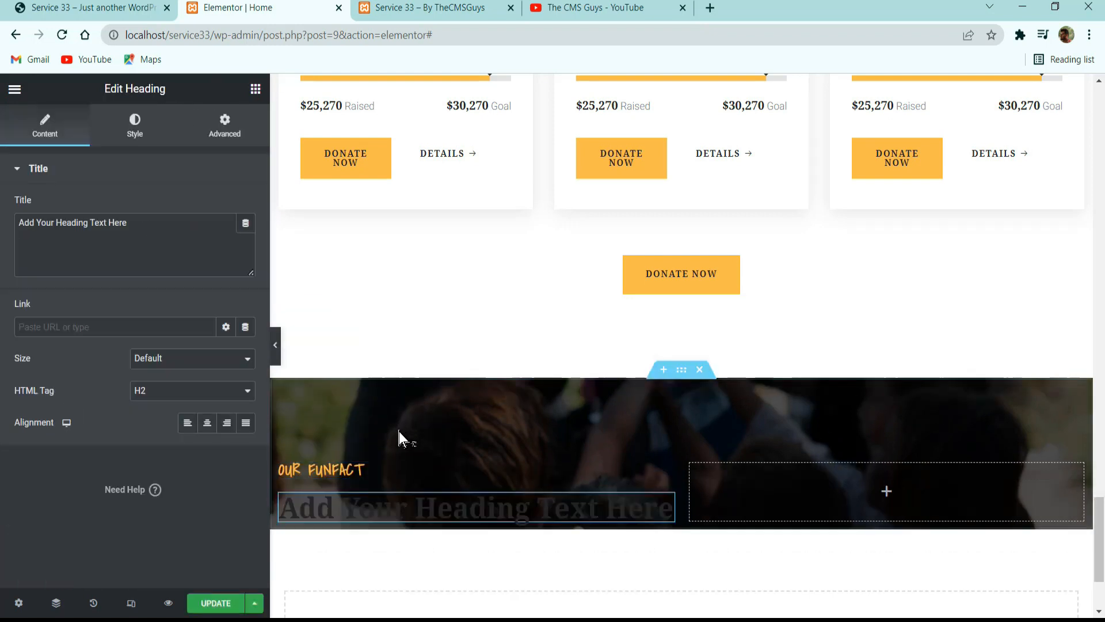
{"action": "triple_click", "coordinate": [173, 254]}
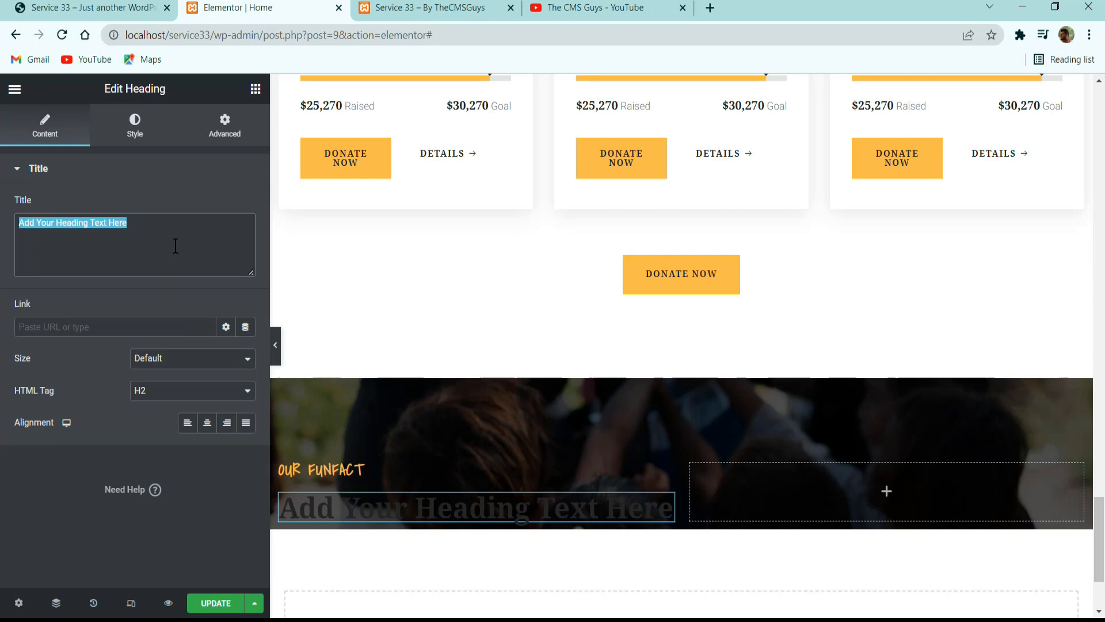
{"action": "type", "text": "You Have The Power Today To Change Tomorrow"}
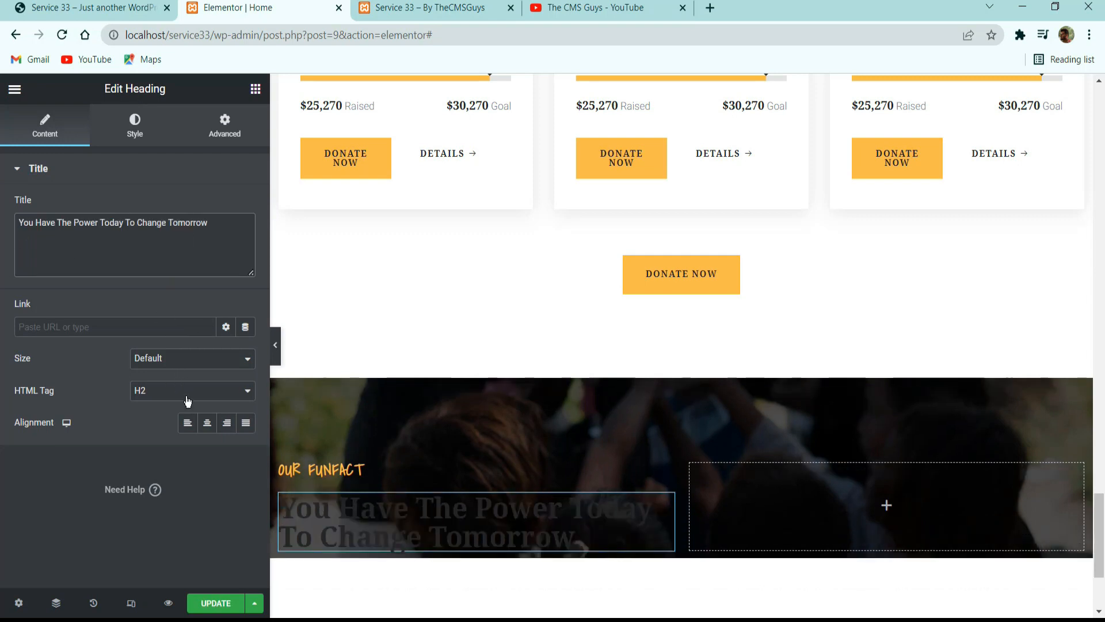
Set the text color of the You Have The Power Today To Change Tomorrow heading to white.
{"action": "left_click", "coordinate": [128, 128]}
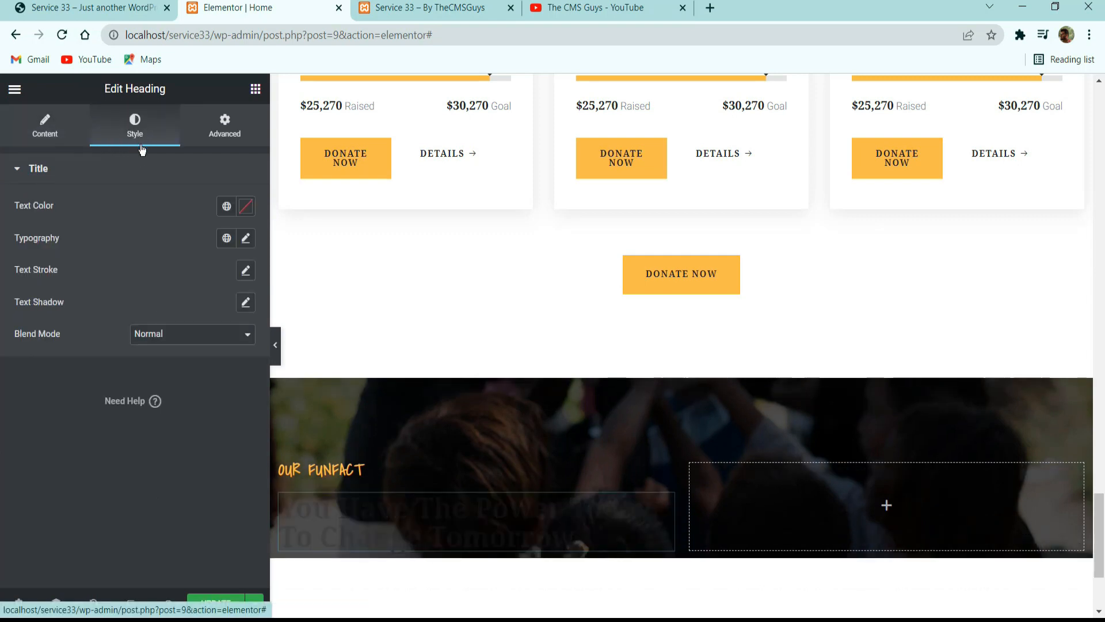
{"action": "left_click", "coordinate": [246, 208]}
{"action": "left_click", "coordinate": [81, 263]}
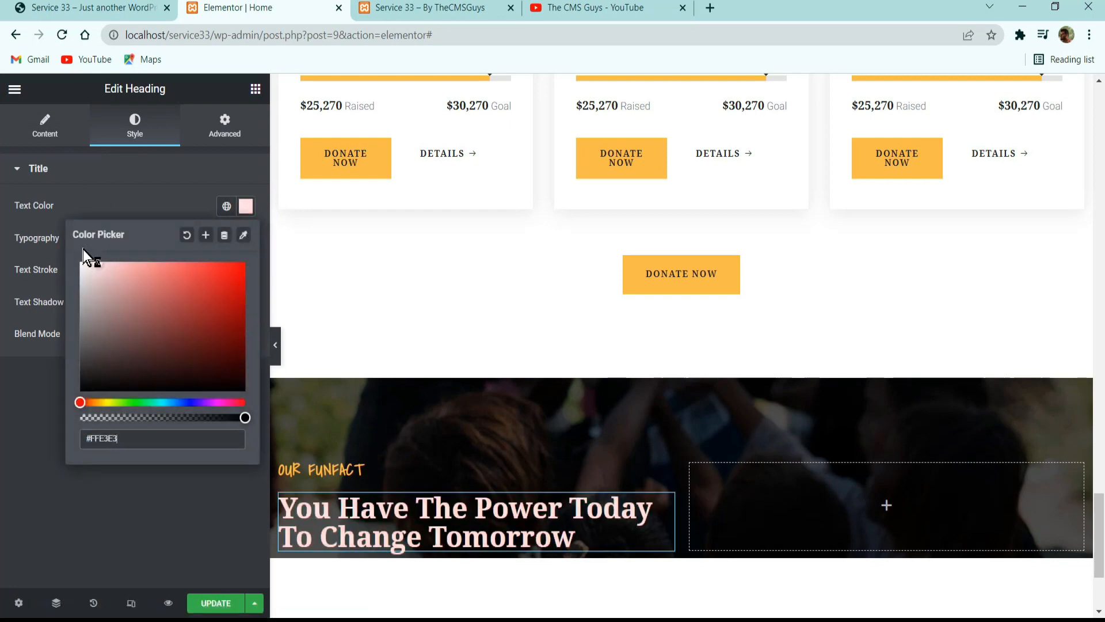
{"action": "left_click", "coordinate": [125, 174]}
Copy the Lorem ipsum paragraph under the Our Funfact heading on the reference site and return to the Elementor editor.
{"action": "left_click", "coordinate": [85, 7]}
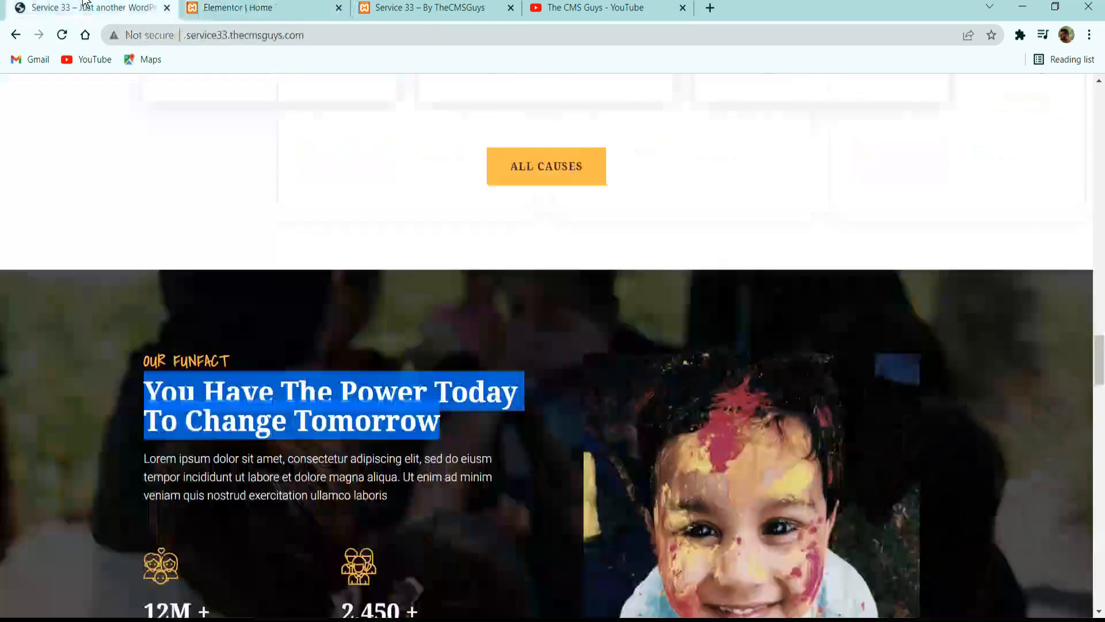
{"action": "left_click", "coordinate": [311, 409]}
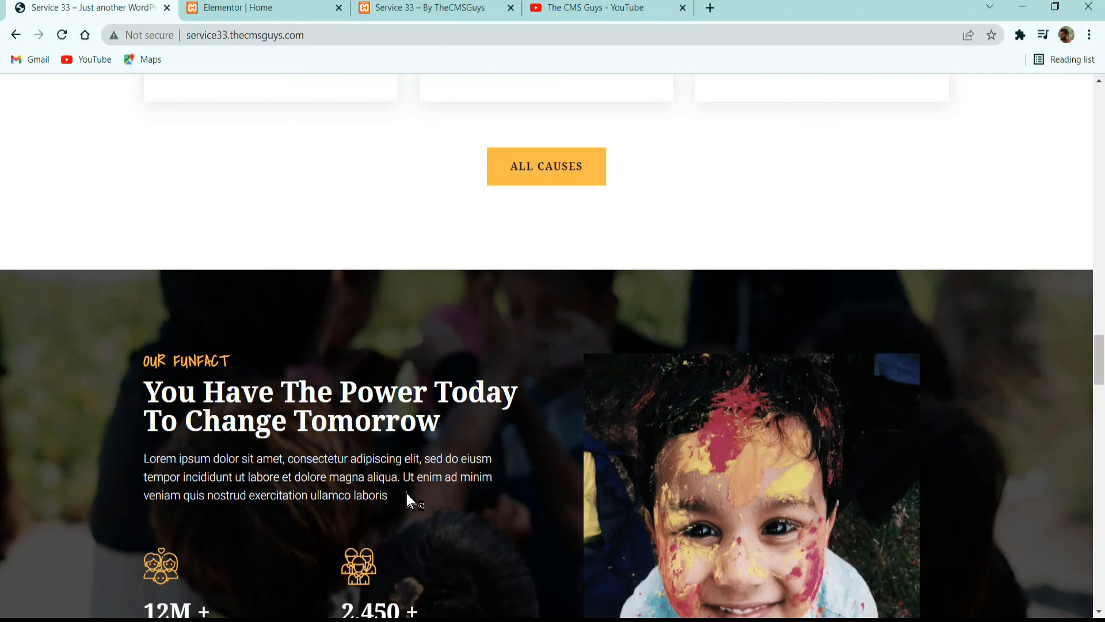
{"action": "left_click_drag", "start_coordinate": [407, 493], "coordinate": [136, 448]}
{"action": "left_click", "coordinate": [175, 459]}
{"action": "triple_click", "coordinate": [174, 460]}
{"action": "key", "text": "ctrl+c"}
{"action": "left_click", "coordinate": [288, 7]}
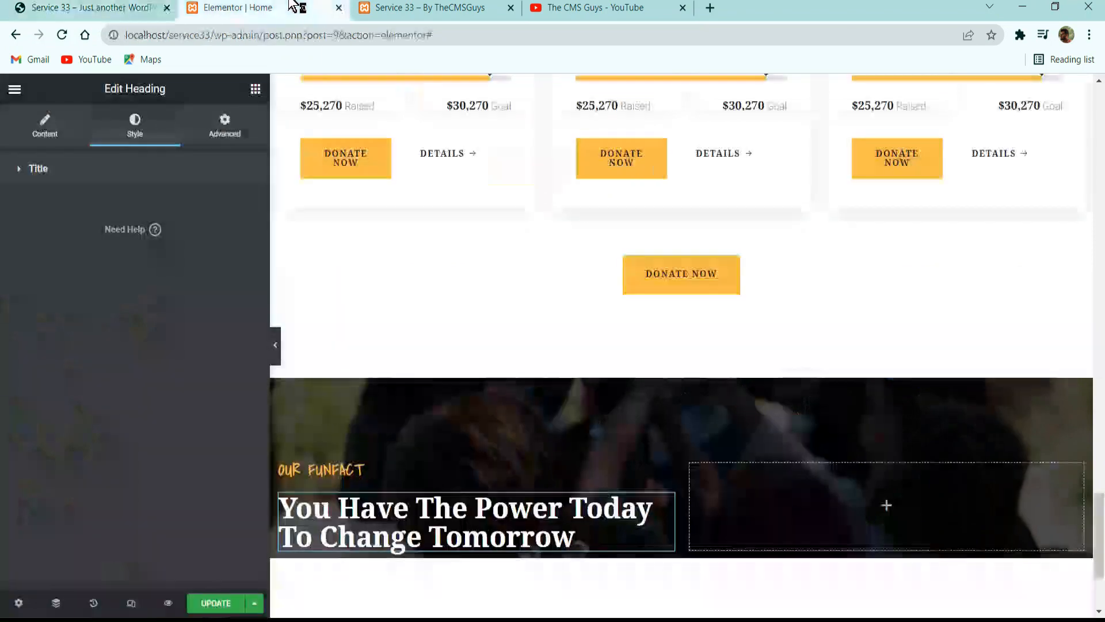
Update the page and add a Text Editor widget below the second heading, replacing its placeholder with the copied Lorem ipsum paragraph.
{"action": "left_click", "coordinate": [255, 89]}
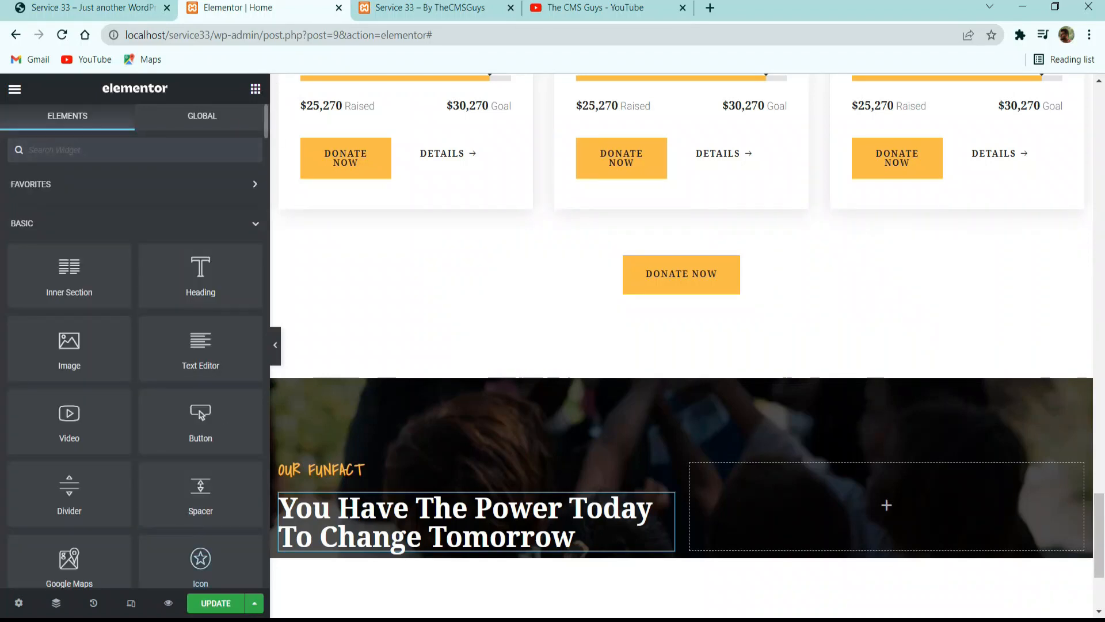
{"action": "left_click", "coordinate": [217, 602]}
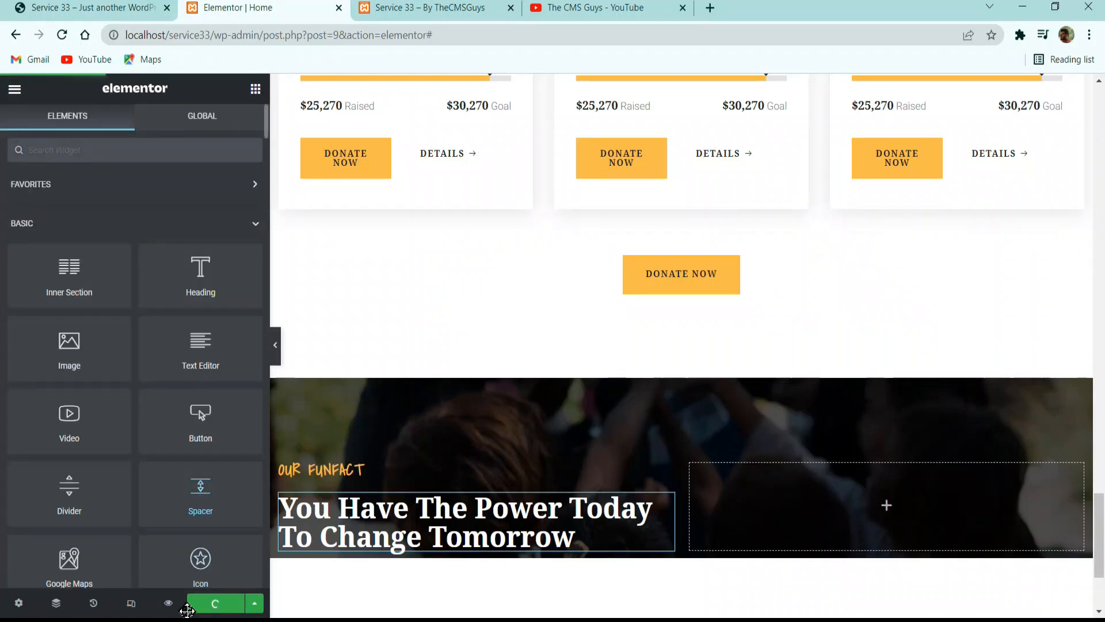
{"action": "scroll", "coordinate": [192, 403], "scroll_direction": "down", "scroll_amount": 3}
{"action": "scroll", "coordinate": [193, 415], "scroll_direction": "up", "scroll_amount": 3}
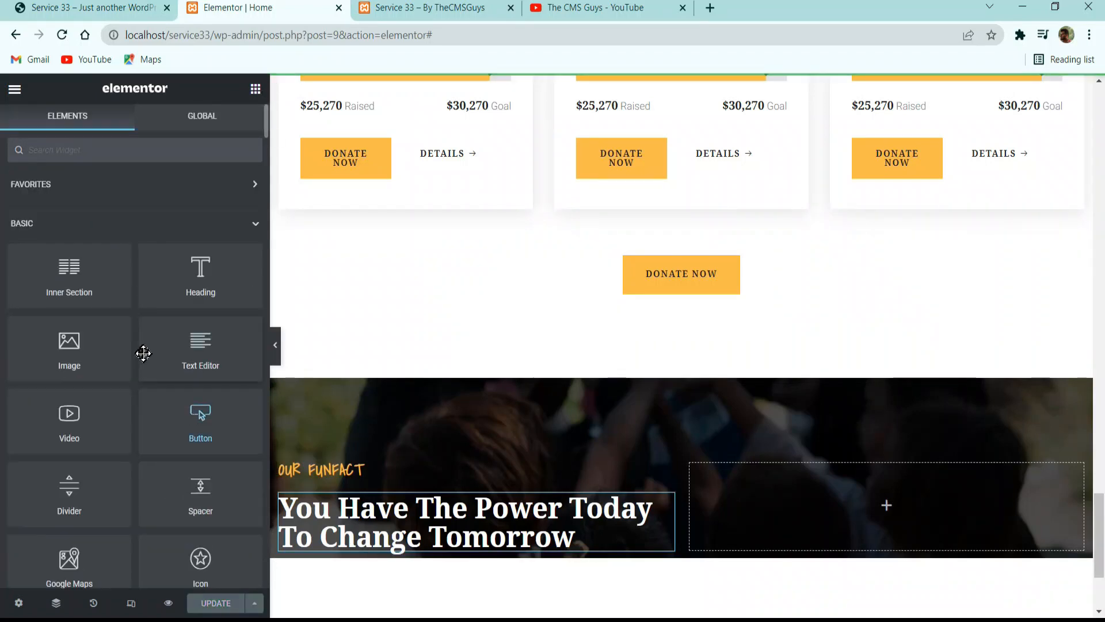
{"action": "scroll", "coordinate": [551, 337], "scroll_direction": "down", "scroll_amount": 3}
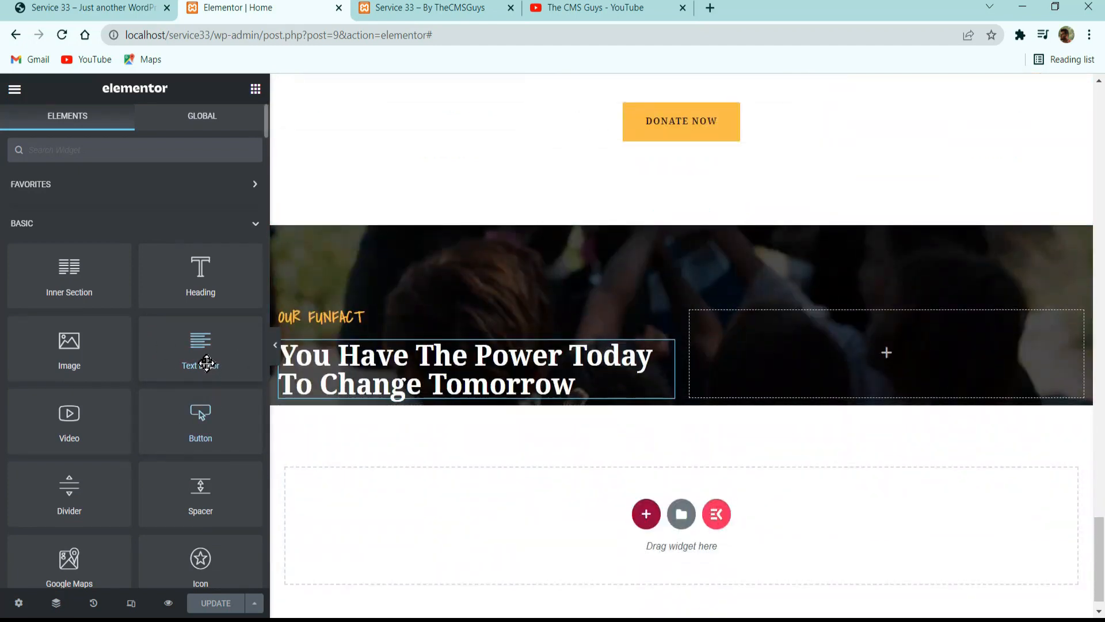
{"action": "left_click_drag", "start_coordinate": [199, 362], "coordinate": [367, 389]}
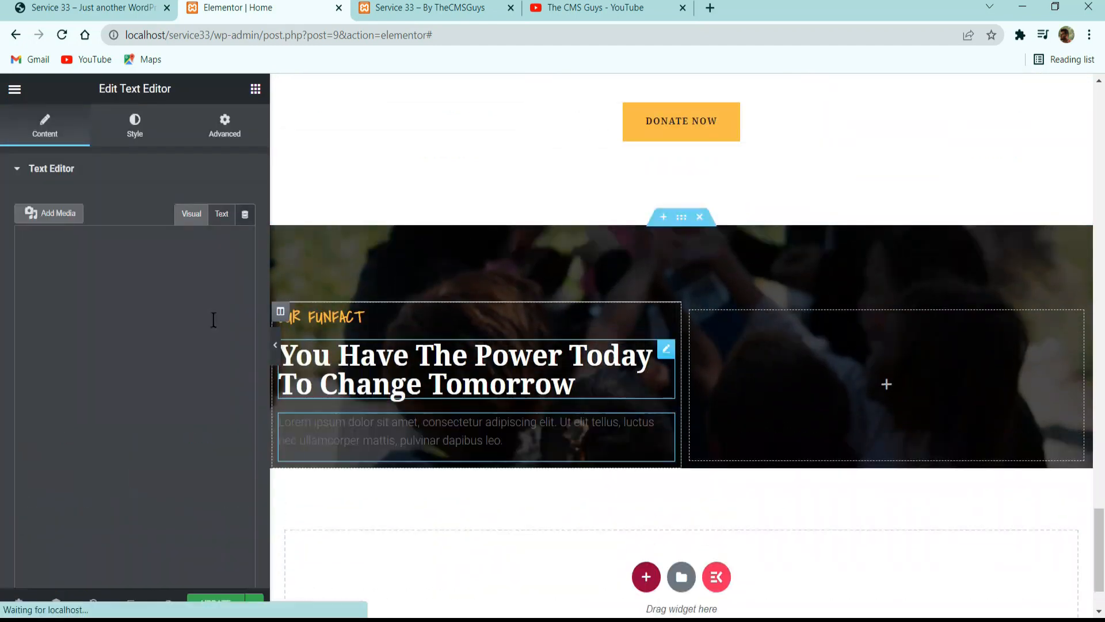
{"action": "triple_click", "coordinate": [166, 335]}
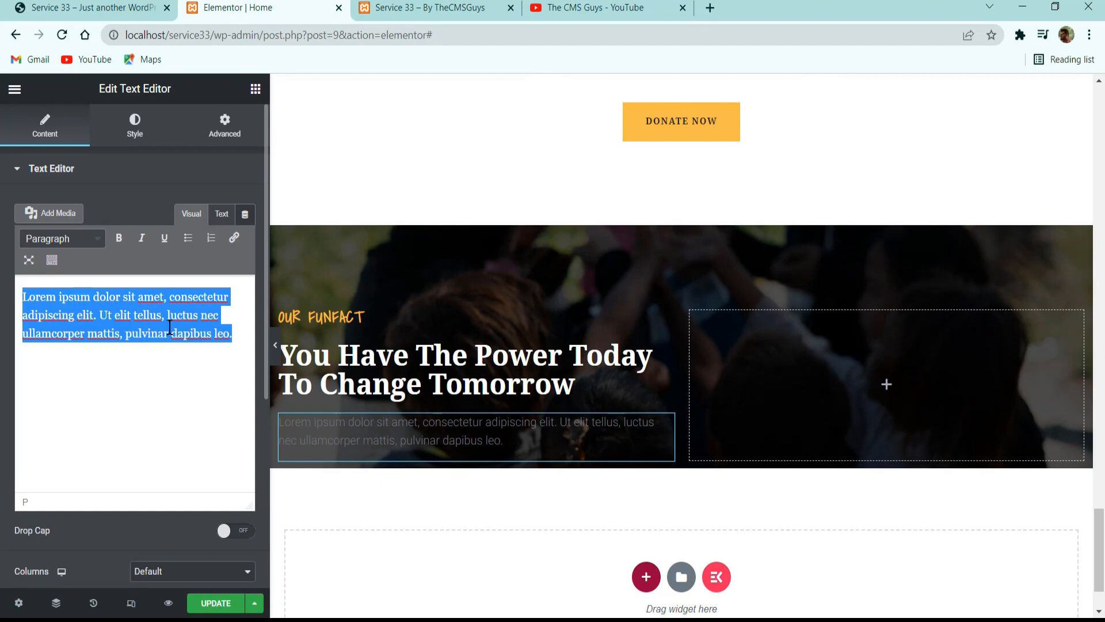
{"action": "key", "text": "ctrl+v"}
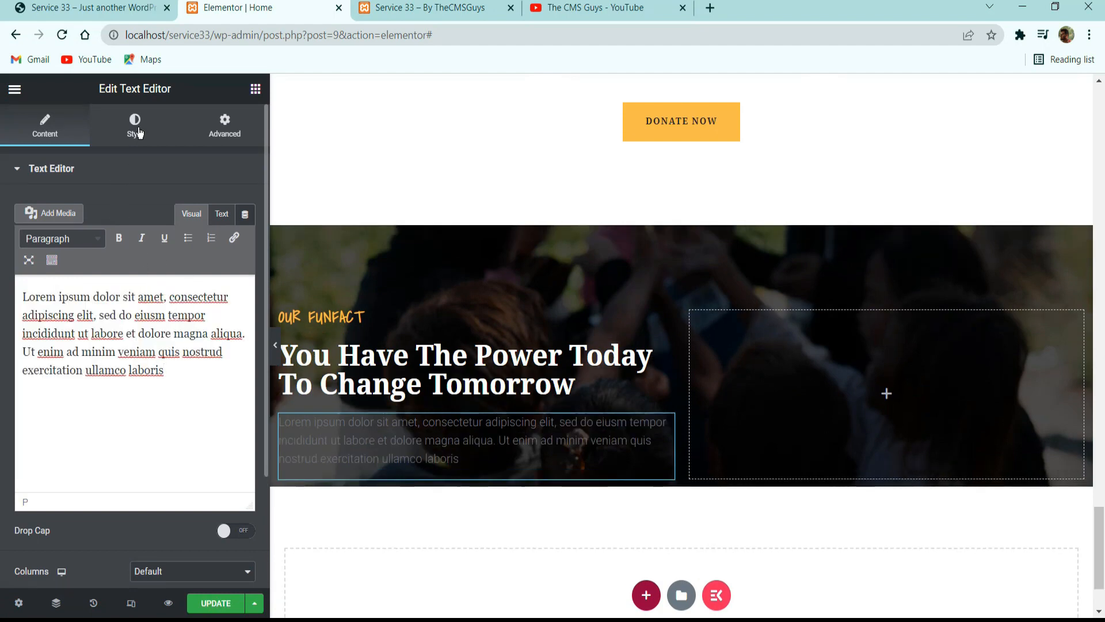
Set the Lorem ipsum paragraph's text color to white #FFFFFF.
{"action": "left_click", "coordinate": [136, 129]}
{"action": "left_click", "coordinate": [246, 238]}
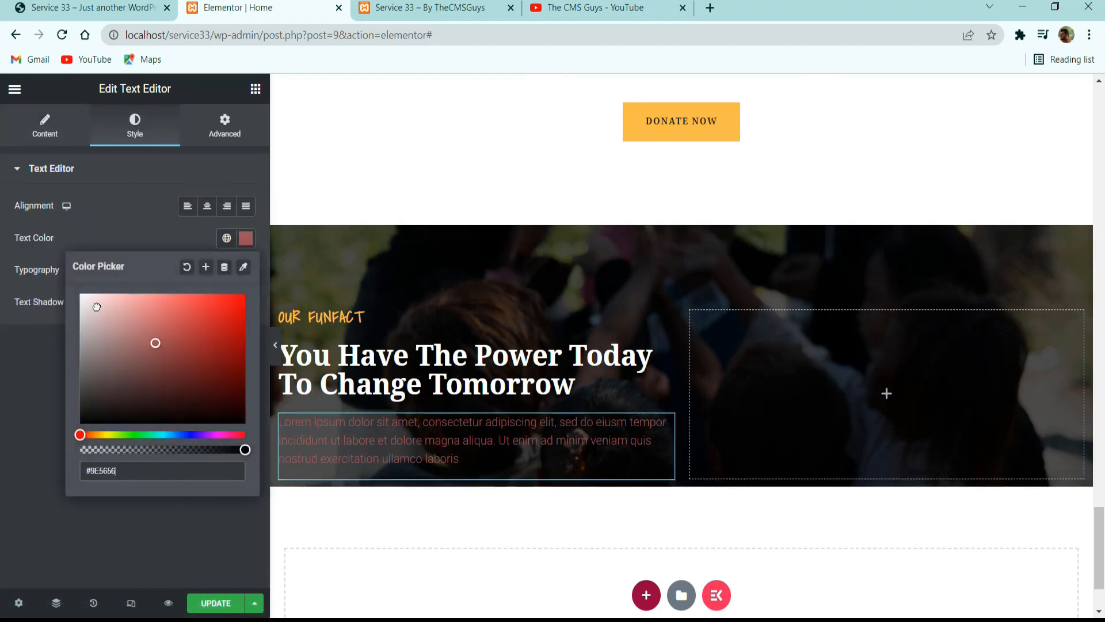
{"action": "left_click", "coordinate": [97, 306]}
Check the counter layout in the reference site's Our Funfact section and add a two-column Inner Section below the paragraph in the first column.
{"action": "left_click", "coordinate": [103, 6]}
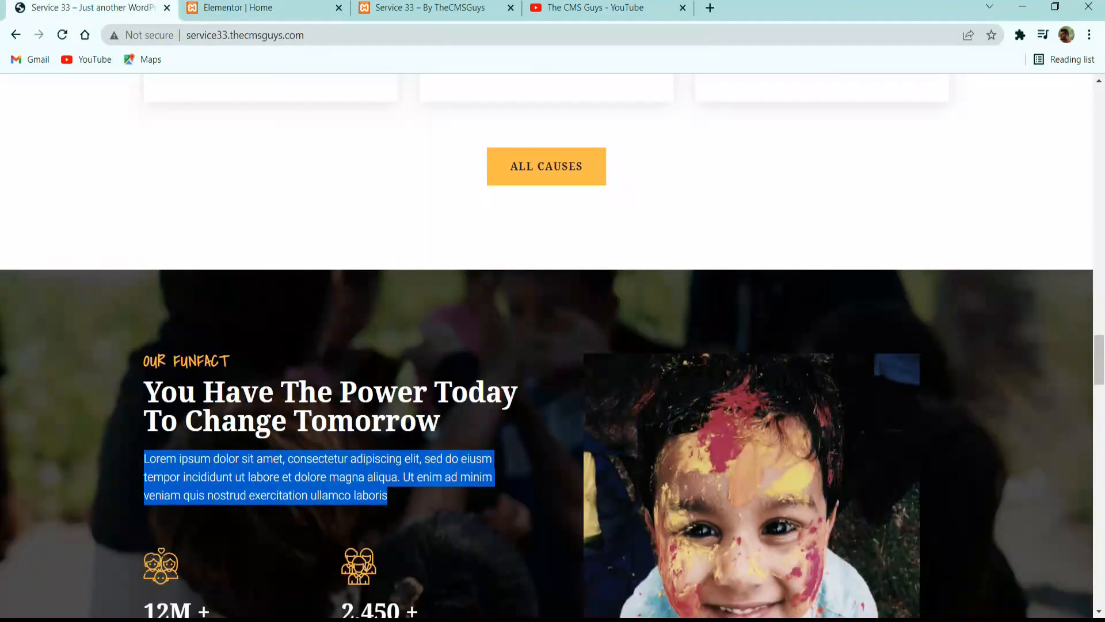
{"action": "scroll", "coordinate": [236, 352], "scroll_direction": "down", "scroll_amount": 2}
{"action": "left_click", "coordinate": [236, 353]}
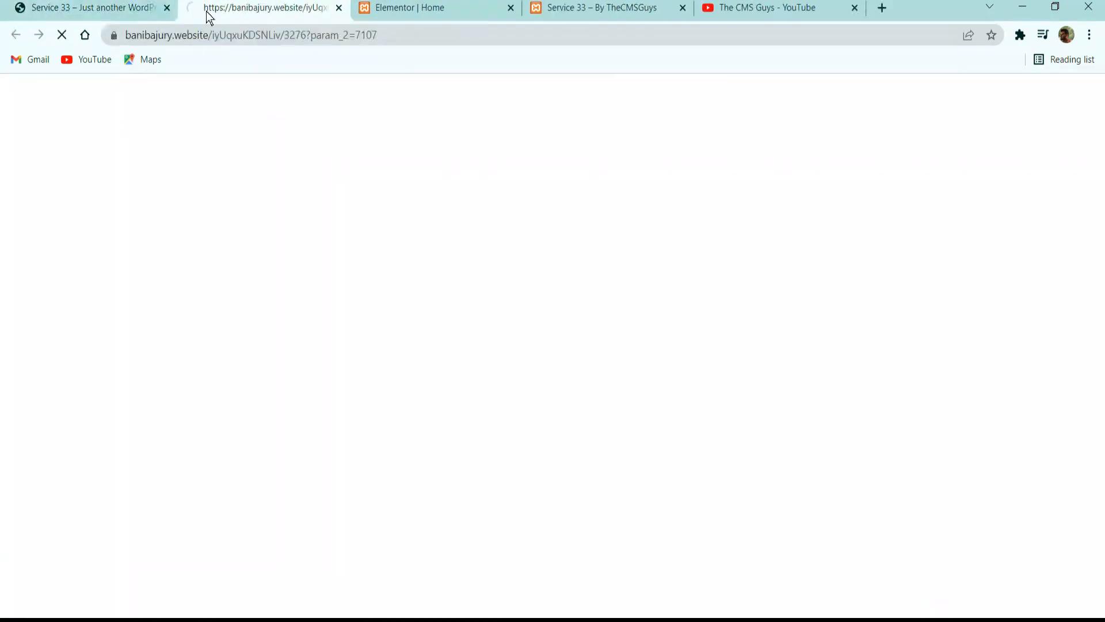
{"action": "left_click", "coordinate": [339, 8]}
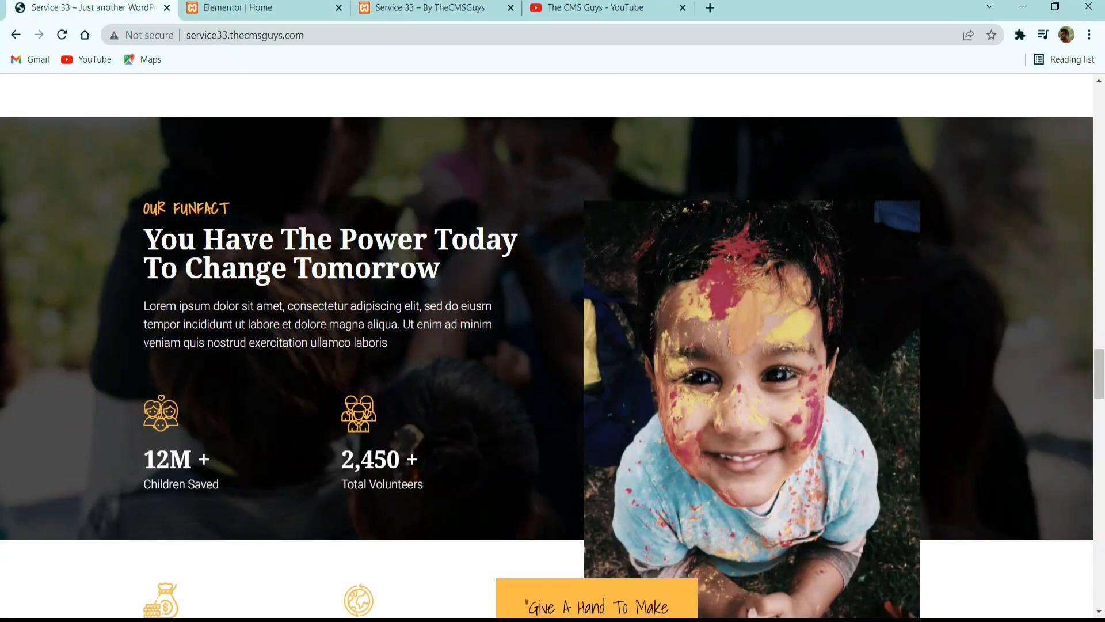
{"action": "scroll", "coordinate": [546, 345], "scroll_direction": "down", "scroll_amount": 3}
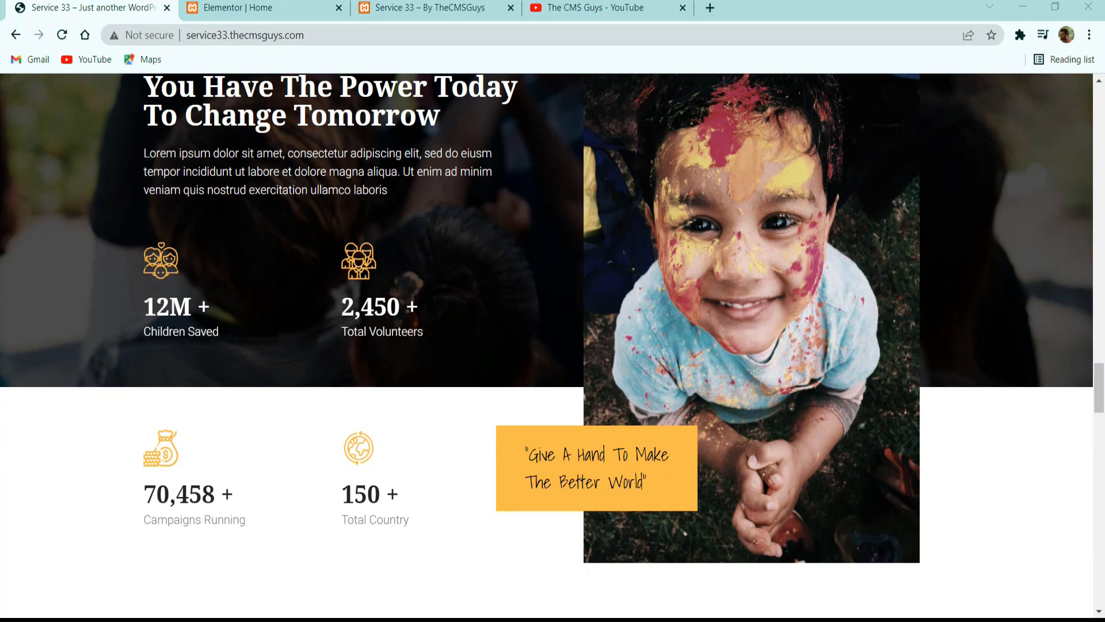
{"action": "left_click", "coordinate": [270, 9]}
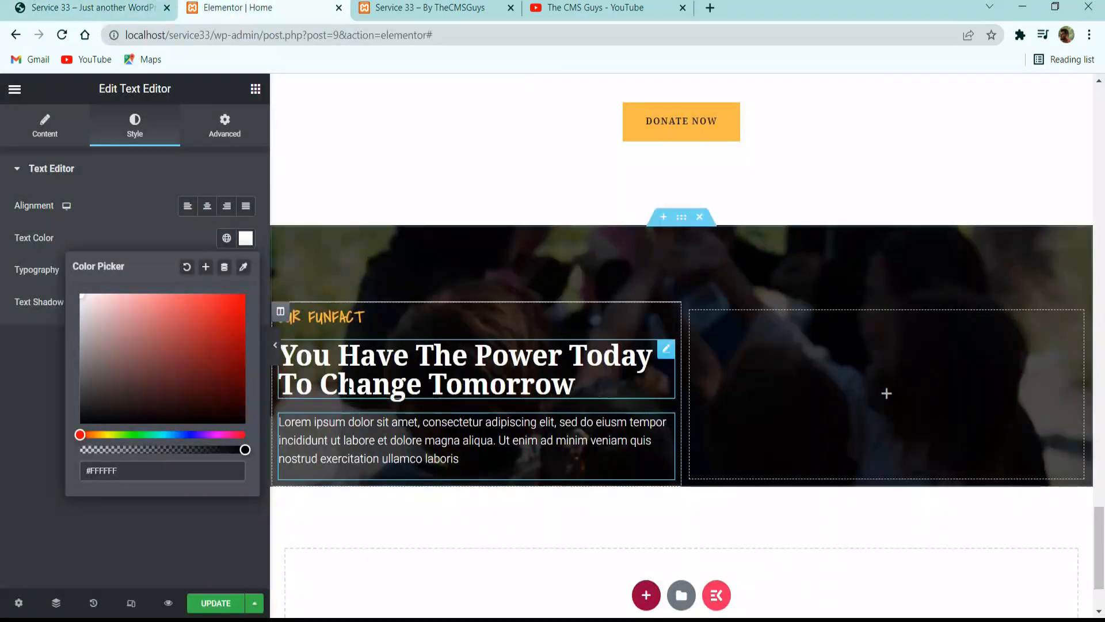
{"action": "left_click", "coordinate": [255, 90]}
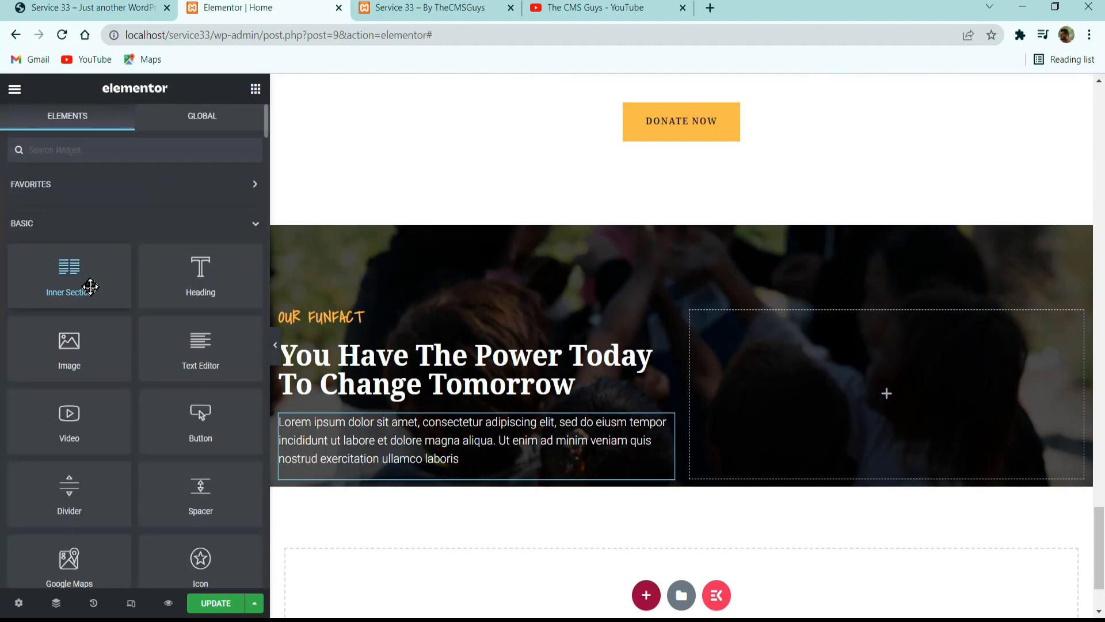
{"action": "left_click_drag", "start_coordinate": [71, 279], "coordinate": [452, 475]}
{"action": "scroll", "coordinate": [563, 407], "scroll_direction": "down", "scroll_amount": 2}
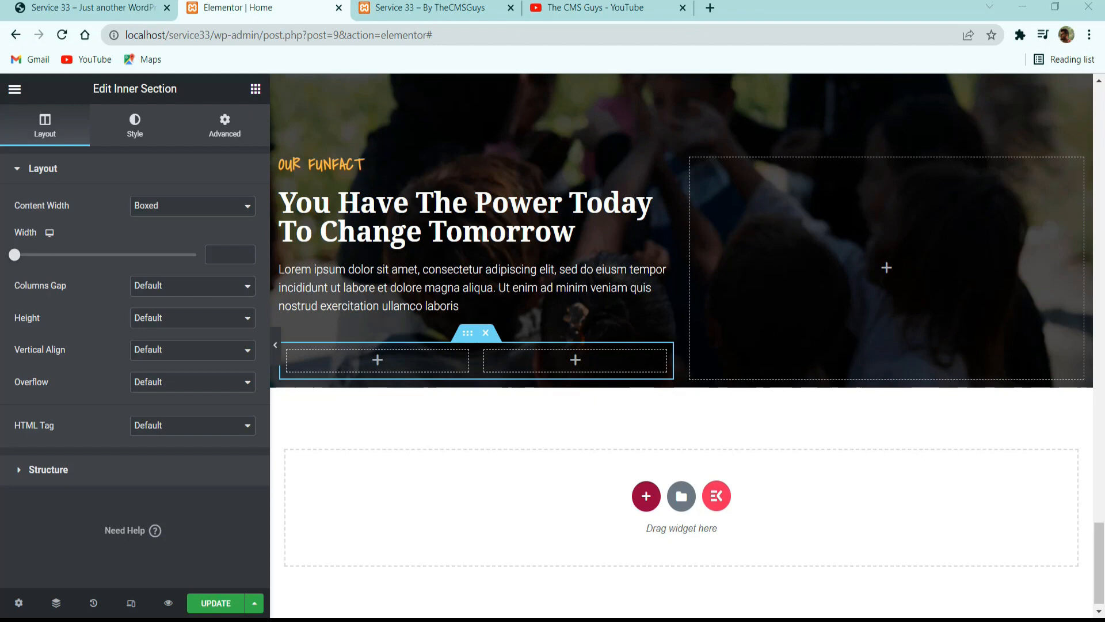
Check the counters on the reference site and add an ElementsKit Funfact widget to the first column of the inner section.
{"action": "left_click", "coordinate": [115, 8]}
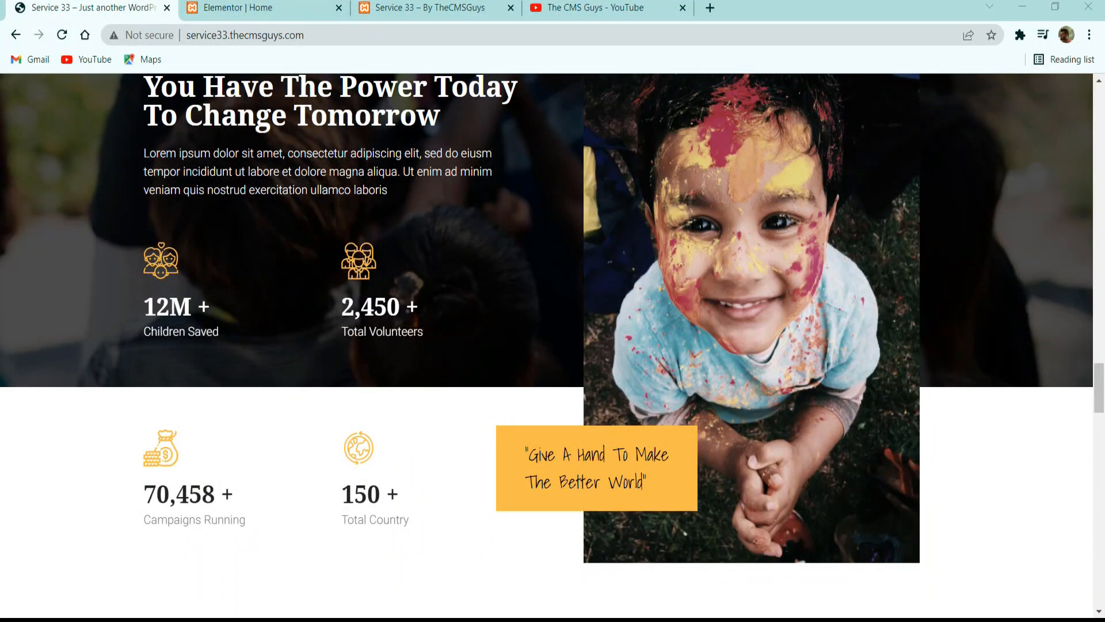
{"action": "left_click", "coordinate": [253, 8]}
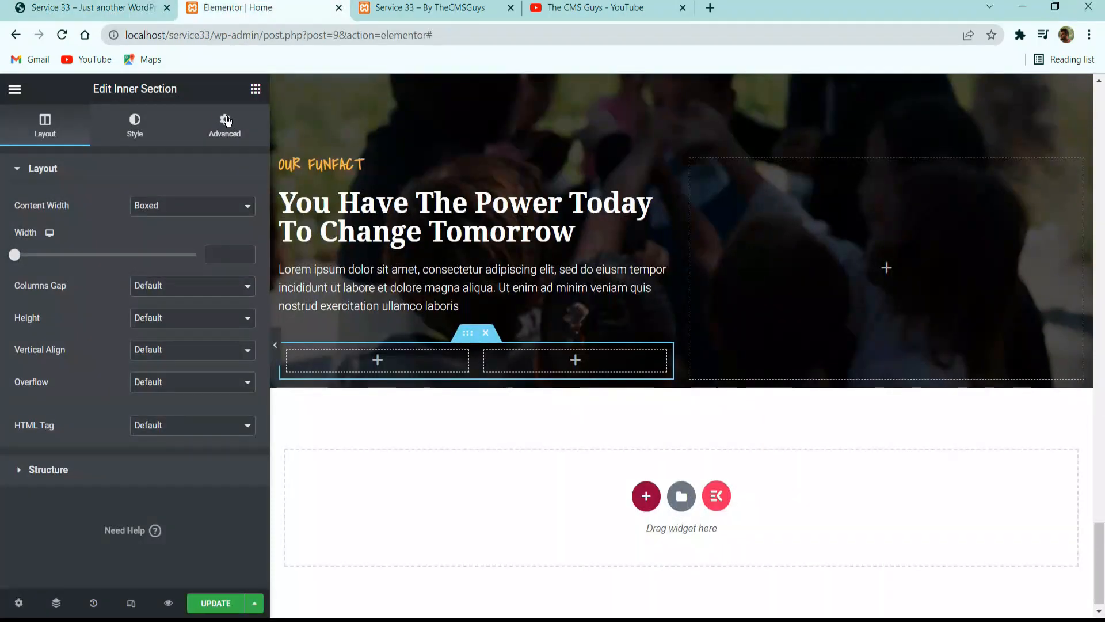
{"action": "left_click", "coordinate": [255, 89]}
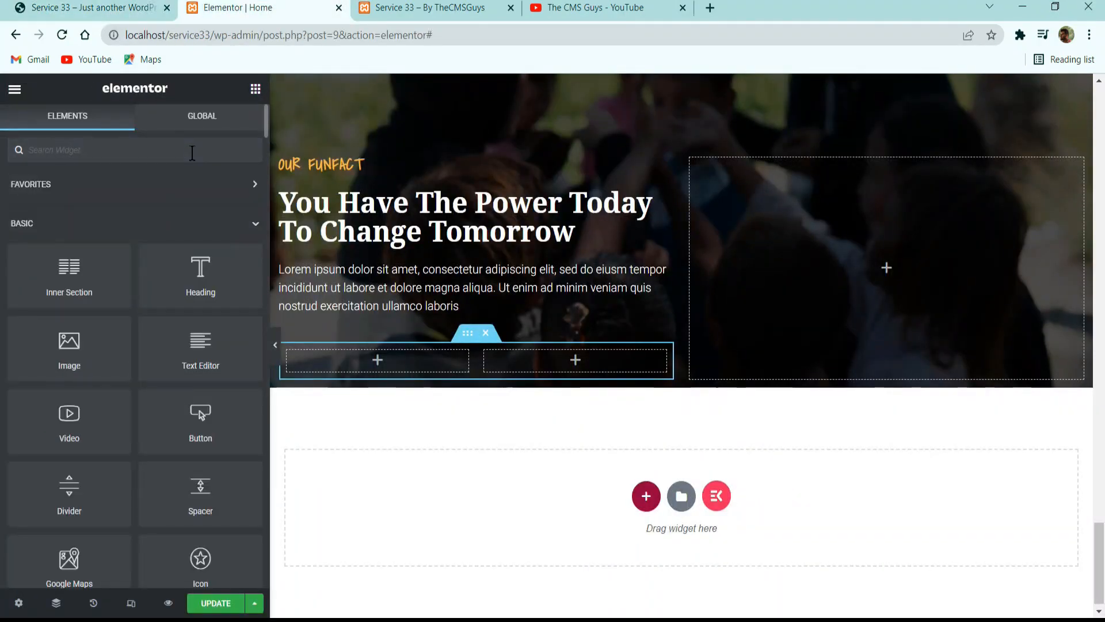
{"action": "type", "text": "fun"}
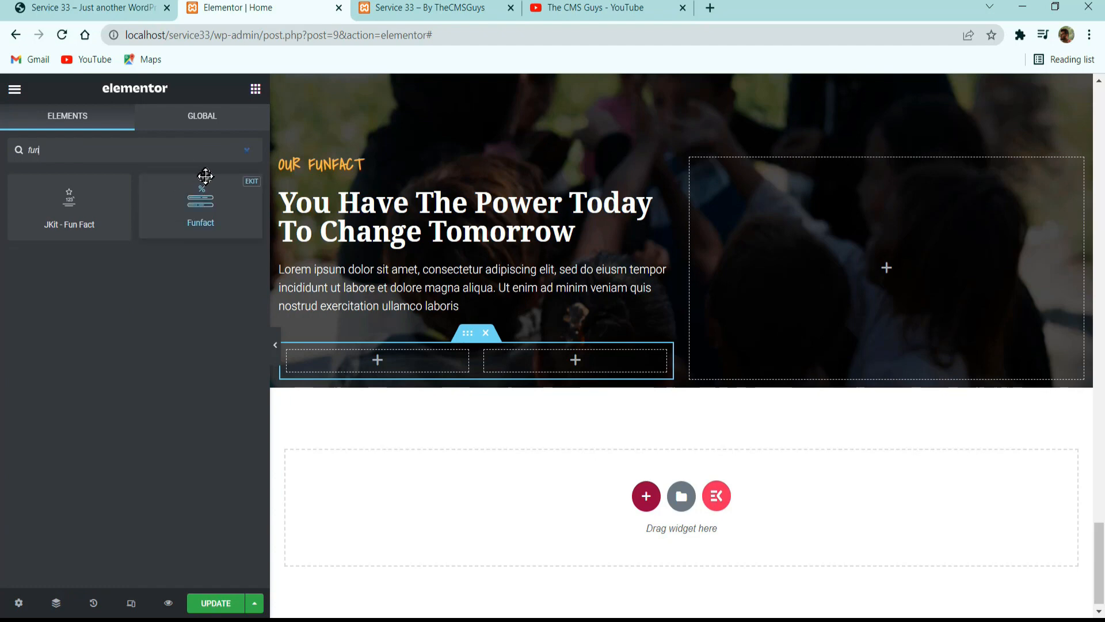
{"action": "left_click_drag", "start_coordinate": [197, 208], "coordinate": [323, 355]}
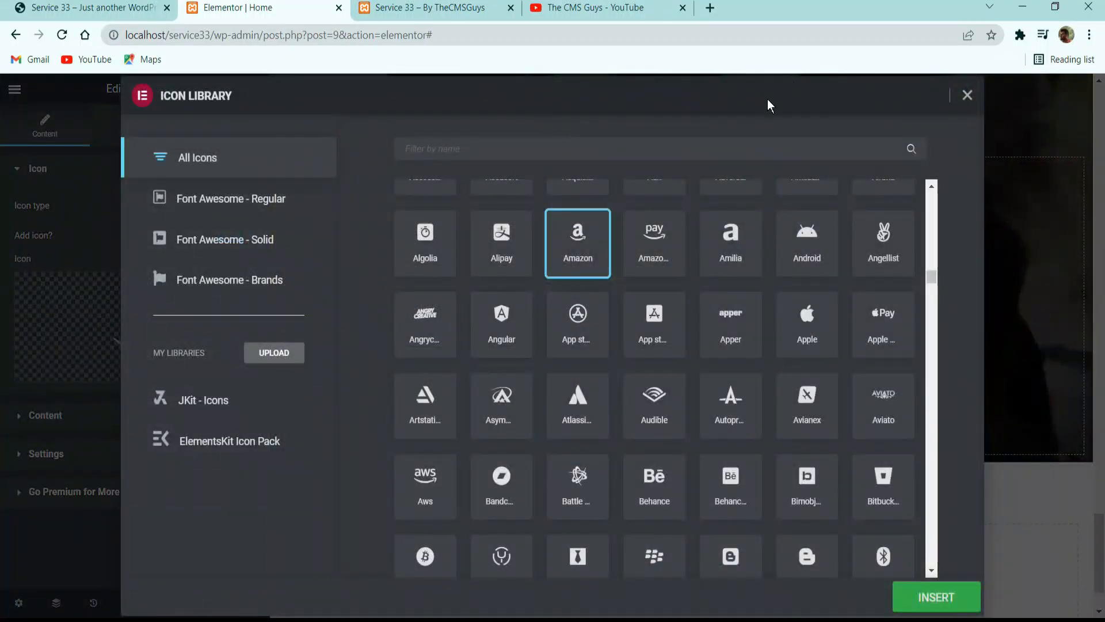
Find "child" in the icon library and insert the outlined family-style Child icon into the Funfact widget.
{"action": "left_click", "coordinate": [732, 149]}
{"action": "type", "text": "child"}
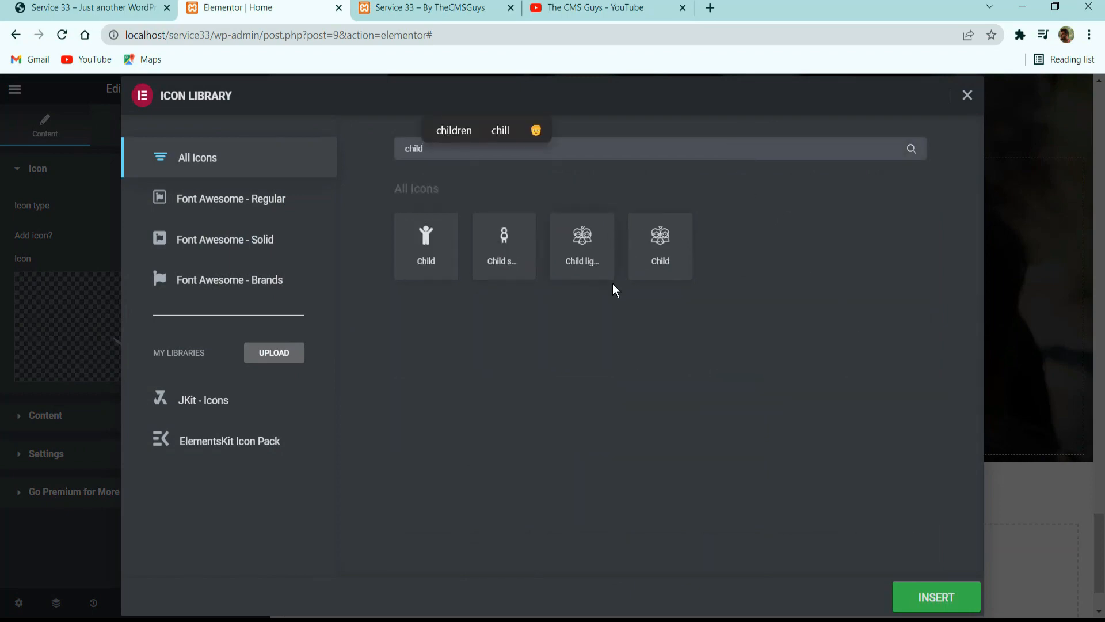
{"action": "left_click", "coordinate": [660, 263]}
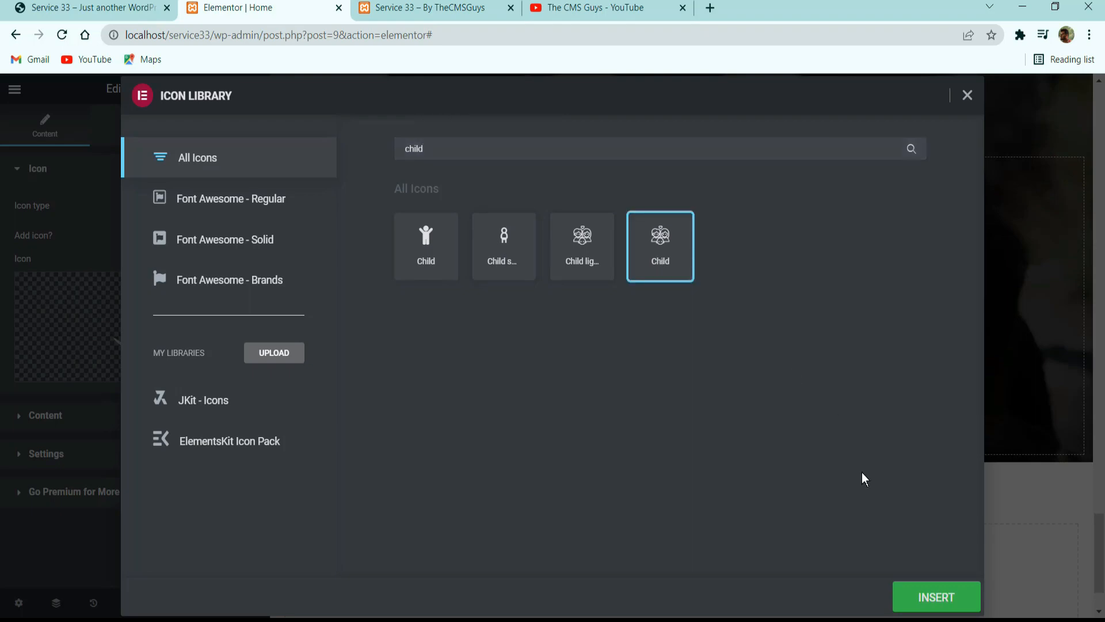
{"action": "left_click", "coordinate": [919, 596]}
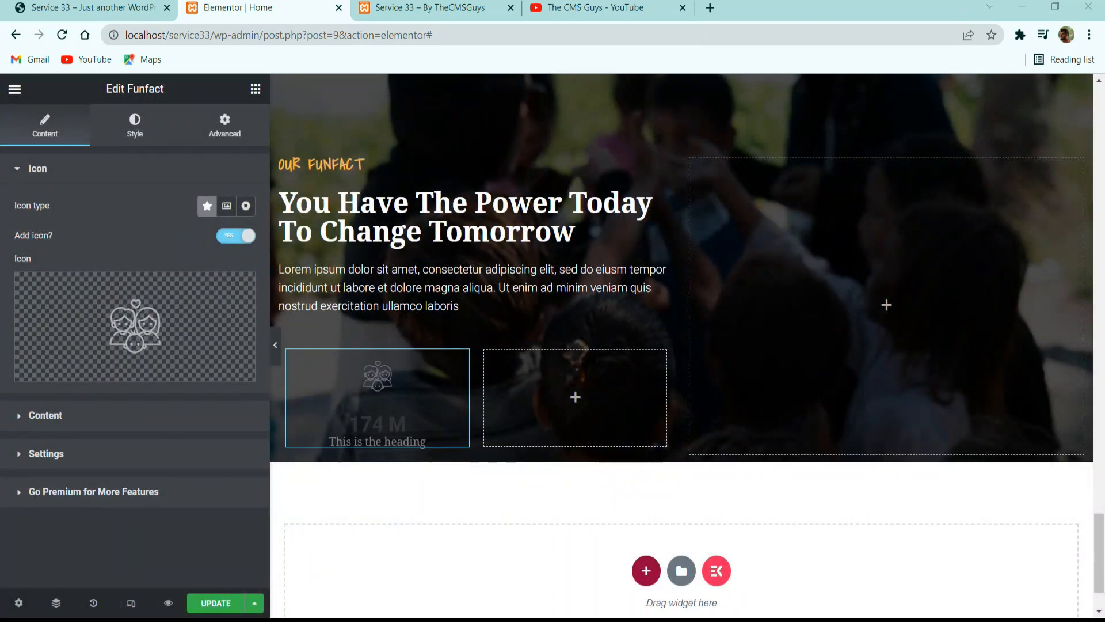
Check the first counter's value on the reference site and set the Funfact number to 12 with the suffix M+.
{"action": "left_click", "coordinate": [81, 420]}
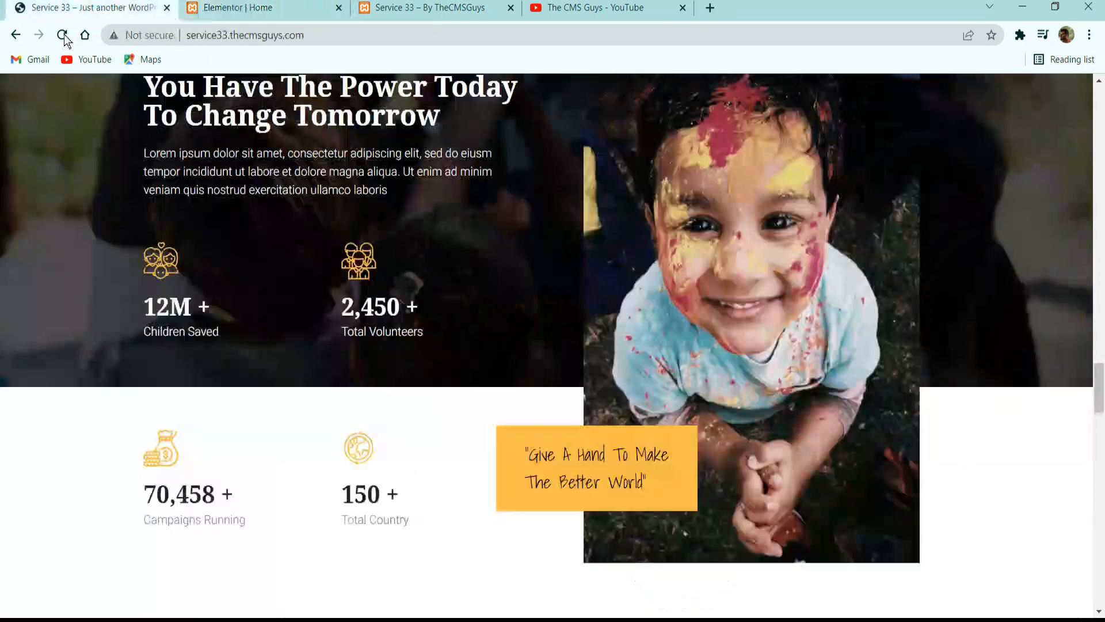
{"action": "left_click_drag", "start_coordinate": [211, 307], "coordinate": [23, 282]}
{"action": "left_click", "coordinate": [248, 3]}
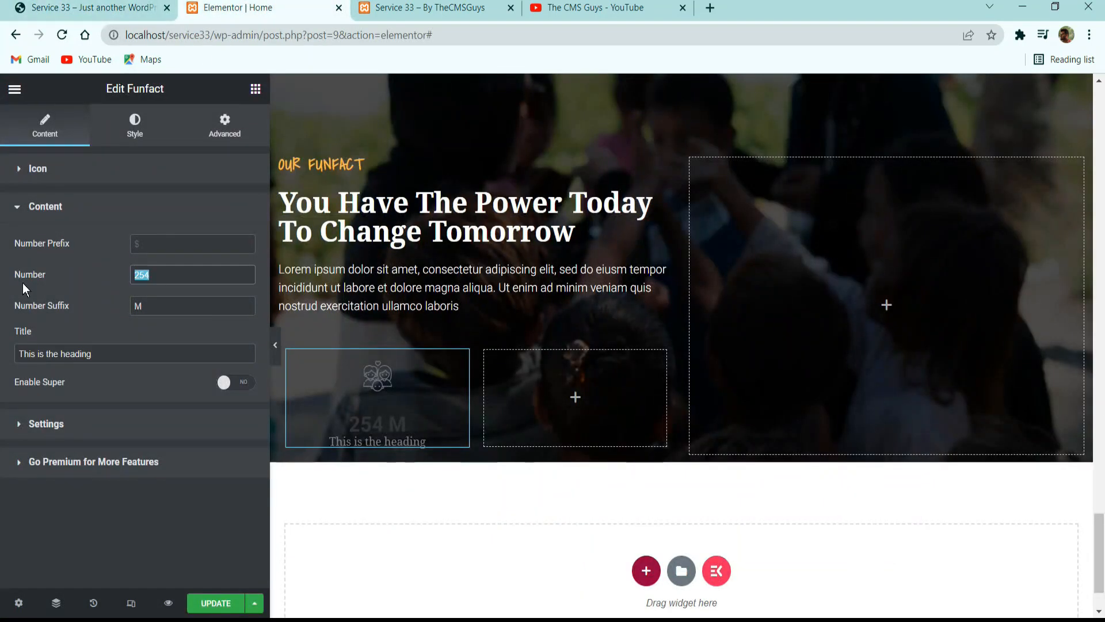
{"action": "type", "text": "12"}
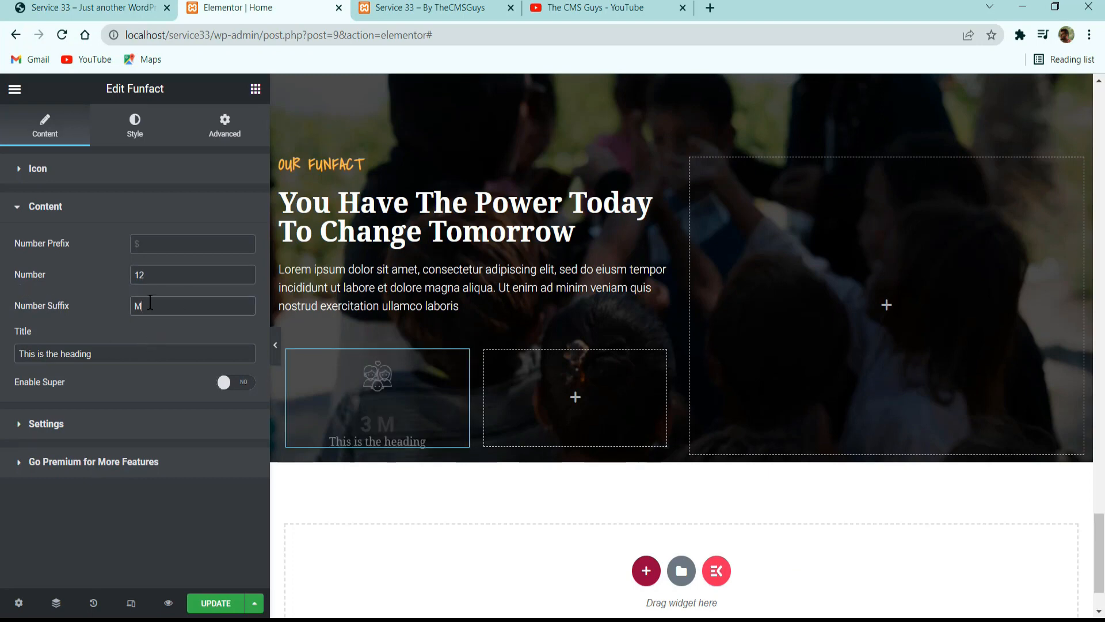
{"action": "type", "text": "+"}
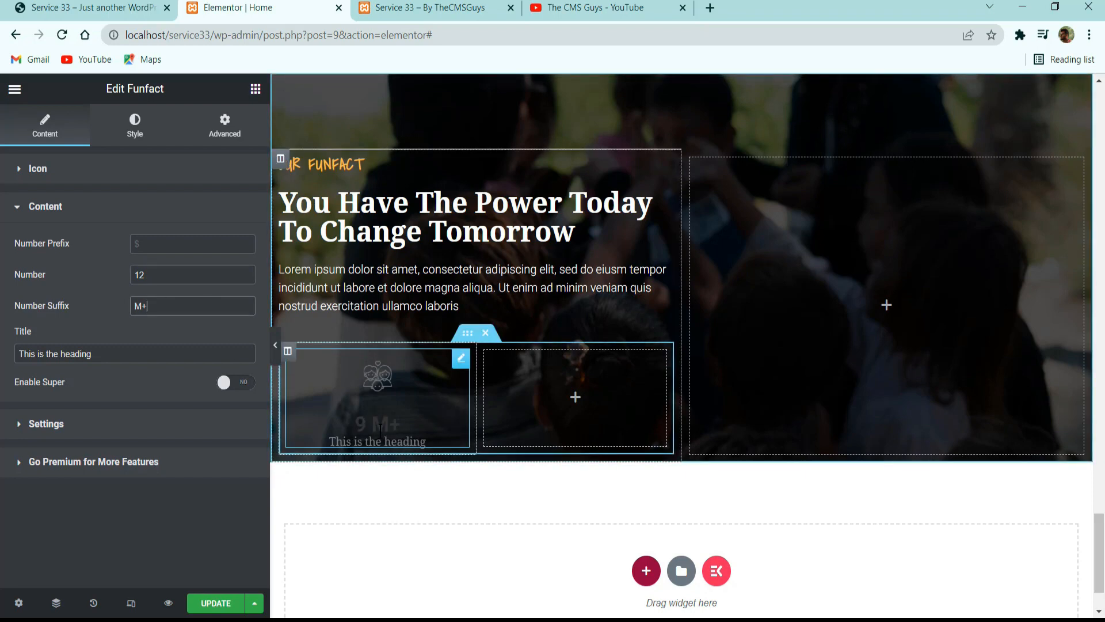
Copy the "Children Saved" label from the reference site and use it as the Funfact widget's title.
{"action": "left_click", "coordinate": [117, 5]}
{"action": "left_click_drag", "start_coordinate": [221, 326], "coordinate": [96, 337]}
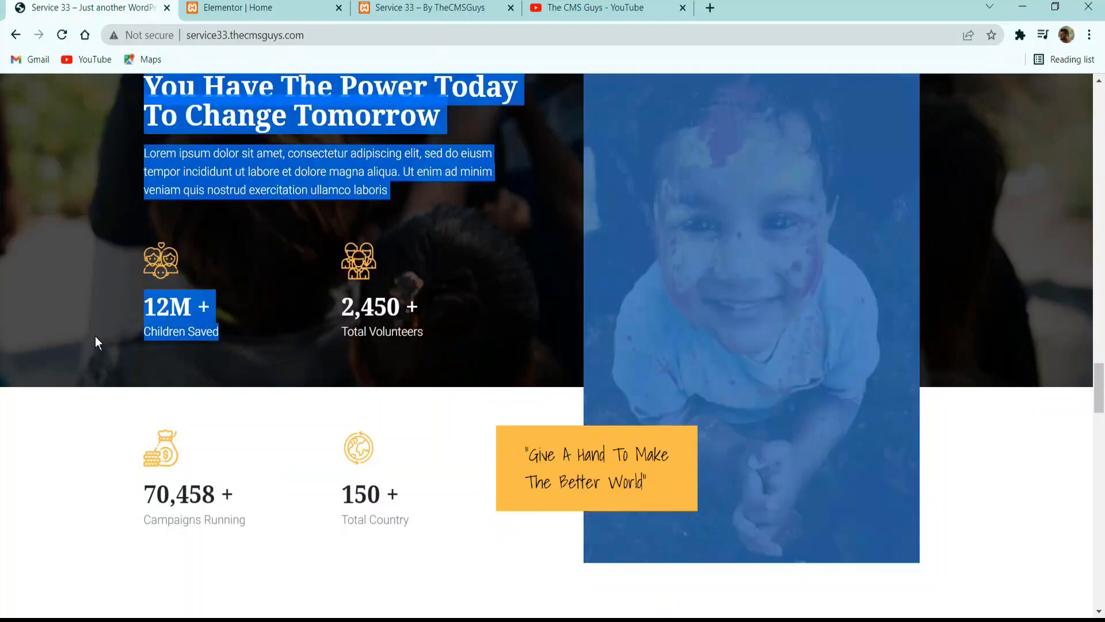
{"action": "triple_click", "coordinate": [193, 338]}
{"action": "key", "text": "ctrl+c"}
{"action": "left_click", "coordinate": [242, 7]}
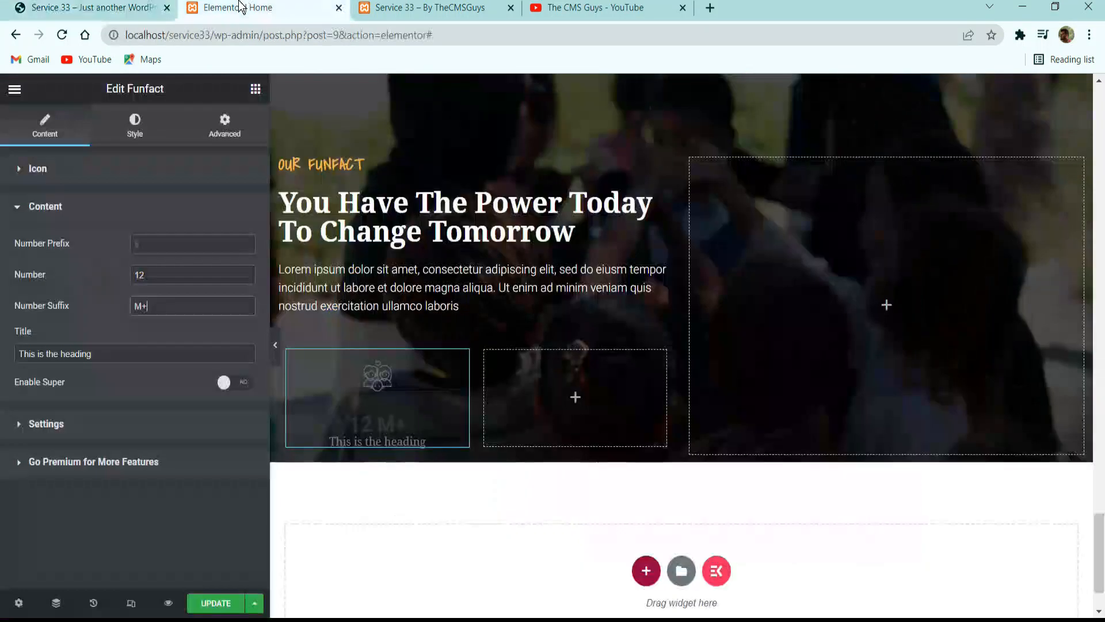
{"action": "triple_click", "coordinate": [133, 353]}
{"action": "key", "text": "ctrl+v"}
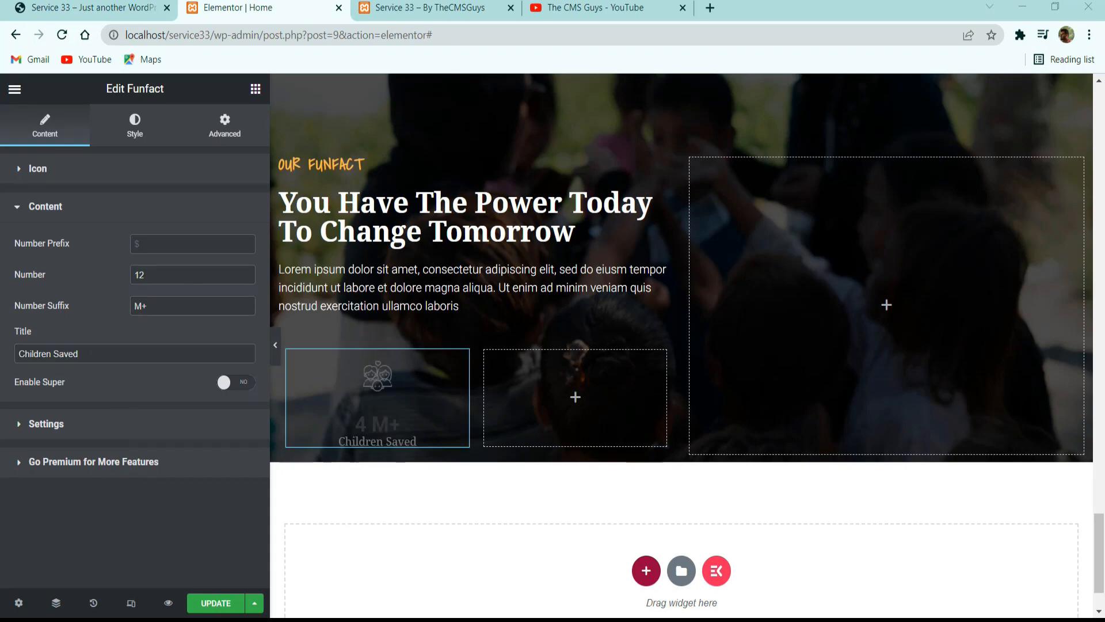
Compare the counter's alignment with the reference site and align the Funfact content to the left.
{"action": "left_click", "coordinate": [91, 432]}
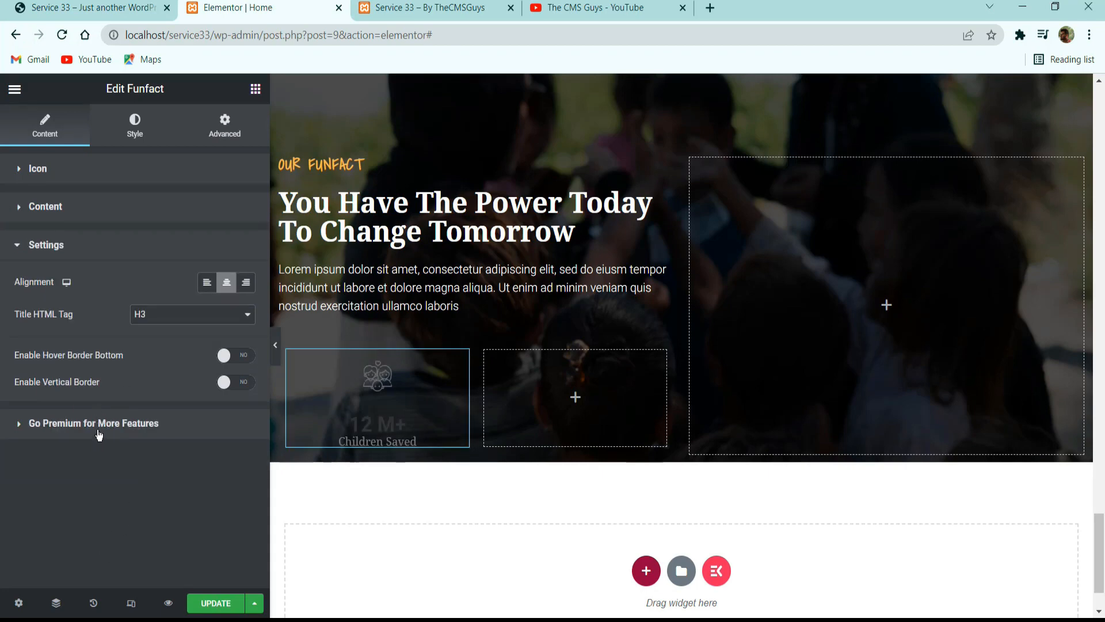
{"action": "left_click", "coordinate": [148, 5]}
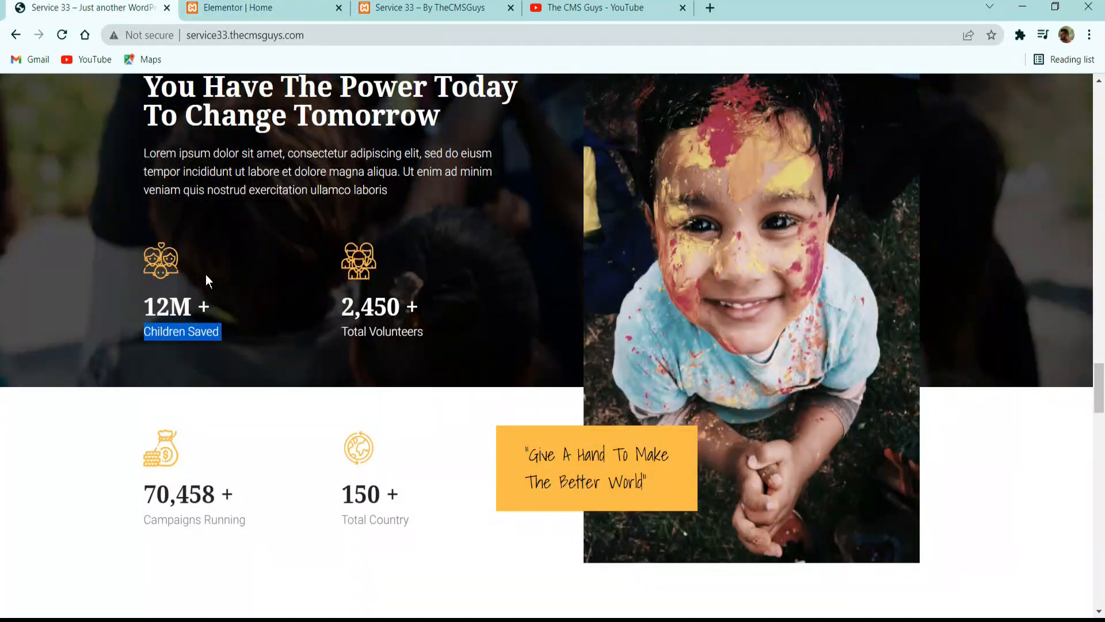
{"action": "left_click", "coordinate": [242, 8]}
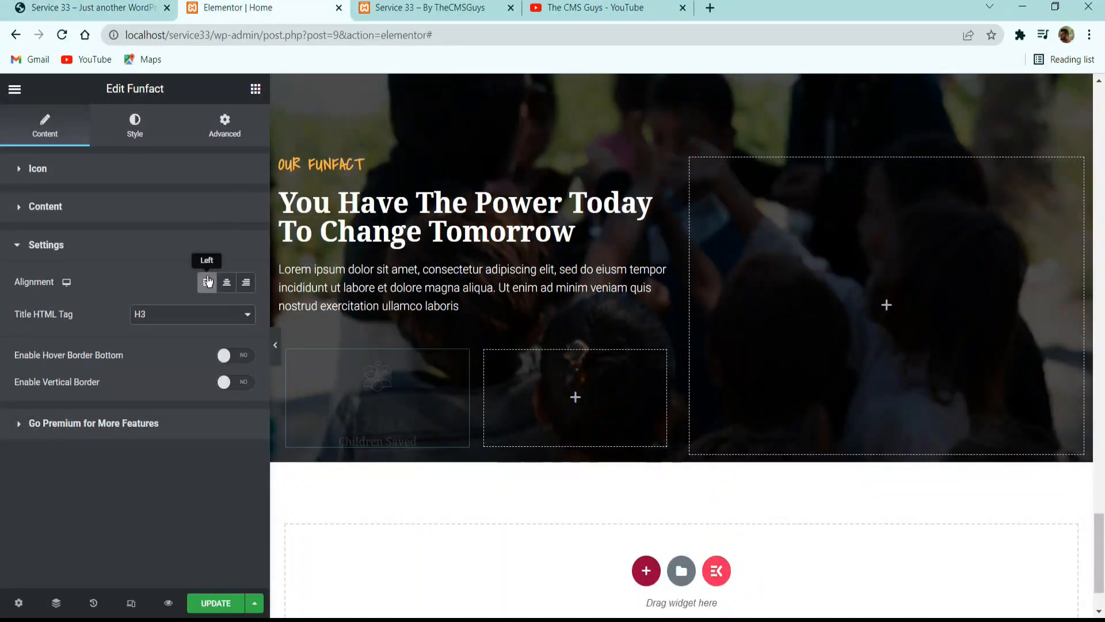
Apply the global Primary color #FCBC45 to the Funfact icon.
{"action": "left_click", "coordinate": [135, 124]}
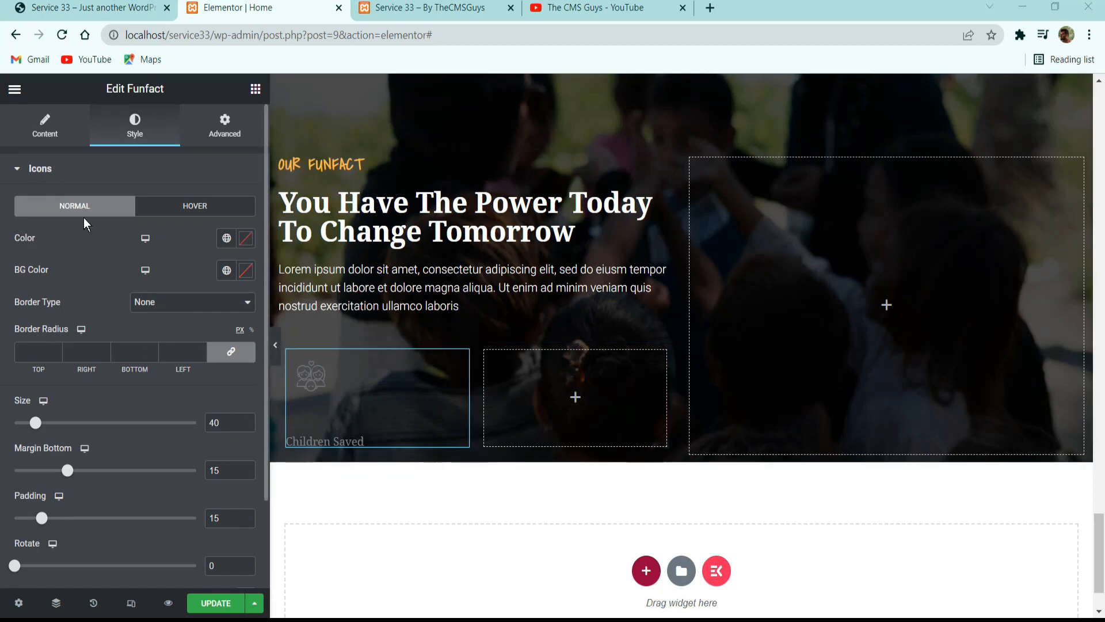
{"action": "left_click", "coordinate": [224, 239]}
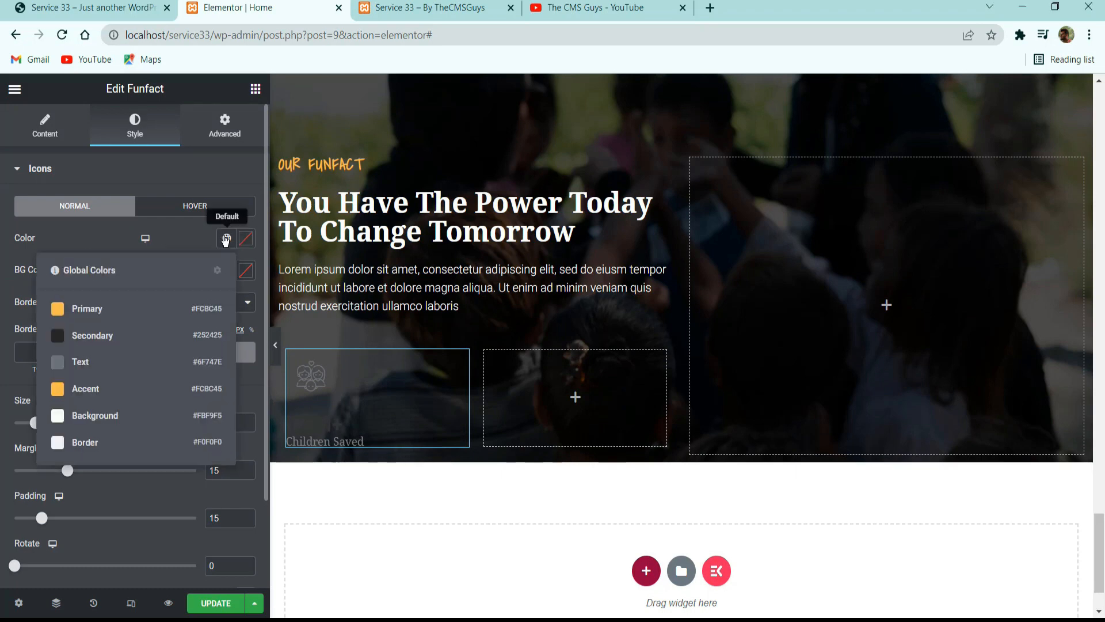
{"action": "left_click", "coordinate": [145, 307]}
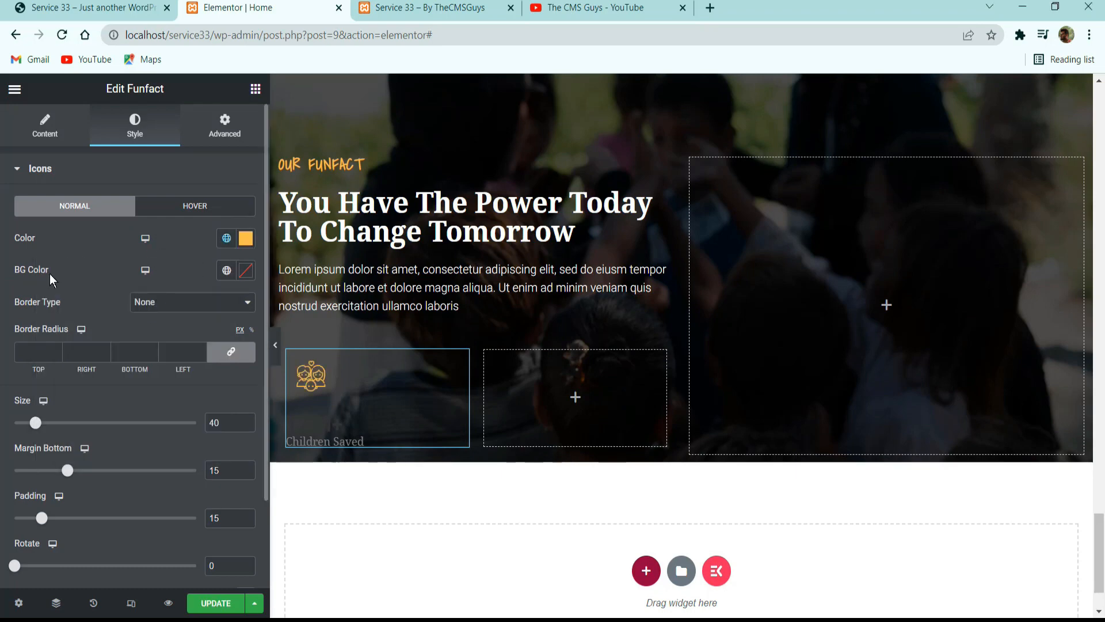
Set the Funfact icon's size to 48, its bottom margin to 20 and its padding to 0.
{"action": "double_click", "coordinate": [215, 422]}
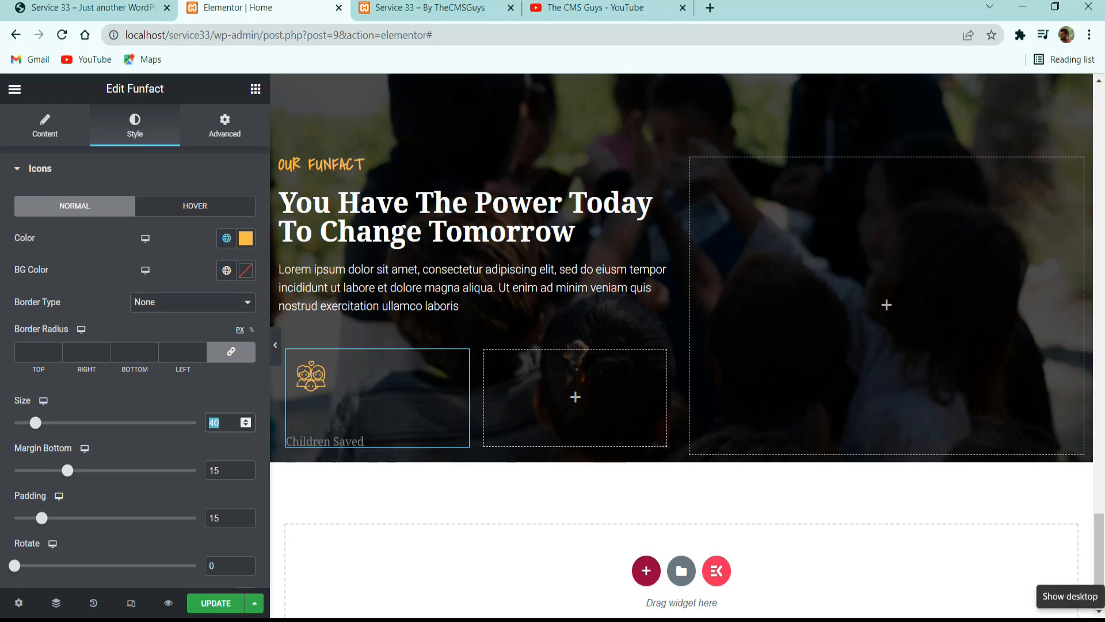
{"action": "type", "text": "48"}
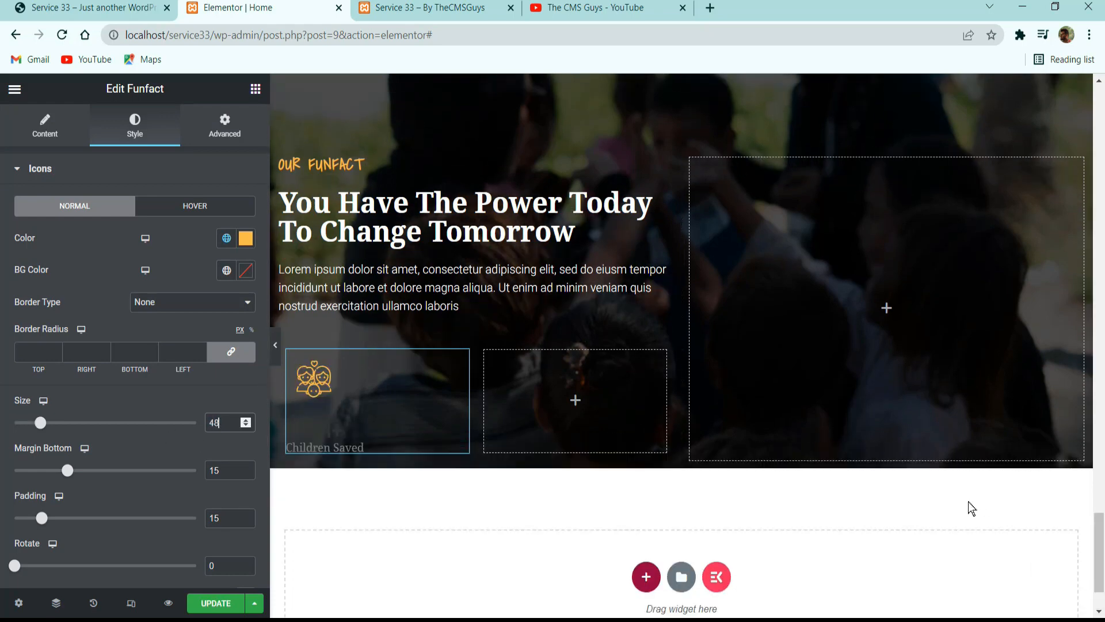
{"action": "double_click", "coordinate": [214, 470]}
{"action": "type", "text": "20"}
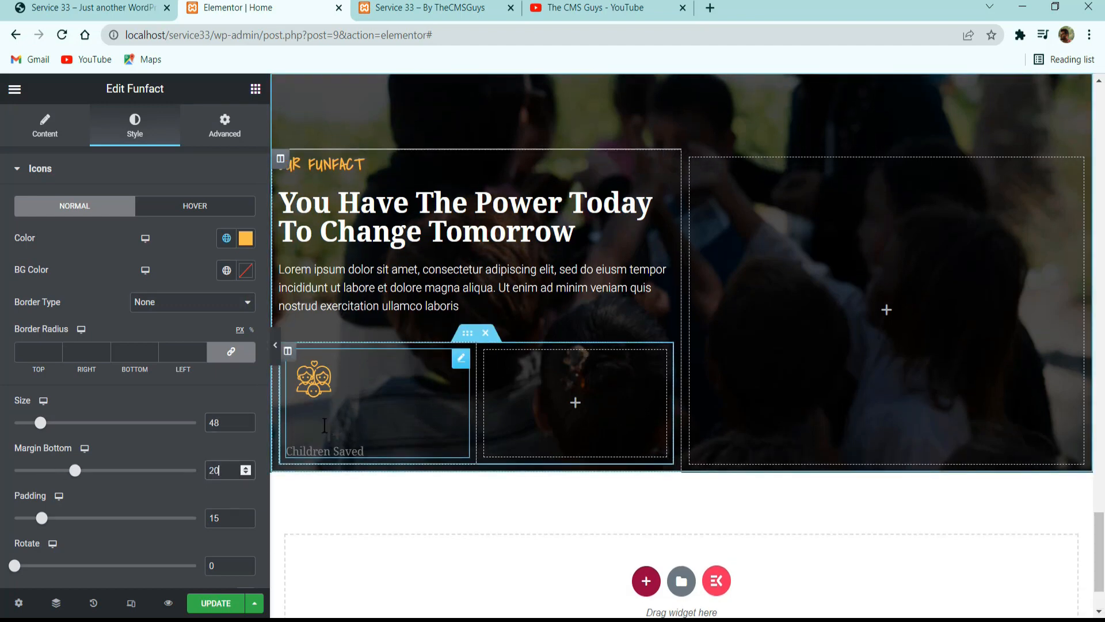
{"action": "left_click_drag", "start_coordinate": [45, 521], "coordinate": [3, 521]}
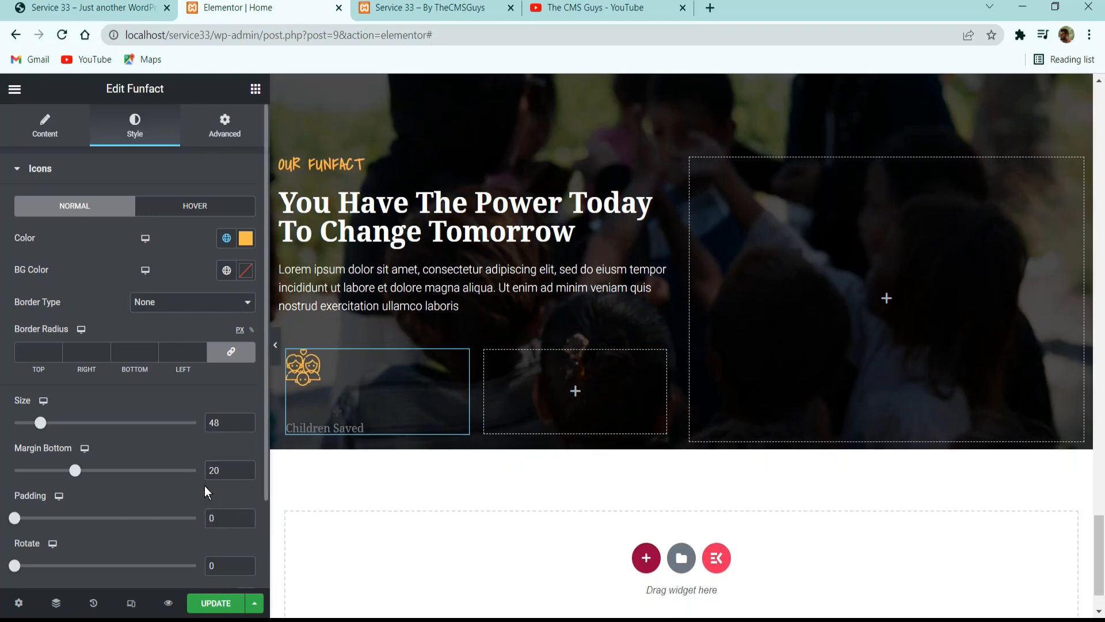
Set the Funfact number's color to white #FFFFFF.
{"action": "scroll", "coordinate": [202, 488], "scroll_direction": "down", "scroll_amount": 2}
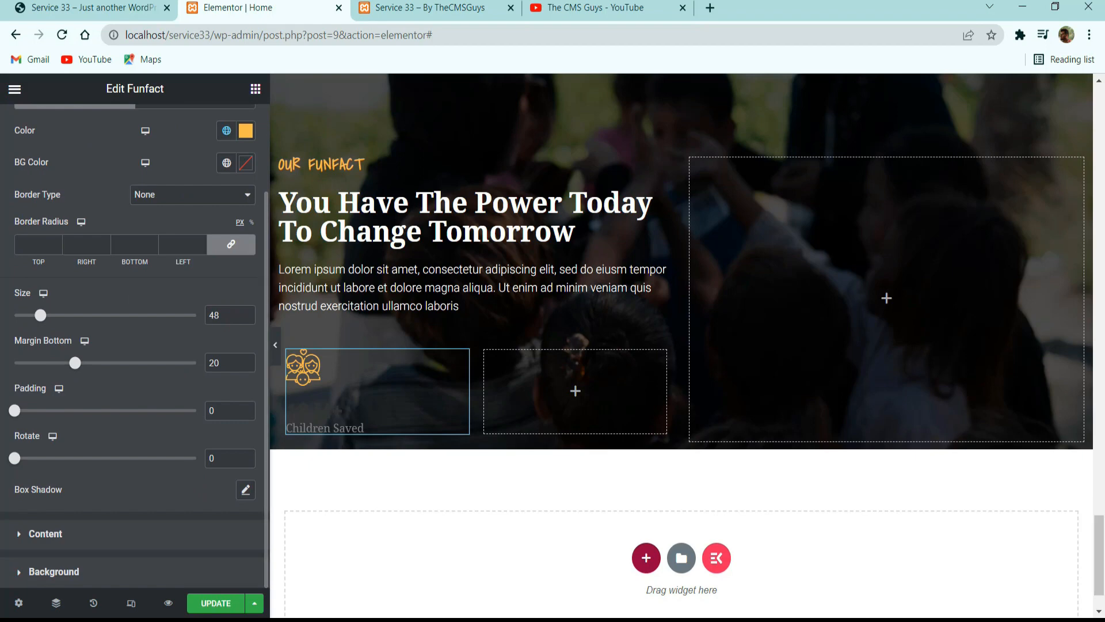
{"action": "left_click", "coordinate": [49, 533]}
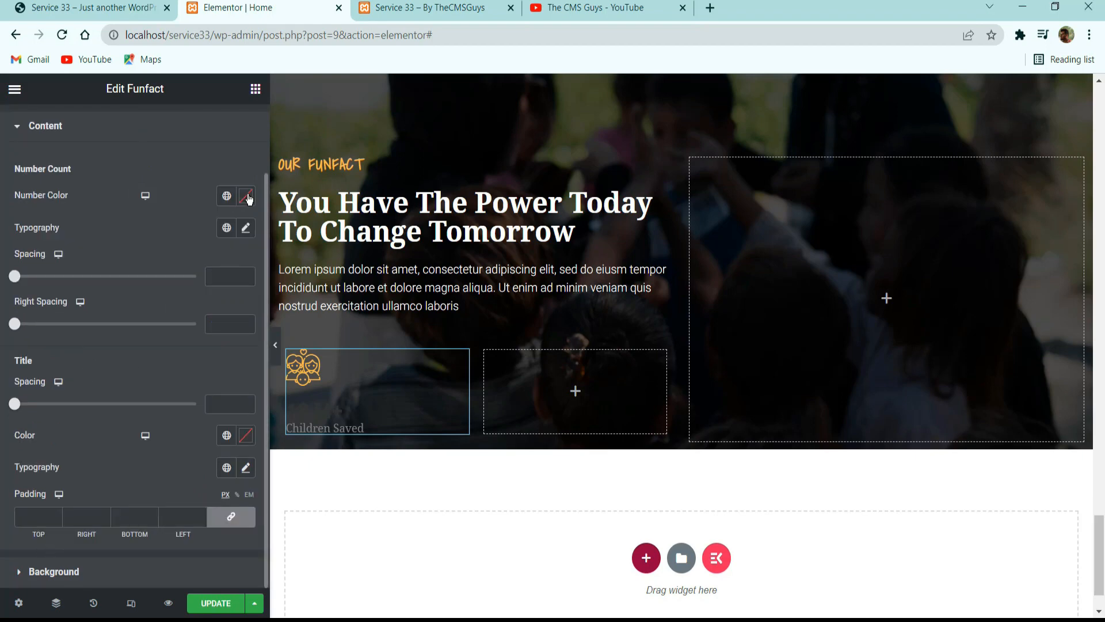
{"action": "left_click", "coordinate": [246, 196]}
{"action": "left_click", "coordinate": [81, 253]}
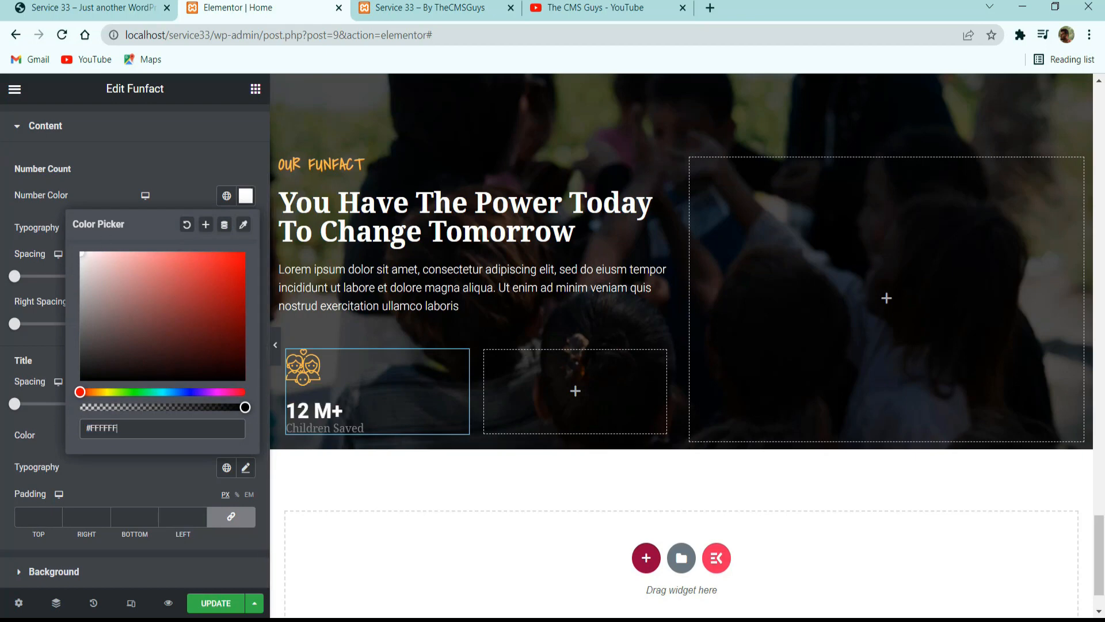
{"action": "left_click", "coordinate": [175, 171]}
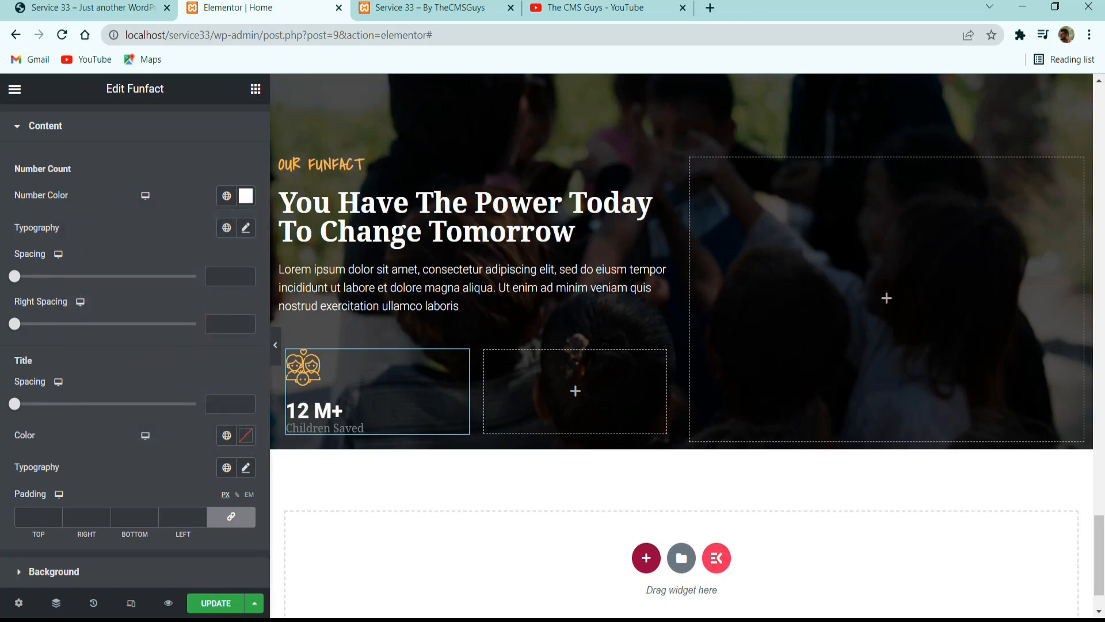
Apply a global Noto Serif font of weight 600 to the Funfact number and set its size to 32 px.
{"action": "left_click", "coordinate": [226, 228]}
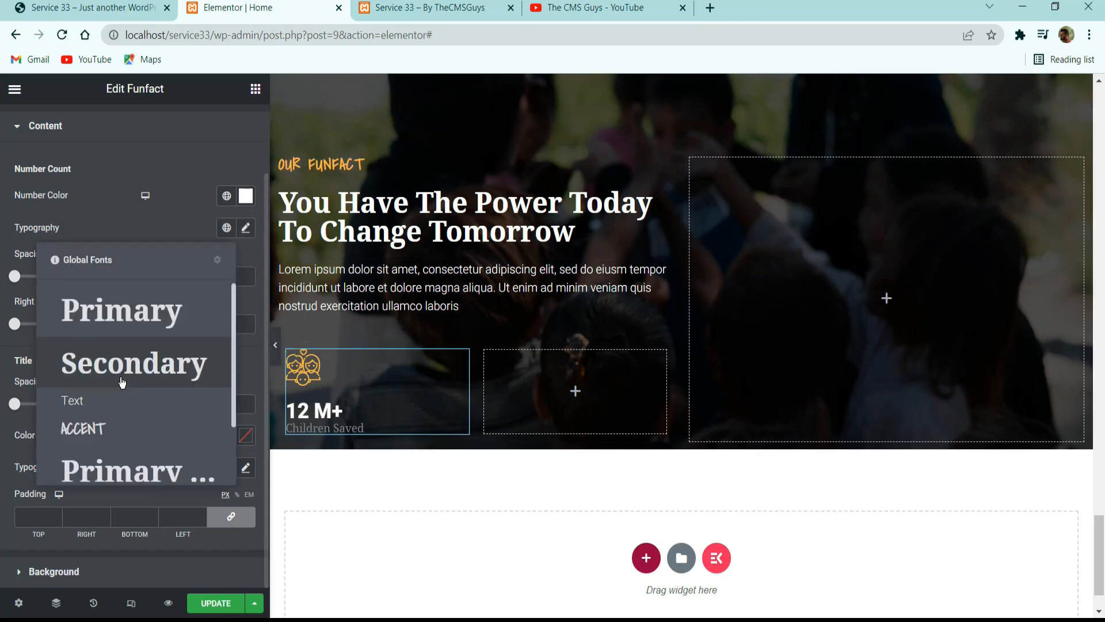
{"action": "scroll", "coordinate": [108, 414], "scroll_direction": "down", "scroll_amount": 2}
{"action": "scroll", "coordinate": [108, 415], "scroll_direction": "down", "scroll_amount": 1}
{"action": "left_click", "coordinate": [92, 445]}
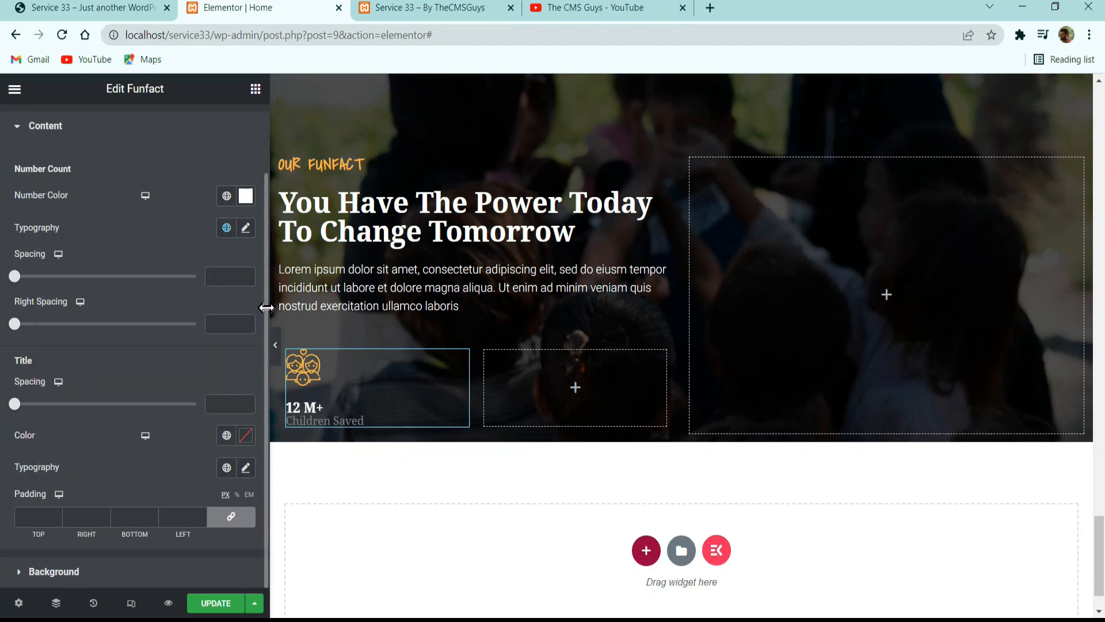
{"action": "left_click", "coordinate": [252, 229]}
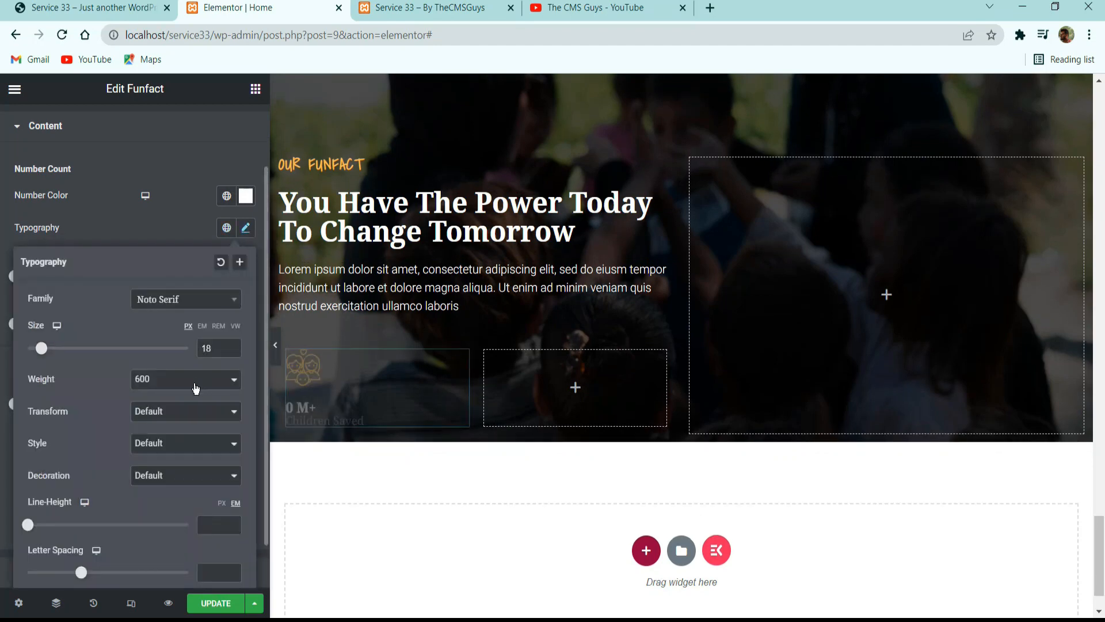
{"action": "double_click", "coordinate": [206, 348]}
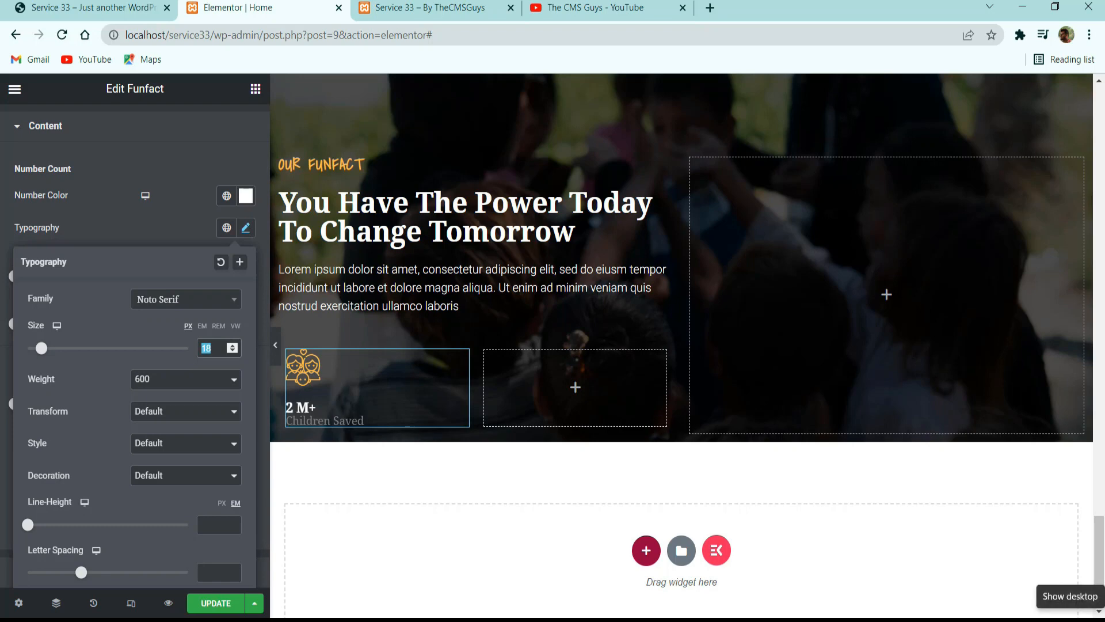
{"action": "type", "text": "32"}
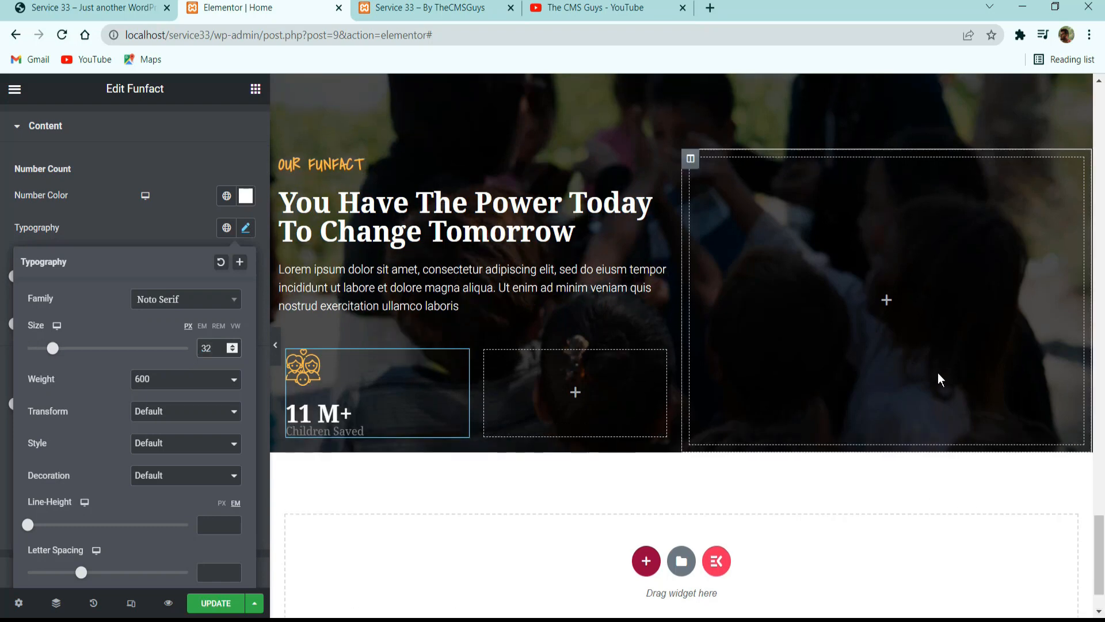
{"action": "scroll", "coordinate": [240, 222], "scroll_direction": "down", "scroll_amount": 1}
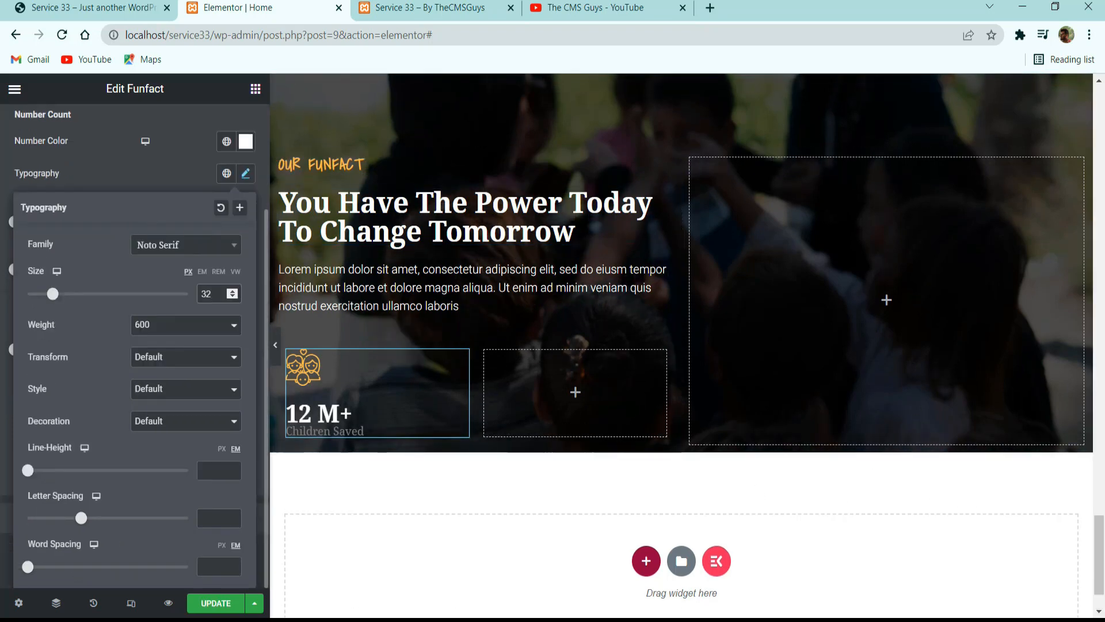
Set the Funfact number's spacing to 10 and its right spacing to 0.
{"action": "left_click", "coordinate": [105, 167]}
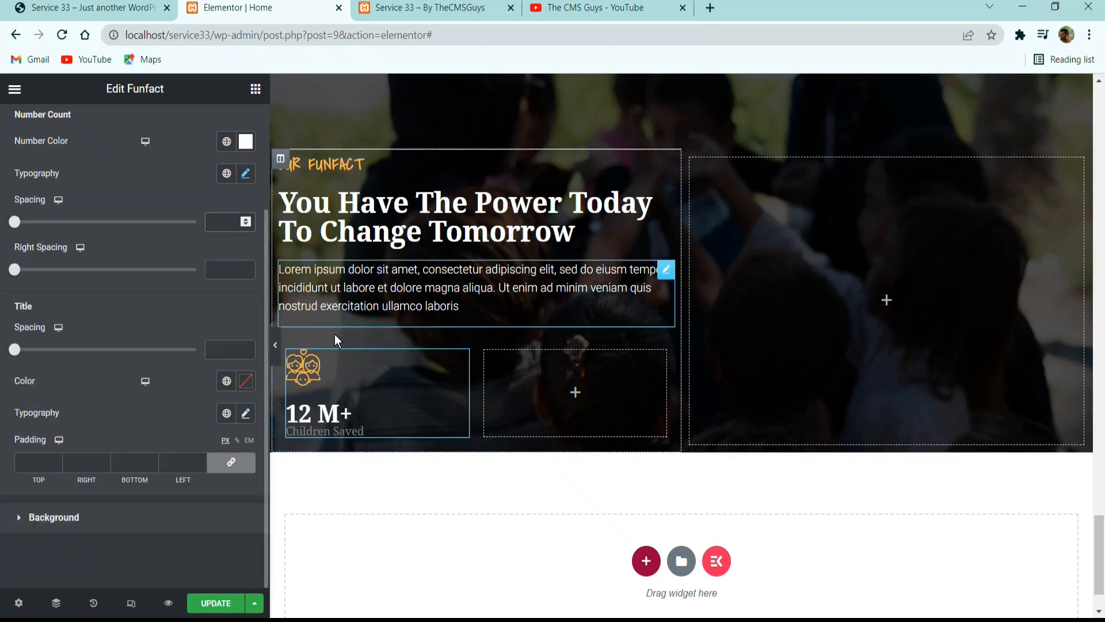
{"action": "type", "text": "10"}
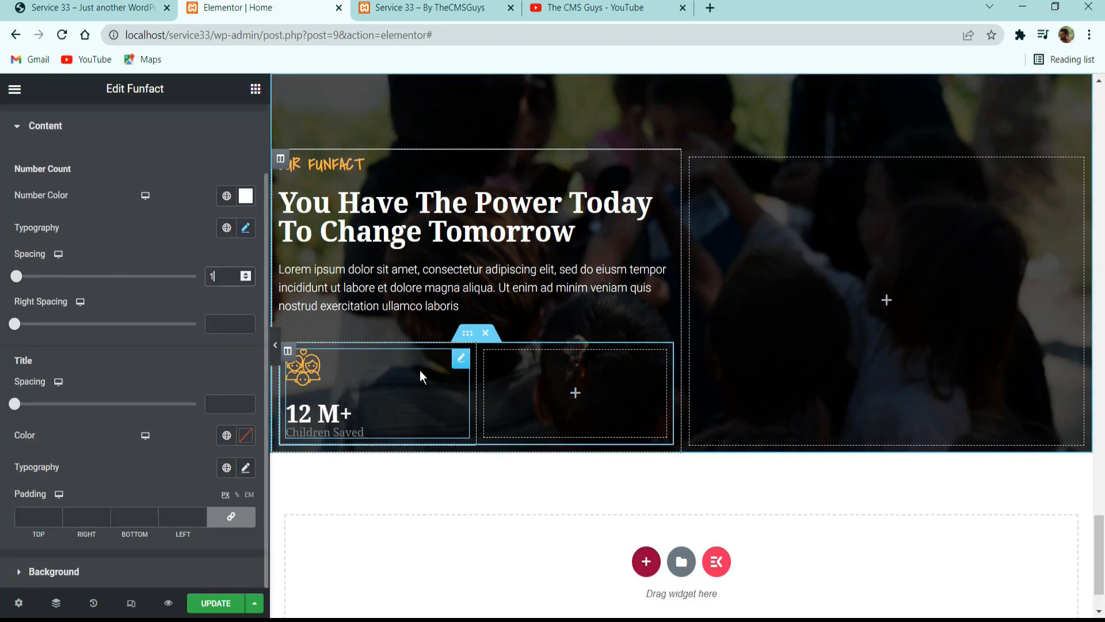
{"action": "left_click", "coordinate": [233, 320]}
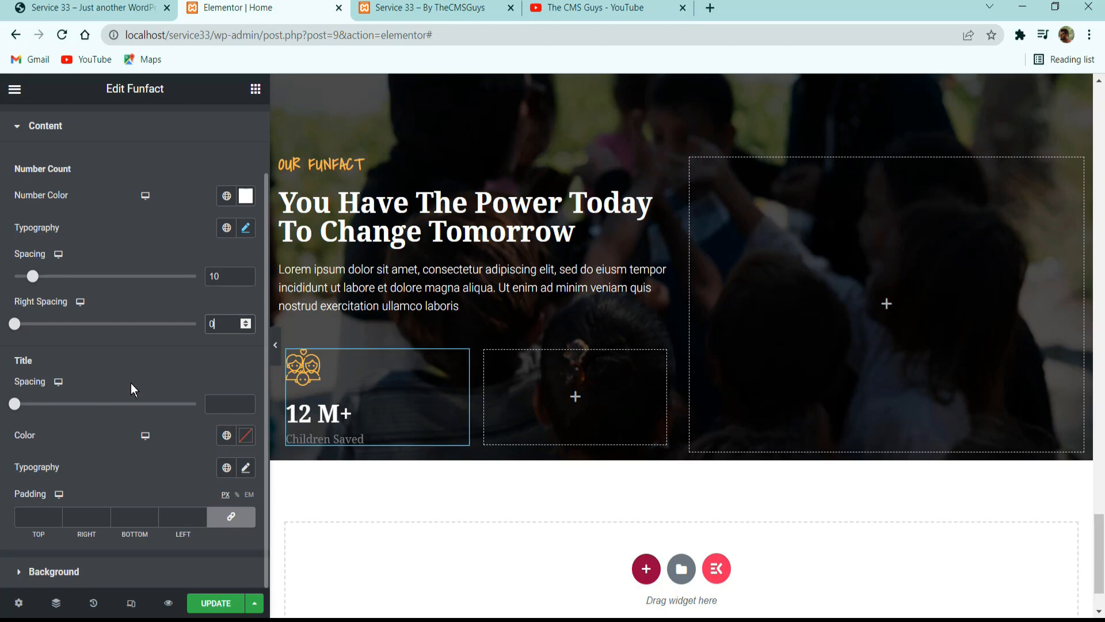
Set the color of the Funfact title "Children Saved" to white.
{"action": "left_click", "coordinate": [246, 435]}
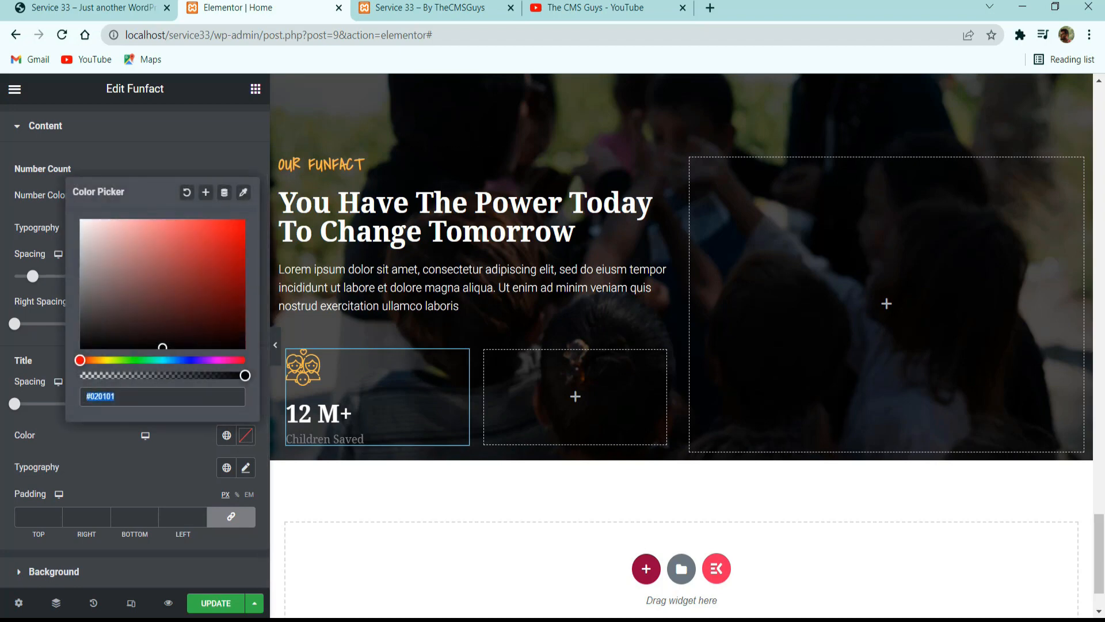
{"action": "left_click", "coordinate": [82, 221]}
{"action": "left_click", "coordinate": [101, 459]}
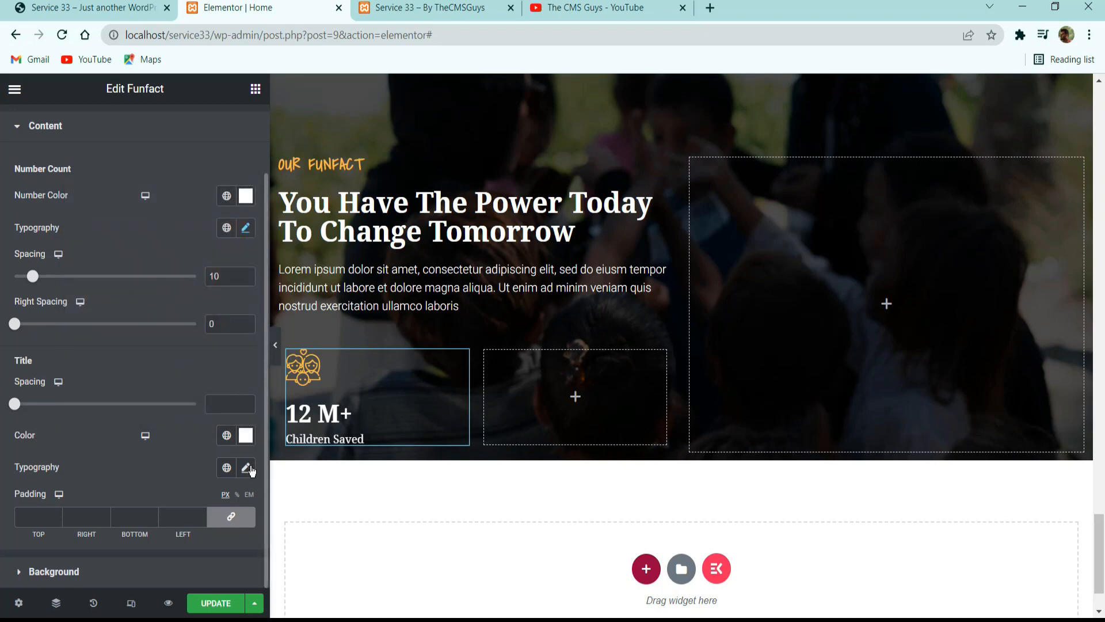
Apply the global Text font to the Funfact title and open its typography settings to check family, size and weight.
{"action": "left_click", "coordinate": [247, 468]}
{"action": "left_click", "coordinate": [226, 467]}
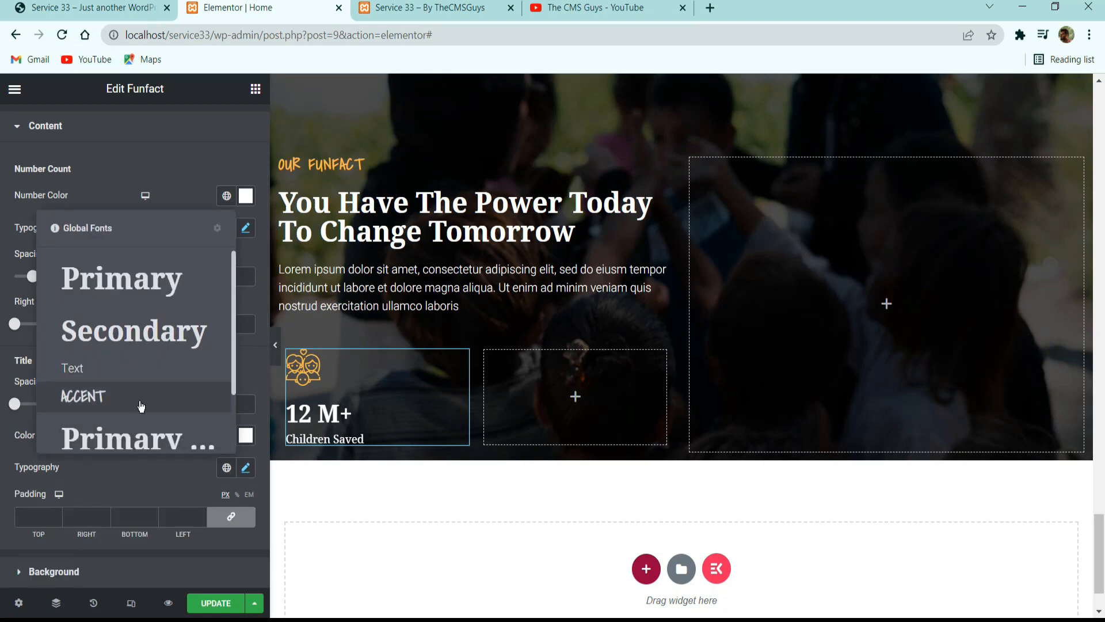
{"action": "left_click", "coordinate": [129, 383]}
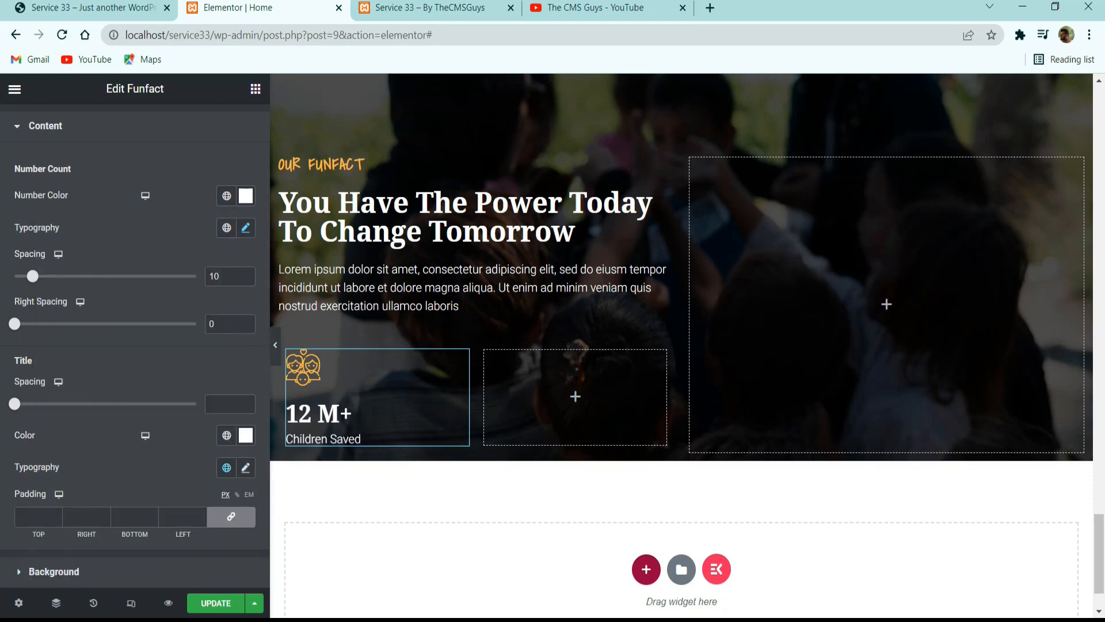
{"action": "left_click", "coordinate": [245, 468]}
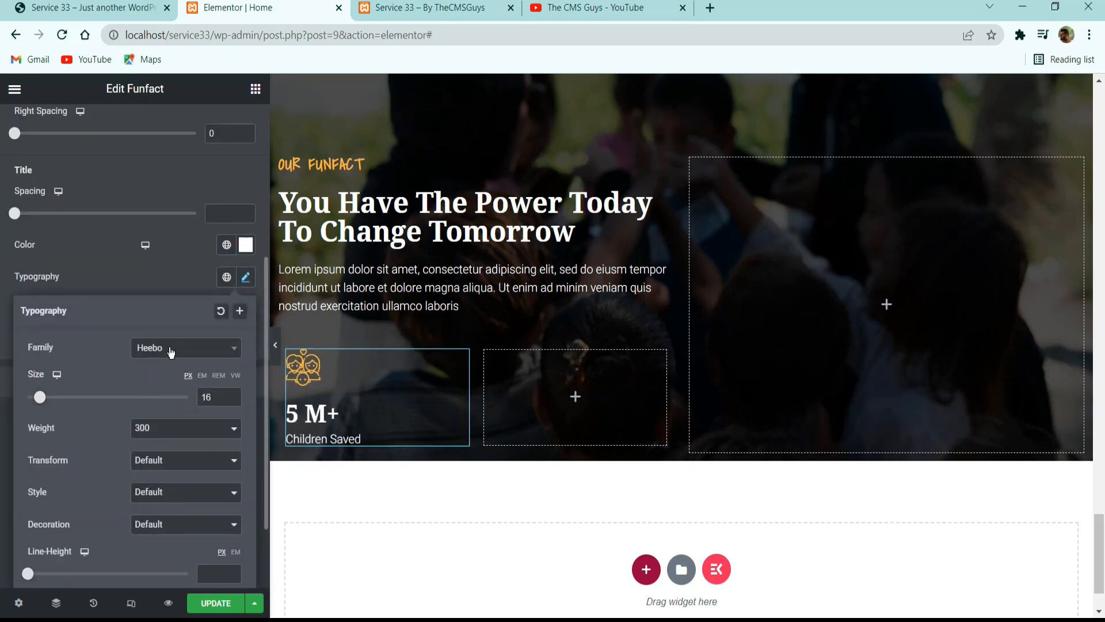
{"action": "left_click", "coordinate": [158, 283]}
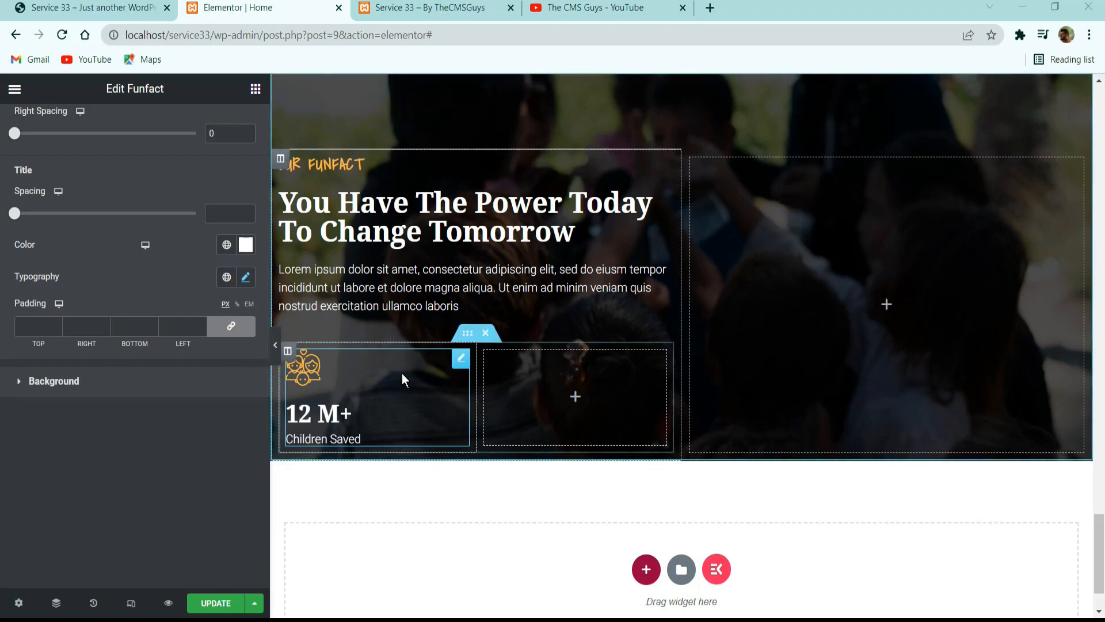
Preview the section without the editing panel, then set the counters' inner section to No Gap between columns.
{"action": "left_click", "coordinate": [288, 351]}
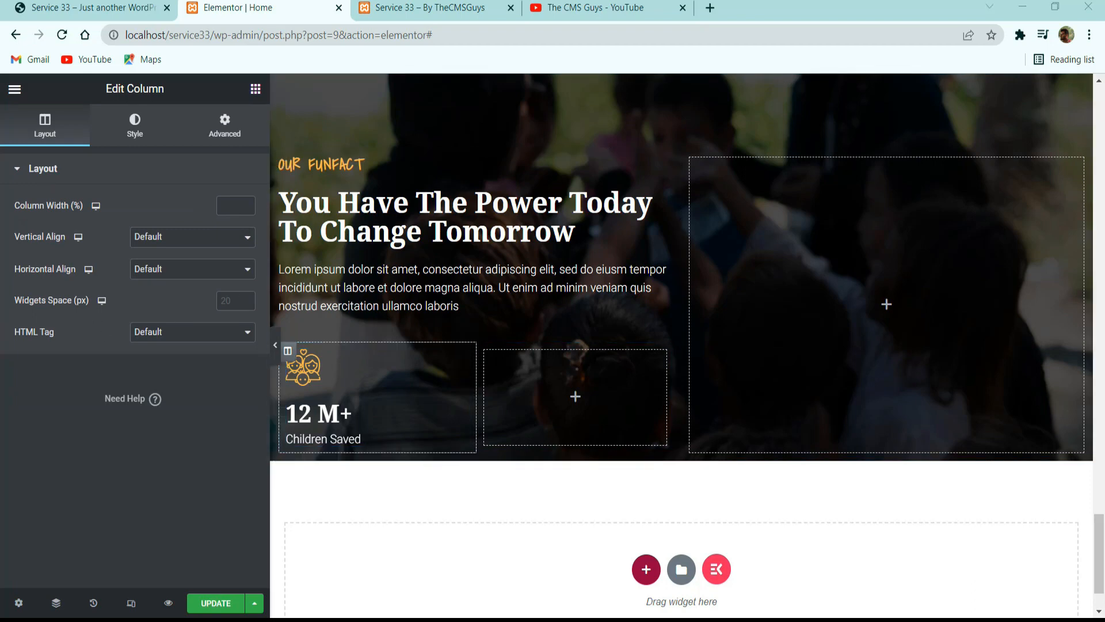
{"action": "left_click", "coordinate": [275, 350]}
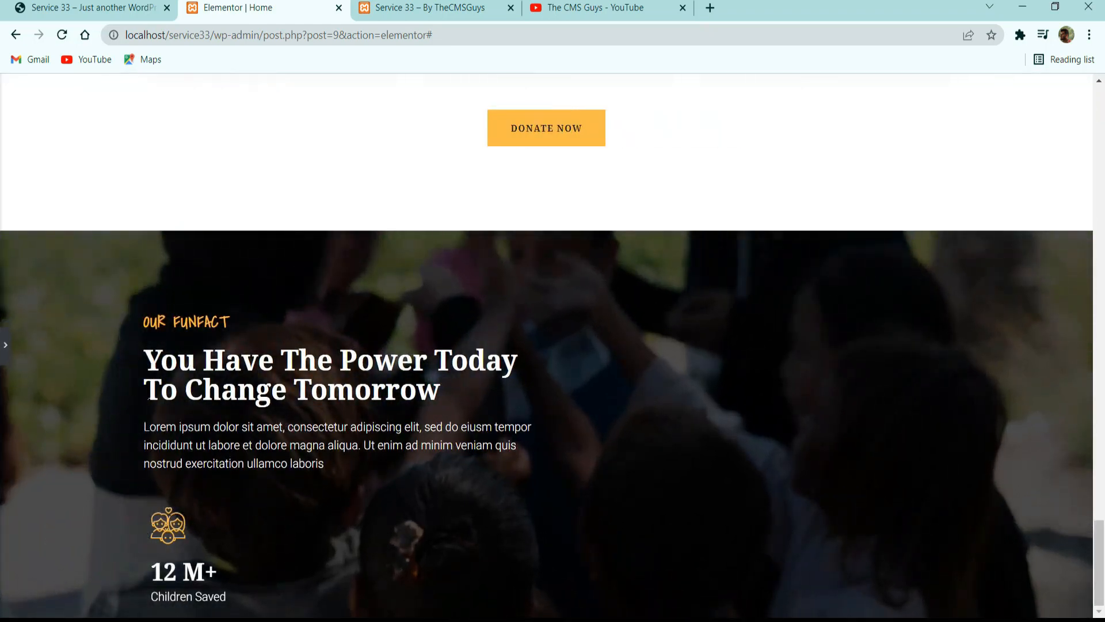
{"action": "left_click", "coordinate": [10, 355]}
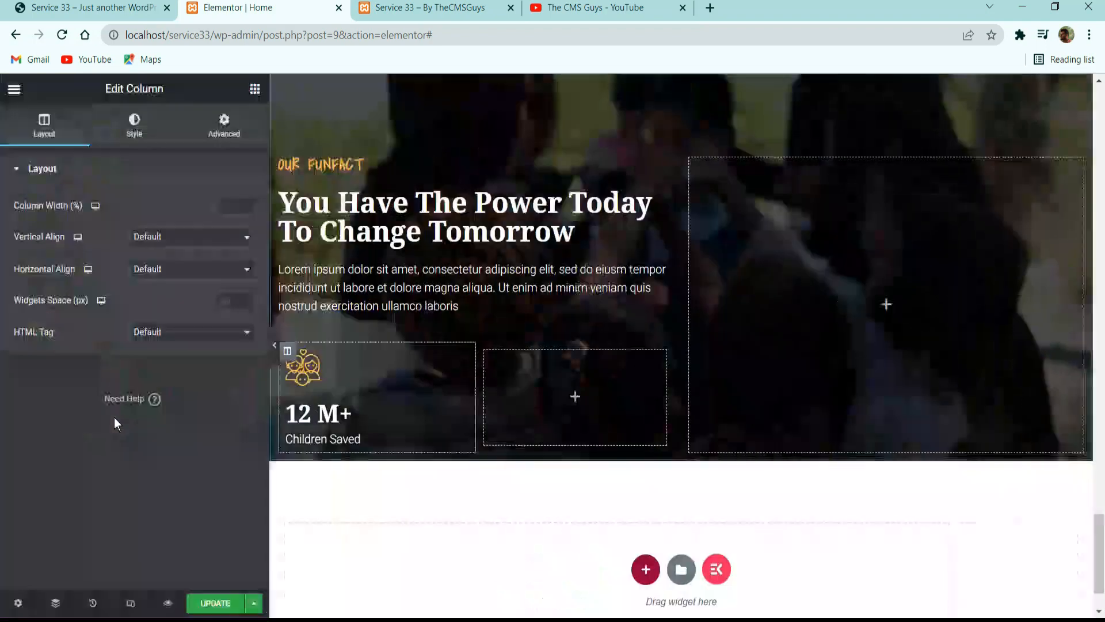
{"action": "left_click", "coordinate": [467, 334]}
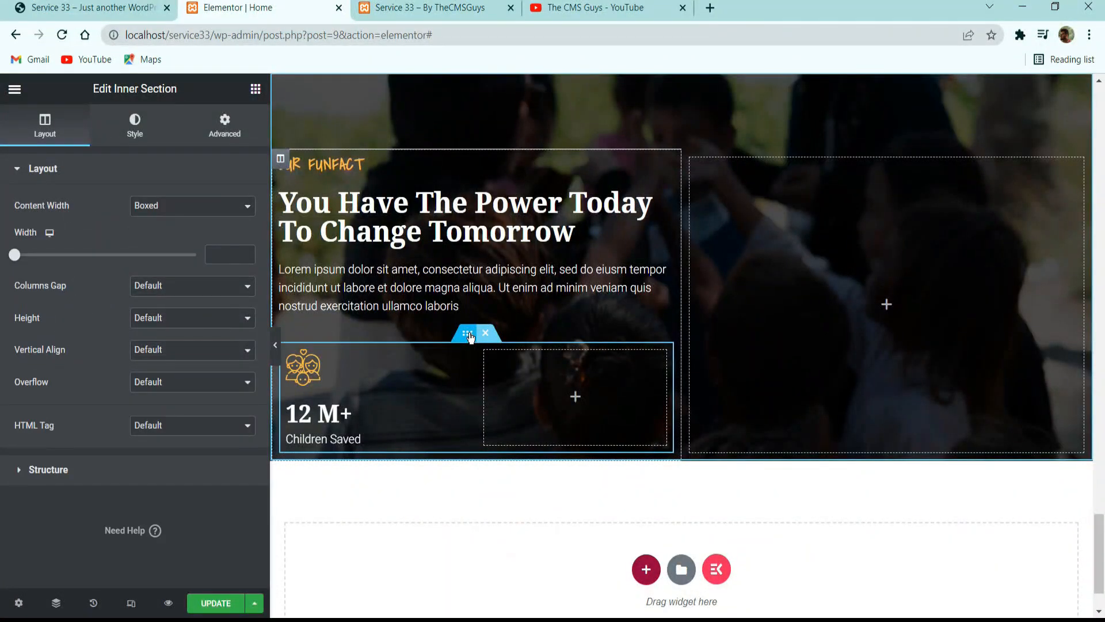
{"action": "left_click", "coordinate": [162, 294]}
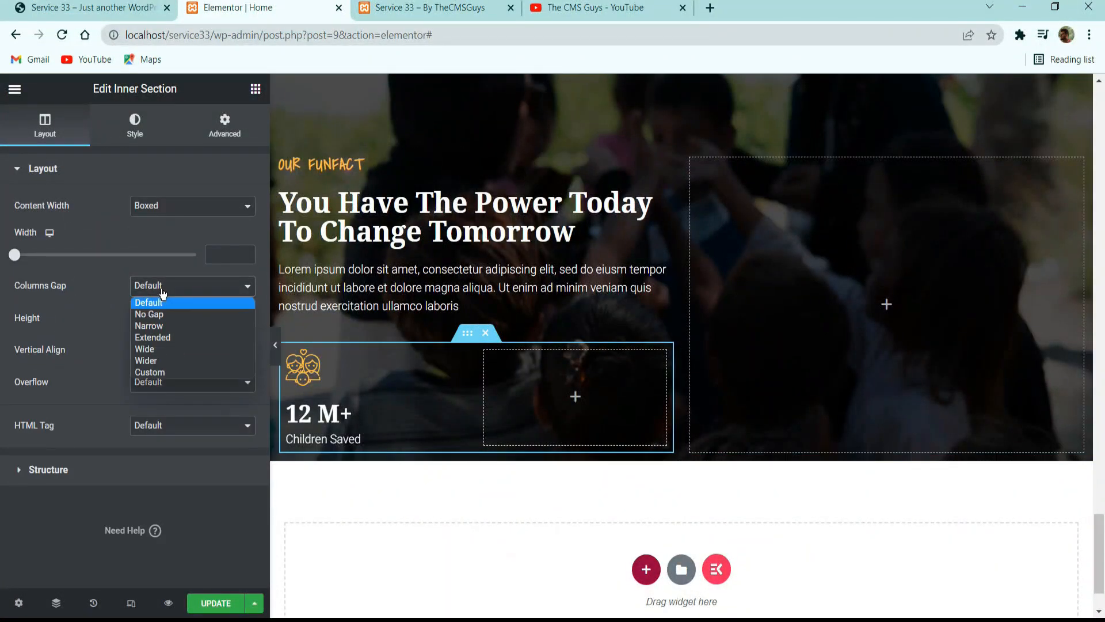
{"action": "left_click", "coordinate": [168, 311]}
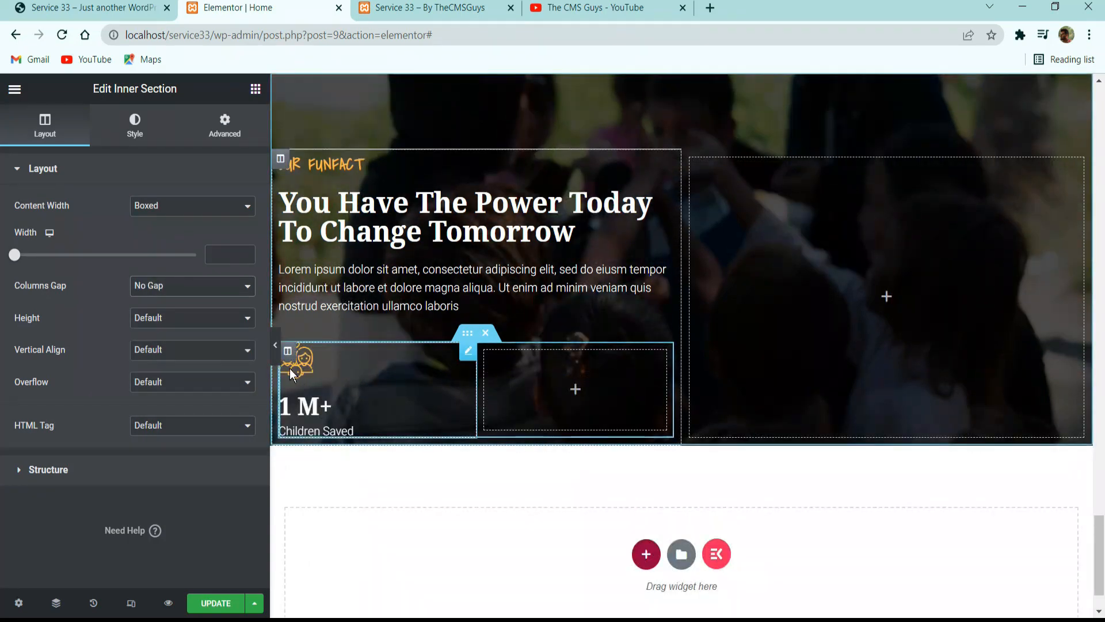
Duplicate the column holding the Funfact counter and delete the empty column beside it.
{"action": "right_click", "coordinate": [293, 352]}
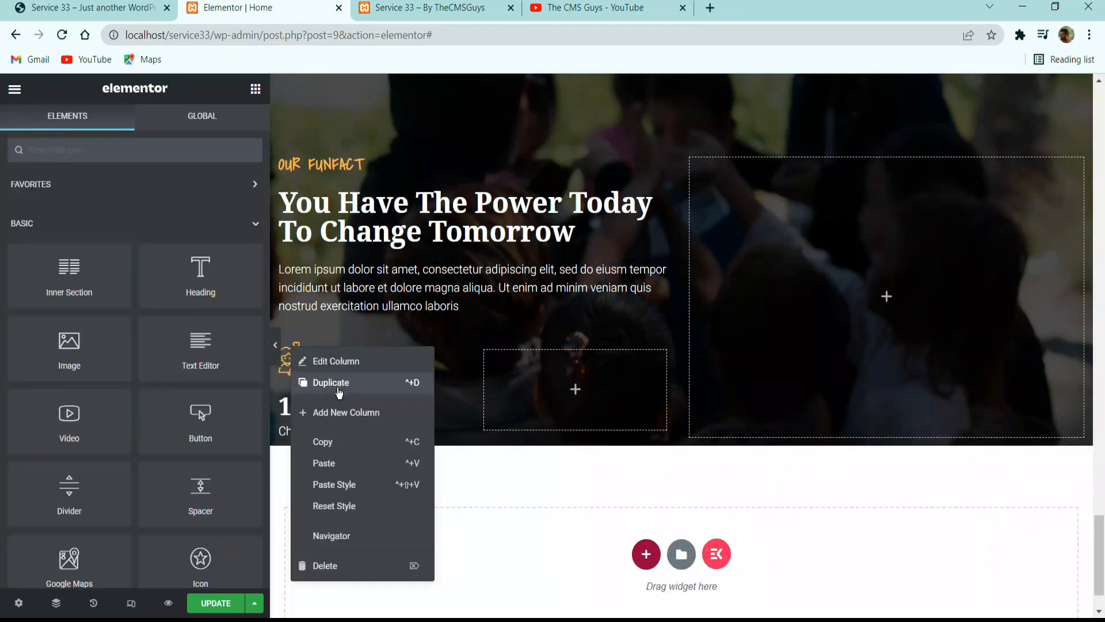
{"action": "left_click", "coordinate": [353, 399]}
{"action": "right_click", "coordinate": [580, 386]}
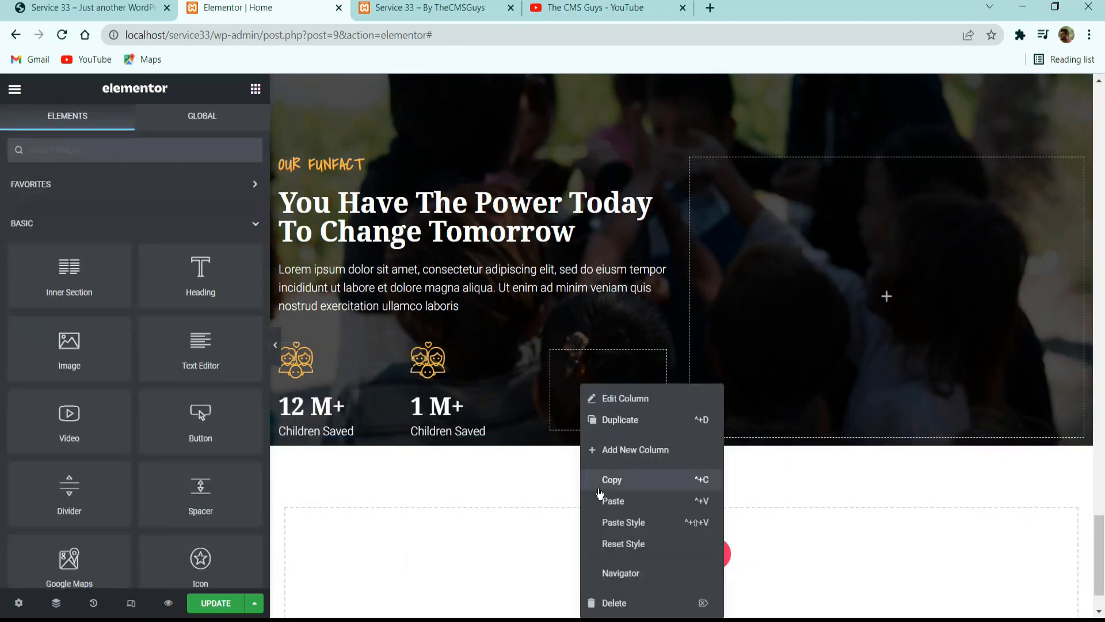
{"action": "left_click", "coordinate": [614, 601]}
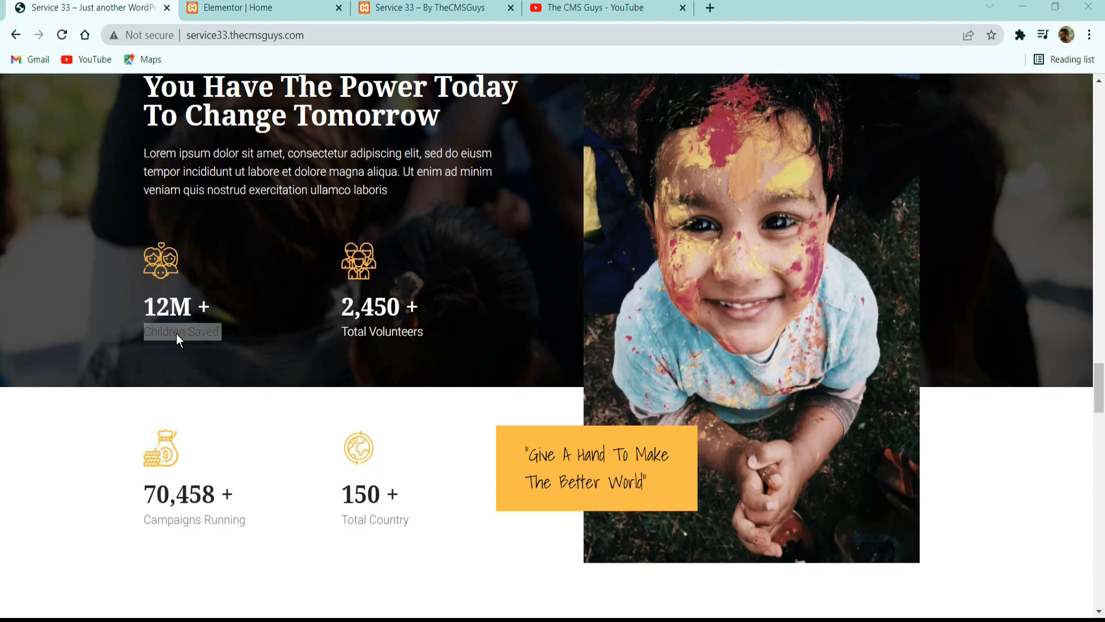
Back in the Elementor page, duplicate the Funfact counter in each of the two inner columns.
{"action": "left_click", "coordinate": [183, 5]}
{"action": "right_click", "coordinate": [344, 385]}
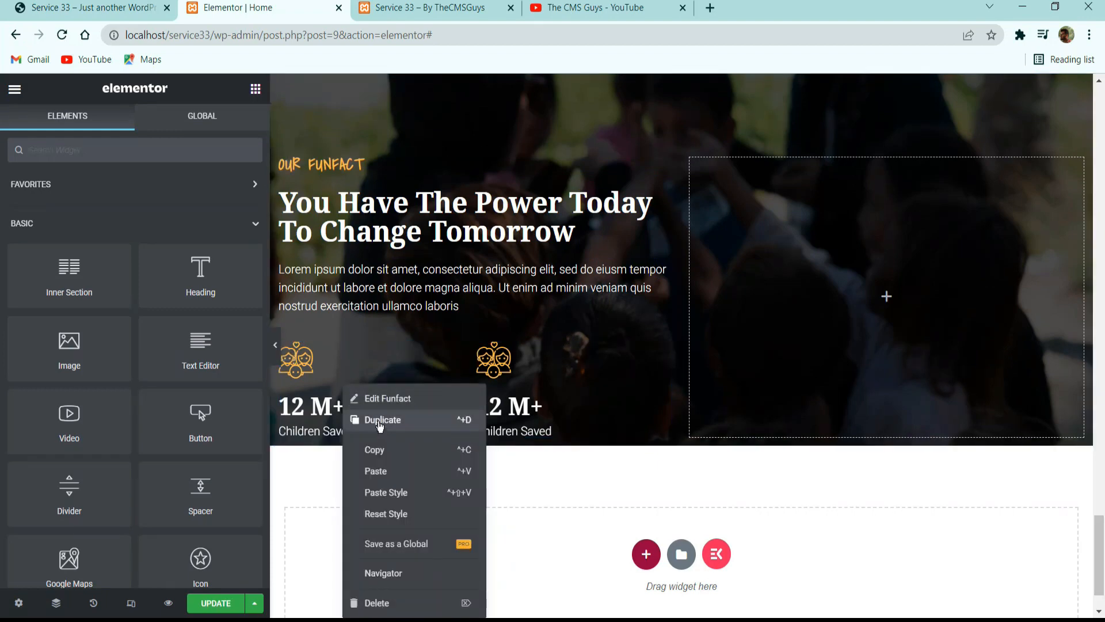
{"action": "left_click", "coordinate": [380, 420]}
{"action": "right_click", "coordinate": [523, 385]}
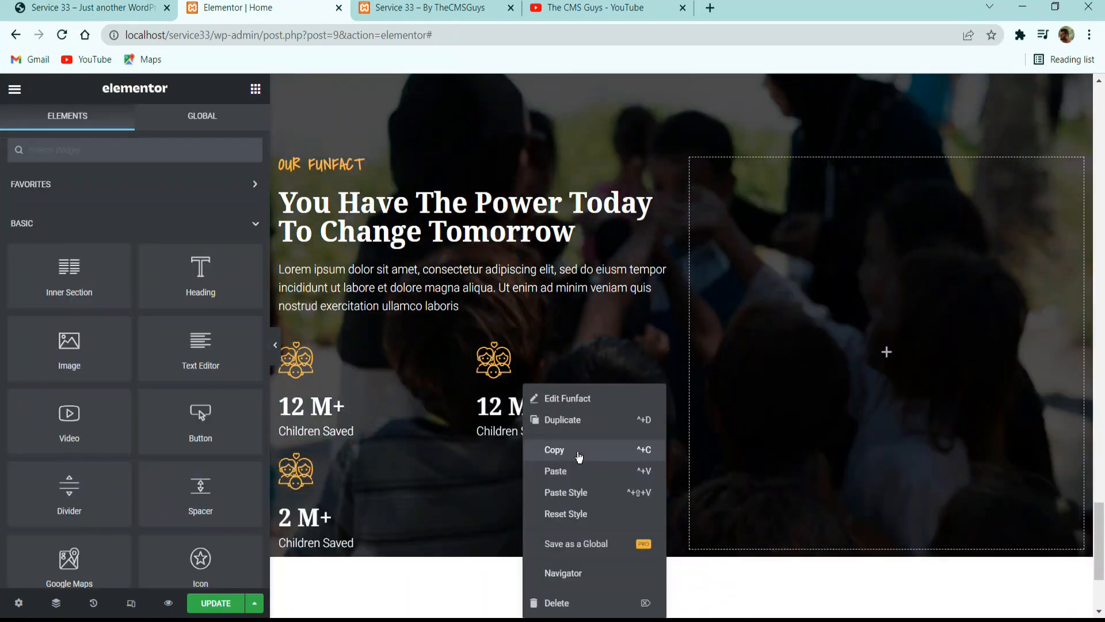
{"action": "left_click", "coordinate": [582, 431]}
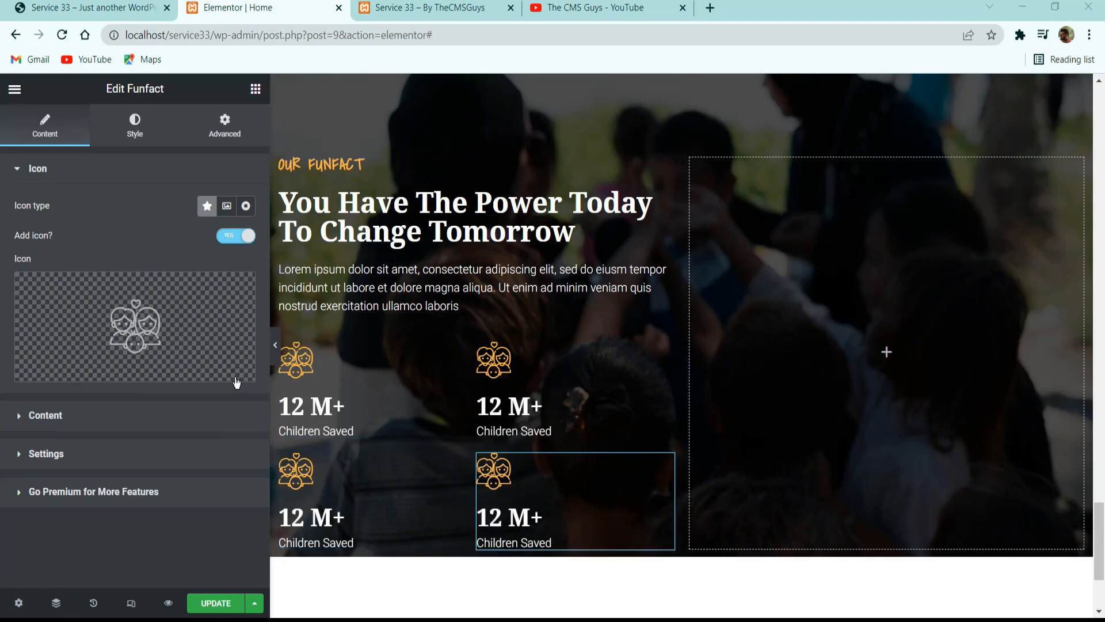
Unlink the margins of the lower Funfact counter in the first inner column and set its top margin to 100 px.
{"action": "left_click", "coordinate": [323, 474]}
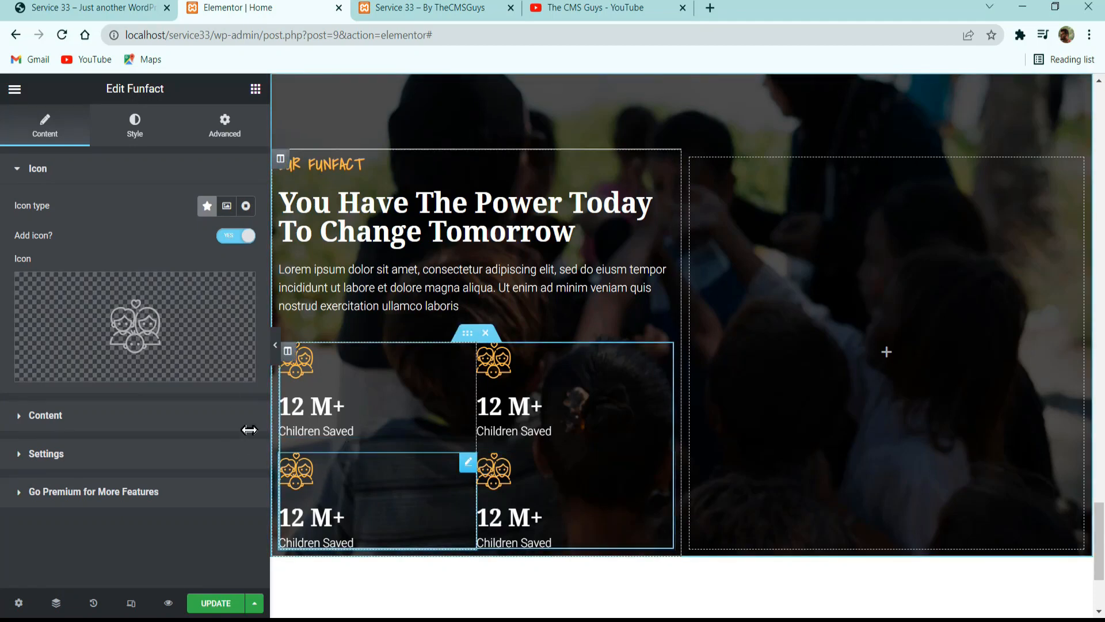
{"action": "left_click", "coordinate": [148, 139]}
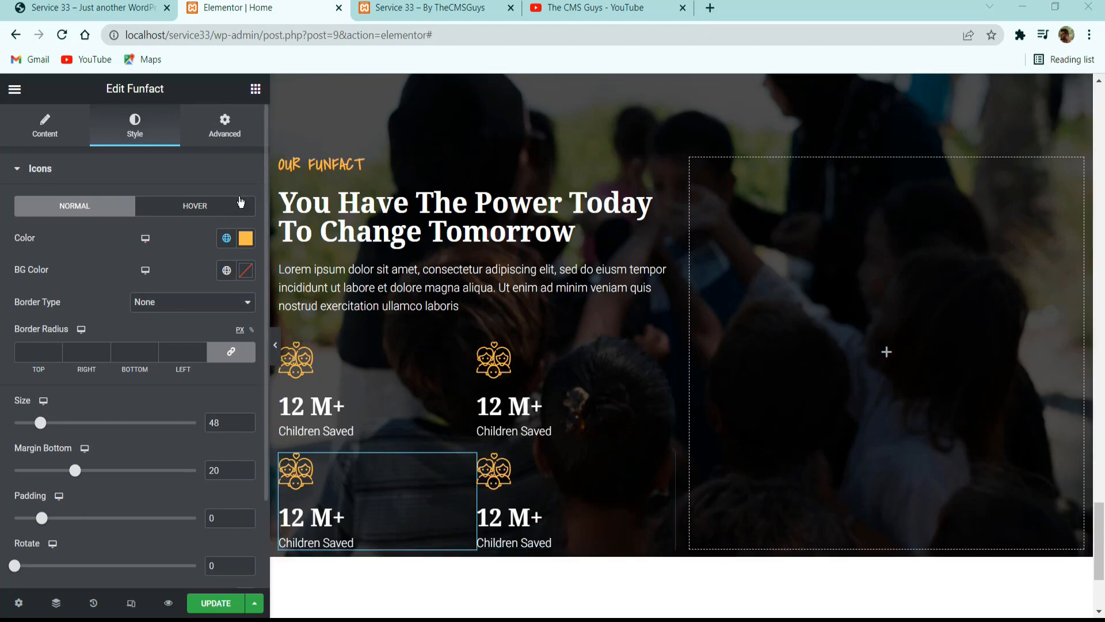
{"action": "left_click", "coordinate": [232, 141]}
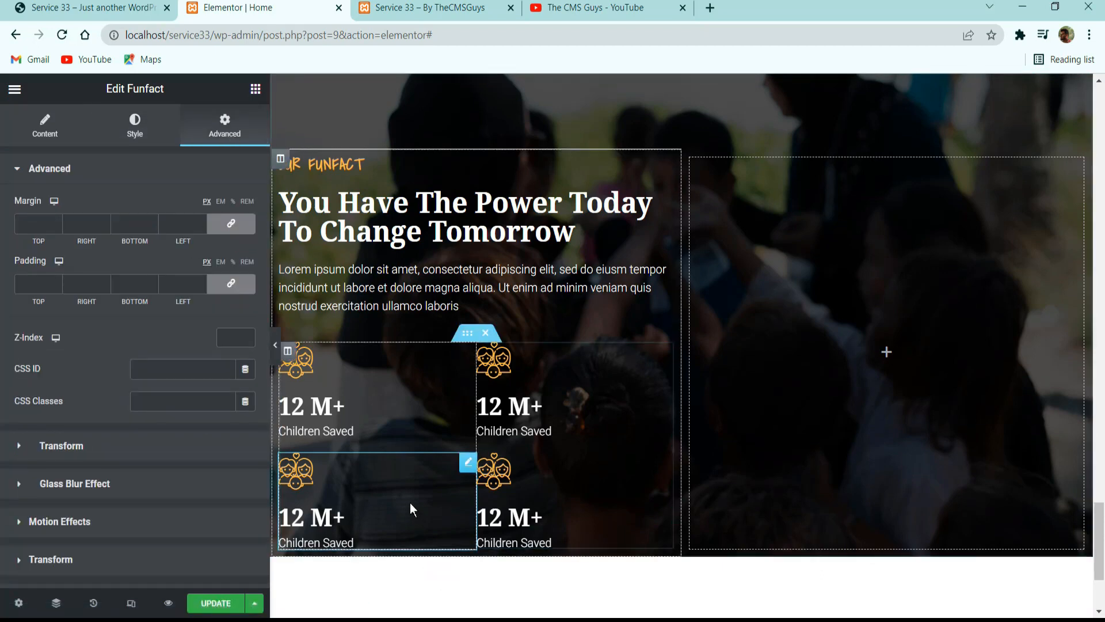
{"action": "left_click", "coordinate": [231, 223]}
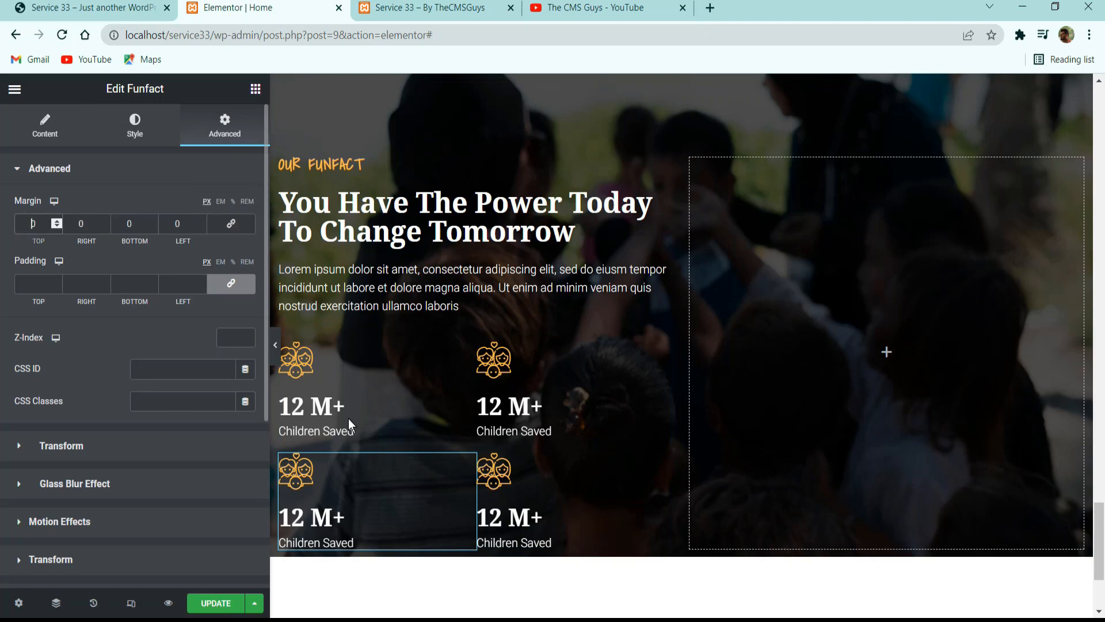
{"action": "type", "text": "1000"}
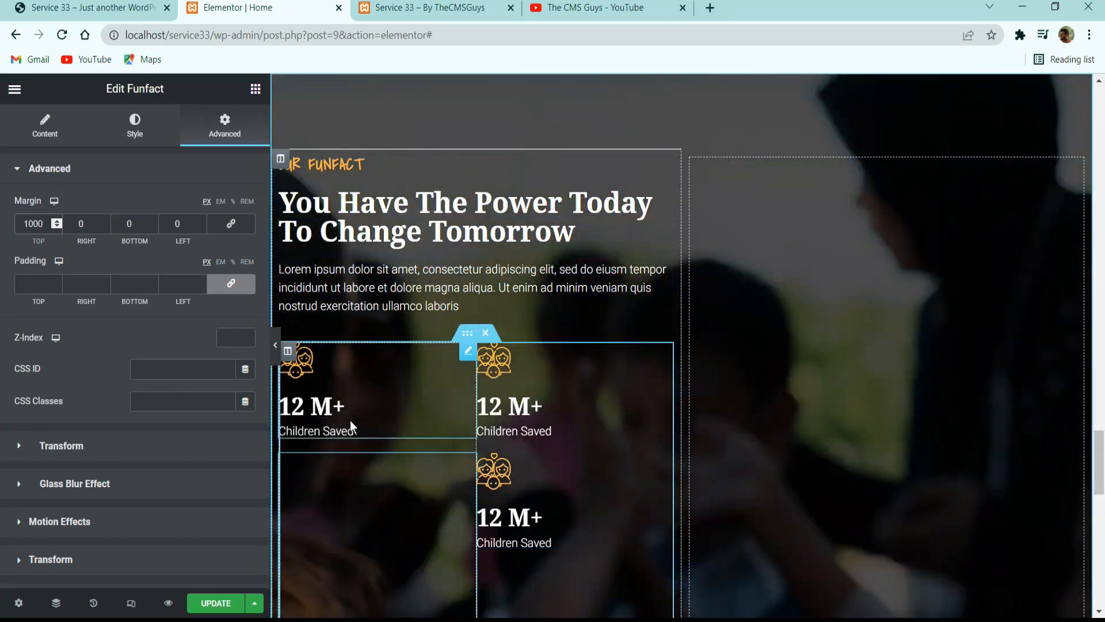
{"action": "key", "text": "BackSpace"}
{"action": "scroll", "coordinate": [646, 463], "scroll_direction": "down", "scroll_amount": 3}
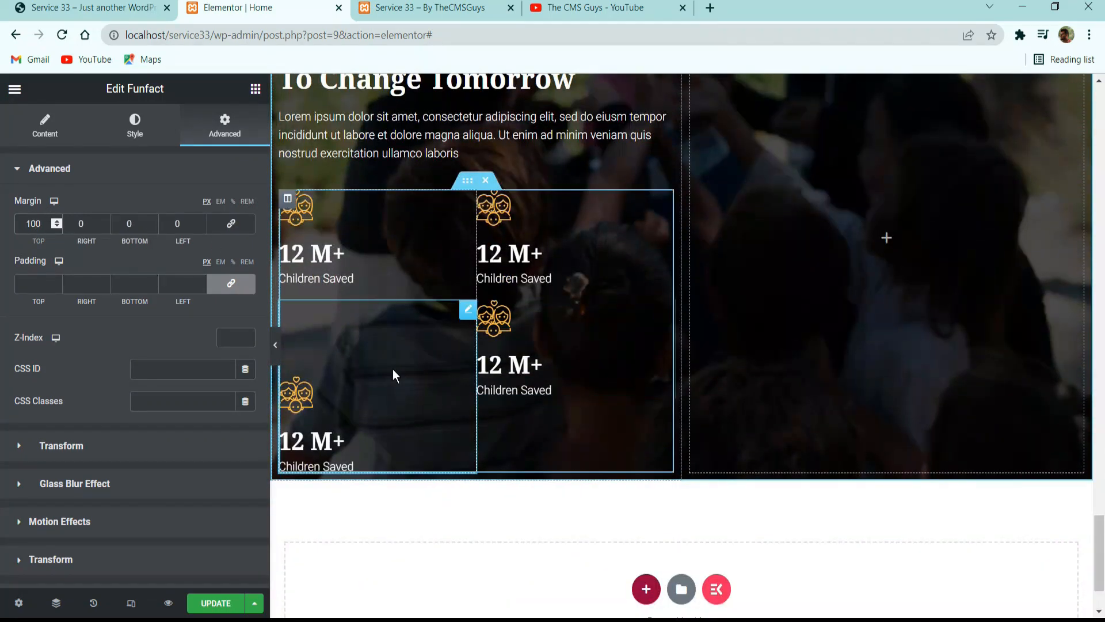
Give the lower Funfact counter in the second inner column an unlinked top margin of 100 px.
{"action": "left_click", "coordinate": [564, 337]}
{"action": "left_click", "coordinate": [223, 133]}
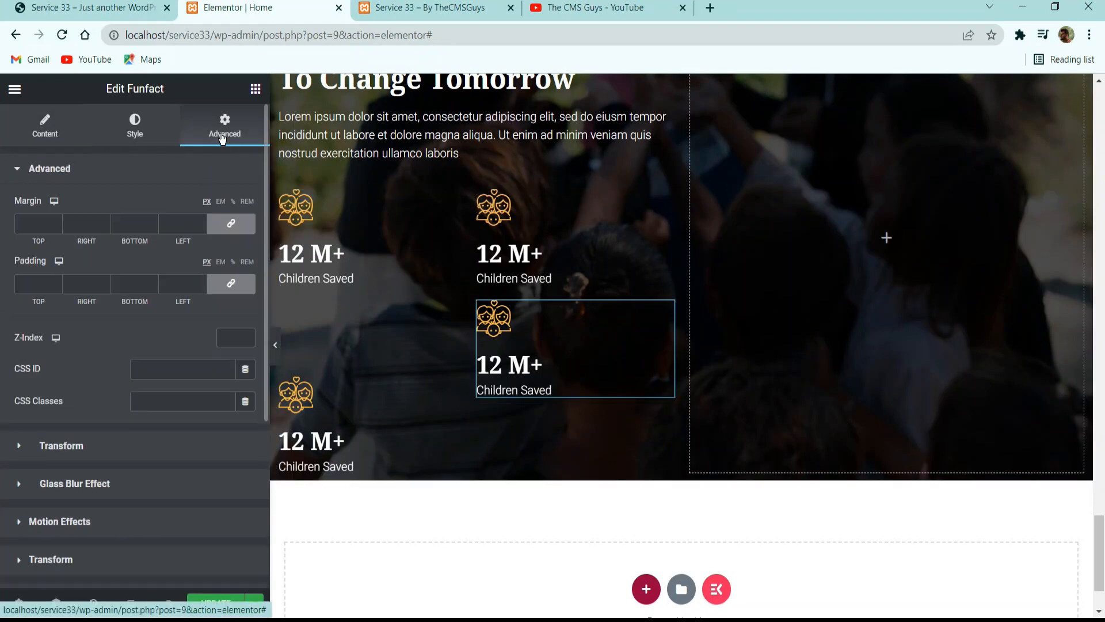
{"action": "left_click", "coordinate": [231, 224]}
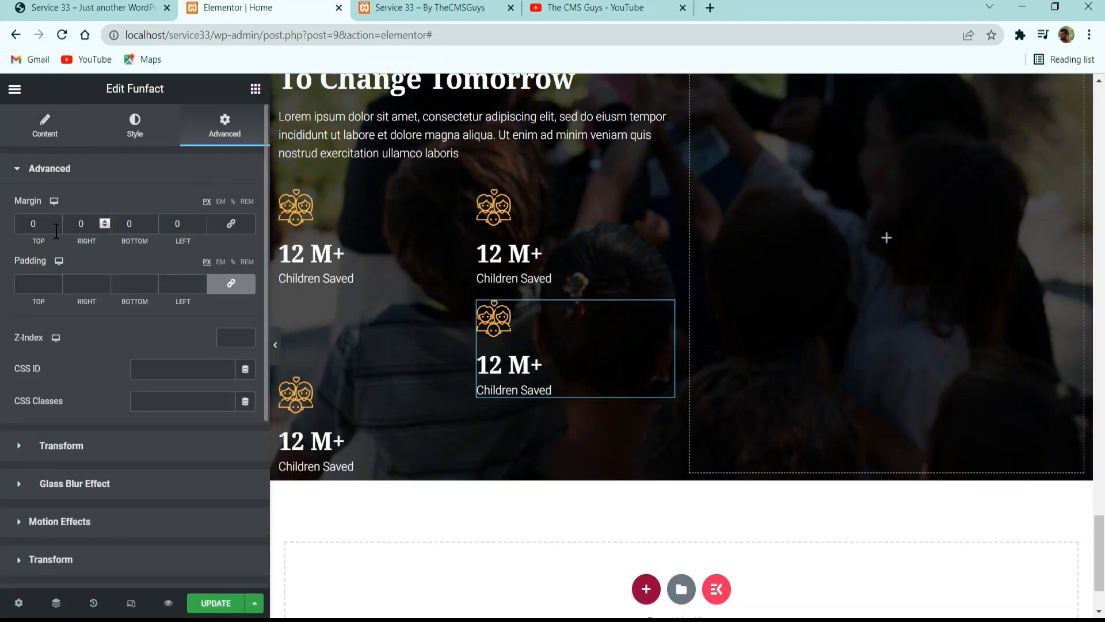
{"action": "left_click", "coordinate": [30, 223]}
{"action": "type", "text": "100"}
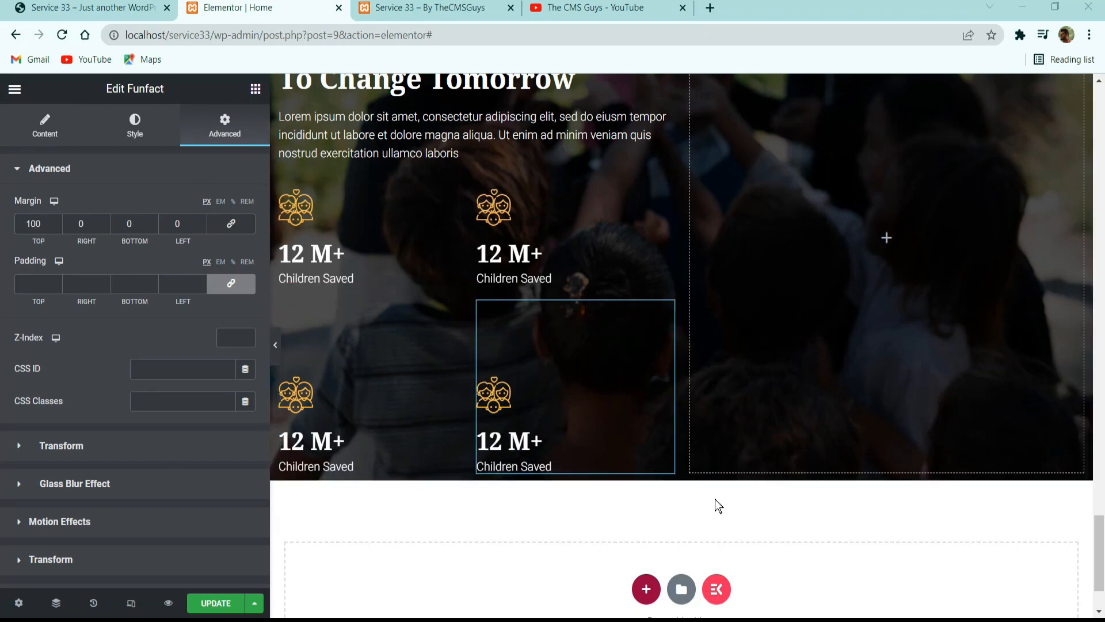
Set the padding of the column containing the Funfact text to 10 px, unlink the sides and set the right padding to 25 px.
{"action": "scroll", "coordinate": [716, 506], "scroll_direction": "up", "scroll_amount": 5}
{"action": "left_click", "coordinate": [280, 311]}
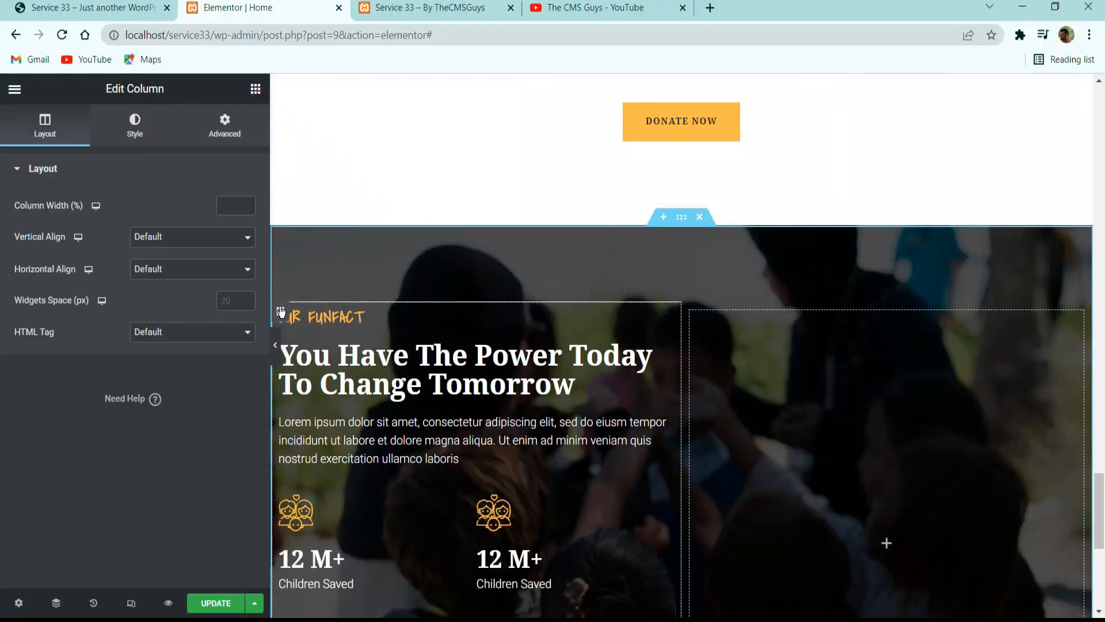
{"action": "left_click", "coordinate": [225, 132]}
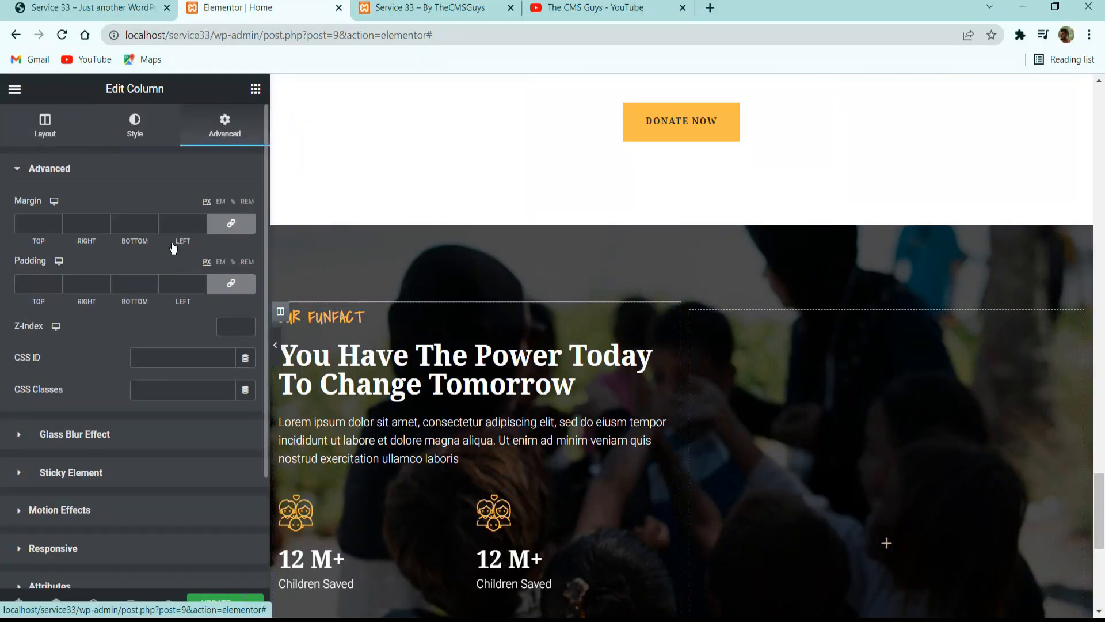
{"action": "left_click", "coordinate": [36, 282]}
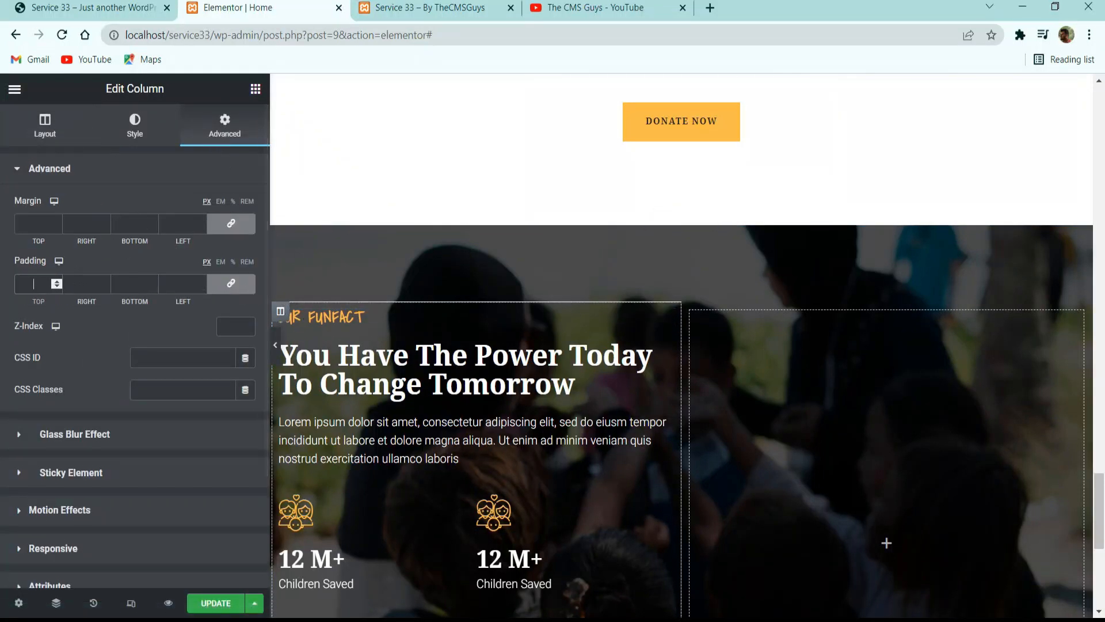
{"action": "type", "text": "10"}
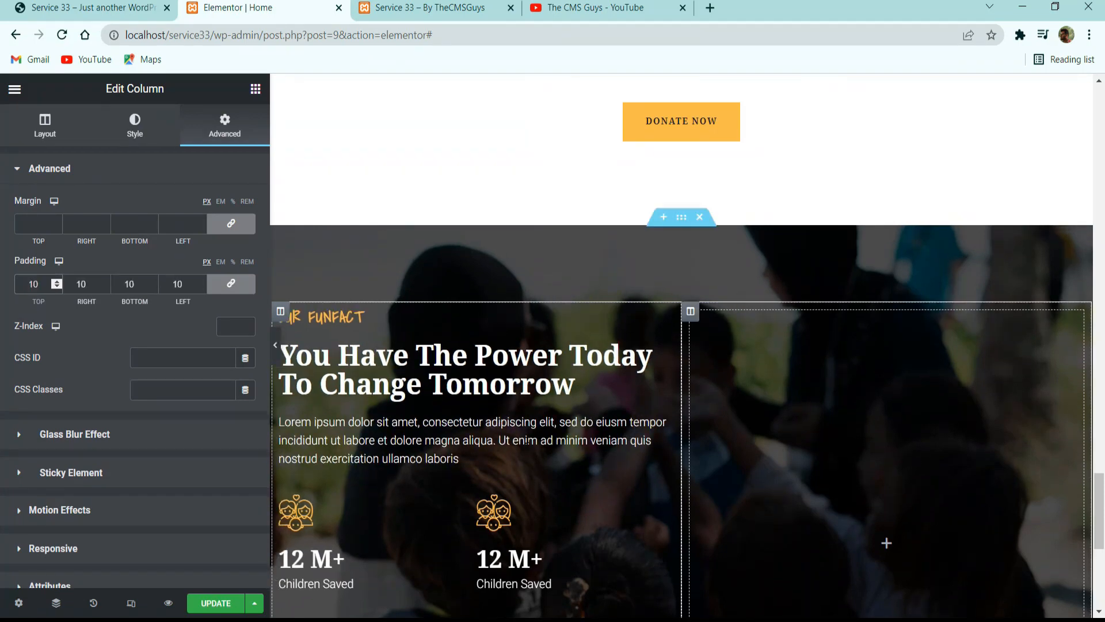
{"action": "left_click", "coordinate": [230, 283]}
{"action": "double_click", "coordinate": [80, 282]}
{"action": "type", "text": "25"}
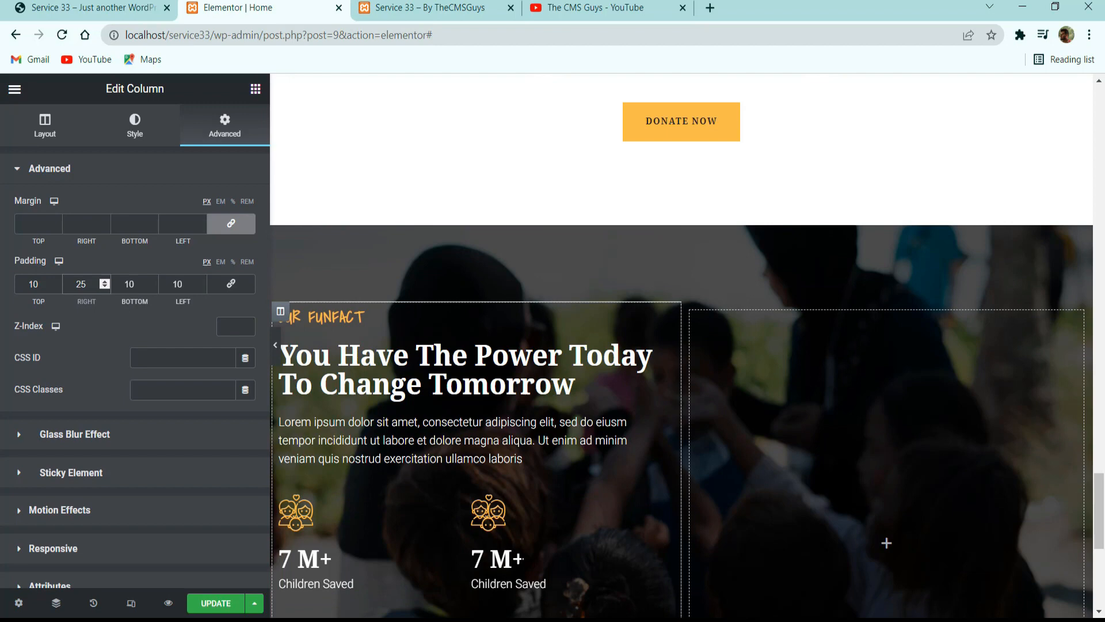
Compare the counter grid with the reference page, then try an unlinked top margin of -200 px on its inner section.
{"action": "scroll", "coordinate": [526, 463], "scroll_direction": "down", "scroll_amount": 2}
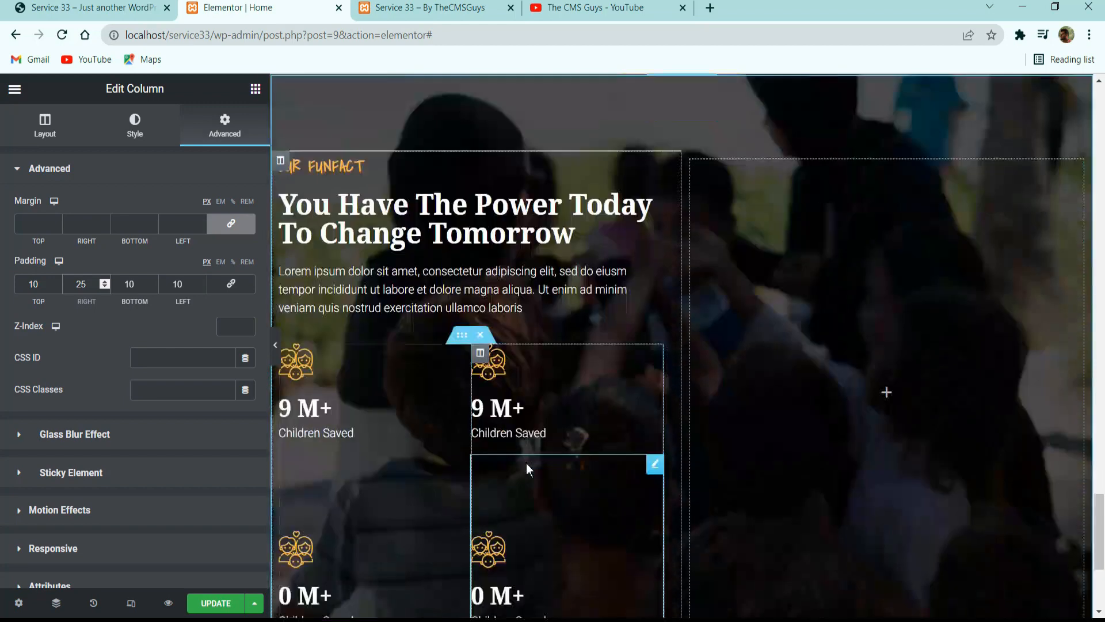
{"action": "left_click", "coordinate": [462, 334]}
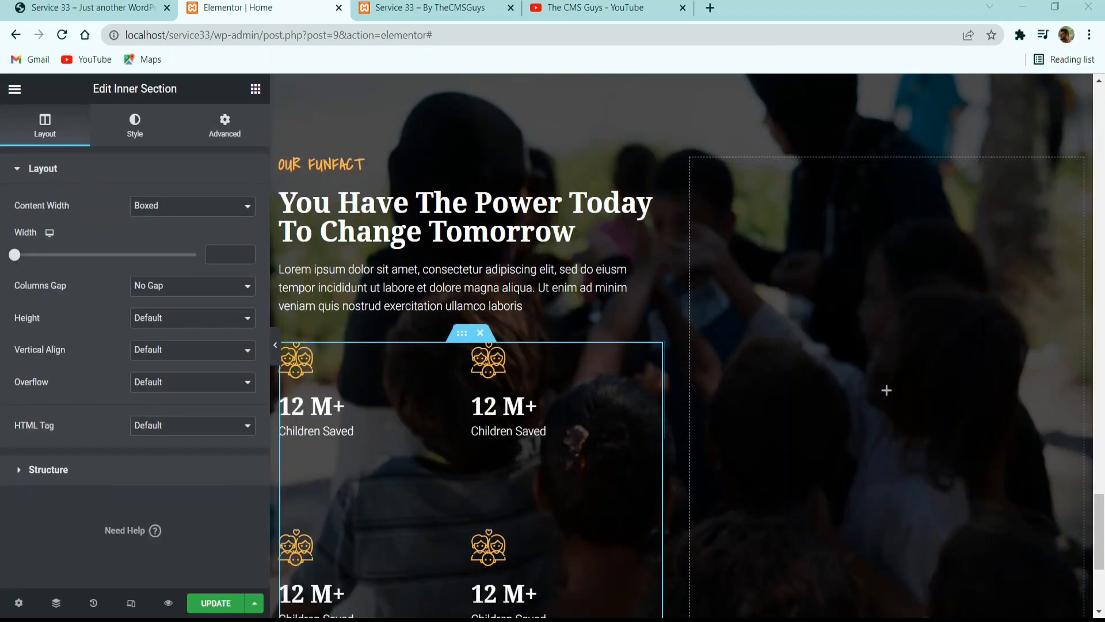
{"action": "scroll", "coordinate": [505, 324], "scroll_direction": "down", "scroll_amount": 4}
{"action": "scroll", "coordinate": [457, 364], "scroll_direction": "up", "scroll_amount": 2}
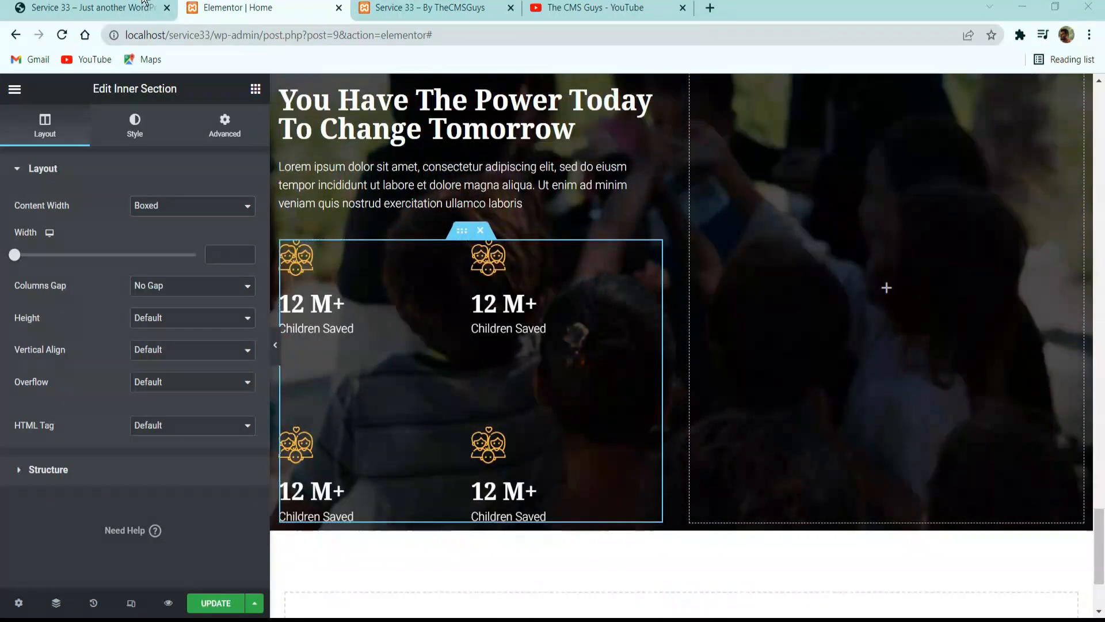
{"action": "left_click", "coordinate": [144, 8]}
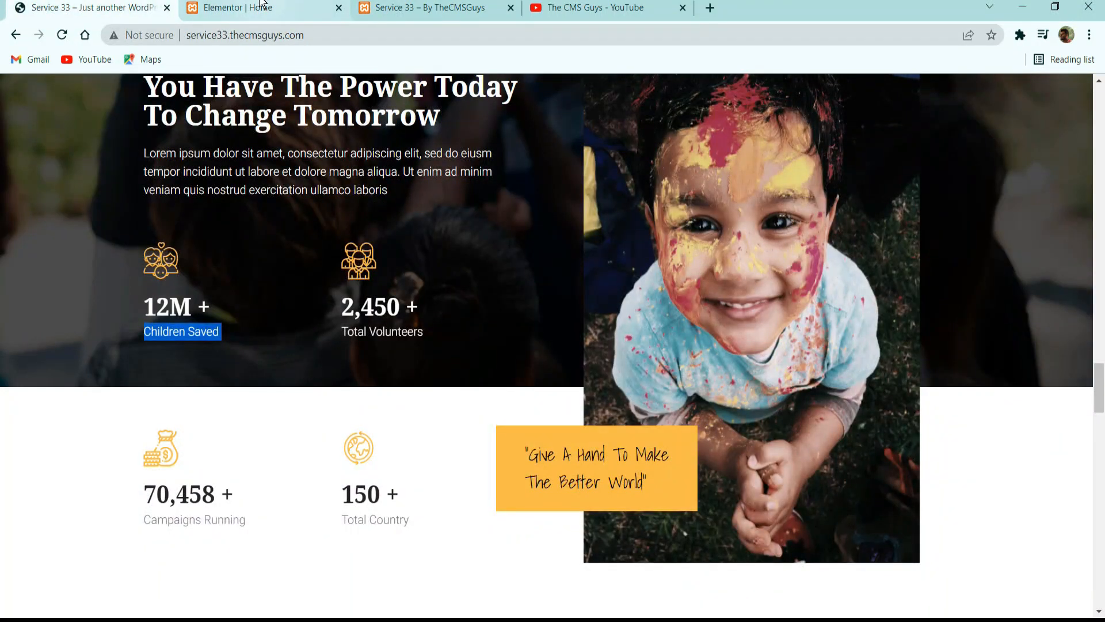
{"action": "left_click", "coordinate": [237, 8]}
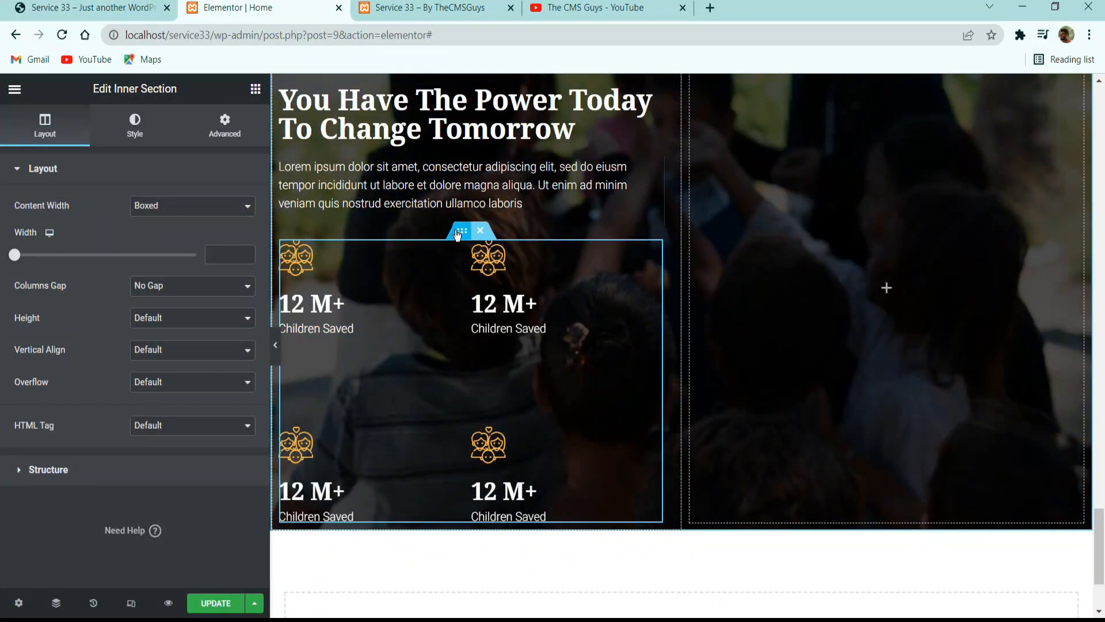
{"action": "left_click", "coordinate": [232, 123]}
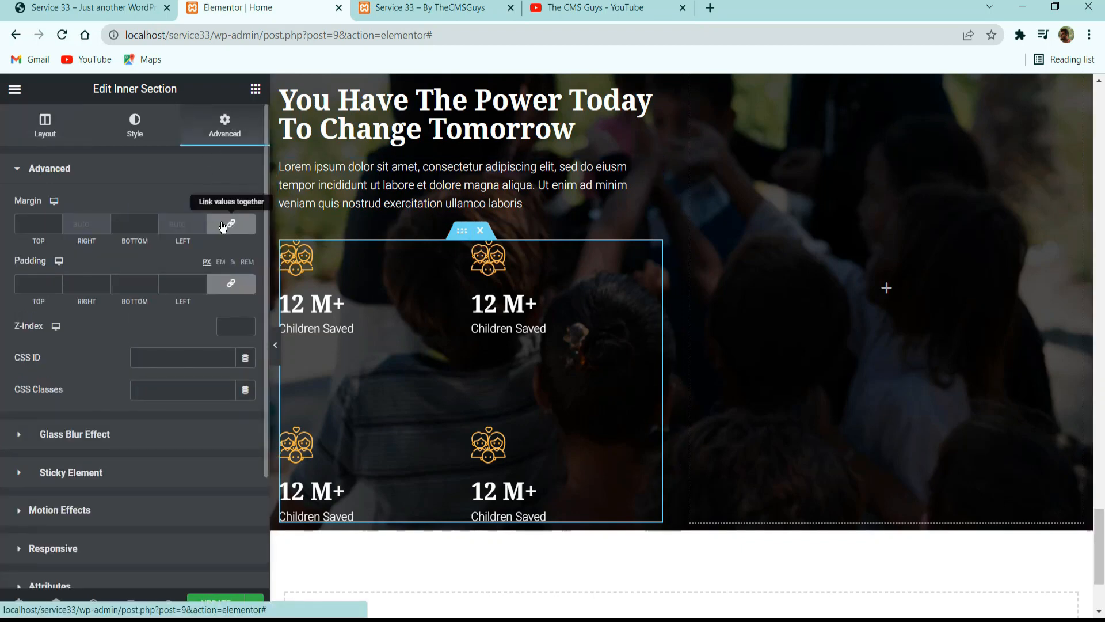
{"action": "double_click", "coordinate": [57, 225]}
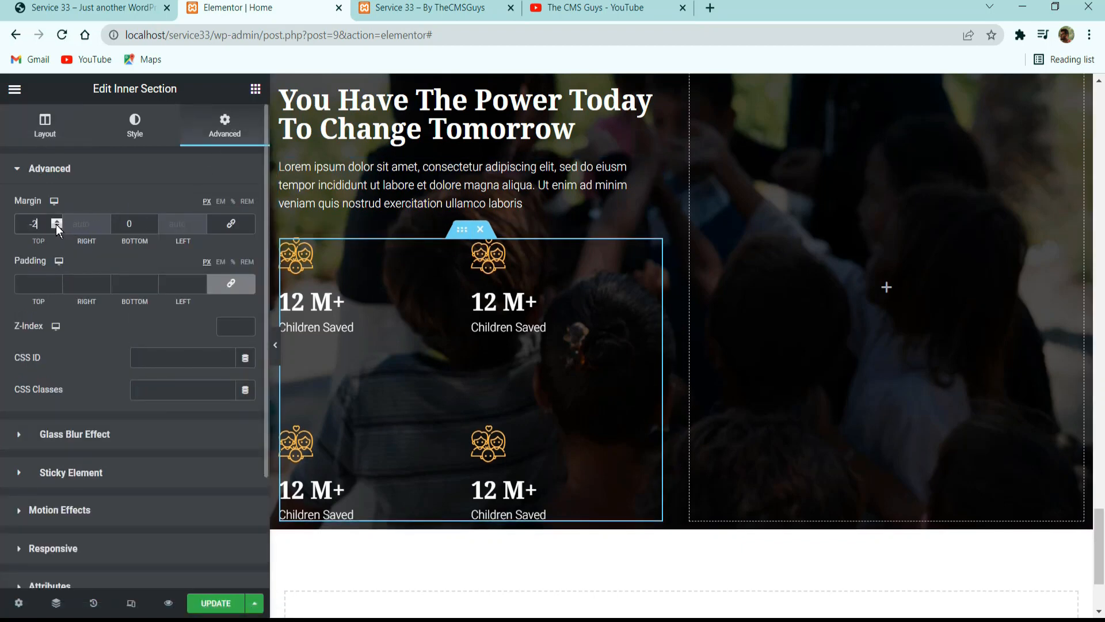
{"action": "type", "text": "00"}
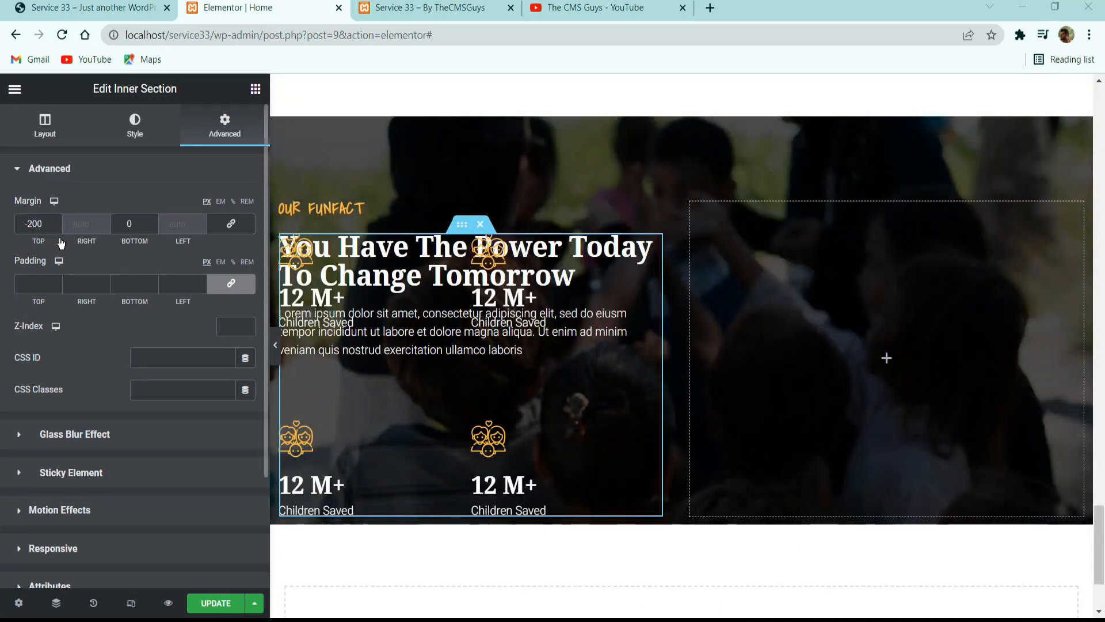
Set the top margin of the counters' inner section to 0 px and update the page.
{"action": "left_click_drag", "start_coordinate": [44, 224], "coordinate": [23, 225]}
{"action": "type", "text": "0"}
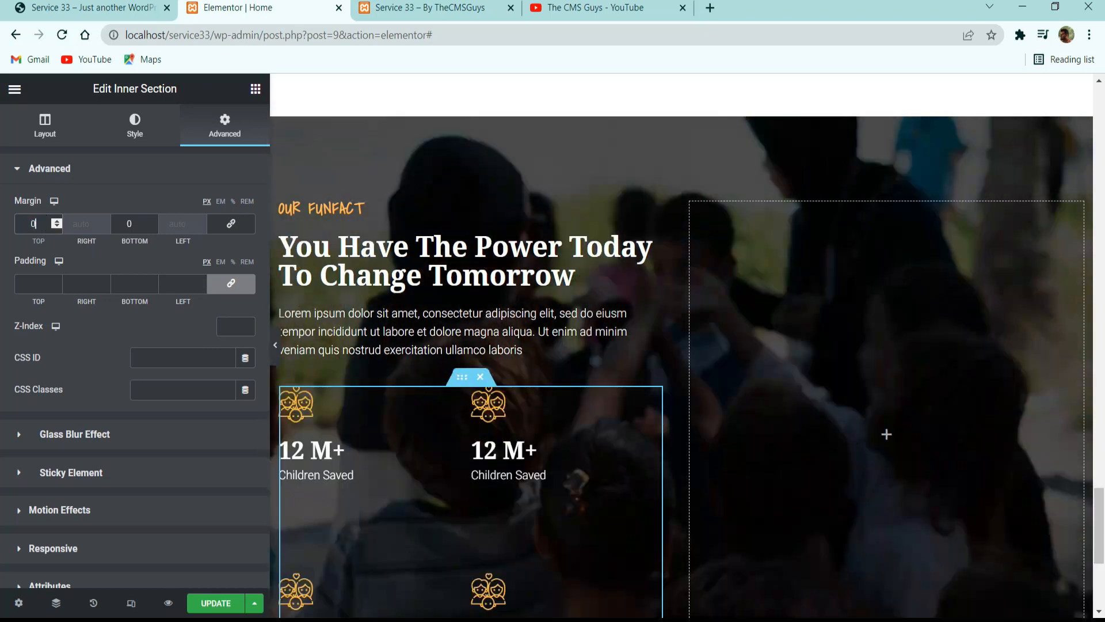
{"action": "scroll", "coordinate": [358, 388], "scroll_direction": "down", "scroll_amount": 3}
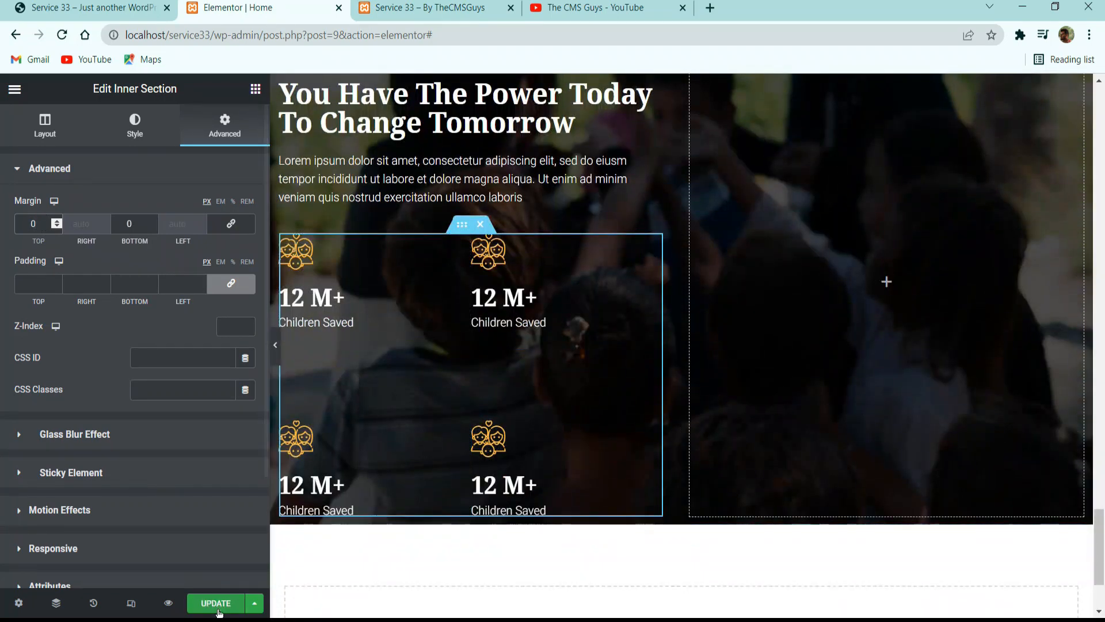
{"action": "left_click", "coordinate": [216, 603]}
Check the Funfact image on the reference page and add an Image widget to the empty column of the Elementor page's Funfact section.
{"action": "scroll", "coordinate": [476, 486], "scroll_direction": "up", "scroll_amount": 3}
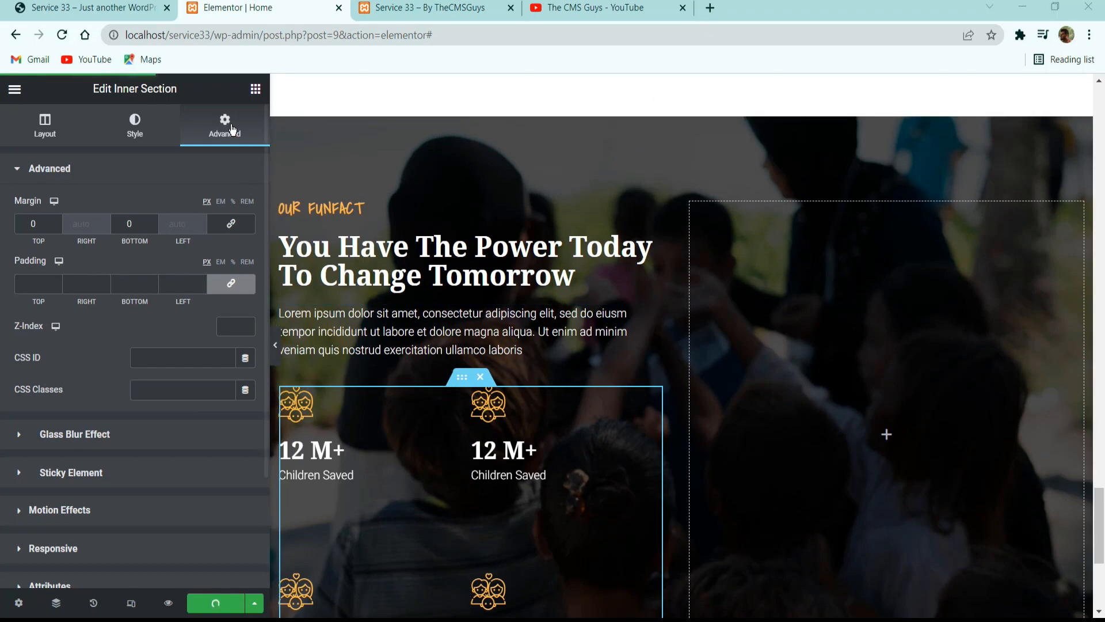
{"action": "left_click", "coordinate": [126, 7]}
{"action": "scroll", "coordinate": [748, 371], "scroll_direction": "up", "scroll_amount": 2}
{"action": "scroll", "coordinate": [747, 372], "scroll_direction": "up", "scroll_amount": 1}
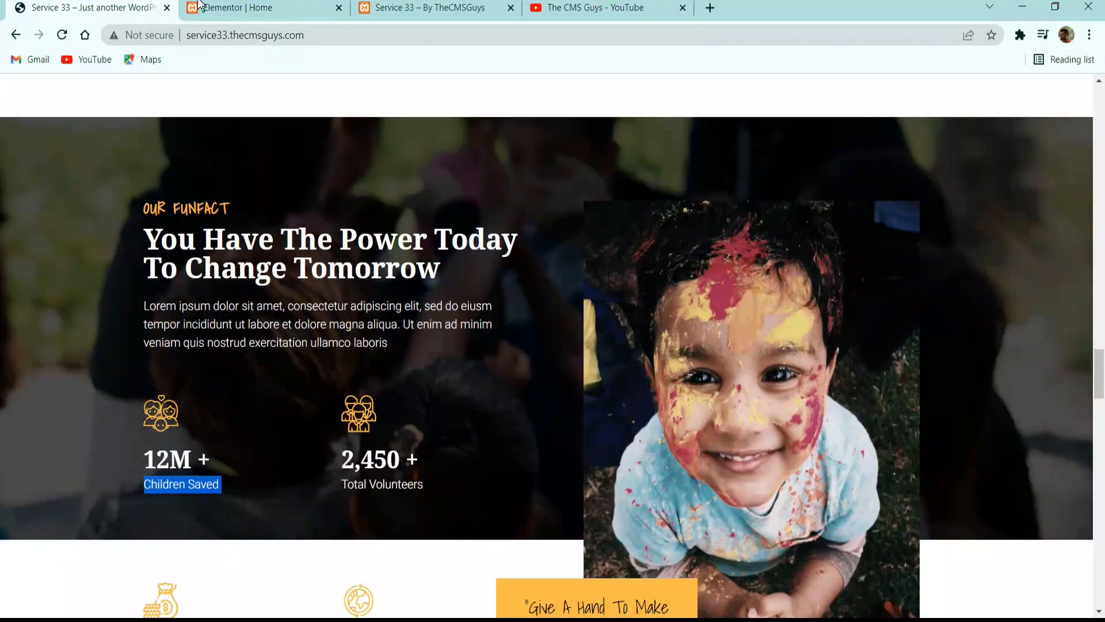
{"action": "left_click", "coordinate": [238, 7]}
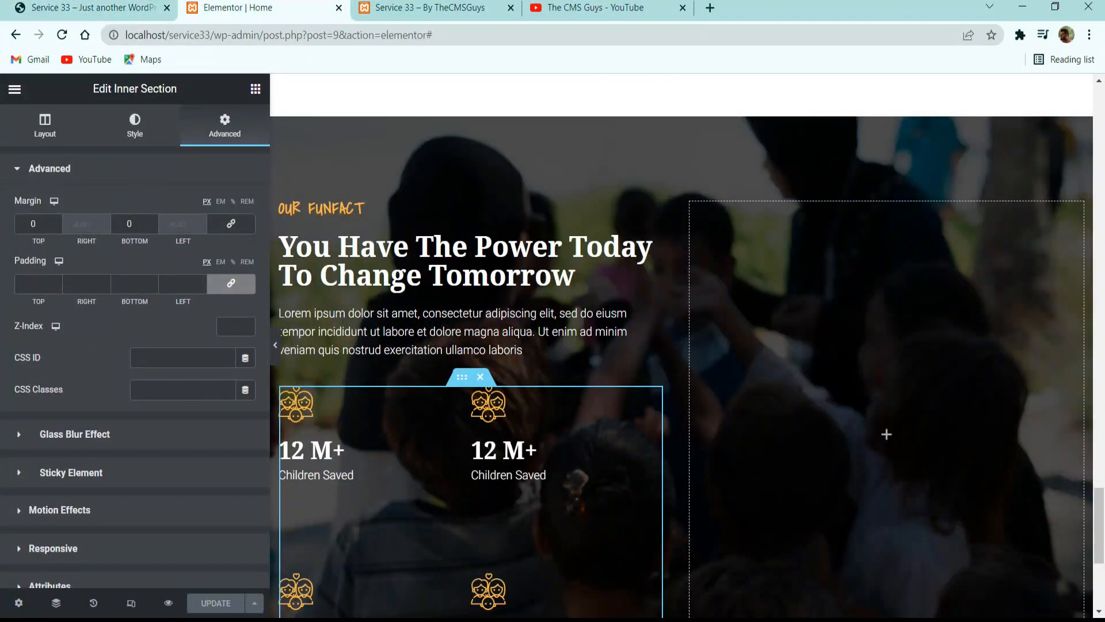
{"action": "left_click", "coordinate": [256, 89]}
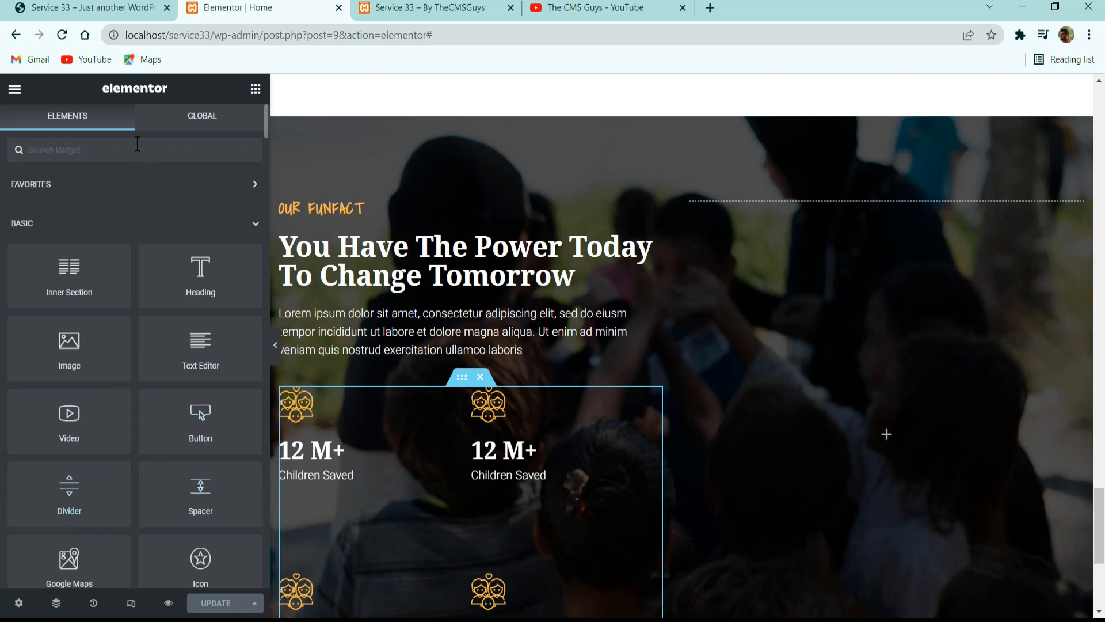
{"action": "type", "text": "image"}
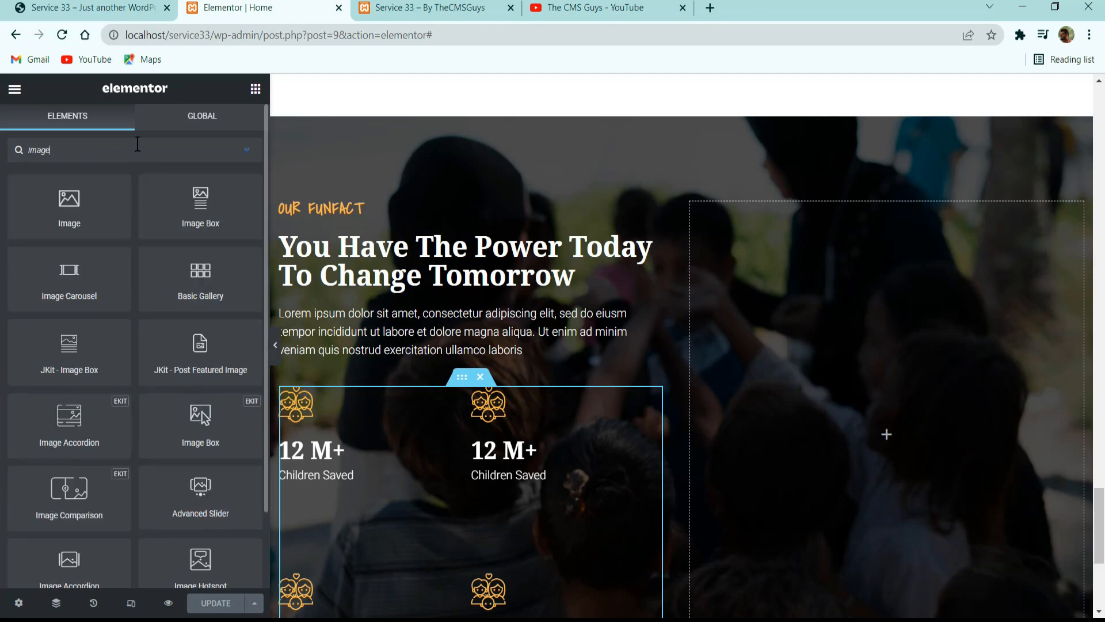
{"action": "left_click_drag", "start_coordinate": [69, 217], "coordinate": [761, 372]}
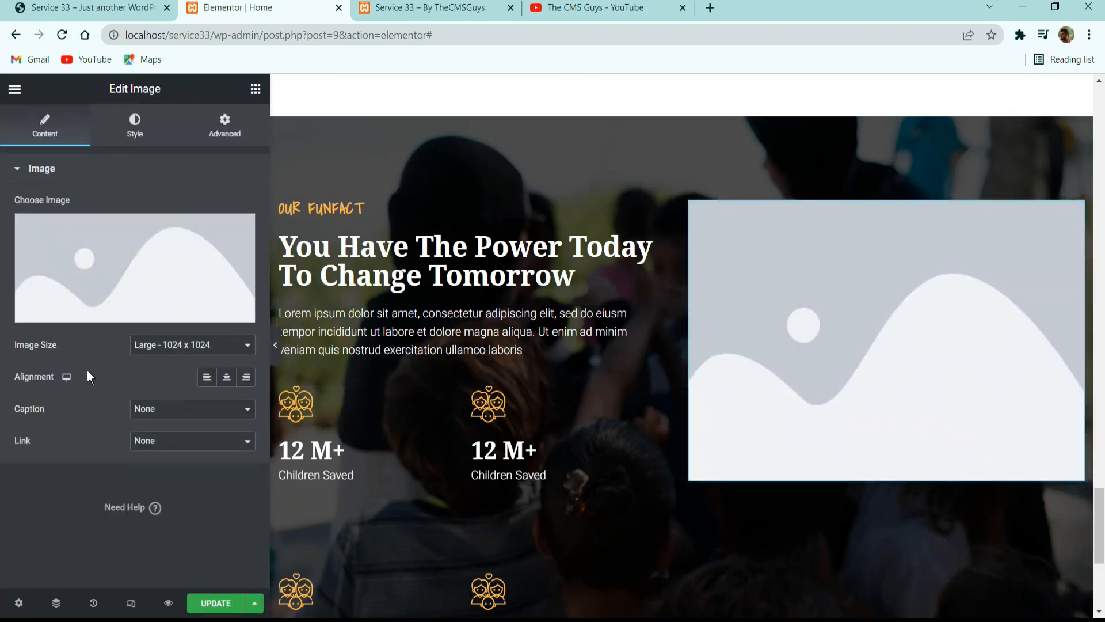
Choose happy-kid-W97QA6P.jpg from the media library and insert it into the Image widget.
{"action": "left_click", "coordinate": [201, 244]}
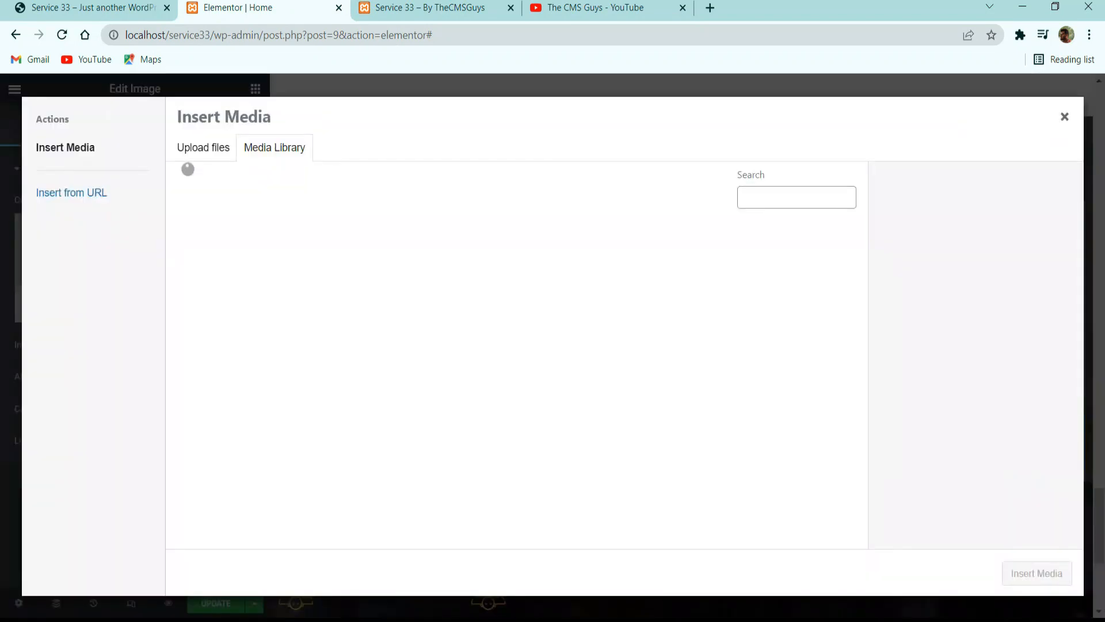
{"action": "scroll", "coordinate": [460, 288], "scroll_direction": "down", "scroll_amount": 7}
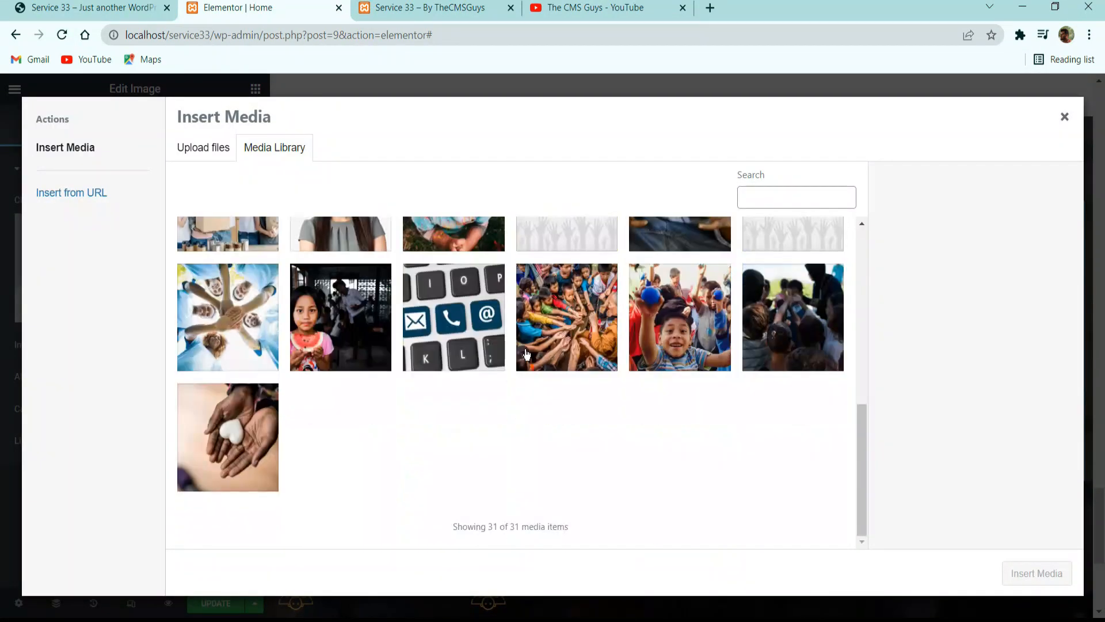
{"action": "scroll", "coordinate": [464, 257], "scroll_direction": "up", "scroll_amount": 3}
{"action": "left_click", "coordinate": [464, 348]}
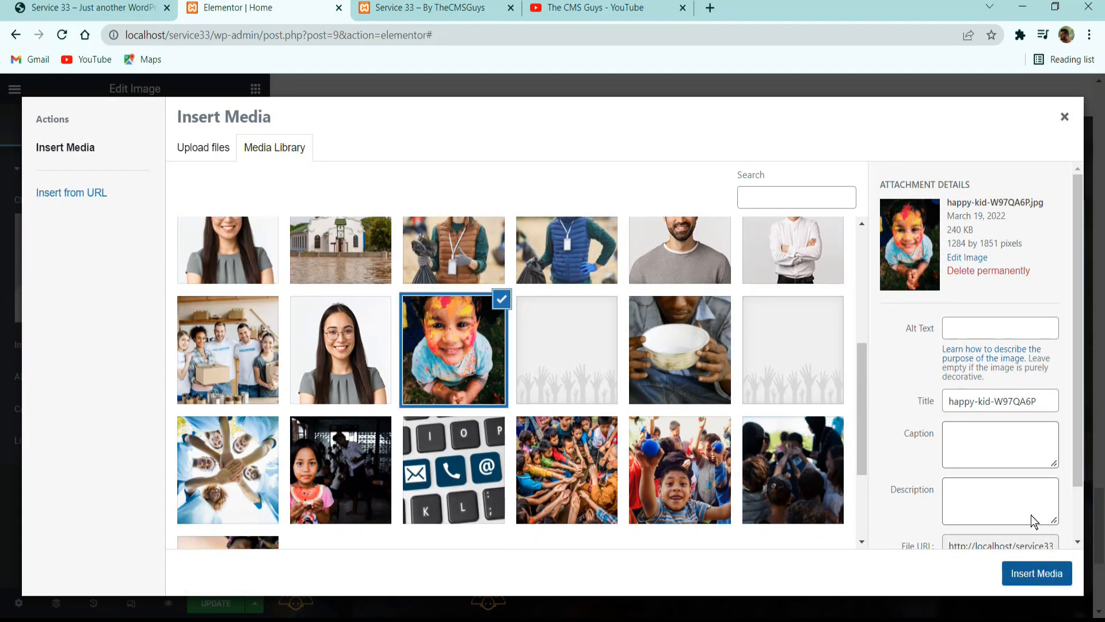
{"action": "left_click", "coordinate": [1034, 574]}
Set the Funfact image's width to 85% and its opacity to 1, and update the page.
{"action": "scroll", "coordinate": [794, 409], "scroll_direction": "down", "scroll_amount": 4}
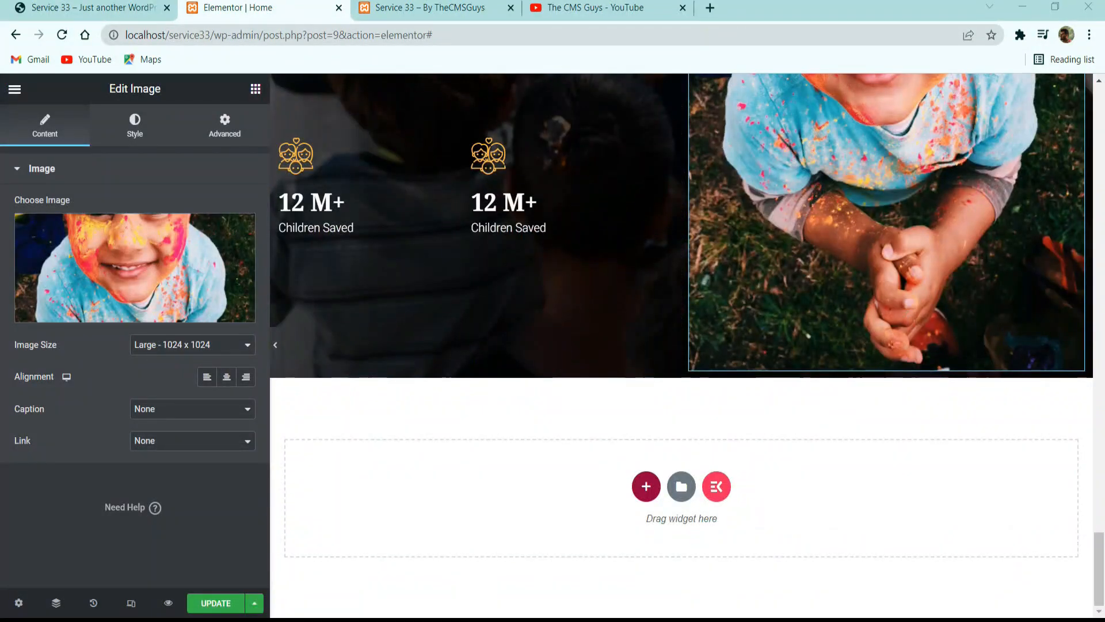
{"action": "left_click", "coordinate": [135, 128]}
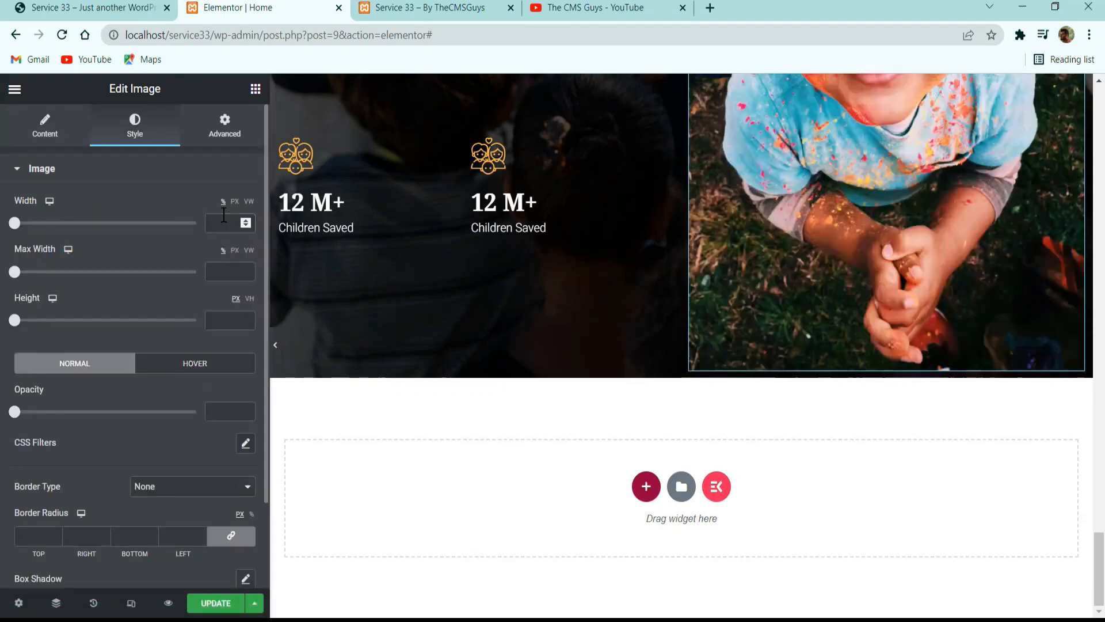
{"action": "left_click", "coordinate": [223, 224]}
{"action": "type", "text": "85"}
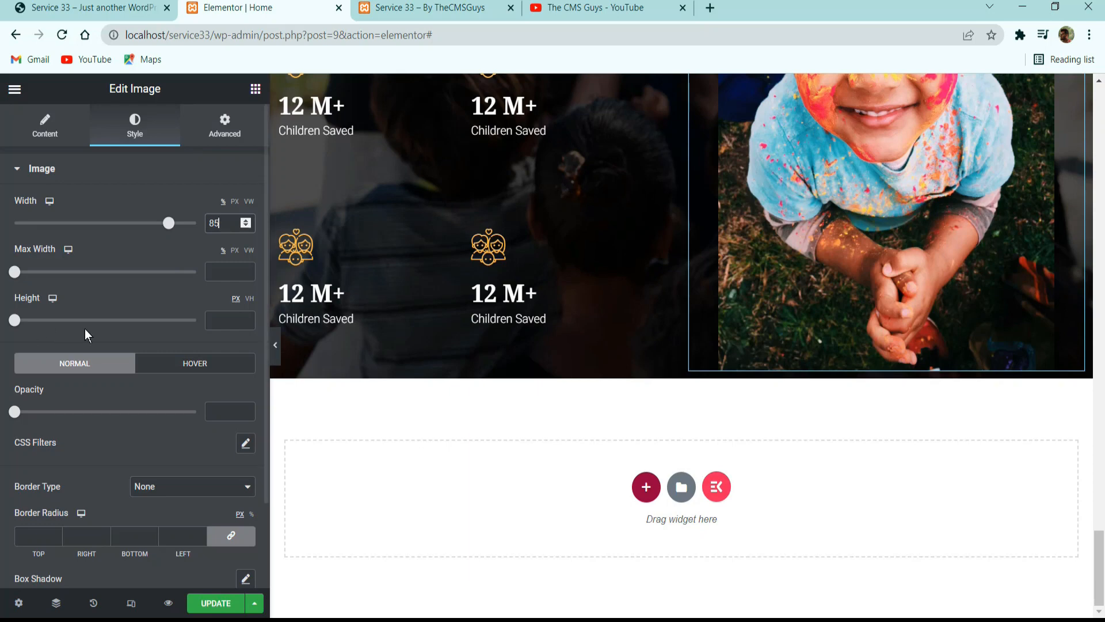
{"action": "left_click_drag", "start_coordinate": [15, 411], "coordinate": [254, 417]}
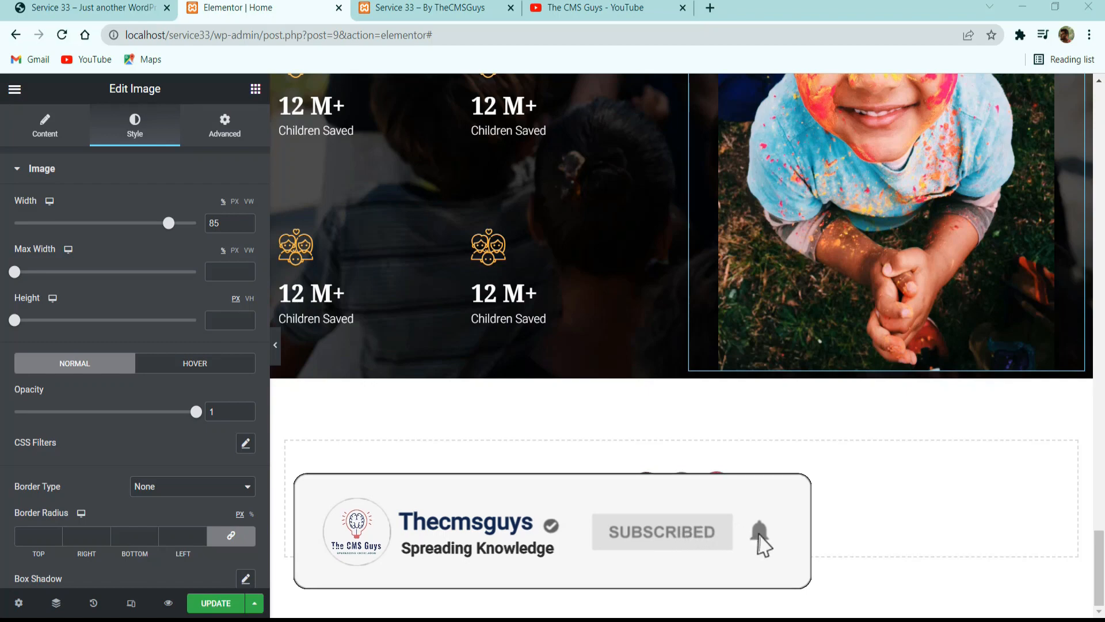
{"action": "scroll", "coordinate": [632, 388], "scroll_direction": "up", "scroll_amount": 3}
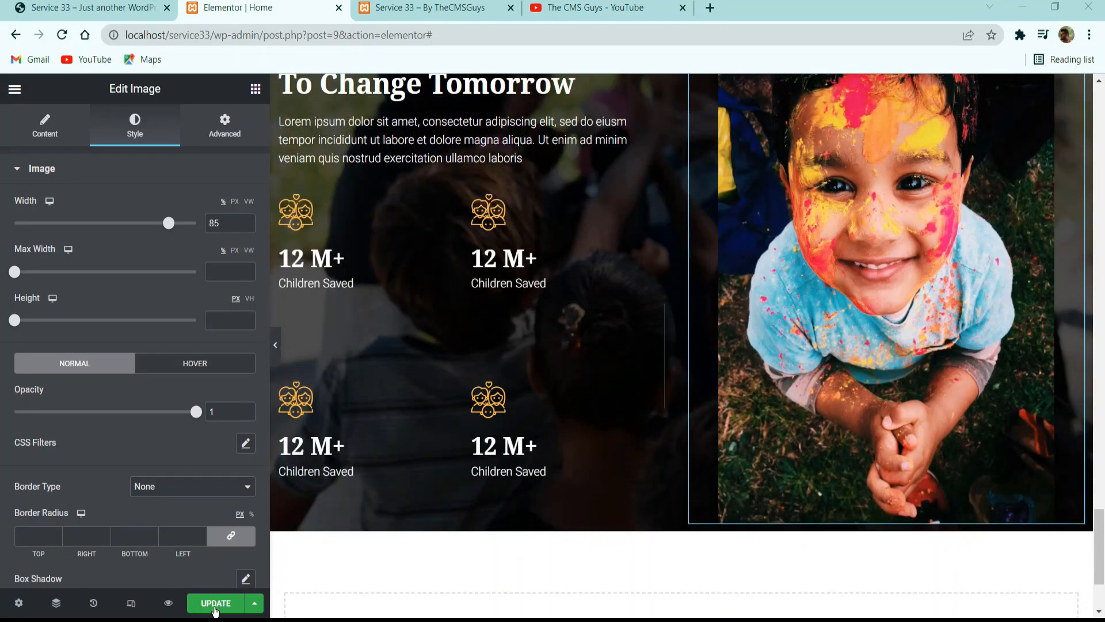
{"action": "left_click", "coordinate": [213, 607]}
Check the lower counters on the reference page, then add a two-column section below the Funfact section in Elementor.
{"action": "left_click", "coordinate": [84, 8]}
{"action": "scroll", "coordinate": [479, 306], "scroll_direction": "down", "scroll_amount": 5}
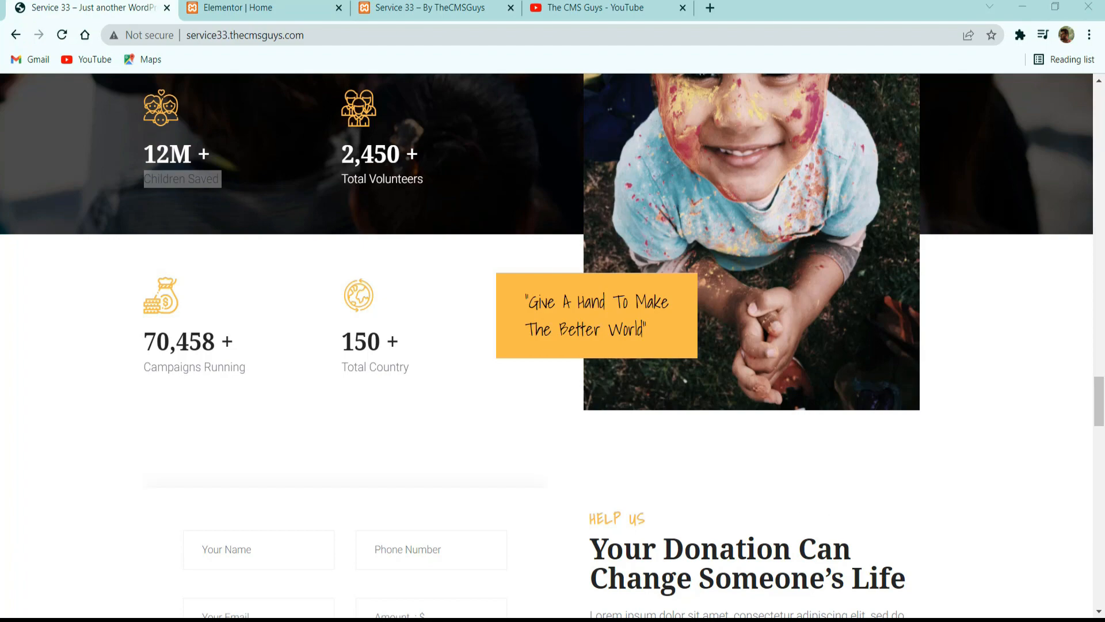
{"action": "scroll", "coordinate": [537, 243], "scroll_direction": "down", "scroll_amount": 3}
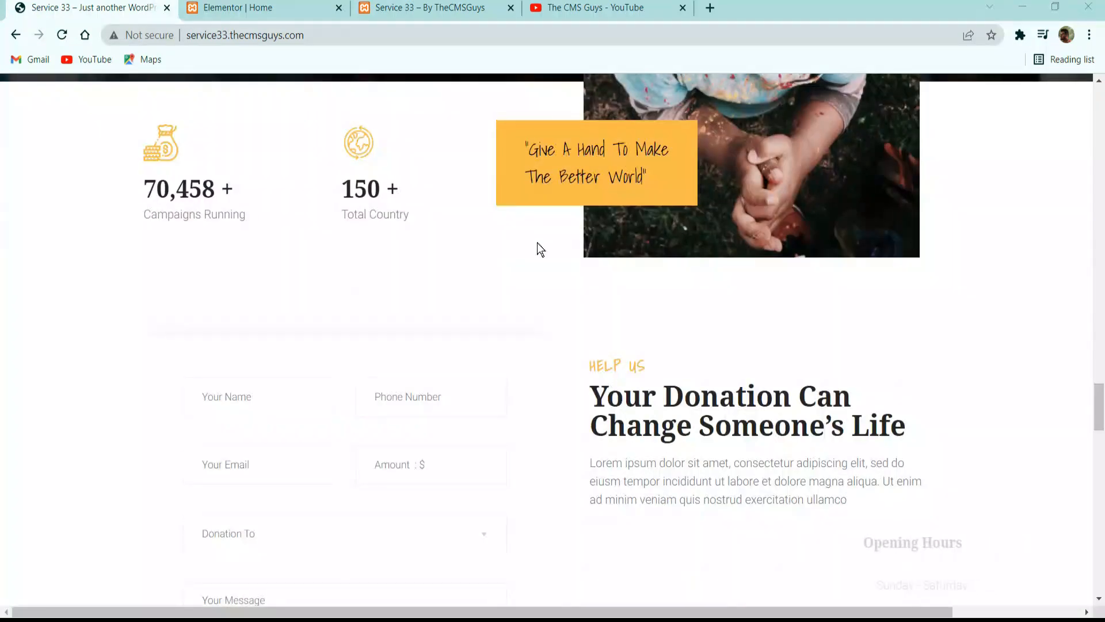
{"action": "scroll", "coordinate": [278, 322], "scroll_direction": "up", "scroll_amount": 3}
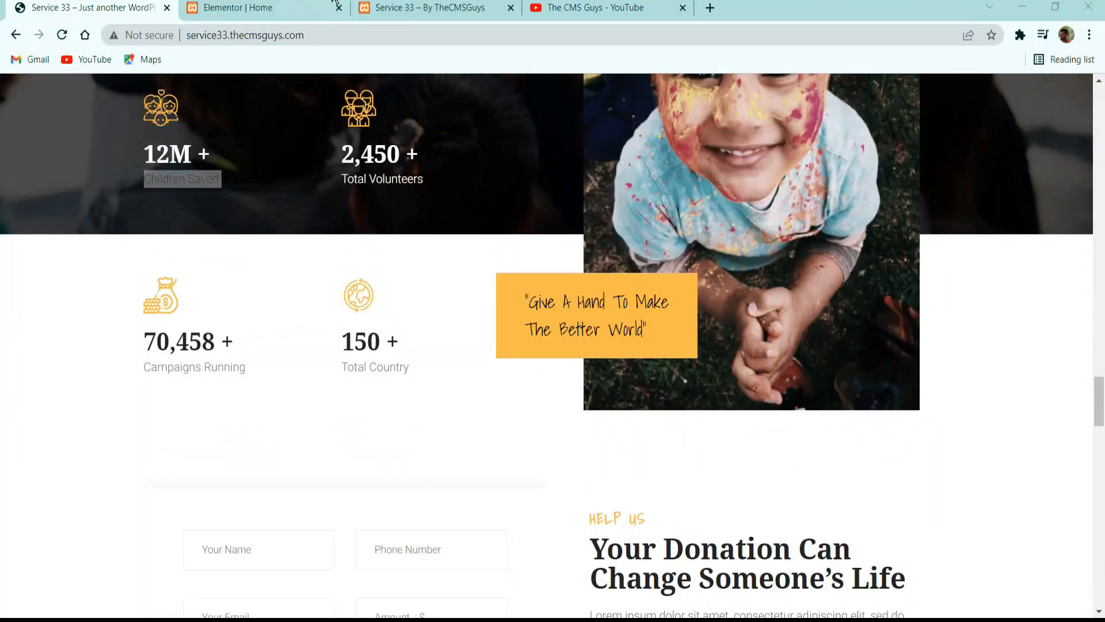
{"action": "left_click", "coordinate": [334, 3]}
{"action": "scroll", "coordinate": [576, 357], "scroll_direction": "down", "scroll_amount": 3}
{"action": "left_click", "coordinate": [643, 487]}
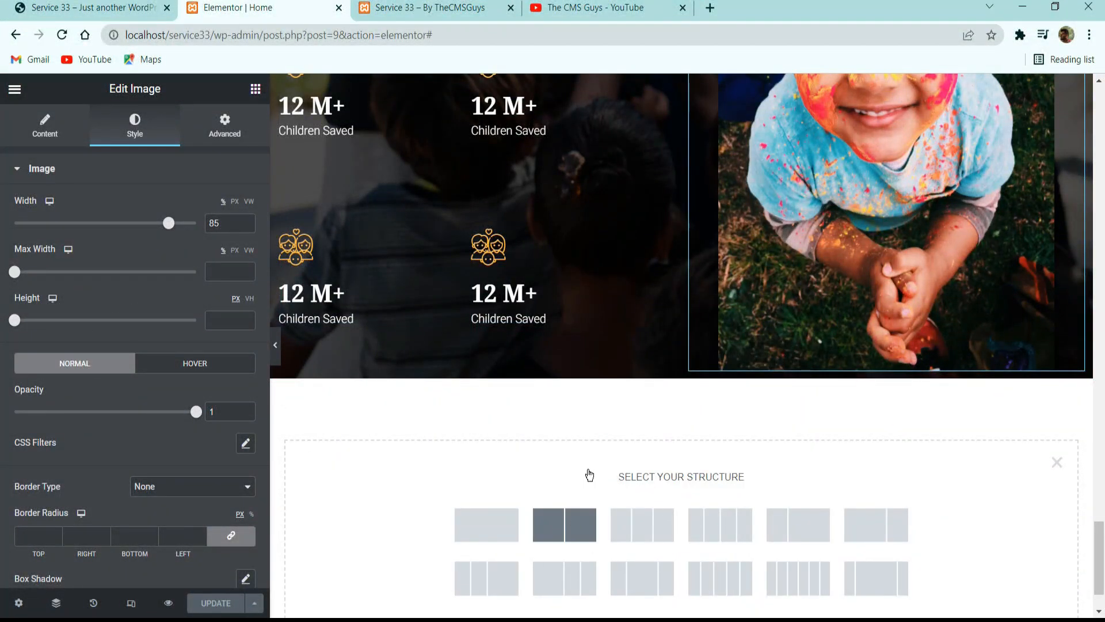
{"action": "left_click", "coordinate": [564, 525]}
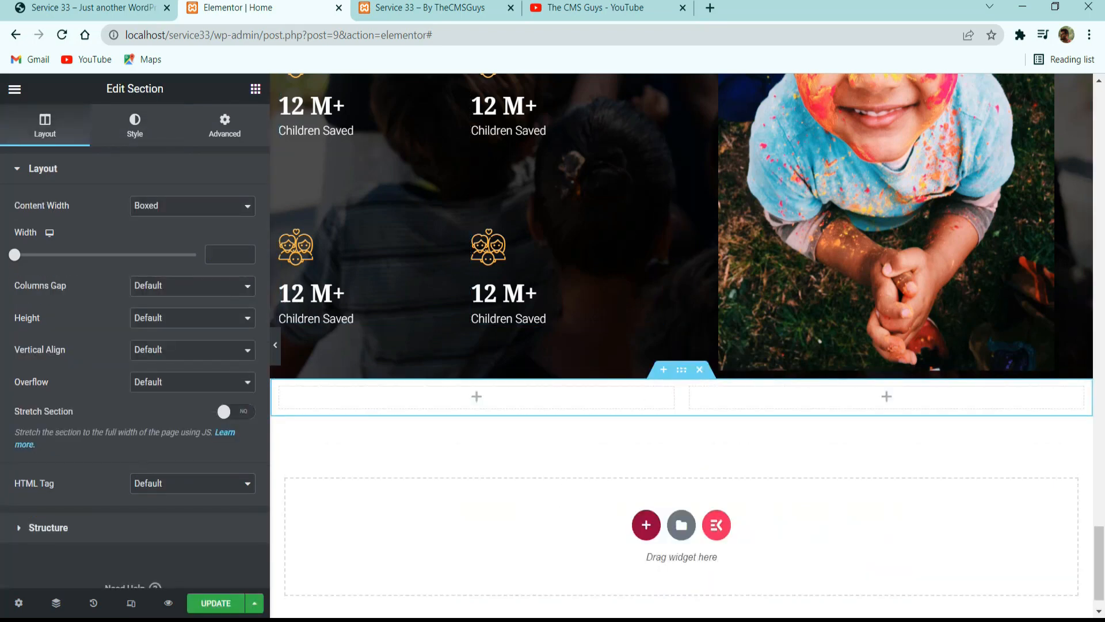
{"action": "scroll", "coordinate": [381, 296], "scroll_direction": "up", "scroll_amount": 3}
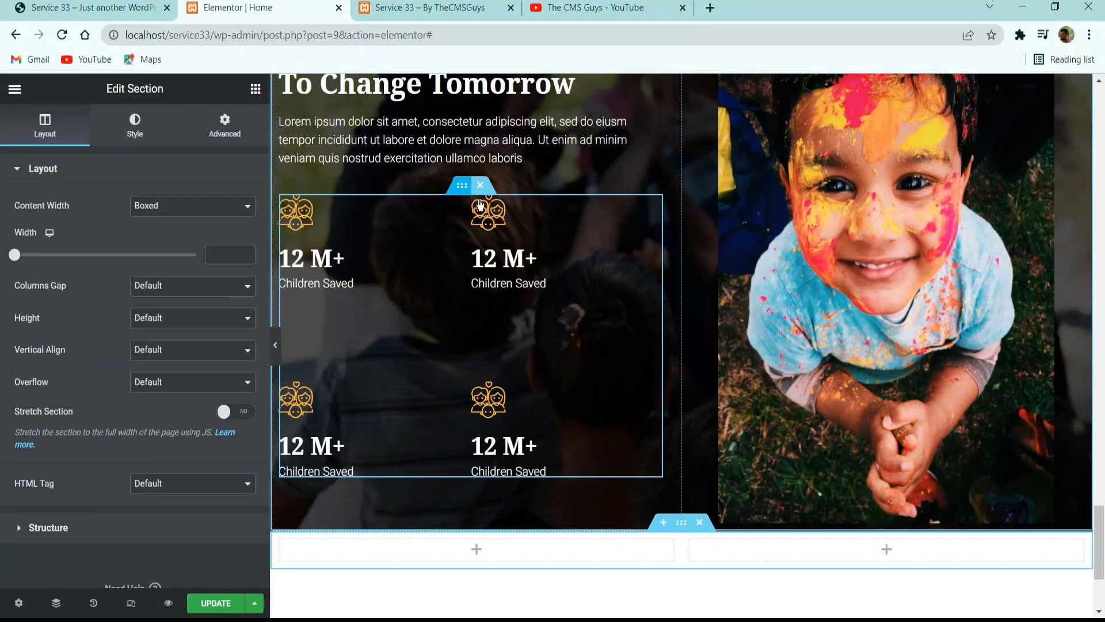
{"action": "right_click", "coordinate": [462, 185]}
{"action": "left_click", "coordinate": [499, 246]}
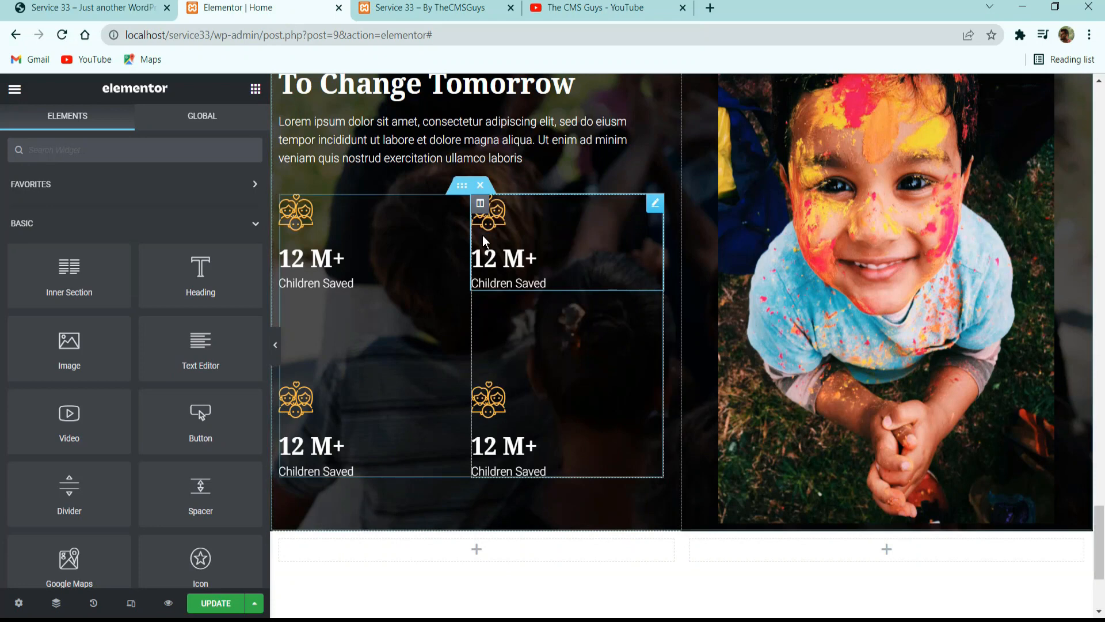
{"action": "right_click", "coordinate": [465, 191]}
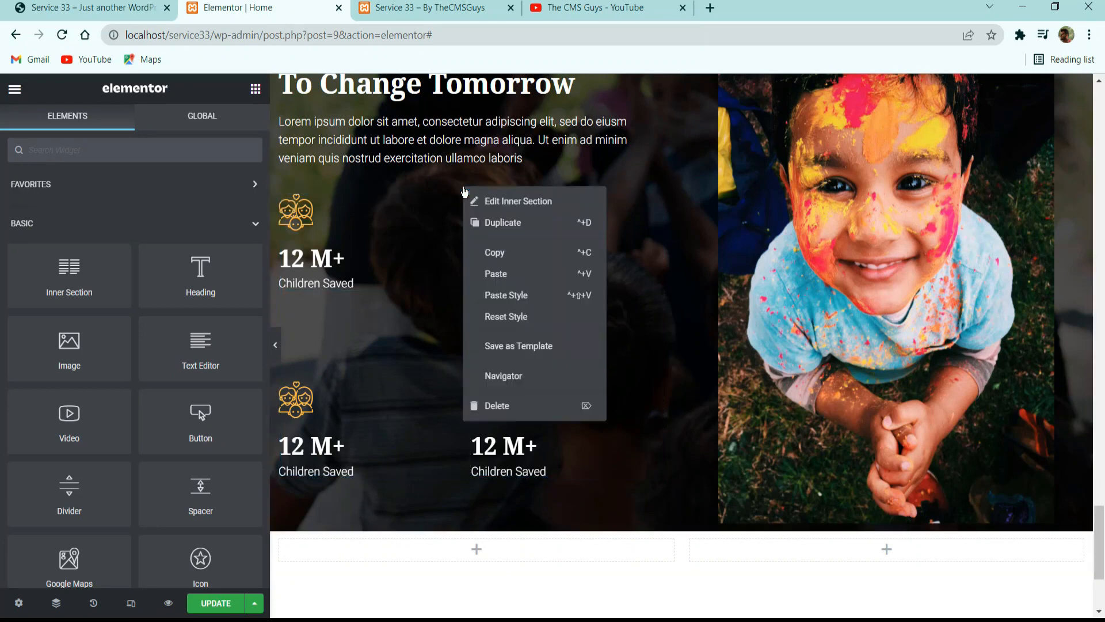
{"action": "left_click", "coordinate": [425, 188]}
Move the inner section with the four counters into the new section's first column and open that section's settings.
{"action": "left_click_drag", "start_coordinate": [460, 188], "coordinate": [489, 503]}
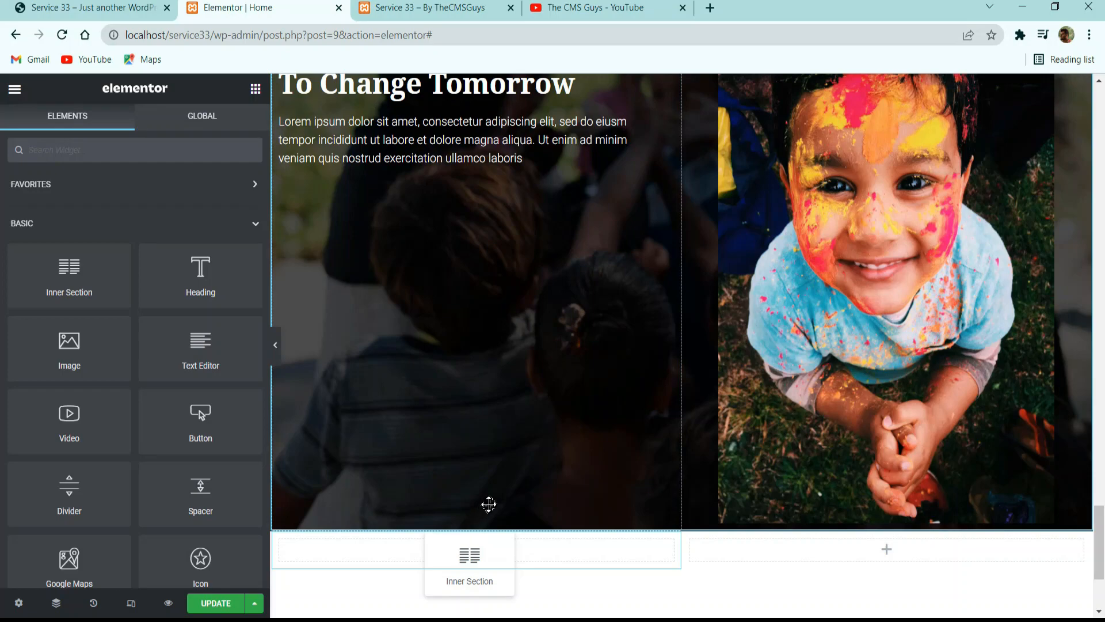
{"action": "scroll", "coordinate": [656, 564], "scroll_direction": "down", "scroll_amount": 5}
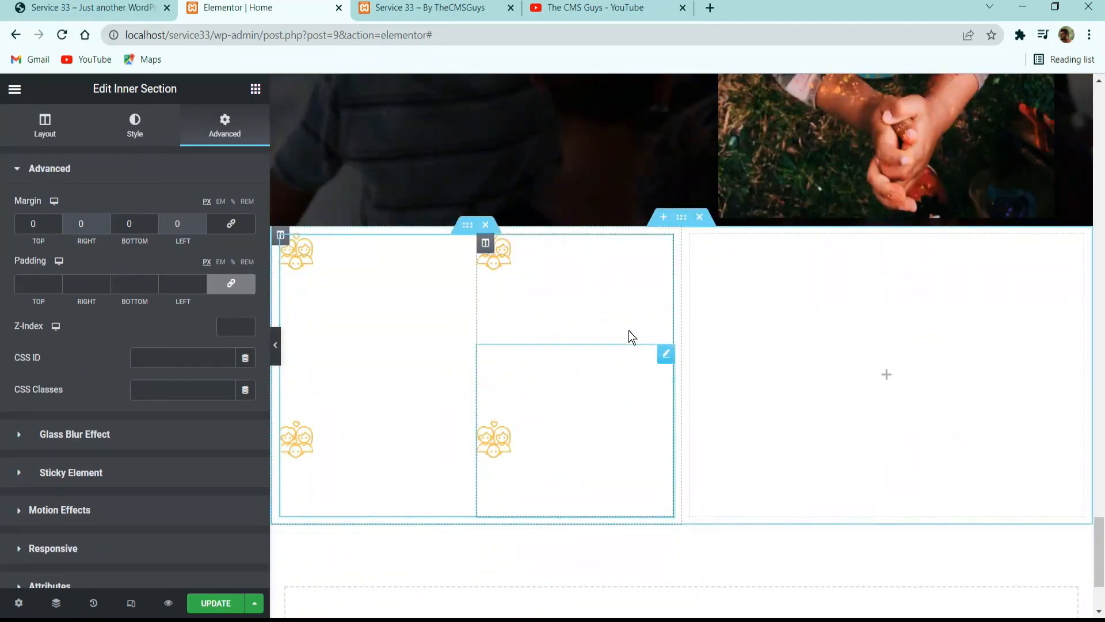
{"action": "left_click", "coordinate": [668, 217]}
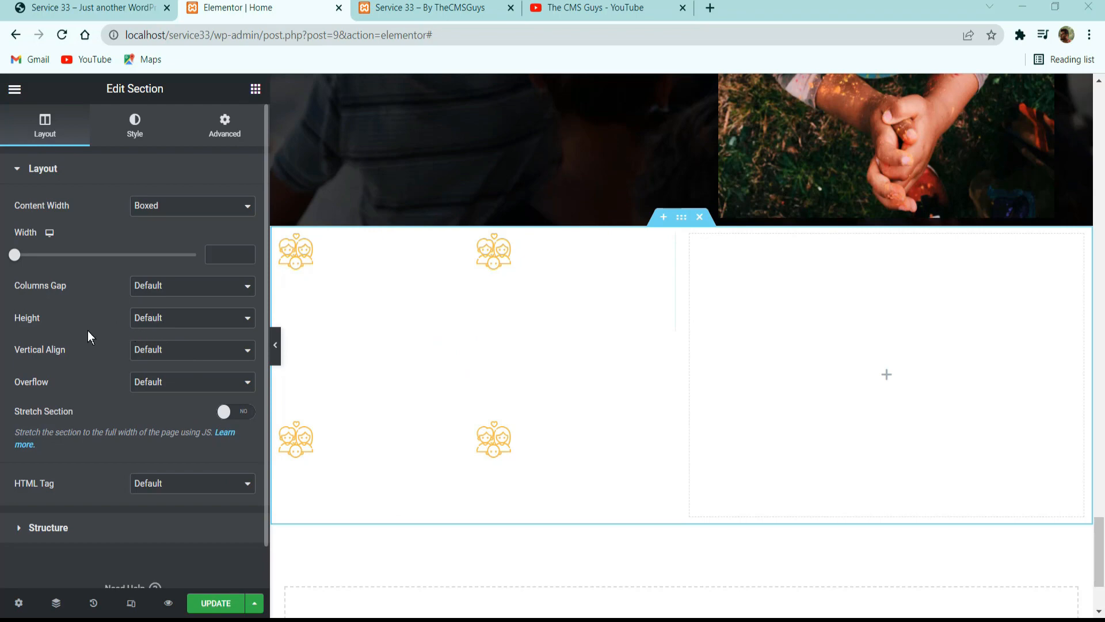
Set the new section's vertical alignment to Middle and its unlinked padding to 40 px top and 100 px bottom.
{"action": "left_click", "coordinate": [163, 356]}
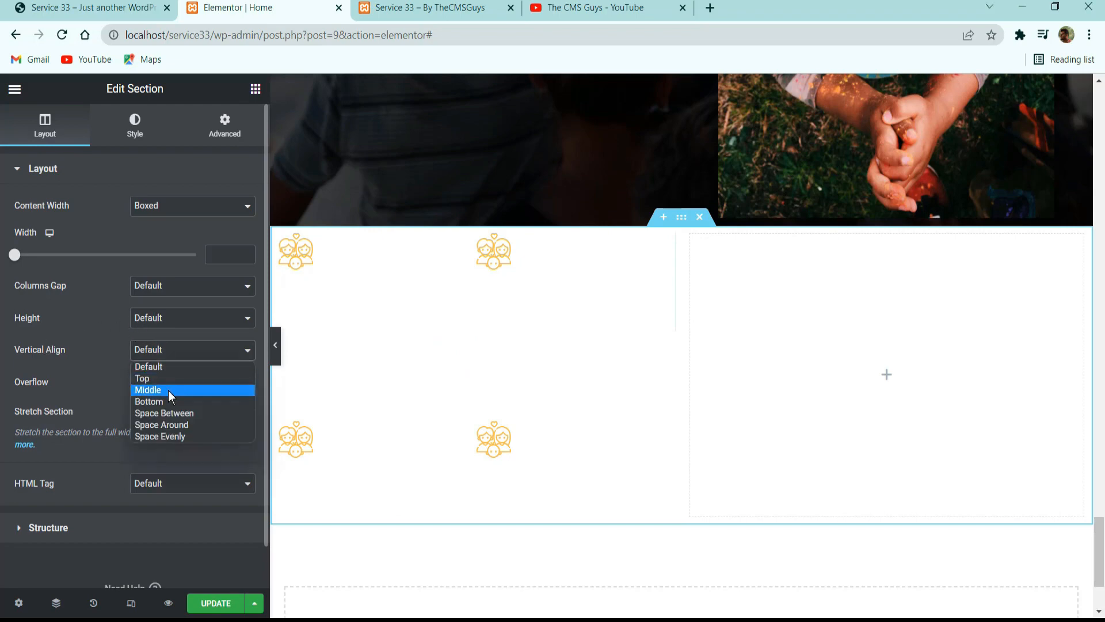
{"action": "left_click", "coordinate": [168, 390]}
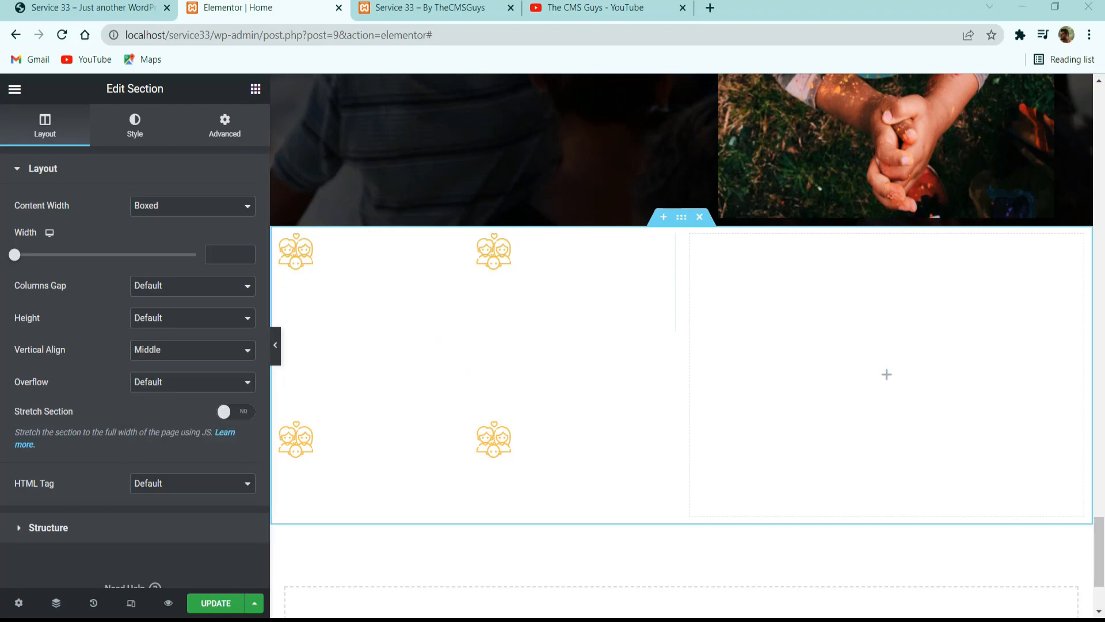
{"action": "left_click", "coordinate": [228, 129]}
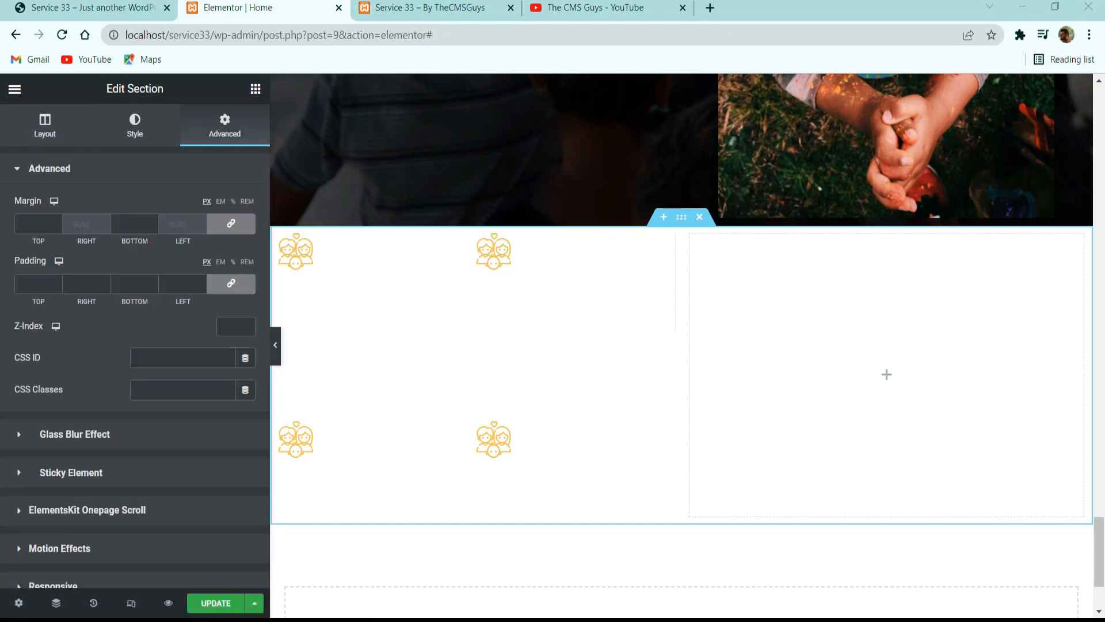
{"action": "left_click", "coordinate": [231, 284]}
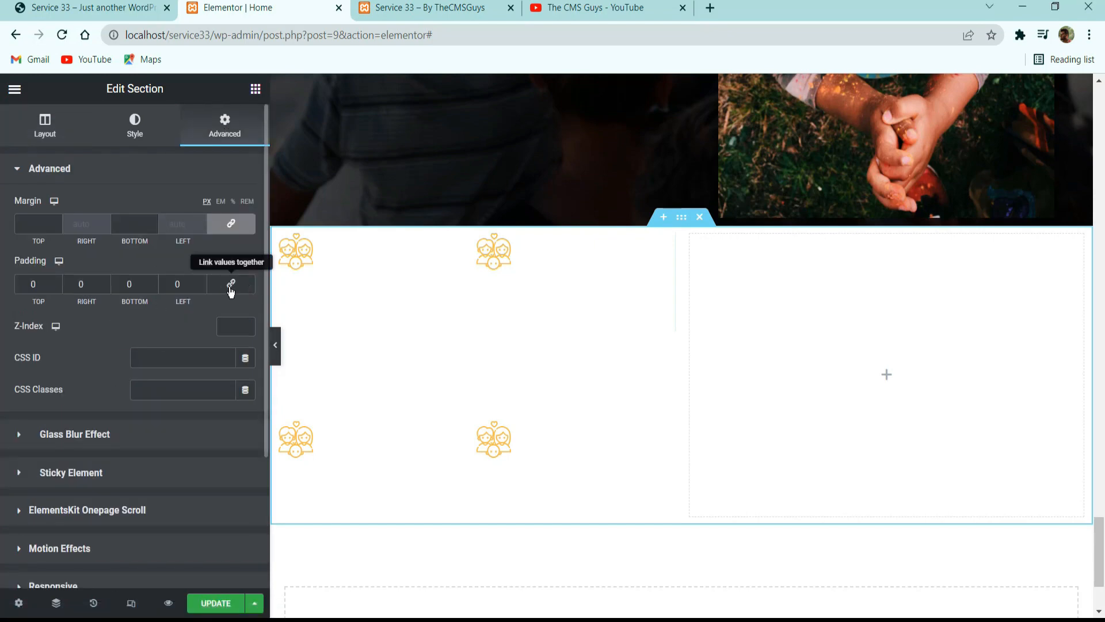
{"action": "double_click", "coordinate": [33, 284]}
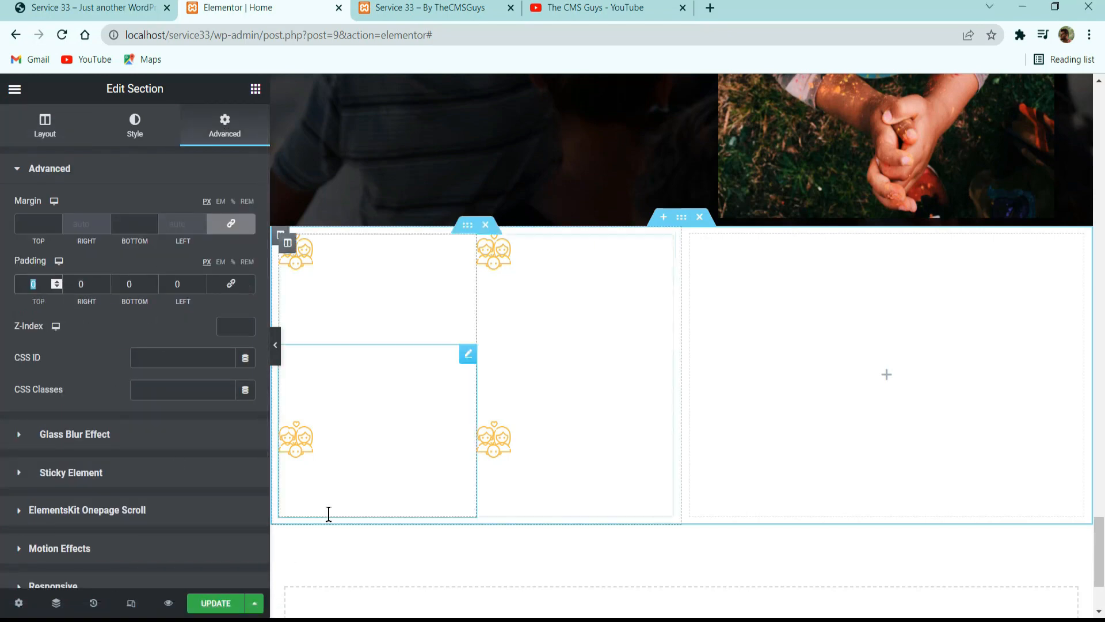
{"action": "type", "text": "40"}
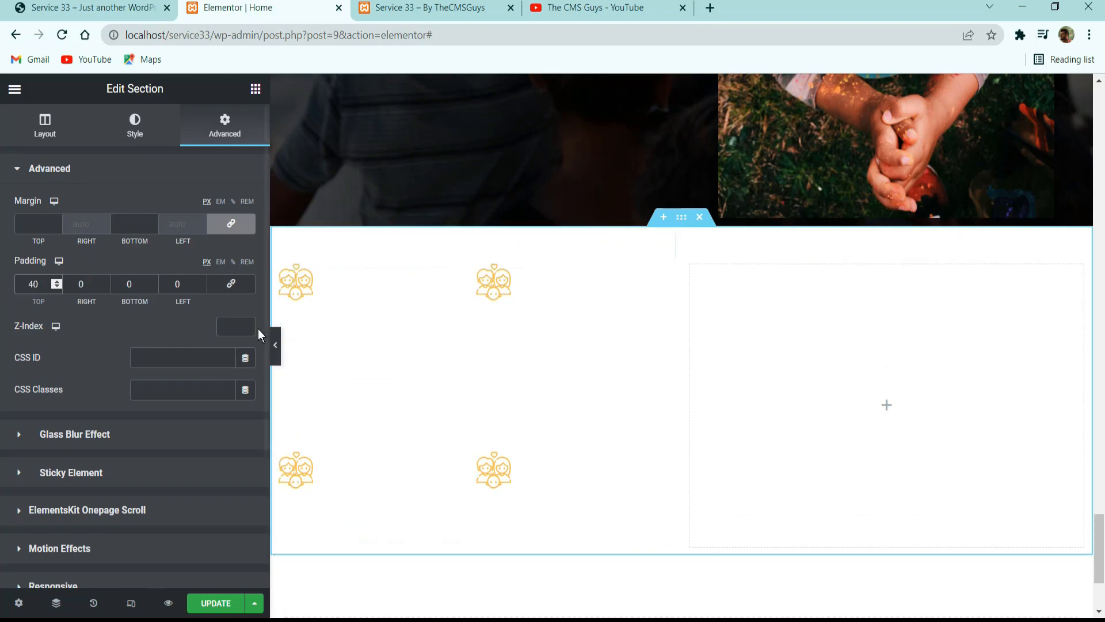
{"action": "double_click", "coordinate": [148, 279]}
{"action": "type", "text": "100"}
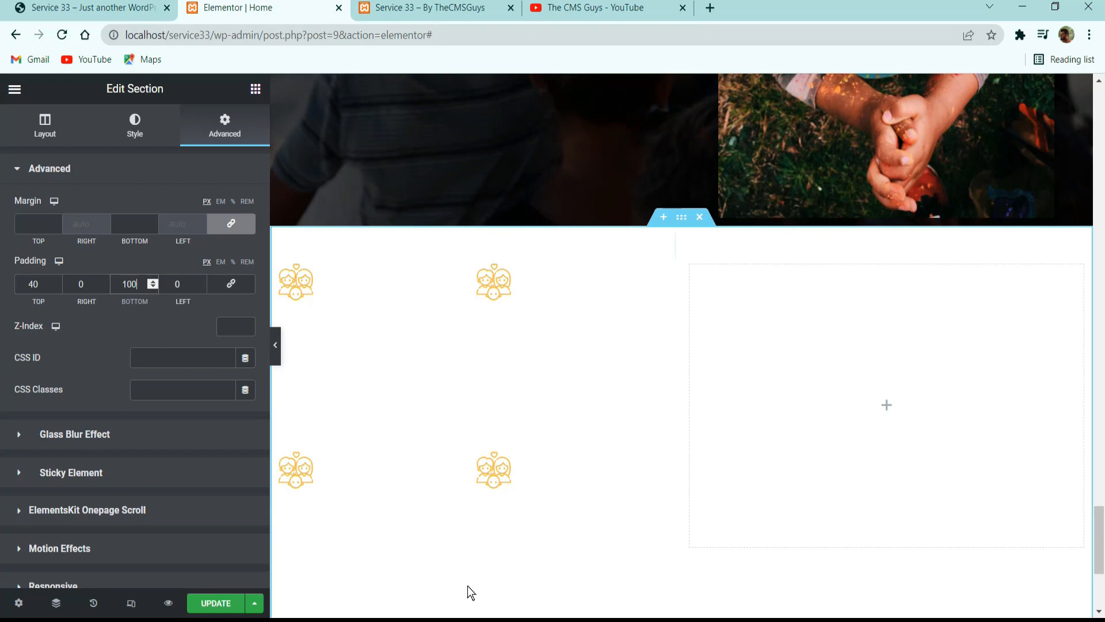
{"action": "scroll", "coordinate": [593, 471], "scroll_direction": "down", "scroll_amount": 5}
{"action": "scroll", "coordinate": [612, 451], "scroll_direction": "up", "scroll_amount": 3}
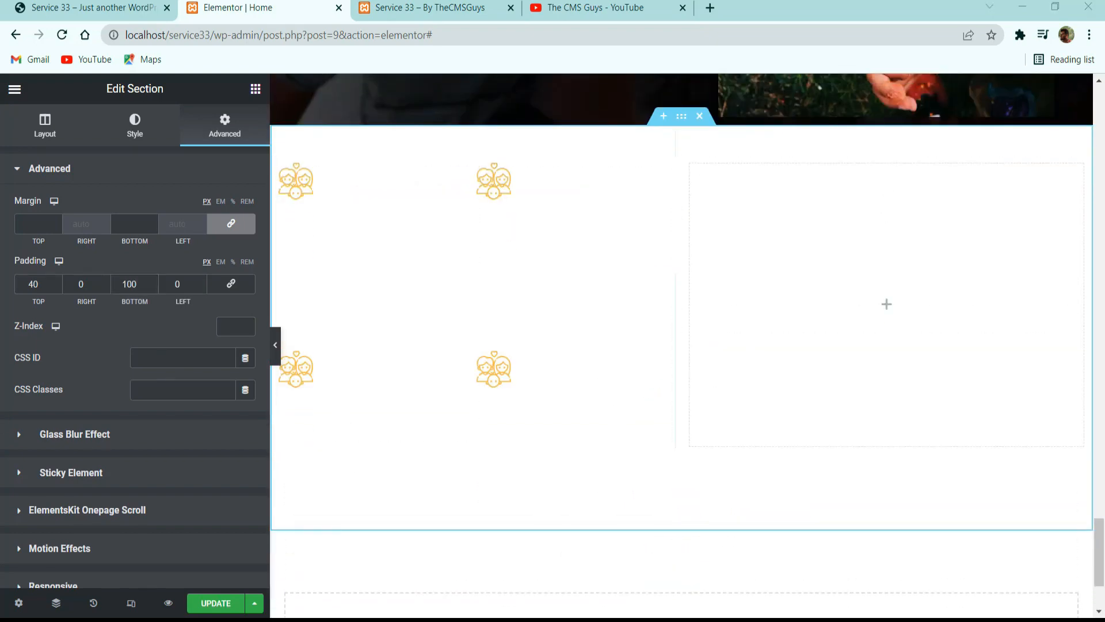
Check the counters' placement on the reference page, then set the counters' inner section top margin to -250 px in Elementor.
{"action": "left_click", "coordinate": [86, 7]}
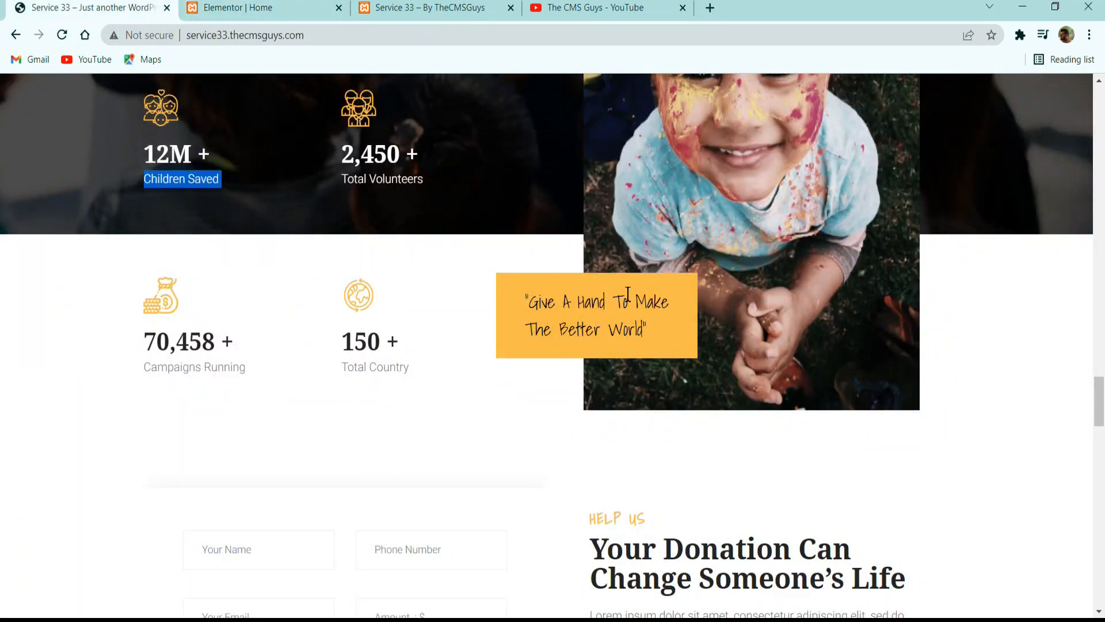
{"action": "left_click", "coordinate": [253, 5]}
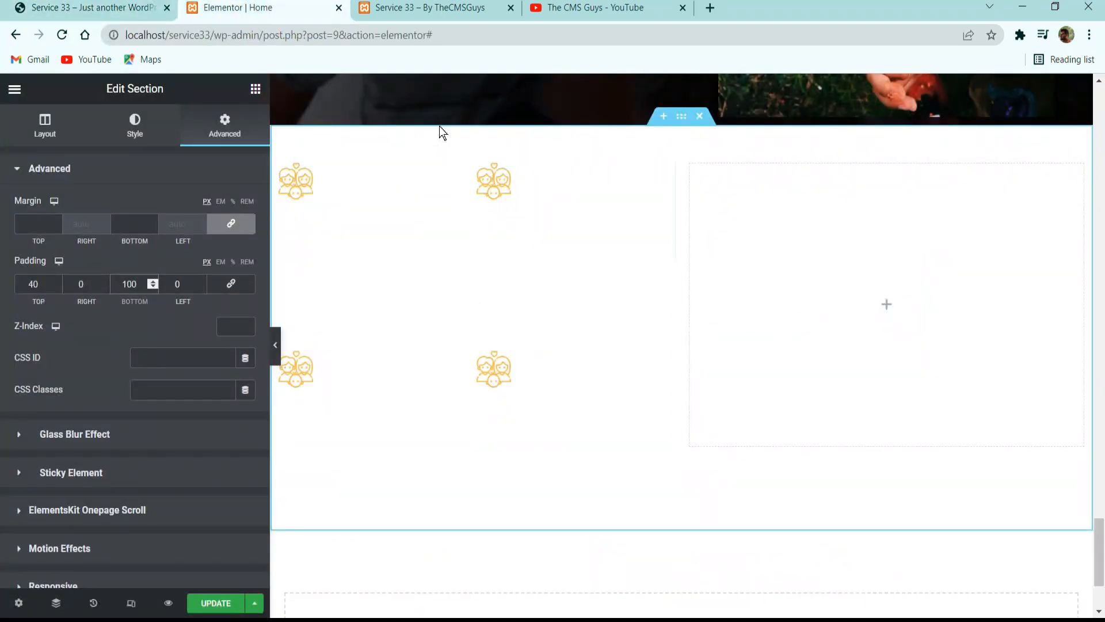
{"action": "left_click", "coordinate": [468, 154]}
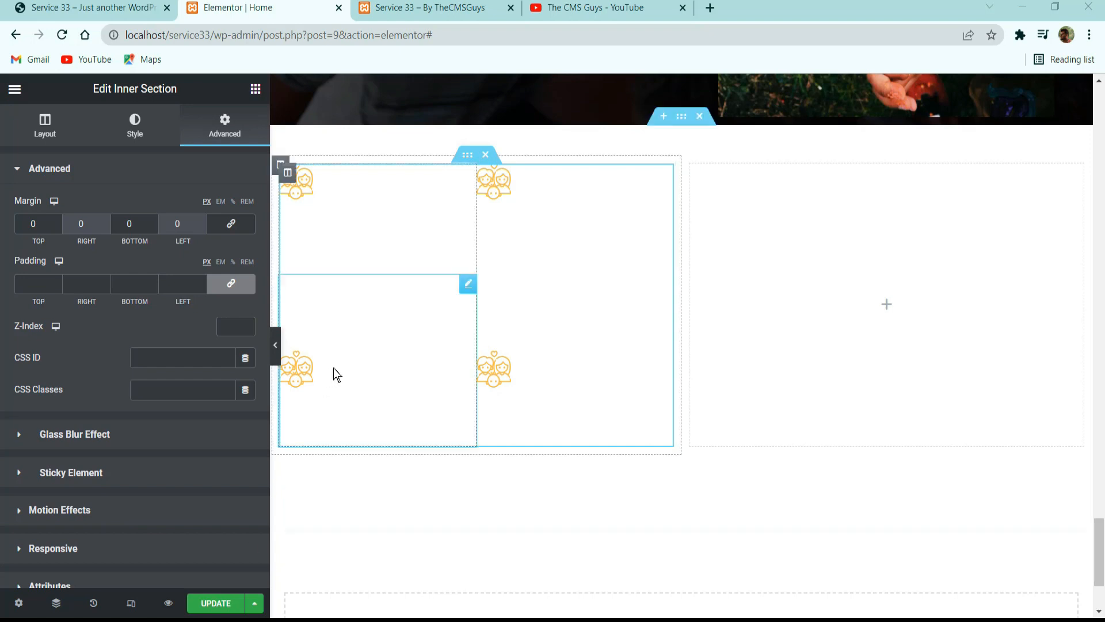
{"action": "left_click", "coordinate": [57, 225]}
{"action": "left_click", "coordinate": [57, 225]}
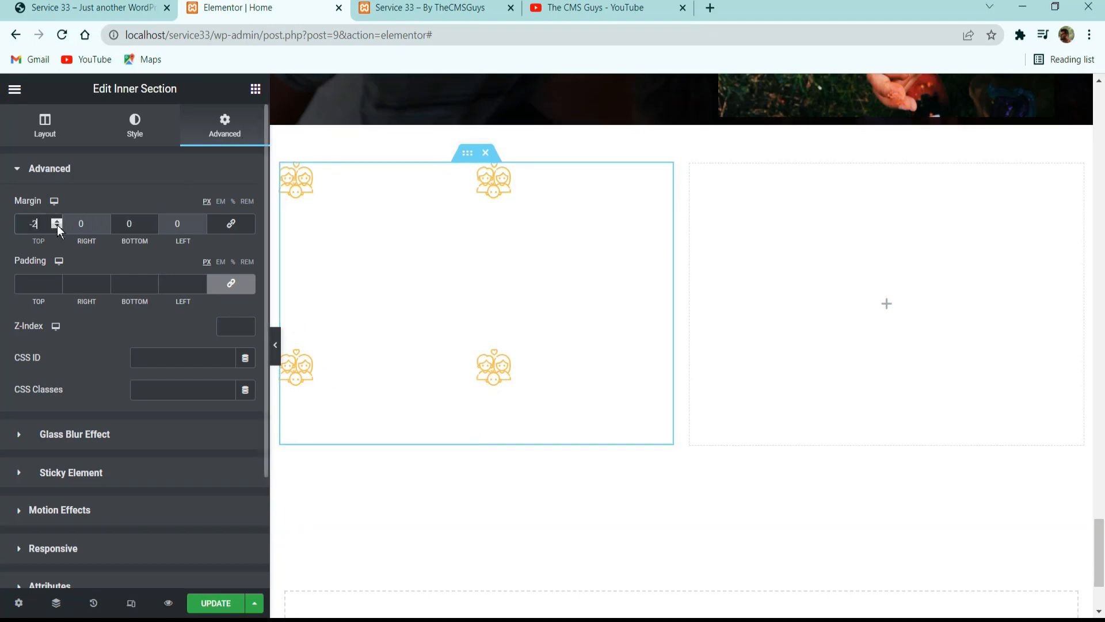
{"action": "type", "text": "50"}
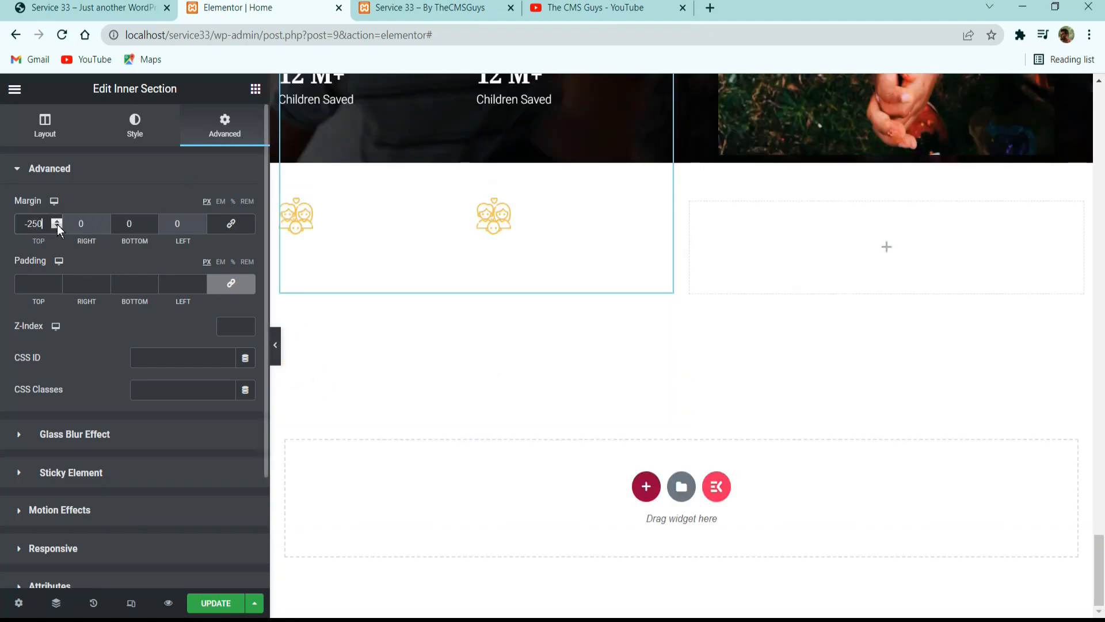
{"action": "scroll", "coordinate": [370, 178], "scroll_direction": "up", "scroll_amount": 8}
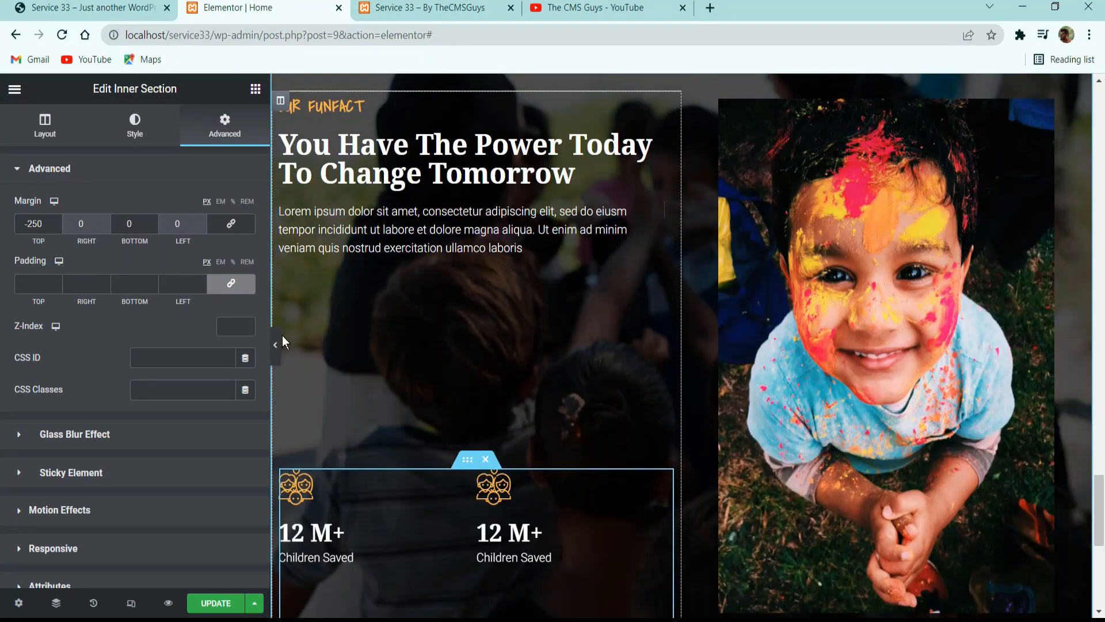
View the Funfact section without the editing panel and compare its counter spacing with the reference page.
{"action": "left_click", "coordinate": [277, 343]}
{"action": "scroll", "coordinate": [514, 461], "scroll_direction": "down", "scroll_amount": 3}
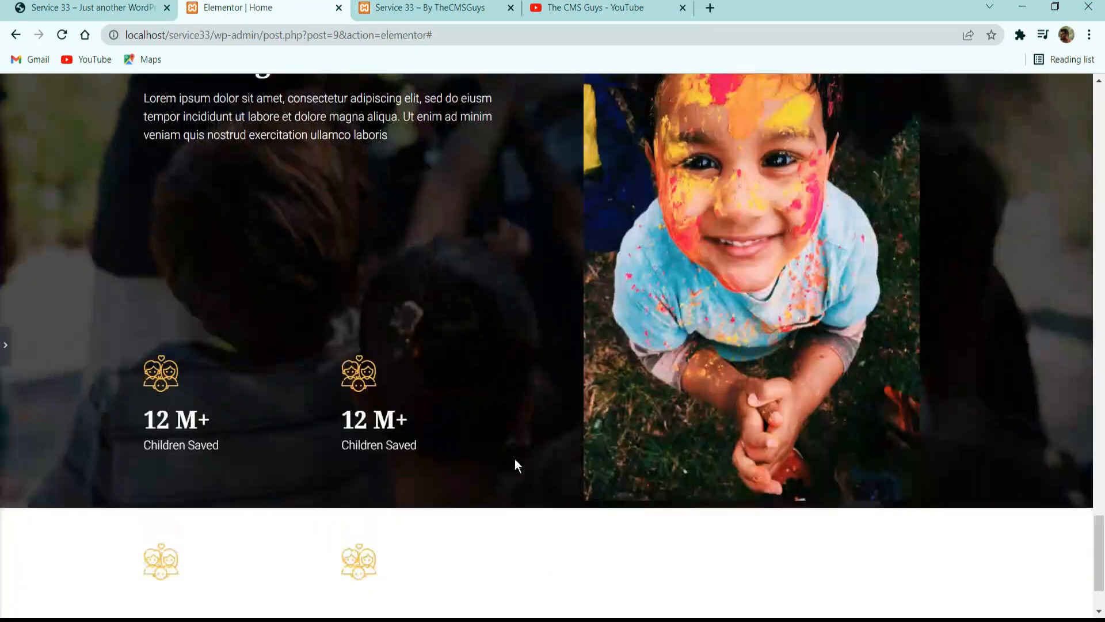
{"action": "scroll", "coordinate": [515, 460], "scroll_direction": "up", "scroll_amount": 3}
{"action": "left_click", "coordinate": [86, 7]}
{"action": "scroll", "coordinate": [396, 333], "scroll_direction": "up", "scroll_amount": 3}
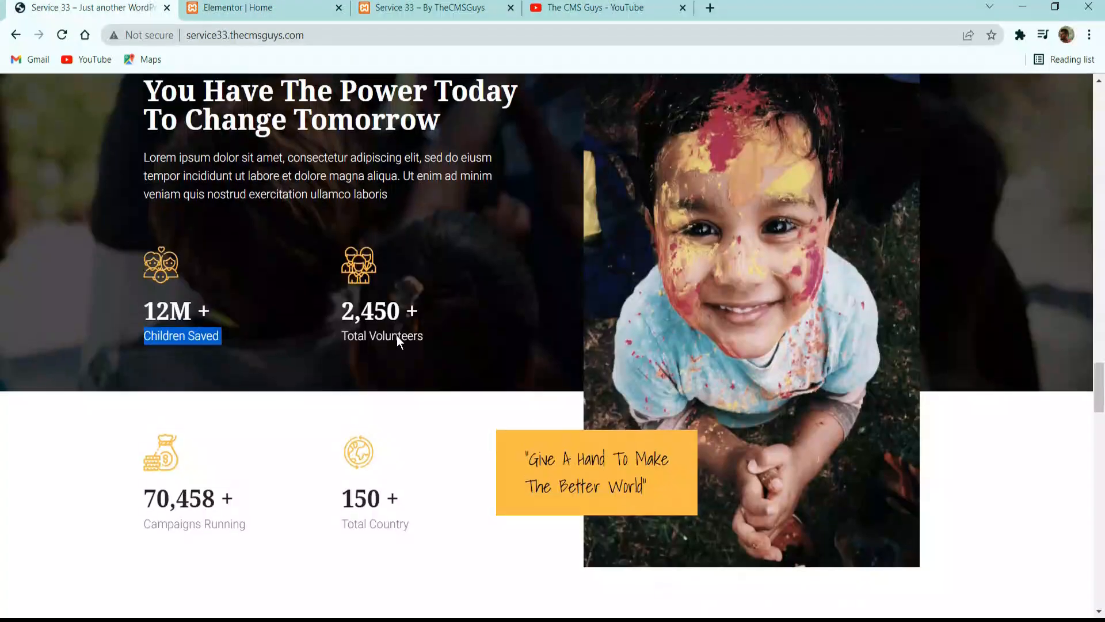
{"action": "scroll", "coordinate": [403, 337], "scroll_direction": "up", "scroll_amount": 2}
{"action": "left_click", "coordinate": [259, 7]}
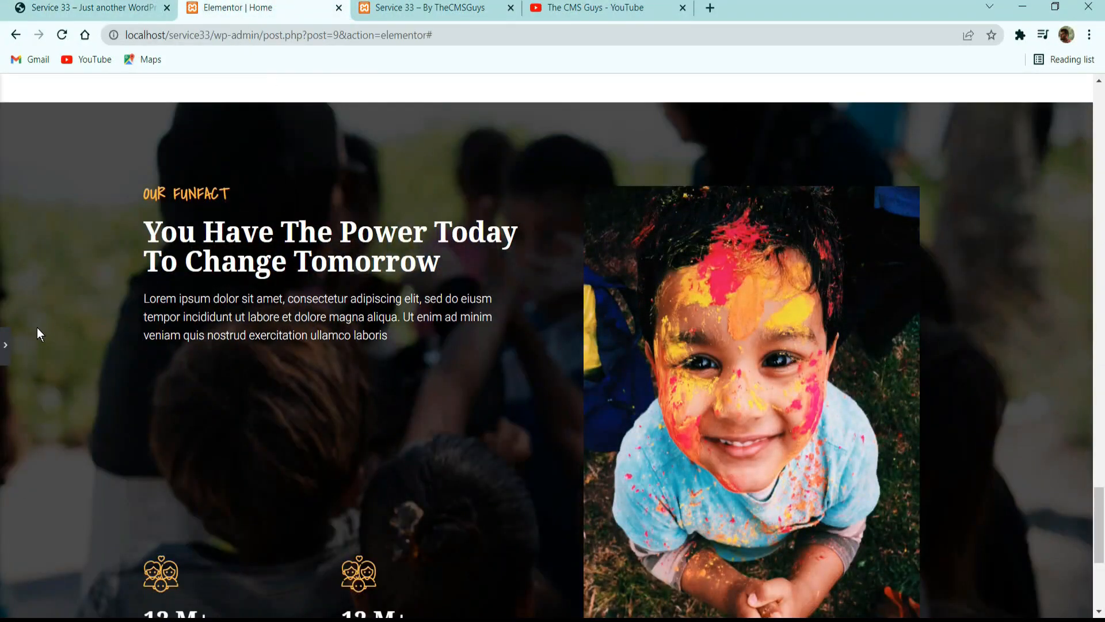
{"action": "left_click", "coordinate": [10, 343]}
Set the lower-left counter's number color to the dark global color and its title color to the gray global color.
{"action": "scroll", "coordinate": [350, 358], "scroll_direction": "down", "scroll_amount": 5}
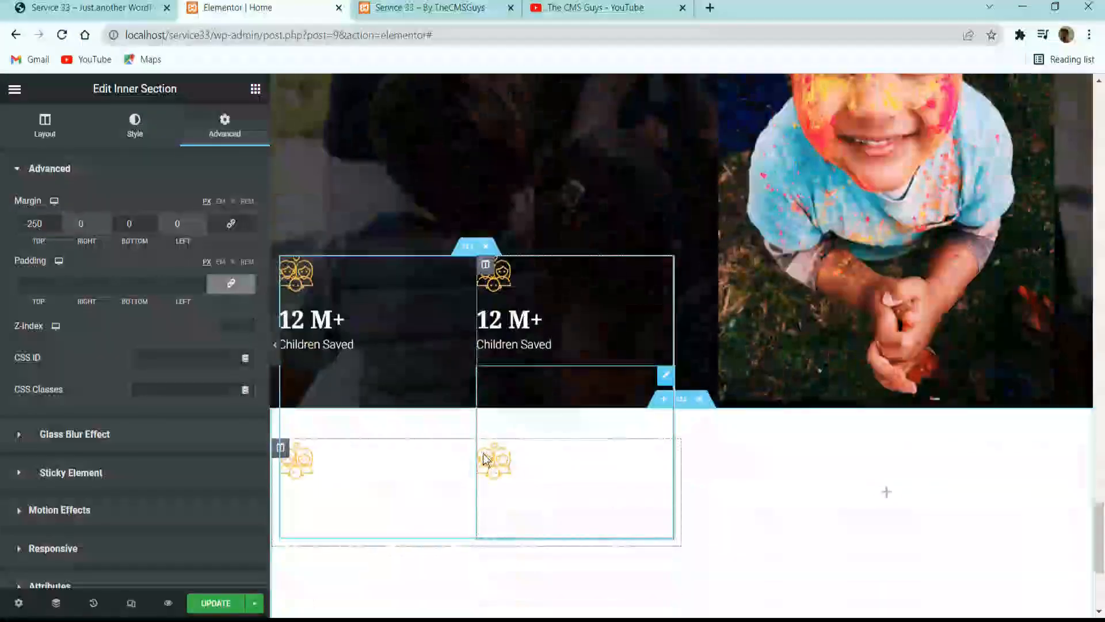
{"action": "left_click", "coordinate": [353, 476]}
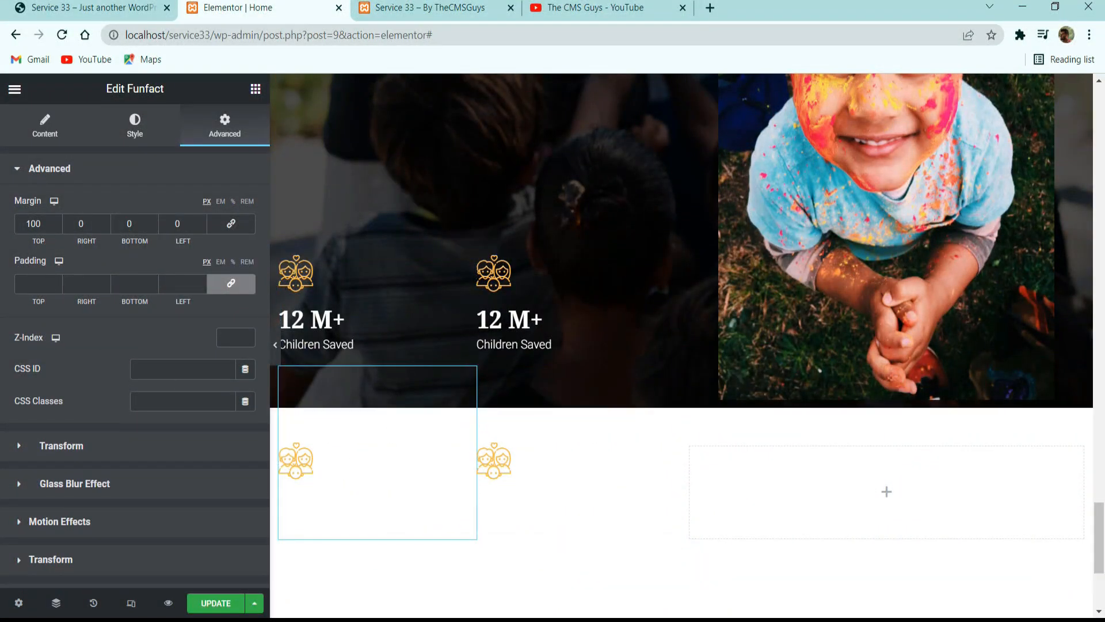
{"action": "left_click", "coordinate": [138, 128]}
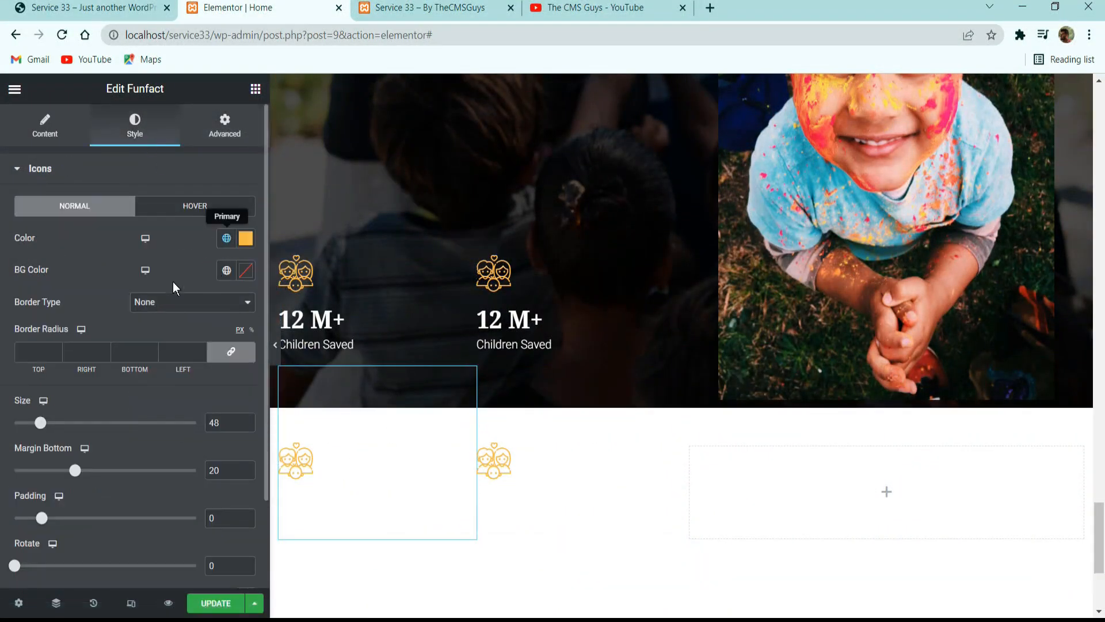
{"action": "scroll", "coordinate": [173, 282], "scroll_direction": "down", "scroll_amount": 3}
{"action": "left_click", "coordinate": [49, 535]}
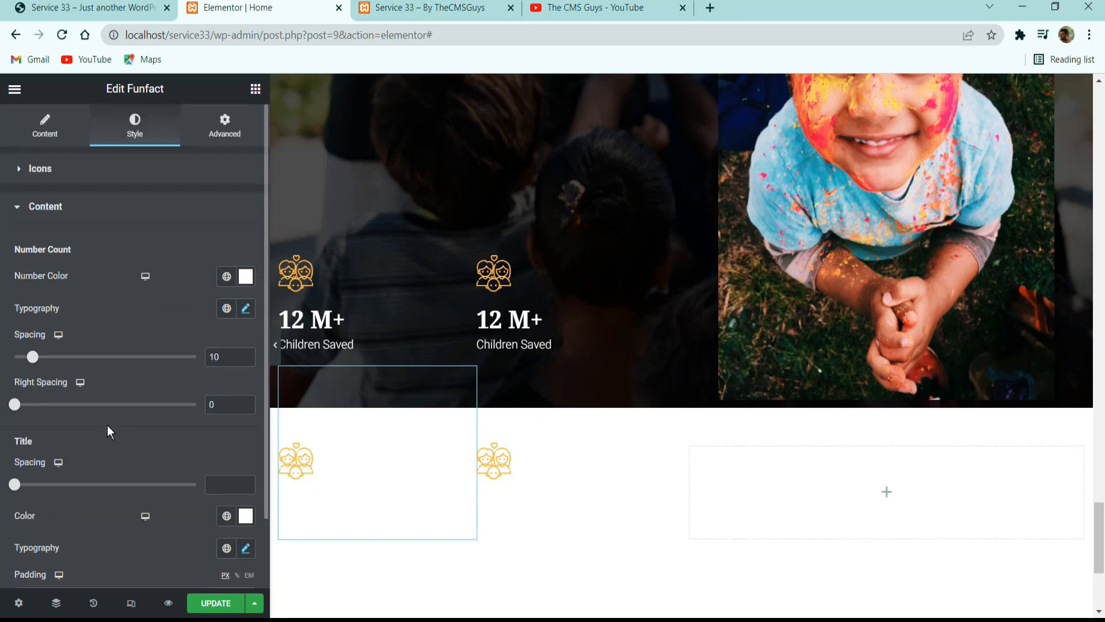
{"action": "left_click", "coordinate": [231, 280]}
{"action": "left_click", "coordinate": [150, 371]}
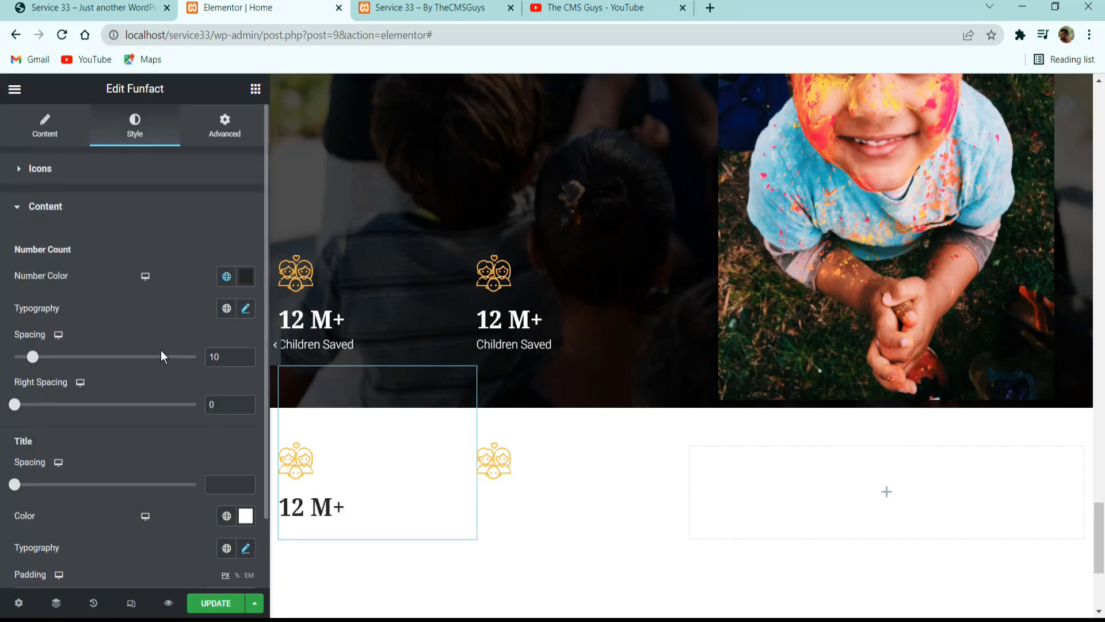
{"action": "scroll", "coordinate": [161, 352], "scroll_direction": "down", "scroll_amount": 2}
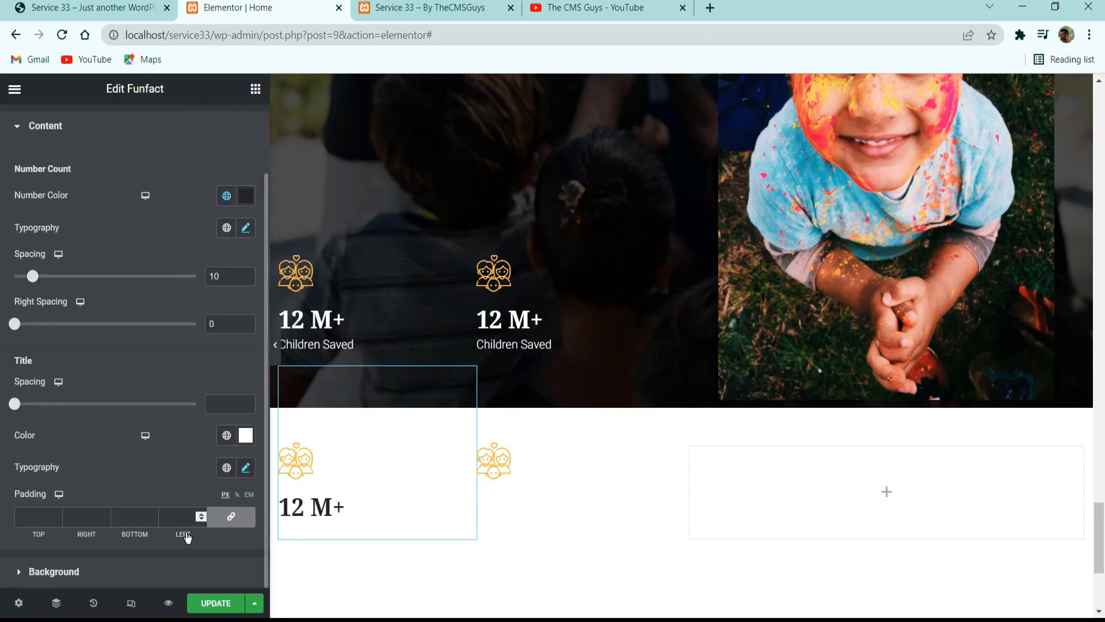
{"action": "left_click", "coordinate": [237, 435]}
{"action": "left_click", "coordinate": [115, 319]}
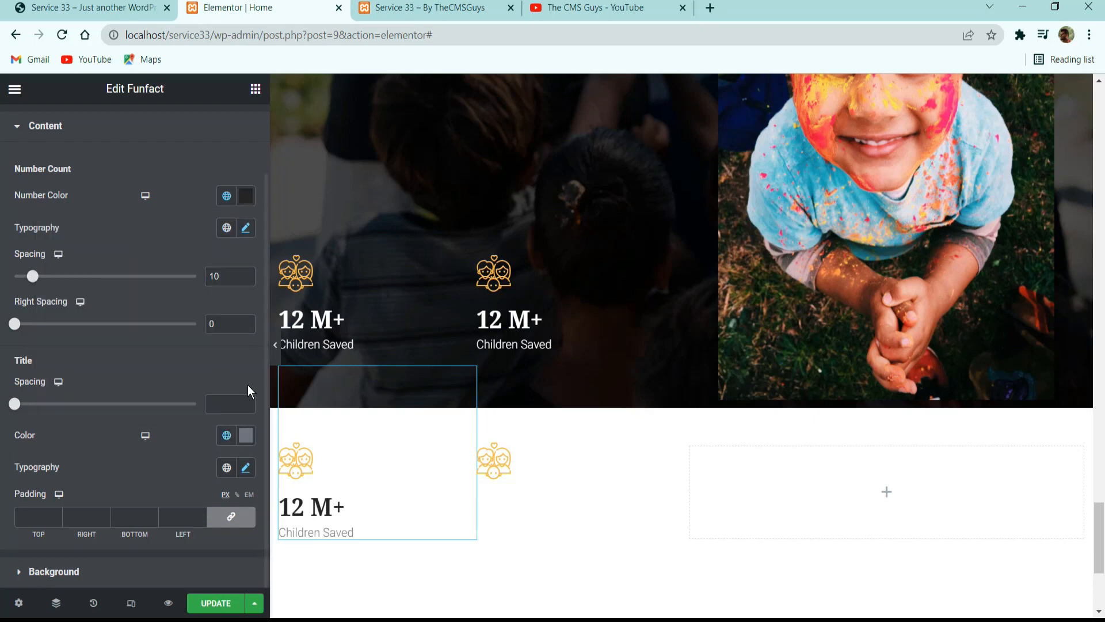
Copy the lower-left counter and paste its style onto the lower-right counter.
{"action": "right_click", "coordinate": [347, 485]}
{"action": "left_click", "coordinate": [403, 450]}
{"action": "right_click", "coordinate": [557, 485]}
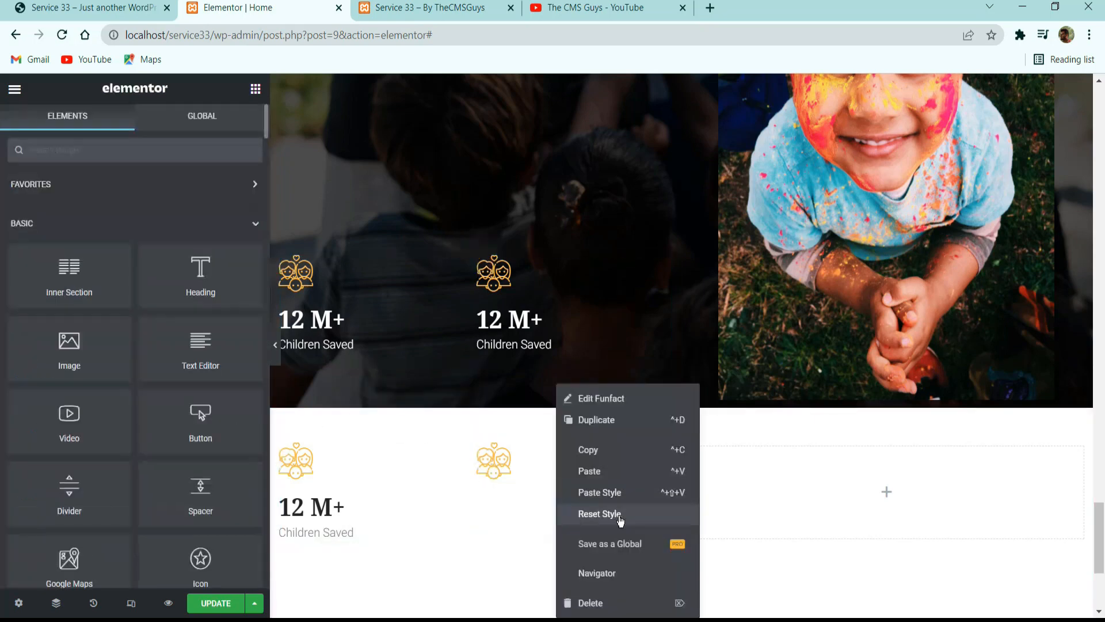
{"action": "left_click", "coordinate": [604, 492]}
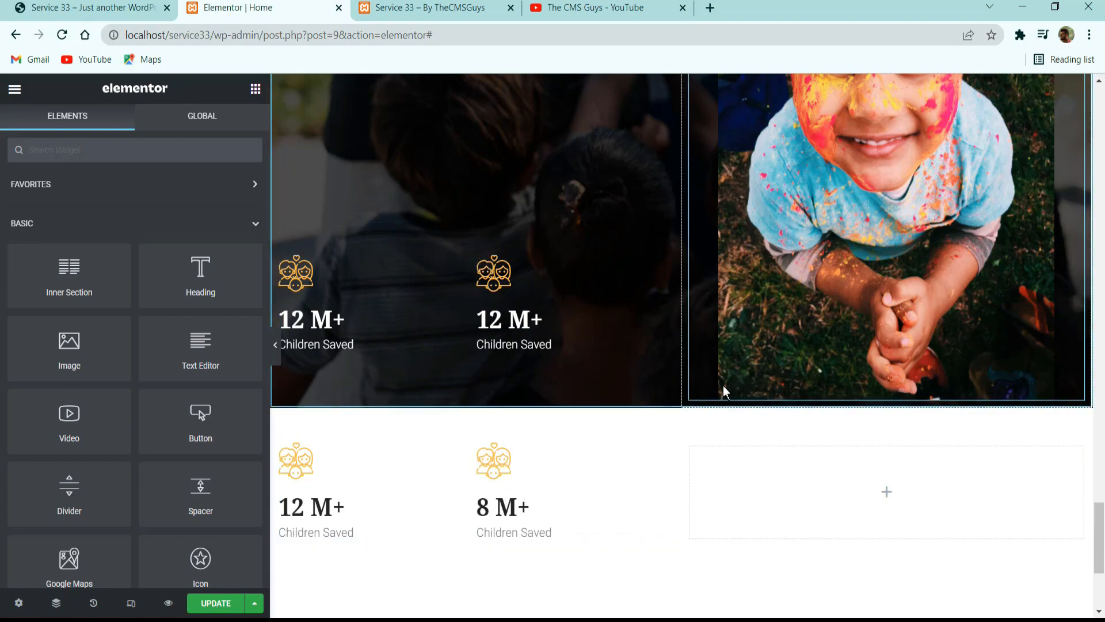
Open the settings of the column holding the child image and check the image's overlap on the reference page.
{"action": "scroll", "coordinate": [469, 365], "scroll_direction": "up", "scroll_amount": 5}
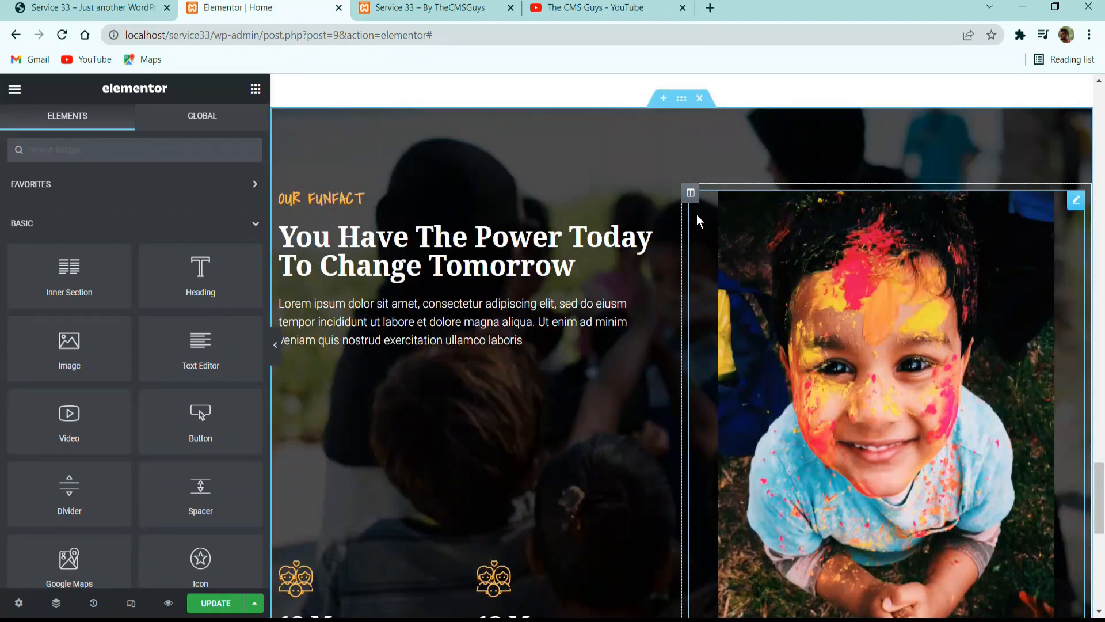
{"action": "left_click", "coordinate": [690, 192]}
{"action": "scroll", "coordinate": [834, 285], "scroll_direction": "down", "scroll_amount": 5}
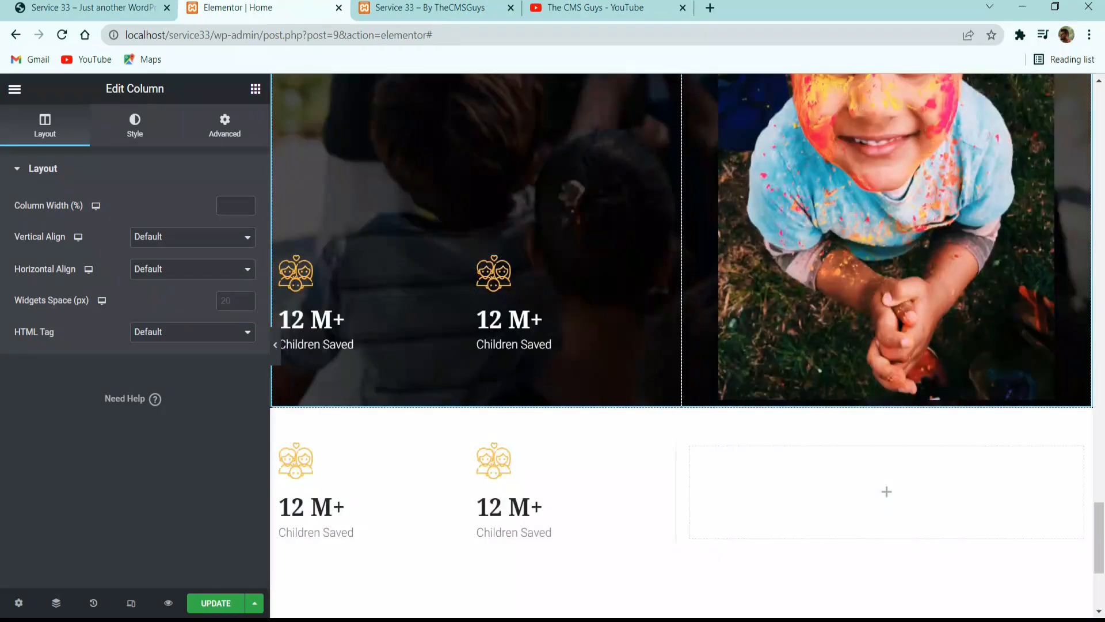
{"action": "left_click", "coordinate": [92, 8]}
{"action": "scroll", "coordinate": [707, 381], "scroll_direction": "down", "scroll_amount": 6}
{"action": "scroll", "coordinate": [678, 268], "scroll_direction": "up", "scroll_amount": 6}
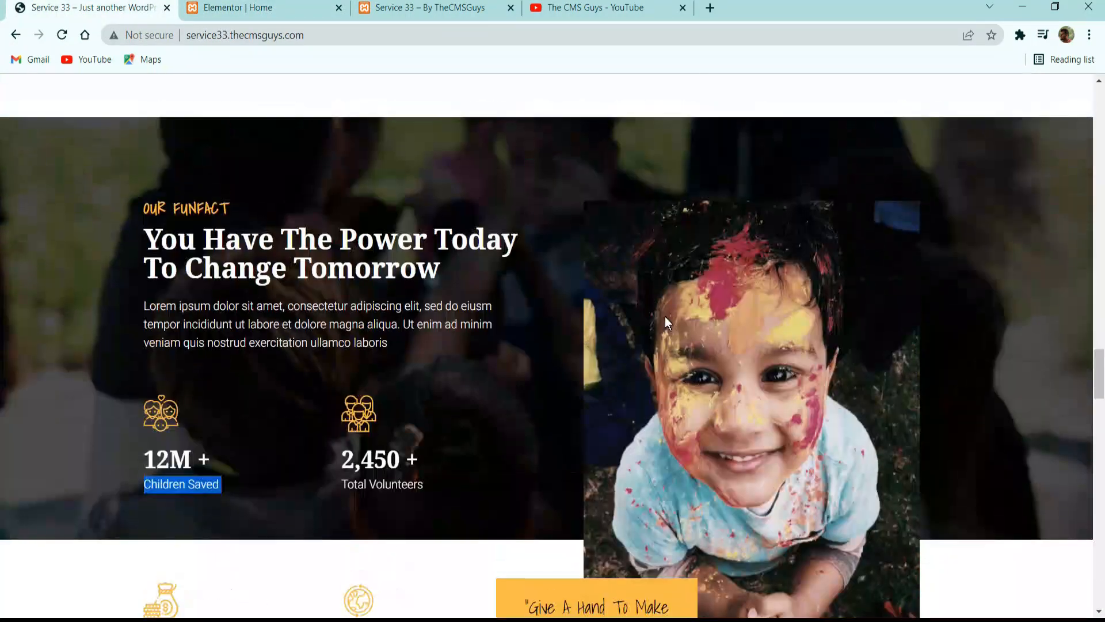
{"action": "left_click", "coordinate": [238, 8]}
{"action": "scroll", "coordinate": [700, 218], "scroll_direction": "up", "scroll_amount": 5}
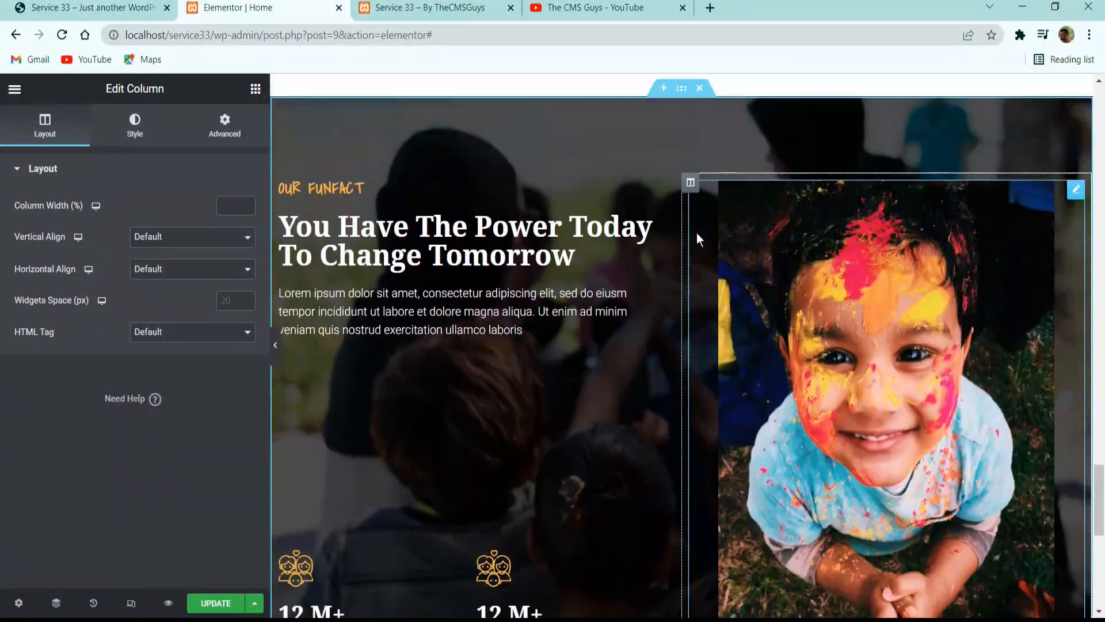
Unlink the image column's margins and set its bottom margin to -240 px.
{"action": "left_click", "coordinate": [136, 122]}
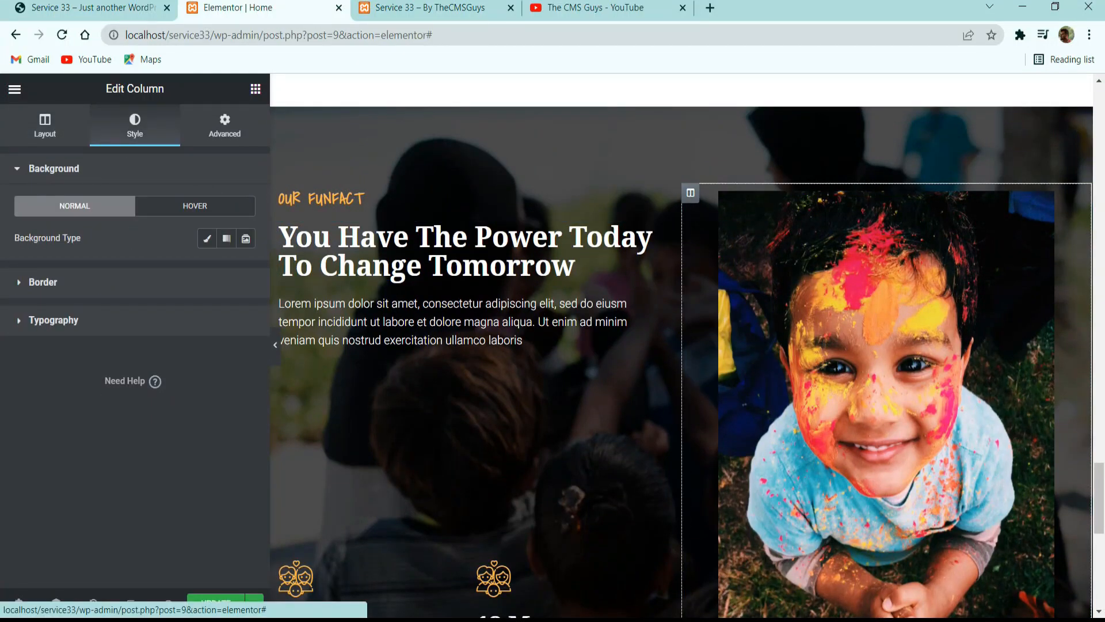
{"action": "left_click", "coordinate": [207, 125]}
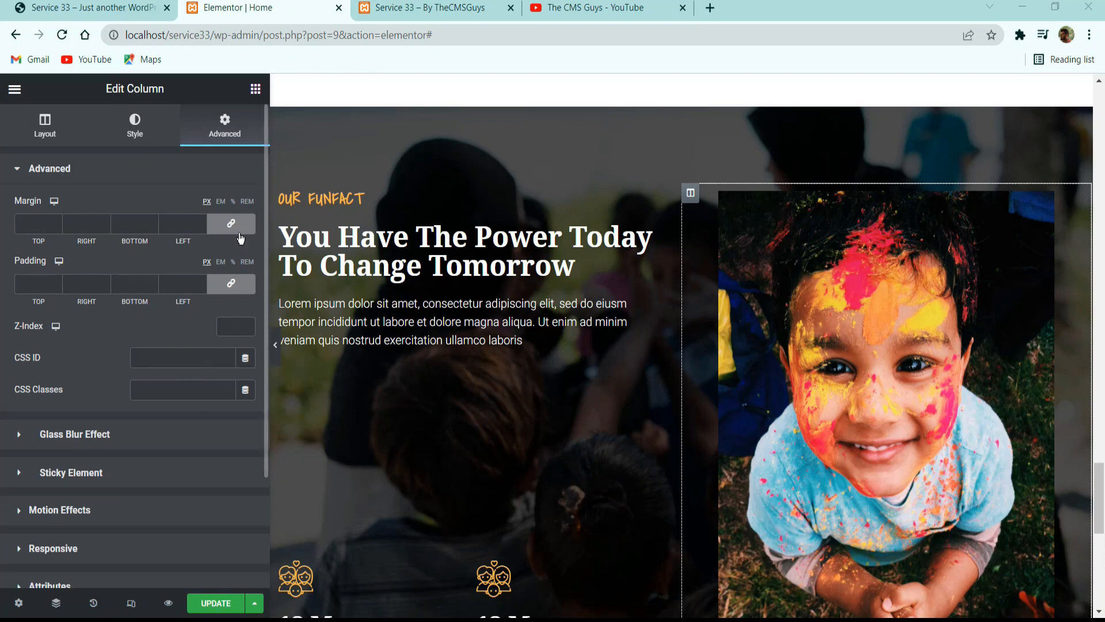
{"action": "left_click", "coordinate": [230, 223]}
{"action": "left_click", "coordinate": [152, 227]}
{"action": "left_click", "coordinate": [152, 226]}
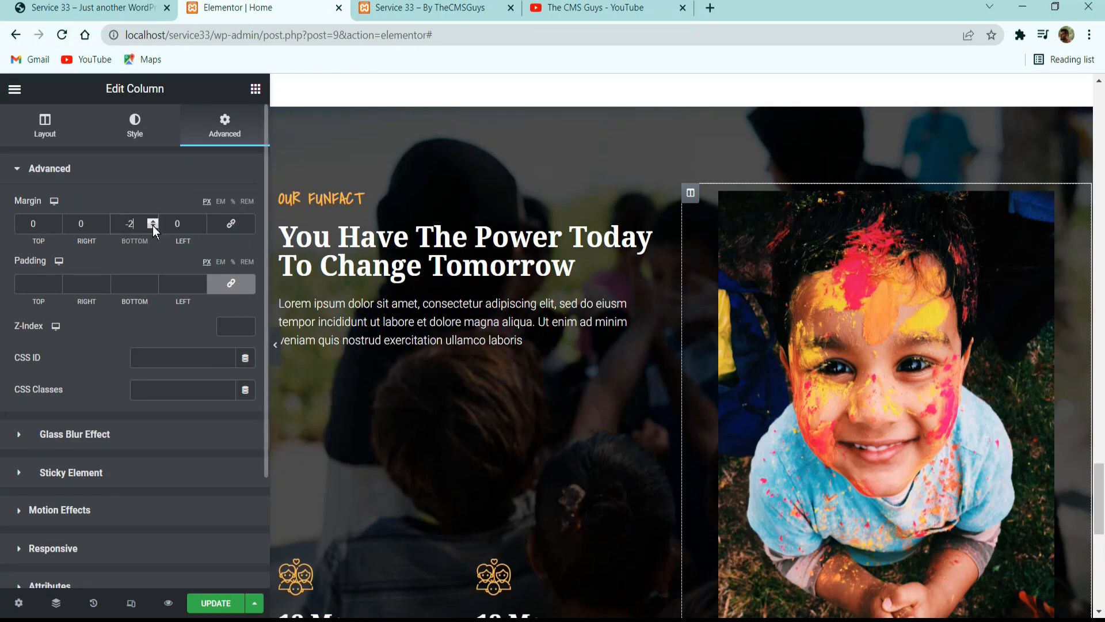
{"action": "type", "text": "40"}
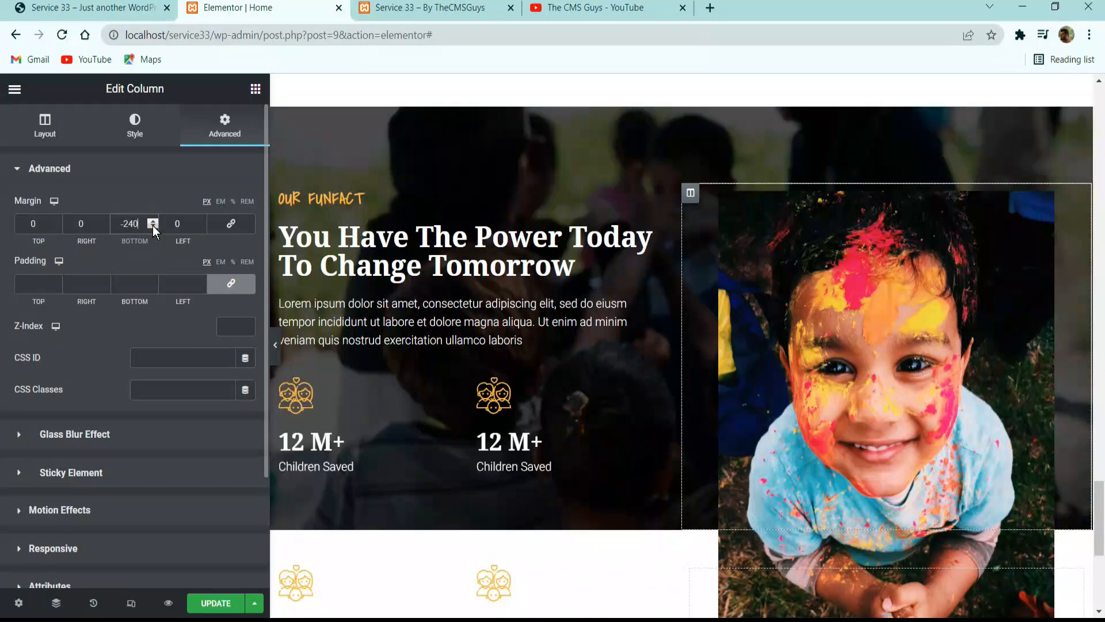
{"action": "scroll", "coordinate": [792, 265], "scroll_direction": "down", "scroll_amount": 3}
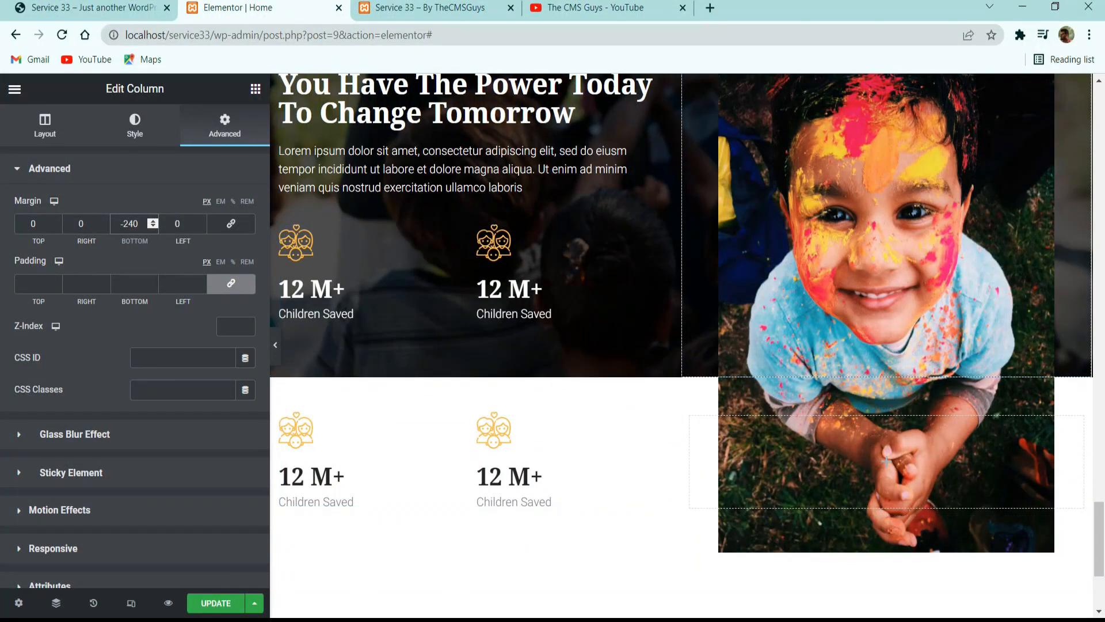
Save the updated page and compare the image overlap with the reference page in a full-width preview.
{"action": "left_click", "coordinate": [215, 603]}
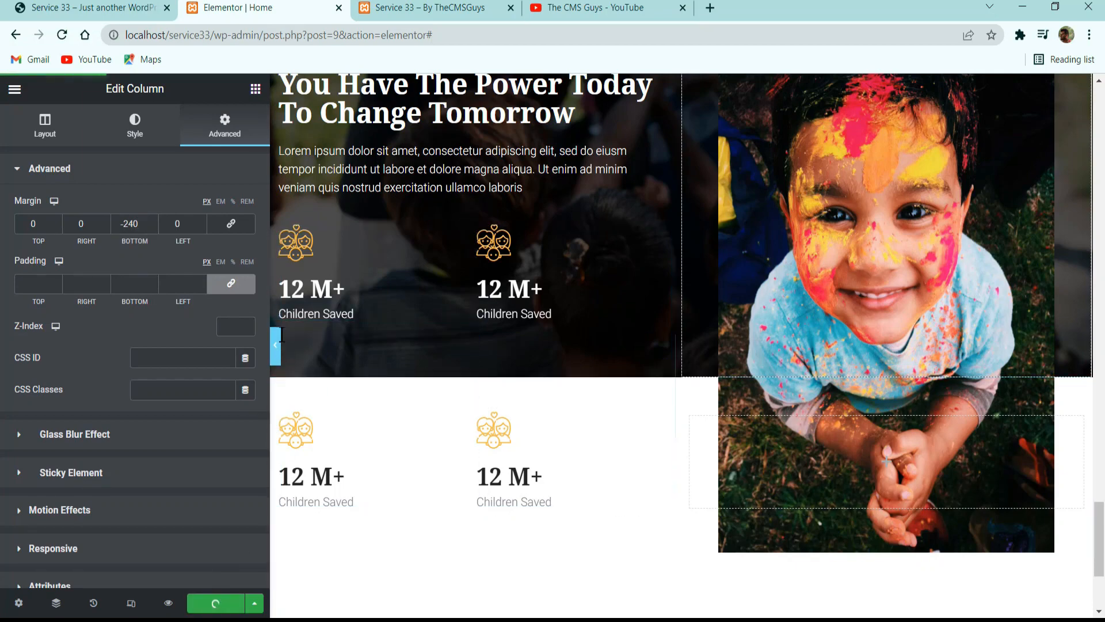
{"action": "left_click", "coordinate": [276, 345]}
{"action": "left_click", "coordinate": [81, 5]}
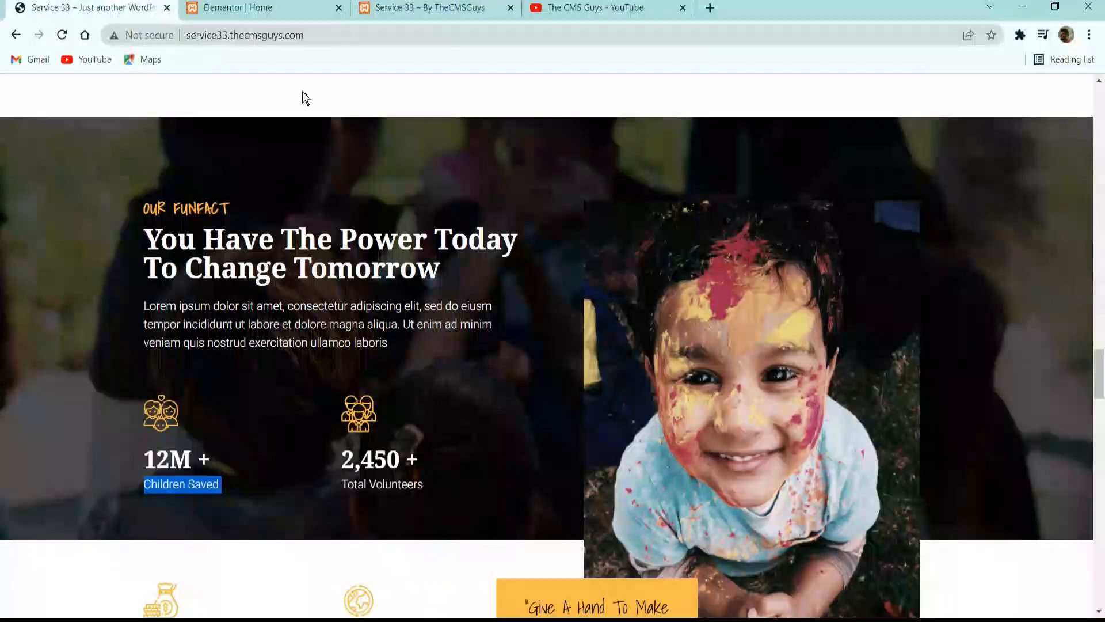
{"action": "scroll", "coordinate": [302, 92], "scroll_direction": "down", "scroll_amount": 5}
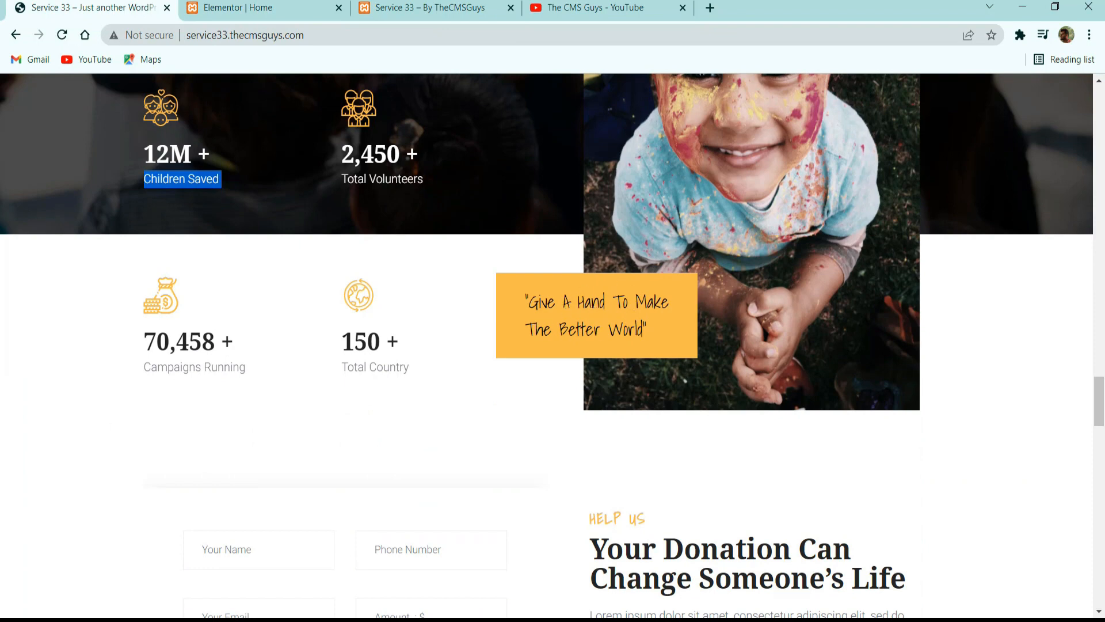
{"action": "key", "text": "alt+Tab"}
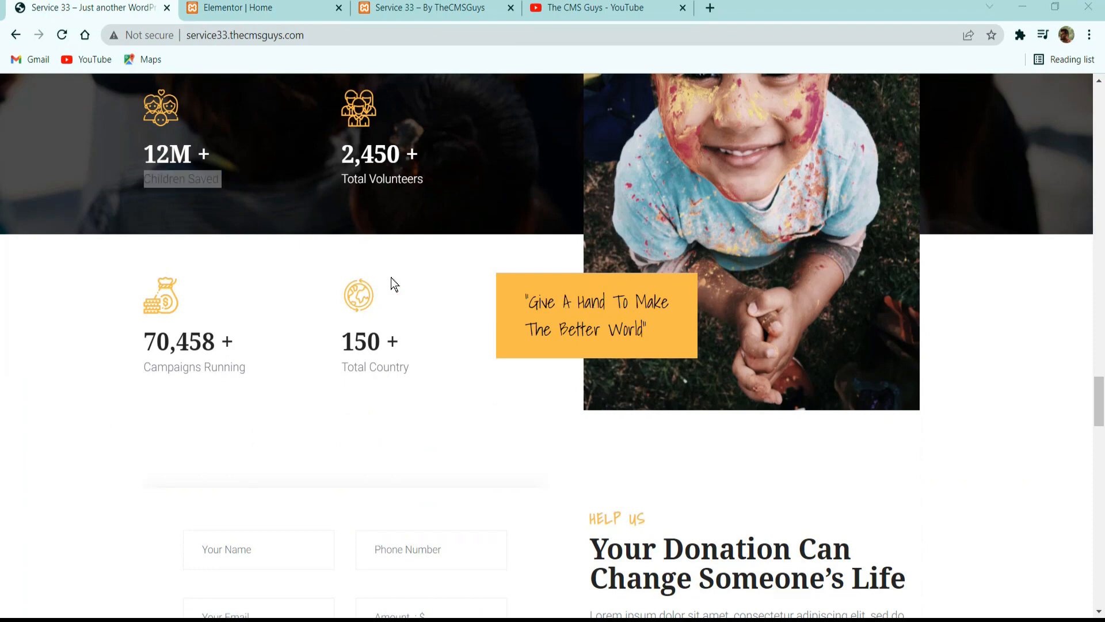
{"action": "left_click", "coordinate": [288, 8]}
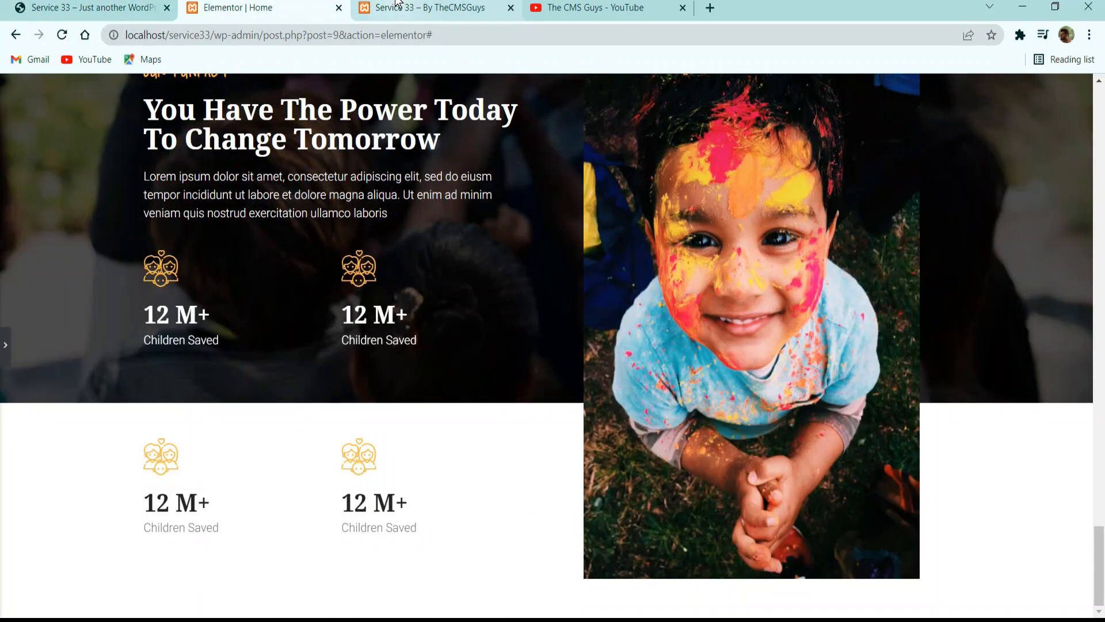
{"action": "left_click", "coordinate": [6, 344]}
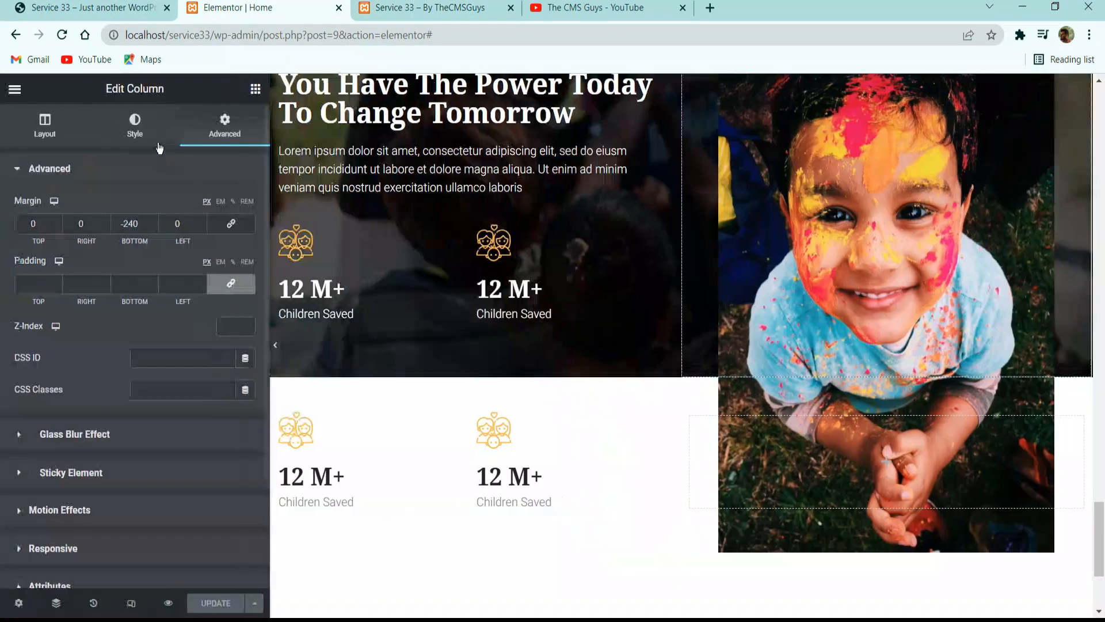
Find the ElementsKit Heading widget and add it to the empty column of the white section, over the child image.
{"action": "left_click", "coordinate": [256, 88]}
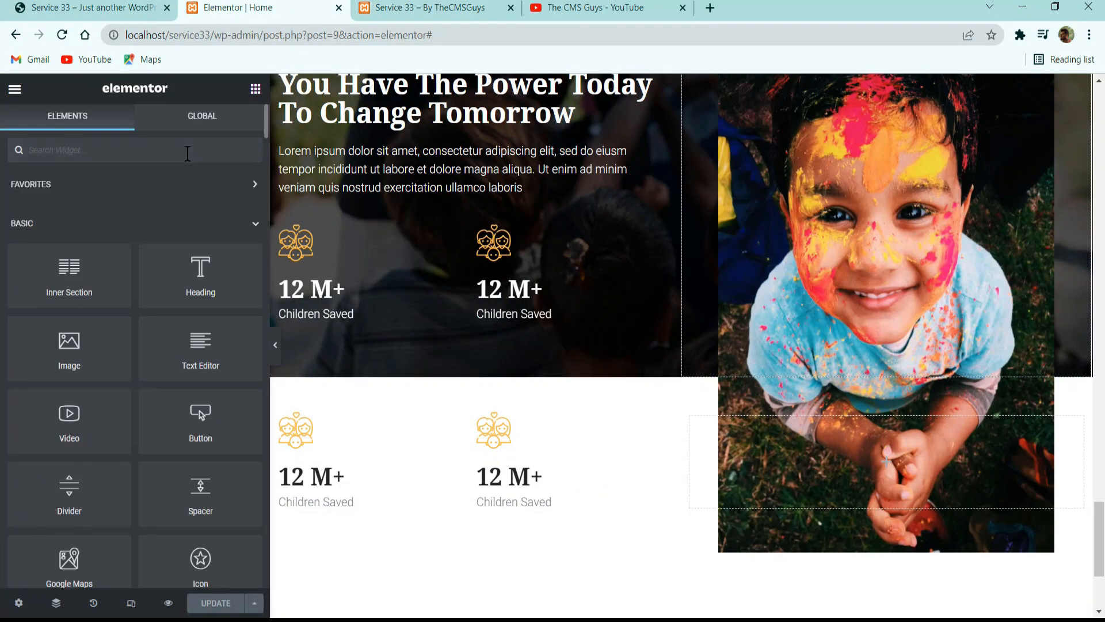
{"action": "left_click", "coordinate": [187, 154]}
{"action": "type", "text": "headin"}
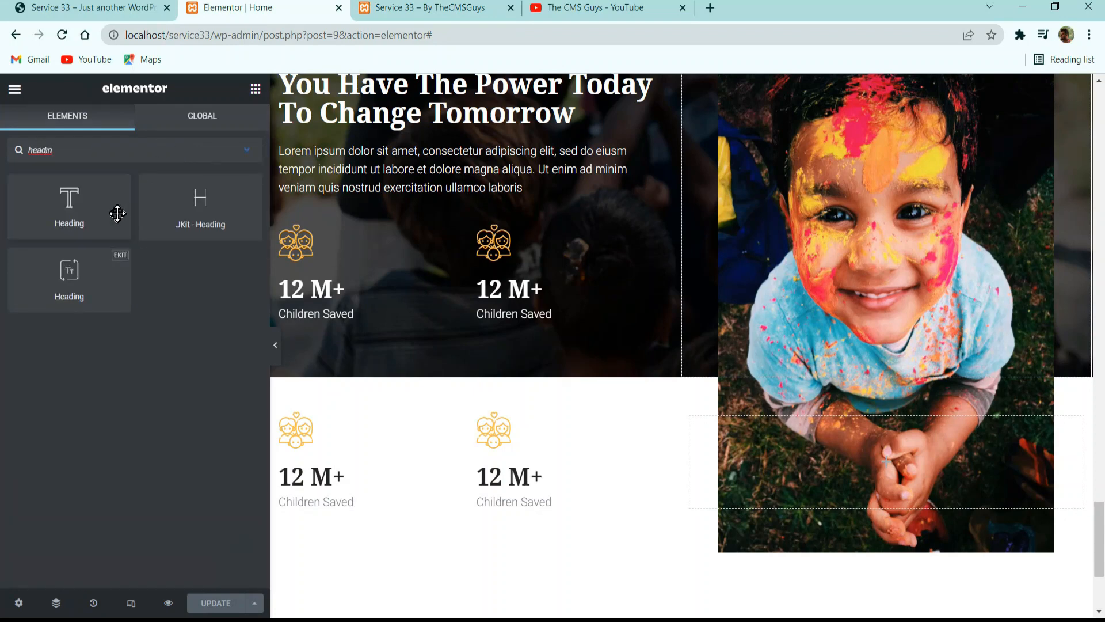
{"action": "left_click_drag", "start_coordinate": [49, 291], "coordinate": [730, 483]}
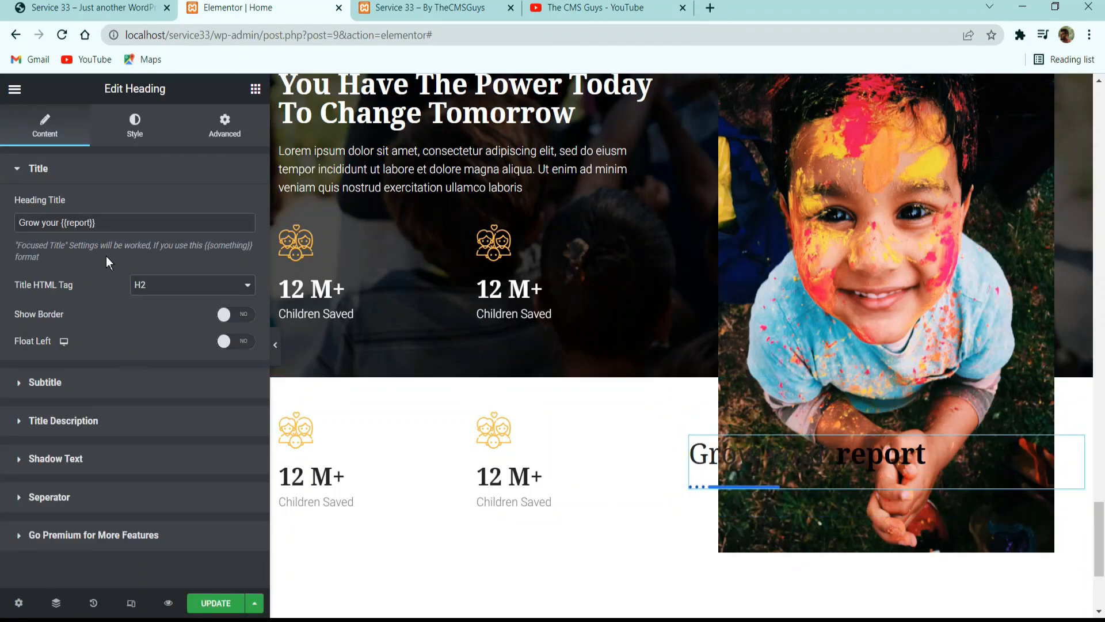
Copy the "Give A Hand To Make The Better World" quote from the reference page into the heading title, wrapped in {{ }}.
{"action": "left_click", "coordinate": [98, 9]}
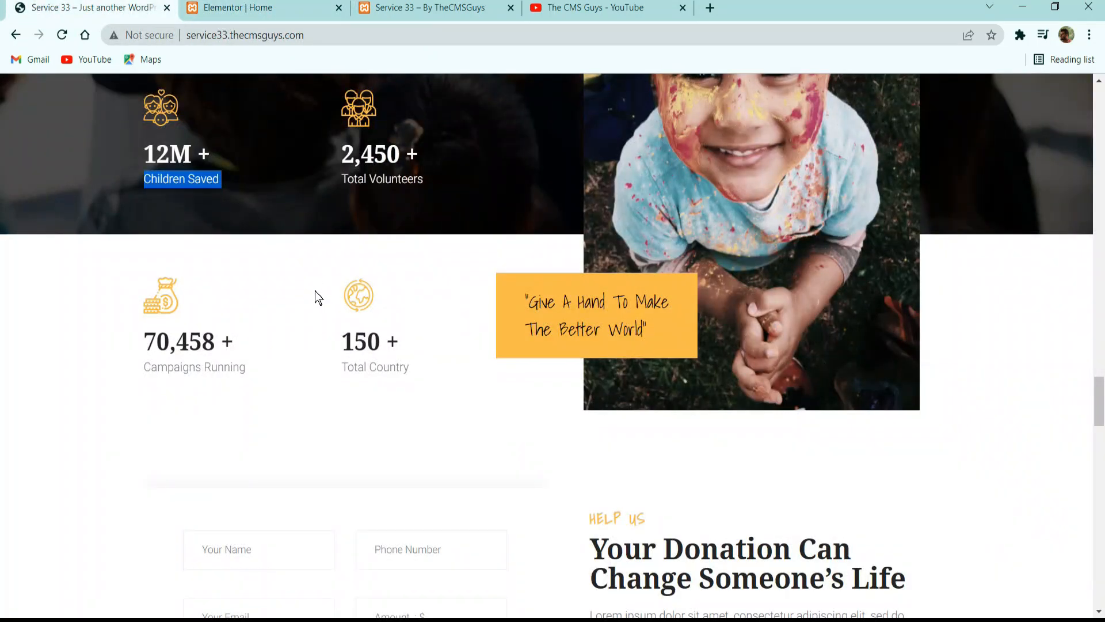
{"action": "triple_click", "coordinate": [585, 297]}
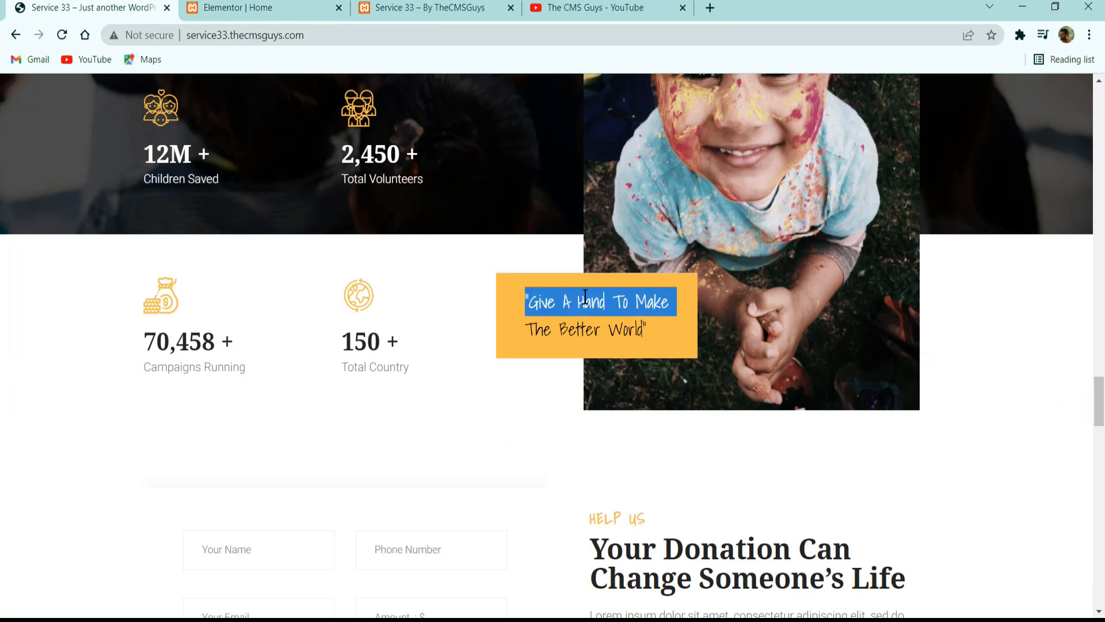
{"action": "left_click", "coordinate": [657, 329]}
{"action": "left_click_drag", "start_coordinate": [492, 328], "coordinate": [445, 274]}
{"action": "key", "text": "ctrl+c"}
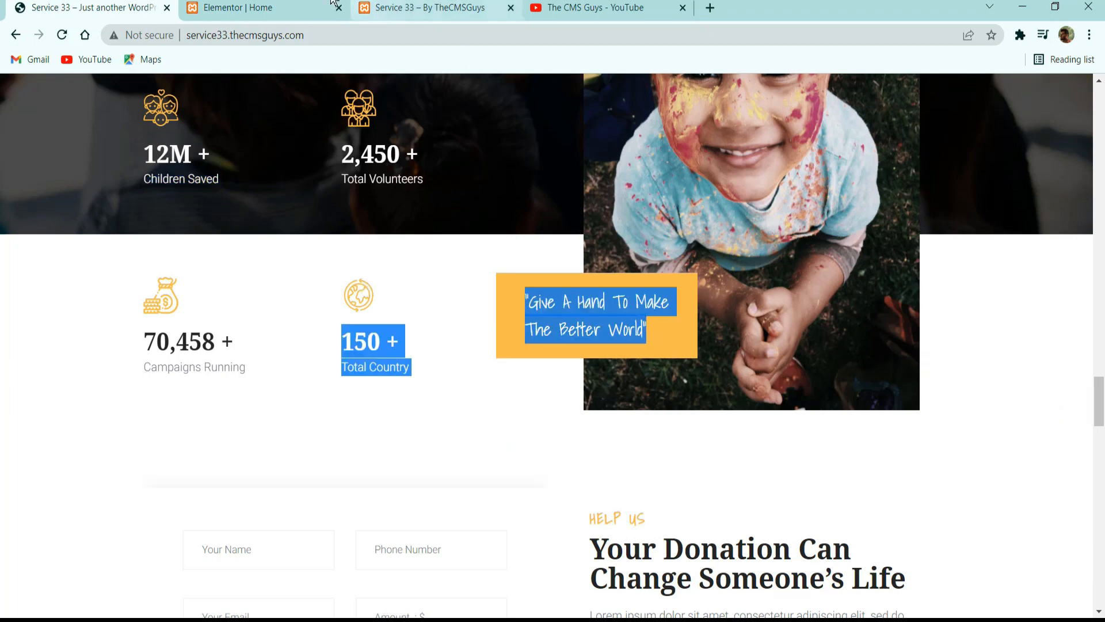
{"action": "left_click", "coordinate": [238, 8]}
{"action": "left_click", "coordinate": [199, 230]}
{"action": "key", "text": "ctrl+a"}
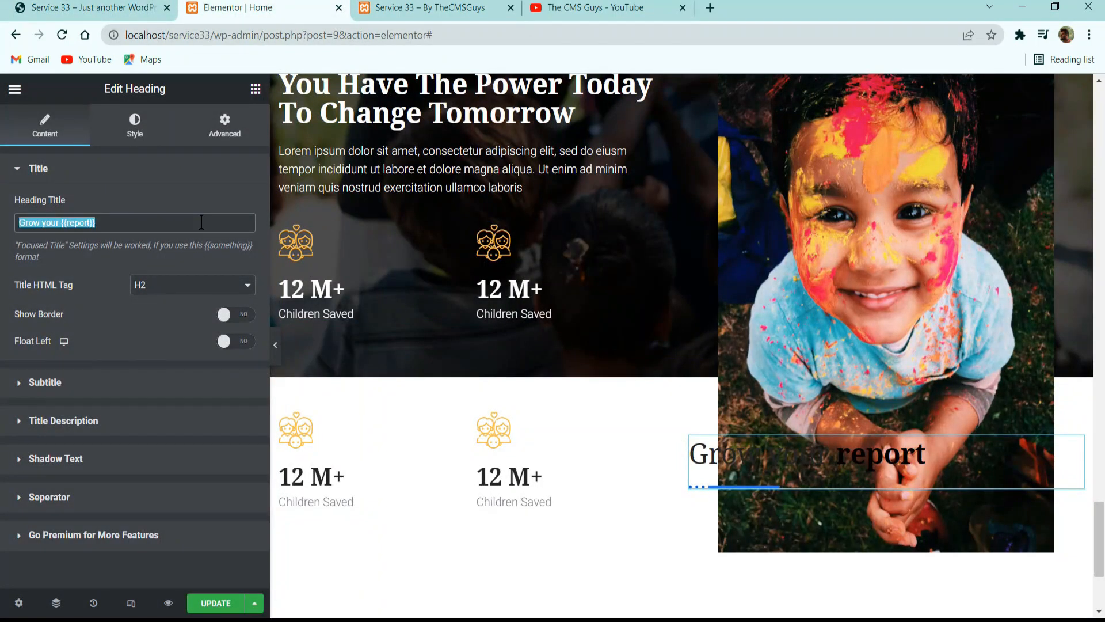
{"action": "key", "text": "ctrl+v"}
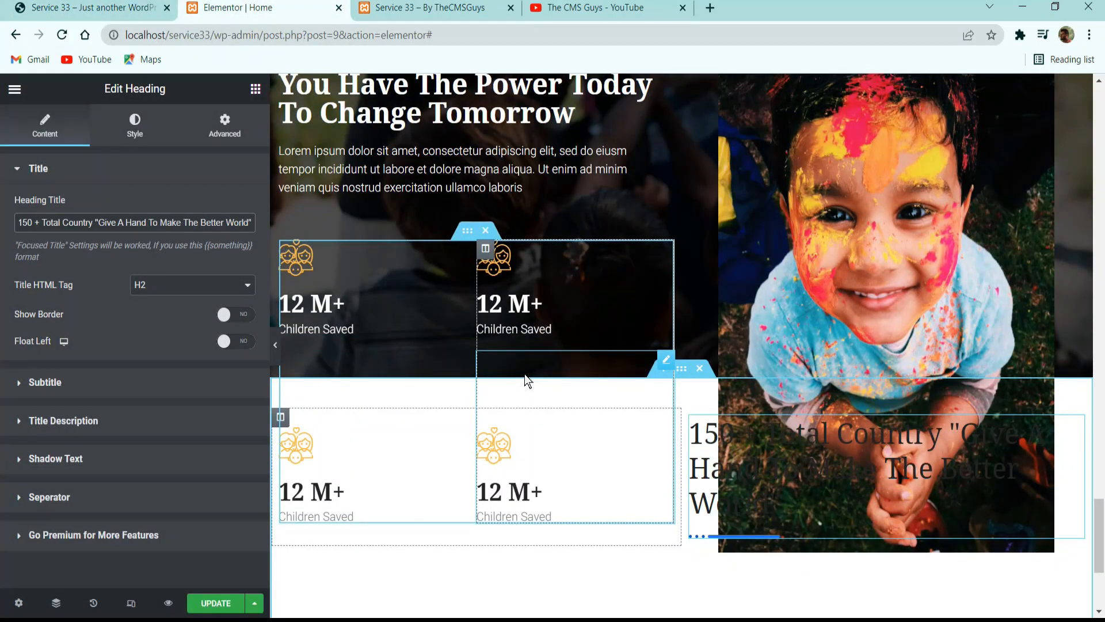
{"action": "type", "text": "}}"}
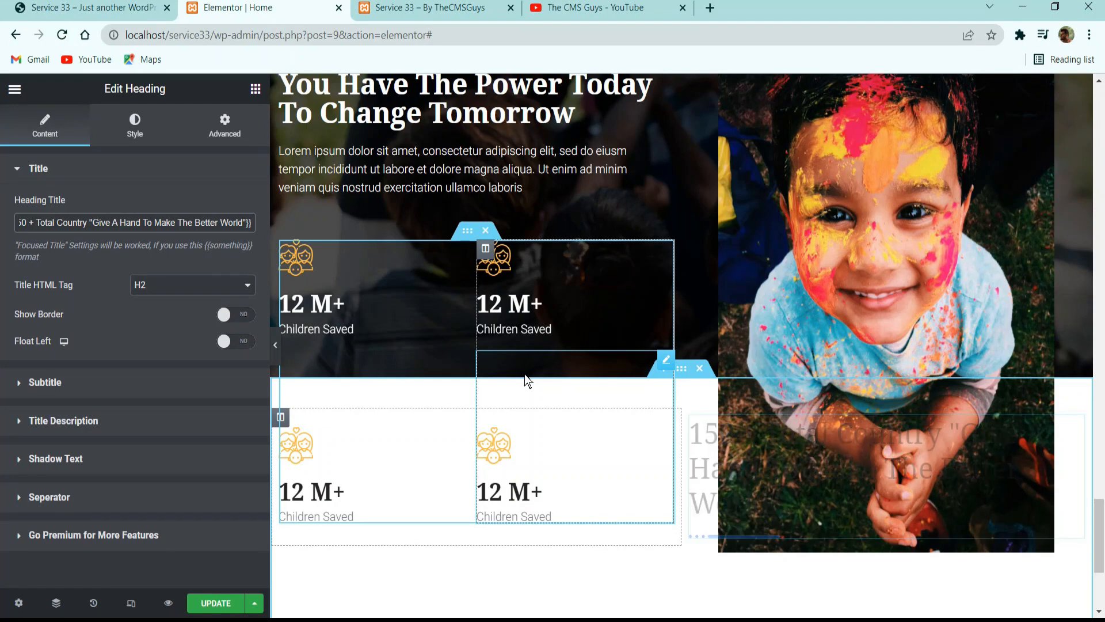
{"action": "key", "text": "Home"}
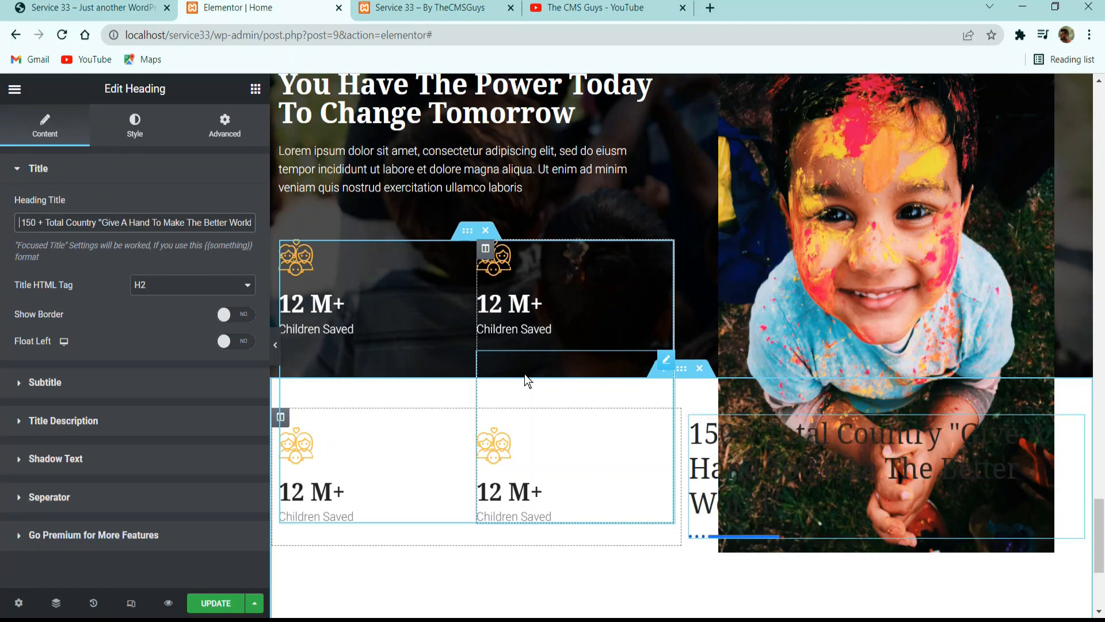
{"action": "type", "text": "{{"}
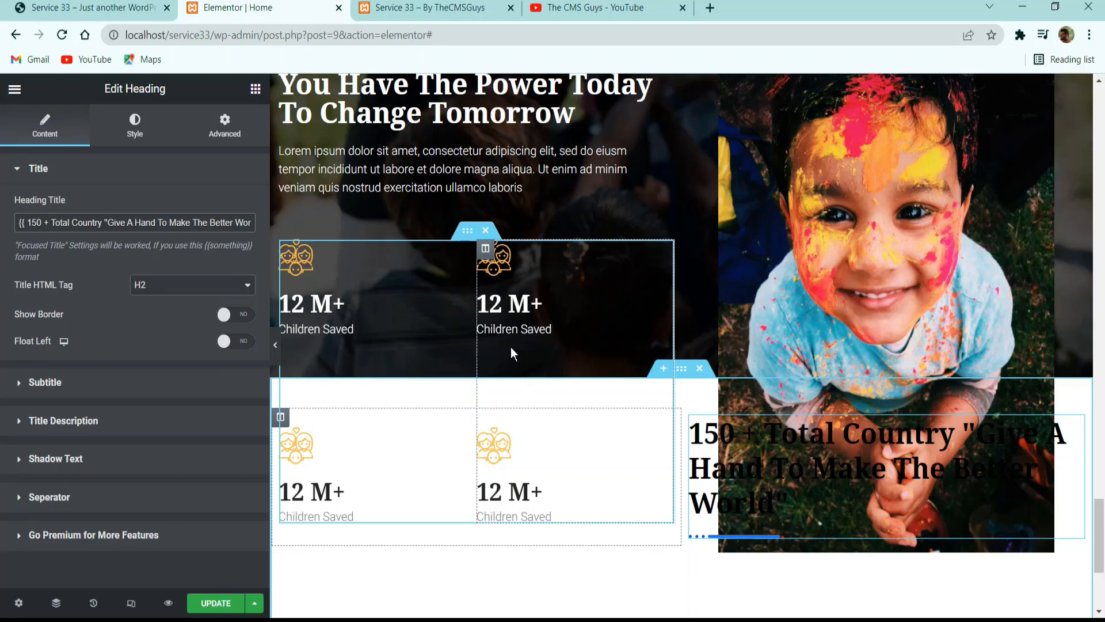
Check the quote's line break on the reference, remove "150 + Total Country" from the heading title, and insert <br> after "Make".
{"action": "left_click", "coordinate": [90, 5]}
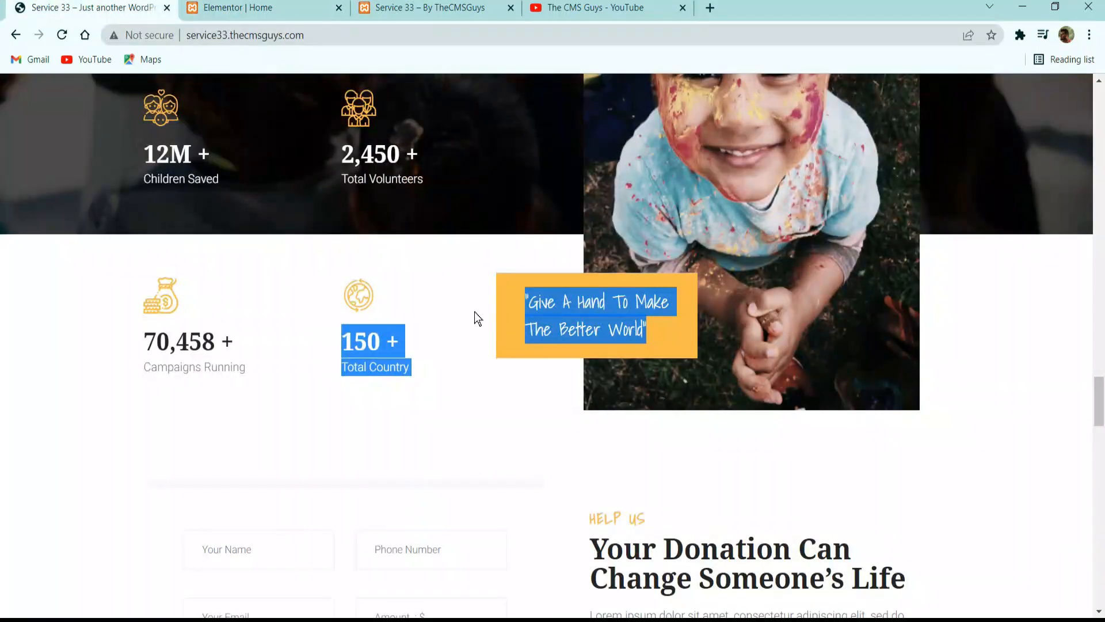
{"action": "left_click", "coordinate": [577, 321]}
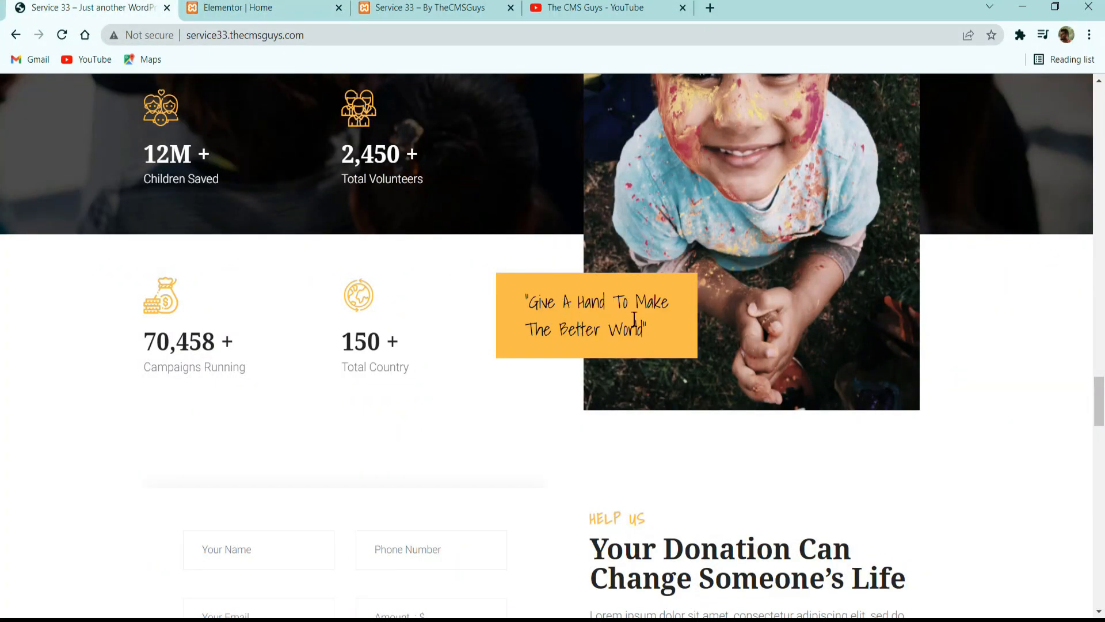
{"action": "left_click", "coordinate": [264, 8]}
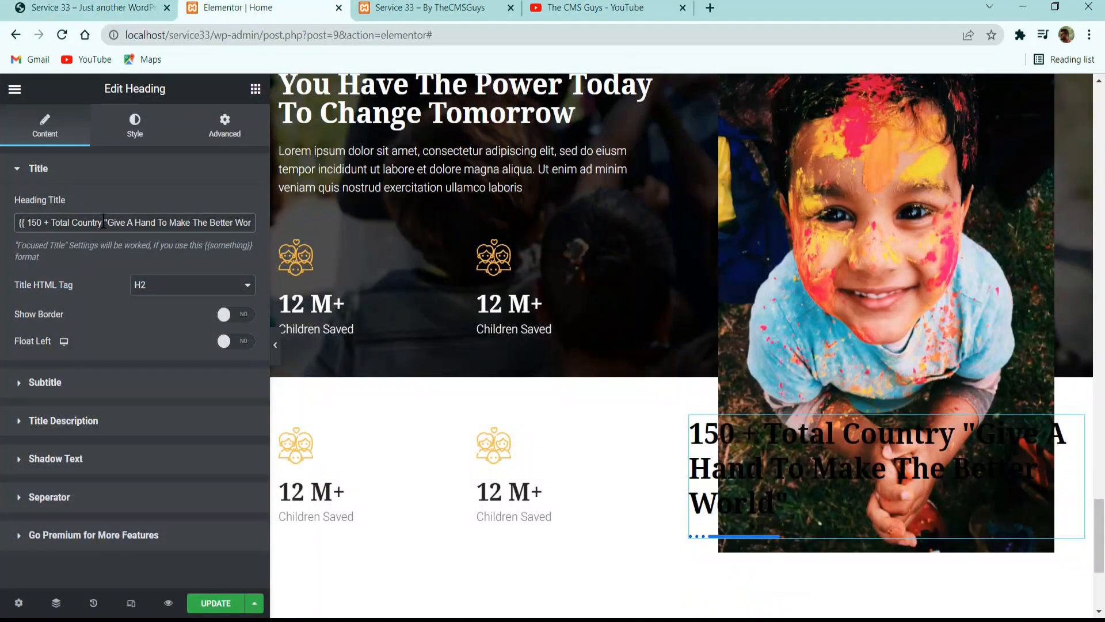
{"action": "key", "text": "shift+Left"}
{"action": "key", "text": "shift+Left"}
{"action": "key", "text": "shift+Left"}
{"action": "key", "text": "shift+Left"}
{"action": "key", "text": "shift+Left"}
{"action": "key", "text": "shift+Left"}
{"action": "key", "text": "shift+Left"}
{"action": "key", "text": "shift+Left"}
{"action": "key", "text": "shift+Left"}
{"action": "key", "text": "shift+Left"}
{"action": "key", "text": "shift+Left"}
{"action": "key", "text": "shift+Left"}
{"action": "key", "text": "shift+Left"}
{"action": "key", "text": "shift+Left"}
{"action": "key", "text": "shift+Left"}
{"action": "key", "text": "shift+Left"}
{"action": "key", "text": "shift+Left"}
{"action": "key", "text": "shift+Left"}
{"action": "key", "text": "shift+Left"}
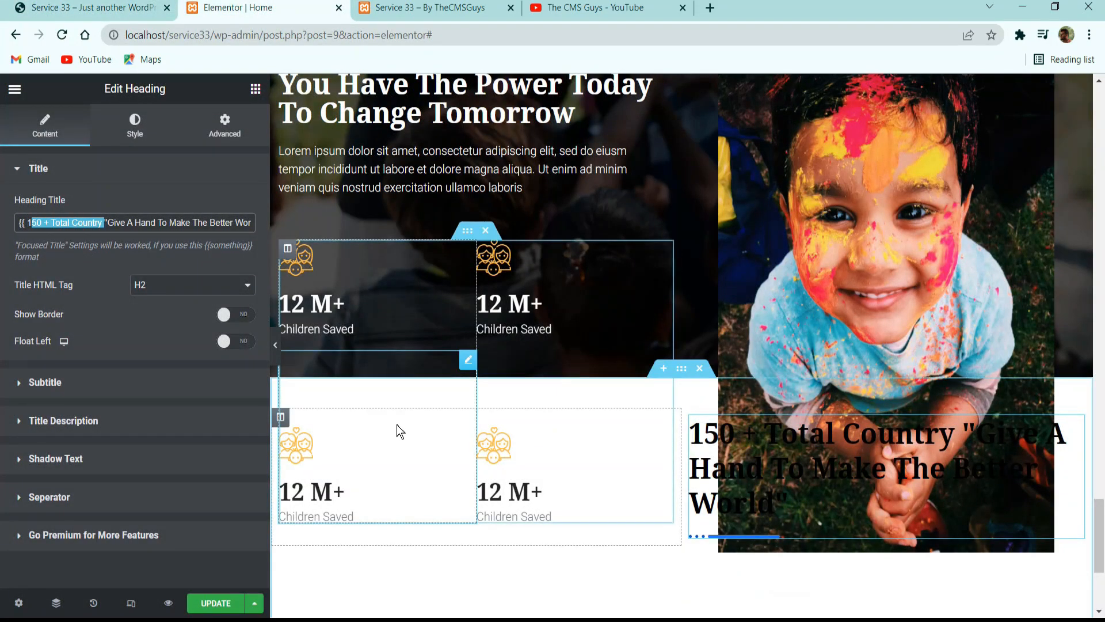
{"action": "key", "text": "BackSpace"}
{"action": "key", "text": "BackSpace"}
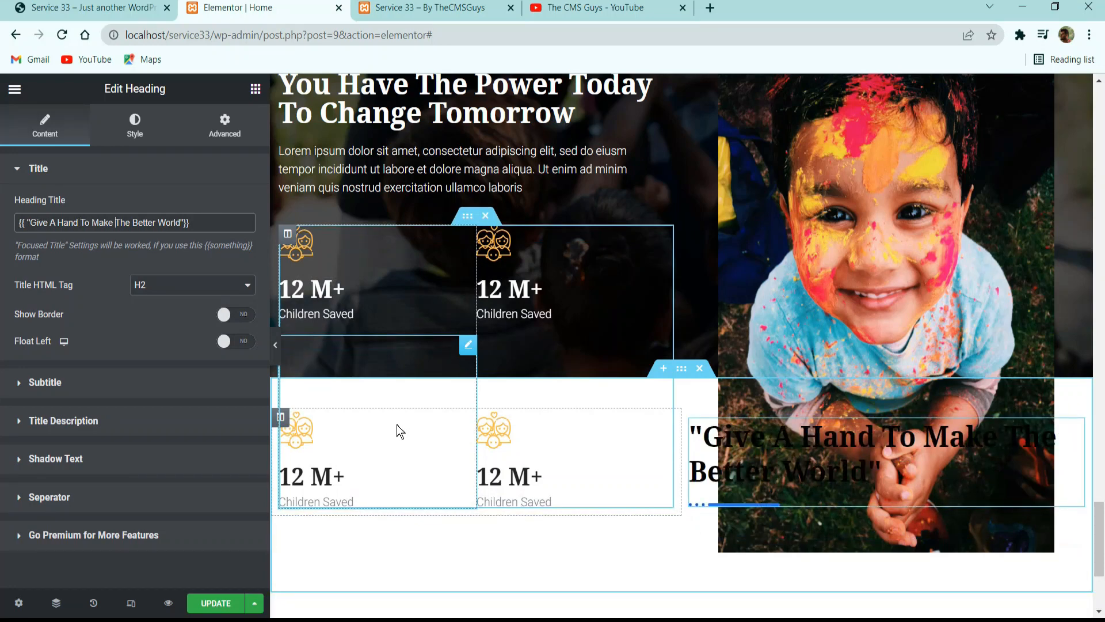
{"action": "type", "text": "<br>"}
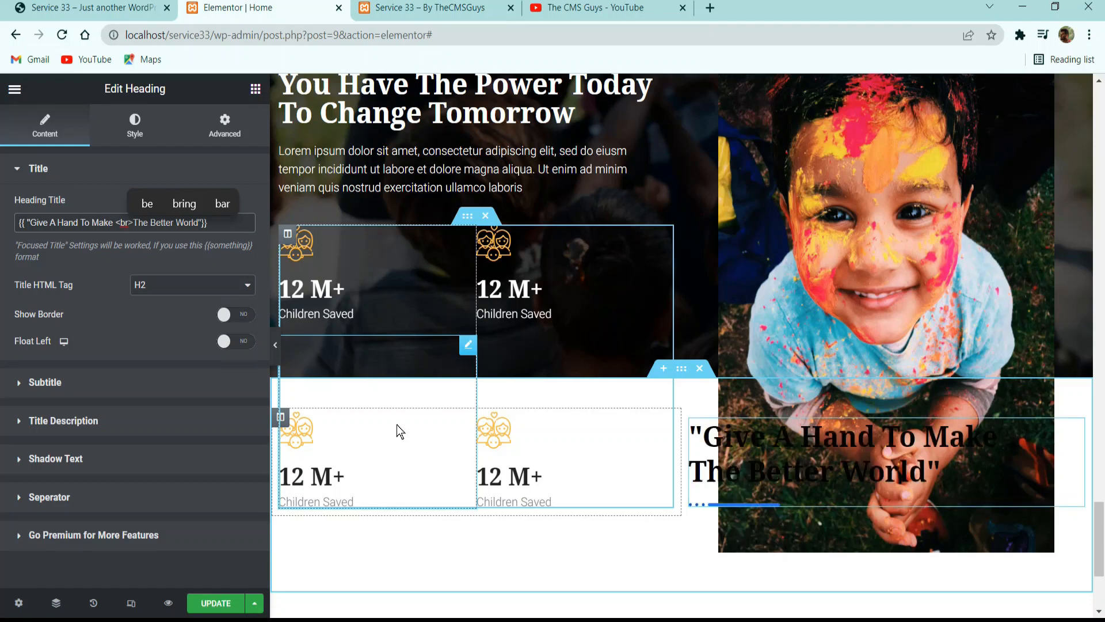
Set the quote heading's HTML tag to H4 and turn off its separator.
{"action": "left_click", "coordinate": [139, 288]}
{"action": "left_click", "coordinate": [151, 335]}
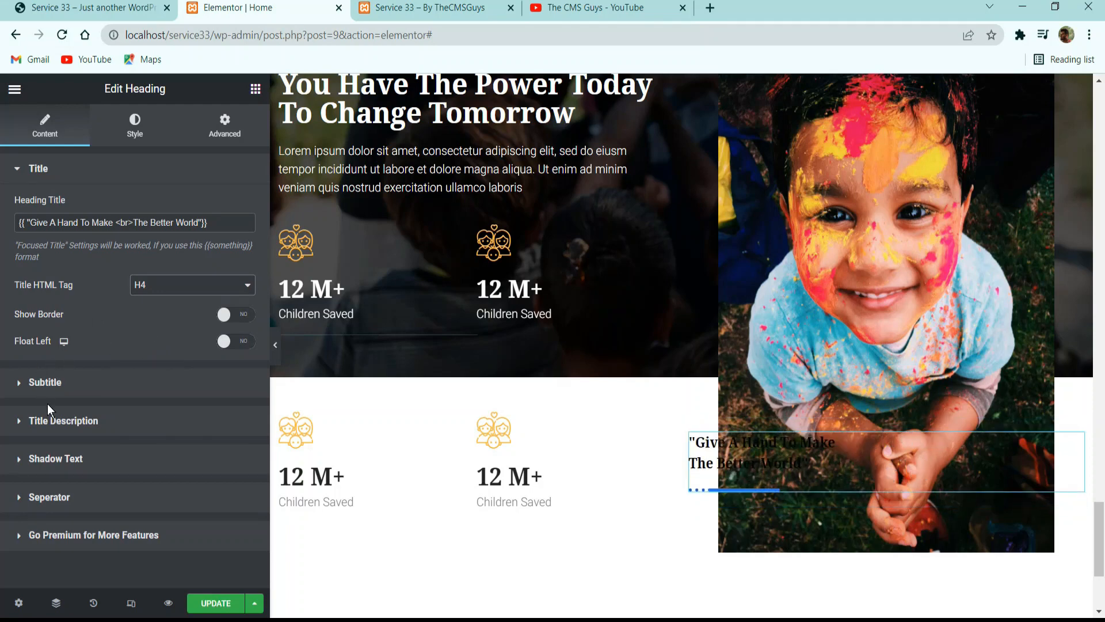
{"action": "left_click", "coordinate": [58, 499]}
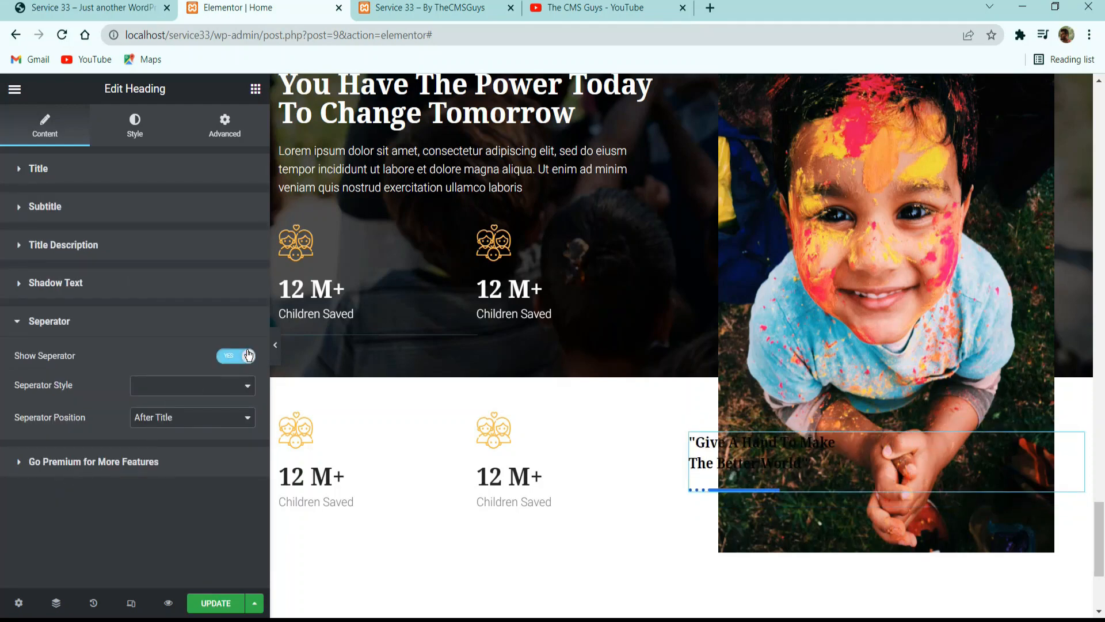
{"action": "left_click", "coordinate": [236, 356]}
Give the quote's focused title the dark global color and the Accent global font.
{"action": "left_click", "coordinate": [131, 137]}
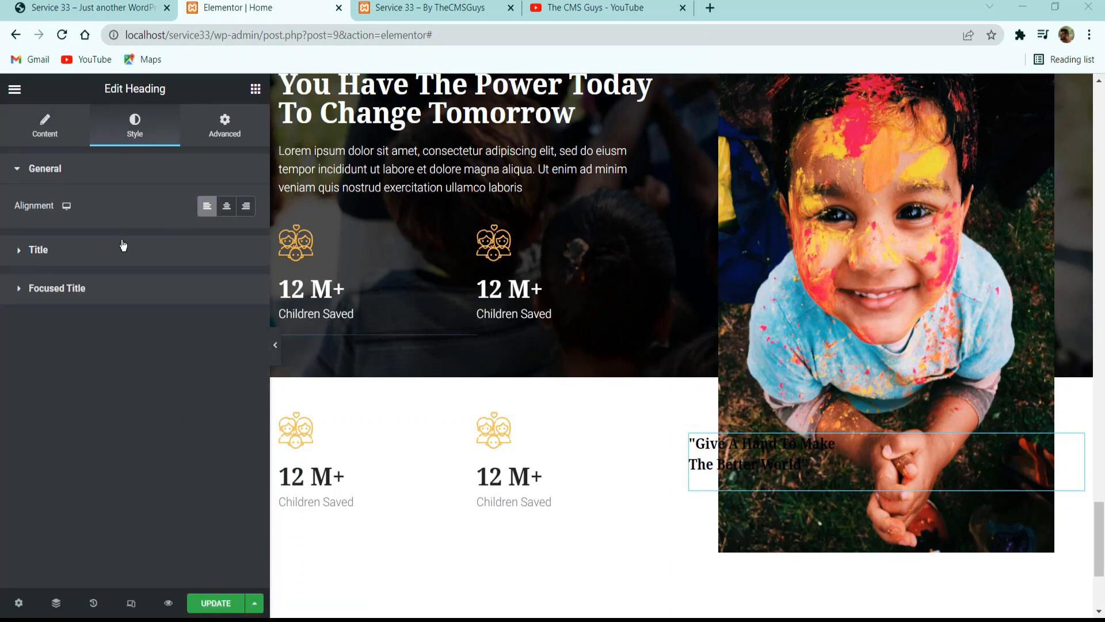
{"action": "left_click", "coordinate": [184, 242]}
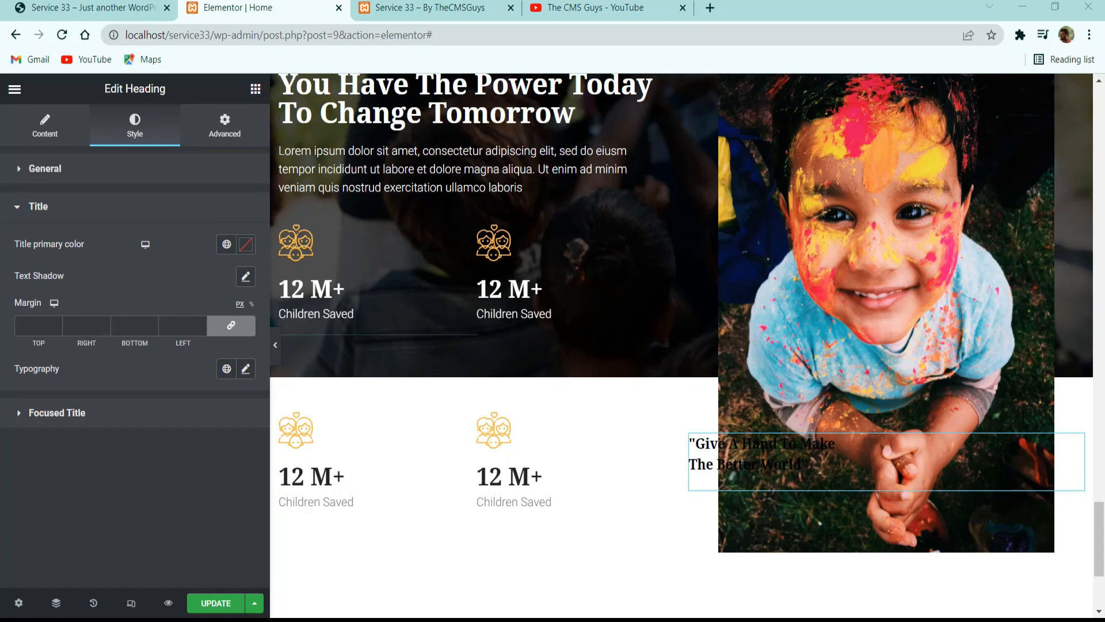
{"action": "left_click", "coordinate": [74, 210]}
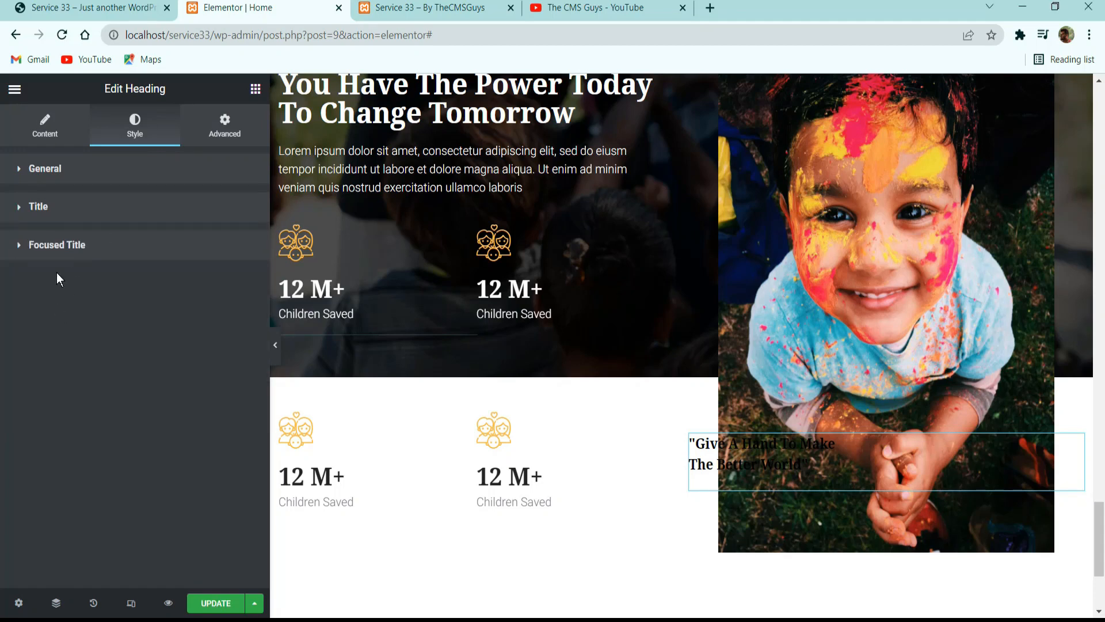
{"action": "left_click", "coordinate": [71, 253]}
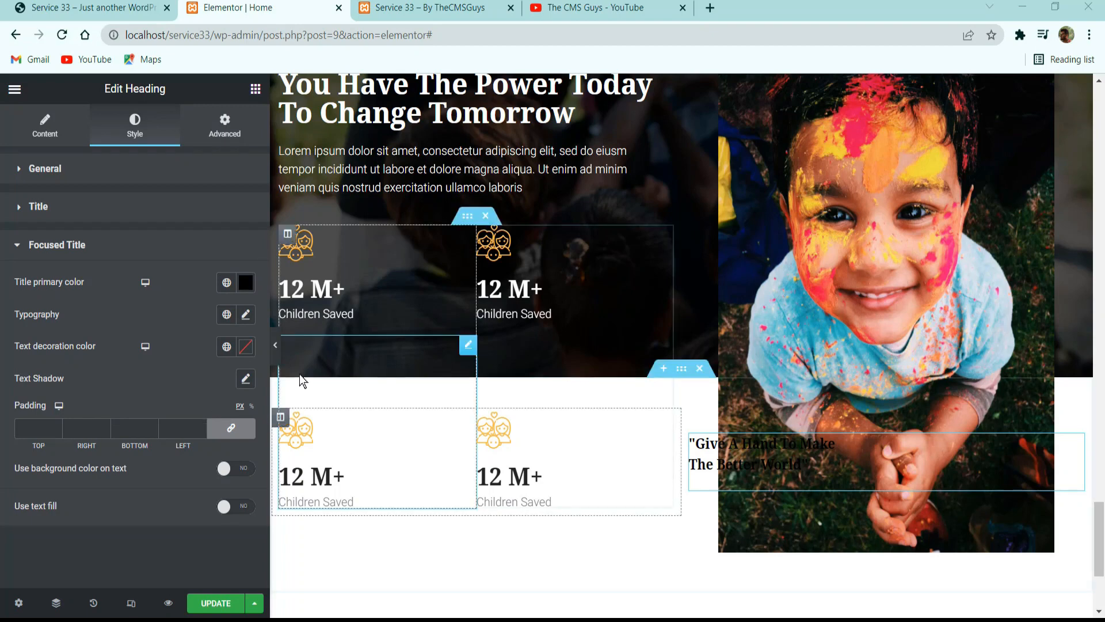
{"action": "left_click", "coordinate": [226, 282]}
{"action": "left_click", "coordinate": [155, 380]}
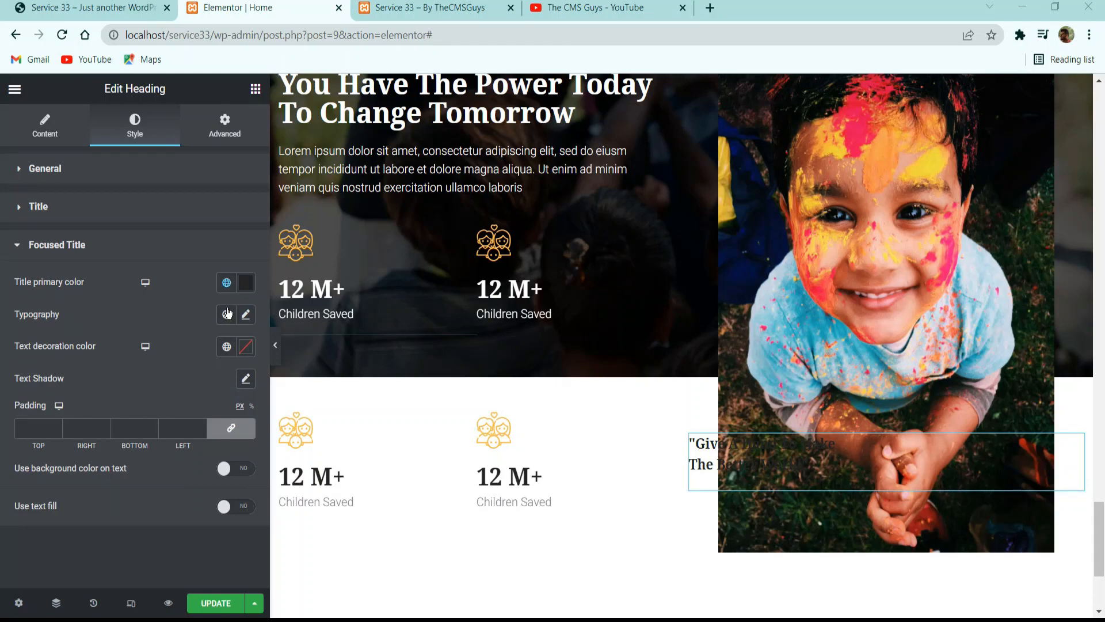
{"action": "left_click", "coordinate": [245, 316]}
{"action": "left_click", "coordinate": [228, 316]}
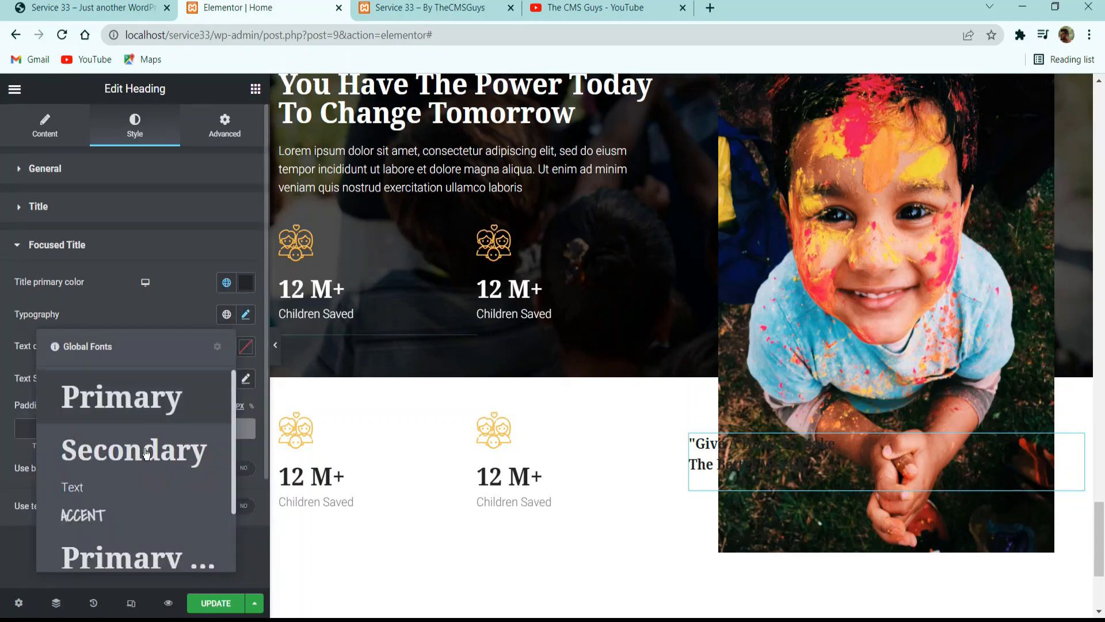
{"action": "left_click", "coordinate": [110, 514]}
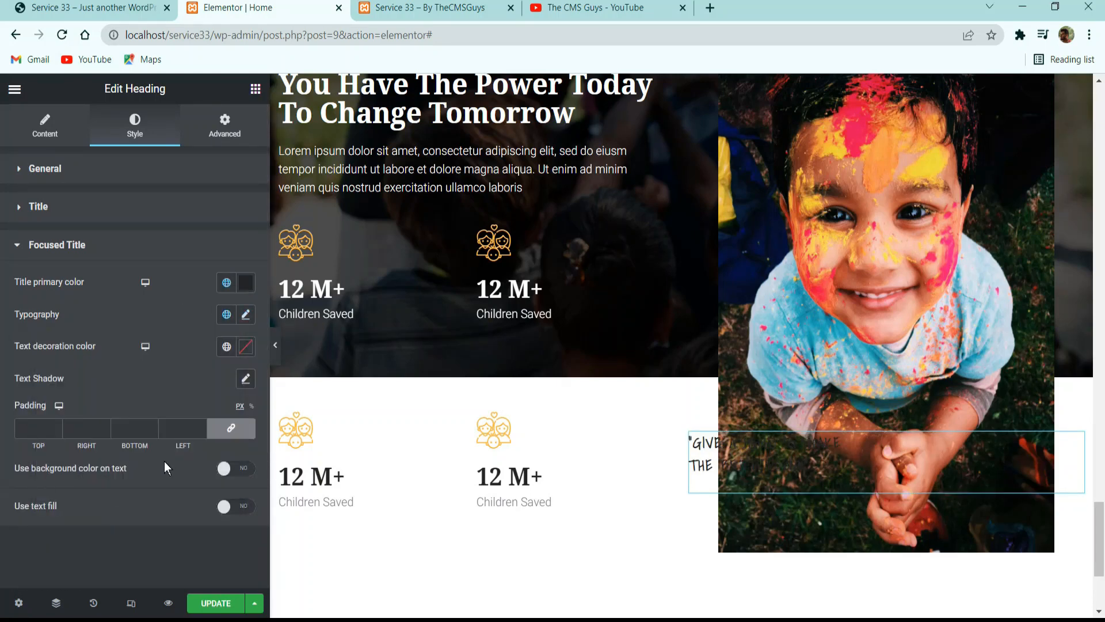
Set the quote's focused title typography to a size of 24 px and a weight of 500.
{"action": "left_click", "coordinate": [245, 314]}
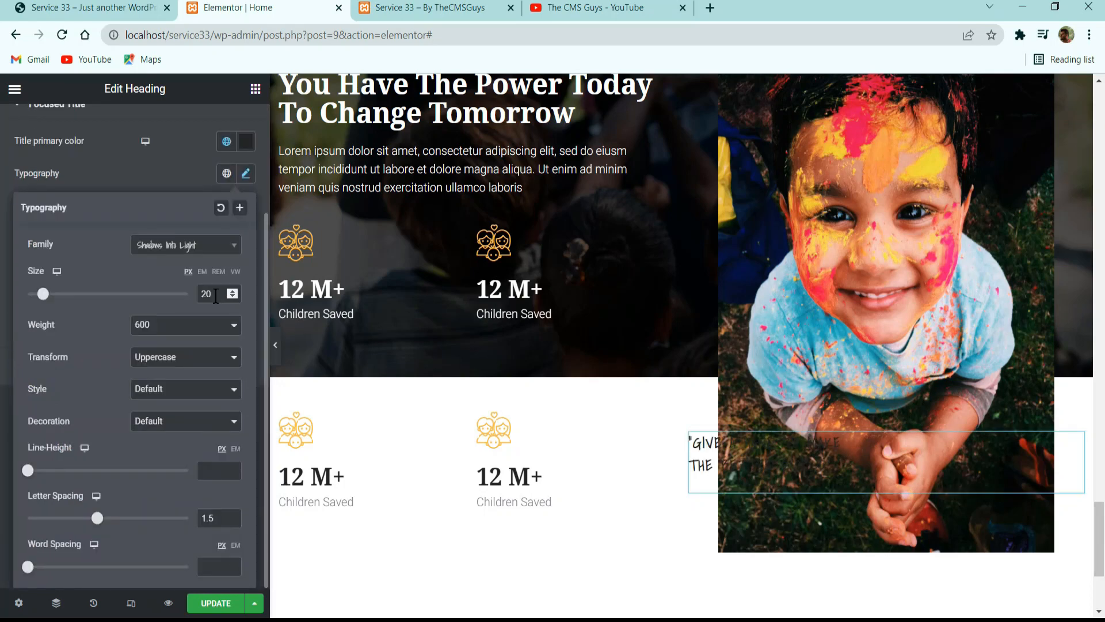
{"action": "key", "text": "BackSpace"}
{"action": "type", "text": "4"}
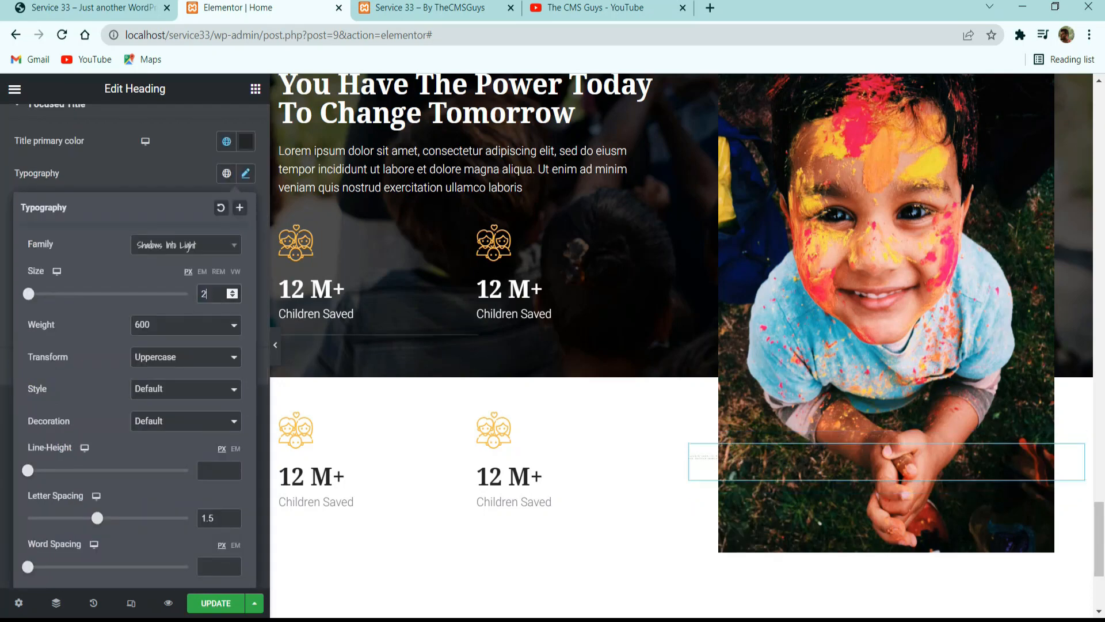
{"action": "left_click", "coordinate": [146, 324]}
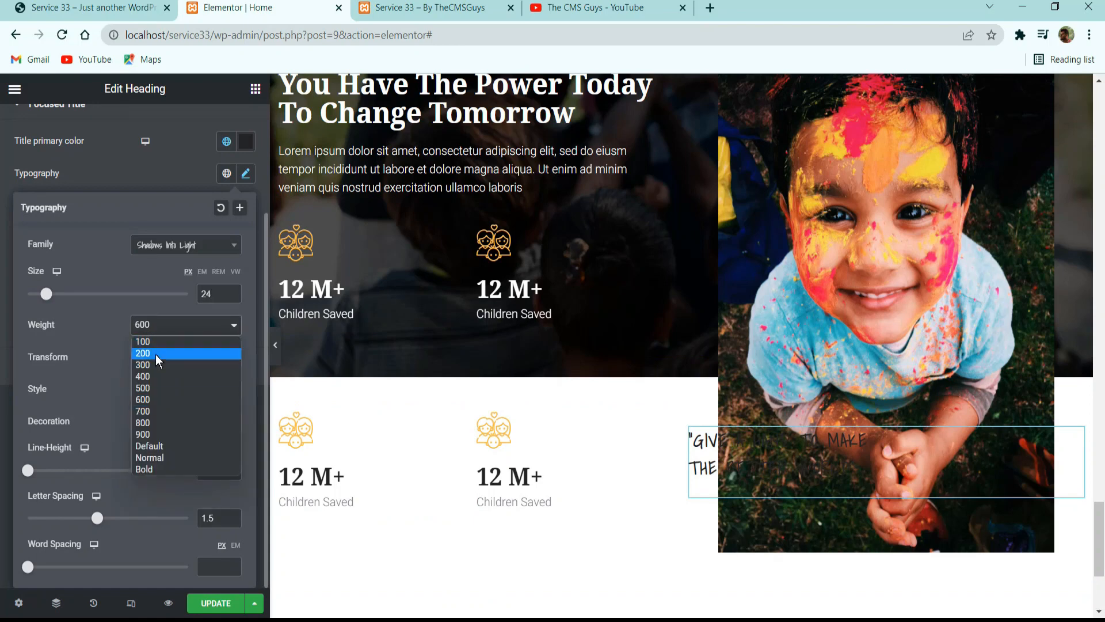
{"action": "left_click", "coordinate": [153, 388]}
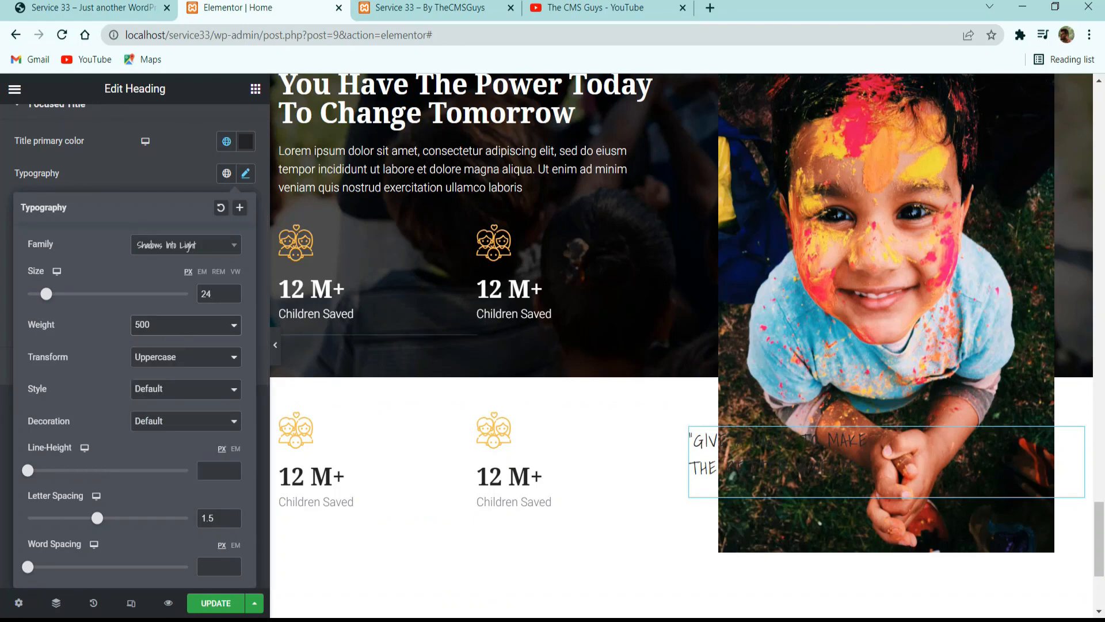
{"action": "left_click", "coordinate": [151, 190]}
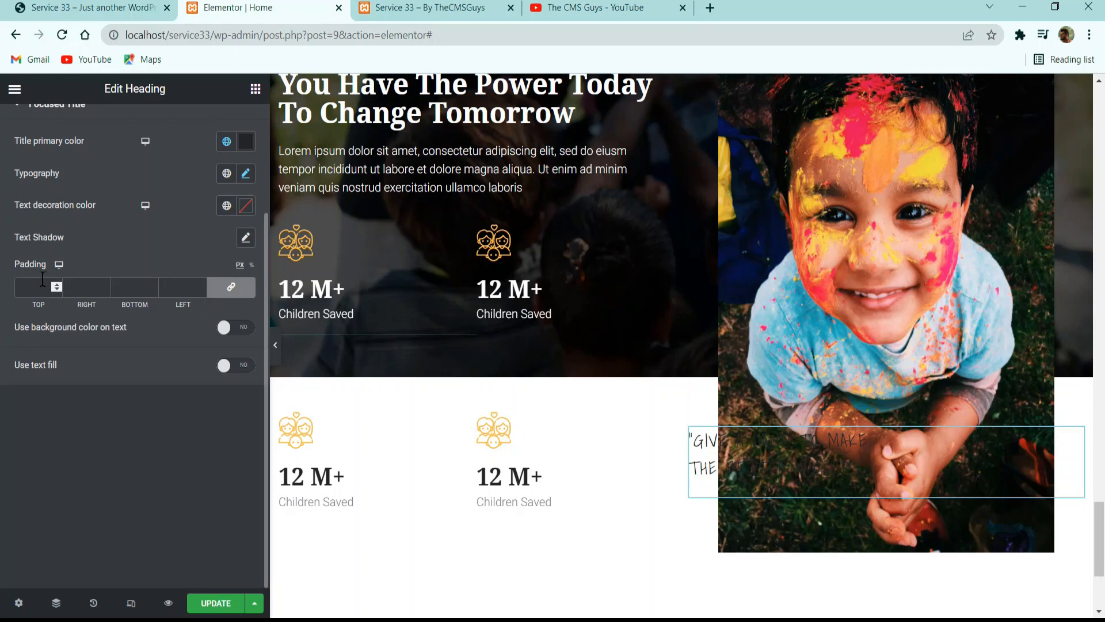
Set the focused title's padding to 20 px at top and bottom and 40 px at right and left.
{"action": "type", "text": "40"}
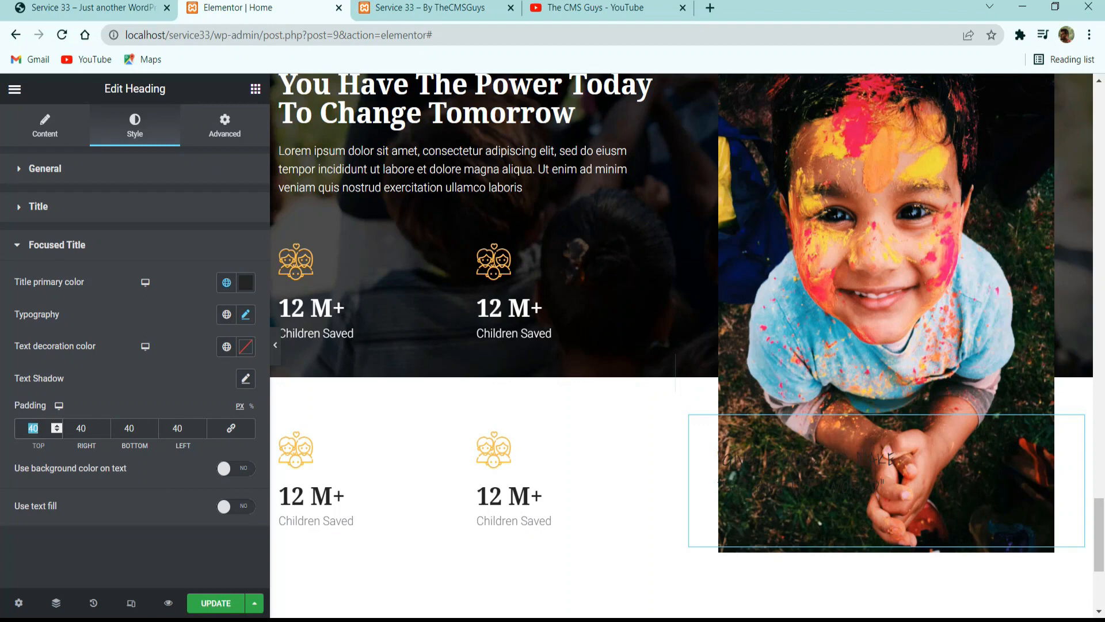
{"action": "type", "text": "20"}
{"action": "double_click", "coordinate": [130, 433]}
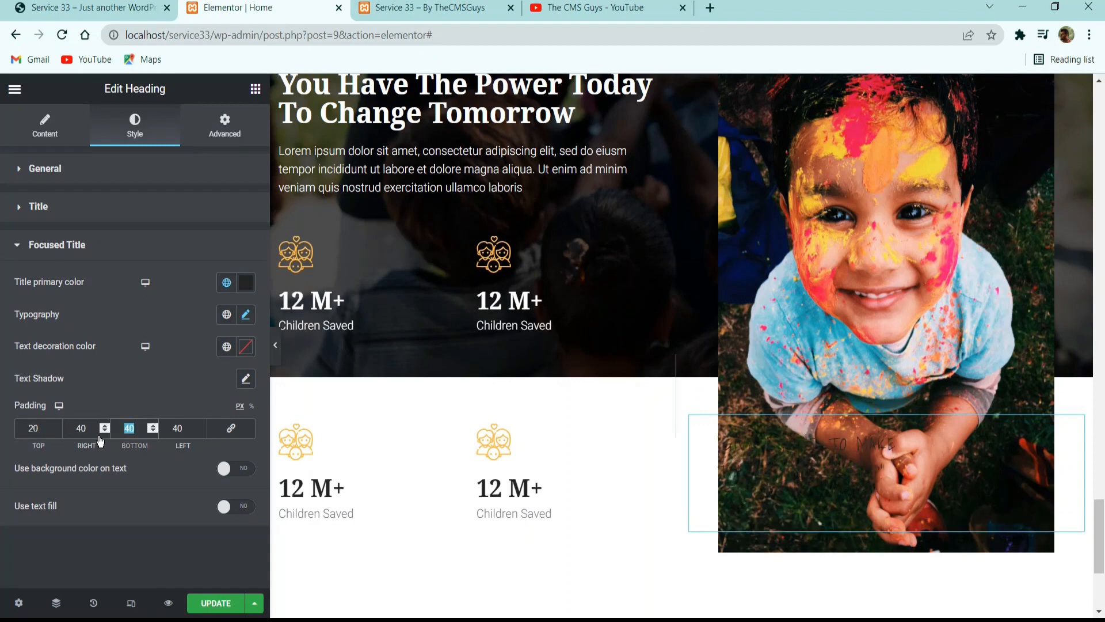
{"action": "type", "text": "20"}
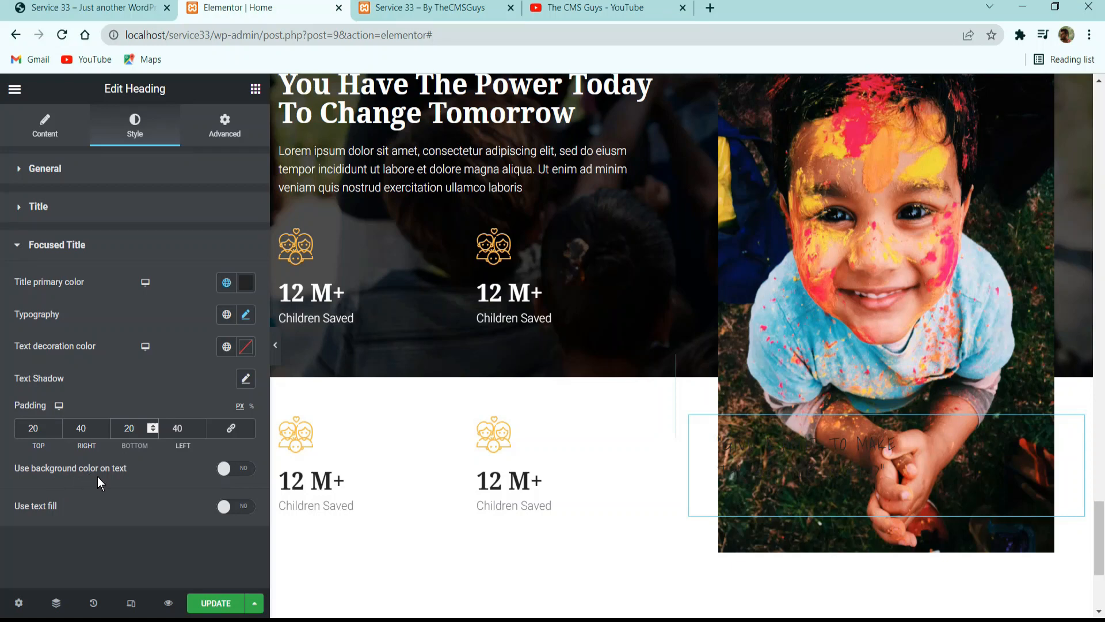
Enable a background color on the focused title, with the Classic type and the yellow-orange global color.
{"action": "left_click", "coordinate": [236, 469]}
{"action": "left_click", "coordinate": [226, 498]}
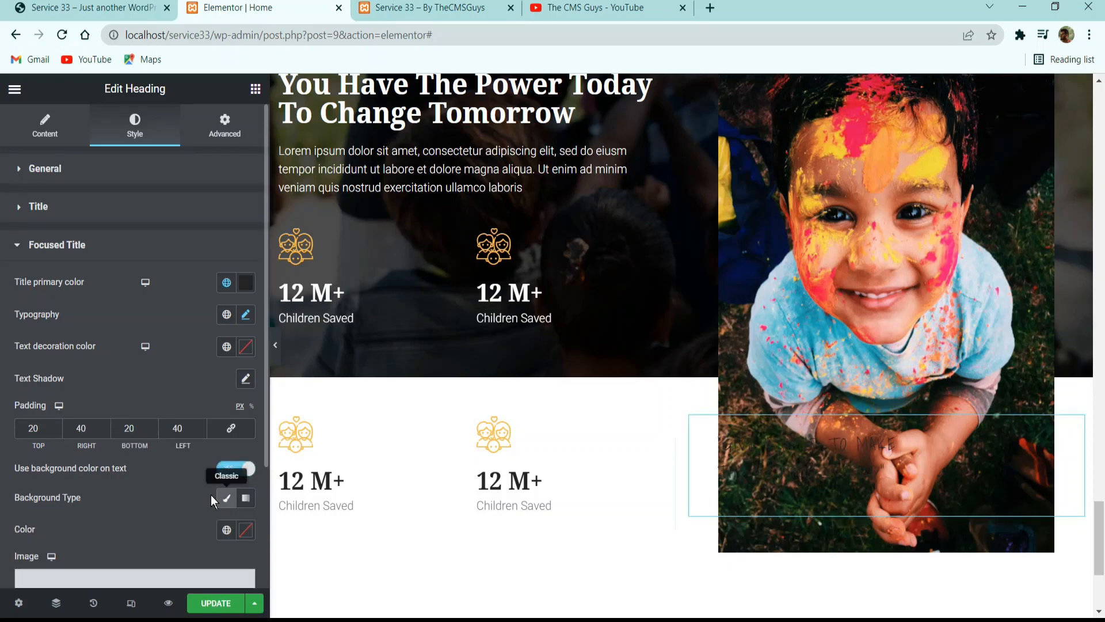
{"action": "left_click", "coordinate": [226, 535]}
{"action": "left_click", "coordinate": [104, 361]}
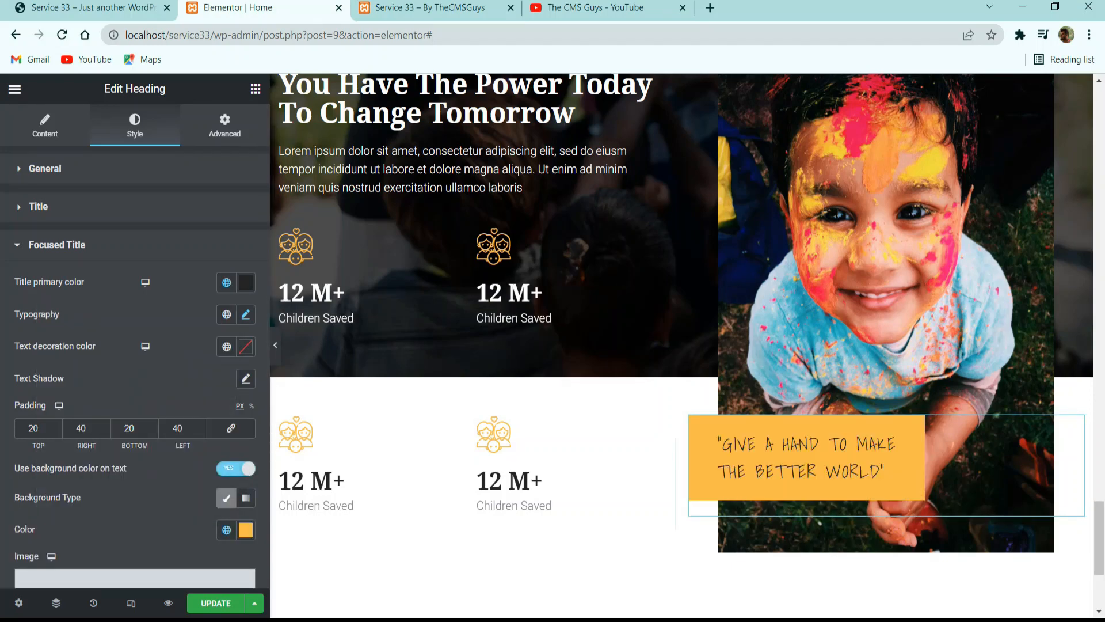
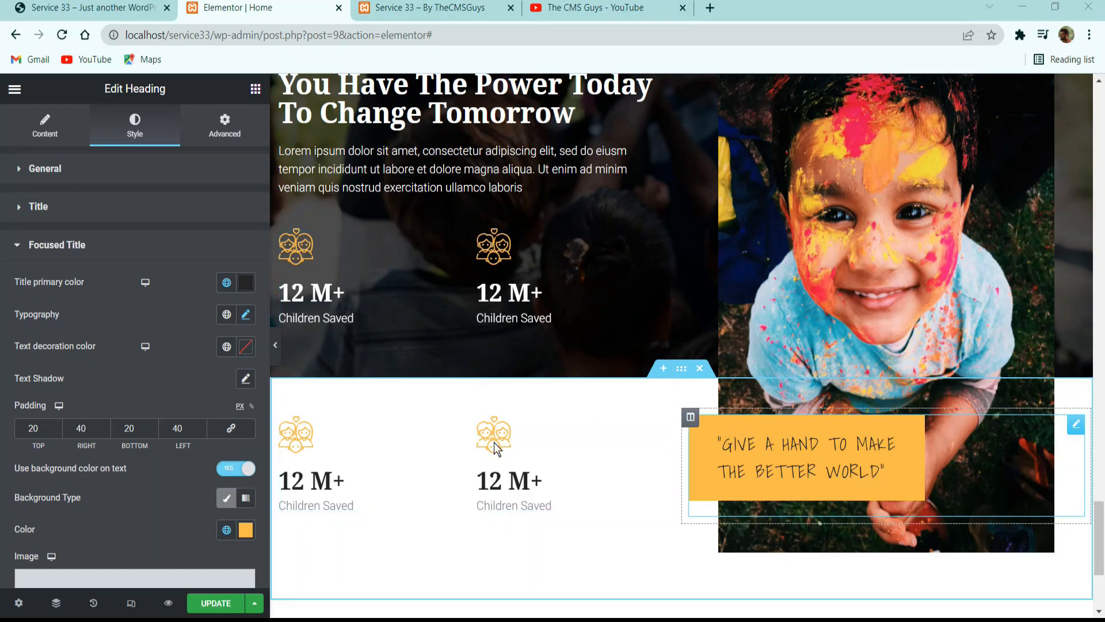
Set the yellow quote heading's left margin to -80 px with the other sides at 0, and update the page.
{"action": "left_click", "coordinate": [231, 131]}
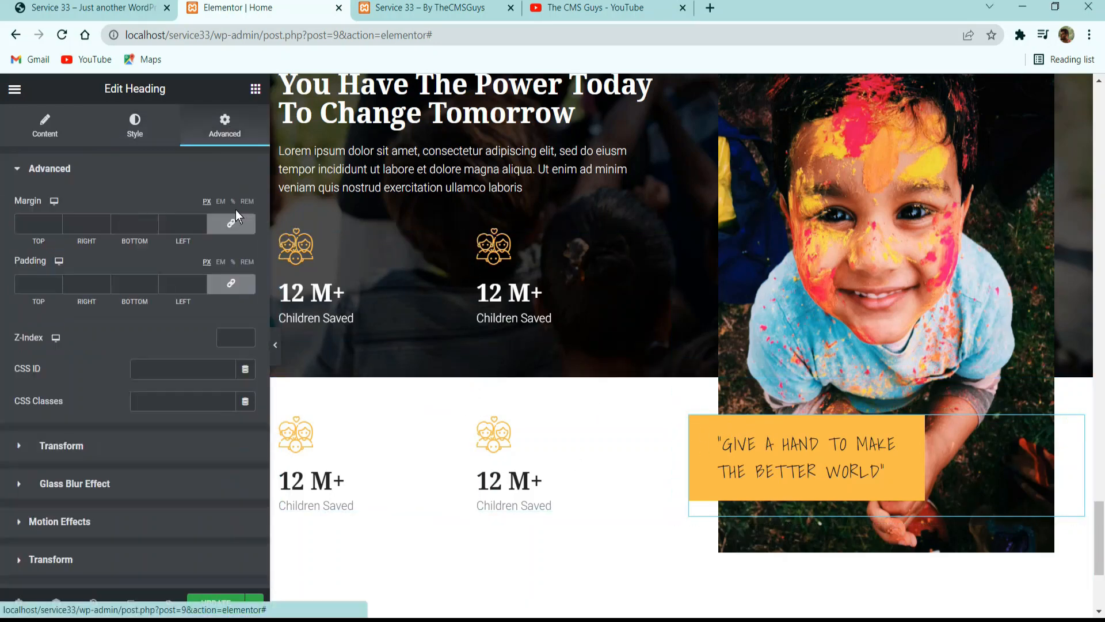
{"action": "left_click", "coordinate": [205, 226]}
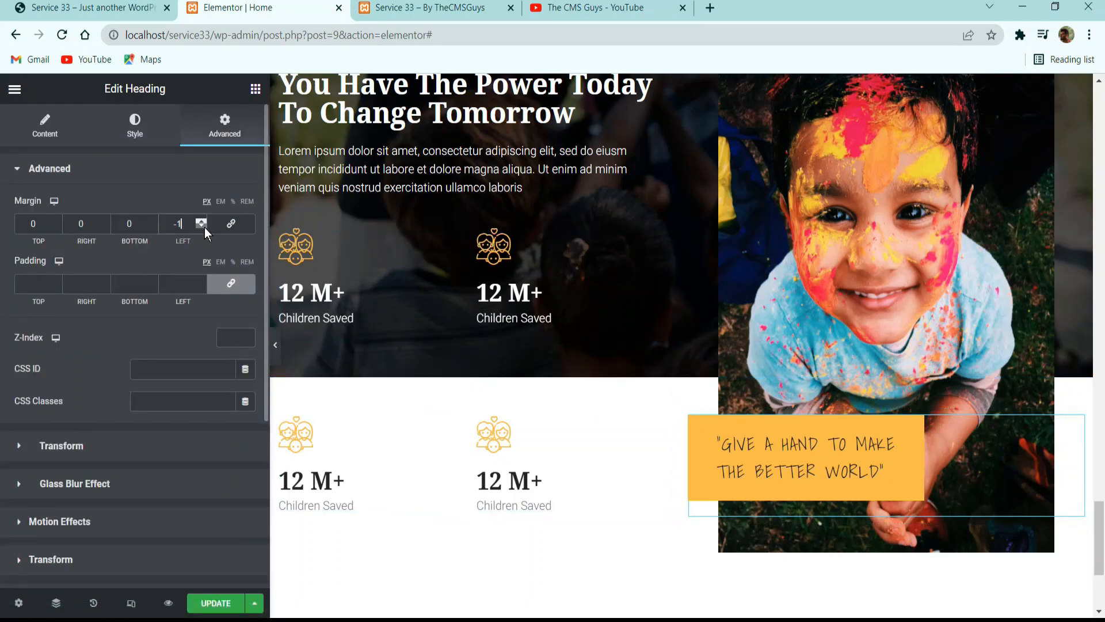
{"action": "left_click", "coordinate": [205, 227]}
{"action": "left_click", "coordinate": [205, 227]}
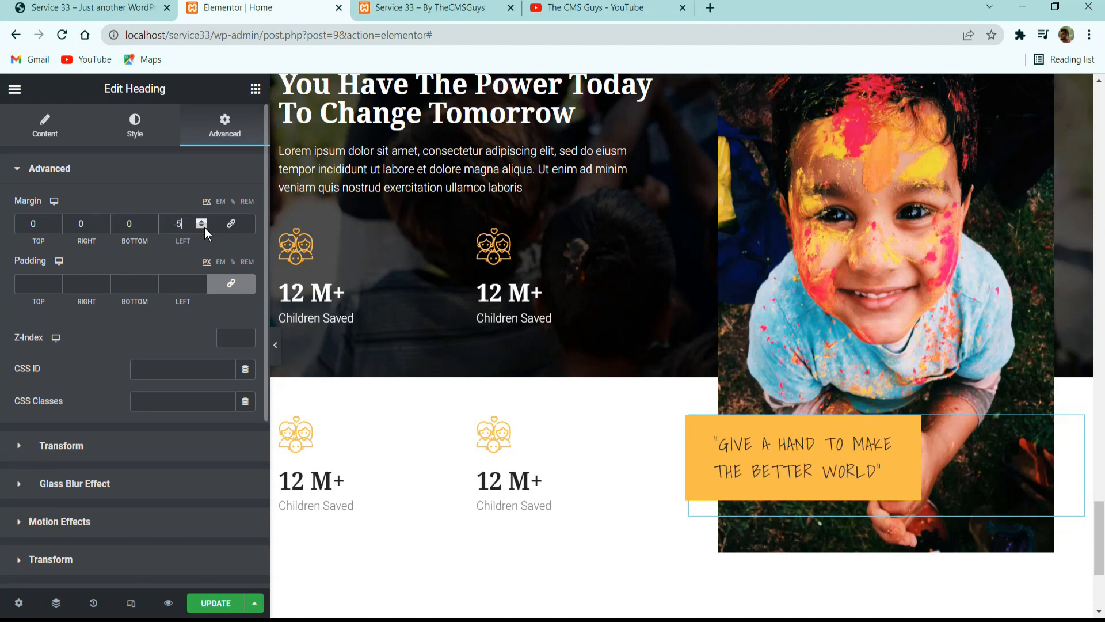
{"action": "left_click", "coordinate": [205, 227]}
{"action": "left_click", "coordinate": [205, 227]}
{"action": "left_click", "coordinate": [205, 226]}
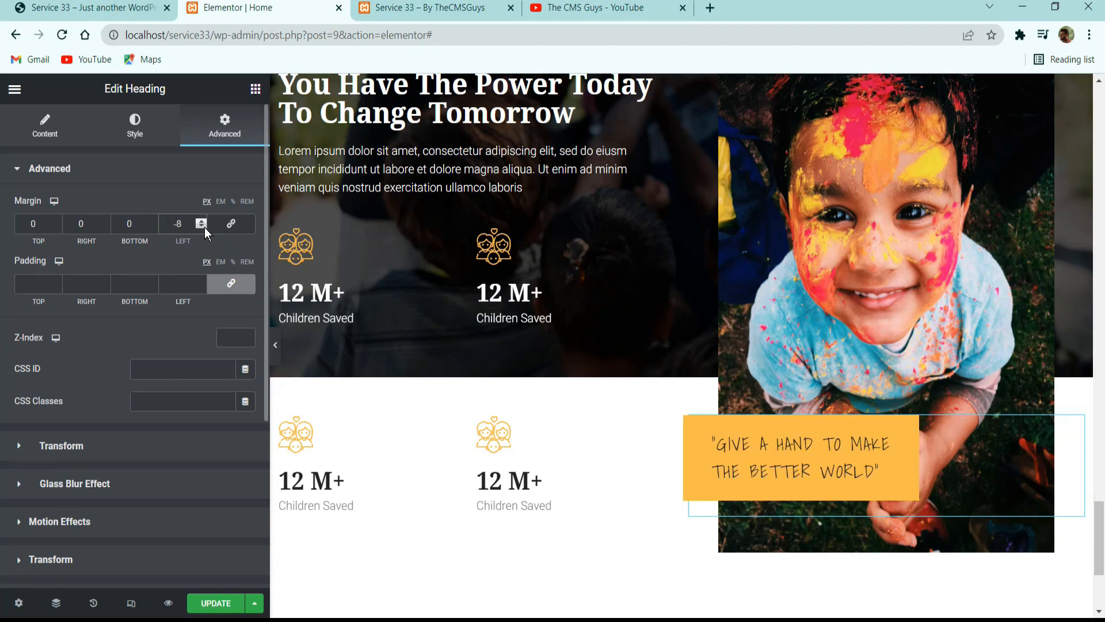
{"action": "type", "text": "0"}
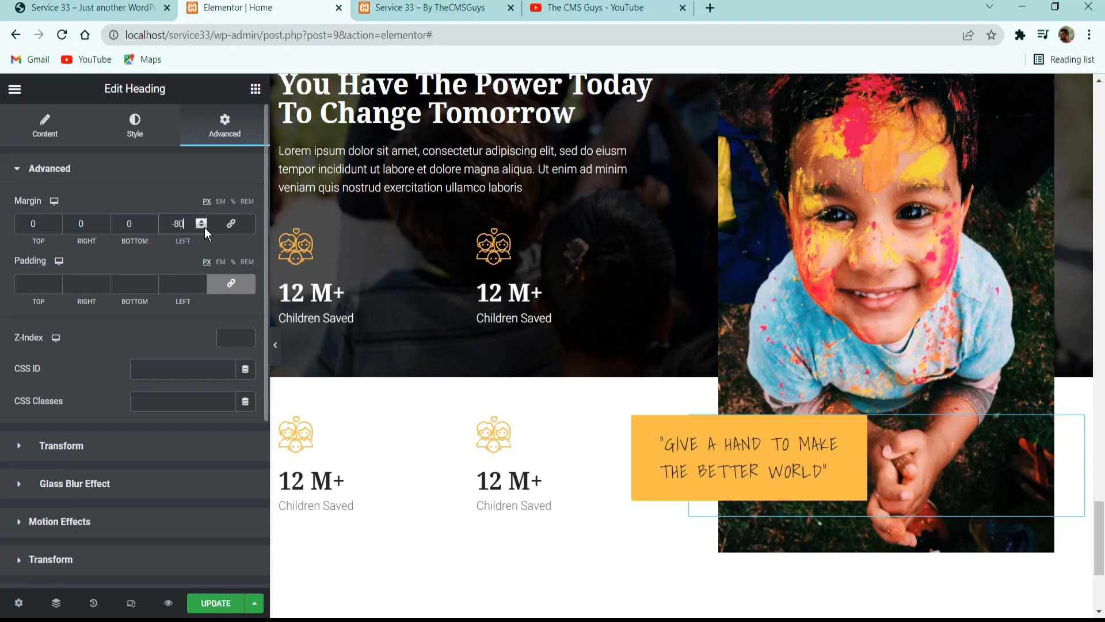
{"action": "left_click", "coordinate": [217, 603]}
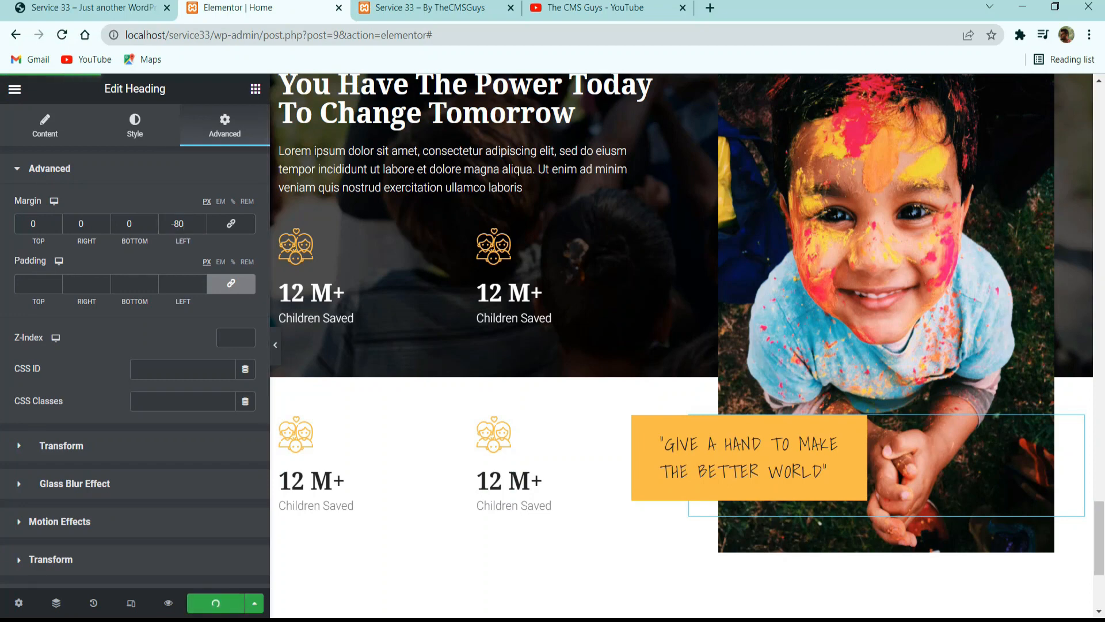
Set the quote heading's positioning width to Inline (auto), update the page and preview the section without the editing panel.
{"action": "scroll", "coordinate": [104, 356], "scroll_direction": "down", "scroll_amount": 4}
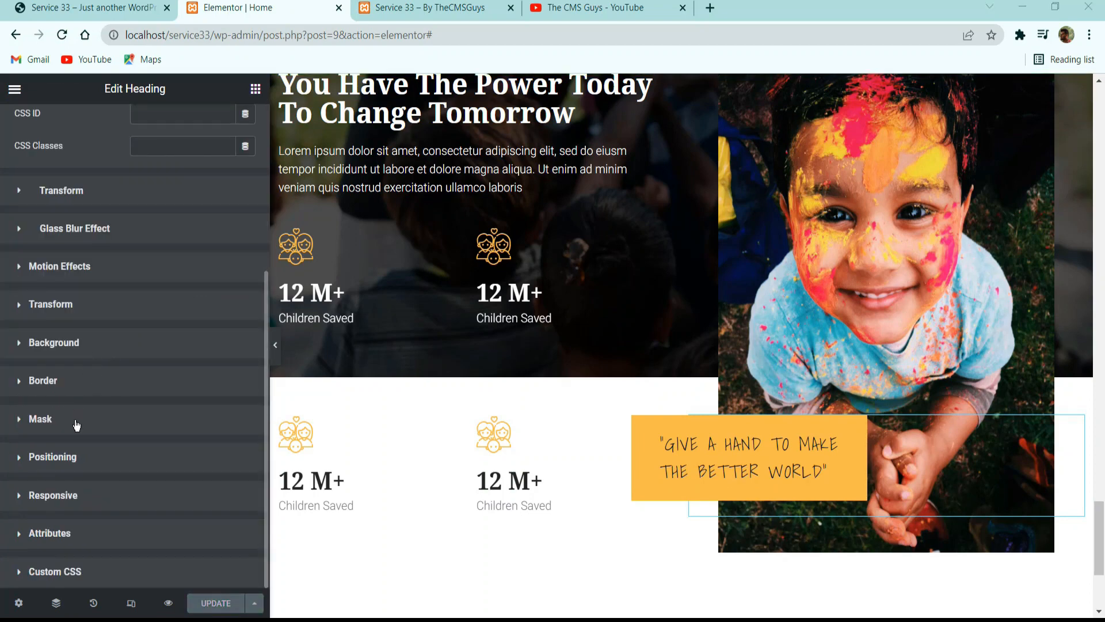
{"action": "left_click", "coordinate": [72, 456]}
{"action": "left_click", "coordinate": [153, 419]}
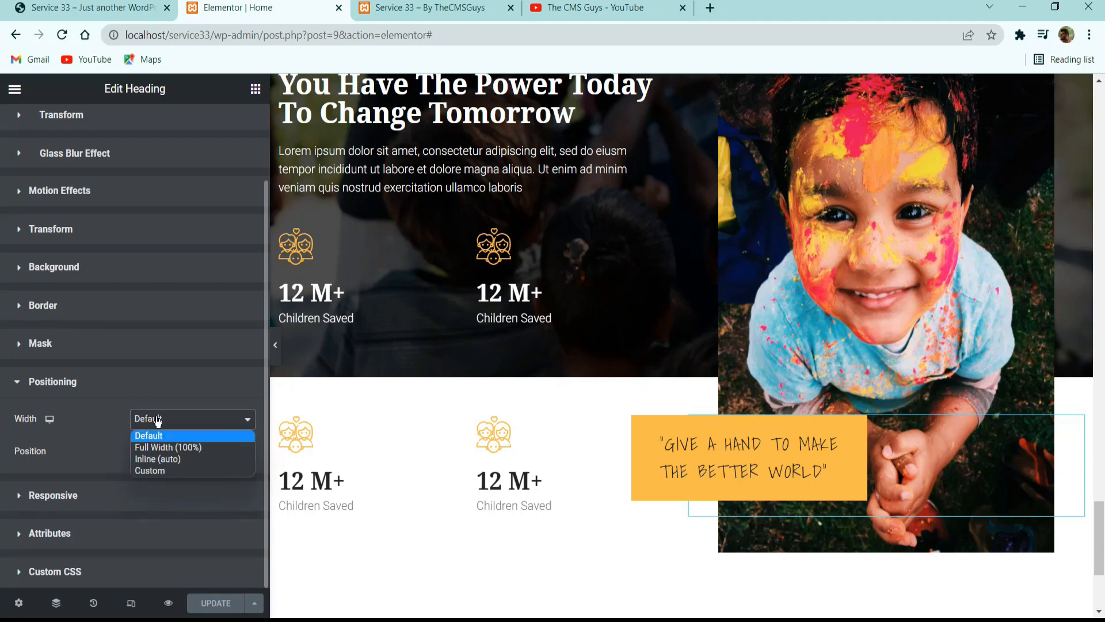
{"action": "left_click", "coordinate": [160, 459]}
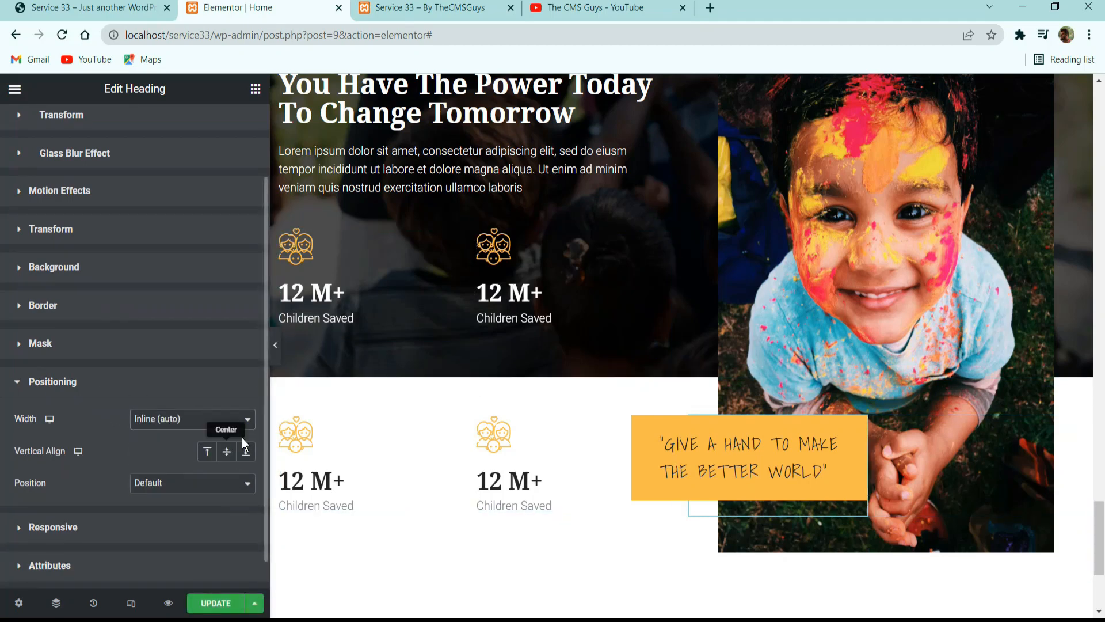
{"action": "left_click", "coordinate": [216, 603]}
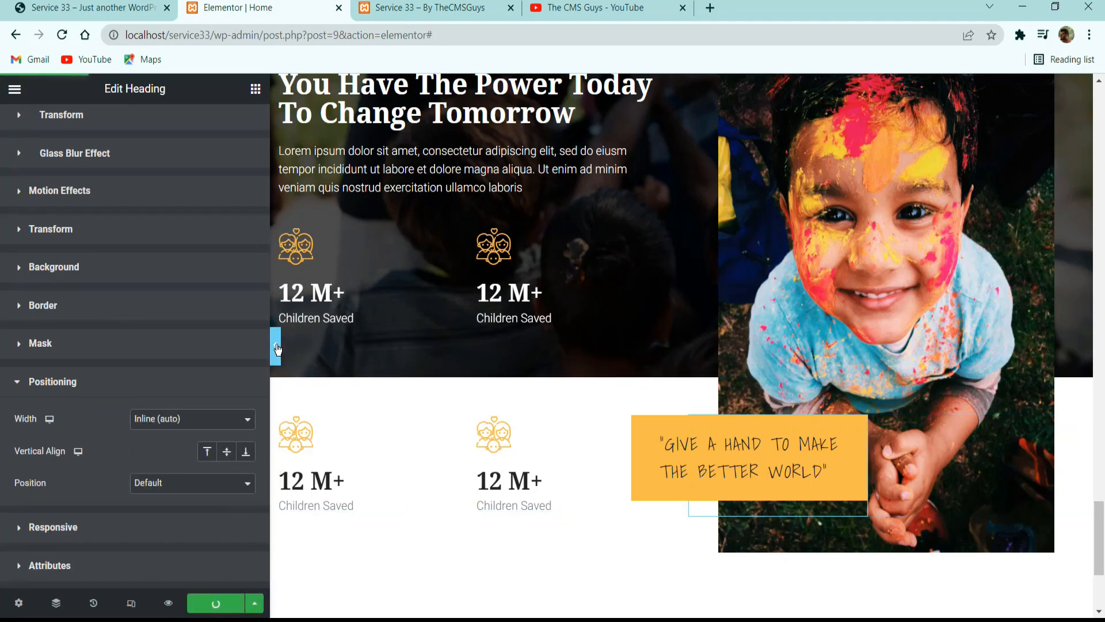
{"action": "left_click", "coordinate": [275, 344]}
{"action": "scroll", "coordinate": [466, 371], "scroll_direction": "down", "scroll_amount": 2}
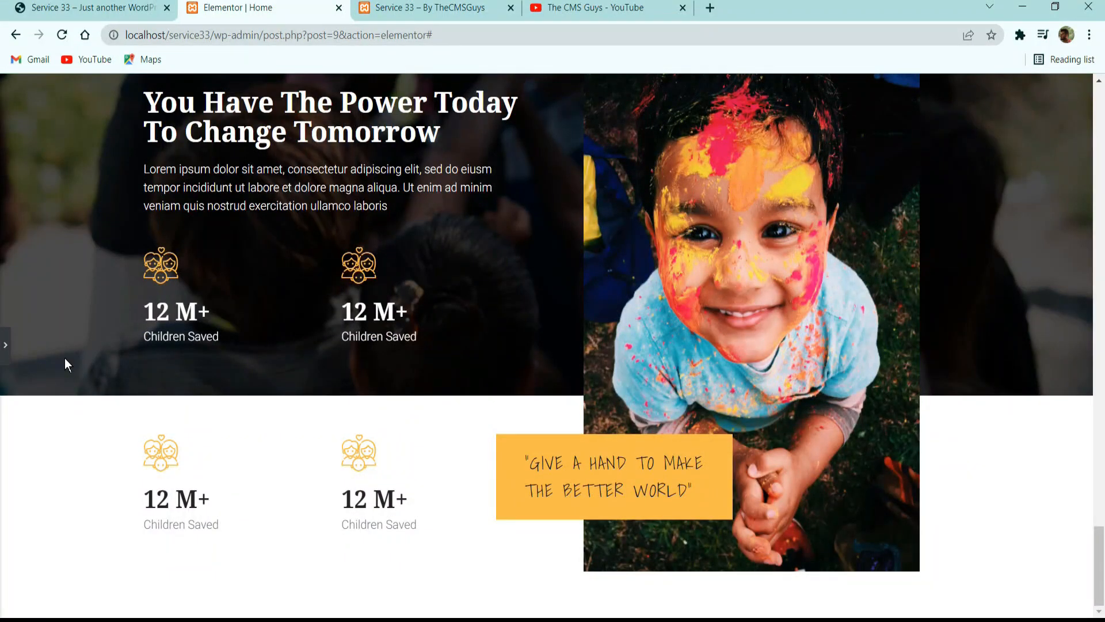
Examine the donation section on the reference site, including its form, Help Us heading, opening hours and contact columns.
{"action": "left_click", "coordinate": [128, 8]}
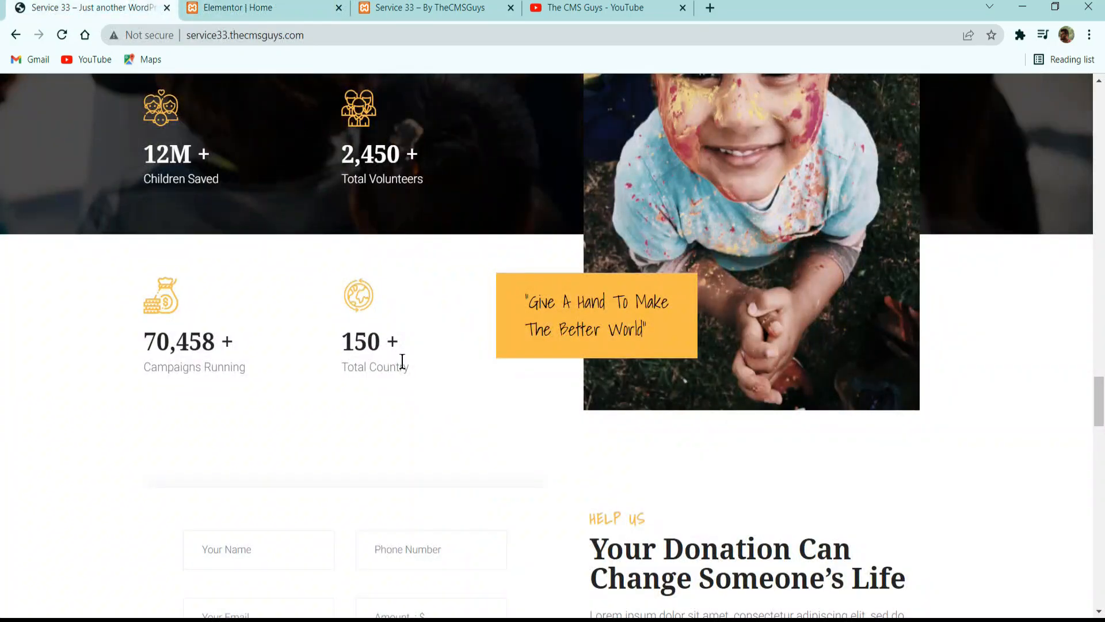
{"action": "scroll", "coordinate": [402, 361], "scroll_direction": "down", "scroll_amount": 4}
{"action": "scroll", "coordinate": [377, 340], "scroll_direction": "up", "scroll_amount": 4}
{"action": "scroll", "coordinate": [400, 318], "scroll_direction": "up", "scroll_amount": 4}
{"action": "scroll", "coordinate": [728, 185], "scroll_direction": "down", "scroll_amount": 8}
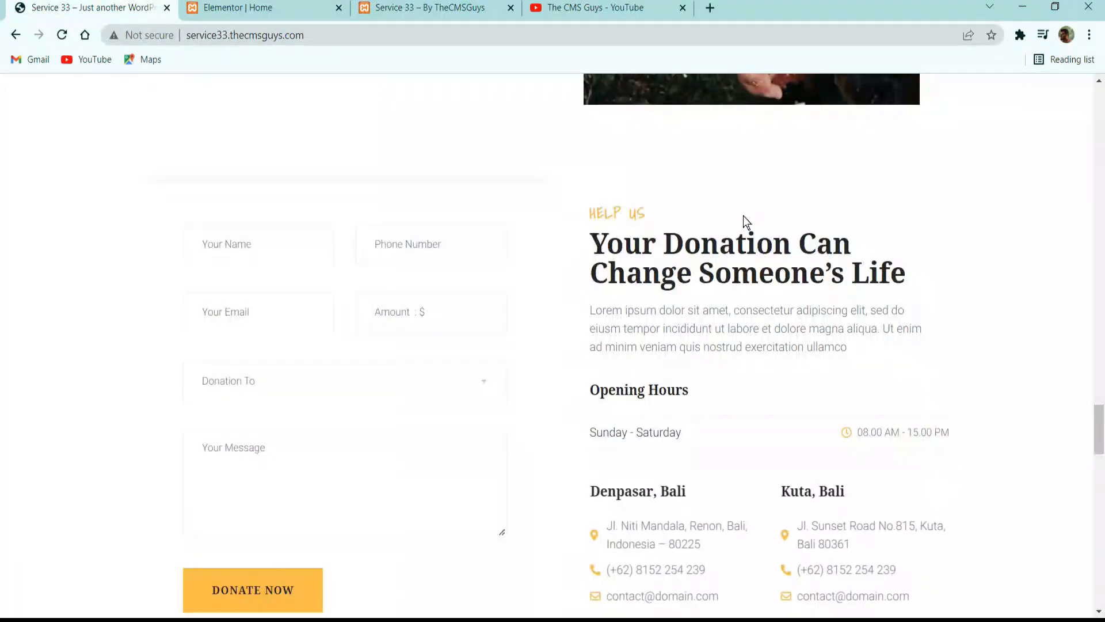
{"action": "scroll", "coordinate": [716, 223], "scroll_direction": "down", "scroll_amount": 4}
{"action": "scroll", "coordinate": [622, 211], "scroll_direction": "up", "scroll_amount": 4}
{"action": "scroll", "coordinate": [487, 166], "scroll_direction": "down", "scroll_amount": 2}
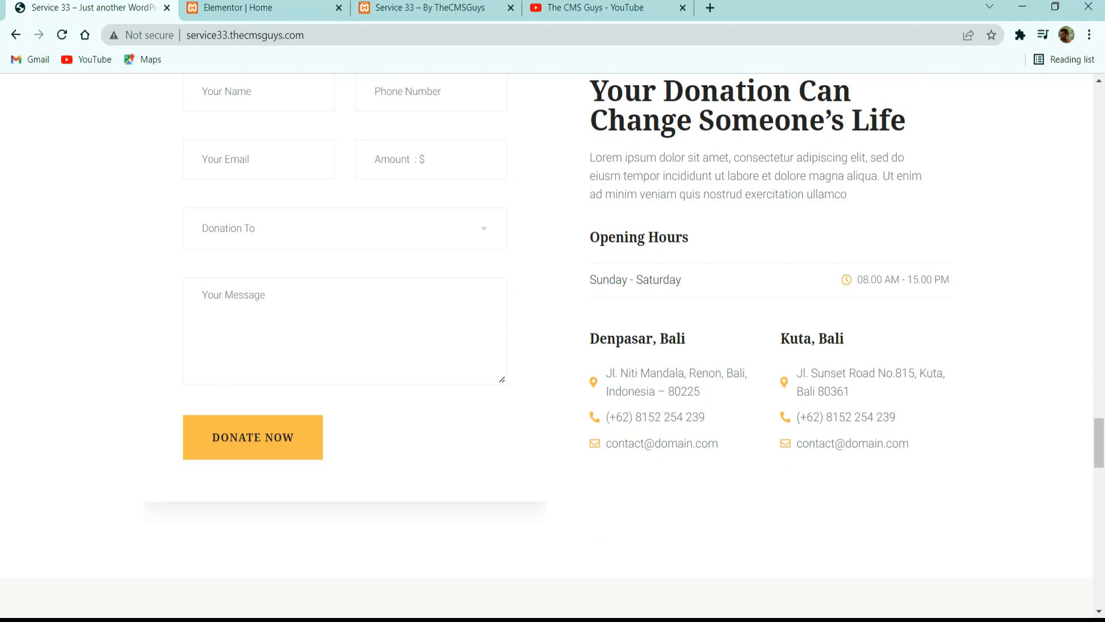
{"action": "scroll", "coordinate": [335, 276], "scroll_direction": "up", "scroll_amount": 2}
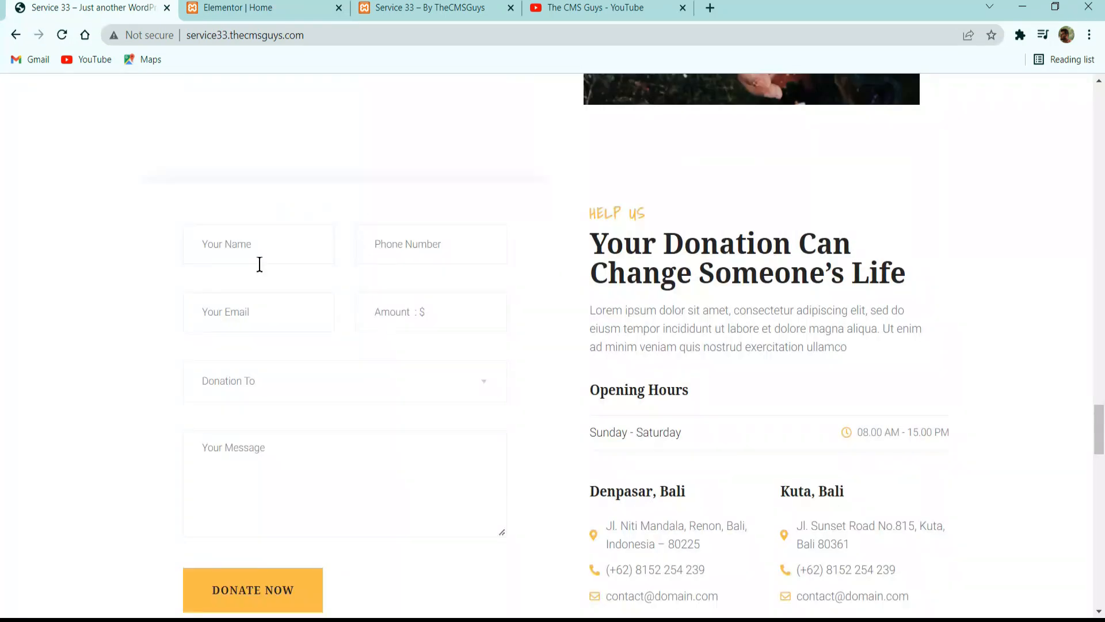
{"action": "scroll", "coordinate": [335, 312], "scroll_direction": "down", "scroll_amount": 2}
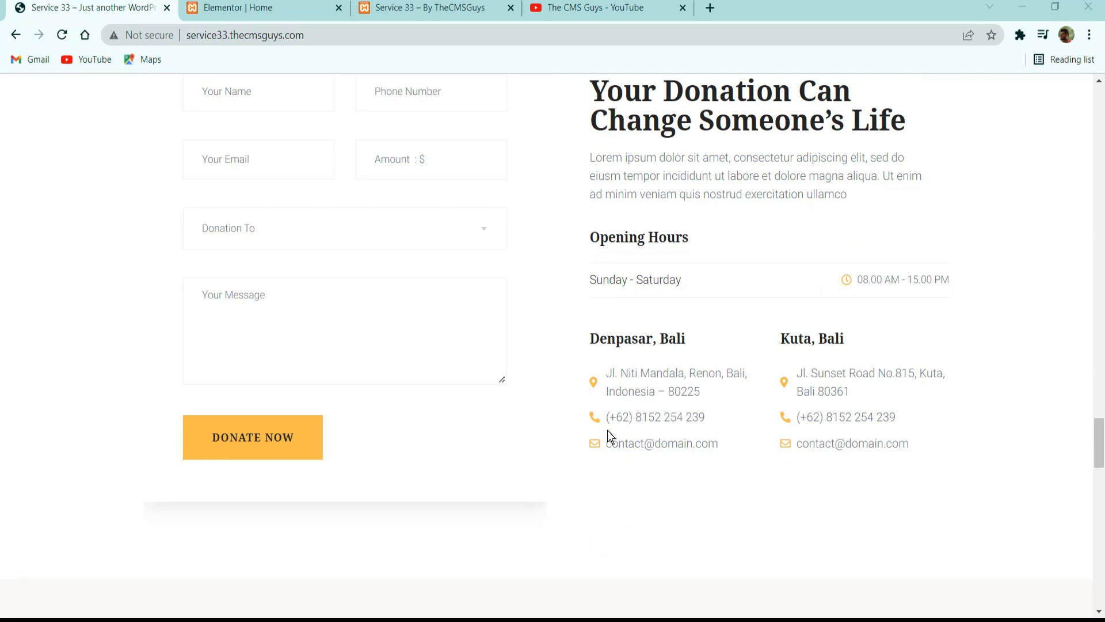
{"action": "scroll", "coordinate": [694, 327], "scroll_direction": "up", "scroll_amount": 2}
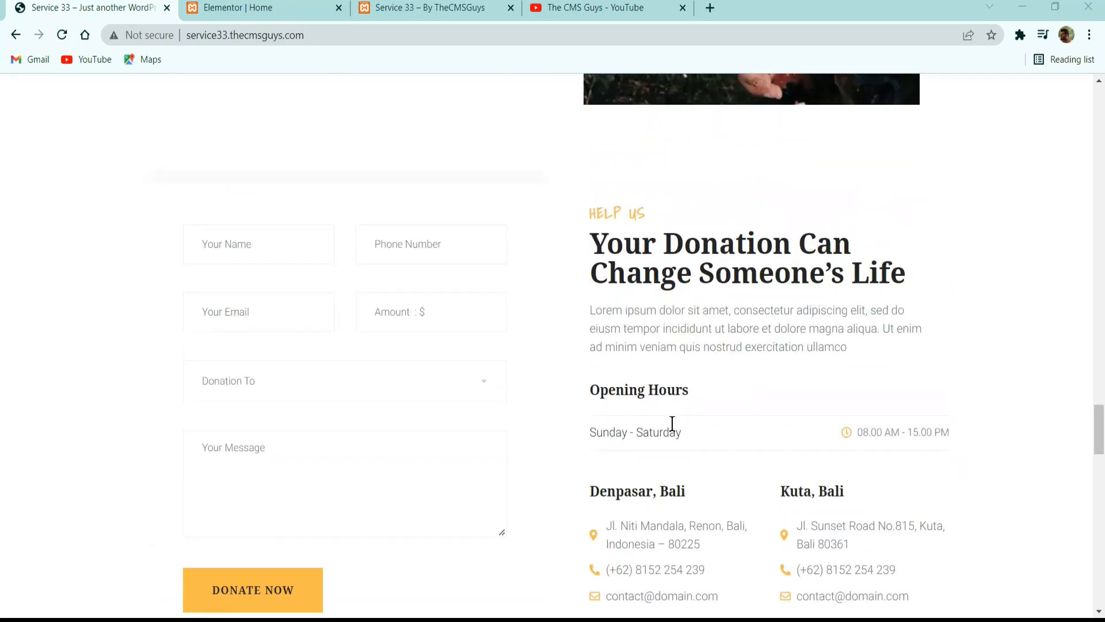
{"action": "left_click_drag", "start_coordinate": [638, 402], "coordinate": [669, 400]}
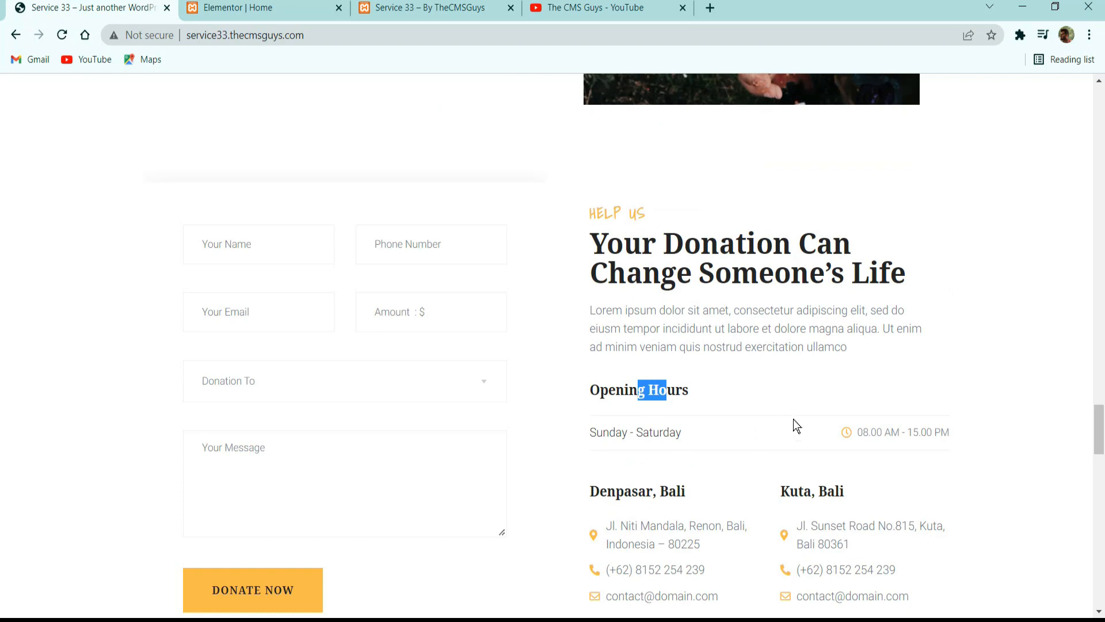
{"action": "left_click", "coordinate": [844, 421]}
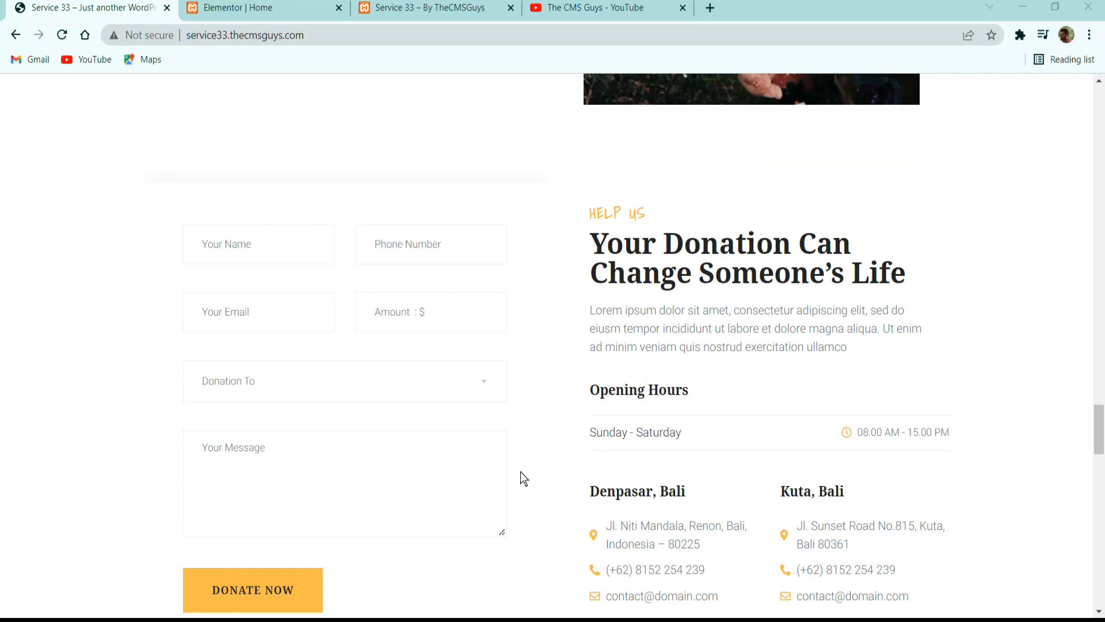
{"action": "scroll", "coordinate": [550, 354], "scroll_direction": "down", "scroll_amount": 2}
{"action": "scroll", "coordinate": [543, 365], "scroll_direction": "up", "scroll_amount": 2}
Return to the Elementor page and add a new section with two equal columns below the quote section.
{"action": "left_click", "coordinate": [268, 8]}
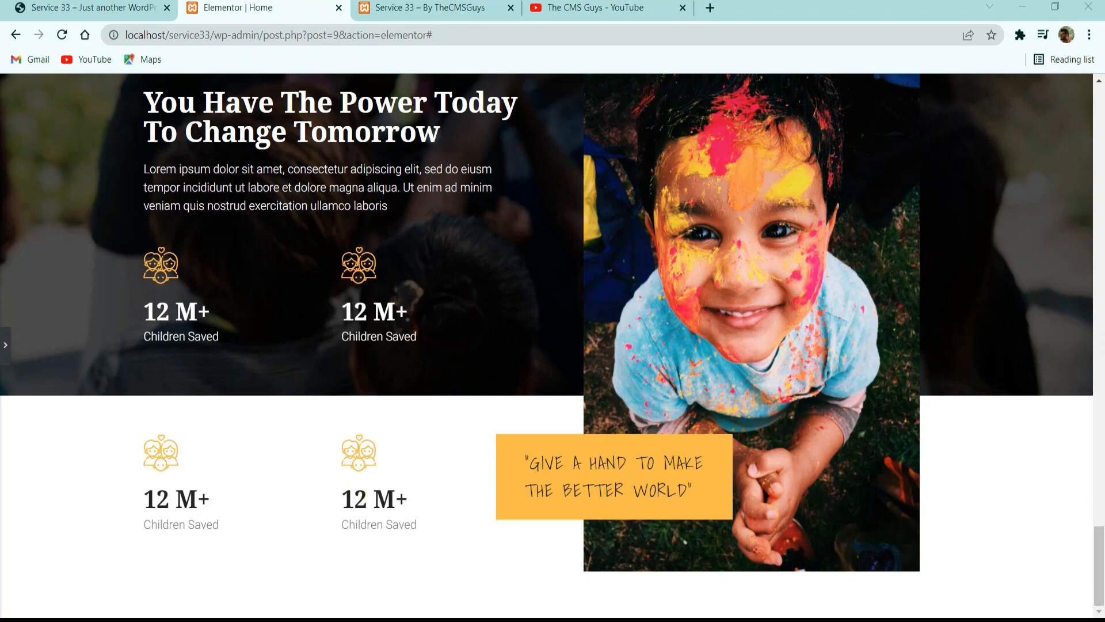
{"action": "left_click", "coordinate": [21, 331]}
{"action": "scroll", "coordinate": [413, 403], "scroll_direction": "down", "scroll_amount": 4}
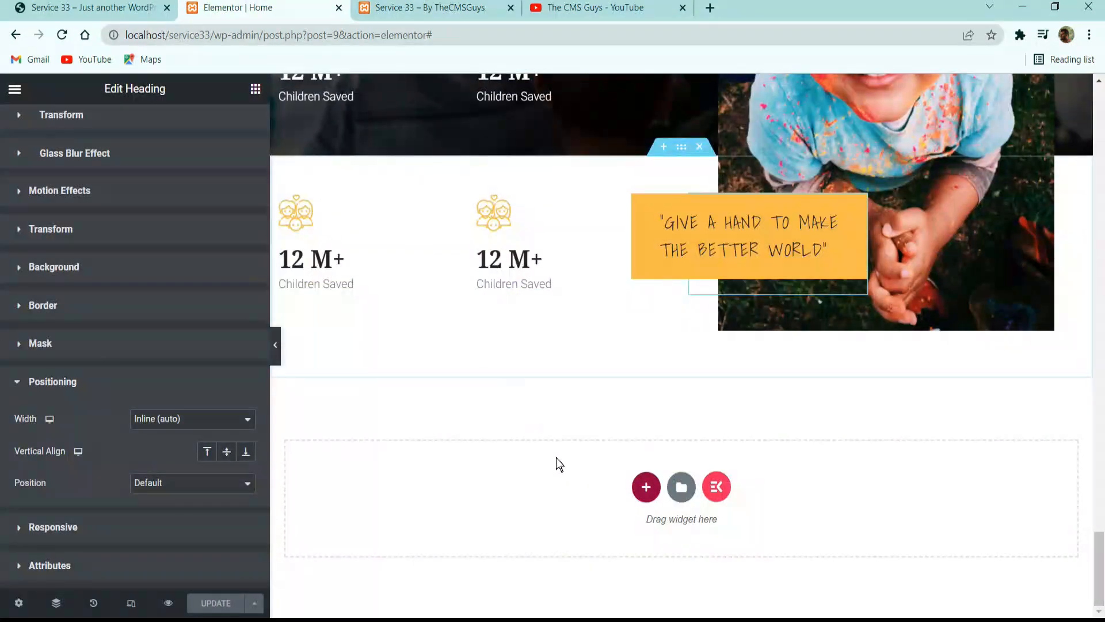
{"action": "left_click", "coordinate": [641, 485]}
{"action": "left_click", "coordinate": [552, 522]}
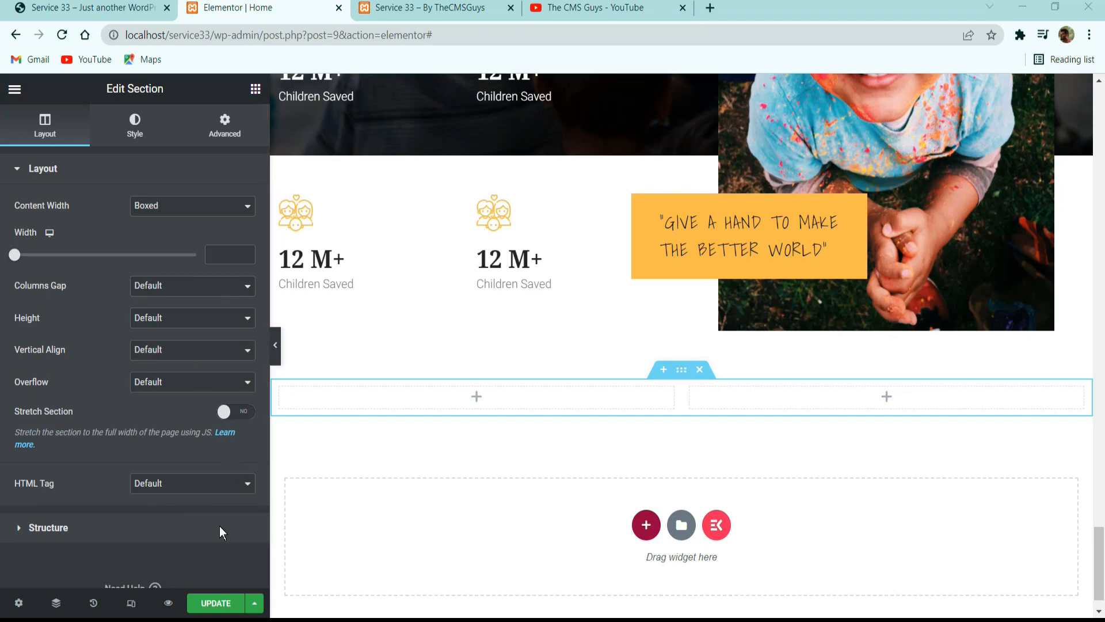
Set the new section's columns gap to No Gap and its vertical alignment to Middle.
{"action": "left_click", "coordinate": [202, 291]}
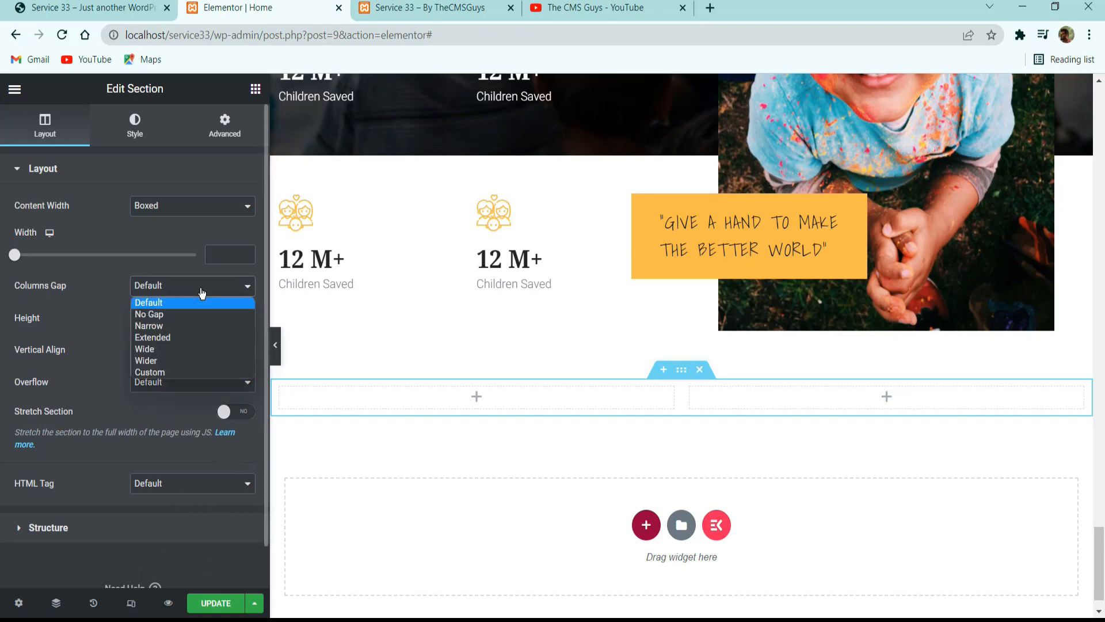
{"action": "left_click", "coordinate": [161, 314]}
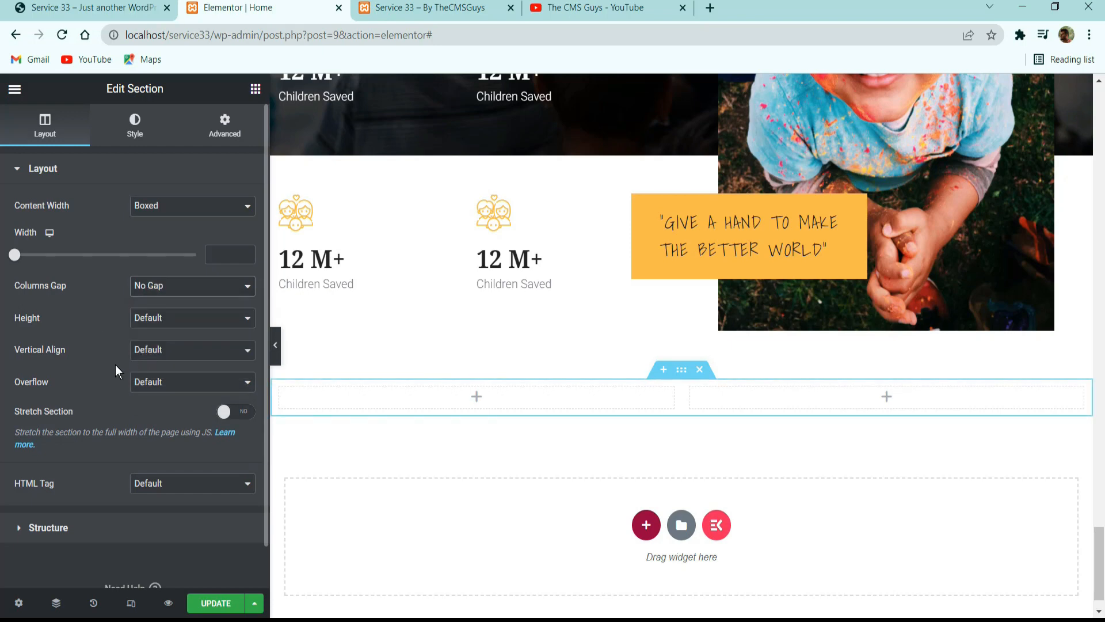
{"action": "left_click", "coordinate": [180, 353]}
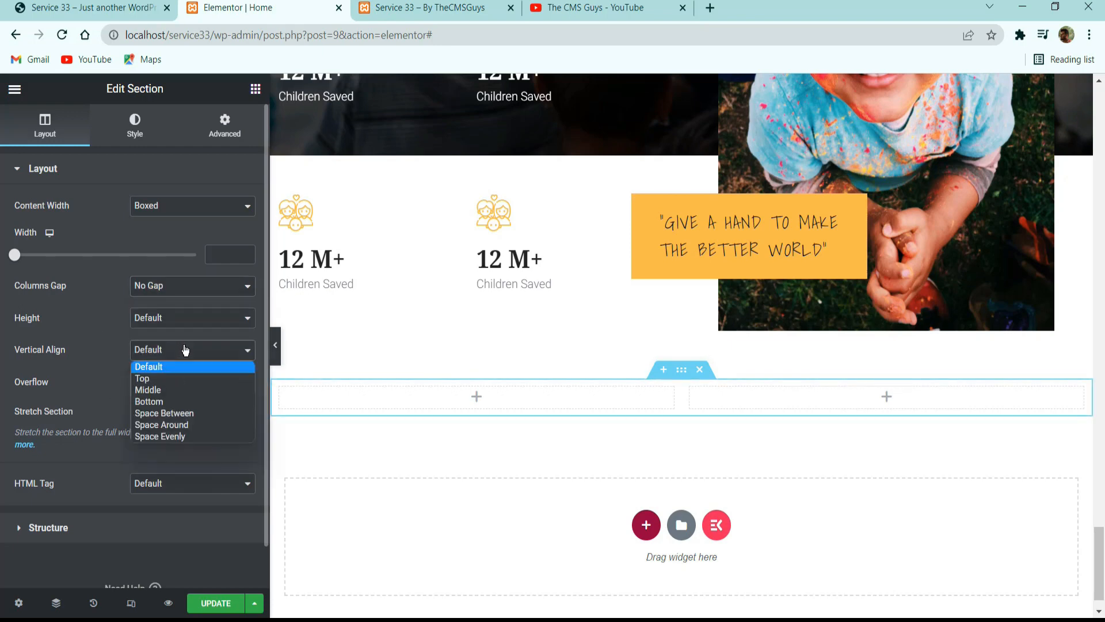
{"action": "left_click", "coordinate": [166, 388]}
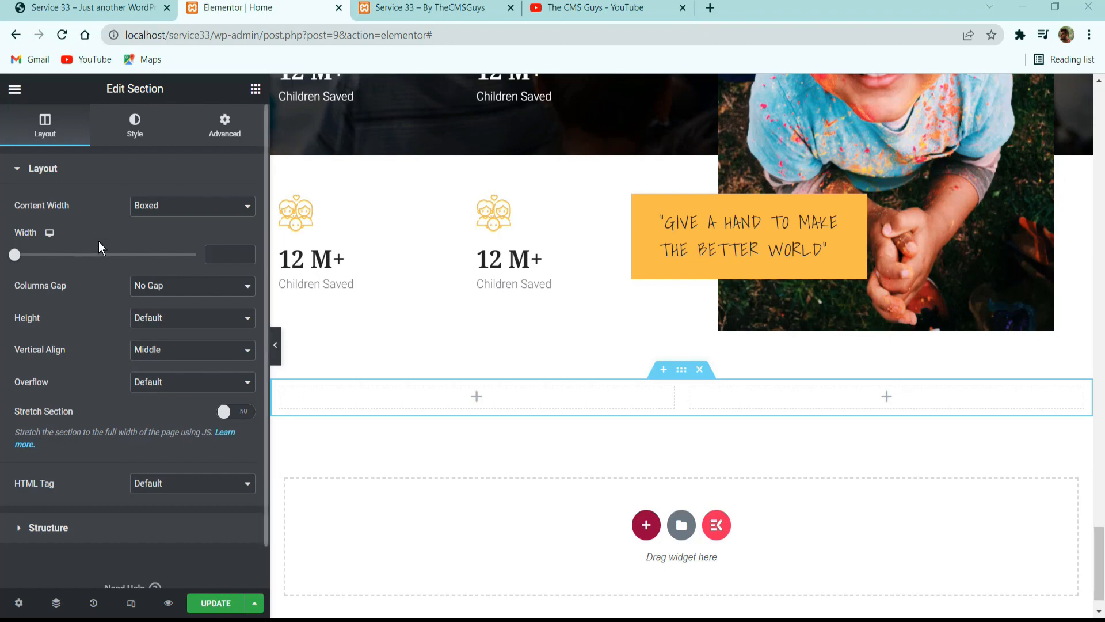
Give the new section unlinked padding of 40 px at the top and 100 px at the bottom, and update the page.
{"action": "left_click", "coordinate": [149, 123]}
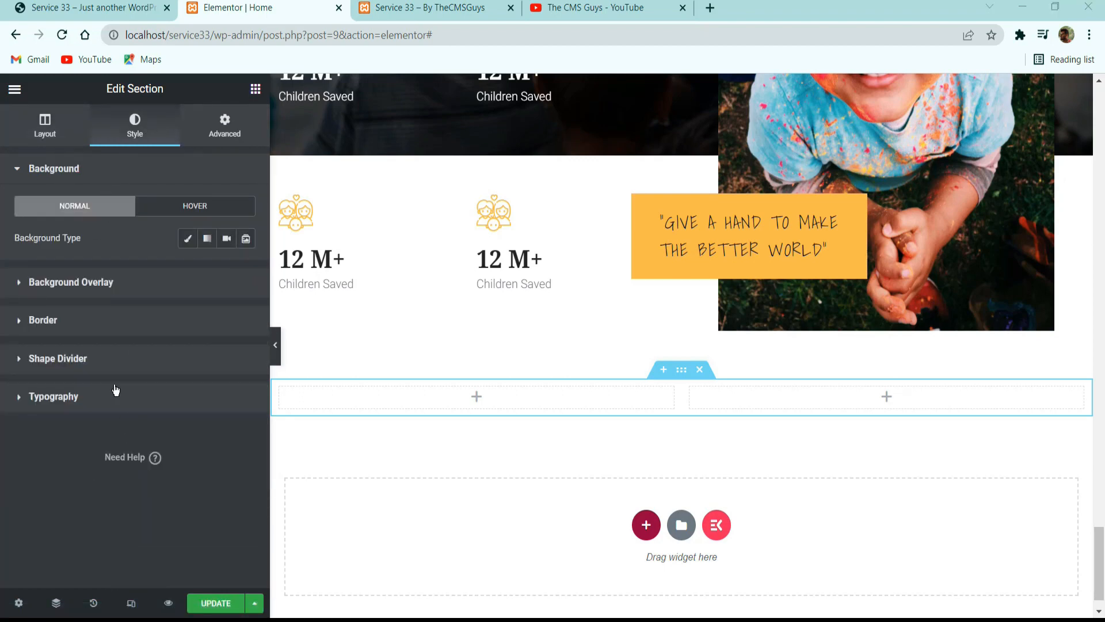
{"action": "left_click", "coordinate": [240, 124]}
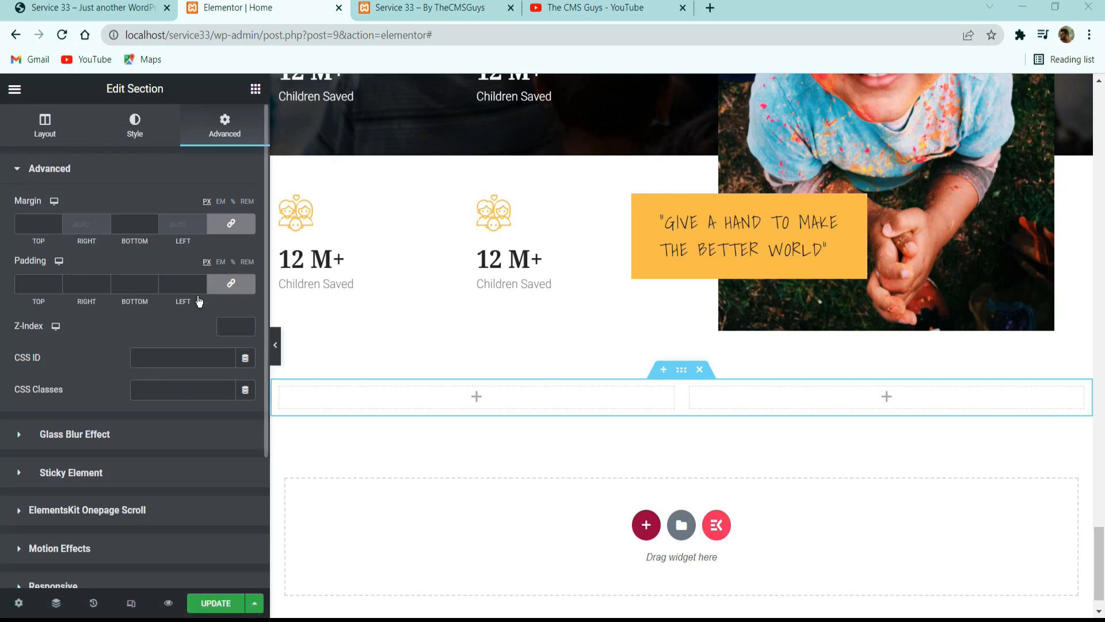
{"action": "left_click", "coordinate": [230, 283]}
{"action": "double_click", "coordinate": [35, 284]}
{"action": "type", "text": "40"}
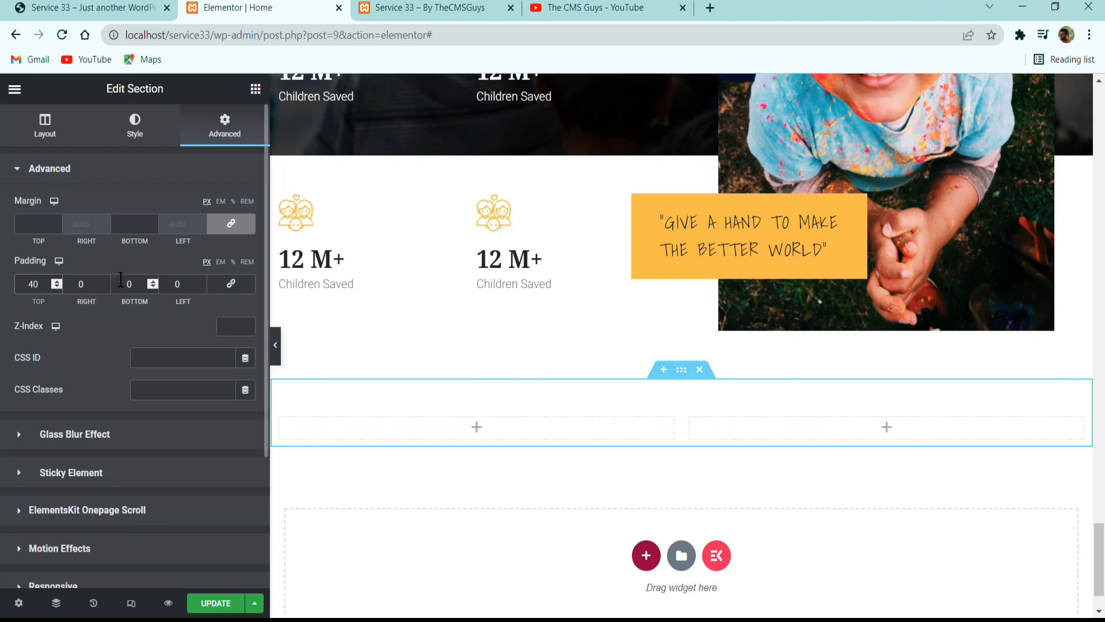
{"action": "double_click", "coordinate": [157, 288]}
{"action": "type", "text": "101"}
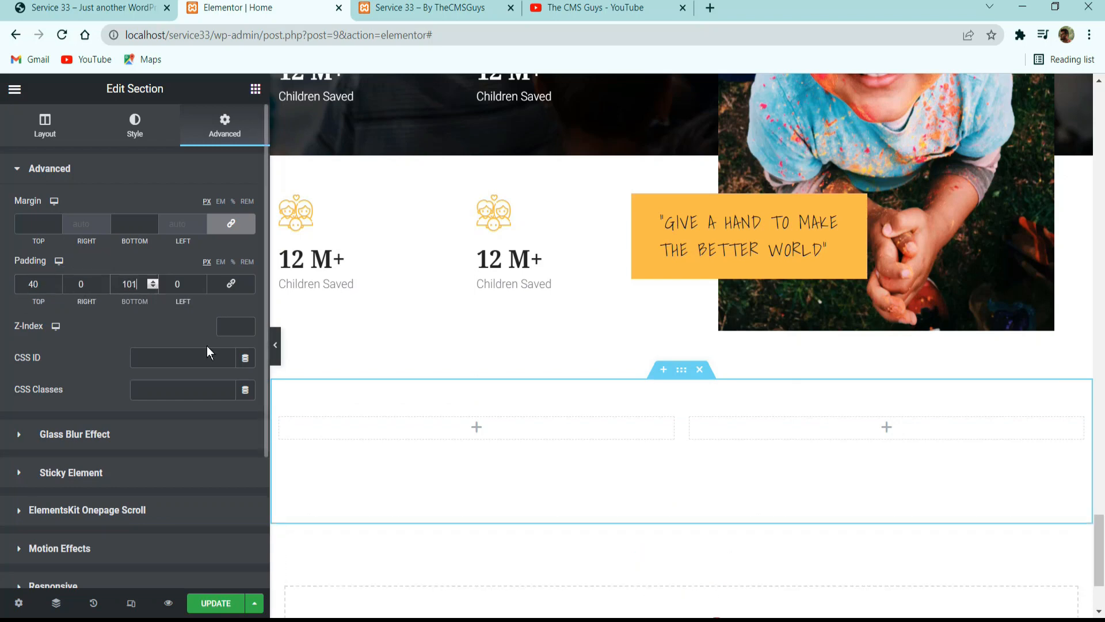
{"action": "key", "text": "BackSpace"}
{"action": "type", "text": "0"}
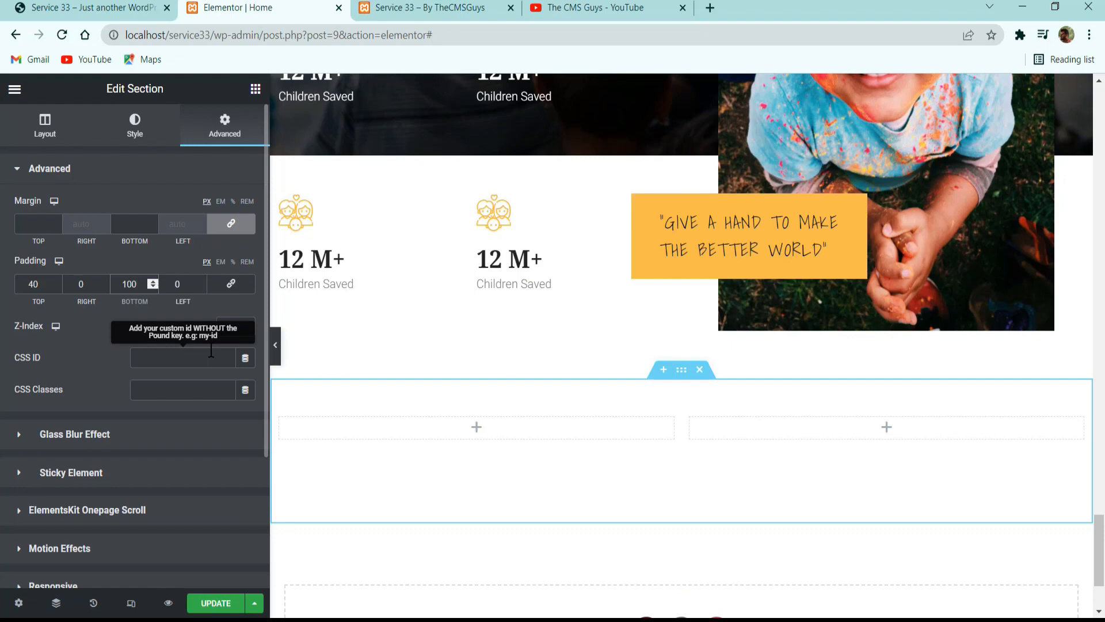
{"action": "left_click", "coordinate": [214, 602]}
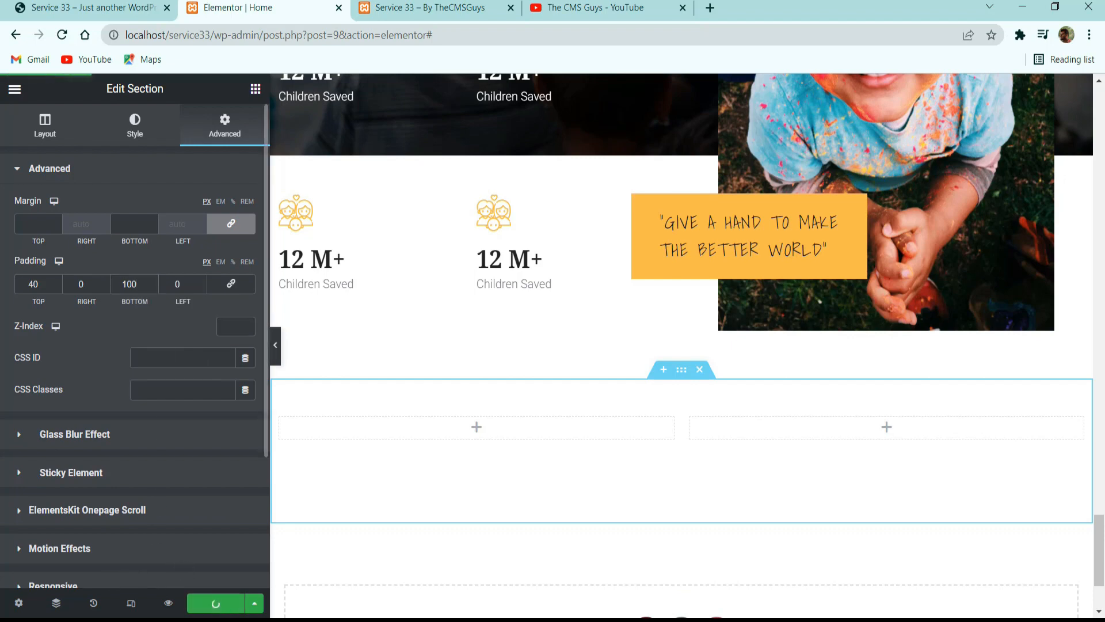
Copy the HELP US text above the donation heading on the reference site and return to the Elementor page.
{"action": "left_click", "coordinate": [94, 4]}
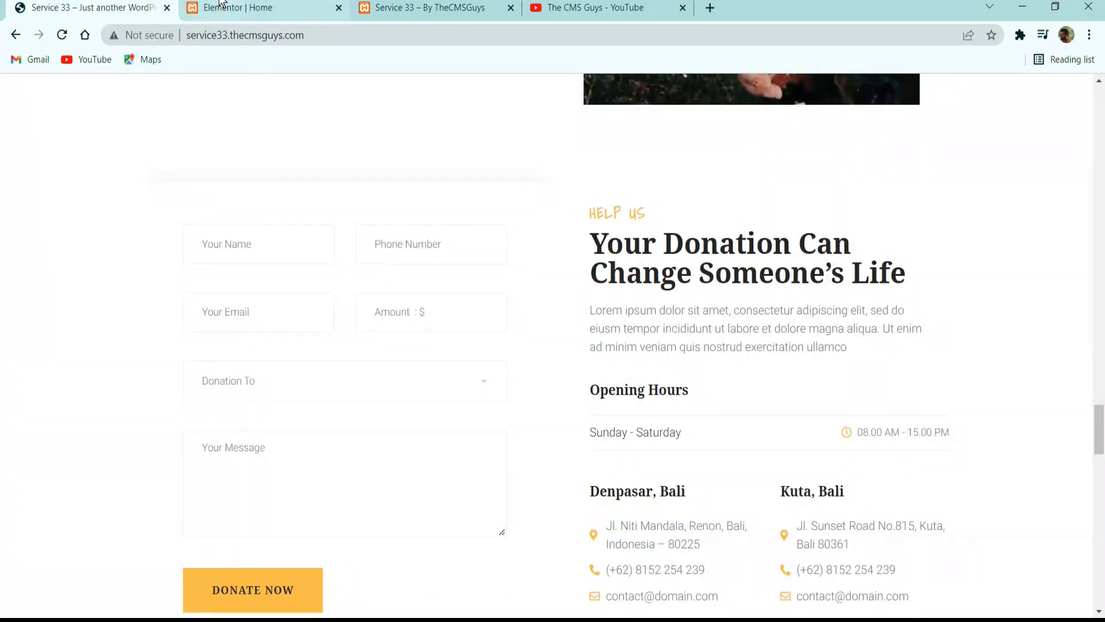
{"action": "left_click", "coordinate": [220, 3]}
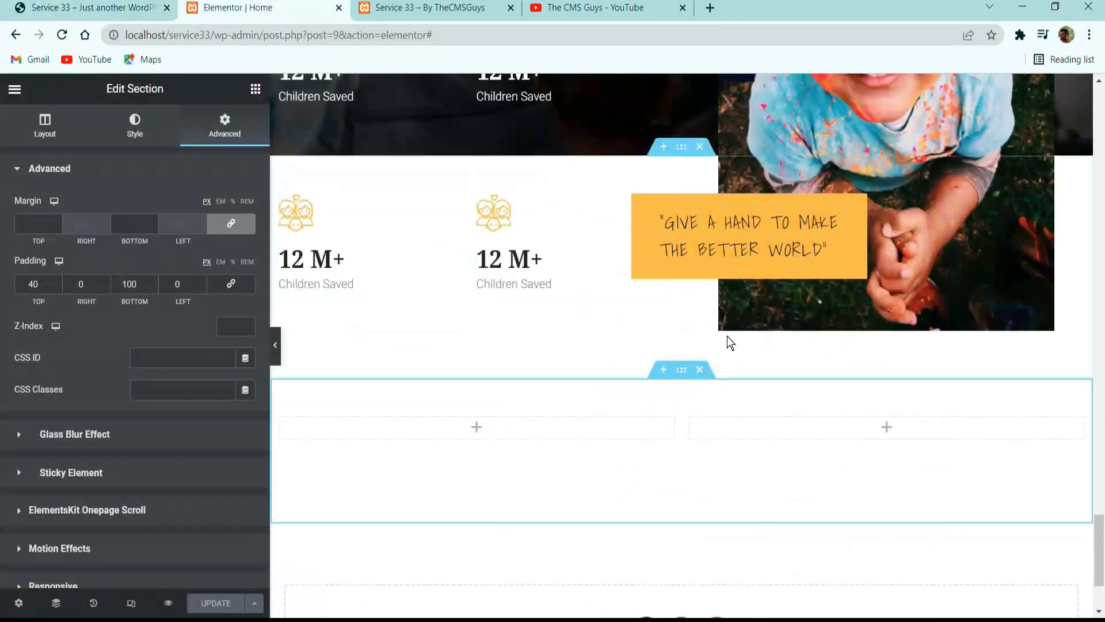
{"action": "left_click", "coordinate": [136, 6]}
{"action": "left_click_drag", "start_coordinate": [587, 203], "coordinate": [634, 216]}
{"action": "key", "text": "ctrl+c"}
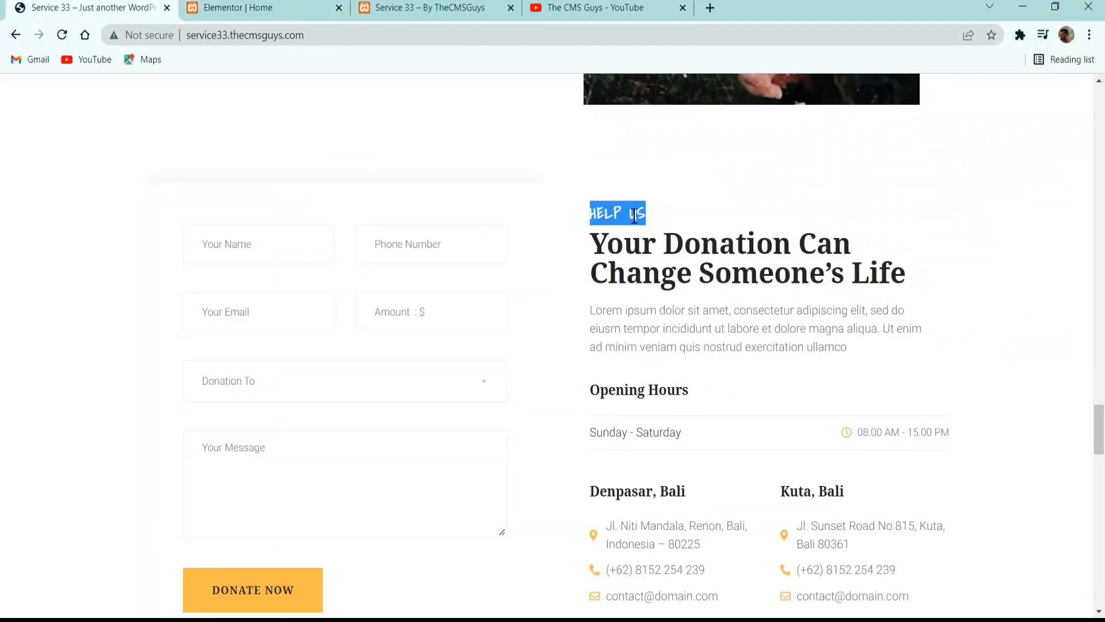
{"action": "left_click", "coordinate": [241, 8]}
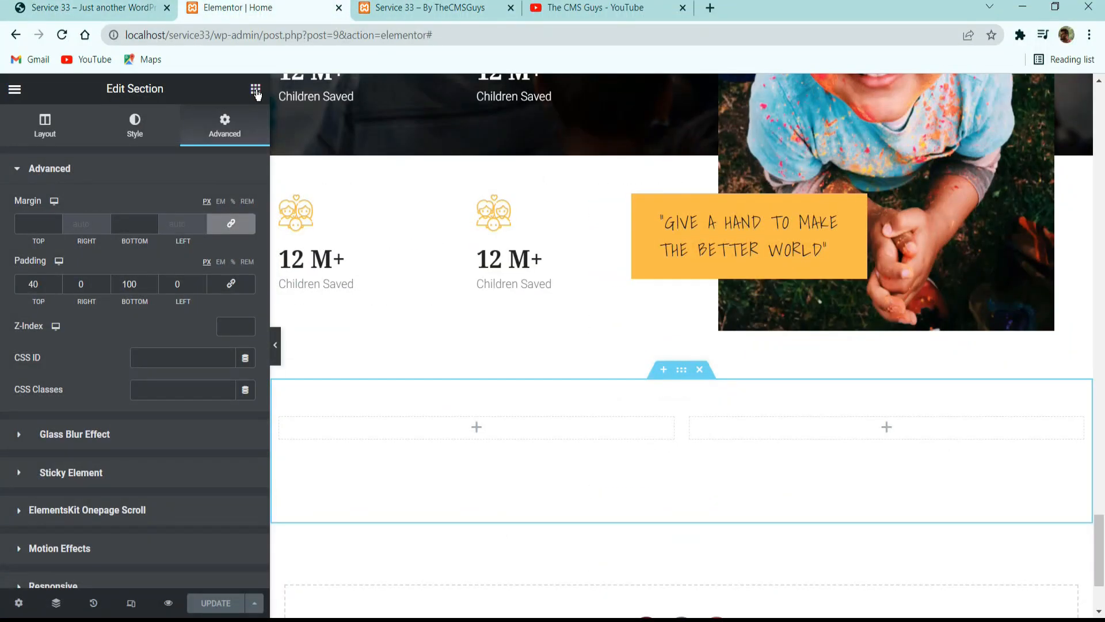
Add a heading widget to the new section's empty second column, with the title HELP US and the HTML tag H5.
{"action": "left_click", "coordinate": [255, 89]}
{"action": "left_click_drag", "start_coordinate": [200, 276], "coordinate": [893, 425]}
{"action": "left_click", "coordinate": [216, 261]}
{"action": "key", "text": "ctrl+a"}
{"action": "key", "text": "ctrl+v"}
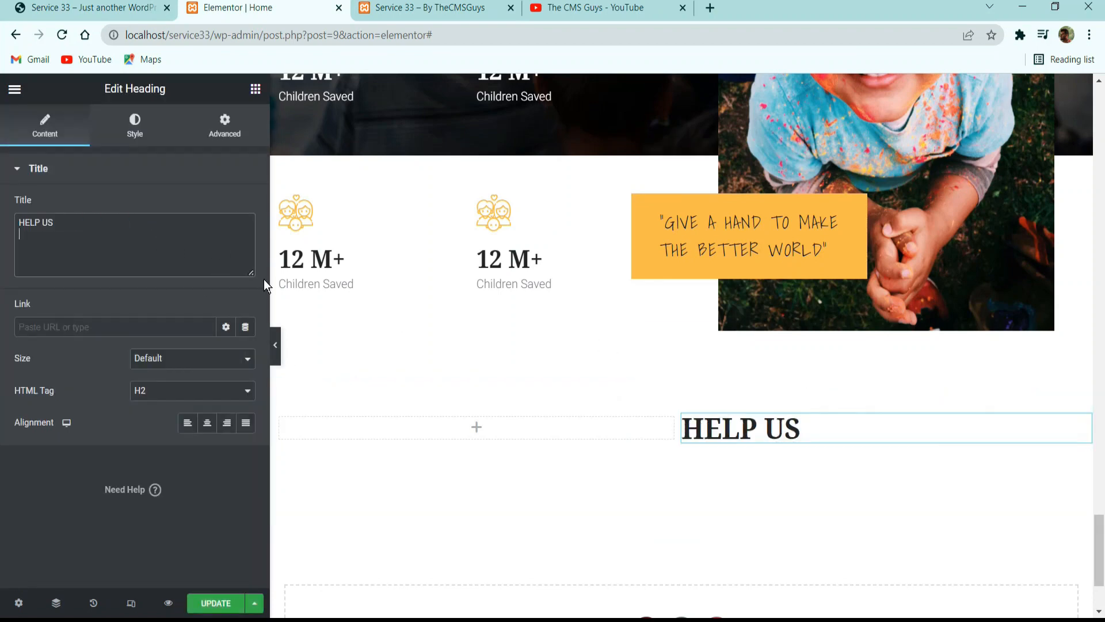
{"action": "left_click", "coordinate": [216, 392]}
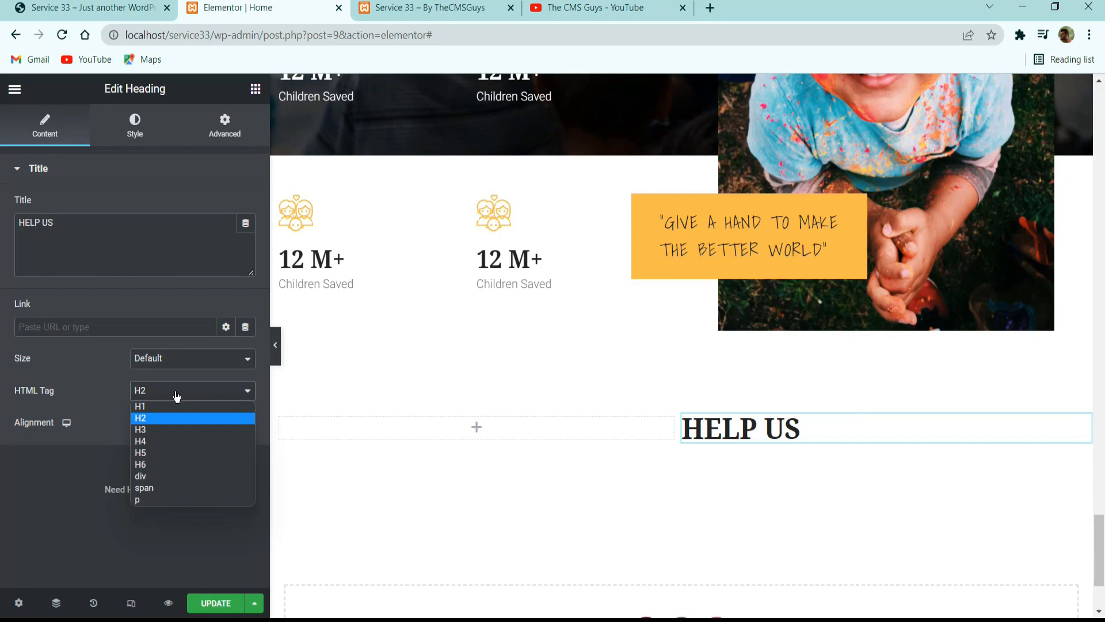
{"action": "left_click", "coordinate": [158, 466]}
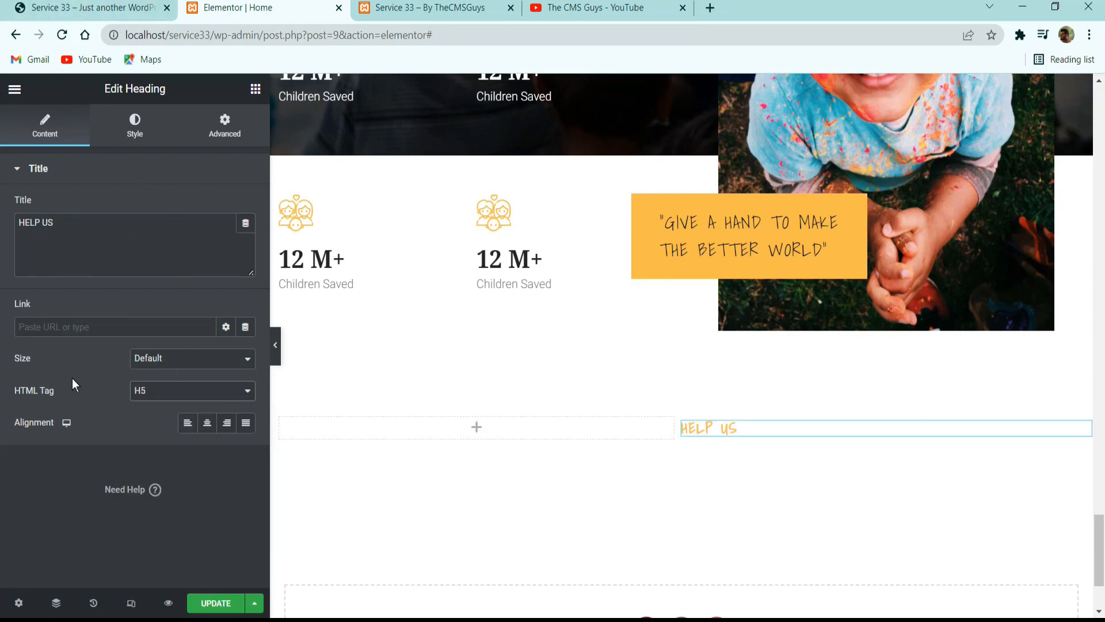
Copy the reference site's title "Your Donation Can Change Someone's Life" into a new heading widget below HELP US.
{"action": "left_click", "coordinate": [107, 7]}
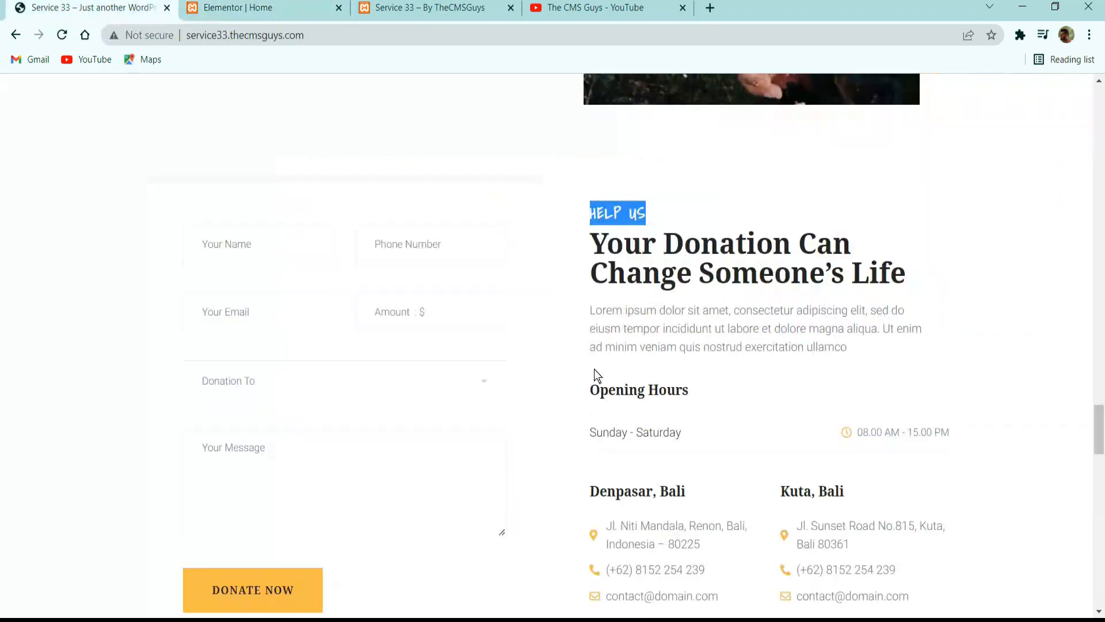
{"action": "triple_click", "coordinate": [702, 253]}
{"action": "key", "text": "ctrl+c"}
{"action": "left_click", "coordinate": [248, 8]}
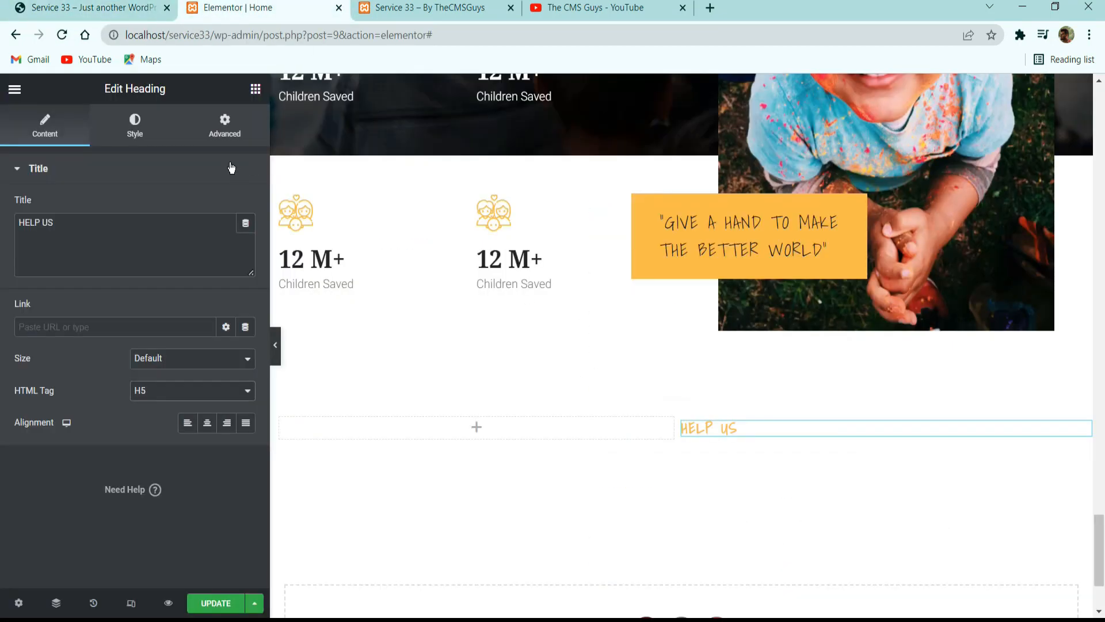
{"action": "left_click", "coordinate": [255, 89]}
{"action": "left_click_drag", "start_coordinate": [207, 269], "coordinate": [777, 443]}
{"action": "left_click", "coordinate": [150, 244]}
{"action": "key", "text": "ctrl+a"}
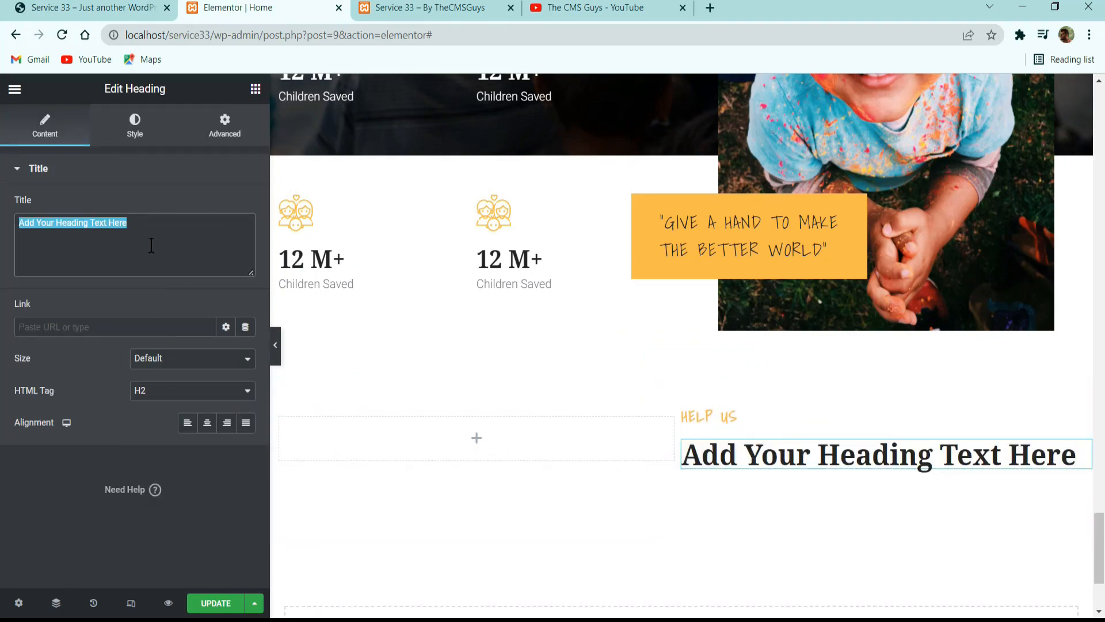
{"action": "key", "text": "ctrl+v"}
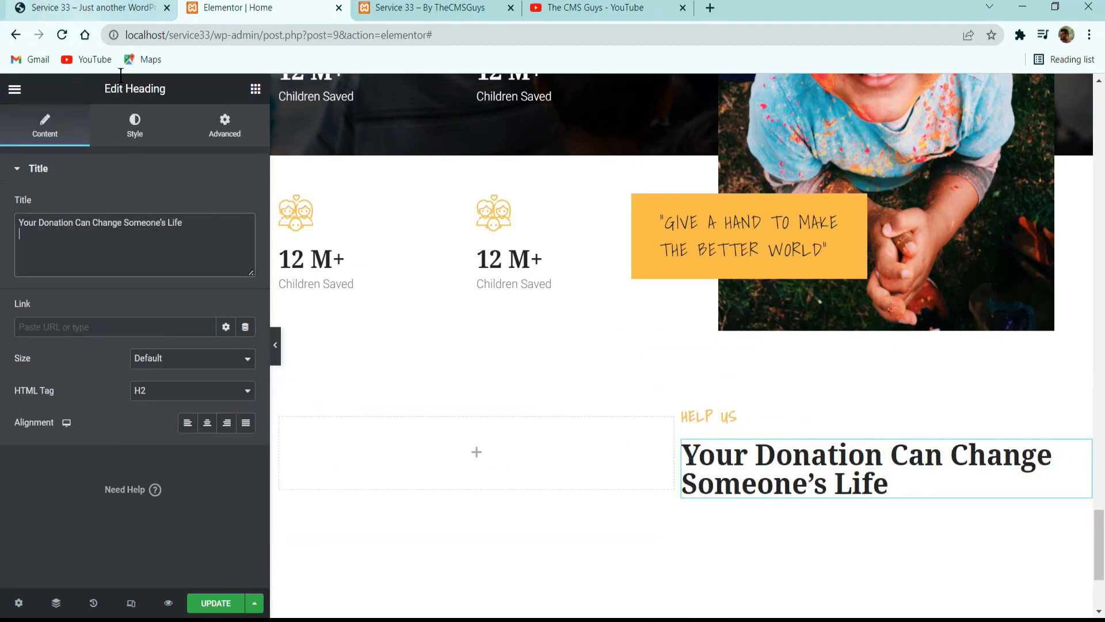
Copy the Lorem ipsum paragraph under the donation heading on the reference site and return to the Elementor page.
{"action": "left_click", "coordinate": [57, 8]}
{"action": "left_click", "coordinate": [677, 346]}
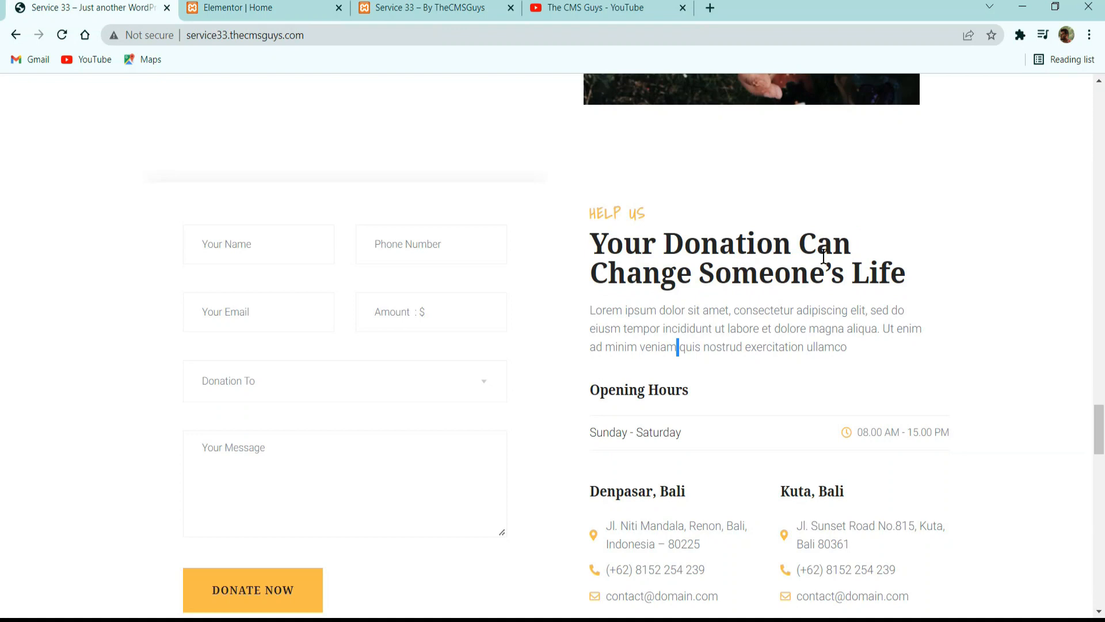
{"action": "left_click", "coordinate": [248, 12]}
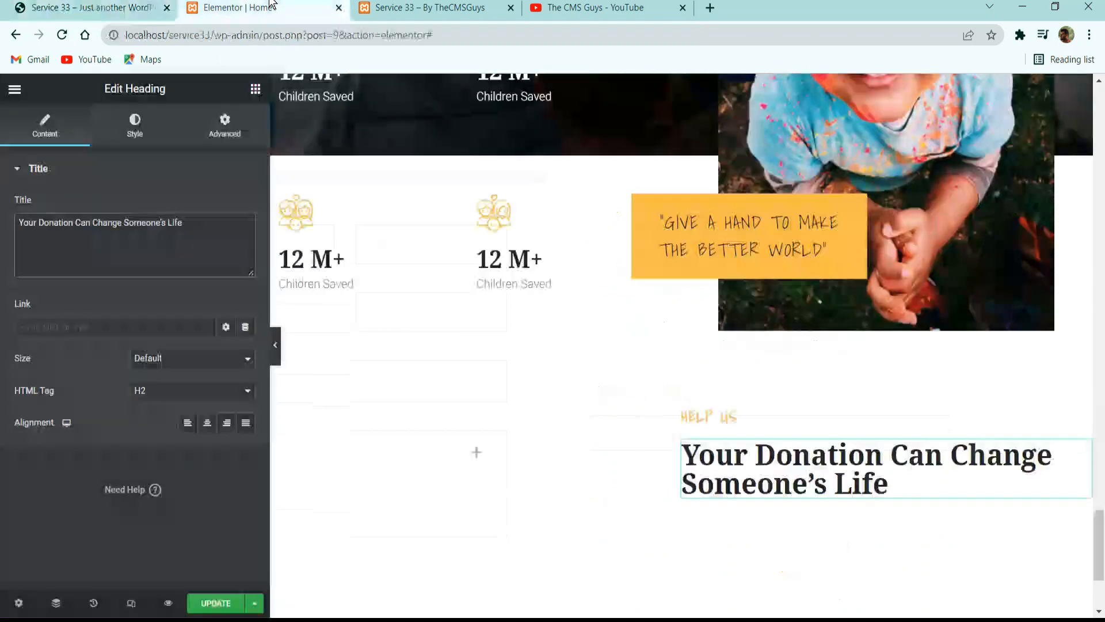
{"action": "key", "text": "alt+Tab"}
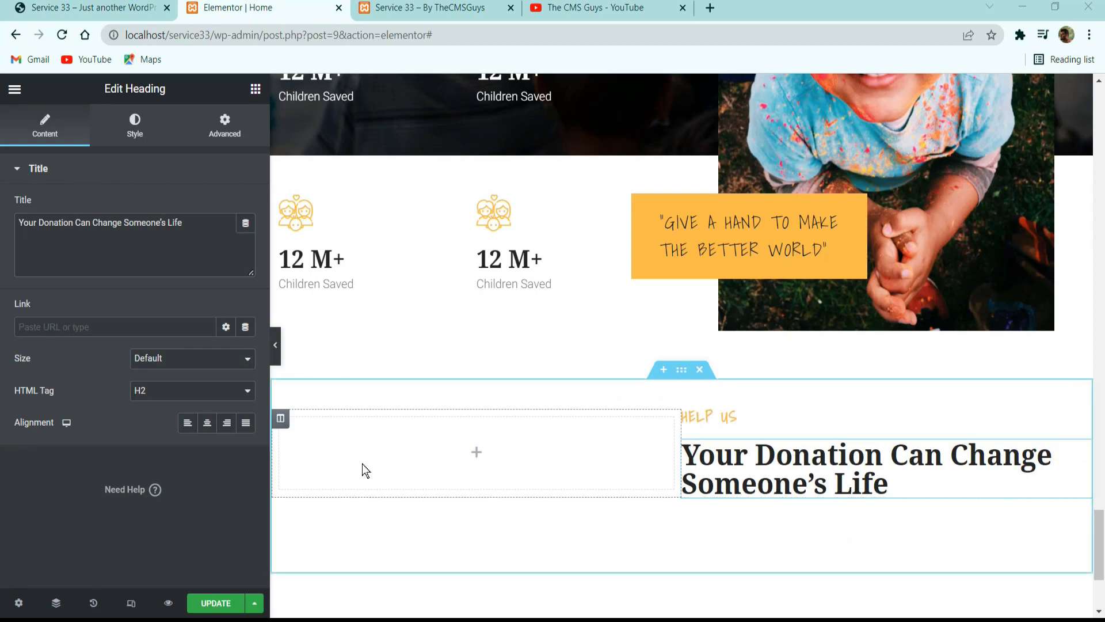
{"action": "left_click", "coordinate": [132, 7]}
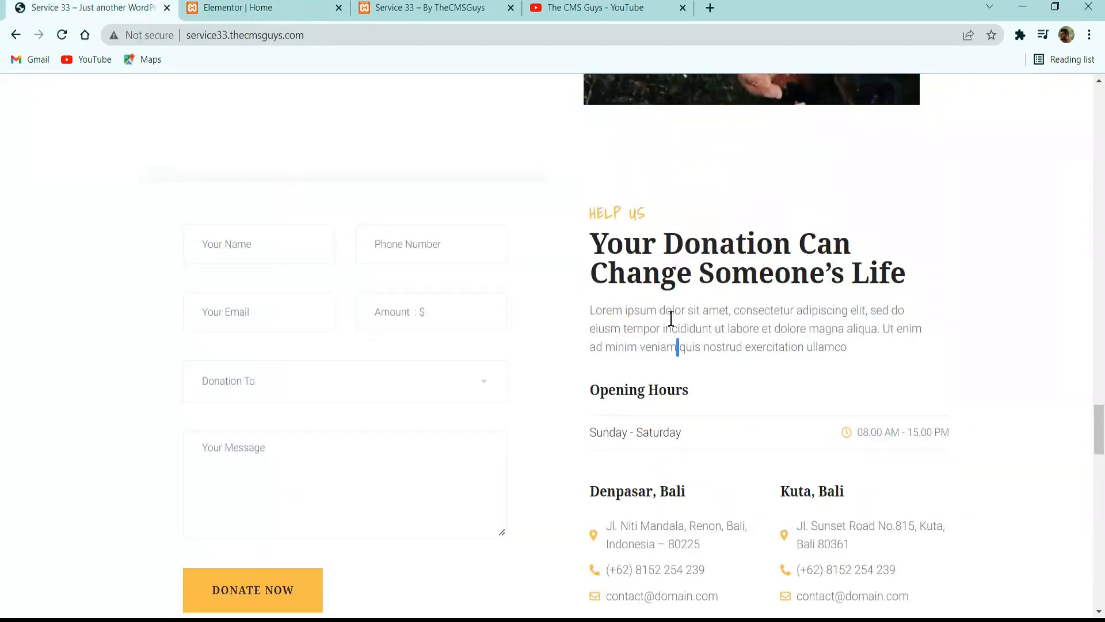
{"action": "triple_click", "coordinate": [639, 339]}
{"action": "key", "text": "ctrl+c"}
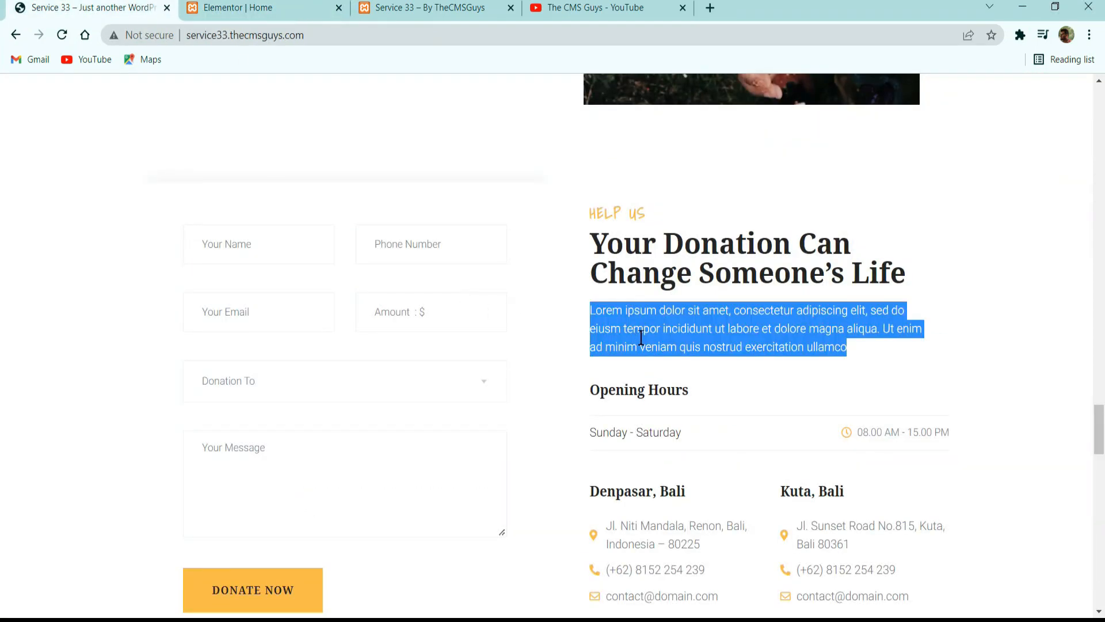
{"action": "left_click", "coordinate": [256, 8]}
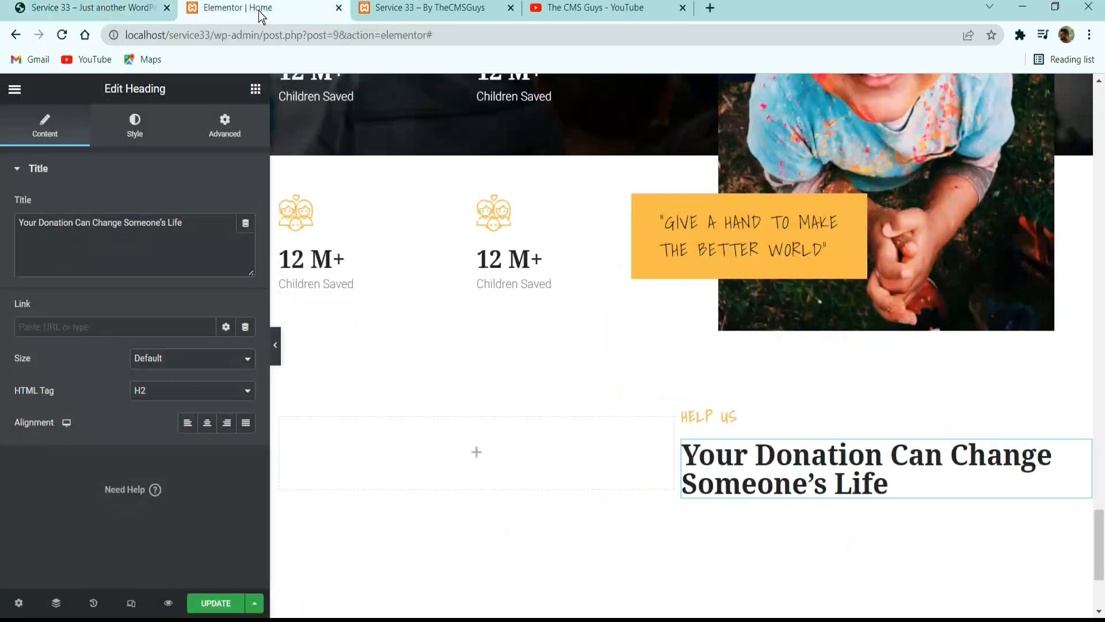
Add a text editor widget below the donation heading, replace its text with the copied paragraph, and update the page.
{"action": "left_click", "coordinate": [255, 88]}
{"action": "left_click_drag", "start_coordinate": [222, 360], "coordinate": [858, 498]}
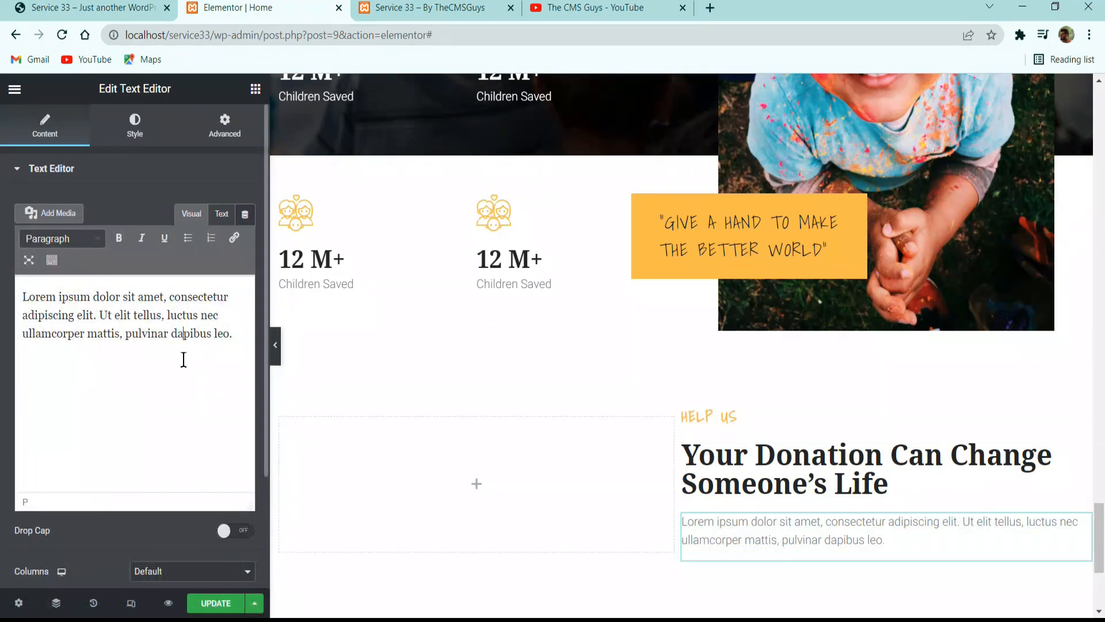
{"action": "left_click", "coordinate": [183, 358]}
{"action": "key", "text": "ctrl+a"}
{"action": "key", "text": "ctrl+v"}
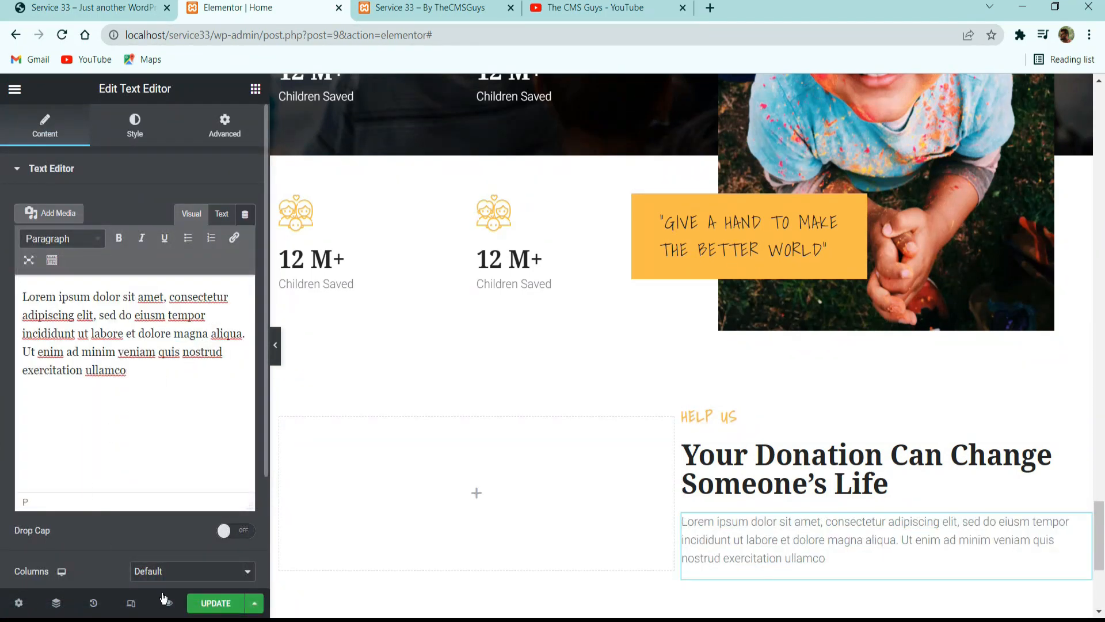
{"action": "left_click", "coordinate": [216, 603]}
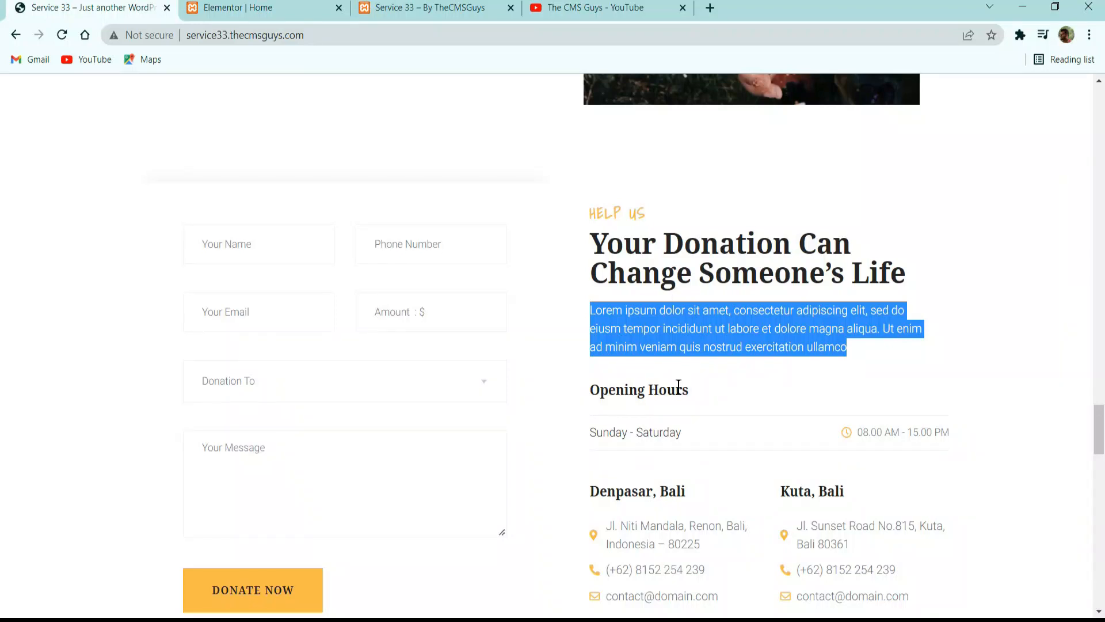
Copy the Opening Hours title from the reference site's donation section and return to the Elementor page.
{"action": "left_click", "coordinate": [679, 385]}
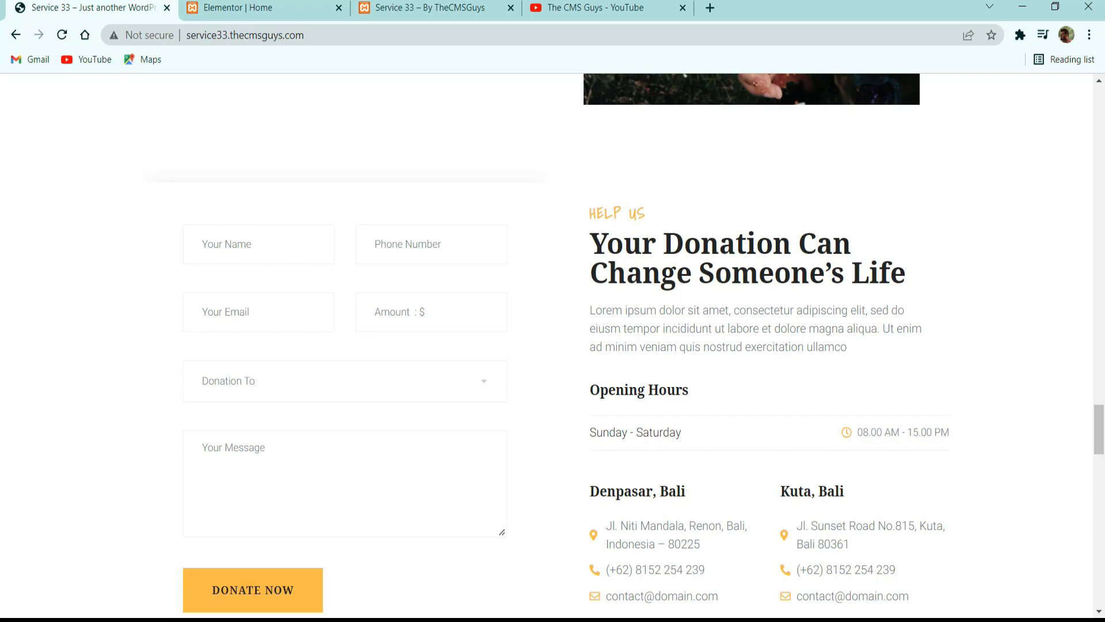
{"action": "left_click", "coordinate": [255, 6]}
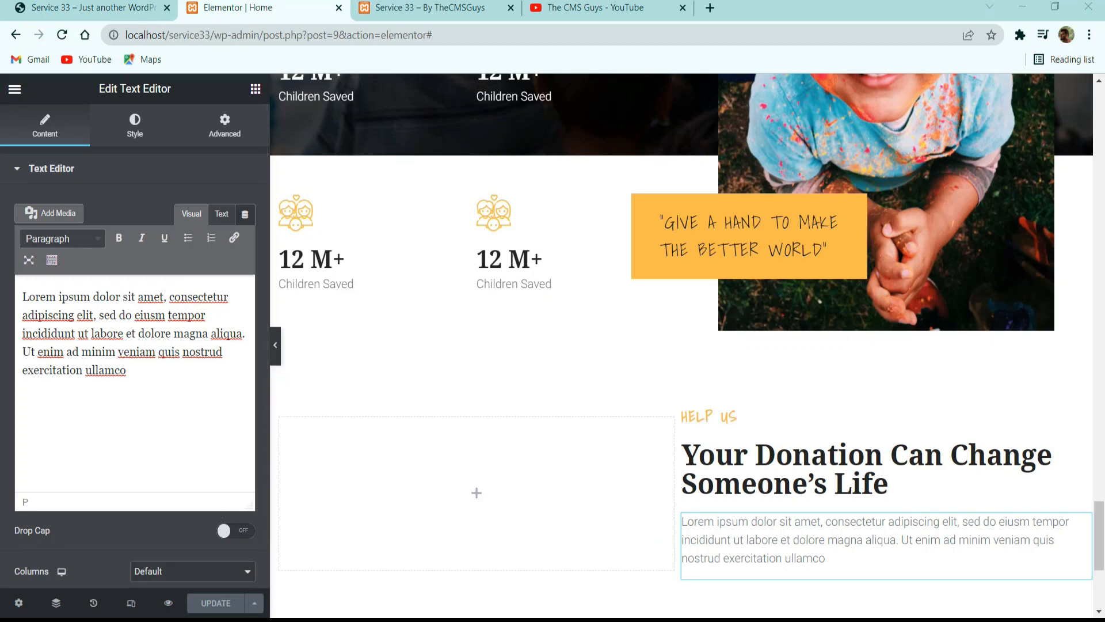
{"action": "left_click", "coordinate": [132, 8]}
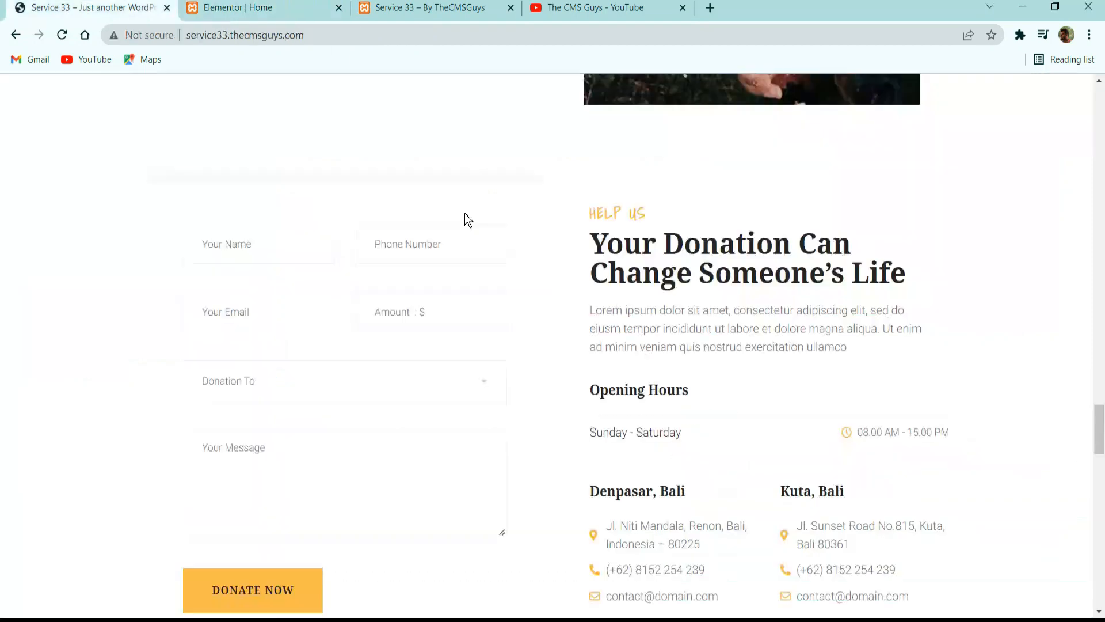
{"action": "triple_click", "coordinate": [652, 381]}
{"action": "key", "text": "ctrl+c"}
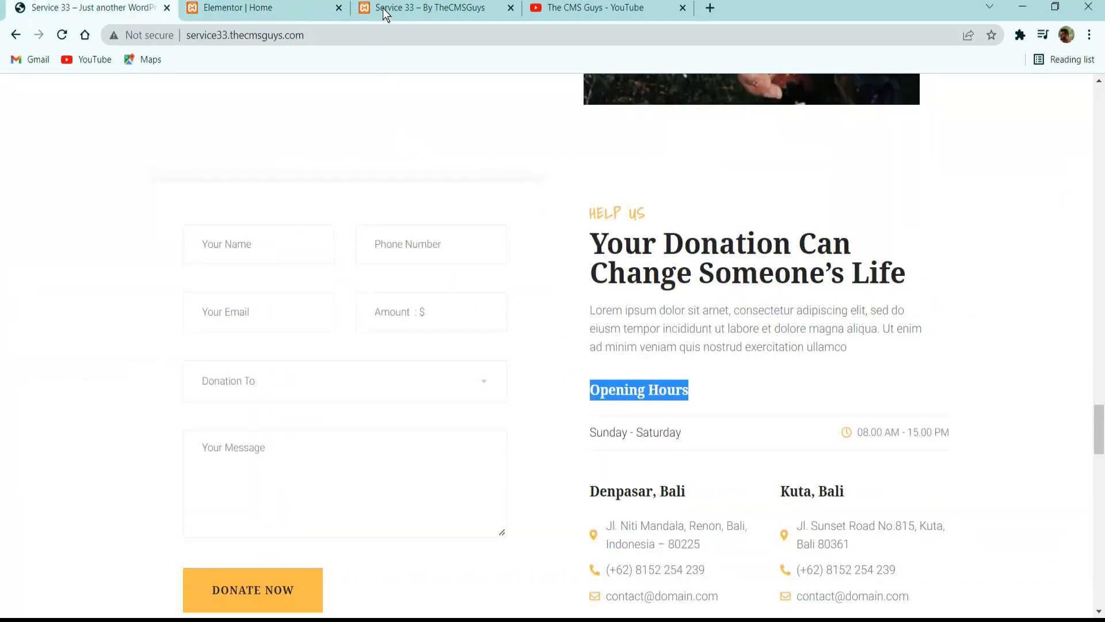
{"action": "left_click", "coordinate": [264, 10]}
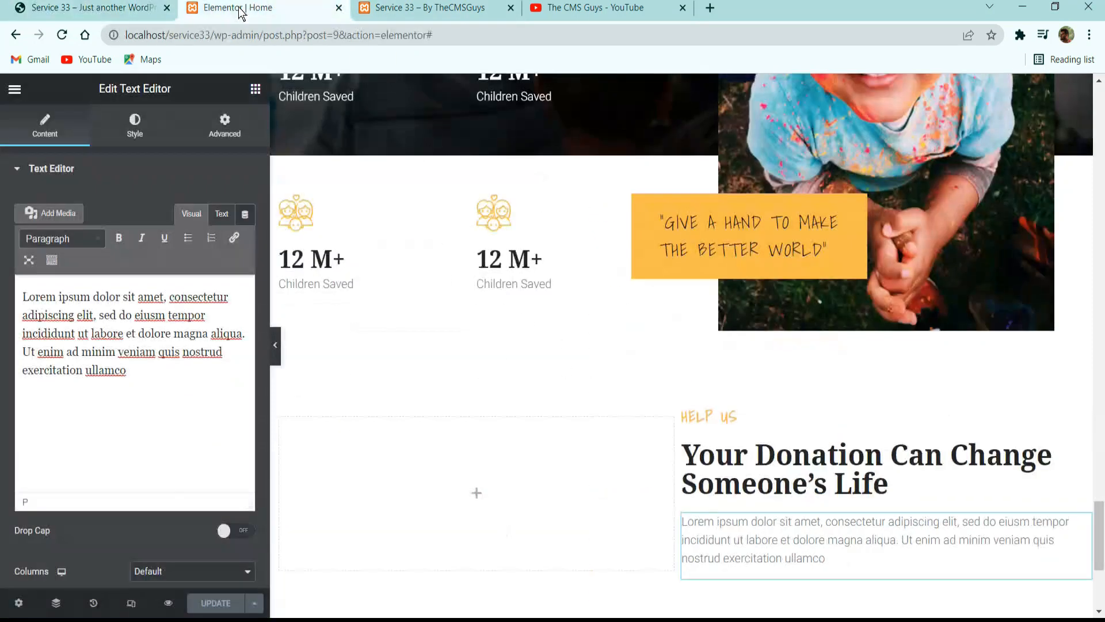
Add a heading widget below the paragraph, with the title Opening Hours and the HTML tag p.
{"action": "left_click", "coordinate": [255, 88]}
{"action": "left_click_drag", "start_coordinate": [217, 278], "coordinate": [856, 573]}
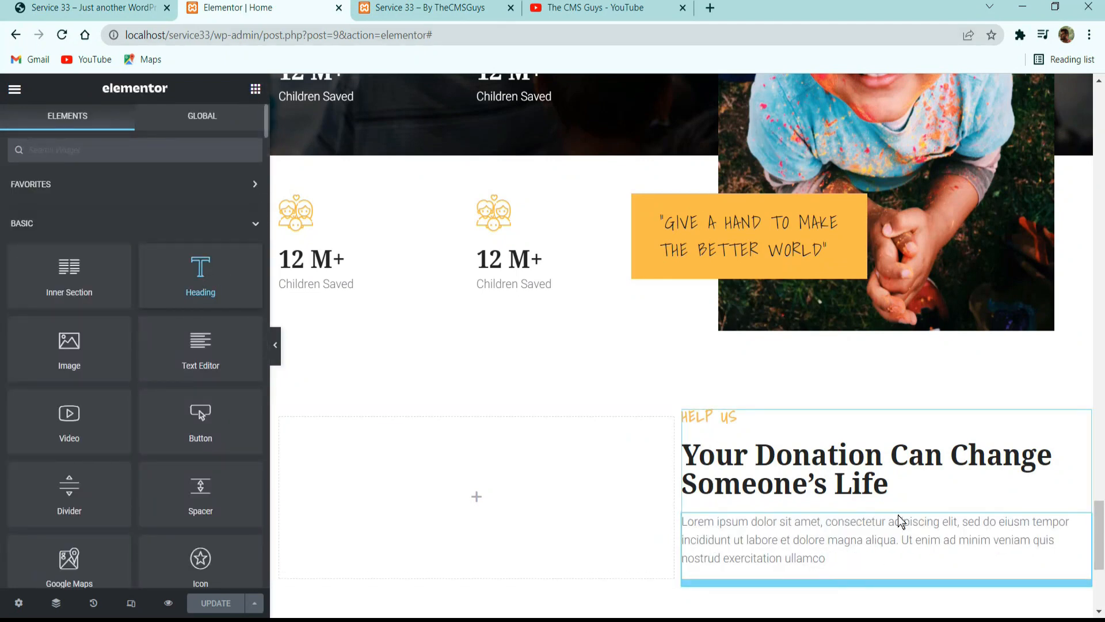
{"action": "triple_click", "coordinate": [146, 227]}
{"action": "key", "text": "ctrl+v"}
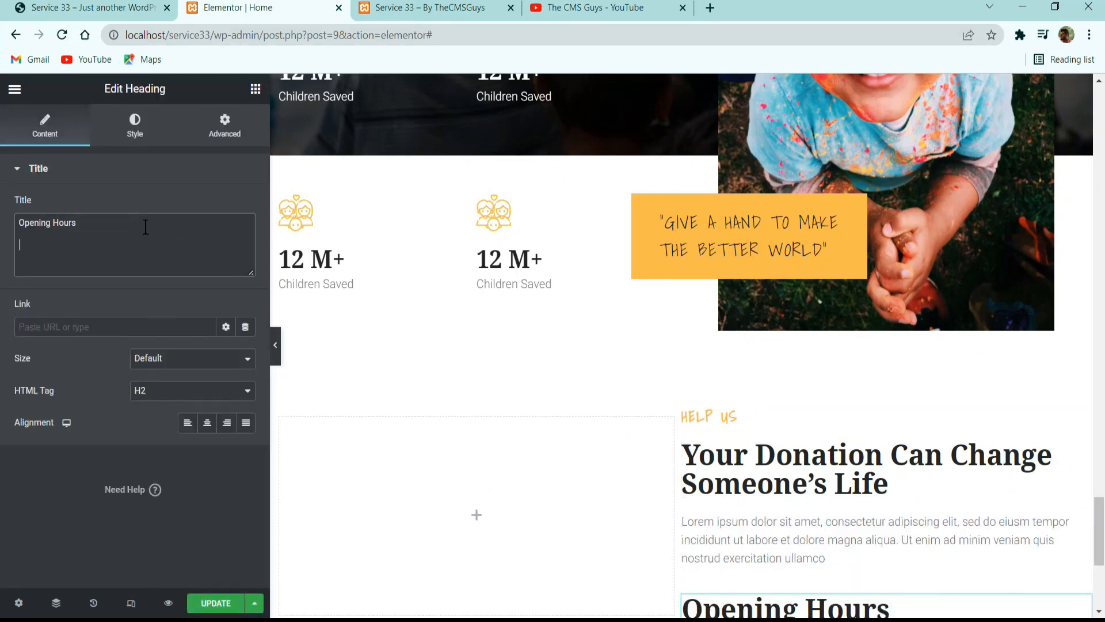
{"action": "left_click", "coordinate": [178, 395]}
{"action": "left_click", "coordinate": [167, 500]}
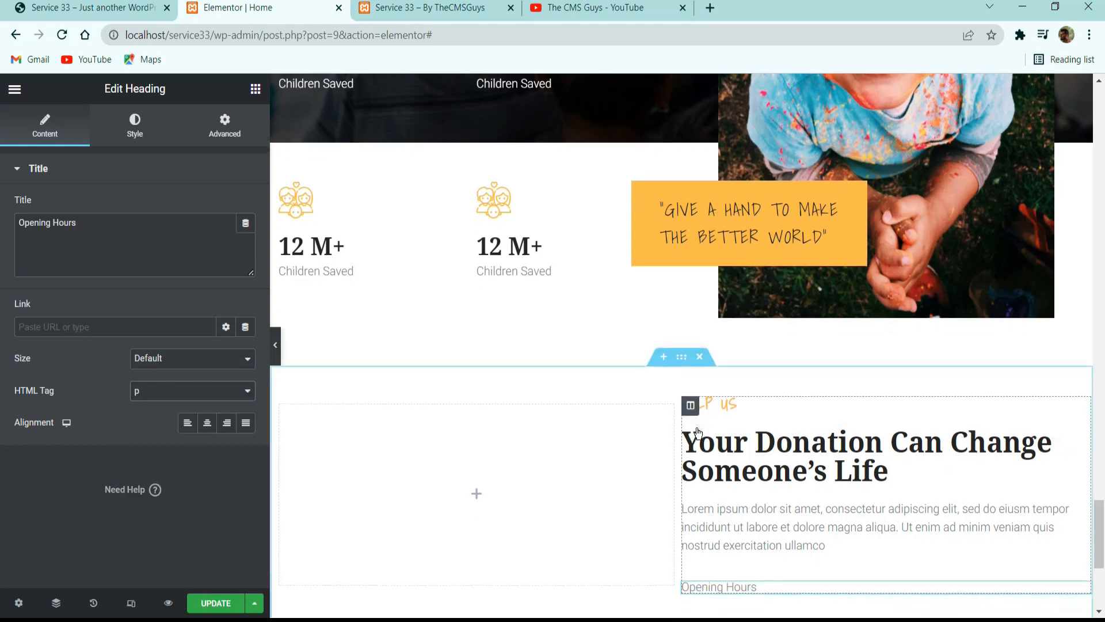
Give the Opening Hours heading the dark global text color and the H3 Special global font, and update the page.
{"action": "scroll", "coordinate": [338, 343], "scroll_direction": "down", "scroll_amount": 3}
{"action": "left_click", "coordinate": [135, 125]}
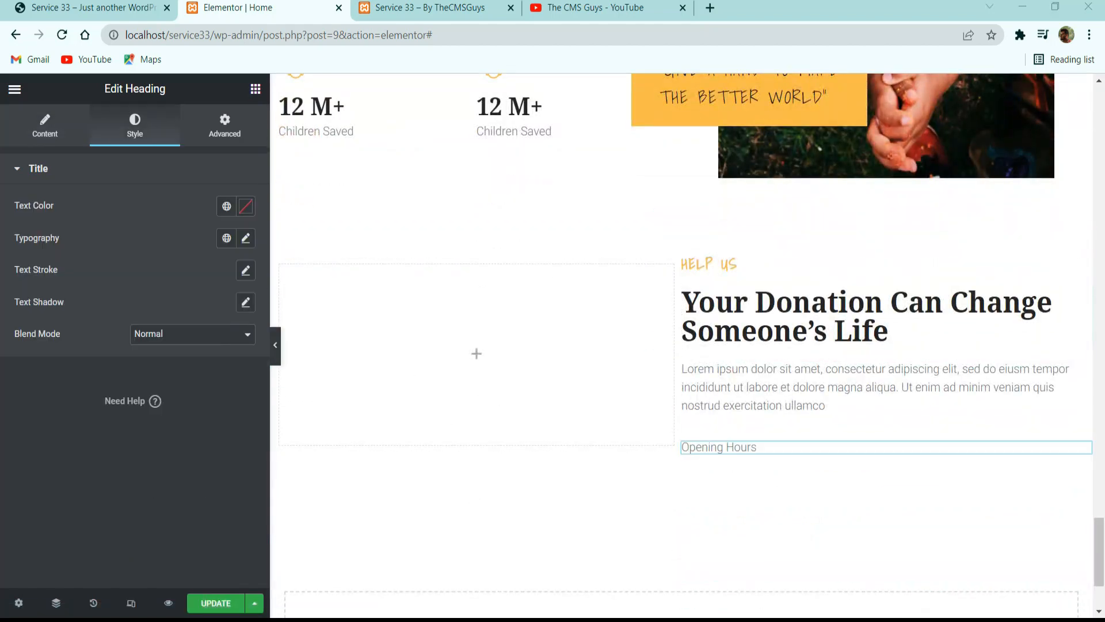
{"action": "left_click", "coordinate": [226, 206]}
{"action": "left_click", "coordinate": [157, 304]}
{"action": "left_click", "coordinate": [227, 238]}
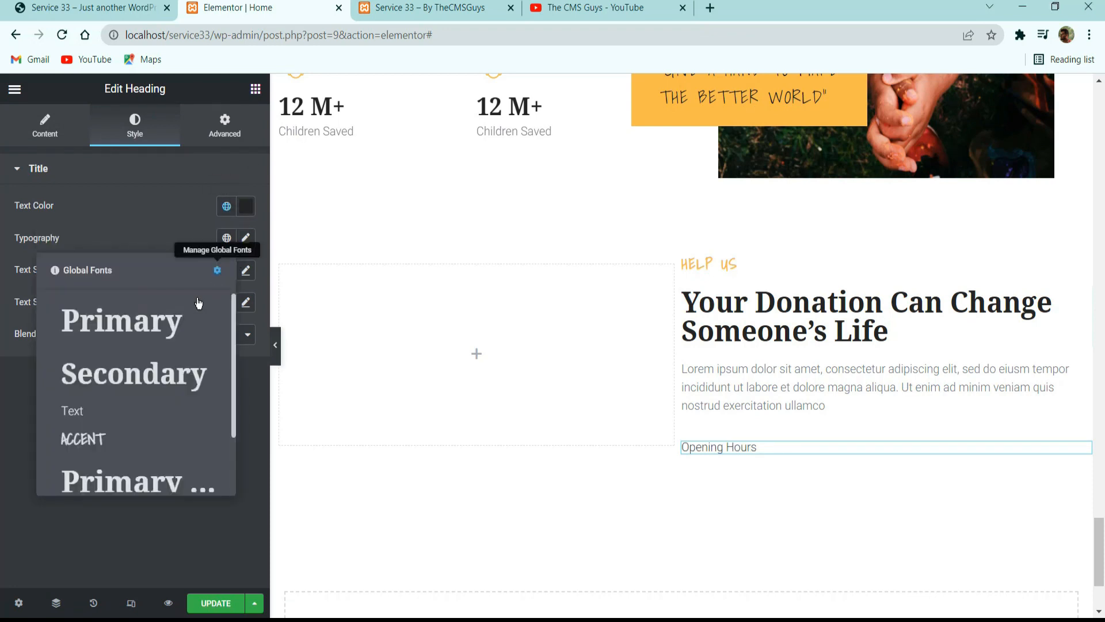
{"action": "scroll", "coordinate": [122, 438], "scroll_direction": "down", "scroll_amount": 2}
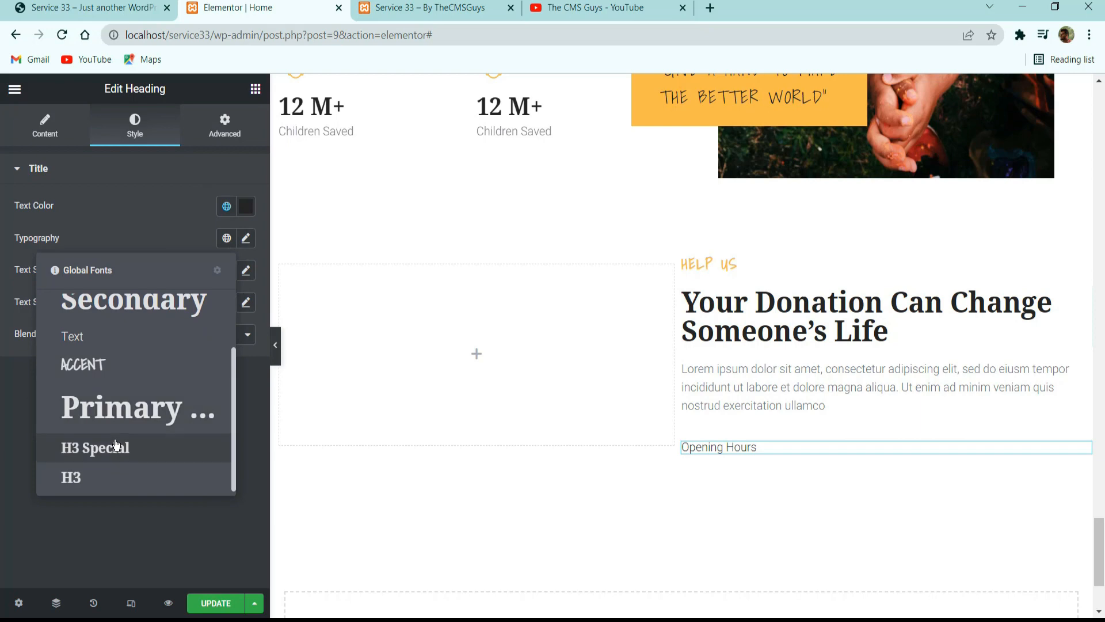
{"action": "left_click", "coordinate": [121, 447]}
{"action": "left_click", "coordinate": [216, 606]}
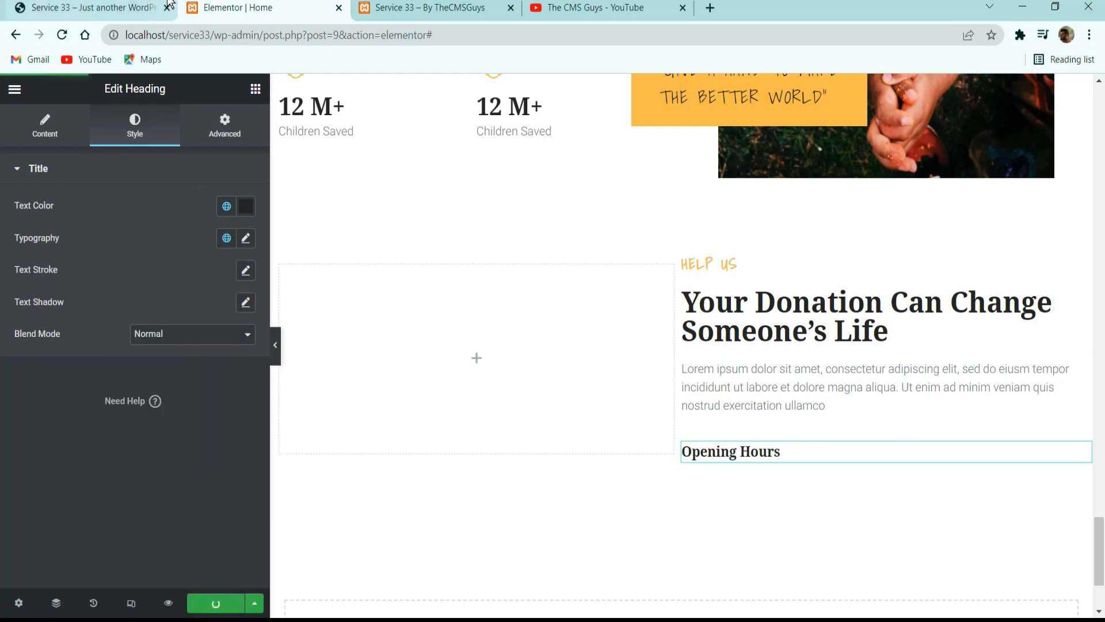
Check the opening hours row on the reference site, then add a two-column inner section below the Opening Hours heading.
{"action": "left_click", "coordinate": [144, 6]}
{"action": "left_click", "coordinate": [678, 448]}
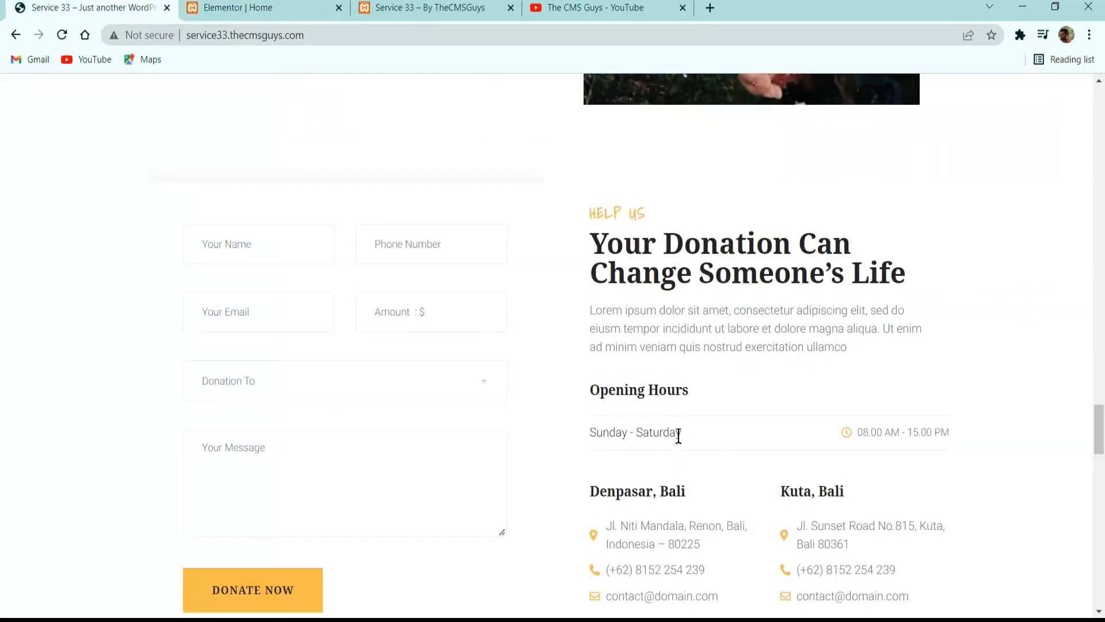
{"action": "left_click", "coordinate": [245, 8]}
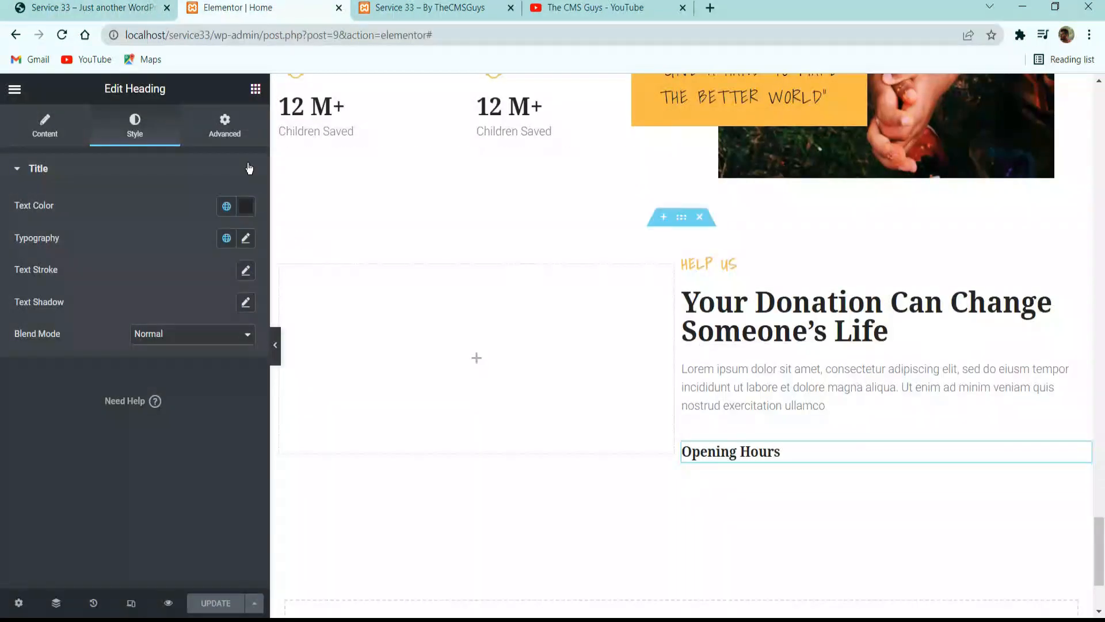
{"action": "left_click", "coordinate": [258, 91]}
{"action": "left_click_drag", "start_coordinate": [69, 270], "coordinate": [853, 452]}
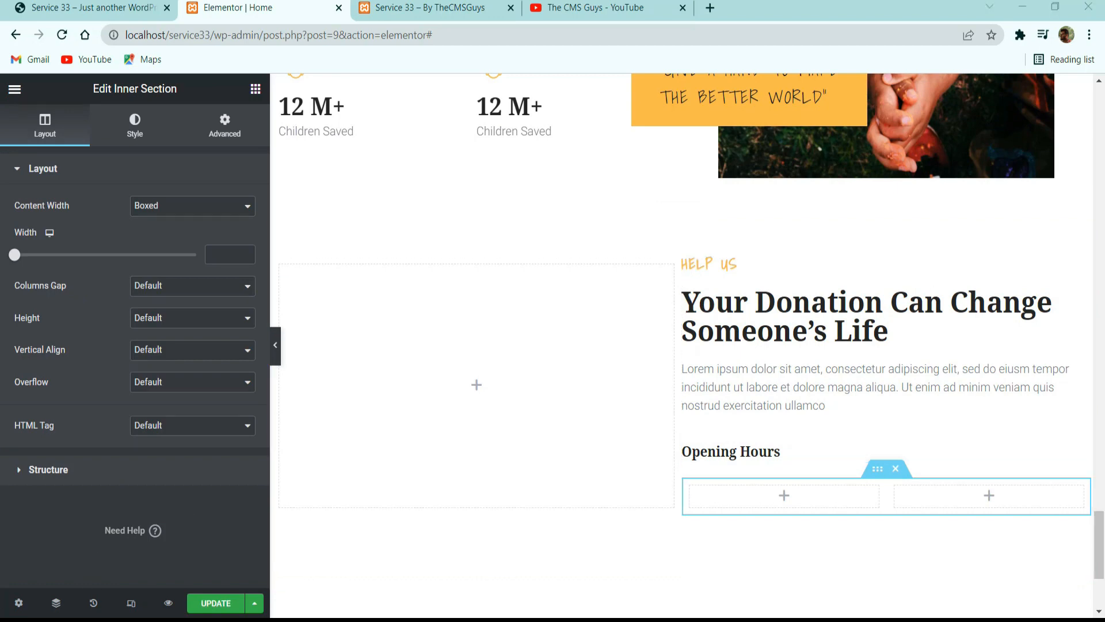
Set the inner section's columns gap to No Gap and its vertical align to Middle.
{"action": "left_click", "coordinate": [193, 286]}
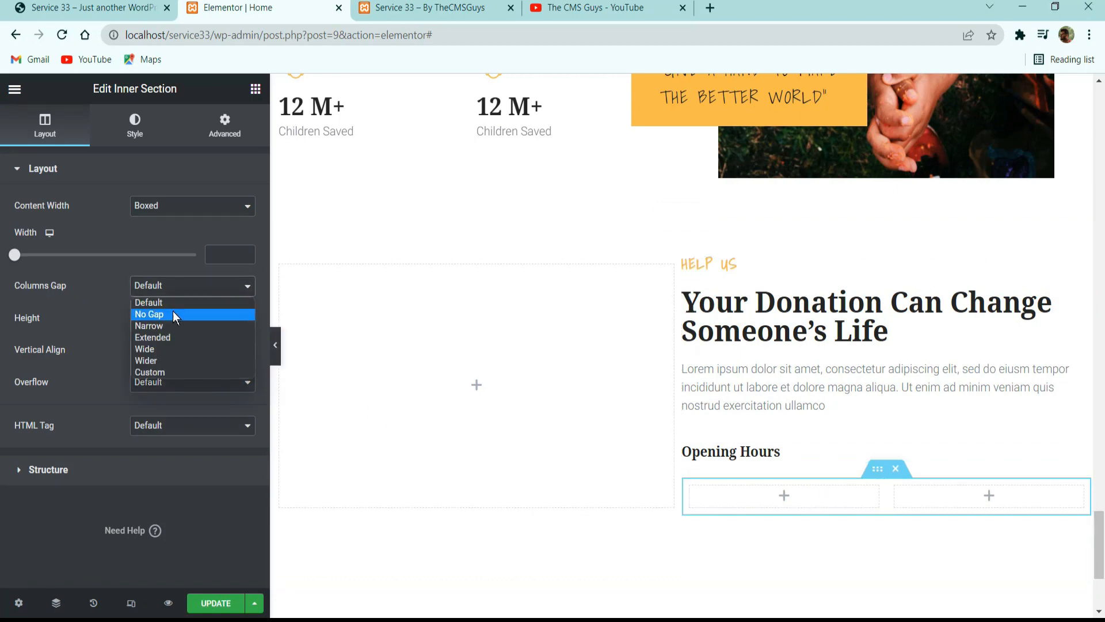
{"action": "left_click", "coordinate": [173, 315]}
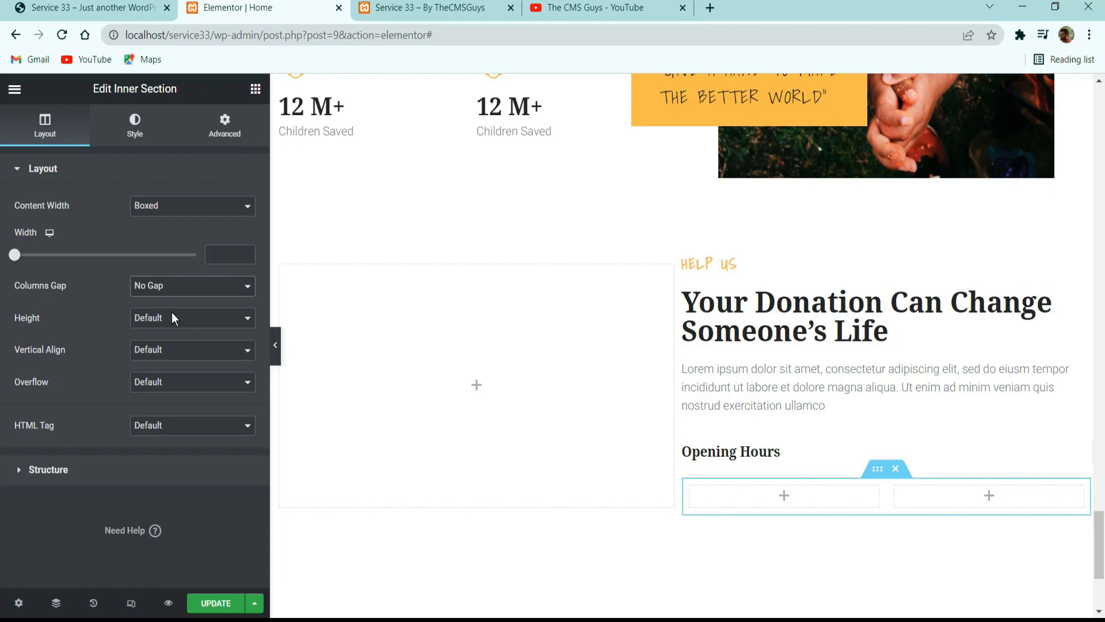
{"action": "left_click", "coordinate": [155, 354]}
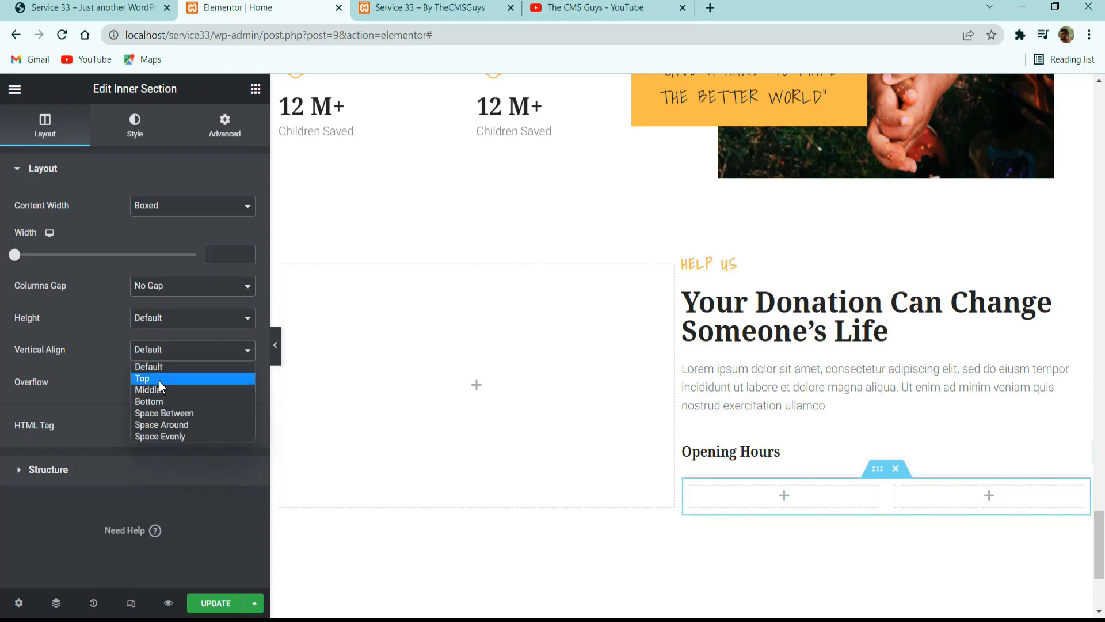
{"action": "left_click", "coordinate": [159, 391]}
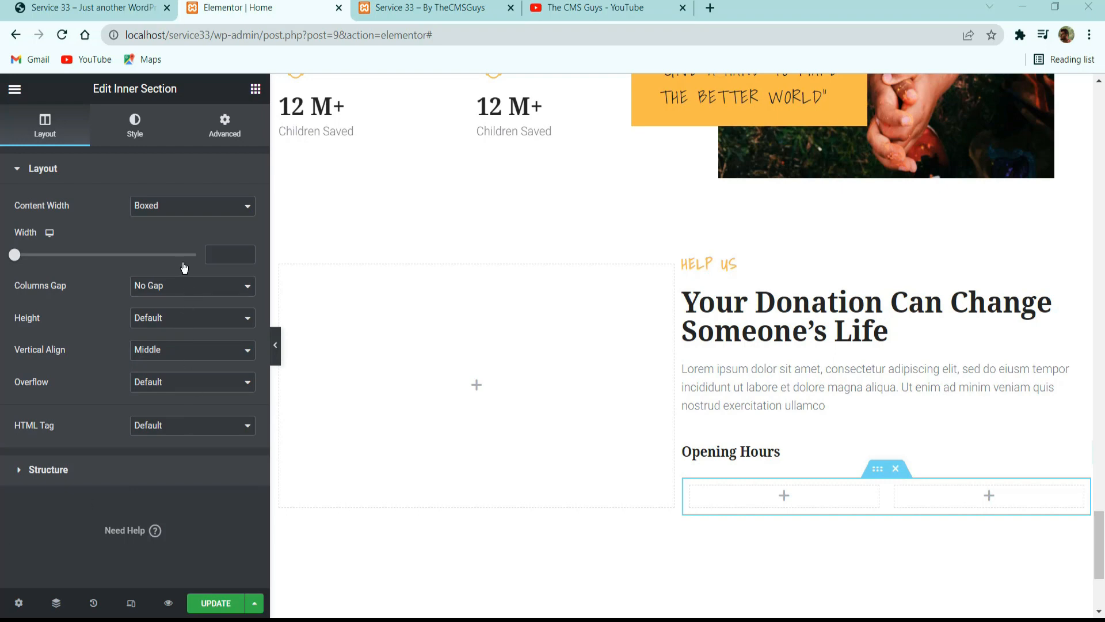
Unlink the inner section's padding and set it to 10 px at the top and bottom, with 0 on both sides.
{"action": "left_click", "coordinate": [238, 141]}
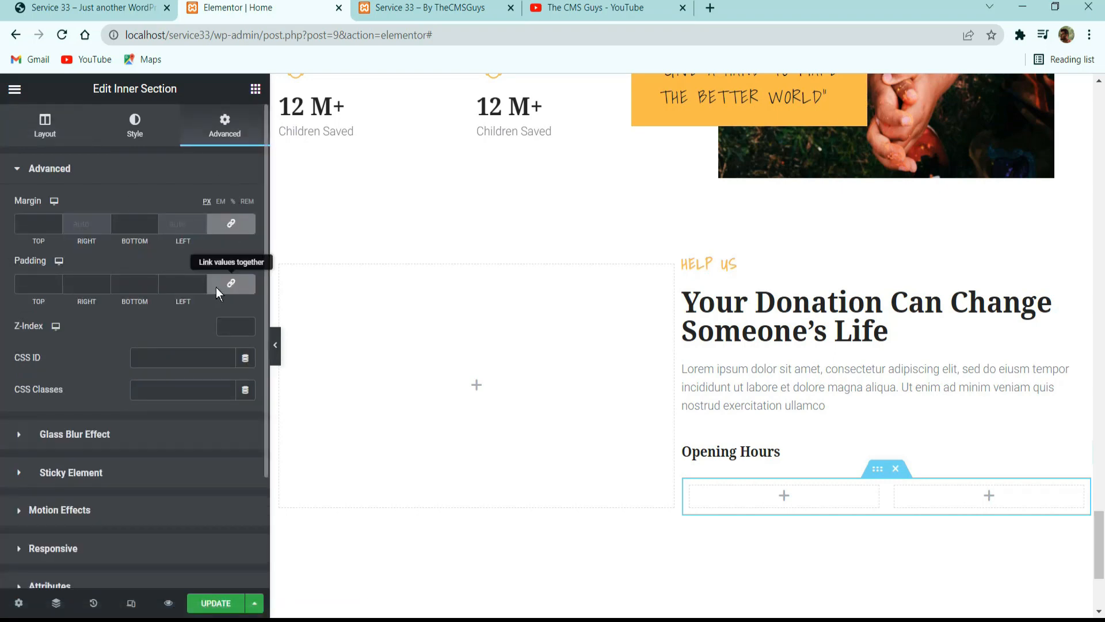
{"action": "left_click", "coordinate": [231, 283]}
{"action": "double_click", "coordinate": [35, 284]}
{"action": "type", "text": "10"}
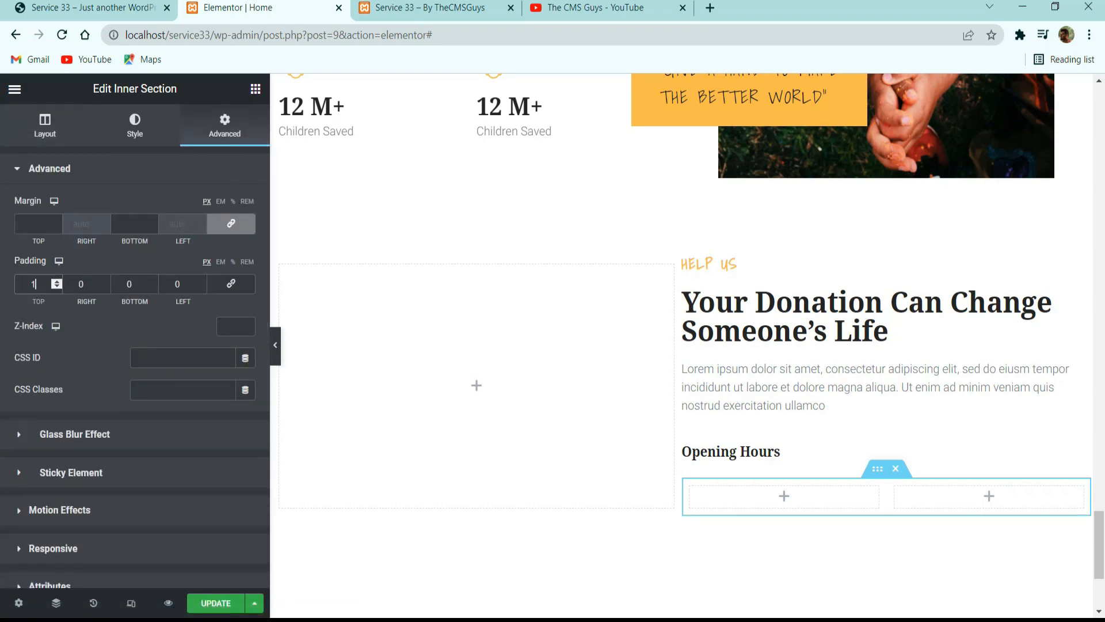
{"action": "double_click", "coordinate": [133, 282]}
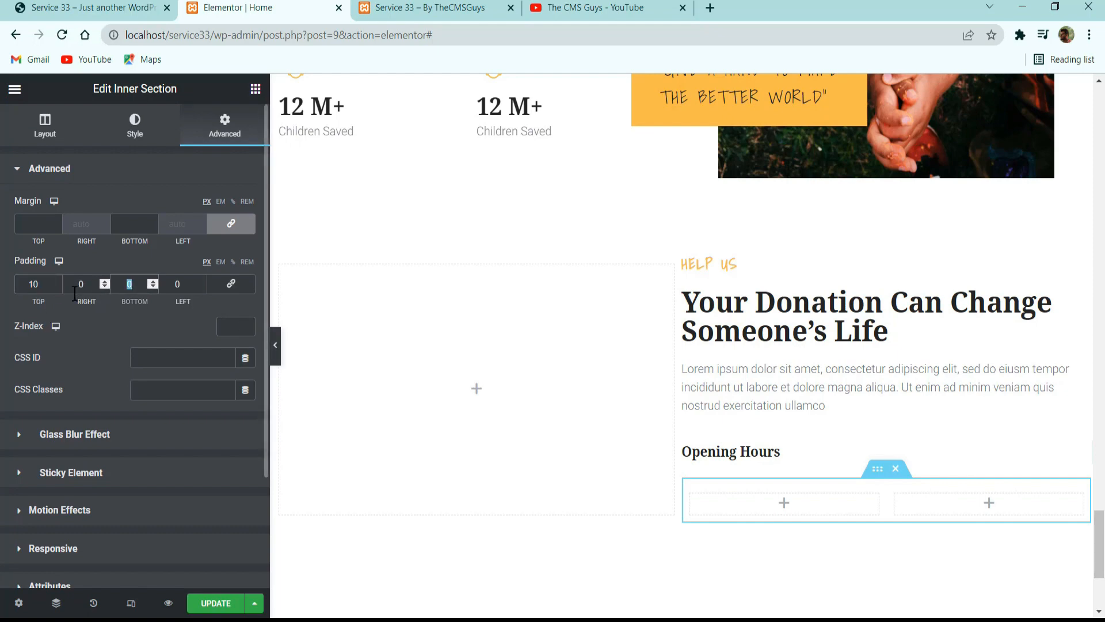
{"action": "type", "text": "10"}
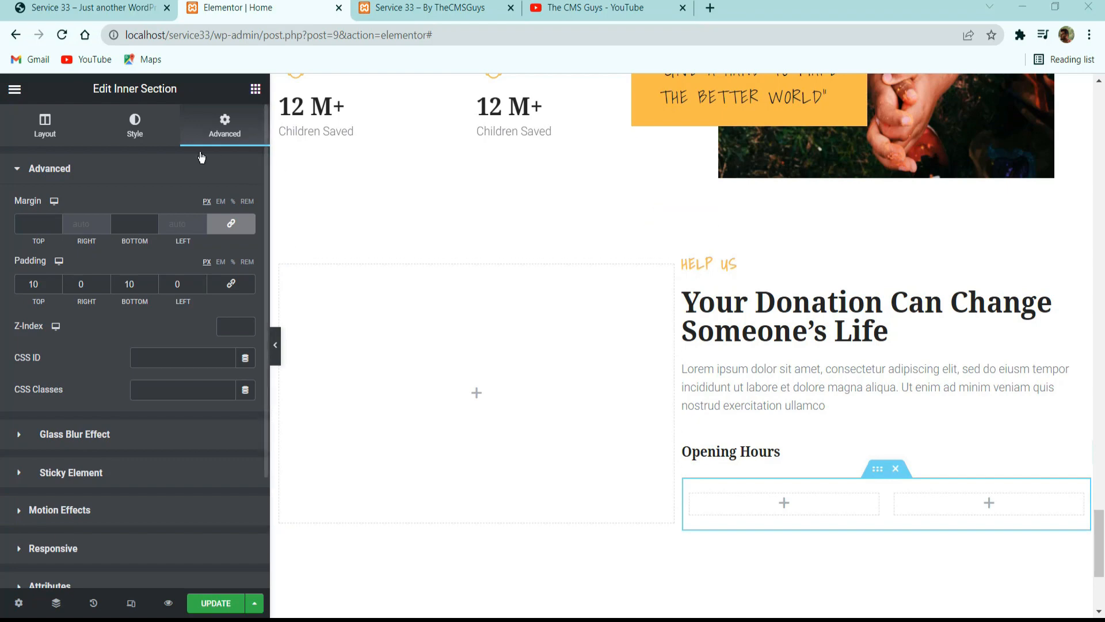
Check the opening hours row's lines on the reference site, then give the inner section a solid border.
{"action": "left_click", "coordinate": [142, 131]}
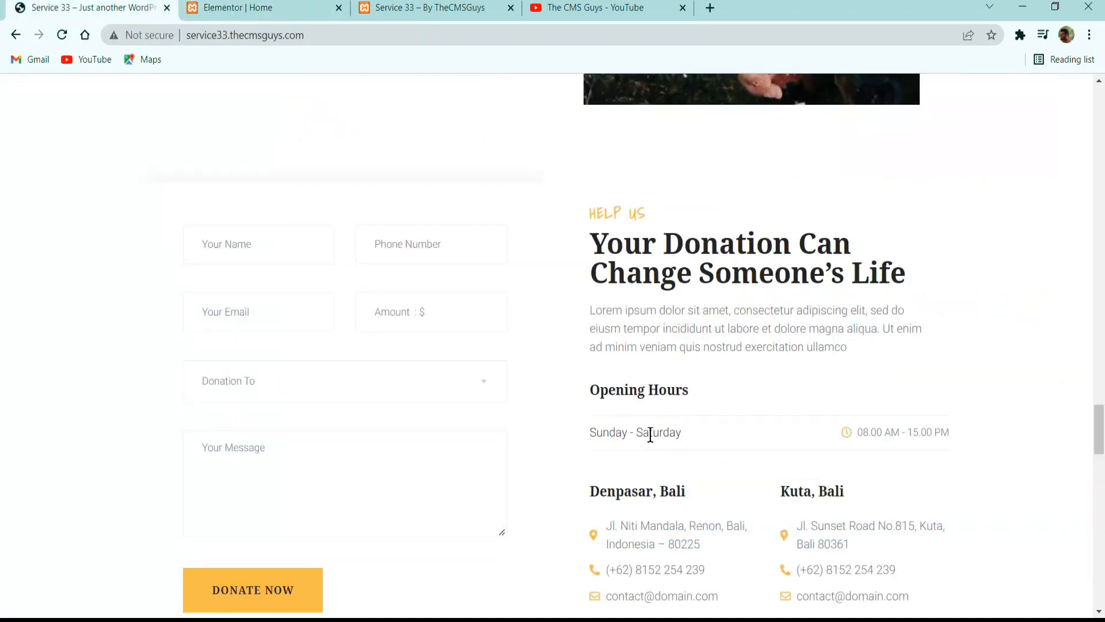
{"action": "left_click", "coordinate": [252, 6]}
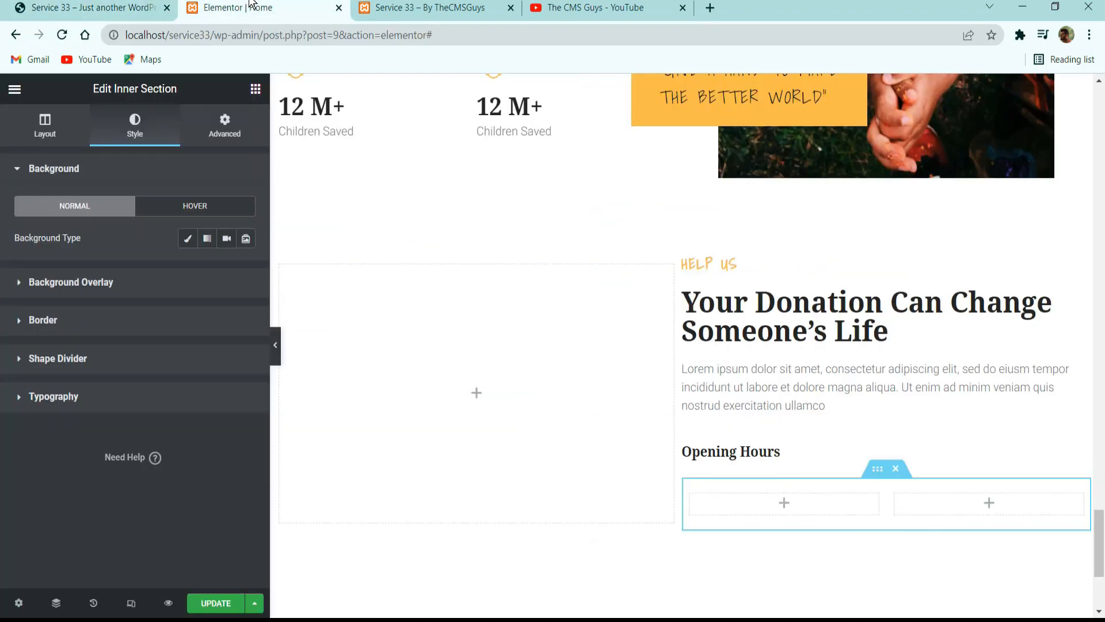
{"action": "left_click", "coordinate": [74, 319]}
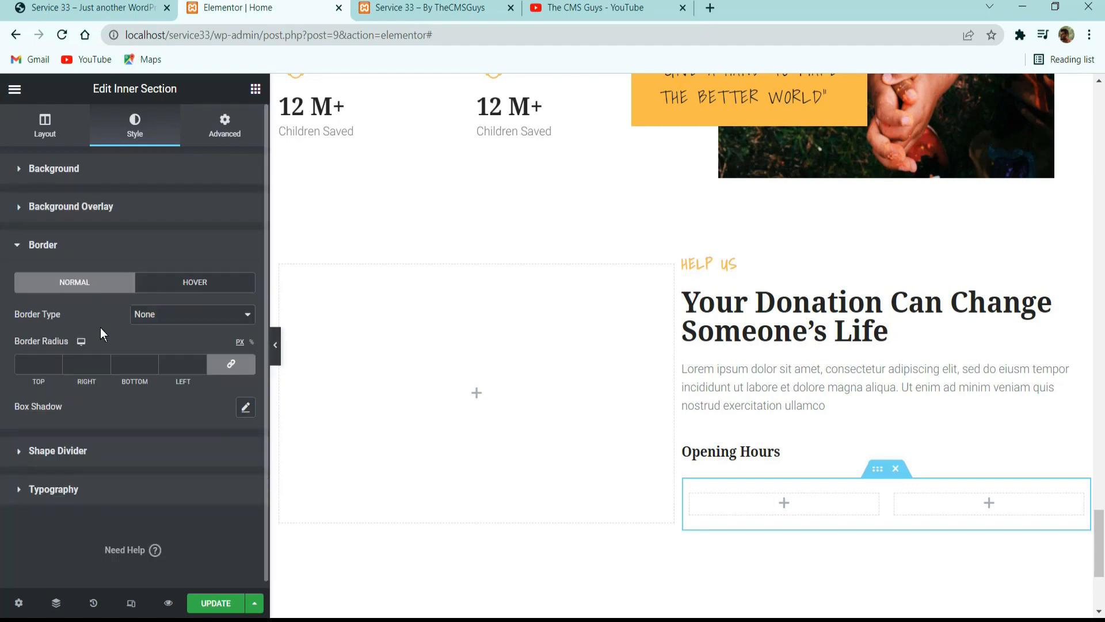
{"action": "left_click", "coordinate": [180, 328]}
{"action": "left_click", "coordinate": [165, 343]}
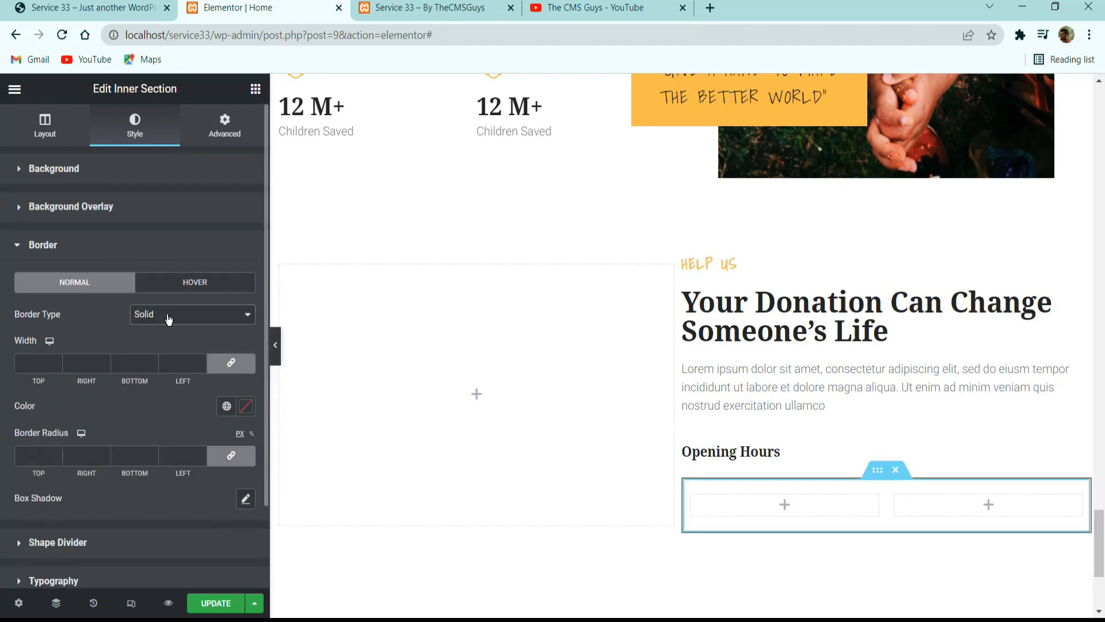
Set the inner section's border width to 1 at the top and bottom and 0 on the right and left, and preview the page.
{"action": "left_click", "coordinate": [34, 362]}
{"action": "type", "text": "1"}
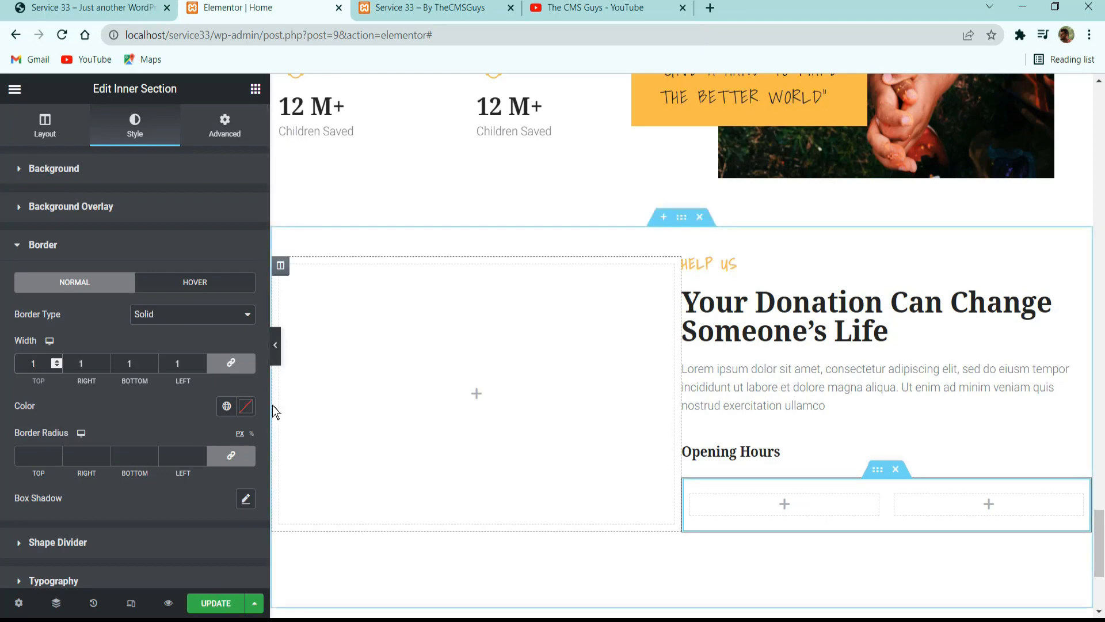
{"action": "double_click", "coordinate": [87, 365]}
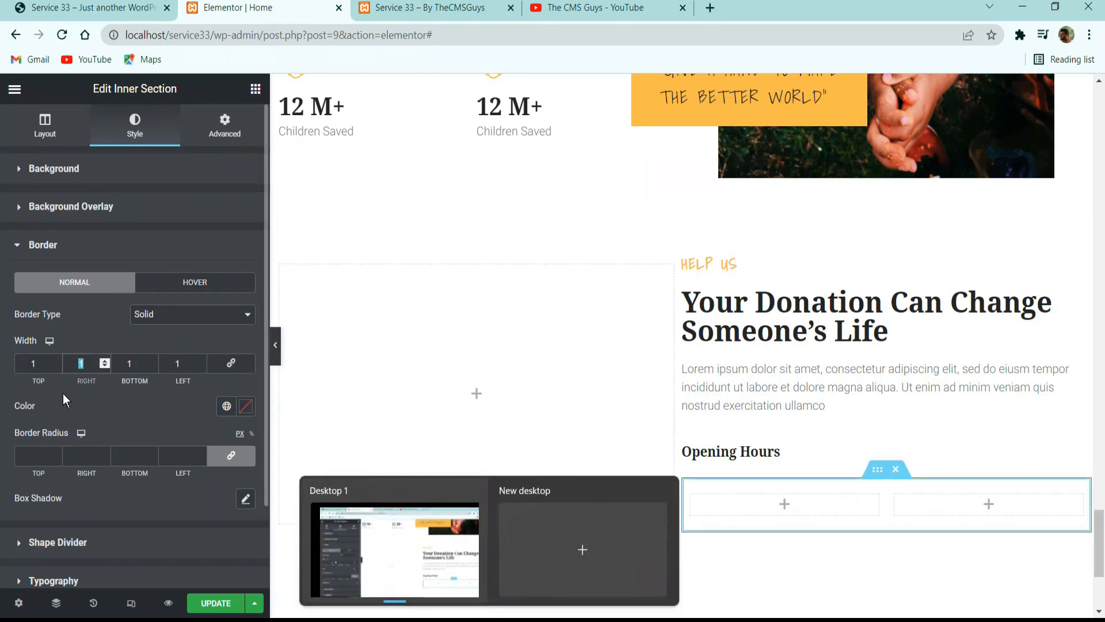
{"action": "type", "text": "0"}
{"action": "key", "text": "Tab"}
{"action": "key", "text": "Tab"}
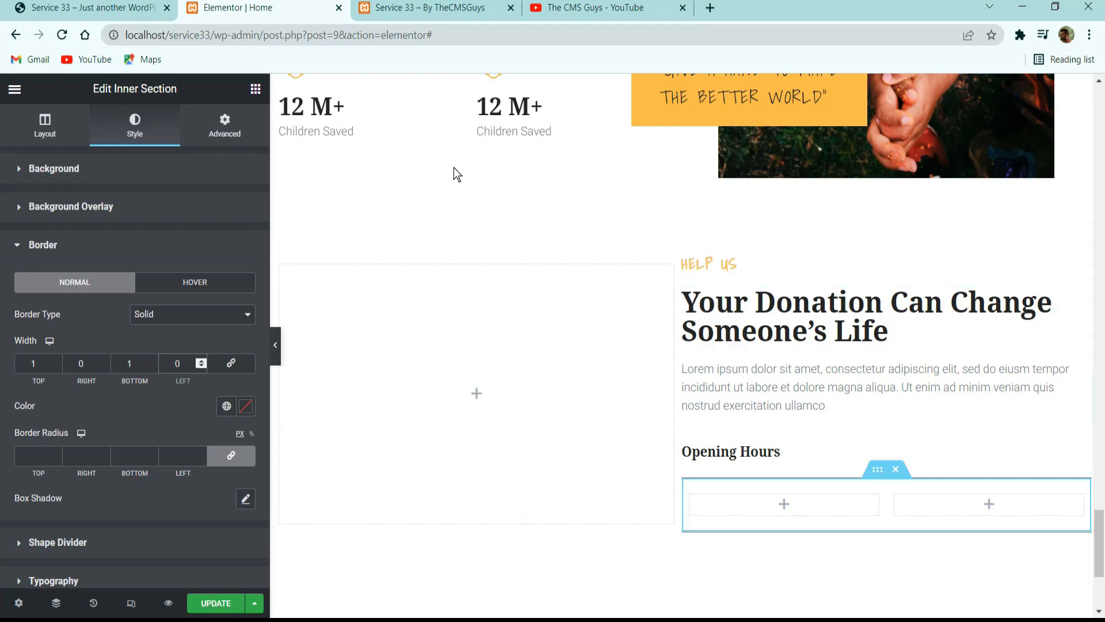
{"action": "left_click", "coordinate": [132, 403]}
{"action": "left_click", "coordinate": [275, 346]}
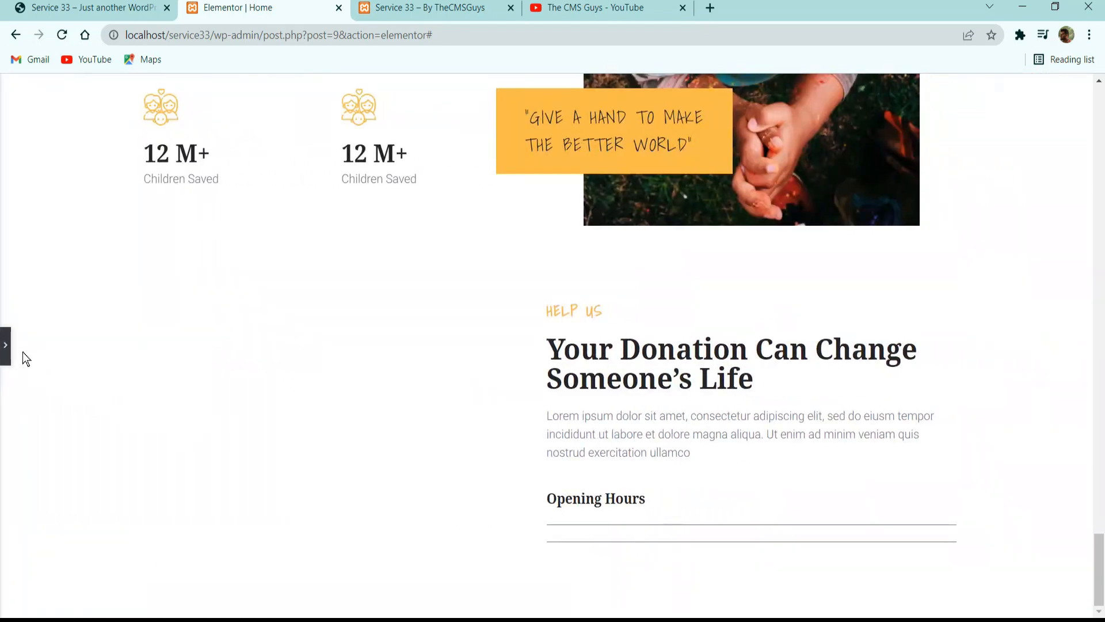
{"action": "left_click", "coordinate": [7, 347]}
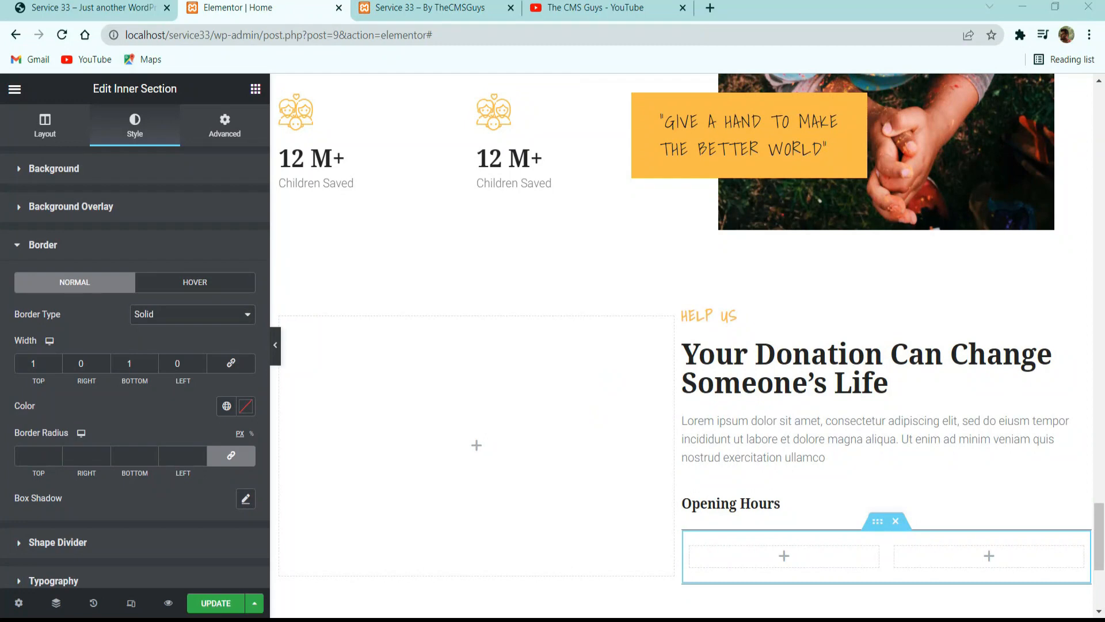
Set the inner section's border color to f0f0f0 and preview the page without the editing panel.
{"action": "left_click", "coordinate": [246, 407]}
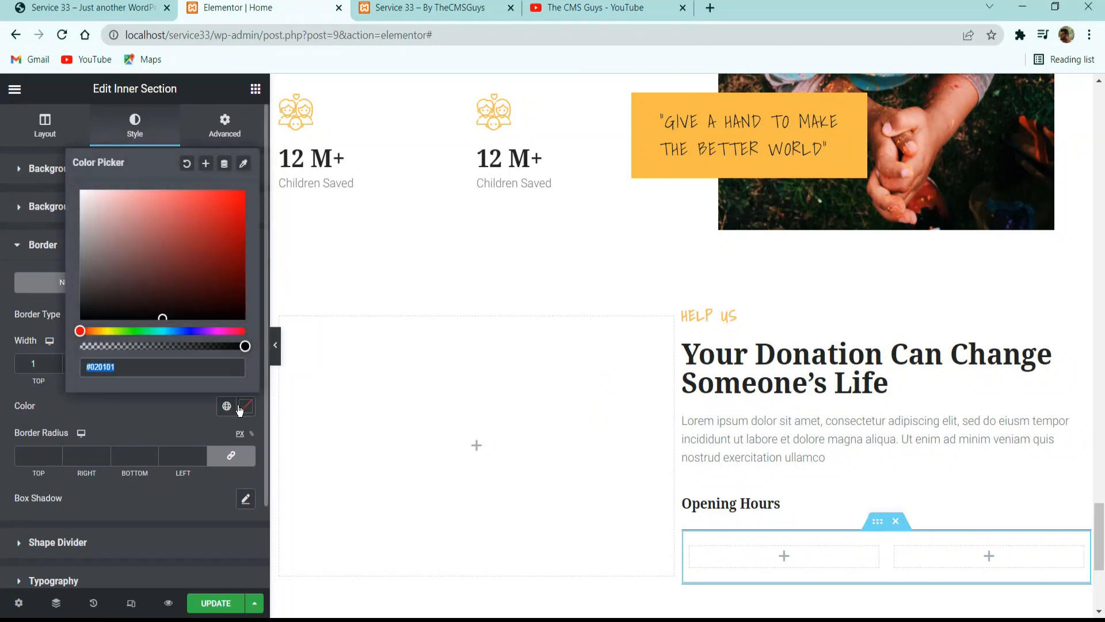
{"action": "type", "text": "f0f0f0"}
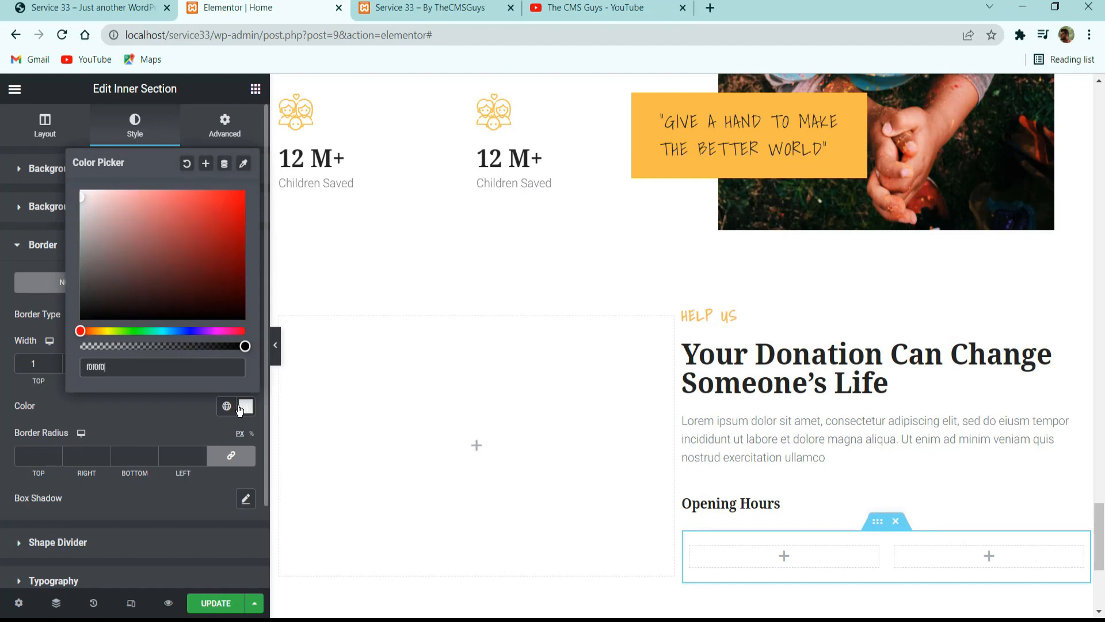
{"action": "left_click", "coordinate": [276, 345]}
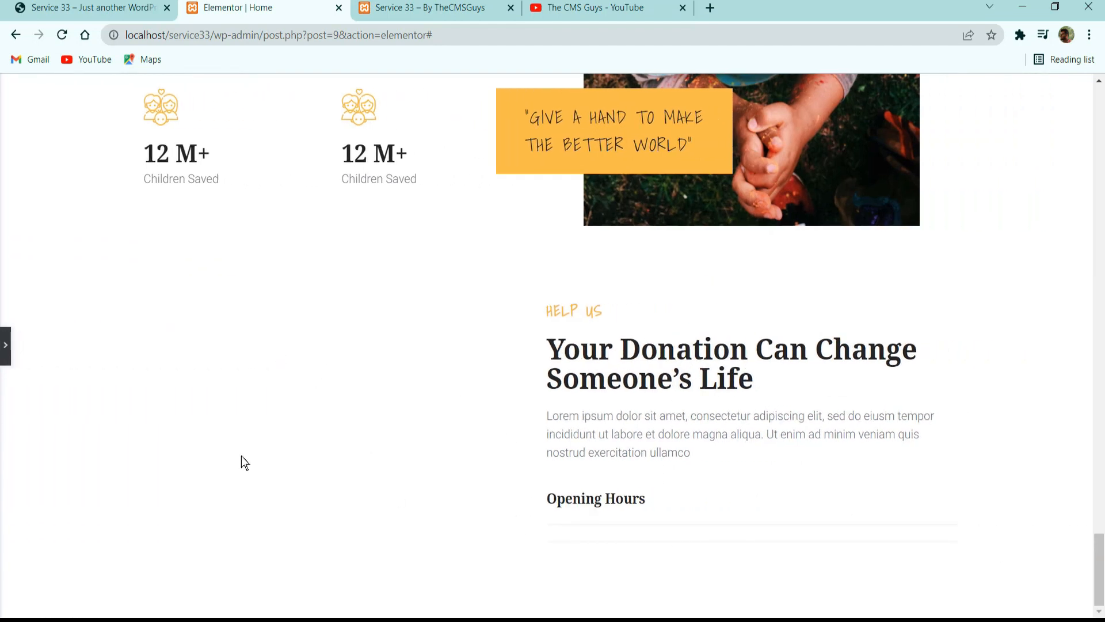
{"action": "left_click", "coordinate": [6, 345]}
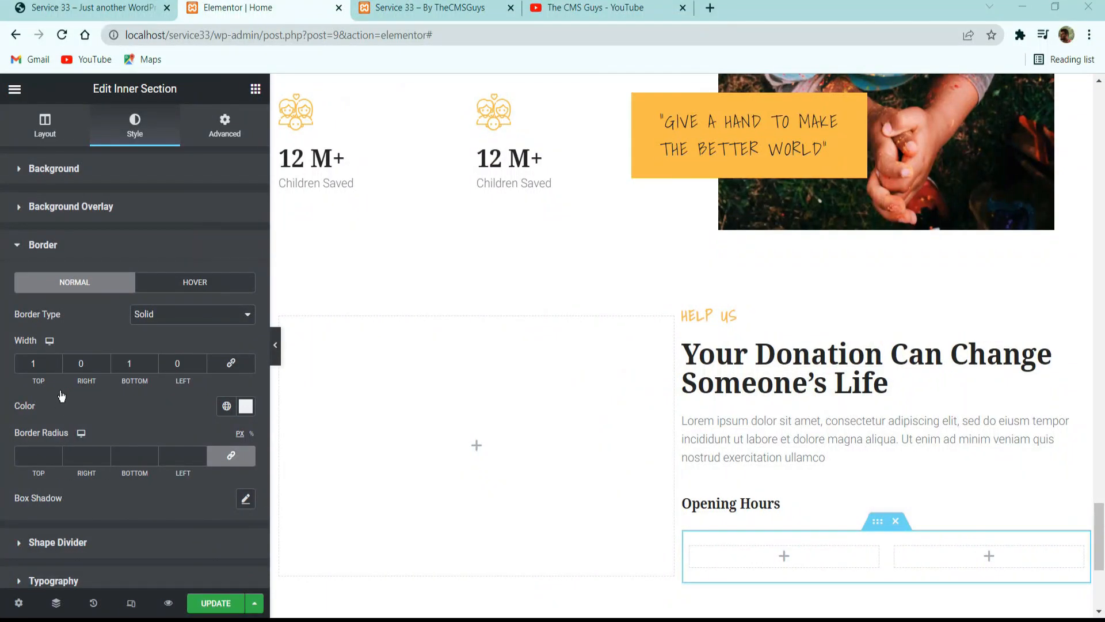
Copy the Sunday - Saturday text from the reference site's opening hours row and return to the Elementor page.
{"action": "left_click", "coordinate": [156, 7]}
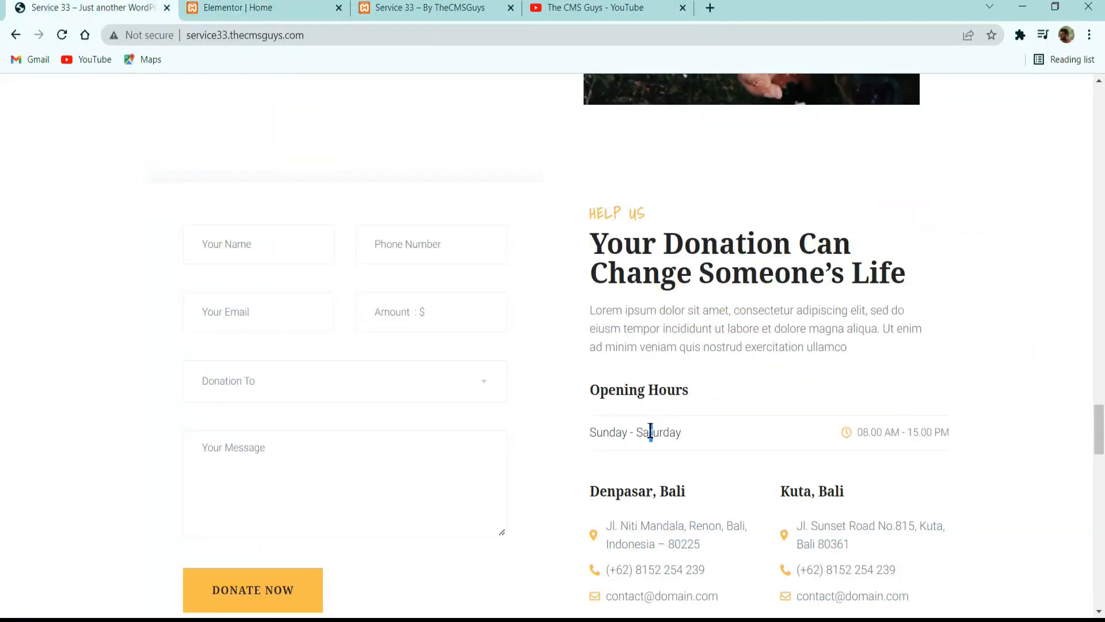
{"action": "triple_click", "coordinate": [650, 432]}
{"action": "key", "text": "ctrl+c"}
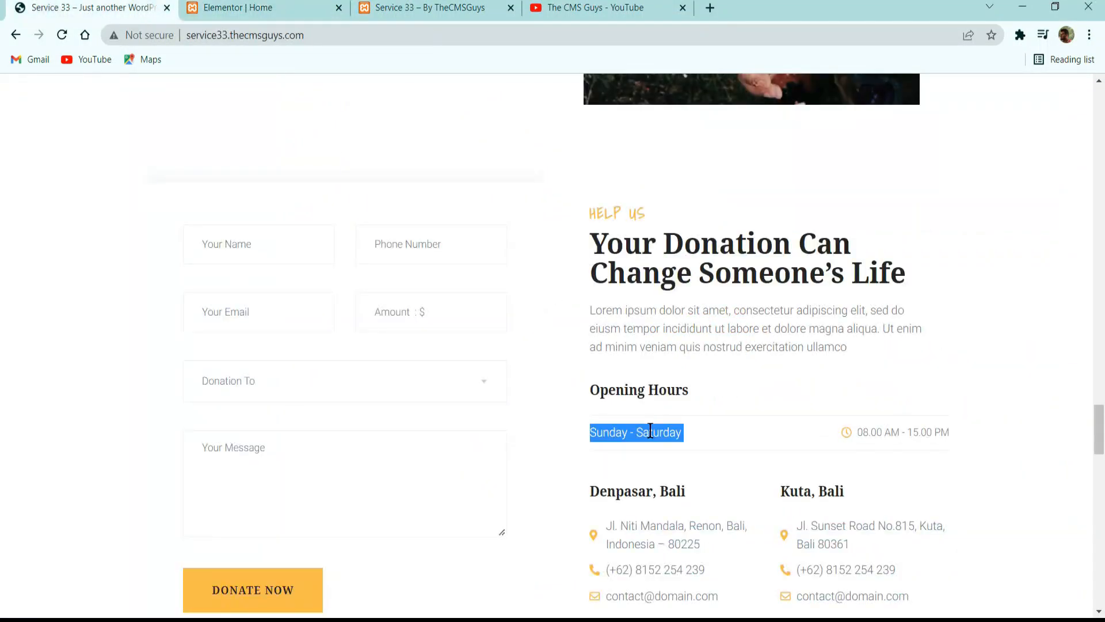
{"action": "left_click", "coordinate": [246, 4]}
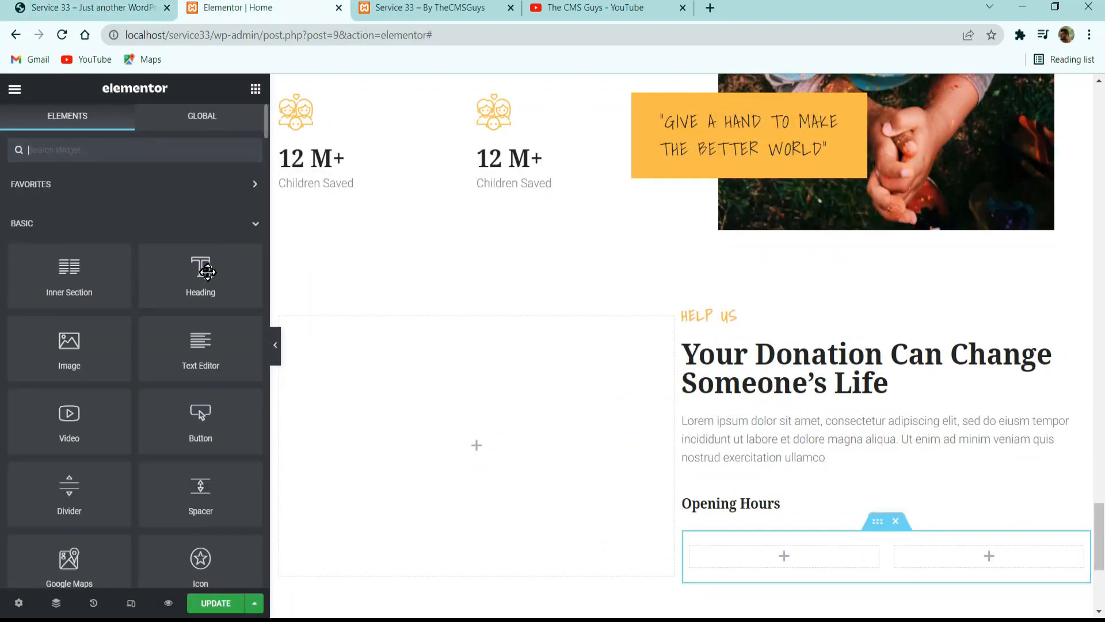
Add a heading widget to the inner section's first column, with the title Sunday - Saturday and the HTML tag span.
{"action": "left_click_drag", "start_coordinate": [201, 270], "coordinate": [743, 562]}
{"action": "key", "text": "ctrl+a"}
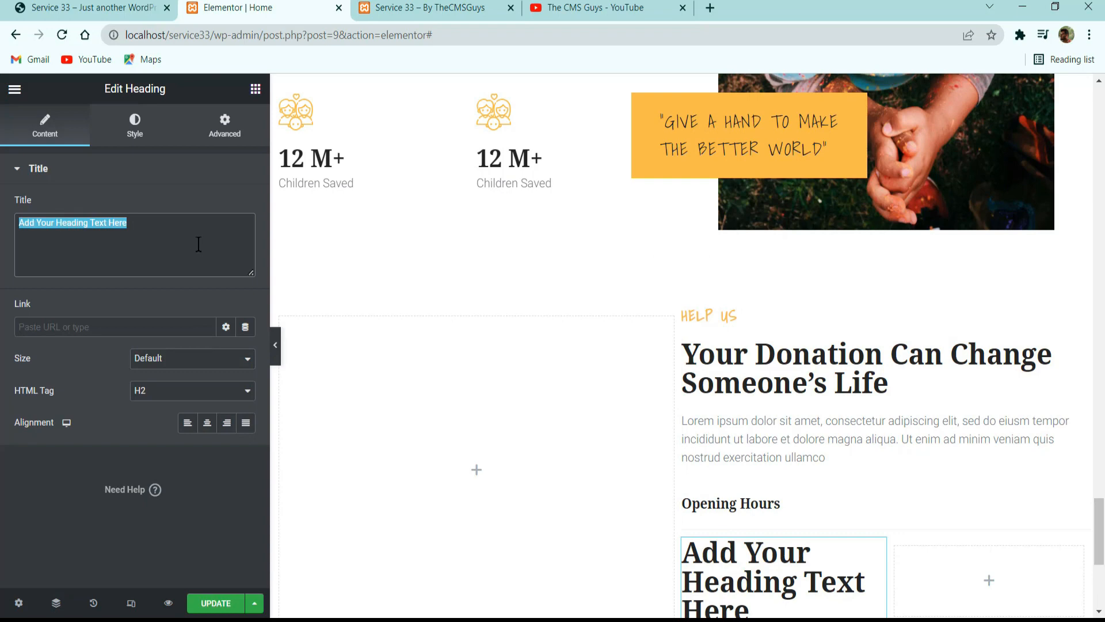
{"action": "key", "text": "ctrl+v"}
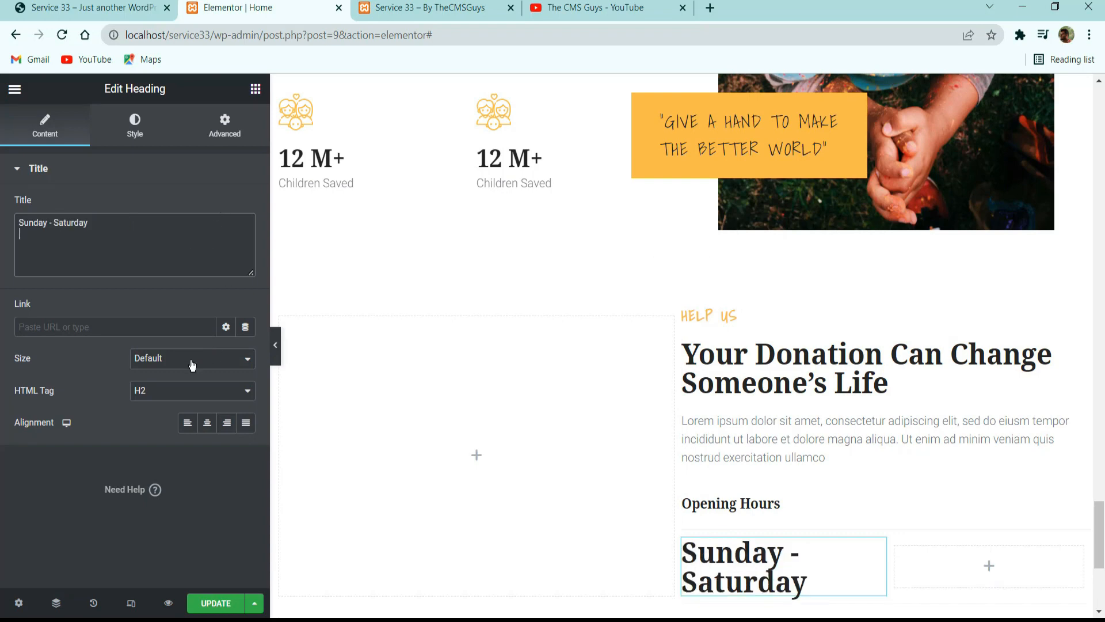
{"action": "left_click", "coordinate": [140, 389]}
{"action": "left_click", "coordinate": [139, 493]}
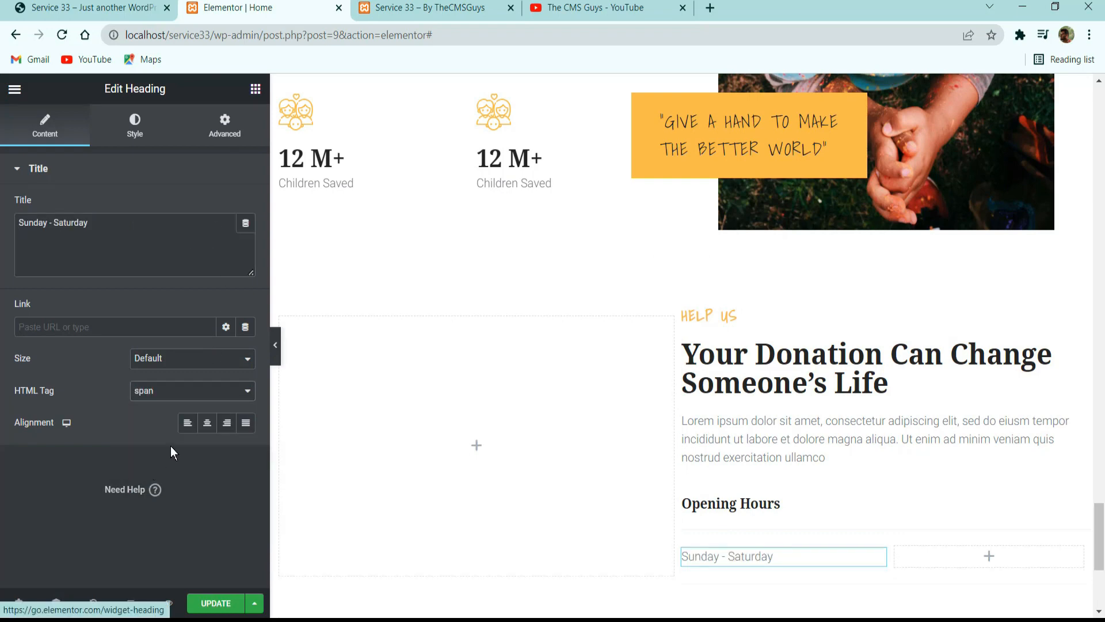
Give the Sunday - Saturday heading the Secondary global text color and Heebo typography at 16 px, weight 300.
{"action": "left_click", "coordinate": [134, 125]}
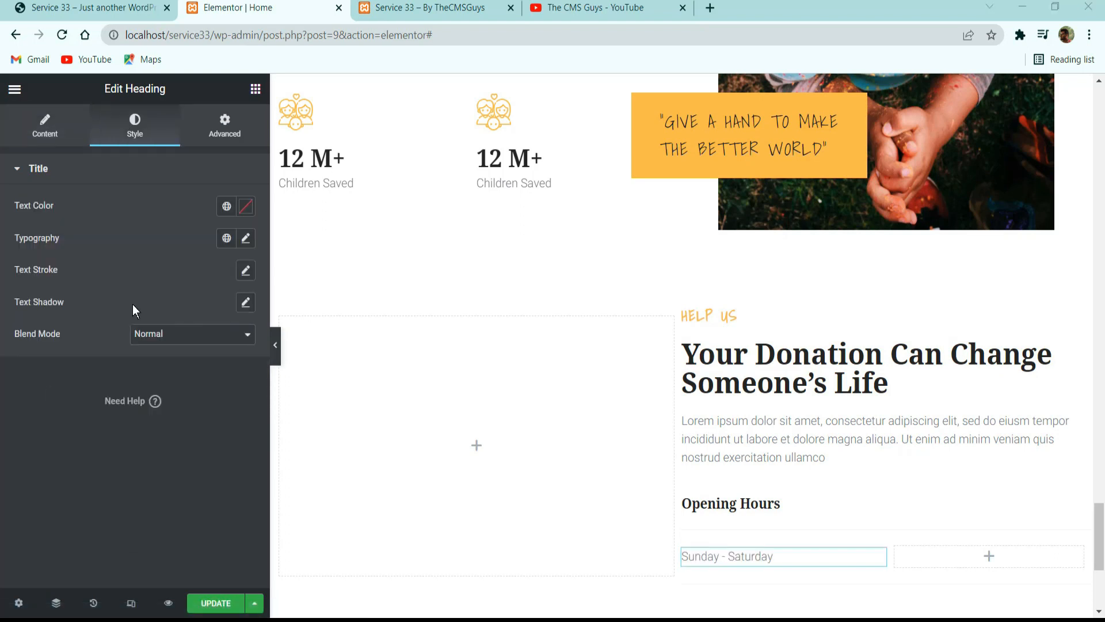
{"action": "left_click", "coordinate": [220, 207]}
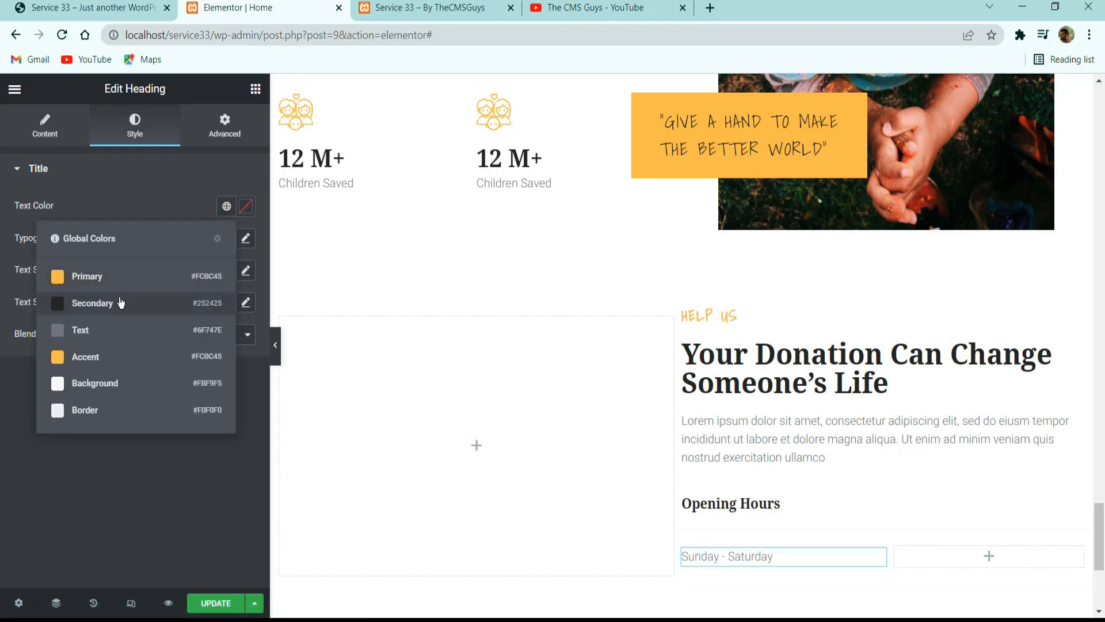
{"action": "left_click", "coordinate": [121, 300]}
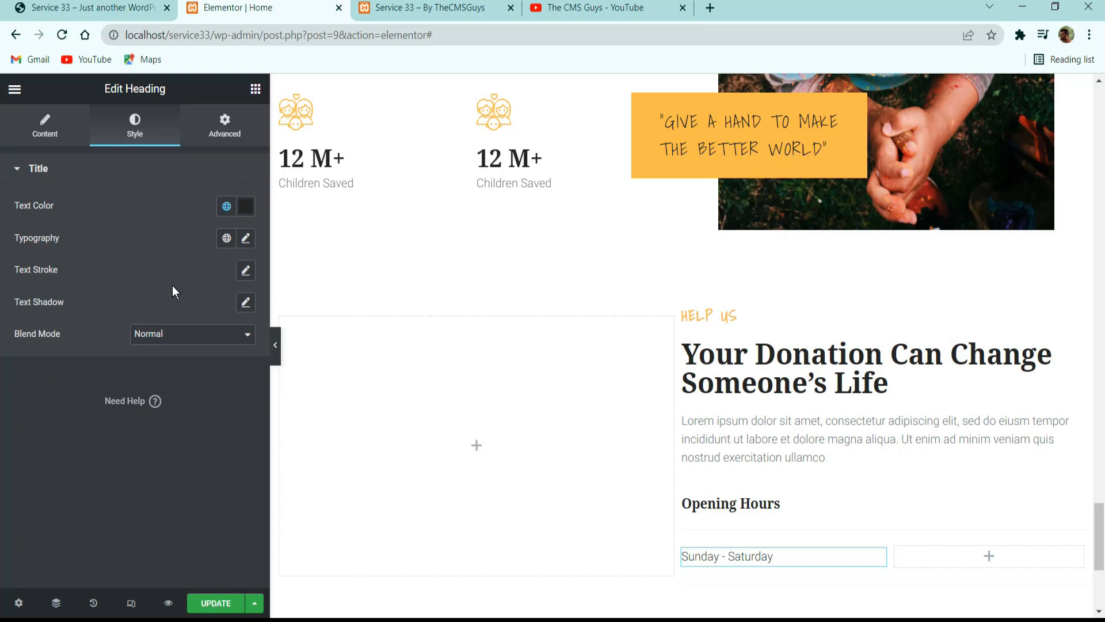
{"action": "left_click", "coordinate": [227, 238]}
{"action": "left_click", "coordinate": [121, 408]}
{"action": "left_click", "coordinate": [246, 237]}
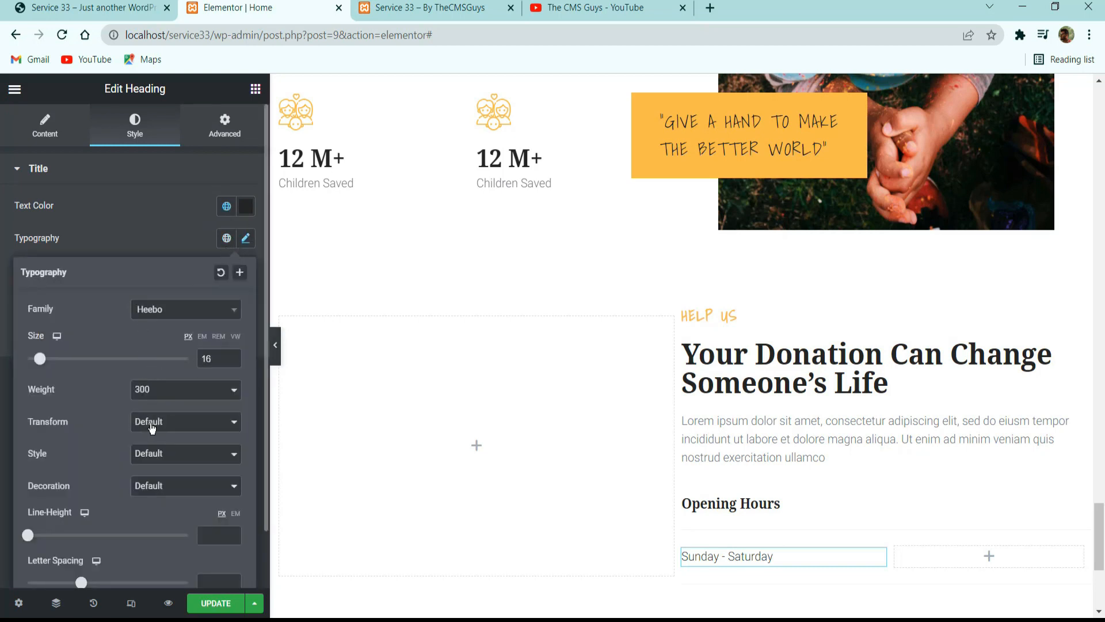
{"action": "left_click", "coordinate": [158, 225]}
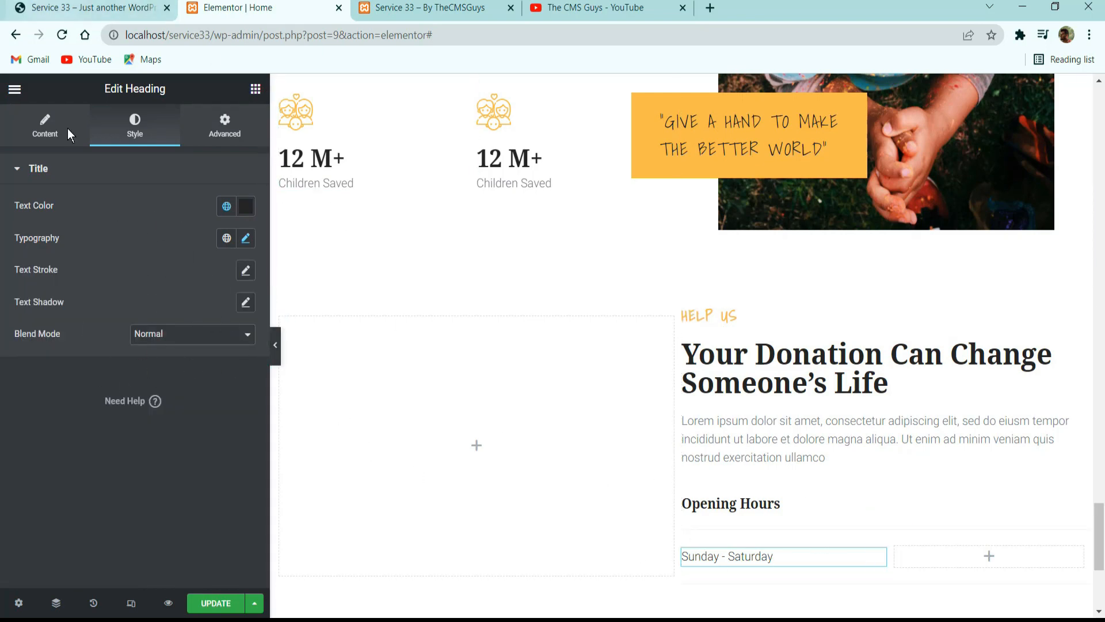
Check the hours text in the reference site's opening hours row and add an Icon List widget to the row's empty second column.
{"action": "left_click", "coordinate": [128, 6]}
{"action": "left_click_drag", "start_coordinate": [848, 433], "coordinate": [934, 442]}
{"action": "double_click", "coordinate": [886, 433]}
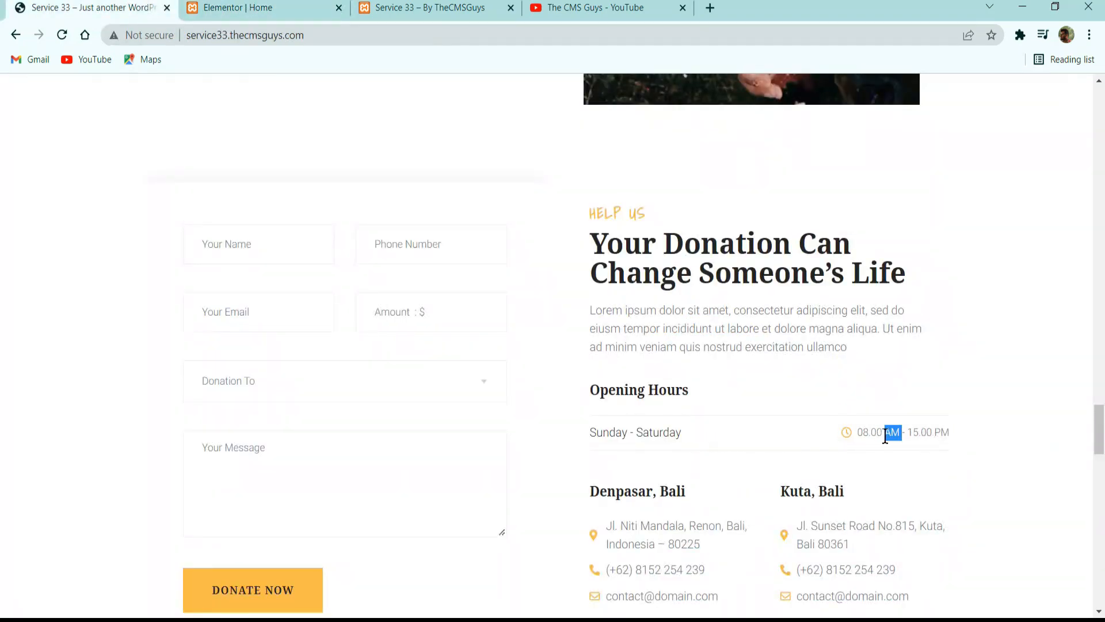
{"action": "left_click", "coordinate": [851, 432]}
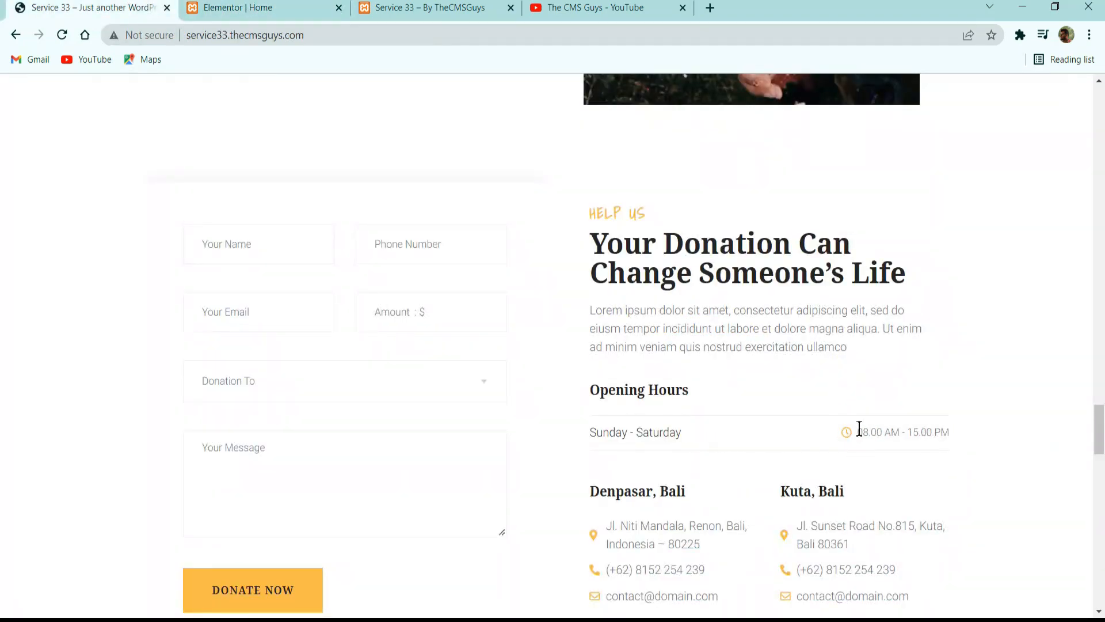
{"action": "left_click", "coordinate": [259, 6]}
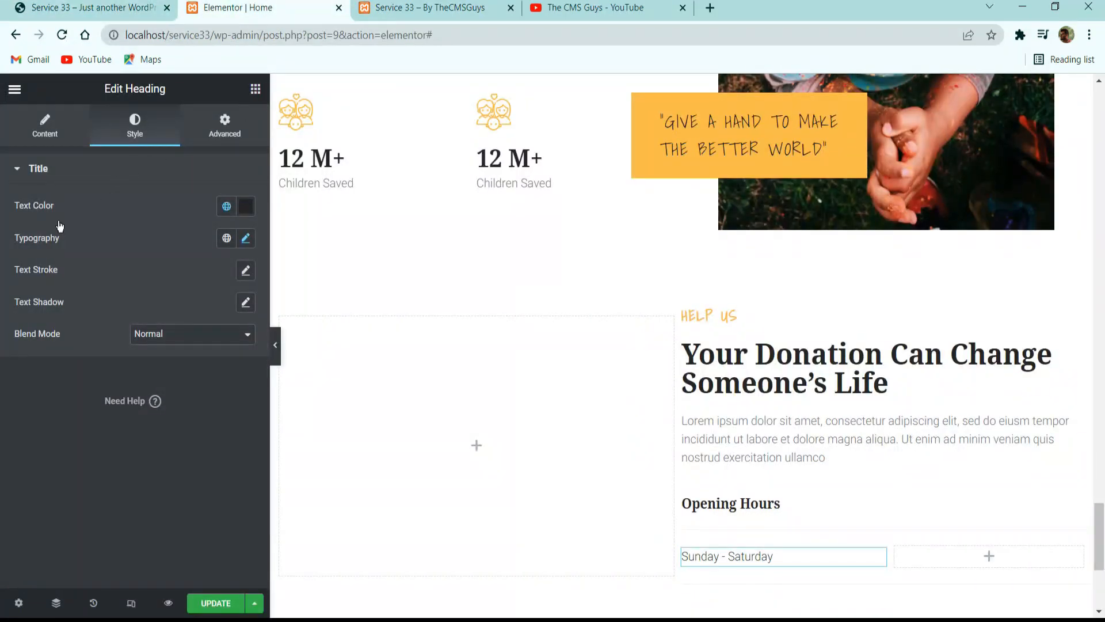
{"action": "left_click", "coordinate": [256, 88]}
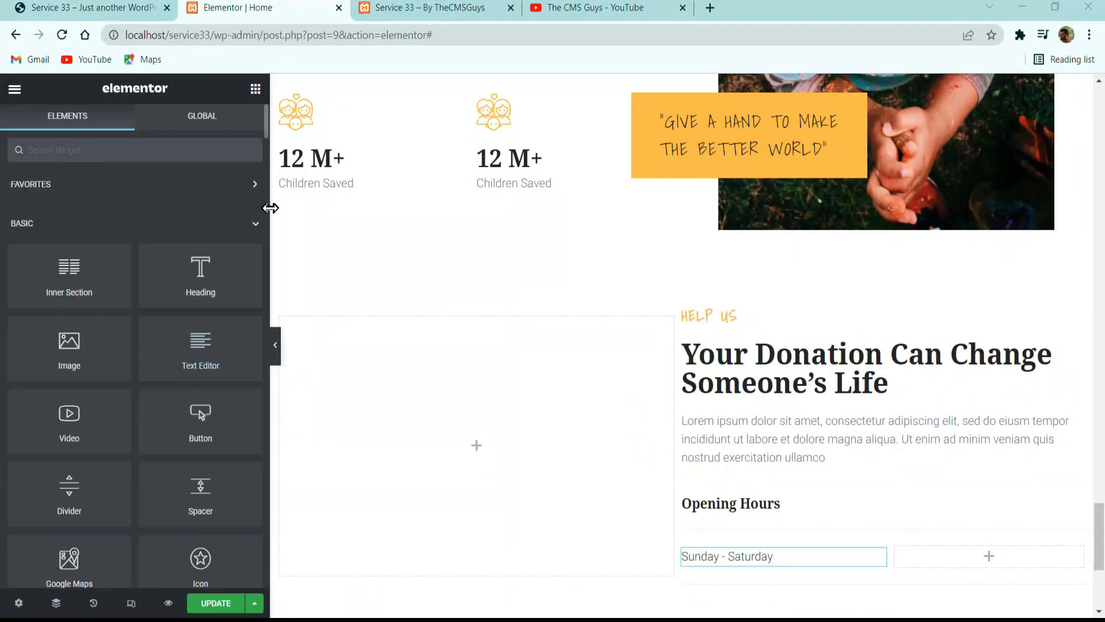
{"action": "left_click", "coordinate": [186, 151]}
{"action": "type", "text": "icon"}
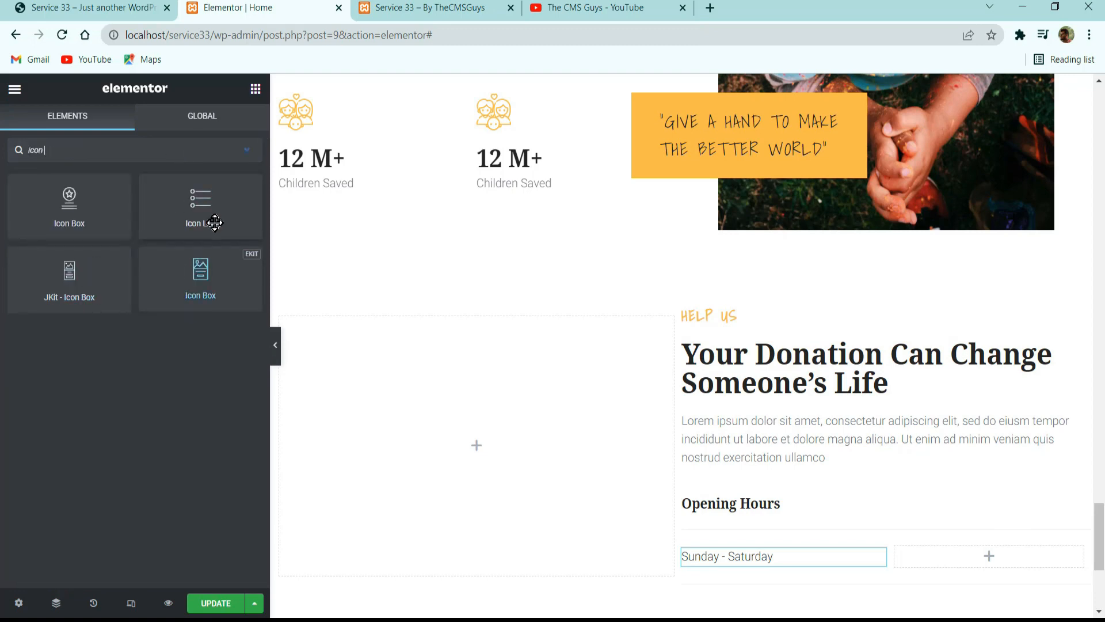
{"action": "left_click_drag", "start_coordinate": [215, 219], "coordinate": [962, 568]}
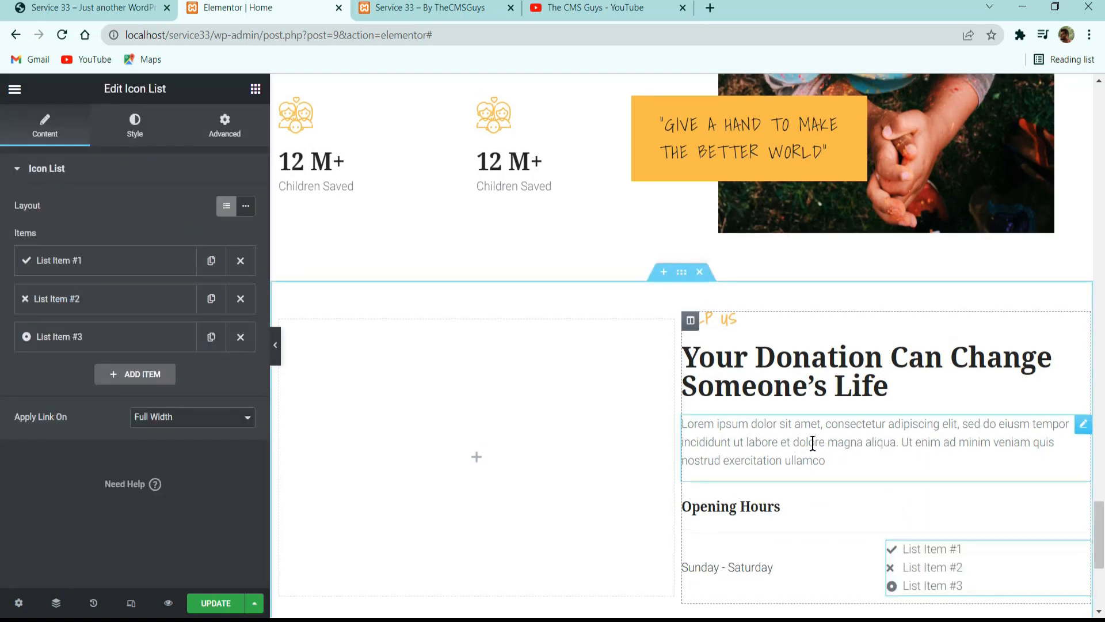
Copy the About Us section's checklist and paste its style onto the new icon list in the opening hours row.
{"action": "scroll", "coordinate": [803, 436], "scroll_direction": "up", "scroll_amount": 15}
{"action": "scroll", "coordinate": [803, 434], "scroll_direction": "up", "scroll_amount": 9}
{"action": "scroll", "coordinate": [795, 420], "scroll_direction": "down", "scroll_amount": 3}
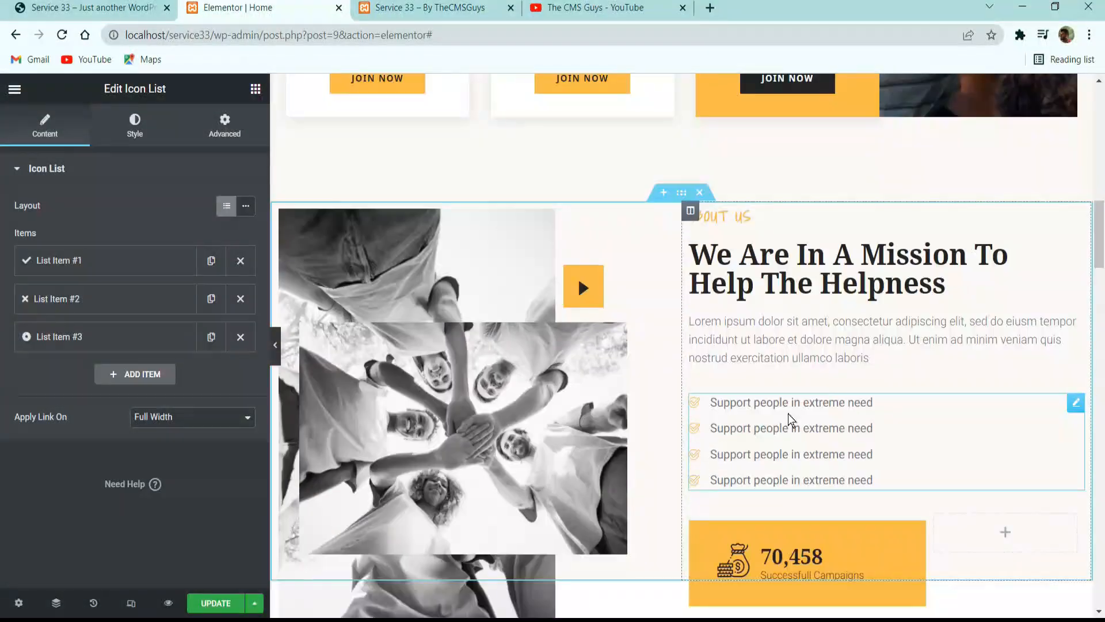
{"action": "right_click", "coordinate": [807, 432]}
{"action": "left_click", "coordinate": [810, 446]}
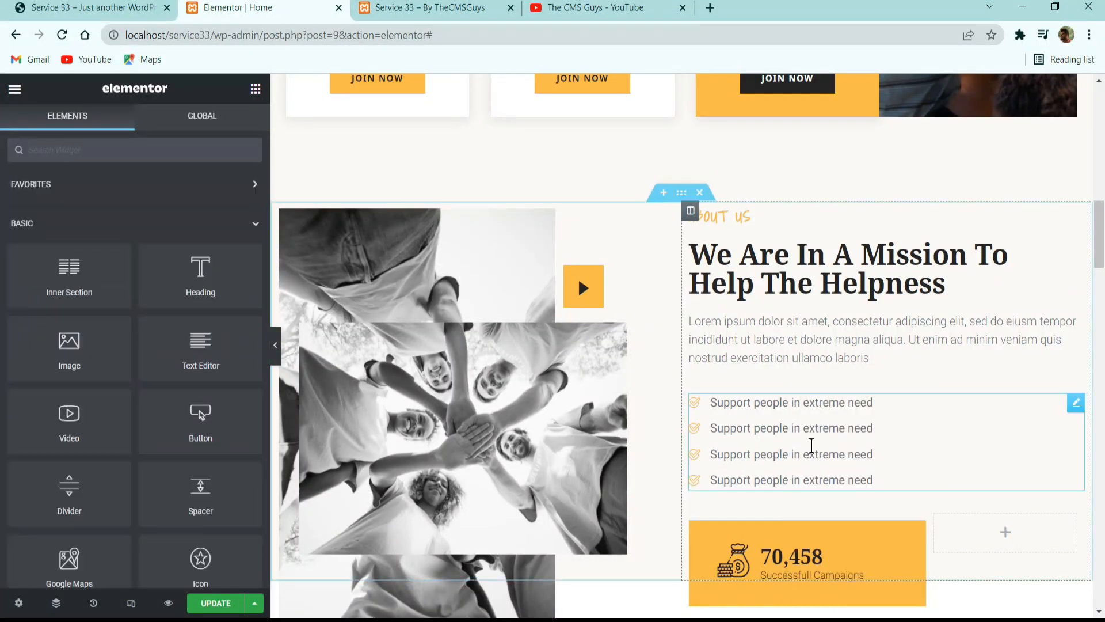
{"action": "scroll", "coordinate": [809, 445], "scroll_direction": "down", "scroll_amount": 20}
{"action": "scroll", "coordinate": [942, 451], "scroll_direction": "down", "scroll_amount": 15}
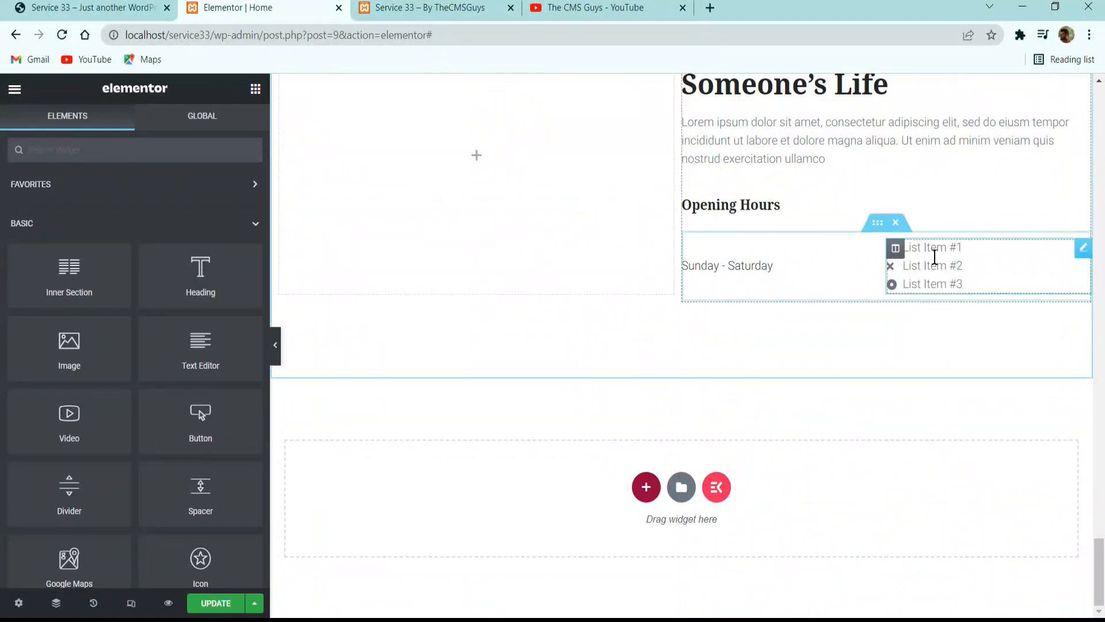
{"action": "right_click", "coordinate": [934, 258]}
{"action": "left_click", "coordinate": [976, 364]}
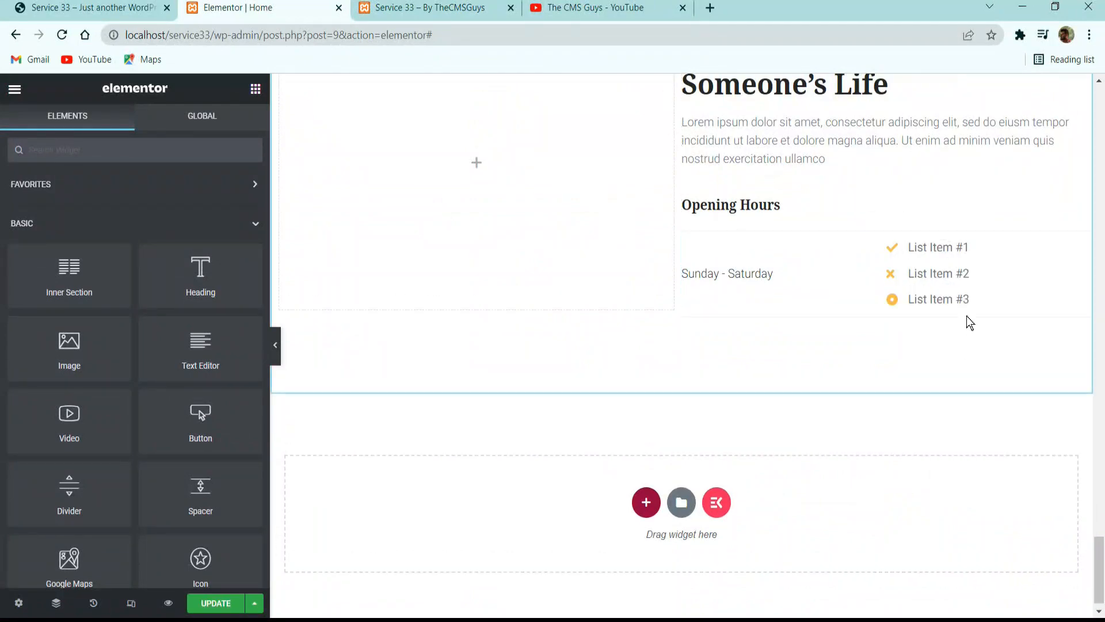
Delete the second and third items from the opening hours icon list.
{"action": "left_click", "coordinate": [978, 290]}
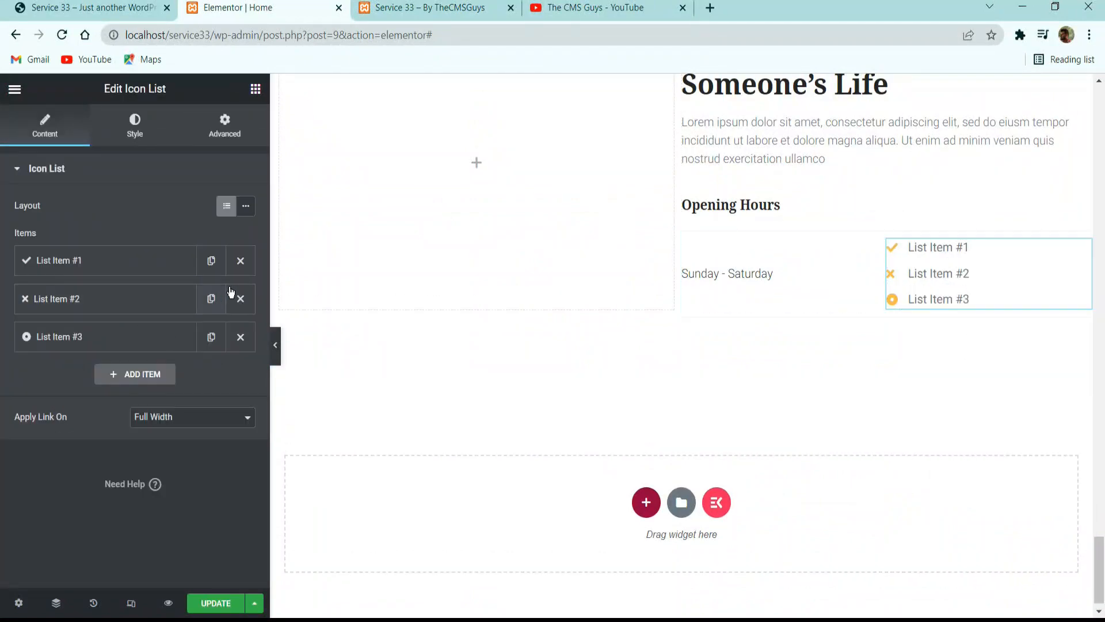
{"action": "left_click", "coordinate": [241, 299]}
{"action": "left_click", "coordinate": [241, 299]}
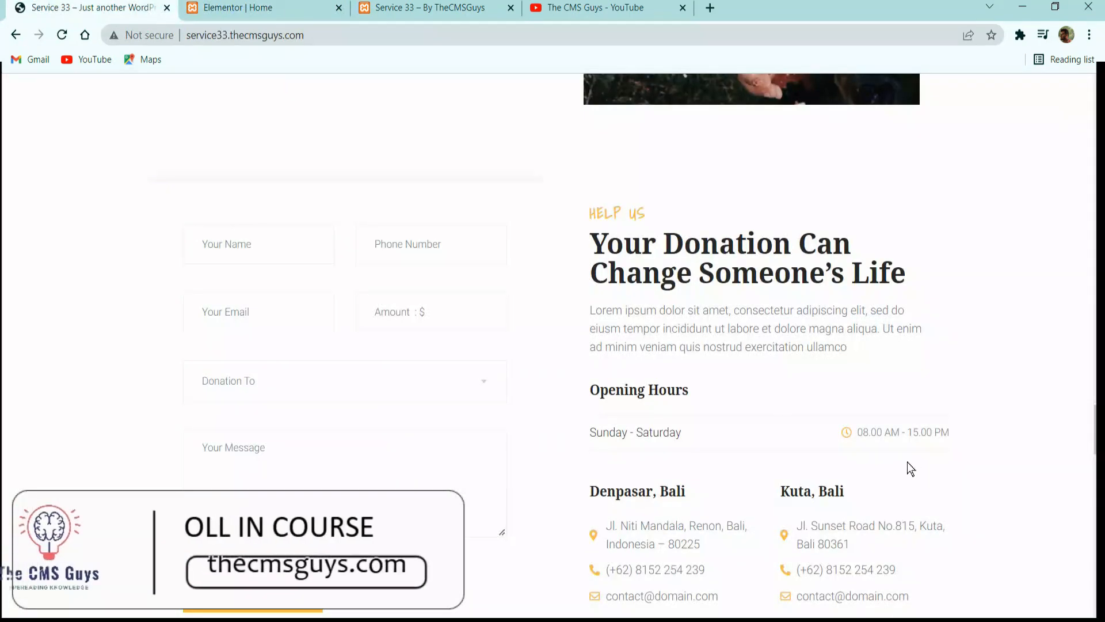
Set the remaining list item's icon to the outlined Clock from the icon library.
{"action": "left_click", "coordinate": [259, 8]}
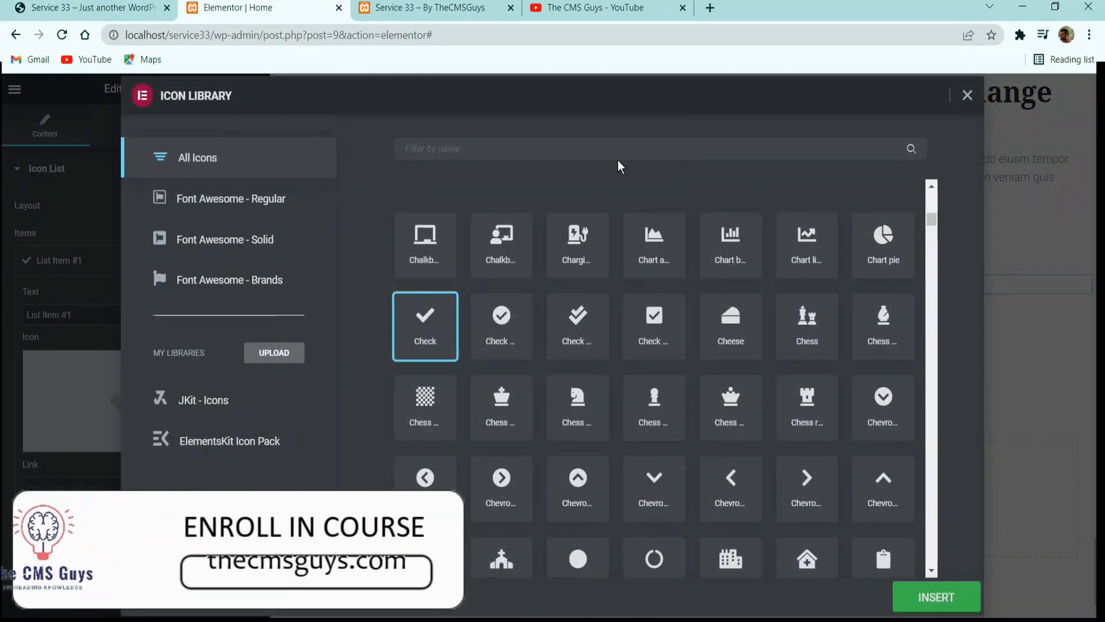
{"action": "left_click", "coordinate": [621, 149]}
{"action": "type", "text": "clock"}
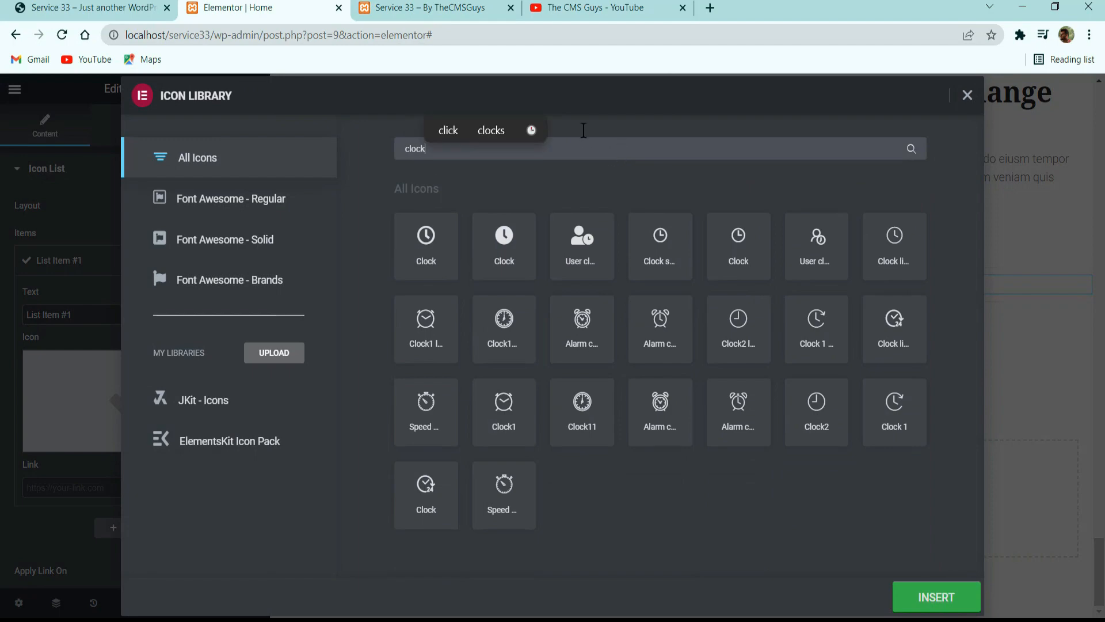
{"action": "left_click", "coordinate": [442, 249]}
{"action": "left_click", "coordinate": [935, 598]}
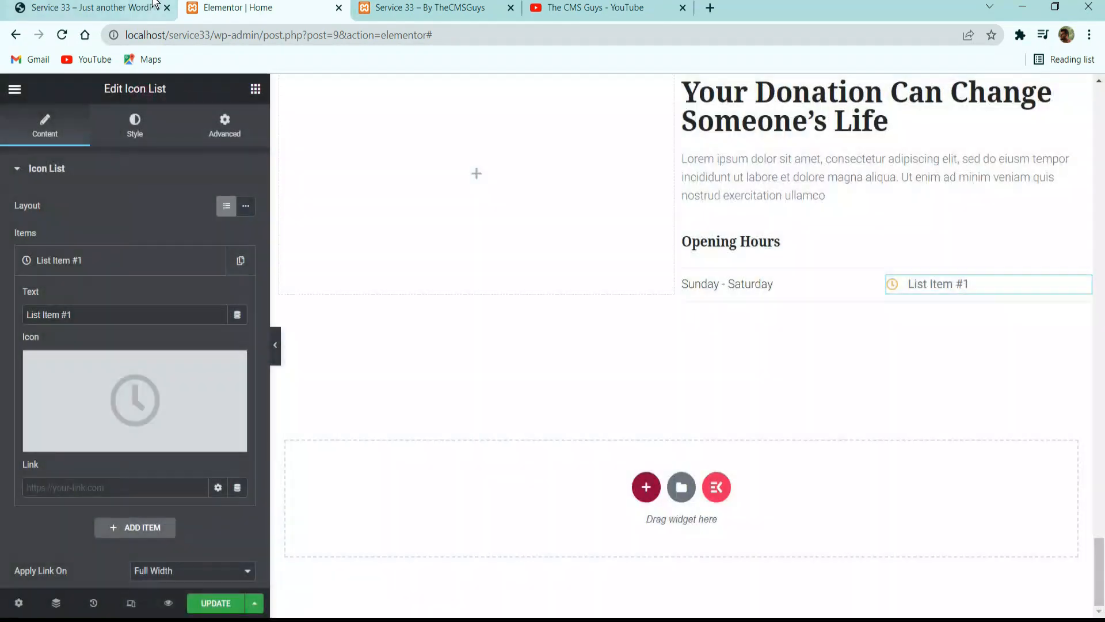
Replace the list item's text with 08.00 AM - 15.00 PM, copied from the reference site's opening hours row.
{"action": "key", "text": "ctrl+1"}
{"action": "left_click_drag", "start_coordinate": [862, 433], "coordinate": [969, 439]}
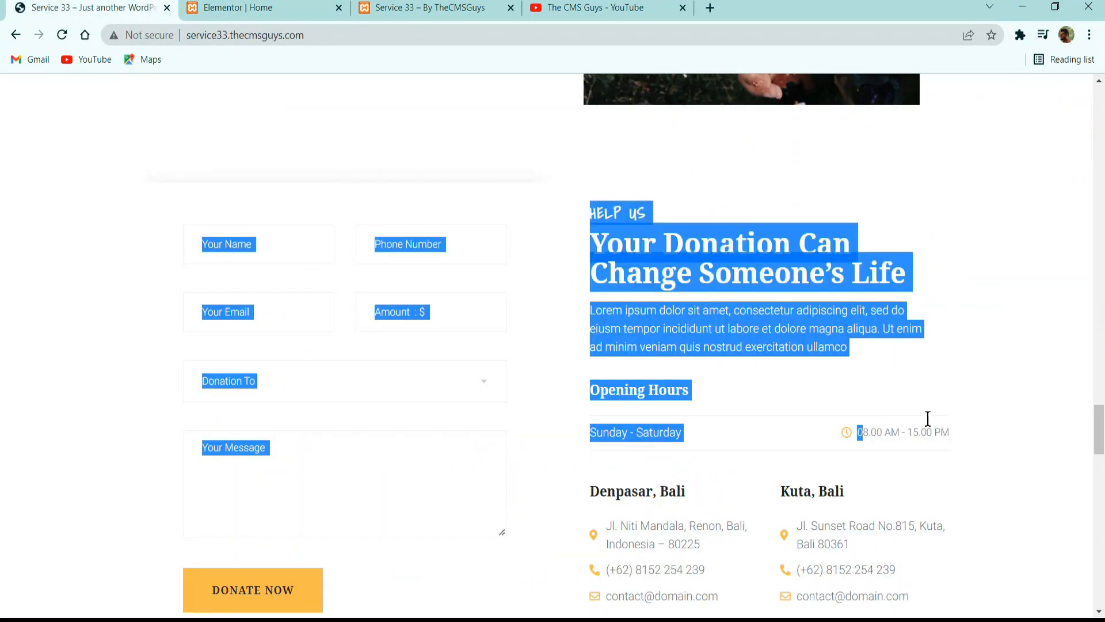
{"action": "triple_click", "coordinate": [905, 435]}
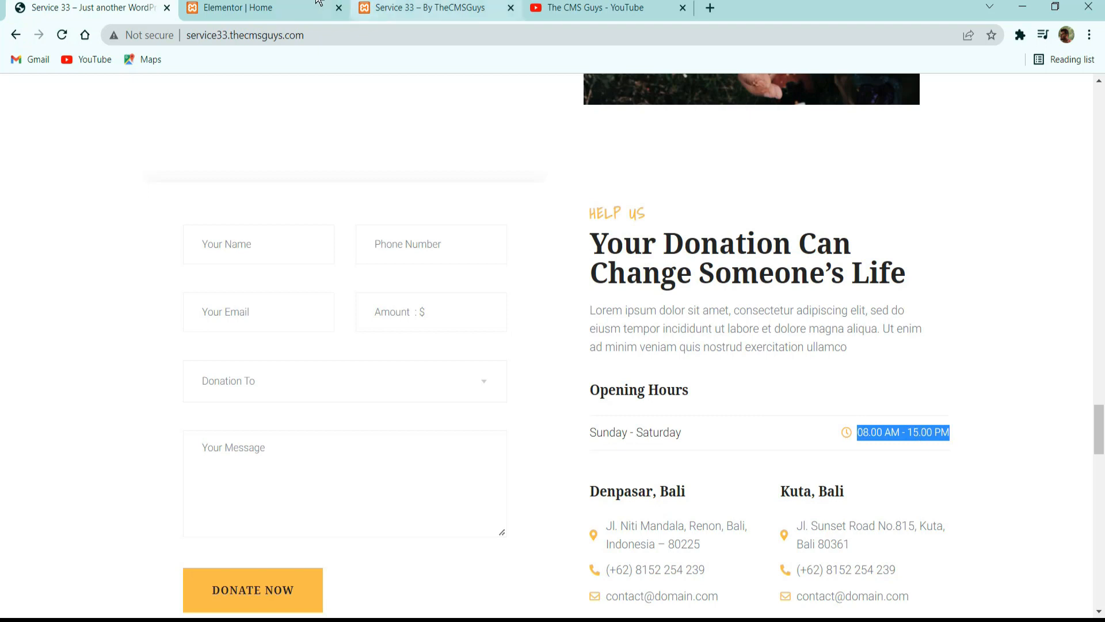
{"action": "left_click", "coordinate": [238, 8]}
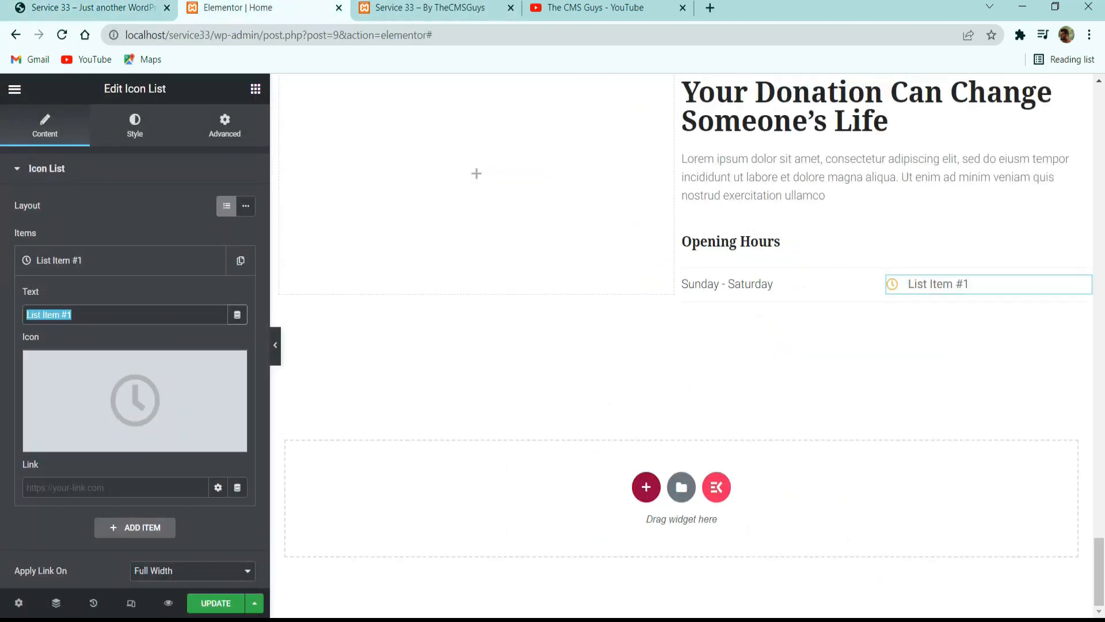
{"action": "key", "text": "ctrl+v"}
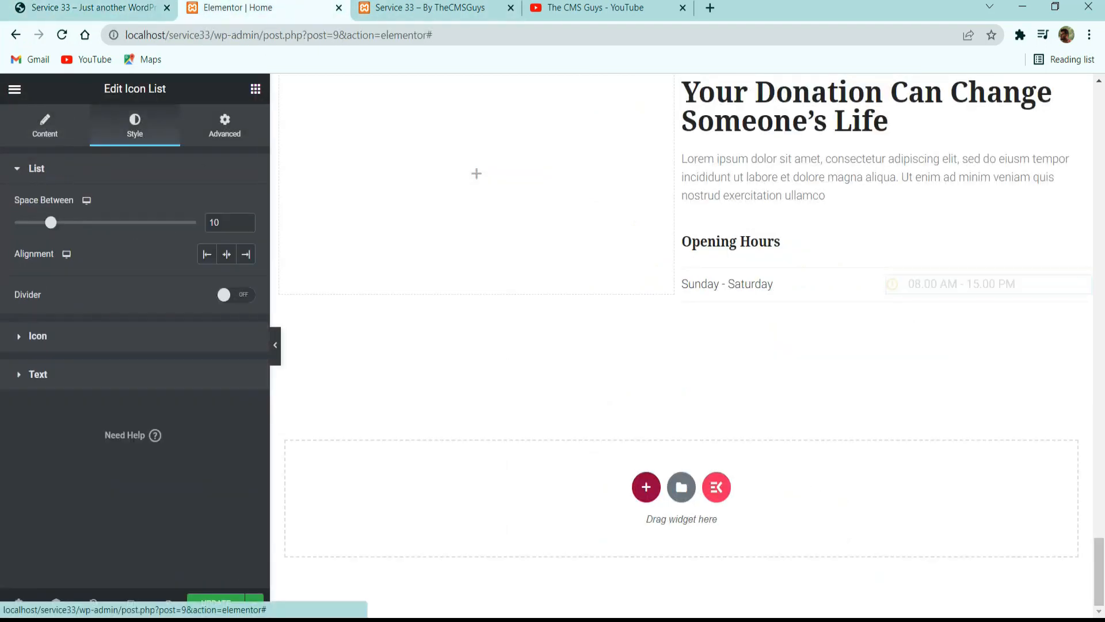
Set the icon list text's typography to weight 300 and size 14 px.
{"action": "left_click", "coordinate": [132, 129]}
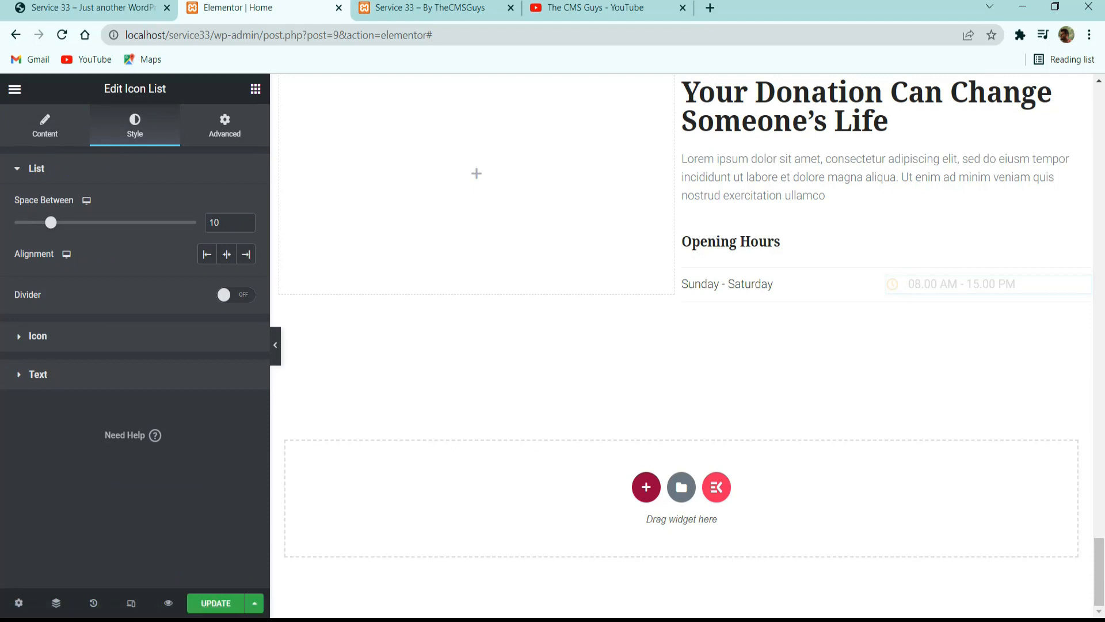
{"action": "left_click", "coordinate": [93, 378]}
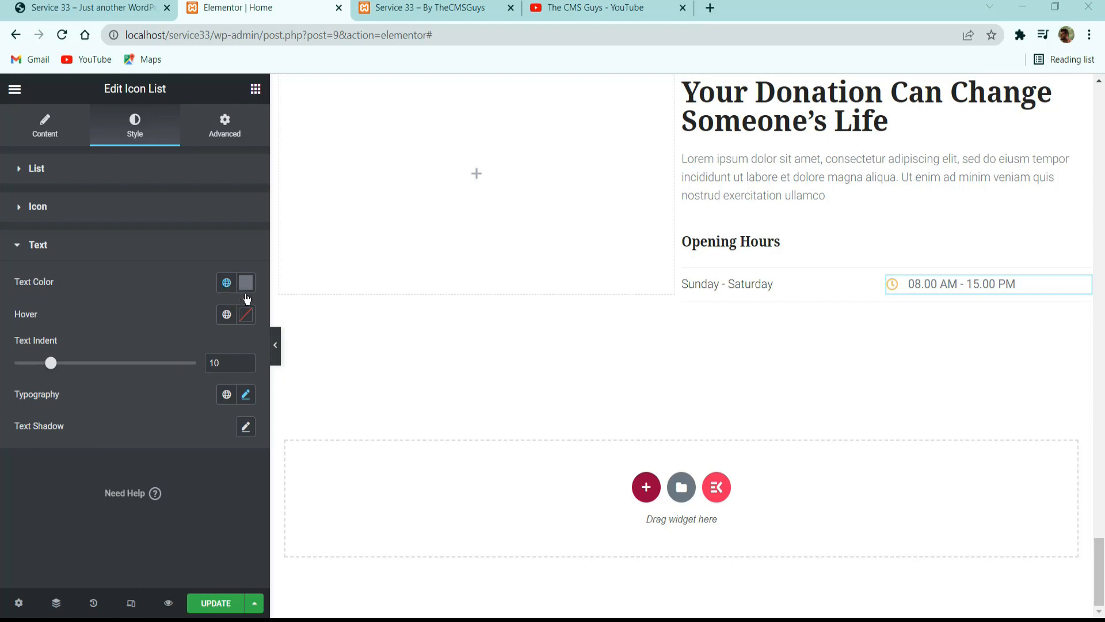
{"action": "left_click", "coordinate": [246, 397]}
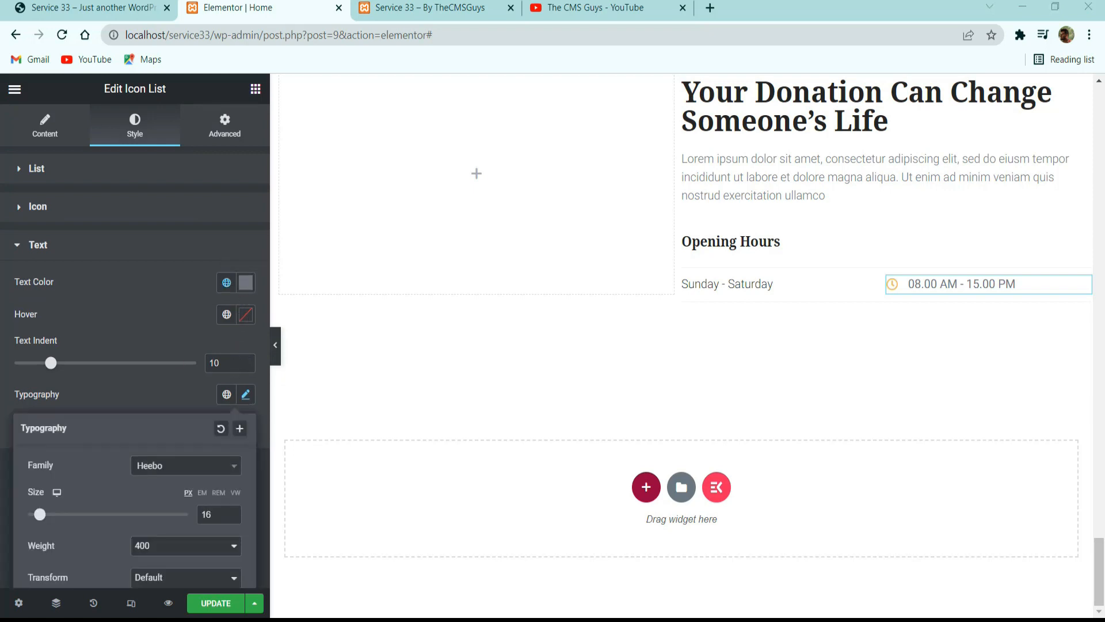
{"action": "scroll", "coordinate": [133, 487], "scroll_direction": "down", "scroll_amount": 3}
{"action": "left_click", "coordinate": [164, 355]}
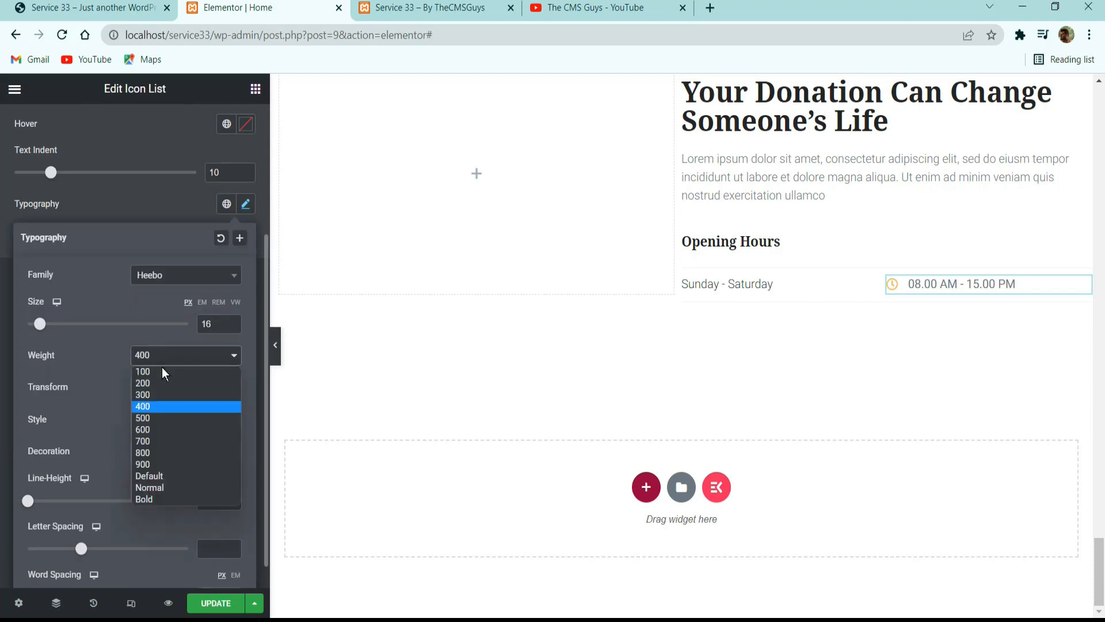
{"action": "left_click", "coordinate": [161, 395]}
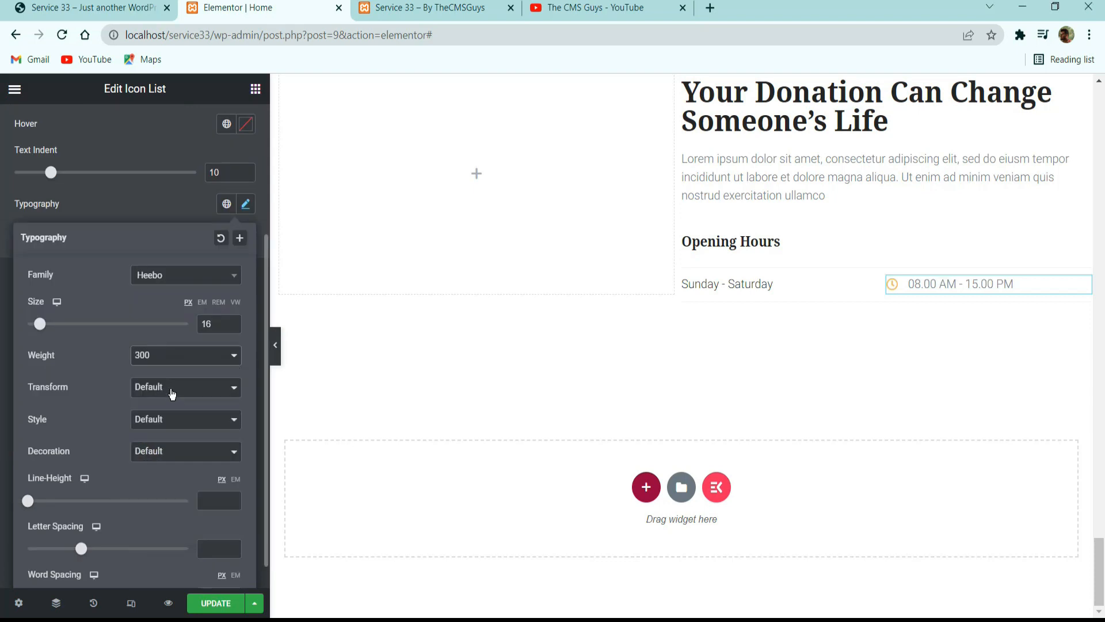
{"action": "left_click", "coordinate": [172, 208]}
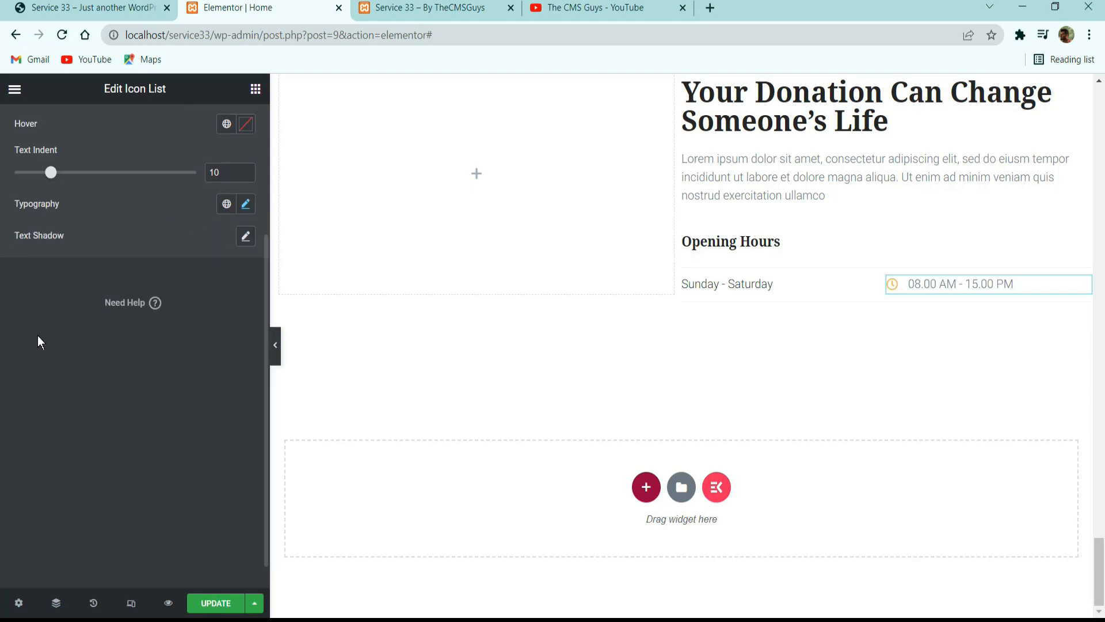
{"action": "left_click", "coordinate": [244, 205]}
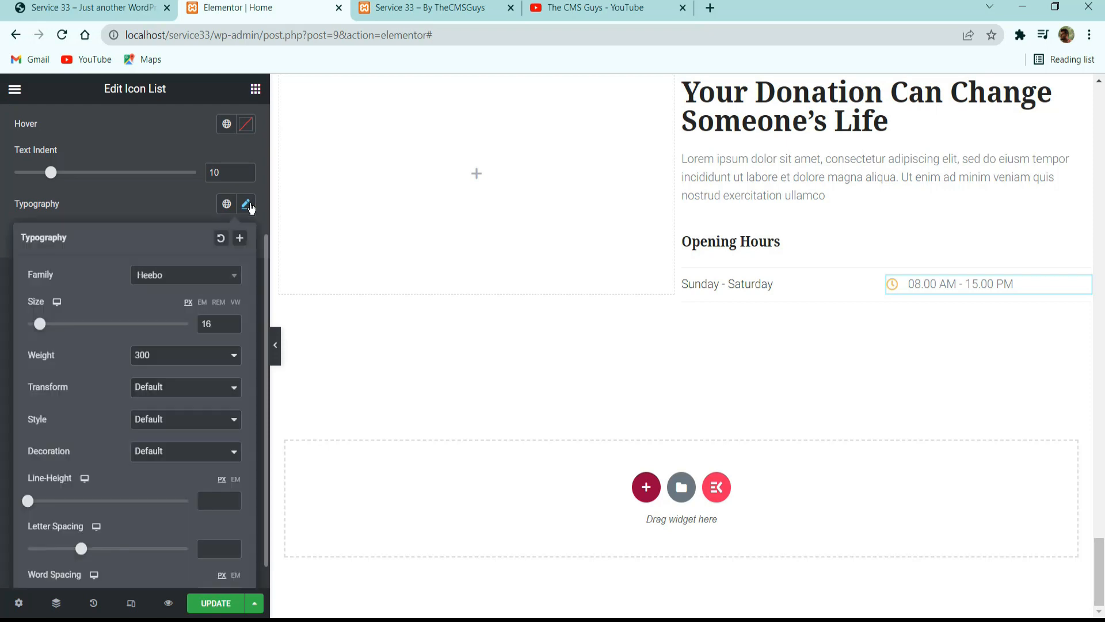
{"action": "left_click", "coordinate": [233, 328]}
{"action": "left_click", "coordinate": [233, 327]}
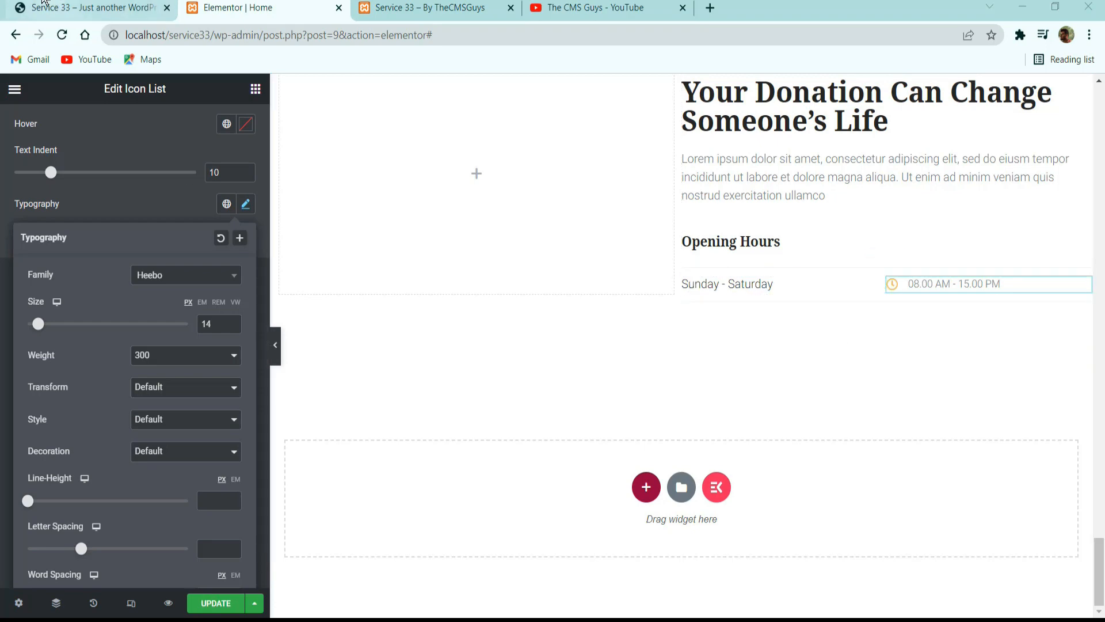
Check the address columns on the reference site, then add an inner section without a columns gap below the opening hours row.
{"action": "left_click", "coordinate": [44, 4]}
{"action": "scroll", "coordinate": [678, 427], "scroll_direction": "down", "scroll_amount": 3}
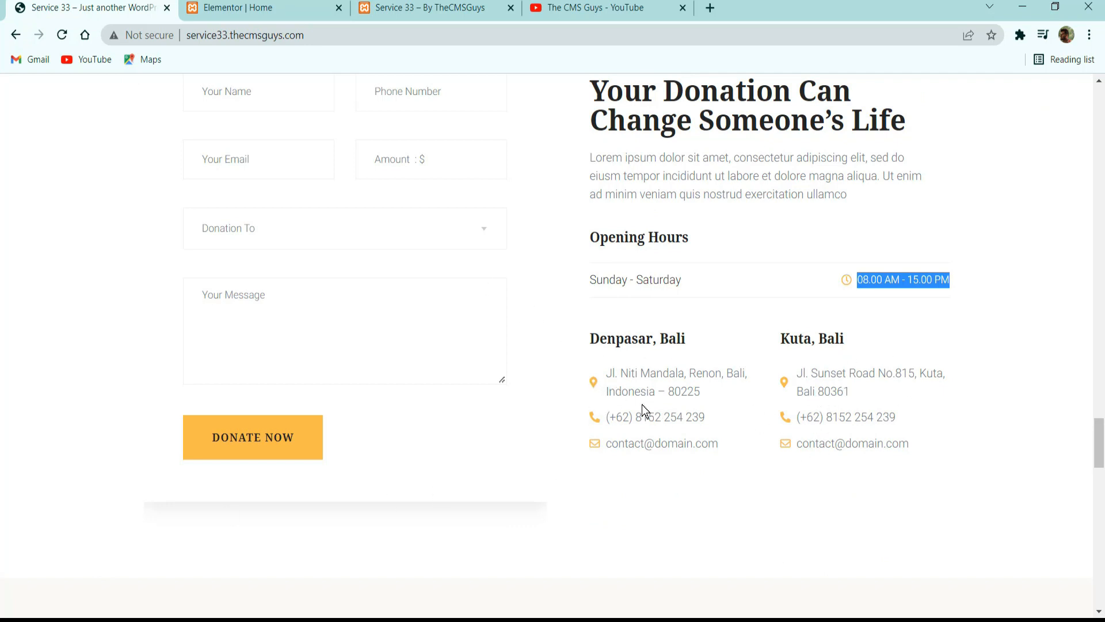
{"action": "left_click", "coordinate": [247, 8]}
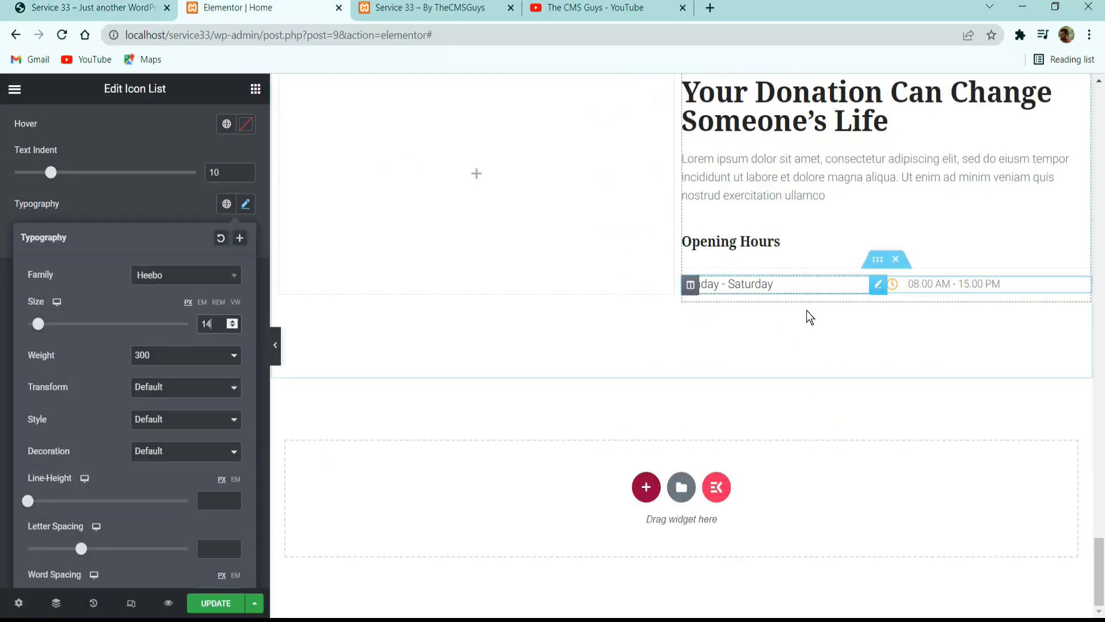
{"action": "right_click", "coordinate": [870, 259]}
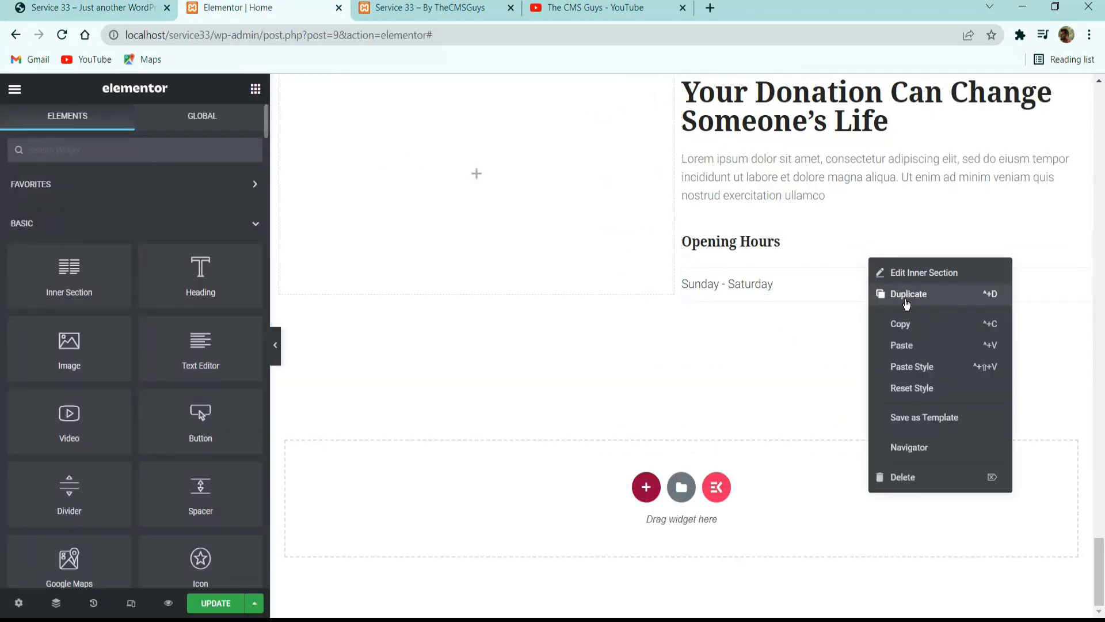
{"action": "left_click_drag", "start_coordinate": [69, 268], "coordinate": [921, 307]}
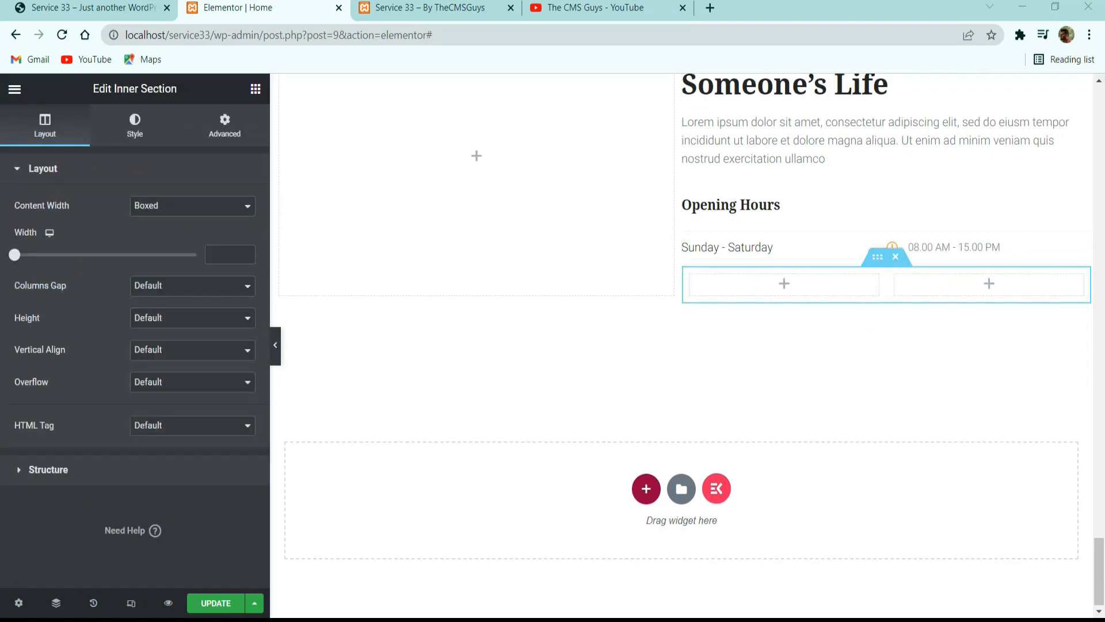
{"action": "left_click", "coordinate": [157, 290]}
{"action": "left_click", "coordinate": [166, 313]}
Unlink the new inner section's margins and set the top margin to 40 px and the bottom margin to 0.
{"action": "left_click", "coordinate": [135, 124]}
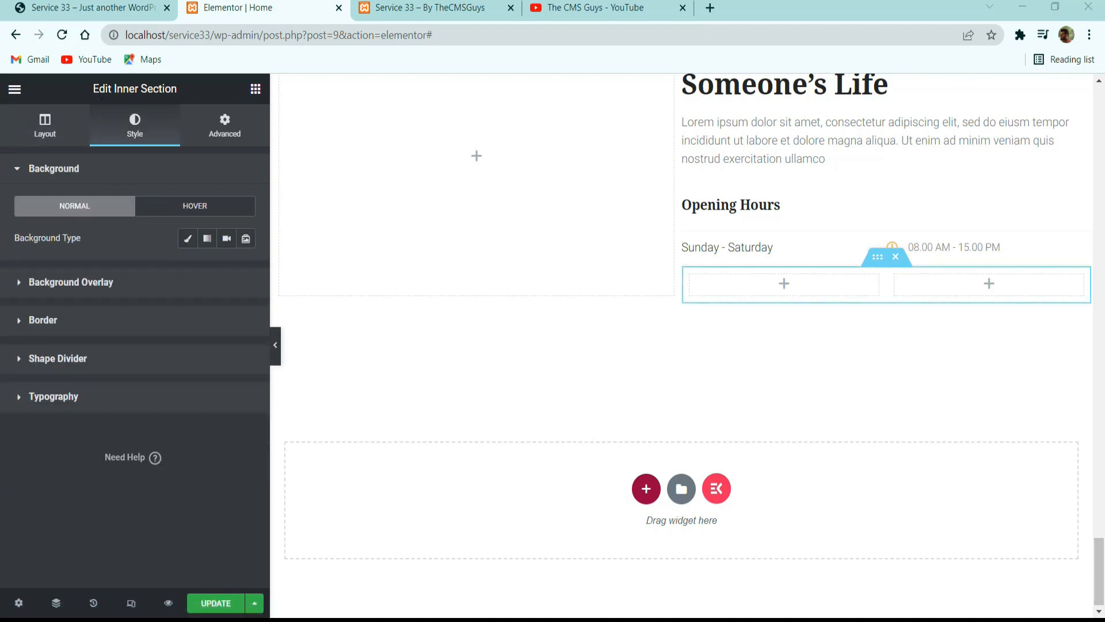
{"action": "left_click", "coordinate": [223, 127]}
{"action": "left_click", "coordinate": [231, 223]}
{"action": "double_click", "coordinate": [37, 224]}
{"action": "type", "text": "40"}
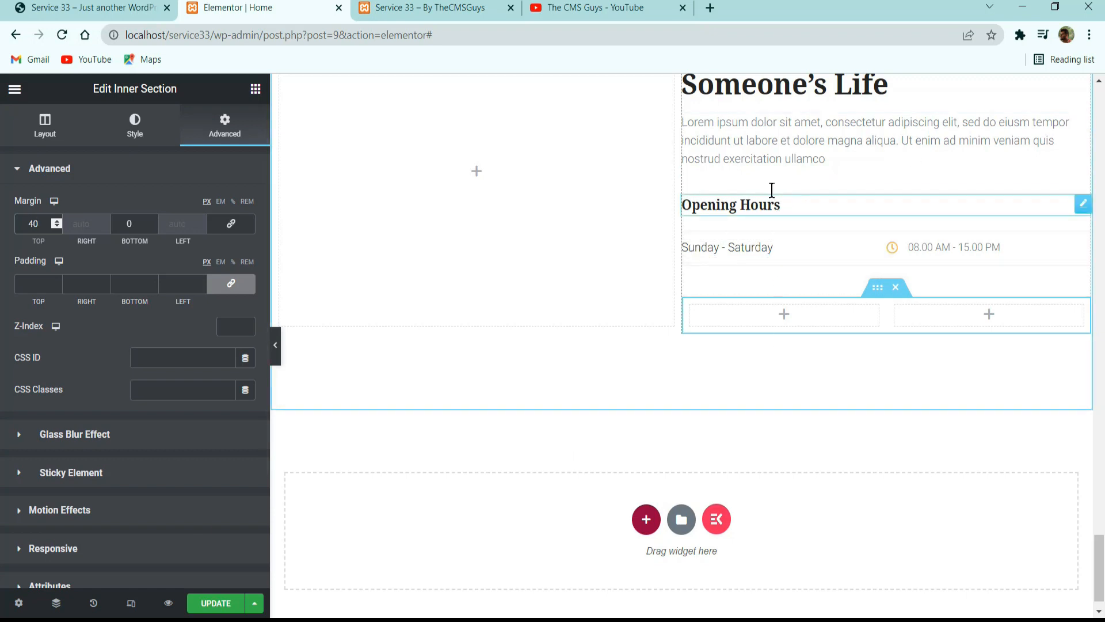
Copy the Opening Hours heading into both columns of the new inner section.
{"action": "right_click", "coordinate": [754, 212]}
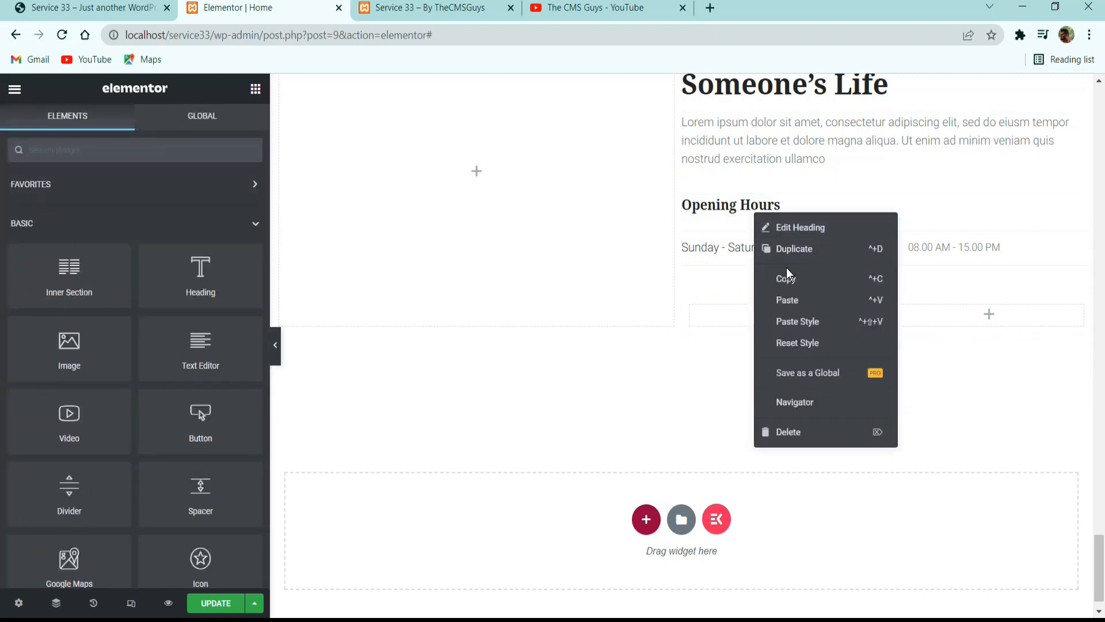
{"action": "left_click", "coordinate": [786, 276]}
{"action": "right_click", "coordinate": [765, 314]}
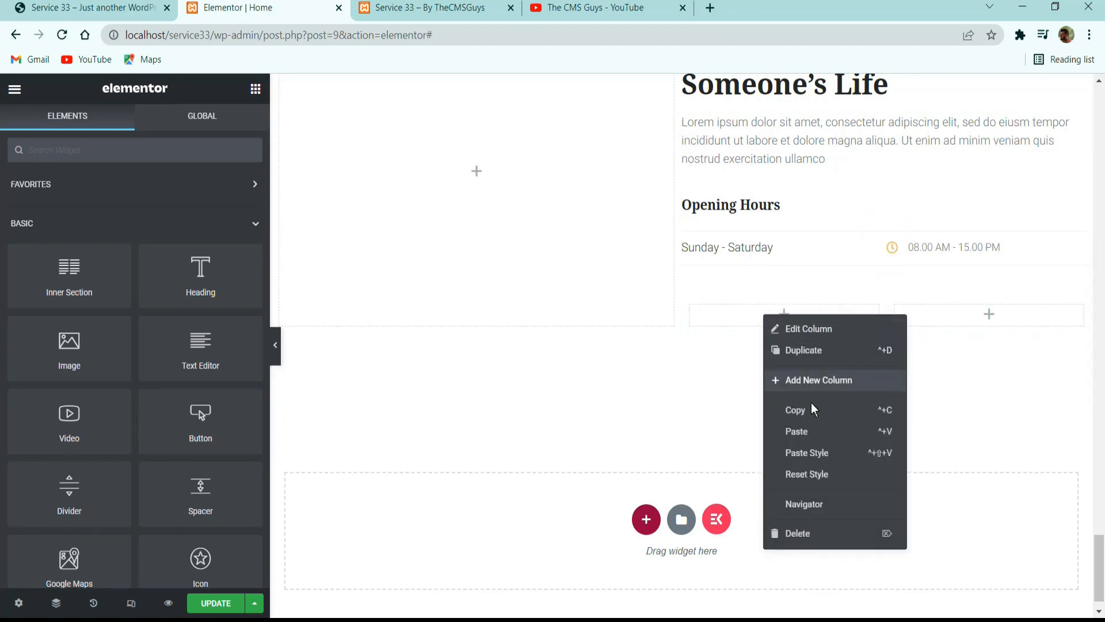
{"action": "left_click", "coordinate": [796, 431]}
{"action": "right_click", "coordinate": [749, 314]}
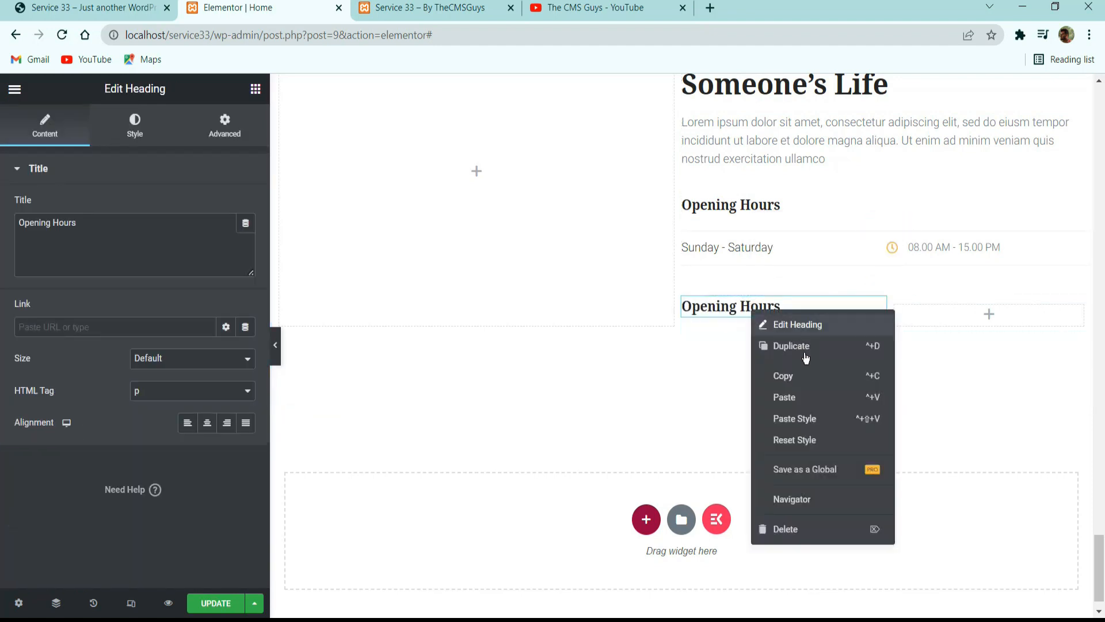
{"action": "right_click", "coordinate": [973, 316]}
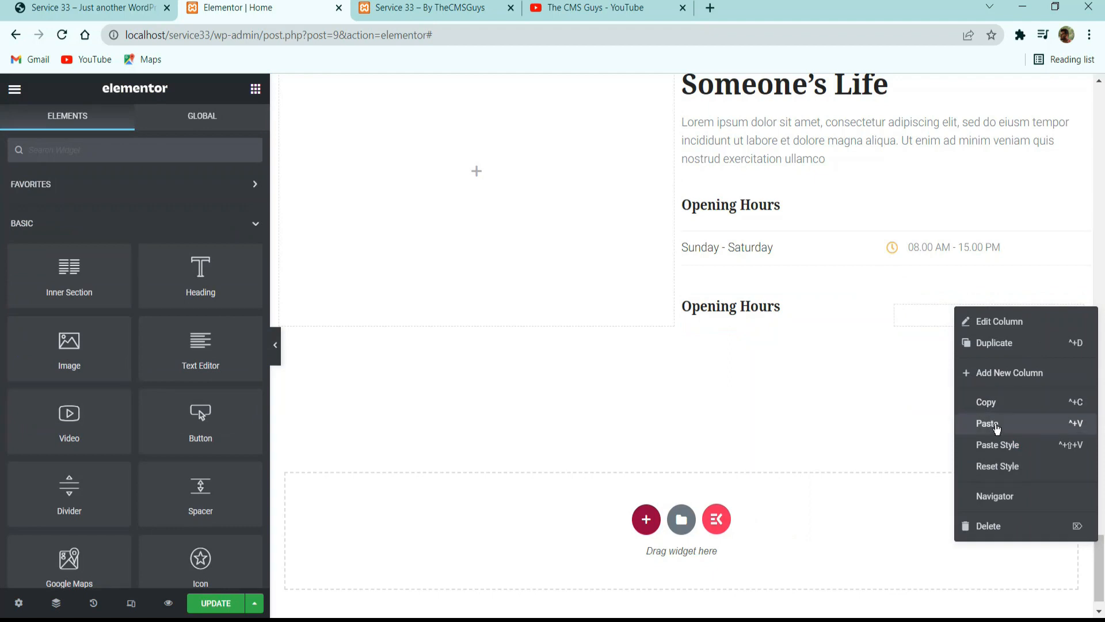
{"action": "left_click", "coordinate": [986, 422]}
Replace the second column's heading text with Kuta, Bali, copied from the reference site.
{"action": "left_click", "coordinate": [75, 6]}
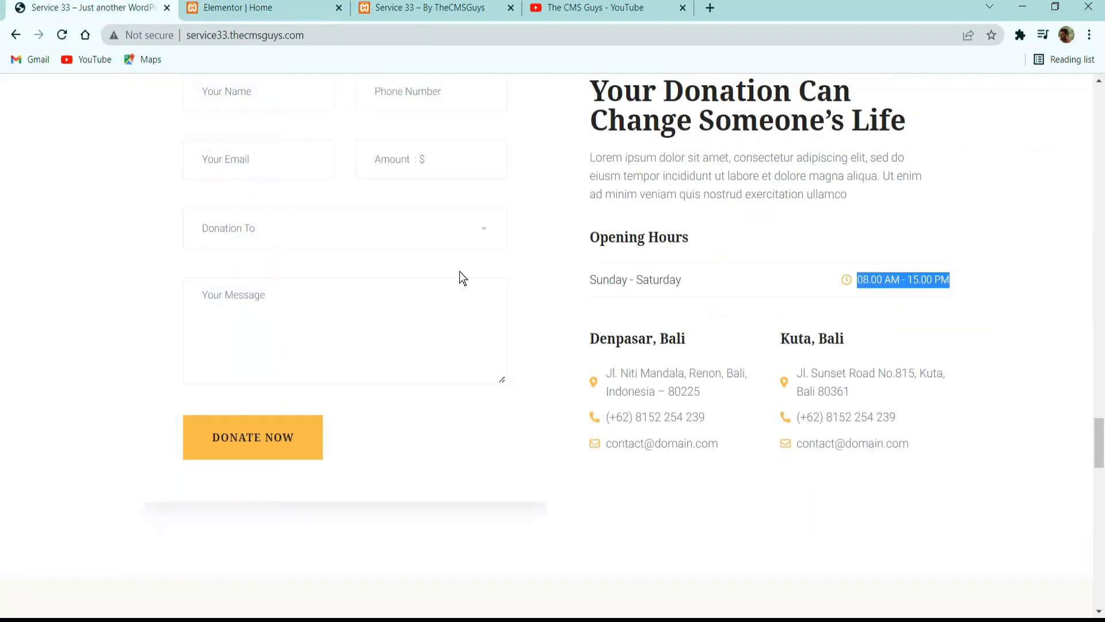
{"action": "triple_click", "coordinate": [655, 344]}
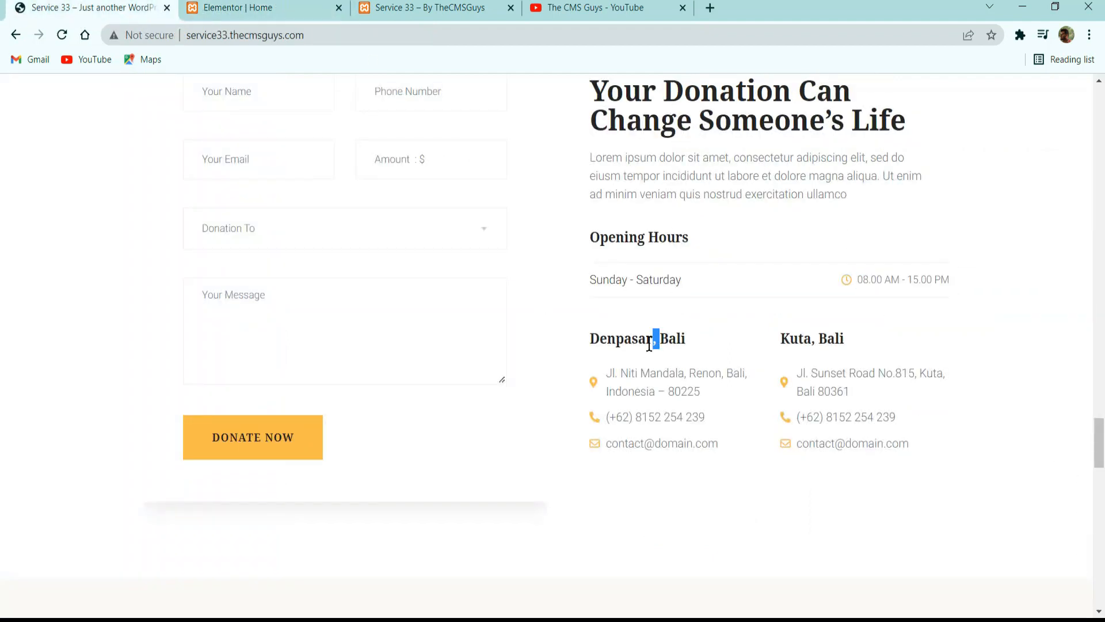
{"action": "triple_click", "coordinate": [813, 339]}
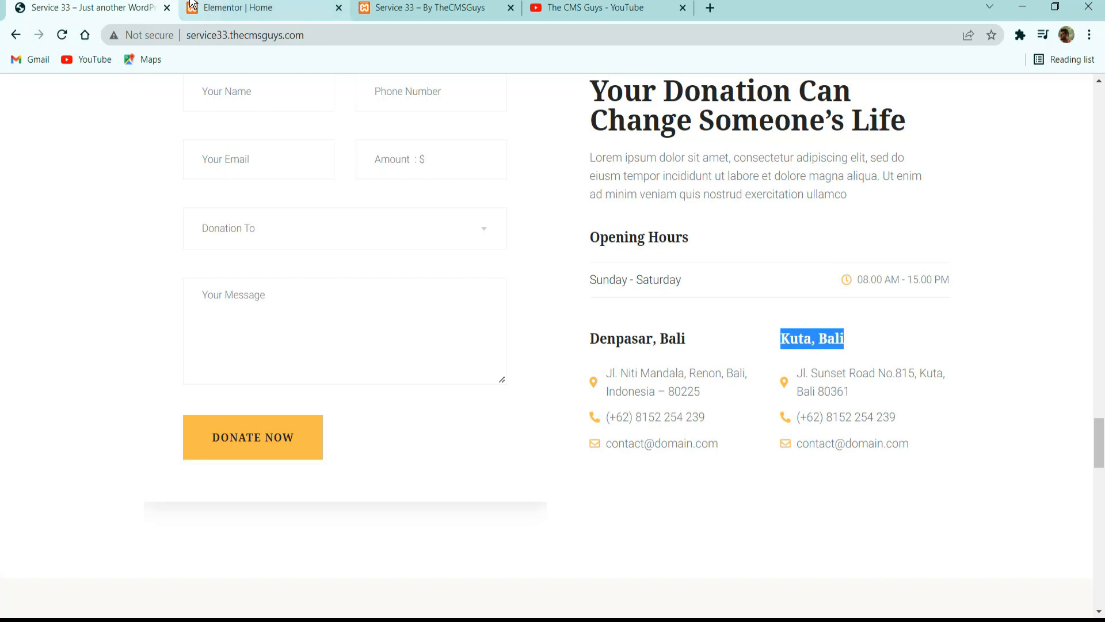
{"action": "left_click", "coordinate": [237, 7]}
{"action": "key", "text": "ctrl+a"}
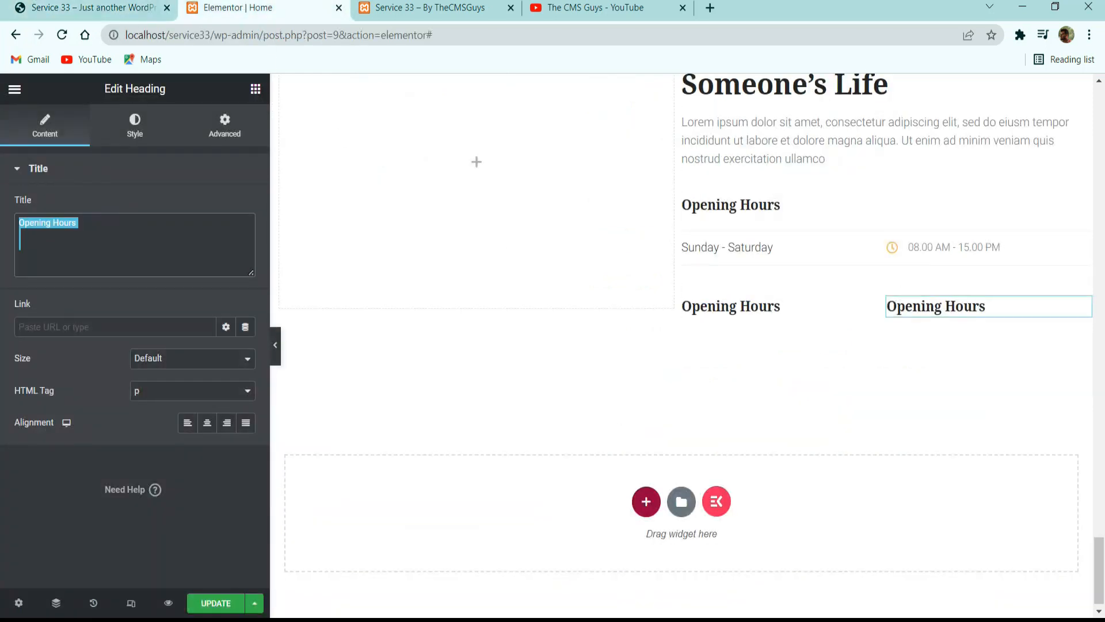
{"action": "key", "text": "ctrl+v"}
Copy Denpasar, Bali from the reference site and use it as the first column's heading text.
{"action": "left_click", "coordinate": [86, 7]}
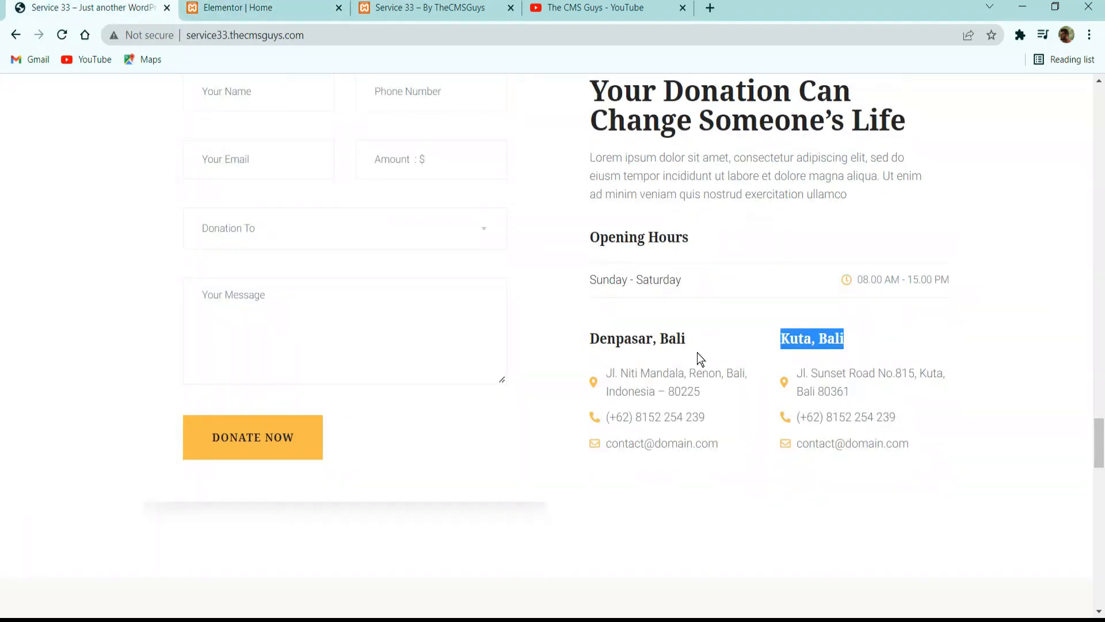
{"action": "left_click", "coordinate": [667, 344]}
{"action": "triple_click", "coordinate": [667, 344]}
{"action": "left_click", "coordinate": [225, 6]}
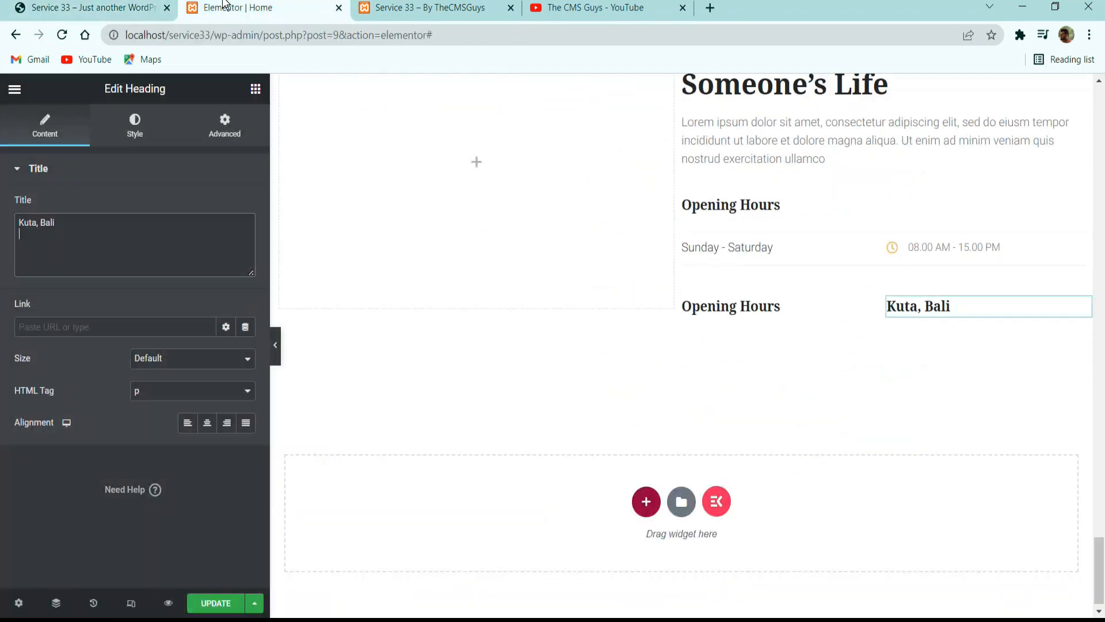
{"action": "key", "text": "ctrl+a"}
{"action": "key", "text": "ctrl+v"}
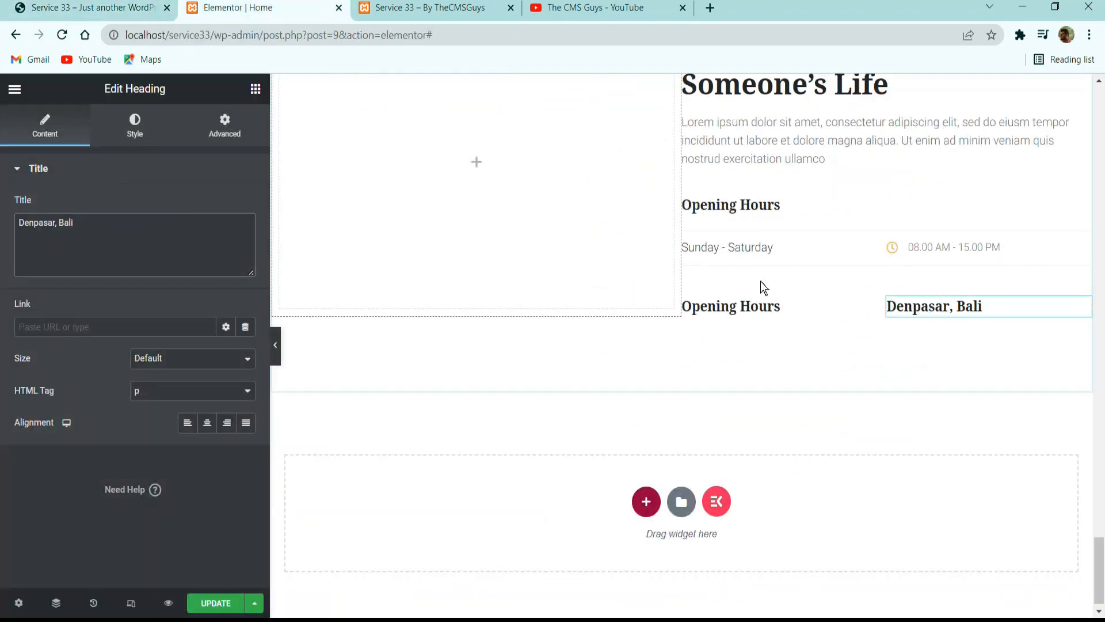
{"action": "left_click", "coordinate": [749, 315]}
{"action": "left_click", "coordinate": [143, 247]}
{"action": "key", "text": "ctrl+a"}
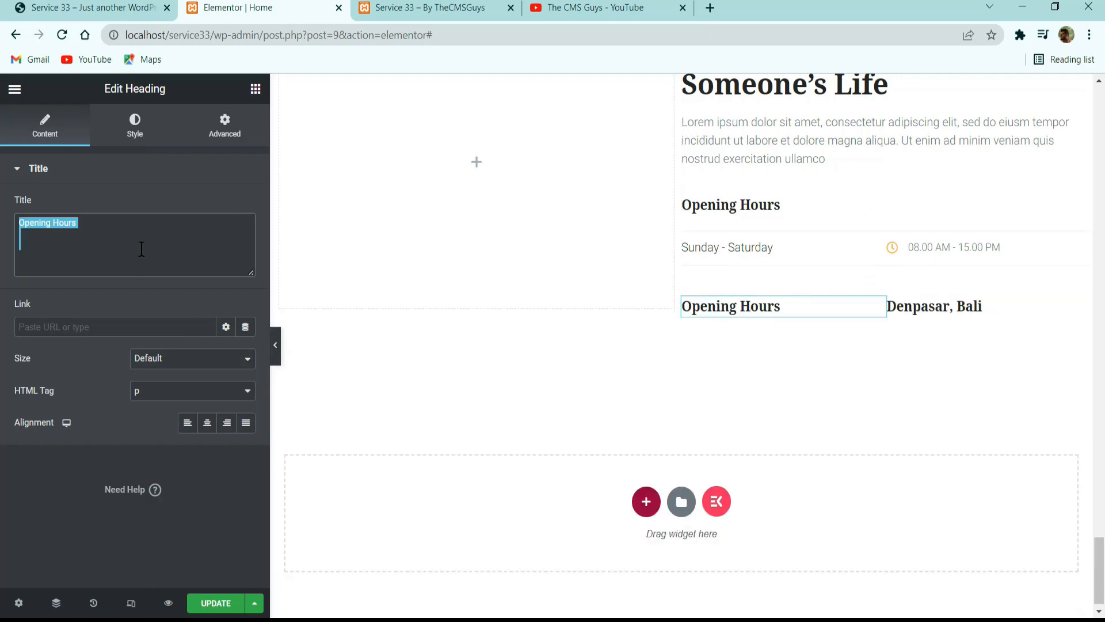
{"action": "key", "text": "ctrl+v"}
Copy Kuta, Bali from the reference site again and set it as the second column's heading text.
{"action": "left_click", "coordinate": [90, 4]}
{"action": "triple_click", "coordinate": [809, 338]}
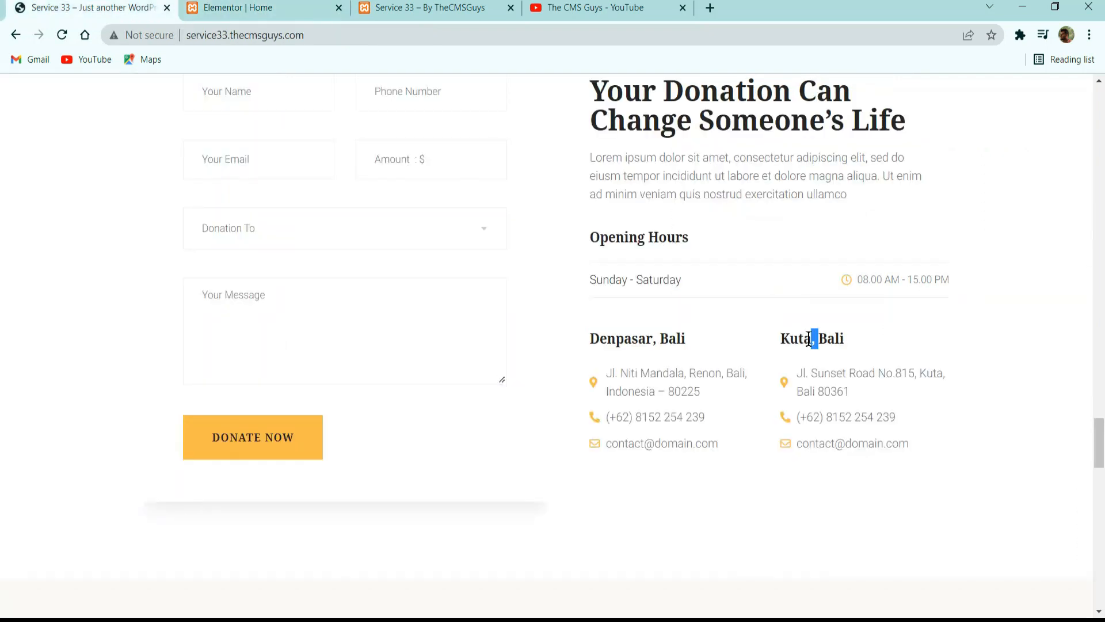
{"action": "left_click", "coordinate": [196, 4]}
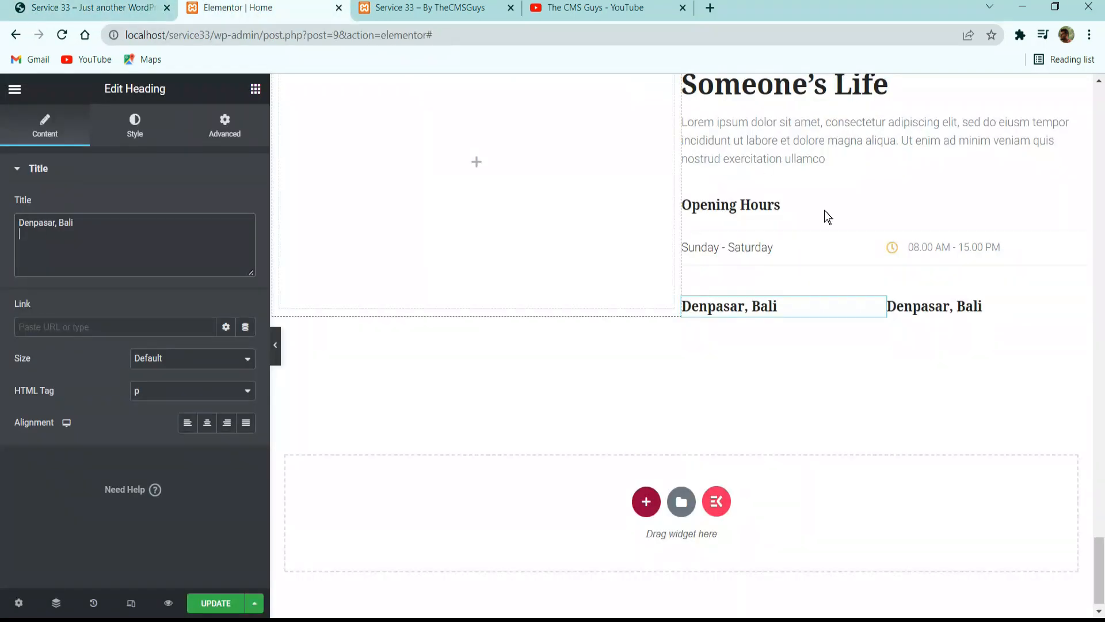
{"action": "left_click", "coordinate": [956, 306]}
{"action": "triple_click", "coordinate": [114, 231]}
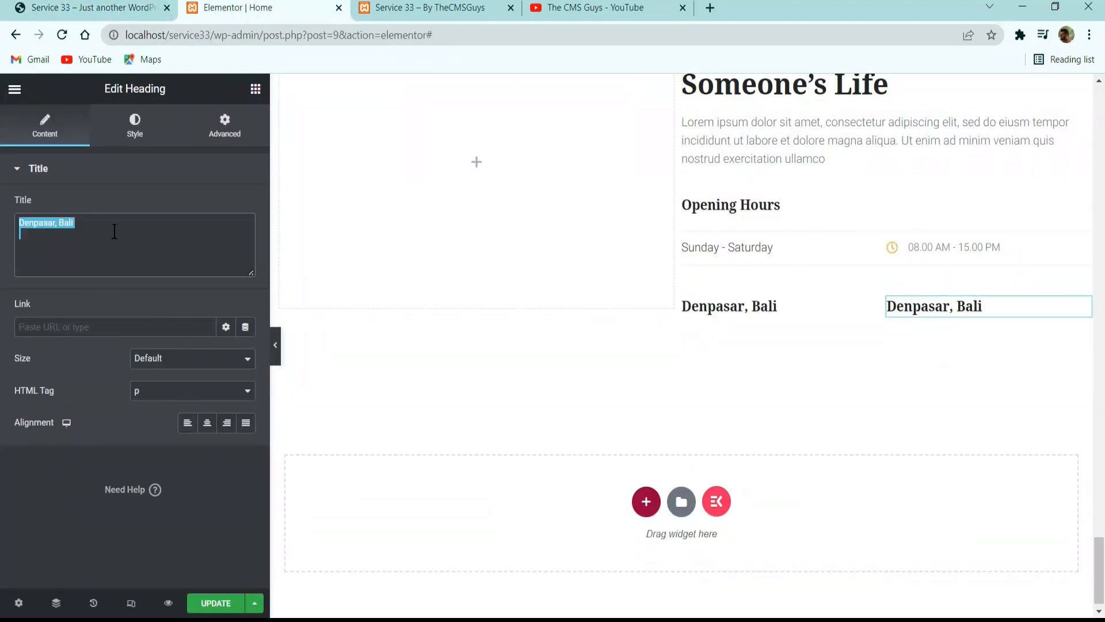
{"action": "key", "text": "ctrl+v"}
Check the contact lists on the reference site, then copy the opening hours icon list to below the Denpasar, Bali heading.
{"action": "key", "text": "ctrl+1"}
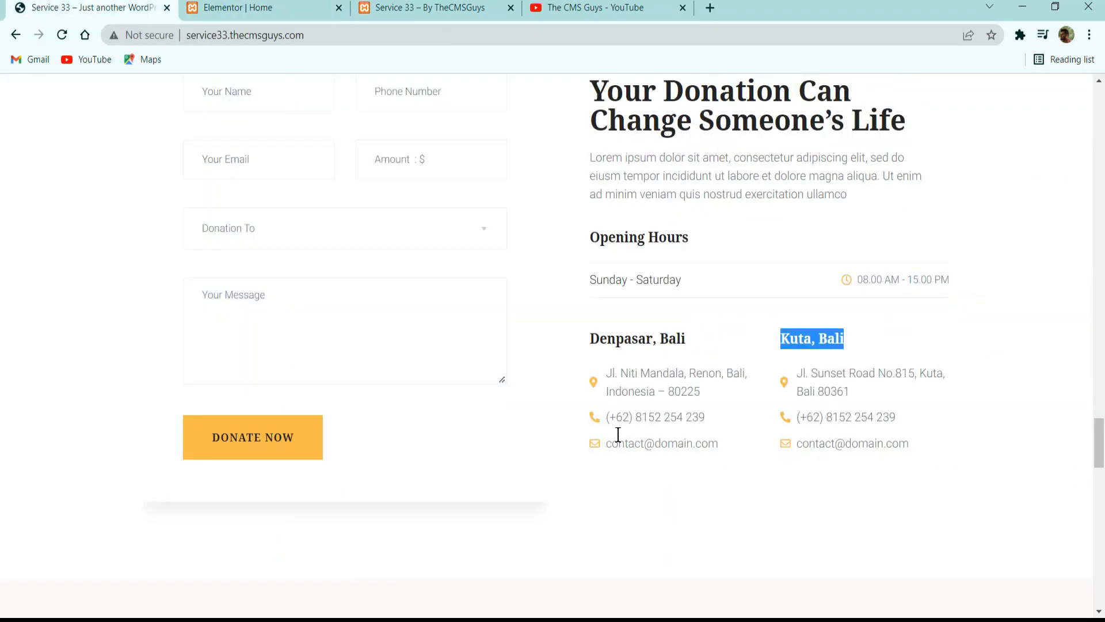
{"action": "left_click", "coordinate": [326, 6]}
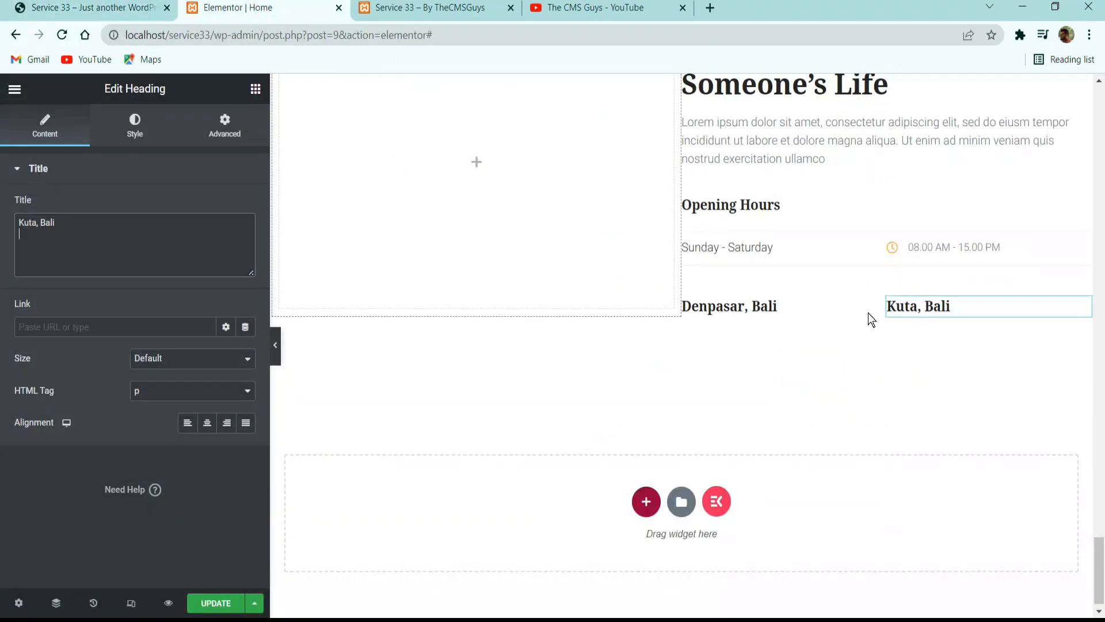
{"action": "right_click", "coordinate": [958, 253]}
{"action": "left_click", "coordinate": [975, 315]}
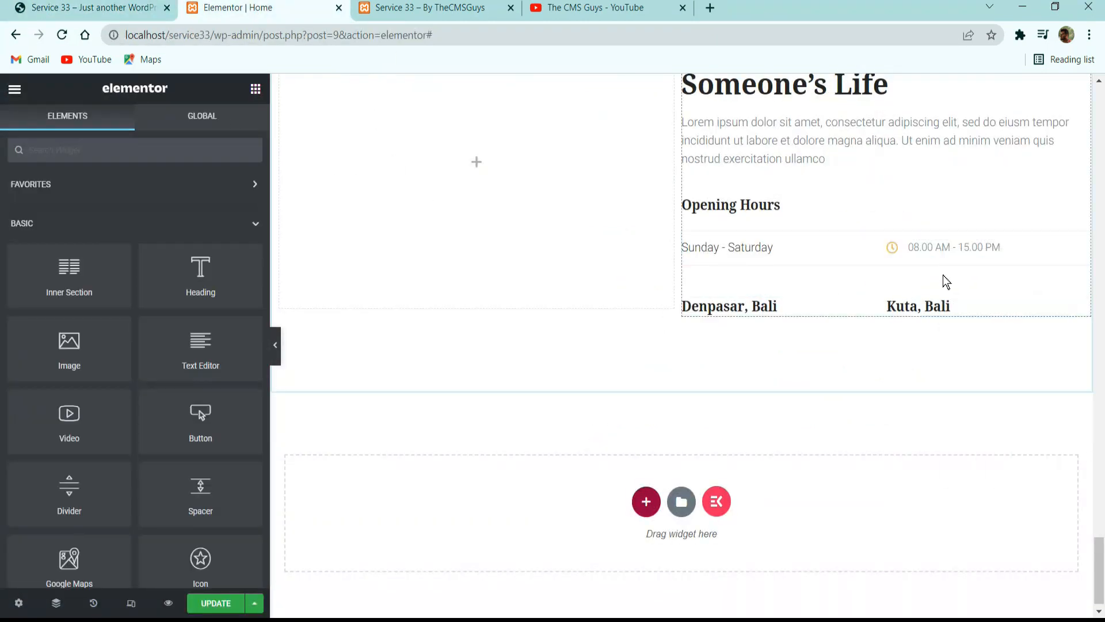
{"action": "right_click", "coordinate": [764, 314]}
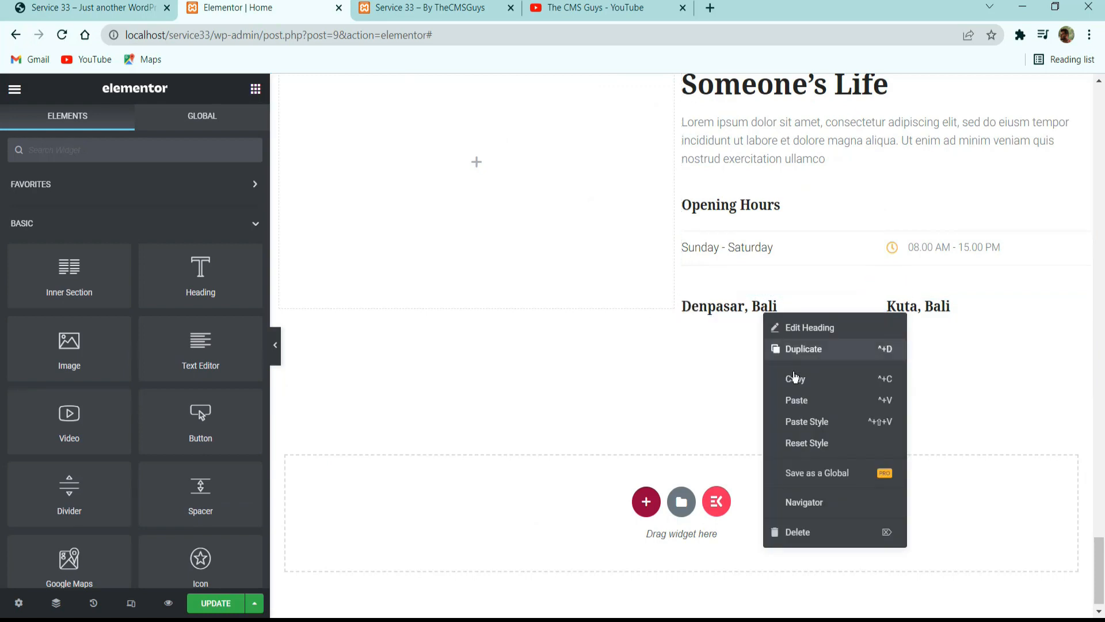
{"action": "left_click", "coordinate": [810, 410]}
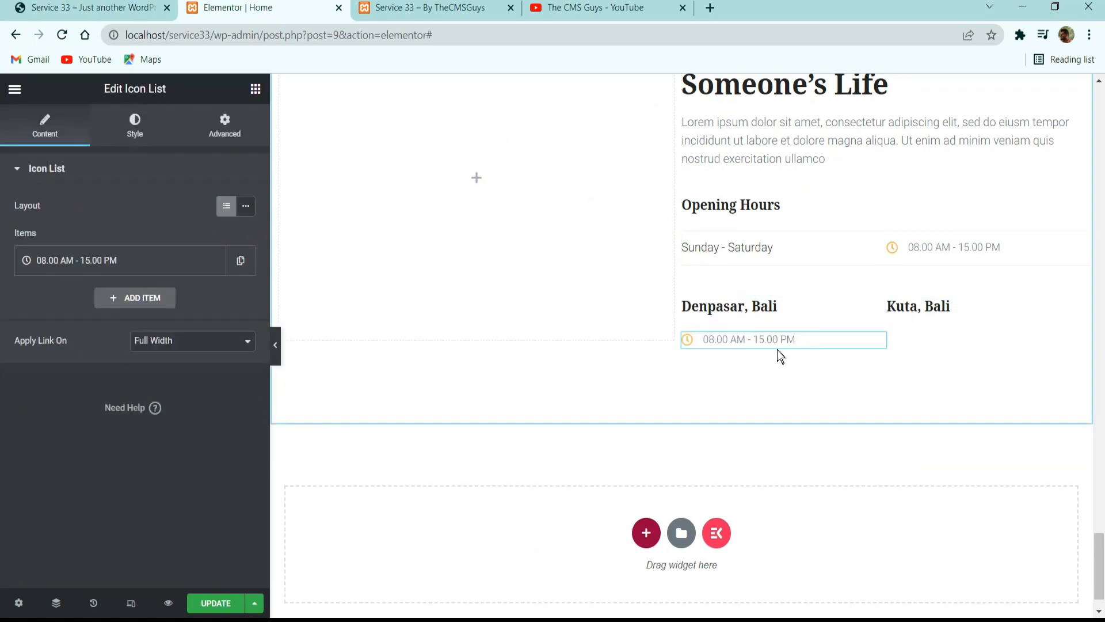
Replace the pasted list item's text with the Denpasar street address copied from the reference site.
{"action": "left_click", "coordinate": [48, 3]}
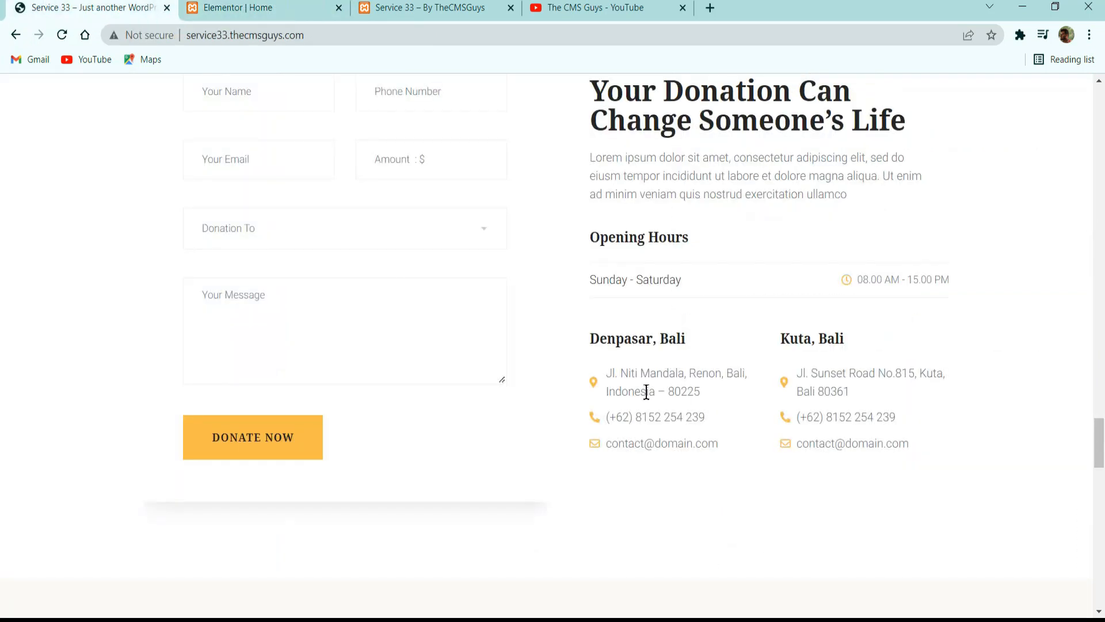
{"action": "left_click_drag", "start_coordinate": [701, 392], "coordinate": [615, 377]}
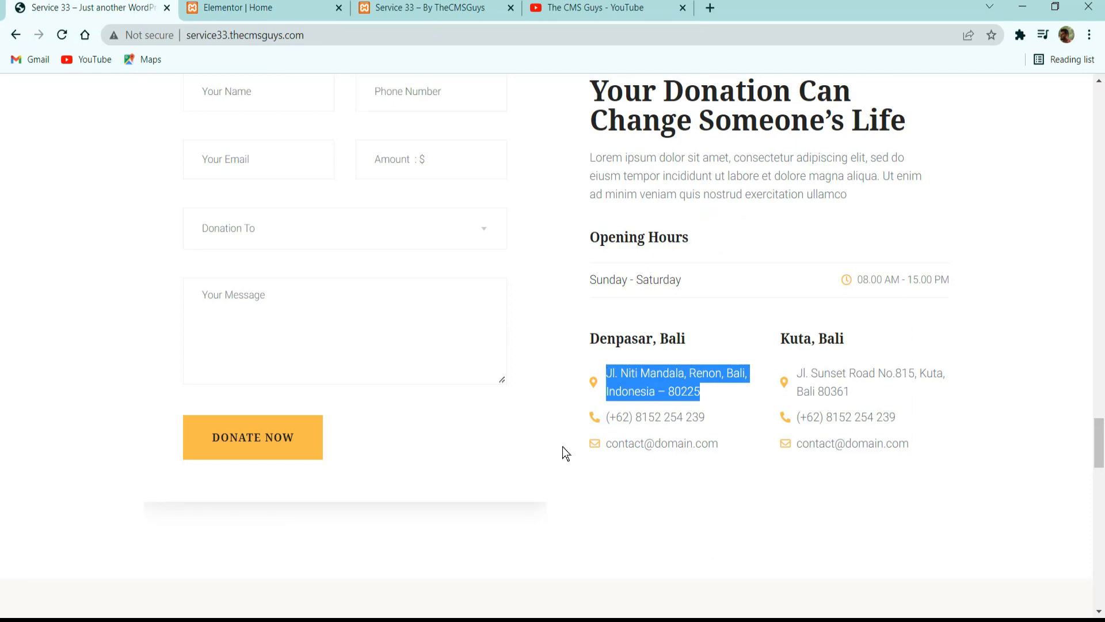
{"action": "left_click", "coordinate": [248, 8]}
{"action": "left_click", "coordinate": [150, 260]}
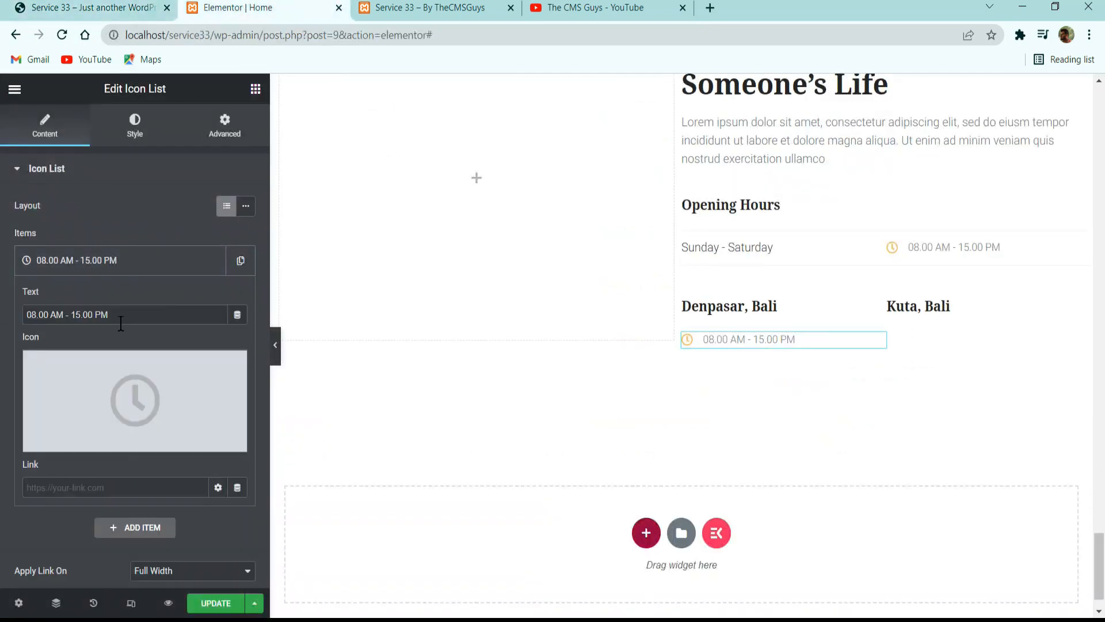
{"action": "left_click_drag", "start_coordinate": [121, 320], "coordinate": [25, 316]}
{"action": "key", "text": "ctrl+v"}
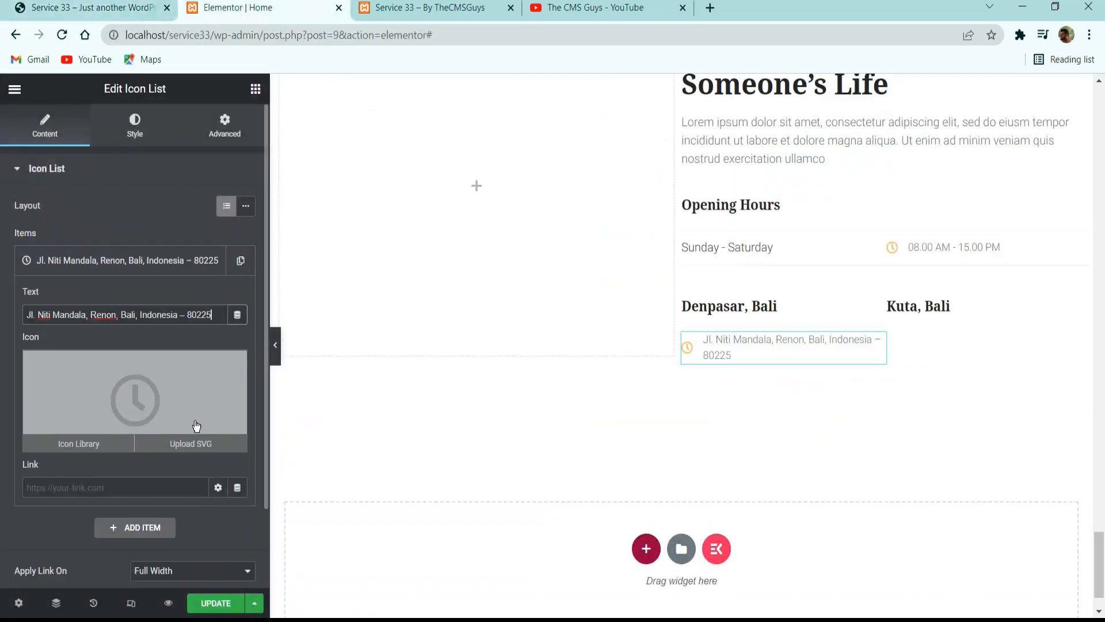
Search the icon library for map and insert the solid map marker with a round hole as the address item's icon.
{"action": "left_click", "coordinate": [193, 373]}
{"action": "left_click", "coordinate": [570, 154]}
{"action": "type", "text": "map"}
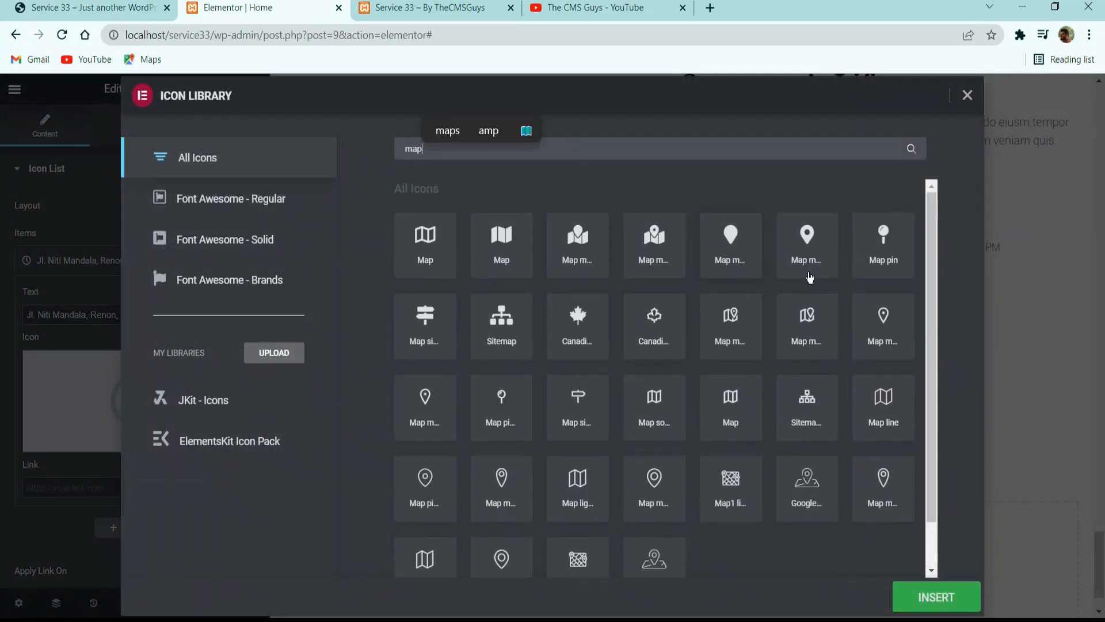
{"action": "left_click", "coordinate": [812, 251]}
{"action": "left_click", "coordinate": [934, 593]}
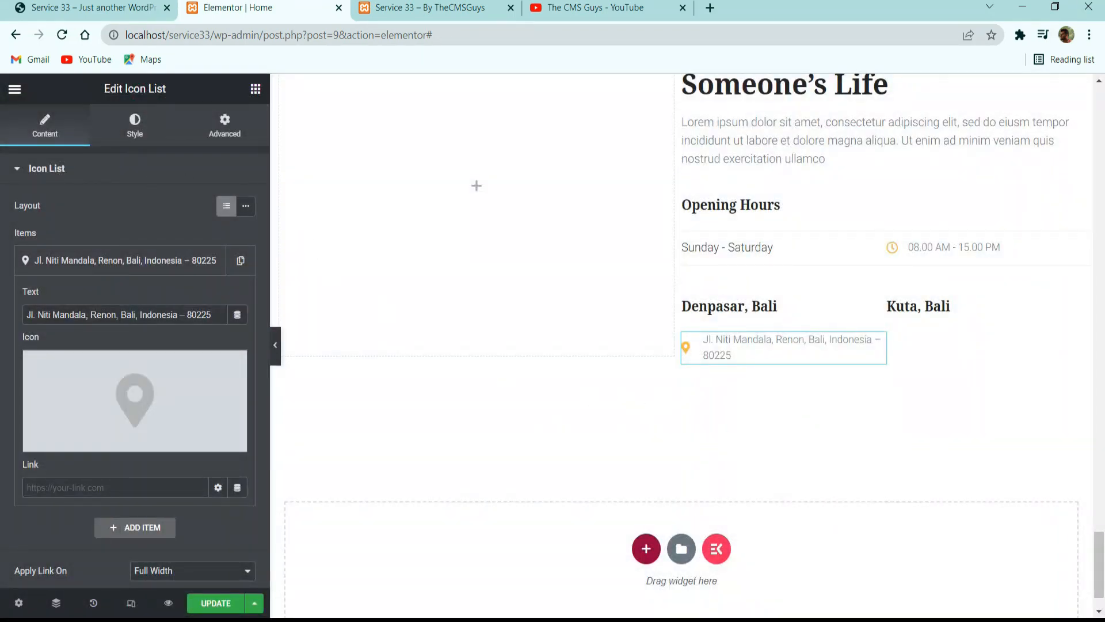
Compare the address list with the reference site and set its text typography size to 16 px.
{"action": "left_click", "coordinate": [97, 7]}
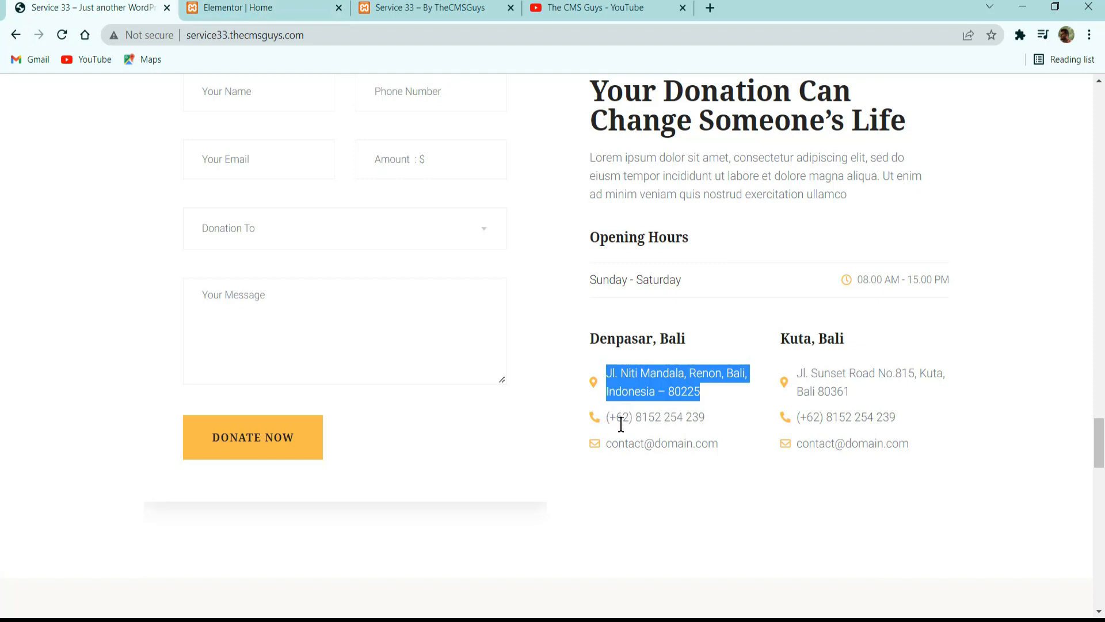
{"action": "left_click", "coordinate": [248, 7]}
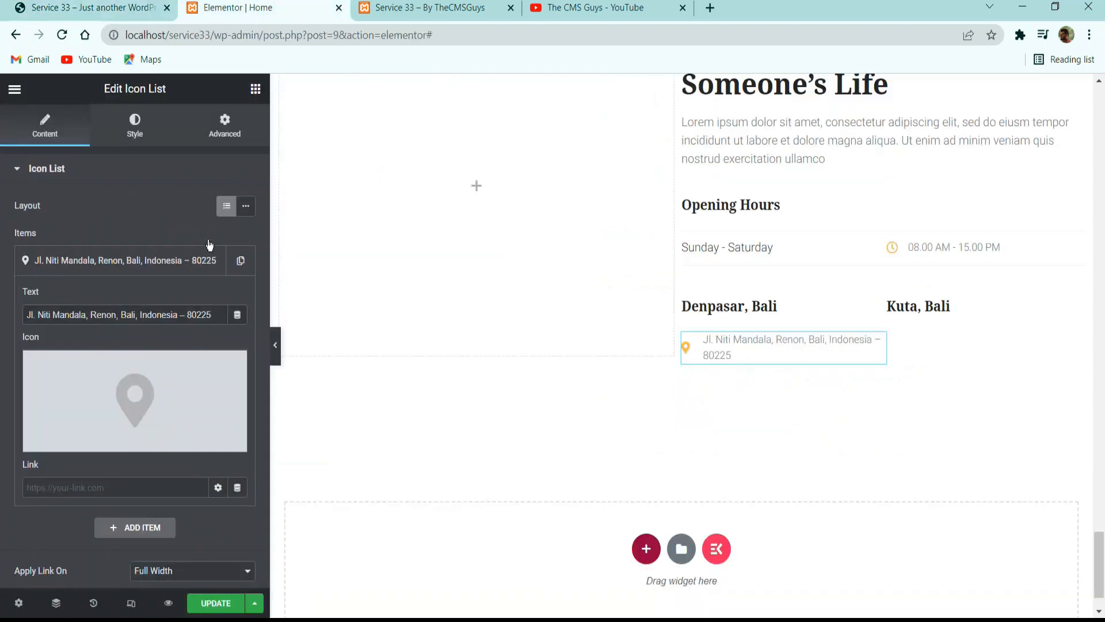
{"action": "left_click", "coordinate": [135, 124]}
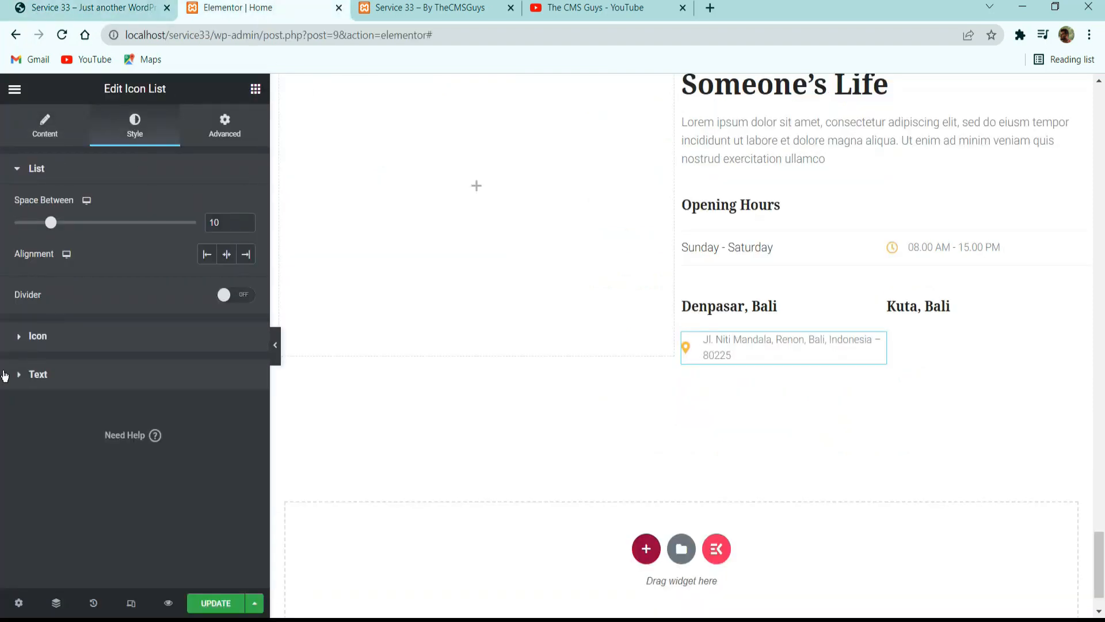
{"action": "left_click", "coordinate": [126, 376]}
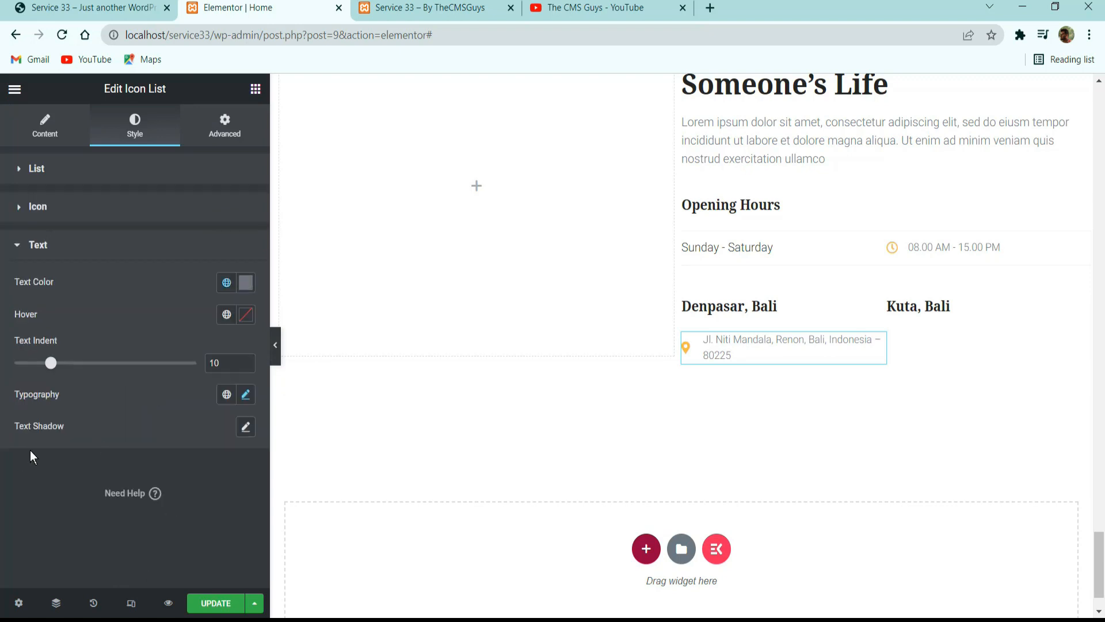
{"action": "left_click", "coordinate": [246, 394]}
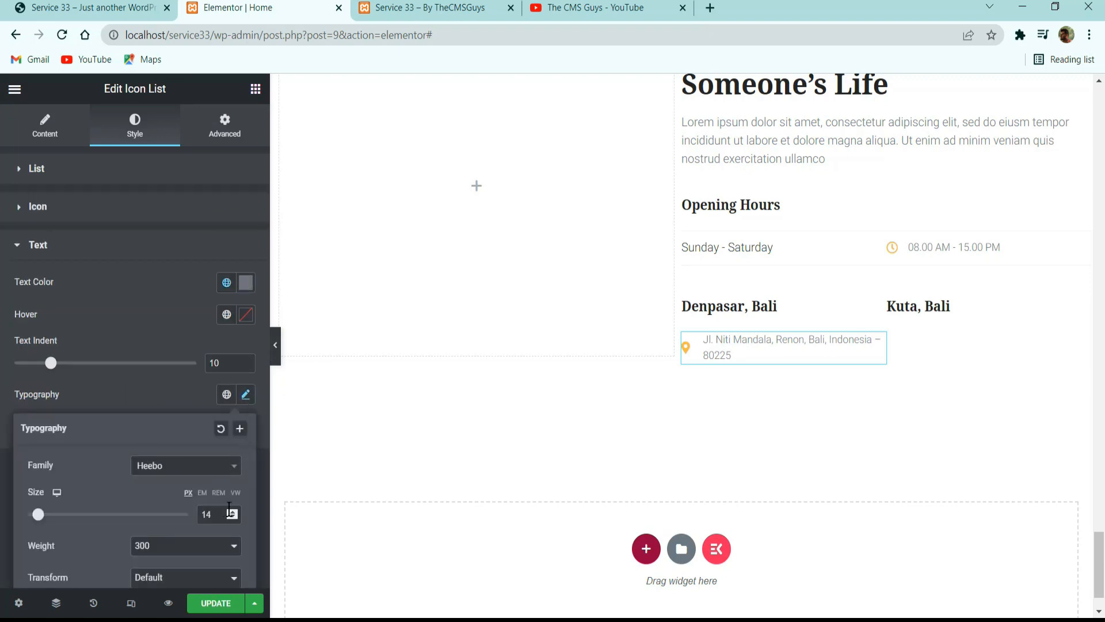
{"action": "left_click", "coordinate": [233, 512]}
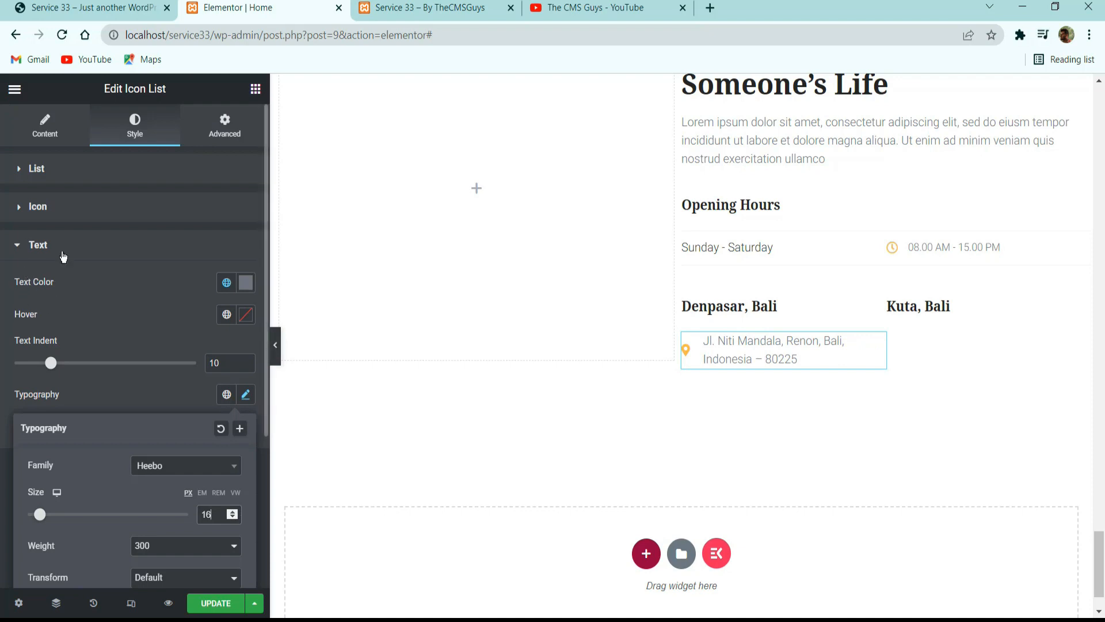
Set the address list's icon size to 14 and open the list's text style settings.
{"action": "left_click", "coordinate": [68, 217]}
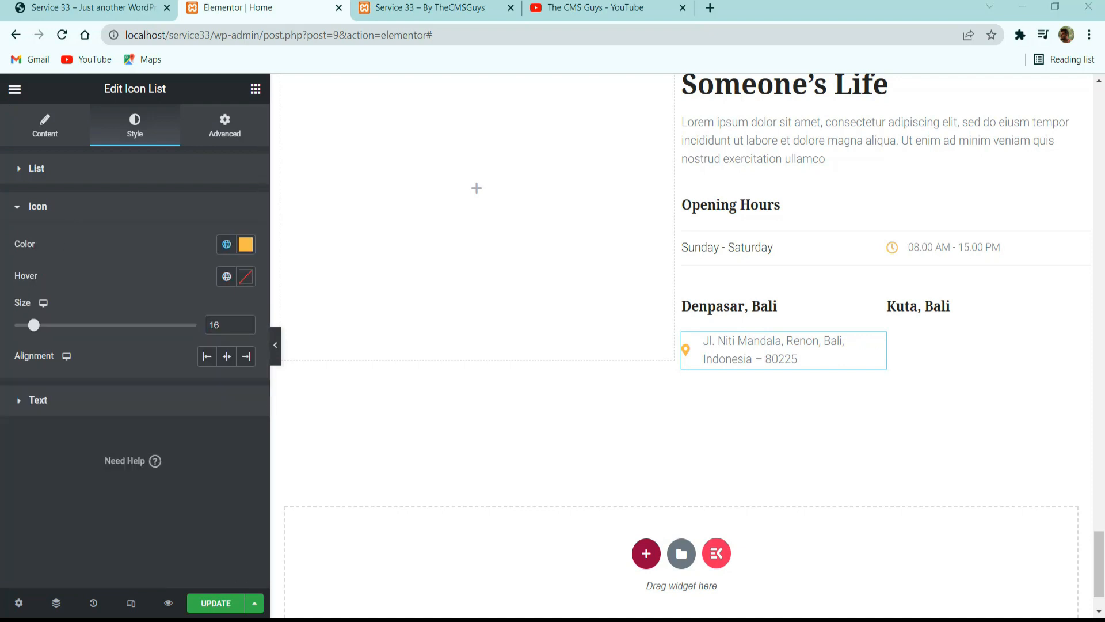
{"action": "left_click", "coordinate": [246, 328]}
{"action": "left_click", "coordinate": [246, 328]}
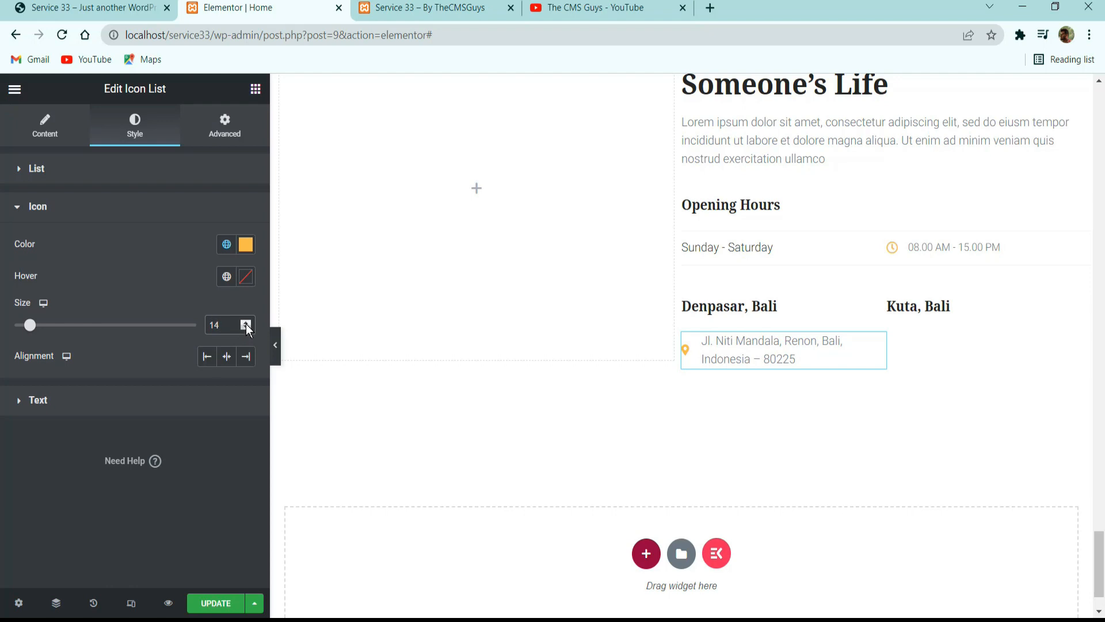
{"action": "left_click", "coordinate": [182, 398]}
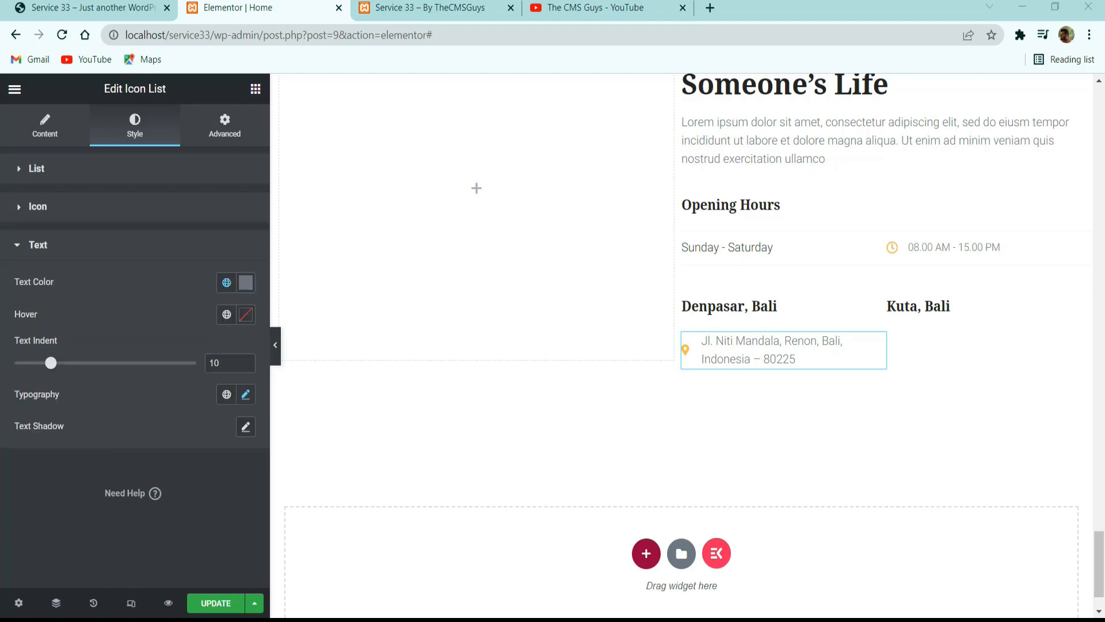
Clear the text indent of the Denpasar address list and save the page.
{"action": "left_click_drag", "start_coordinate": [223, 363], "coordinate": [70, 369]}
{"action": "key", "text": "BackSpace"}
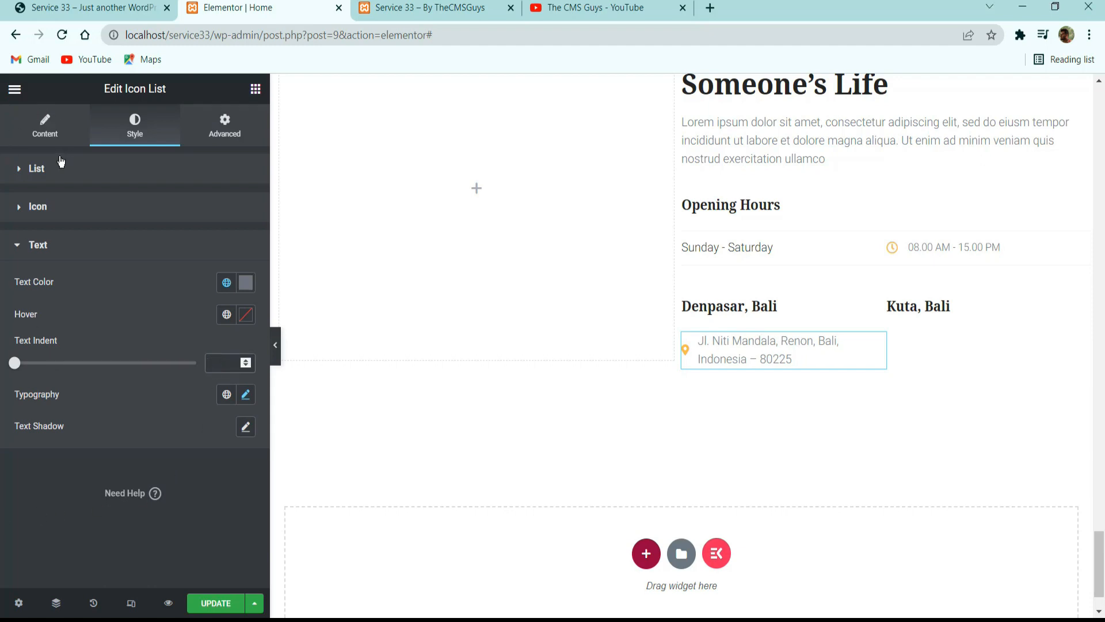
{"action": "left_click", "coordinate": [214, 603]}
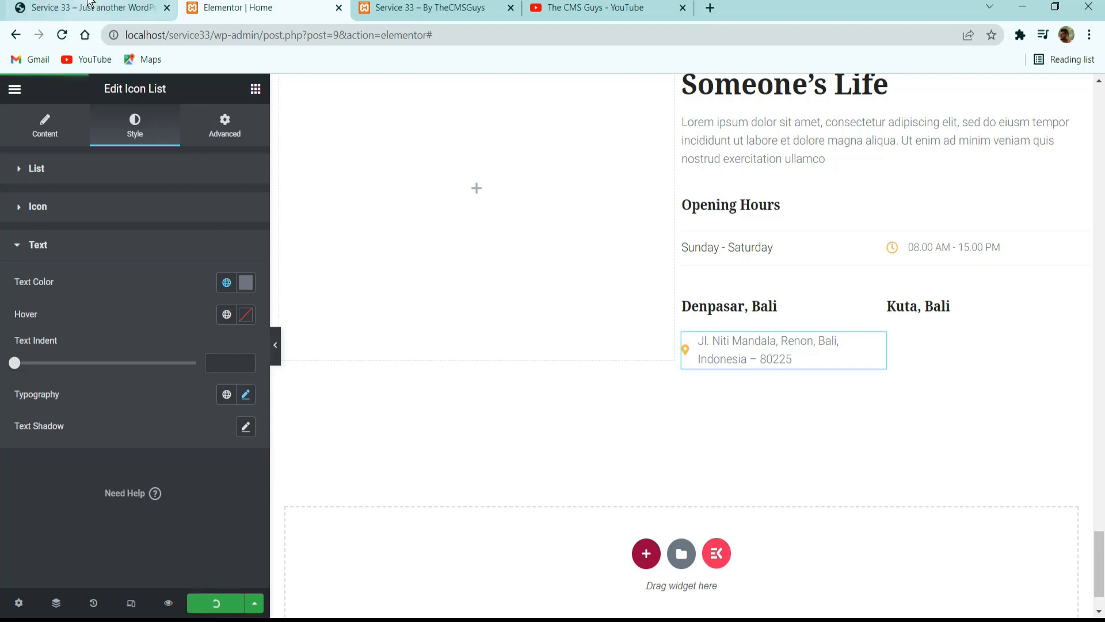
Copy the Denpasar phone number from the reference site, duplicate the address item in the icon list and open the copy.
{"action": "left_click", "coordinate": [92, 8]}
{"action": "left_click_drag", "start_coordinate": [707, 418], "coordinate": [606, 422]}
{"action": "key", "text": "ctrl+c"}
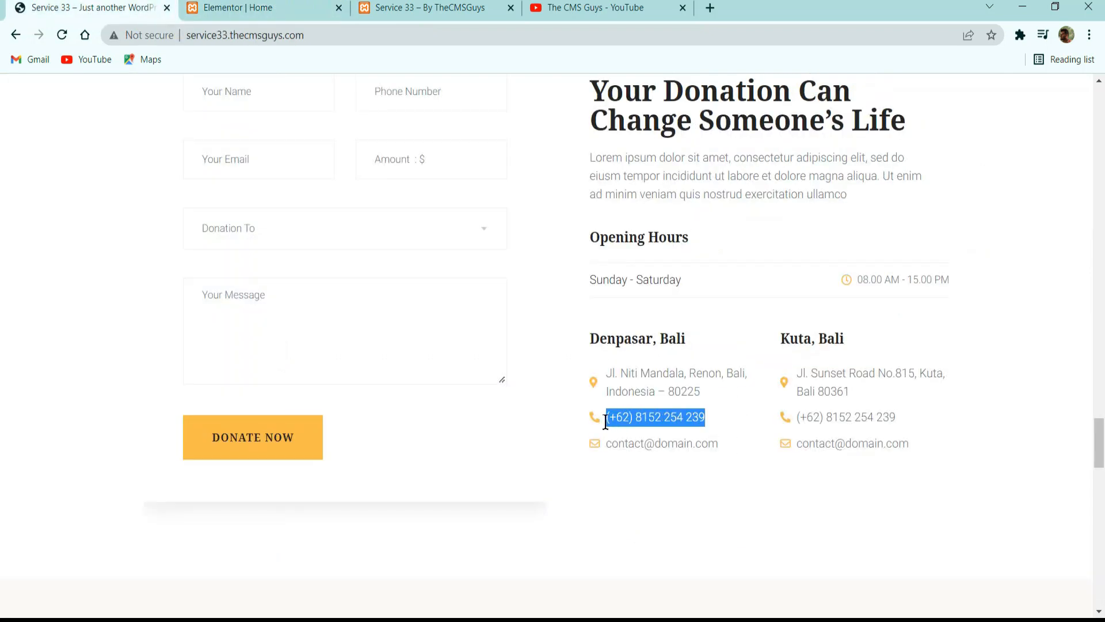
{"action": "left_click", "coordinate": [259, 8]}
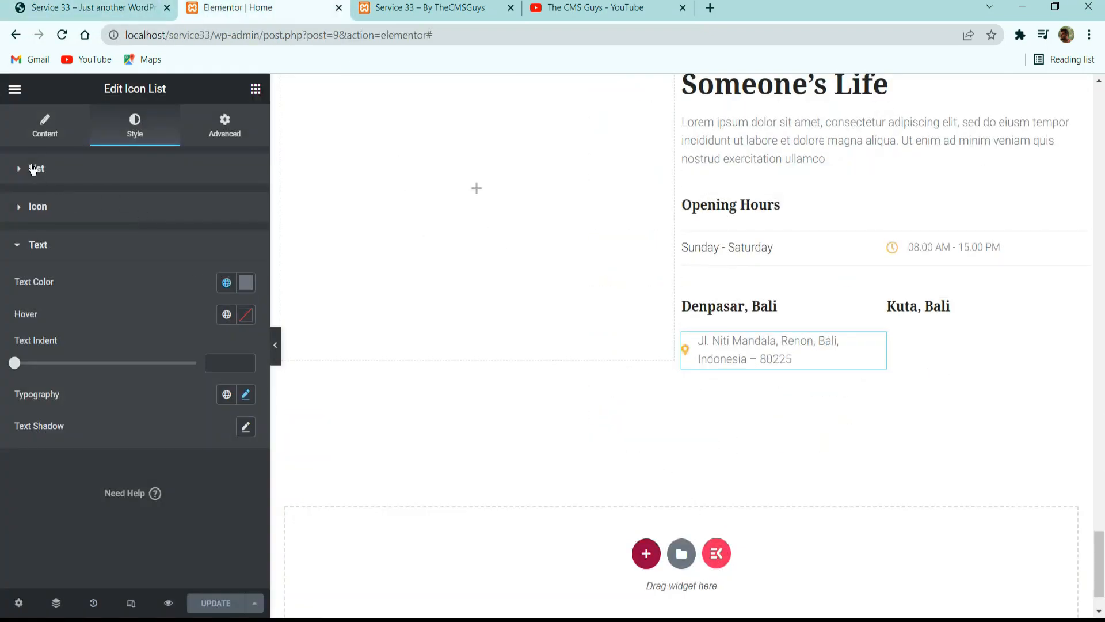
{"action": "left_click", "coordinate": [45, 124]}
{"action": "left_click", "coordinate": [250, 269]}
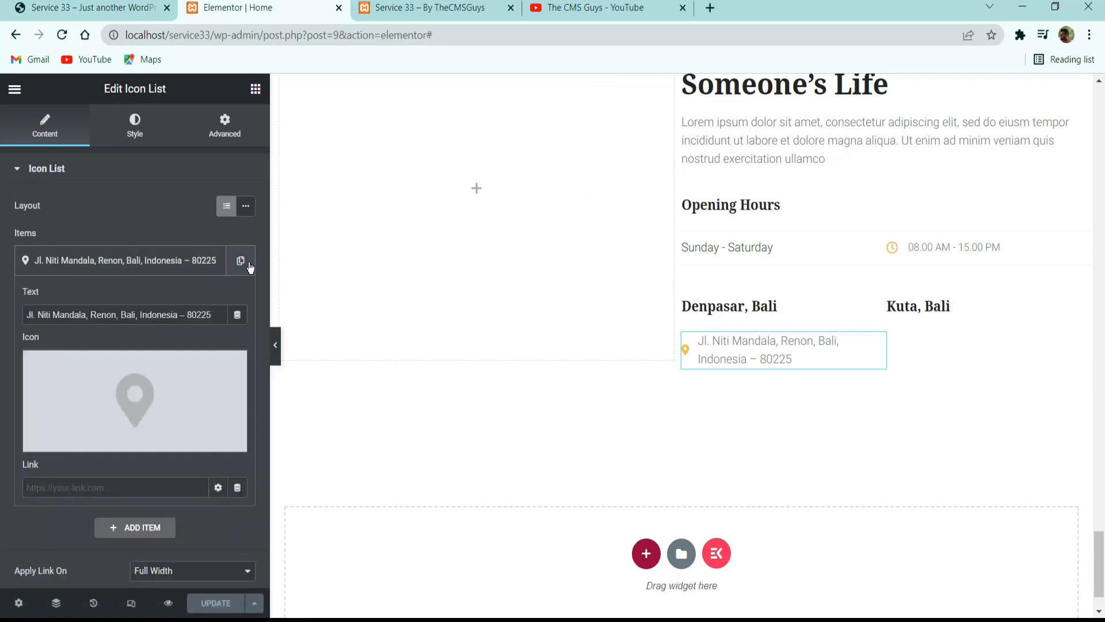
{"action": "left_click", "coordinate": [249, 266]}
{"action": "left_click", "coordinate": [135, 299]}
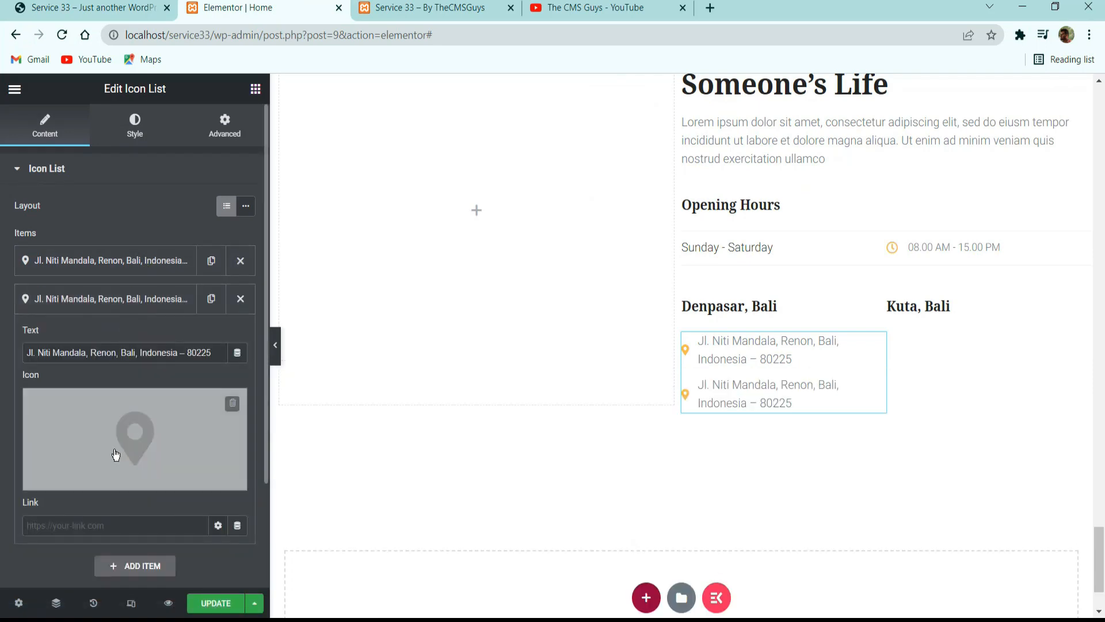
Search the icon library for phone and insert the solid handset as the duplicated item's icon.
{"action": "left_click", "coordinate": [115, 455]}
{"action": "left_click", "coordinate": [599, 154]}
{"action": "type", "text": "p"}
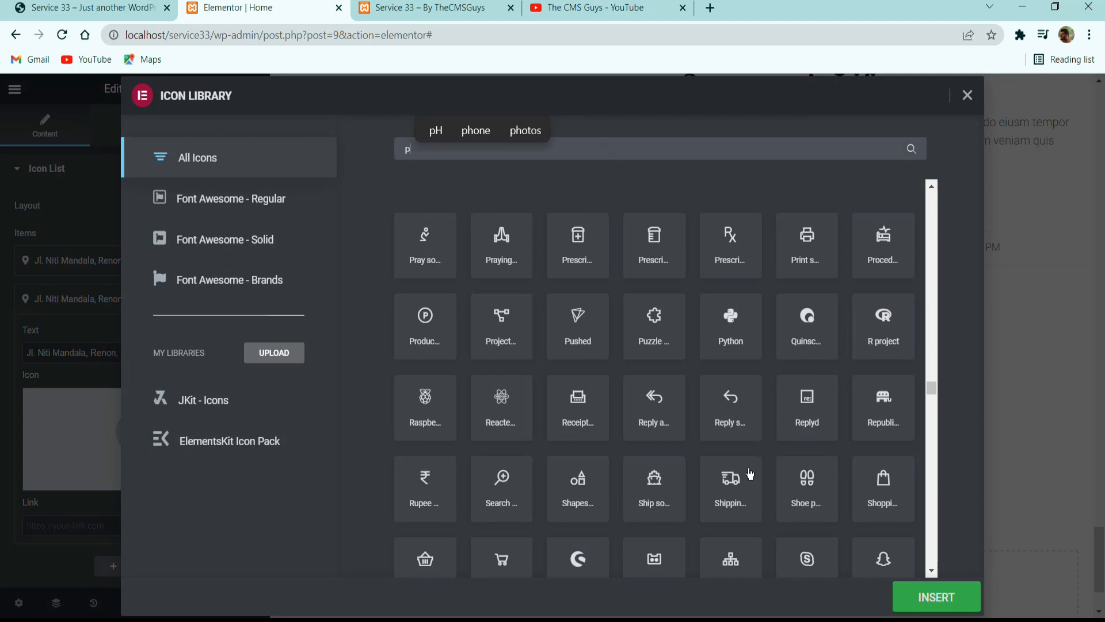
{"action": "type", "text": "hone"}
{"action": "scroll", "coordinate": [814, 436], "scroll_direction": "up", "scroll_amount": 10}
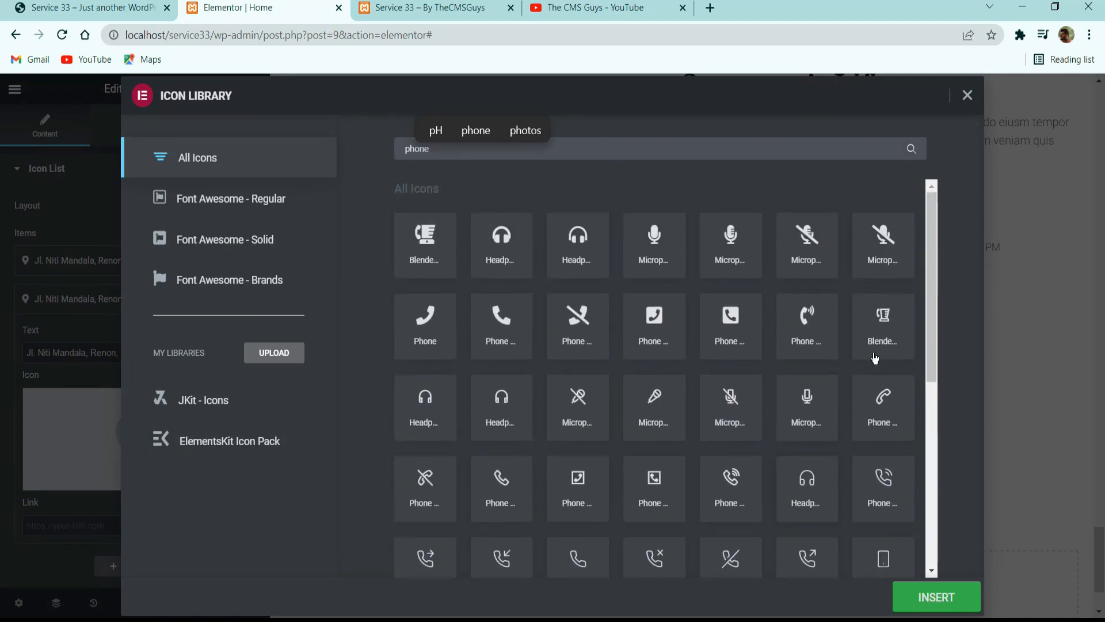
{"action": "left_click", "coordinate": [498, 320]}
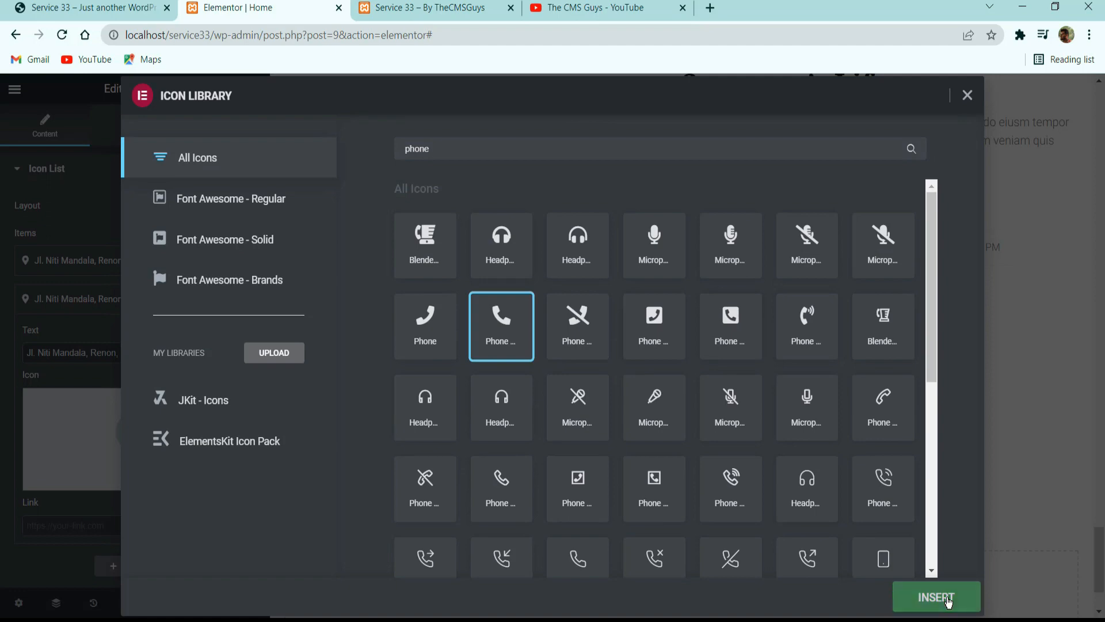
{"action": "left_click", "coordinate": [943, 599]}
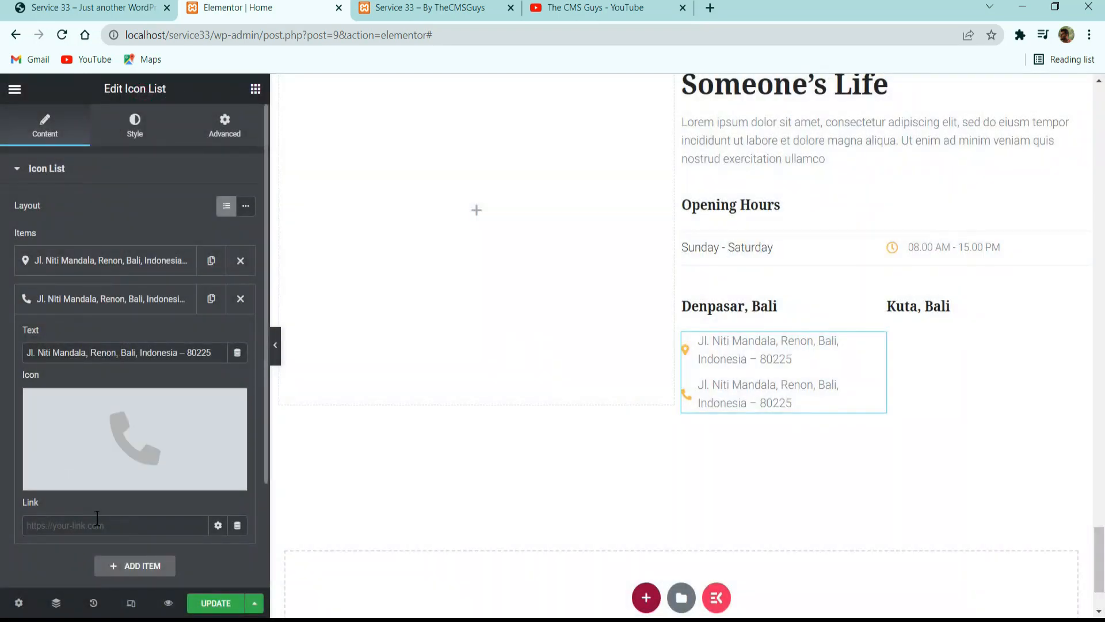
Replace the duplicated item's text with the copied phone number.
{"action": "triple_click", "coordinate": [128, 349]}
{"action": "key", "text": "ctrl+v"}
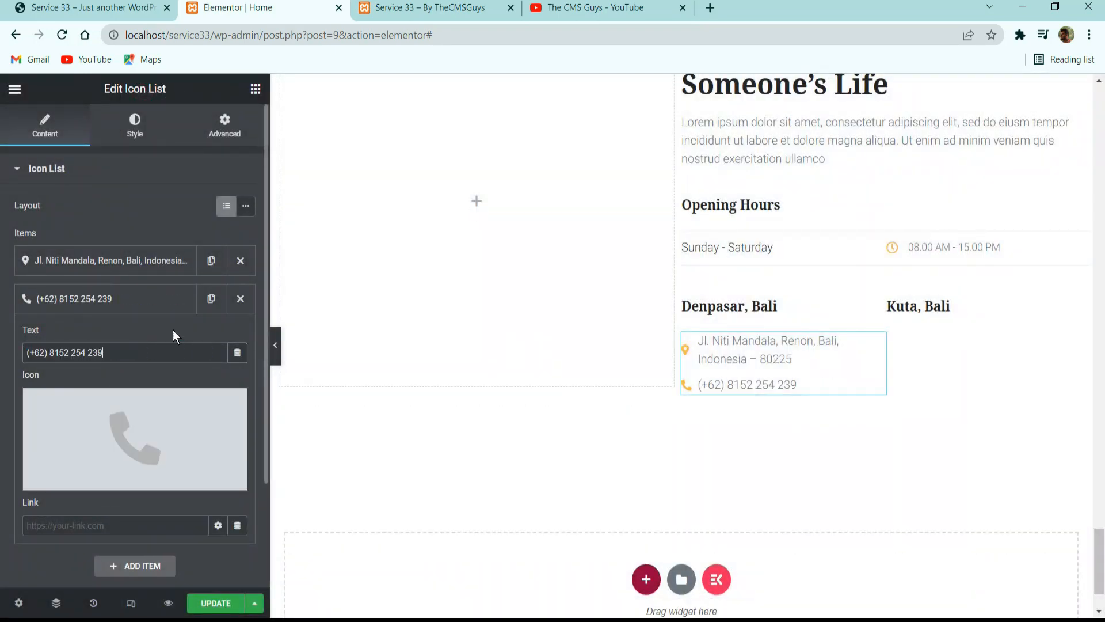
{"action": "left_click", "coordinate": [115, 298]}
Copy the Denpasar contact e-mail from the reference site, duplicate the phone item and open the copy.
{"action": "left_click", "coordinate": [92, 4]}
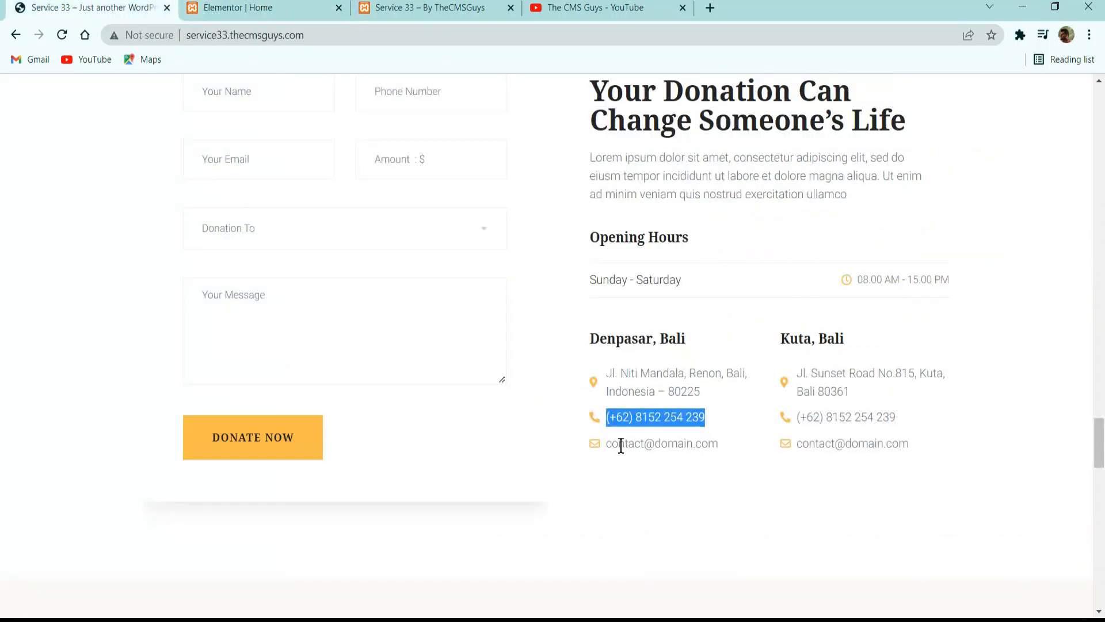
{"action": "left_click_drag", "start_coordinate": [609, 445], "coordinate": [698, 443]}
{"action": "triple_click", "coordinate": [703, 441]}
{"action": "key", "text": "ctrl+c"}
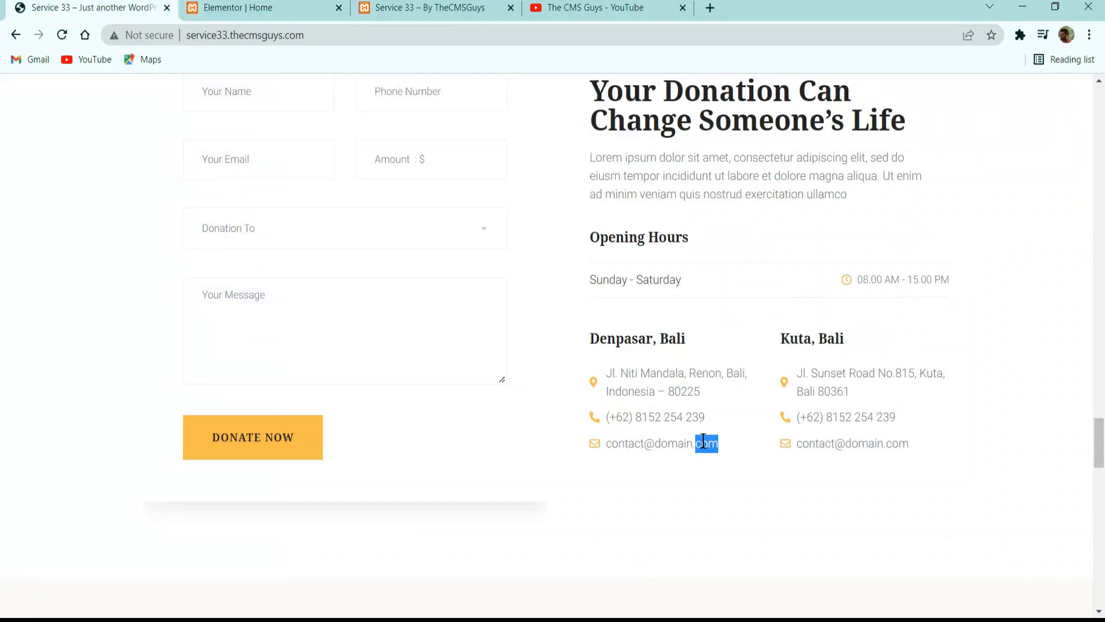
{"action": "left_click", "coordinate": [235, 7]}
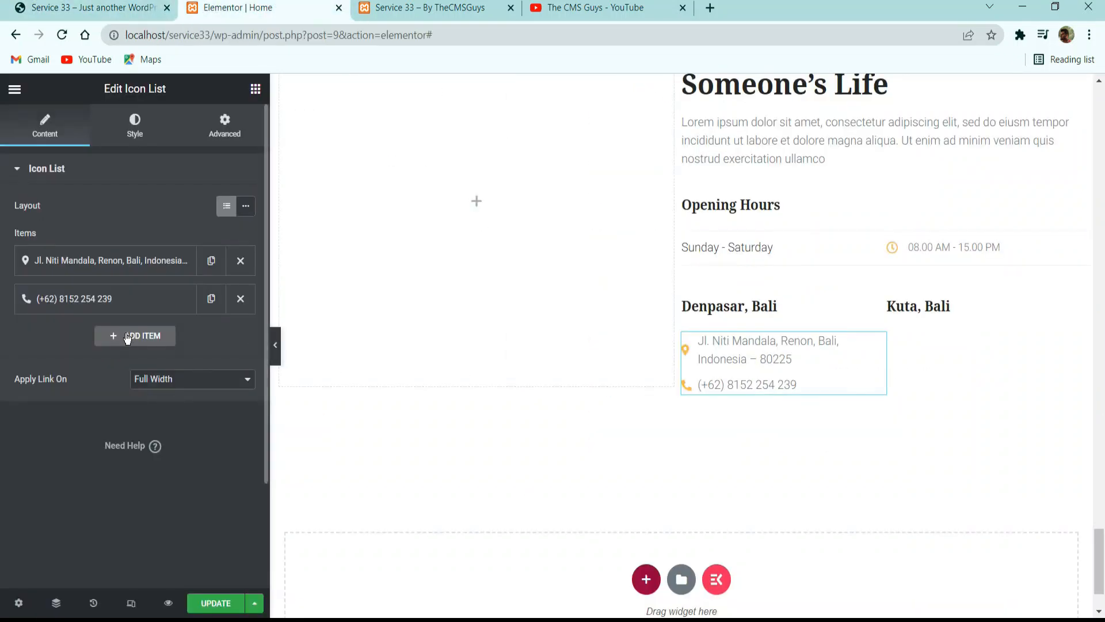
{"action": "left_click", "coordinate": [212, 299]}
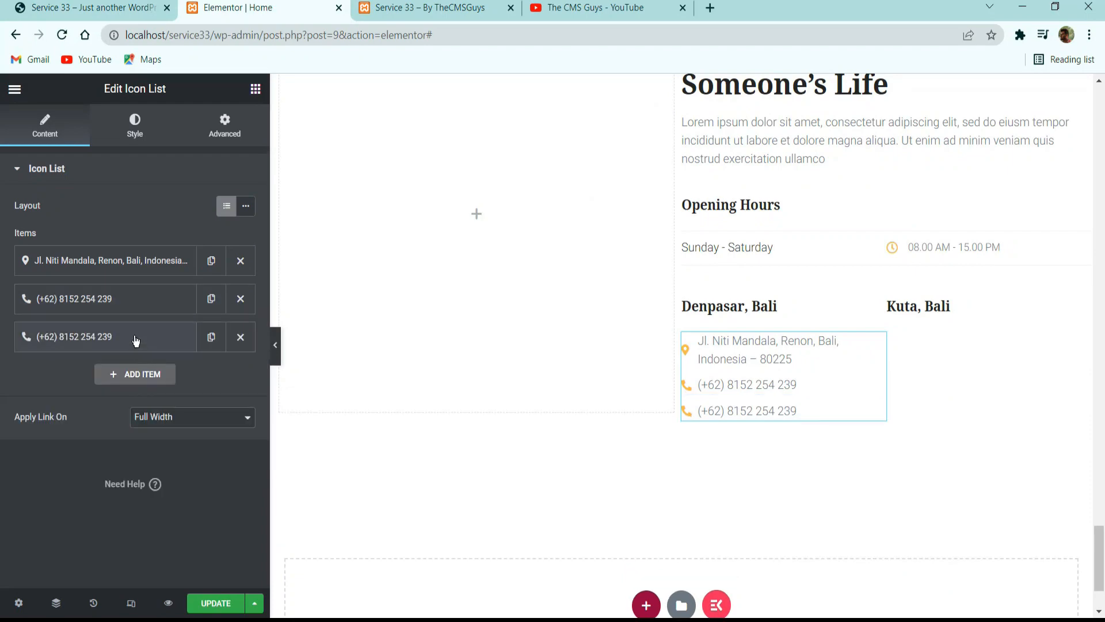
{"action": "left_click", "coordinate": [135, 338]}
Give the third list item the solid Envelope icon and replace its text with the copied contact e-mail.
{"action": "left_click", "coordinate": [132, 477]}
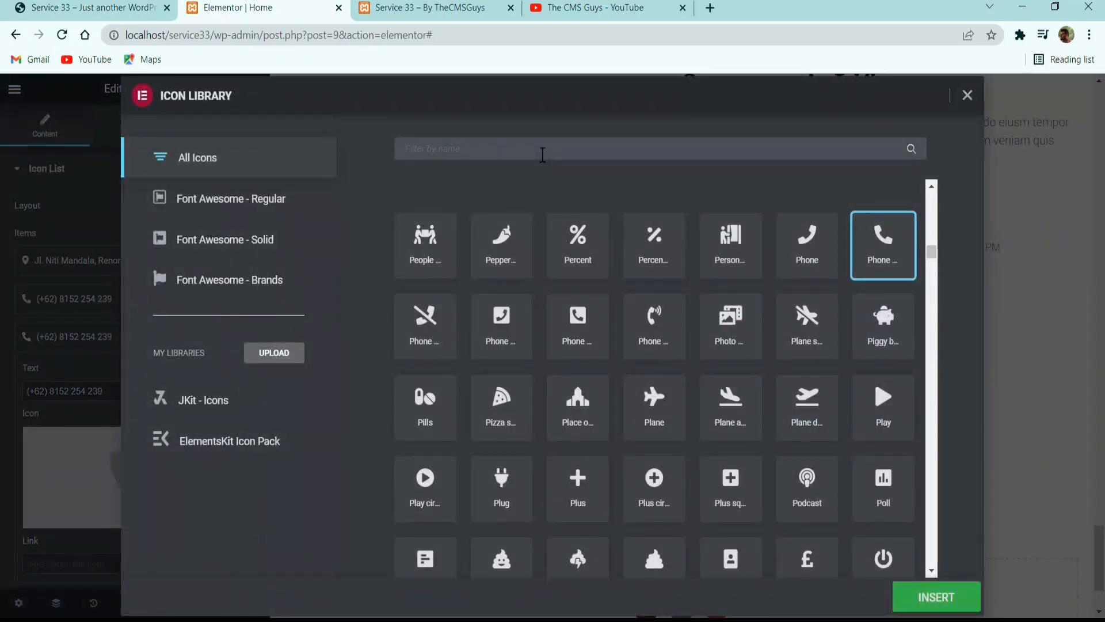
{"action": "type", "text": "enve"}
{"action": "left_click", "coordinate": [603, 252]}
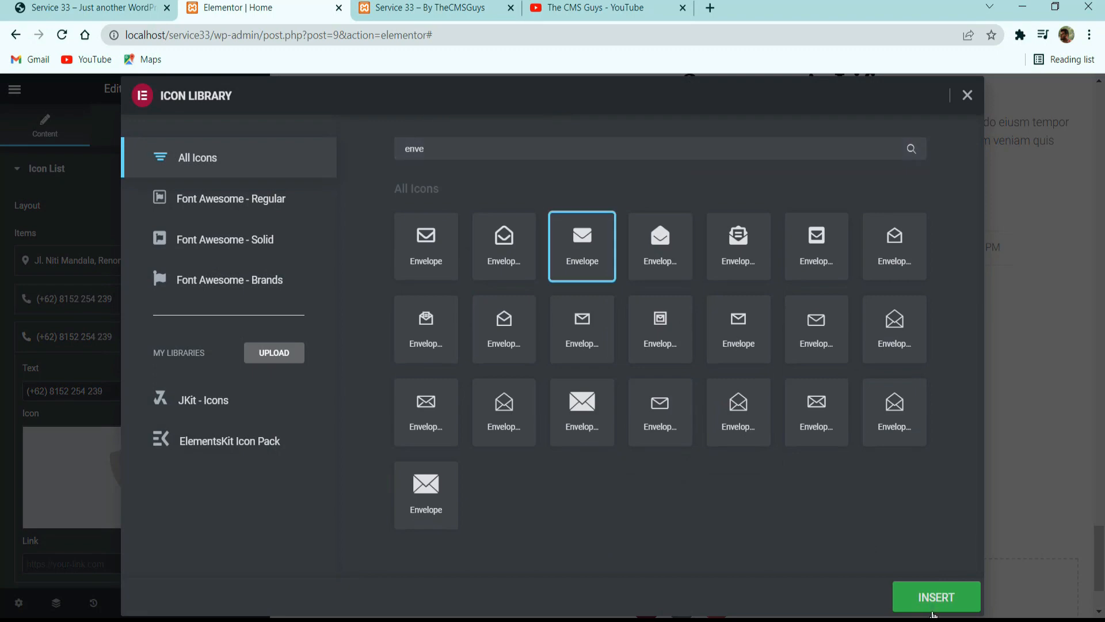
{"action": "left_click", "coordinate": [933, 610]}
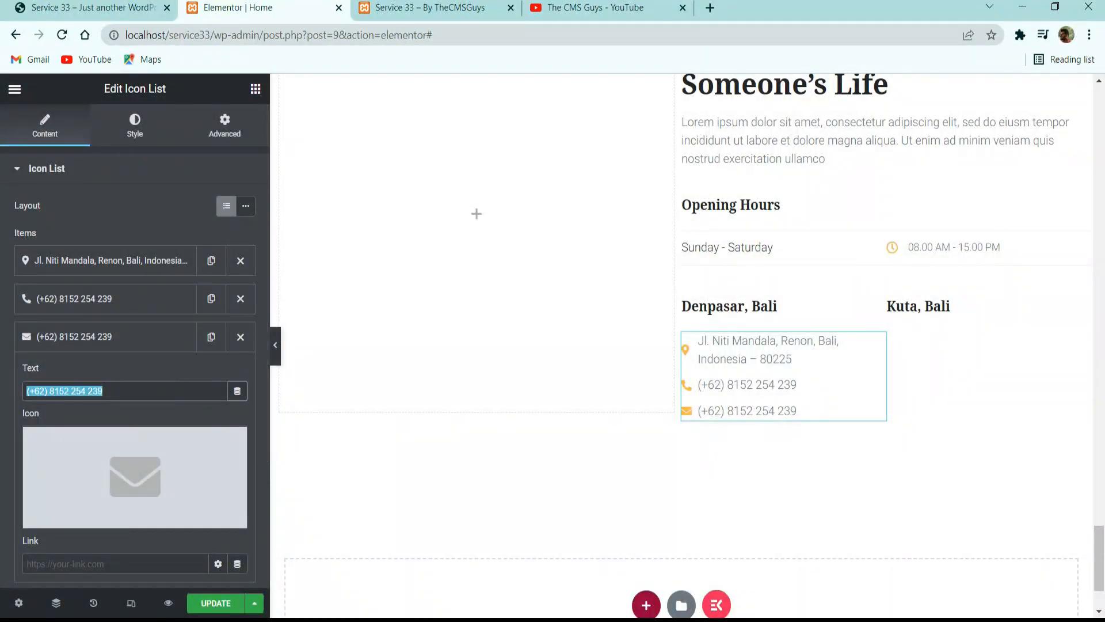
{"action": "key", "text": "ctrl+v"}
Copy the finished Denpasar icon list and paste it into the Kuta, Bali column.
{"action": "right_click", "coordinate": [750, 368]}
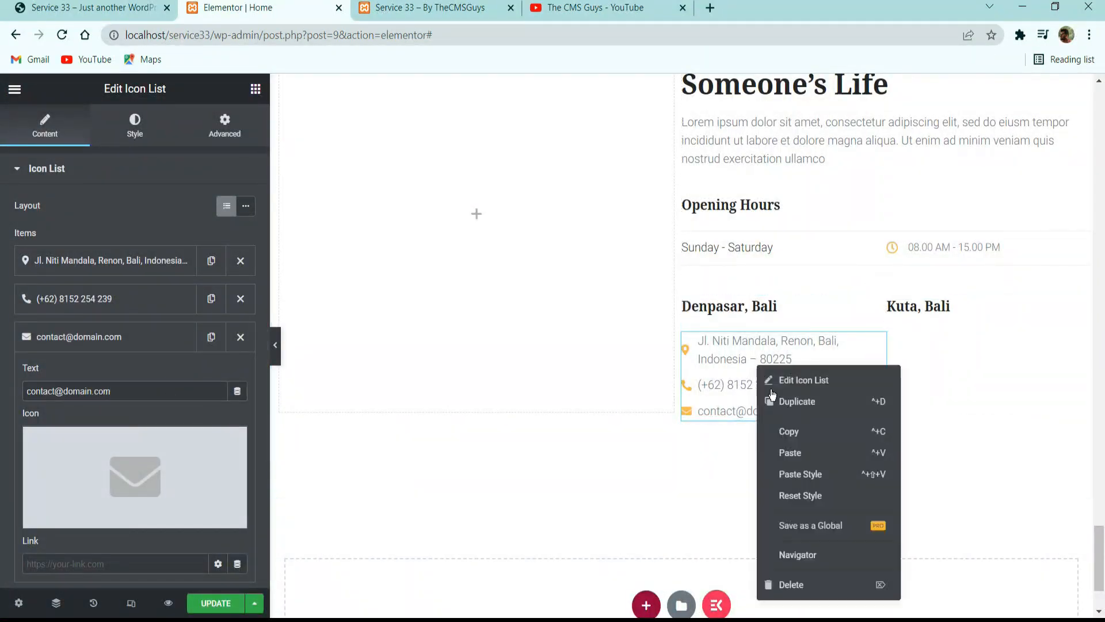
{"action": "left_click", "coordinate": [809, 427]}
{"action": "right_click", "coordinate": [949, 403]}
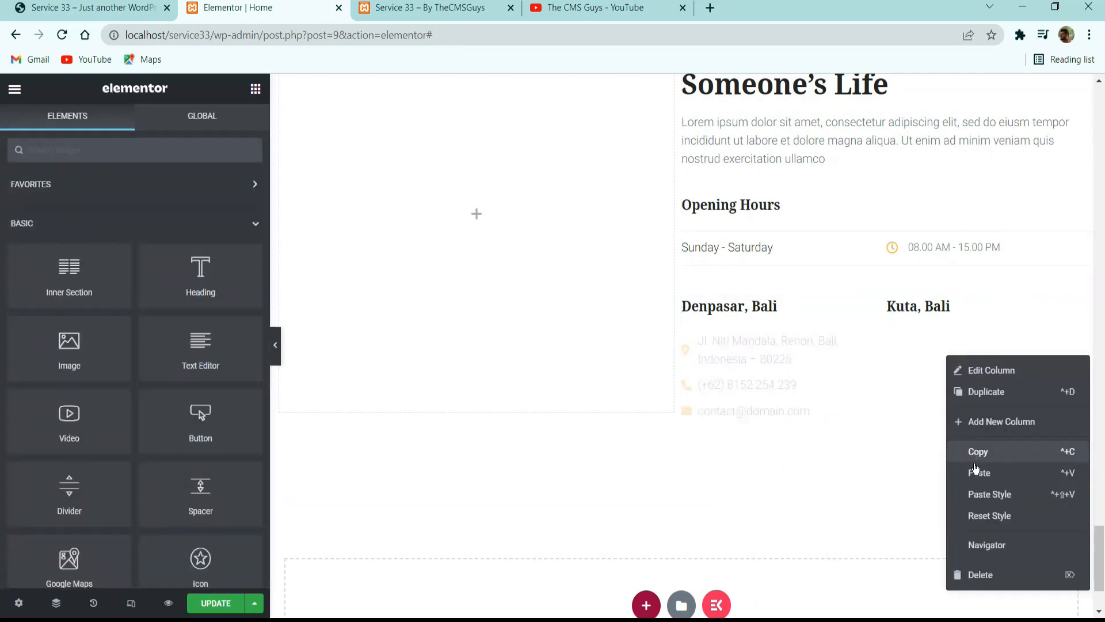
{"action": "left_click", "coordinate": [979, 469]}
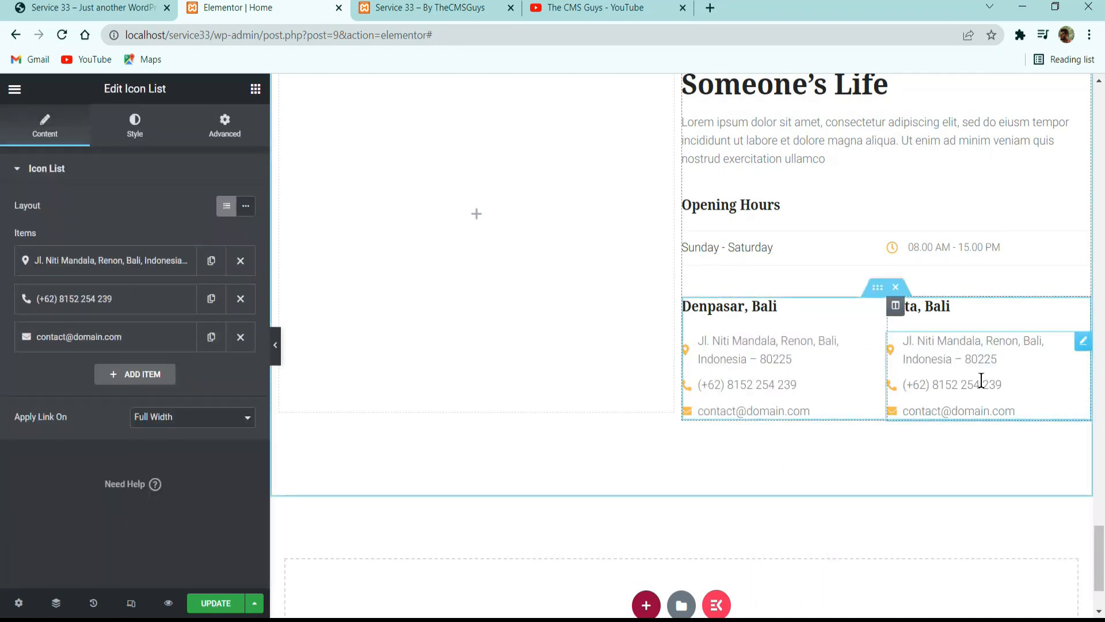
Compare the donation section with the reference site and set the Help Us column's padding to 30 px on all sides.
{"action": "left_click", "coordinate": [86, 8]}
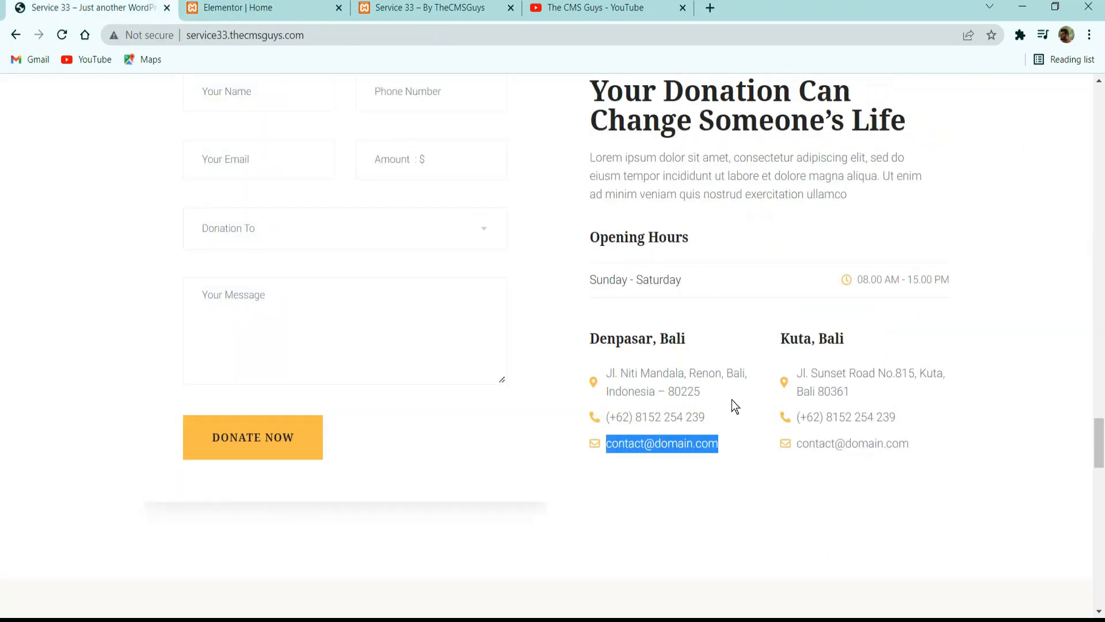
{"action": "left_click", "coordinate": [741, 491]}
{"action": "scroll", "coordinate": [666, 348], "scroll_direction": "up", "scroll_amount": 3}
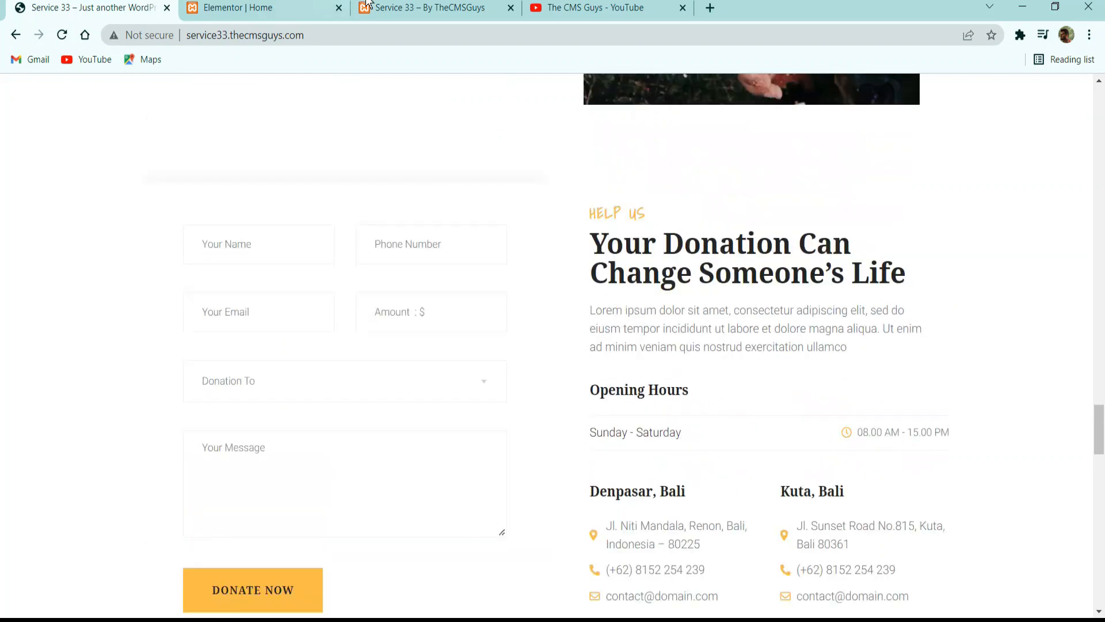
{"action": "left_click", "coordinate": [323, 8]}
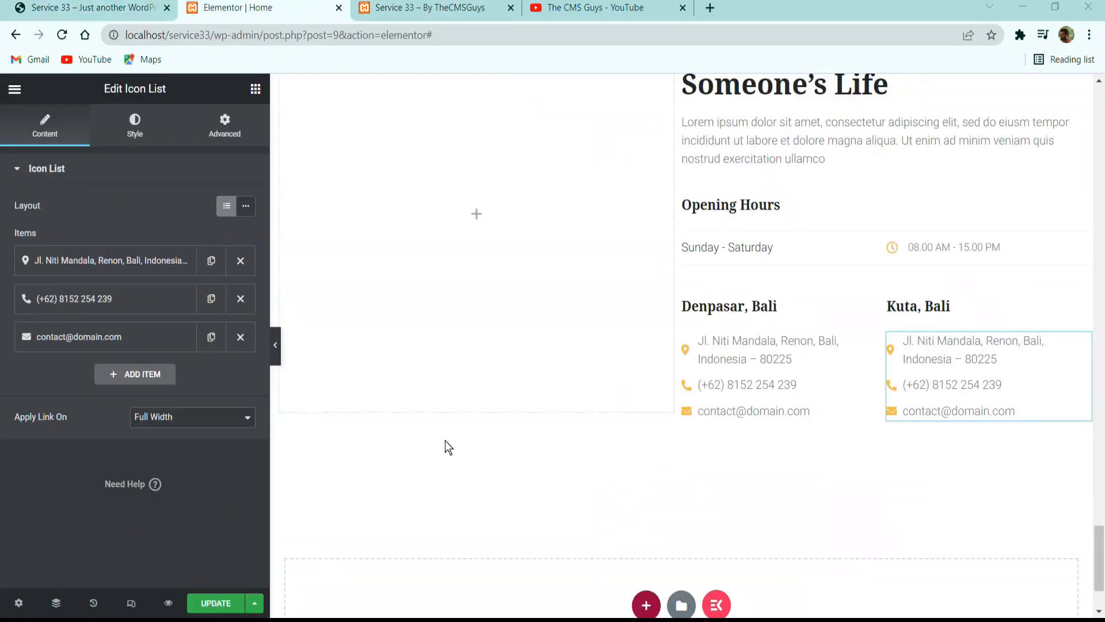
{"action": "scroll", "coordinate": [688, 281], "scroll_direction": "up", "scroll_amount": 5}
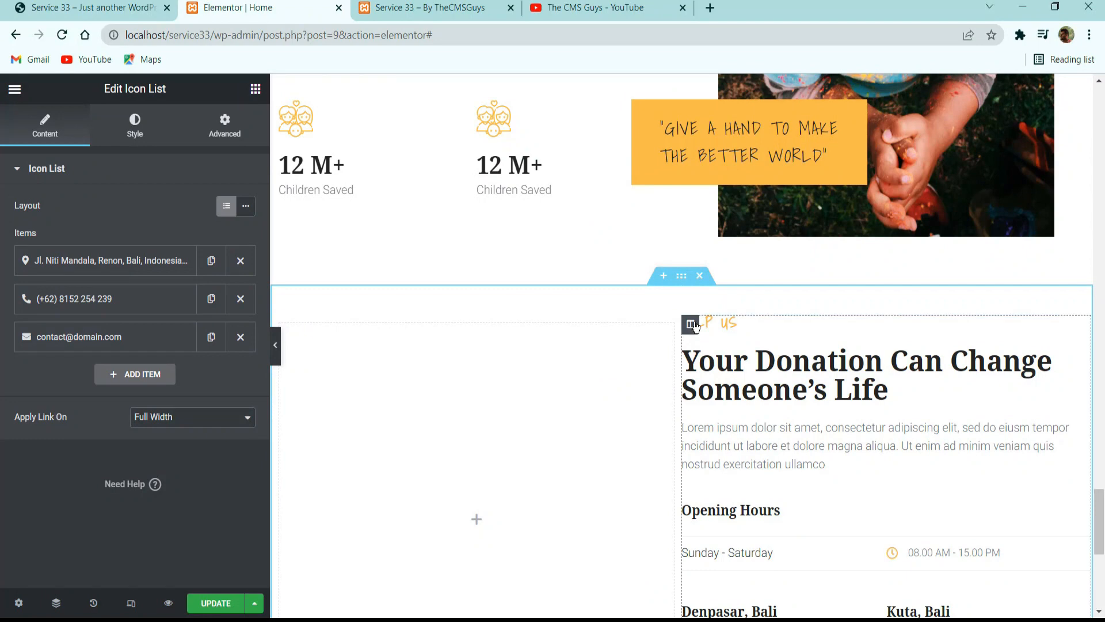
{"action": "left_click", "coordinate": [690, 324]}
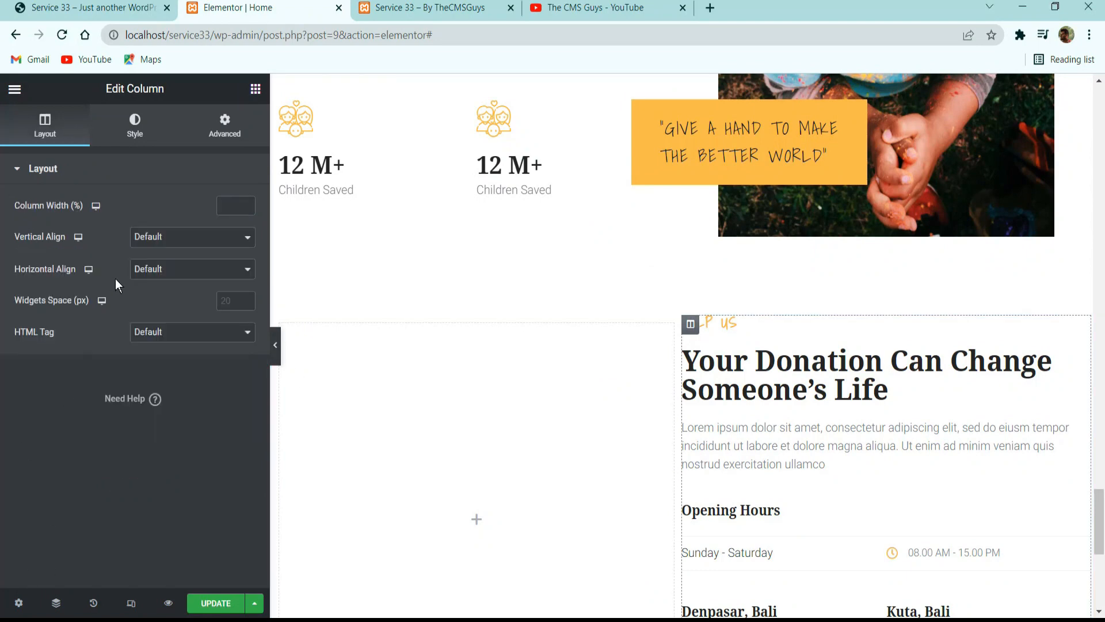
{"action": "left_click", "coordinate": [157, 238]}
{"action": "left_click", "coordinate": [161, 263]}
{"action": "left_click", "coordinate": [224, 128]}
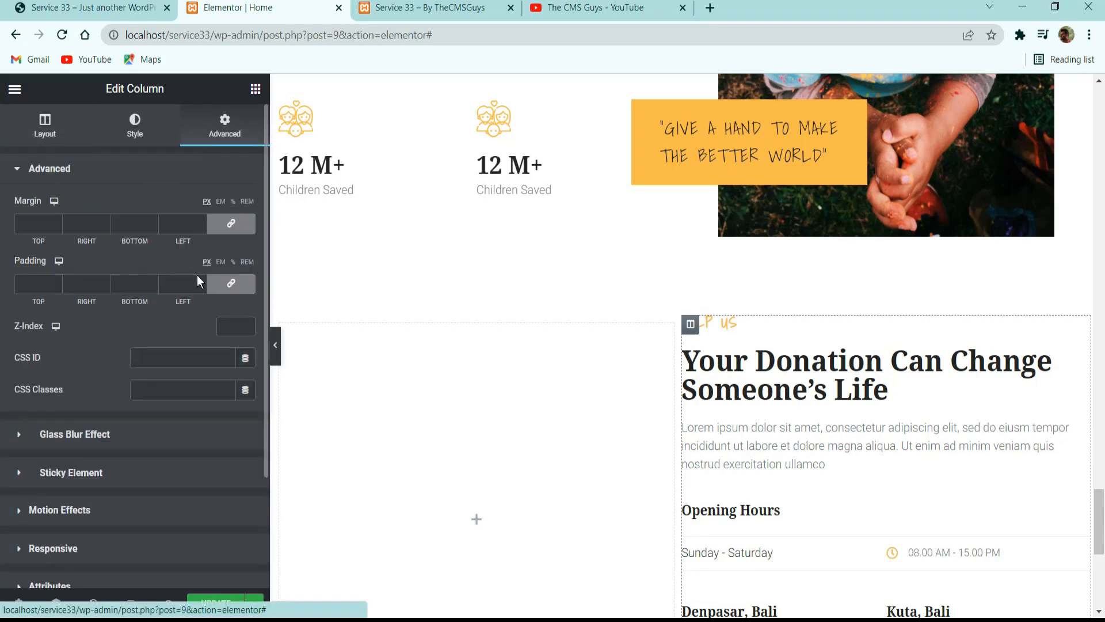
{"action": "left_click", "coordinate": [48, 291]}
{"action": "type", "text": "30"}
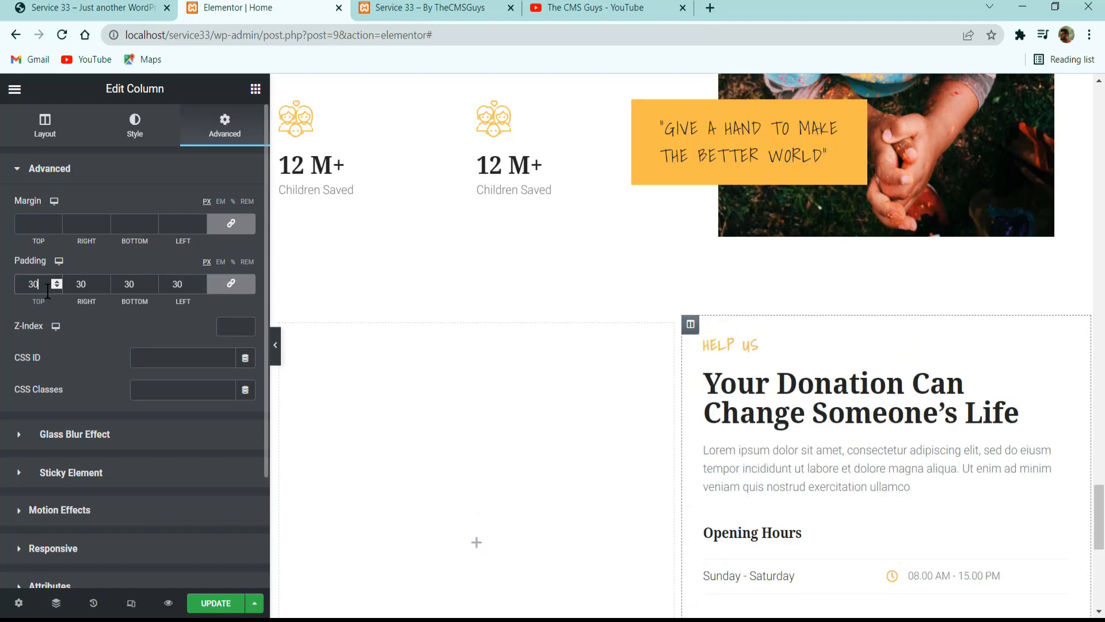
Unlink the Help Us column's padding values, set bottom to 0, left to 60 and right to 10 px, and save the page.
{"action": "left_click", "coordinate": [231, 286]}
{"action": "double_click", "coordinate": [143, 284]}
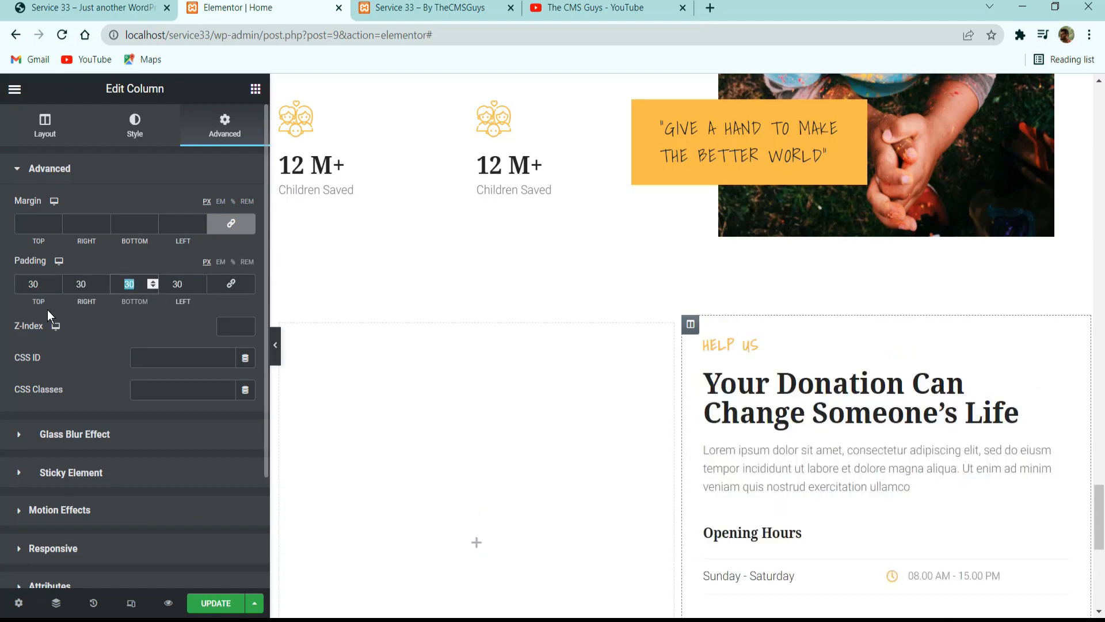
{"action": "type", "text": "0"}
{"action": "key", "text": "Tab"}
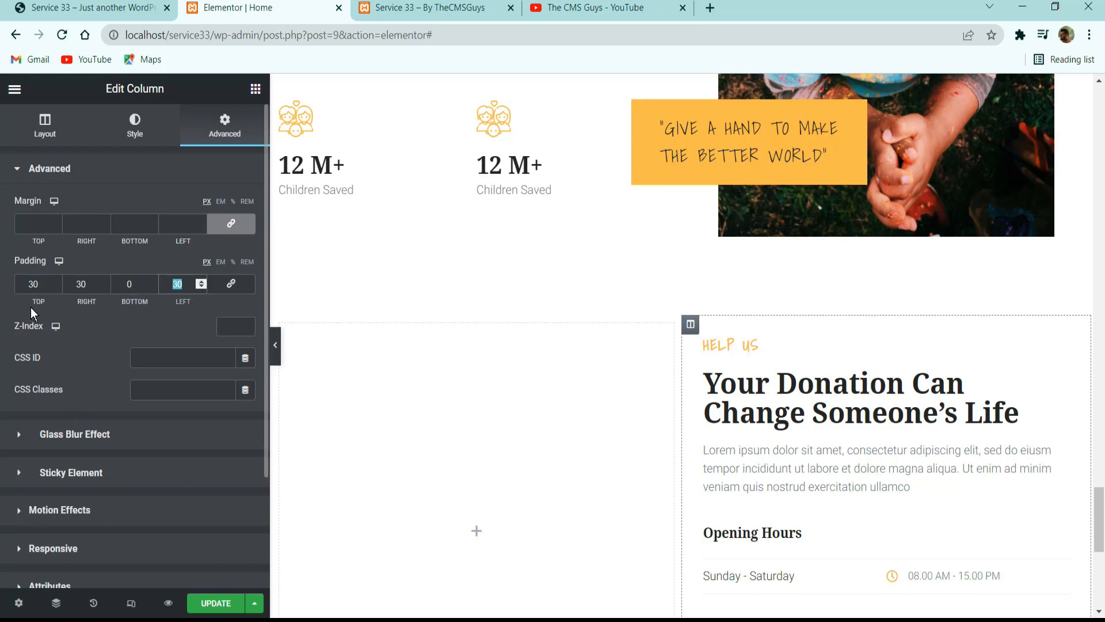
{"action": "type", "text": "60"}
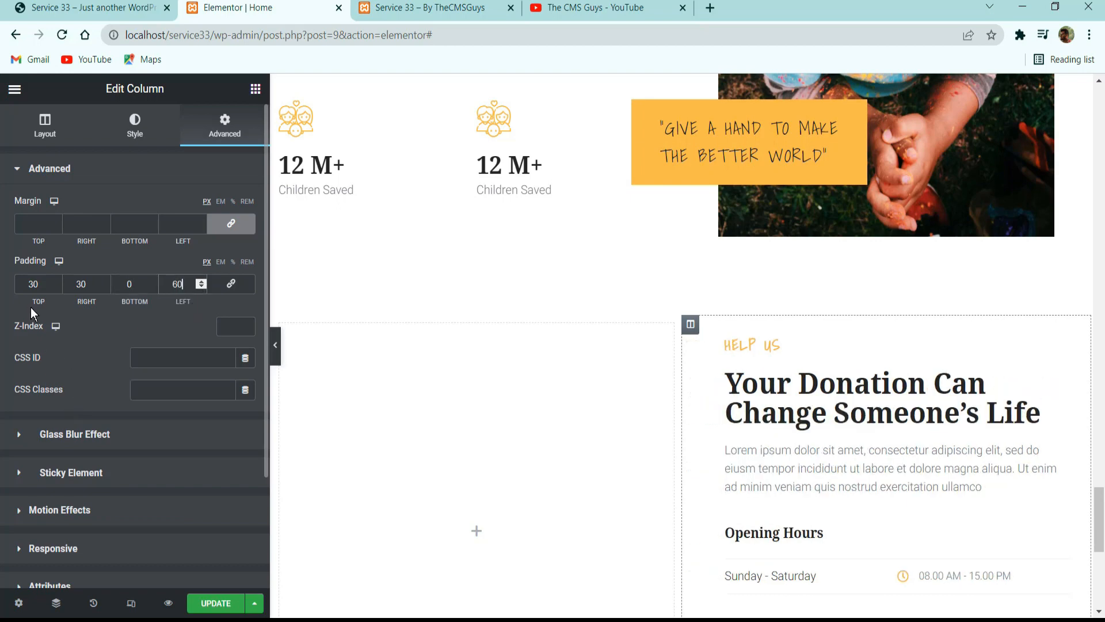
{"action": "double_click", "coordinate": [88, 284]}
{"action": "type", "text": "10"}
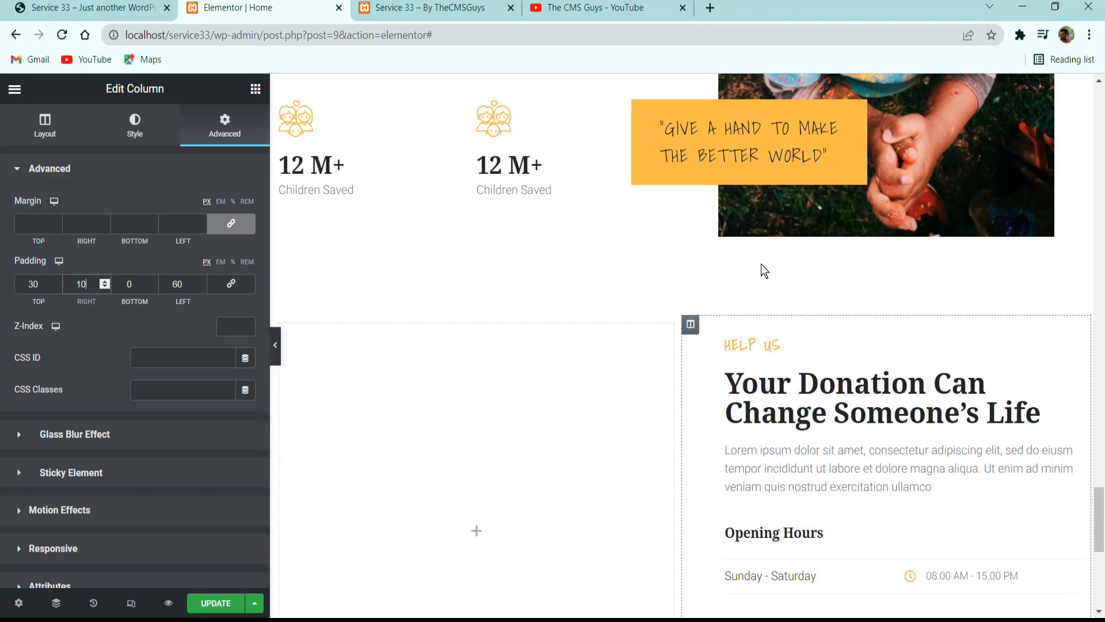
{"action": "left_click", "coordinate": [214, 603]}
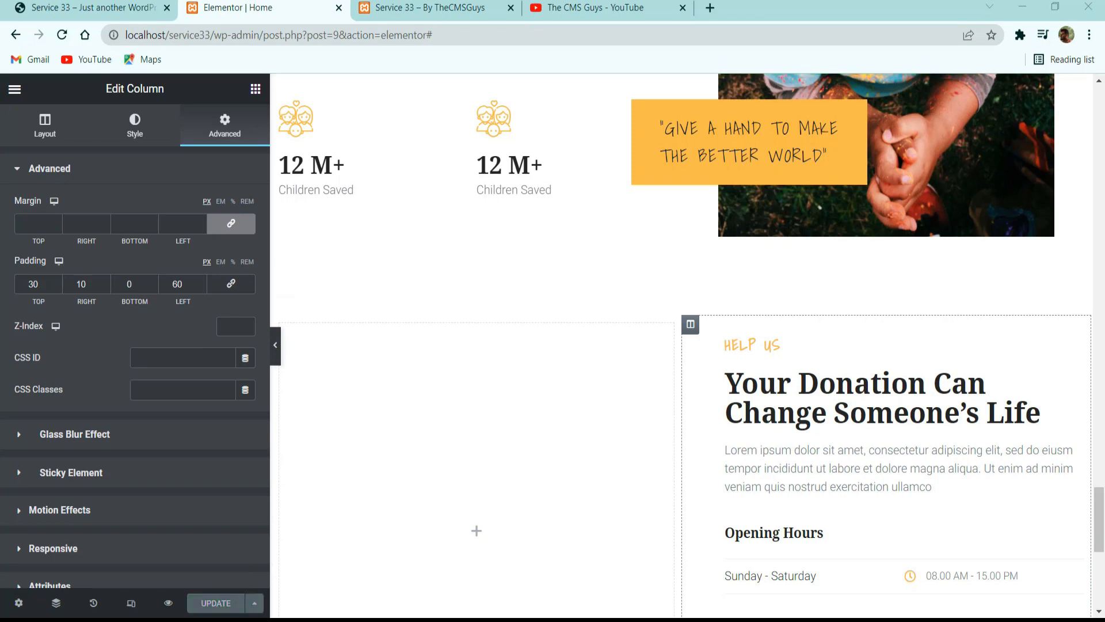
Examine the donation form and its placement beside the Help Us column on the reference site.
{"action": "left_click", "coordinate": [115, 7]}
{"action": "scroll", "coordinate": [358, 350], "scroll_direction": "up", "scroll_amount": 2}
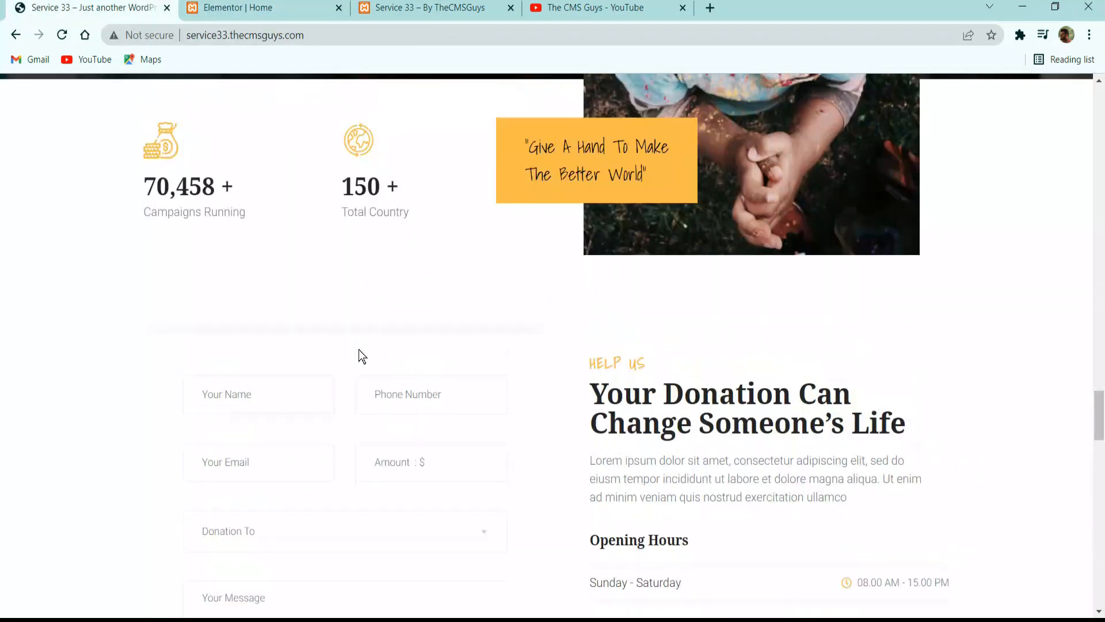
{"action": "scroll", "coordinate": [350, 350], "scroll_direction": "down", "scroll_amount": 5}
{"action": "scroll", "coordinate": [350, 351], "scroll_direction": "up", "scroll_amount": 3}
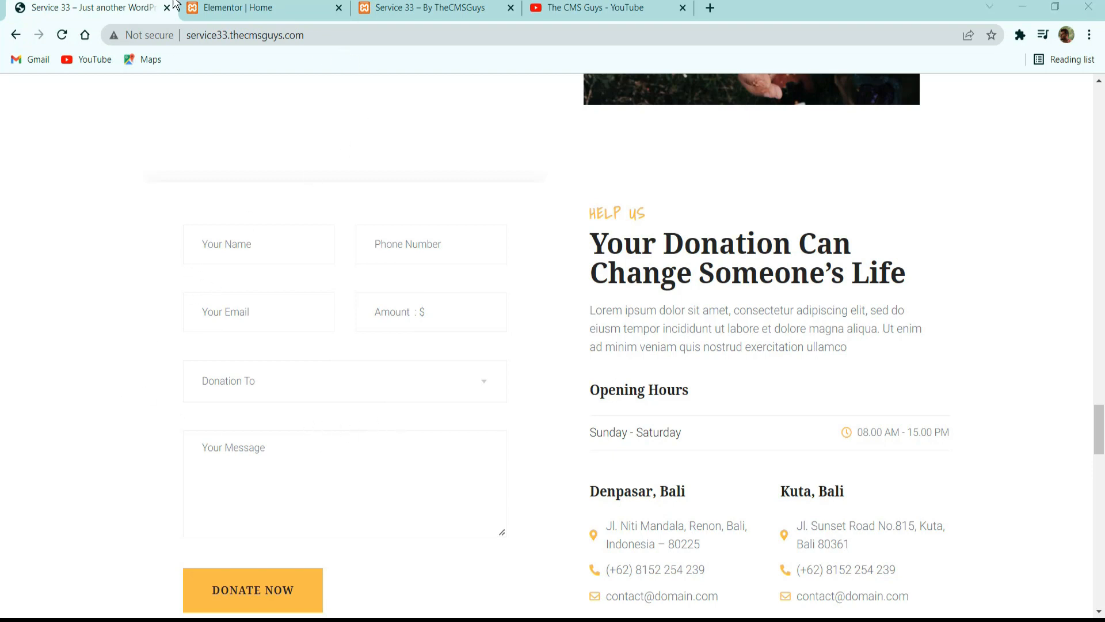
Return to the Elementor editor and add a MetForm widget to the empty column beside the Help Us content.
{"action": "left_click", "coordinate": [231, 7]}
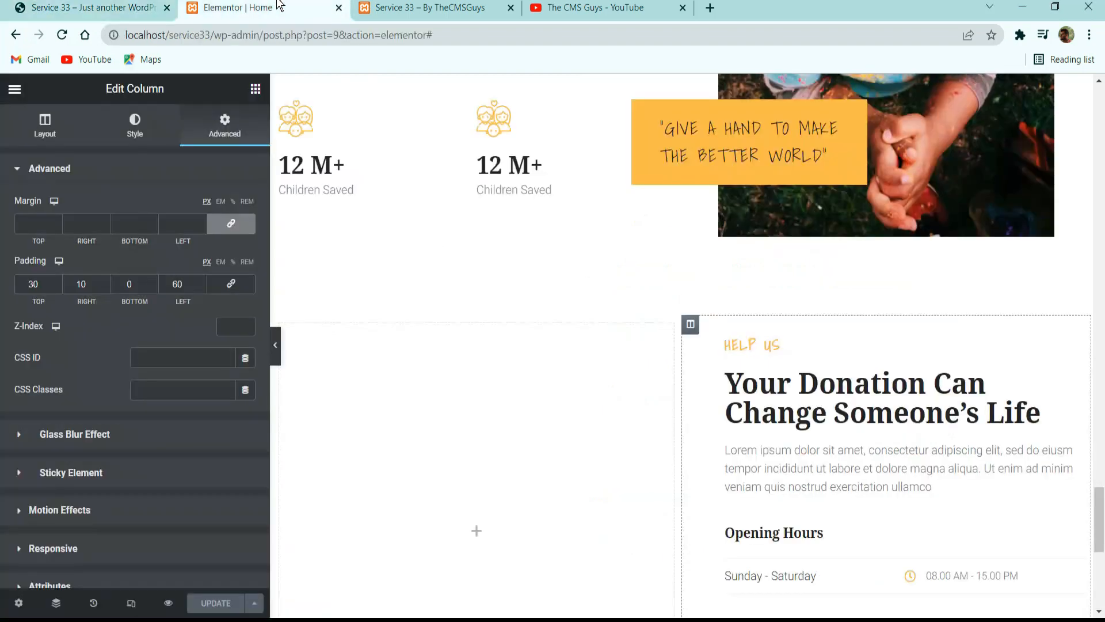
{"action": "left_click", "coordinate": [255, 89]}
{"action": "type", "text": "met"}
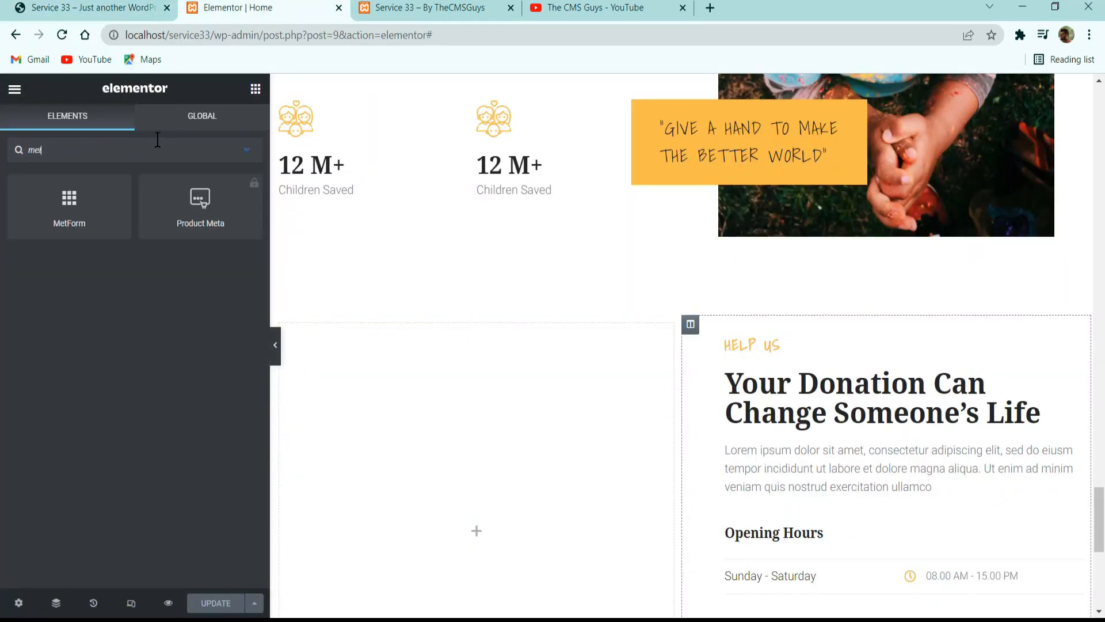
{"action": "left_click_drag", "start_coordinate": [97, 224], "coordinate": [512, 504]}
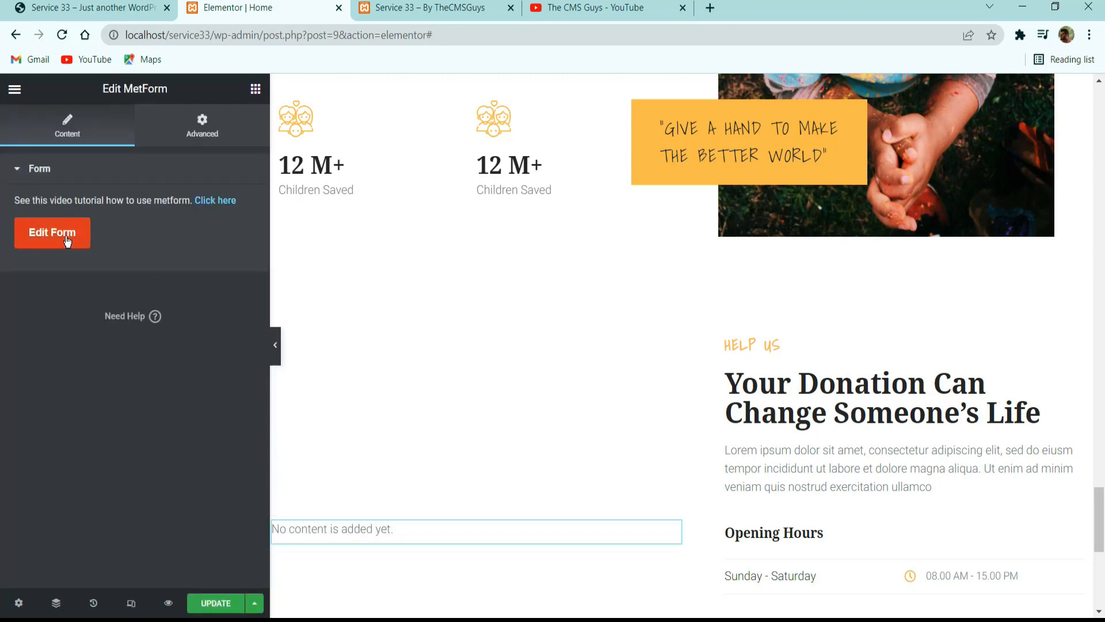
Create a new blank MetForm form named Contact and open it for editing.
{"action": "left_click", "coordinate": [50, 249]}
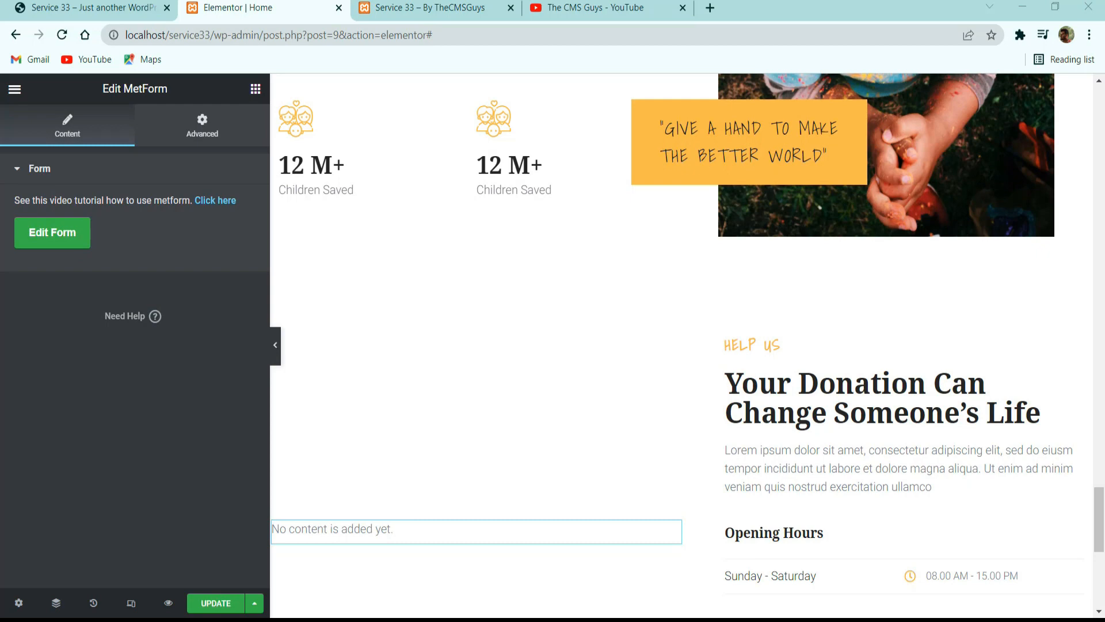
{"action": "left_click", "coordinate": [55, 232]}
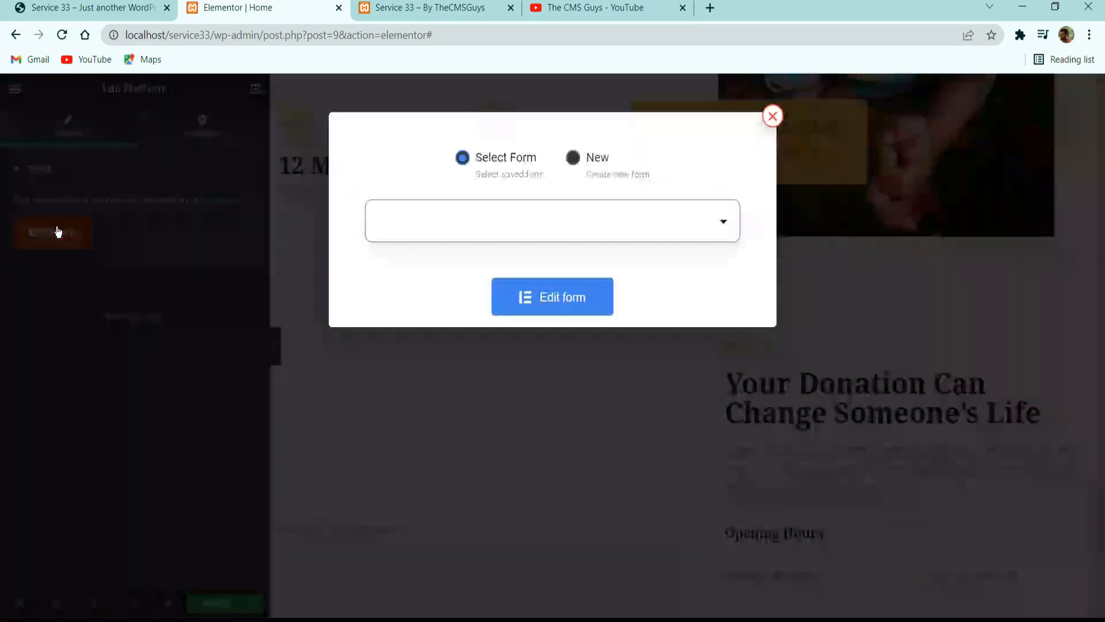
{"action": "left_click", "coordinate": [593, 157]}
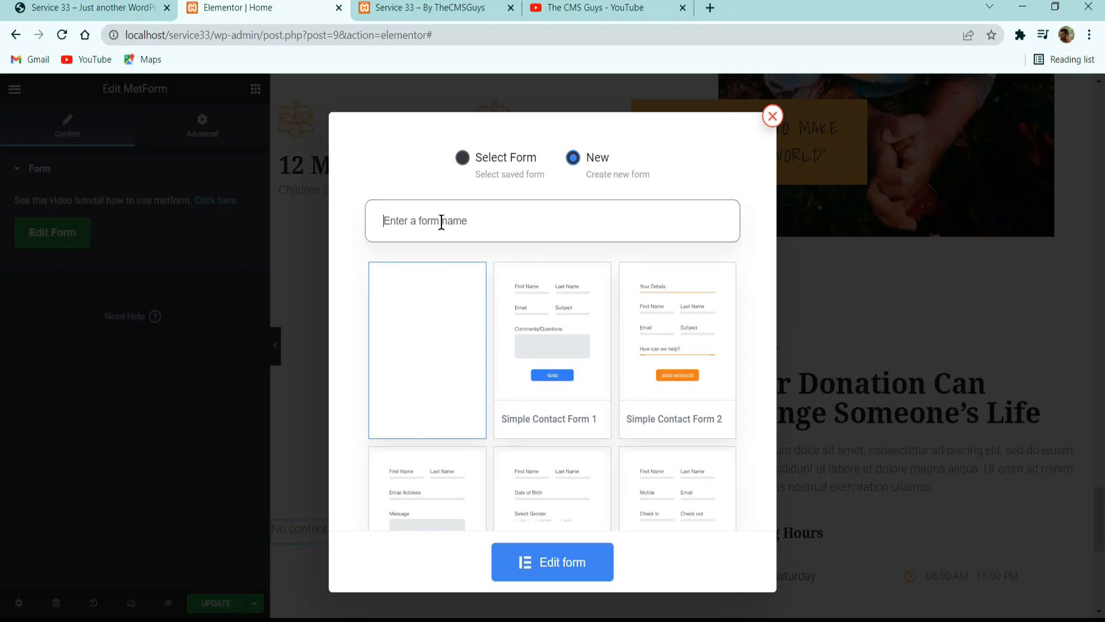
{"action": "type", "text": "Contact"}
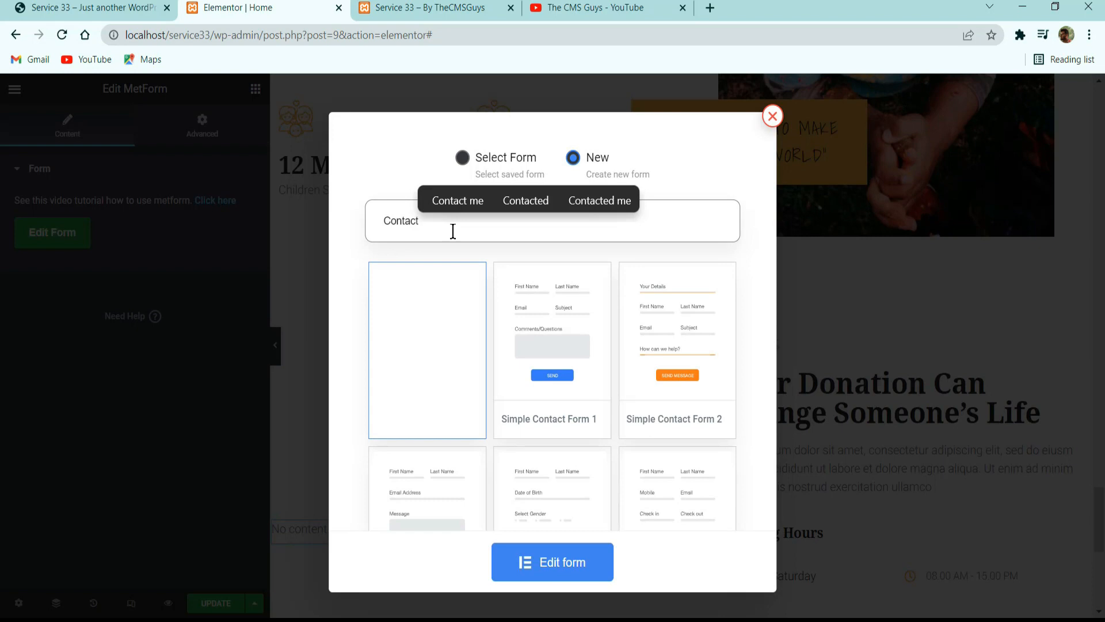
{"action": "left_click", "coordinate": [433, 344]}
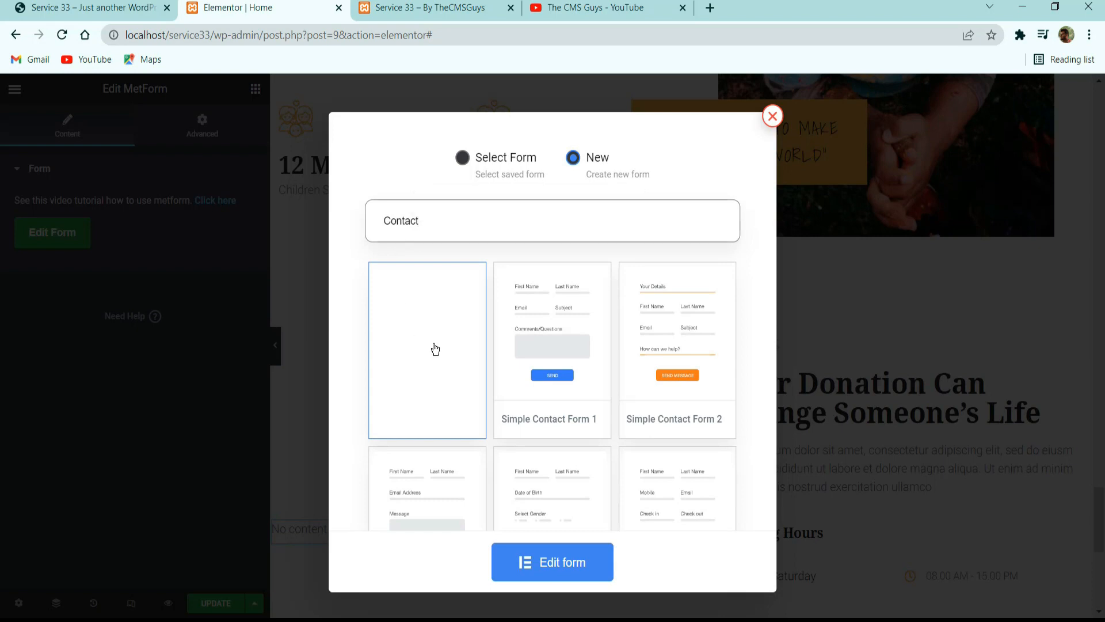
{"action": "left_click", "coordinate": [553, 575]}
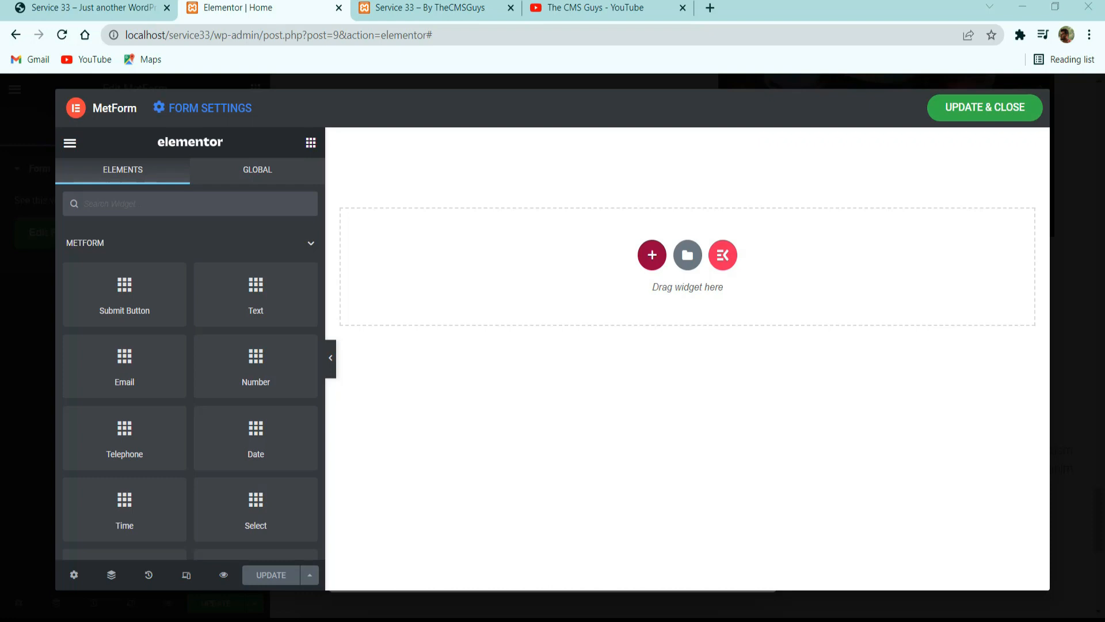
Add a single-column section to the form and place a two-column inner section inside it.
{"action": "left_click", "coordinate": [652, 255]}
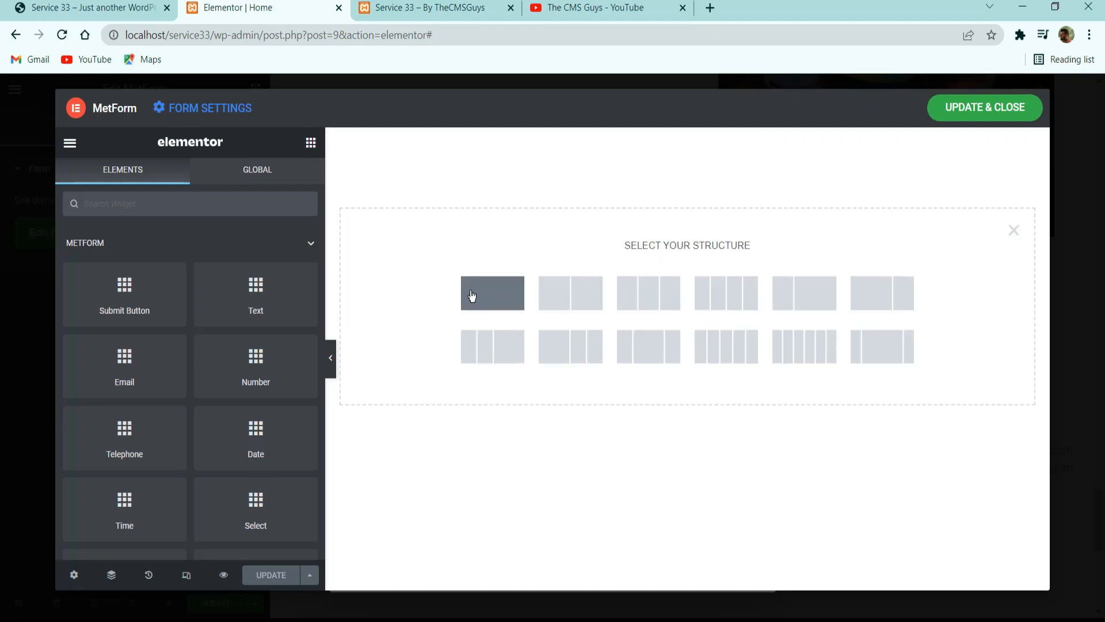
{"action": "left_click", "coordinate": [506, 305]}
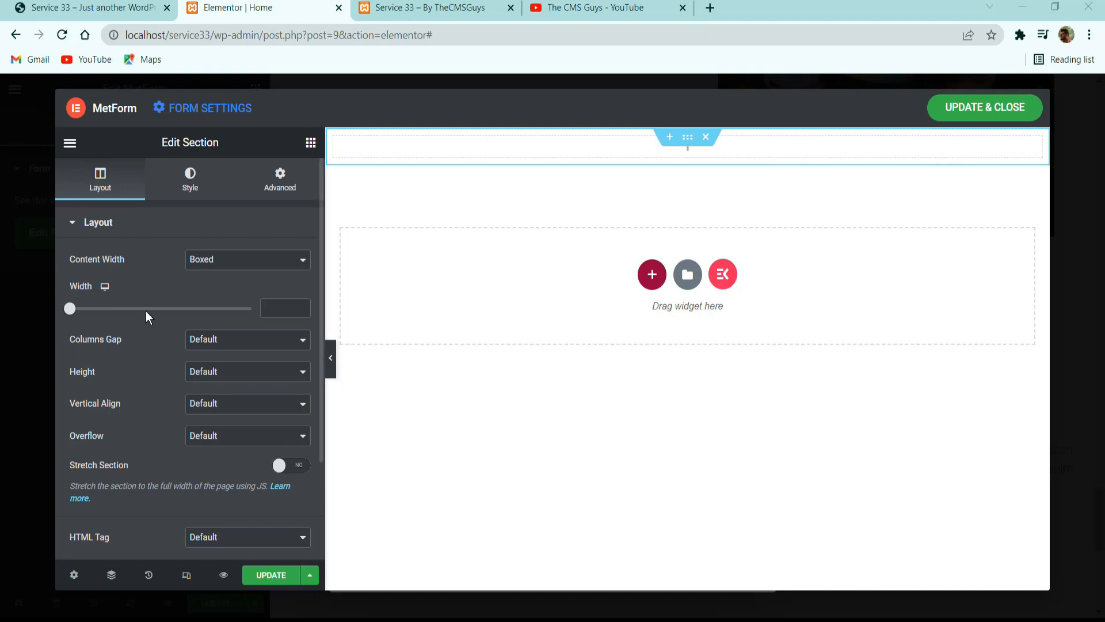
{"action": "left_click", "coordinate": [310, 142]}
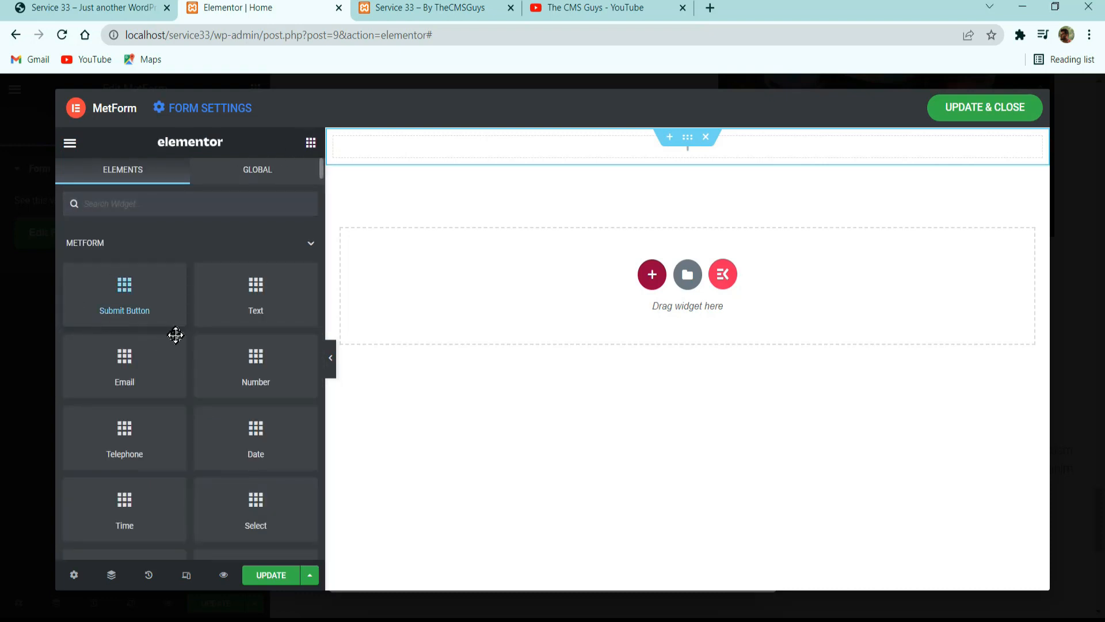
{"action": "left_click", "coordinate": [180, 198]}
{"action": "type", "text": "inner"}
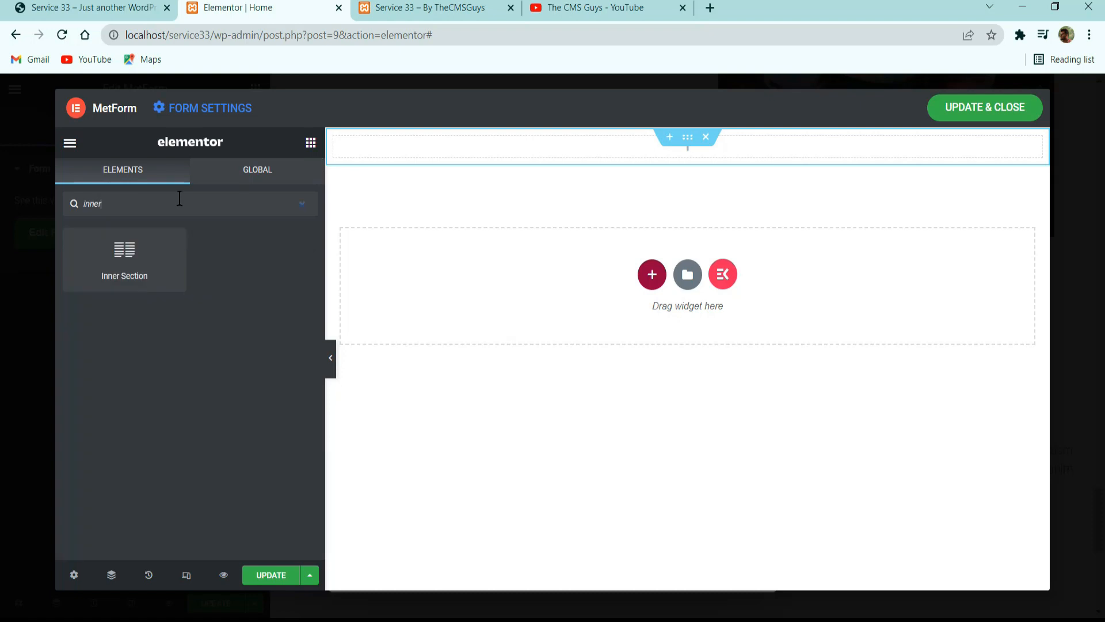
{"action": "left_click_drag", "start_coordinate": [124, 256], "coordinate": [625, 150]}
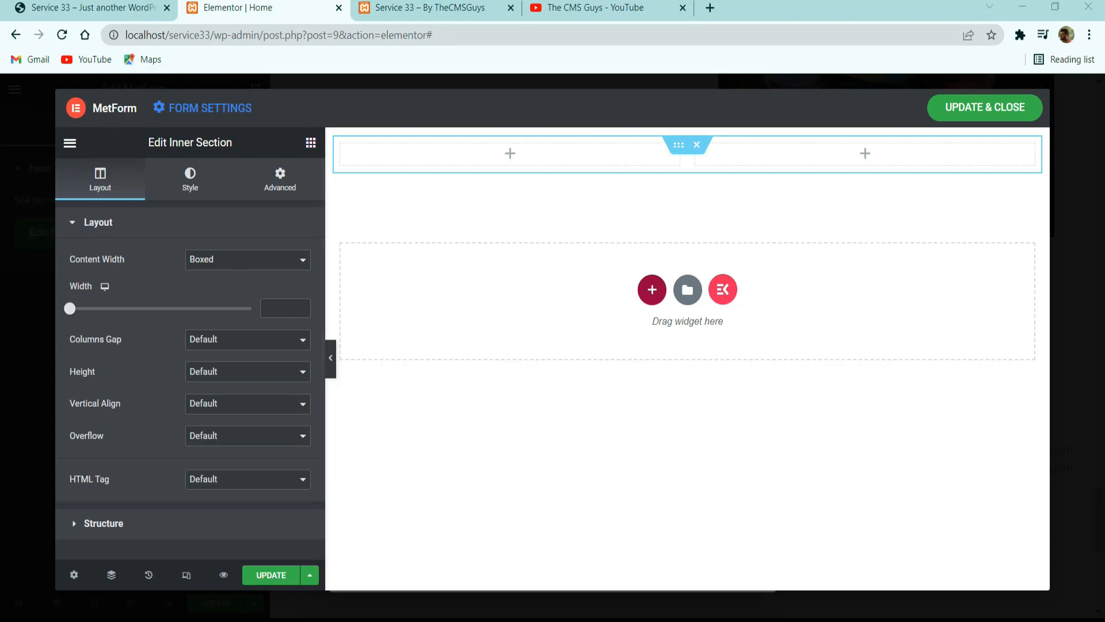
Check the form layout on the reference site and add a MetForm Text field to the inner section's first column.
{"action": "left_click", "coordinate": [126, 2]}
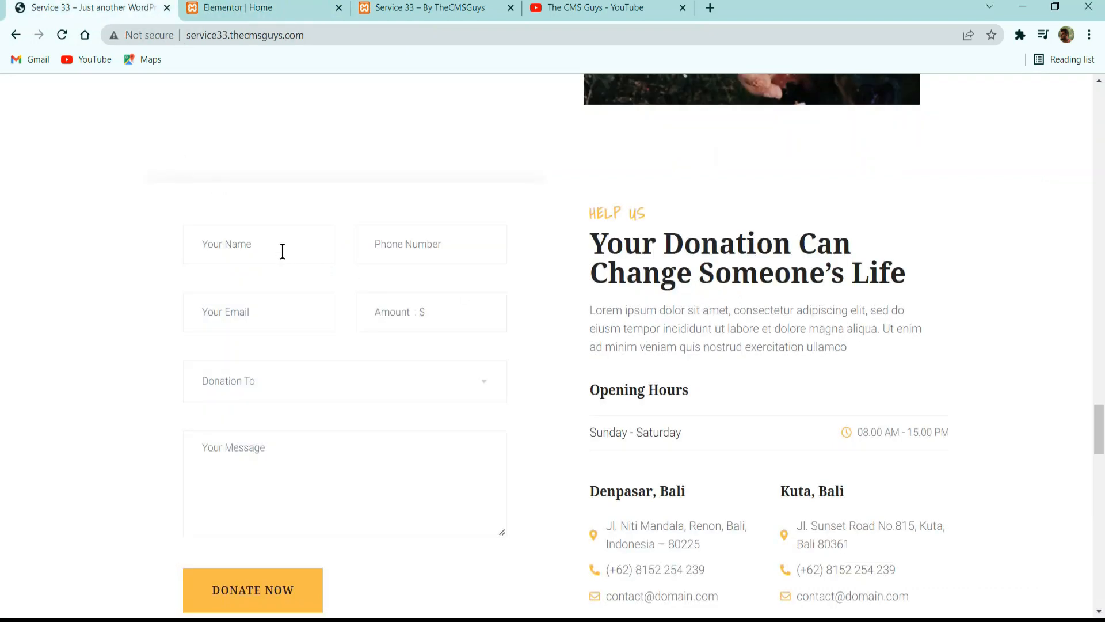
{"action": "left_click", "coordinate": [270, 8]}
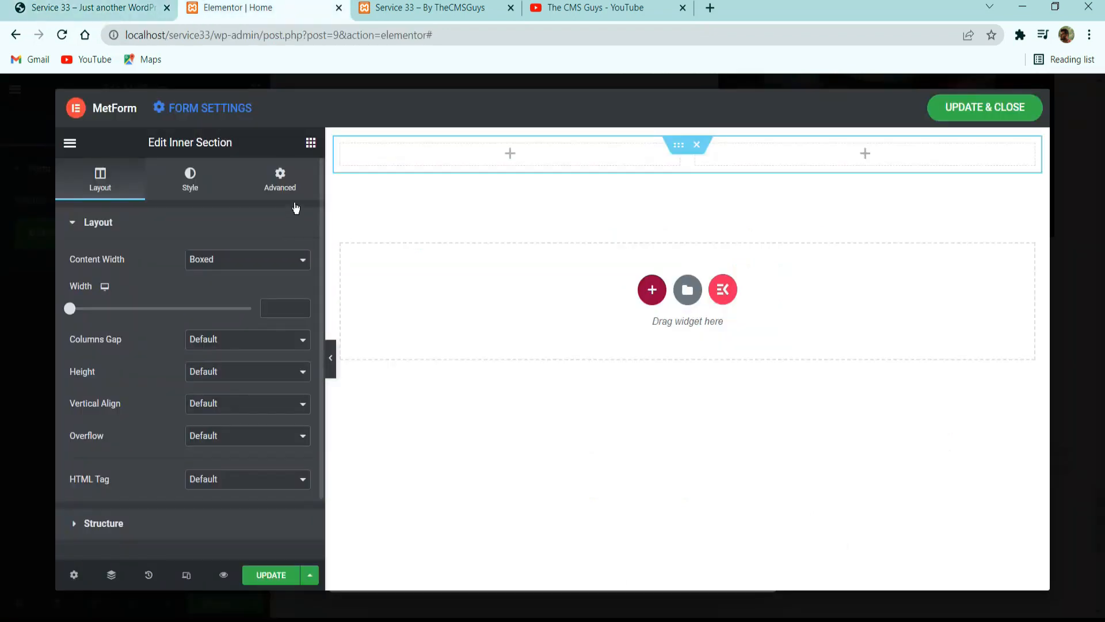
{"action": "left_click", "coordinate": [310, 144]}
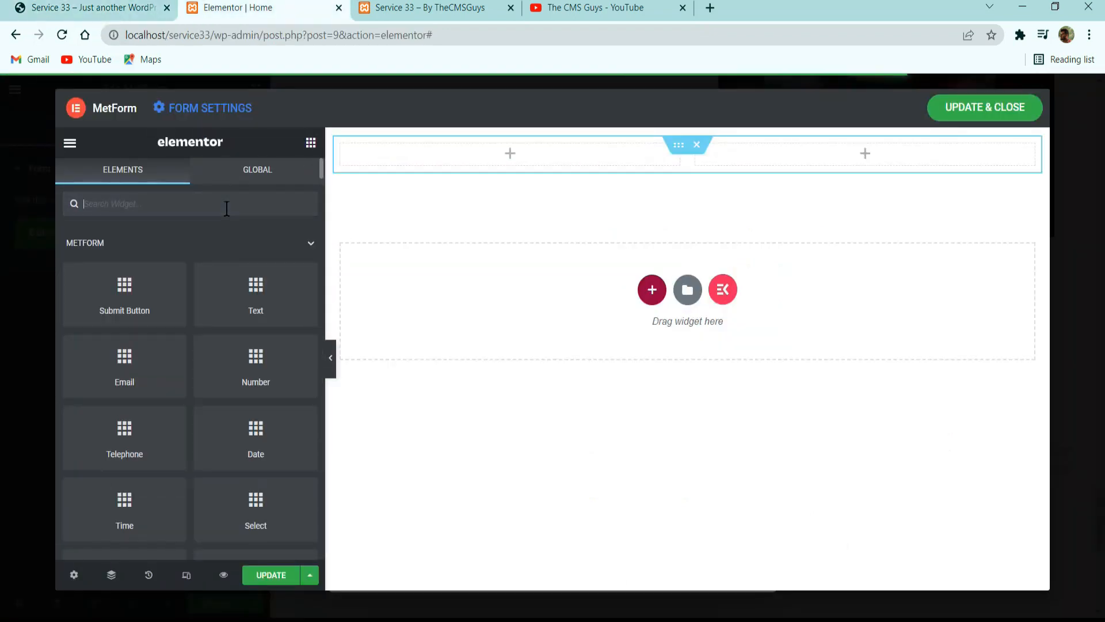
{"action": "type", "text": "tex"}
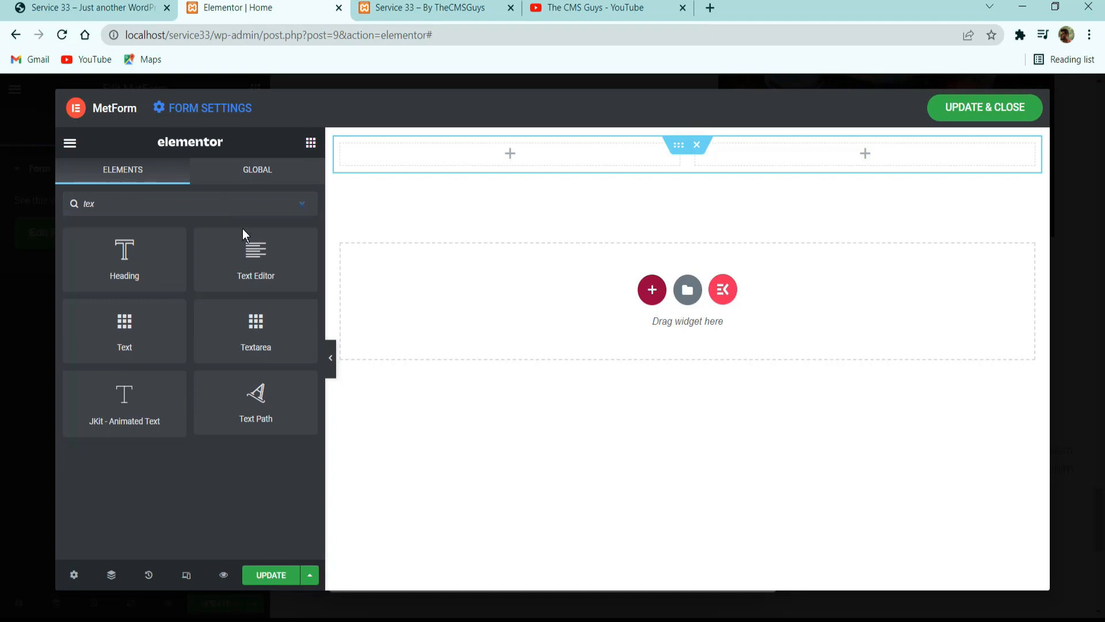
{"action": "left_click_drag", "start_coordinate": [182, 321], "coordinate": [545, 173]}
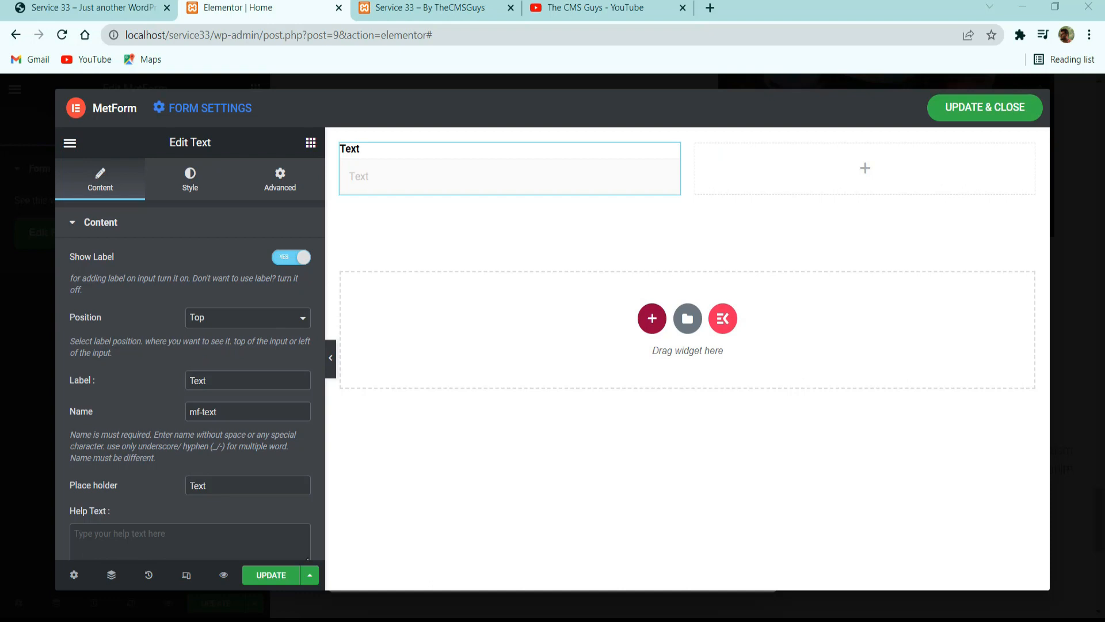
Hide the text field's label, name the field mf-first-name and set its placeholder to "You Name".
{"action": "left_click", "coordinate": [229, 378]}
{"action": "left_click", "coordinate": [282, 256]}
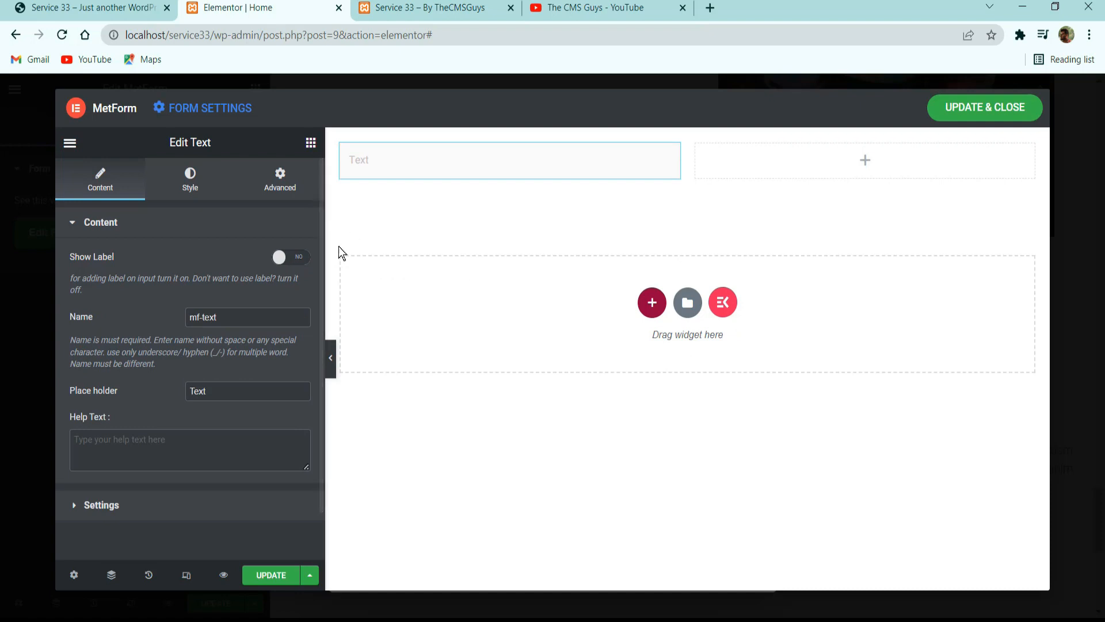
{"action": "double_click", "coordinate": [248, 318]}
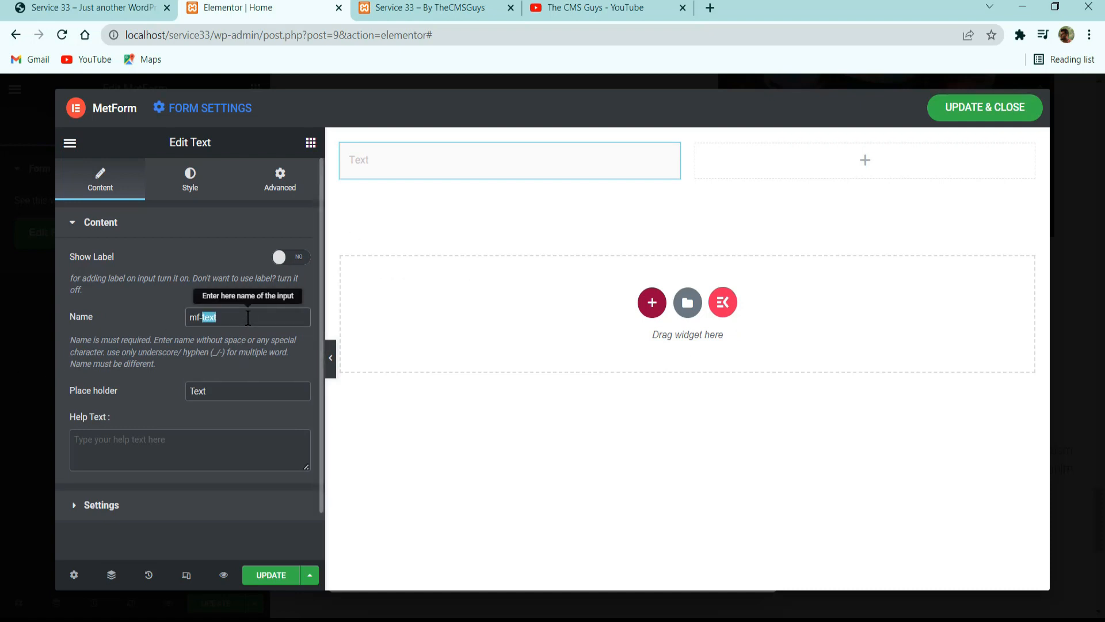
{"action": "type", "text": "first"}
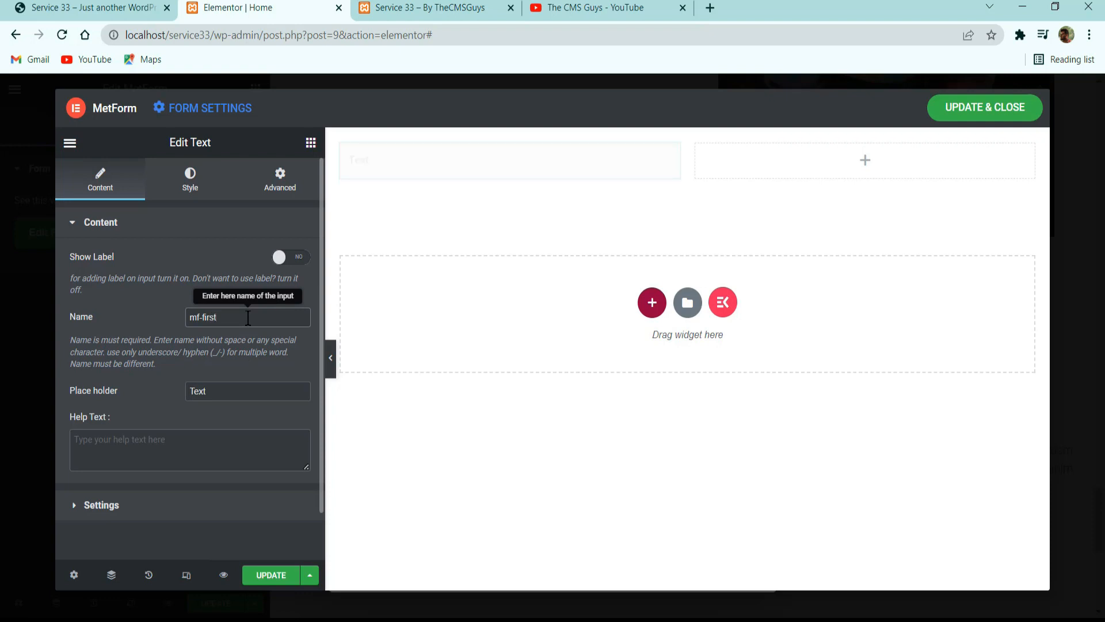
{"action": "type", "text": "-name"}
{"action": "key", "text": "Tab"}
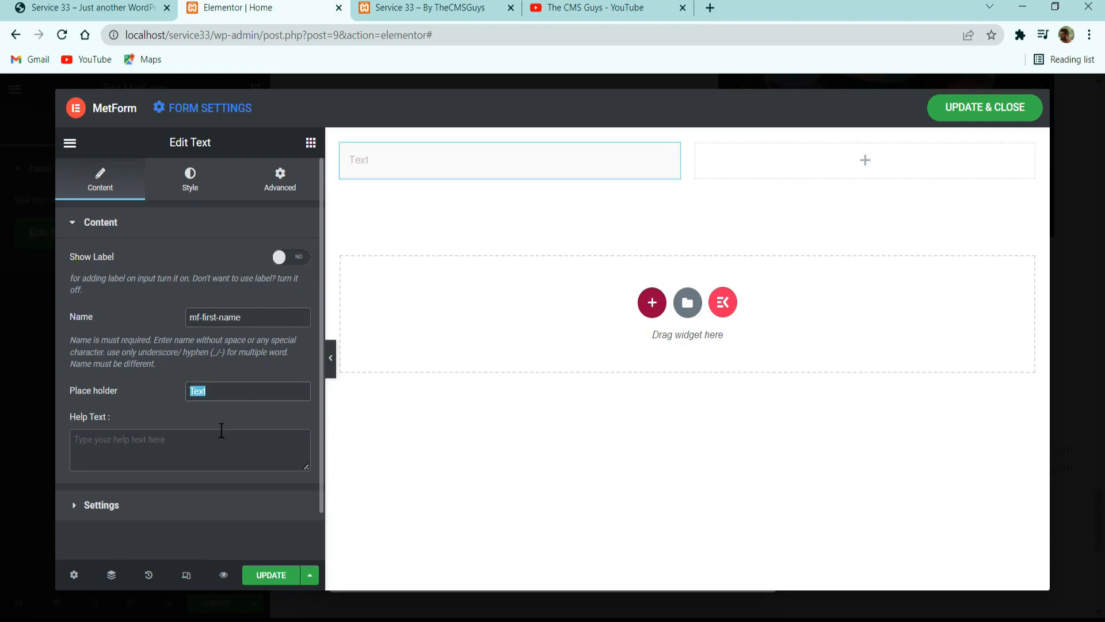
{"action": "type", "text": "You"}
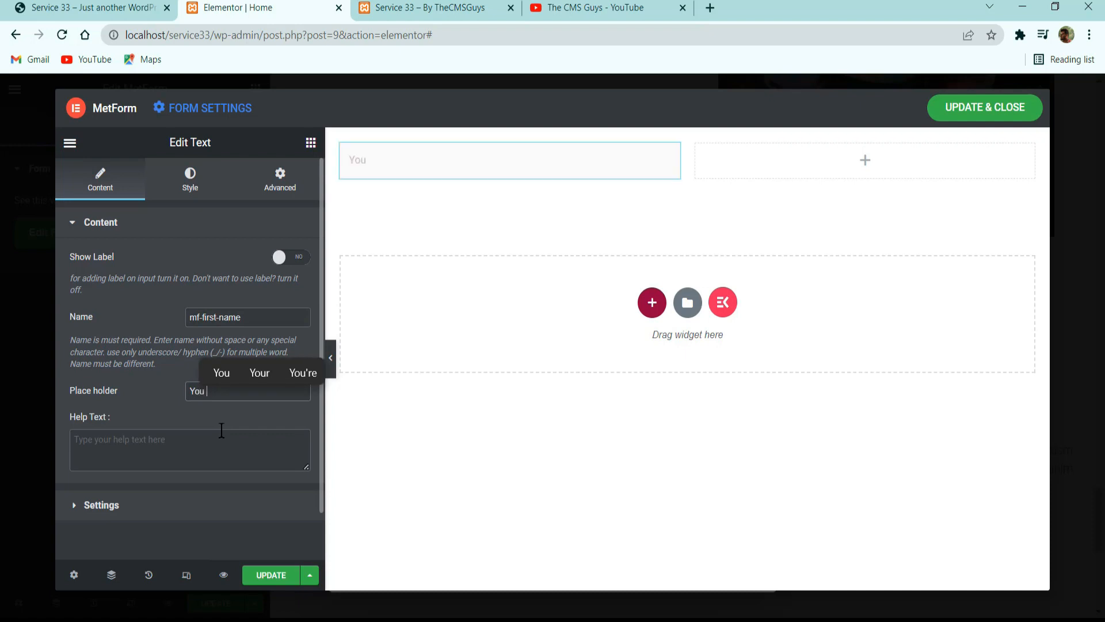
{"action": "type", "text": " Name"}
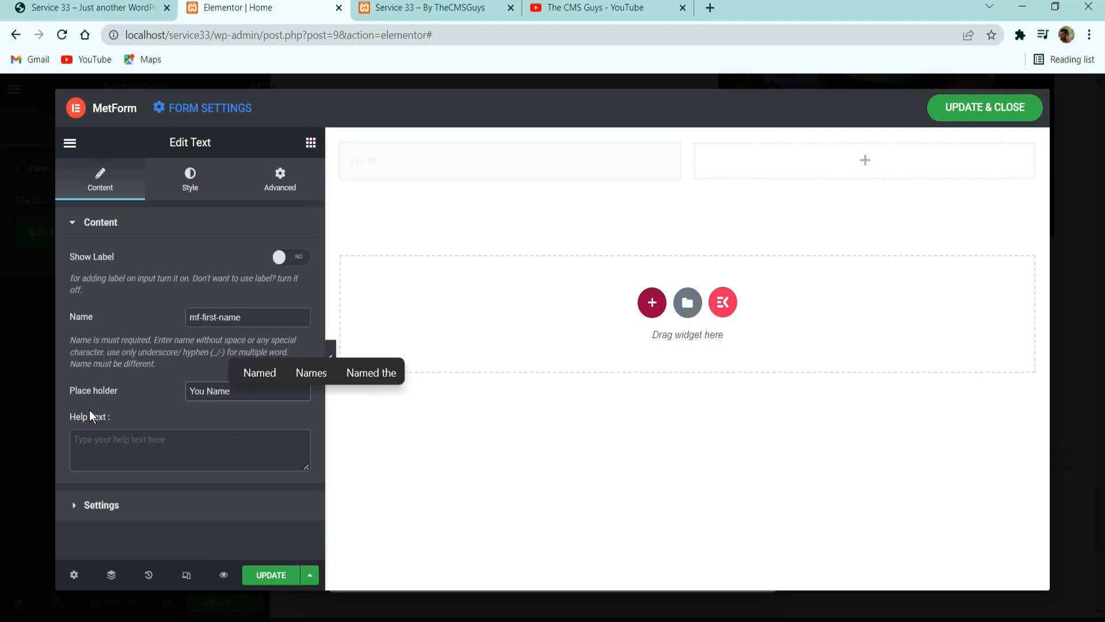
Set the name field's input padding to 15 px top and bottom and 25 px right and left.
{"action": "left_click", "coordinate": [190, 505]}
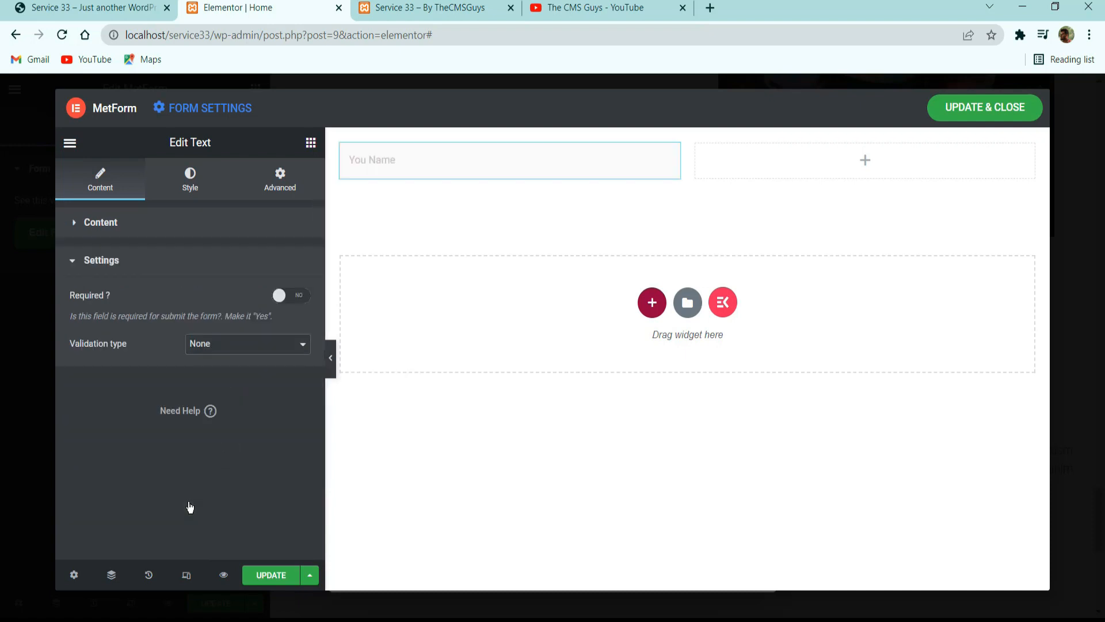
{"action": "left_click", "coordinate": [185, 183]}
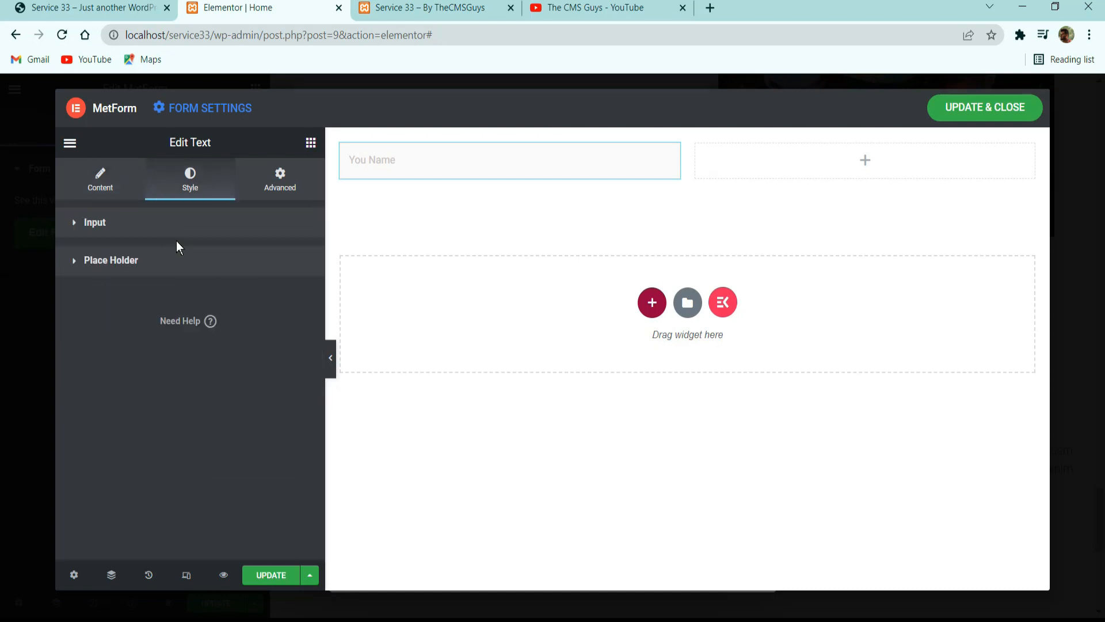
{"action": "left_click", "coordinate": [173, 225]}
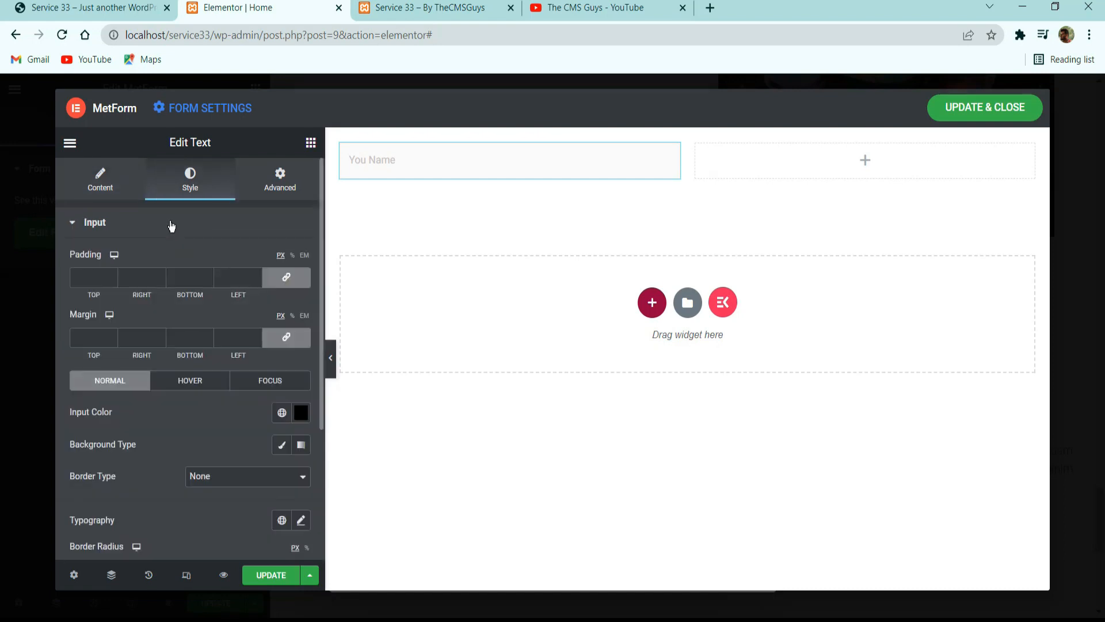
{"action": "left_click", "coordinate": [172, 225]}
{"action": "left_click", "coordinate": [182, 233]}
{"action": "left_click", "coordinate": [94, 275]}
{"action": "type", "text": "15"}
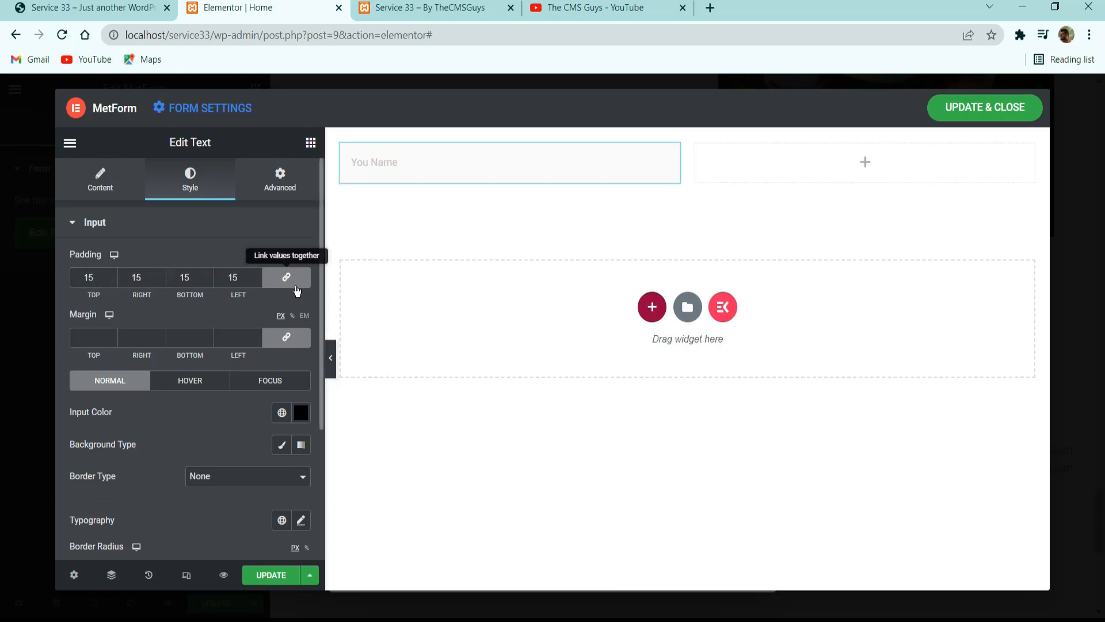
{"action": "left_click", "coordinate": [287, 279]}
{"action": "double_click", "coordinate": [141, 278]}
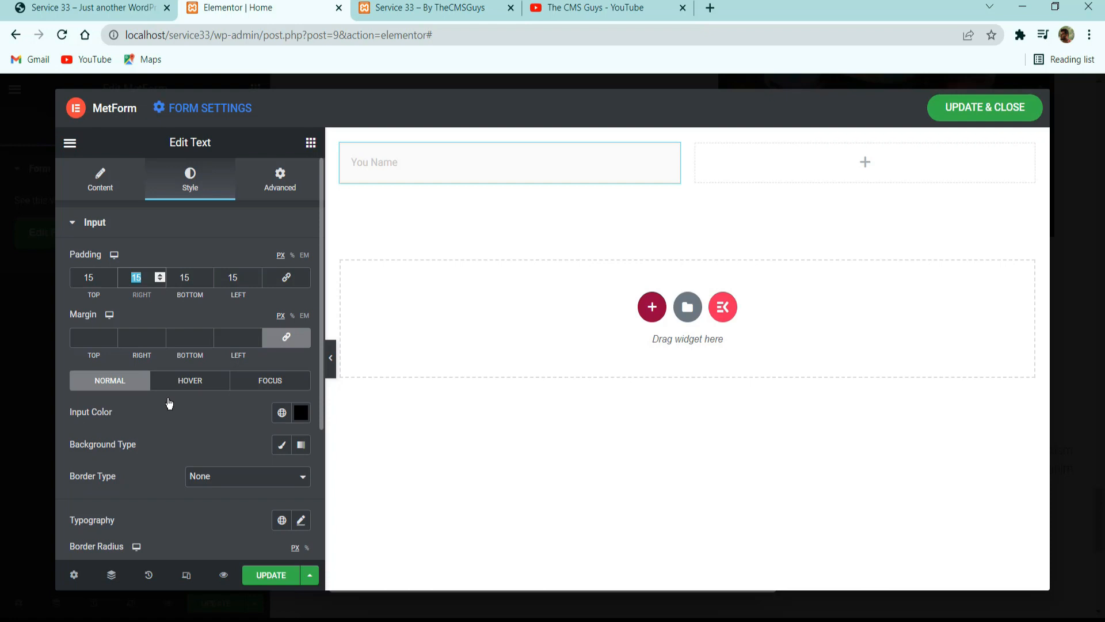
{"action": "type", "text": "2"}
{"action": "double_click", "coordinate": [233, 276]}
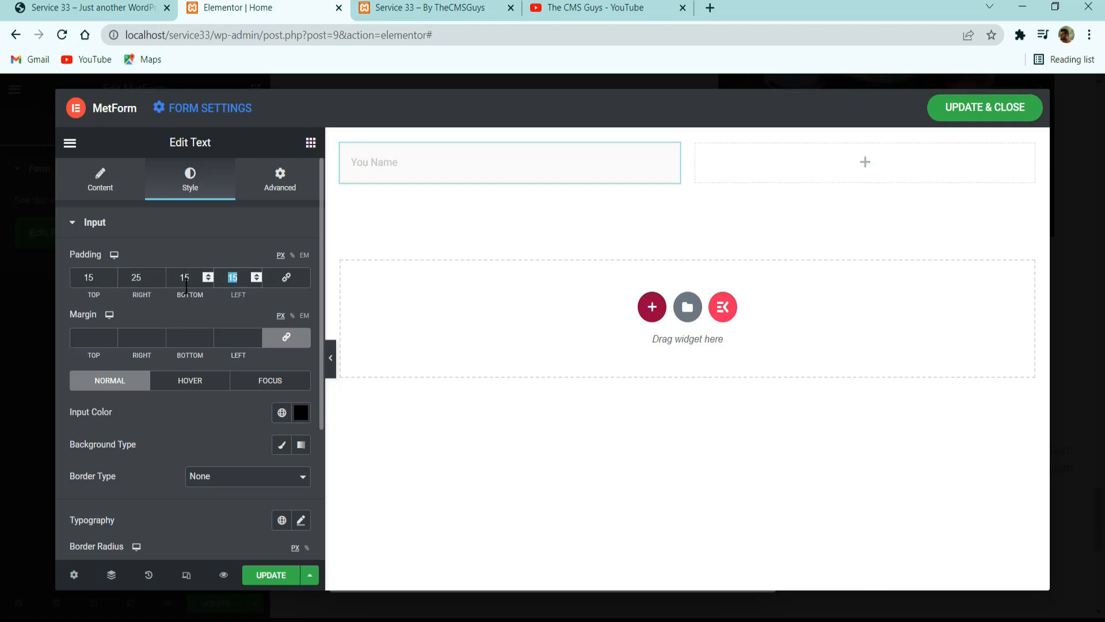
{"action": "type", "text": "25"}
Give the name field the global Secondary input color and a classic semi-transparent white background, #FFFFFF7D.
{"action": "left_click", "coordinate": [281, 413]}
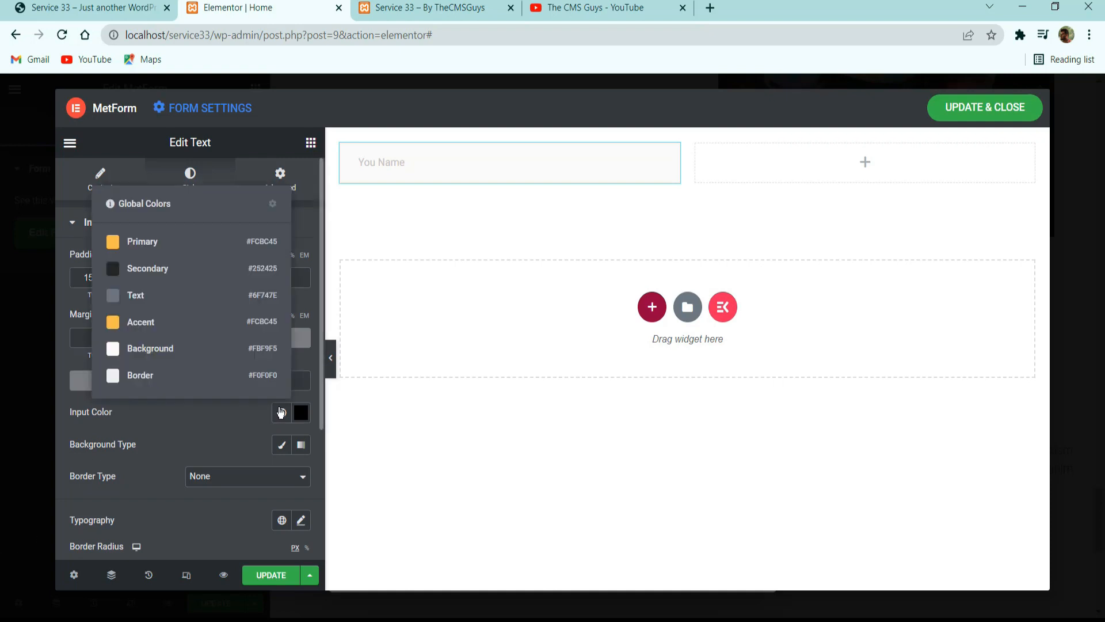
{"action": "left_click", "coordinate": [236, 266]}
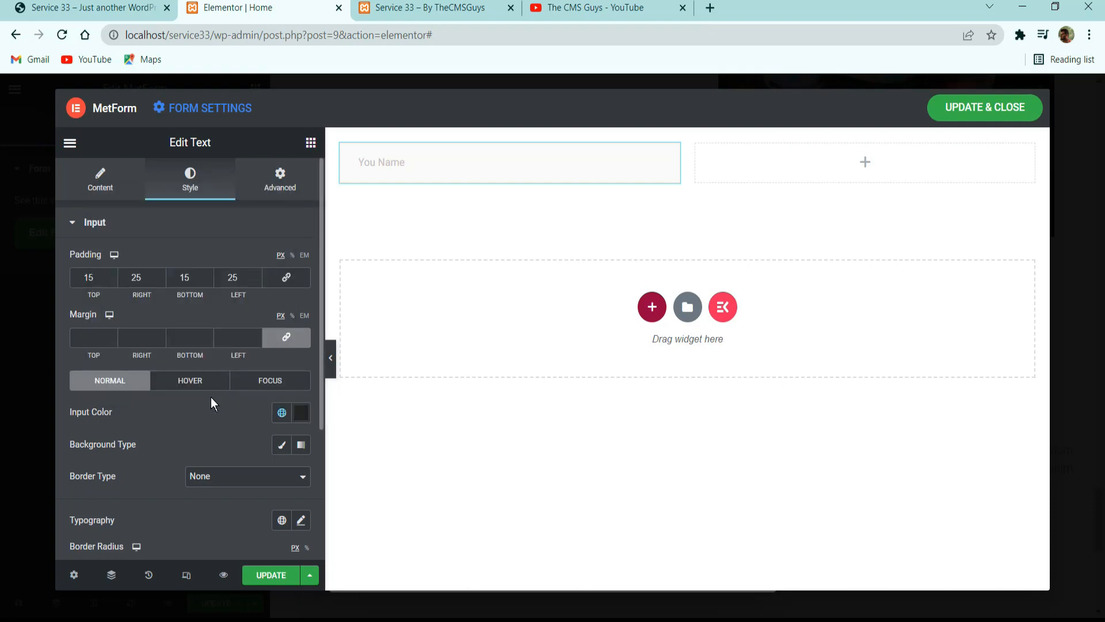
{"action": "scroll", "coordinate": [213, 399], "scroll_direction": "down", "scroll_amount": 3}
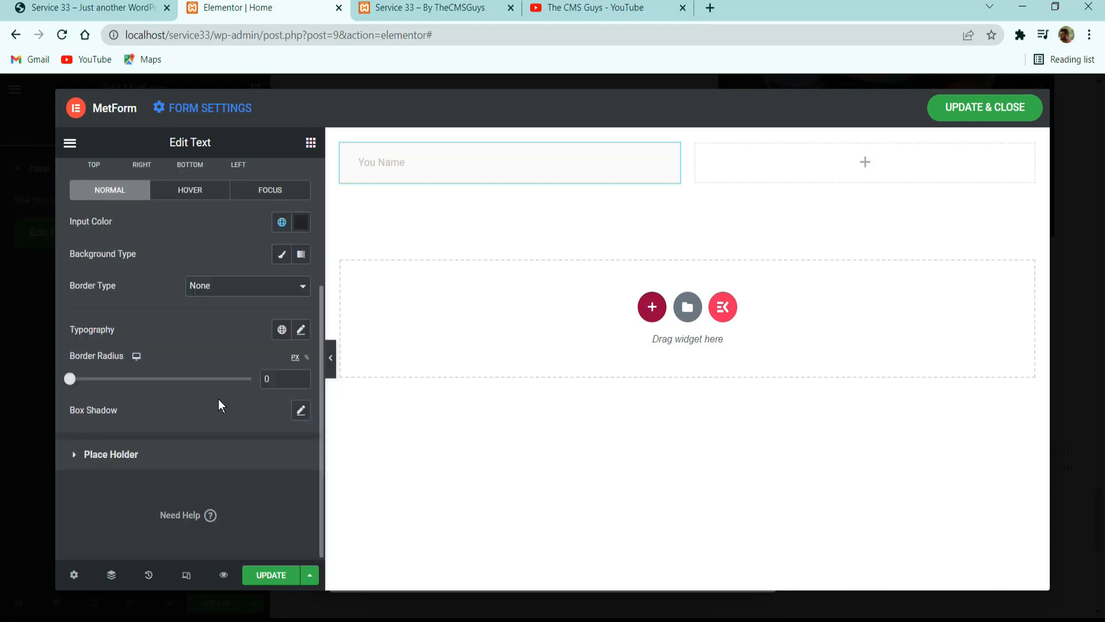
{"action": "left_click", "coordinate": [281, 254]}
{"action": "left_click", "coordinate": [300, 286]}
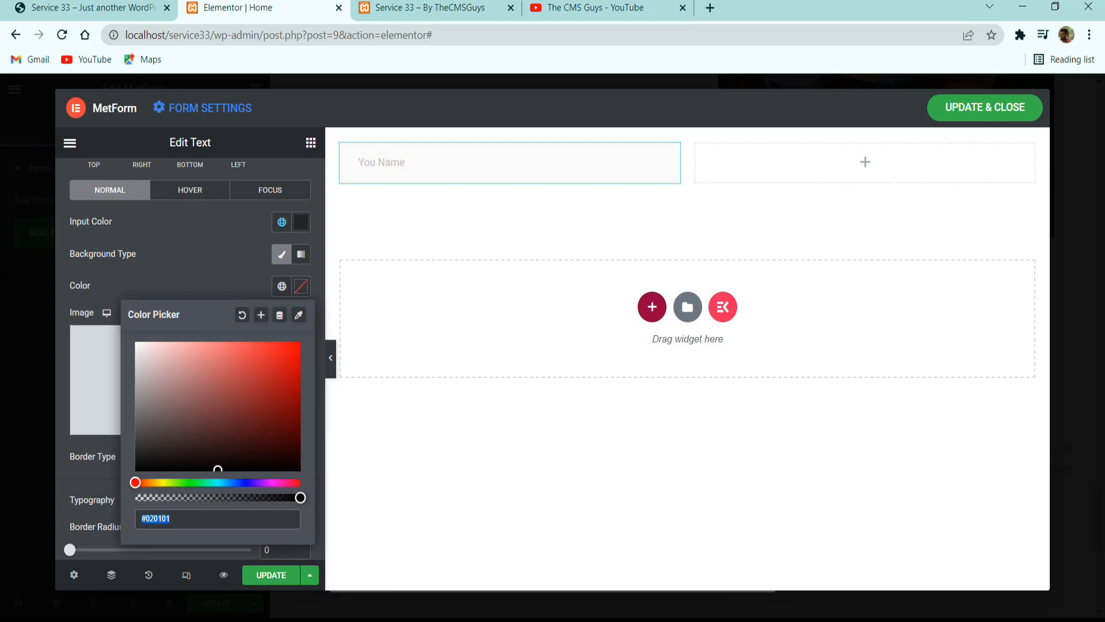
{"action": "type", "text": "#FFFFFF"}
{"action": "left_click_drag", "start_coordinate": [300, 497], "coordinate": [216, 499]}
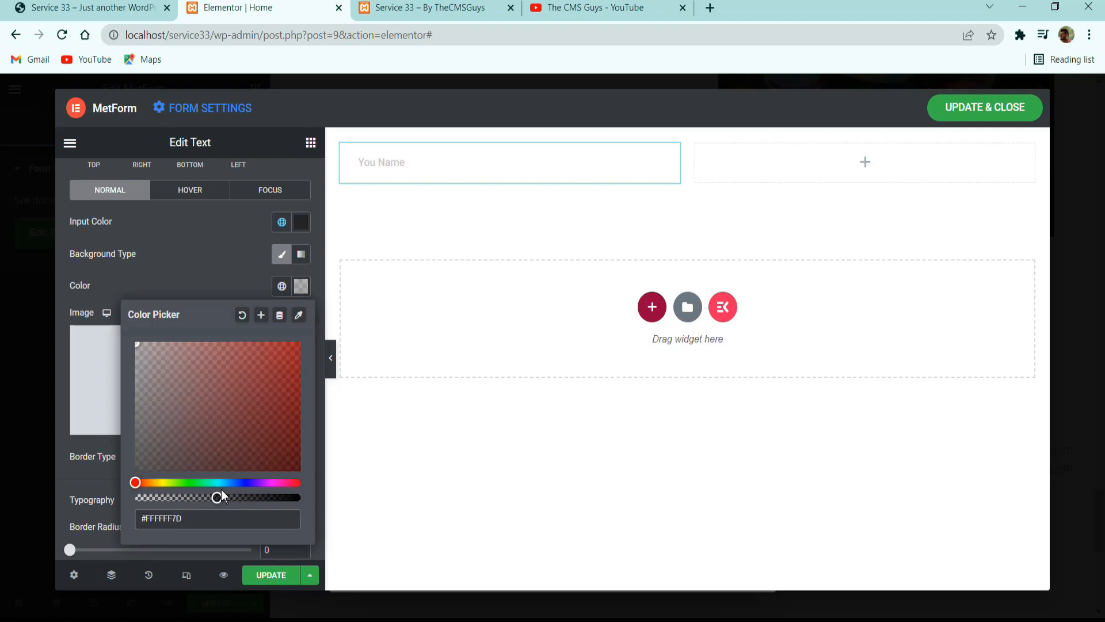
Apply the global Text font (Heebo, weight 300) to the name field's input text and reduce its font size.
{"action": "left_click", "coordinate": [187, 279]}
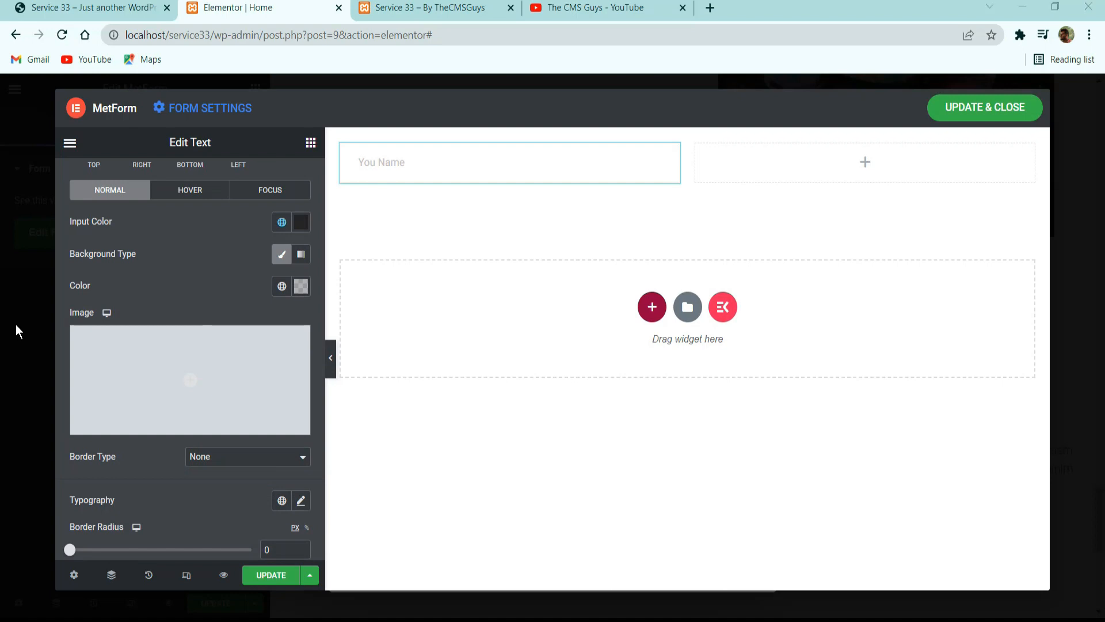
{"action": "left_click", "coordinate": [203, 190]}
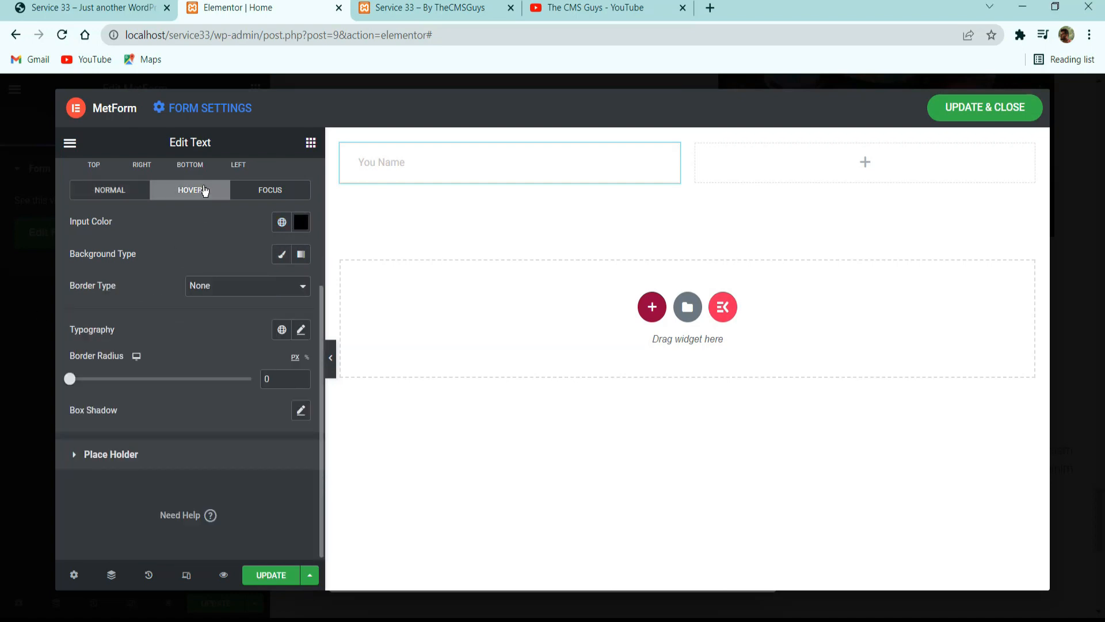
{"action": "left_click", "coordinate": [260, 192]}
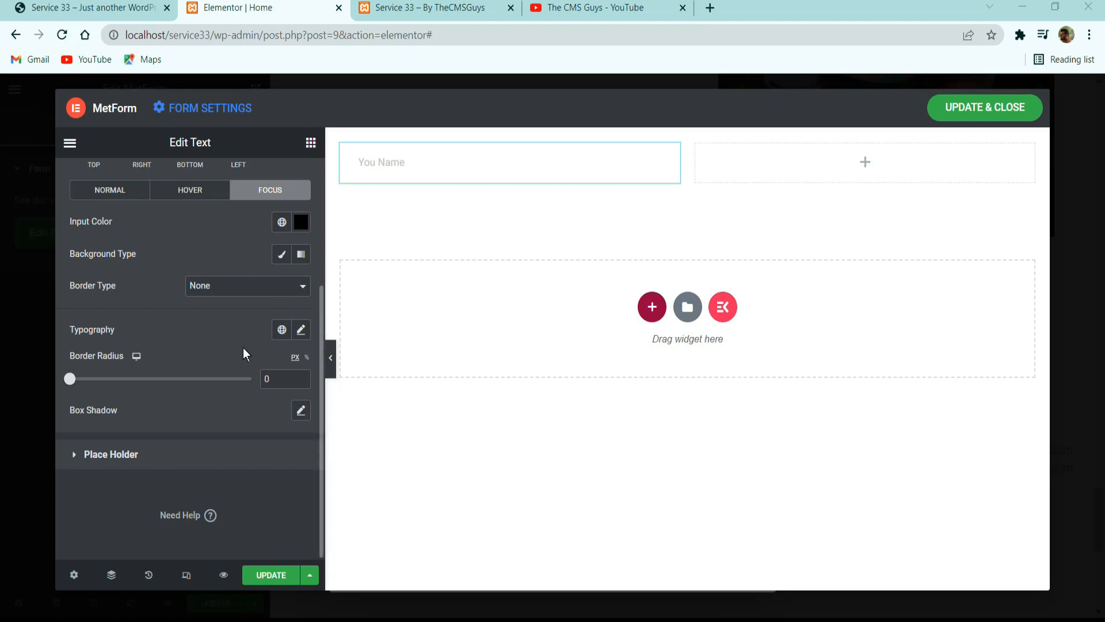
{"action": "left_click", "coordinate": [300, 329]}
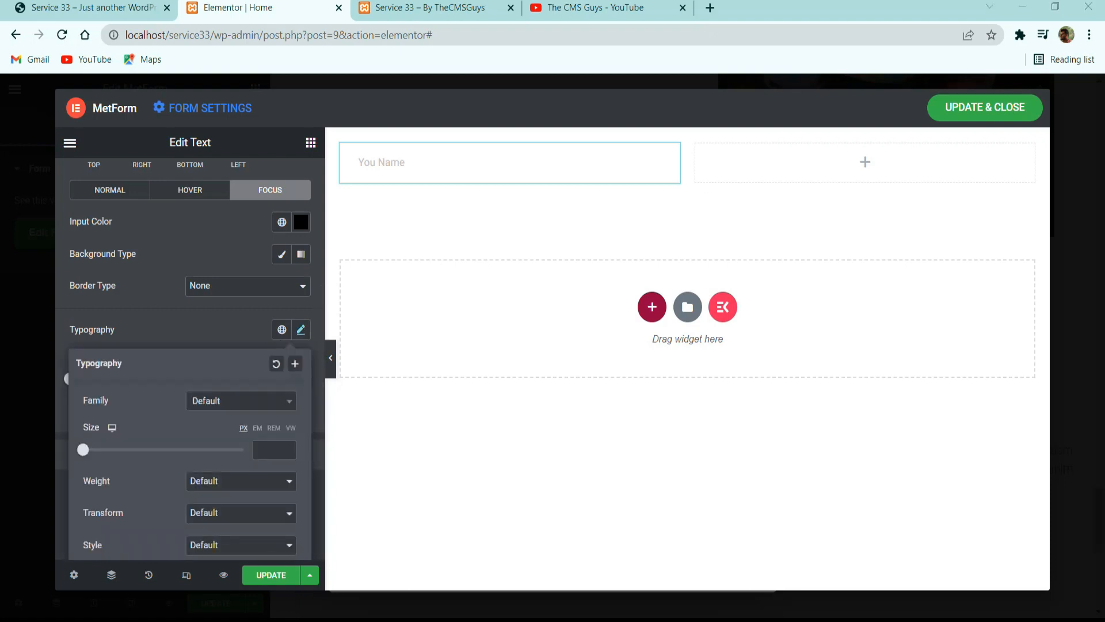
{"action": "left_click", "coordinate": [282, 330]}
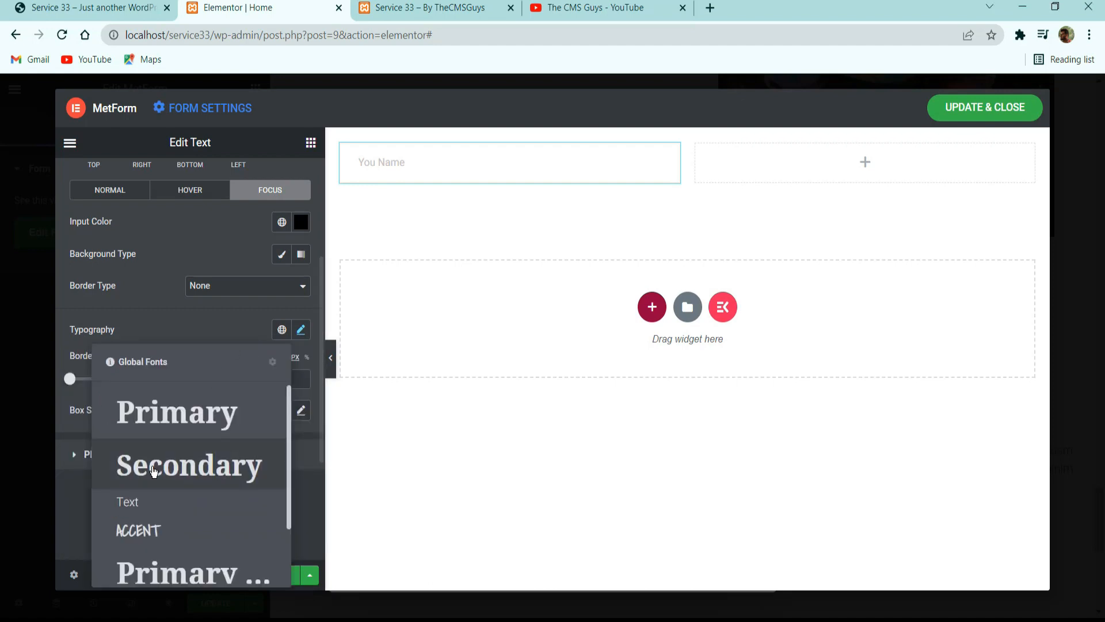
{"action": "left_click", "coordinate": [257, 407]}
{"action": "left_click", "coordinate": [305, 328]}
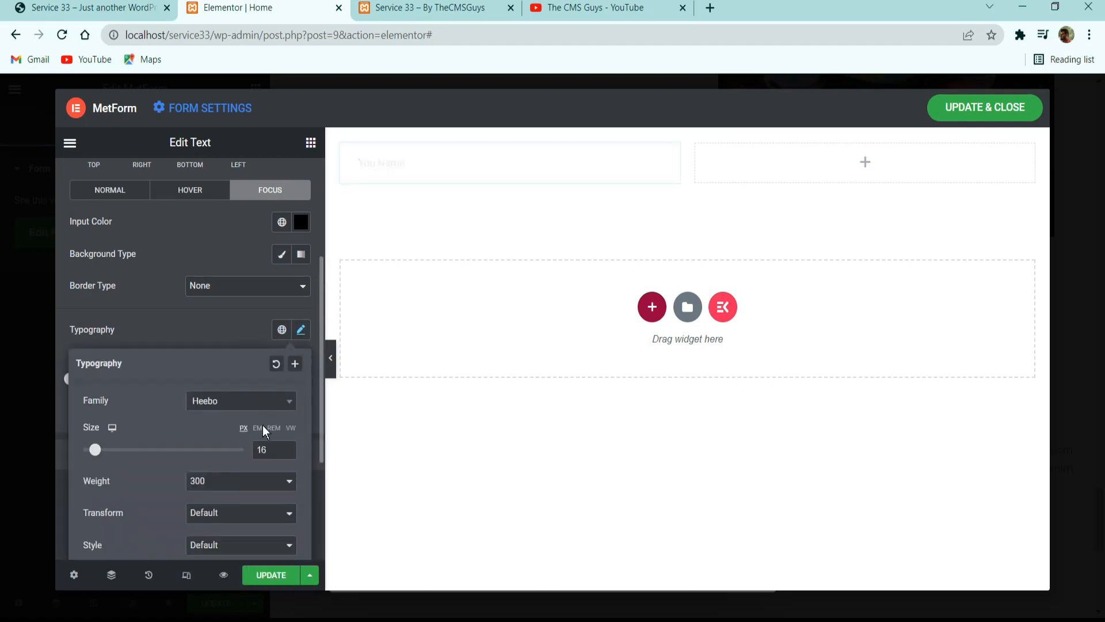
{"action": "left_click", "coordinate": [287, 452]}
{"action": "left_click", "coordinate": [288, 453]}
{"action": "left_click", "coordinate": [240, 339]}
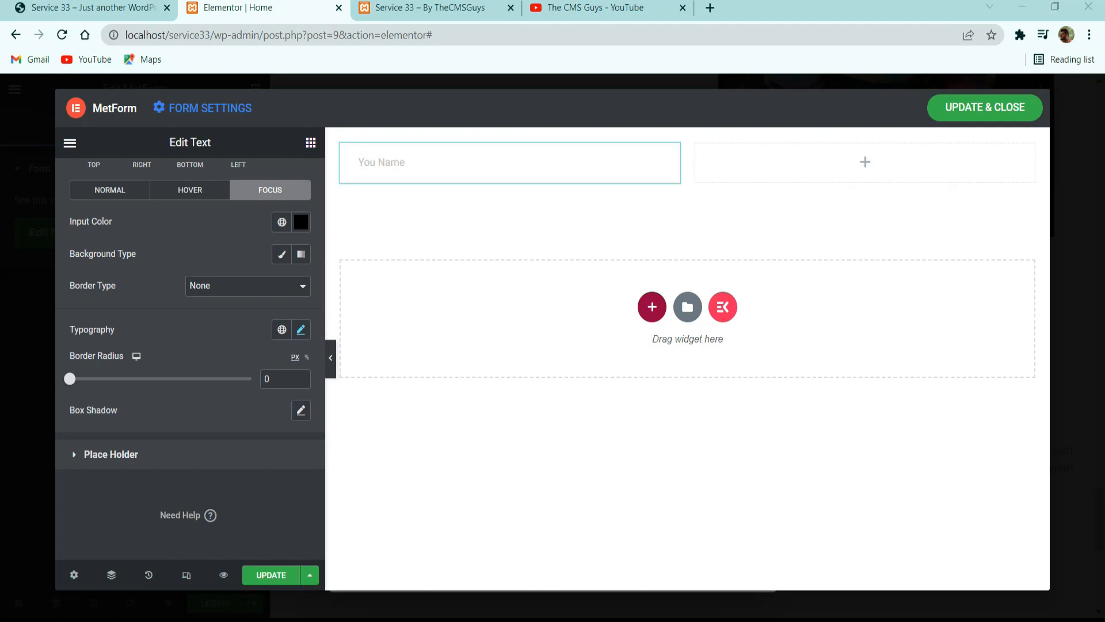
Apply the global Text font (Heebo, weight 300) to the name field's placeholder and reduce its font size.
{"action": "left_click", "coordinate": [159, 458]}
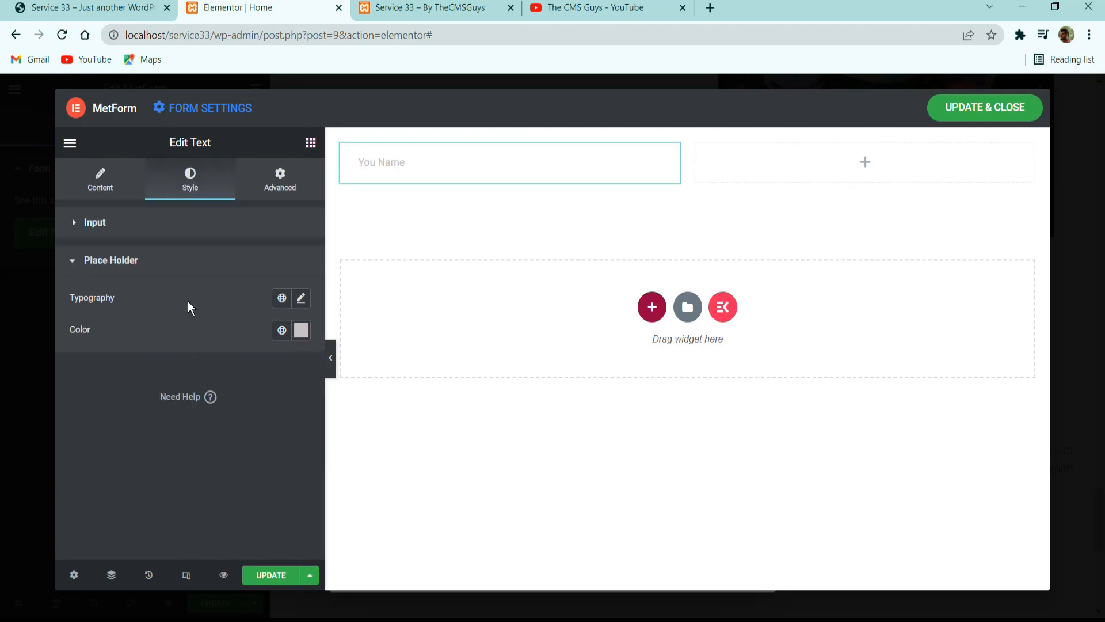
{"action": "left_click", "coordinate": [302, 298]}
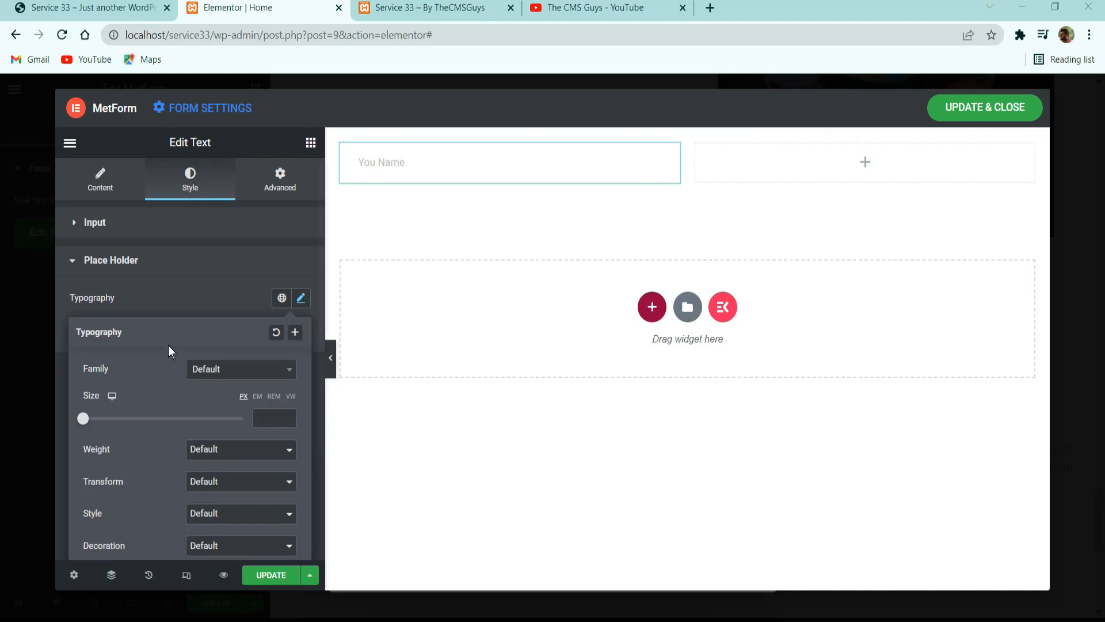
{"action": "left_click", "coordinate": [282, 297]}
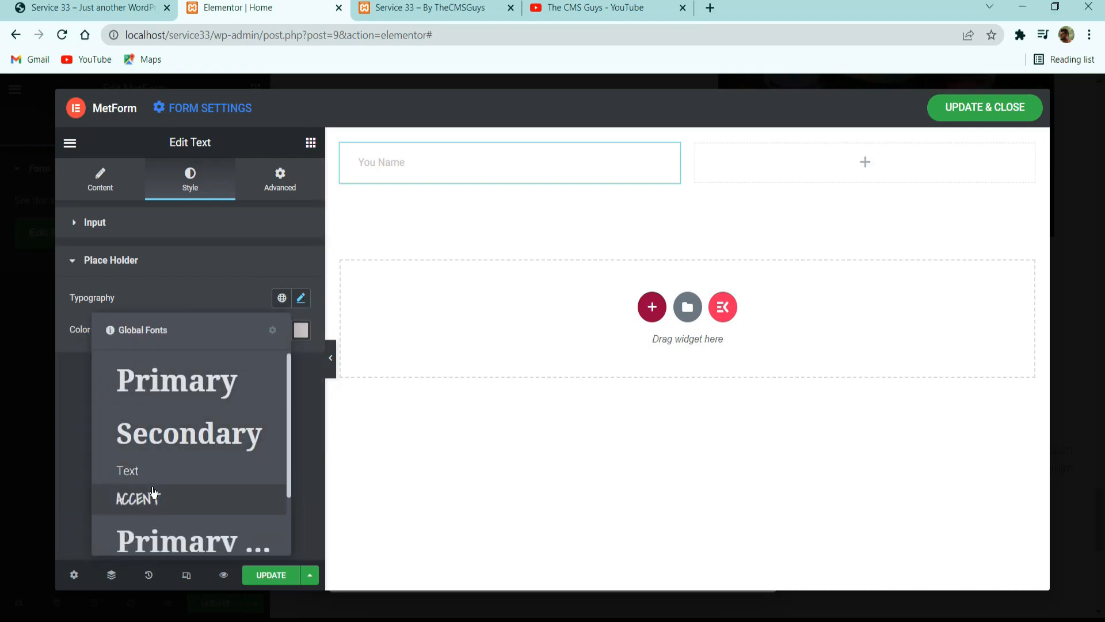
{"action": "left_click", "coordinate": [153, 492]}
{"action": "left_click", "coordinate": [301, 298]}
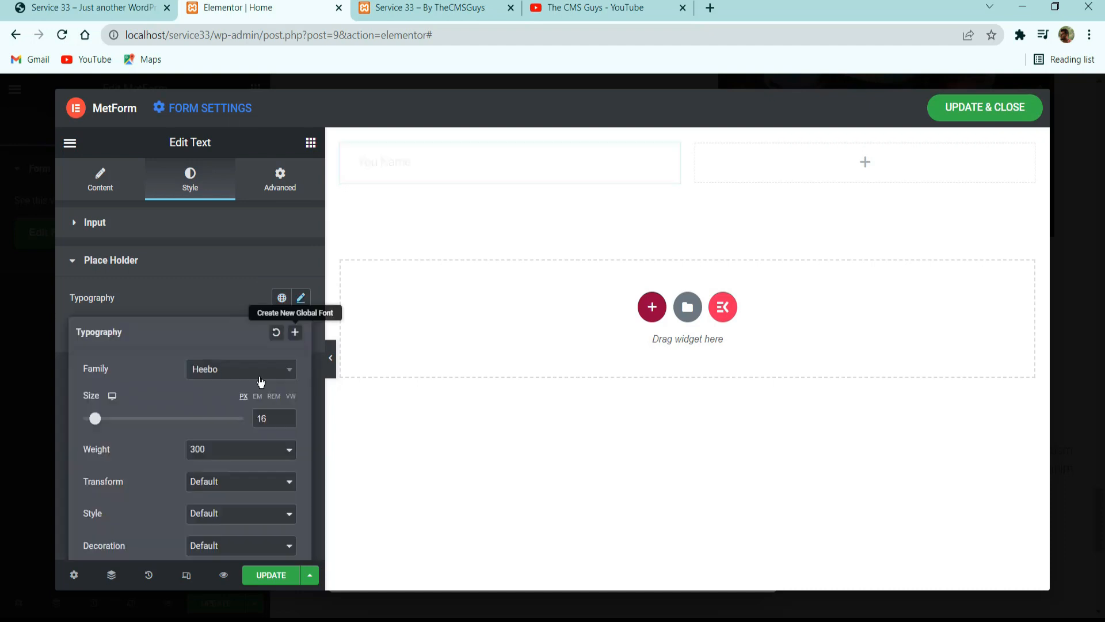
{"action": "left_click", "coordinate": [287, 422]}
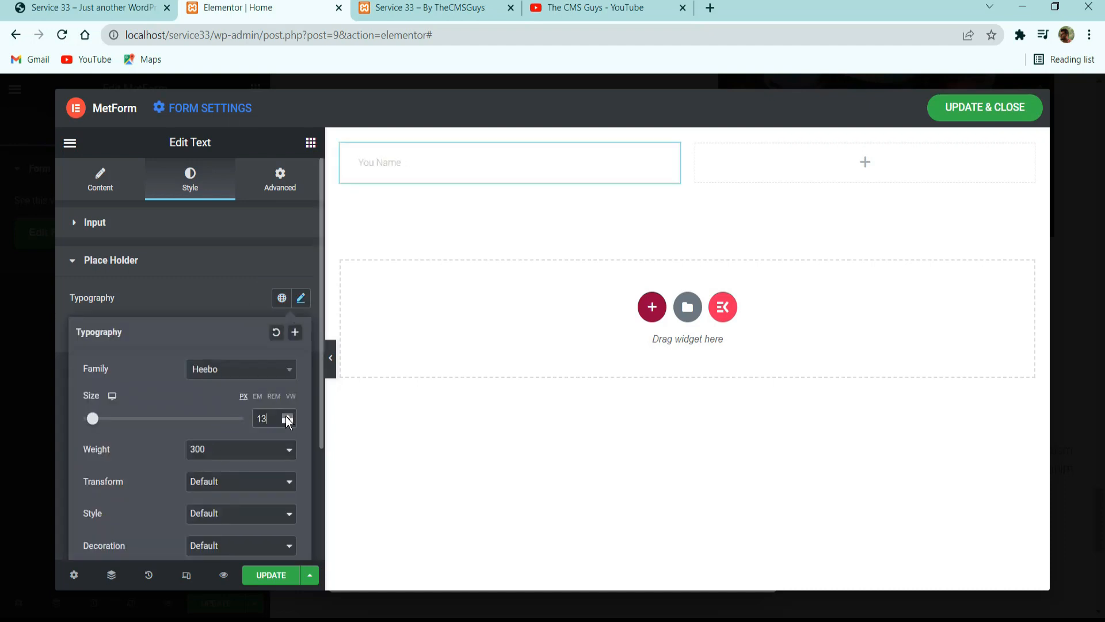
{"action": "left_click", "coordinate": [190, 275]}
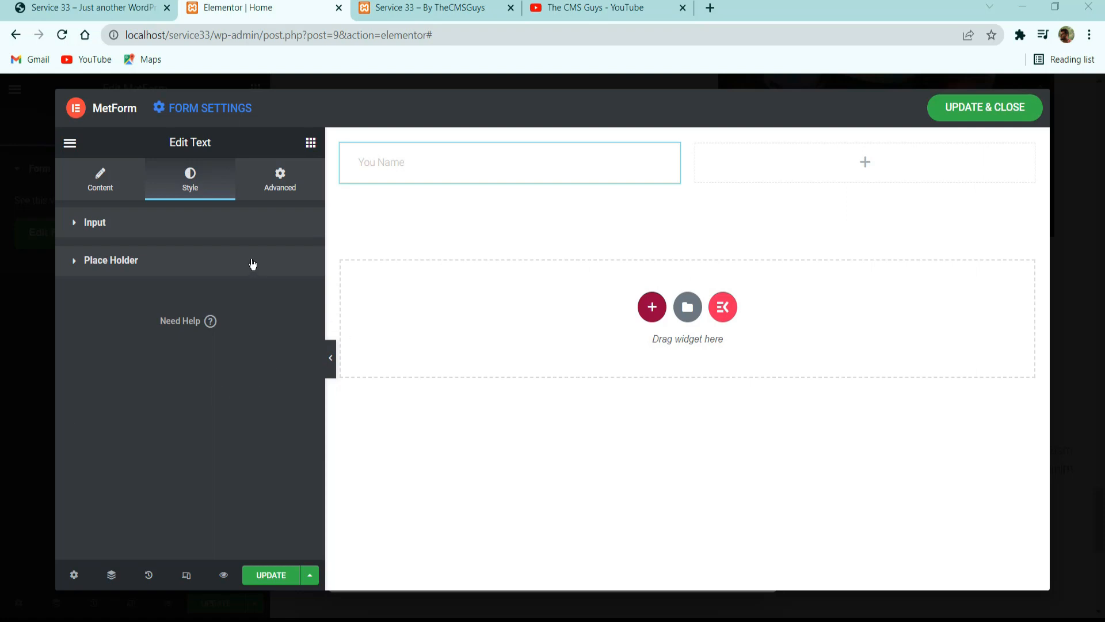
Copy the name field and add a Telephone field to the empty second column, checking it against the reference form.
{"action": "right_click", "coordinate": [500, 162]}
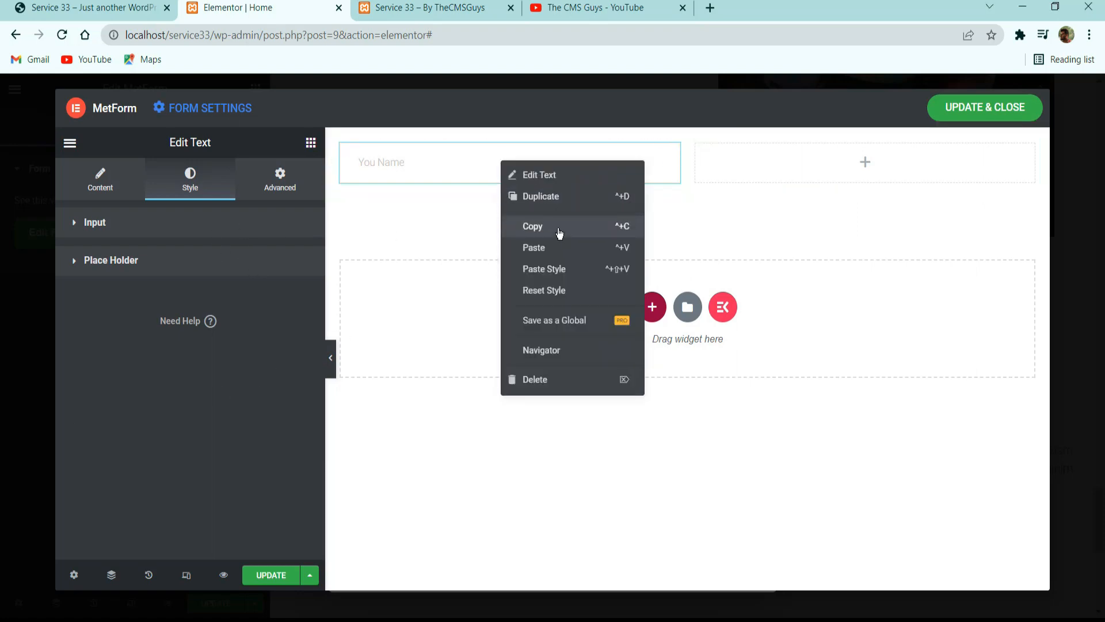
{"action": "left_click", "coordinate": [552, 227]}
{"action": "left_click", "coordinate": [311, 143]}
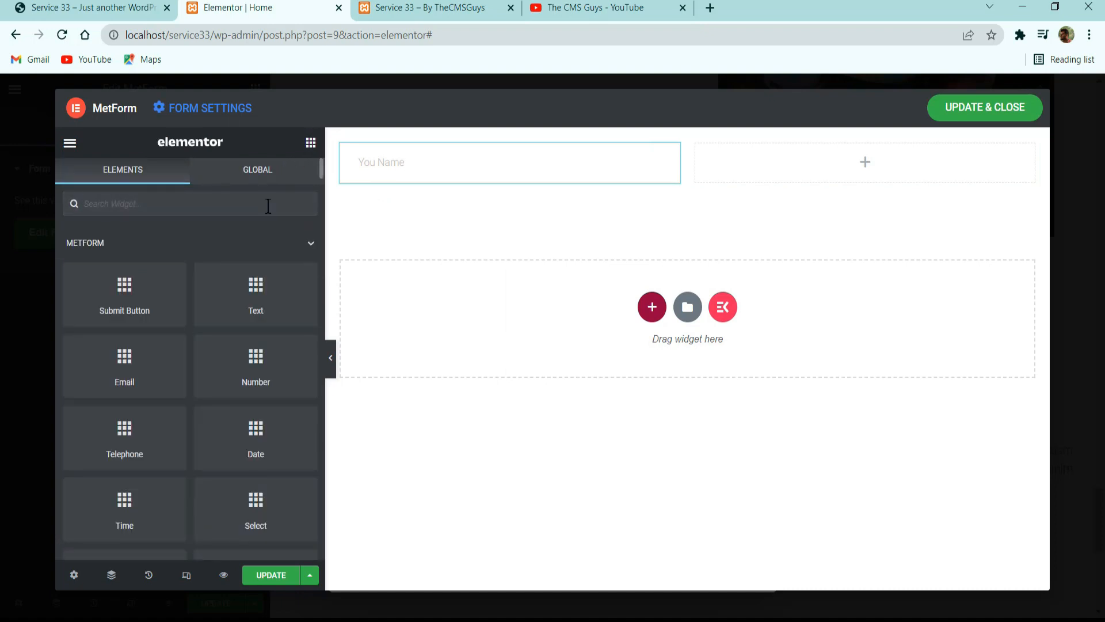
{"action": "type", "text": "tele"}
{"action": "left_click_drag", "start_coordinate": [123, 253], "coordinate": [819, 165]}
{"action": "left_click", "coordinate": [86, 3]}
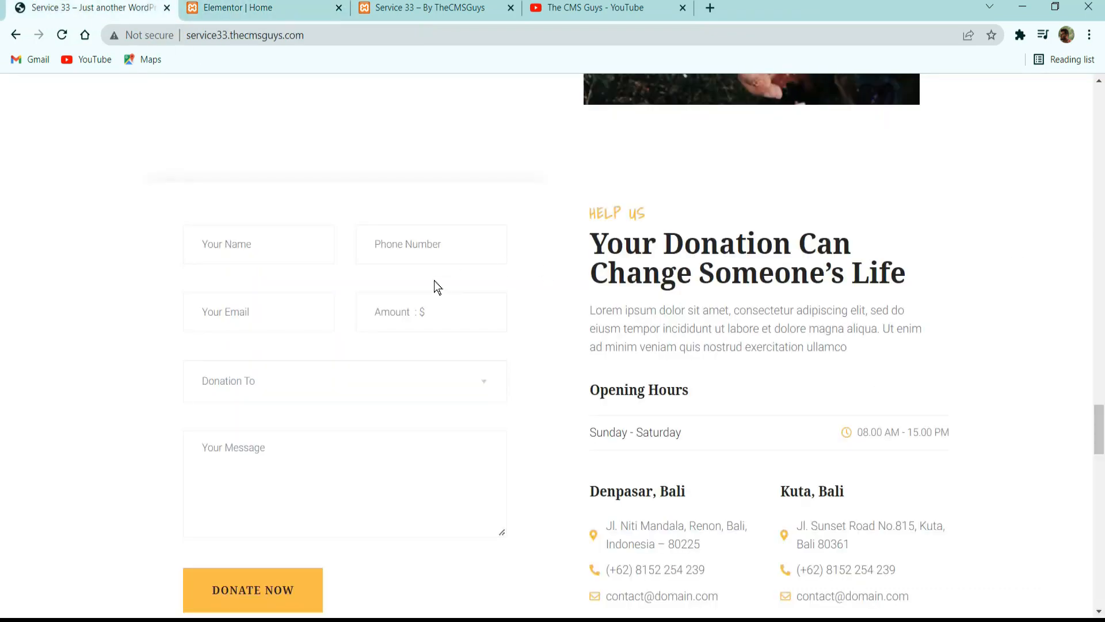
{"action": "key", "text": "ctrl+Tab"}
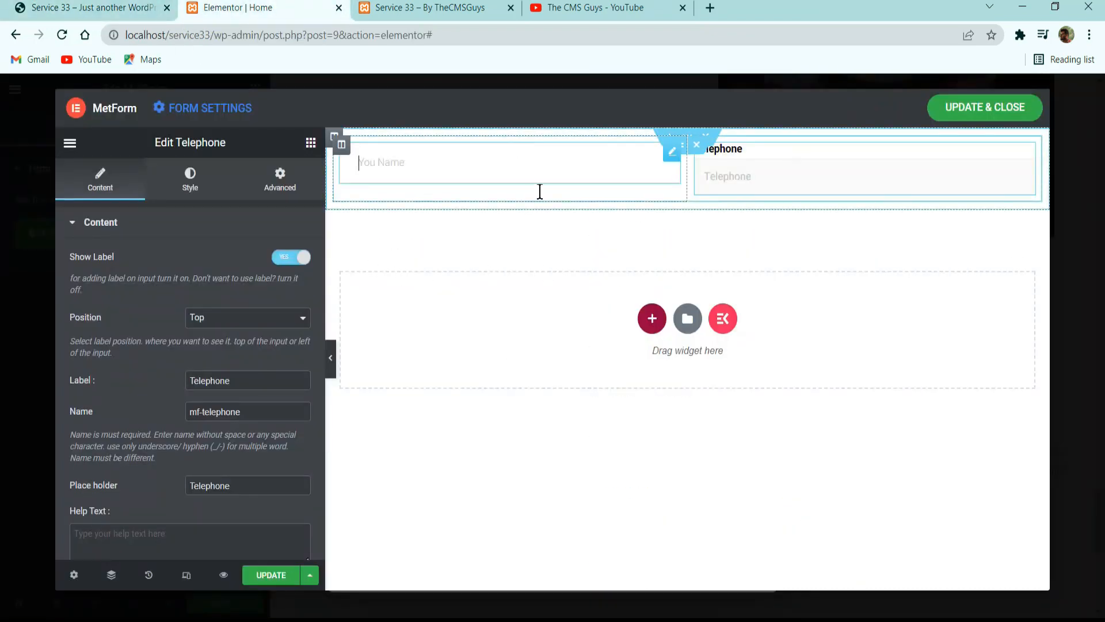
Paste the copied name field's style onto the Telephone field.
{"action": "right_click", "coordinate": [514, 163]}
{"action": "left_click", "coordinate": [732, 171]}
{"action": "right_click", "coordinate": [734, 167]}
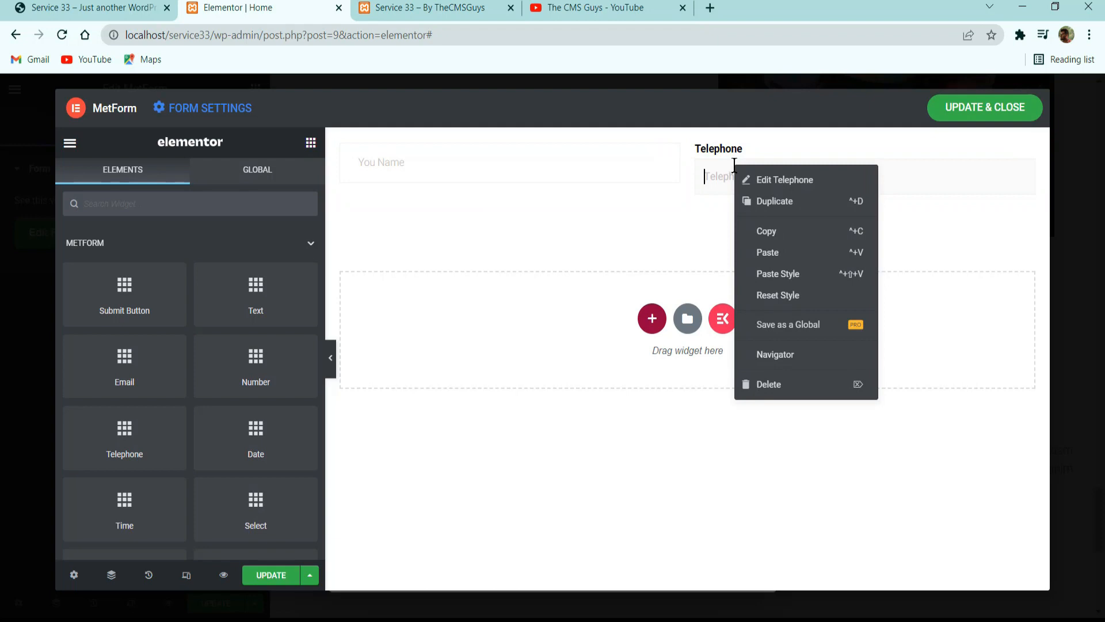
{"action": "left_click", "coordinate": [777, 277]}
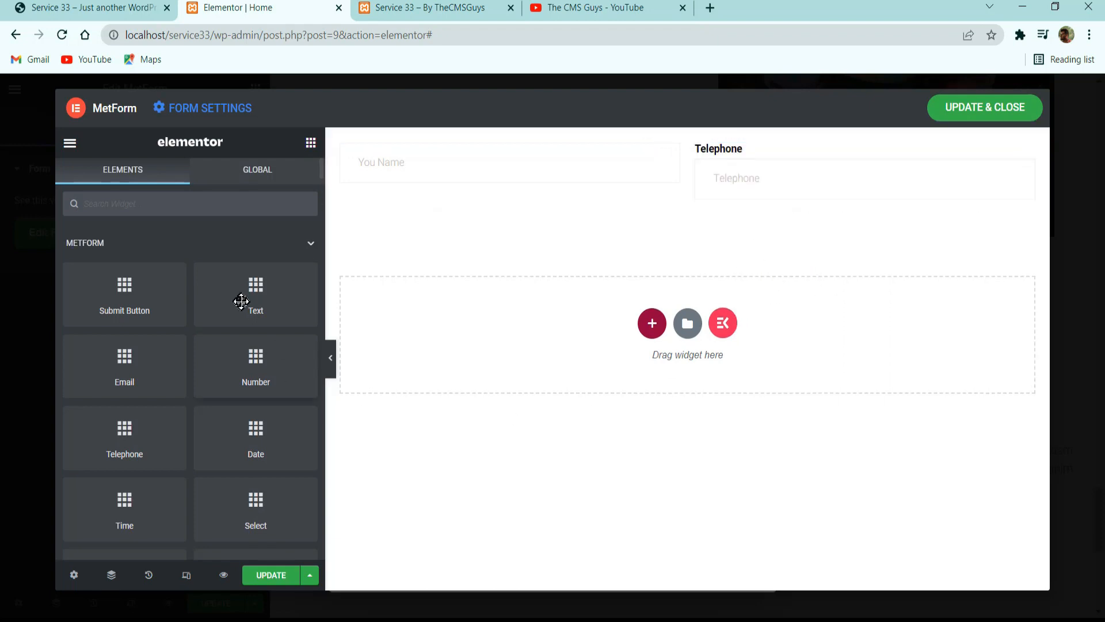
Hide the Telephone field's label and set its placeholder to "Phone Number".
{"action": "left_click", "coordinate": [740, 175]}
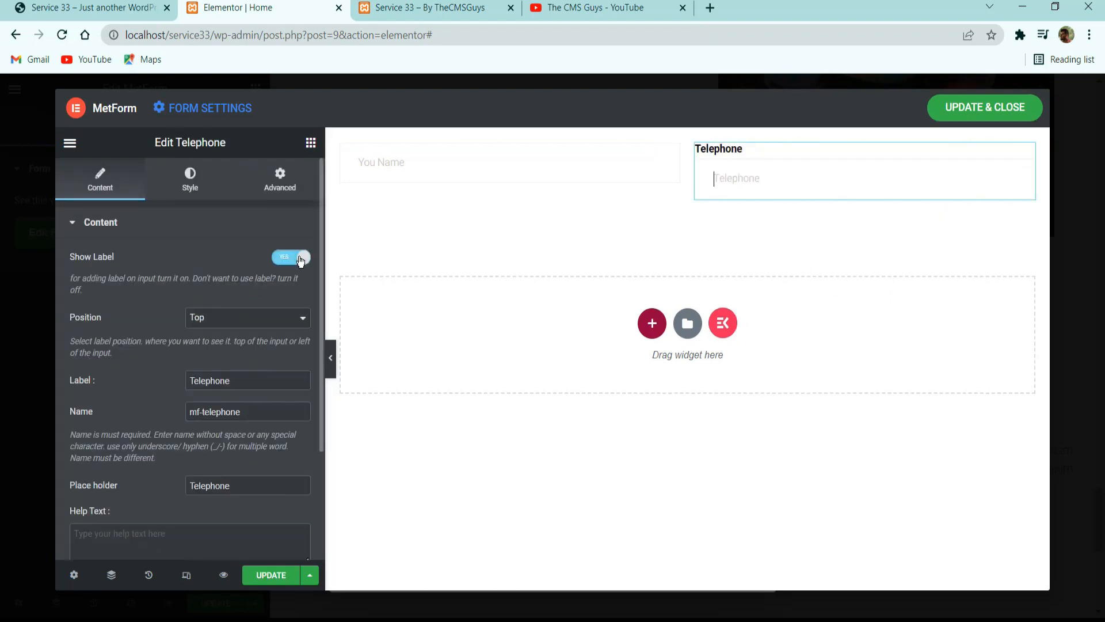
{"action": "left_click", "coordinate": [298, 259]}
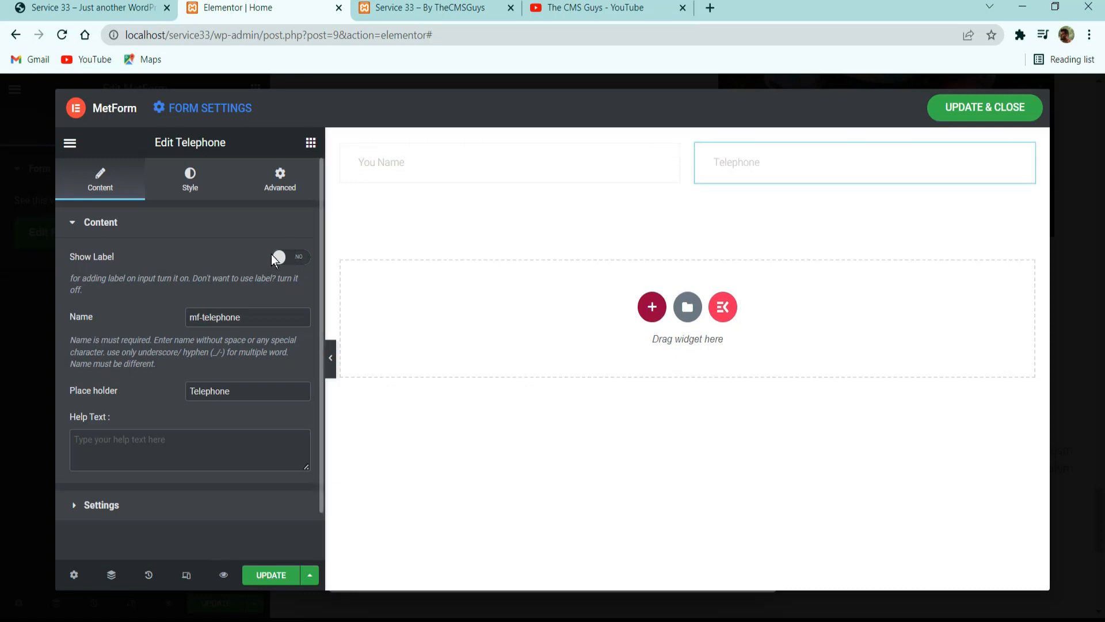
{"action": "left_click_drag", "start_coordinate": [241, 382], "coordinate": [74, 410]}
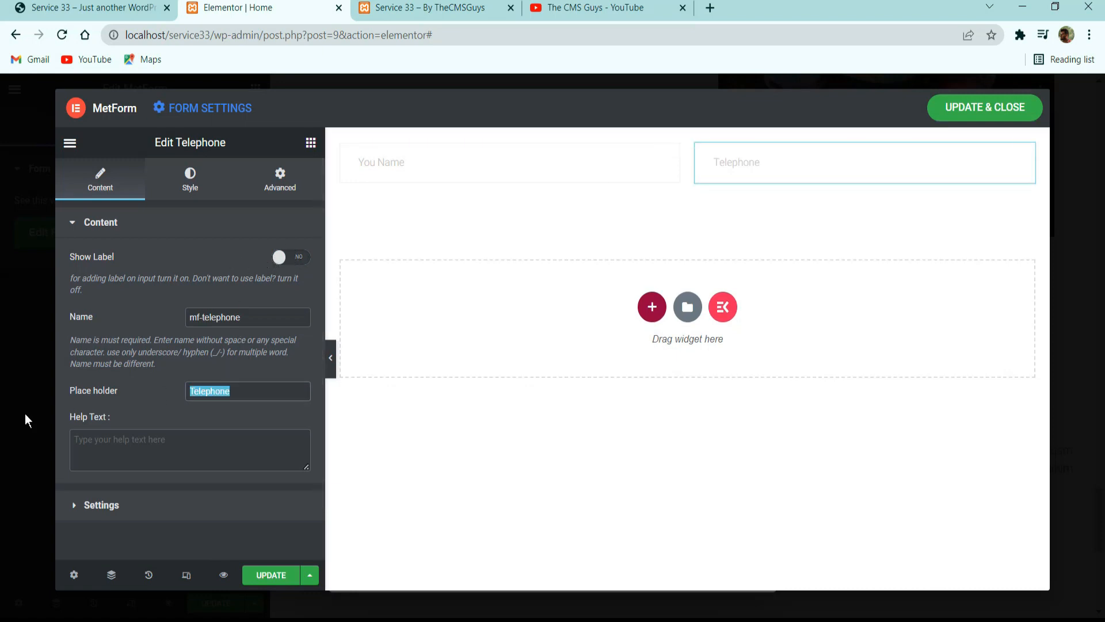
{"action": "type", "text": "Ph"}
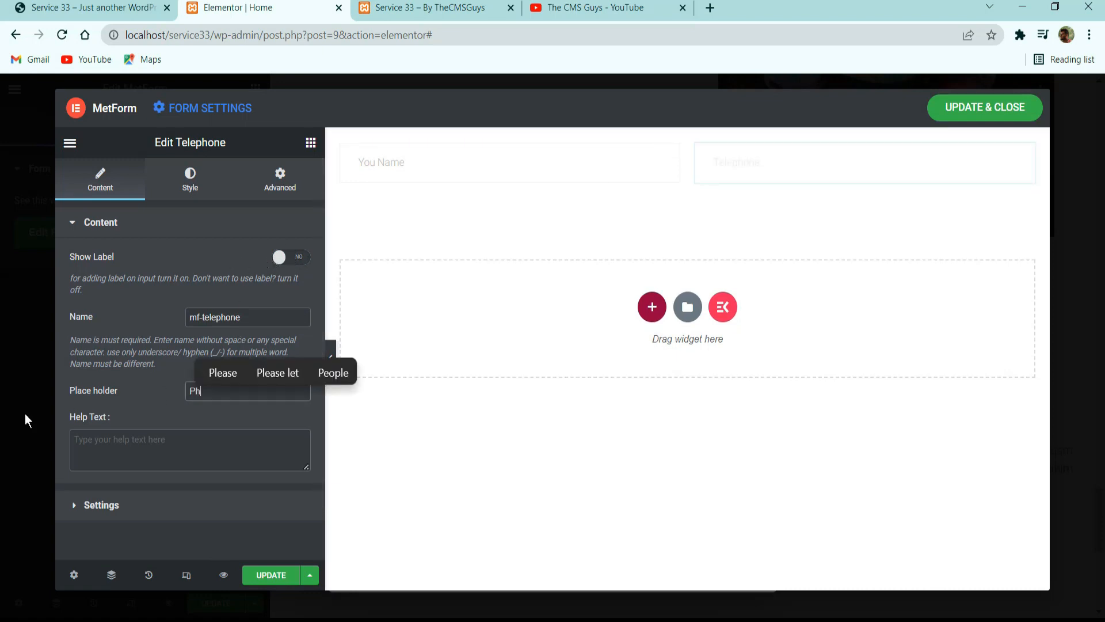
{"action": "type", "text": "one Number"}
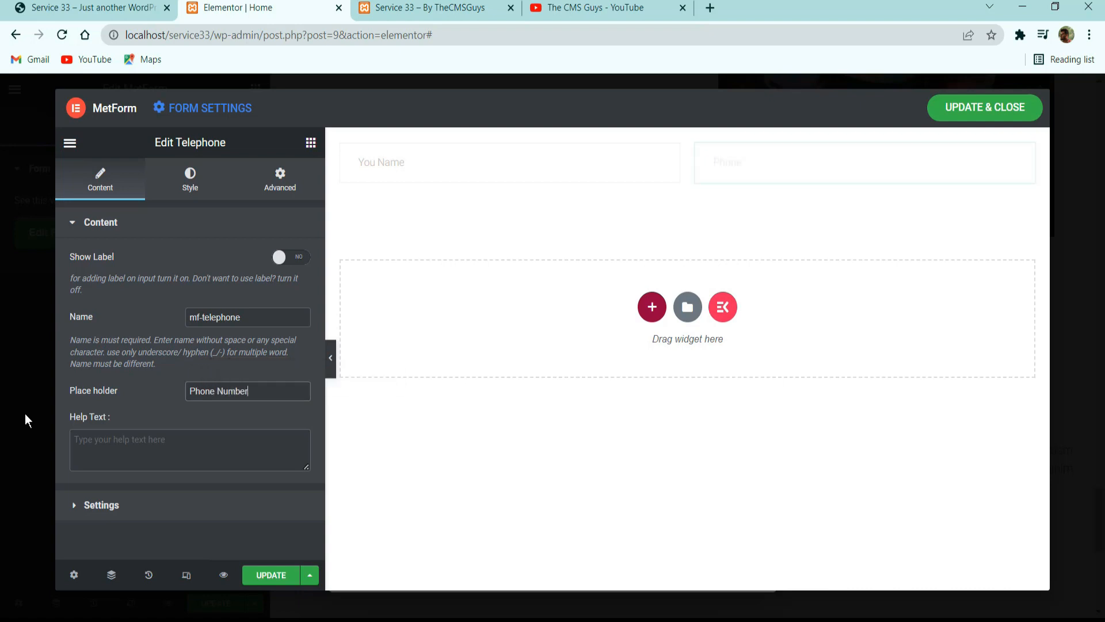
Check the reference form and duplicate the name and phone inner section to create a second field row.
{"action": "left_click", "coordinate": [115, 7]}
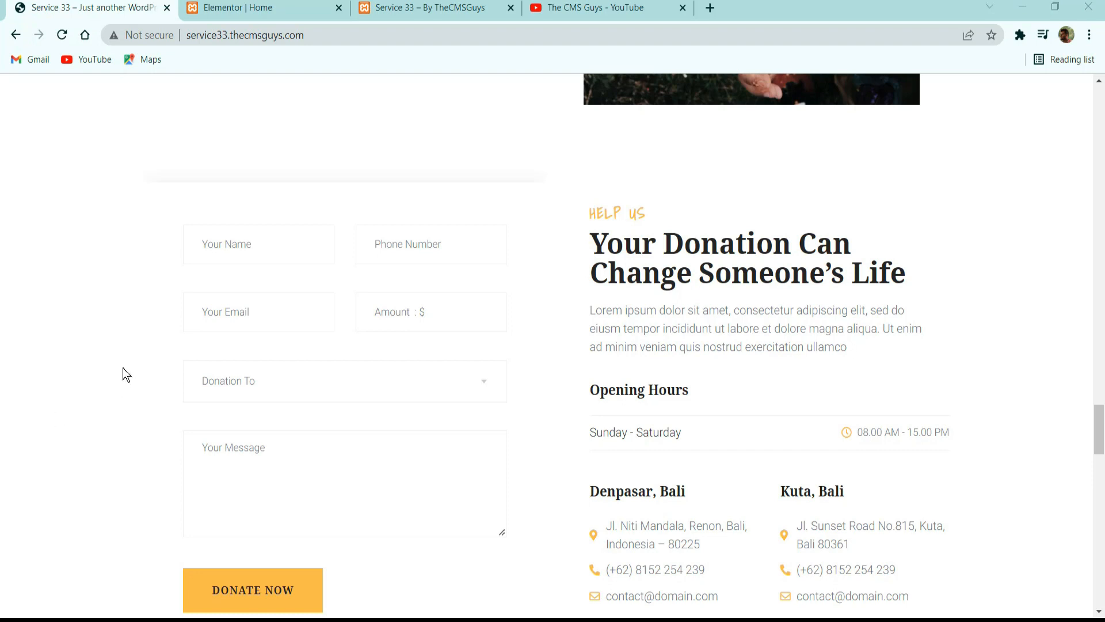
{"action": "left_click", "coordinate": [254, 8]}
{"action": "left_click", "coordinate": [311, 144]}
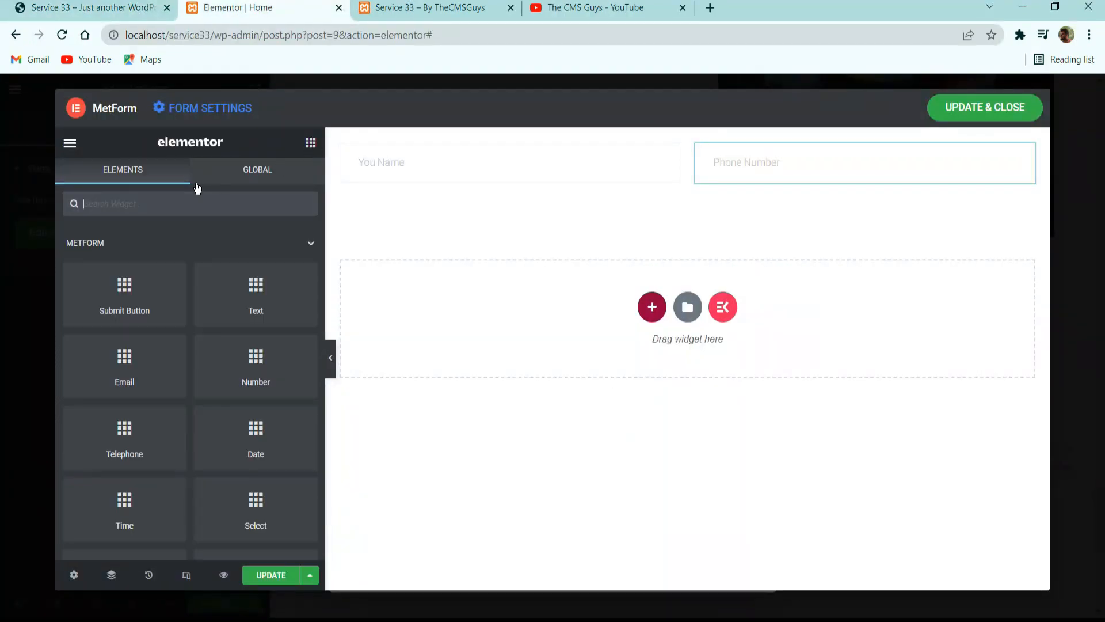
{"action": "type", "text": "email"}
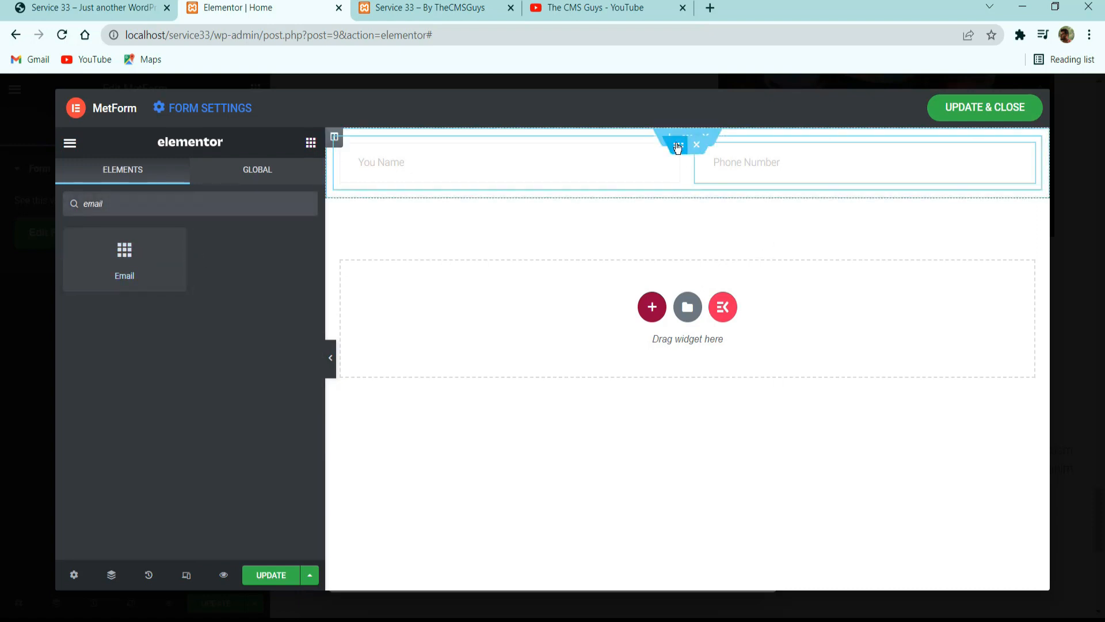
{"action": "right_click", "coordinate": [678, 145]}
{"action": "left_click", "coordinate": [714, 179]}
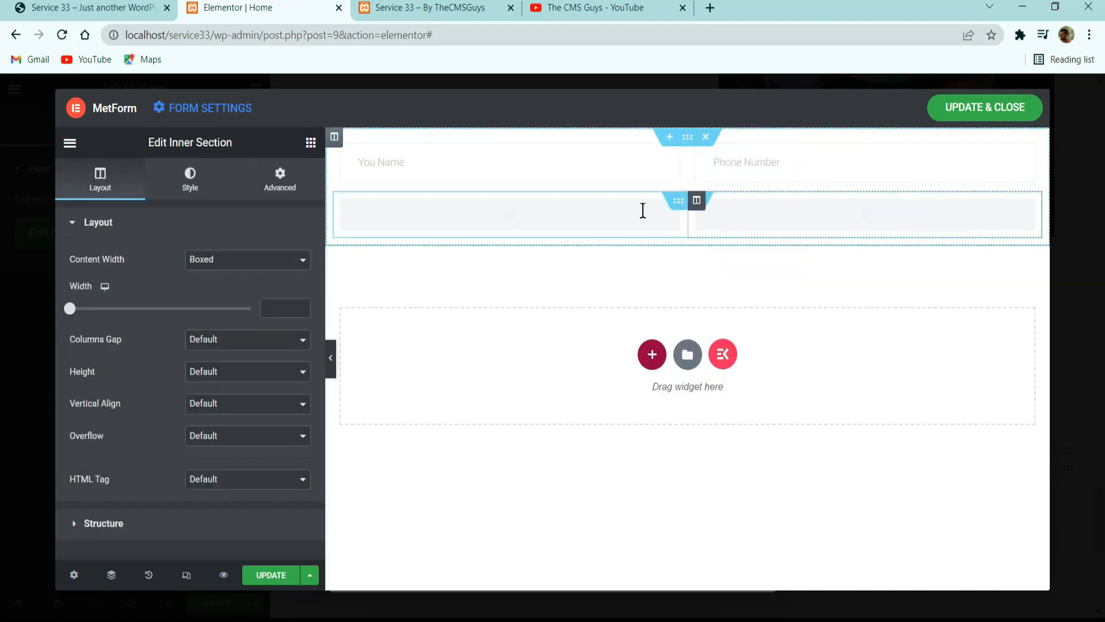
Following the reference form's amount field, replace the duplicated phone field in the second row with a Number field.
{"action": "left_click", "coordinate": [125, 9]}
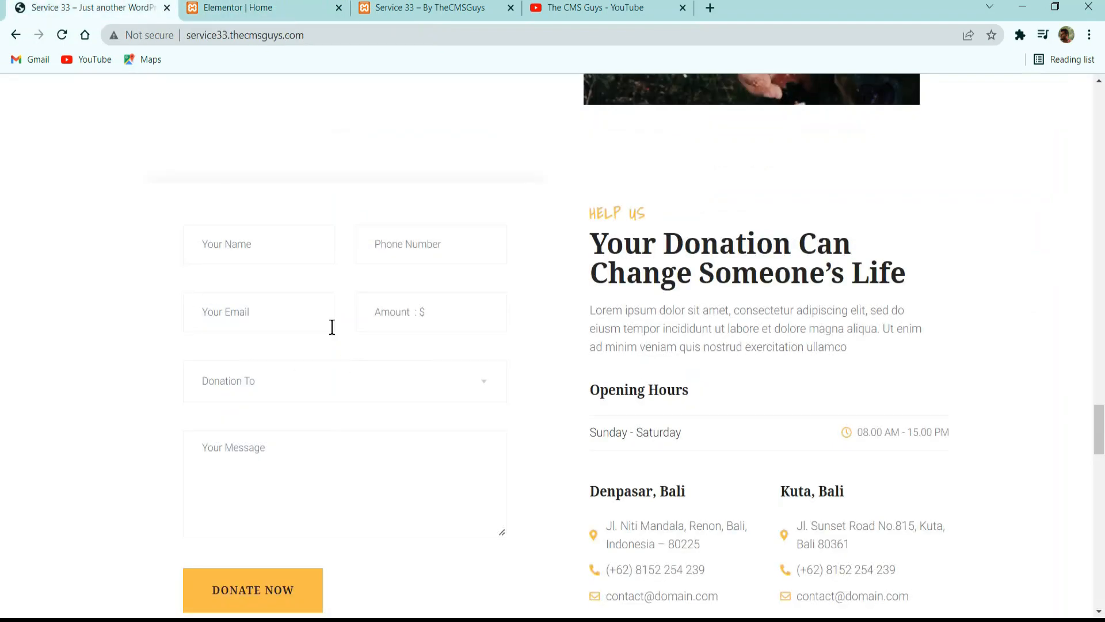
{"action": "left_click", "coordinate": [258, 4]}
{"action": "left_click", "coordinate": [743, 208]}
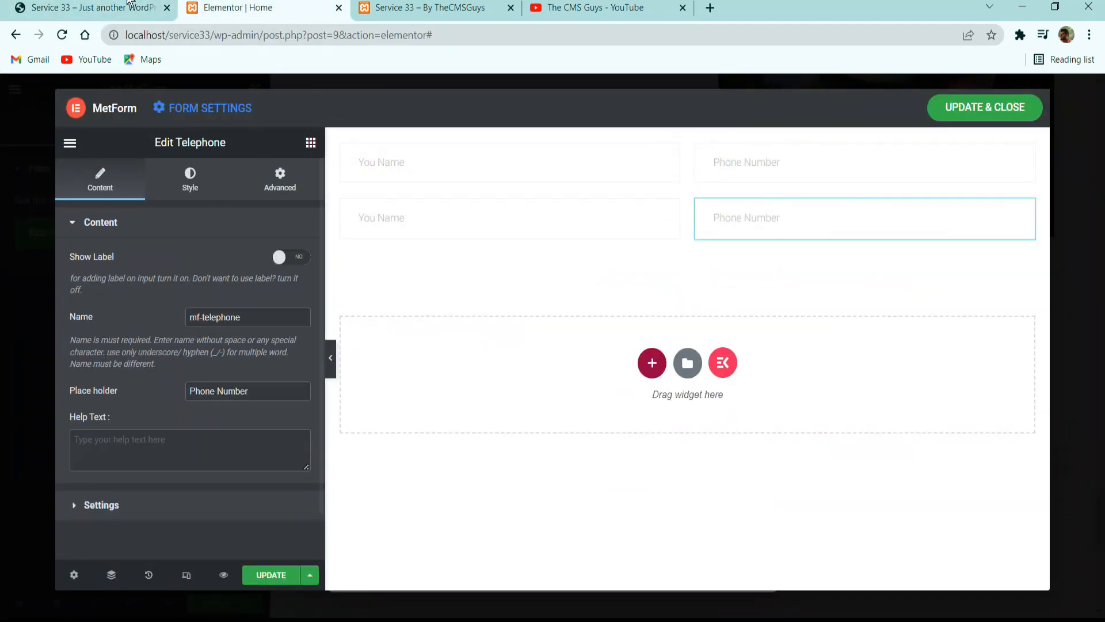
{"action": "left_click", "coordinate": [125, 4]}
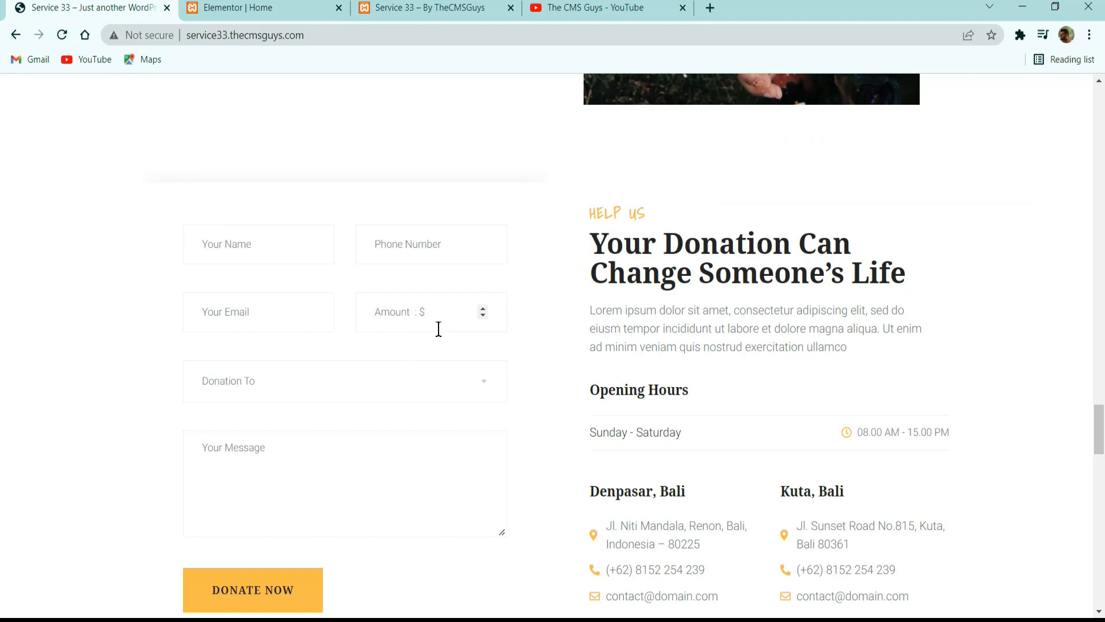
{"action": "left_click", "coordinate": [484, 314]}
{"action": "left_click", "coordinate": [484, 309]}
{"action": "left_click", "coordinate": [483, 310]}
{"action": "left_click", "coordinate": [200, 11]}
{"action": "left_click", "coordinate": [311, 143]}
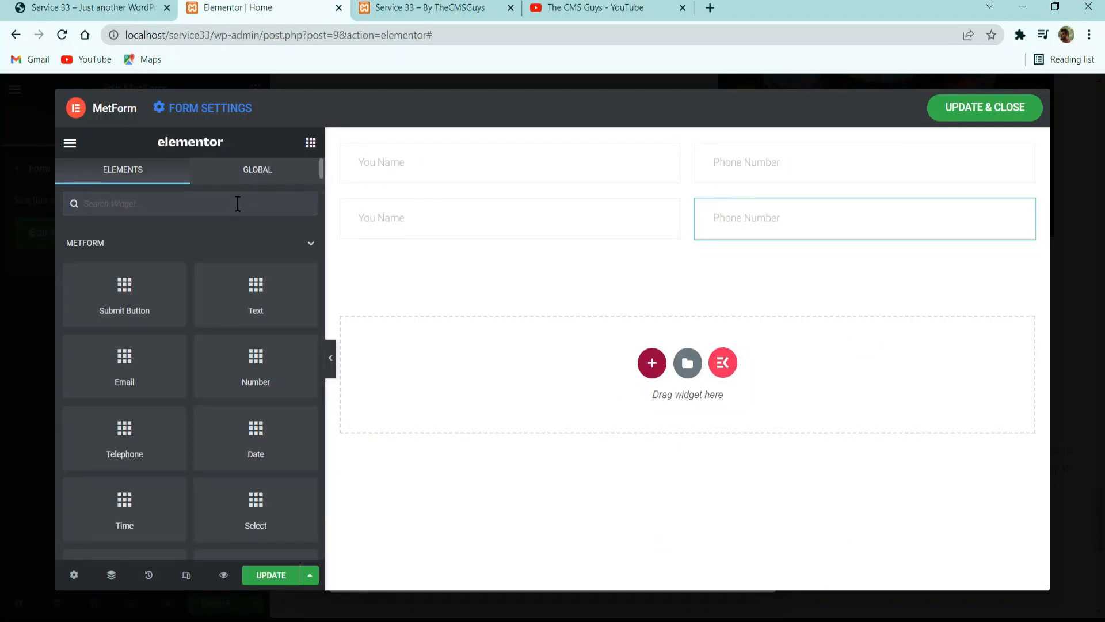
{"action": "type", "text": "numbe"}
{"action": "left_click_drag", "start_coordinate": [125, 253], "coordinate": [795, 229]}
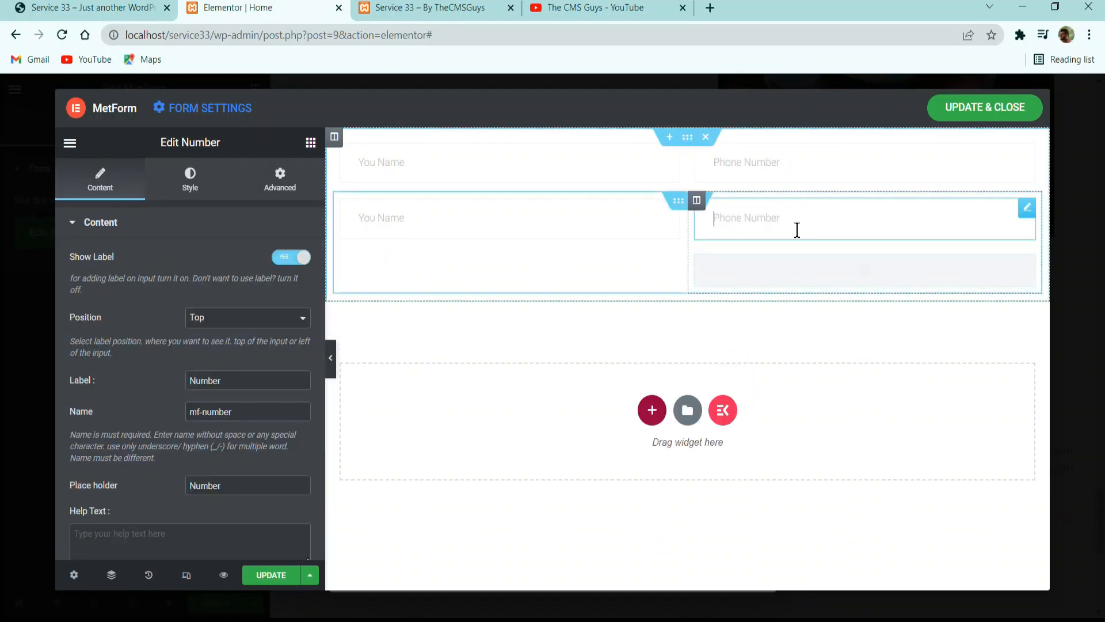
{"action": "right_click", "coordinate": [799, 231]}
{"action": "left_click", "coordinate": [837, 447]}
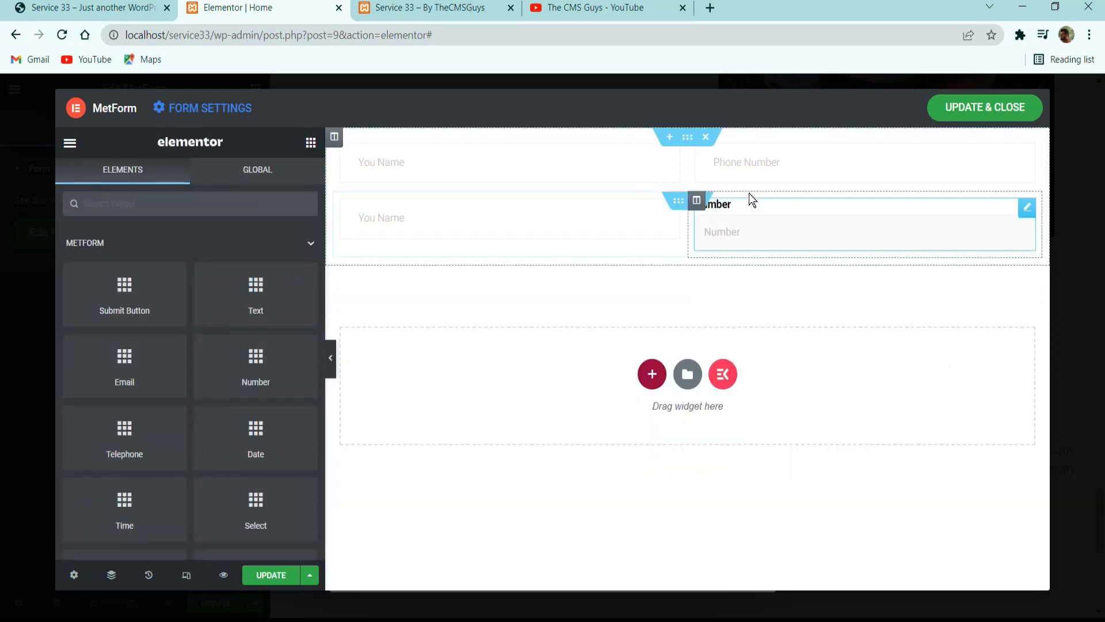
Paste the copied field style onto the Number field in the second row.
{"action": "right_click", "coordinate": [750, 172]}
{"action": "right_click", "coordinate": [768, 225]}
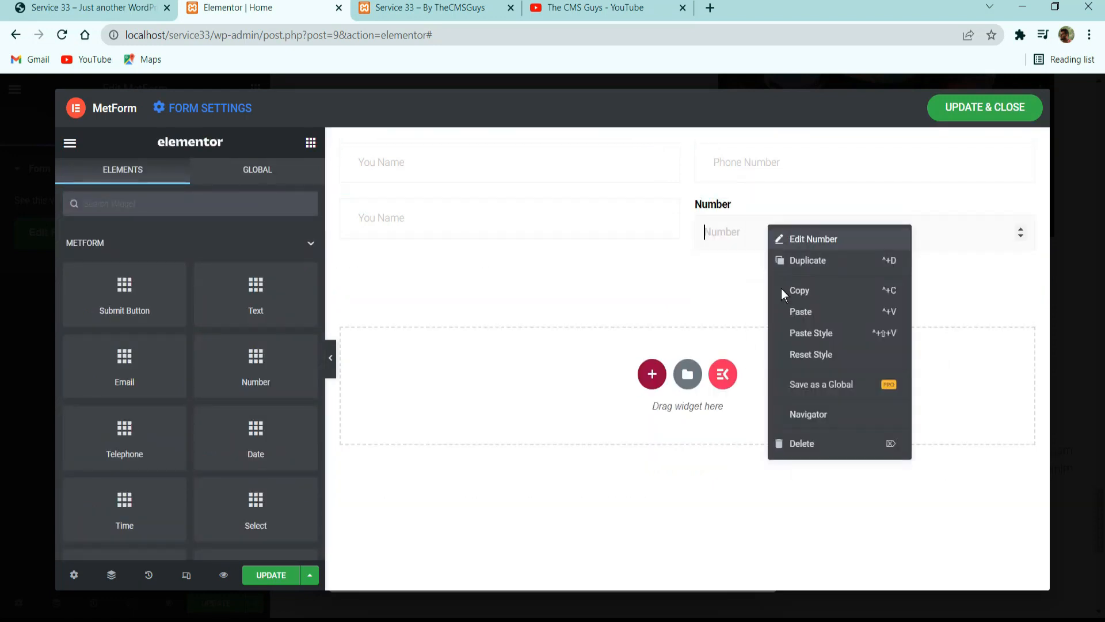
{"action": "left_click", "coordinate": [803, 334]}
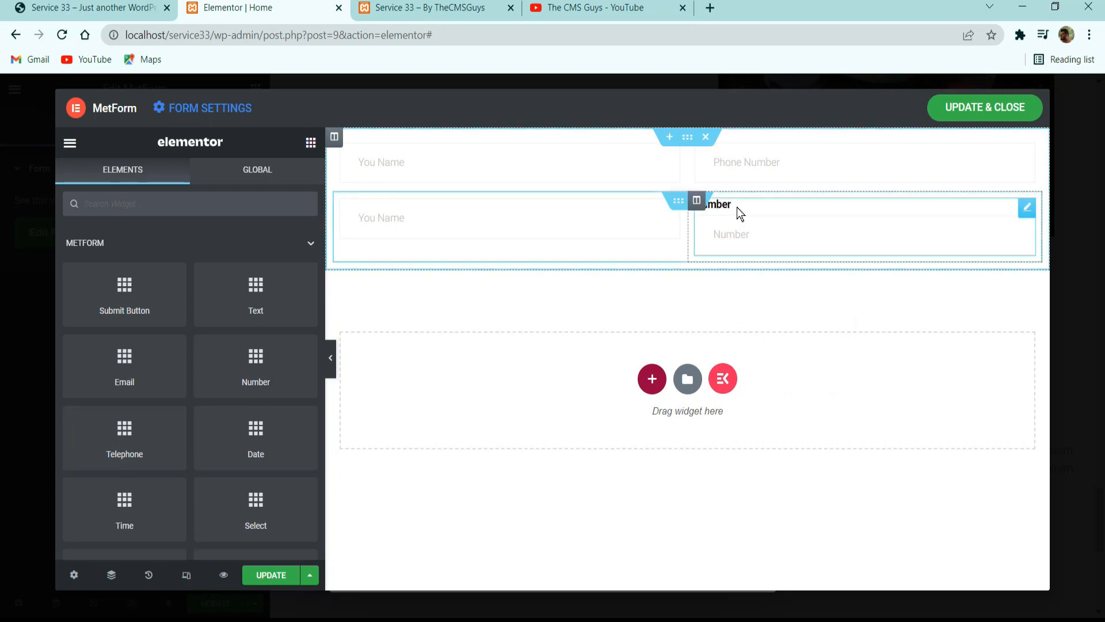
Hide the Number field's label and set its placeholder to "Amount : $".
{"action": "left_click", "coordinate": [735, 214]}
{"action": "left_click", "coordinate": [289, 256]}
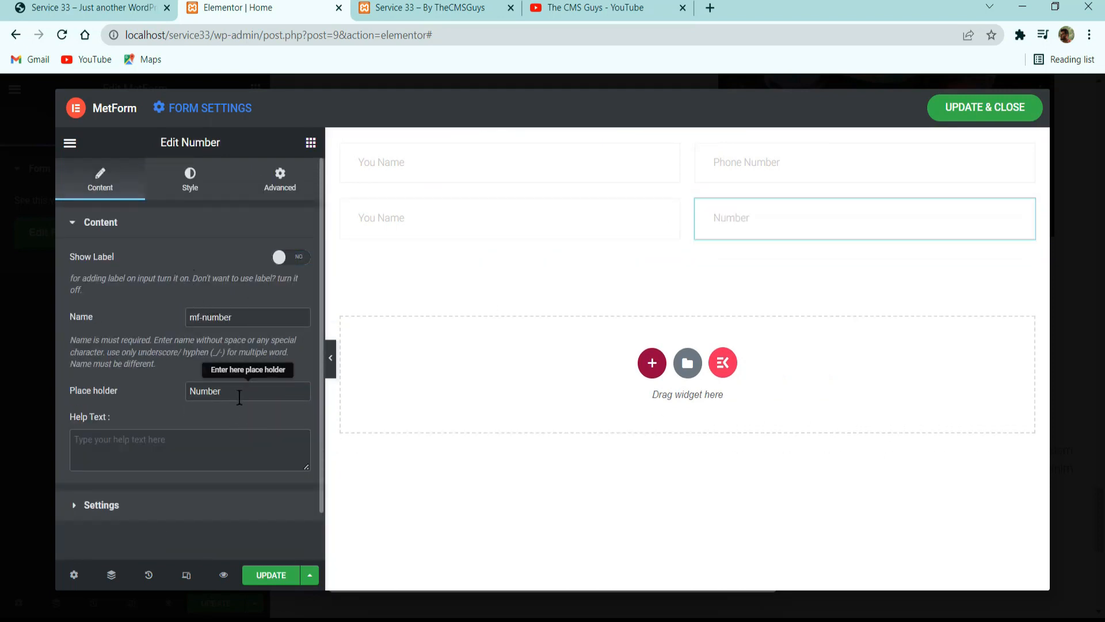
{"action": "left_click_drag", "start_coordinate": [237, 397], "coordinate": [121, 383]}
{"action": "type", "text": "Amoun"}
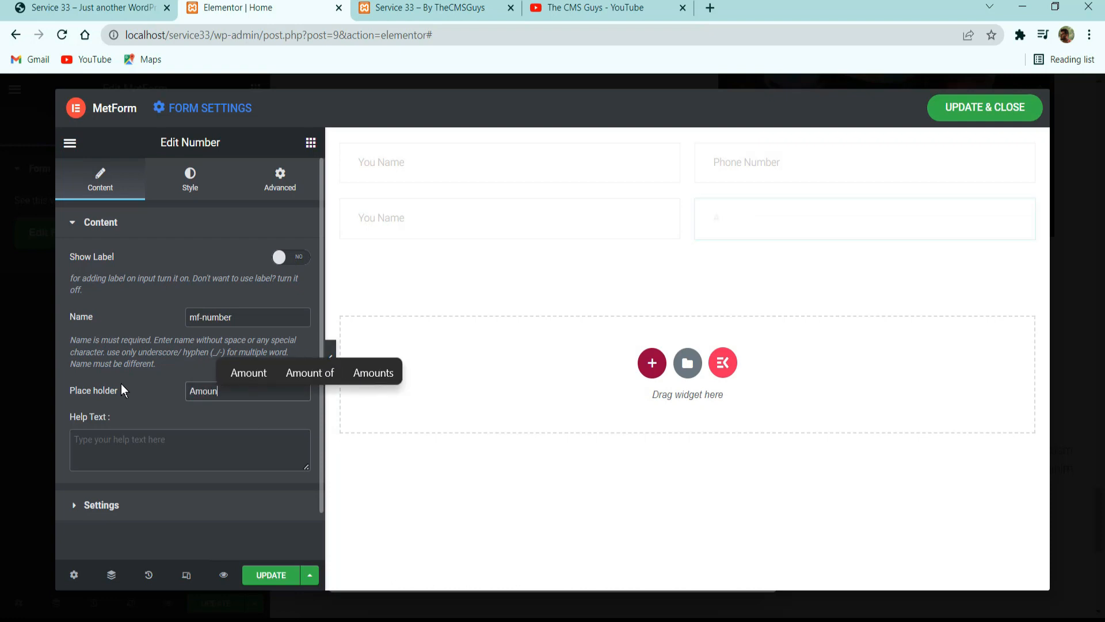
{"action": "type", "text": "t : $"}
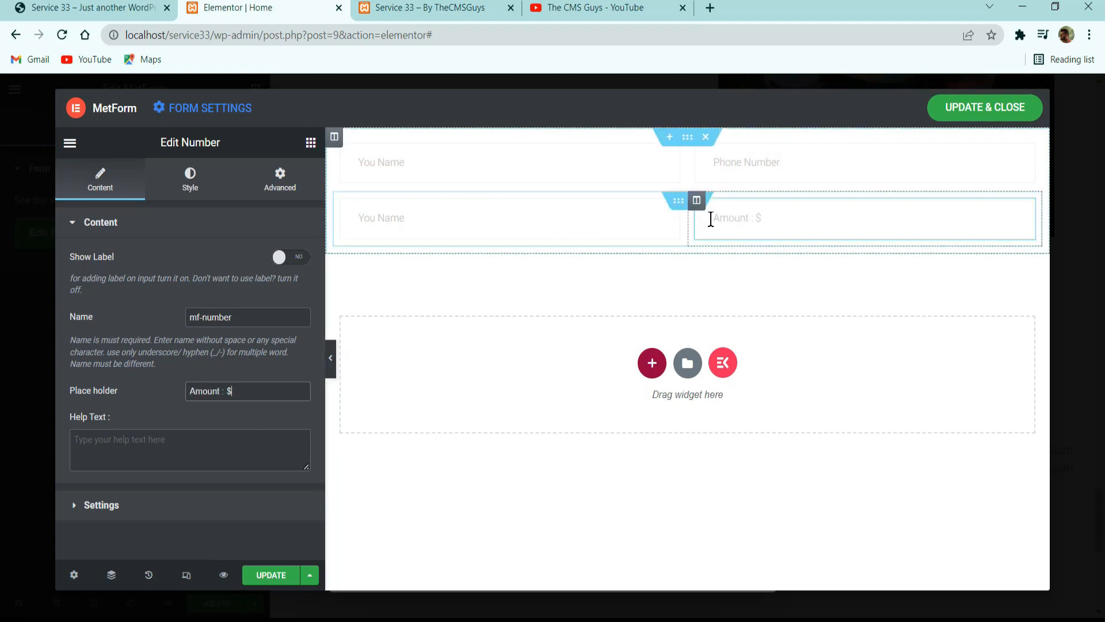
Test the amount field's stepper with a value of 1 and update the form.
{"action": "triple_click", "coordinate": [1007, 215]}
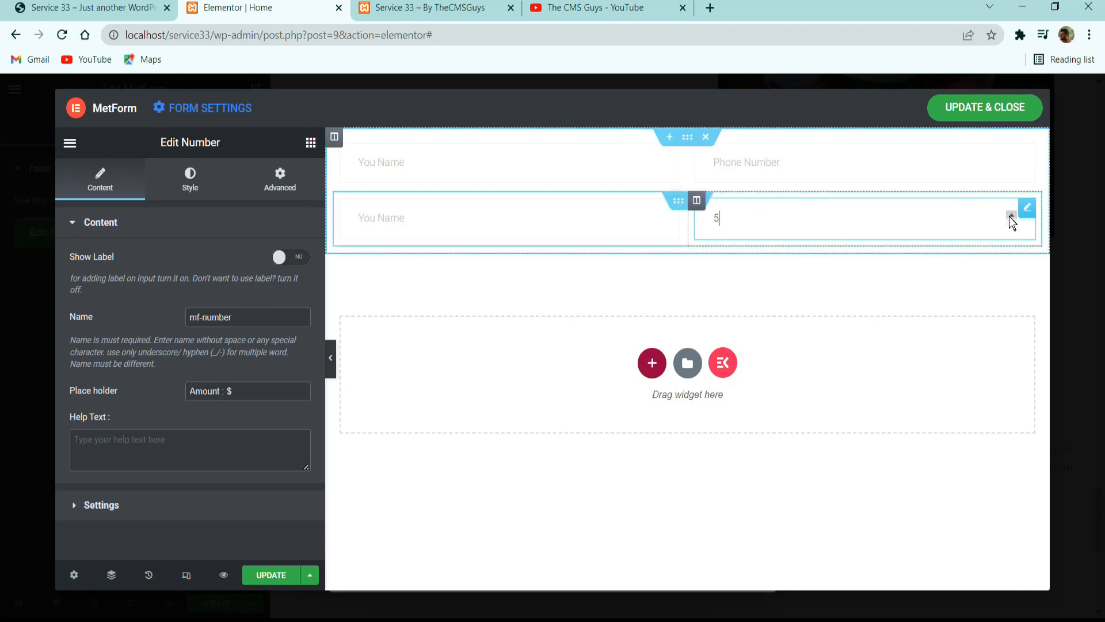
{"action": "left_click", "coordinate": [270, 575]}
Check the reference form's Donation To dropdown, then duplicate the second field row and delete the copy's amount column to leave one full-width column.
{"action": "left_click", "coordinate": [87, 7]}
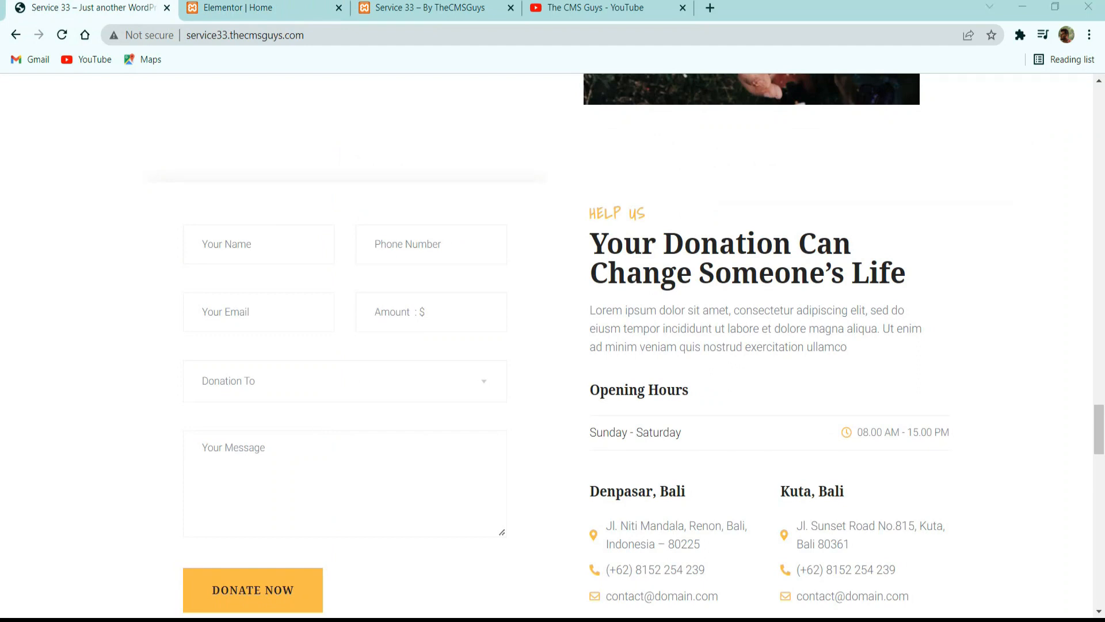
{"action": "left_click", "coordinate": [479, 386]}
{"action": "left_click", "coordinate": [257, 8]}
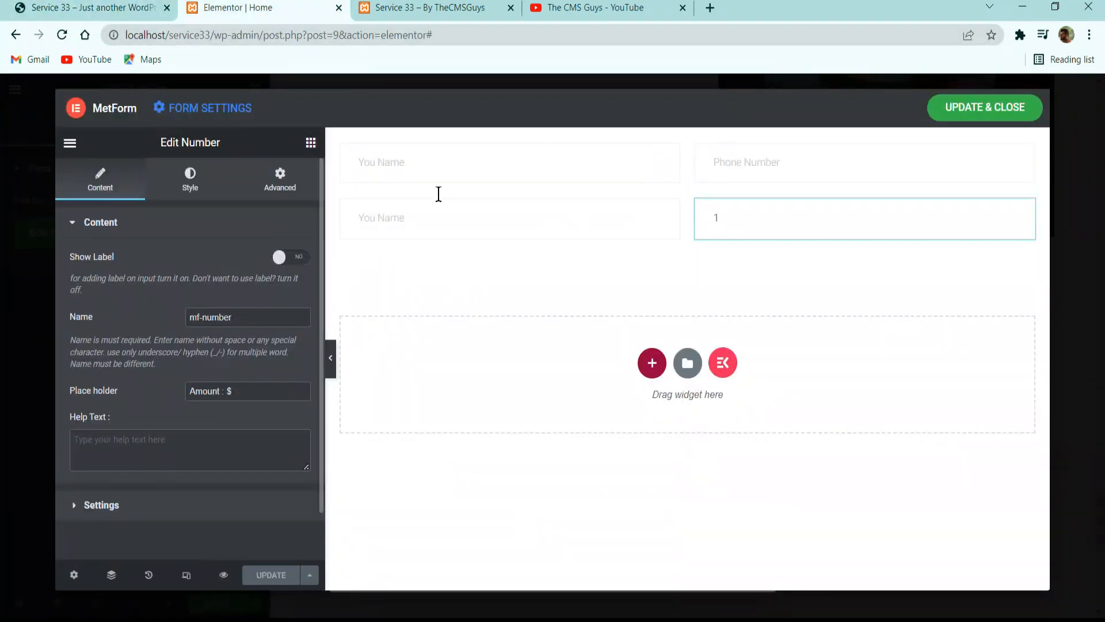
{"action": "left_click", "coordinate": [311, 142]}
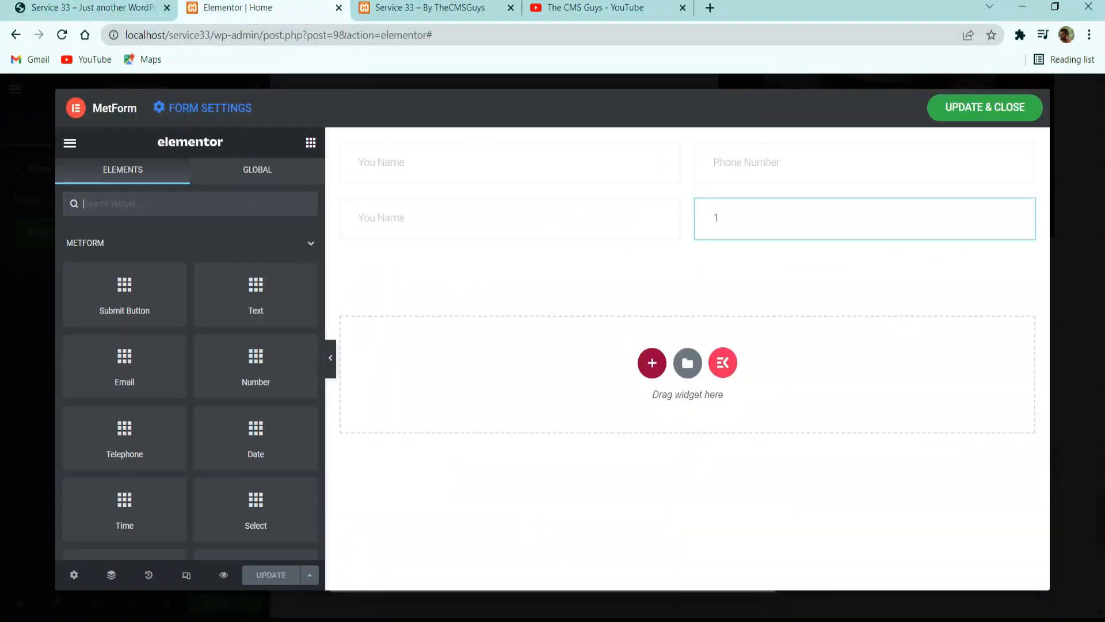
{"action": "left_click", "coordinate": [190, 201]}
{"action": "type", "text": "inn"}
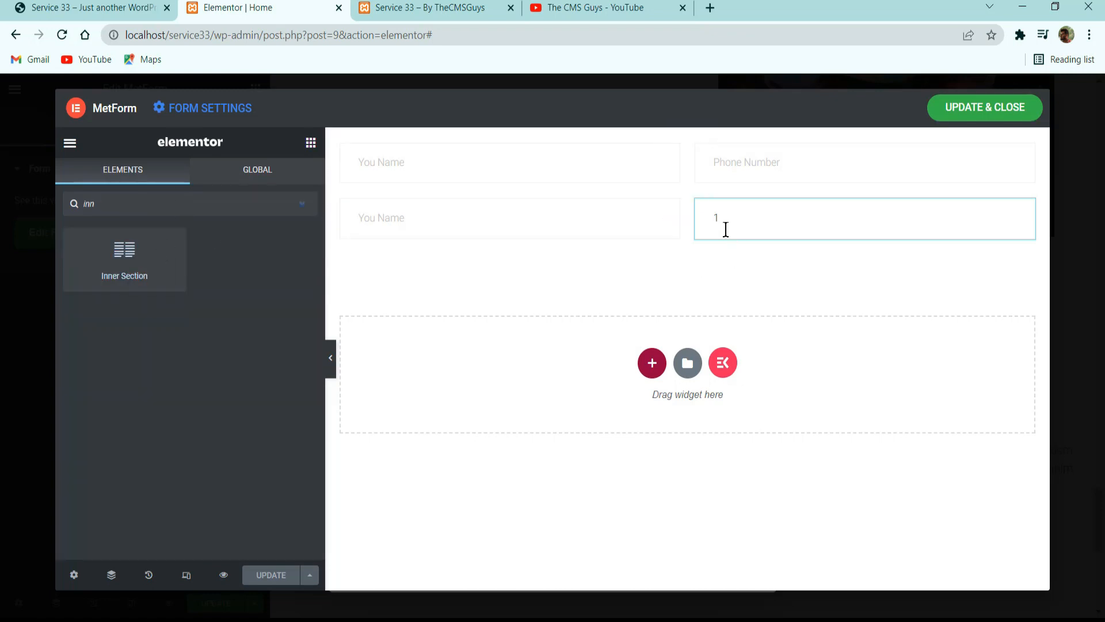
{"action": "right_click", "coordinate": [695, 212]}
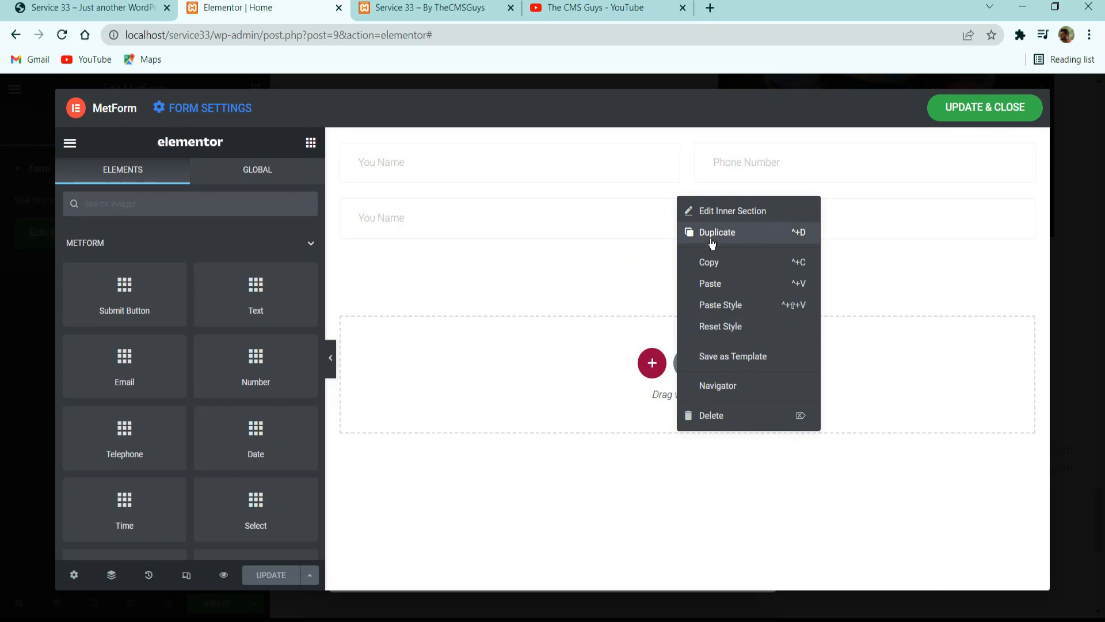
{"action": "left_click", "coordinate": [713, 230]}
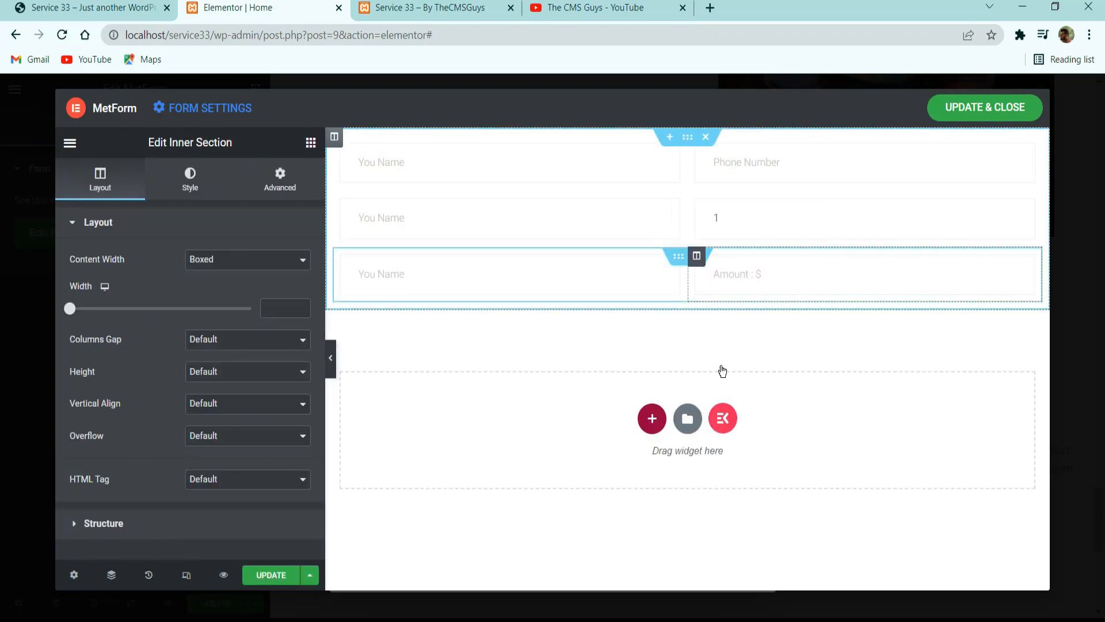
{"action": "right_click", "coordinate": [697, 256]}
{"action": "left_click", "coordinate": [732, 476]}
Replace the full-width text field in the third row with a Select widget.
{"action": "left_click", "coordinate": [405, 282]}
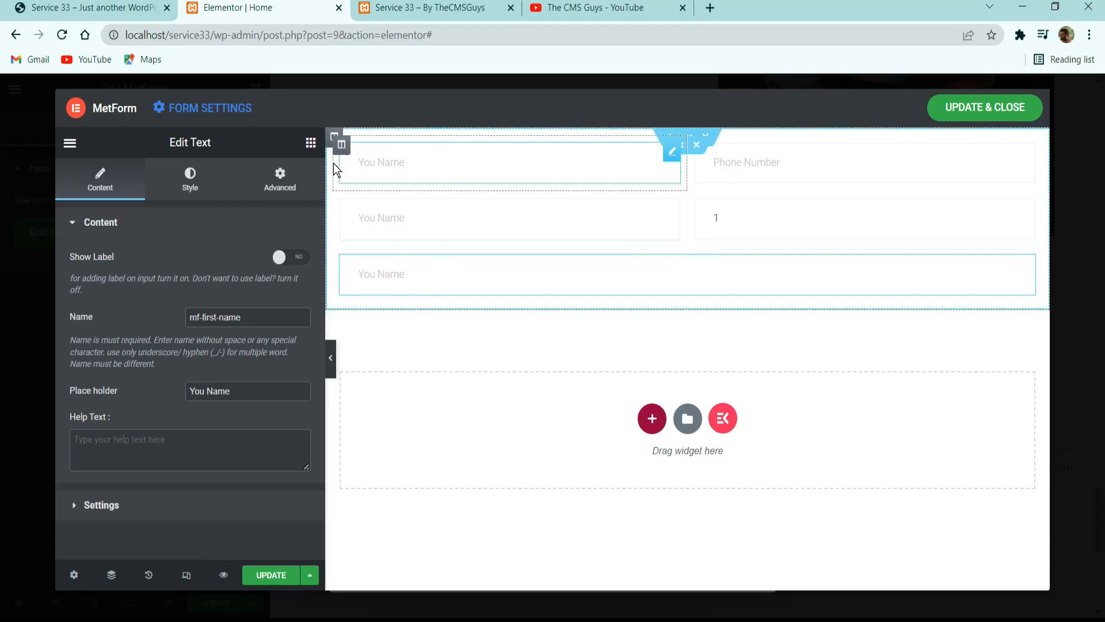
{"action": "left_click", "coordinate": [311, 144]}
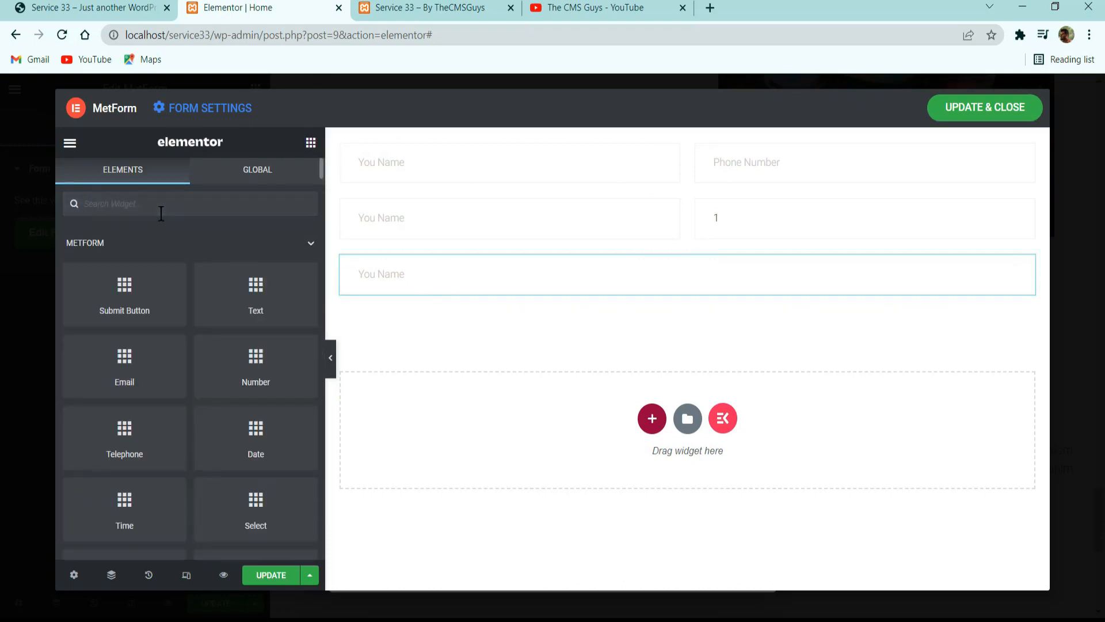
{"action": "type", "text": "select"}
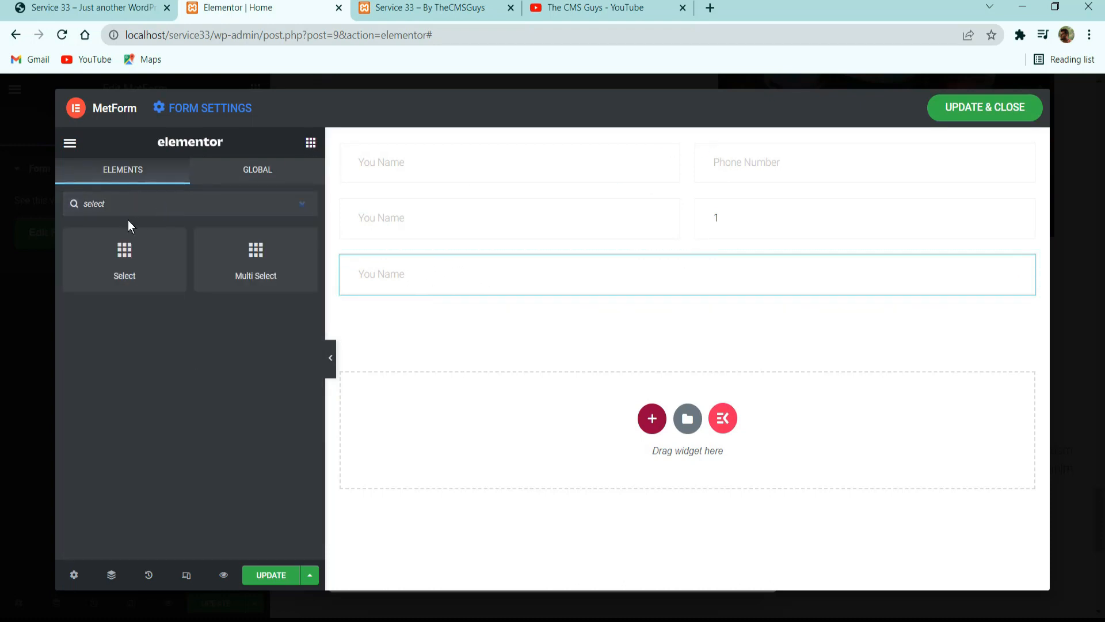
{"action": "left_click_drag", "start_coordinate": [129, 231], "coordinate": [556, 288]}
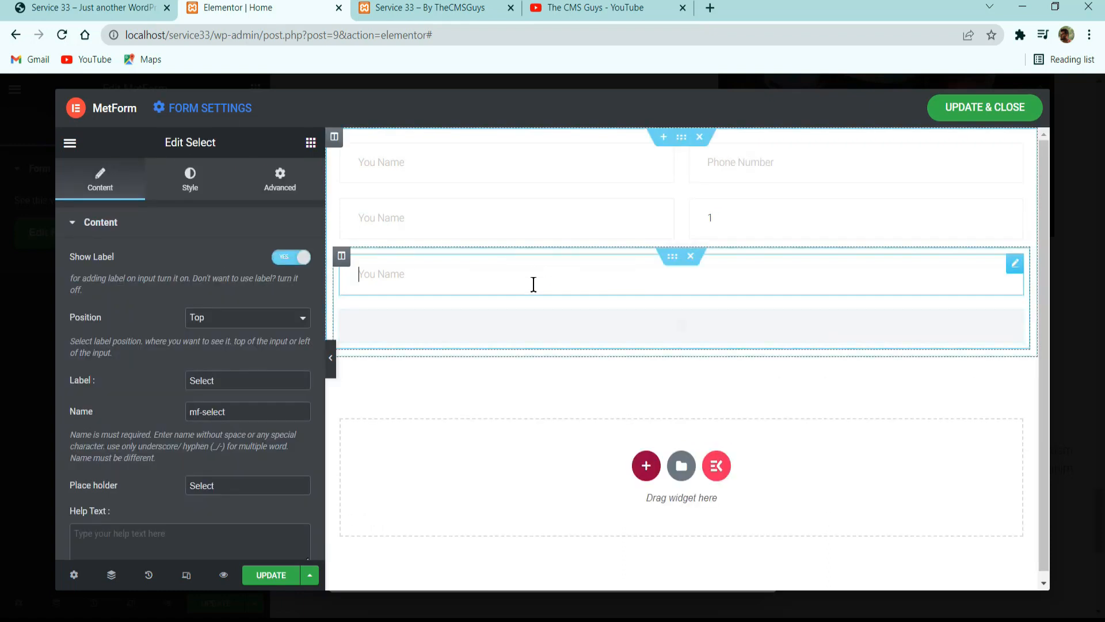
{"action": "right_click", "coordinate": [534, 285]}
{"action": "left_click", "coordinate": [567, 501]}
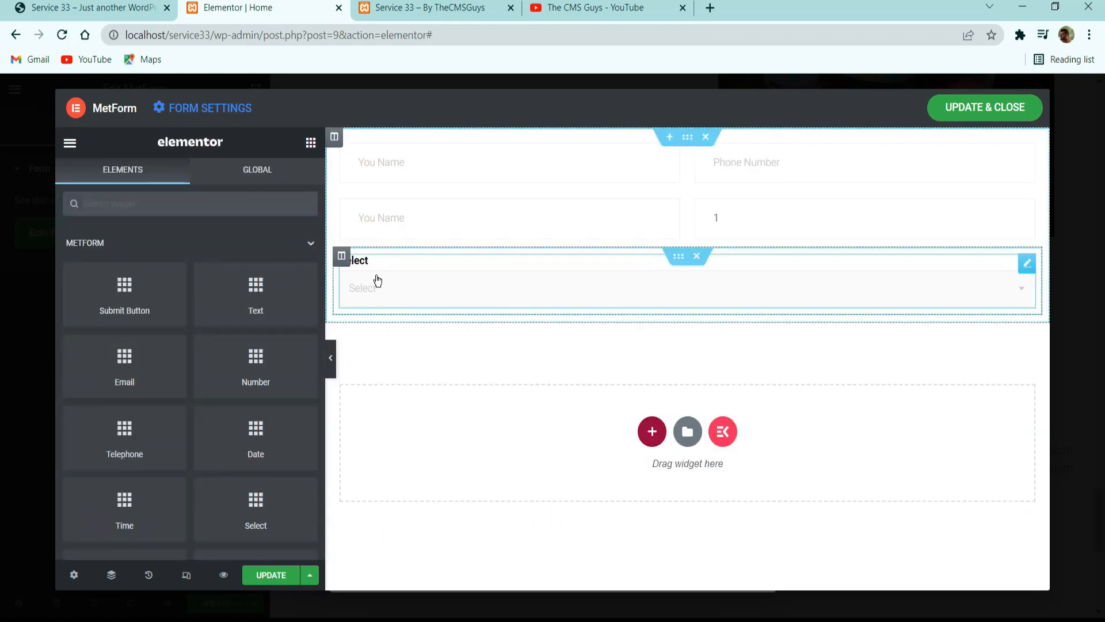
Copy the style of a "You Name" text field and paste it onto the Select field.
{"action": "left_click", "coordinate": [377, 281]}
{"action": "right_click", "coordinate": [412, 210]}
{"action": "left_click", "coordinate": [451, 277]}
{"action": "right_click", "coordinate": [418, 287]}
{"action": "left_click", "coordinate": [455, 388]}
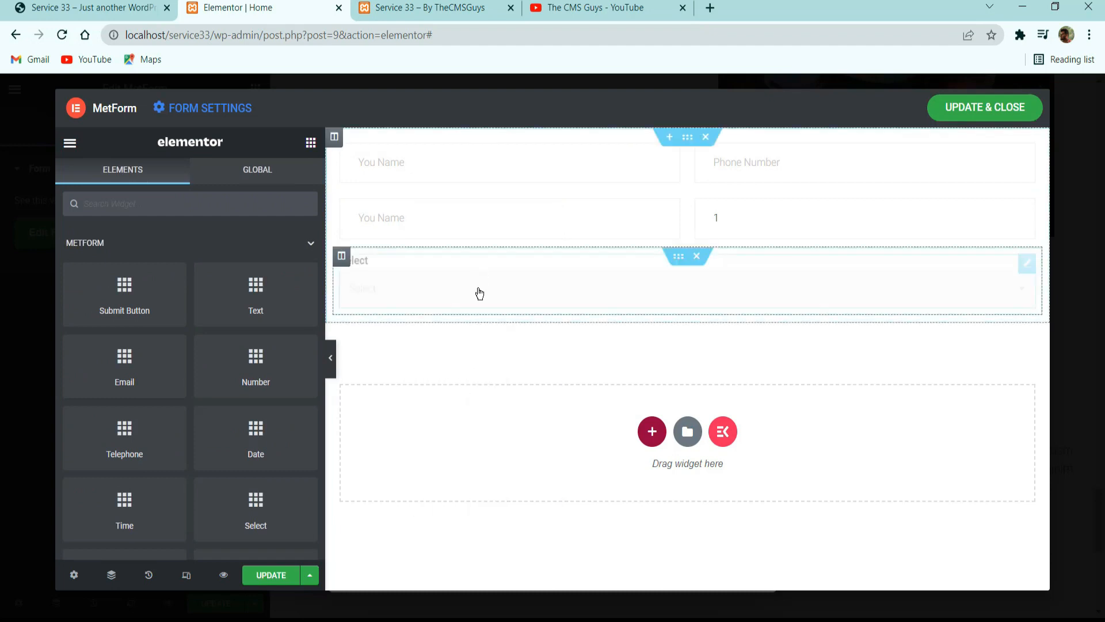
Hide the Select field's label and set its placeholder to "Doation To".
{"action": "left_click", "coordinate": [395, 310]}
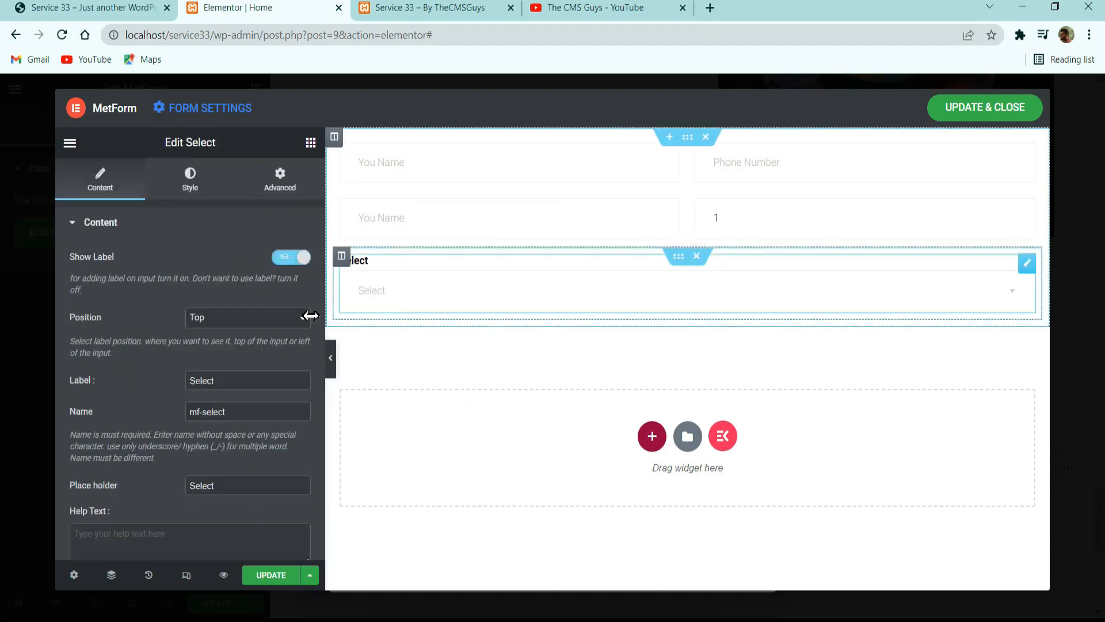
{"action": "left_click", "coordinate": [304, 257]}
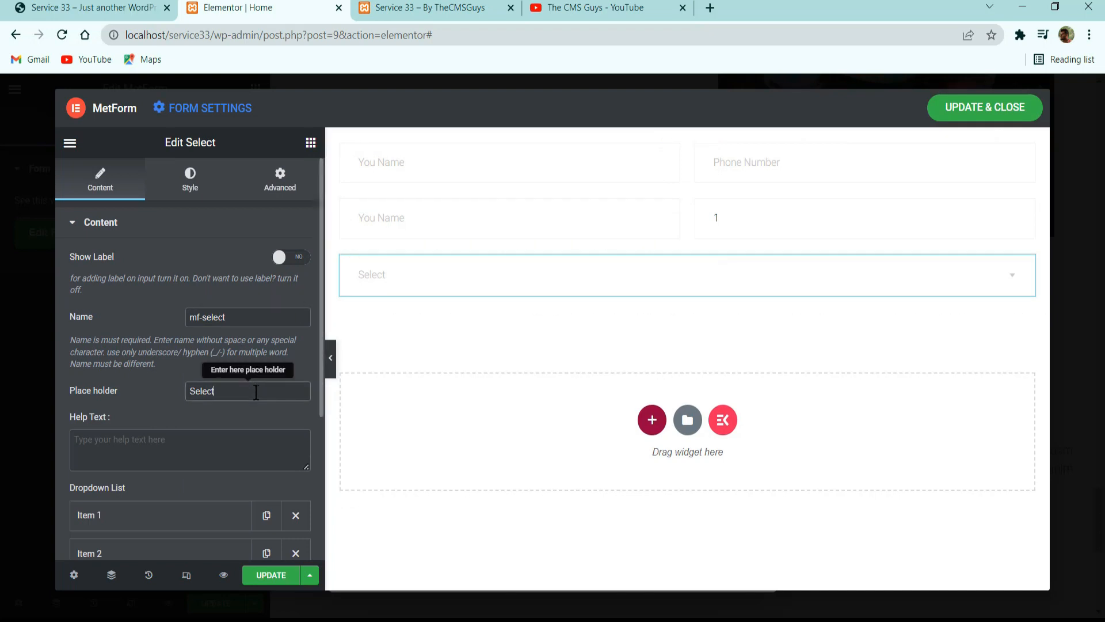
{"action": "left_click_drag", "start_coordinate": [265, 396], "coordinate": [65, 400]}
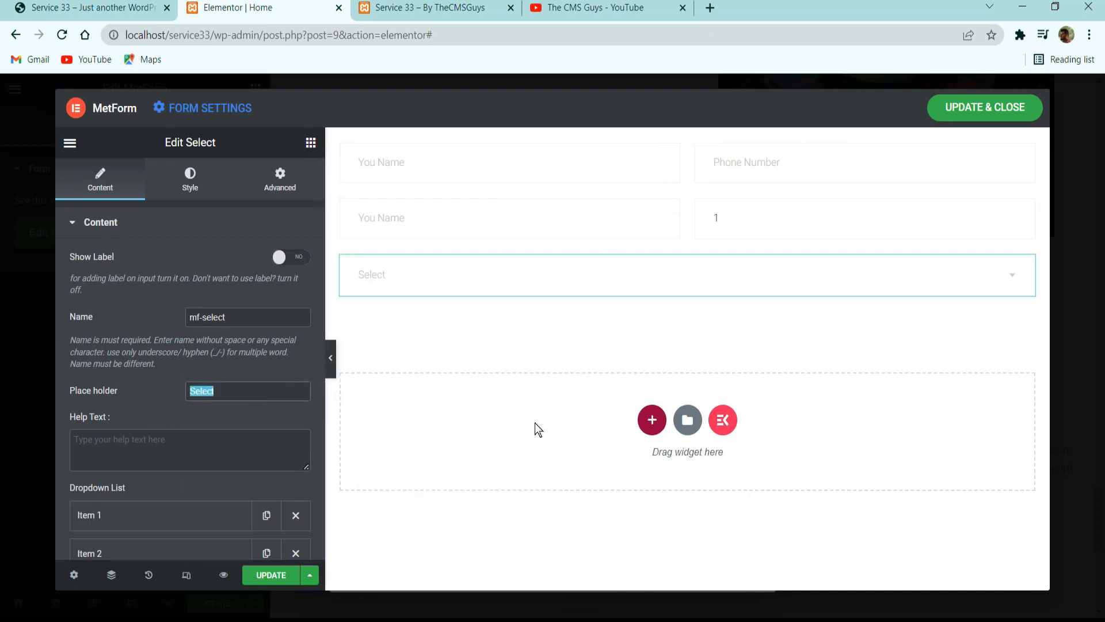
{"action": "type", "text": "Doatio"}
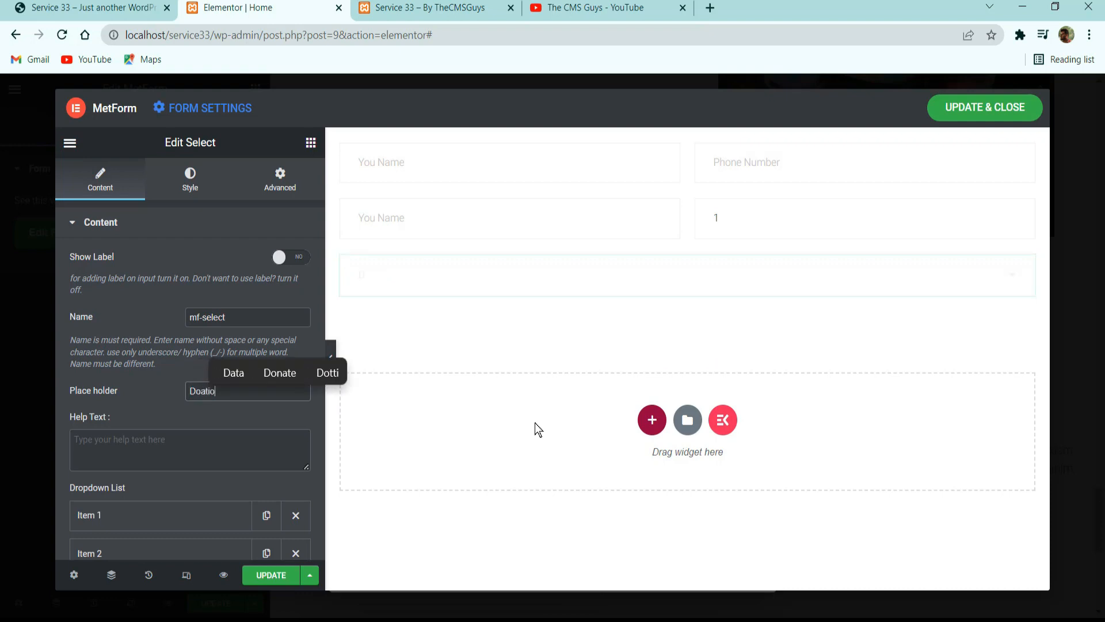
{"action": "type", "text": "n To"}
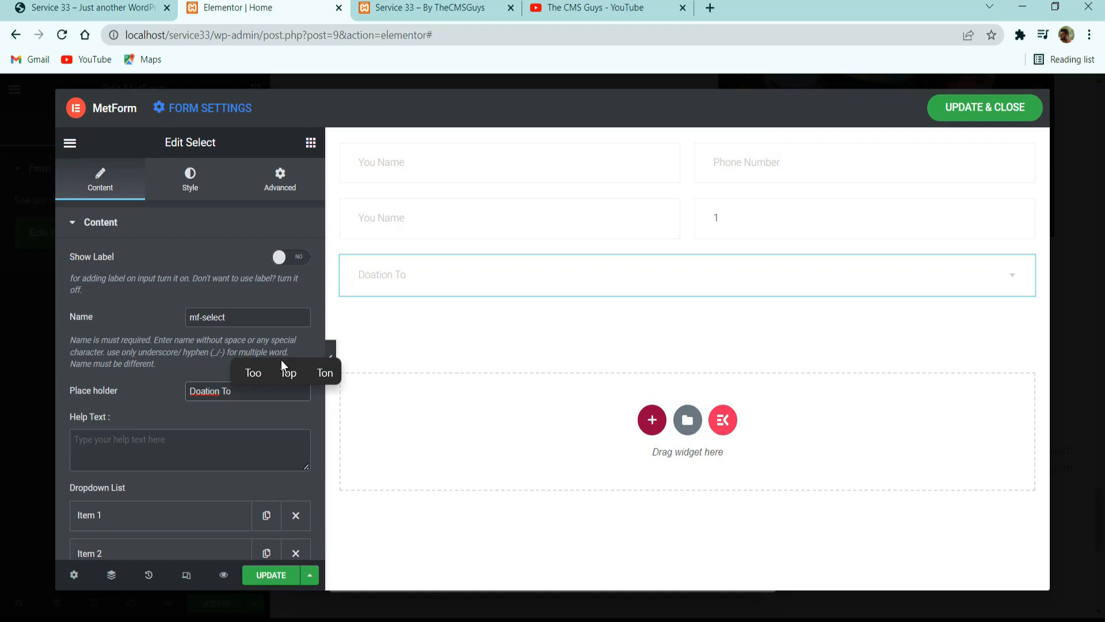
Expand the Select field's option list and compare it with the Donation To dropdown on the reference site.
{"action": "scroll", "coordinate": [144, 460], "scroll_direction": "down", "scroll_amount": 3}
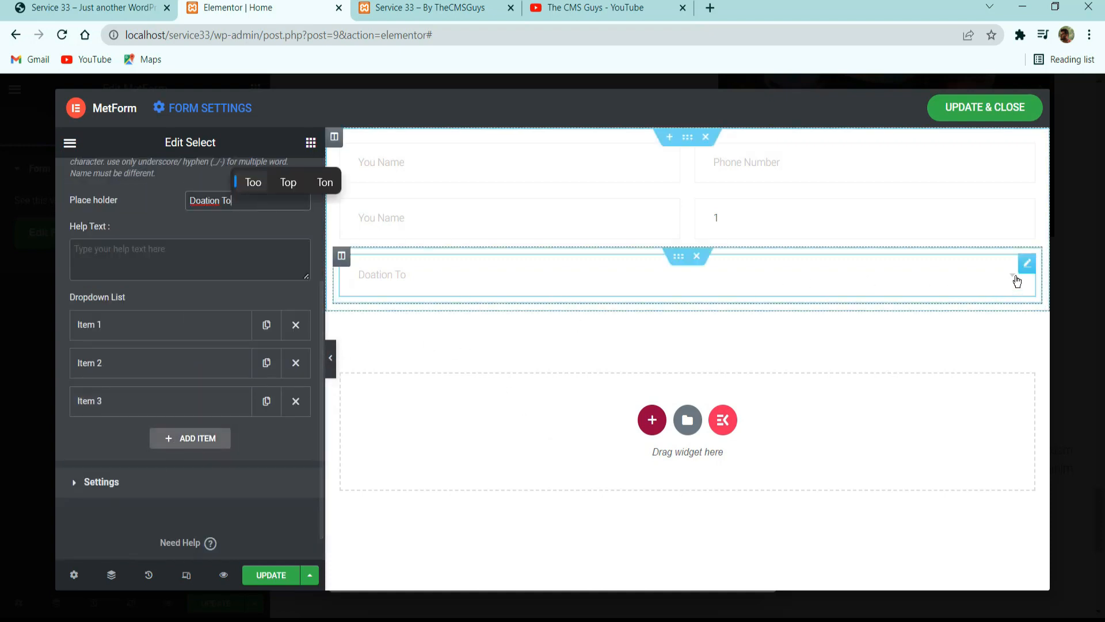
{"action": "left_click", "coordinate": [1017, 282]}
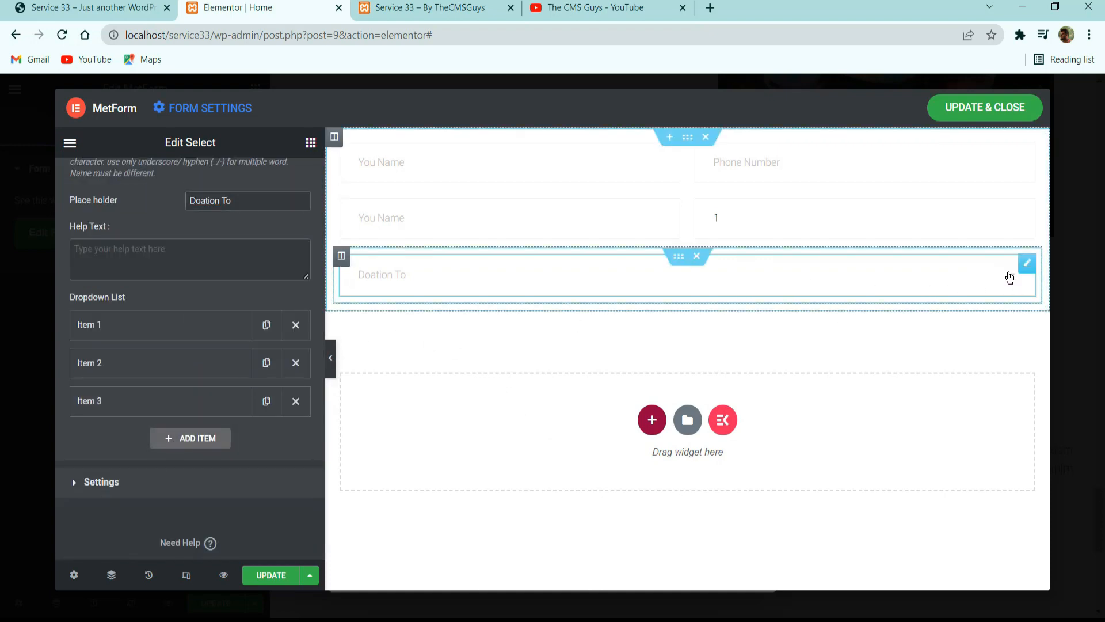
{"action": "left_click", "coordinate": [1010, 277]}
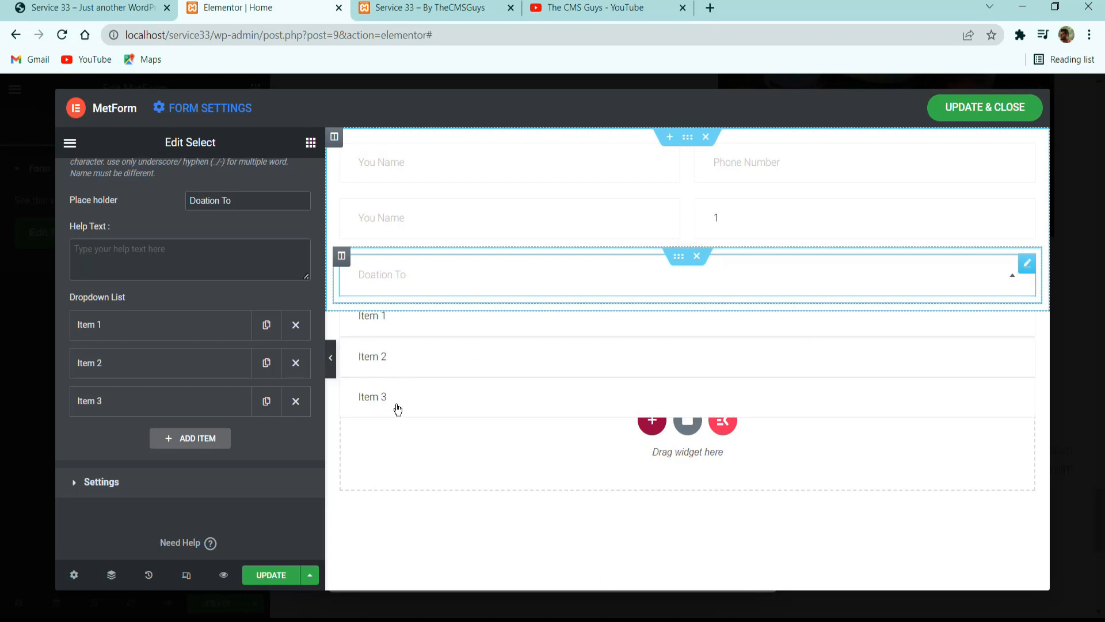
{"action": "left_click", "coordinate": [88, 7]}
{"action": "left_click", "coordinate": [348, 395]}
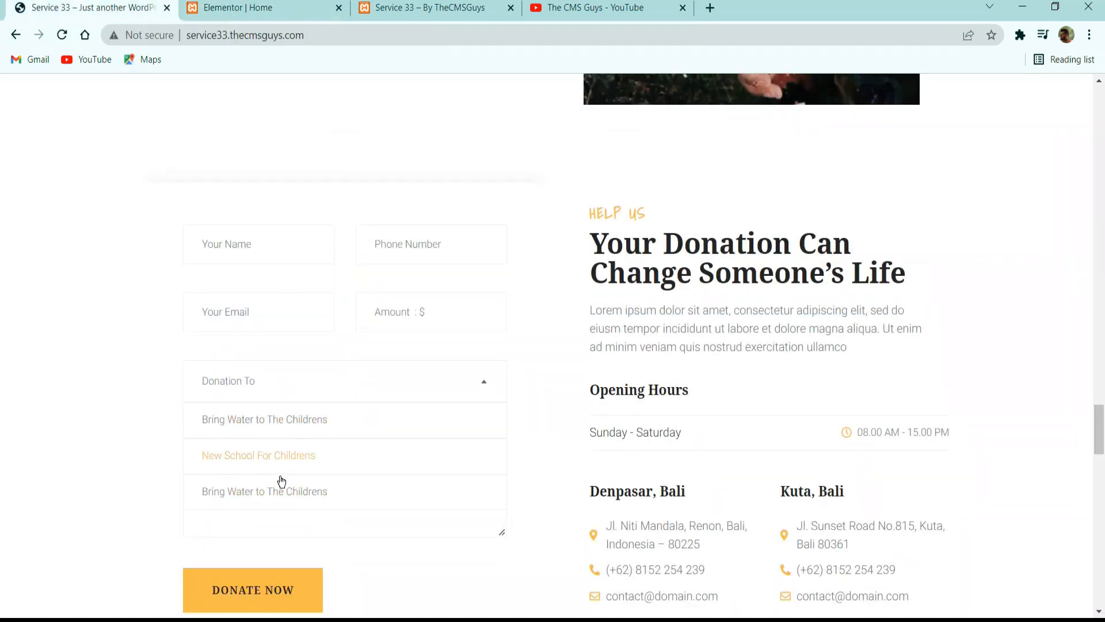
{"action": "left_click", "coordinate": [301, 2]}
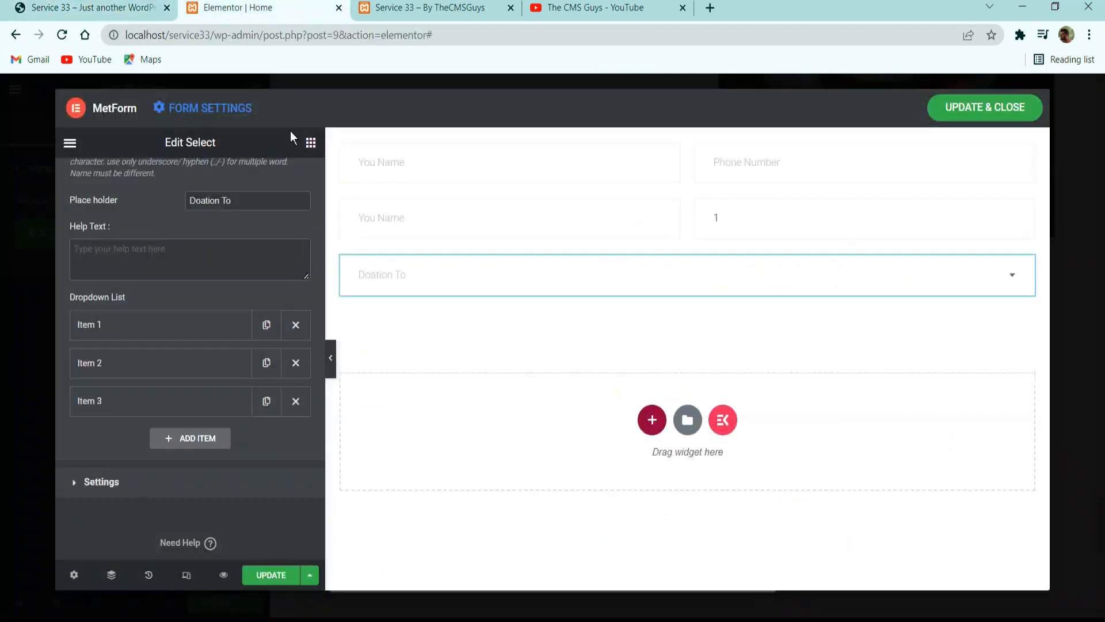
Set the text of the first dropdown option to "Bring Water to School".
{"action": "left_click", "coordinate": [168, 321]}
{"action": "left_click_drag", "start_coordinate": [155, 378], "coordinate": [1, 410]}
{"action": "type", "text": "Brig"}
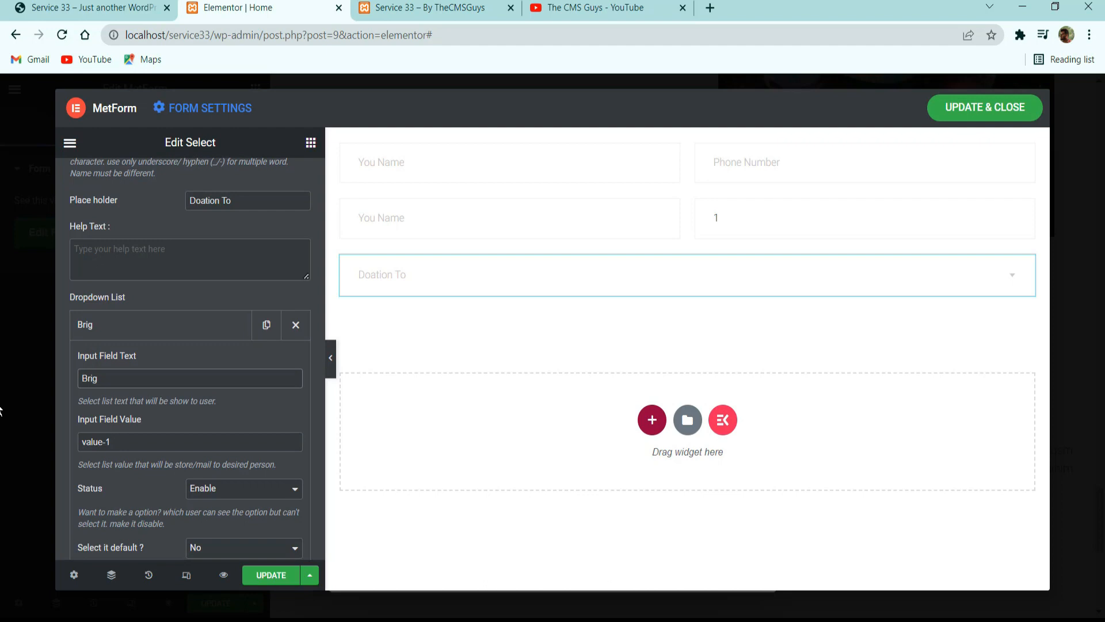
{"action": "key", "text": "BackSpace"}
{"action": "type", "text": "ng Wa"}
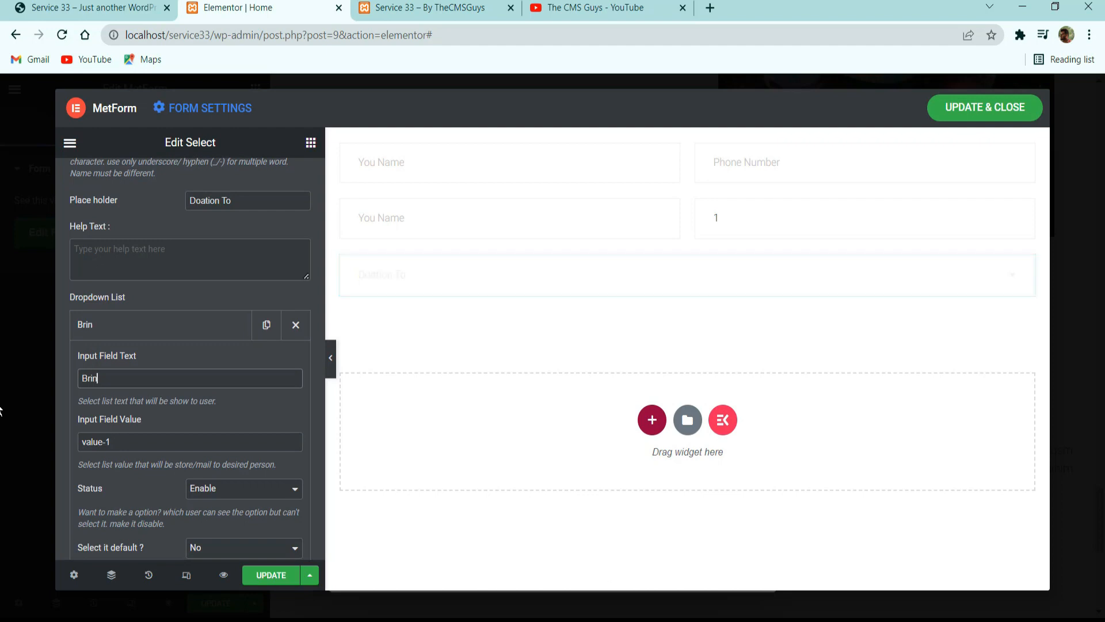
{"action": "type", "text": "ter "}
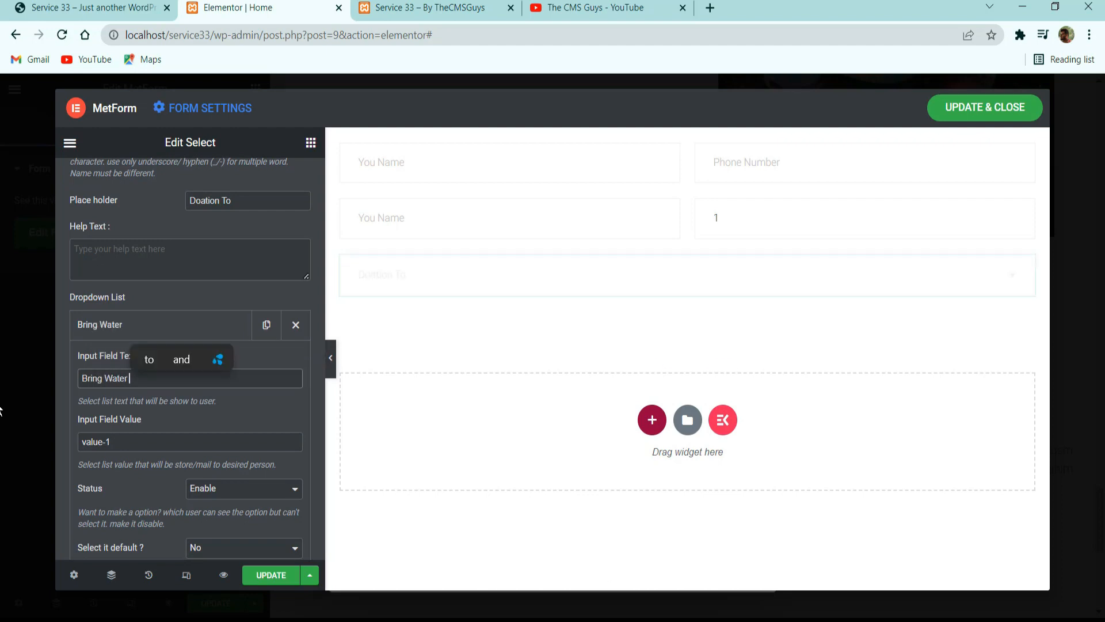
{"action": "type", "text": "to Scoho"}
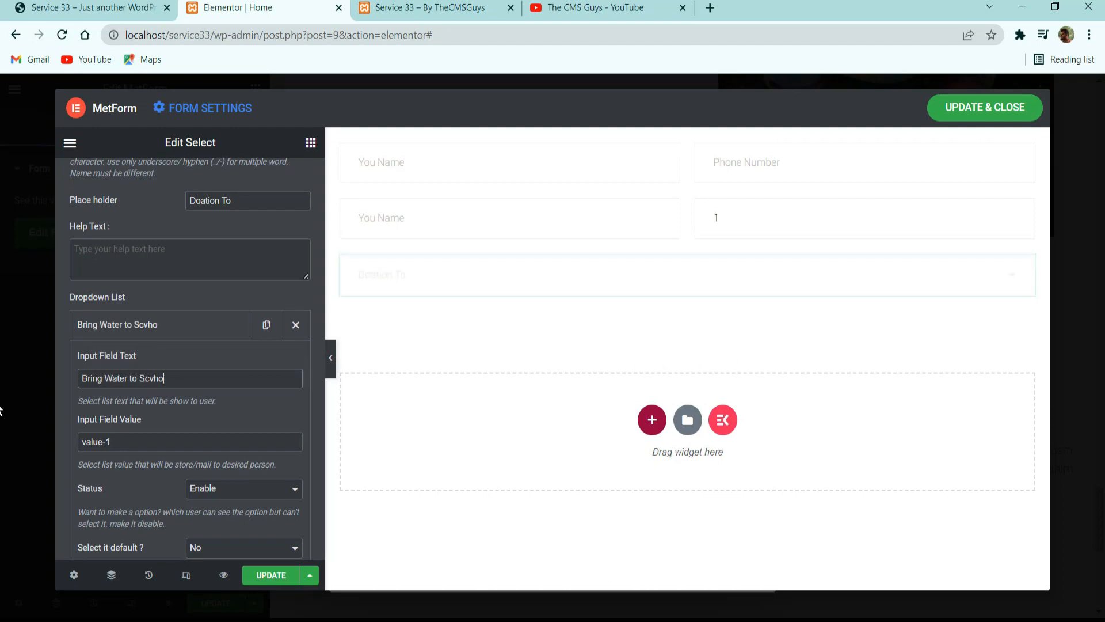
{"action": "key", "text": "BackSpace"}
{"action": "key", "text": "BackSpace"}
{"action": "key", "text": "BackSpace"}
{"action": "type", "text": "hool"}
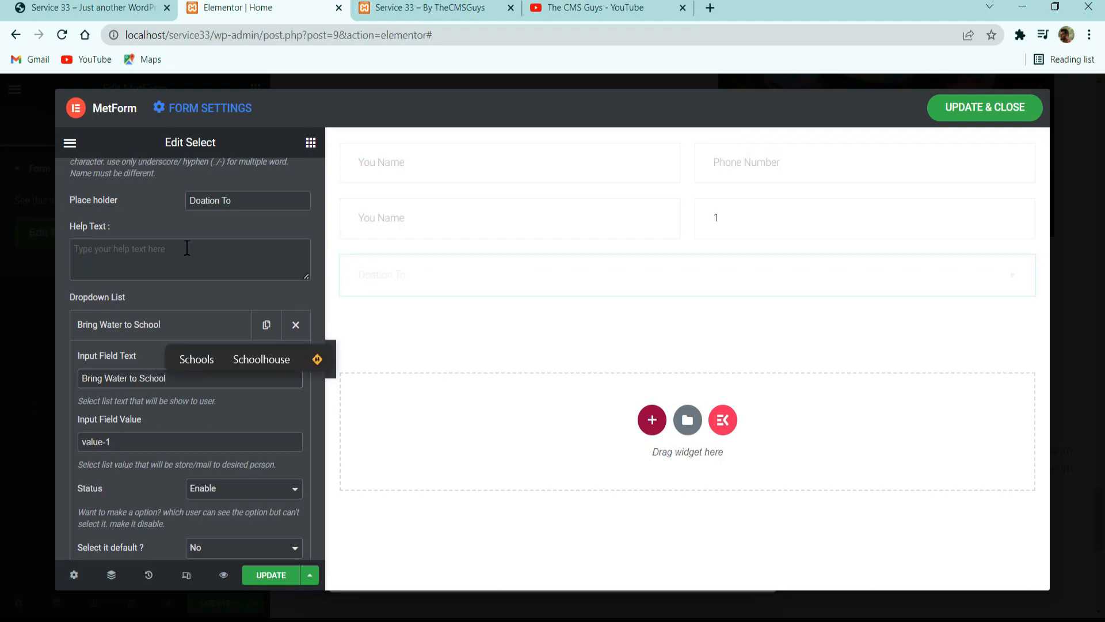
{"action": "left_click", "coordinate": [168, 321]}
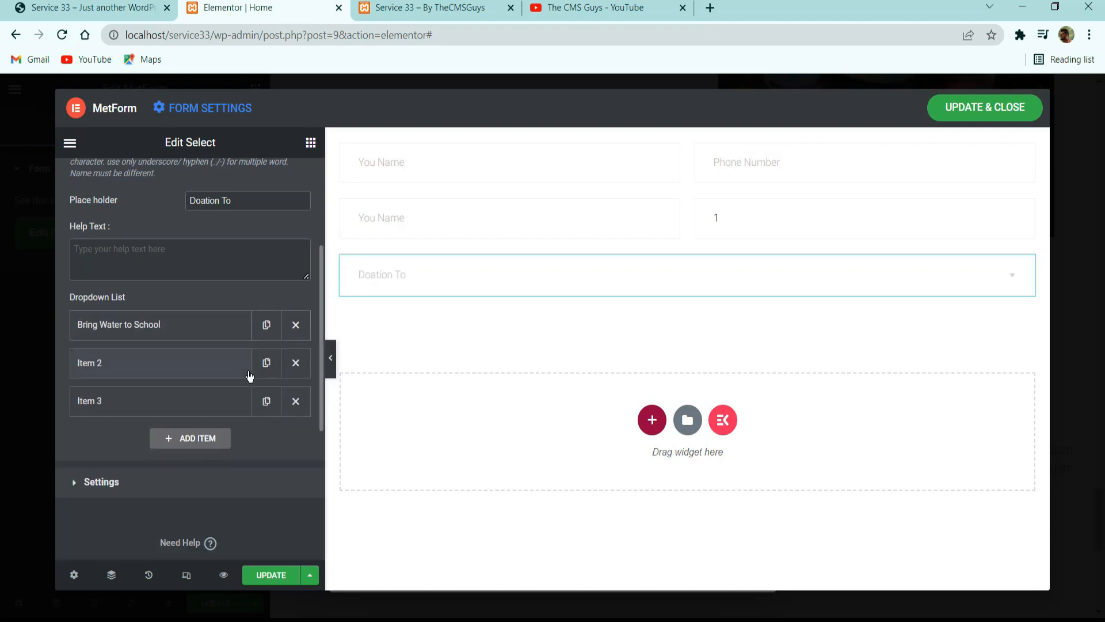
Replace Item 2 and Item 3 with two duplicates of the "Bring Water to School" option and update the form.
{"action": "left_click", "coordinate": [295, 397]}
{"action": "left_click", "coordinate": [297, 363]}
{"action": "left_click", "coordinate": [296, 326]}
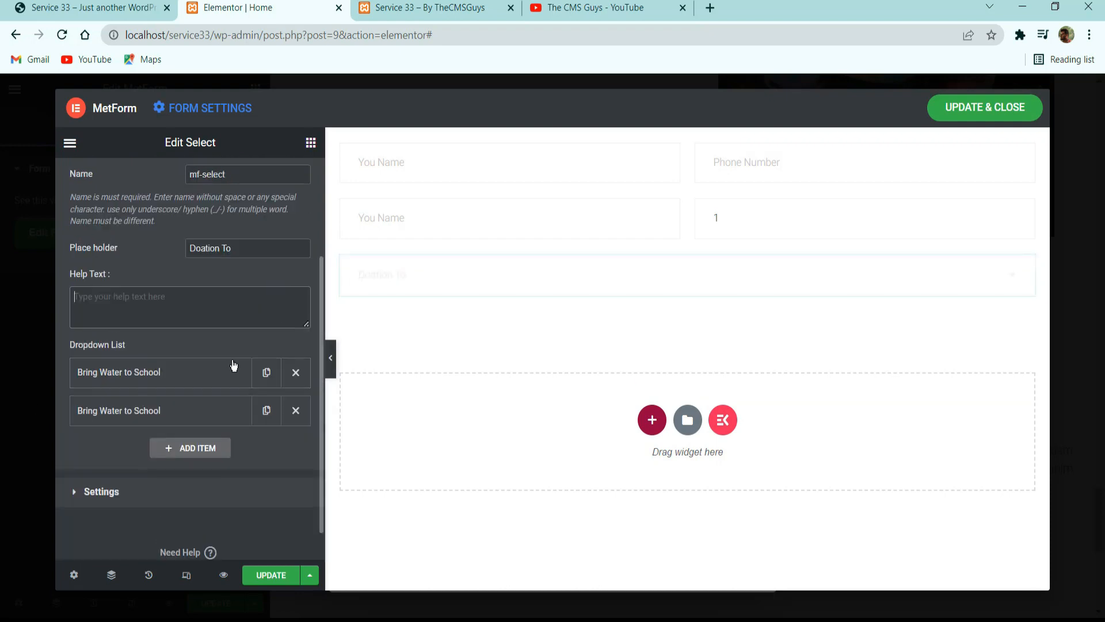
{"action": "left_click", "coordinate": [266, 410]}
{"action": "left_click", "coordinate": [277, 577]}
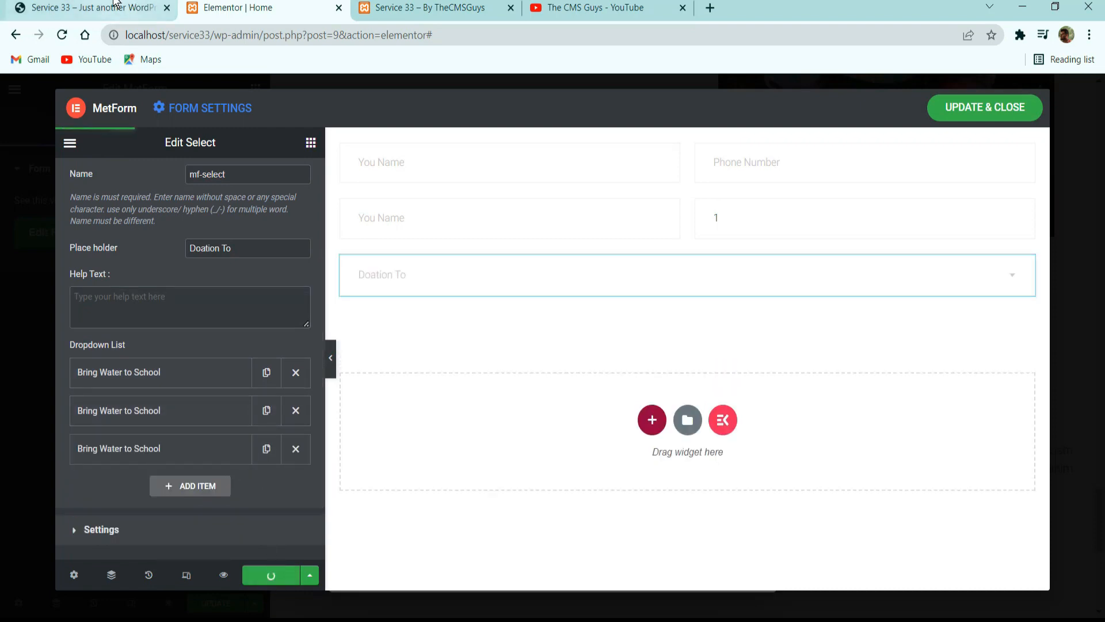
Check the message field on the reference form and search the form widgets for "text".
{"action": "left_click", "coordinate": [115, 5]}
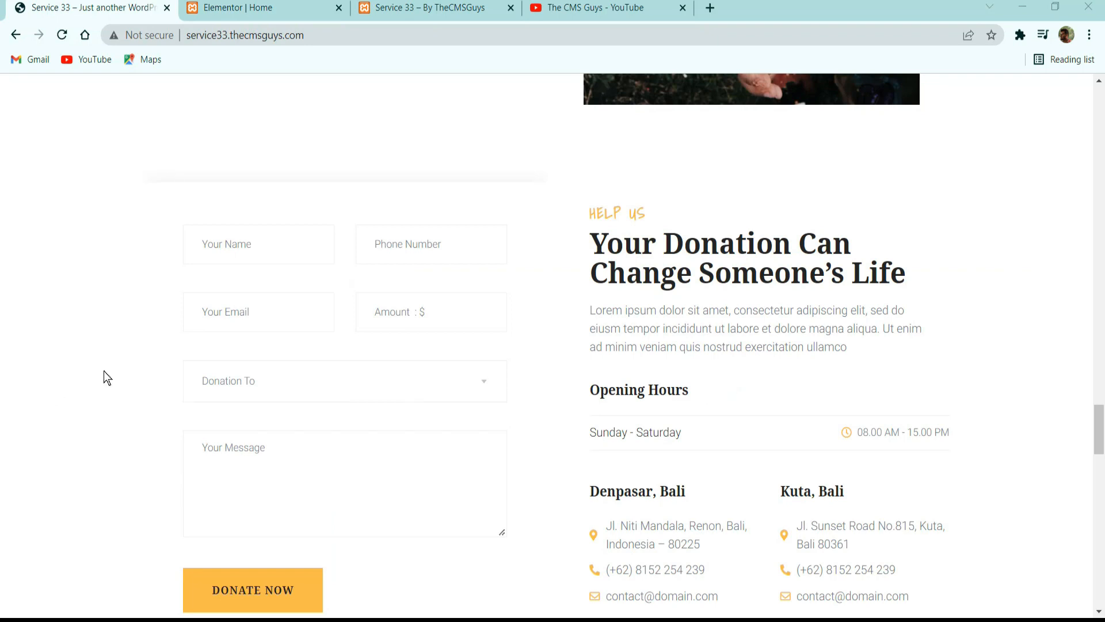
{"action": "left_click", "coordinate": [242, 7]}
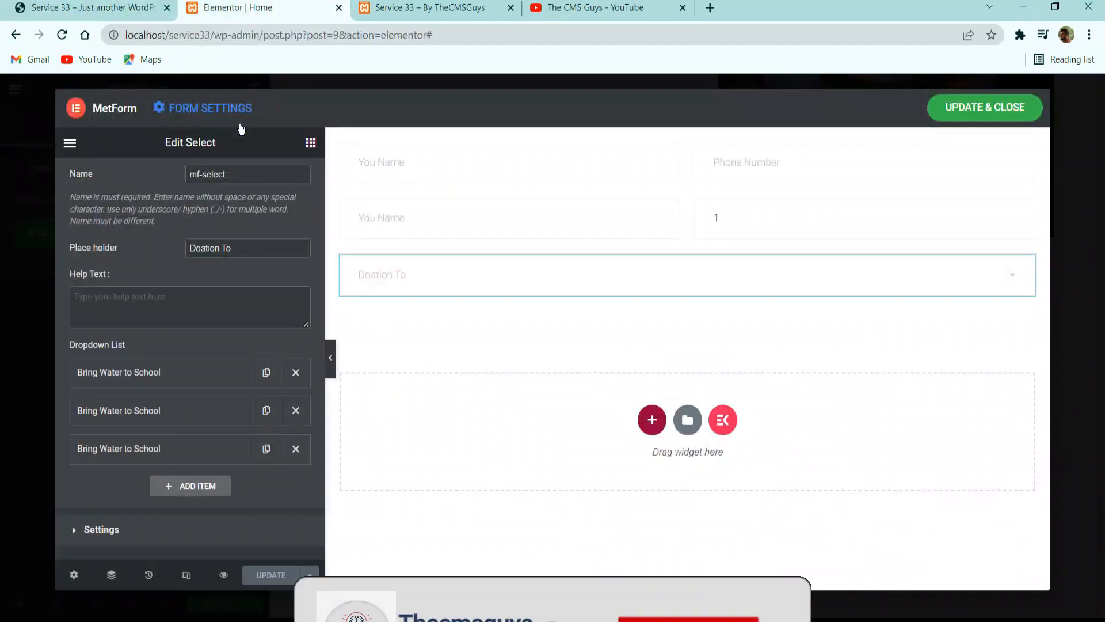
{"action": "left_click", "coordinate": [308, 143]}
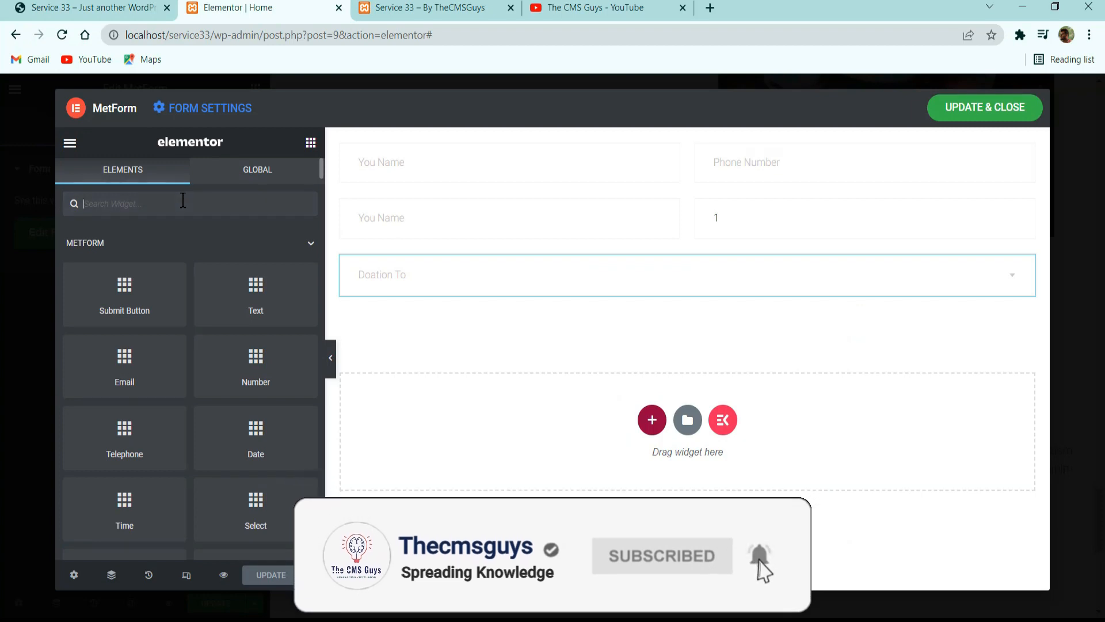
{"action": "type", "text": "text"}
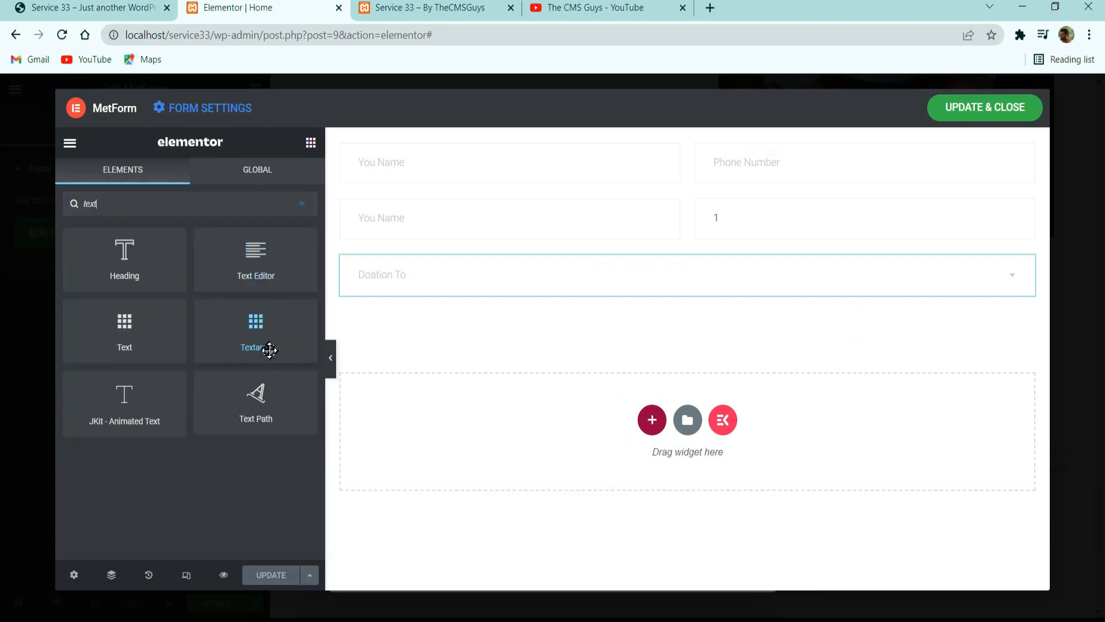
{"action": "left_click_drag", "start_coordinate": [270, 349], "coordinate": [221, 348]}
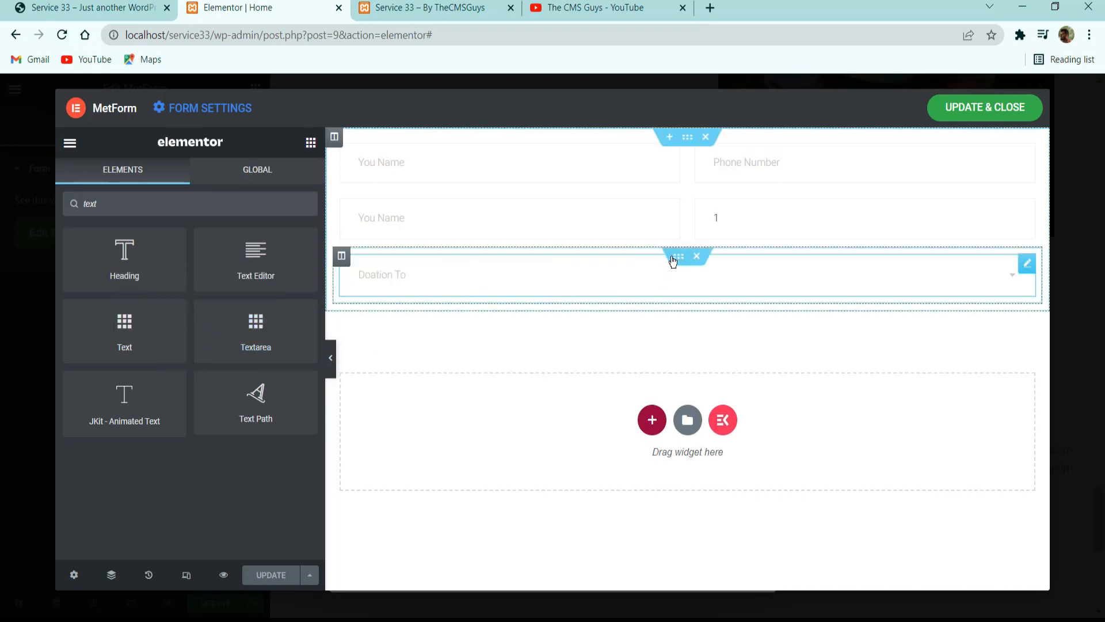
Duplicate the dropdown row and replace the Select field in the copy with a Textarea widget.
{"action": "right_click", "coordinate": [708, 310]}
{"action": "left_click", "coordinate": [716, 297]}
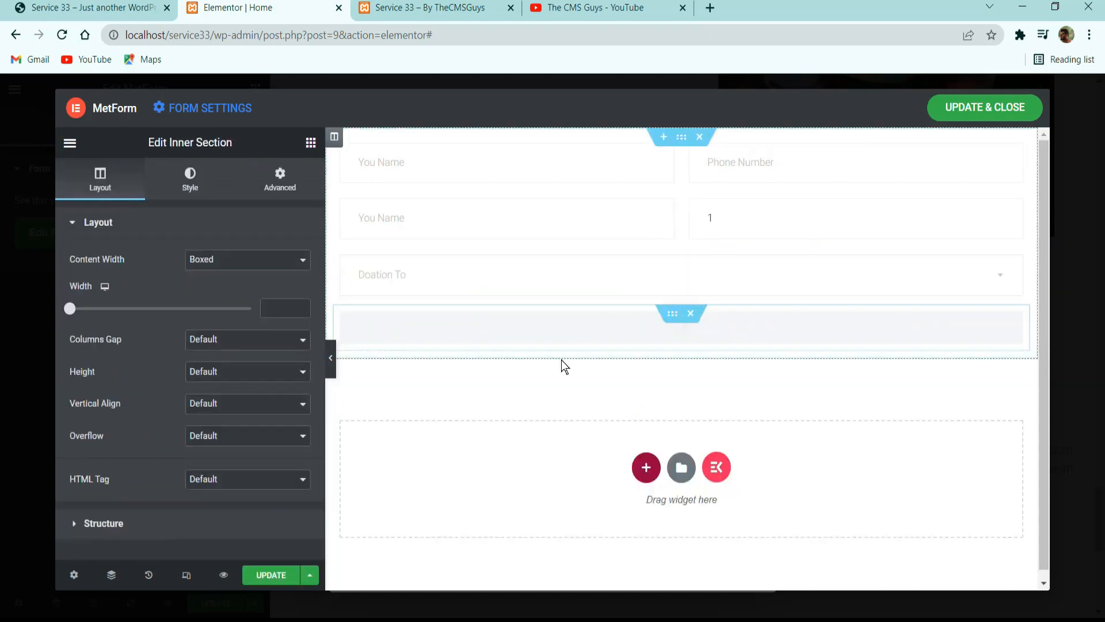
{"action": "left_click", "coordinate": [669, 554]}
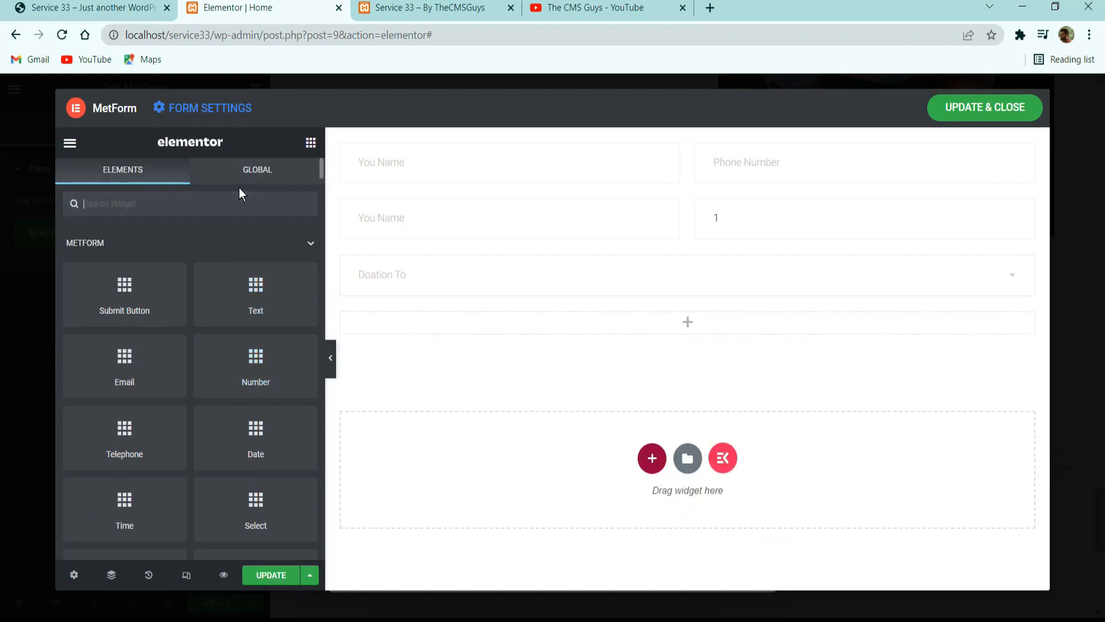
{"action": "type", "text": "tex"}
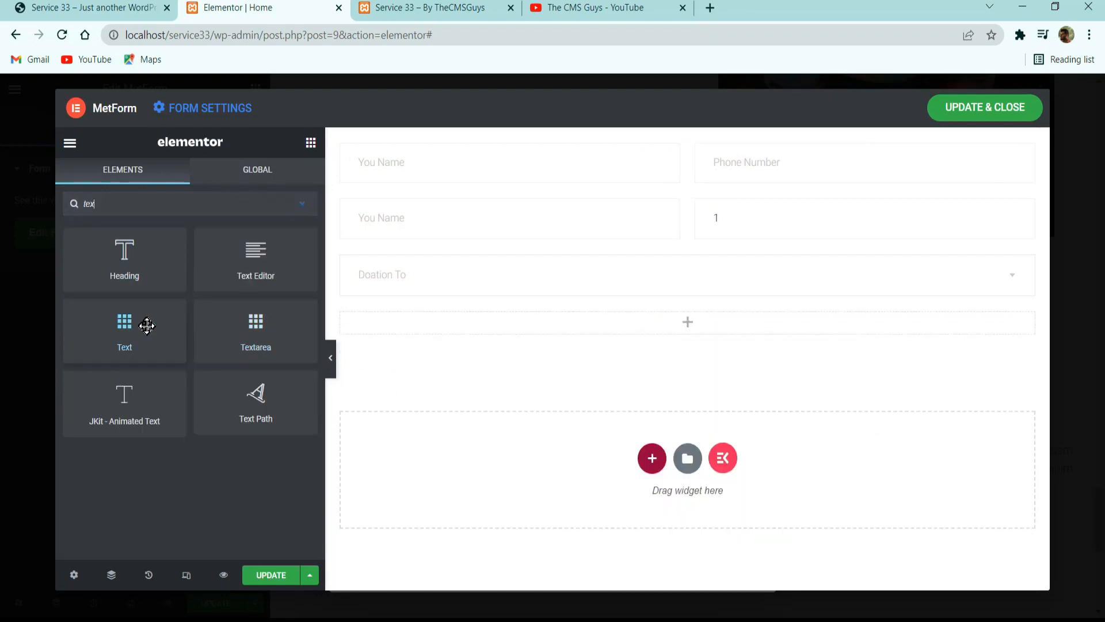
{"action": "left_click_drag", "start_coordinate": [255, 328], "coordinate": [638, 323]}
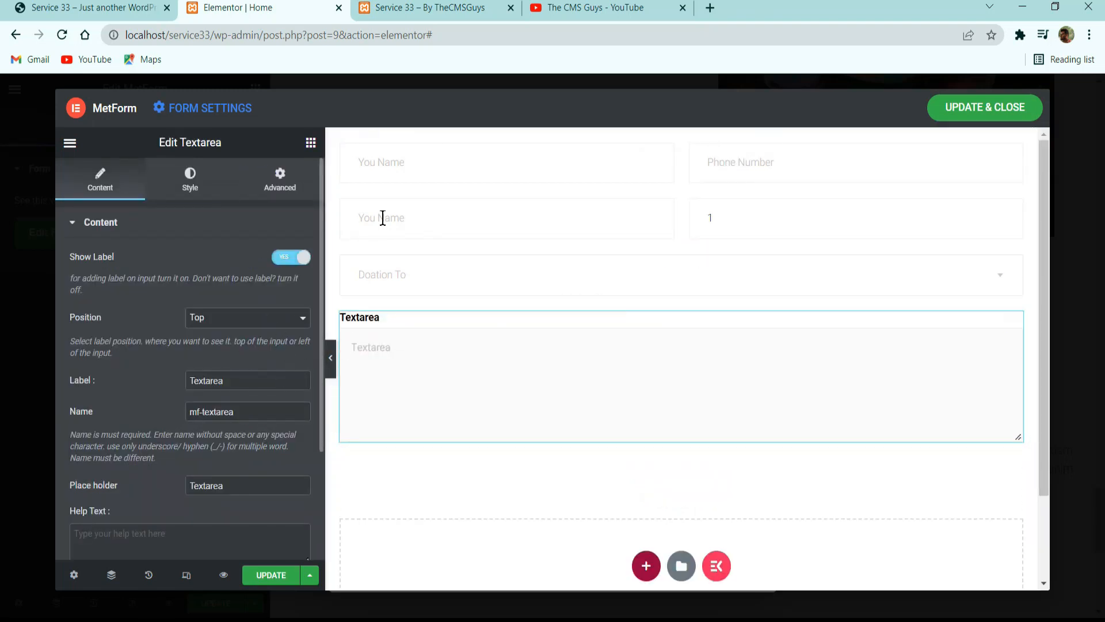
Paste the copied field style onto the Textarea field and hide its label.
{"action": "right_click", "coordinate": [511, 285]}
{"action": "right_click", "coordinate": [431, 358]}
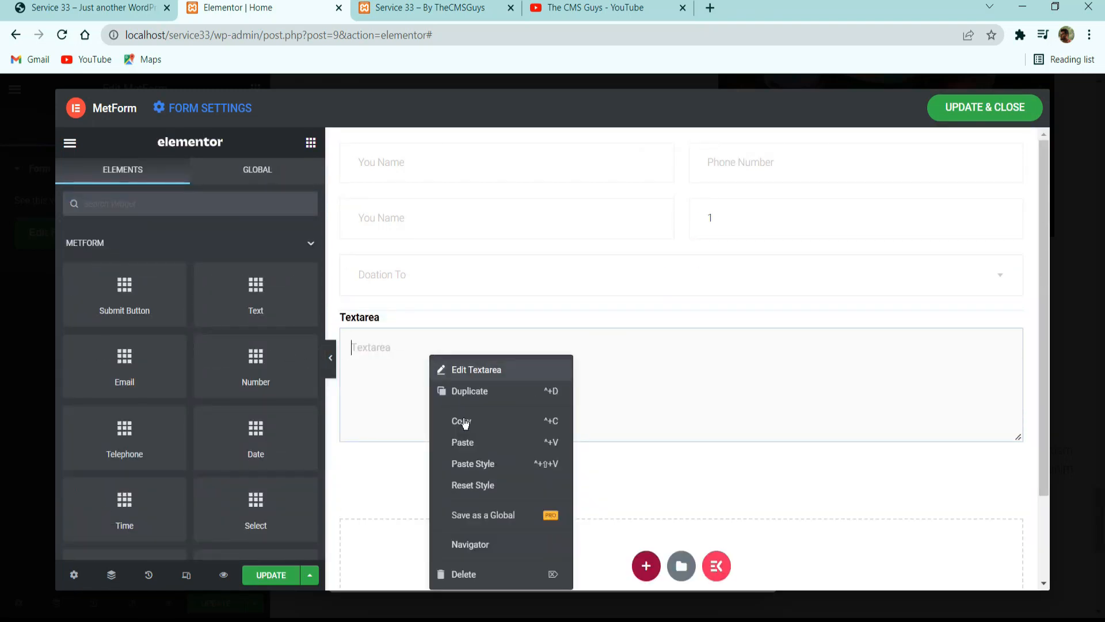
{"action": "left_click", "coordinate": [469, 464]}
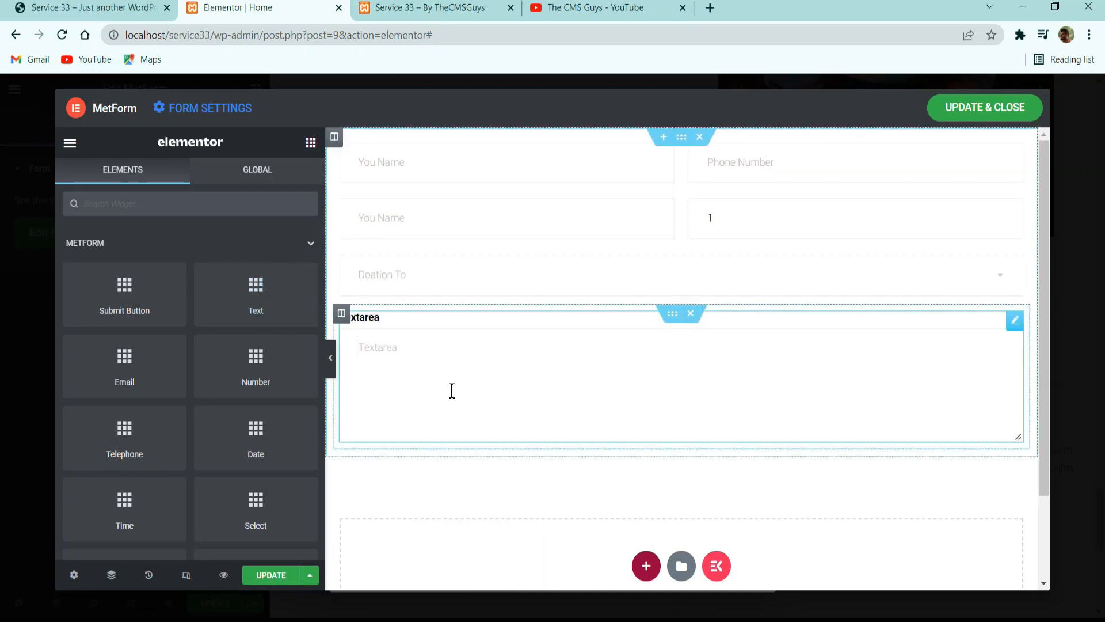
{"action": "left_click", "coordinate": [452, 391]}
{"action": "left_click", "coordinate": [290, 257]}
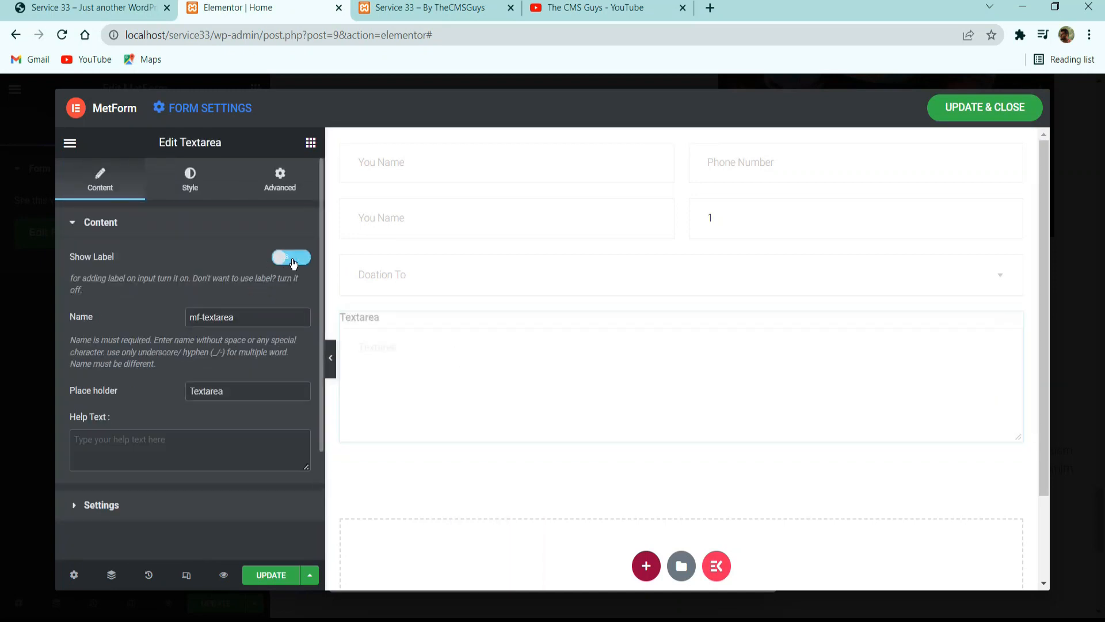
Set the Textarea field's placeholder to "Your Message".
{"action": "double_click", "coordinate": [241, 391]}
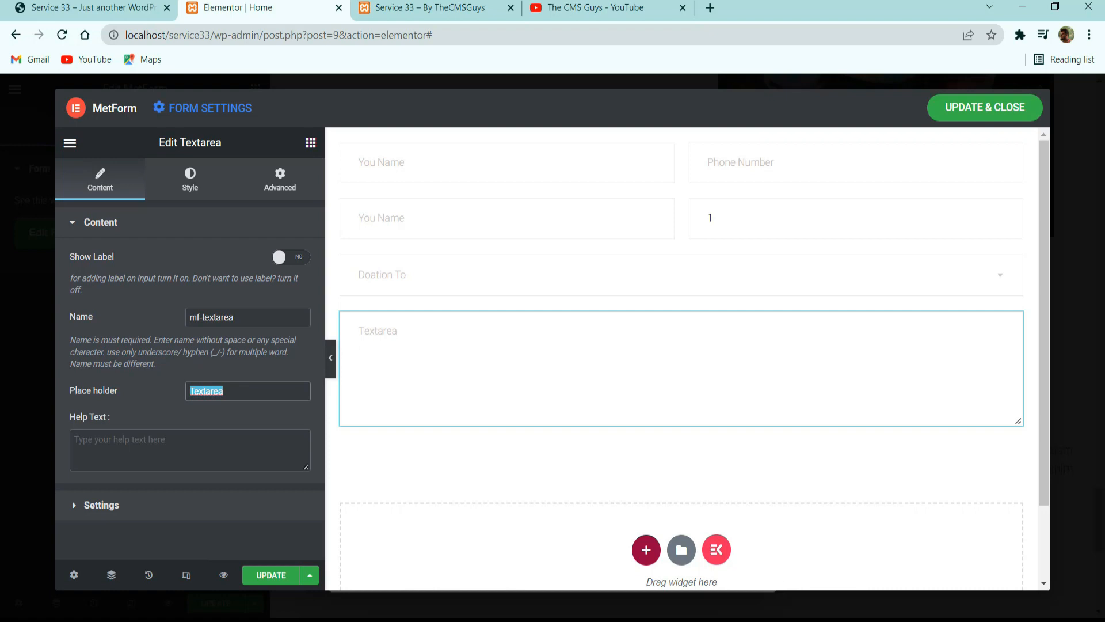
{"action": "type", "text": "Your Mes"}
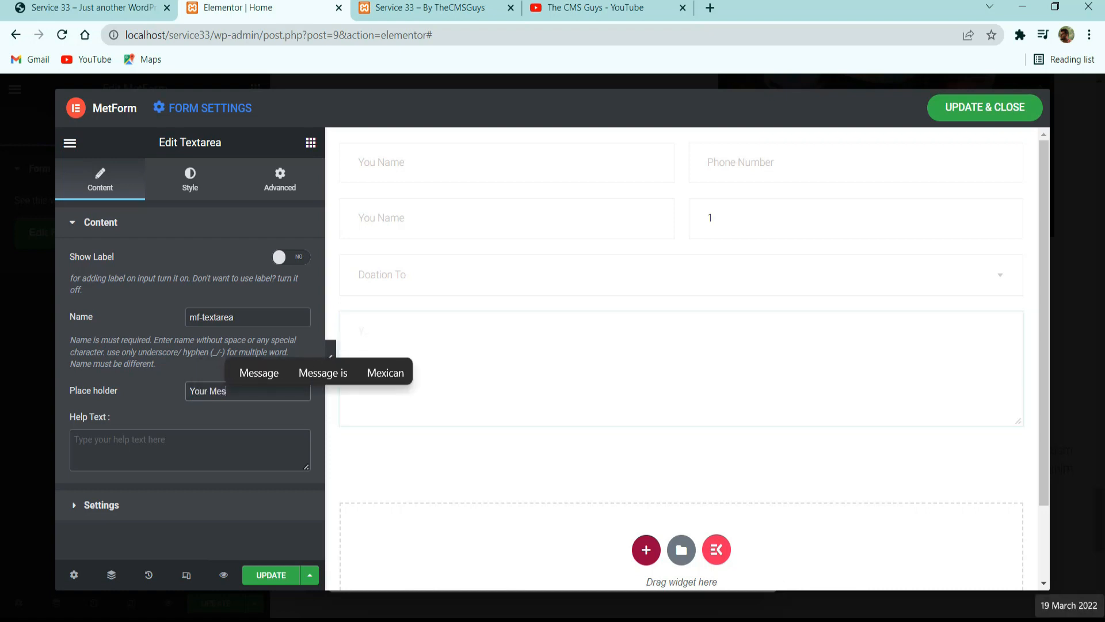
{"action": "type", "text": "sage"}
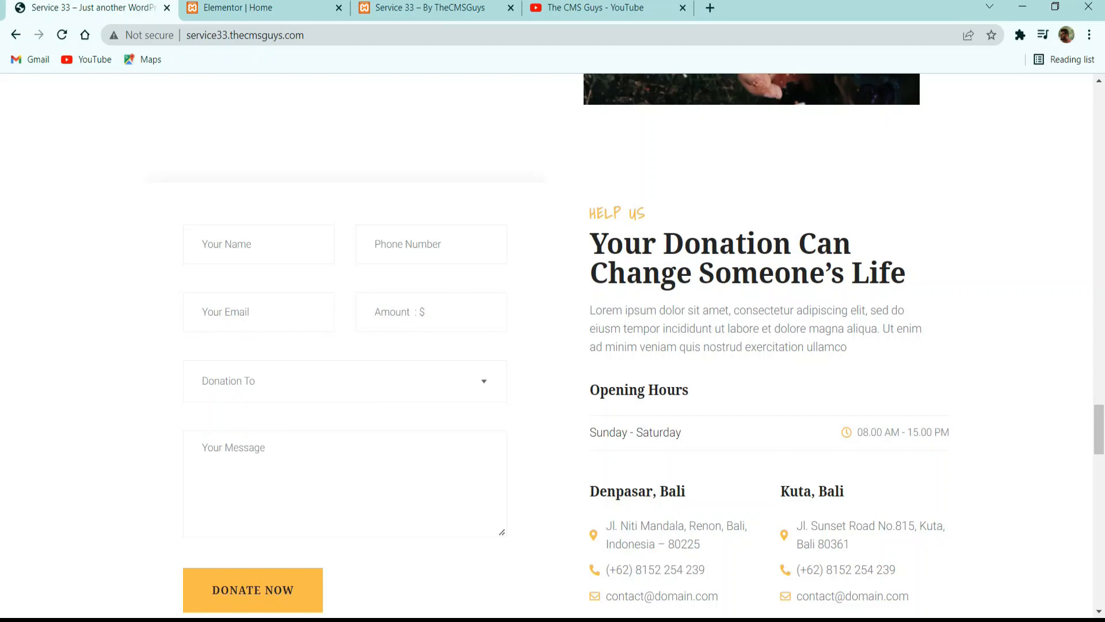
Search the form widgets for "sub" and add a Submit Button directly below the message field.
{"action": "left_click", "coordinate": [319, 3]}
{"action": "left_click", "coordinate": [310, 142]}
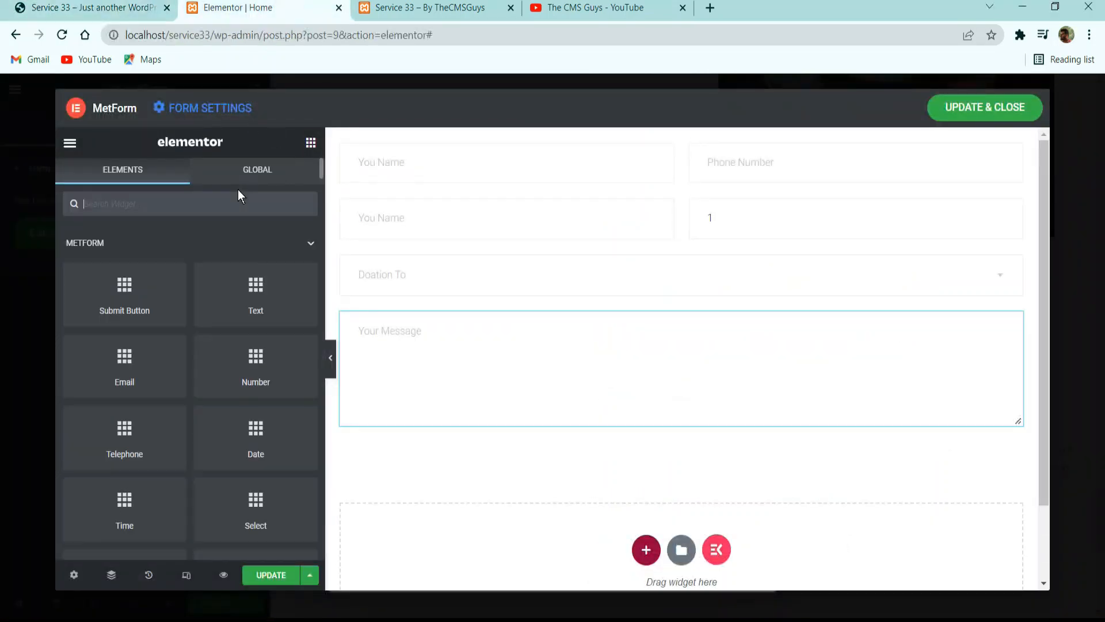
{"action": "type", "text": "sumb"}
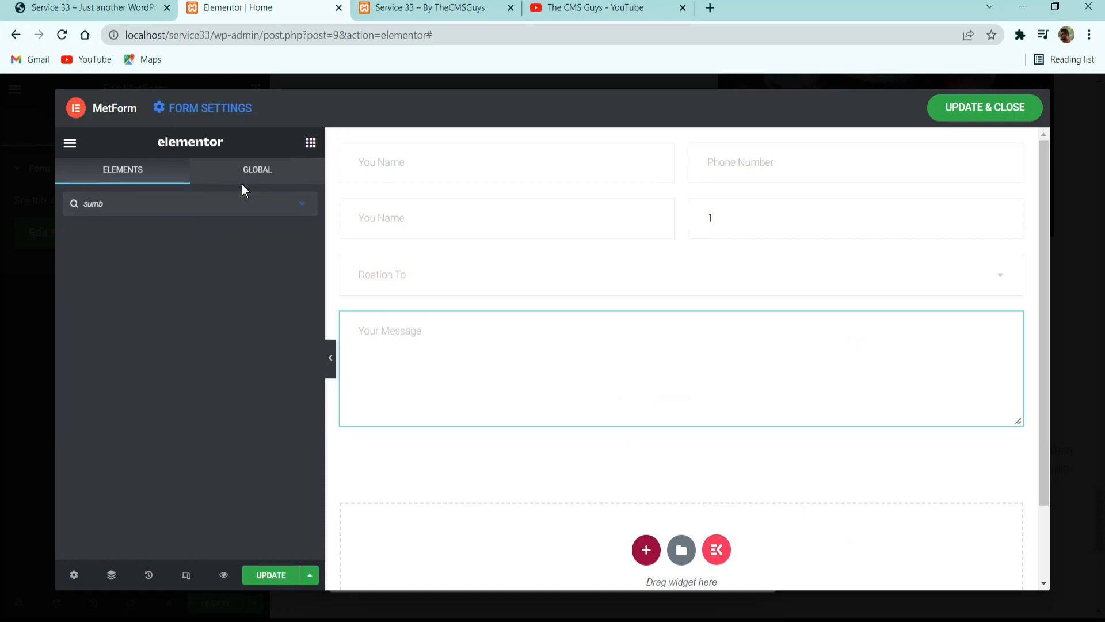
{"action": "key", "text": "BackSpace"}
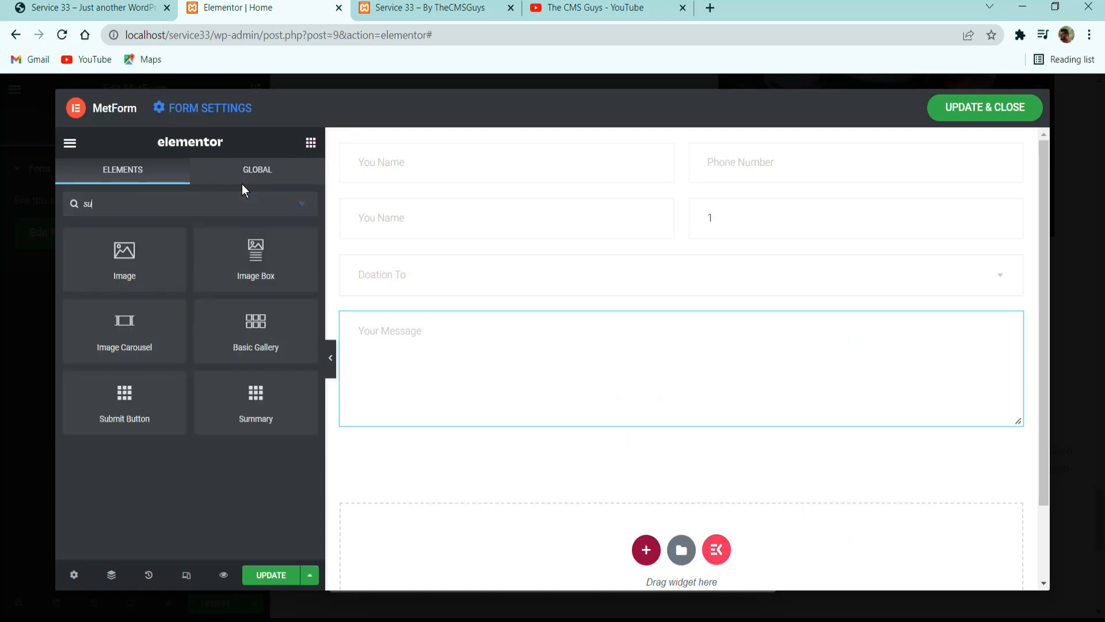
{"action": "key", "text": "BackSpace"}
{"action": "type", "text": "b"}
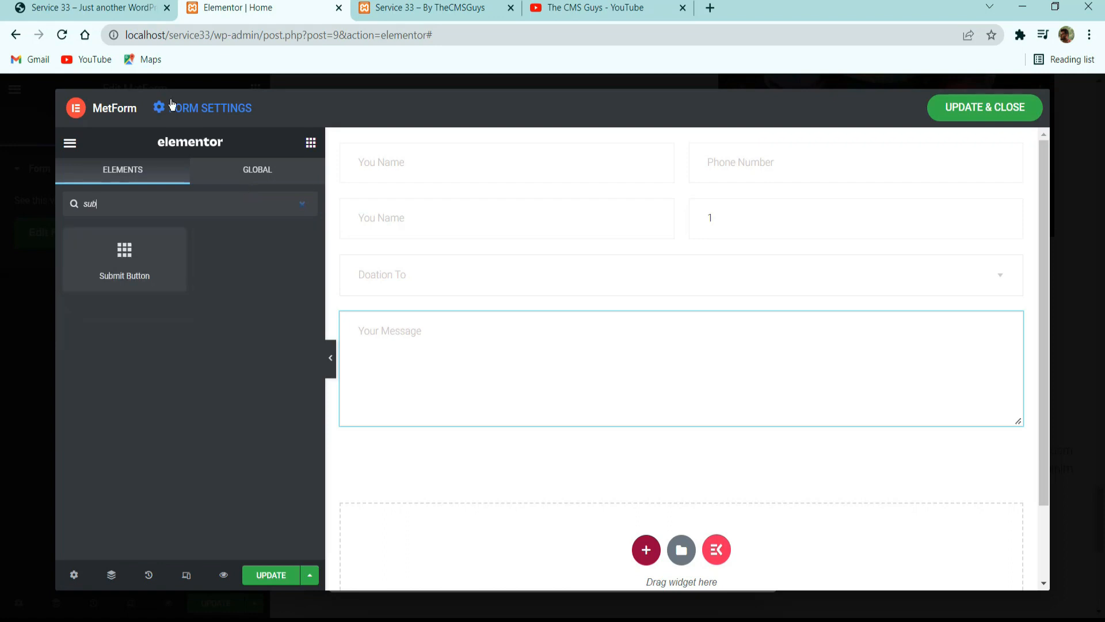
{"action": "left_click_drag", "start_coordinate": [123, 252], "coordinate": [499, 431]}
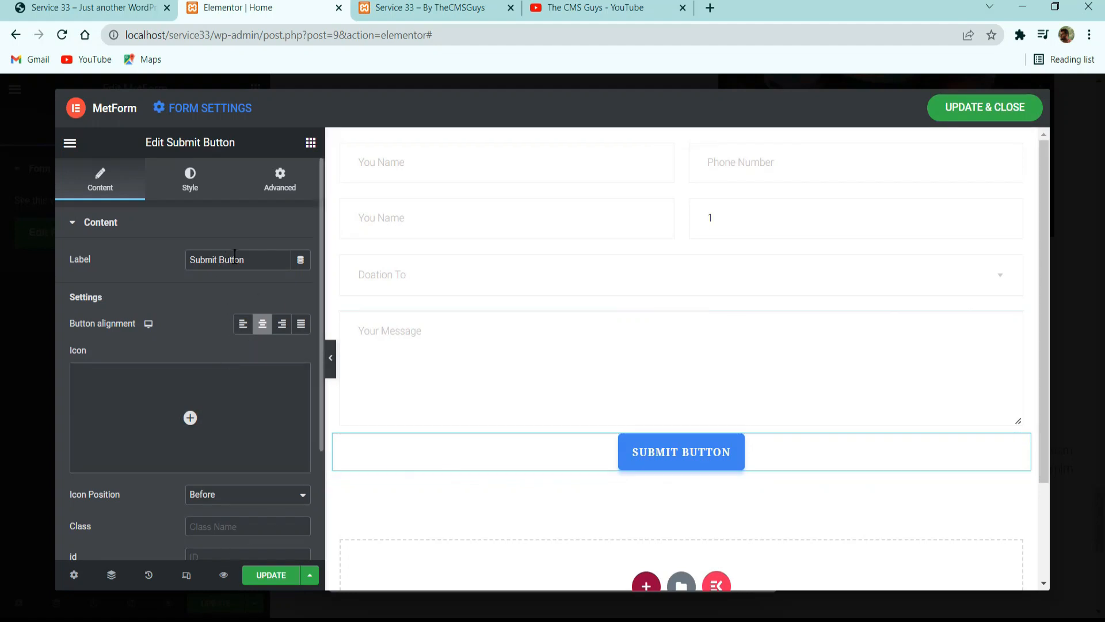
Align the submit button left and change its label to "Donate Now".
{"action": "left_click", "coordinate": [244, 325]}
{"action": "left_click", "coordinate": [265, 260]}
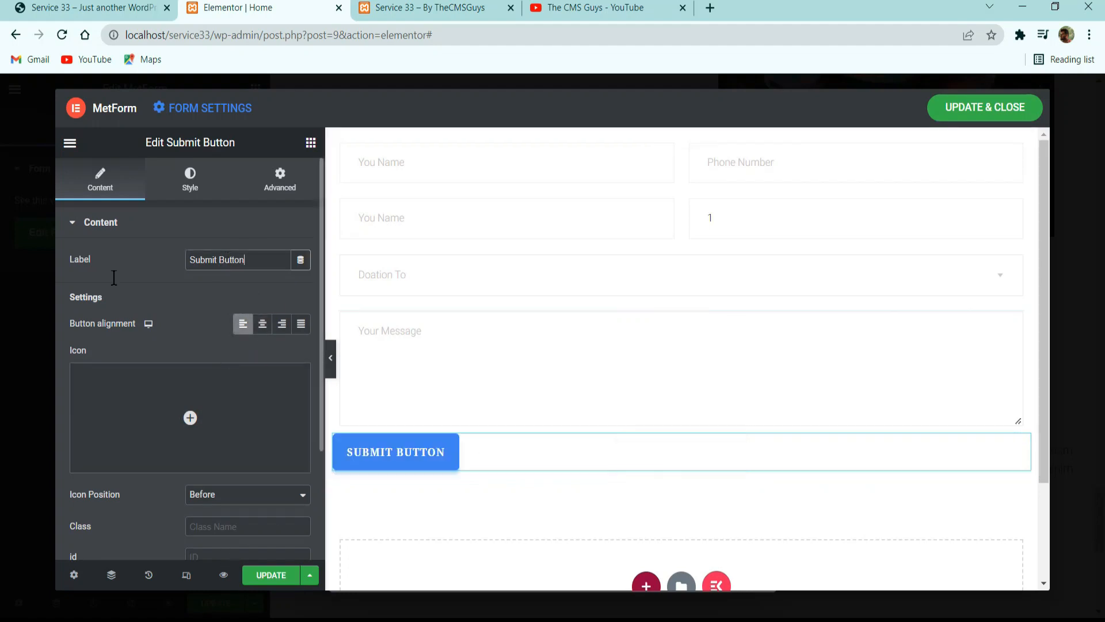
{"action": "key", "text": "ctrl+a"}
{"action": "key", "text": "BackSpace"}
{"action": "type", "text": "Donate Now"}
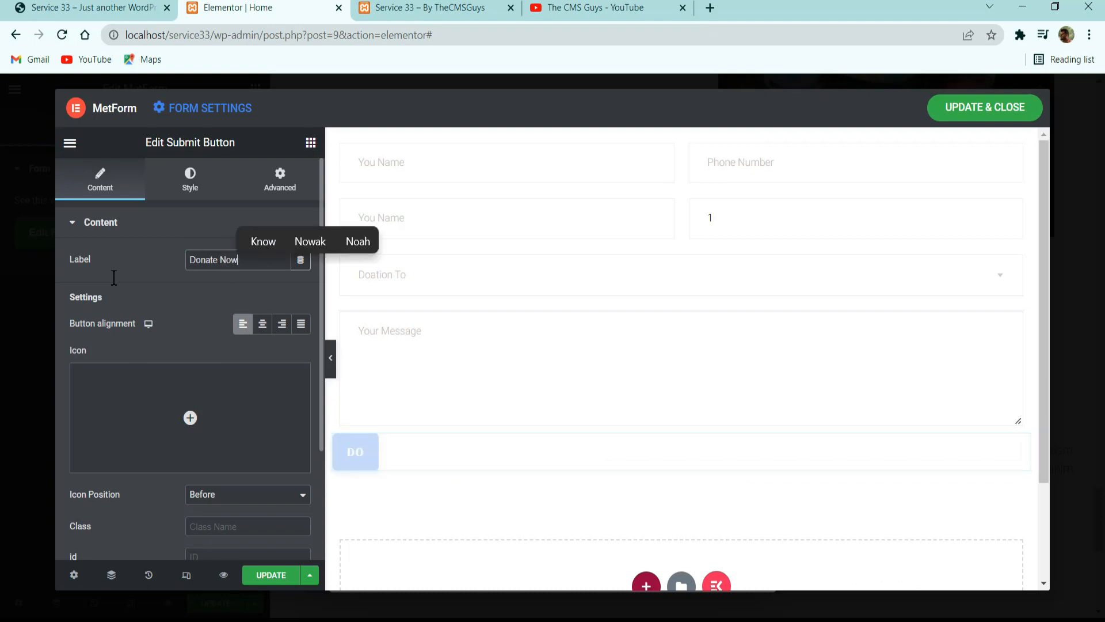
Set the Donate Now button's padding to 20 px top and bottom and 40 px right and left.
{"action": "scroll", "coordinate": [151, 309], "scroll_direction": "down", "scroll_amount": 3}
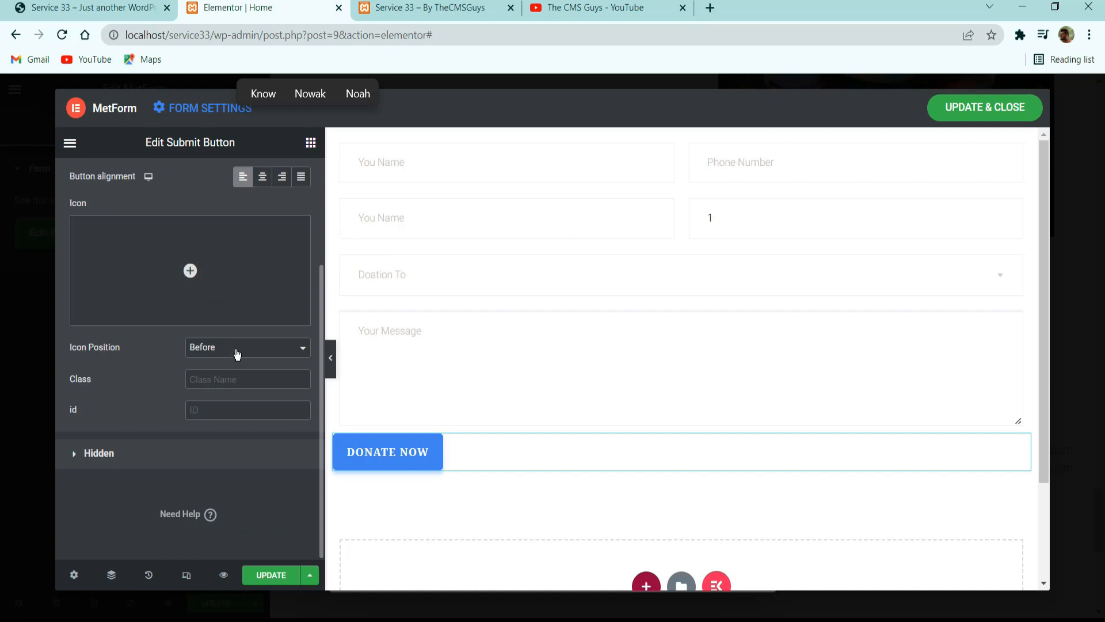
{"action": "left_click", "coordinate": [130, 453]}
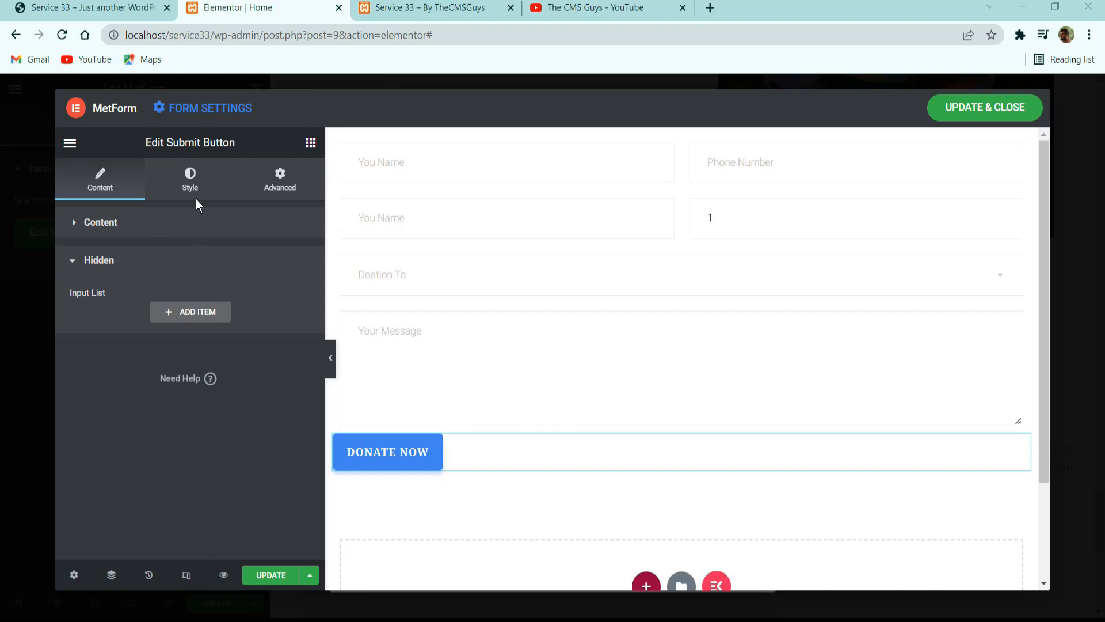
{"action": "left_click", "coordinate": [225, 193]}
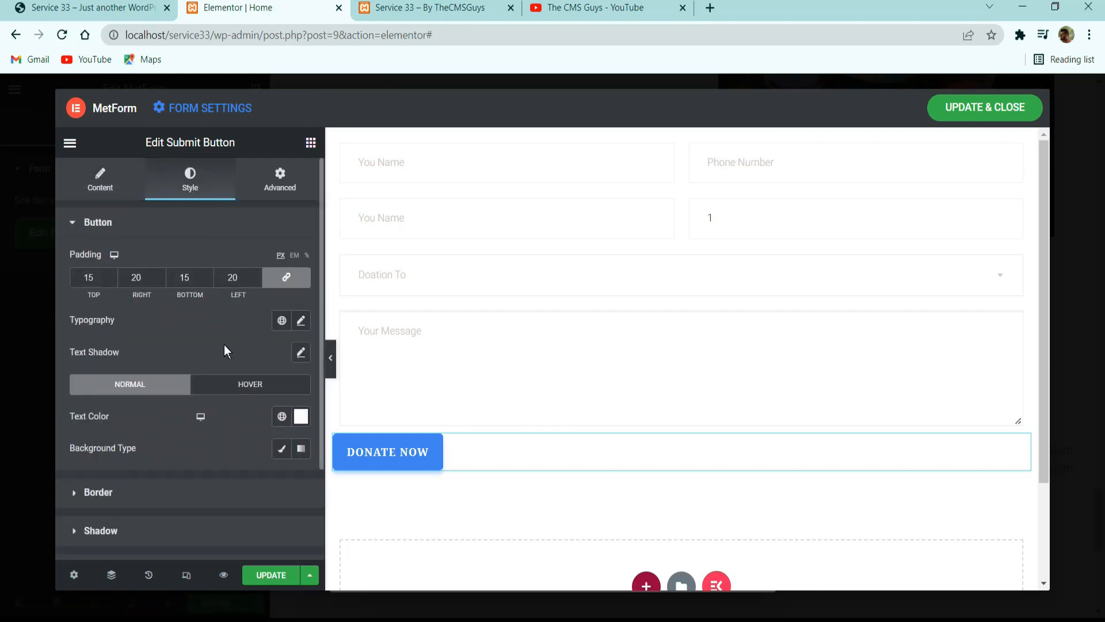
{"action": "double_click", "coordinate": [89, 277]}
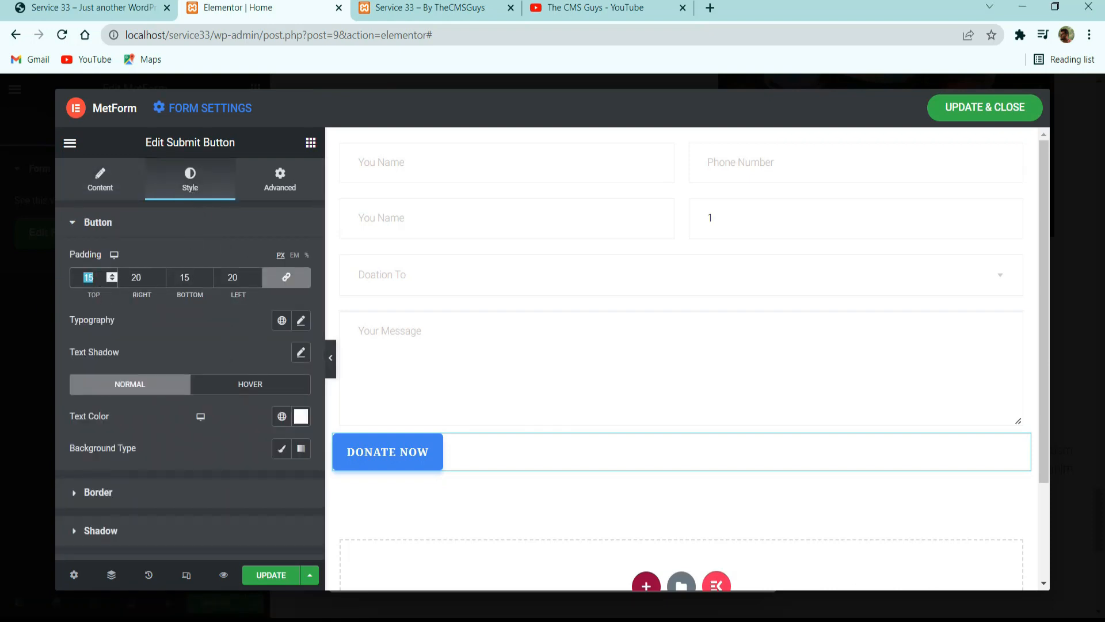
{"action": "type", "text": "20"}
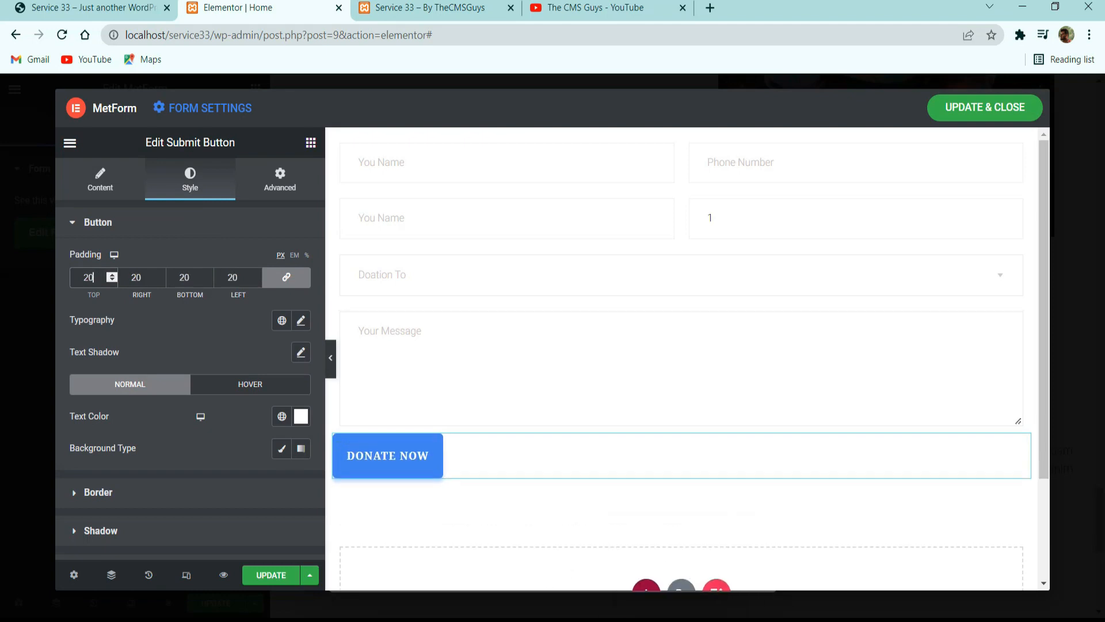
{"action": "left_click", "coordinate": [286, 277]}
{"action": "double_click", "coordinate": [143, 279]}
{"action": "type", "text": "40"}
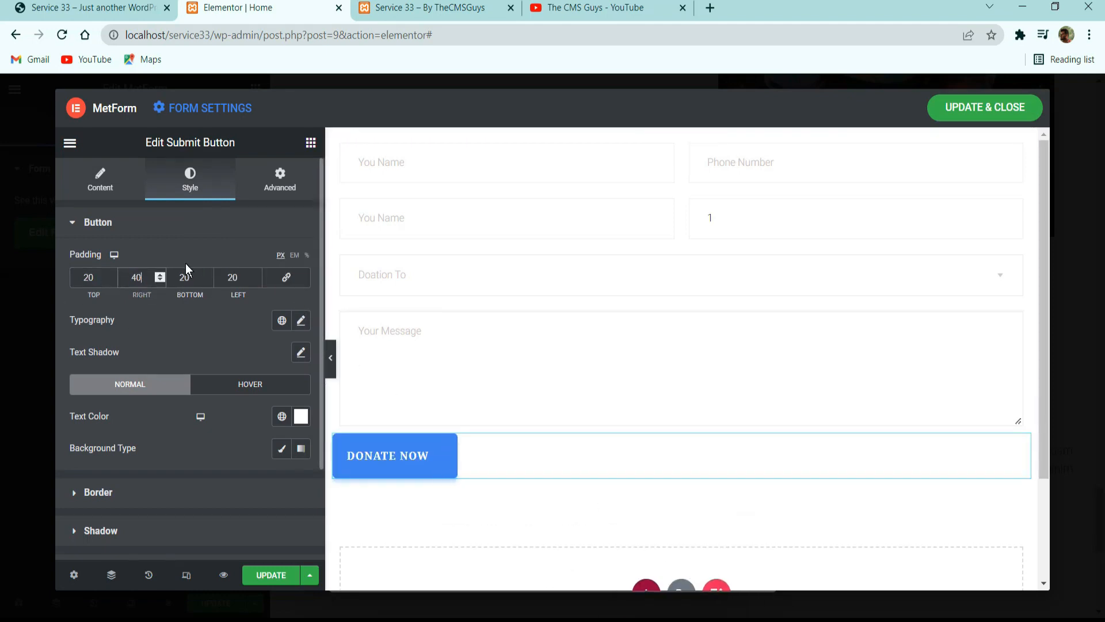
{"action": "double_click", "coordinate": [235, 277]}
{"action": "type", "text": "40"}
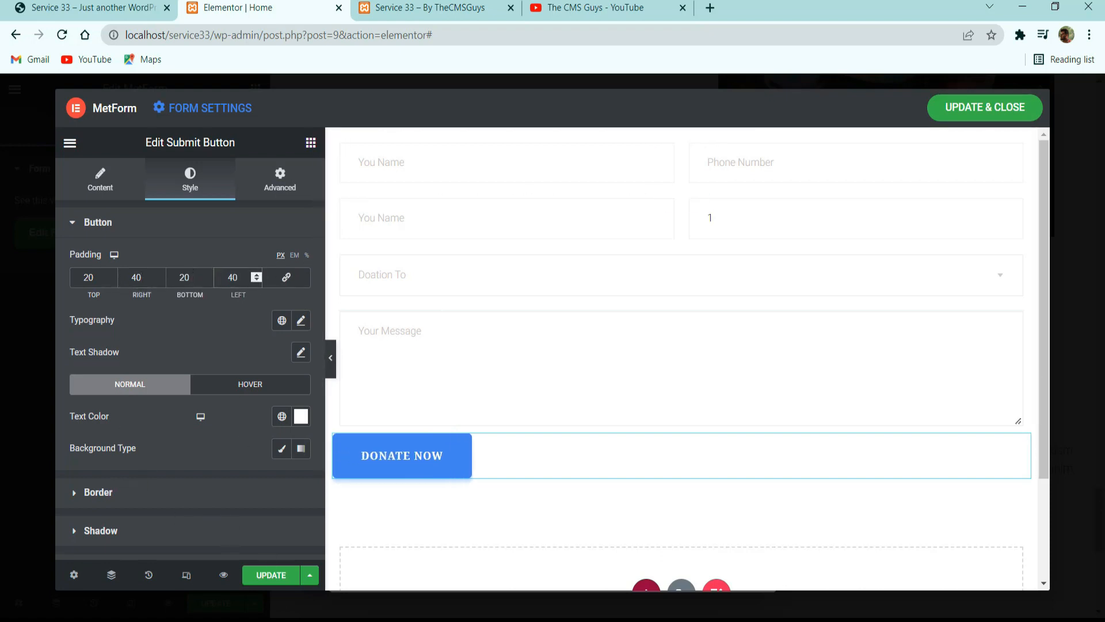
Apply a global font to the Donate Now button's text and set its size to 14 px.
{"action": "left_click", "coordinate": [281, 320]}
{"action": "scroll", "coordinate": [190, 460], "scroll_direction": "down", "scroll_amount": 2}
{"action": "left_click", "coordinate": [148, 528]}
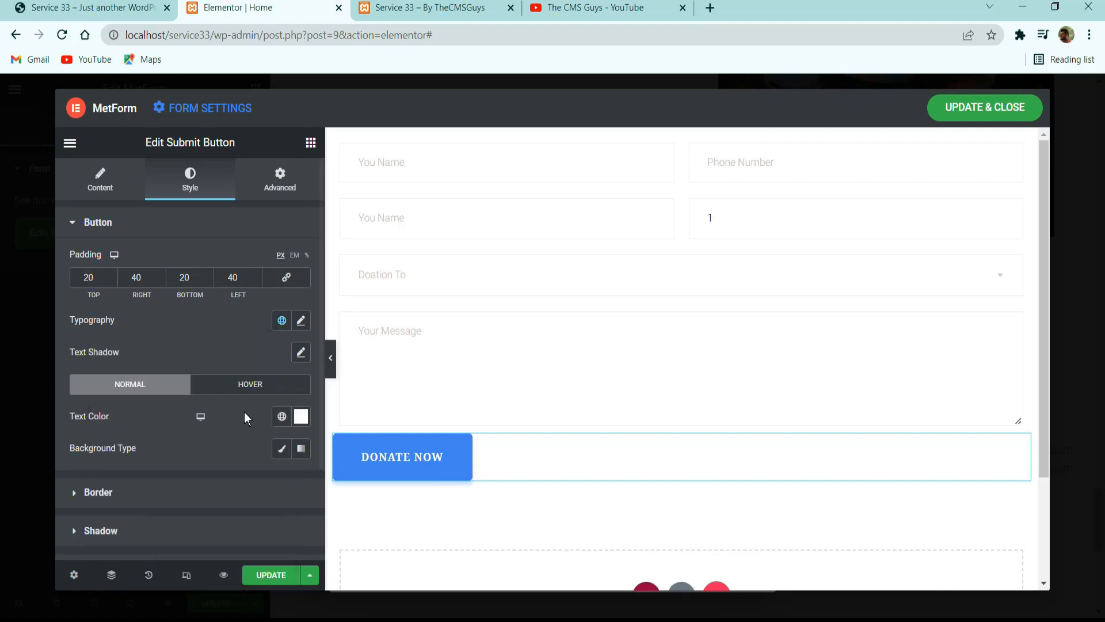
{"action": "left_click", "coordinate": [300, 320]}
{"action": "double_click", "coordinate": [262, 441]}
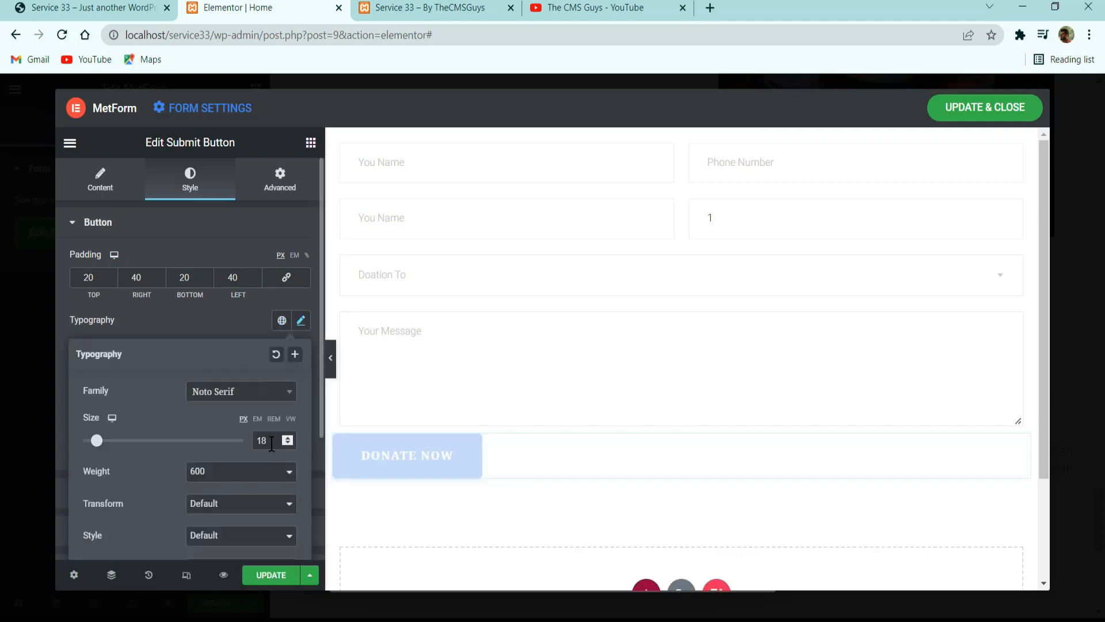
{"action": "type", "text": "14"}
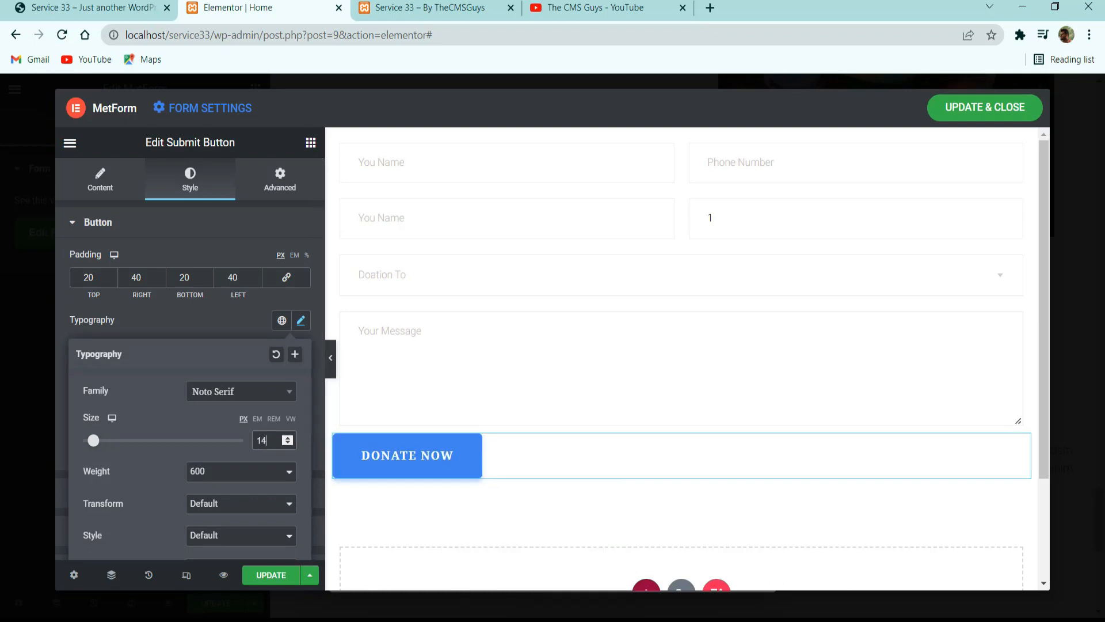
{"action": "left_click", "coordinate": [231, 324]}
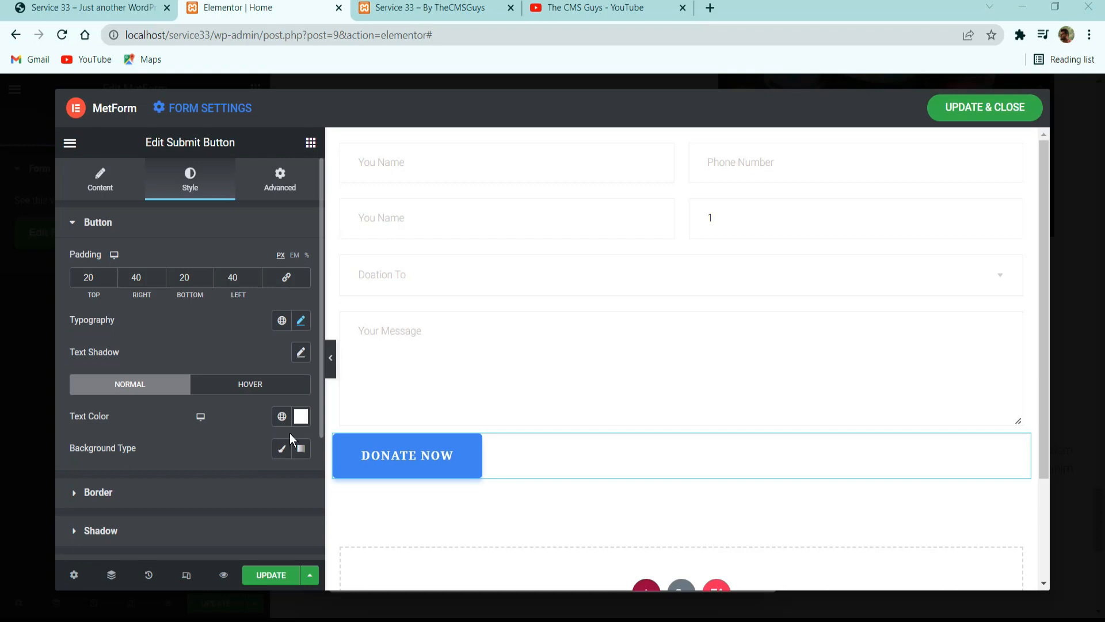
Set the button's text to the global Secondary color and its classic background to the global color #FCBC45.
{"action": "scroll", "coordinate": [289, 433], "scroll_direction": "down", "scroll_amount": 2}
{"action": "left_click", "coordinate": [282, 301]}
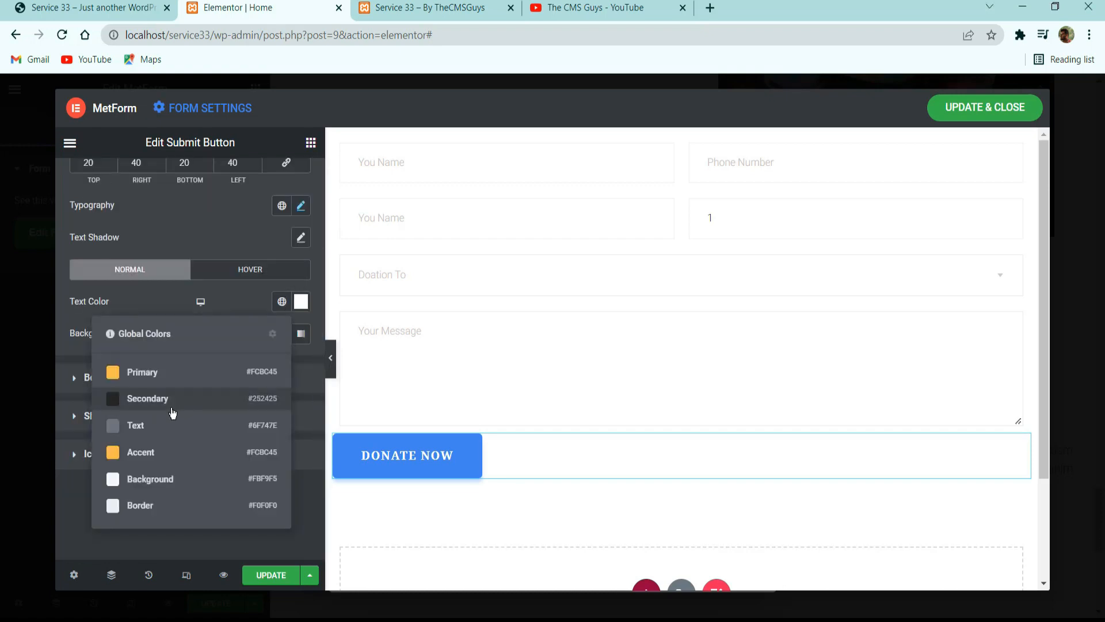
{"action": "left_click", "coordinate": [172, 409]}
{"action": "left_click", "coordinate": [282, 332]}
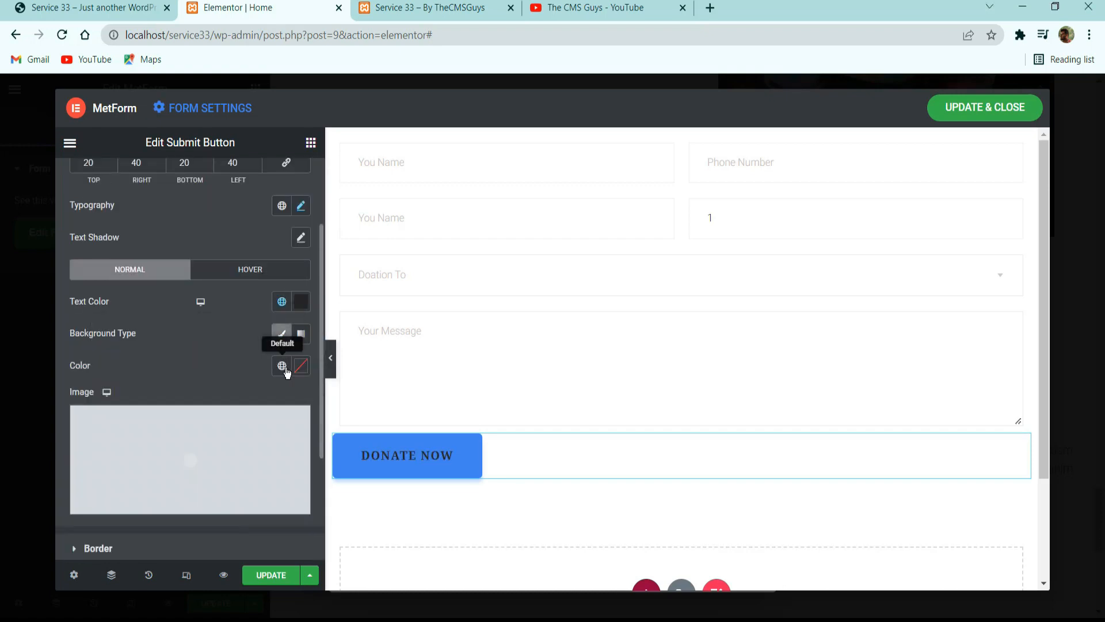
{"action": "left_click", "coordinate": [282, 365]}
{"action": "left_click", "coordinate": [161, 196]}
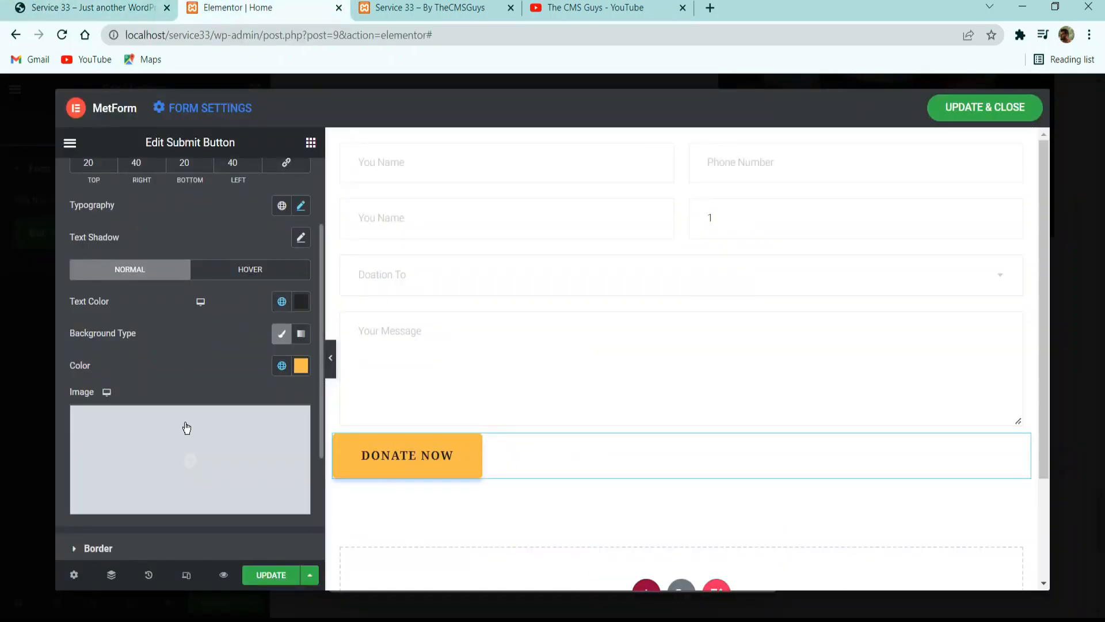
Set the Donate Now button's border radius to 0 on all corners and unlink the radius values.
{"action": "scroll", "coordinate": [184, 426], "scroll_direction": "down", "scroll_amount": 3}
{"action": "left_click", "coordinate": [219, 384]}
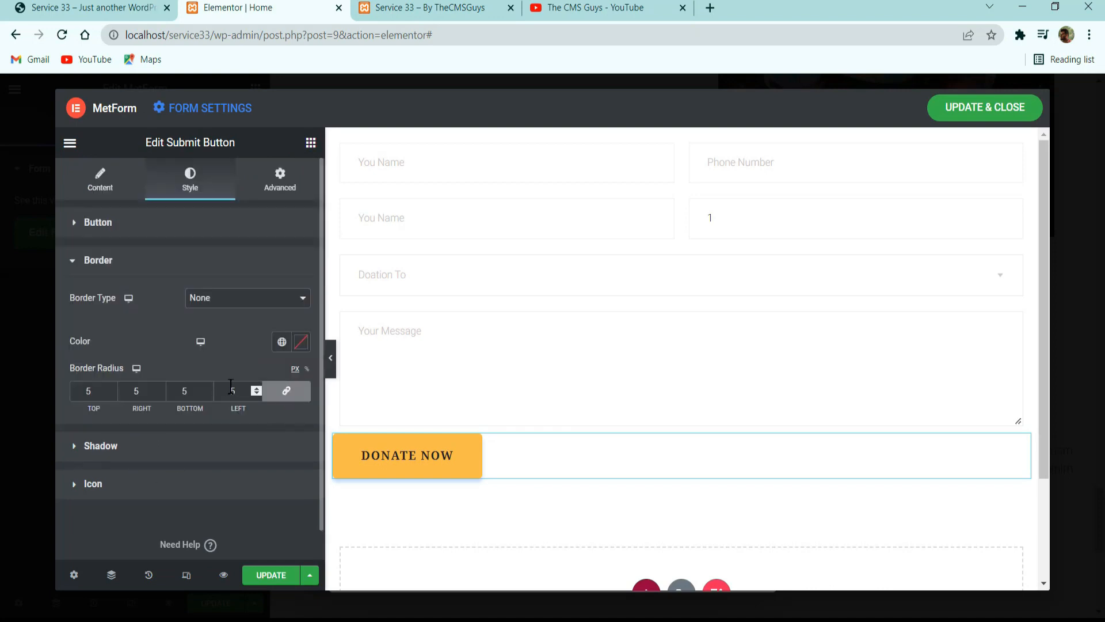
{"action": "left_click_drag", "start_coordinate": [237, 392], "coordinate": [94, 390]}
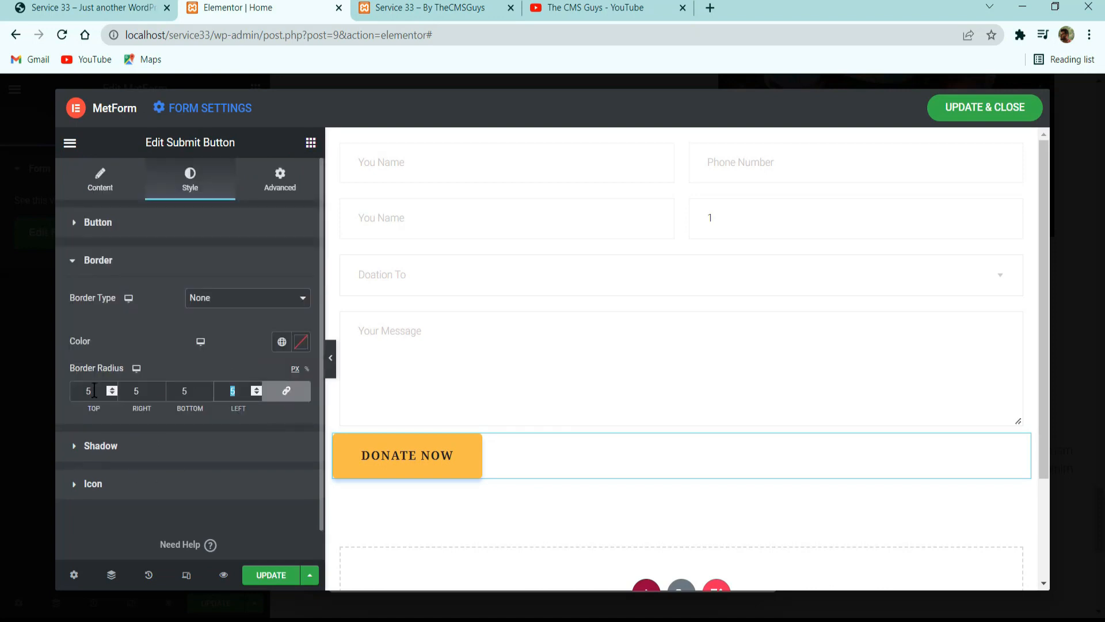
{"action": "left_click", "coordinate": [286, 391]}
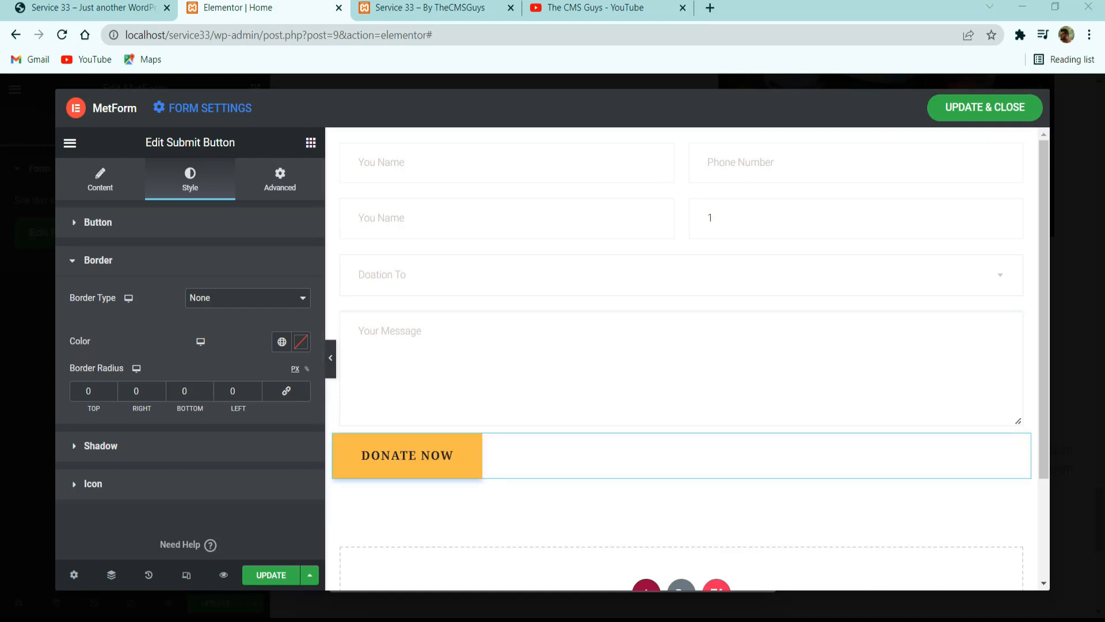
Give the button's box shadow the transparent color rgba(66, 133, 244, 0) and a blur of 0.
{"action": "left_click", "coordinate": [133, 455]}
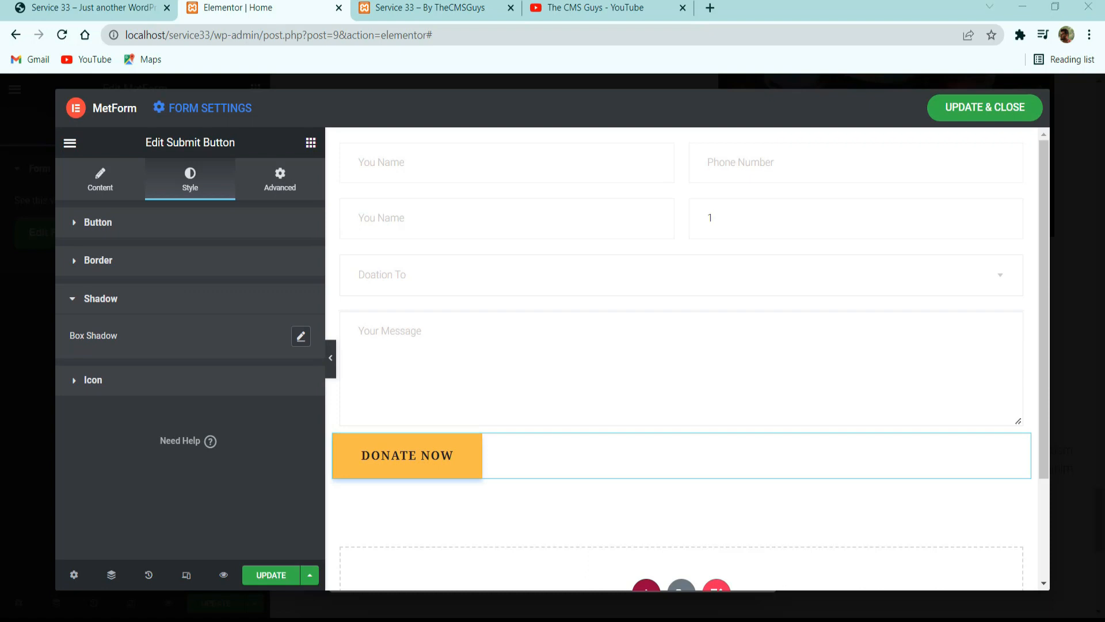
{"action": "left_click", "coordinate": [301, 337]}
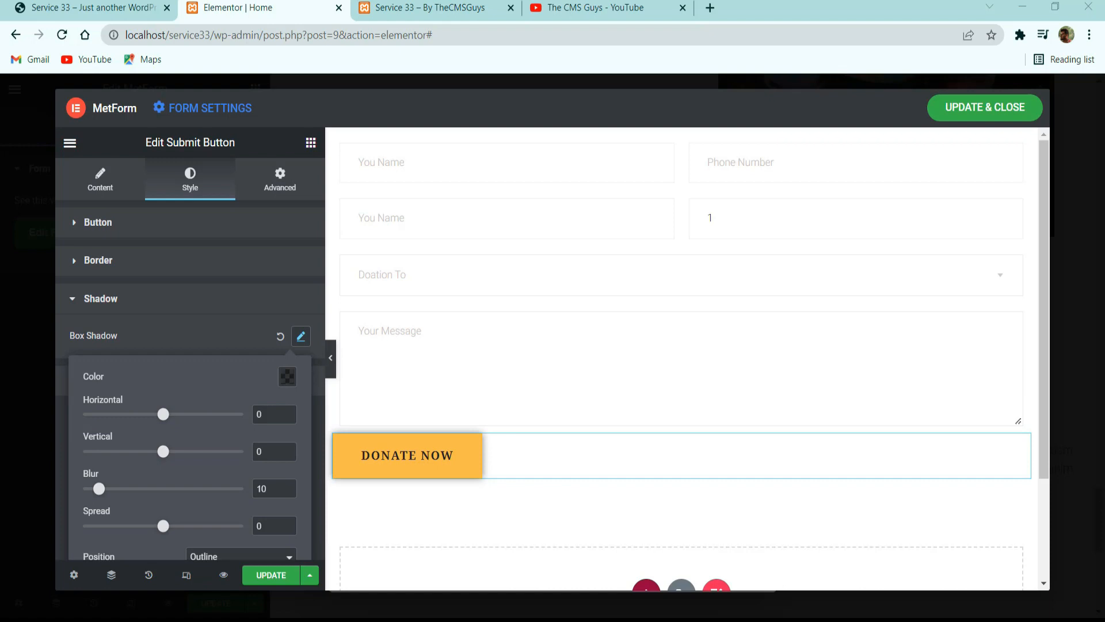
{"action": "left_click", "coordinate": [291, 378]}
{"action": "type", "text": "rgba(66, 133, 244, 0)"}
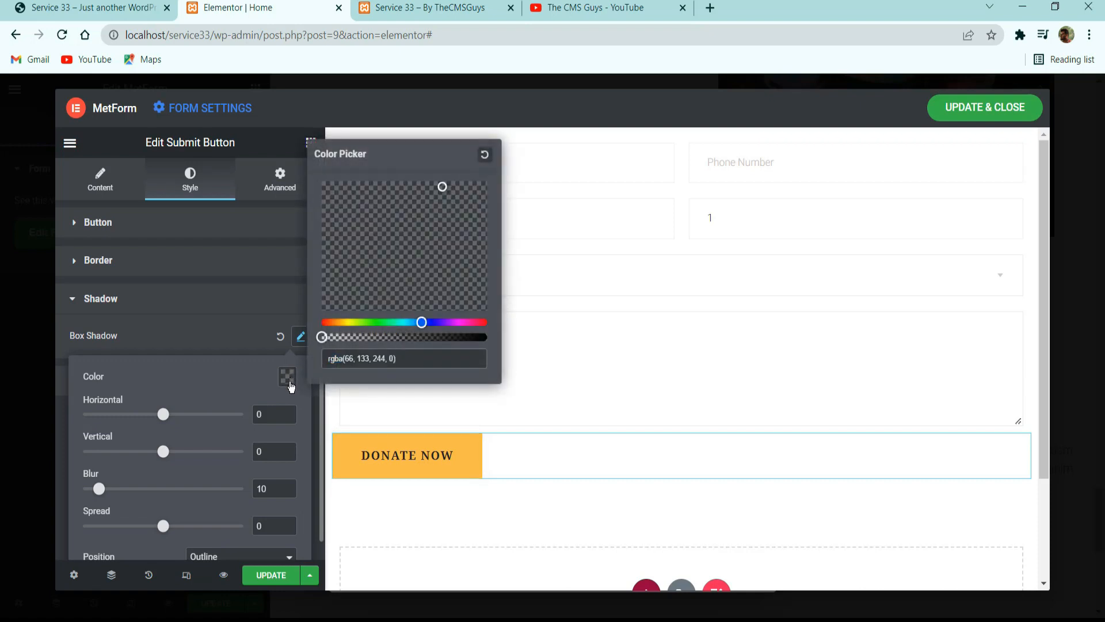
{"action": "left_click", "coordinate": [225, 384]}
{"action": "double_click", "coordinate": [275, 492]}
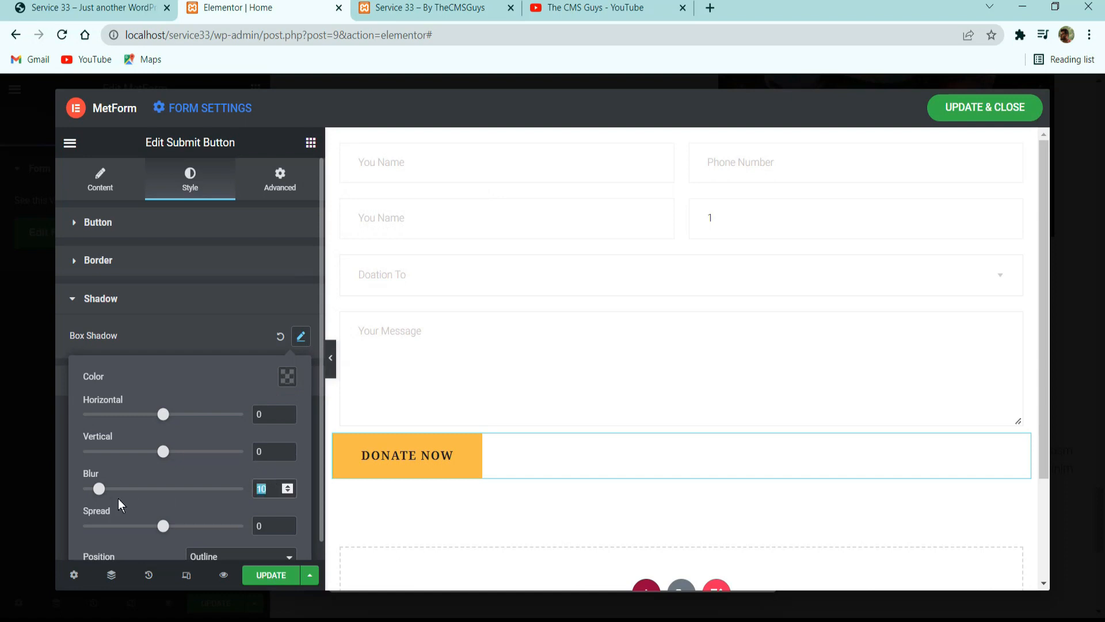
{"action": "type", "text": "0"}
{"action": "scroll", "coordinate": [153, 497], "scroll_direction": "down", "scroll_amount": 1}
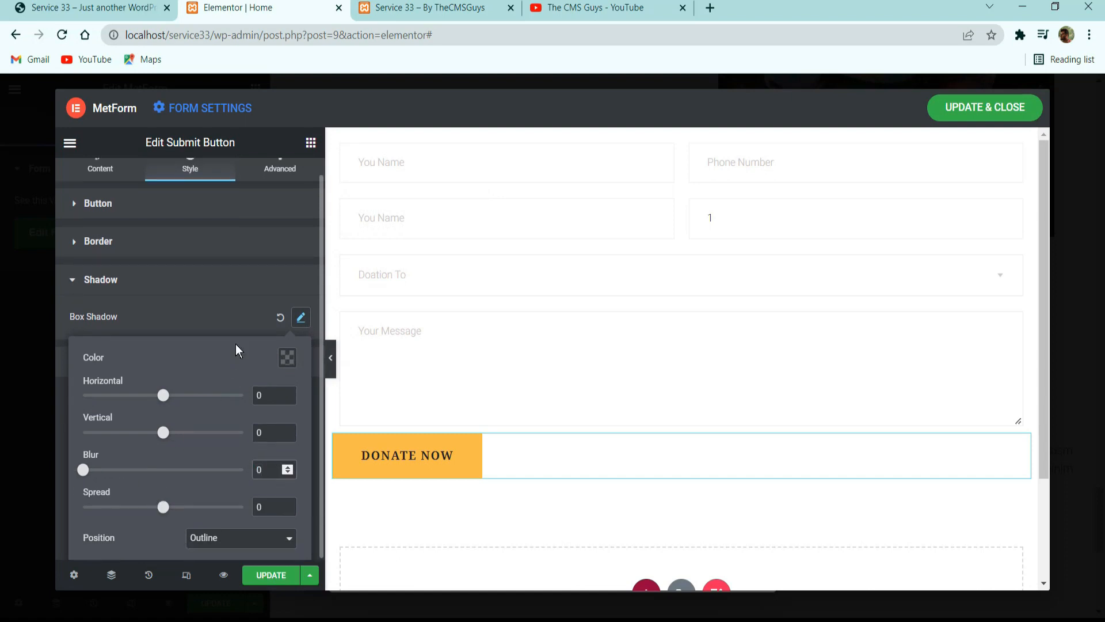
{"action": "left_click", "coordinate": [249, 322]}
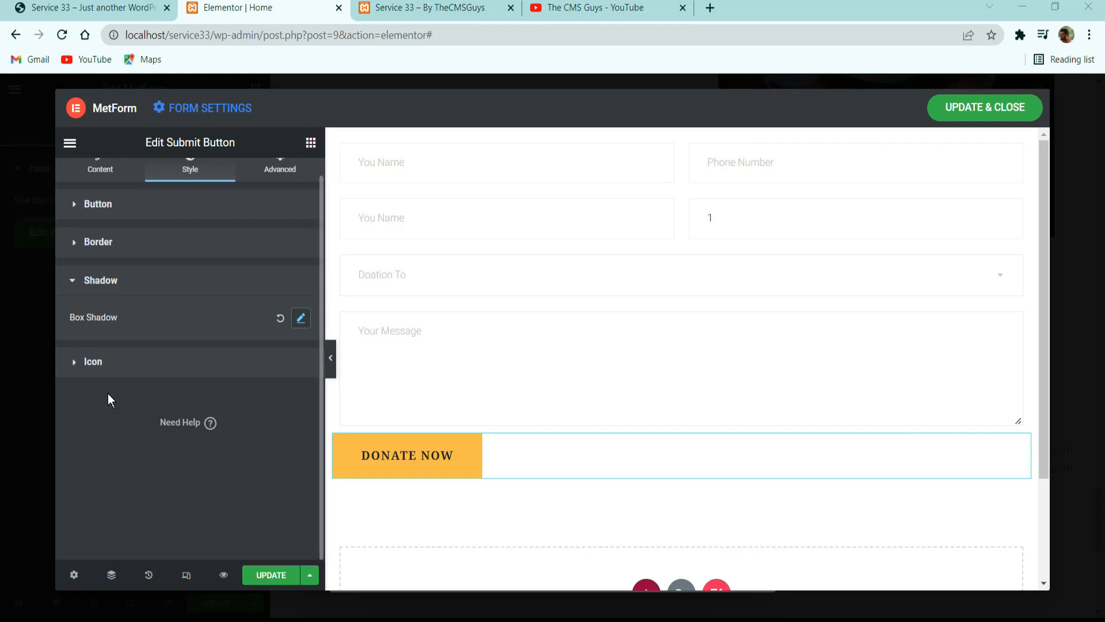
Unlink the Donate Now button's margins, set the top one to 40 px and the others to 0, and update the form.
{"action": "left_click", "coordinate": [141, 377]}
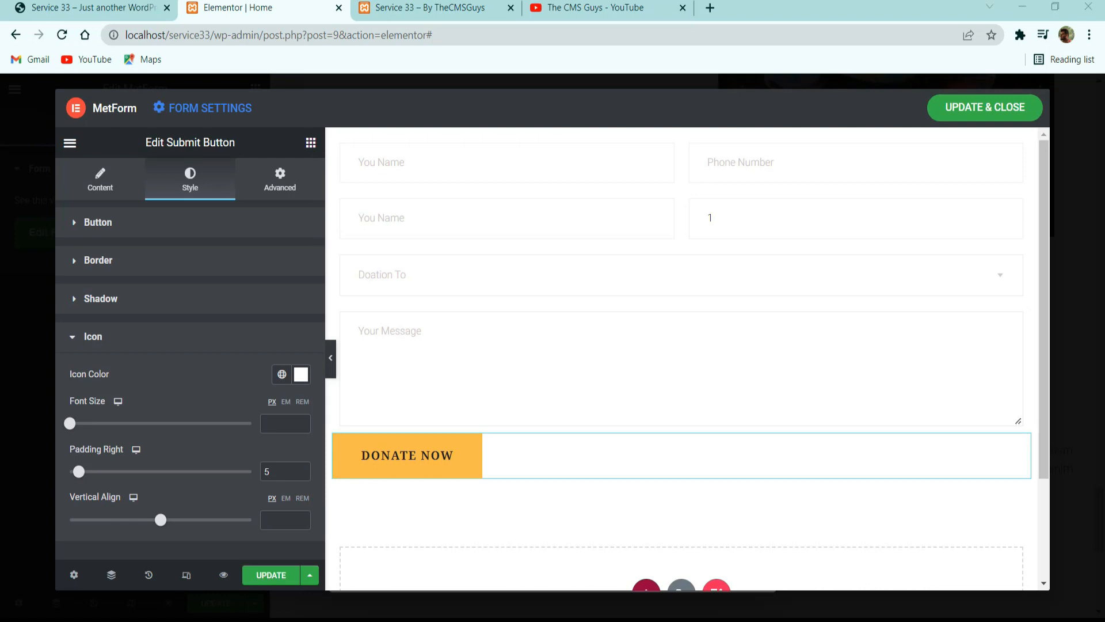
{"action": "left_click", "coordinate": [277, 176]}
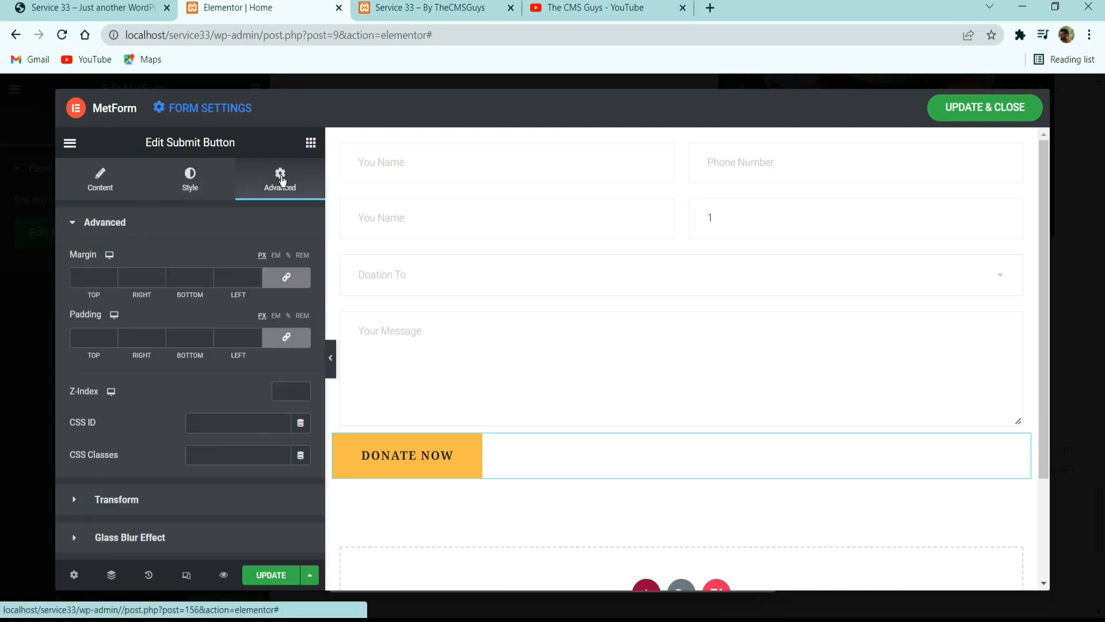
{"action": "left_click", "coordinate": [83, 278]}
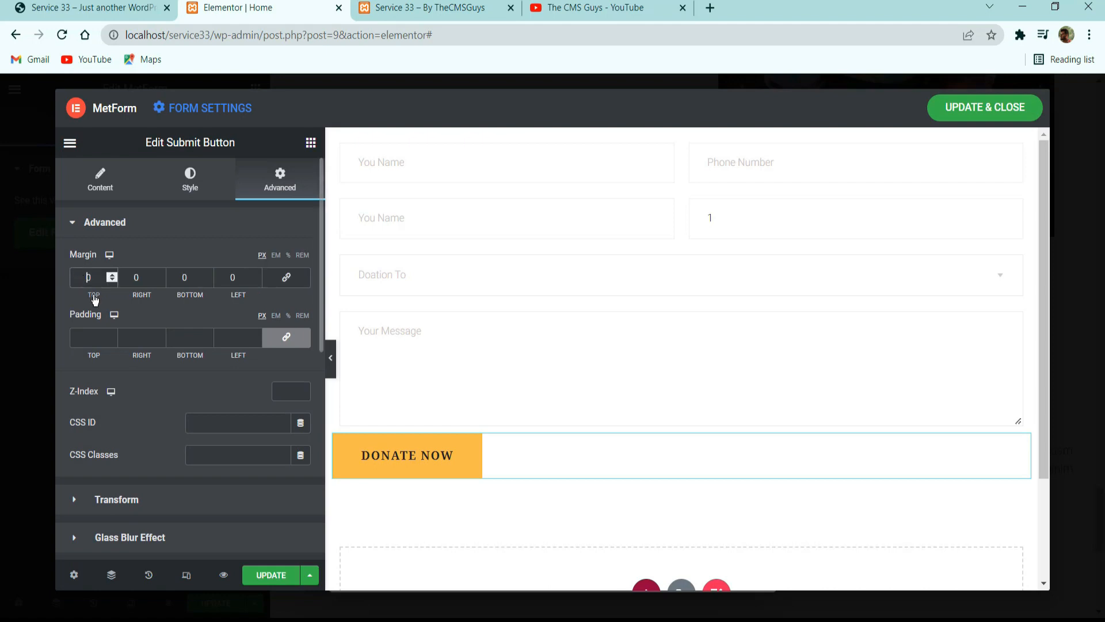
{"action": "type", "text": "4"}
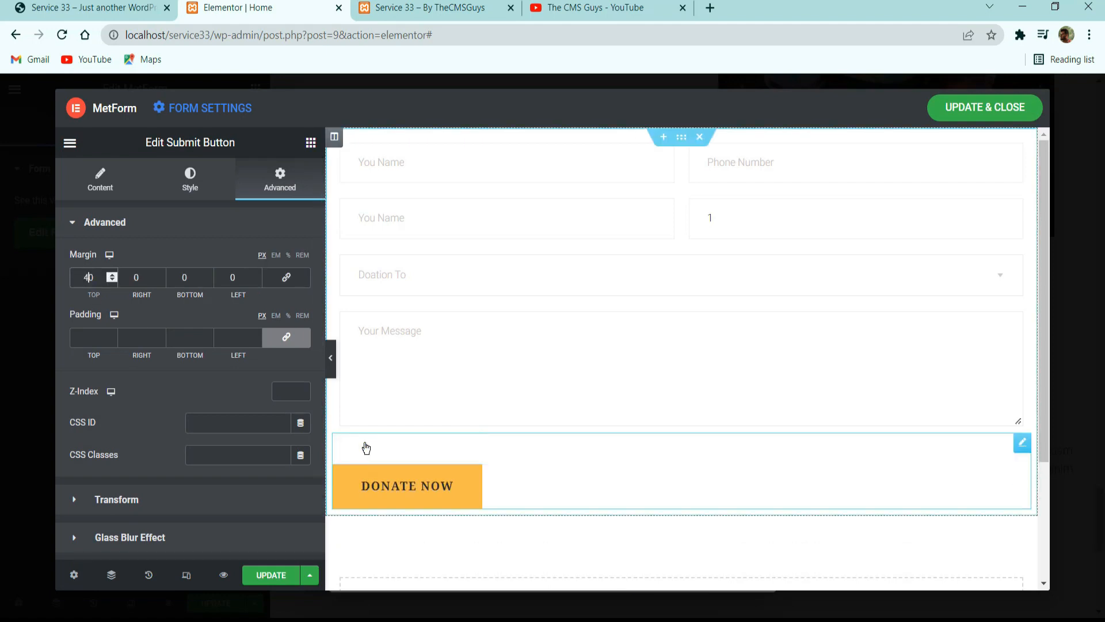
{"action": "left_click", "coordinate": [286, 575]}
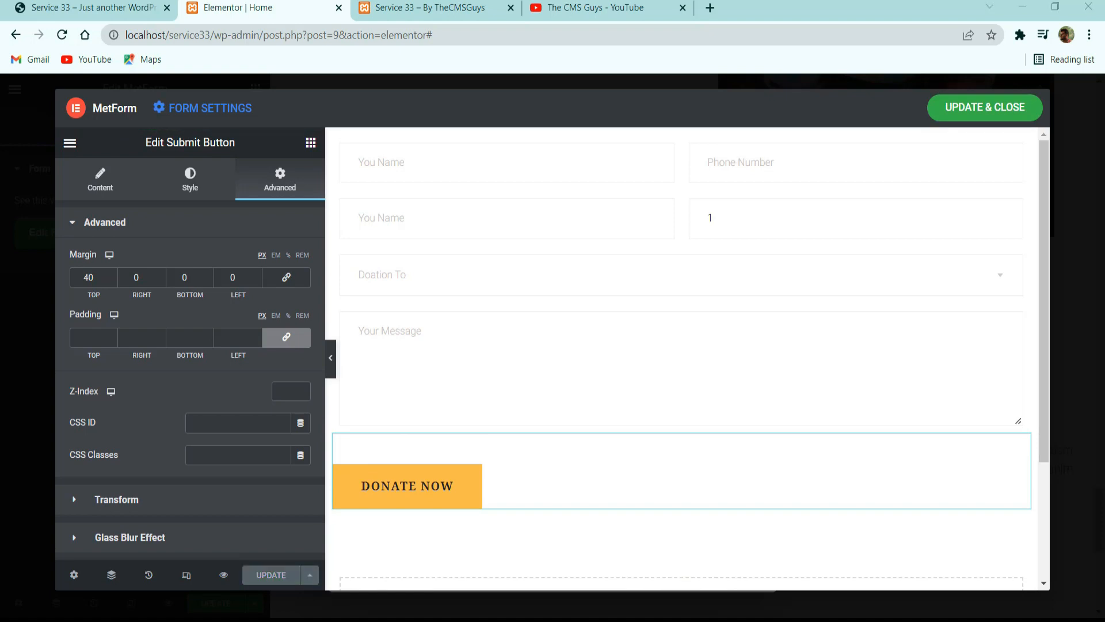
Check the reference site's donation form and give the MetForm section a box shadow colored rgba(0, 0, 0, 0.1).
{"action": "left_click", "coordinate": [95, 4]}
{"action": "scroll", "coordinate": [469, 295], "scroll_direction": "down", "scroll_amount": 3}
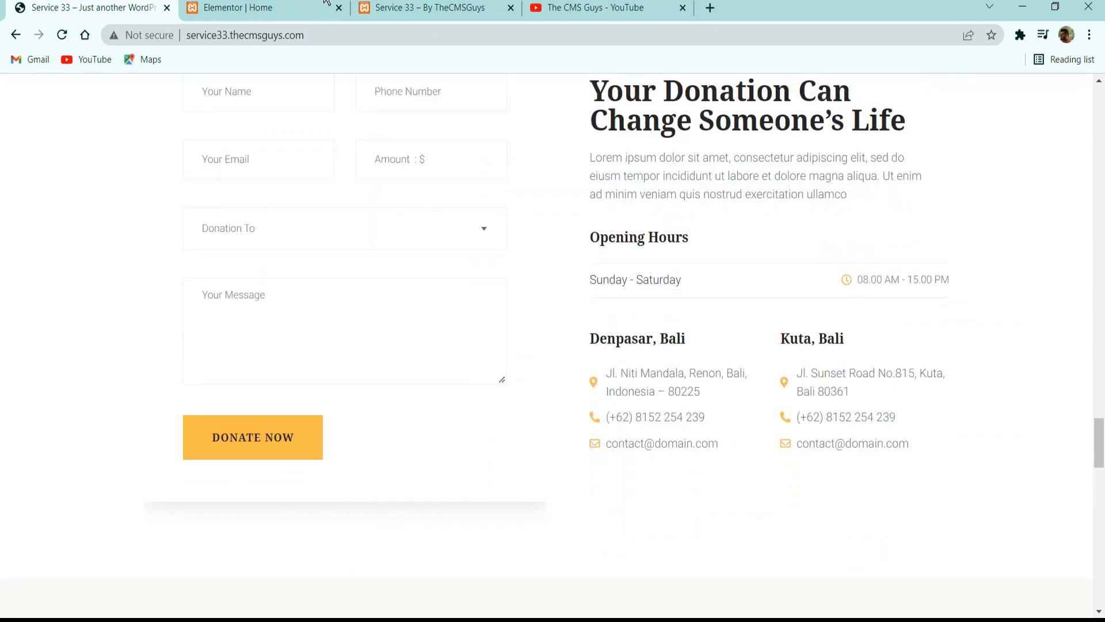
{"action": "left_click", "coordinate": [325, 4]}
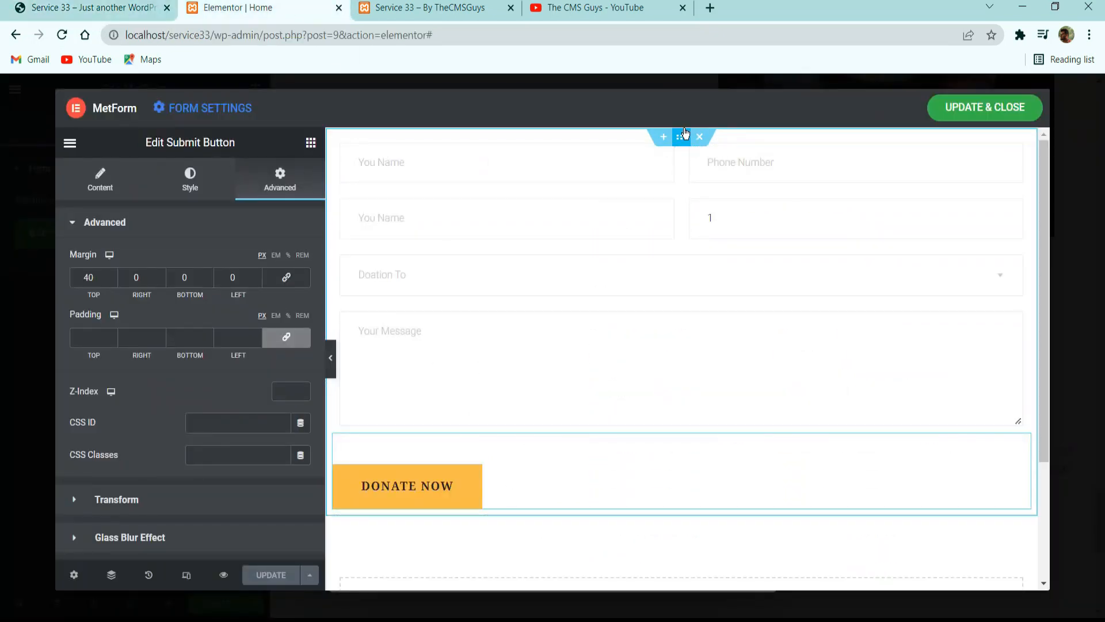
{"action": "left_click", "coordinate": [682, 136]}
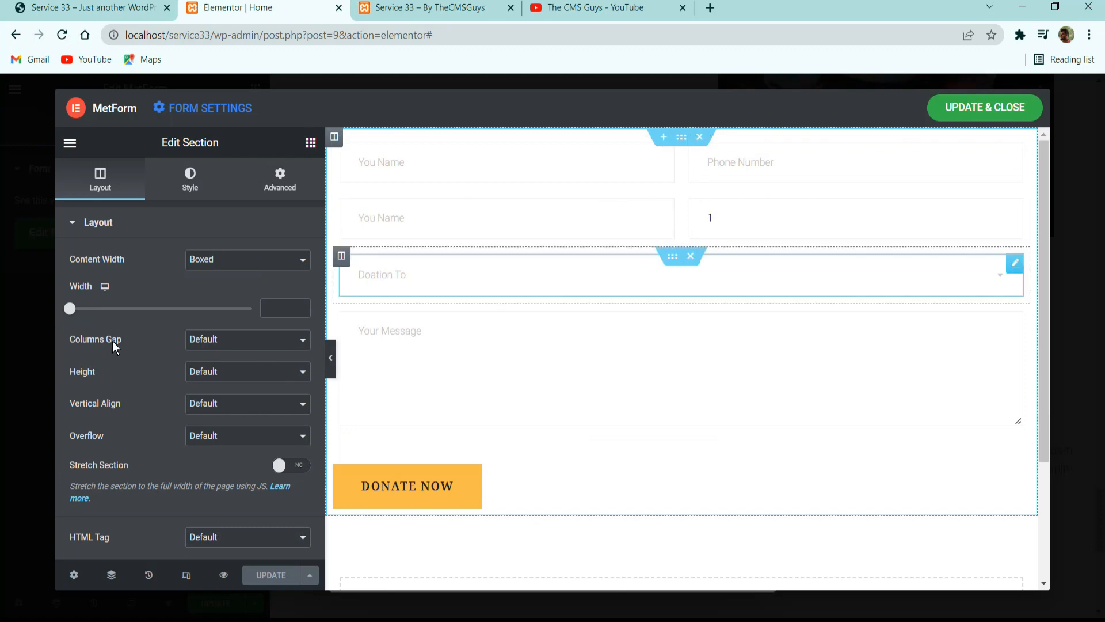
{"action": "left_click", "coordinate": [196, 189]}
{"action": "left_click", "coordinate": [108, 379]}
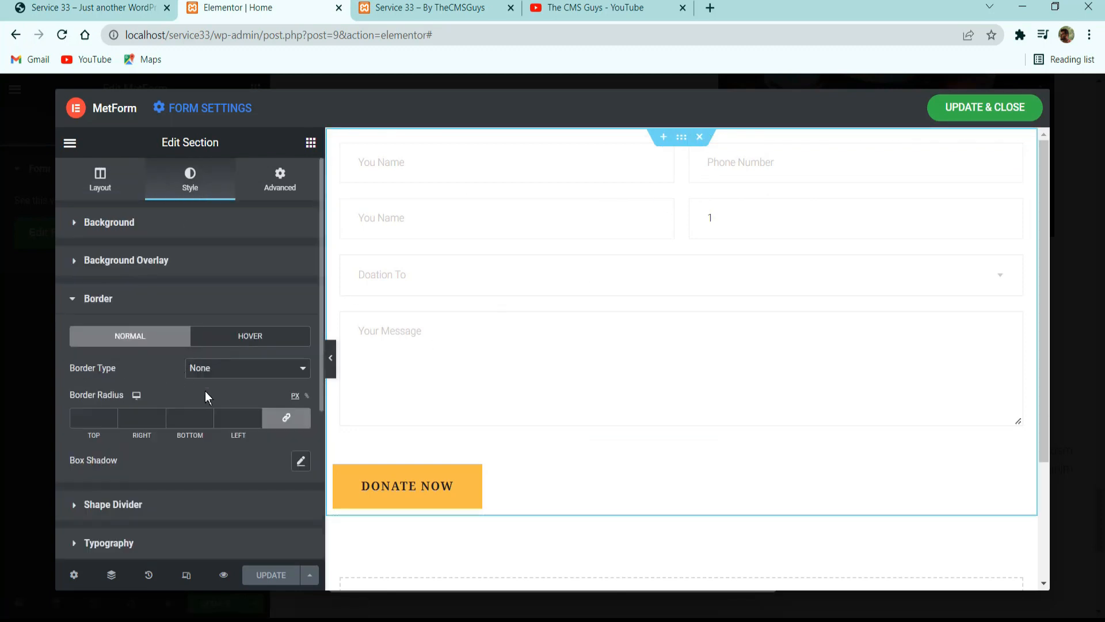
{"action": "left_click", "coordinate": [298, 461]}
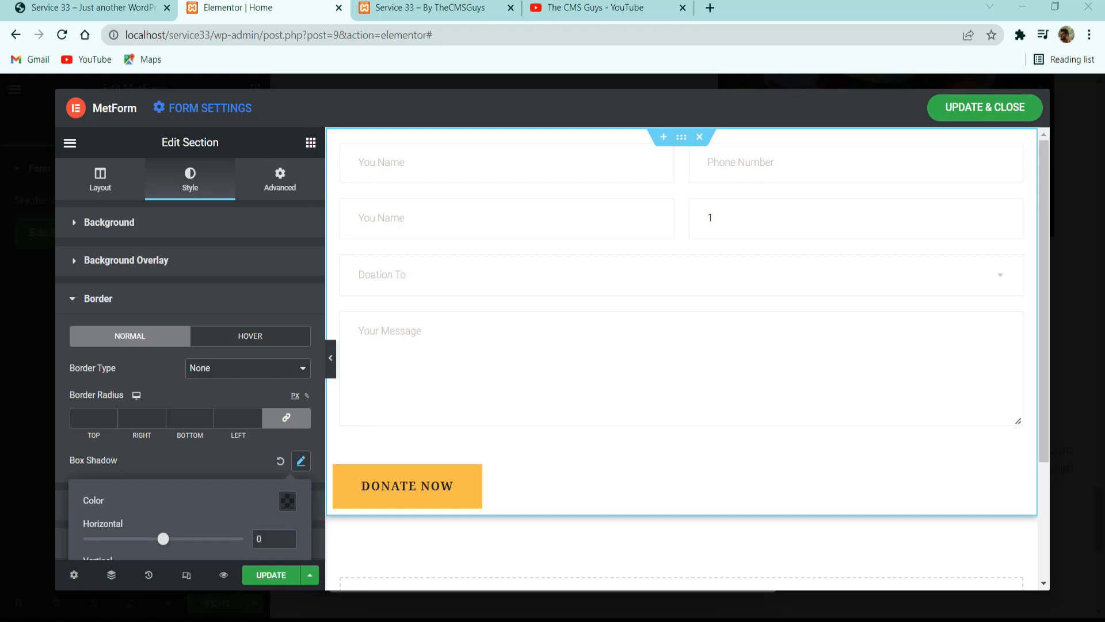
{"action": "scroll", "coordinate": [282, 479], "scroll_direction": "down", "scroll_amount": 3}
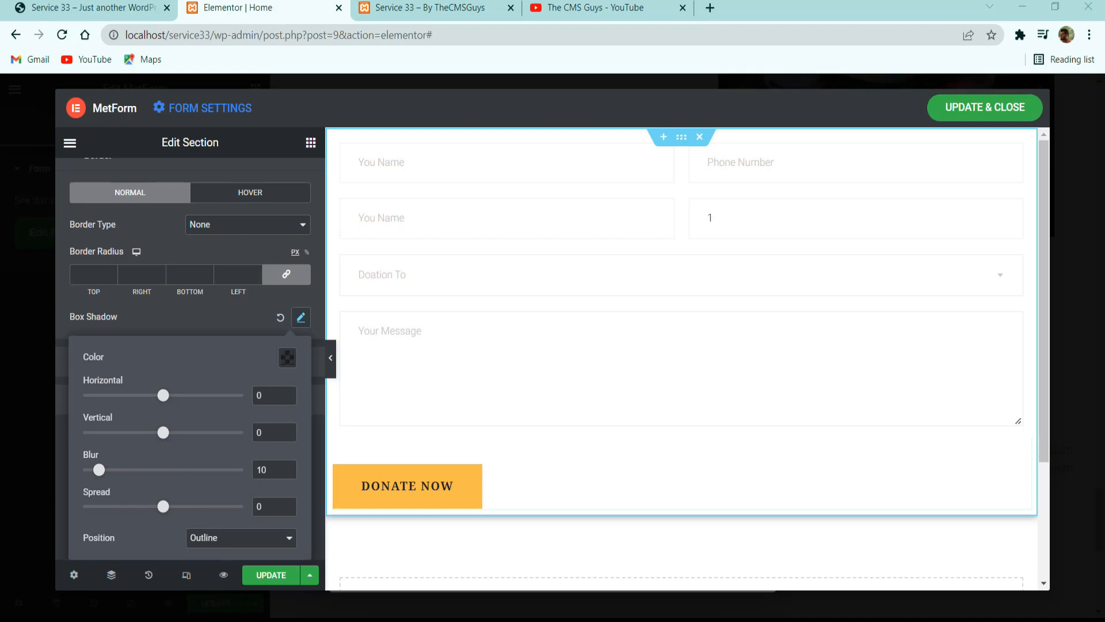
{"action": "left_click", "coordinate": [293, 361]}
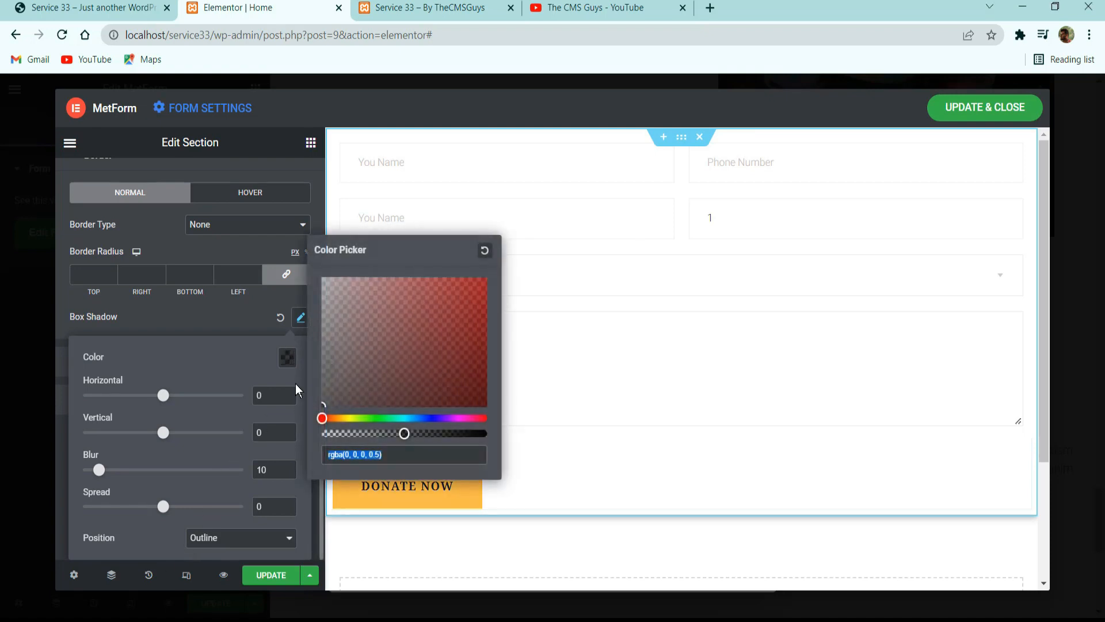
{"action": "left_click_drag", "start_coordinate": [403, 433], "coordinate": [343, 437]}
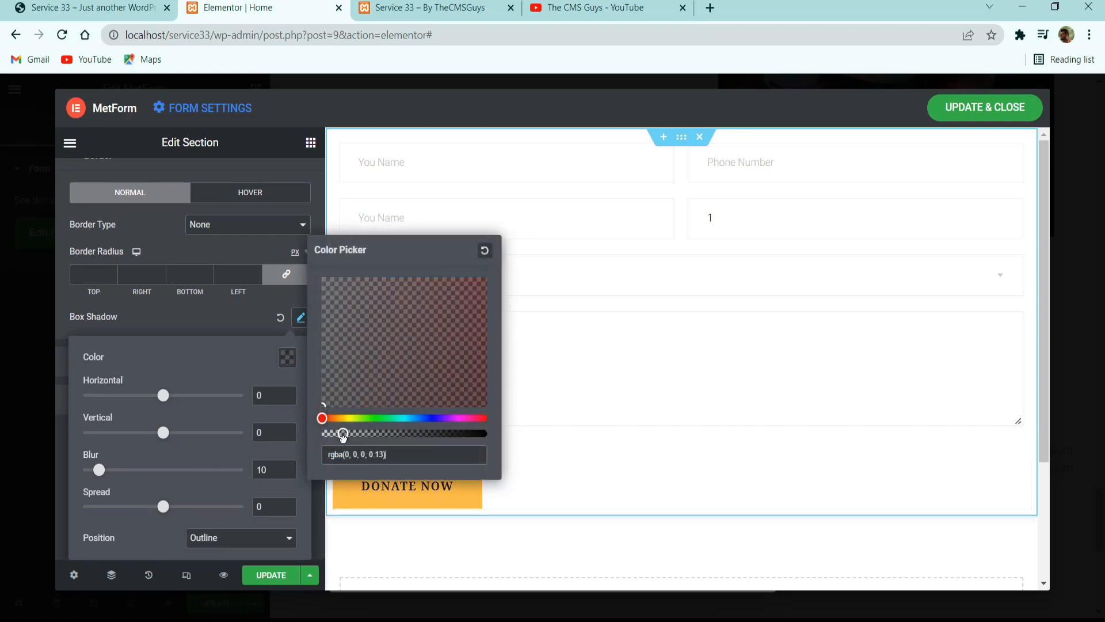
{"action": "left_click", "coordinate": [255, 377]}
Set the section's box shadow to a vertical offset of 5 and a blur of 25, and update the form.
{"action": "double_click", "coordinate": [268, 433]}
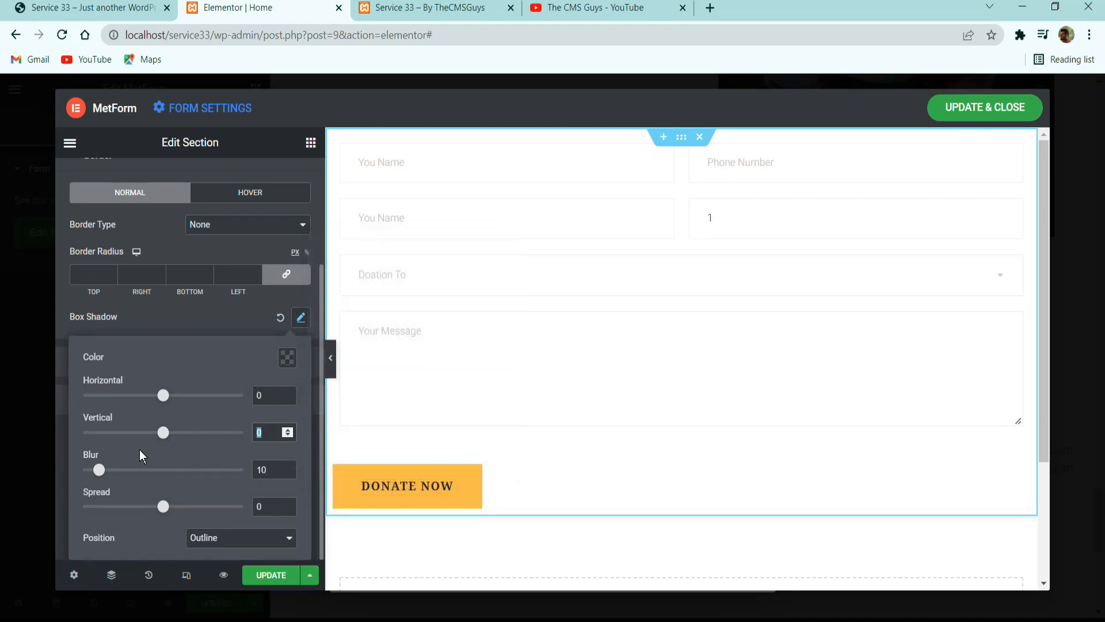
{"action": "type", "text": "5"}
{"action": "double_click", "coordinate": [271, 471]}
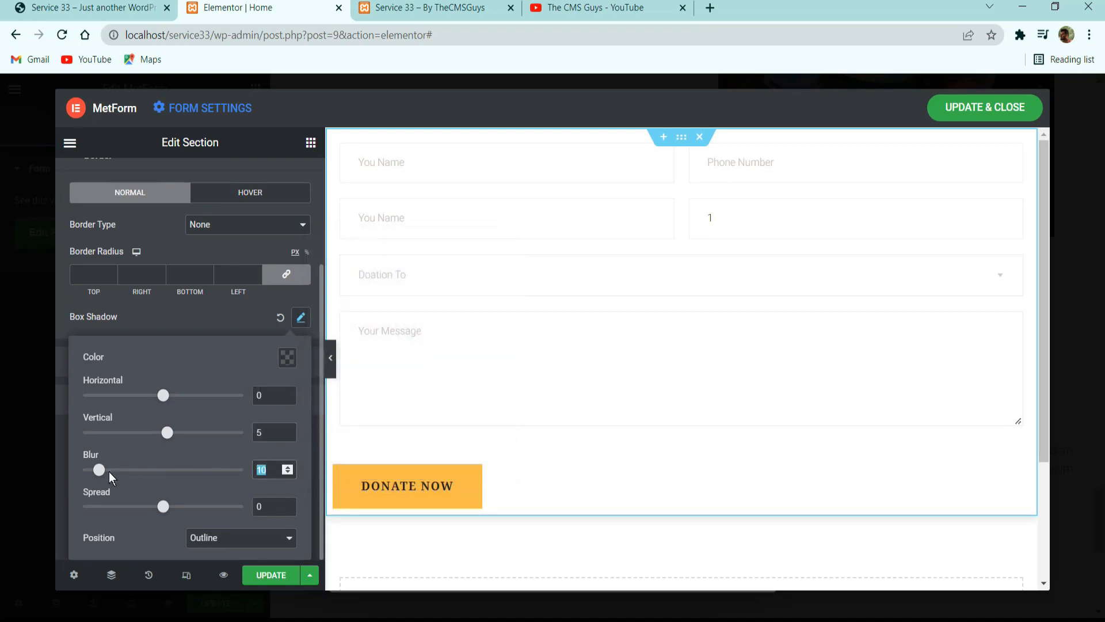
{"action": "type", "text": "25"}
{"action": "left_click", "coordinate": [206, 323]}
{"action": "left_click", "coordinate": [270, 575]}
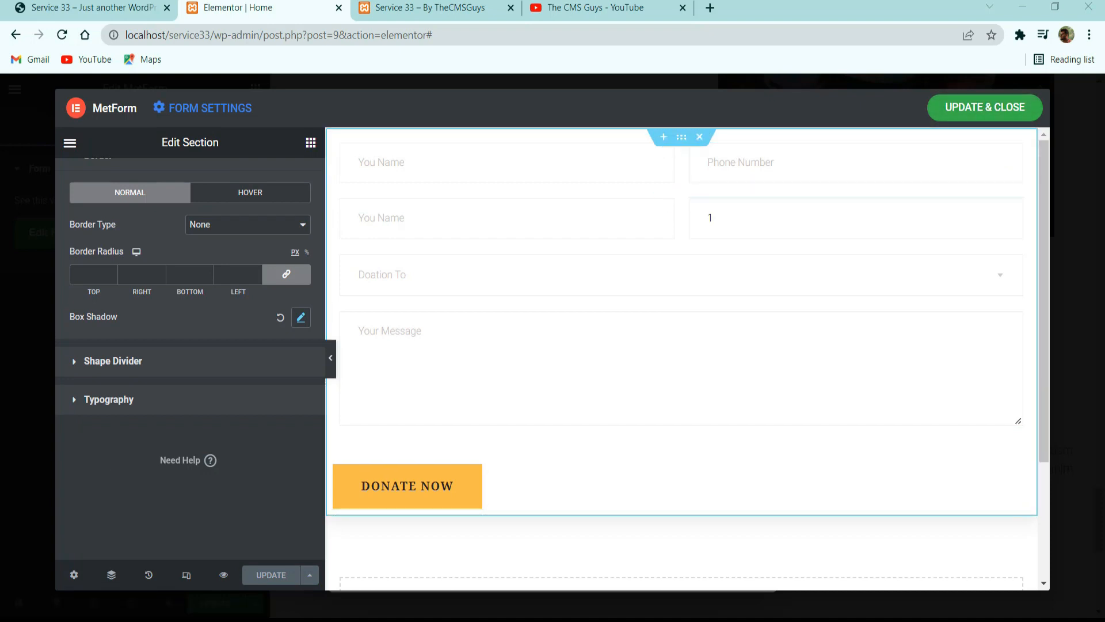
Set the form section's padding to 40 px on all sides and update the form.
{"action": "scroll", "coordinate": [284, 190], "scroll_direction": "up", "scroll_amount": 5}
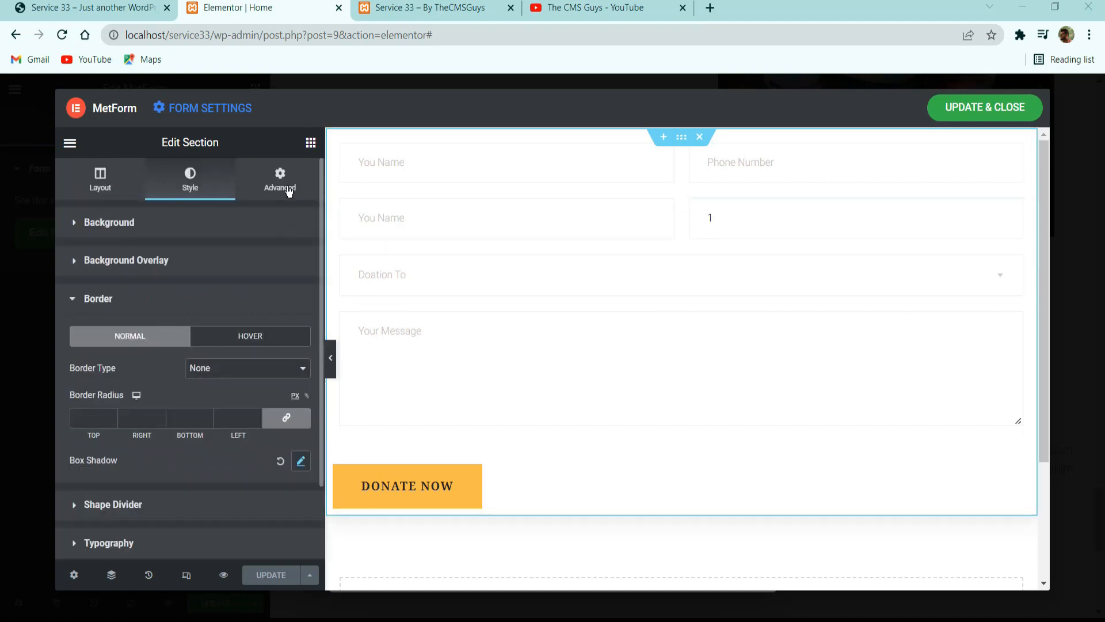
{"action": "left_click", "coordinate": [280, 179]}
{"action": "left_click", "coordinate": [80, 337]}
{"action": "type", "text": "4"}
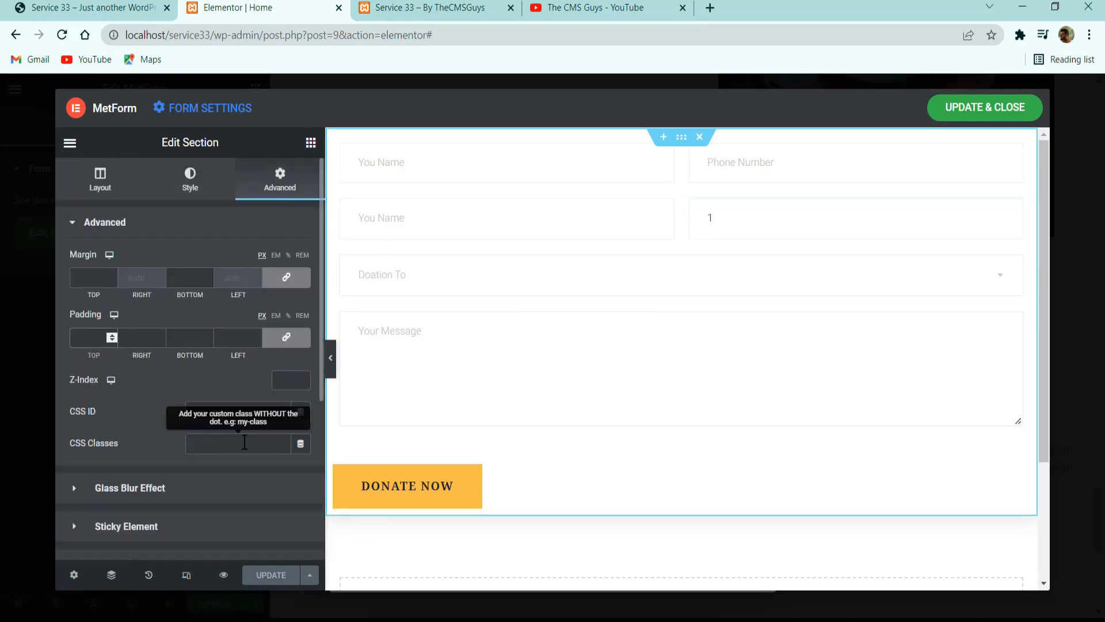
{"action": "type", "text": "0"}
{"action": "left_click", "coordinate": [267, 575]}
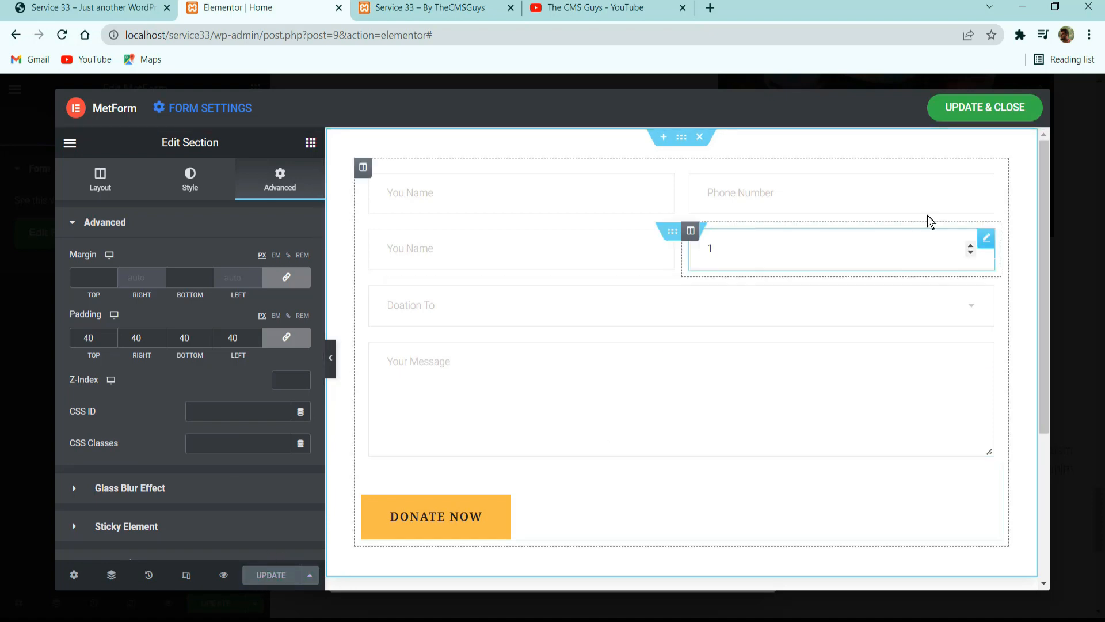
Save and close the MetForm editor, and update the Home page.
{"action": "left_click", "coordinate": [966, 102]}
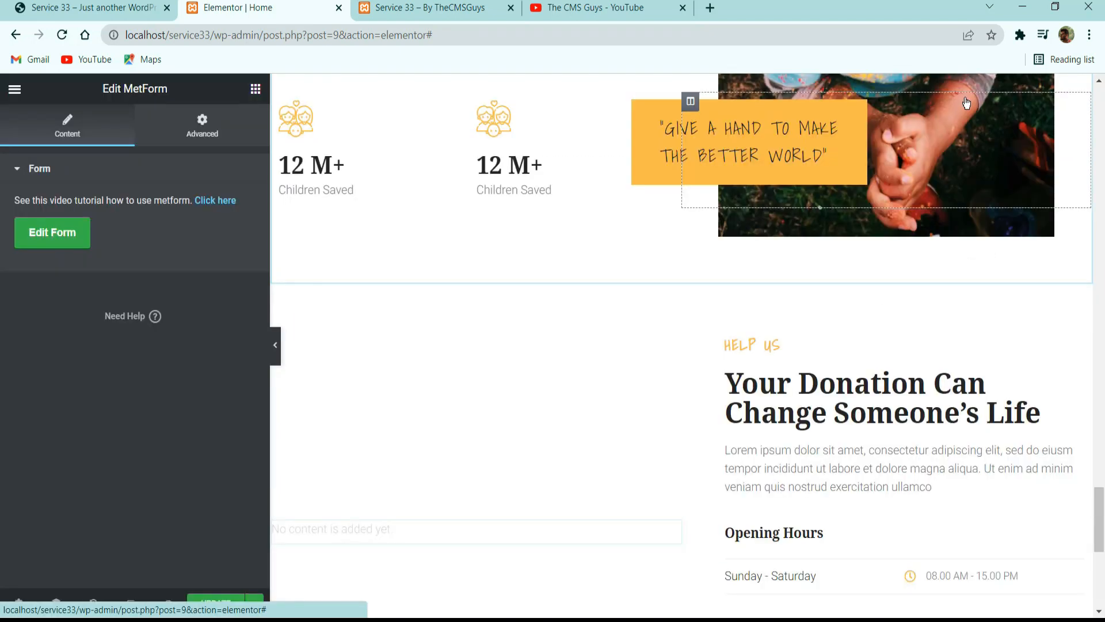
{"action": "scroll", "coordinate": [627, 402], "scroll_direction": "down", "scroll_amount": 3}
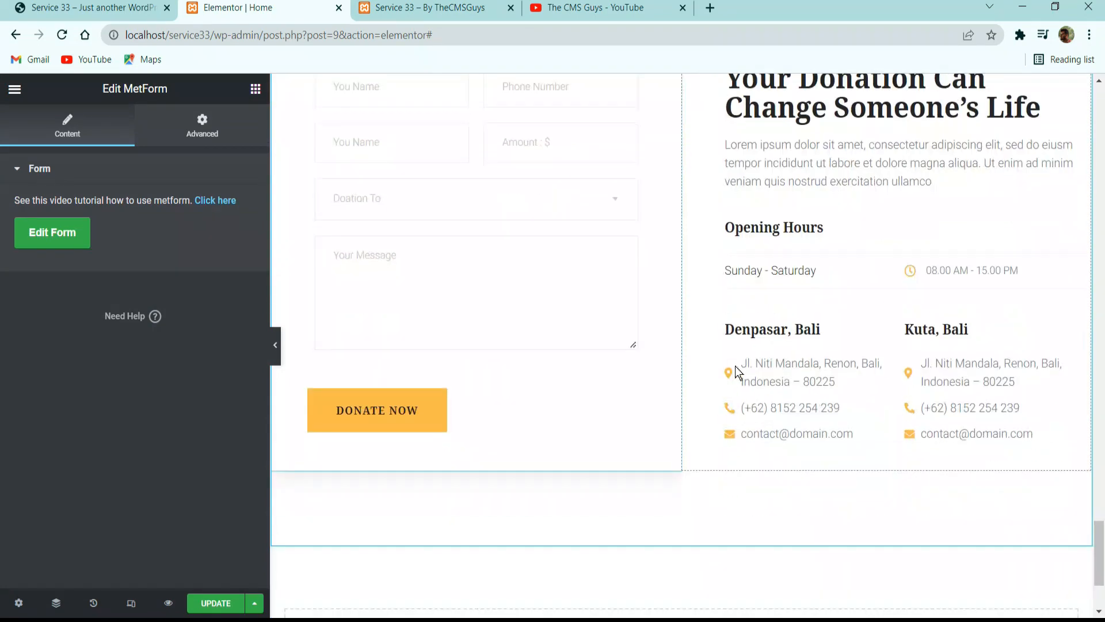
{"action": "left_click", "coordinate": [215, 603]}
Examine the layout of the Upcoming Events section on the Service 33 reference site, from its heading to the All Events button.
{"action": "left_click", "coordinate": [173, 6]}
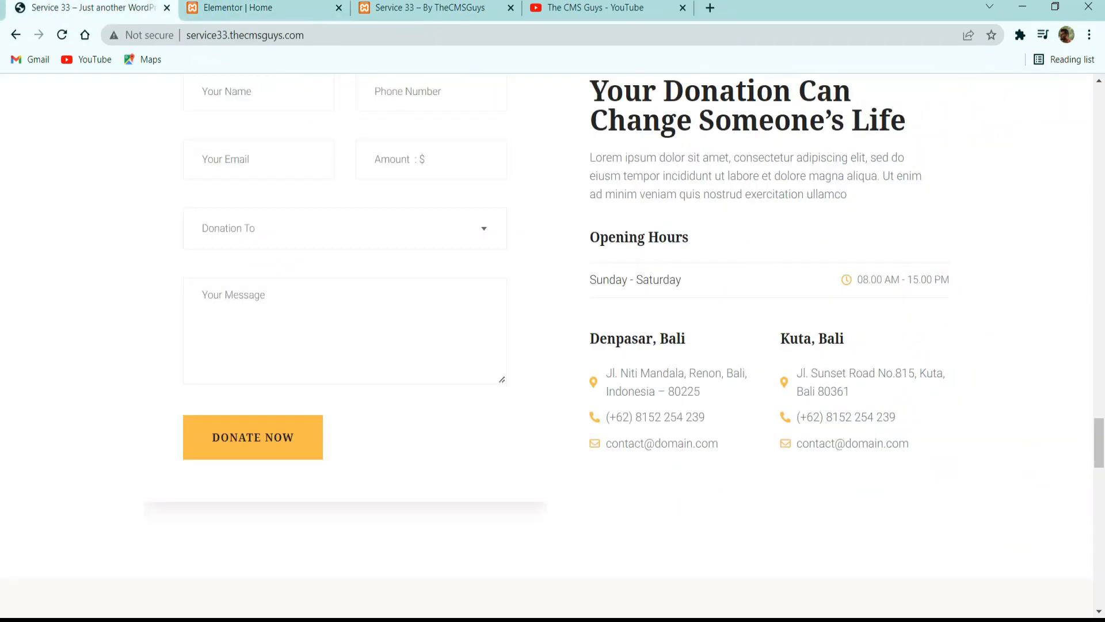
{"action": "scroll", "coordinate": [426, 381], "scroll_direction": "down", "scroll_amount": 10}
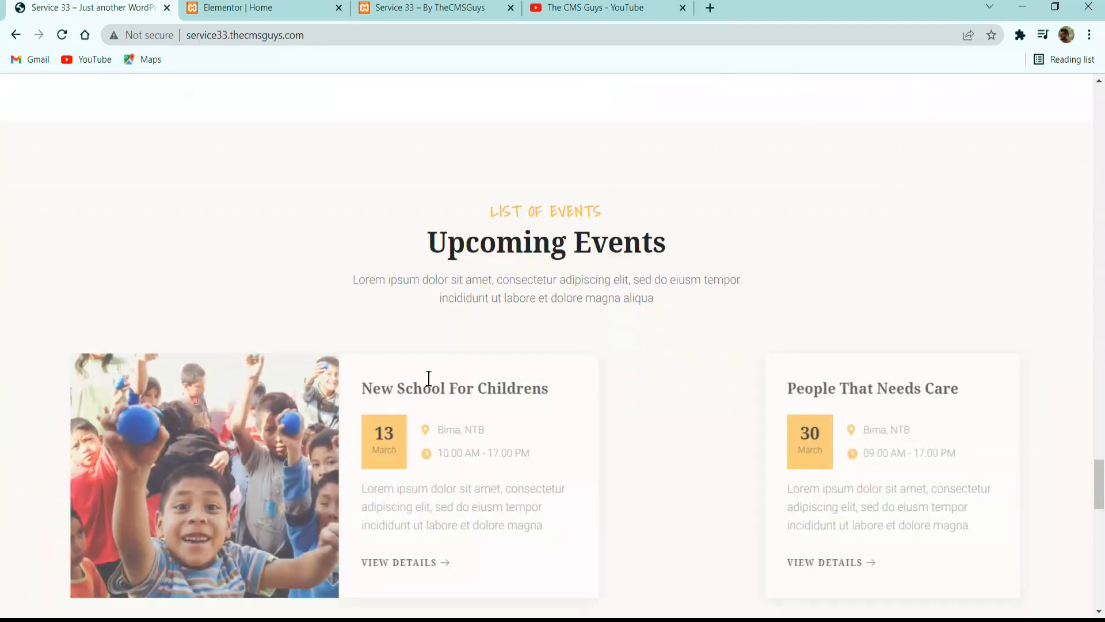
{"action": "scroll", "coordinate": [429, 378], "scroll_direction": "up", "scroll_amount": 5}
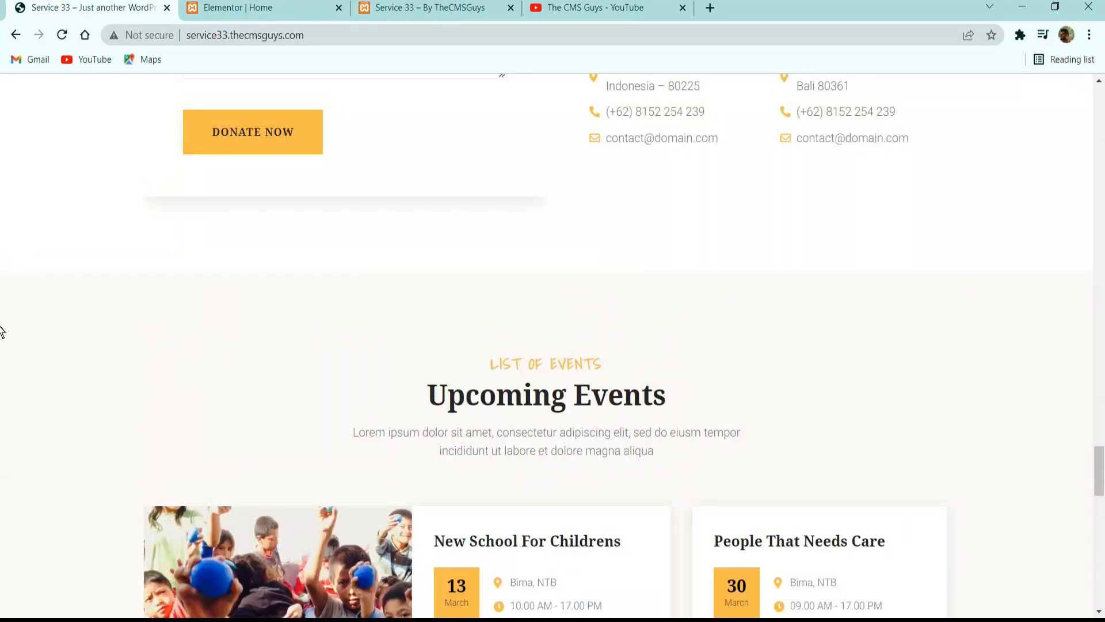
{"action": "scroll", "coordinate": [184, 320], "scroll_direction": "up", "scroll_amount": 3}
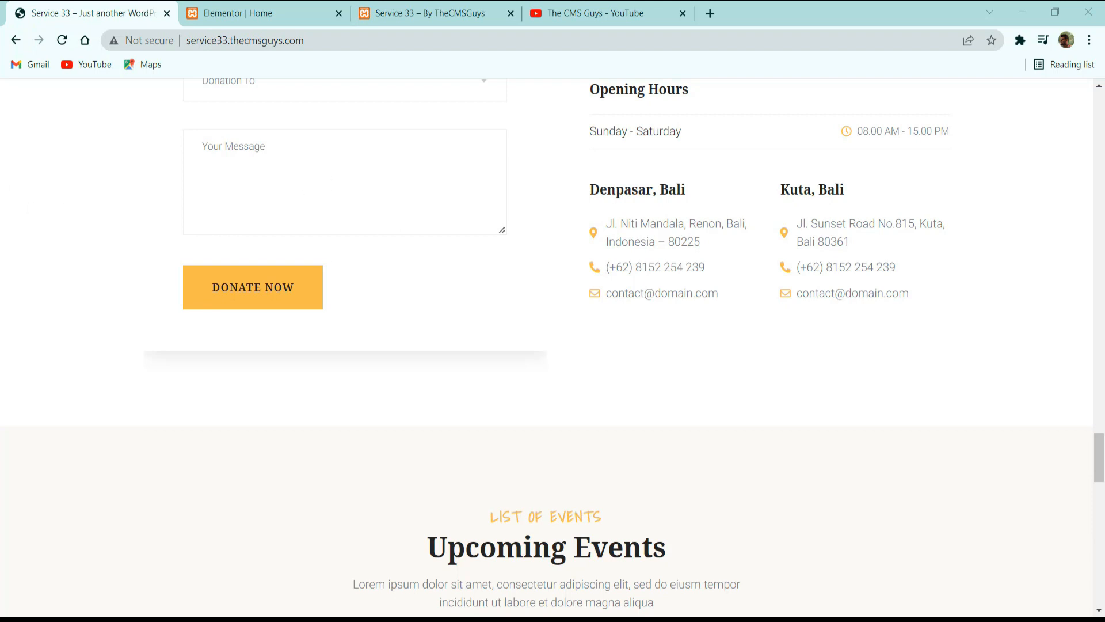
{"action": "scroll", "coordinate": [389, 351], "scroll_direction": "down", "scroll_amount": 12}
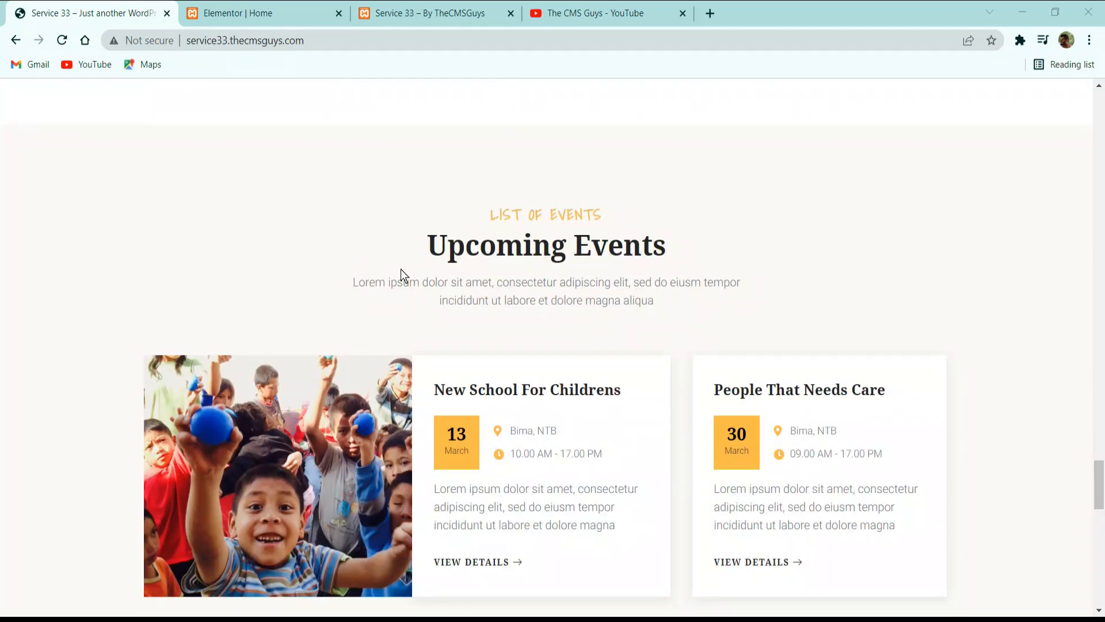
{"action": "scroll", "coordinate": [422, 409], "scroll_direction": "up", "scroll_amount": 5}
{"action": "scroll", "coordinate": [368, 414], "scroll_direction": "down", "scroll_amount": 5}
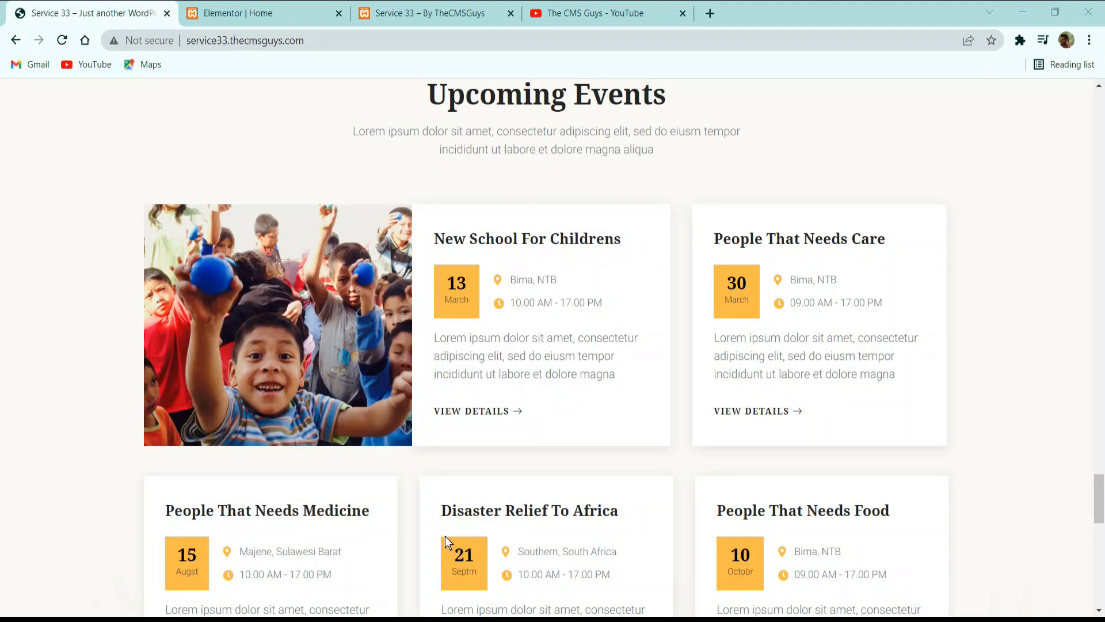
{"action": "scroll", "coordinate": [447, 388], "scroll_direction": "down", "scroll_amount": 5}
{"action": "scroll", "coordinate": [424, 345], "scroll_direction": "up", "scroll_amount": 7}
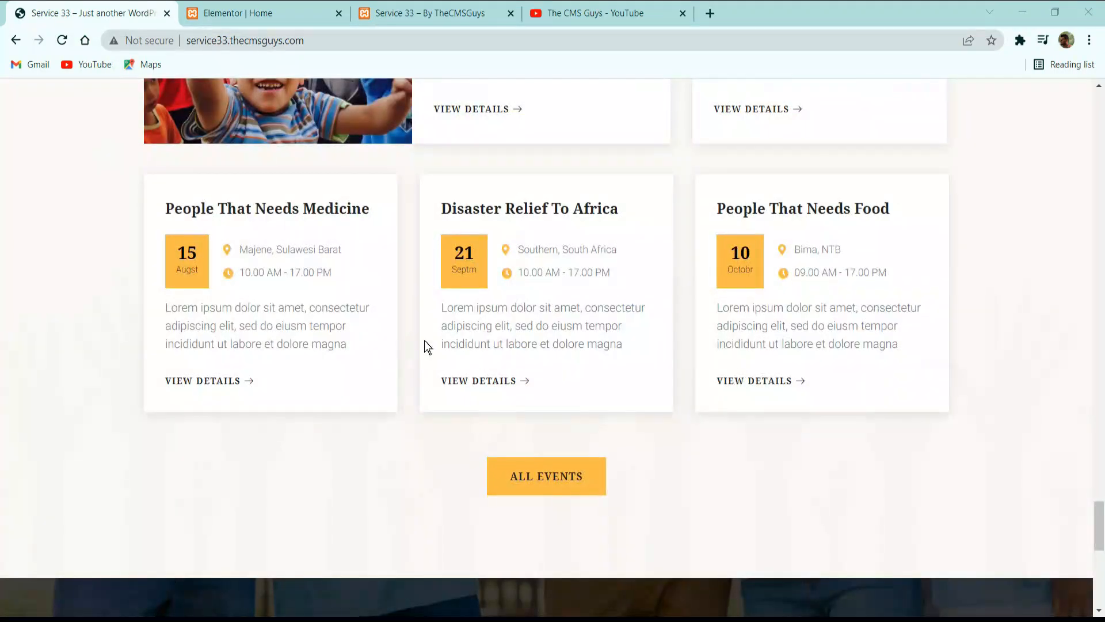
{"action": "scroll", "coordinate": [500, 230], "scroll_direction": "up", "scroll_amount": 3}
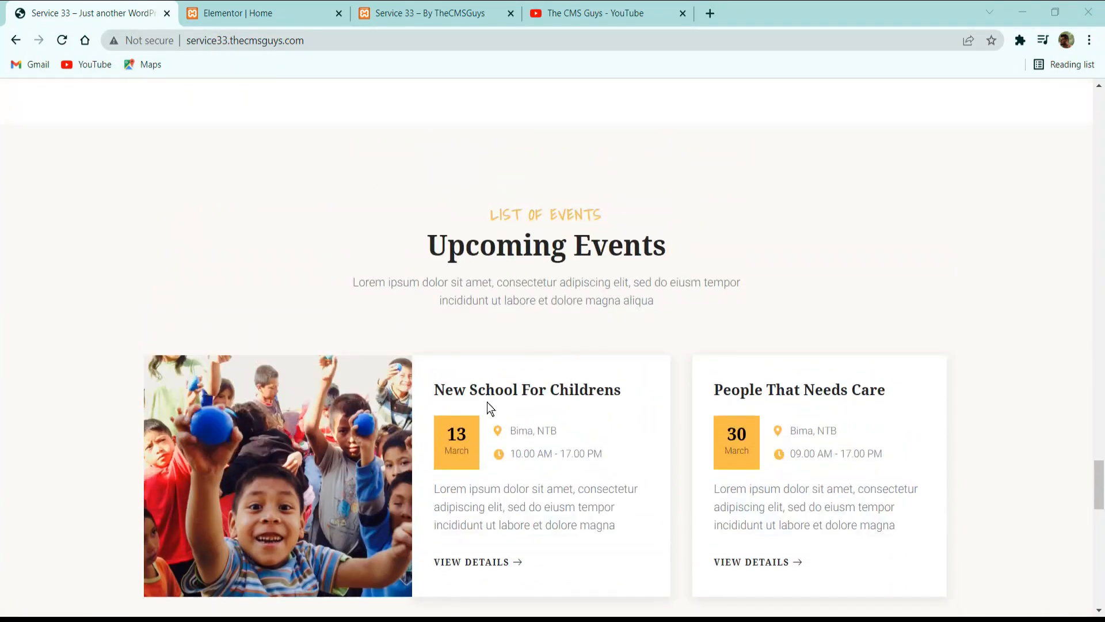
{"action": "scroll", "coordinate": [487, 401], "scroll_direction": "down", "scroll_amount": 3}
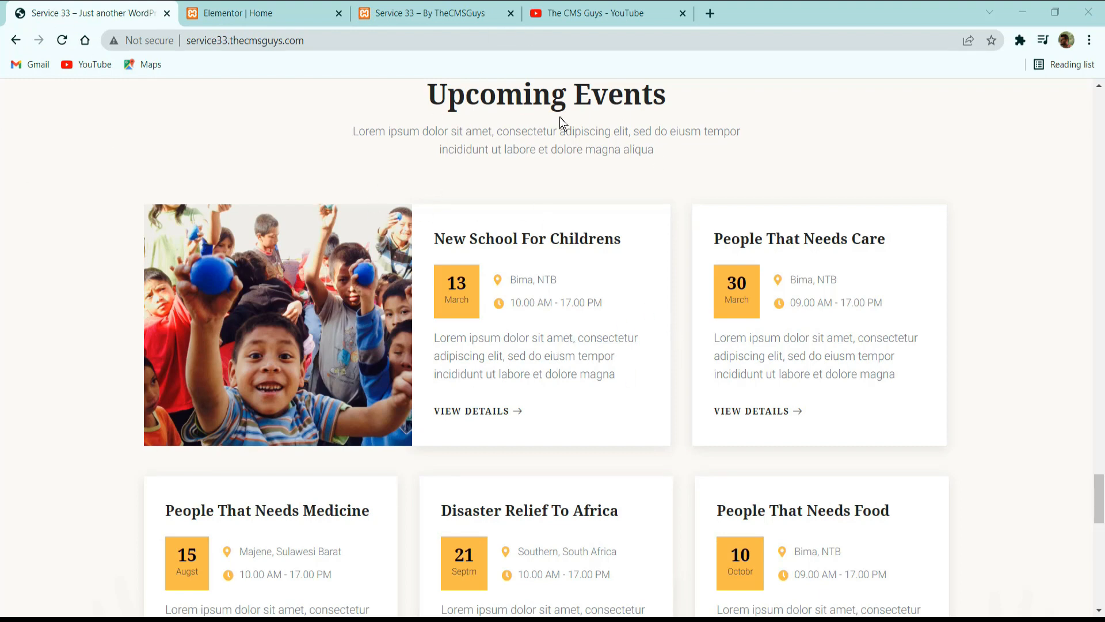
Return to the Elementor page and add a single-column section below the donation section.
{"action": "left_click", "coordinate": [278, 12]}
{"action": "scroll", "coordinate": [506, 271], "scroll_direction": "down", "scroll_amount": 3}
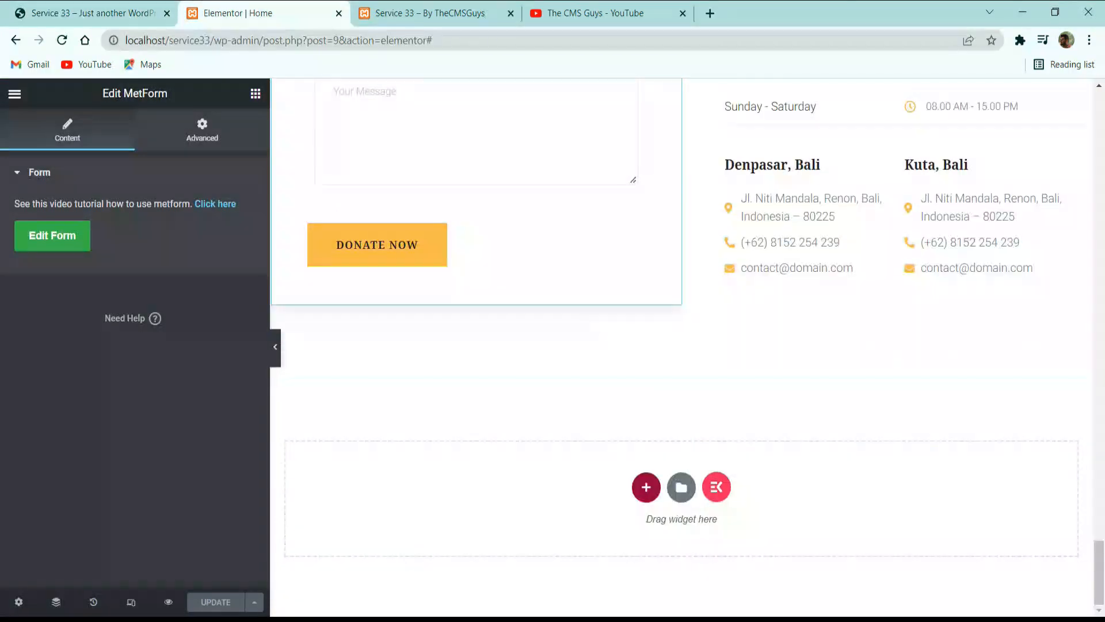
{"action": "left_click", "coordinate": [647, 487]}
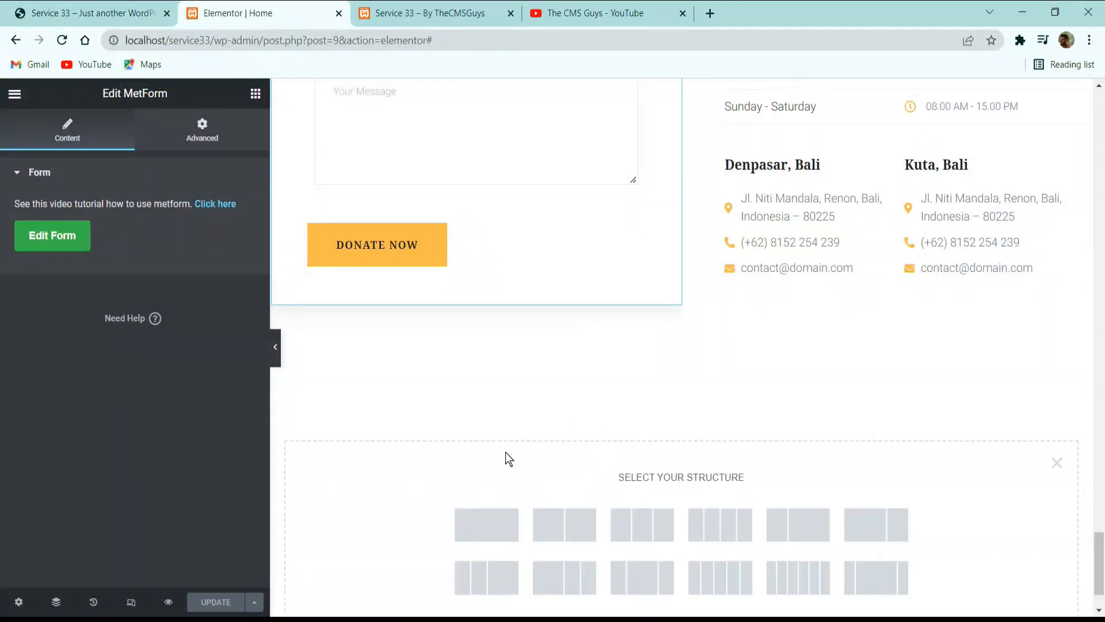
{"action": "left_click", "coordinate": [486, 525]}
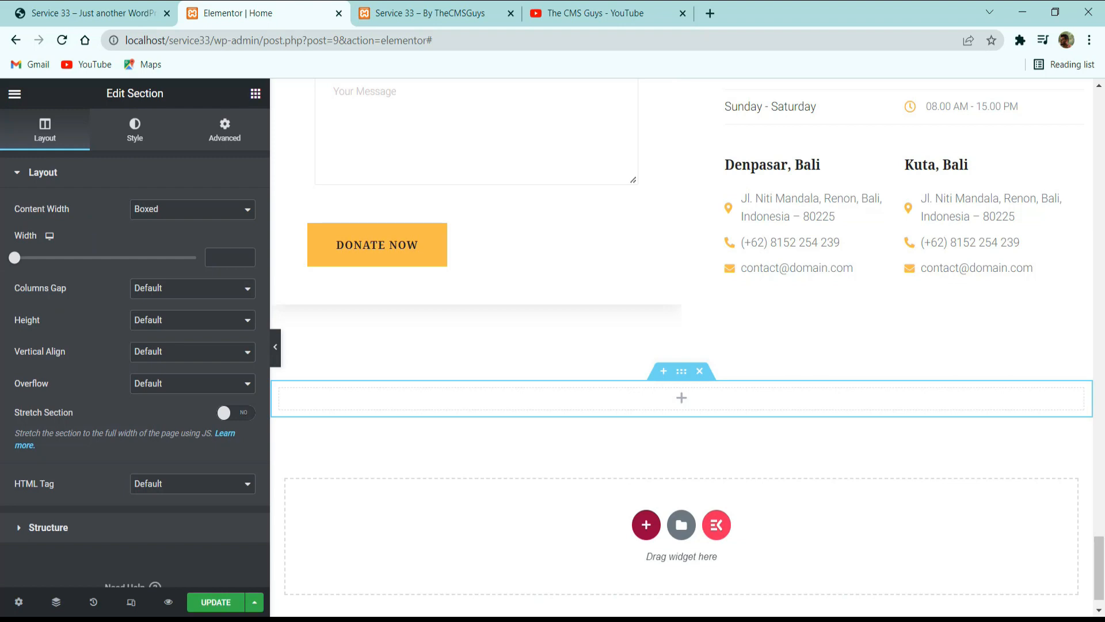
Switch to the Service 33 reference site and copy the "LIST OF EVENTS" subheading above the Upcoming Events title.
{"action": "left_click", "coordinate": [112, 8]}
{"action": "scroll", "coordinate": [520, 332], "scroll_direction": "up", "scroll_amount": 2}
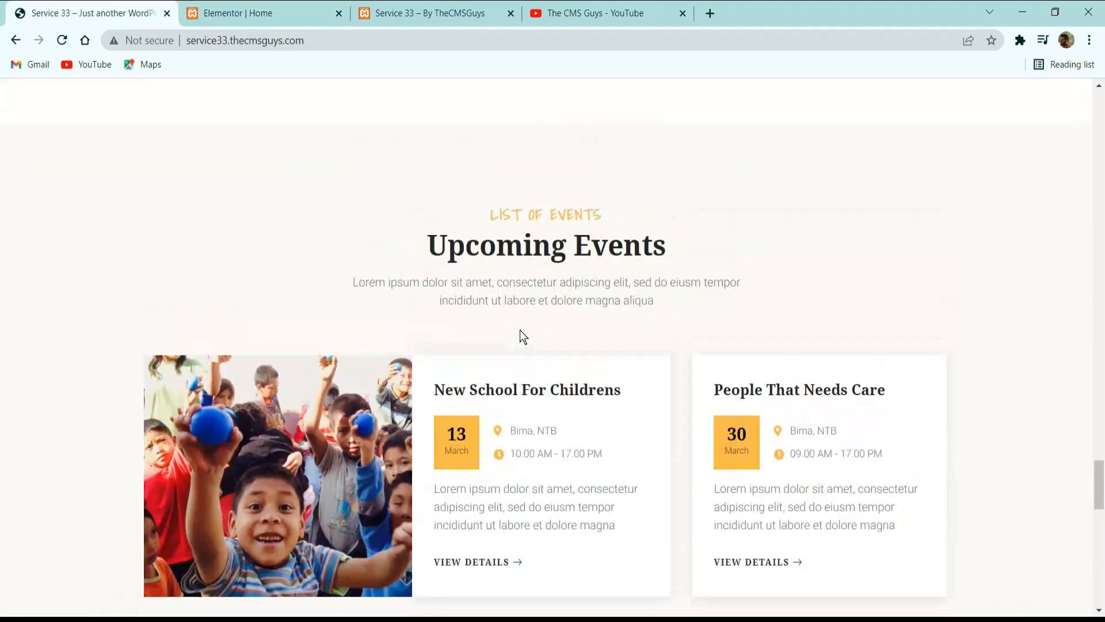
{"action": "triple_click", "coordinate": [539, 212]}
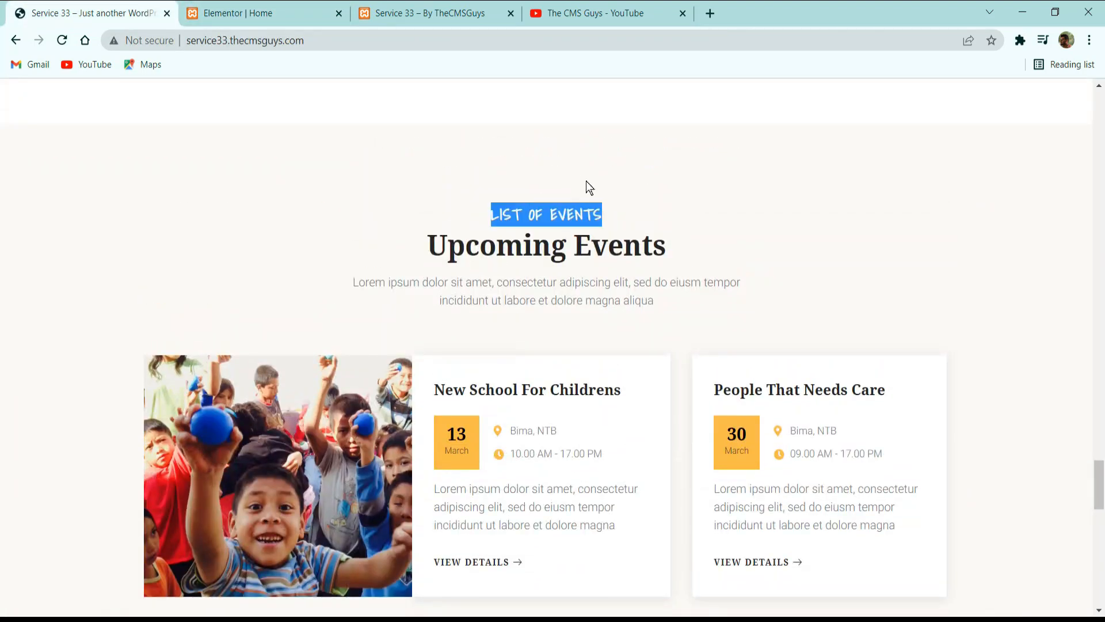
{"action": "double_click", "coordinate": [557, 221]}
{"action": "triple_click", "coordinate": [568, 219]}
{"action": "key", "text": "ctrl+c"}
Return to the Elementor page and add a Heading with the title "LIST OF EVENTS" to the empty section.
{"action": "left_click", "coordinate": [296, 8]}
{"action": "left_click", "coordinate": [257, 89]}
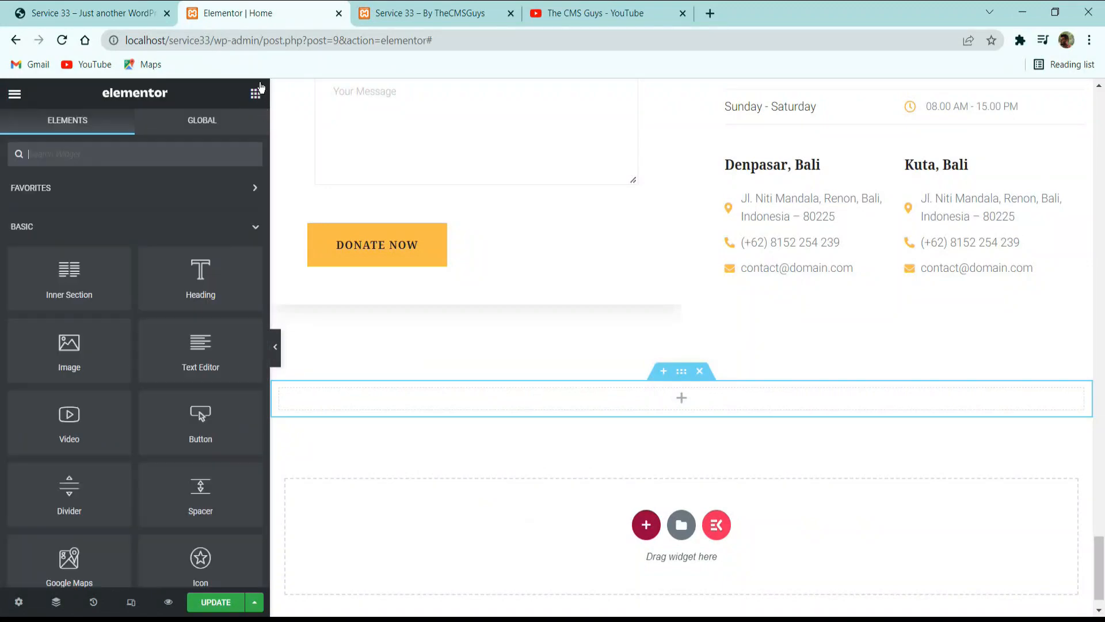
{"action": "left_click_drag", "start_coordinate": [233, 256], "coordinate": [543, 400]}
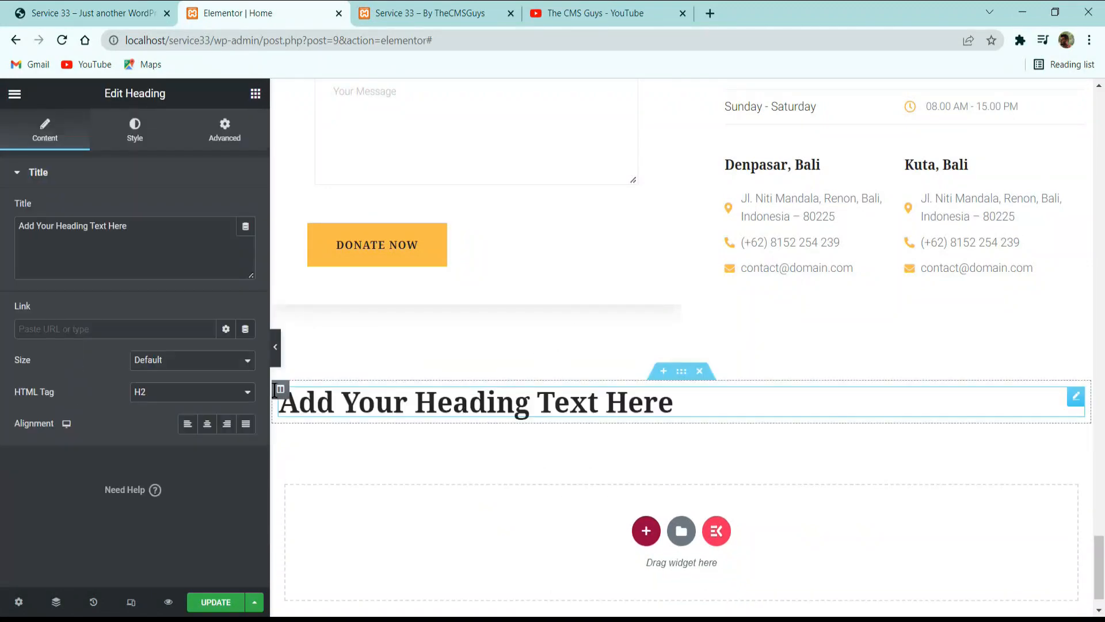
{"action": "left_click", "coordinate": [155, 249]}
{"action": "key", "text": "ctrl+a"}
{"action": "key", "text": "ctrl+v"}
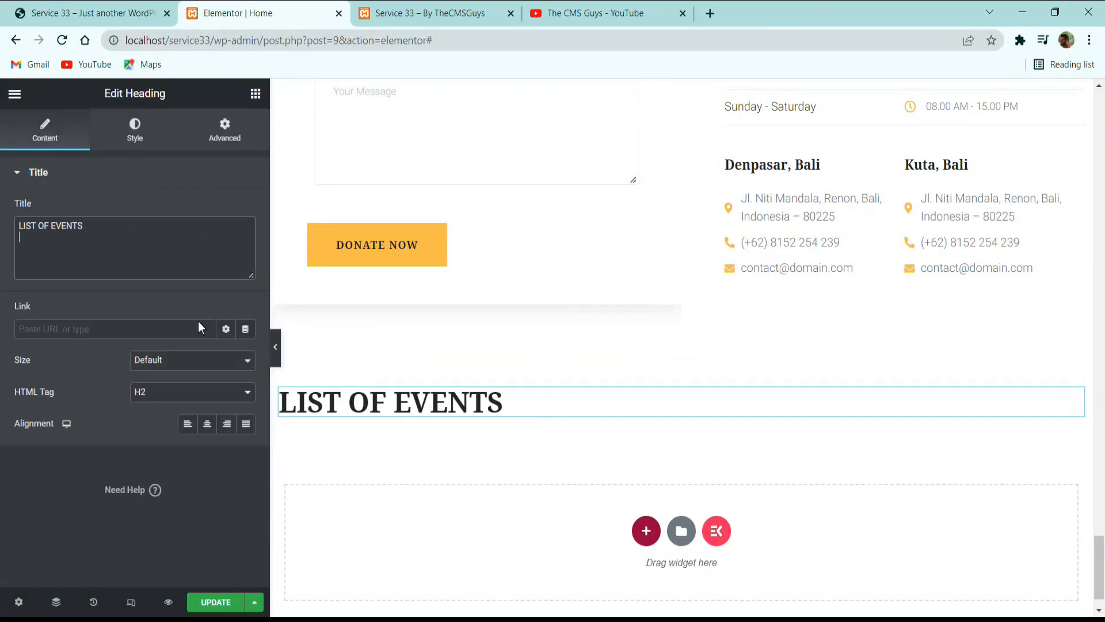
Center the "LIST OF EVENTS" heading and set its HTML tag to H5.
{"action": "left_click", "coordinate": [207, 424]}
{"action": "left_click", "coordinate": [211, 393]}
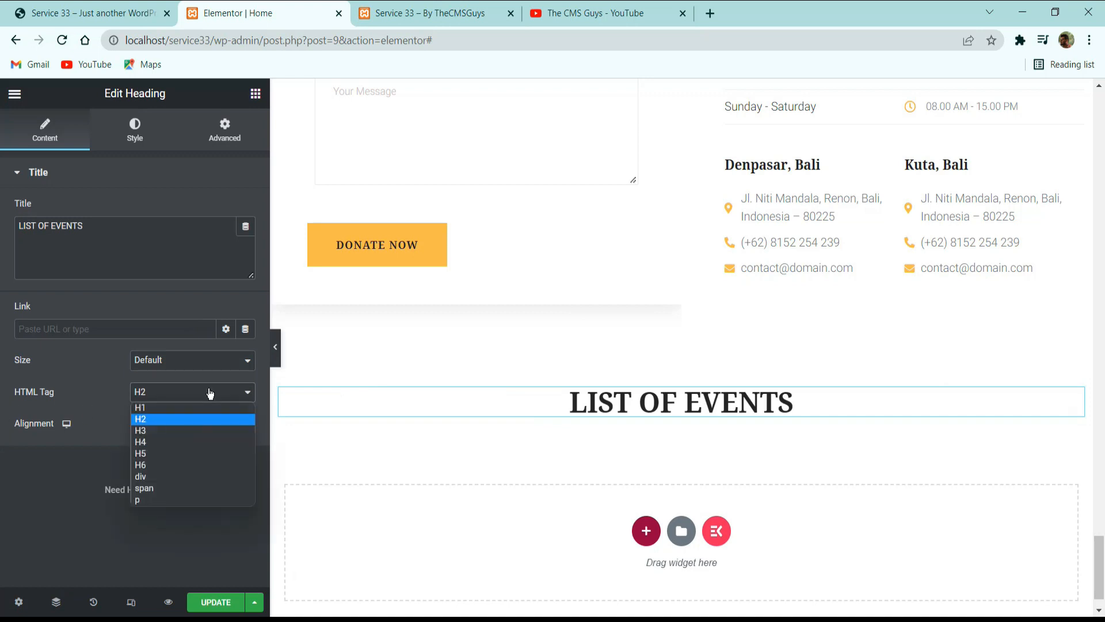
{"action": "left_click", "coordinate": [179, 453]}
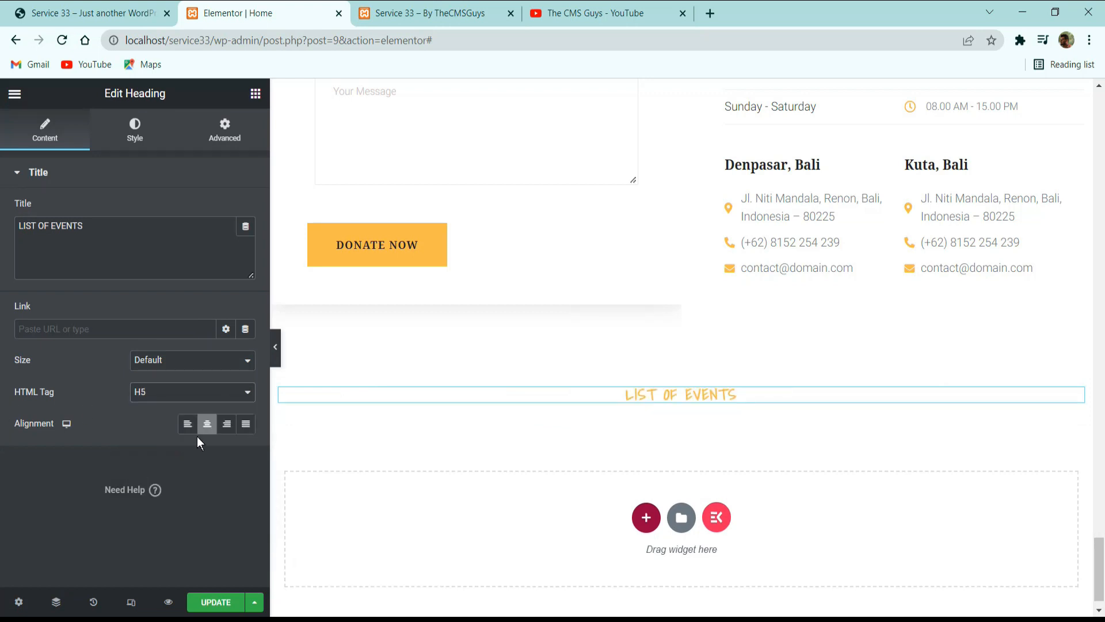
Copy the "Upcoming Events" title from the Service 33 reference site and return to the Elementor page.
{"action": "left_click", "coordinate": [134, 3]}
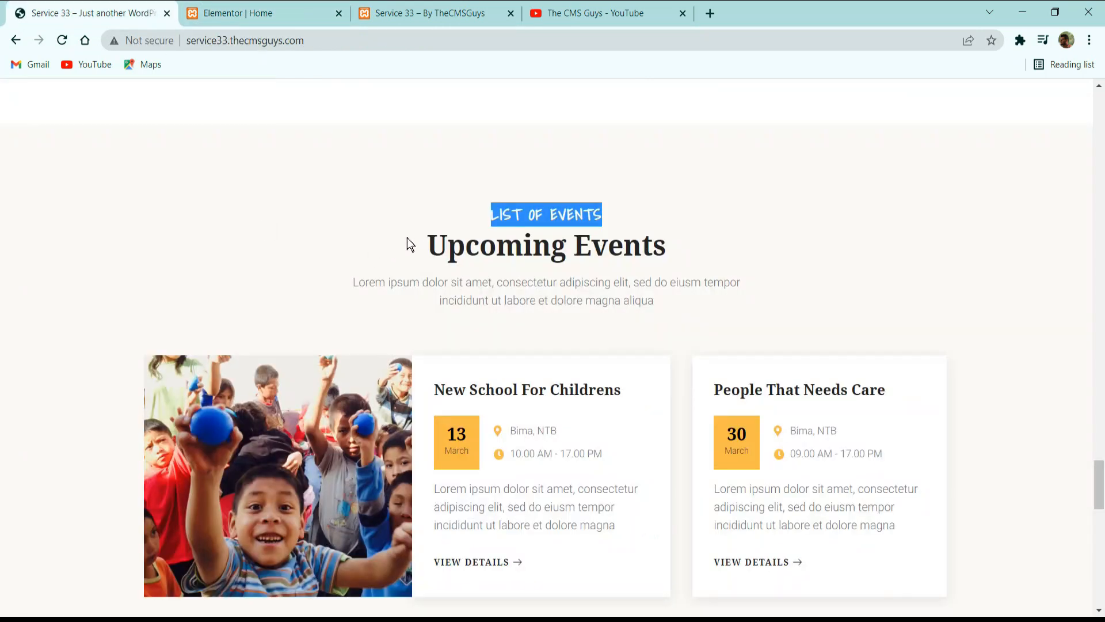
{"action": "triple_click", "coordinate": [461, 245]}
{"action": "key", "text": "ctrl+c"}
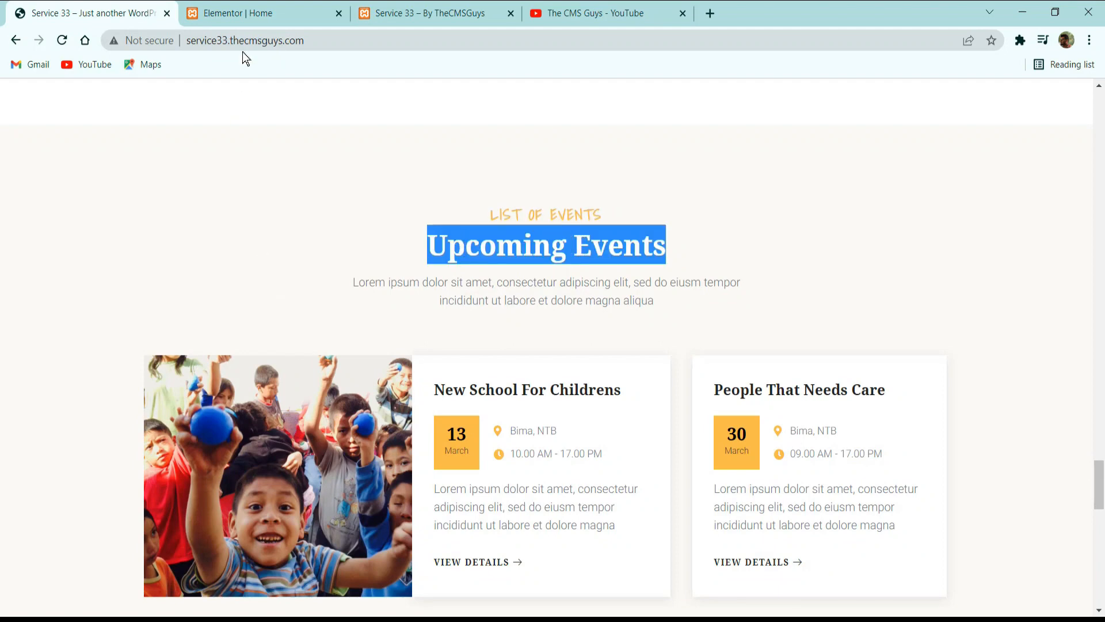
{"action": "left_click", "coordinate": [242, 12]}
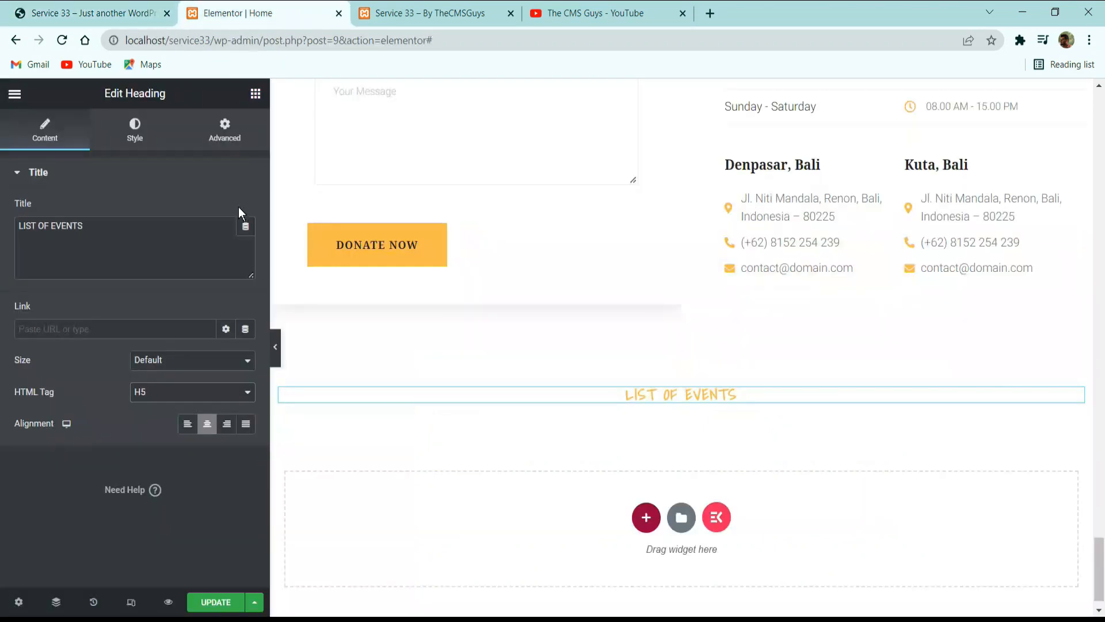
Add a center-aligned Heading titled "Upcoming Events" below the "LIST OF EVENTS" heading.
{"action": "left_click", "coordinate": [257, 100]}
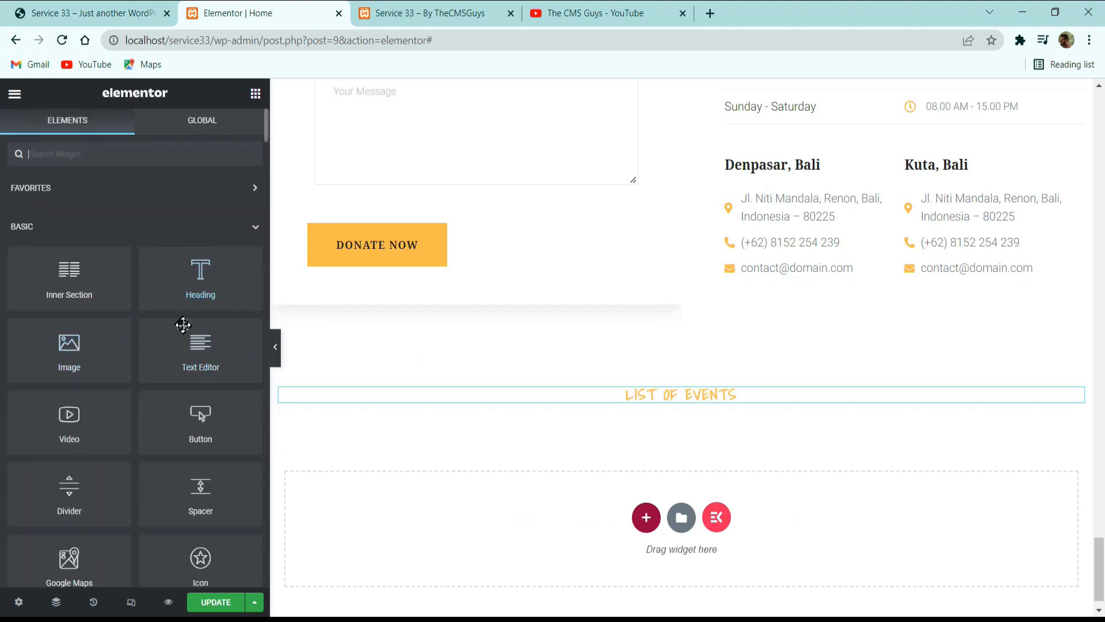
{"action": "left_click_drag", "start_coordinate": [199, 282], "coordinate": [693, 401]}
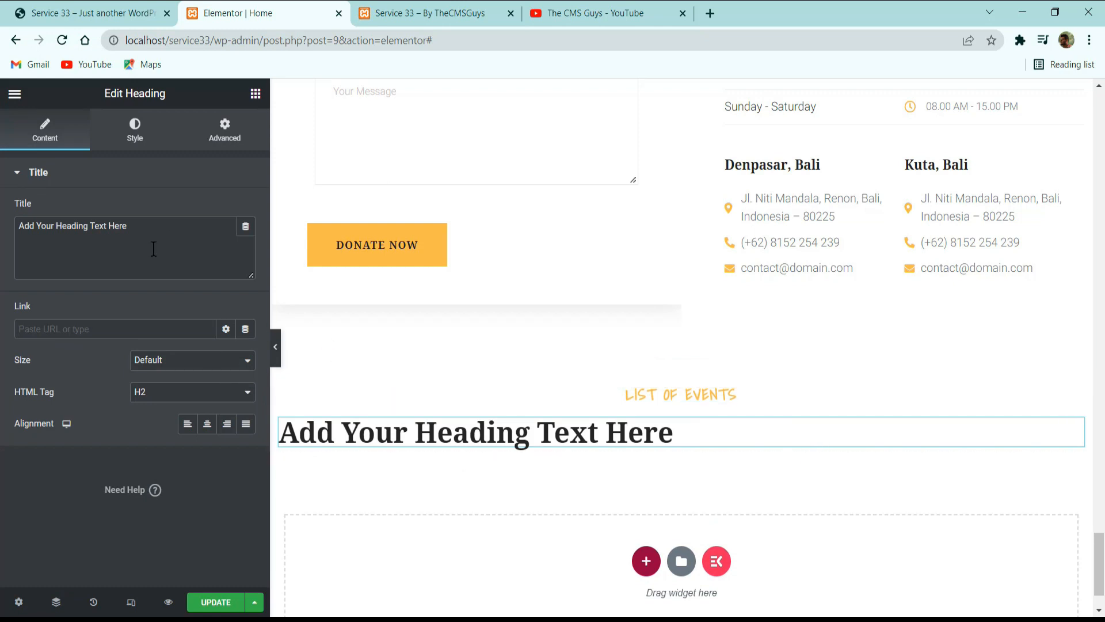
{"action": "left_click", "coordinate": [154, 249]}
{"action": "key", "text": "ctrl+a"}
{"action": "key", "text": "ctrl+v"}
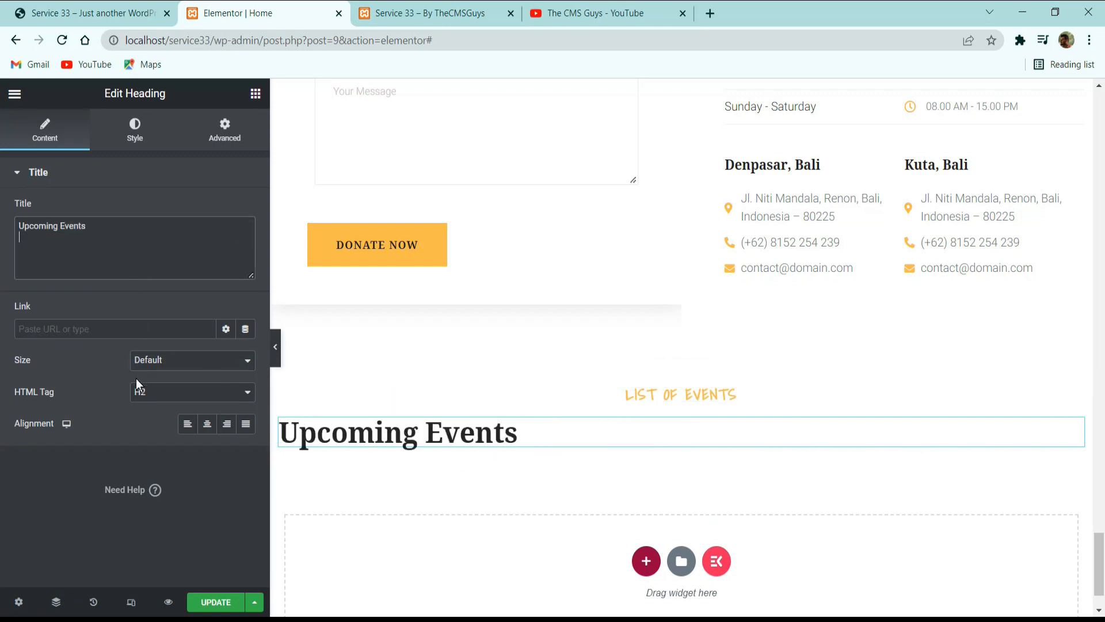
{"action": "key", "text": "alt+Tab"}
{"action": "left_click", "coordinate": [206, 424]}
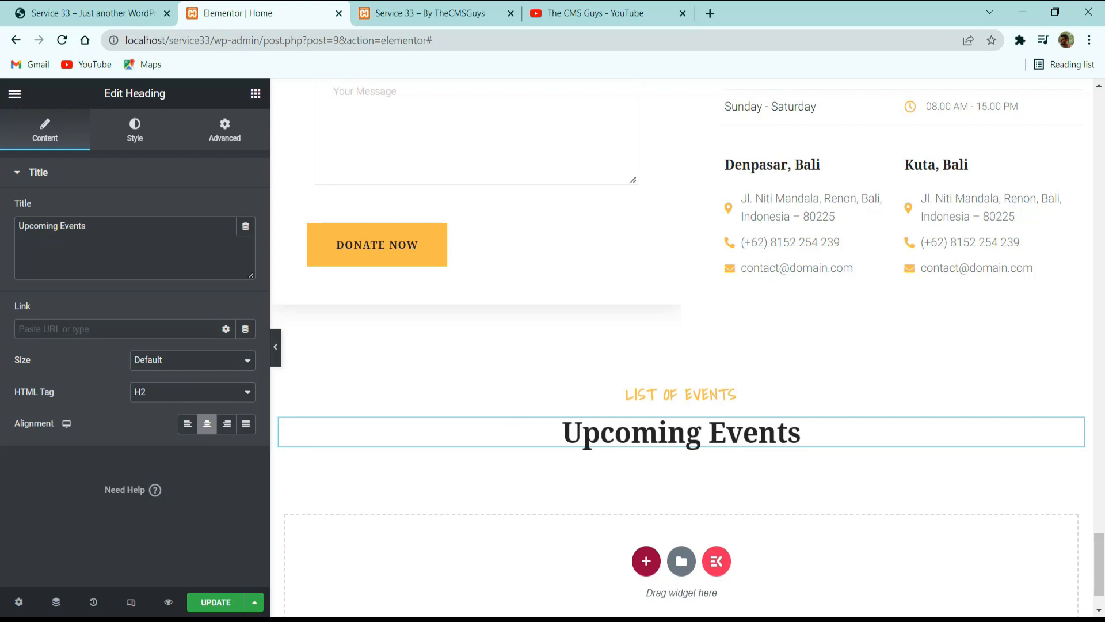
Copy the description paragraph below the Upcoming Events title on the reference site and return to the Elementor page.
{"action": "left_click", "coordinate": [92, 12]}
{"action": "triple_click", "coordinate": [510, 281]}
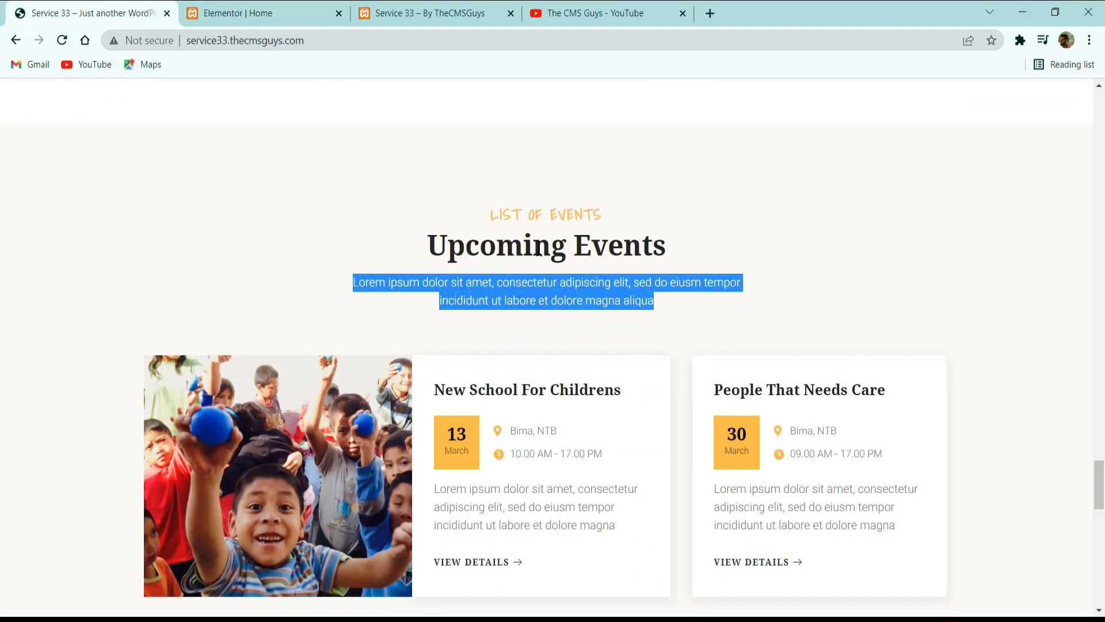
{"action": "left_click", "coordinate": [322, 11]}
Copy the Text Editor widget from the Give Us Now section and paste it below the "Upcoming Events" heading.
{"action": "scroll", "coordinate": [417, 155], "scroll_direction": "up", "scroll_amount": 15}
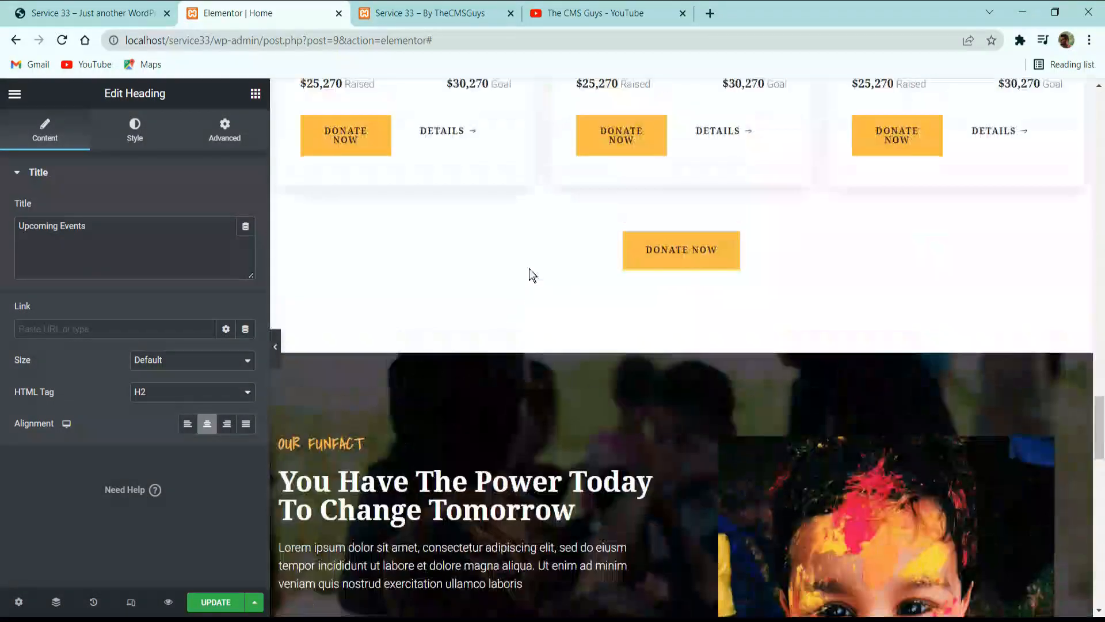
{"action": "scroll", "coordinate": [529, 268], "scroll_direction": "up", "scroll_amount": 12}
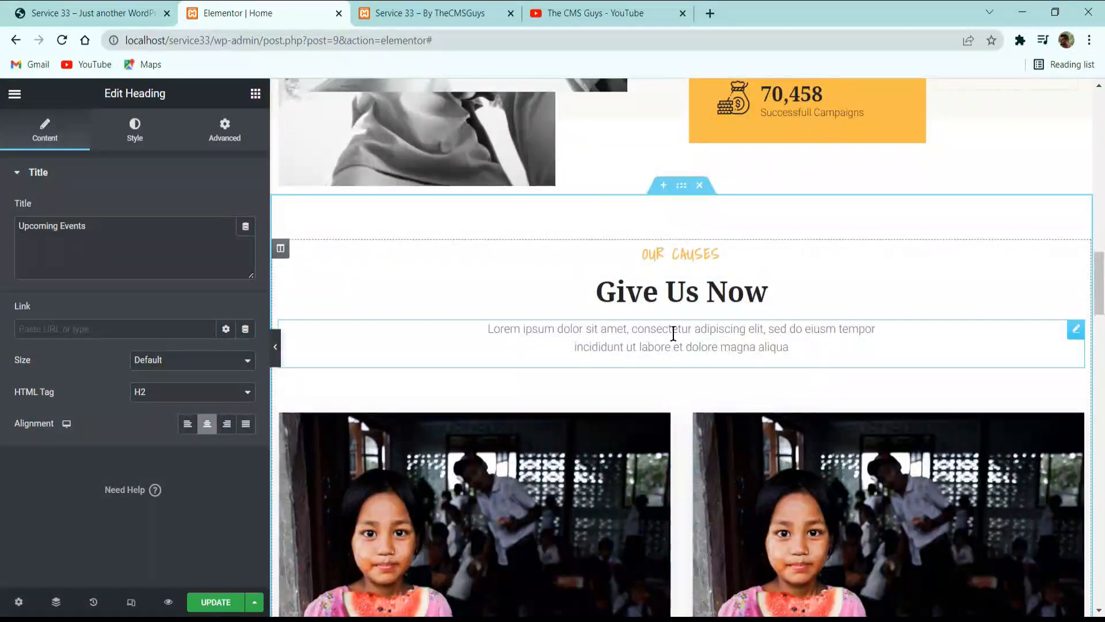
{"action": "right_click", "coordinate": [671, 335]}
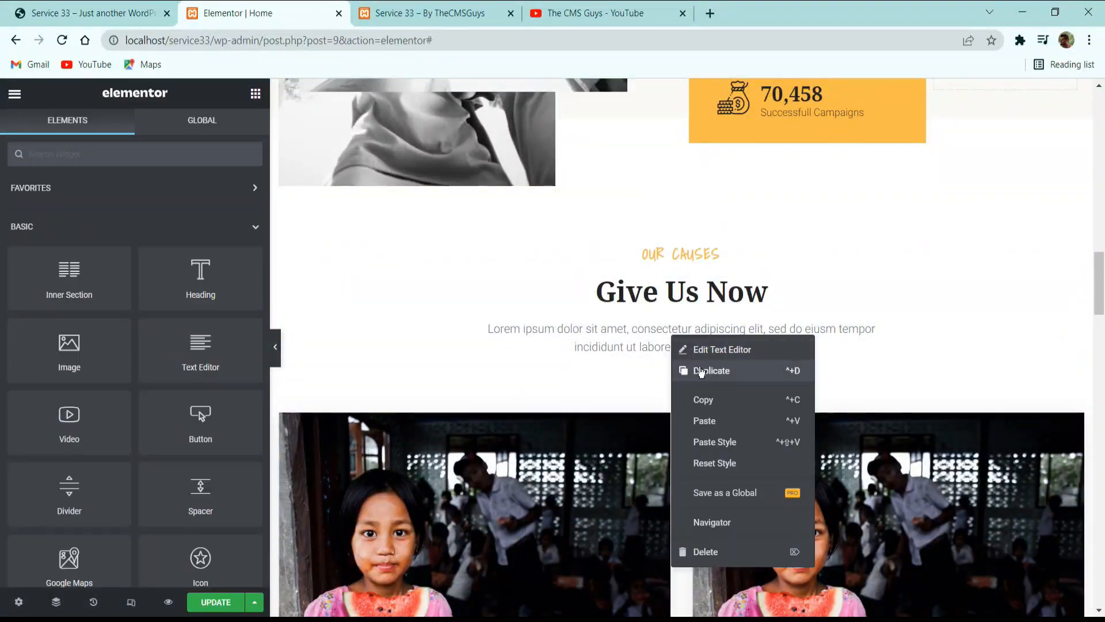
{"action": "left_click", "coordinate": [708, 402]}
{"action": "scroll", "coordinate": [710, 386], "scroll_direction": "down", "scroll_amount": 20}
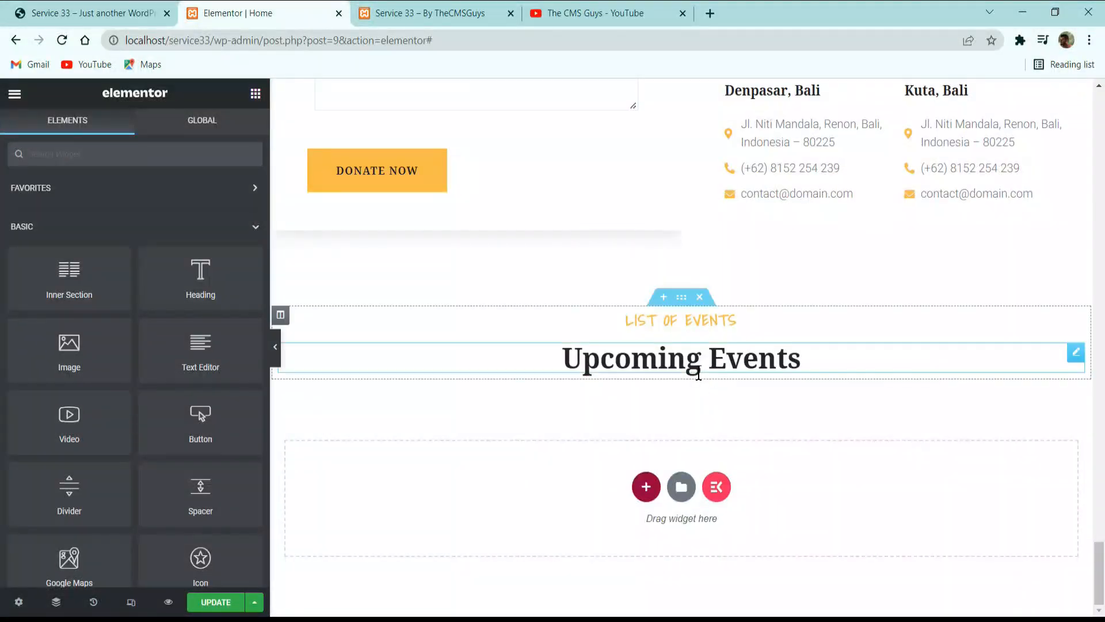
{"action": "right_click", "coordinate": [698, 374]}
{"action": "left_click", "coordinate": [747, 455]}
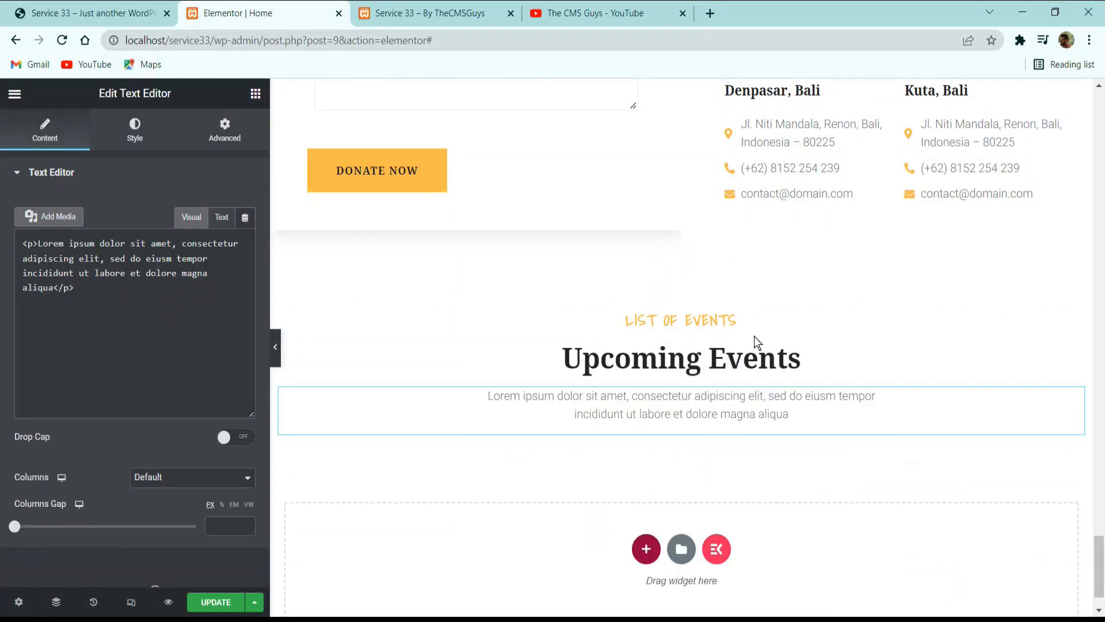
Check the text of the pasted description widget and update the Home page.
{"action": "left_click", "coordinate": [161, 381]}
{"action": "key", "text": "ctrl+a"}
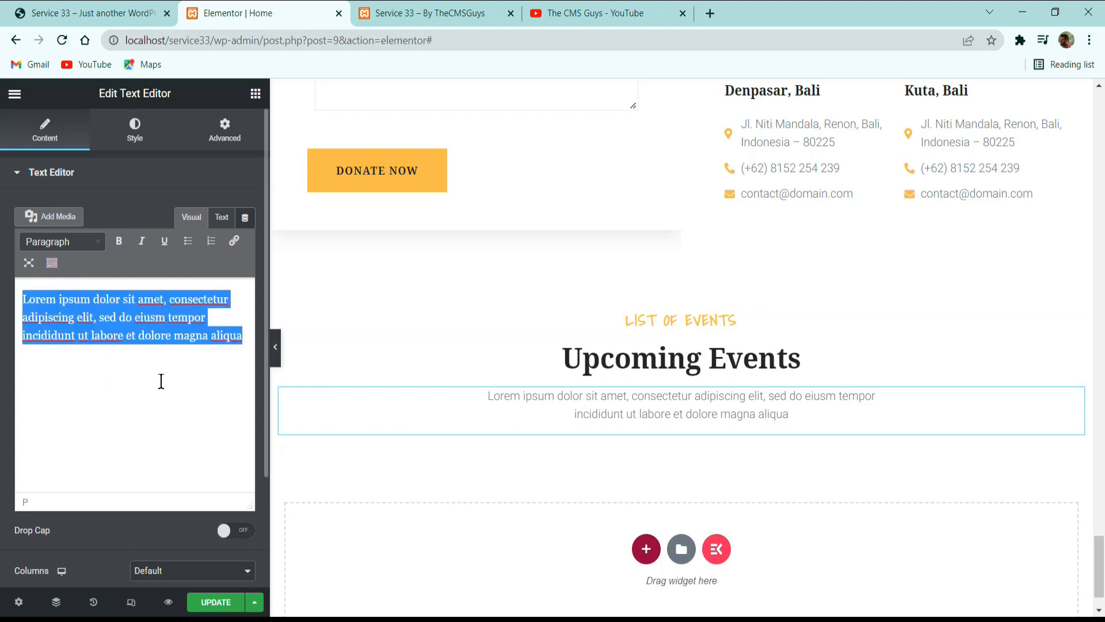
{"action": "left_click", "coordinate": [170, 364]}
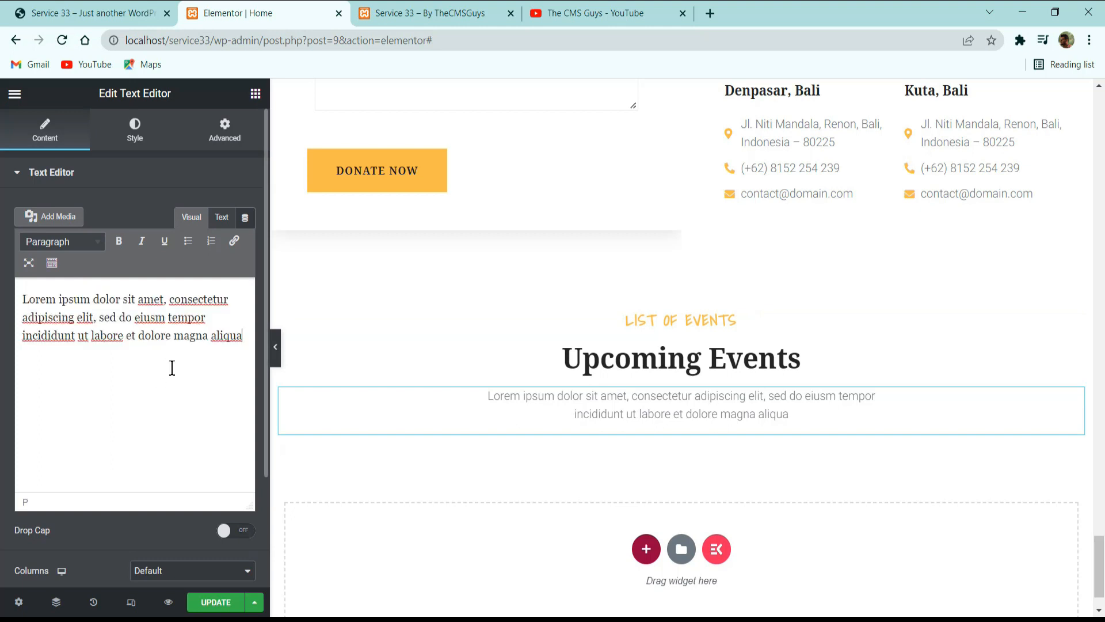
{"action": "left_click", "coordinate": [216, 602]}
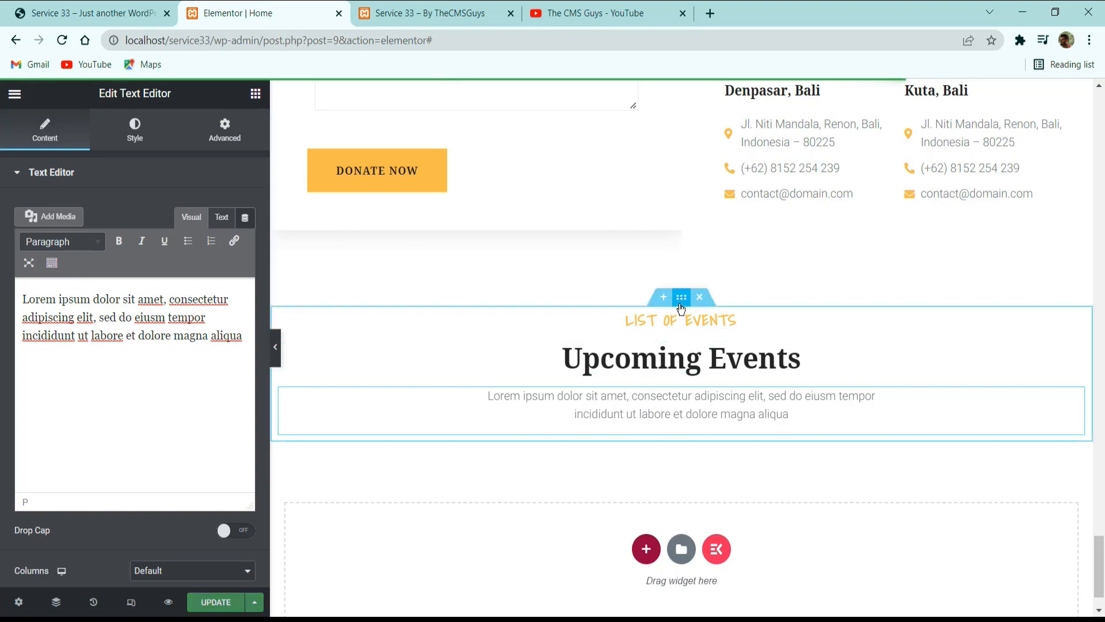
Compare the events section with the reference site and give it a classic background in the global Background color.
{"action": "left_click", "coordinate": [681, 300]}
{"action": "left_click", "coordinate": [131, 14]}
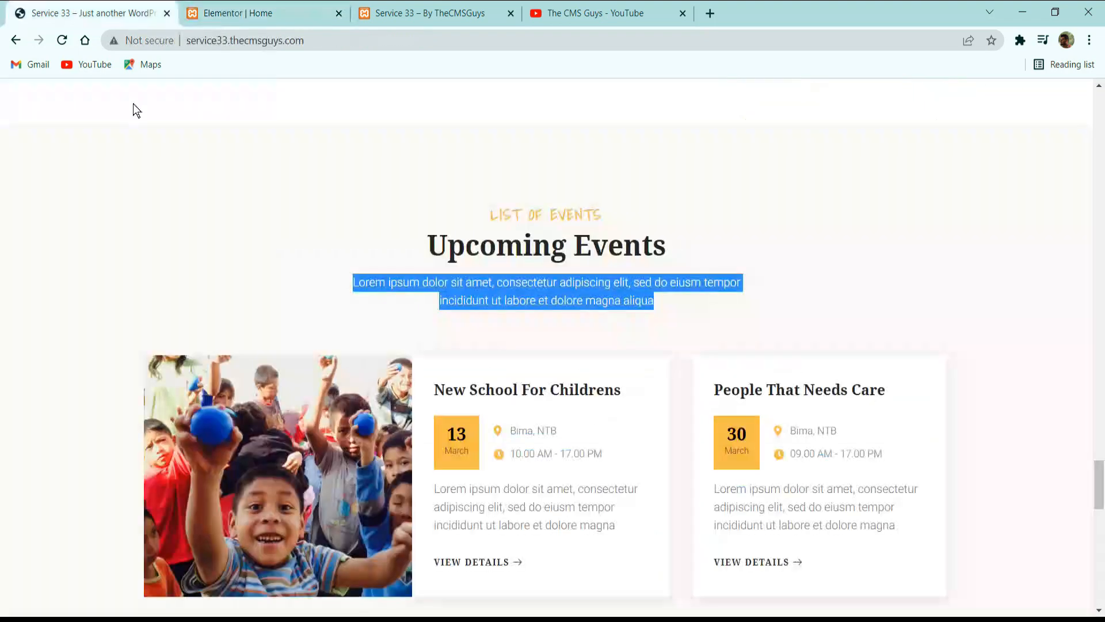
{"action": "scroll", "coordinate": [460, 282], "scroll_direction": "up", "scroll_amount": 3}
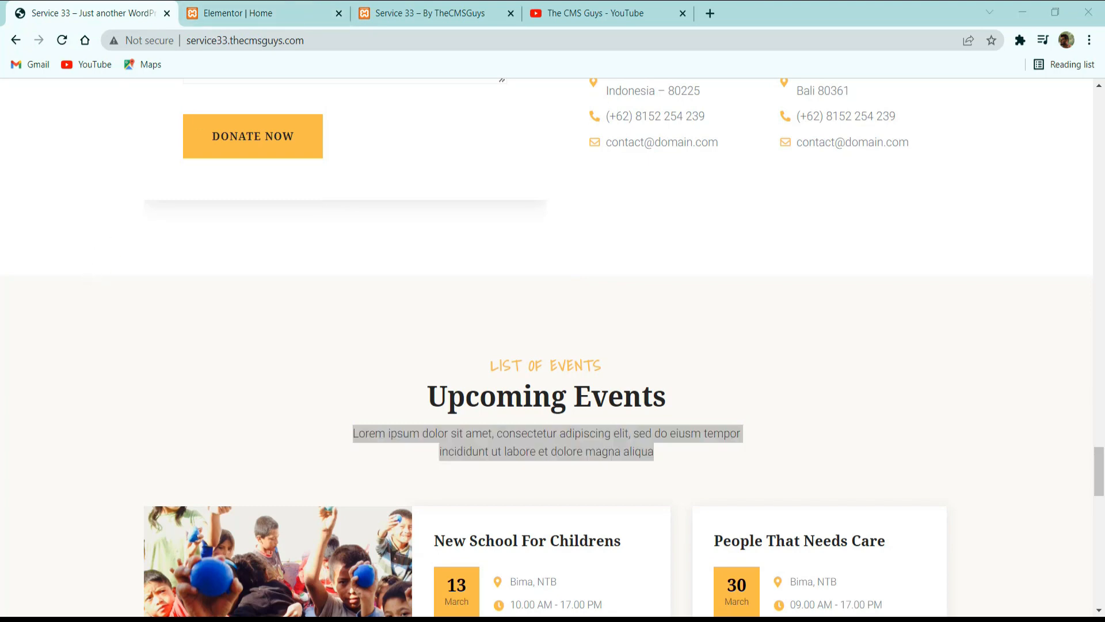
{"action": "left_click", "coordinate": [208, 12]}
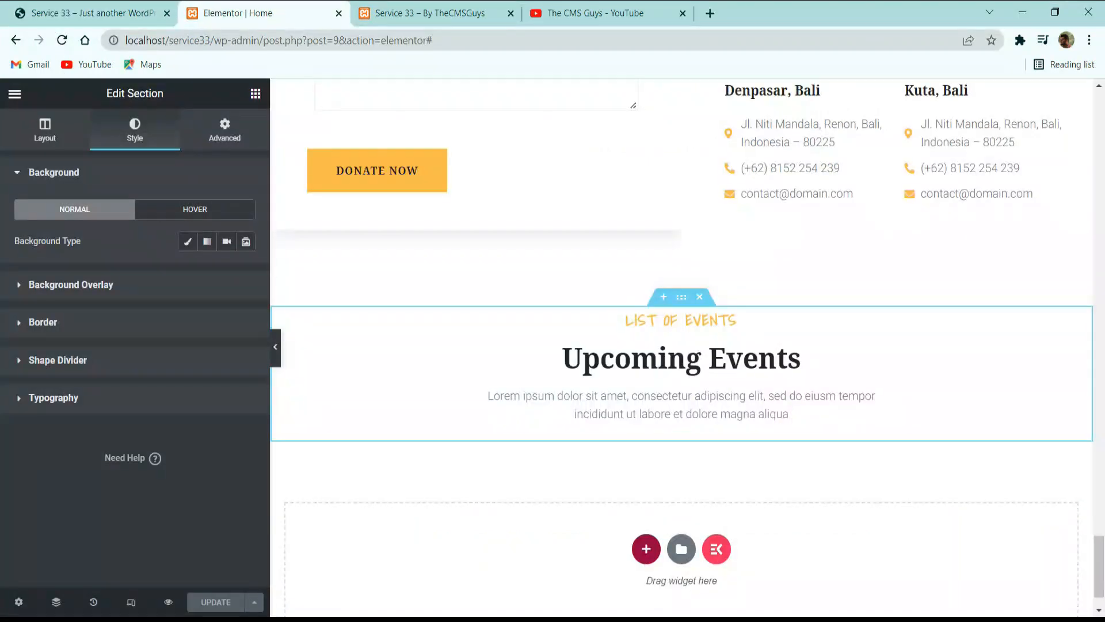
{"action": "left_click", "coordinate": [188, 241]}
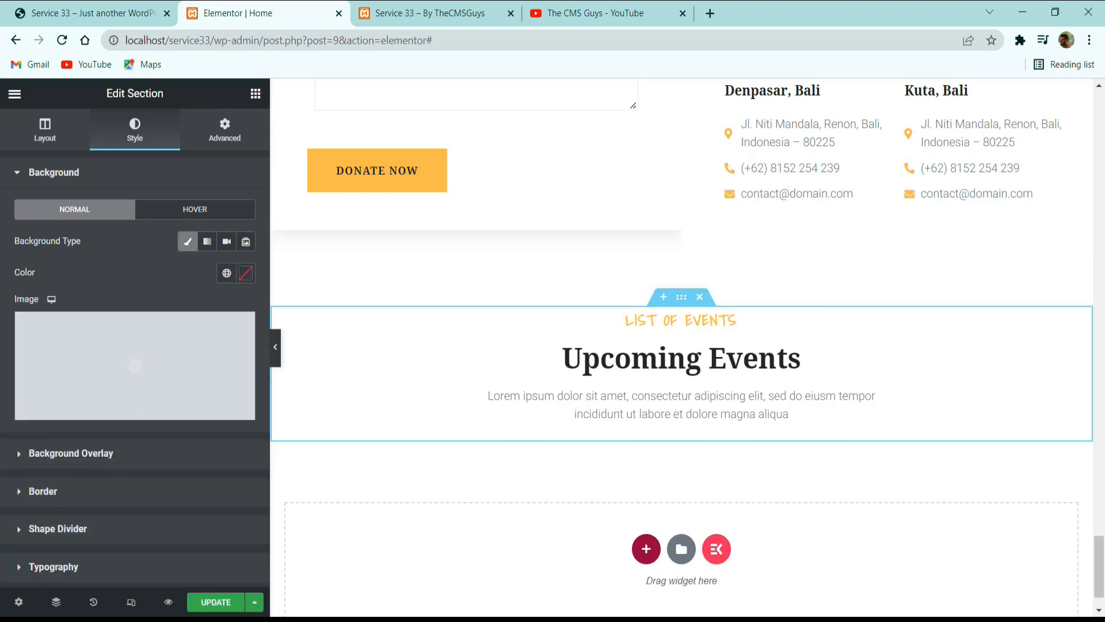
{"action": "left_click", "coordinate": [227, 273]}
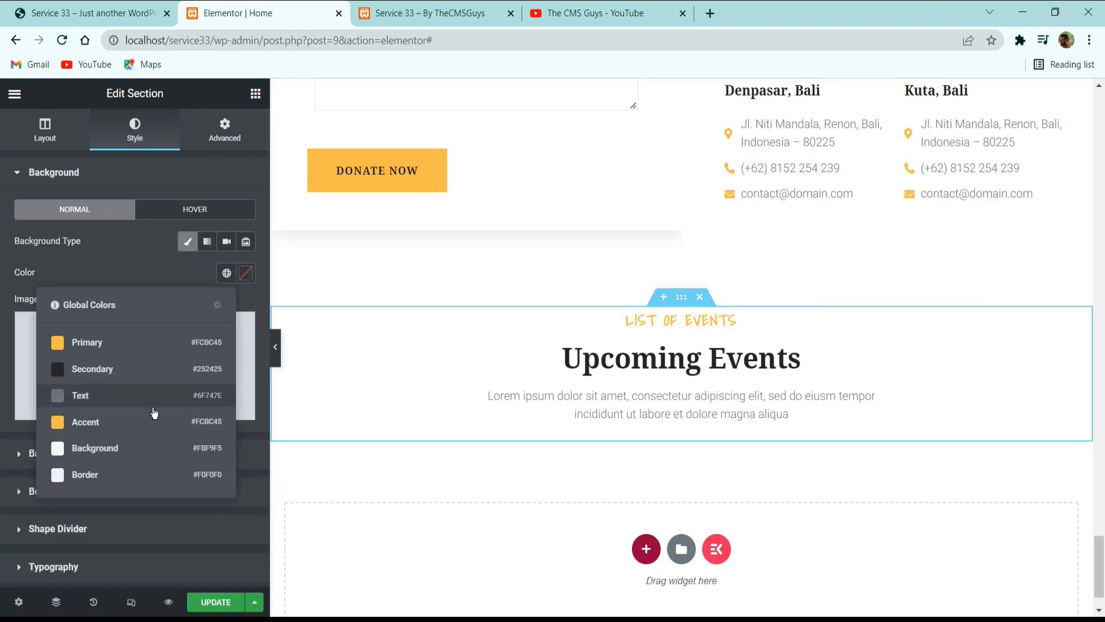
{"action": "left_click", "coordinate": [137, 452]}
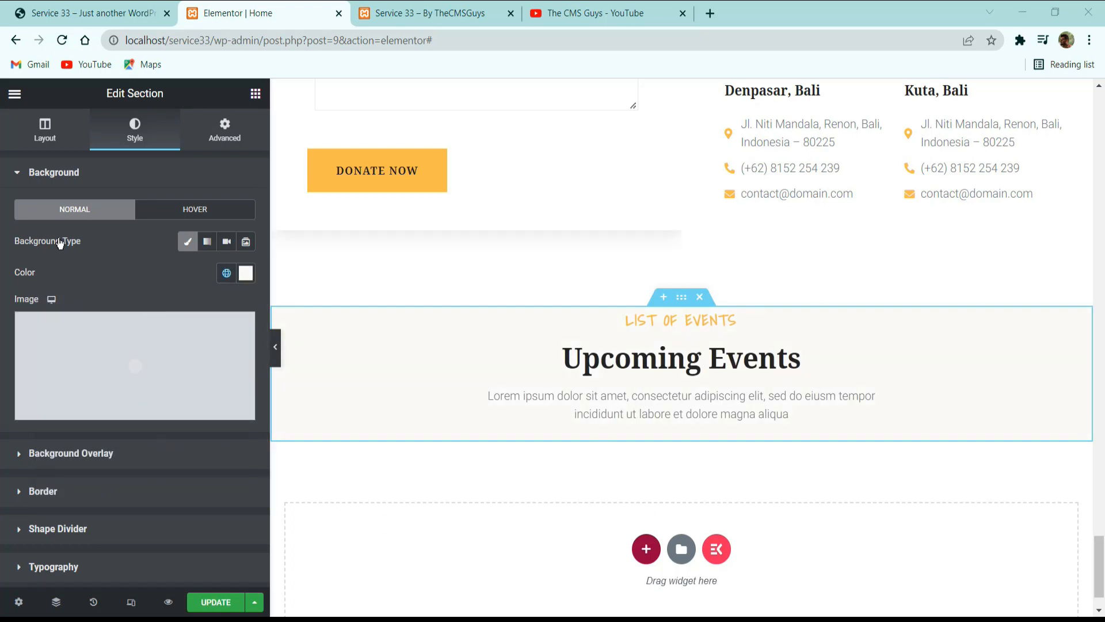
Unlink the events section's padding and set it to 100 px at the top and bottom.
{"action": "left_click", "coordinate": [229, 133]}
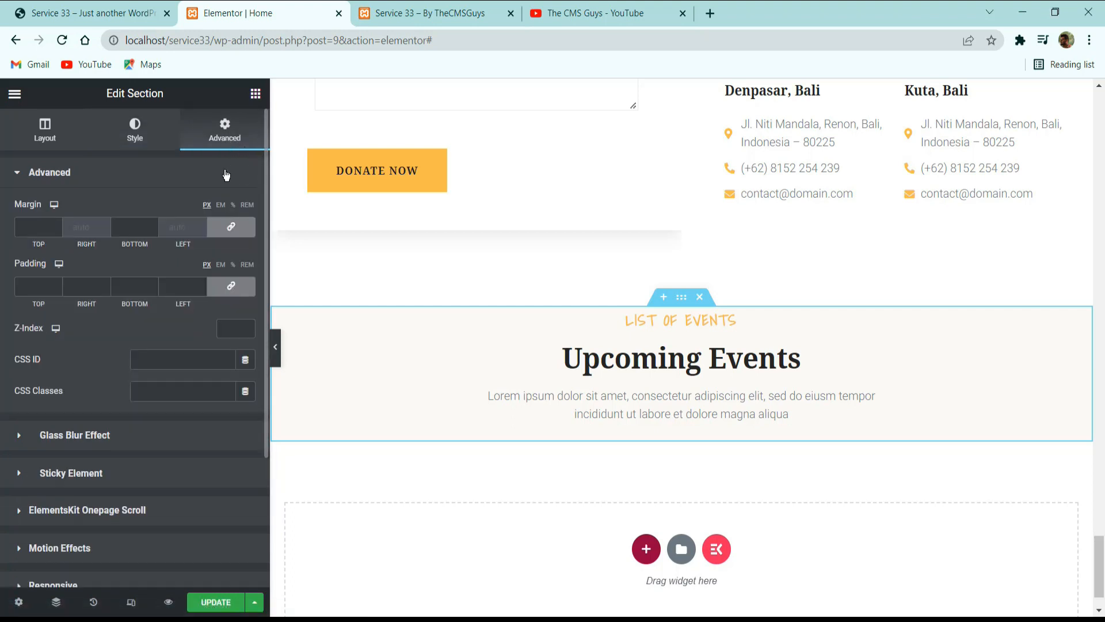
{"action": "left_click", "coordinate": [232, 287]}
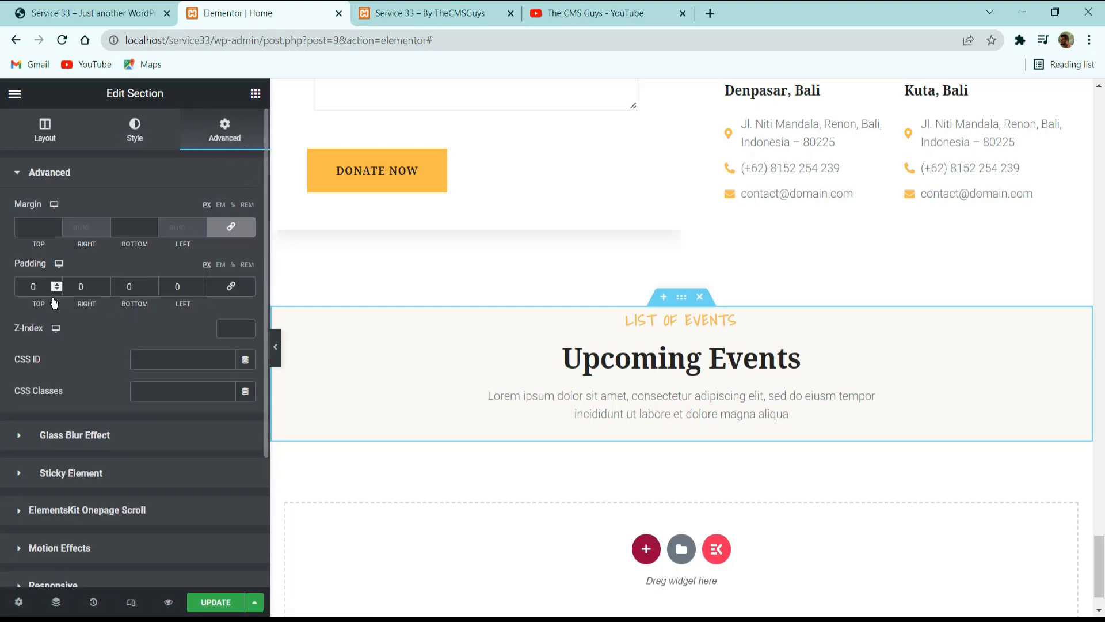
{"action": "left_click_drag", "start_coordinate": [45, 289], "coordinate": [17, 289]}
{"action": "type", "text": "100"}
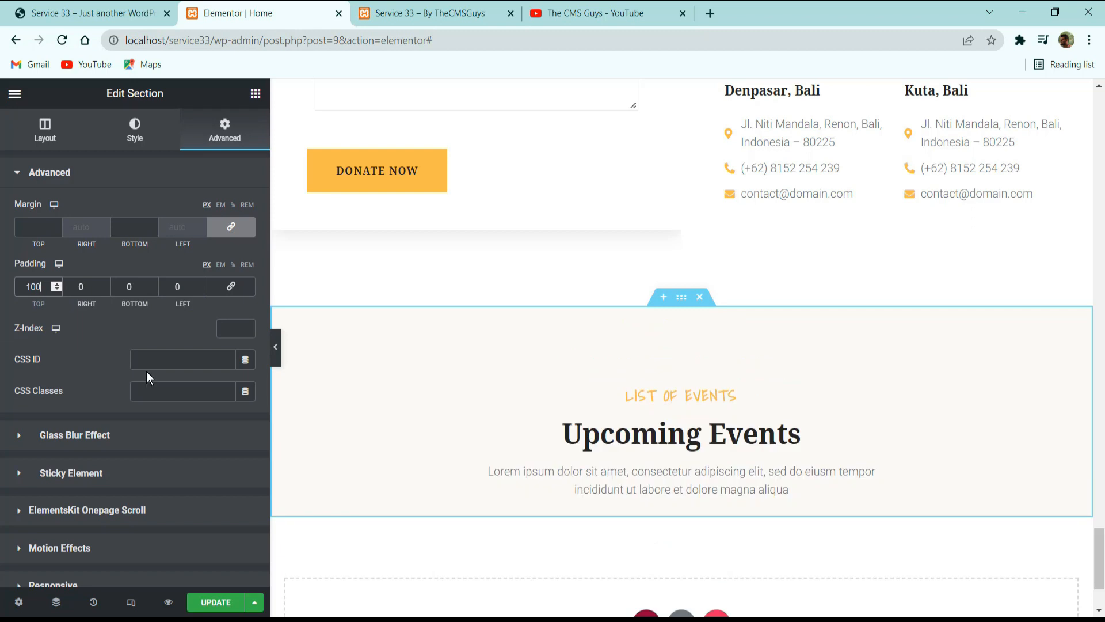
{"action": "left_click_drag", "start_coordinate": [97, 291], "coordinate": [118, 310]}
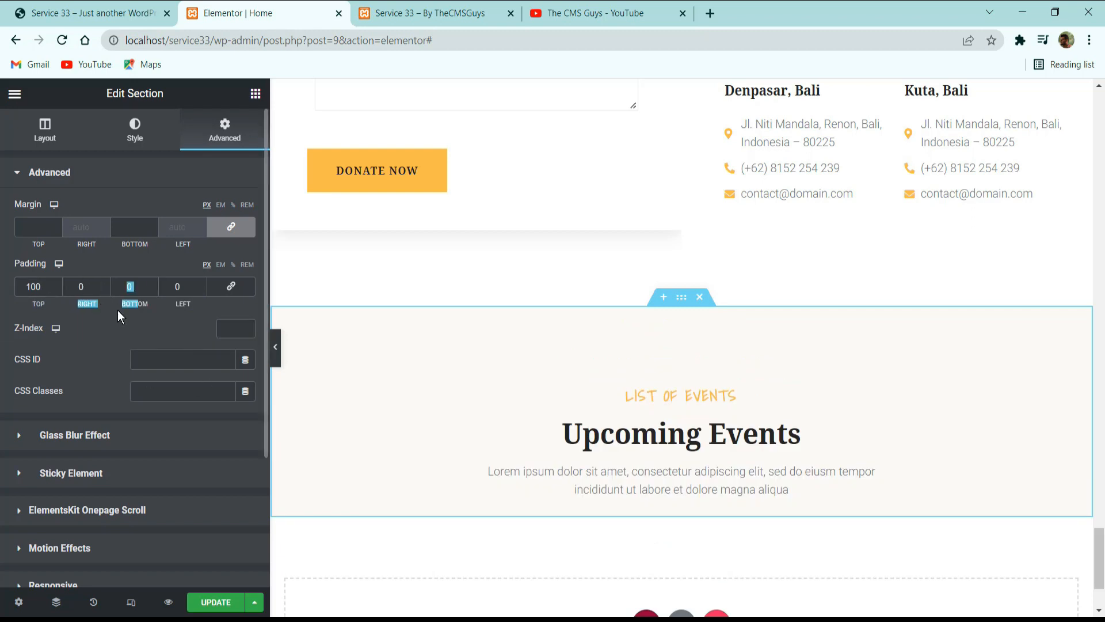
{"action": "double_click", "coordinate": [129, 286]}
{"action": "type", "text": "100"}
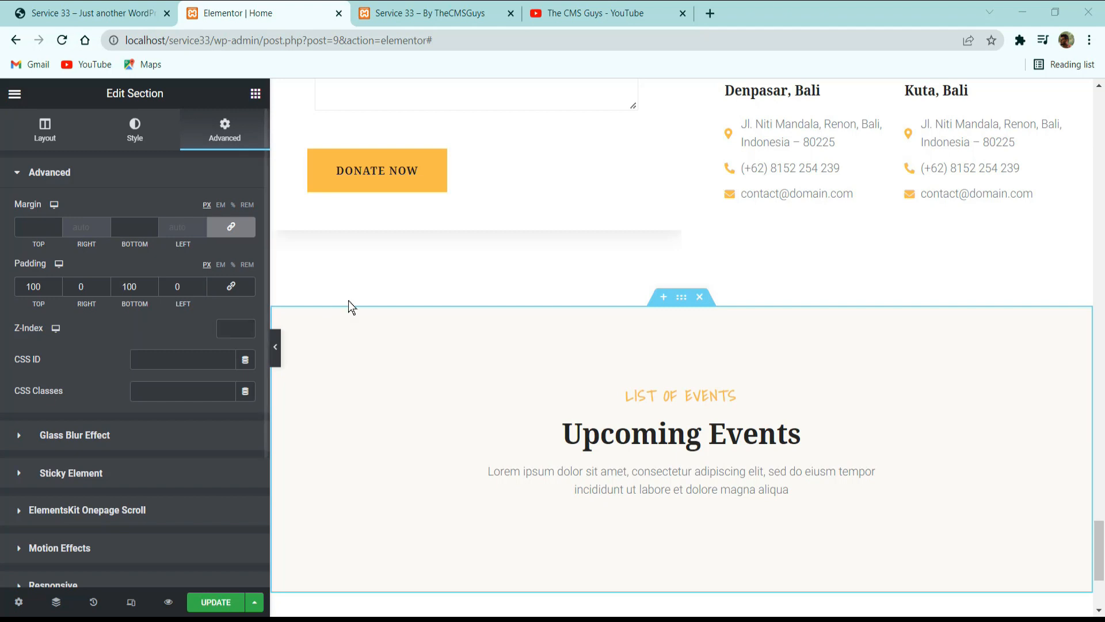
{"action": "scroll", "coordinate": [365, 305], "scroll_direction": "down", "scroll_amount": 4}
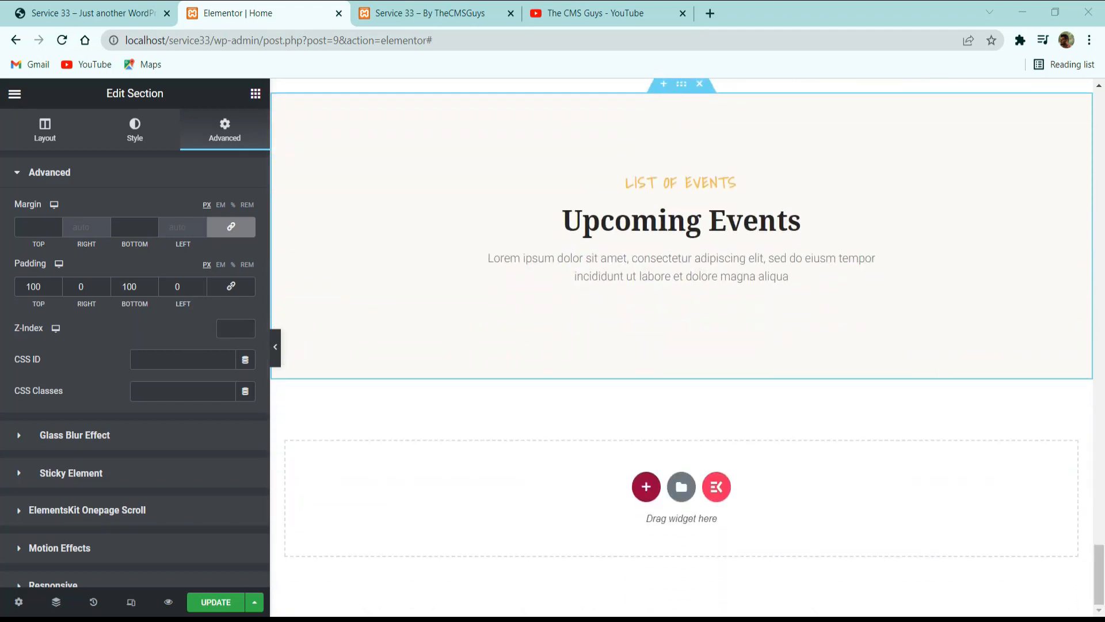
Review the event cards on the reference site and add an inner section with No Gap between columns below the events description.
{"action": "left_click", "coordinate": [92, 7]}
{"action": "scroll", "coordinate": [468, 196], "scroll_direction": "down", "scroll_amount": 10}
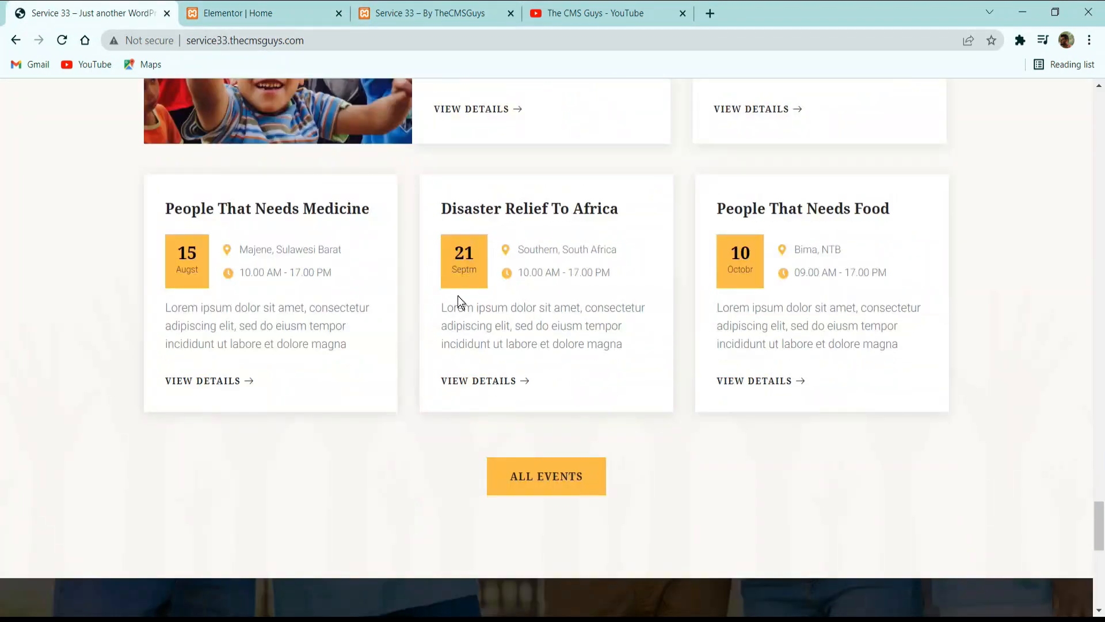
{"action": "scroll", "coordinate": [458, 296], "scroll_direction": "up", "scroll_amount": 5}
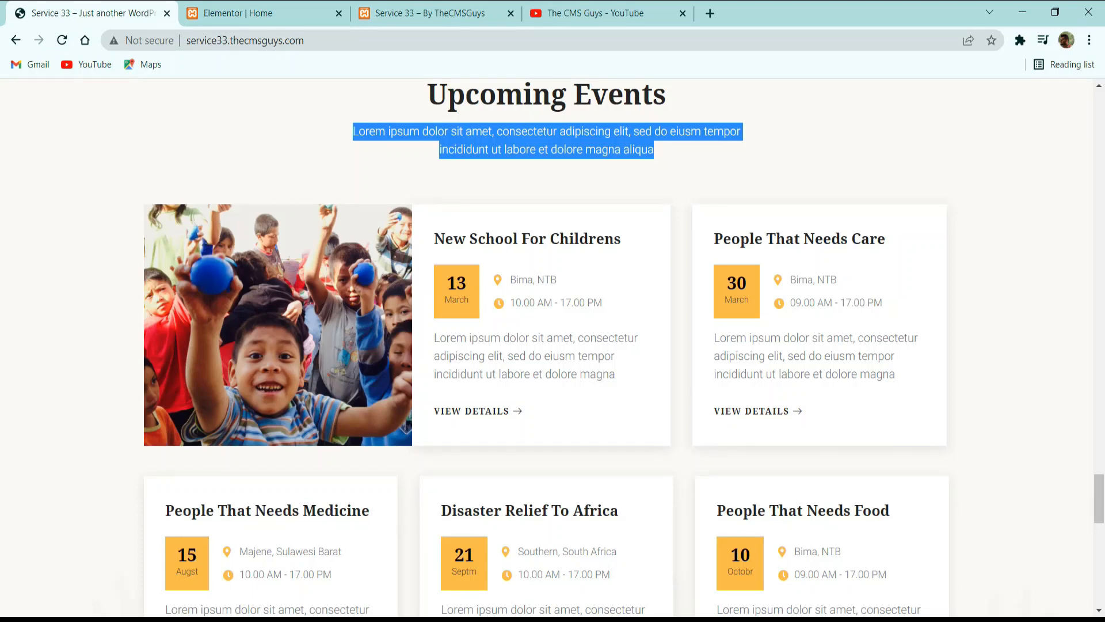
{"action": "key", "text": "alt+Tab"}
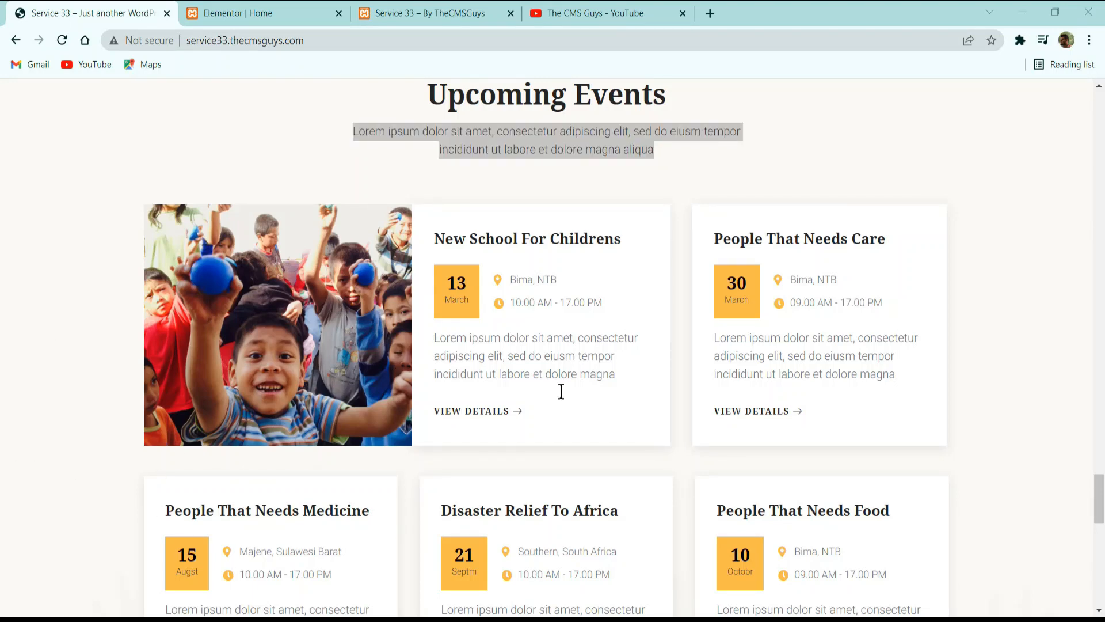
{"action": "left_click", "coordinate": [311, 12]}
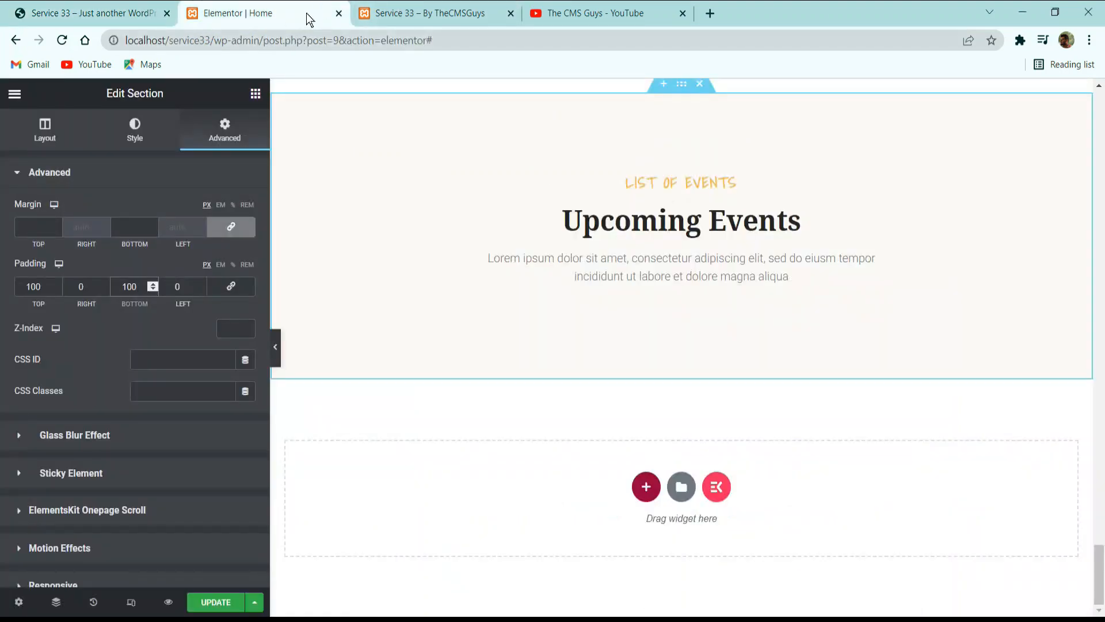
{"action": "left_click", "coordinate": [256, 93]}
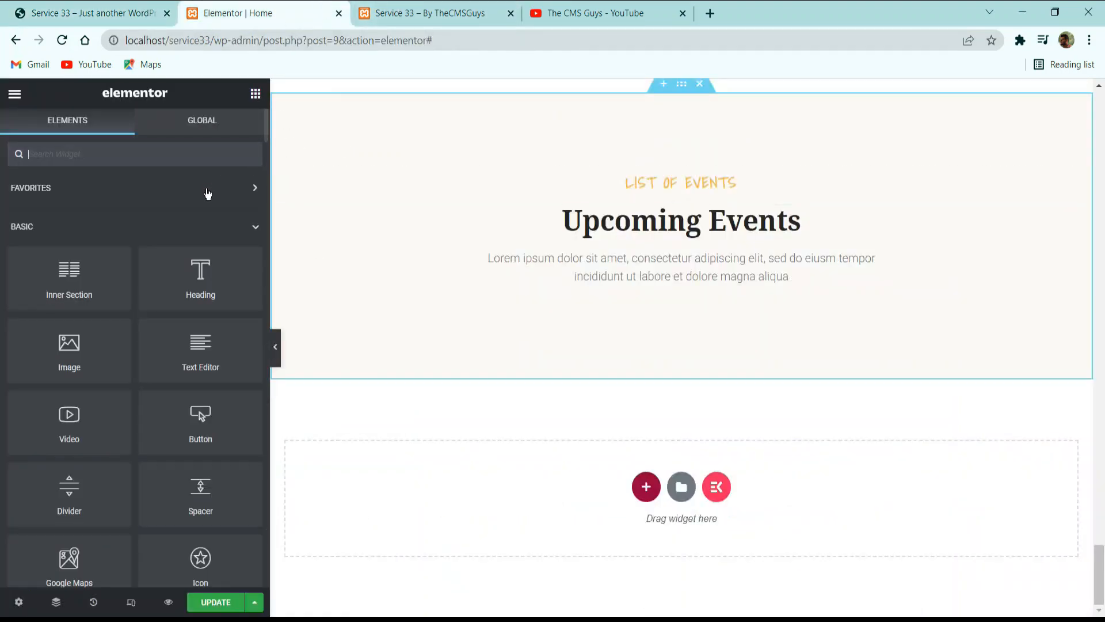
{"action": "left_click_drag", "start_coordinate": [96, 249], "coordinate": [631, 224]}
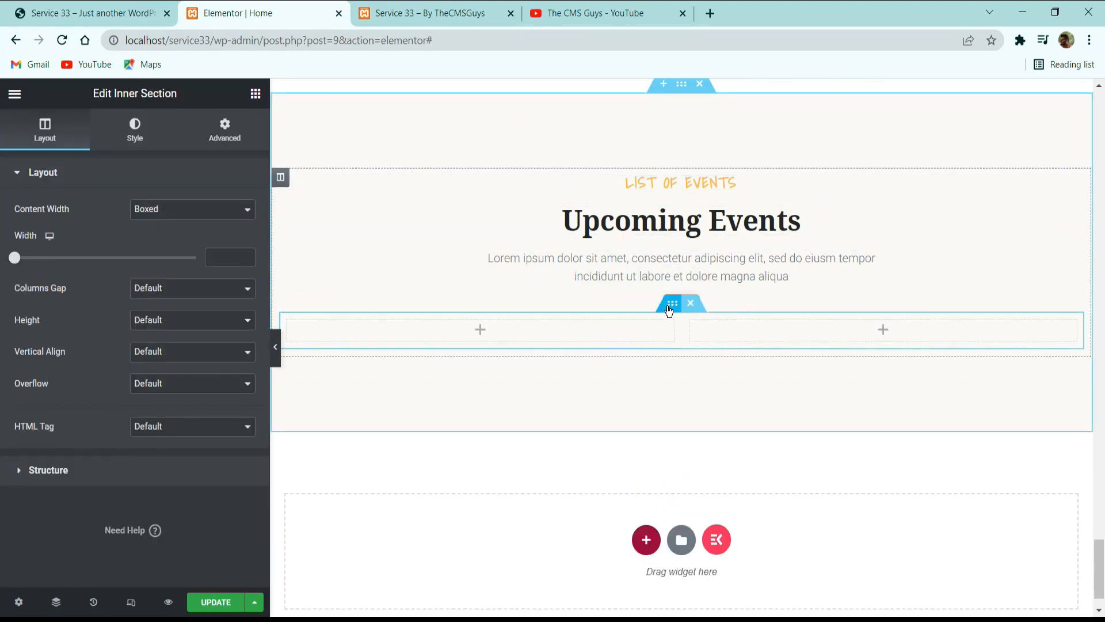
{"action": "left_click", "coordinate": [144, 288]}
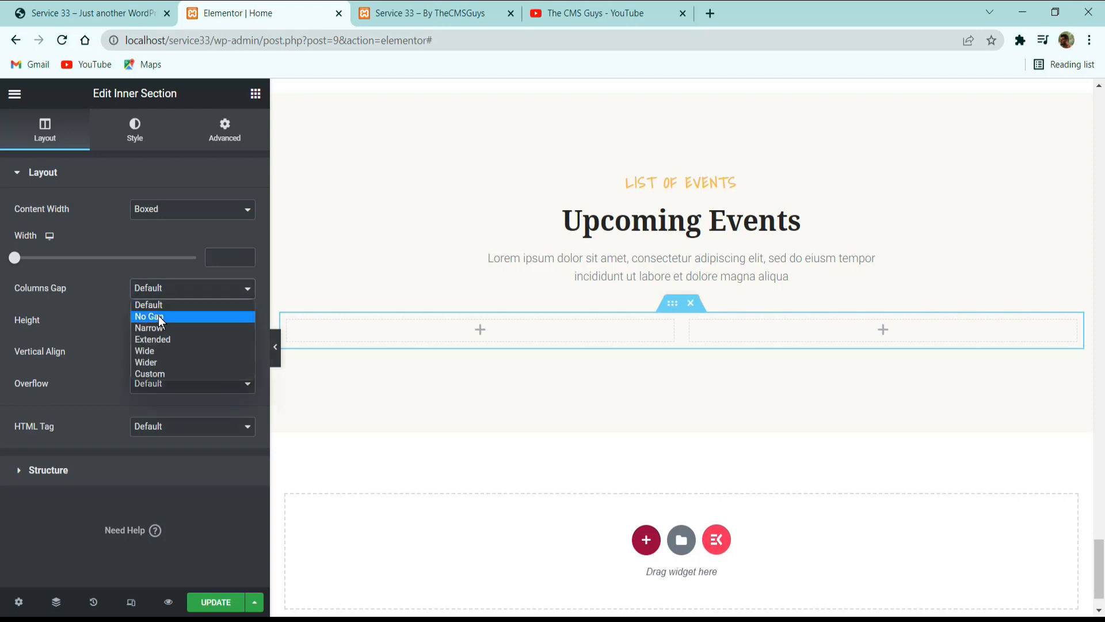
{"action": "left_click", "coordinate": [158, 314]}
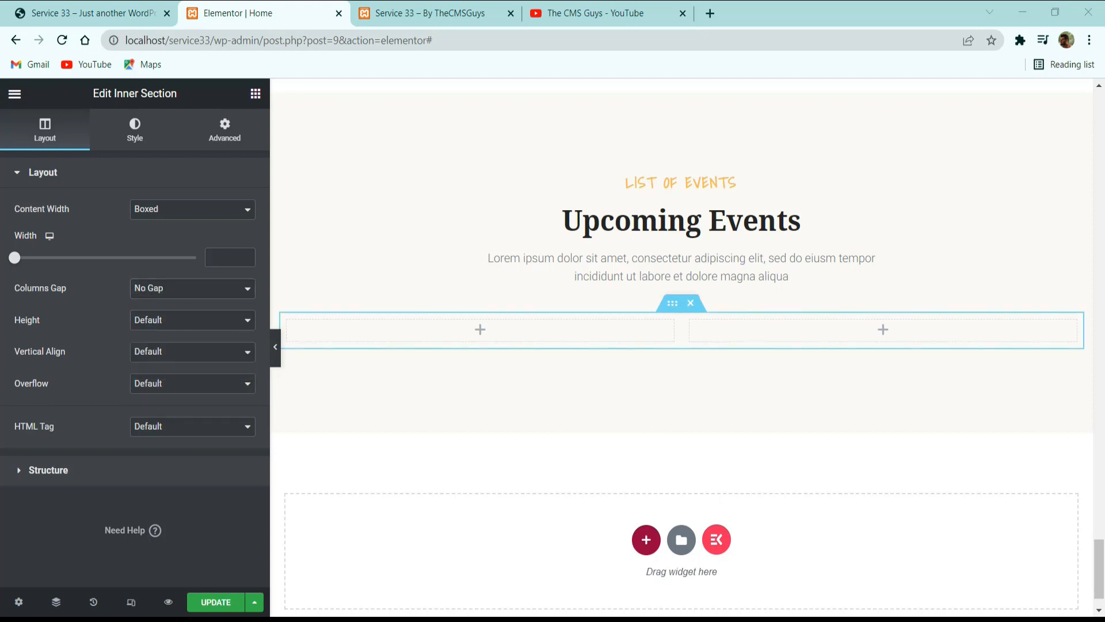
Set the inner section's top and bottom margins to 40 px.
{"action": "left_click", "coordinate": [226, 129]}
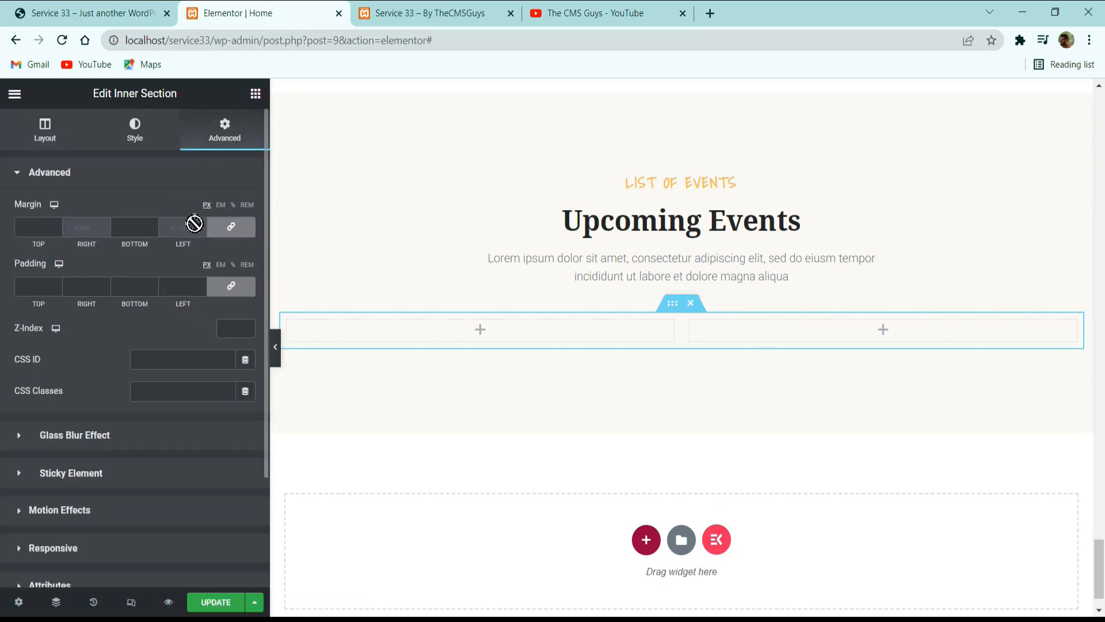
{"action": "left_click", "coordinate": [40, 221]}
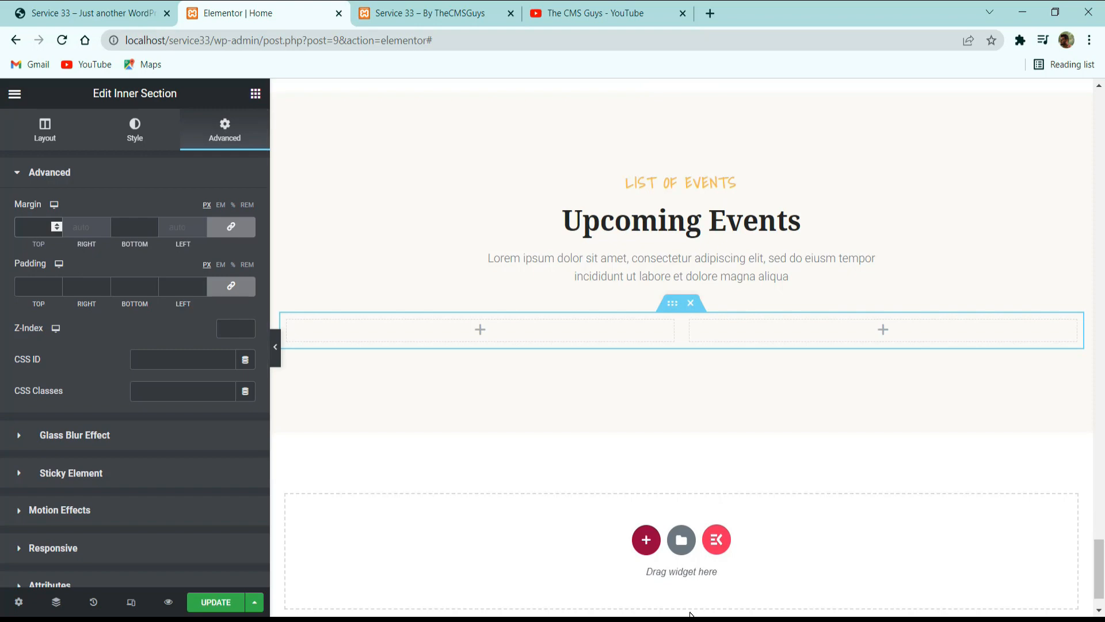
{"action": "type", "text": "40"}
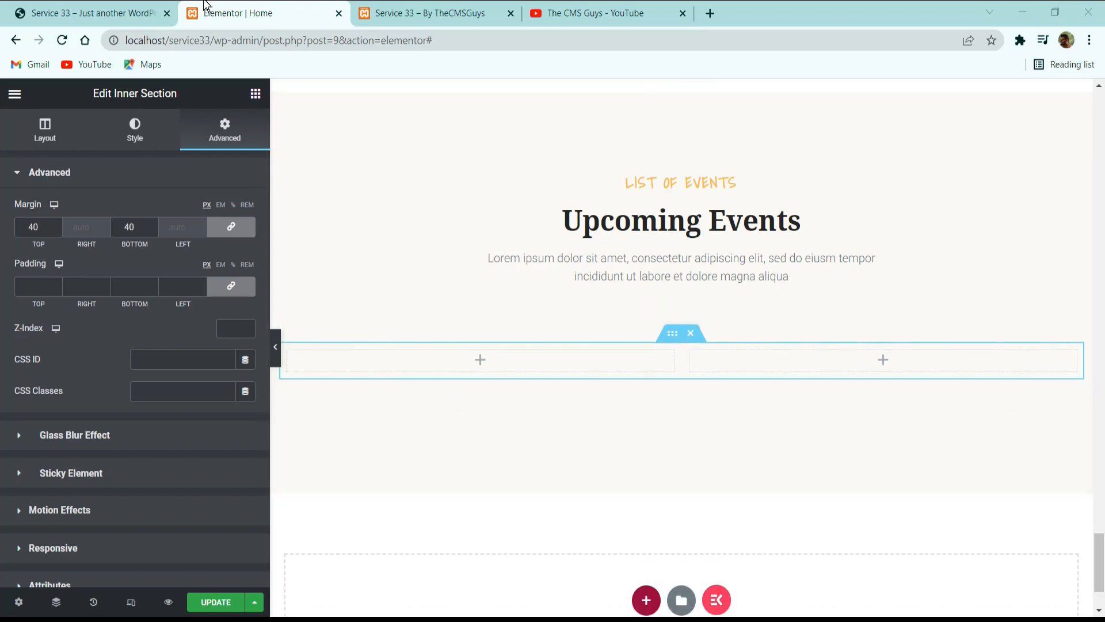
Check the reference layout and give the inner section's first column a classic background image of the boy raising a blue ball.
{"action": "left_click", "coordinate": [151, 16]}
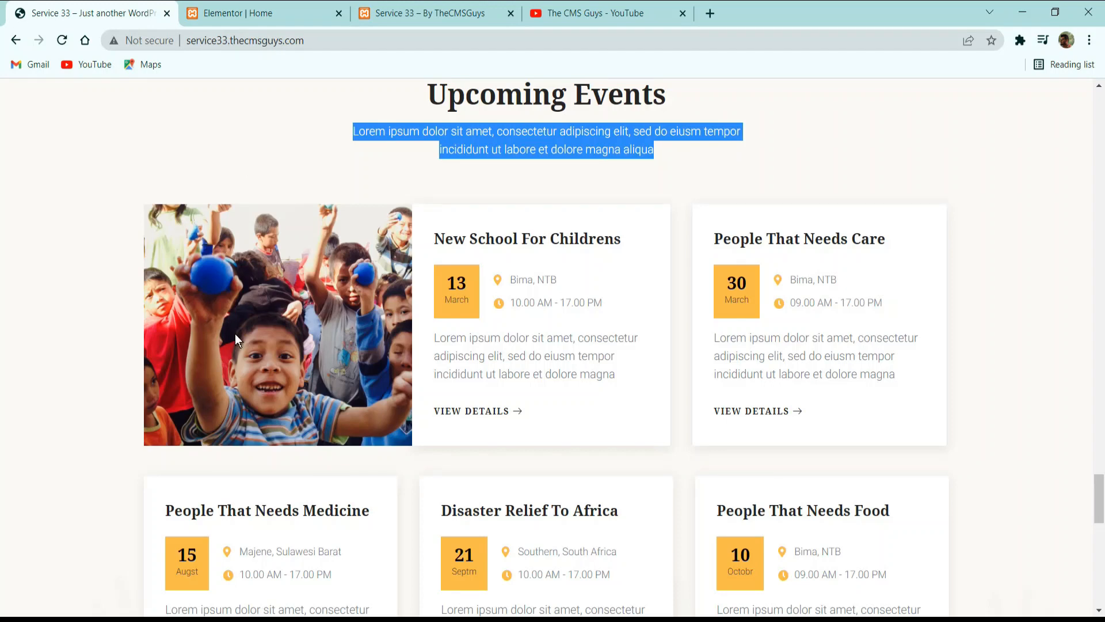
{"action": "left_click", "coordinate": [259, 13]}
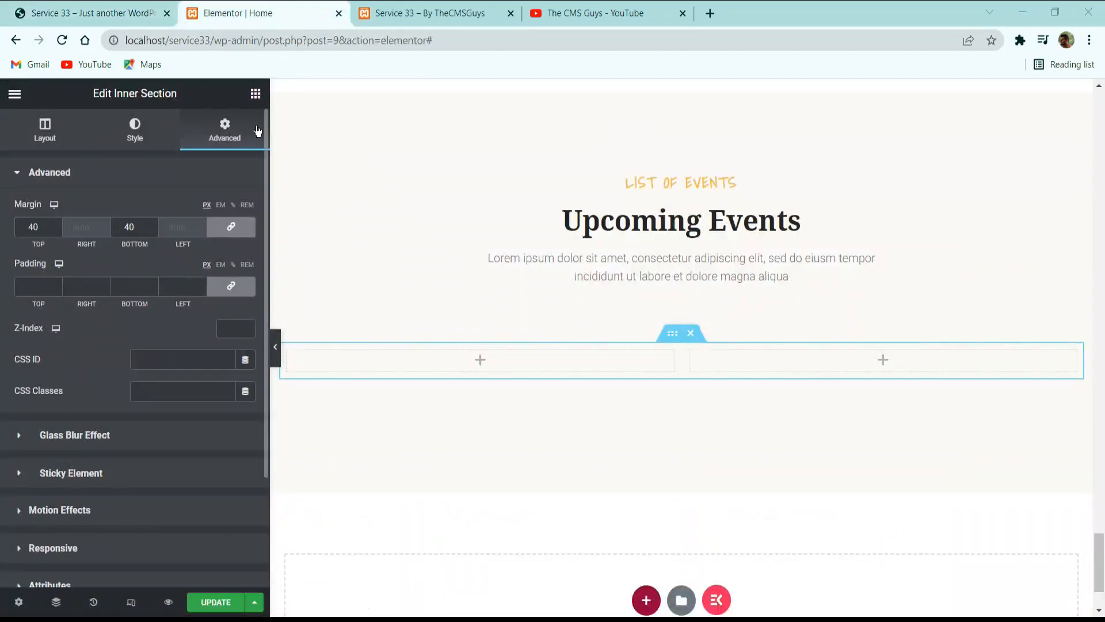
{"action": "left_click", "coordinate": [288, 350]}
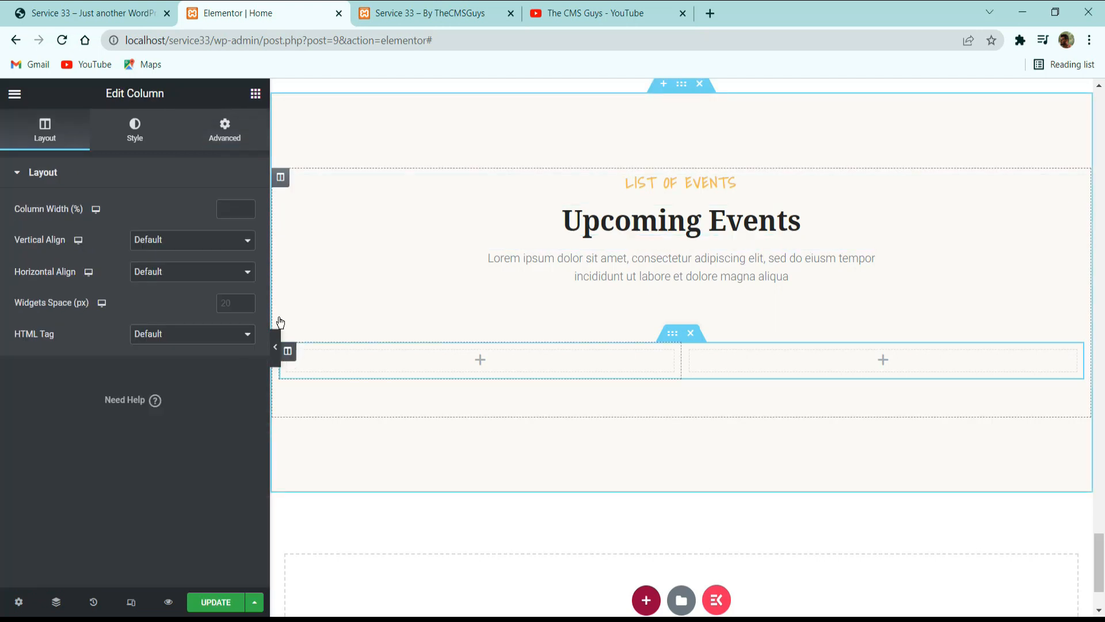
{"action": "left_click", "coordinate": [148, 139]}
{"action": "left_click", "coordinate": [205, 241]}
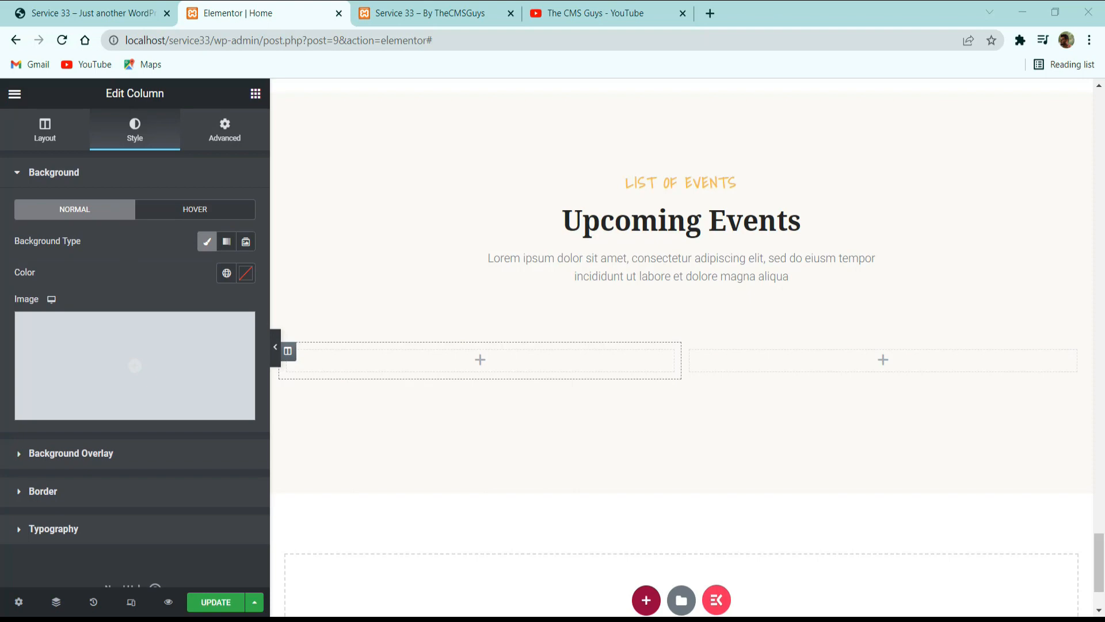
{"action": "left_click", "coordinate": [153, 377]}
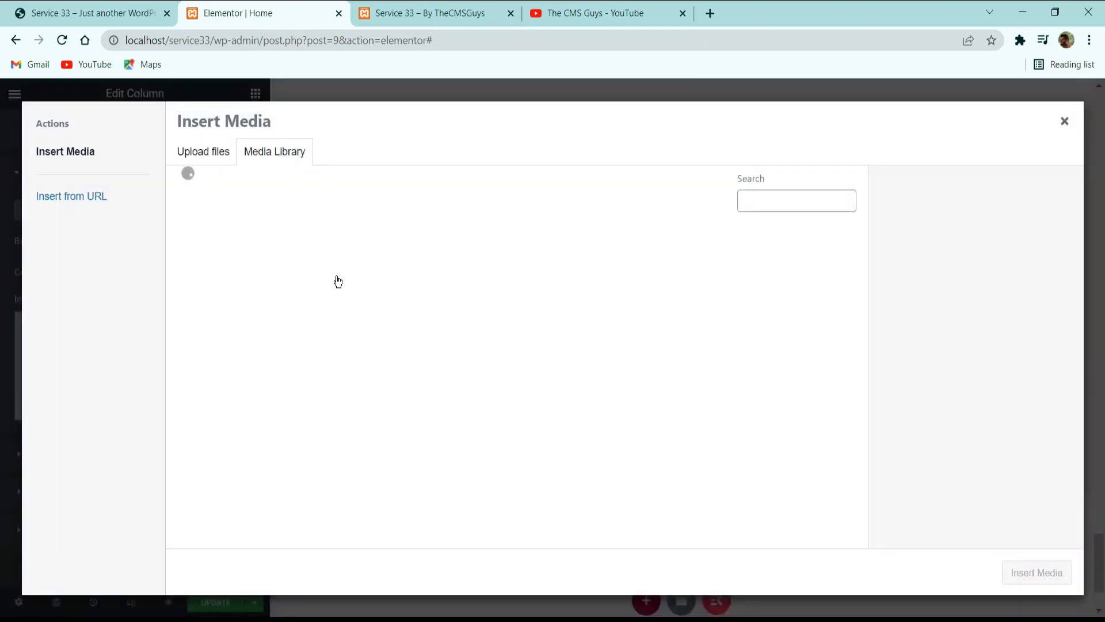
{"action": "scroll", "coordinate": [422, 310], "scroll_direction": "down", "scroll_amount": 7}
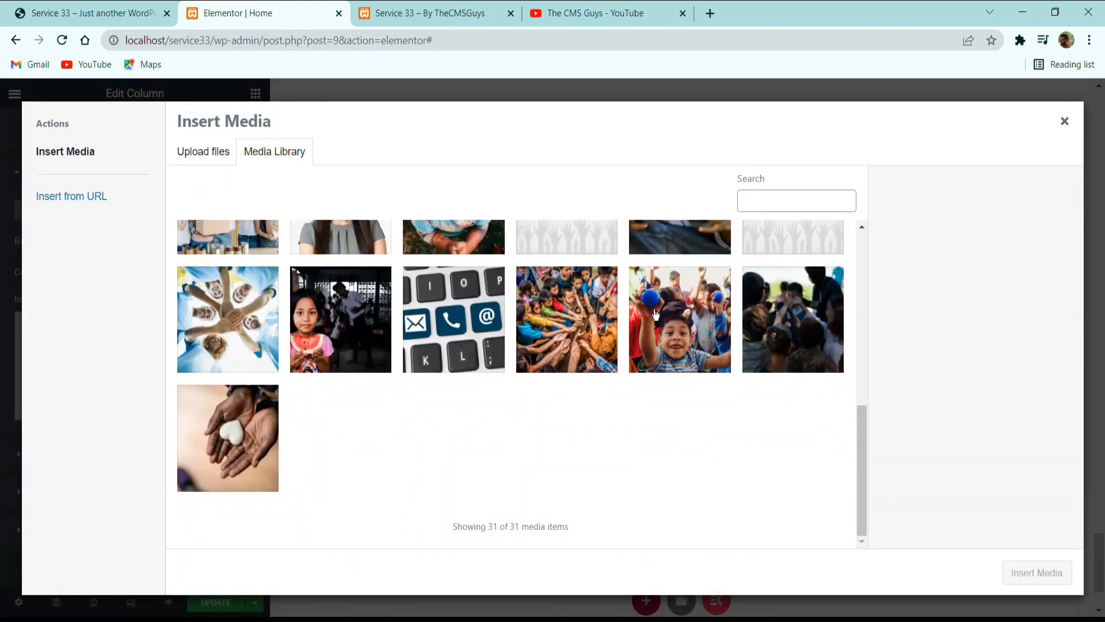
{"action": "left_click", "coordinate": [674, 317]}
{"action": "left_click", "coordinate": [1036, 572]}
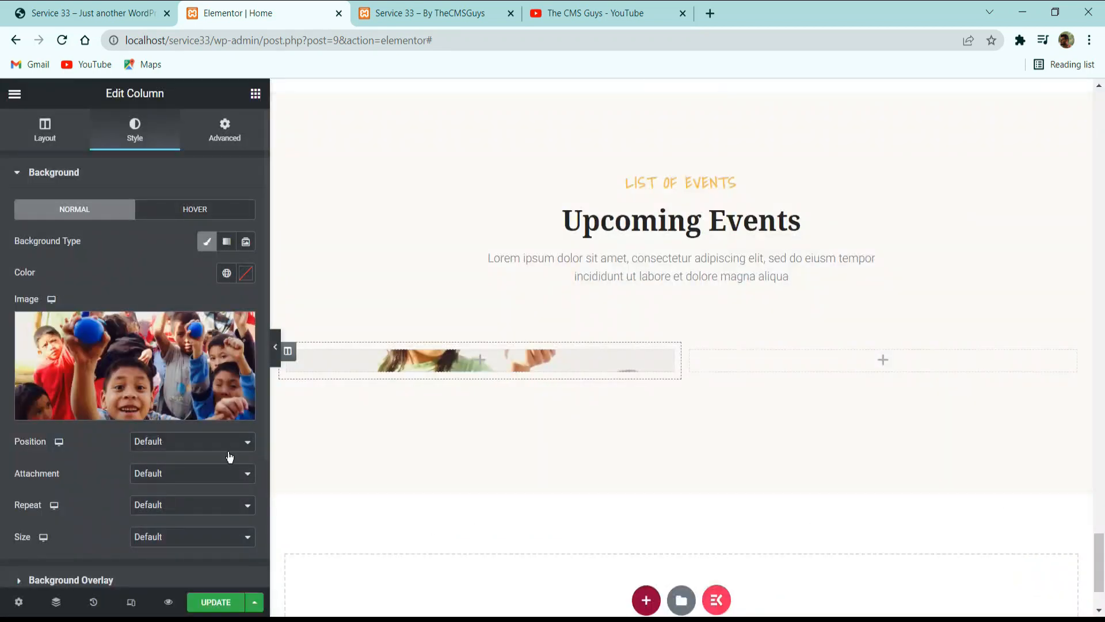
Set the column's background image to Center Center position, No-repeat and Cover size.
{"action": "left_click", "coordinate": [166, 454]}
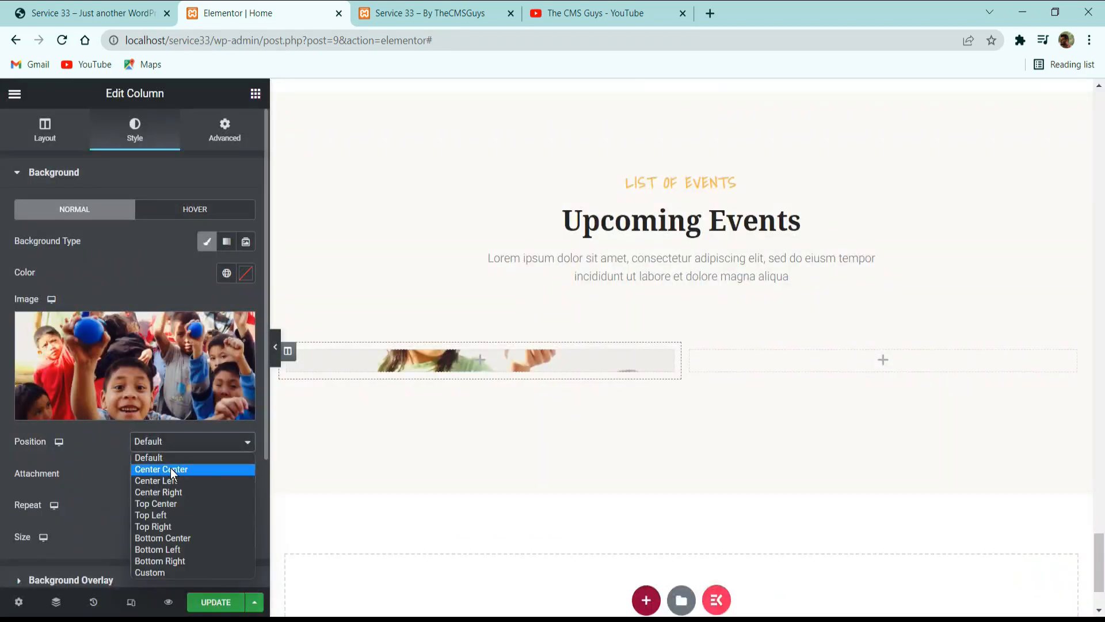
{"action": "left_click", "coordinate": [170, 468]}
{"action": "left_click", "coordinate": [167, 504]}
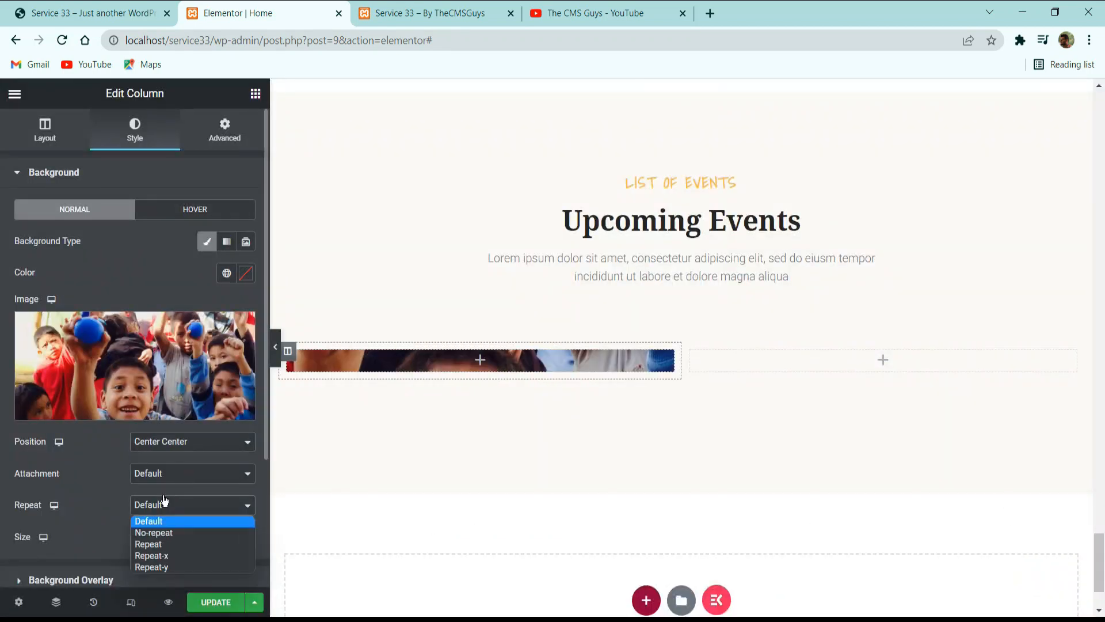
{"action": "left_click", "coordinate": [164, 533]}
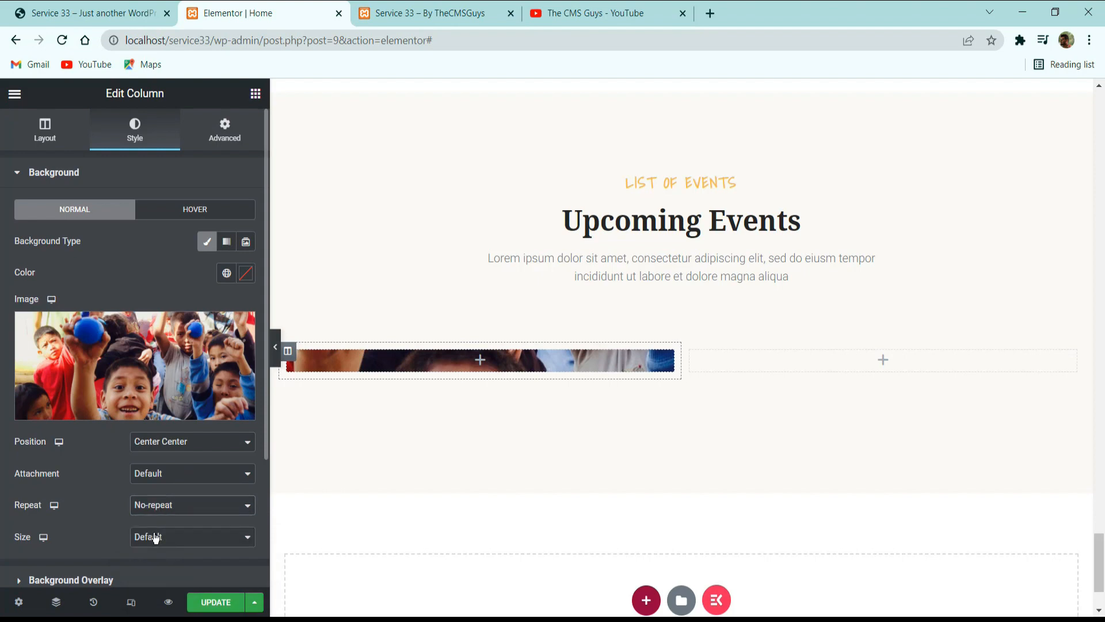
{"action": "left_click", "coordinate": [157, 536]}
{"action": "left_click", "coordinate": [160, 576]}
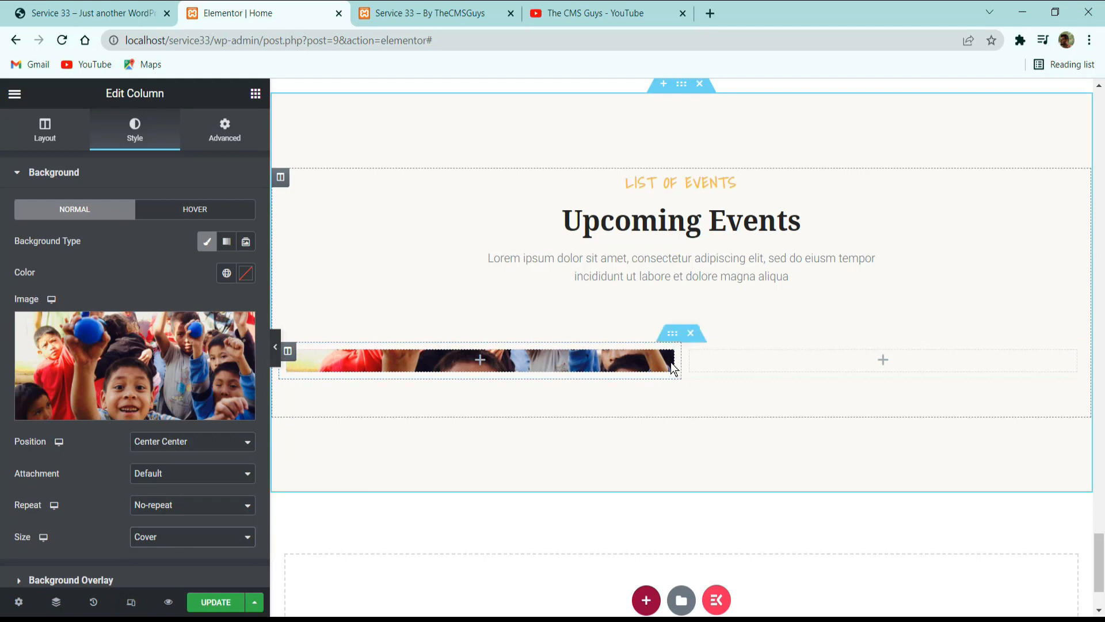
Add a third column to the inner section and place a 320 px Spacer in the column with the background image.
{"action": "right_click", "coordinate": [694, 353]}
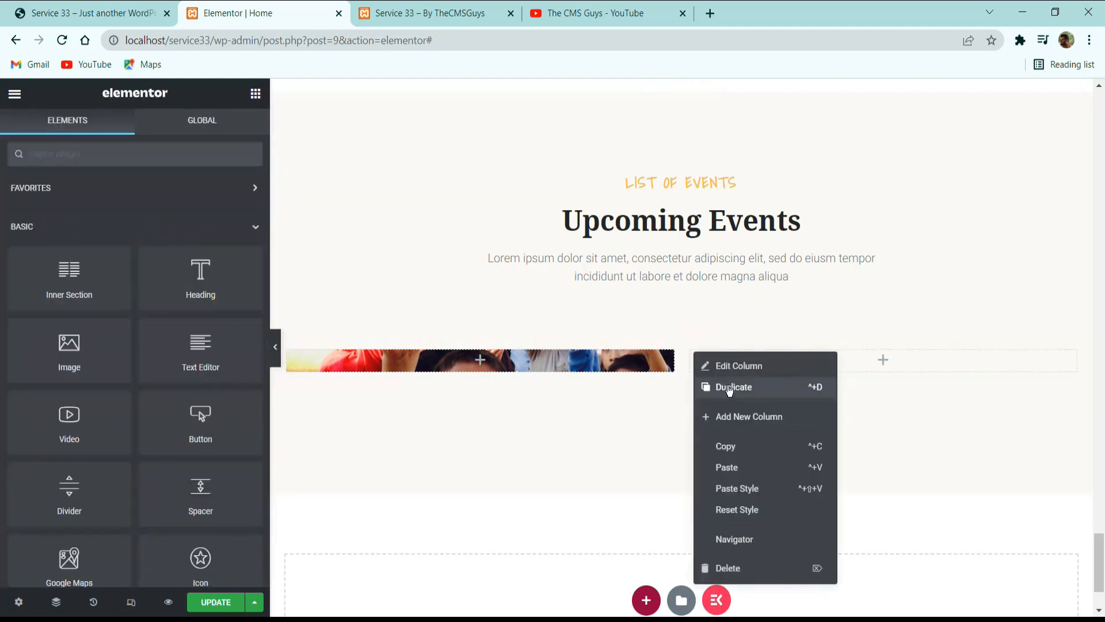
{"action": "left_click", "coordinate": [734, 417]}
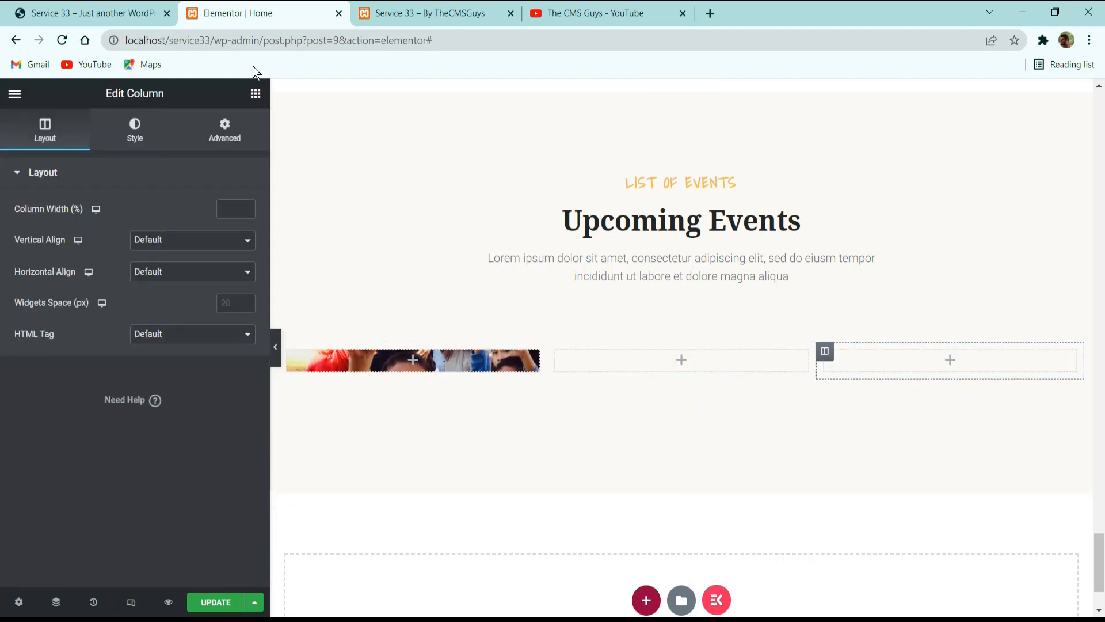
{"action": "left_click", "coordinate": [255, 93]}
{"action": "type", "text": "space"}
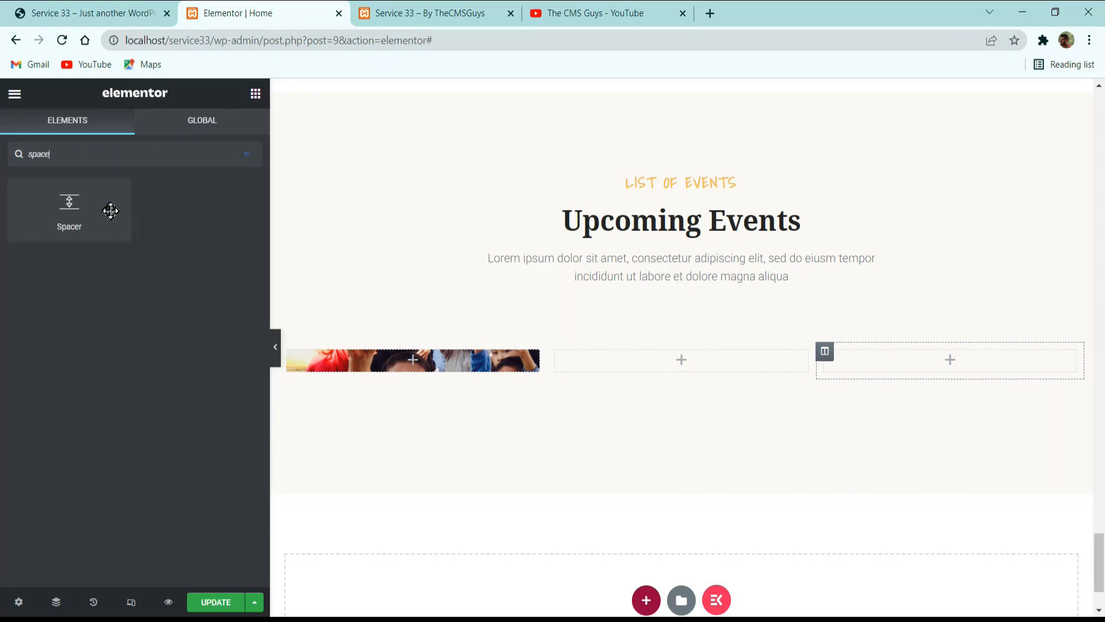
{"action": "left_click_drag", "start_coordinate": [109, 207], "coordinate": [341, 371]}
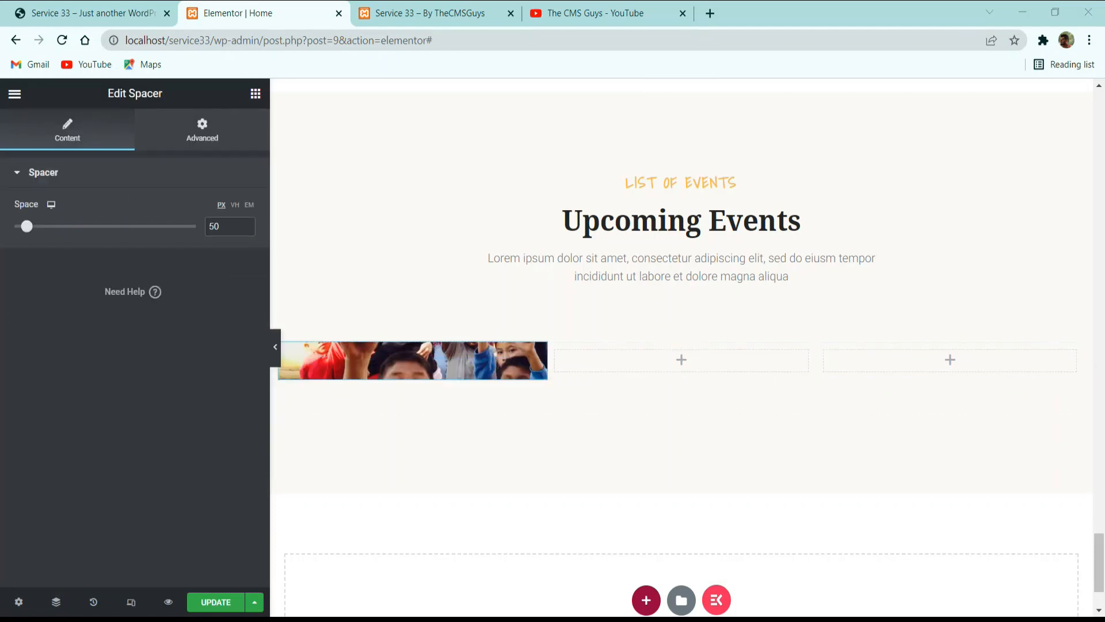
{"action": "double_click", "coordinate": [214, 226]}
{"action": "type", "text": "320"}
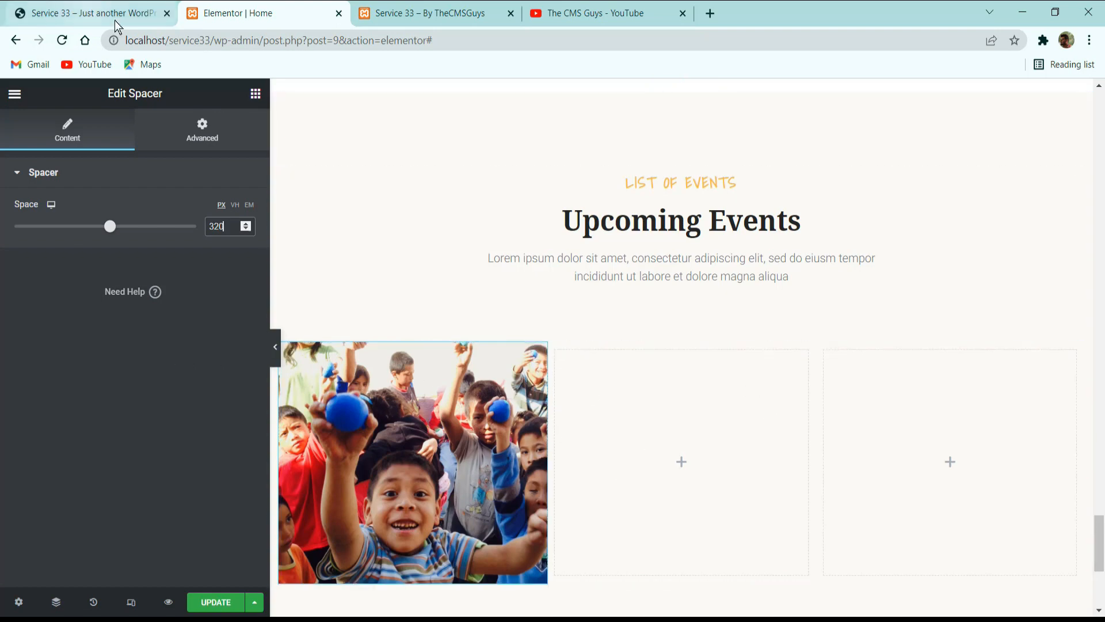
Compare the image column with the reference site and give the middle column a classic white background, #FFFFFF.
{"action": "left_click", "coordinate": [86, 13]}
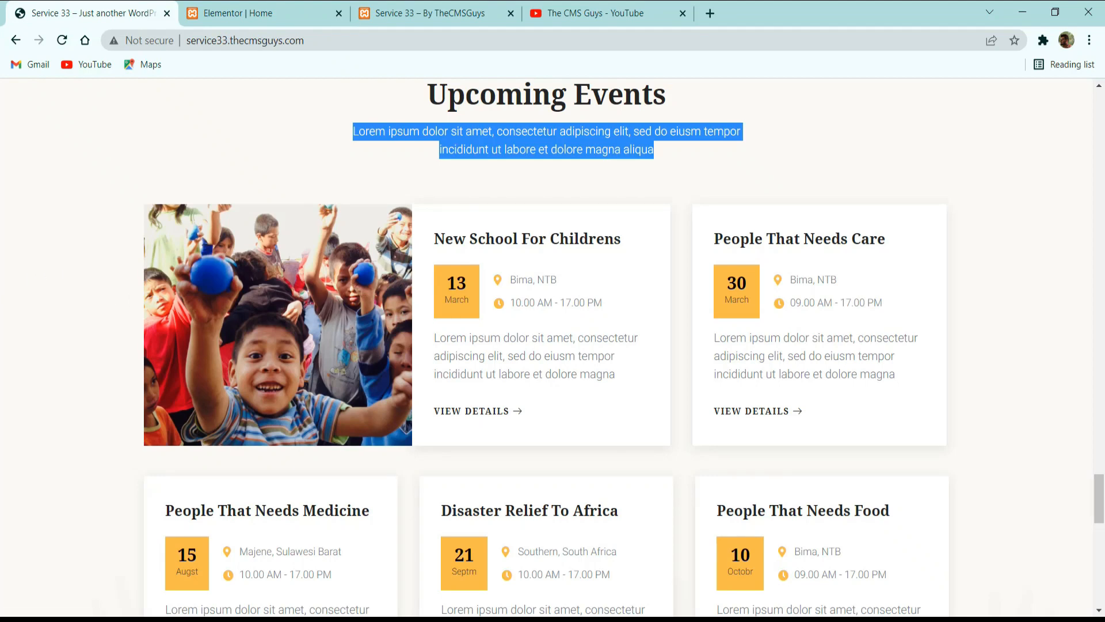
{"action": "left_click", "coordinate": [299, 23]}
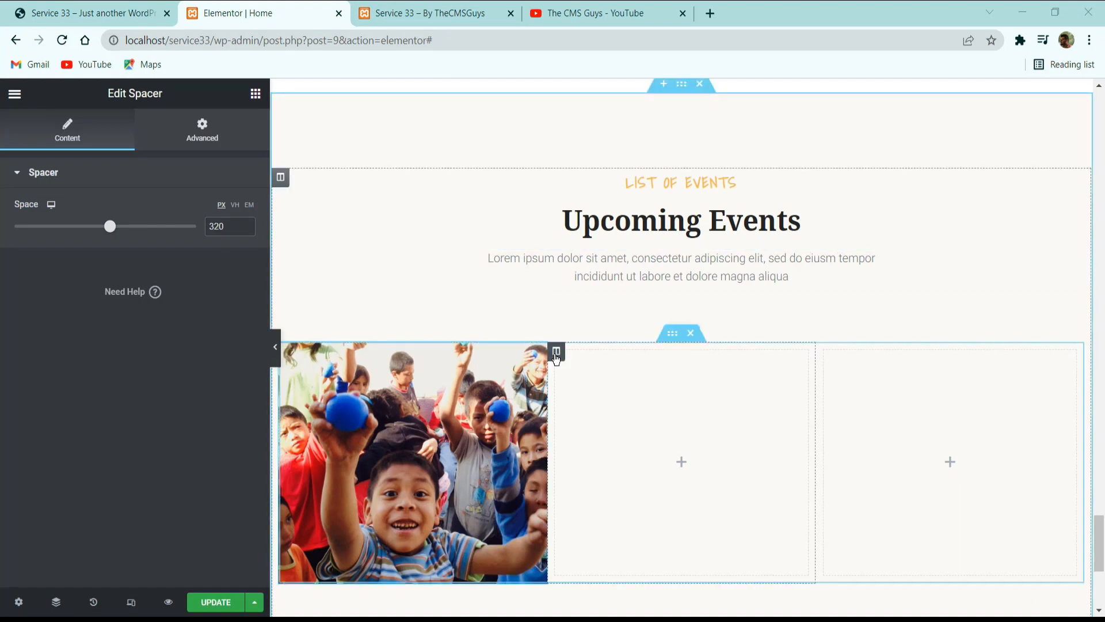
{"action": "left_click", "coordinate": [556, 351]}
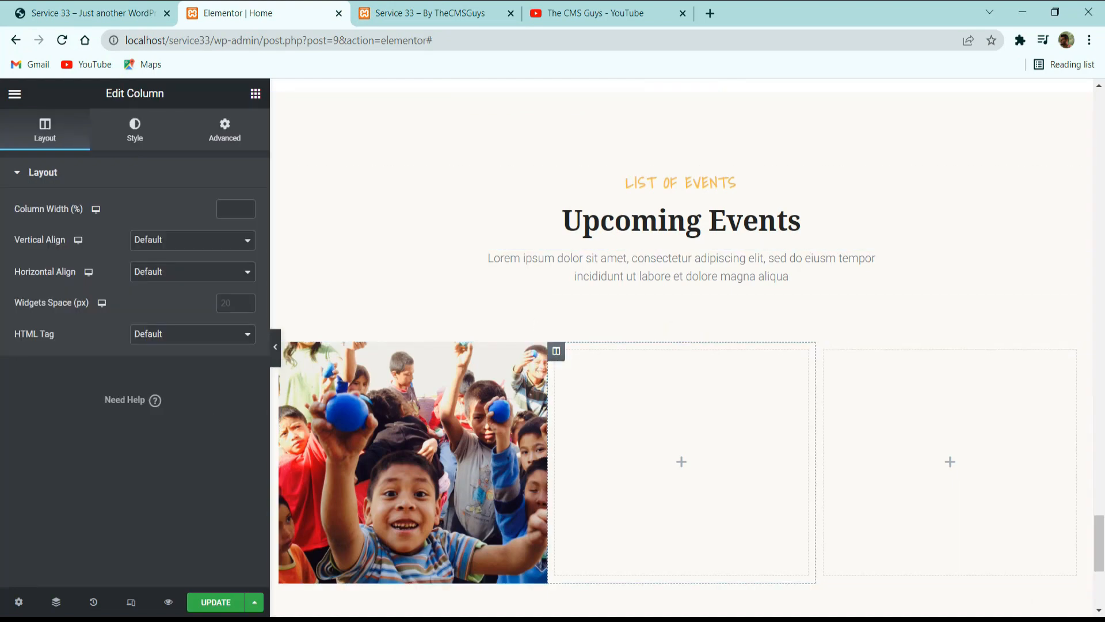
{"action": "left_click", "coordinate": [148, 141]}
{"action": "left_click", "coordinate": [206, 247]}
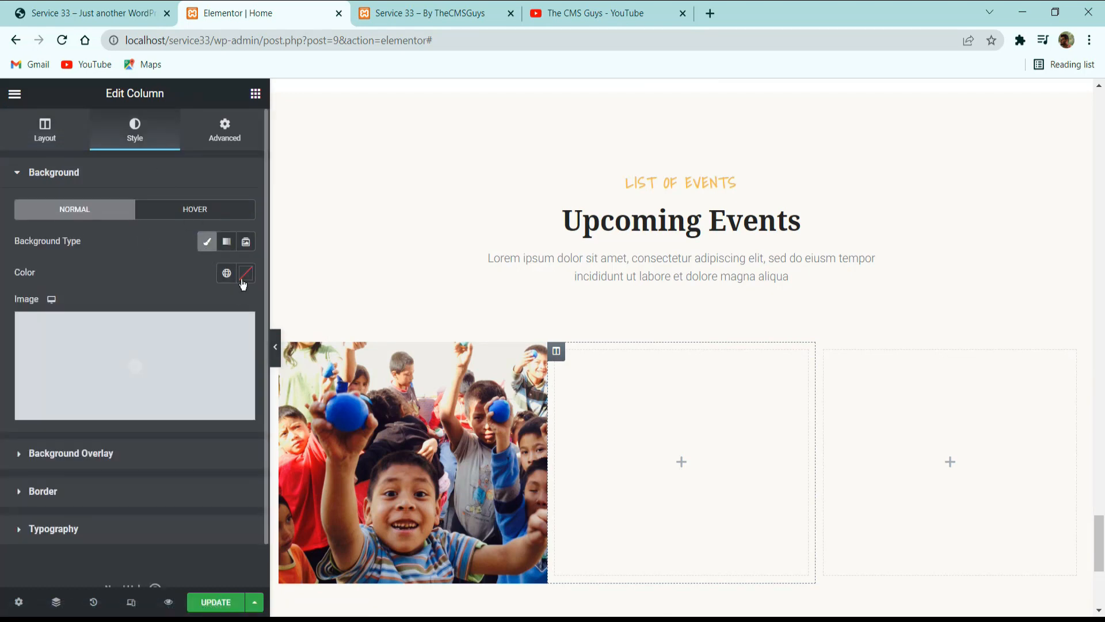
{"action": "left_click", "coordinate": [246, 273]}
{"action": "left_click_drag", "start_coordinate": [167, 384], "coordinate": [81, 330]}
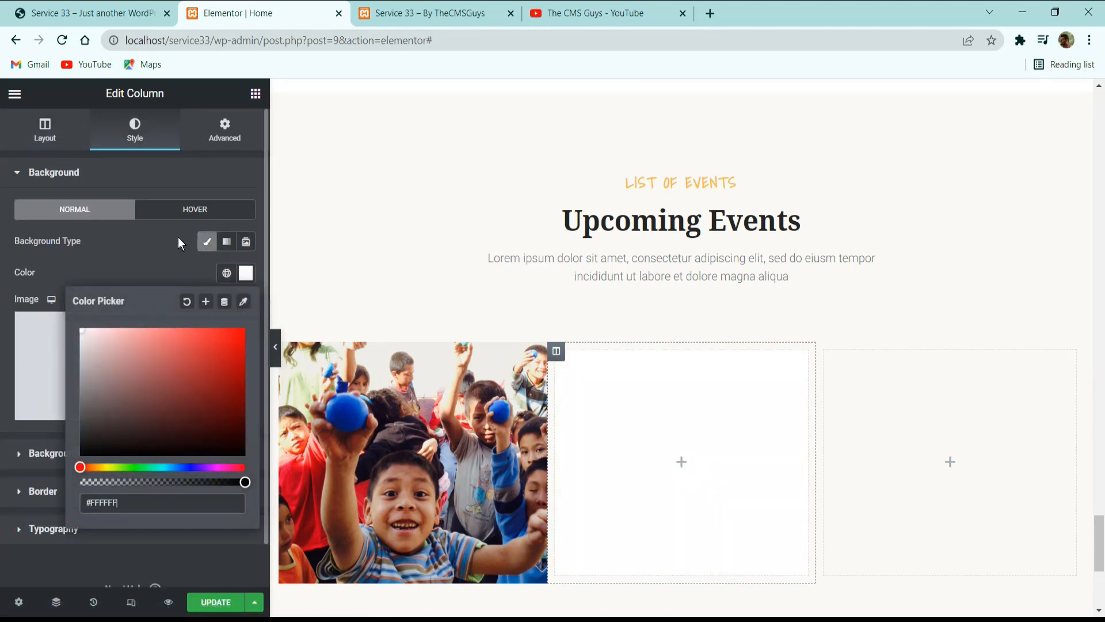
{"action": "left_click", "coordinate": [134, 256]}
Check the reference card, give the white middle column a 10 px right margin and 30 px padding on all sides, and update the page.
{"action": "left_click", "coordinate": [65, 4]}
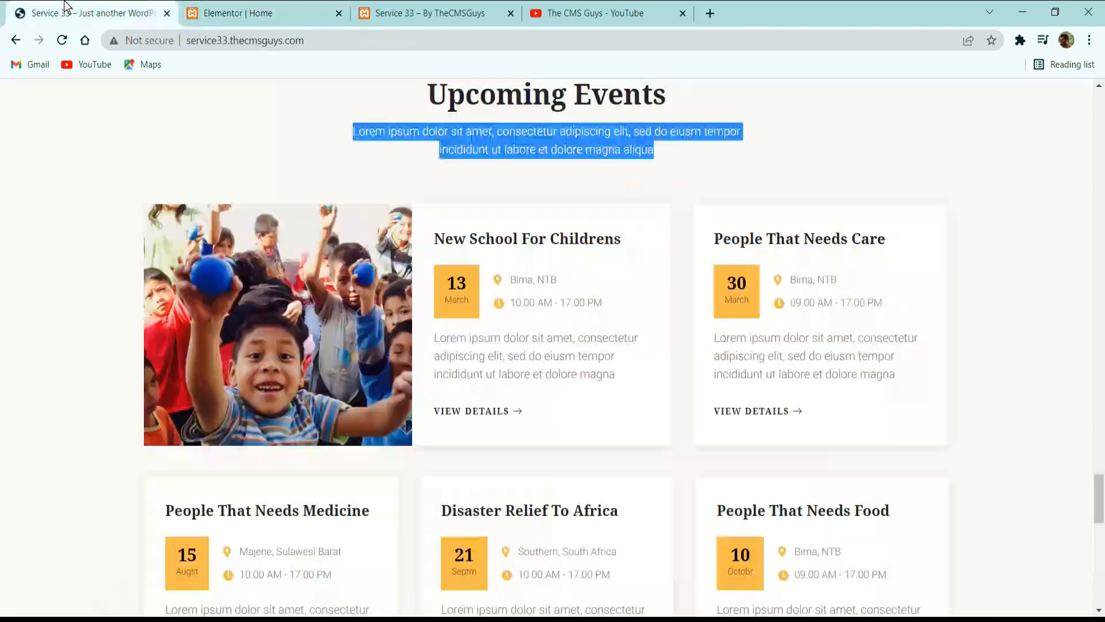
{"action": "left_click", "coordinate": [253, 11]}
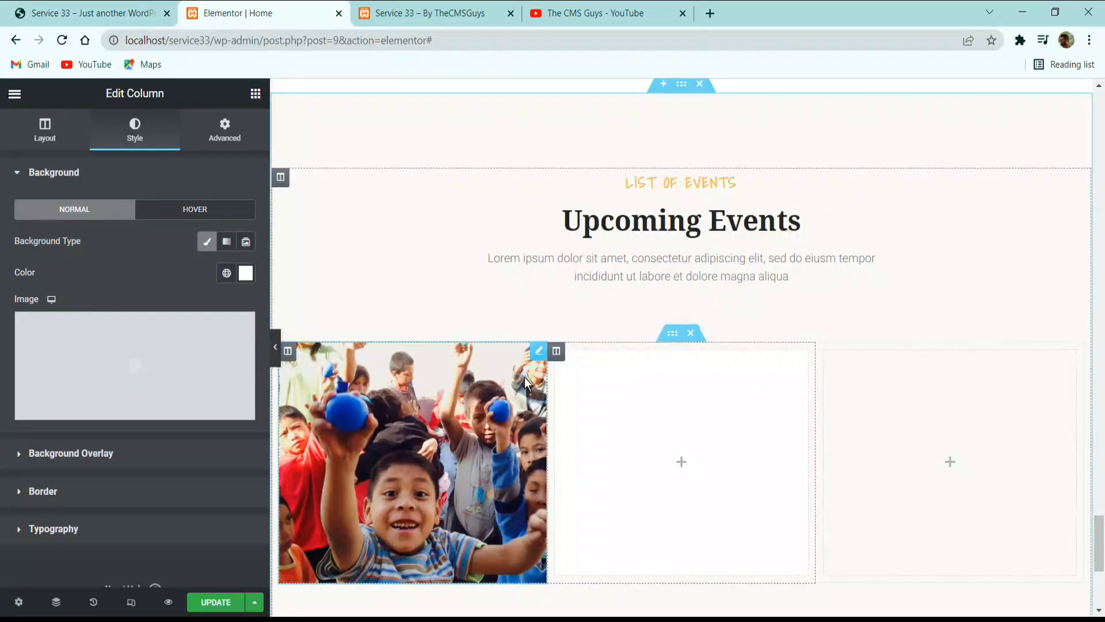
{"action": "left_click", "coordinate": [224, 129]}
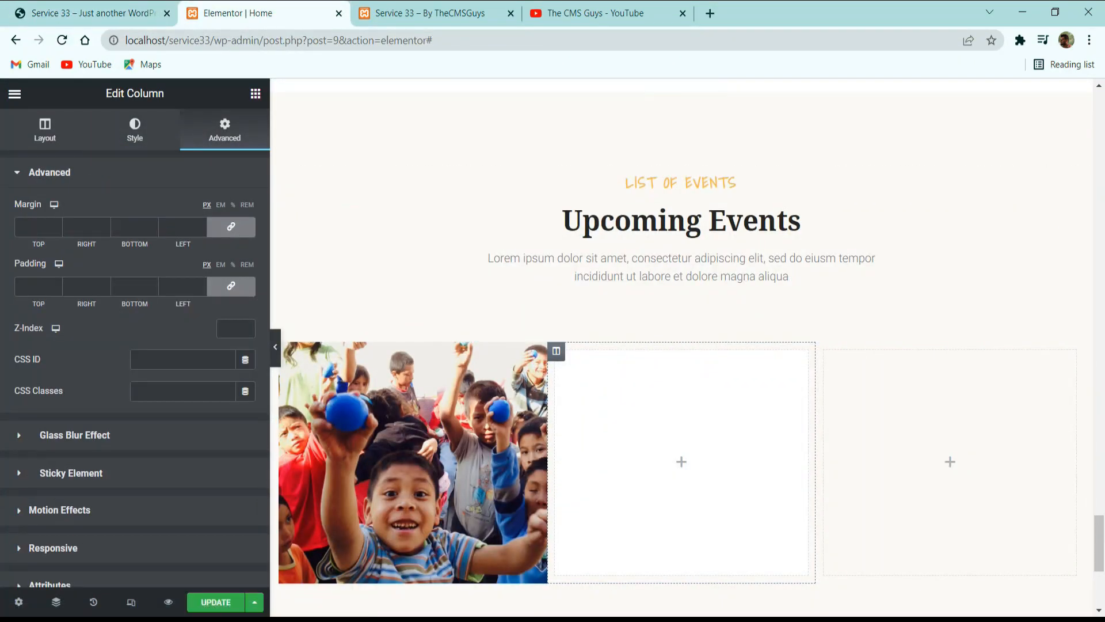
{"action": "left_click", "coordinate": [231, 226]}
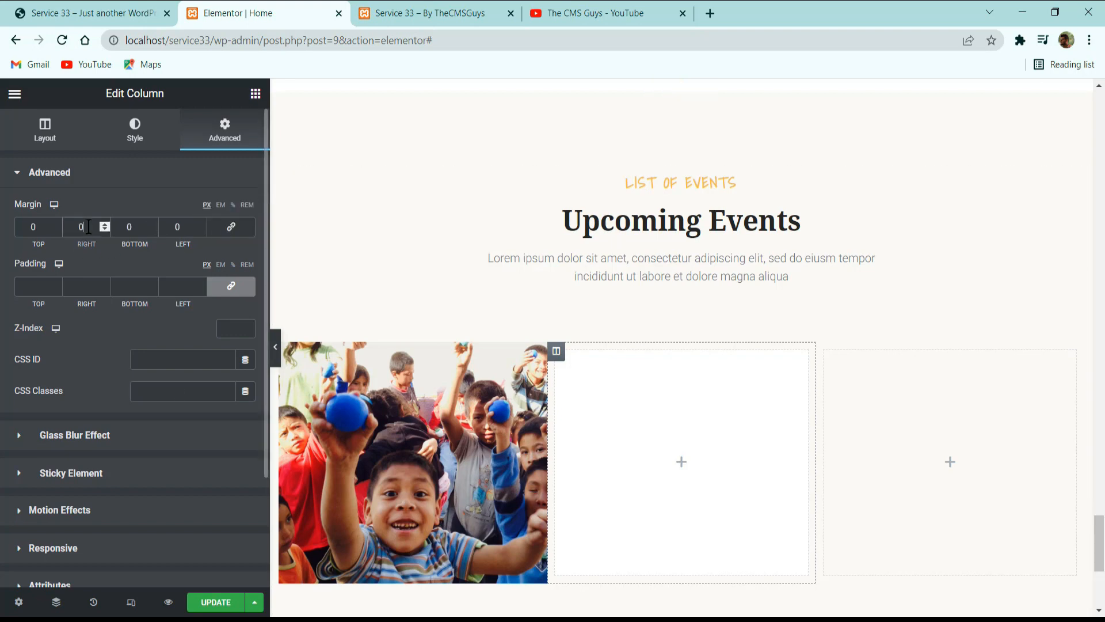
{"action": "type", "text": "10"}
{"action": "left_click", "coordinate": [34, 286]}
{"action": "type", "text": "30"}
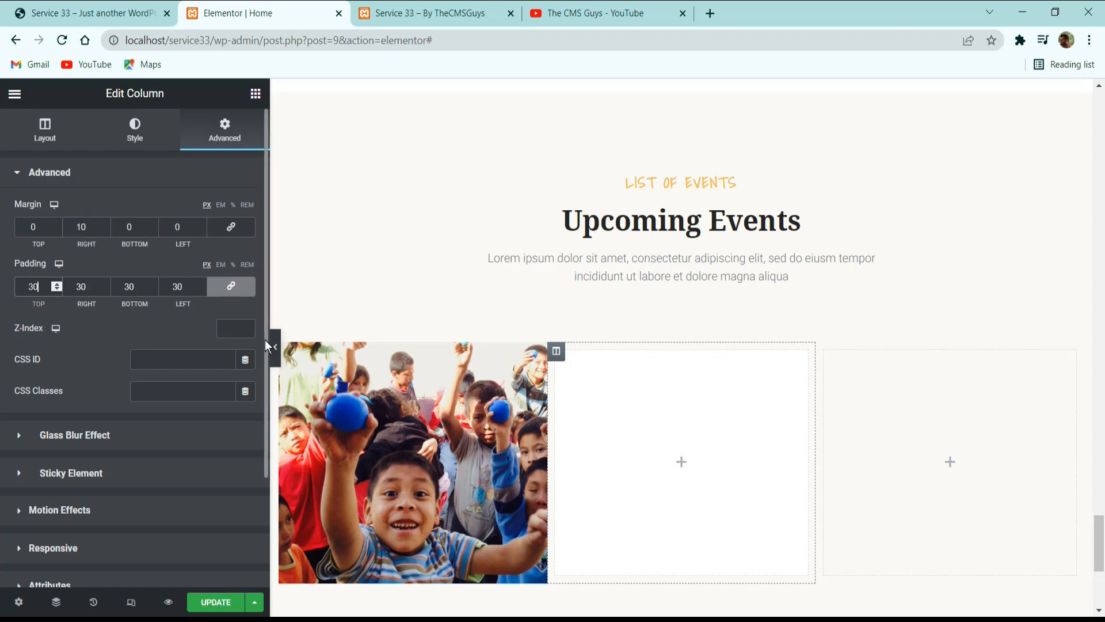
{"action": "left_click", "coordinate": [215, 601]}
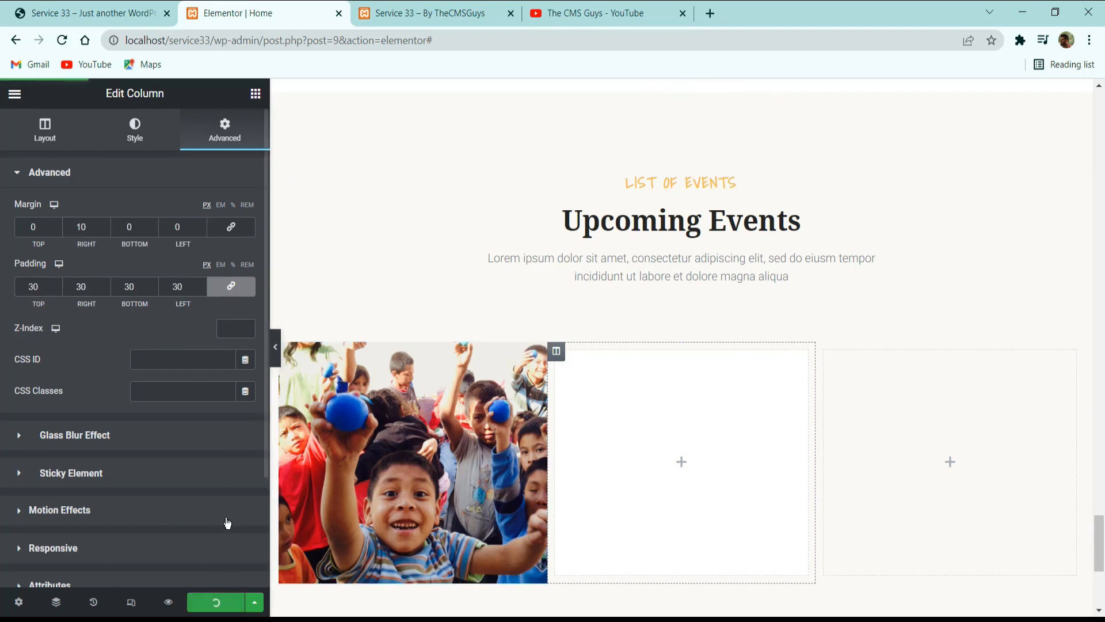
Copy the first event's title from the reference site and add a heading reading "New School For Childrens" to the white column.
{"action": "left_click", "coordinate": [96, 5]}
{"action": "triple_click", "coordinate": [487, 236]}
{"action": "key", "text": "ctrl+c"}
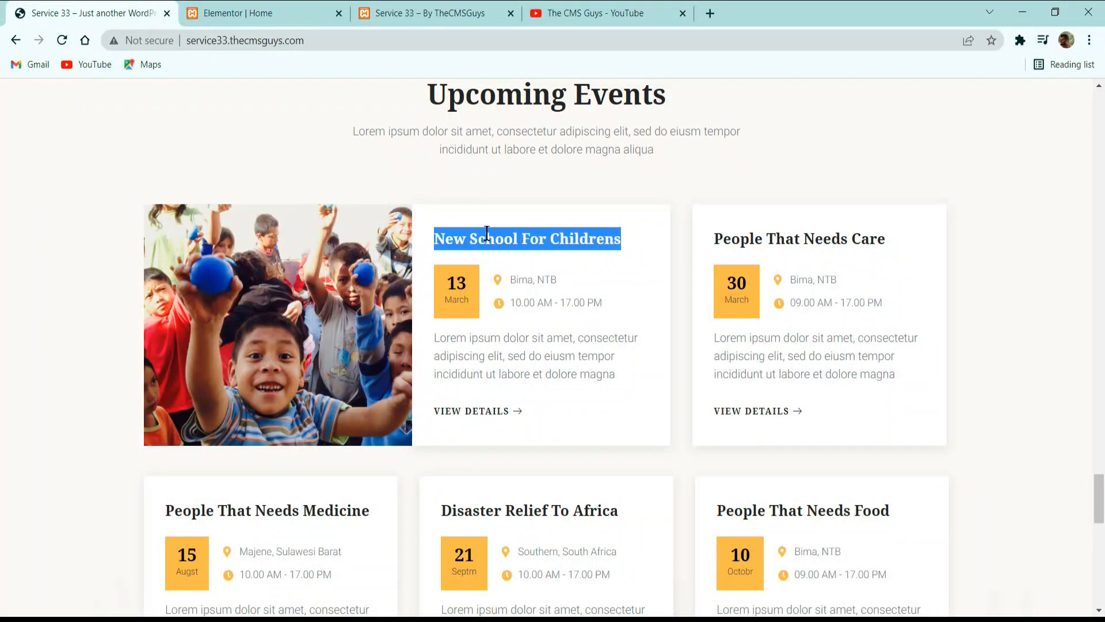
{"action": "key", "text": "alt+Tab"}
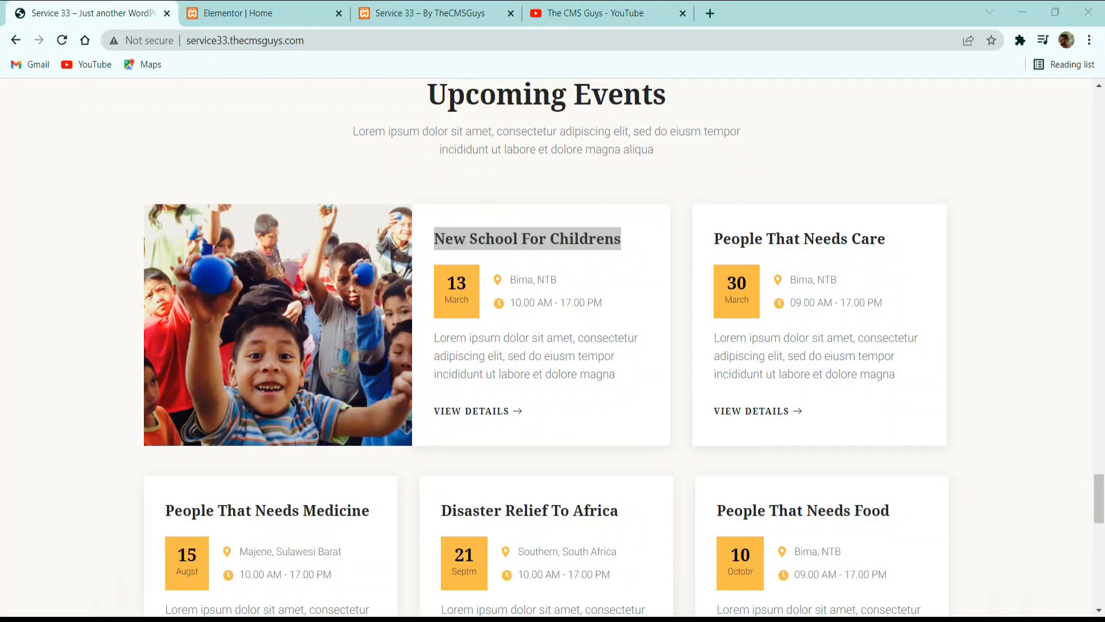
{"action": "left_click", "coordinate": [238, 10]}
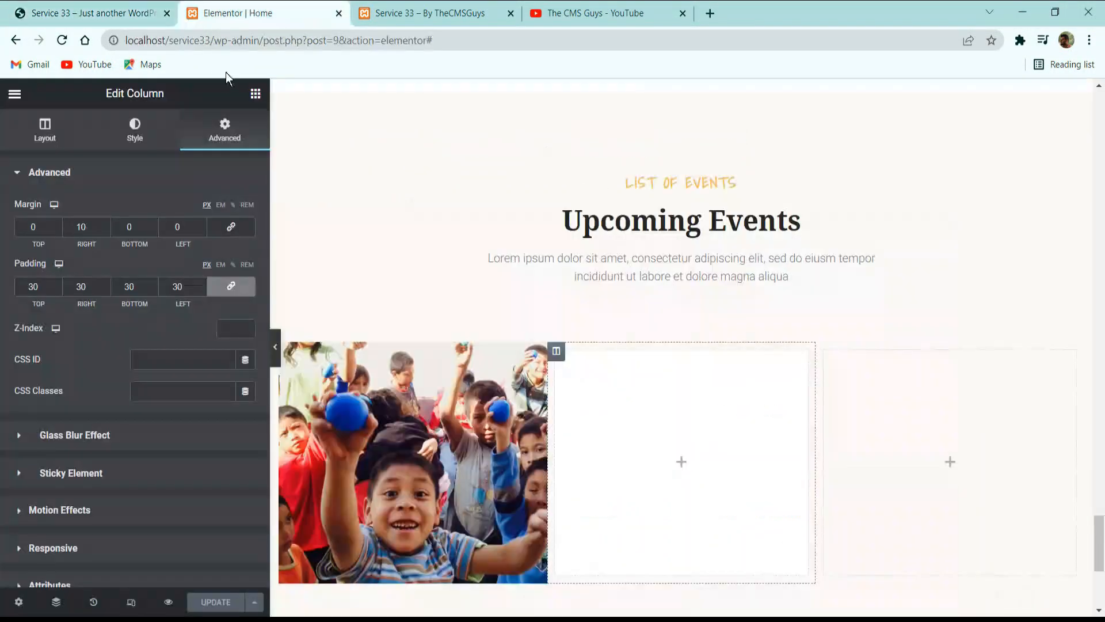
{"action": "left_click", "coordinate": [253, 97]}
{"action": "left_click_drag", "start_coordinate": [202, 282], "coordinate": [696, 431]}
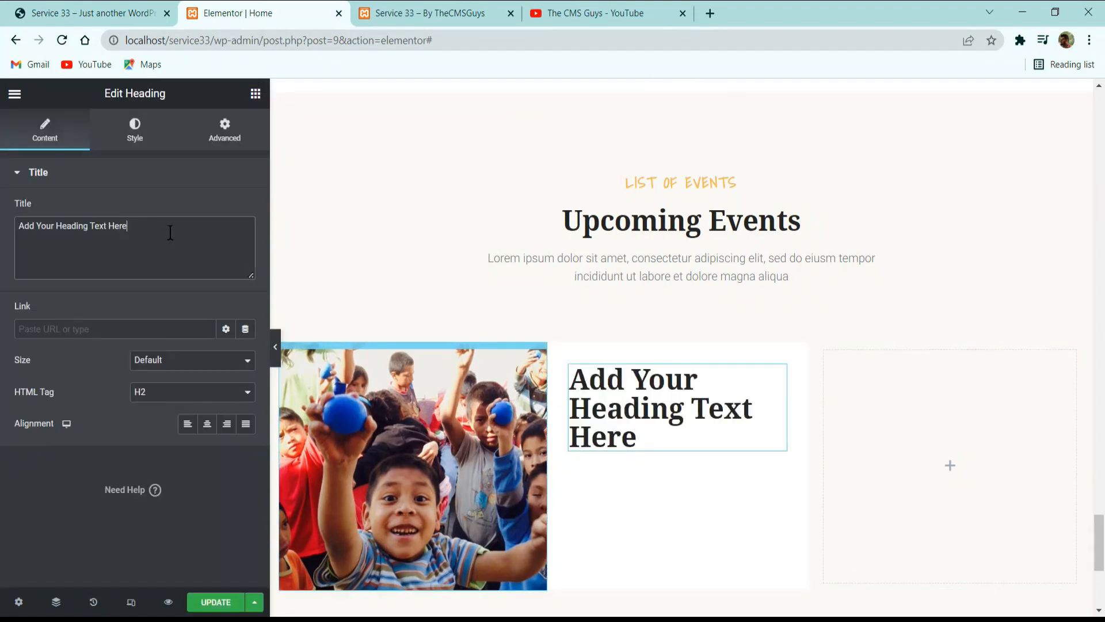
{"action": "triple_click", "coordinate": [169, 232]}
{"action": "key", "text": "ctrl+v"}
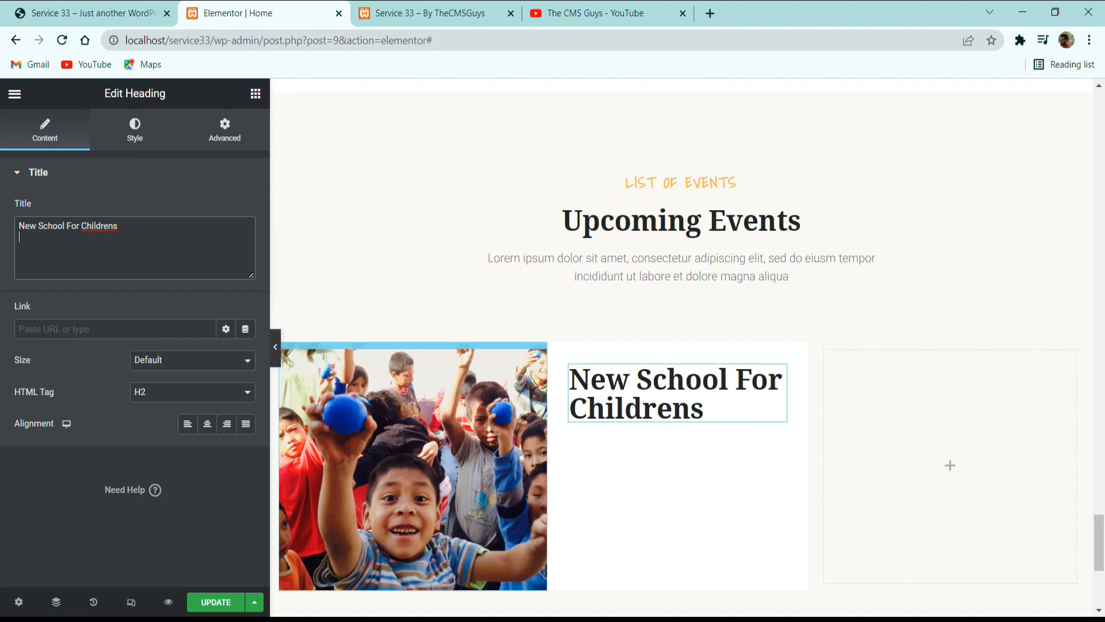
Set the event title's HTML tag to H3, apply a global font and use the global Secondary text color.
{"action": "left_click", "coordinate": [172, 396]}
{"action": "left_click", "coordinate": [146, 428]}
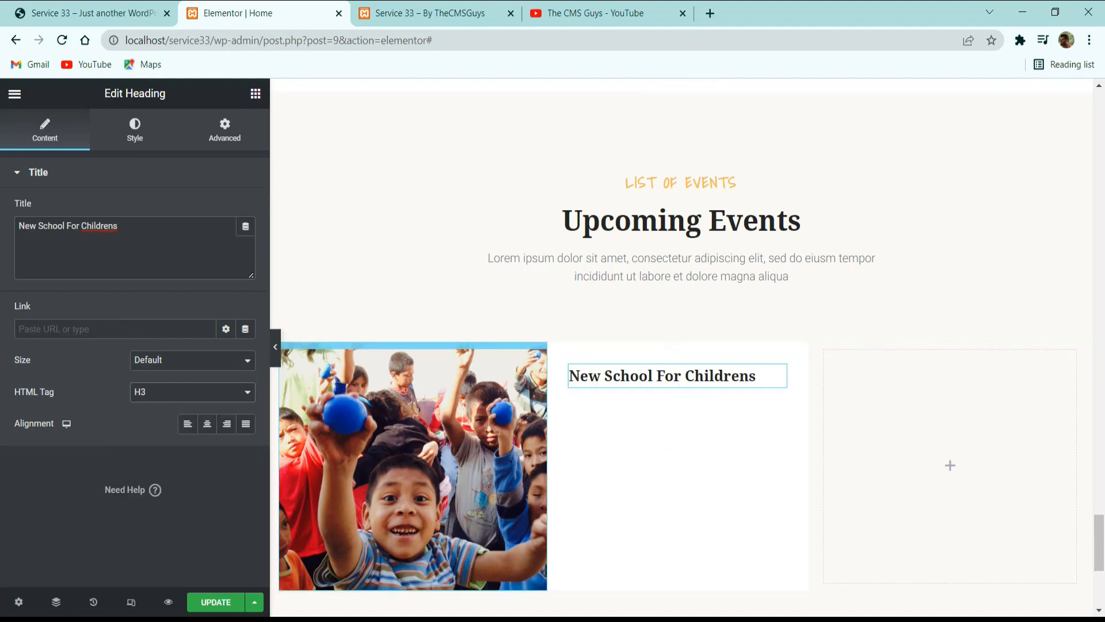
{"action": "left_click", "coordinate": [135, 127]}
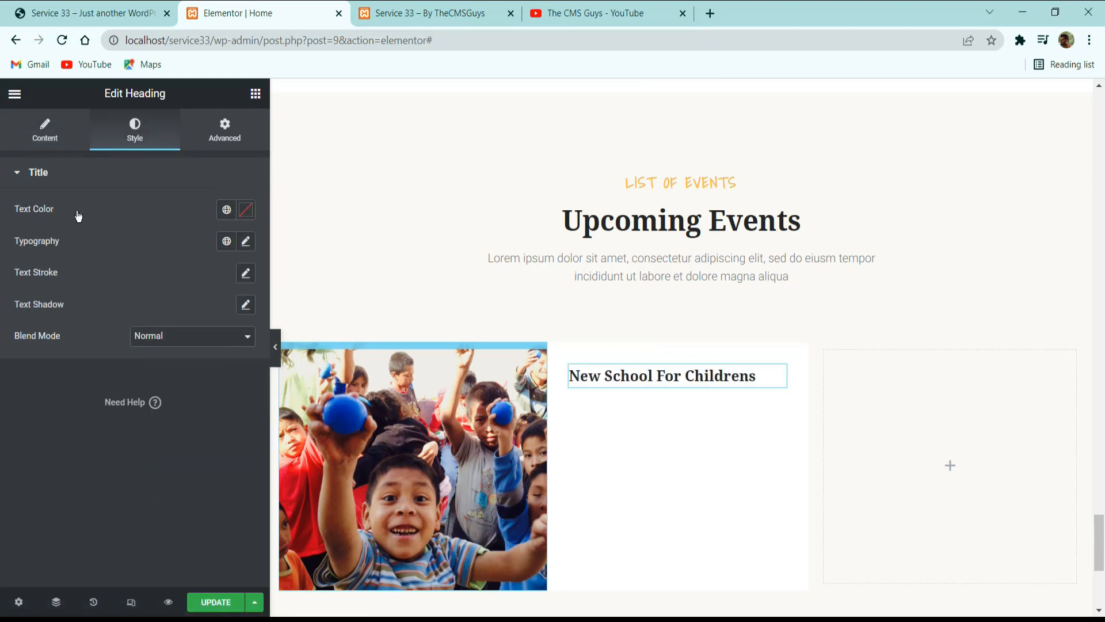
{"action": "left_click", "coordinate": [226, 241]}
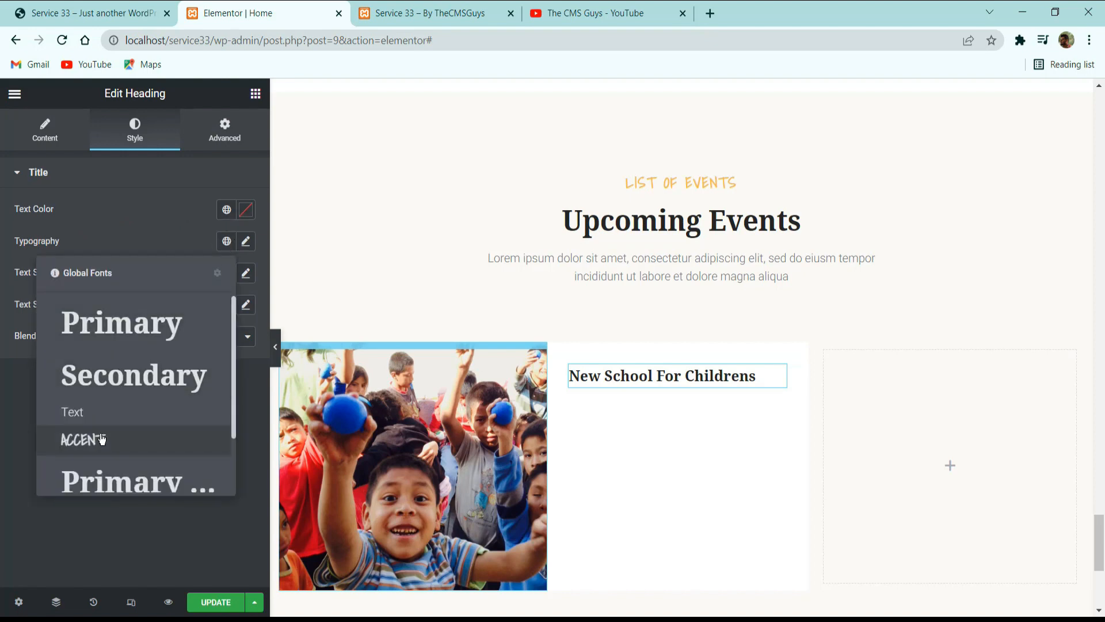
{"action": "scroll", "coordinate": [112, 447], "scroll_direction": "down", "scroll_amount": 1}
{"action": "left_click", "coordinate": [91, 479]}
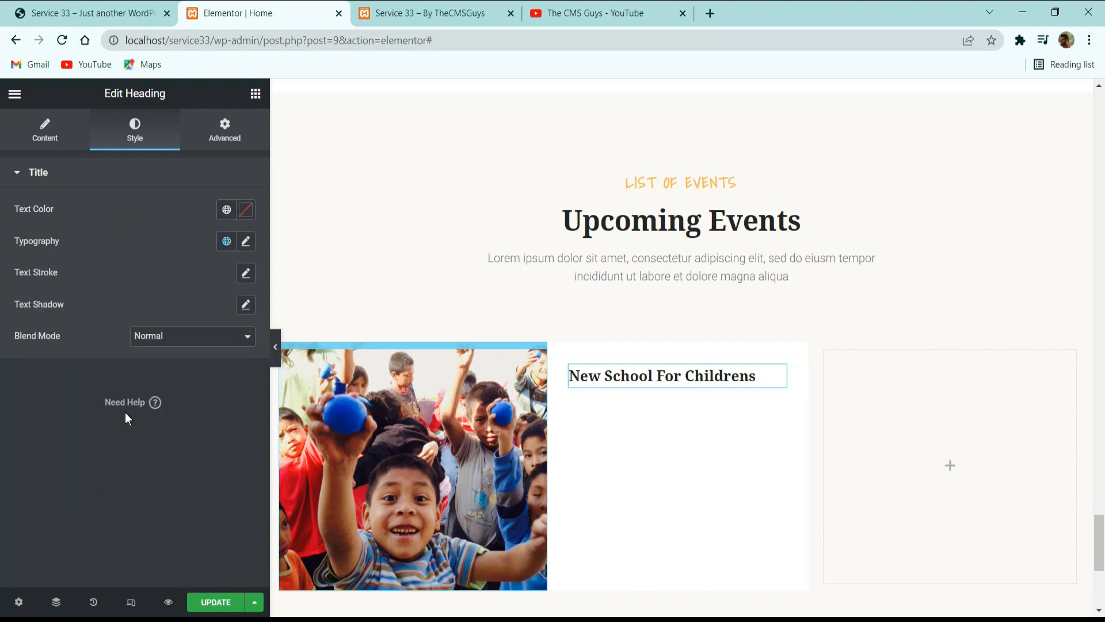
{"action": "left_click", "coordinate": [226, 209]}
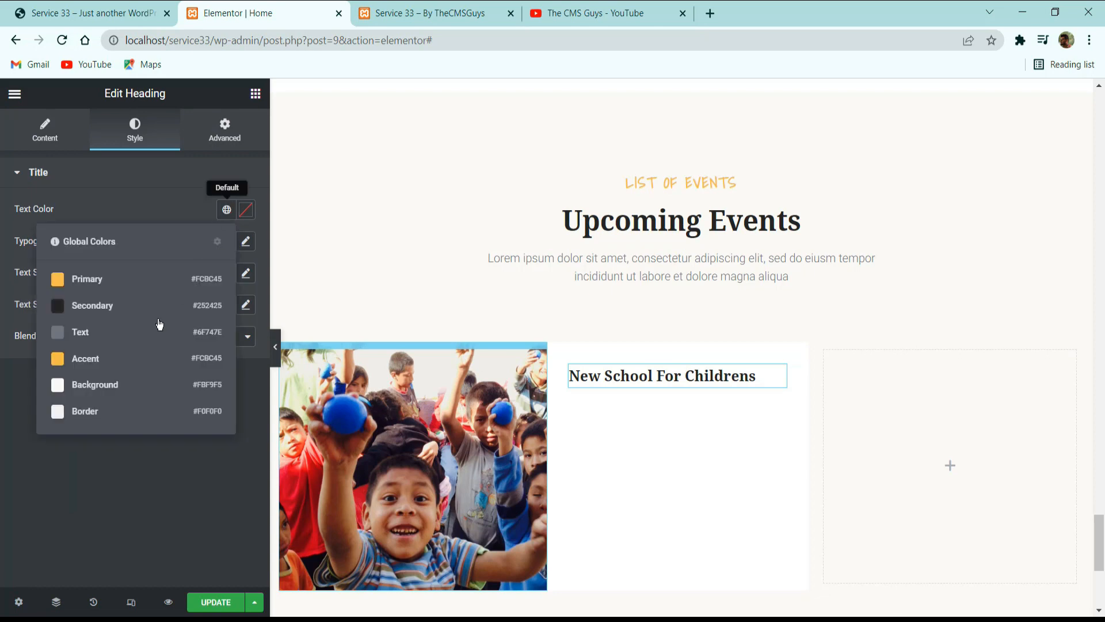
{"action": "left_click", "coordinate": [115, 307]}
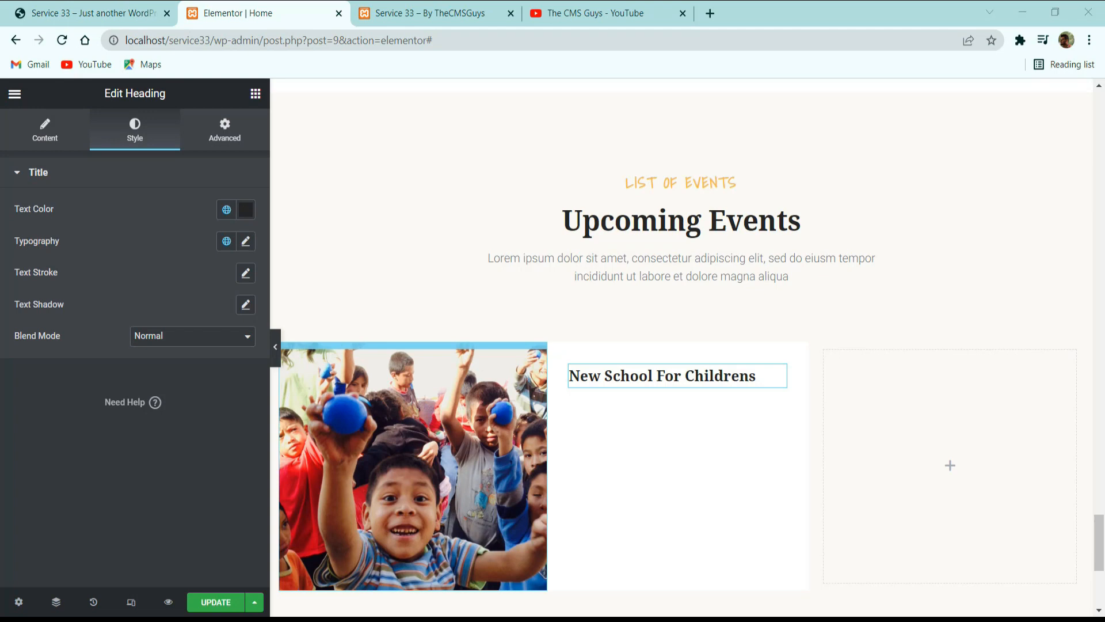
Find the EKIT Heading widget and place it below the "New School For Childrens" title.
{"action": "left_click", "coordinate": [255, 93]}
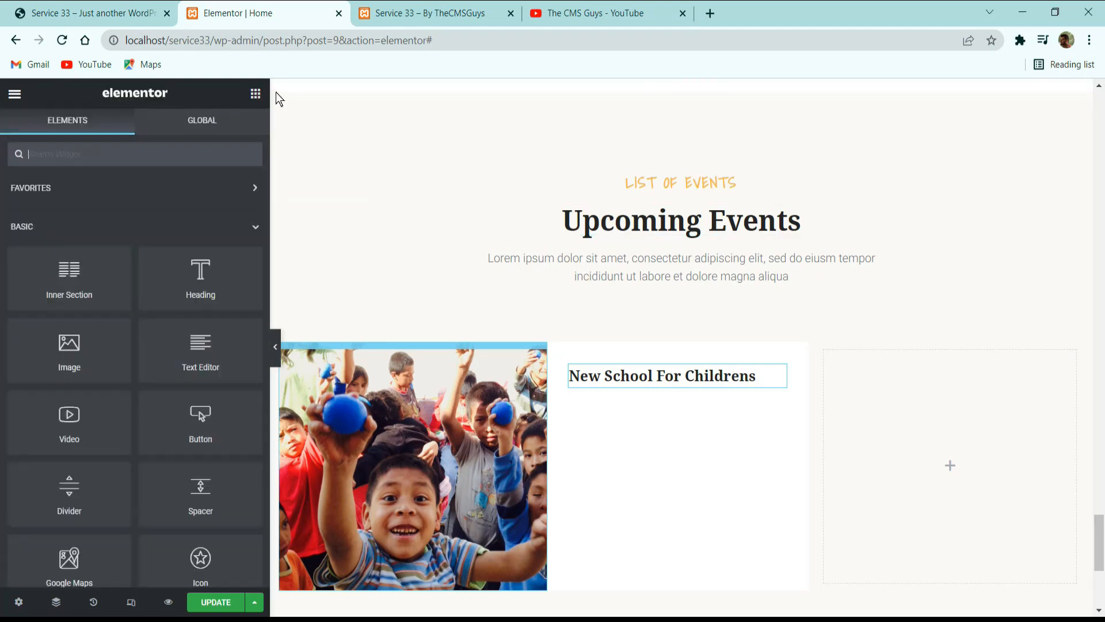
{"action": "left_click", "coordinate": [178, 160]}
{"action": "type", "text": "header"}
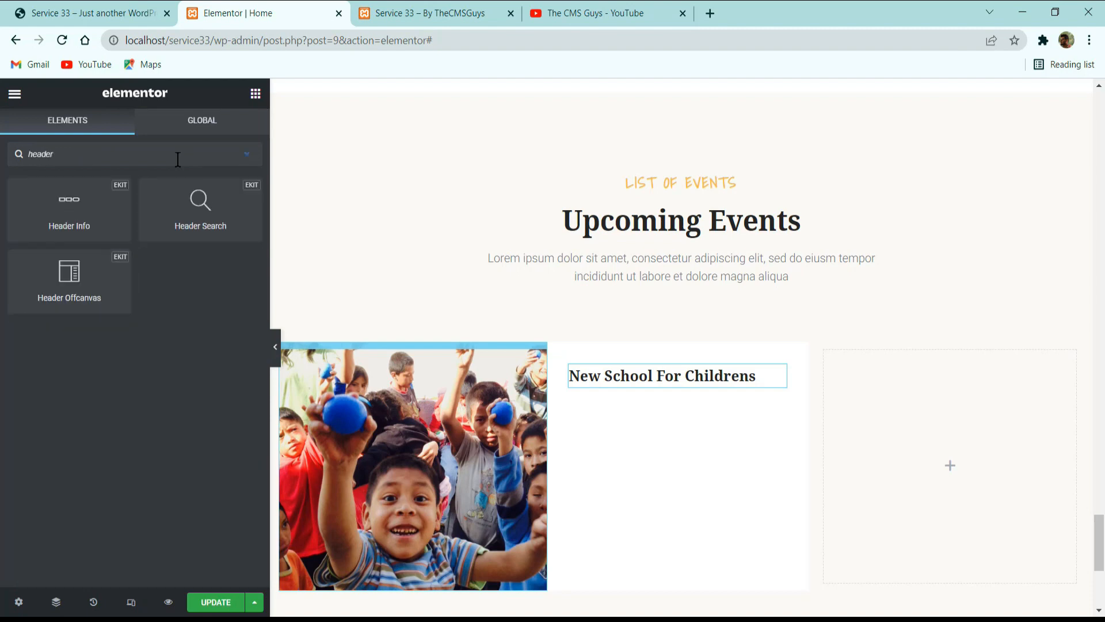
{"action": "key", "text": "BackSpace"}
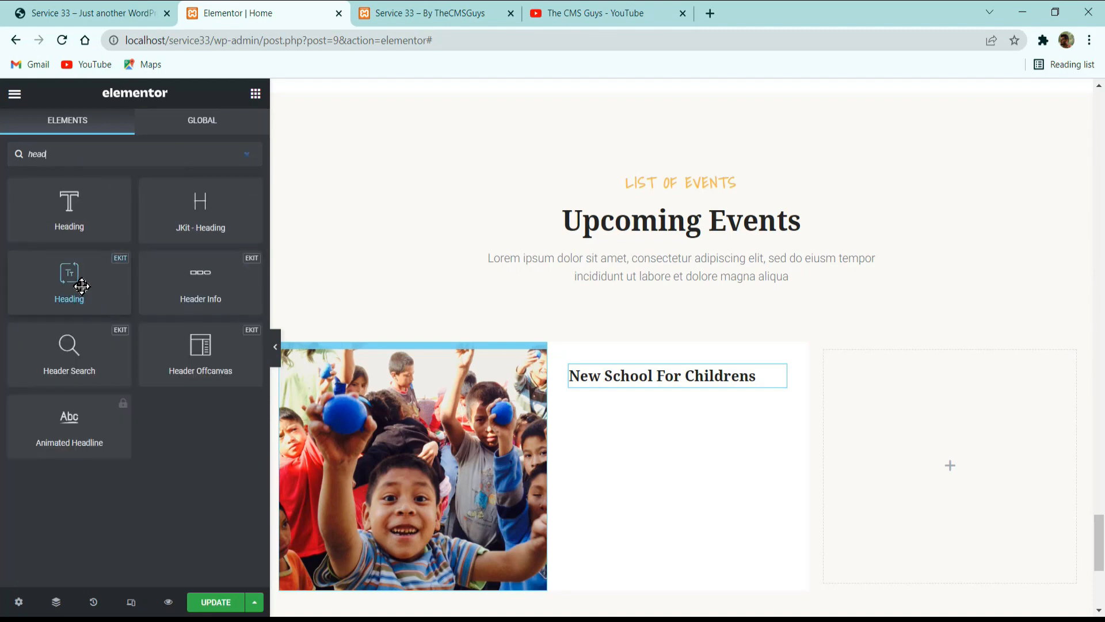
{"action": "left_click_drag", "start_coordinate": [81, 286], "coordinate": [676, 385]}
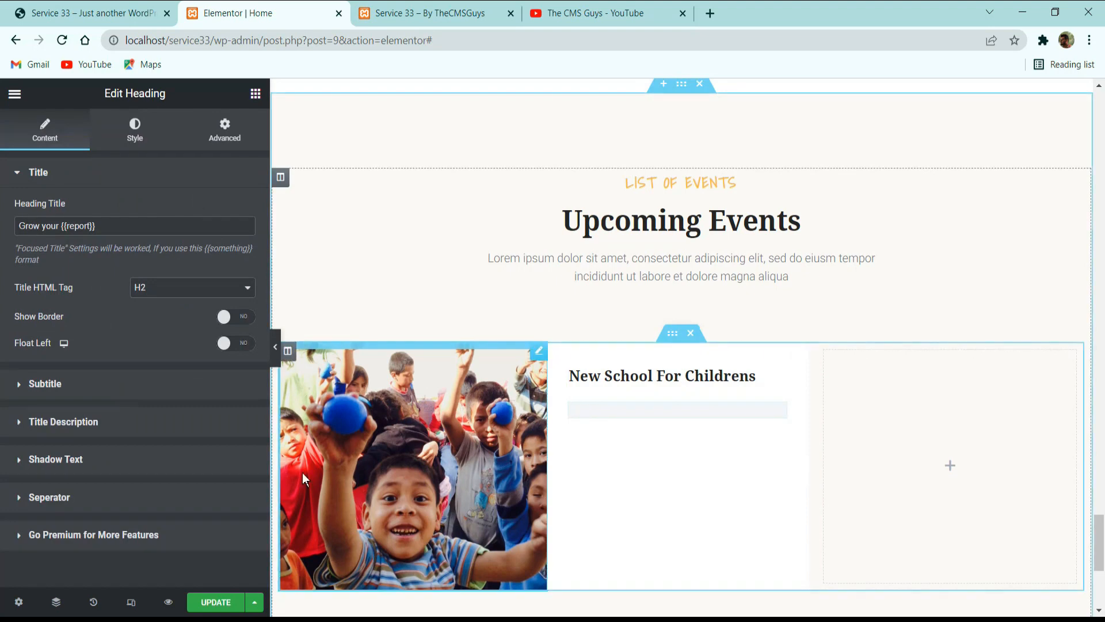
Copy the first event's date from the reference site and replace the new heading's title with "13 March".
{"action": "left_click", "coordinate": [118, 12]}
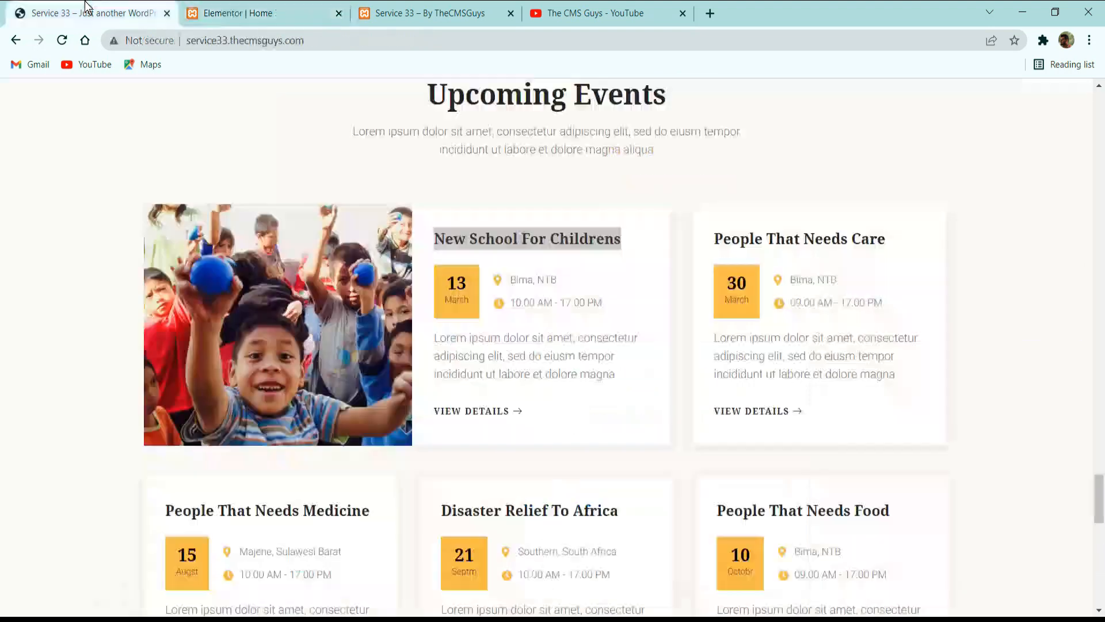
{"action": "left_click_drag", "start_coordinate": [470, 300], "coordinate": [445, 297]}
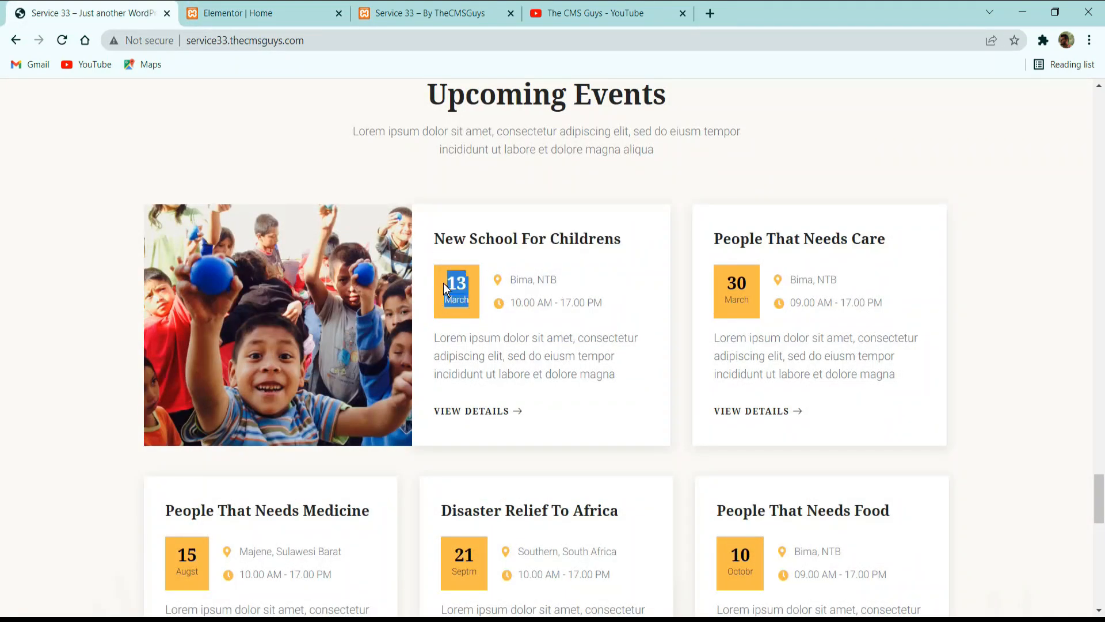
{"action": "left_click", "coordinate": [278, 17]}
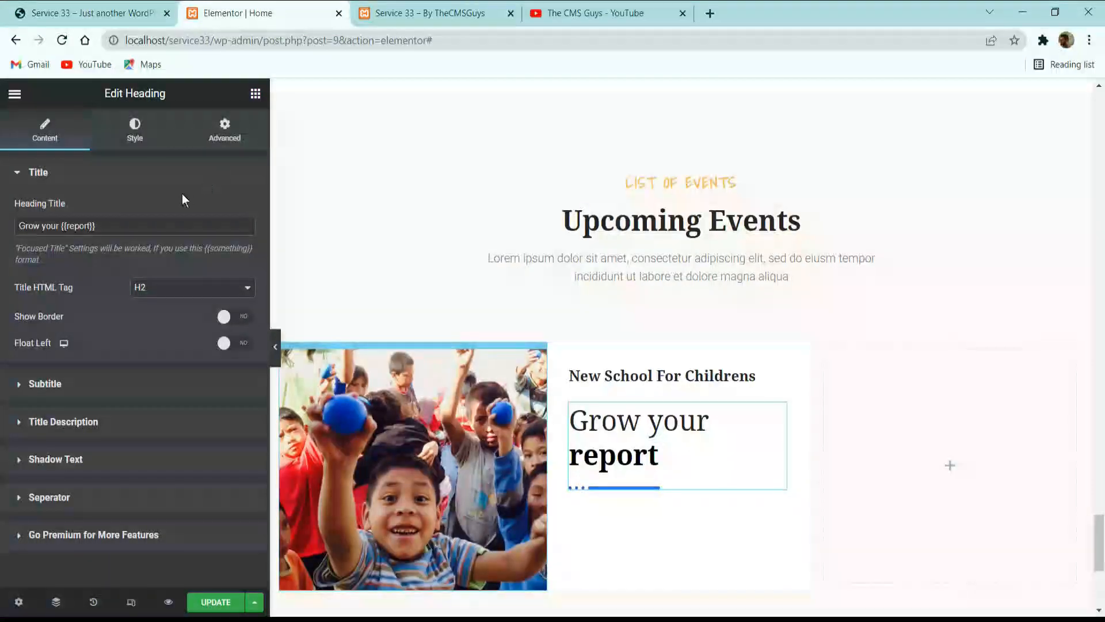
{"action": "left_click", "coordinate": [150, 226]}
{"action": "key", "text": "ctrl+a"}
{"action": "type", "text": "13 March"}
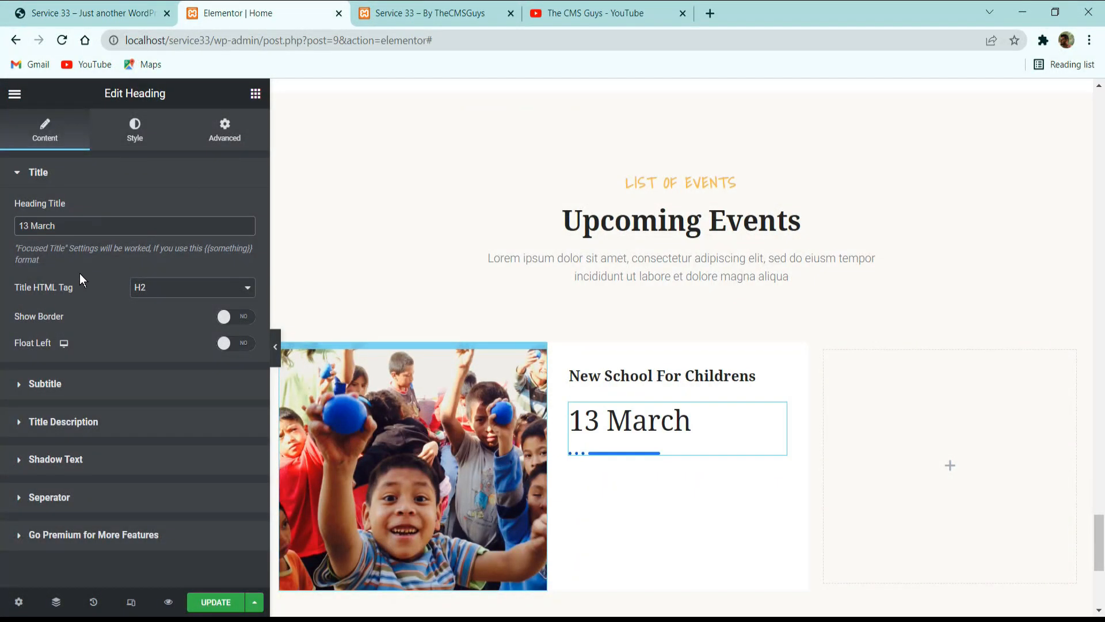
Compare the date with the reference and split it onto two lines by changing the title to "13<br>March".
{"action": "left_click", "coordinate": [95, 10]}
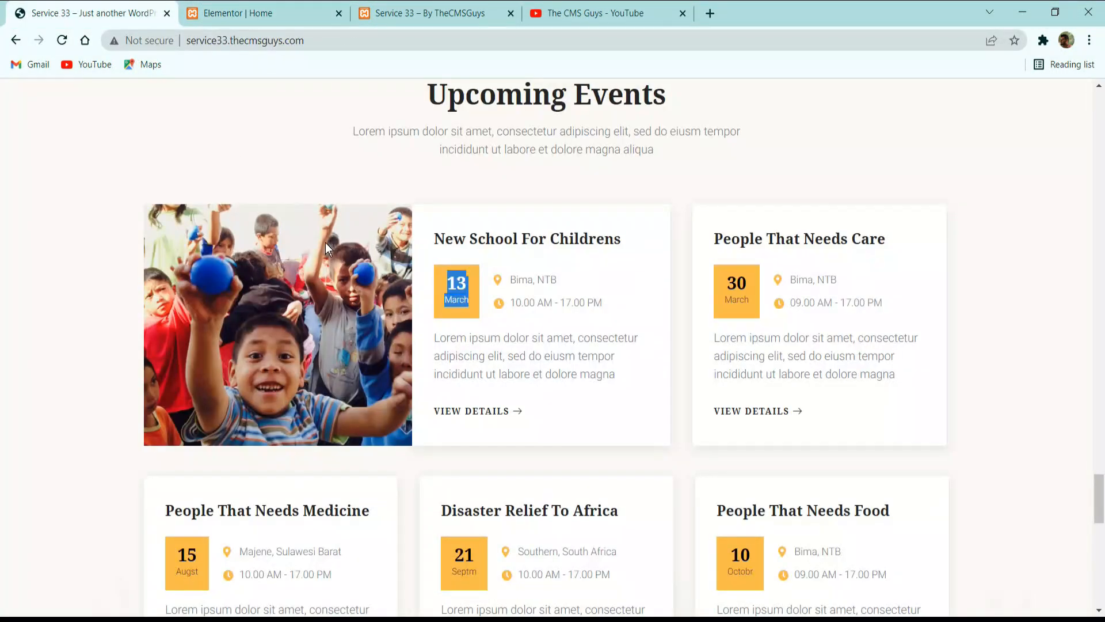
{"action": "left_click", "coordinate": [290, 13]}
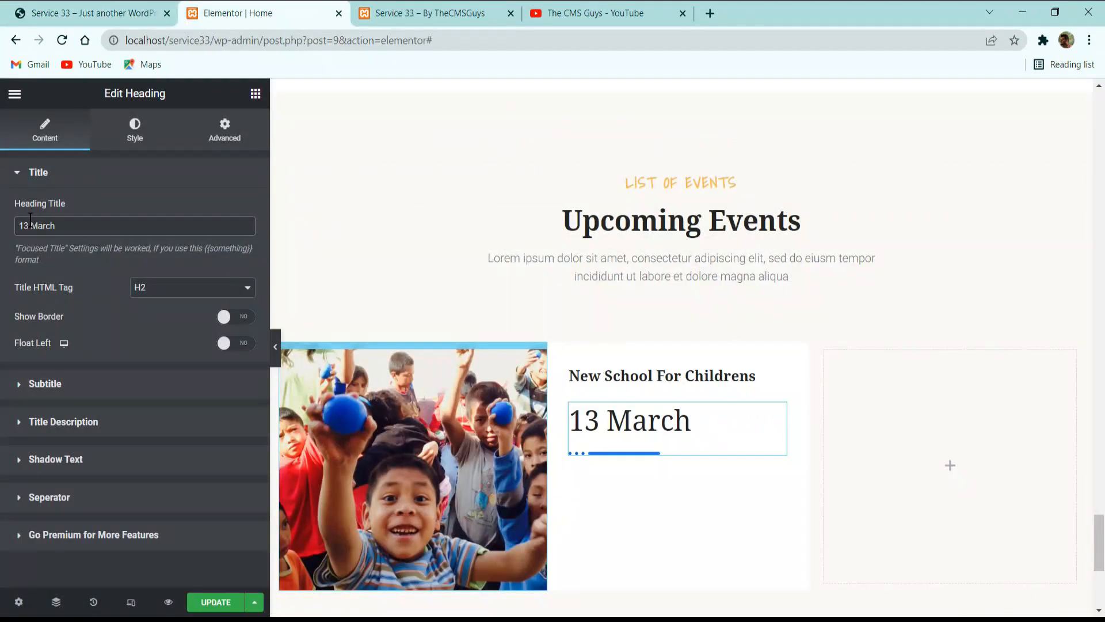
{"action": "left_click_drag", "start_coordinate": [31, 222], "coordinate": [28, 222]}
{"action": "type", "text": "<>"}
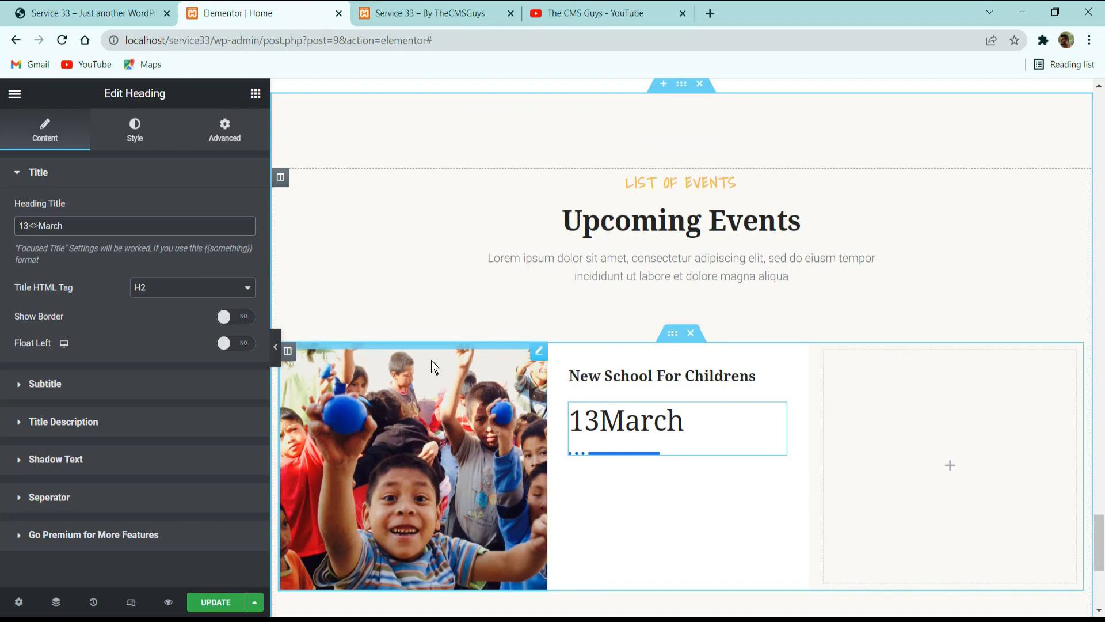
{"action": "type", "text": "br"}
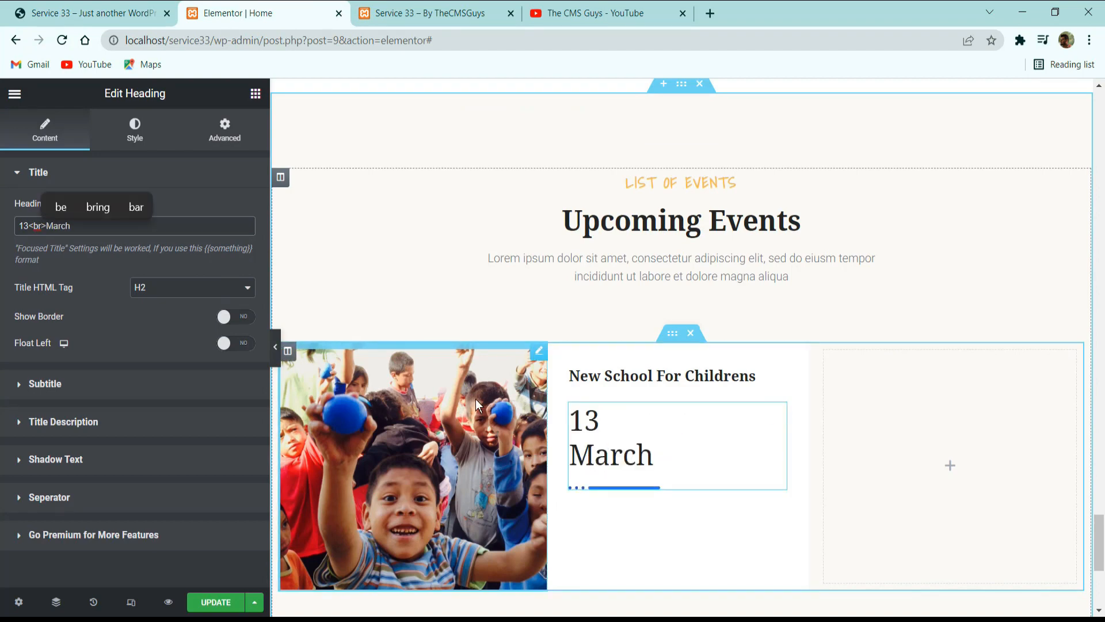
Mark the day as focused text by changing the title to "{{13}}<br>March", and turn off the date heading's separator.
{"action": "left_click", "coordinate": [89, 13]}
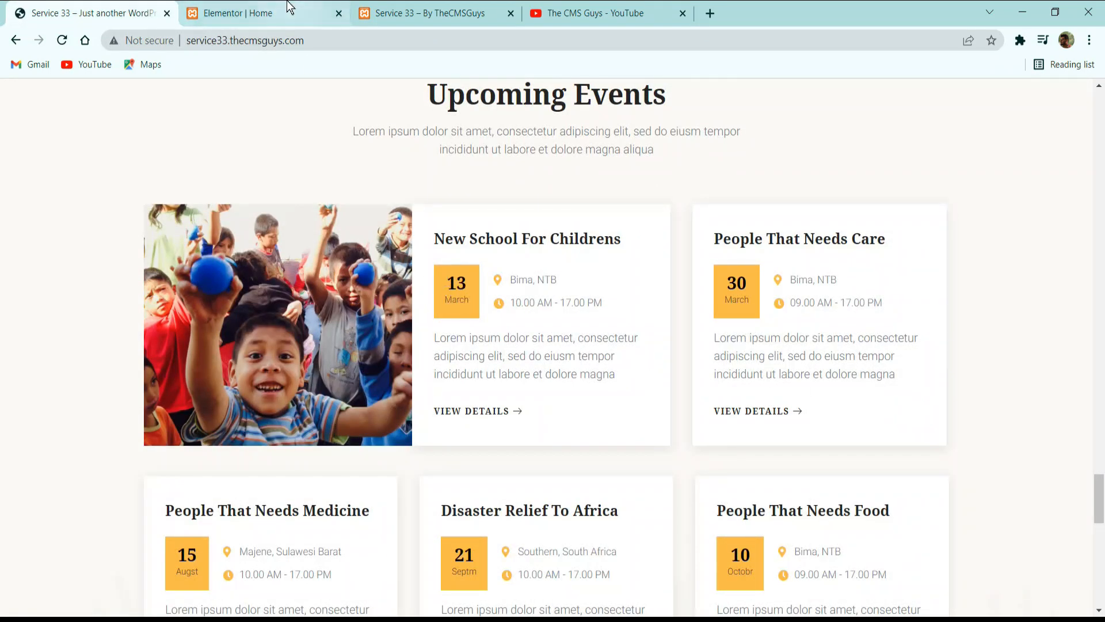
{"action": "left_click", "coordinate": [259, 13]}
{"action": "left_click", "coordinate": [31, 224]}
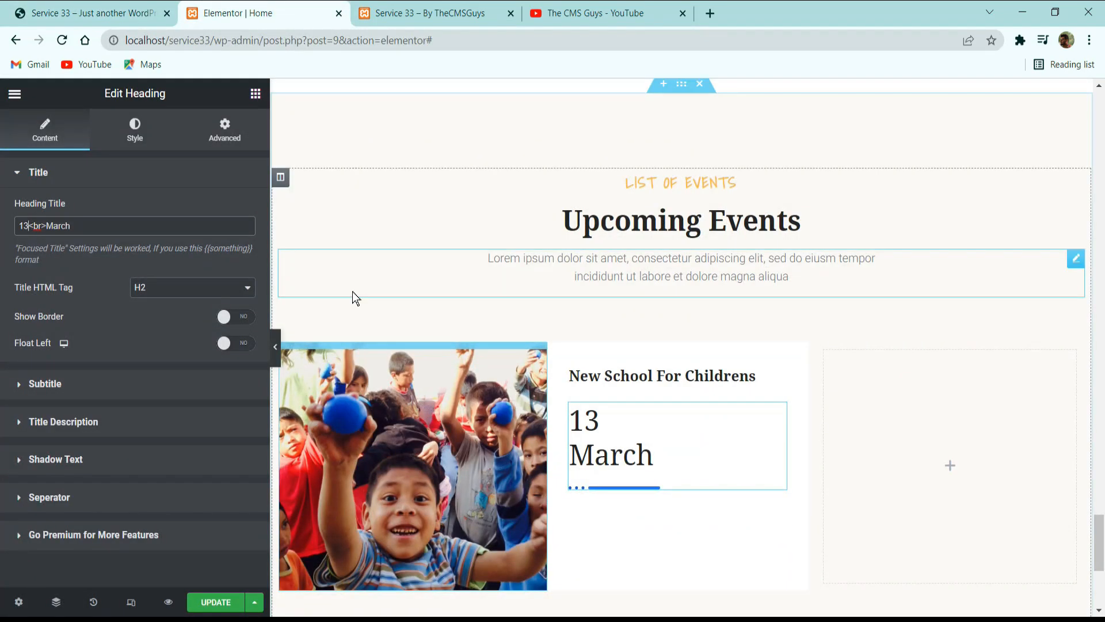
{"action": "type", "text": "}}"}
{"action": "key", "text": "Home"}
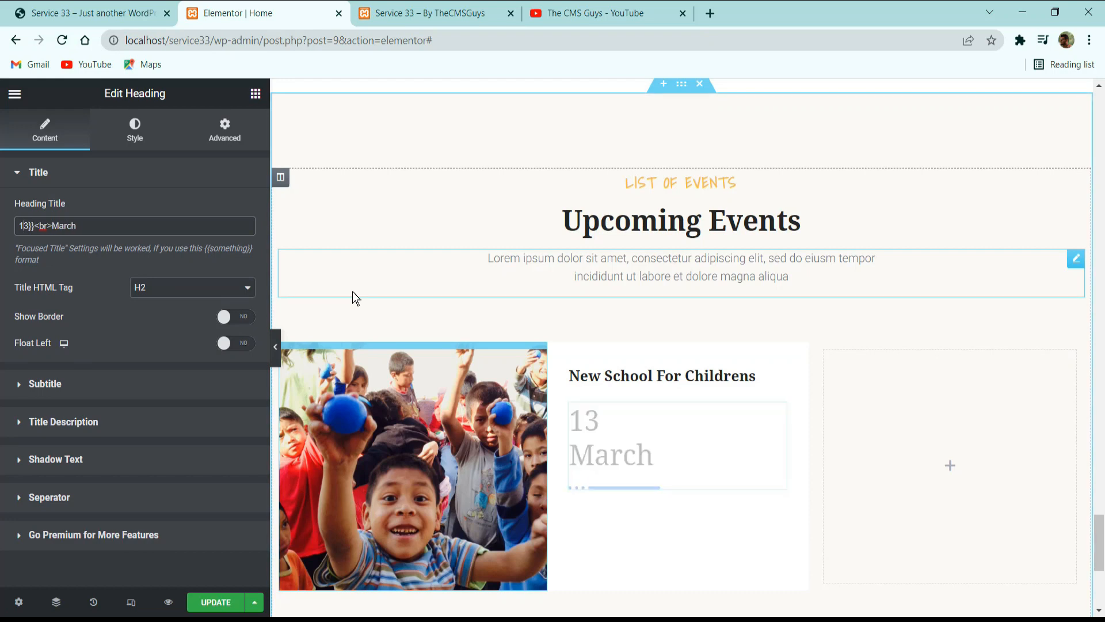
{"action": "type", "text": "{{"}
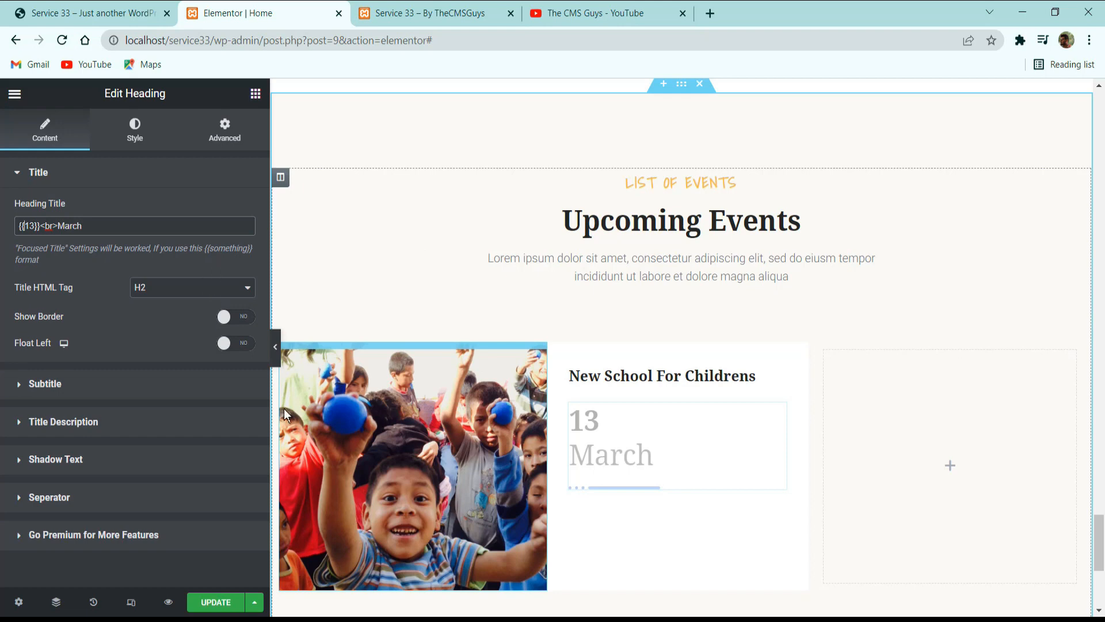
{"action": "left_click", "coordinate": [63, 497]}
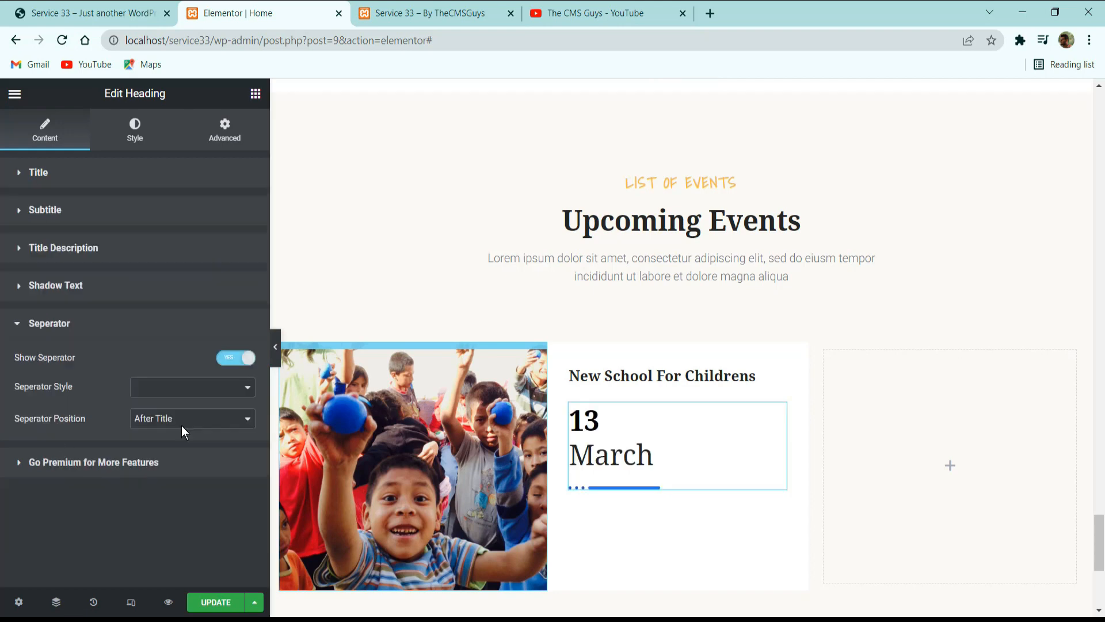
{"action": "left_click", "coordinate": [241, 358]}
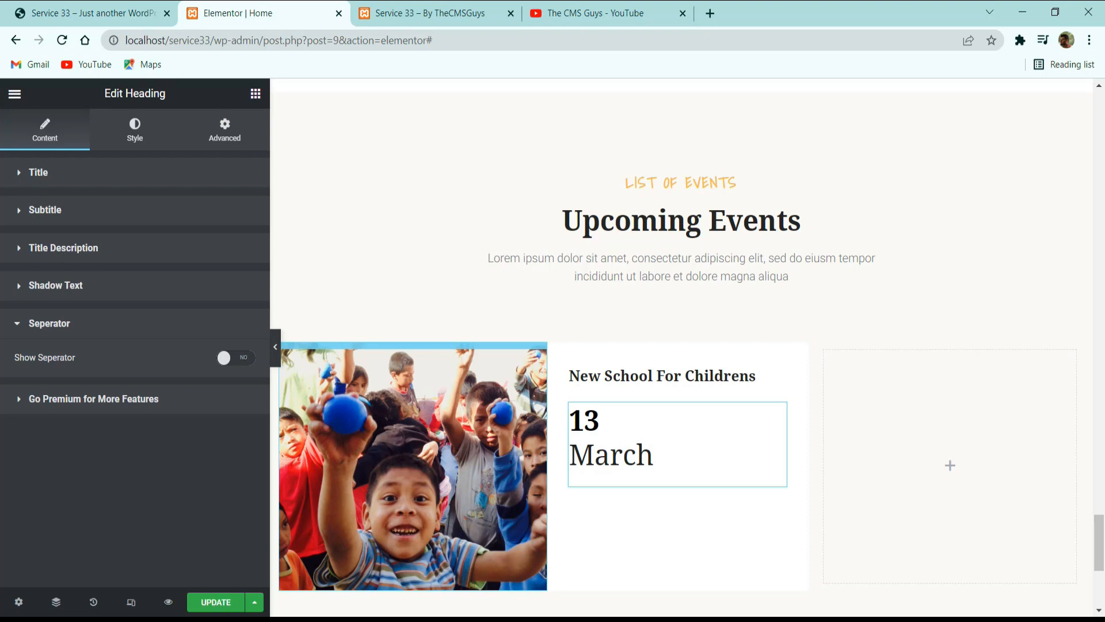
Center the date heading and apply the dark global color as its title's primary color.
{"action": "left_click", "coordinate": [135, 128]}
{"action": "left_click", "coordinate": [227, 211]}
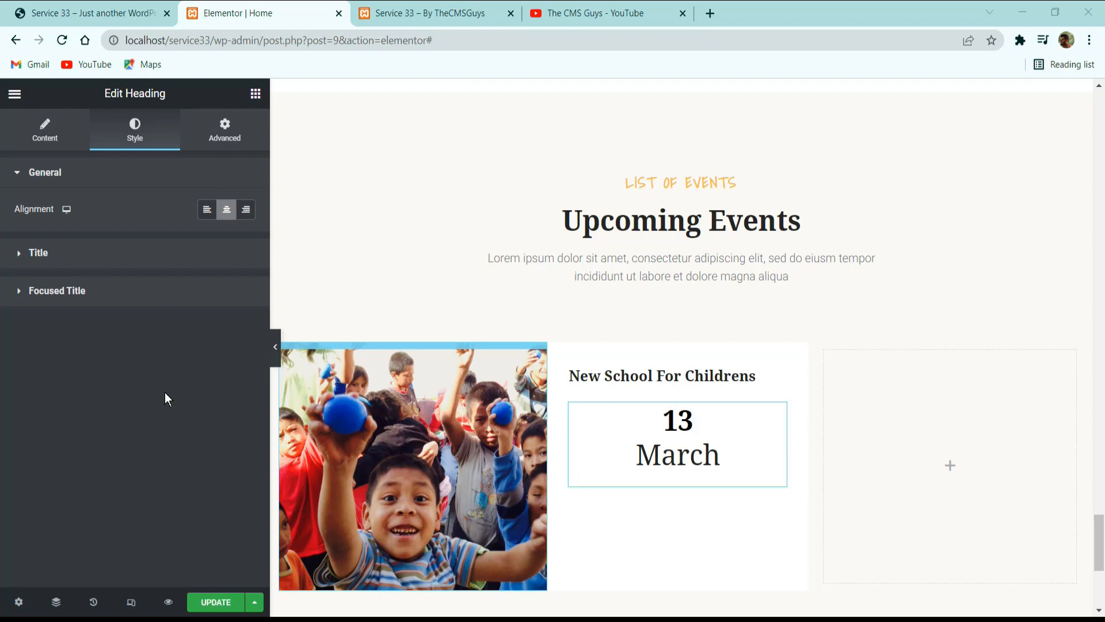
{"action": "left_click", "coordinate": [202, 252]}
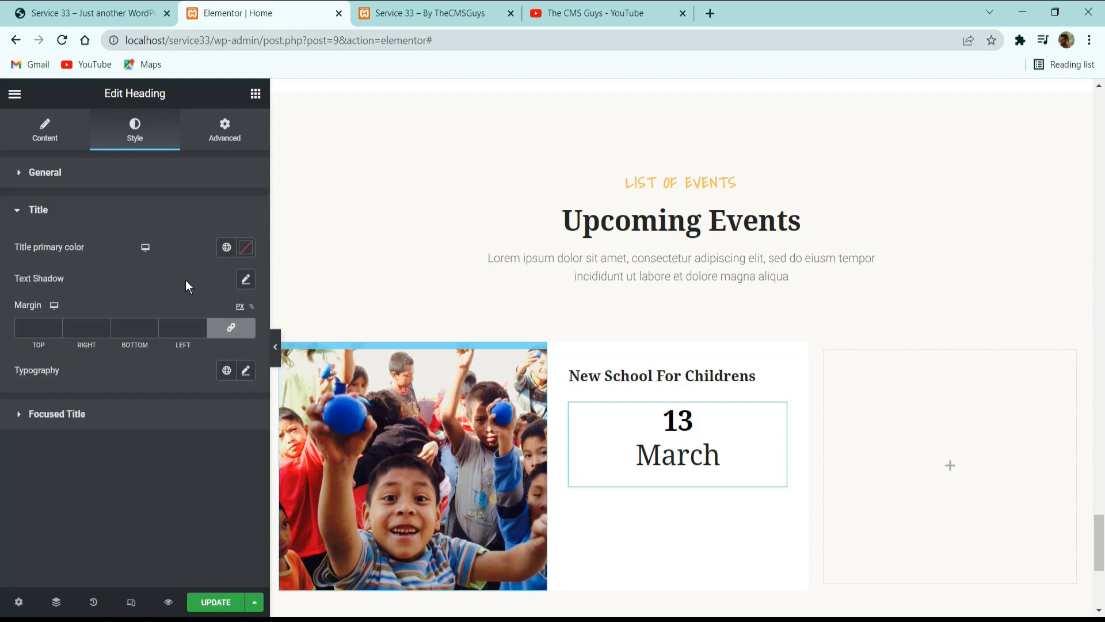
{"action": "left_click", "coordinate": [225, 248]}
{"action": "left_click", "coordinate": [124, 340]}
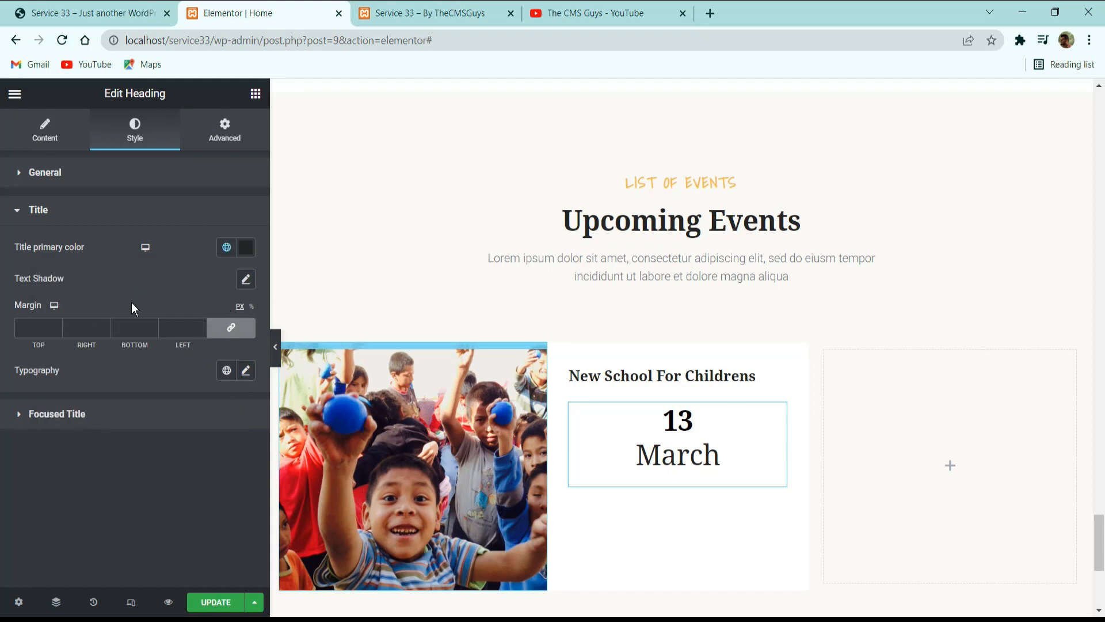
Set all margins of the date title to 0 and its typography to the global Text font with a size of 12 px.
{"action": "left_click", "coordinate": [231, 327]}
{"action": "left_click", "coordinate": [226, 370]}
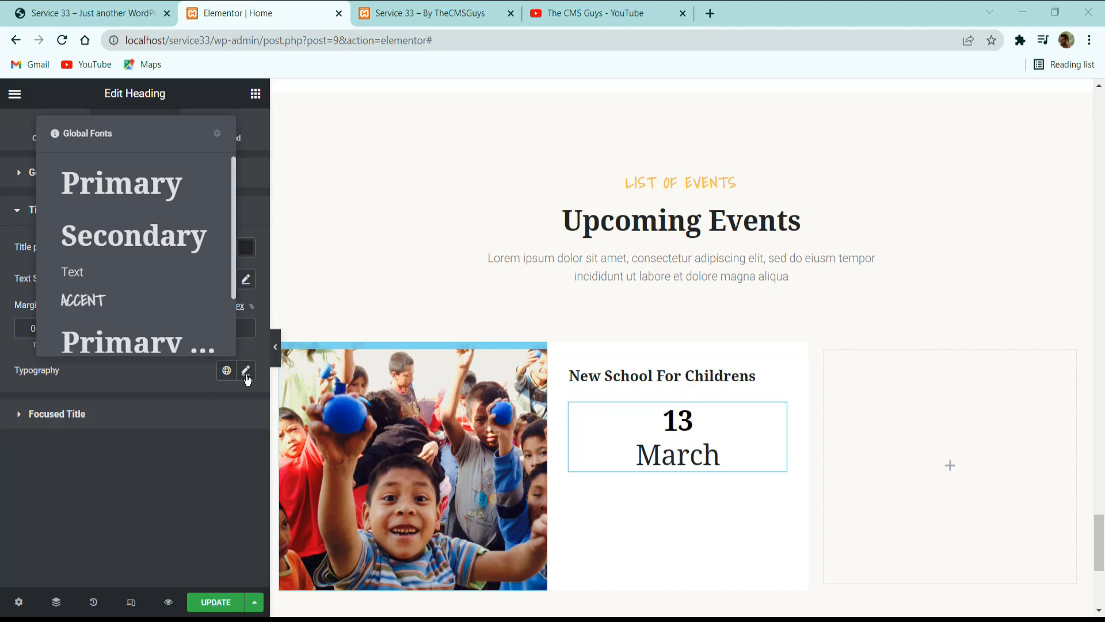
{"action": "left_click", "coordinate": [138, 279]}
{"action": "left_click", "coordinate": [246, 373]}
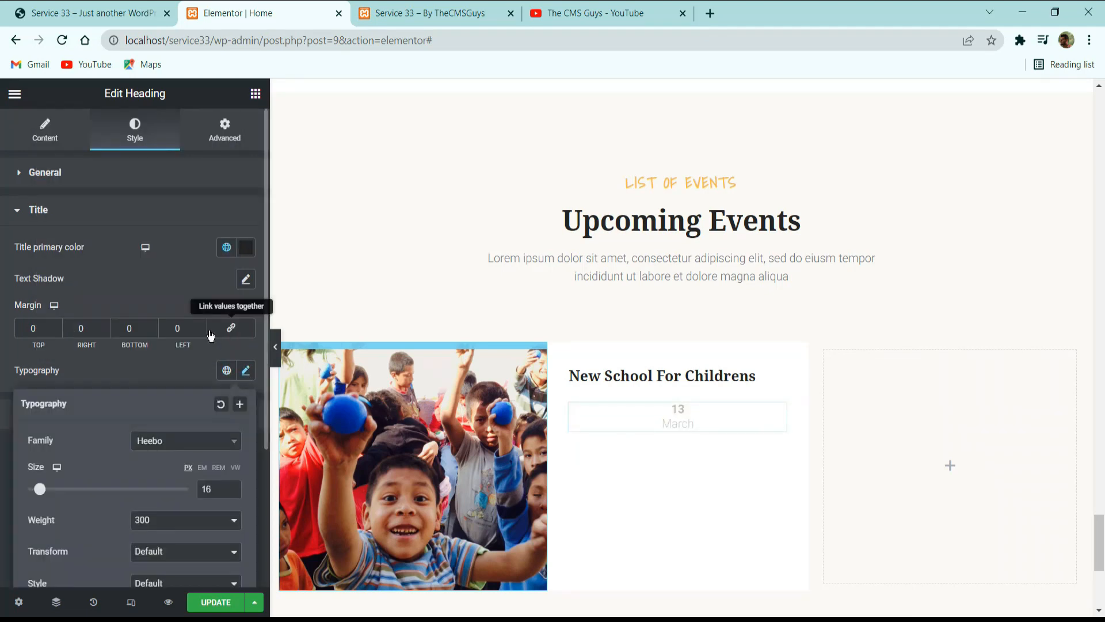
{"action": "scroll", "coordinate": [224, 311], "scroll_direction": "down", "scroll_amount": 3}
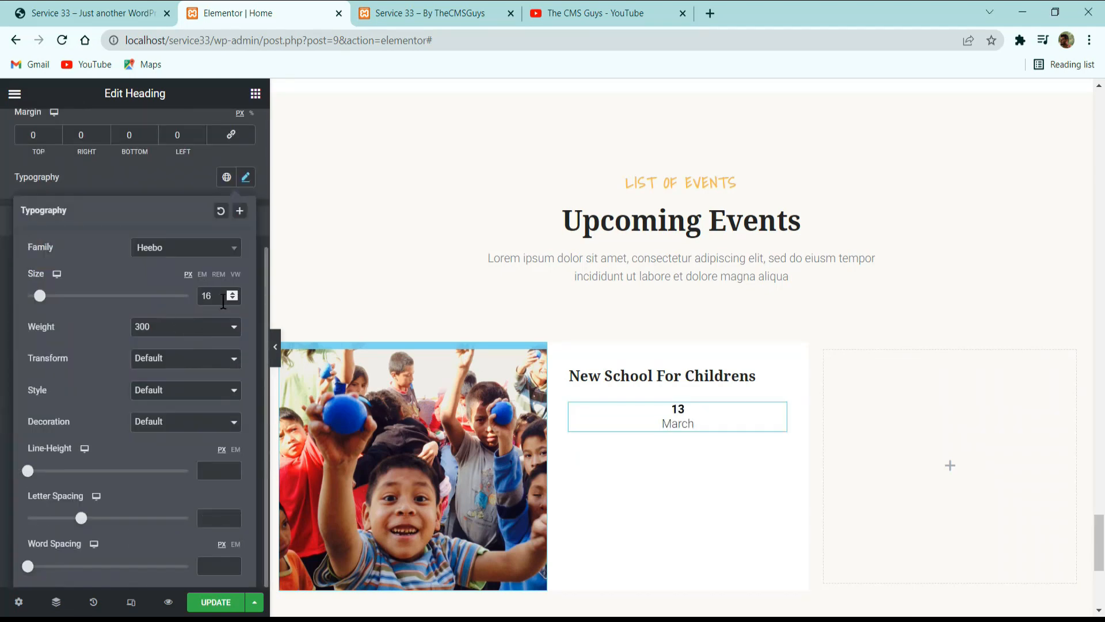
{"action": "double_click", "coordinate": [223, 302]}
{"action": "type", "text": "12"}
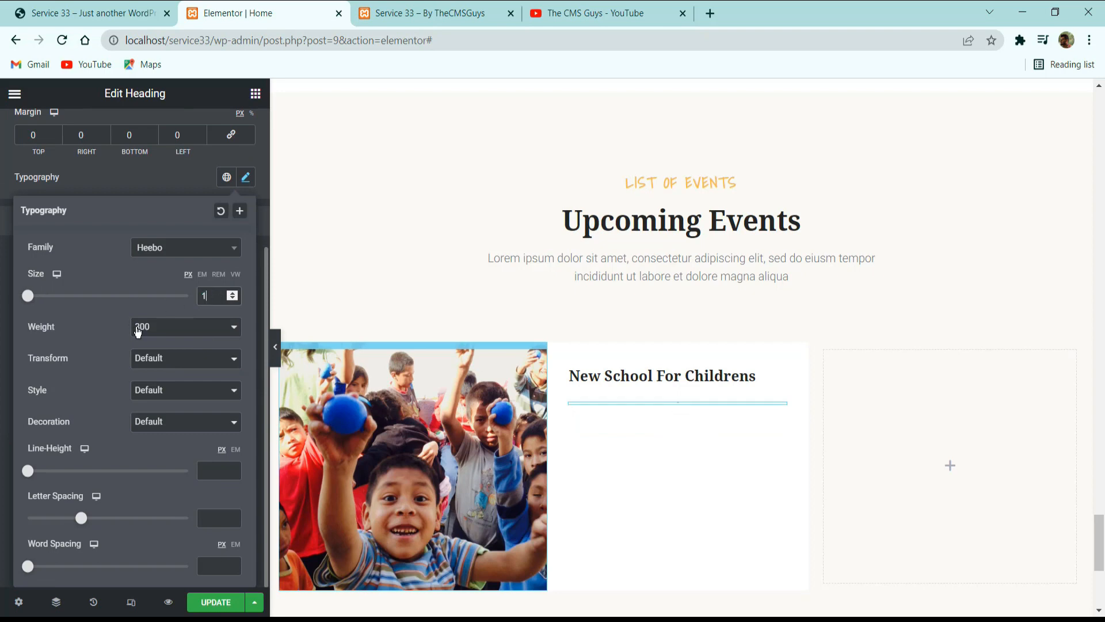
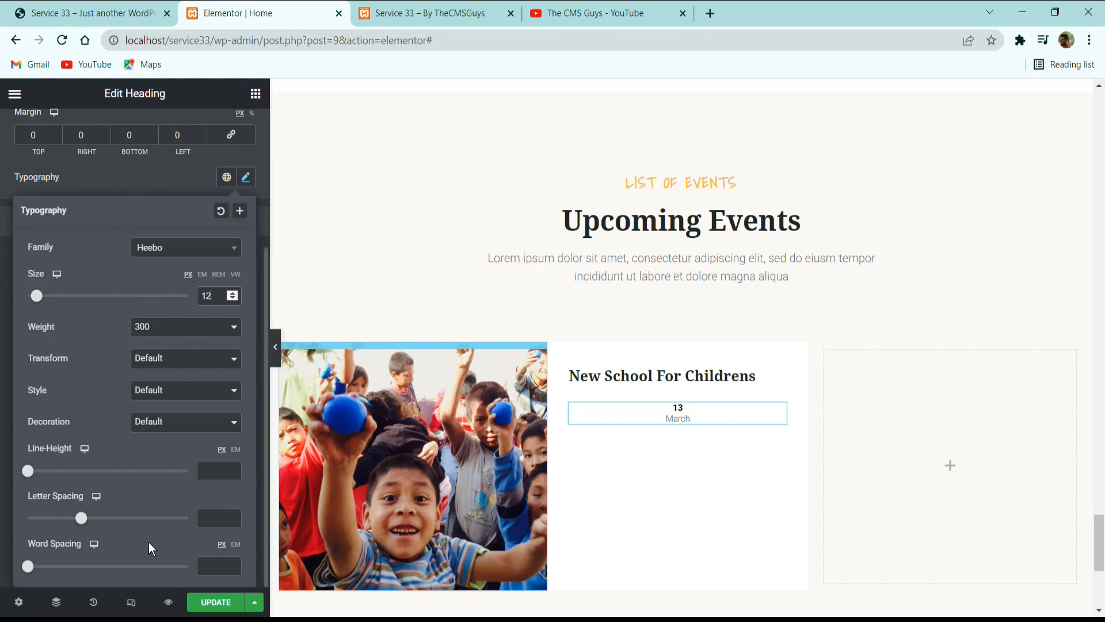
Set the line height of the date title's typography to 1.5 em.
{"action": "left_click", "coordinate": [236, 449]}
{"action": "left_click", "coordinate": [215, 468]}
{"action": "type", "text": "1.5"}
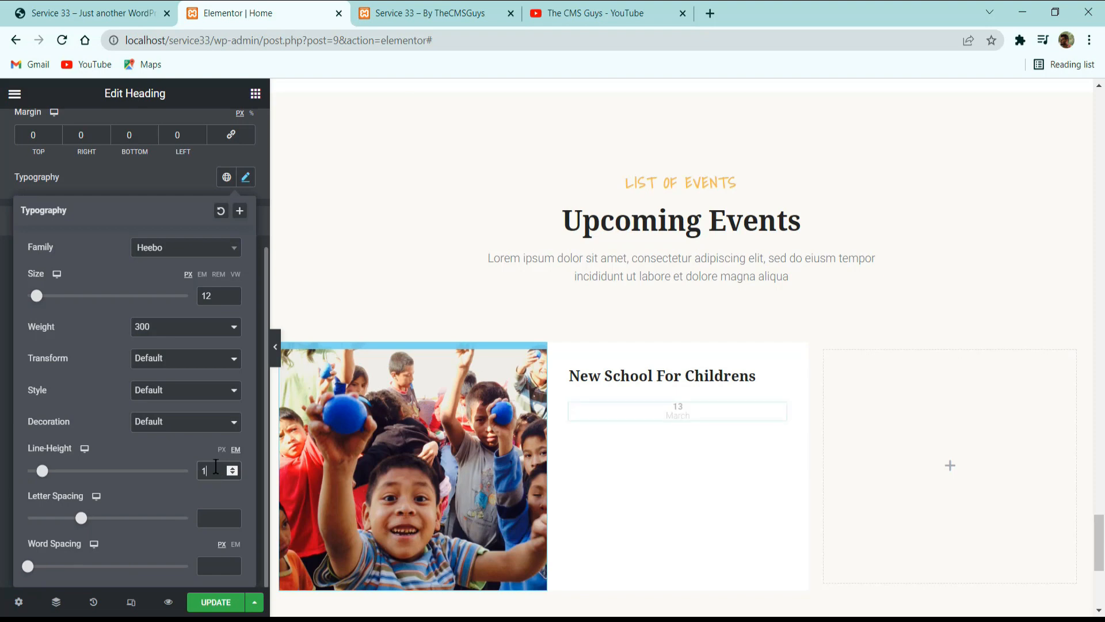
{"action": "left_click", "coordinate": [150, 178]}
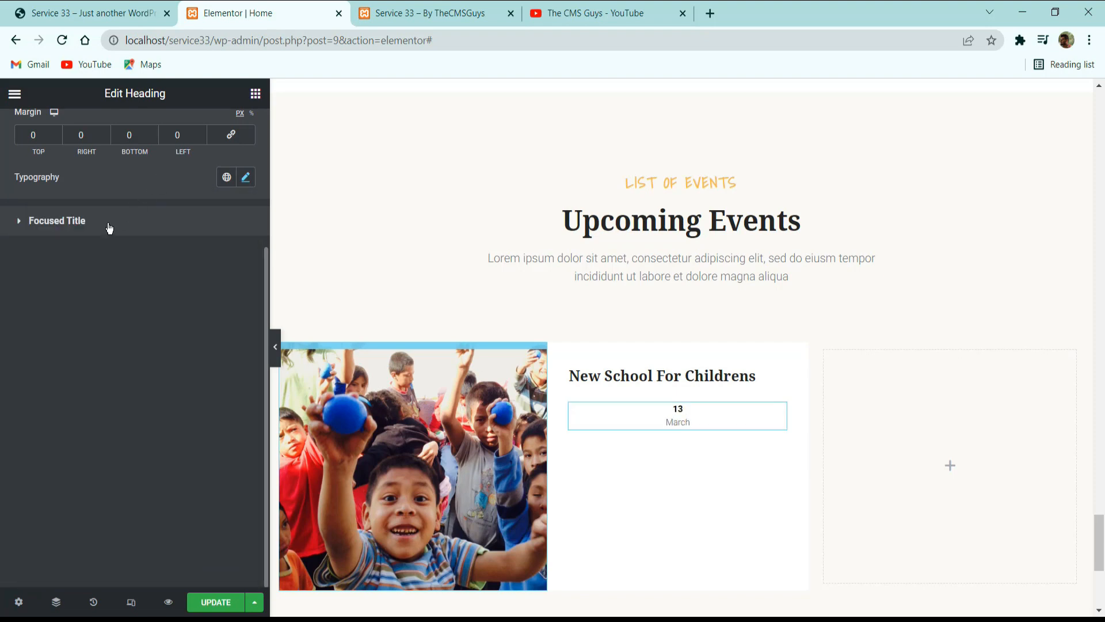
Apply the global Noto Serif font with weight 600 to the date's focused title and set its size to 24 px.
{"action": "left_click", "coordinate": [102, 222]}
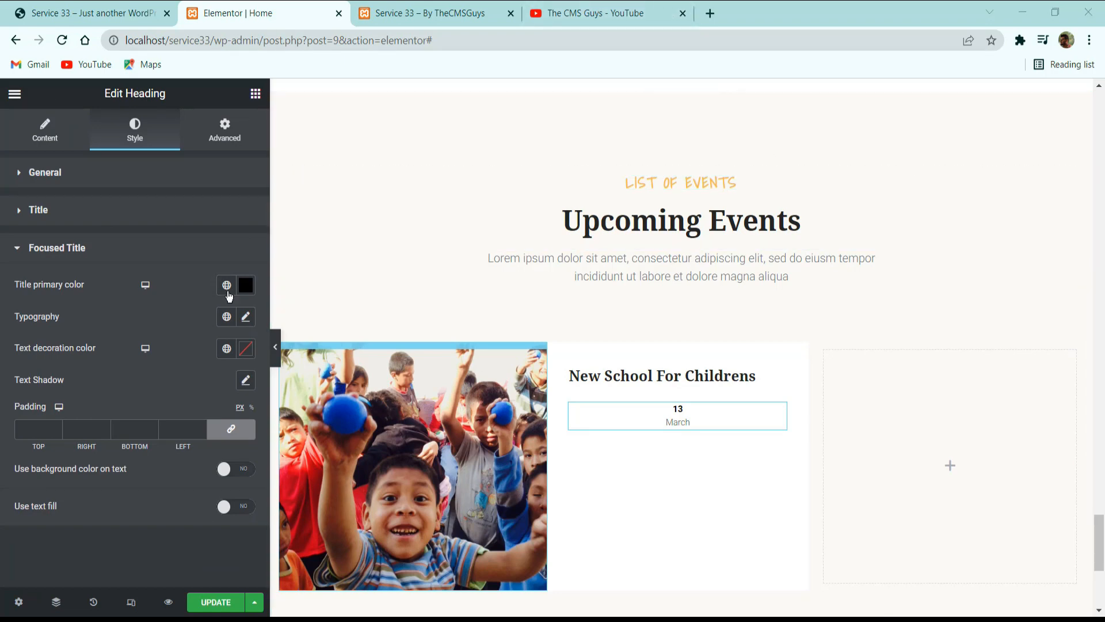
{"action": "left_click", "coordinate": [245, 316]}
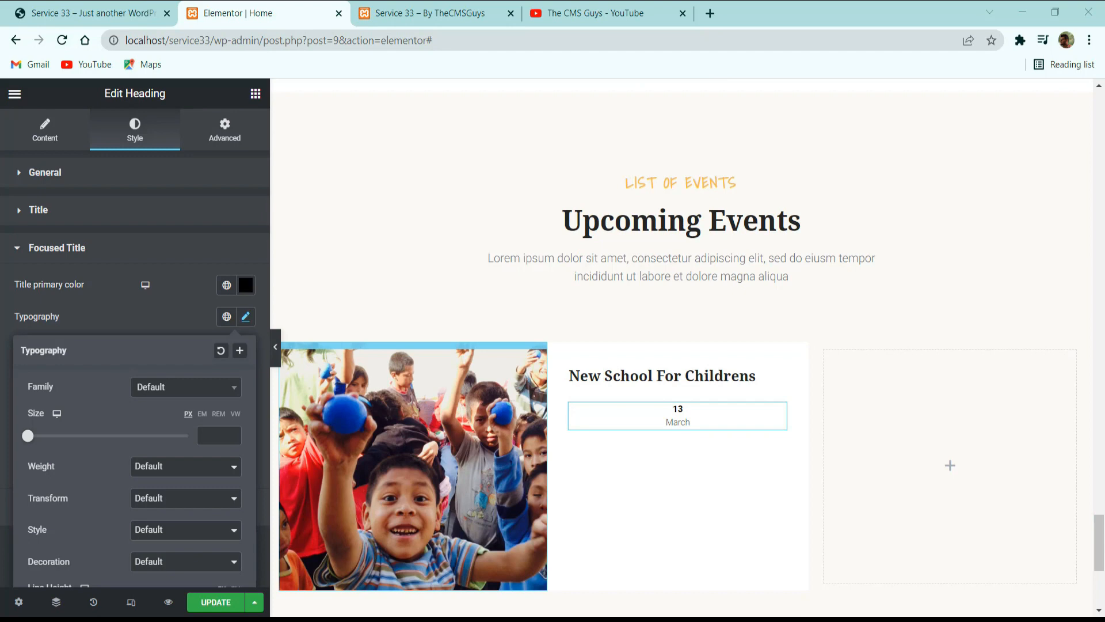
{"action": "left_click", "coordinate": [226, 316]}
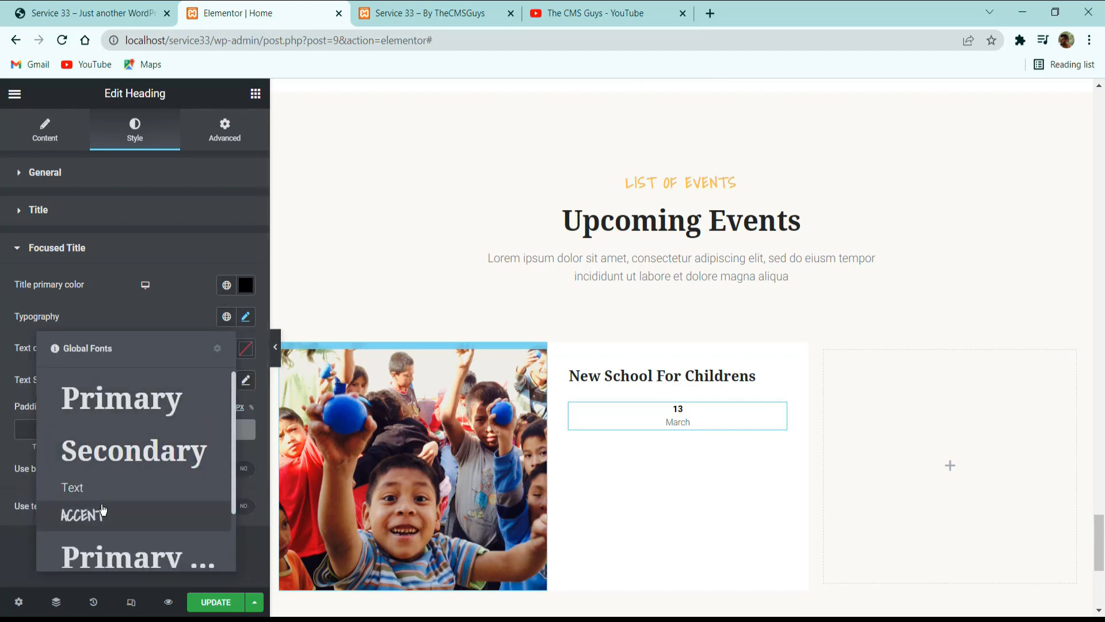
{"action": "scroll", "coordinate": [103, 510], "scroll_direction": "down", "scroll_amount": 2}
{"action": "left_click", "coordinate": [171, 478]}
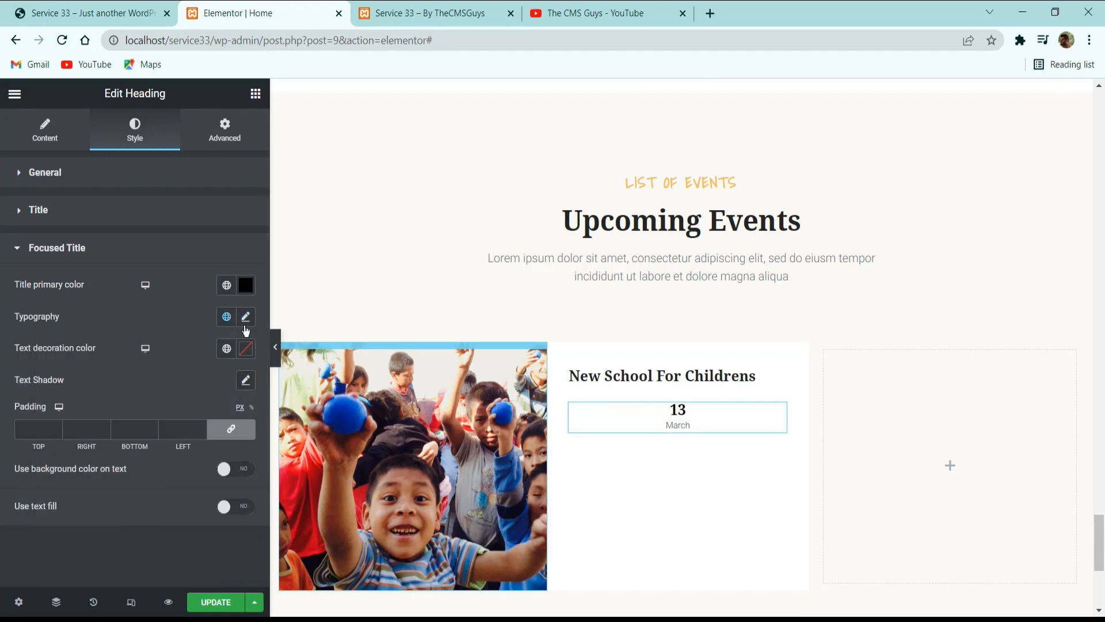
{"action": "left_click", "coordinate": [245, 318]}
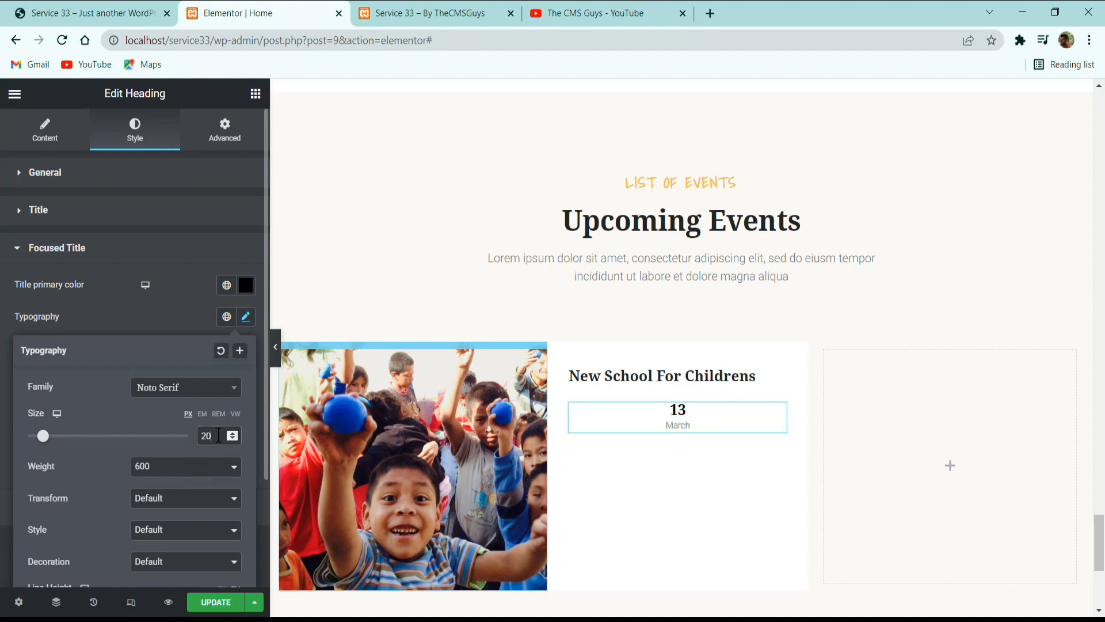
{"action": "key", "text": "ctrl+a"}
{"action": "type", "text": "24"}
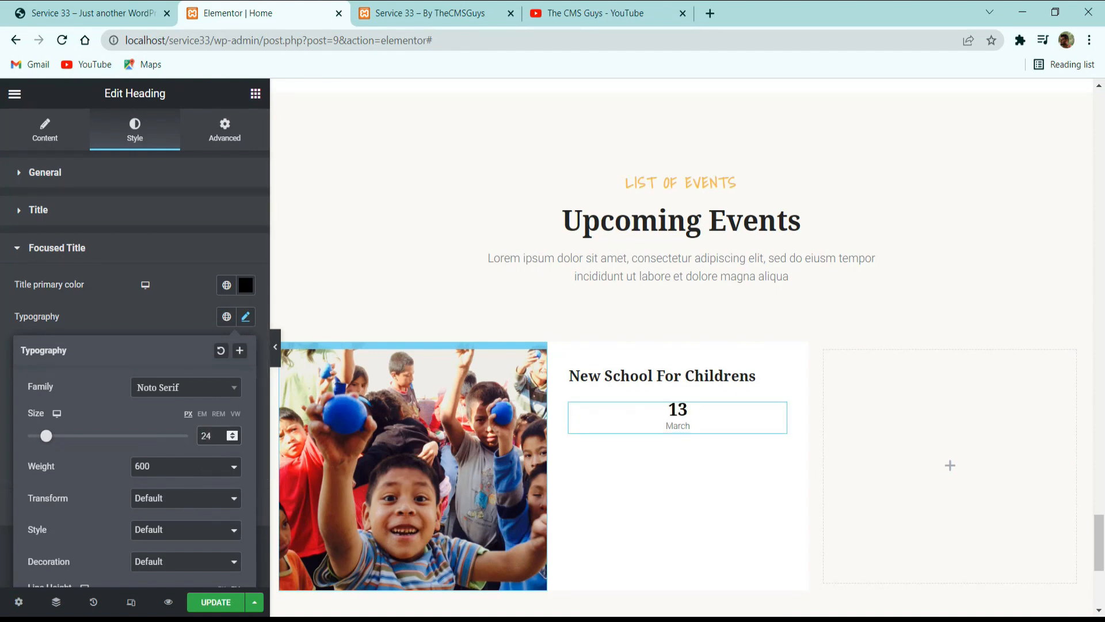
{"action": "scroll", "coordinate": [209, 465], "scroll_direction": "down", "scroll_amount": 2}
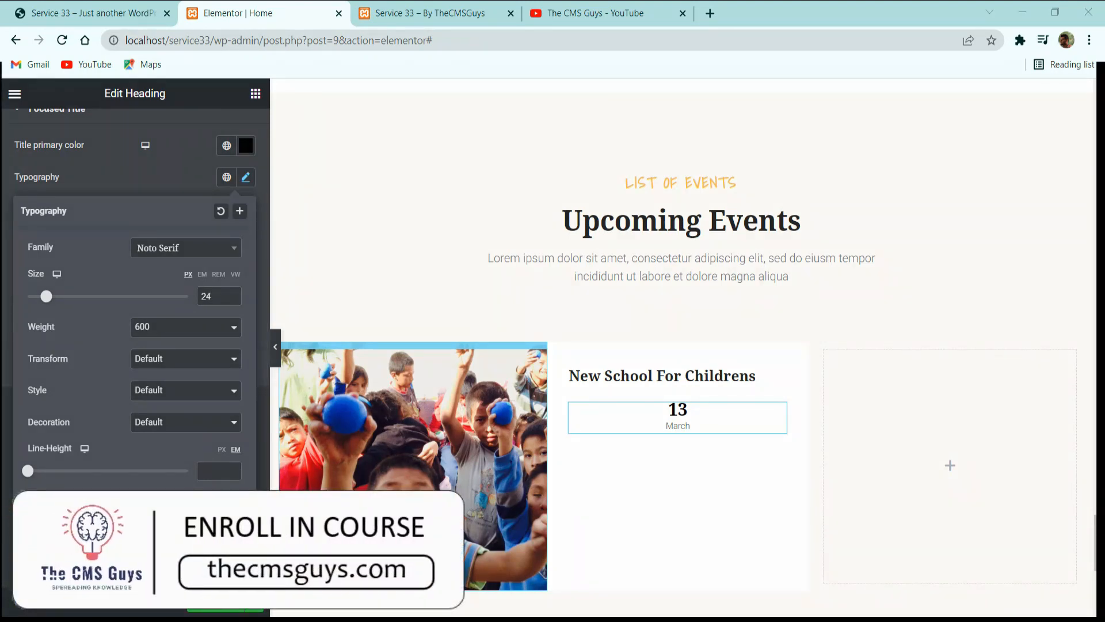
Set the date heading's padding to 10 px on all sides and its width to Inline (auto).
{"action": "scroll", "coordinate": [230, 138], "scroll_direction": "up", "scroll_amount": 2}
{"action": "left_click", "coordinate": [235, 135]}
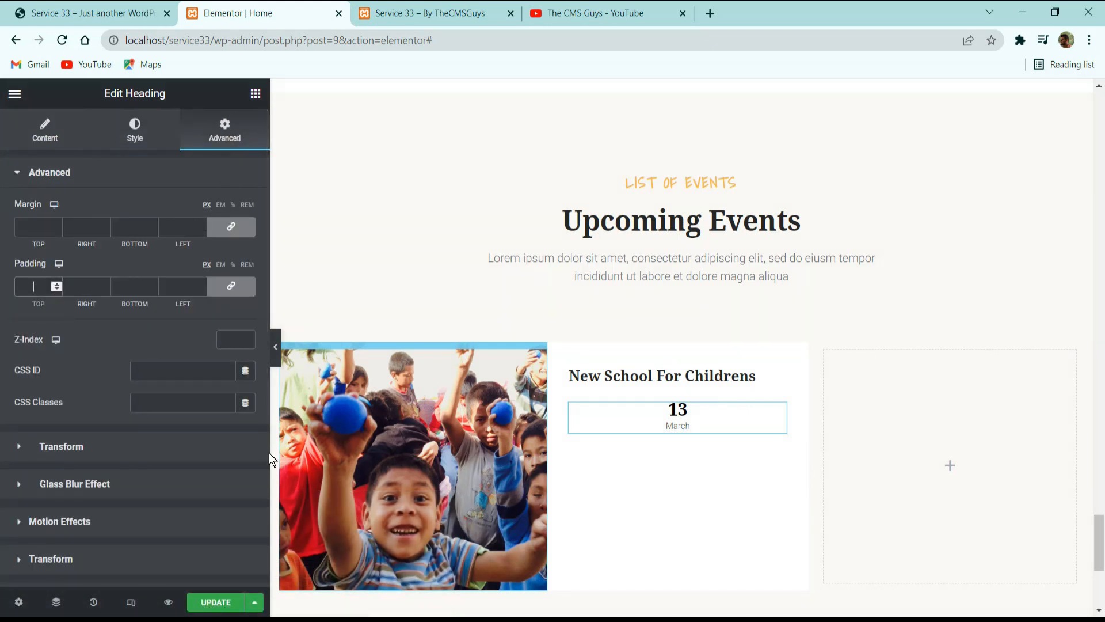
{"action": "type", "text": "10"}
{"action": "scroll", "coordinate": [59, 455], "scroll_direction": "down", "scroll_amount": 4}
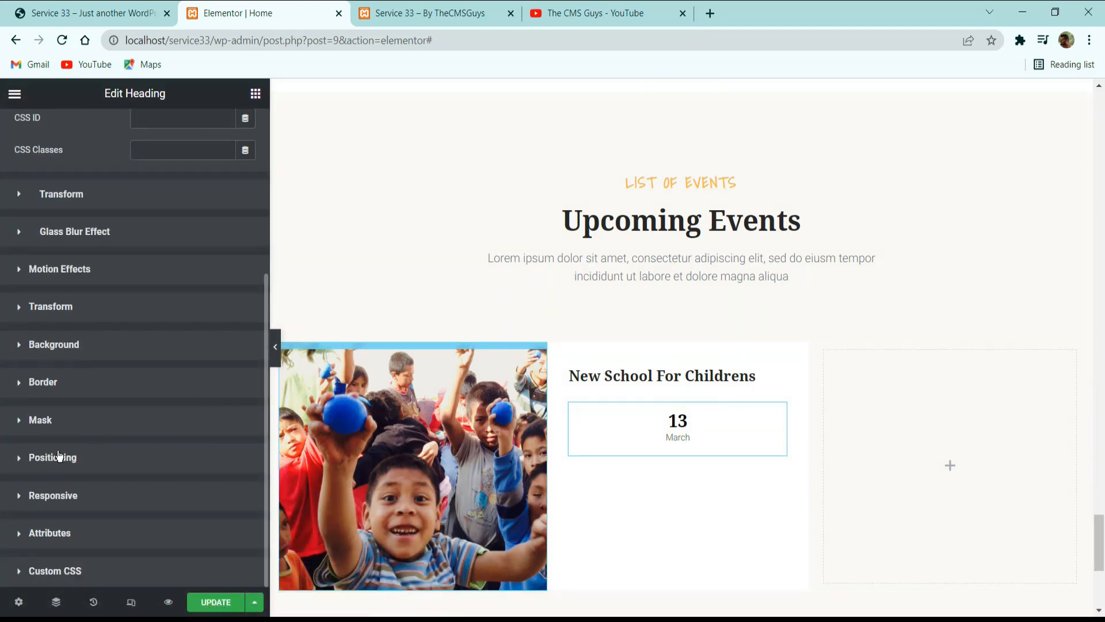
{"action": "left_click", "coordinate": [58, 456]}
{"action": "left_click", "coordinate": [155, 510]}
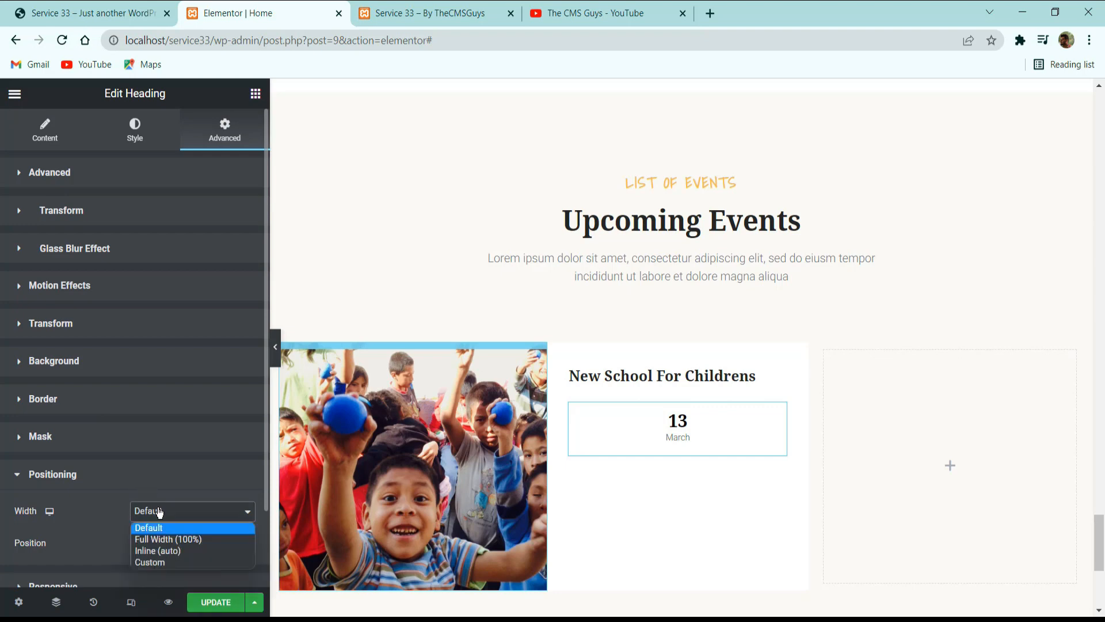
{"action": "left_click", "coordinate": [159, 550]}
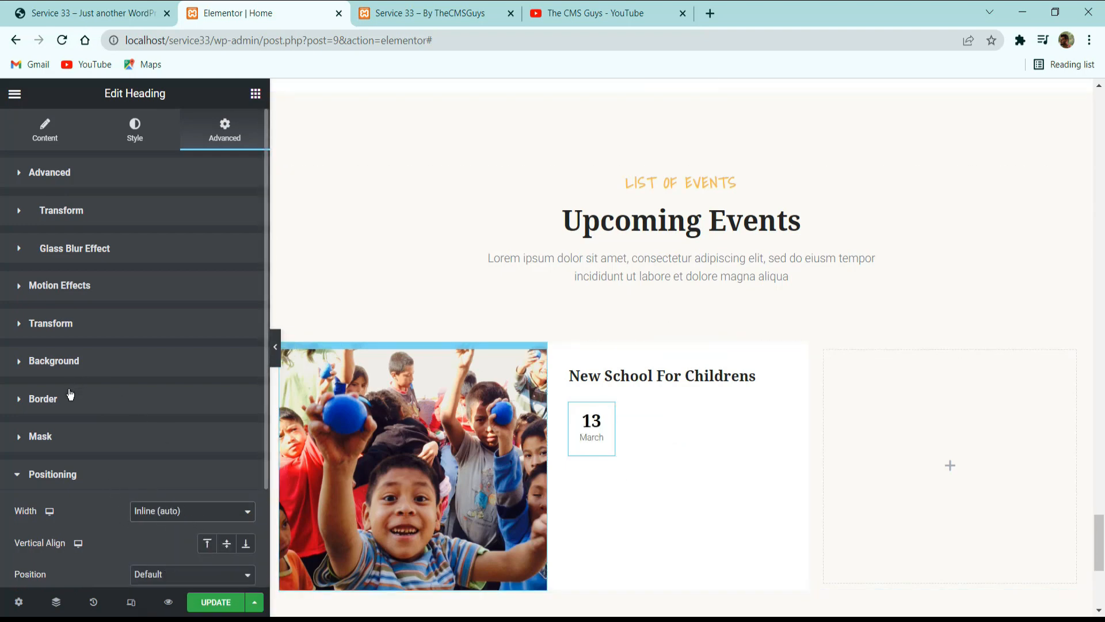
Give the date heading a classic background in the yellow-orange global color.
{"action": "left_click", "coordinate": [92, 360]}
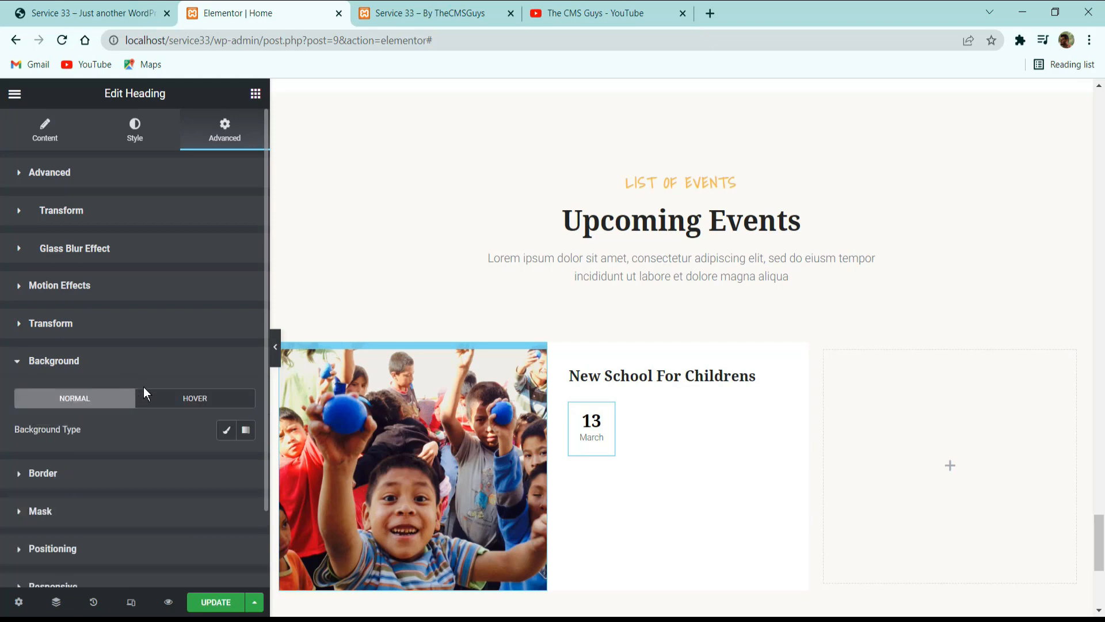
{"action": "left_click", "coordinate": [222, 433]}
{"action": "left_click", "coordinate": [227, 461]}
{"action": "left_click", "coordinate": [139, 289]}
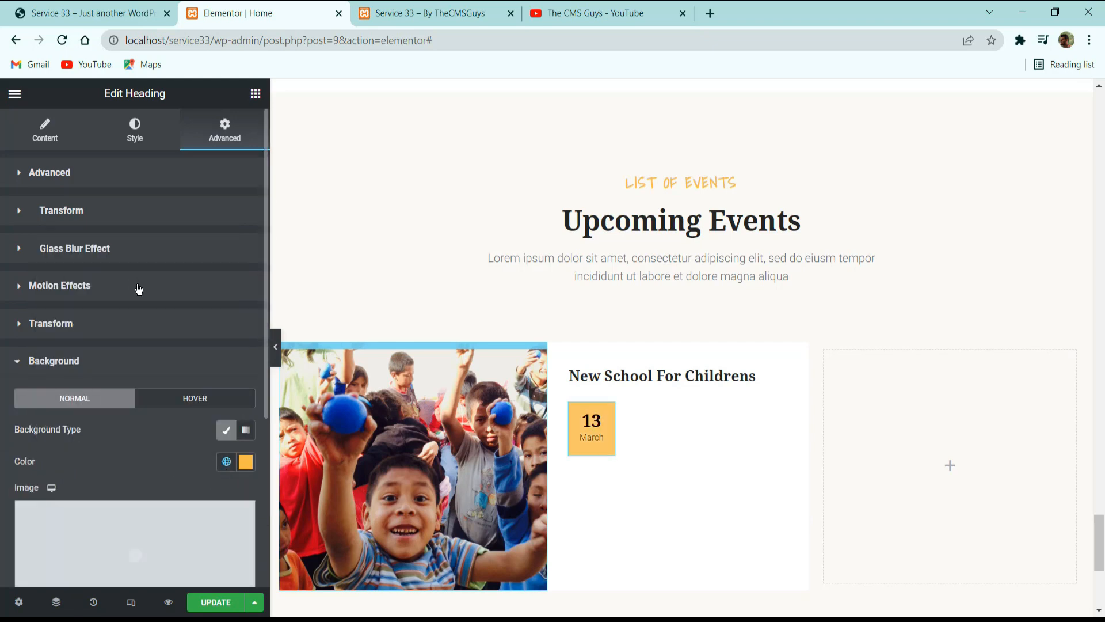
Check the event card on the reference site, then copy the Denpasar contact icon list and paste it below the date heading.
{"action": "left_click", "coordinate": [115, 13]}
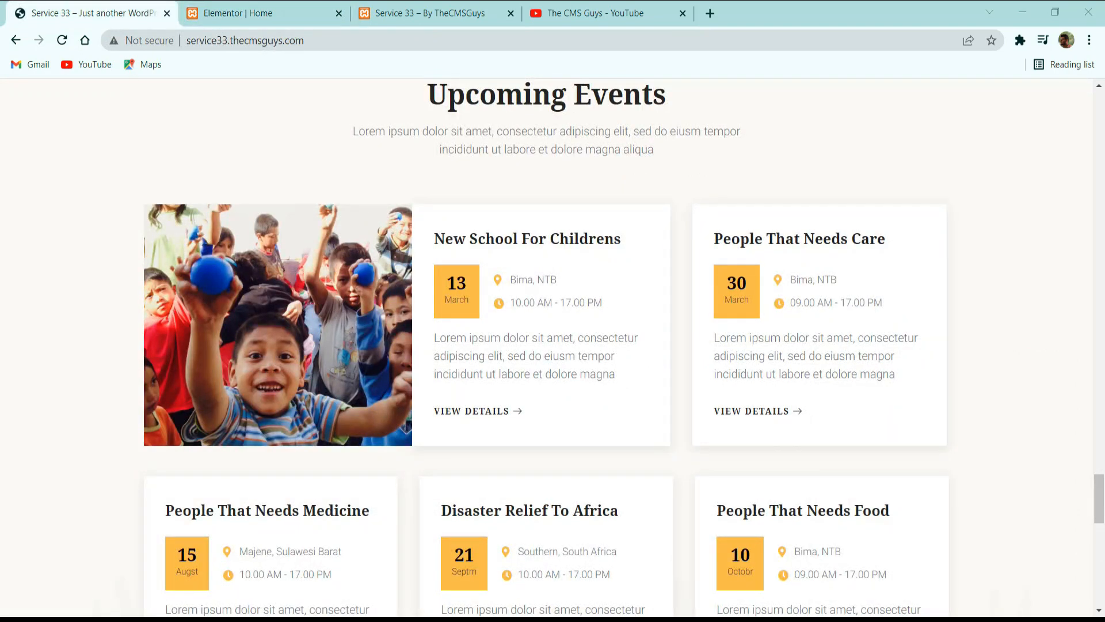
{"action": "scroll", "coordinate": [324, 488], "scroll_direction": "up", "scroll_amount": 10}
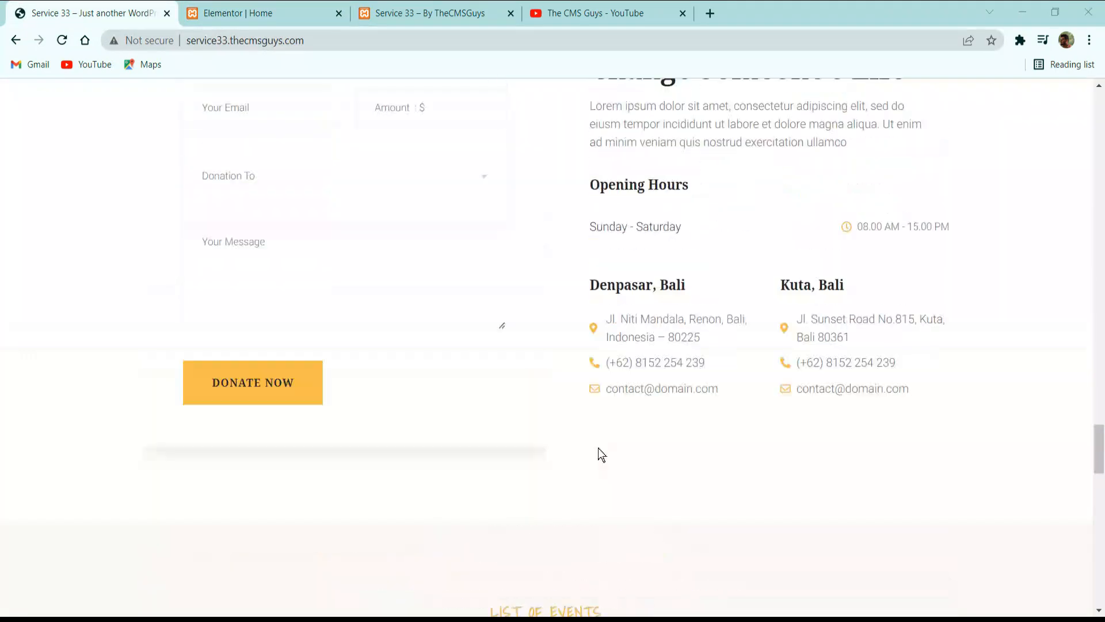
{"action": "scroll", "coordinate": [460, 306], "scroll_direction": "down", "scroll_amount": 8}
{"action": "left_click", "coordinate": [321, 23]}
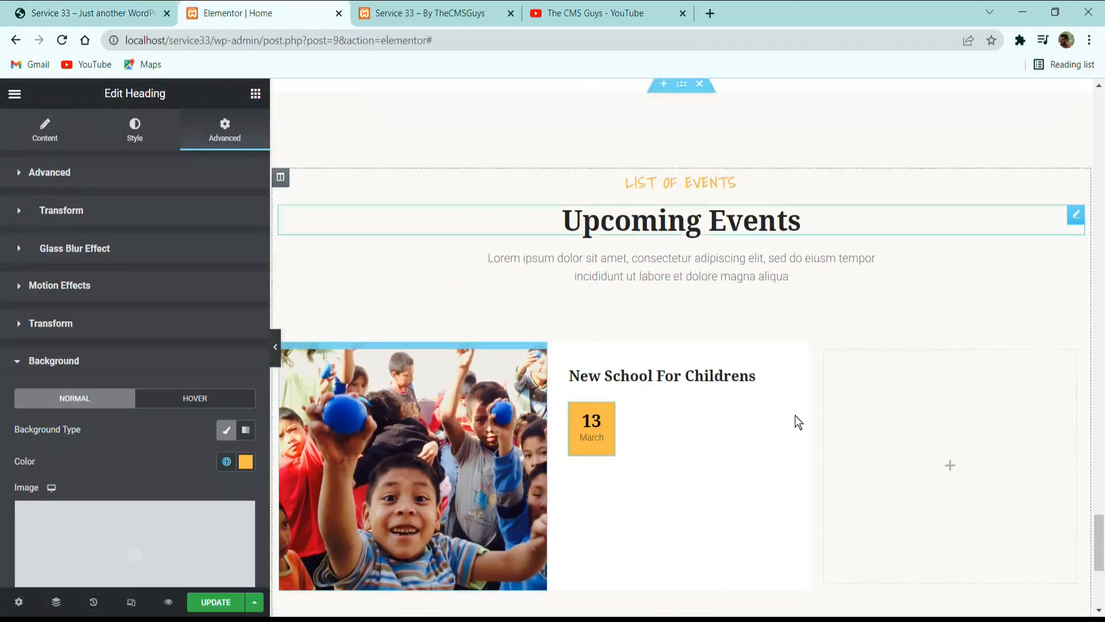
{"action": "scroll", "coordinate": [796, 416], "scroll_direction": "up", "scroll_amount": 8}
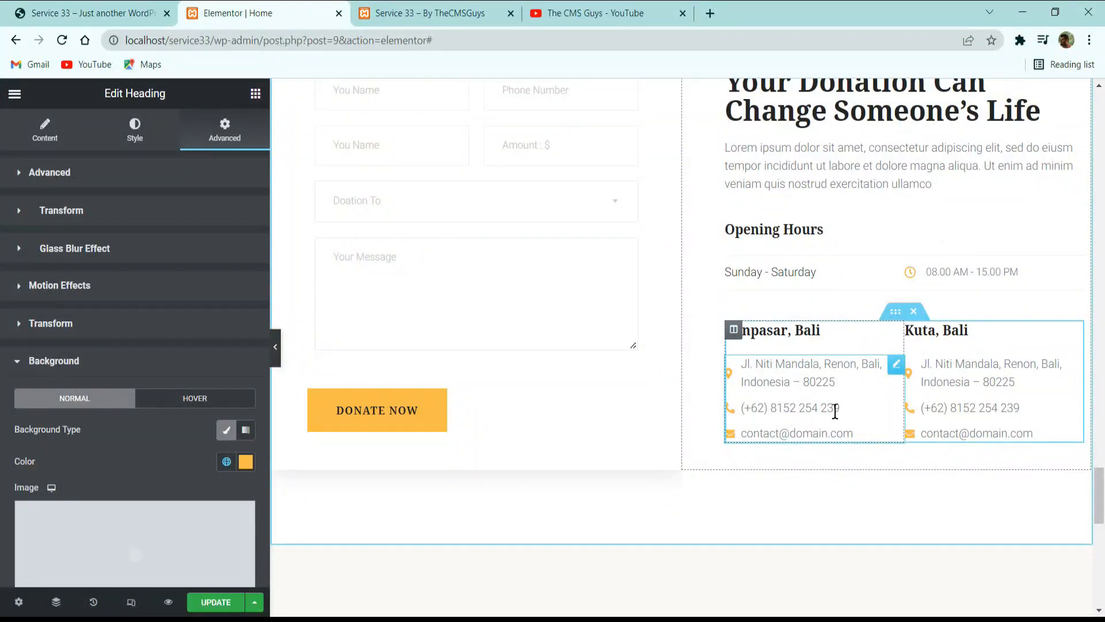
{"action": "right_click", "coordinate": [835, 411]}
{"action": "left_click", "coordinate": [844, 448]}
{"action": "scroll", "coordinate": [734, 440], "scroll_direction": "down", "scroll_amount": 10}
{"action": "scroll", "coordinate": [690, 438], "scroll_direction": "up", "scroll_amount": 5}
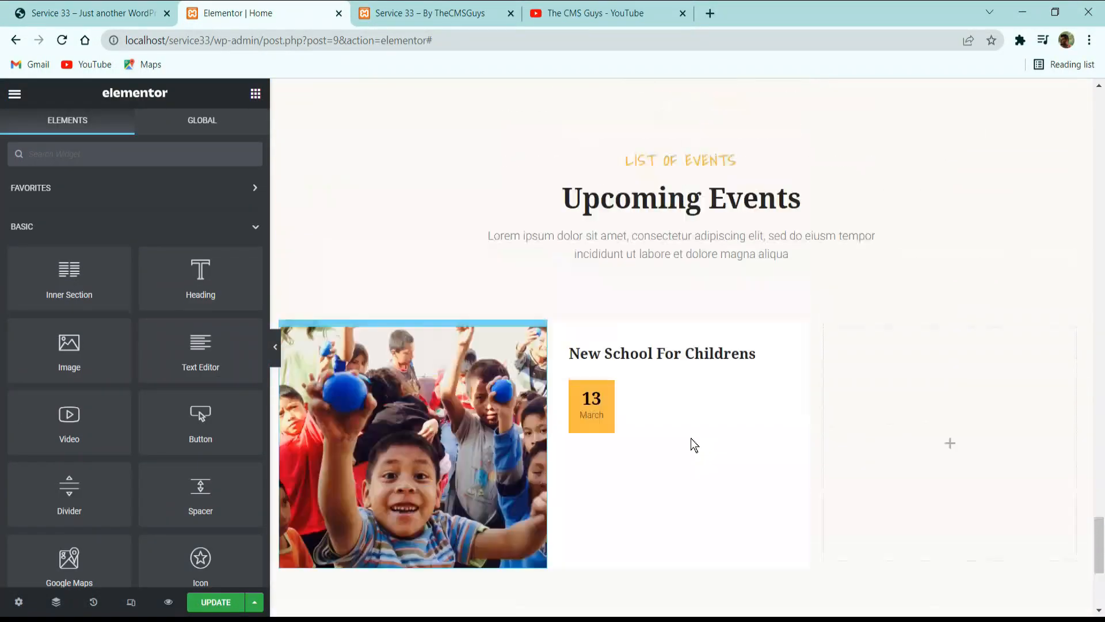
{"action": "right_click", "coordinate": [583, 389]}
{"action": "left_click", "coordinate": [627, 469]}
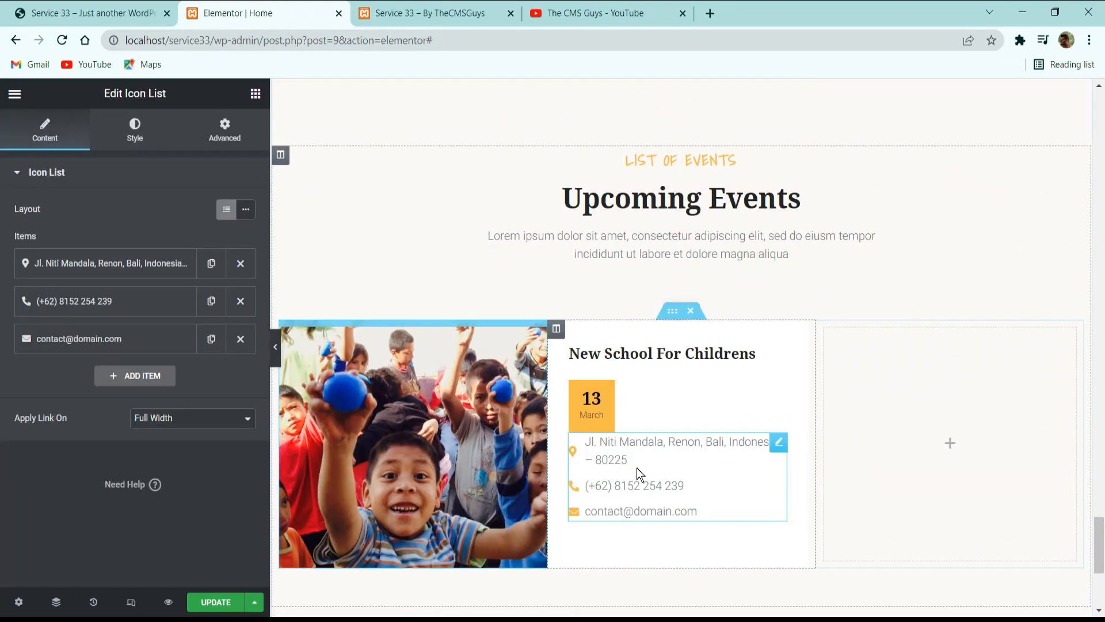
Replace the address text of the pasted list's first item with "Bima, NTB" copied from the reference site.
{"action": "left_click", "coordinate": [88, 11]}
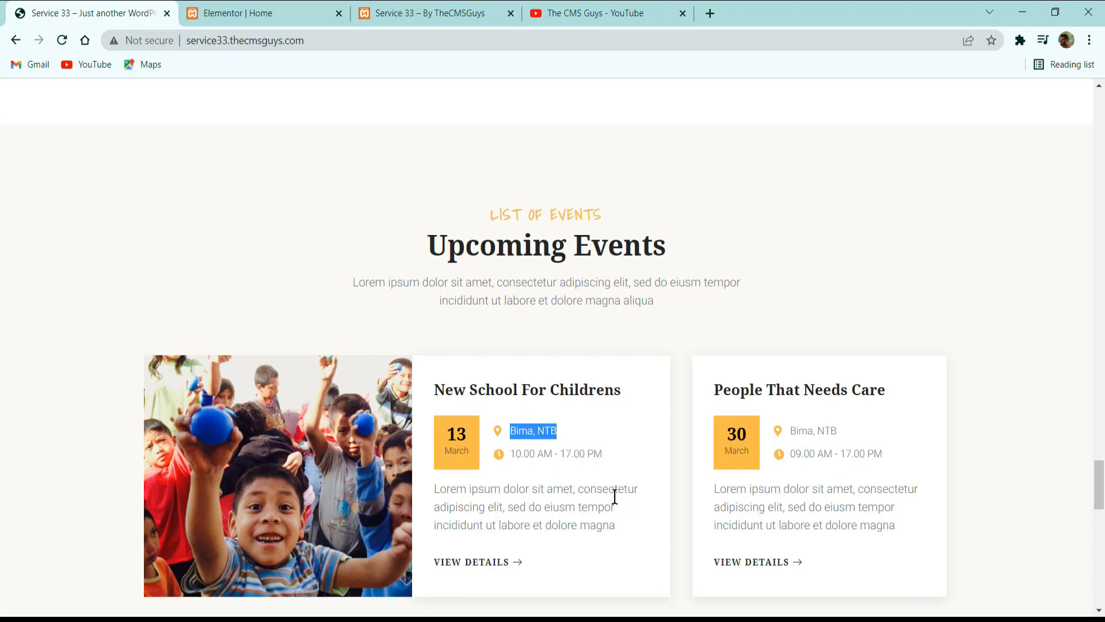
{"action": "left_click", "coordinate": [323, 8]}
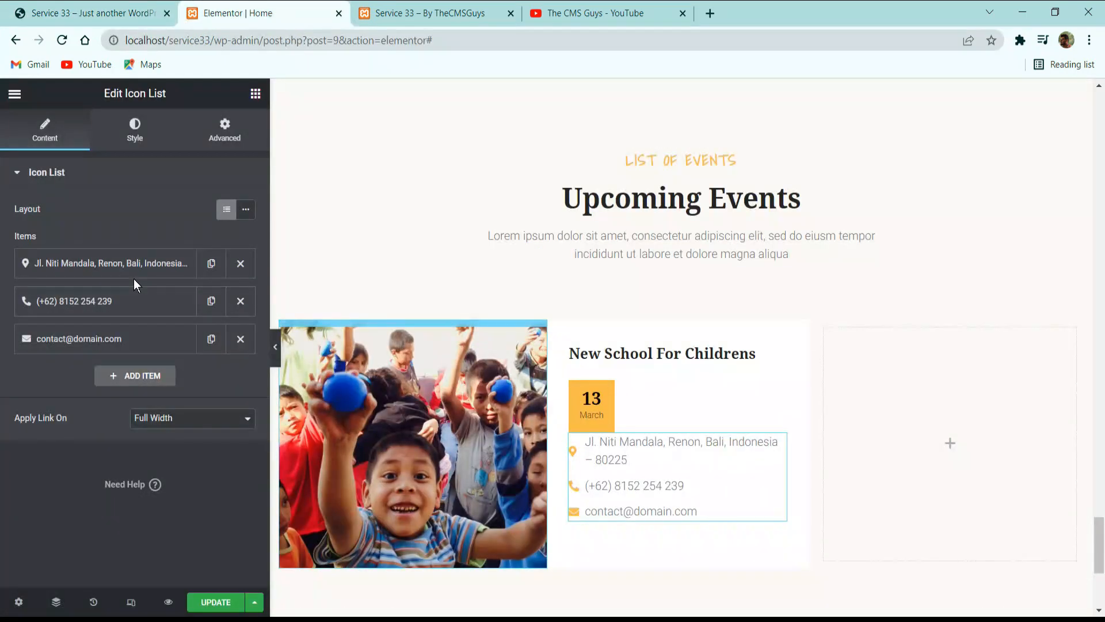
{"action": "left_click", "coordinate": [140, 263]}
{"action": "triple_click", "coordinate": [131, 322]}
{"action": "key", "text": "ctrl+v"}
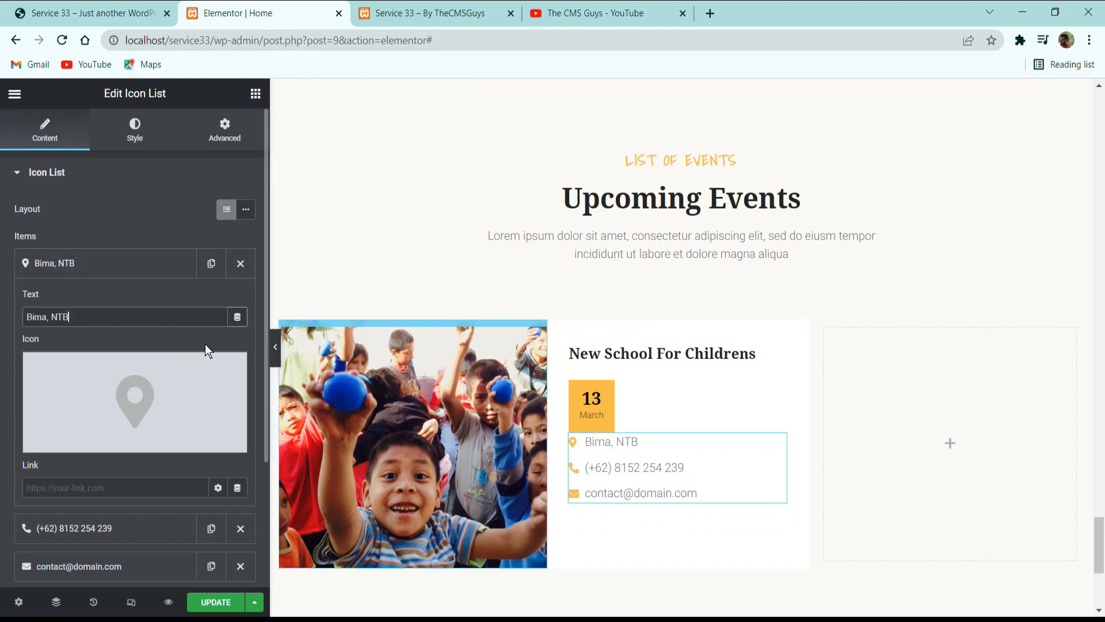
{"action": "left_click", "coordinate": [133, 262]}
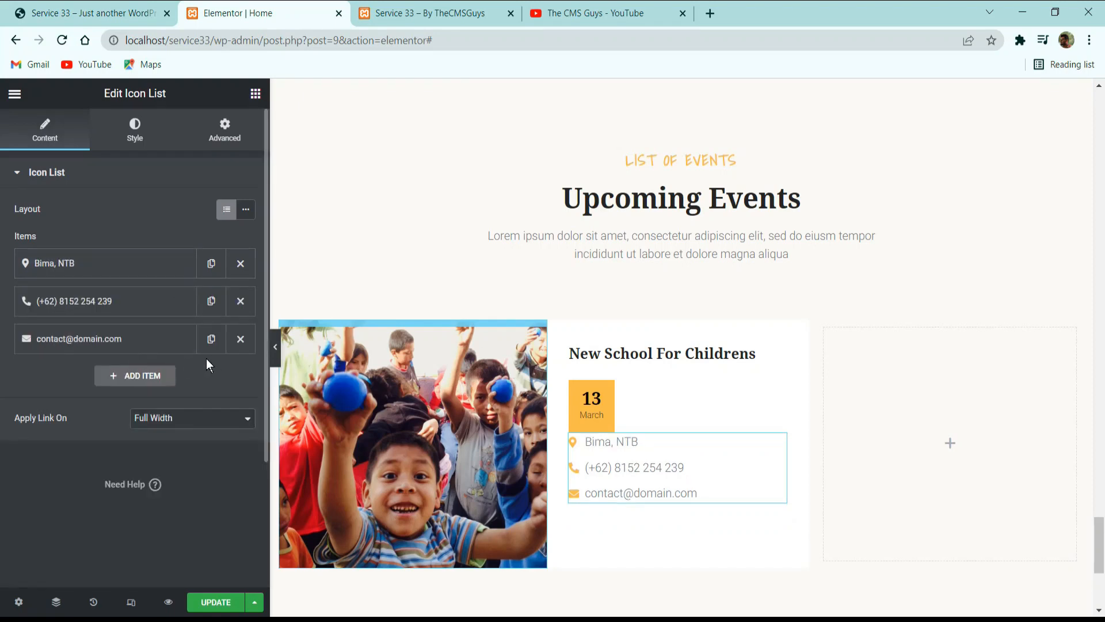
Delete the e-mail item and replace the phone item's text with "10.00 AM - 17.00 PM" from the reference site.
{"action": "left_click", "coordinate": [240, 339]}
{"action": "left_click", "coordinate": [148, 301]}
{"action": "left_click", "coordinate": [92, 12]}
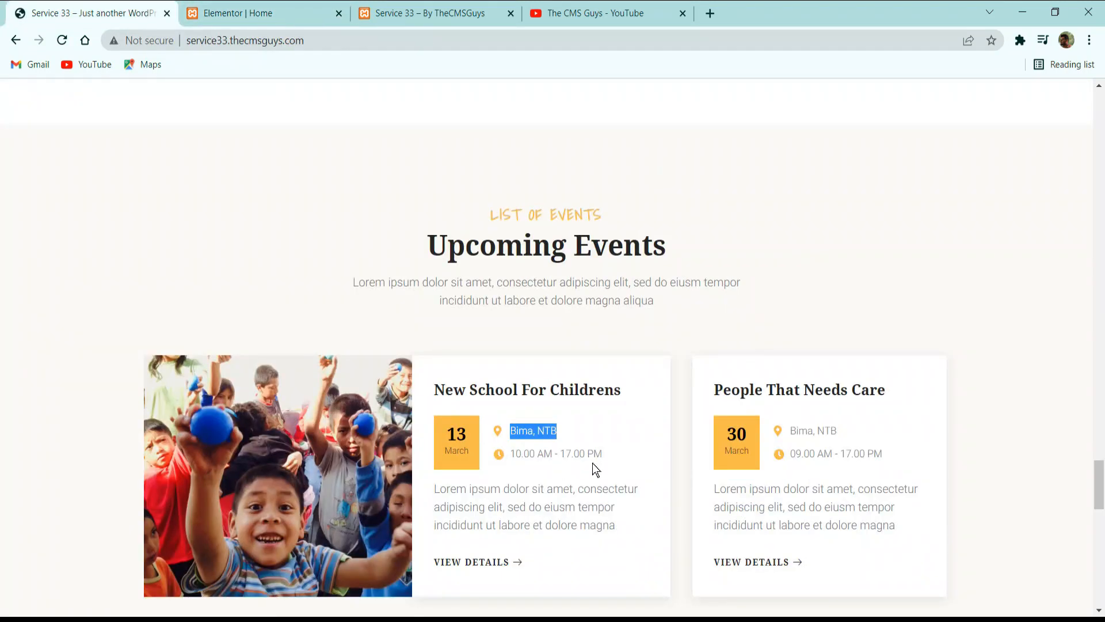
{"action": "left_click_drag", "start_coordinate": [603, 453], "coordinate": [511, 454]}
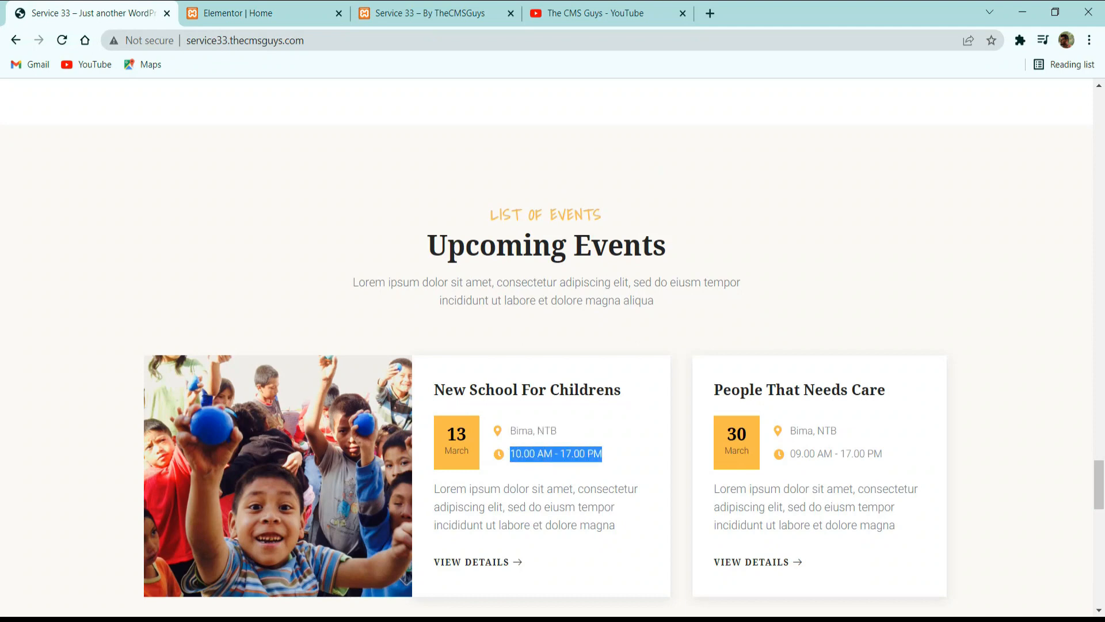
{"action": "left_click", "coordinate": [323, 12]}
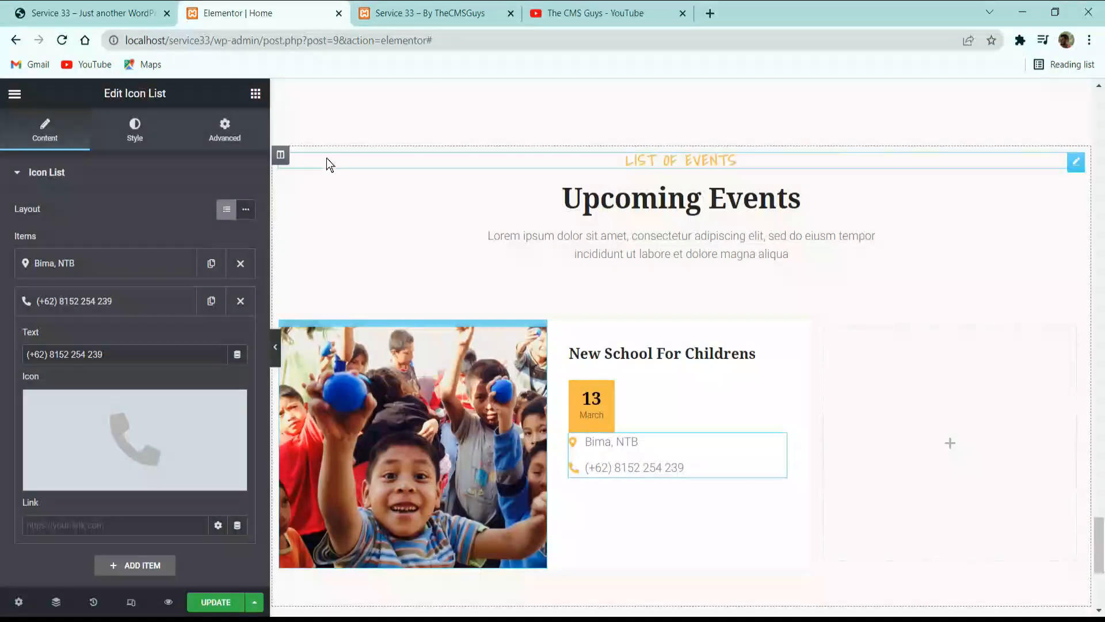
{"action": "triple_click", "coordinate": [143, 354]}
{"action": "key", "text": "ctrl+v"}
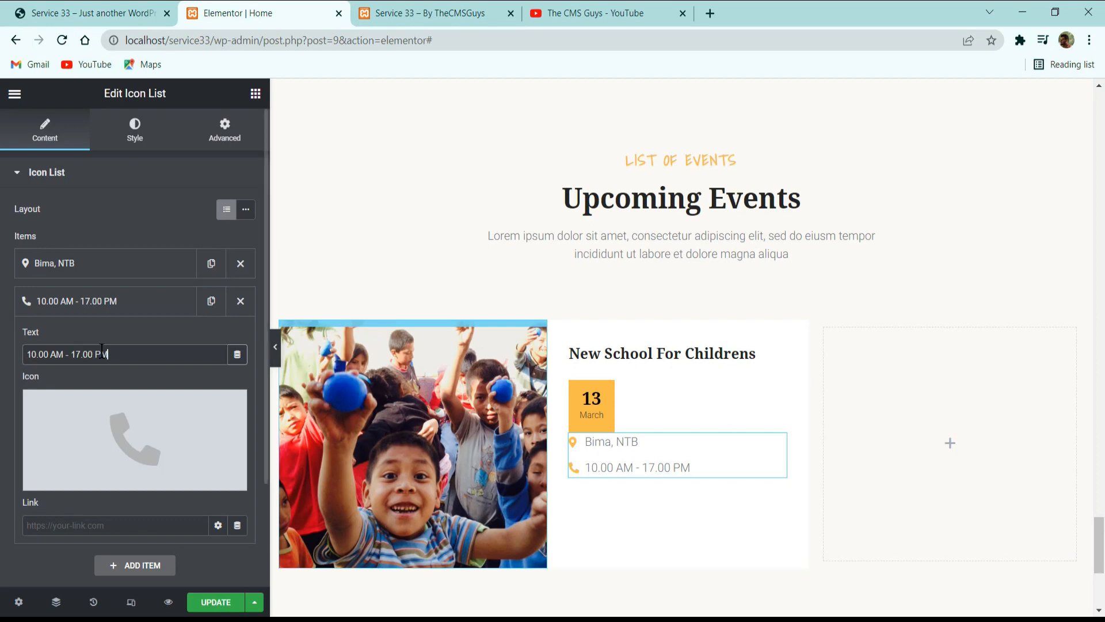
Change the icon of the event time item to the solid clock from the icon library.
{"action": "left_click", "coordinate": [121, 311]}
{"action": "left_click", "coordinate": [121, 301]}
{"action": "left_click", "coordinate": [75, 473]}
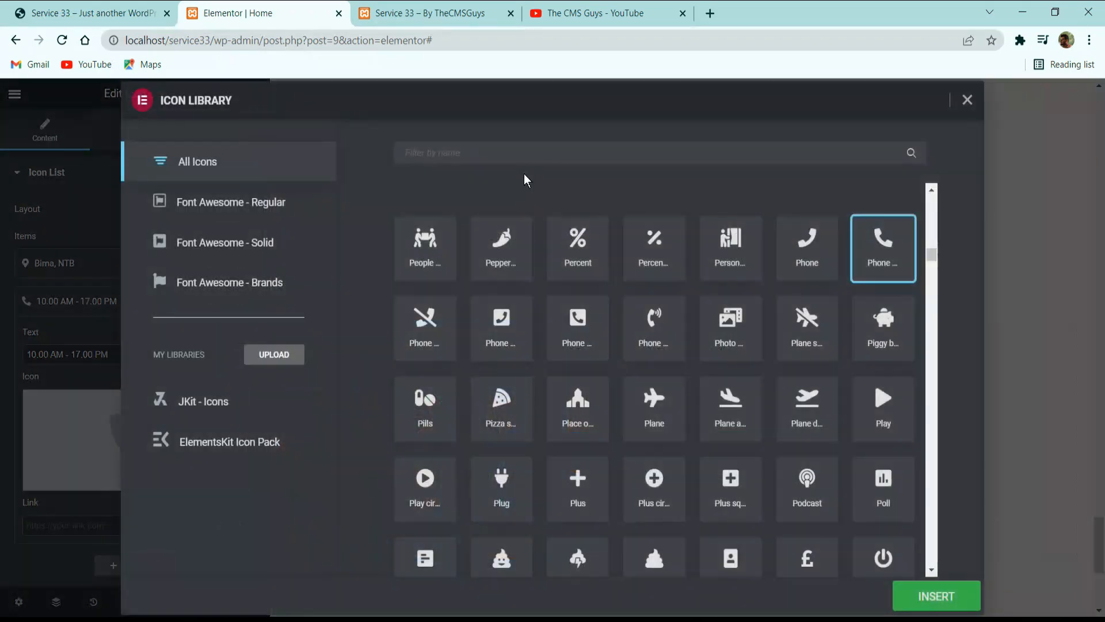
{"action": "type", "text": "clock"}
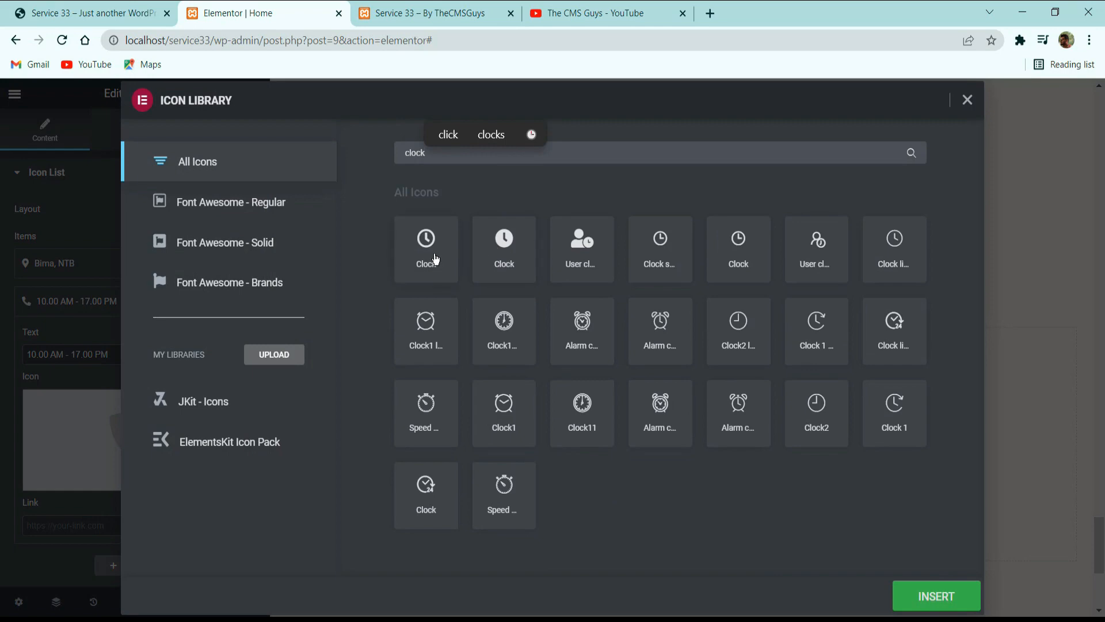
{"action": "left_click", "coordinate": [497, 241]}
{"action": "left_click", "coordinate": [917, 596]}
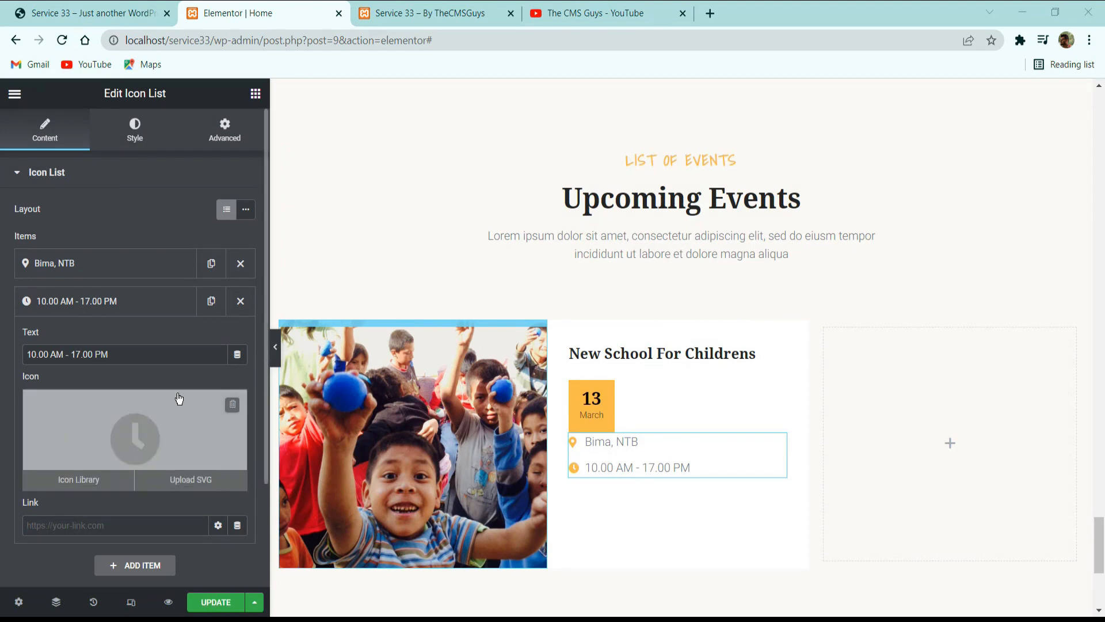
Set the text size of the event card's location and time icon list to 14 px.
{"action": "scroll", "coordinate": [134, 320], "scroll_direction": "down", "scroll_amount": 2}
{"action": "scroll", "coordinate": [135, 319], "scroll_direction": "up", "scroll_amount": 3}
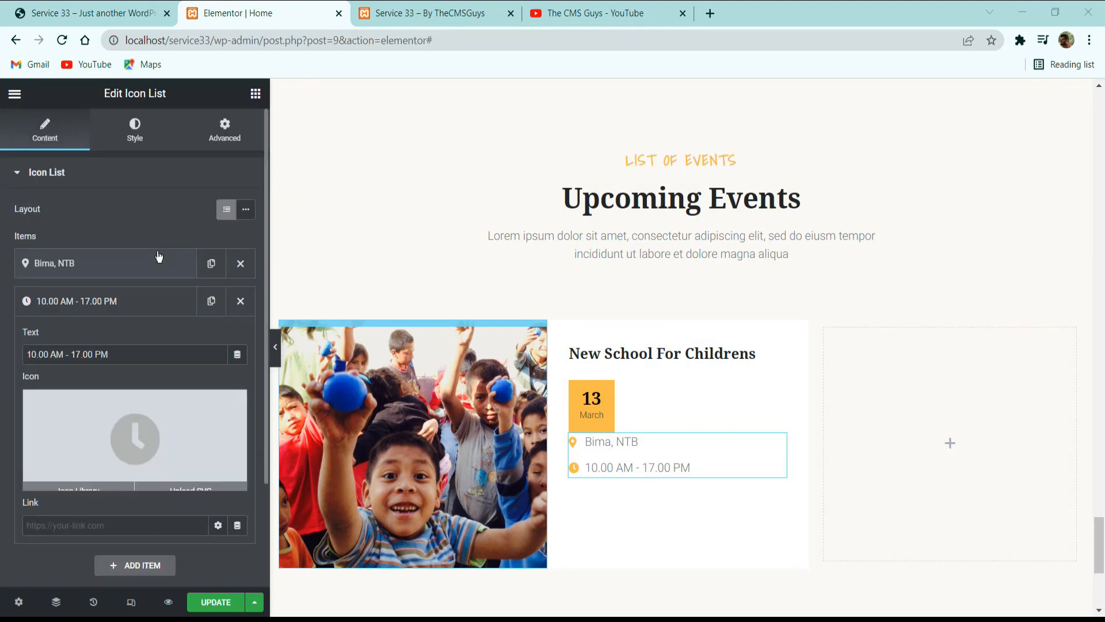
{"action": "left_click", "coordinate": [135, 128]}
{"action": "left_click", "coordinate": [119, 344]}
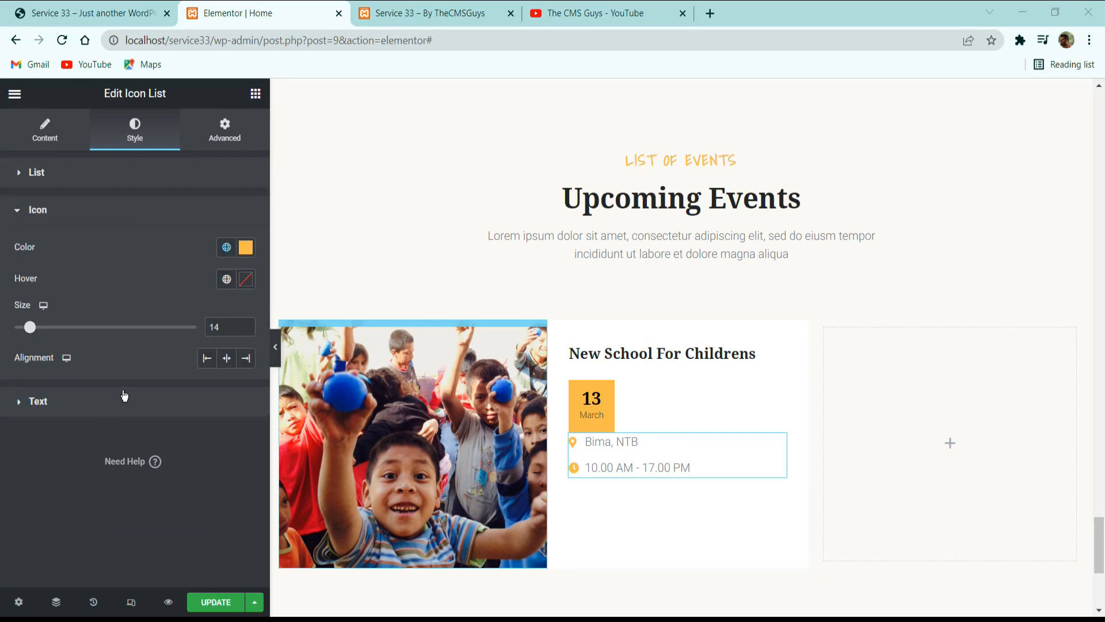
{"action": "left_click", "coordinate": [89, 397]}
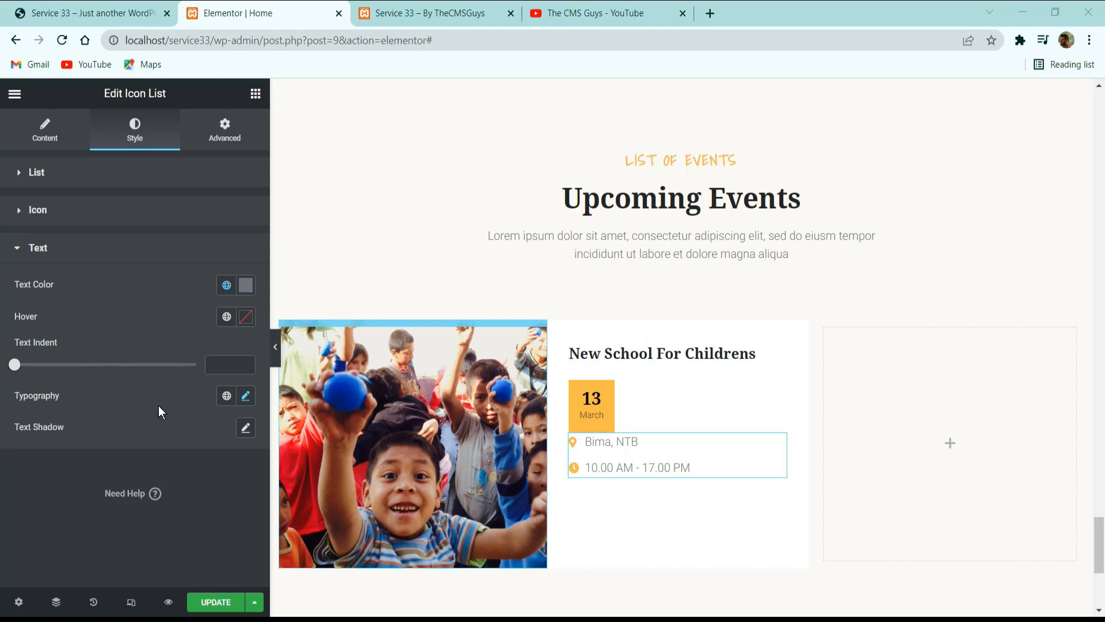
{"action": "left_click", "coordinate": [246, 396]}
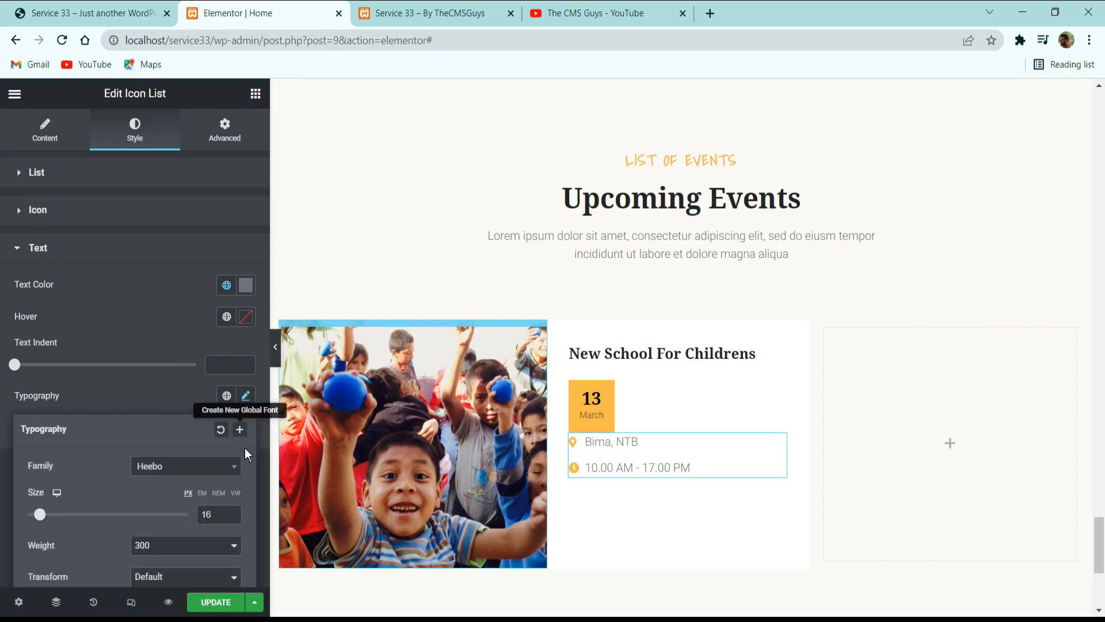
{"action": "left_click", "coordinate": [234, 518]}
{"action": "left_click", "coordinate": [233, 518]}
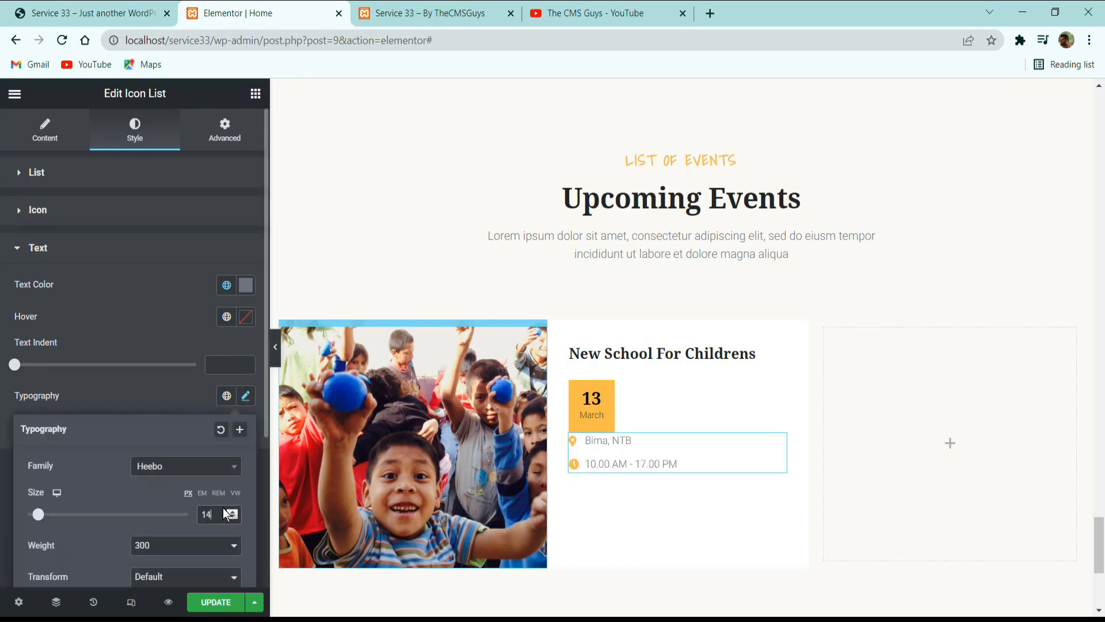
{"action": "left_click", "coordinate": [164, 394]}
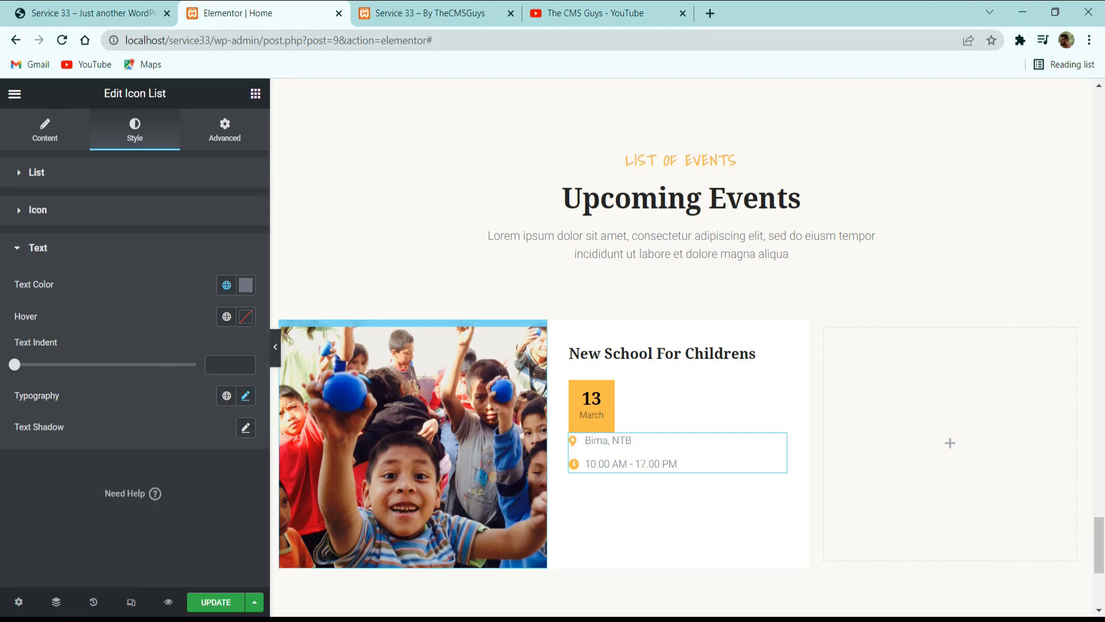
Unlink the icon list's margins and set the top margin to 10 px and the left margin to 20 px.
{"action": "left_click", "coordinate": [214, 132]}
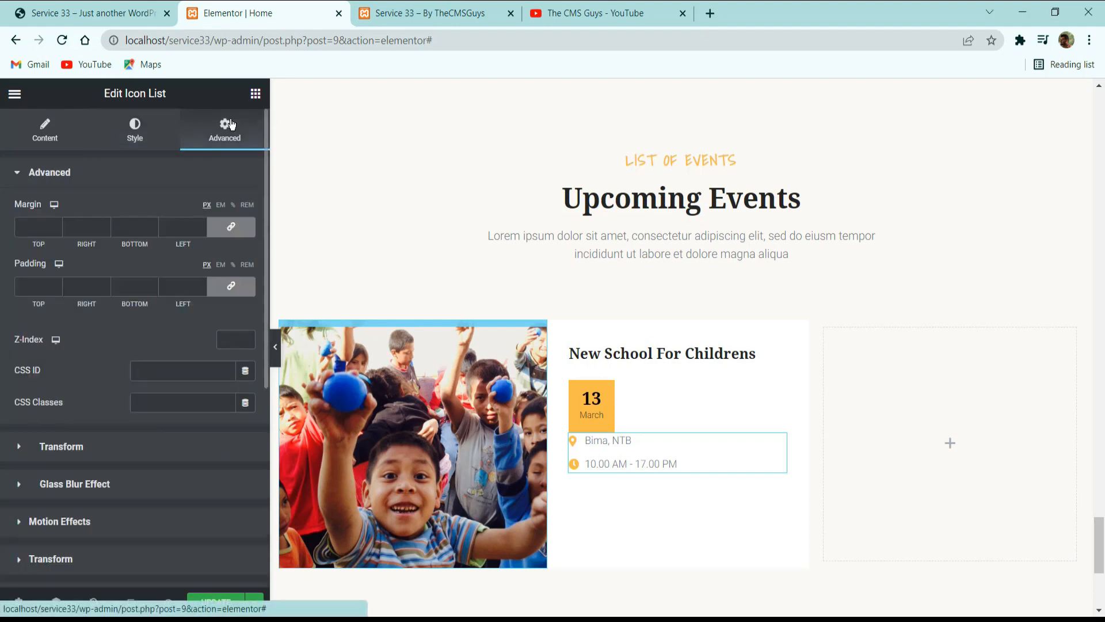
{"action": "left_click", "coordinate": [243, 228]}
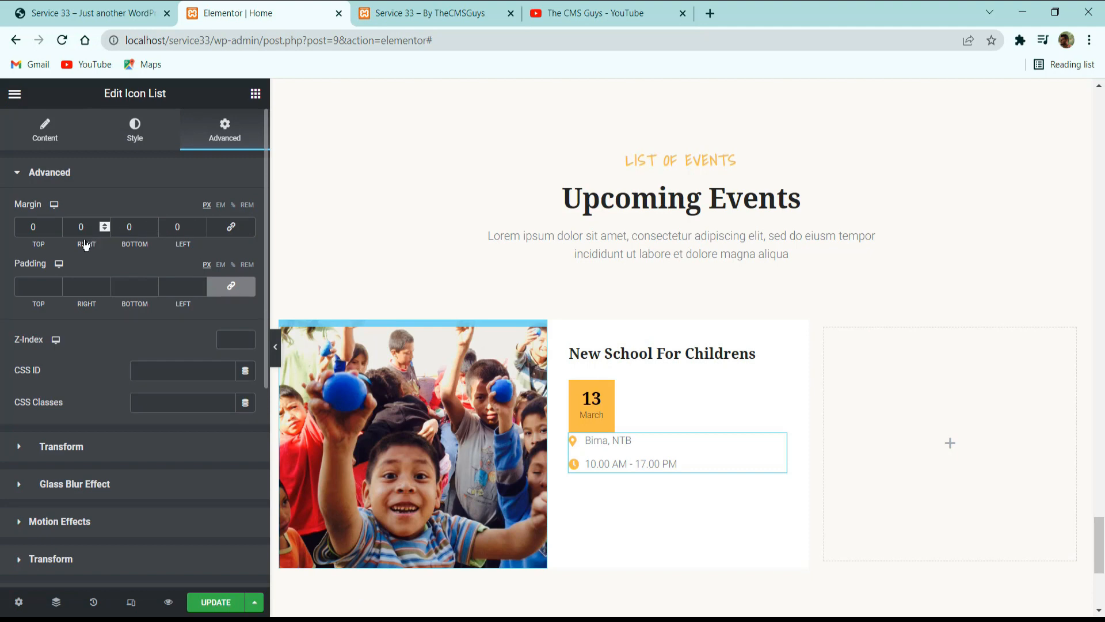
{"action": "left_click", "coordinate": [38, 224]}
{"action": "type", "text": "10"}
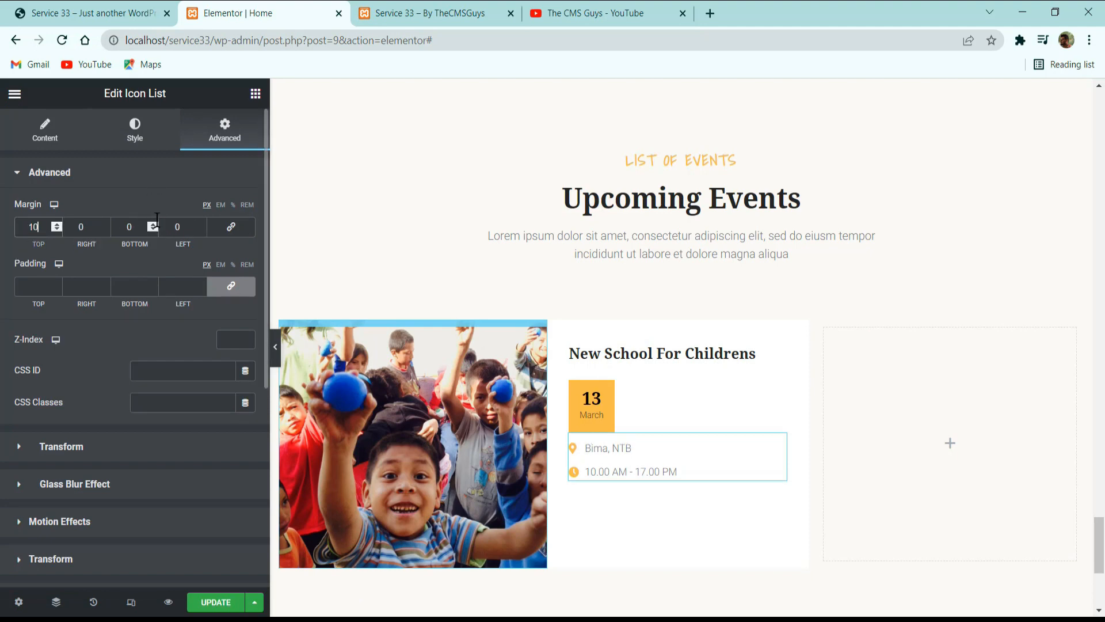
{"action": "left_click_drag", "start_coordinate": [186, 229], "coordinate": [145, 234]}
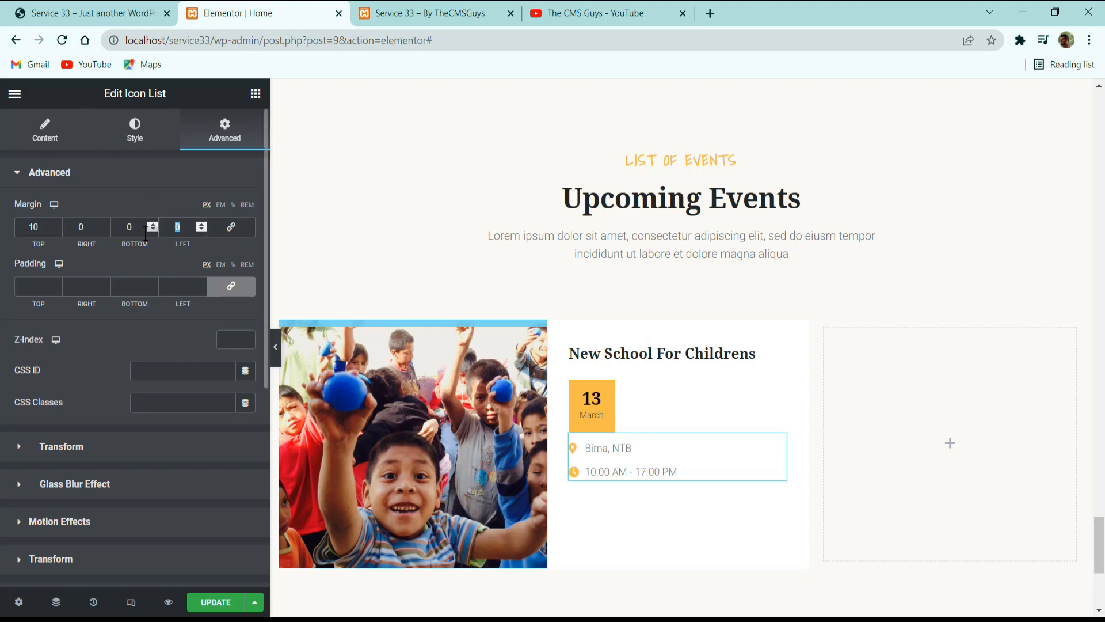
{"action": "type", "text": "20"}
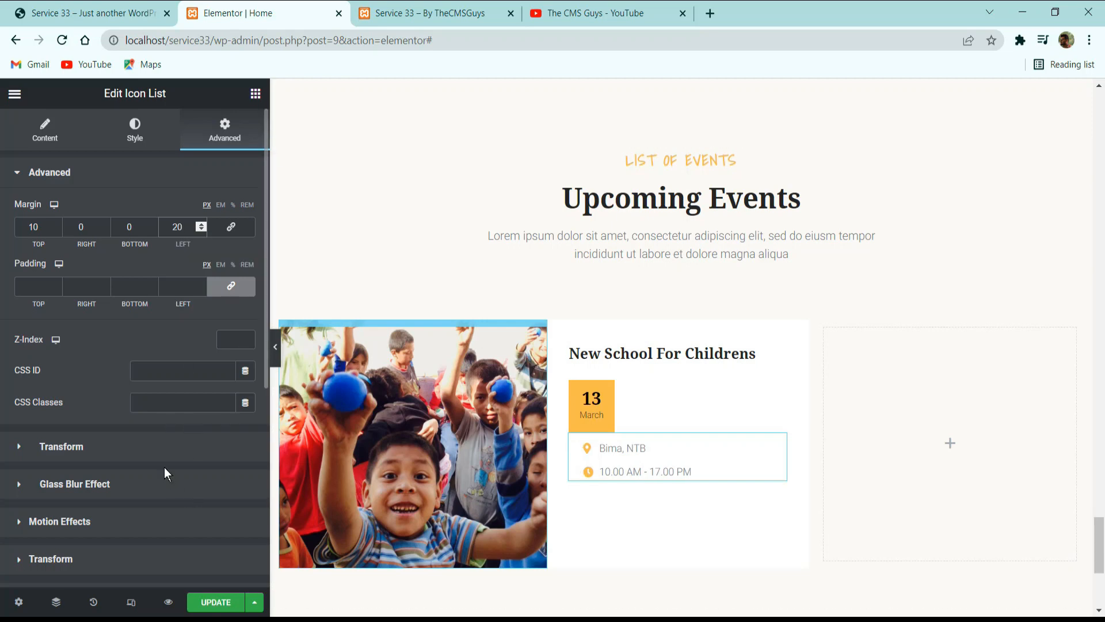
Set the icon list's positioning width to Inline (auto) so it sits beside the date block.
{"action": "scroll", "coordinate": [164, 470], "scroll_direction": "down", "scroll_amount": 6}
{"action": "left_click", "coordinate": [81, 376]}
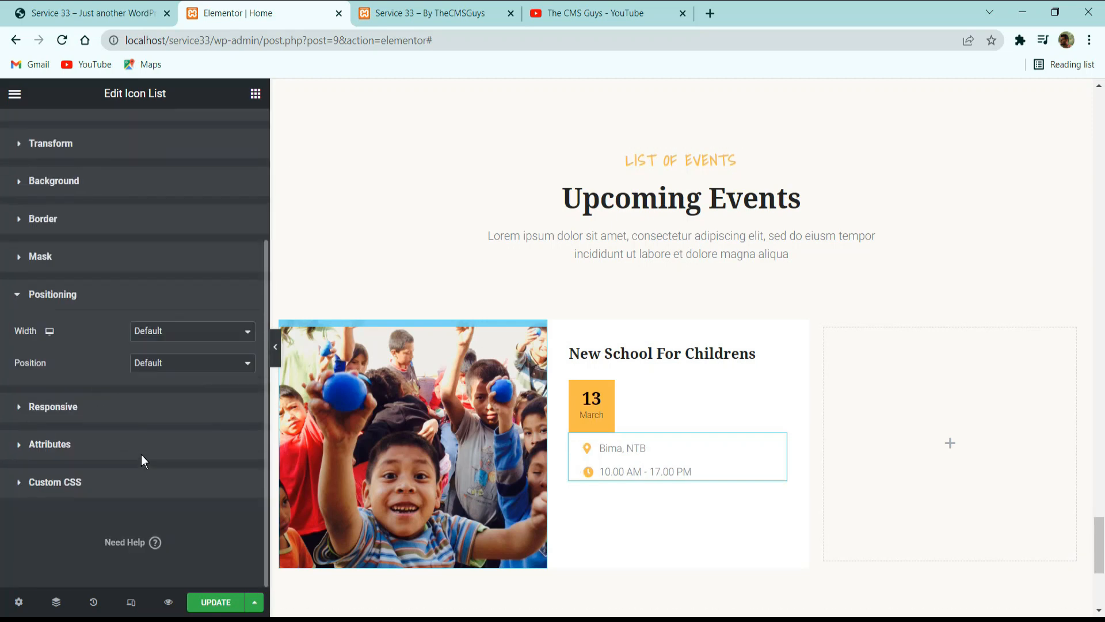
{"action": "left_click", "coordinate": [155, 337]}
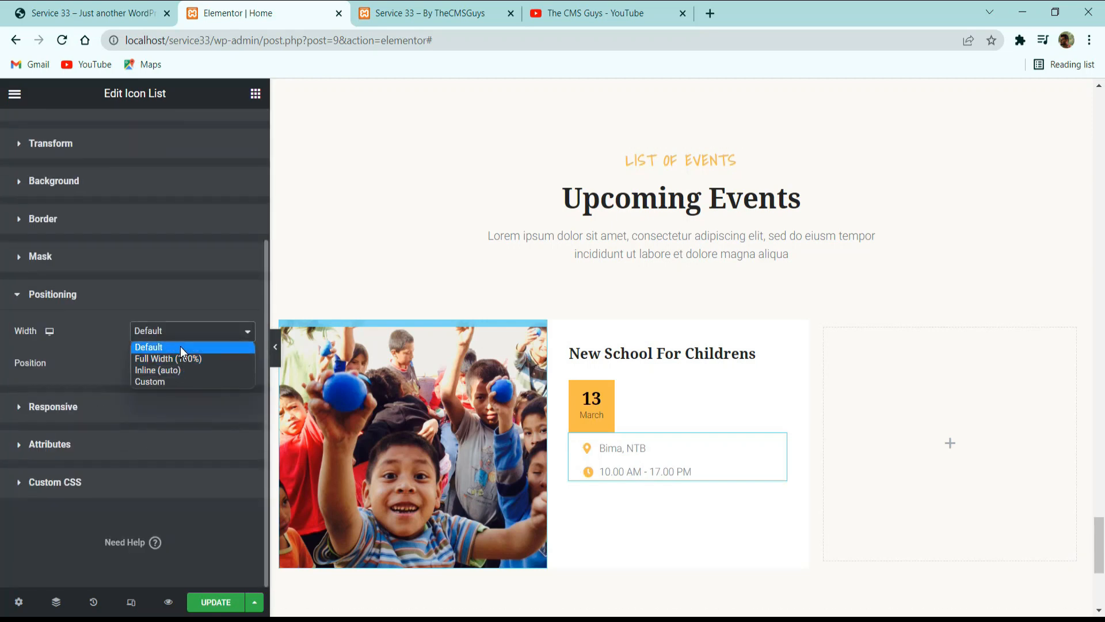
{"action": "left_click", "coordinate": [183, 371]}
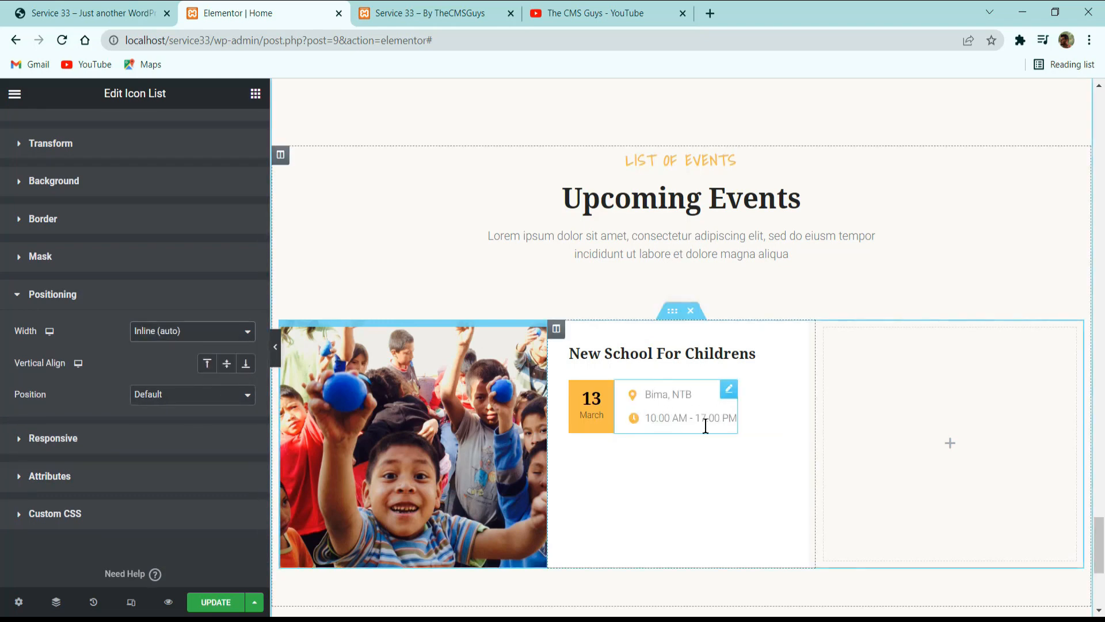
Try a left margin of 0 on the icon list and restore it to 20 px.
{"action": "scroll", "coordinate": [244, 250], "scroll_direction": "up", "scroll_amount": 5}
{"action": "left_click", "coordinate": [215, 173]}
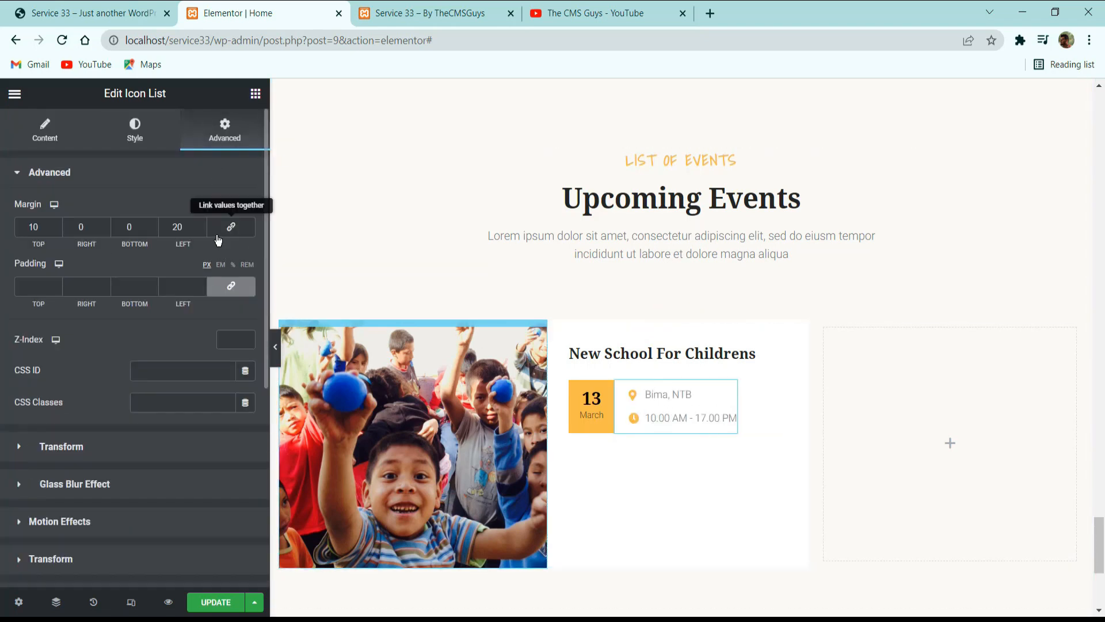
{"action": "double_click", "coordinate": [188, 226]}
{"action": "type", "text": "0"}
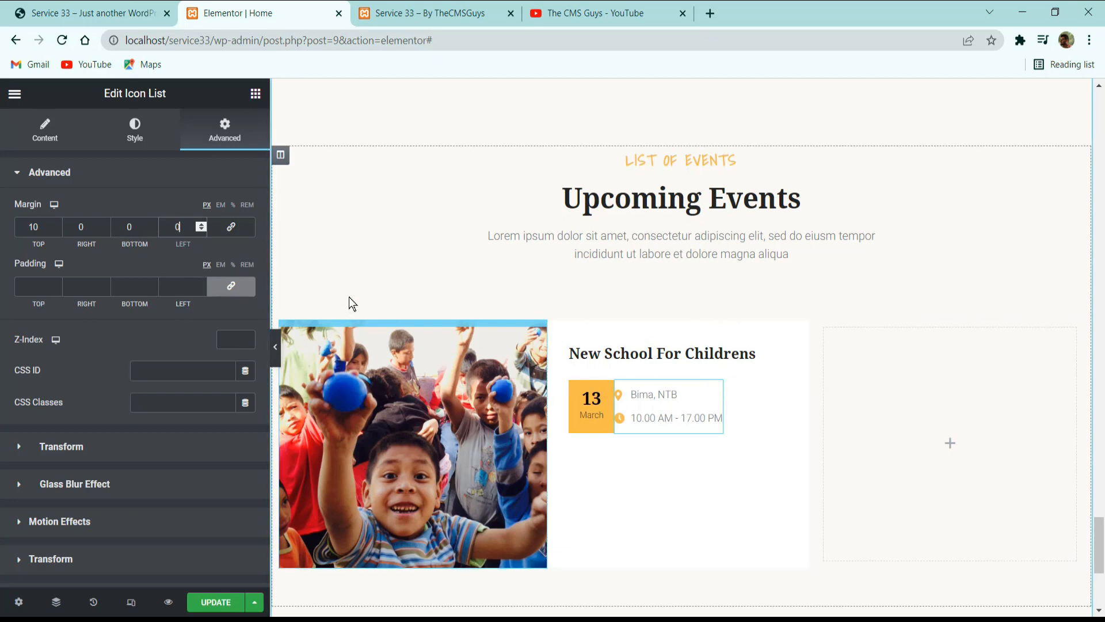
{"action": "type", "text": "20"}
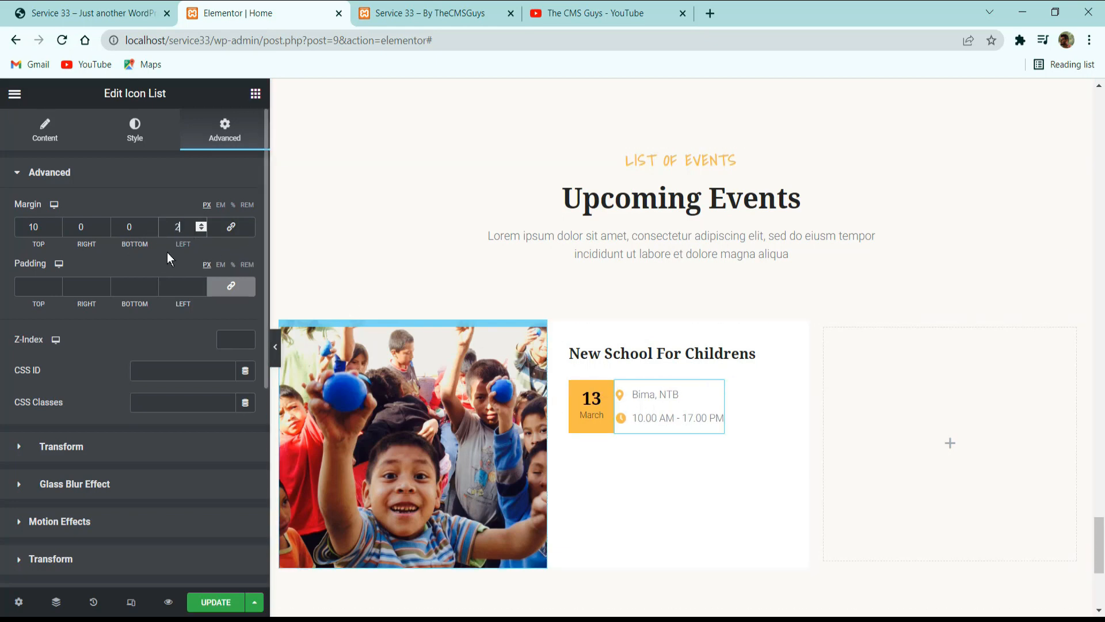
Check the event card on the reference site, then copy the Upcoming Events description text and paste it below the icon list.
{"action": "left_click", "coordinate": [124, 11]}
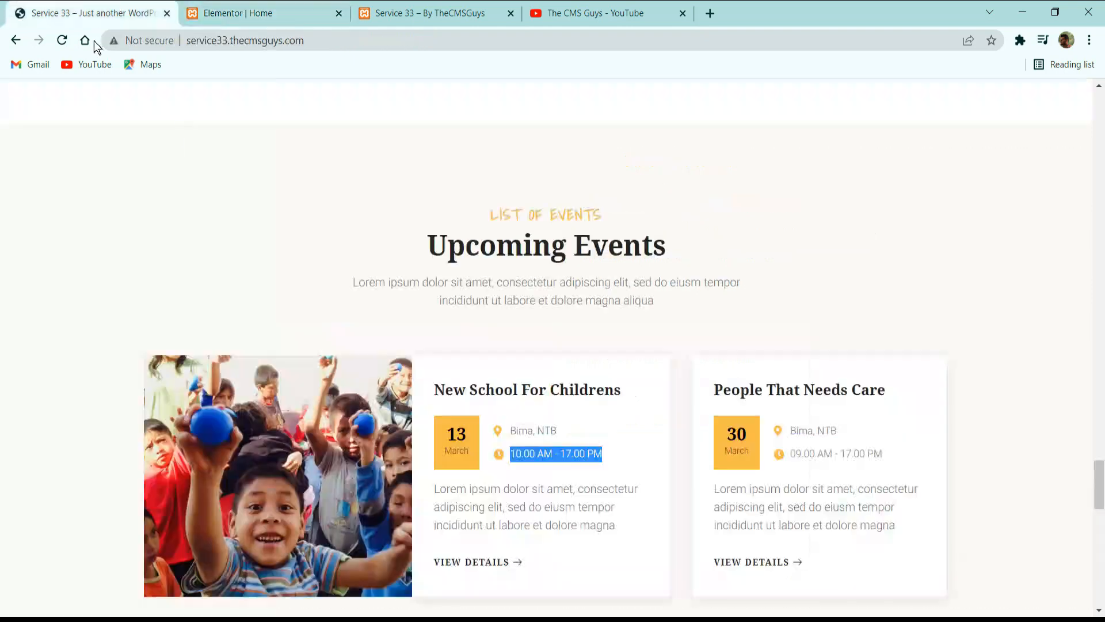
{"action": "left_click", "coordinate": [534, 521]}
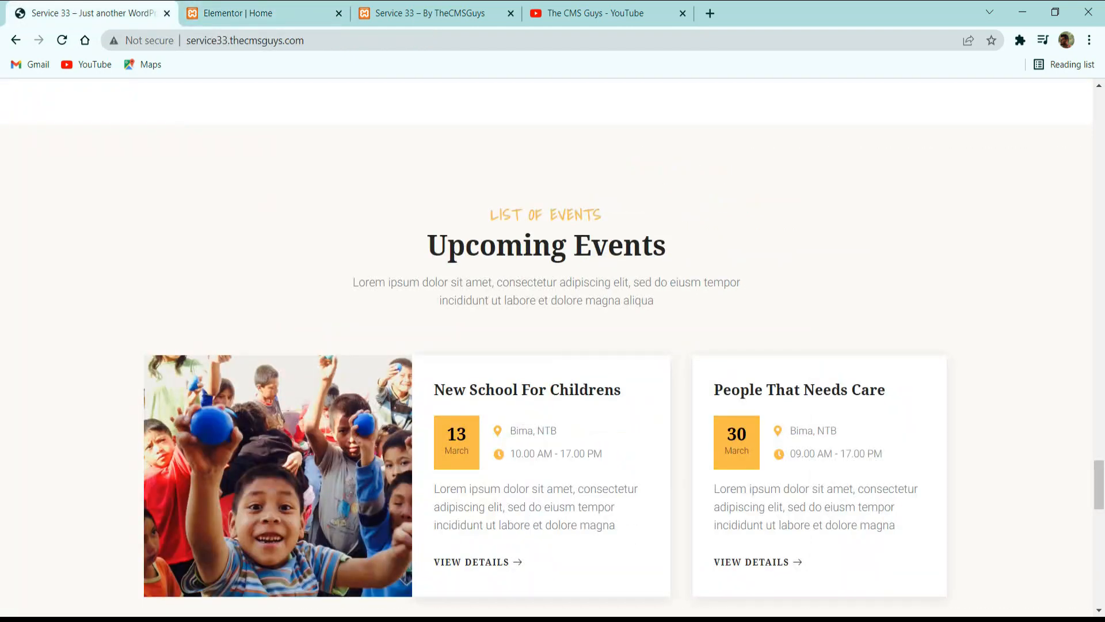
{"action": "left_click", "coordinate": [226, 9]}
{"action": "scroll", "coordinate": [647, 323], "scroll_direction": "up", "scroll_amount": 7}
{"action": "scroll", "coordinate": [650, 325], "scroll_direction": "down", "scroll_amount": 9}
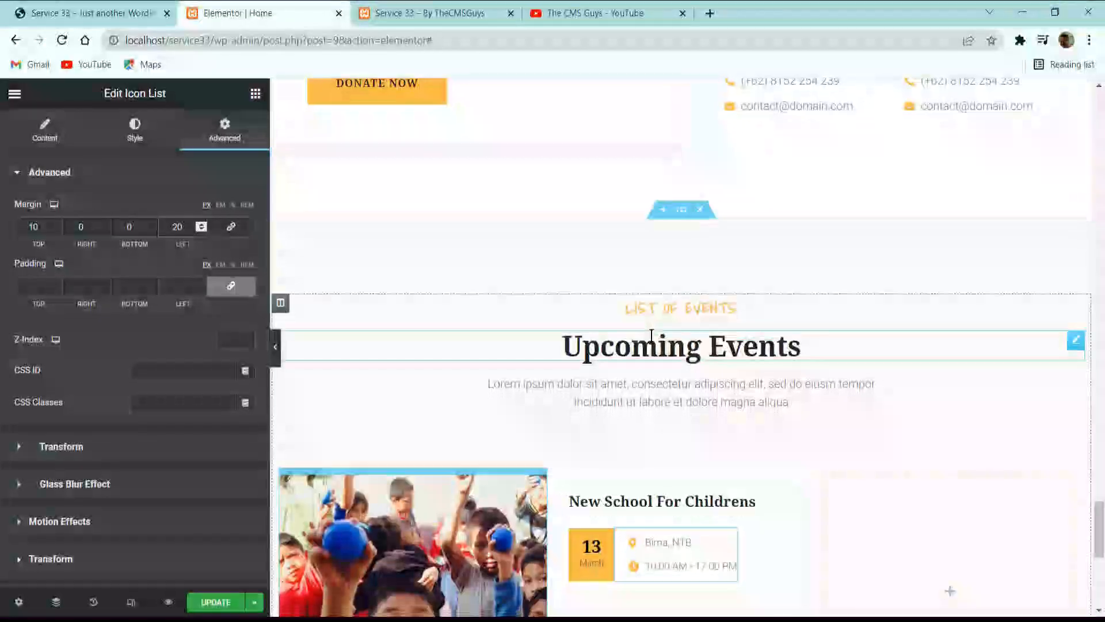
{"action": "right_click", "coordinate": [641, 90]}
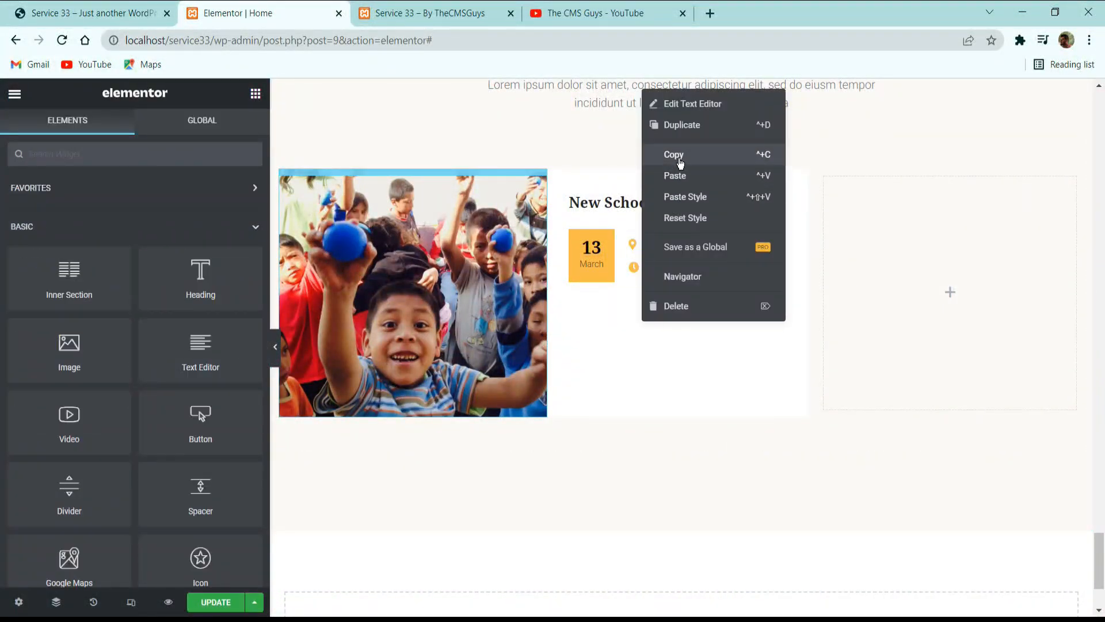
{"action": "left_click", "coordinate": [680, 161]}
{"action": "right_click", "coordinate": [672, 269]}
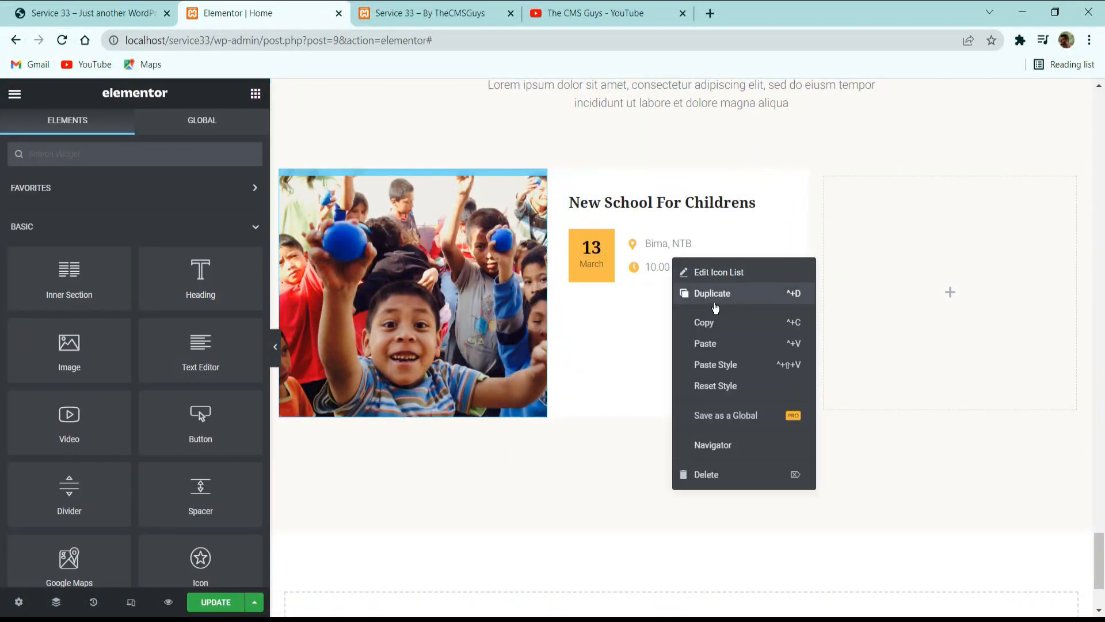
{"action": "left_click", "coordinate": [721, 347]}
Reset the pasted event description's padding to 0 on all sides and align its text left.
{"action": "left_click", "coordinate": [225, 132]}
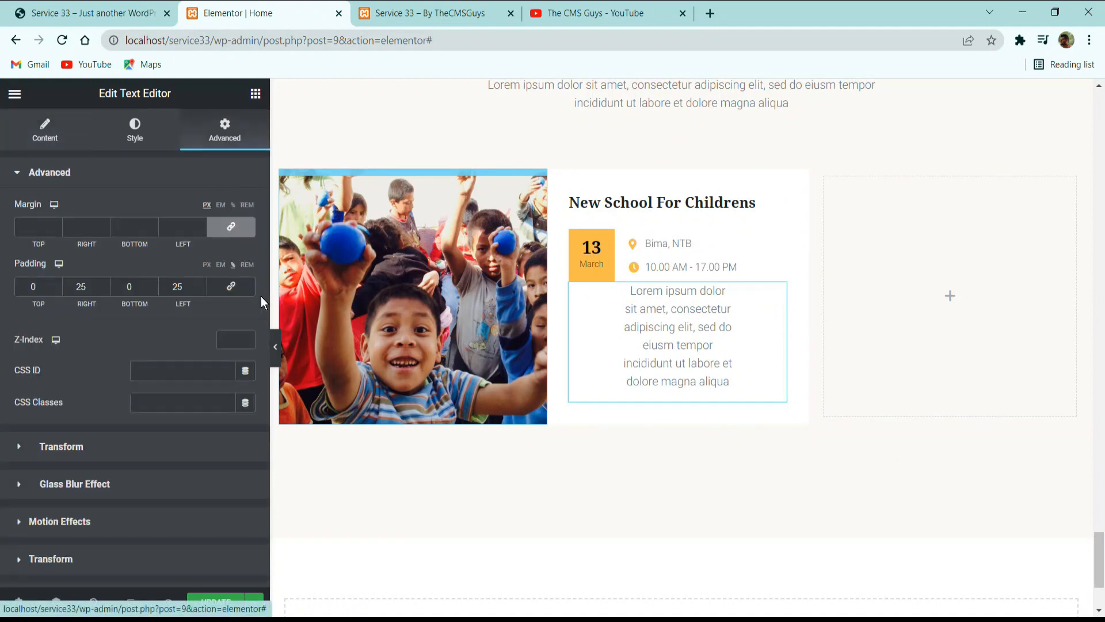
{"action": "left_click", "coordinate": [236, 285]}
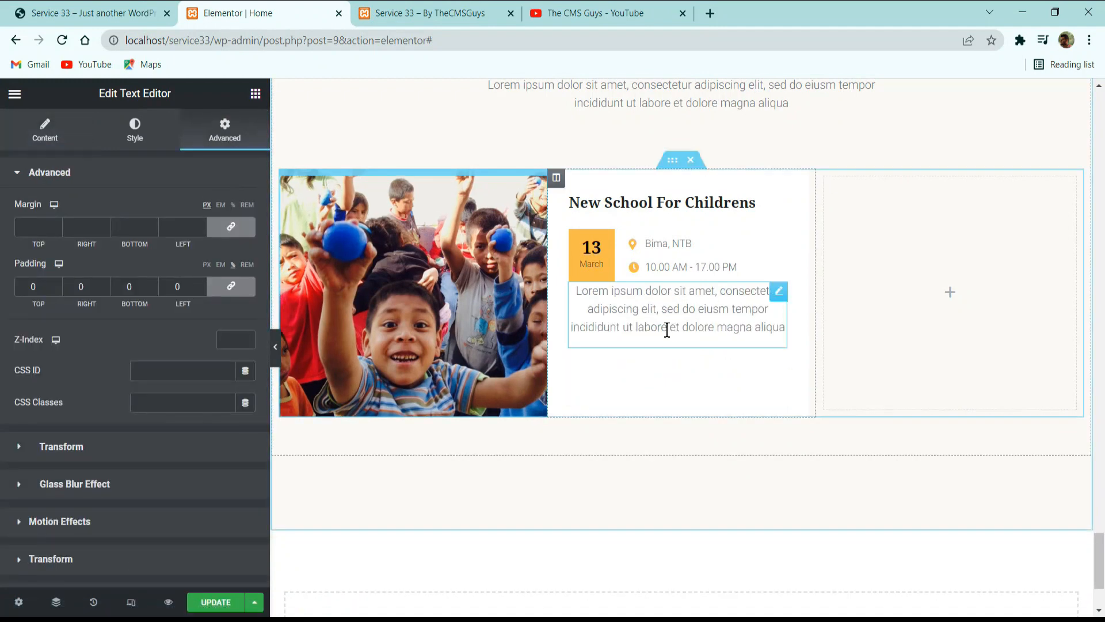
{"action": "left_click", "coordinate": [152, 142]}
{"action": "left_click", "coordinate": [187, 209]}
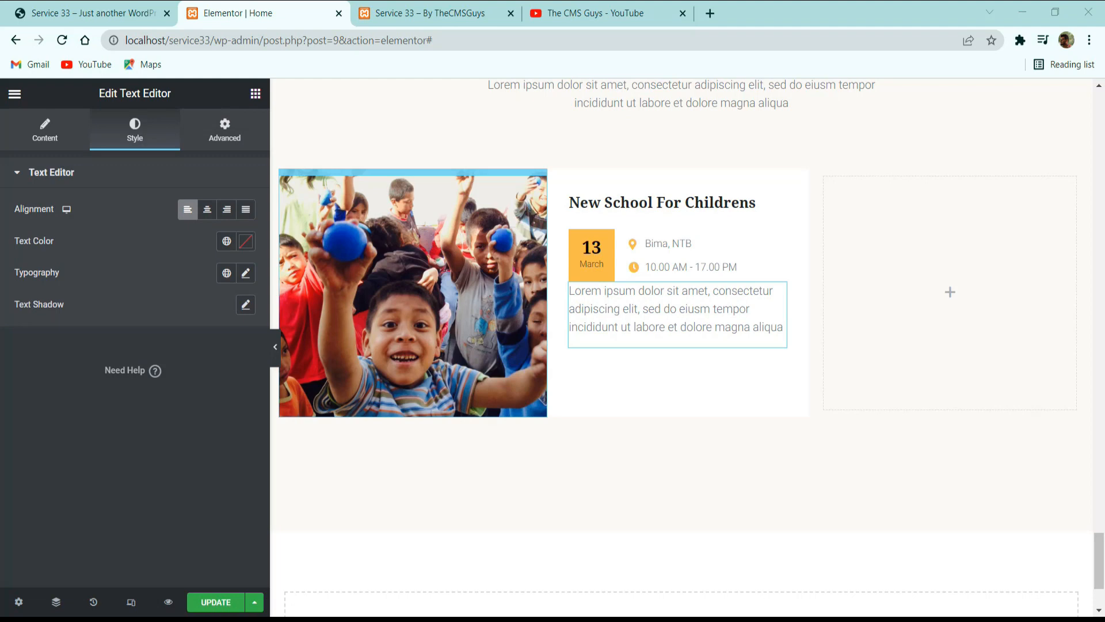
Unlink the event description's margins, set the top margin to 15 px, and clear its padding values.
{"action": "left_click", "coordinate": [225, 131]}
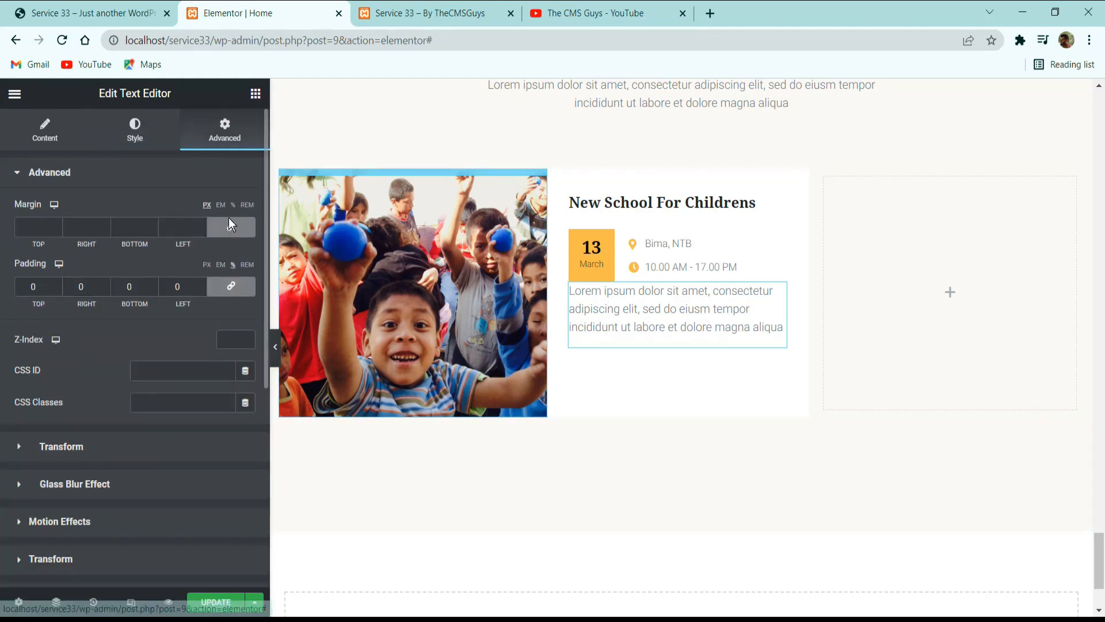
{"action": "left_click", "coordinate": [231, 226]}
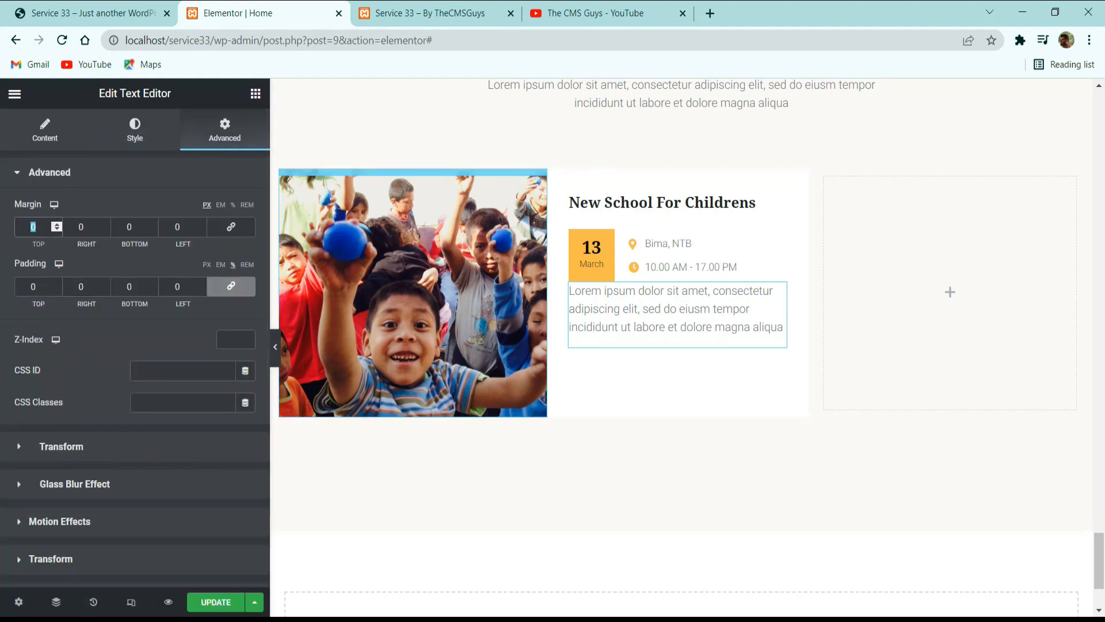
{"action": "type", "text": "15"}
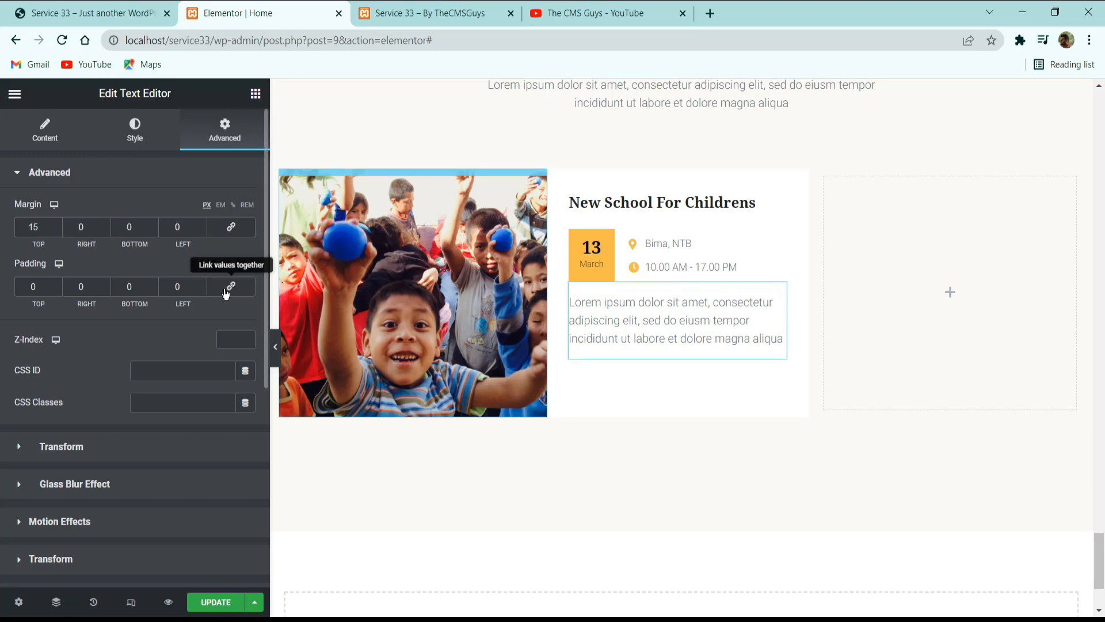
{"action": "double_click", "coordinate": [179, 286]}
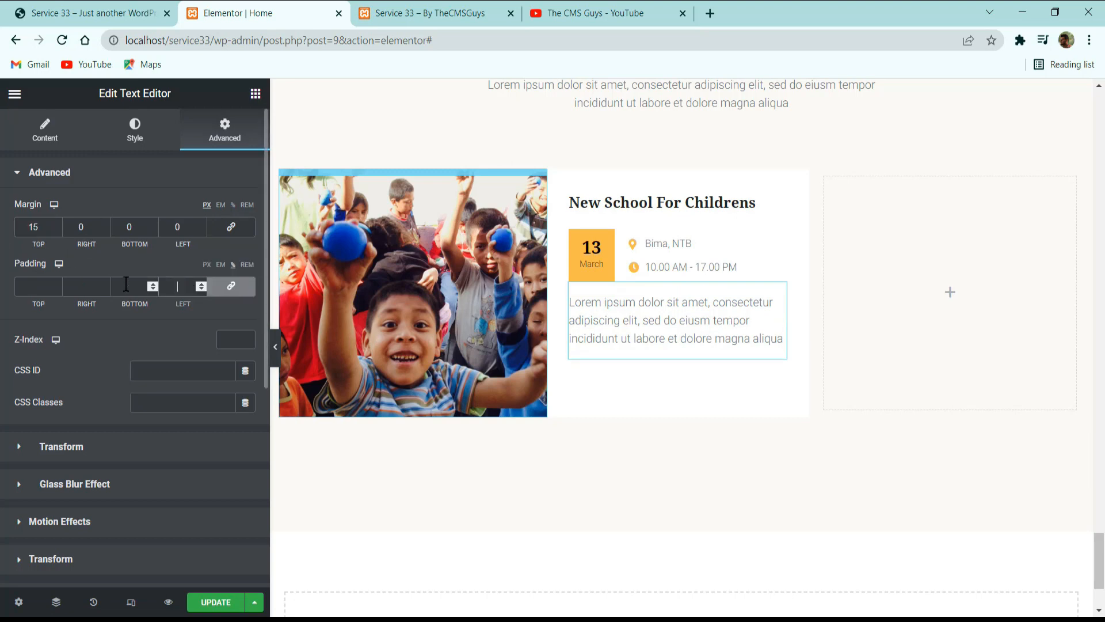
Check the reference event card, then copy the middle cause card's Details button and paste it below the event description.
{"action": "left_click", "coordinate": [158, 16]}
{"action": "scroll", "coordinate": [508, 483], "scroll_direction": "down", "scroll_amount": 2}
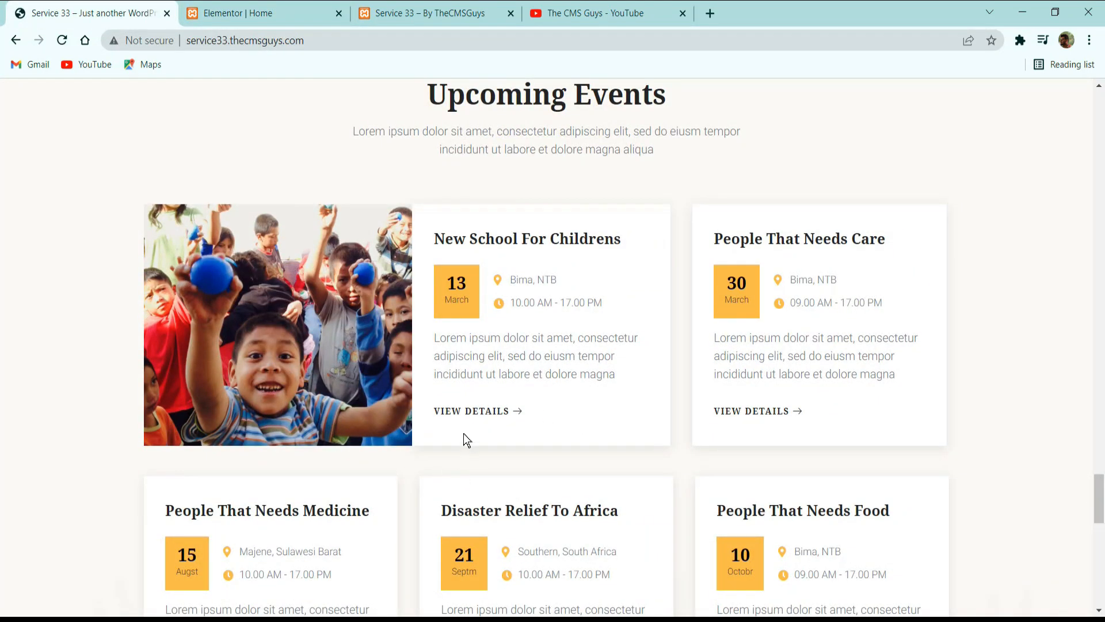
{"action": "left_click", "coordinate": [282, 12]}
{"action": "scroll", "coordinate": [642, 362], "scroll_direction": "up", "scroll_amount": 20}
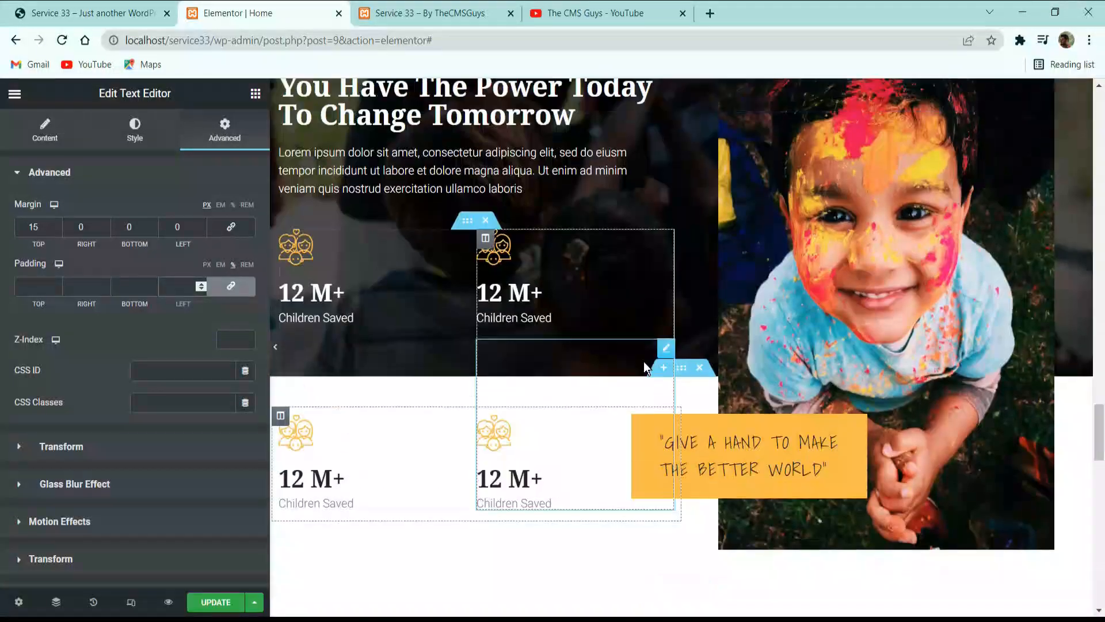
{"action": "scroll", "coordinate": [644, 370], "scroll_direction": "up", "scroll_amount": 5}
{"action": "scroll", "coordinate": [636, 378], "scroll_direction": "down", "scroll_amount": 8}
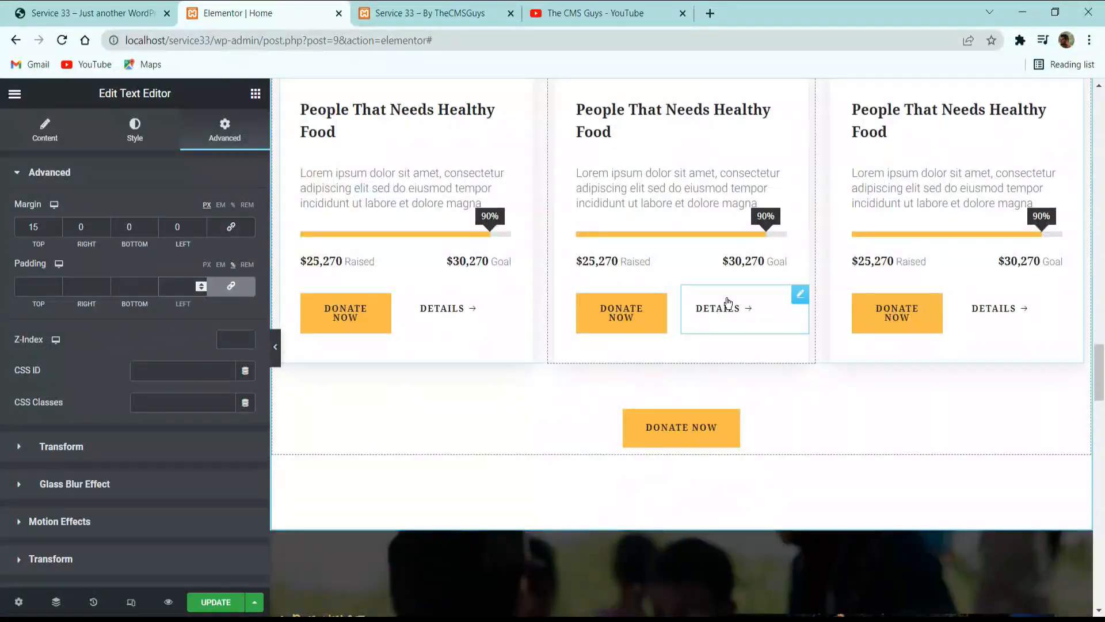
{"action": "right_click", "coordinate": [731, 311]}
{"action": "left_click", "coordinate": [769, 366]}
{"action": "scroll", "coordinate": [748, 373], "scroll_direction": "down", "scroll_amount": 20}
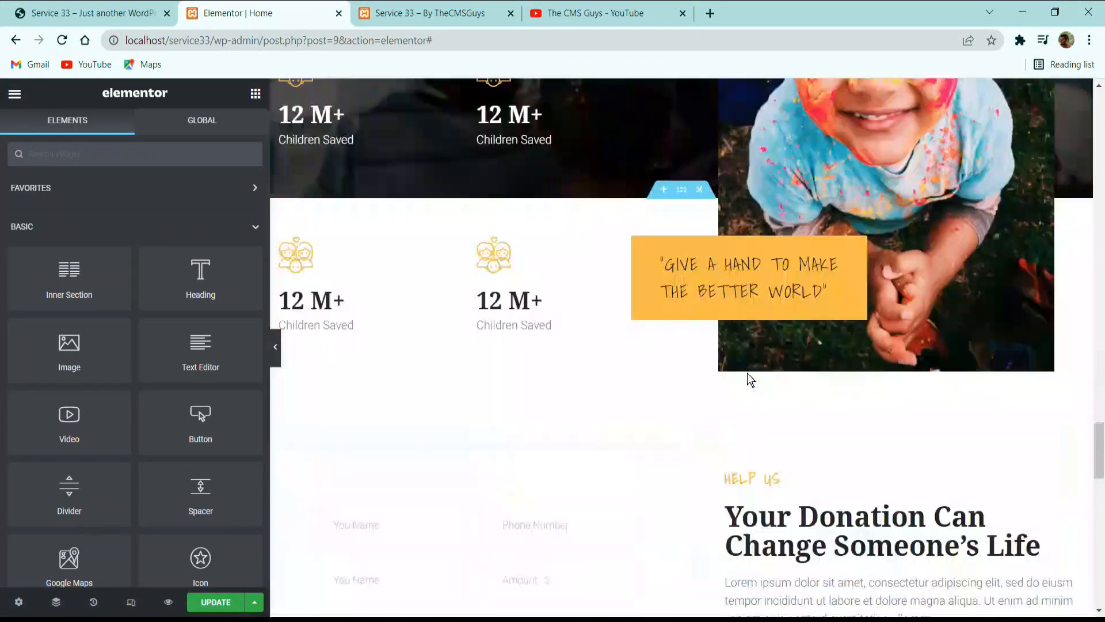
{"action": "scroll", "coordinate": [709, 373], "scroll_direction": "down", "scroll_amount": 8}
{"action": "right_click", "coordinate": [654, 176]}
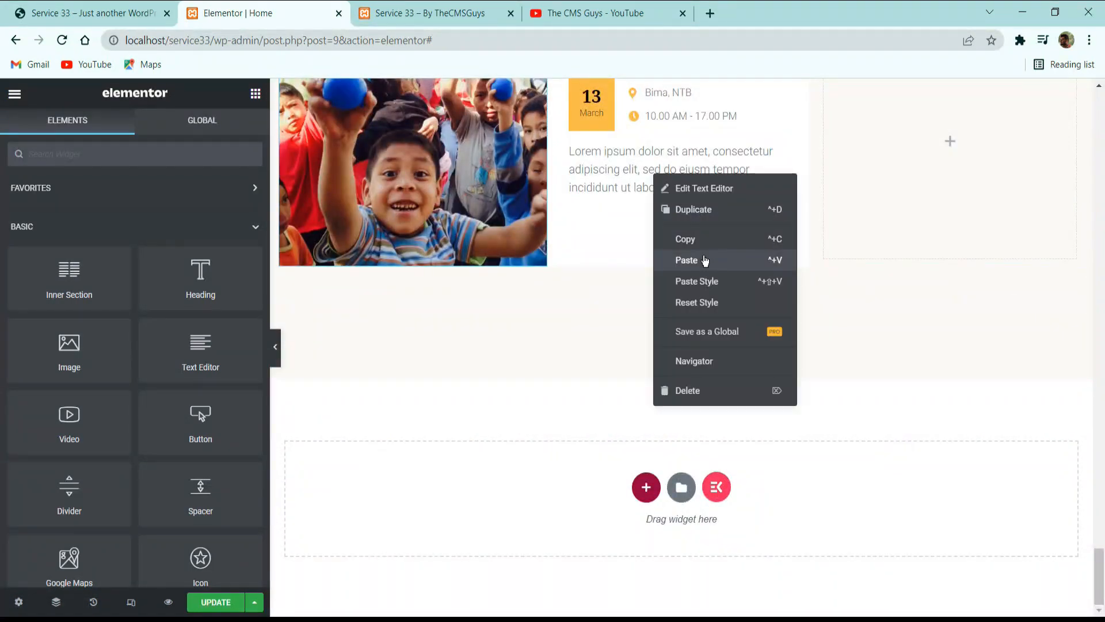
{"action": "left_click", "coordinate": [686, 260]}
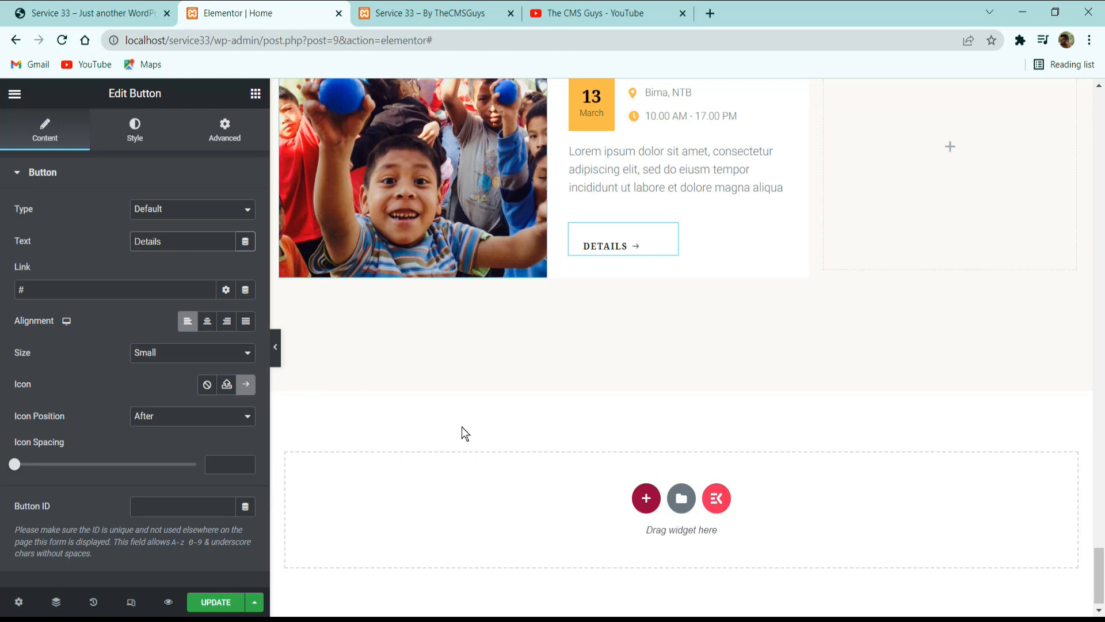
Change the pasted event button's text to "View Details" and set its width to Inline (auto).
{"action": "type", "text": "View"}
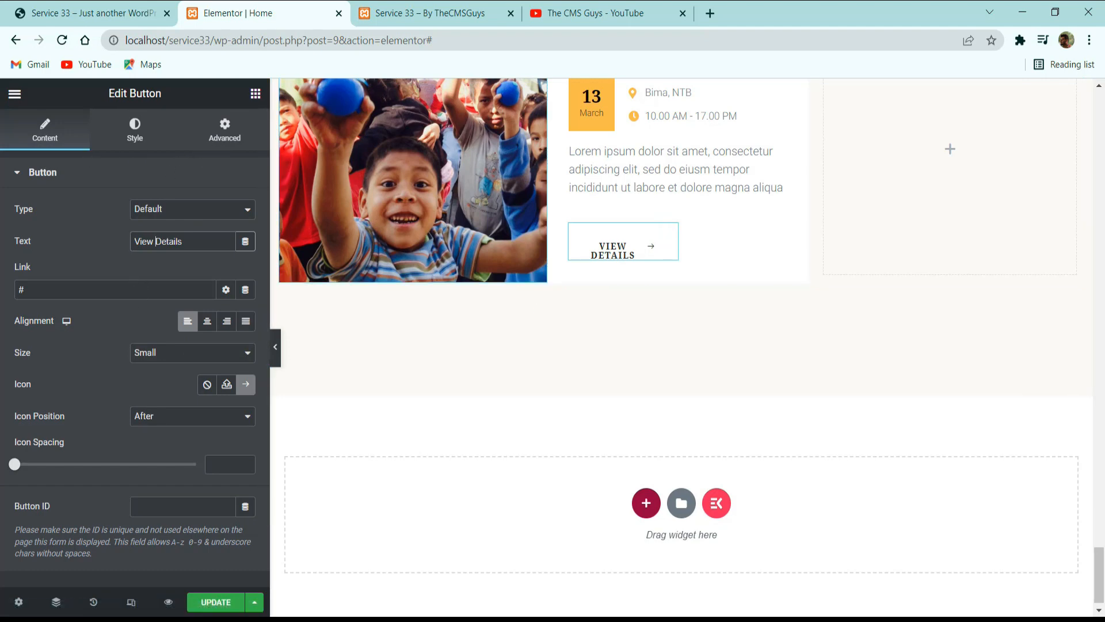
{"action": "left_click", "coordinate": [224, 130]}
{"action": "scroll", "coordinate": [185, 340], "scroll_direction": "down", "scroll_amount": 8}
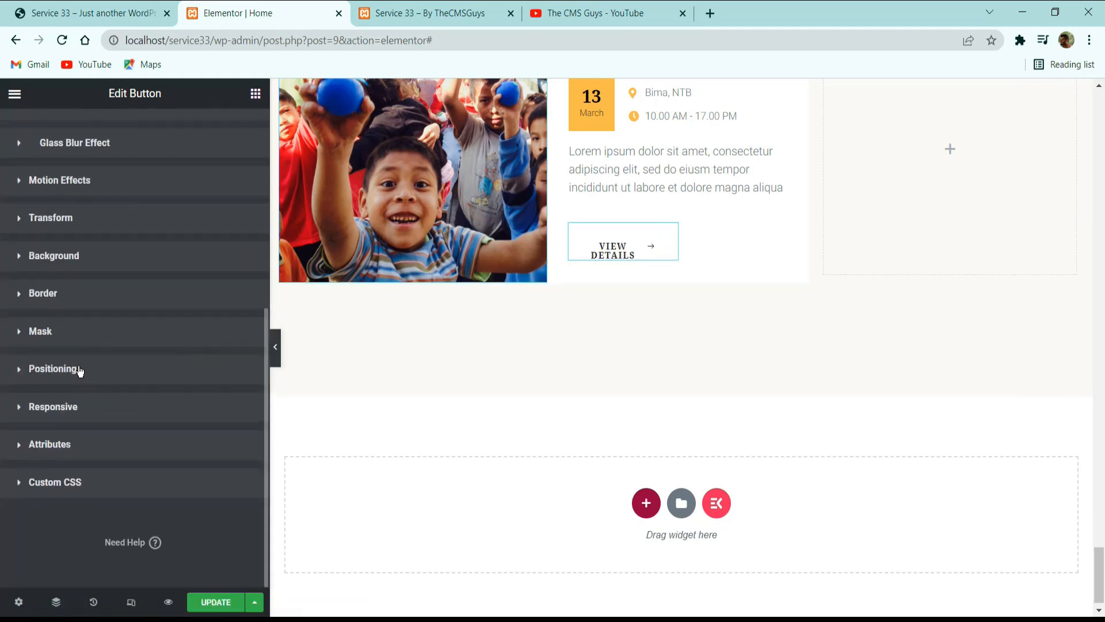
{"action": "left_click", "coordinate": [198, 377]}
{"action": "left_click", "coordinate": [198, 513]}
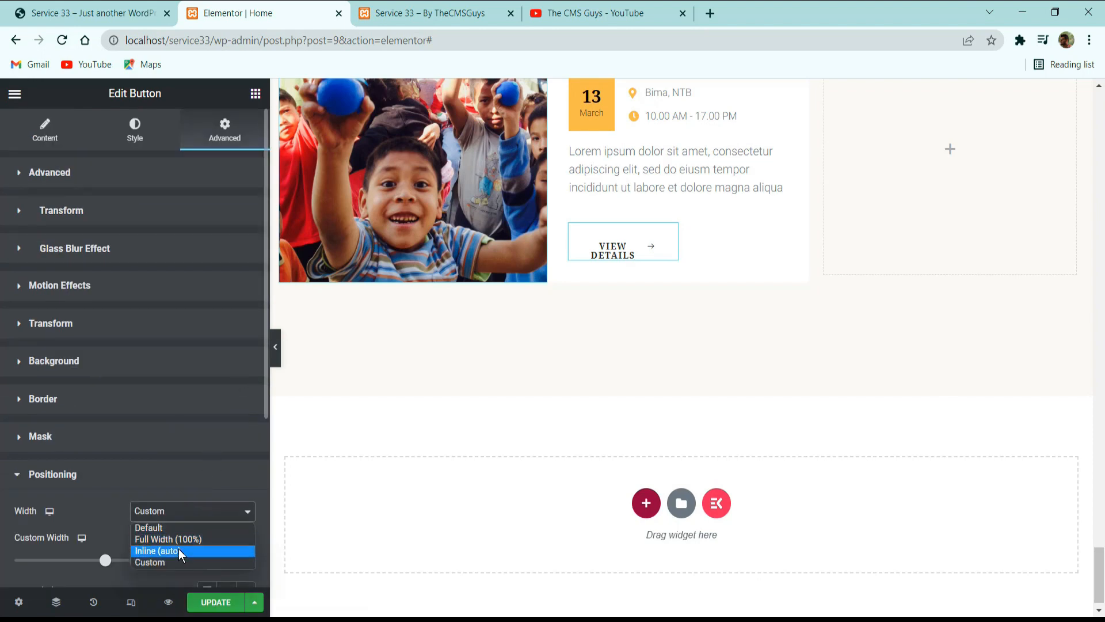
{"action": "left_click", "coordinate": [178, 549]}
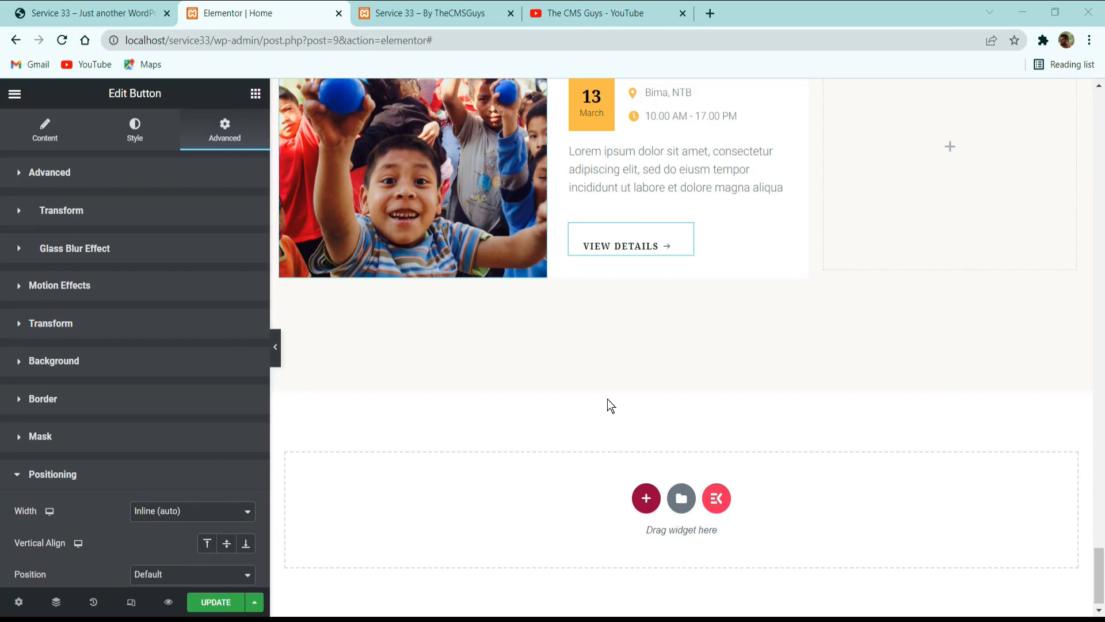
Set the top padding in the View Details button's style to 10 px.
{"action": "scroll", "coordinate": [170, 447], "scroll_direction": "down", "scroll_amount": 5}
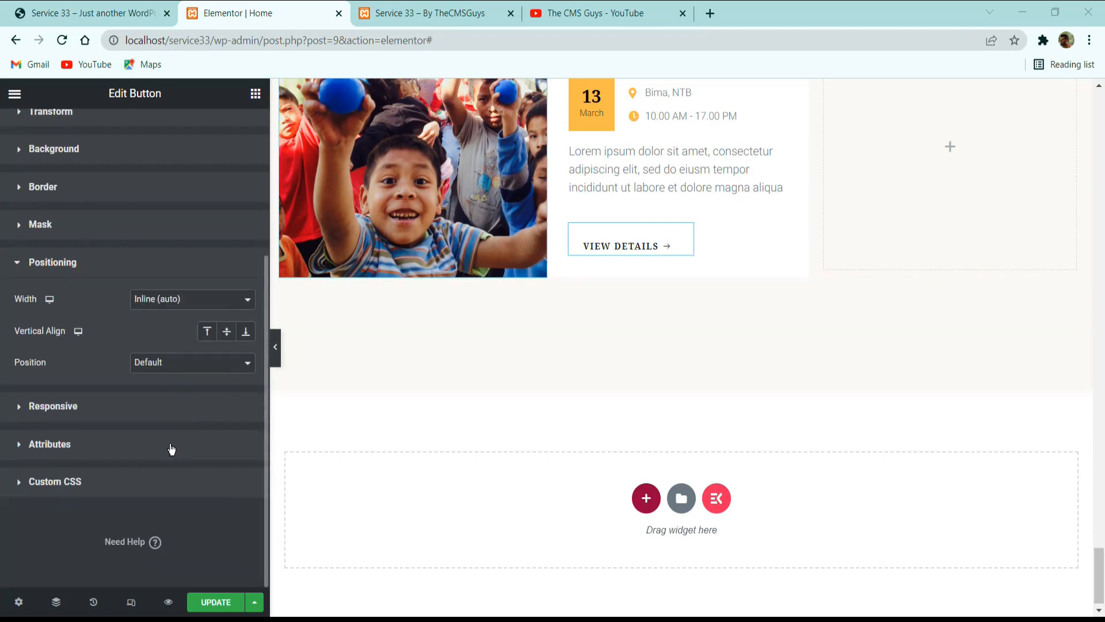
{"action": "scroll", "coordinate": [149, 185], "scroll_direction": "up", "scroll_amount": 5}
{"action": "left_click", "coordinate": [133, 130]}
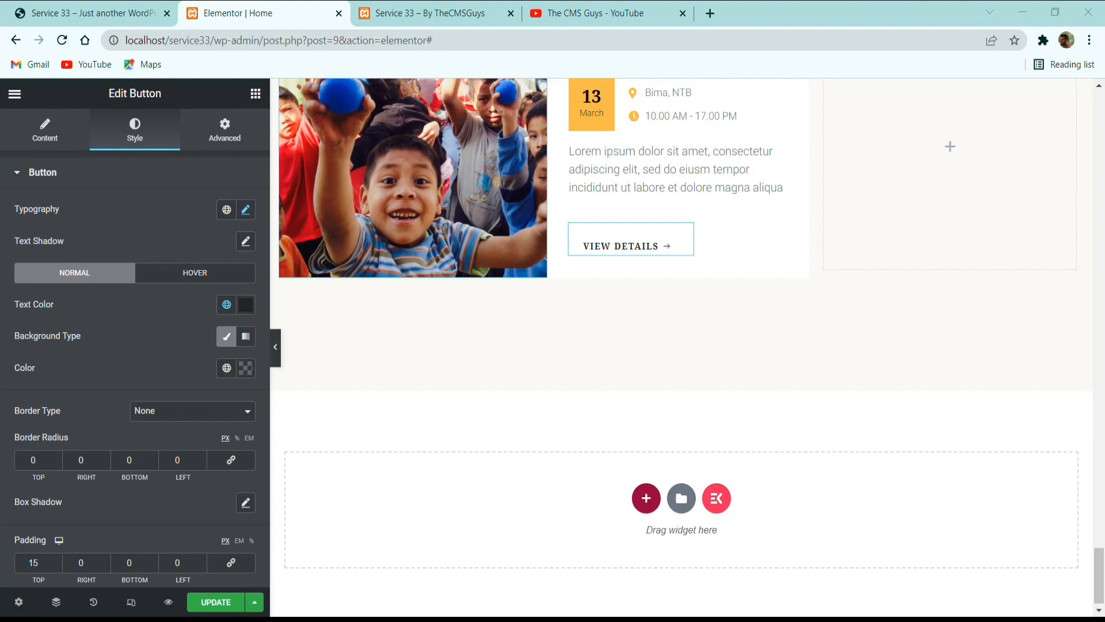
{"action": "scroll", "coordinate": [38, 465], "scroll_direction": "down", "scroll_amount": 2}
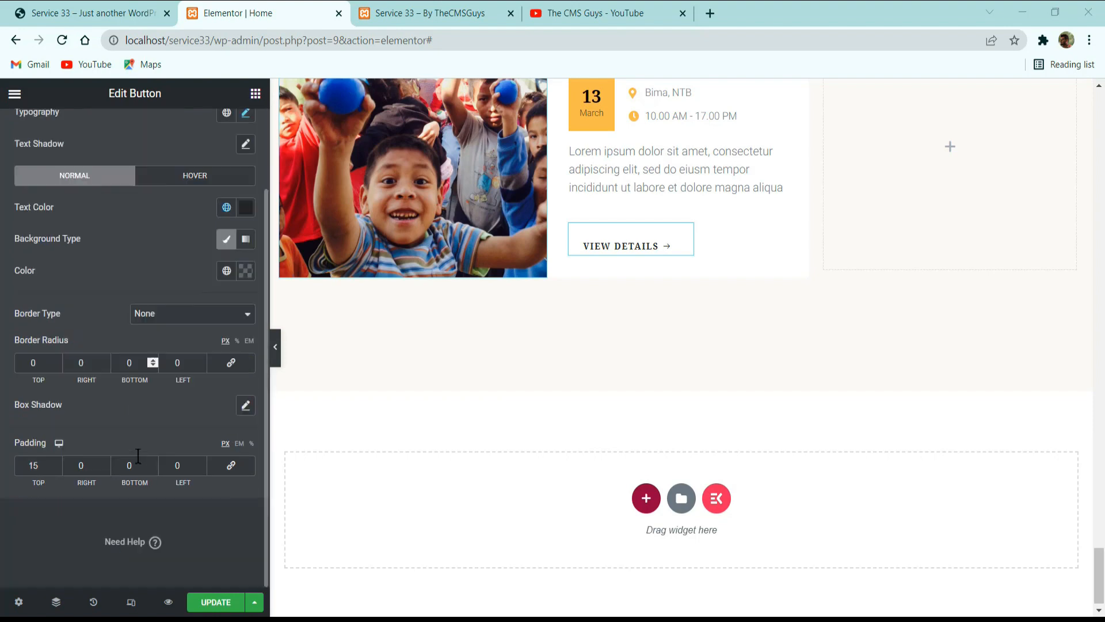
{"action": "double_click", "coordinate": [41, 464]}
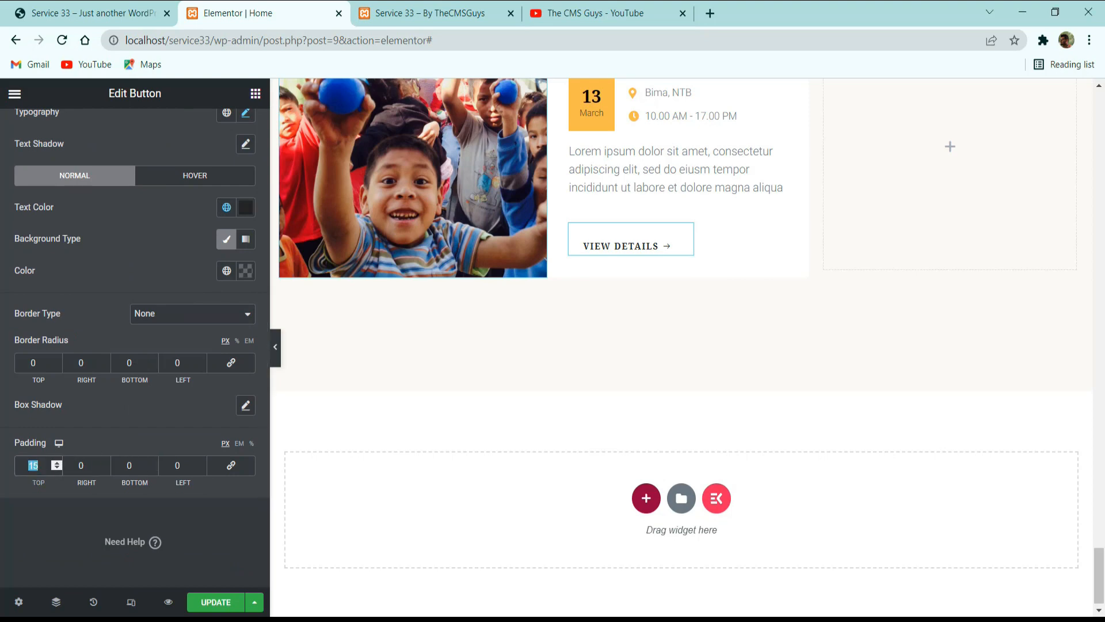
{"action": "type", "text": "0"}
{"action": "key", "text": "BackSpace"}
{"action": "key", "text": "BackSpace"}
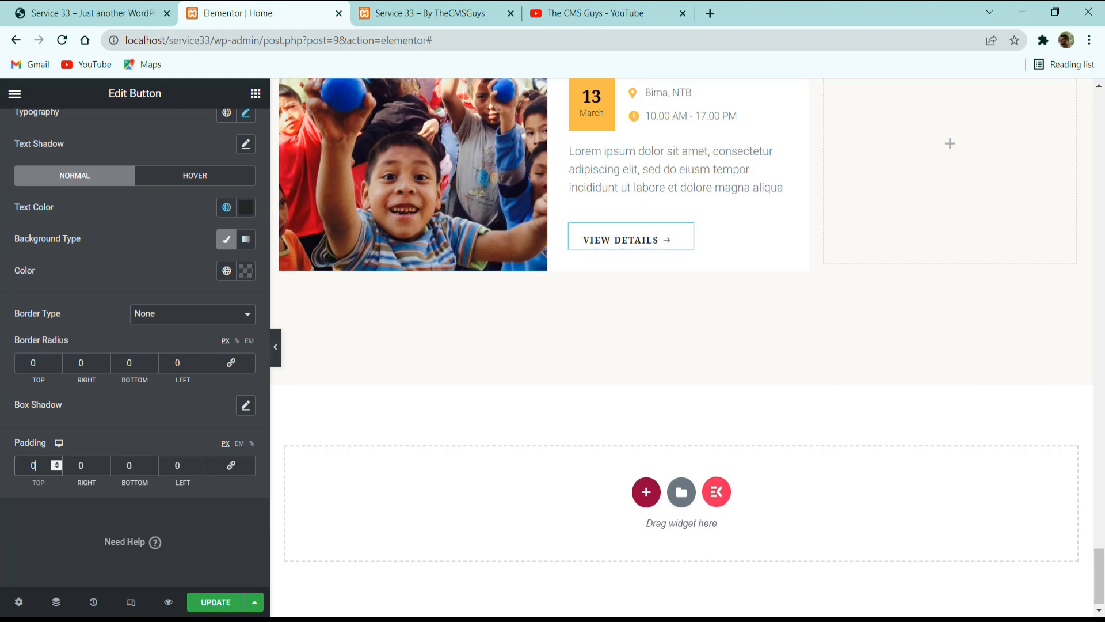
{"action": "type", "text": "10"}
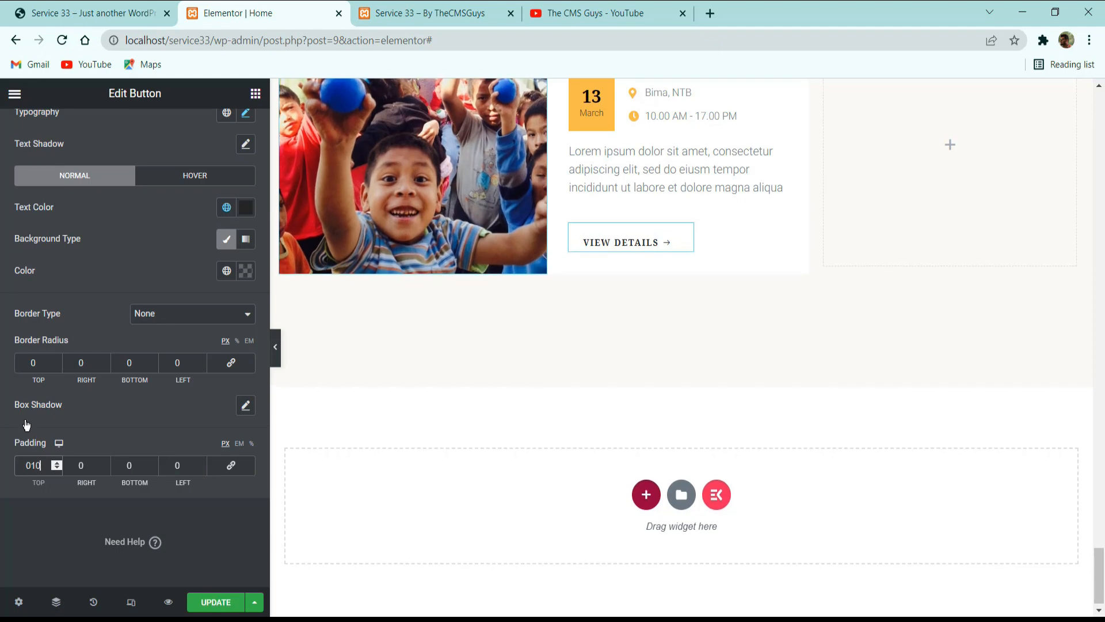
Reset the View Details button's advanced padding to 0, set only the right padding to 30 px, and update the page.
{"action": "scroll", "coordinate": [26, 425], "scroll_direction": "up", "scroll_amount": 5}
{"action": "left_click", "coordinate": [45, 130]}
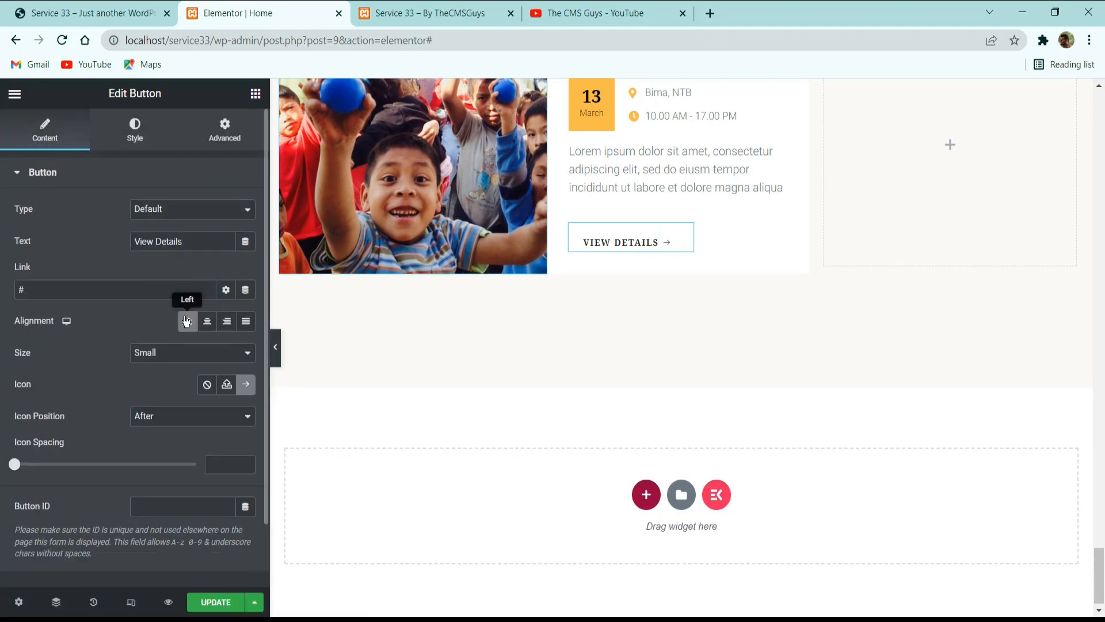
{"action": "left_click", "coordinate": [224, 142]}
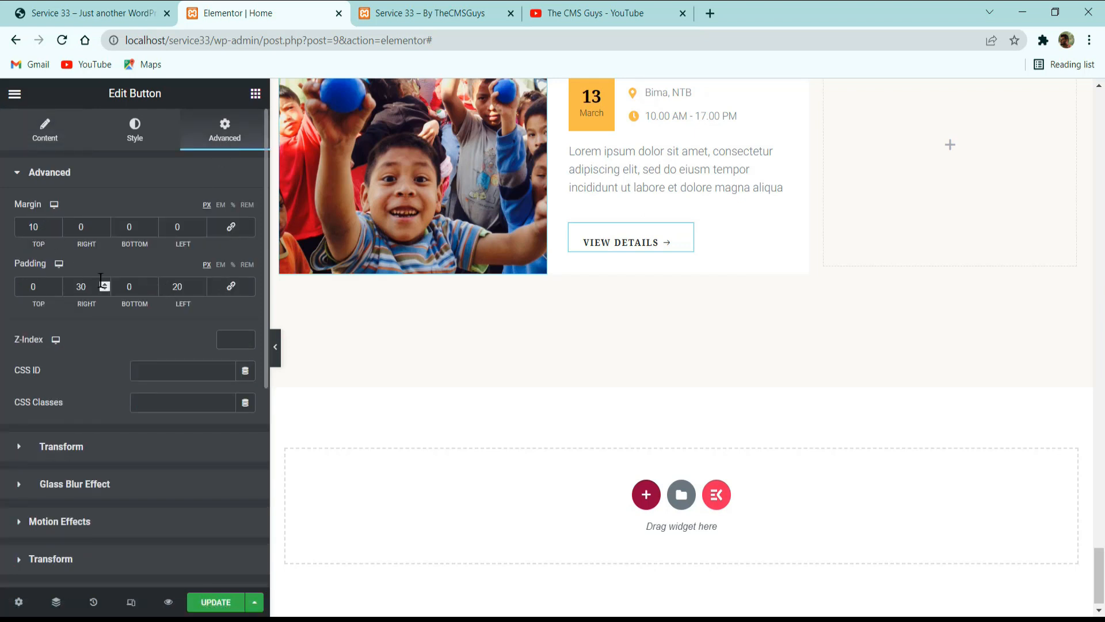
{"action": "left_click", "coordinate": [215, 290]}
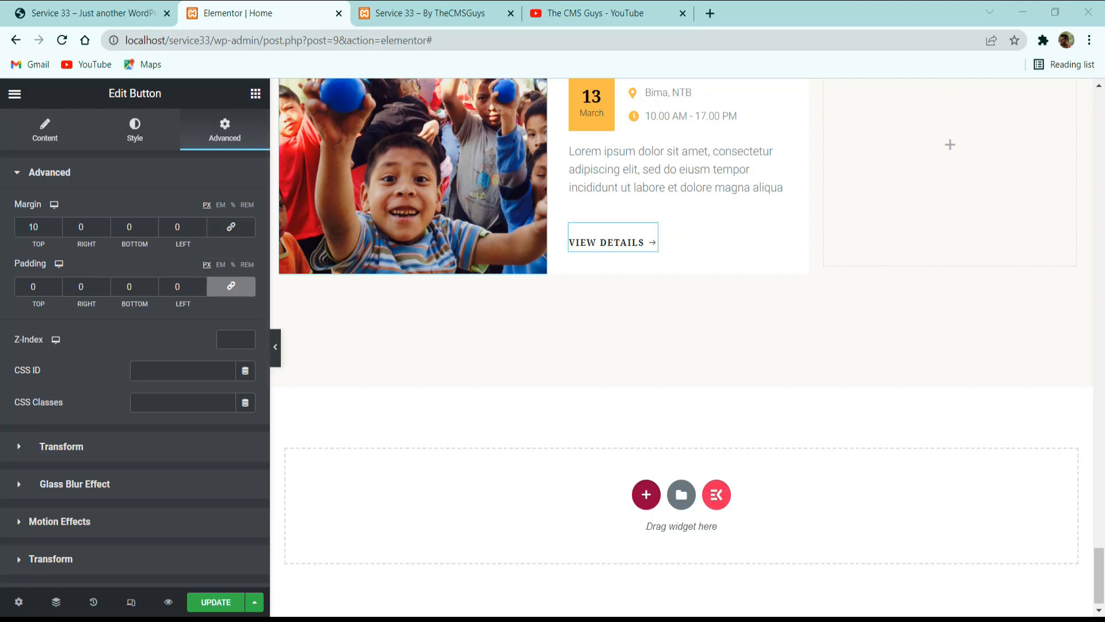
{"action": "double_click", "coordinate": [86, 286]}
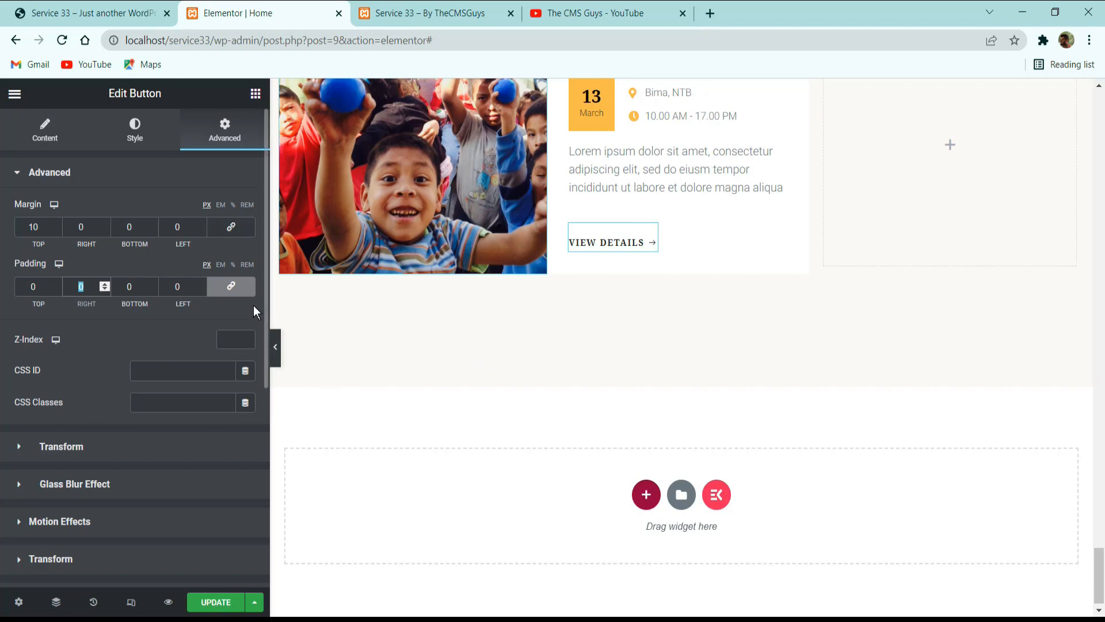
{"action": "type", "text": "30"}
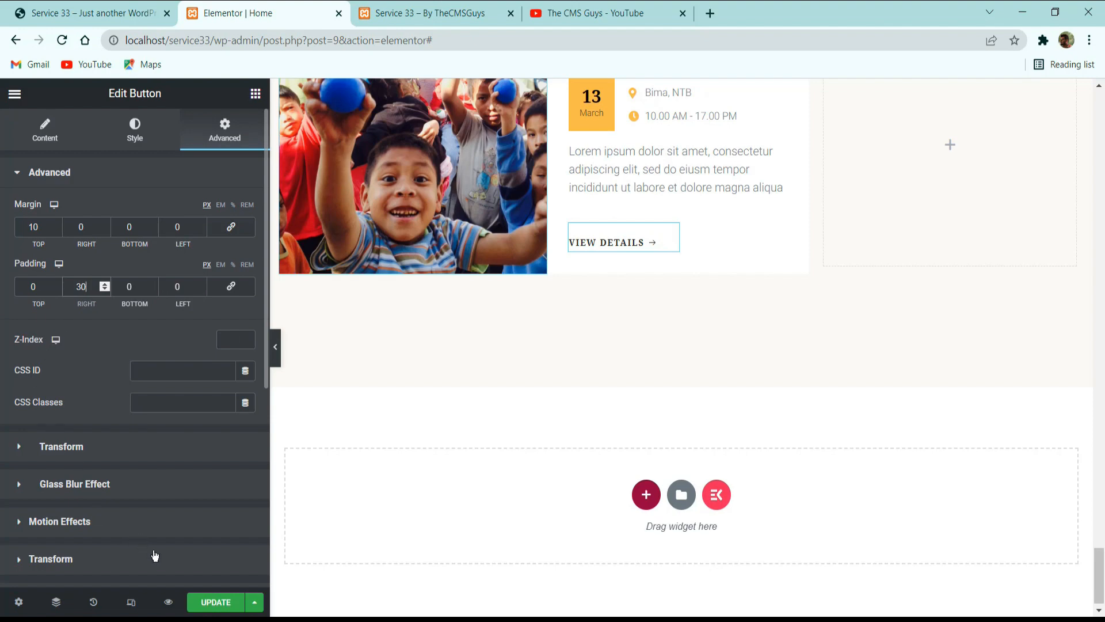
{"action": "left_click", "coordinate": [216, 601]}
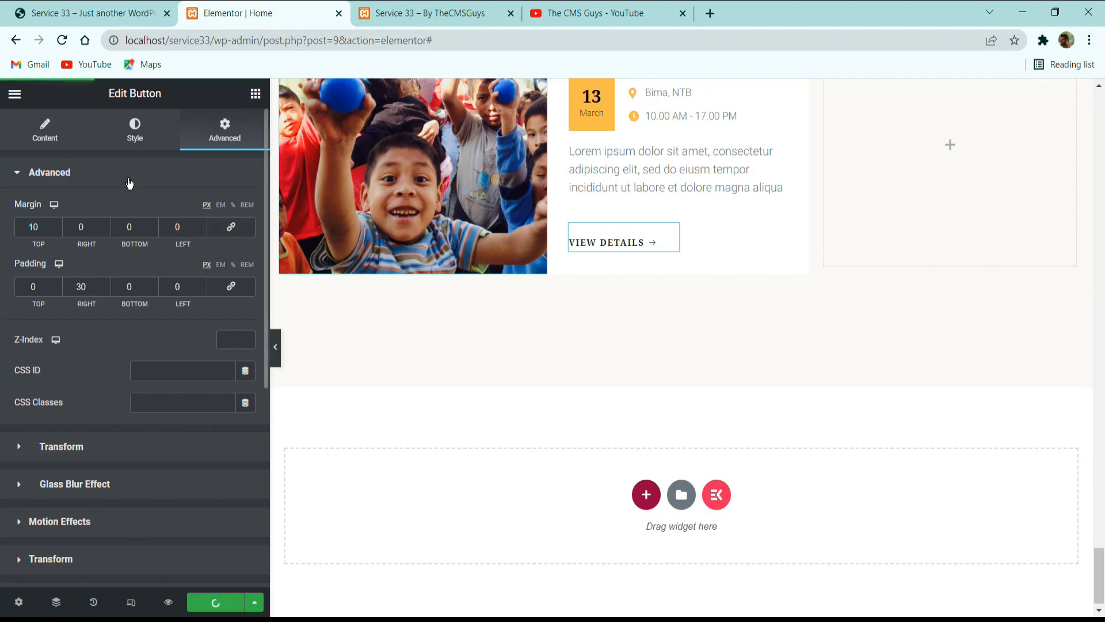
Set the View Details button's top margin to 0, update the page, and preview the section without the editing panel.
{"action": "double_click", "coordinate": [33, 226]}
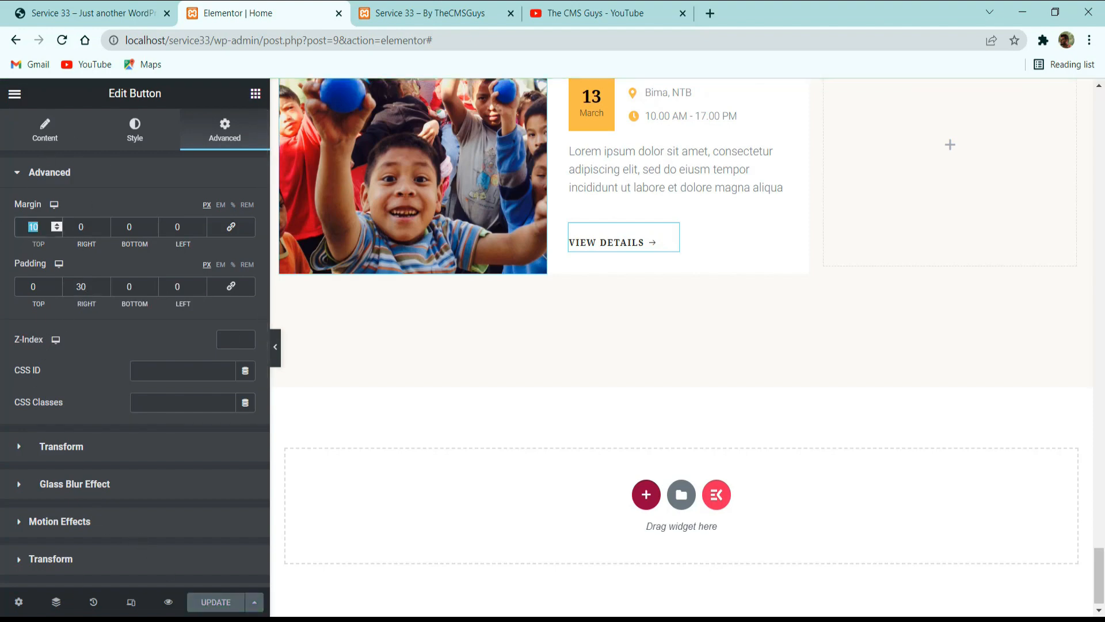
{"action": "type", "text": "0"}
{"action": "scroll", "coordinate": [494, 150], "scroll_direction": "up", "scroll_amount": 3}
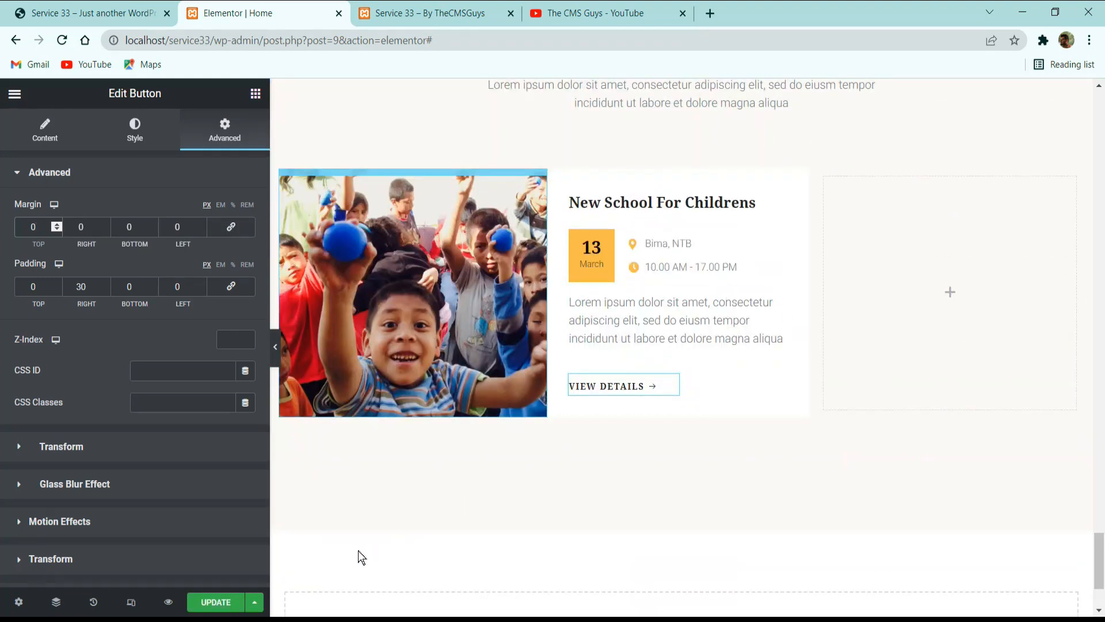
{"action": "left_click", "coordinate": [216, 602]}
{"action": "left_click", "coordinate": [275, 348]}
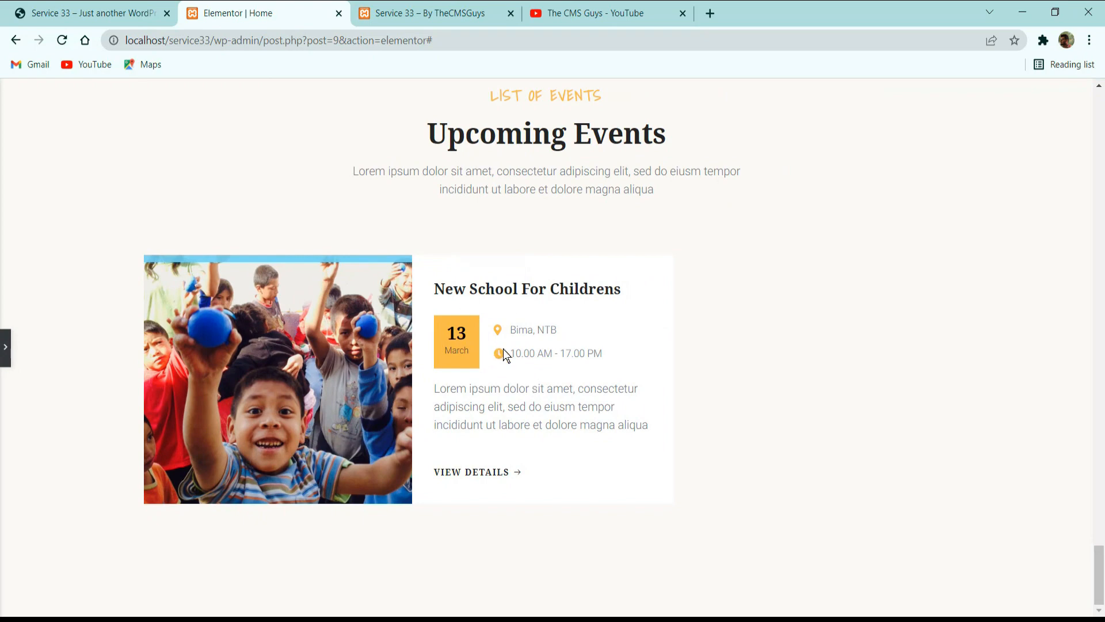
{"action": "left_click", "coordinate": [5, 351]}
Add a box shadow to the event card's text column and lower the shadow colour's opacity to a faint black.
{"action": "left_click", "coordinate": [556, 178]}
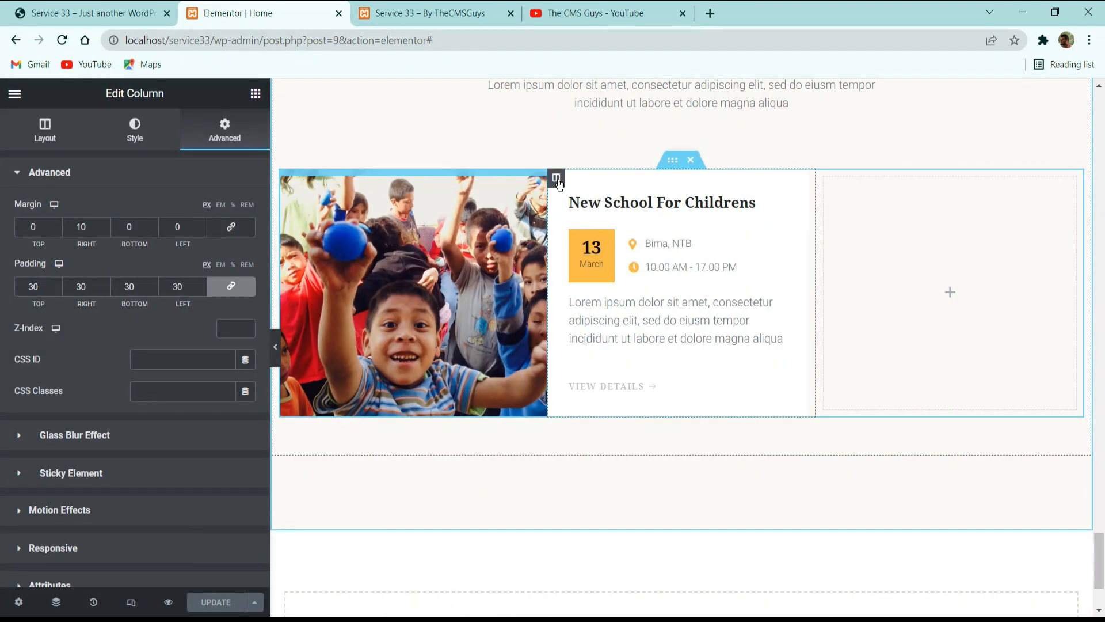
{"action": "left_click", "coordinate": [148, 134]}
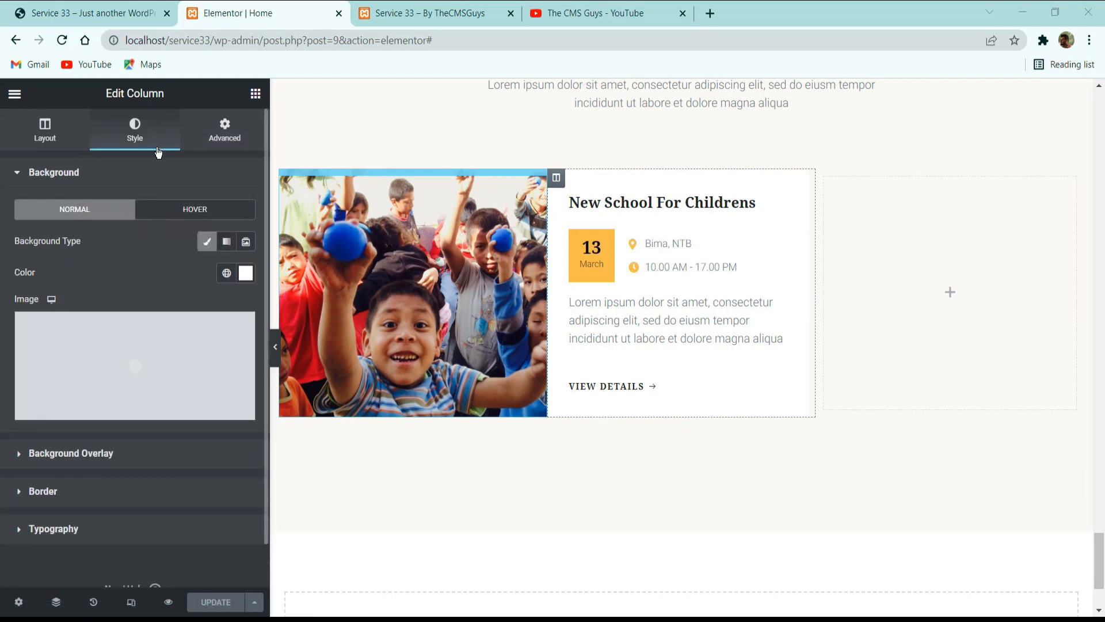
{"action": "left_click", "coordinate": [58, 128]}
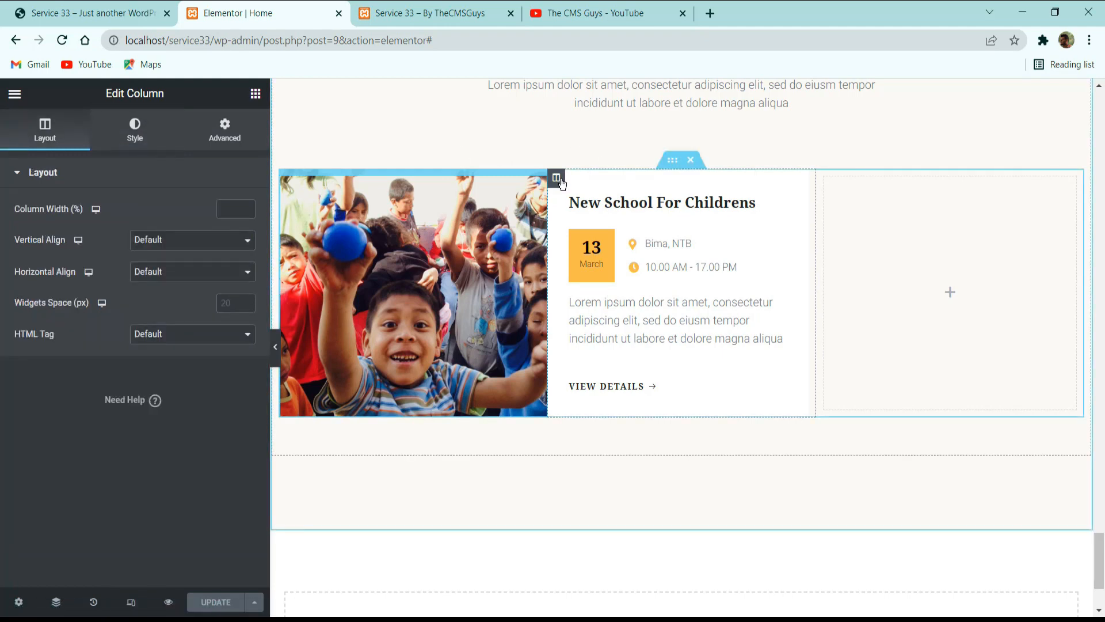
{"action": "left_click", "coordinate": [221, 129]}
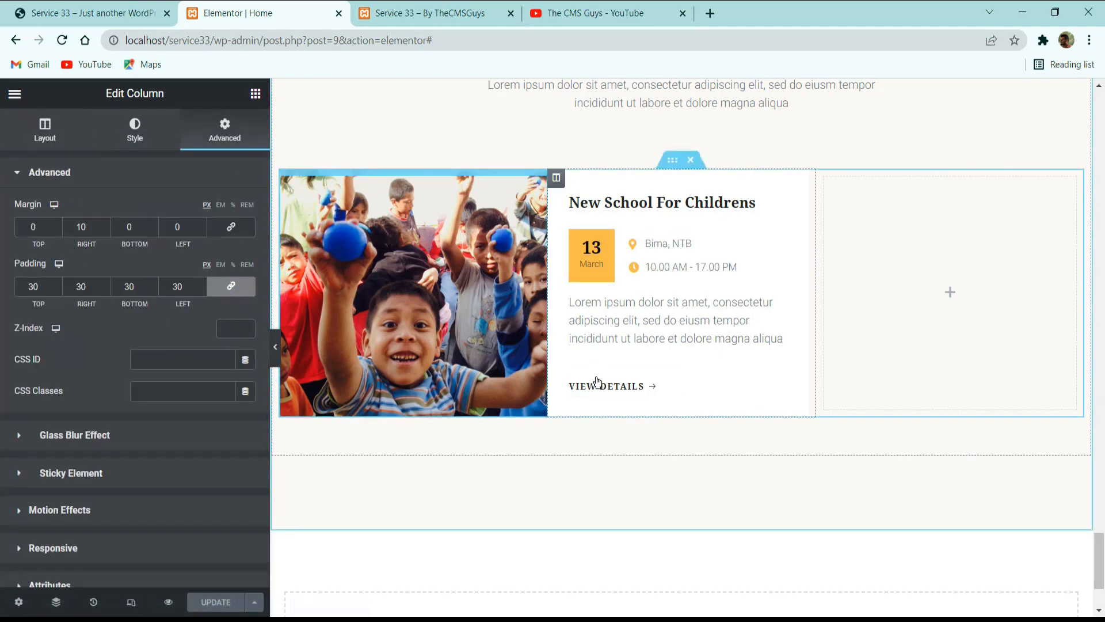
{"action": "left_click", "coordinate": [92, 12]}
{"action": "left_click", "coordinate": [259, 13]}
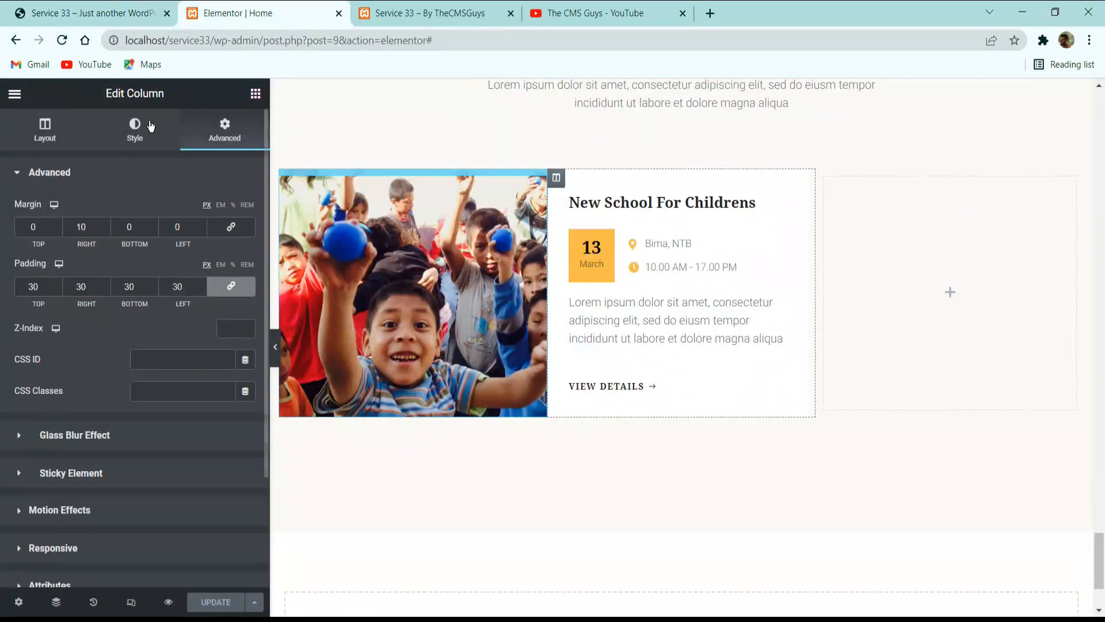
{"action": "left_click", "coordinate": [151, 126]}
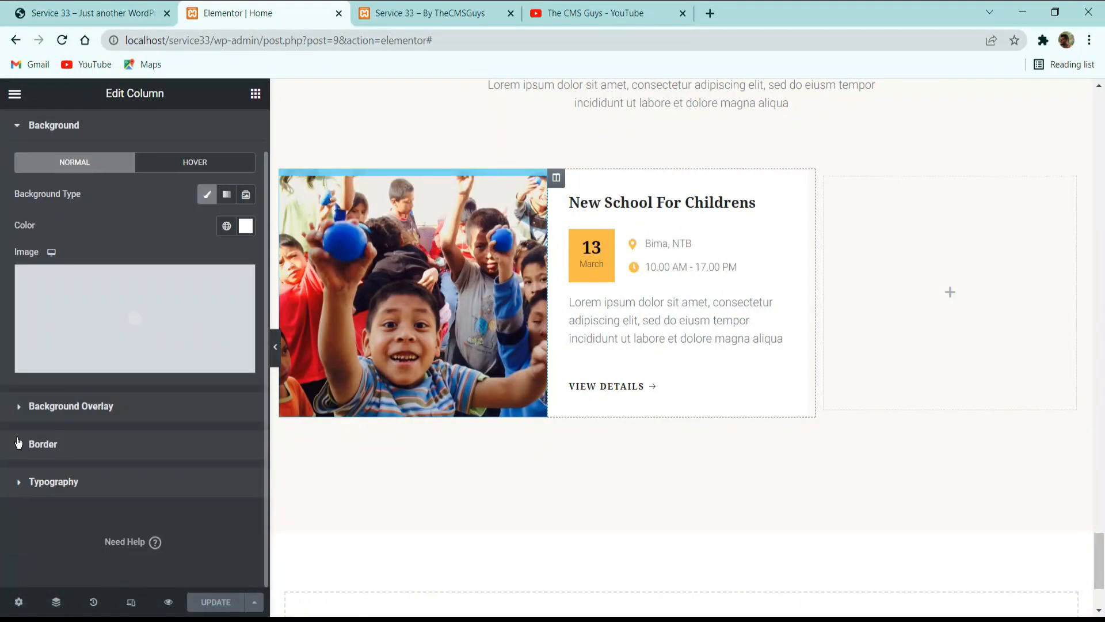
{"action": "left_click", "coordinate": [43, 444]}
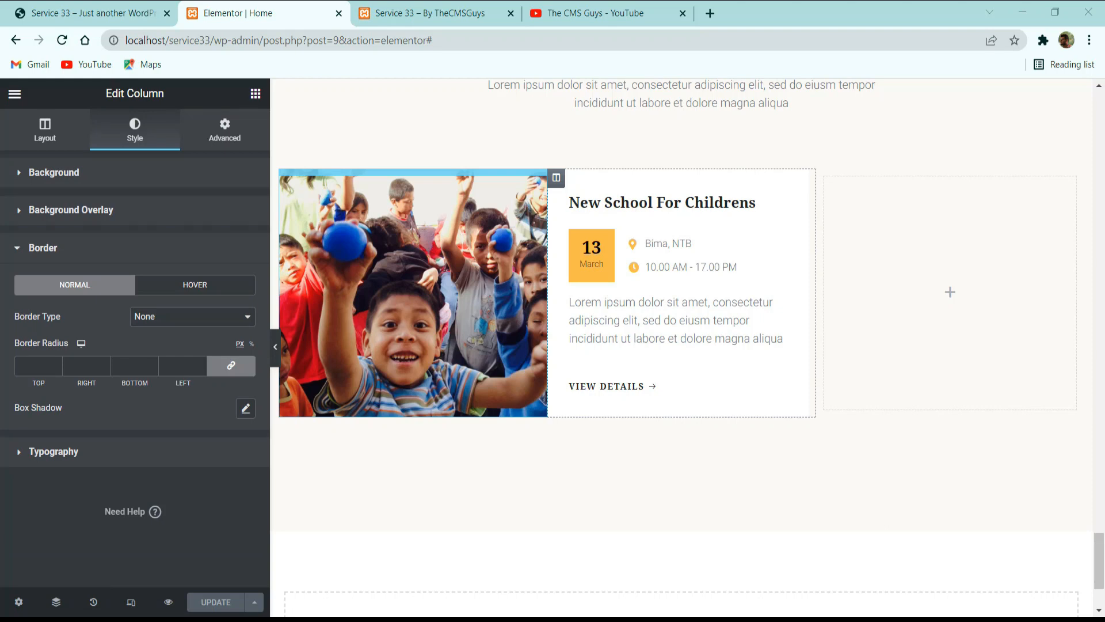
{"action": "left_click", "coordinate": [246, 409]}
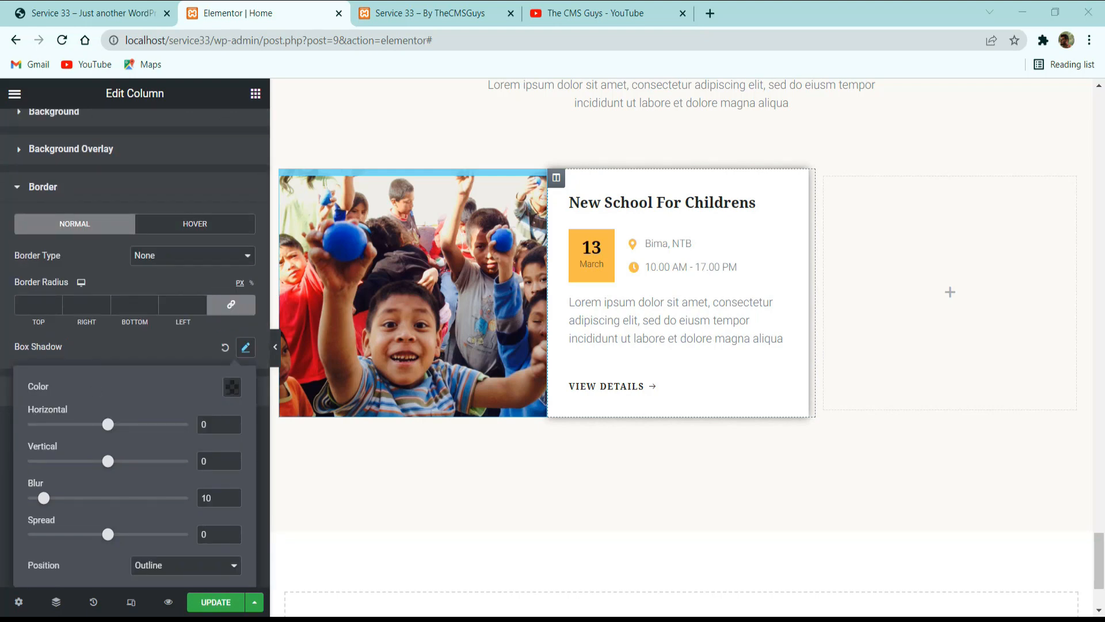
{"action": "left_click", "coordinate": [232, 387]}
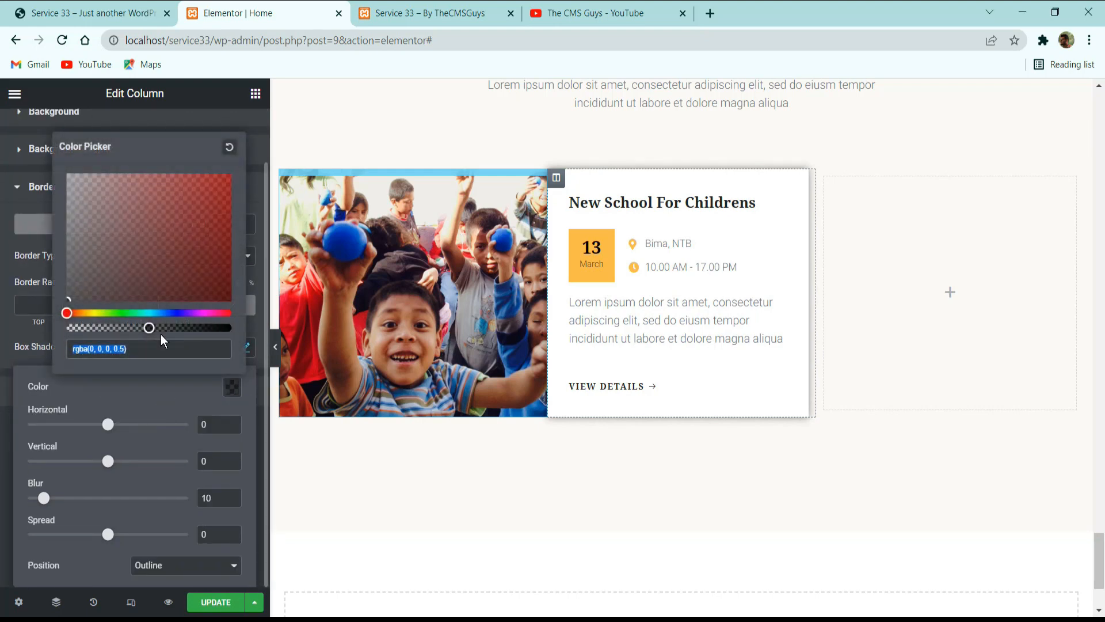
{"action": "left_click_drag", "start_coordinate": [148, 328], "coordinate": [83, 328]}
{"action": "left_click", "coordinate": [144, 422]}
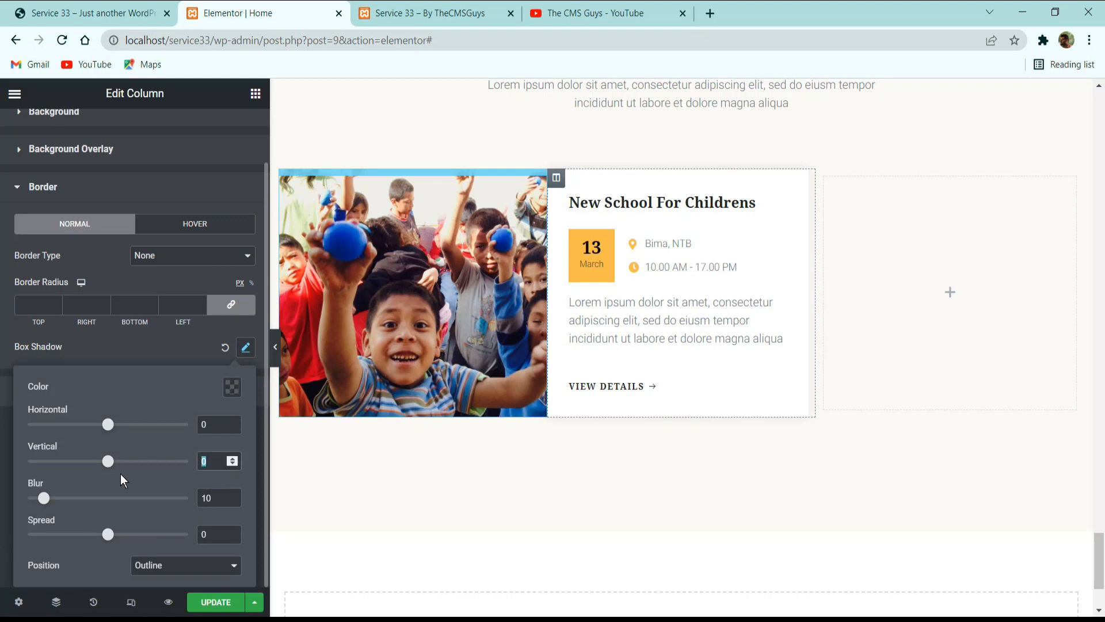
Set the event column shadow's vertical offset to 3 and blur to 15, then update the page.
{"action": "type", "text": "3"}
{"action": "type", "text": "15"}
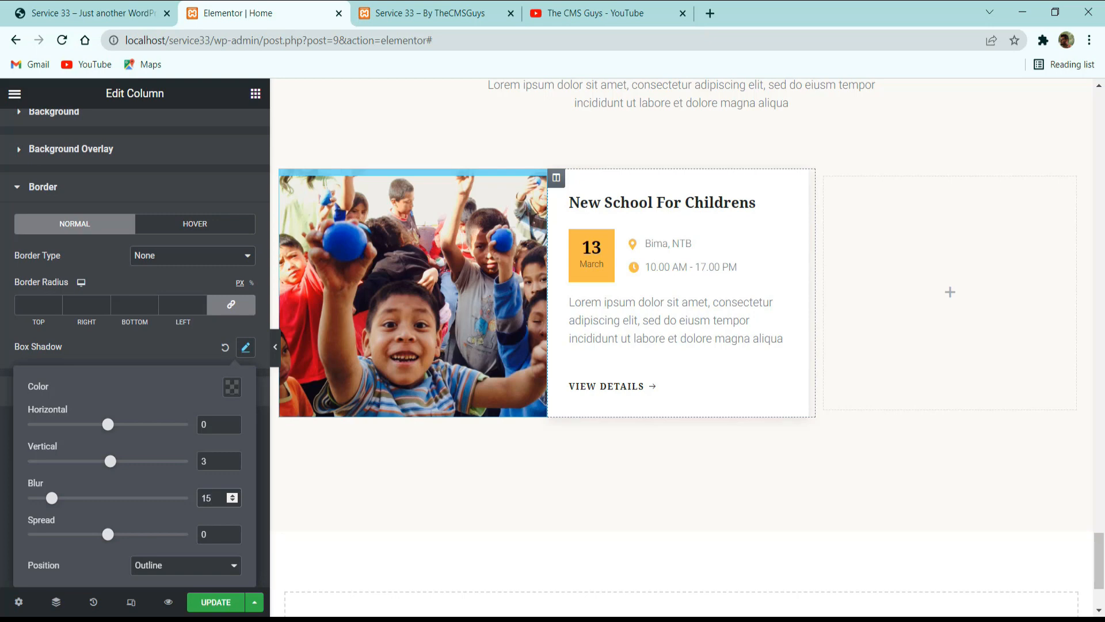
{"action": "left_click", "coordinate": [214, 601]}
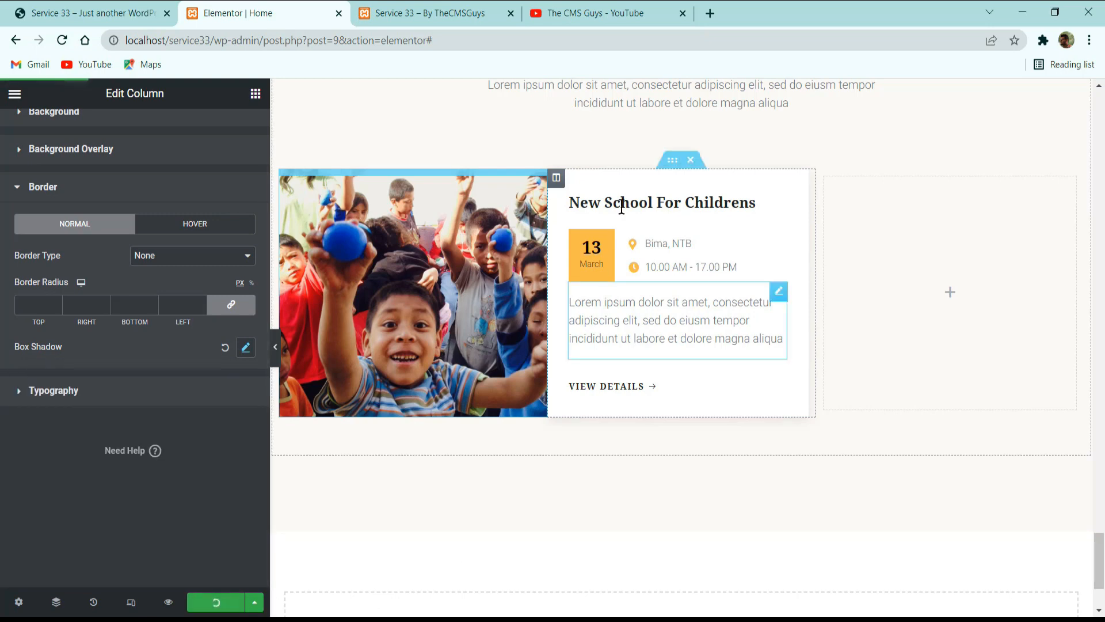
Duplicate the event text column and delete the empty column at the end of the row.
{"action": "right_click", "coordinate": [563, 182]}
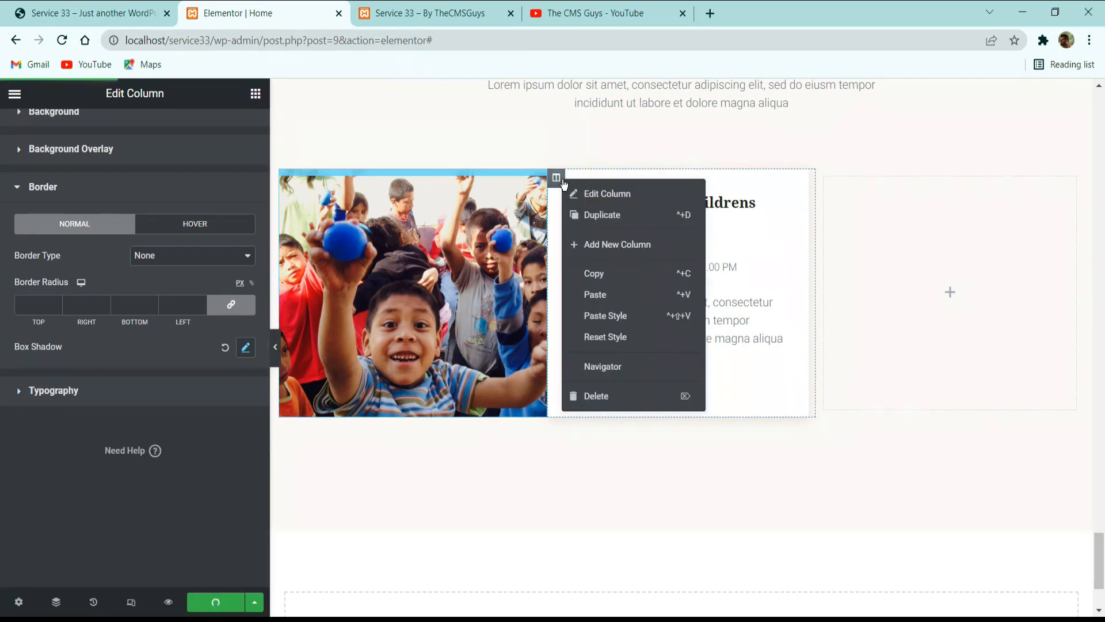
{"action": "left_click", "coordinate": [610, 217]}
{"action": "right_click", "coordinate": [946, 234]}
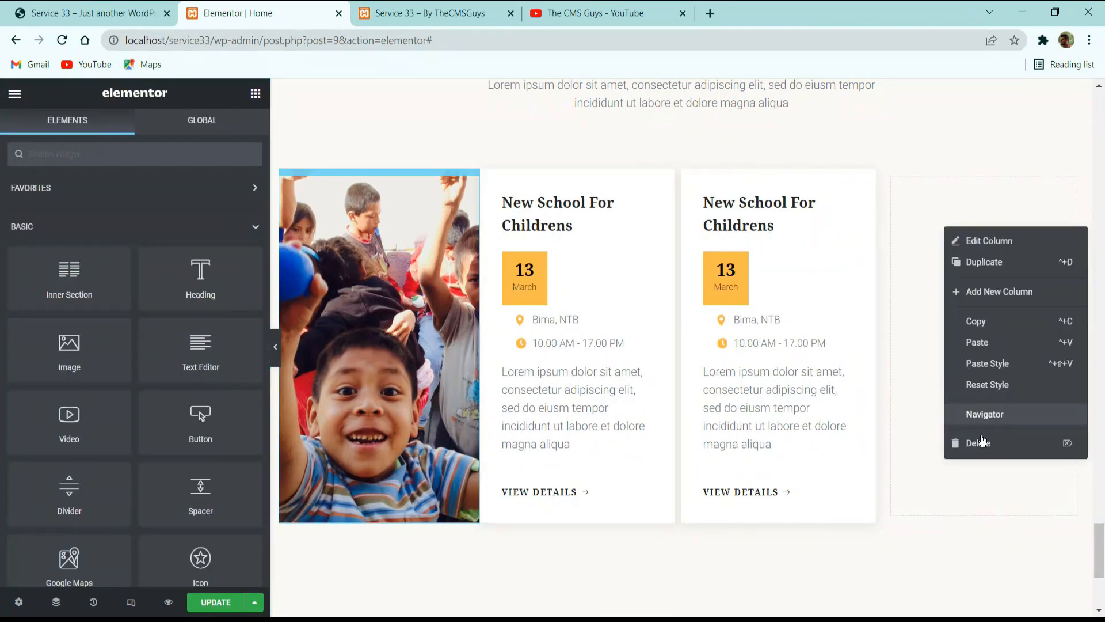
{"action": "left_click", "coordinate": [979, 442]}
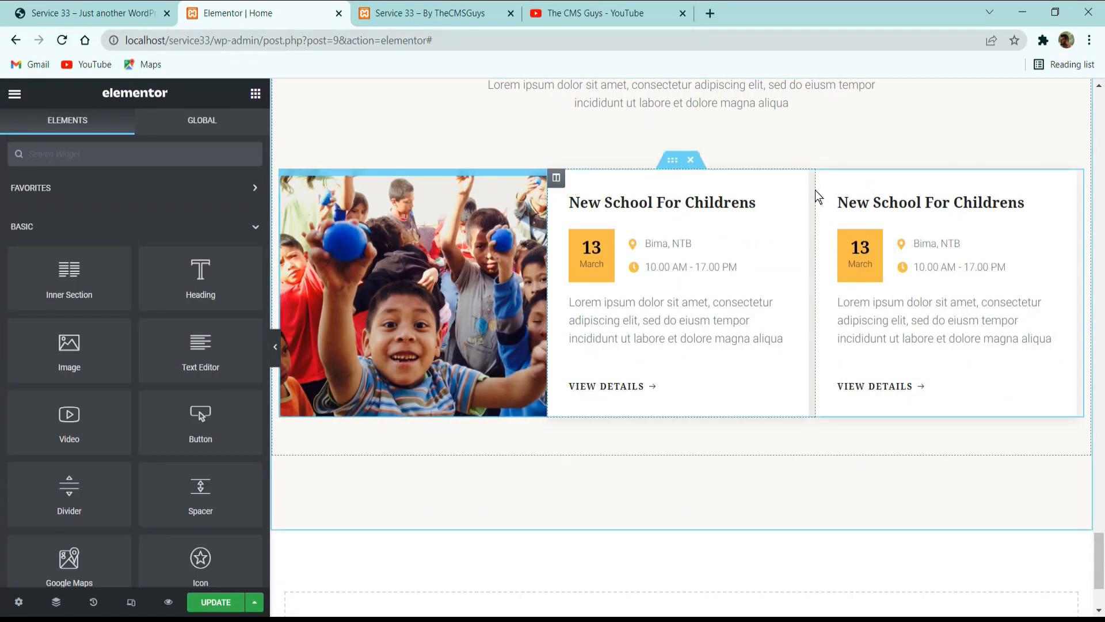
Set the duplicated event column's margins to 0 on top, right and bottom and 20 on the left, then update the page.
{"action": "left_click", "coordinate": [824, 178]}
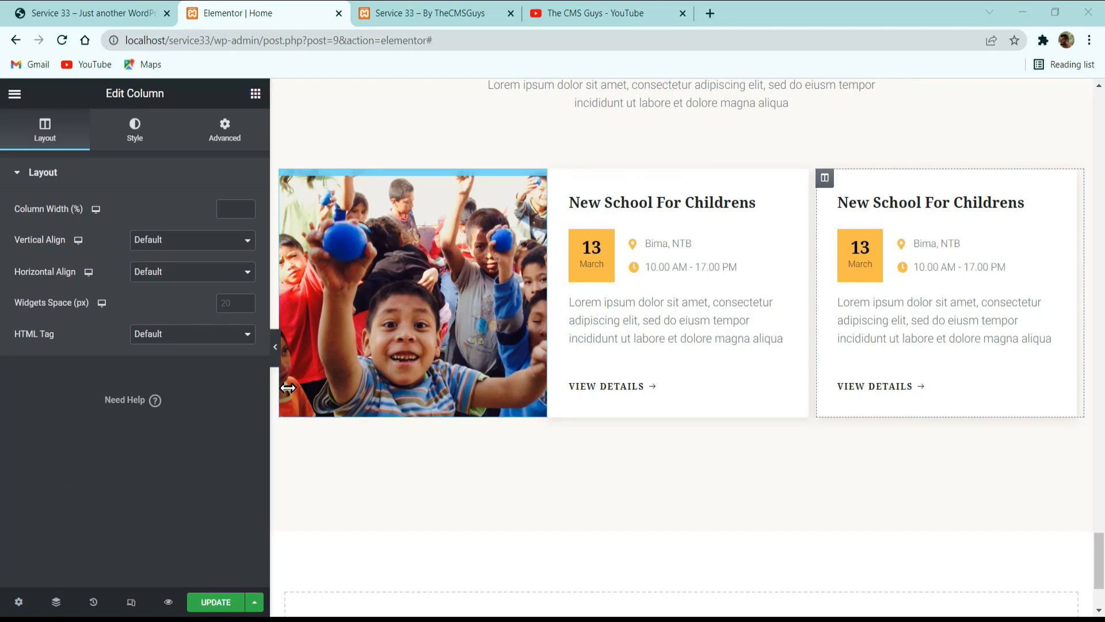
{"action": "left_click", "coordinate": [224, 130]}
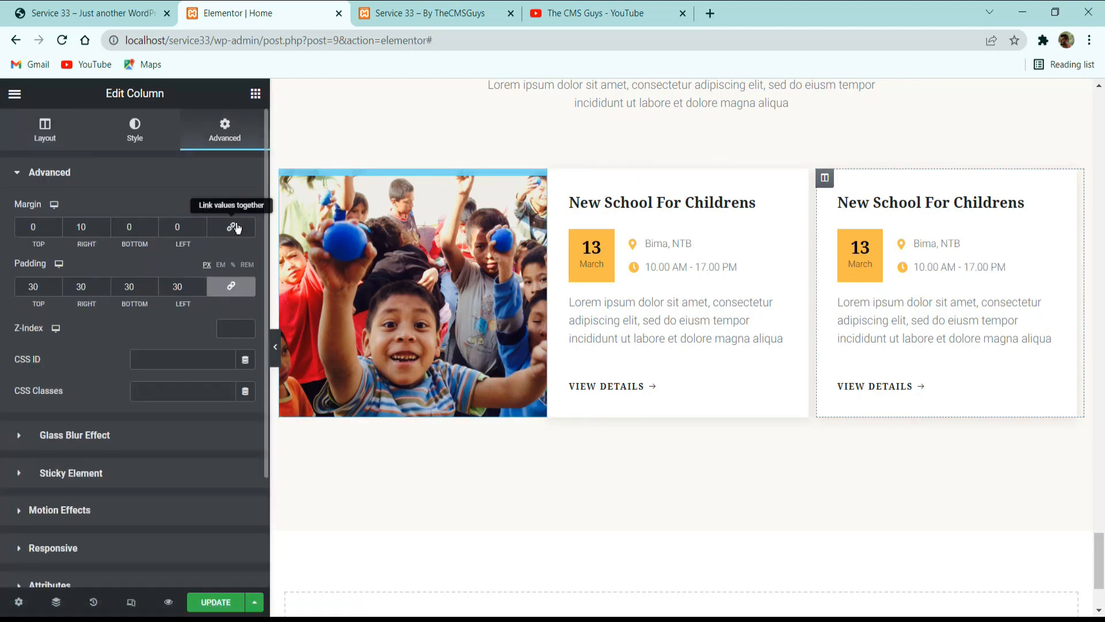
{"action": "left_click", "coordinate": [233, 230]}
{"action": "left_click_drag", "start_coordinate": [184, 226], "coordinate": [156, 237]}
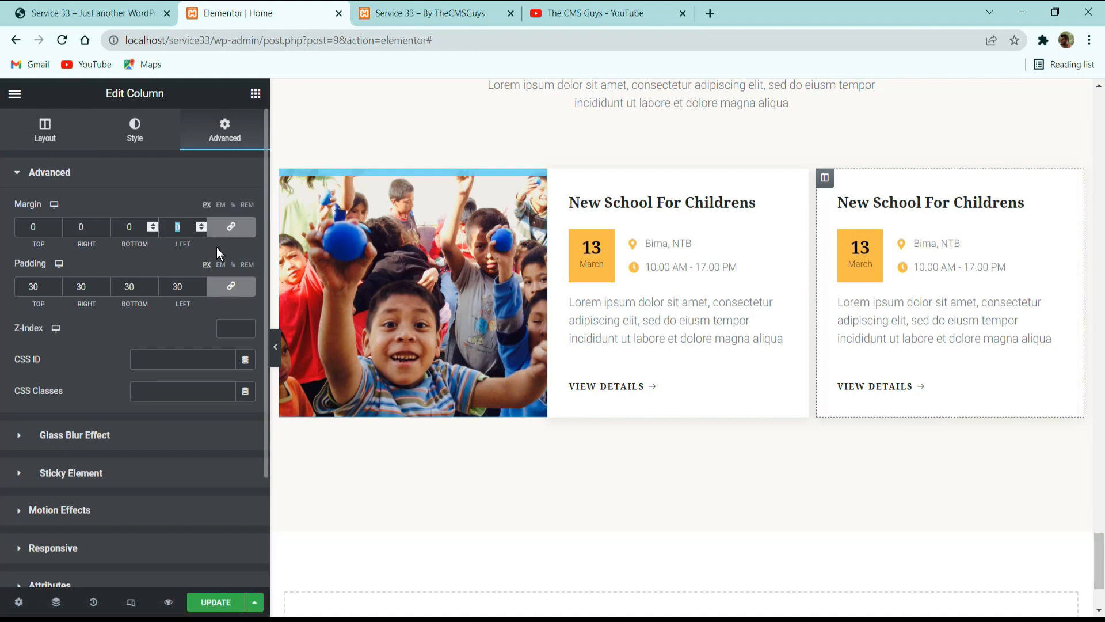
{"action": "left_click", "coordinate": [231, 227]}
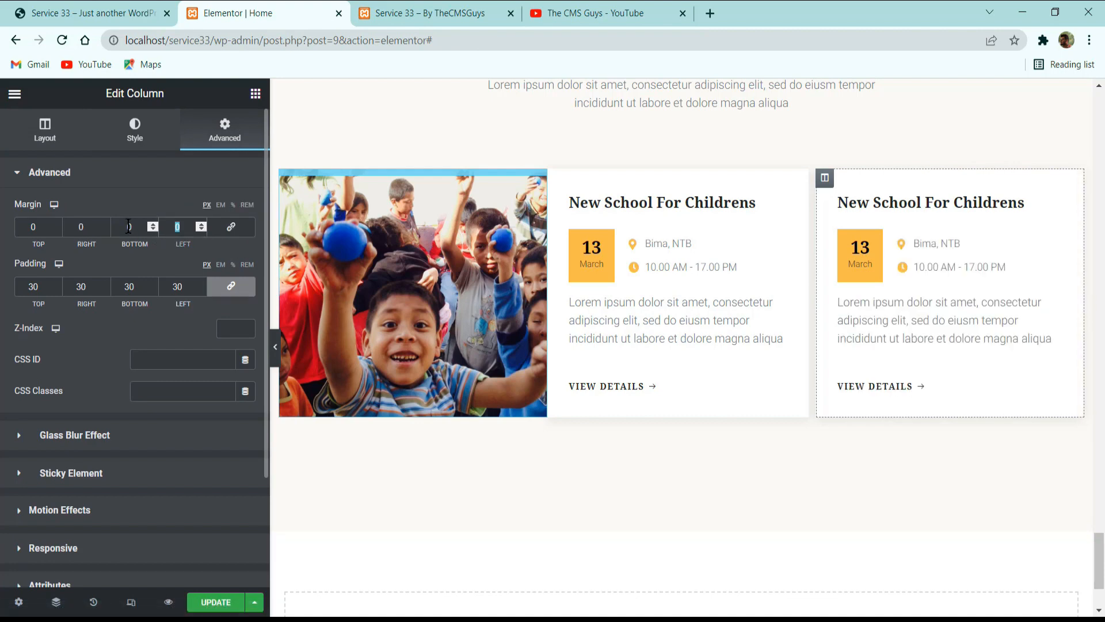
{"action": "type", "text": "20"}
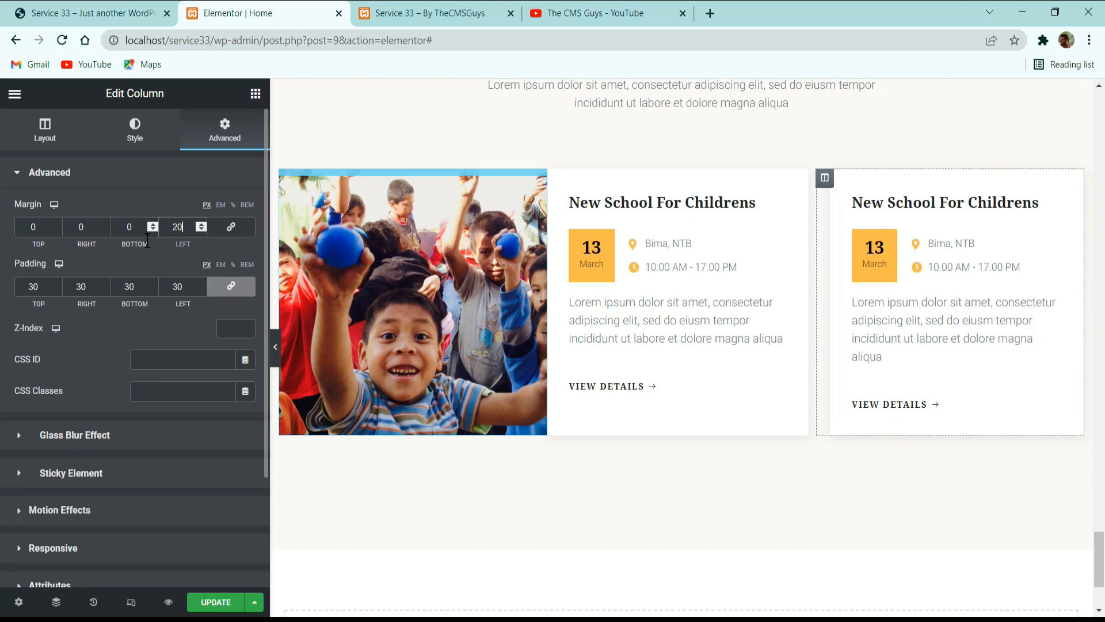
{"action": "left_click", "coordinate": [216, 602]}
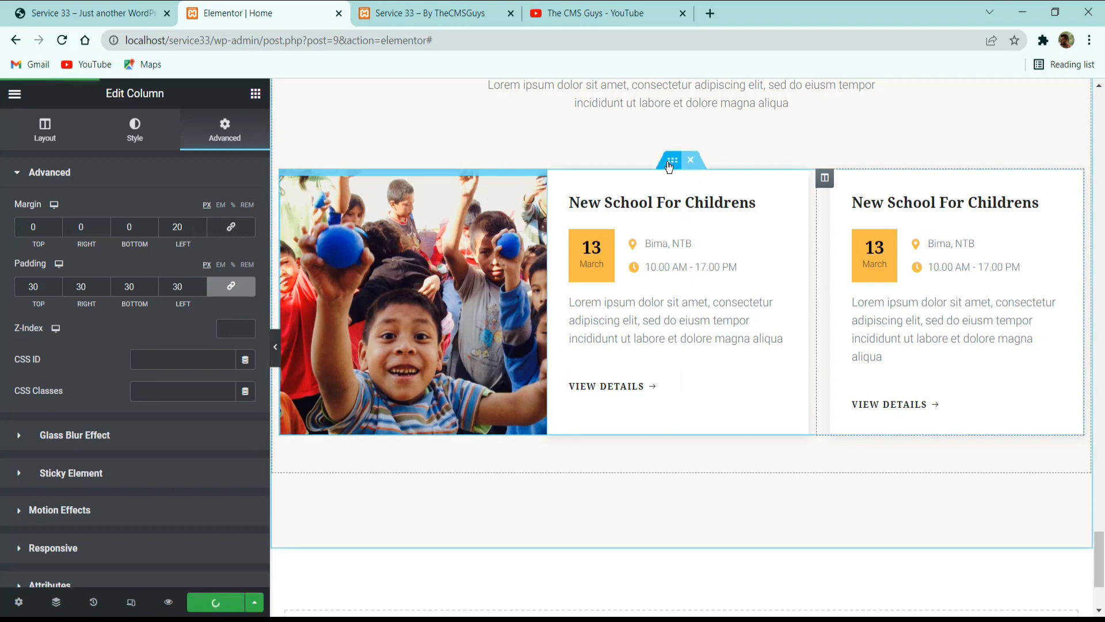
Duplicate the inner section holding the event photo and the two event cards to make a second row.
{"action": "right_click", "coordinate": [824, 178]}
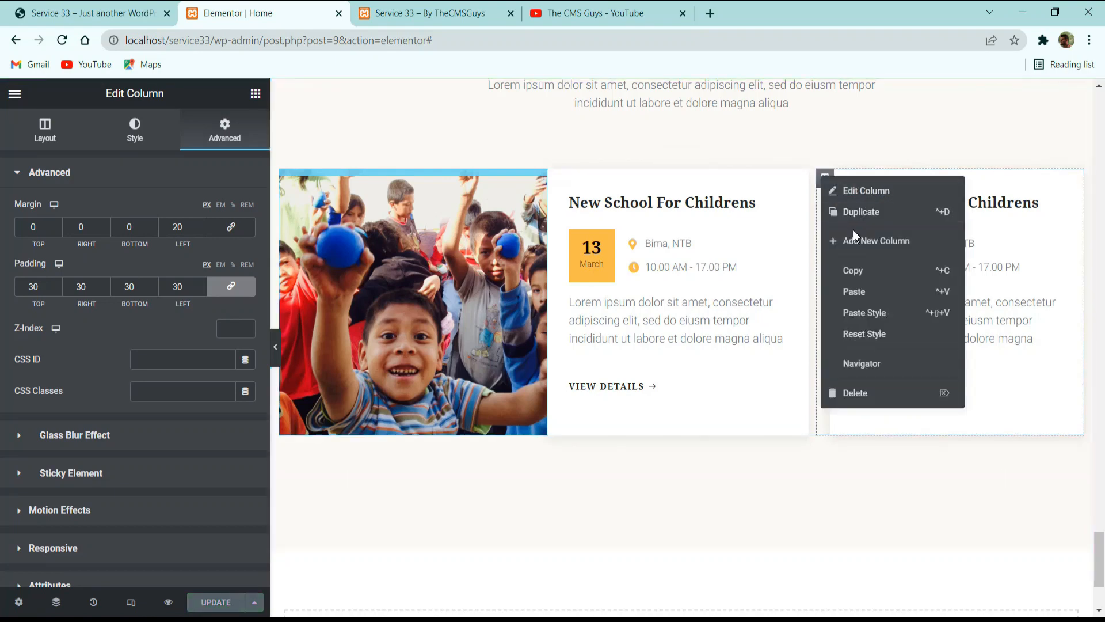
{"action": "left_click", "coordinate": [856, 266]}
{"action": "right_click", "coordinate": [679, 164]}
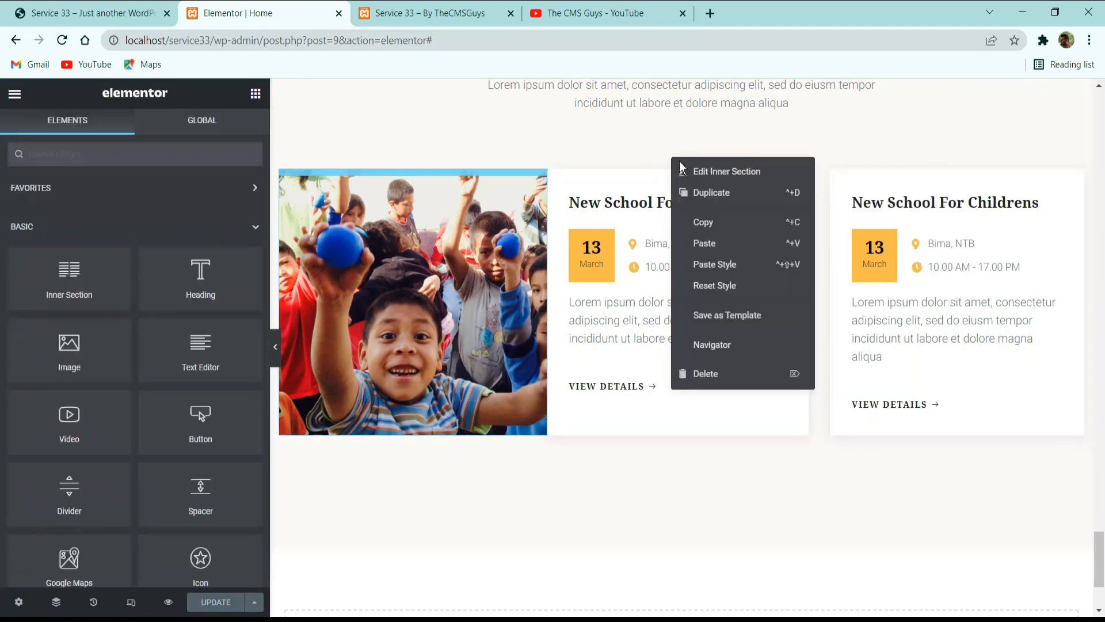
{"action": "left_click", "coordinate": [714, 193]}
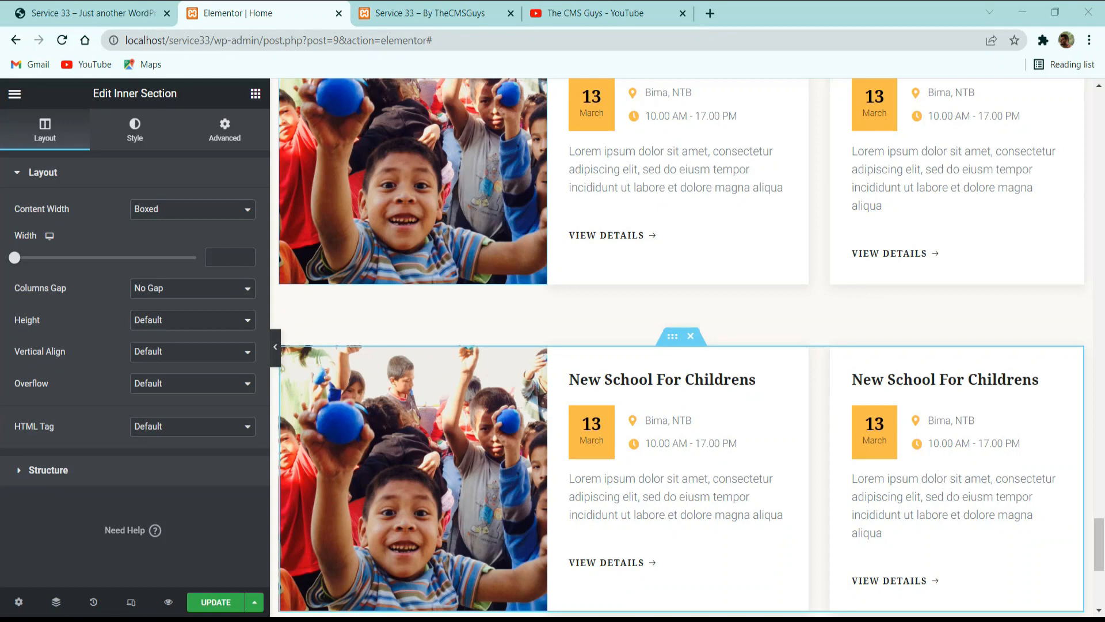
Delete the photo column from the second event row and duplicate its first event card to get three cards.
{"action": "right_click", "coordinate": [286, 357]}
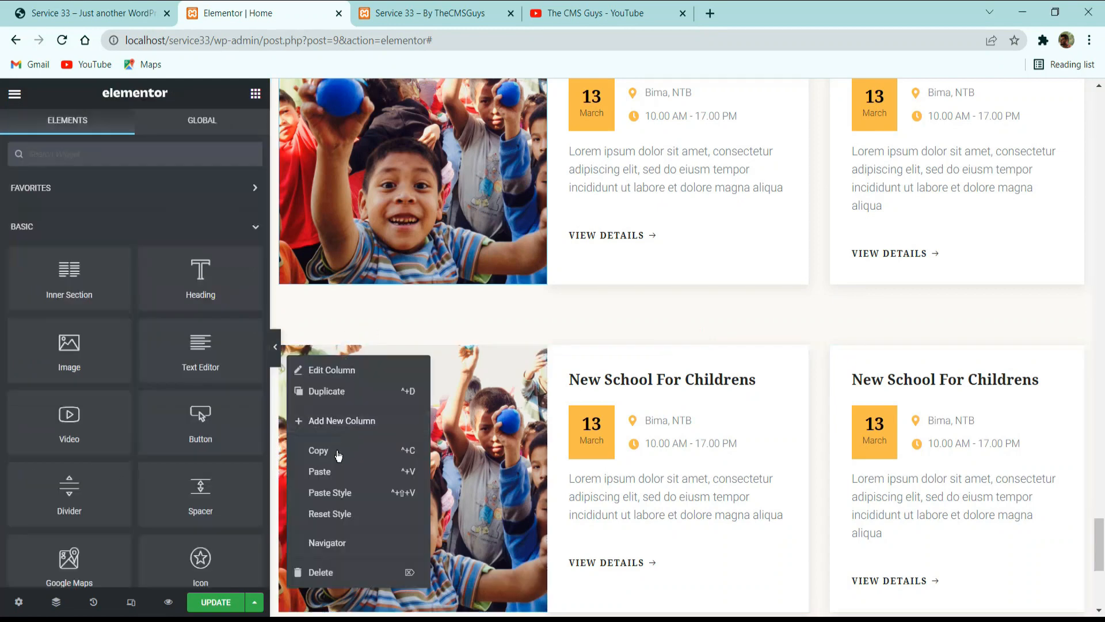
{"action": "left_click", "coordinate": [329, 566]}
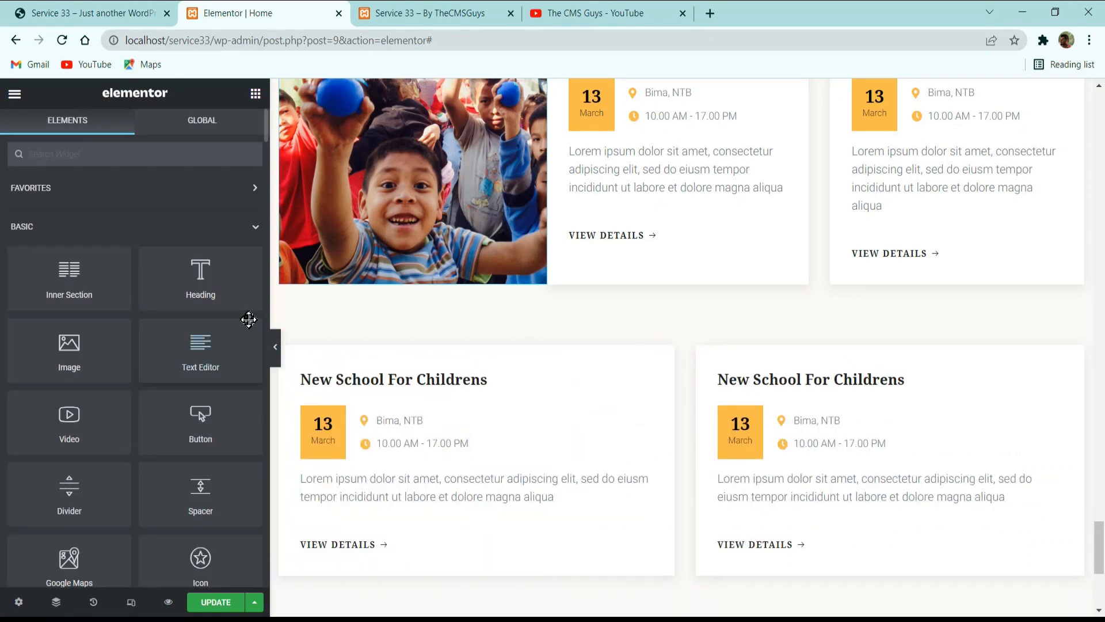
{"action": "right_click", "coordinate": [287, 360]}
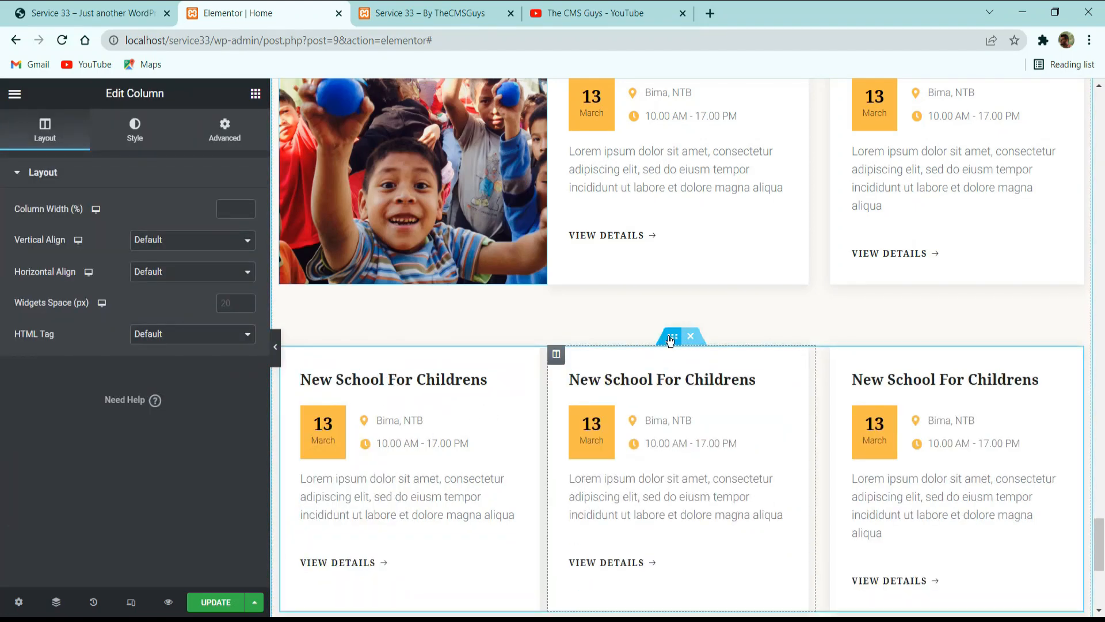
Unlink the second event row's margin values and set its bottom margin to 0.
{"action": "left_click", "coordinate": [670, 337]}
{"action": "left_click", "coordinate": [223, 132]}
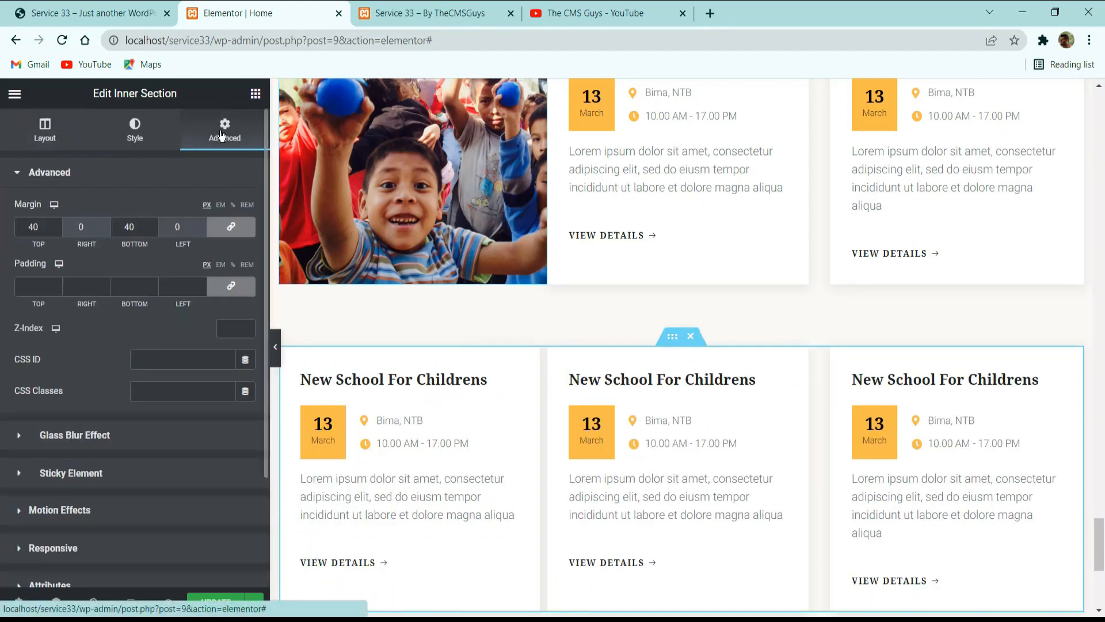
{"action": "double_click", "coordinate": [137, 227]}
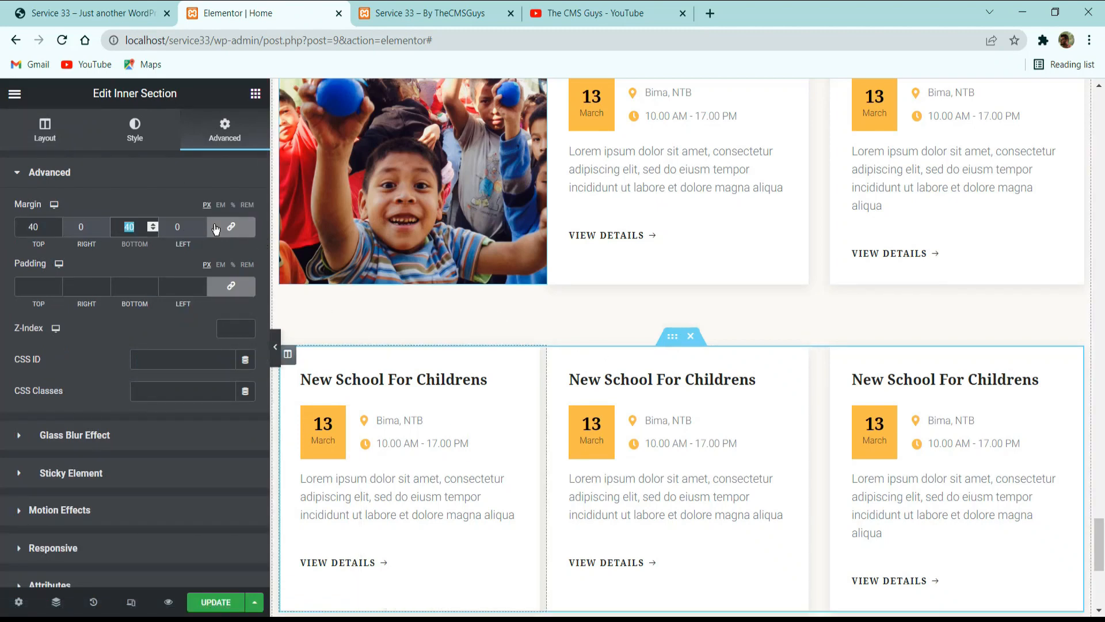
{"action": "type", "text": "0"}
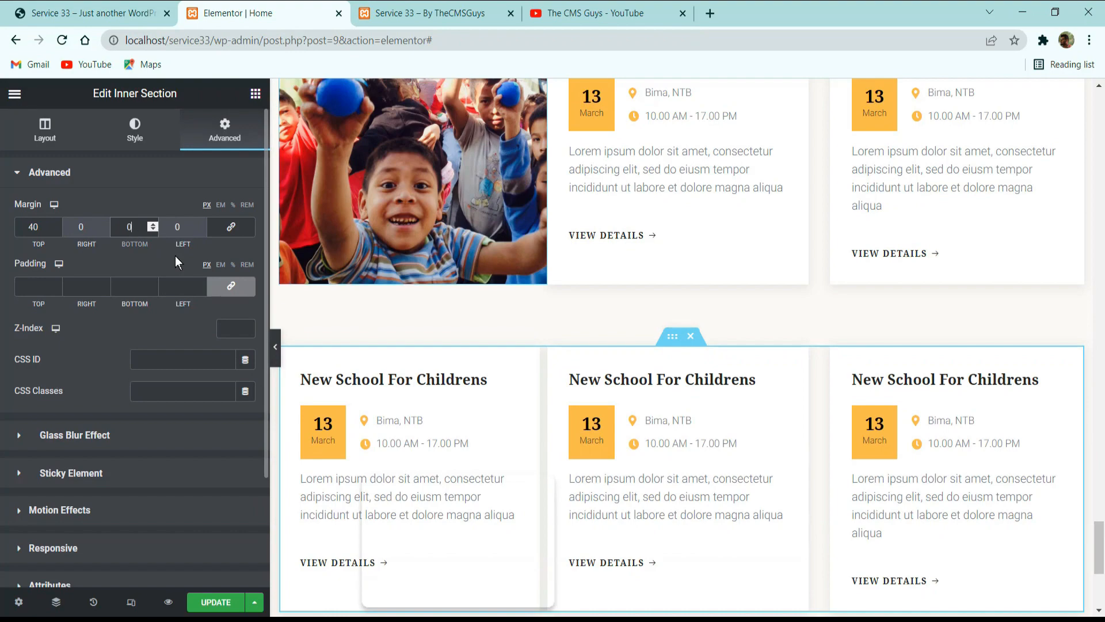
{"action": "scroll", "coordinate": [755, 274], "scroll_direction": "down", "scroll_amount": 5}
{"action": "scroll", "coordinate": [525, 267], "scroll_direction": "up", "scroll_amount": 5}
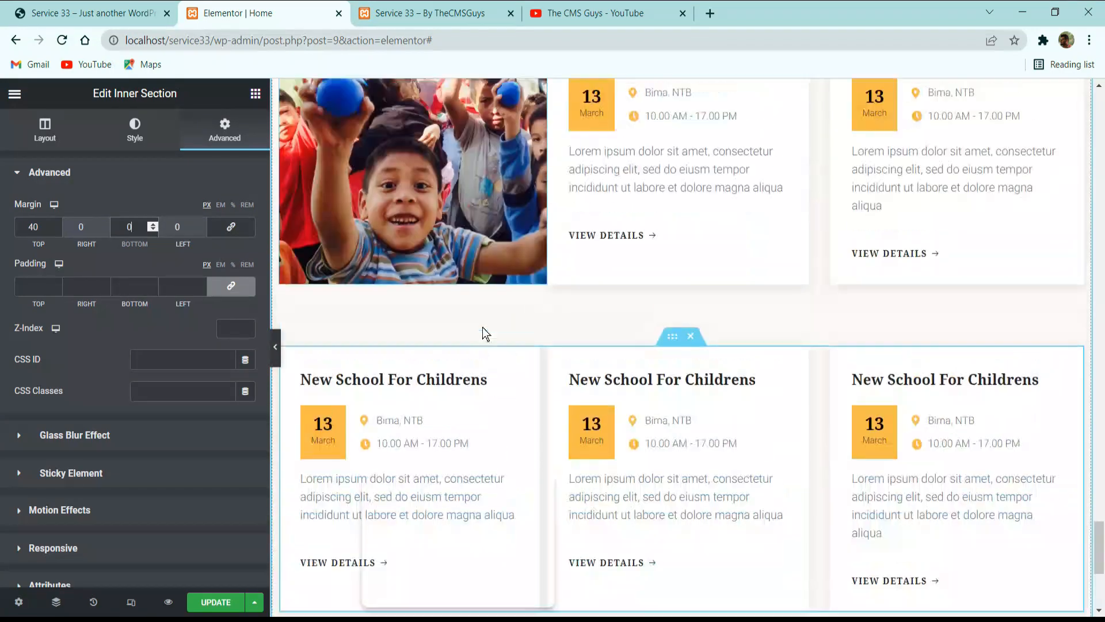
Set the right margin of the first event card in the second row to 20.
{"action": "left_click", "coordinate": [287, 353]}
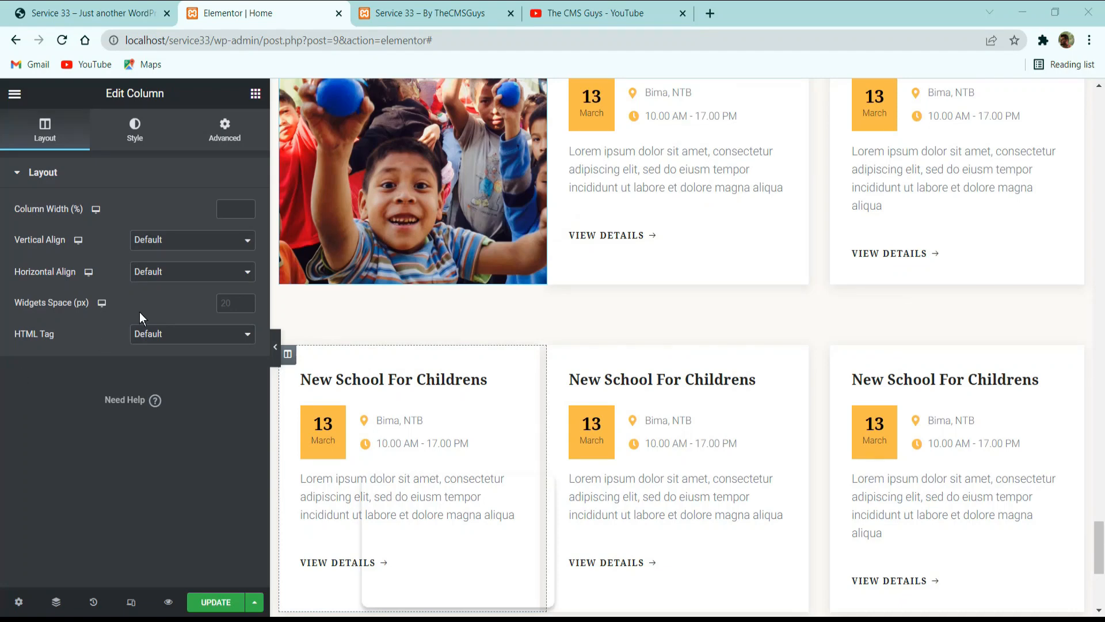
{"action": "left_click", "coordinate": [204, 142]}
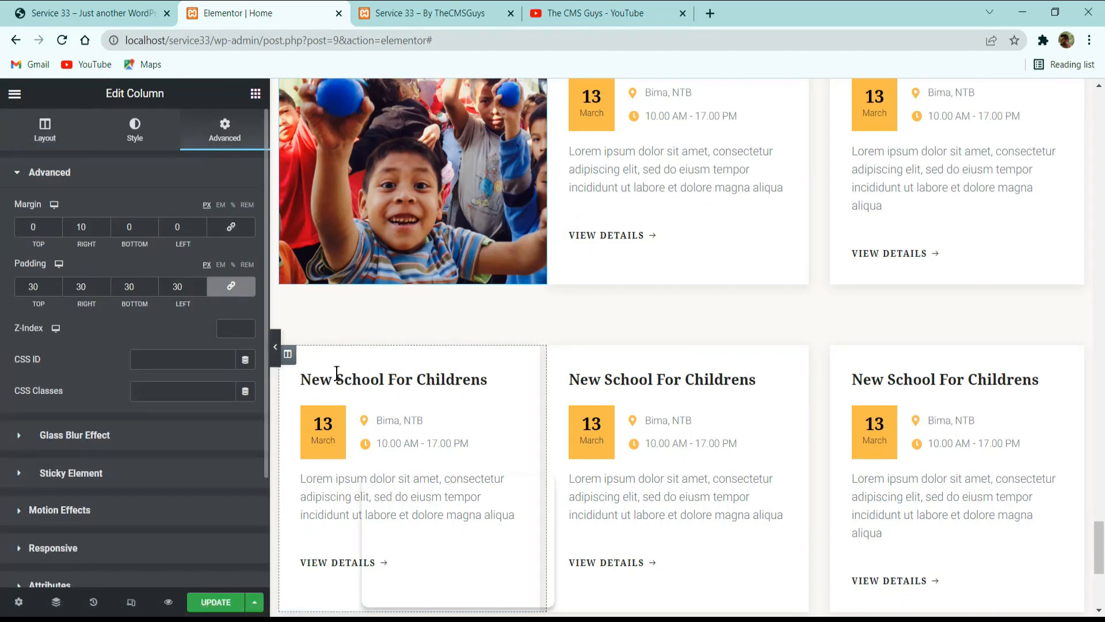
{"action": "double_click", "coordinate": [85, 228]}
{"action": "type", "text": "20"}
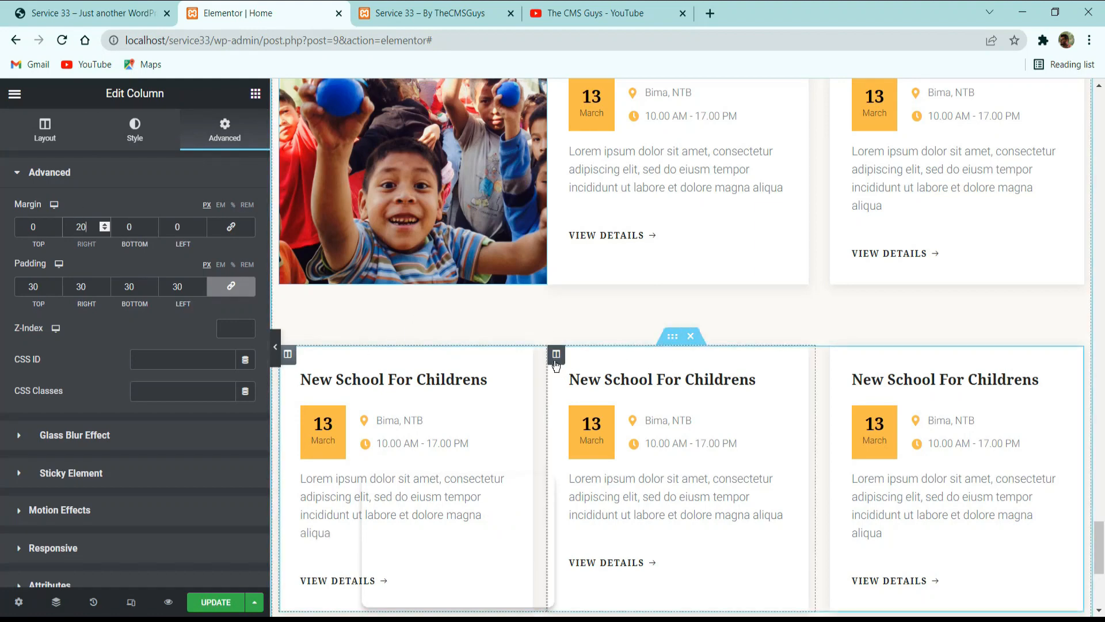
Set the left margin of the middle event card in the second row to 10.
{"action": "left_click", "coordinate": [556, 353]}
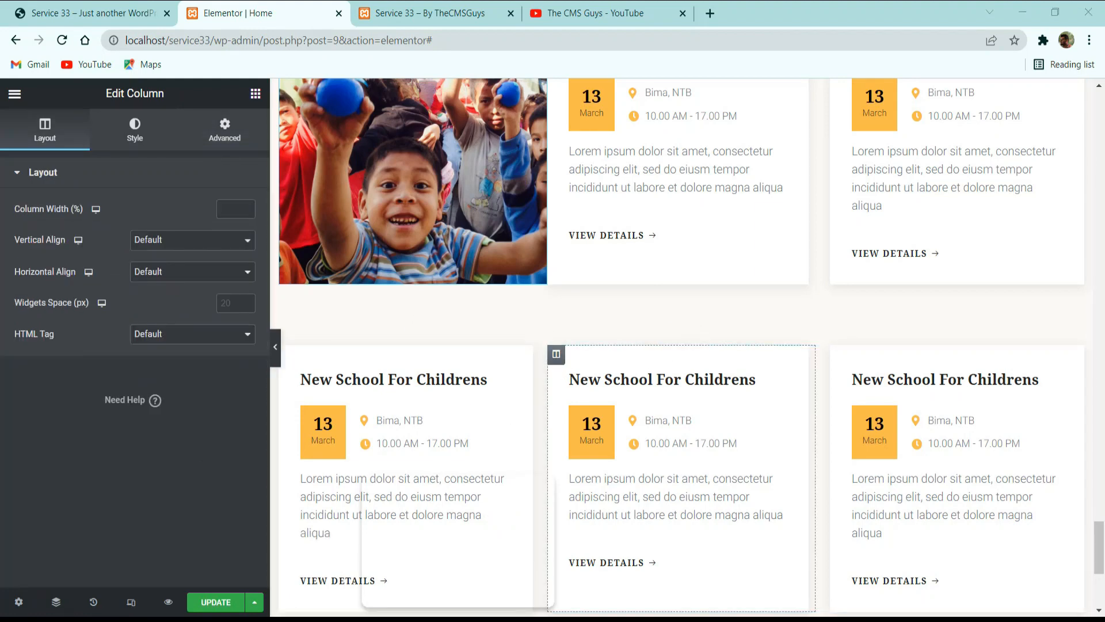
{"action": "left_click", "coordinate": [230, 126]}
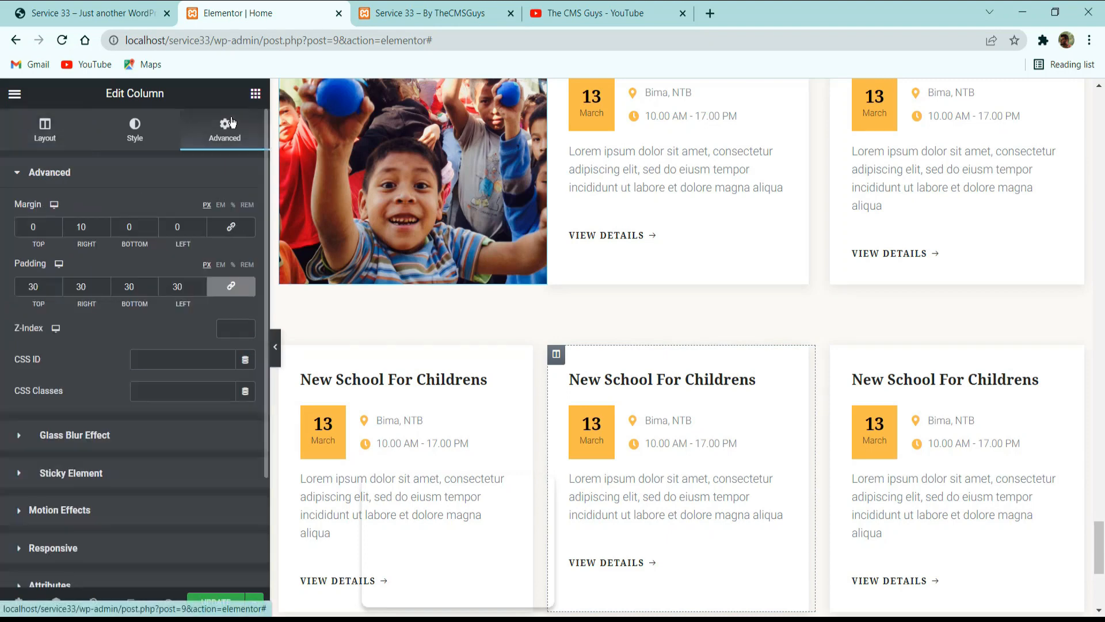
{"action": "double_click", "coordinate": [172, 228]}
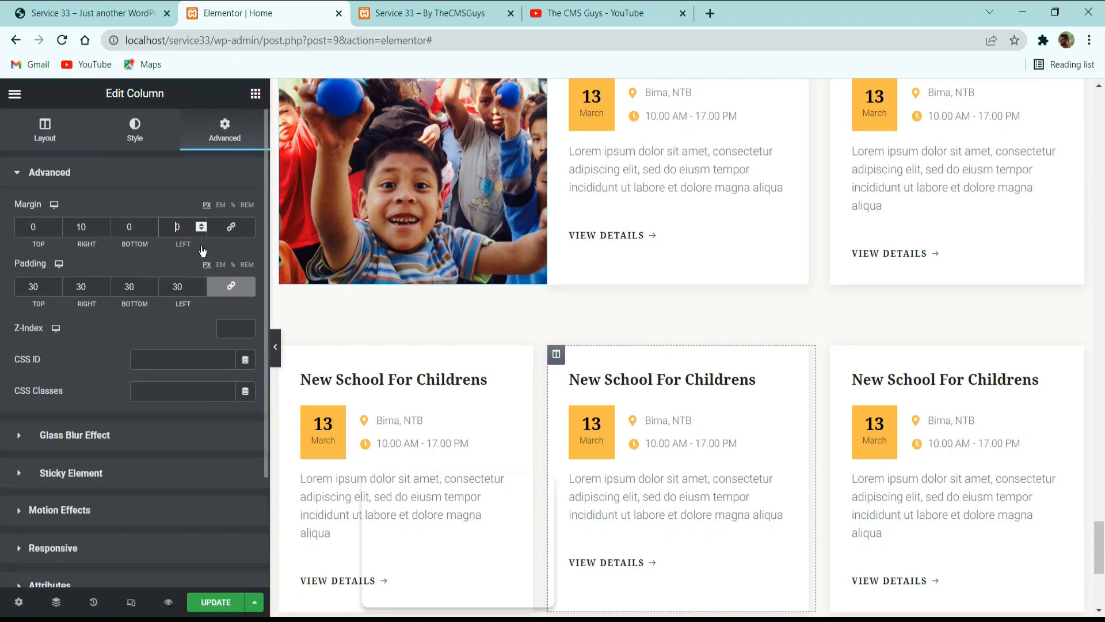
{"action": "type", "text": "10"}
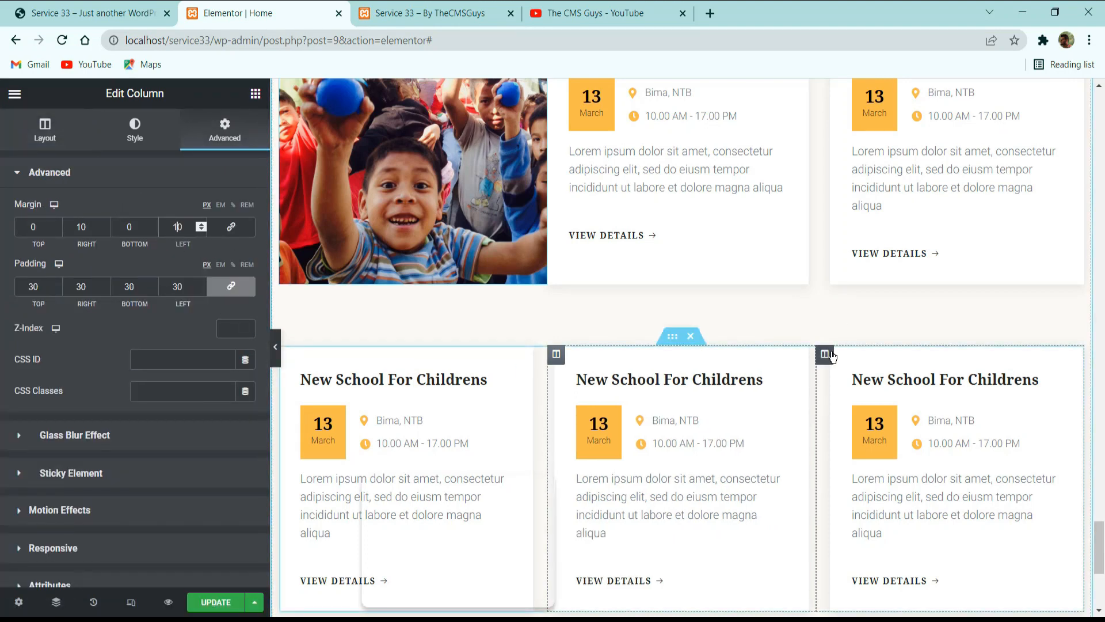
Check the third event card's margin settings and preview both event rows without the editing panel.
{"action": "left_click", "coordinate": [847, 351]}
{"action": "left_click", "coordinate": [214, 135]}
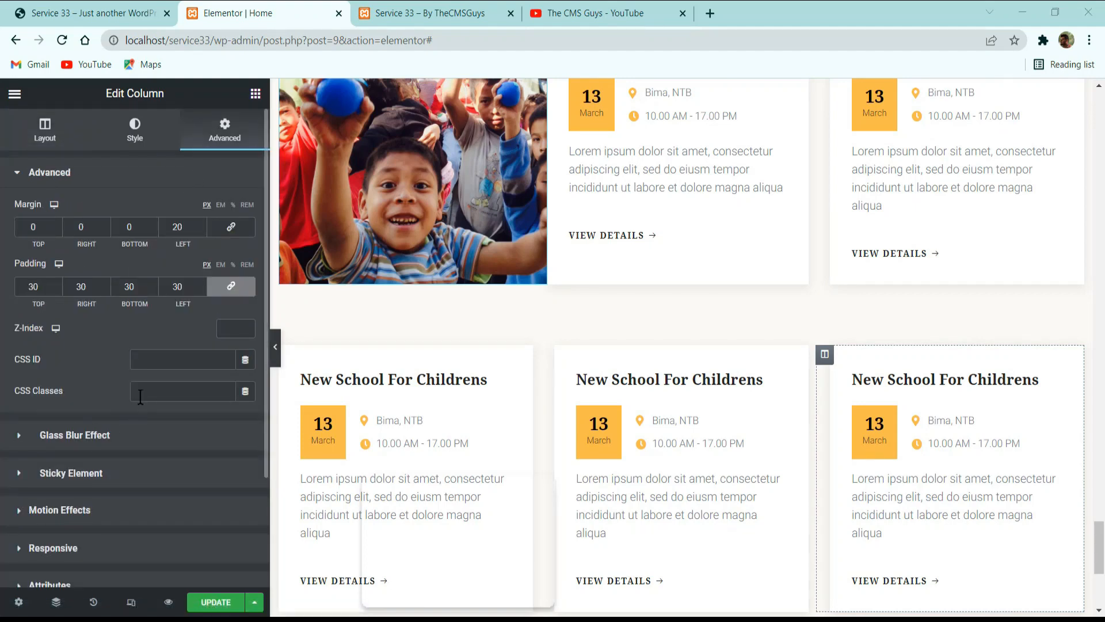
{"action": "left_click", "coordinate": [276, 347]}
{"action": "scroll", "coordinate": [423, 365], "scroll_direction": "down", "scroll_amount": 1}
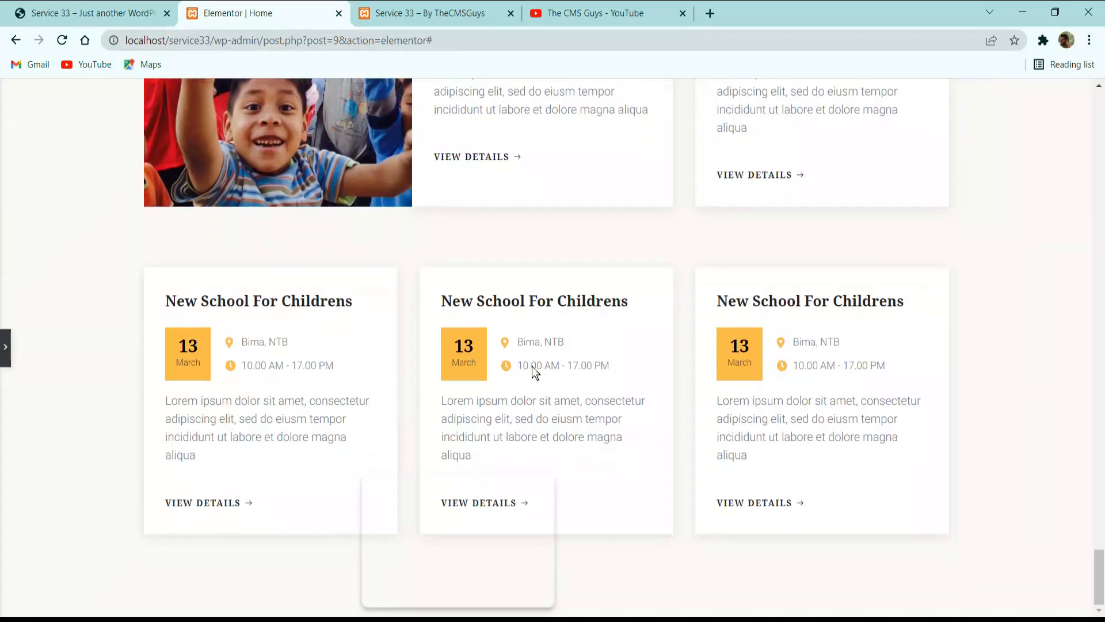
{"action": "scroll", "coordinate": [855, 434], "scroll_direction": "up", "scroll_amount": 6}
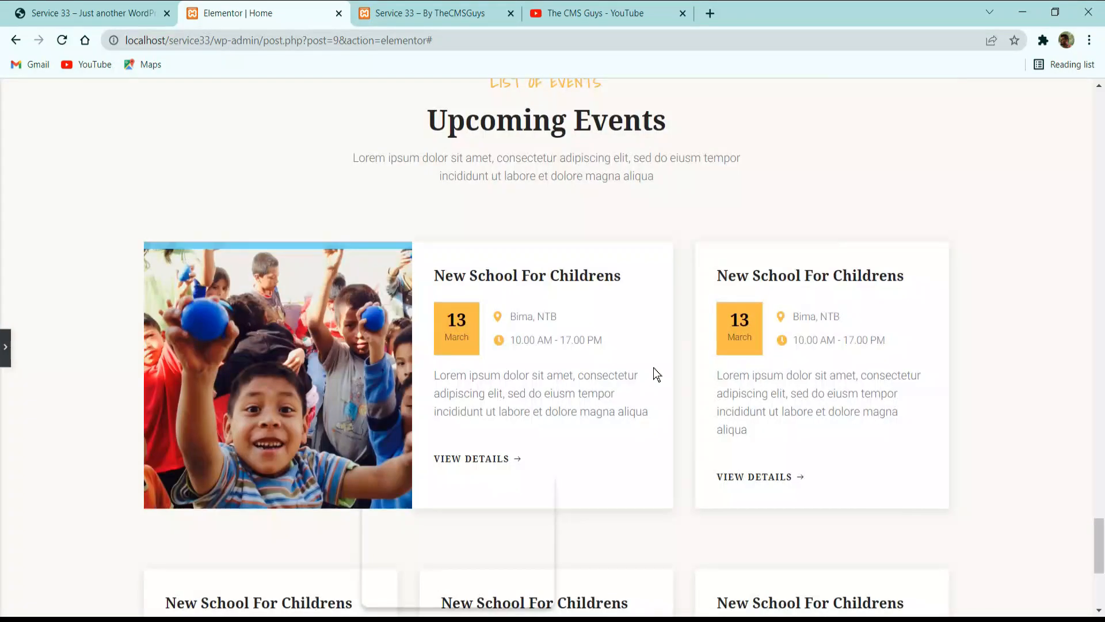
{"action": "scroll", "coordinate": [639, 345], "scroll_direction": "down", "scroll_amount": 4}
{"action": "scroll", "coordinate": [565, 351], "scroll_direction": "up", "scroll_amount": 4}
{"action": "scroll", "coordinate": [317, 347], "scroll_direction": "down", "scroll_amount": 4}
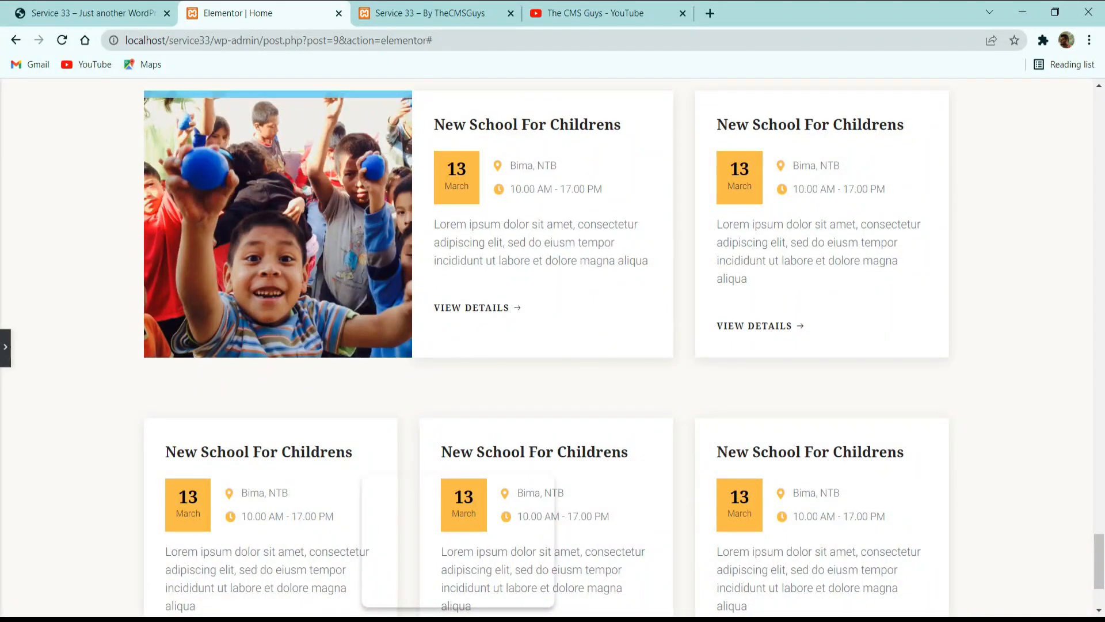
{"action": "scroll", "coordinate": [720, 296], "scroll_direction": "down", "scroll_amount": 2}
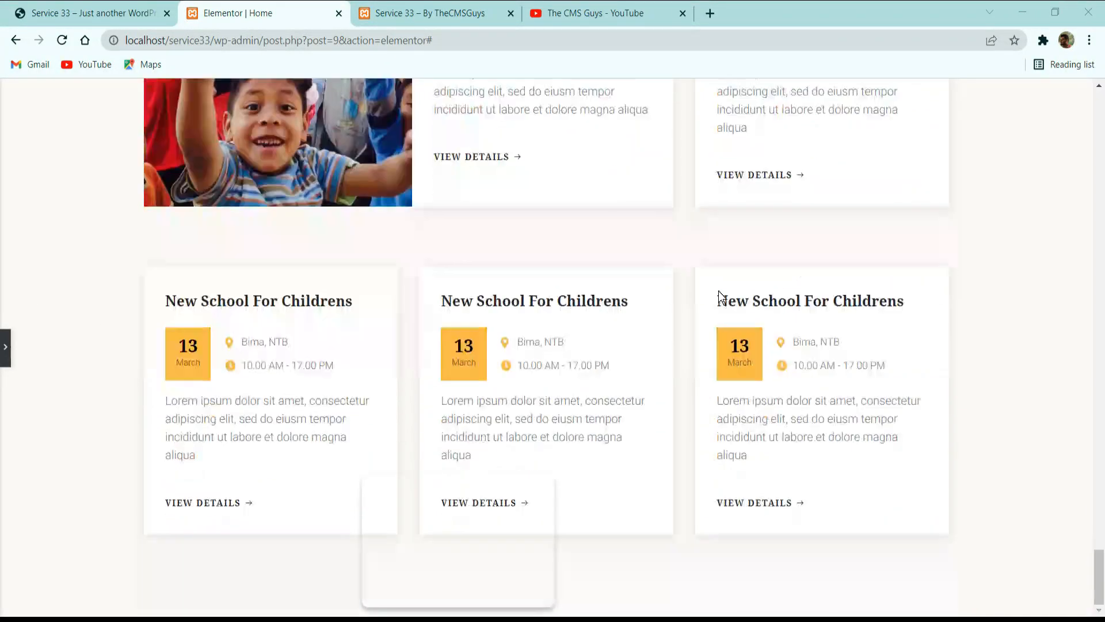
{"action": "left_click", "coordinate": [8, 350]}
Examine the end of the events section and the Become A Proud Volunteer Now section on the reference site.
{"action": "left_click", "coordinate": [115, 8]}
{"action": "scroll", "coordinate": [412, 189], "scroll_direction": "down", "scroll_amount": 9}
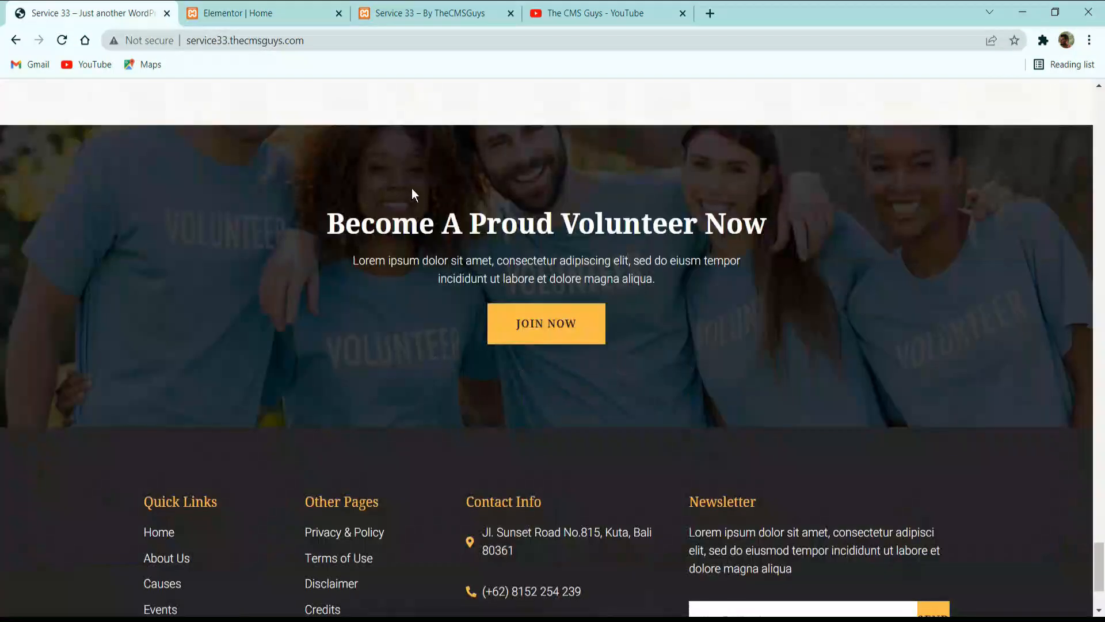
{"action": "scroll", "coordinate": [415, 202], "scroll_direction": "down", "scroll_amount": 2}
{"action": "scroll", "coordinate": [419, 215], "scroll_direction": "up", "scroll_amount": 4}
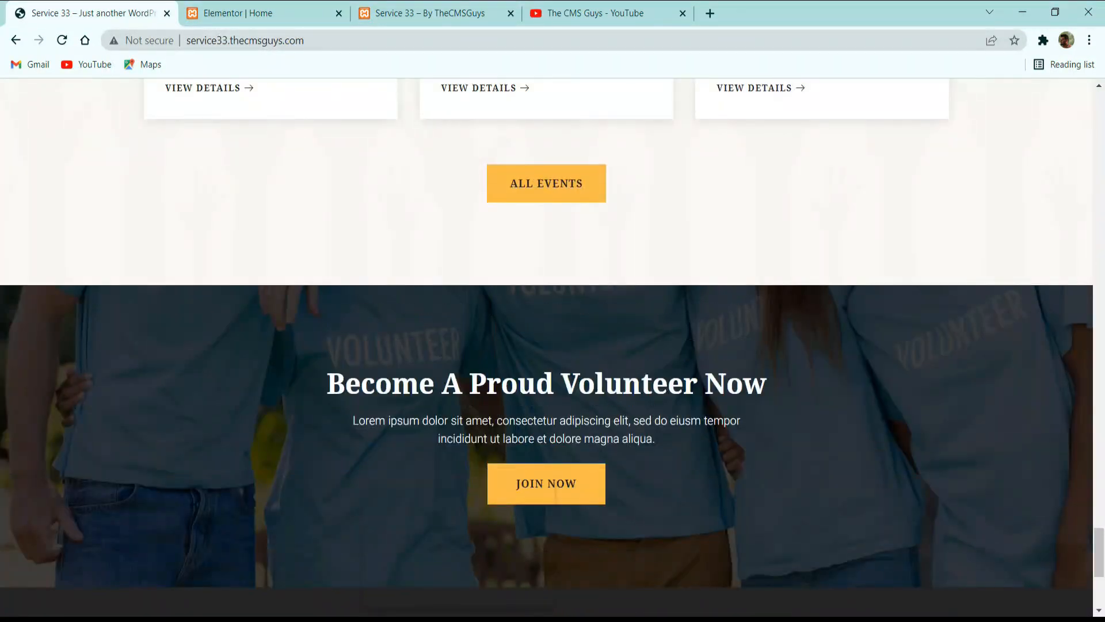
{"action": "scroll", "coordinate": [599, 441], "scroll_direction": "down", "scroll_amount": 2}
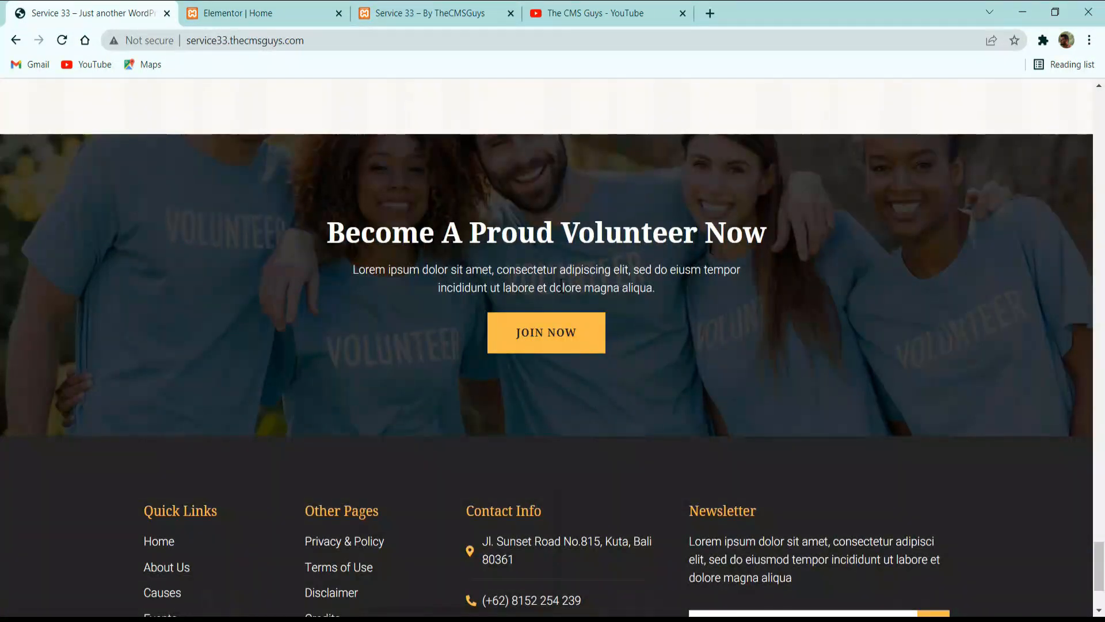
{"action": "scroll", "coordinate": [520, 378], "scroll_direction": "up", "scroll_amount": 2}
{"action": "scroll", "coordinate": [526, 323], "scroll_direction": "down", "scroll_amount": 4}
{"action": "scroll", "coordinate": [523, 323], "scroll_direction": "up", "scroll_amount": 2}
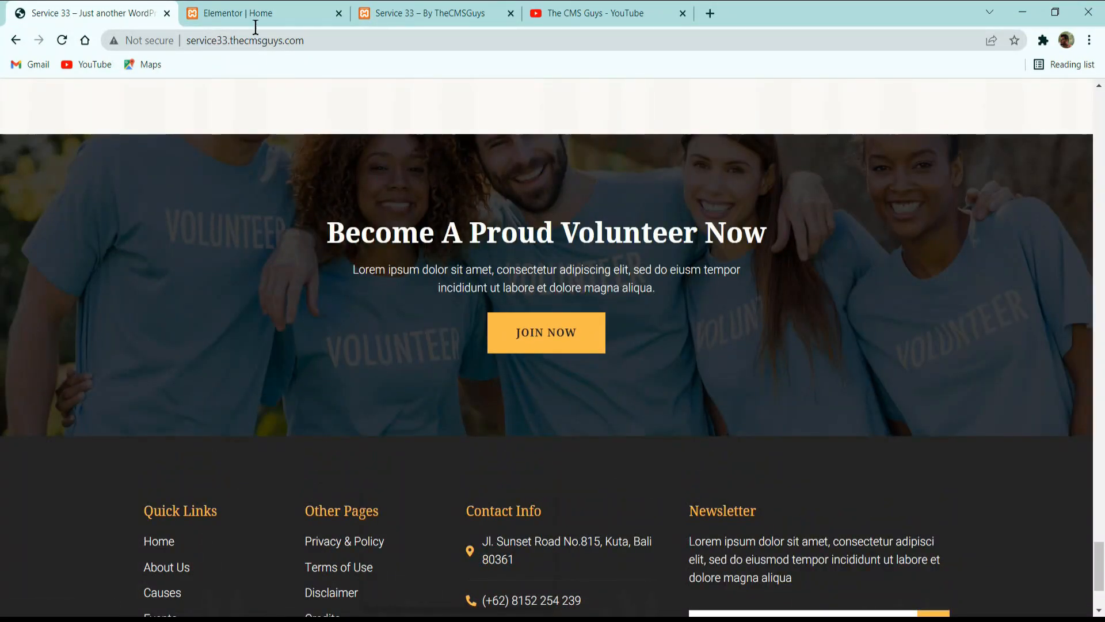
Return to the Elementor page and add a new single-column section below the events section.
{"action": "left_click", "coordinate": [271, 14]}
{"action": "scroll", "coordinate": [454, 297], "scroll_direction": "down", "scroll_amount": 3}
{"action": "left_click", "coordinate": [644, 485]}
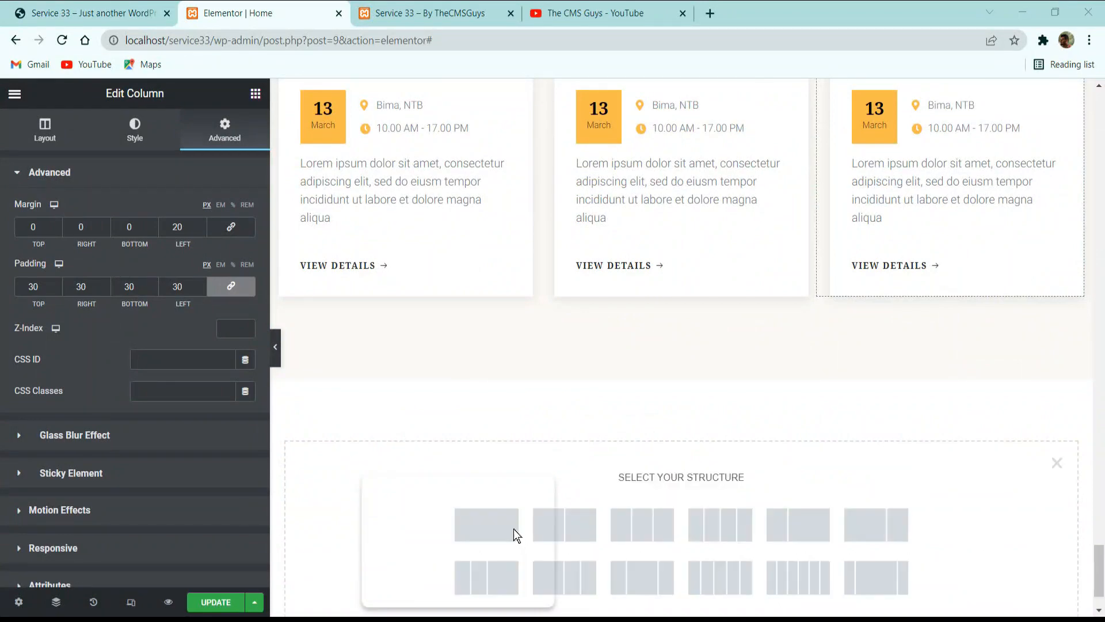
{"action": "scroll", "coordinate": [495, 527], "scroll_direction": "down", "scroll_amount": 1}
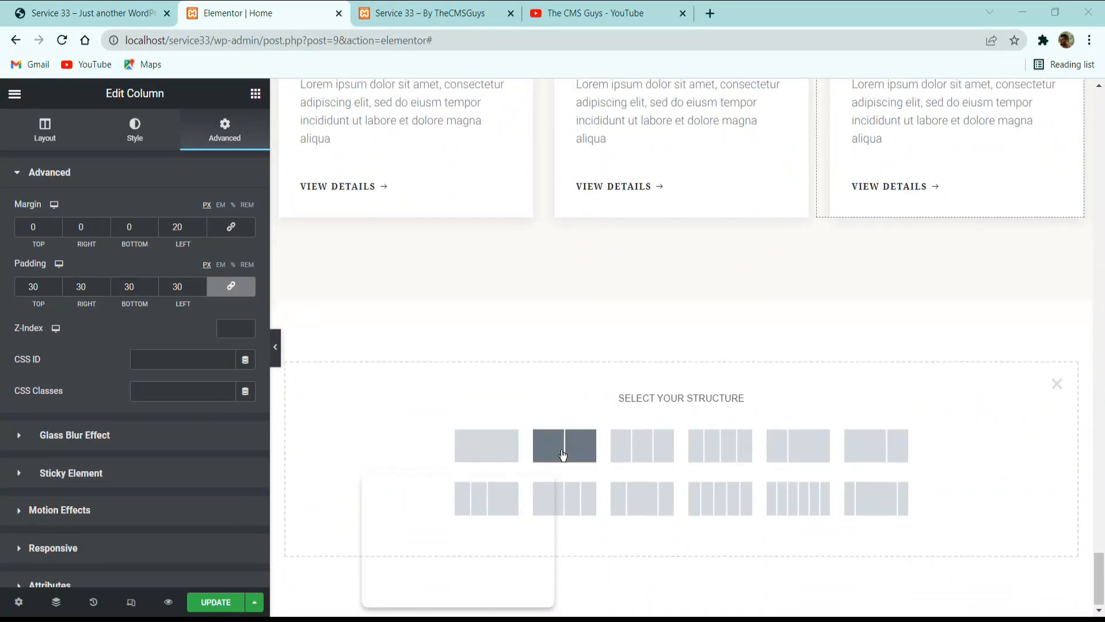
{"action": "left_click", "coordinate": [492, 448]}
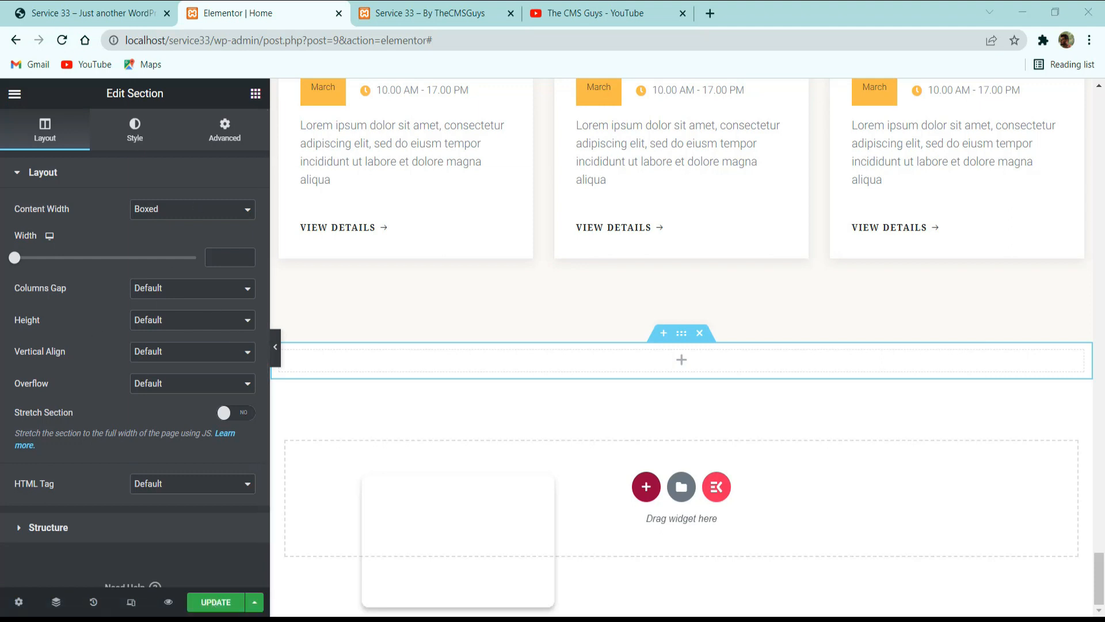
Give the new section a classic background using the group photo of volunteers in blue shirts from the media library.
{"action": "left_click", "coordinate": [132, 118]}
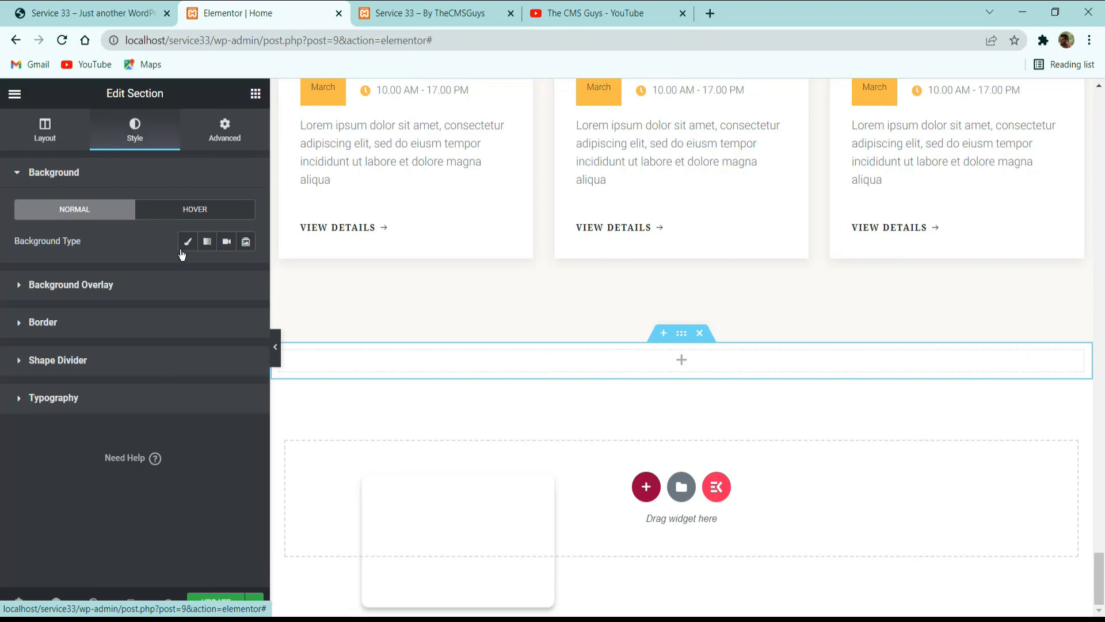
{"action": "left_click", "coordinate": [187, 242]}
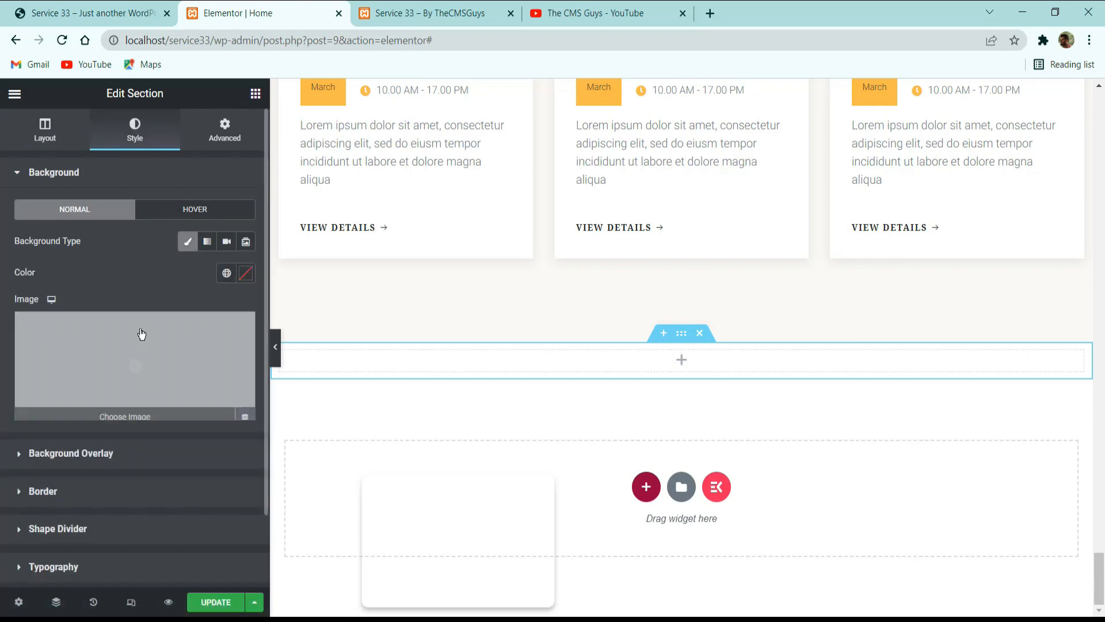
{"action": "left_click", "coordinate": [142, 331]}
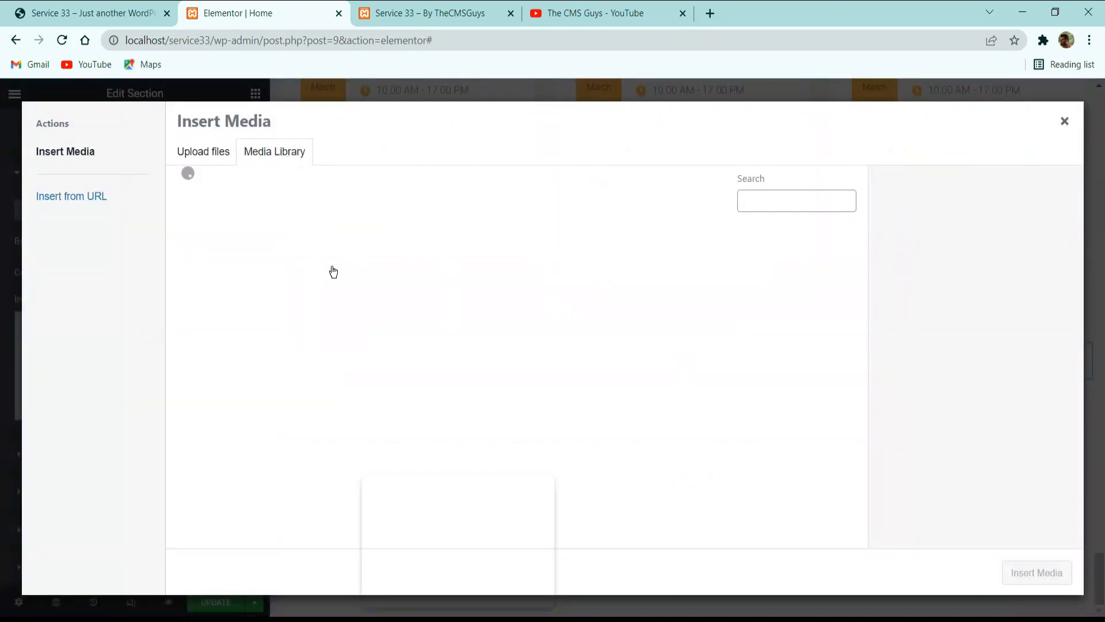
{"action": "scroll", "coordinate": [316, 262], "scroll_direction": "down", "scroll_amount": 7}
{"action": "scroll", "coordinate": [236, 276], "scroll_direction": "up", "scroll_amount": 7}
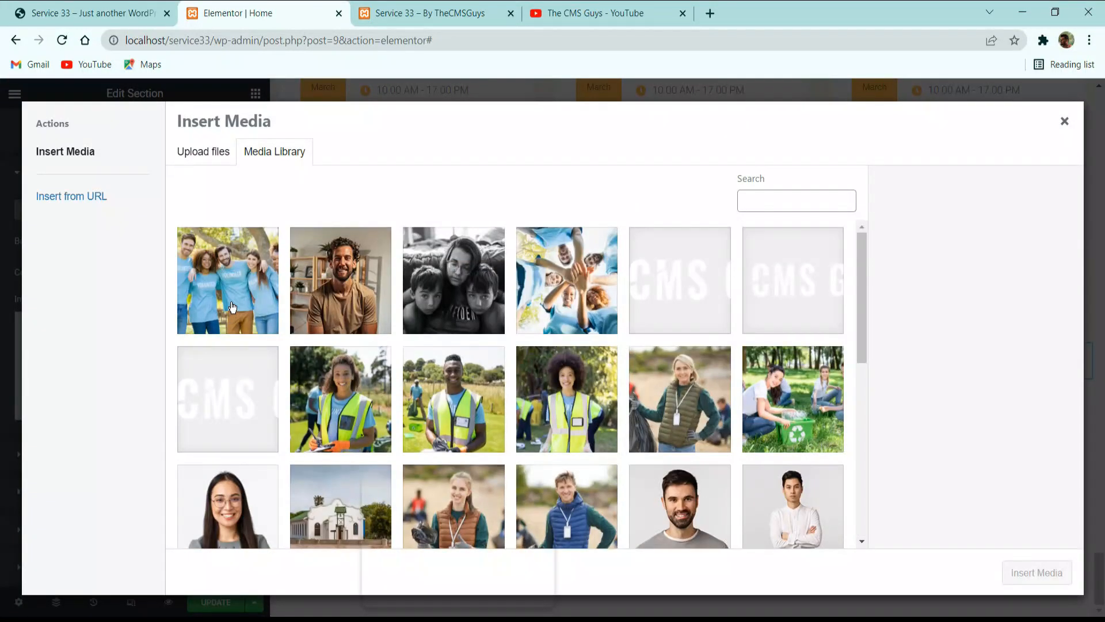
{"action": "left_click", "coordinate": [232, 306]}
{"action": "left_click", "coordinate": [1036, 573]}
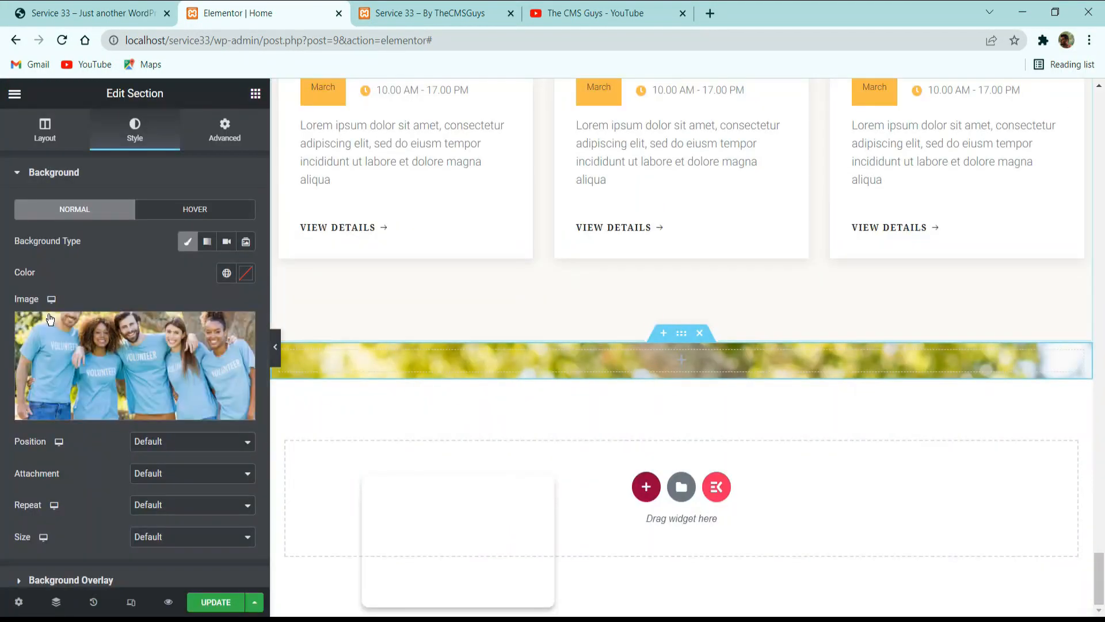
Set the background image's position to Custom with a Y position of 63 %.
{"action": "scroll", "coordinate": [129, 402], "scroll_direction": "down", "scroll_amount": 3}
{"action": "left_click", "coordinate": [179, 255]}
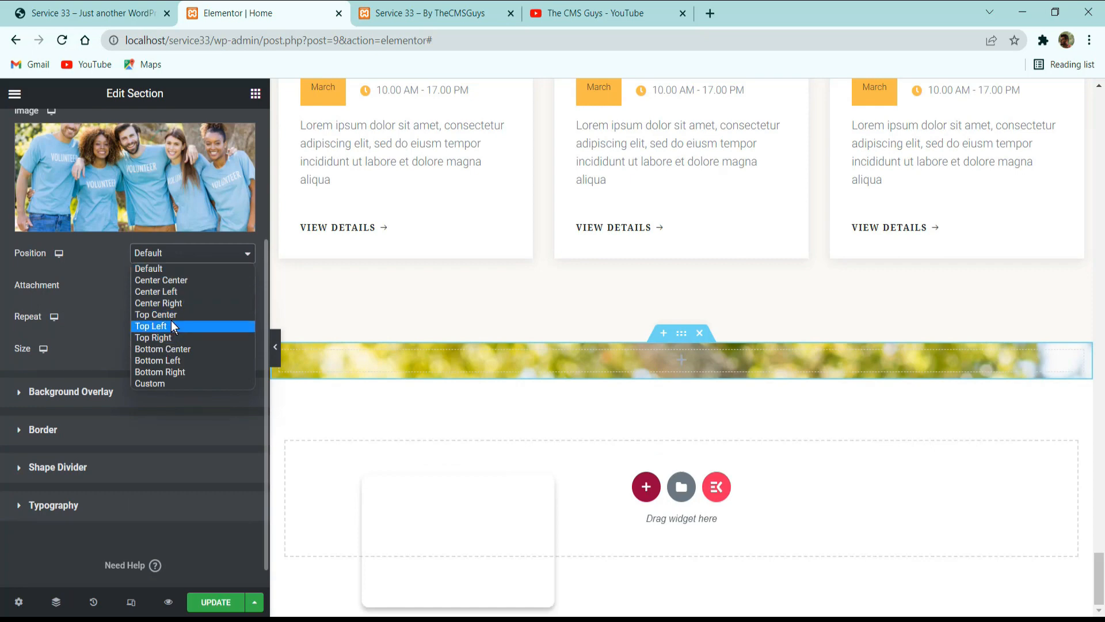
{"action": "left_click", "coordinate": [163, 382]}
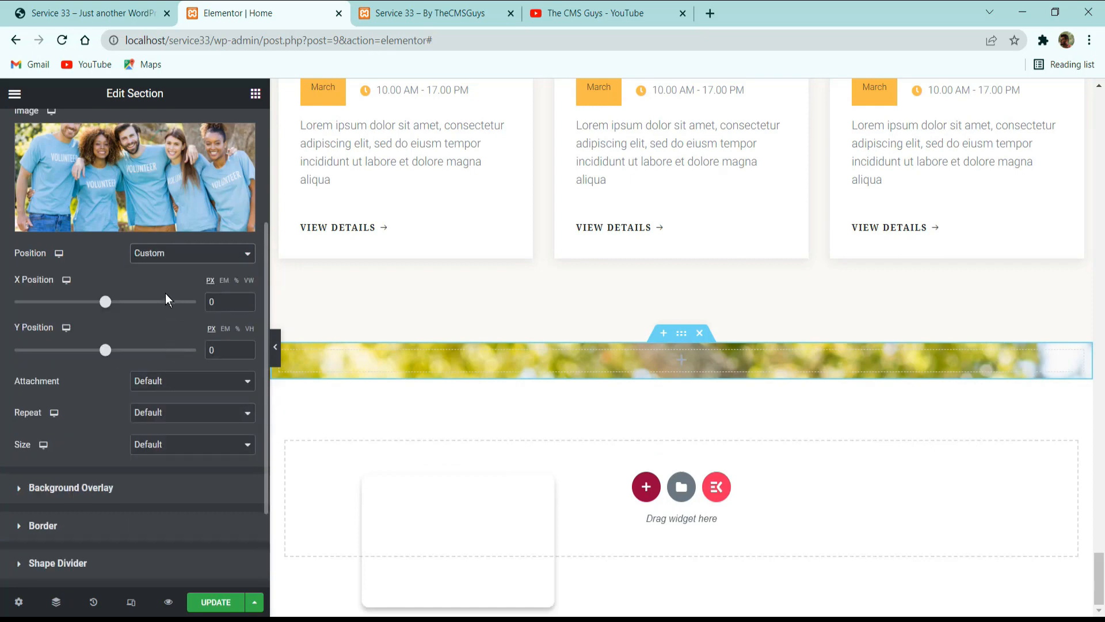
{"action": "double_click", "coordinate": [214, 349]}
{"action": "type", "text": "63"}
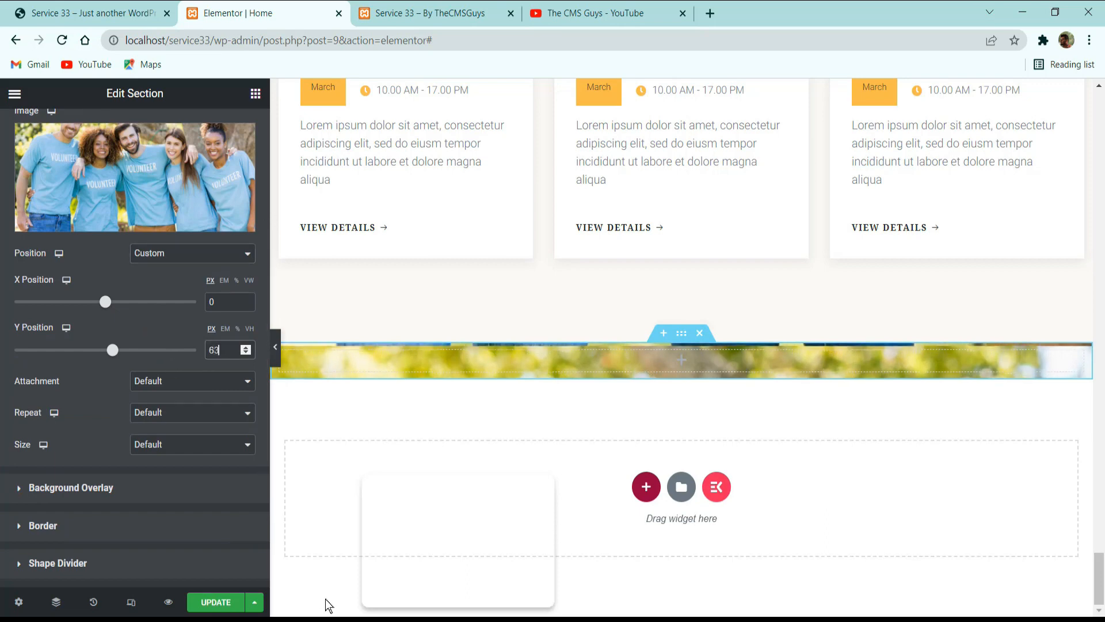
{"action": "left_click", "coordinate": [239, 330]}
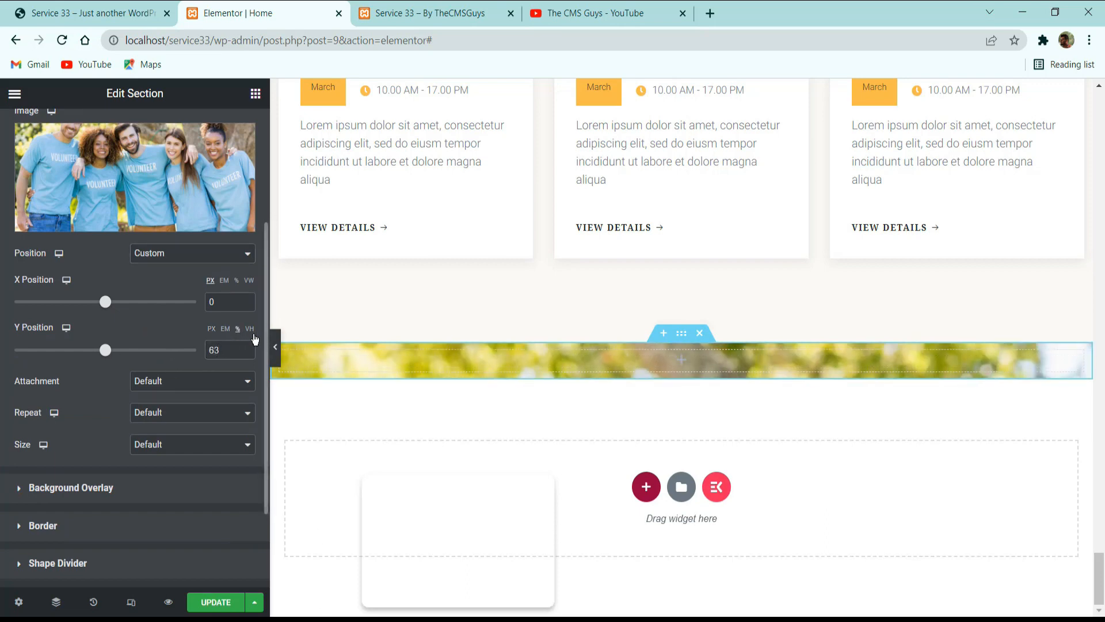
Set the background image's attachment to Fixed, repeat to No-repeat and size to Cover.
{"action": "scroll", "coordinate": [252, 352], "scroll_direction": "down", "scroll_amount": 2}
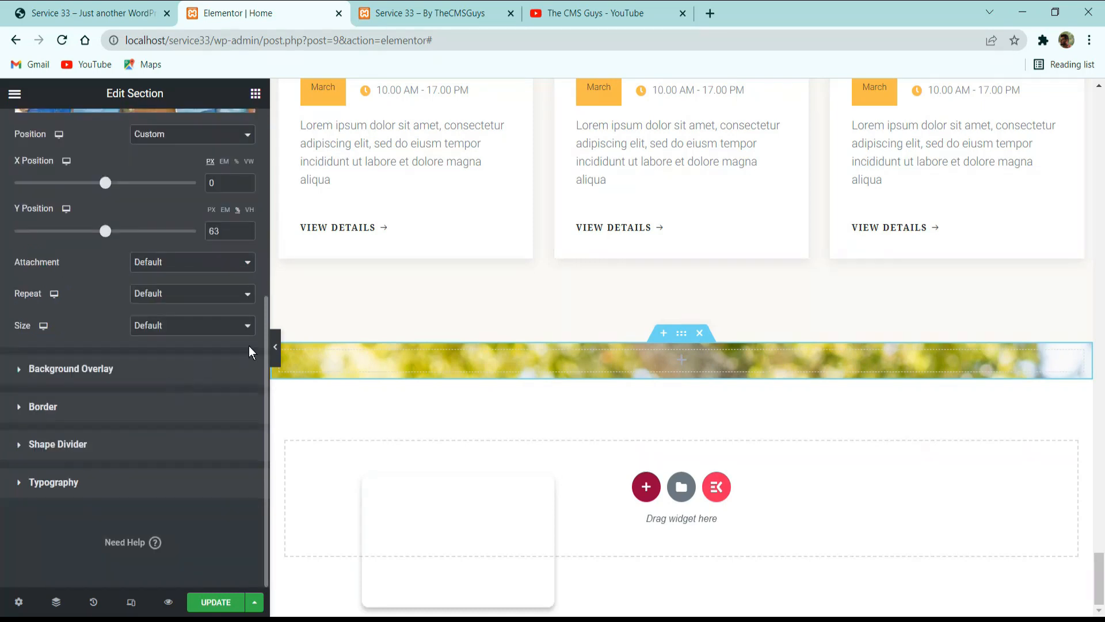
{"action": "left_click", "coordinate": [180, 268]}
{"action": "left_click", "coordinate": [172, 301]}
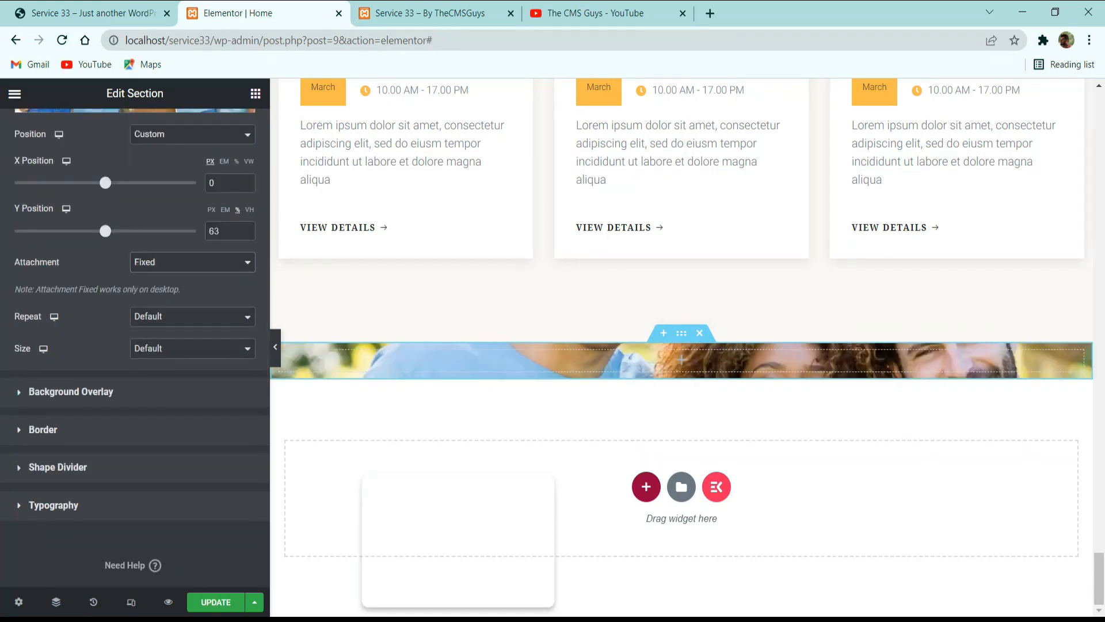
{"action": "left_click", "coordinate": [154, 318]}
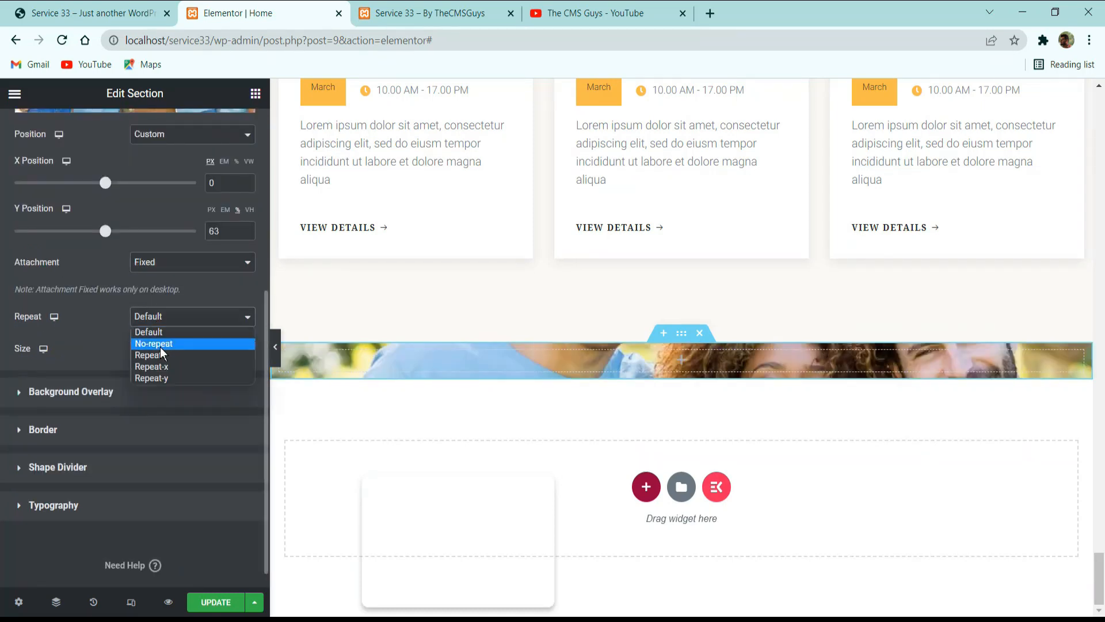
{"action": "left_click", "coordinate": [161, 344]}
{"action": "left_click", "coordinate": [162, 348]}
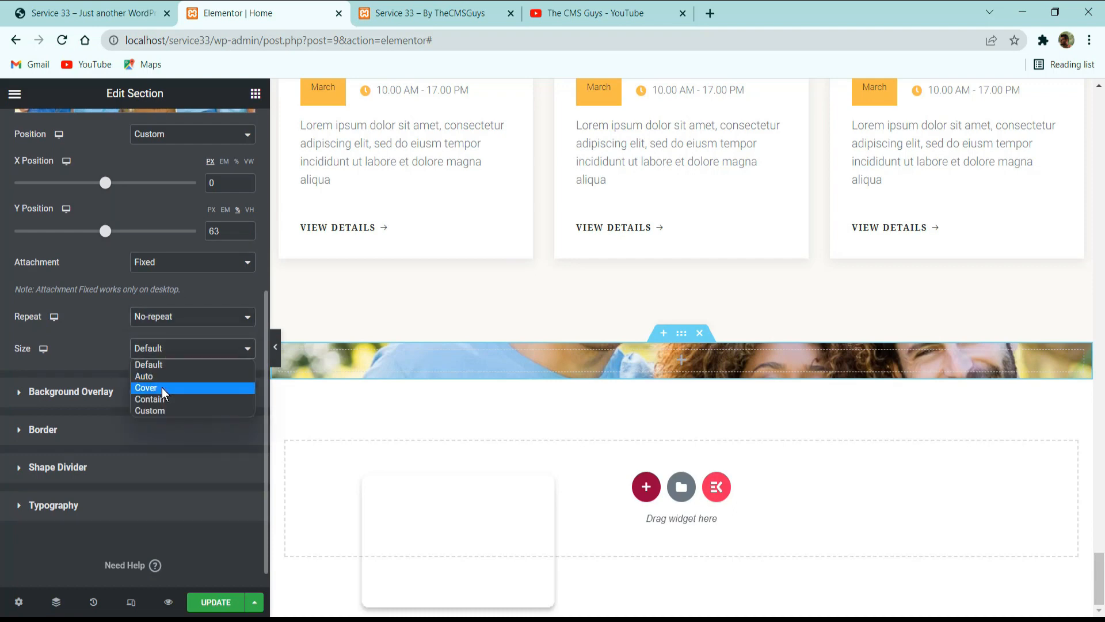
{"action": "key", "text": "Escape"}
{"action": "left_click", "coordinate": [162, 394]}
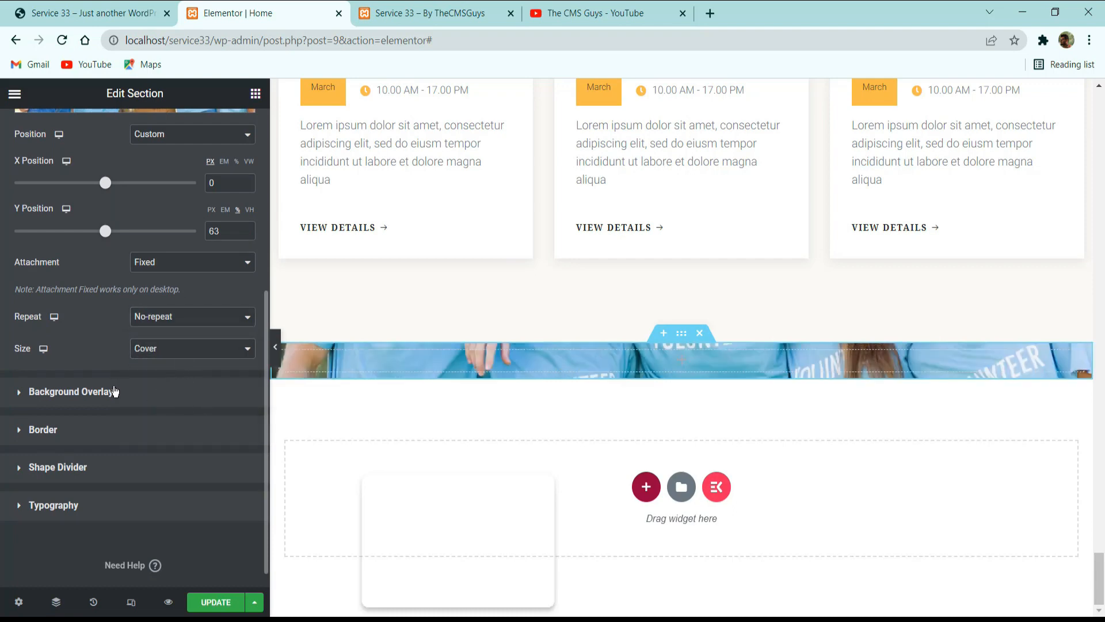
Check the volunteer section on the reference site and give the new section a classic black background overlay.
{"action": "left_click", "coordinate": [134, 394]}
{"action": "left_click", "coordinate": [92, 13]}
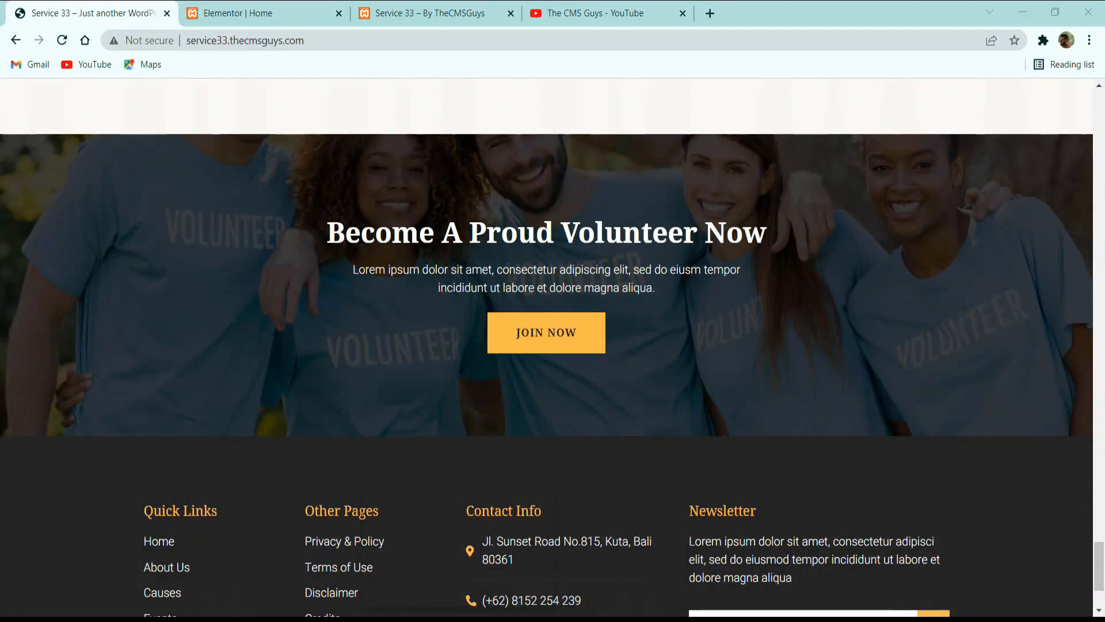
{"action": "left_click", "coordinate": [322, 12]}
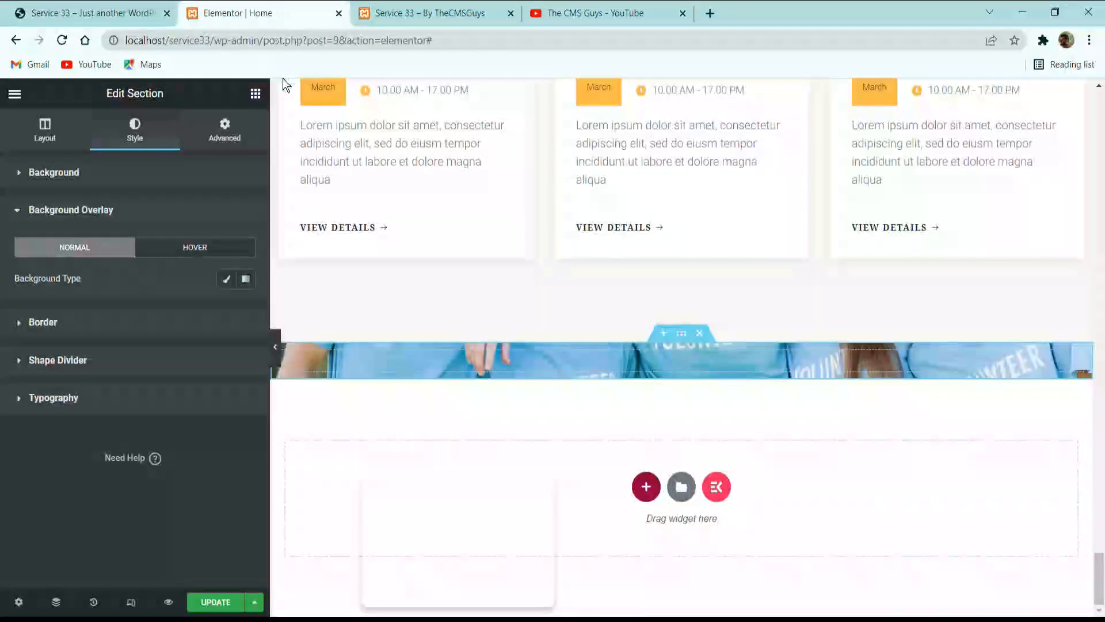
{"action": "left_click", "coordinate": [227, 279]}
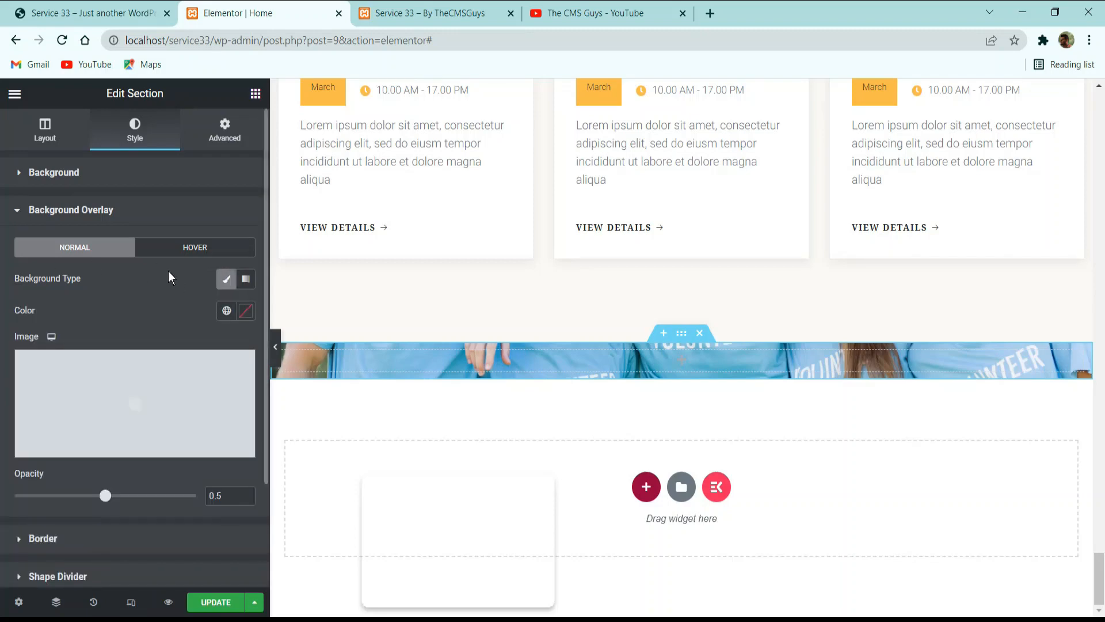
{"action": "left_click", "coordinate": [246, 312]}
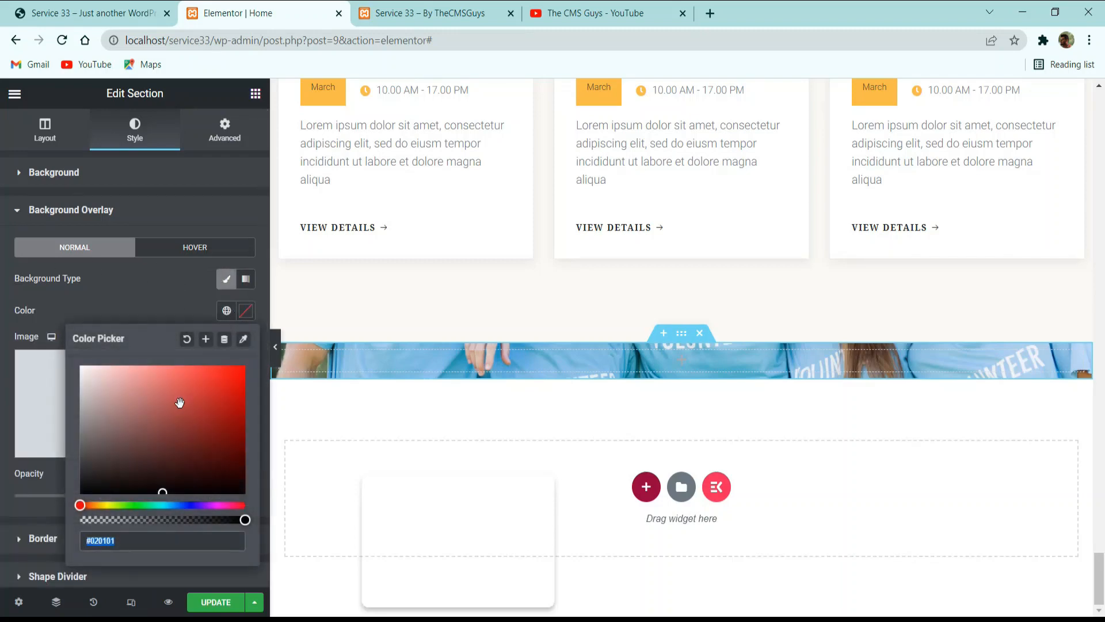
{"action": "left_click", "coordinate": [142, 292]}
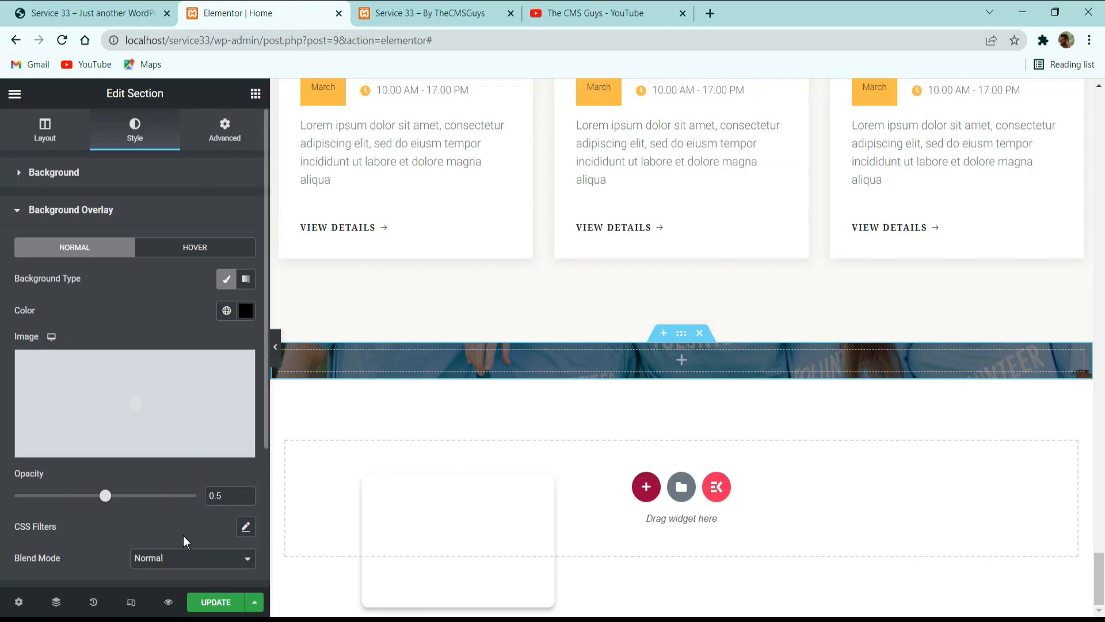
Set the background overlay's opacity to 0.75, save the page and compare with the reference site.
{"action": "left_click", "coordinate": [216, 496]}
{"action": "type", "text": "7"}
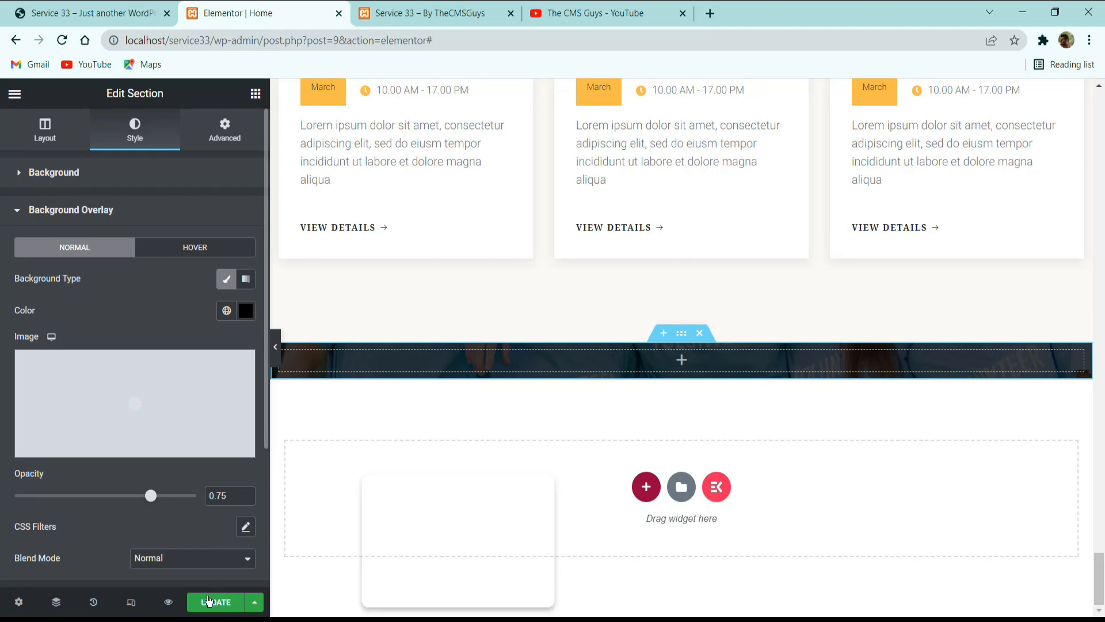
{"action": "left_click", "coordinate": [208, 600]}
{"action": "left_click", "coordinate": [92, 13]}
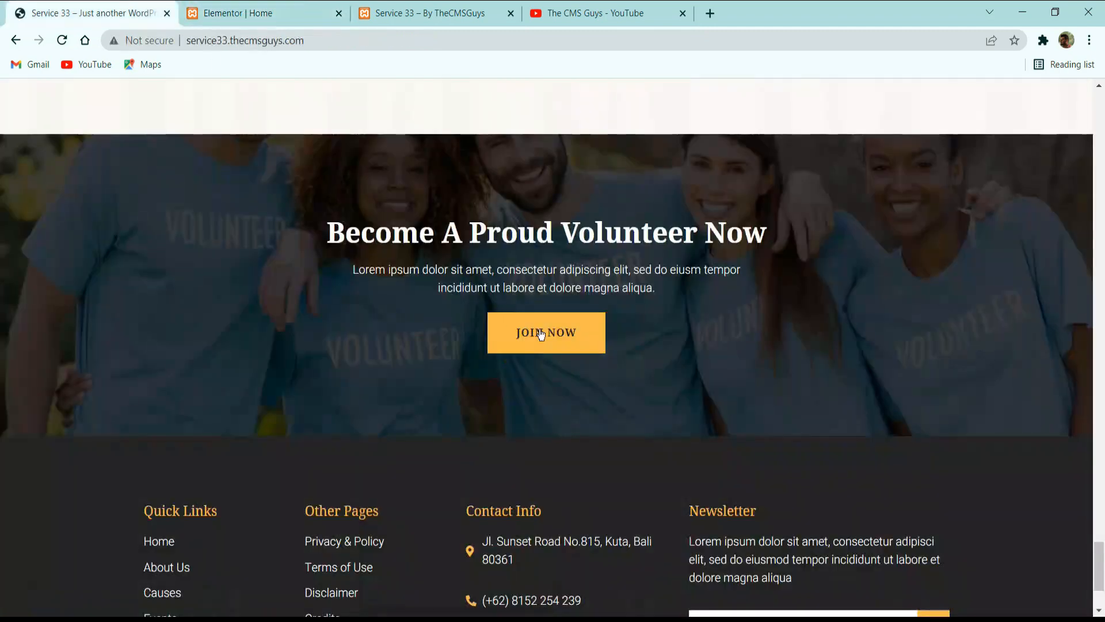
{"action": "left_click", "coordinate": [276, 12]}
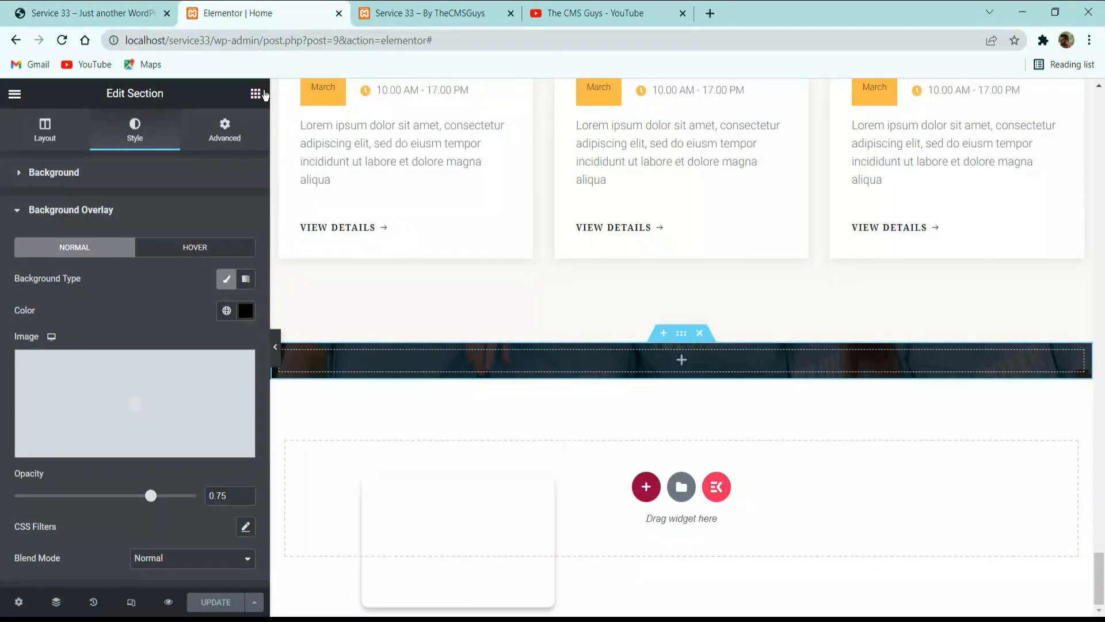
Add a Heading widget to the new section with the title "Become A Proud Volunteer Now" copied from the reference site.
{"action": "left_click", "coordinate": [255, 94]}
{"action": "left_click_drag", "start_coordinate": [251, 292], "coordinate": [567, 331]}
{"action": "left_click", "coordinate": [138, 10]}
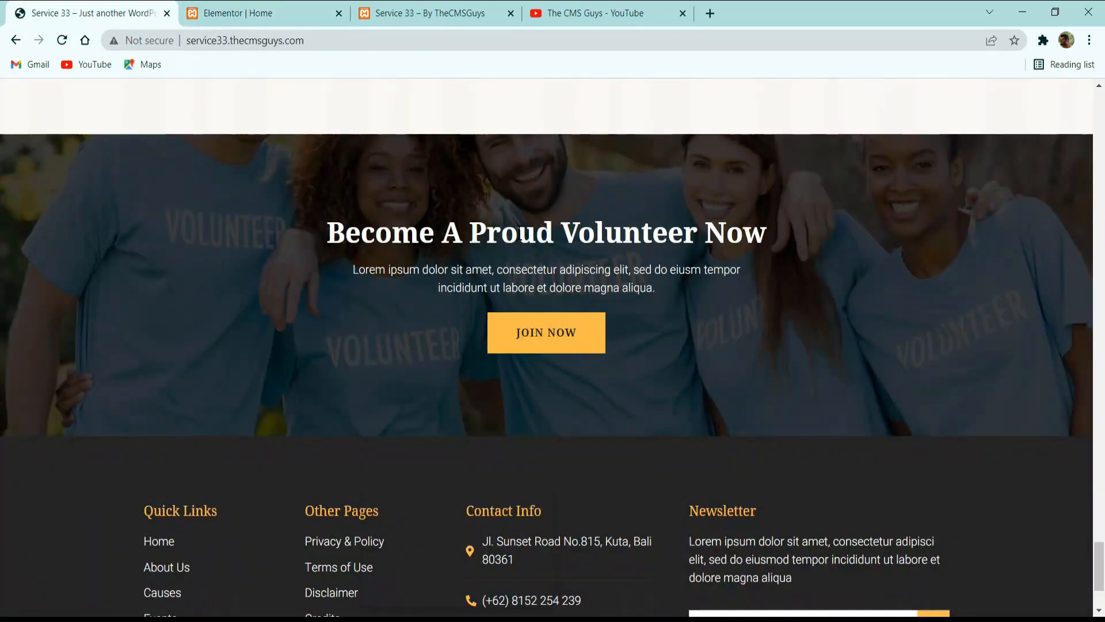
{"action": "left_click", "coordinate": [518, 240]}
{"action": "left_click", "coordinate": [337, 14]}
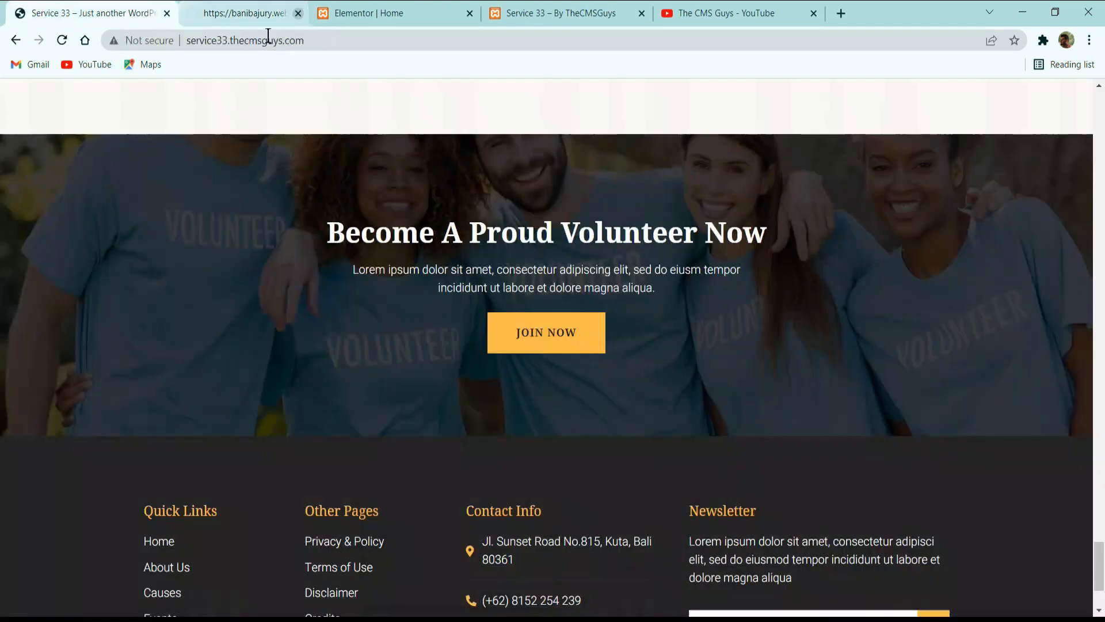
{"action": "triple_click", "coordinate": [556, 245]}
{"action": "key", "text": "ctrl+c"}
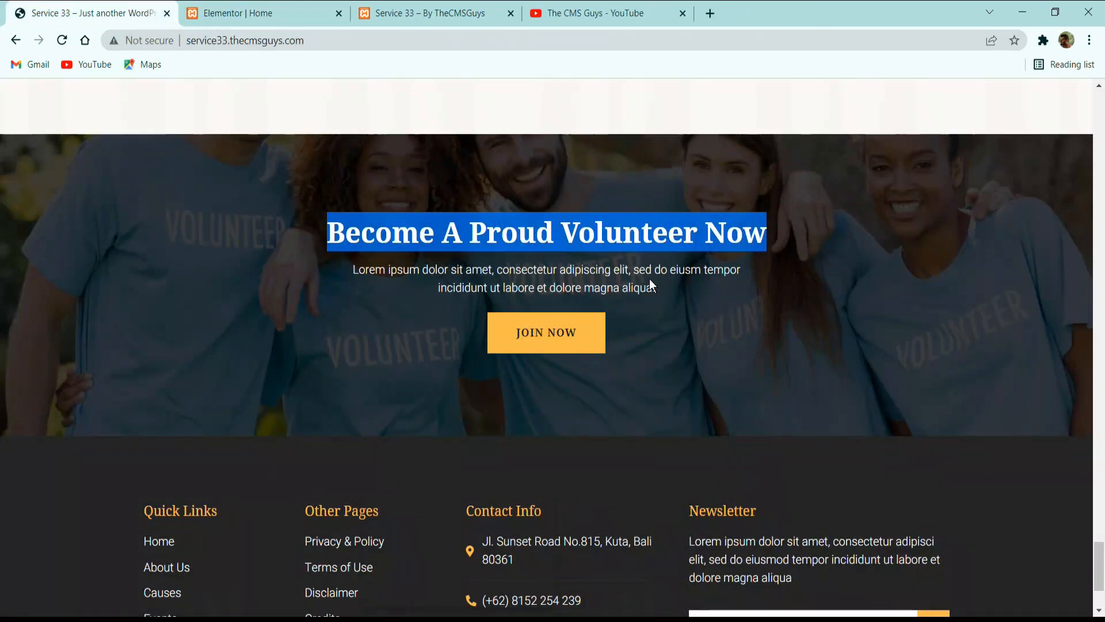
{"action": "left_click", "coordinate": [339, 6]}
{"action": "triple_click", "coordinate": [163, 239]}
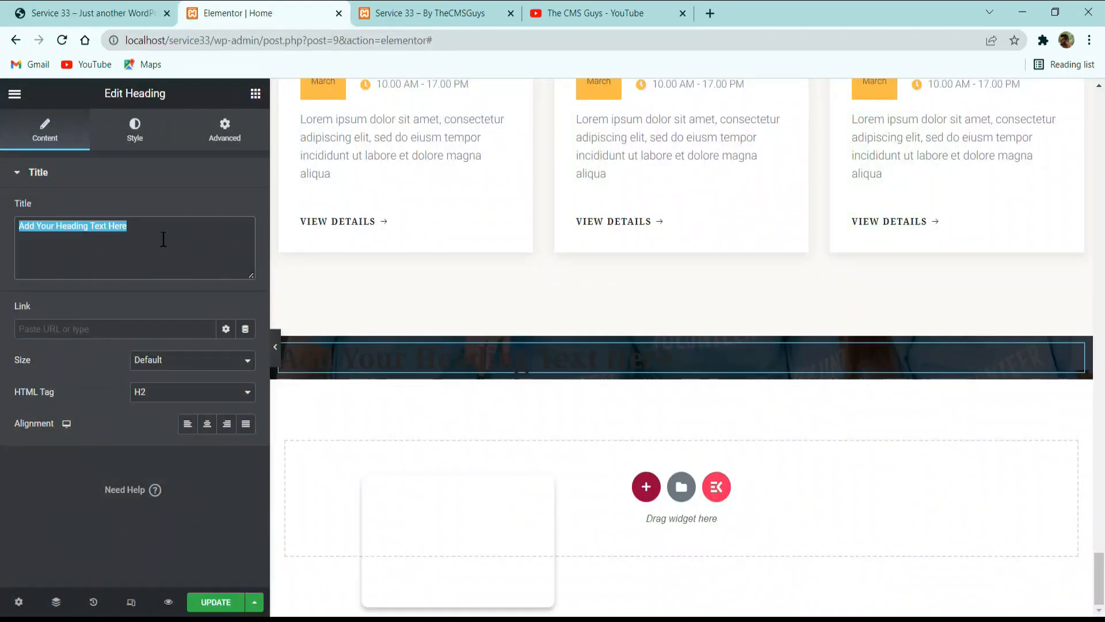
{"action": "key", "text": "ctrl+v"}
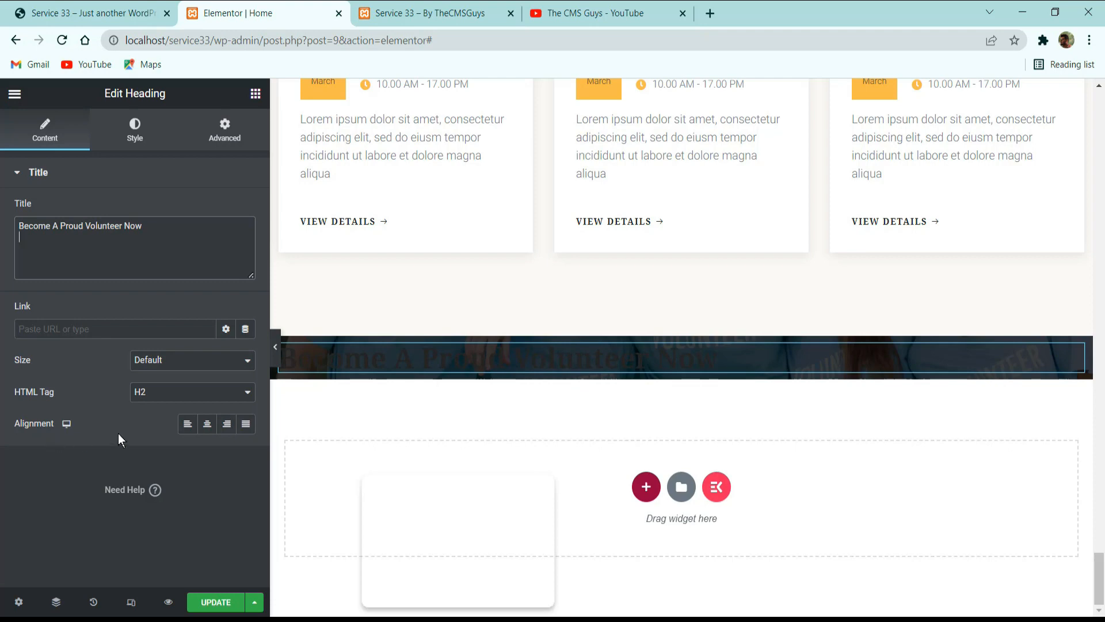
Center the volunteer heading and set its text color to white, #FFFFFF.
{"action": "left_click", "coordinate": [209, 427]}
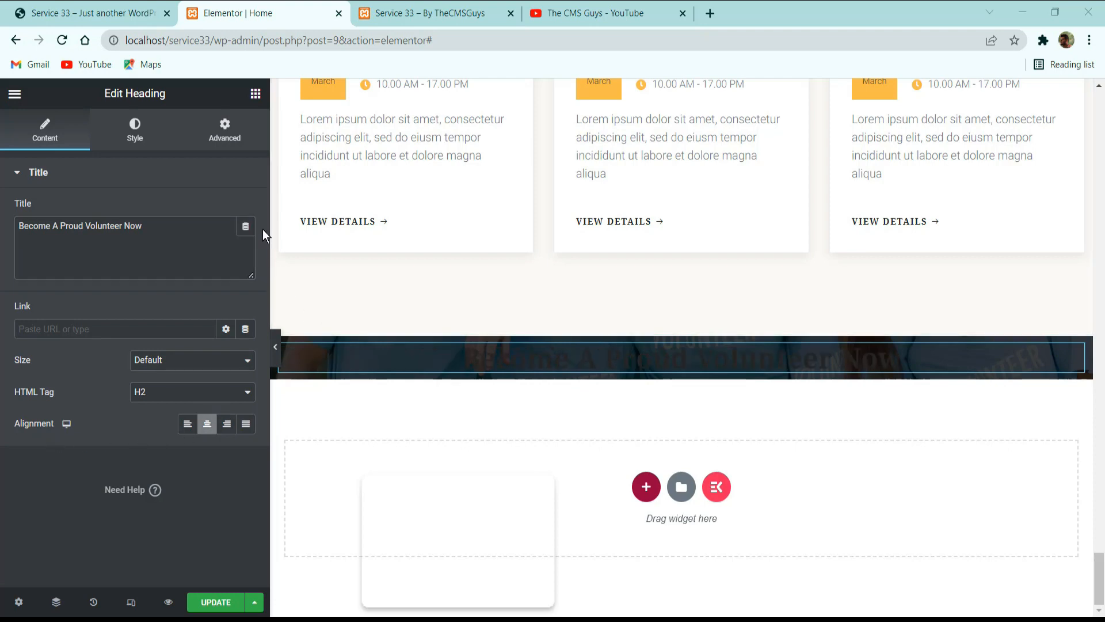
{"action": "left_click", "coordinate": [148, 132]}
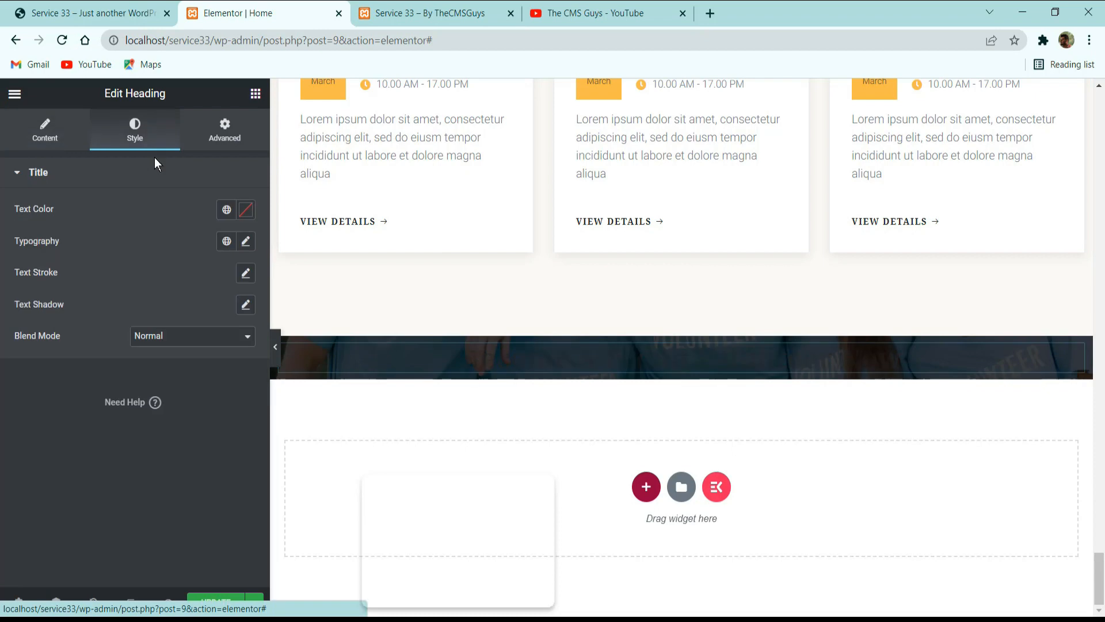
{"action": "left_click", "coordinate": [246, 210]}
{"action": "left_click_drag", "start_coordinate": [171, 322], "coordinate": [6, 181]}
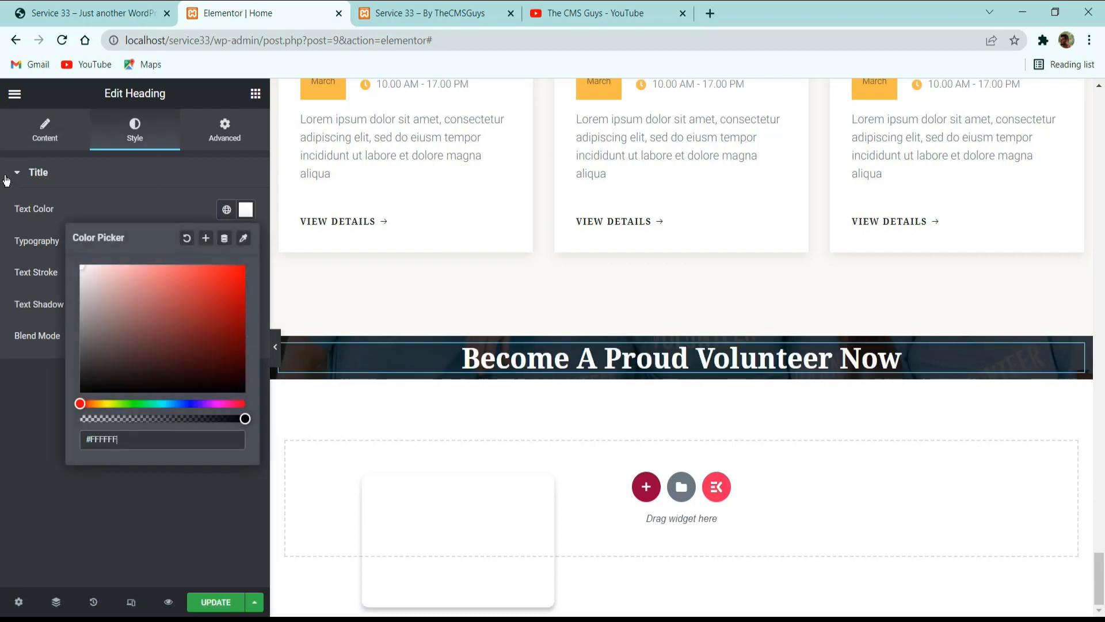
{"action": "left_click", "coordinate": [123, 198]}
Check the description on the reference site and paste a copy of the Upcoming Events description widget below the volunteer heading.
{"action": "left_click", "coordinate": [92, 13]}
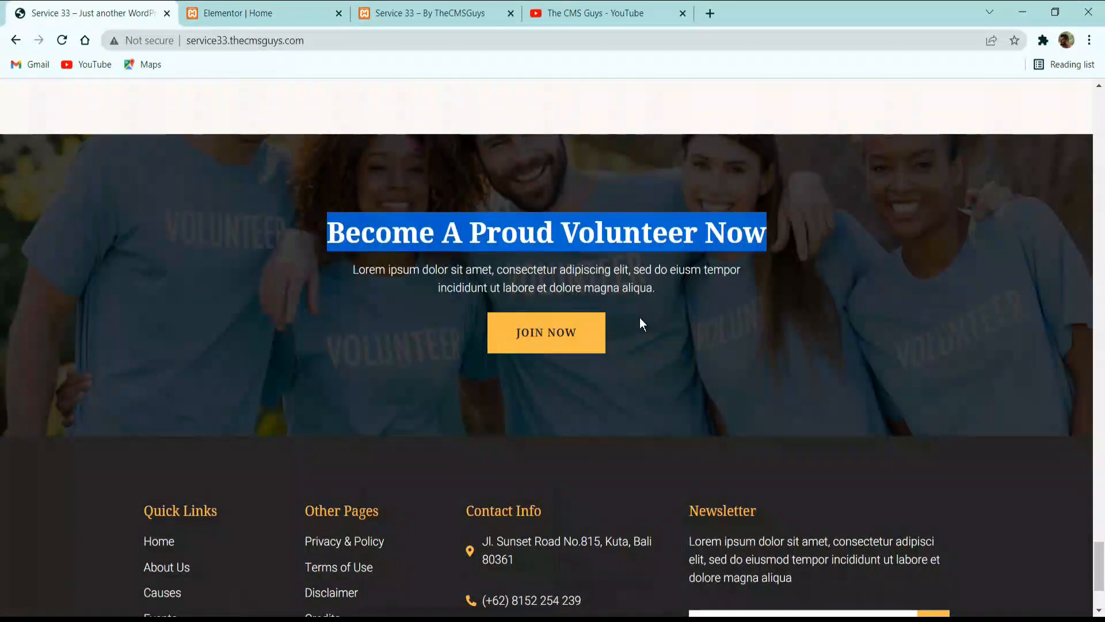
{"action": "triple_click", "coordinate": [584, 273]}
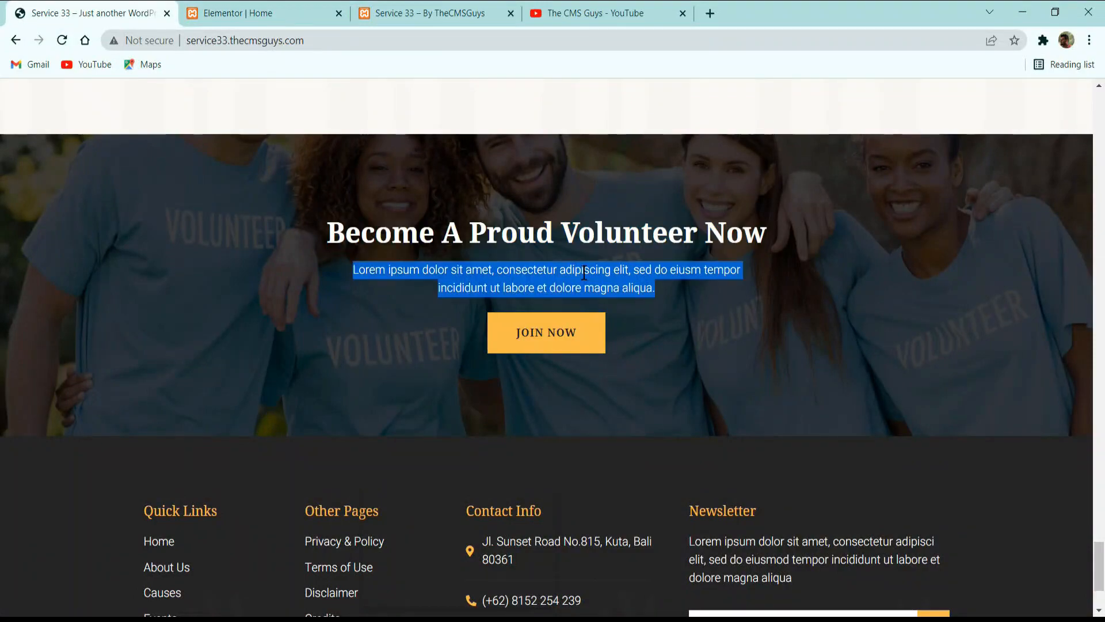
{"action": "left_click", "coordinate": [262, 12]}
{"action": "scroll", "coordinate": [570, 271], "scroll_direction": "down", "scroll_amount": 8}
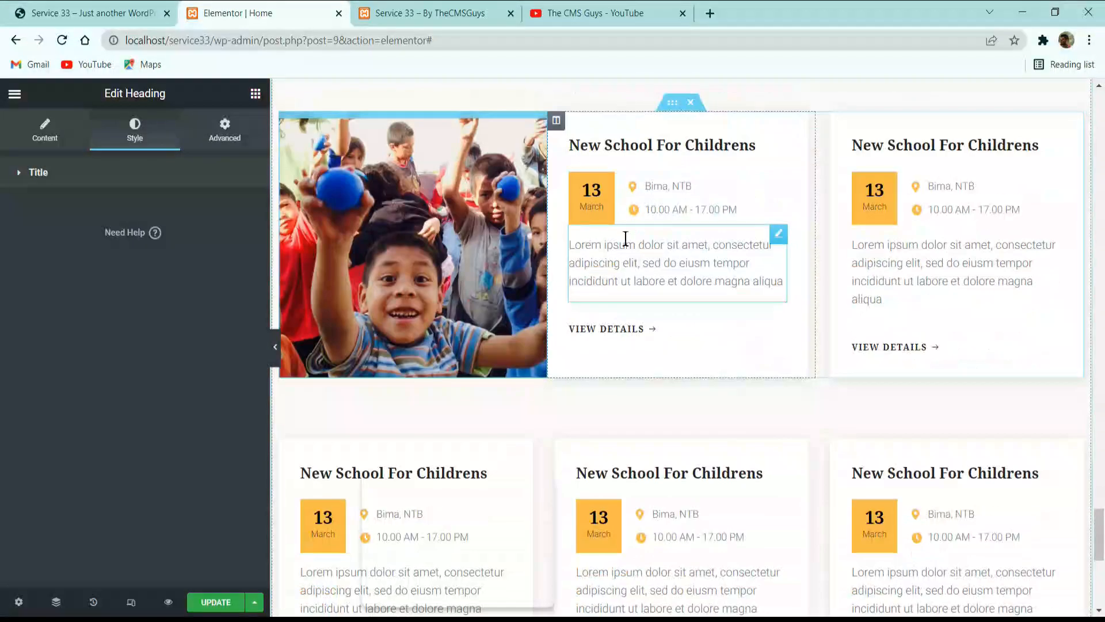
{"action": "scroll", "coordinate": [633, 195], "scroll_direction": "up", "scroll_amount": 5}
{"action": "right_click", "coordinate": [610, 366]}
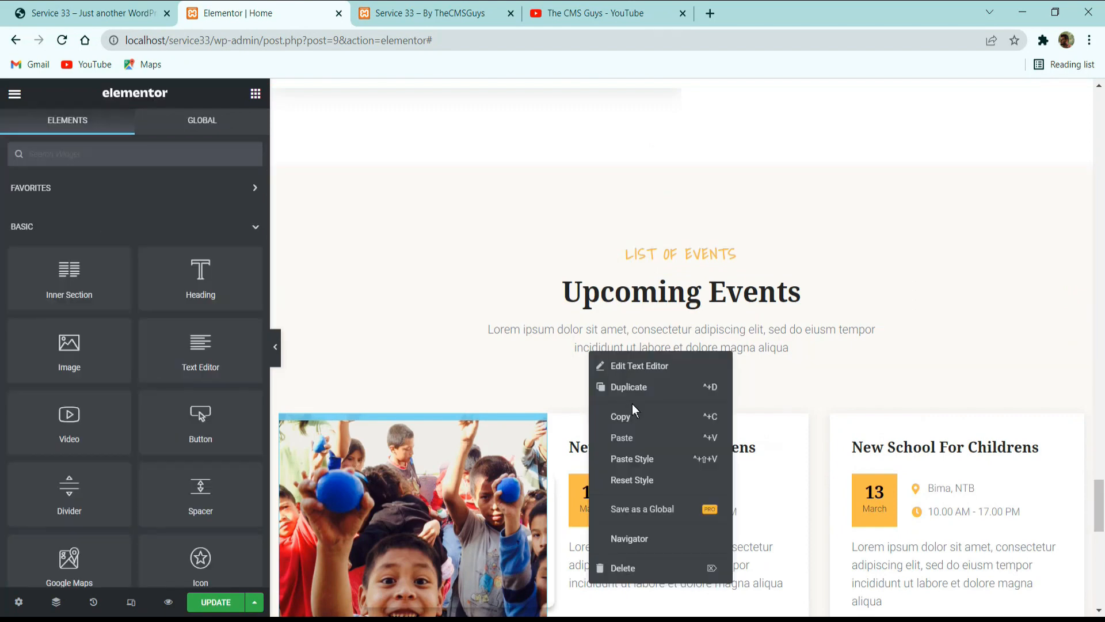
{"action": "left_click", "coordinate": [625, 419]}
{"action": "scroll", "coordinate": [631, 403], "scroll_direction": "down", "scroll_amount": 7}
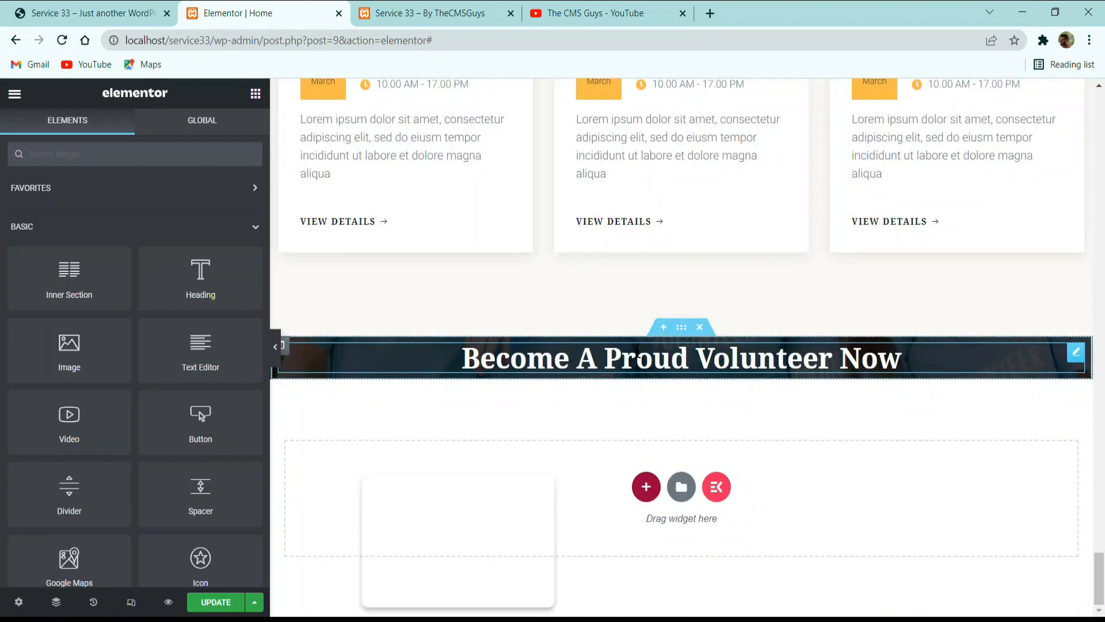
{"action": "right_click", "coordinate": [639, 352]}
{"action": "left_click", "coordinate": [670, 436]}
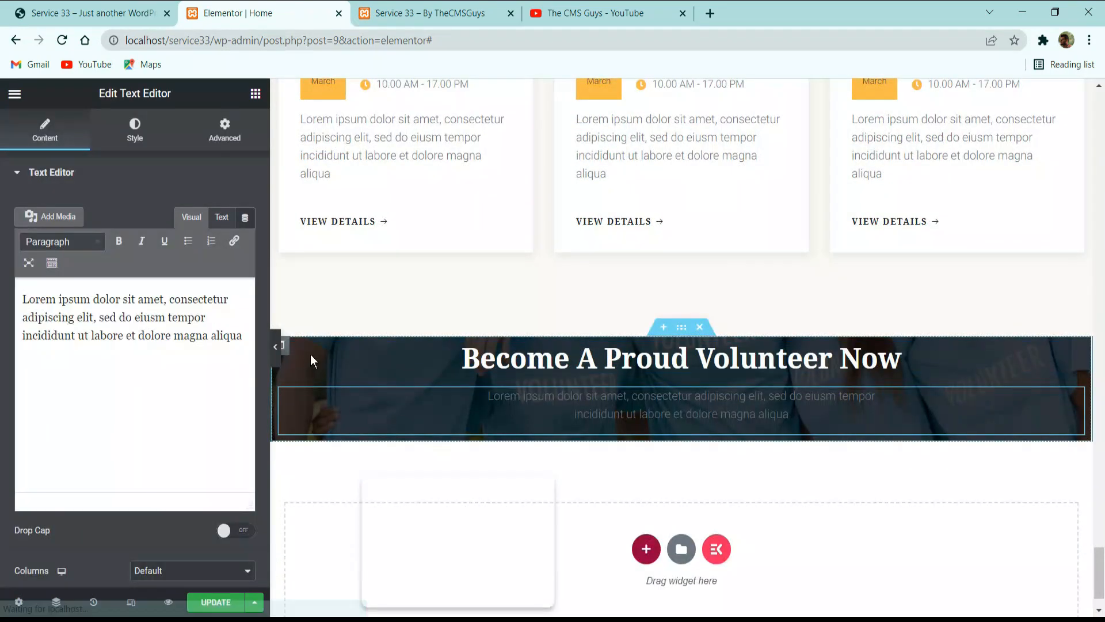
Set the text color of the volunteer section's description to white, #FFFFFF.
{"action": "left_click", "coordinate": [169, 140]}
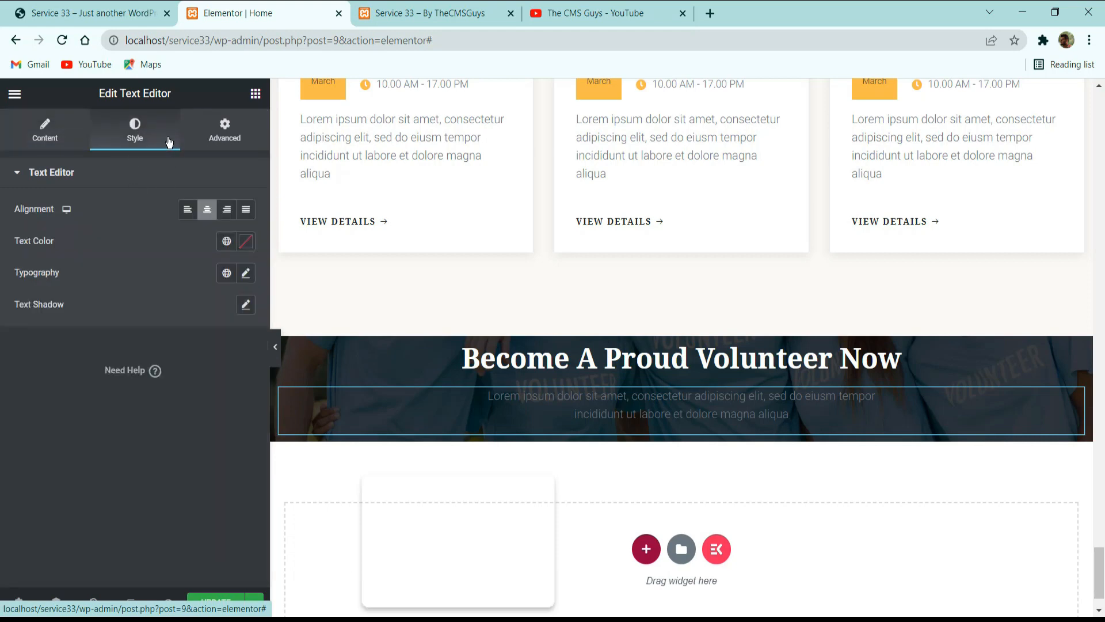
{"action": "left_click", "coordinate": [247, 244]}
{"action": "mouse_move", "coordinate": [179, 314]}
{"action": "left_mouse_down"}
{"action": "mouse_move", "coordinate": [130, 304]}
{"action": "mouse_move", "coordinate": [0, 190]}
{"action": "left_mouse_up"}
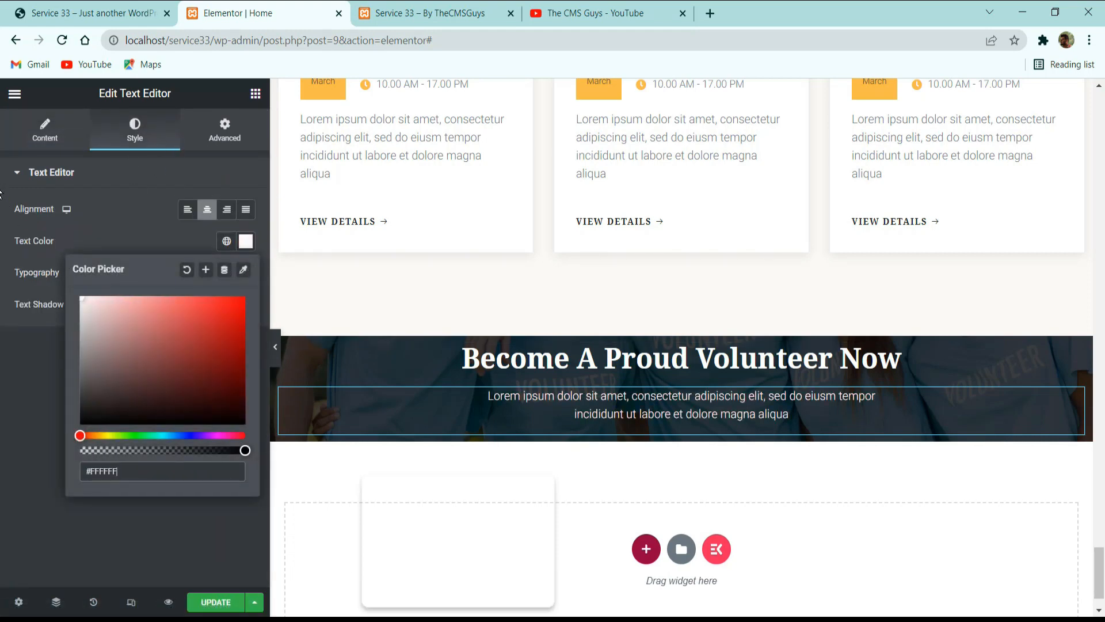
{"action": "left_click", "coordinate": [134, 203]}
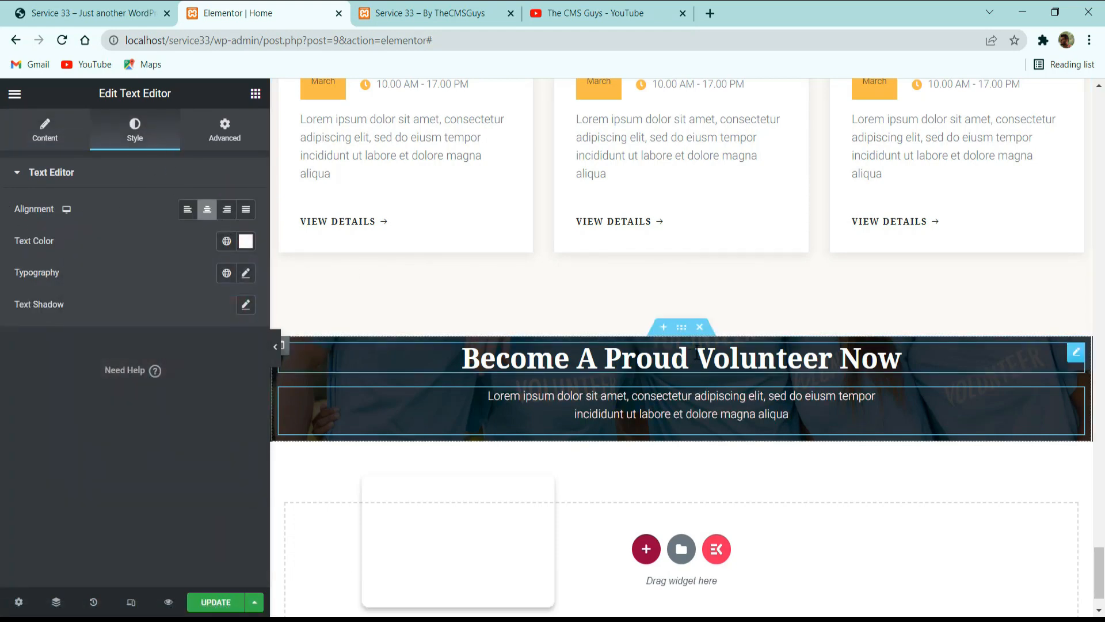
Check the button on the reference site and paste a copy of the hero section's Donate Now button below the volunteer description.
{"action": "left_click", "coordinate": [138, 11]}
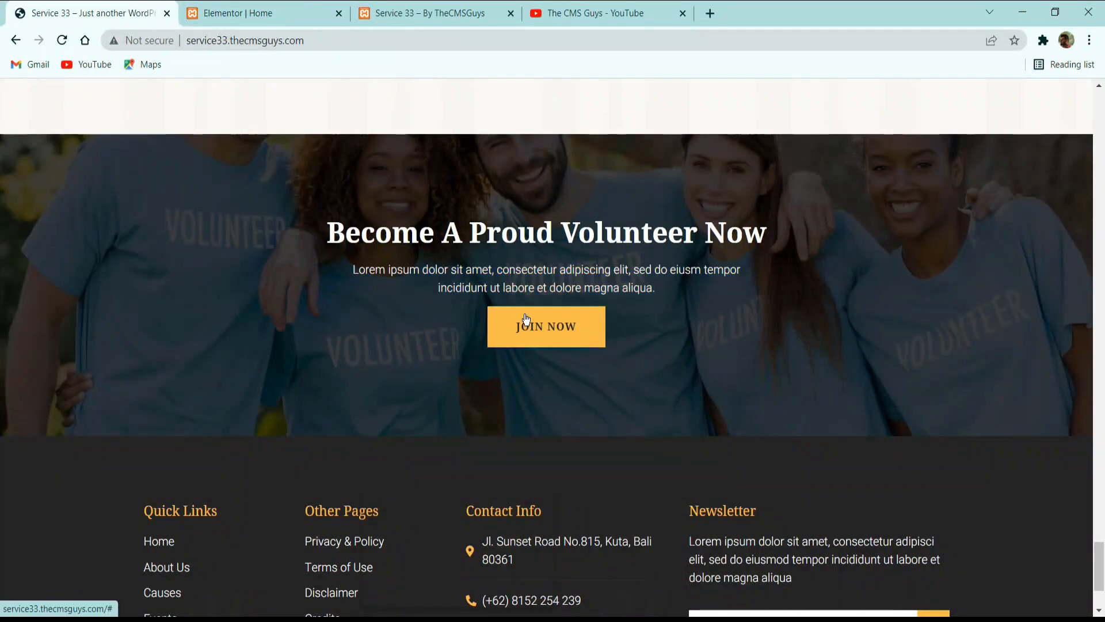
{"action": "left_click", "coordinate": [259, 12]}
{"action": "scroll", "coordinate": [631, 358], "scroll_direction": "up", "scroll_amount": 10}
{"action": "scroll", "coordinate": [632, 371], "scroll_direction": "down", "scroll_amount": 10}
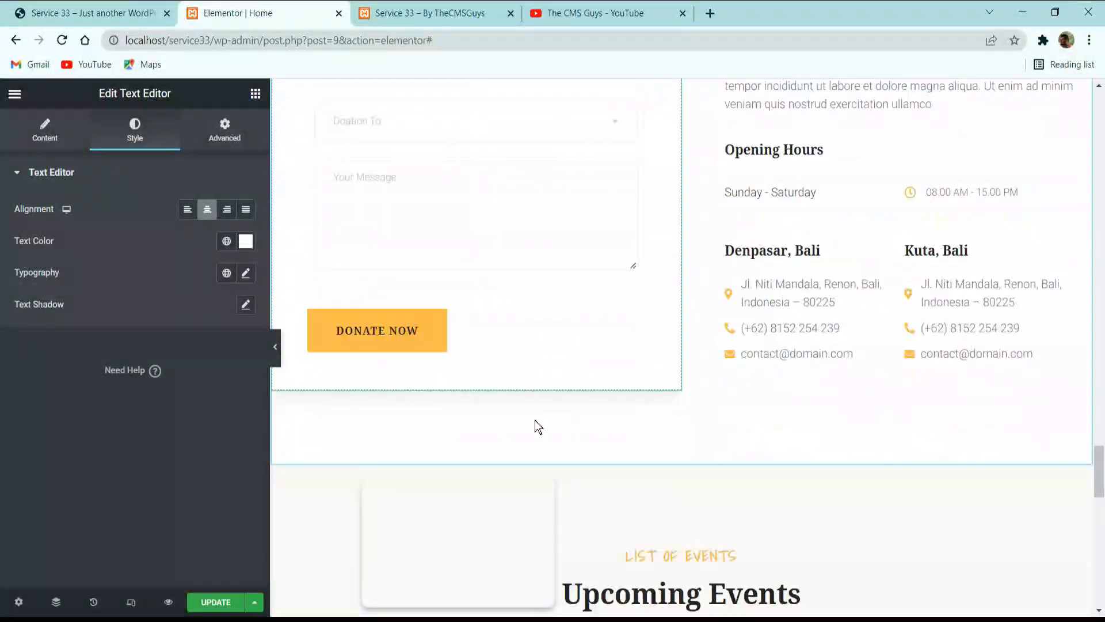
{"action": "scroll", "coordinate": [707, 506], "scroll_direction": "up", "scroll_amount": 10}
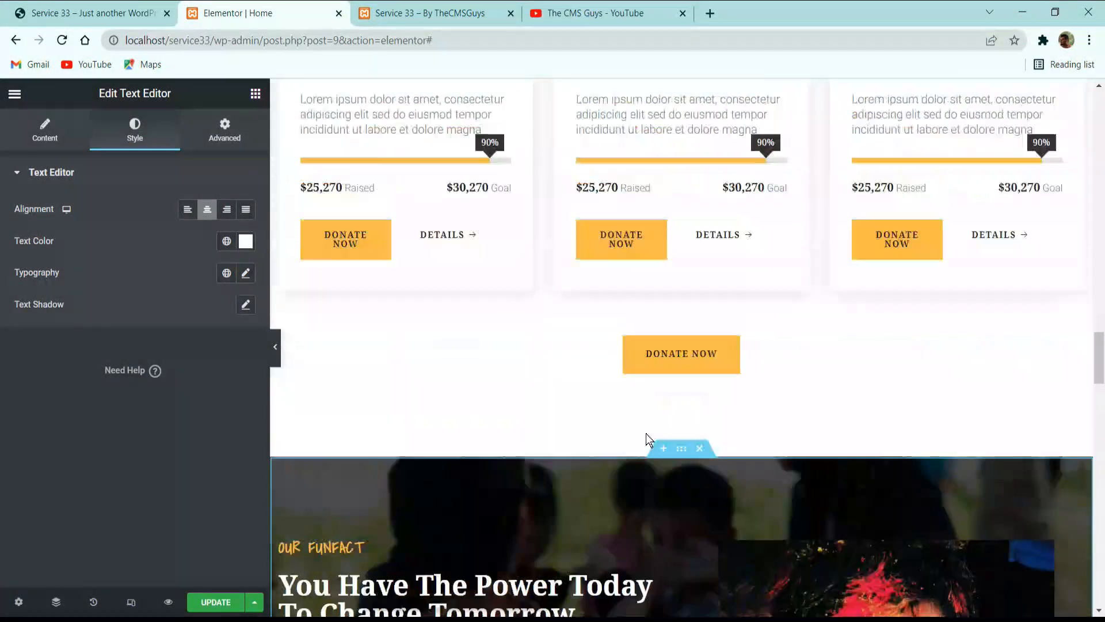
{"action": "scroll", "coordinate": [664, 393], "scroll_direction": "up", "scroll_amount": 10}
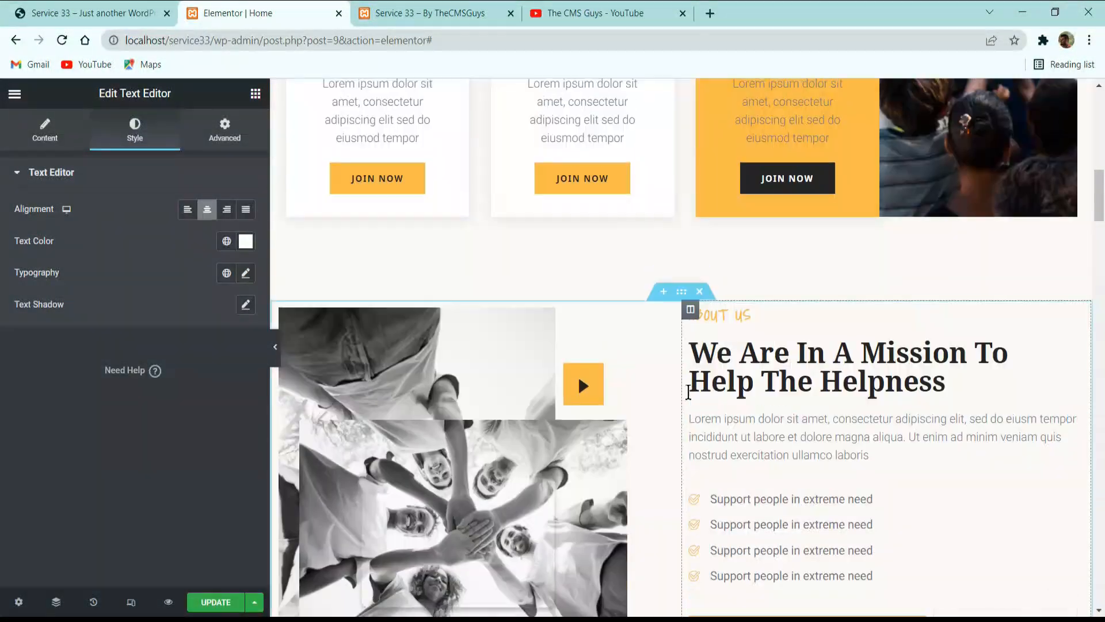
{"action": "scroll", "coordinate": [436, 333], "scroll_direction": "up", "scroll_amount": 10}
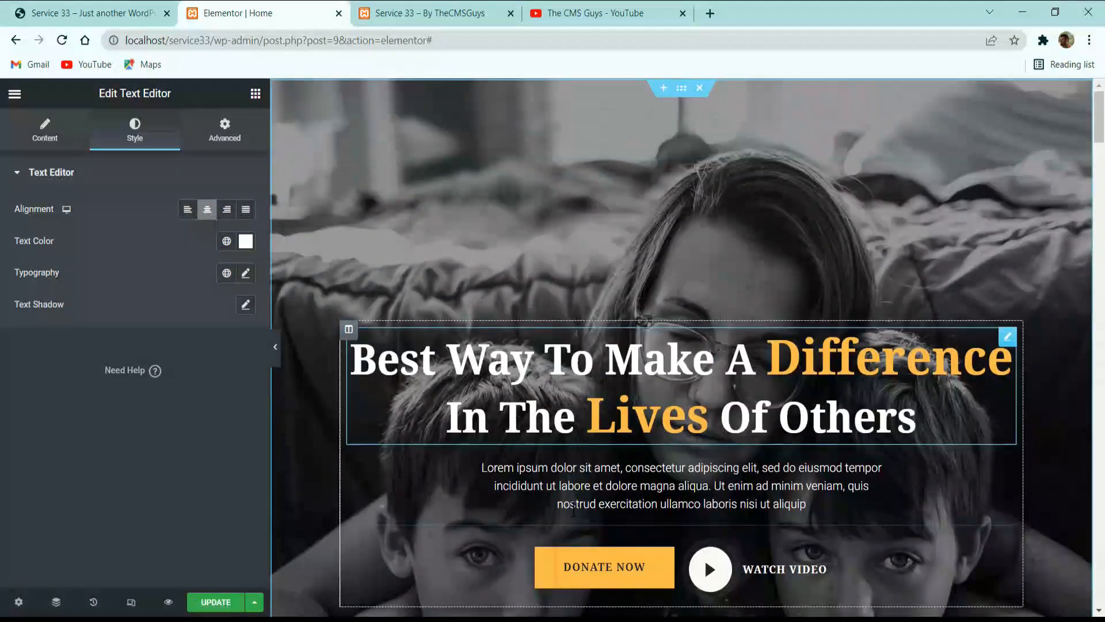
{"action": "scroll", "coordinate": [593, 328], "scroll_direction": "down", "scroll_amount": 4}
{"action": "right_click", "coordinate": [596, 278]}
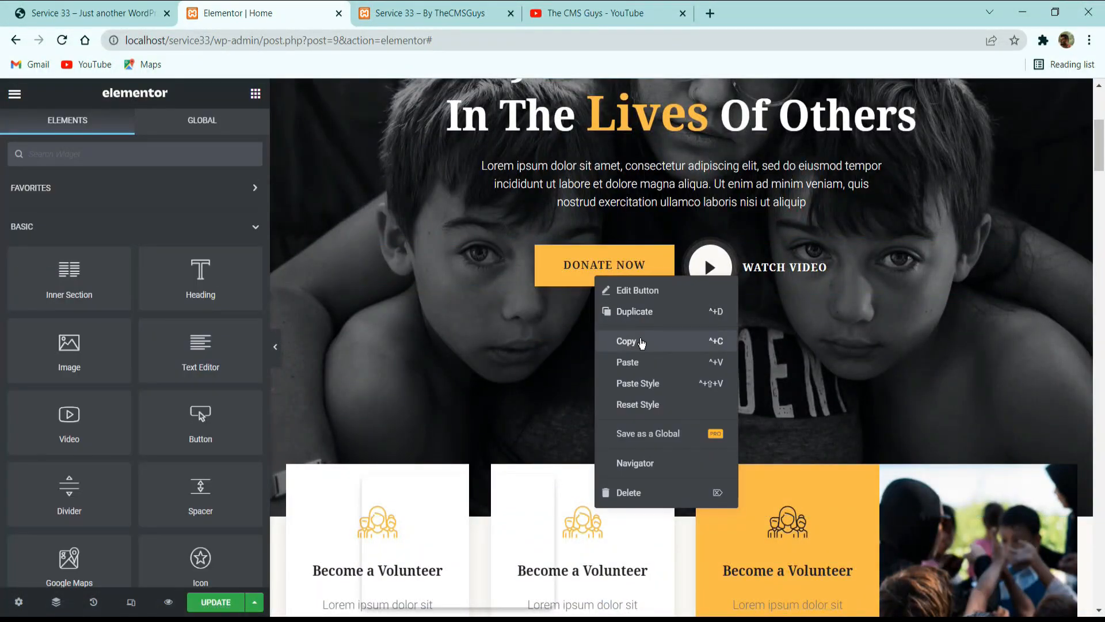
{"action": "left_click", "coordinate": [622, 342]}
{"action": "scroll", "coordinate": [619, 368], "scroll_direction": "down", "scroll_amount": 15}
{"action": "scroll", "coordinate": [695, 374], "scroll_direction": "down", "scroll_amount": 10}
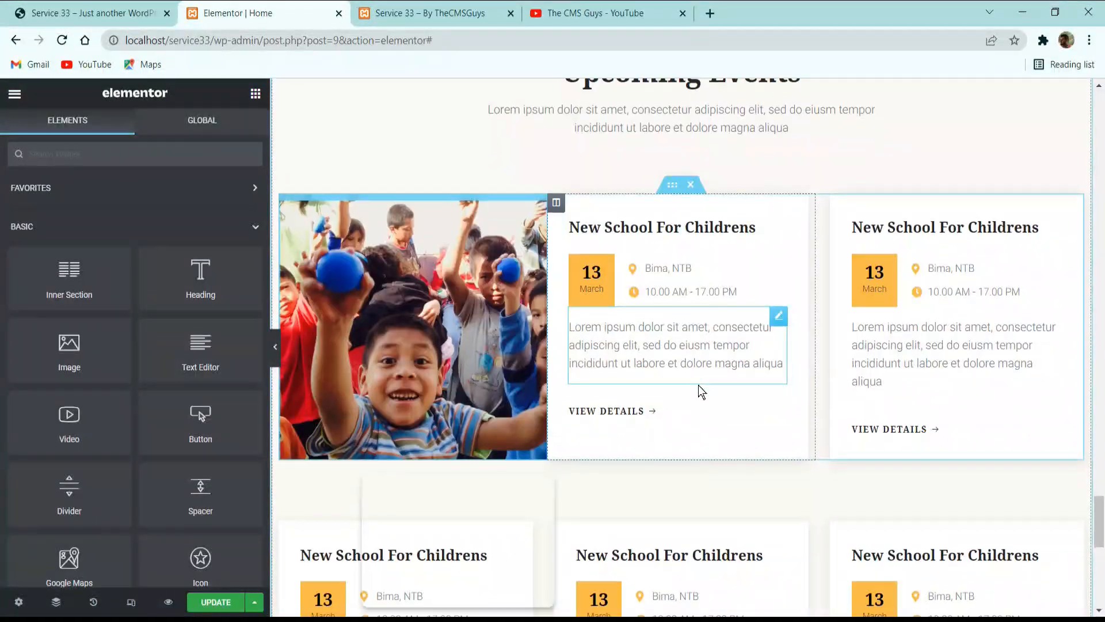
{"action": "right_click", "coordinate": [686, 349]}
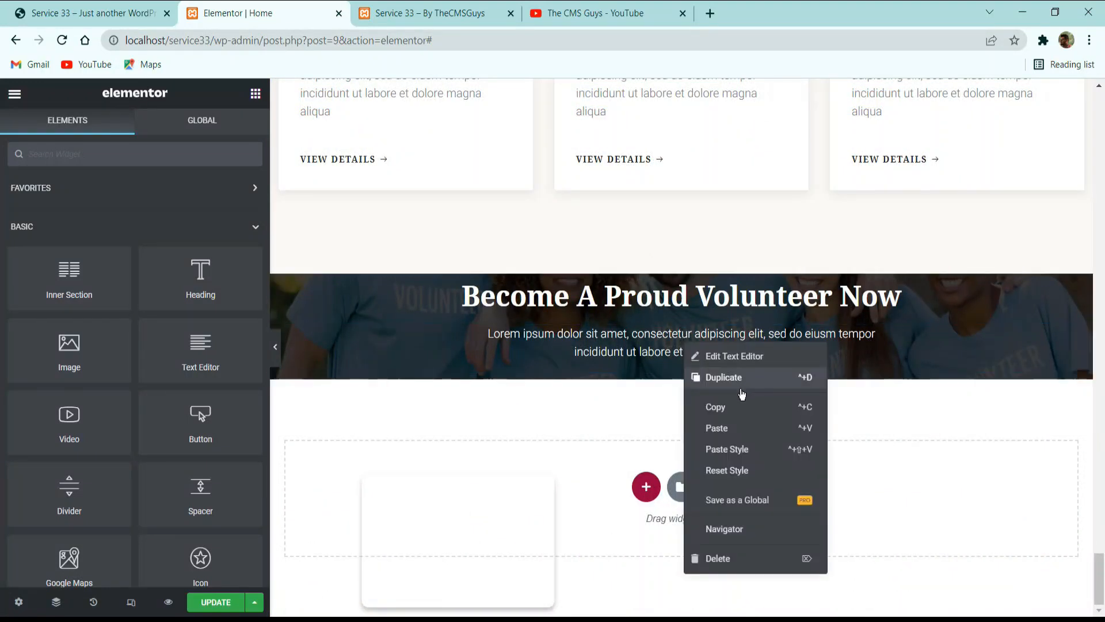
{"action": "left_click", "coordinate": [717, 428]}
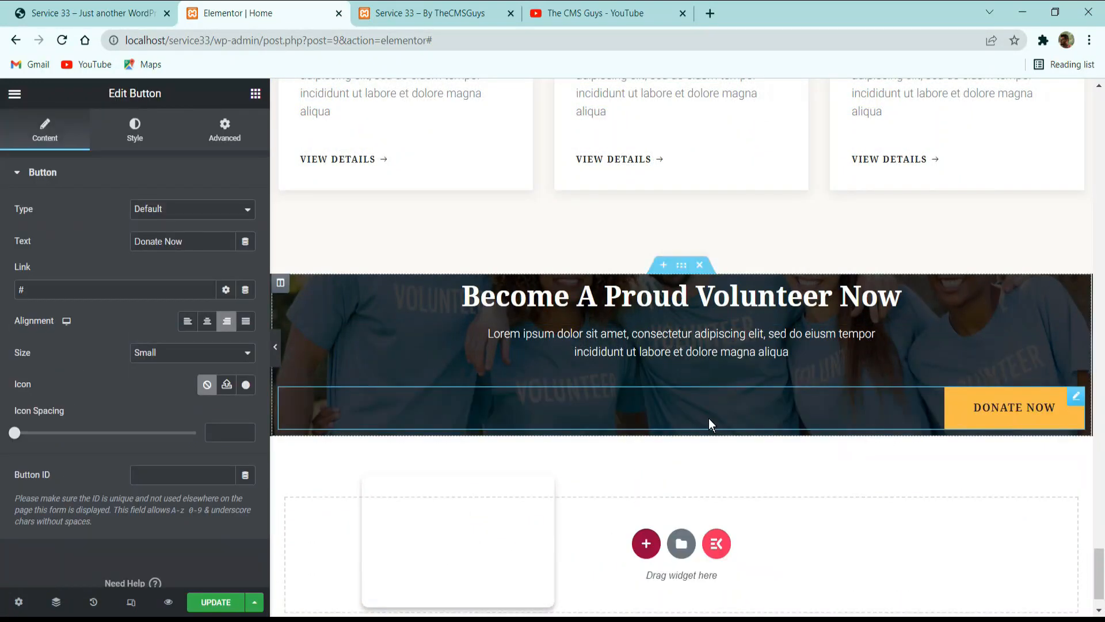
Center the pasted button in the volunteer section and change its text to "join now".
{"action": "left_click", "coordinate": [206, 323]}
{"action": "triple_click", "coordinate": [195, 242]}
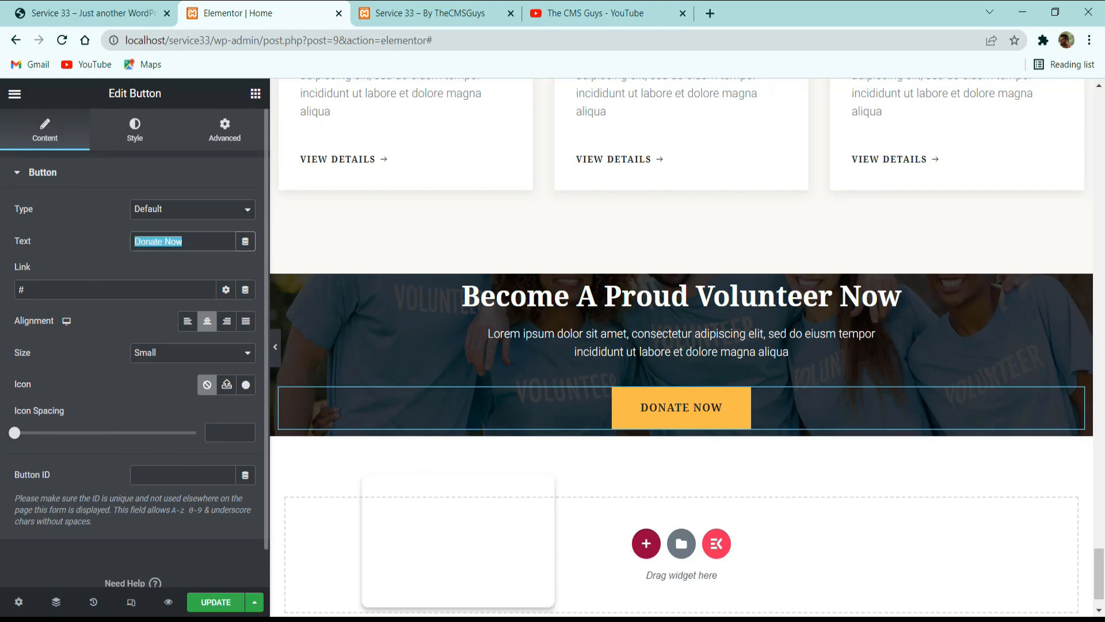
{"action": "type", "text": "join now"}
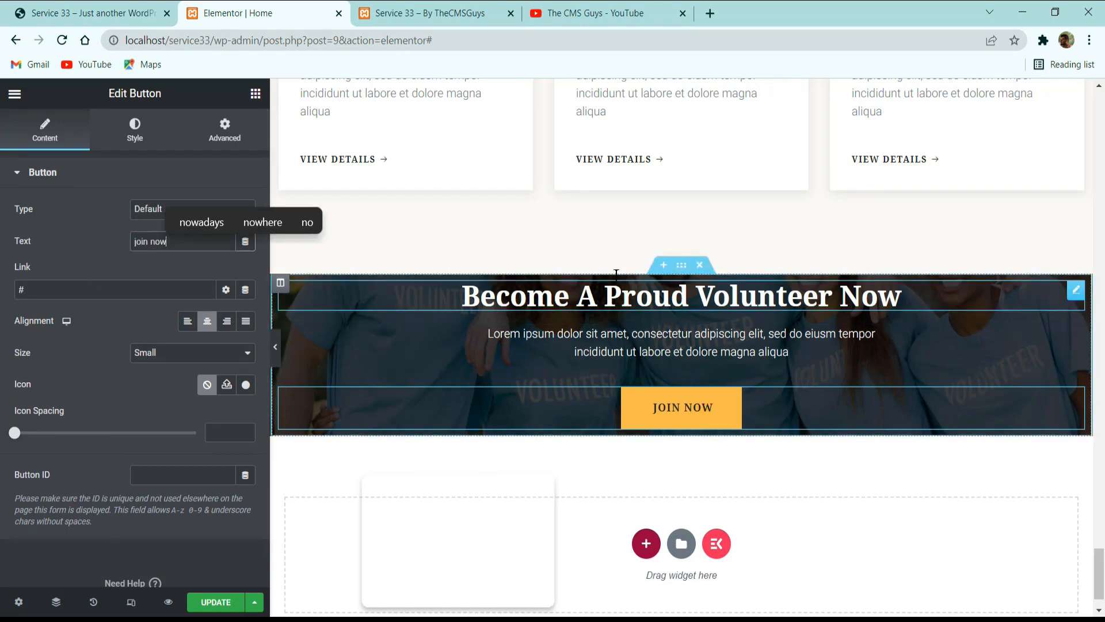
Compare with the reference site, set the volunteer section's unlinked padding to 100 px top and bottom, and save the page.
{"action": "left_click", "coordinate": [682, 265]}
{"action": "key", "text": "ctrl+1"}
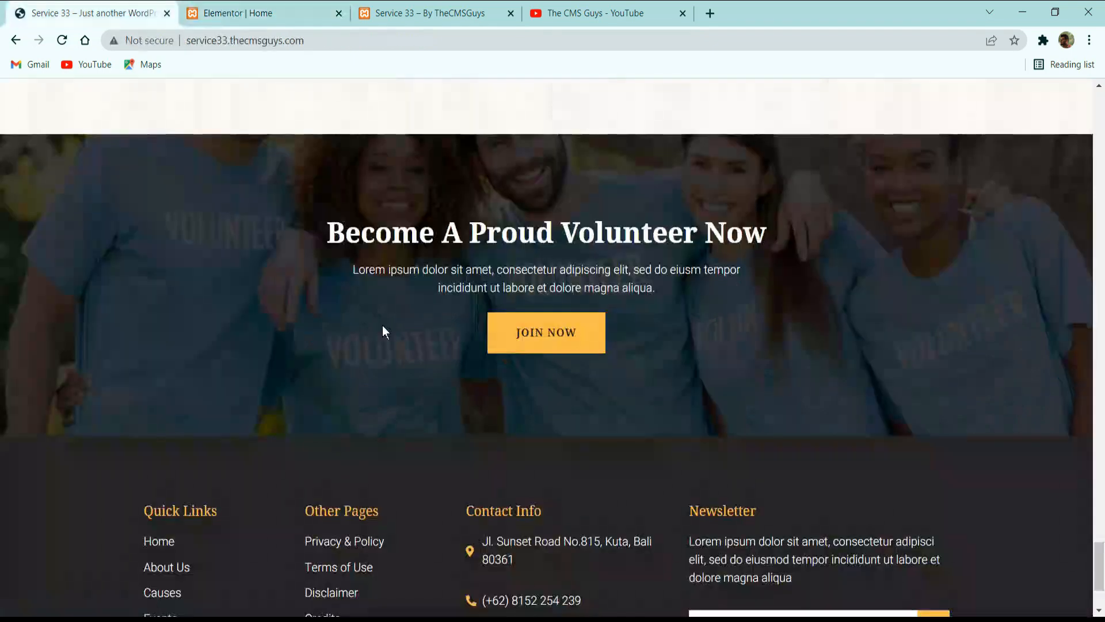
{"action": "left_click", "coordinate": [271, 8]}
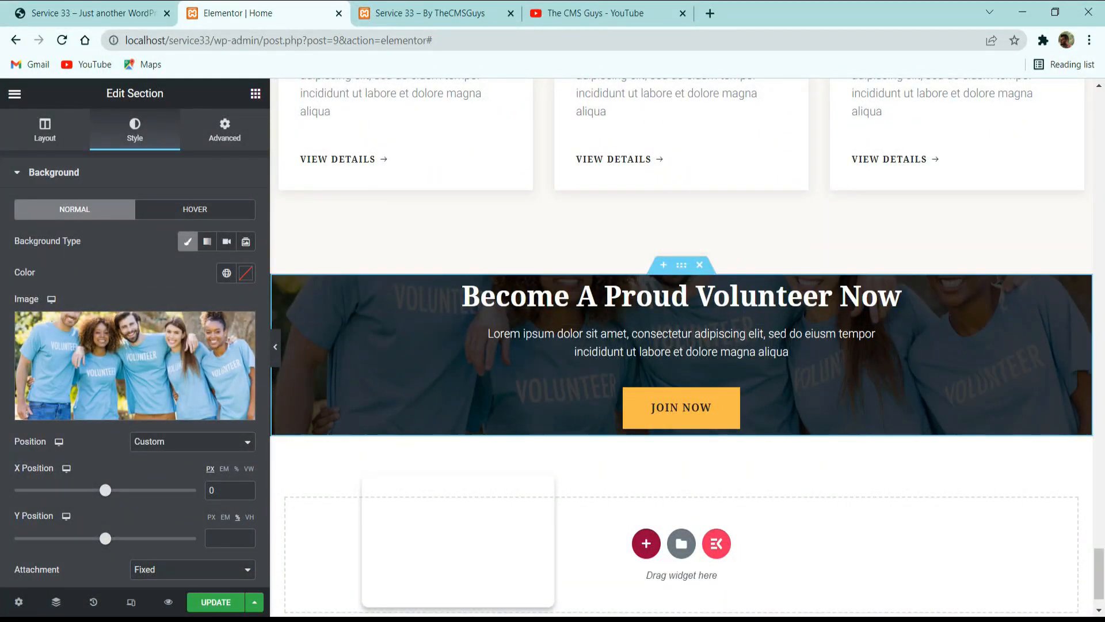
{"action": "left_click", "coordinate": [226, 131]}
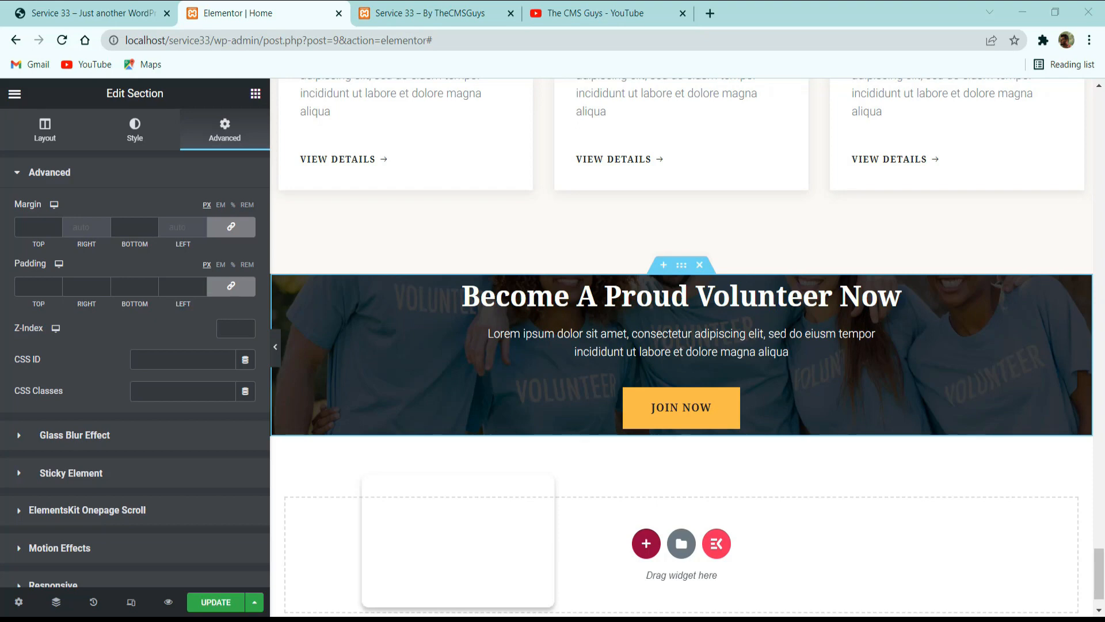
{"action": "left_click", "coordinate": [231, 286]}
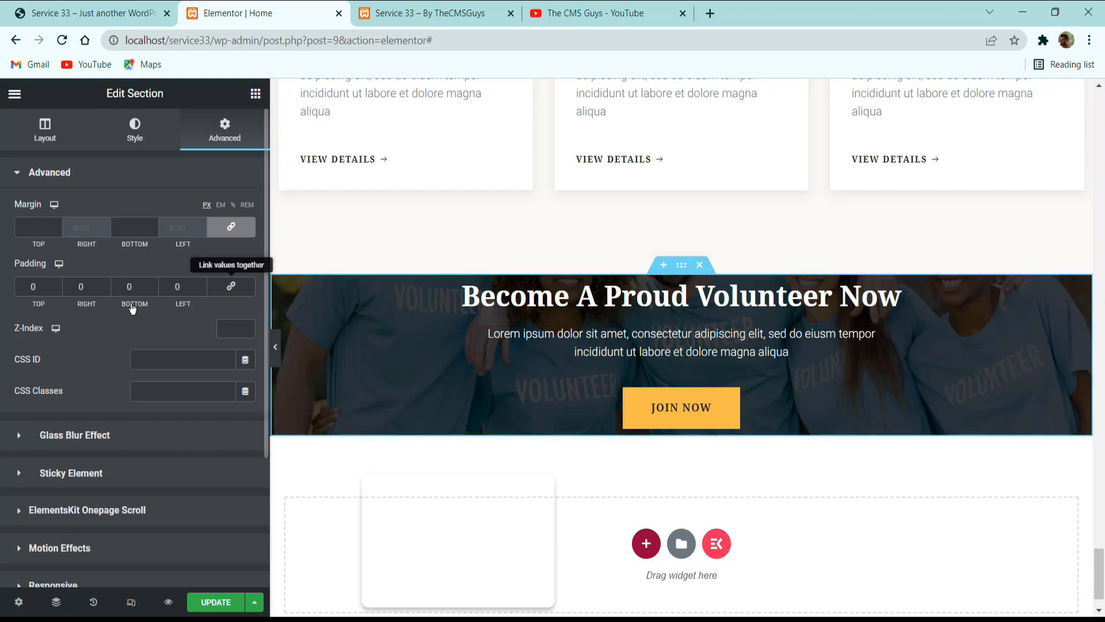
{"action": "double_click", "coordinate": [41, 286]}
{"action": "type", "text": "100"}
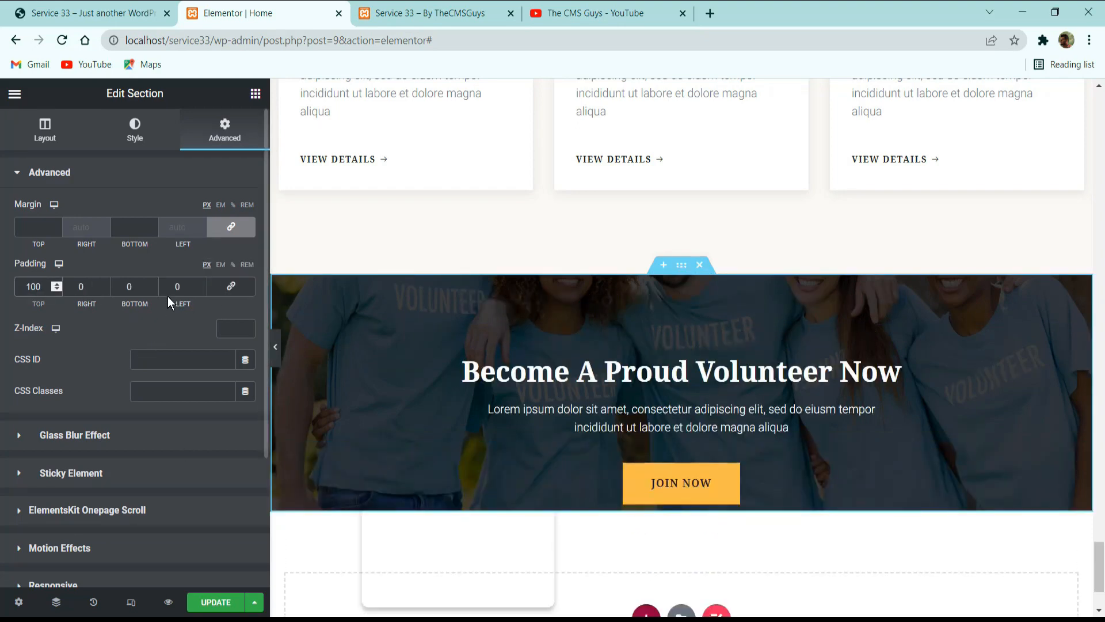
{"action": "type", "text": "100"}
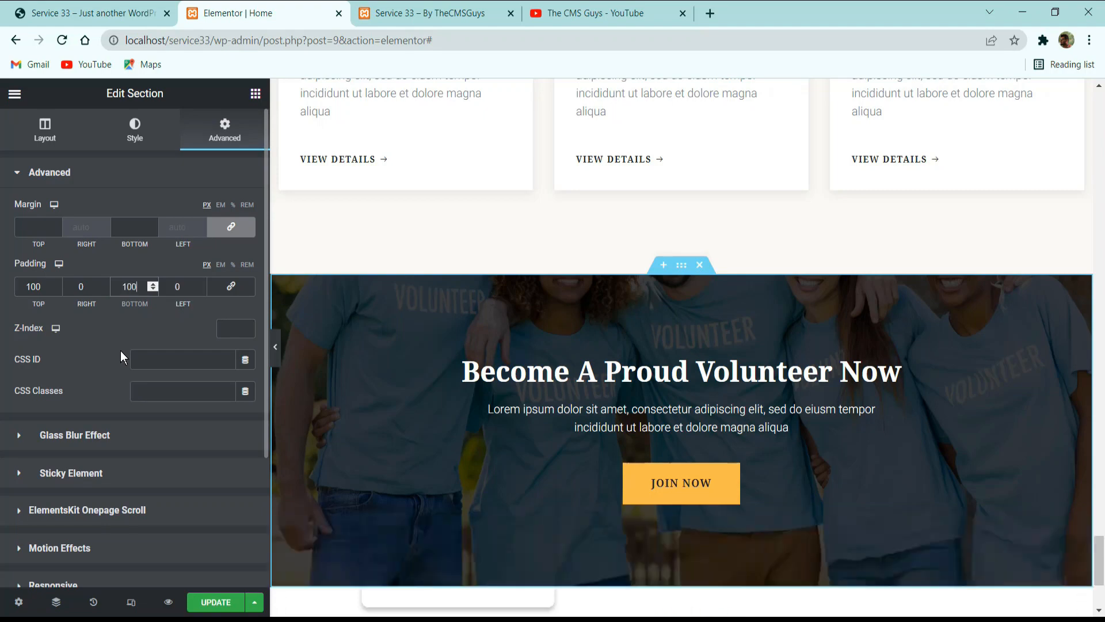
{"action": "left_click", "coordinate": [216, 601]}
Review the volunteer section in the editor and the whole home page on the local site, closing the YouTube page.
{"action": "scroll", "coordinate": [562, 344], "scroll_direction": "down", "scroll_amount": 3}
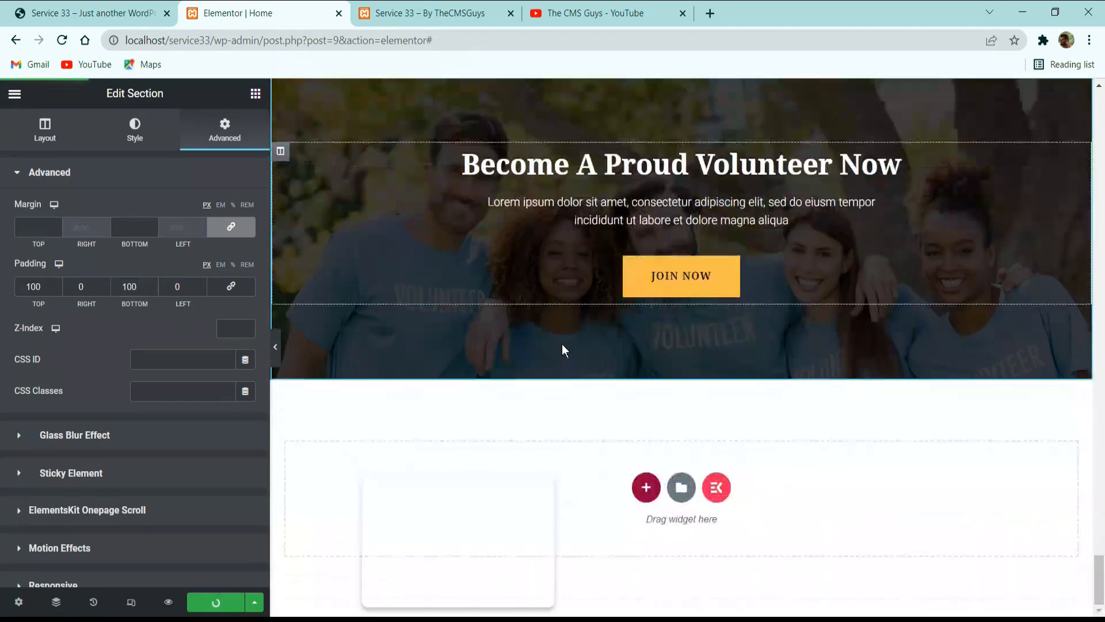
{"action": "scroll", "coordinate": [664, 317], "scroll_direction": "up", "scroll_amount": 7}
{"action": "scroll", "coordinate": [748, 291], "scroll_direction": "up", "scroll_amount": 4}
{"action": "scroll", "coordinate": [691, 241], "scroll_direction": "down", "scroll_amount": 10}
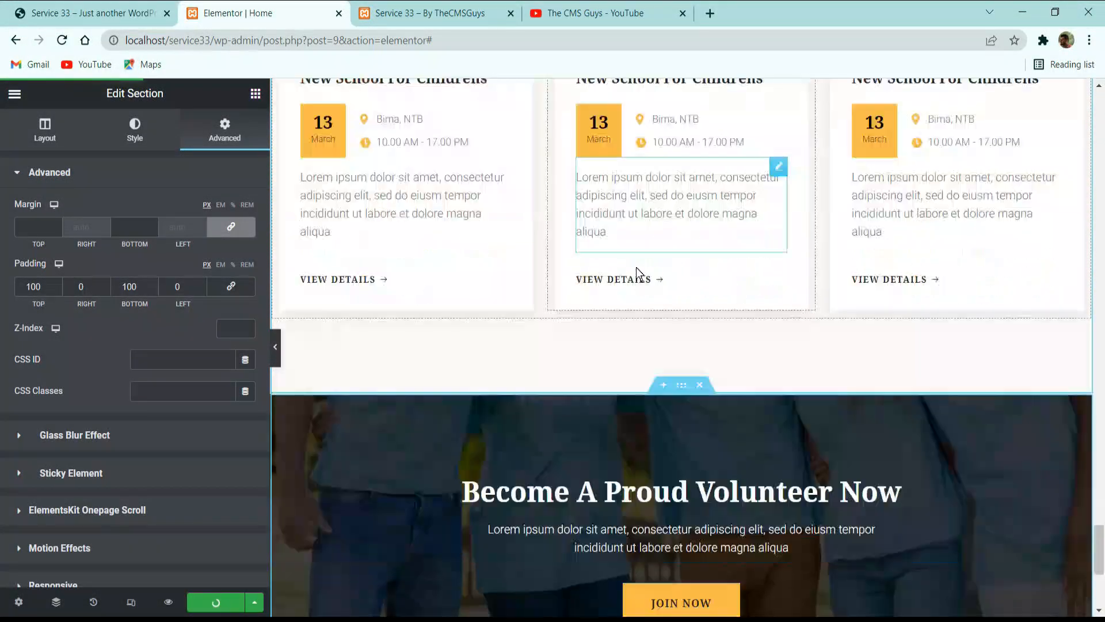
{"action": "scroll", "coordinate": [489, 227], "scroll_direction": "up", "scroll_amount": 4}
{"action": "left_click", "coordinate": [430, 12]}
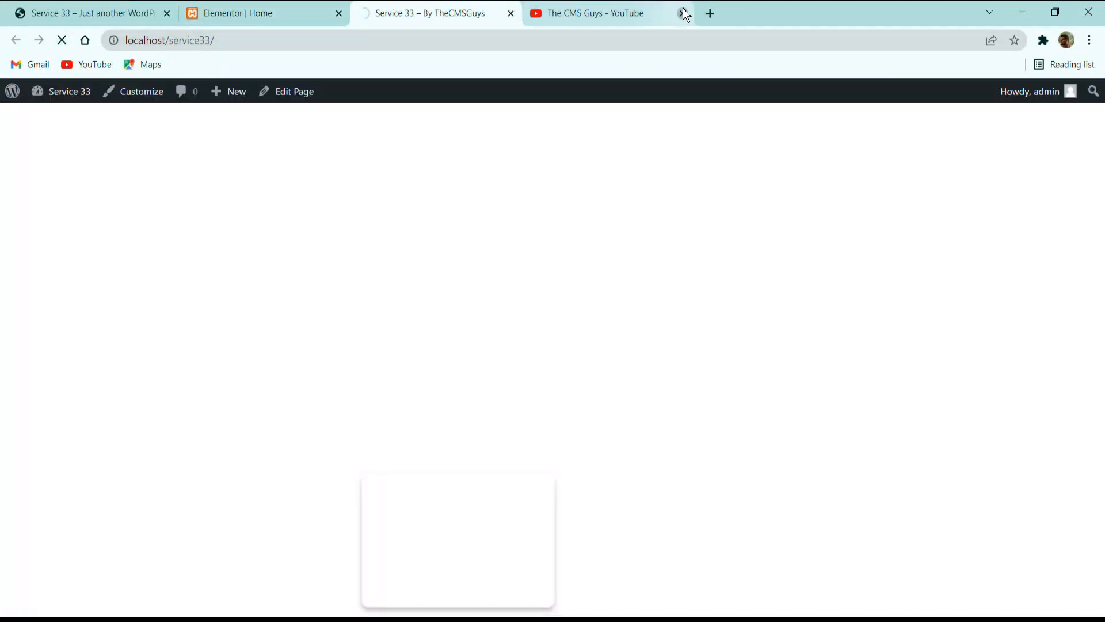
{"action": "left_click", "coordinate": [682, 13]}
{"action": "scroll", "coordinate": [634, 196], "scroll_direction": "down", "scroll_amount": 20}
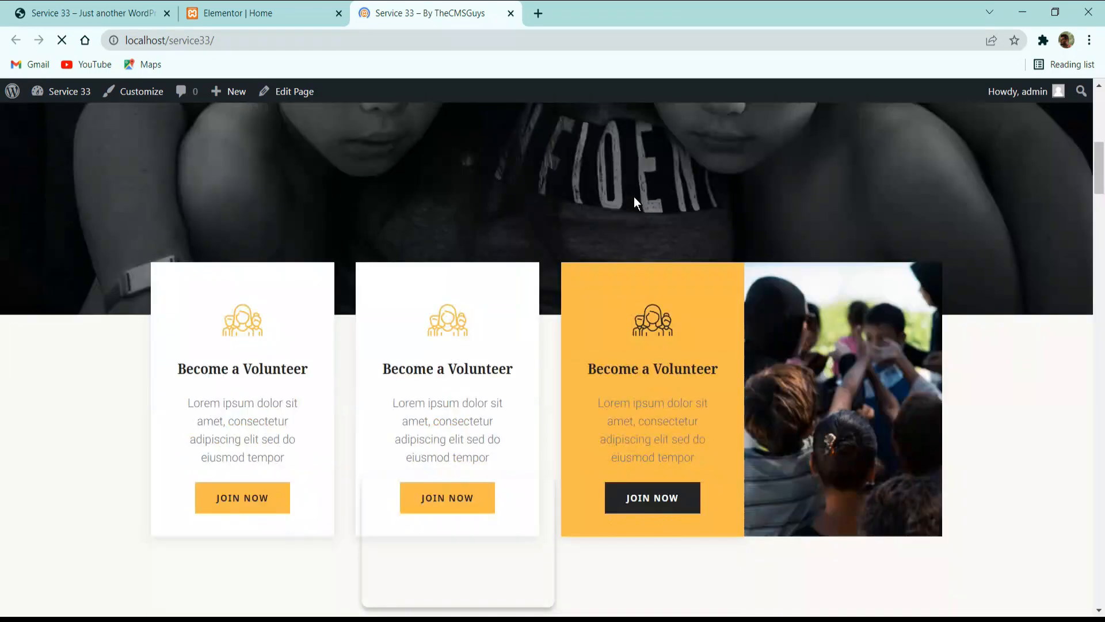
{"action": "scroll", "coordinate": [648, 205], "scroll_direction": "down", "scroll_amount": 15}
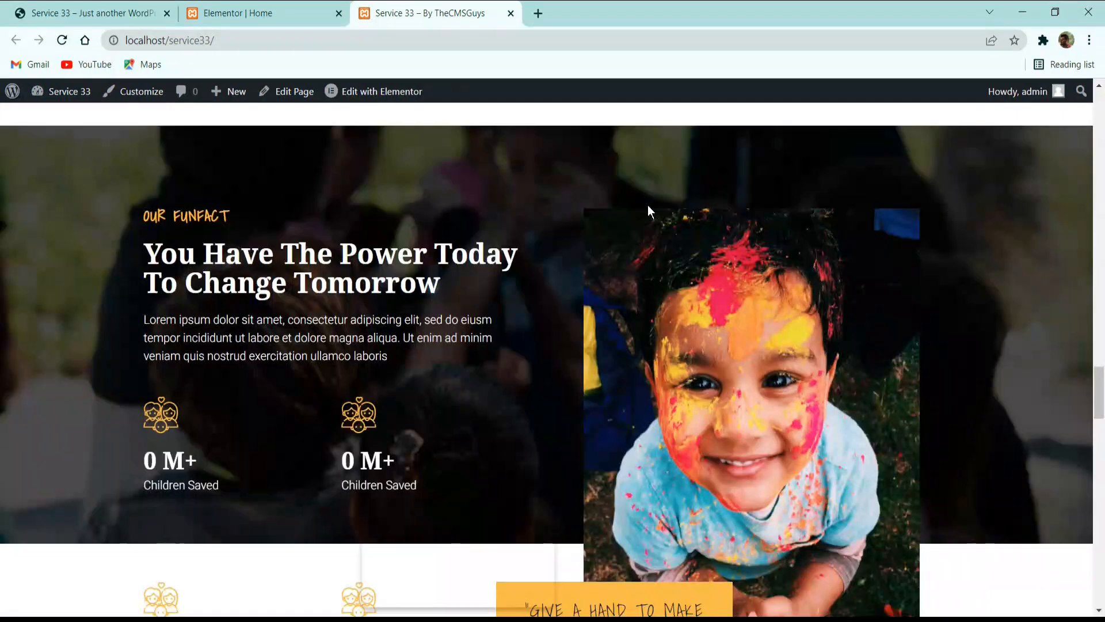
{"action": "scroll", "coordinate": [656, 209], "scroll_direction": "up", "scroll_amount": 20}
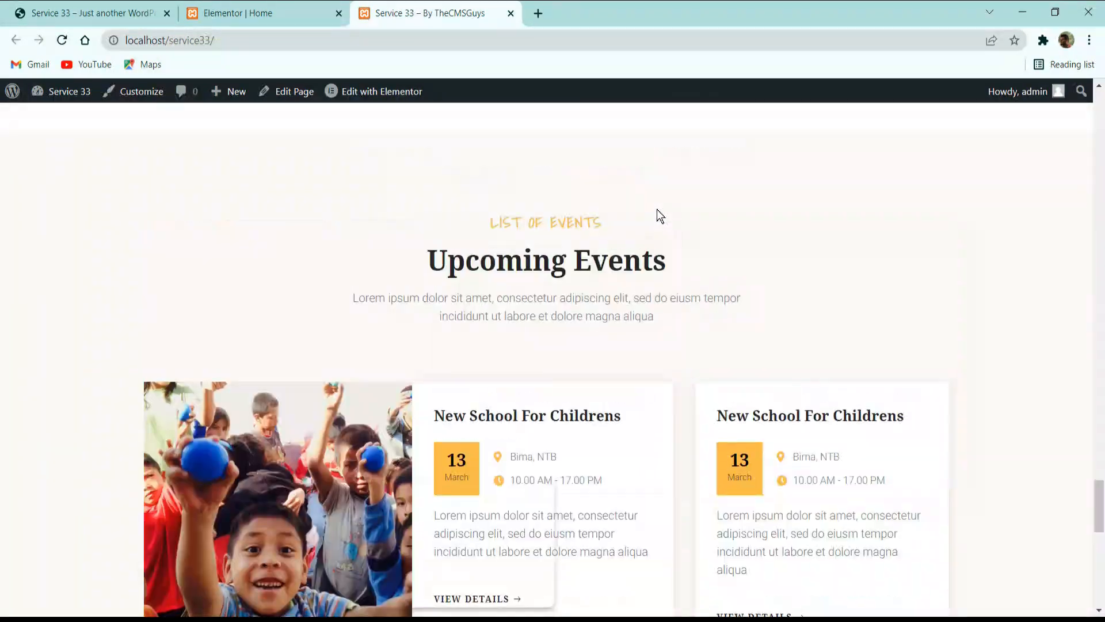
{"action": "scroll", "coordinate": [516, 221], "scroll_direction": "up", "scroll_amount": 15}
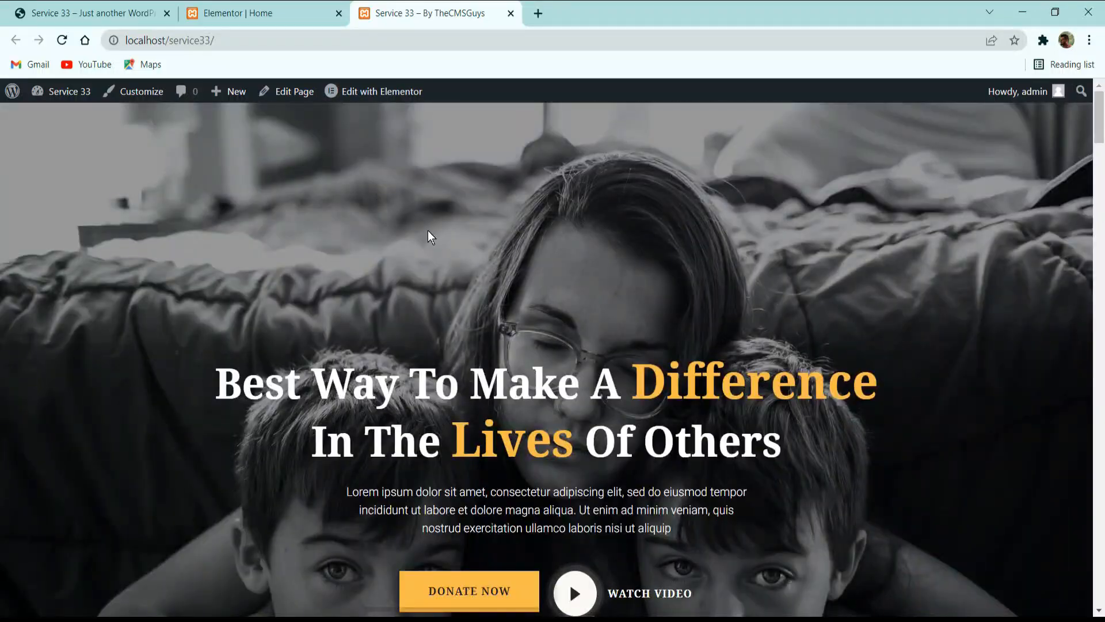
Return to the reference site and examine the header and navigation above the hero section.
{"action": "left_click", "coordinate": [248, 13]}
{"action": "left_click", "coordinate": [133, 8]}
{"action": "scroll", "coordinate": [360, 240], "scroll_direction": "up", "scroll_amount": 20}
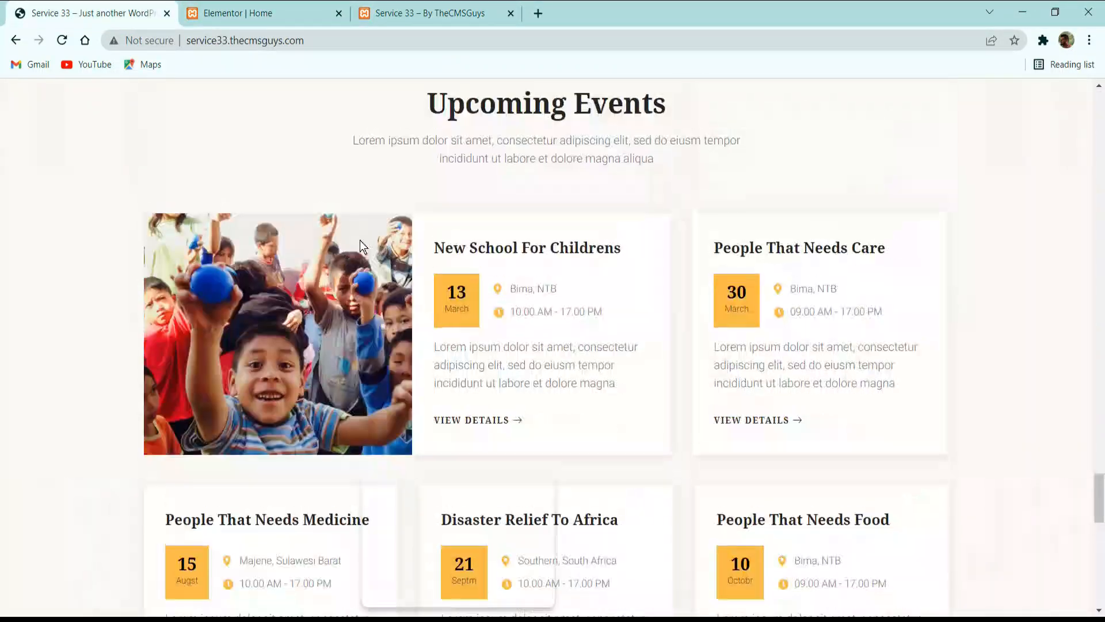
{"action": "scroll", "coordinate": [494, 265], "scroll_direction": "up", "scroll_amount": 10}
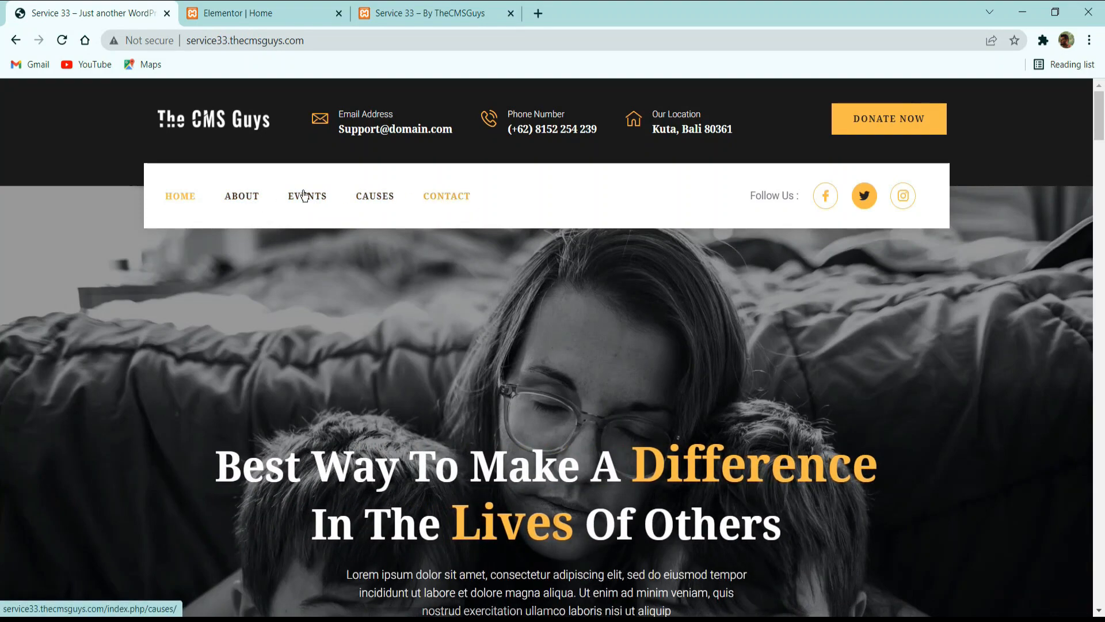
Exit the Home page's Elementor editor, check the reference home page, and open the WordPress list of all pages.
{"action": "left_click", "coordinate": [232, 8]}
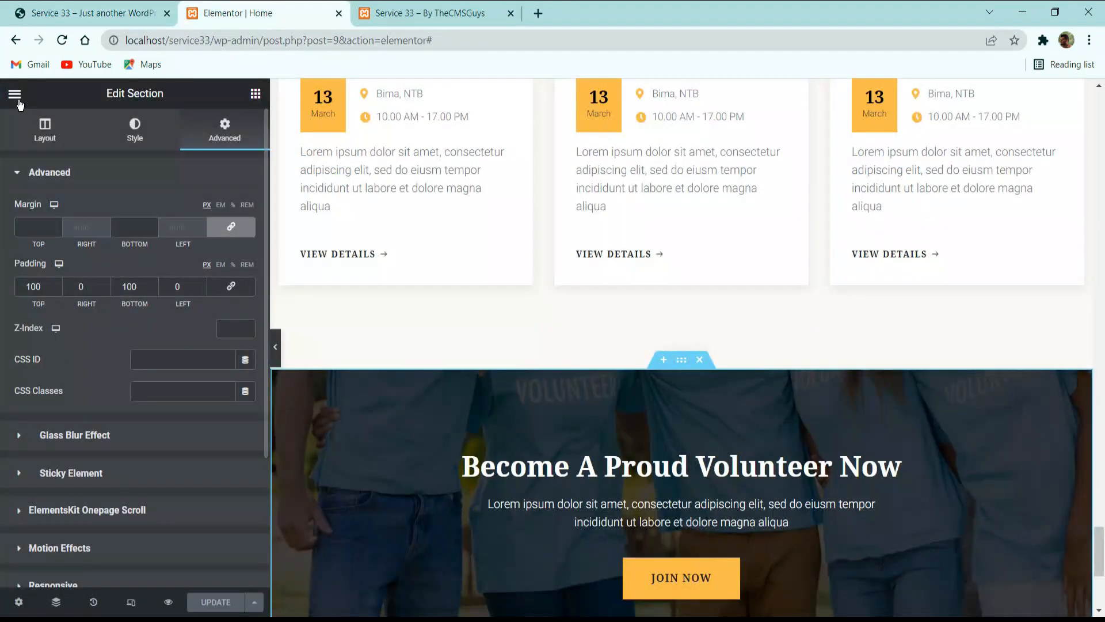
{"action": "left_click", "coordinate": [14, 93]}
{"action": "left_click", "coordinate": [118, 354]}
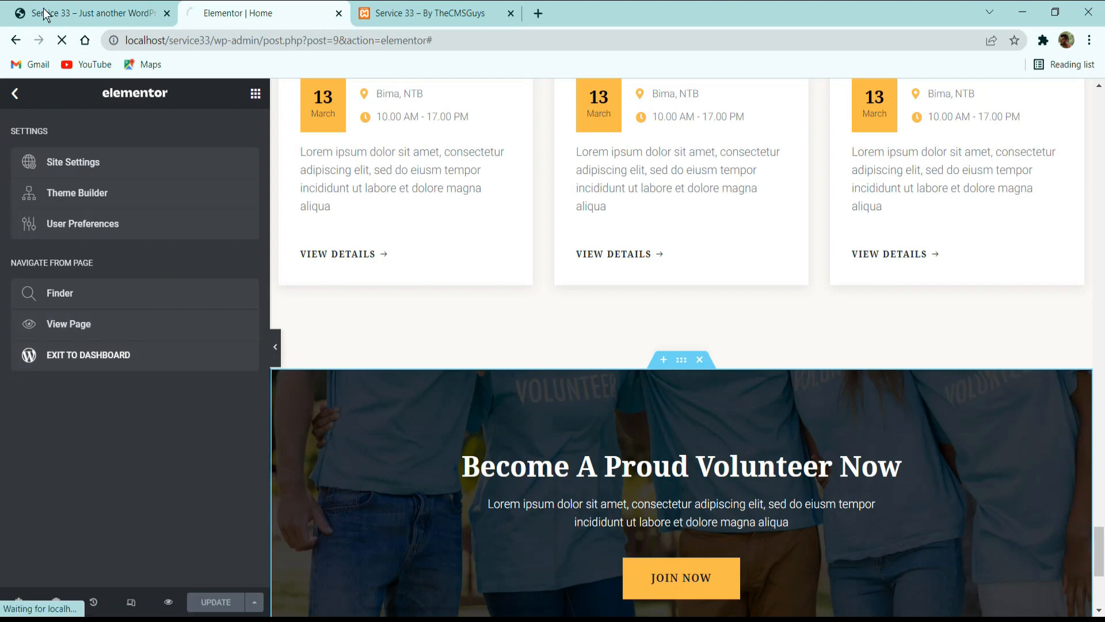
{"action": "left_click", "coordinate": [69, 13]}
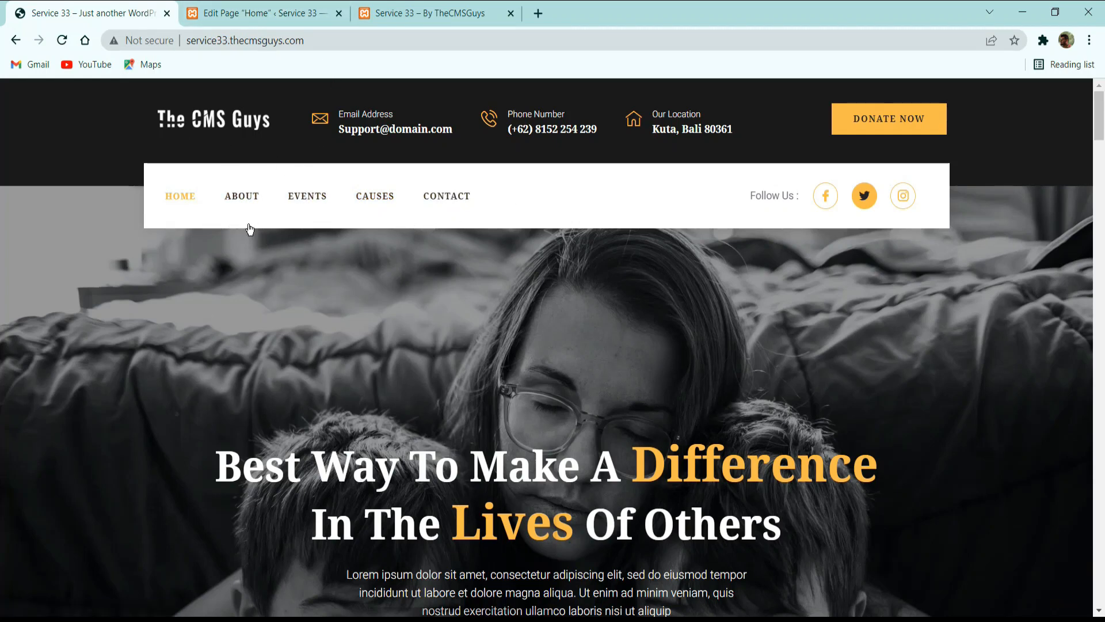
{"action": "scroll", "coordinate": [753, 231], "scroll_direction": "down", "scroll_amount": 20}
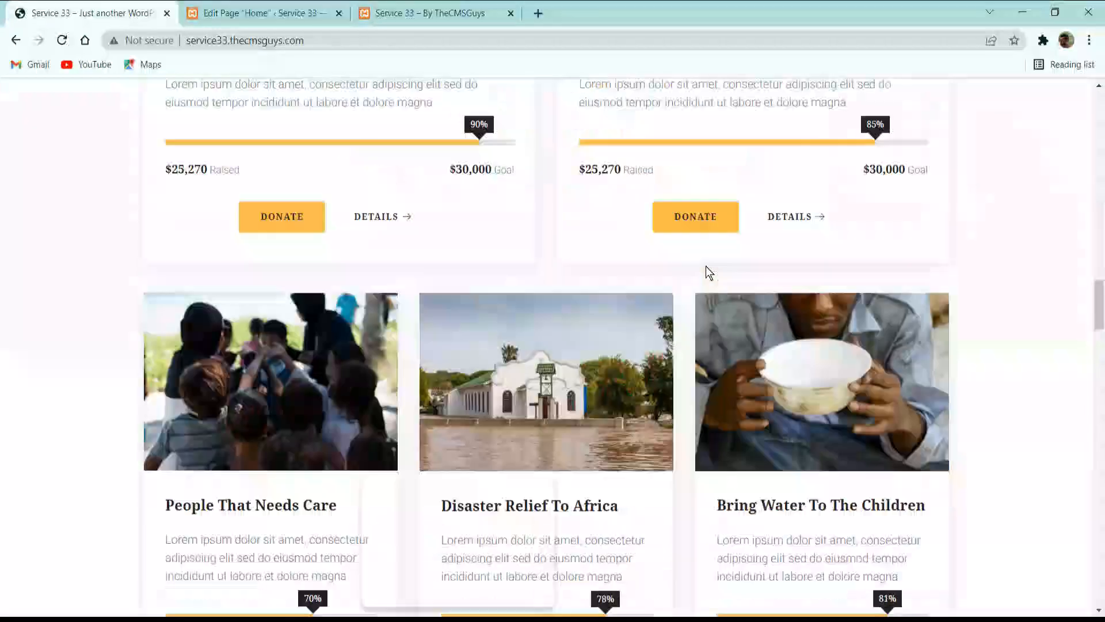
{"action": "scroll", "coordinate": [688, 281], "scroll_direction": "up", "scroll_amount": 20}
{"action": "scroll", "coordinate": [682, 267], "scroll_direction": "up", "scroll_amount": 10}
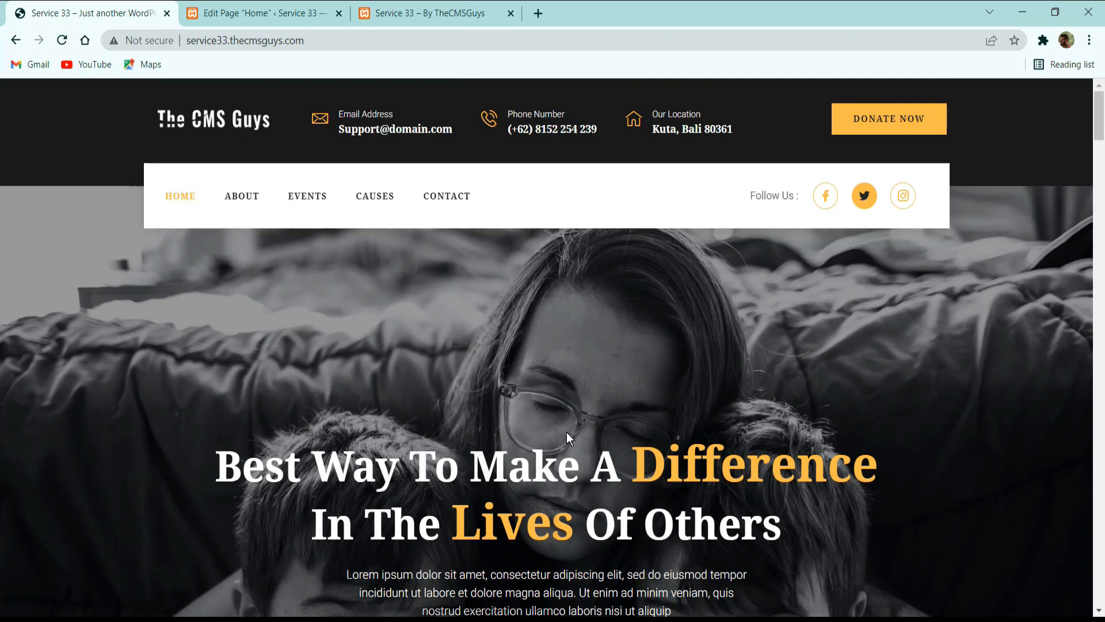
{"action": "left_click", "coordinate": [262, 12]}
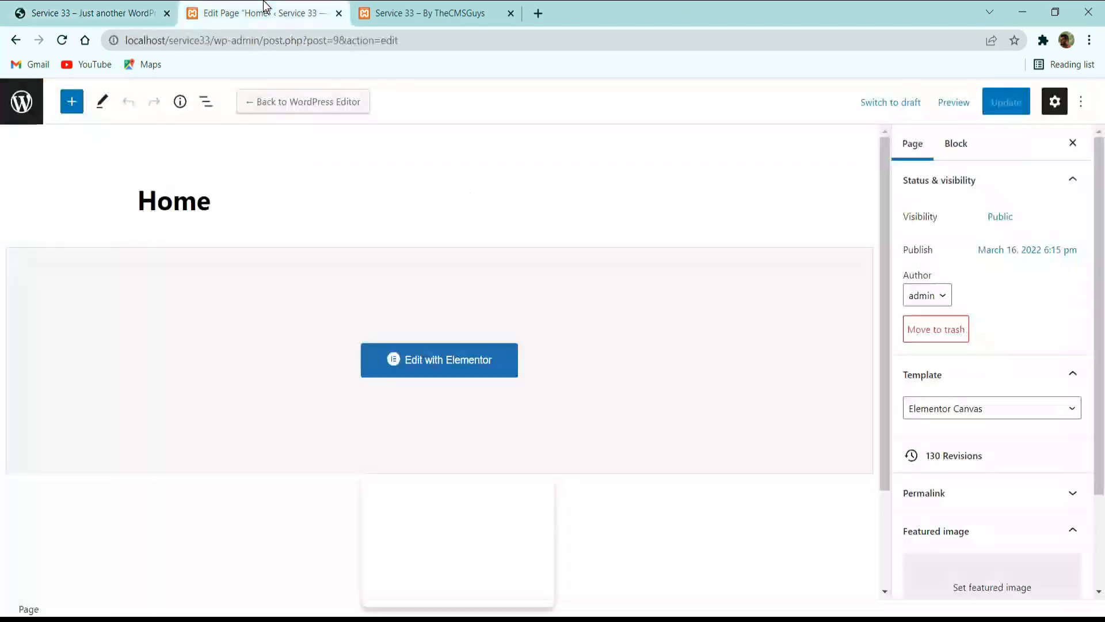
{"action": "left_click", "coordinate": [20, 103]}
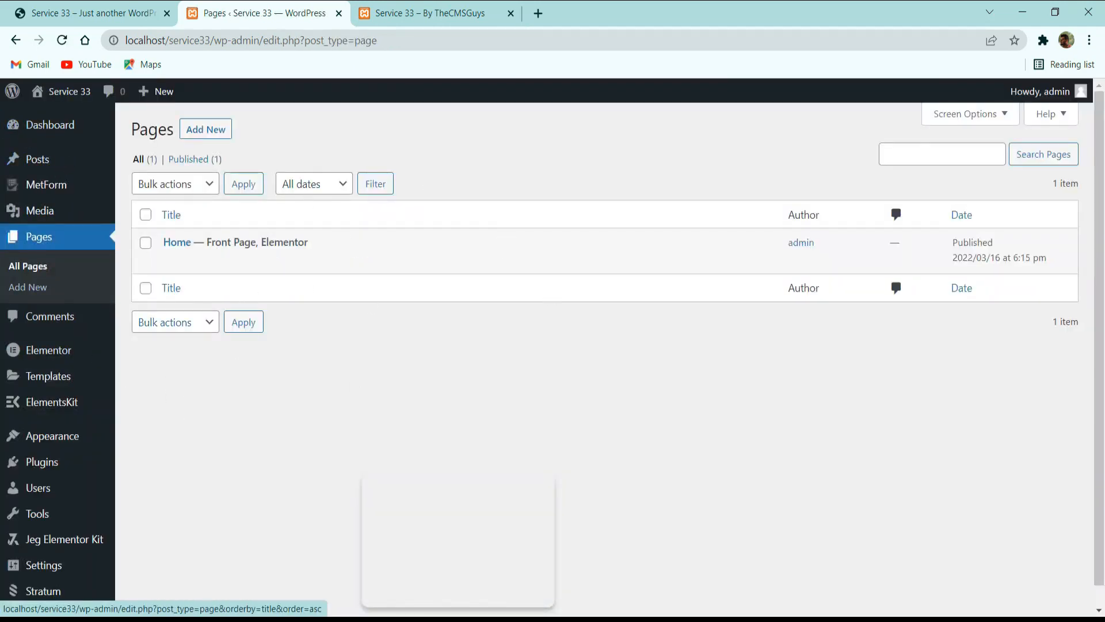
Open the About page on the reference site, close the advertising tab, and look through the page's sections.
{"action": "left_click", "coordinate": [119, 12]}
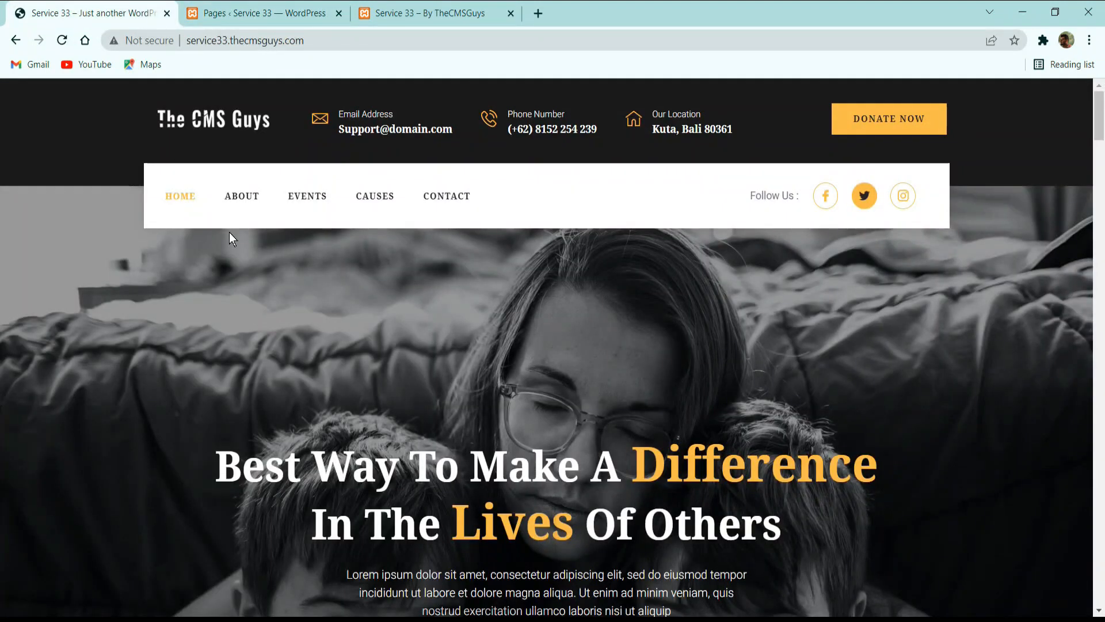
{"action": "key", "text": "ctrl+Tab"}
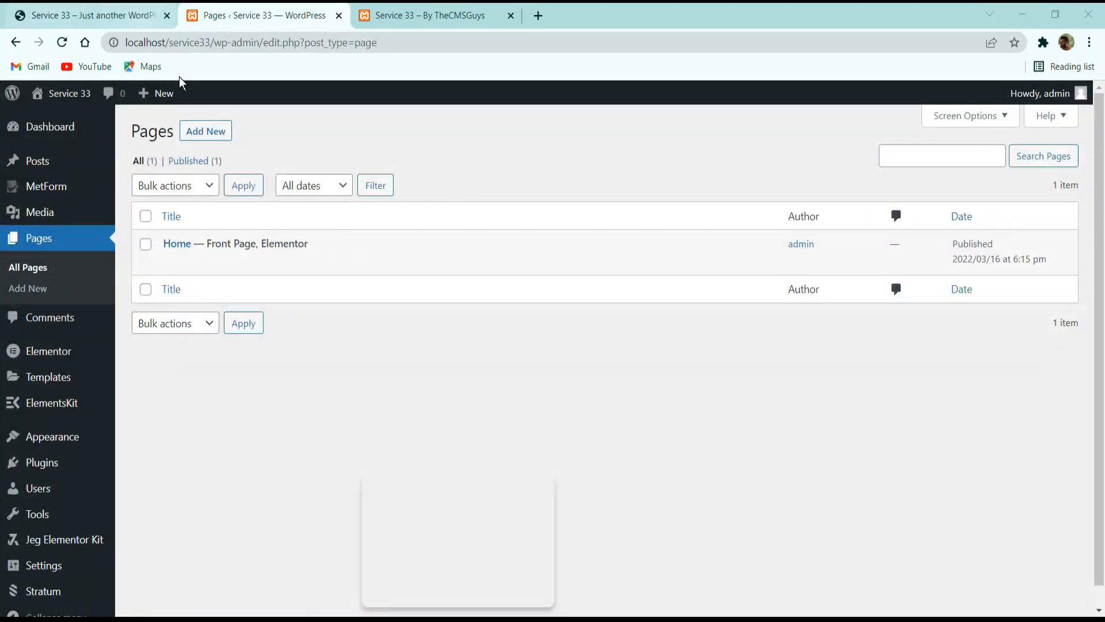
{"action": "left_click", "coordinate": [118, 17]}
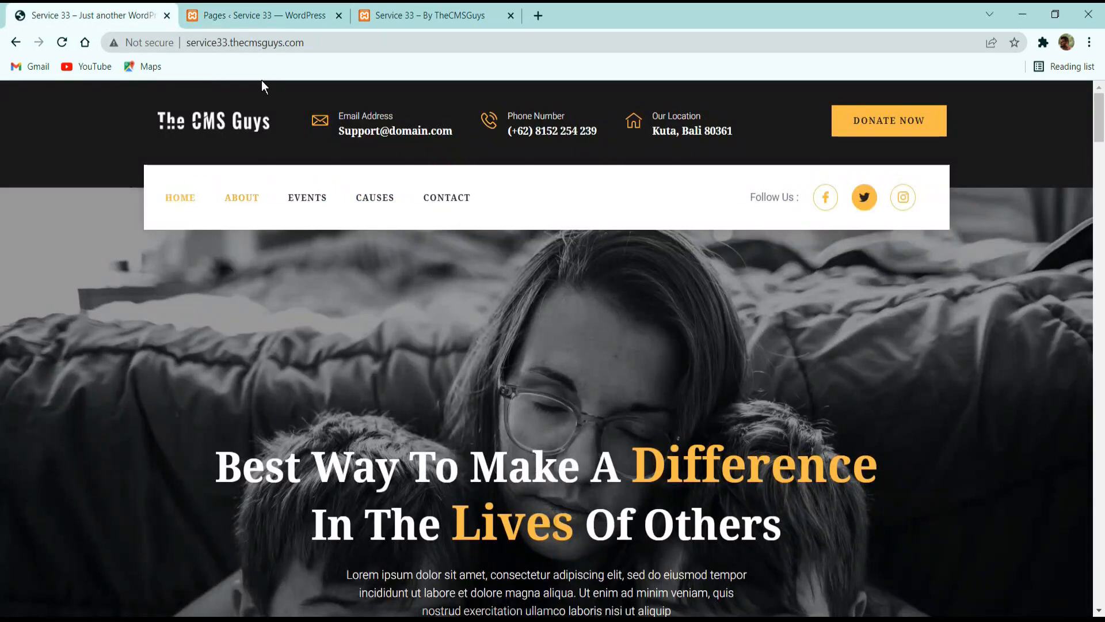
{"action": "left_click", "coordinate": [241, 196]}
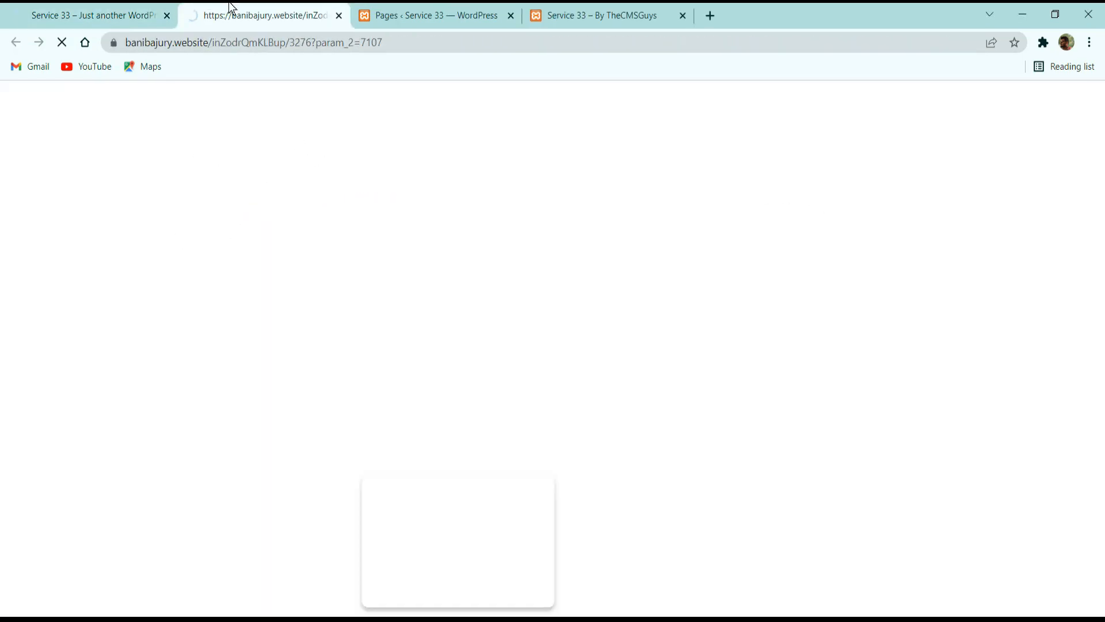
{"action": "left_click", "coordinate": [338, 17]}
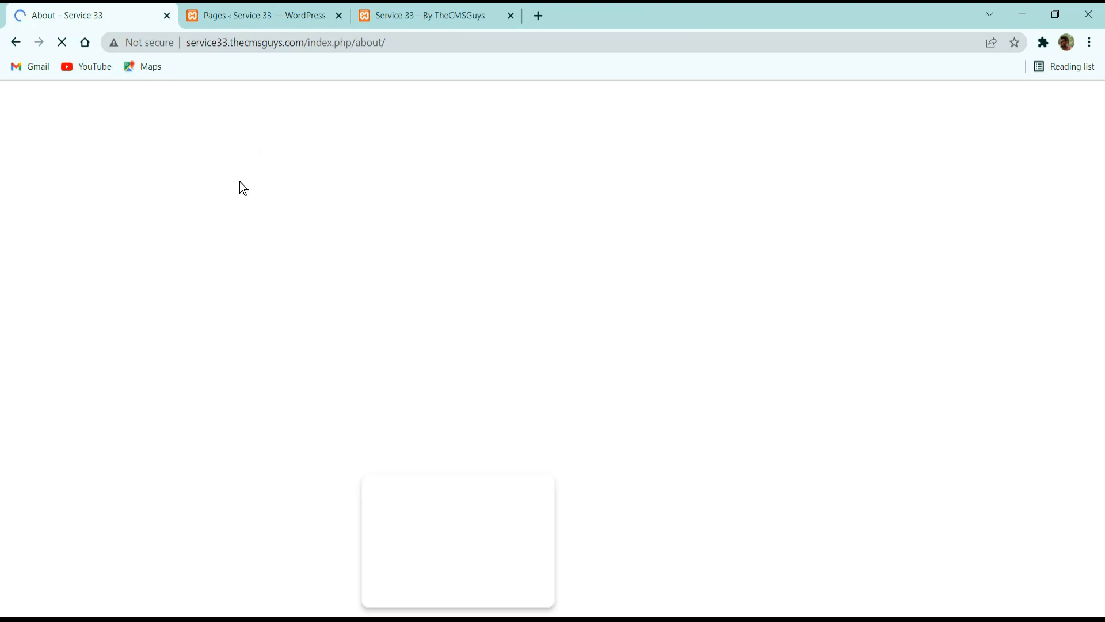
{"action": "scroll", "coordinate": [305, 218], "scroll_direction": "down", "scroll_amount": 15}
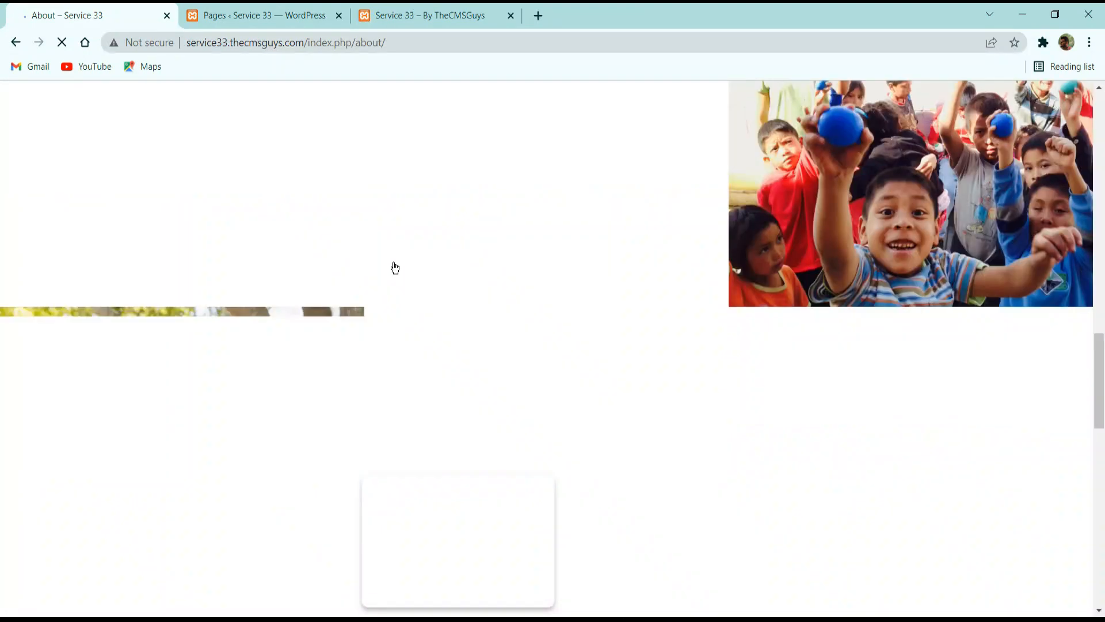
Add a new WordPress page titled "About" with the Elementor Canvas template and publish it.
{"action": "left_click", "coordinate": [260, 16]}
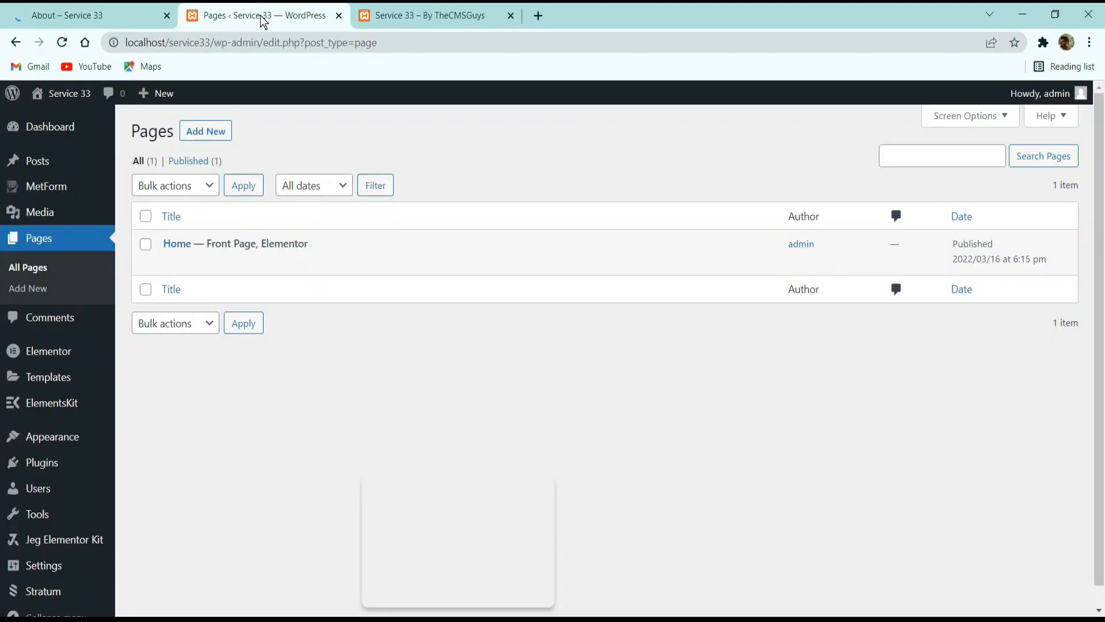
{"action": "left_click", "coordinate": [206, 133]}
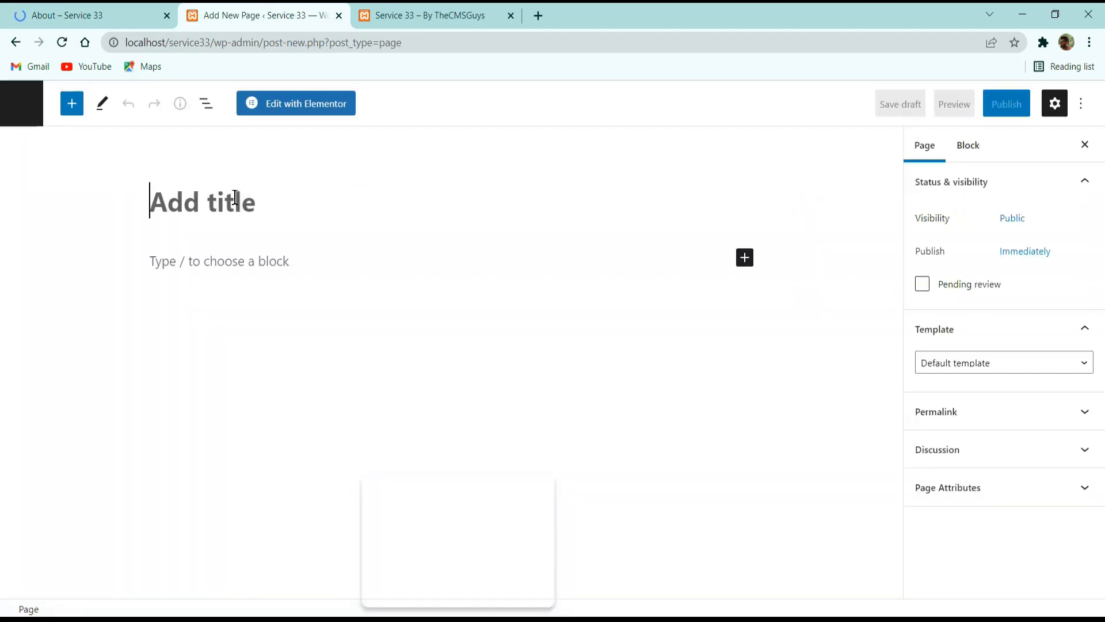
{"action": "type", "text": "About"}
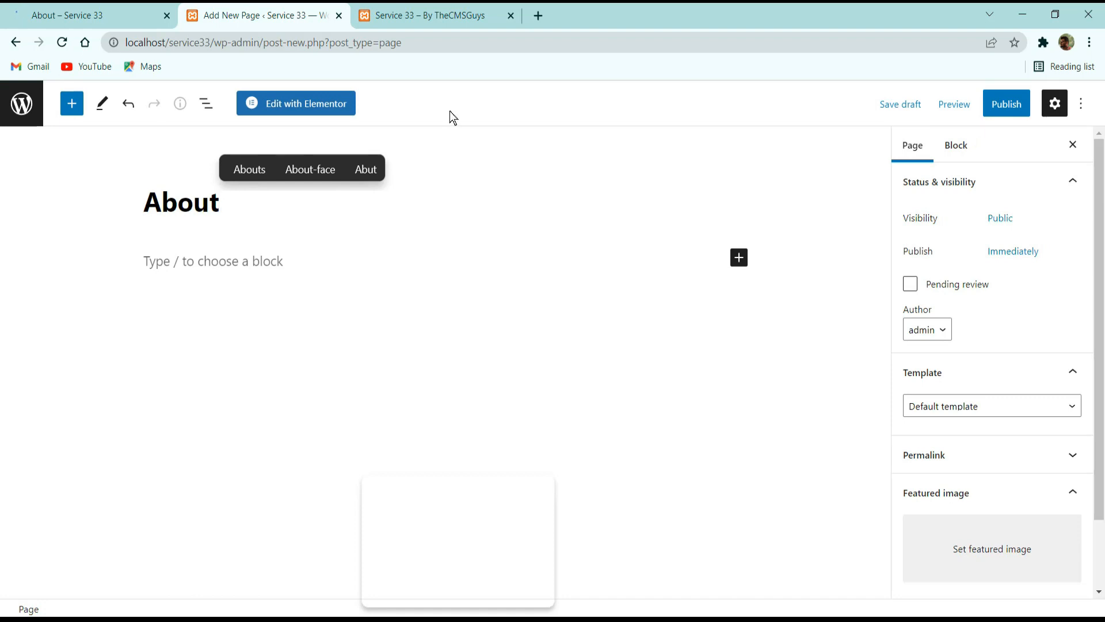
{"action": "left_click", "coordinate": [953, 407]}
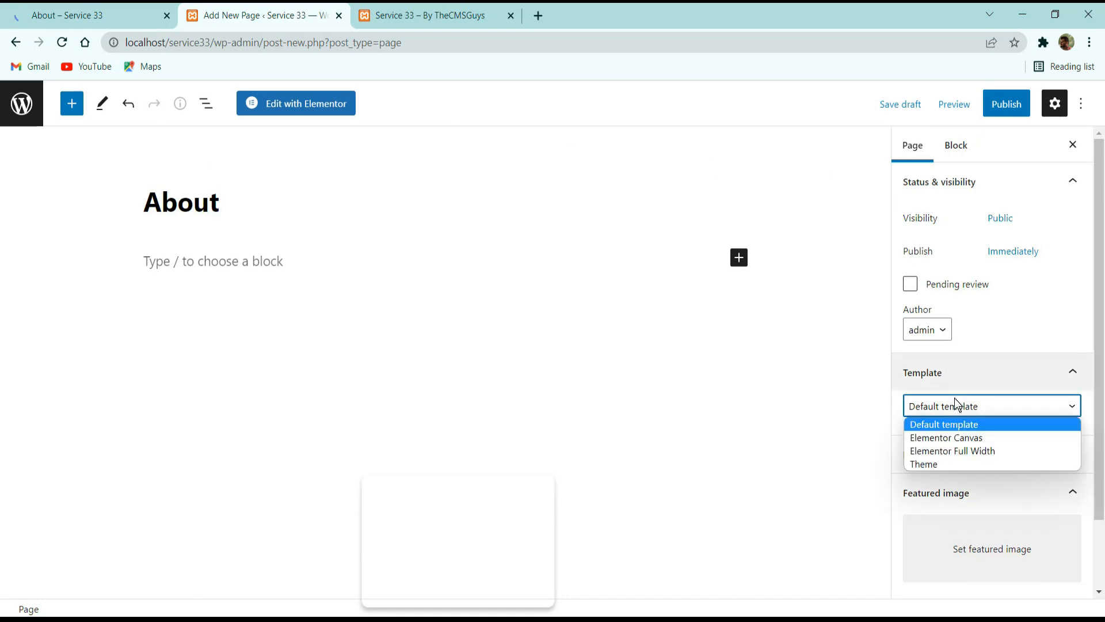
{"action": "left_click", "coordinate": [962, 438]}
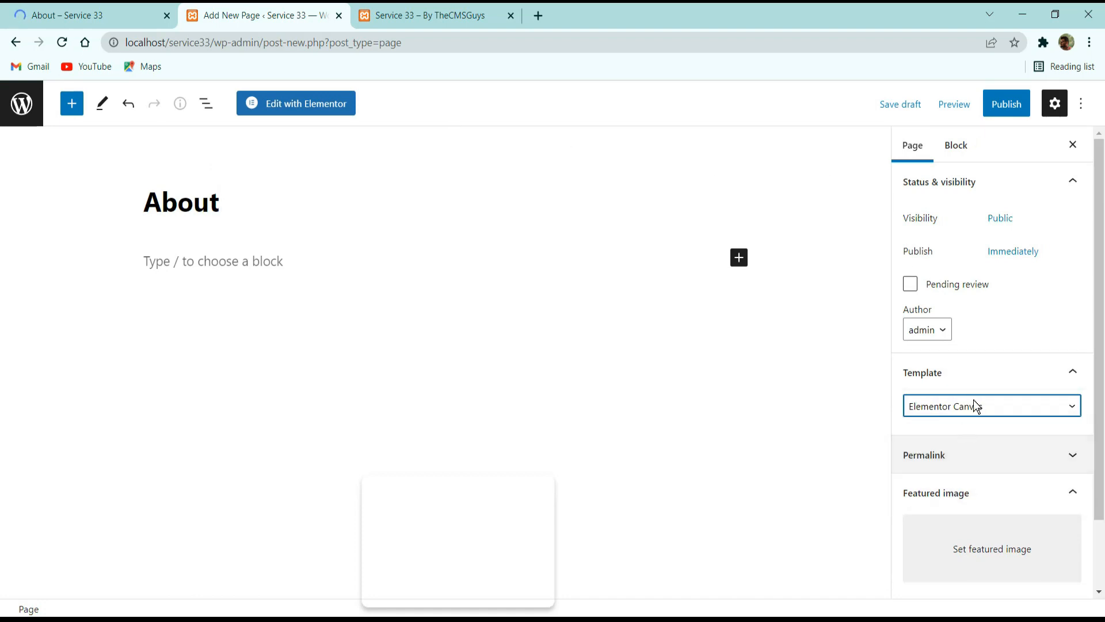
{"action": "left_click", "coordinate": [1006, 105]}
{"action": "left_click", "coordinate": [993, 104]}
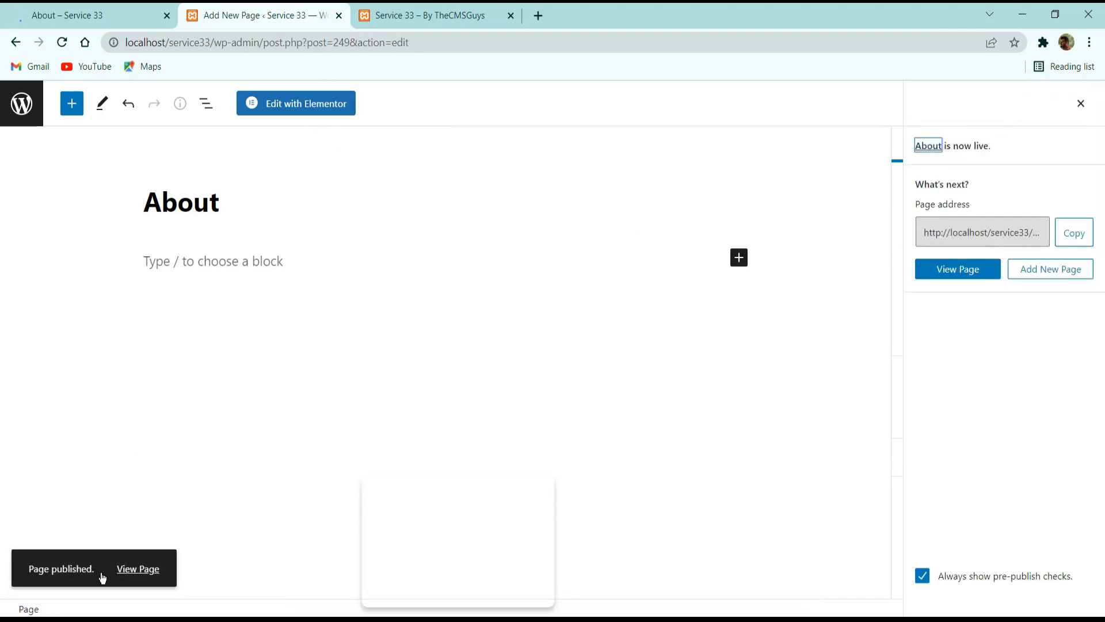
Open the About page in the Elementor editor and bring up the template library's import screen.
{"action": "left_click", "coordinate": [267, 109]}
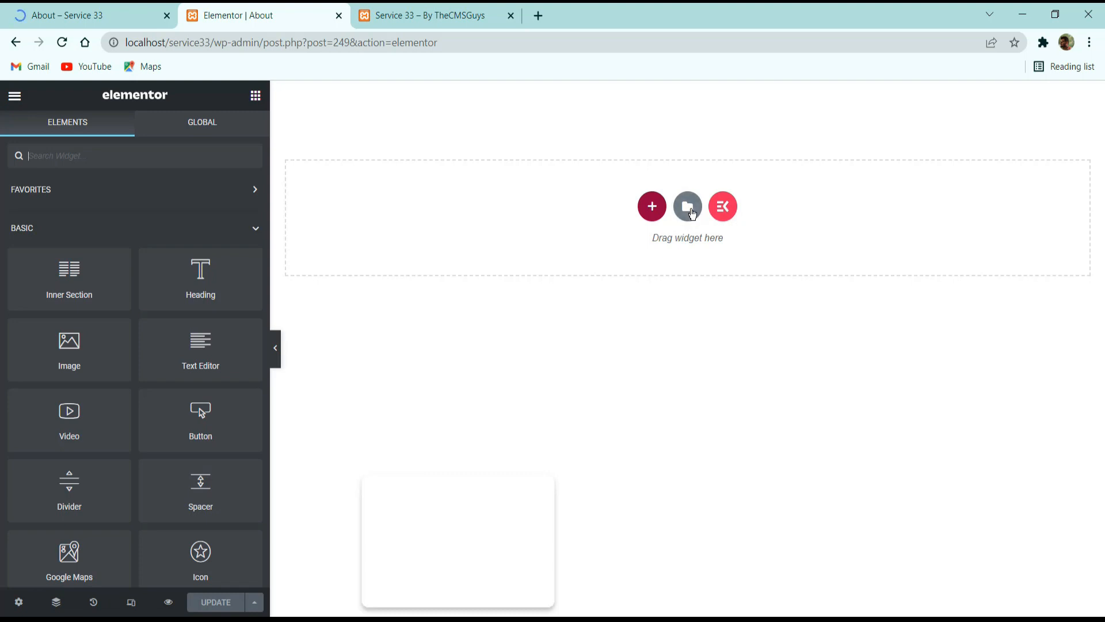
{"action": "left_click", "coordinate": [687, 207]}
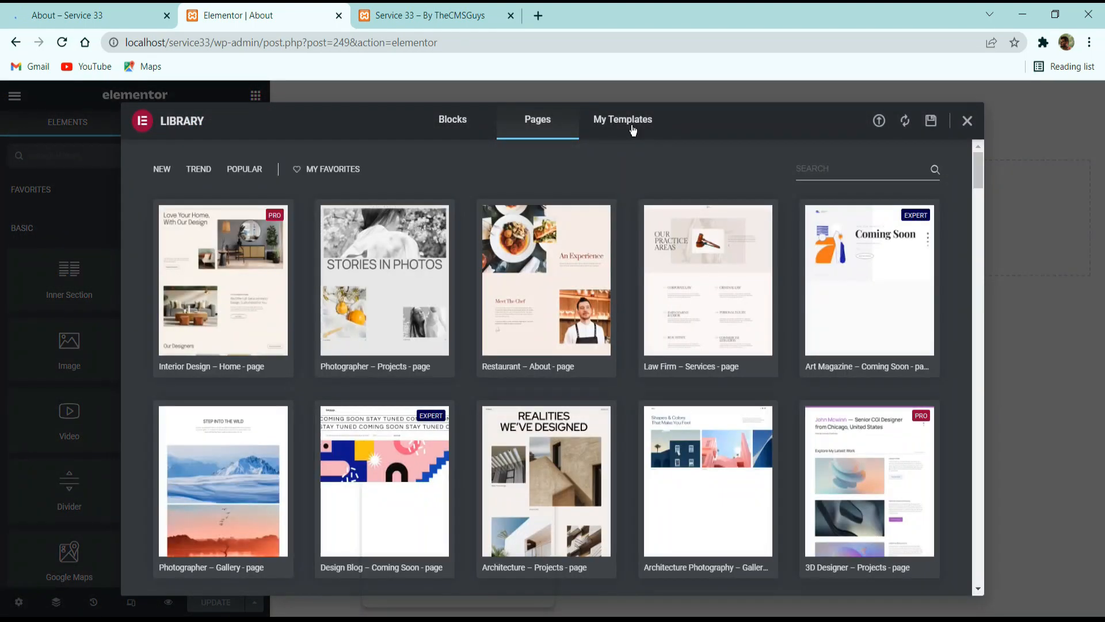
{"action": "left_click", "coordinate": [880, 122]}
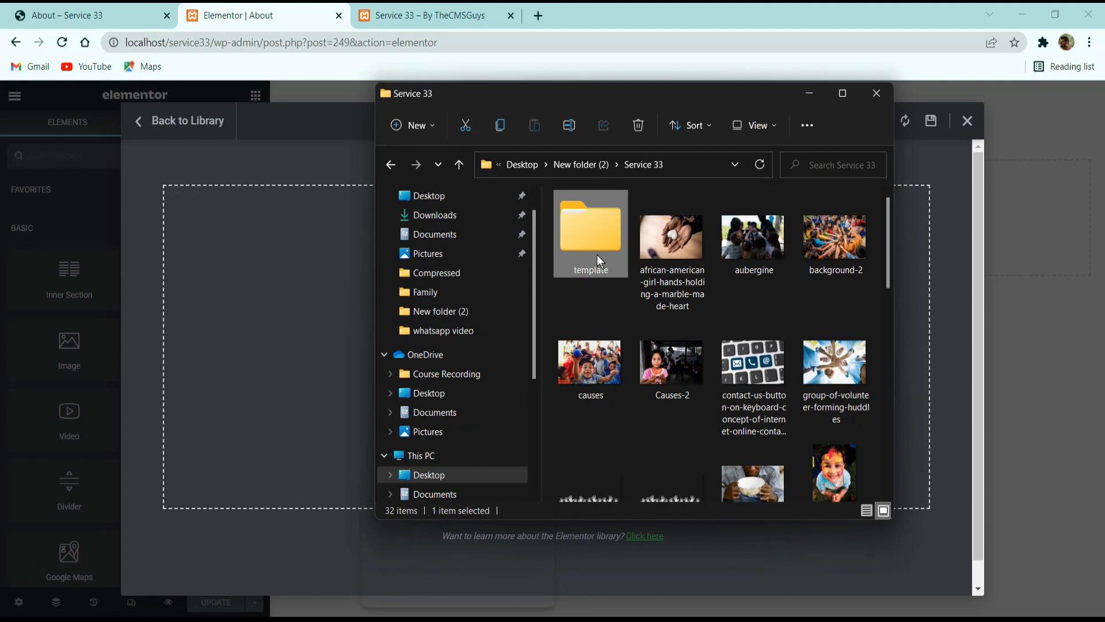
Browse the Service 33 template folder down to its templates subfolder, look over the files, and close the file window.
{"action": "double_click", "coordinate": [596, 255]}
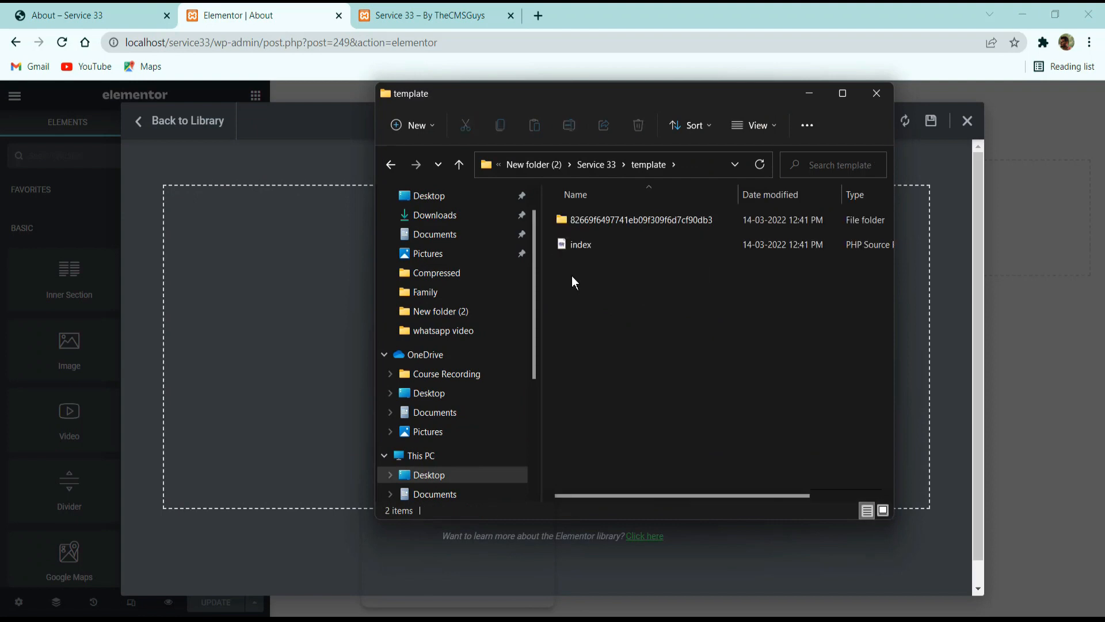
{"action": "double_click", "coordinate": [609, 220]}
{"action": "double_click", "coordinate": [582, 245]}
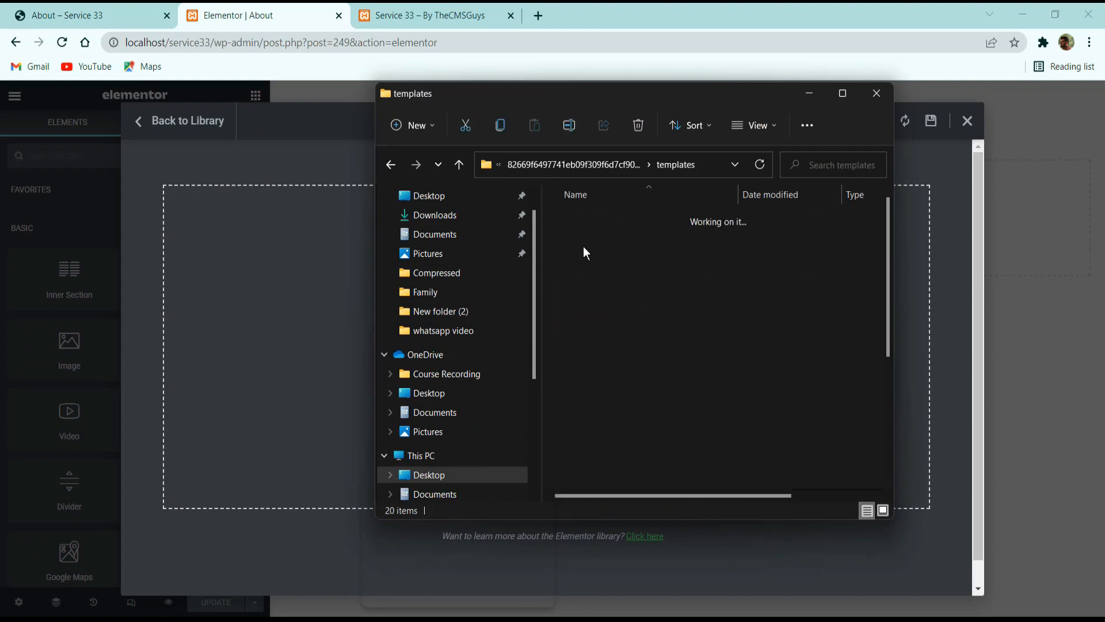
{"action": "left_click_drag", "start_coordinate": [550, 218], "coordinate": [564, 515]}
{"action": "left_click", "coordinate": [868, 92]}
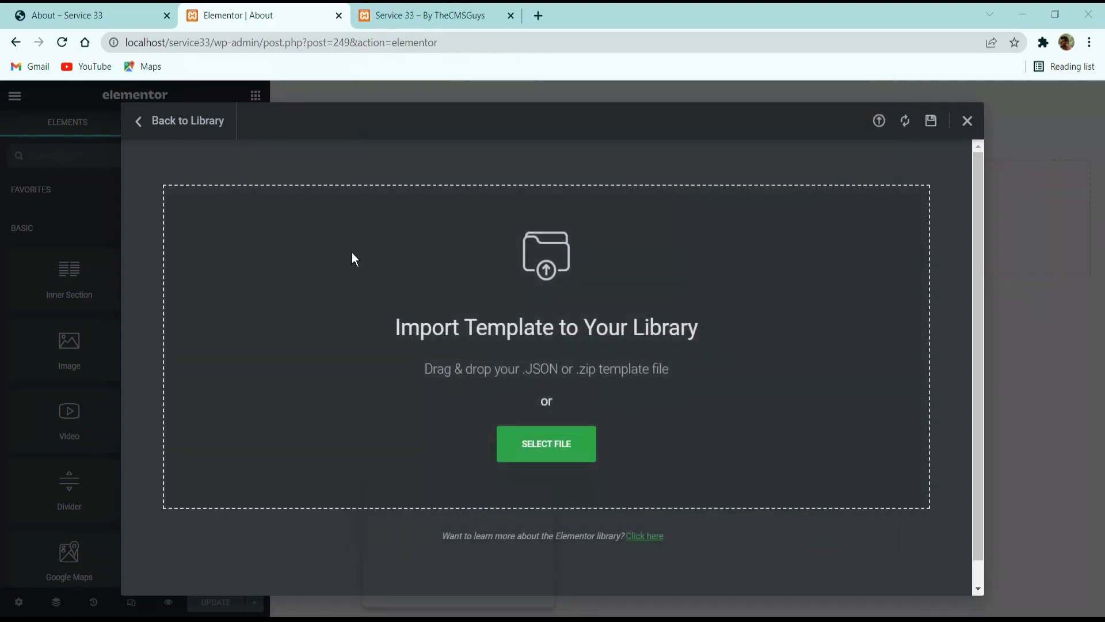
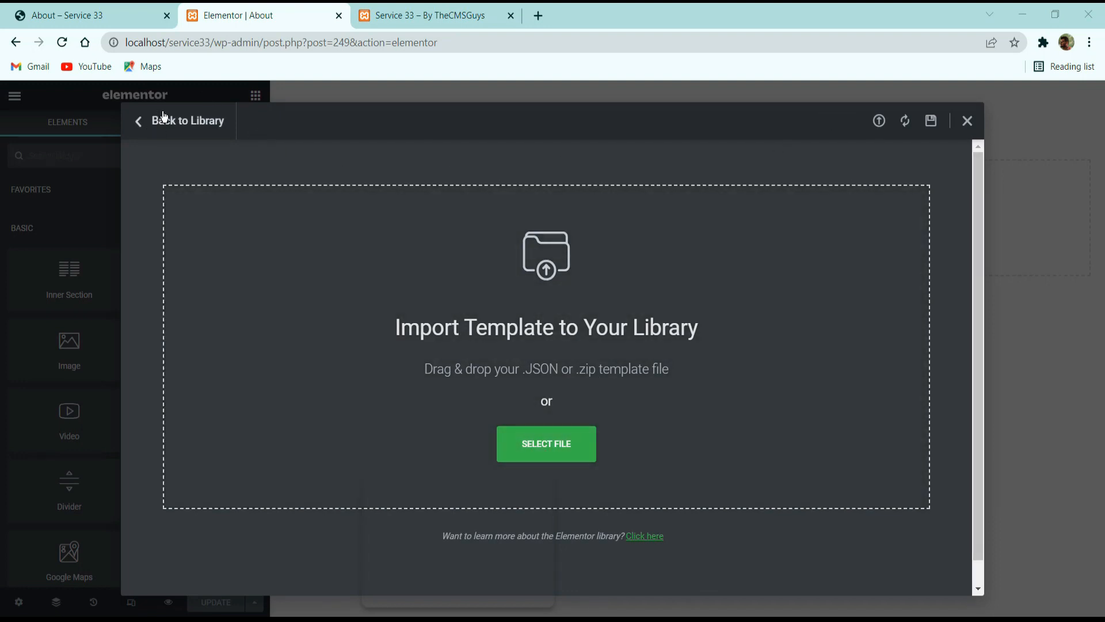
Insert the saved About Us template from My Templates into the About page, importing its document settings as well.
{"action": "left_click", "coordinate": [165, 119]}
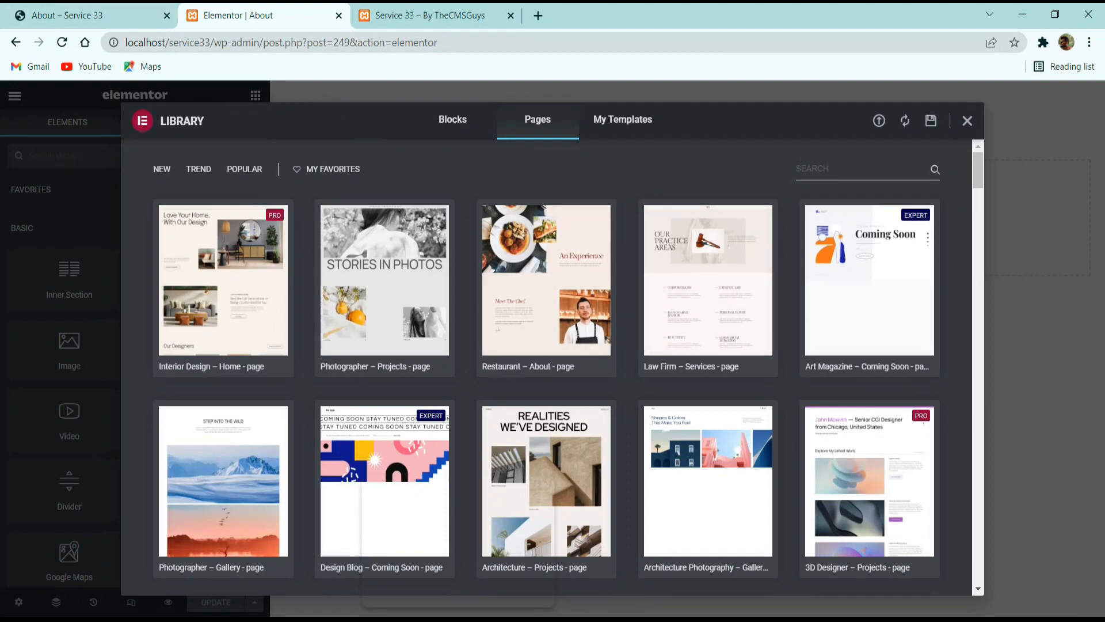
{"action": "left_click", "coordinate": [639, 136]}
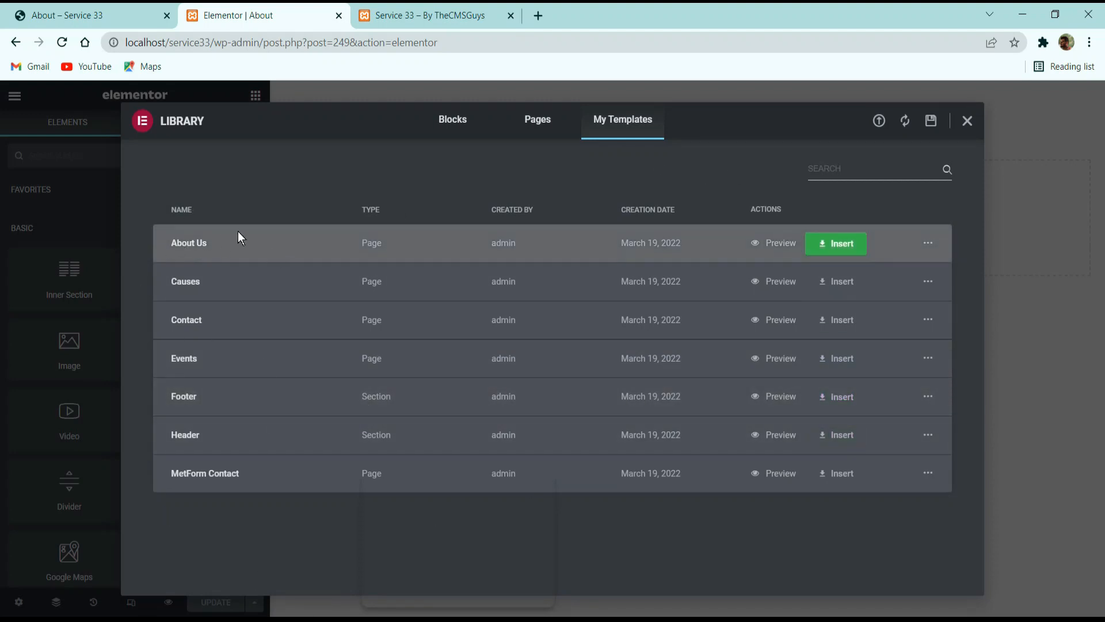
{"action": "left_click", "coordinate": [831, 244]}
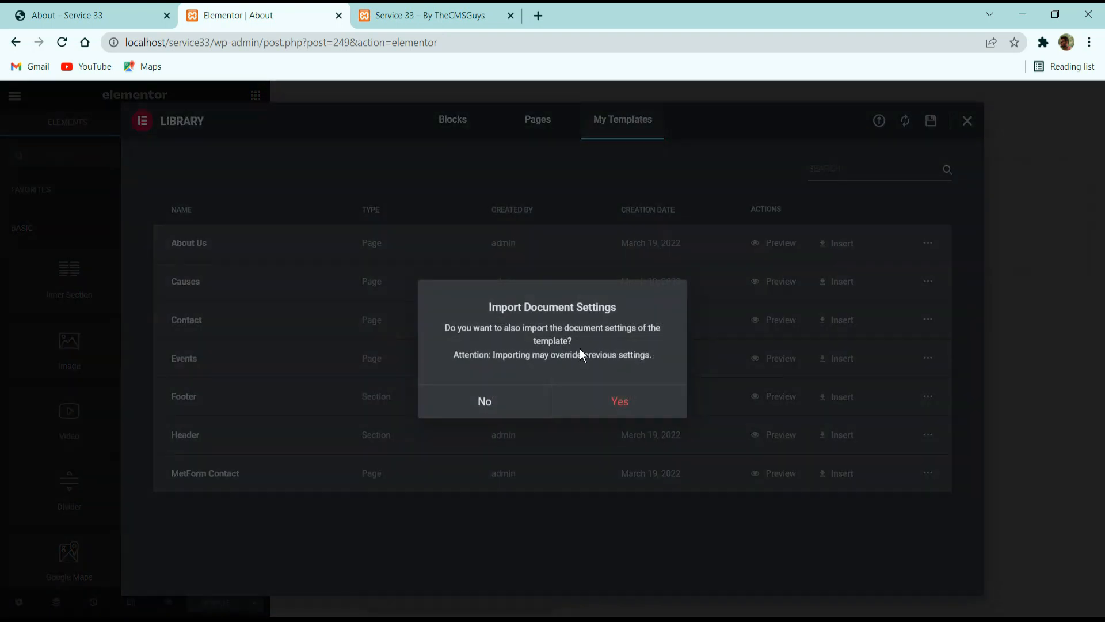
{"action": "left_click", "coordinate": [621, 402]}
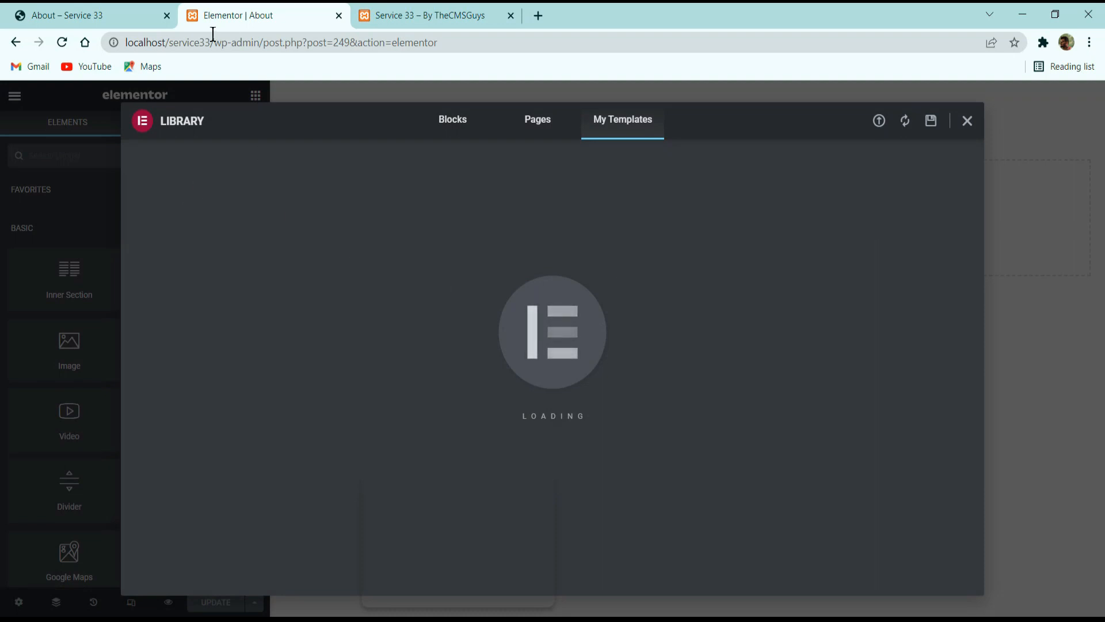
Review the header, banner and About Us section of the reference site's About page, and return to the Elementor editor.
{"action": "left_click", "coordinate": [86, 15]}
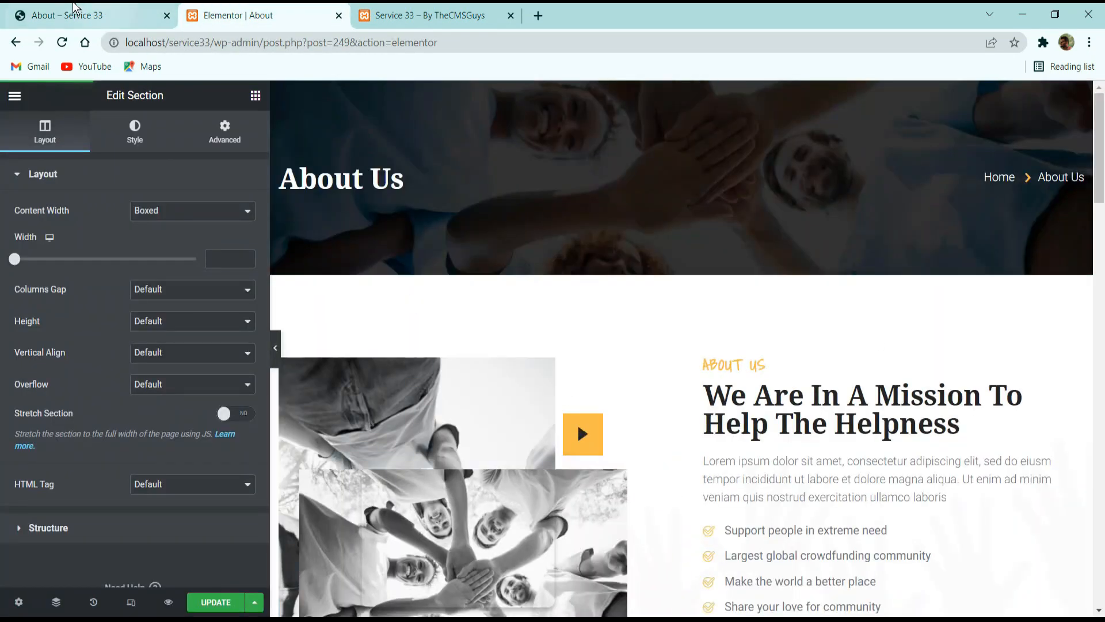
{"action": "left_click", "coordinate": [75, 13]}
{"action": "scroll", "coordinate": [414, 326], "scroll_direction": "down", "scroll_amount": 3}
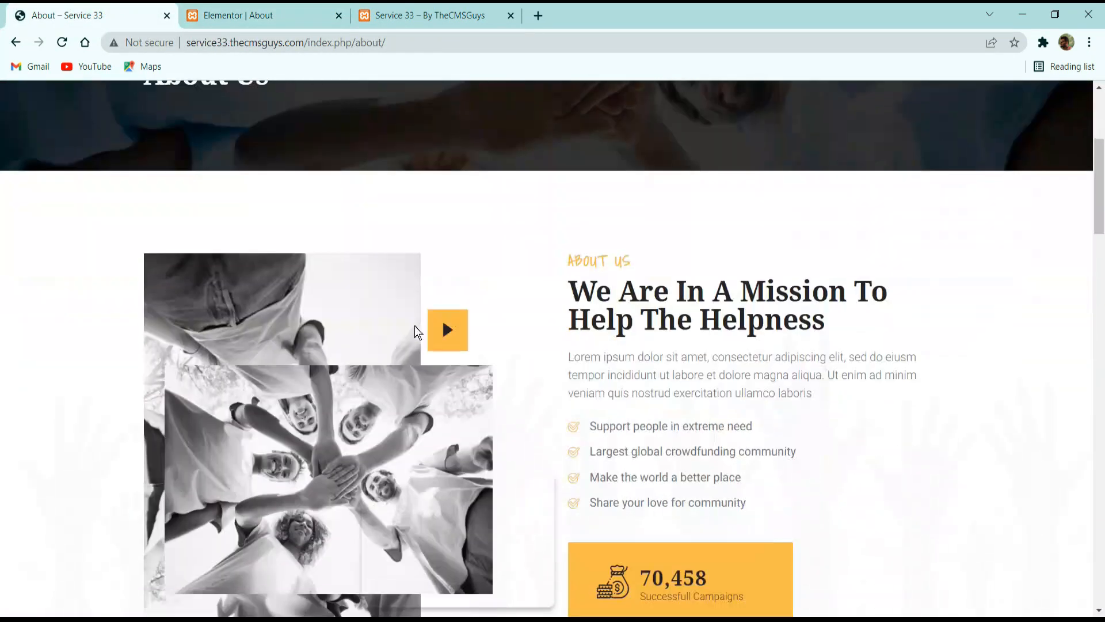
{"action": "scroll", "coordinate": [414, 325], "scroll_direction": "down", "scroll_amount": 3}
{"action": "scroll", "coordinate": [412, 304], "scroll_direction": "up", "scroll_amount": 5}
{"action": "scroll", "coordinate": [359, 242], "scroll_direction": "up", "scroll_amount": 3}
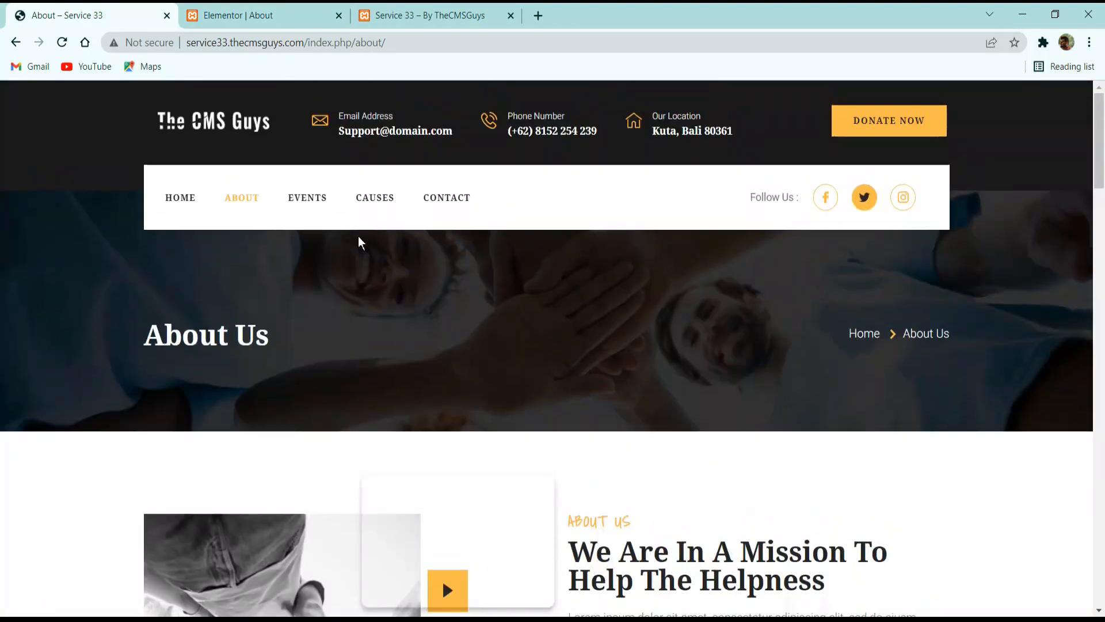
{"action": "left_click", "coordinate": [249, 13]}
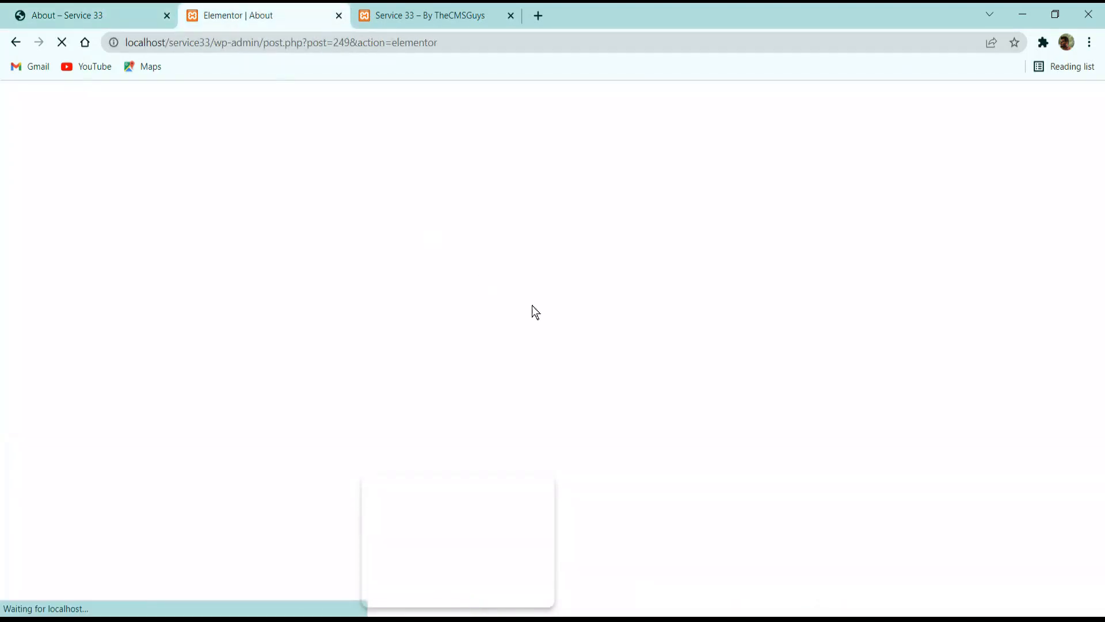
{"action": "left_click", "coordinate": [79, 10]}
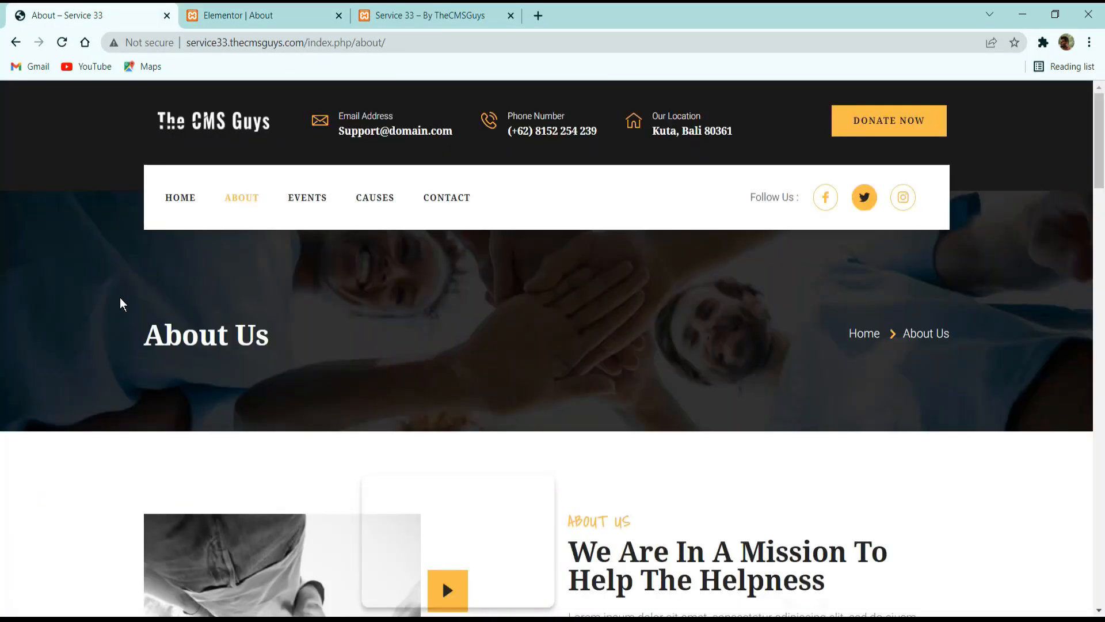
{"action": "left_click_drag", "start_coordinate": [332, 344], "coordinate": [357, 344]}
{"action": "left_click", "coordinate": [870, 325]}
{"action": "left_click", "coordinate": [274, 12]}
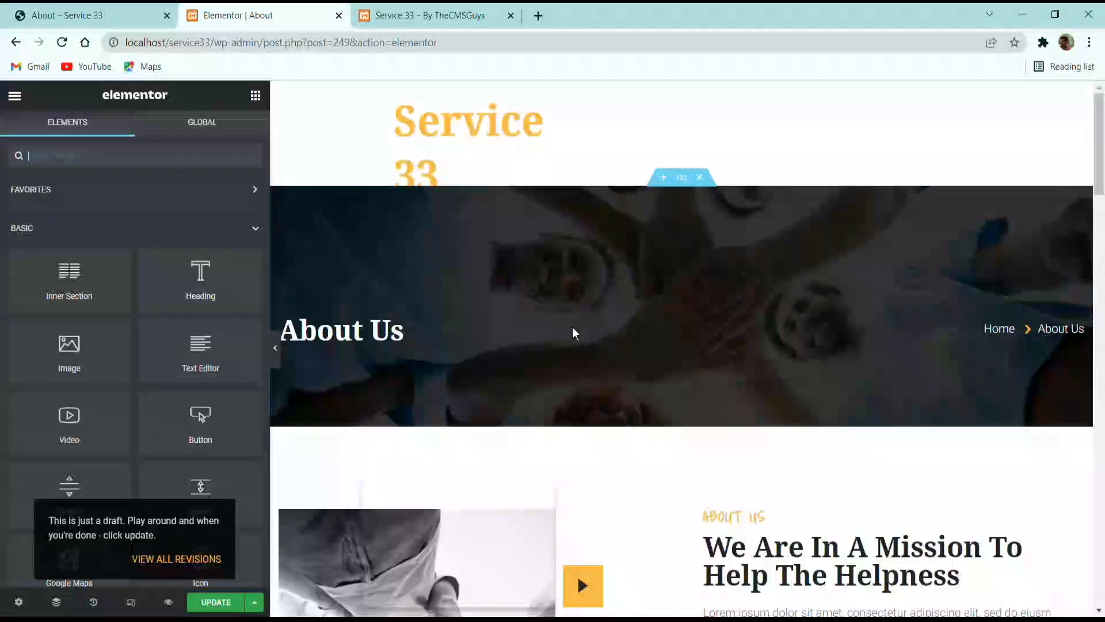
Select the imported About Us heading and compare the page with the reference About page's mission, gallery and volunteer sections.
{"action": "left_click", "coordinate": [364, 326]}
{"action": "scroll", "coordinate": [828, 346], "scroll_direction": "down", "scroll_amount": 5}
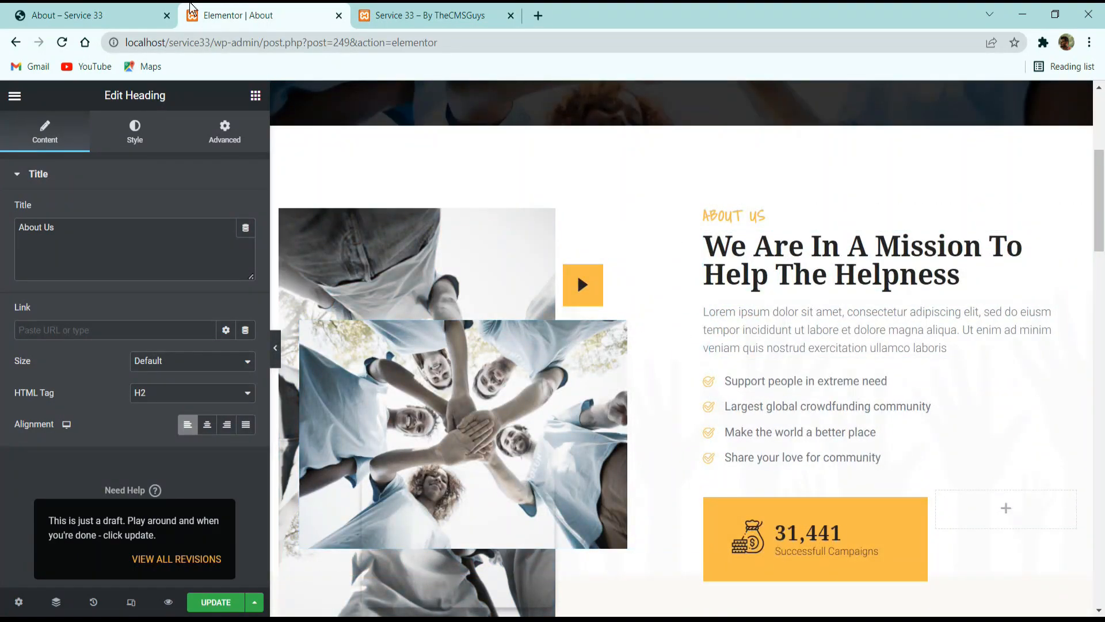
{"action": "key", "text": "ctrl+shift+Tab"}
{"action": "scroll", "coordinate": [536, 283], "scroll_direction": "down", "scroll_amount": 5}
{"action": "scroll", "coordinate": [534, 311], "scroll_direction": "down", "scroll_amount": 10}
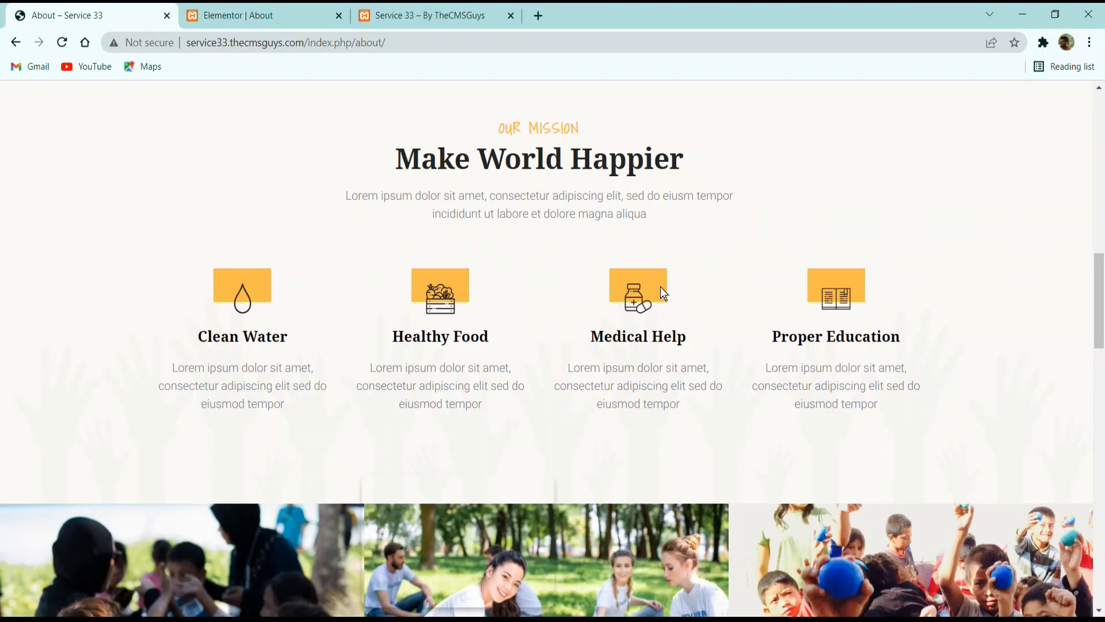
{"action": "scroll", "coordinate": [661, 290], "scroll_direction": "down", "scroll_amount": 12}
{"action": "scroll", "coordinate": [695, 387], "scroll_direction": "up", "scroll_amount": 2}
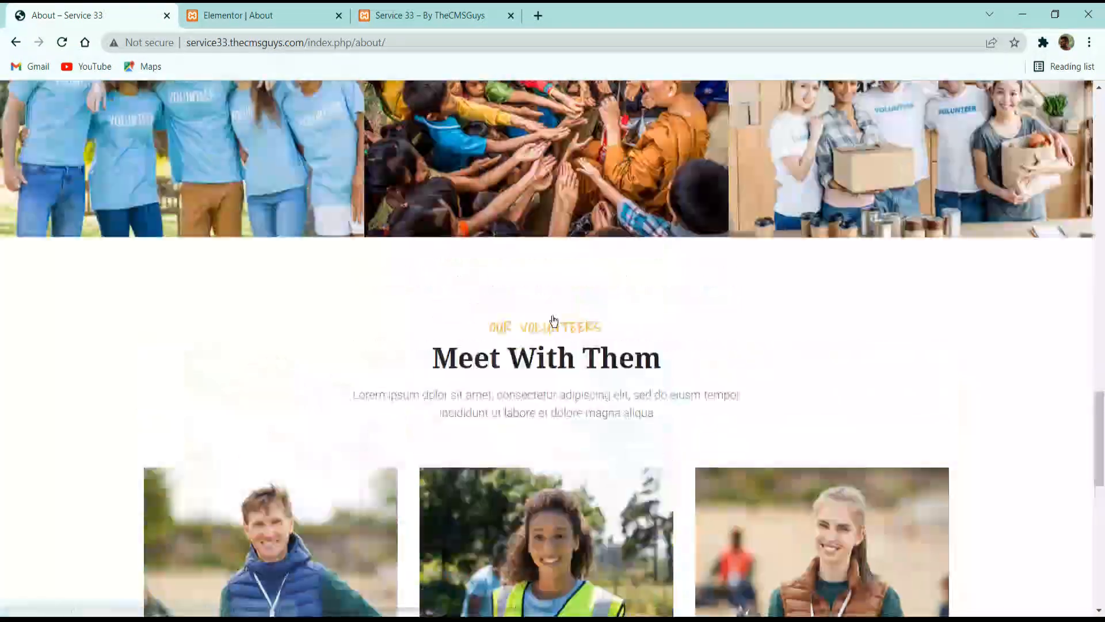
{"action": "scroll", "coordinate": [554, 321], "scroll_direction": "down", "scroll_amount": 2}
{"action": "scroll", "coordinate": [547, 246], "scroll_direction": "down", "scroll_amount": 5}
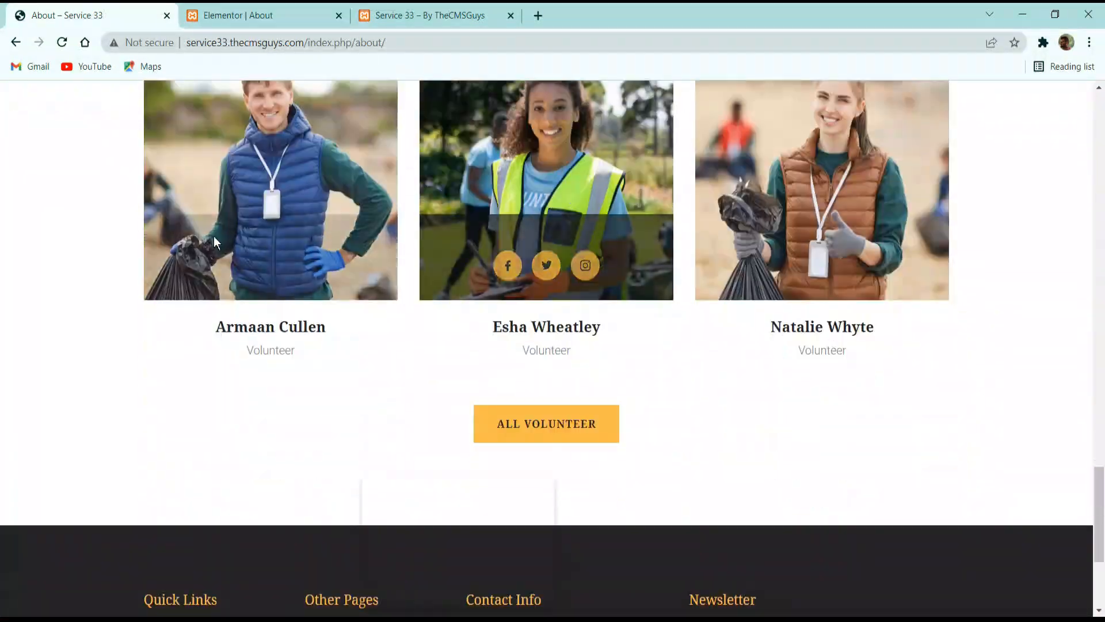
Inspect the imported image gallery in the editor, preview its pictures in the lightbox, and close the preview.
{"action": "left_click", "coordinate": [299, 14]}
{"action": "scroll", "coordinate": [780, 291], "scroll_direction": "down", "scroll_amount": 10}
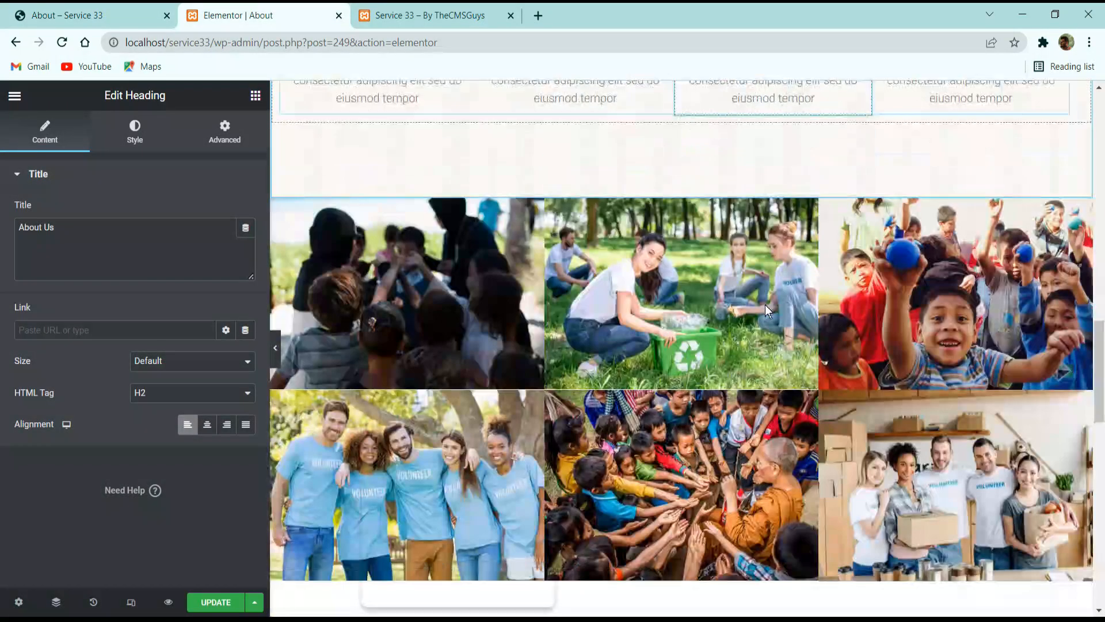
{"action": "left_click", "coordinate": [472, 310]}
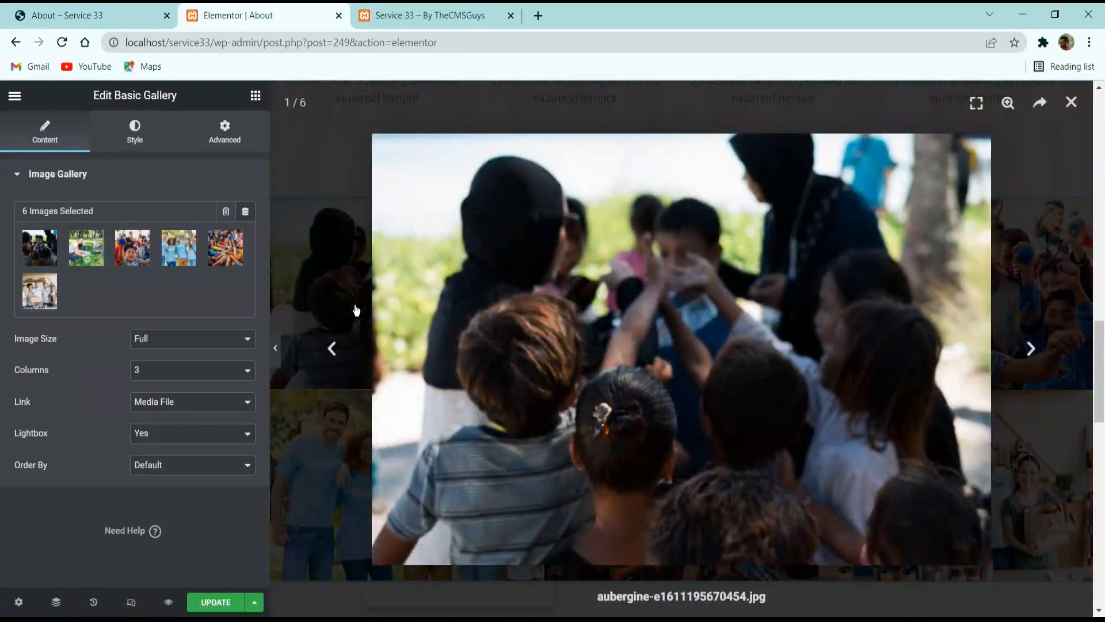
{"action": "left_click", "coordinate": [327, 278]}
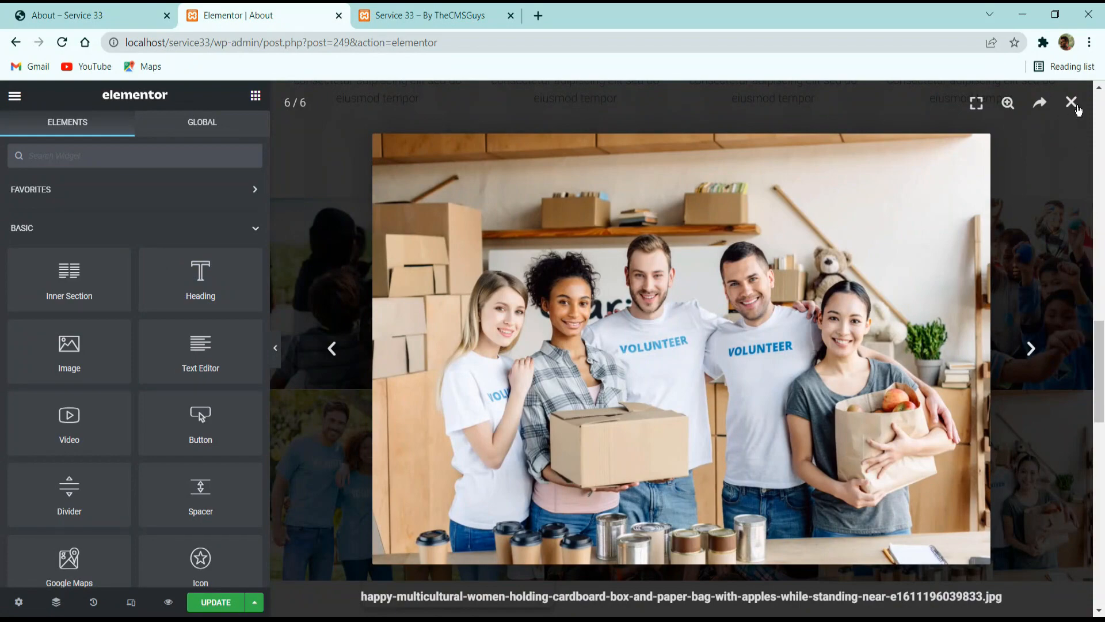
{"action": "left_click", "coordinate": [1072, 104]}
Inspect the volunteers' team widgets, a name heading and the member image chooser, leaving the media library without a selection.
{"action": "scroll", "coordinate": [698, 301], "scroll_direction": "down", "scroll_amount": 12}
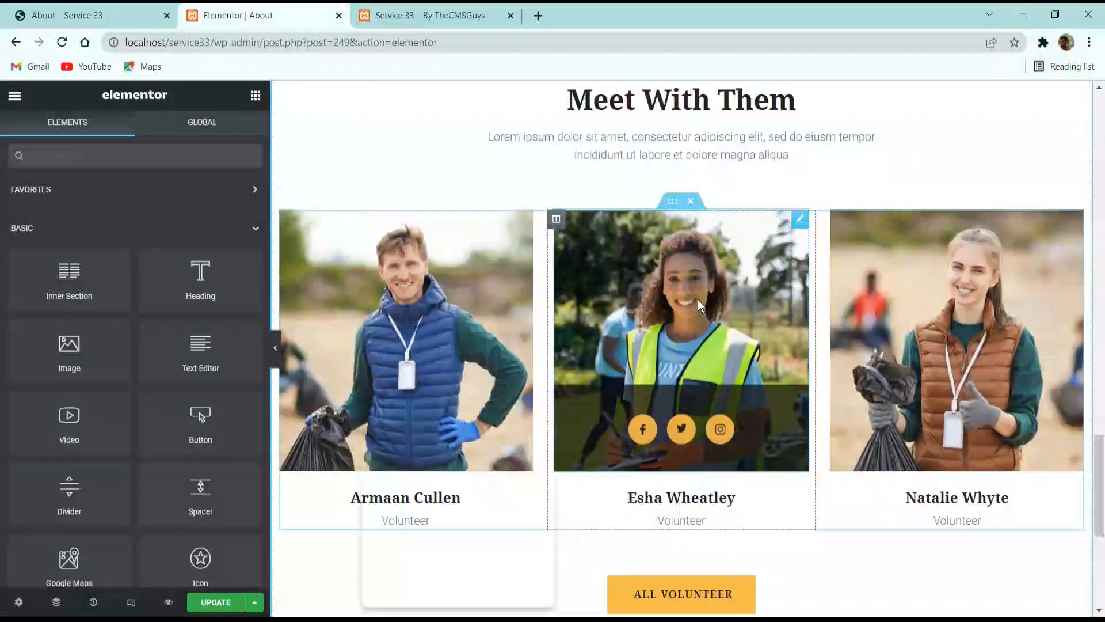
{"action": "left_click", "coordinate": [698, 299]}
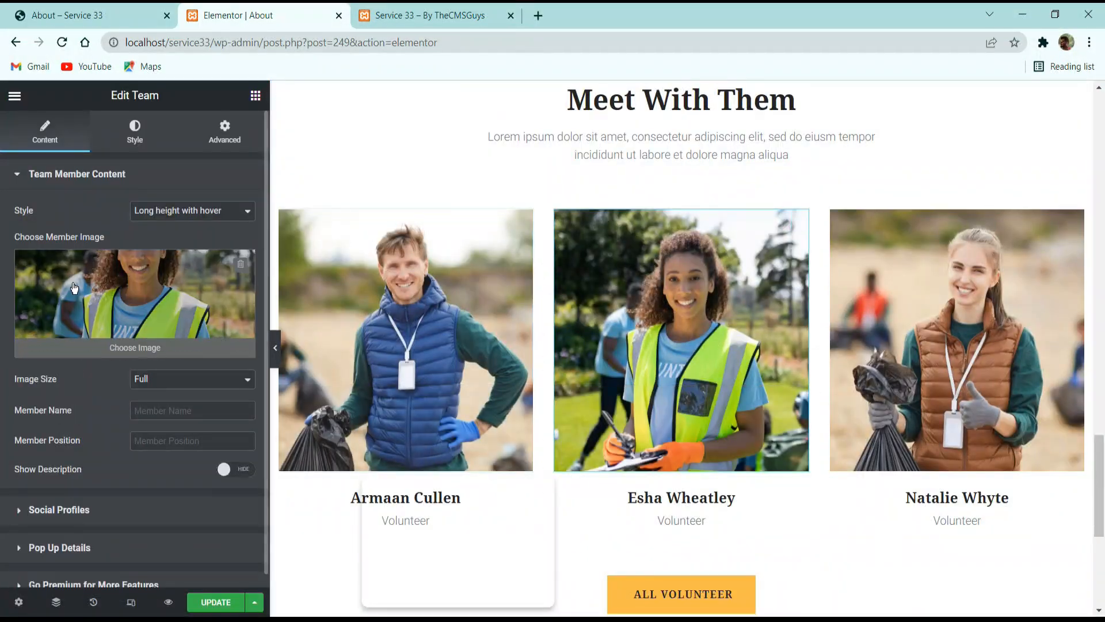
{"action": "scroll", "coordinate": [655, 412], "scroll_direction": "down", "scroll_amount": 3}
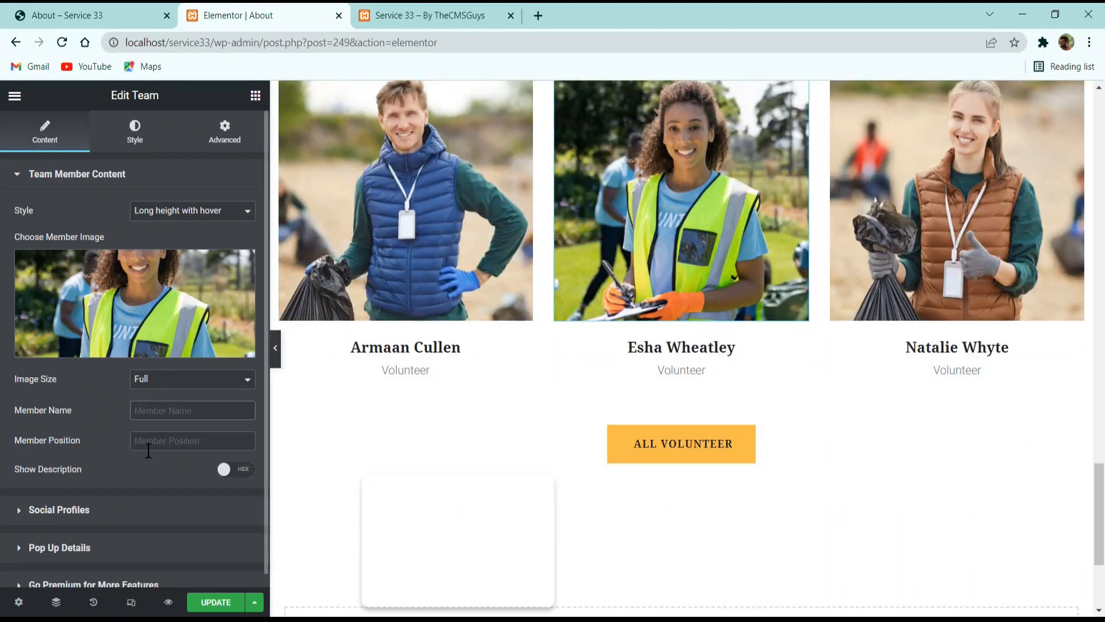
{"action": "left_click", "coordinate": [726, 350]}
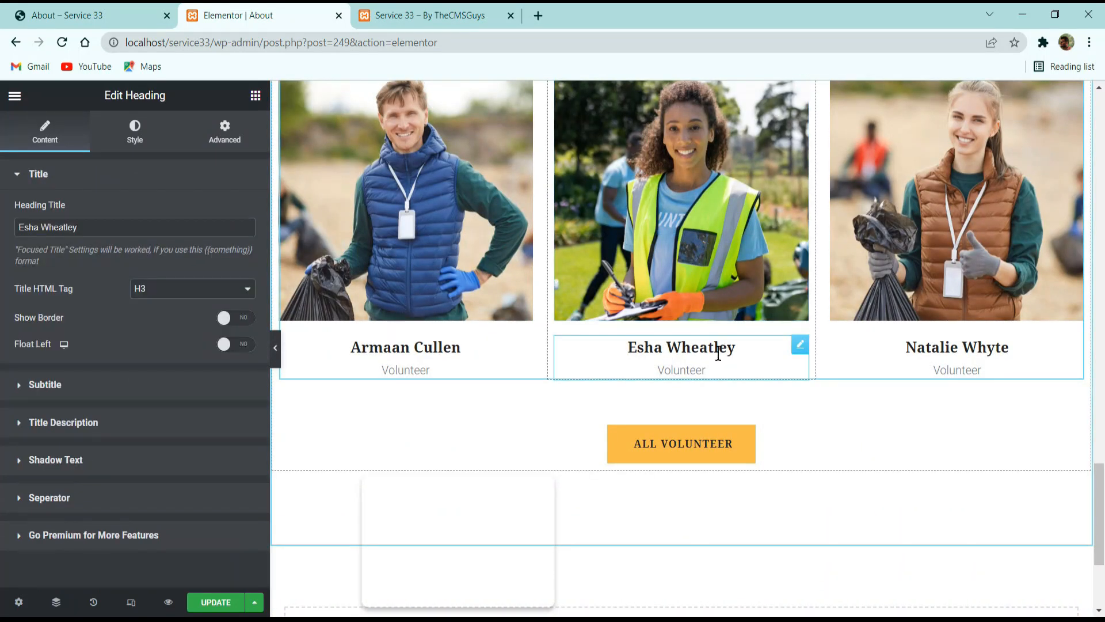
{"action": "left_click", "coordinate": [351, 247]}
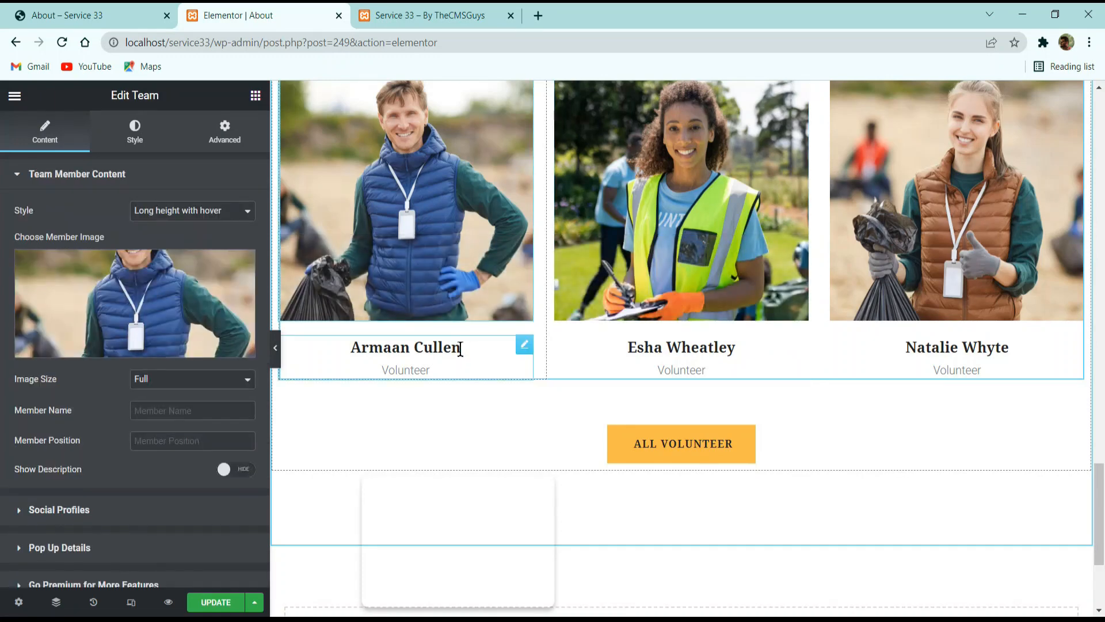
{"action": "left_click", "coordinate": [172, 281]}
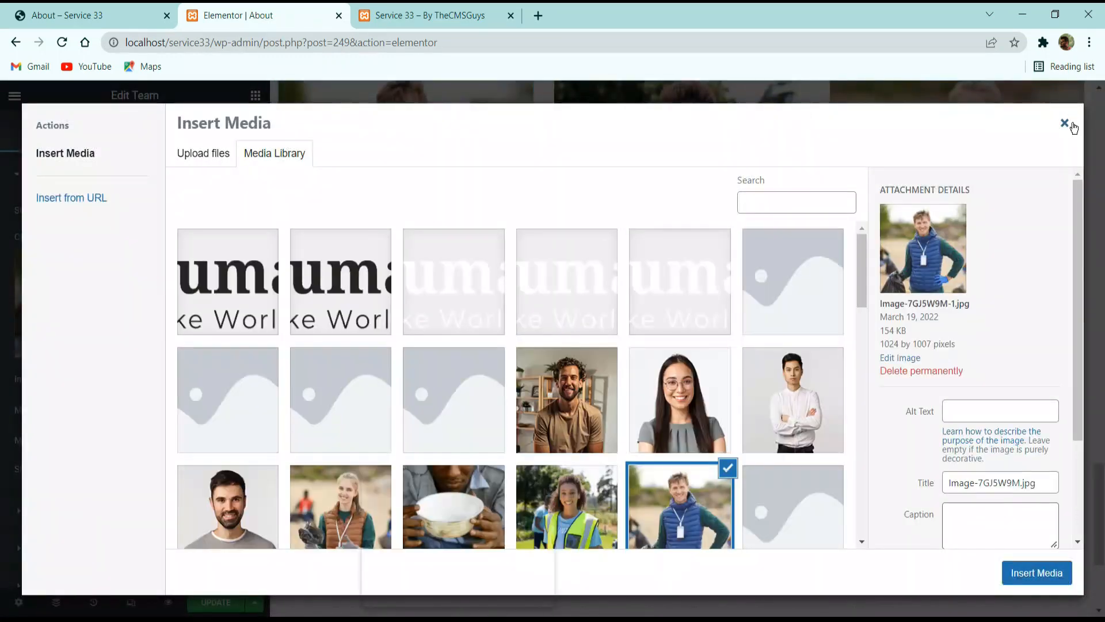
{"action": "left_click", "coordinate": [1064, 122]}
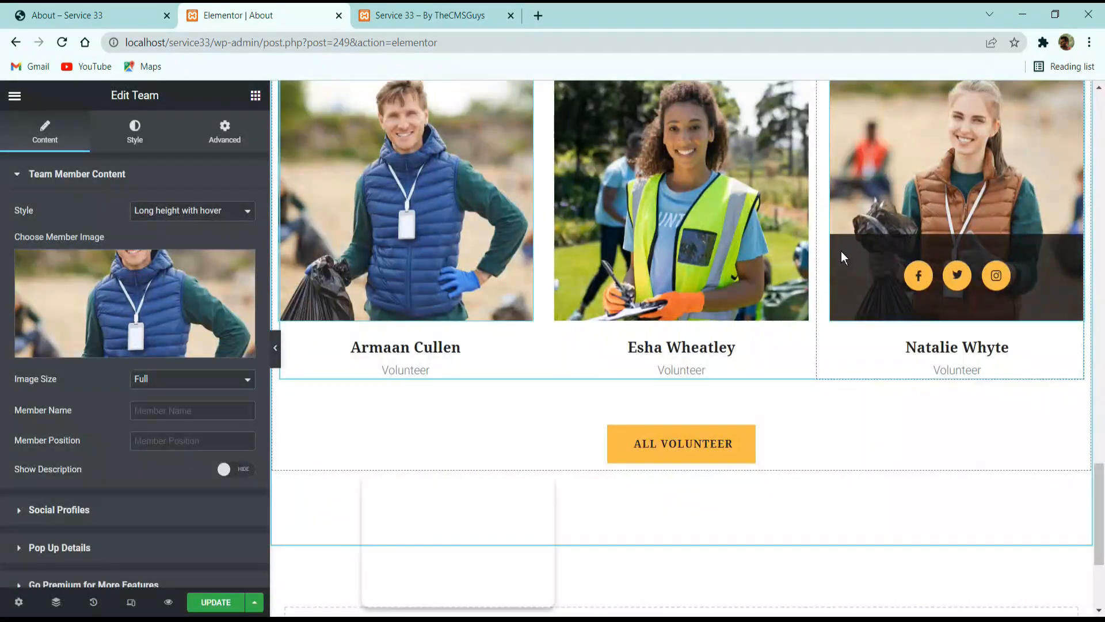
Check the end of the About page below the volunteers section and save the page with Update.
{"action": "scroll", "coordinate": [748, 265], "scroll_direction": "down", "scroll_amount": 3}
{"action": "scroll", "coordinate": [713, 279], "scroll_direction": "down", "scroll_amount": 1}
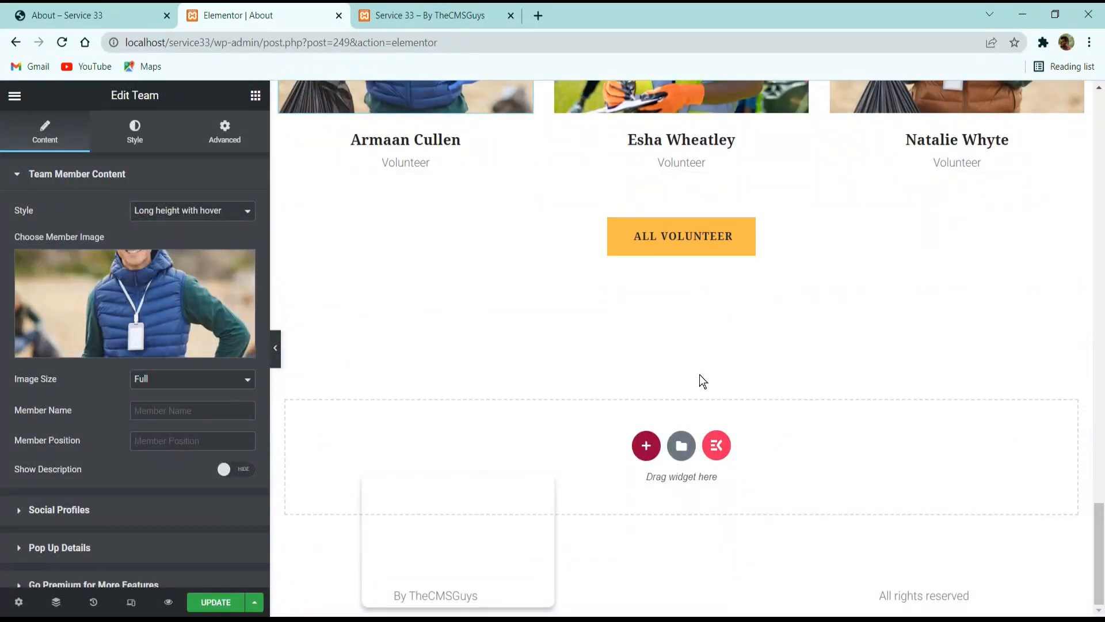
{"action": "scroll", "coordinate": [662, 285], "scroll_direction": "up", "scroll_amount": 10}
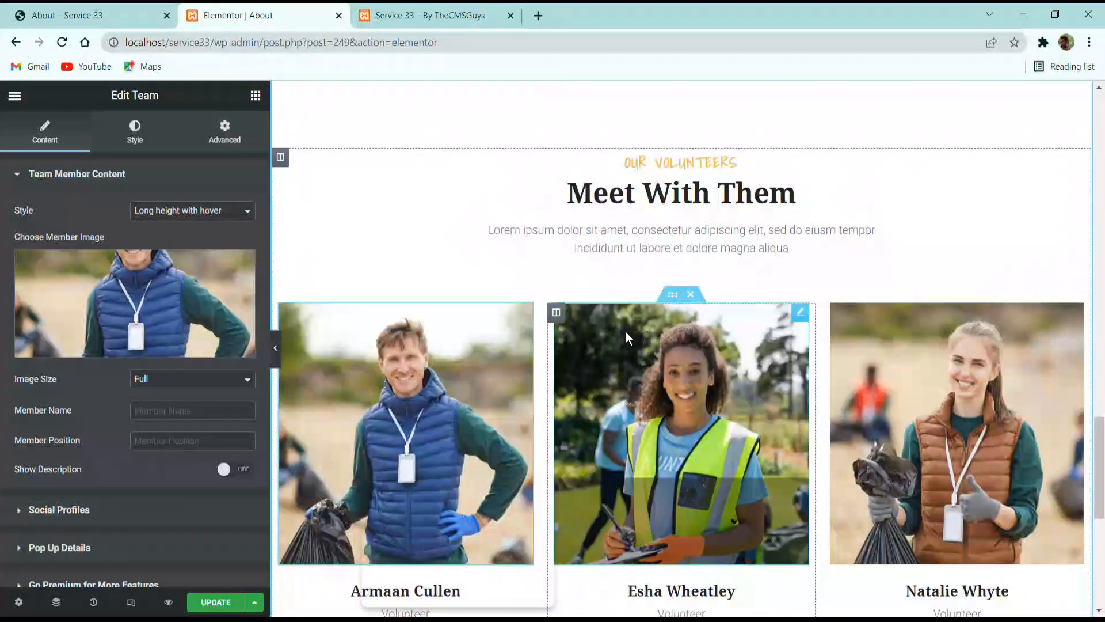
{"action": "left_click", "coordinate": [220, 606]}
Compare the saved About page with the reference About page's volunteers section and footer.
{"action": "left_click", "coordinate": [110, 9]}
{"action": "scroll", "coordinate": [688, 358], "scroll_direction": "down", "scroll_amount": 4}
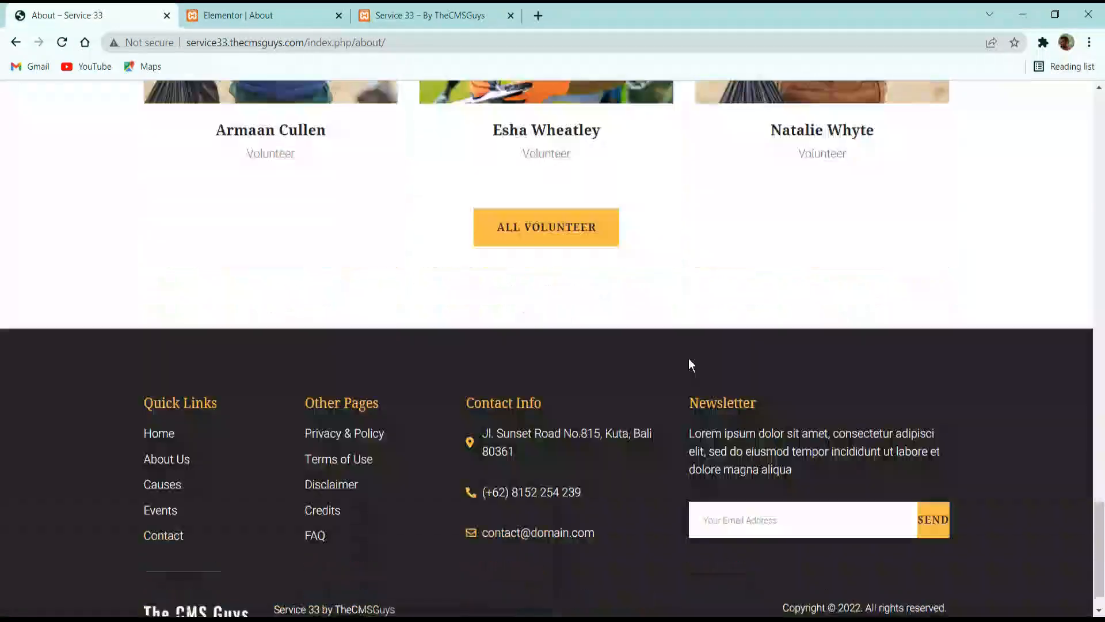
{"action": "scroll", "coordinate": [633, 334], "scroll_direction": "up", "scroll_amount": 17}
{"action": "left_click", "coordinate": [242, 15]}
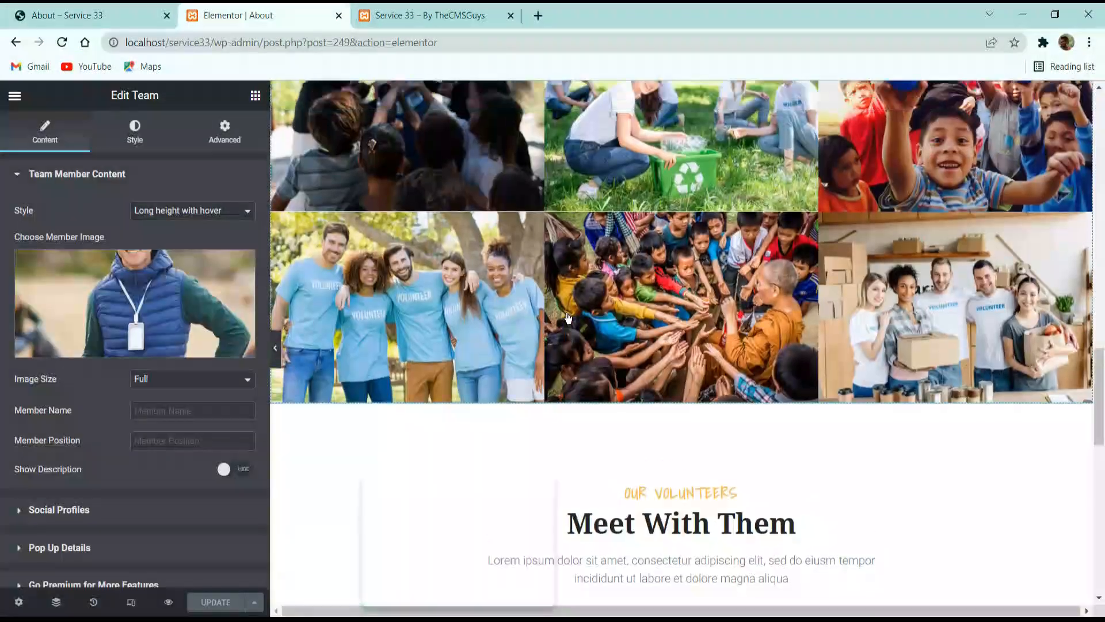
{"action": "scroll", "coordinate": [578, 253], "scroll_direction": "up", "scroll_amount": 5}
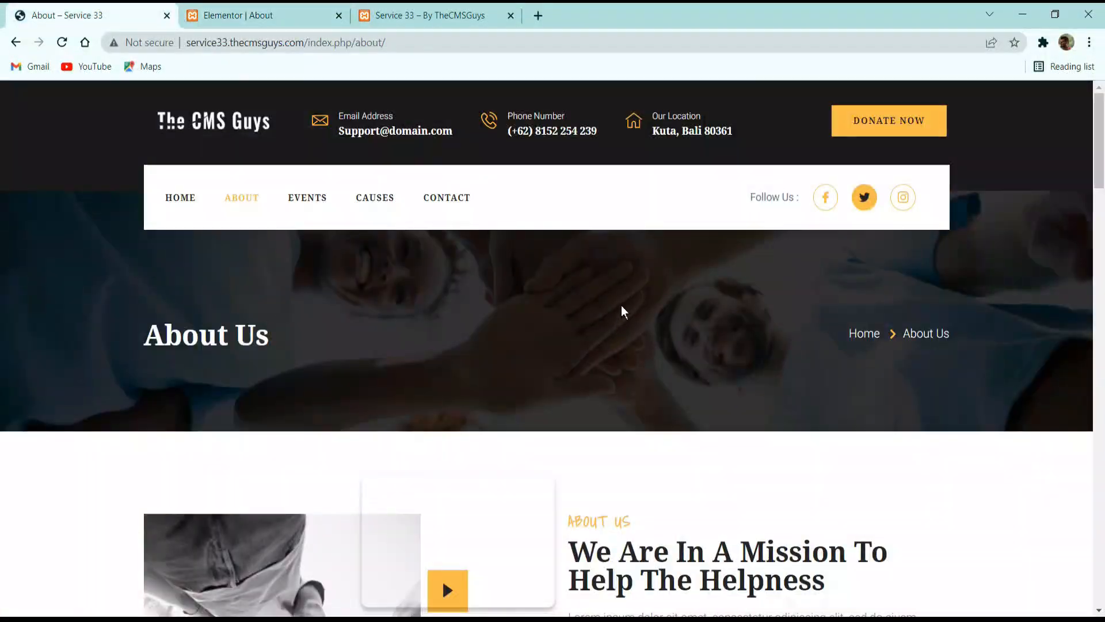
Open the Events page on the reference site, and exit the Elementor editor to the WordPress pages list.
{"action": "left_click", "coordinate": [322, 202]}
{"action": "left_click", "coordinate": [253, 15]}
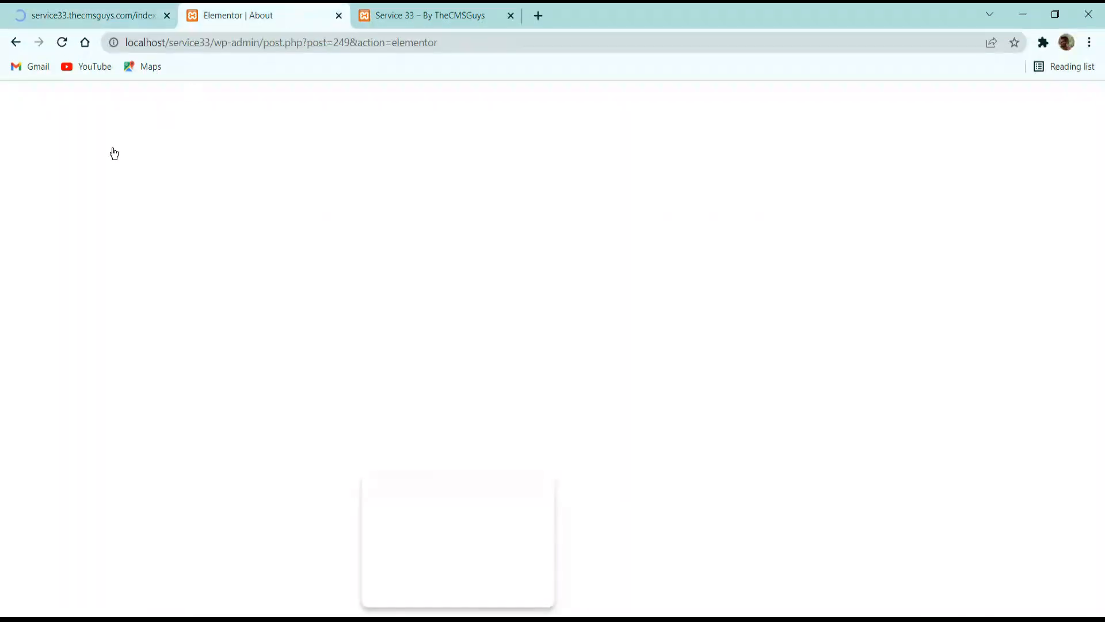
{"action": "left_click", "coordinate": [14, 97]}
{"action": "left_click", "coordinate": [55, 355]}
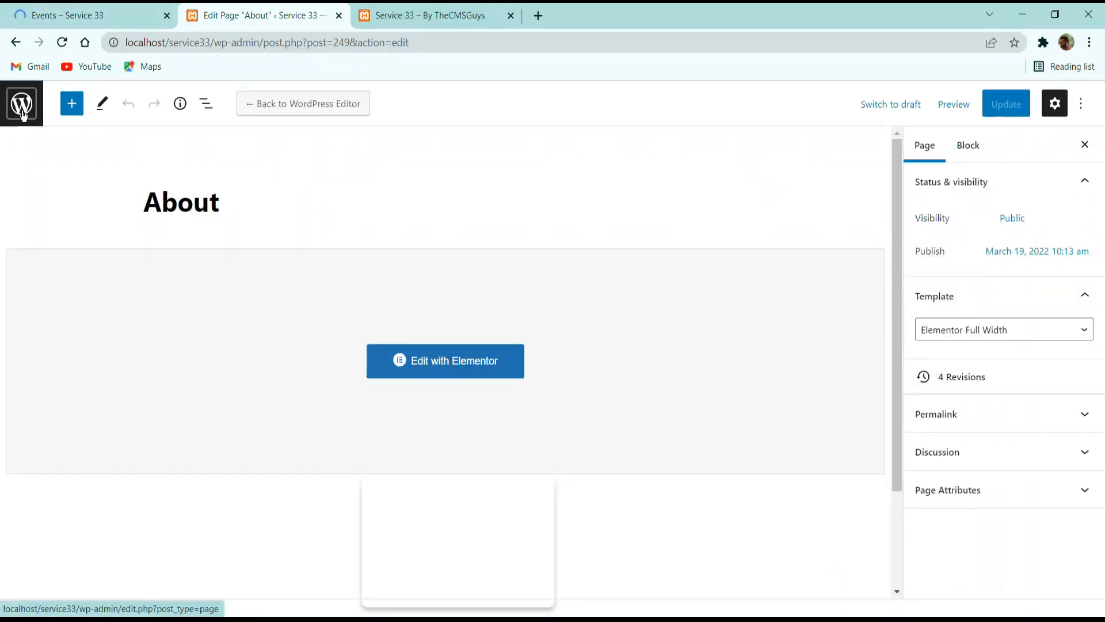
{"action": "left_click", "coordinate": [21, 114]}
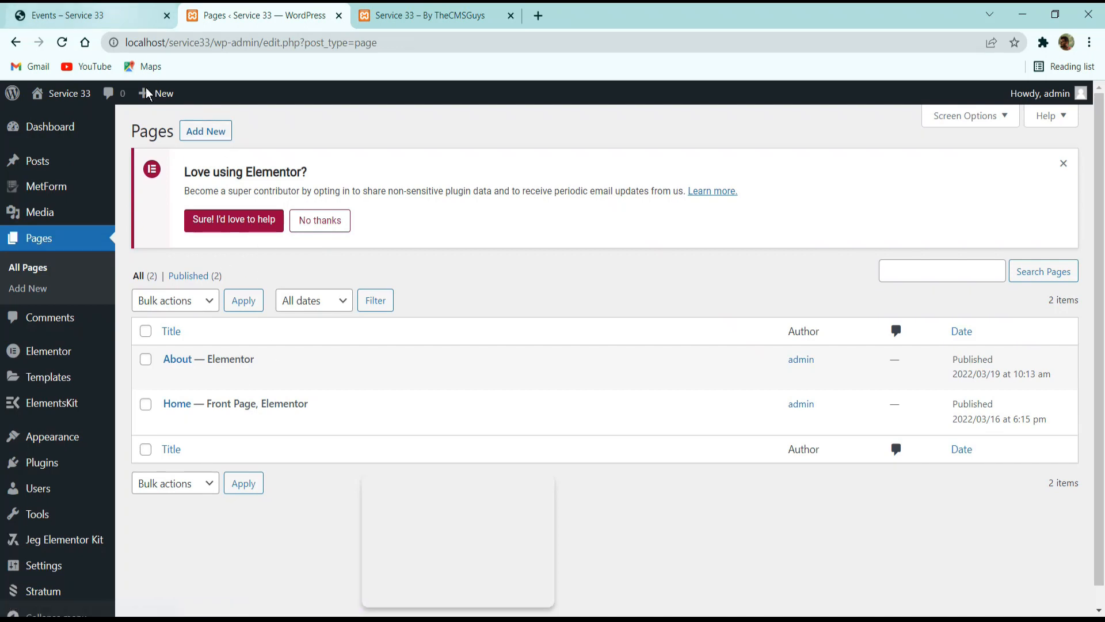
Add a new WordPress page and title it "Events".
{"action": "left_click", "coordinate": [199, 133]}
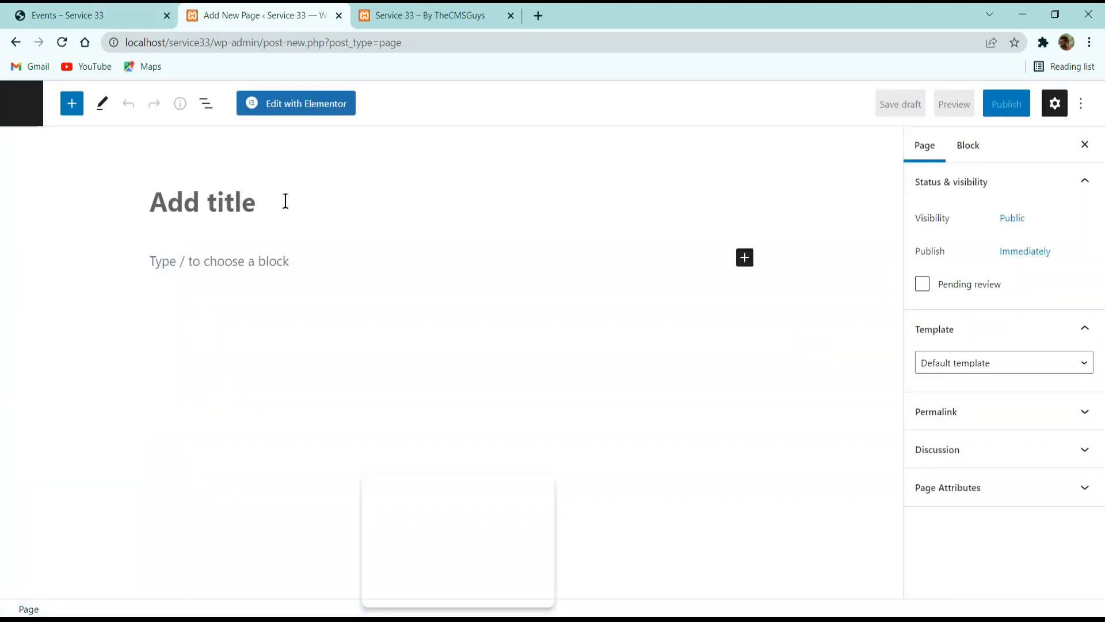
{"action": "type", "text": "Evemn"}
{"action": "key", "text": "BackSpace"}
{"action": "key", "text": "BackSpace"}
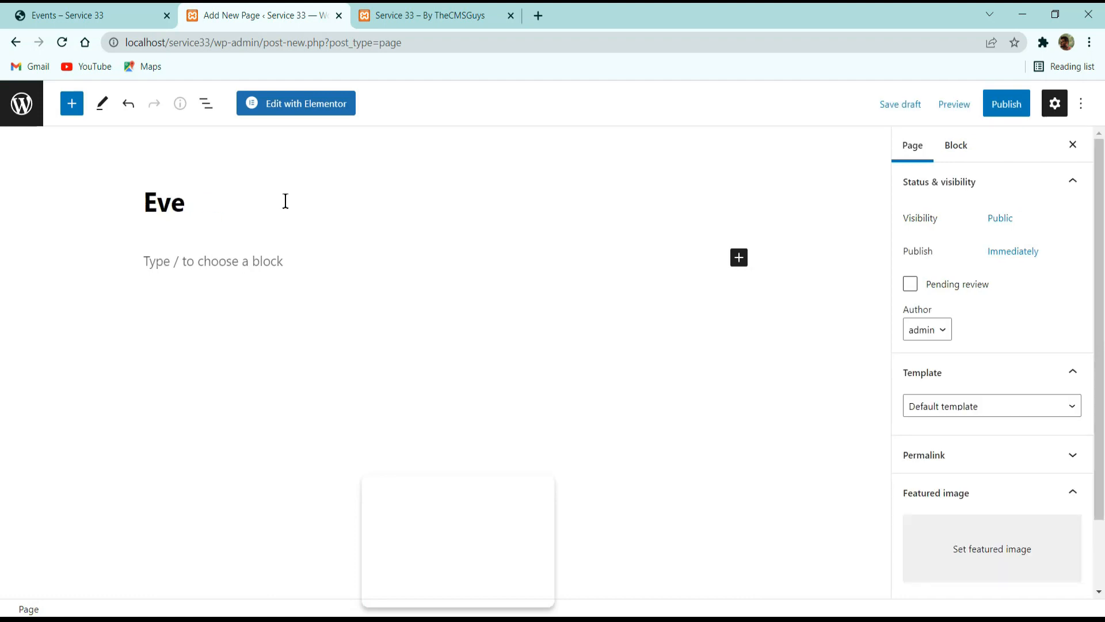
{"action": "type", "text": "nts"}
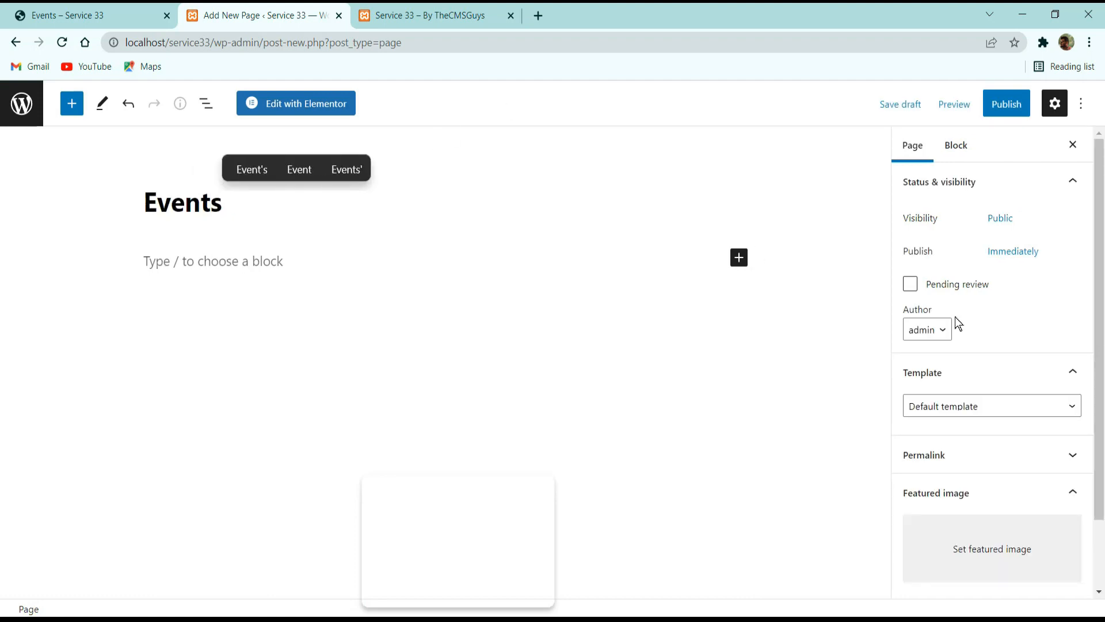
Set the Events page's template to Elementor Canvas, publish the page and open it in the Elementor editor.
{"action": "left_click", "coordinate": [975, 406]}
{"action": "left_click", "coordinate": [968, 438]}
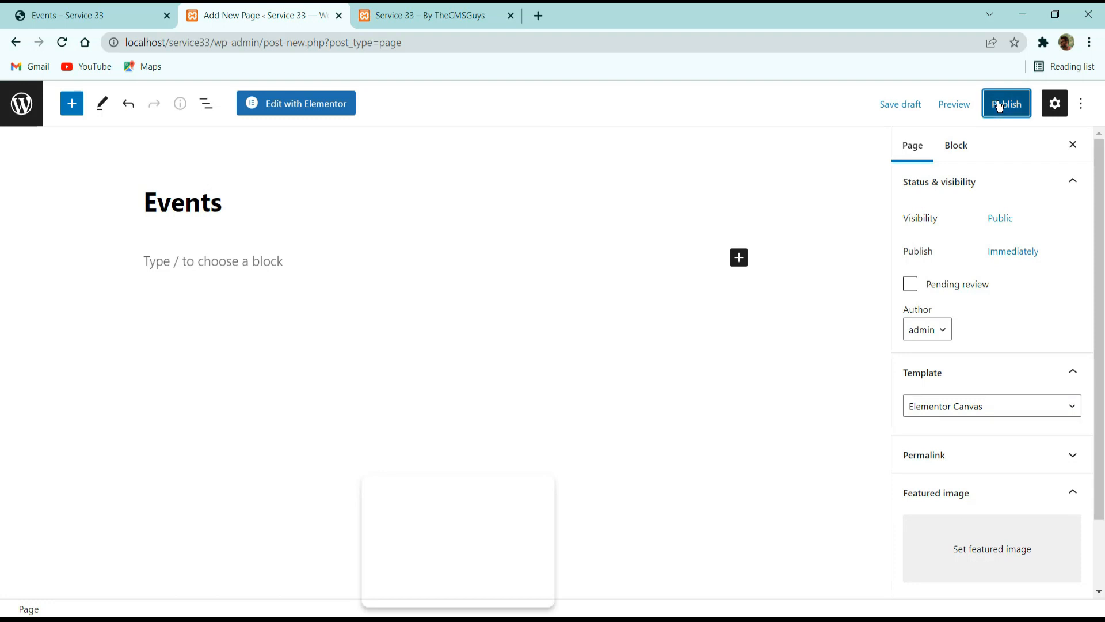
{"action": "left_click", "coordinate": [999, 106]}
{"action": "left_click", "coordinate": [967, 109]}
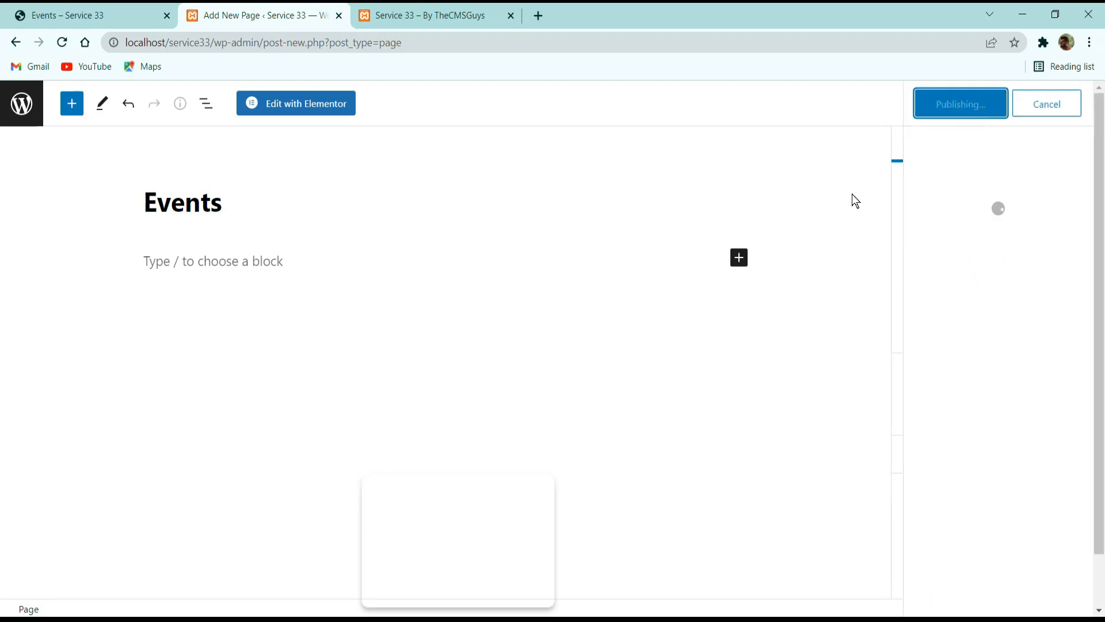
{"action": "left_click", "coordinate": [307, 109]}
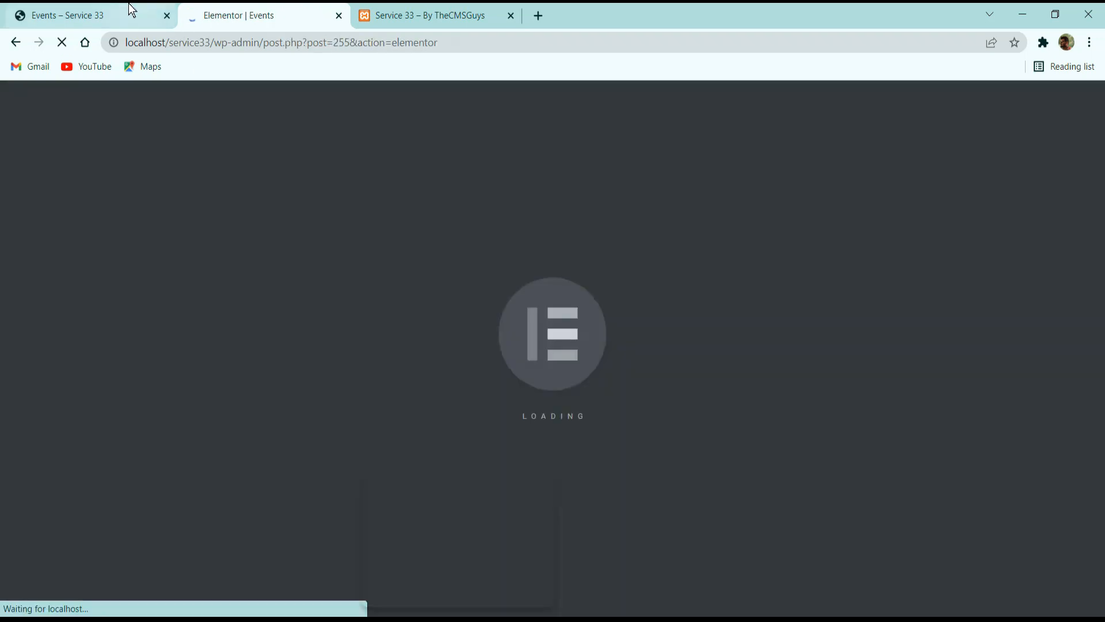
Skim the whole reference Events page from its banner to the footer.
{"action": "left_click", "coordinate": [131, 8]}
{"action": "scroll", "coordinate": [340, 270], "scroll_direction": "down", "scroll_amount": 20}
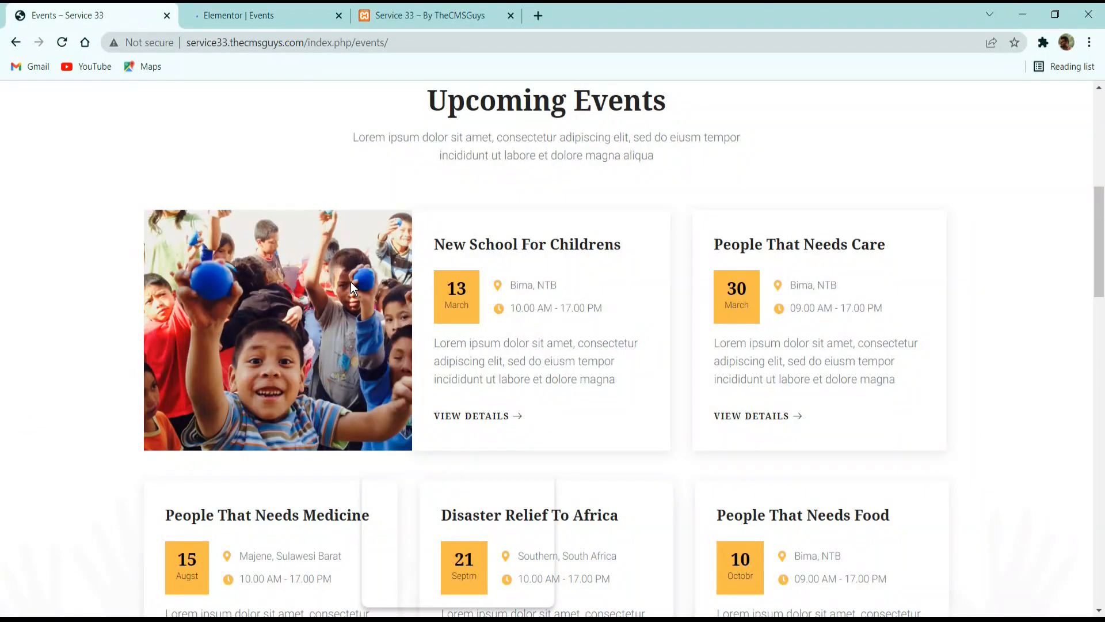
{"action": "scroll", "coordinate": [364, 294], "scroll_direction": "down", "scroll_amount": 3}
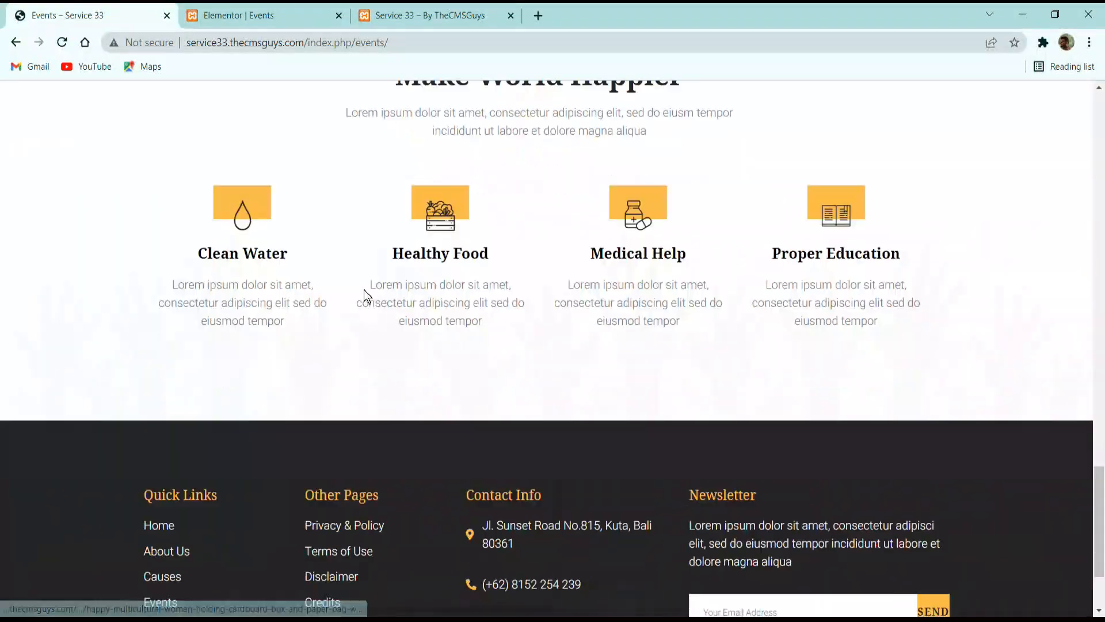
{"action": "scroll", "coordinate": [369, 305], "scroll_direction": "up", "scroll_amount": 15}
{"action": "scroll", "coordinate": [369, 325], "scroll_direction": "up", "scroll_amount": 8}
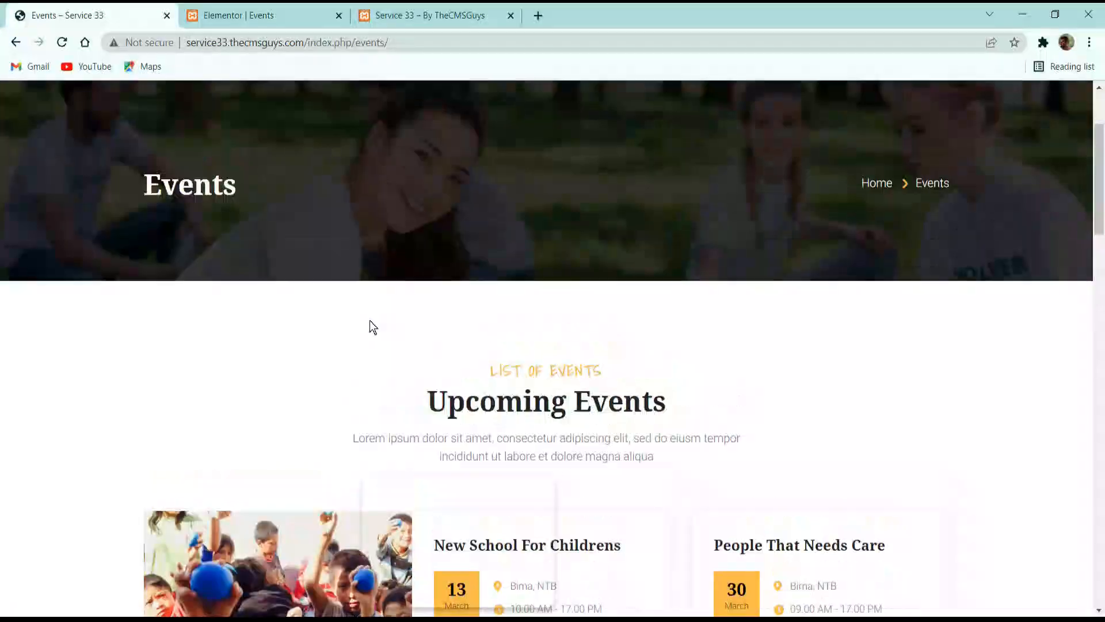
{"action": "scroll", "coordinate": [344, 326], "scroll_direction": "down", "scroll_amount": 7}
{"action": "scroll", "coordinate": [403, 299], "scroll_direction": "up", "scroll_amount": 3}
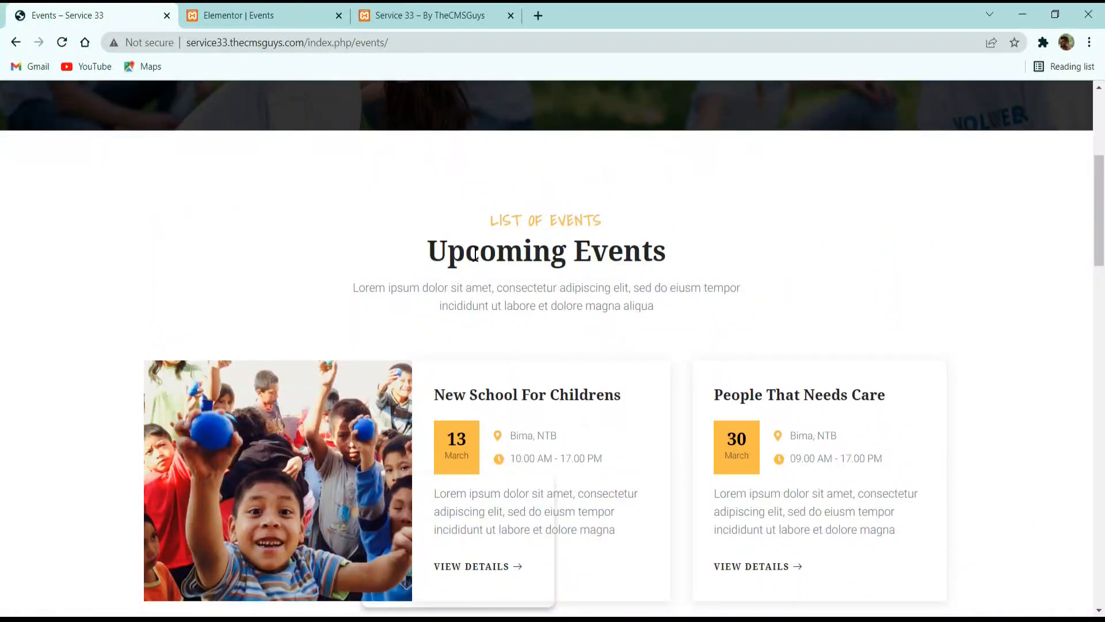
Examine the Upcoming Events cards and the photo gallery on the reference Events page.
{"action": "left_click_drag", "start_coordinate": [451, 258], "coordinate": [722, 270]}
{"action": "scroll", "coordinate": [731, 284], "scroll_direction": "down", "scroll_amount": 8}
{"action": "scroll", "coordinate": [576, 305], "scroll_direction": "down", "scroll_amount": 3}
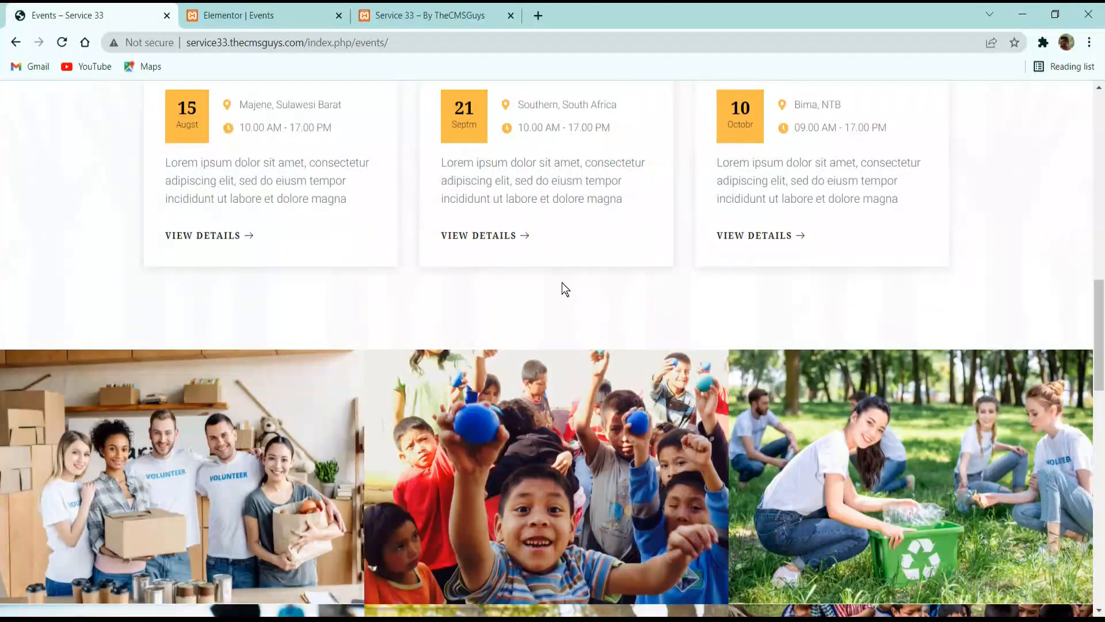
{"action": "scroll", "coordinate": [642, 328], "scroll_direction": "up", "scroll_amount": 3}
{"action": "scroll", "coordinate": [633, 299], "scroll_direction": "down", "scroll_amount": 3}
{"action": "scroll", "coordinate": [621, 299], "scroll_direction": "down", "scroll_amount": 7}
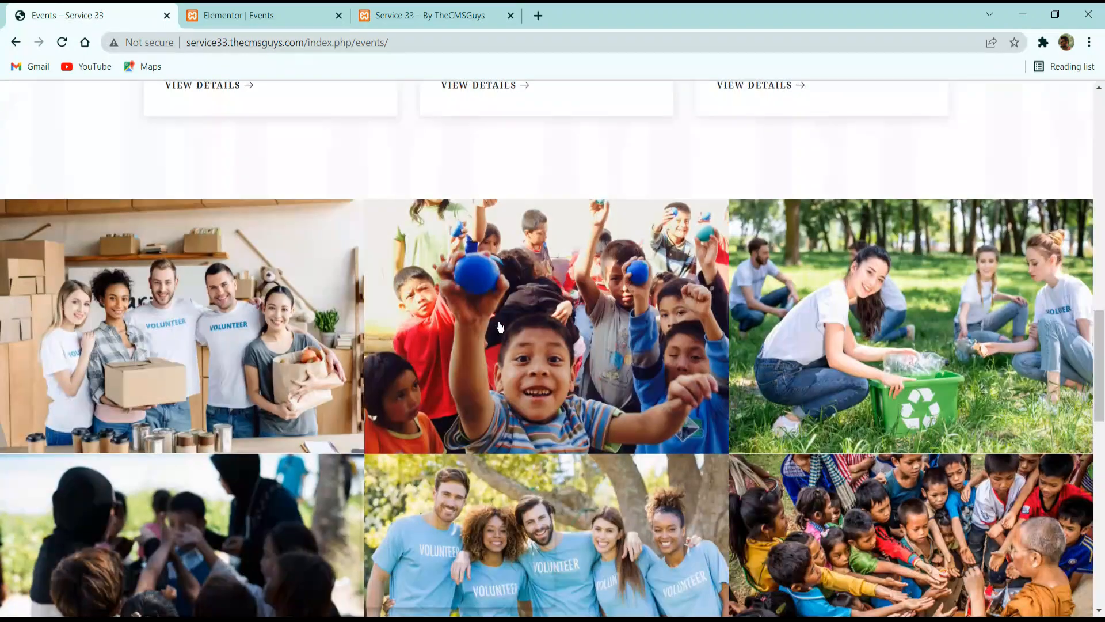
{"action": "scroll", "coordinate": [644, 310], "scroll_direction": "up", "scroll_amount": 3}
{"action": "scroll", "coordinate": [665, 324], "scroll_direction": "down", "scroll_amount": 3}
{"action": "scroll", "coordinate": [665, 324], "scroll_direction": "down", "scroll_amount": 4}
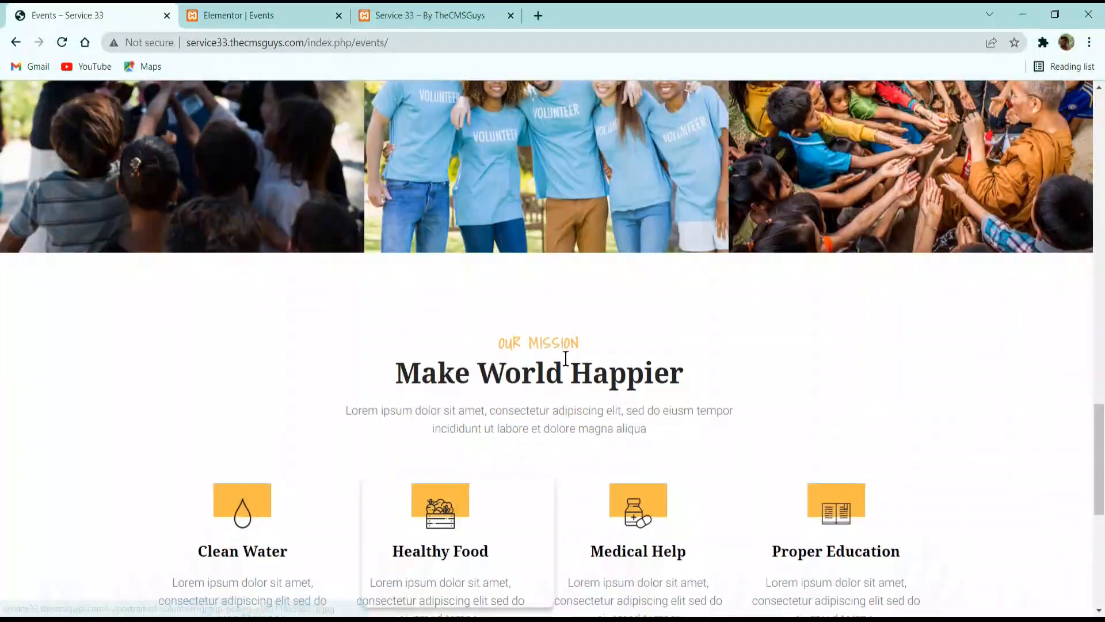
Examine the Make World Happier mission section and the footer on the reference Events page.
{"action": "left_click_drag", "start_coordinate": [389, 259], "coordinate": [628, 251]}
{"action": "left_click", "coordinate": [696, 351]}
{"action": "scroll", "coordinate": [697, 351], "scroll_direction": "down", "scroll_amount": 1}
{"action": "left_click_drag", "start_coordinate": [696, 351], "coordinate": [684, 434]}
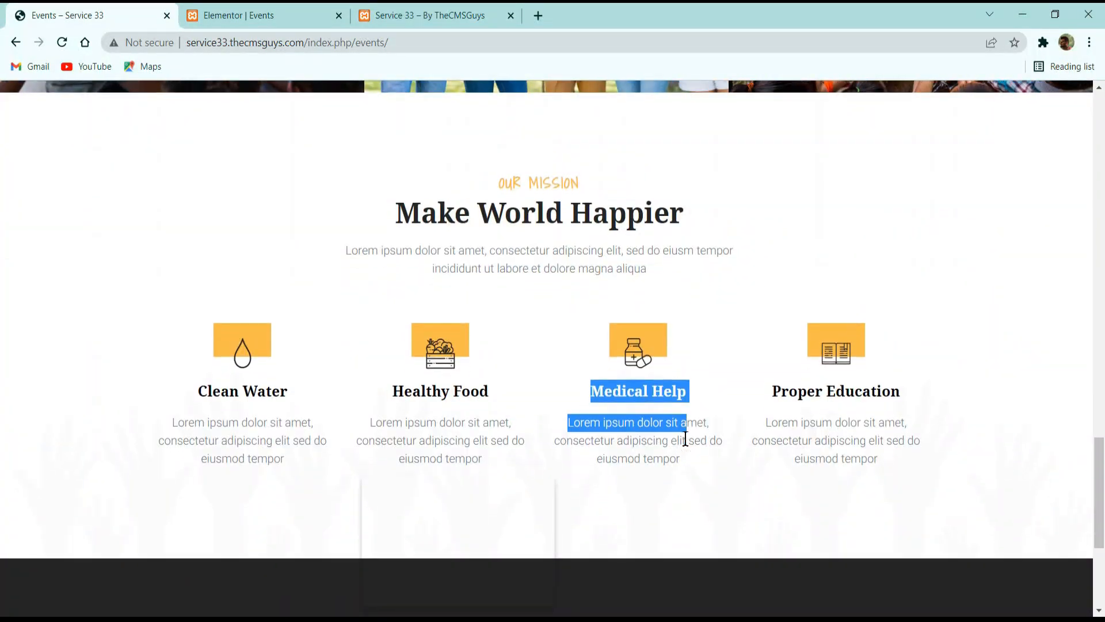
{"action": "scroll", "coordinate": [585, 328], "scroll_direction": "down", "scroll_amount": 5}
{"action": "scroll", "coordinate": [585, 328], "scroll_direction": "up", "scroll_amount": 8}
Insert the saved Events page template into the empty Elementor page, importing its document settings as well.
{"action": "left_click", "coordinate": [264, 15]}
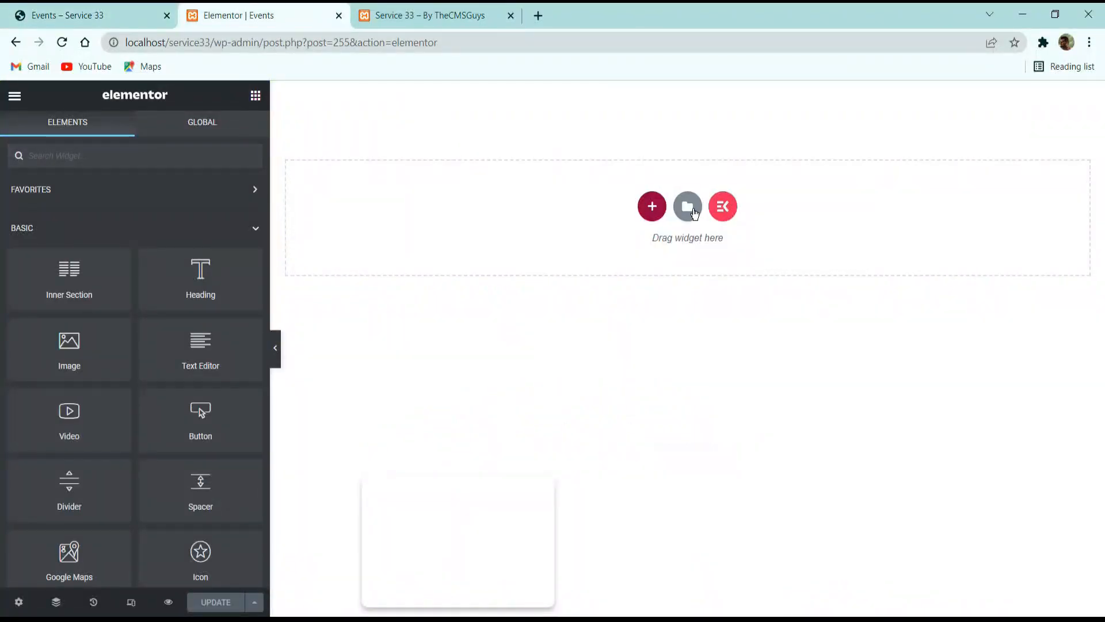
{"action": "left_click", "coordinate": [694, 212]}
{"action": "left_click", "coordinate": [632, 125]}
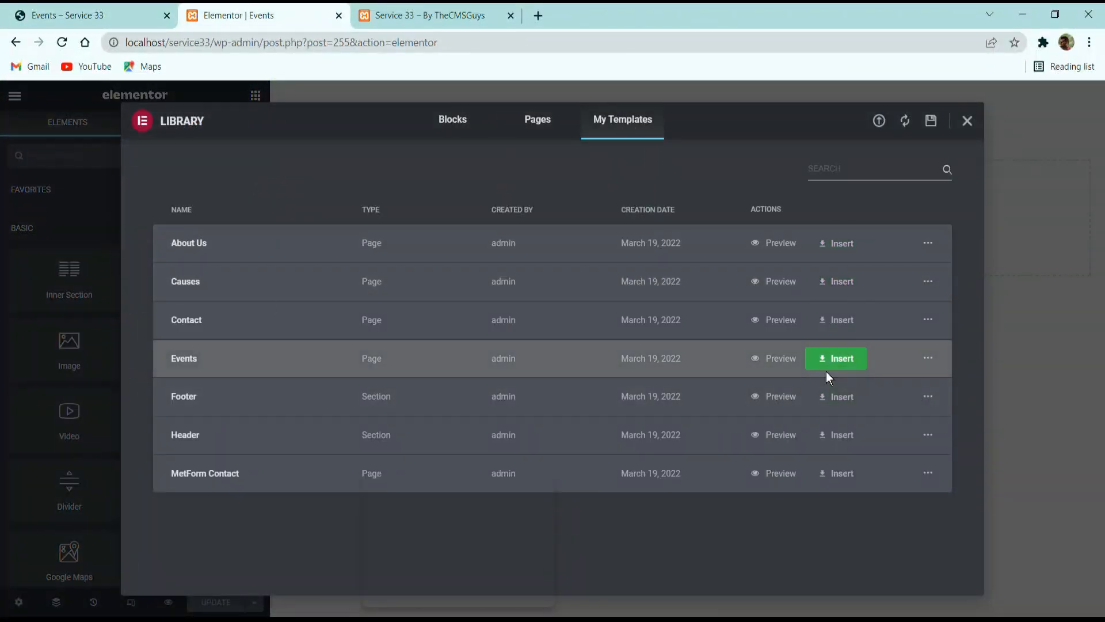
{"action": "left_click", "coordinate": [842, 373]}
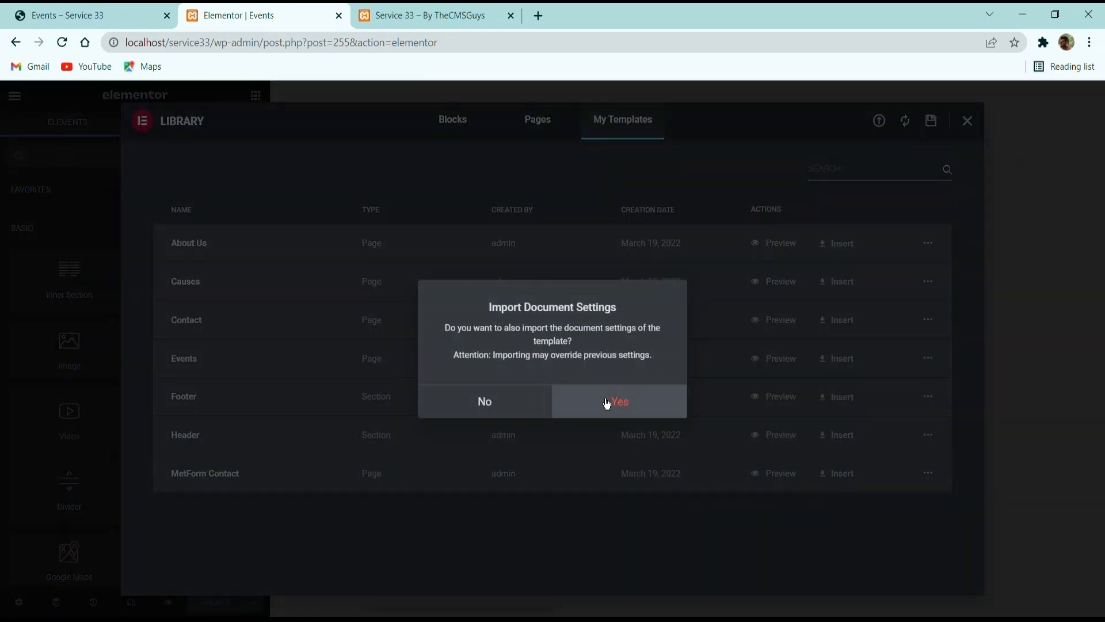
{"action": "left_click", "coordinate": [605, 402]}
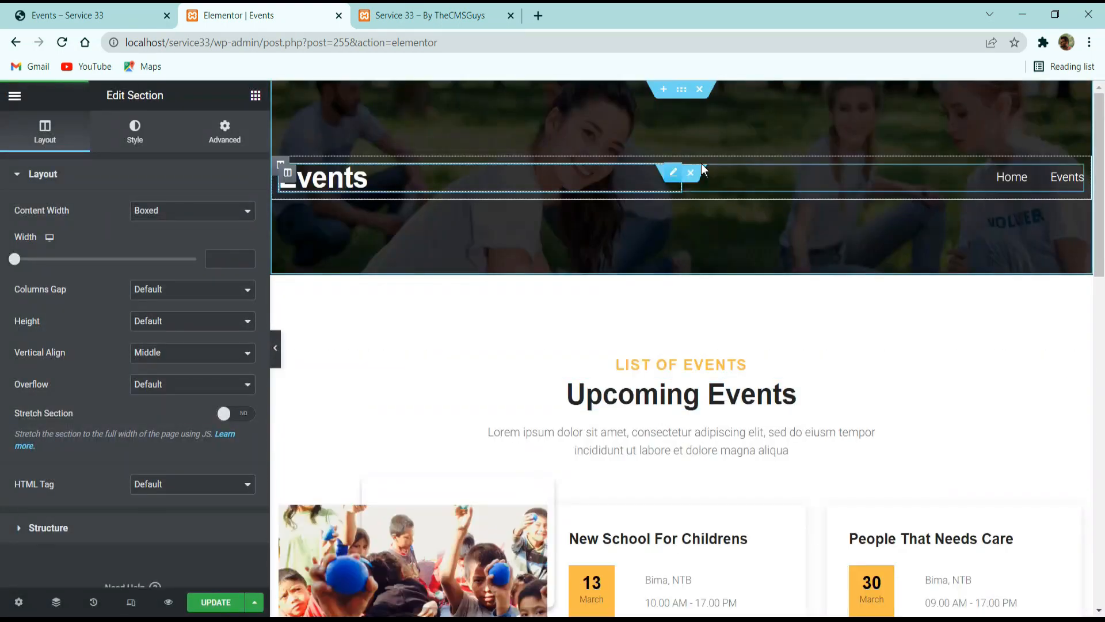
Compare the imported Events page with the reference Events page.
{"action": "scroll", "coordinate": [582, 236], "scroll_direction": "down", "scroll_amount": 10}
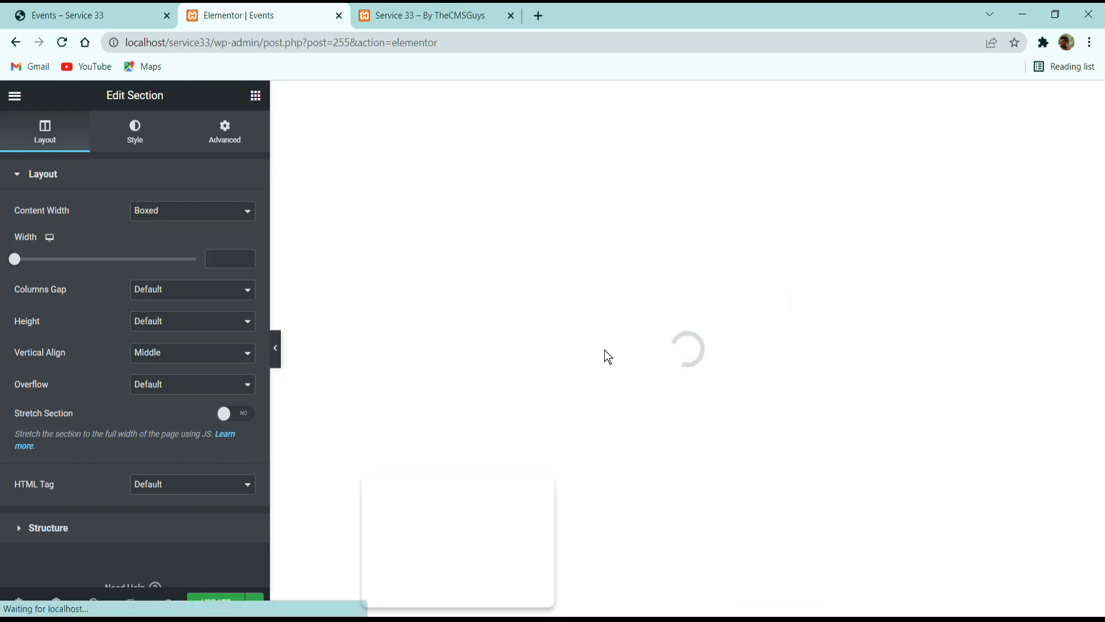
{"action": "left_click", "coordinate": [86, 12]}
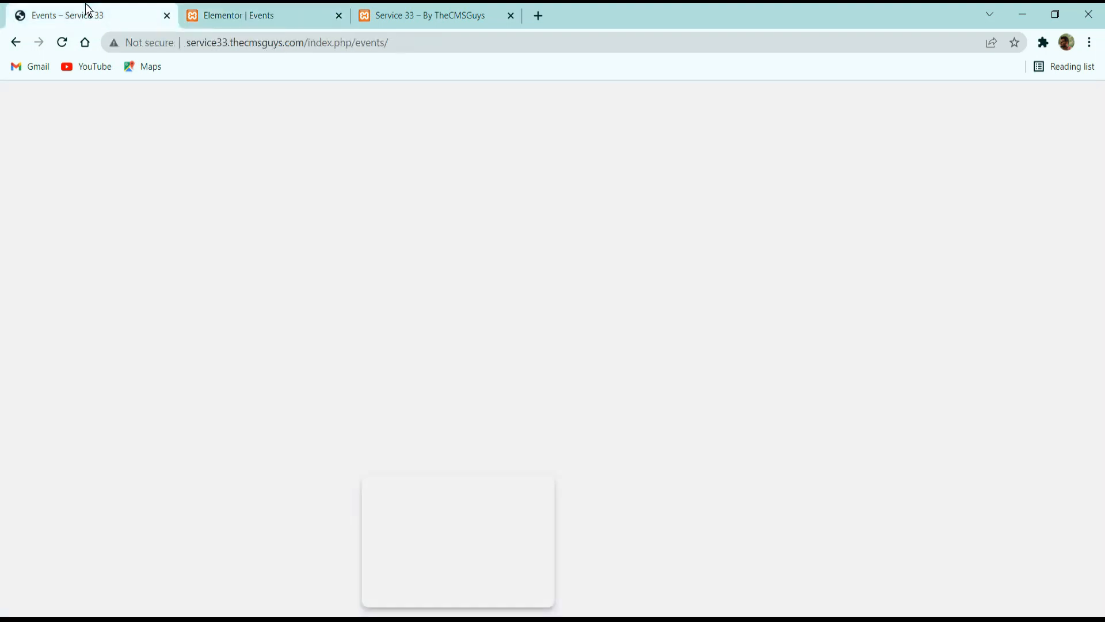
{"action": "scroll", "coordinate": [412, 390], "scroll_direction": "down", "scroll_amount": 4}
{"action": "scroll", "coordinate": [412, 390], "scroll_direction": "up", "scroll_amount": 8}
{"action": "left_click", "coordinate": [292, 11]}
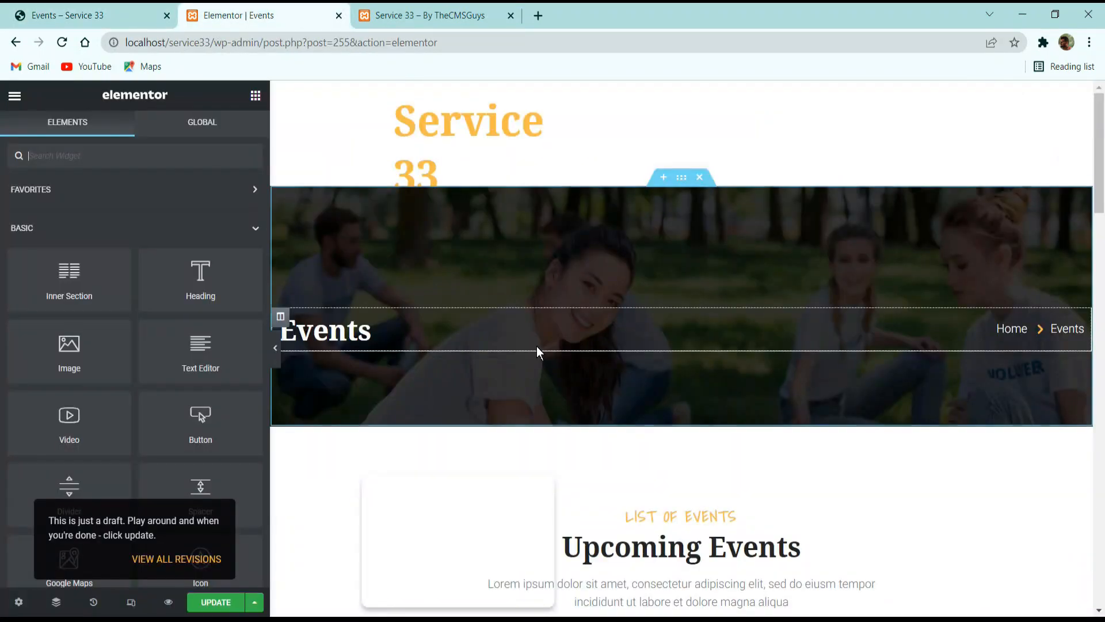
Check the event cards and photo gallery on the imported Events page, and save the page with Update.
{"action": "scroll", "coordinate": [537, 348], "scroll_direction": "down", "scroll_amount": 12}
{"action": "left_click", "coordinate": [648, 326]}
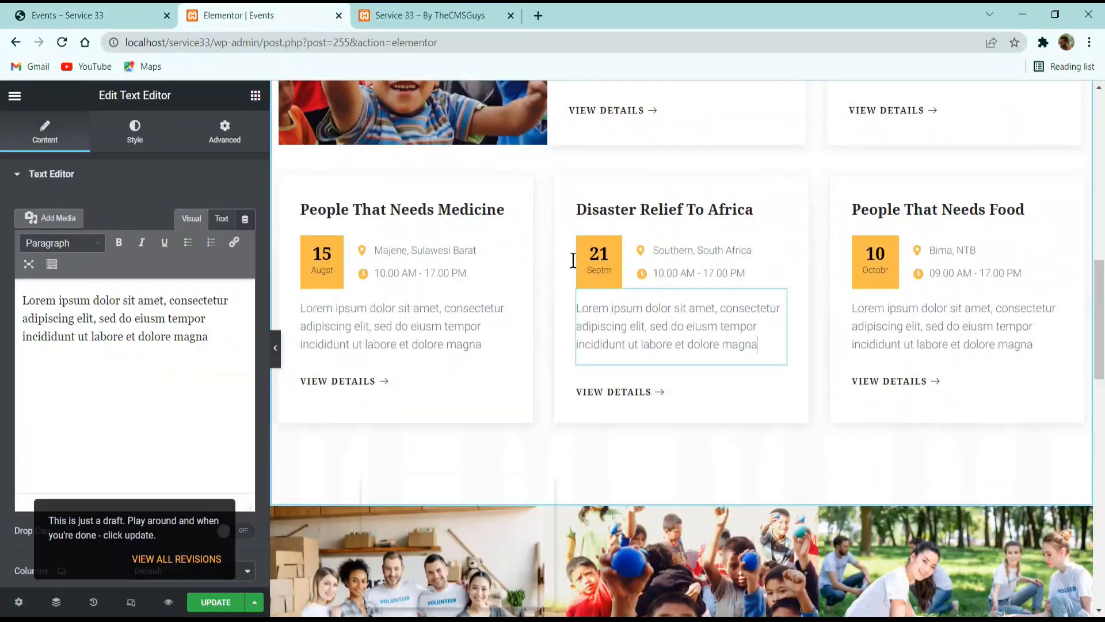
{"action": "scroll", "coordinate": [375, 383], "scroll_direction": "down", "scroll_amount": 3}
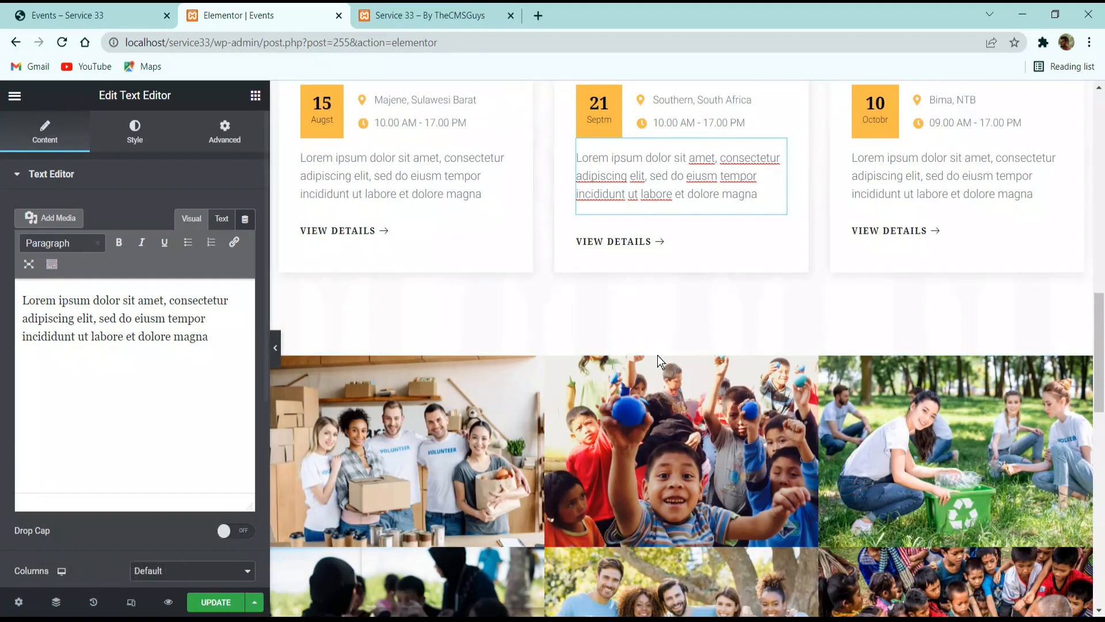
{"action": "scroll", "coordinate": [545, 478], "scroll_direction": "down", "scroll_amount": 3}
{"action": "left_click", "coordinate": [218, 602]}
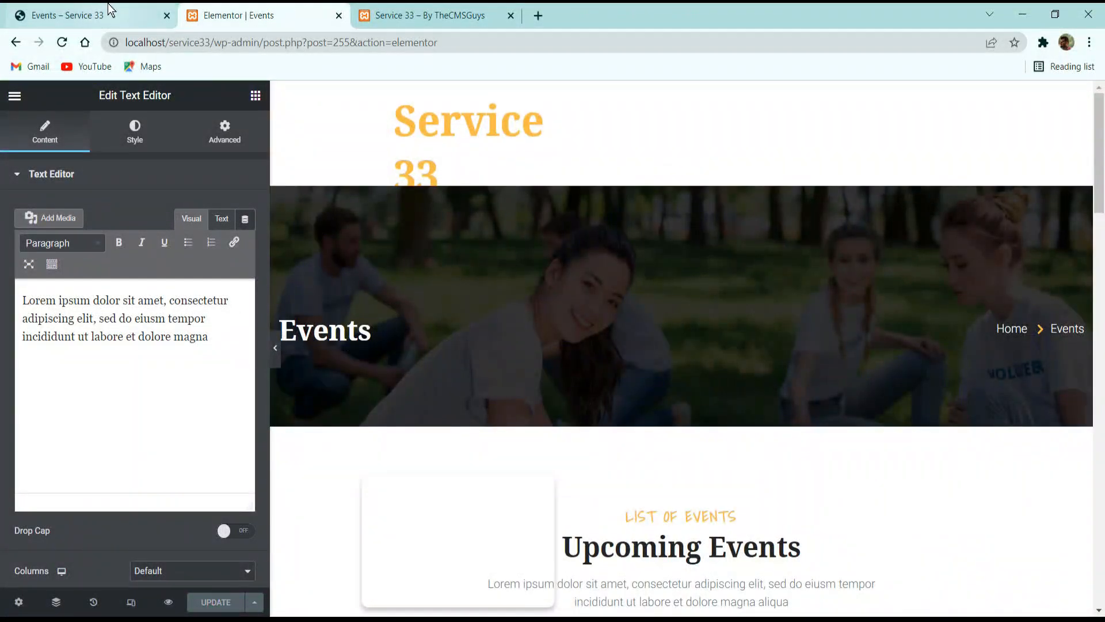
Open the Causes page on the reference site and look through its cause cards, donation form and feedback section.
{"action": "left_click", "coordinate": [110, 12]}
{"action": "key", "text": "F5"}
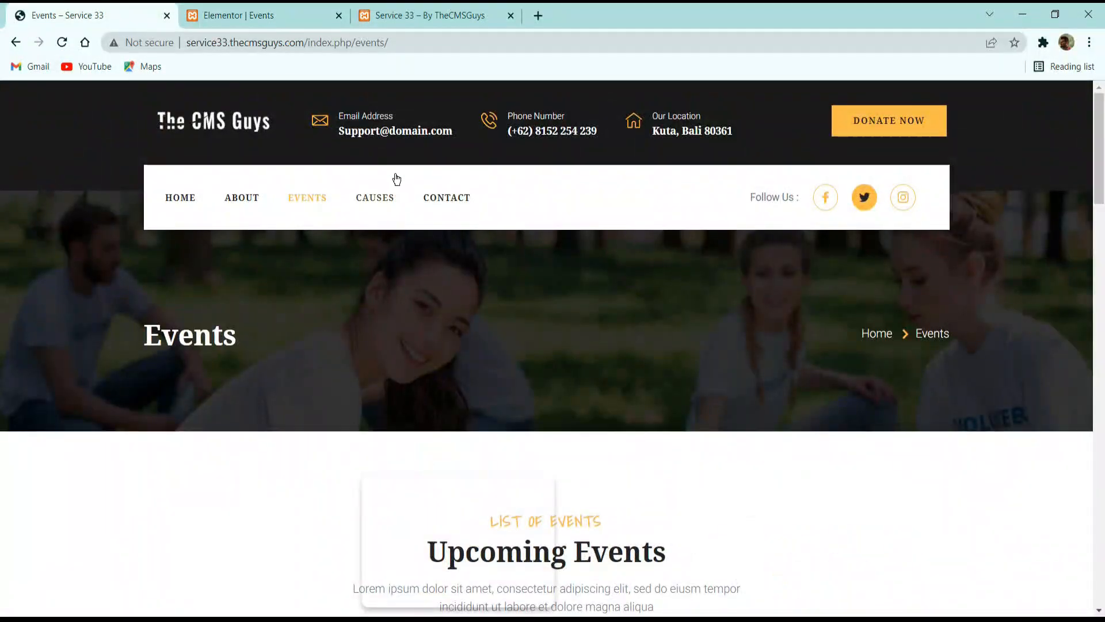
{"action": "left_click", "coordinate": [368, 197]}
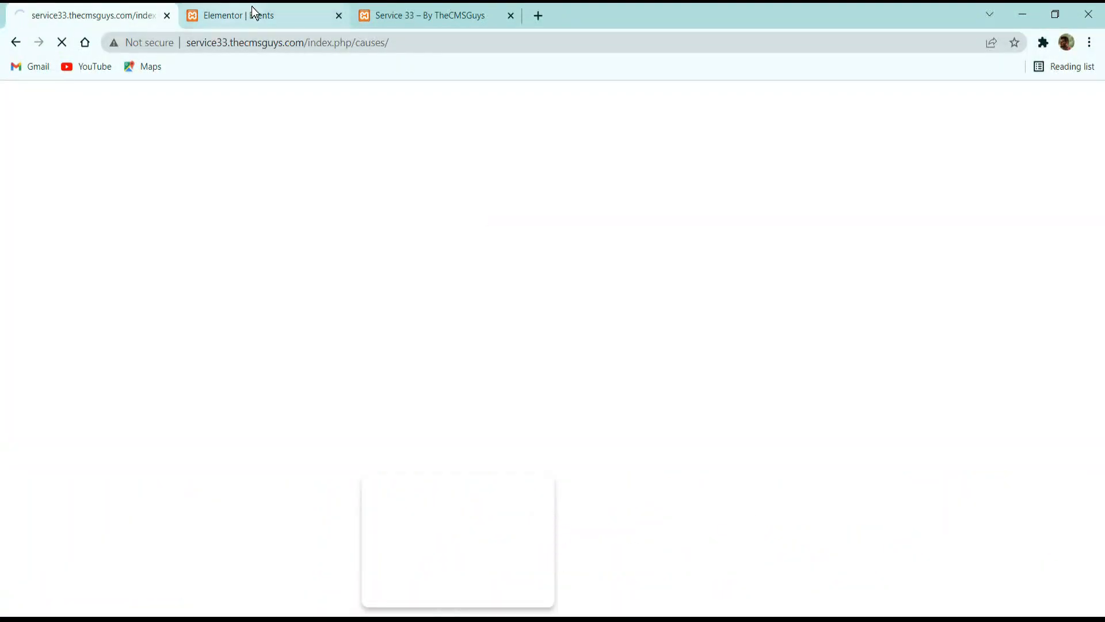
{"action": "scroll", "coordinate": [367, 277], "scroll_direction": "down", "scroll_amount": 15}
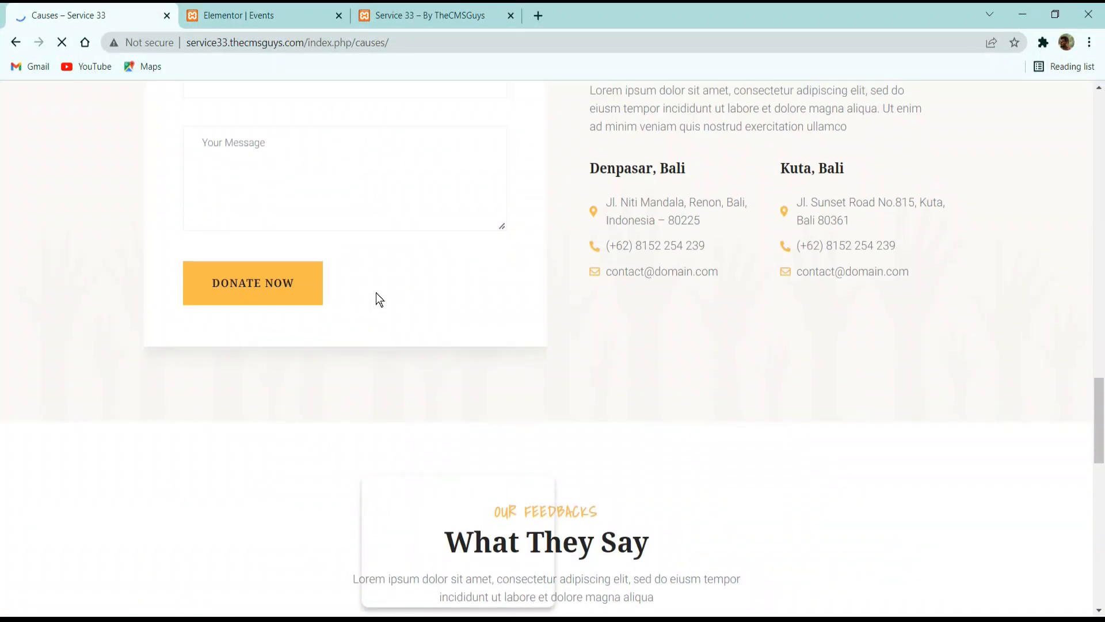
{"action": "scroll", "coordinate": [376, 292], "scroll_direction": "up", "scroll_amount": 15}
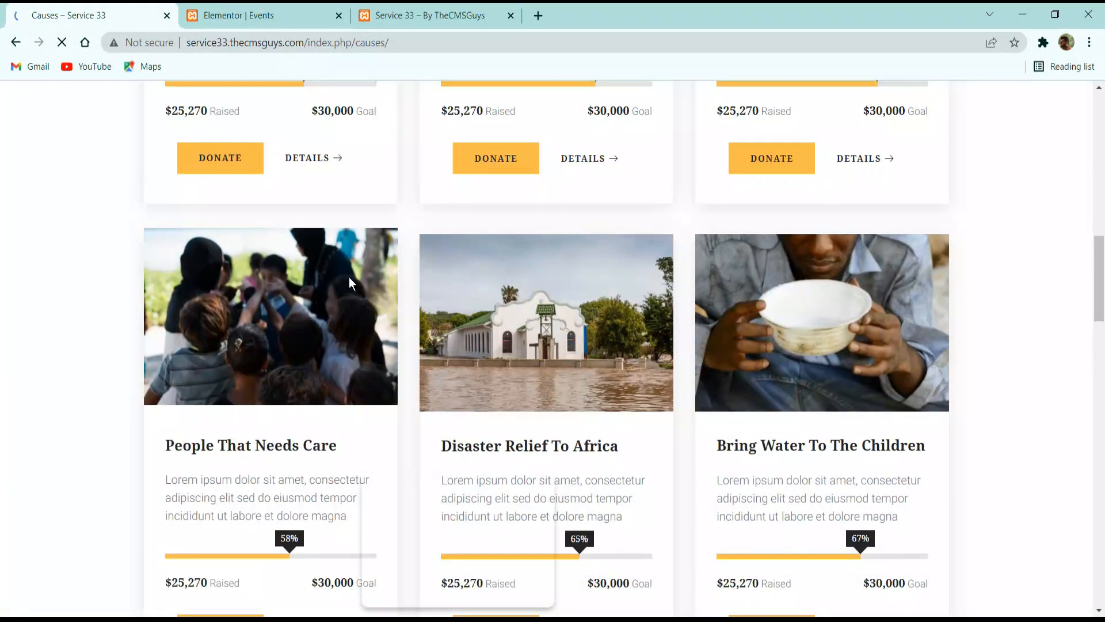
{"action": "scroll", "coordinate": [336, 268], "scroll_direction": "down", "scroll_amount": 15}
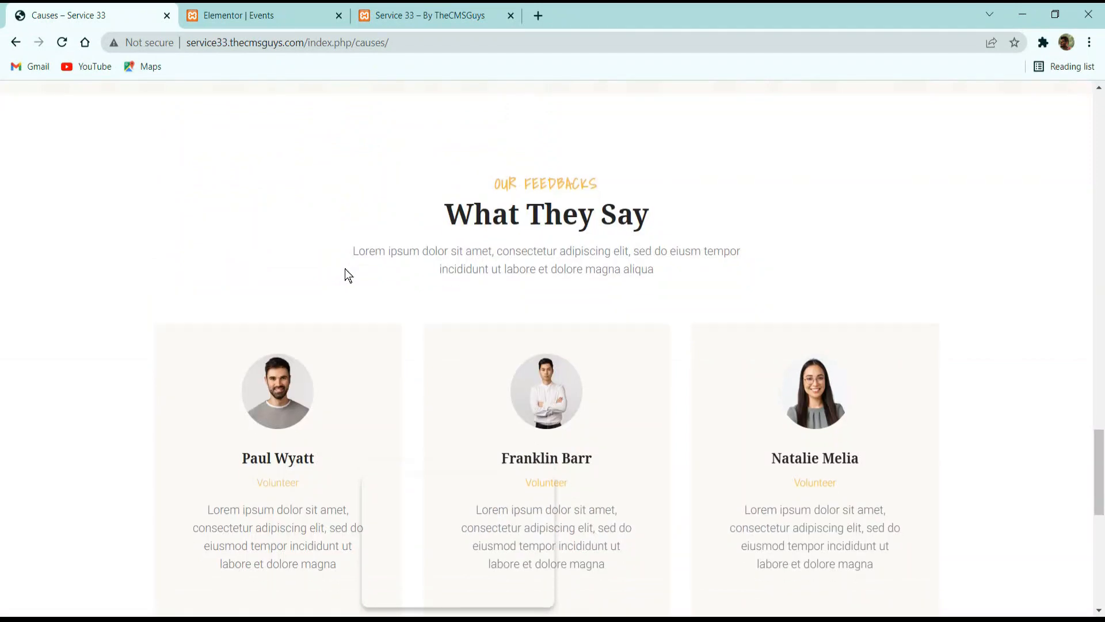
{"action": "scroll", "coordinate": [345, 270], "scroll_direction": "down", "scroll_amount": 10}
{"action": "scroll", "coordinate": [347, 264], "scroll_direction": "up", "scroll_amount": 8}
Exit the Elementor editor for the Events page and return to the WordPress pages list.
{"action": "left_click", "coordinate": [259, 16]}
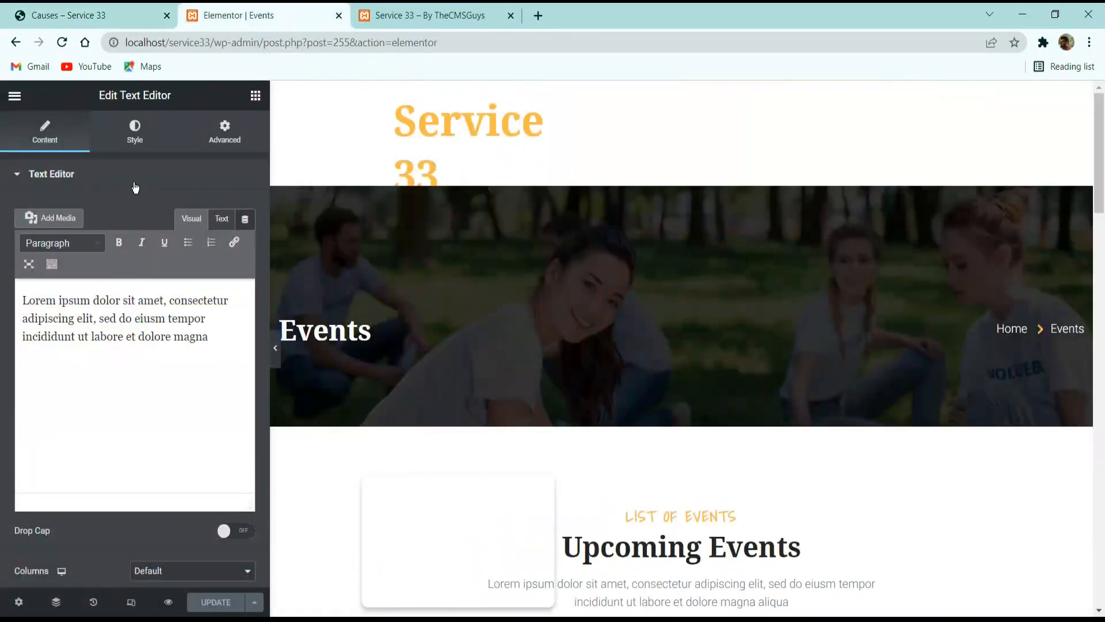
{"action": "left_click", "coordinate": [13, 95]}
{"action": "left_click", "coordinate": [81, 361]}
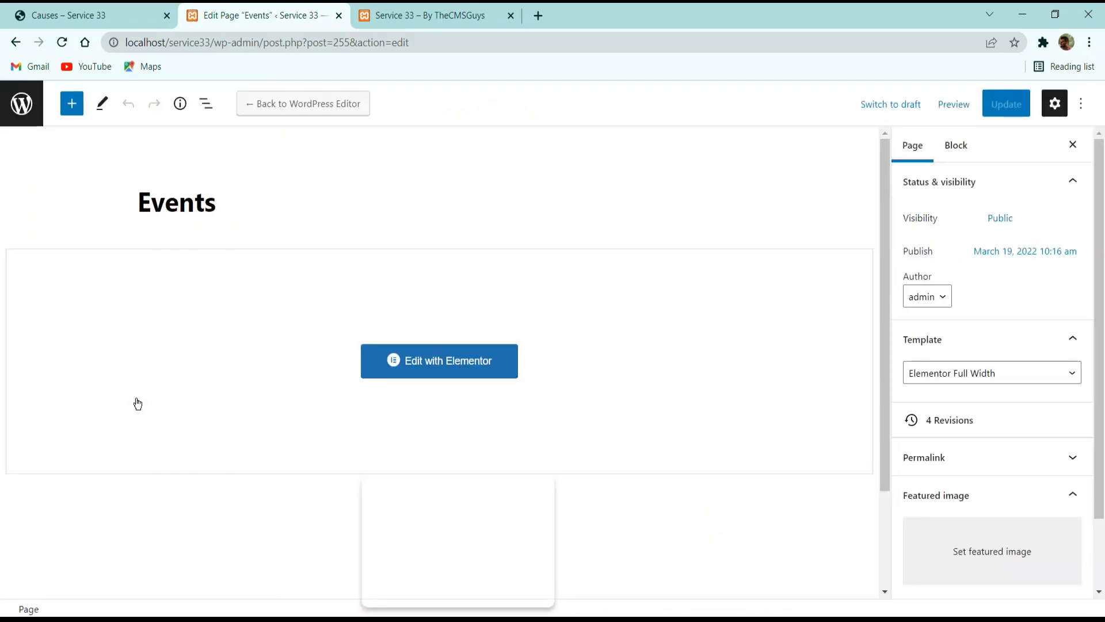
{"action": "left_click", "coordinate": [21, 102]}
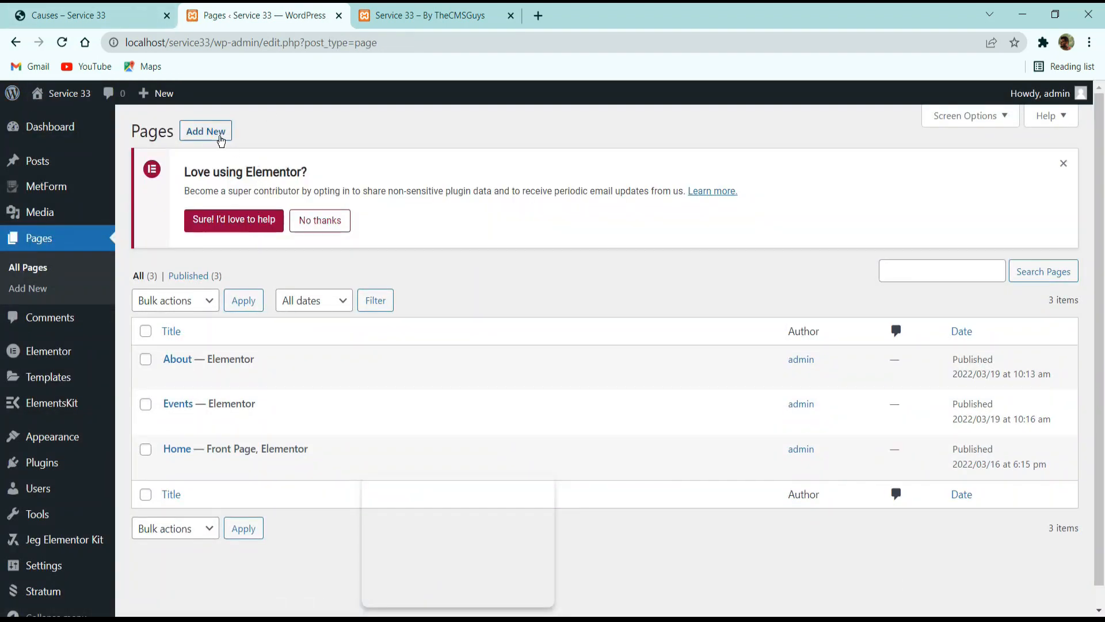
Add a new page titled "Causes" with the Elementor Canvas template and publish it.
{"action": "left_click", "coordinate": [220, 138]}
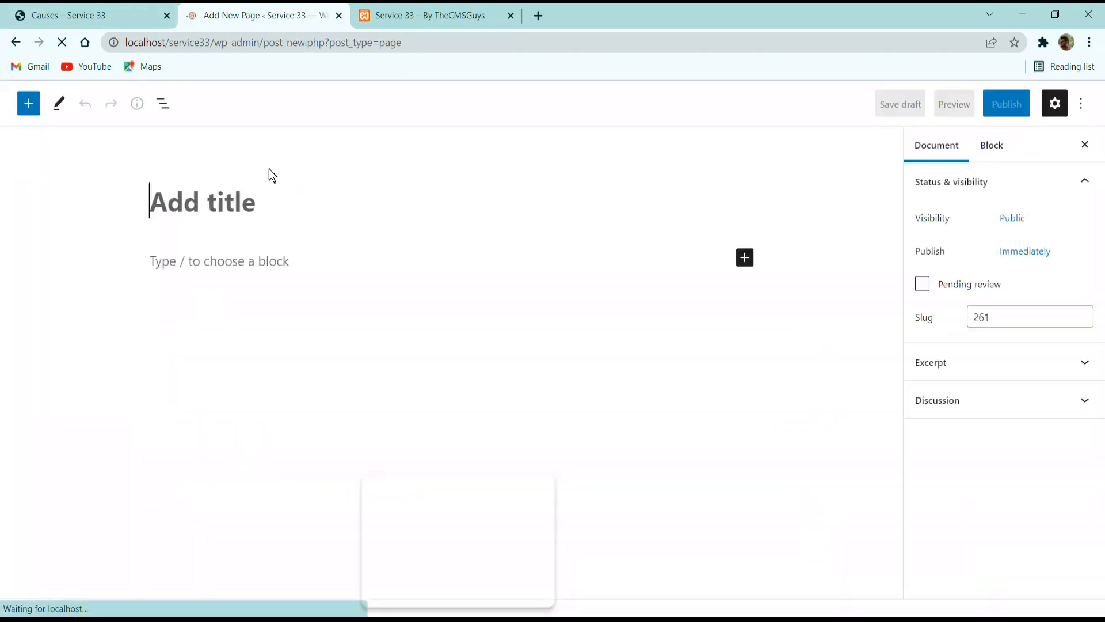
{"action": "type", "text": "Causes"}
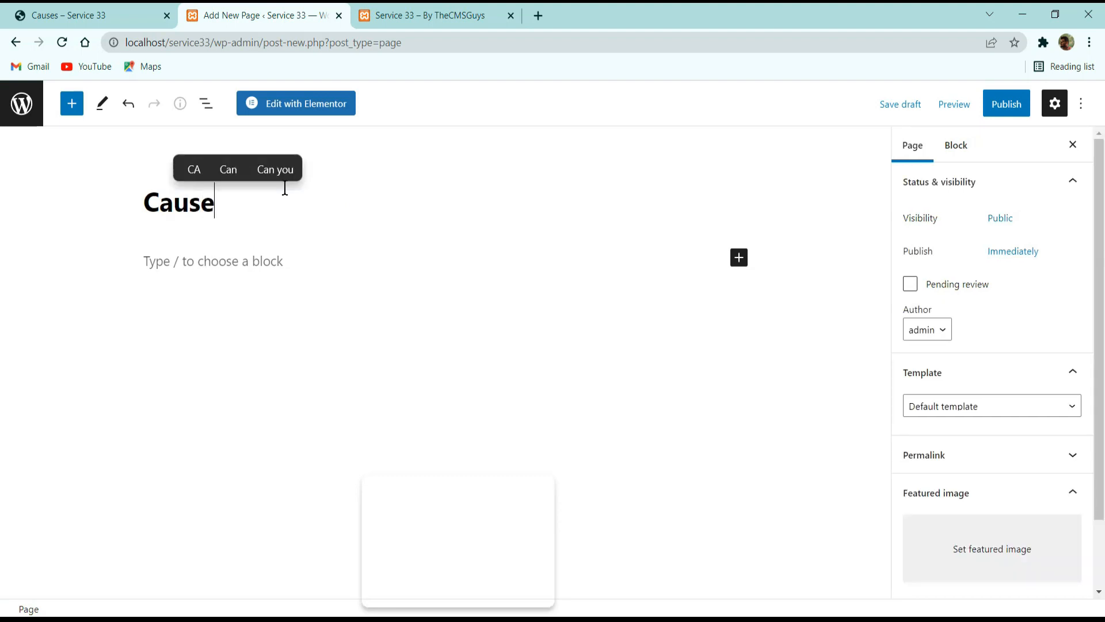
{"action": "left_click", "coordinate": [927, 410]}
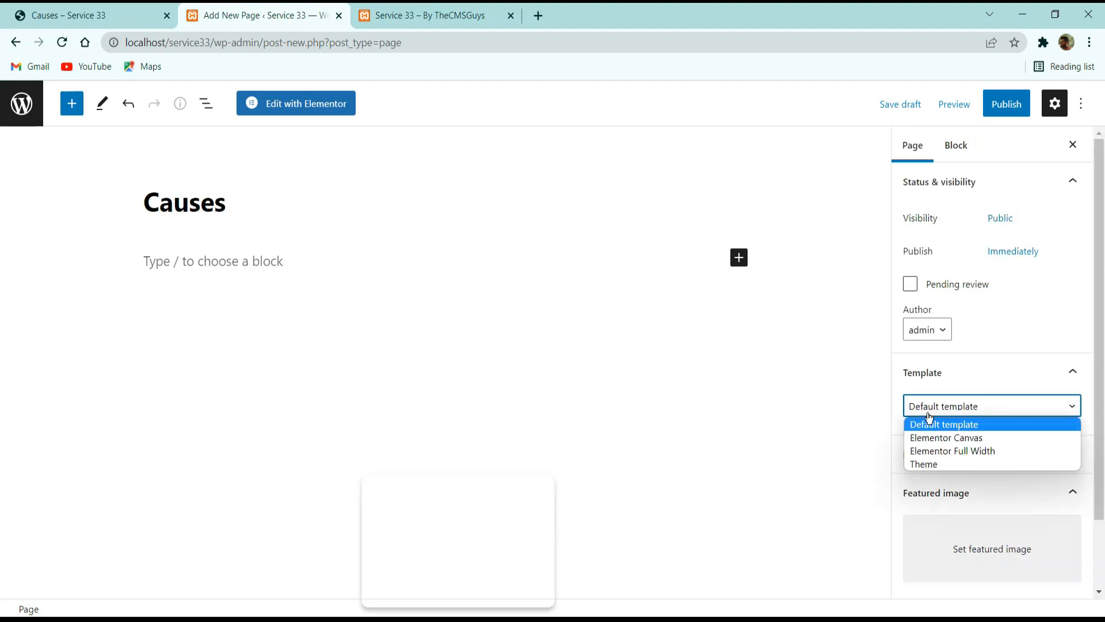
{"action": "left_click", "coordinate": [973, 437]}
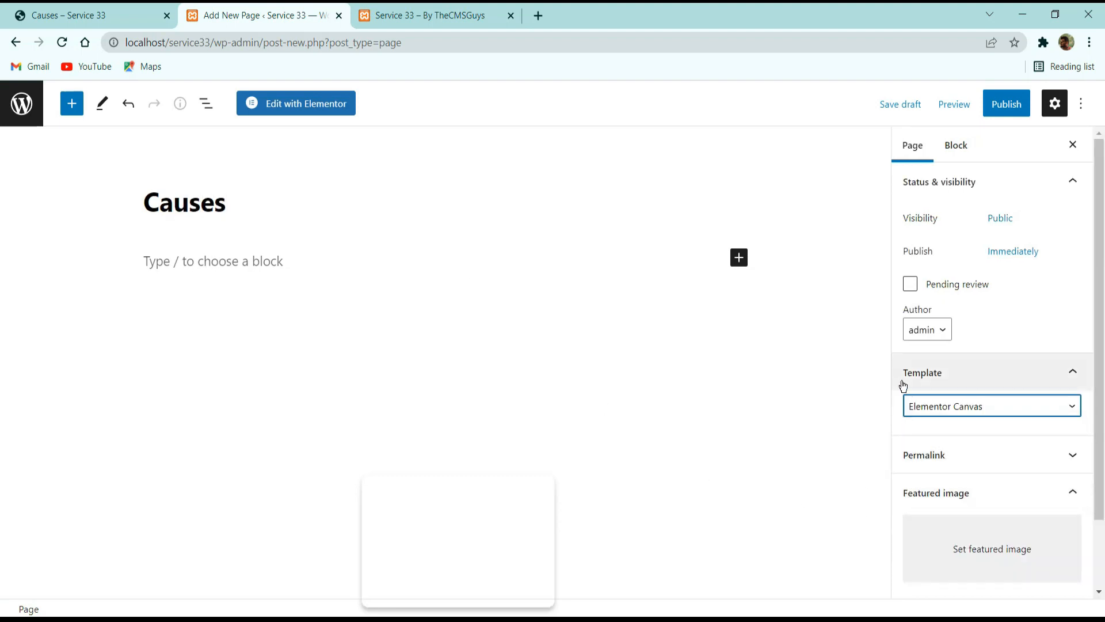
{"action": "left_click", "coordinate": [1006, 103]}
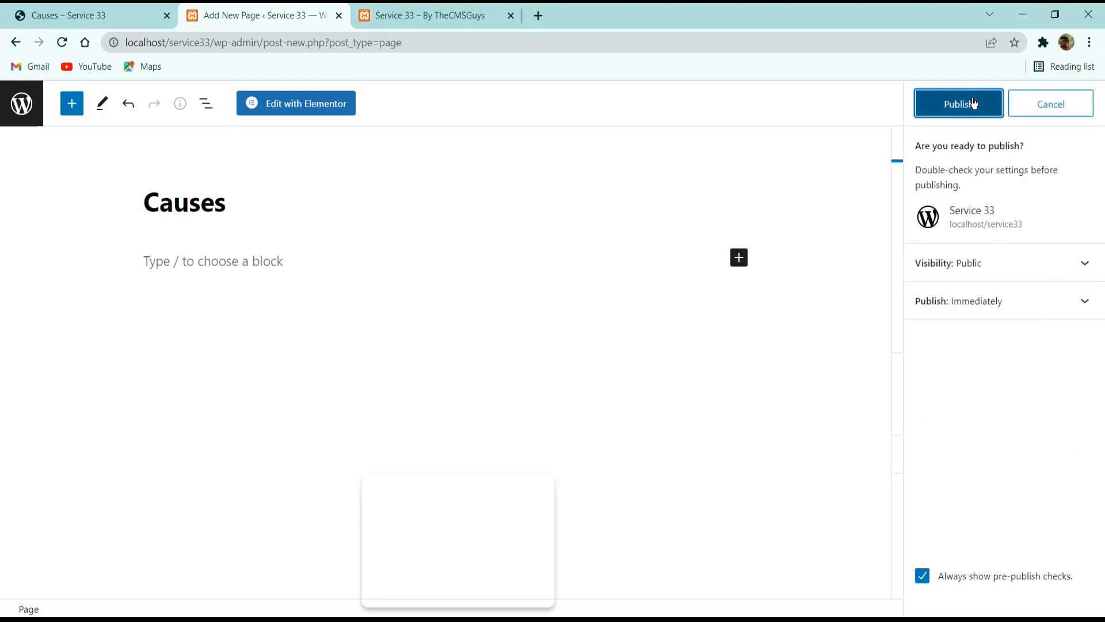
{"action": "left_click", "coordinate": [972, 104]}
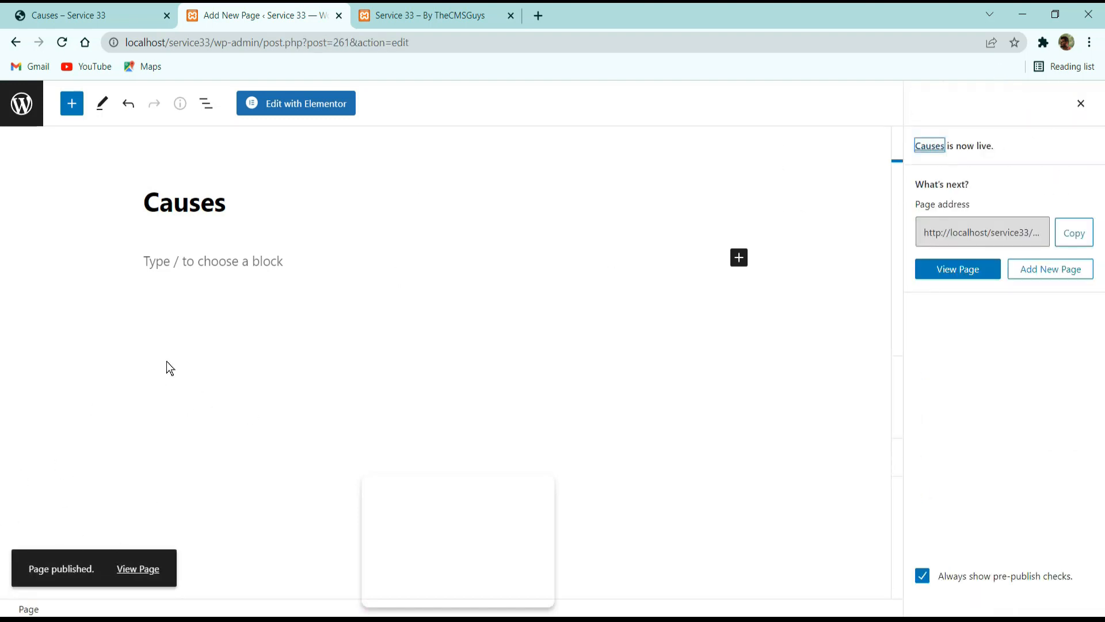
Edit the Causes page with Elementor and insert the saved Causes page template from My Templates.
{"action": "left_click", "coordinate": [290, 110]}
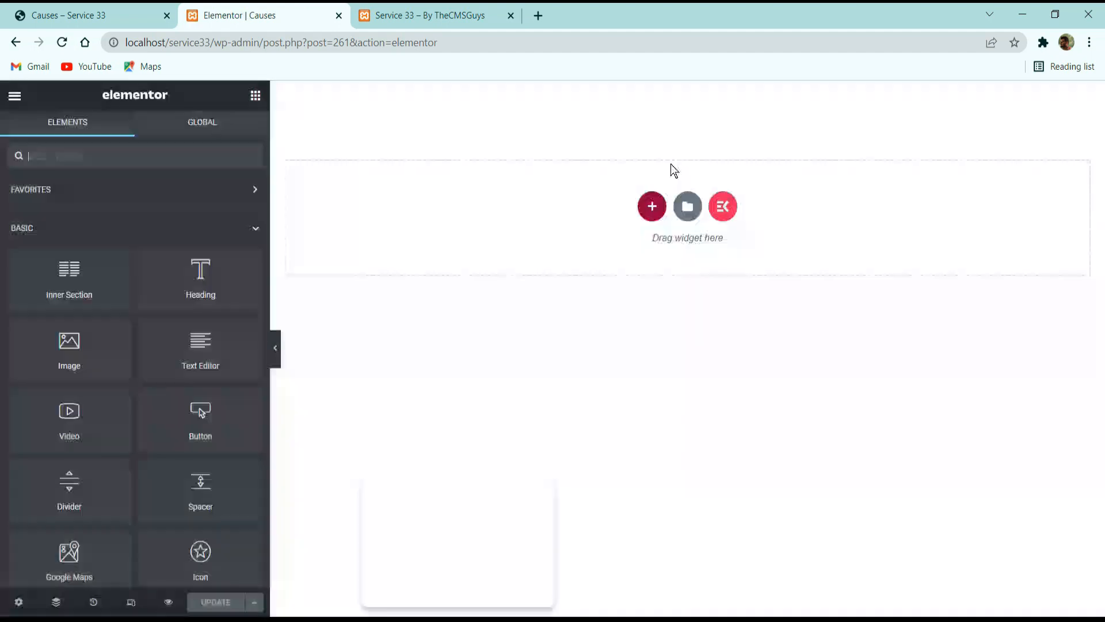
{"action": "left_click", "coordinate": [686, 208]}
{"action": "left_click", "coordinate": [637, 122]}
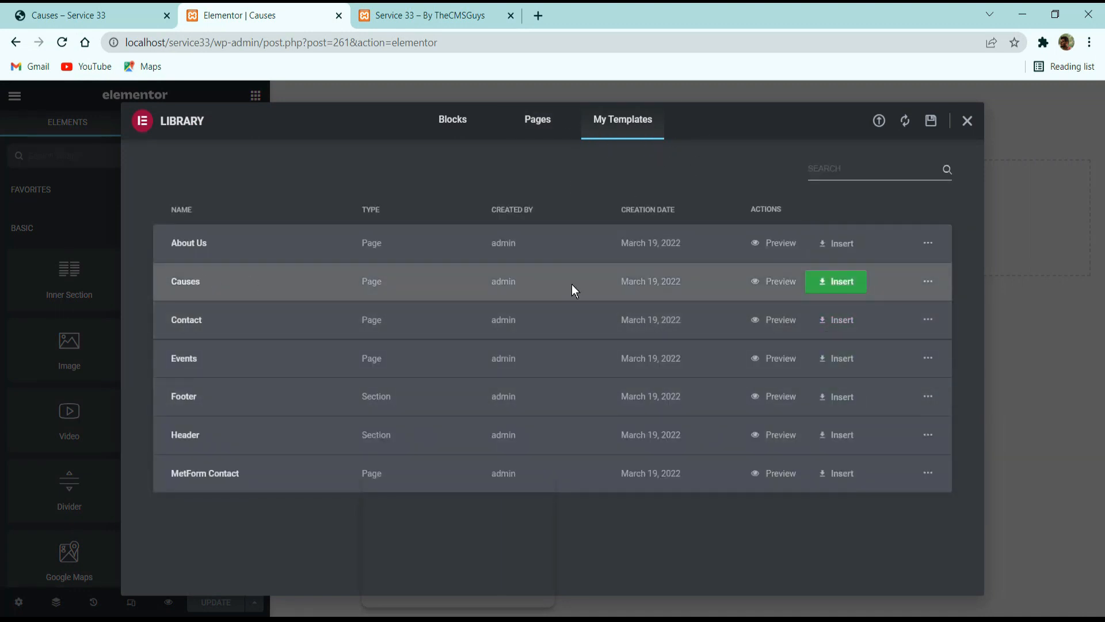
{"action": "left_click", "coordinate": [842, 284]}
{"action": "left_click", "coordinate": [625, 399]}
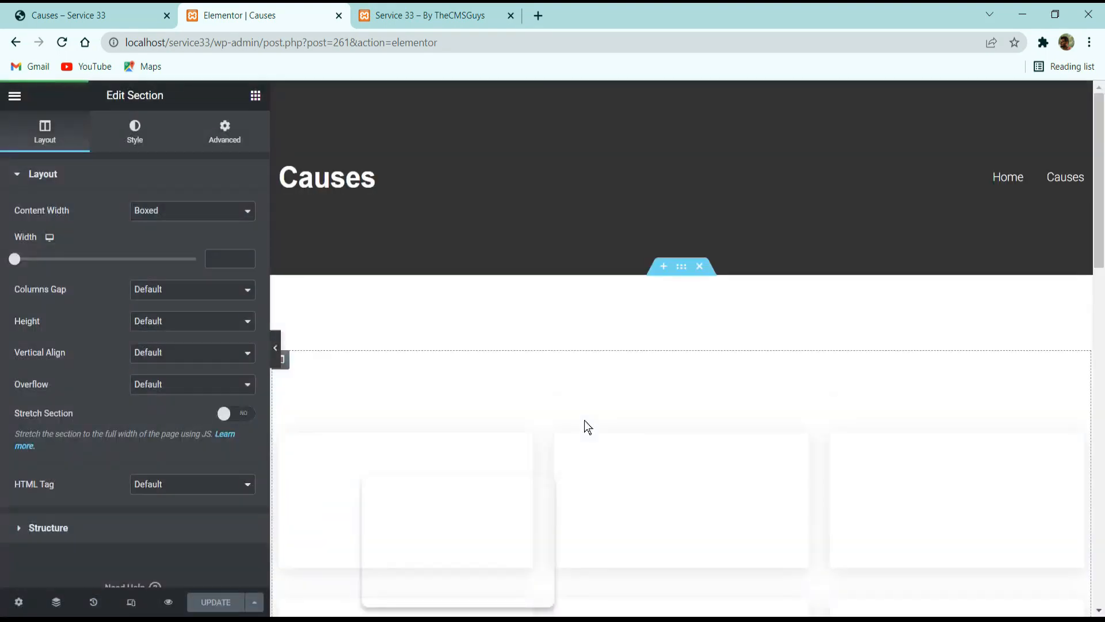
{"action": "scroll", "coordinate": [631, 455], "scroll_direction": "down", "scroll_amount": 10}
{"action": "scroll", "coordinate": [630, 361], "scroll_direction": "down", "scroll_amount": 10}
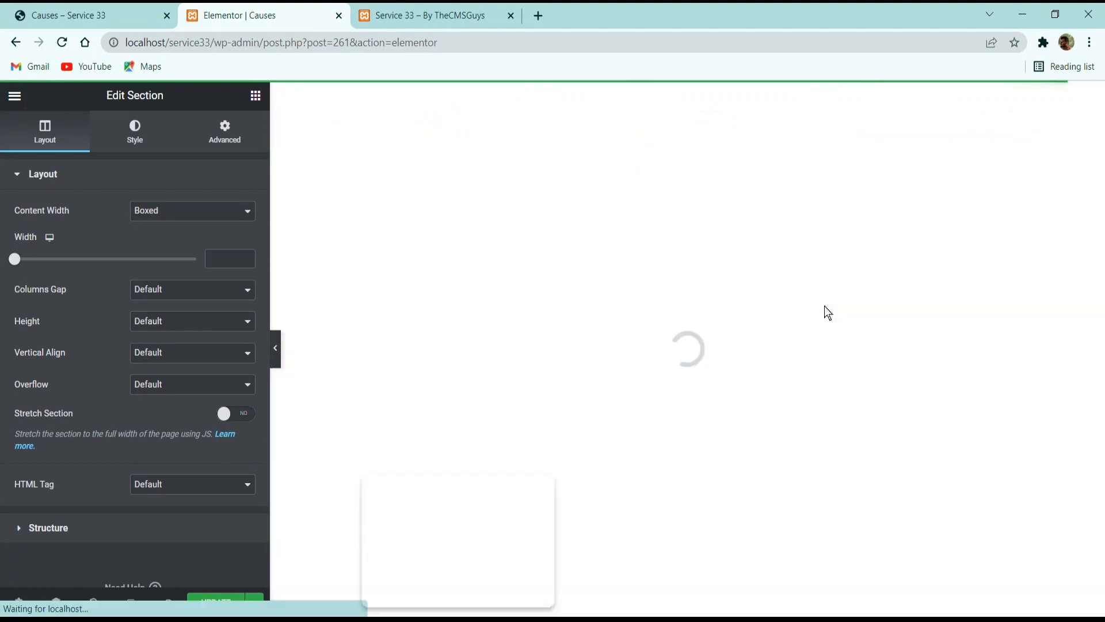
Look over the donation form and feedback section on the reference Causes page while the Elementor editor reloads.
{"action": "left_click", "coordinate": [45, 15]}
{"action": "scroll", "coordinate": [334, 353], "scroll_direction": "up", "scroll_amount": 3}
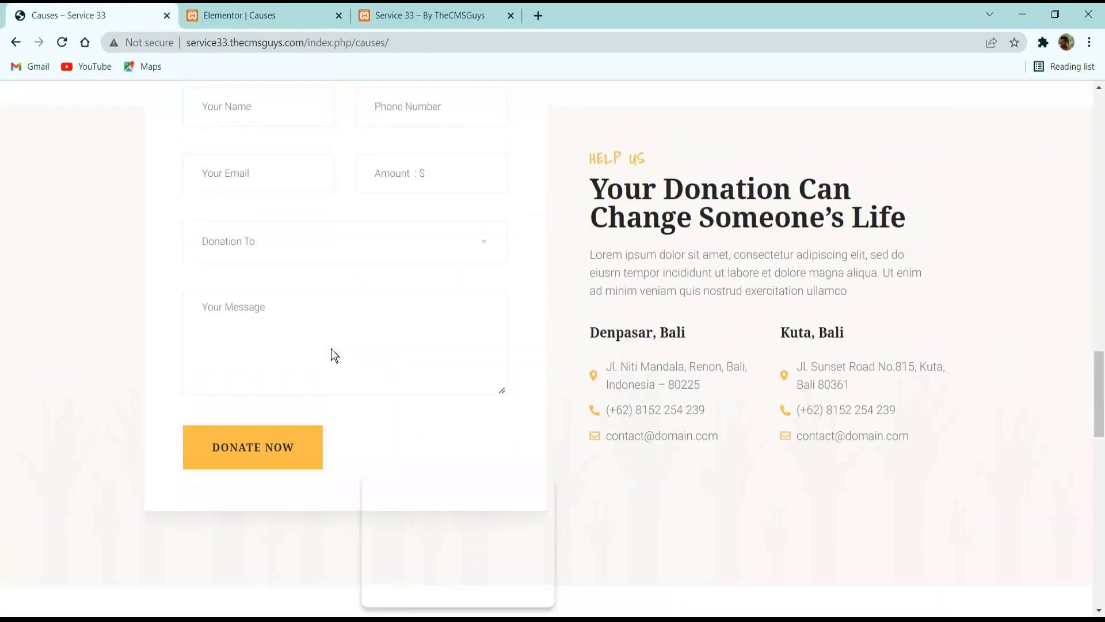
{"action": "scroll", "coordinate": [334, 350], "scroll_direction": "down", "scroll_amount": 6}
{"action": "scroll", "coordinate": [781, 333], "scroll_direction": "up", "scroll_amount": 7}
{"action": "scroll", "coordinate": [781, 332], "scroll_direction": "up", "scroll_amount": 1}
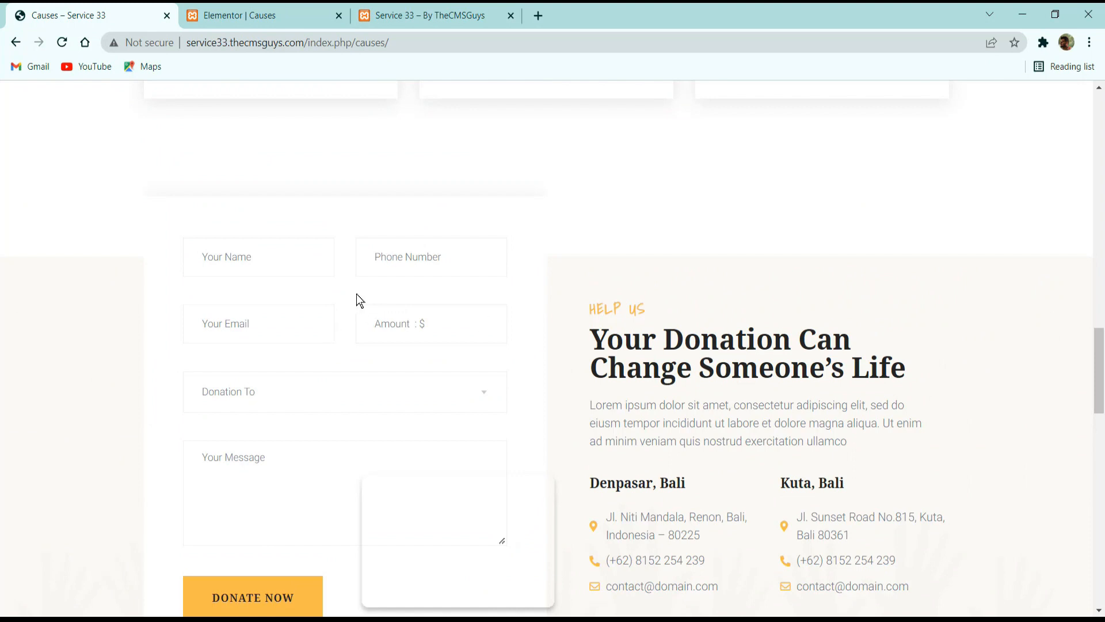
{"action": "left_click", "coordinate": [250, 14]}
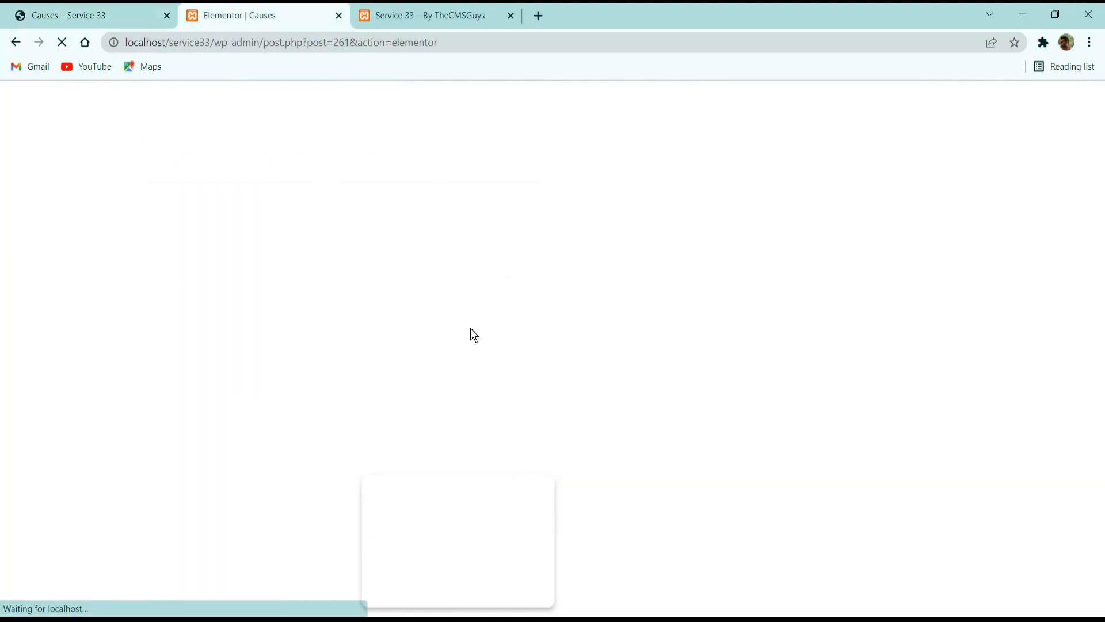
{"action": "left_click", "coordinate": [86, 12]}
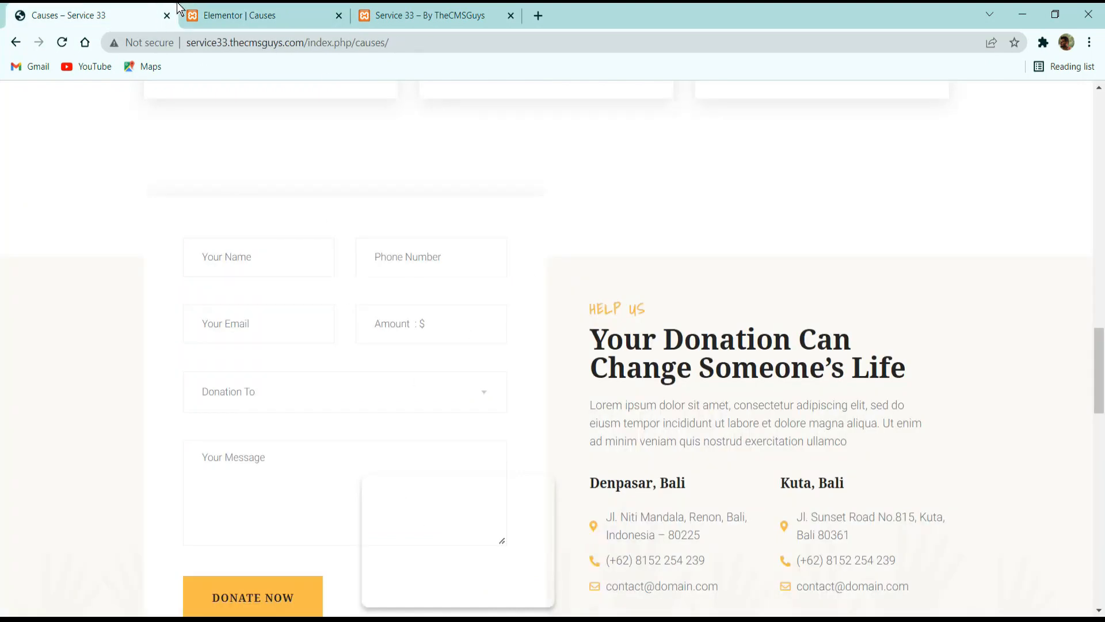
{"action": "left_click", "coordinate": [233, 11]}
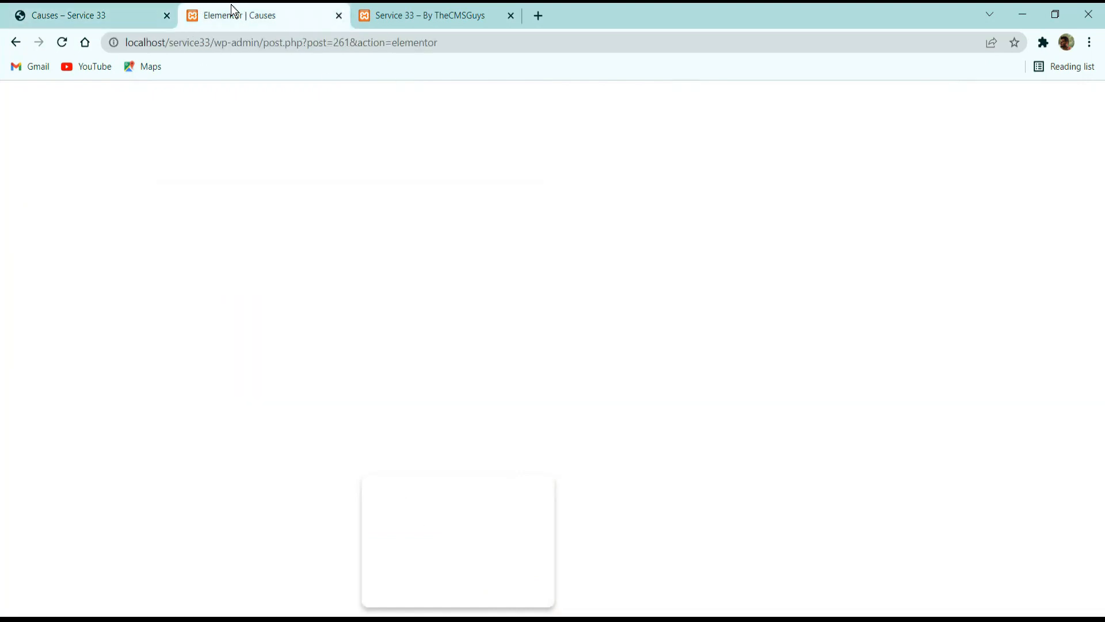
{"action": "left_click", "coordinate": [113, 8]}
{"action": "scroll", "coordinate": [348, 314], "scroll_direction": "down", "scroll_amount": 5}
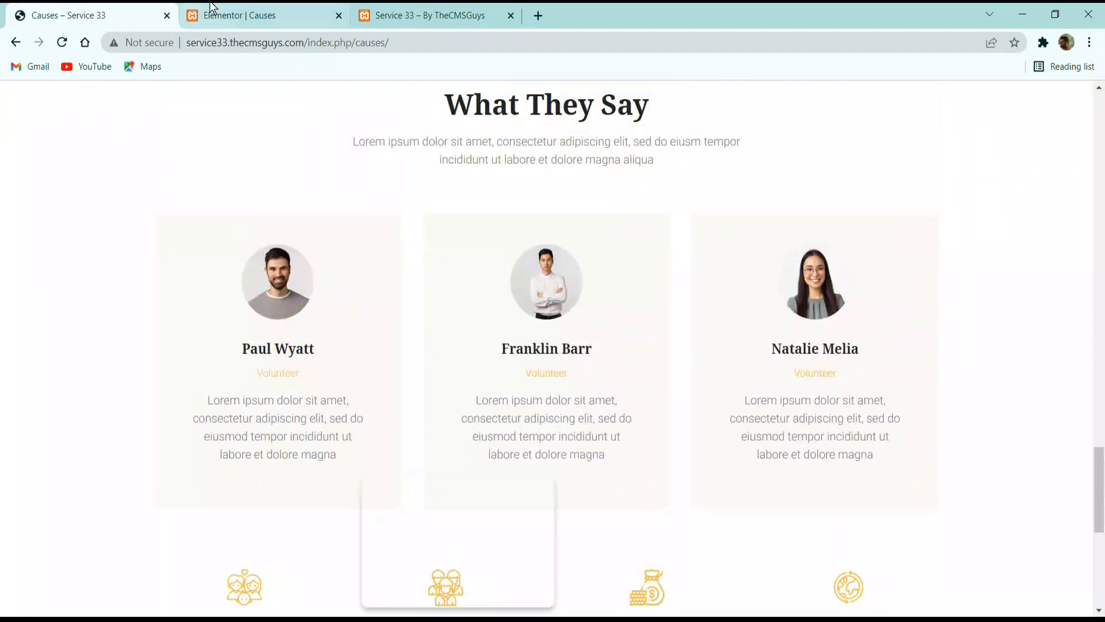
Assign the saved Contact form to the empty MetForm widget in the Causes page's donation section, then update and close the form.
{"action": "left_click", "coordinate": [233, 15]}
{"action": "scroll", "coordinate": [426, 300], "scroll_direction": "down", "scroll_amount": 5}
{"action": "scroll", "coordinate": [465, 393], "scroll_direction": "down", "scroll_amount": 15}
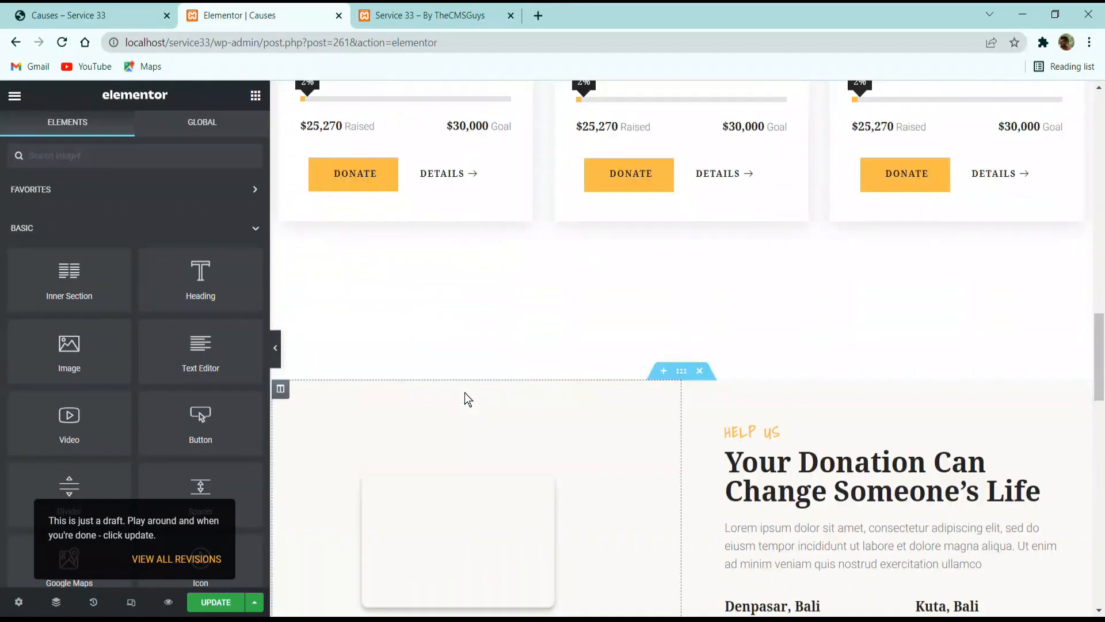
{"action": "left_click", "coordinate": [492, 239]}
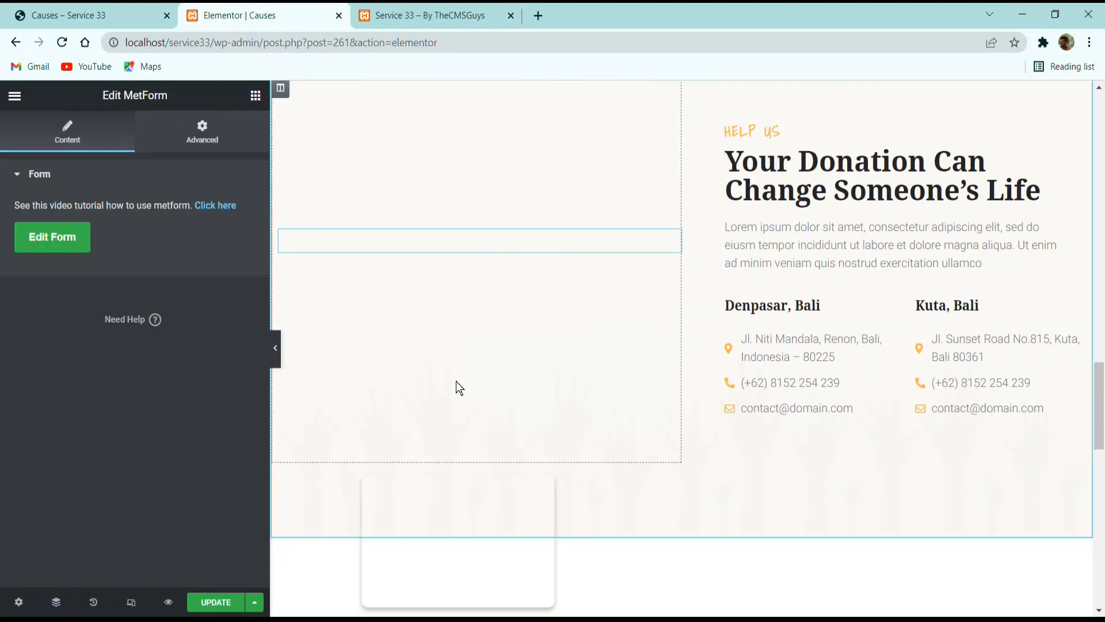
{"action": "left_click", "coordinate": [52, 236]}
{"action": "left_click", "coordinate": [583, 225]}
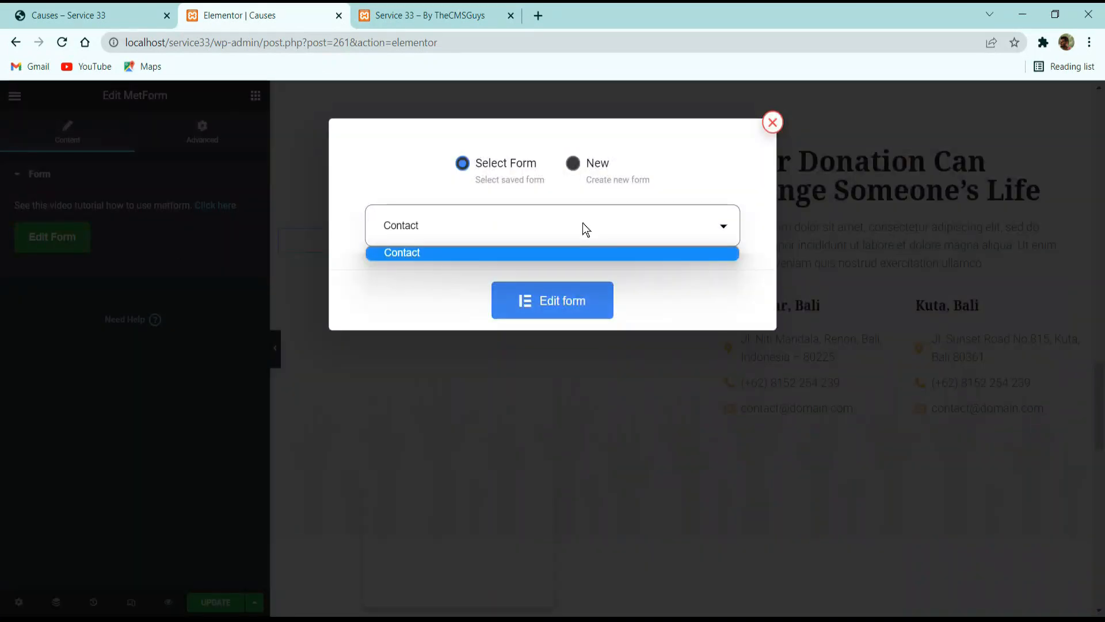
{"action": "left_click", "coordinate": [578, 252]}
{"action": "left_click", "coordinate": [577, 302]}
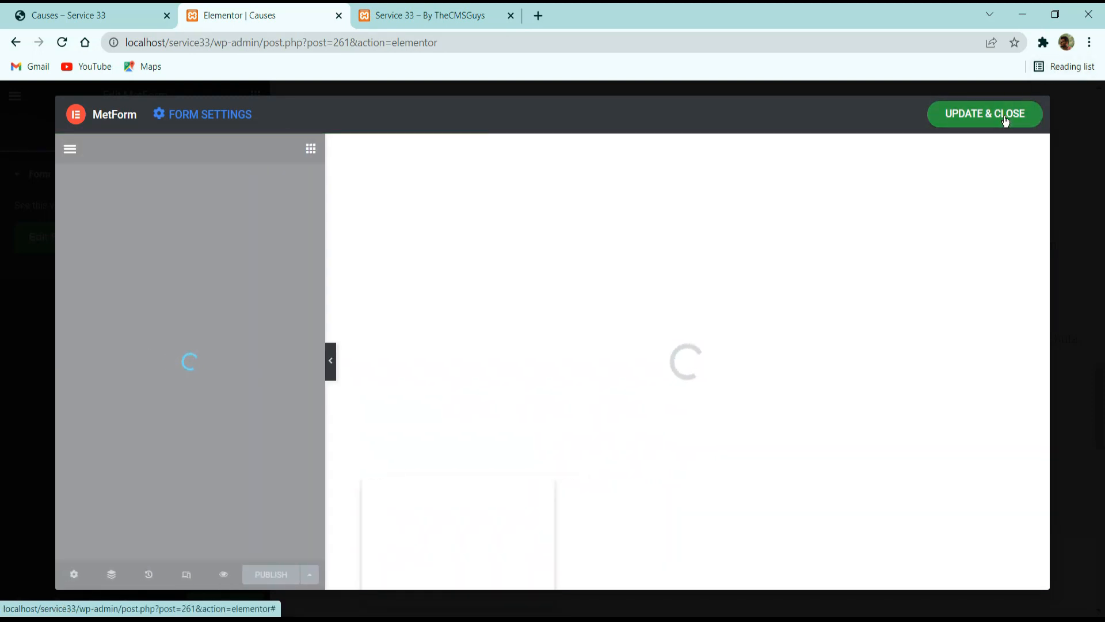
{"action": "left_click", "coordinate": [1005, 120]}
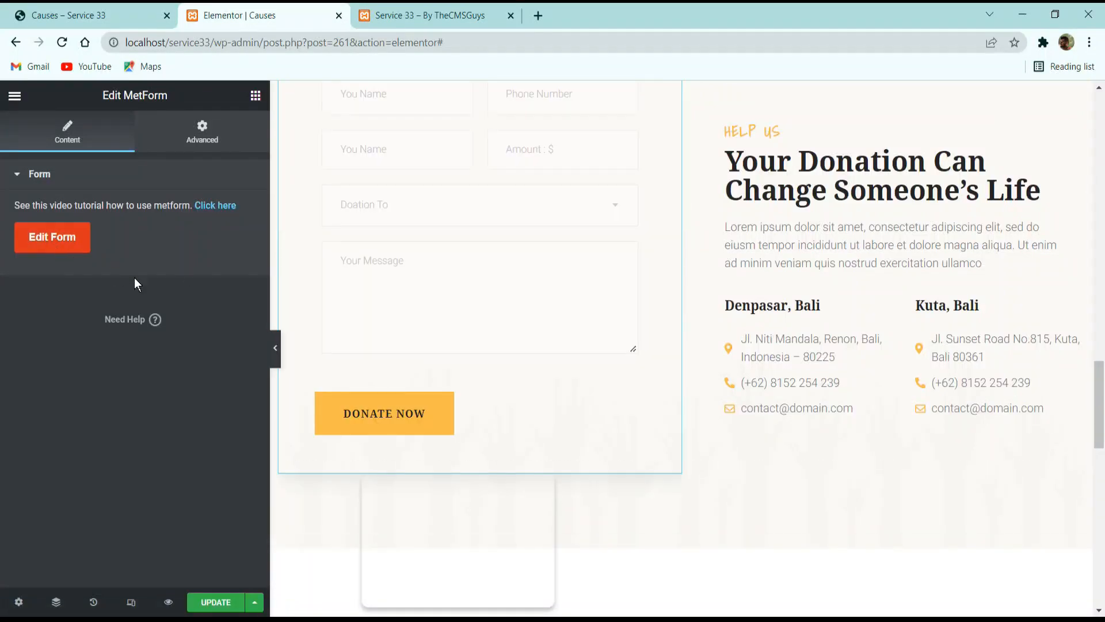
Save the Causes page and check the donation form and its Help Us text in the full-width preview.
{"action": "scroll", "coordinate": [528, 368], "scroll_direction": "up", "scroll_amount": 3}
{"action": "scroll", "coordinate": [540, 369], "scroll_direction": "down", "scroll_amount": 2}
{"action": "left_click", "coordinate": [806, 319]}
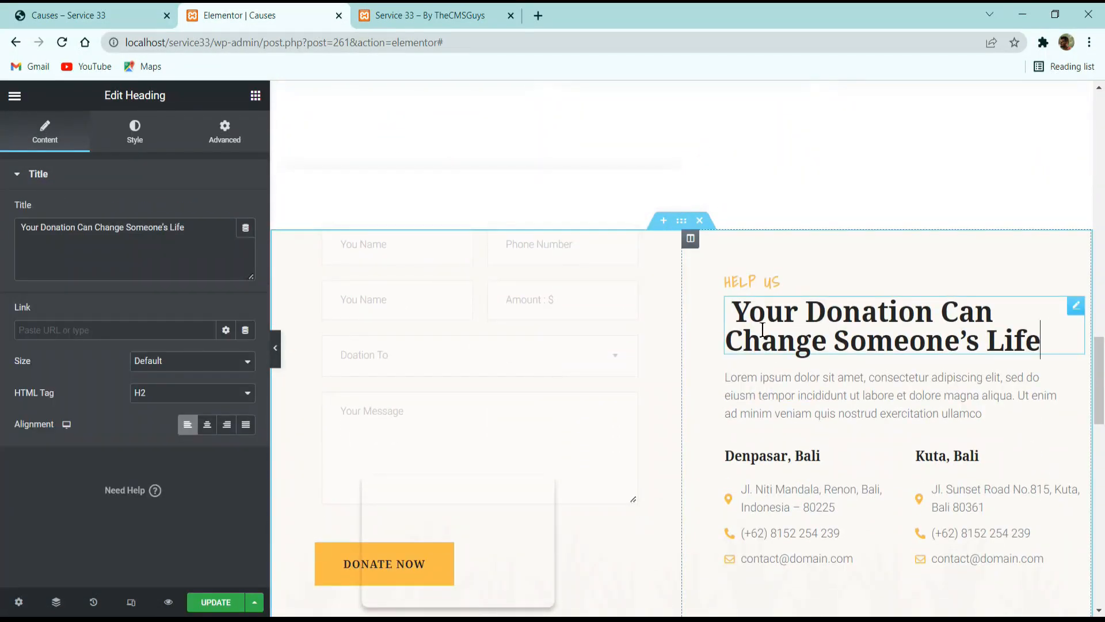
{"action": "left_click", "coordinate": [470, 202]}
{"action": "scroll", "coordinate": [342, 439], "scroll_direction": "down", "scroll_amount": 2}
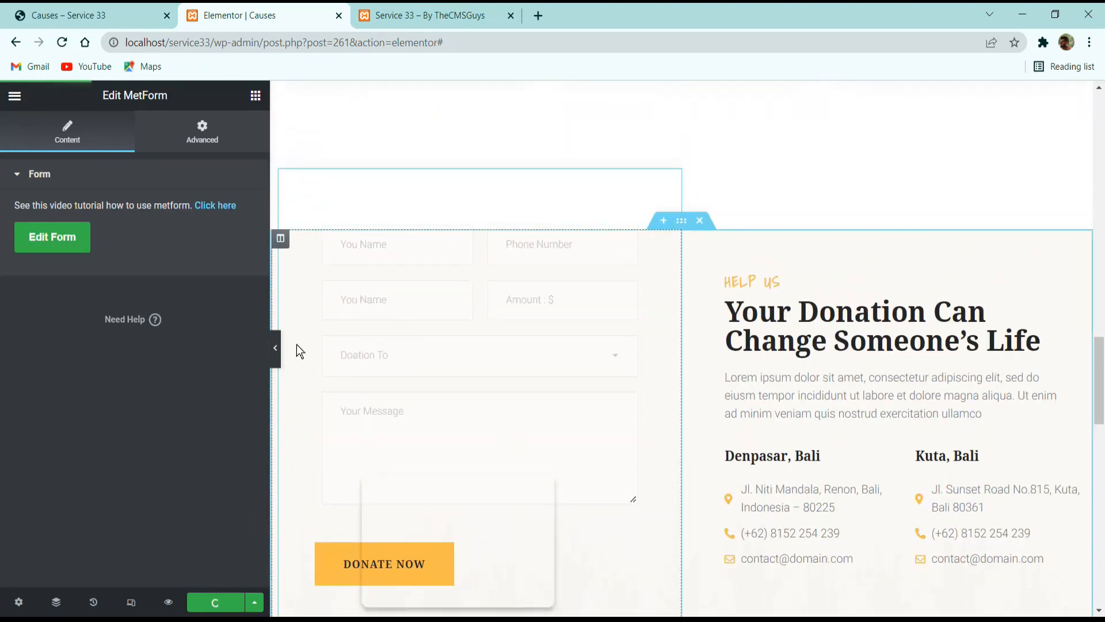
{"action": "left_click", "coordinate": [275, 347]}
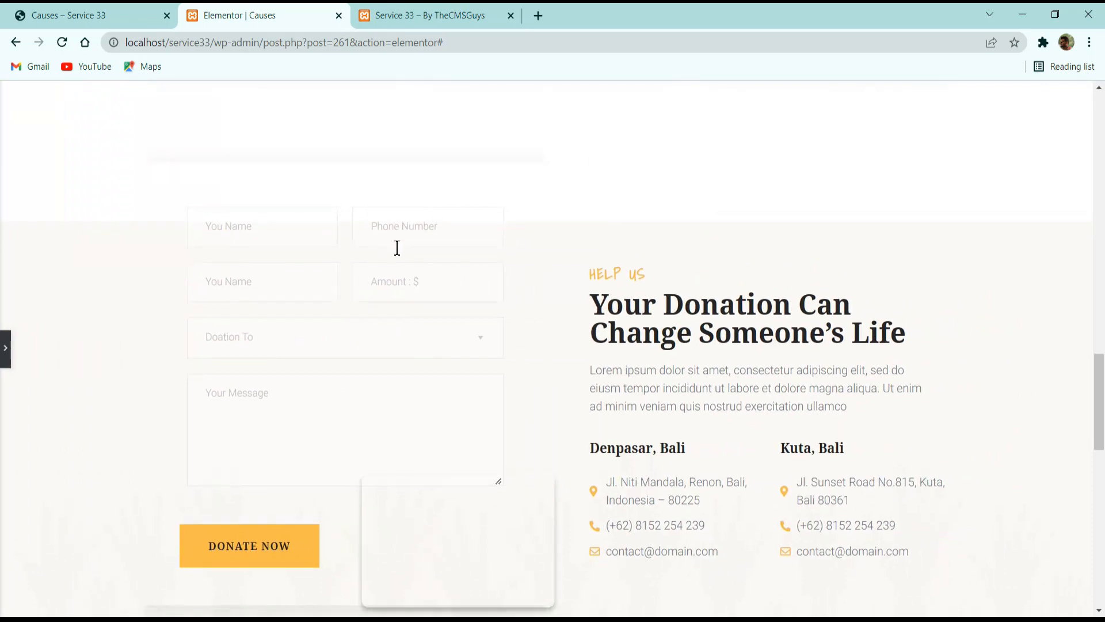
{"action": "scroll", "coordinate": [397, 271], "scroll_direction": "down", "scroll_amount": 2}
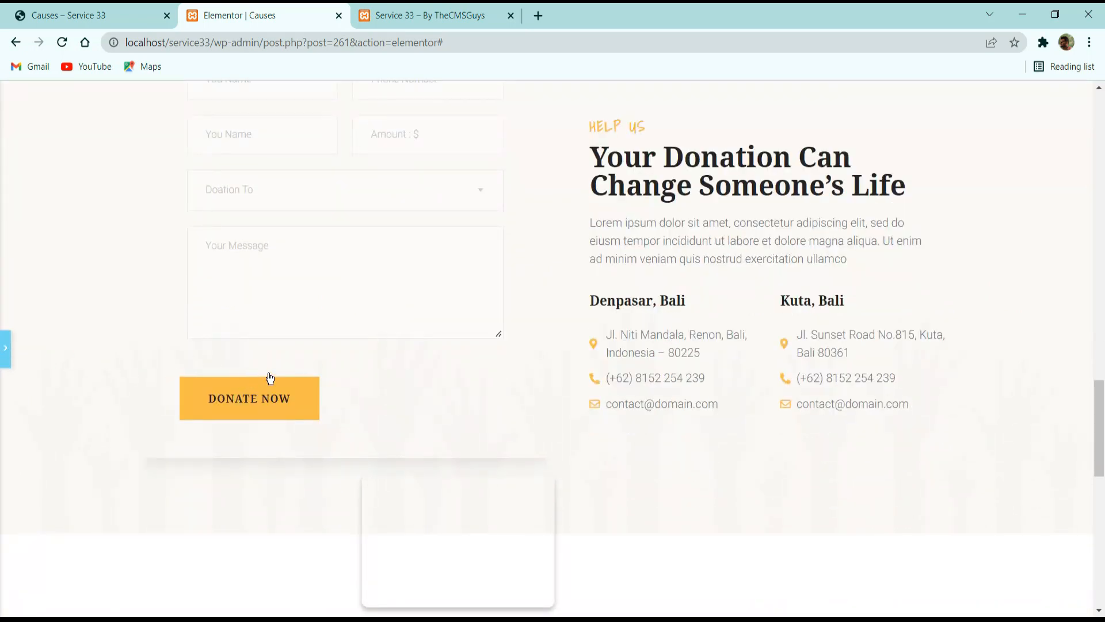
Give the Contact form's section a classic background in light pink #FFF4F4, then update and close the form.
{"action": "left_click", "coordinate": [270, 378]}
{"action": "left_click", "coordinate": [52, 237]}
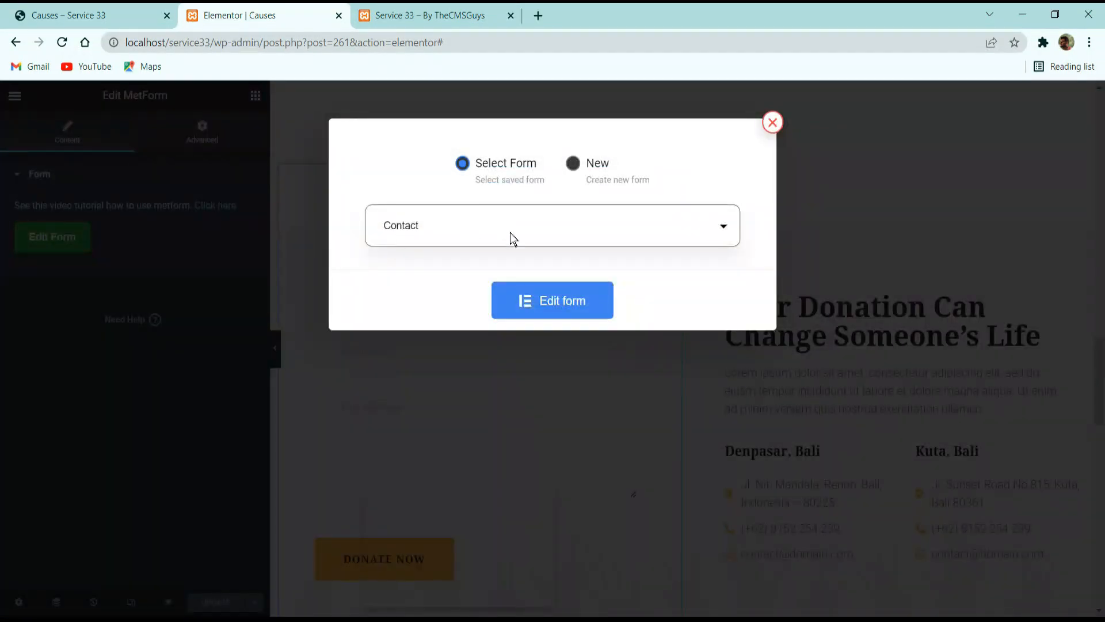
{"action": "left_click", "coordinate": [539, 302]}
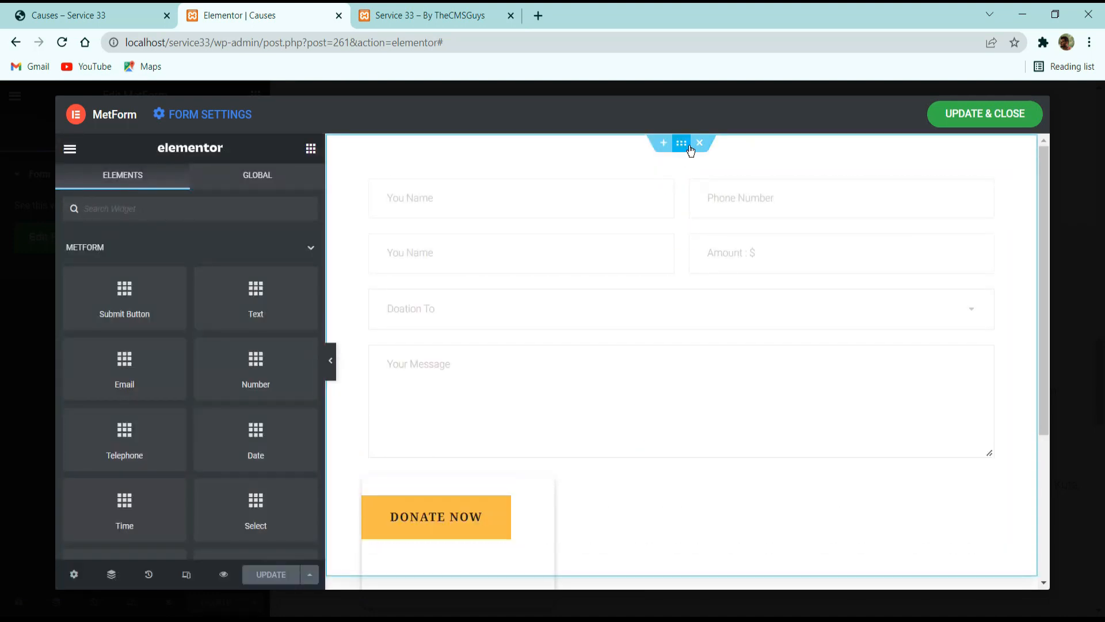
{"action": "left_click", "coordinate": [691, 150]}
{"action": "left_click", "coordinate": [196, 191]}
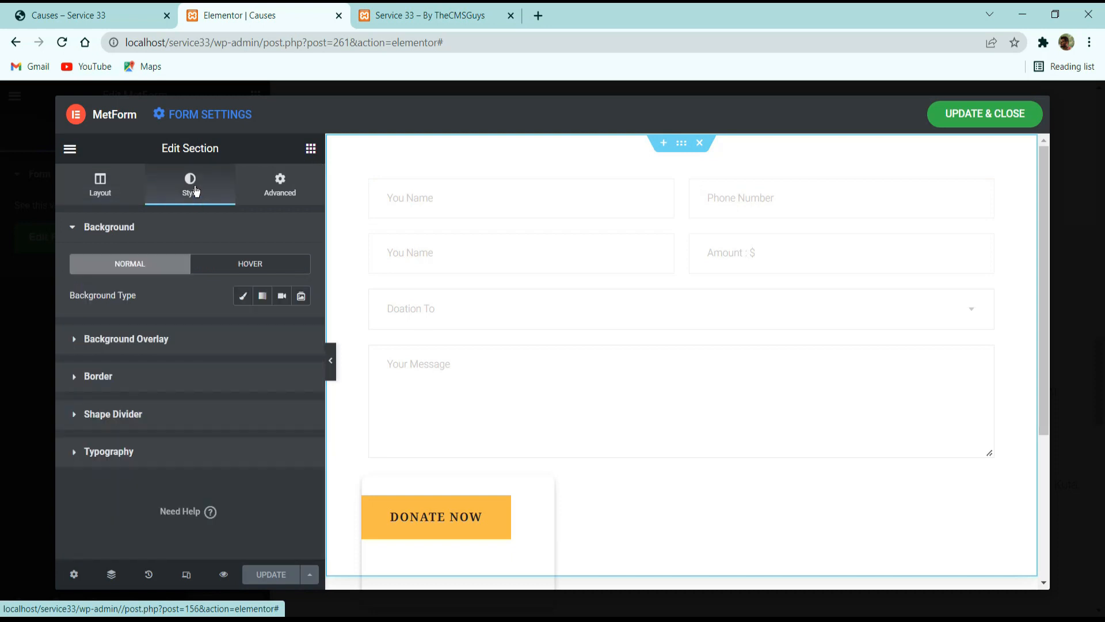
{"action": "left_click", "coordinate": [243, 296]}
{"action": "left_click", "coordinate": [301, 327]}
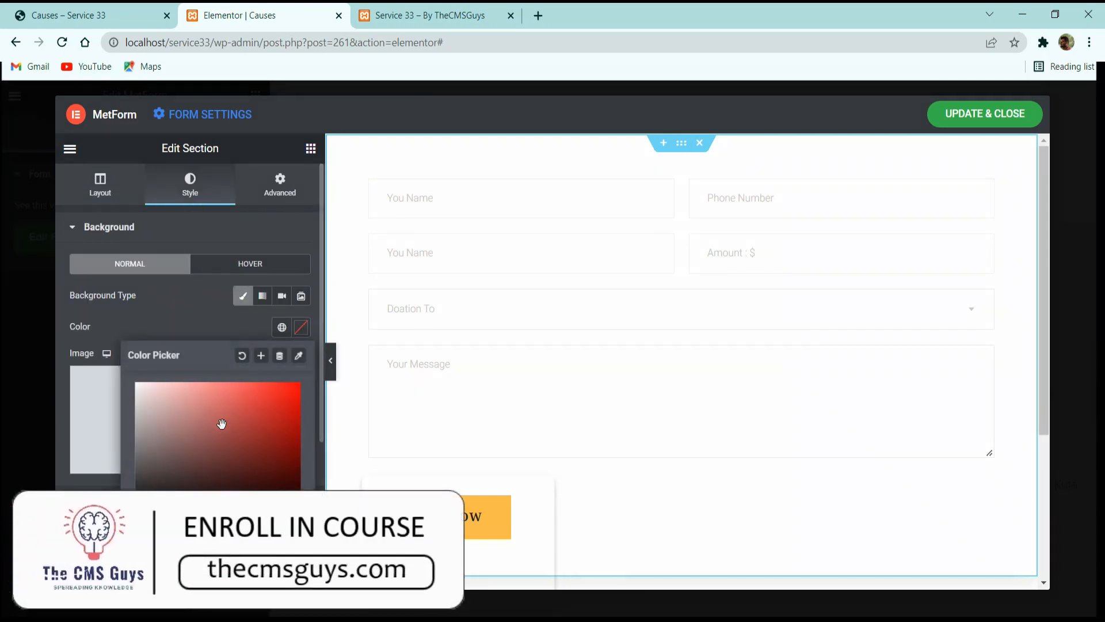
{"action": "left_click_drag", "start_coordinate": [100, 249], "coordinate": [143, 274]}
{"action": "left_click", "coordinate": [143, 274]}
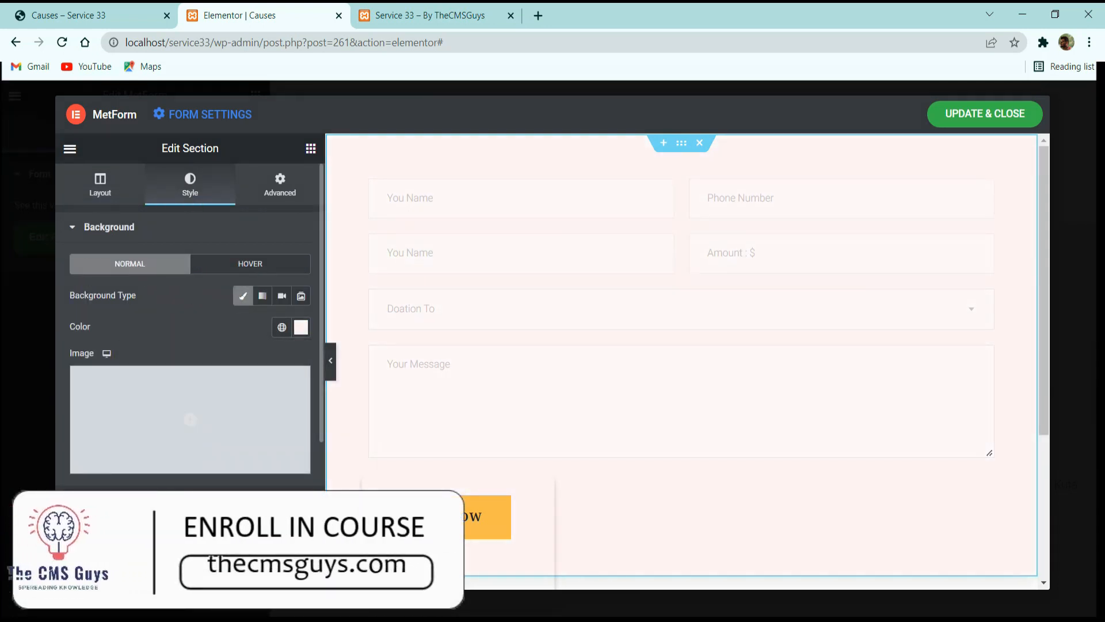
{"action": "left_click", "coordinate": [274, 578]}
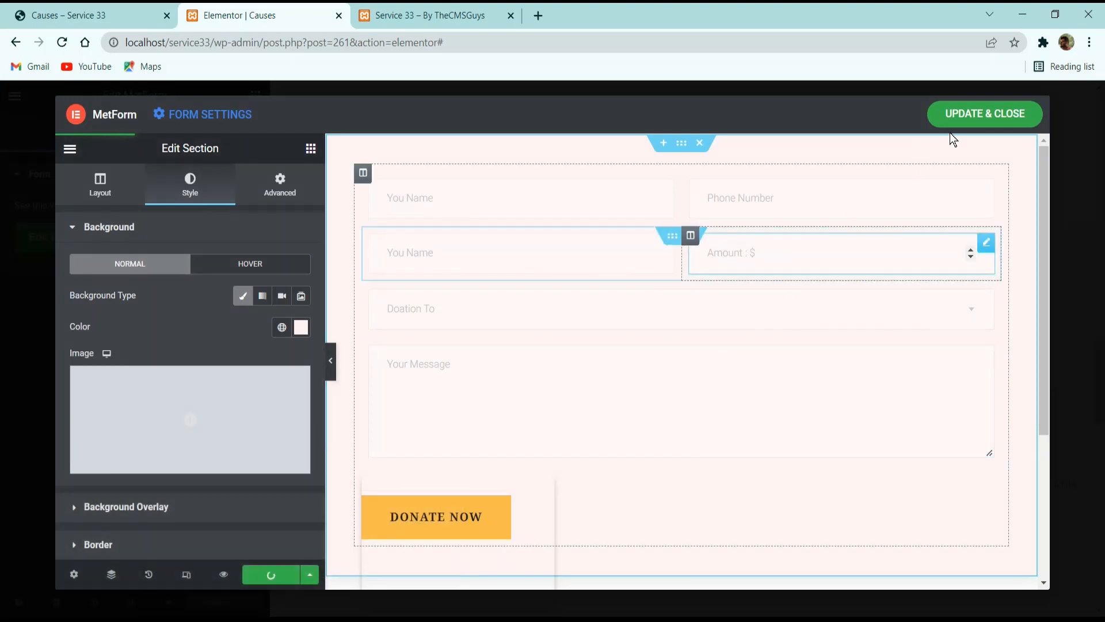
{"action": "left_click", "coordinate": [984, 109]}
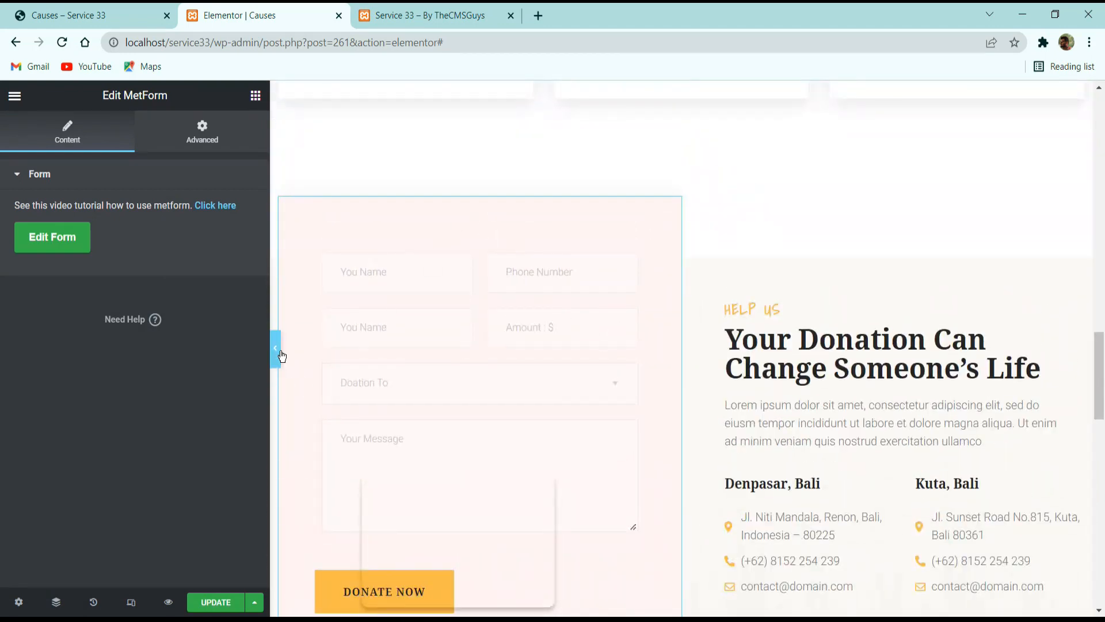
Check the form in the full-width preview, then change its section background color to white and update and close it.
{"action": "left_click", "coordinate": [276, 352]}
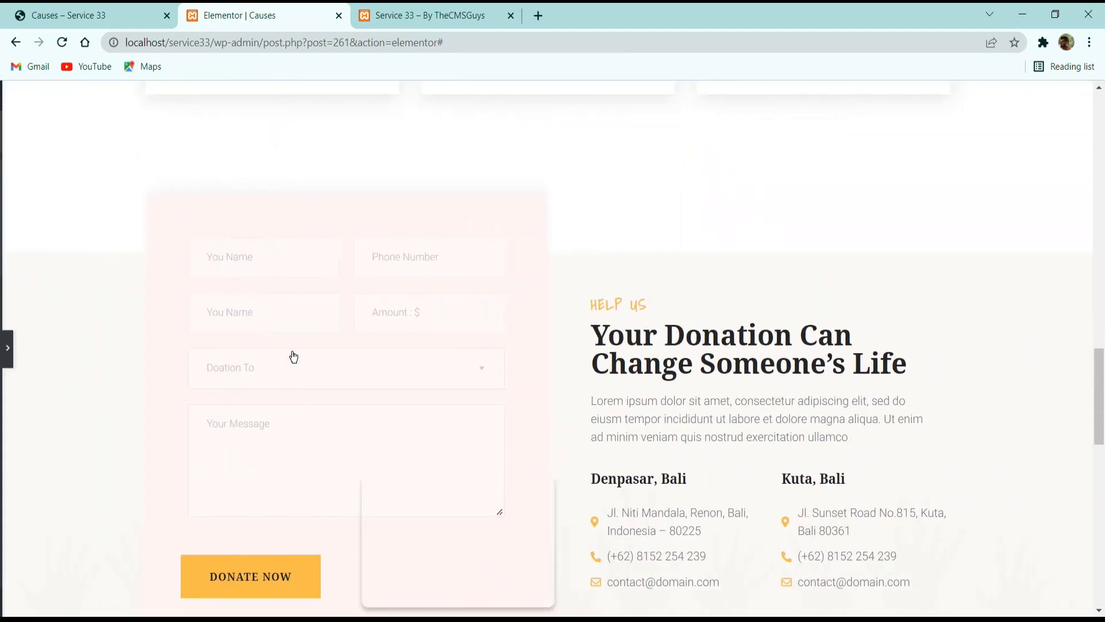
{"action": "left_click", "coordinate": [7, 349]}
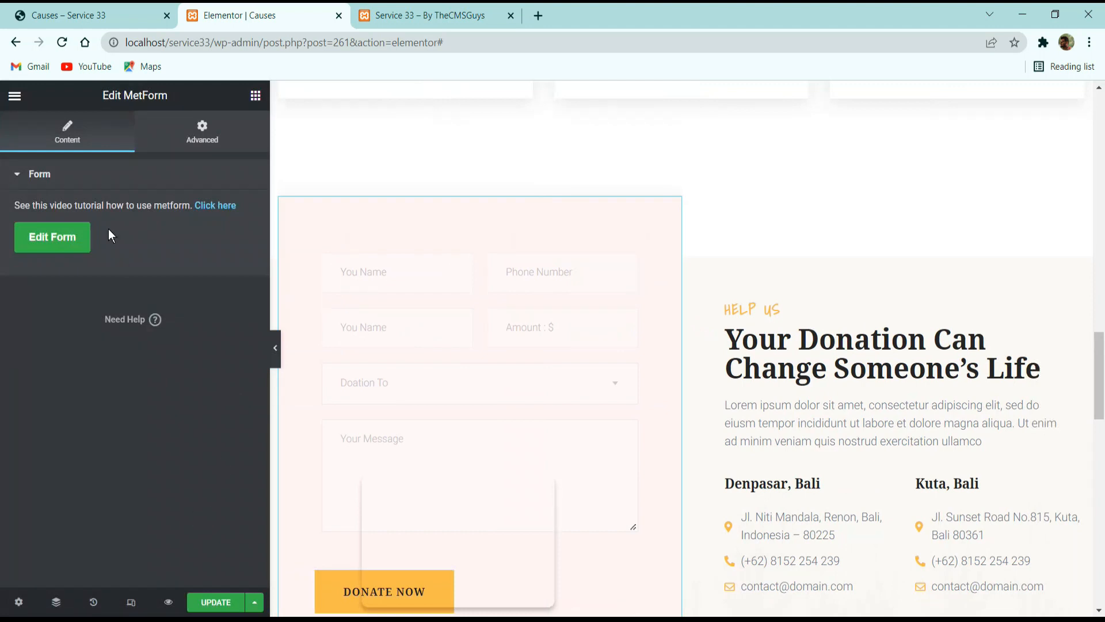
{"action": "left_click", "coordinate": [84, 237]}
{"action": "left_click", "coordinate": [541, 297]}
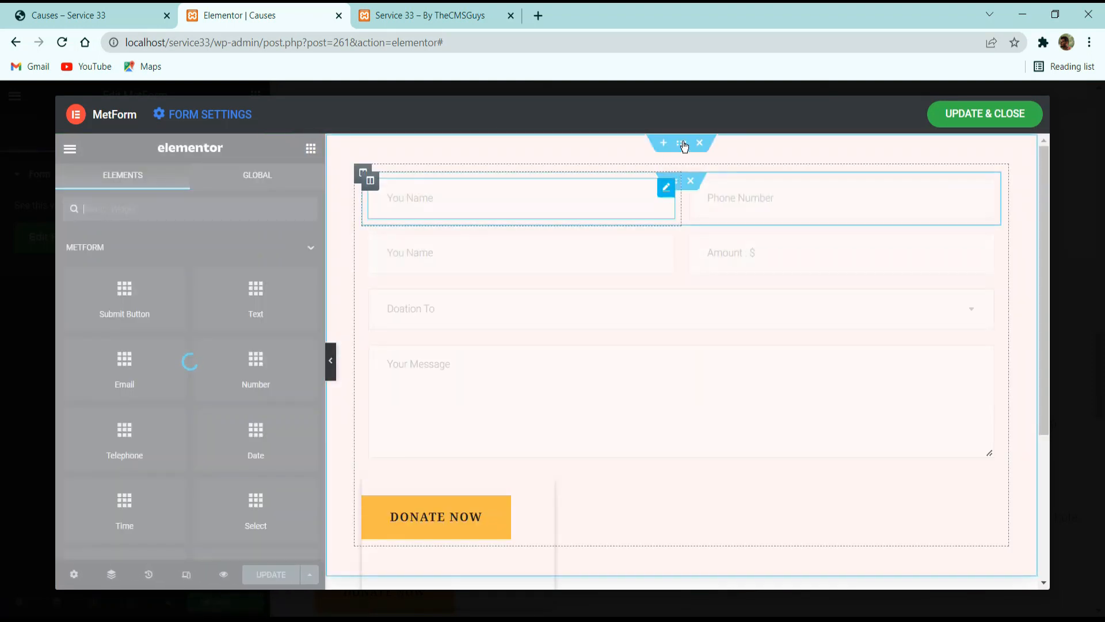
{"action": "left_click", "coordinate": [685, 145]}
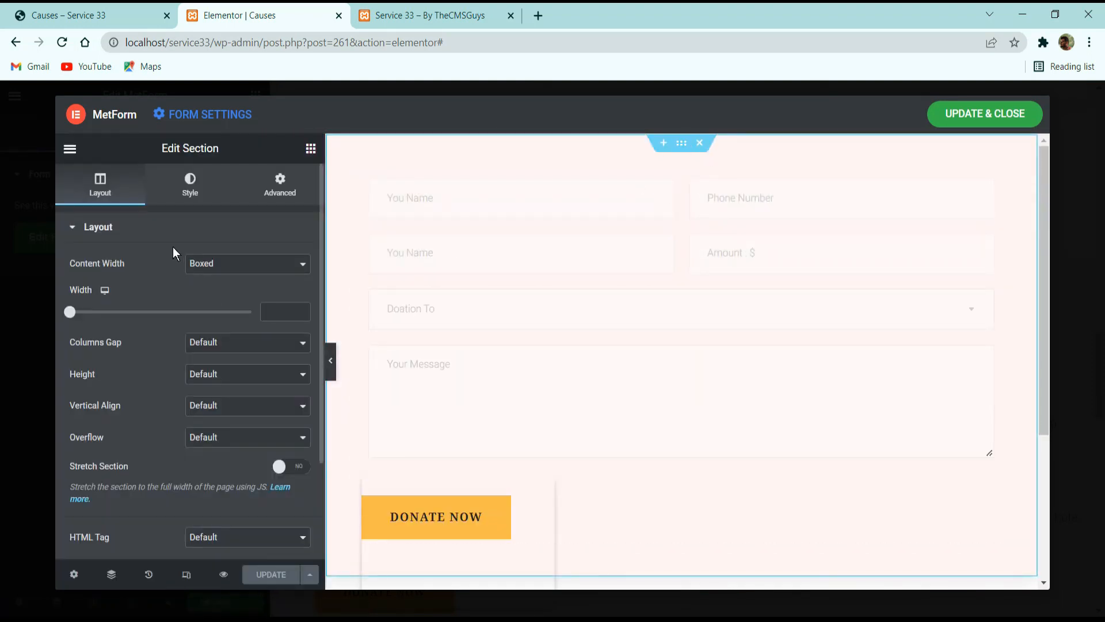
{"action": "left_click", "coordinate": [190, 184]}
{"action": "left_click", "coordinate": [301, 327]}
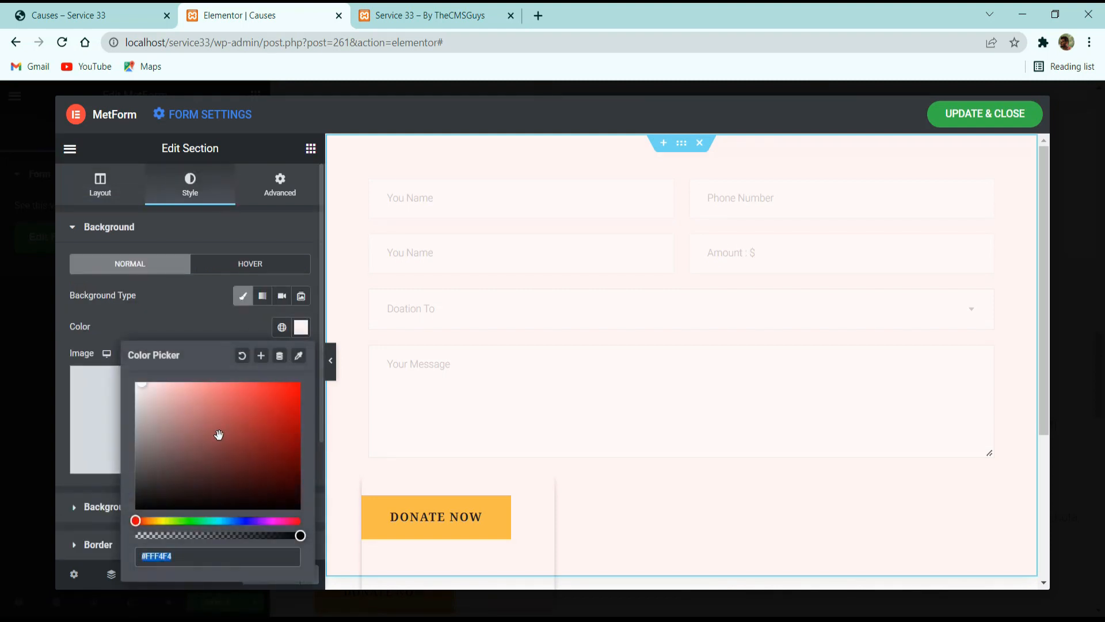
{"action": "left_click", "coordinate": [133, 299]}
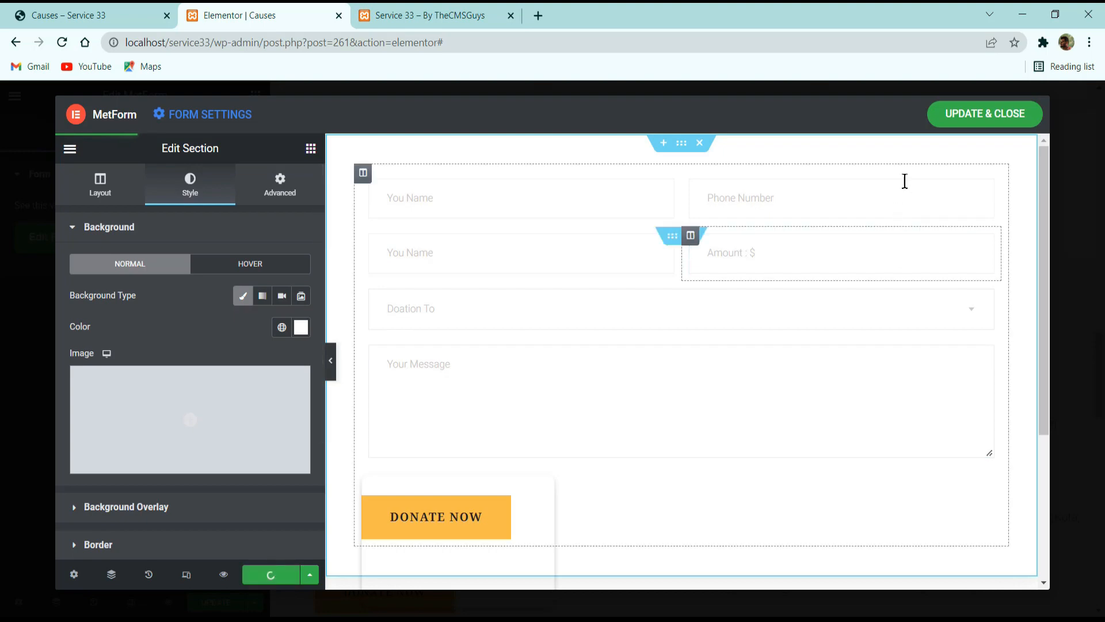
{"action": "left_click", "coordinate": [970, 113]}
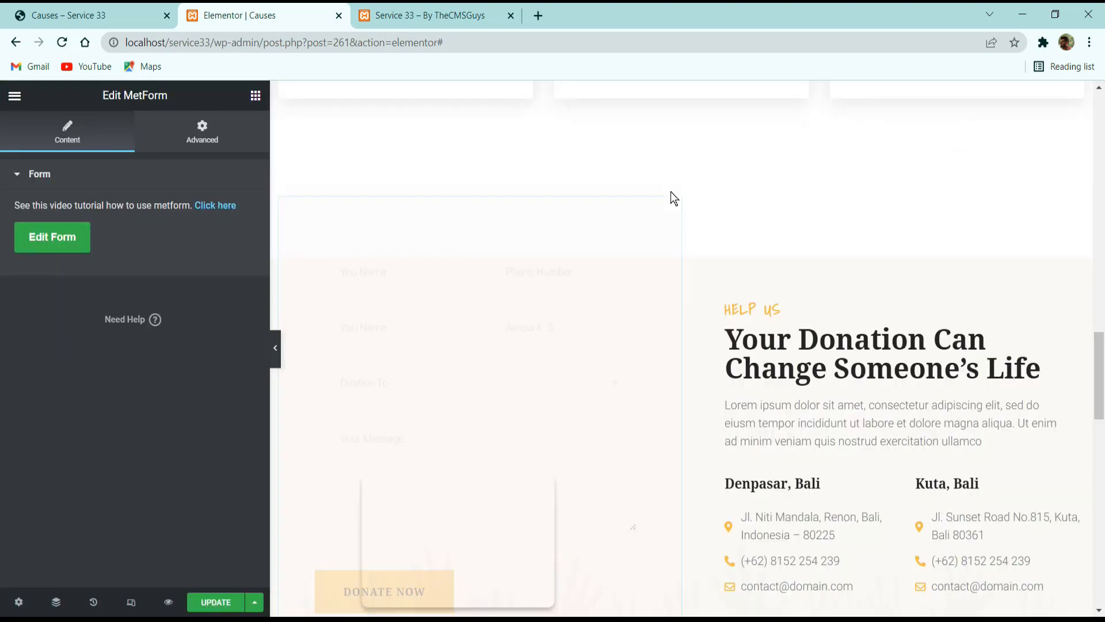
Save the Causes page with the updated donation form and return to the reference Causes page.
{"action": "scroll", "coordinate": [518, 410], "scroll_direction": "down", "scroll_amount": 5}
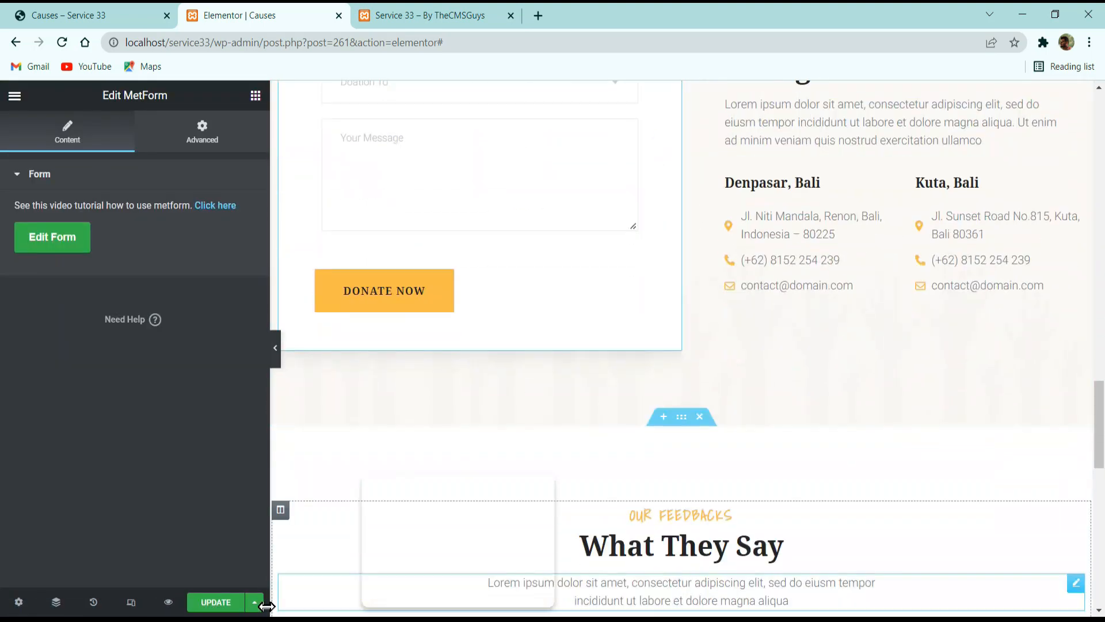
{"action": "left_click", "coordinate": [215, 601]}
{"action": "left_click", "coordinate": [138, 16]}
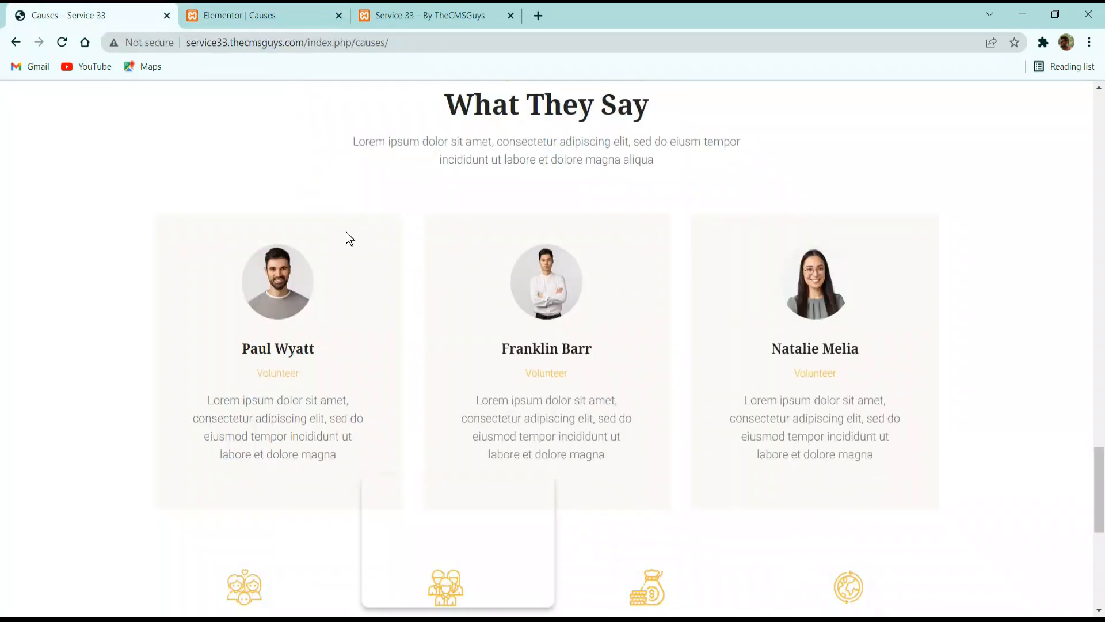
Look over the feedback and donation form sections of the reference Causes page and open the reference Contact page.
{"action": "scroll", "coordinate": [353, 259], "scroll_direction": "down", "scroll_amount": 3}
{"action": "scroll", "coordinate": [360, 286], "scroll_direction": "up", "scroll_amount": 12}
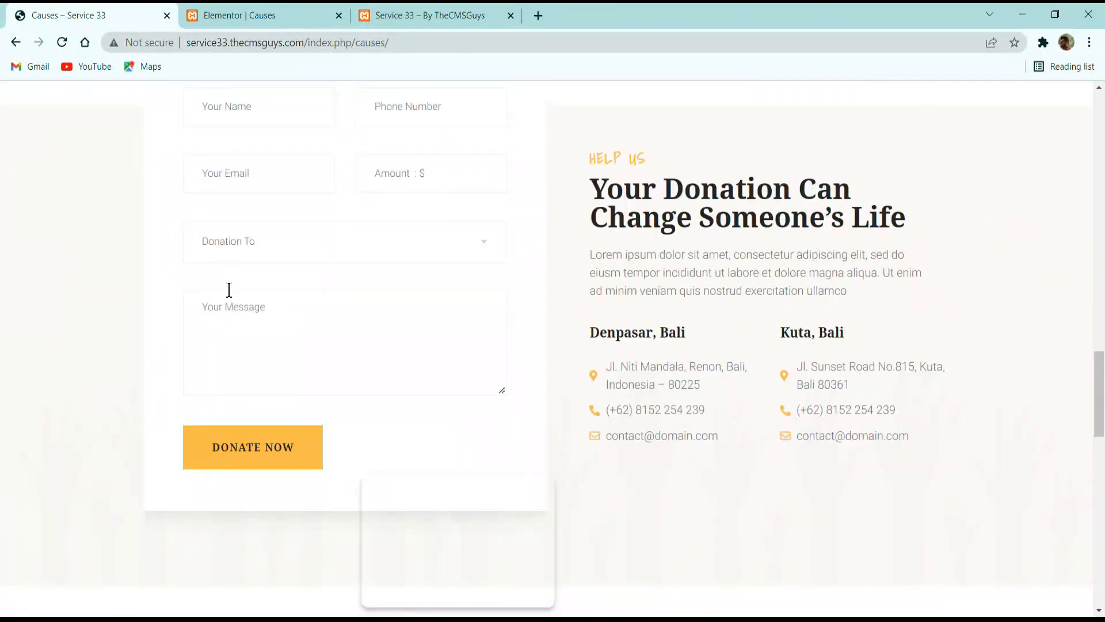
{"action": "scroll", "coordinate": [259, 287], "scroll_direction": "up", "scroll_amount": 5}
{"action": "scroll", "coordinate": [292, 278], "scroll_direction": "down", "scroll_amount": 5}
{"action": "scroll", "coordinate": [292, 299], "scroll_direction": "up", "scroll_amount": 1}
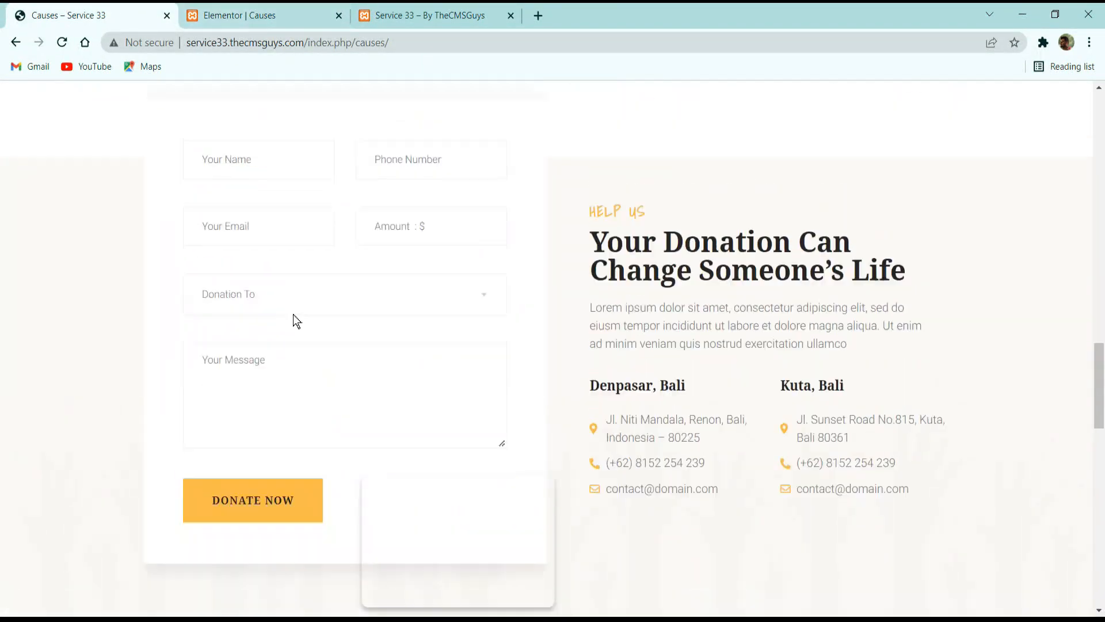
{"action": "scroll", "coordinate": [345, 288], "scroll_direction": "up", "scroll_amount": 12}
{"action": "left_click", "coordinate": [435, 203]}
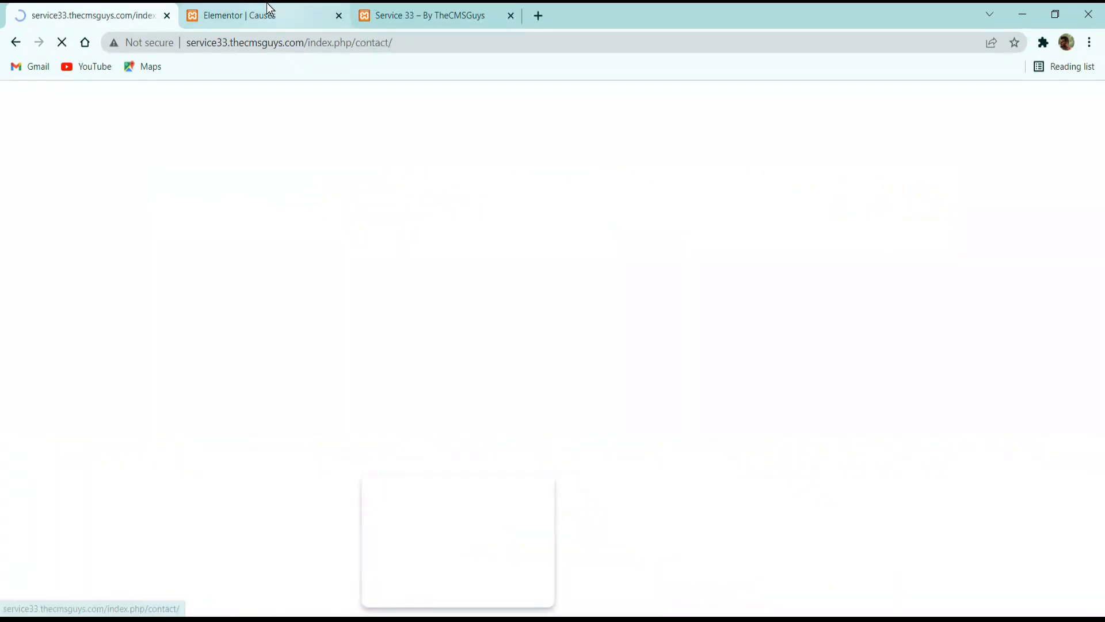
Return to the Causes page in Elementor and exit its editor to the WordPress dashboard.
{"action": "left_click", "coordinate": [267, 11]}
{"action": "left_click", "coordinate": [105, 13]}
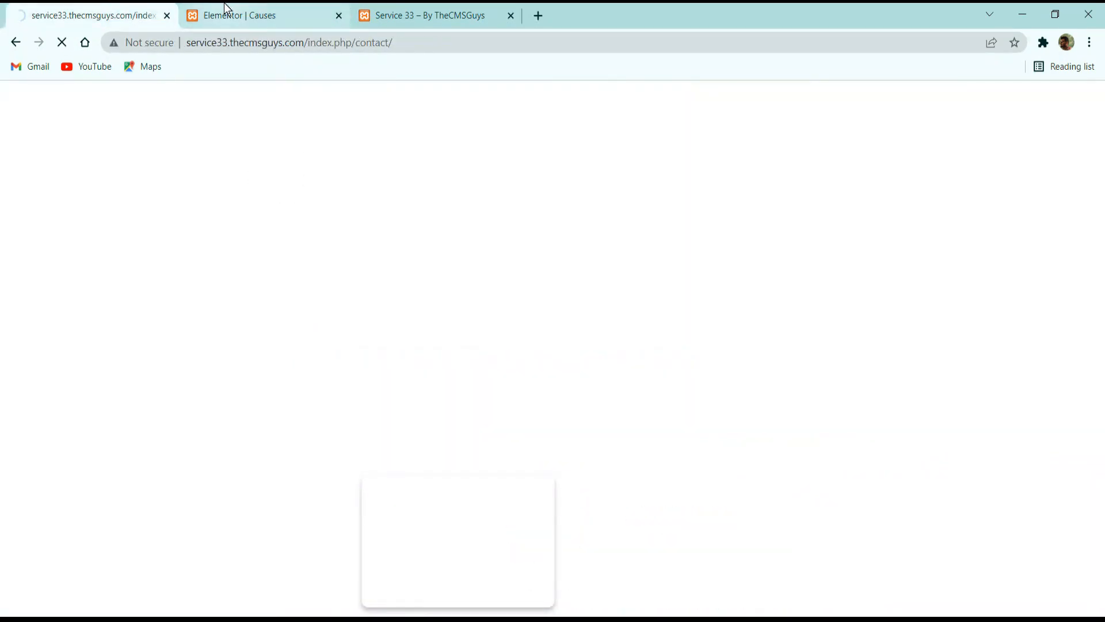
{"action": "left_click", "coordinate": [228, 8]}
{"action": "left_click", "coordinate": [121, 14]}
{"action": "left_click", "coordinate": [271, 8]}
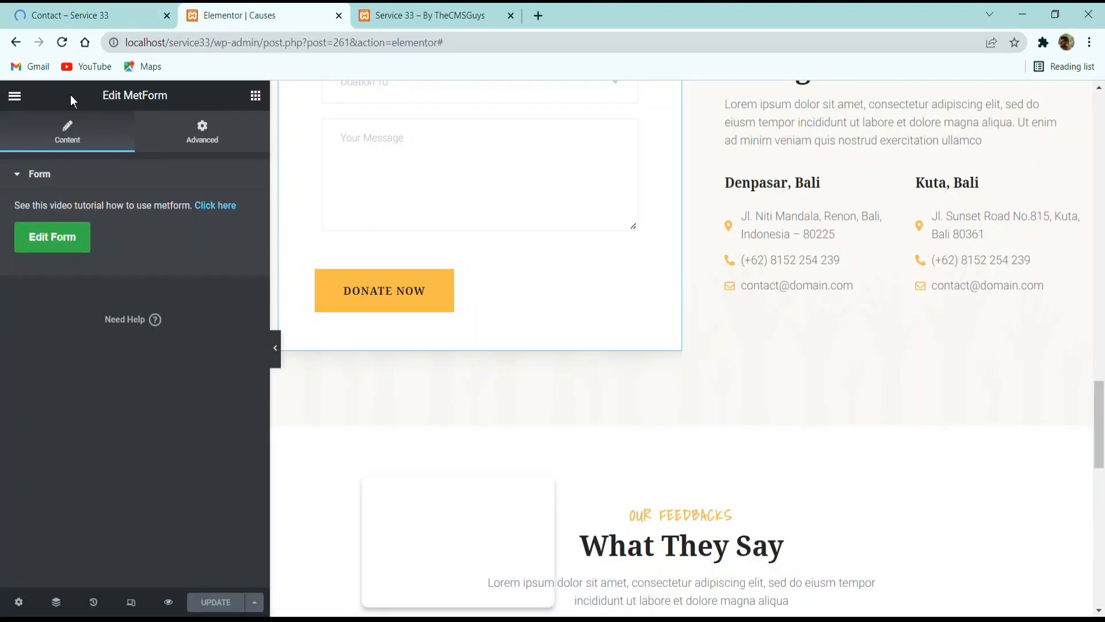
{"action": "left_click", "coordinate": [21, 99]}
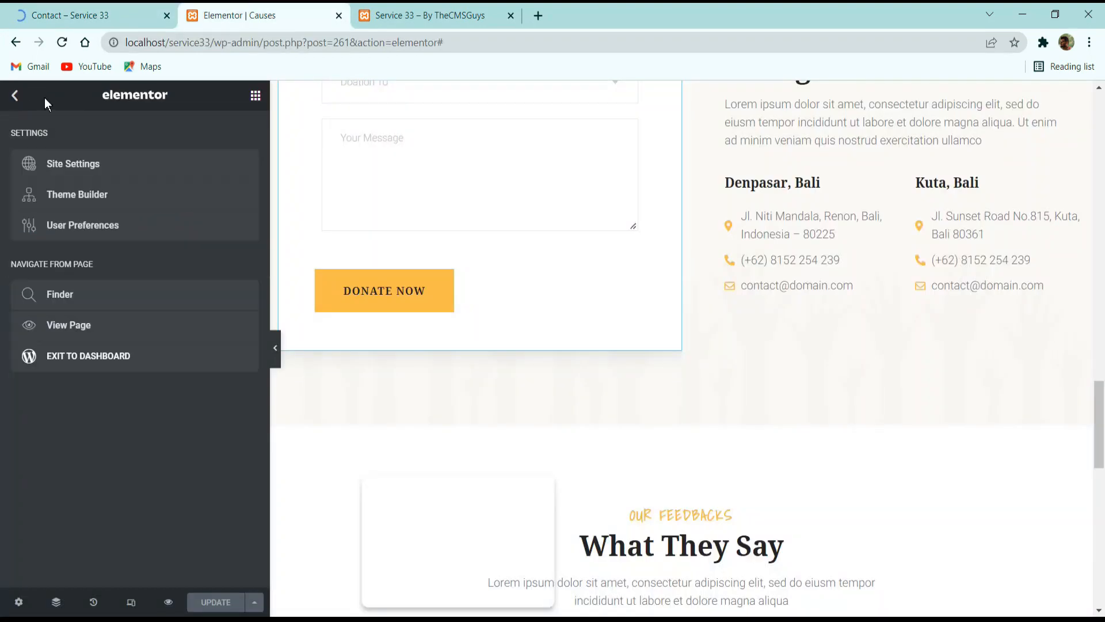
{"action": "left_click", "coordinate": [84, 357]}
Look at the banner and Get In Touch section of the reference Contact page, then return to the WordPress page editor.
{"action": "left_click", "coordinate": [127, 4]}
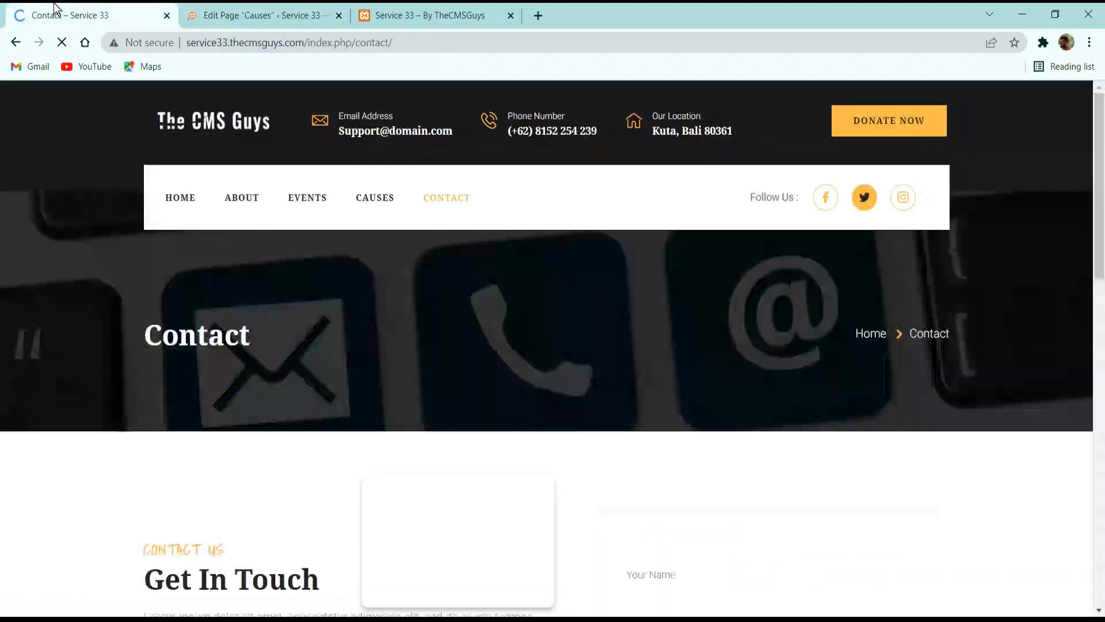
{"action": "scroll", "coordinate": [363, 294], "scroll_direction": "down", "scroll_amount": 15}
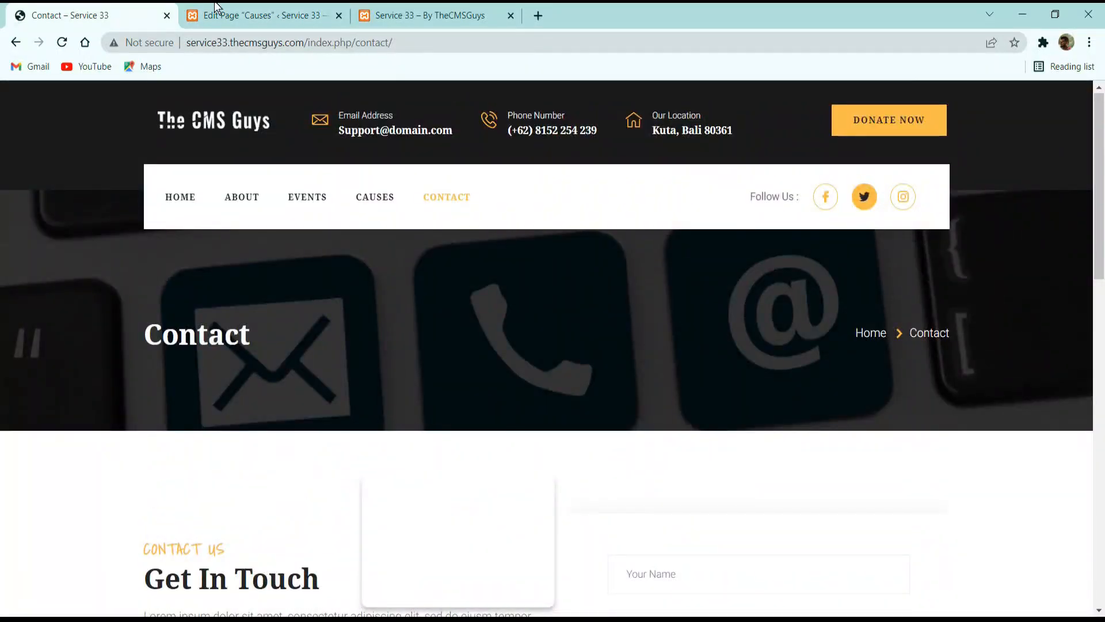
{"action": "left_click", "coordinate": [219, 11]}
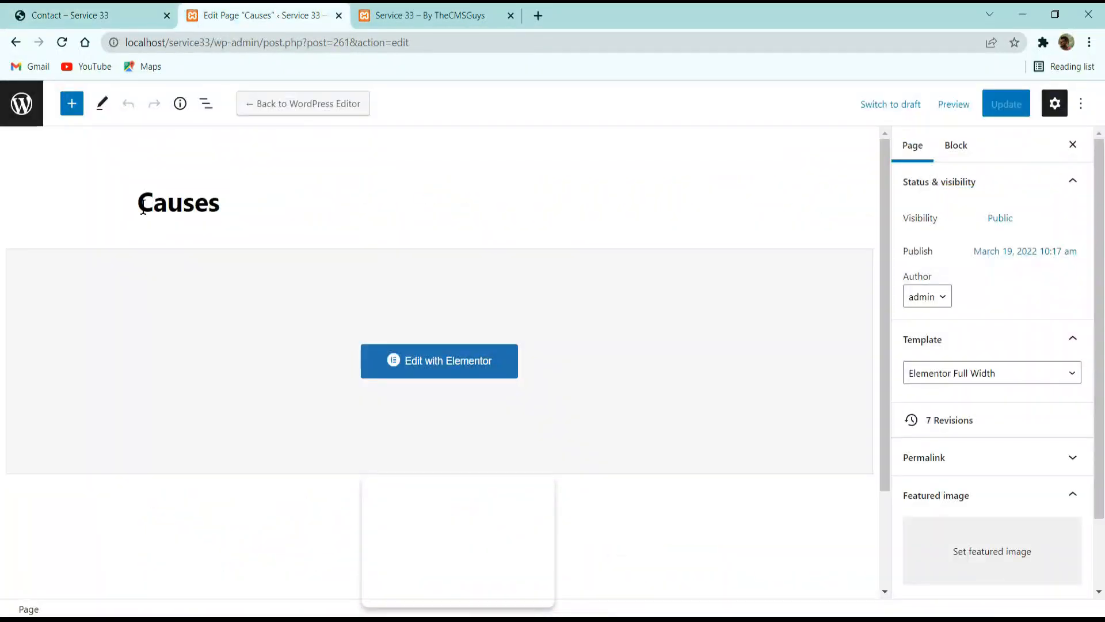
Create and publish a new WordPress page titled Contact with the Elementor Canvas template.
{"action": "left_click", "coordinate": [21, 110]}
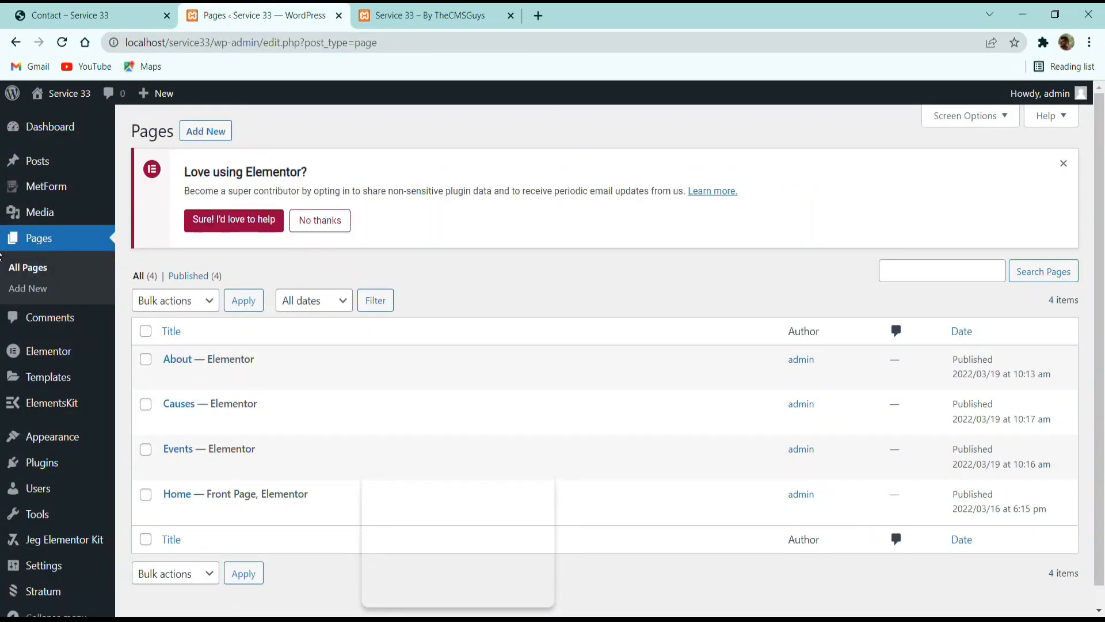
{"action": "left_click", "coordinate": [216, 139]}
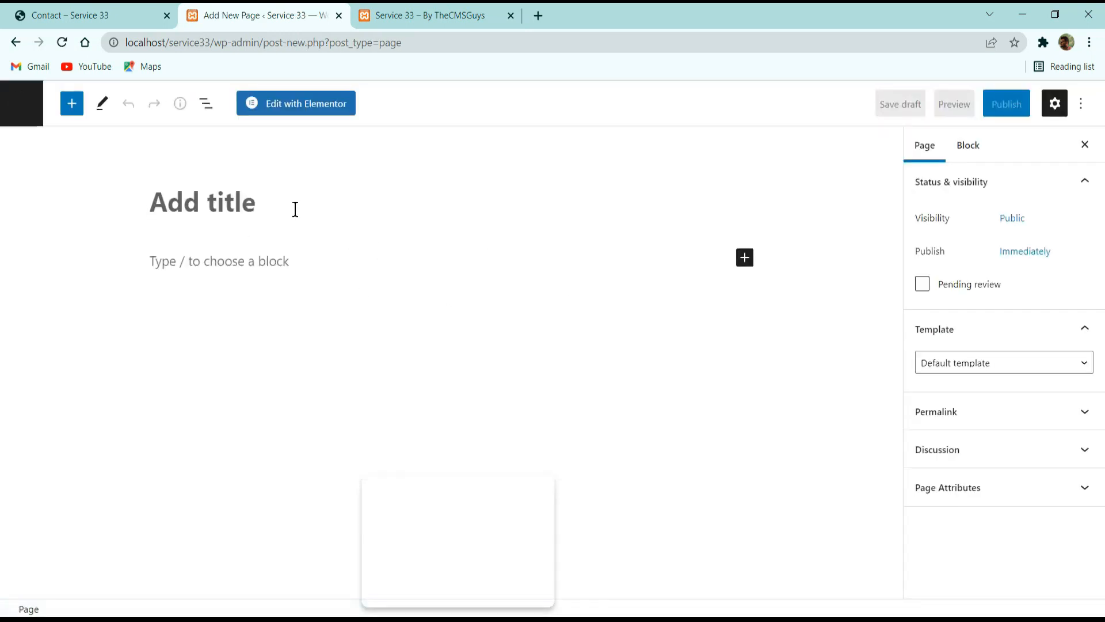
{"action": "type", "text": "Contact"}
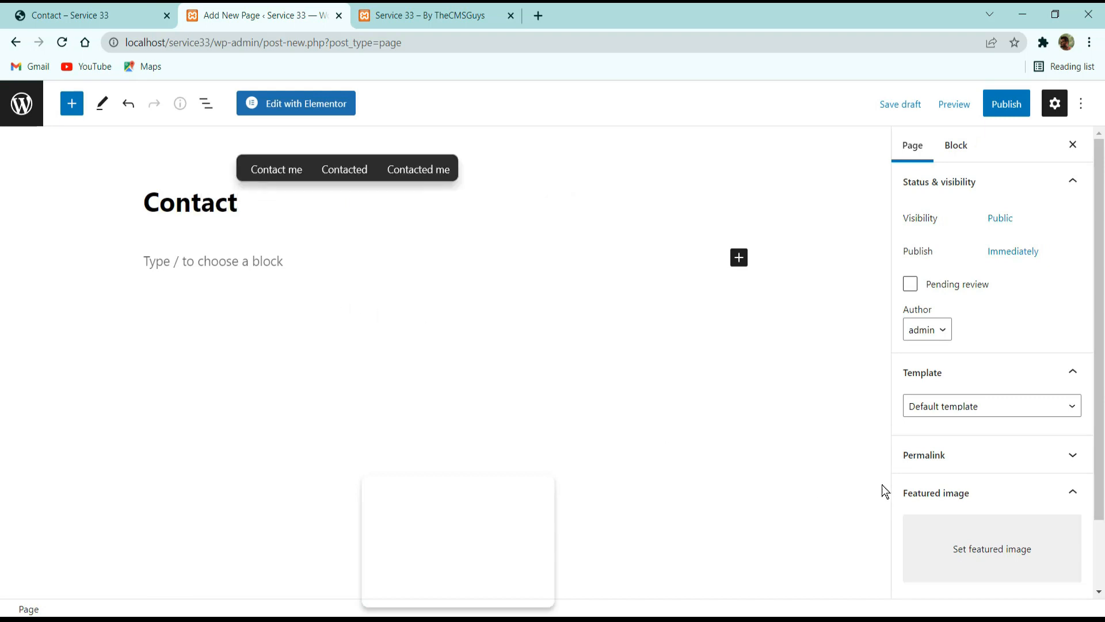
{"action": "left_click", "coordinate": [951, 406]}
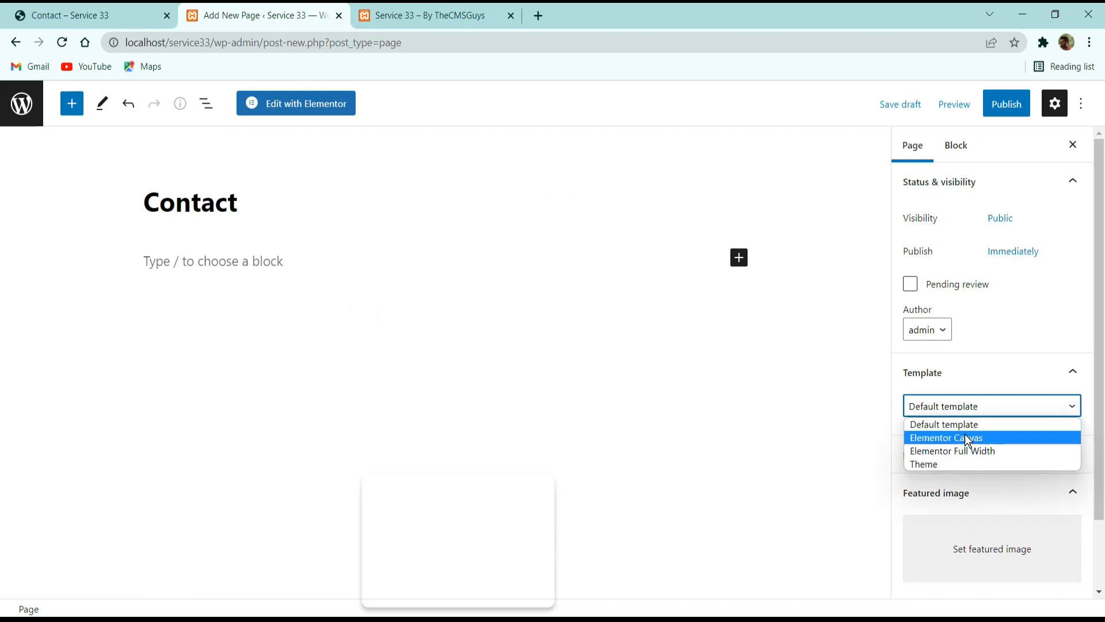
{"action": "left_click", "coordinate": [957, 437]}
{"action": "left_click", "coordinate": [1006, 104]}
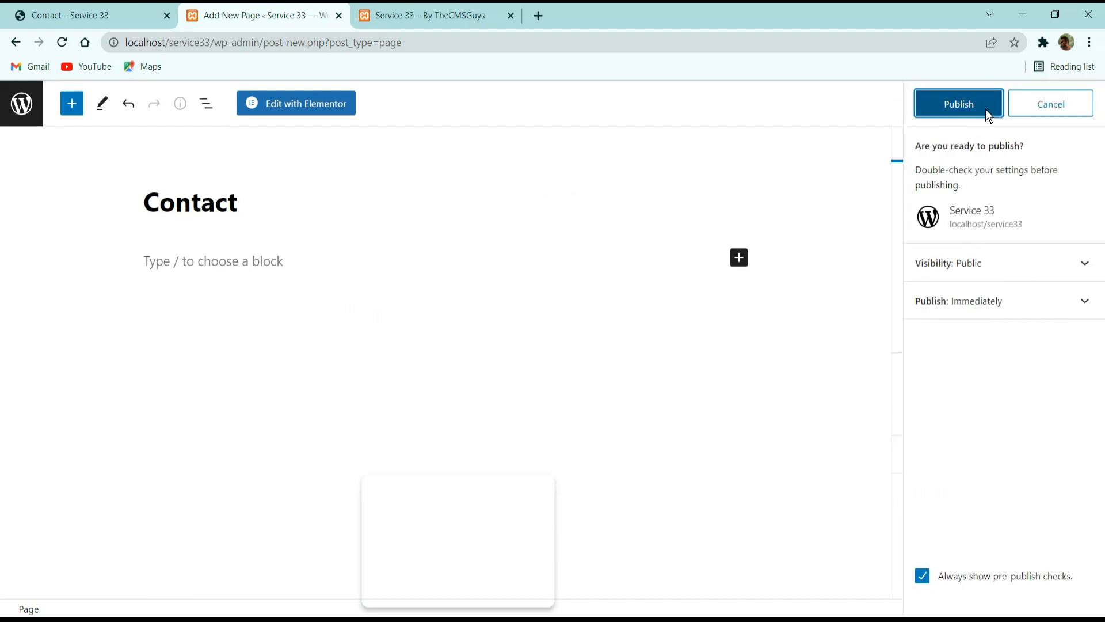
{"action": "left_click", "coordinate": [986, 108]}
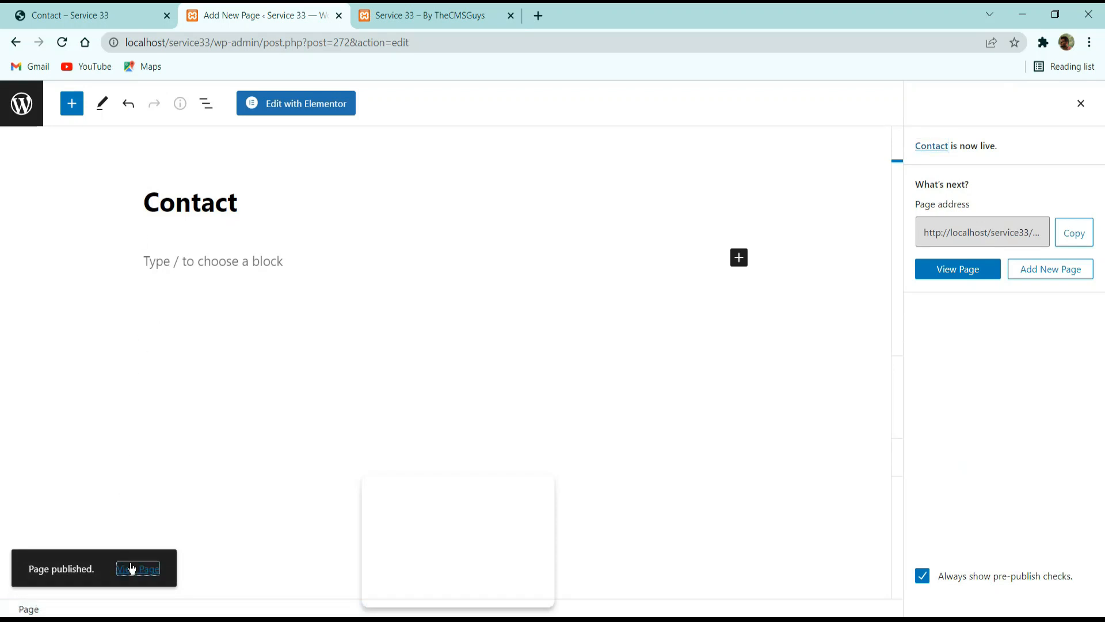
View the published Contact page, close its view and open the page for editing with Elementor.
{"action": "left_click", "coordinate": [131, 569]}
{"action": "left_click", "coordinate": [499, 18]}
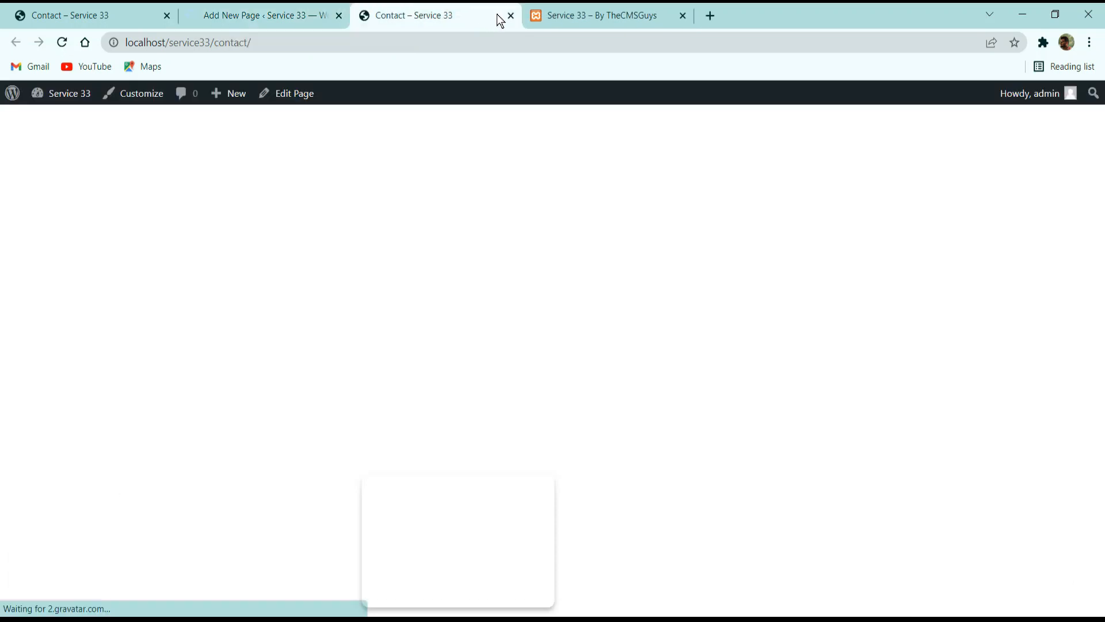
{"action": "left_click", "coordinate": [511, 16]}
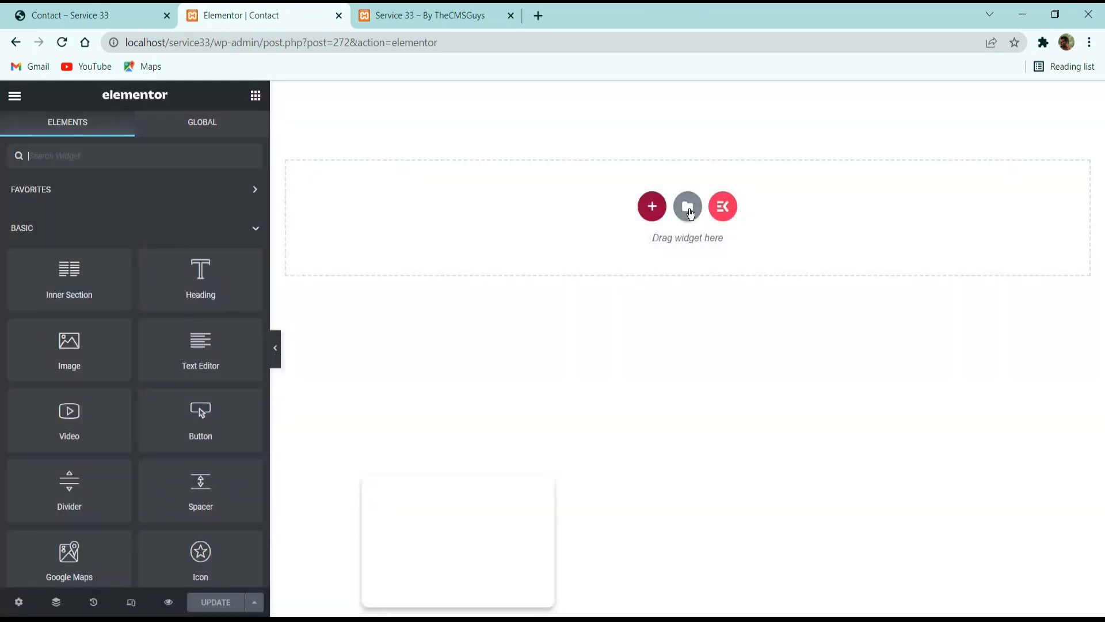
Insert the saved Contact page template into the empty page, importing its document settings as well.
{"action": "left_click", "coordinate": [687, 206]}
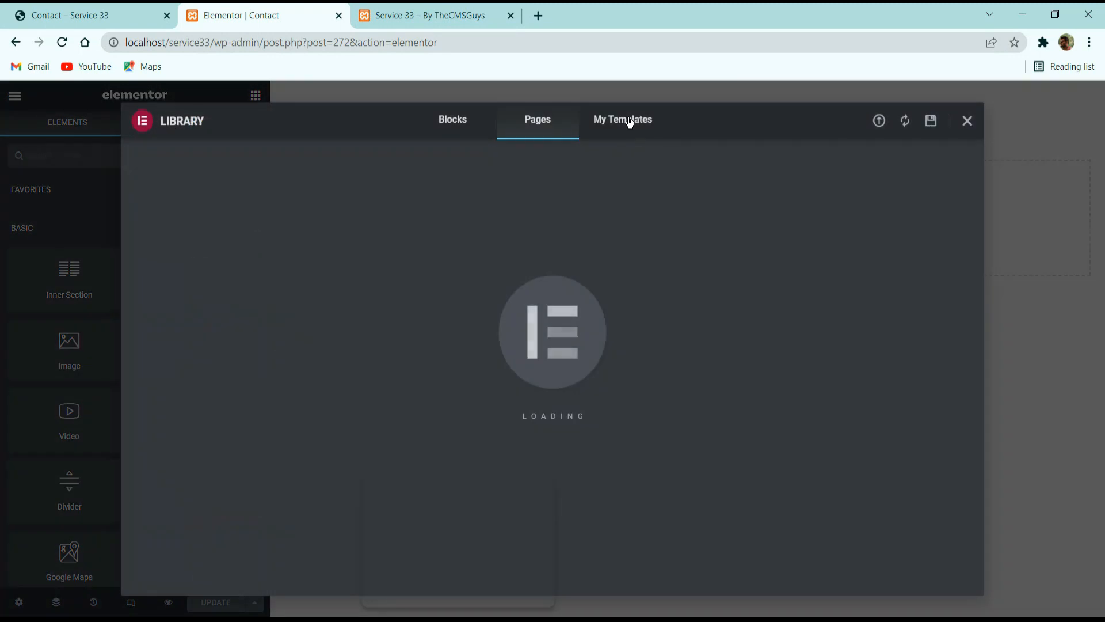
{"action": "left_click", "coordinate": [628, 119]}
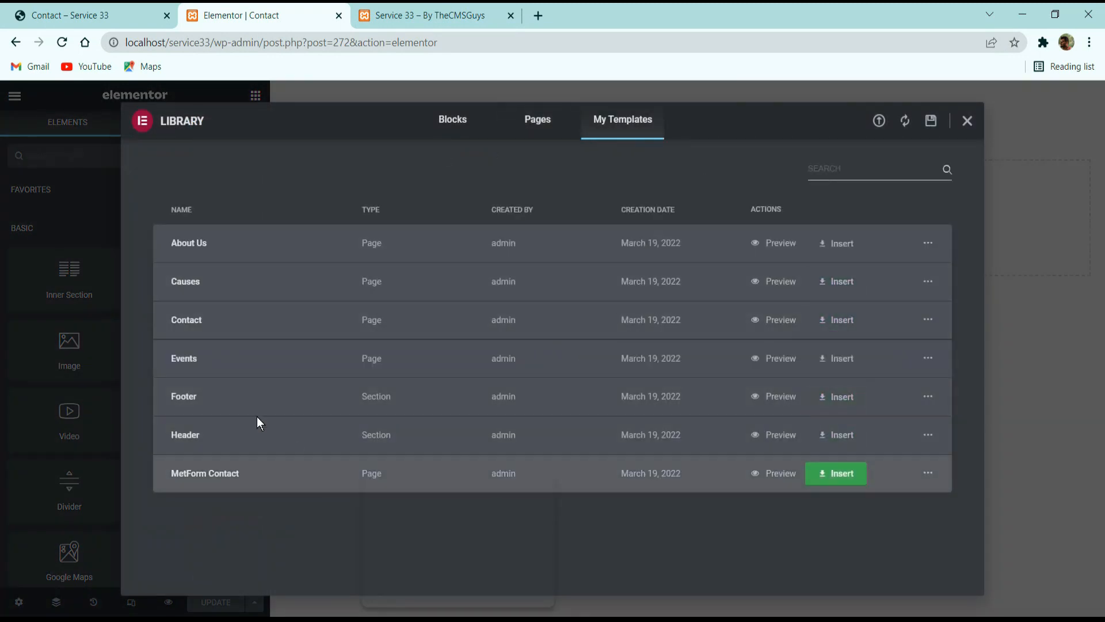
{"action": "left_click", "coordinate": [841, 326]}
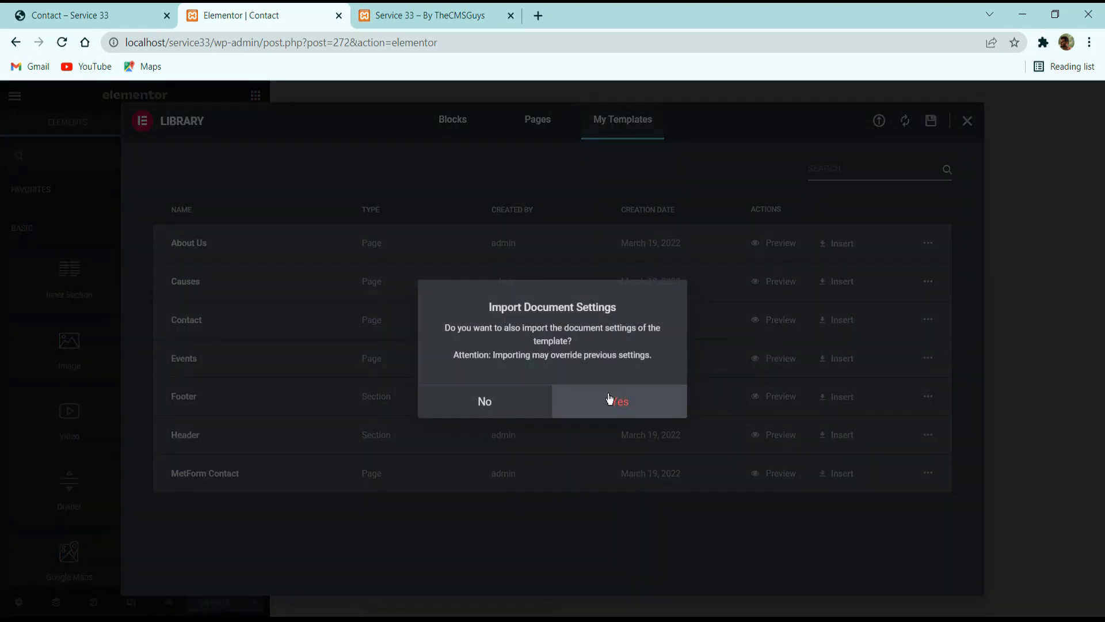
{"action": "left_click", "coordinate": [610, 398]}
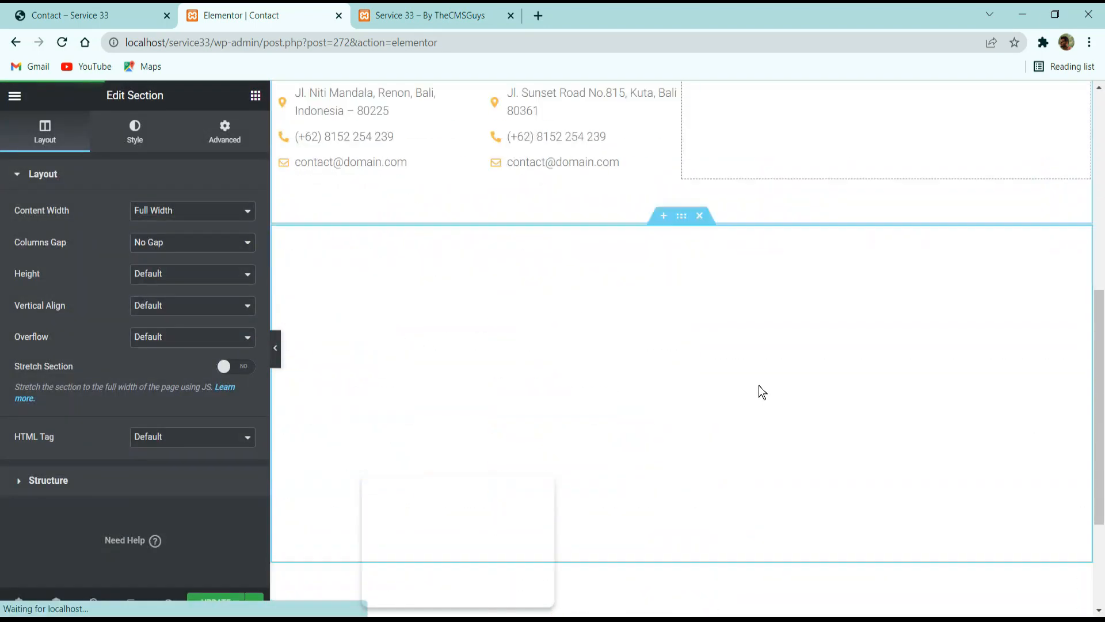
Examine the Get In Touch text, message form and map on the reference Contact page.
{"action": "left_click", "coordinate": [55, 7]}
{"action": "scroll", "coordinate": [600, 484], "scroll_direction": "down", "scroll_amount": 5}
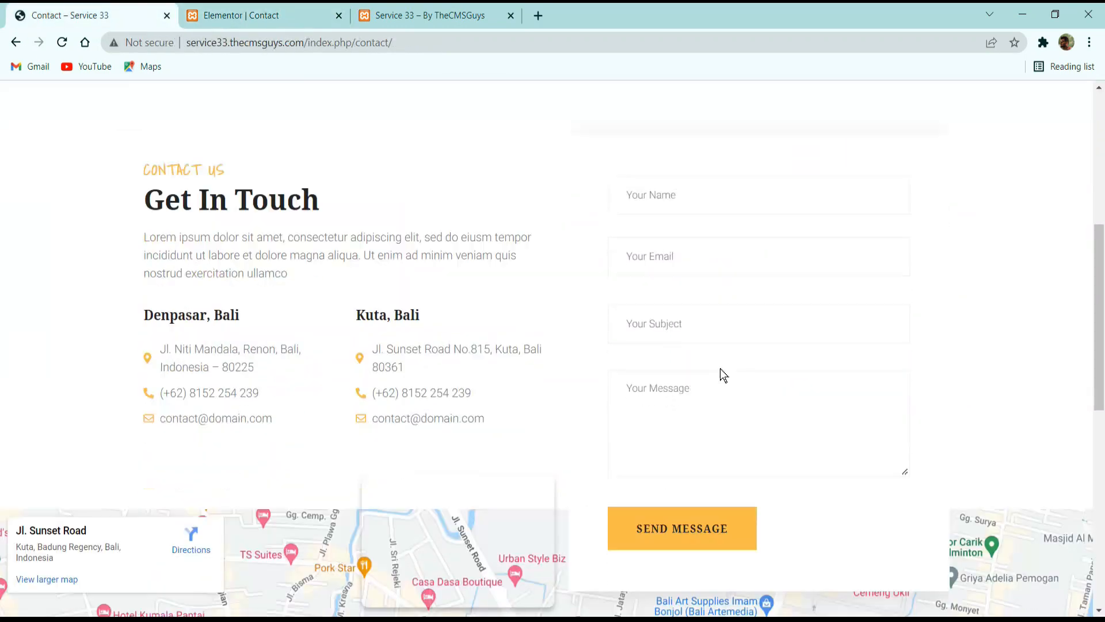
{"action": "scroll", "coordinate": [720, 375], "scroll_direction": "up", "scroll_amount": 1}
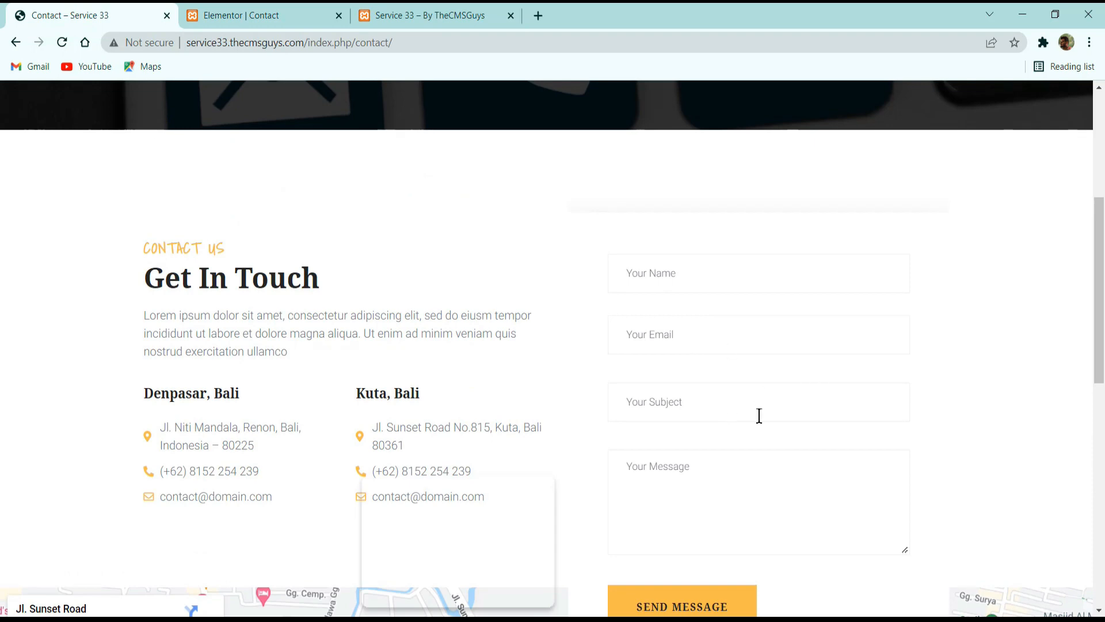
{"action": "scroll", "coordinate": [703, 478], "scroll_direction": "down", "scroll_amount": 3}
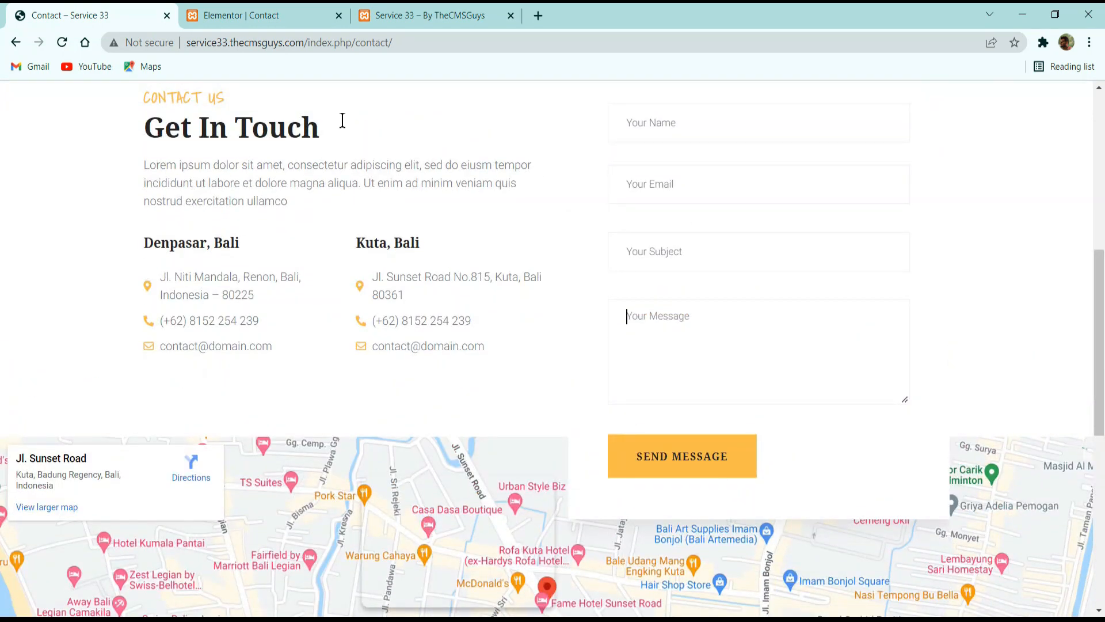
Create a new blank MetForm named Contact Page Form for the empty form beside Get In Touch and open it for editing.
{"action": "left_click", "coordinate": [261, 15]}
{"action": "scroll", "coordinate": [797, 329], "scroll_direction": "down", "scroll_amount": 5}
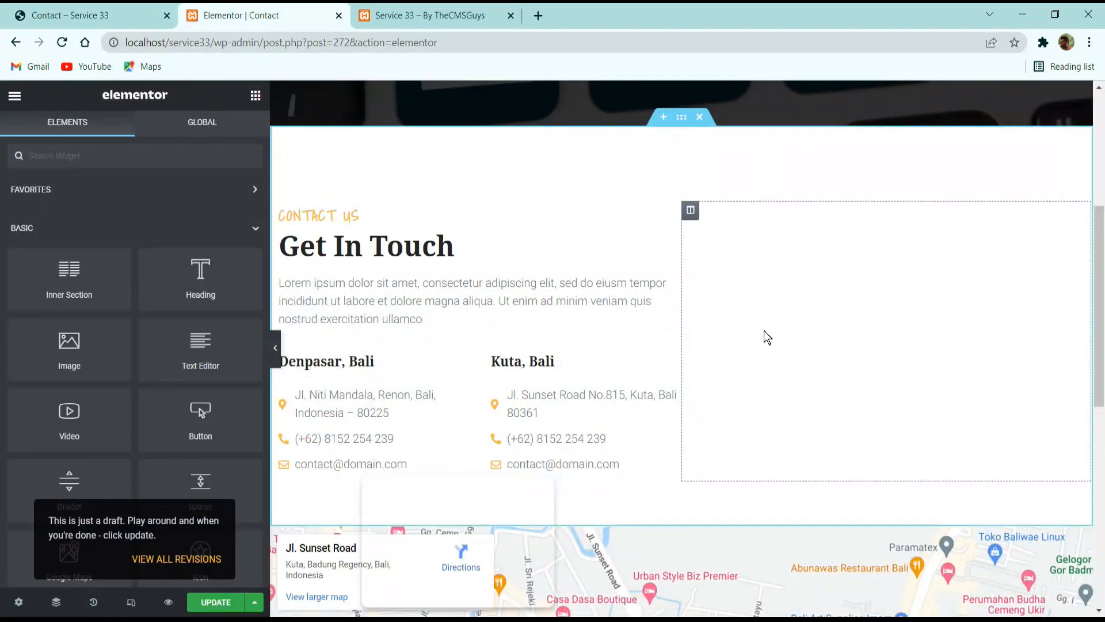
{"action": "left_click", "coordinate": [770, 413]}
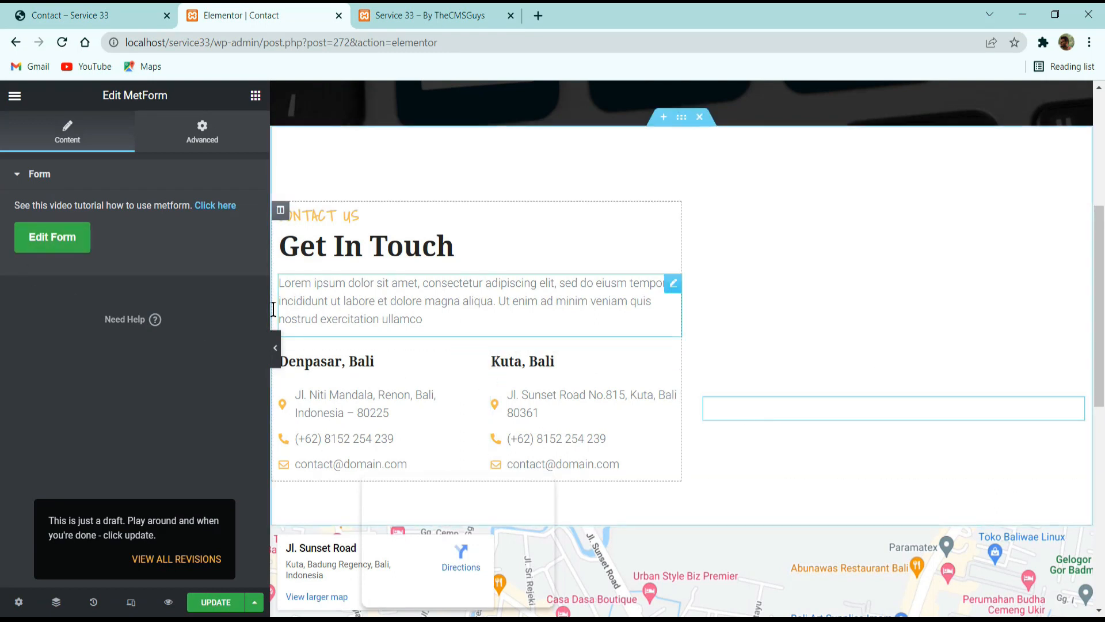
{"action": "left_click", "coordinate": [54, 238]}
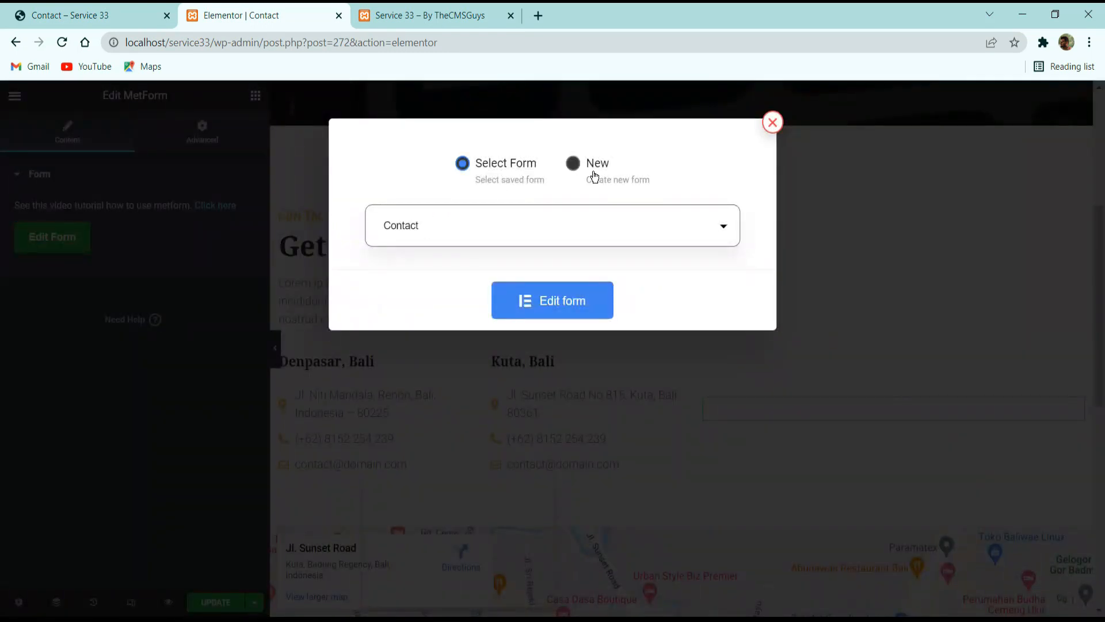
{"action": "left_click", "coordinate": [573, 163]}
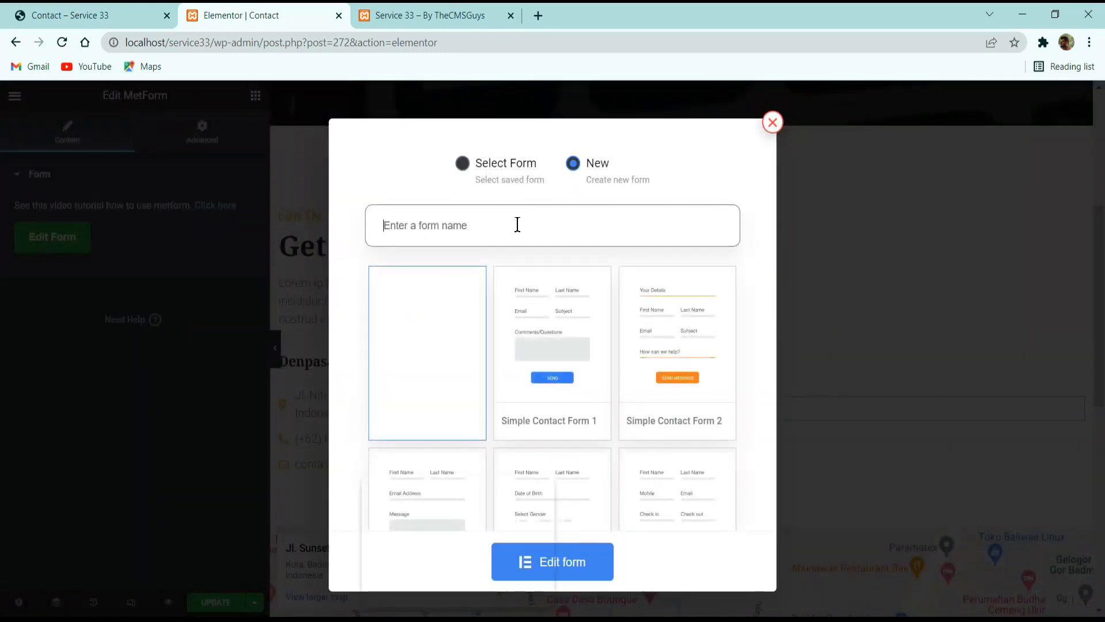
{"action": "type", "text": "Contact"}
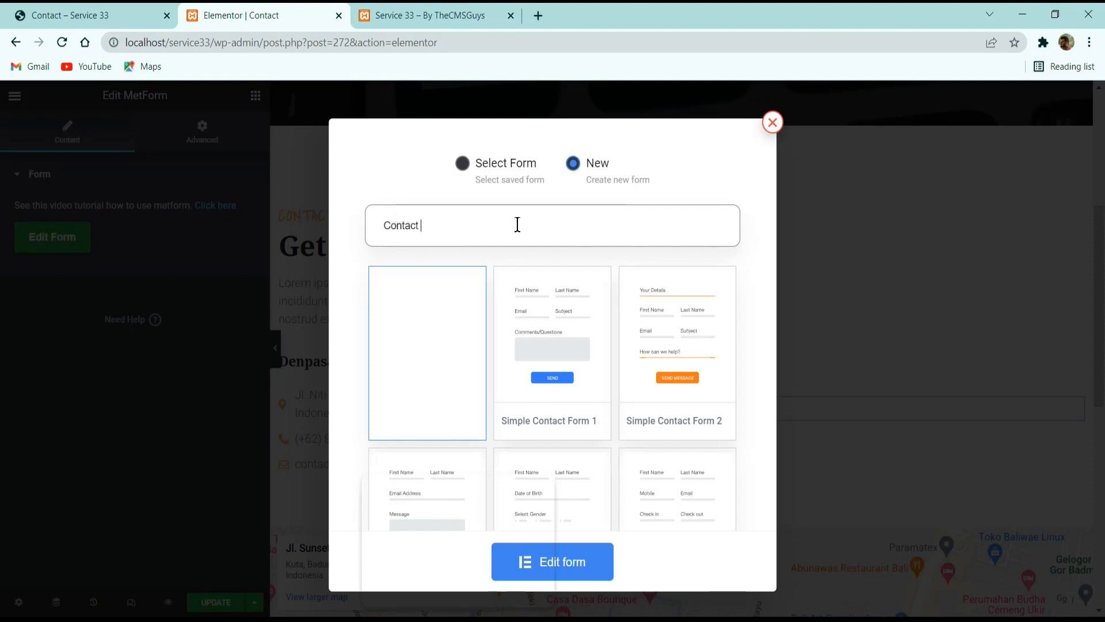
{"action": "type", "text": " Page Form"}
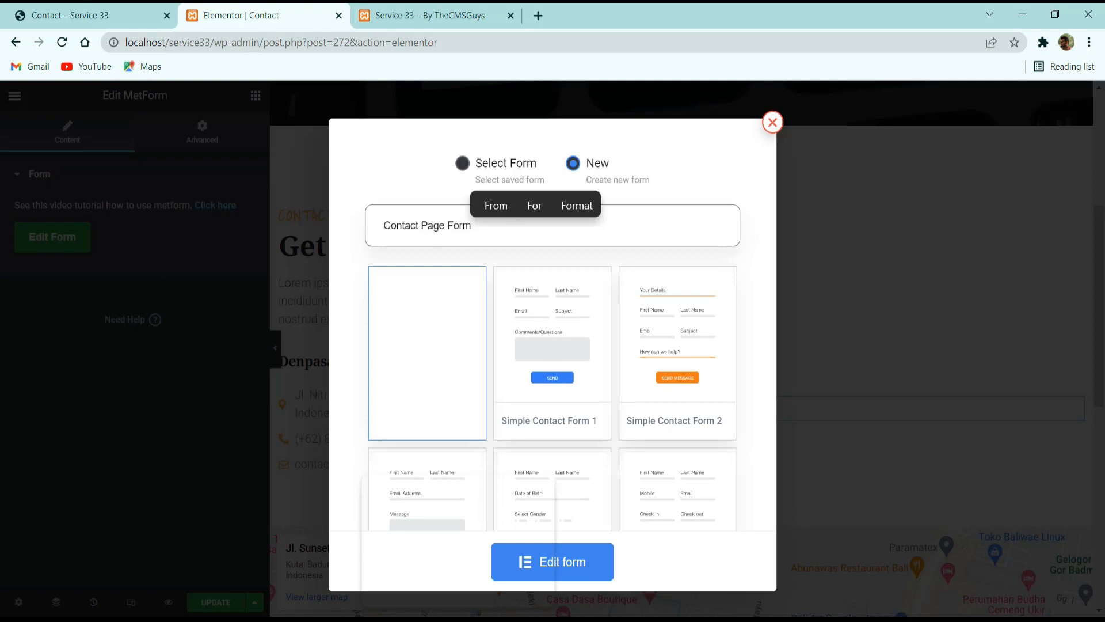
{"action": "left_click", "coordinate": [578, 568]}
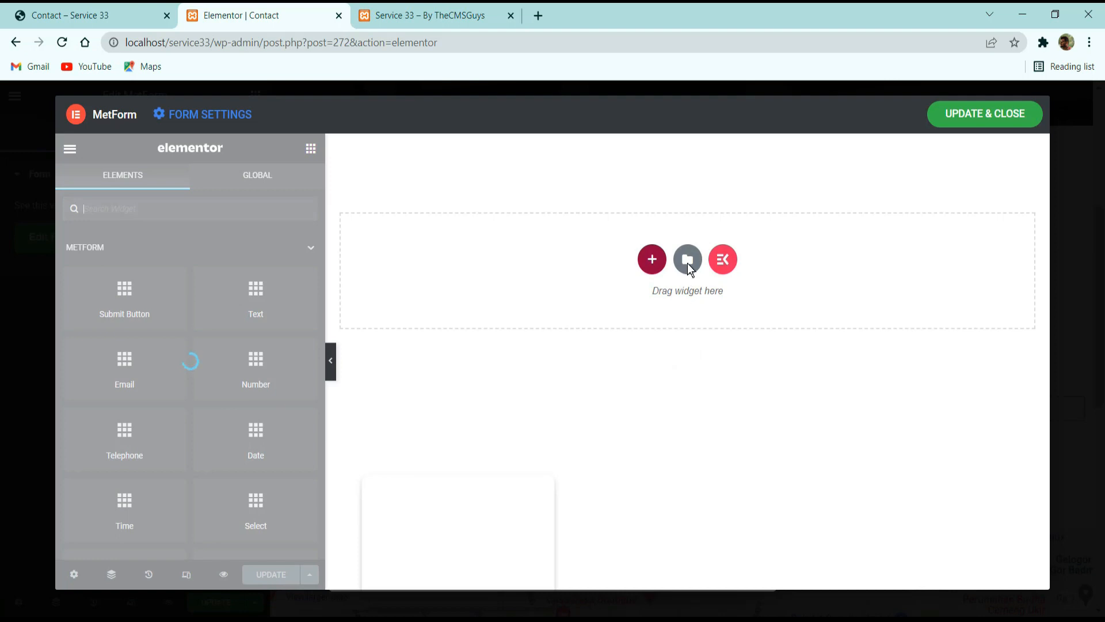
Insert the saved MetForm Contact template into the new form and update the form.
{"action": "left_click", "coordinate": [693, 261]}
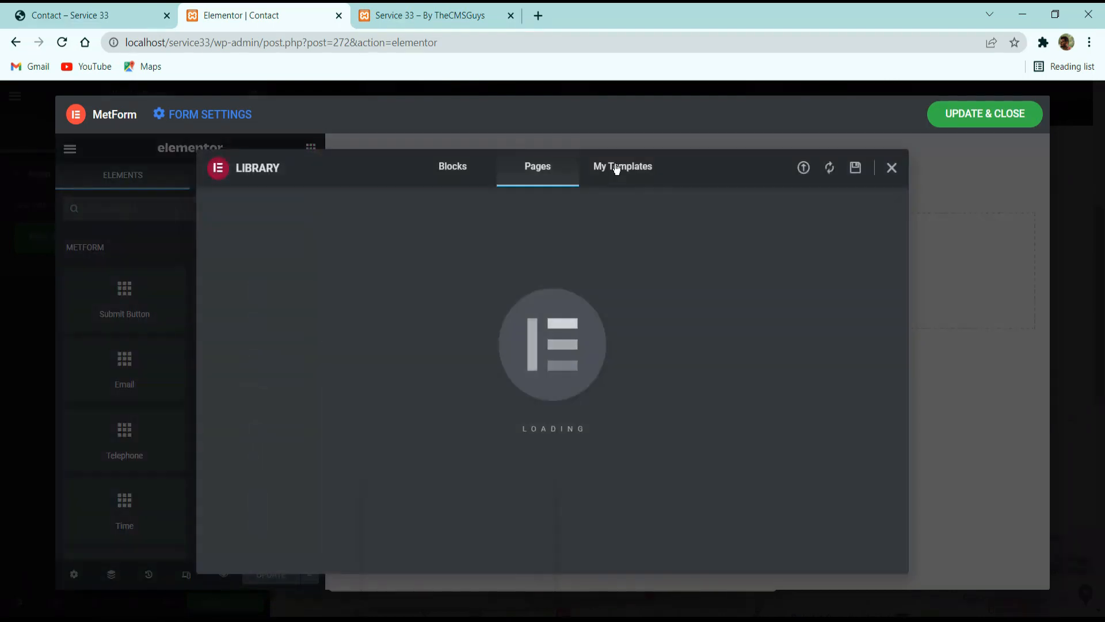
{"action": "left_click", "coordinate": [616, 171]}
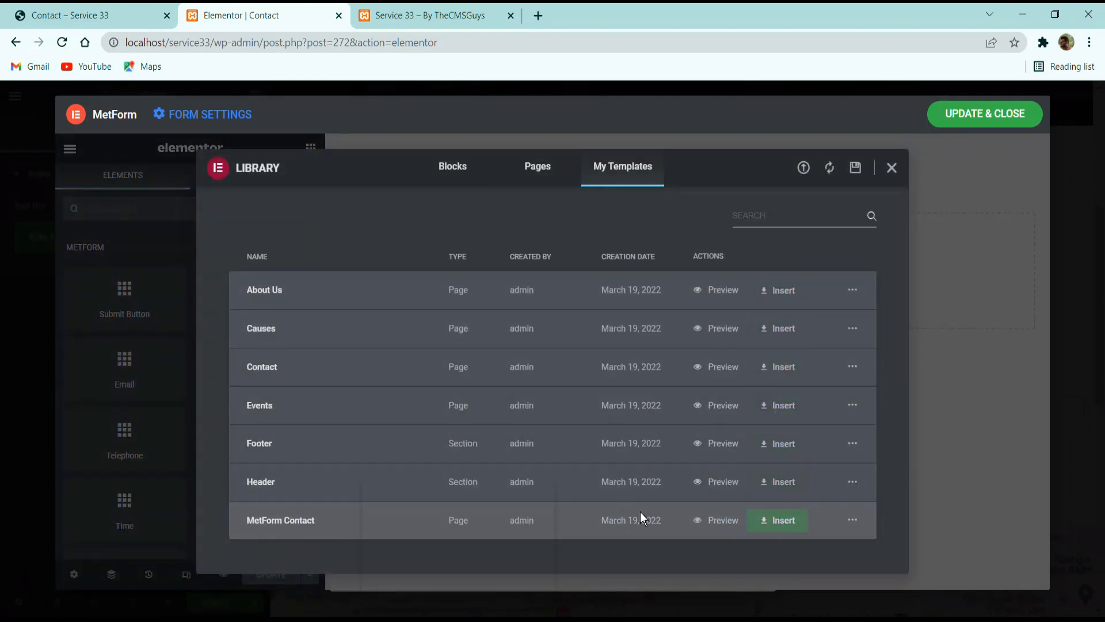
{"action": "left_click", "coordinate": [780, 521]}
{"action": "left_click", "coordinate": [642, 416]}
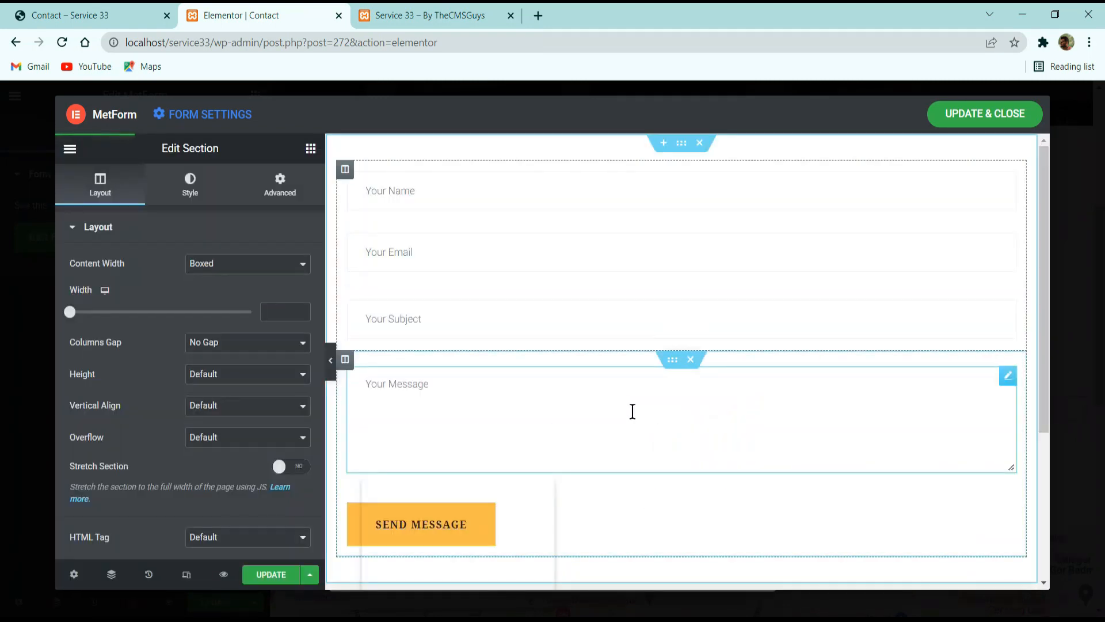
{"action": "left_click", "coordinate": [259, 576]}
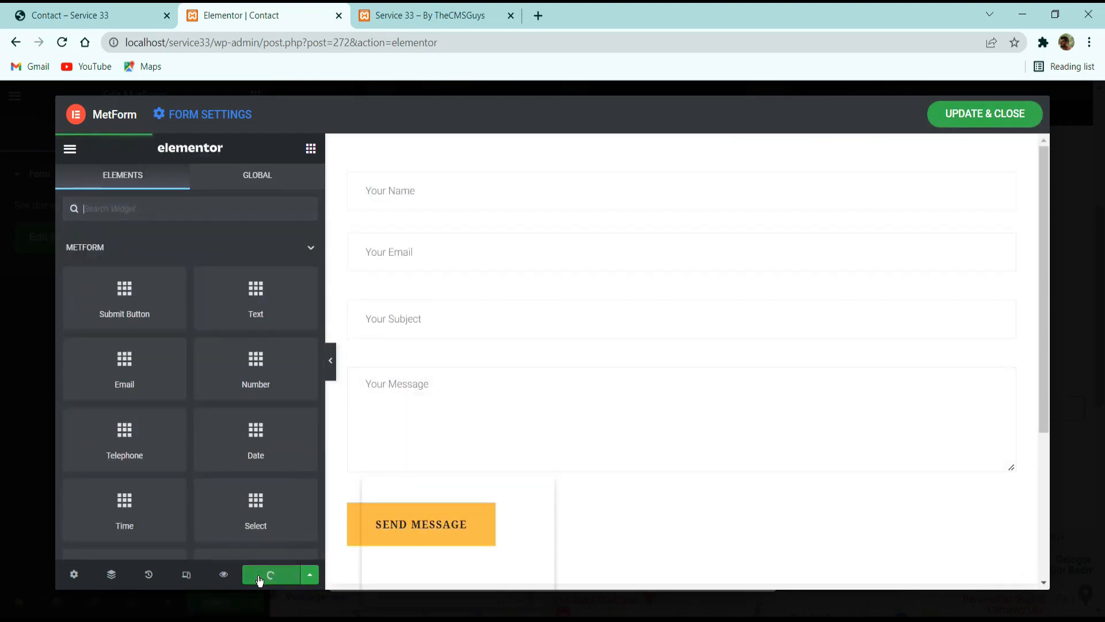
Save and close the message form, returning to the Contact page layout with the form beside Get In Touch.
{"action": "left_click", "coordinate": [968, 115]}
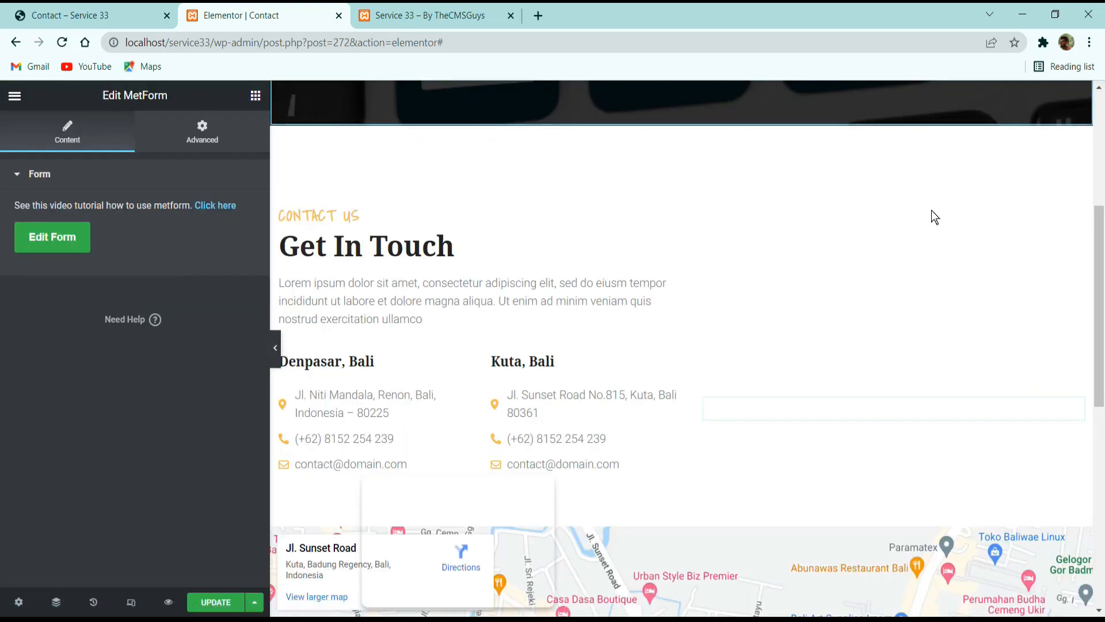
{"action": "scroll", "coordinate": [818, 452], "scroll_direction": "down", "scroll_amount": 3}
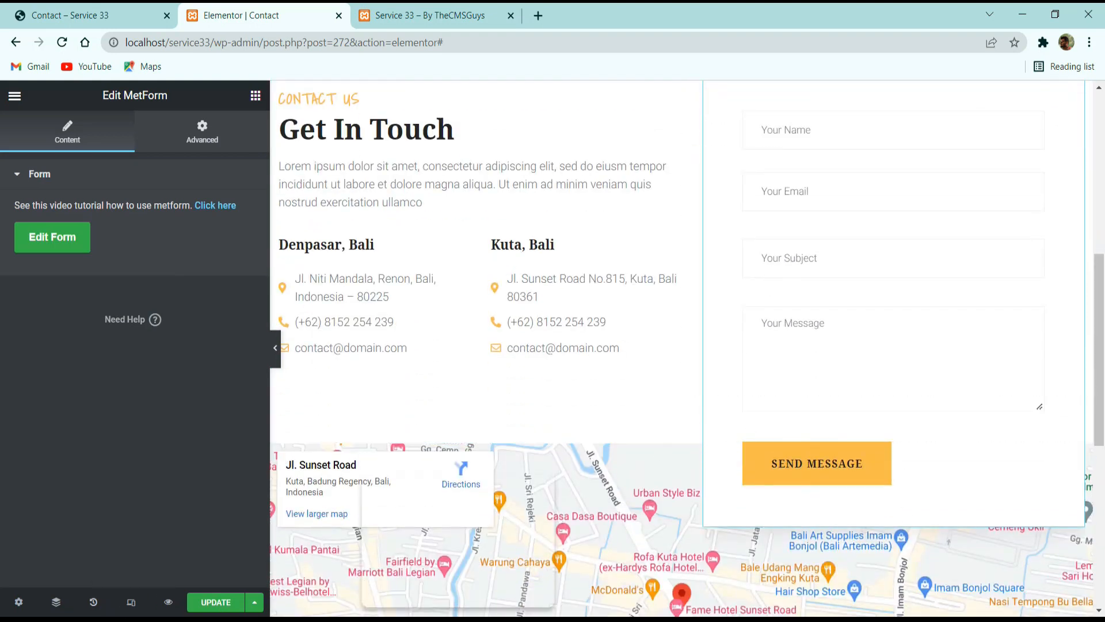
{"action": "scroll", "coordinate": [668, 427], "scroll_direction": "down", "scroll_amount": 8}
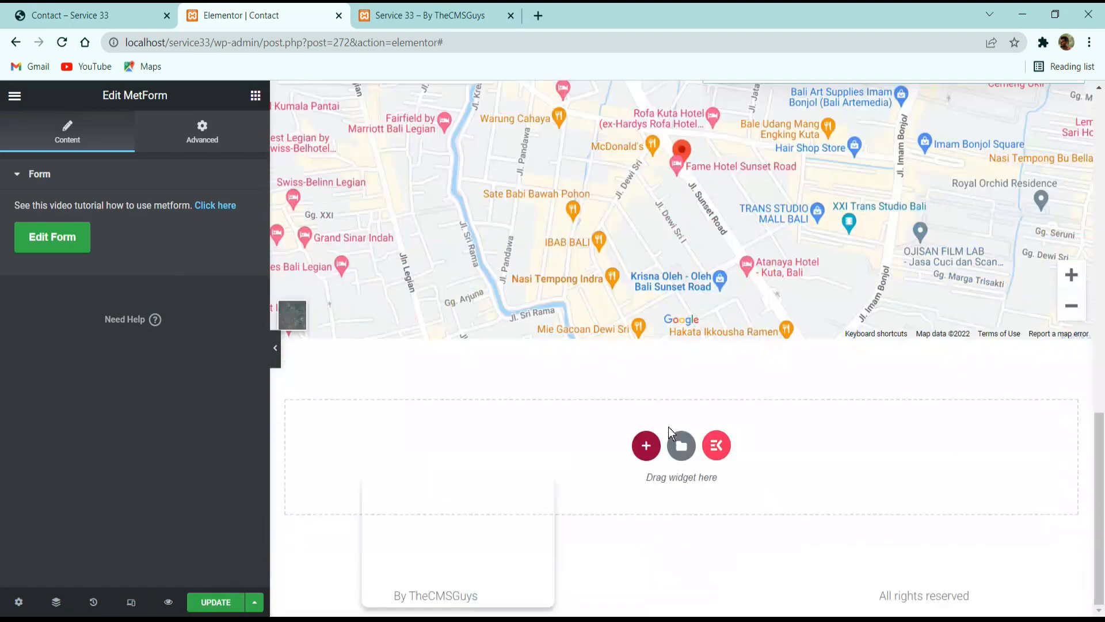
Preview the Contact page and examine its banner, contact details, message form and map.
{"action": "left_click", "coordinate": [168, 602]}
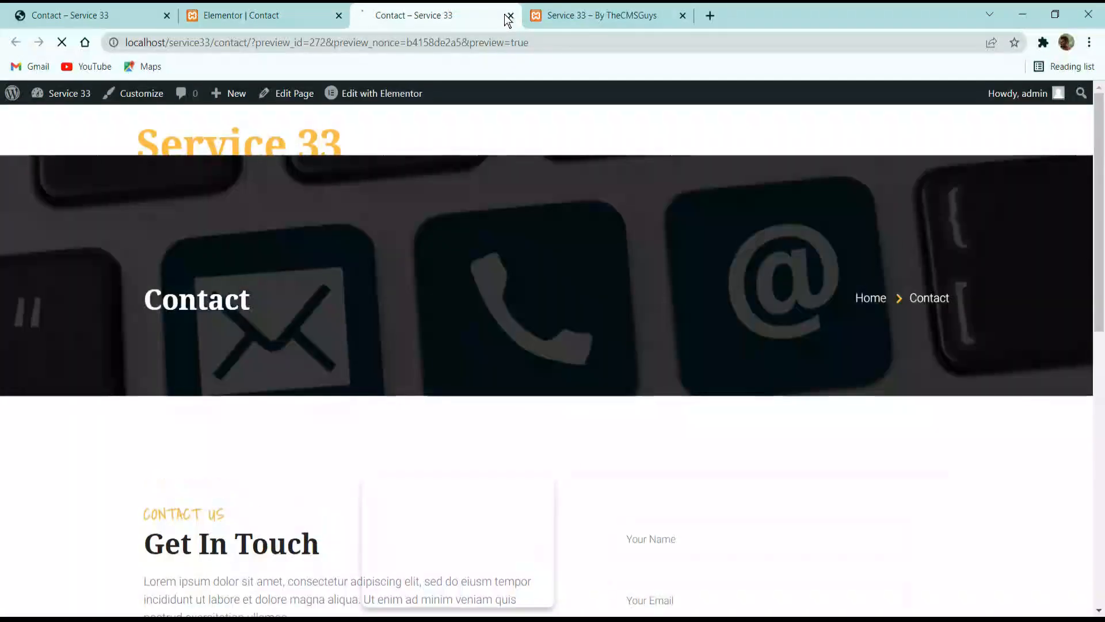
{"action": "scroll", "coordinate": [473, 271], "scroll_direction": "down", "scroll_amount": 10}
{"action": "scroll", "coordinate": [490, 305], "scroll_direction": "up", "scroll_amount": 10}
{"action": "scroll", "coordinate": [489, 297], "scroll_direction": "down", "scroll_amount": 8}
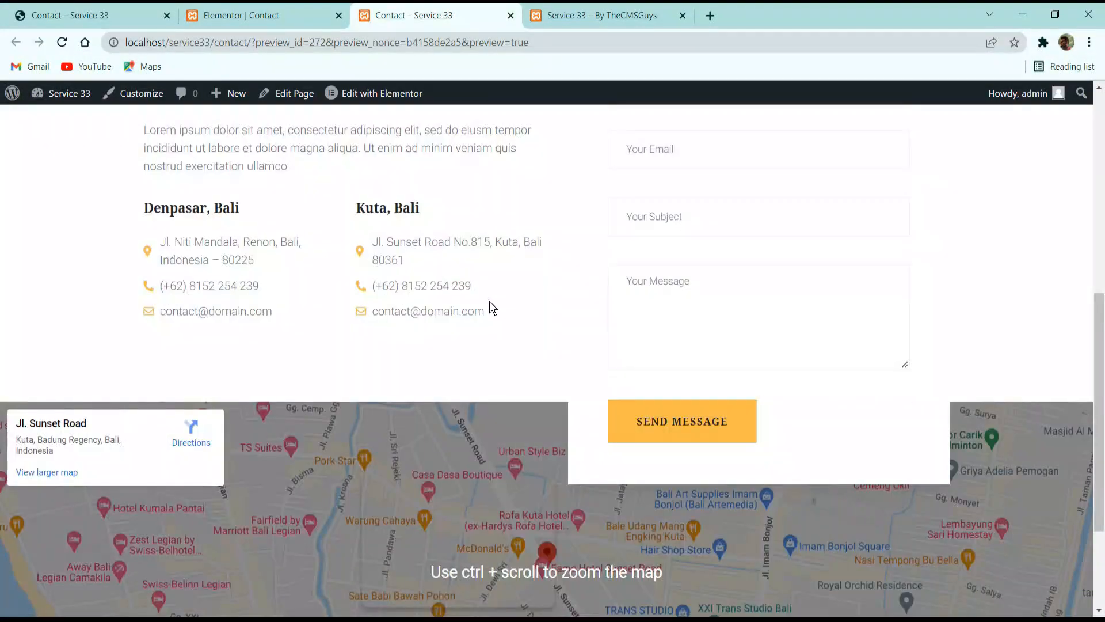
{"action": "scroll", "coordinate": [489, 307], "scroll_direction": "up", "scroll_amount": 8}
{"action": "scroll", "coordinate": [487, 307], "scroll_direction": "down", "scroll_amount": 10}
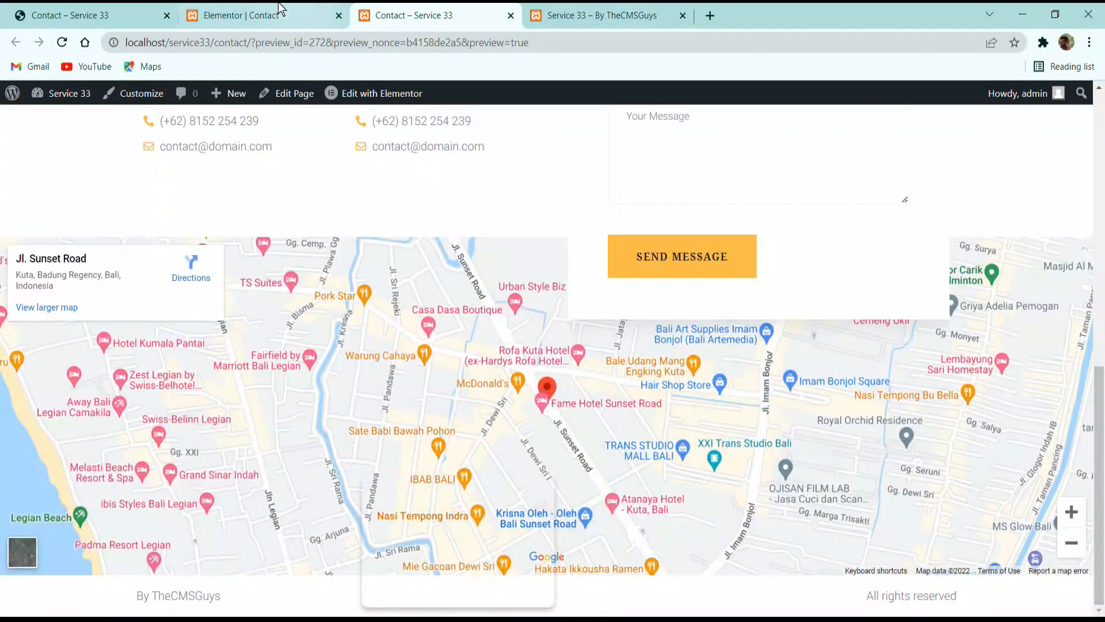
Update the Contact page in the Elementor editor to save its changes.
{"action": "left_click", "coordinate": [248, 15]}
{"action": "left_click", "coordinate": [14, 96]}
{"action": "left_click", "coordinate": [86, 355]}
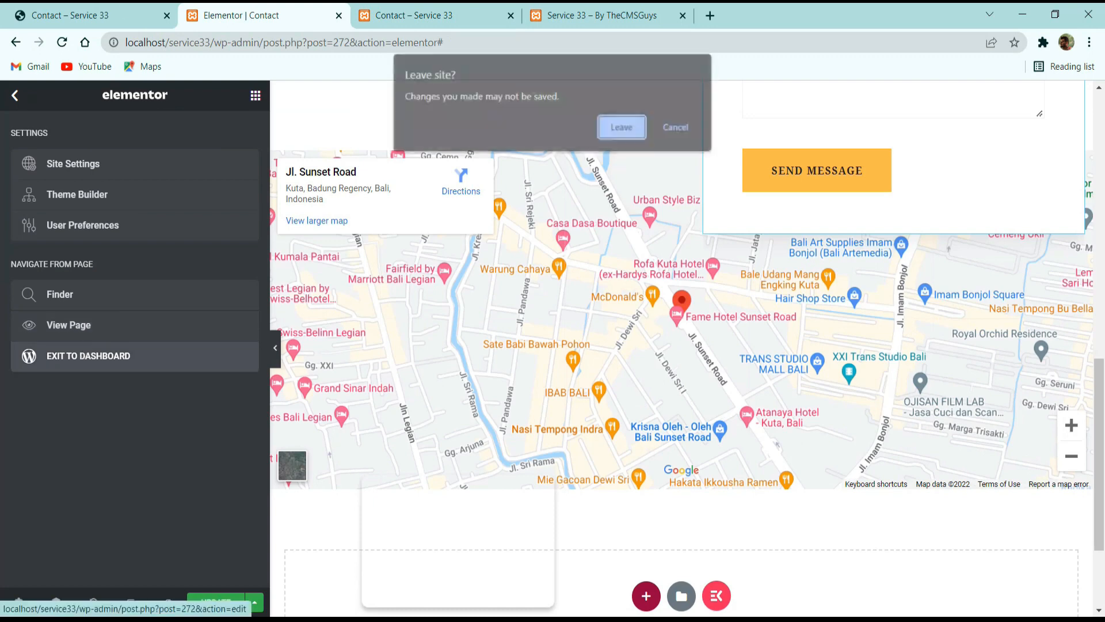
{"action": "left_click", "coordinate": [674, 127]}
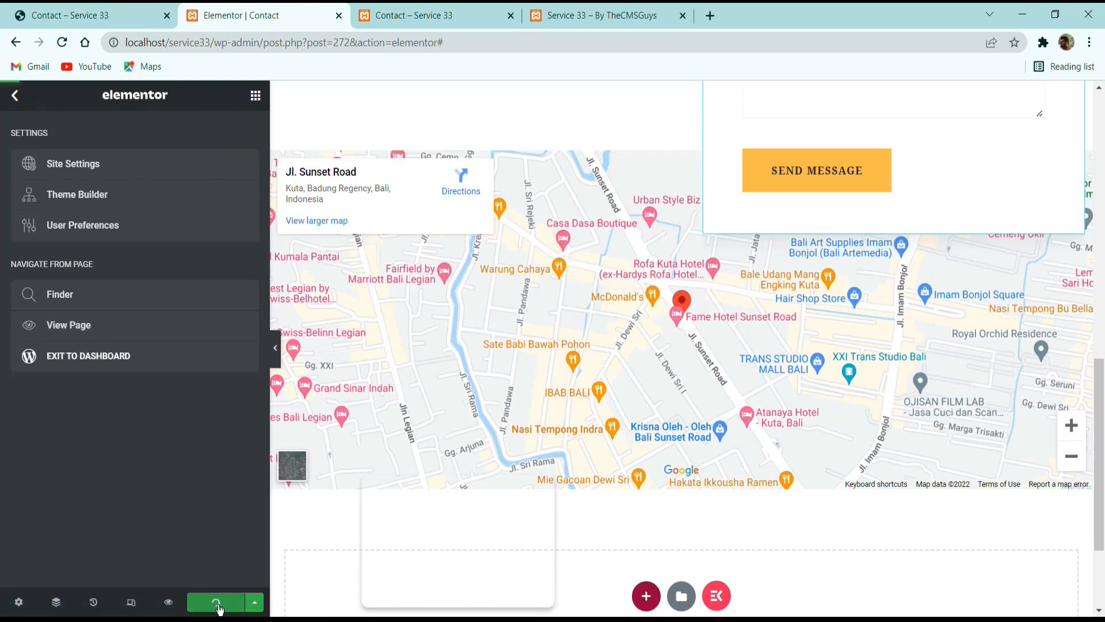
Examine the header and footer of the reference Contact page.
{"action": "left_click", "coordinate": [63, 11]}
{"action": "scroll", "coordinate": [244, 244], "scroll_direction": "up", "scroll_amount": 6}
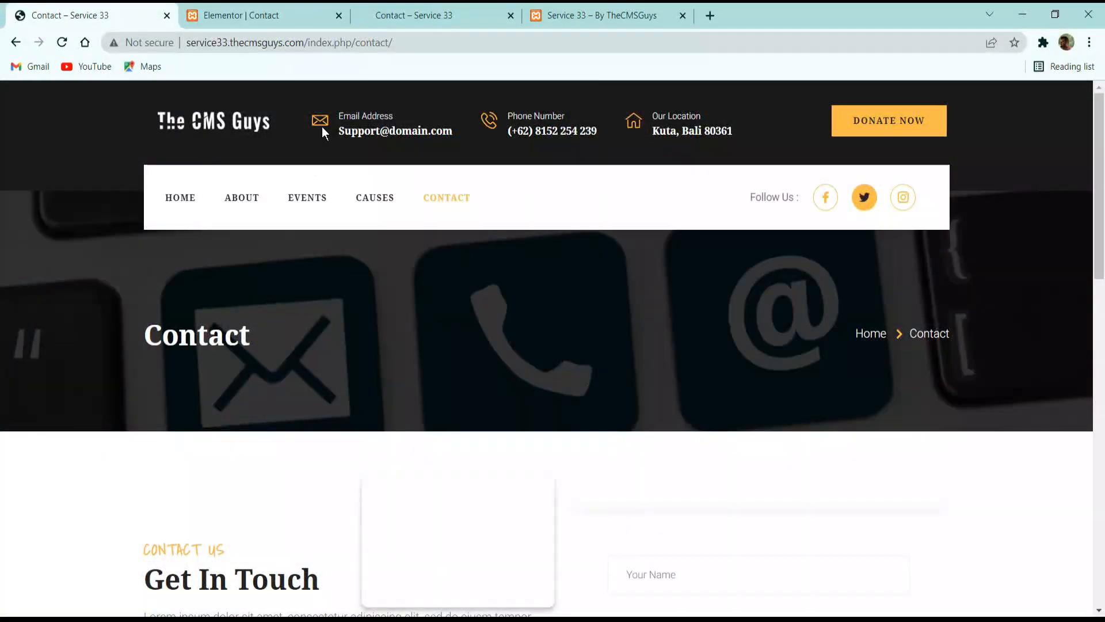
{"action": "scroll", "coordinate": [519, 294], "scroll_direction": "down", "scroll_amount": 15}
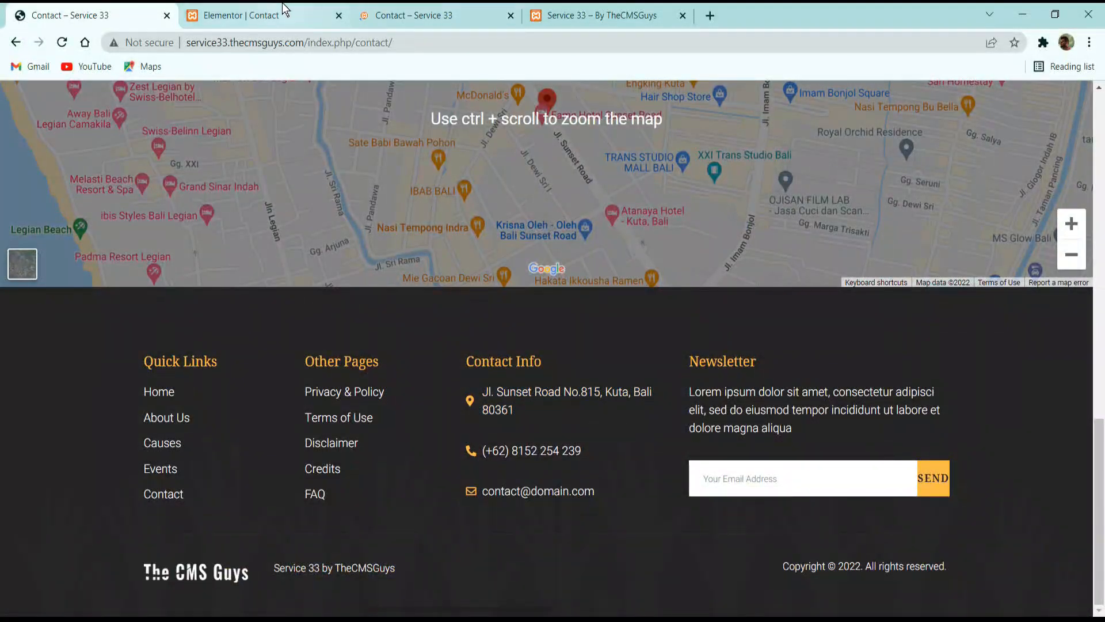
Exit the Elementor editor of the Contact page to the dashboard and close the page preview.
{"action": "left_click", "coordinate": [265, 15]}
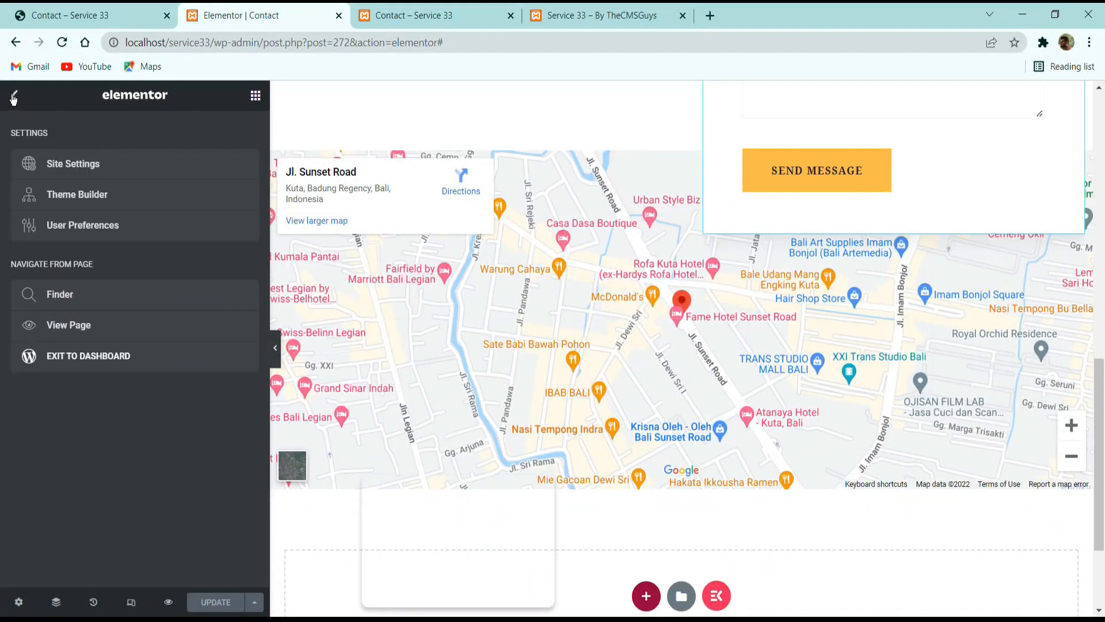
{"action": "left_click", "coordinate": [13, 97]}
{"action": "left_click", "coordinate": [14, 96]}
{"action": "left_click", "coordinate": [58, 355]}
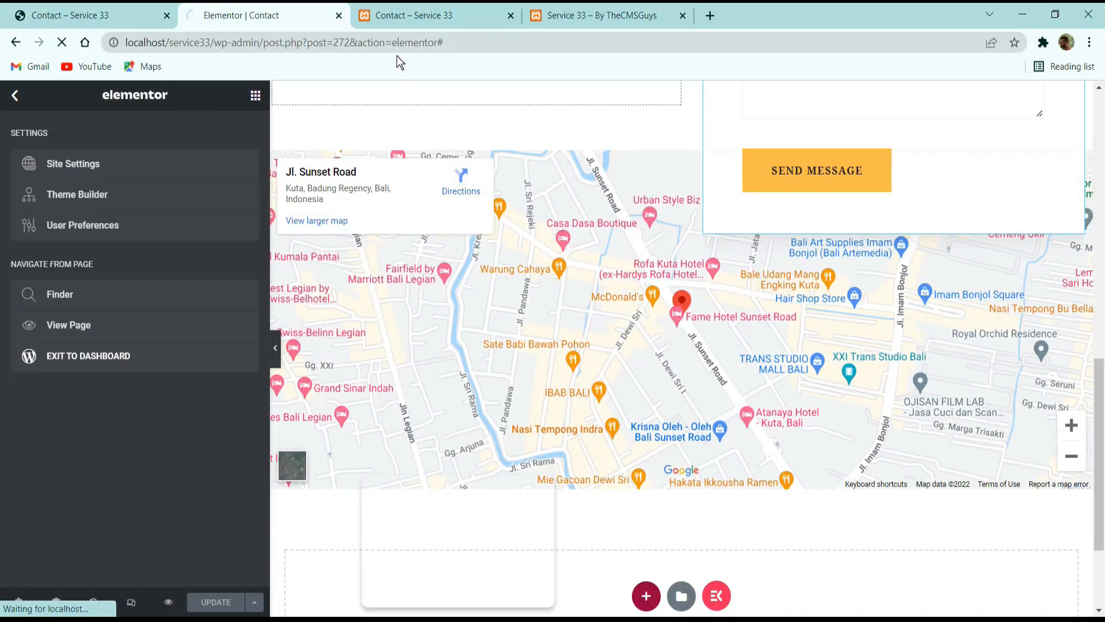
{"action": "left_click", "coordinate": [510, 16]}
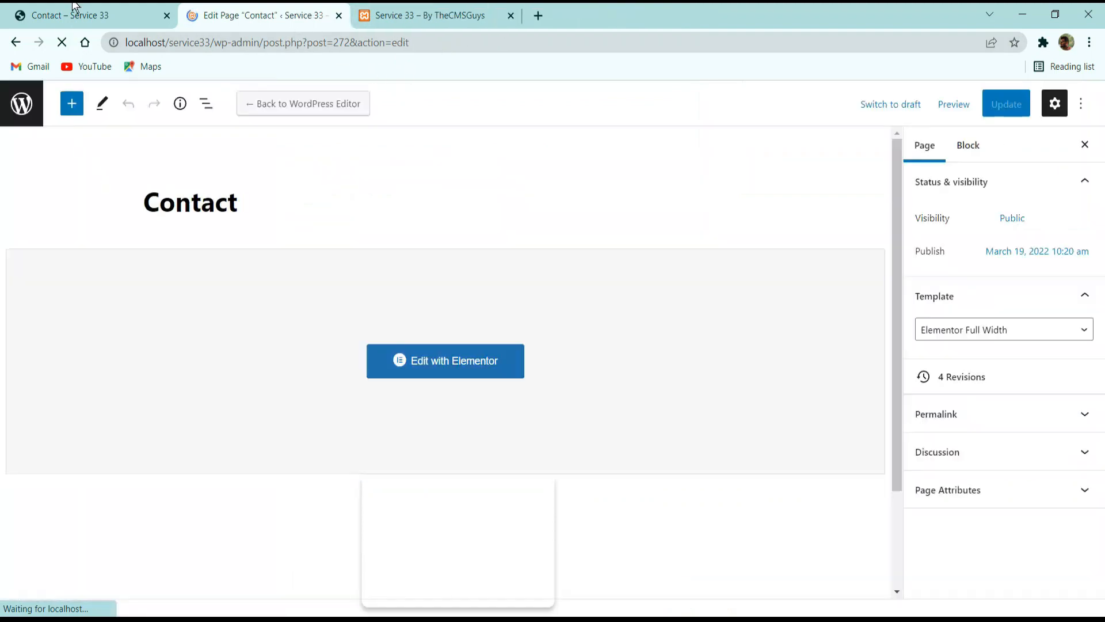
Examine the navigation links in the header of the reference Contact page.
{"action": "left_click", "coordinate": [75, 8]}
{"action": "scroll", "coordinate": [296, 414], "scroll_direction": "up", "scroll_amount": 15}
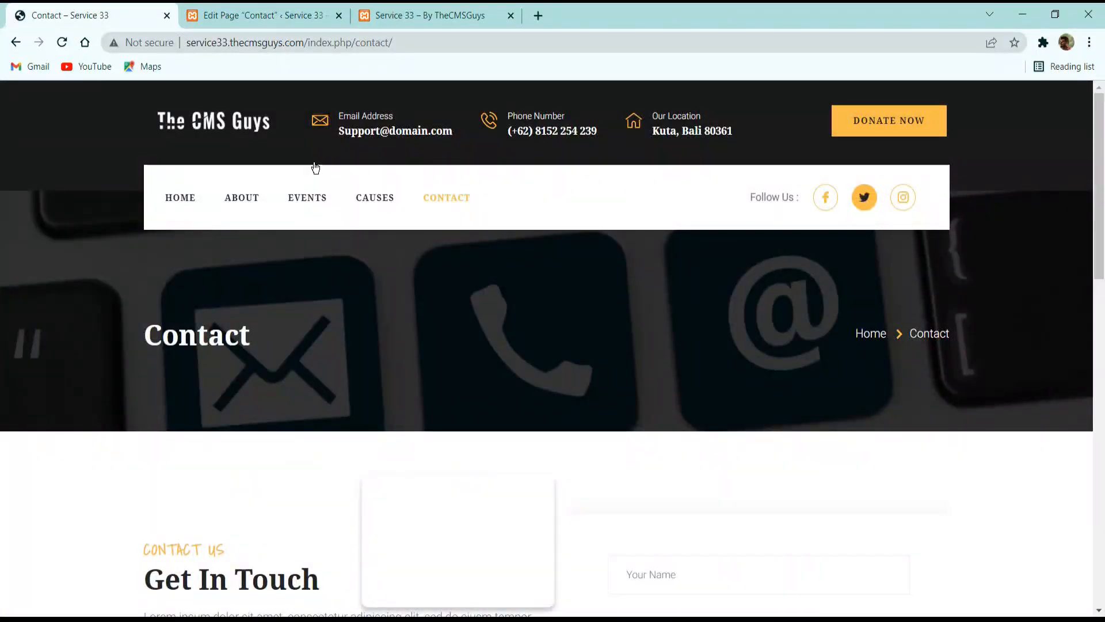
{"action": "left_click_drag", "start_coordinate": [516, 211], "coordinate": [148, 184]}
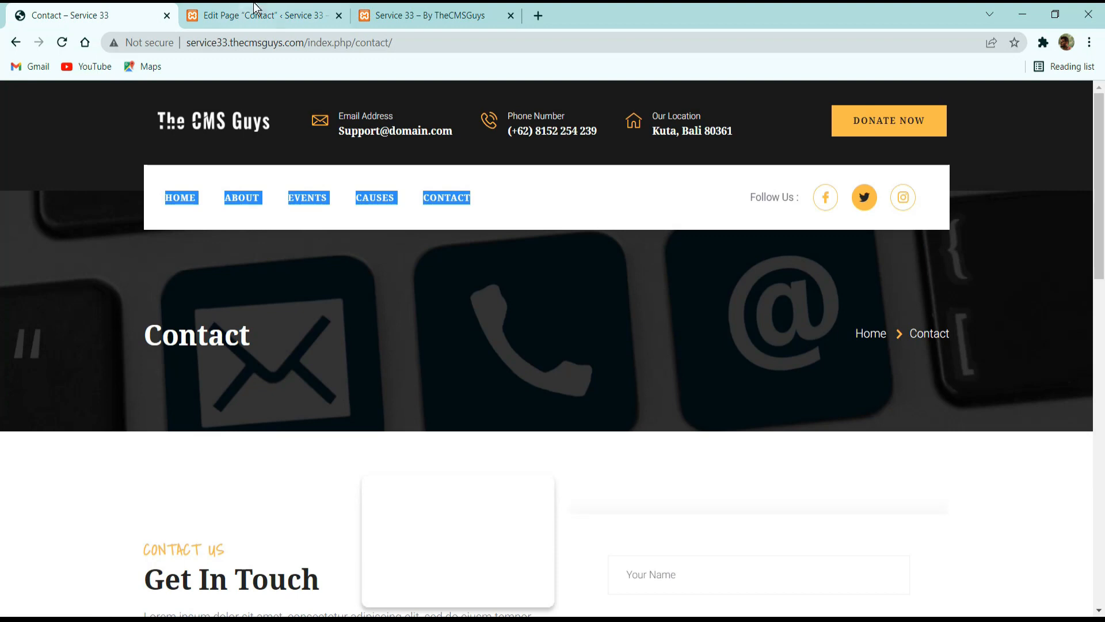
Leave the Contact page's WordPress editor and open the site's Menus administration page.
{"action": "left_click", "coordinate": [259, 16]}
{"action": "left_click", "coordinate": [23, 104]}
{"action": "left_click", "coordinate": [86, 16]}
{"action": "left_click", "coordinate": [251, 23]}
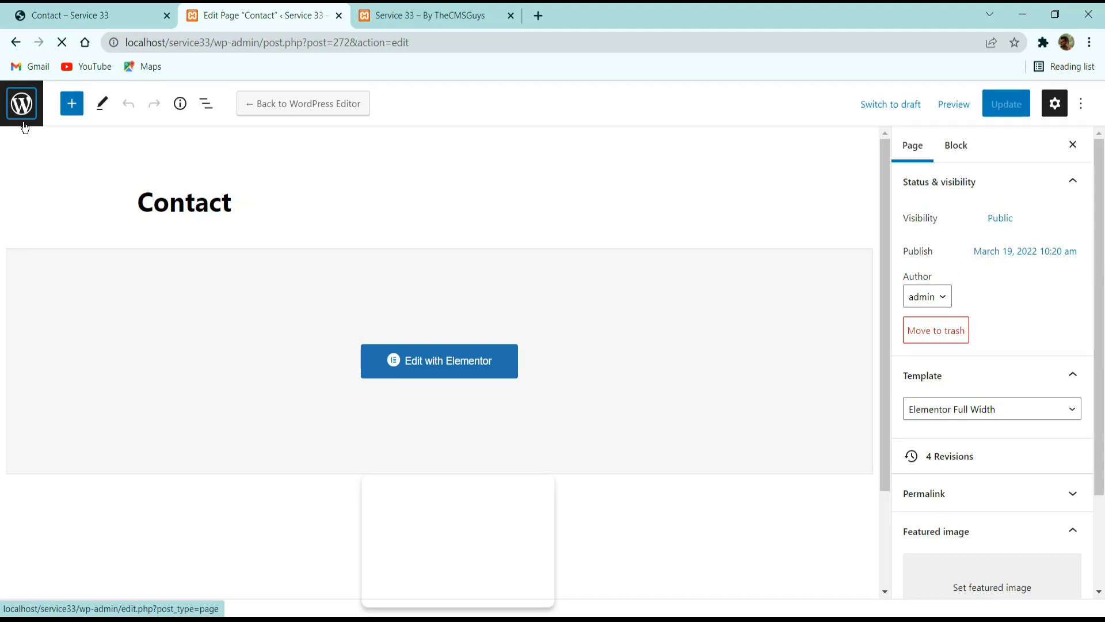
{"action": "left_click", "coordinate": [247, 42]}
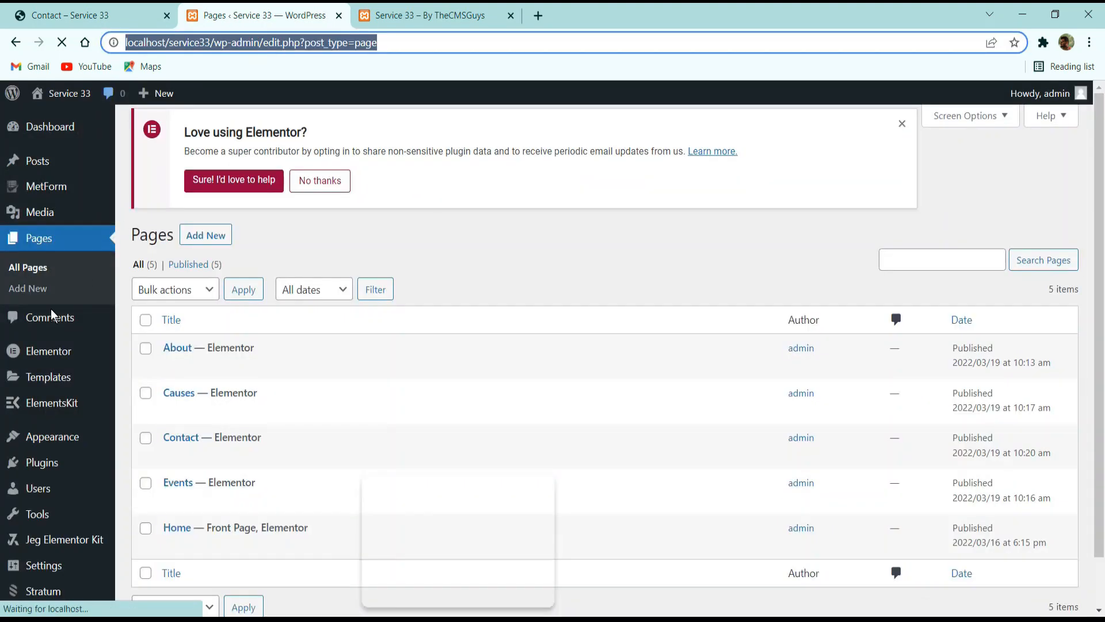
{"action": "mouse_move", "coordinate": [52, 437]}
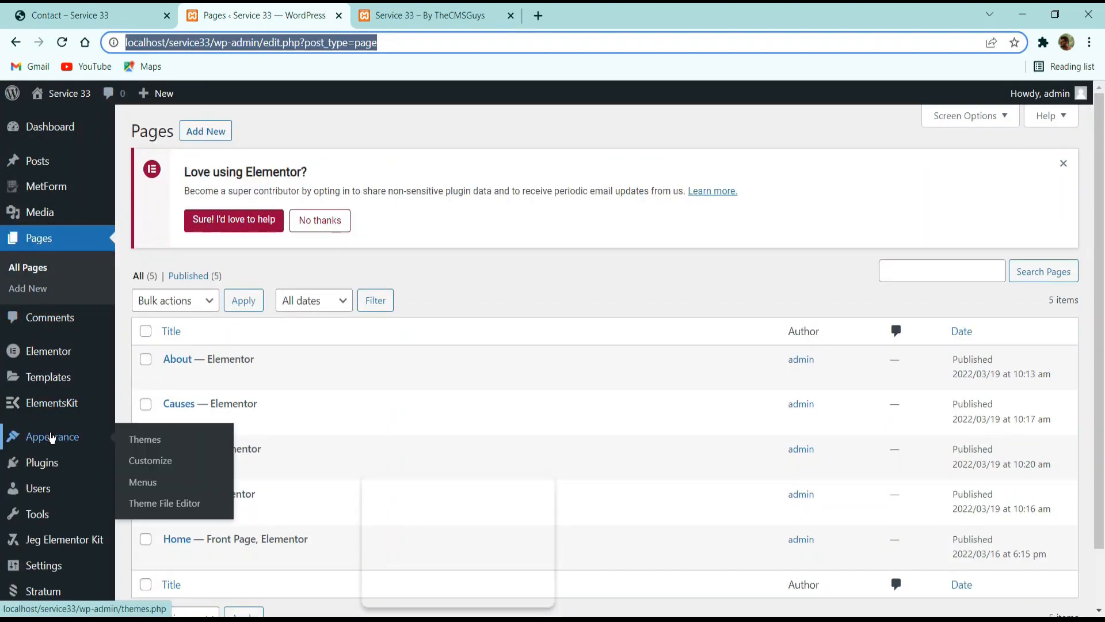
{"action": "left_click", "coordinate": [146, 486]}
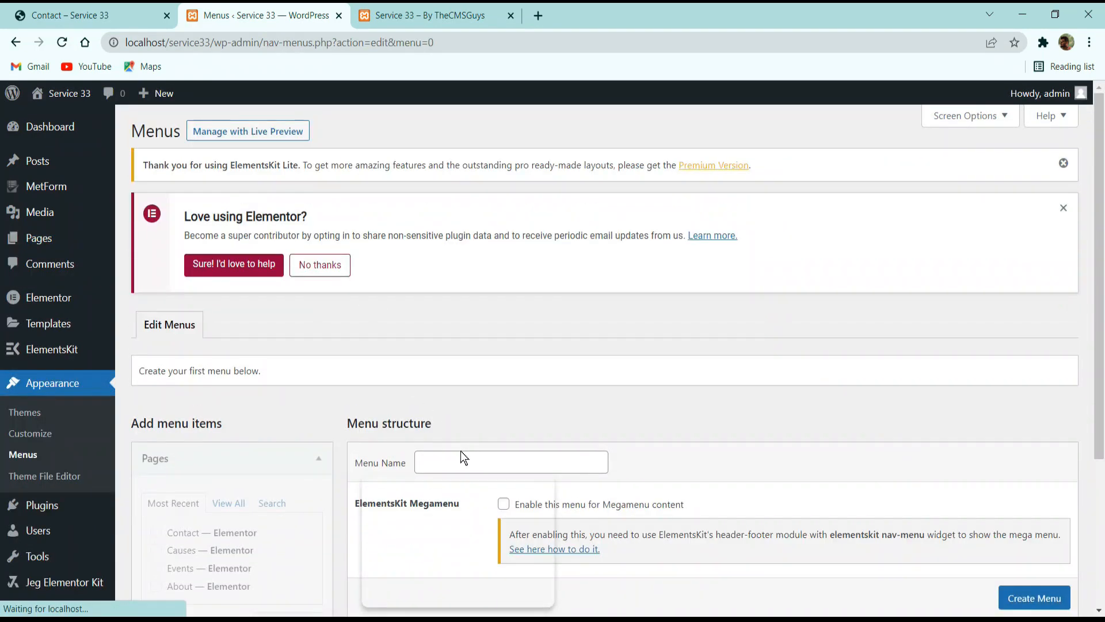
Create a new navigation menu named Main Menu.
{"action": "left_click", "coordinate": [461, 450]}
{"action": "scroll", "coordinate": [533, 313], "scroll_direction": "down", "scroll_amount": 2}
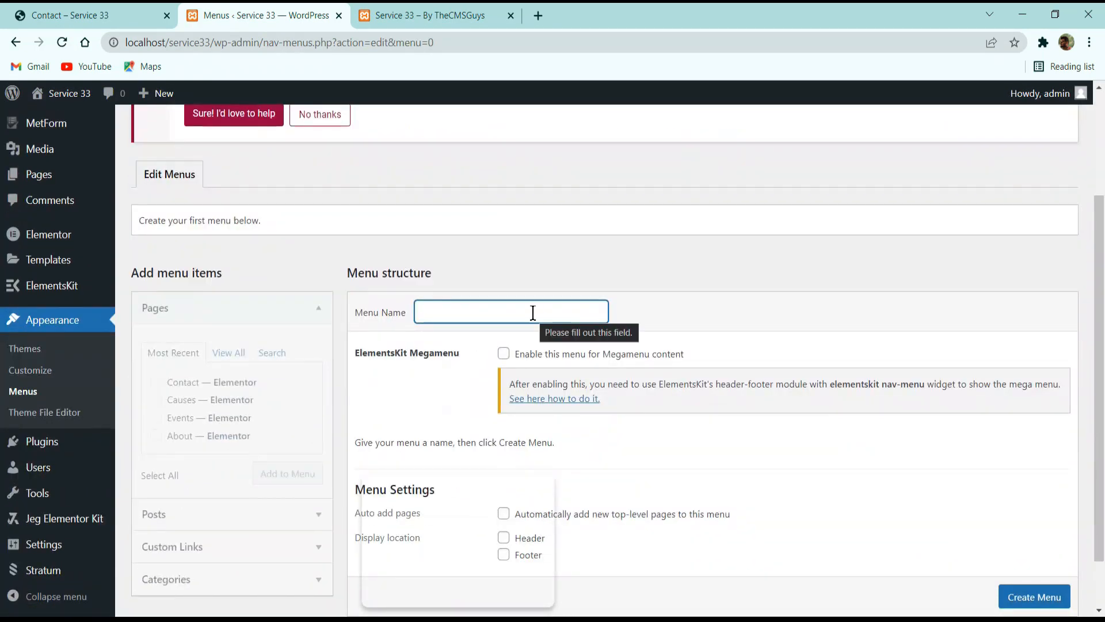
{"action": "type", "text": "Main Menu"}
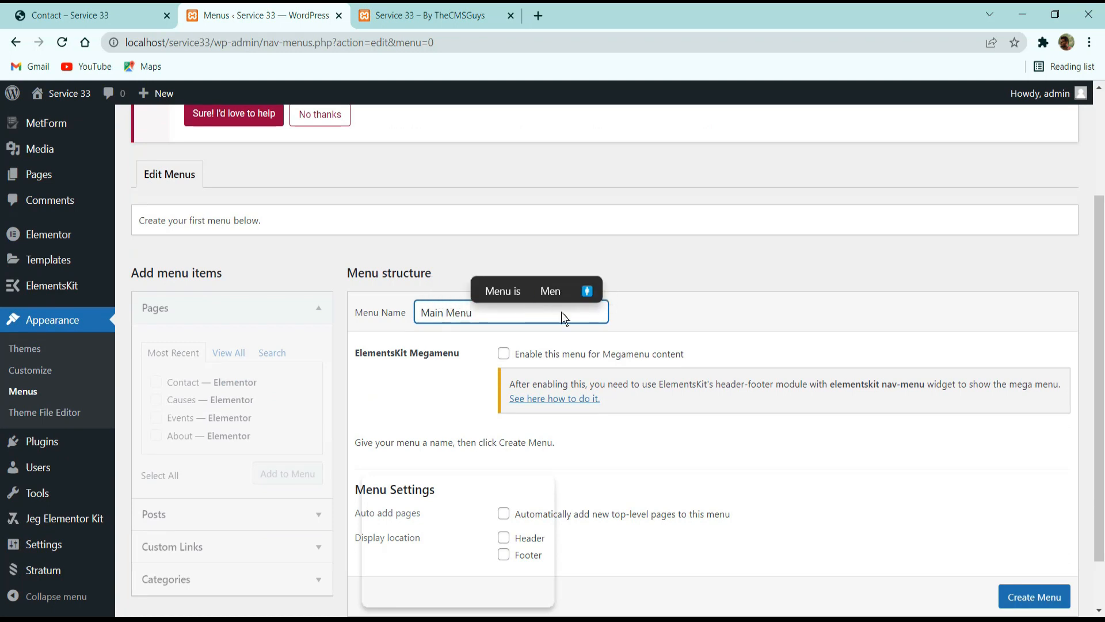
{"action": "scroll", "coordinate": [561, 312], "scroll_direction": "down", "scroll_amount": 1}
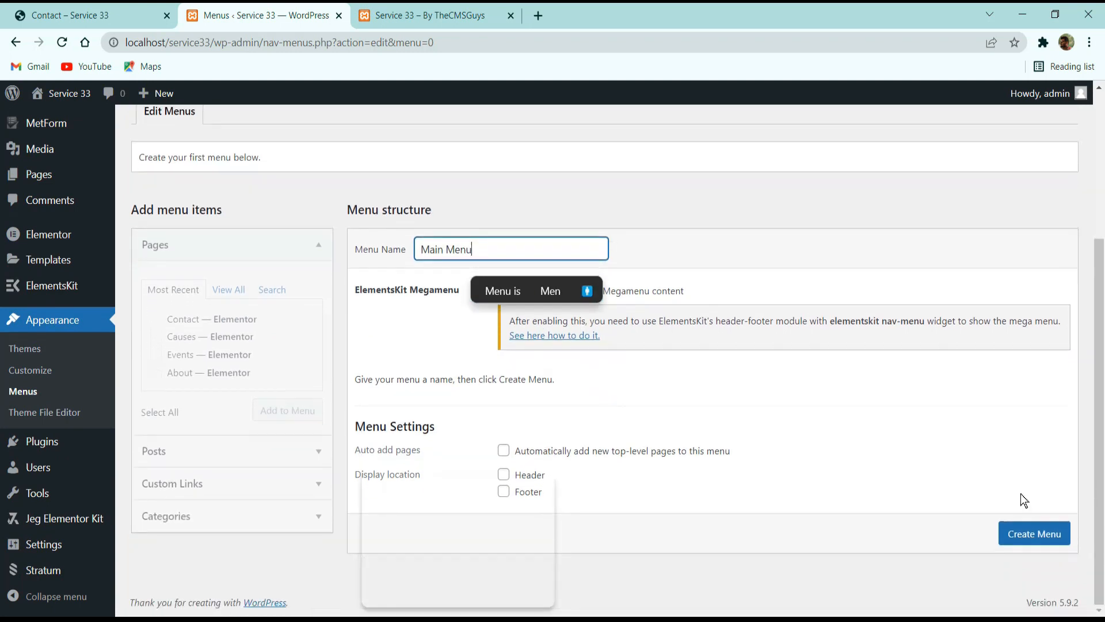
{"action": "left_click", "coordinate": [1035, 534]}
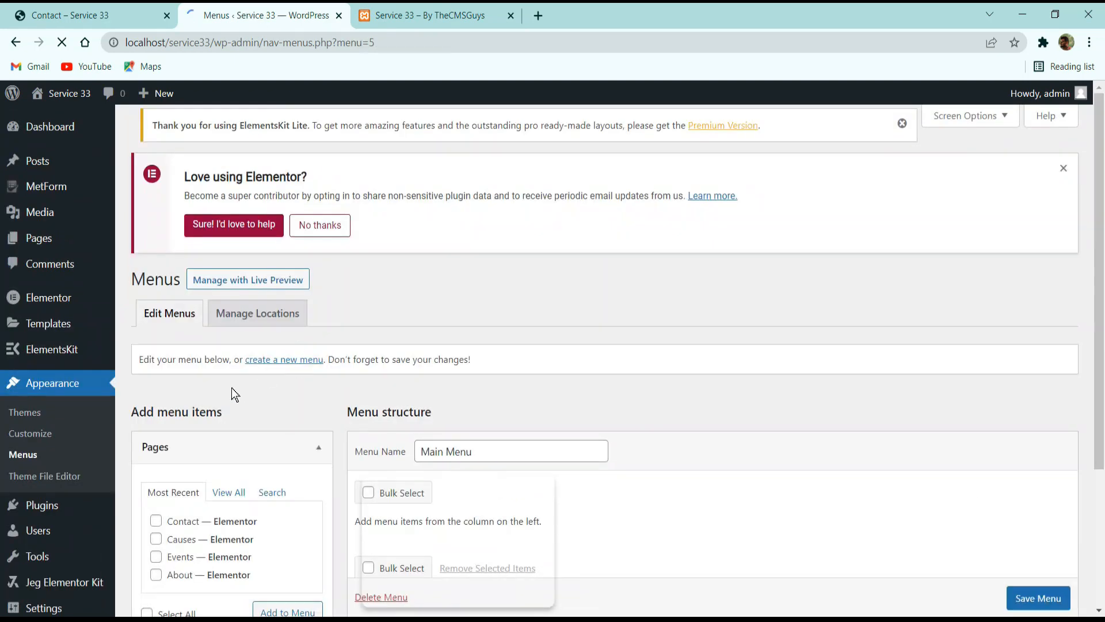
Add the Home, About, Causes, Contact and Events pages to Main Menu.
{"action": "scroll", "coordinate": [232, 388], "scroll_direction": "down", "scroll_amount": 2}
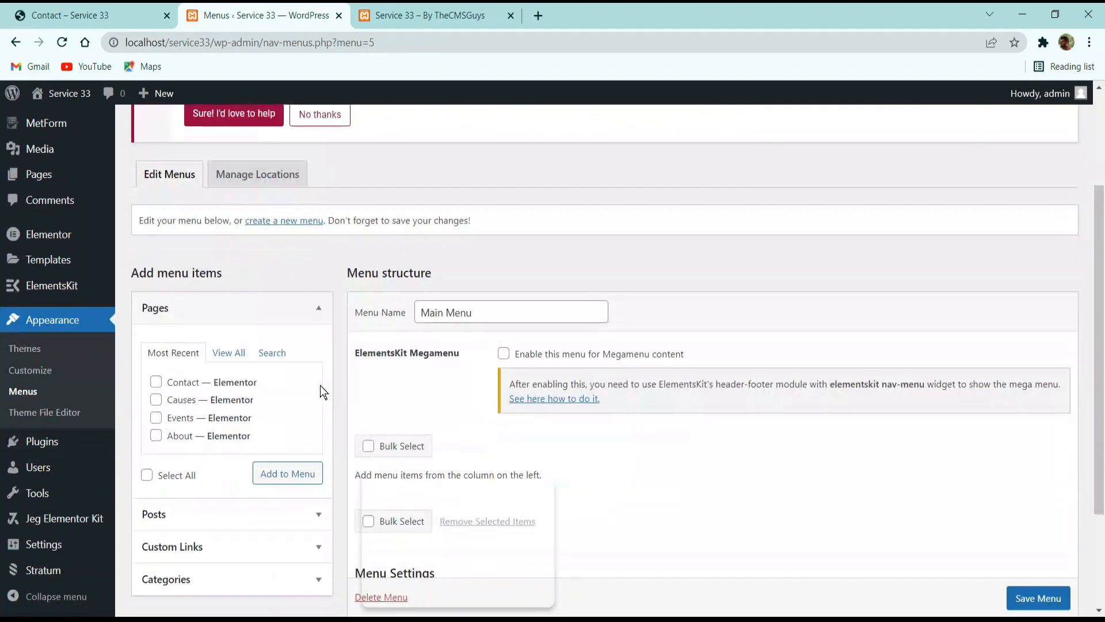
{"action": "left_click", "coordinate": [229, 355]}
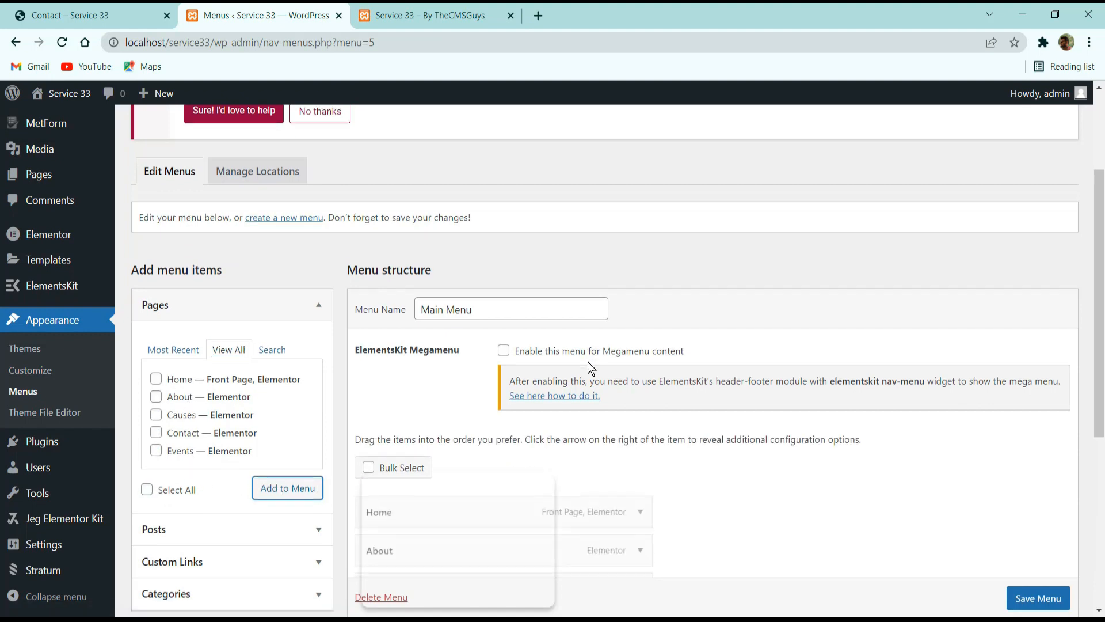
{"action": "scroll", "coordinate": [595, 348], "scroll_direction": "down", "scroll_amount": 5}
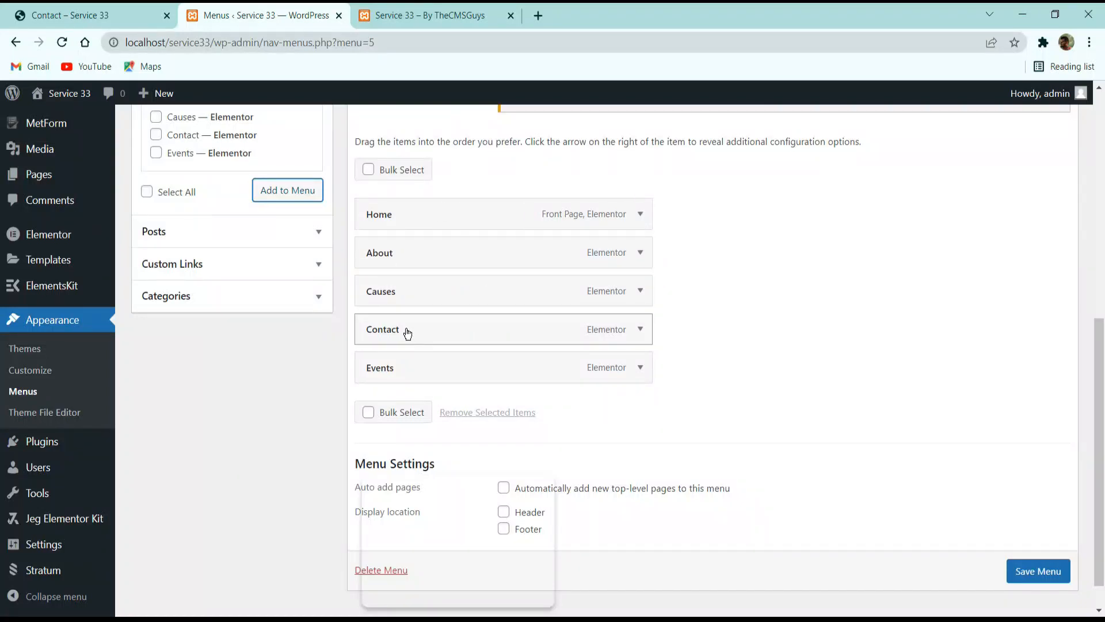
Move Contact below Events so it is the last item of Main Menu, and save the menu.
{"action": "left_click_drag", "start_coordinate": [400, 325], "coordinate": [392, 384]}
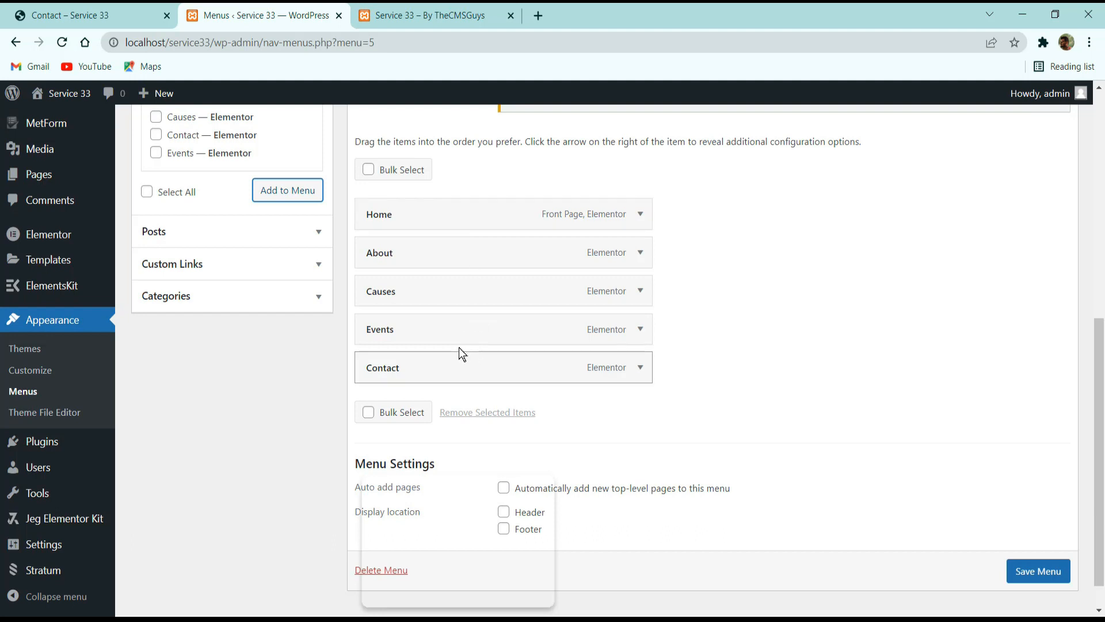
{"action": "left_click_drag", "start_coordinate": [459, 339], "coordinate": [391, 297]}
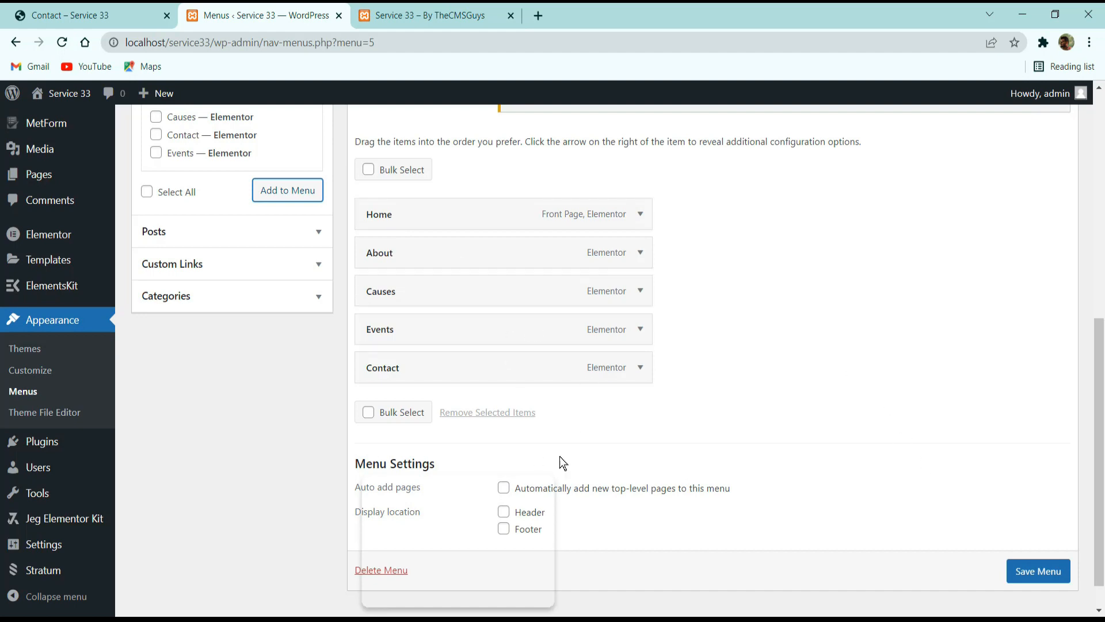
{"action": "scroll", "coordinate": [1033, 567], "scroll_direction": "down", "scroll_amount": 1}
{"action": "left_click", "coordinate": [1029, 557]}
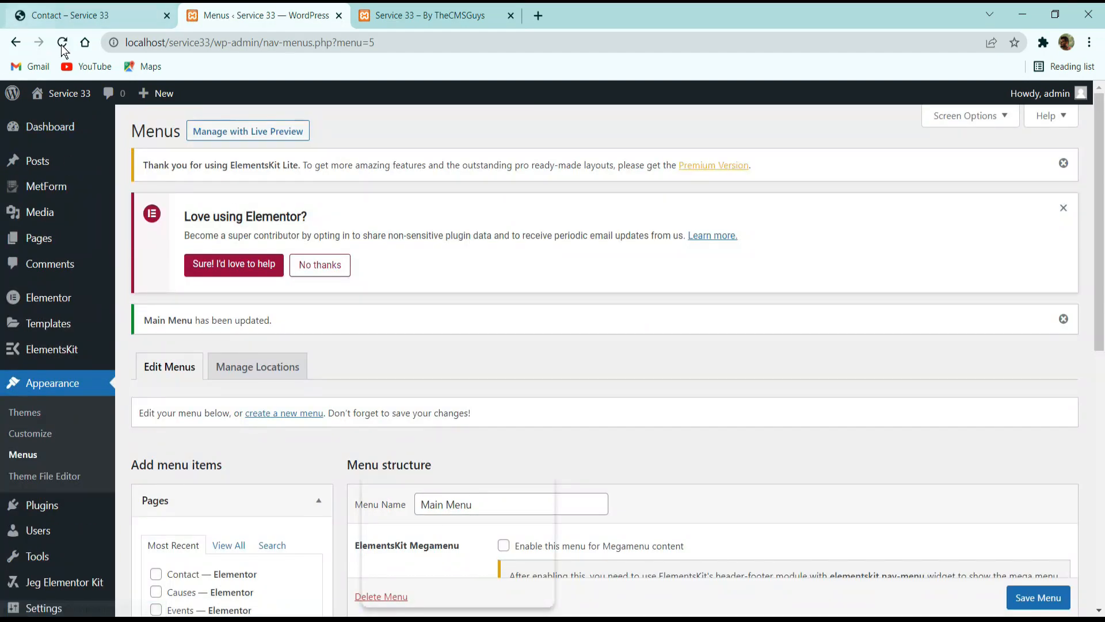
Compare the reference site's header and menu bar with the saved Main Menu.
{"action": "left_click", "coordinate": [69, 15]}
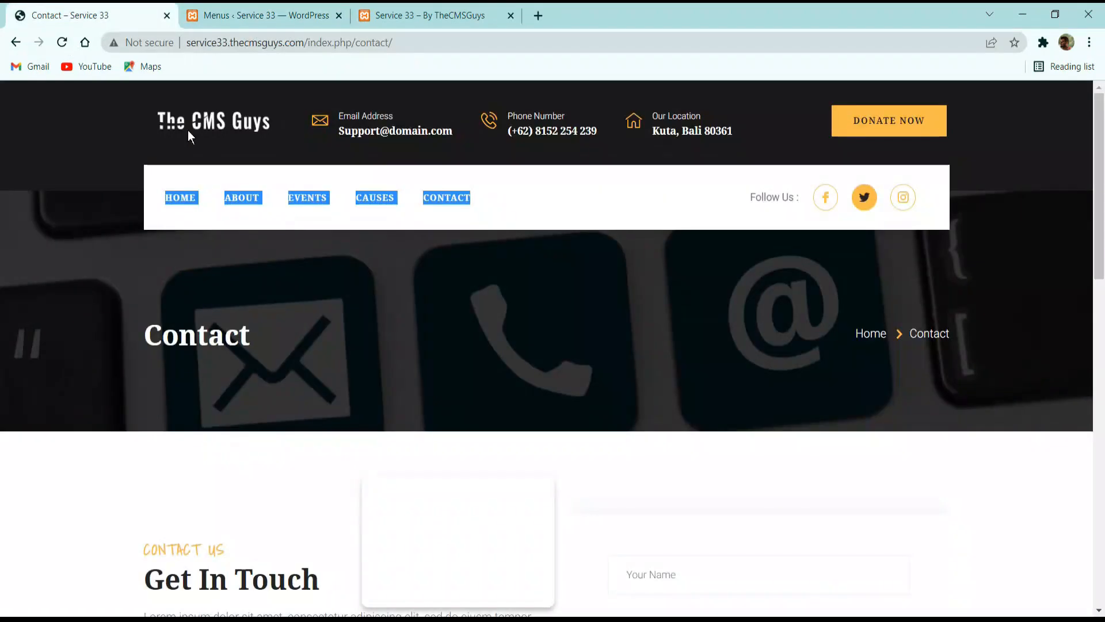
{"action": "left_click", "coordinate": [539, 215]}
{"action": "left_click", "coordinate": [301, 14]}
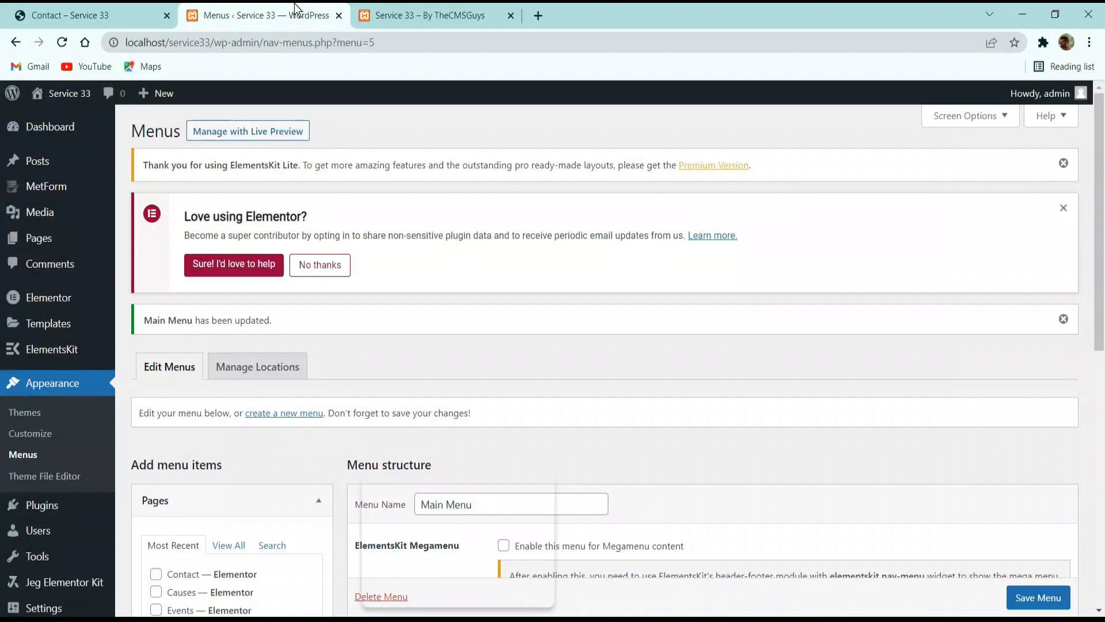
{"action": "left_click", "coordinate": [126, 7]}
{"action": "left_click", "coordinate": [272, 7]}
Go through the ElementsKit setup wizard from Sign Up to Finalizing without entering an email address, and finish it.
{"action": "mouse_move", "coordinate": [69, 357]}
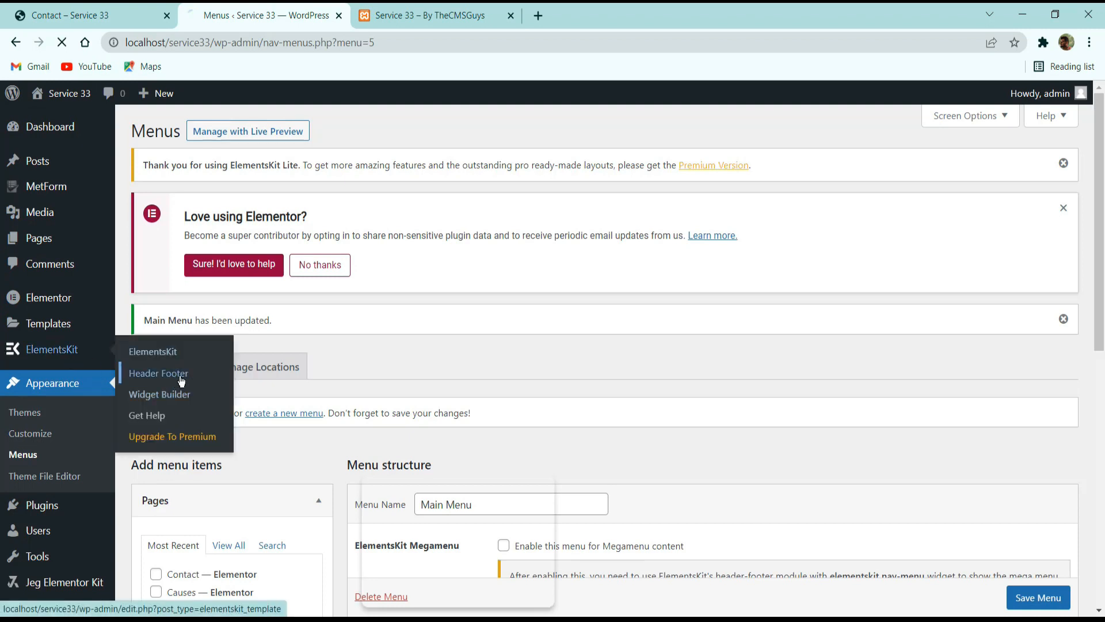
{"action": "scroll", "coordinate": [403, 242], "scroll_direction": "down", "scroll_amount": 2}
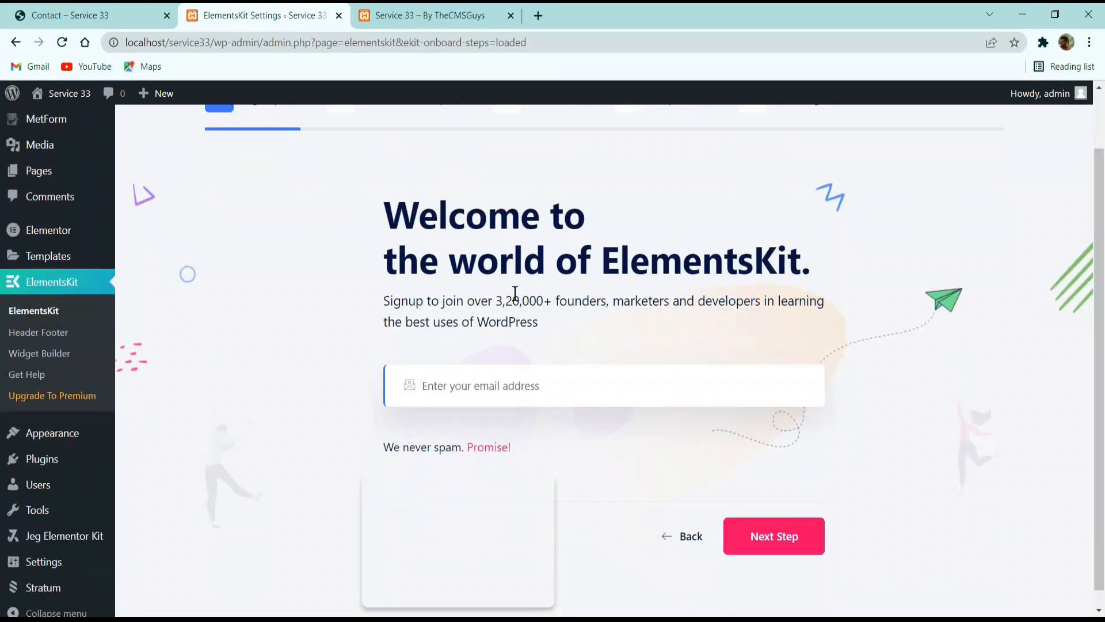
{"action": "scroll", "coordinate": [373, 363], "scroll_direction": "up", "scroll_amount": 2}
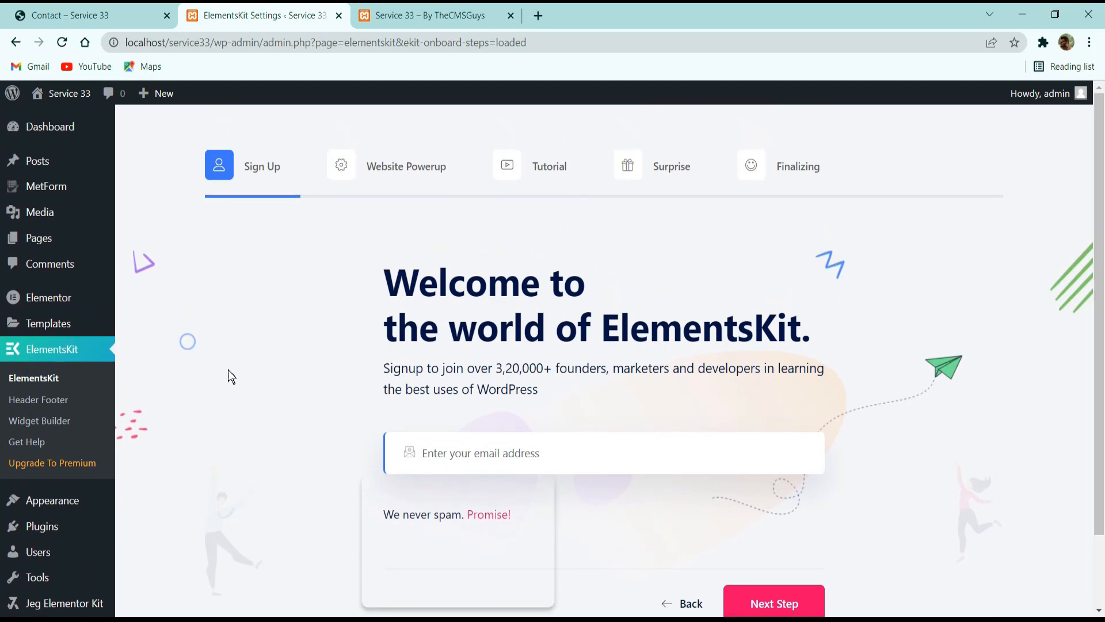
{"action": "scroll", "coordinate": [602, 356], "scroll_direction": "down", "scroll_amount": 2}
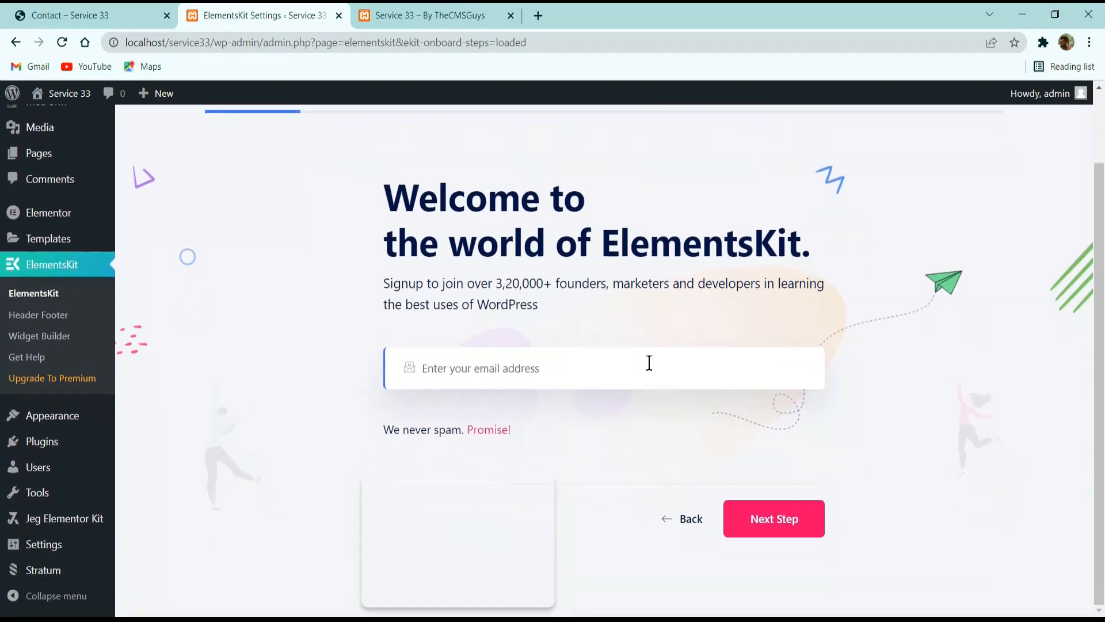
{"action": "left_click", "coordinate": [765, 511]}
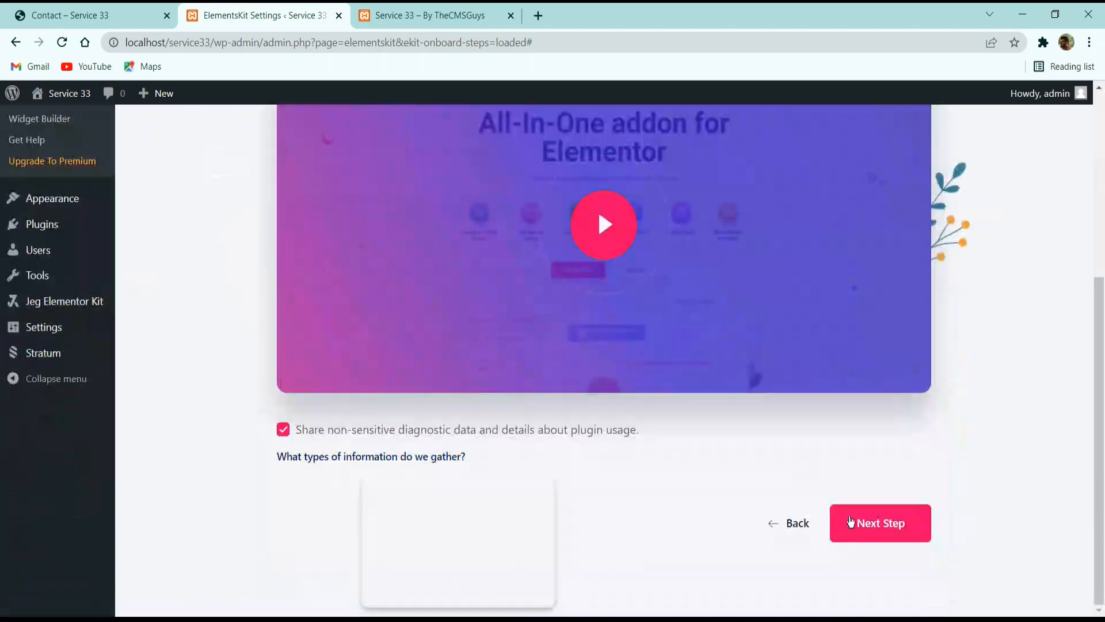
{"action": "left_click", "coordinate": [850, 521]}
{"action": "scroll", "coordinate": [816, 408], "scroll_direction": "down", "scroll_amount": 5}
{"action": "left_click", "coordinate": [876, 509]}
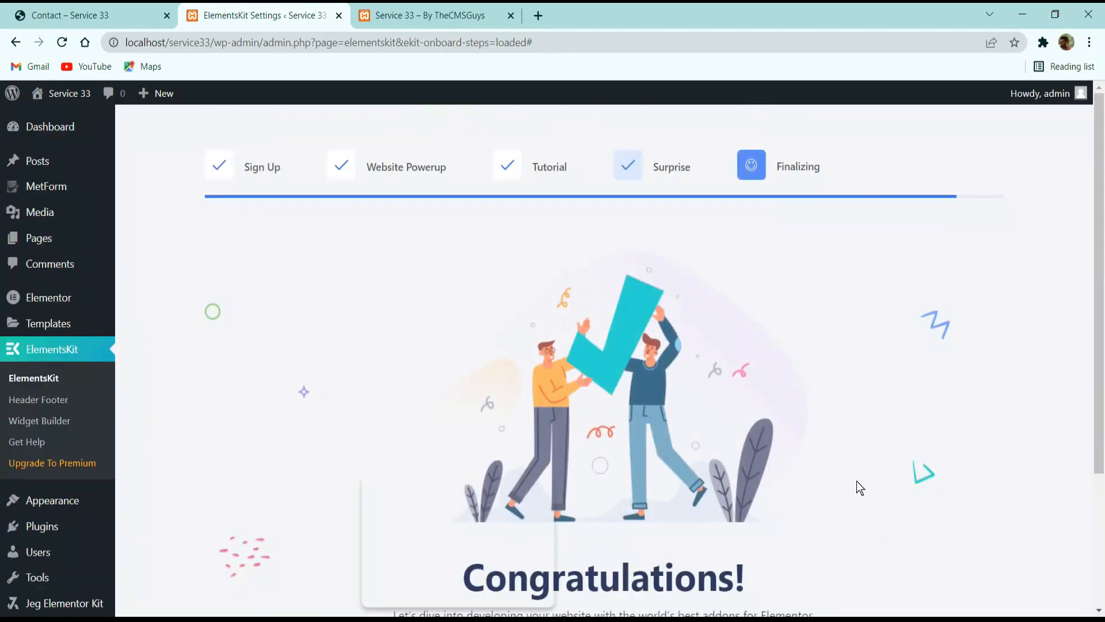
{"action": "scroll", "coordinate": [857, 482], "scroll_direction": "down", "scroll_amount": 4}
{"action": "left_click", "coordinate": [624, 495]}
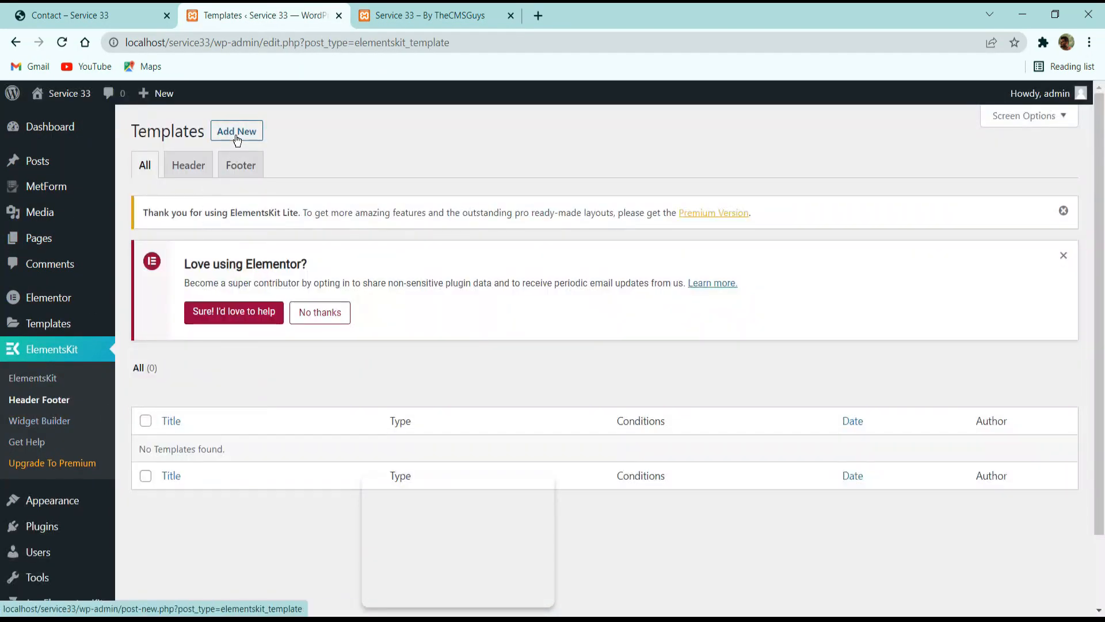
Create an activated ElementsKit Header template titled "Heade" for the entire site and open its content for editing.
{"action": "left_click", "coordinate": [236, 132]}
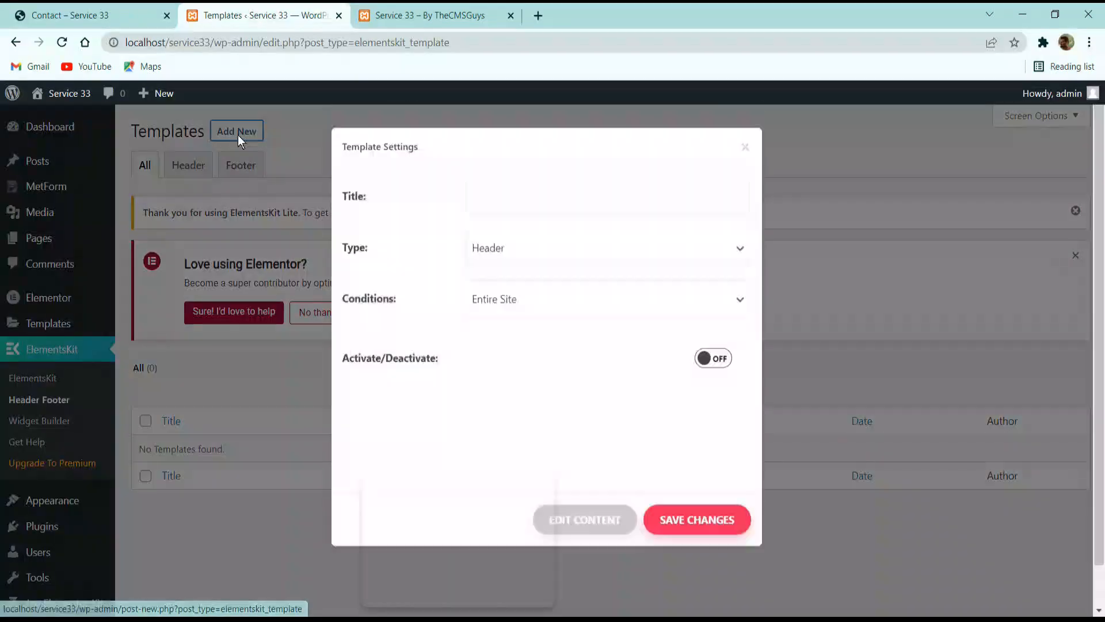
{"action": "left_click", "coordinate": [494, 226]}
{"action": "type", "text": "Heade"}
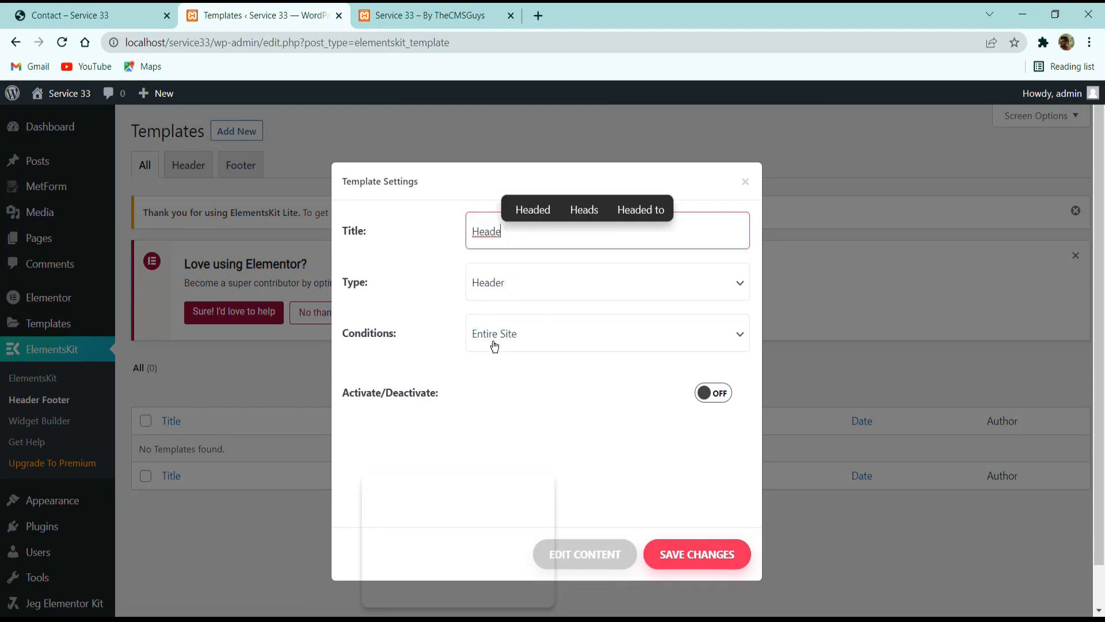
{"action": "left_click", "coordinate": [495, 393]}
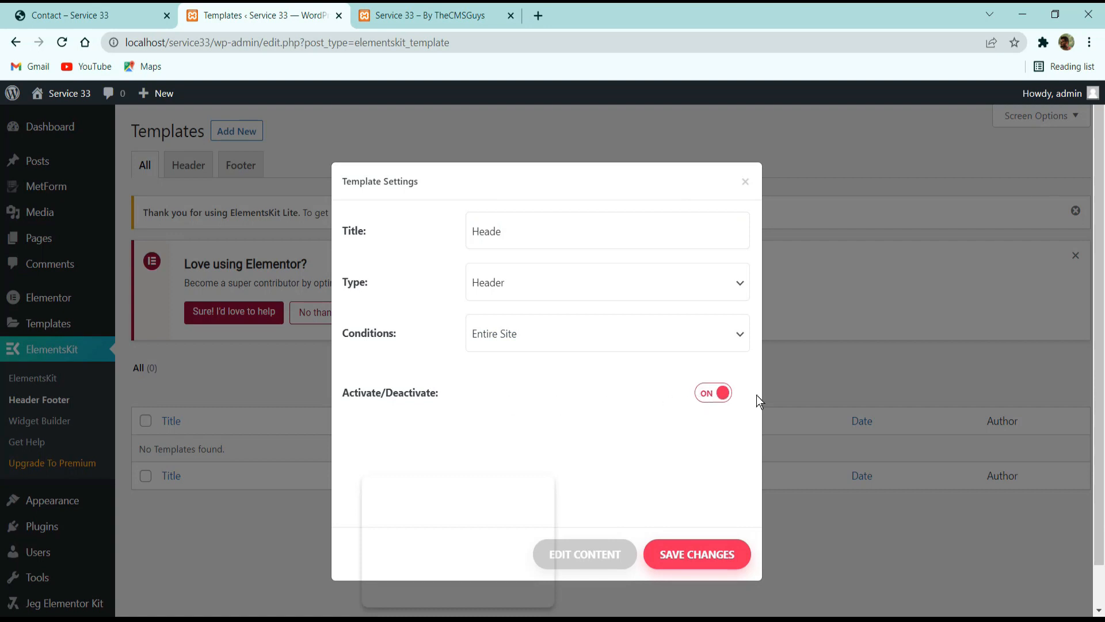
{"action": "left_click", "coordinate": [583, 557]}
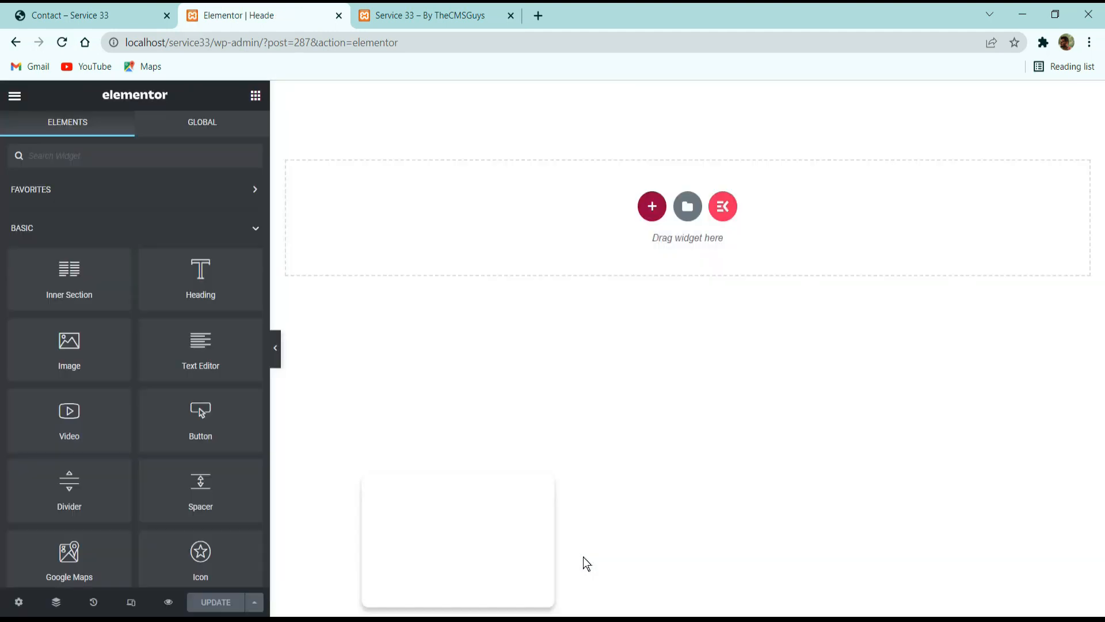
Insert the saved Header section from My Templates into the empty header template.
{"action": "left_click", "coordinate": [689, 209]}
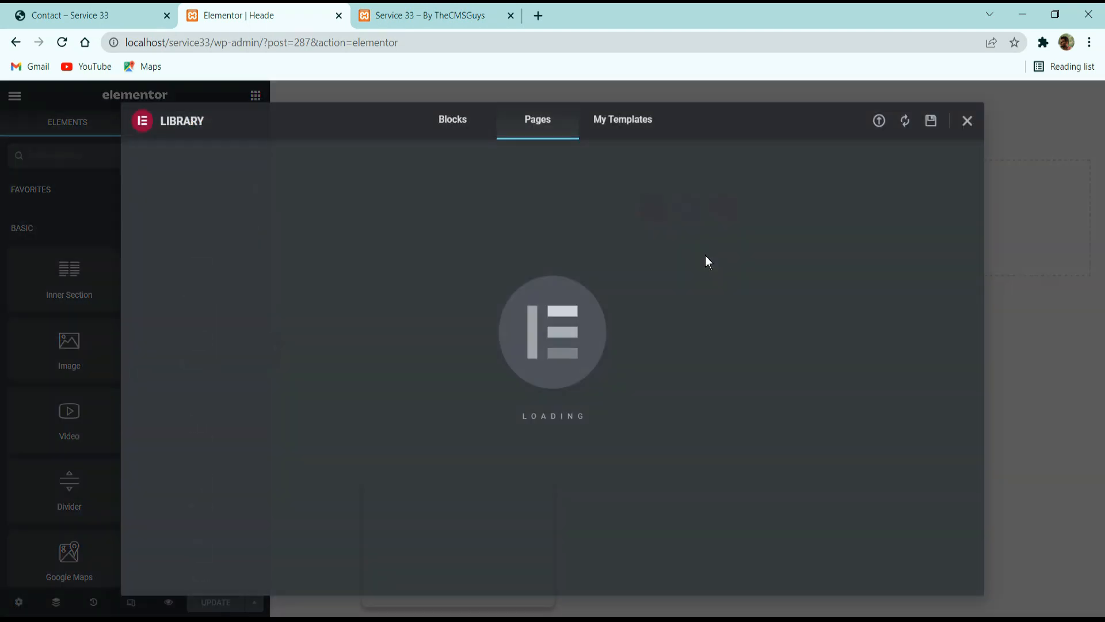
{"action": "left_click", "coordinate": [620, 134]}
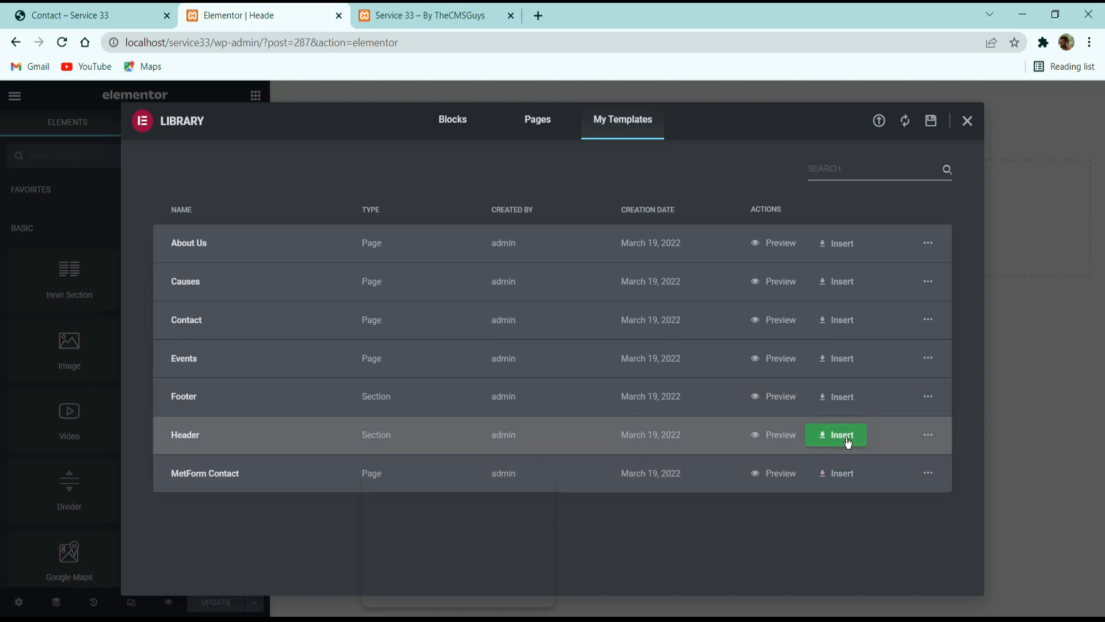
{"action": "left_click", "coordinate": [847, 442]}
{"action": "left_click", "coordinate": [627, 407]}
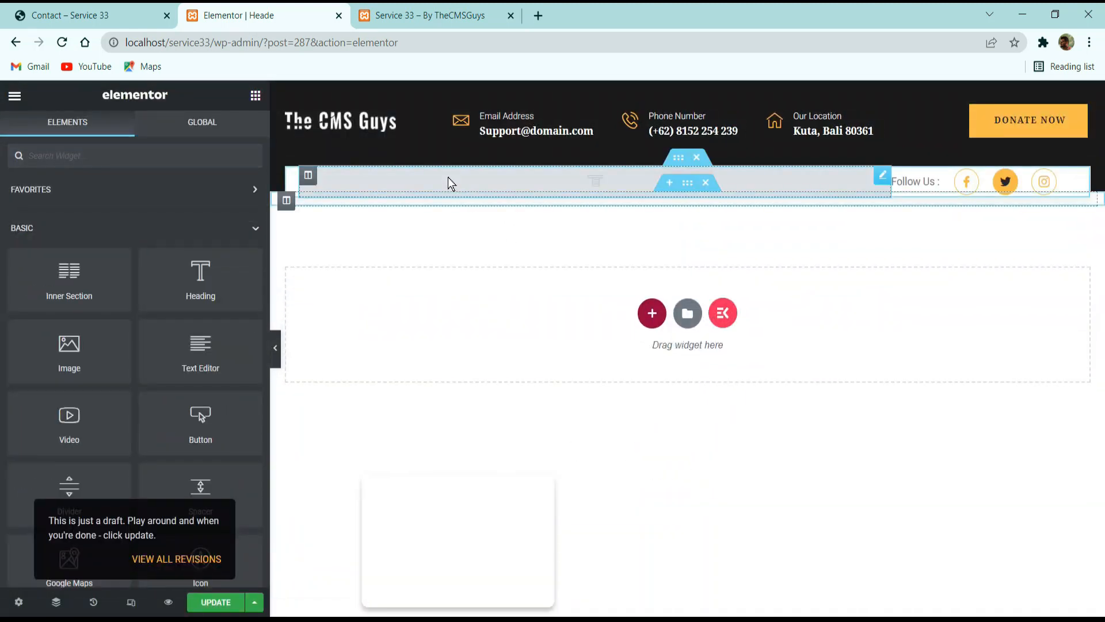
Assign Main Menu to the header's ElementsKit Nav Menu widget and update the template.
{"action": "left_click", "coordinate": [447, 182]}
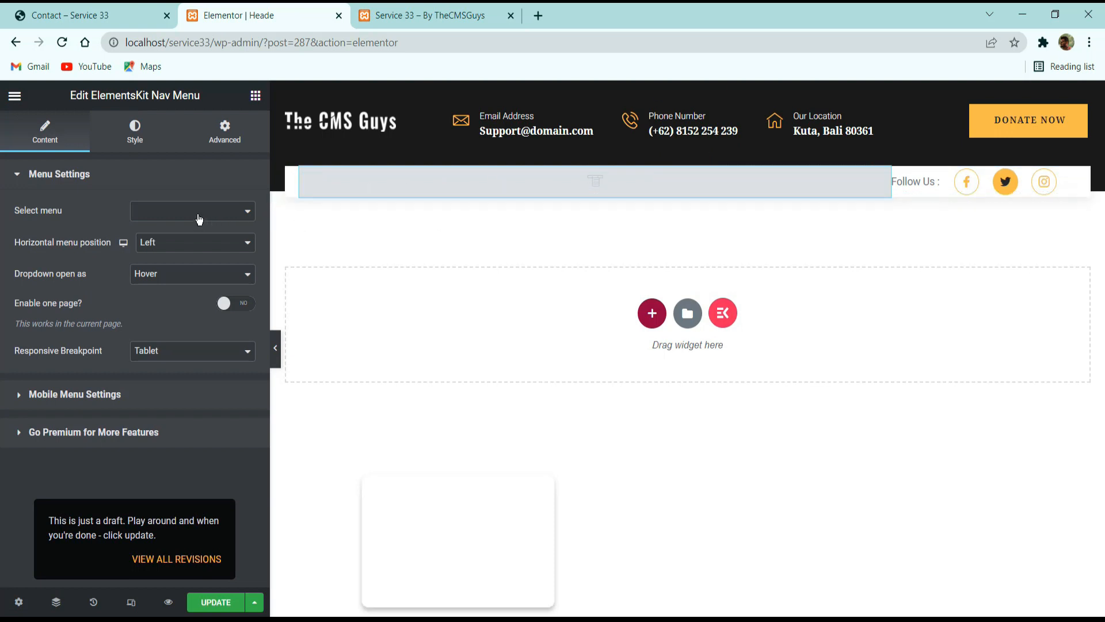
{"action": "left_click", "coordinate": [164, 208]}
{"action": "left_click", "coordinate": [168, 223]}
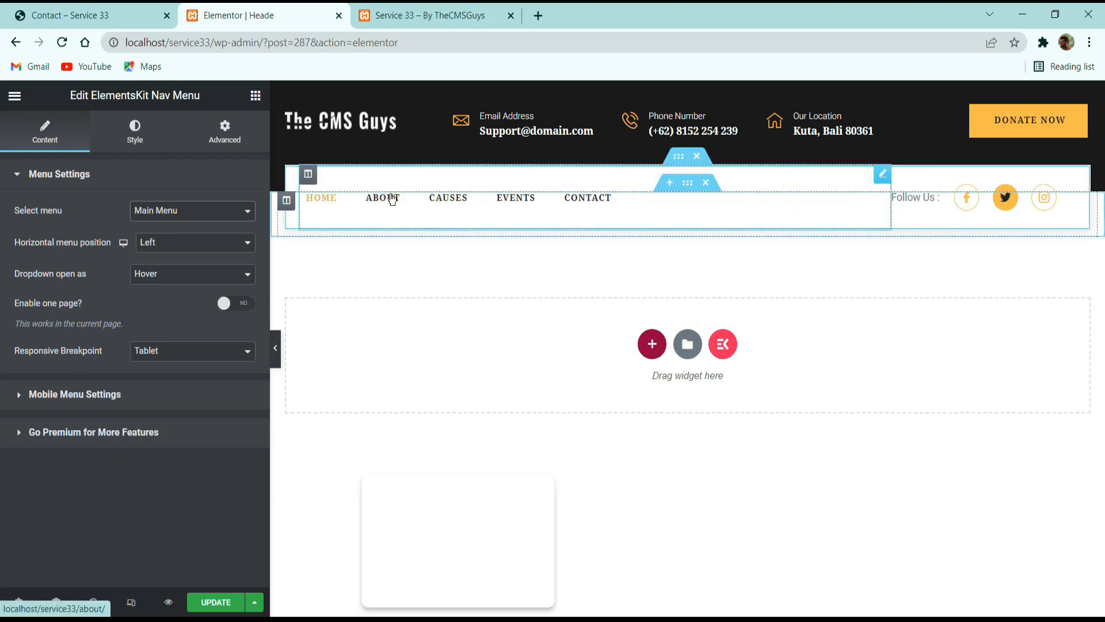
{"action": "left_click", "coordinate": [214, 604]}
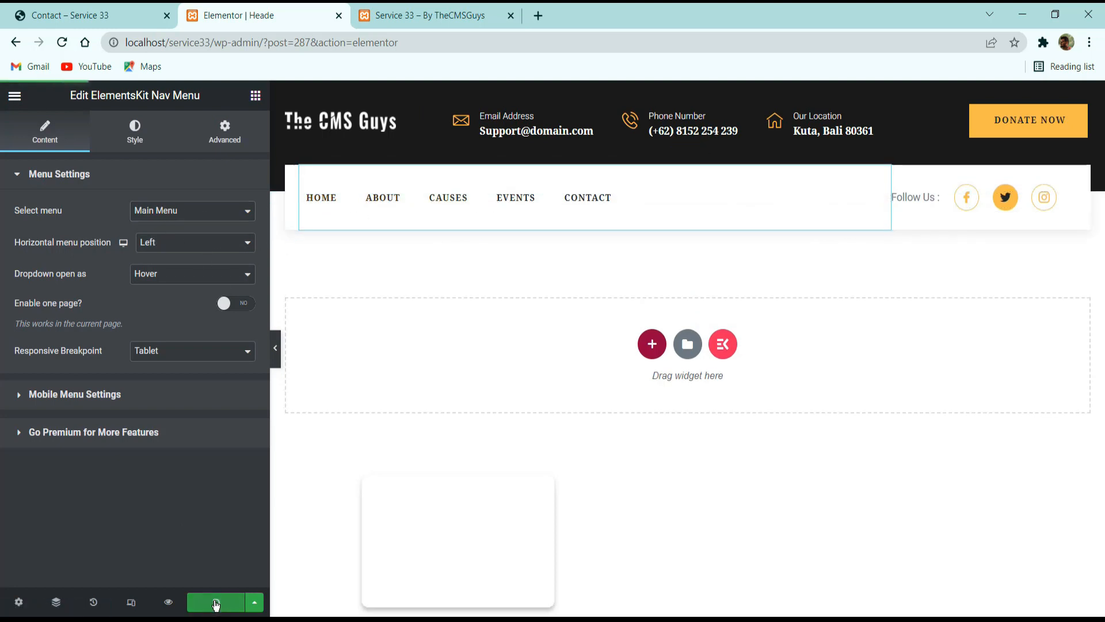
Preview the header at mobile size and check its hamburger menu.
{"action": "left_click", "coordinate": [131, 602]}
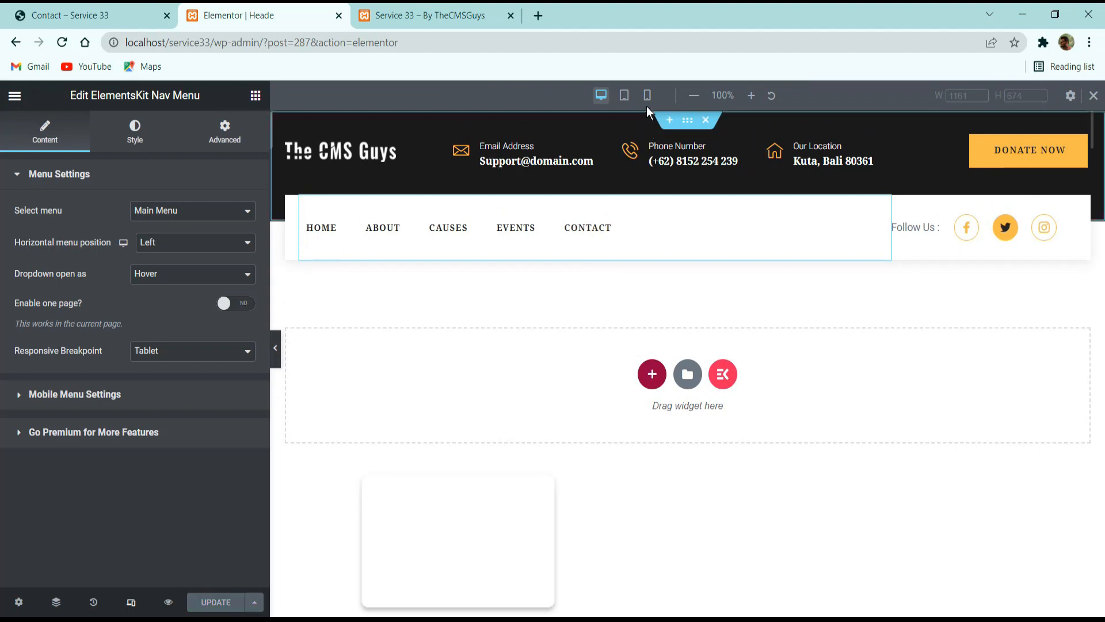
{"action": "left_click", "coordinate": [647, 95]}
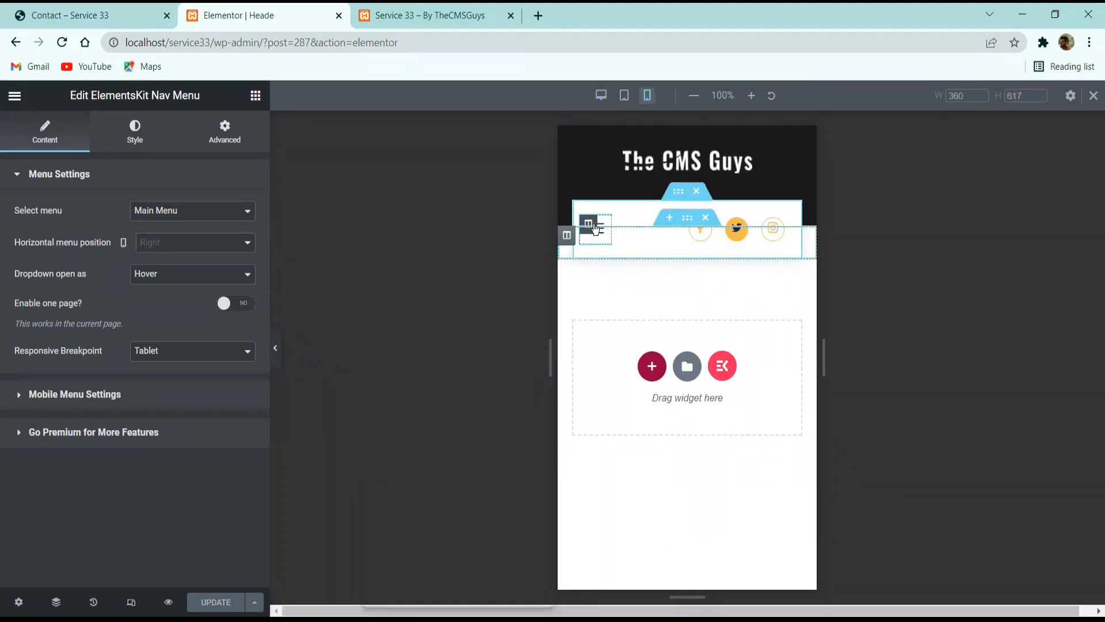
{"action": "left_click", "coordinate": [596, 228]}
{"action": "left_click", "coordinate": [602, 230]}
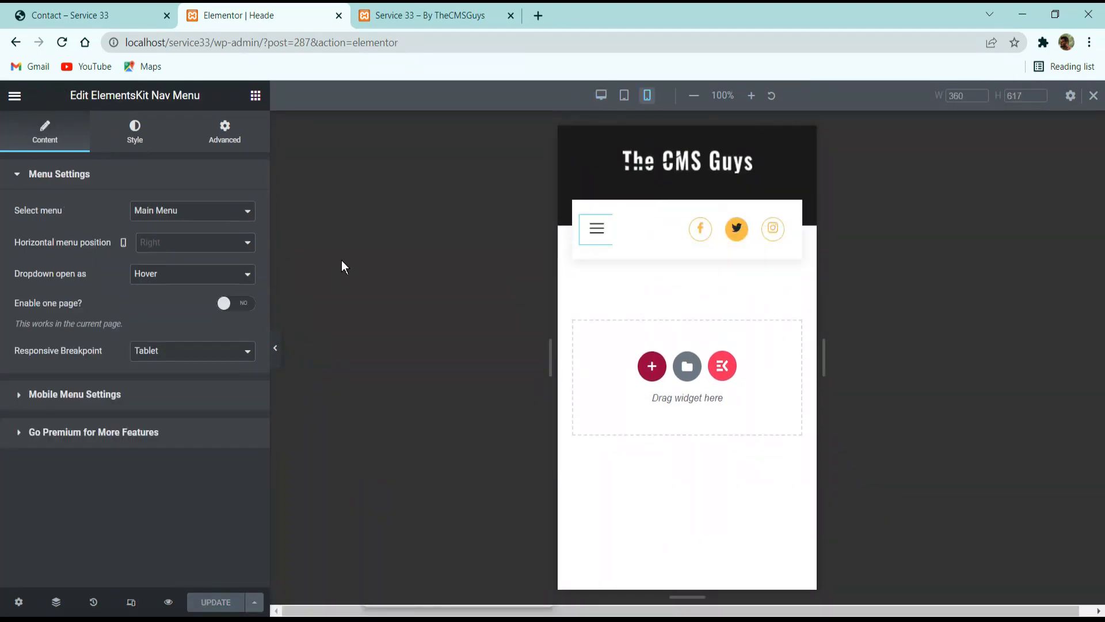
Exit the header's Elementor editor and return to the ElementsKit Header Footer template list.
{"action": "left_click", "coordinate": [14, 96]}
{"action": "left_click", "coordinate": [16, 97]}
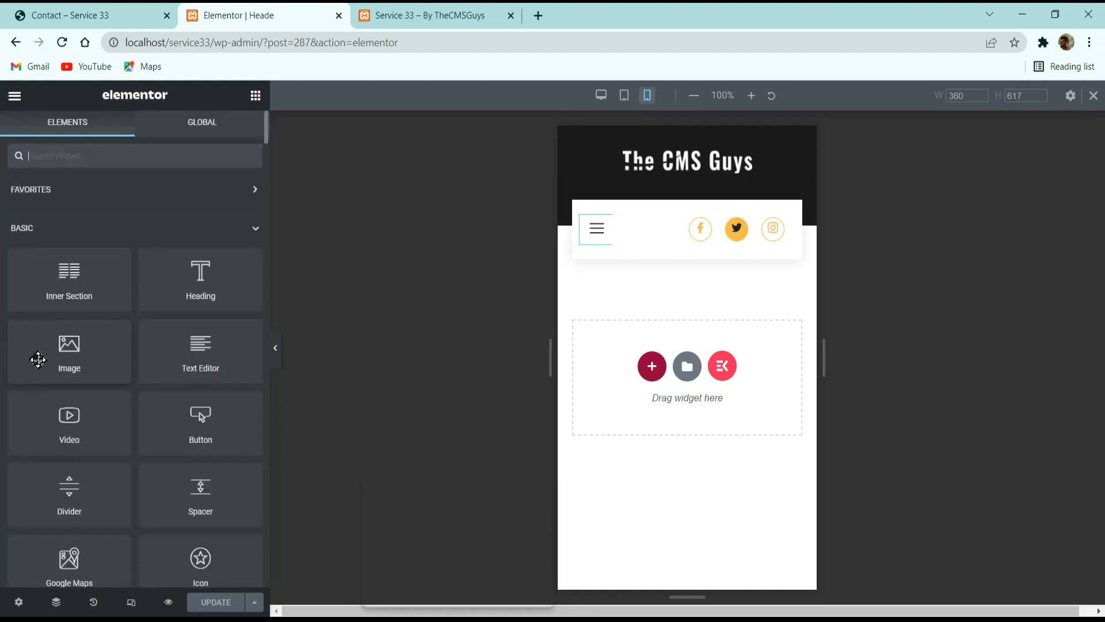
{"action": "left_click", "coordinate": [13, 97]}
{"action": "left_click", "coordinate": [78, 357]}
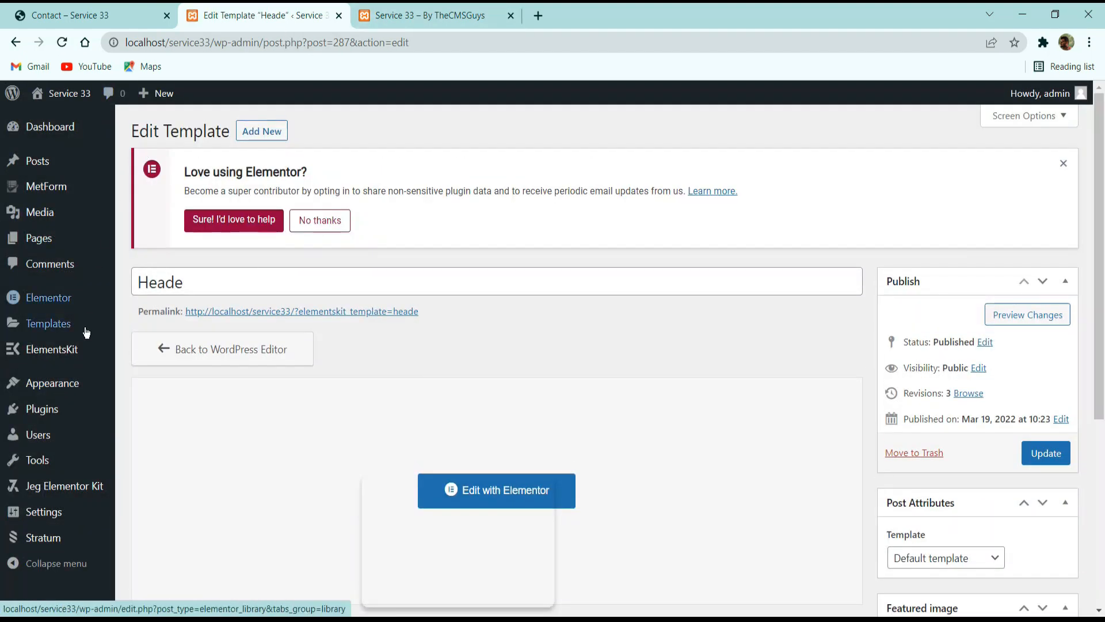
{"action": "mouse_move", "coordinate": [40, 241]}
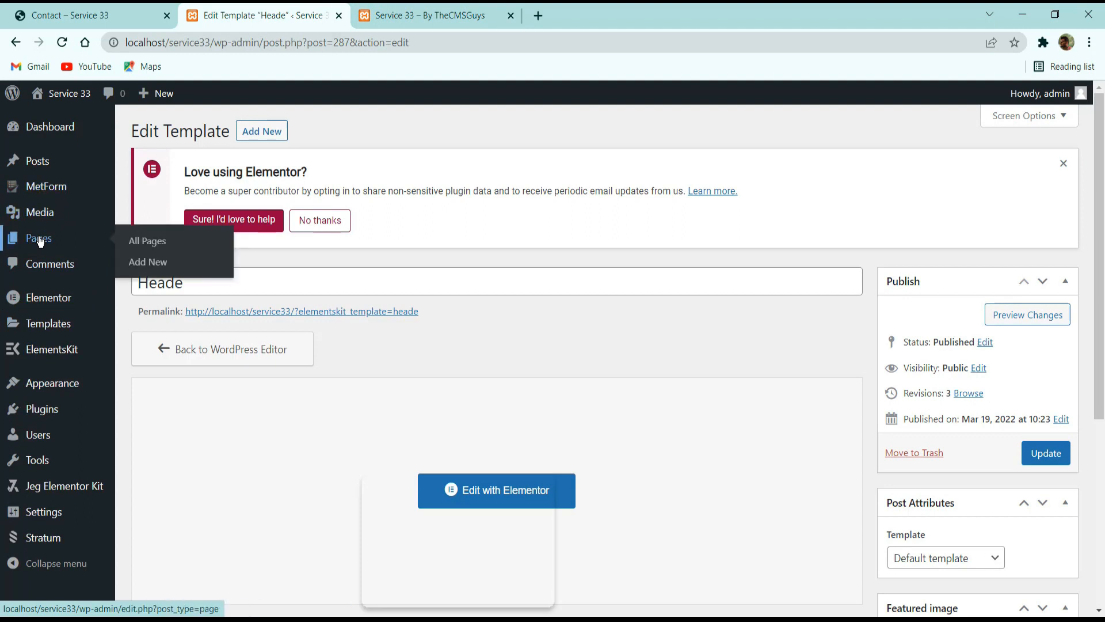
{"action": "mouse_move", "coordinate": [28, 359]}
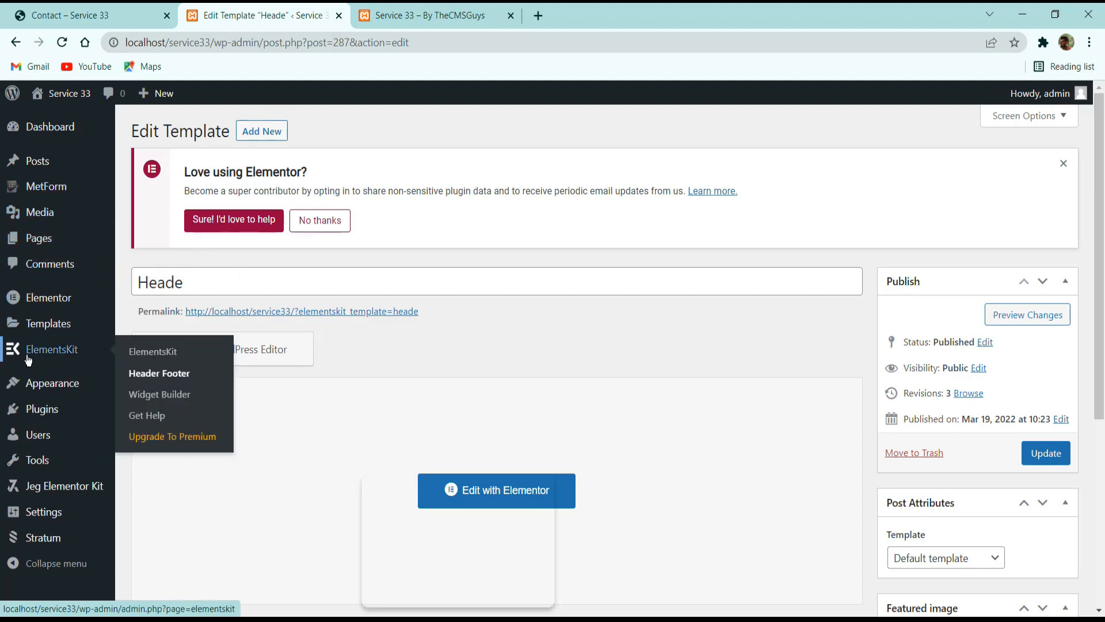
{"action": "left_click", "coordinate": [161, 375]}
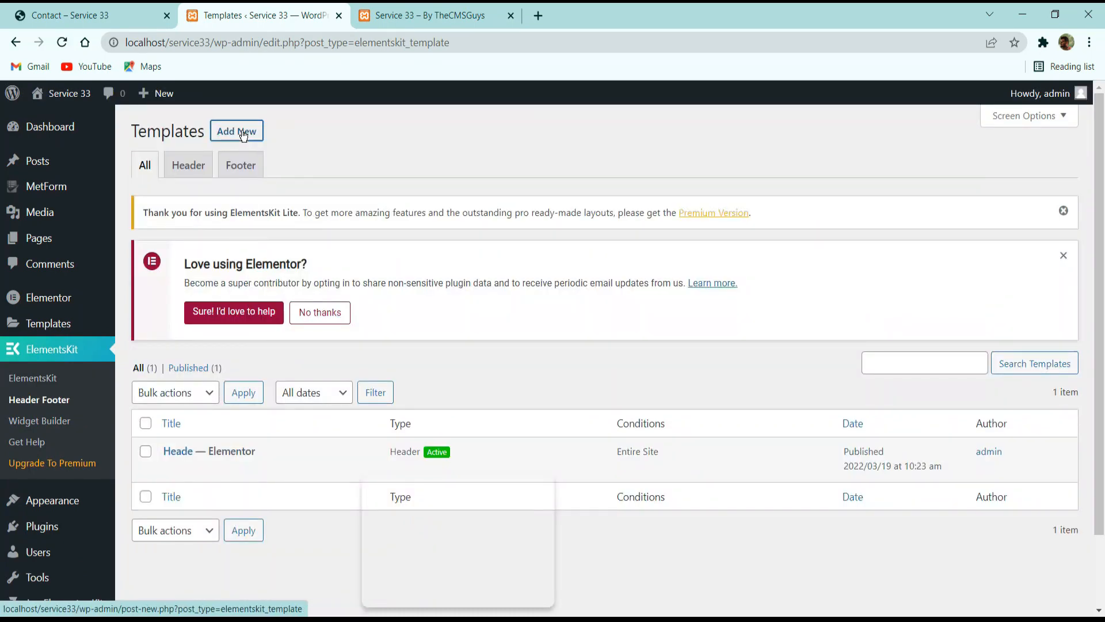
Create an activated ElementsKit template titled Footer, of type Footer for the entire site, and open its content for editing.
{"action": "left_click", "coordinate": [243, 134]}
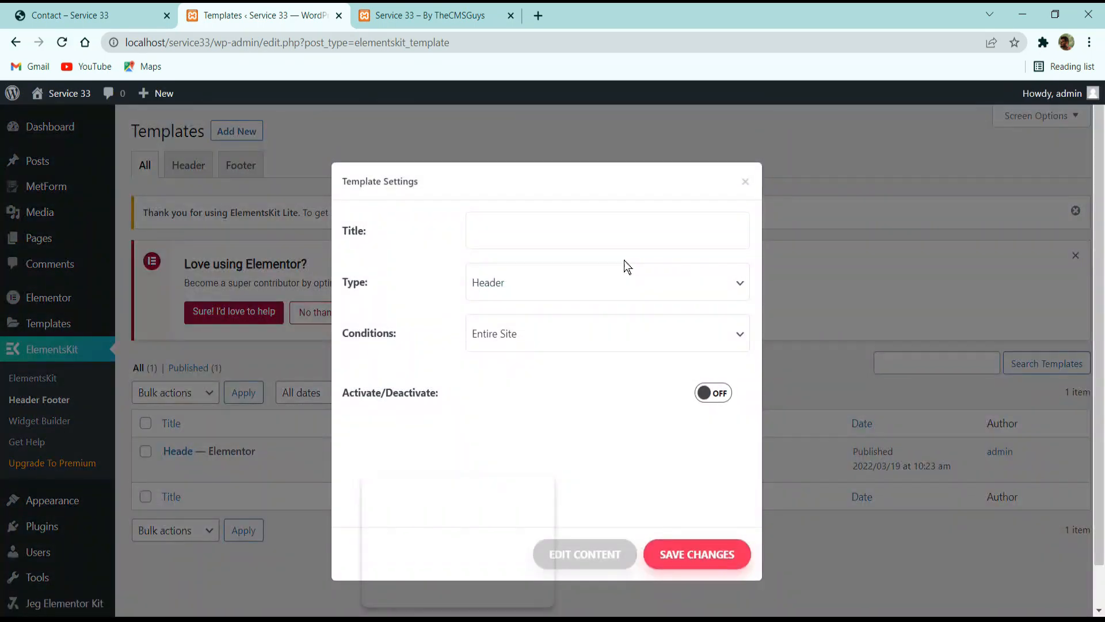
{"action": "left_click", "coordinate": [624, 248]}
{"action": "type", "text": "Foo"}
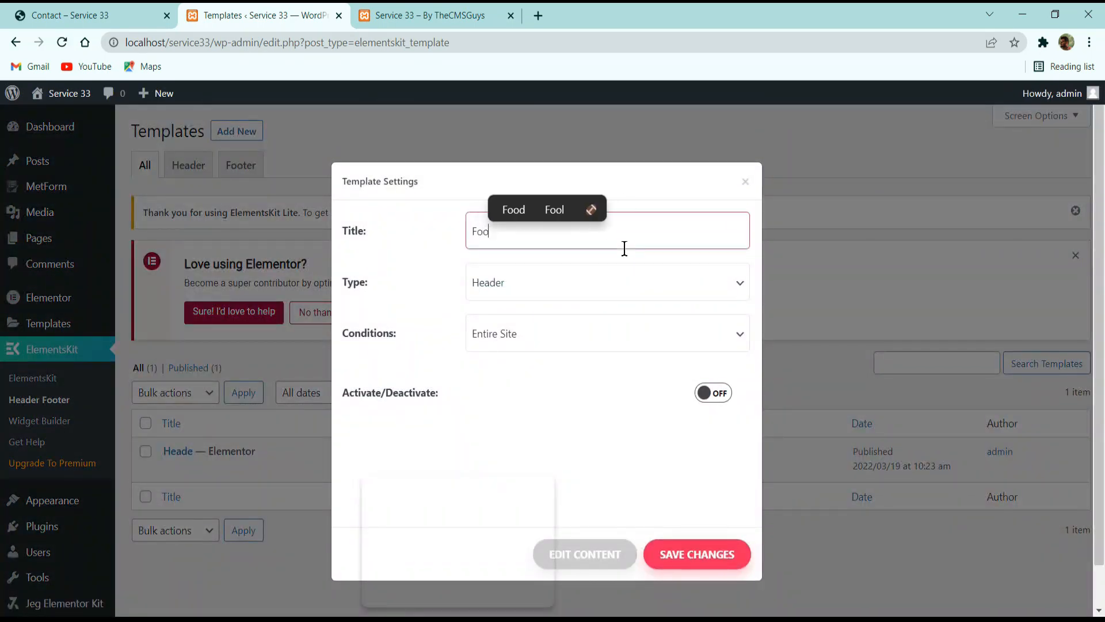
{"action": "type", "text": "ter"}
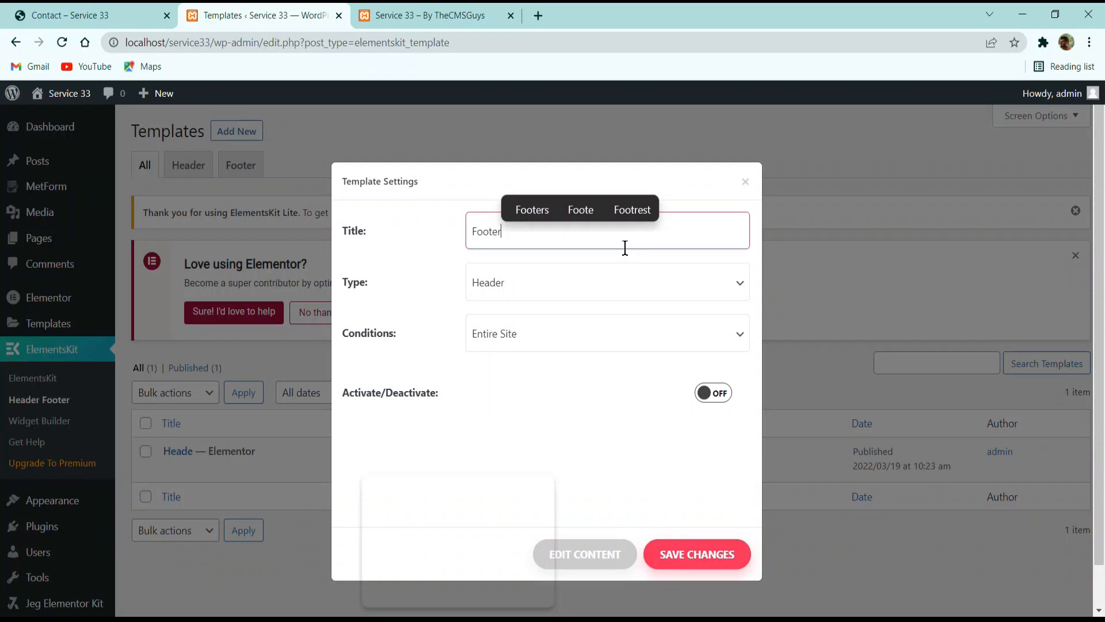
{"action": "left_click", "coordinate": [521, 275]}
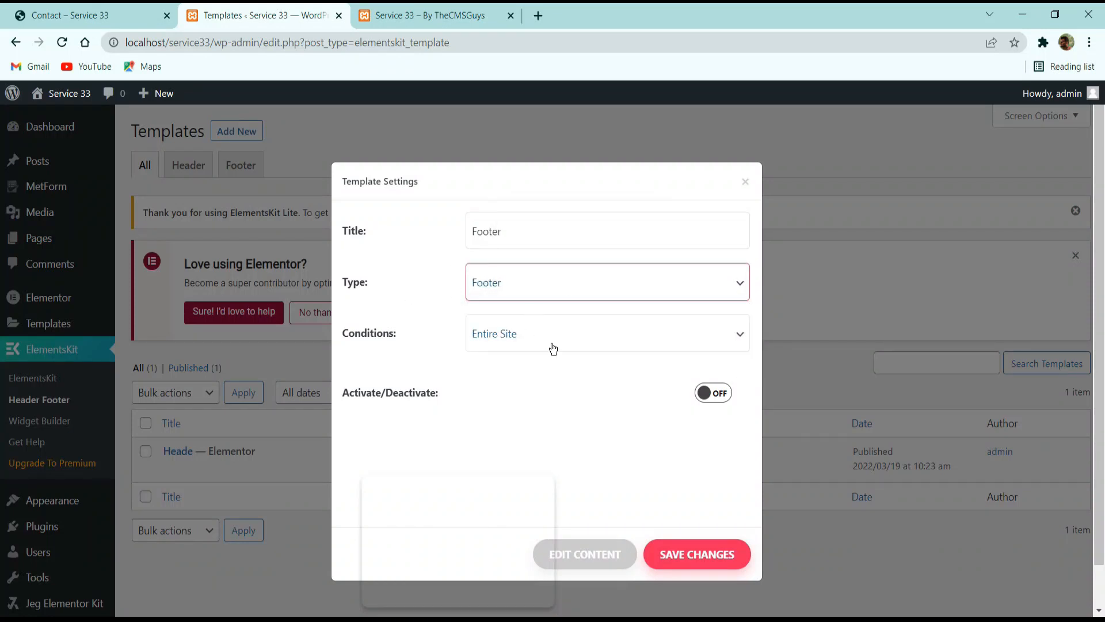
{"action": "left_click", "coordinate": [704, 397]}
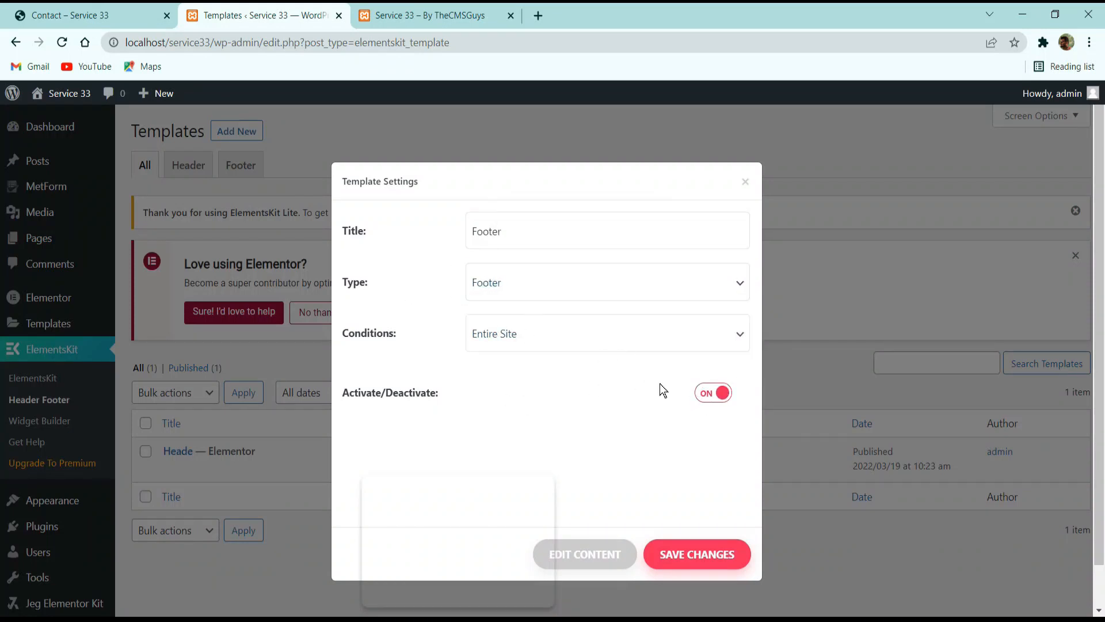
{"action": "left_click", "coordinate": [592, 553]}
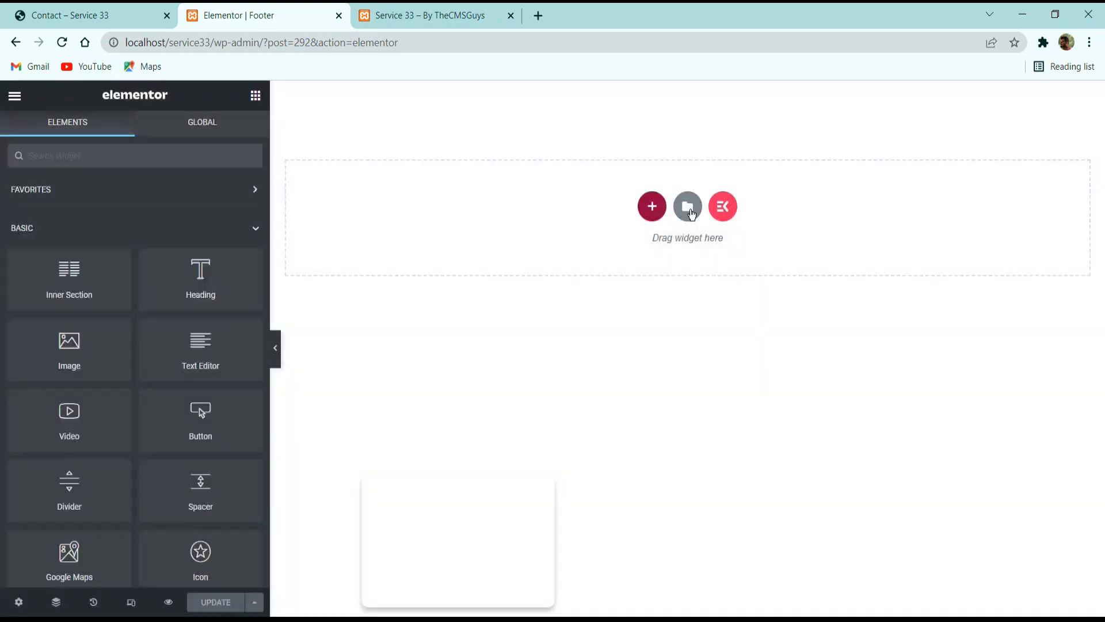
Insert the saved Footer section from My Templates into the empty footer template.
{"action": "left_click", "coordinate": [689, 207]}
{"action": "left_click", "coordinate": [640, 134]}
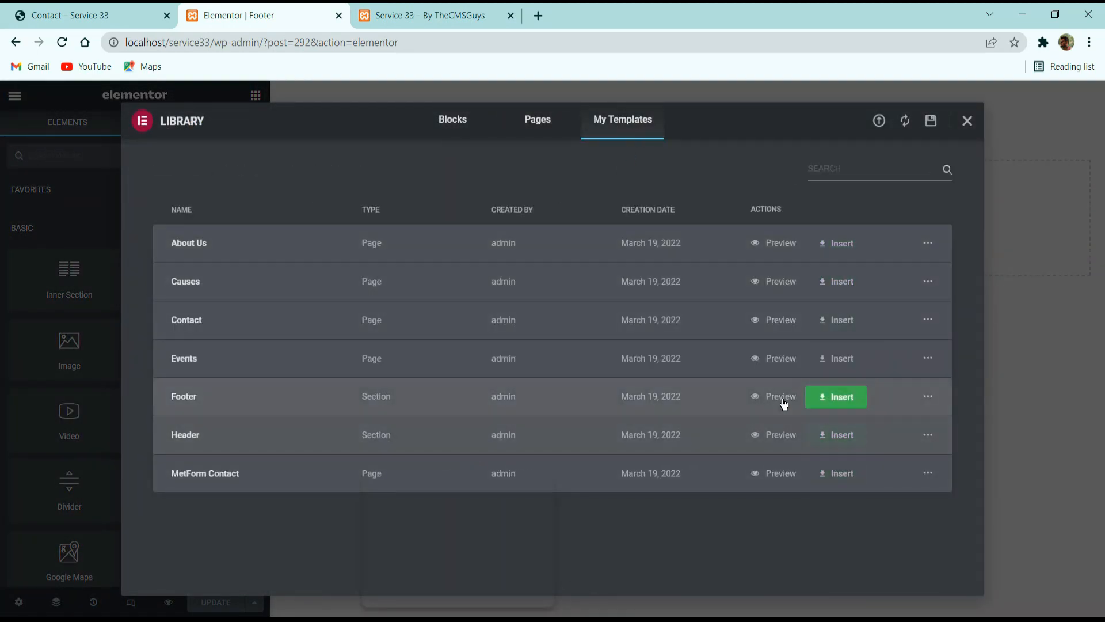
{"action": "left_click", "coordinate": [832, 397]}
{"action": "left_click", "coordinate": [583, 394]}
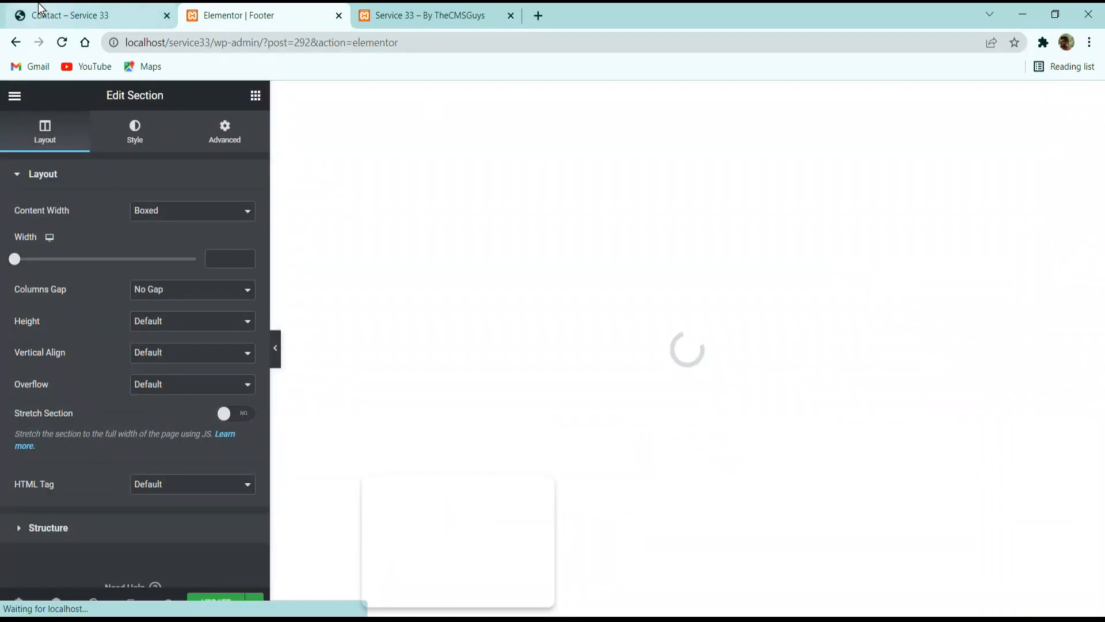
Preview the footer template at mobile size and look through its stacked columns down to the copyright line.
{"action": "left_click", "coordinate": [69, 15]}
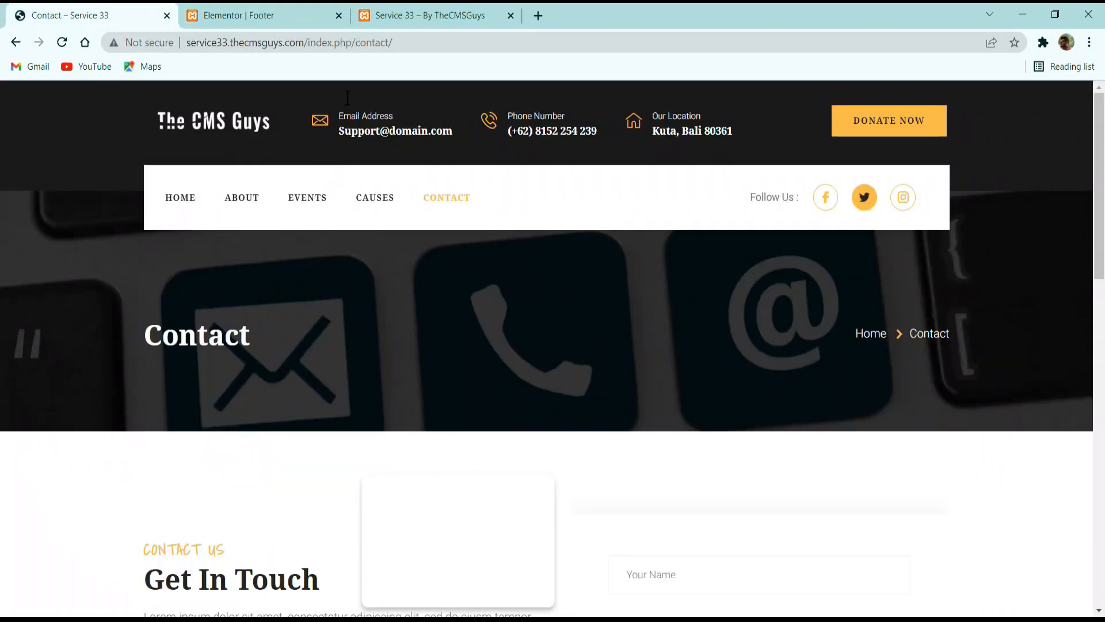
{"action": "left_click", "coordinate": [311, 15]}
{"action": "left_click", "coordinate": [143, 591]}
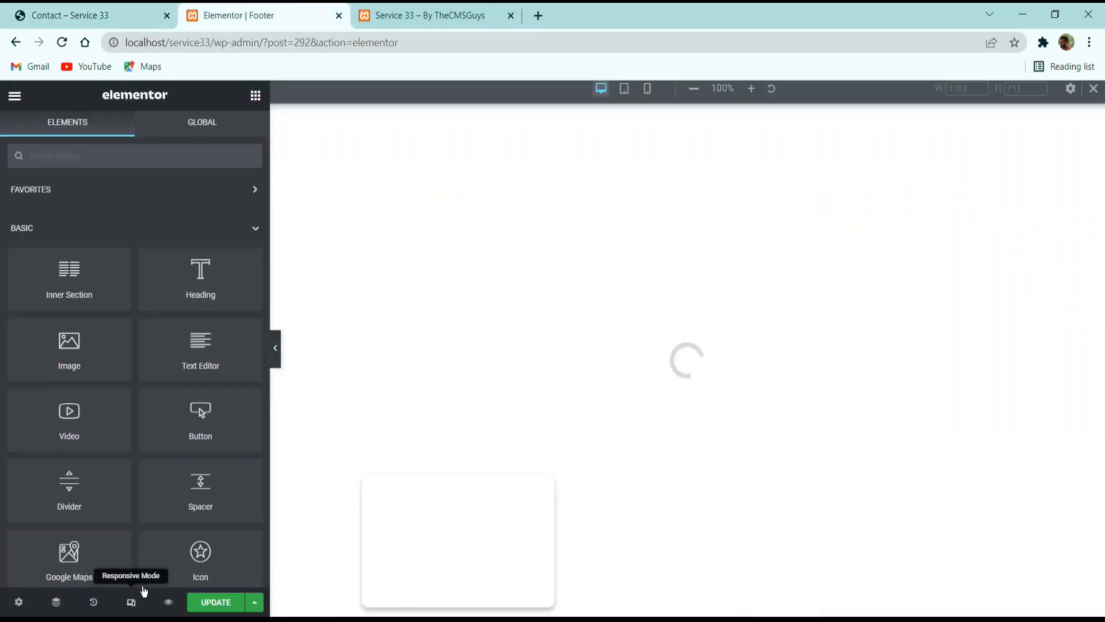
{"action": "left_click", "coordinate": [647, 95]}
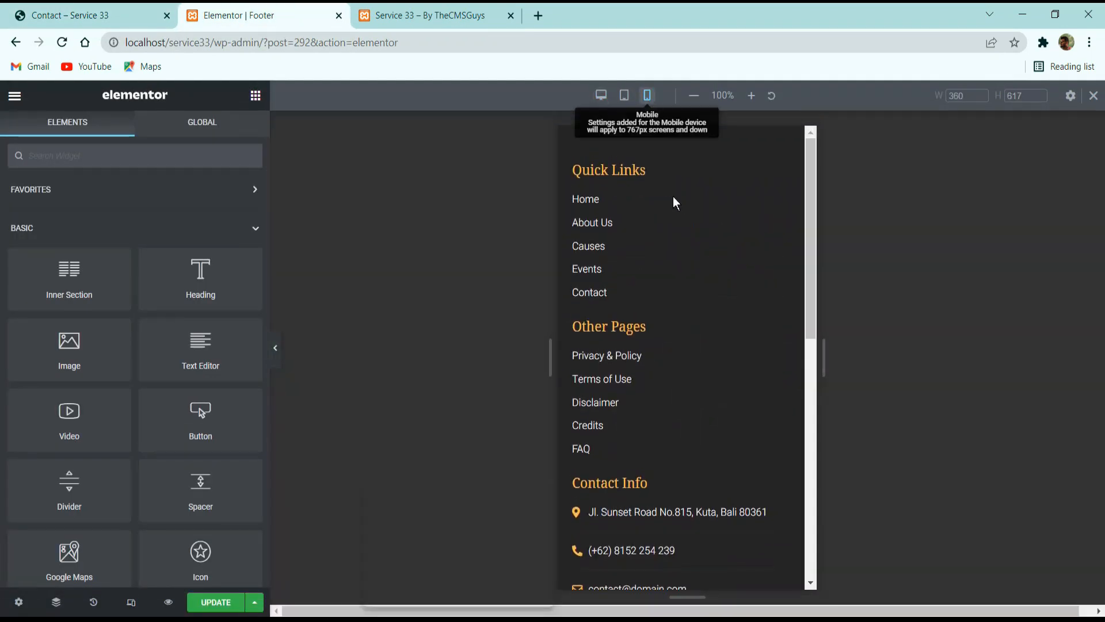
{"action": "scroll", "coordinate": [685, 277], "scroll_direction": "down", "scroll_amount": 10}
{"action": "scroll", "coordinate": [690, 363], "scroll_direction": "up", "scroll_amount": 3}
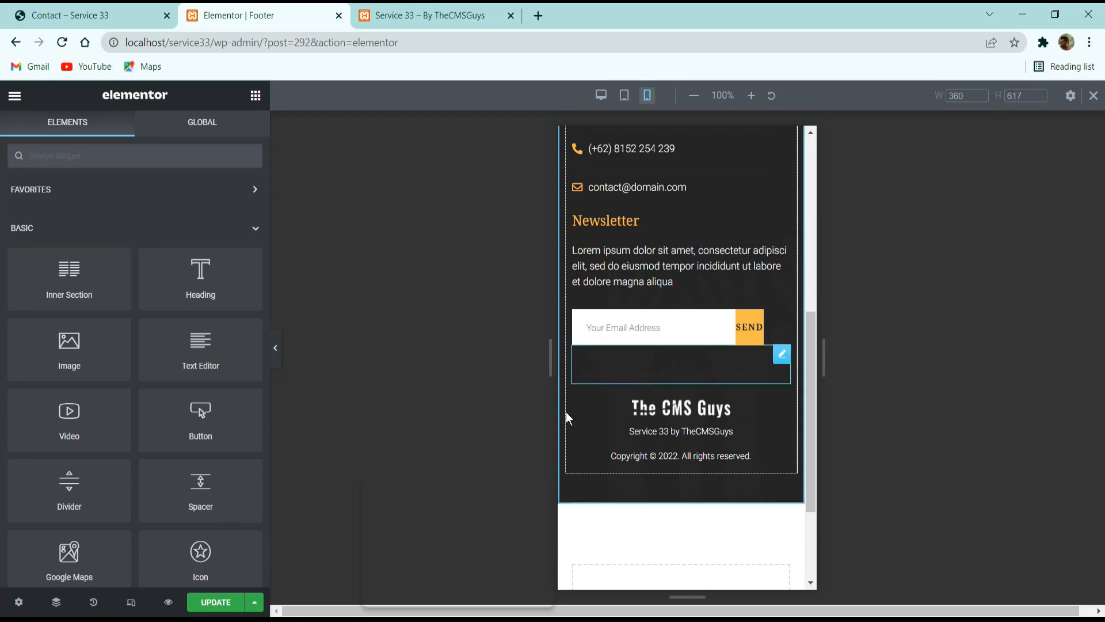
{"action": "left_click", "coordinate": [131, 602]}
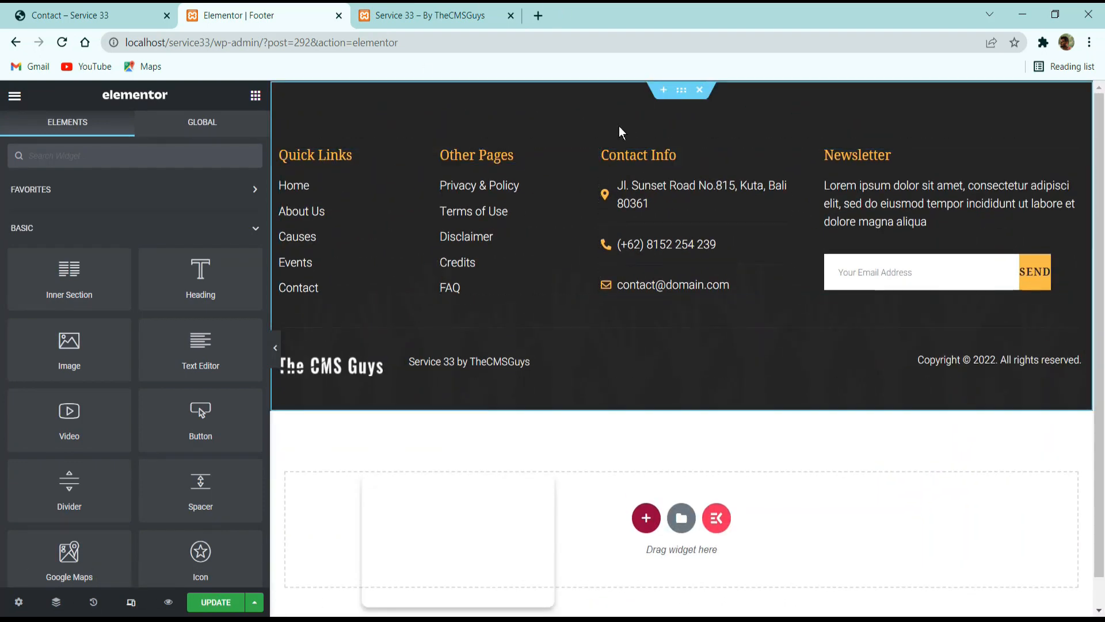
{"action": "left_click", "coordinate": [136, 605]}
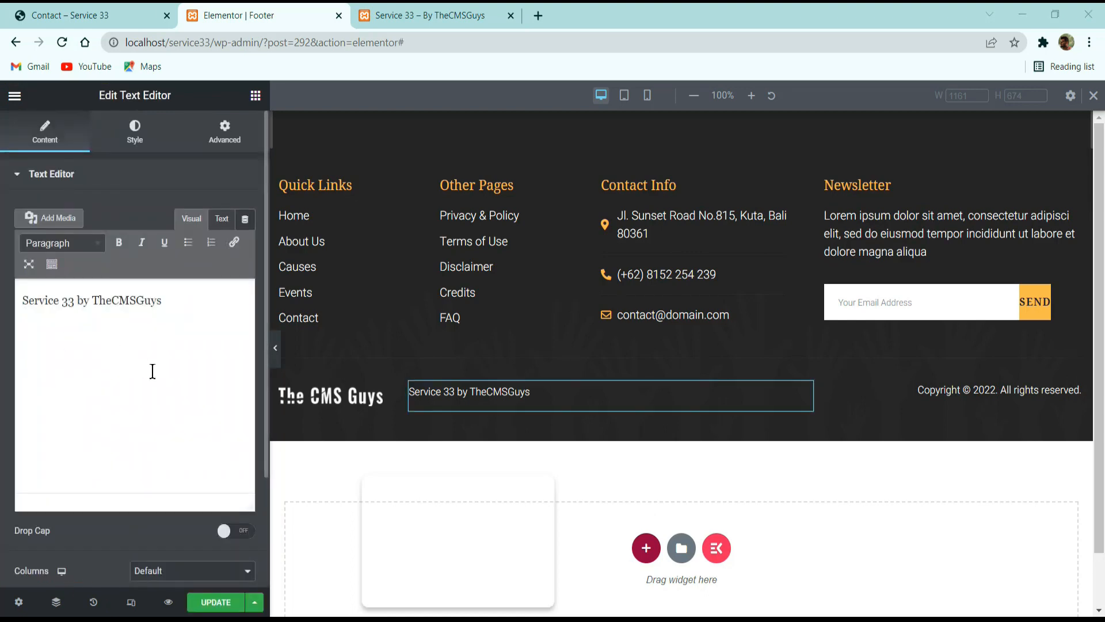
Save the footer template and reload the live home page to check it for the header and footer.
{"action": "left_click", "coordinate": [222, 602]}
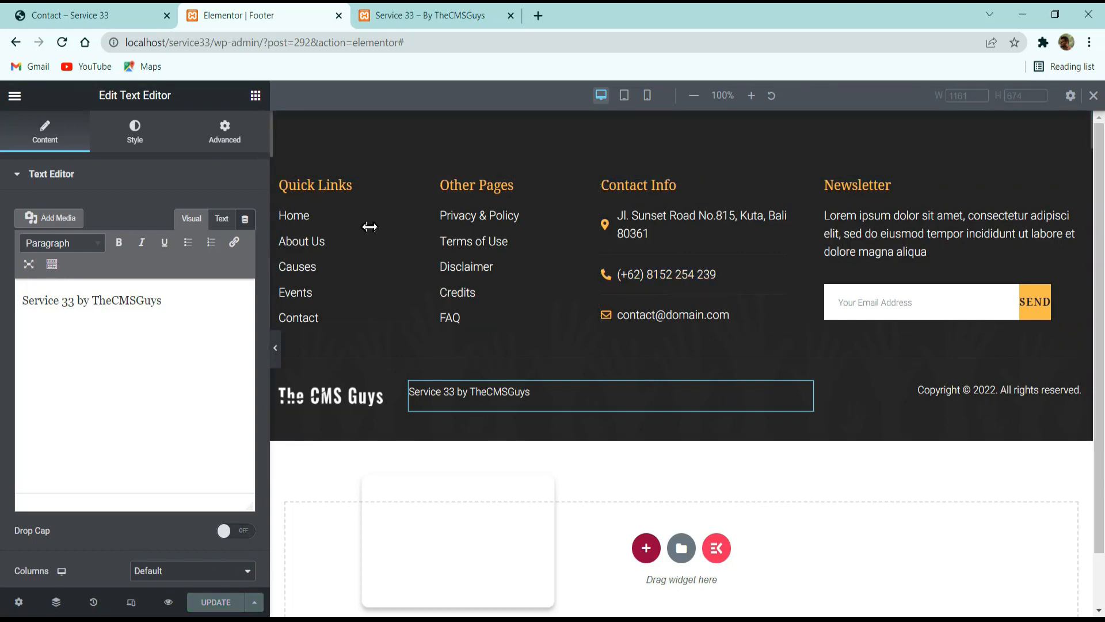
{"action": "left_click", "coordinate": [400, 16]}
{"action": "left_click", "coordinate": [62, 43]}
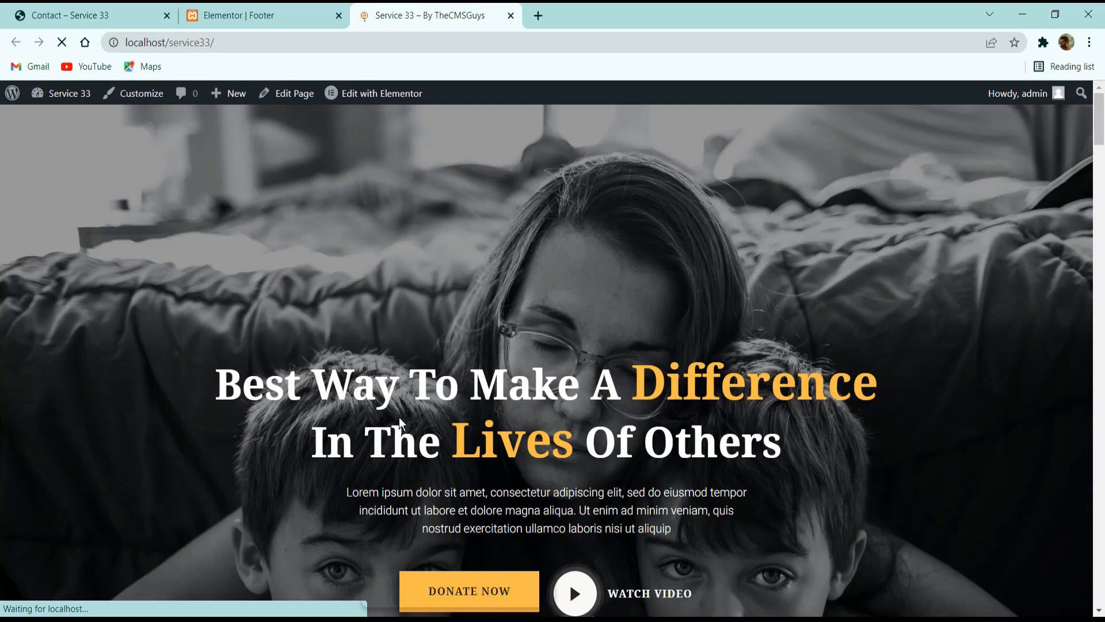
{"action": "scroll", "coordinate": [402, 424], "scroll_direction": "down", "scroll_amount": 5}
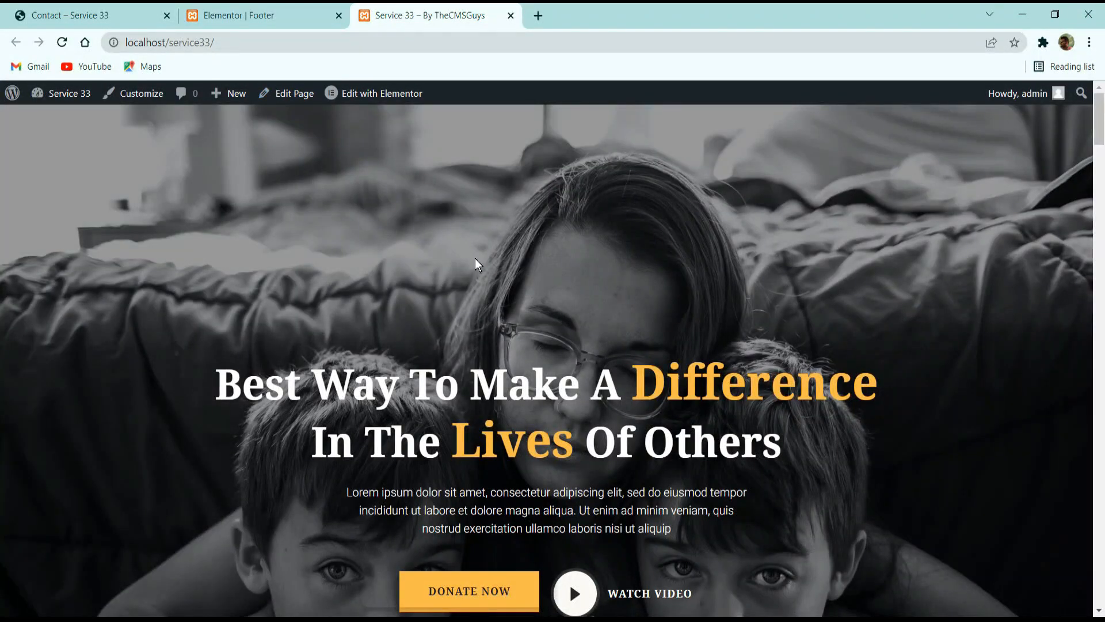
{"action": "scroll", "coordinate": [476, 264], "scroll_direction": "down", "scroll_amount": 20}
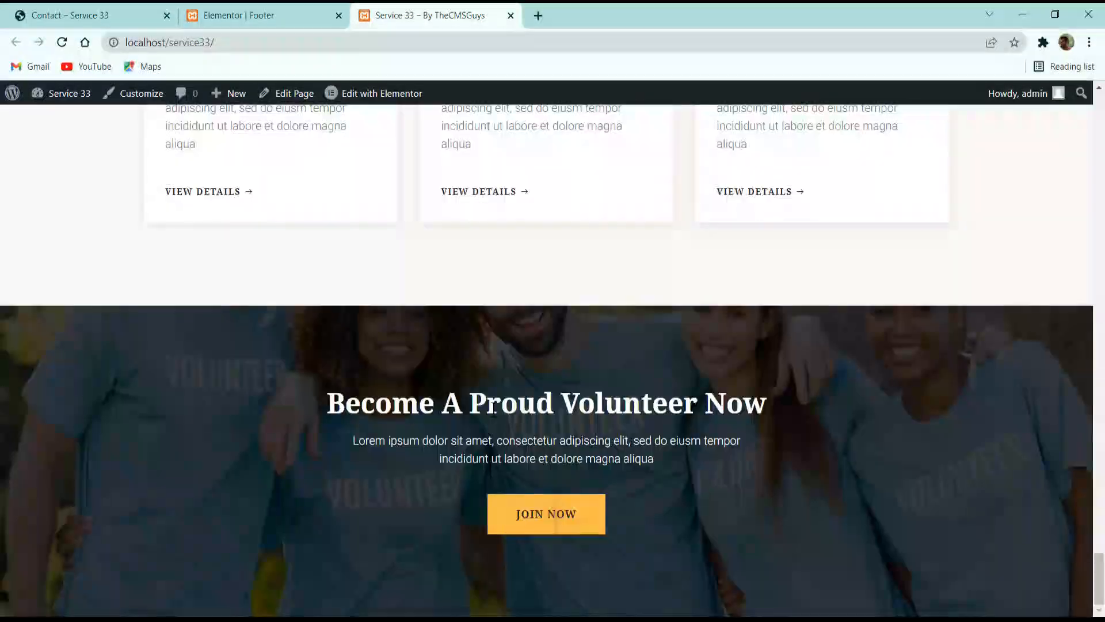
{"action": "scroll", "coordinate": [494, 408], "scroll_direction": "up", "scroll_amount": 20}
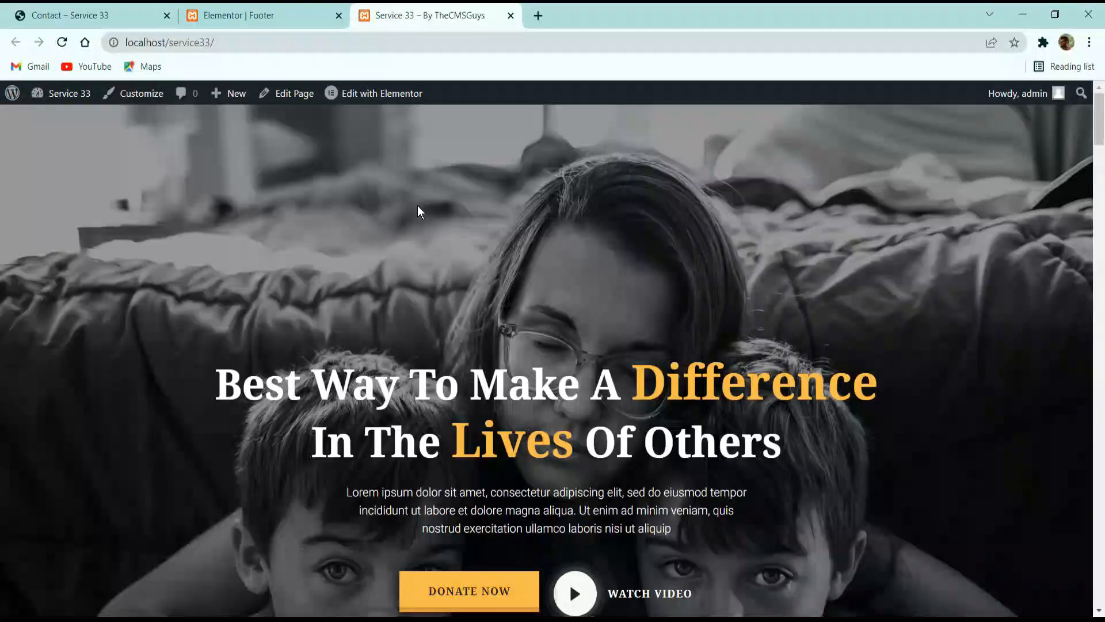
Open the Home page's settings, set its template to Elementor Full Width and update the page.
{"action": "left_click", "coordinate": [283, 95]}
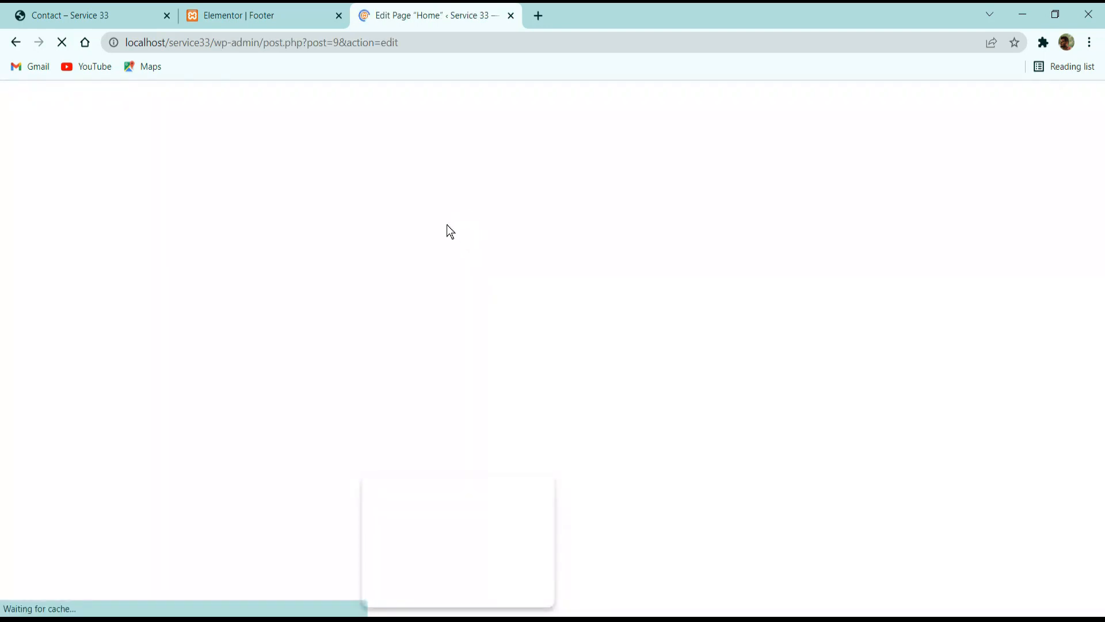
{"action": "left_click", "coordinate": [969, 329]}
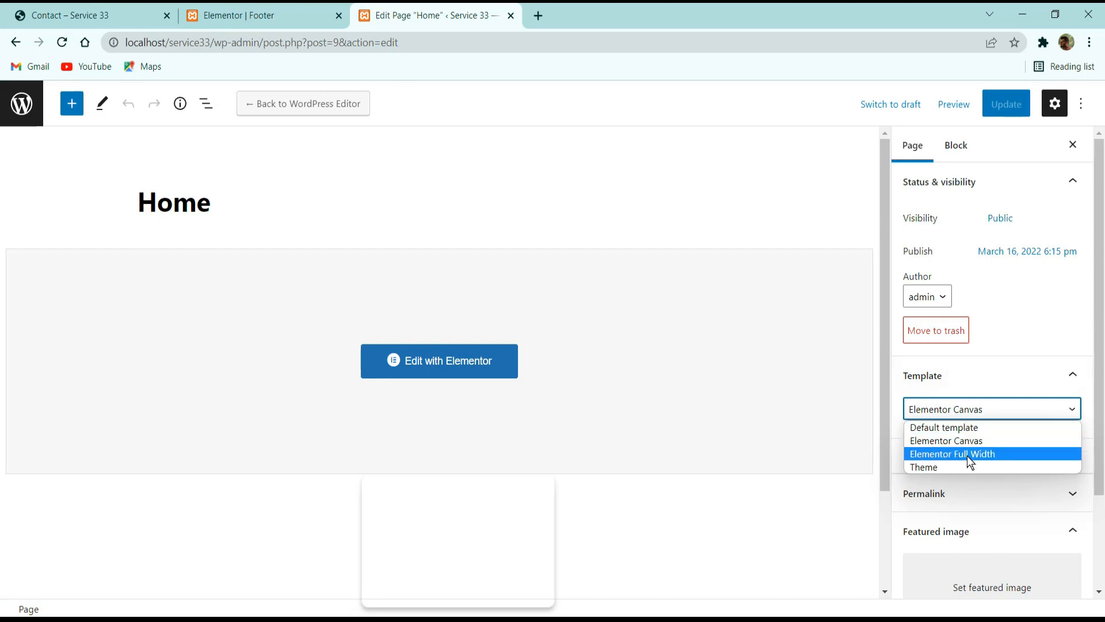
{"action": "left_click", "coordinate": [969, 454]}
{"action": "left_click", "coordinate": [1002, 105]}
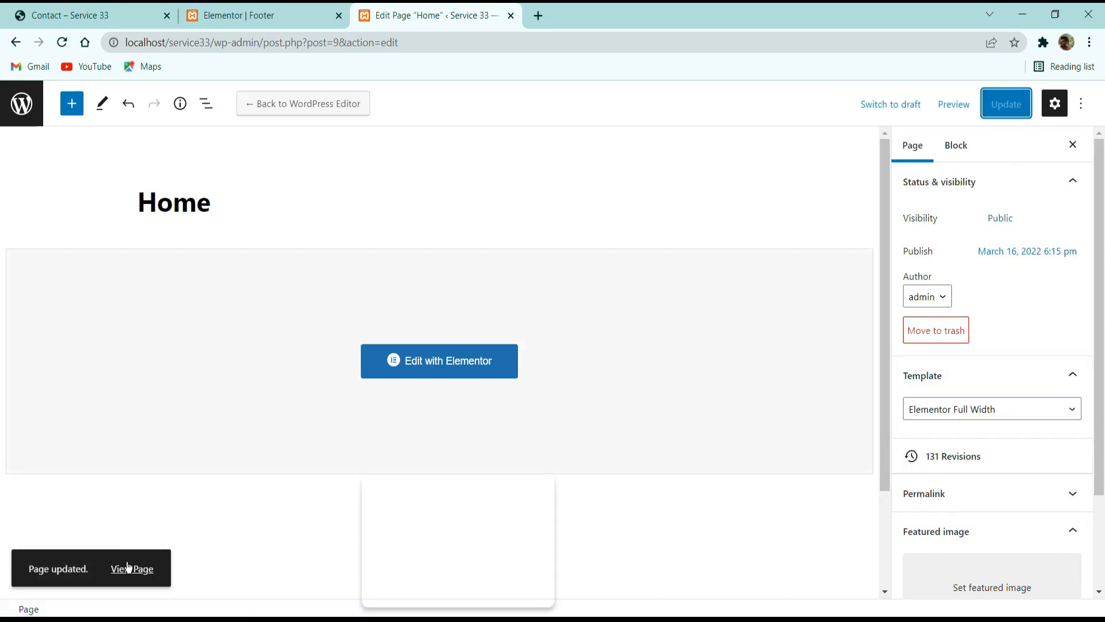
View the published home page and inspect its header and footer from top to bottom.
{"action": "left_click", "coordinate": [127, 567]}
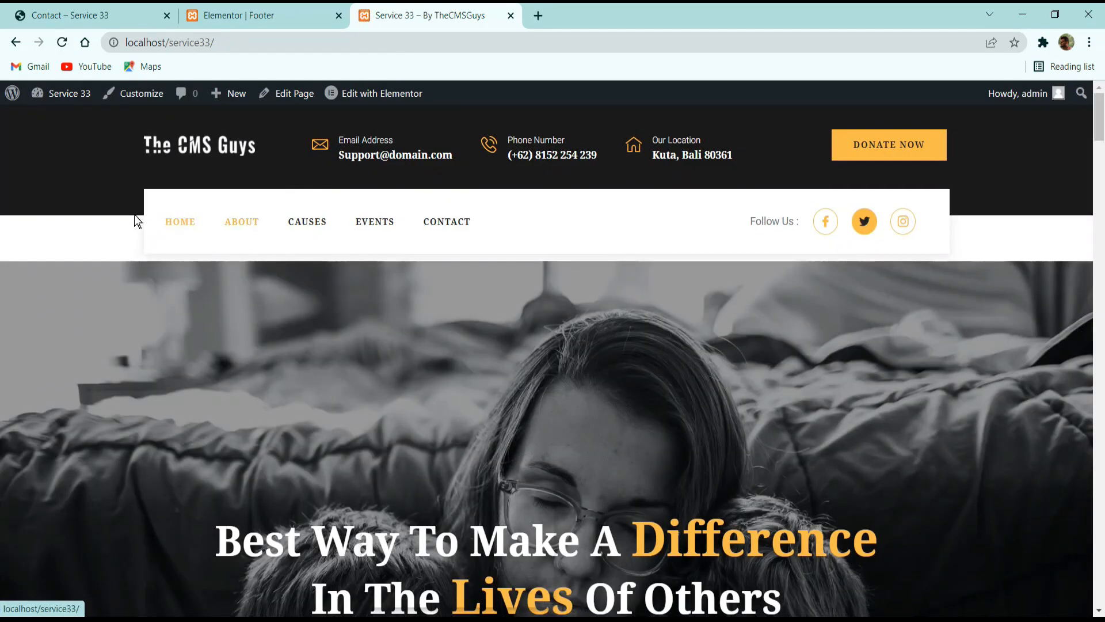
{"action": "scroll", "coordinate": [419, 240], "scroll_direction": "down", "scroll_amount": 15}
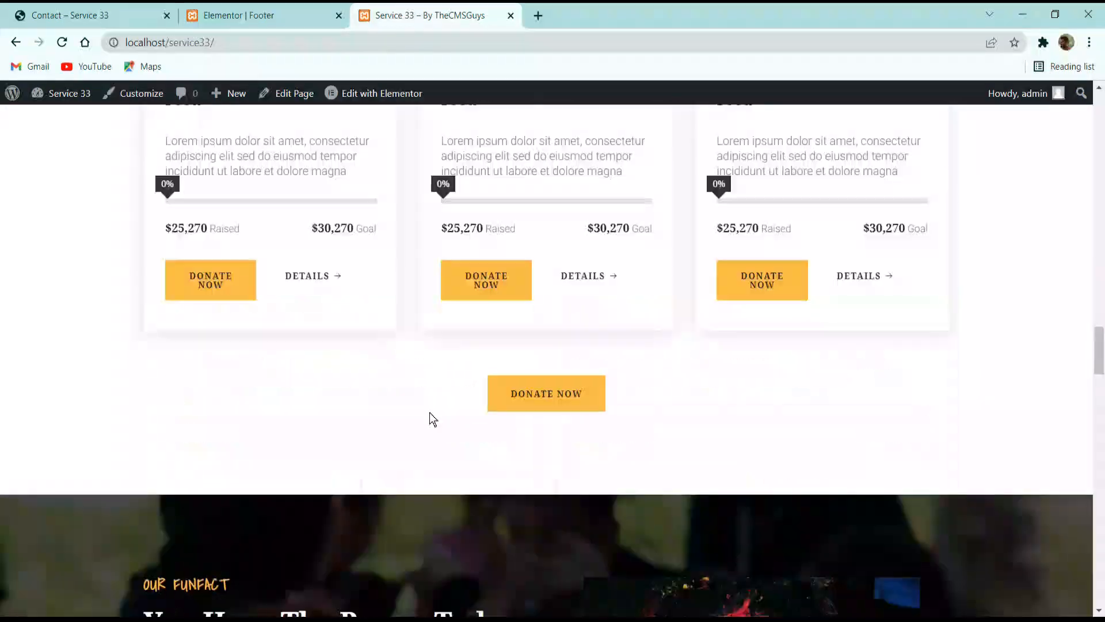
{"action": "scroll", "coordinate": [582, 532], "scroll_direction": "down", "scroll_amount": 15}
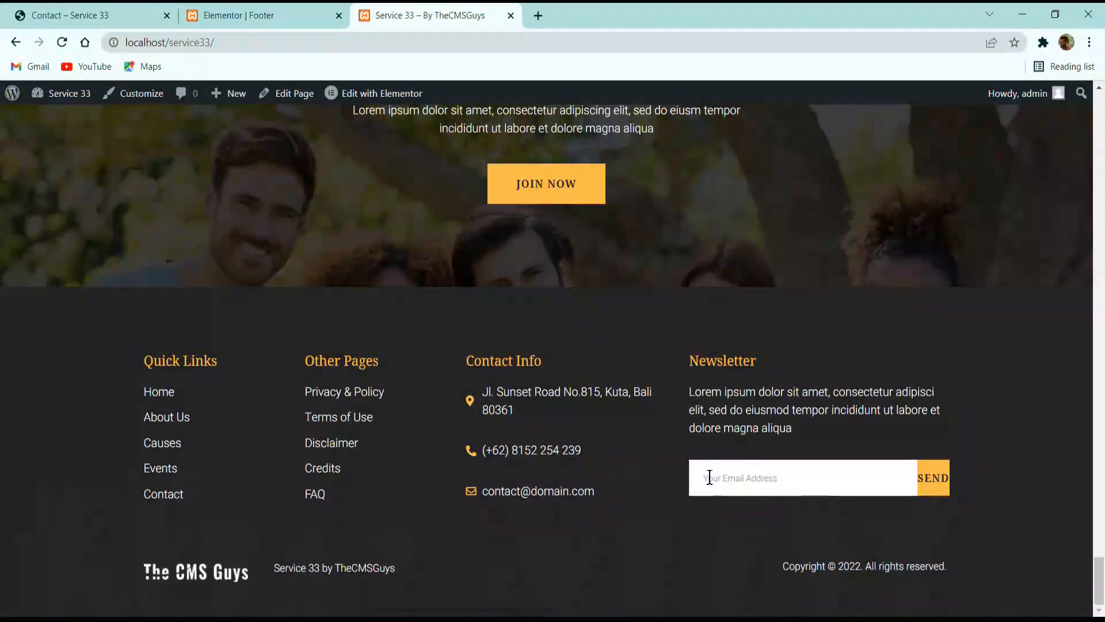
{"action": "scroll", "coordinate": [649, 400], "scroll_direction": "up", "scroll_amount": 20}
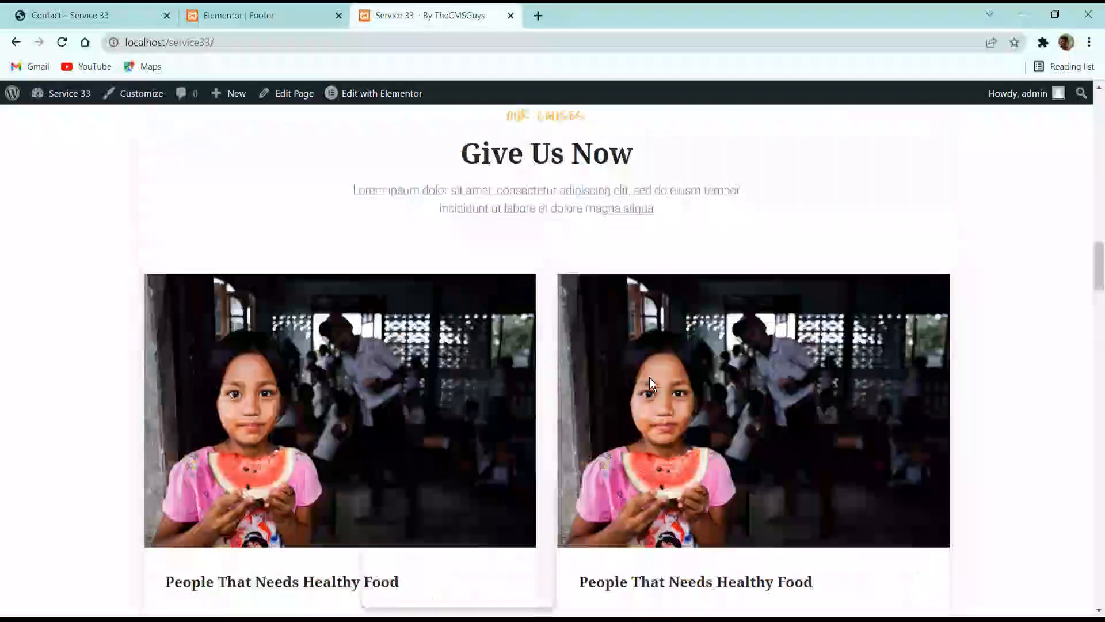
{"action": "scroll", "coordinate": [487, 357], "scroll_direction": "up", "scroll_amount": 3}
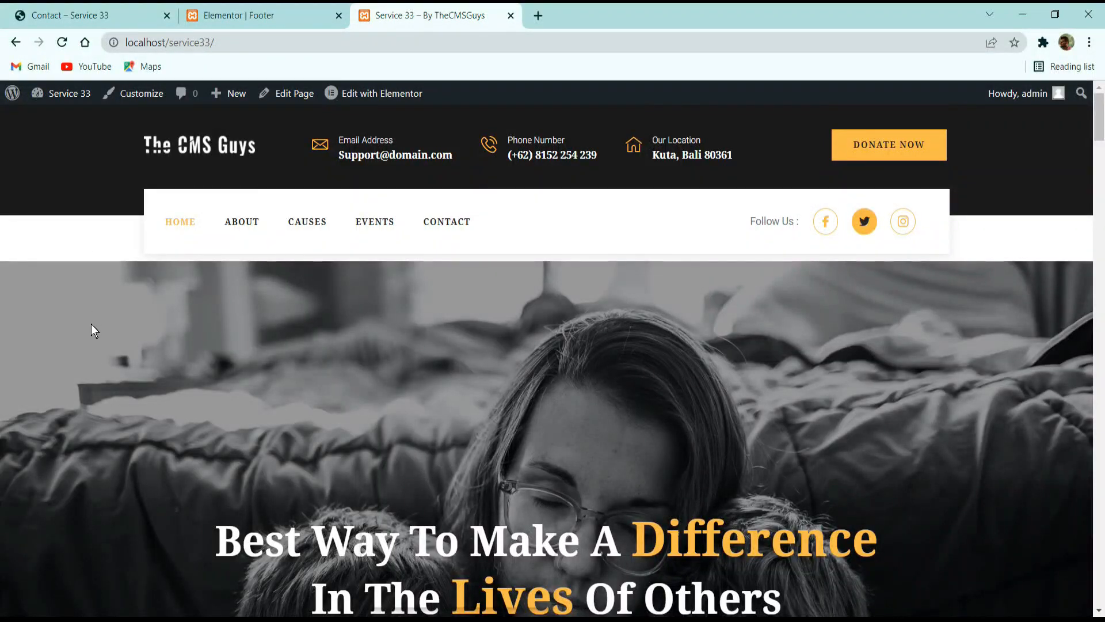
Edit the home page with Elementor, set the hero section's unlinked top margin to -86 px and save.
{"action": "left_click", "coordinate": [380, 93]}
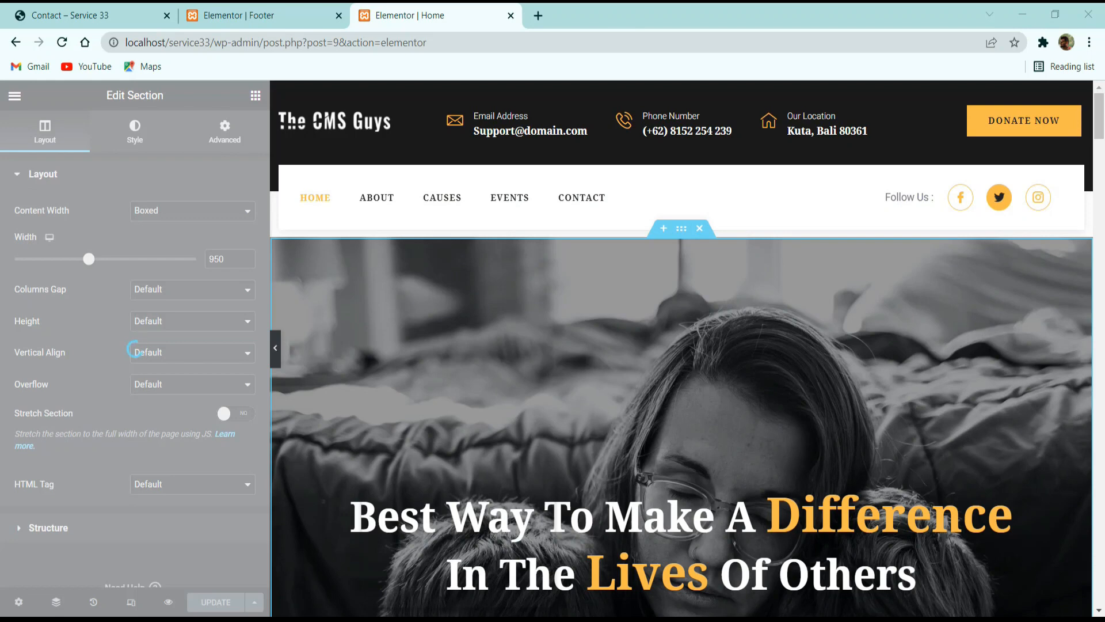
{"action": "left_click", "coordinate": [225, 131]}
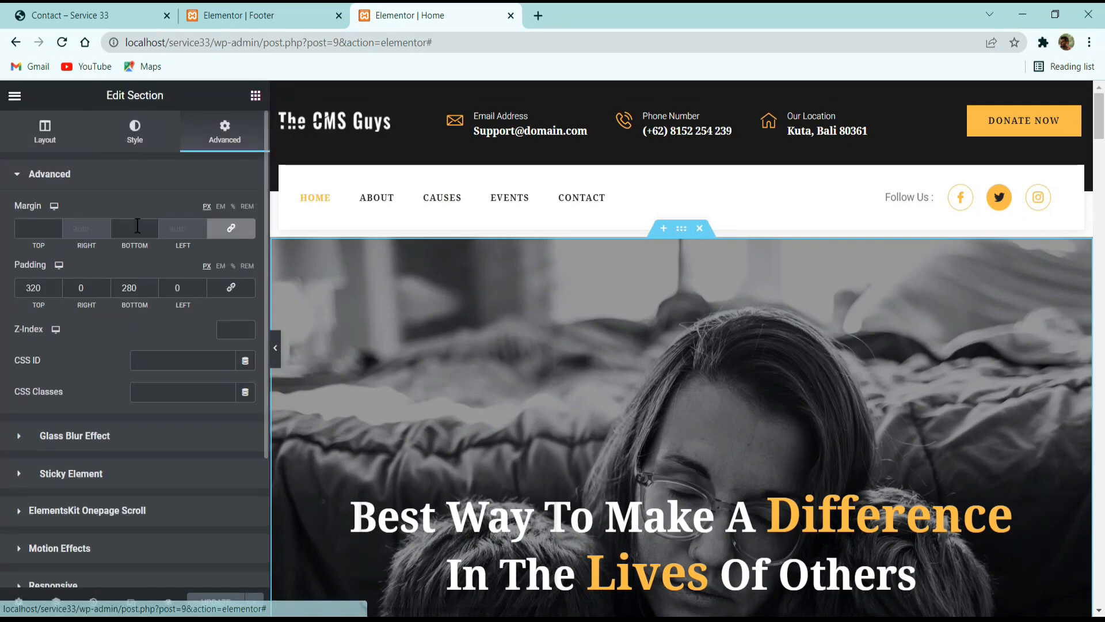
{"action": "left_click", "coordinate": [231, 228]}
{"action": "left_click", "coordinate": [56, 231]}
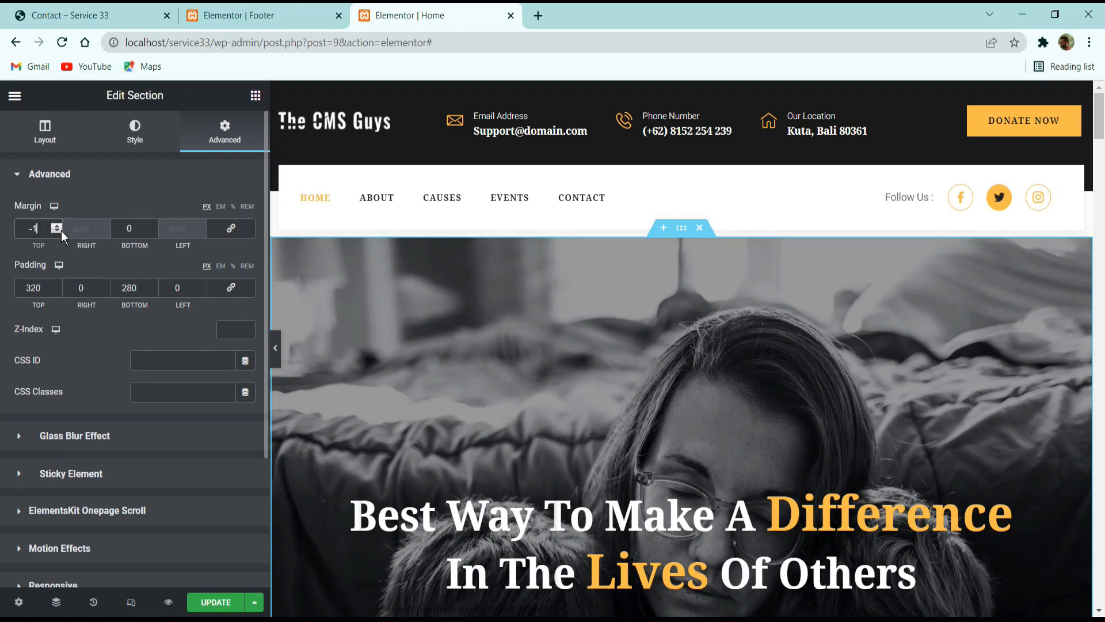
{"action": "left_click", "coordinate": [57, 231]}
{"action": "left_click", "coordinate": [57, 232]}
{"action": "left_click", "coordinate": [57, 232]}
{"action": "left_click", "coordinate": [57, 231]}
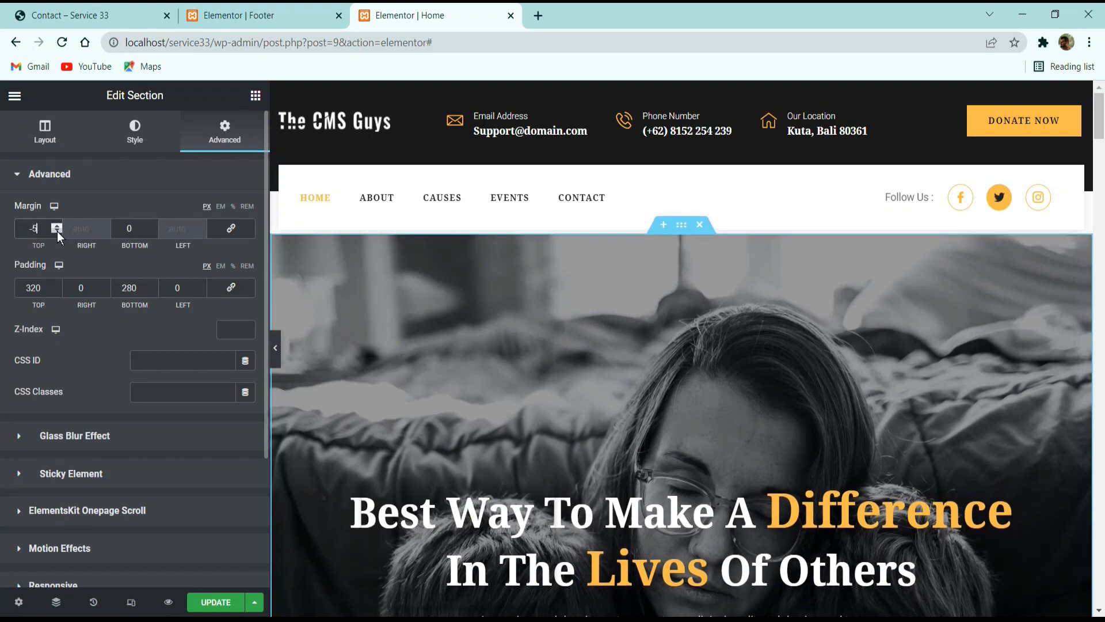
{"action": "left_click", "coordinate": [57, 231]}
{"action": "left_click", "coordinate": [57, 232]}
{"action": "left_click", "coordinate": [57, 231]}
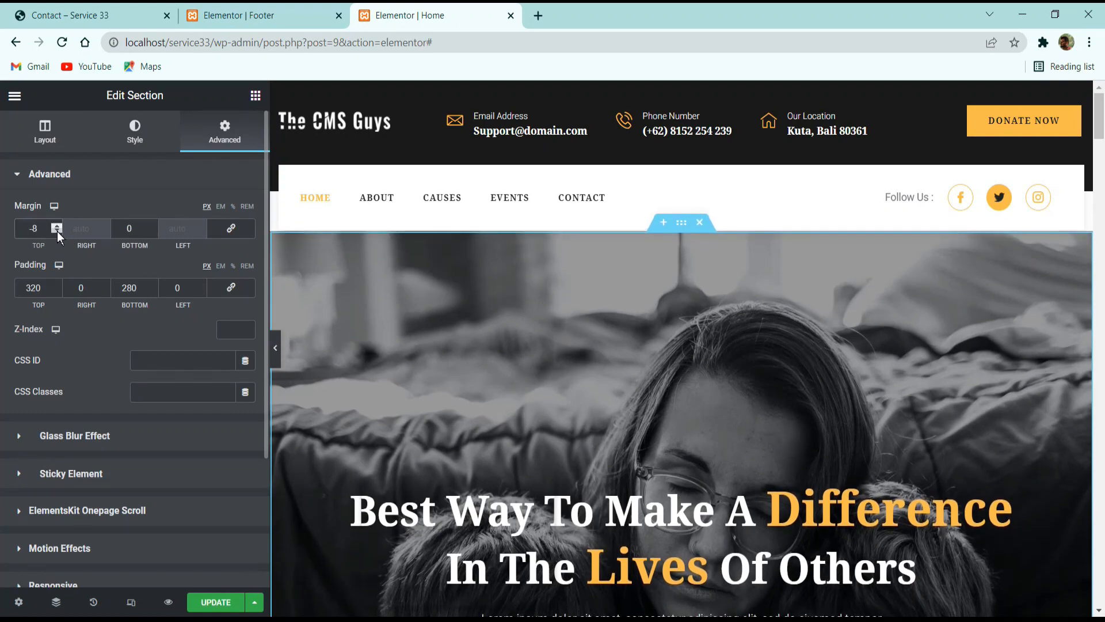
{"action": "type", "text": "6"}
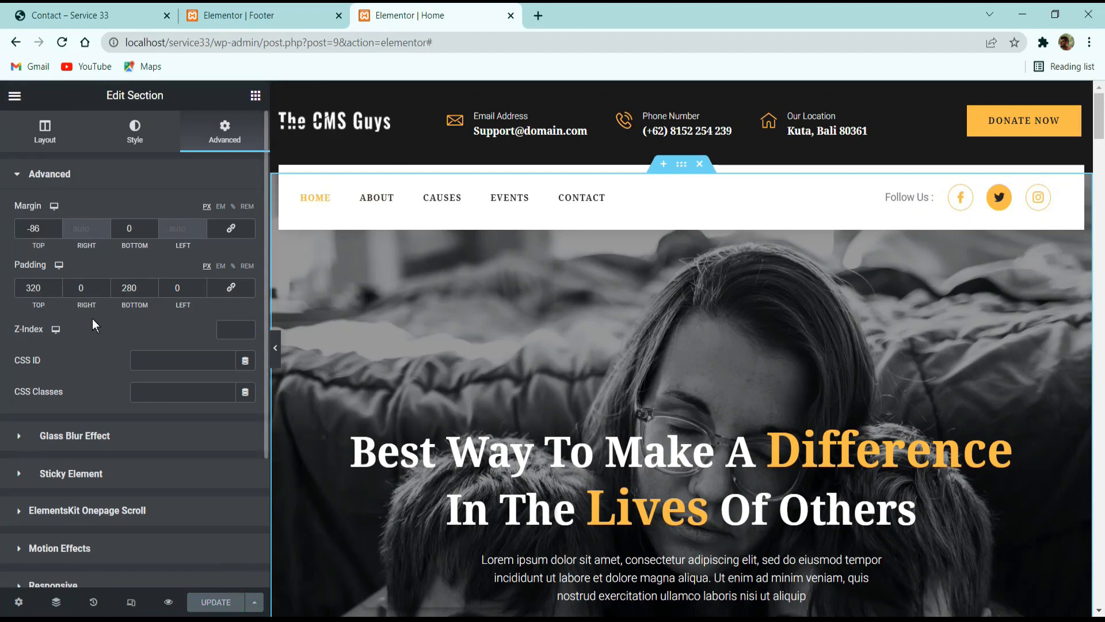
View the live home page from the Elementor editor, inspect its header overlap and lower sections, and open the About page.
{"action": "left_click", "coordinate": [18, 92]}
{"action": "left_click", "coordinate": [115, 324]}
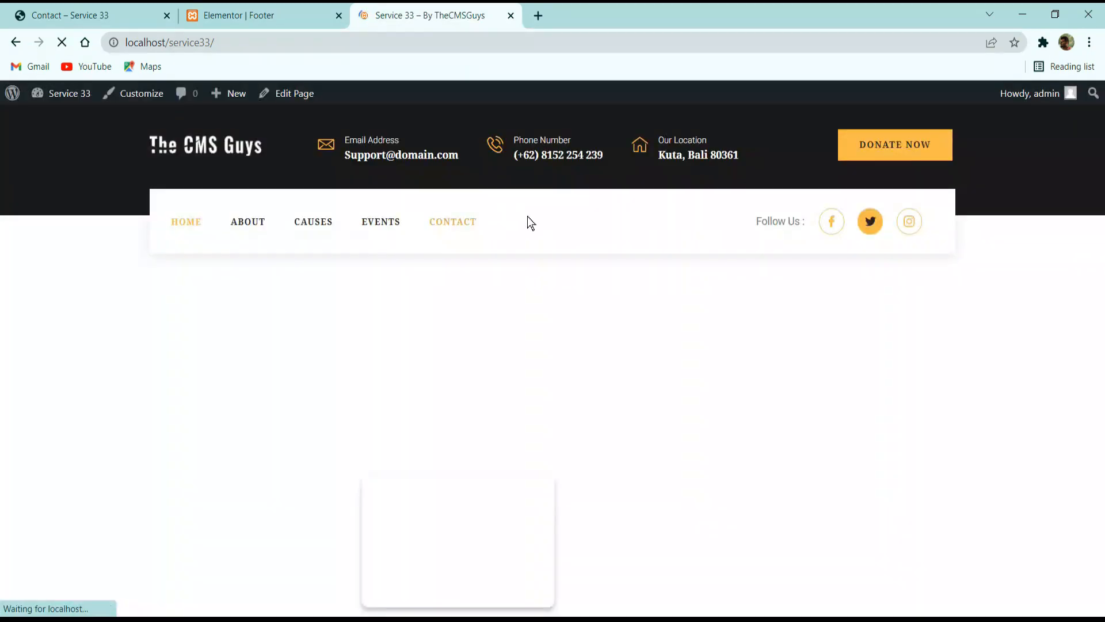
{"action": "scroll", "coordinate": [538, 279], "scroll_direction": "down", "scroll_amount": 7}
{"action": "scroll", "coordinate": [540, 263], "scroll_direction": "down", "scroll_amount": 15}
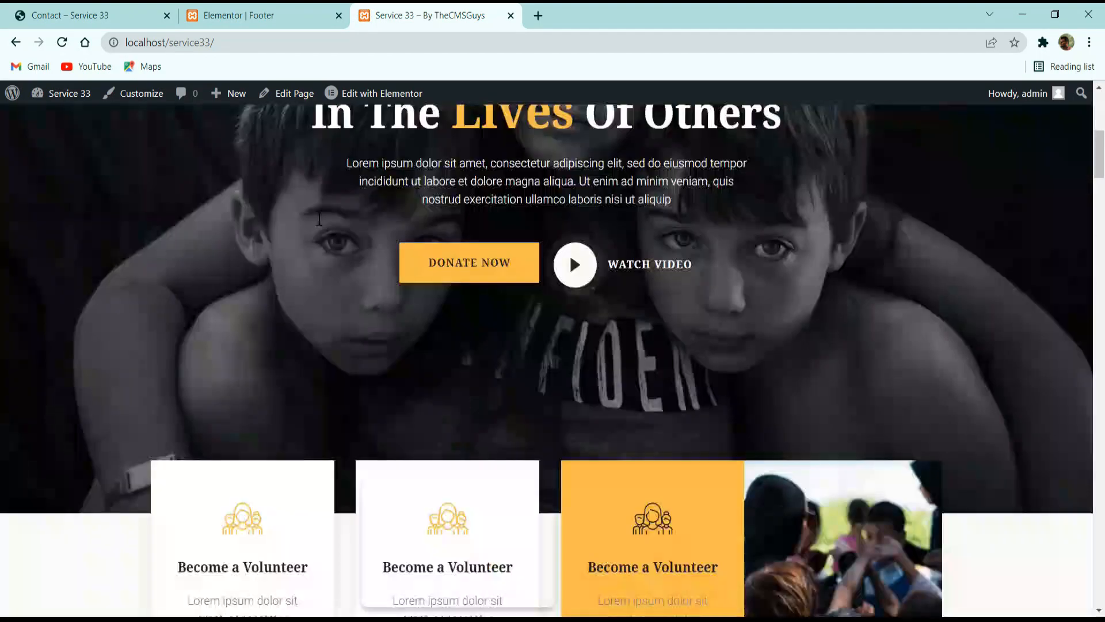
{"action": "scroll", "coordinate": [345, 236], "scroll_direction": "up", "scroll_amount": 10}
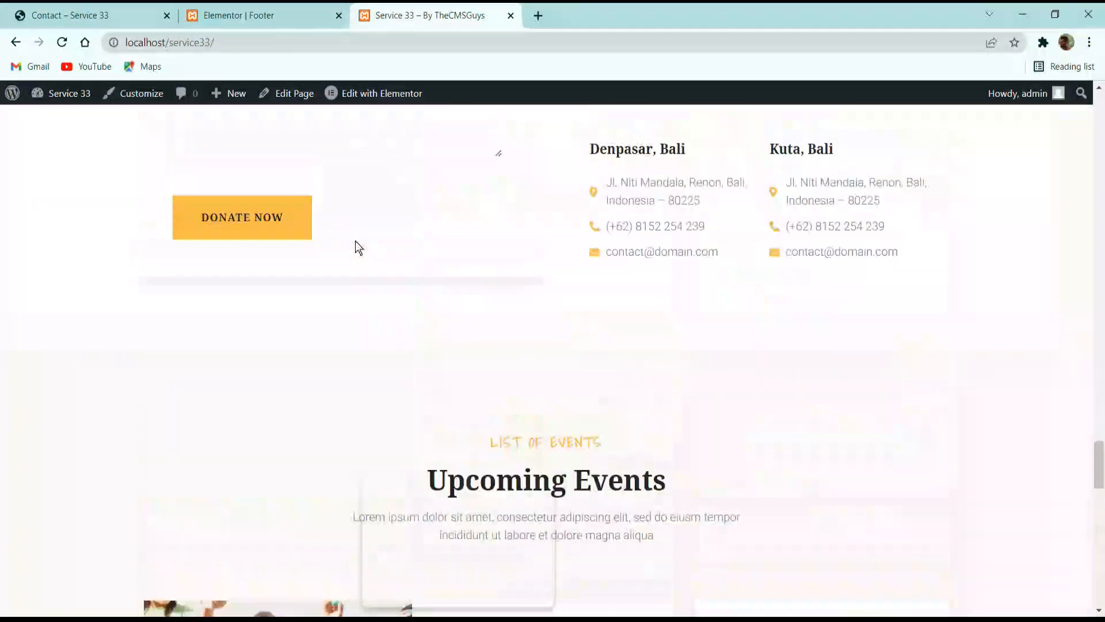
{"action": "scroll", "coordinate": [363, 243], "scroll_direction": "up", "scroll_amount": 8}
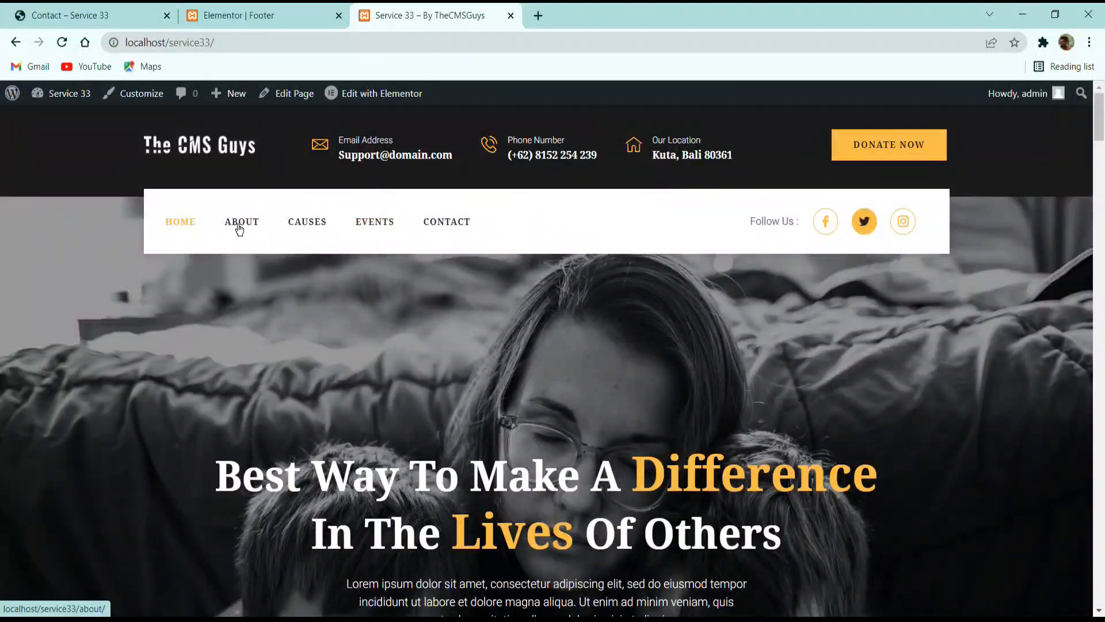
{"action": "left_click", "coordinate": [241, 228]}
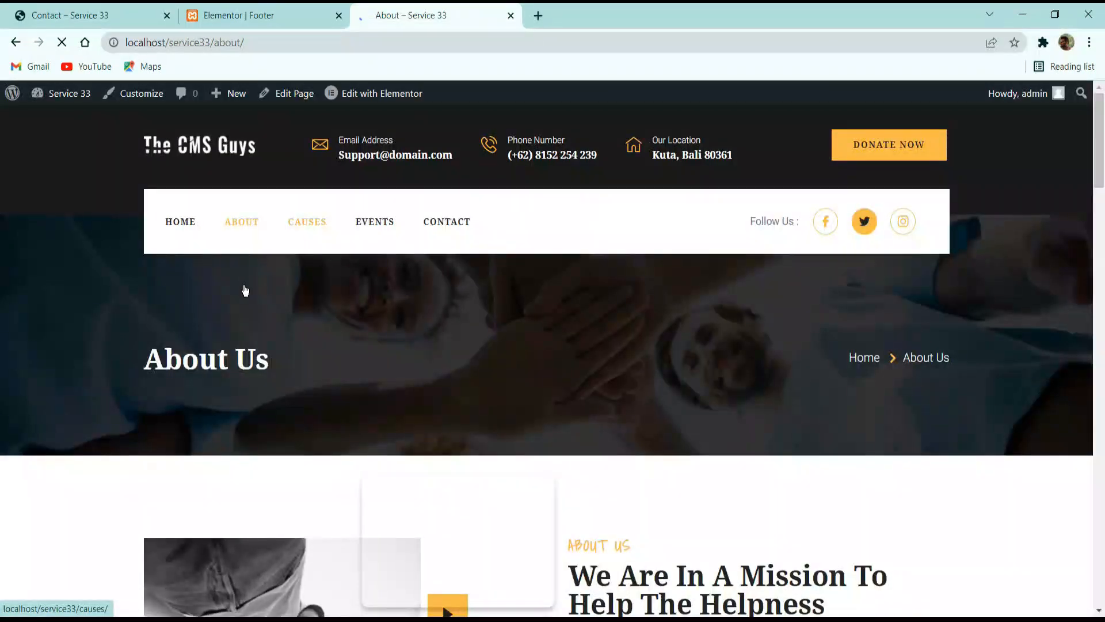